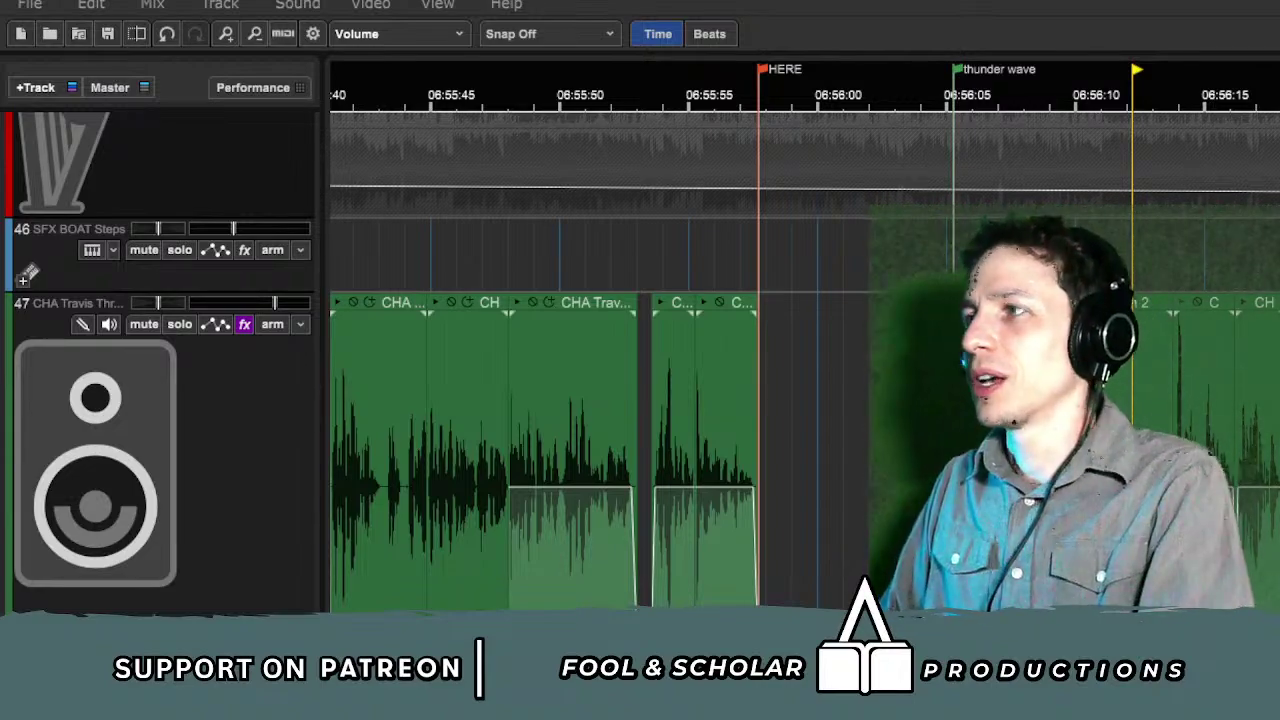
Step: Play the passage between the HERE and thunder wave markers from about 06:56:05 and again from about 06:56:01
left_click(893, 400)
left_click(942, 400)
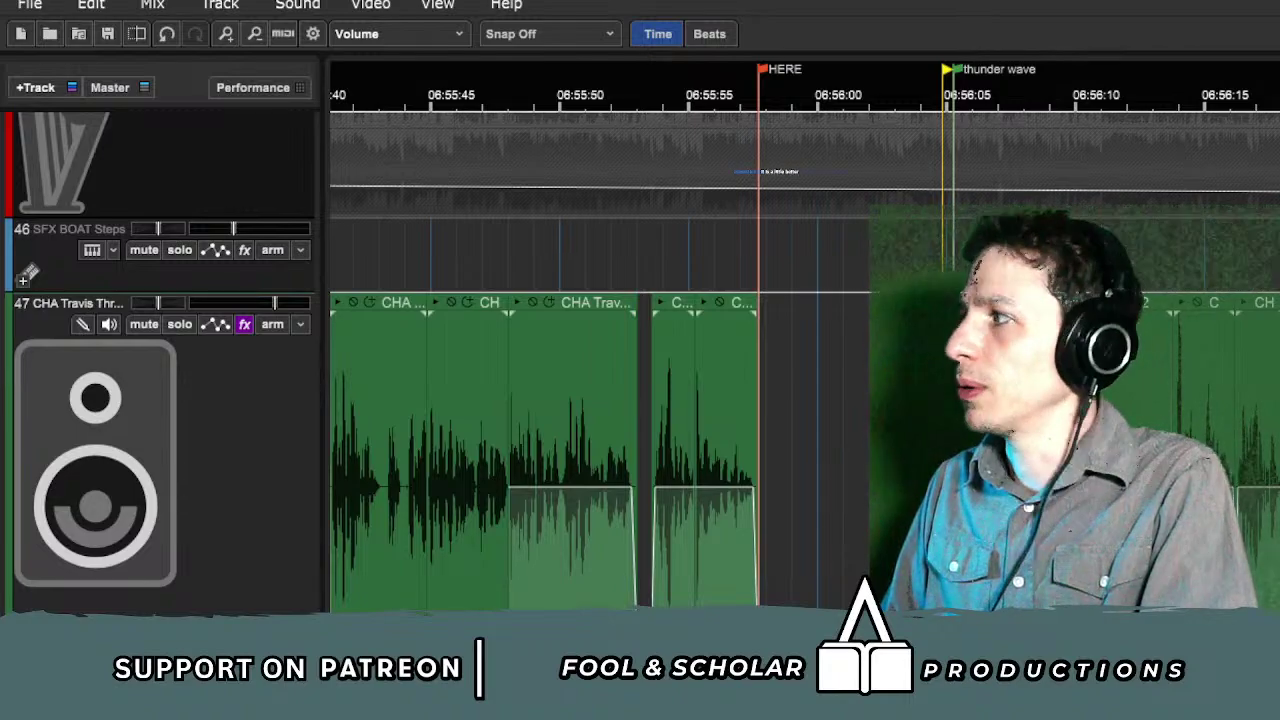
key("space")
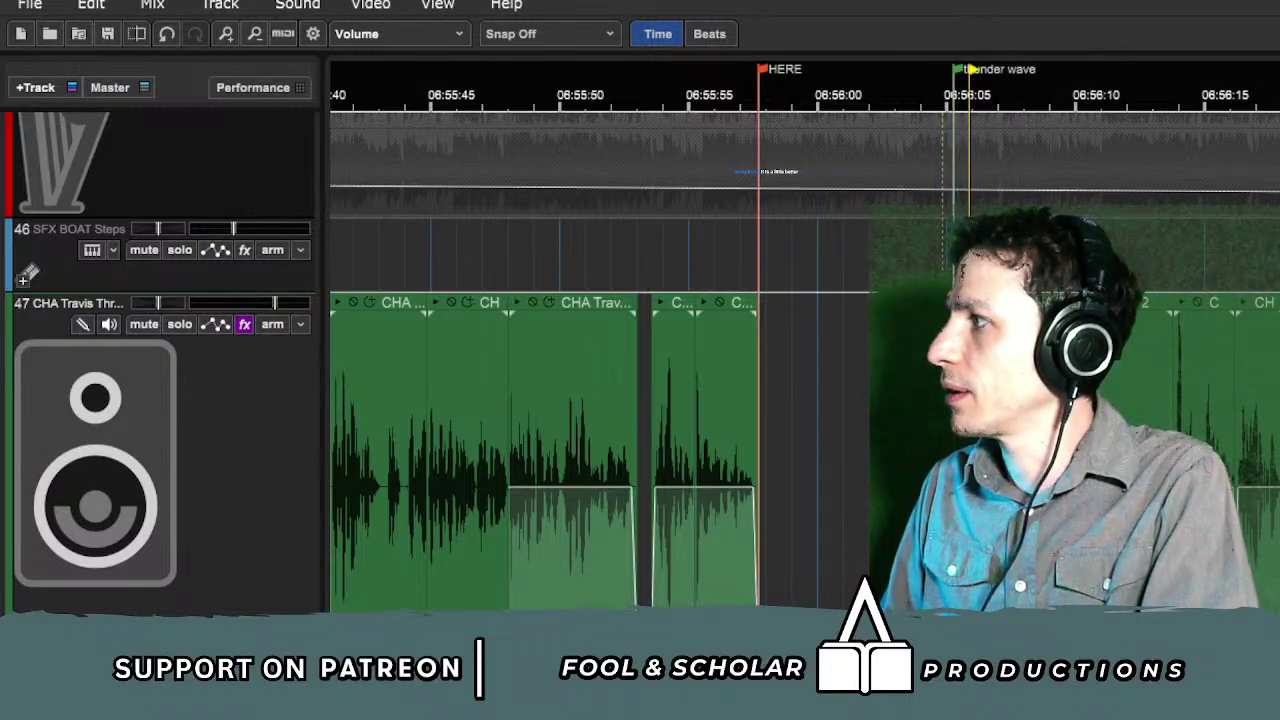
left_click(856, 400)
key("space")
key("space")
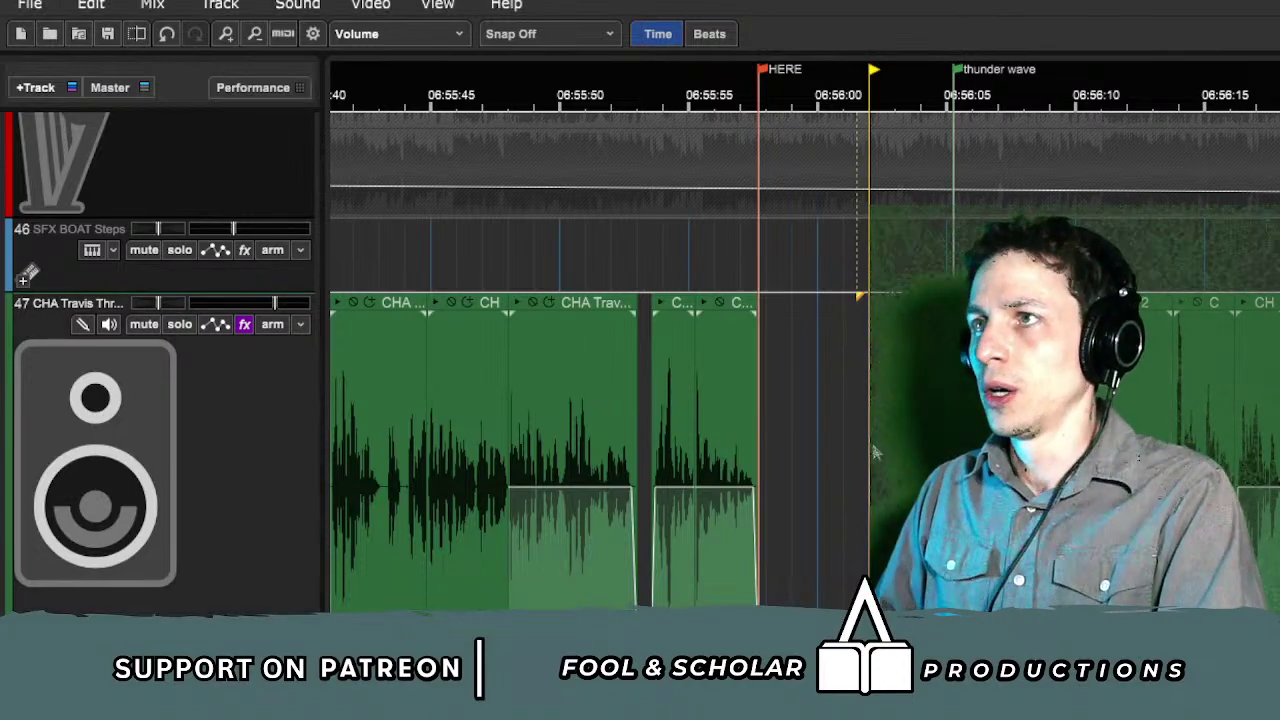
Step: Place the edit cursor at the HERE marker and play the scene from there
scroll(805, 360, "down", 2)
scroll(1237, 237, "down", 2)
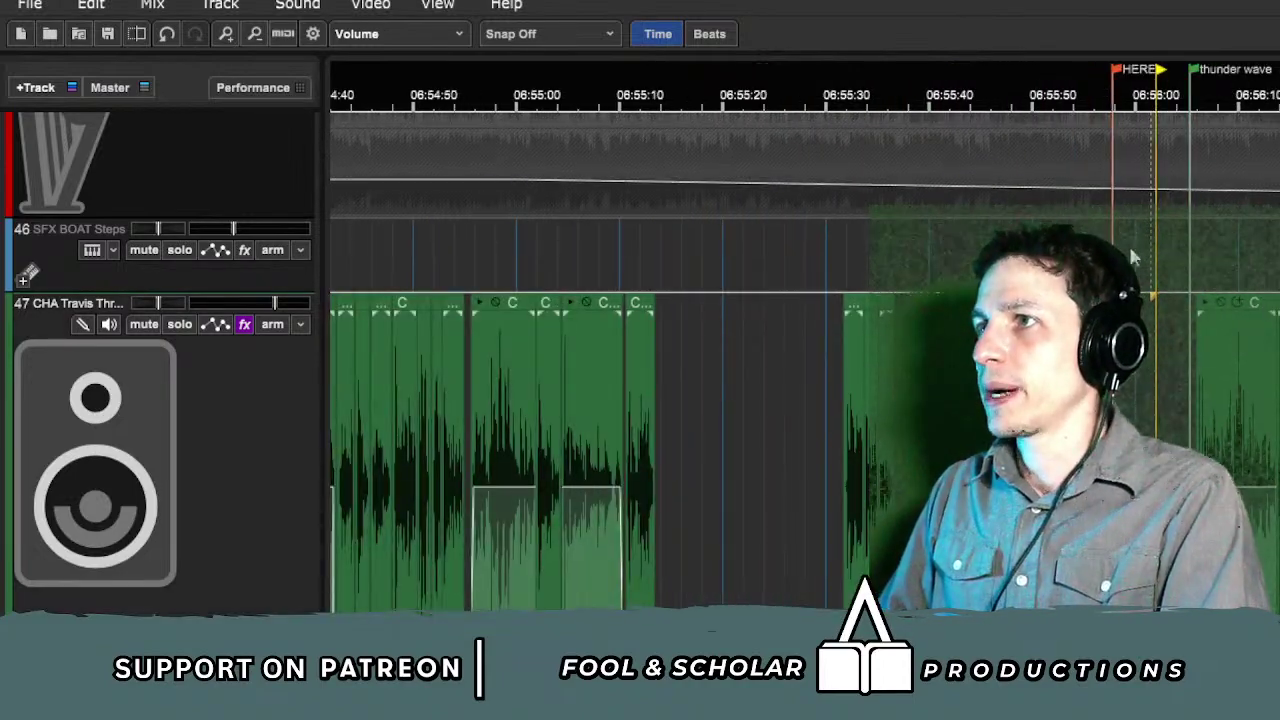
left_click(1113, 255)
scroll(1237, 250, "down", 2)
scroll(1237, 250, "right", 3)
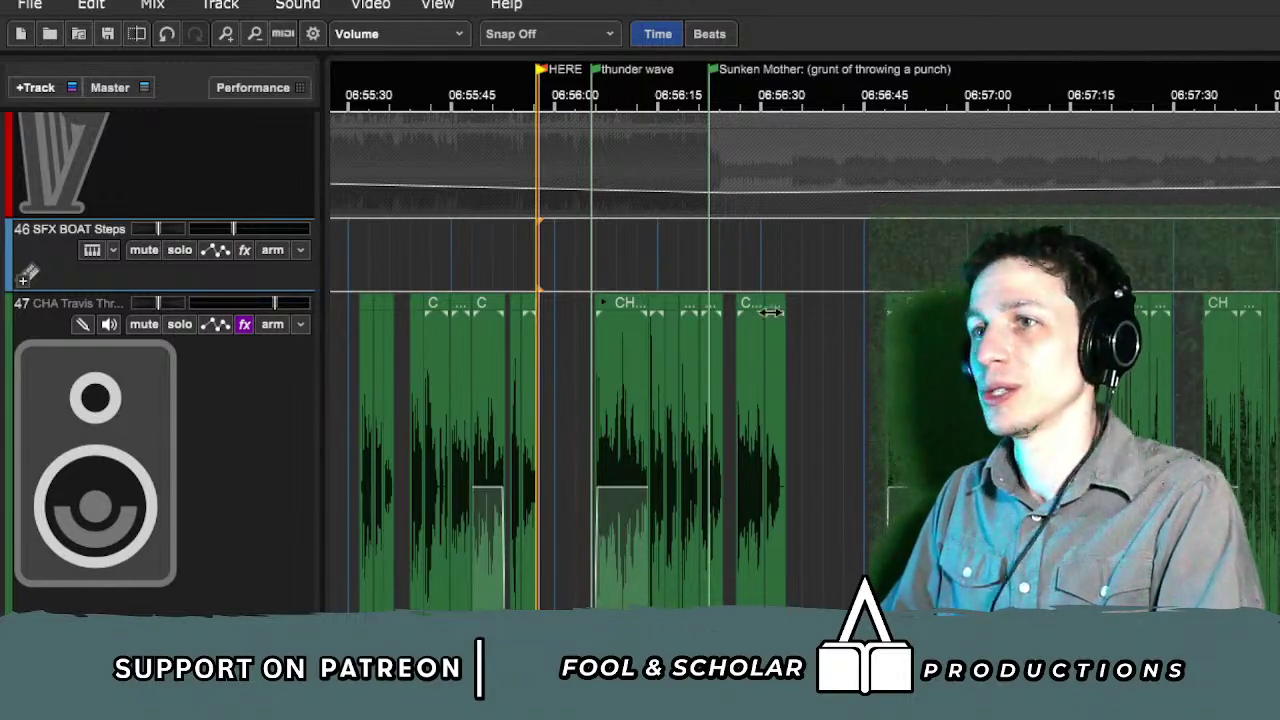
scroll(770, 311, "left", 3)
key("space")
Step: Examine the clips around the HERE marker back to the Ep - Last Light marker during playback, and stop it
scroll(805, 360, "up", 2)
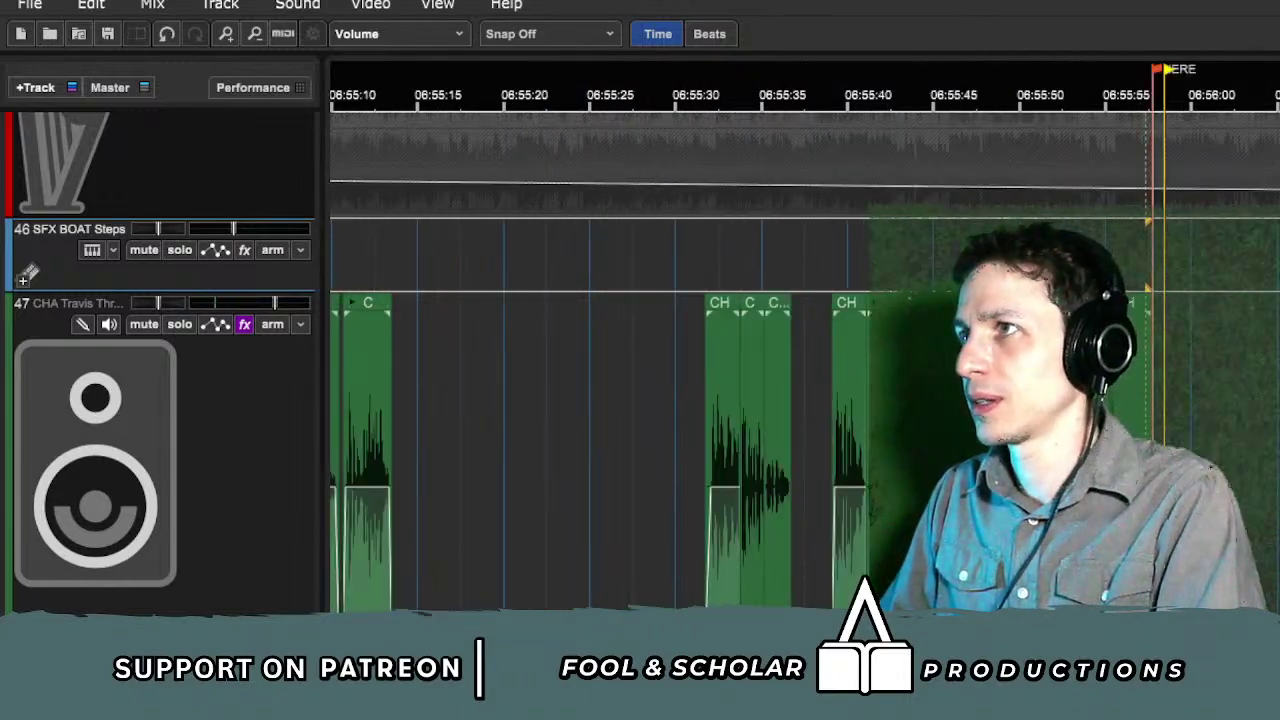
scroll(805, 360, "up", 5)
scroll(805, 360, "down", 1)
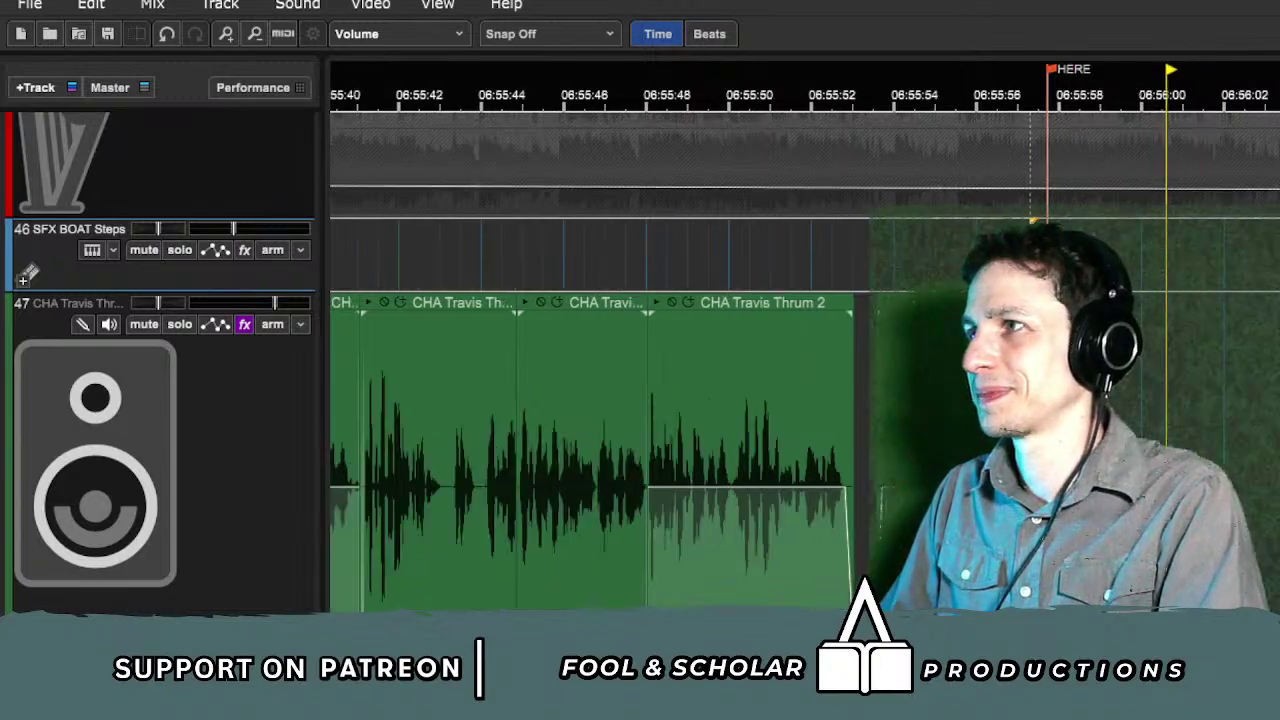
scroll(600, 400, "down", 2)
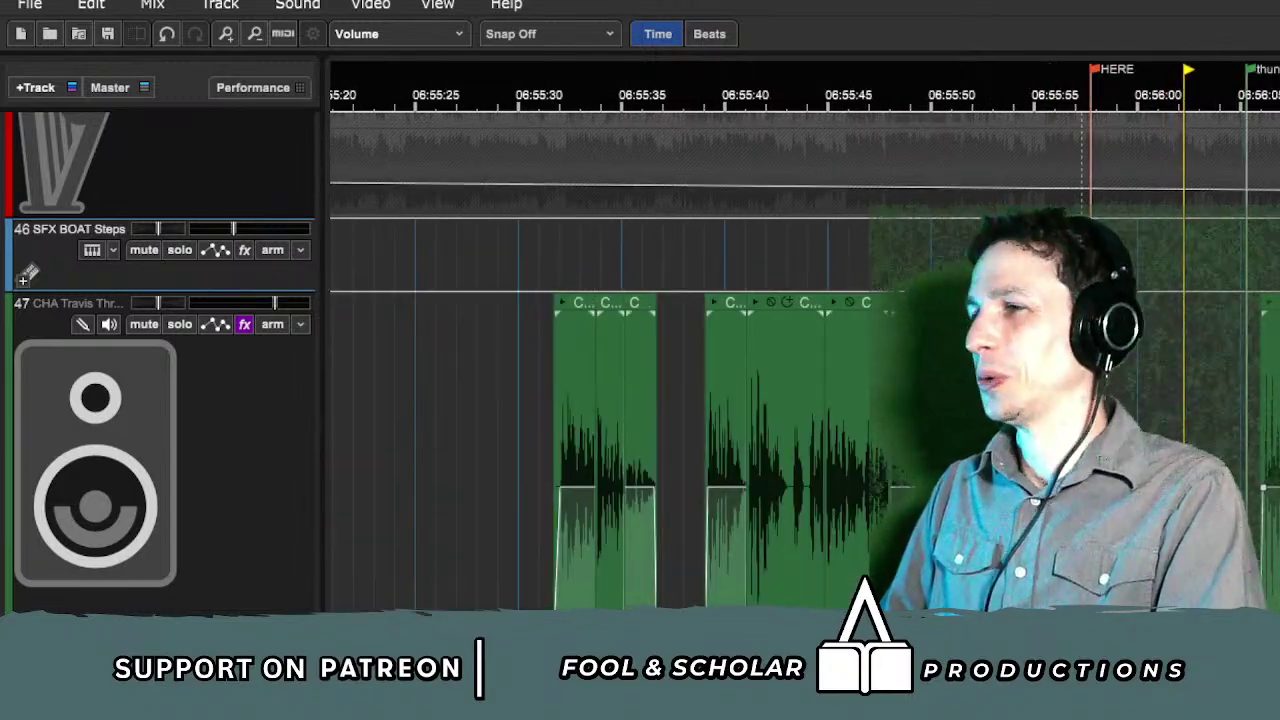
scroll(600, 400, "down", 4)
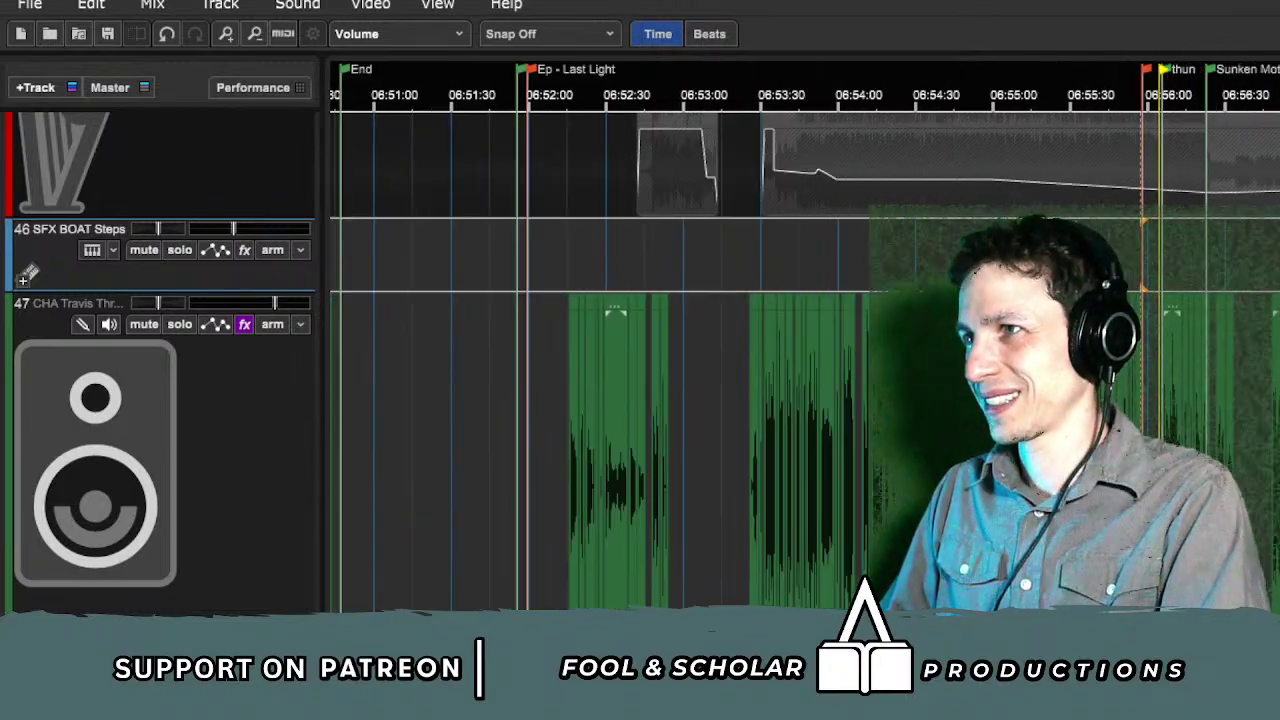
scroll(600, 400, "down", 2)
key("space")
Step: Survey the whole project timeline from the Start marker to beyond the last marker, and return to the Last Light episode
scroll(600, 400, "right", 10)
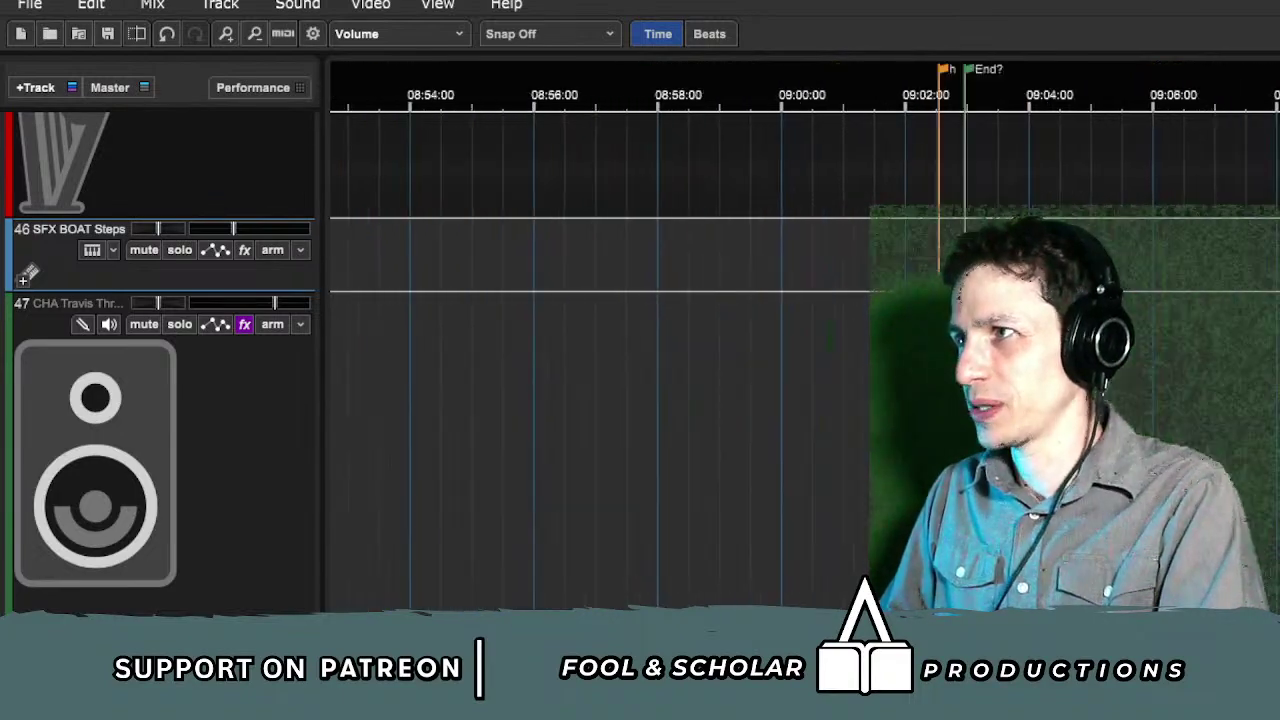
scroll(600, 400, "right", 15)
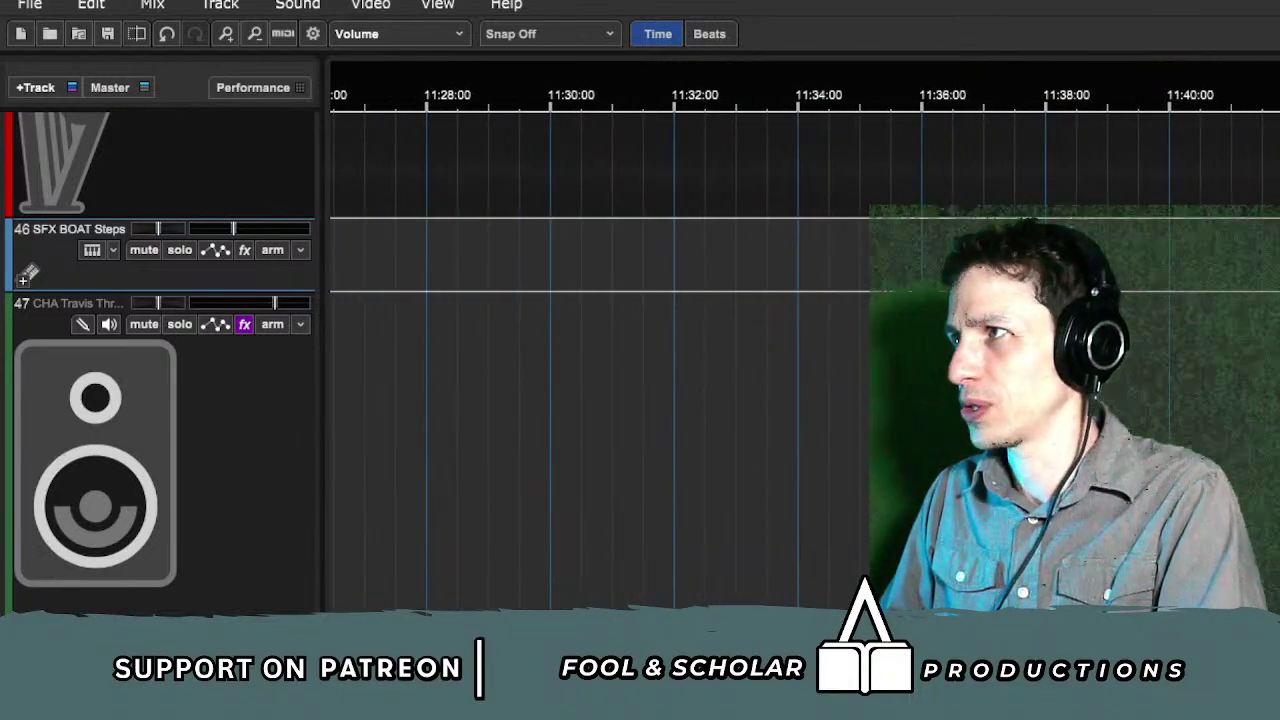
scroll(600, 400, "left", 15)
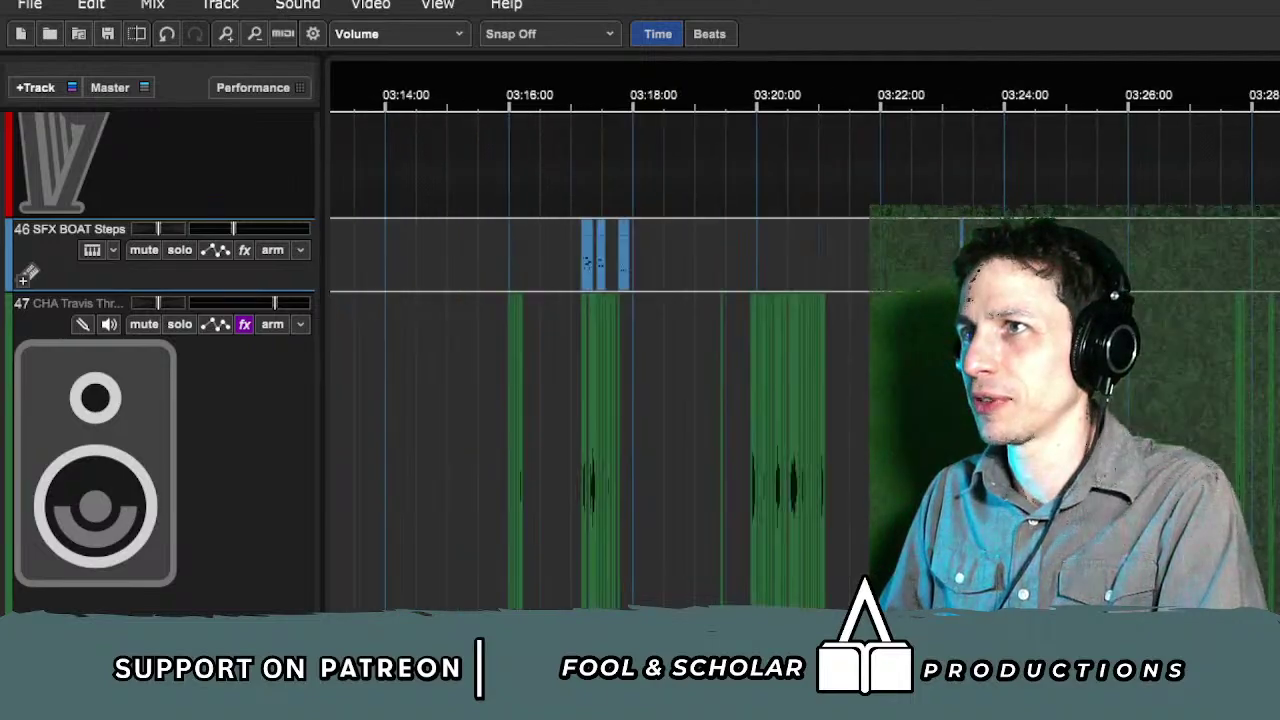
scroll(600, 400, "left", 15)
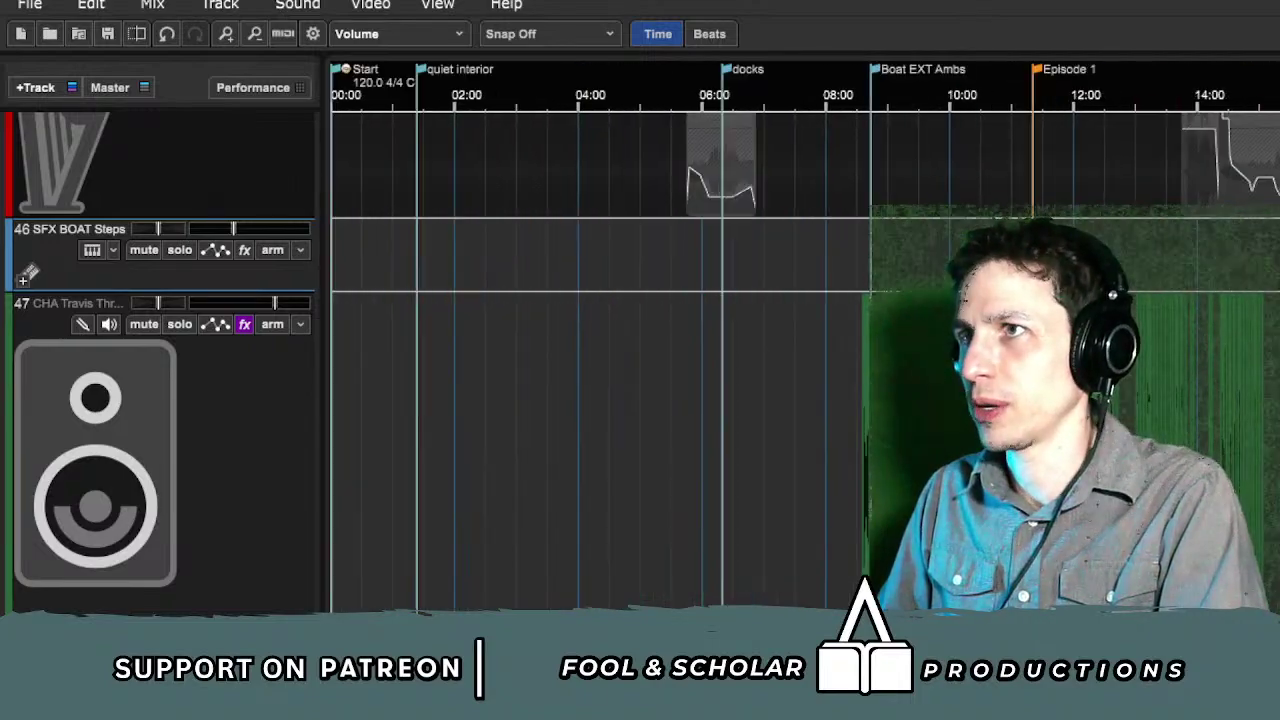
scroll(1216, 345, "right", 5)
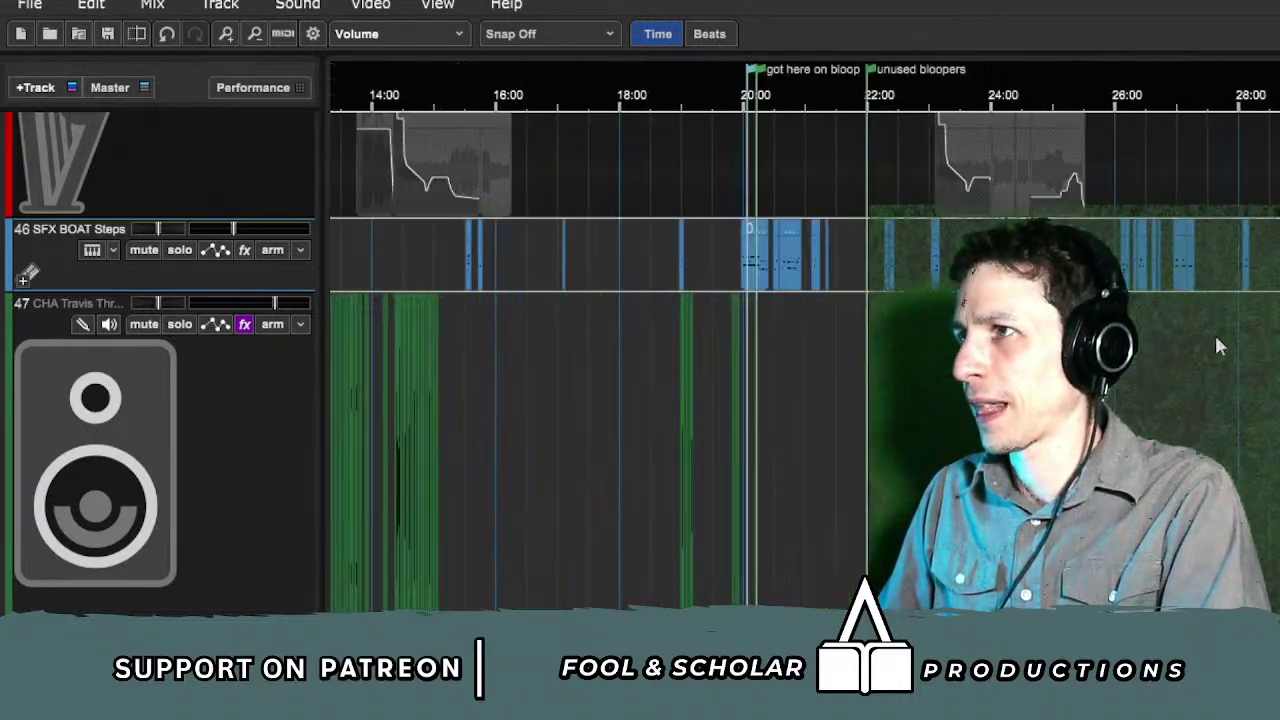
scroll(1217, 345, "right", 20)
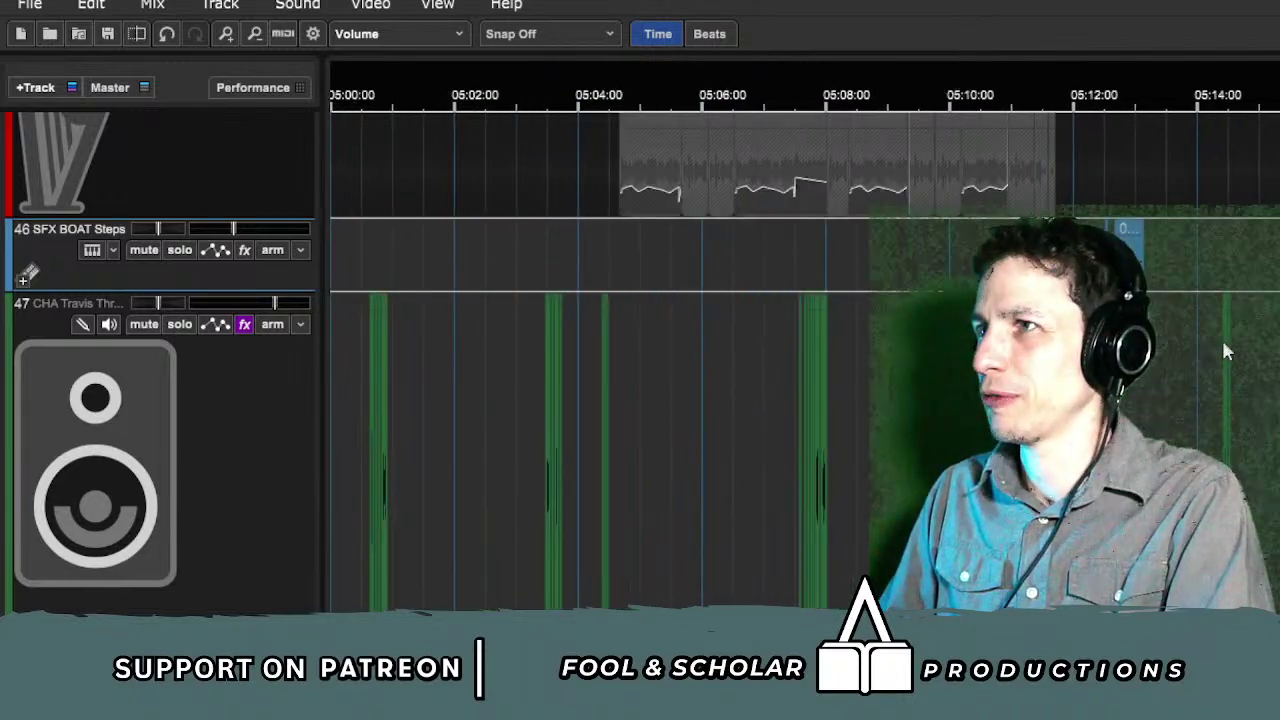
scroll(1221, 337, "right", 10)
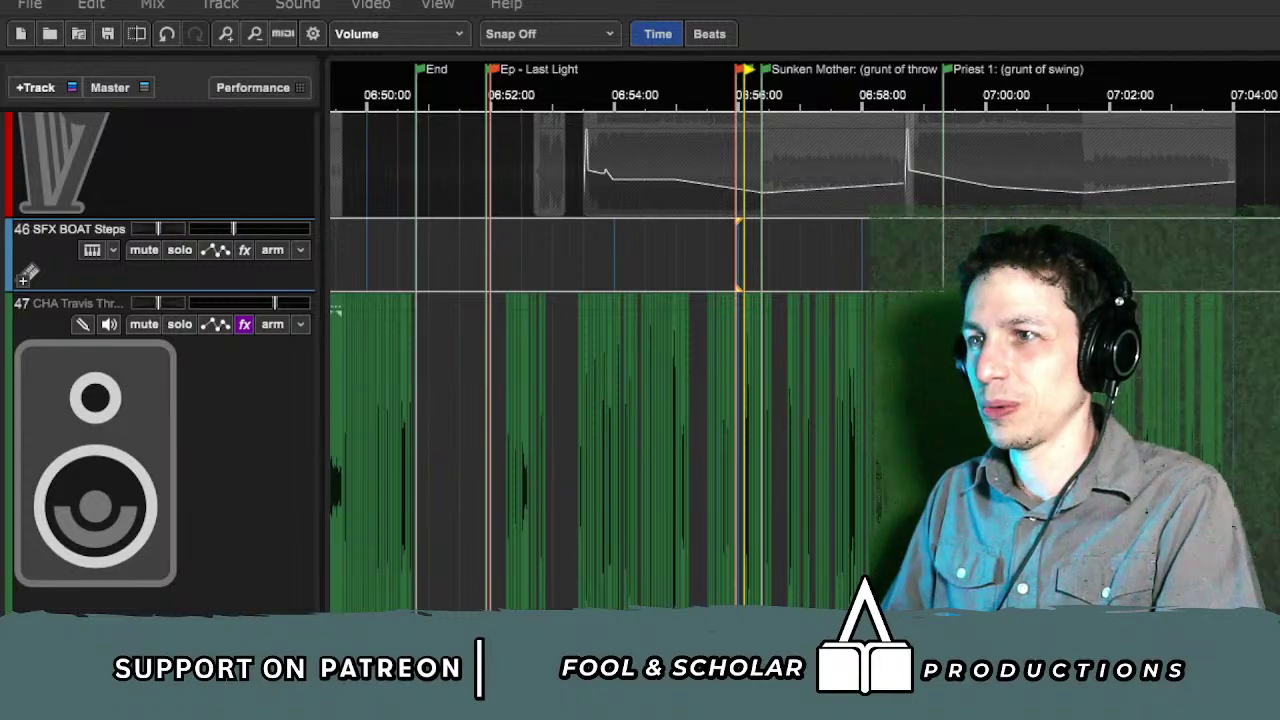
Step: Find the SFX Light Reverb track near the thunder wave marker and play the effects from about 06:56:02
scroll(28, 272, "down", 1)
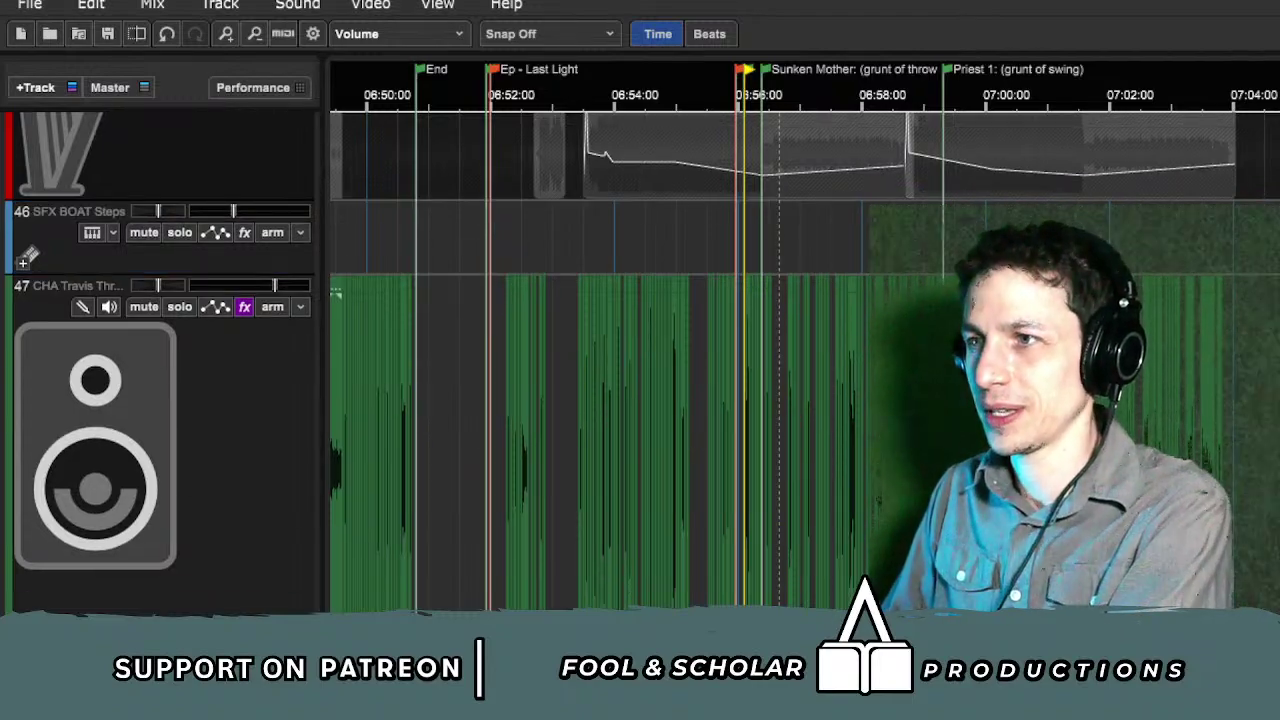
scroll(28, 256, "down", 15)
scroll(636, 337, "up", 4)
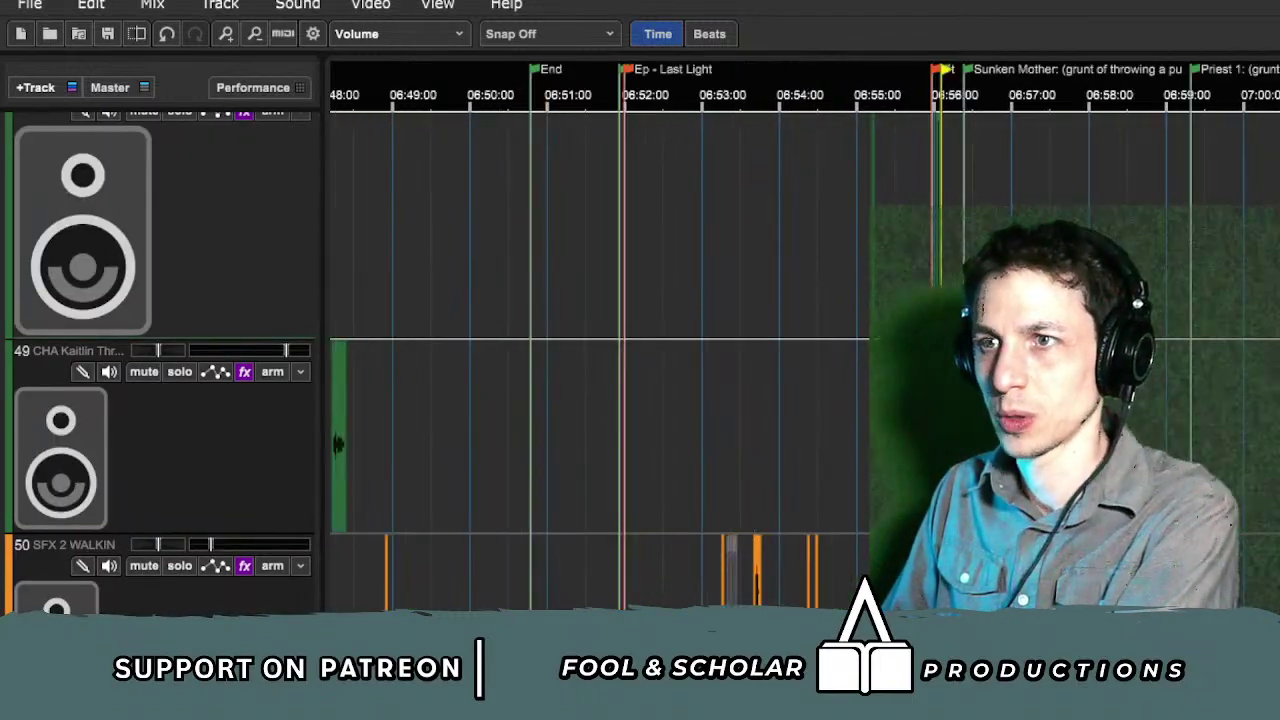
scroll(159, 364, "down", 8)
left_click(1091, 450)
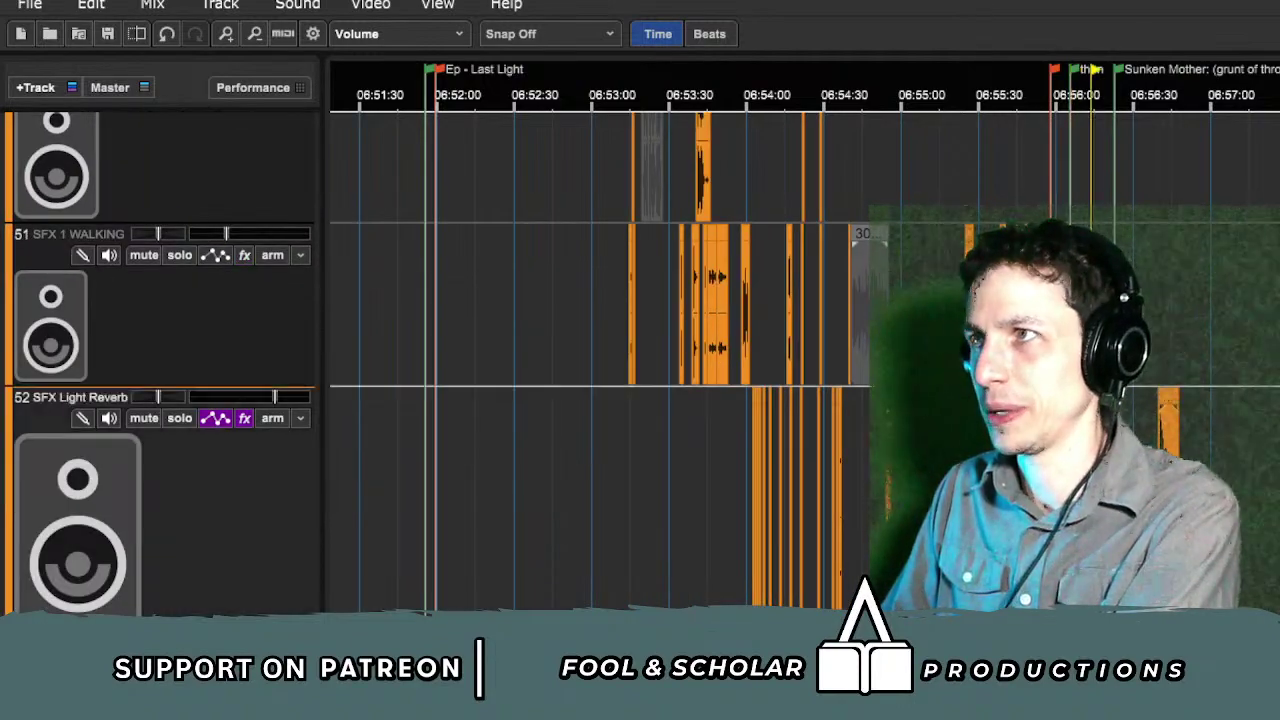
scroll(1034, 450, "up", 2)
scroll(1156, 450, "up", 2)
left_click(885, 450)
key("space")
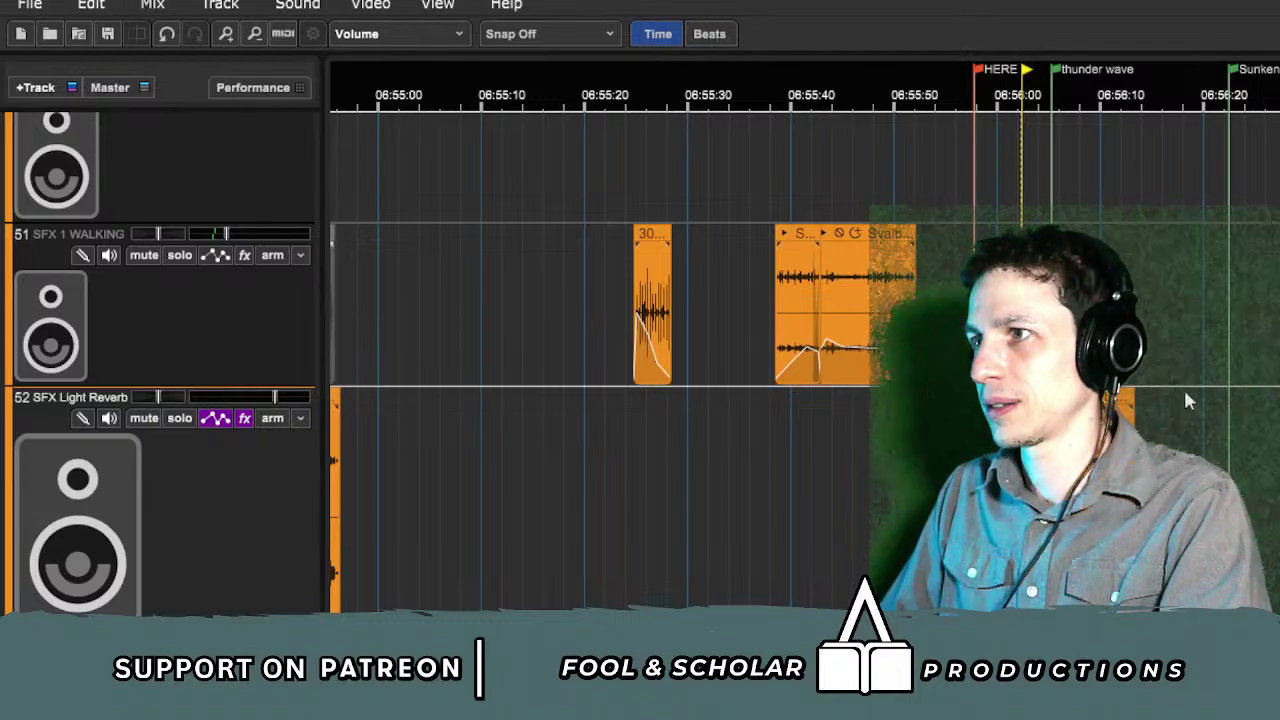
Step: Shift the thunder clip on the SFX Light Reverb track to start at the thunder wave marker, and replay it from about 06:56:04
scroll(1125, 400, "up", 3)
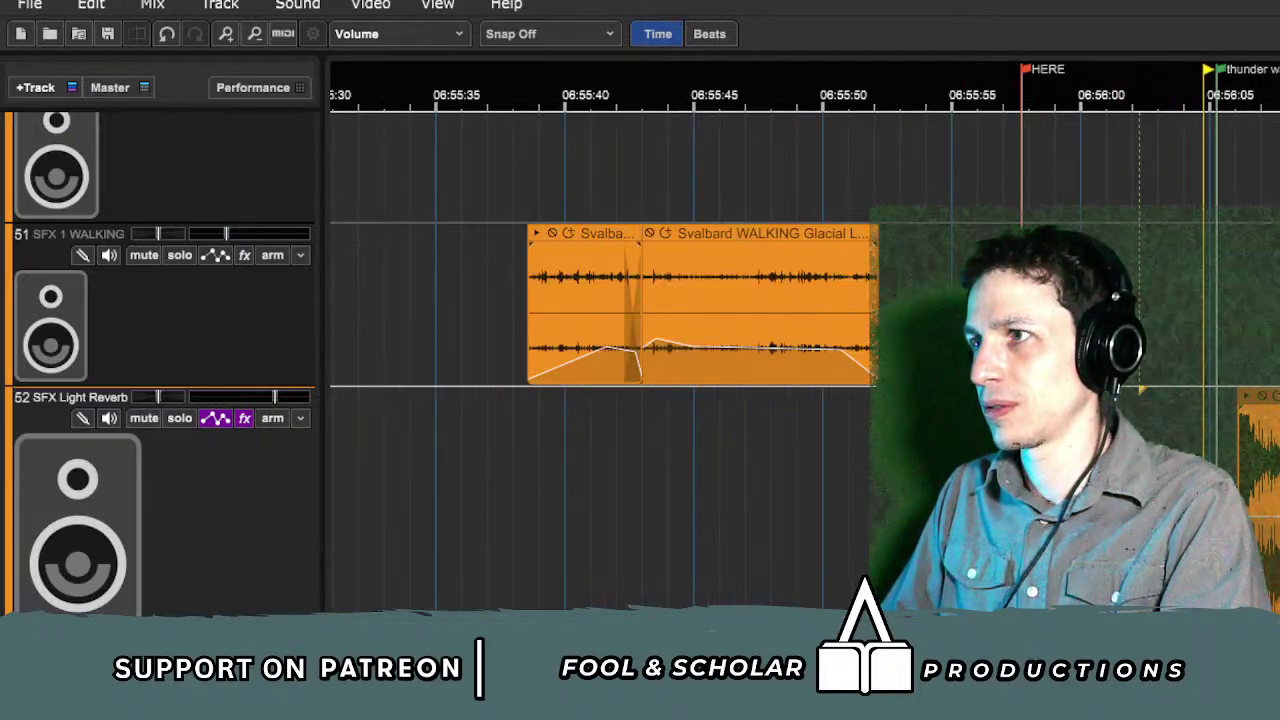
left_click(1182, 470)
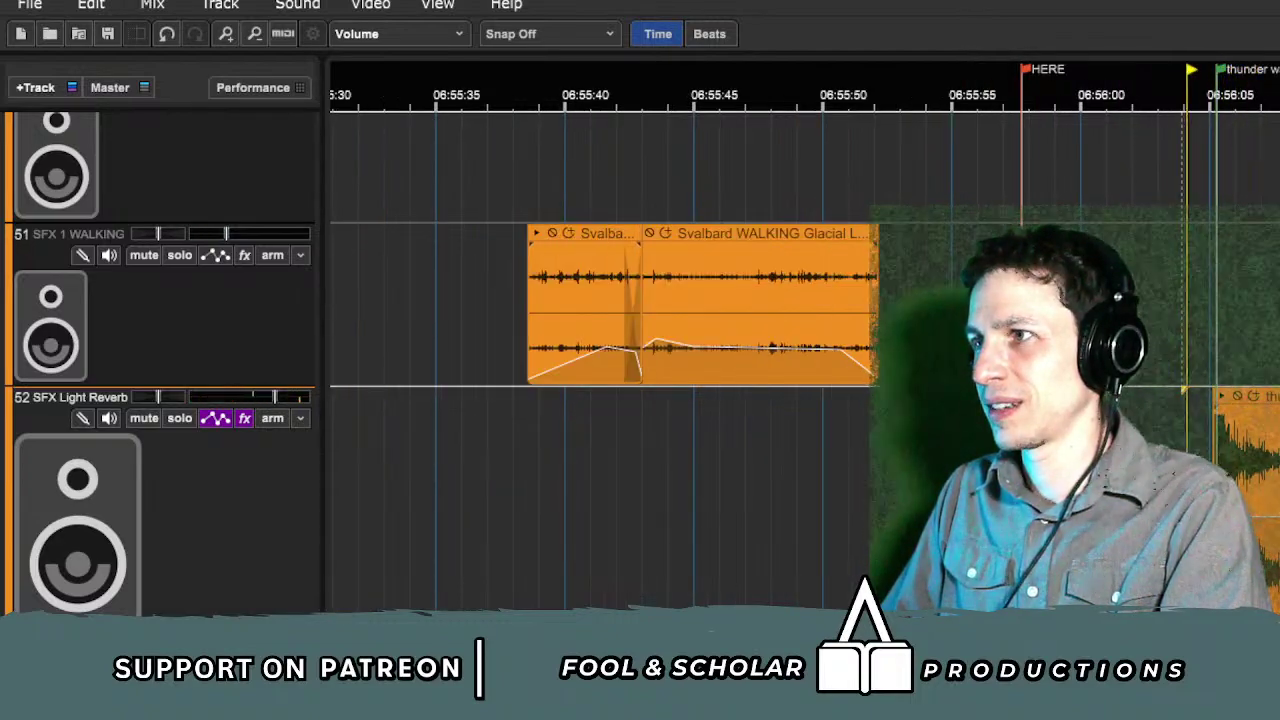
key("space")
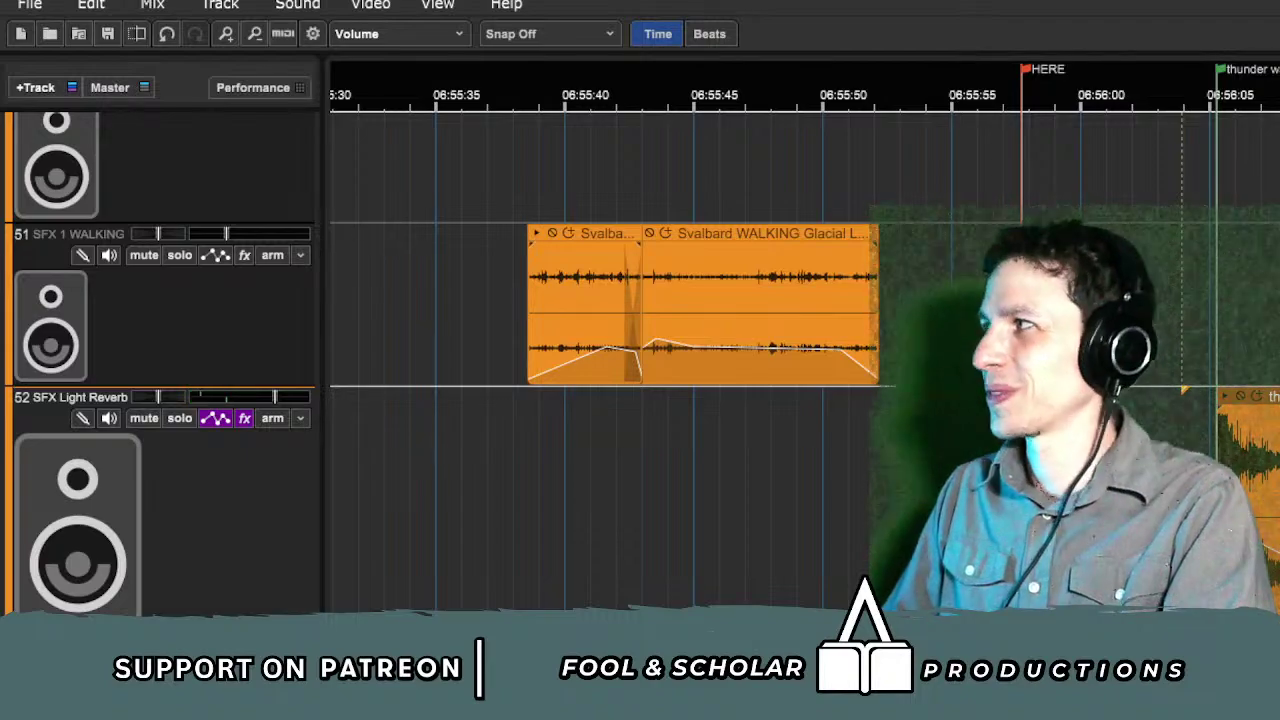
key("space")
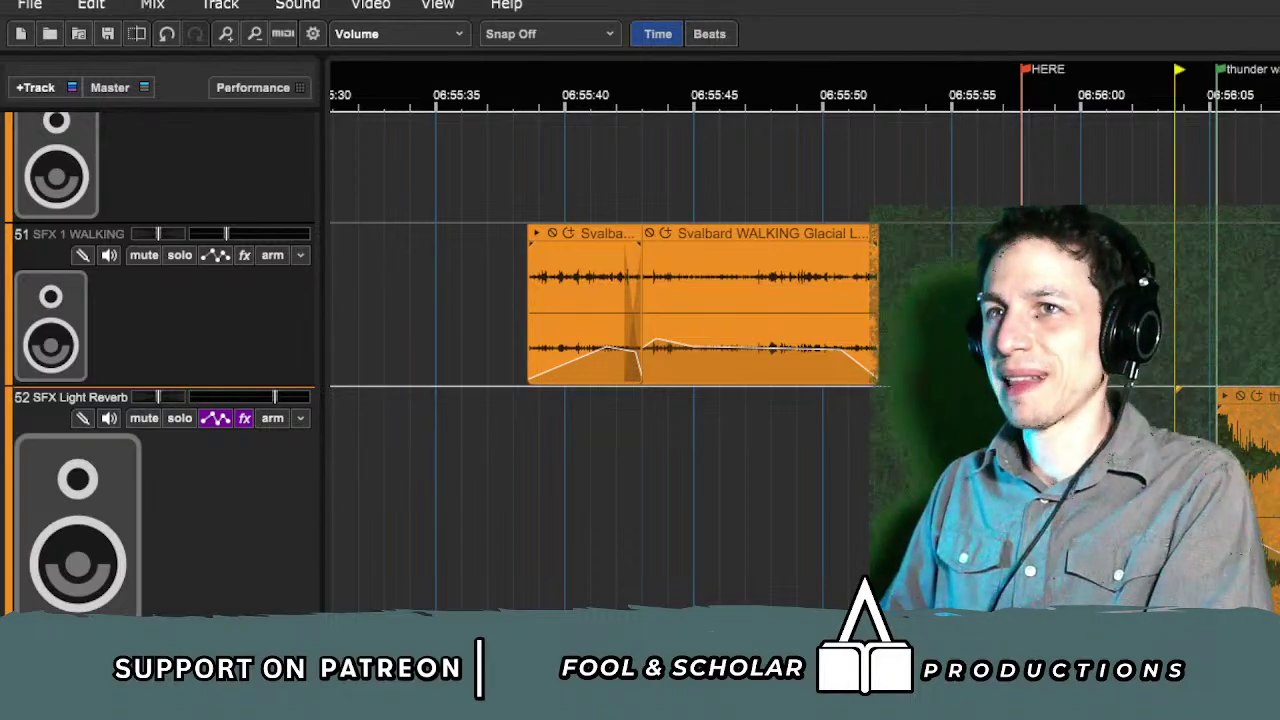
Step: Arm track 54, the SFX motion track, for recording
scroll(600, 360, "up", 5)
scroll(1184, 374, "down", 5)
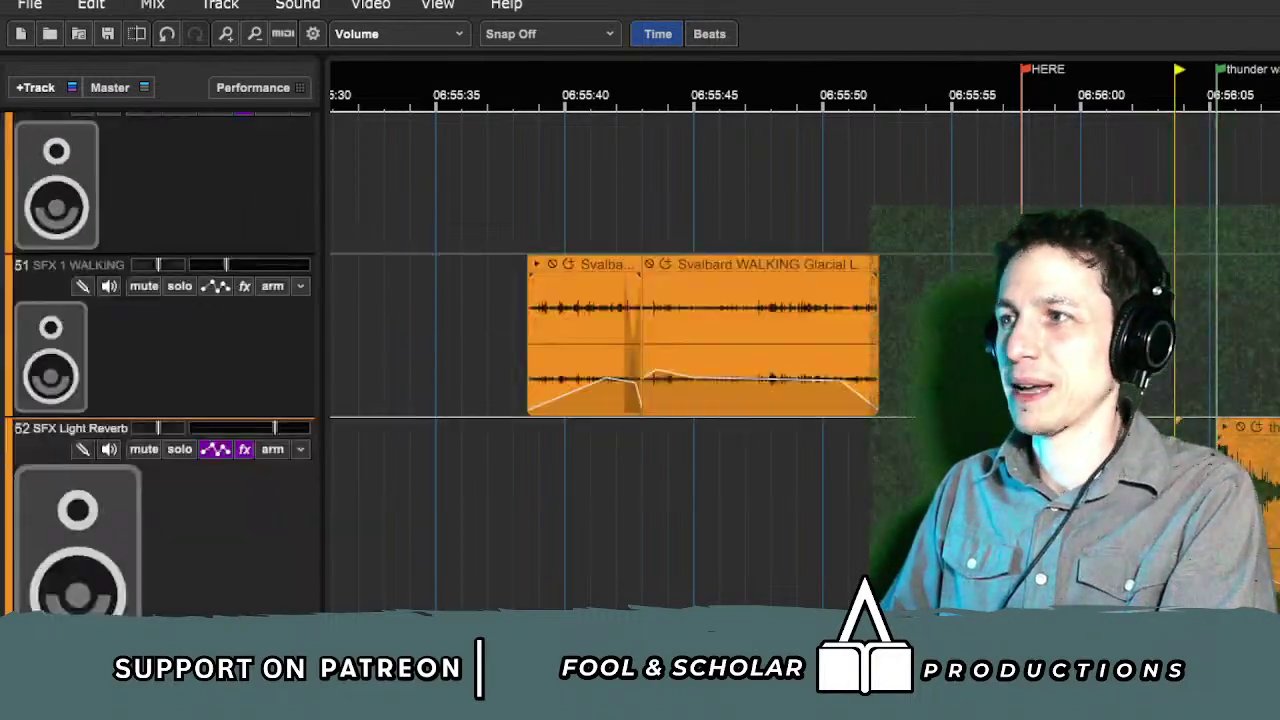
left_click(1186, 388)
scroll(640, 365, "down", 5)
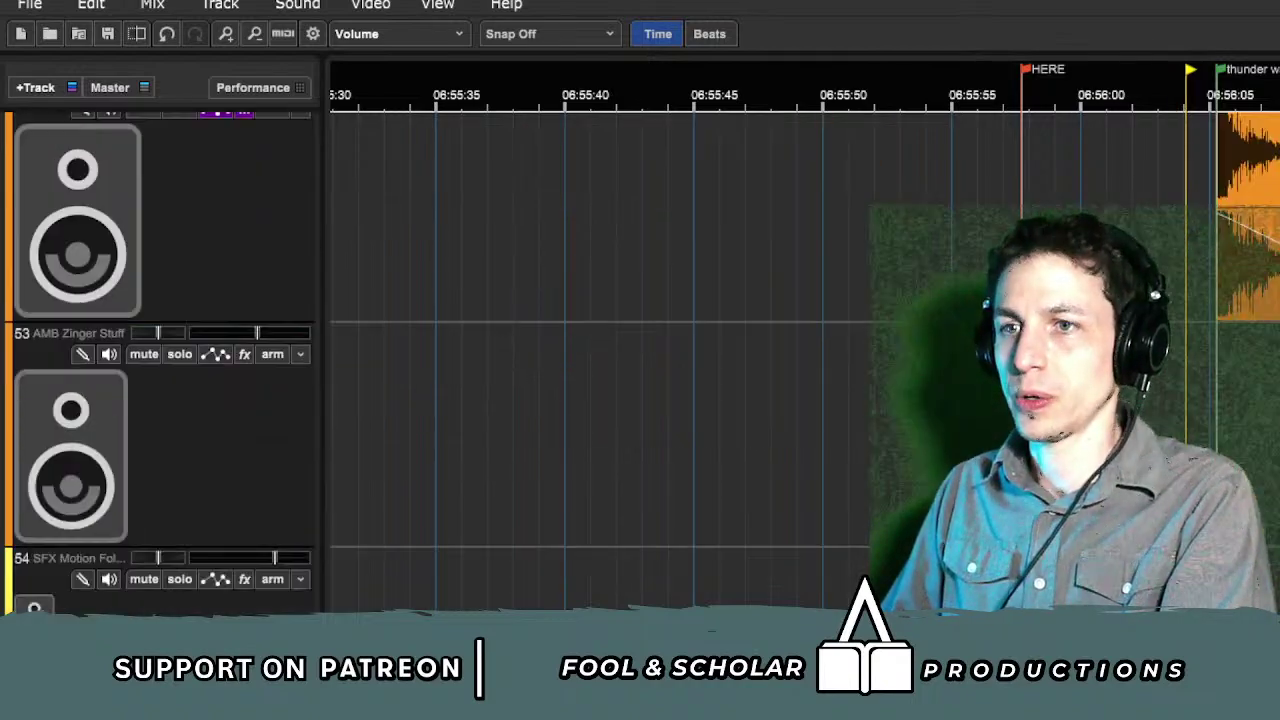
left_click(273, 580)
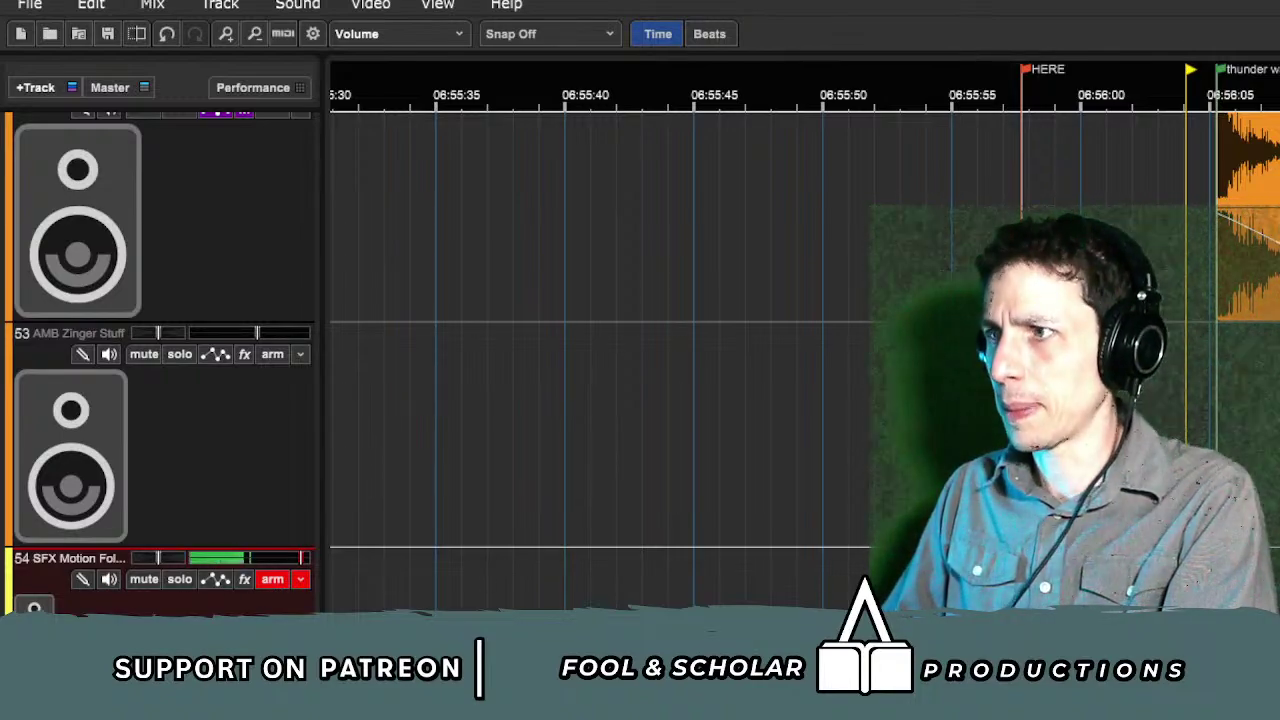
left_click(1096, 580)
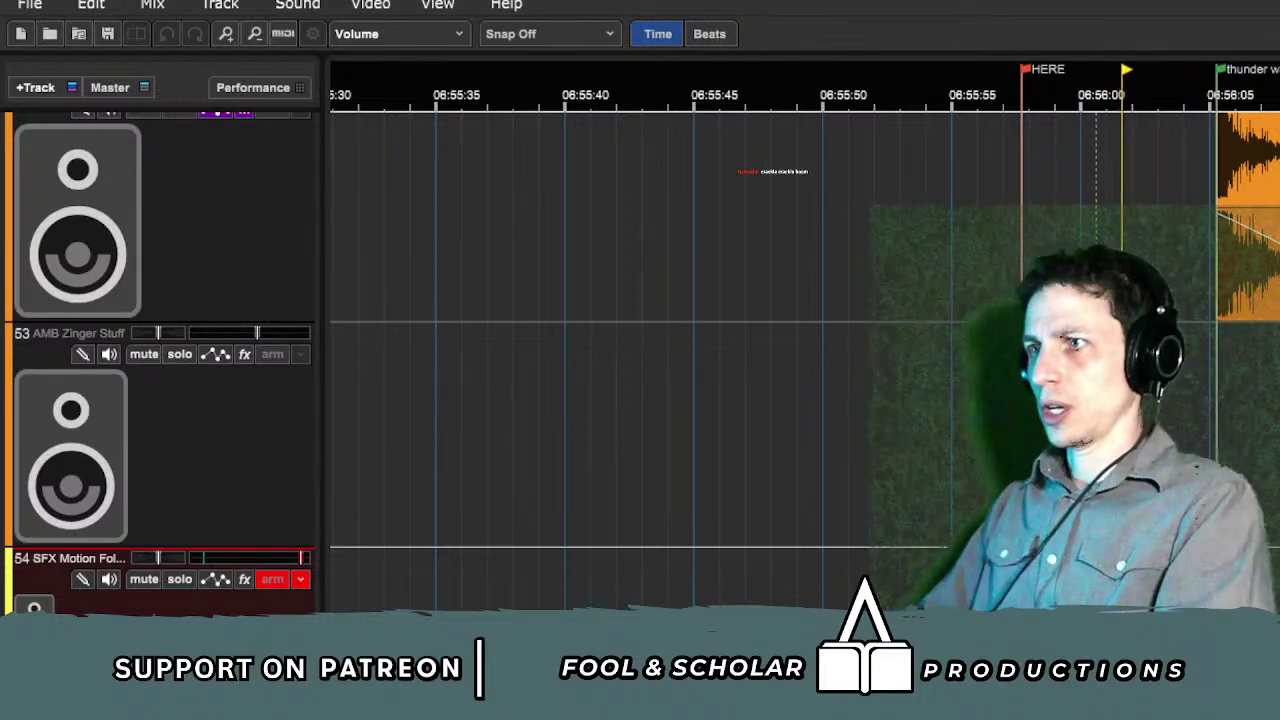
key("space")
key("ctrl+z")
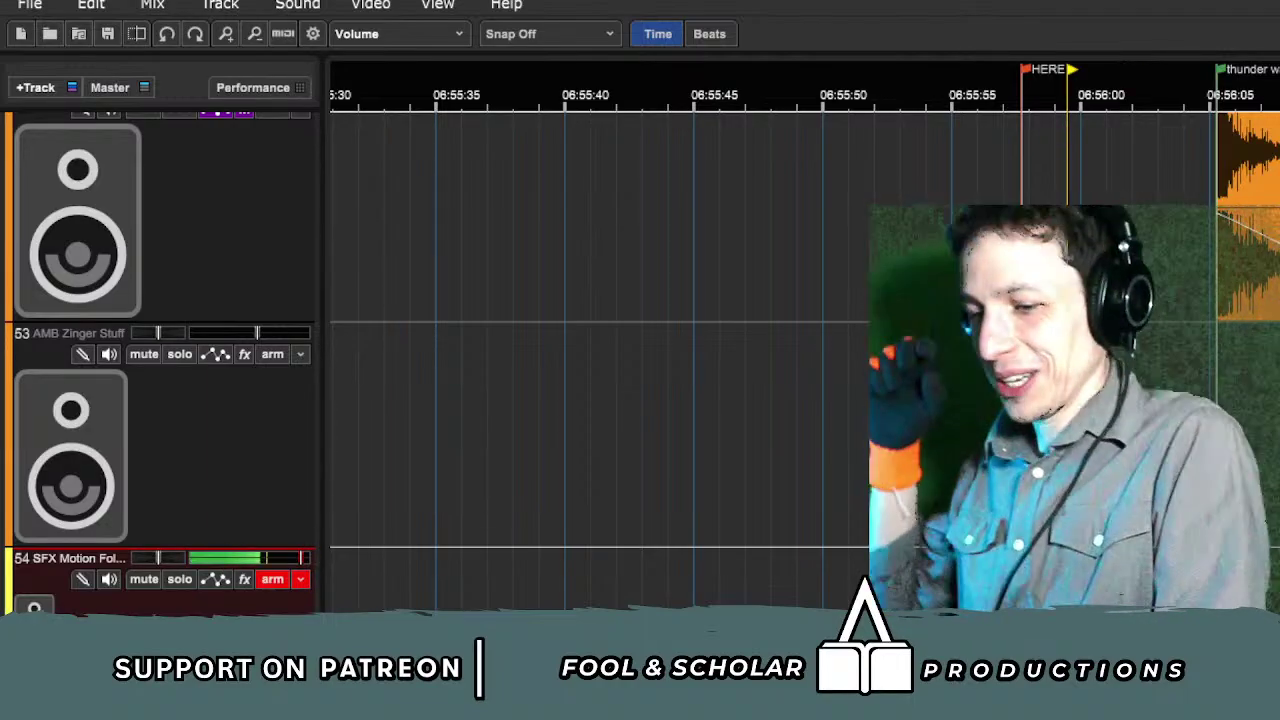
Step: Record a motion sound take on track 54 from about 06:55:59, and play it back from about 06:56:00
key("r")
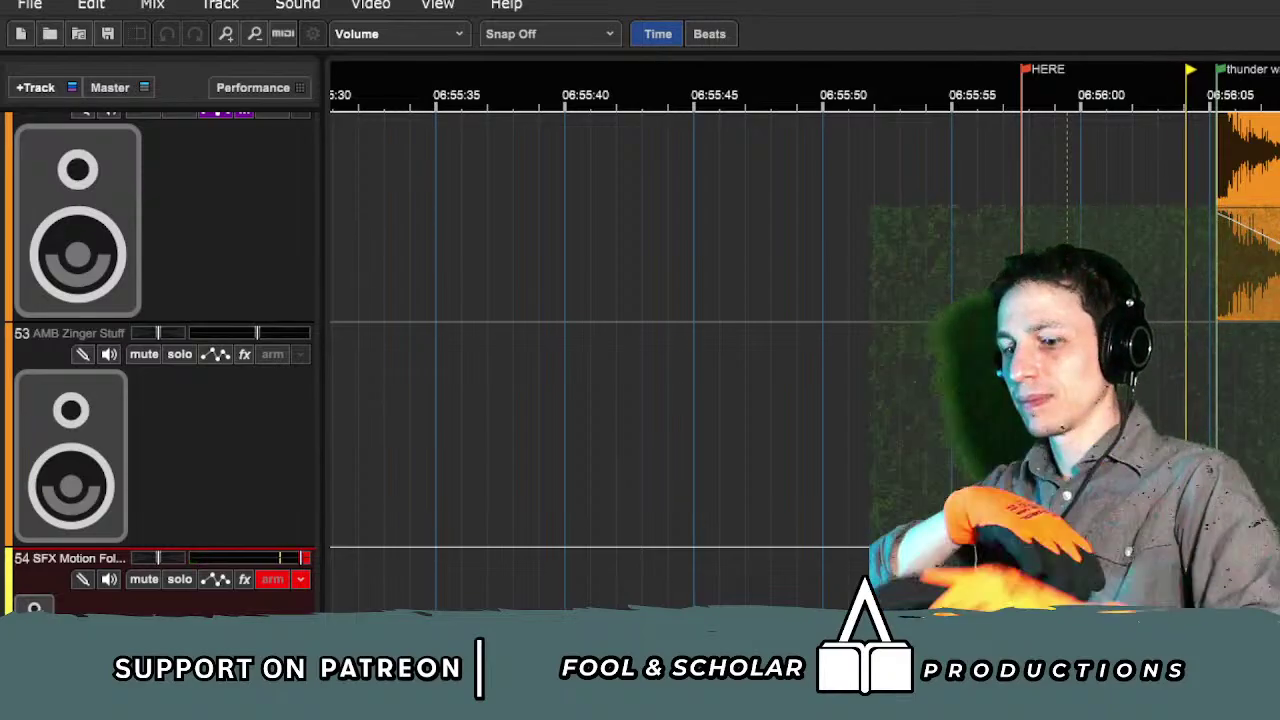
key("space")
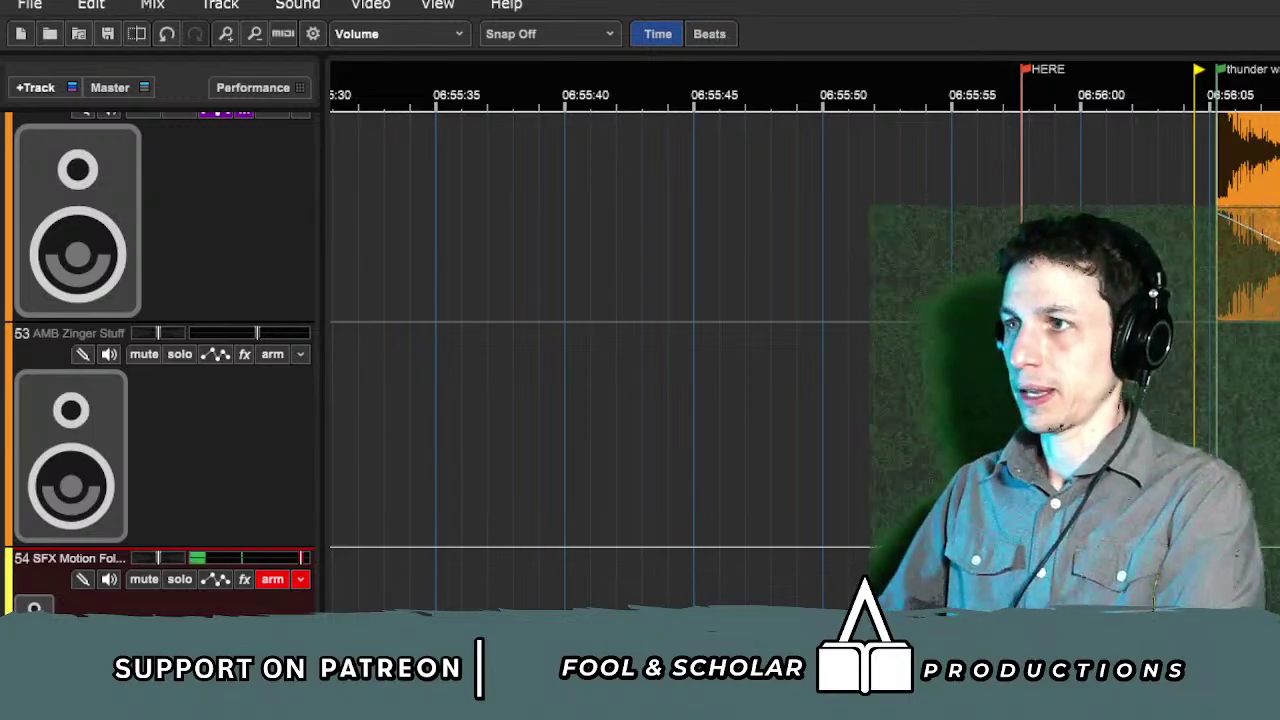
left_click(1084, 434)
key("space")
scroll(1020, 434, "up", 2)
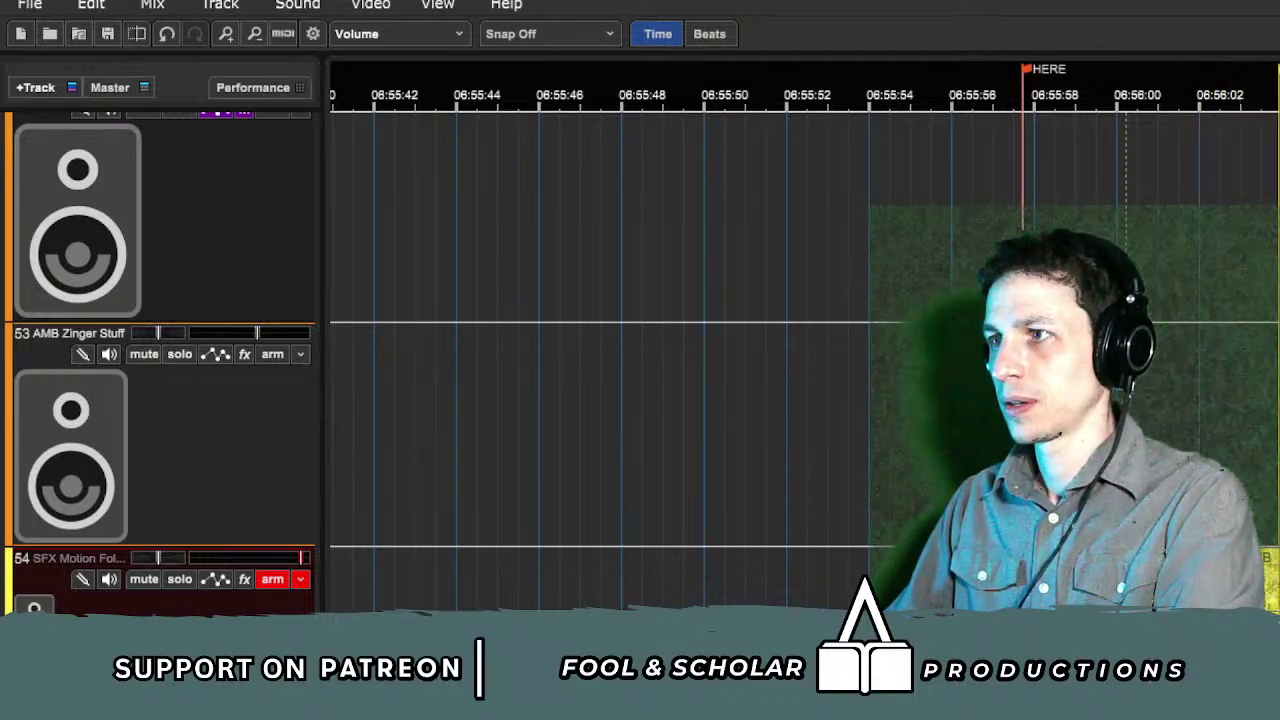
Step: Select the recorded motion clip on track 54 and replay it
left_click(1267, 567)
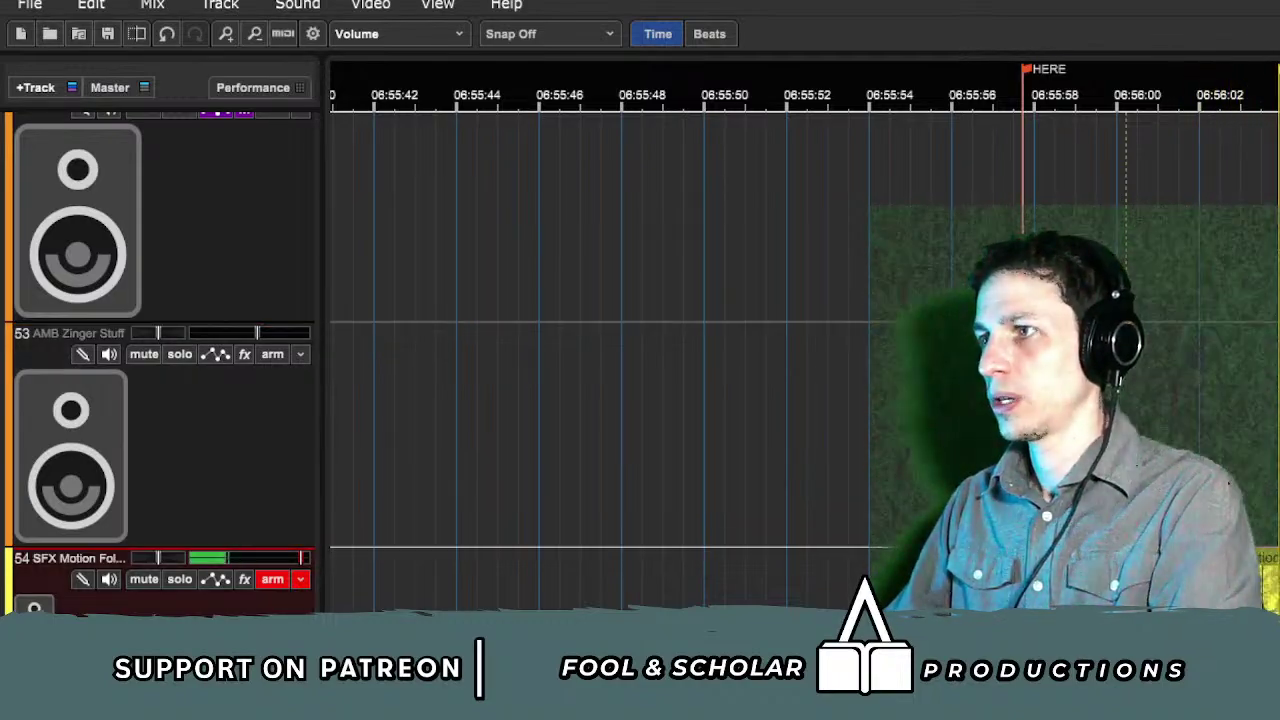
key("space")
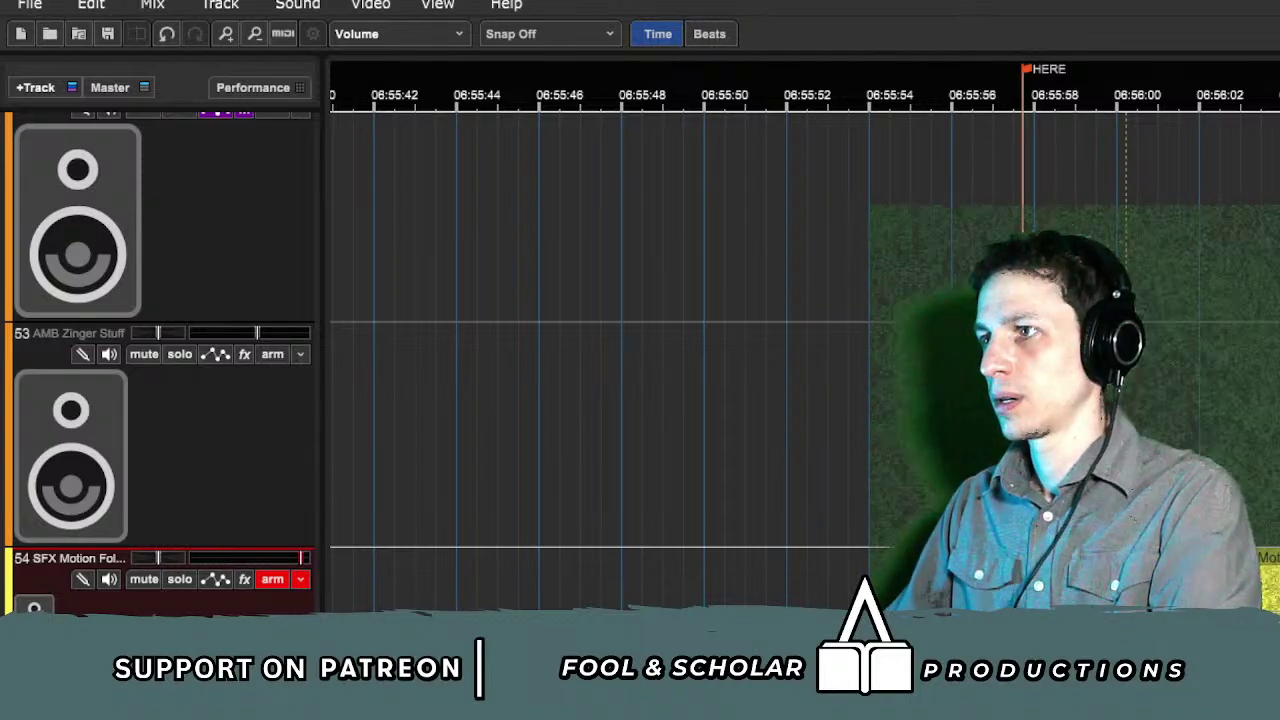
key("space")
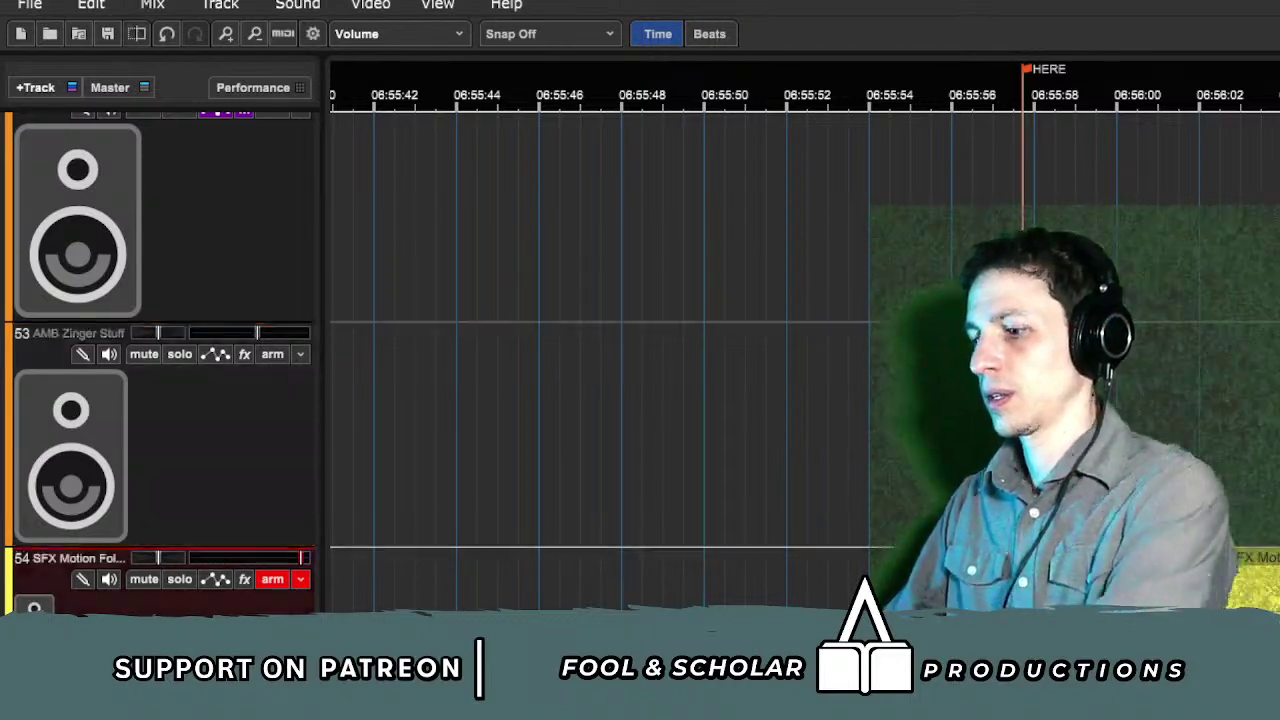
Step: Record another motion sound take on track 54 leading into the thunder wave marker, and select it
key("space")
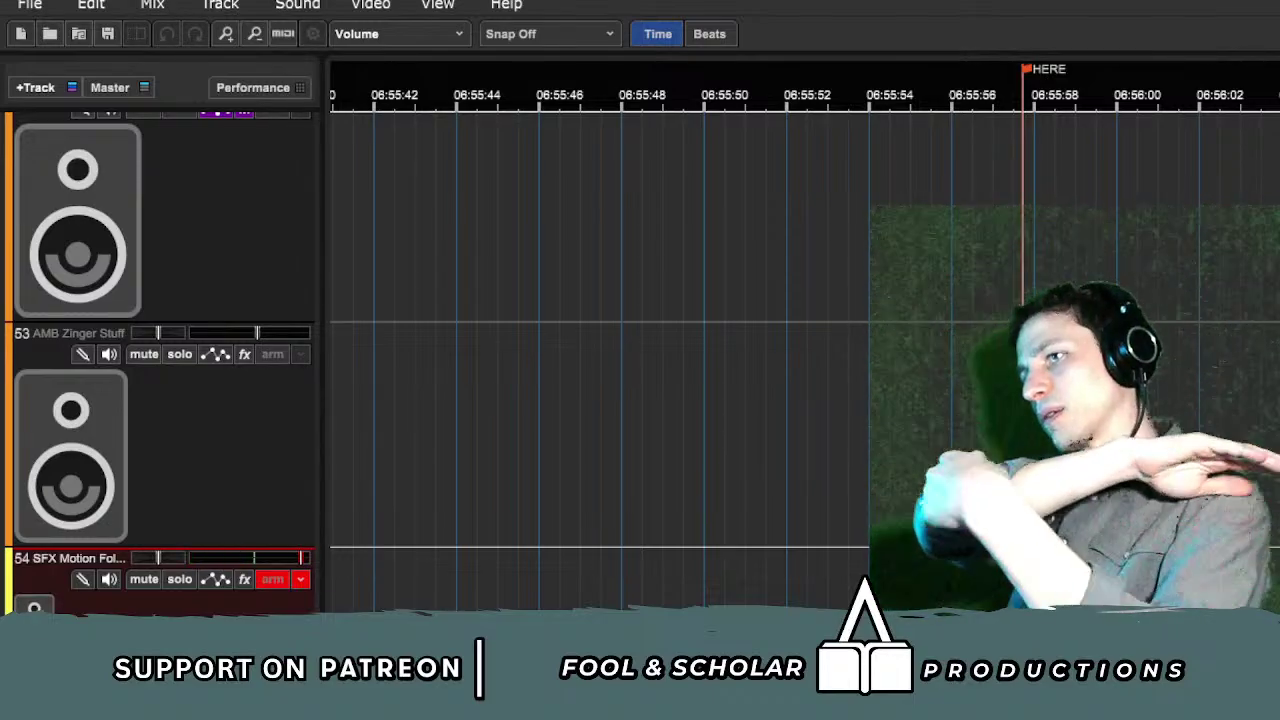
key("space")
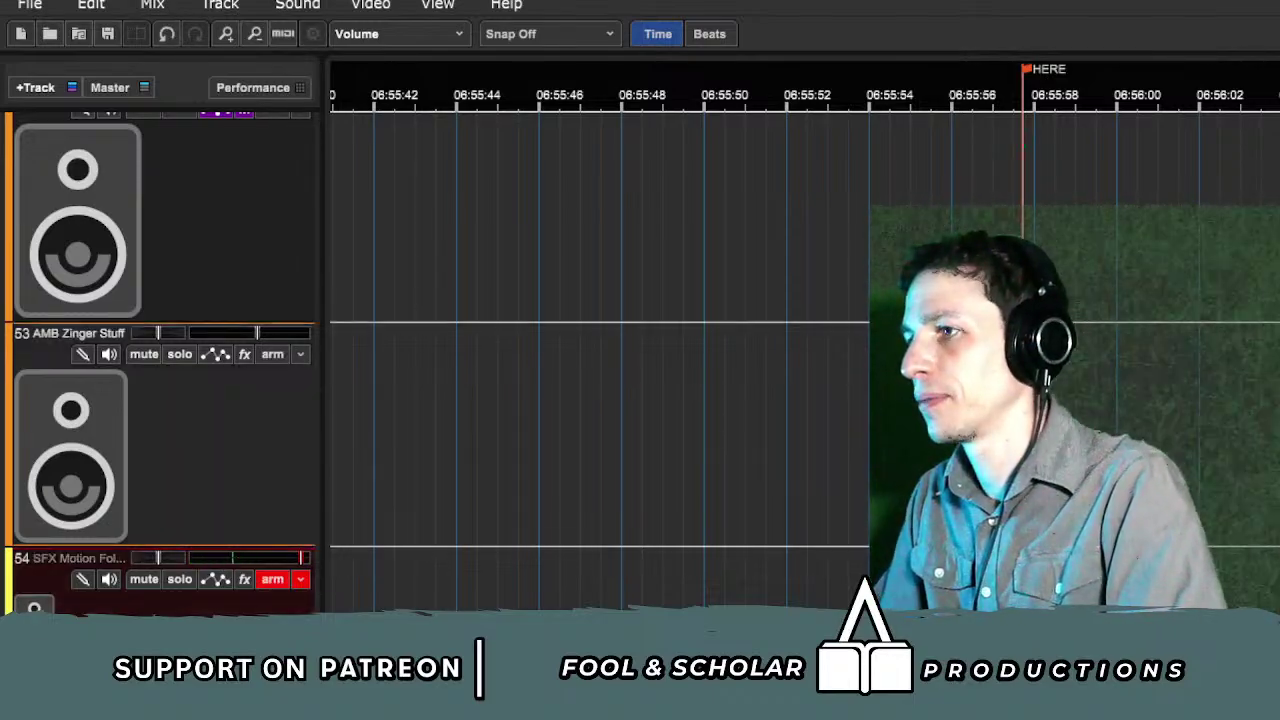
key("plus")
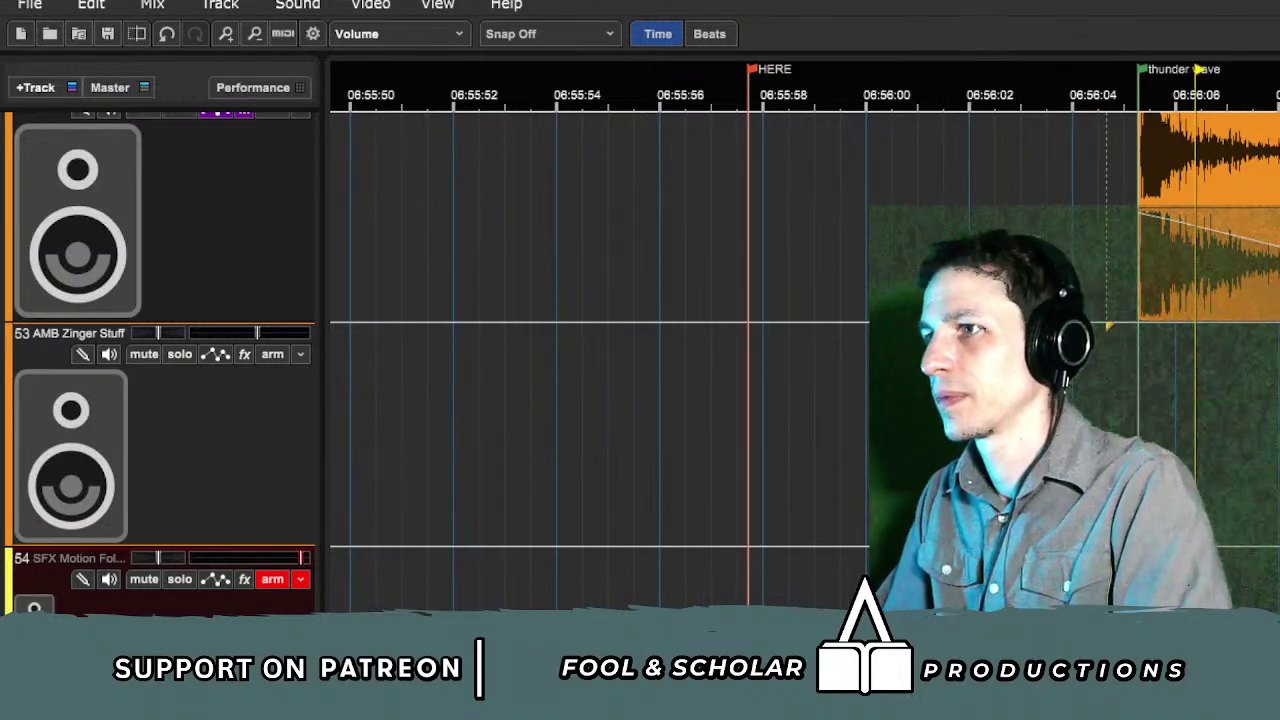
left_click(1085, 322)
left_click(1082, 578)
scroll(1106, 578, "up", 1)
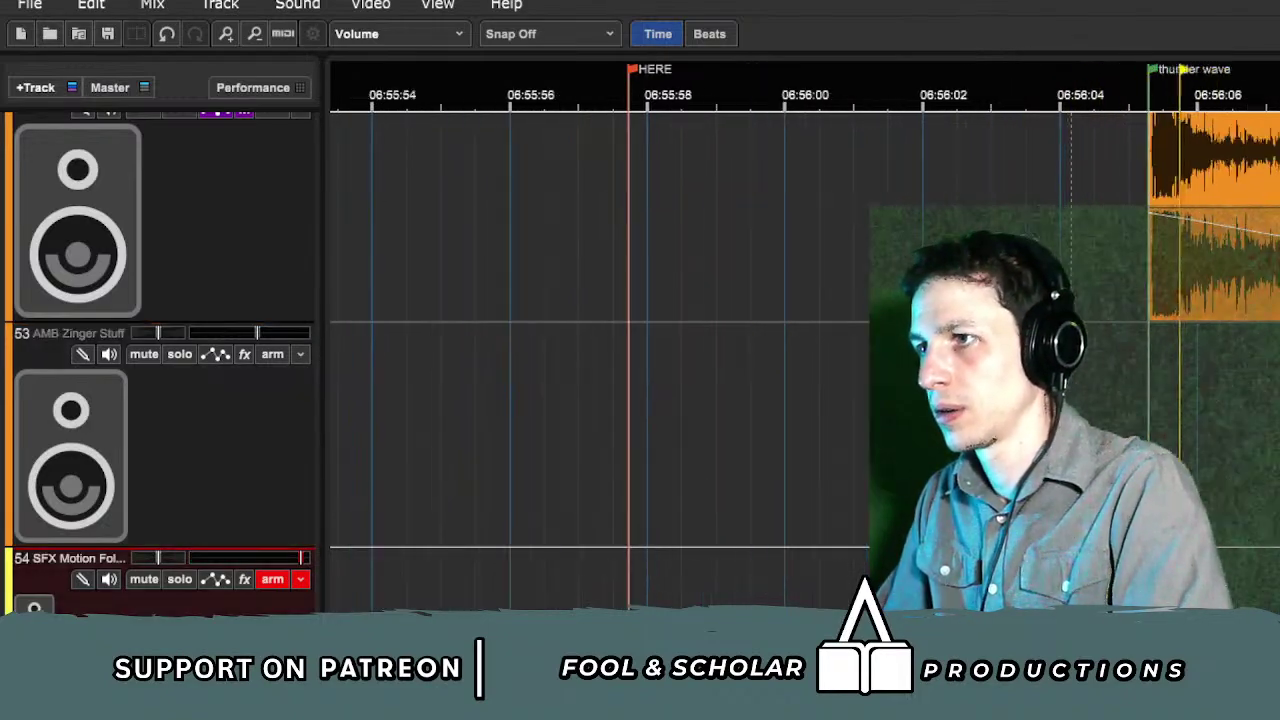
Step: Replay the new motion take into the thunder clip from about 06:56:04.8, just before the thunder wave marker
key("space")
scroll(1085, 450, "up", 1)
left_click(1051, 434)
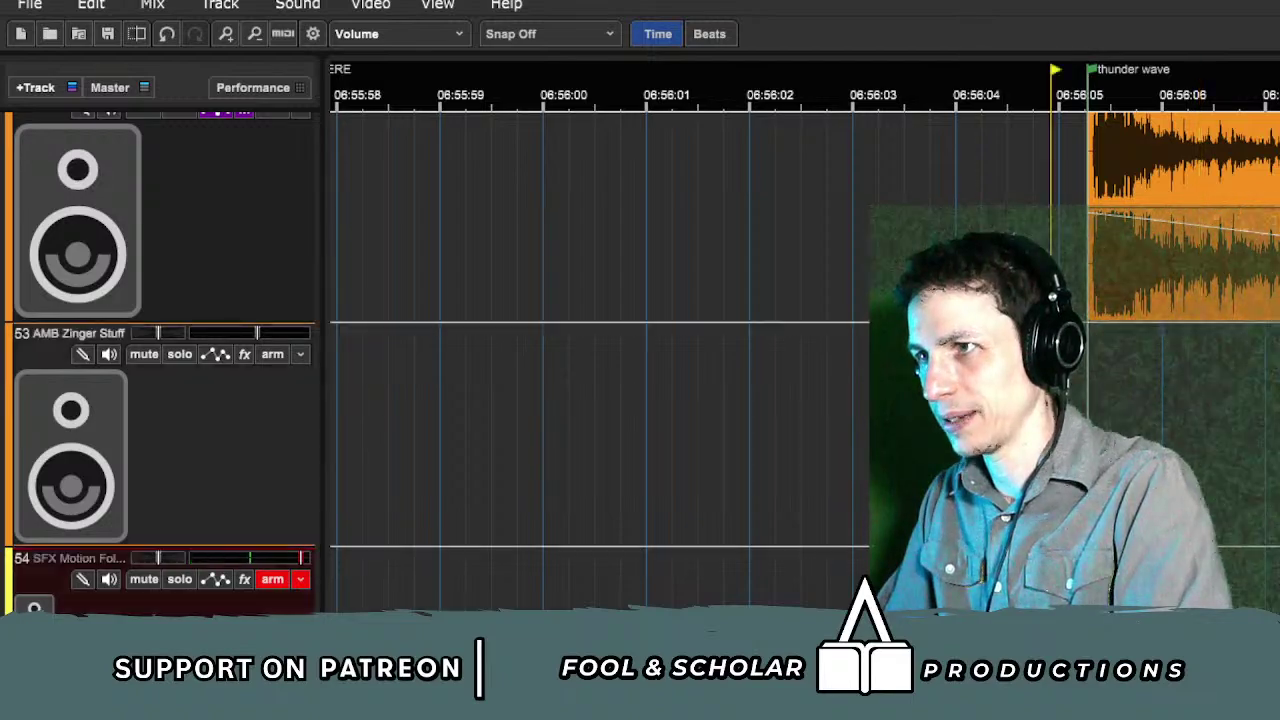
key("space")
left_click(1046, 578)
left_click(1041, 434)
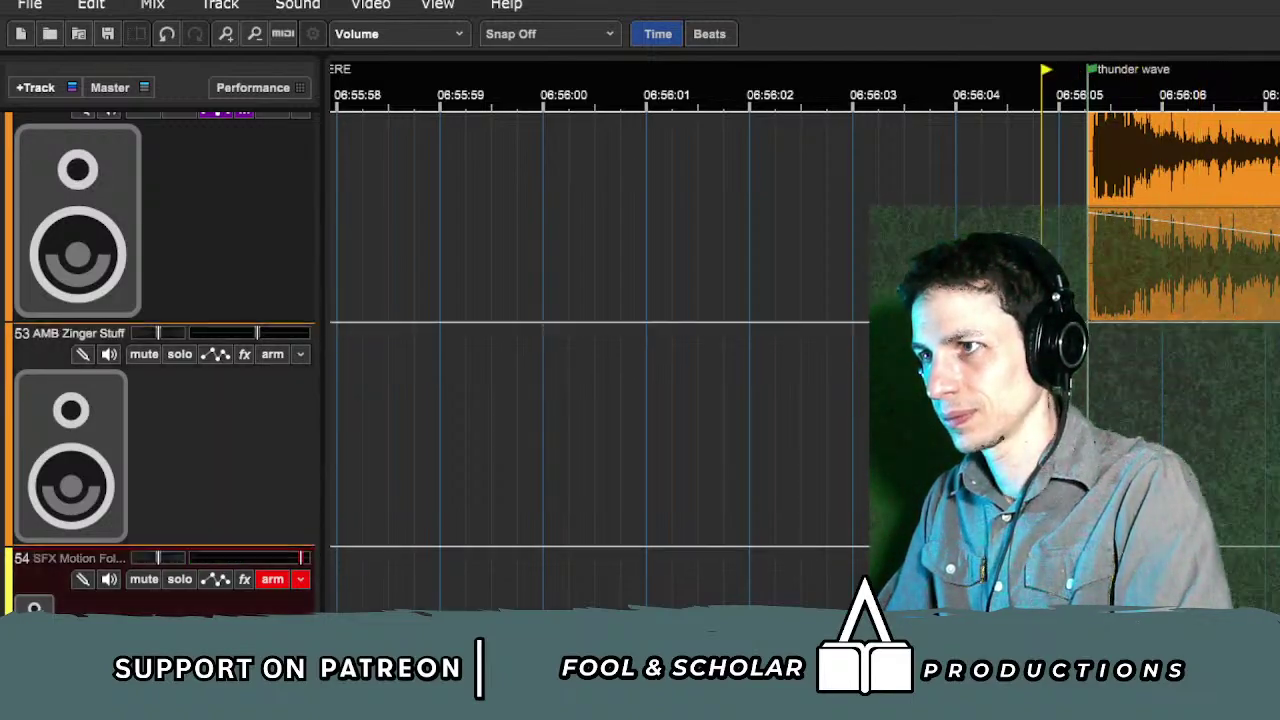
key("space")
key("Down")
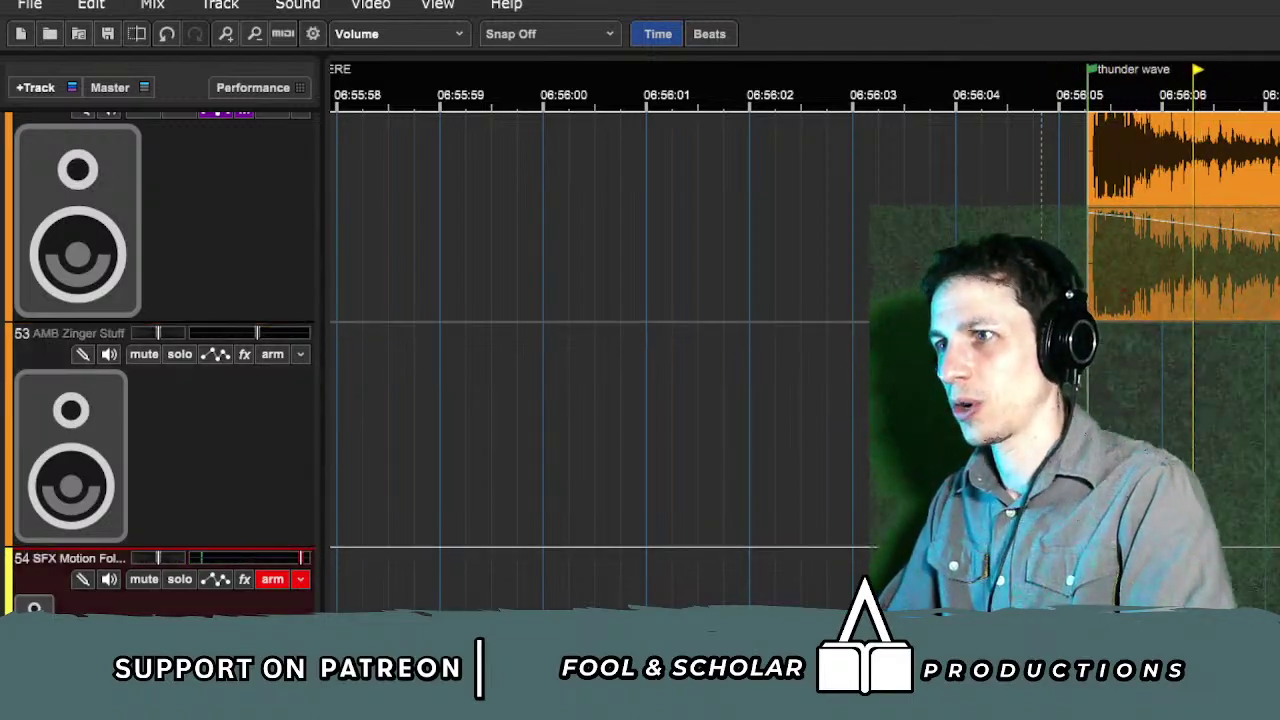
Step: Disarm track 54 and replay the motion sound into the thunder from about 06:56:03.8
key("space")
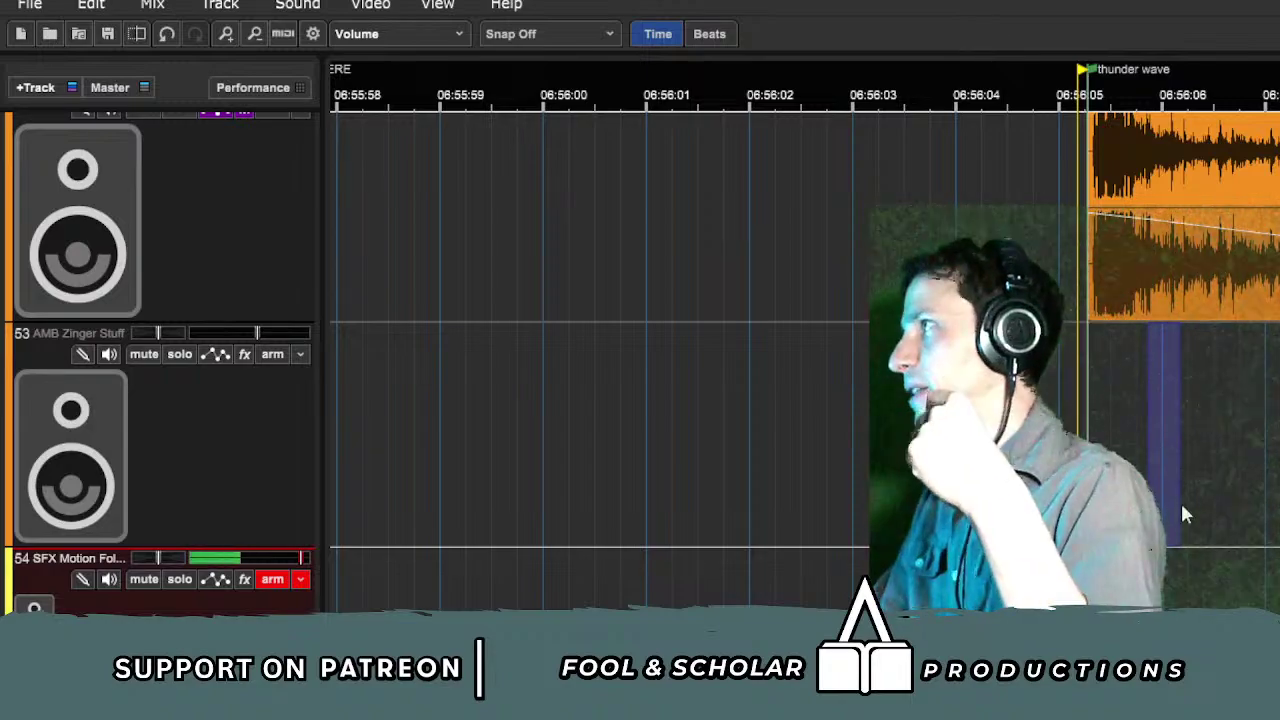
left_click(273, 580)
key("space")
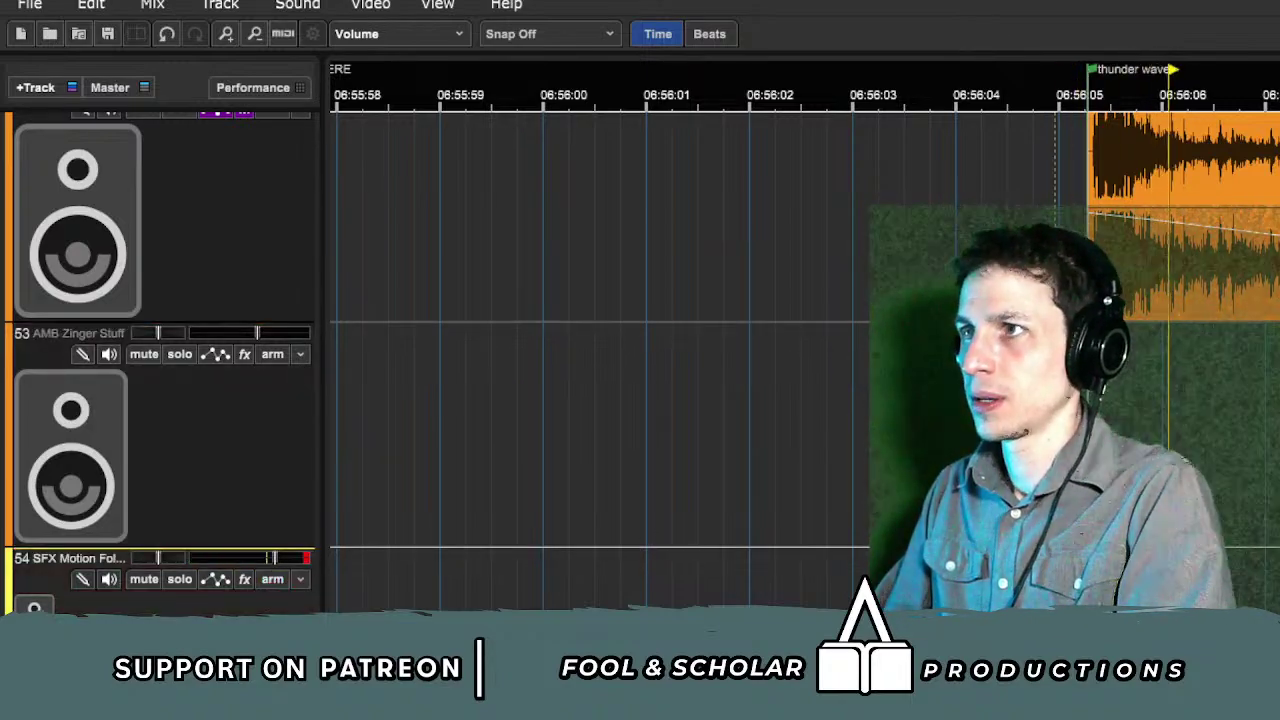
left_click(937, 434)
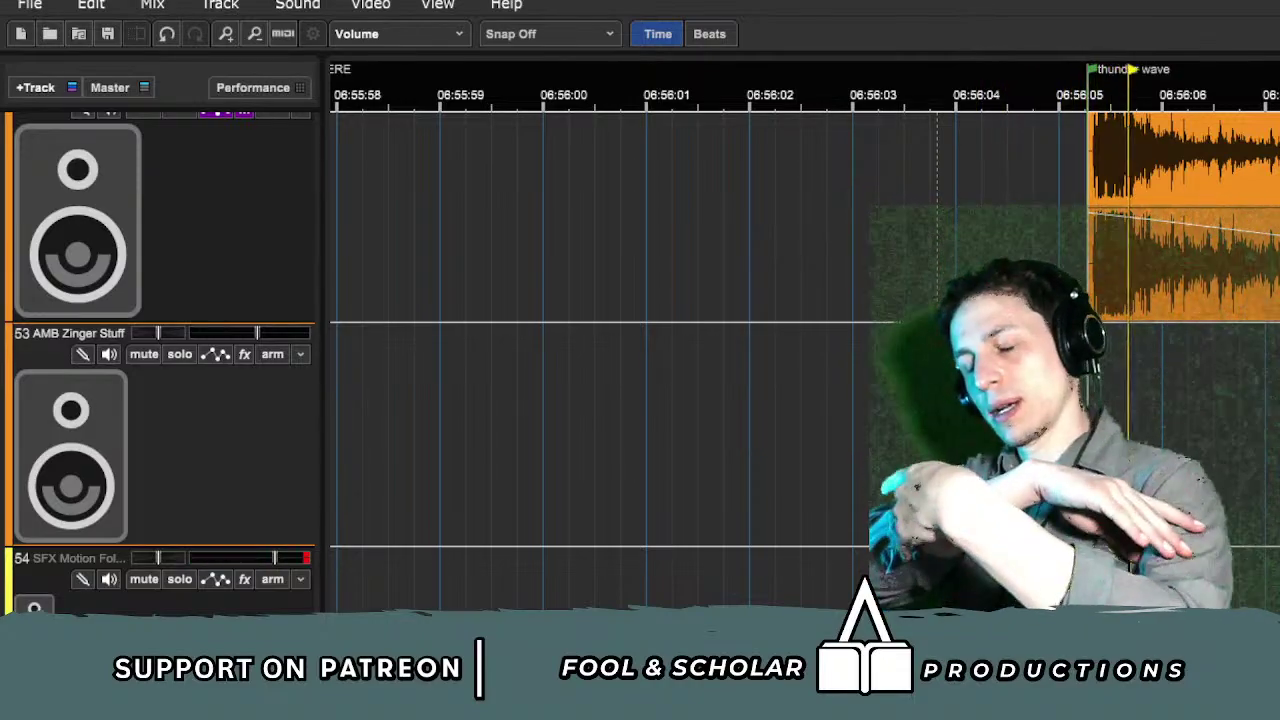
key("space")
Step: Play the motion and thunder clips together from about 06:56:05 through the thunder's decay
double_click(1120, 576)
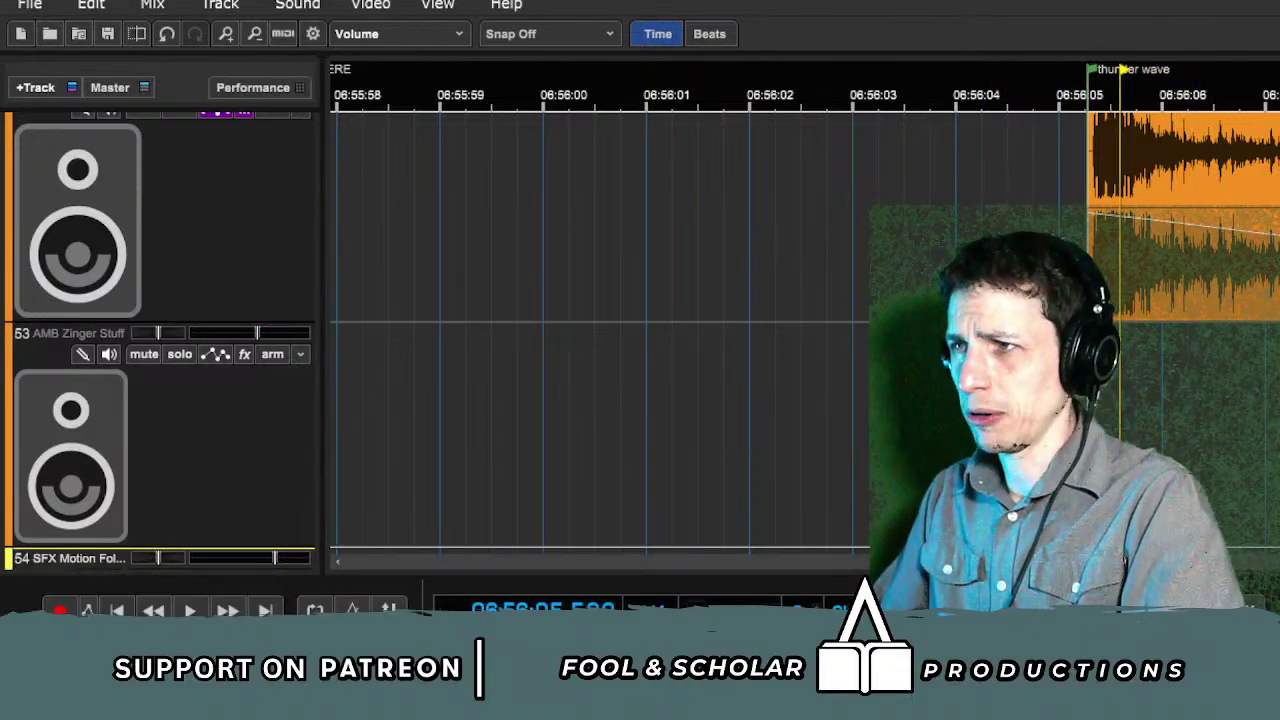
key("space")
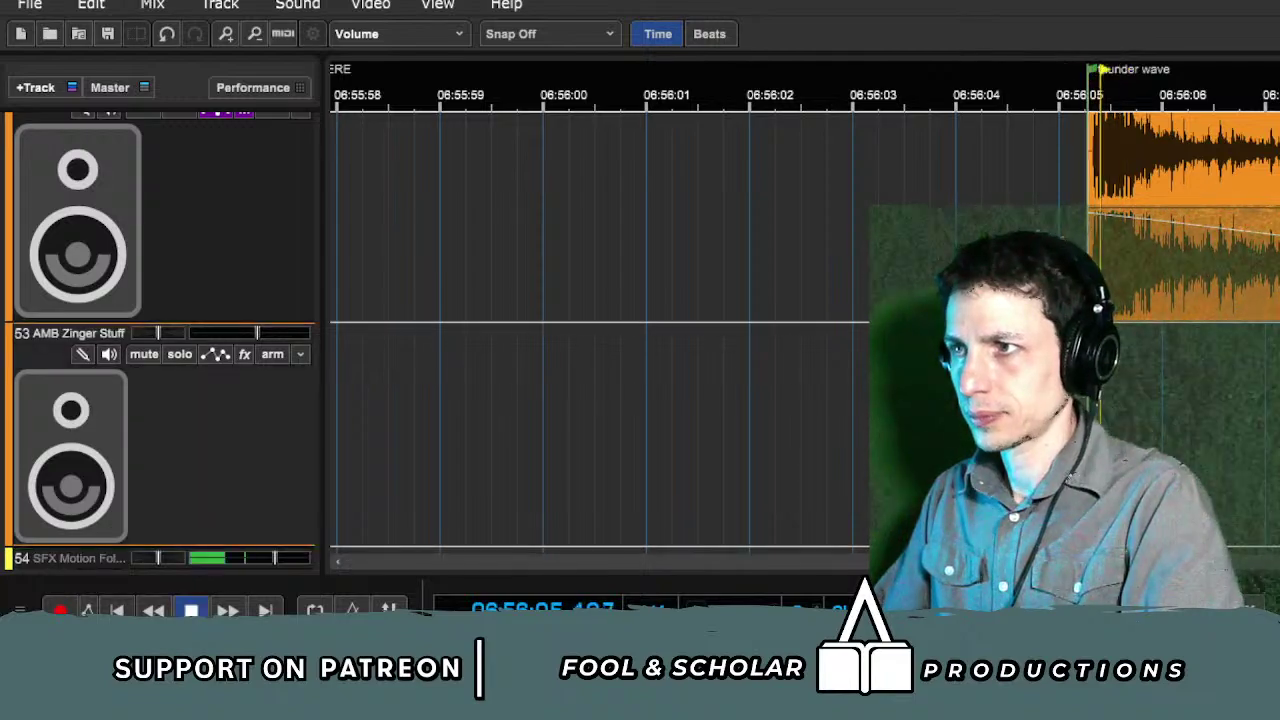
key("alt+2")
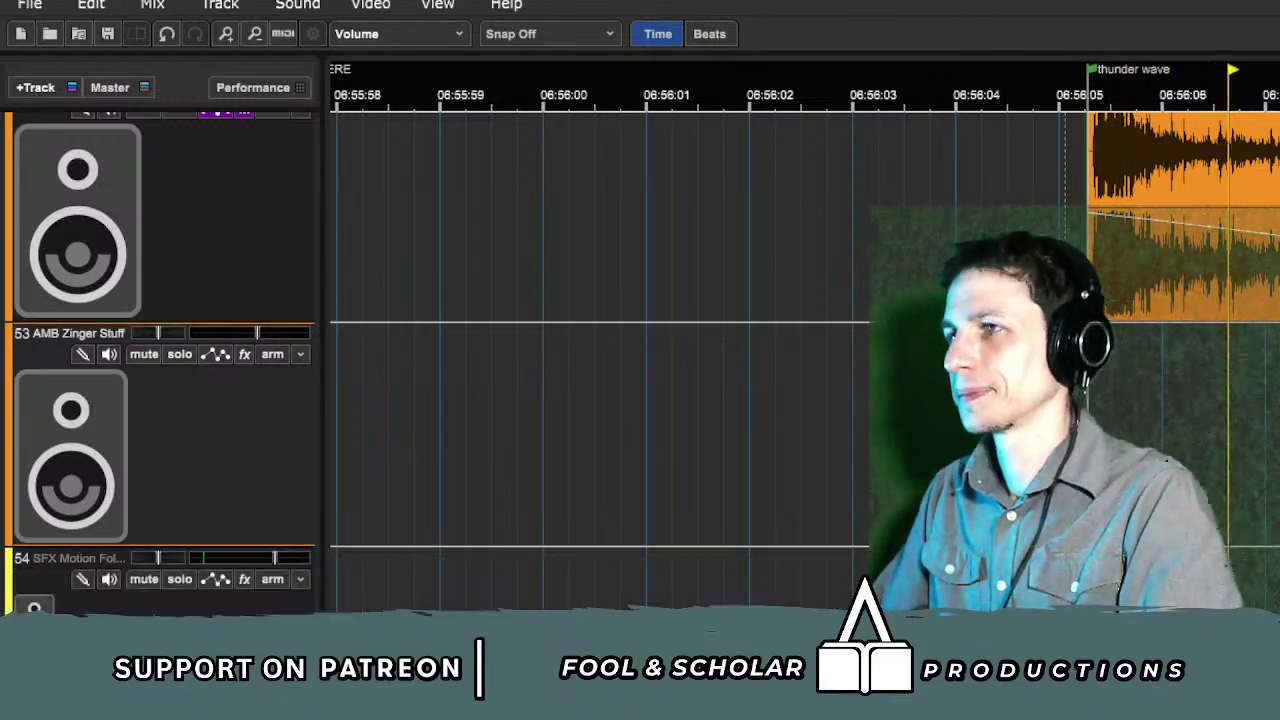
key("minus")
scroll(805, 220, "right", 1)
left_click(685, 220)
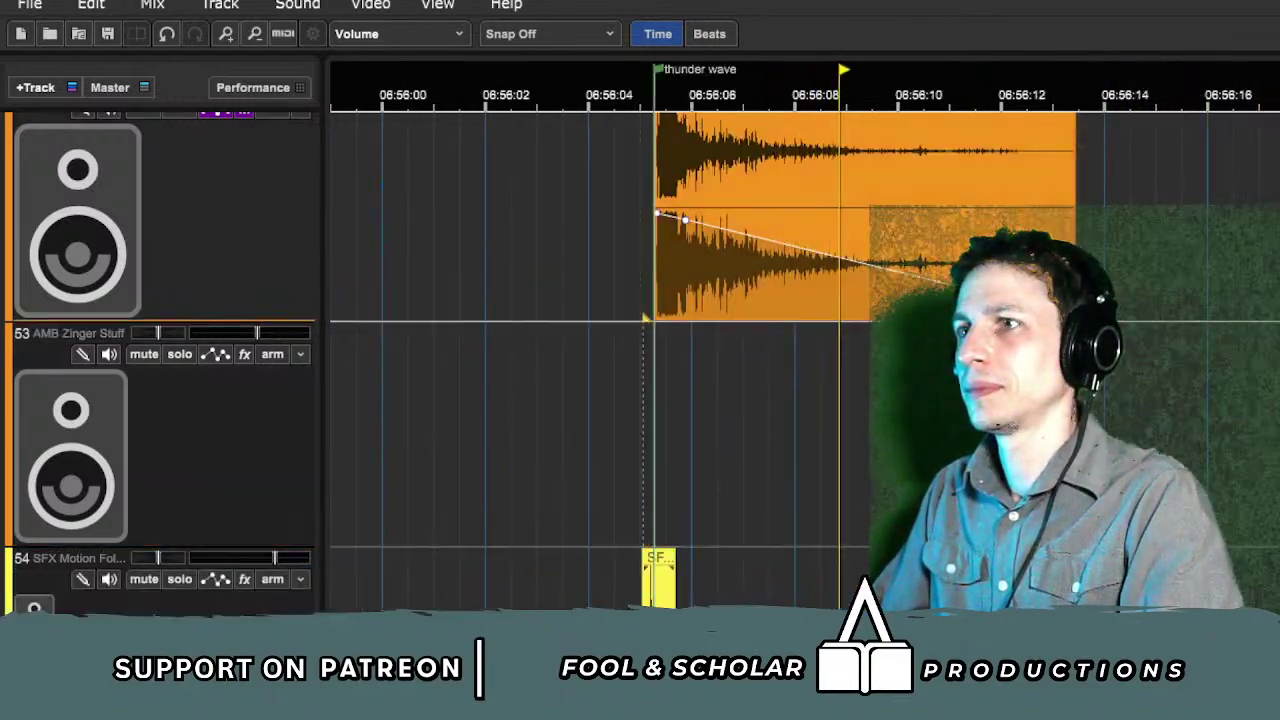
Step: Delete the thunder wave marker from the timeline and stop playback
scroll(762, 214, "up", 5)
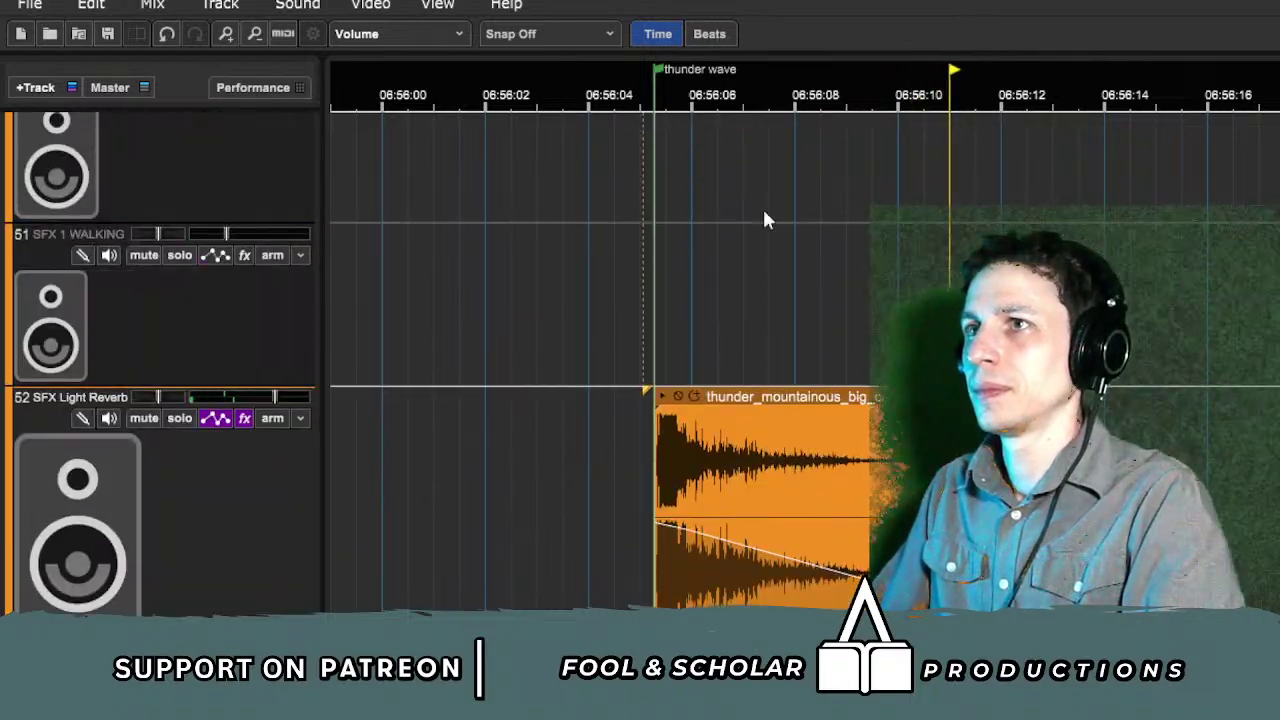
left_click(657, 68)
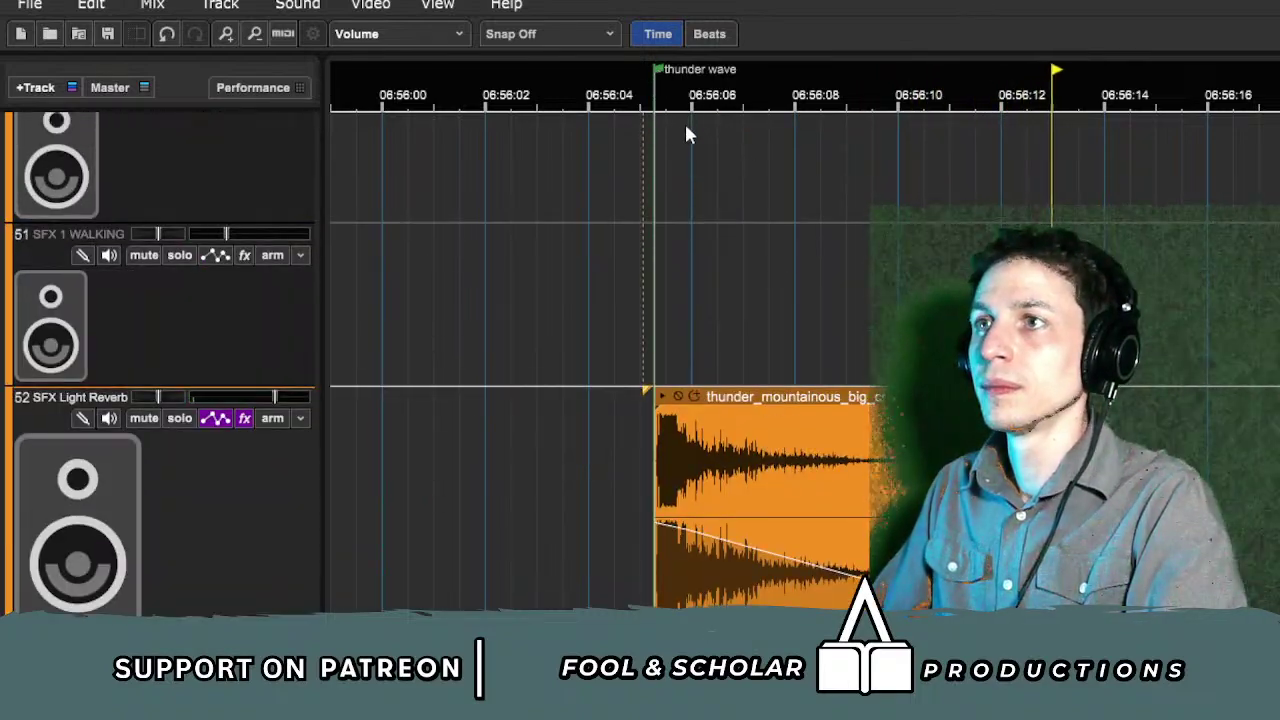
key("Delete")
scroll(744, 236, "up", 6)
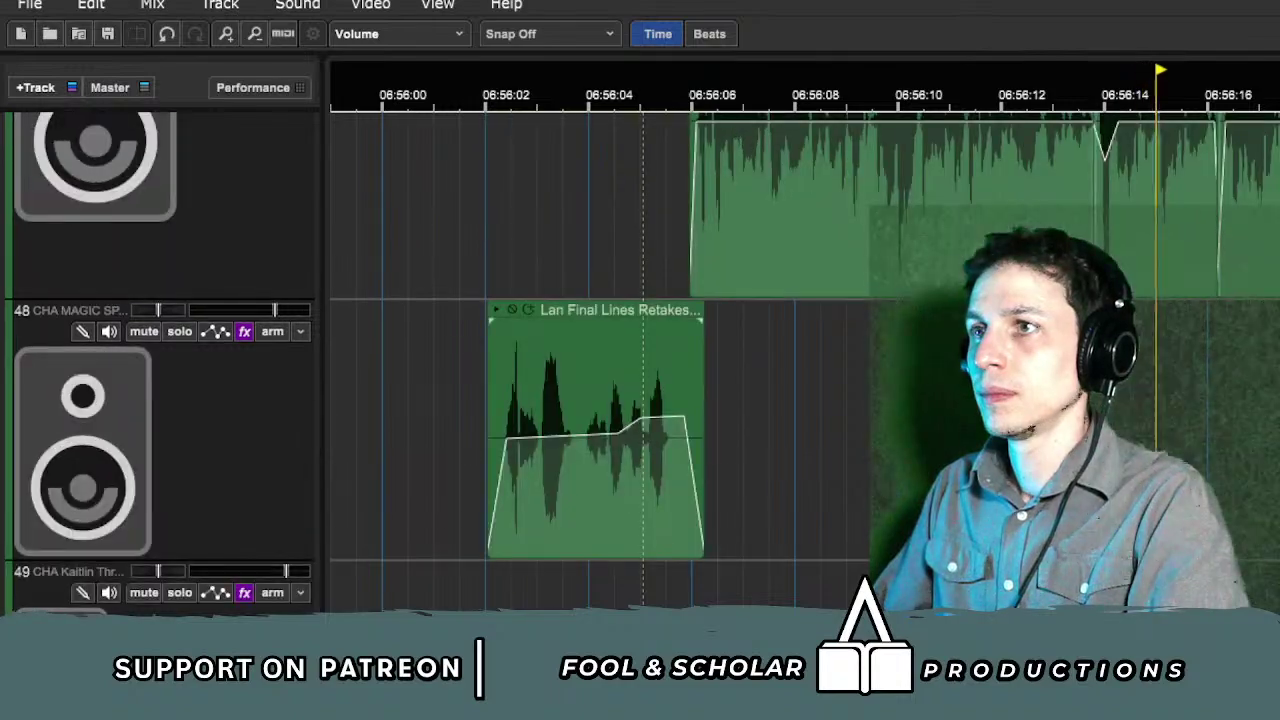
key("space")
Step: Paste the Matter Mayhem blast clip at 06:56:00 on track 51, and move it onto the AMB Zinger Stuff track at the thunder clip's start
scroll(833, 425, "up", 5)
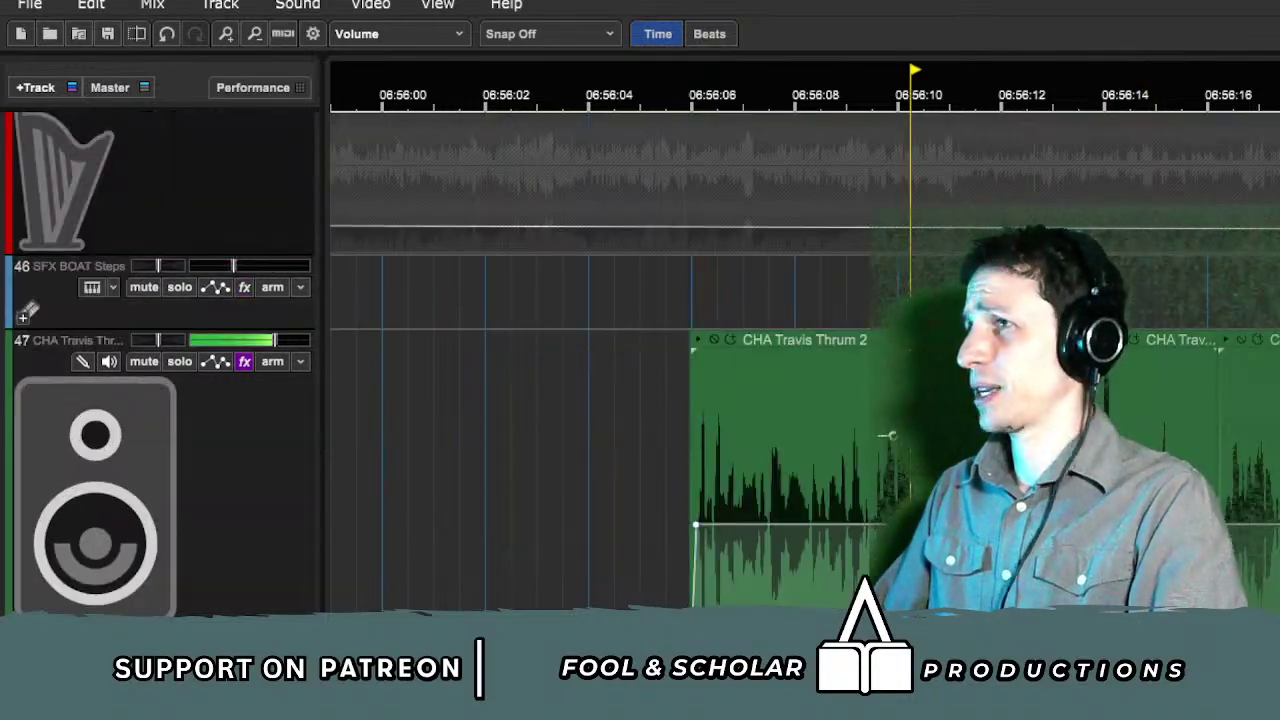
scroll(833, 425, "left", 3)
scroll(857, 420, "down", 5)
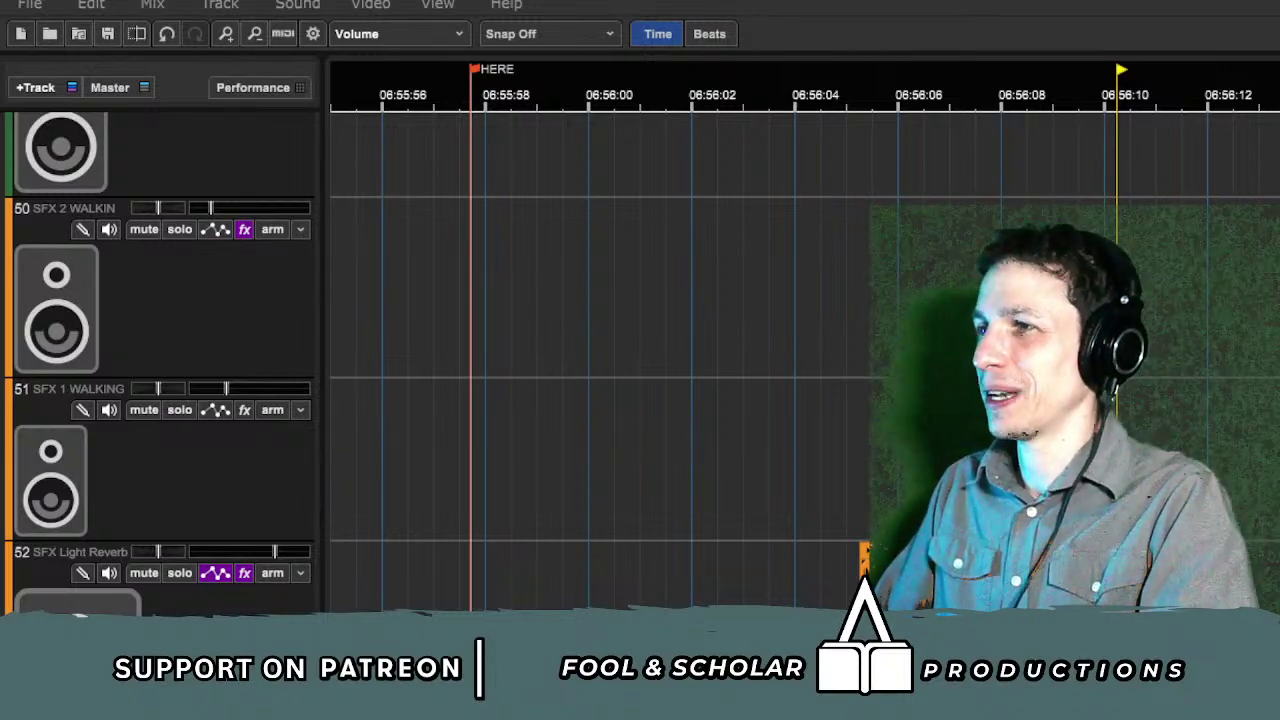
left_click(591, 457)
key("ctrl+v")
left_click(617, 340)
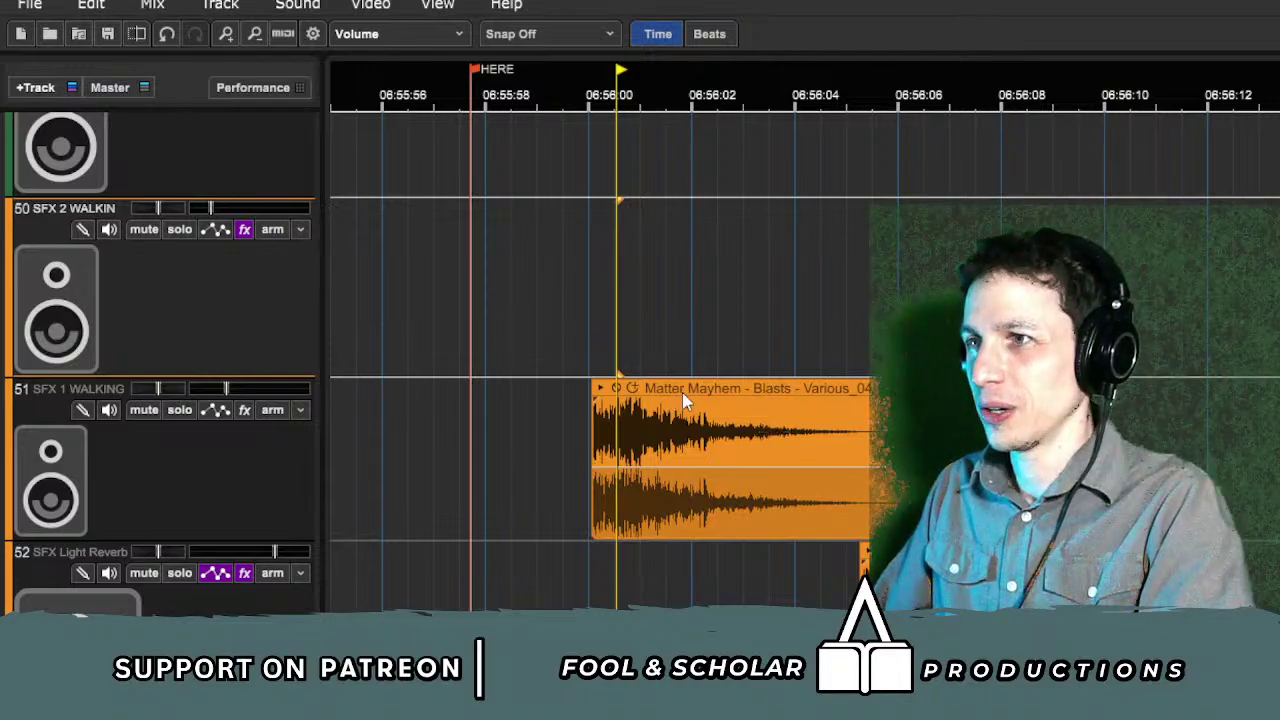
left_click_drag(682, 392, 947, 392)
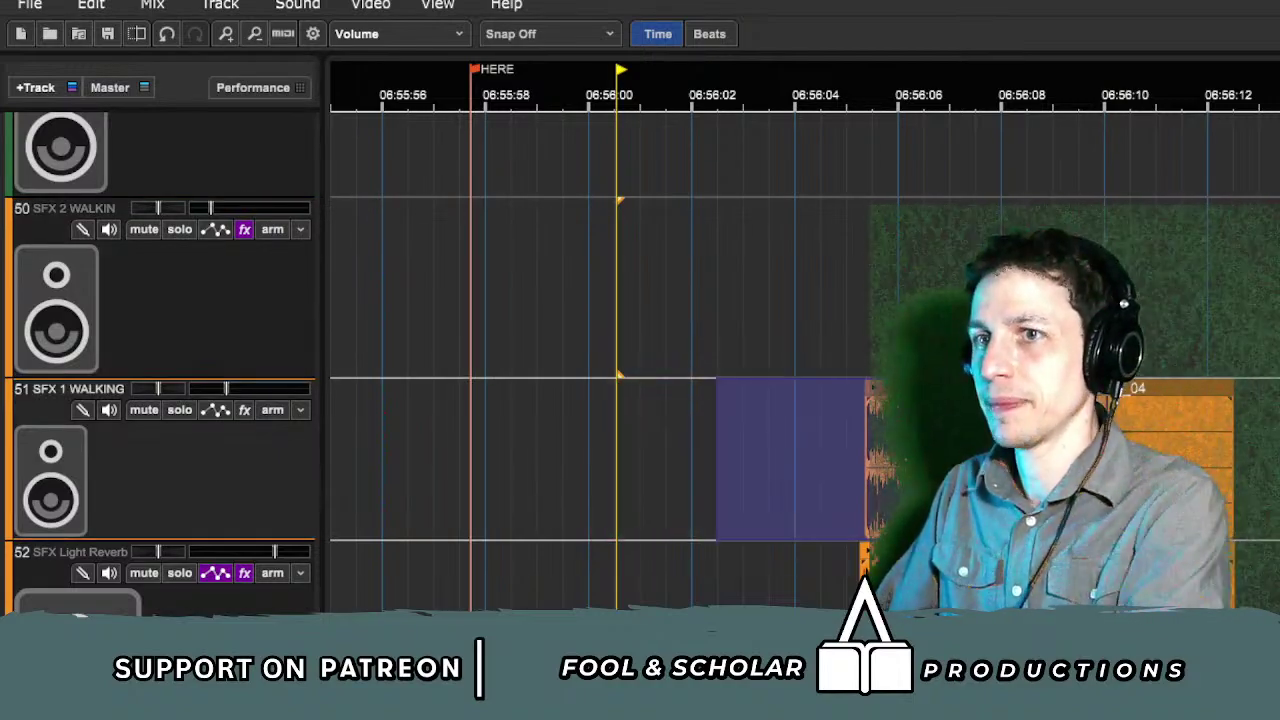
scroll(790, 389, "down", 3)
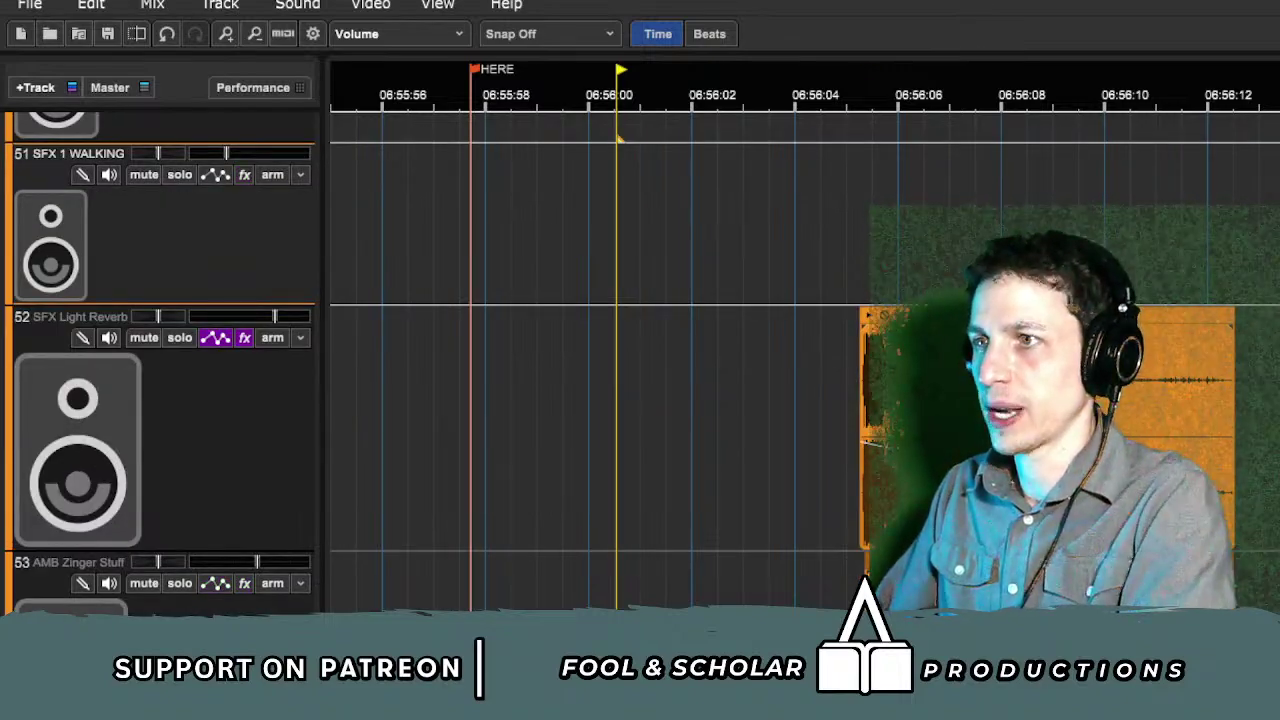
Step: Play the layered blast and thunder sounds repeatedly from about 06:56:04.9
left_click(841, 575)
key("space")
key("space")
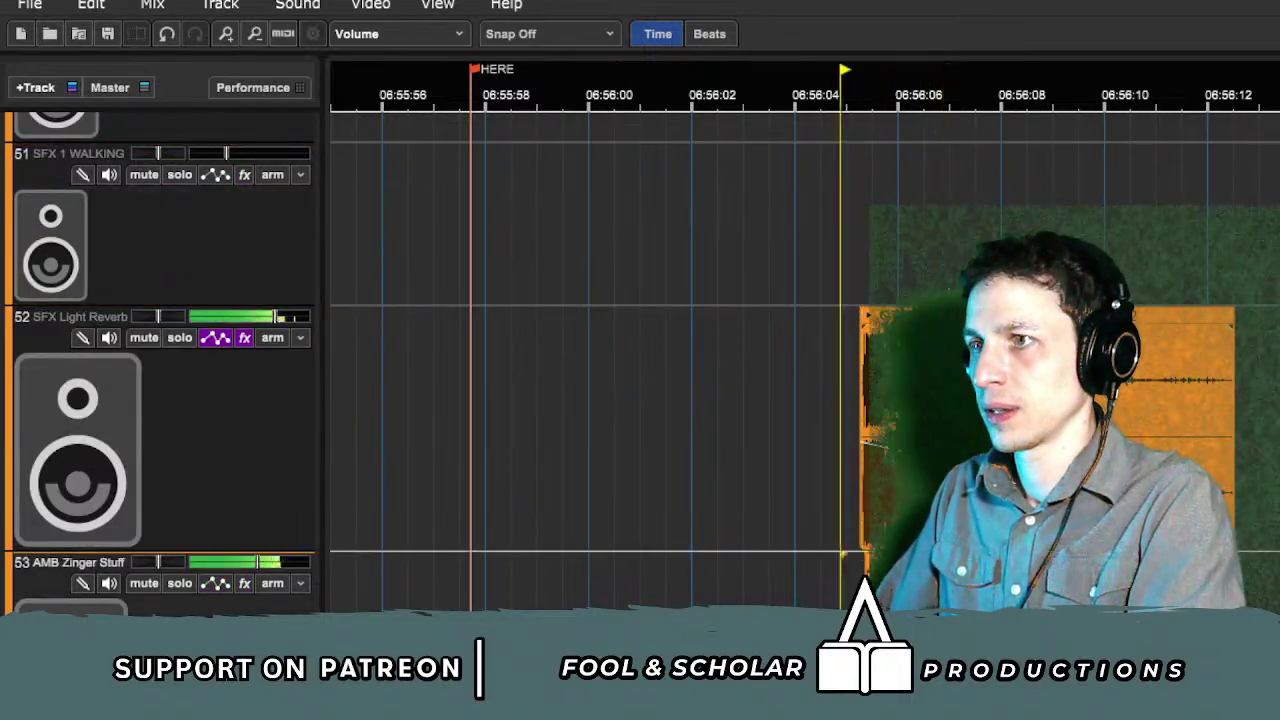
key("space")
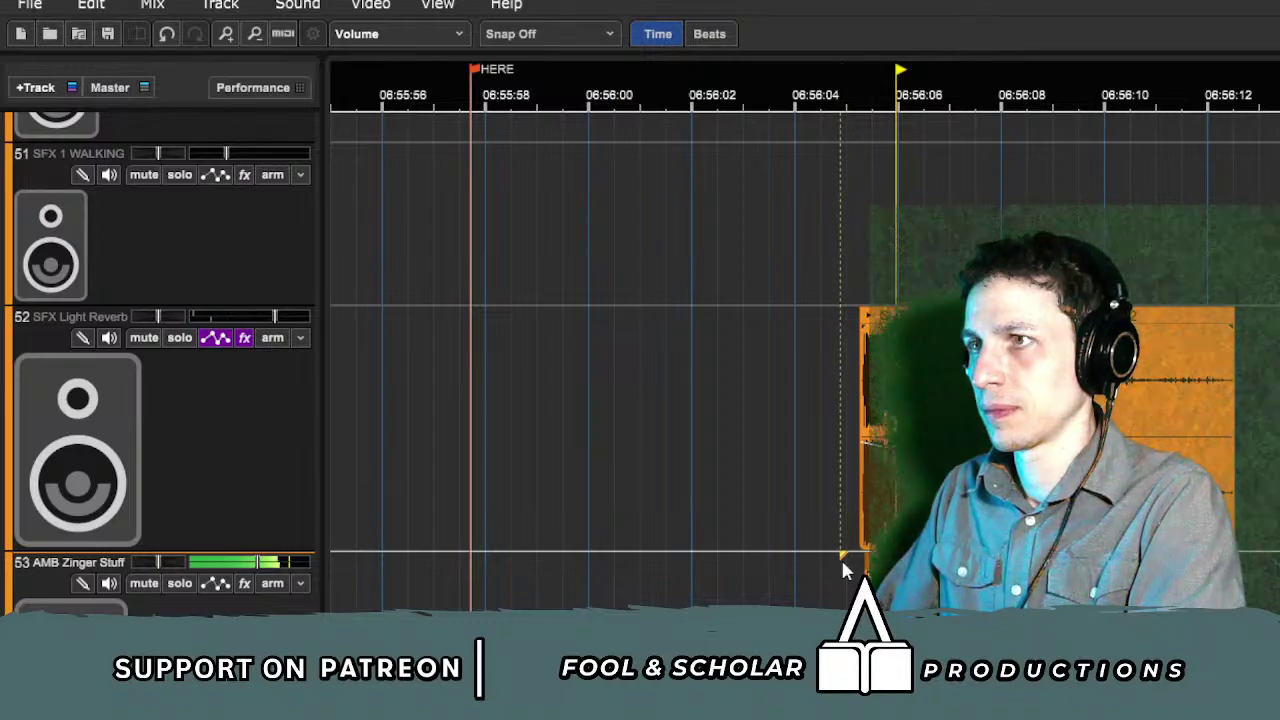
key("space")
key("space")
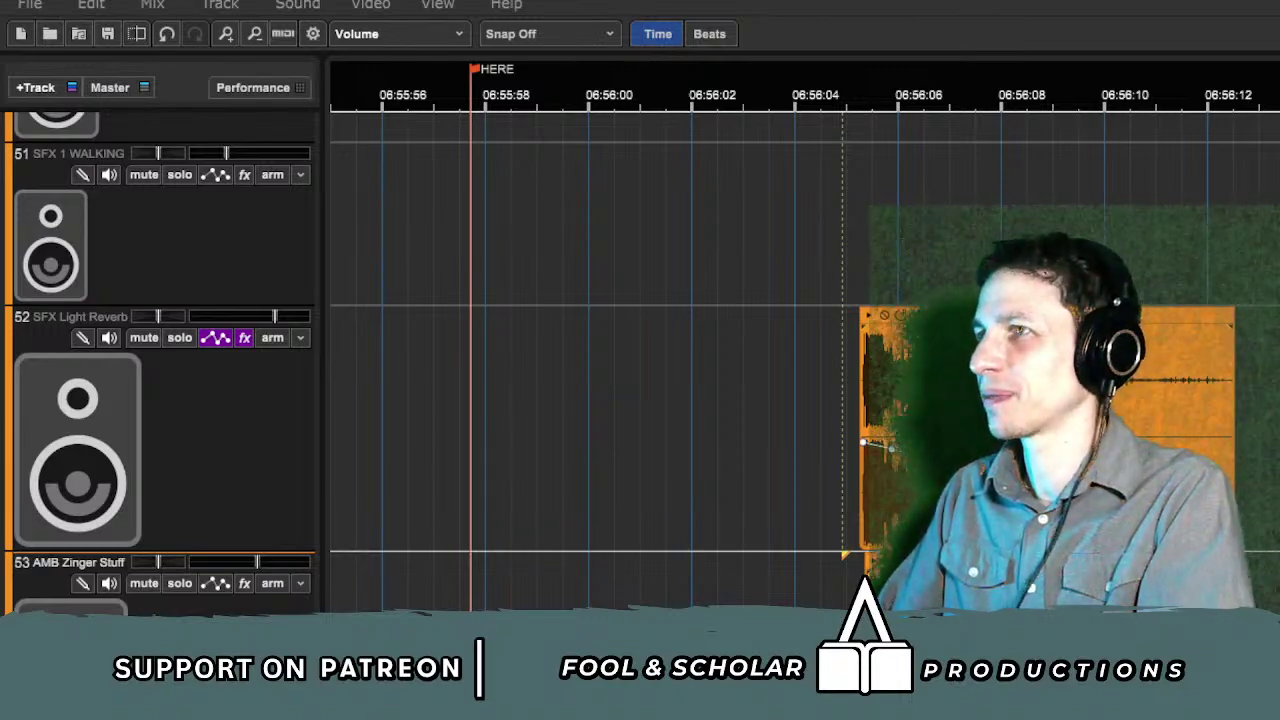
Step: Unmute track 45, MUS Layer 2
scroll(697, 528, "up", 6)
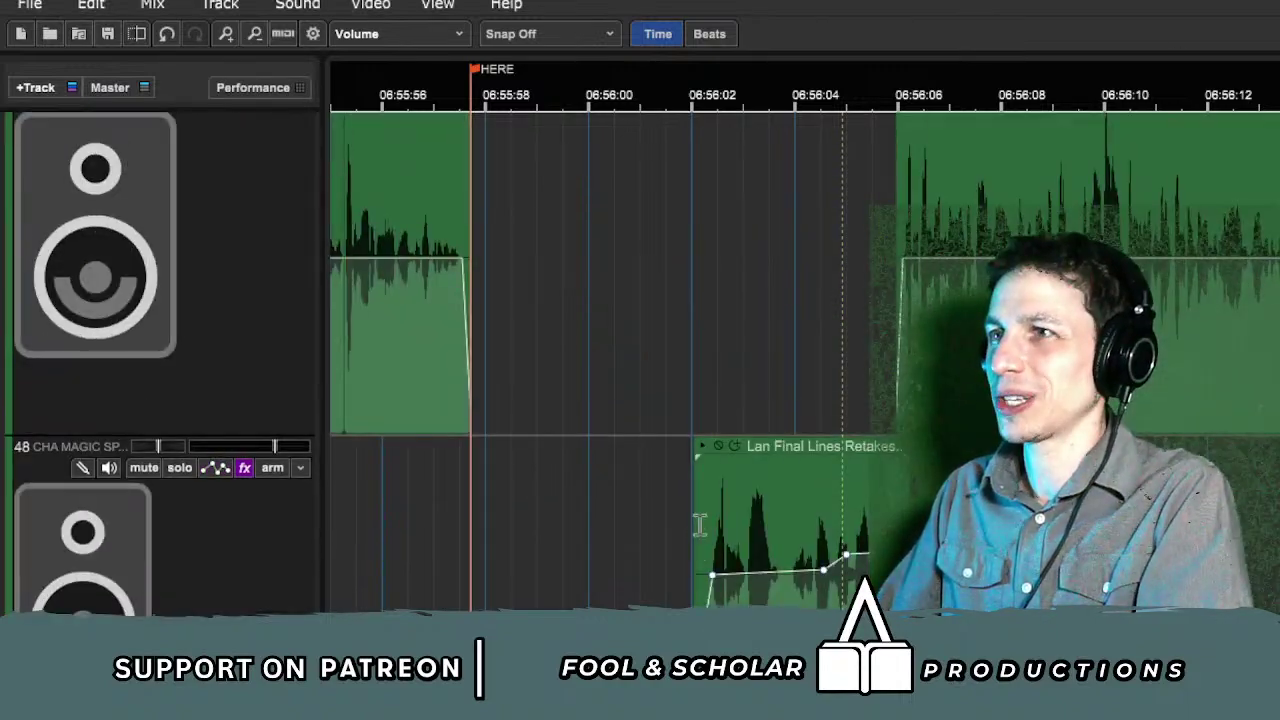
scroll(775, 550, "up", 8)
scroll(429, 437, "down", 4)
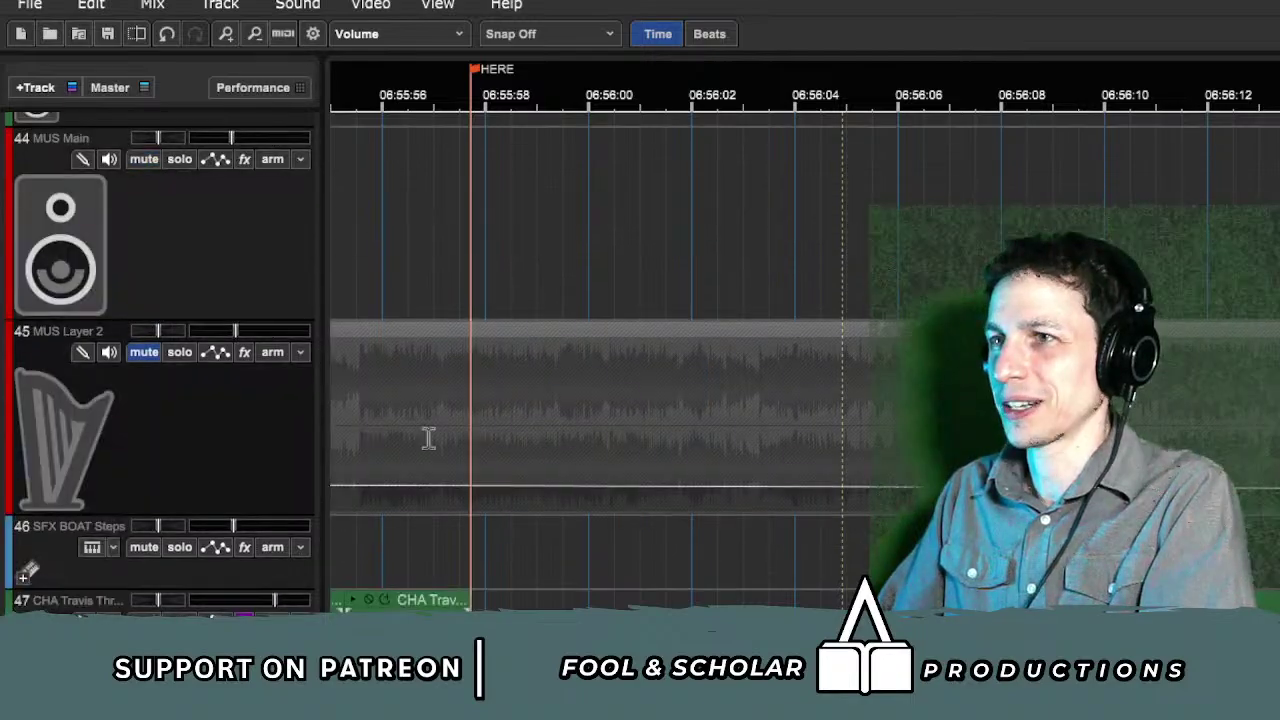
scroll(607, 420, "left", 5)
left_click(145, 352)
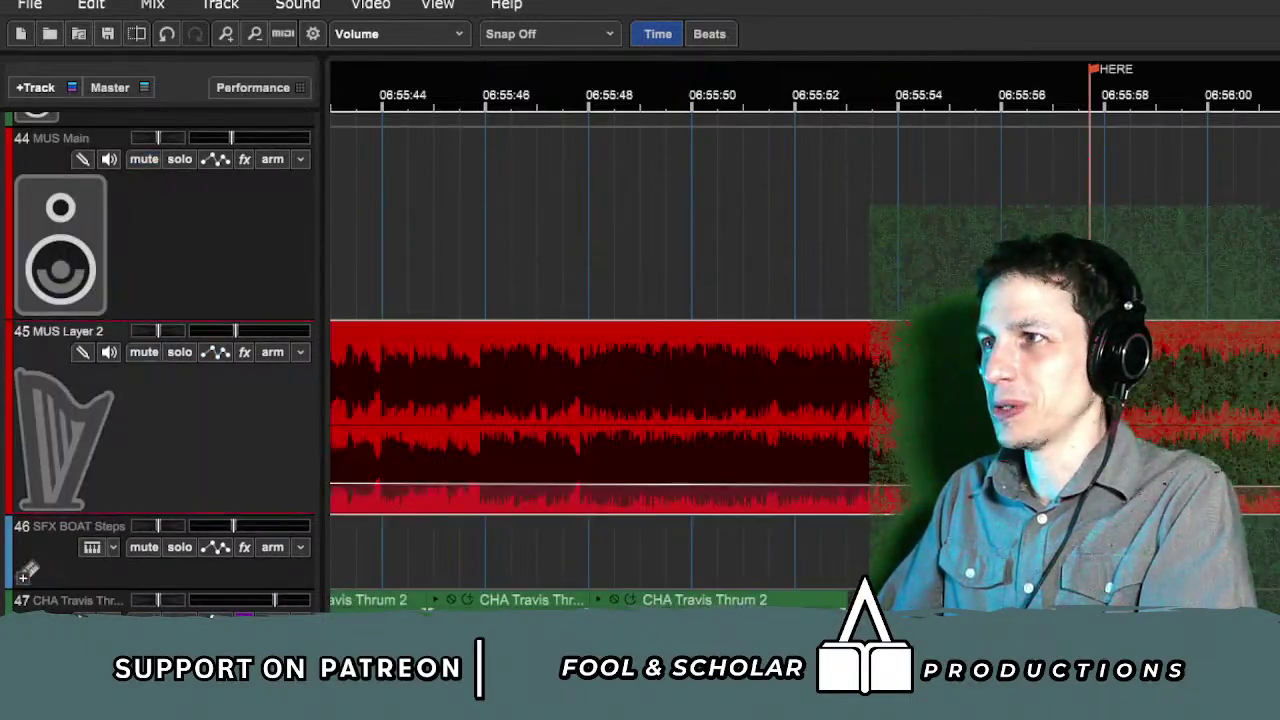
Step: Play the scene with music from about 06:56:03.6, and examine the stacked thunder and blast clips
key("space")
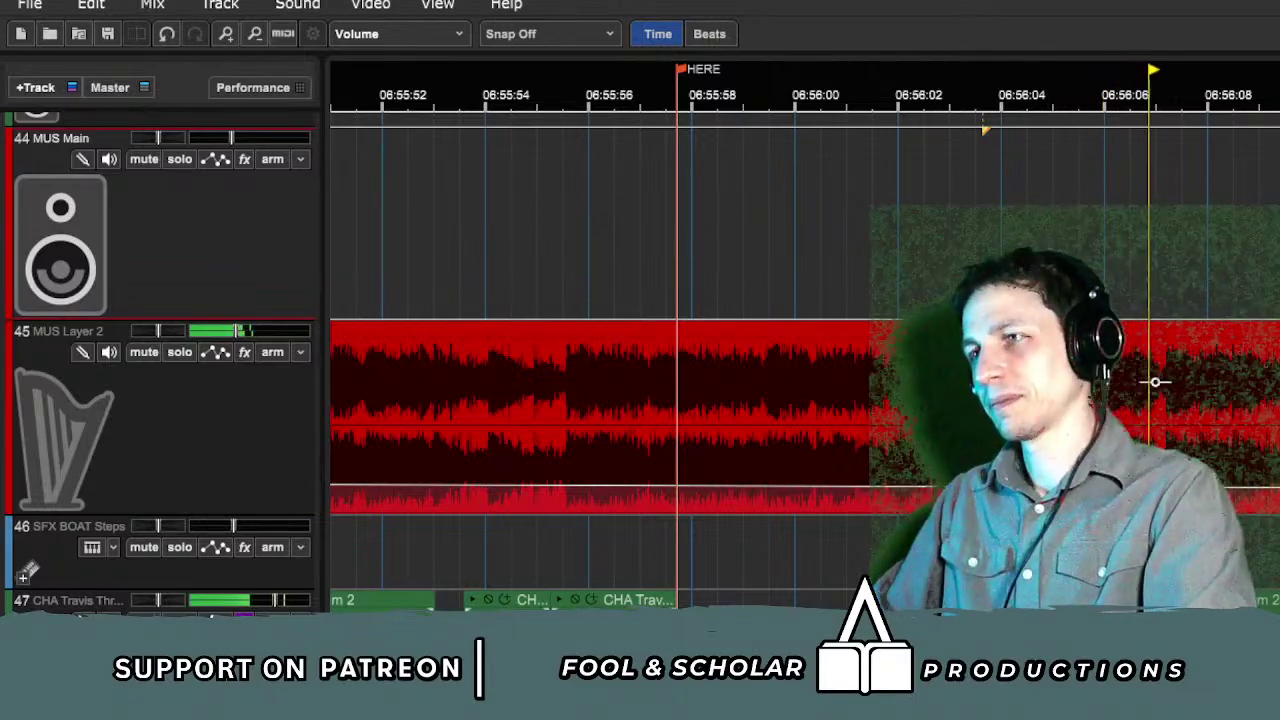
scroll(1245, 387, "down", 7)
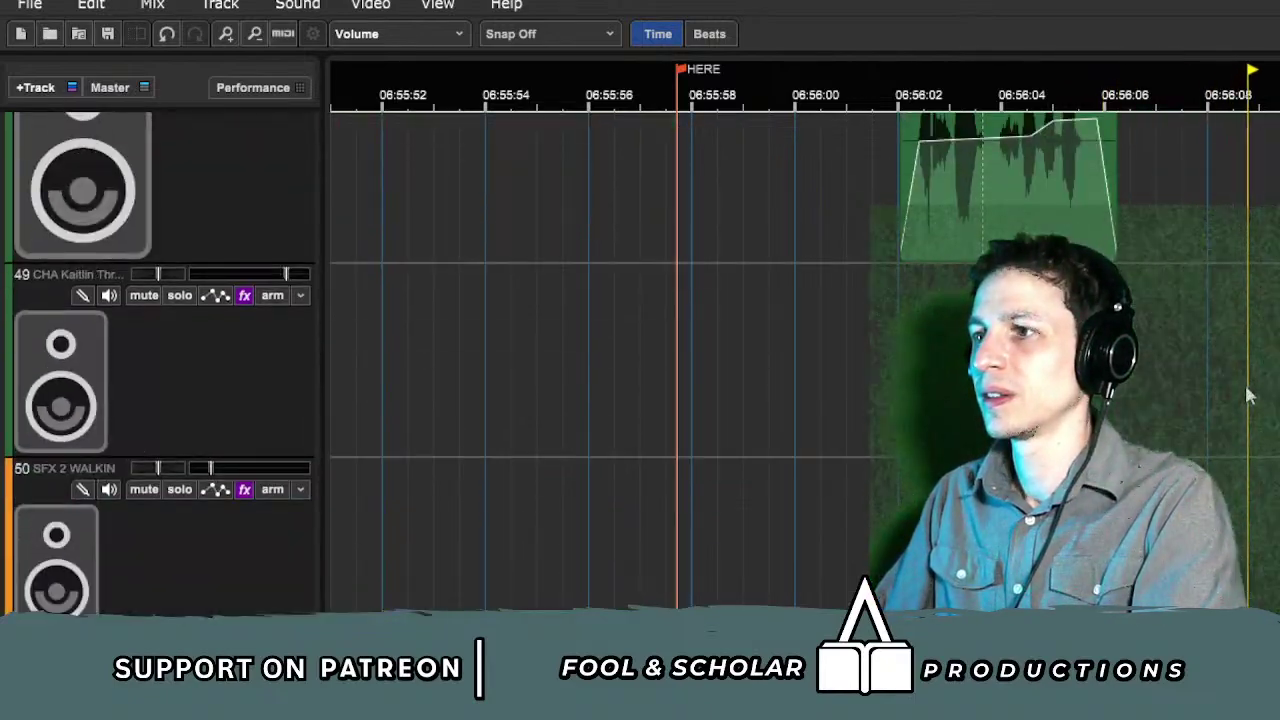
scroll(1245, 387, "down", 2)
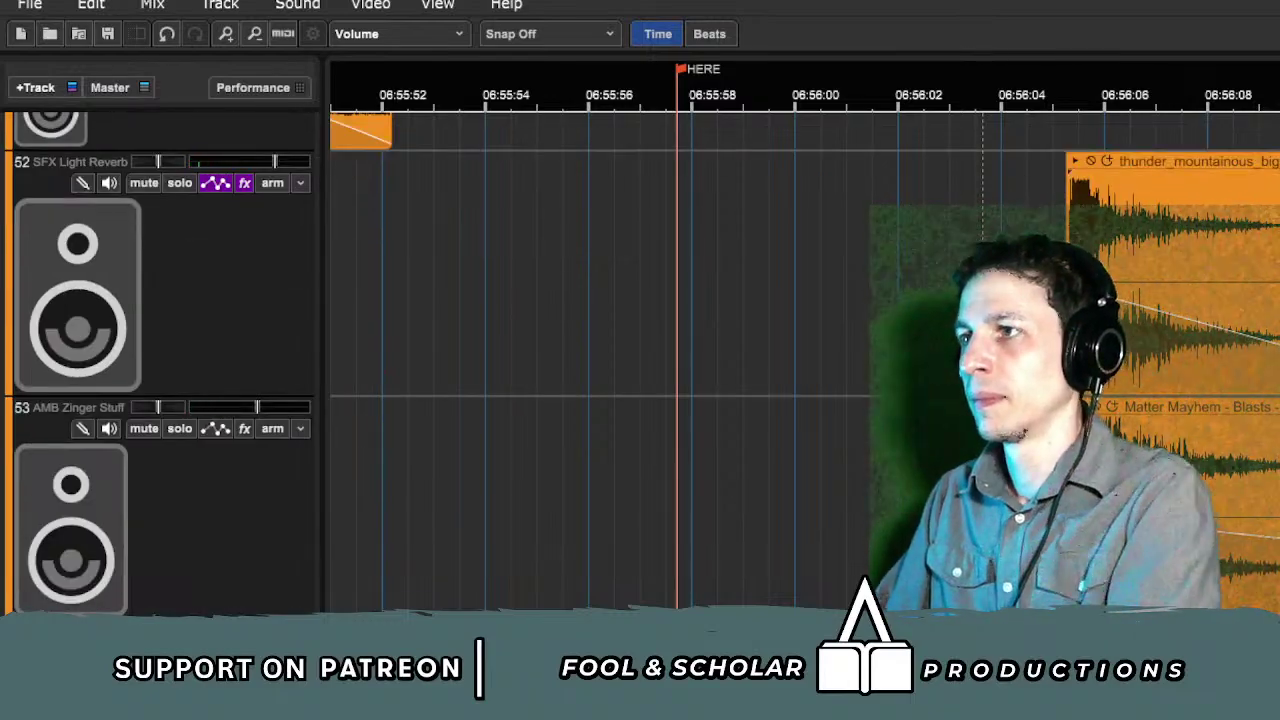
scroll(805, 360, "down", 2)
scroll(805, 360, "right", 2)
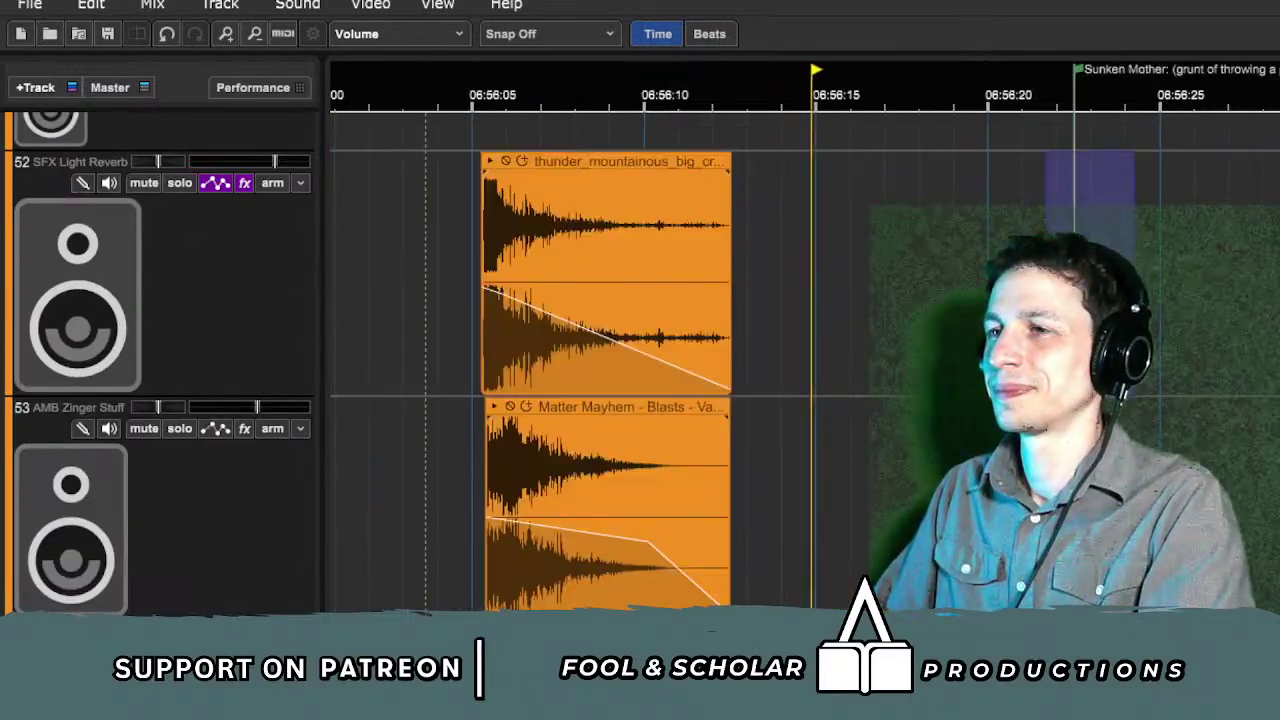
Step: Delete the short clip on track 51 at about 06:56:12
scroll(886, 418, "up", 5)
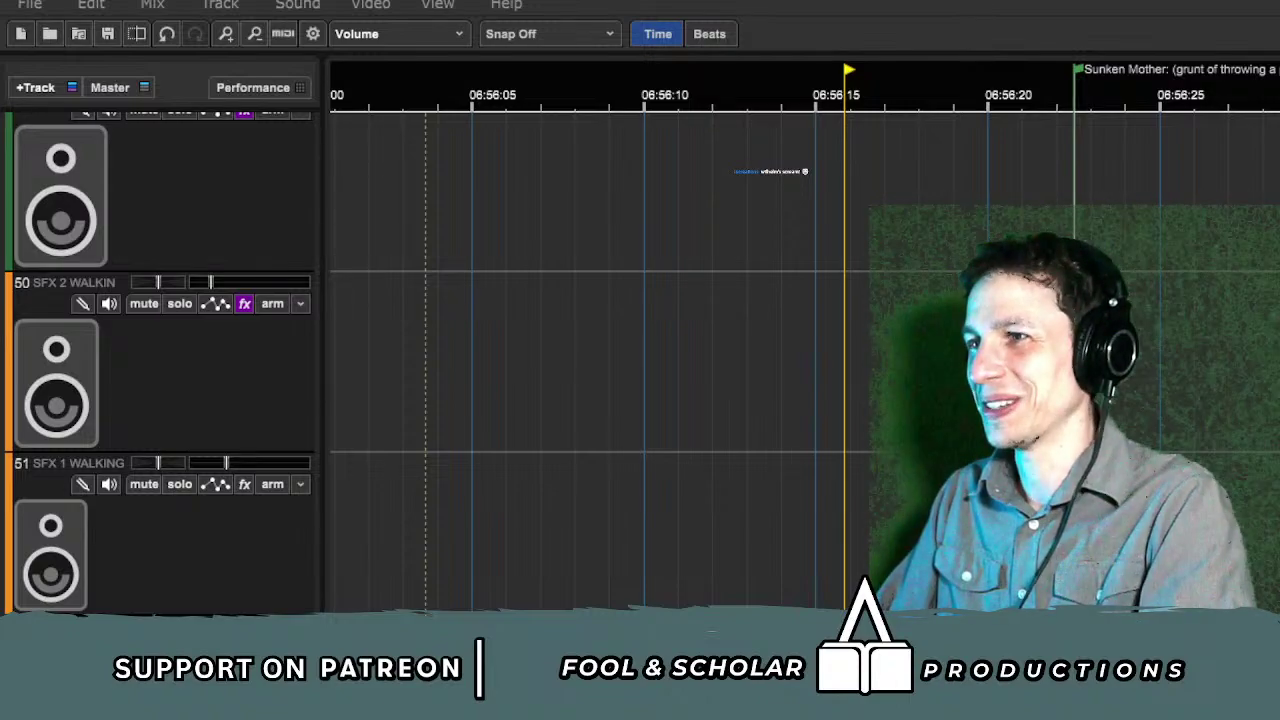
key("ctrl+z")
left_click(669, 420)
left_click(740, 472)
key("Delete")
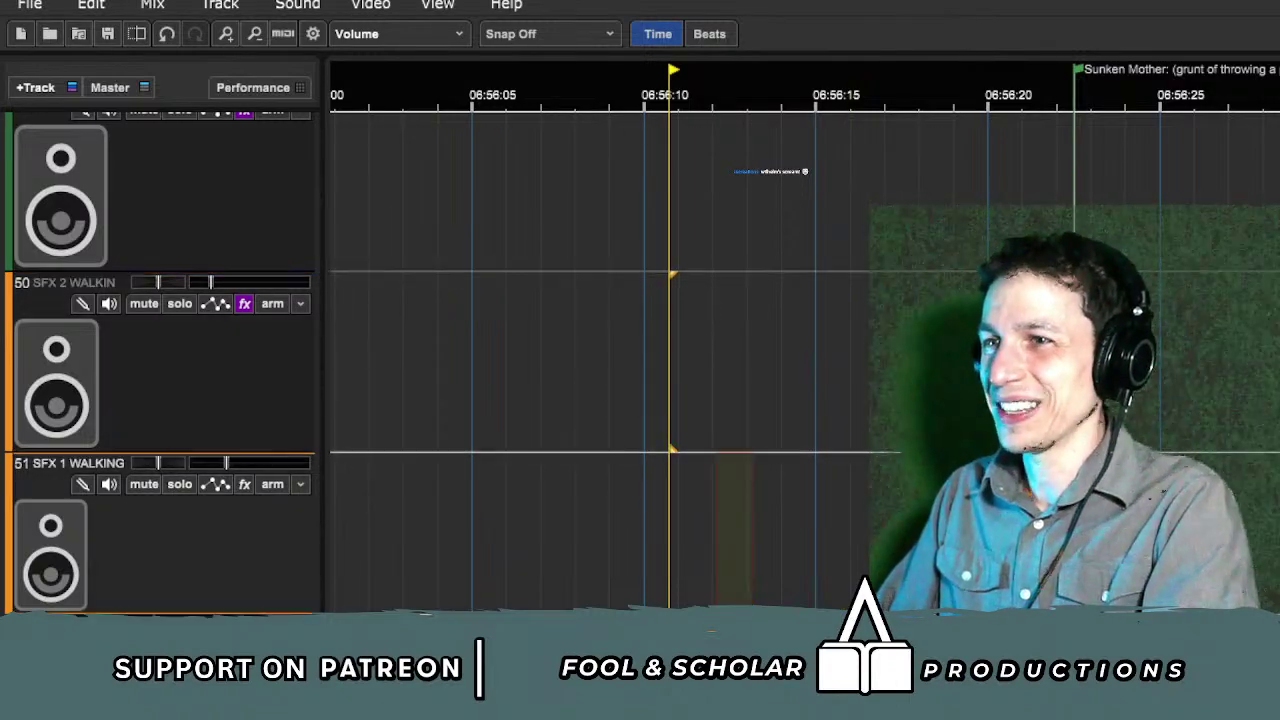
scroll(26, 440, "up", 10)
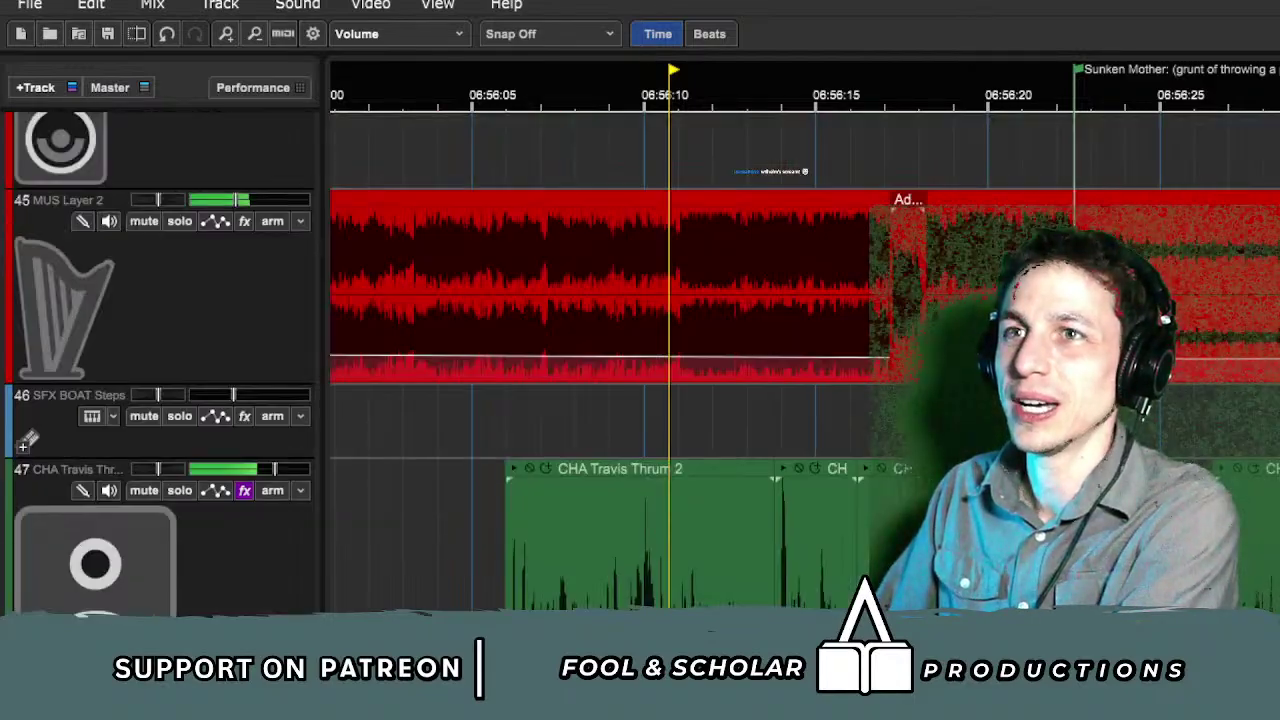
Step: Add an effect to track 57, NPCs 2
scroll(26, 440, "up", 8)
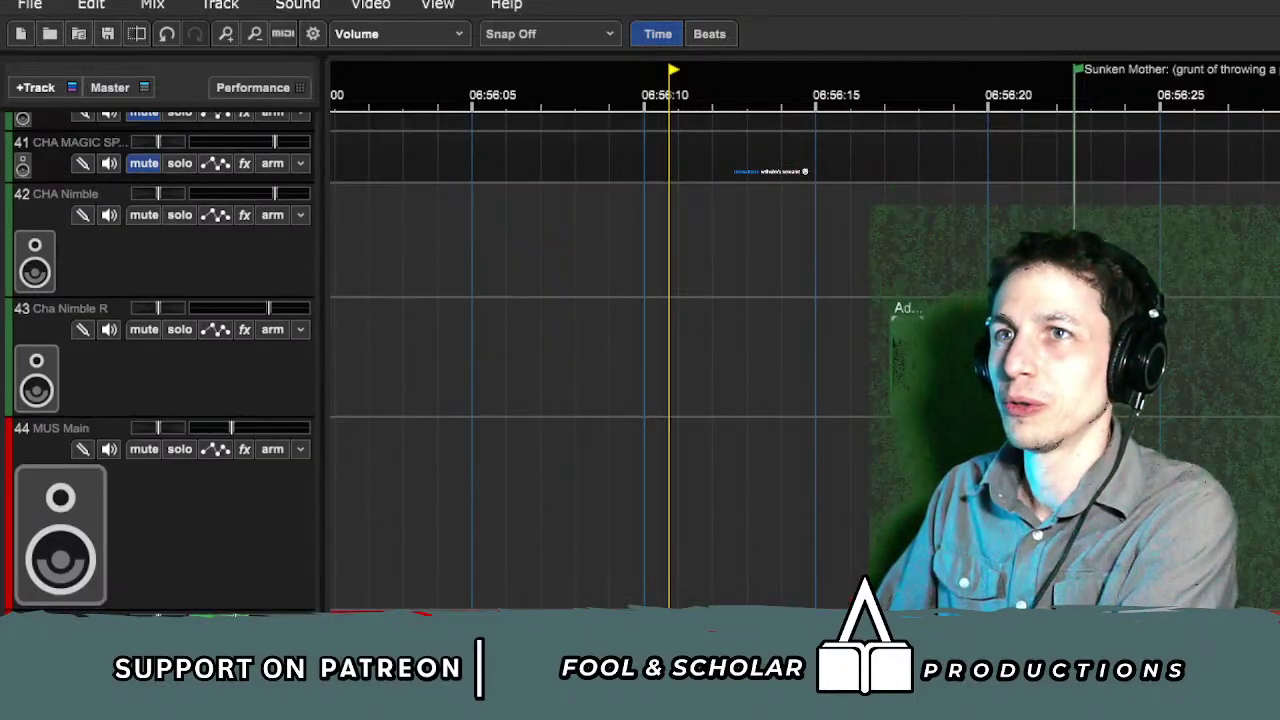
scroll(26, 440, "down", 20)
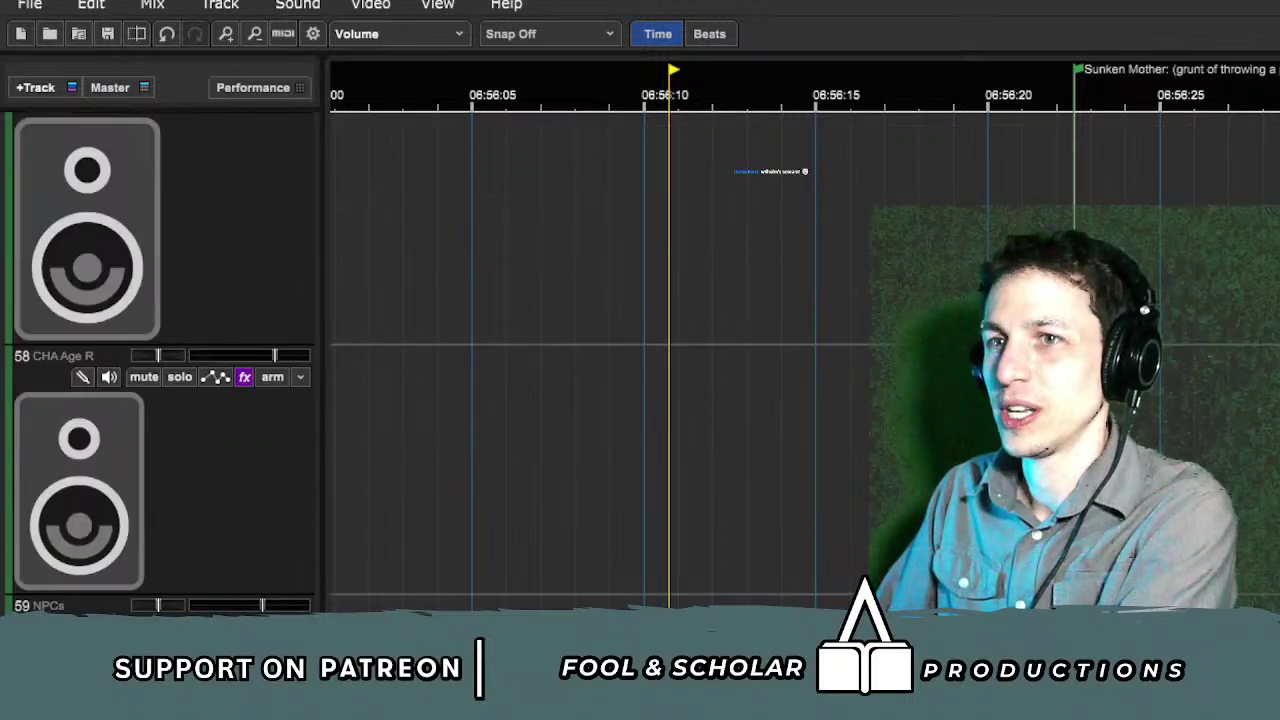
scroll(160, 360, "up", 3)
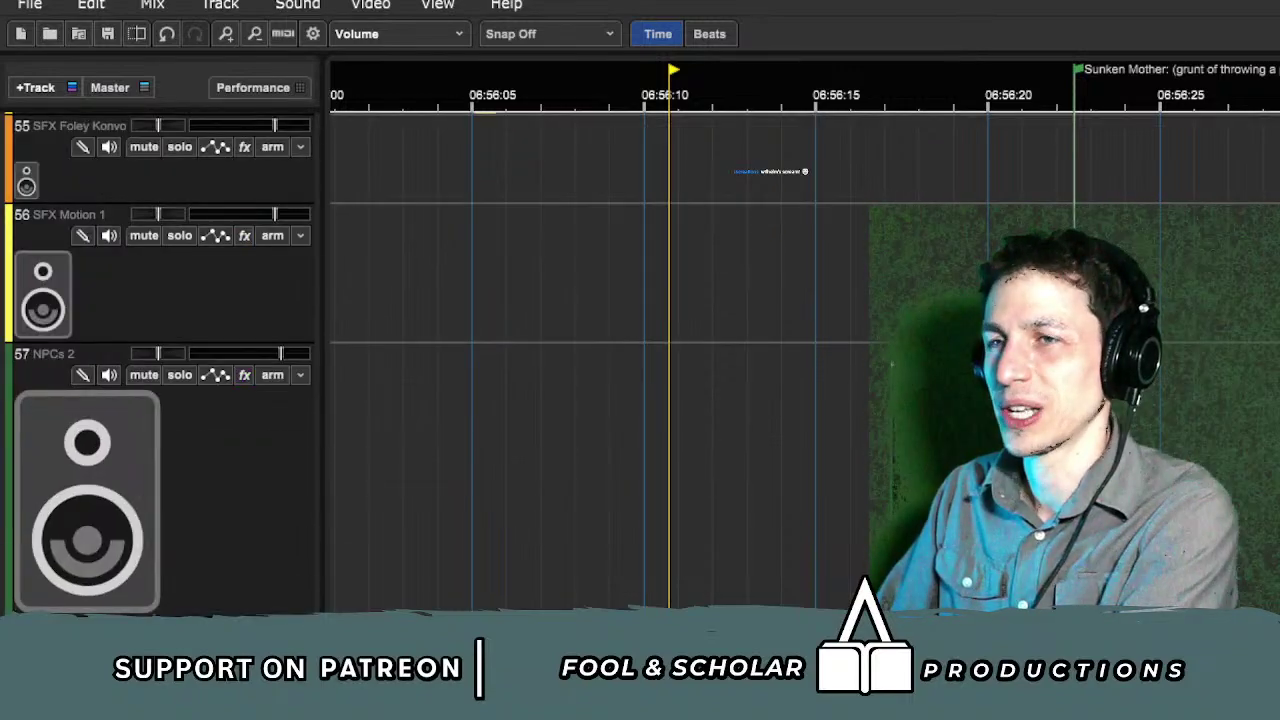
left_click(245, 375)
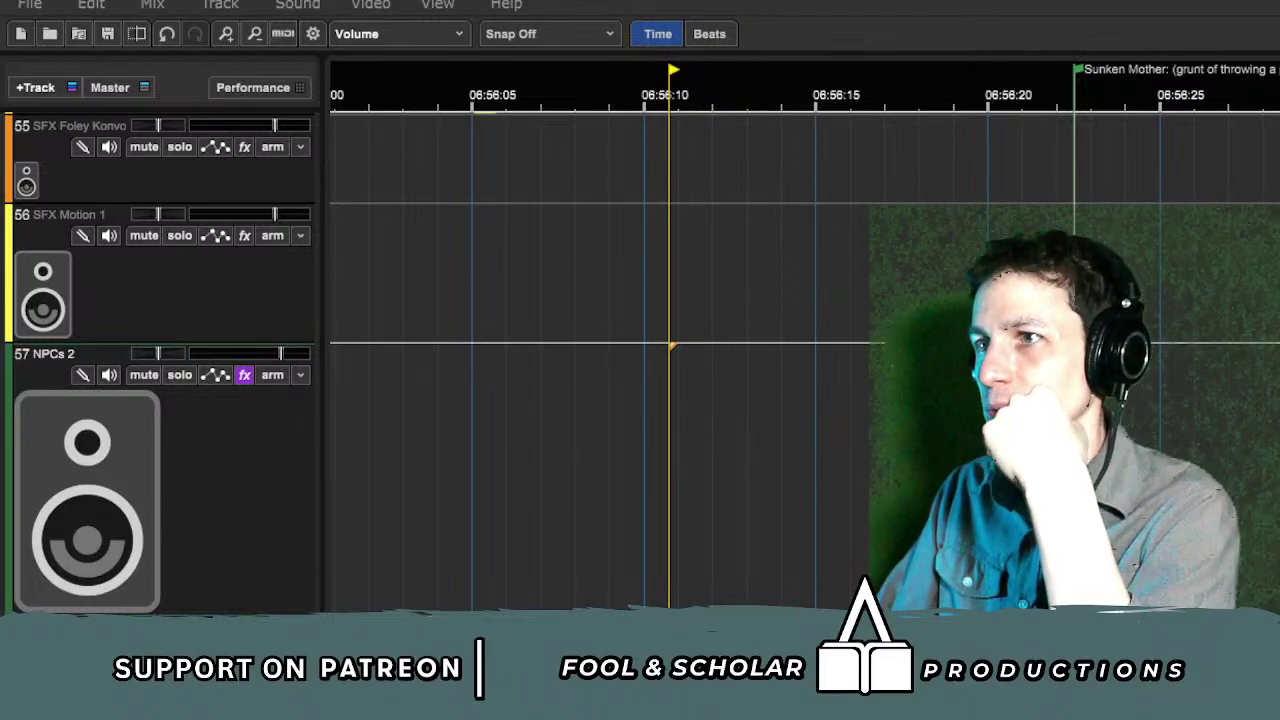
Step: Place the short Ad... clip on track 57, NPCs 2, starting at about 06:56:16.2, and play the scene around it
left_click(854, 334)
key("space")
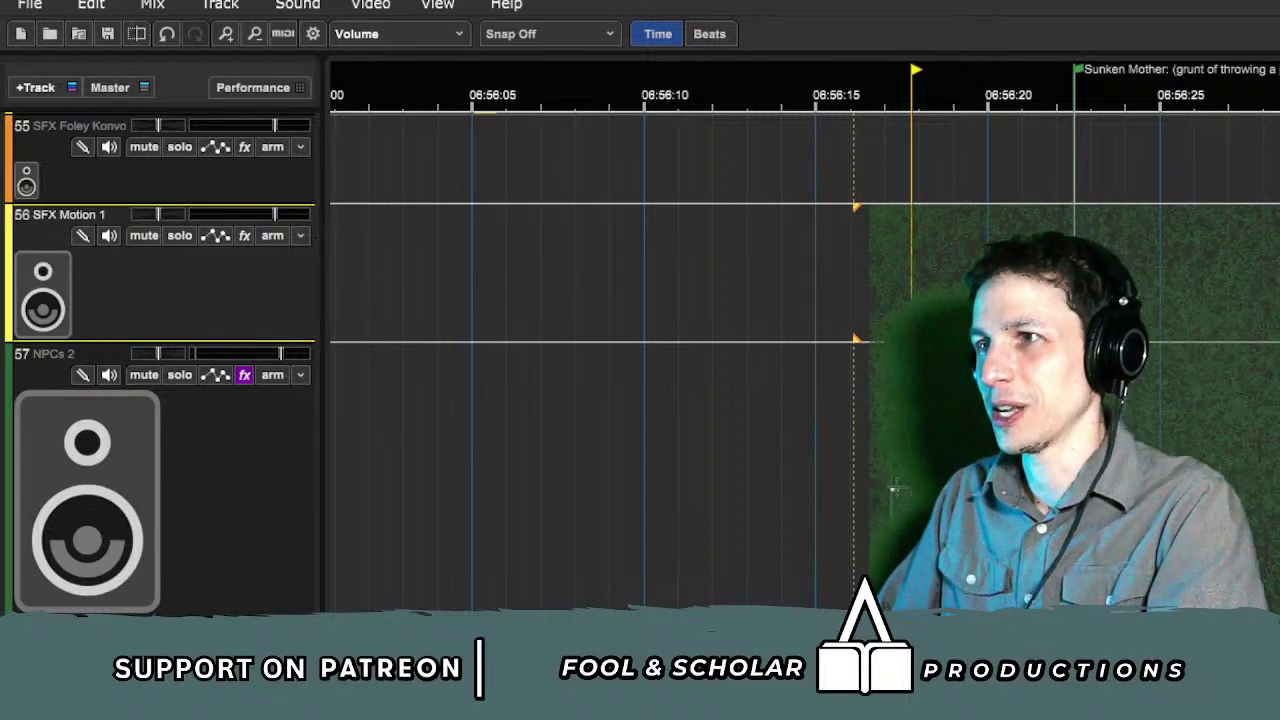
key("Down")
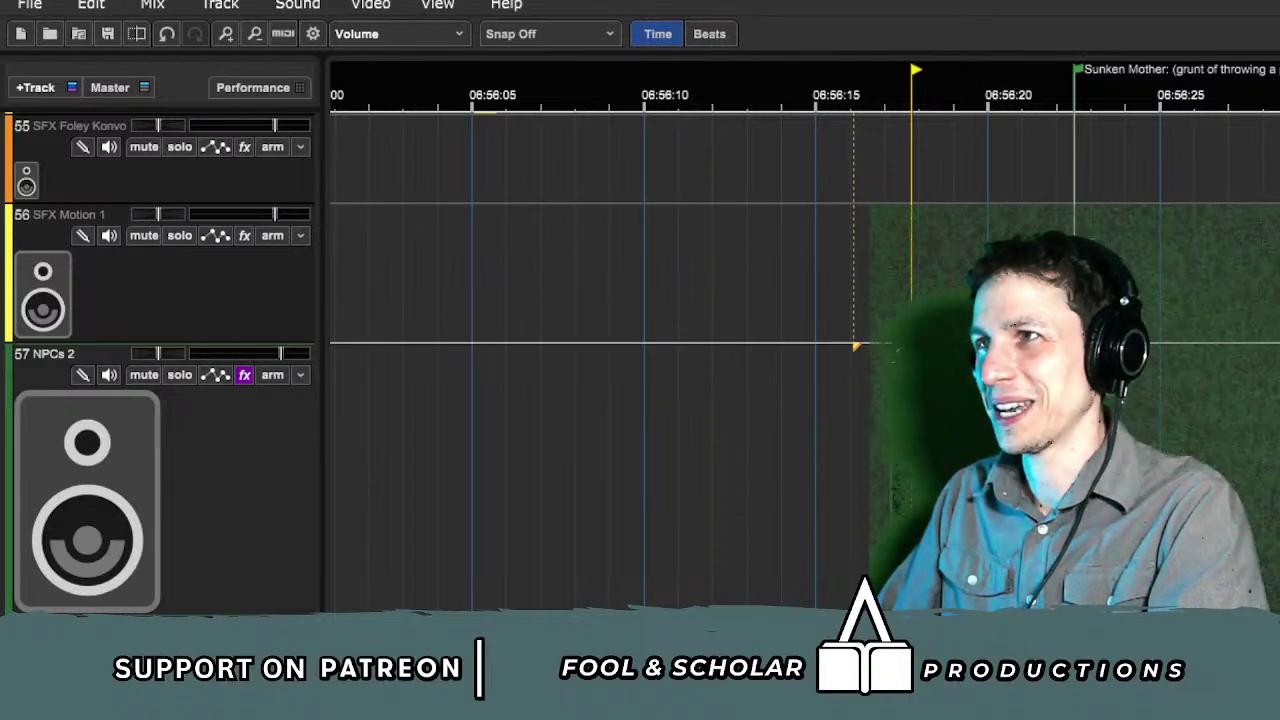
left_click(671, 497)
mouse_move(890, 375)
left_mouse_down()
mouse_move(803, 371)
mouse_move(870, 362)
left_mouse_up()
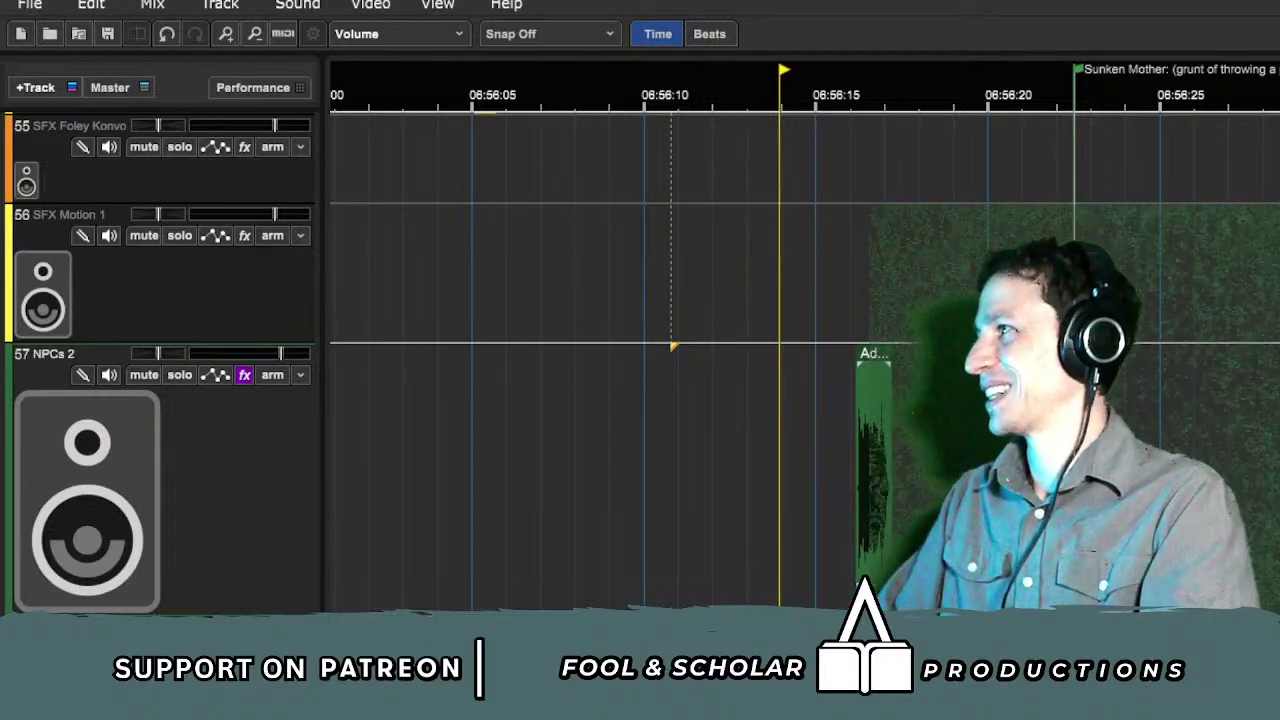
scroll(917, 447, "up", 1)
scroll(917, 447, "left", 3)
key("space")
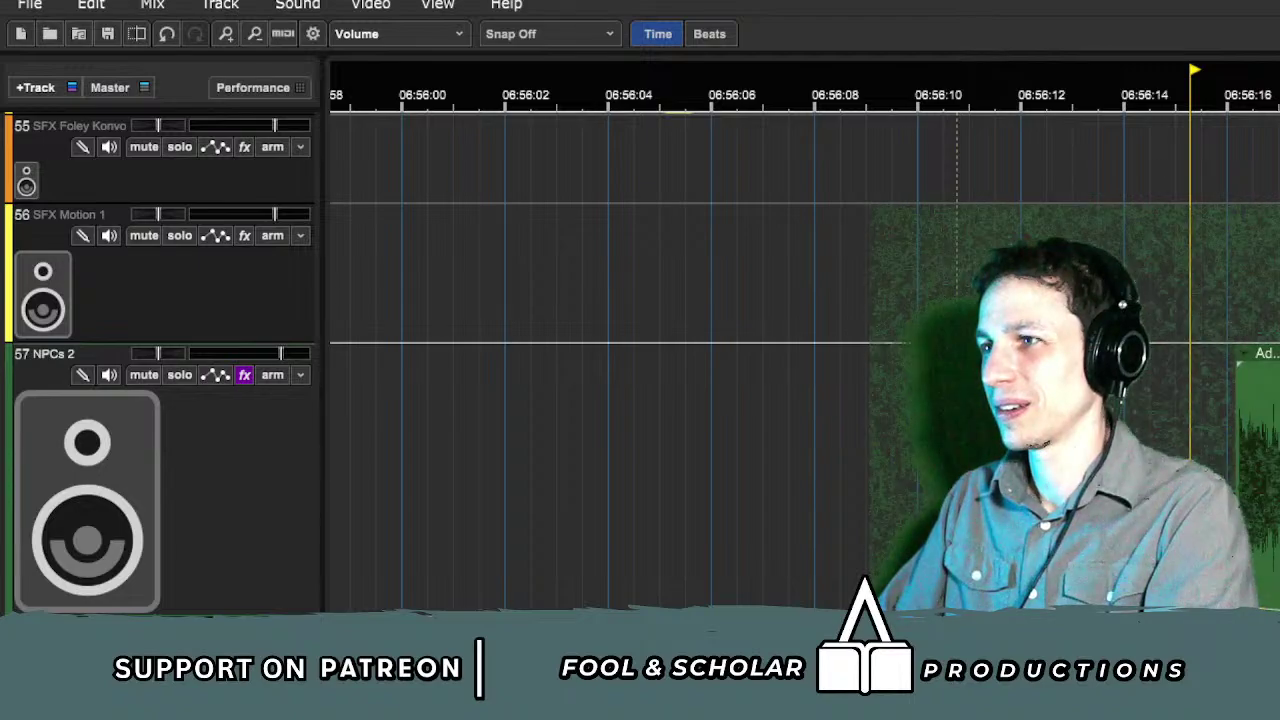
left_click_drag(1242, 354, 1268, 354)
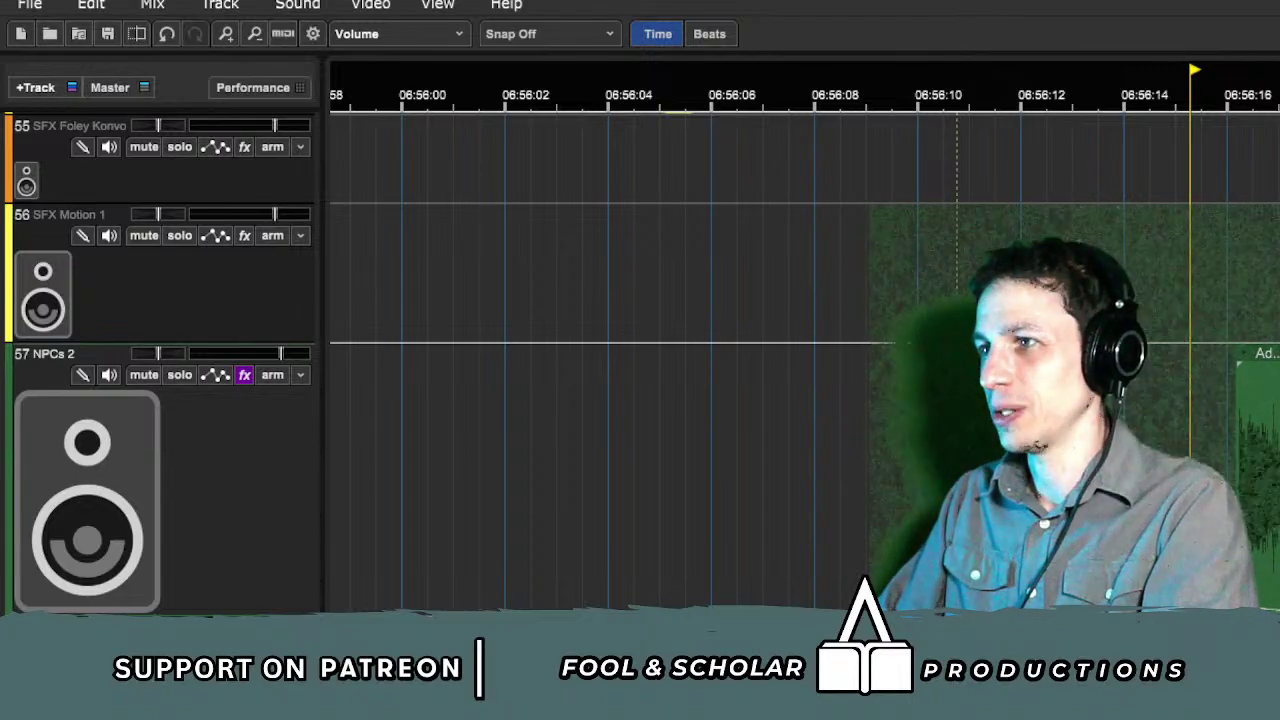
key("space")
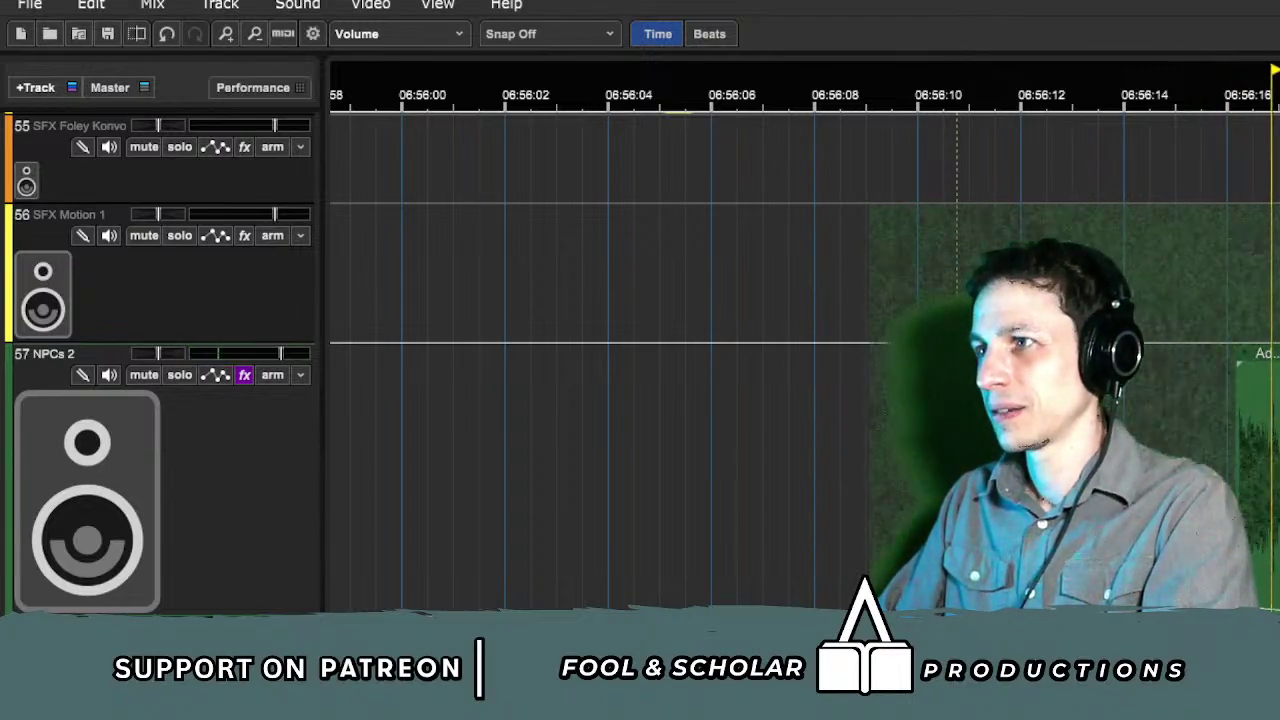
Step: Move the Ad... clip on NPCs 2 earlier to start at about 06:56:15.7, and play it again from about 06:56:15
left_click(1148, 400)
key("space")
left_click_drag(1256, 354, 1238, 354)
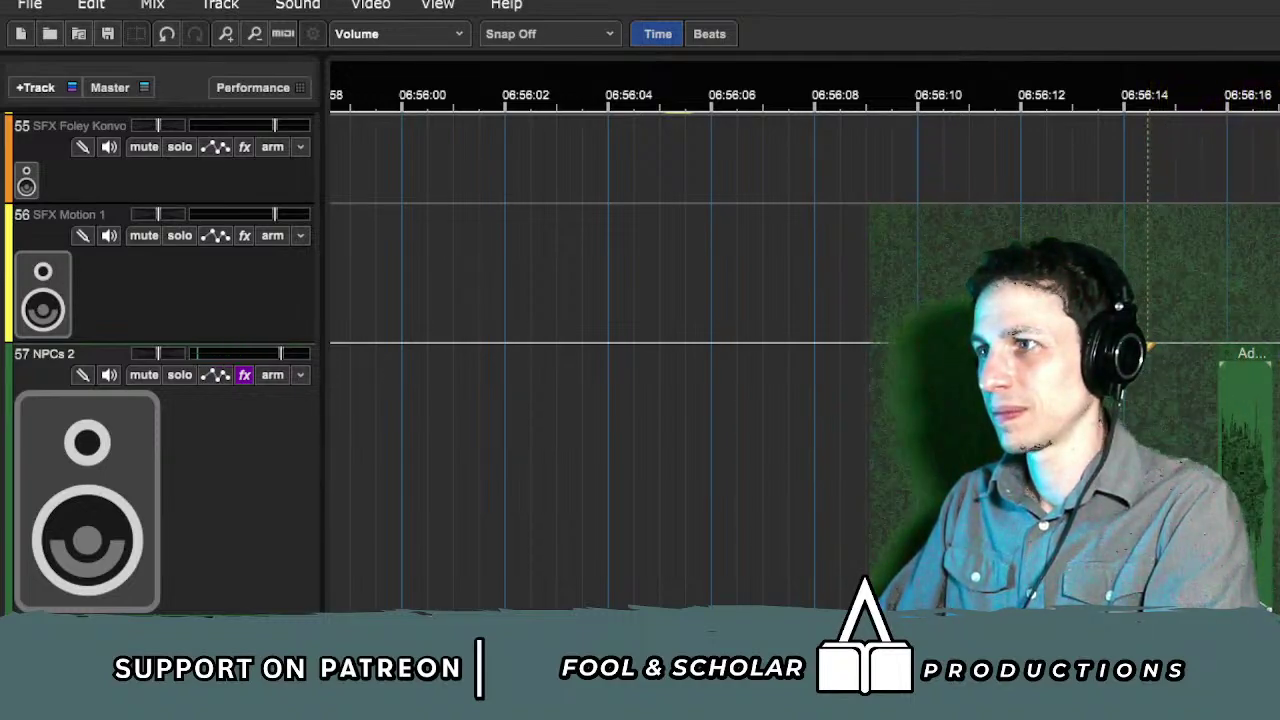
left_click(1162, 348)
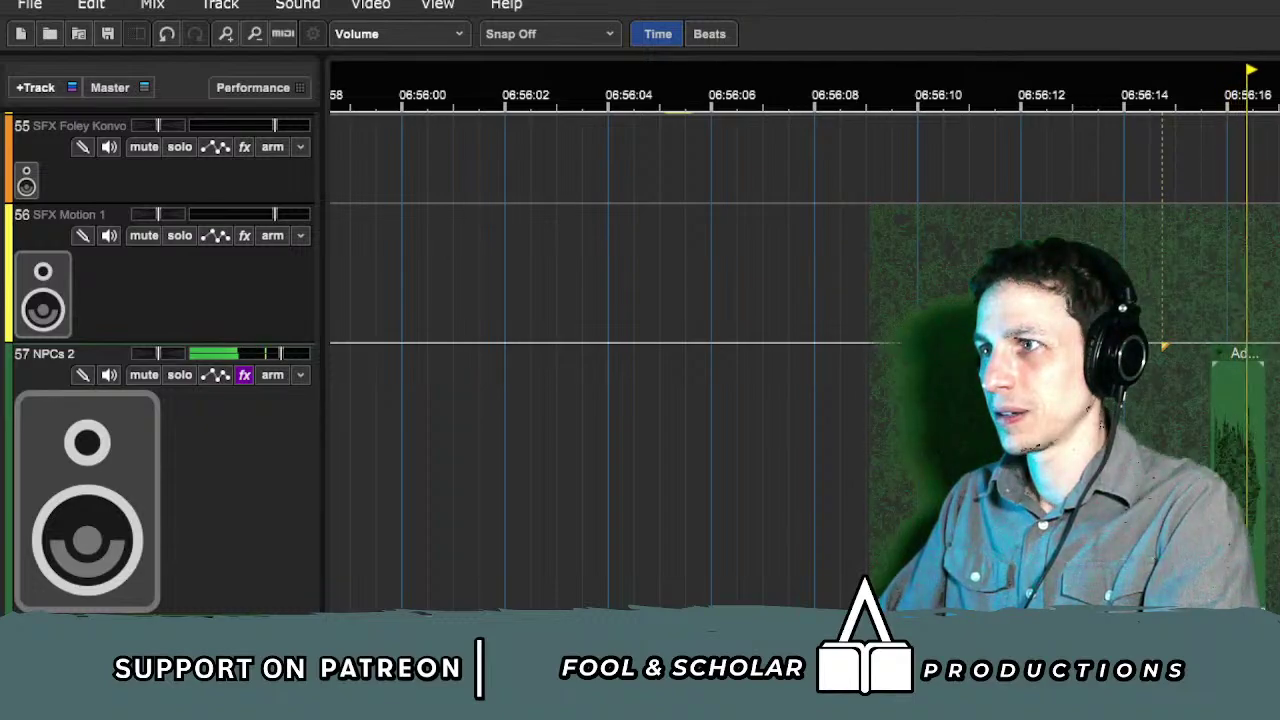
key("space")
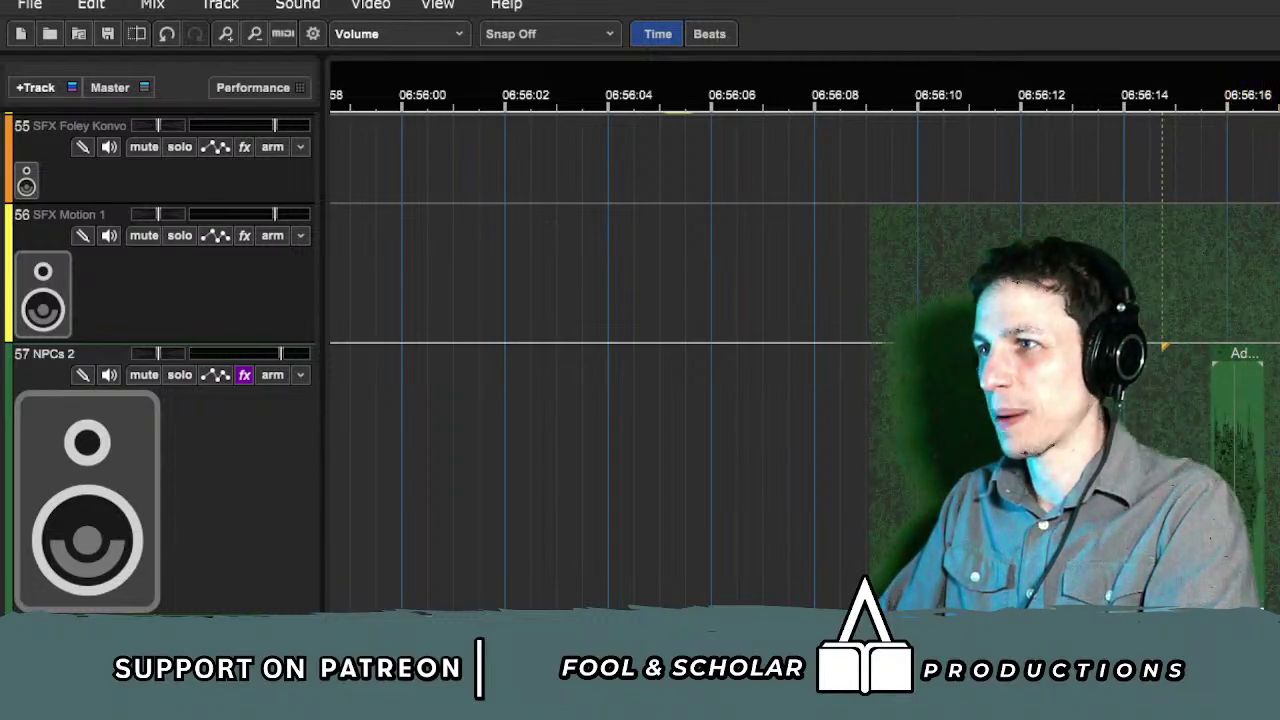
left_click(1171, 348)
key("space")
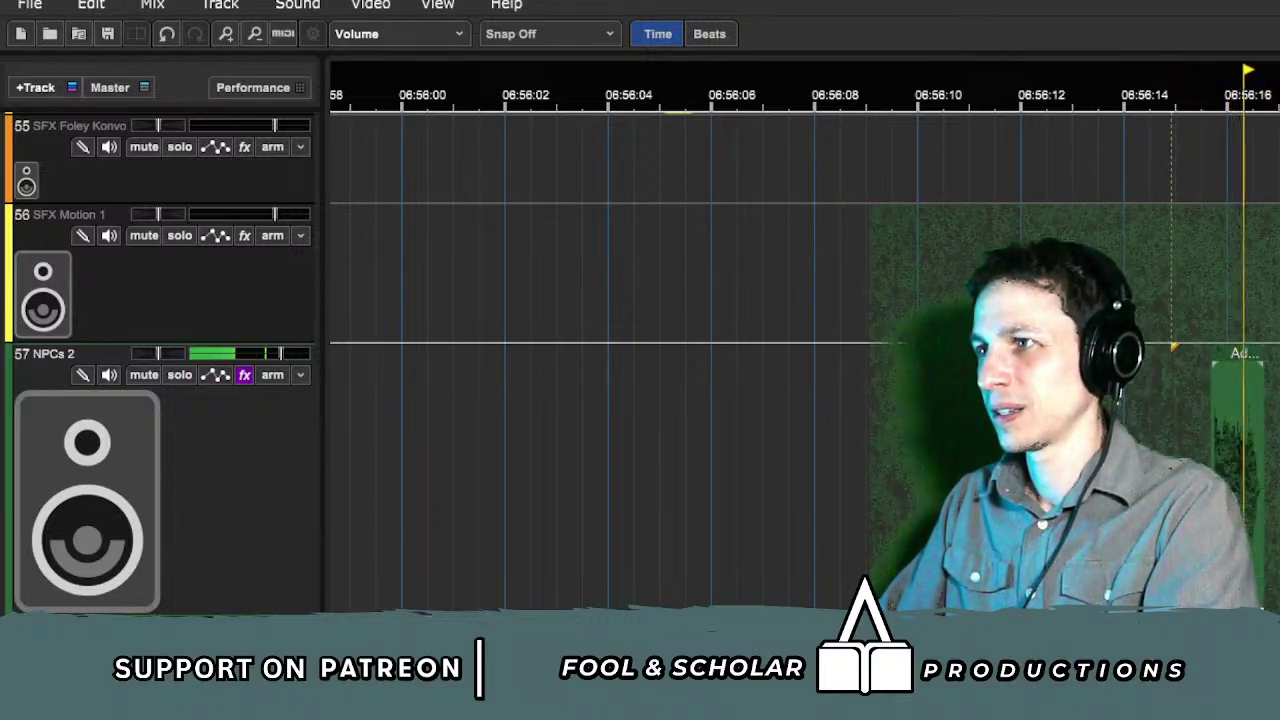
Step: Bring in the 610... sound clip and place it on track 52, SFX Light Reverb, starting at about 06:56:16.1
key("minus")
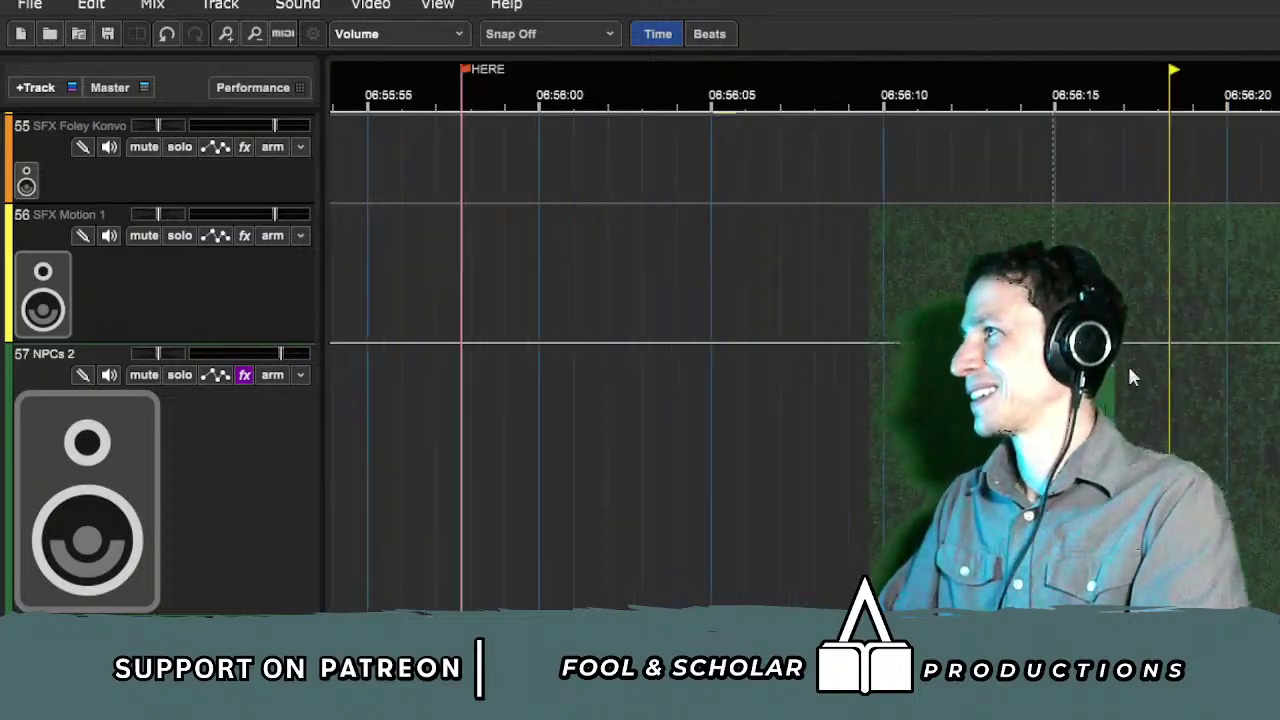
left_click(598, 371)
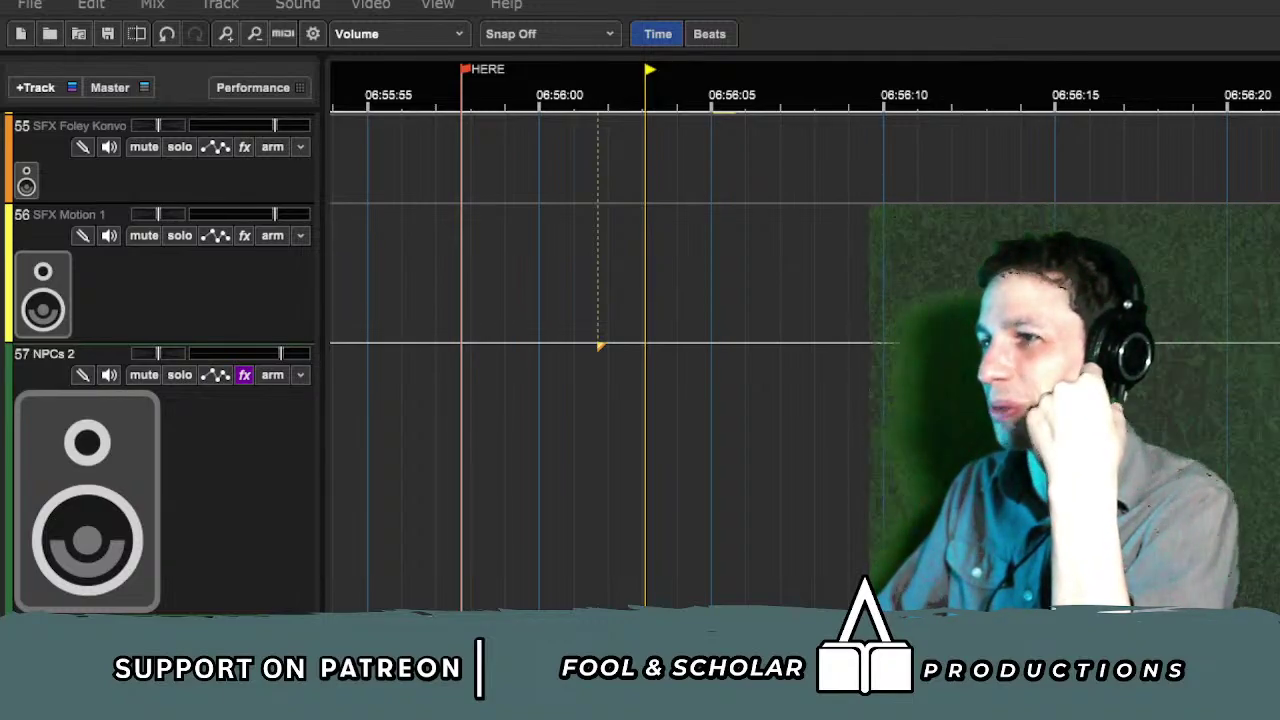
left_click_drag(791, 640, 791, 423)
left_click(576, 370)
left_click(823, 357)
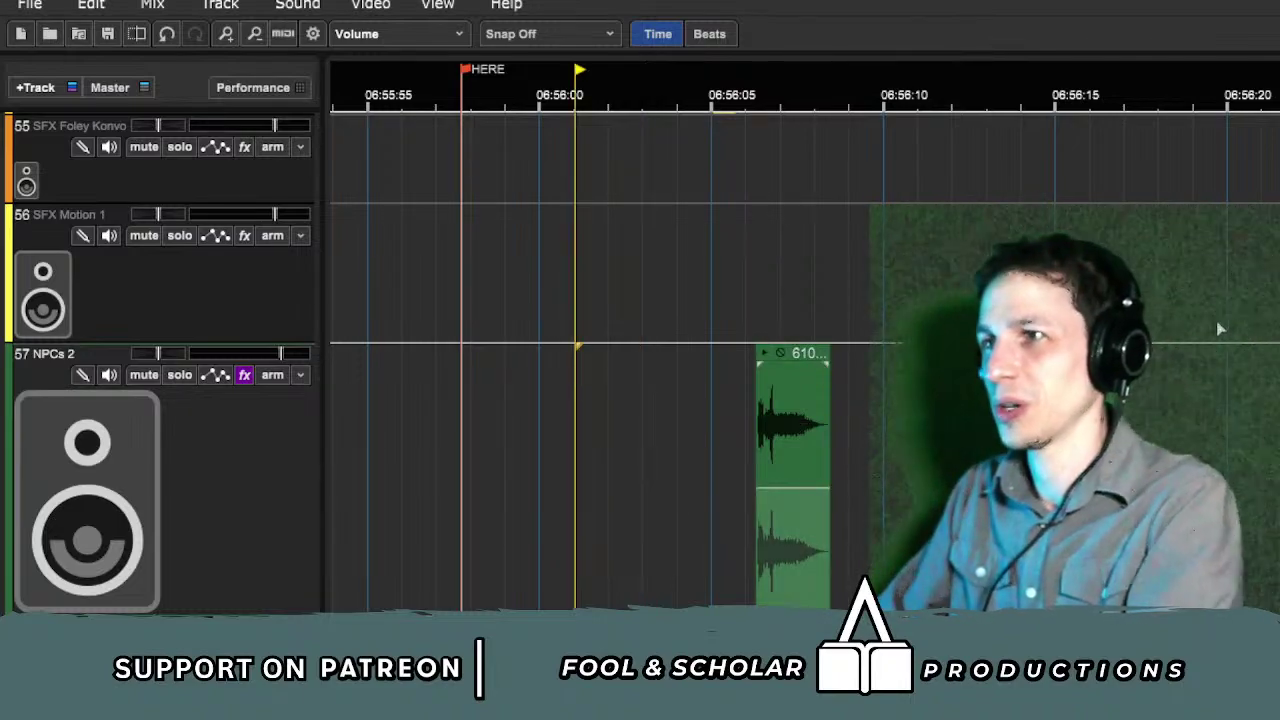
left_click_drag(1216, 323, 1155, 257)
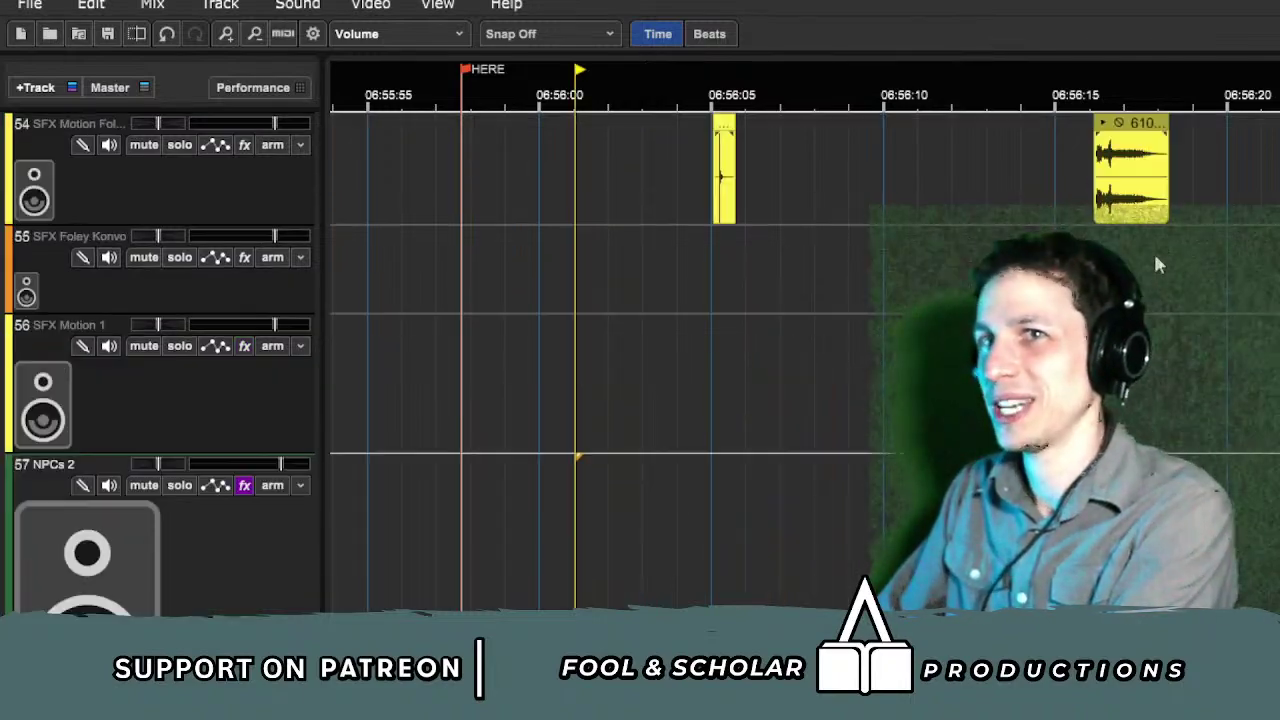
scroll(1153, 250, "up", 3)
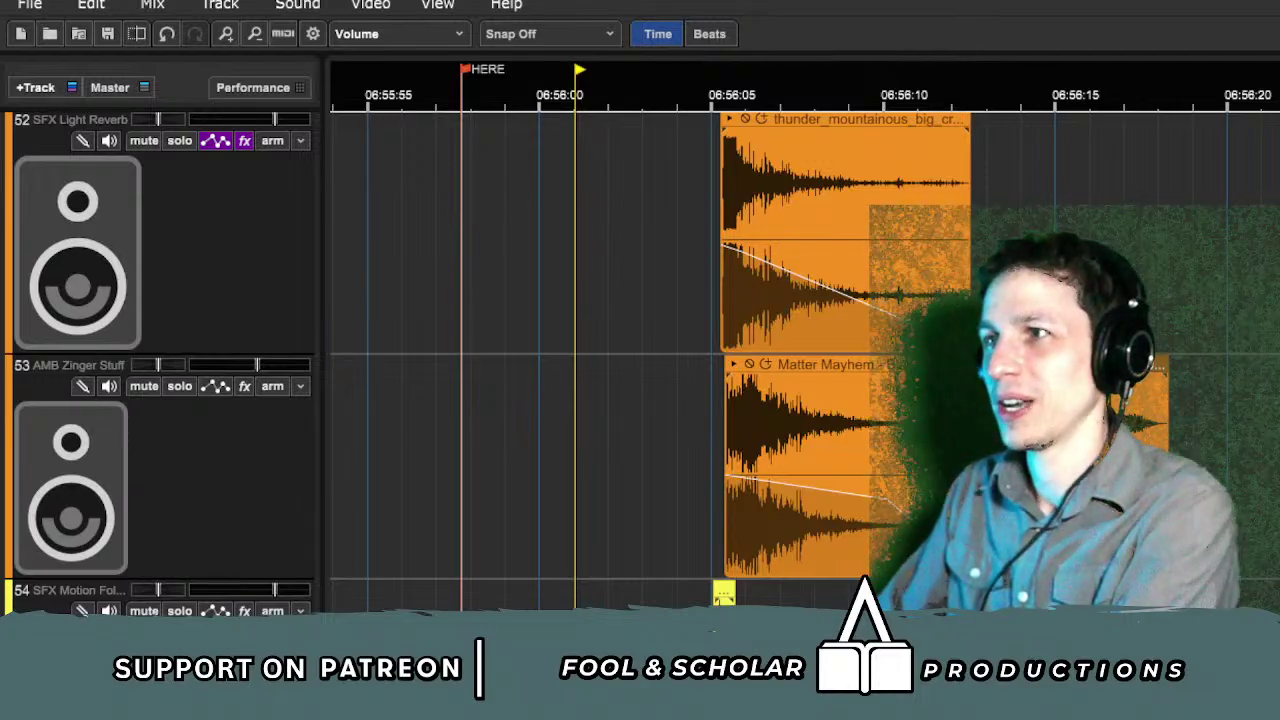
scroll(1153, 250, "up", 2)
Step: Nudge the 610... clip on SFX Light Reverb earlier to start at about 06:56:15.9, and play the scene from about 06:56:13.6
left_click(1057, 420)
key("space")
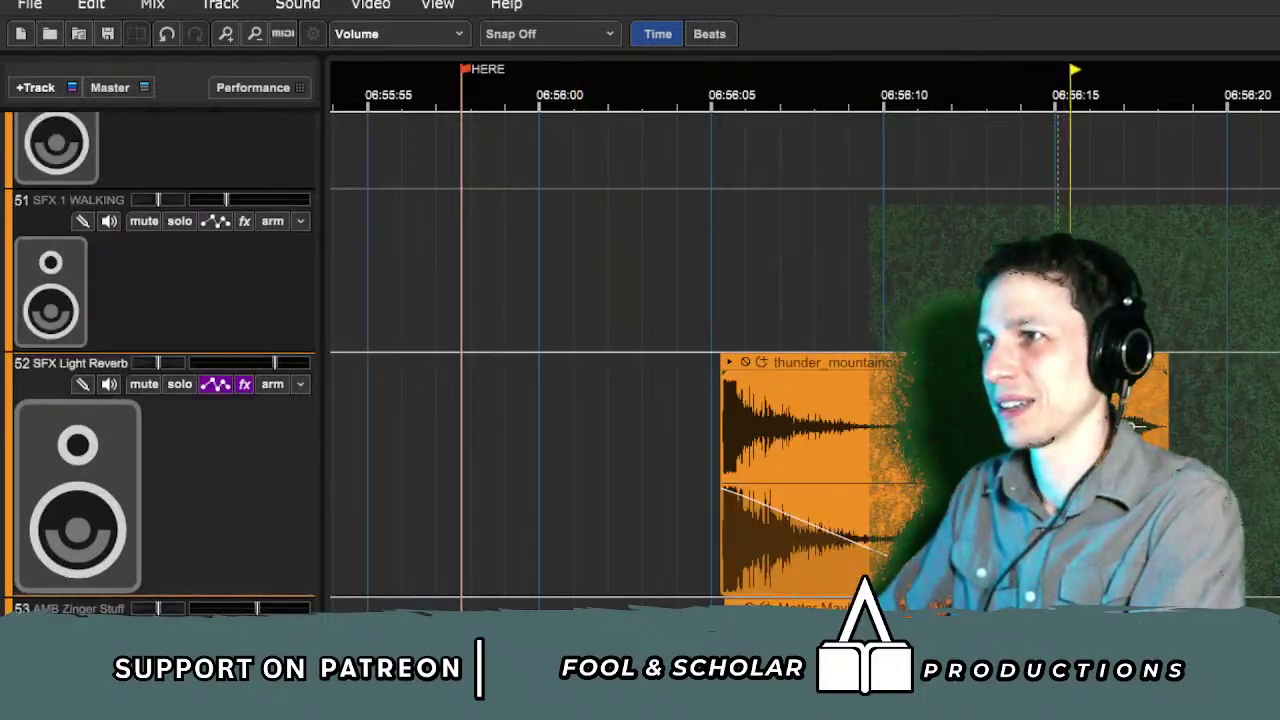
key("space")
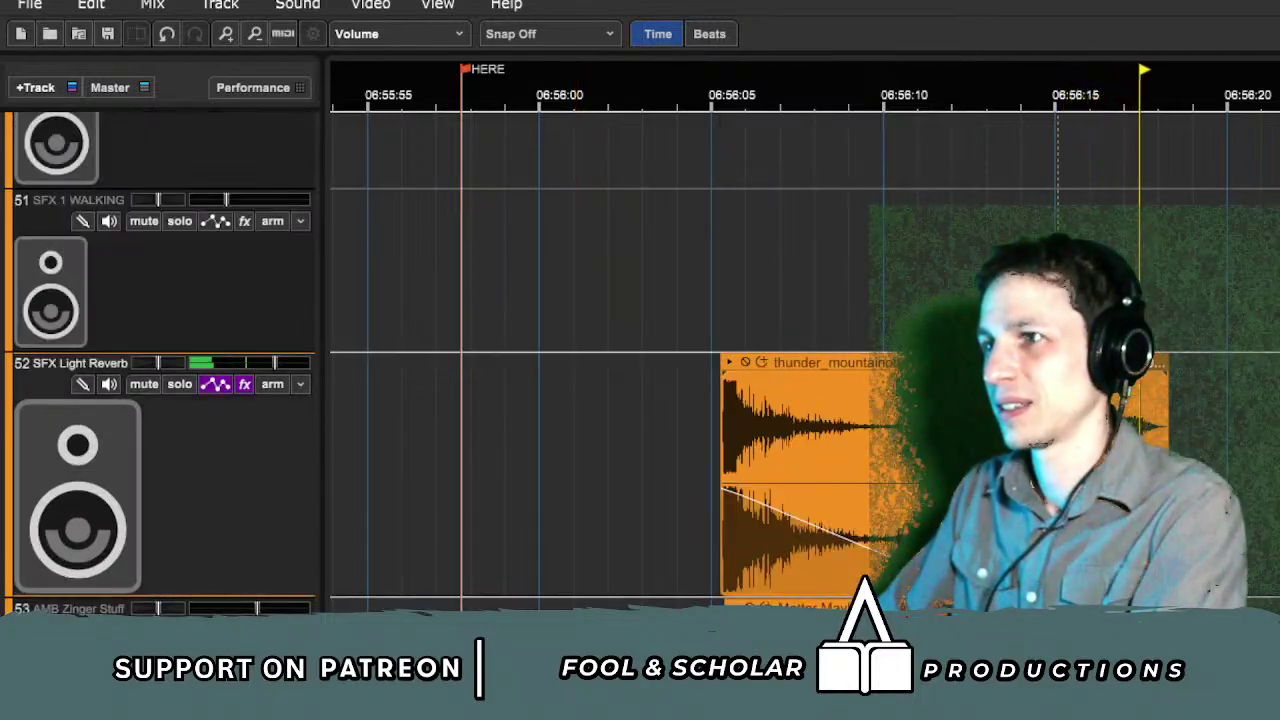
left_click(1007, 420)
left_click_drag(1157, 370, 1150, 370)
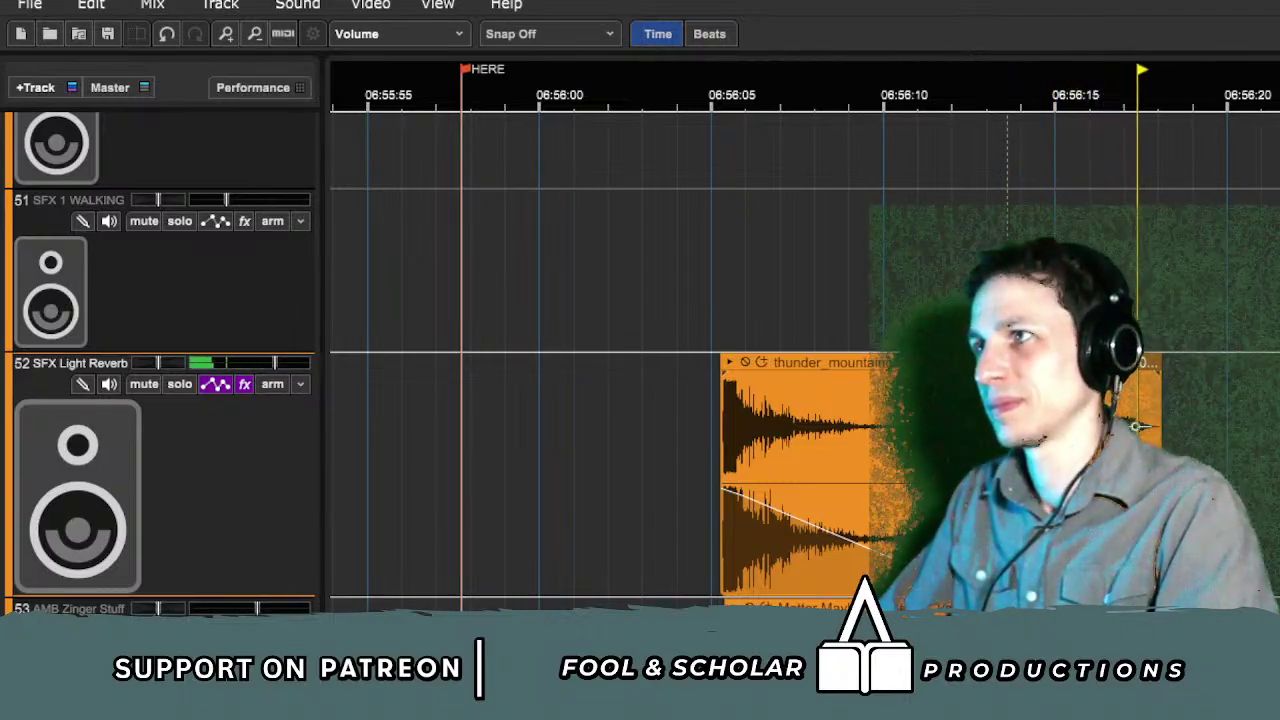
Step: Play the scene on to about 06:56:34, and examine the clips on SFX Light Reverb around the Sunken Mother punch marker
scroll(1097, 426, "down", 1)
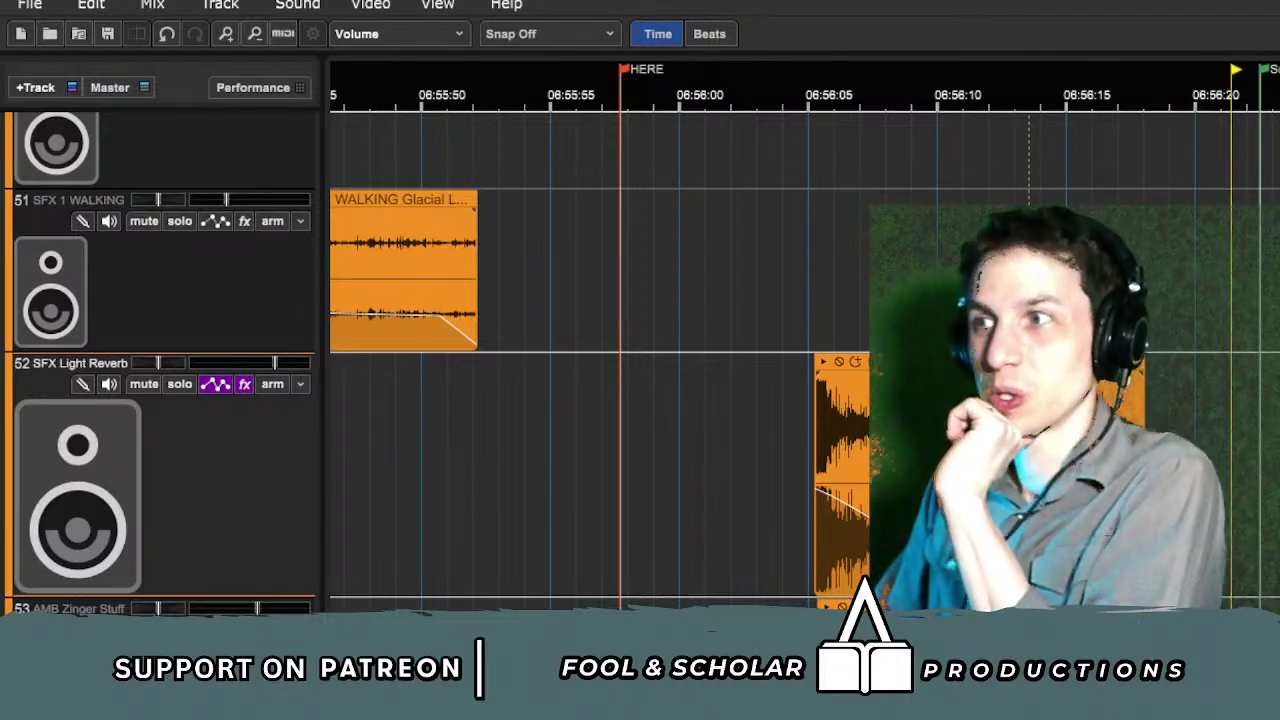
scroll(1240, 489, "down", 2)
scroll(1228, 463, "down", 2)
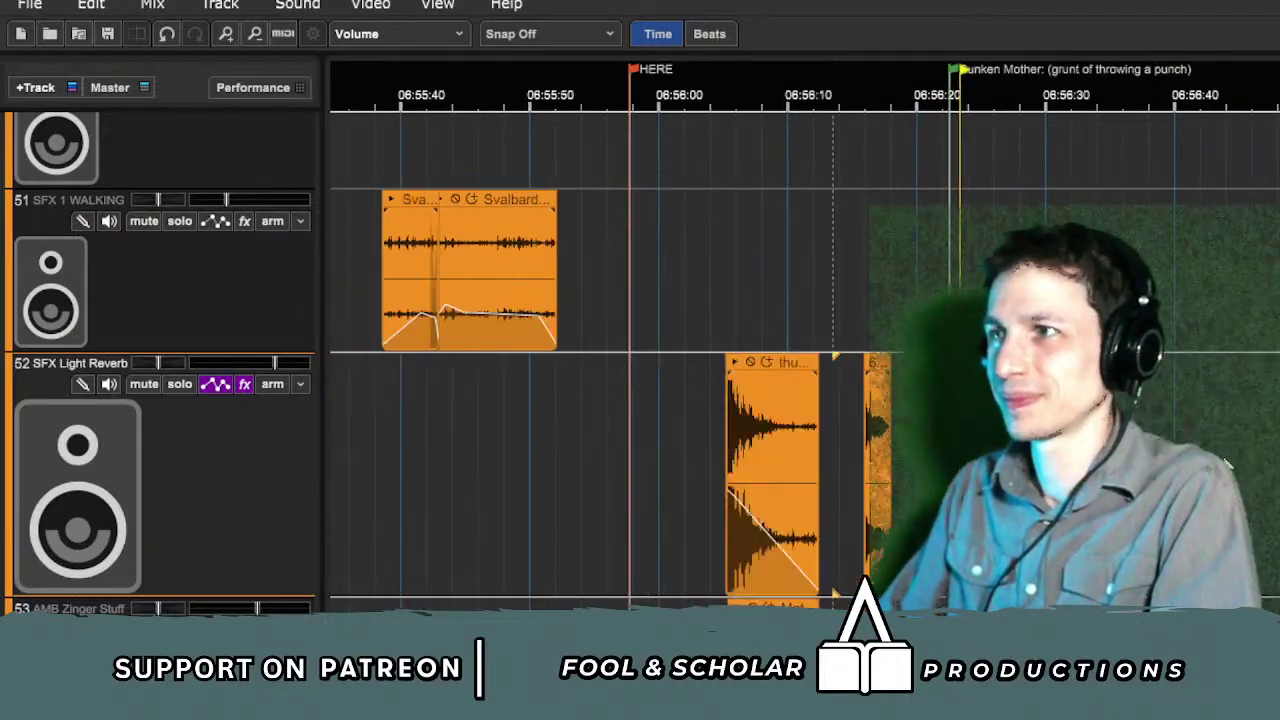
key("equal")
key("equal")
key("equal")
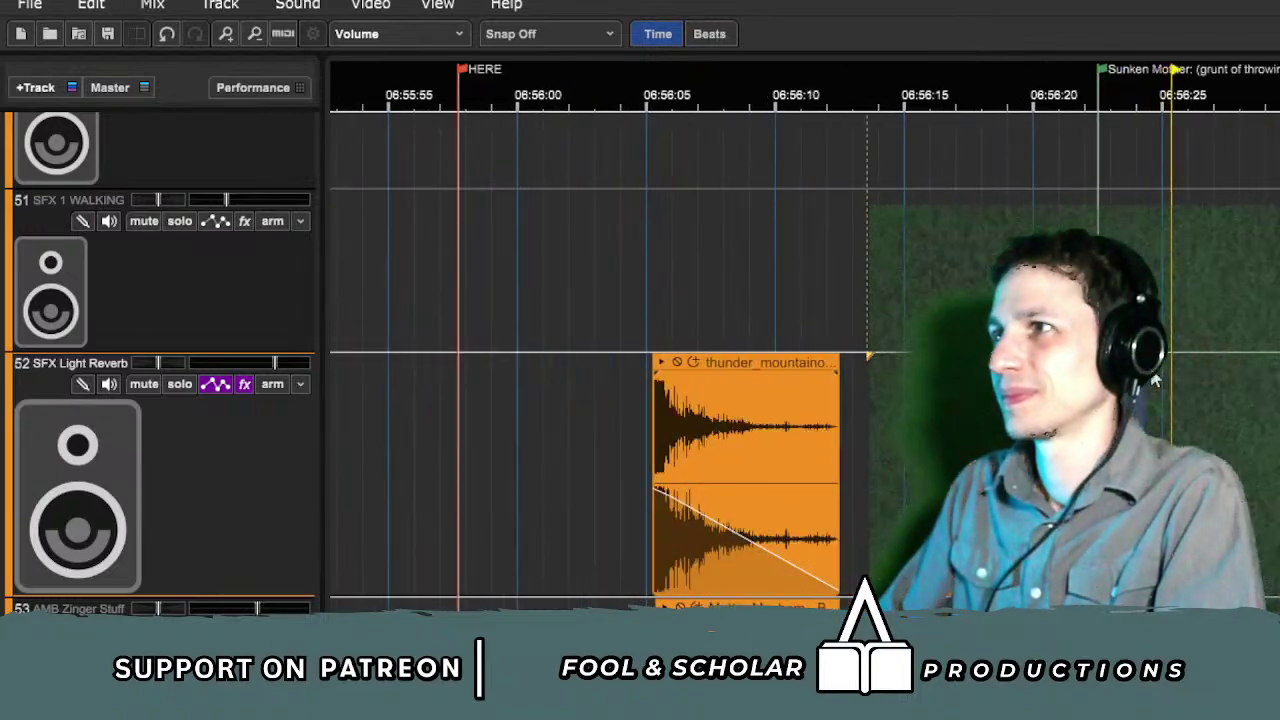
key("equal")
key("equal")
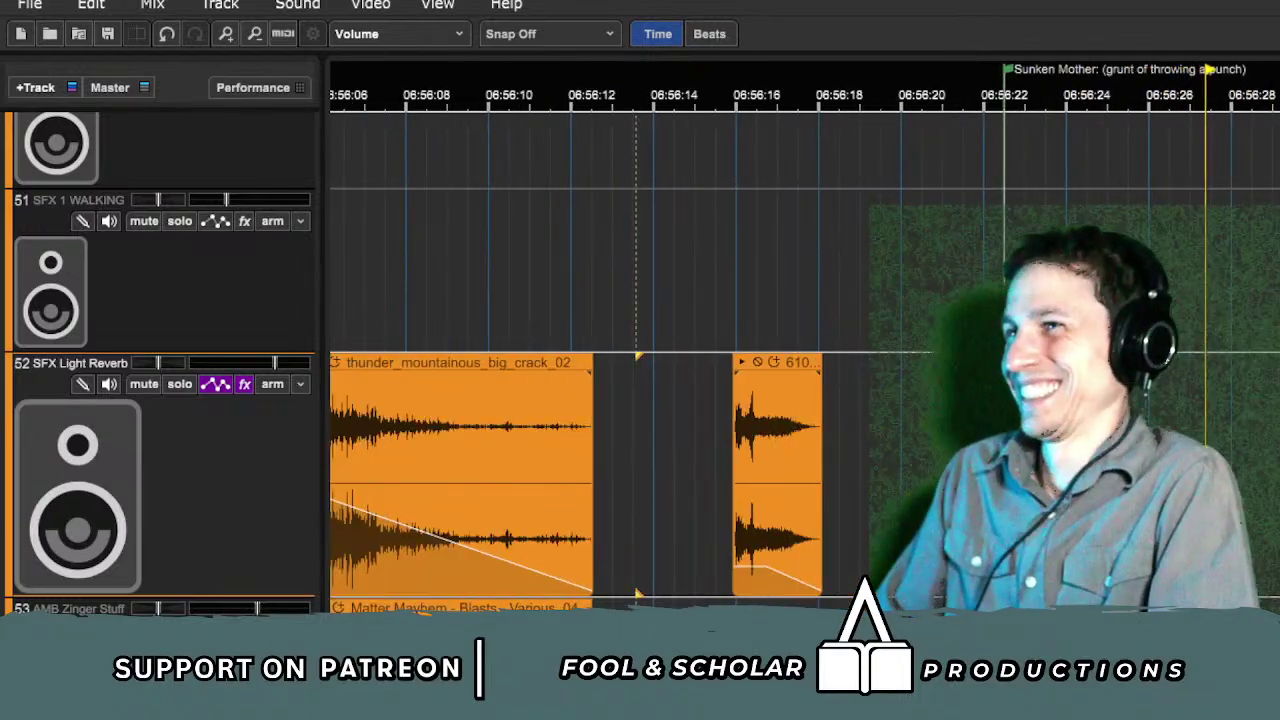
key("minus")
key("minus")
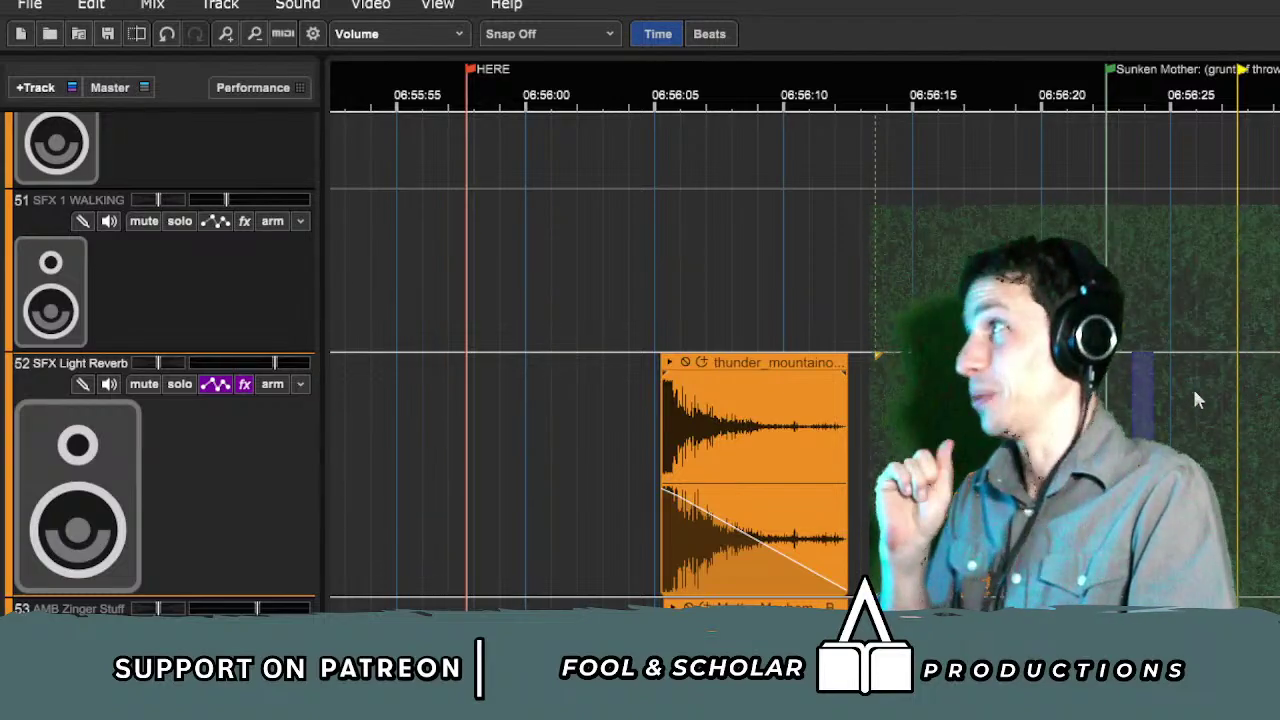
key("space")
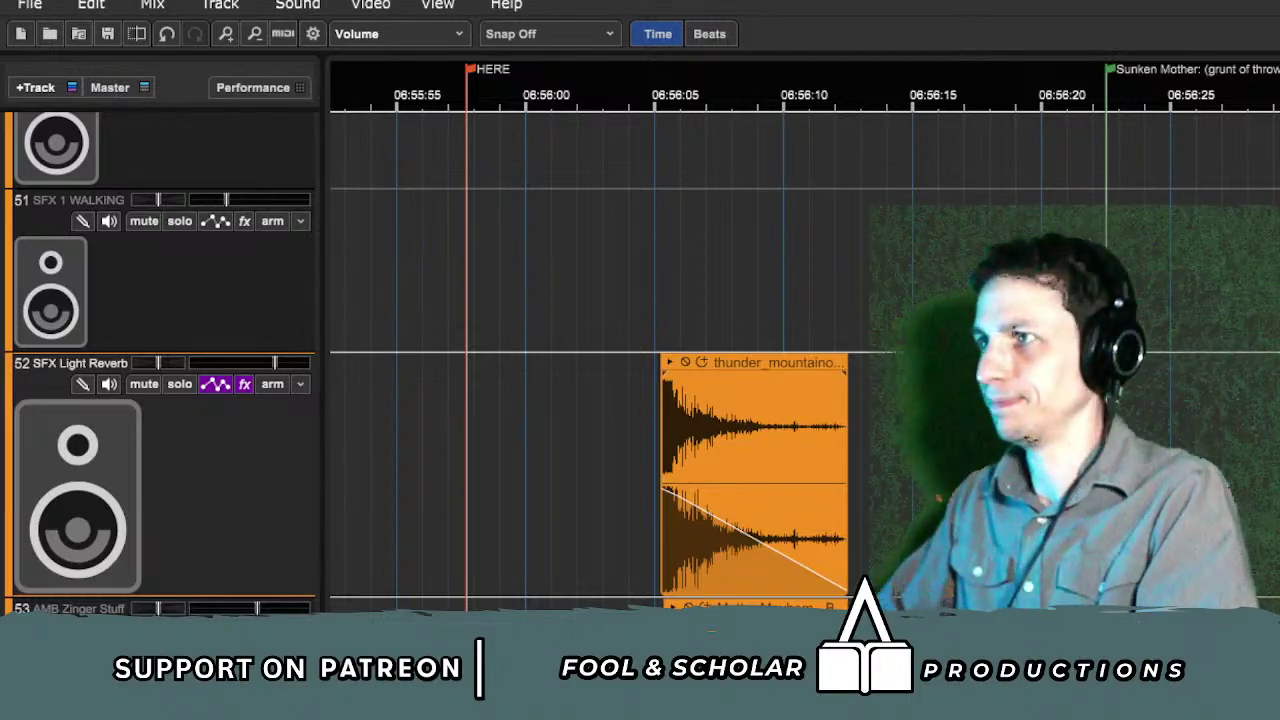
scroll(600, 350, "right", 2)
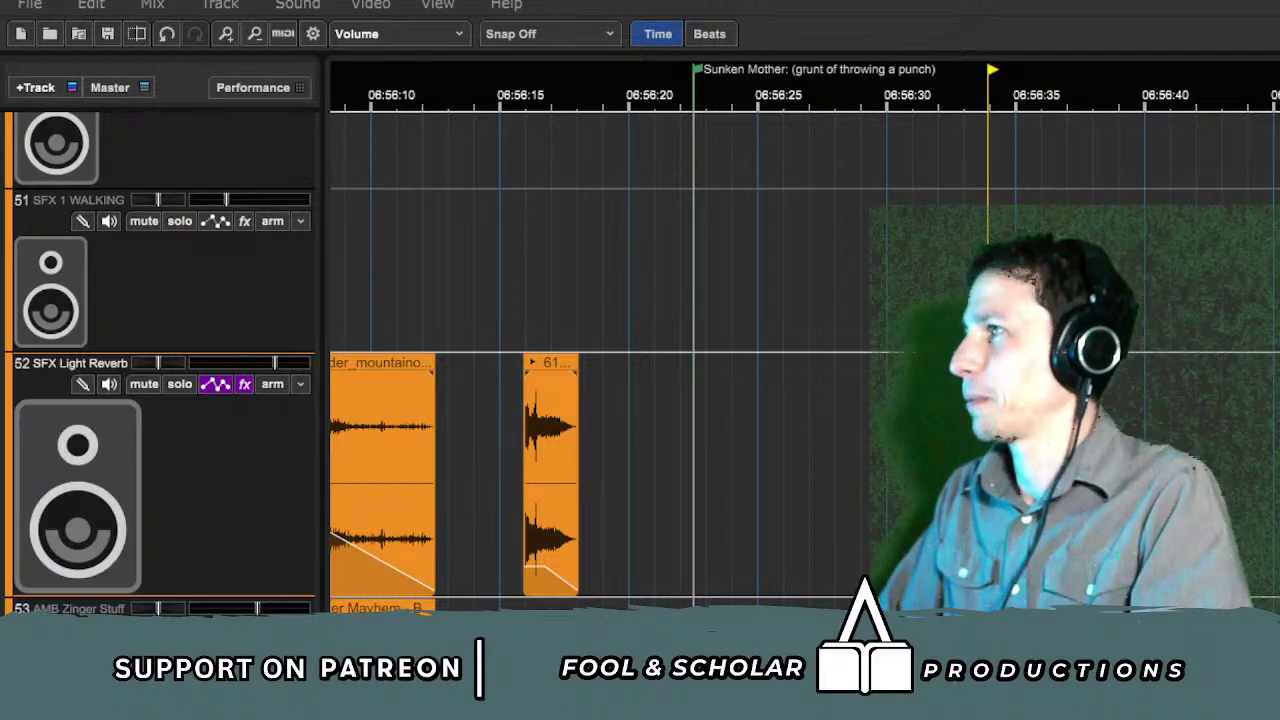
Step: Move the next CHA Travis Thrum 2 clip on track 47 earlier to about 06:56:36.6, and play from about 06:56:32
left_click_drag(1247, 270, 1142, 368)
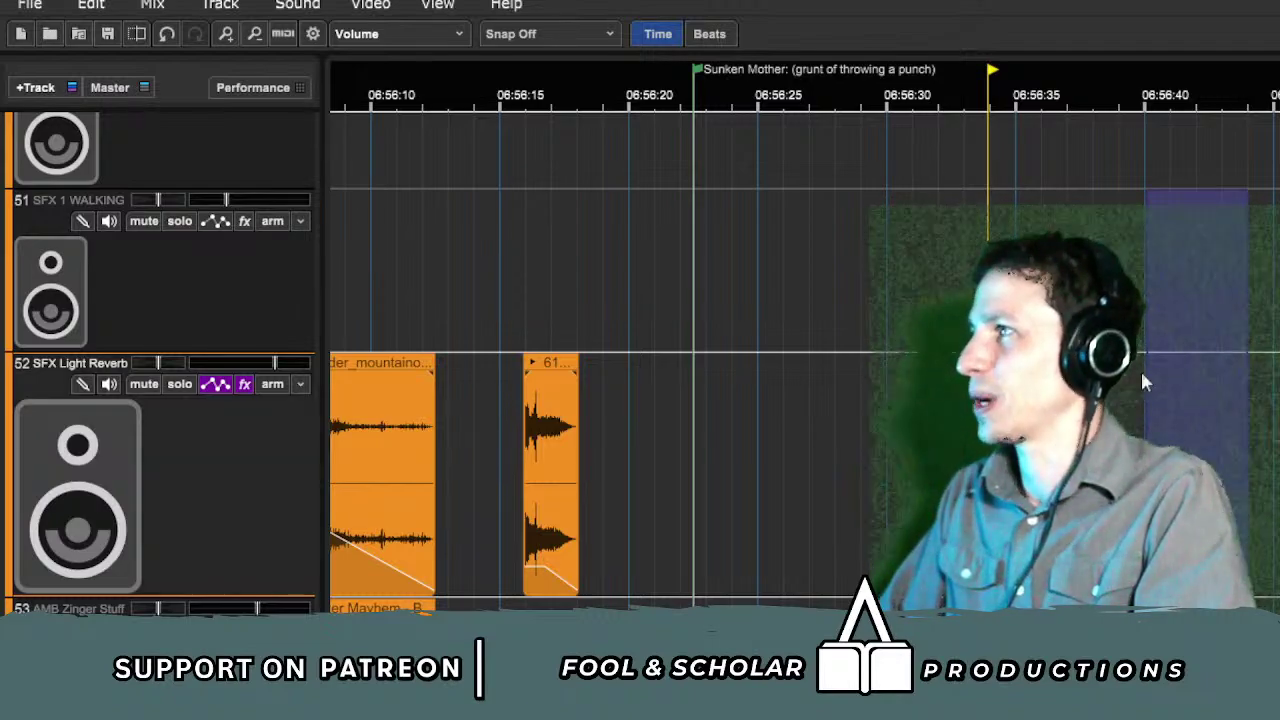
scroll(640, 360, "up", 4)
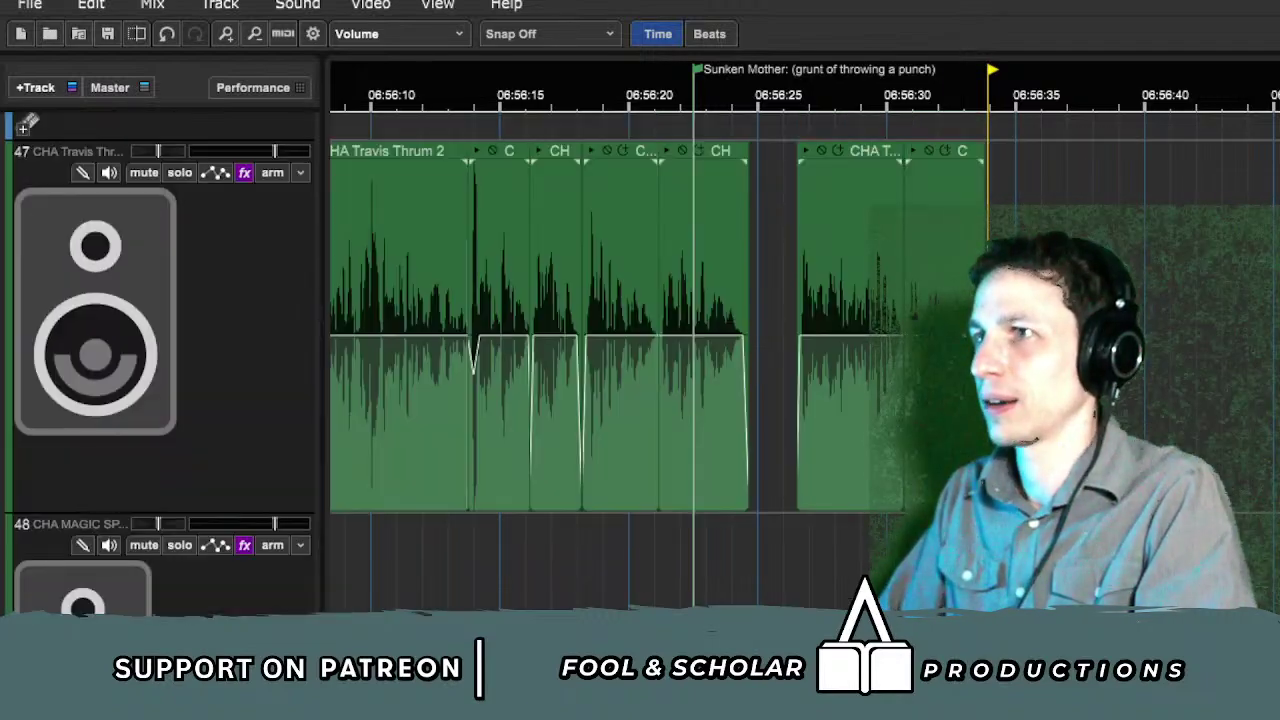
left_click(951, 560)
key("space")
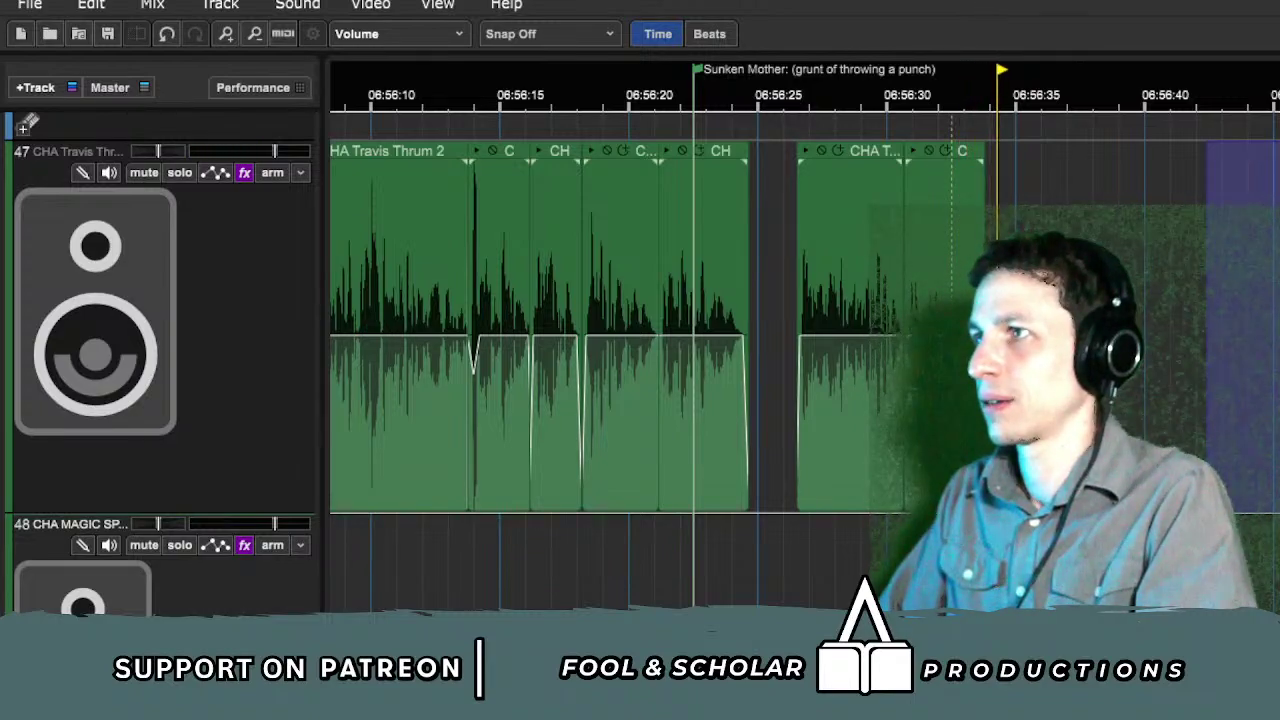
left_click_drag(1272, 164, 1137, 167)
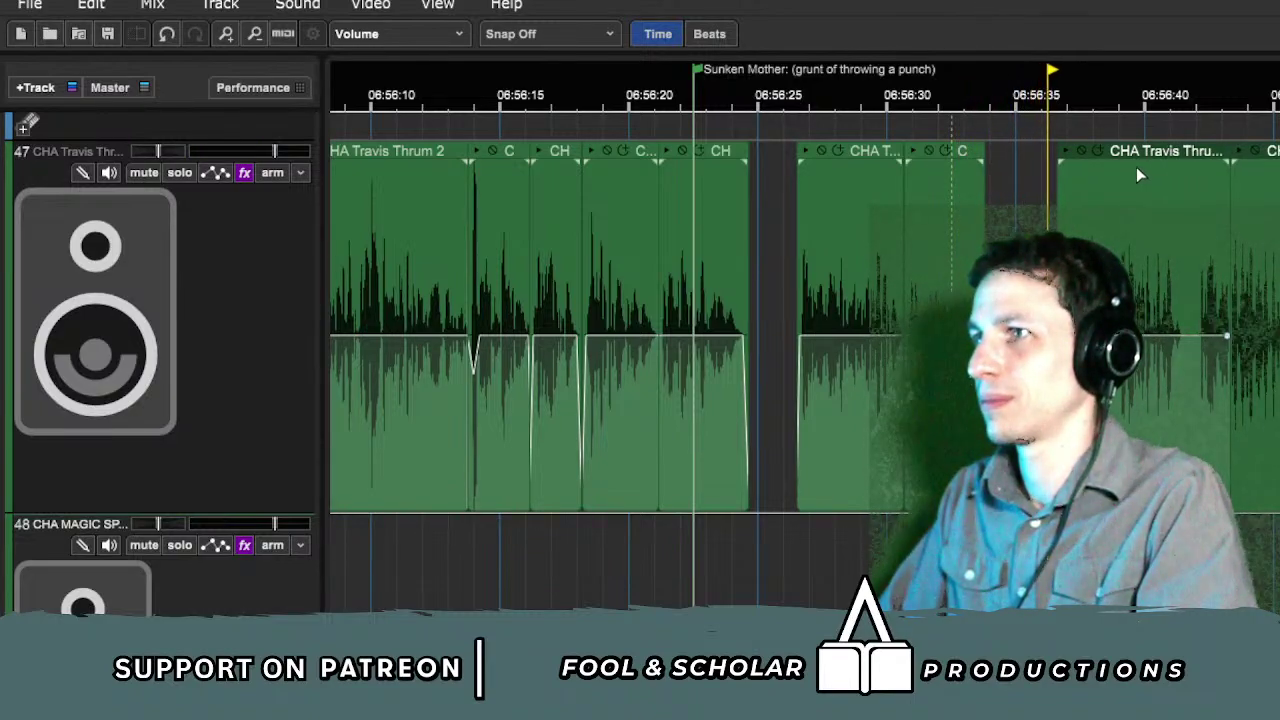
scroll(1050, 330, "up", 3)
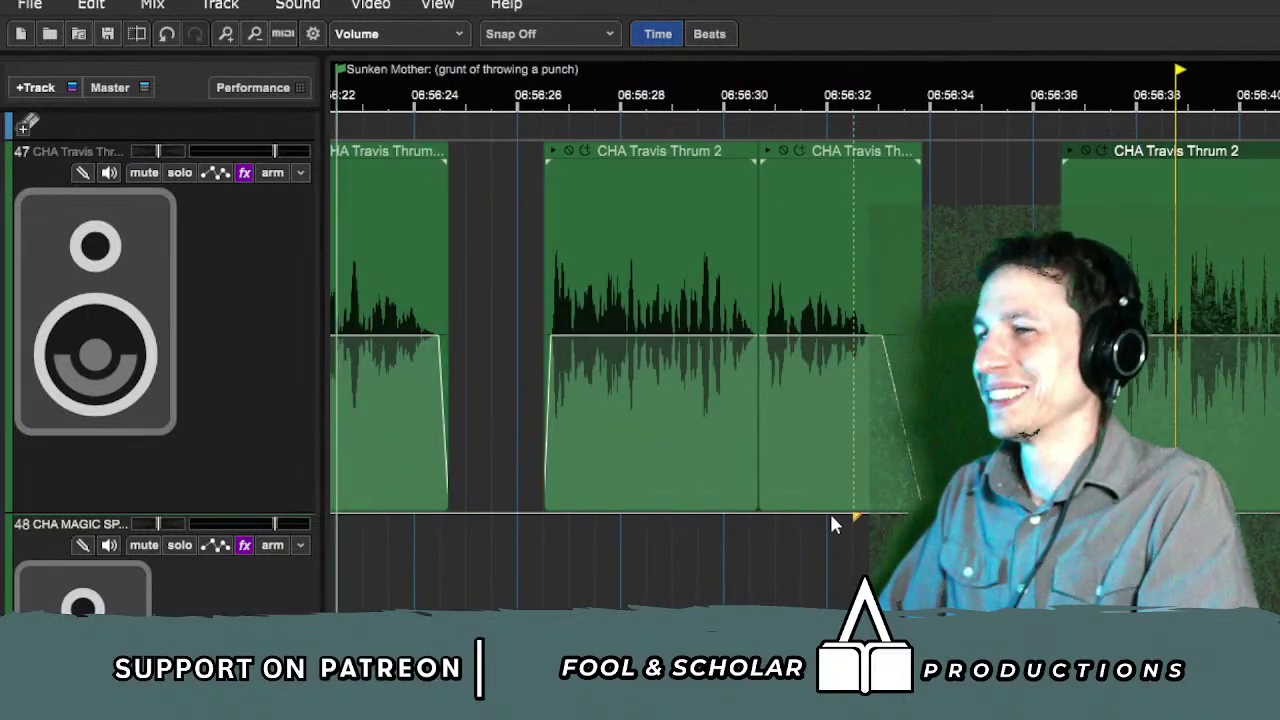
left_click(827, 540)
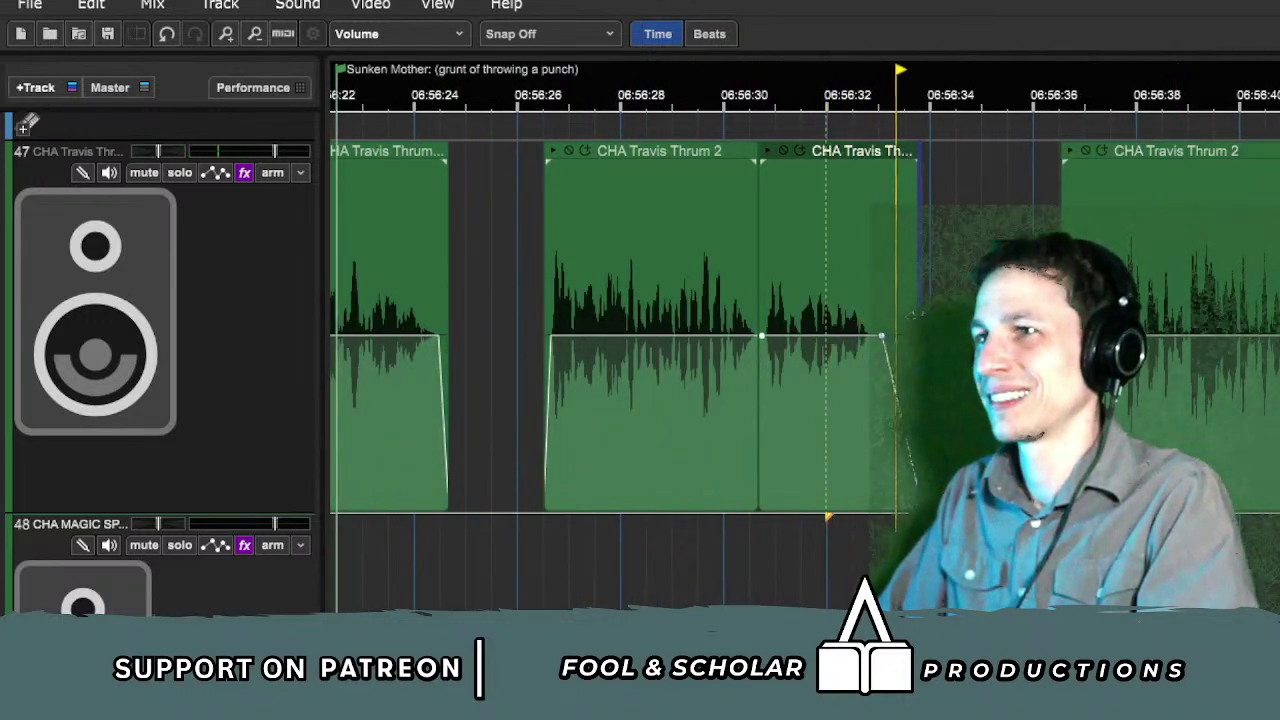
Step: Play from about 06:56:30.8 and nudge the CHA Travis Thrum 2 clip starting near 06:56:36.5 on track 47 slightly earlier
left_click(766, 602)
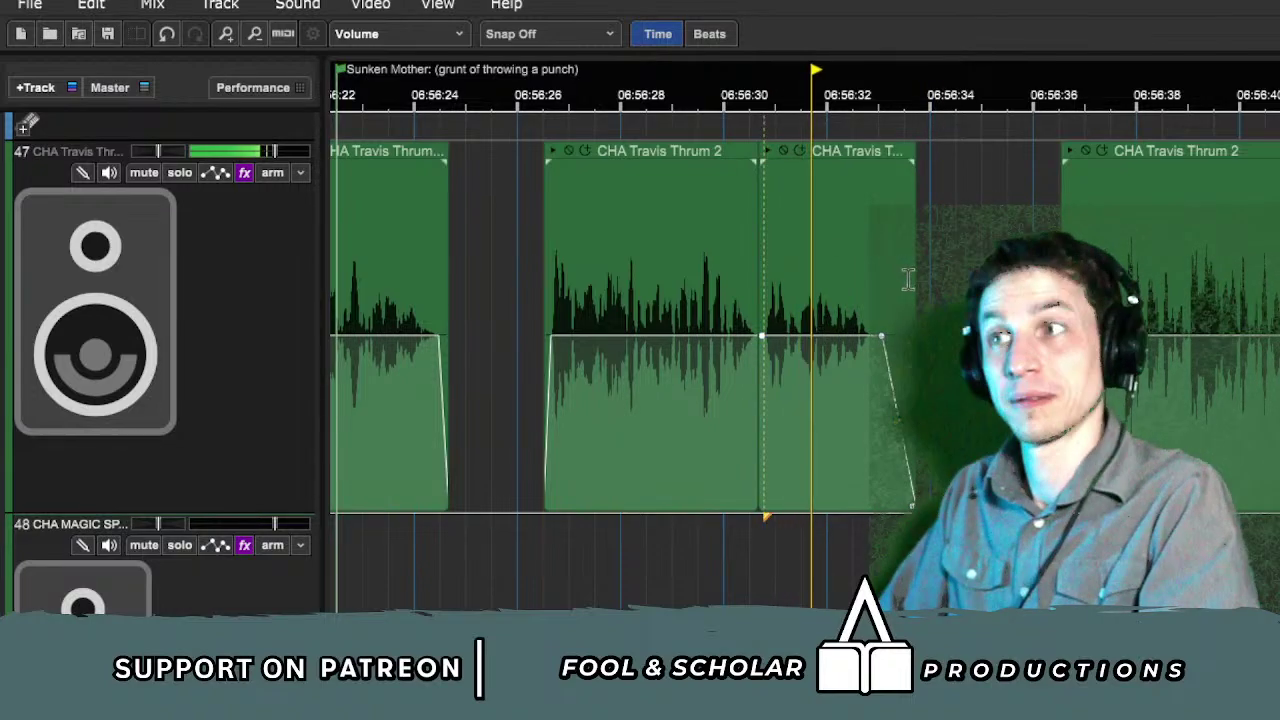
left_click(908, 280)
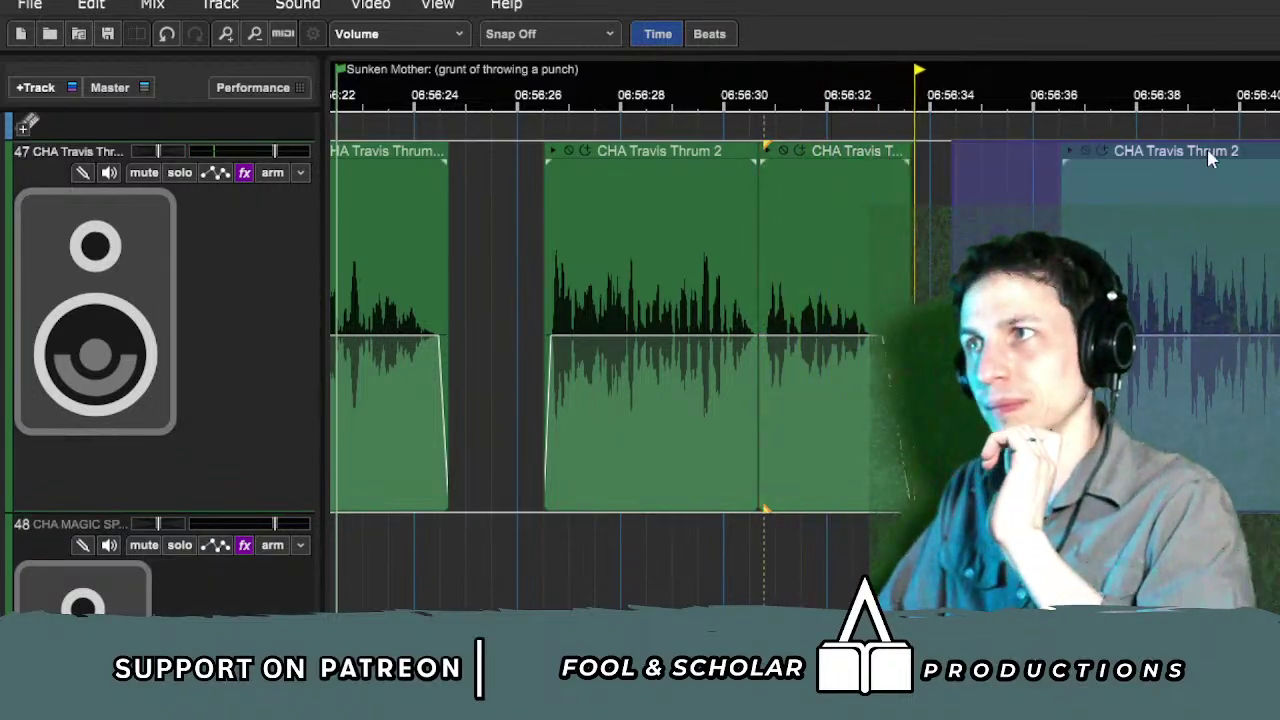
left_click_drag(1207, 147, 1199, 151)
Step: Mute track 45, MUS Layer 2, and play the Travis dialogue around 06:56:37 without that music layer
scroll(262, 319, "up", 4)
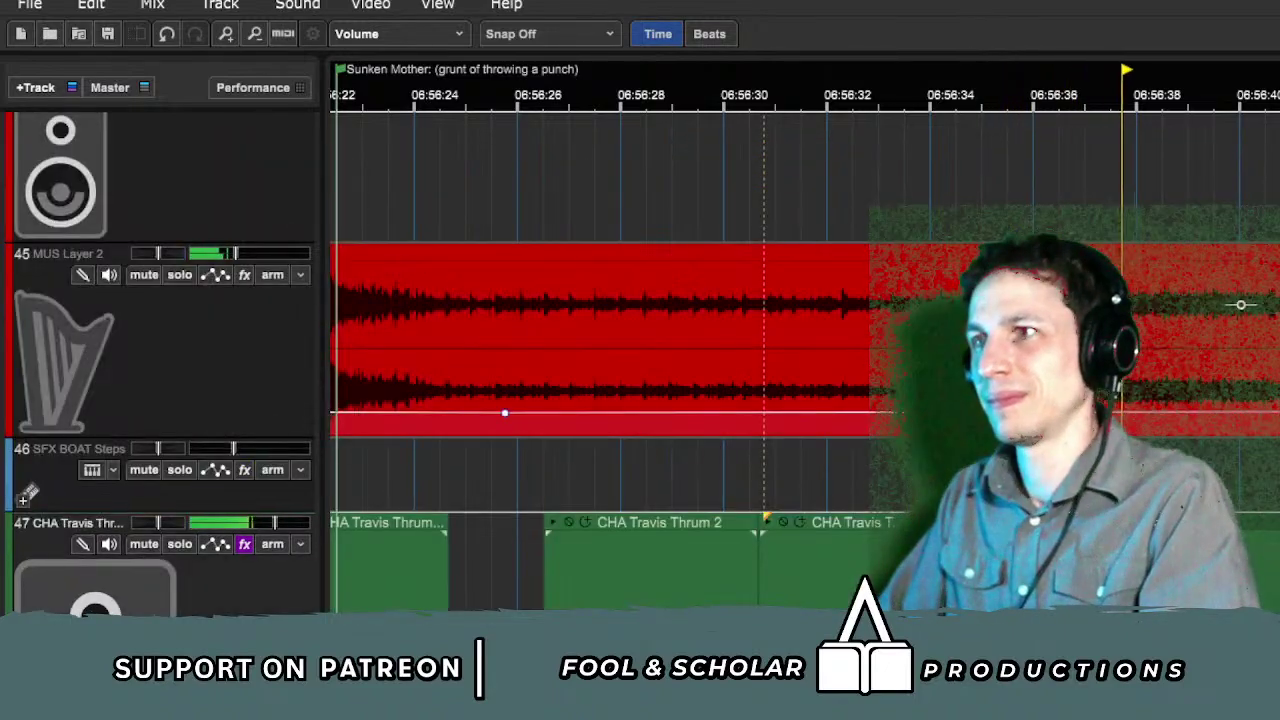
left_click(143, 274)
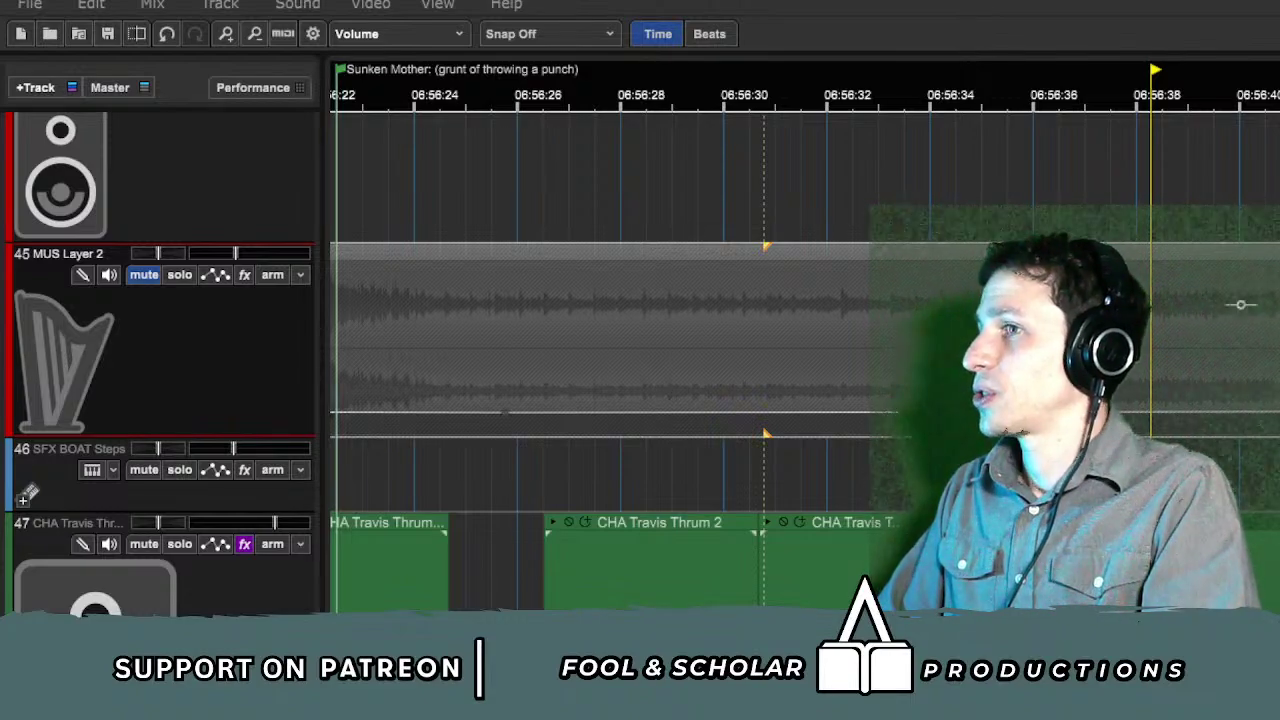
left_click(1194, 478)
key("space")
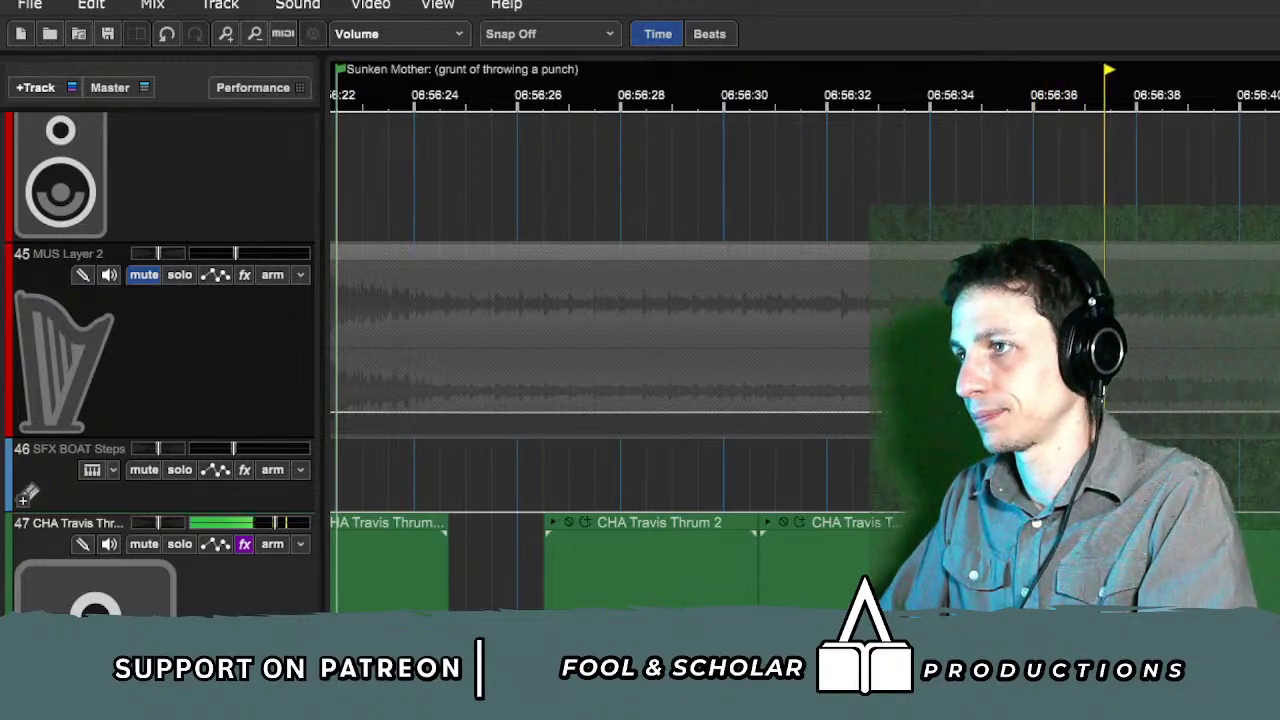
Step: Split the Lan Final Lines clip on track 74, CHA Lan, at about 06:56:45.5 and start playback
scroll(600, 360, "down", 5)
scroll(600, 360, "down", 3)
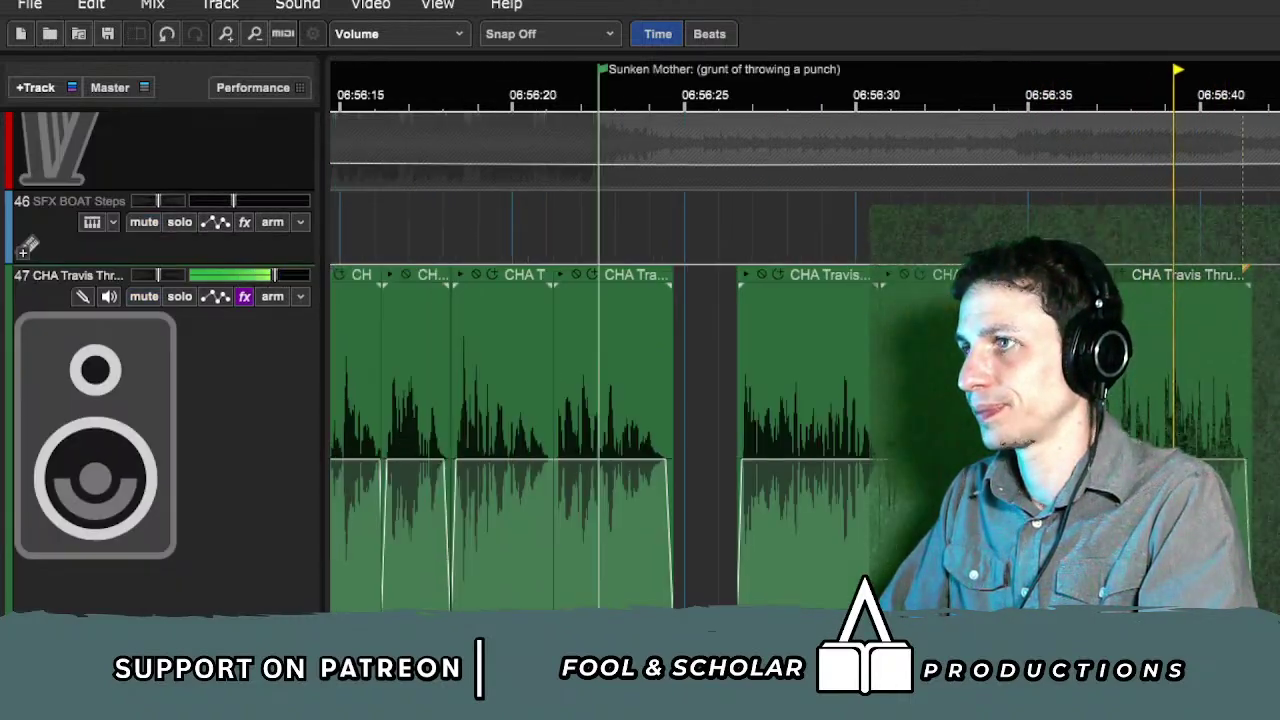
scroll(600, 400, "down", 5)
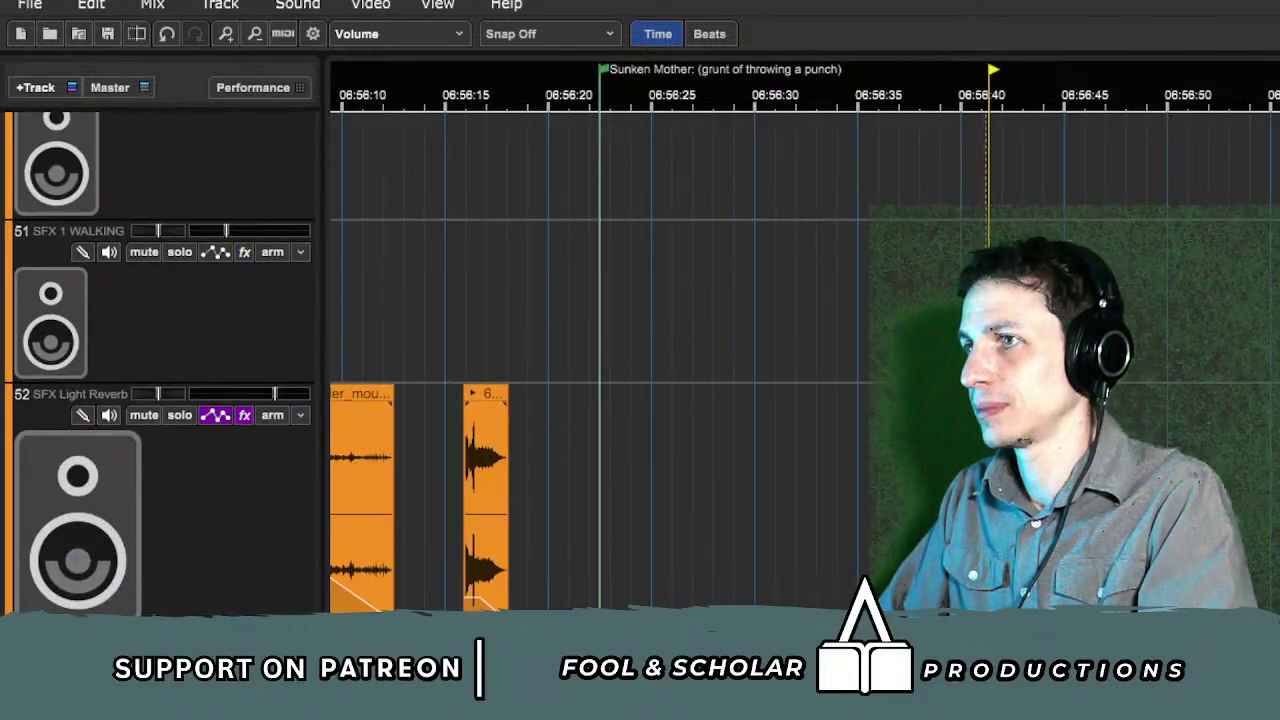
scroll(600, 360, "down", 7)
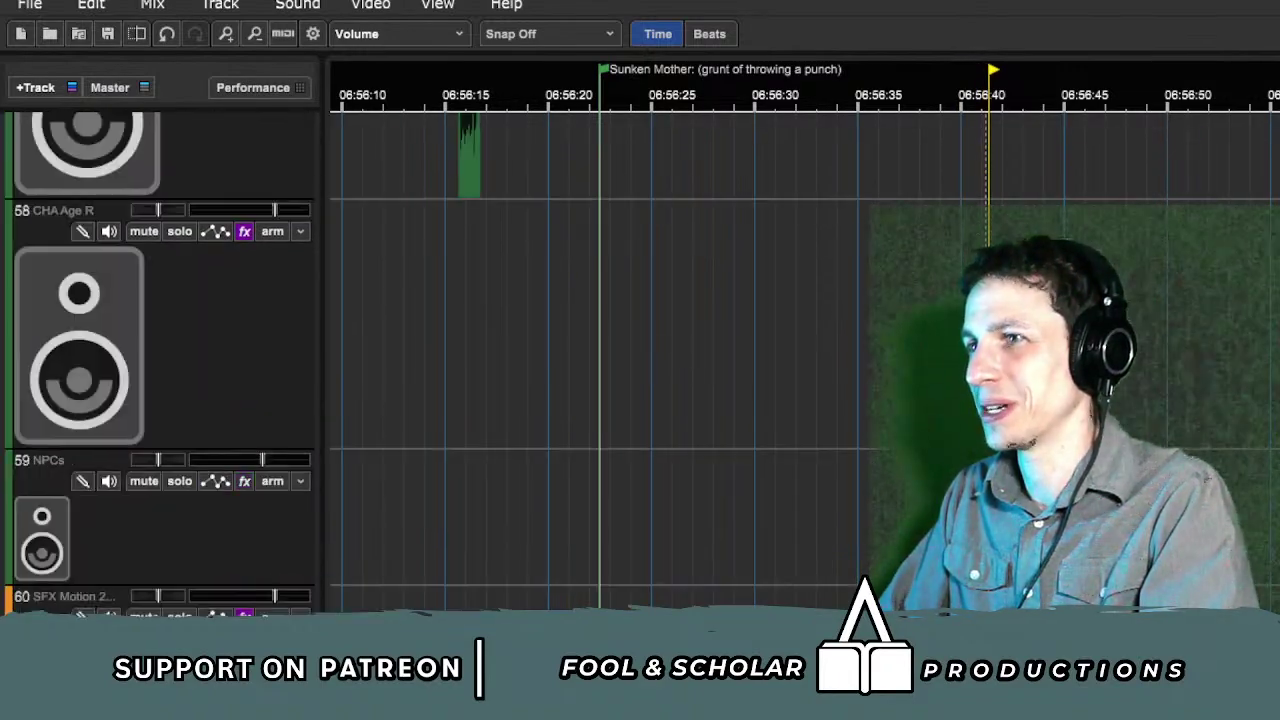
scroll(600, 360, "down", 3)
scroll(600, 360, "down", 7)
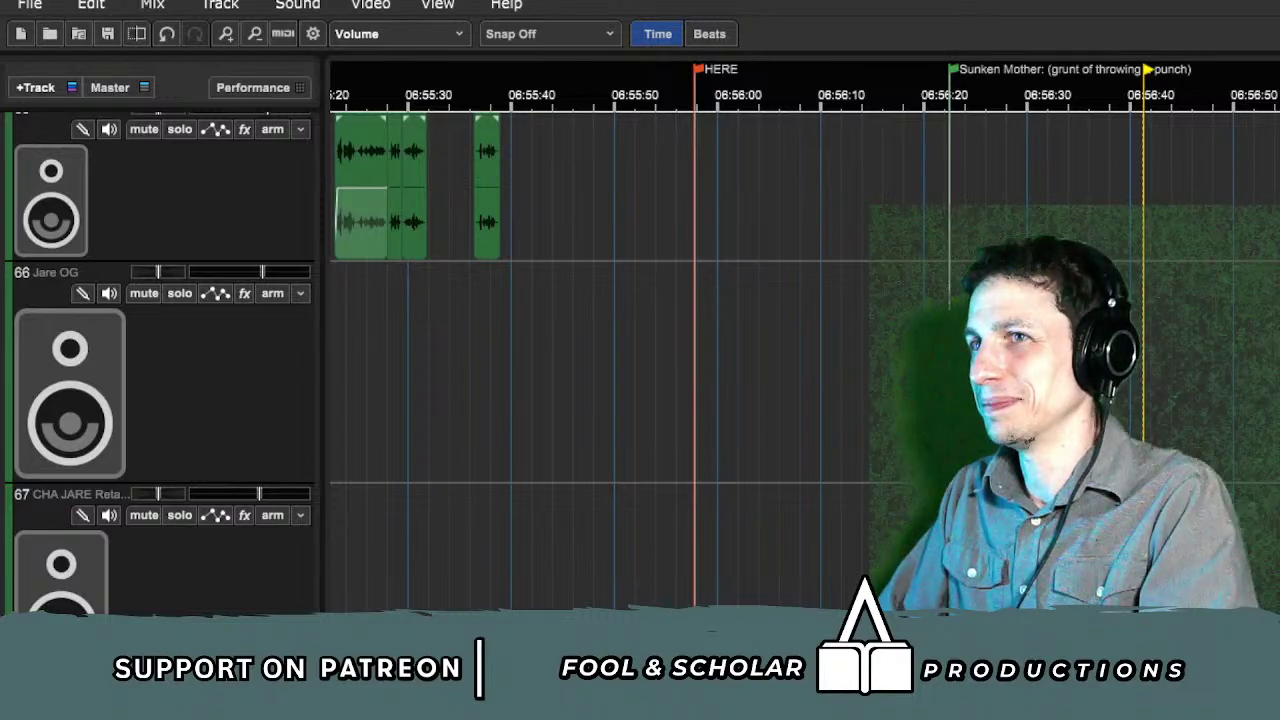
scroll(600, 360, "down", 6)
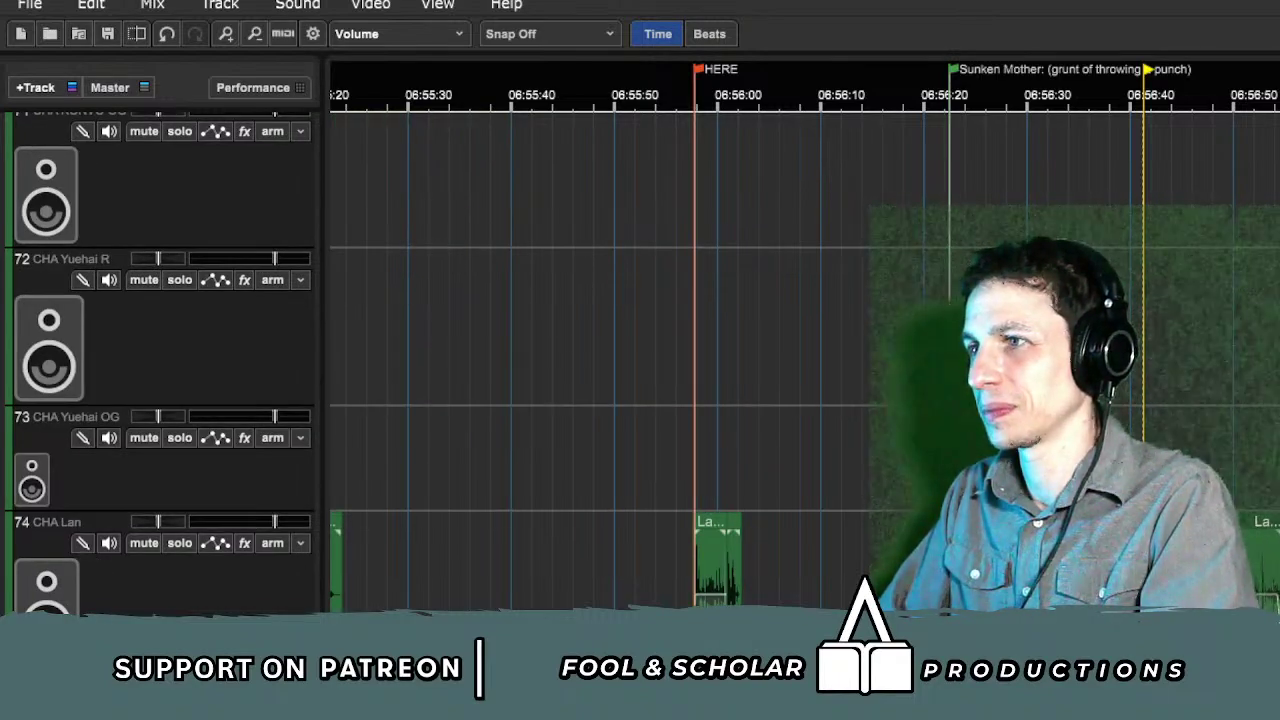
scroll(800, 360, "up", 5)
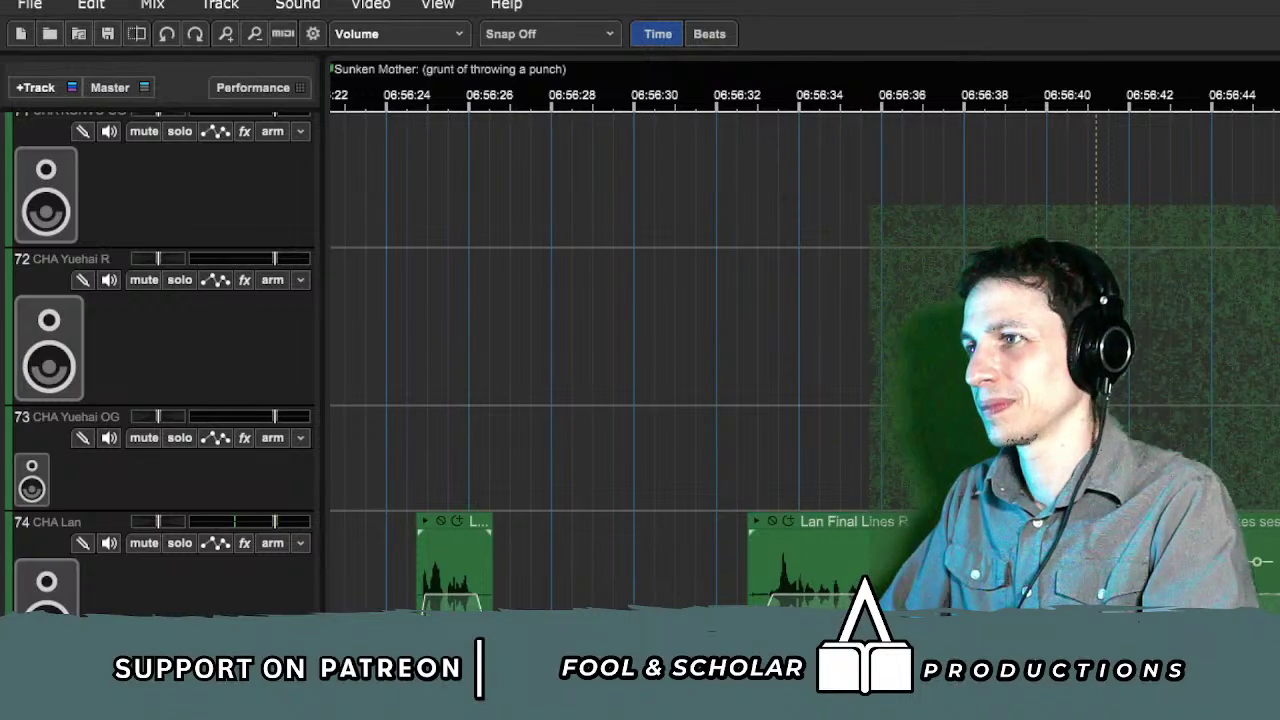
left_click(1277, 560)
key("ctrl+t")
key("space")
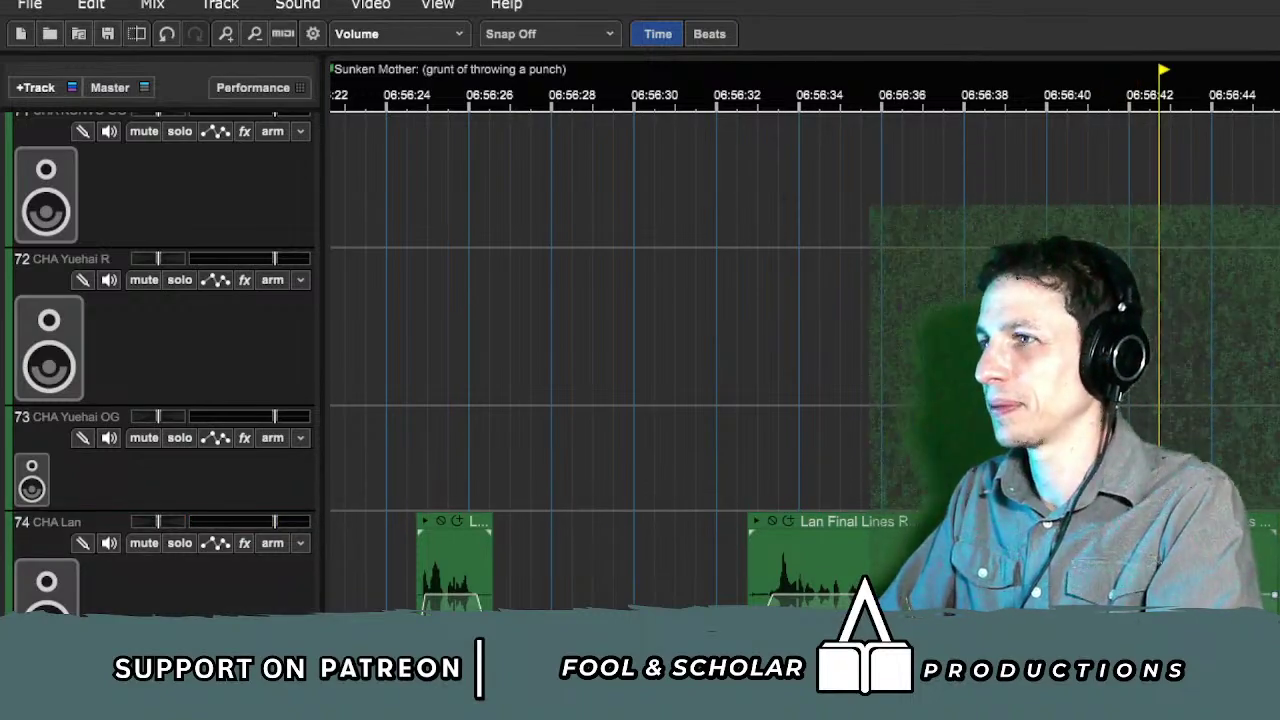
Step: Play the CHA Lan line around the split, starting from about 06:56:42.6
key("space")
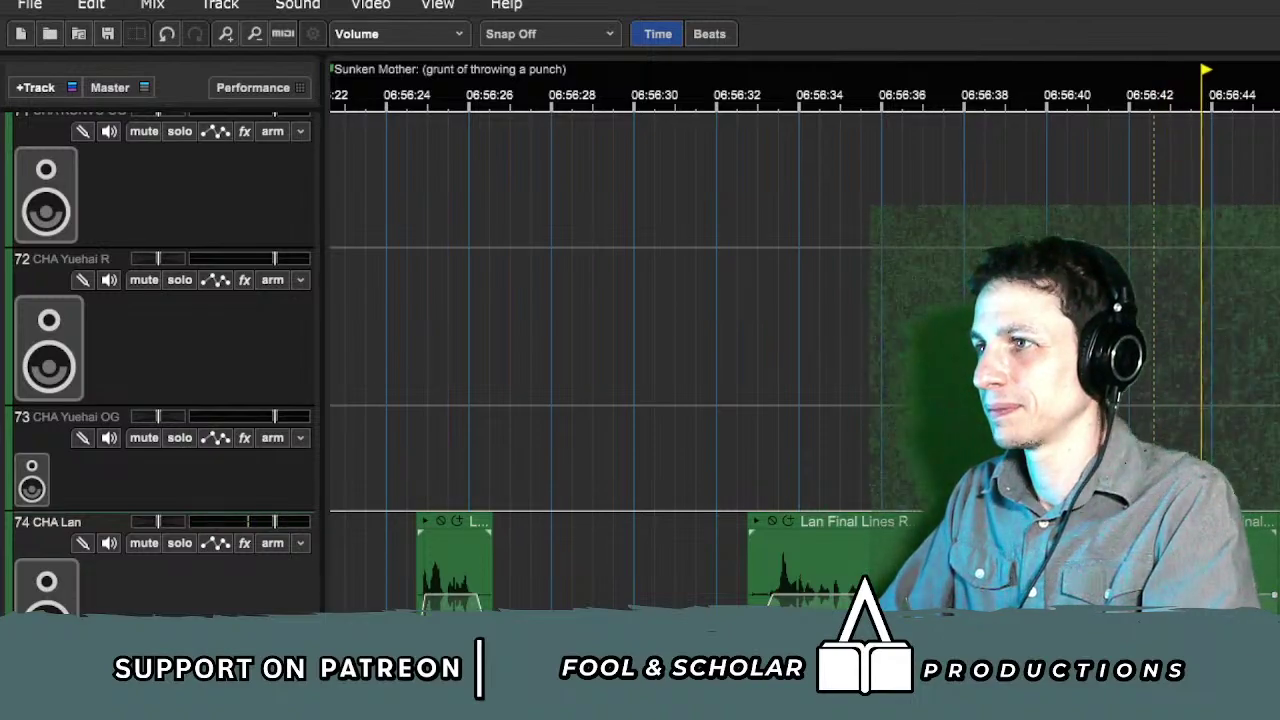
key("space")
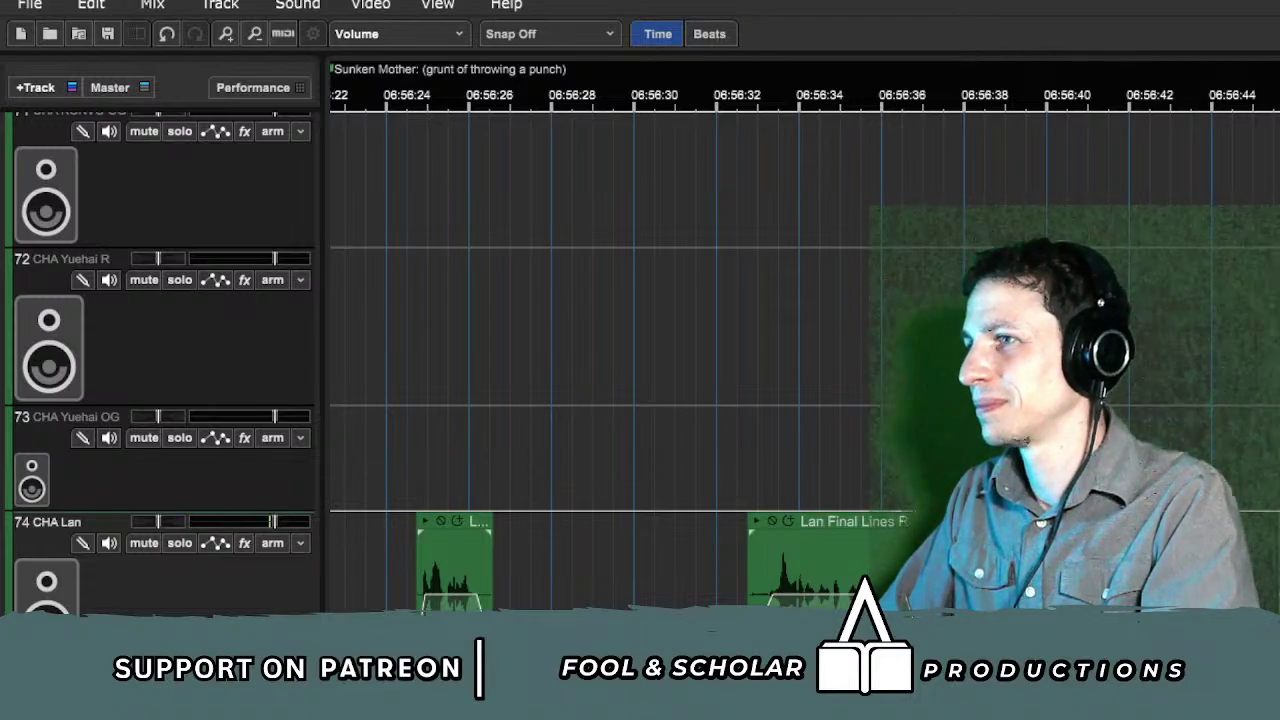
key("space")
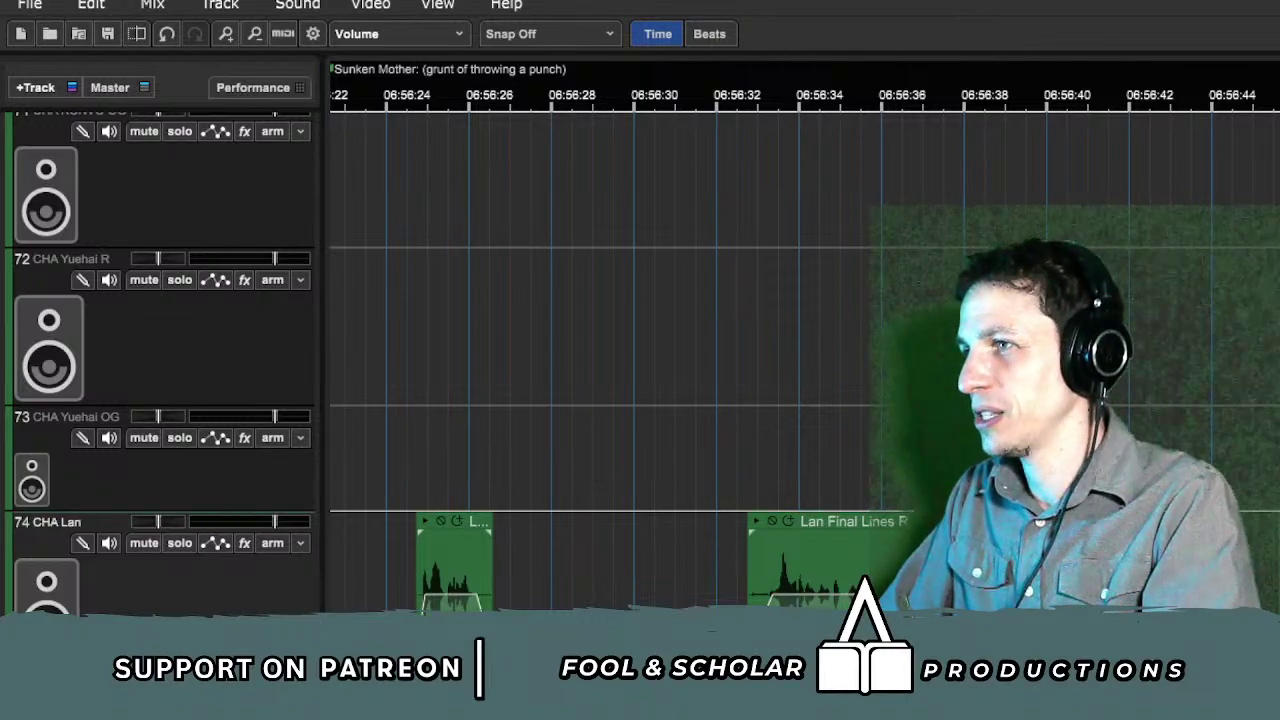
scroll(1245, 532, "up", 1)
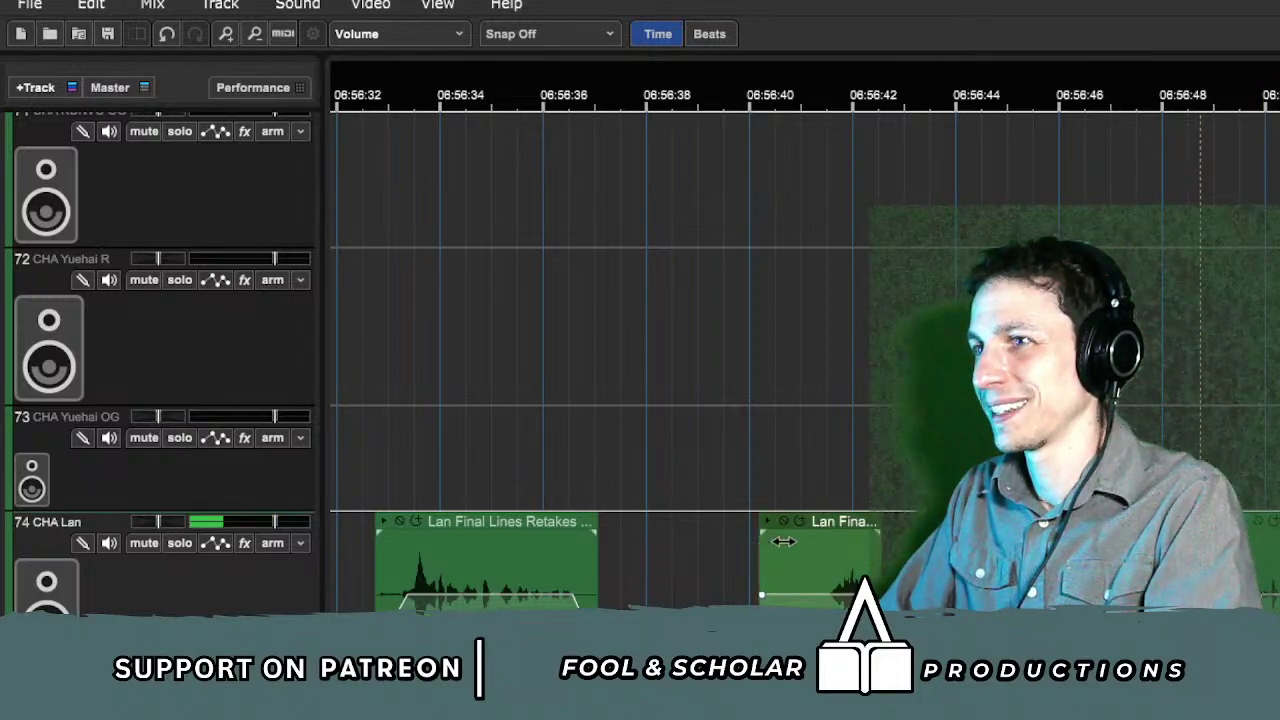
Step: Trim the start of the short Lan Final Lines clip on track 74 to about 06:56:41 and take it off the track
left_click_drag(801, 539, 807, 539)
left_click(870, 536)
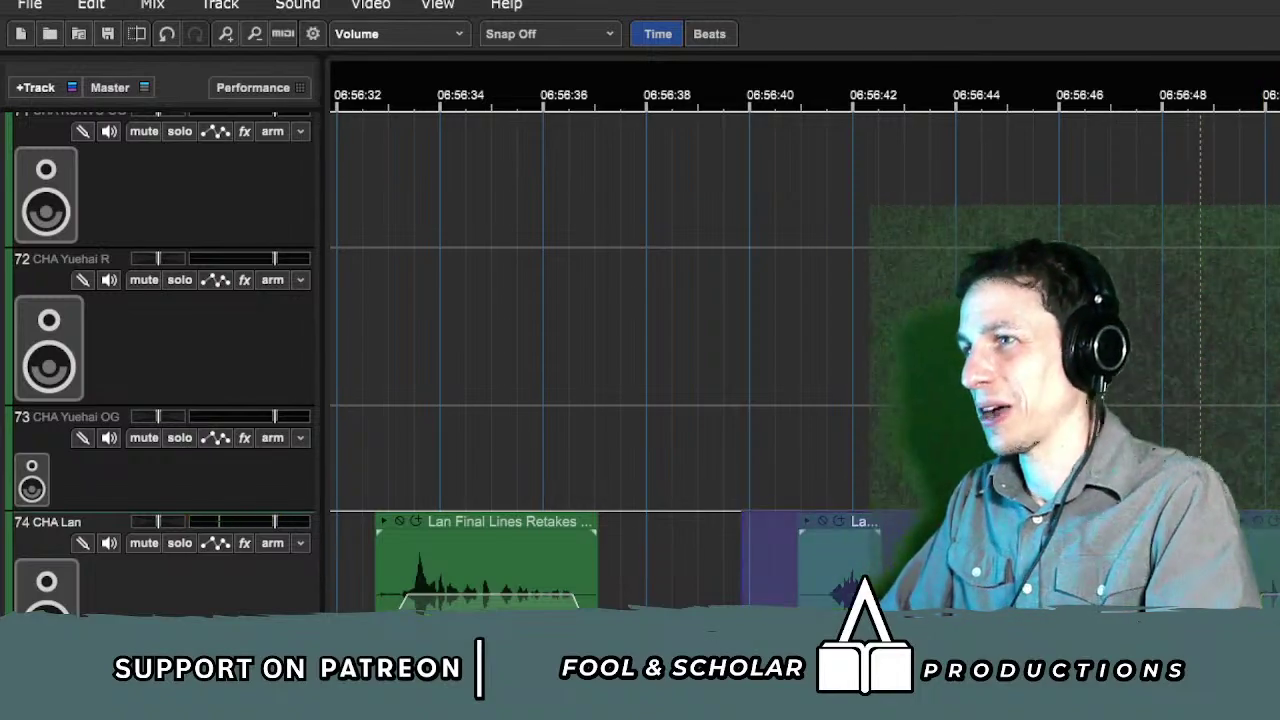
key("Delete")
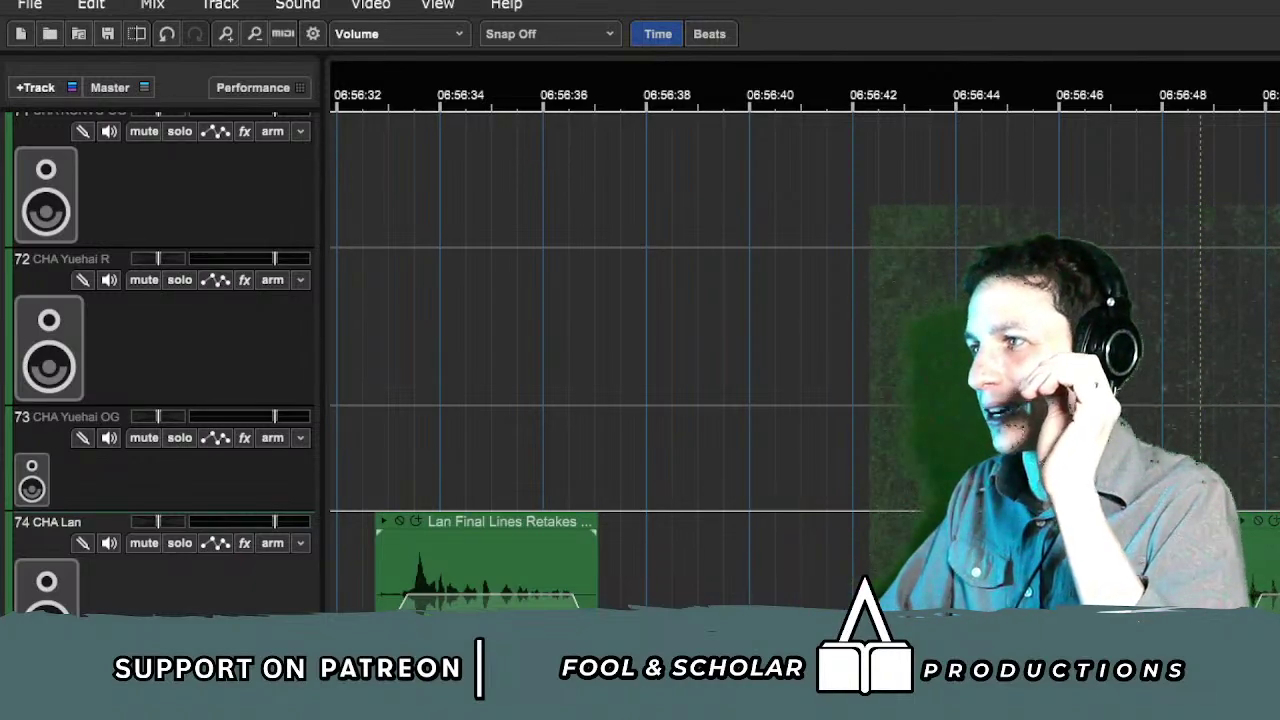
Step: Put the short Lan clip back on track 74 to start at about 06:56:38.6, and play from about 06:56:38.5
left_click(658, 470)
key("space")
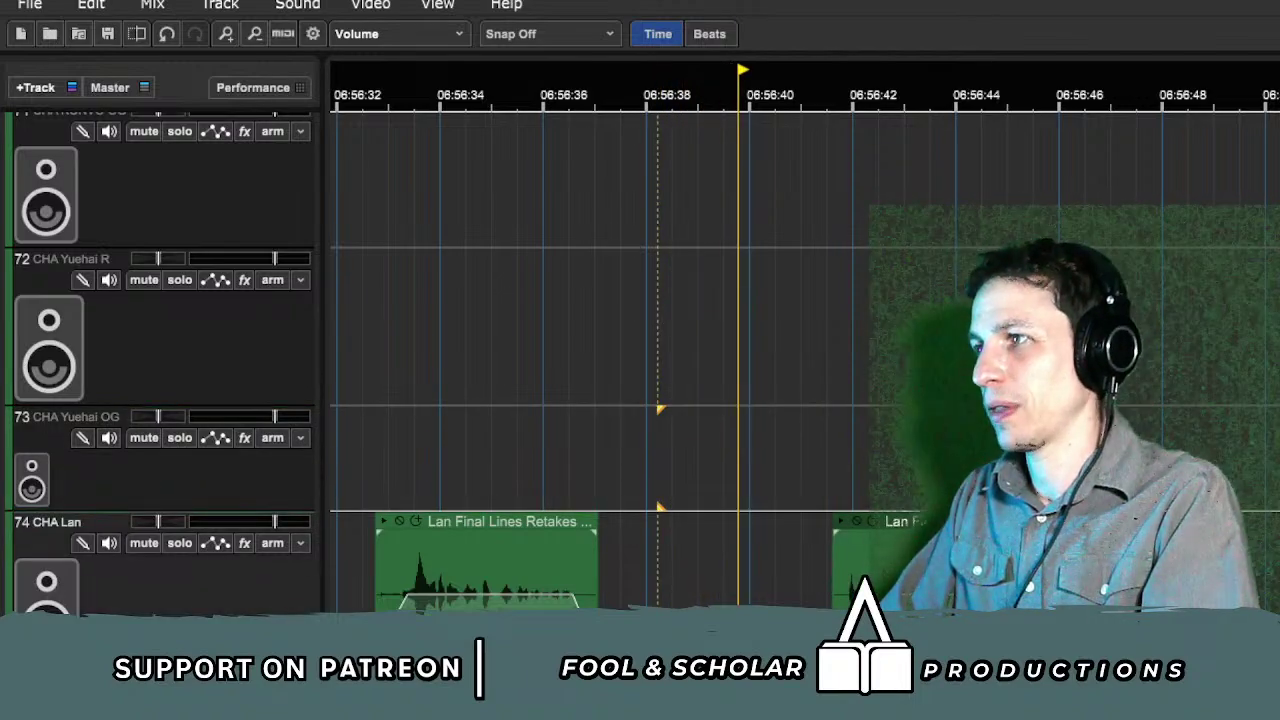
left_click_drag(746, 625, 718, 528)
left_click(670, 483)
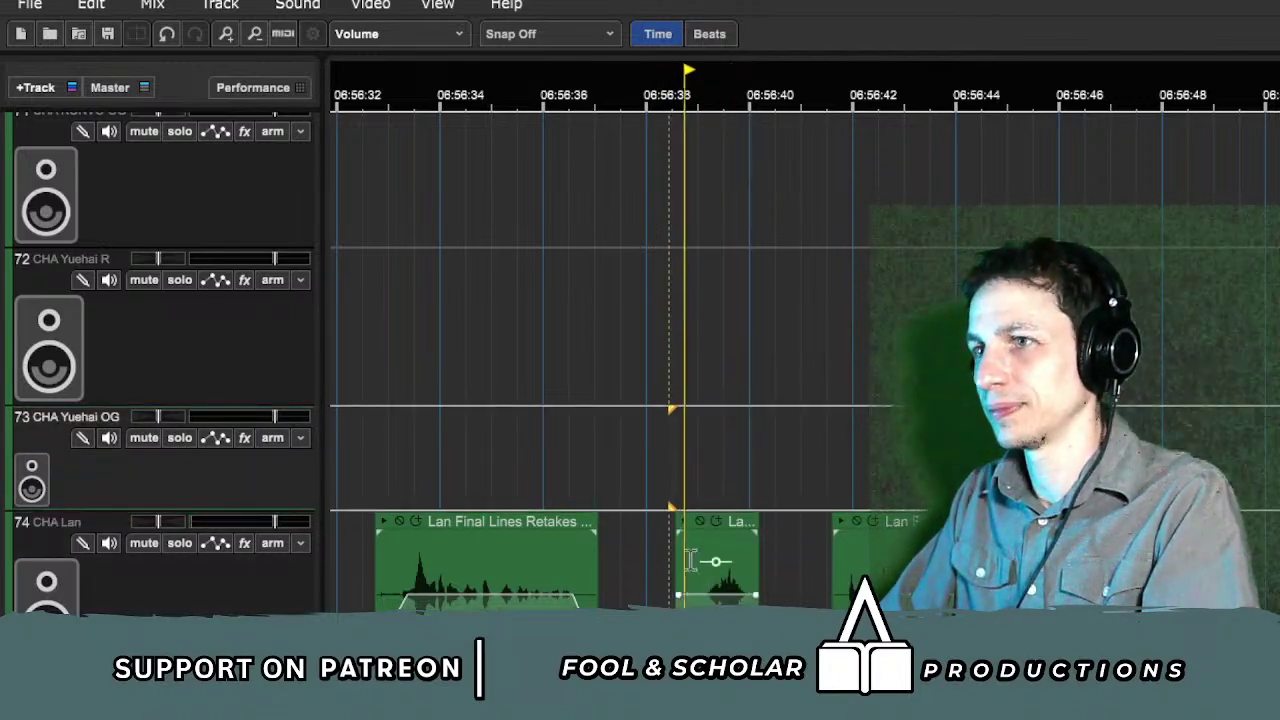
Step: Move the short Lan clip earlier to about 06:56:38.1, and trim its start to about 06:56:38.3
left_click(598, 505)
left_click_drag(740, 527, 718, 524)
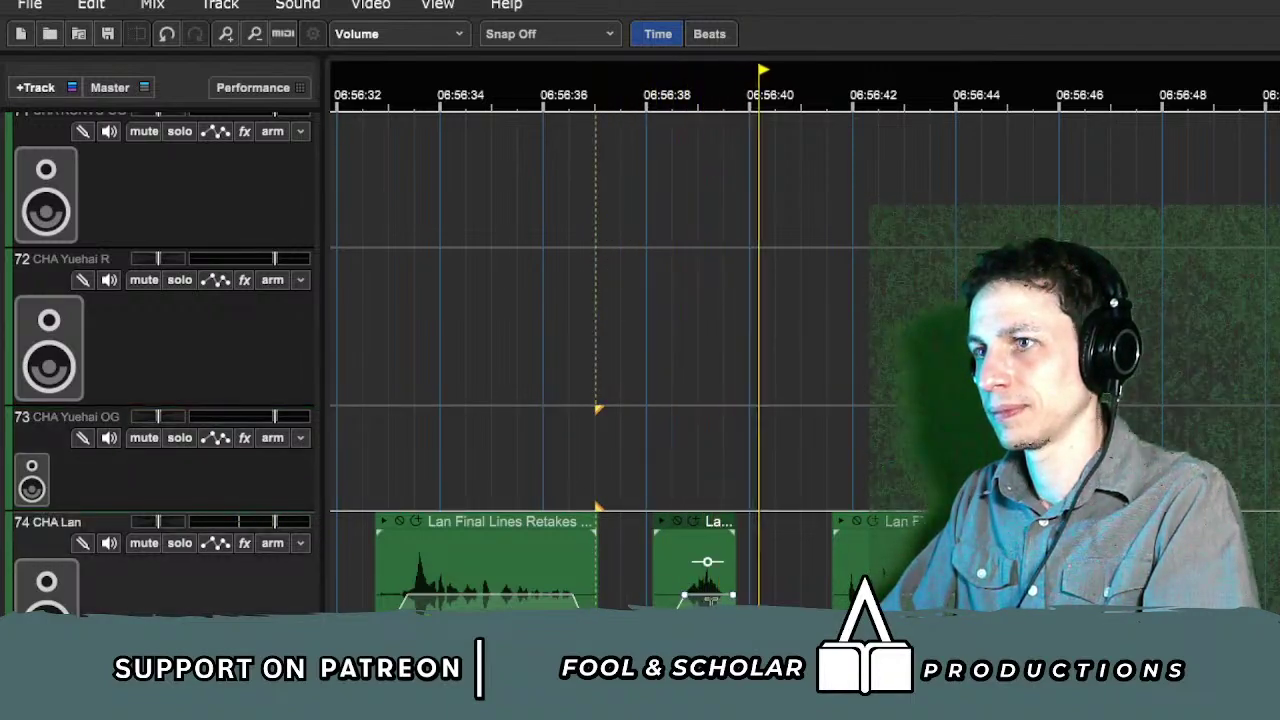
left_click_drag(653, 572, 663, 572)
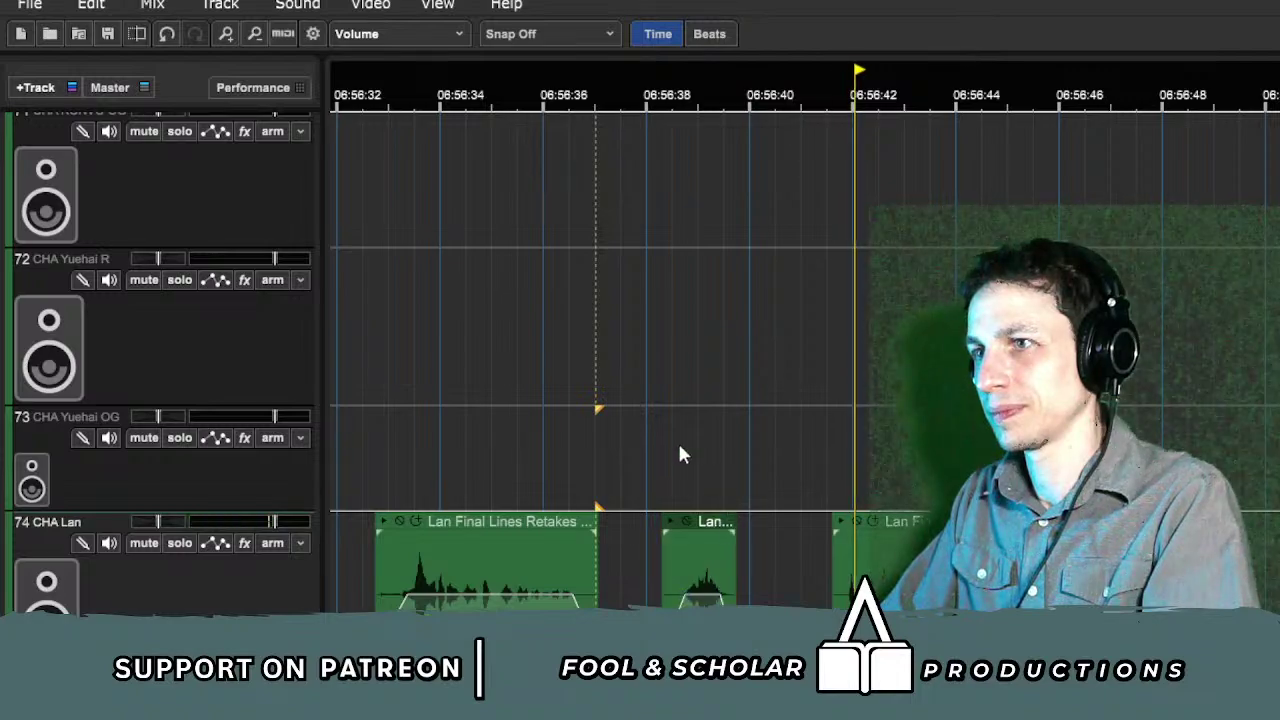
Step: Move the next, longer Lan Final Lines clip on track 74 earlier to start at about 06:56:40.8
left_click(680, 449)
left_click_drag(938, 530, 895, 524)
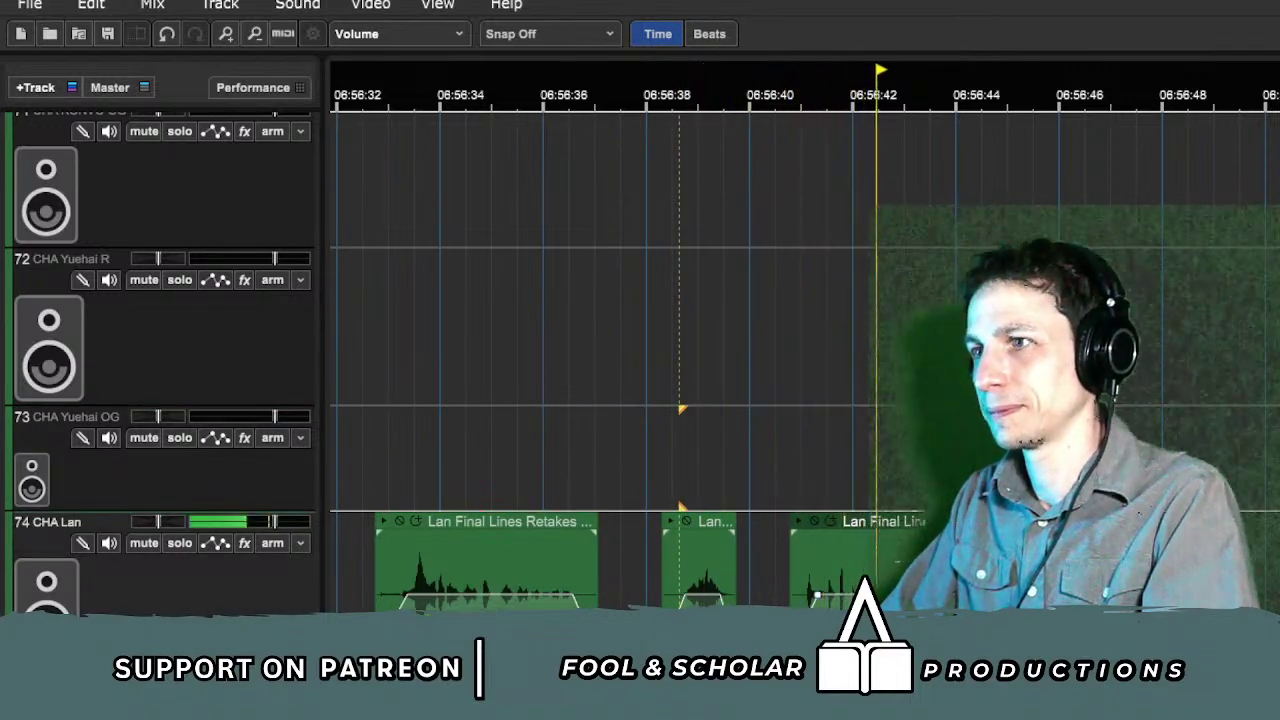
scroll(895, 524, "right", 2)
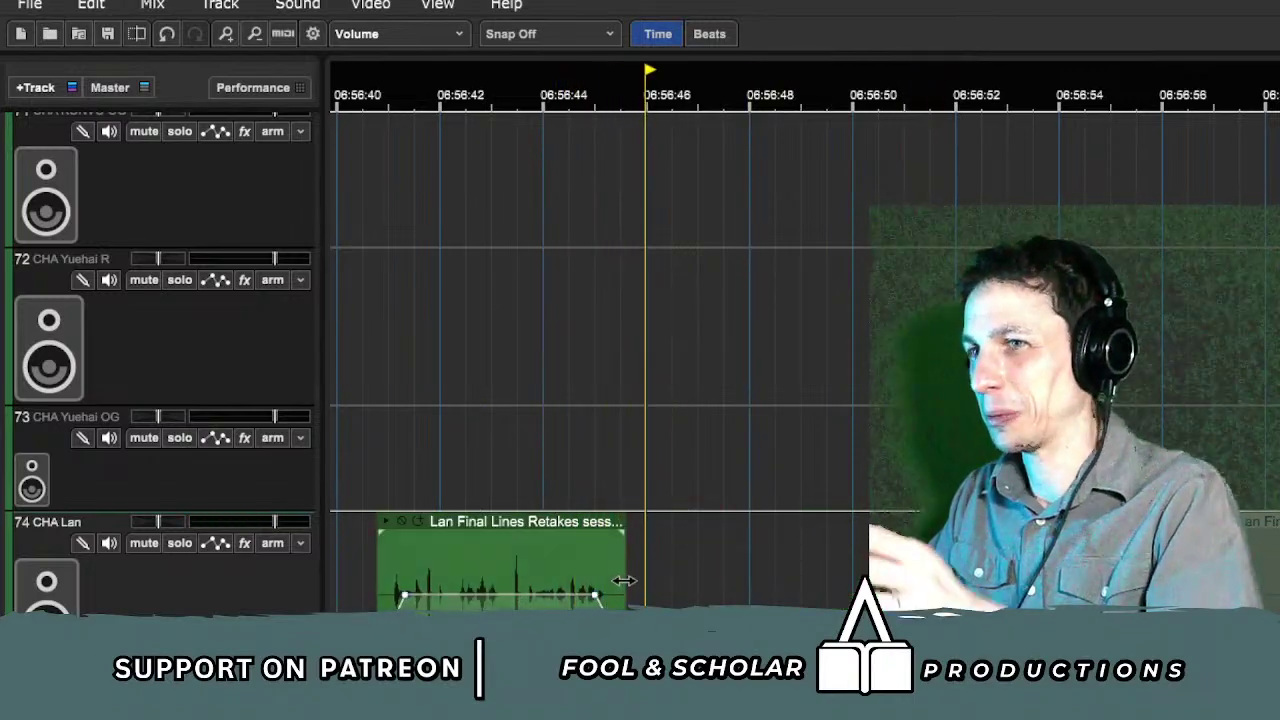
left_click(554, 442)
scroll(747, 567, "up", 10)
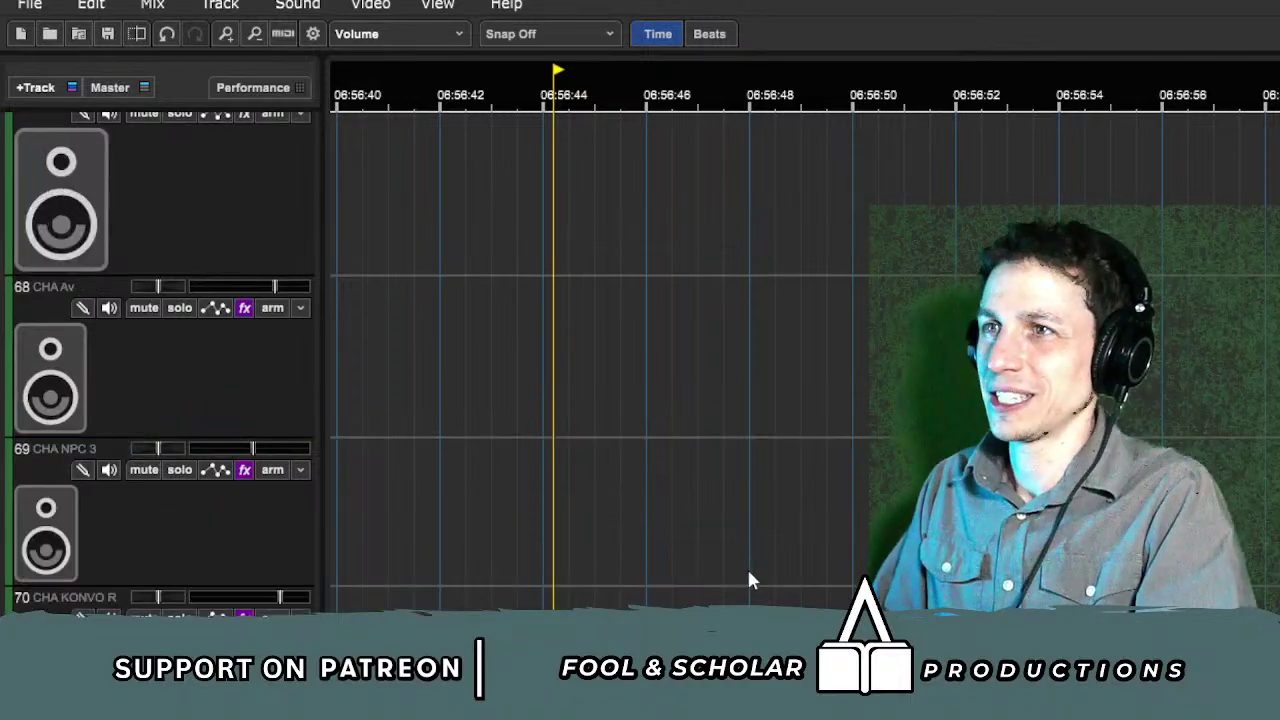
scroll(753, 588, "up", 10)
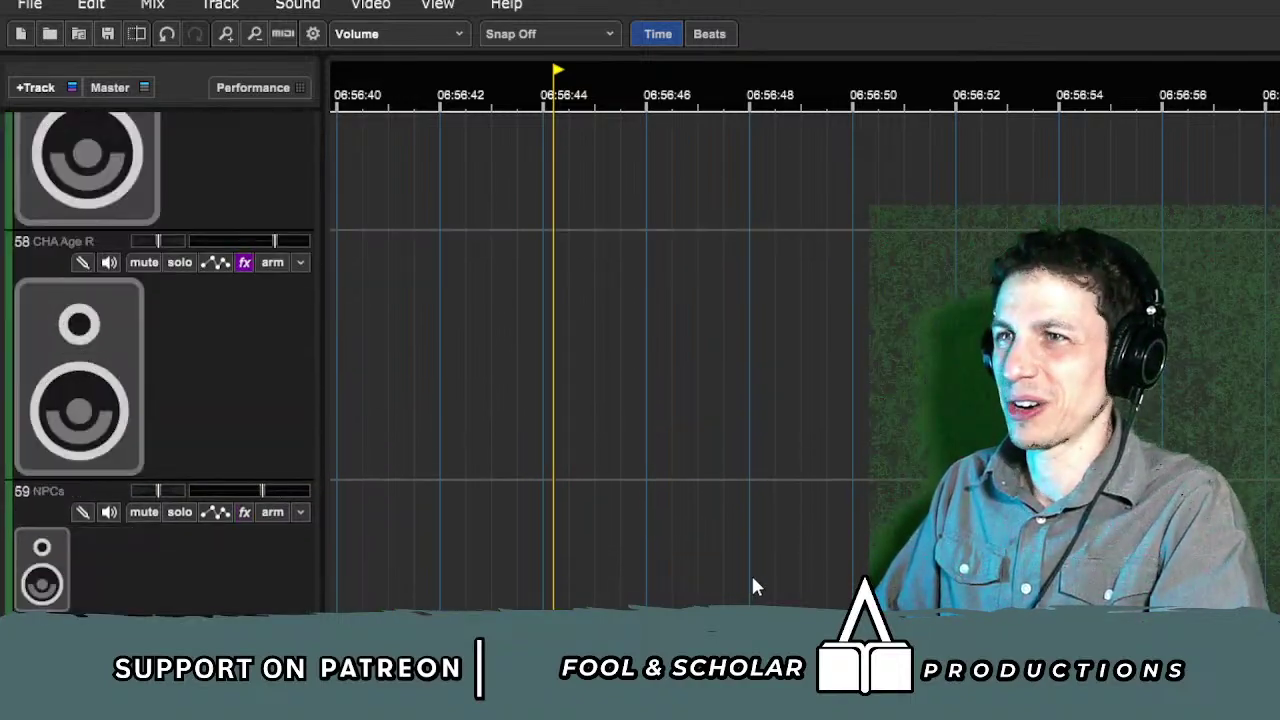
scroll(755, 585, "up", 4)
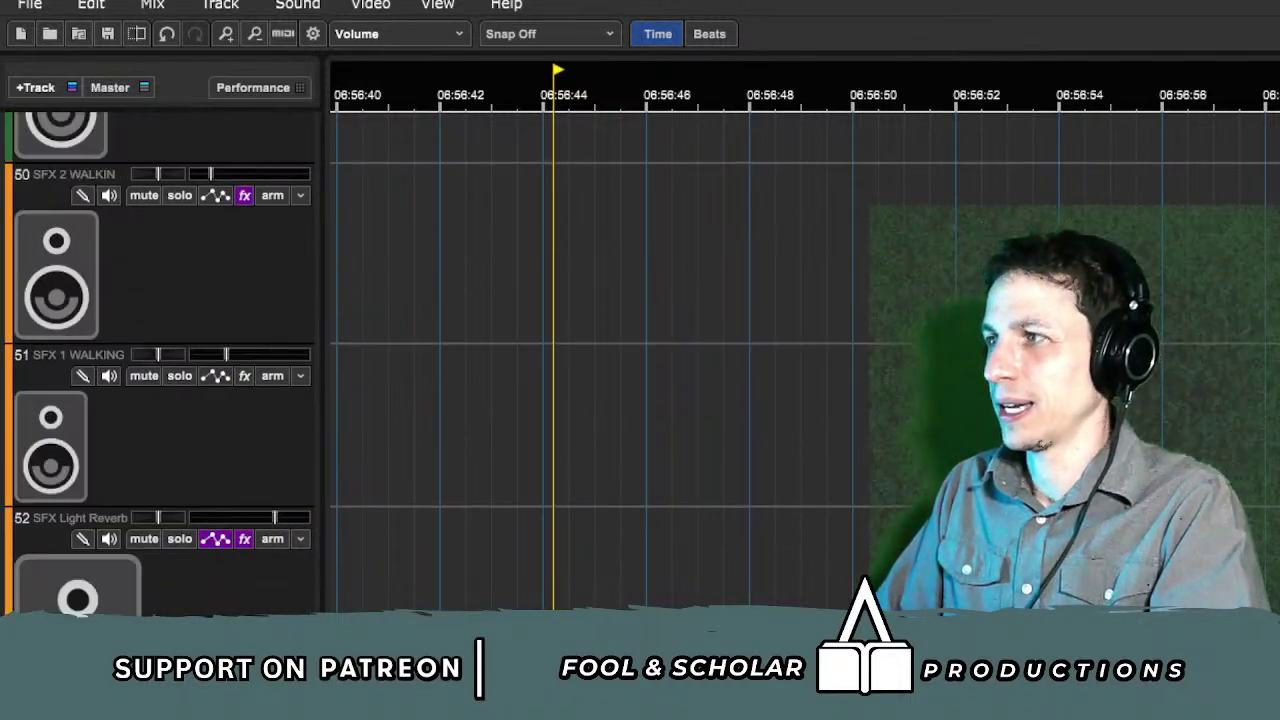
scroll(25, 475, "up", 5)
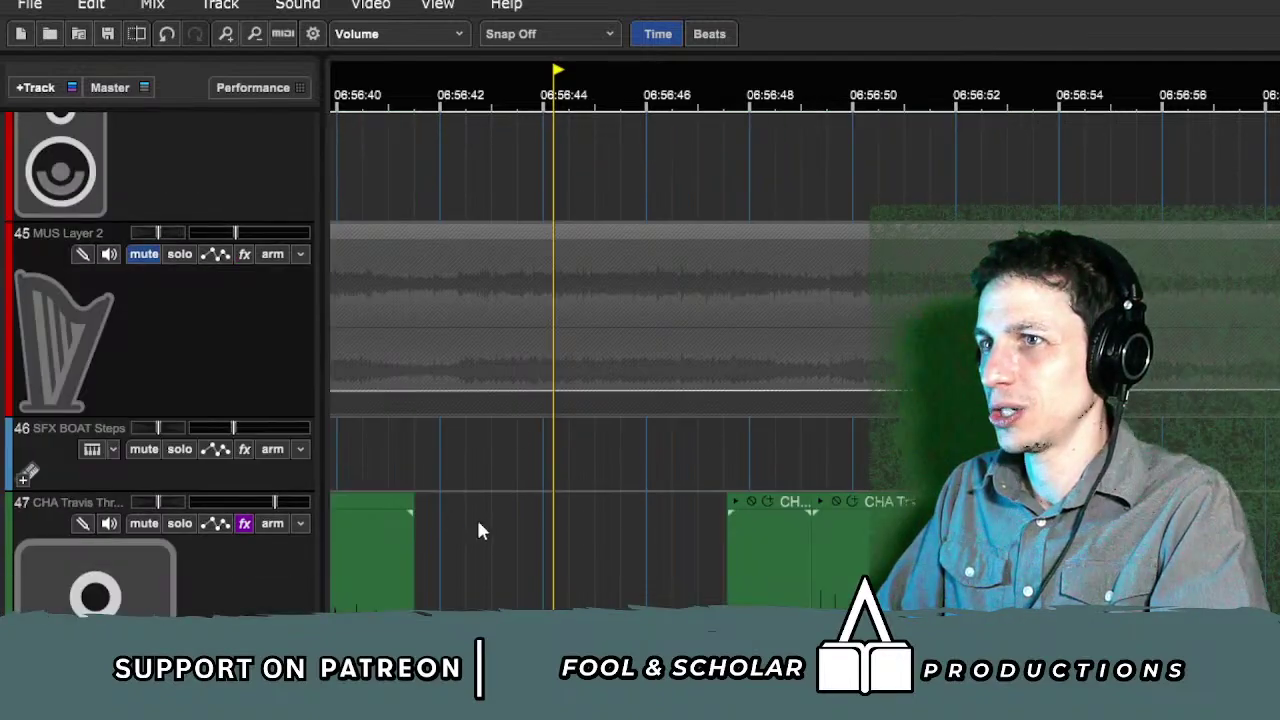
left_click_drag(502, 530, 925, 572)
left_click_drag(794, 503, 657, 508)
left_click_drag(575, 606, 527, 606)
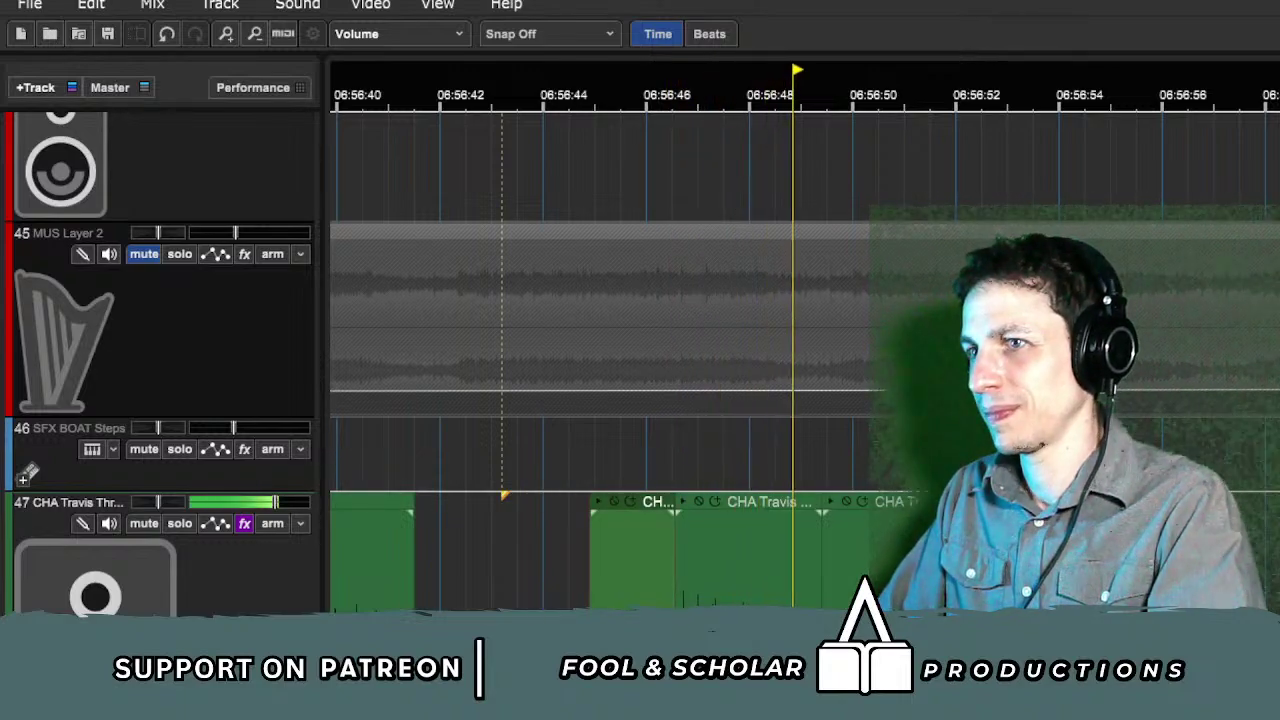
Step: Trim the start of the group's first CHA Travis Thrum 2 clip to about 06:56:45.1, and play from about 06:56:44.5
left_click(569, 540)
scroll(600, 360, "up", 2)
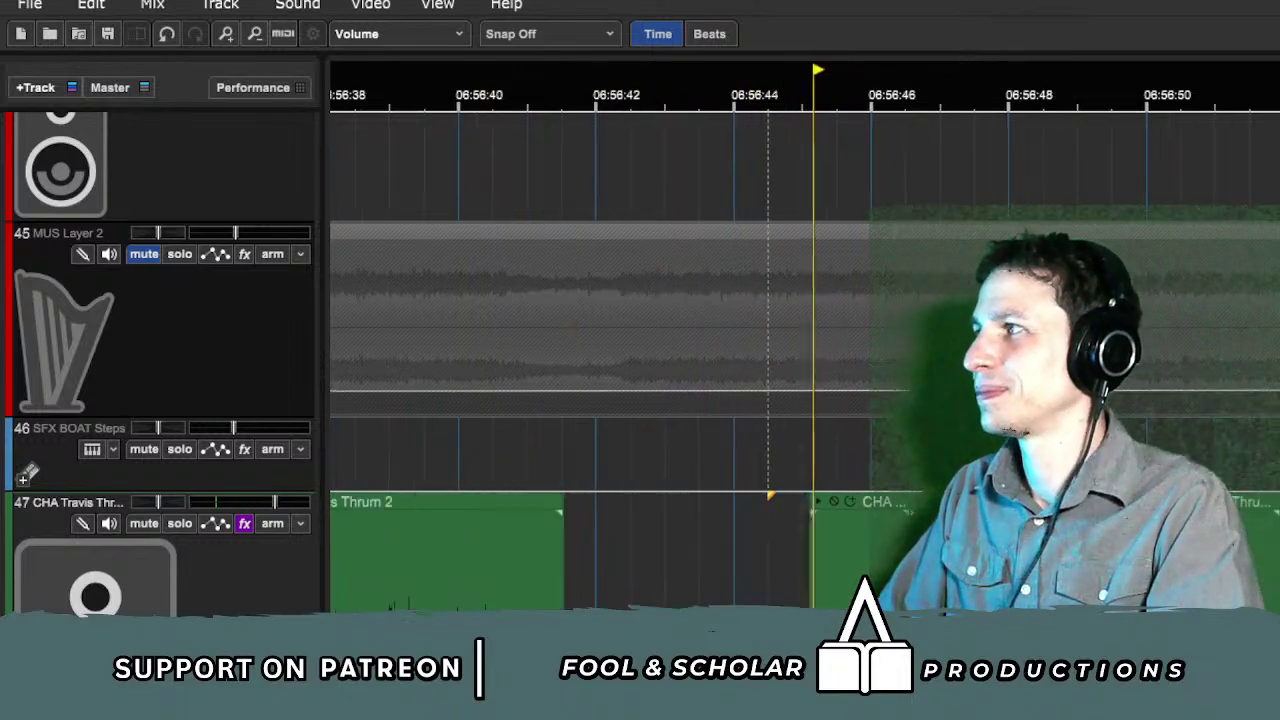
scroll(600, 360, "down", 1)
scroll(960, 360, "up", 2)
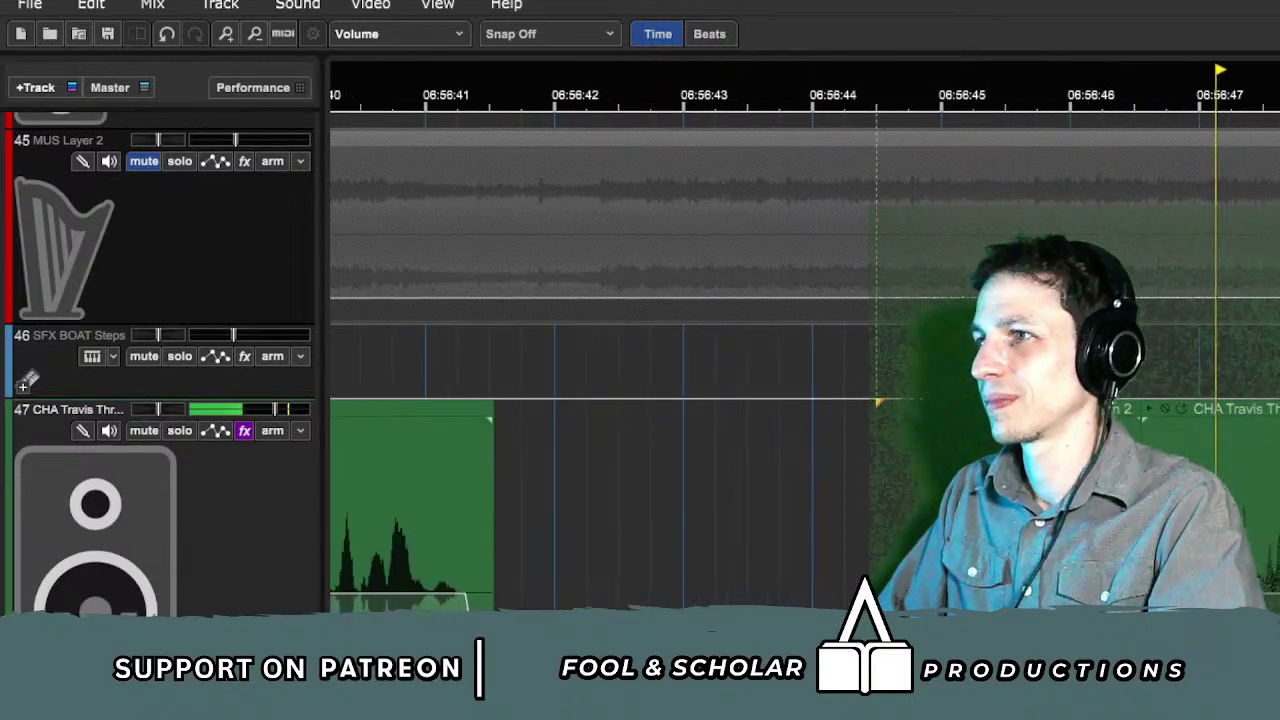
key("space")
Step: Play the moved CHA Travis Thrum 2 clips from about 06:56:46, and examine the arrangement back to the HERE marker
left_click(960, 360)
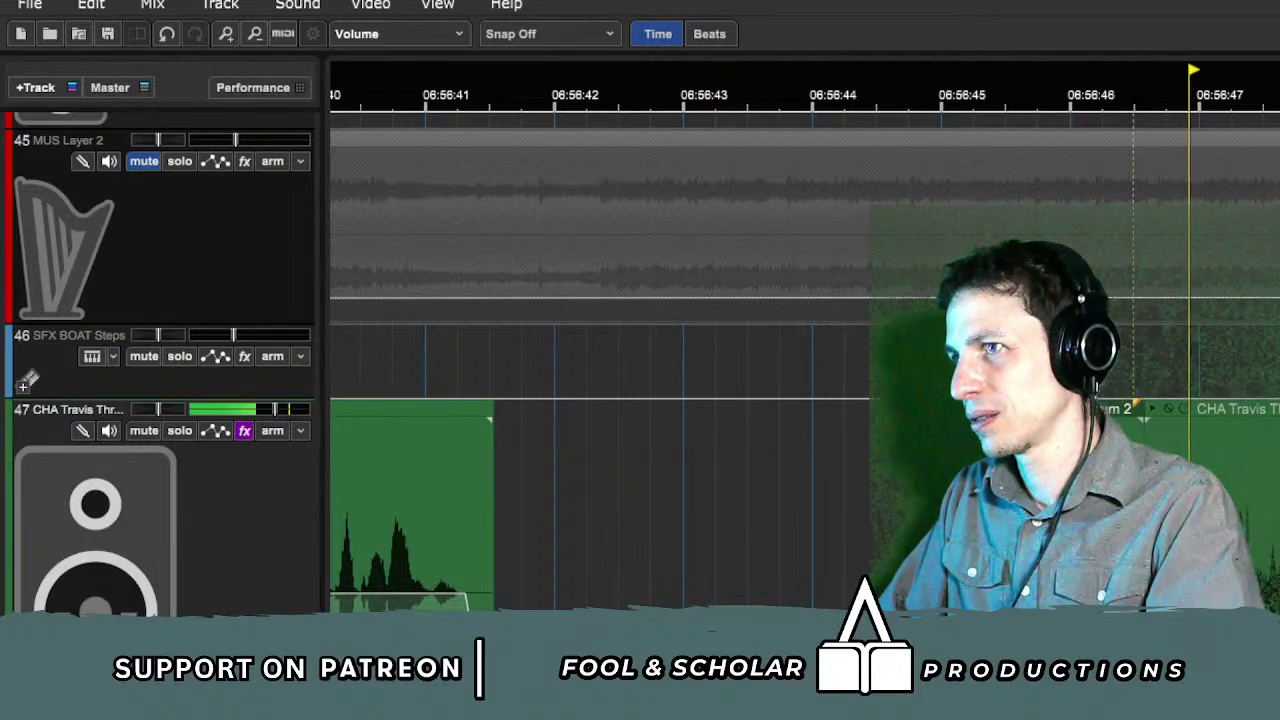
left_click(1066, 365)
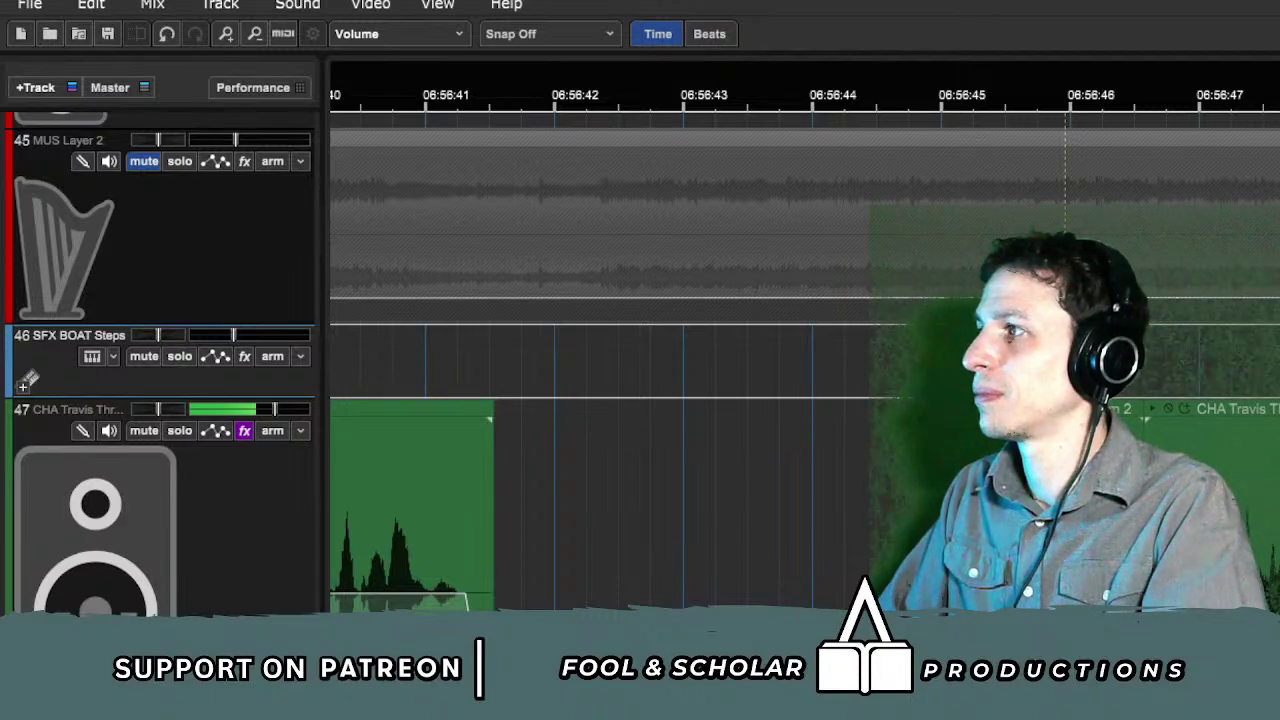
scroll(560, 360, "down", 1)
key("space")
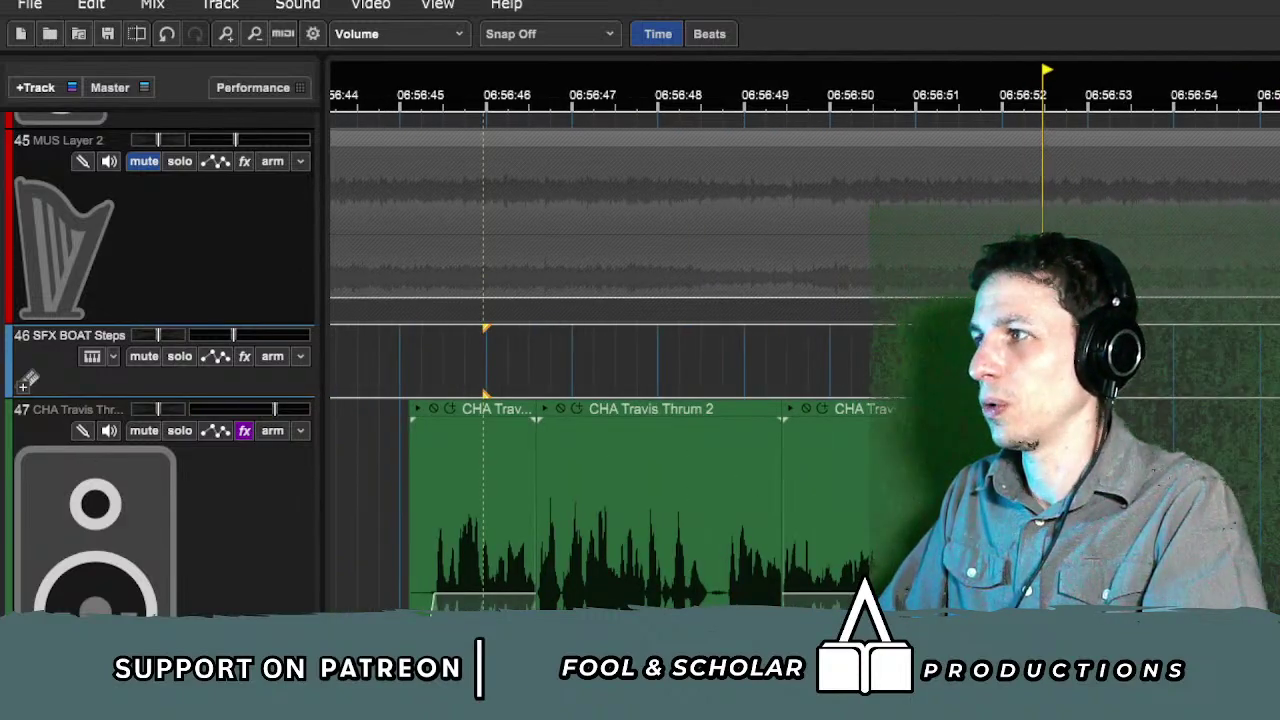
key("minus")
key("minus")
key("minus")
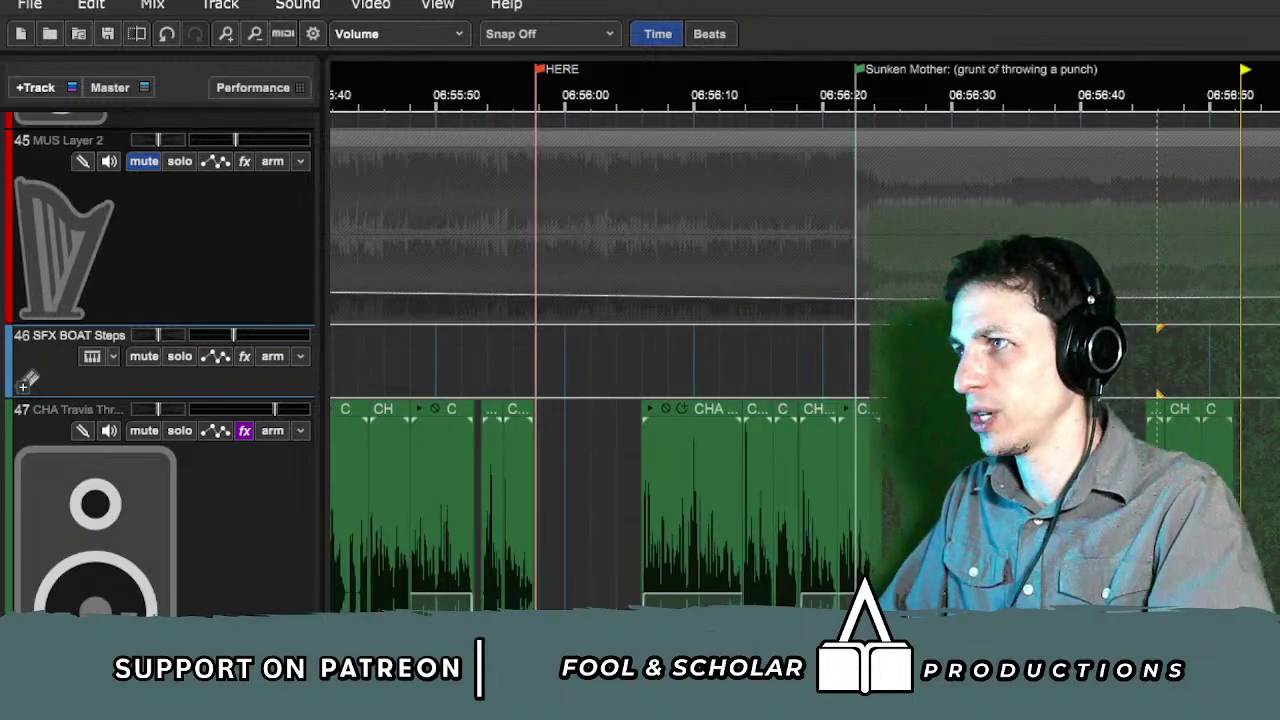
Step: Examine the timeline from the SFX BOAT Steps track down to NPCs 2, as far as the Priest 1 grunt of swing marker
scroll(28, 380, "down", 10)
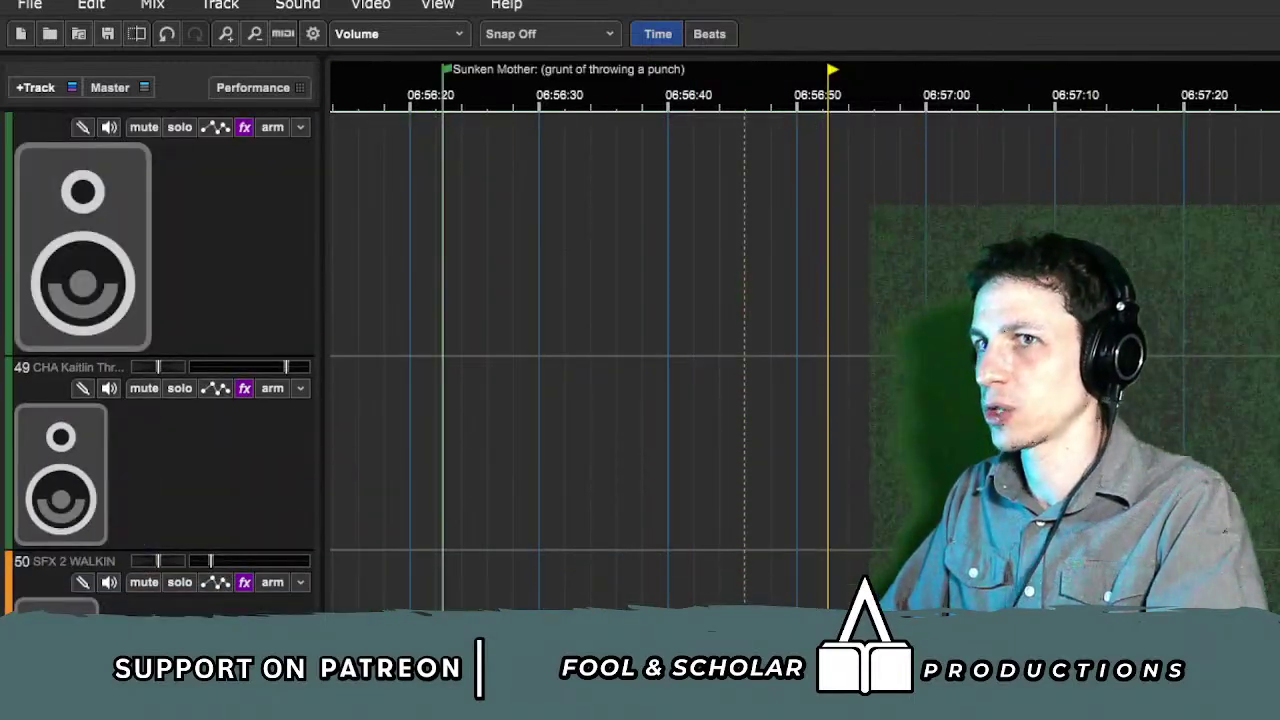
scroll(160, 360, "down", 5)
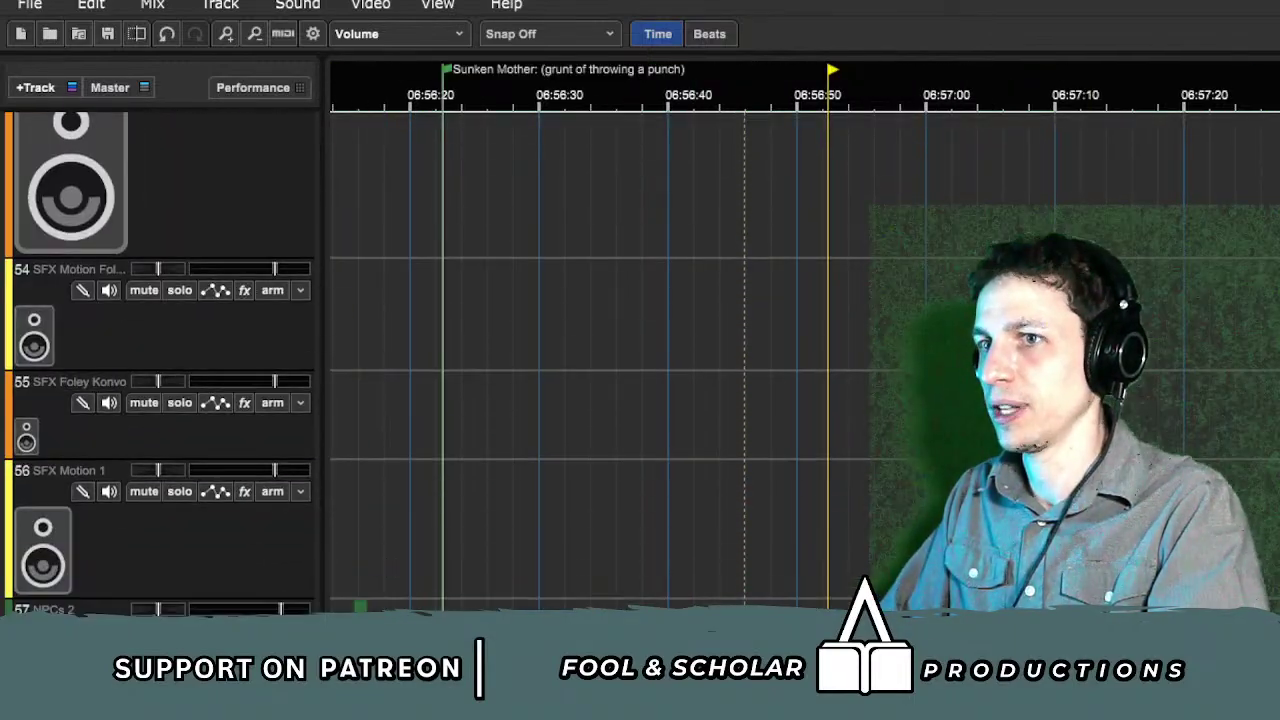
scroll(600, 360, "right", 3)
key("minus")
scroll(600, 360, "down", 3)
scroll(600, 360, "right", 8)
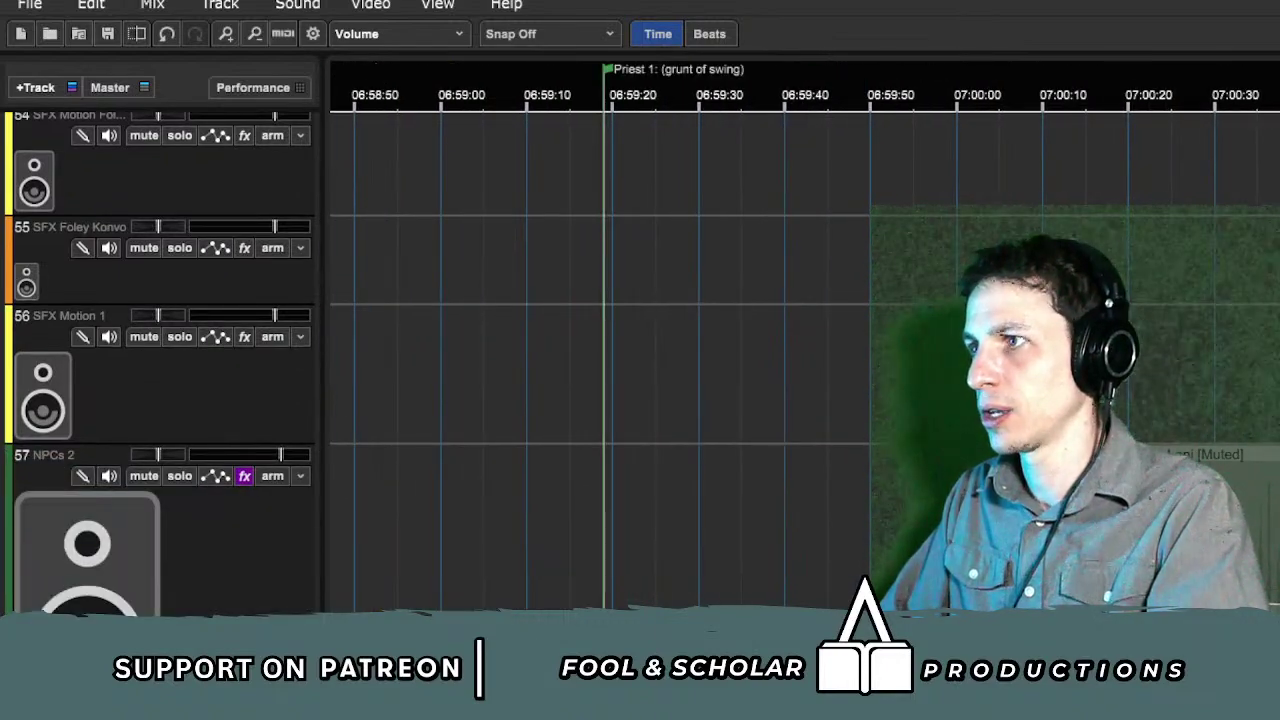
left_click(160, 520)
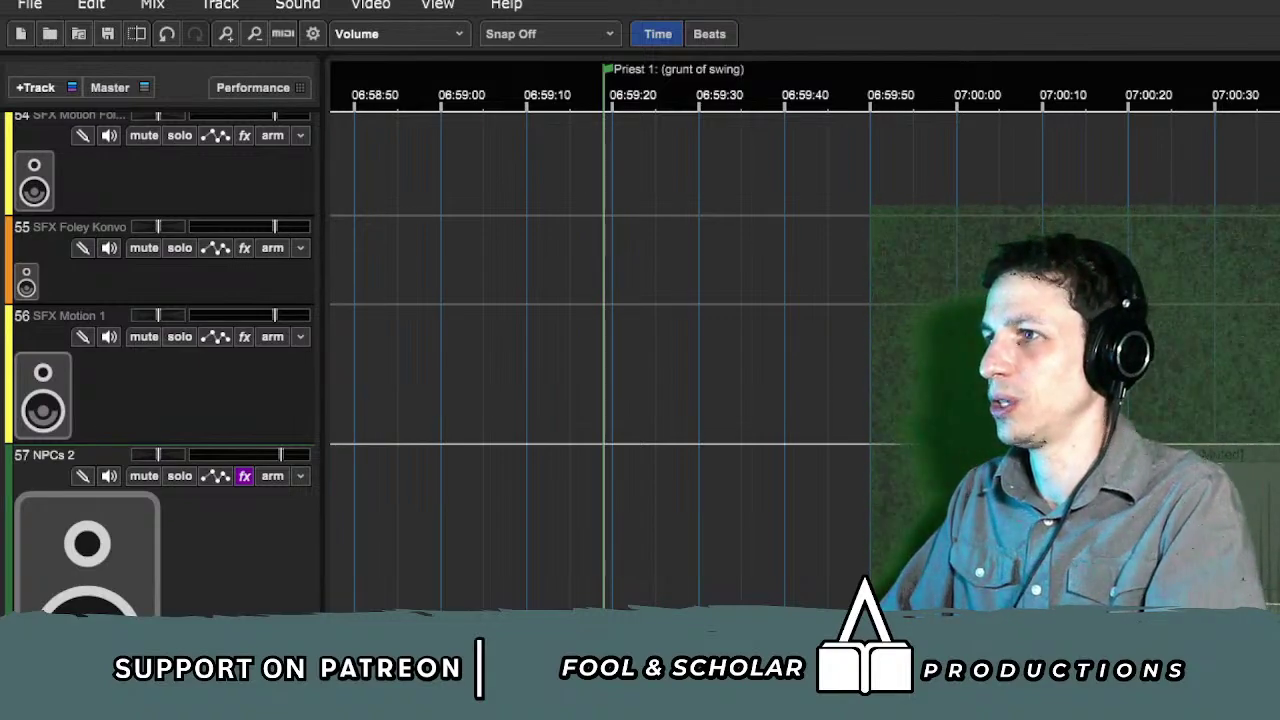
key("Up")
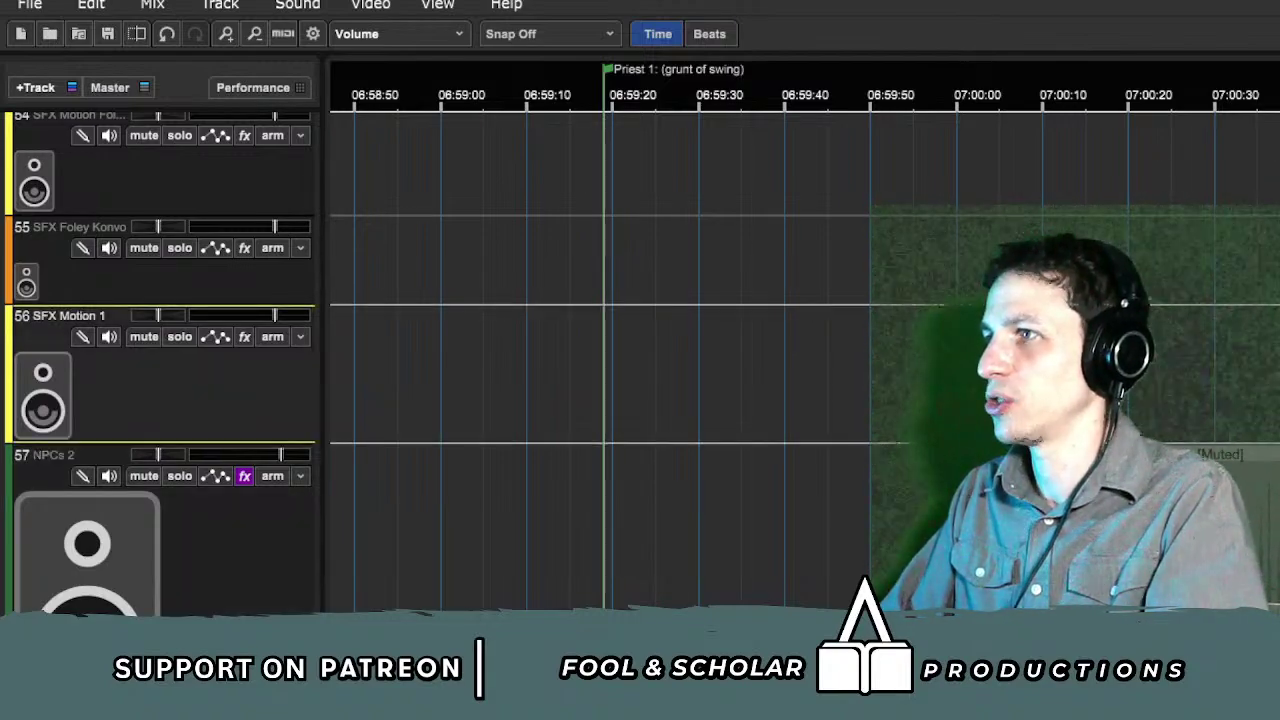
key("Down")
scroll(600, 360, "left", 3)
scroll(800, 350, "left", 12)
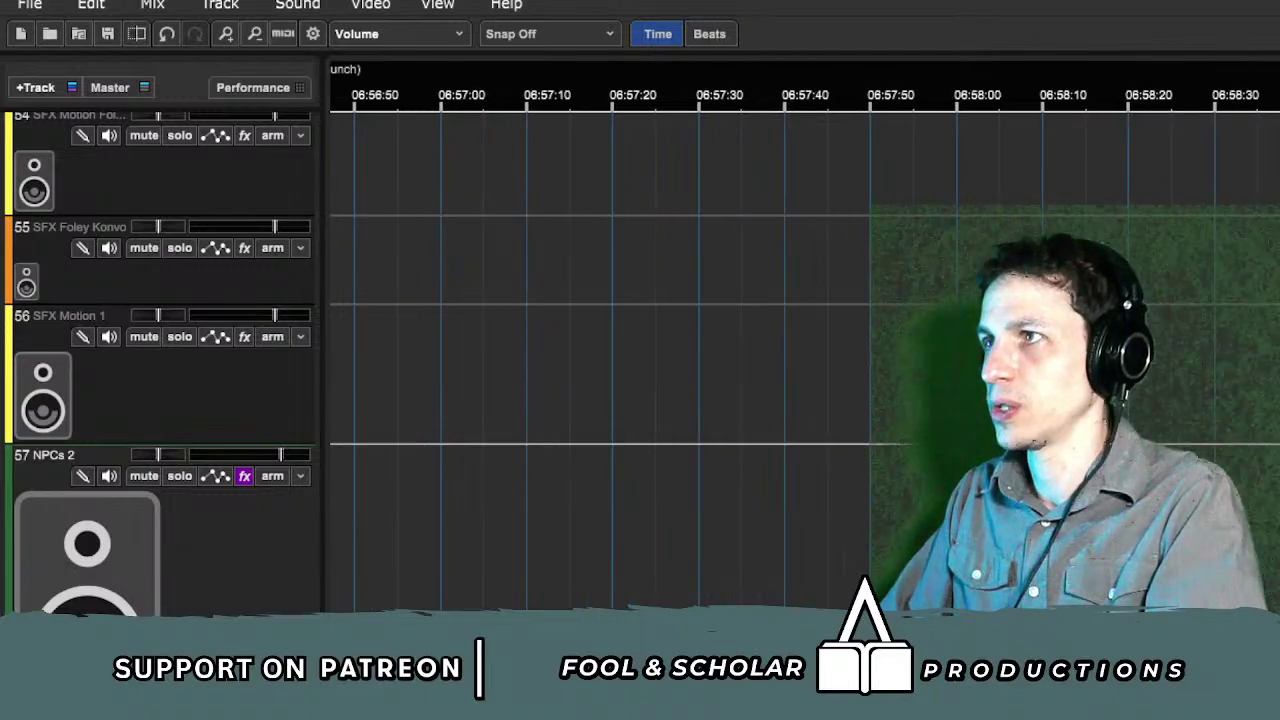
Step: Play the NPCs 2 track from about 06:56:20.6, and move the HERE marker to about 06:56:27
left_click(720, 524)
key("space")
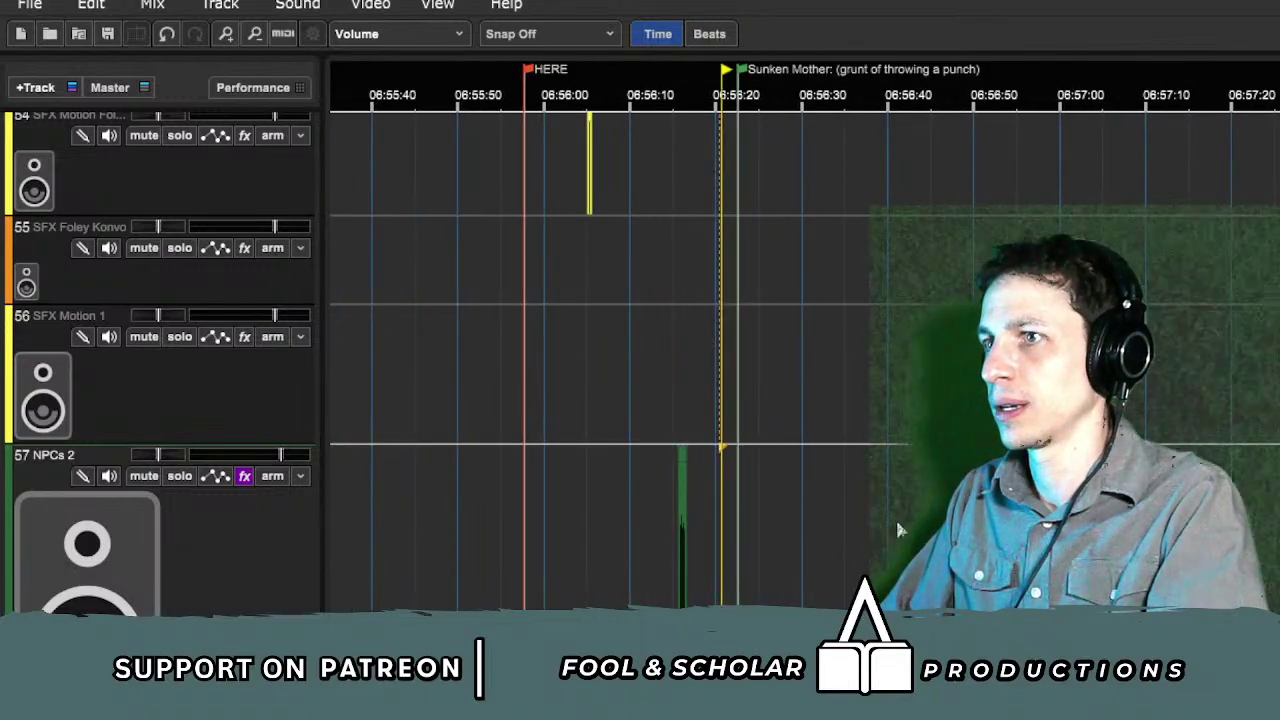
scroll(1238, 460, "up", 1)
scroll(1245, 458, "up", 1)
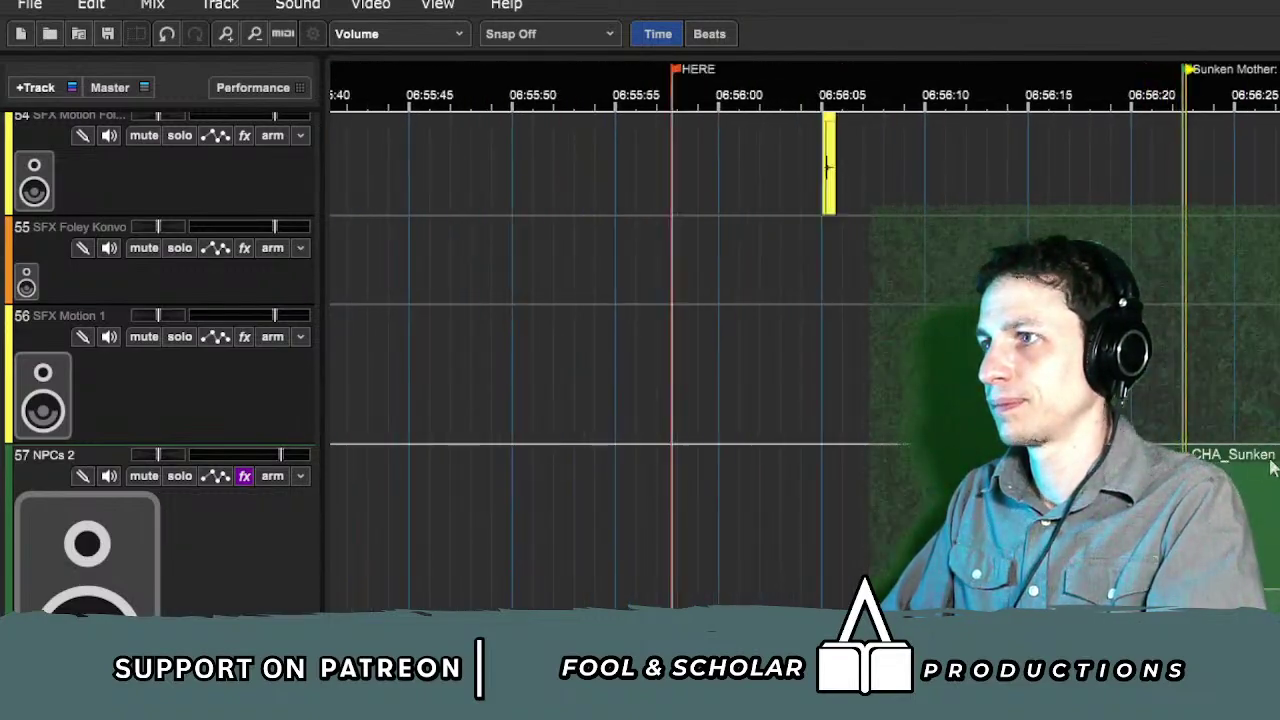
scroll(1240, 460, "up", 1)
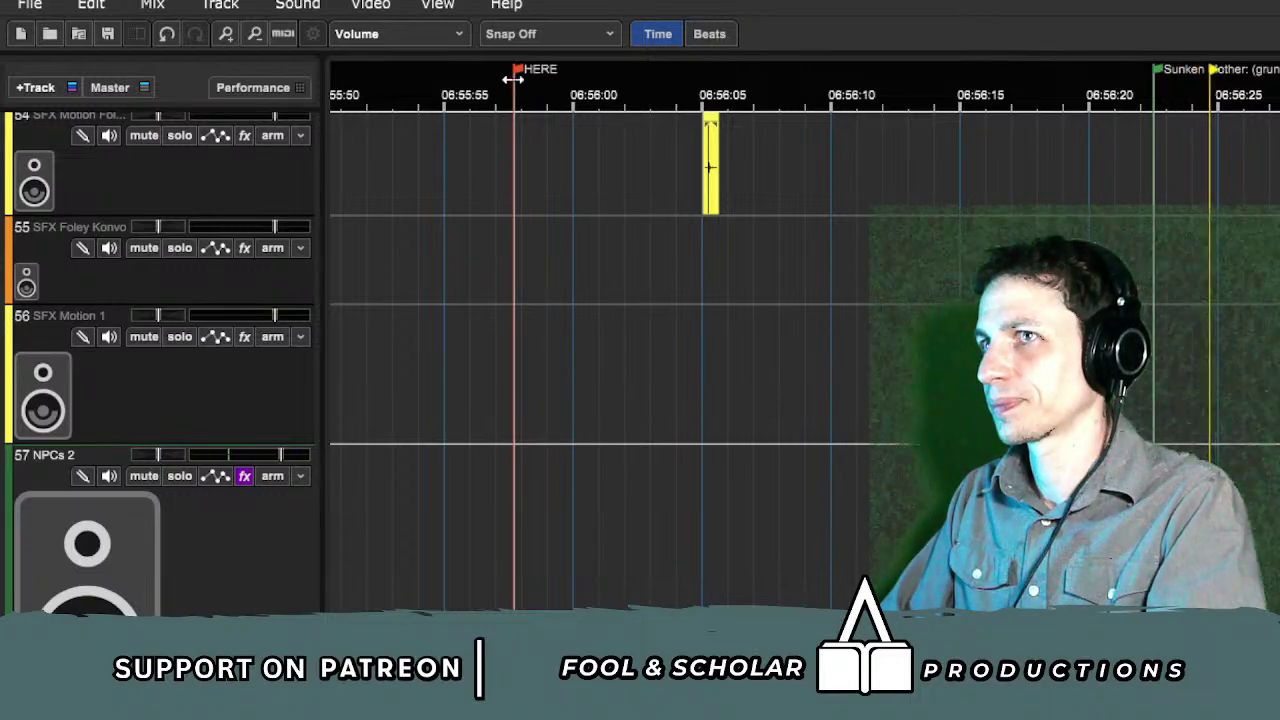
left_click_drag(513, 78, 1274, 110)
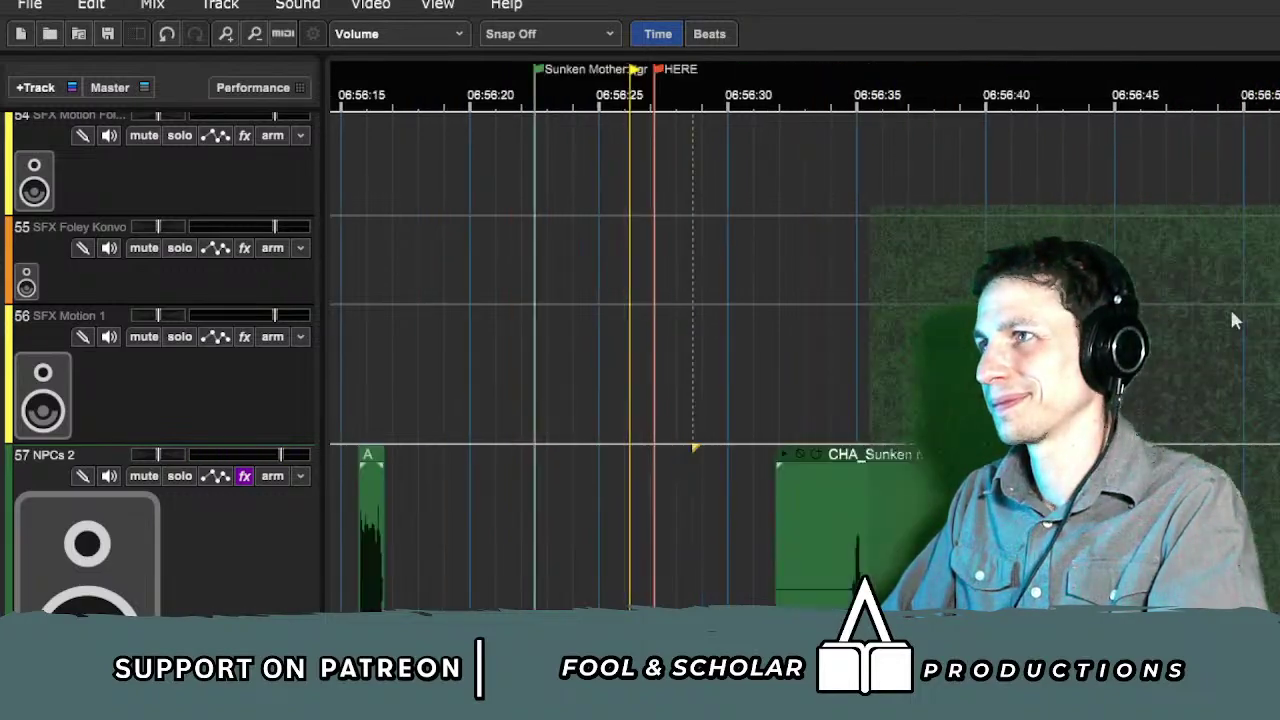
Step: Play Lan's clips on track 74 from about 06:56:36 and again from about 06:56:38.2
scroll(1207, 295, "up", 3)
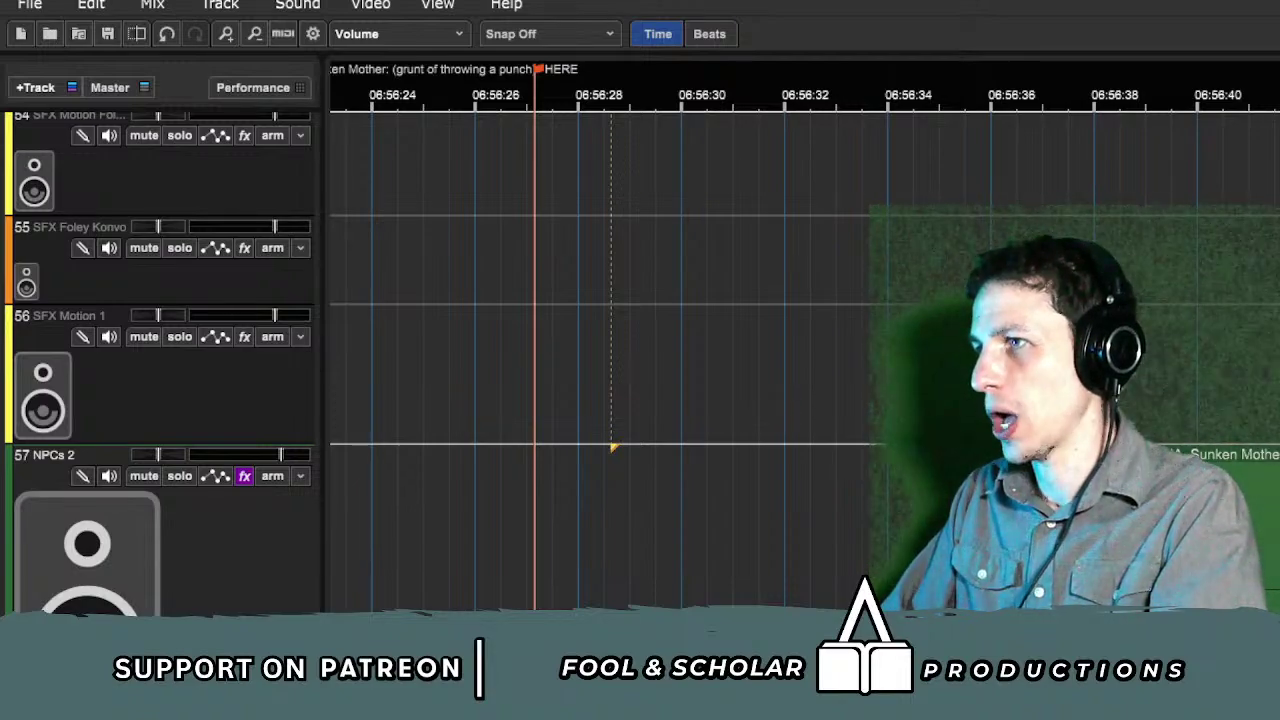
scroll(160, 360, "down", 5)
scroll(160, 360, "down", 5)
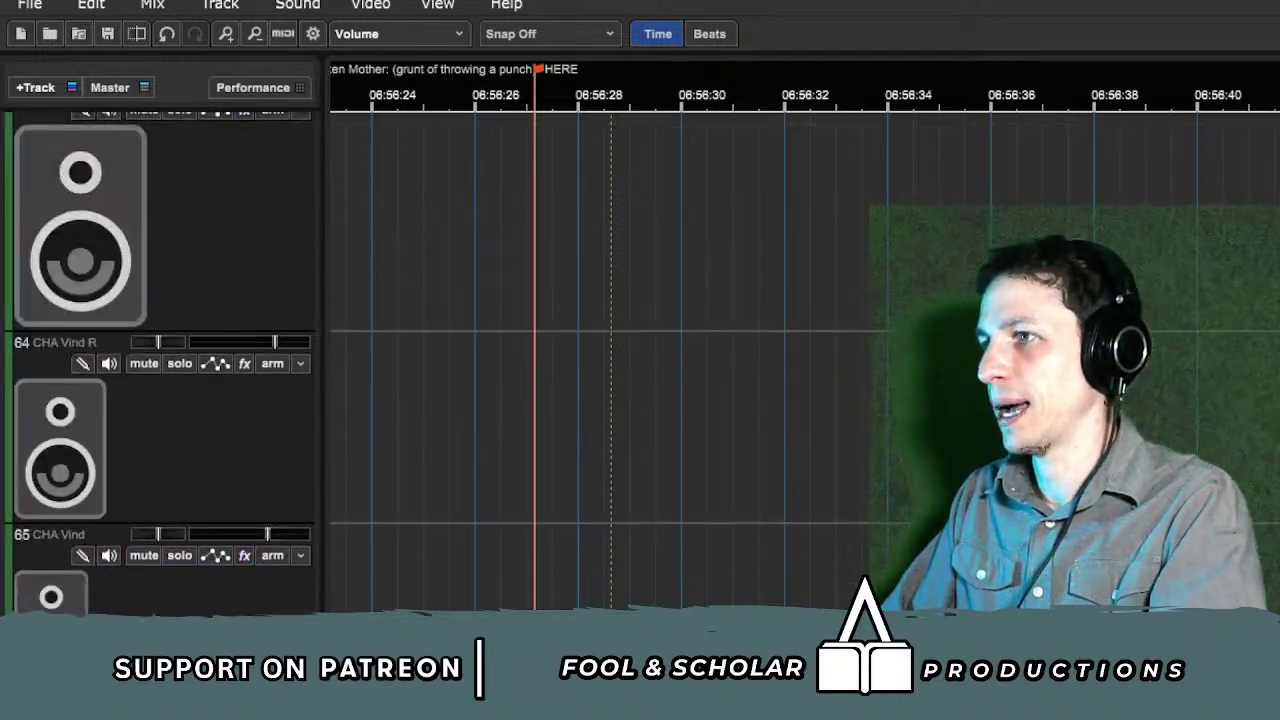
scroll(160, 360, "down", 5)
scroll(1163, 440, "down", 3)
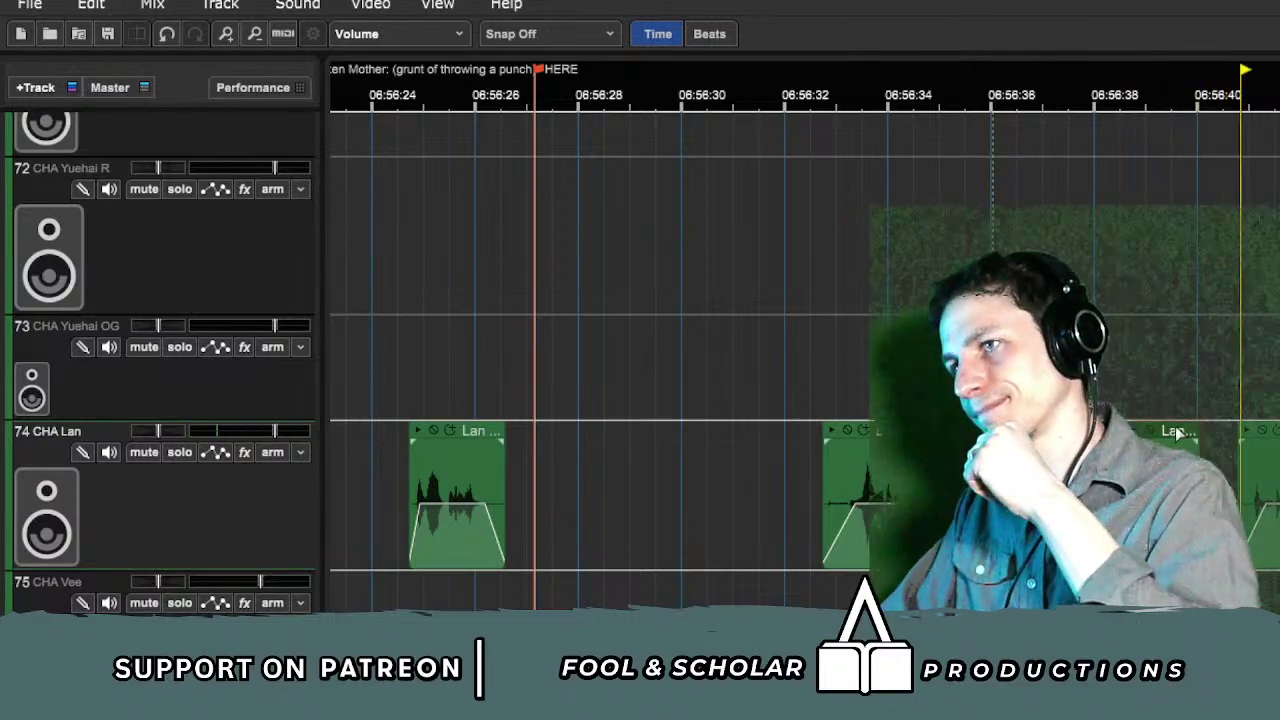
left_click(1105, 350)
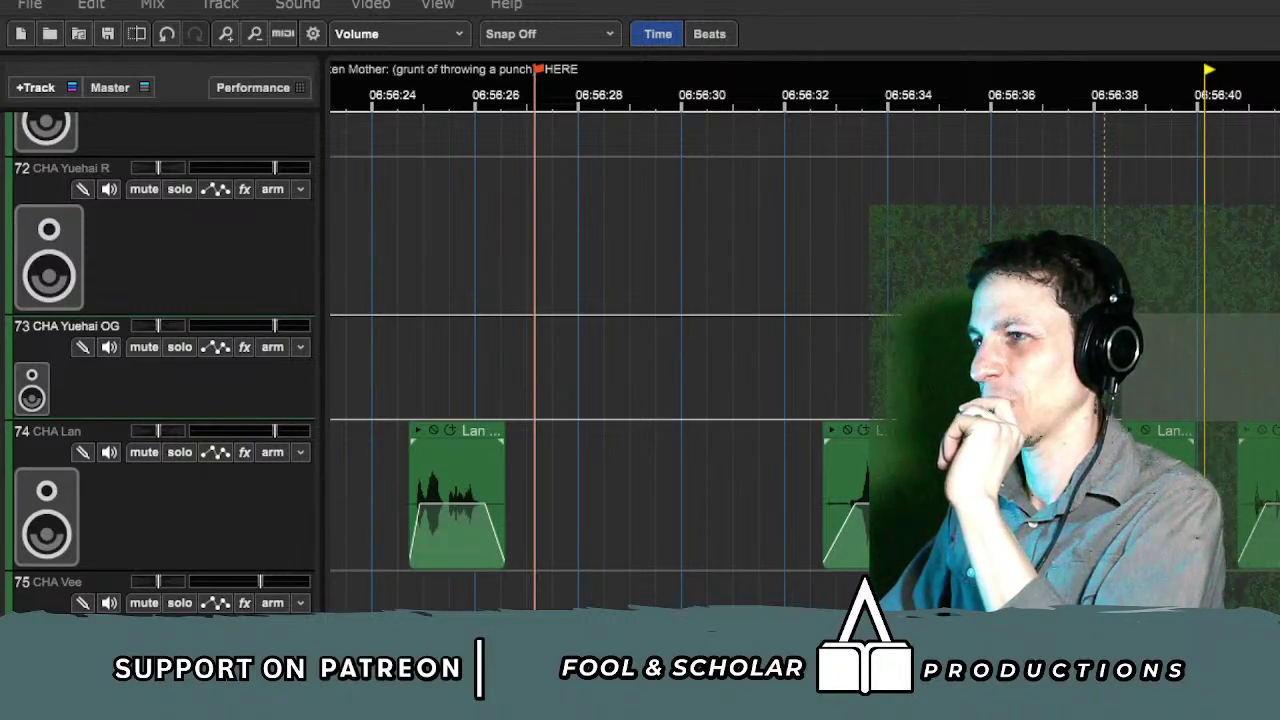
Step: Add the CC-DS Kick Torso Med effect and place it on the SFX Light Reverb track, starting at about 06:56:38.9
left_click_drag(1279, 495, 626, 495)
left_click(622, 400)
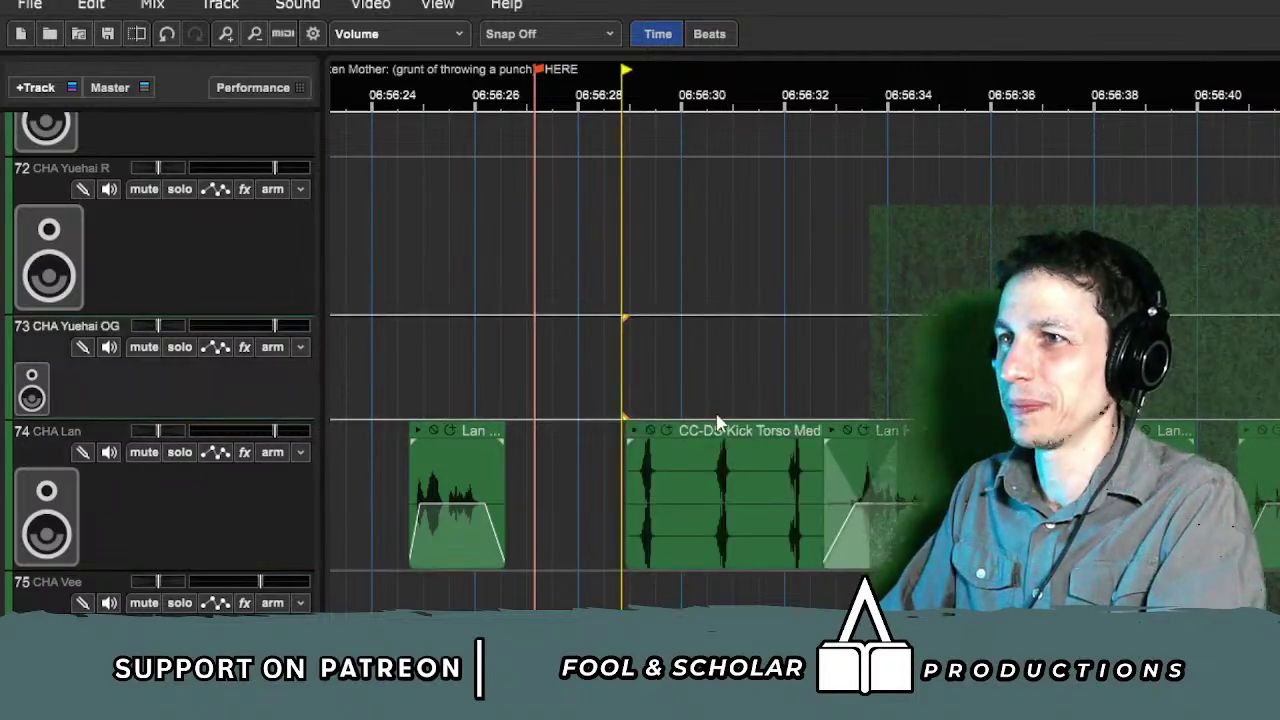
left_click_drag(716, 422, 1237, 367)
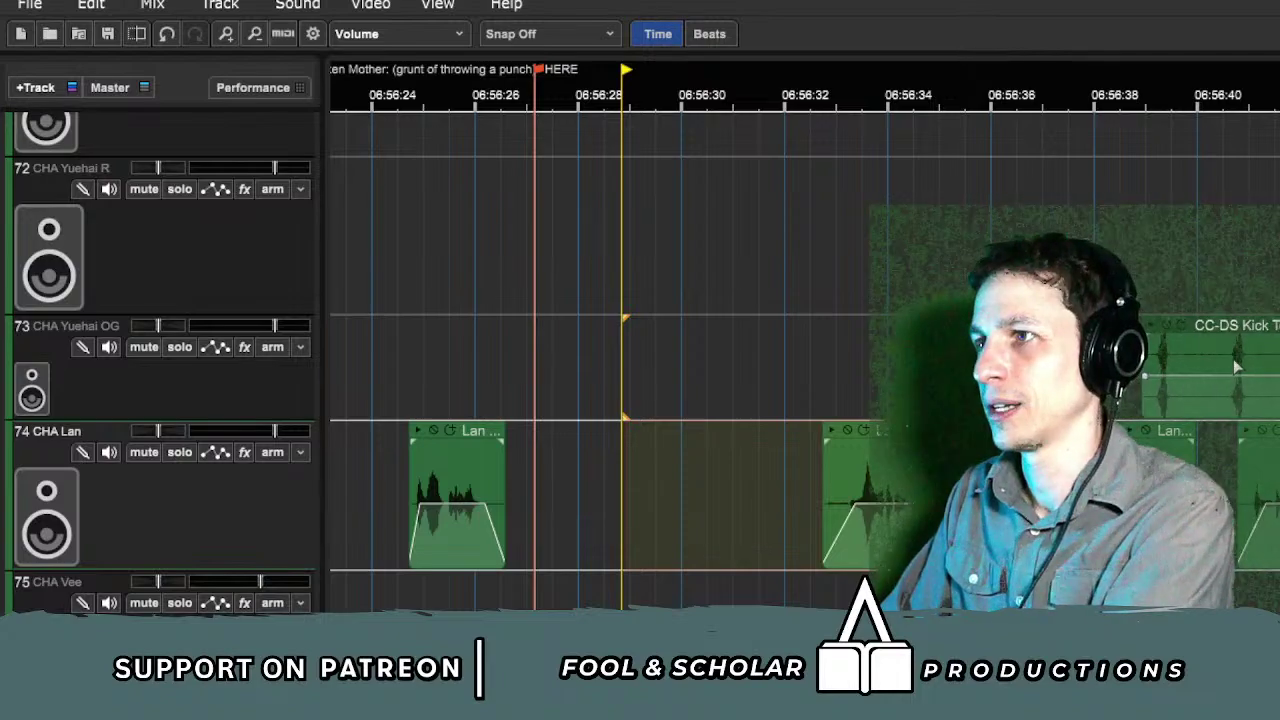
scroll(1231, 355, "up", 15)
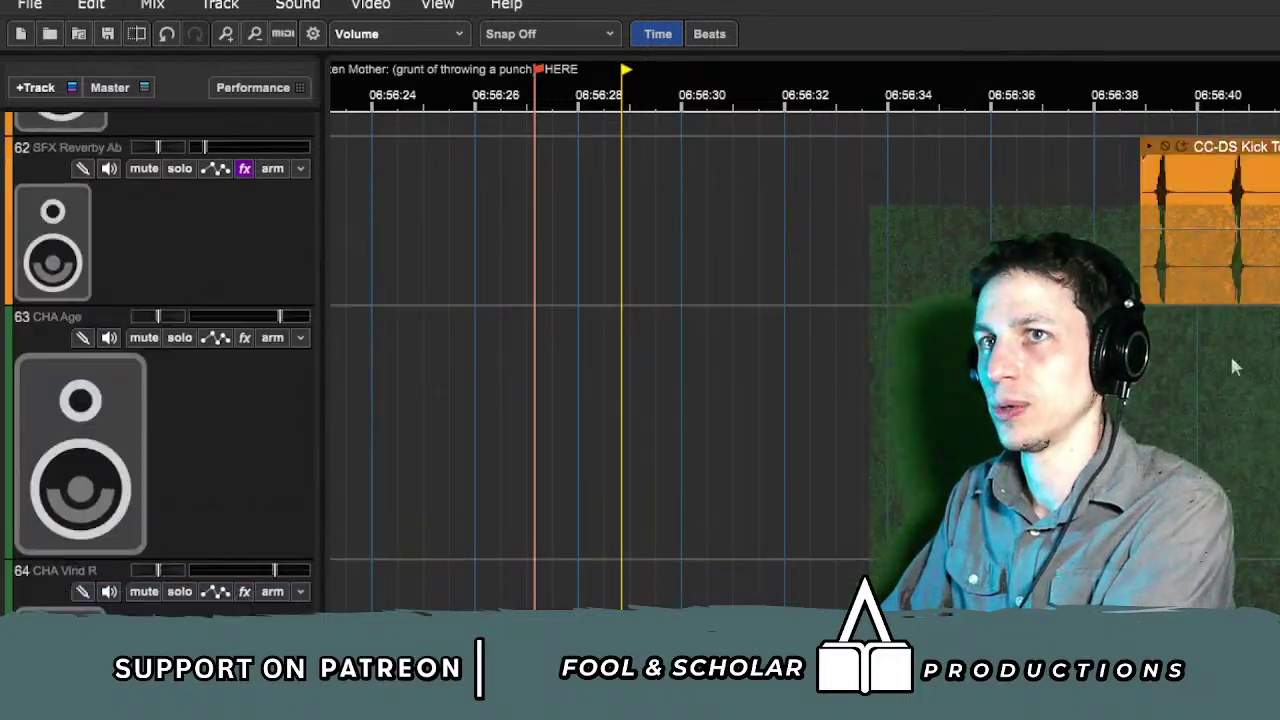
scroll(1233, 343, "up", 6)
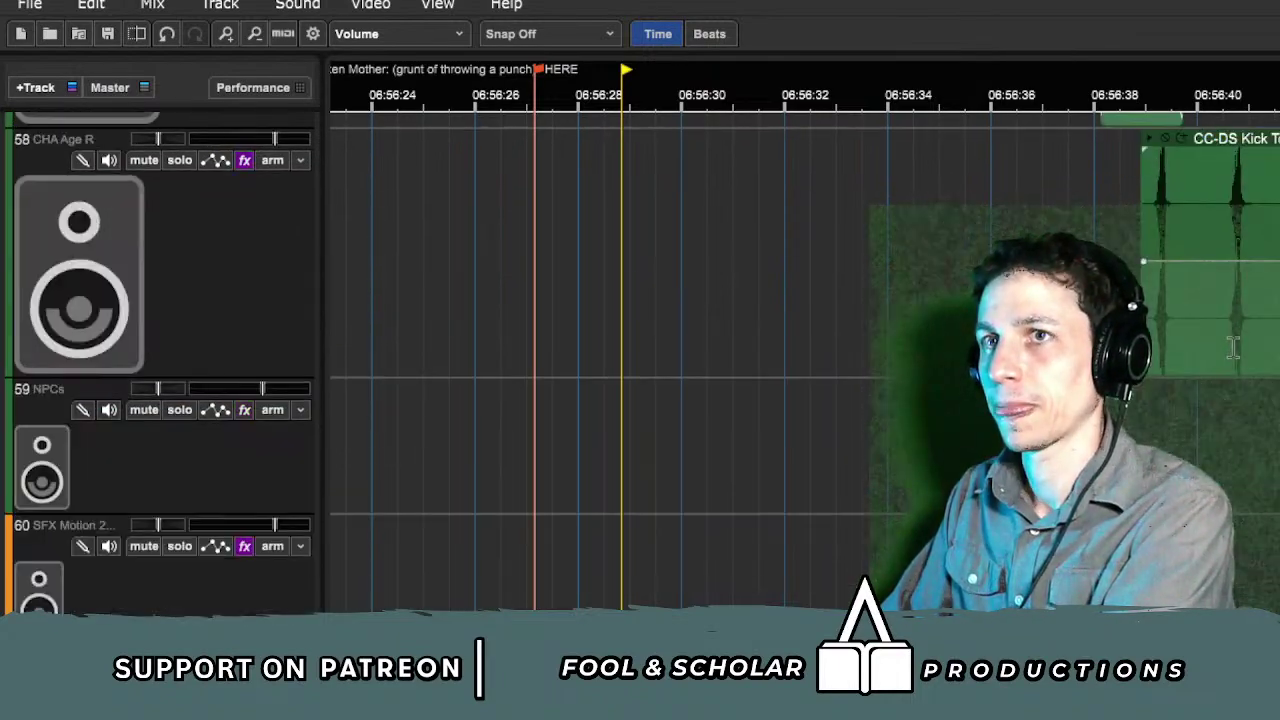
scroll(1233, 345, "up", 5)
scroll(1236, 350, "up", 2)
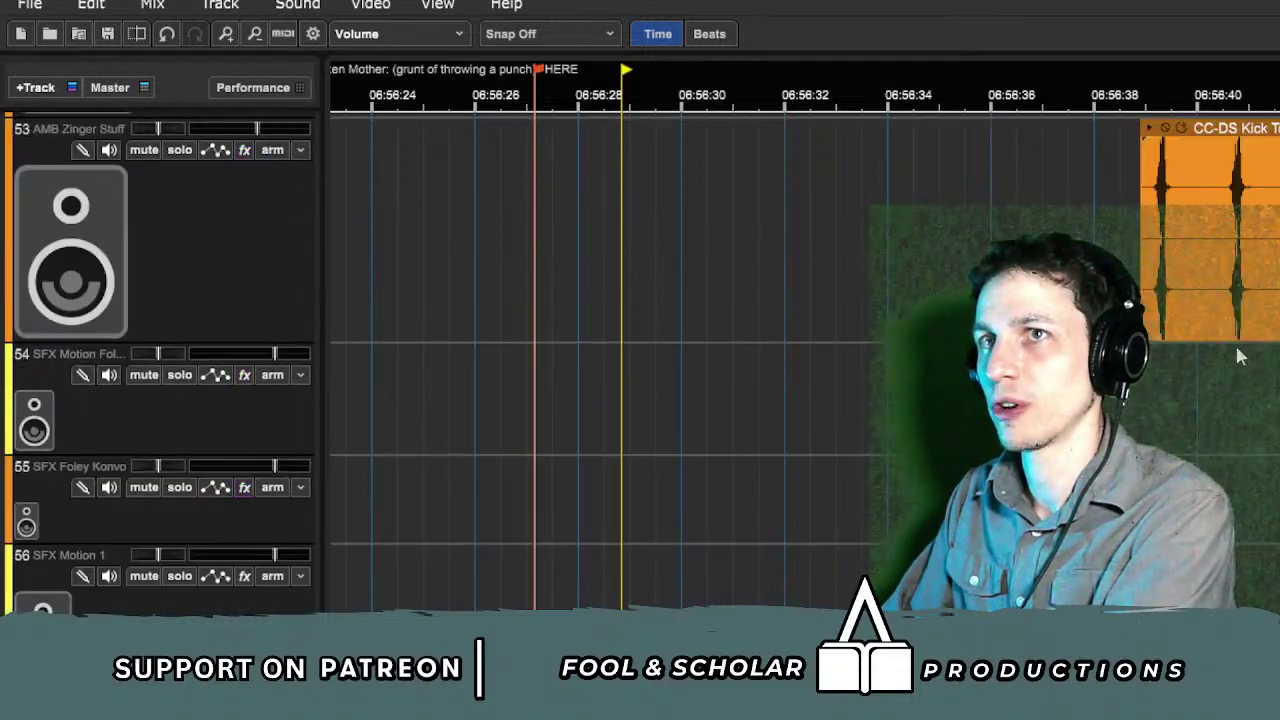
scroll(1237, 349, "up", 2)
Step: Play the kick effect from about 06:56:38, split it before a later hit, and delete the leading section
left_click(1091, 225)
key("space")
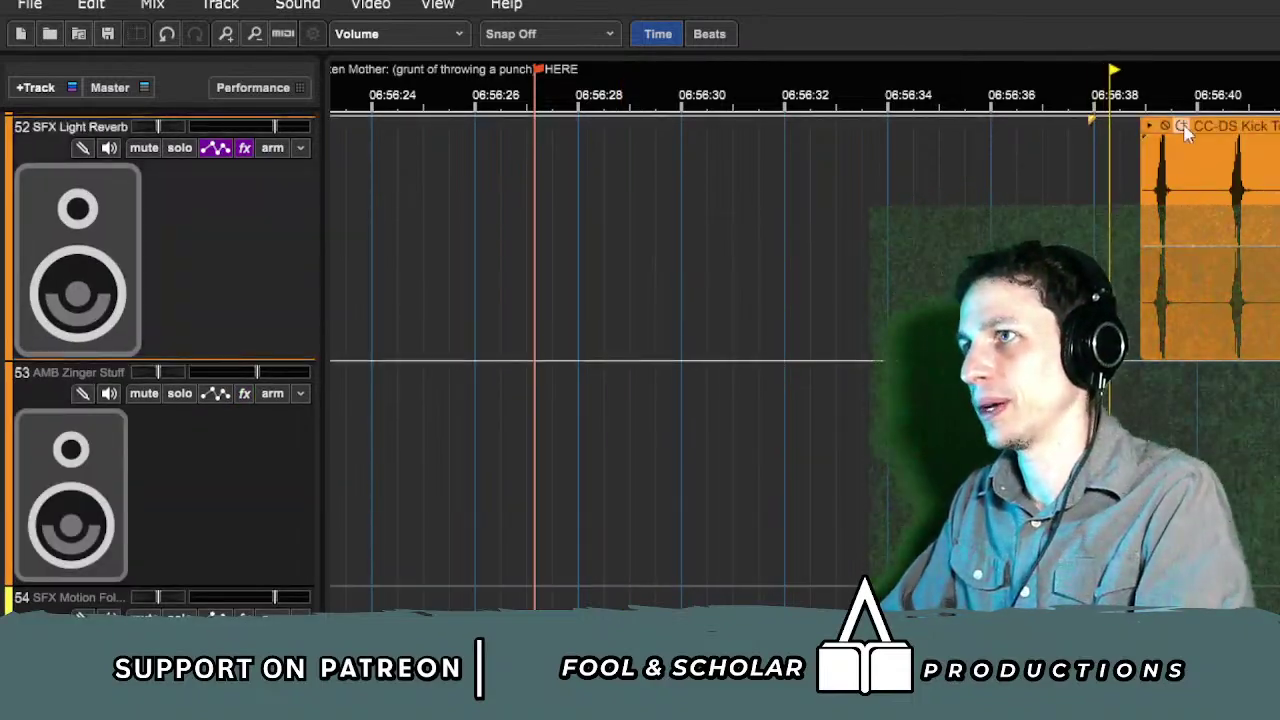
scroll(1243, 190, "up", 1)
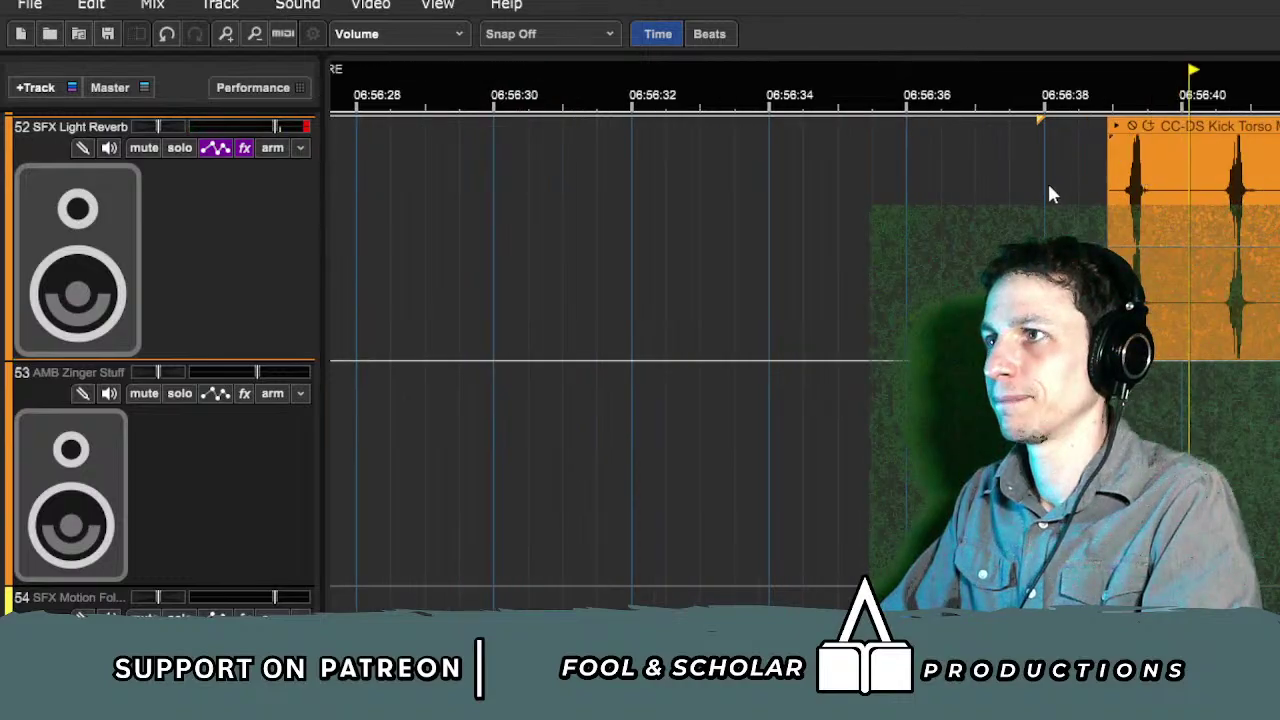
scroll(1049, 187, "up", 1)
left_click(938, 170)
left_click_drag(1124, 134, 1149, 170)
left_click(1106, 160)
key("ctrl+t")
left_click(1080, 138)
key("Delete")
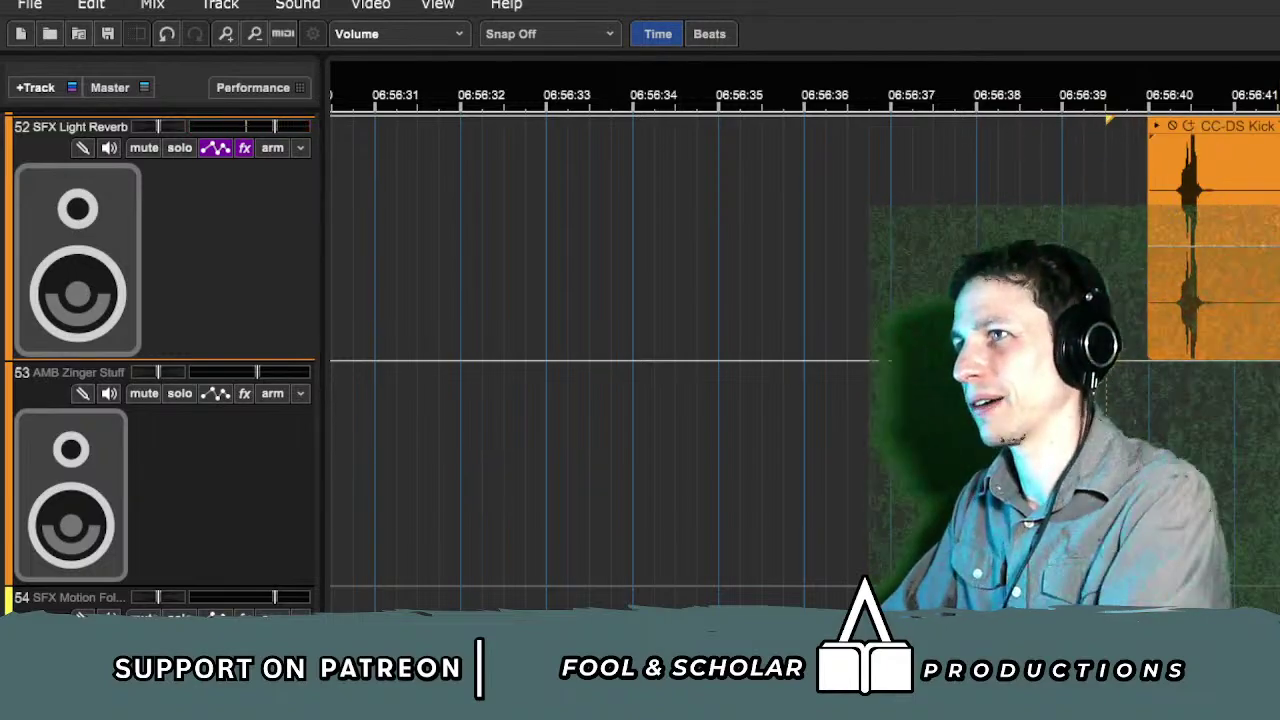
Step: Shorten the remaining kick clip to a single hit about 1.3 seconds long and move it to start at about 06:56:38.5
left_click_drag(1276, 246, 1257, 246)
left_click(898, 205)
left_click_drag(1224, 136, 1073, 140)
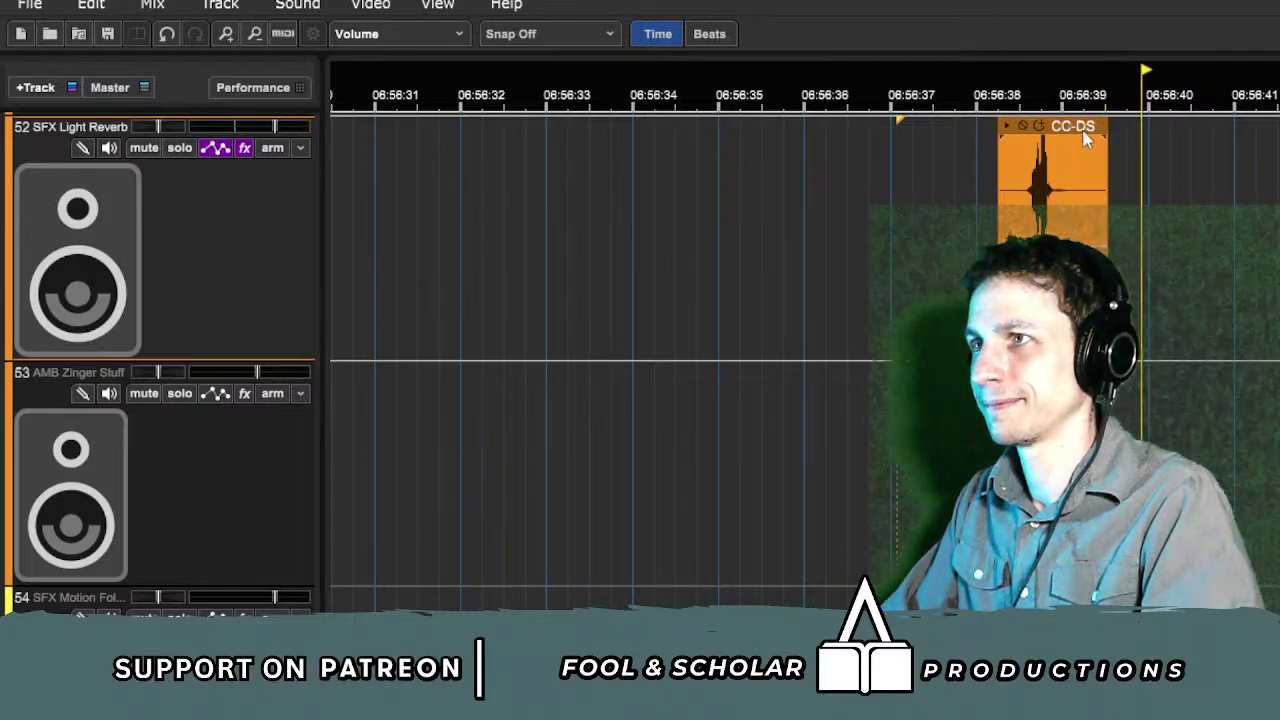
left_click_drag(1083, 130, 1091, 130)
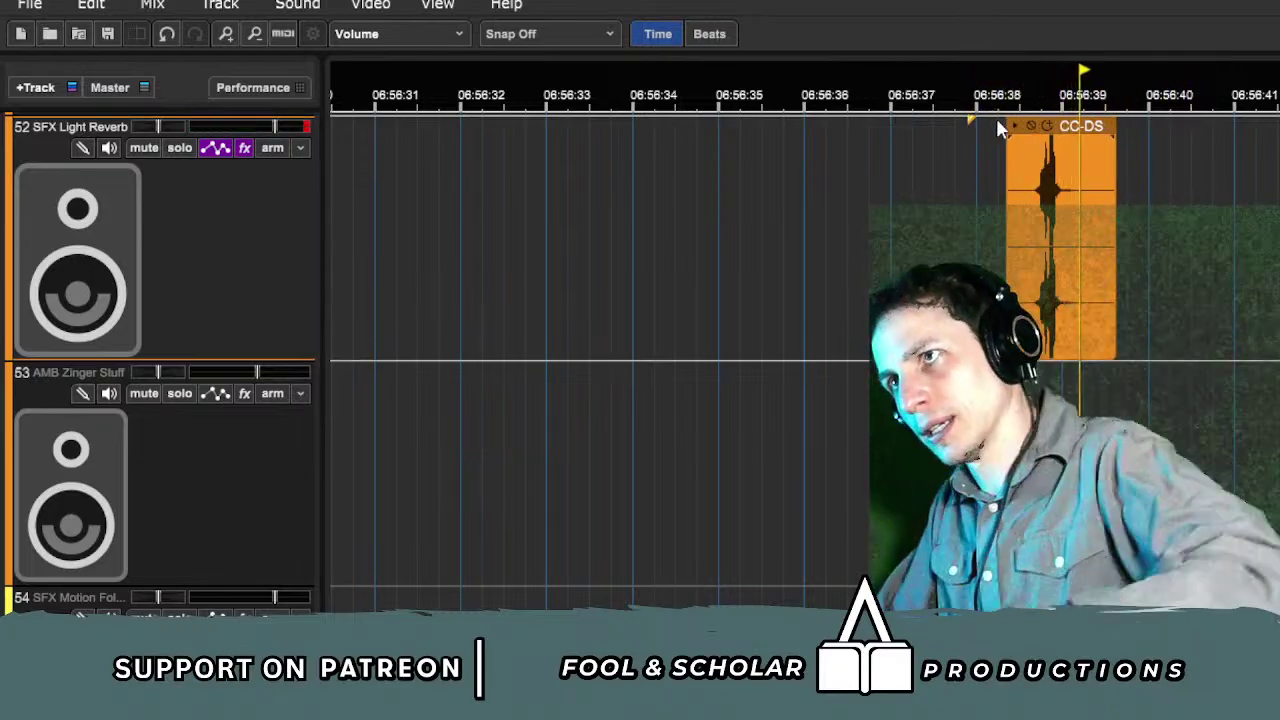
left_click(836, 95)
left_click_drag(1097, 130, 1109, 131)
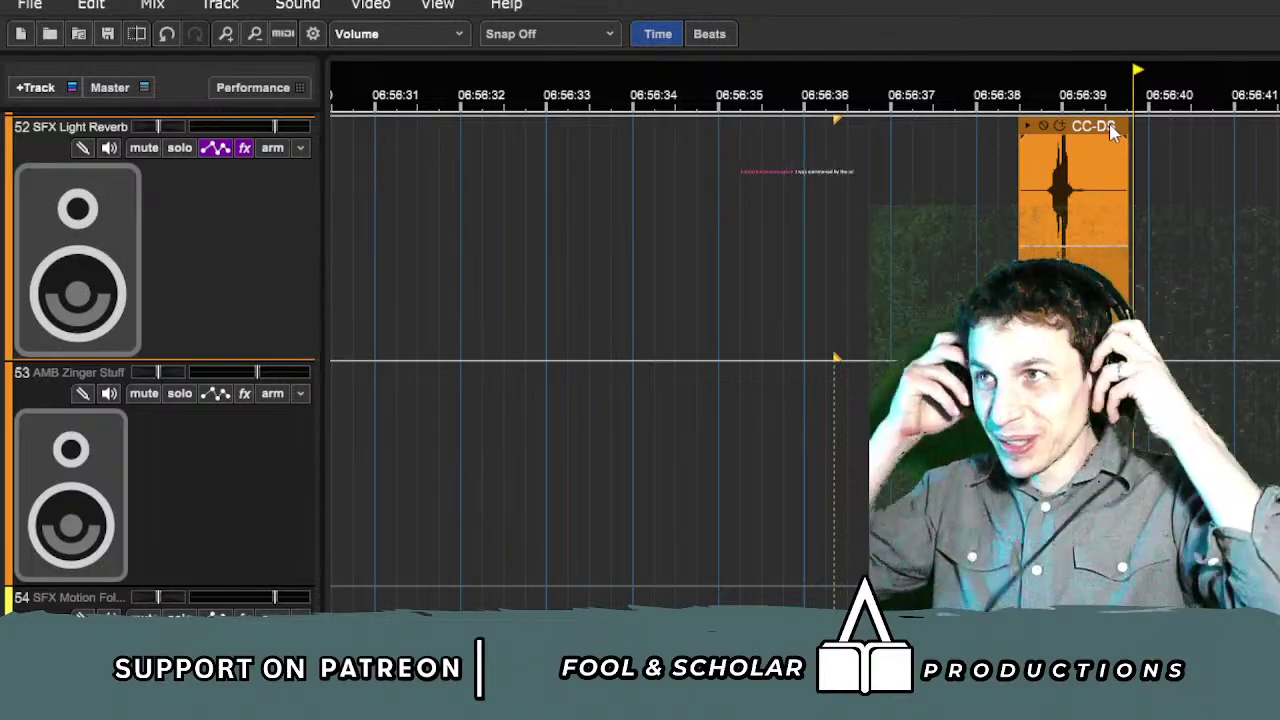
Step: Shape the kick clip's volume envelope with a short fade-in and a longer fade-out, and play it from about 06:56:36.8
left_click(999, 136)
key("space")
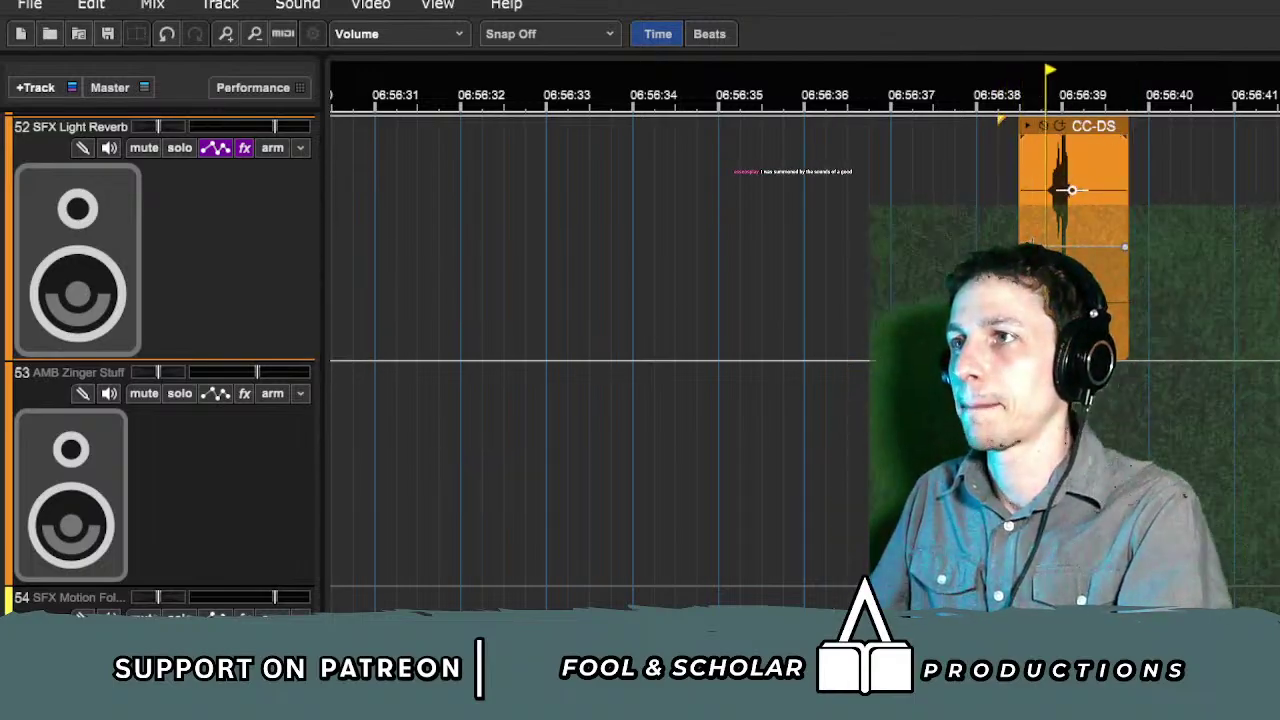
key("space")
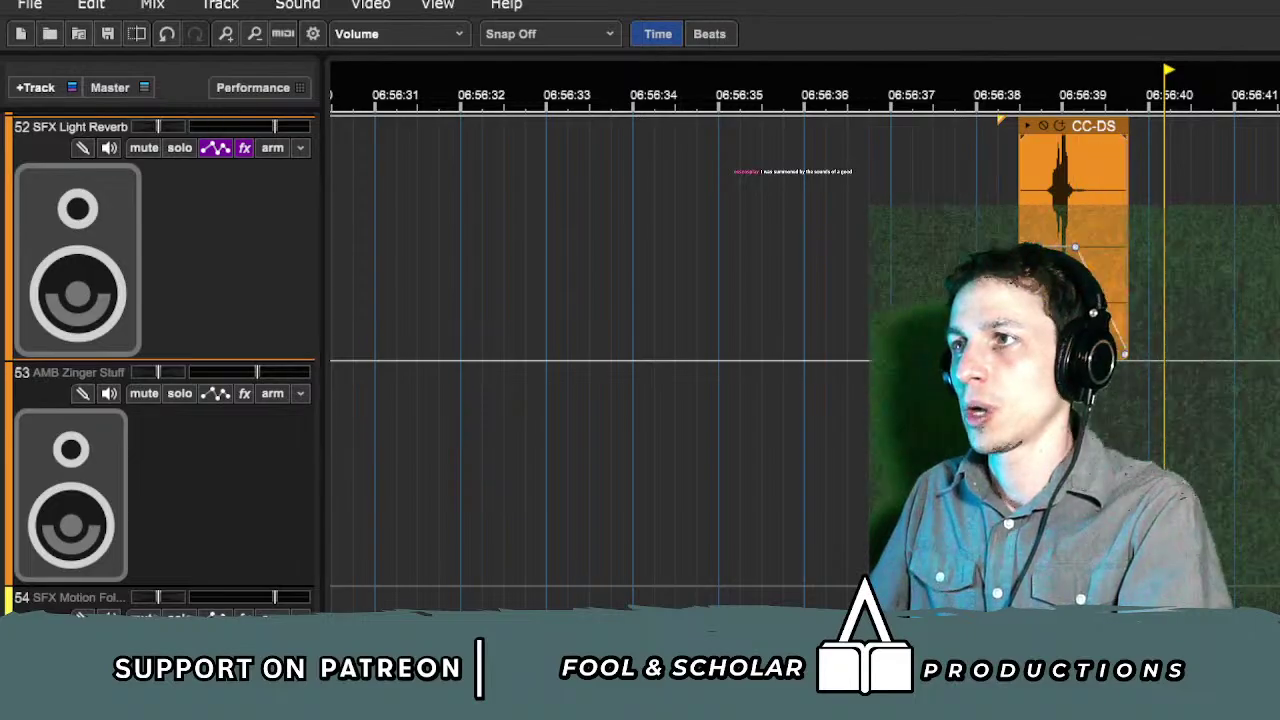
left_click(877, 262)
key("space")
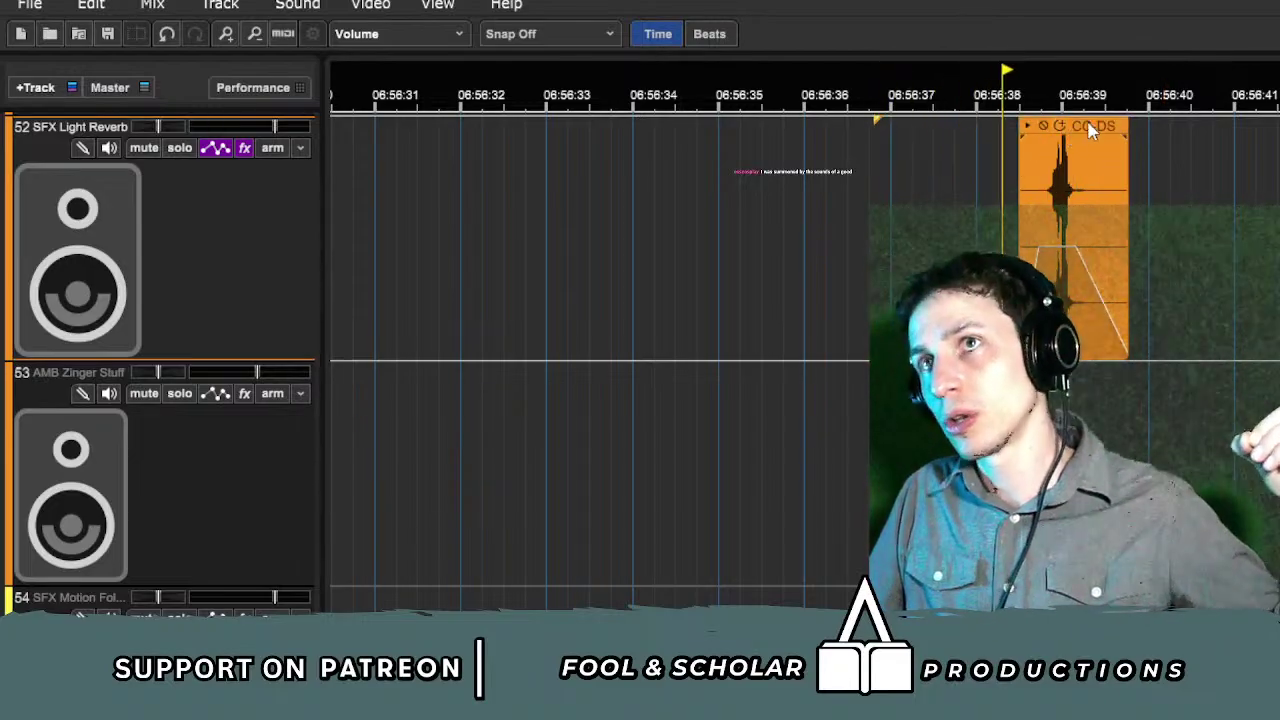
key("space")
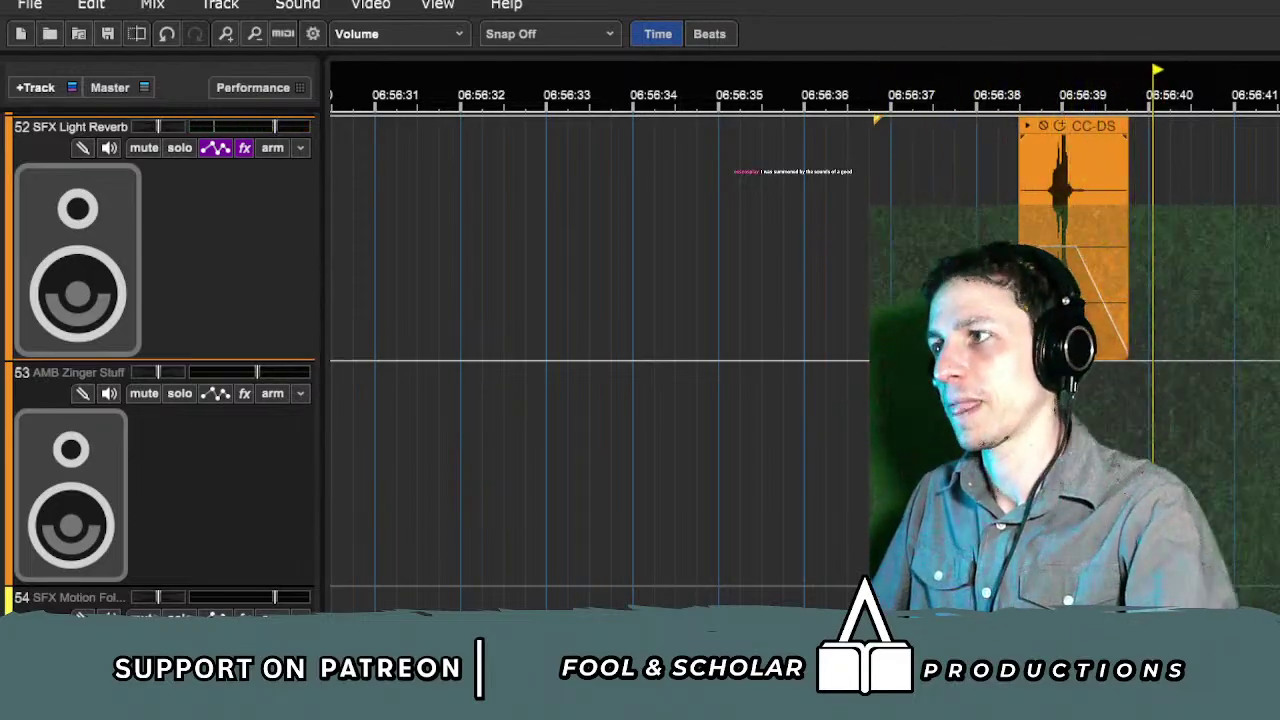
Step: Move the short Lan Final clip on track 74 to about 06:56:37 and mute it, and move the following Lan Final Lines Retakes clip to about 06:56:38.7
scroll(600, 360, "down", 20)
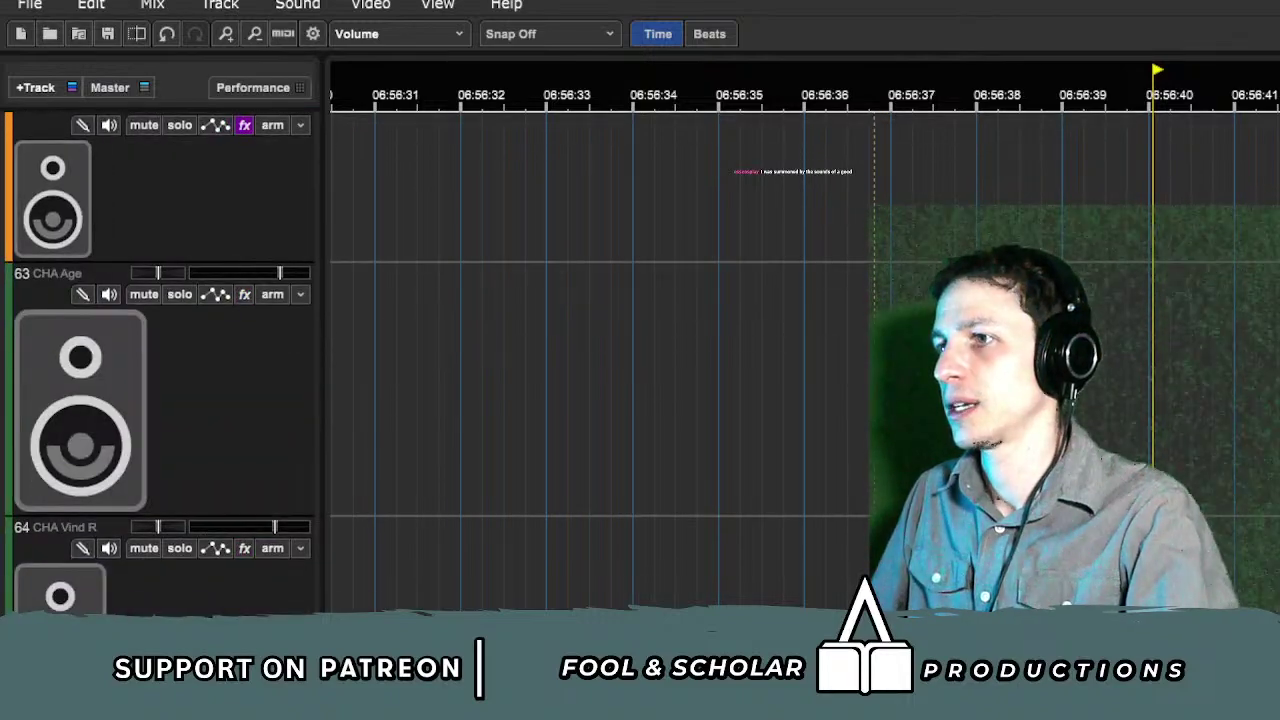
left_click(914, 266)
key("space")
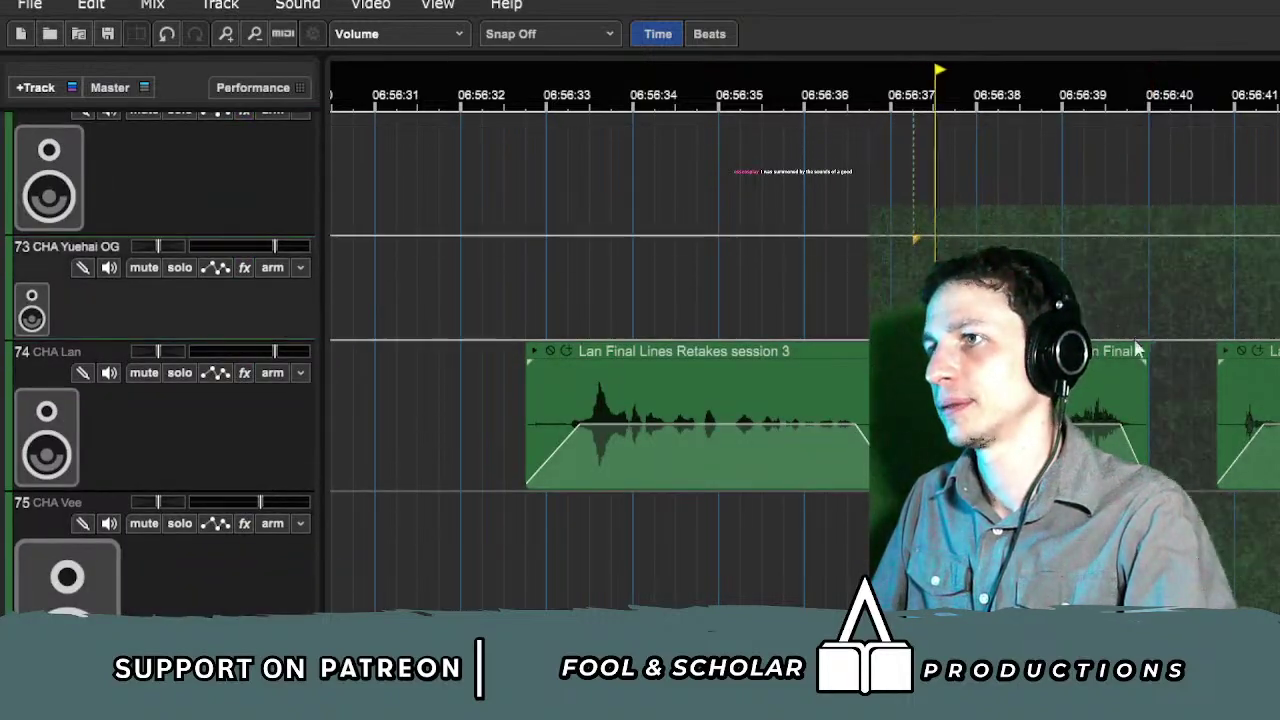
left_click_drag(1108, 353, 1114, 355)
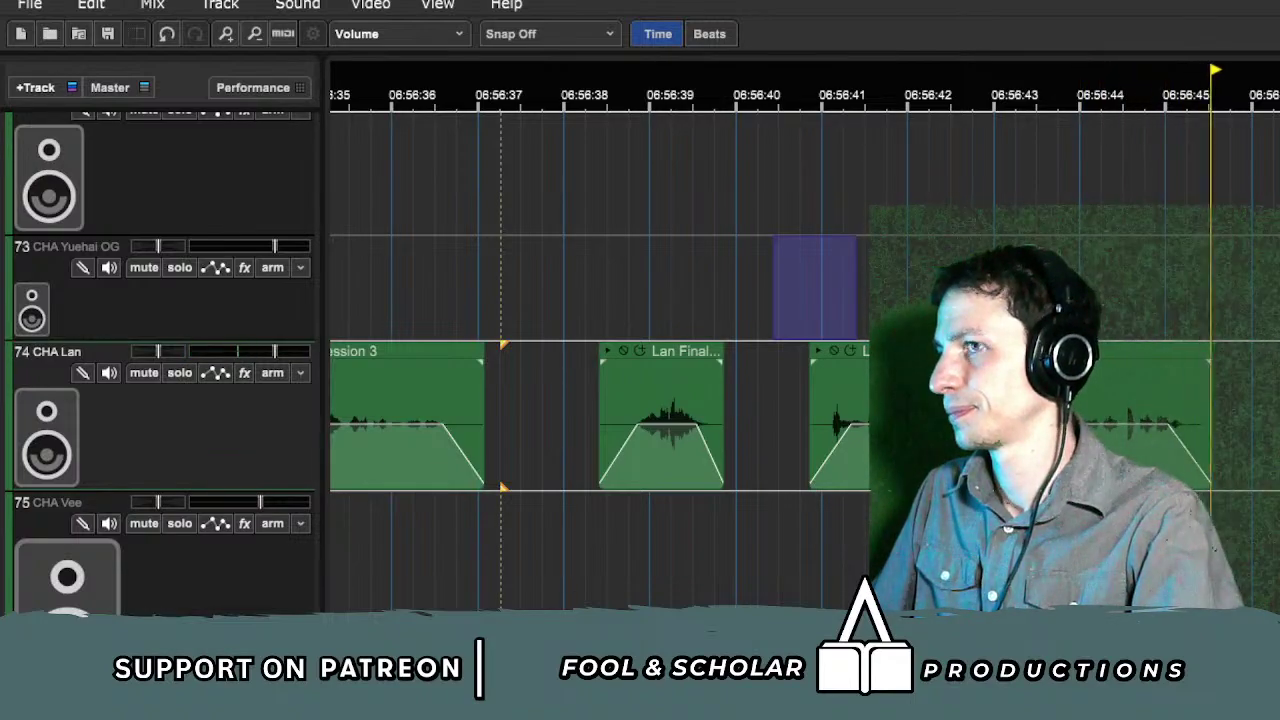
key("space")
left_click_drag(623, 355, 559, 358)
key("space")
left_click_drag(890, 358, 705, 377)
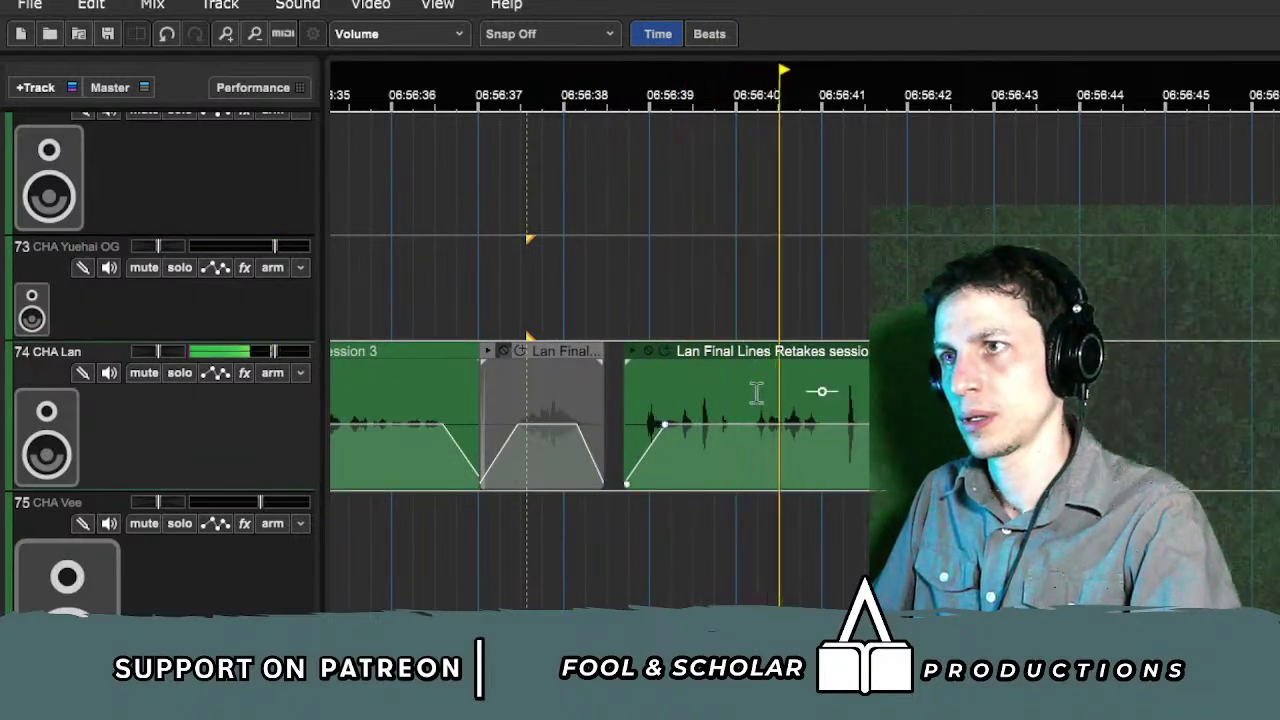
Step: Split the Lan Final Lines Retakes clip on track 74 at about 06:56:40.1 and shift its later part to about 06:56:40.8, with fades at the cut
key("ctrl+t")
left_click(649, 310)
left_click_drag(854, 352, 914, 352)
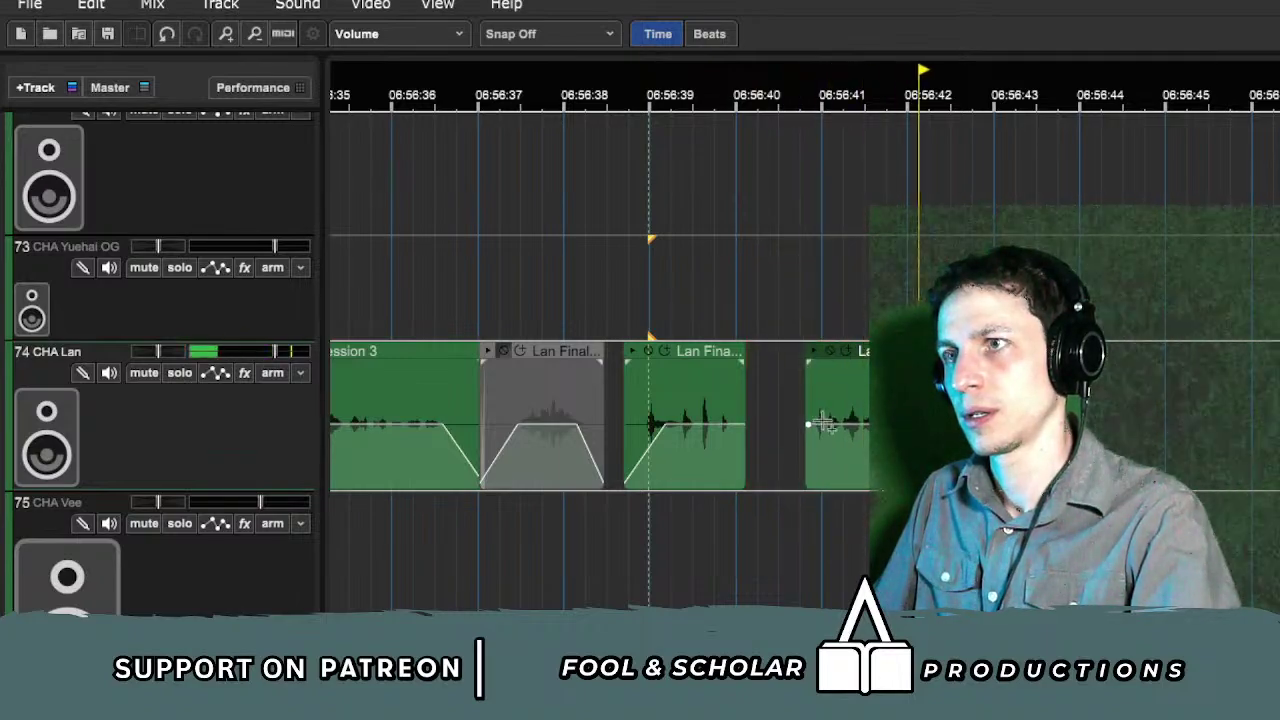
left_click(735, 424)
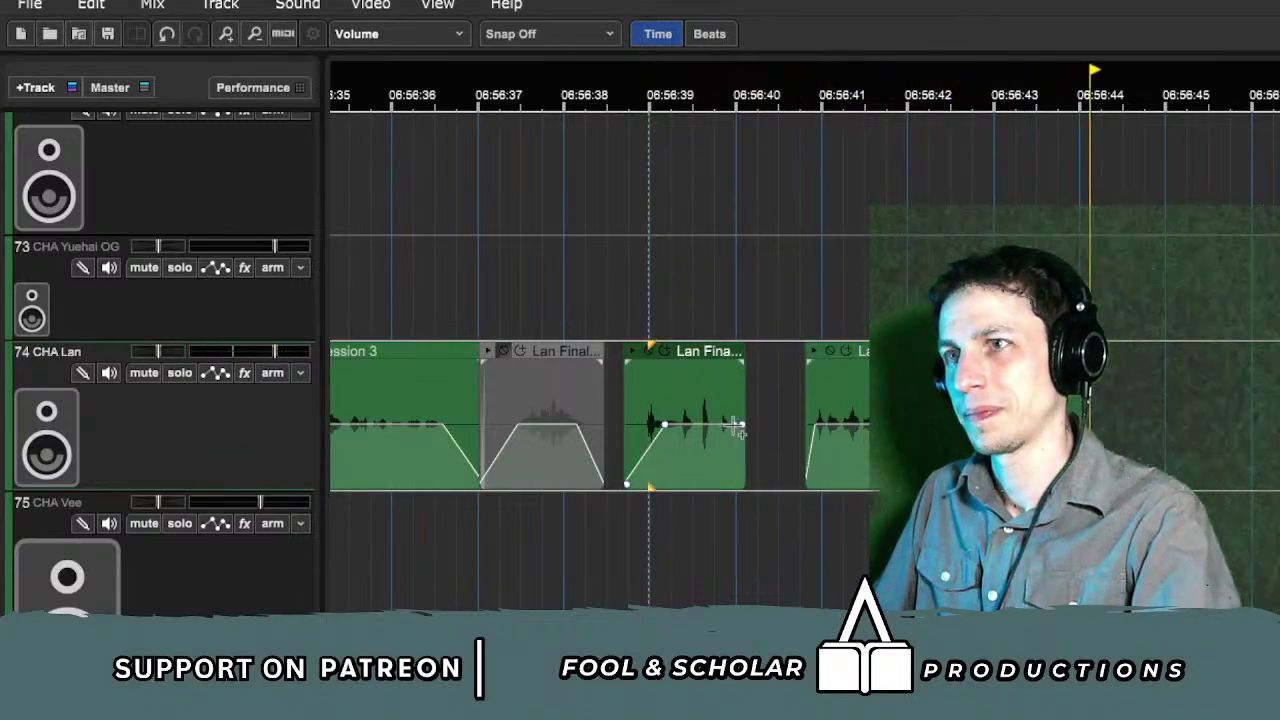
left_click_drag(744, 425, 745, 488)
Step: Place the short muted Lan Final clip, unmuted, in the gap from about 06:56:39.6 and lower its volume envelope
left_click(609, 320)
left_click_drag(557, 347, 780, 362)
left_click(699, 318)
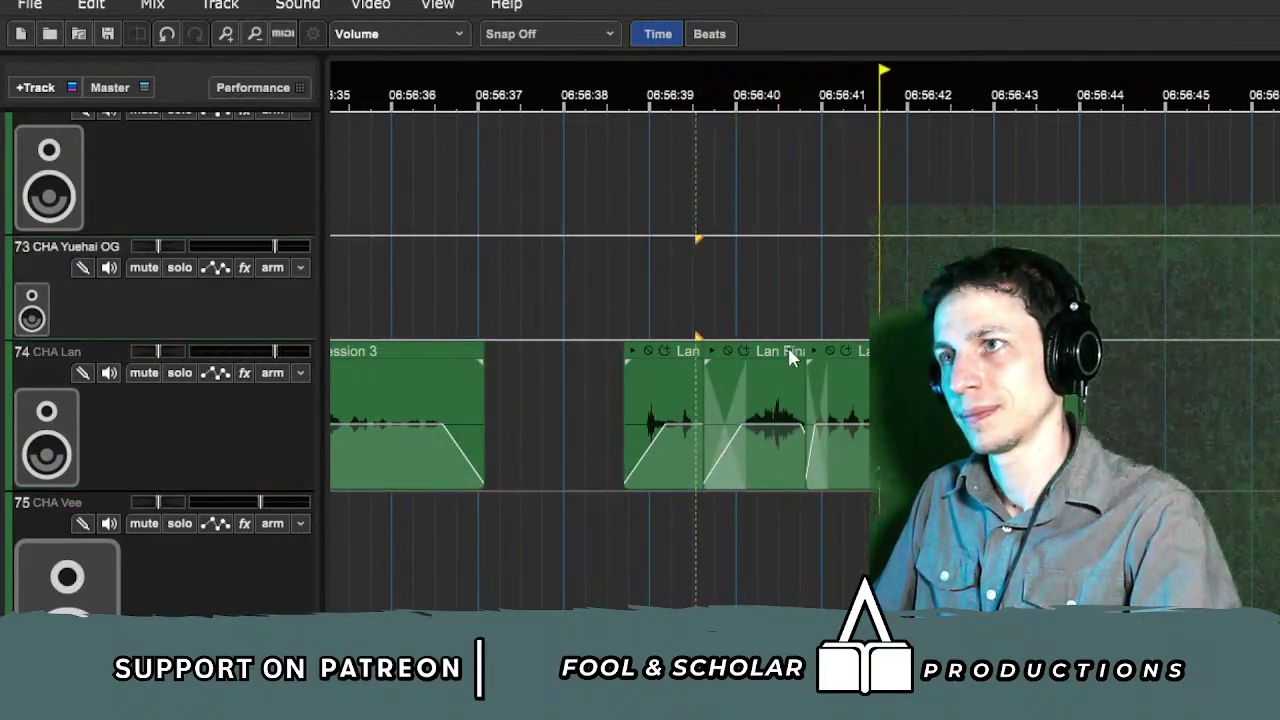
left_click_drag(741, 427, 746, 456)
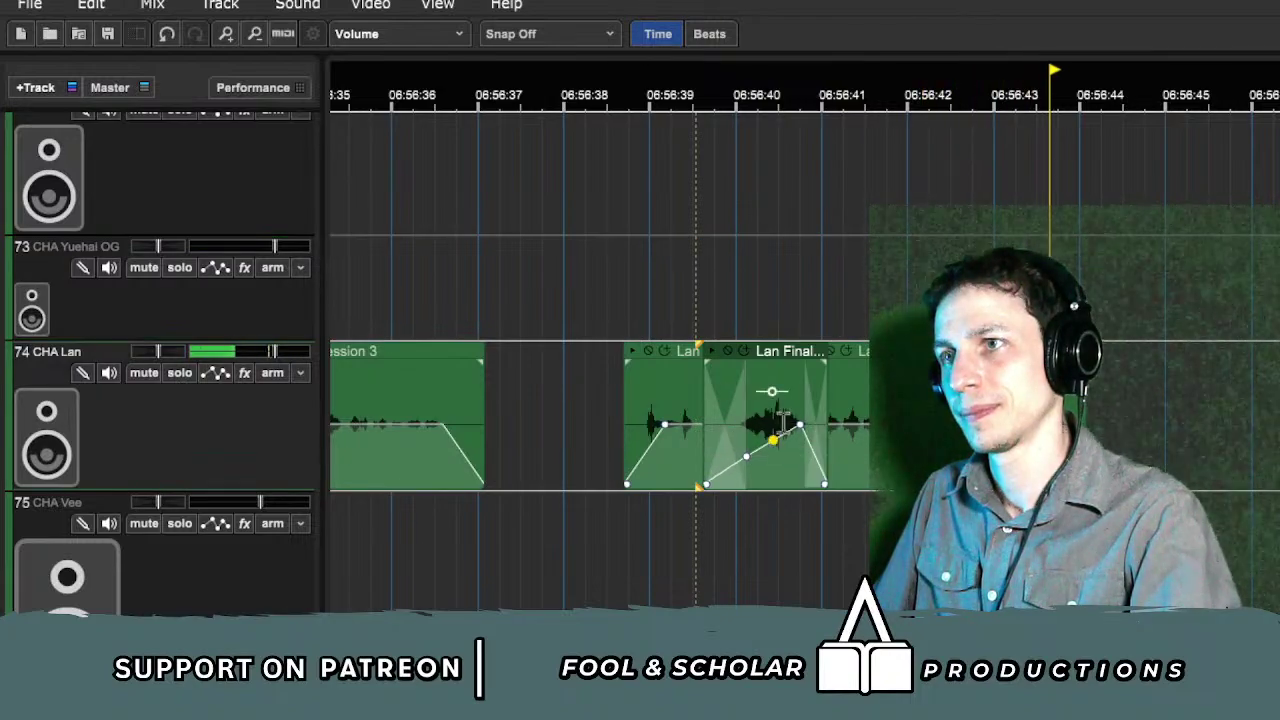
left_click_drag(800, 425, 804, 460)
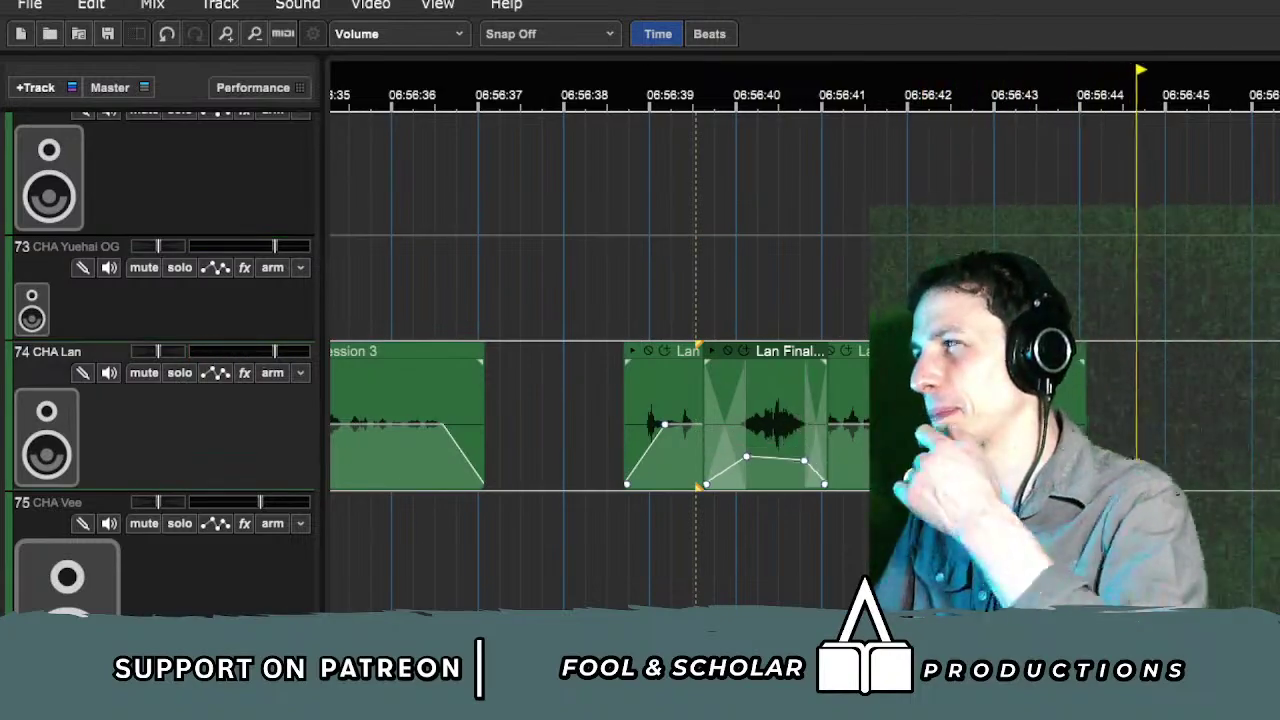
Step: Play back the rearranged Lan dialogue from about 06:56:37, and replay it from about 06:56:40.3
left_click(488, 591)
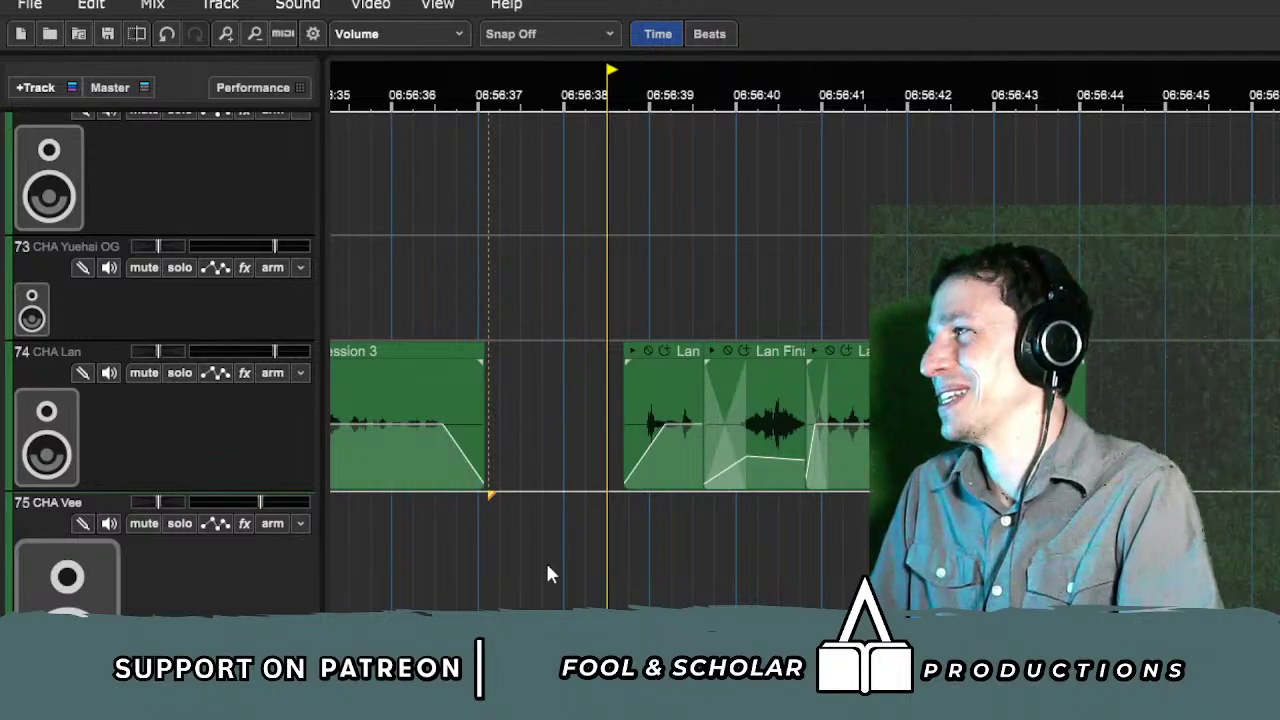
left_click(630, 603)
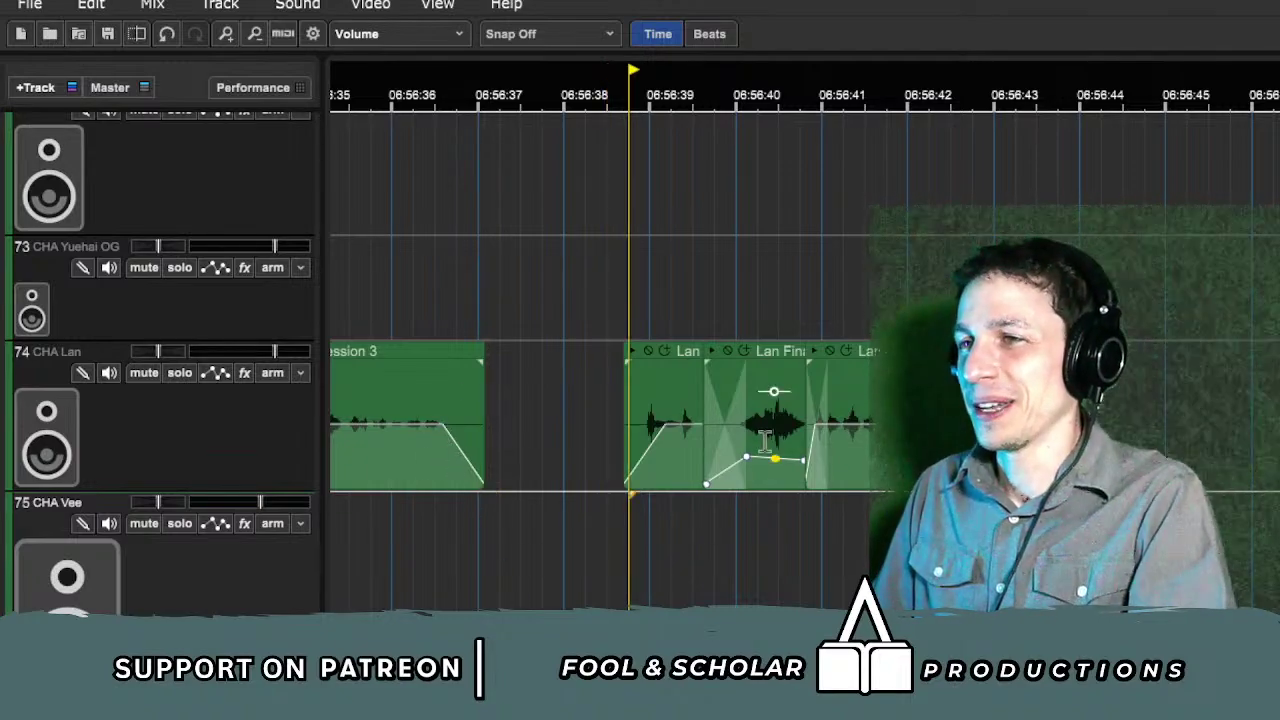
key("space")
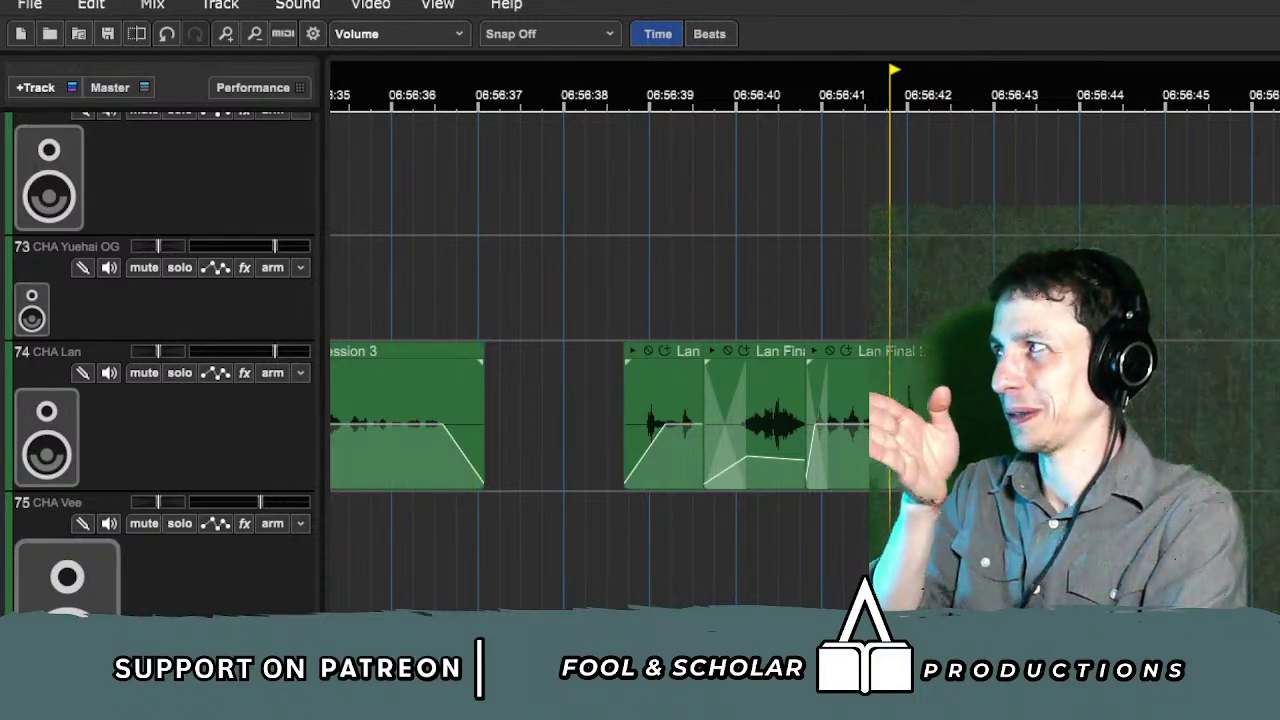
left_click(764, 237)
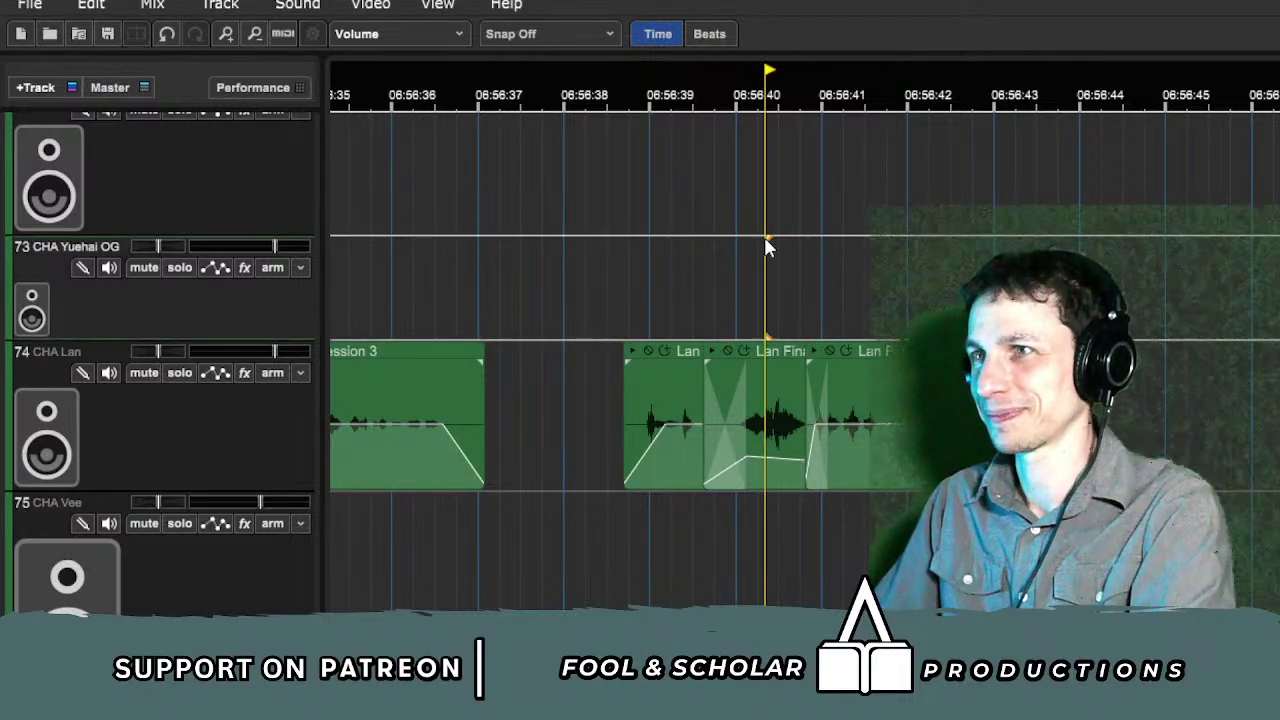
key("space")
scroll(843, 350, "down", 1)
scroll(843, 350, "right", 1)
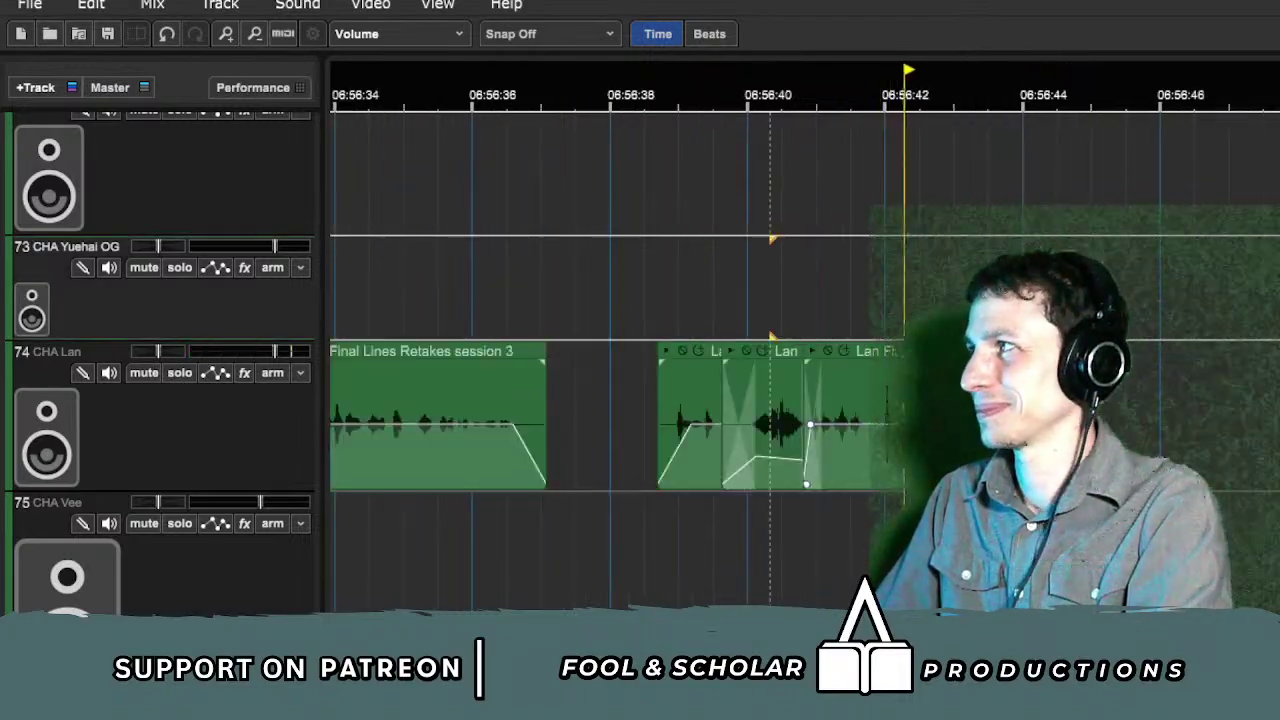
scroll(1203, 323, "down", 1)
key("space")
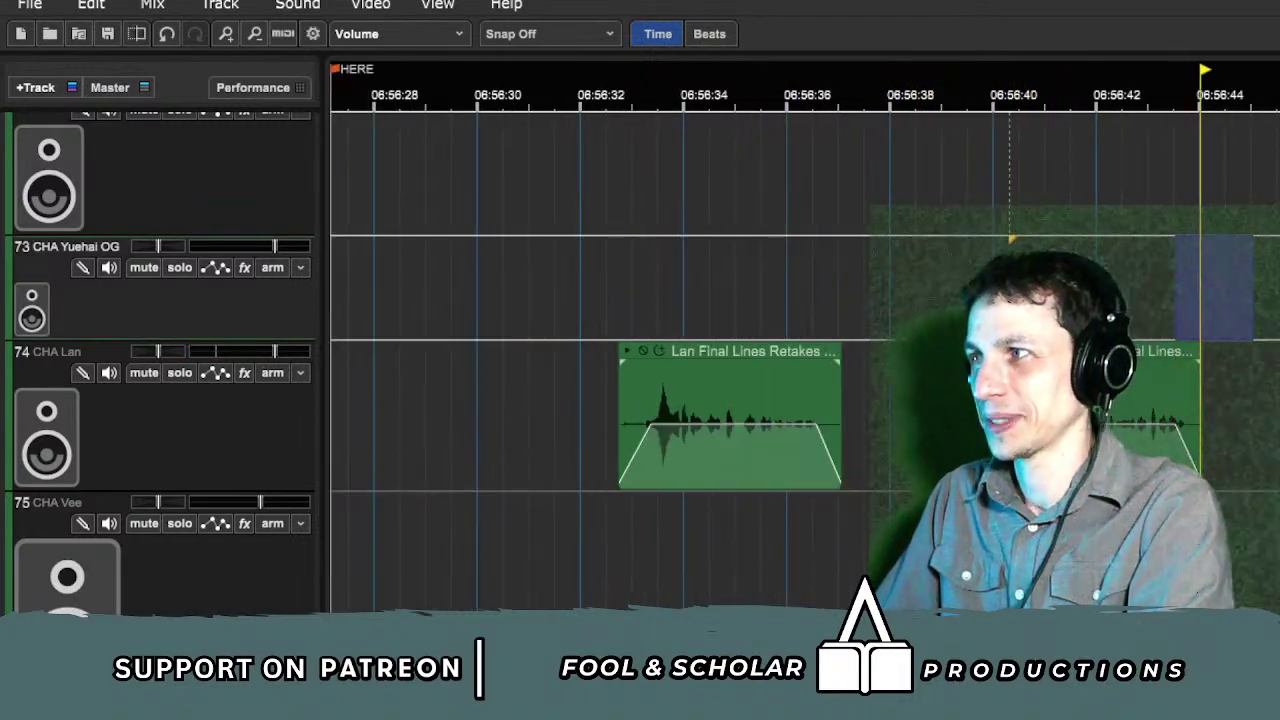
Step: Find the Travis dialogue on track 47 and play it from about 06:56:41
scroll(600, 360, "up", 15)
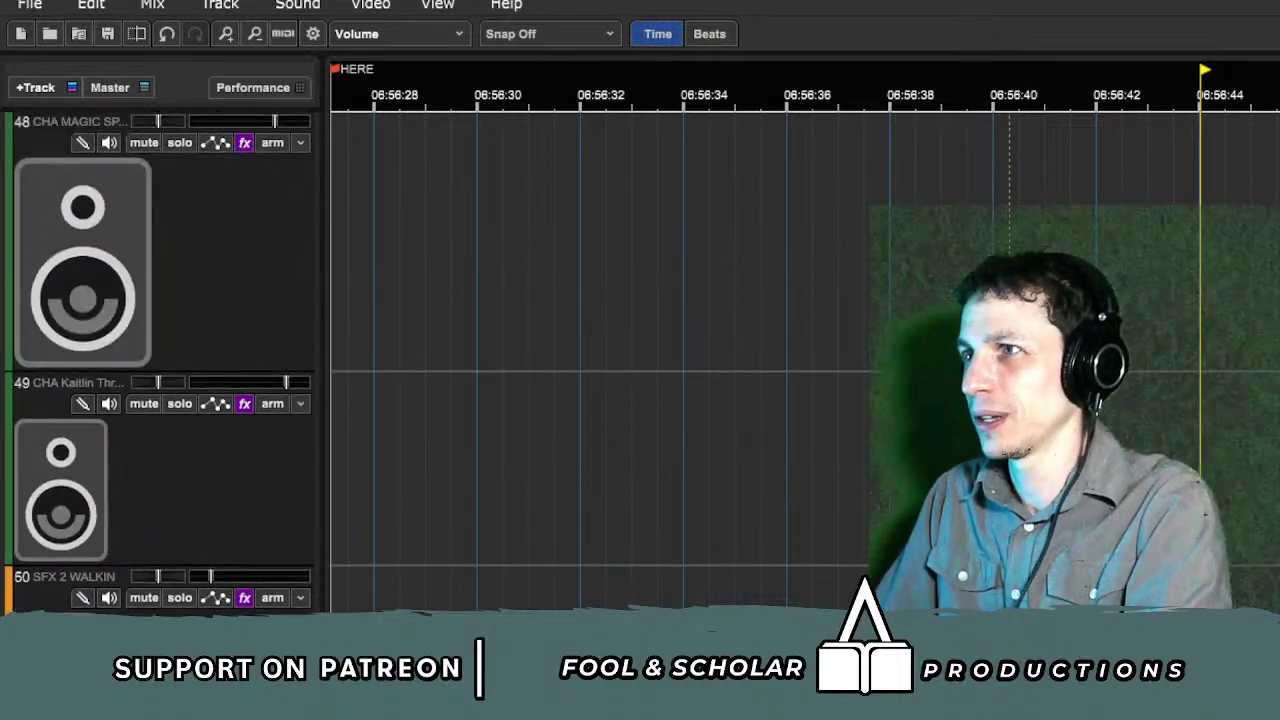
scroll(600, 360, "up", 20)
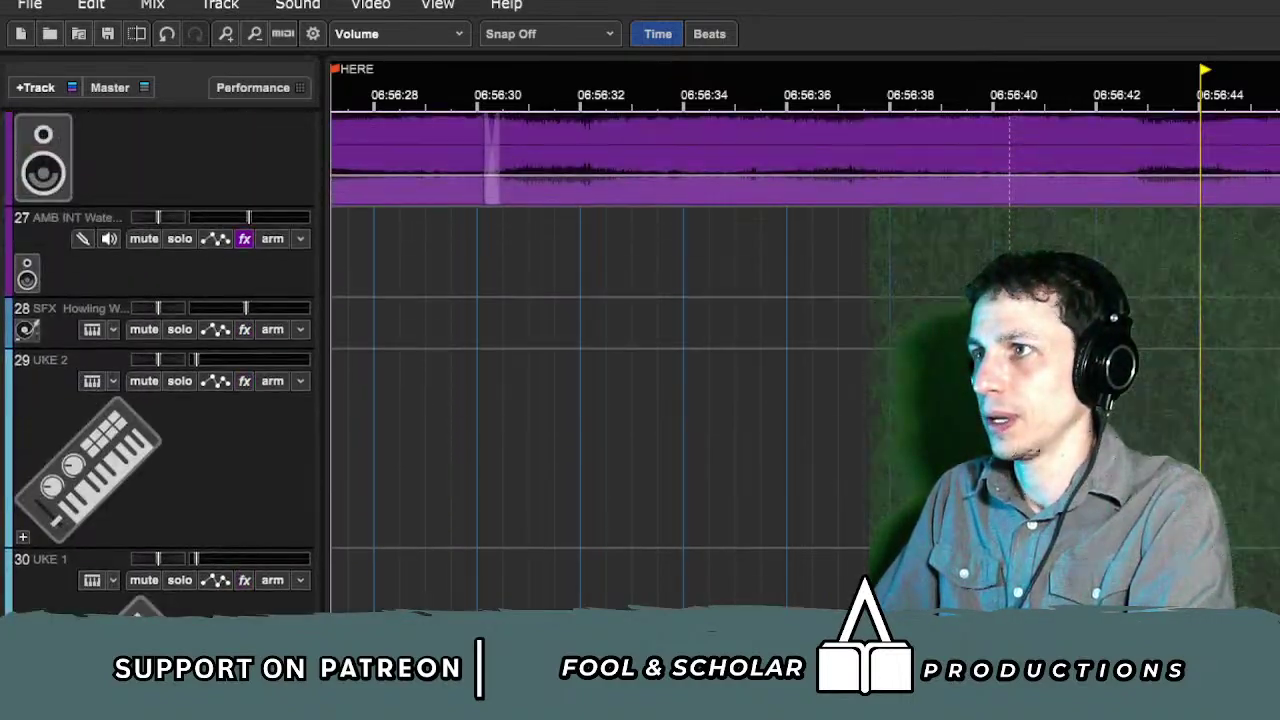
scroll(600, 360, "down", 20)
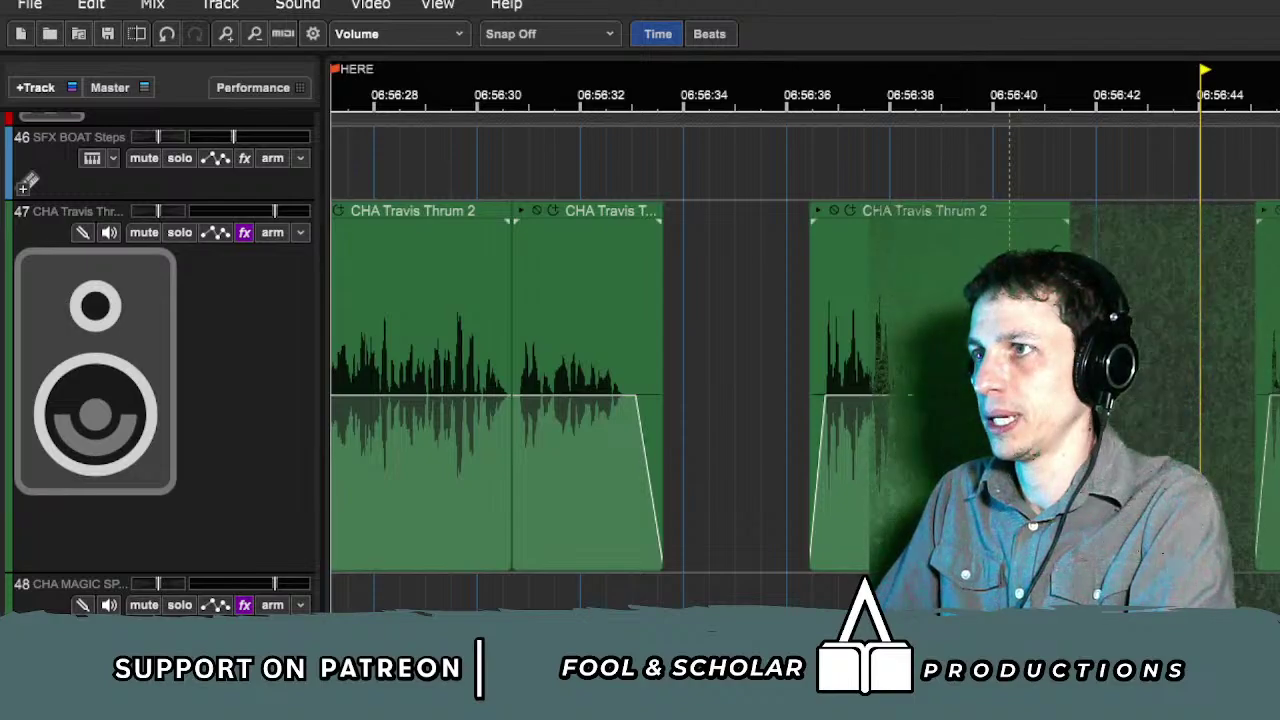
left_click(1049, 168)
key("space")
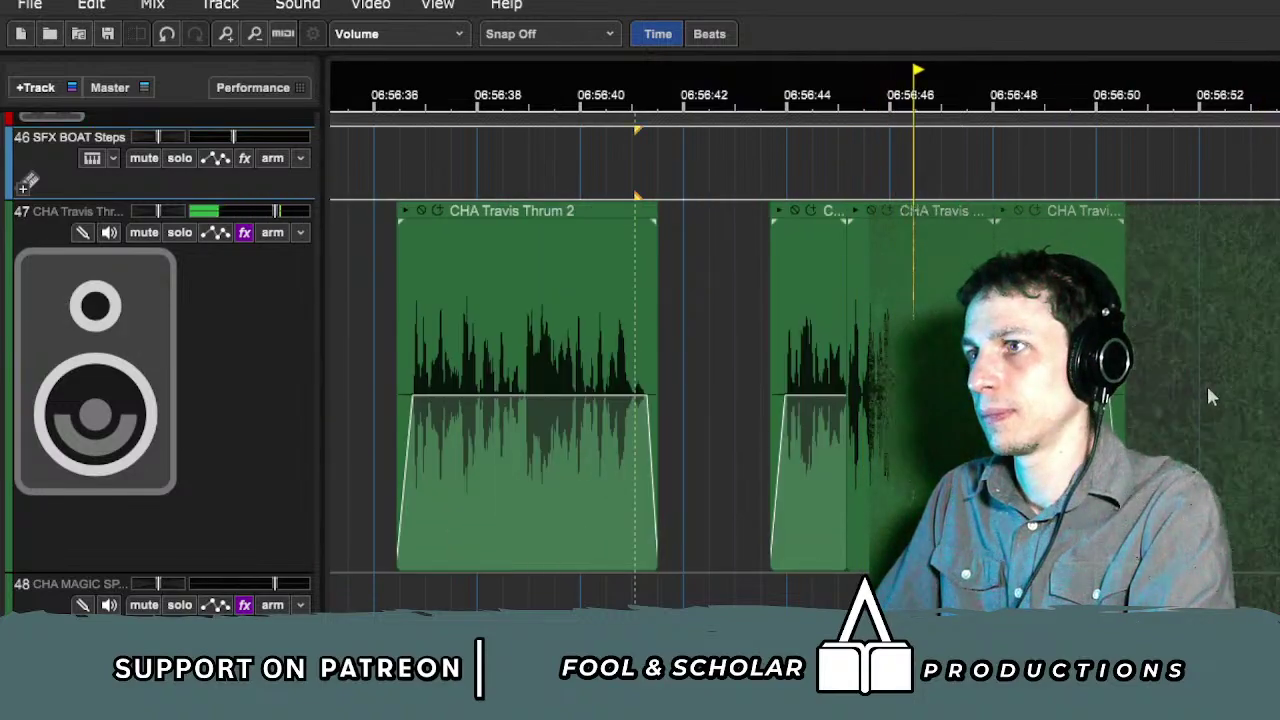
scroll(1185, 420, "down", 3)
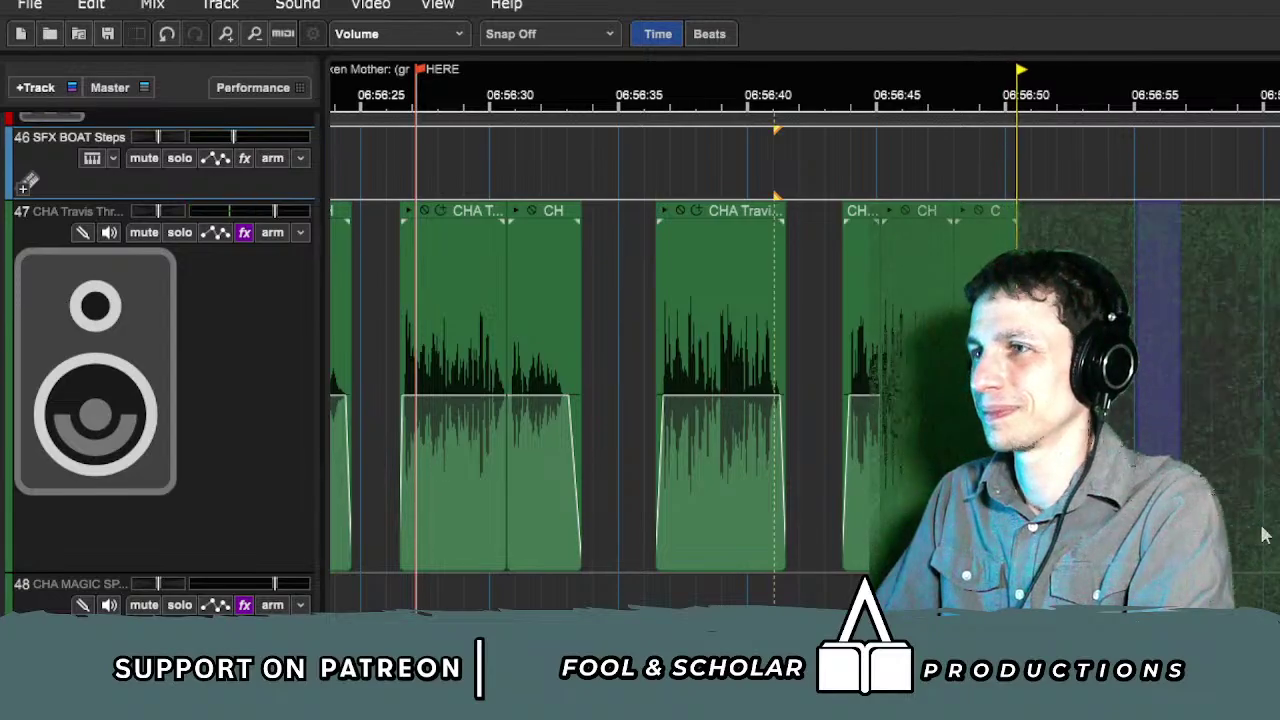
Step: Move the Vee dialogue clip on track 75 to start at about 06:56:51, right after the Travis line
scroll(1262, 537, "down", 2)
scroll(1262, 537, "down", 2)
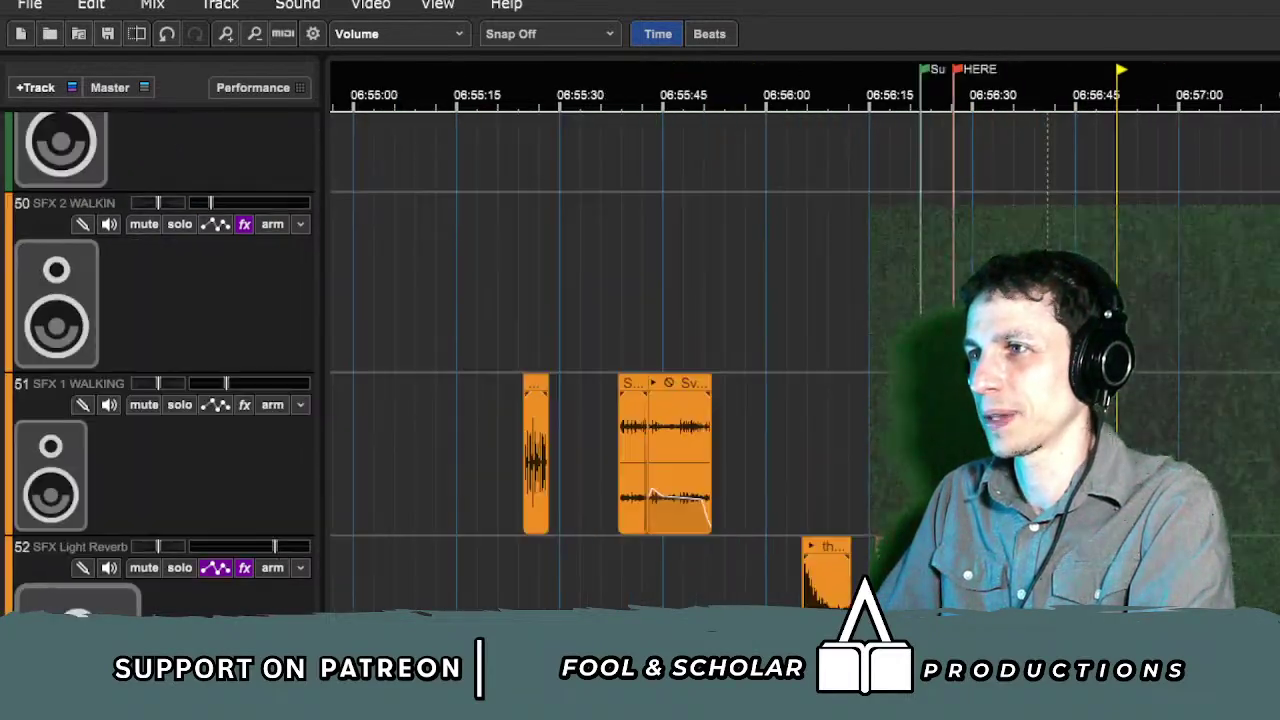
scroll(1265, 560, "down", 15)
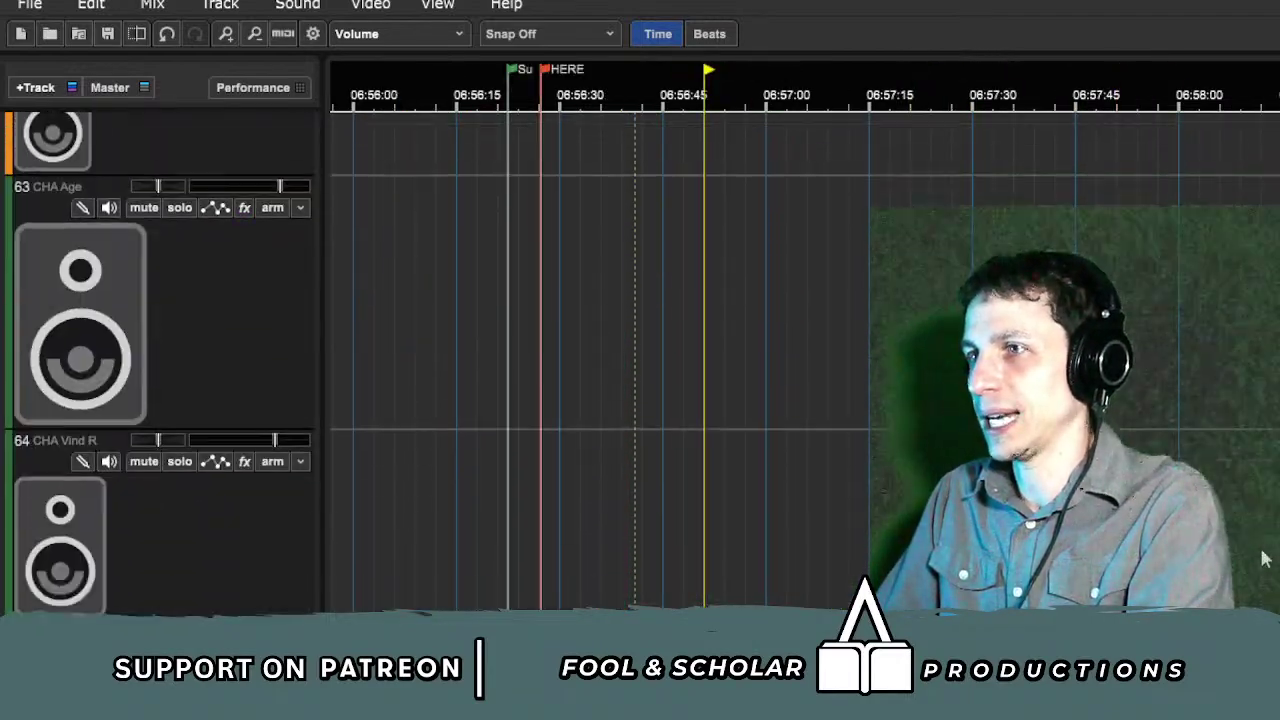
scroll(1265, 560, "down", 3)
scroll(1265, 560, "left", 5)
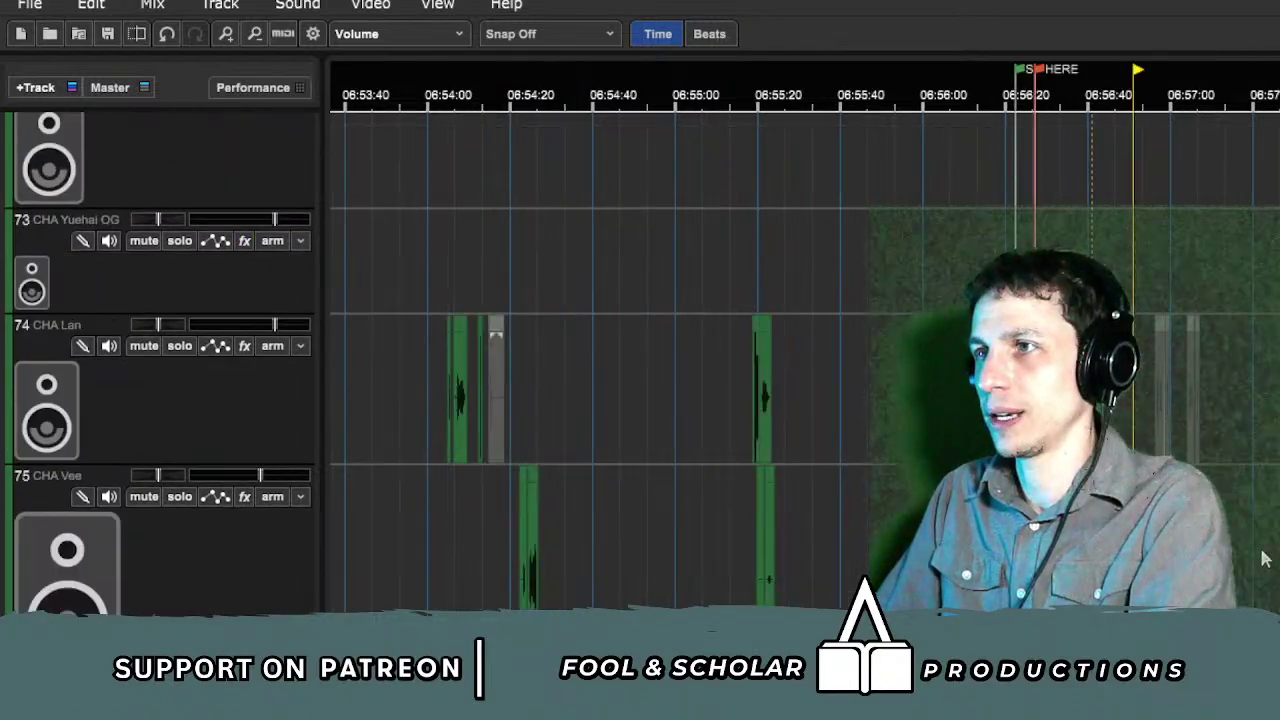
scroll(1265, 558, "down", 2)
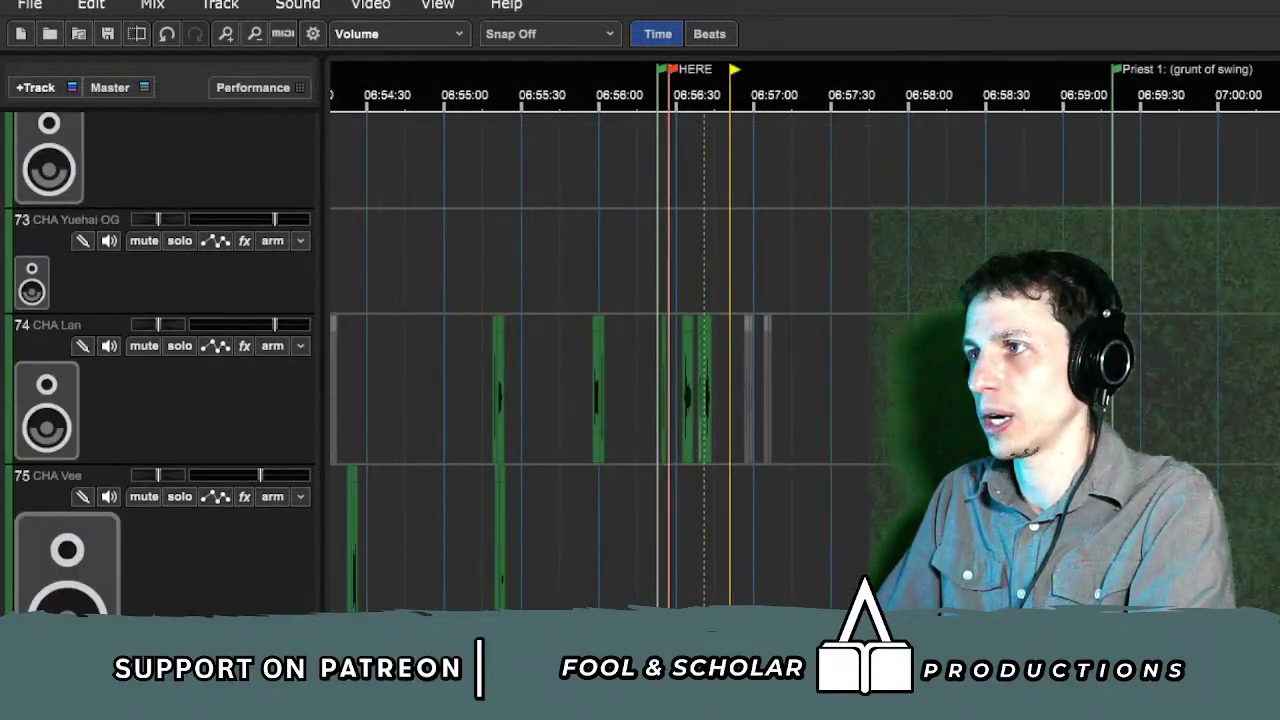
left_click_drag(773, 496, 736, 496)
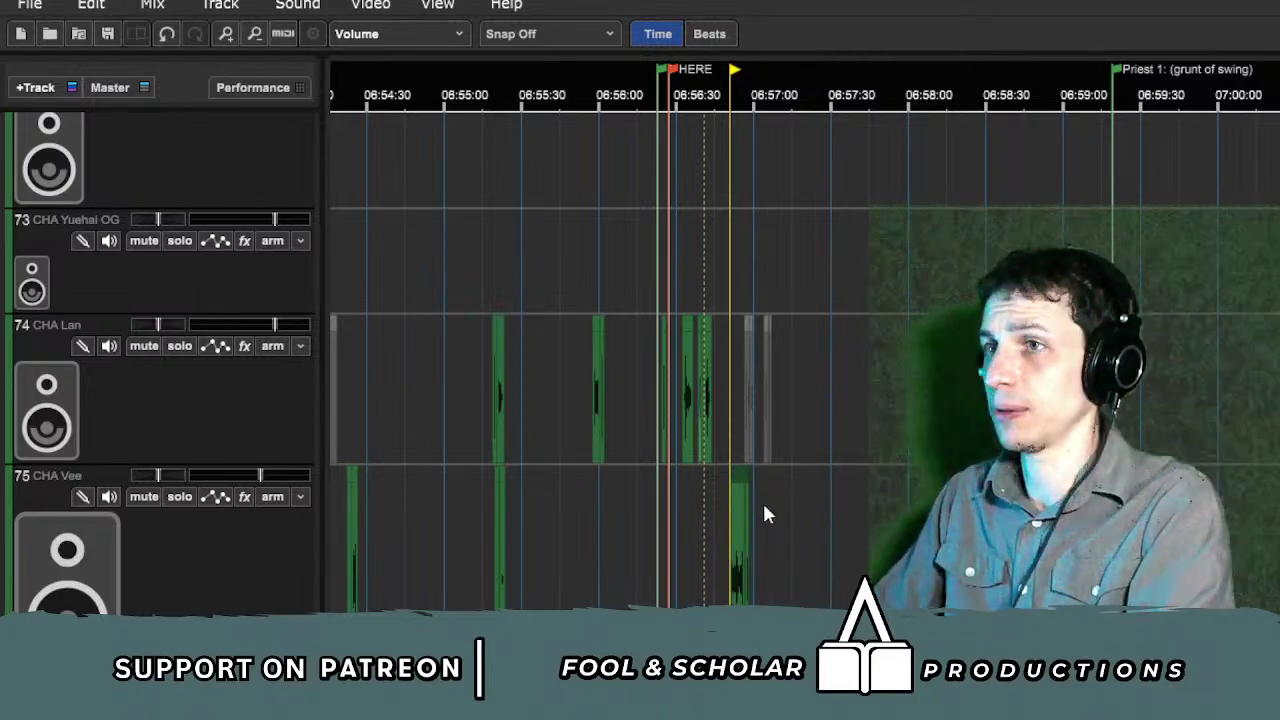
Step: Listen to the moved Vee dialogue on track 75 and replay its lead-in from about 06:56:48 to 06:56:49
key("space")
scroll(798, 492, "up", 1)
scroll(1192, 298, "up", 4)
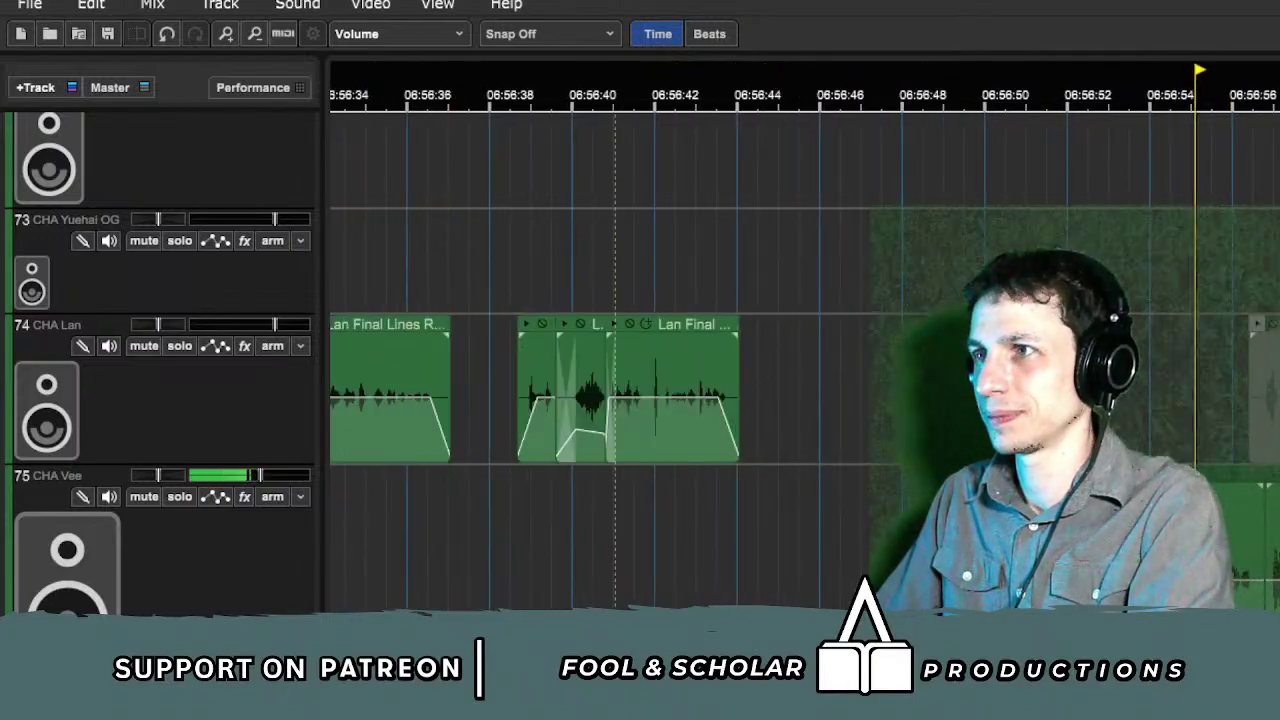
key("space")
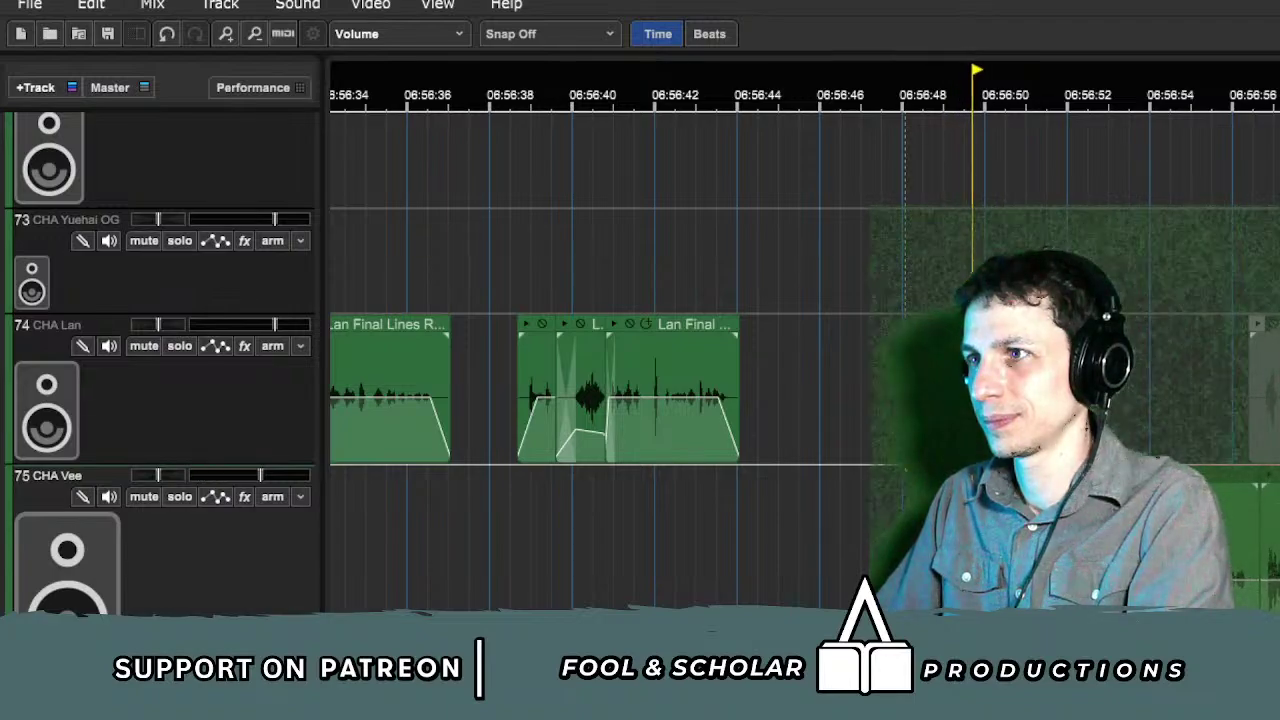
left_click(928, 94)
left_click(885, 520)
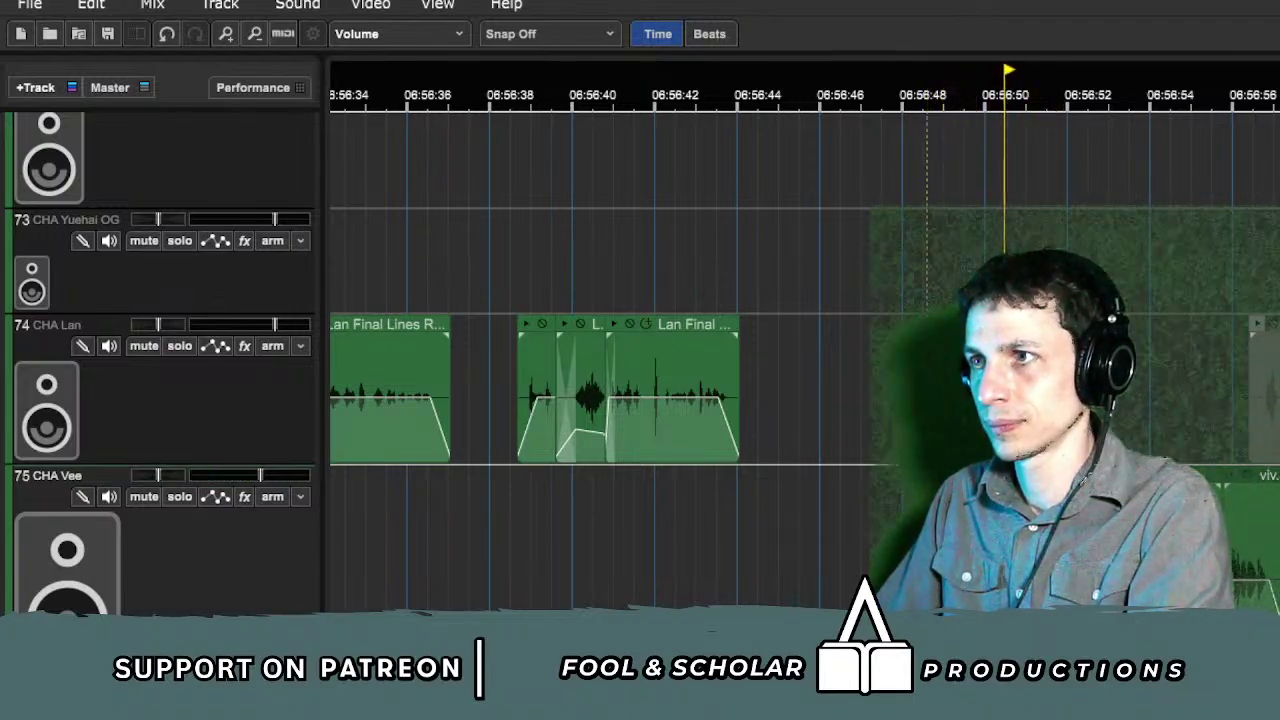
left_click(951, 104)
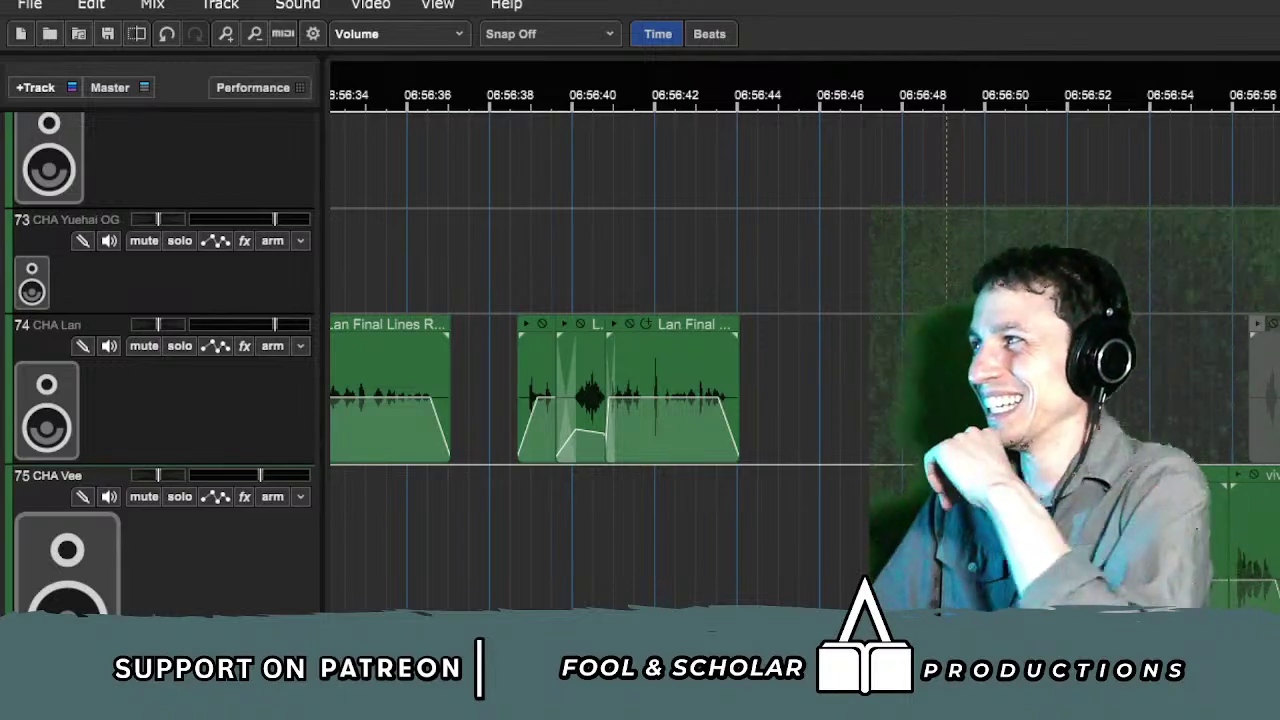
left_click_drag(1137, 295, 1223, 258)
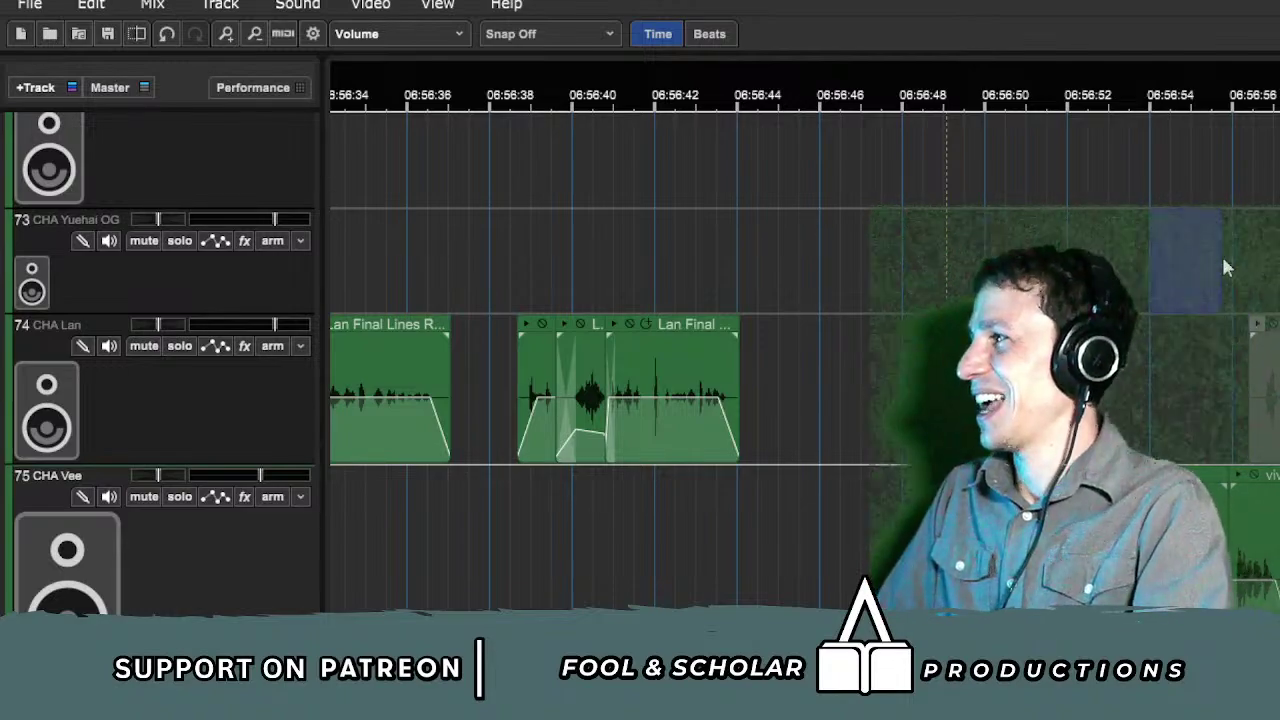
left_click_drag(1144, 258, 1123, 256)
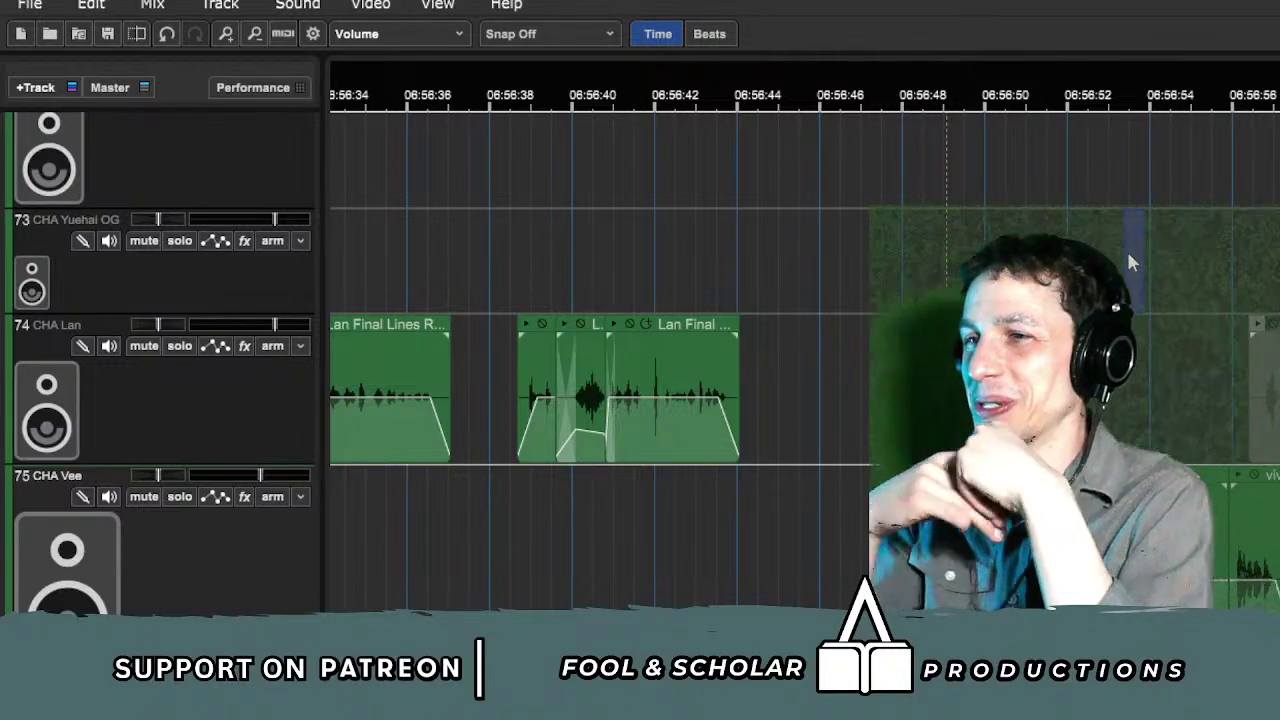
left_click(905, 318)
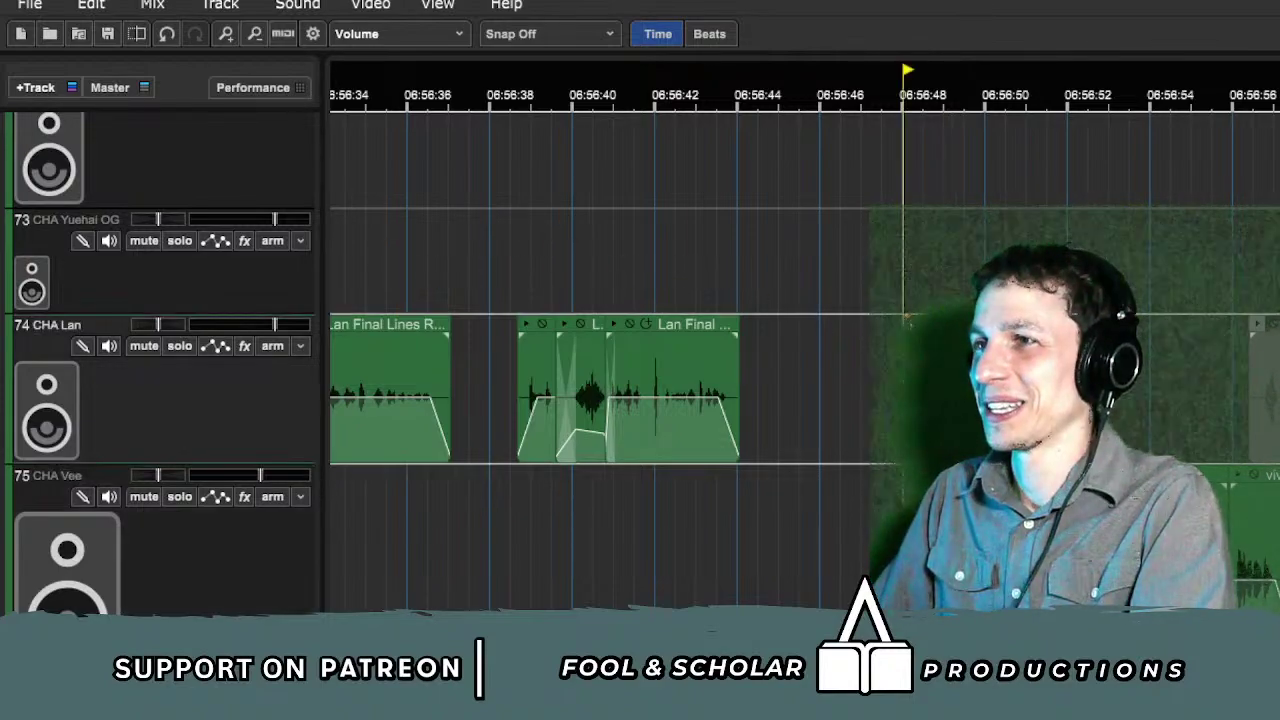
Step: Look through the dialogue, ambience, effects and music tracks around and after 06:56:48
scroll(906, 265, "down", 1)
scroll(906, 265, "left", 1)
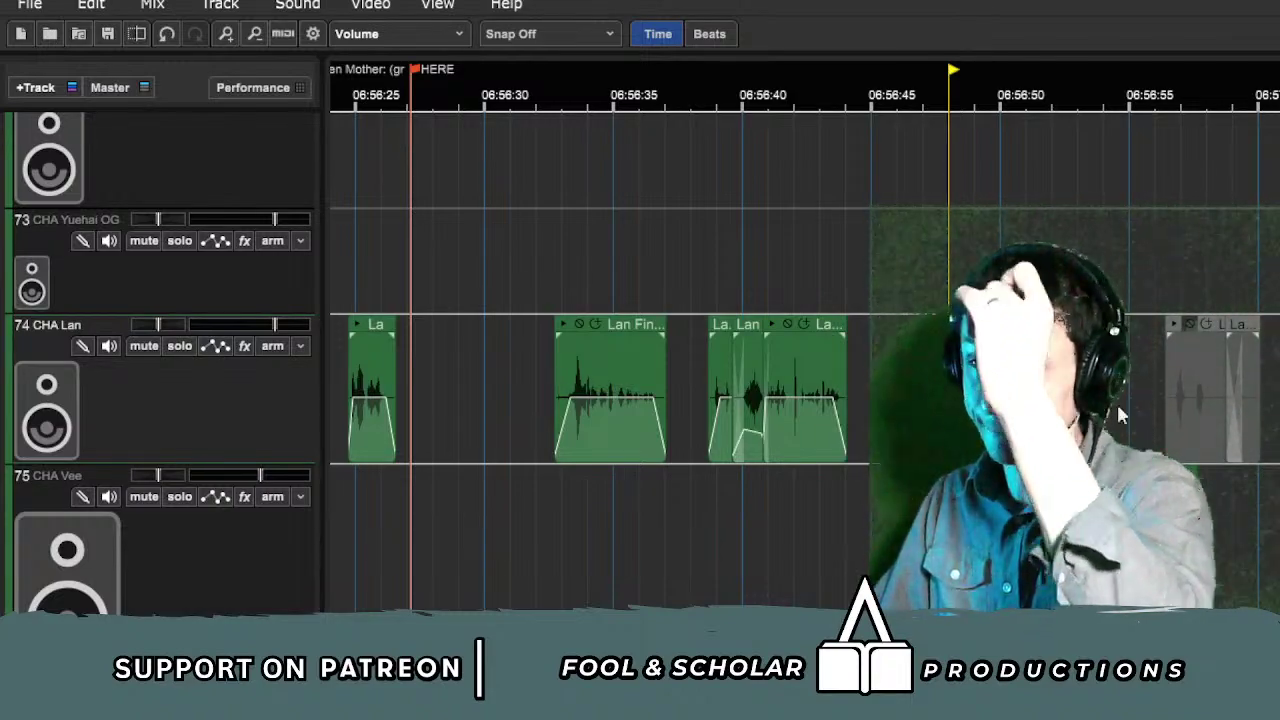
scroll(906, 265, "up", 10)
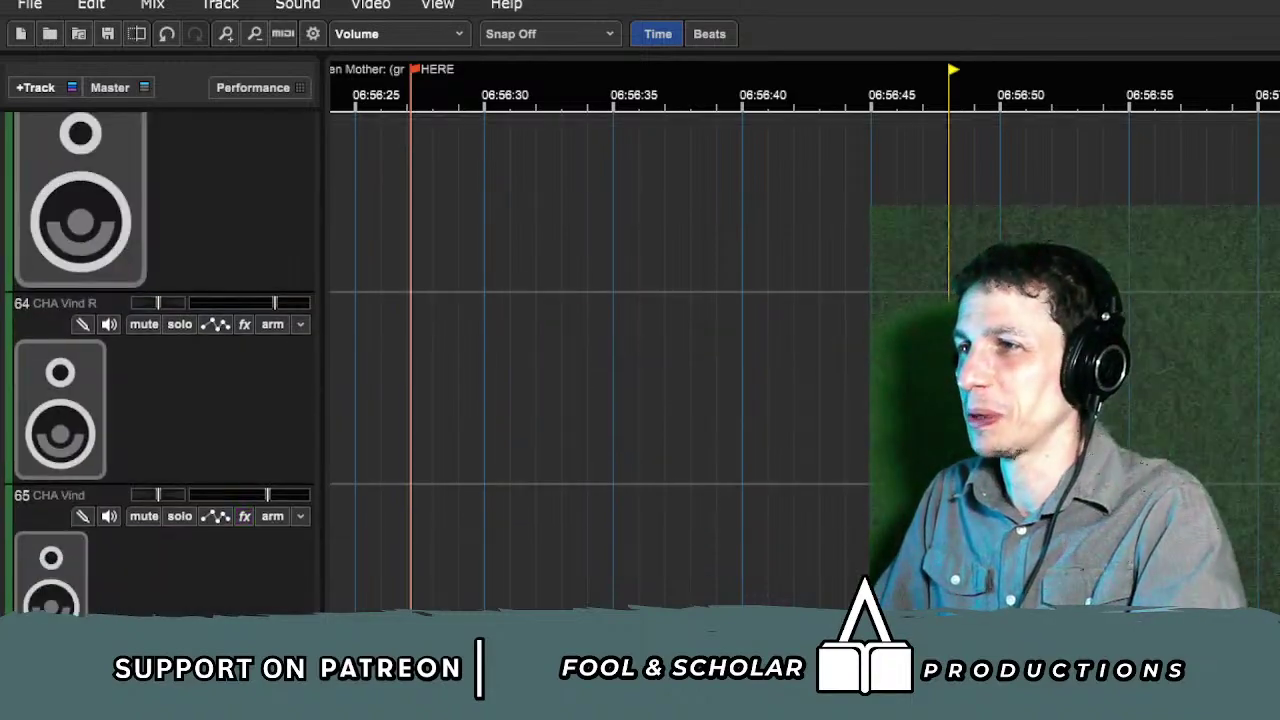
scroll(600, 360, "up", 8)
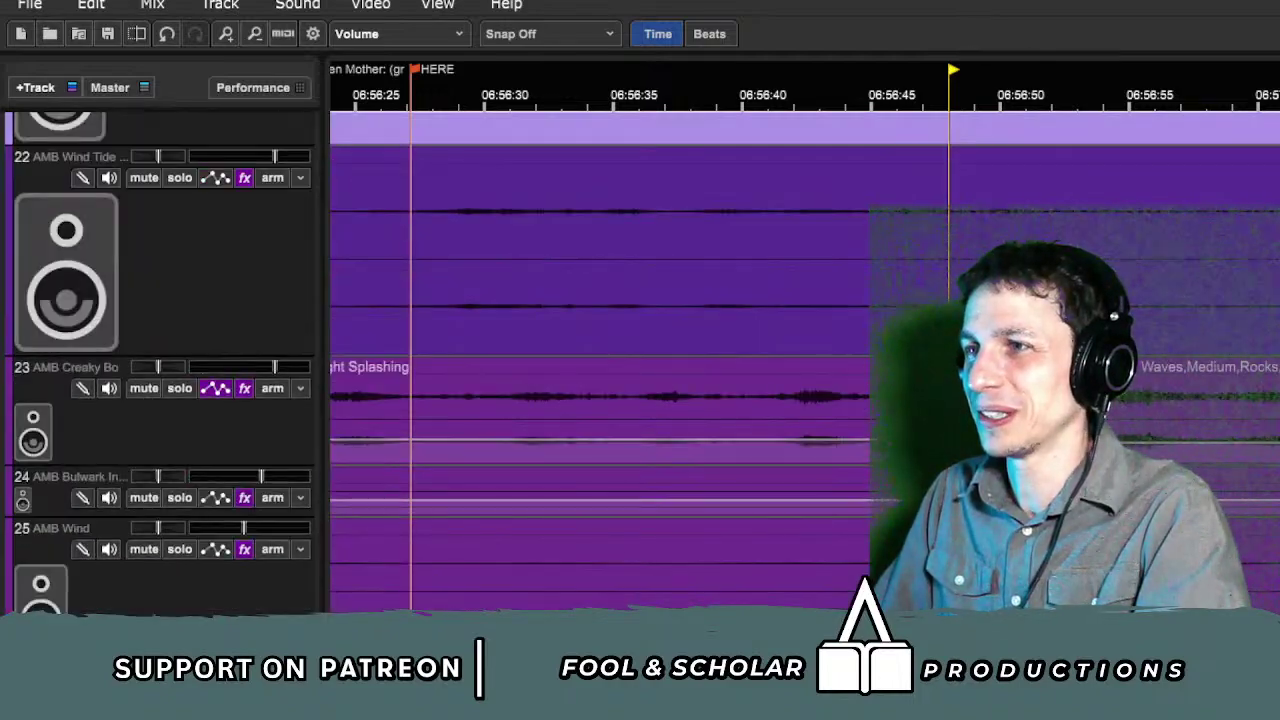
scroll(753, 360, "up", 2)
scroll(753, 360, "down", 1)
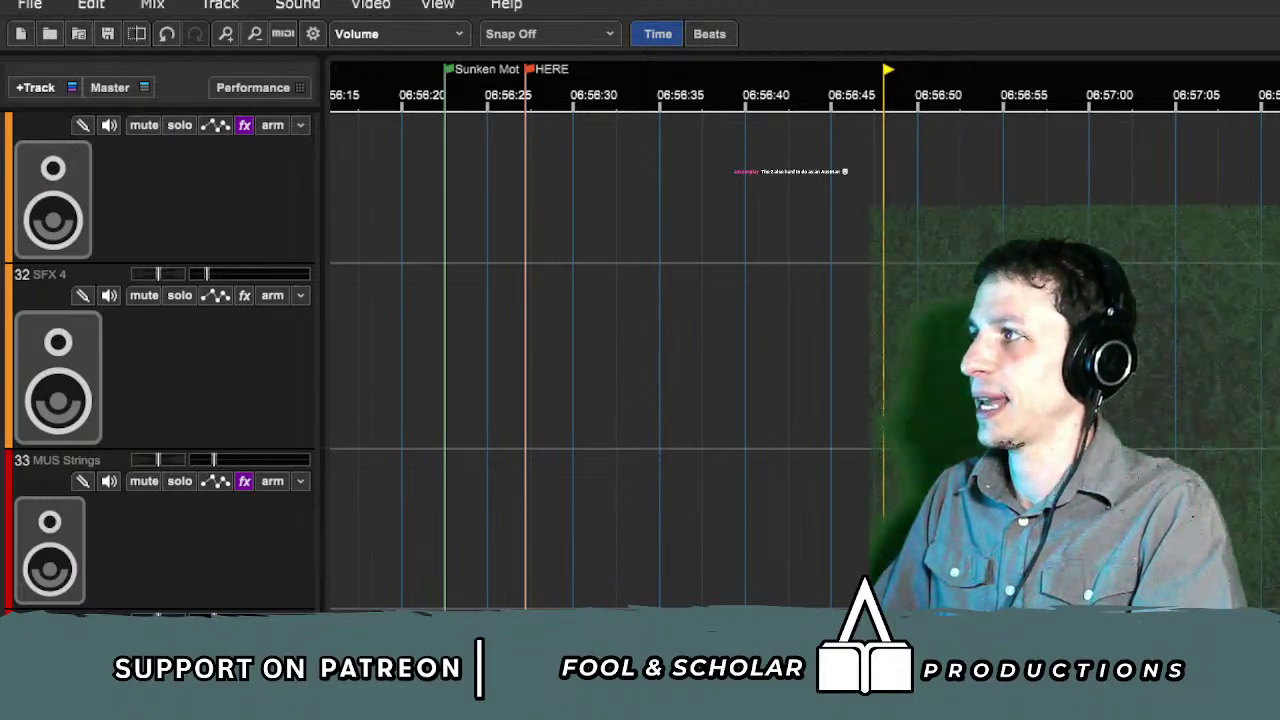
key("minus")
key("minus")
scroll(600, 360, "right", 2)
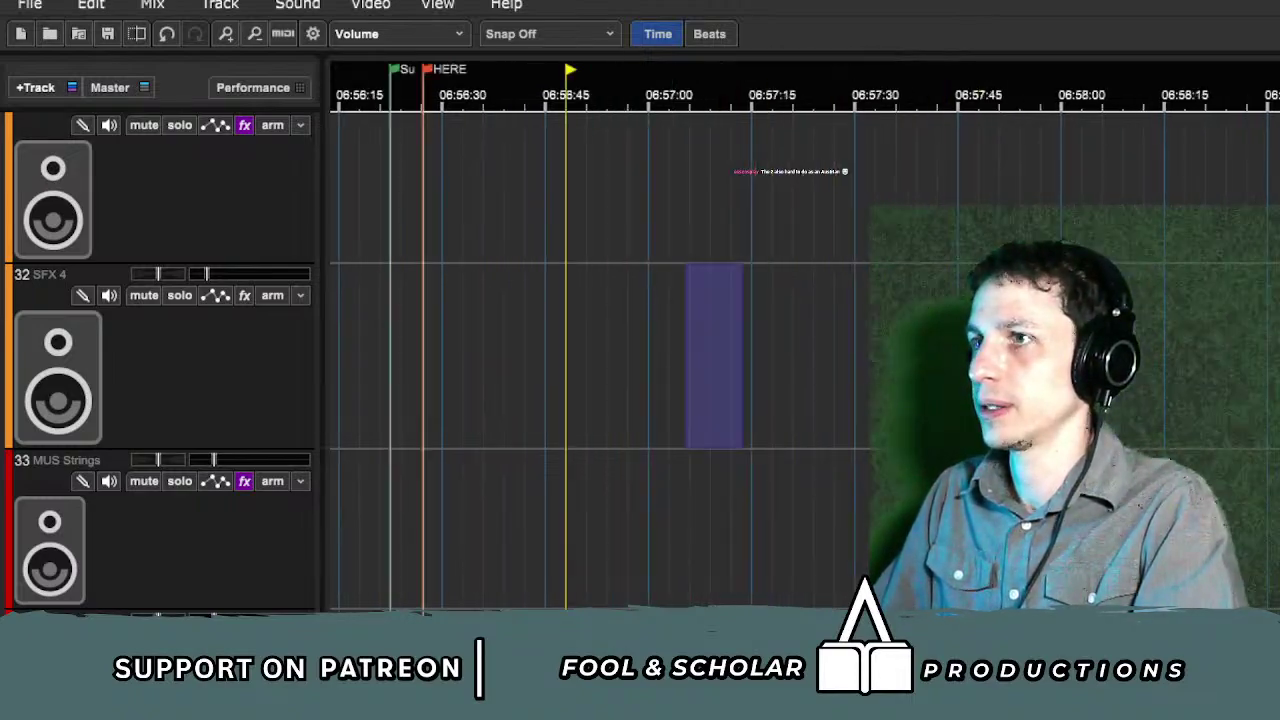
scroll(600, 360, "up", 6)
scroll(640, 360, "down", 5)
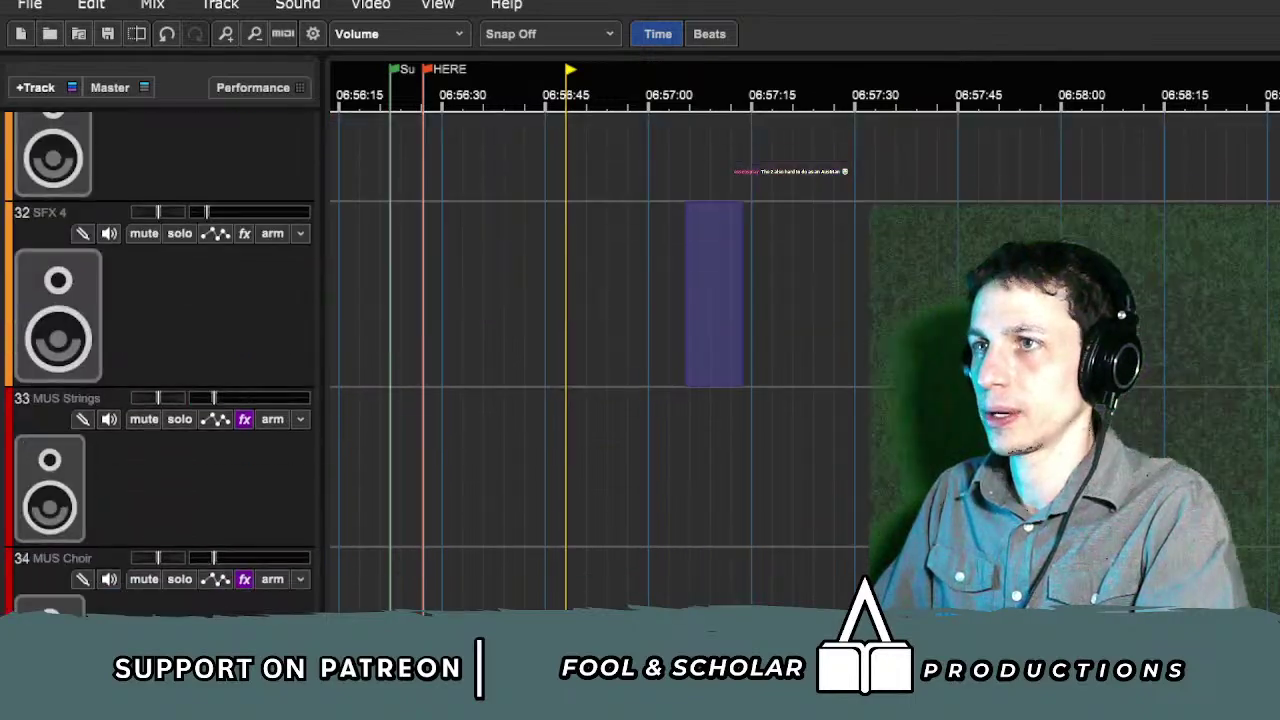
scroll(27, 365, "down", 10)
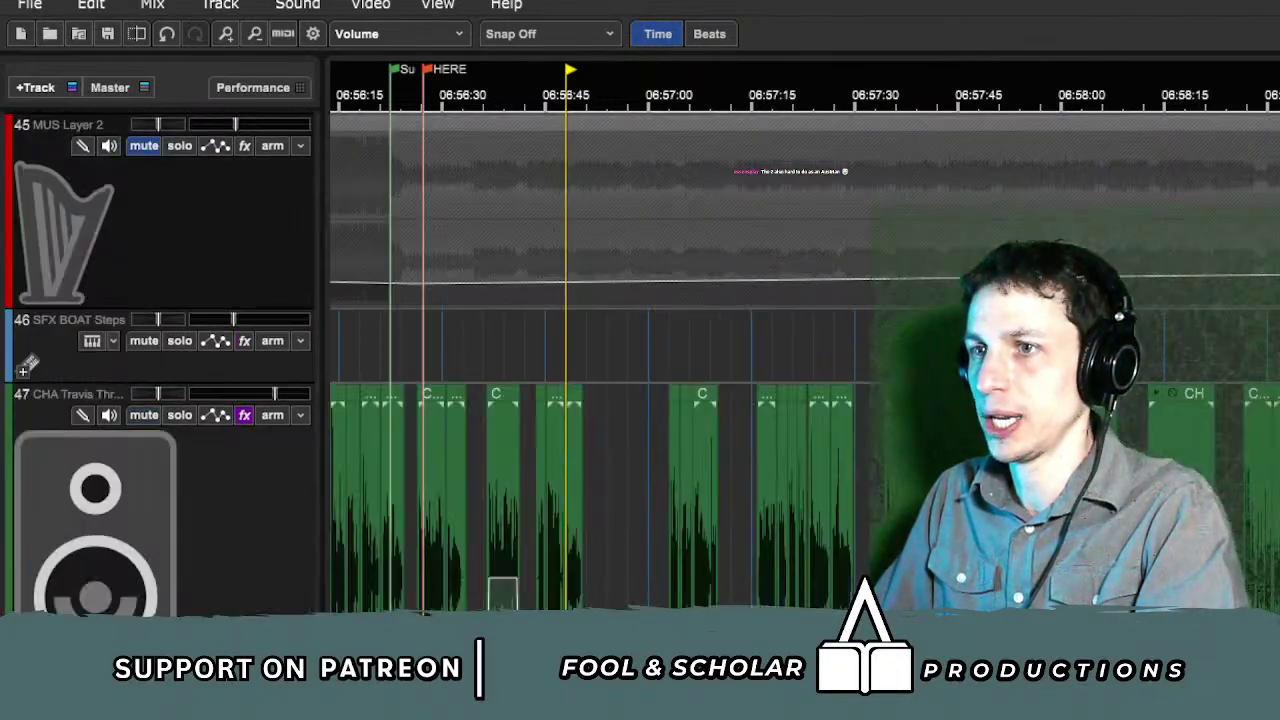
Step: Find the next dialogue on track 49 and move its clip to start at about 06:56:54, after the Travis line
scroll(27, 365, "down", 3)
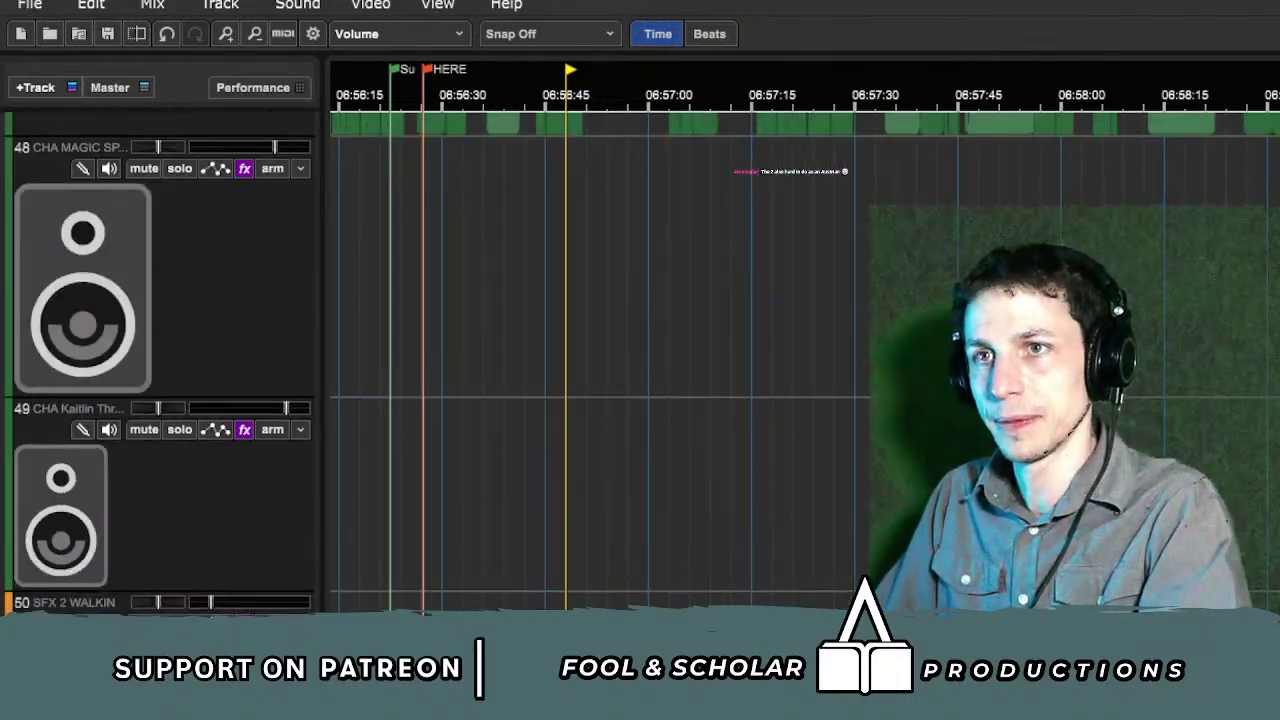
scroll(27, 365, "left", 5)
scroll(805, 340, "right", 5)
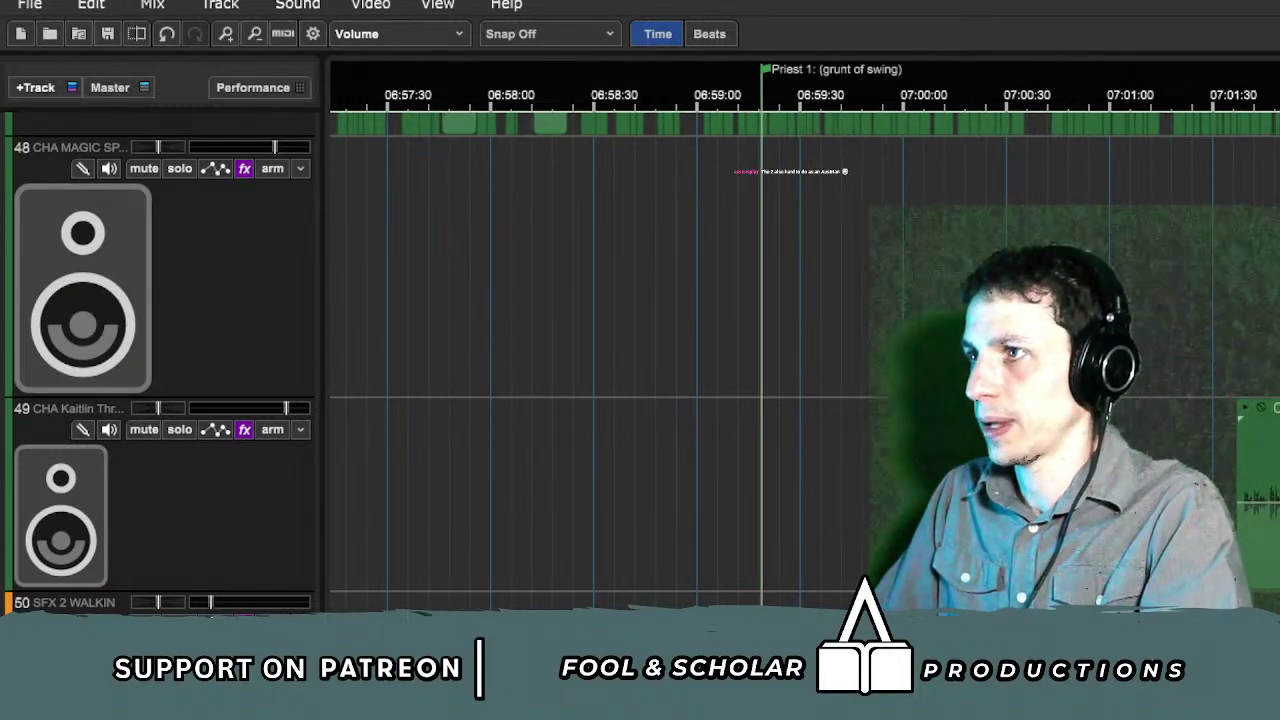
scroll(780, 453, "left", 5)
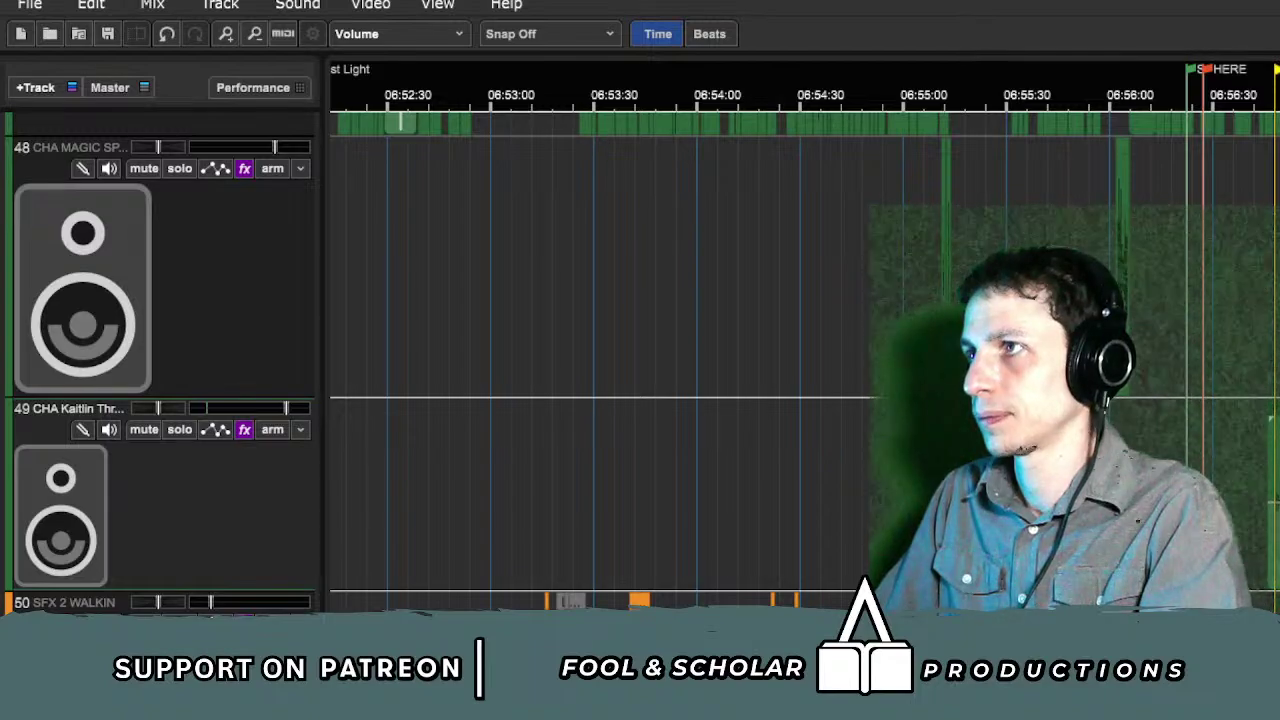
scroll(1265, 423, "up", 5)
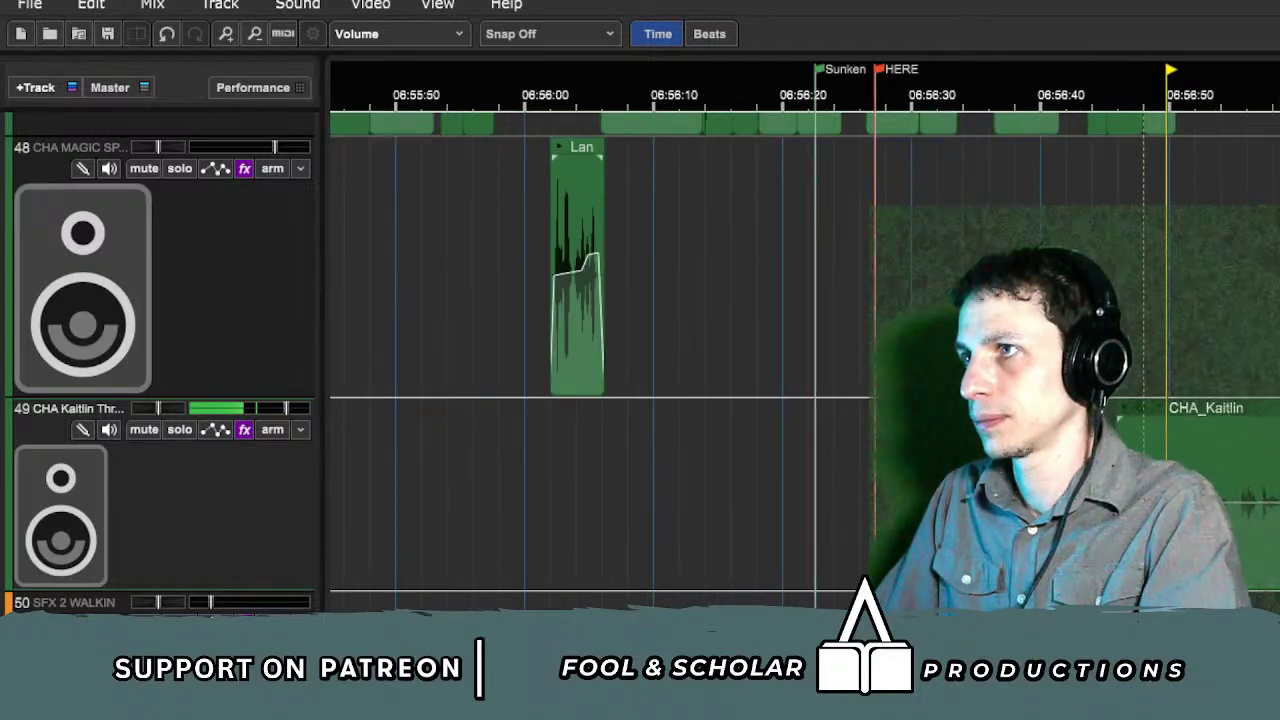
left_click_drag(1157, 460, 1279, 460)
scroll(780, 400, "right", 3)
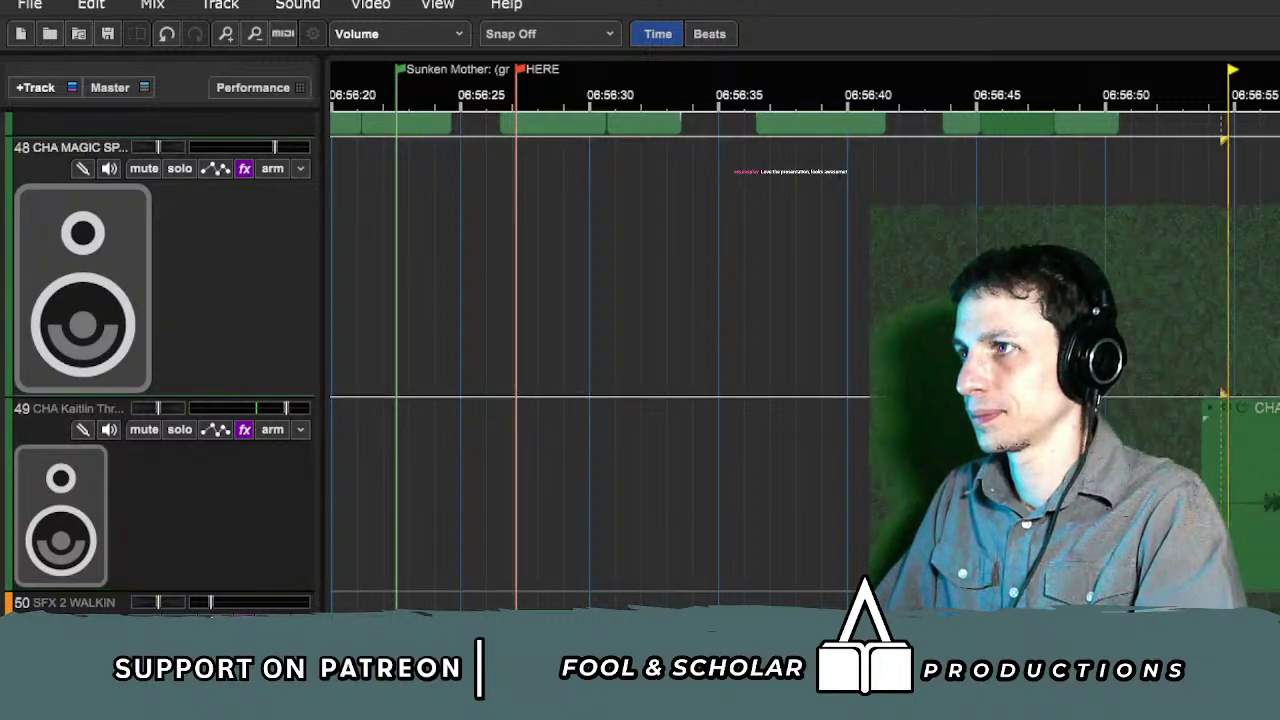
Step: Play the moved dialogue on track 49 and replay it from about 06:56:57
key("space")
left_click(78, 408)
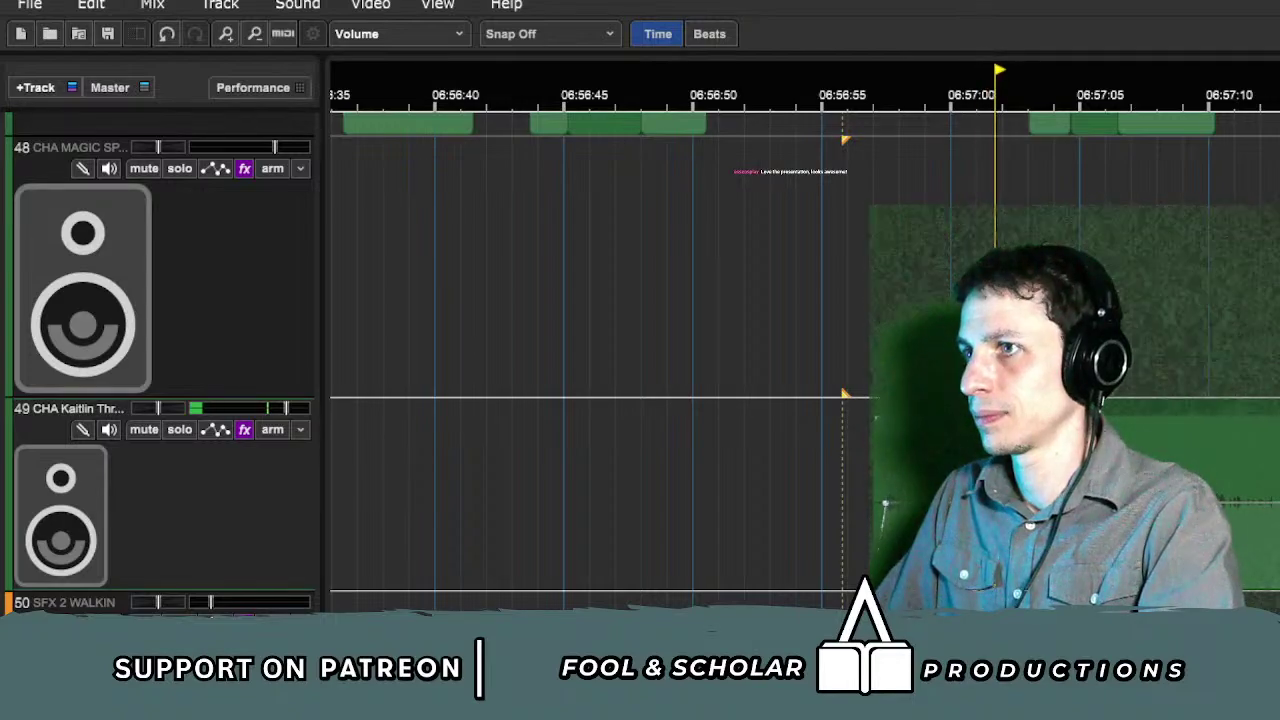
left_click(884, 300)
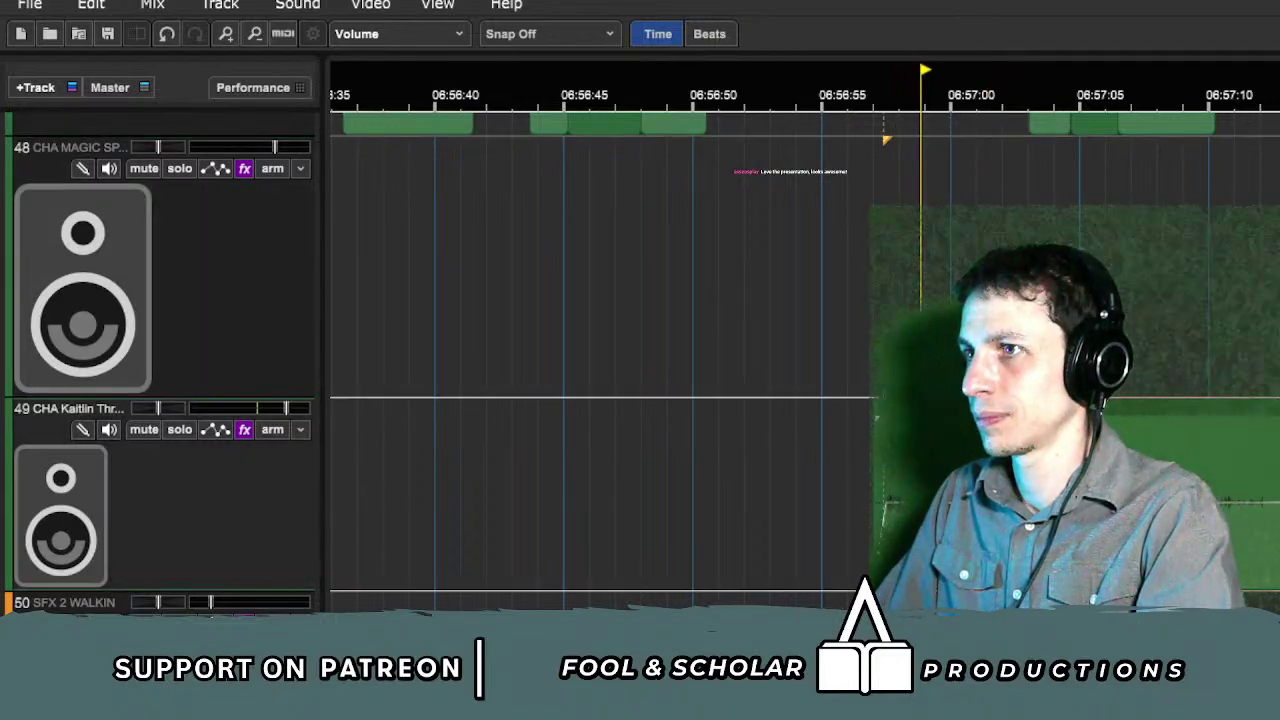
key("plus")
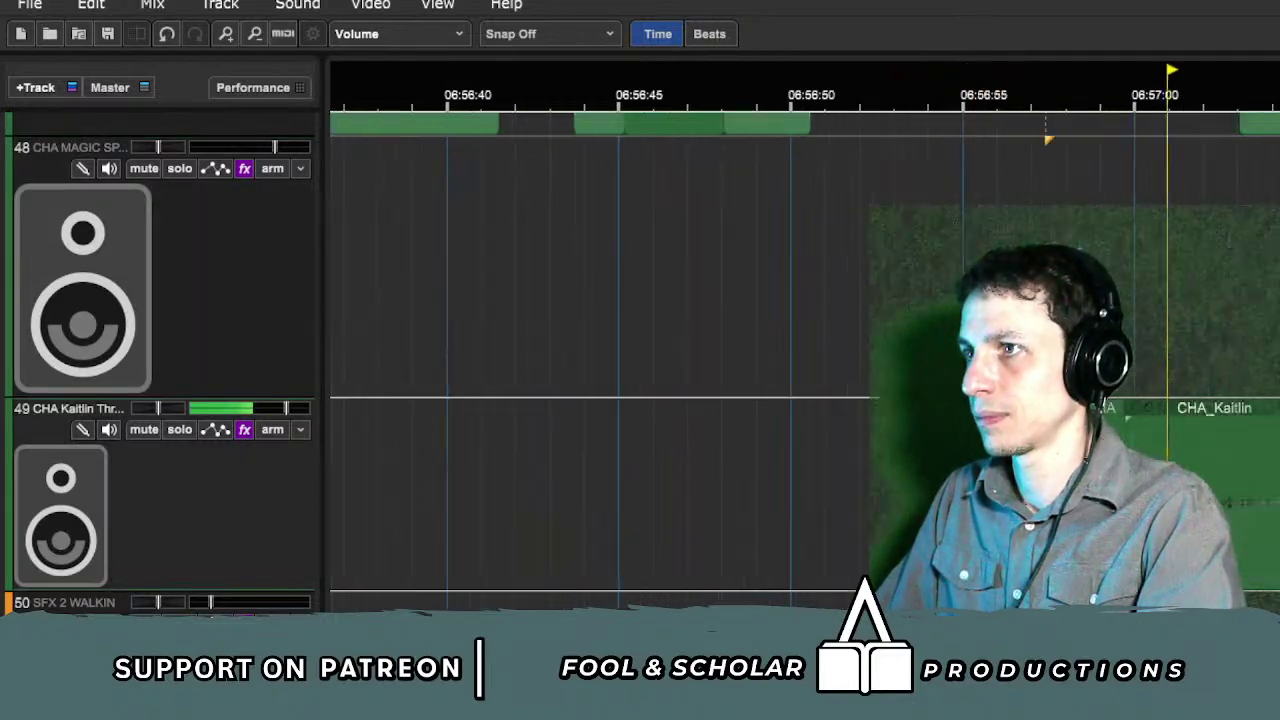
Step: Mute track 47 and play the track 49 dialogue on its own from about 06:57:01
scroll(1128, 404, "up", 2)
left_click_drag(766, 520, 1024, 120)
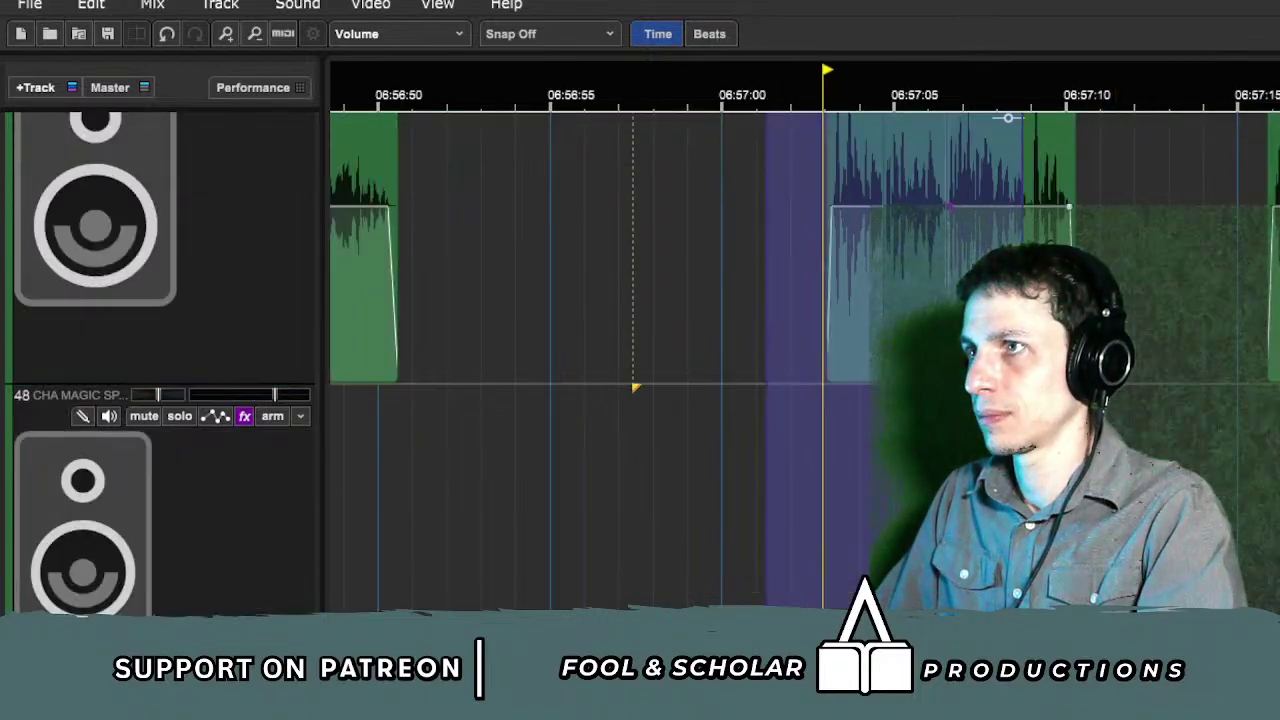
left_click_drag(730, 560, 900, 571)
scroll(183, 234, "up", 3)
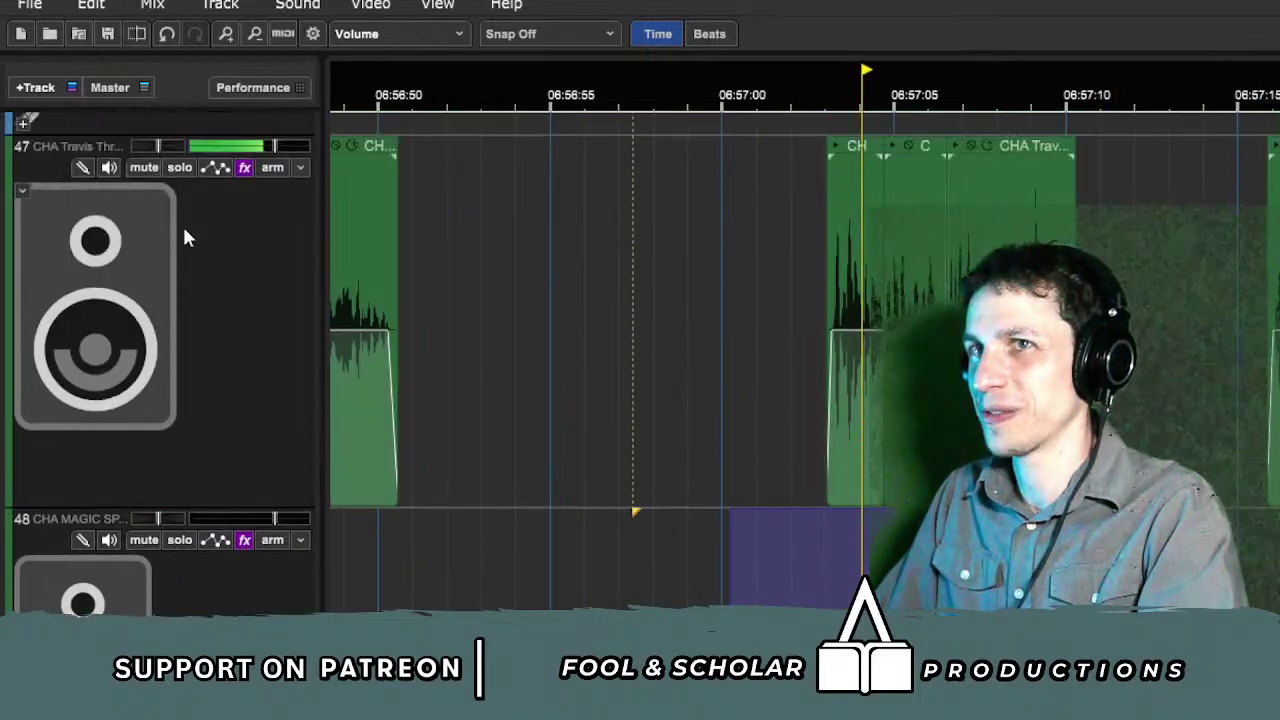
left_click(143, 167)
left_click(760, 525)
scroll(804, 336, "down", 3)
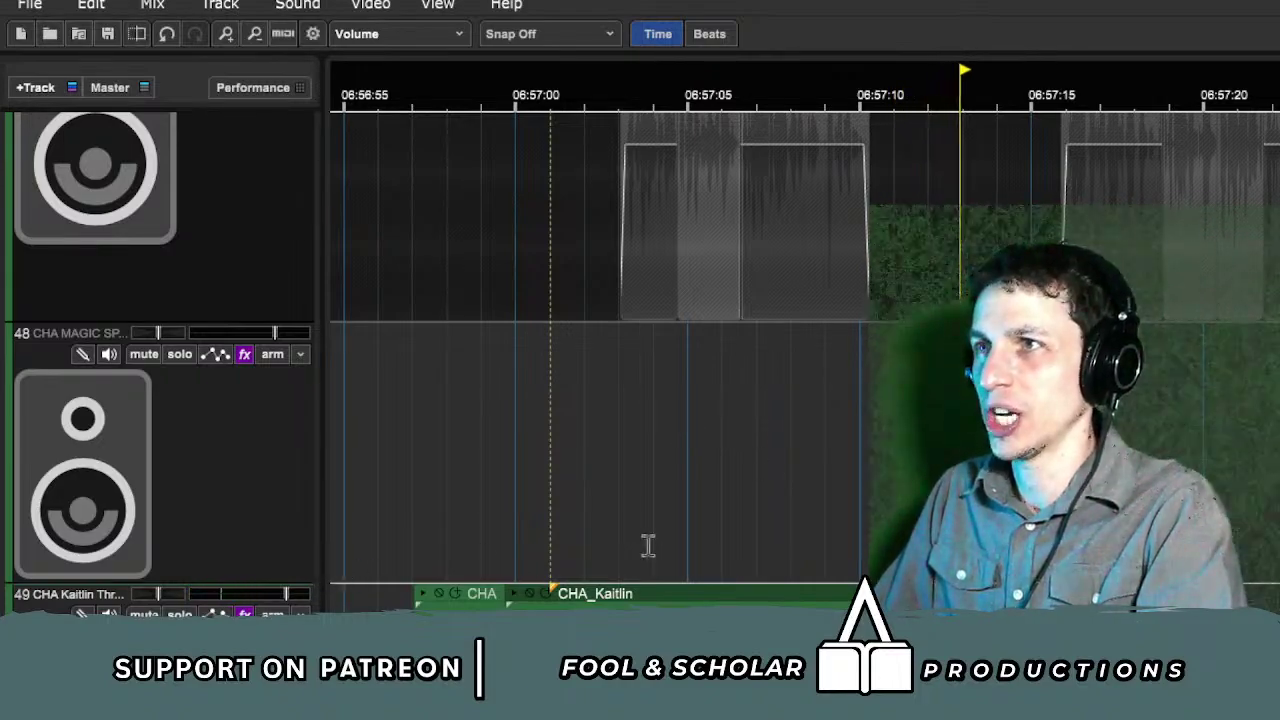
Step: Unmute track 47 and shift its dialogue group at 06:57:03 to start at about 06:57:11
scroll(646, 543, "up", 3)
left_click(843, 548)
scroll(1175, 441, "down", 6)
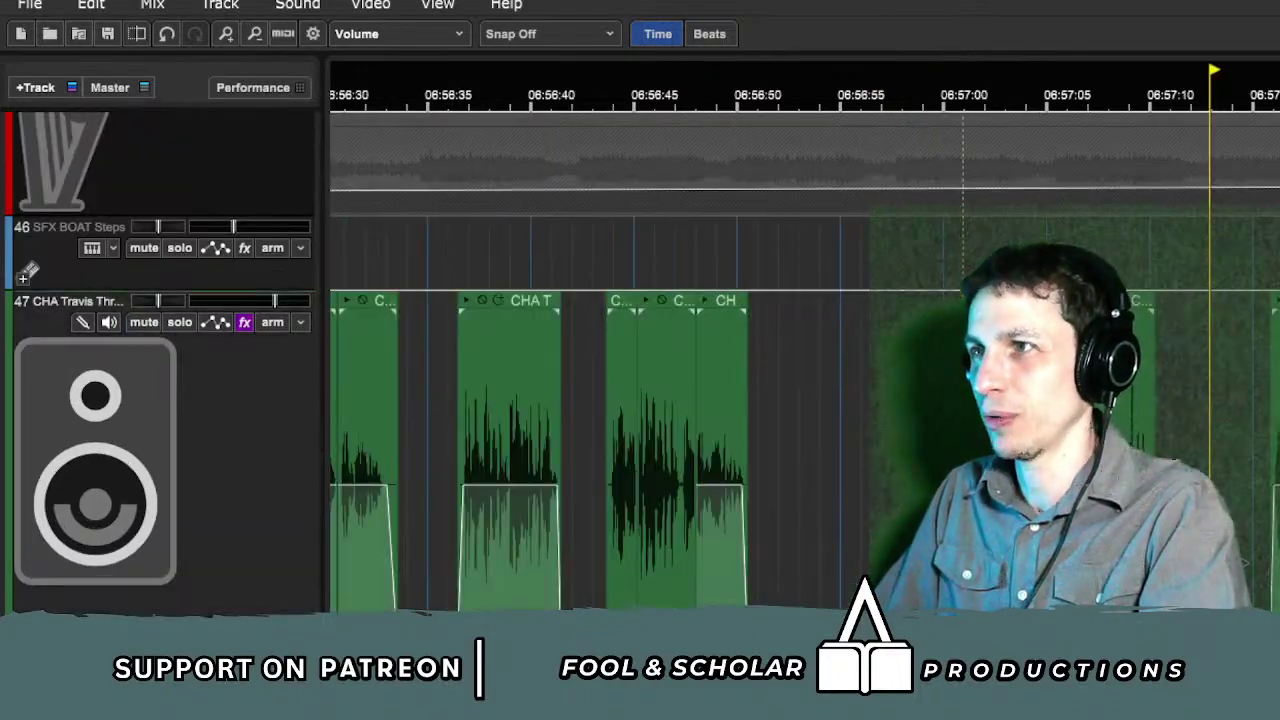
scroll(1175, 443, "down", 4)
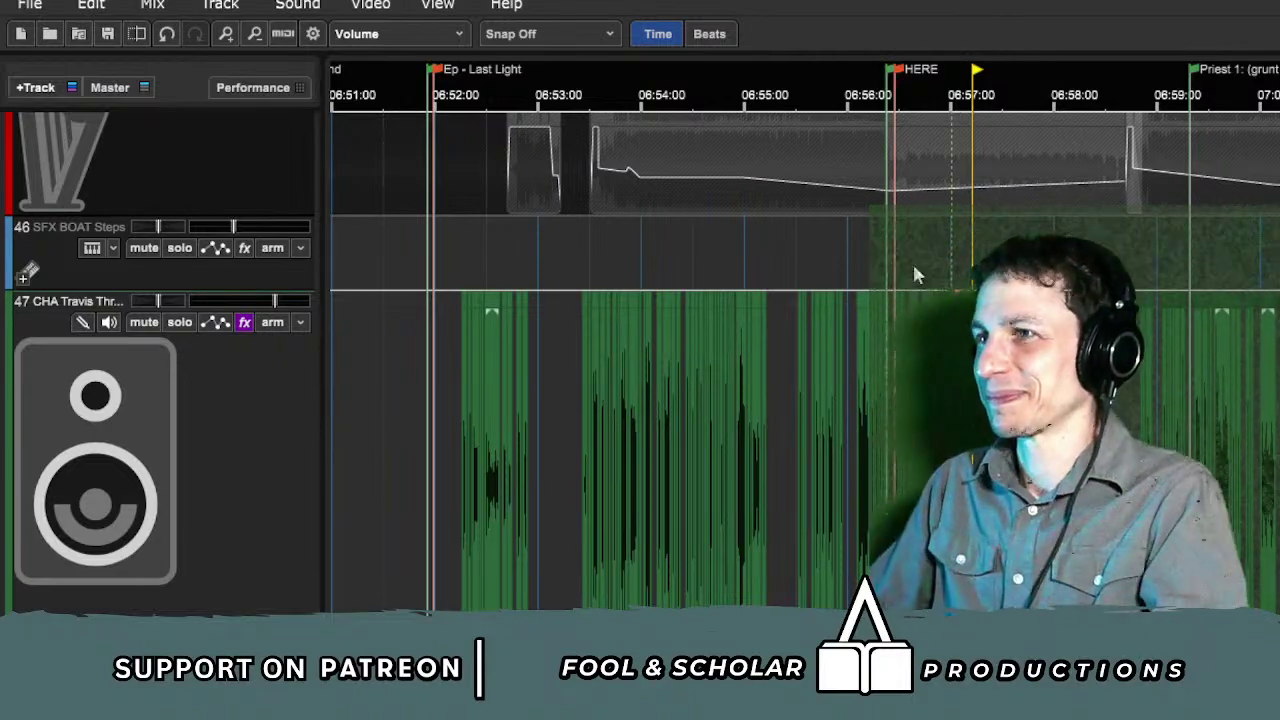
Step: Play on from about 06:57:20 and find the next dialogue group on track 47, around 06:59:10
scroll(912, 265, "up", 3)
key("space")
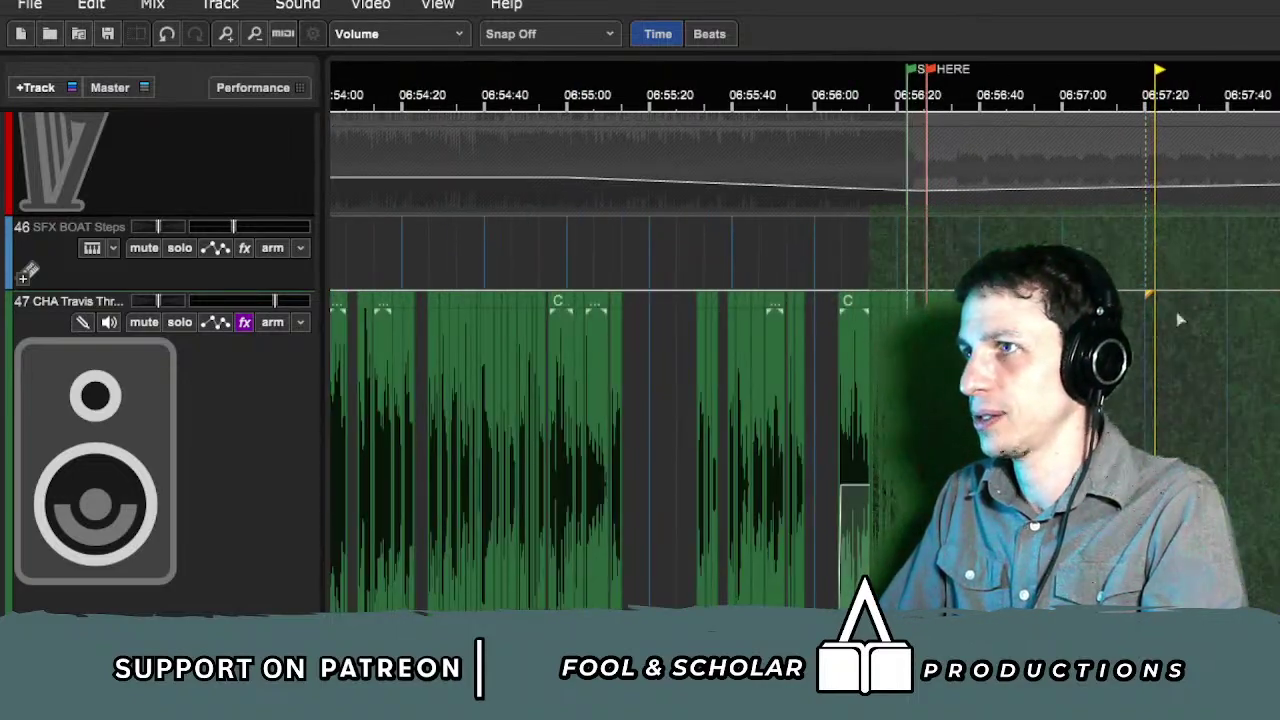
key("space")
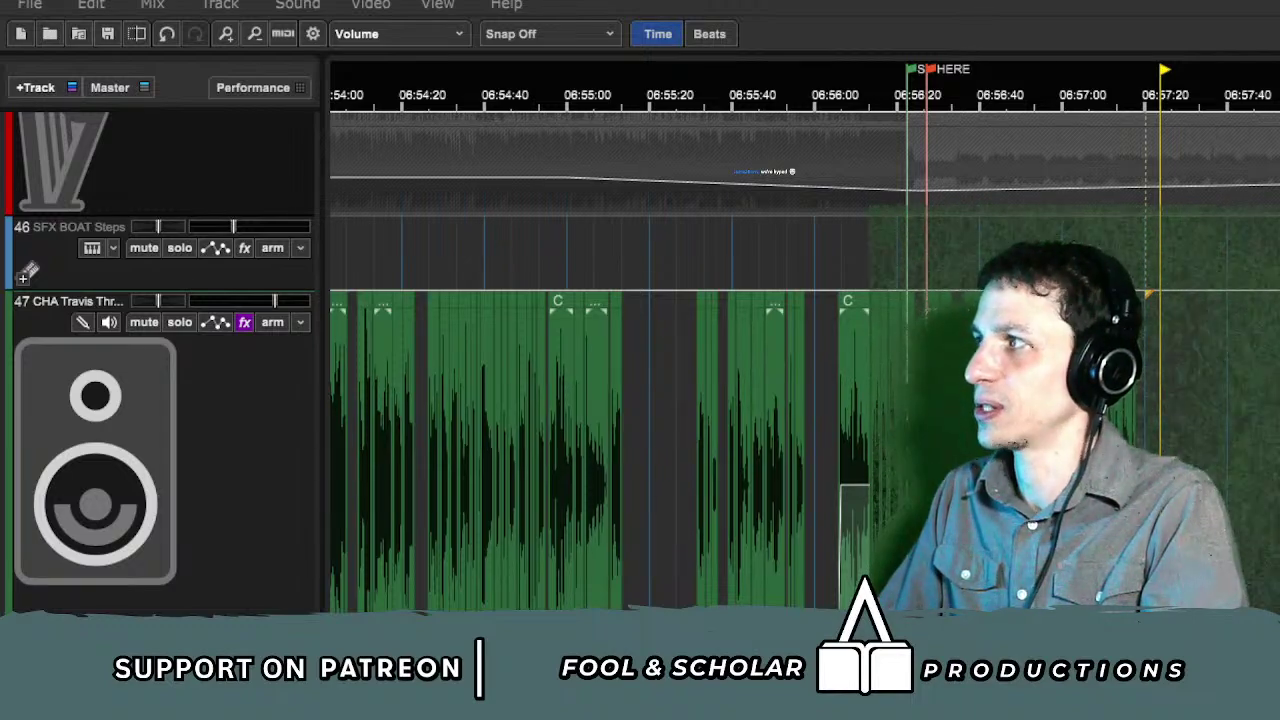
left_click(1140, 285)
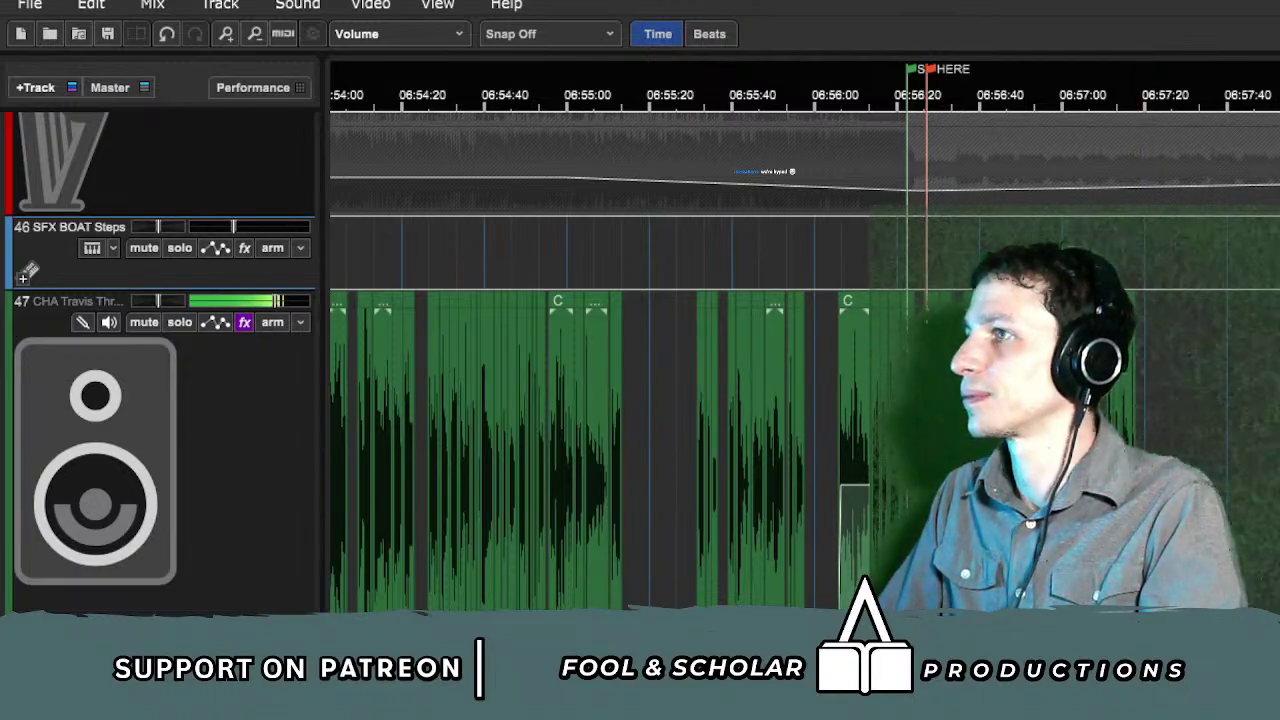
scroll(804, 360, "up", 3)
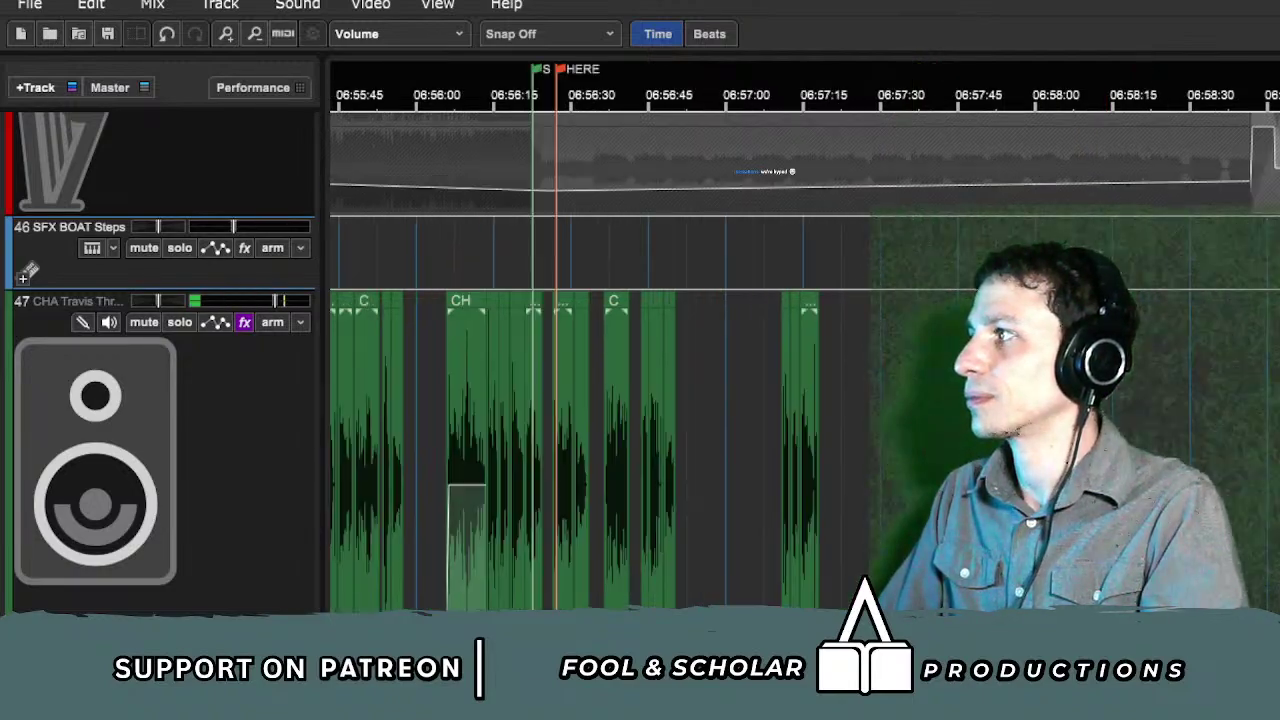
scroll(804, 360, "up", 2)
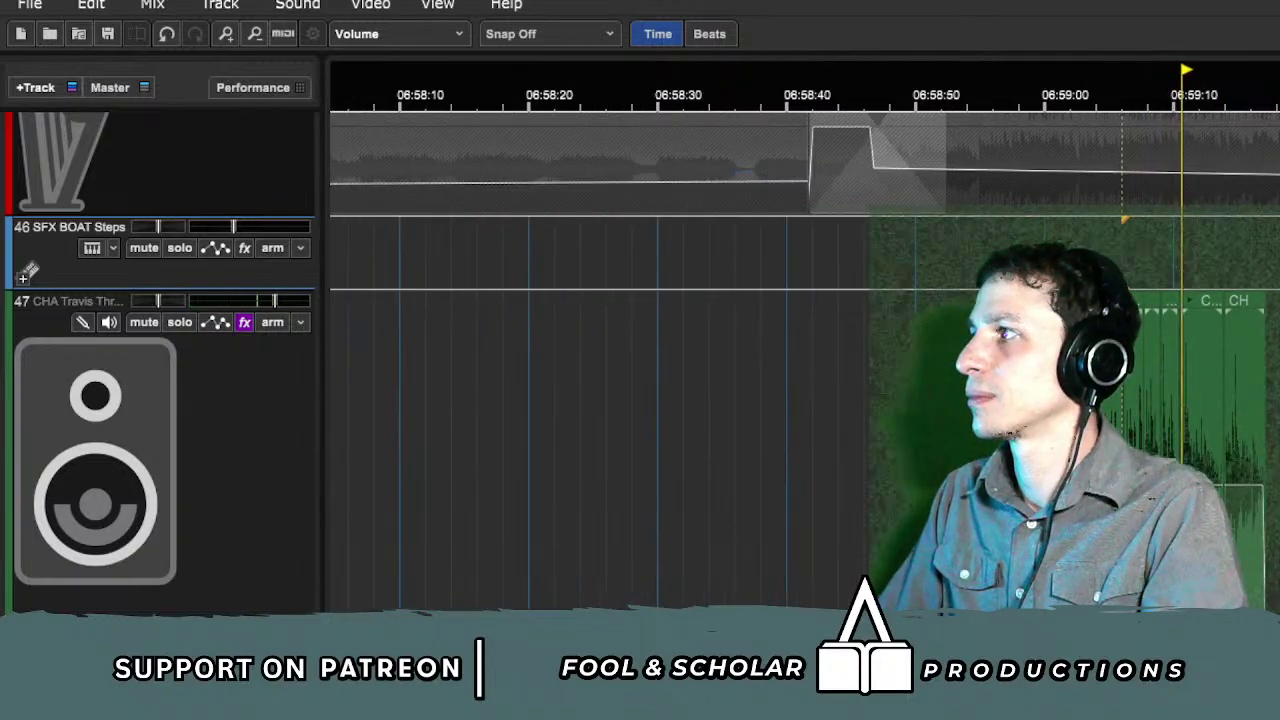
Step: Bring the track 47 dialogue group from around 06:59:10 back to start at about 06:57:21, right after the preceding group
key("plus")
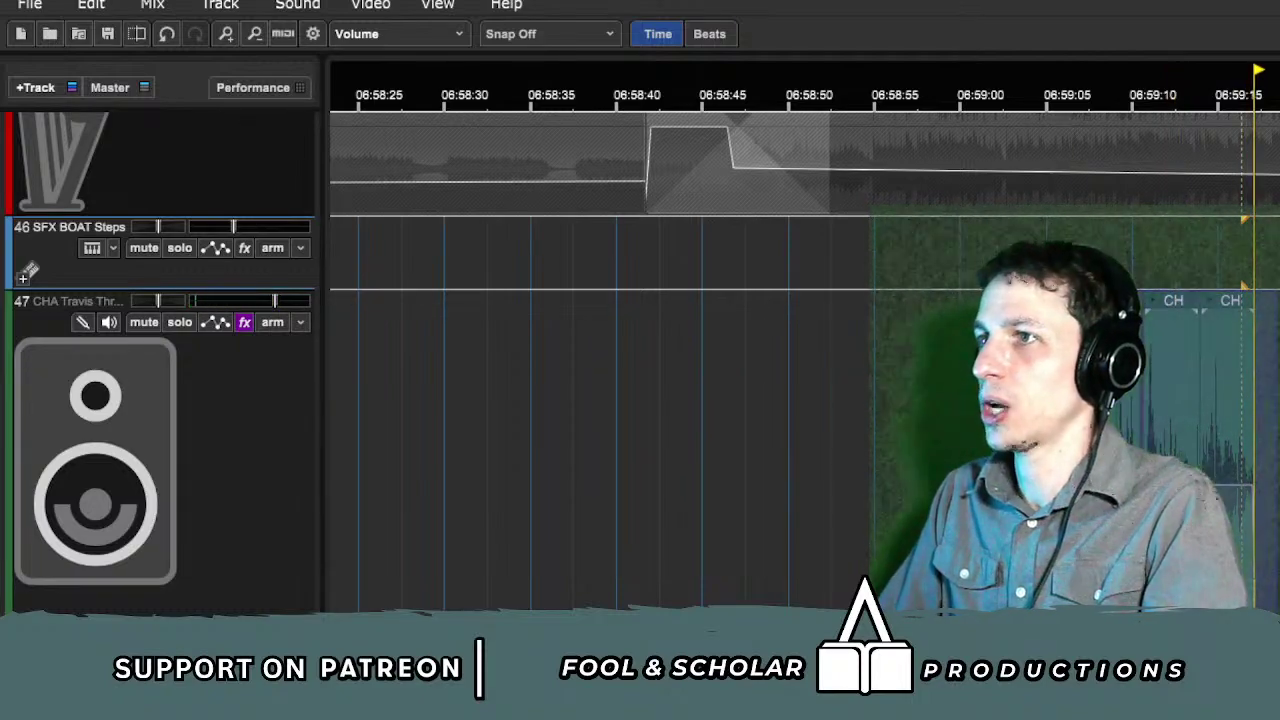
key("minus")
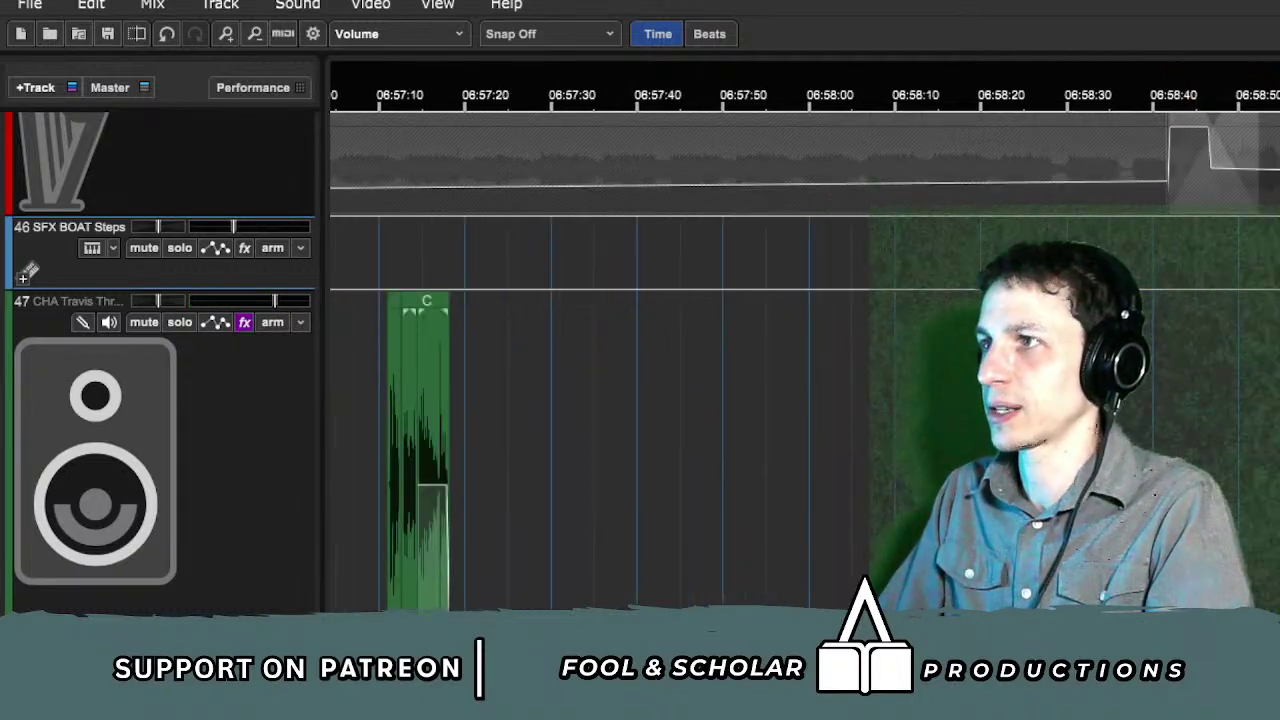
key("ctrl+v")
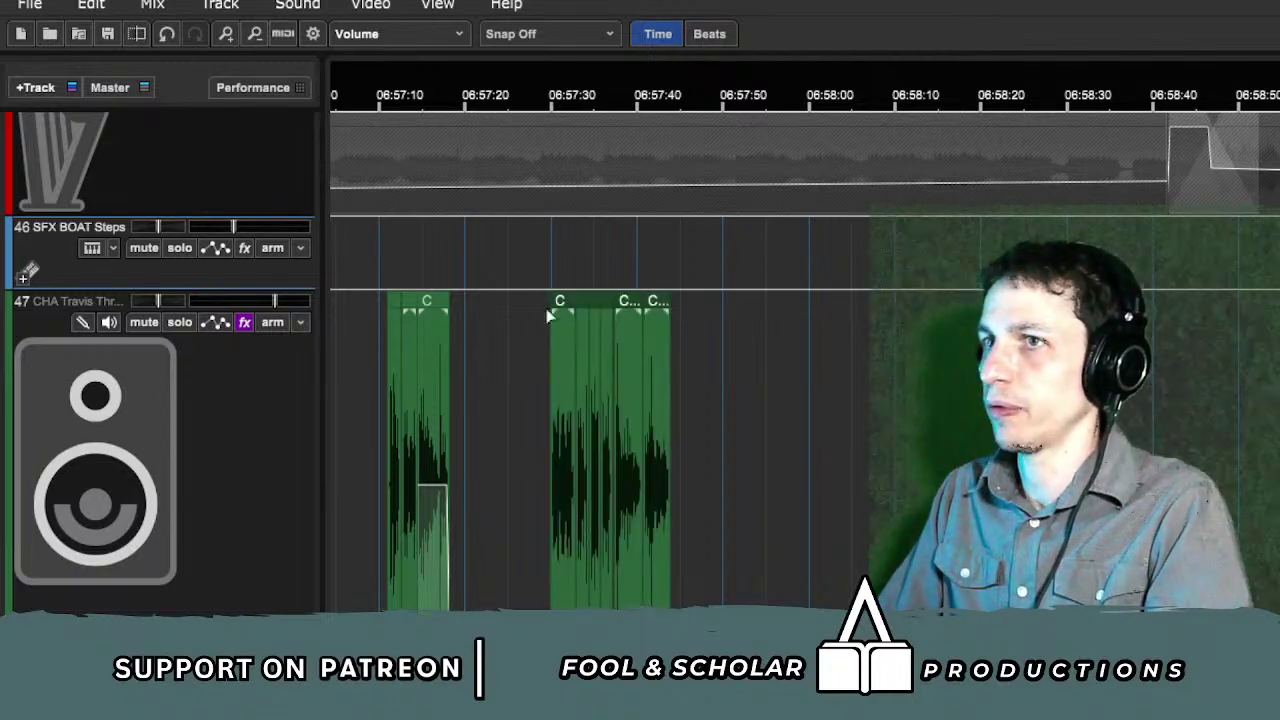
left_click_drag(562, 313, 487, 314)
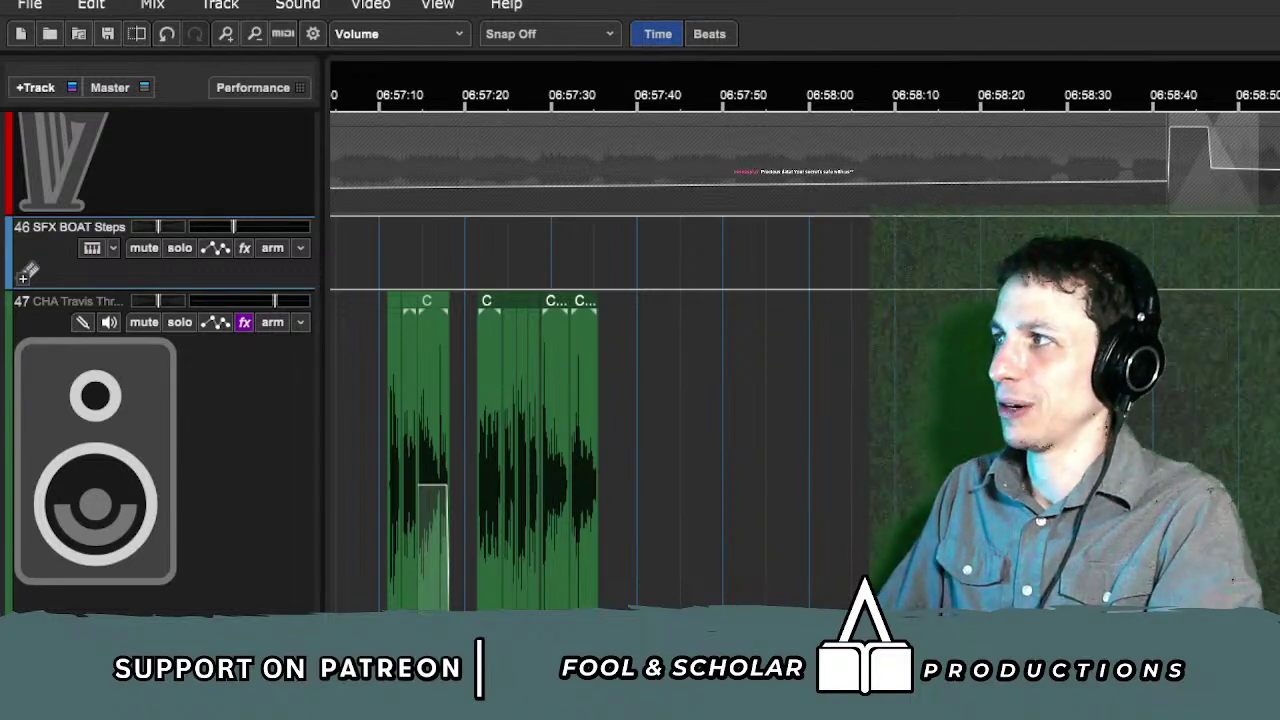
Step: Listen to the rearranged exchange from about 06:57:03 through to the relocated track 47 lines
scroll(600, 400, "left", 5)
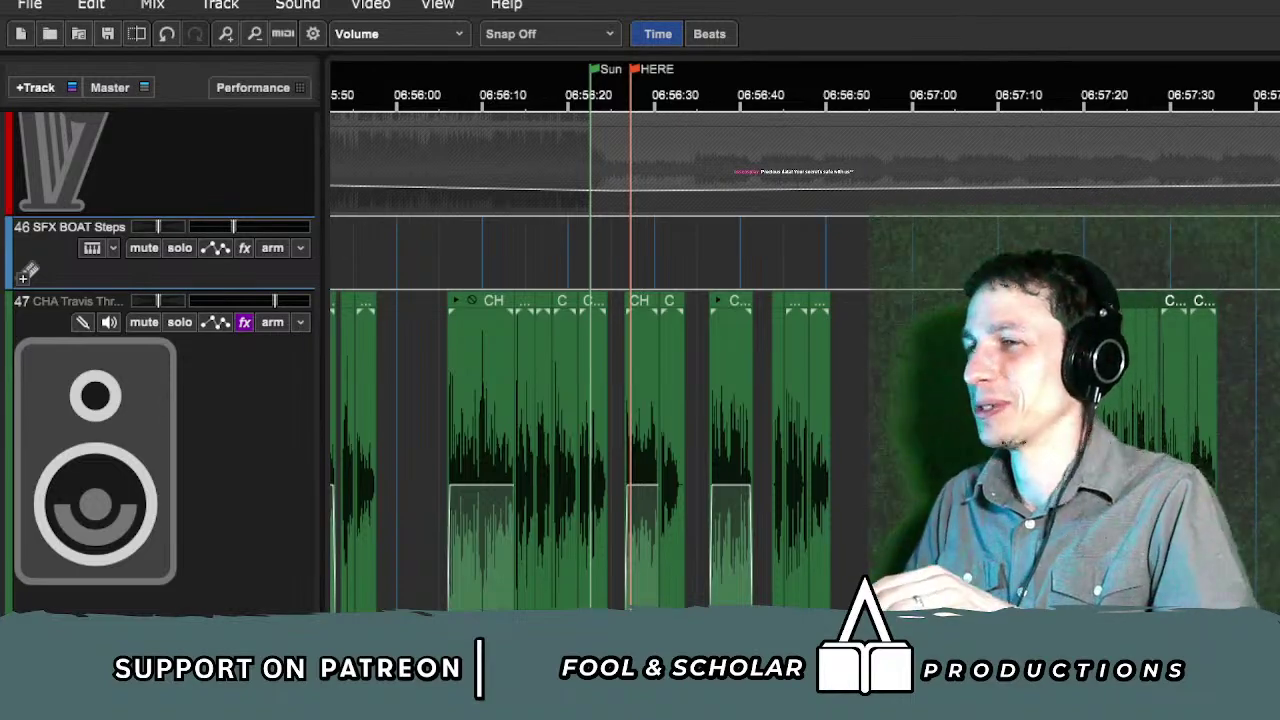
left_click(940, 389)
key("space")
scroll(1194, 388, "up", 4)
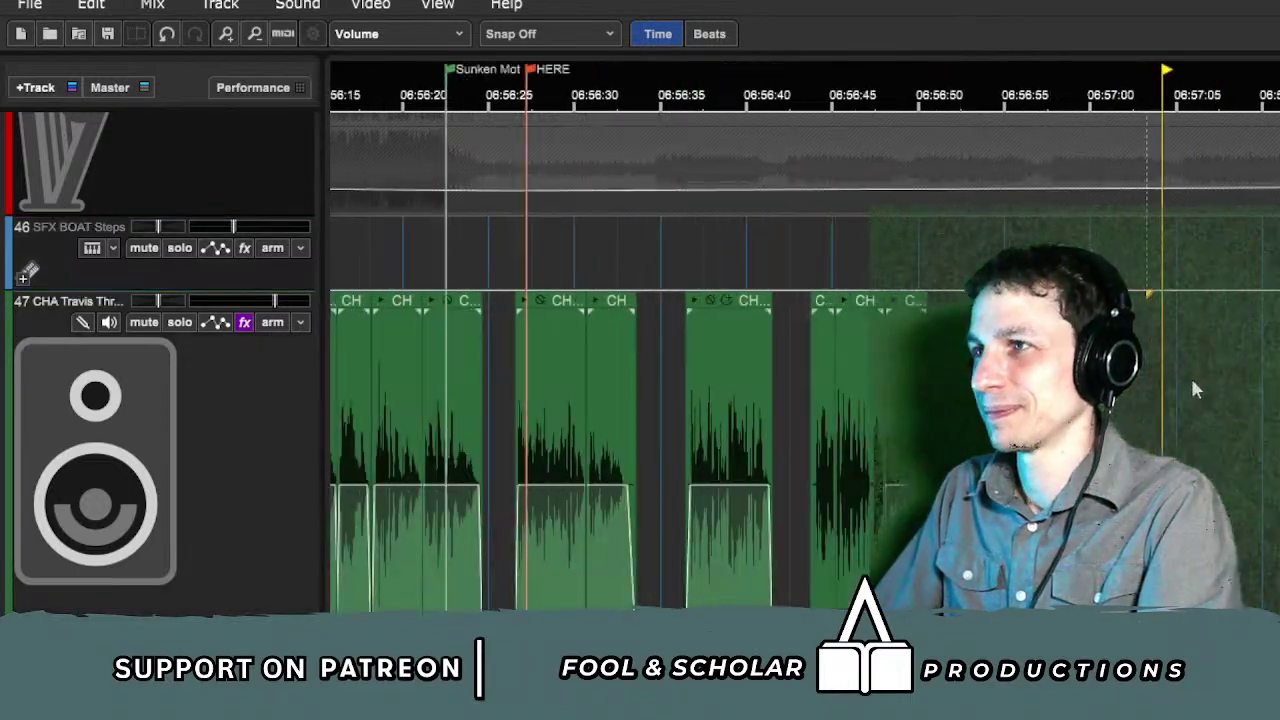
scroll(1193, 382, "up", 1)
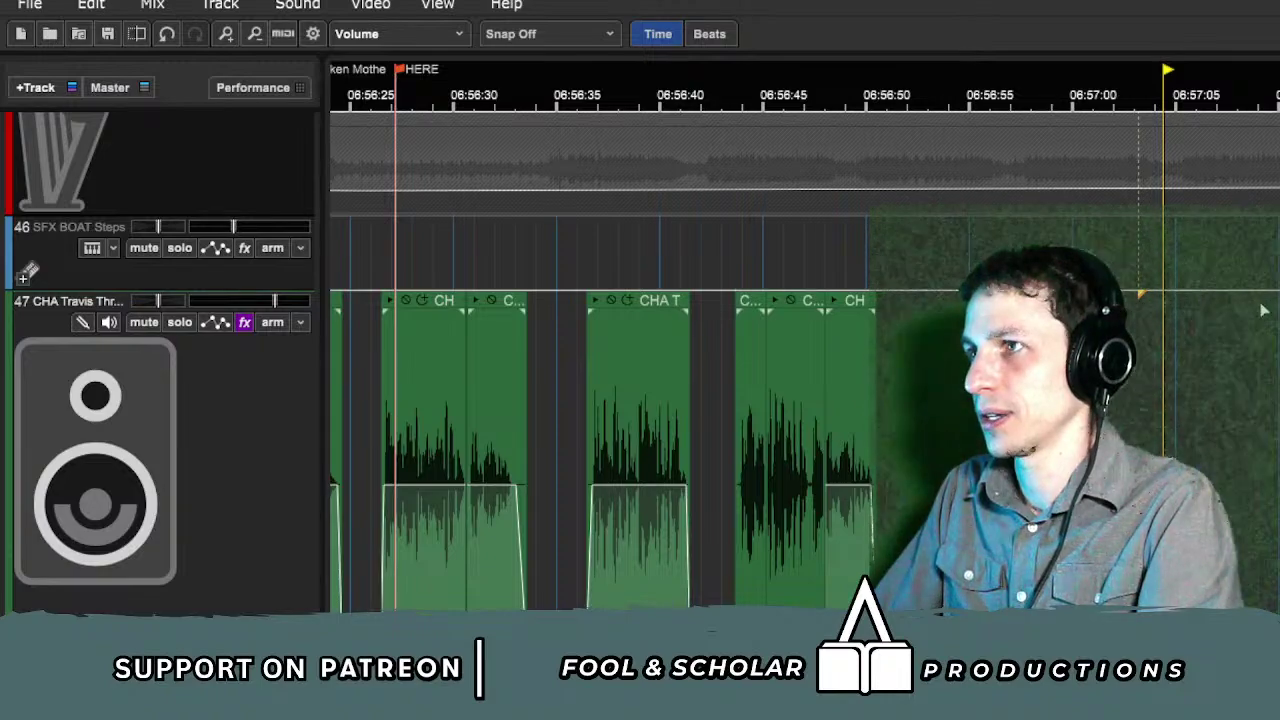
key("space")
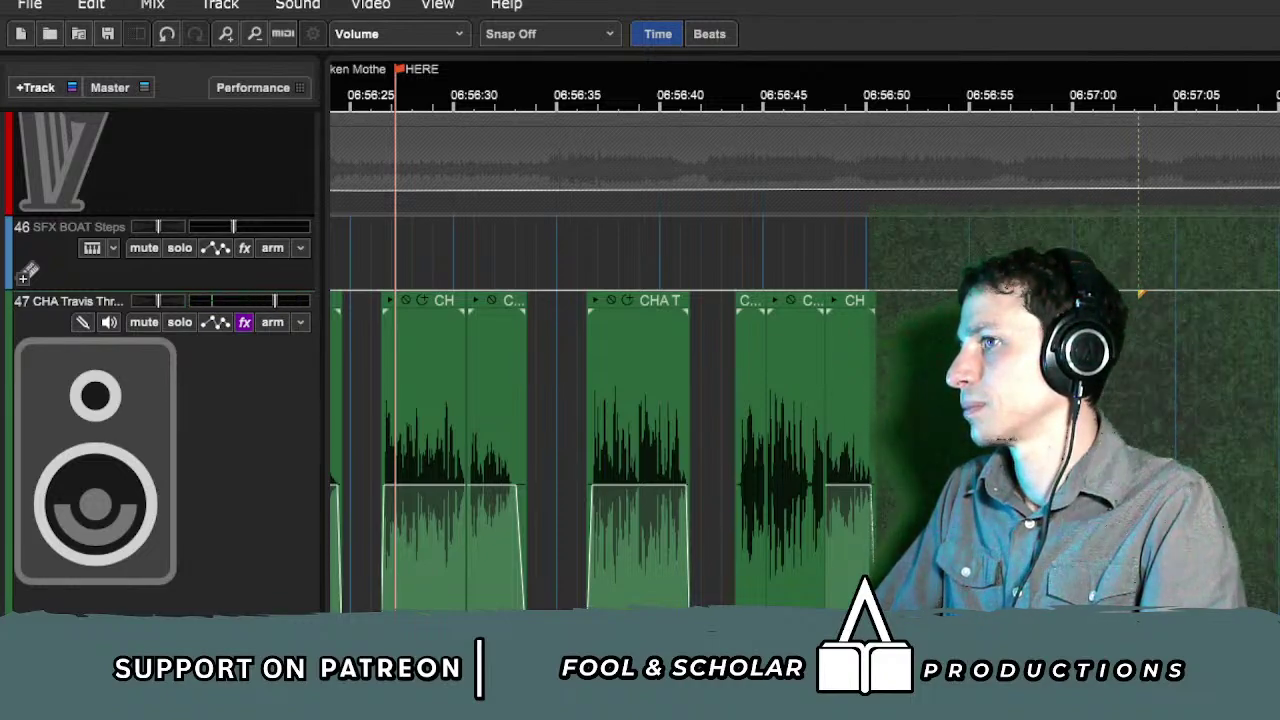
scroll(804, 360, "right", 4)
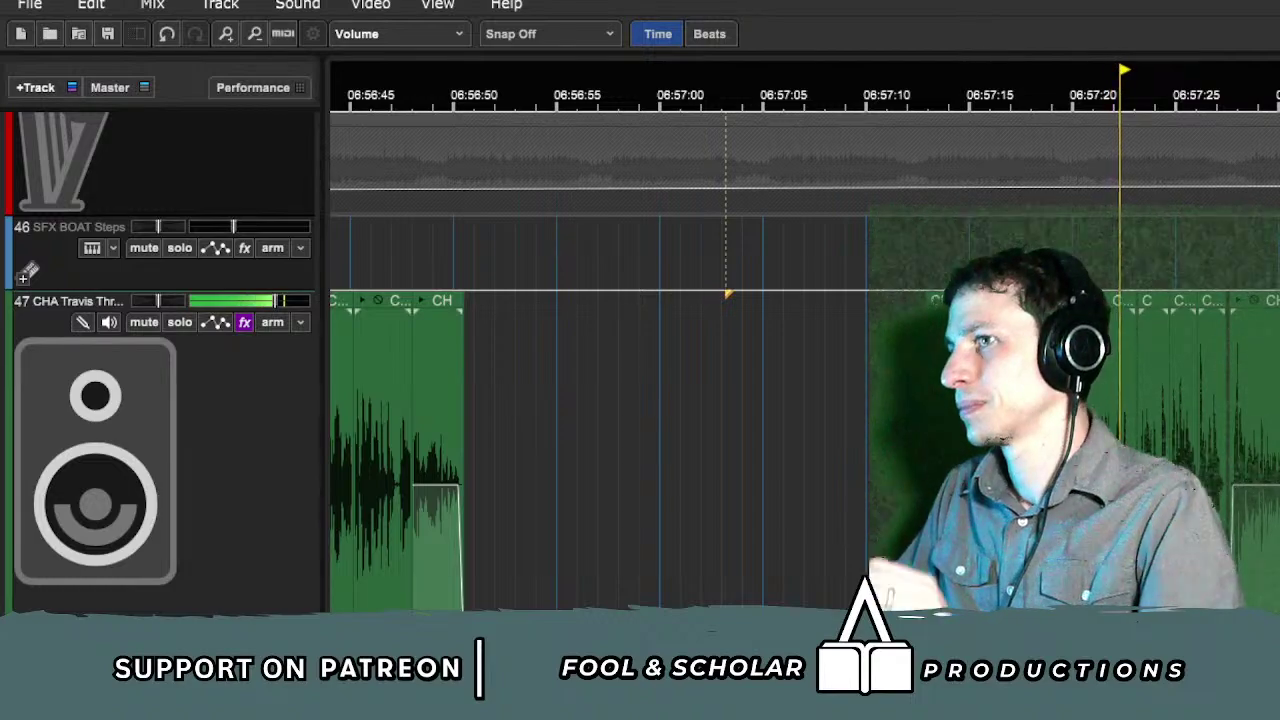
Step: Examine the join between the track 47 dialogue groups closely and replay the lines from about 06:57:22
key("plus")
key("plus")
key("plus")
key("plus")
key("plus")
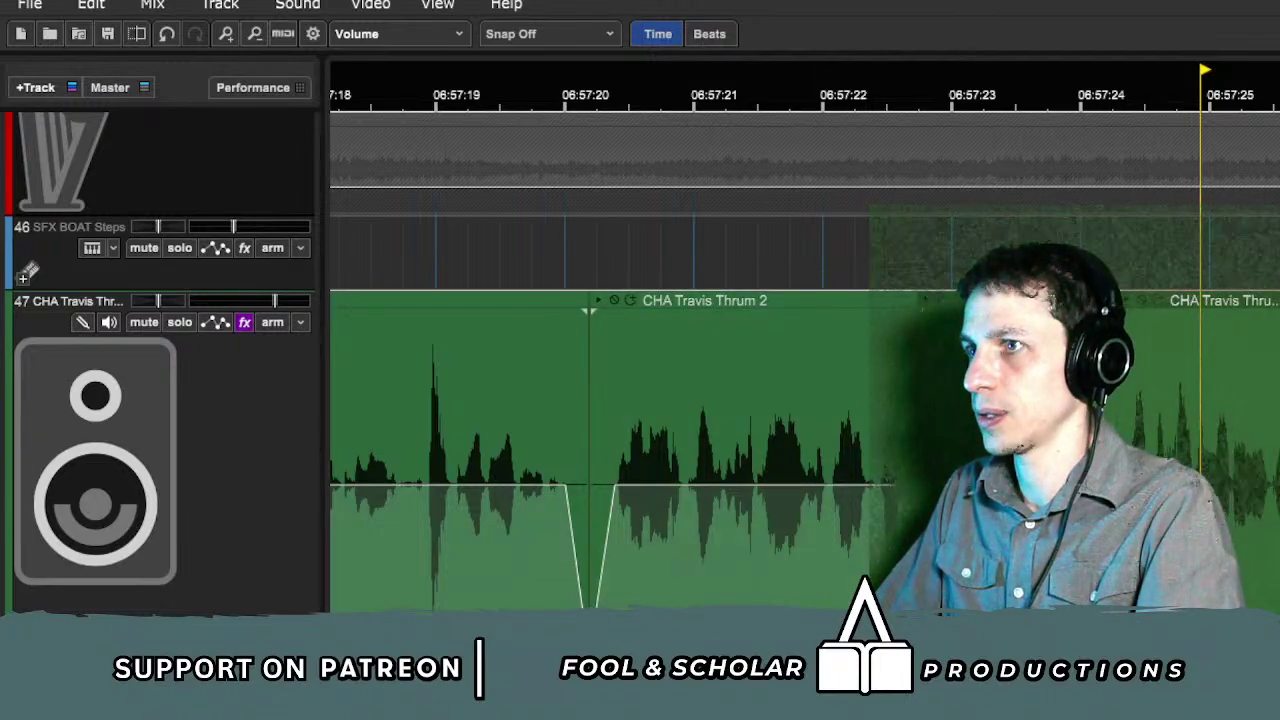
left_click(830, 245)
key("space")
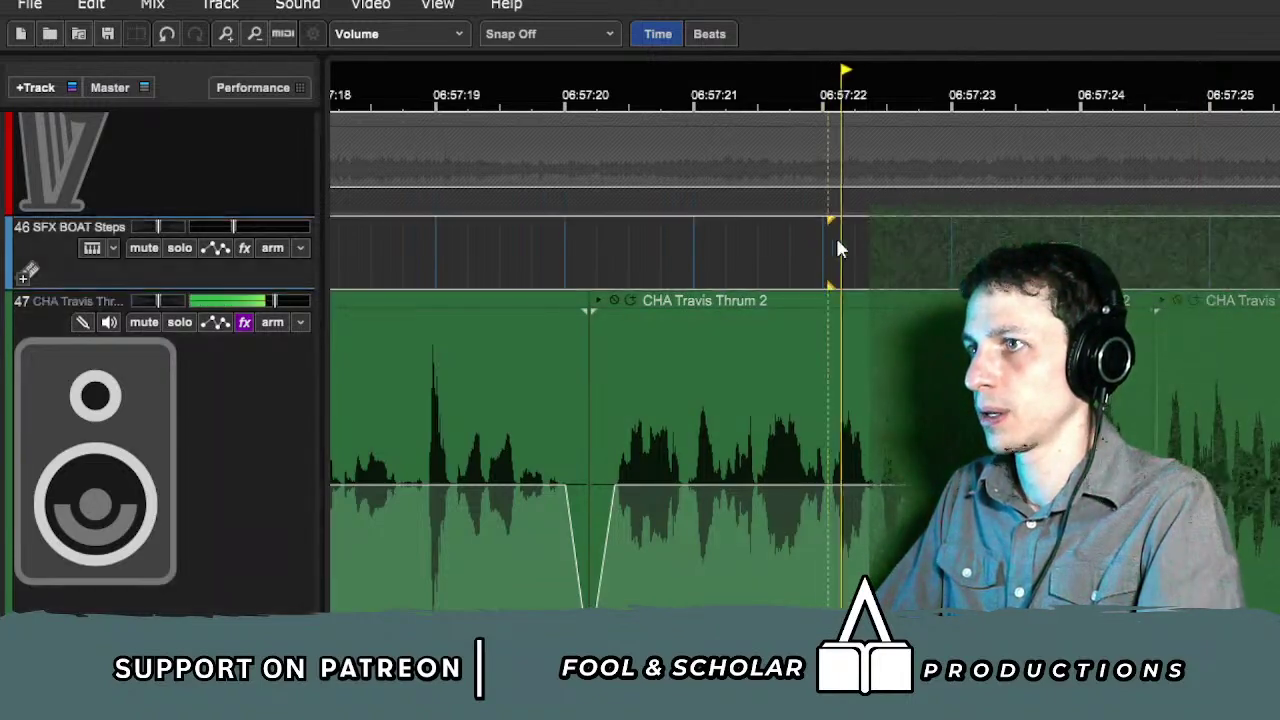
Step: Listen to the rest of the relocated track 47 dialogue through to about 06:57:32, checking the spacing between its clips
scroll(1156, 281, "right", 3)
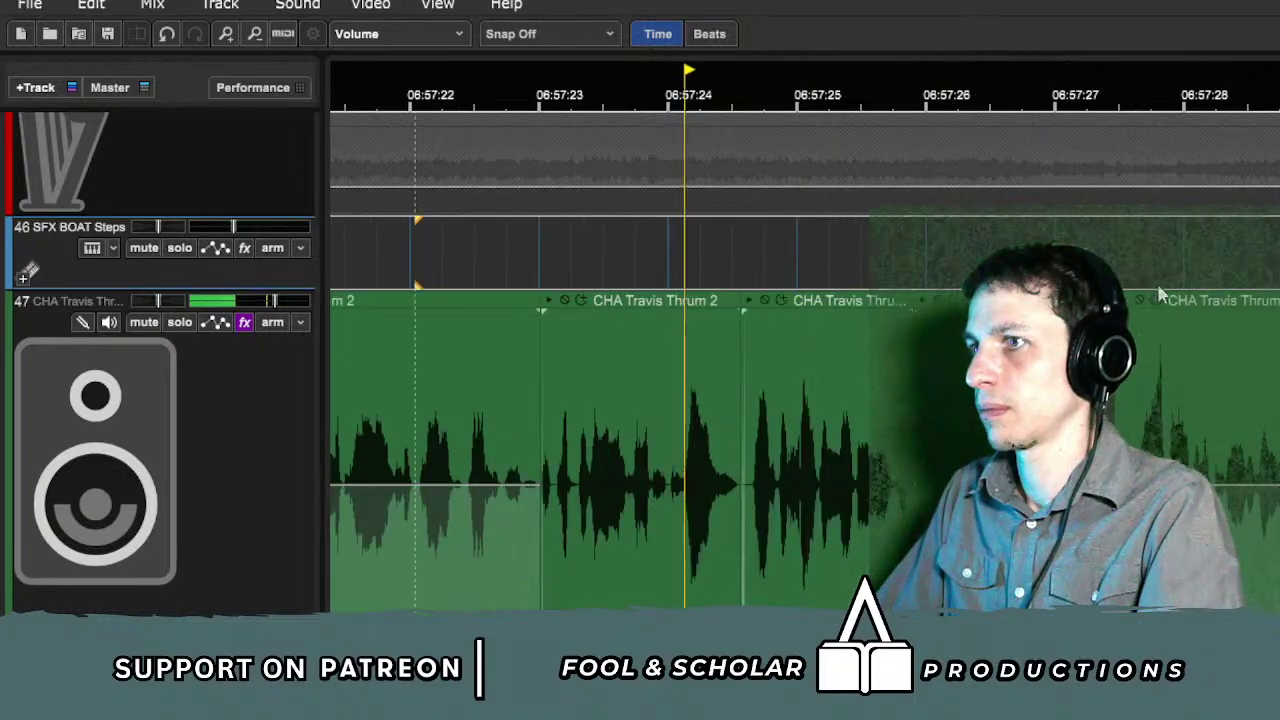
scroll(1150, 282, "down", 1)
scroll(1150, 282, "down", 2)
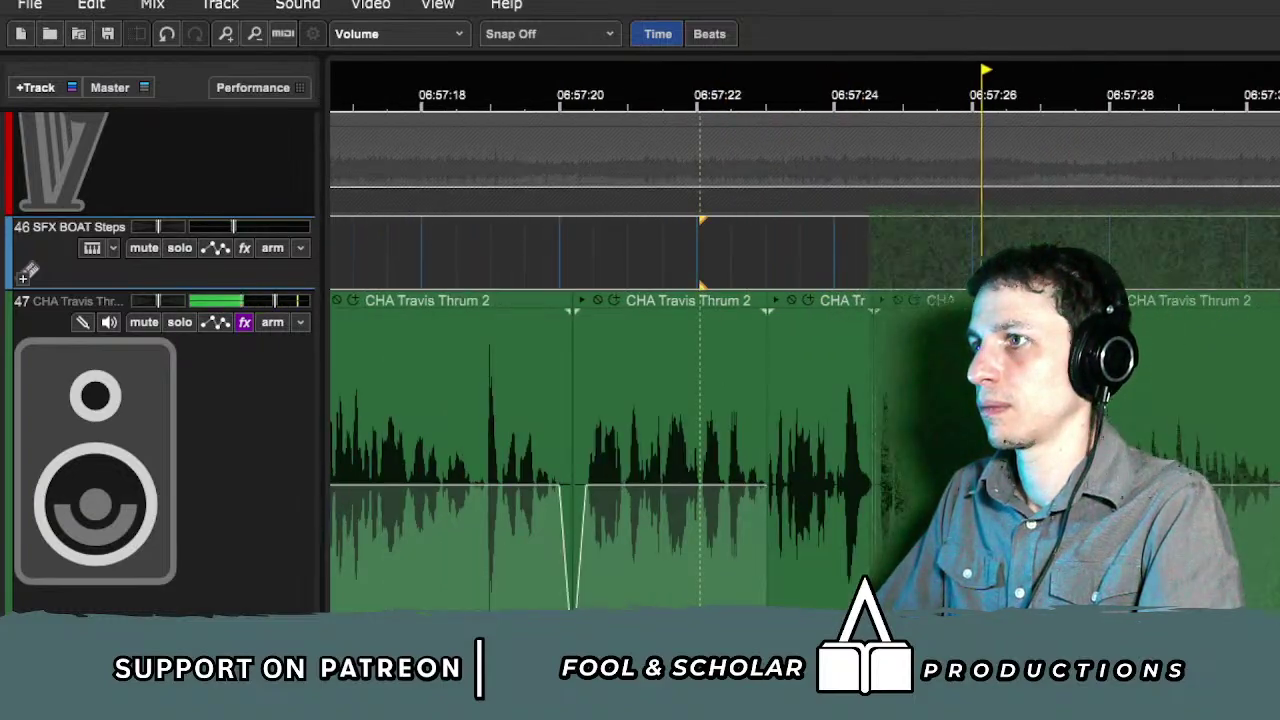
scroll(1170, 282, "down", 3)
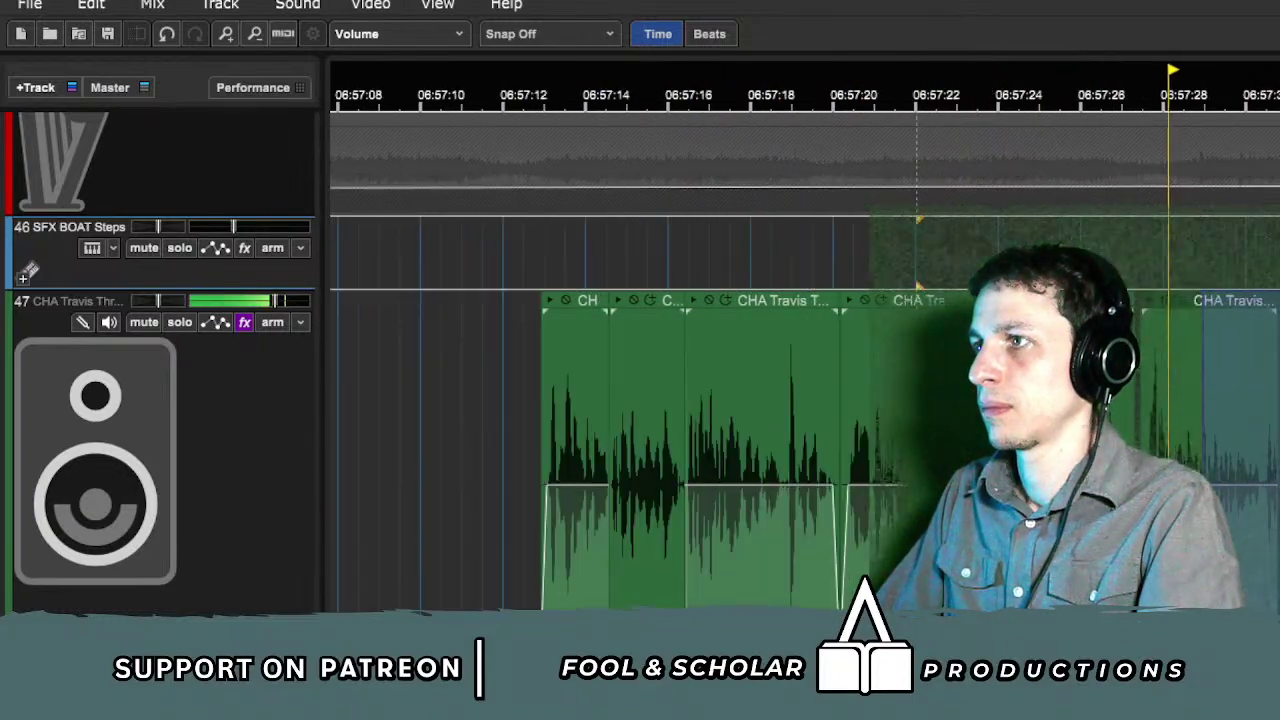
scroll(1170, 282, "right", 3)
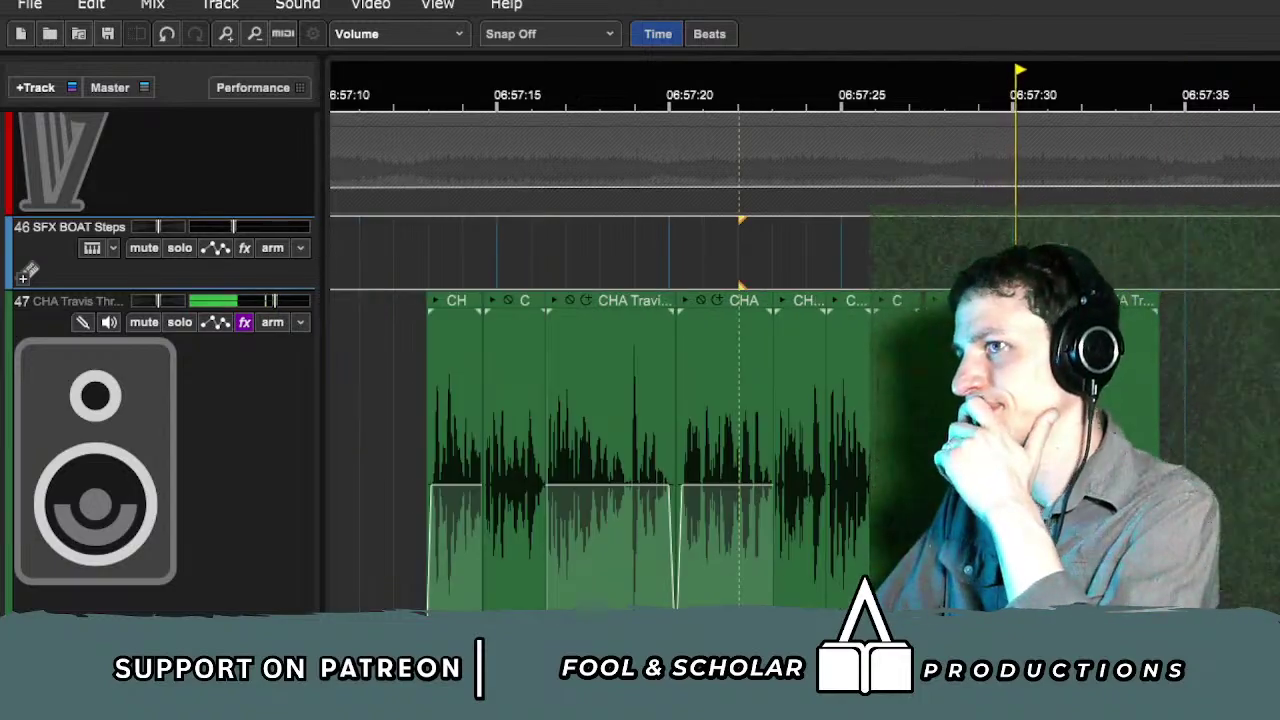
scroll(1190, 380, "up", 5)
scroll(1190, 380, "up", 1)
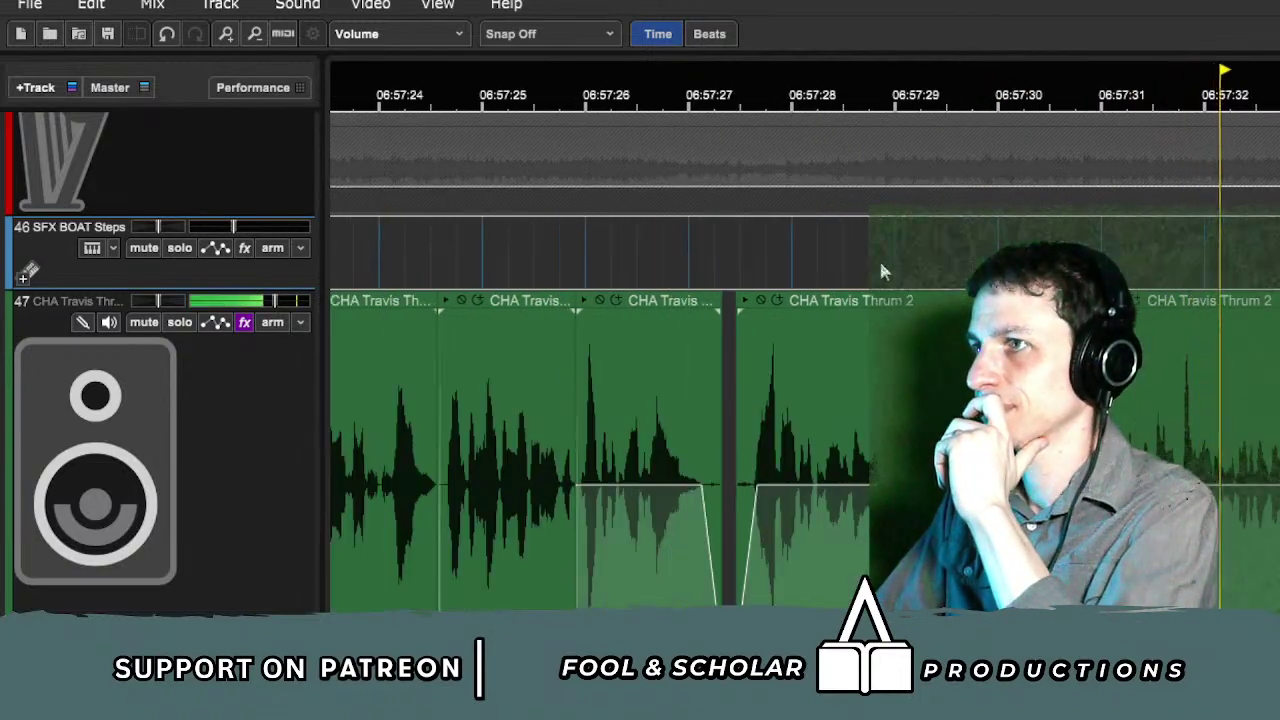
left_click(1200, 494)
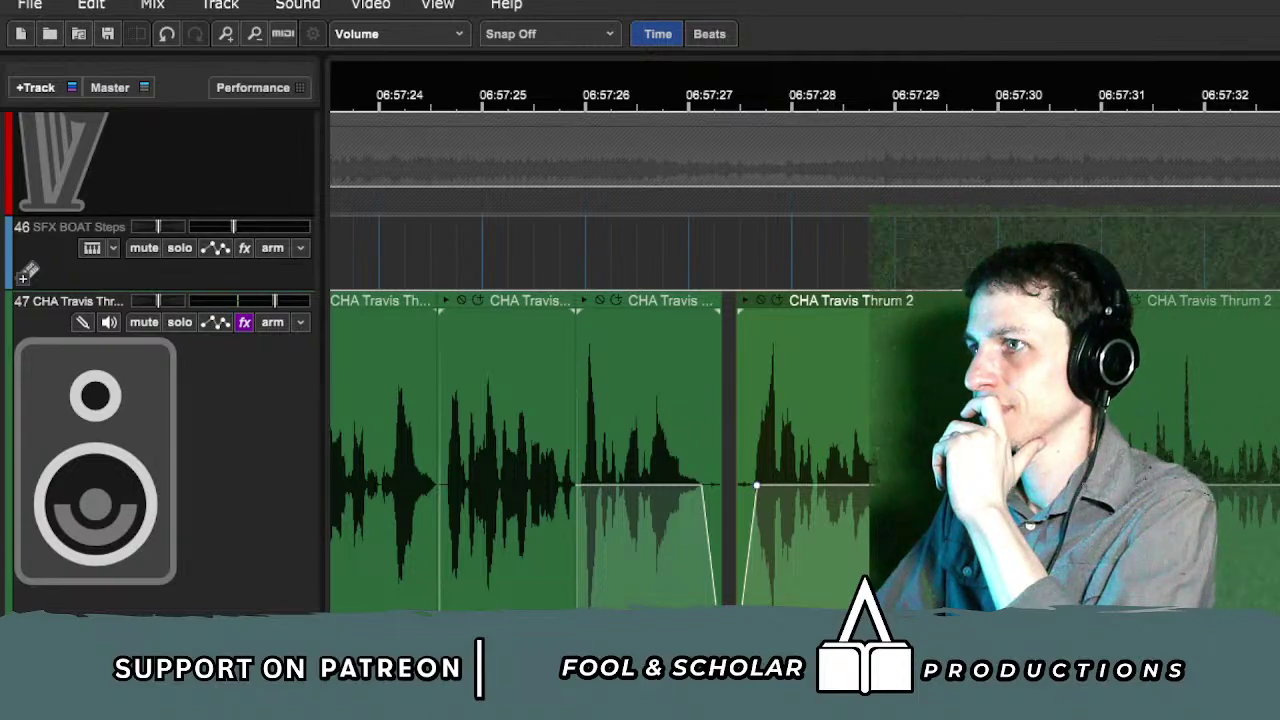
Step: Nudge the CHA Travis Thrum 2 clip near 06:57:31 on track 47 slightly earlier and replay the join
left_click(1028, 255)
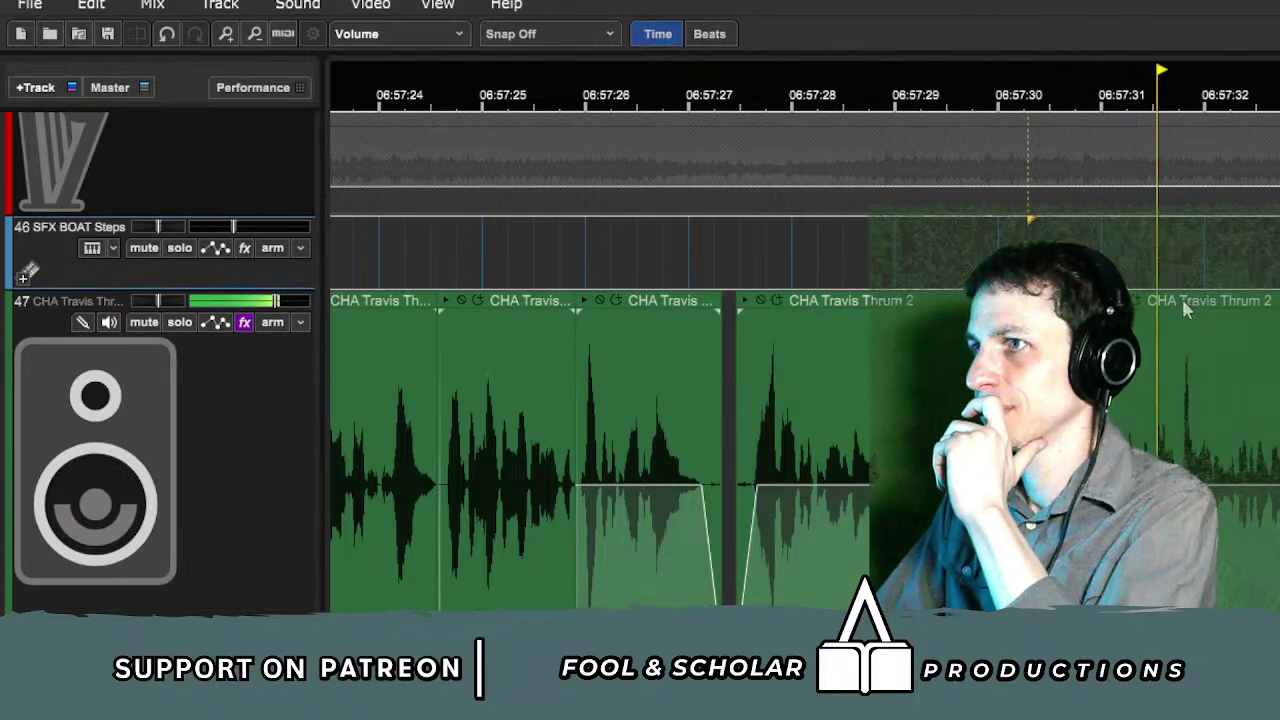
left_click_drag(1185, 299, 1172, 298)
left_click(997, 243)
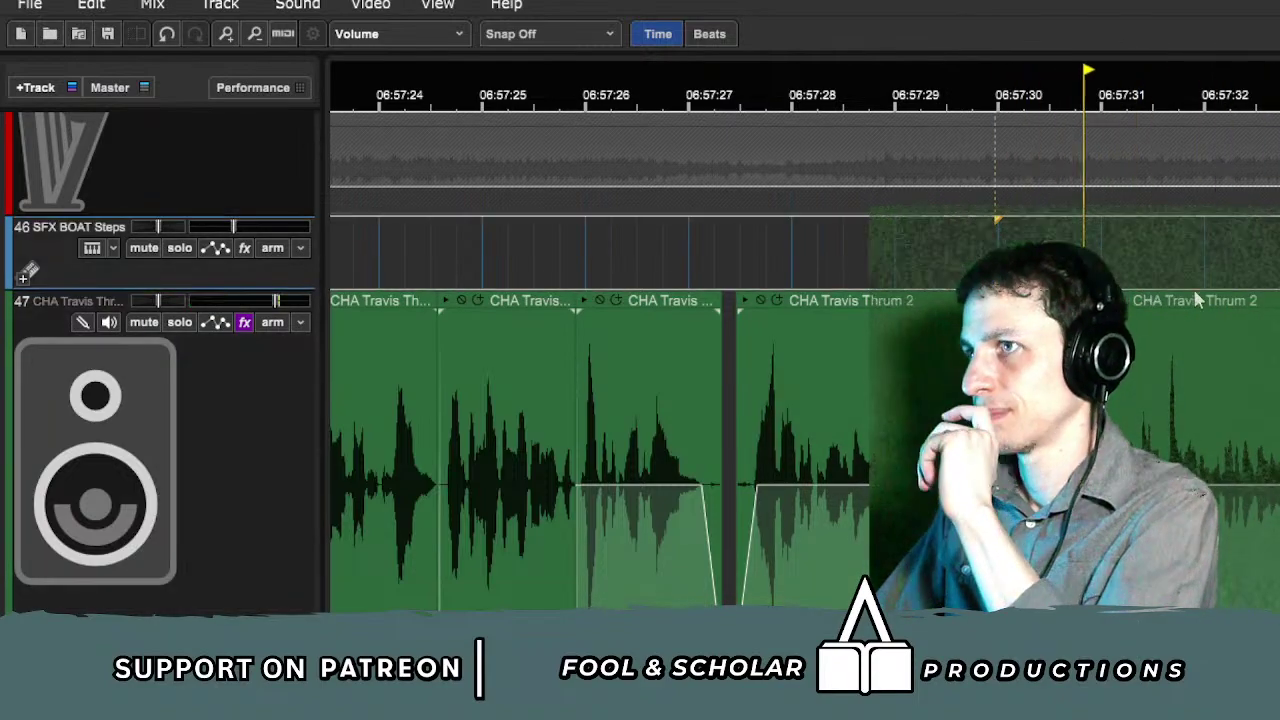
left_click(955, 258)
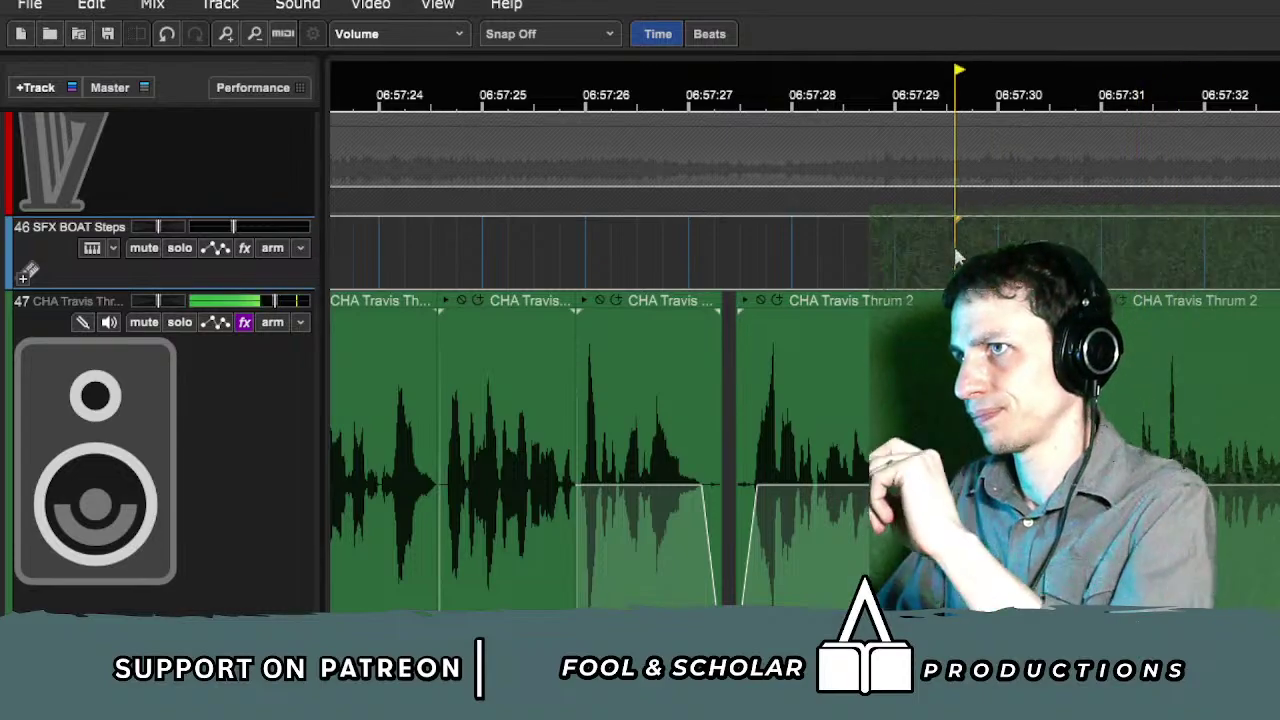
Step: With track 47 soloed, delete the short clip at about 06:57:30.3 and pull the following Travis Thrum 2 clip back to close the gap
left_click(1055, 249)
left_click(1051, 268)
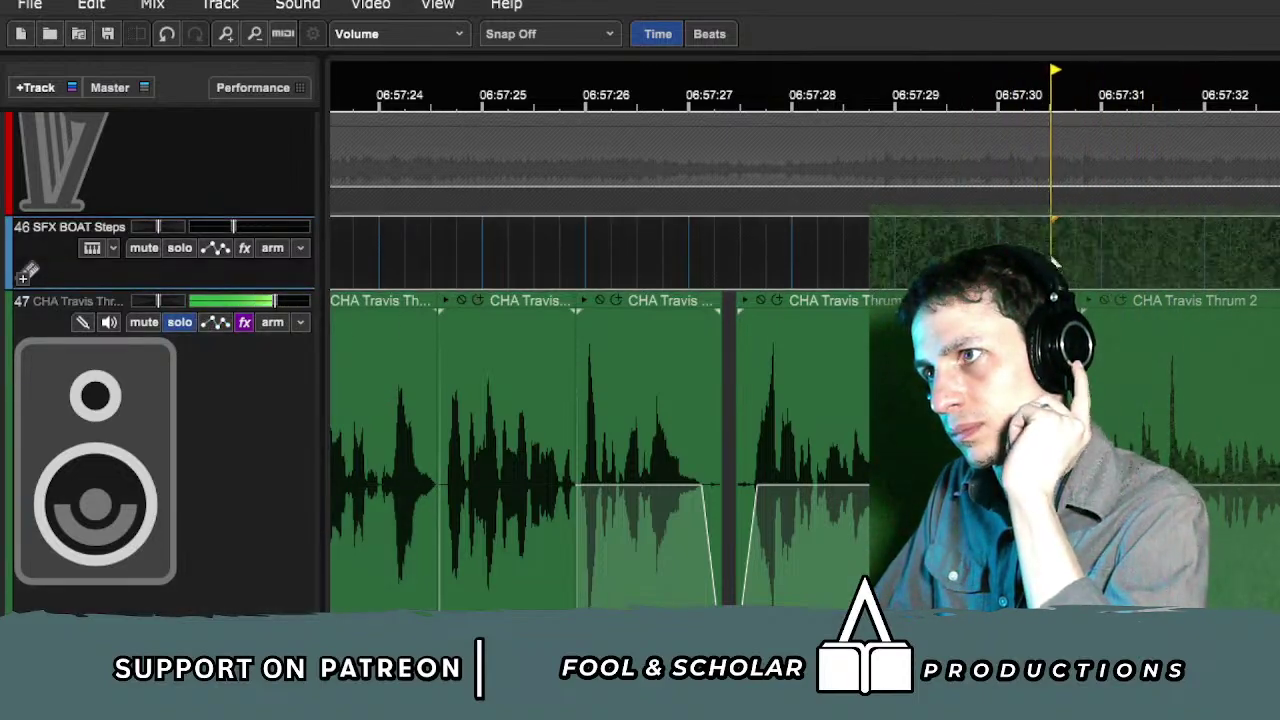
left_click(1046, 300)
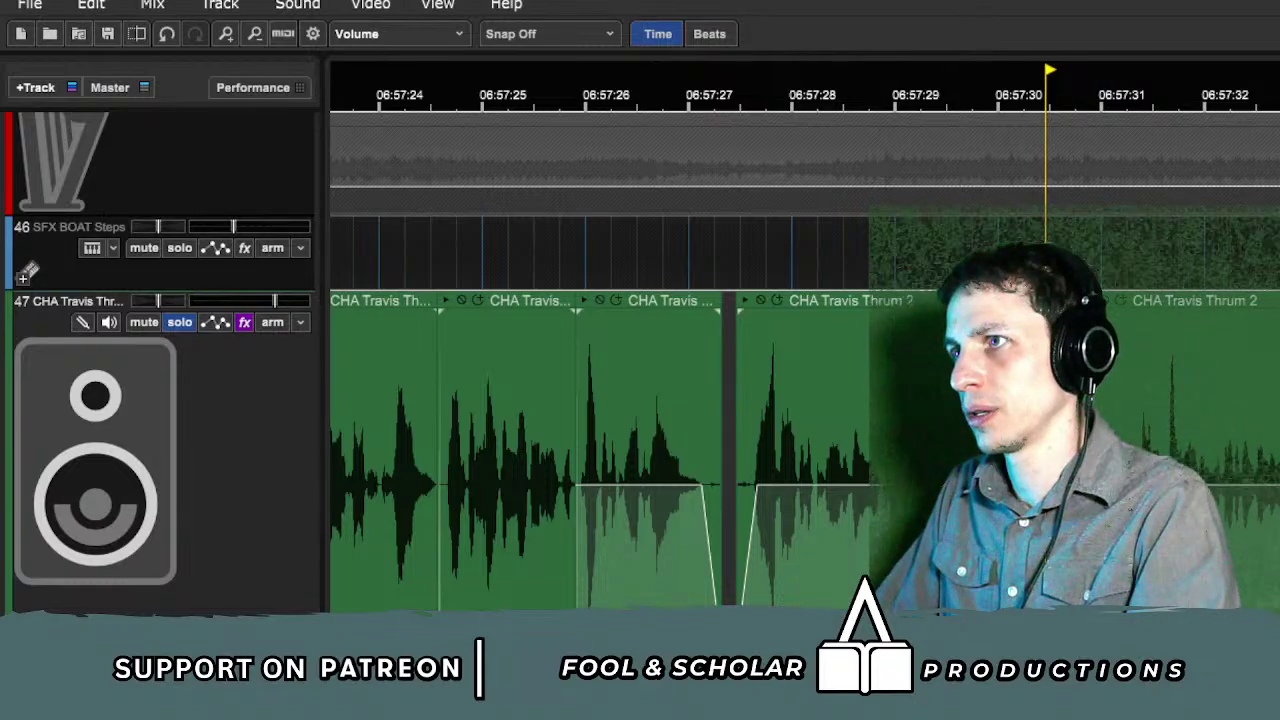
scroll(1120, 296, "up", 3)
left_click(1172, 330)
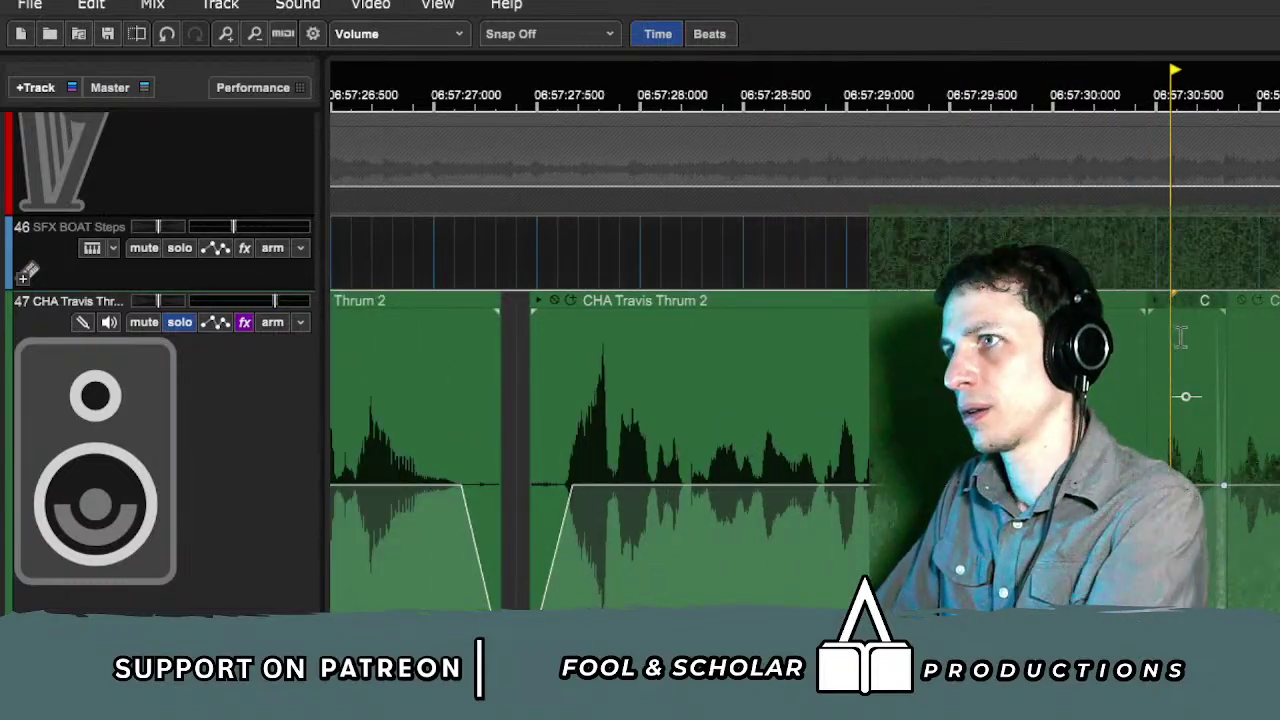
key("Delete")
left_click_drag(1214, 371, 1141, 370)
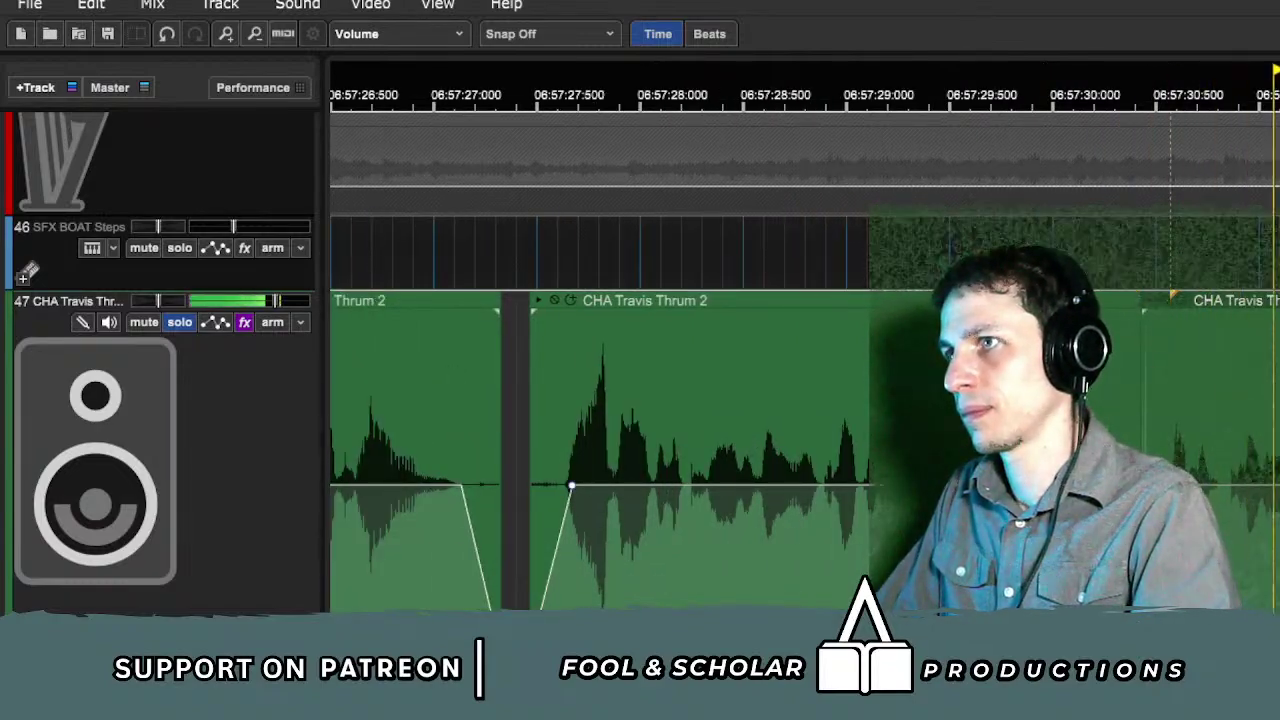
Step: Replay the tightened track 47 join from about 06:57:29 and take the track out of solo
left_click(827, 255)
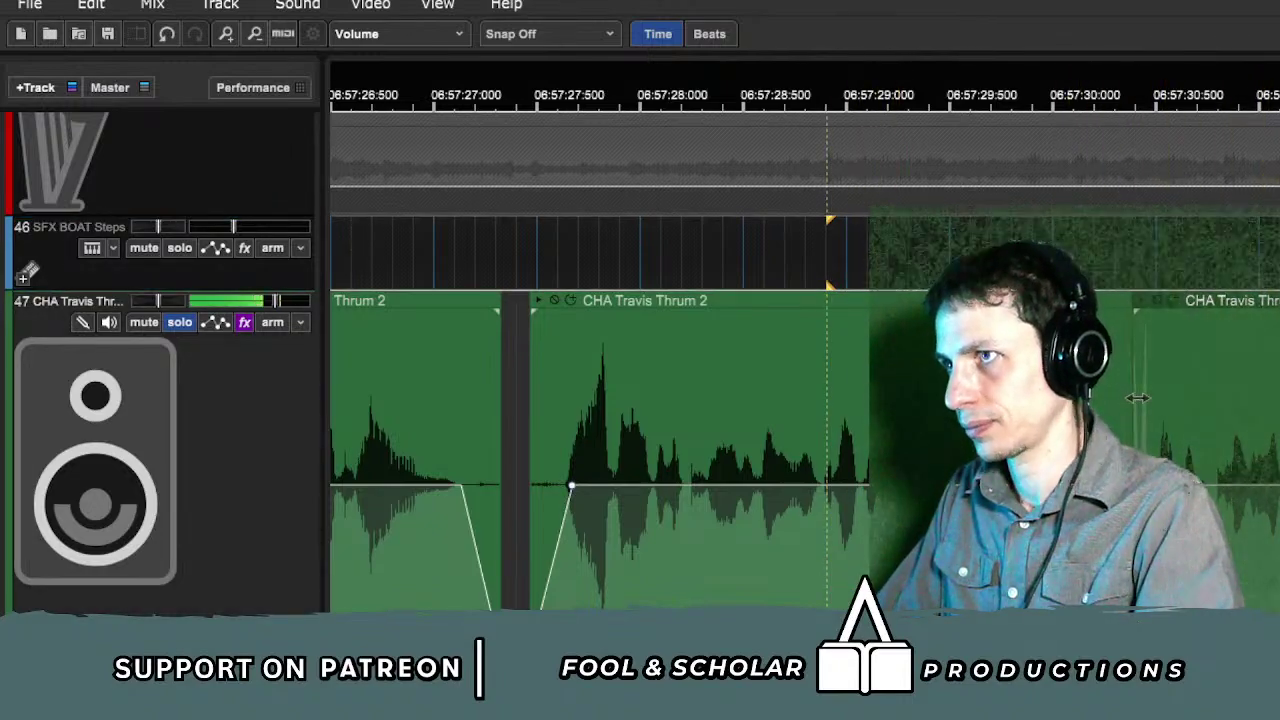
scroll(531, 450, "down", 1)
key("space")
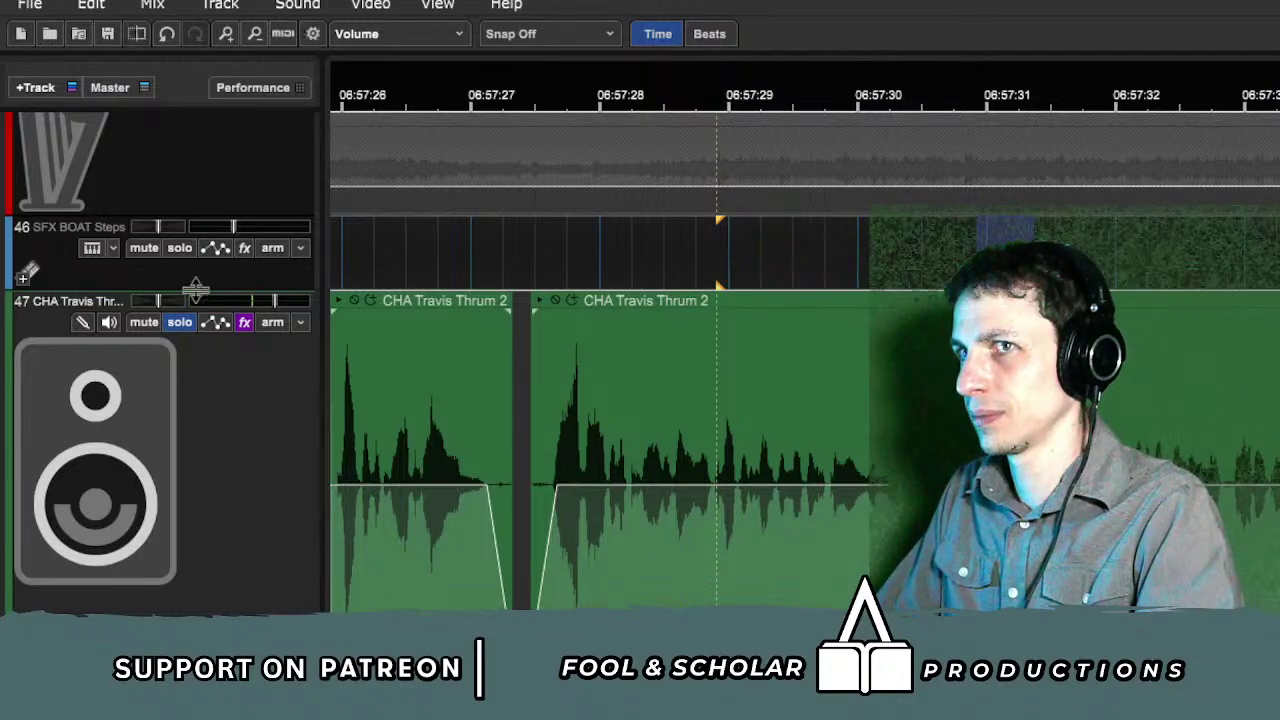
left_click(179, 322)
Step: Look through the character dialogue tracks down to track 75 and later on the timeline, past 06:59:10, for the next line
key("minus")
key("minus")
key("minus")
key("minus")
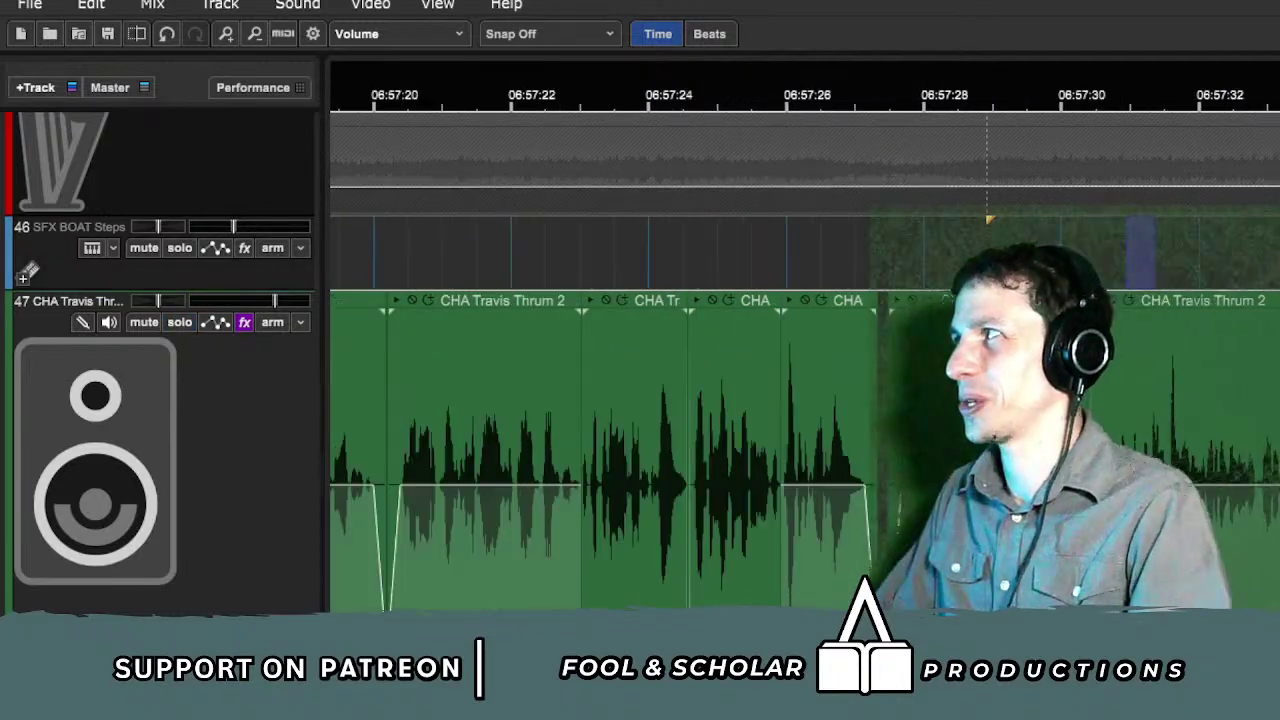
key("minus")
key("minus")
key("minus")
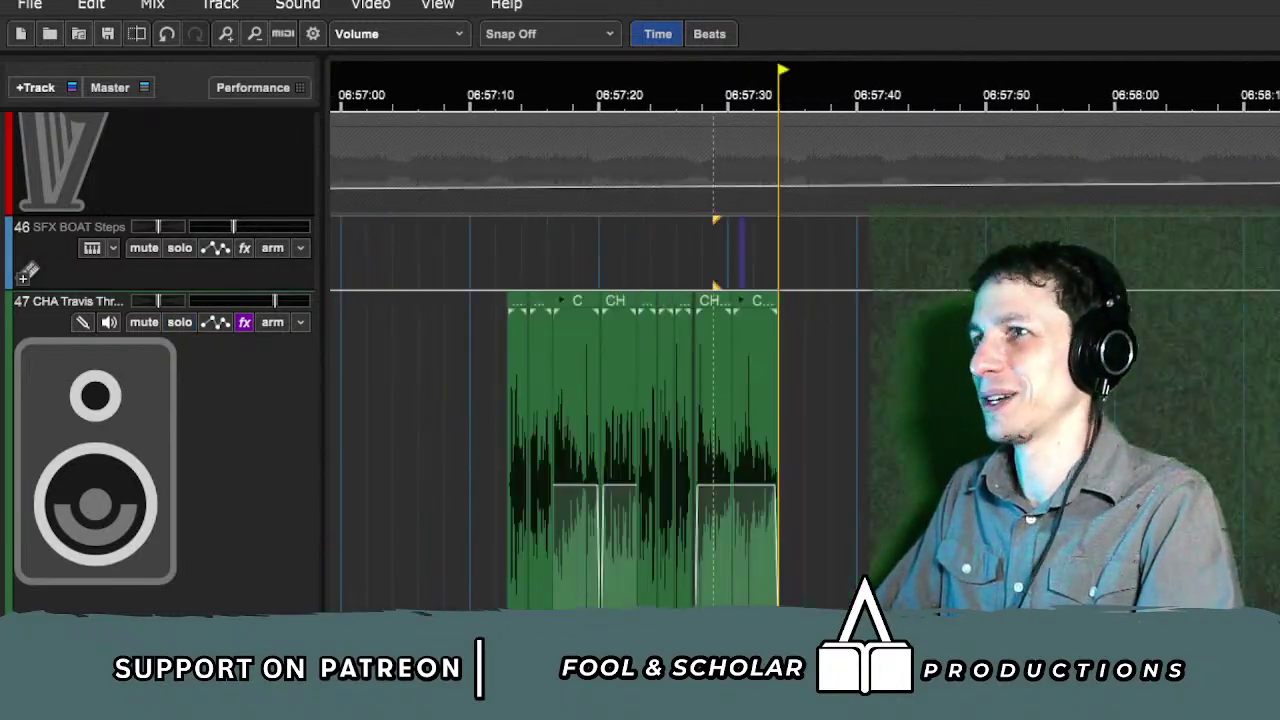
key("minus")
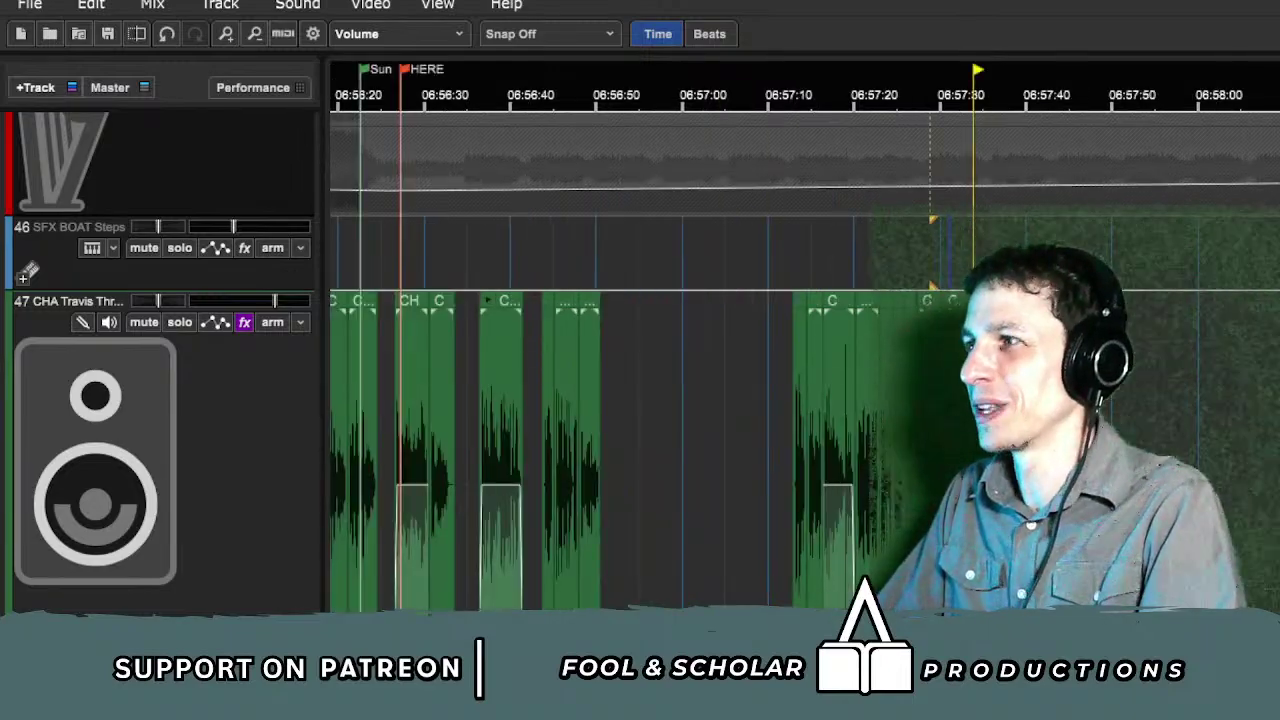
scroll(600, 360, "down", 8)
scroll(600, 360, "down", 5)
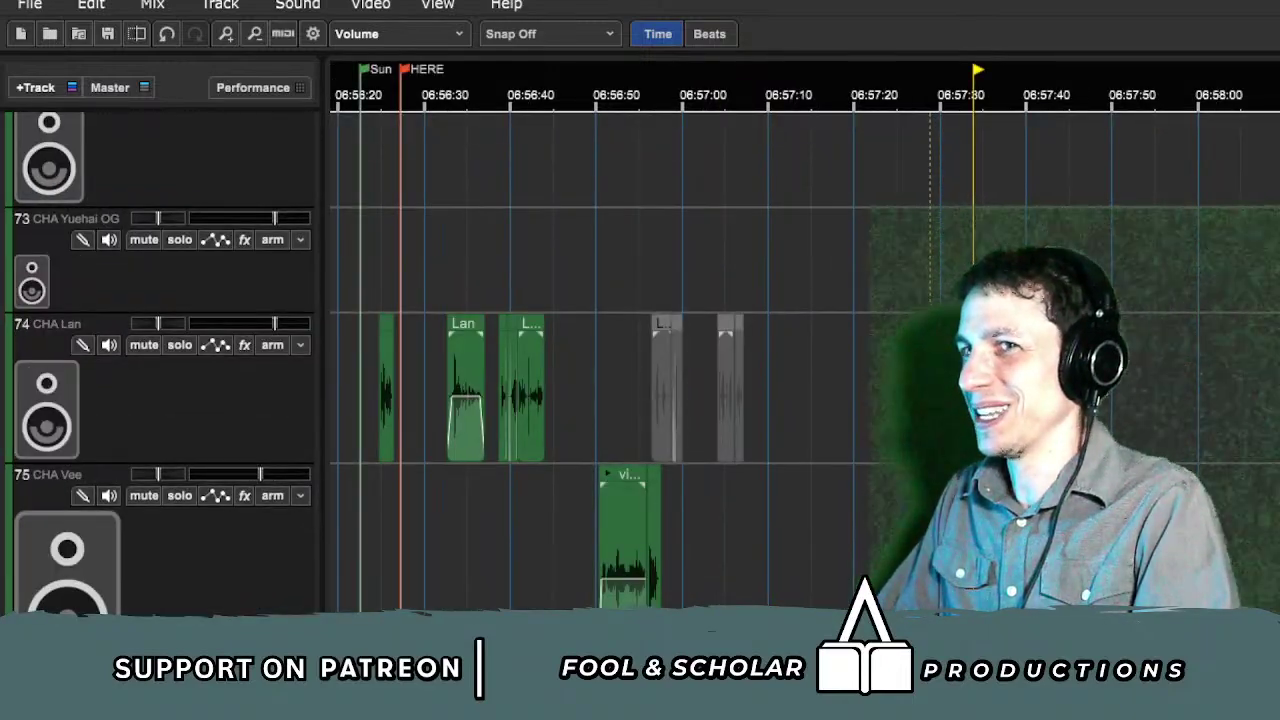
scroll(600, 360, "right", 8)
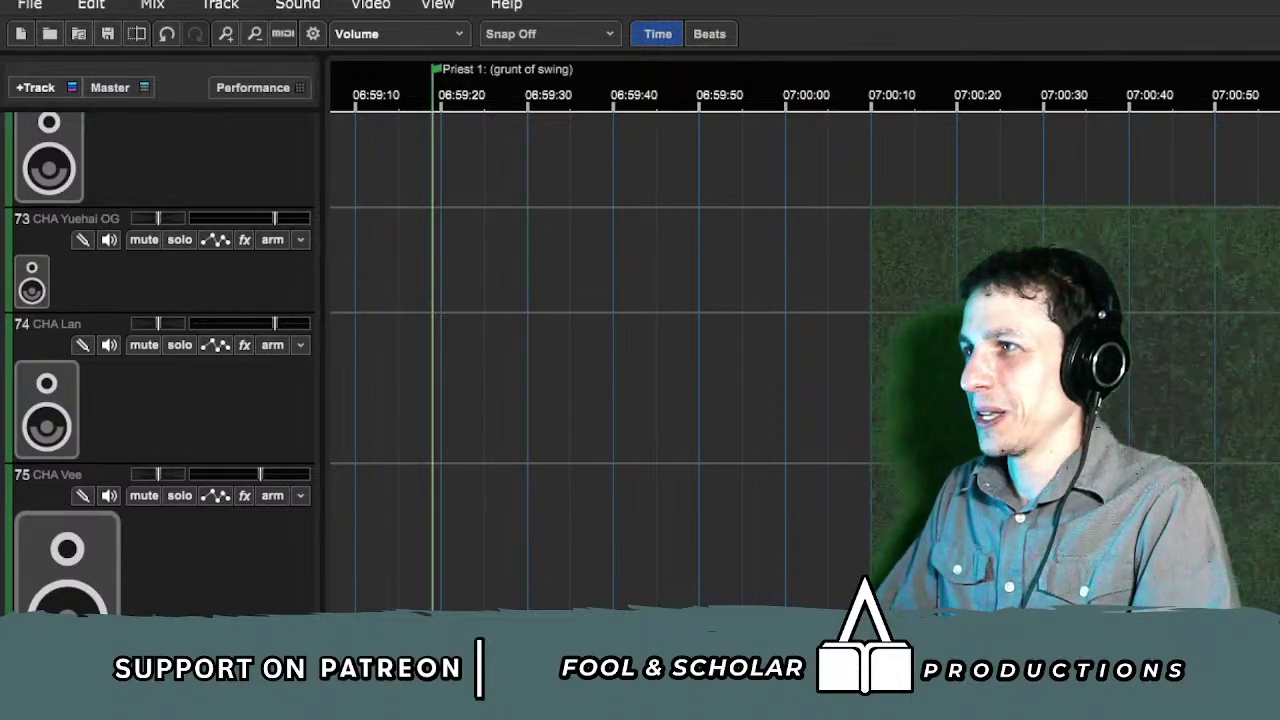
scroll(160, 360, "up", 4)
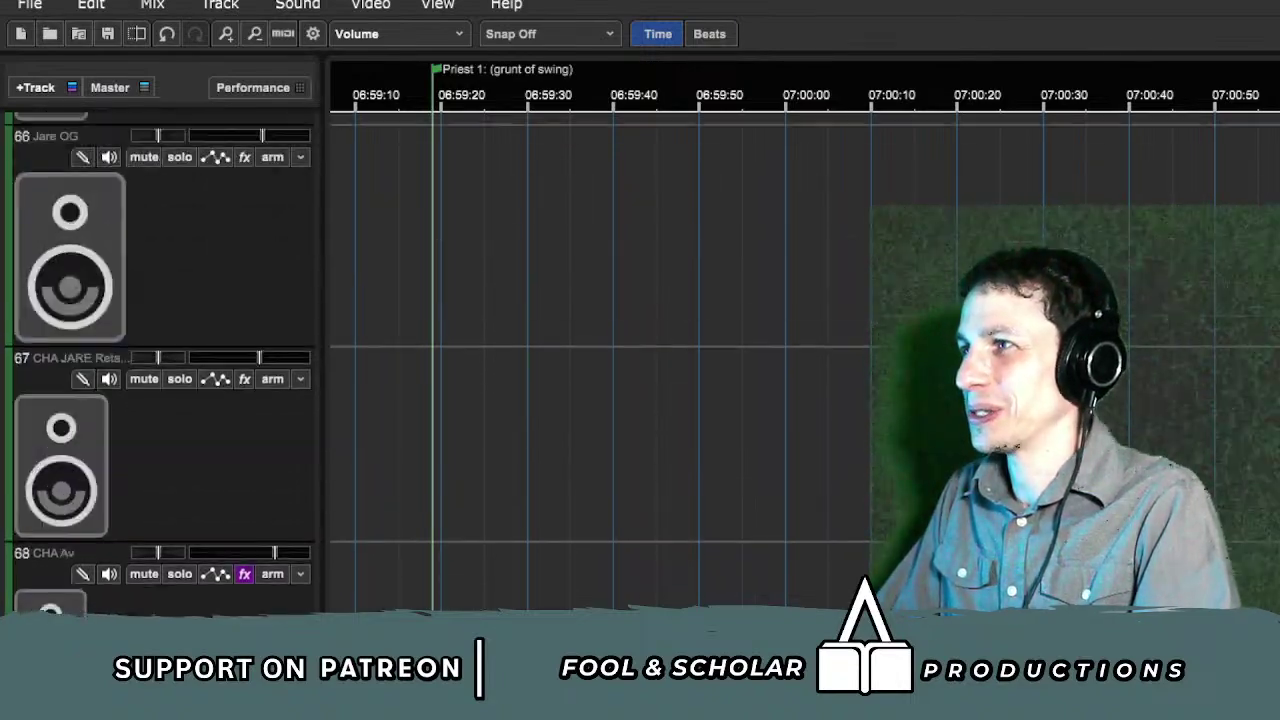
scroll(160, 360, "down", 3)
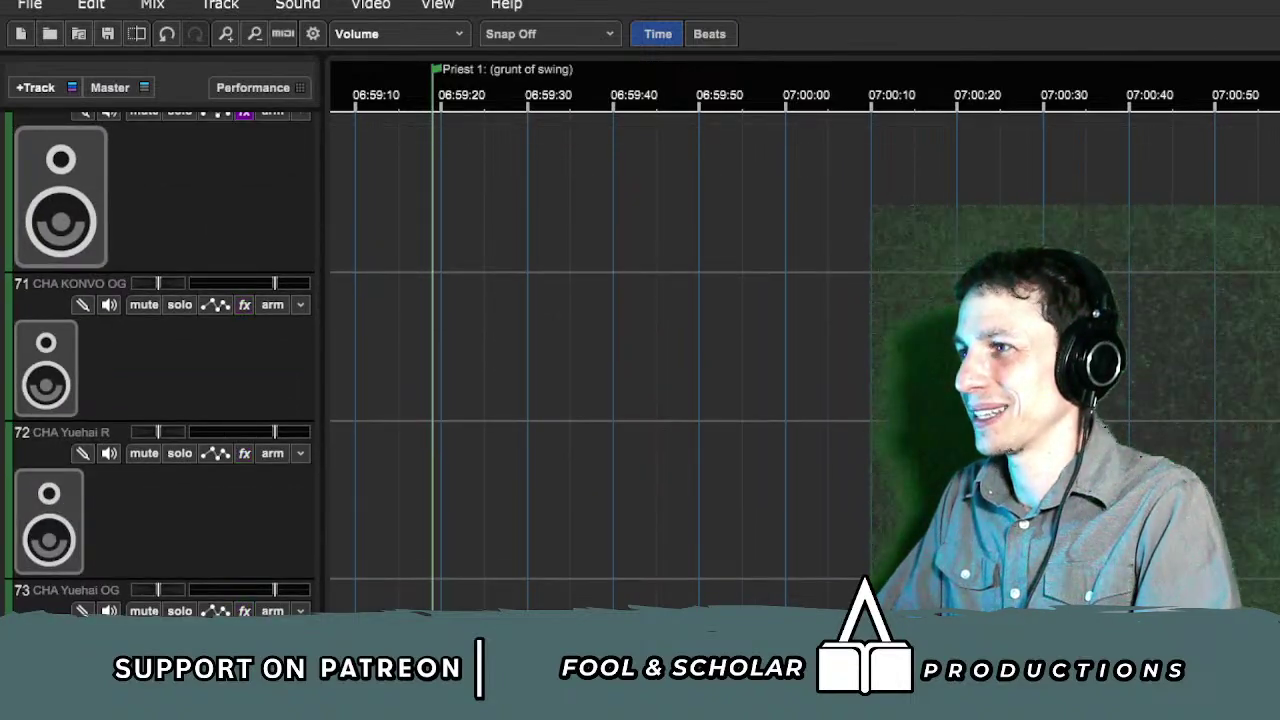
scroll(600, 360, "left", 6)
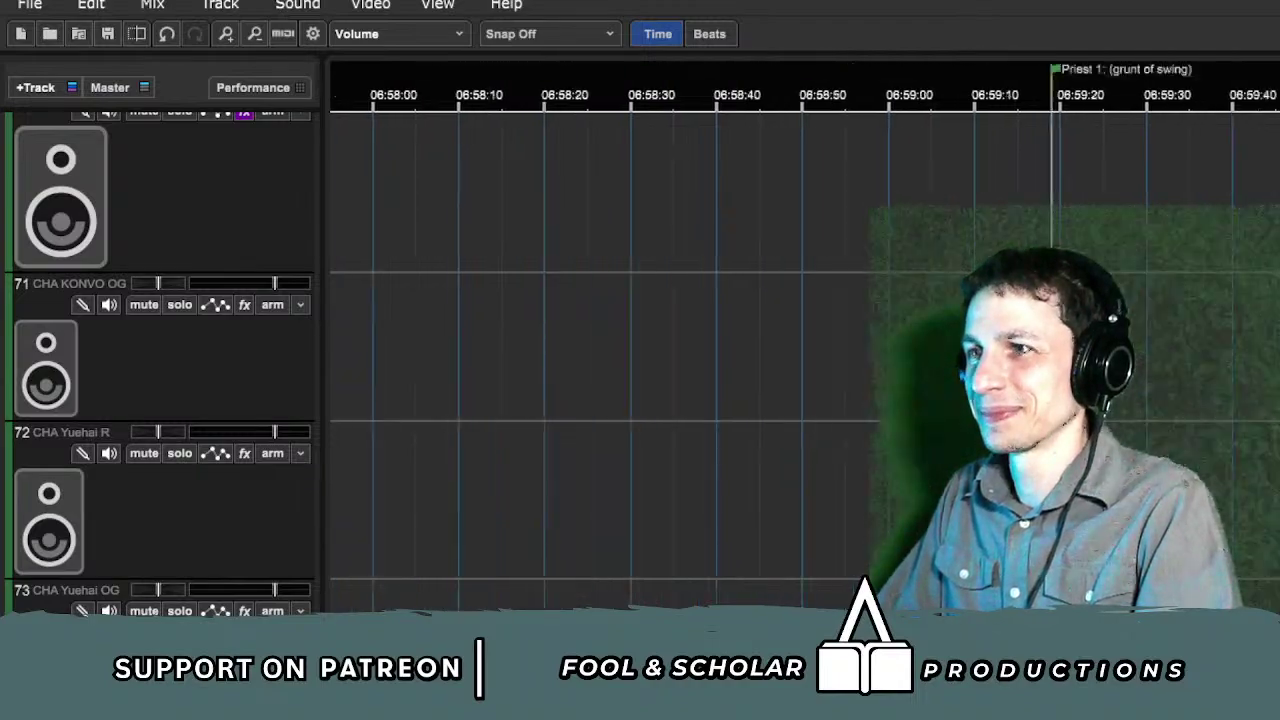
Step: Listen from about 06:57:31 through the CHA Lan line on track 74, checking how it follows the track 47 dialogue
left_click(540, 345)
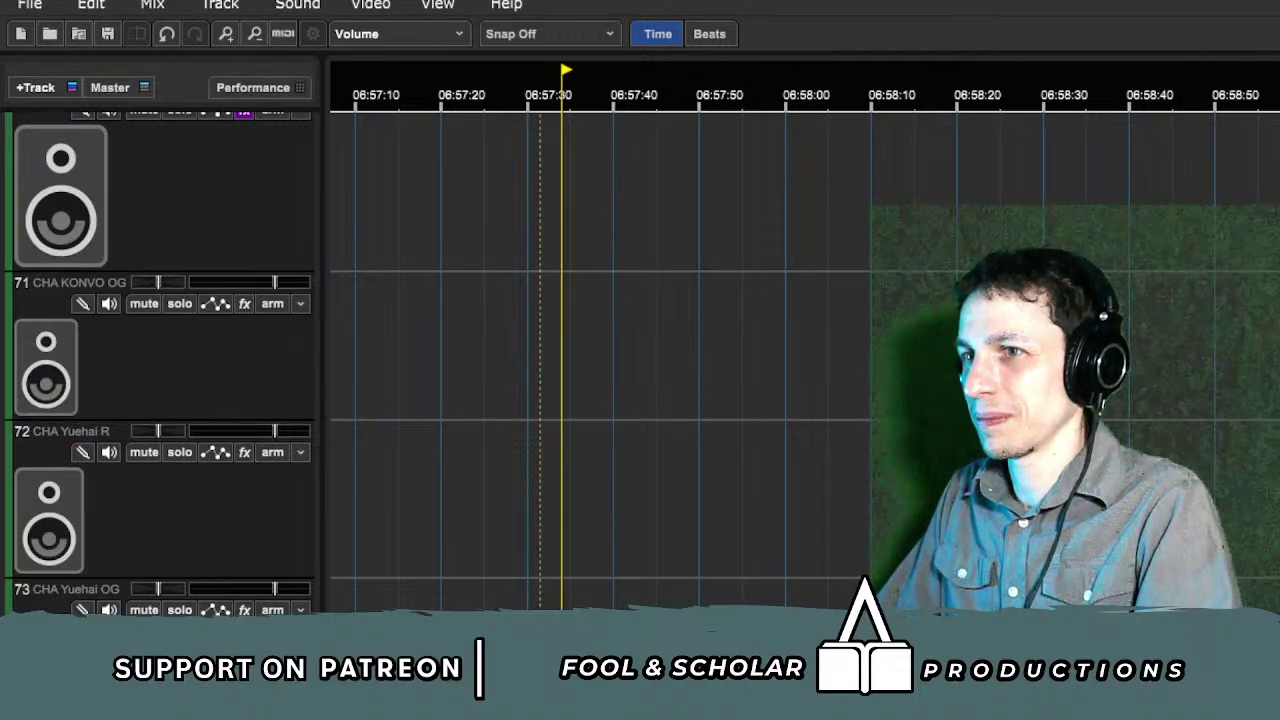
scroll(600, 360, "up", 3)
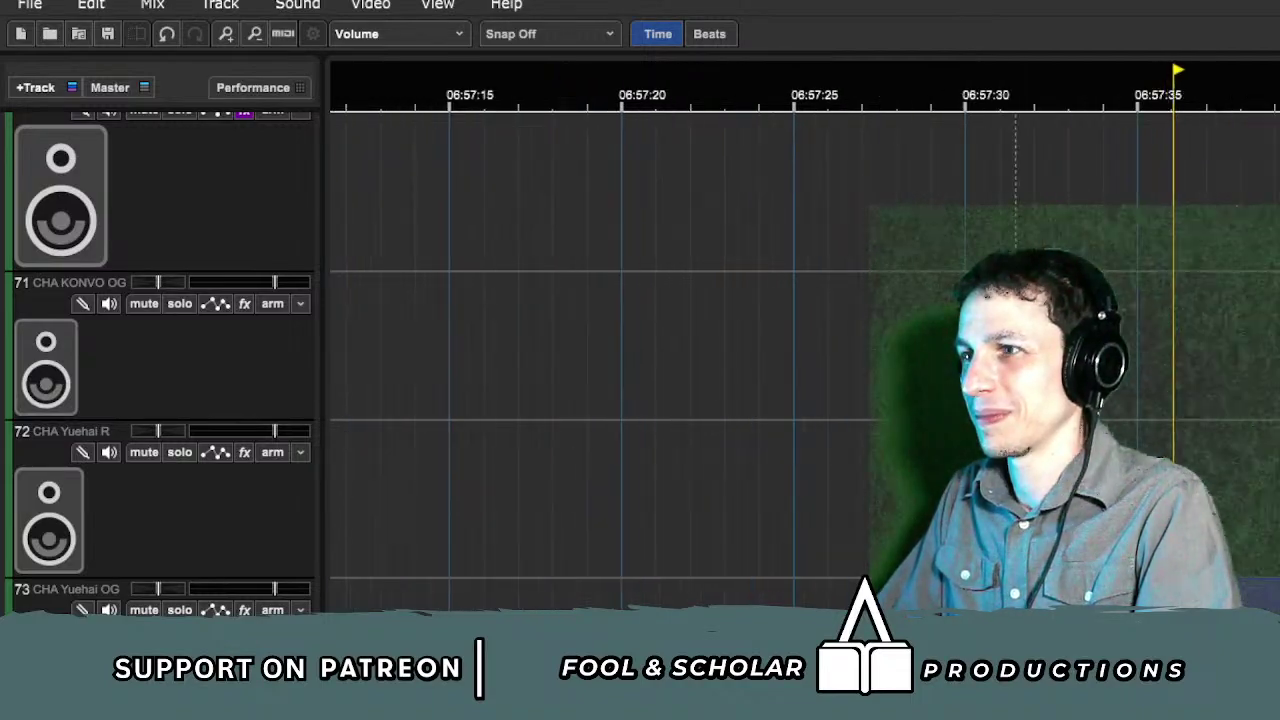
scroll(805, 360, "up", 2)
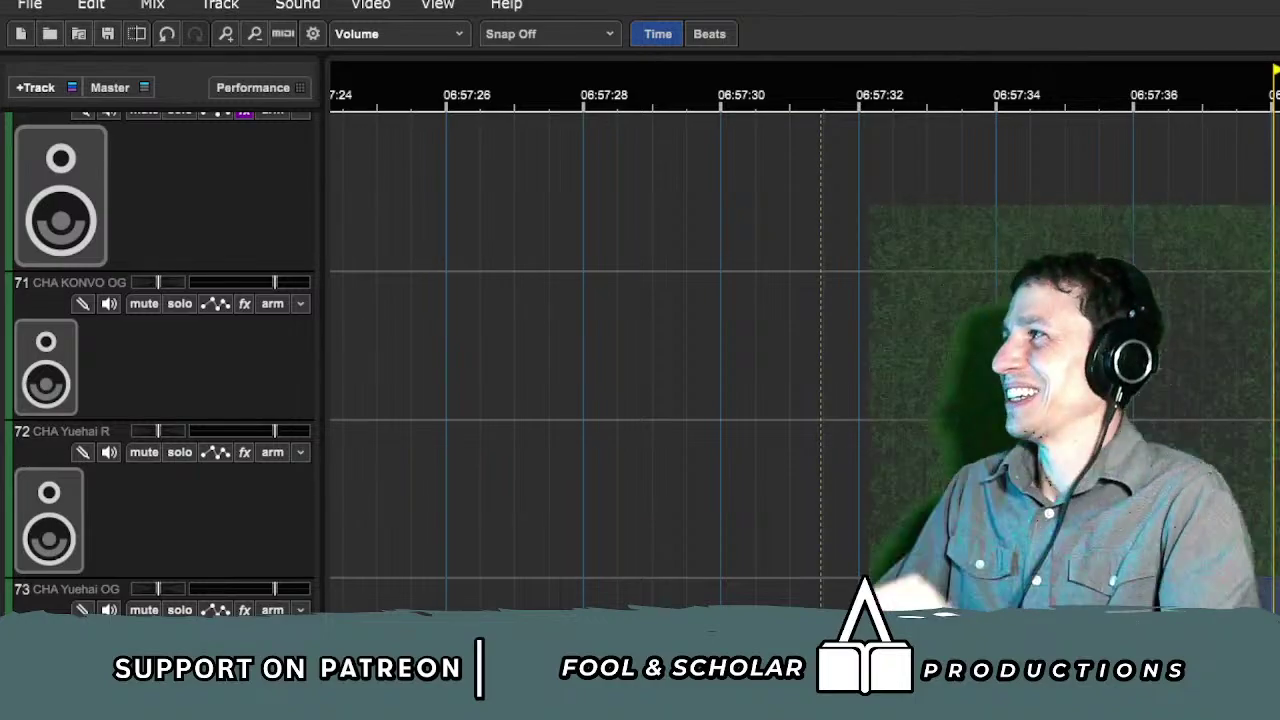
scroll(160, 360, "down", 3)
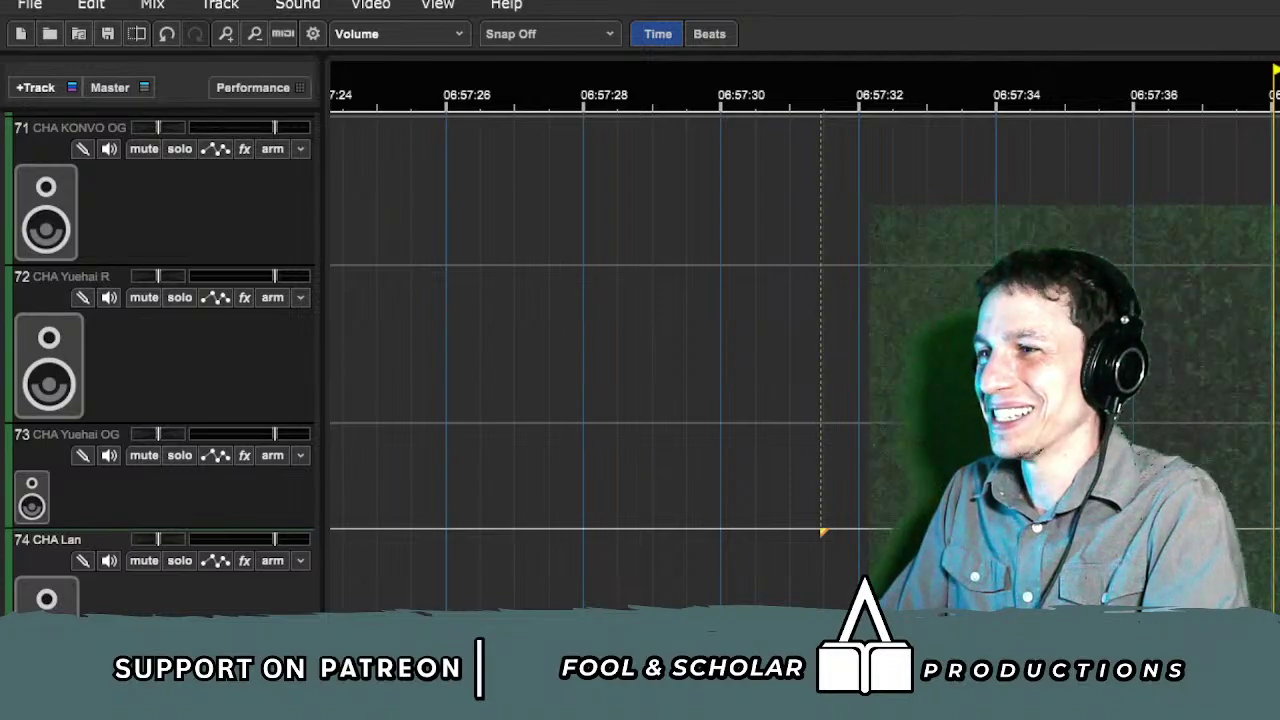
key("Down")
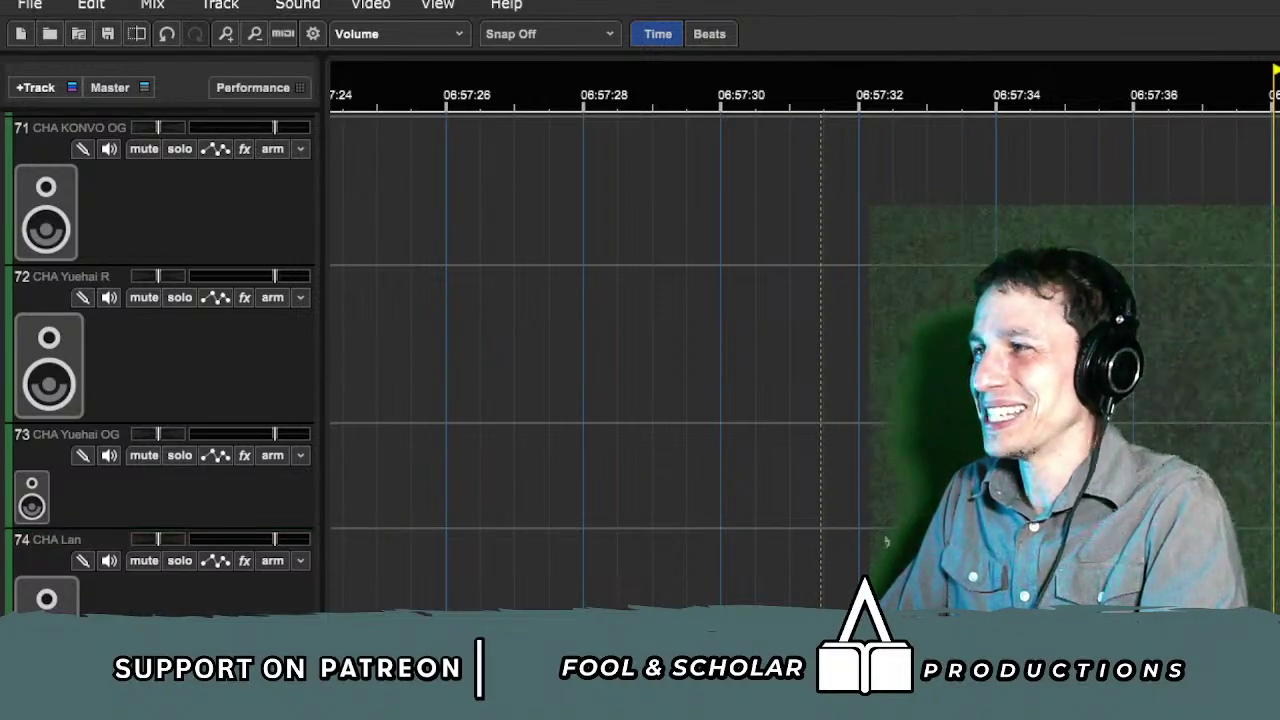
left_click(886, 532)
key("space")
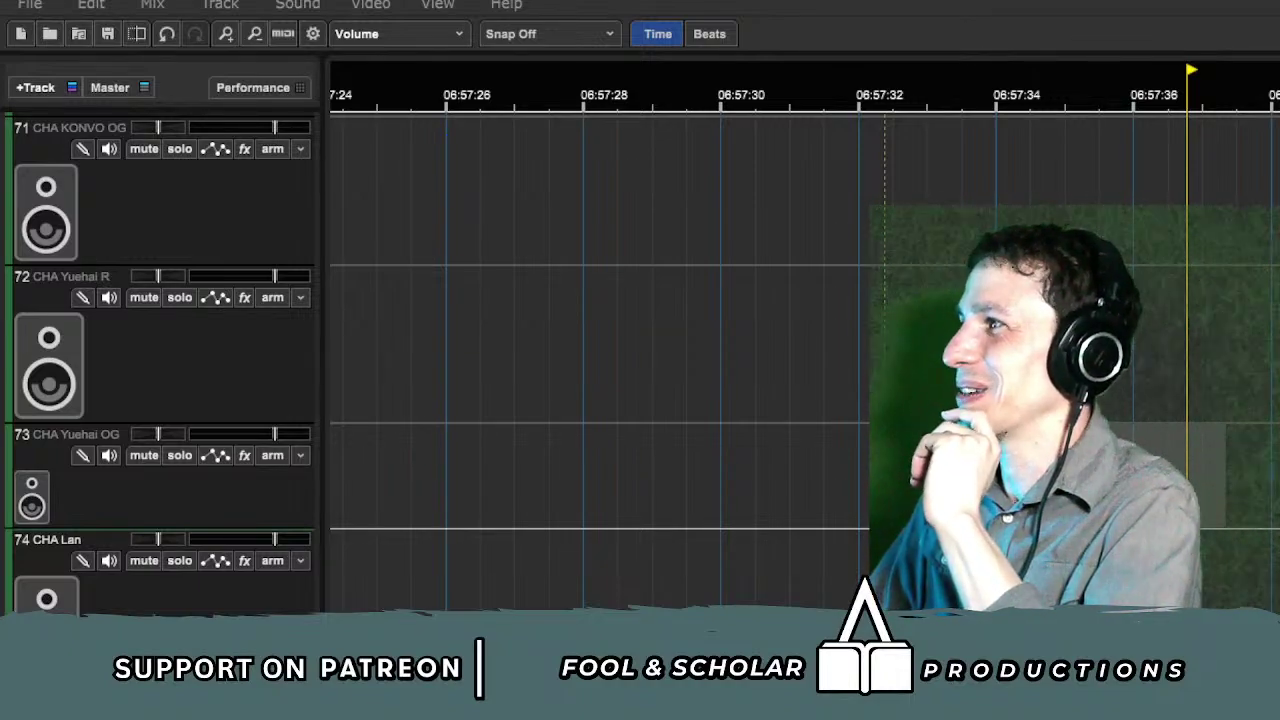
Step: Locate the Sunken Mother dialogue on track 57 NPCs 2 after 07:00:00 and sample its playback
scroll(855, 533, "down", 3)
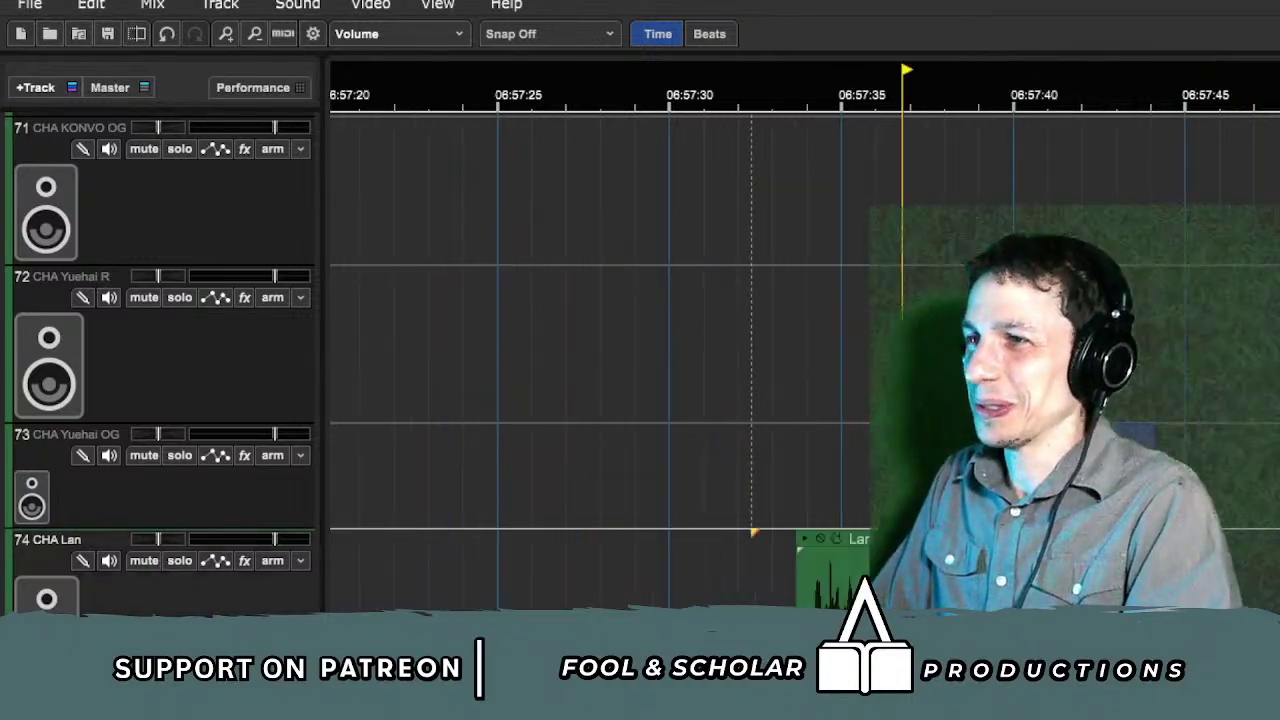
scroll(856, 533, "down", 3)
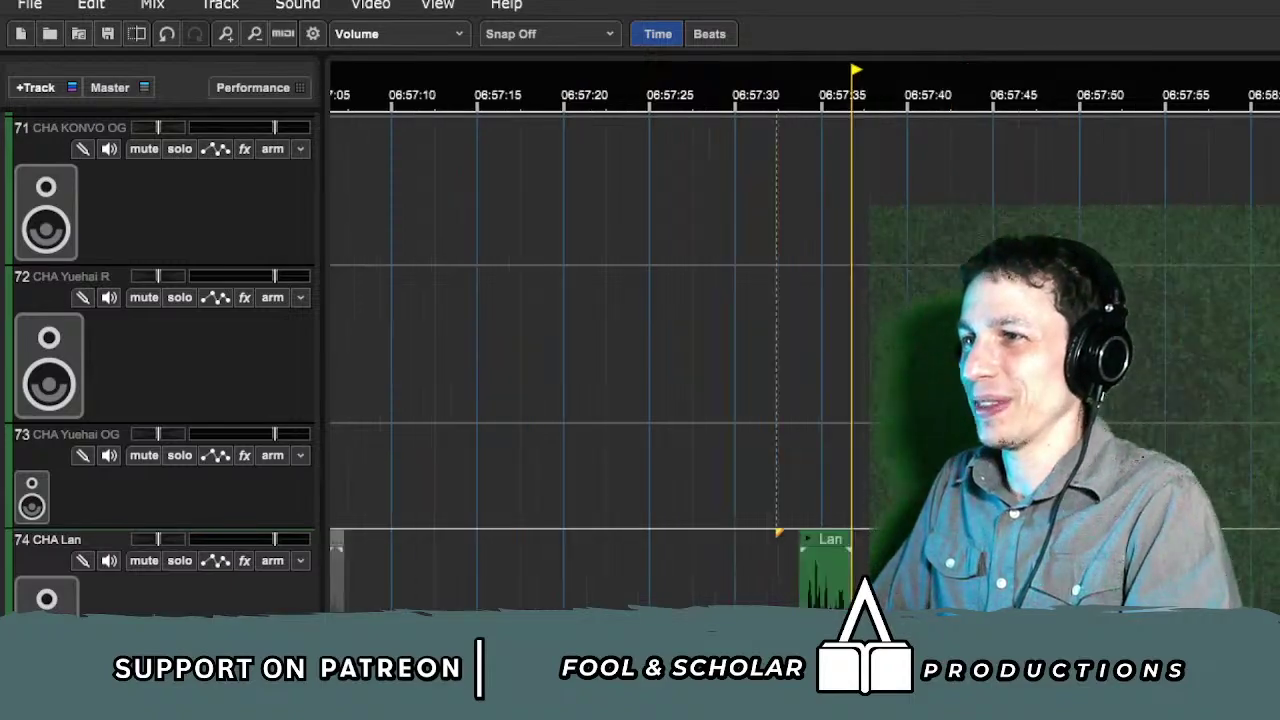
scroll(160, 360, "up", 10)
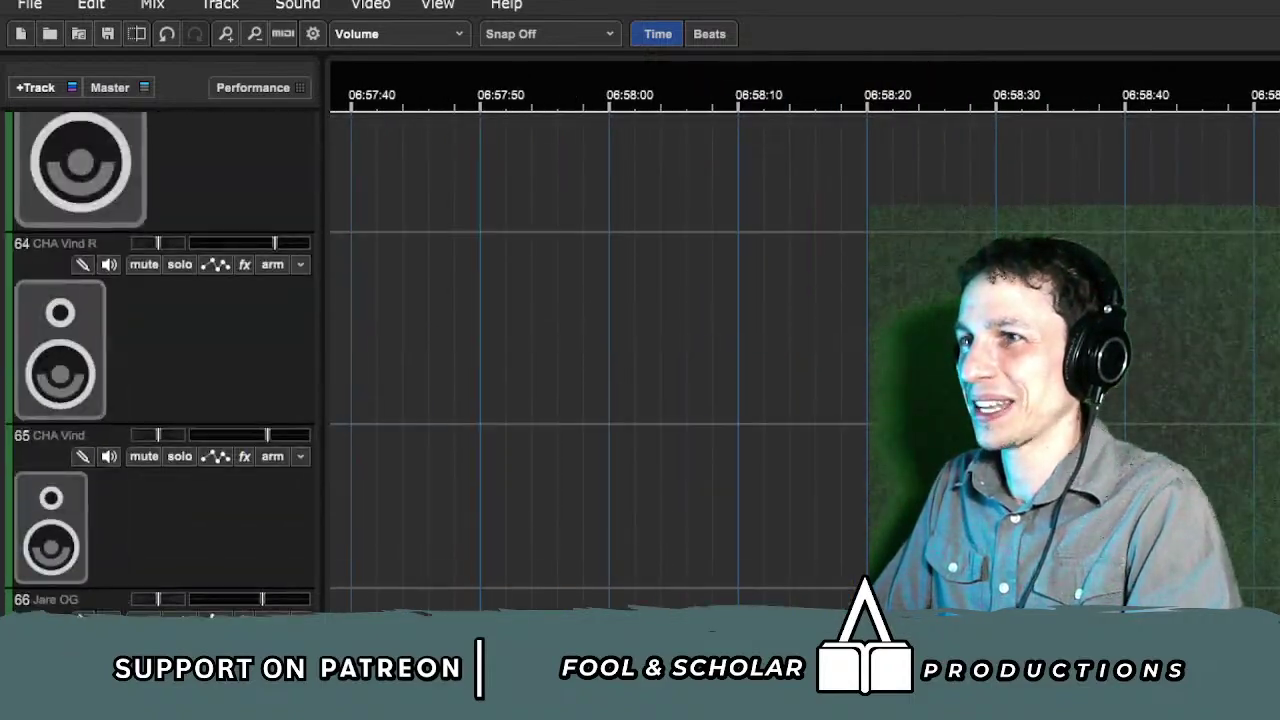
scroll(805, 360, "down", 3)
scroll(160, 360, "up", 10)
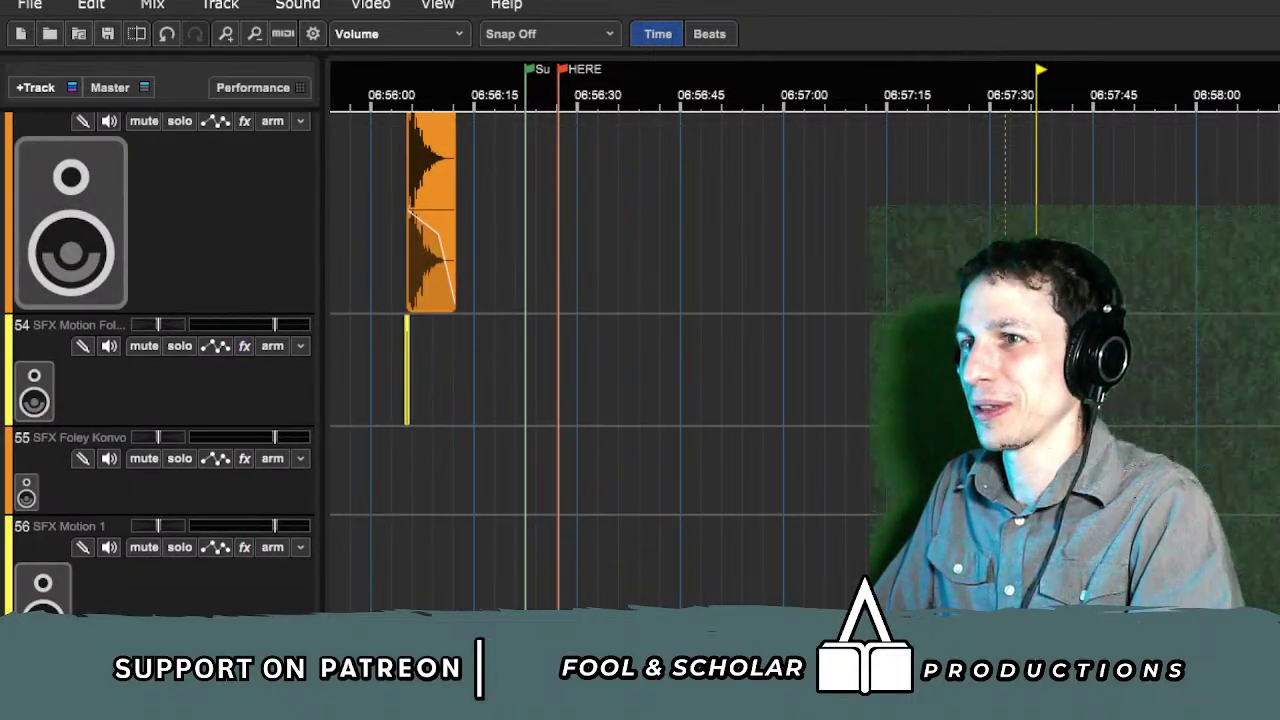
scroll(805, 360, "down", 2)
scroll(805, 360, "right", 3)
left_click(1250, 565)
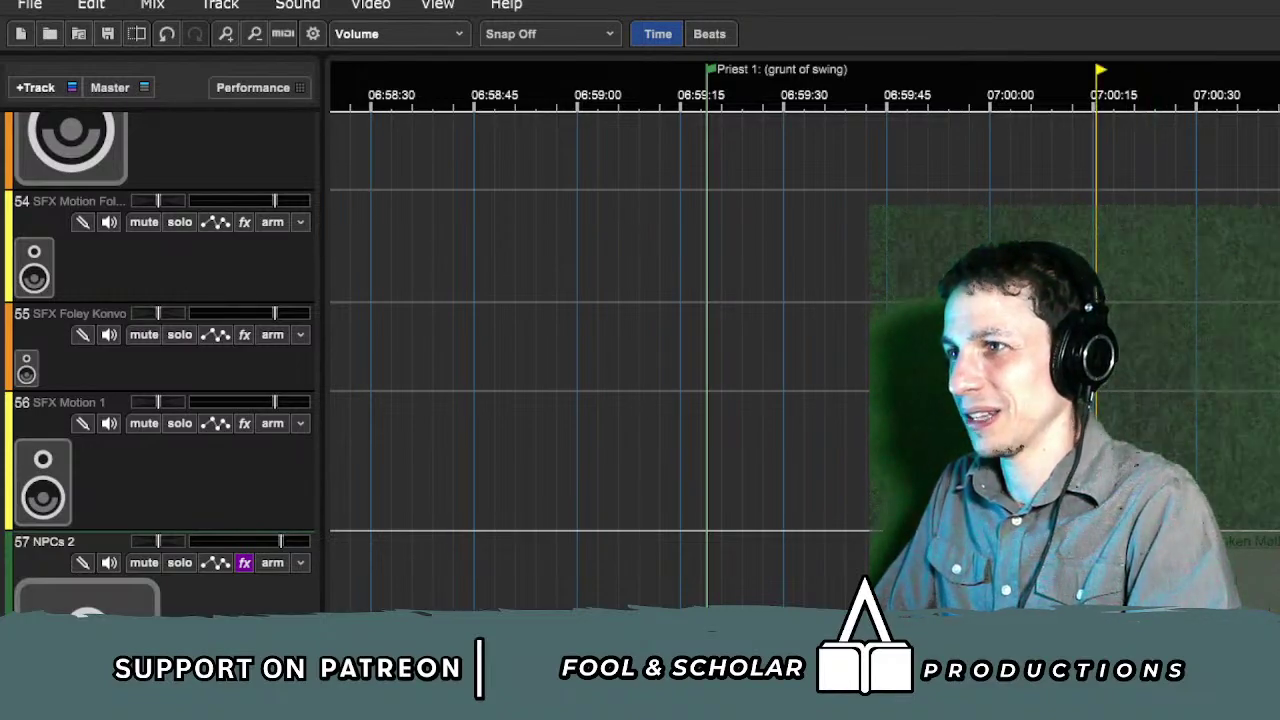
scroll(1237, 548, "right", 2)
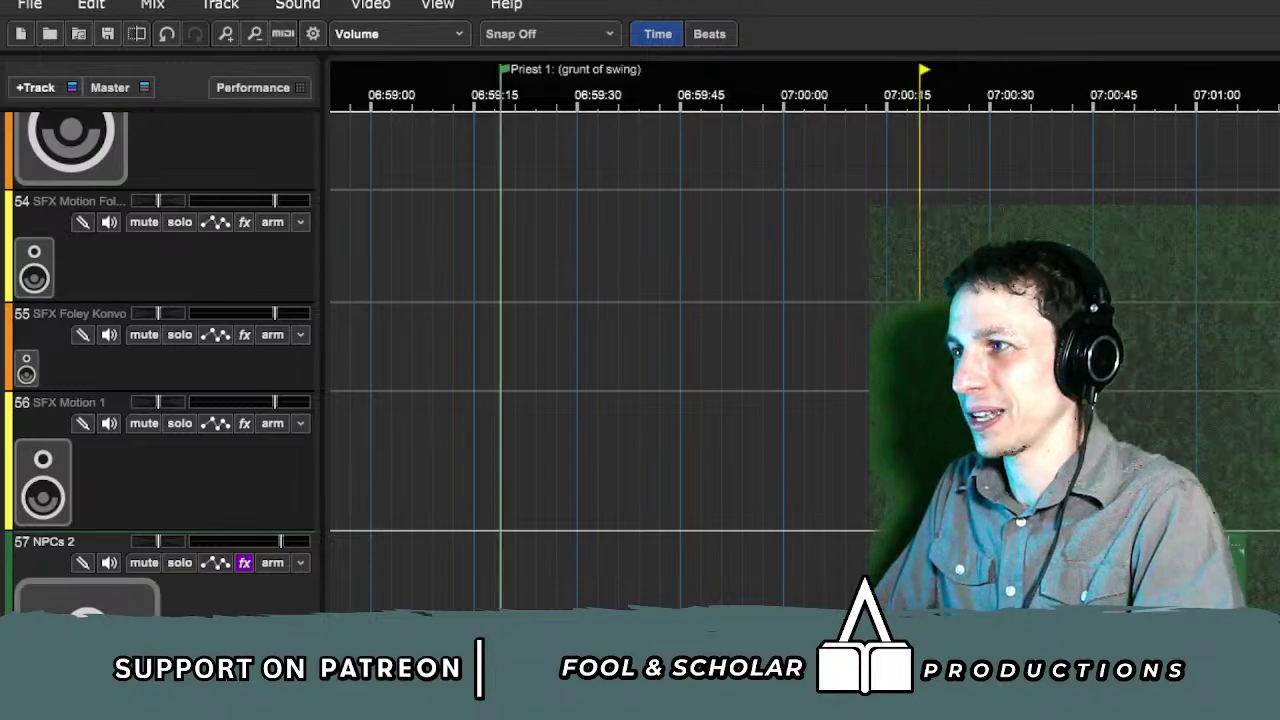
left_click(1200, 500)
key("space")
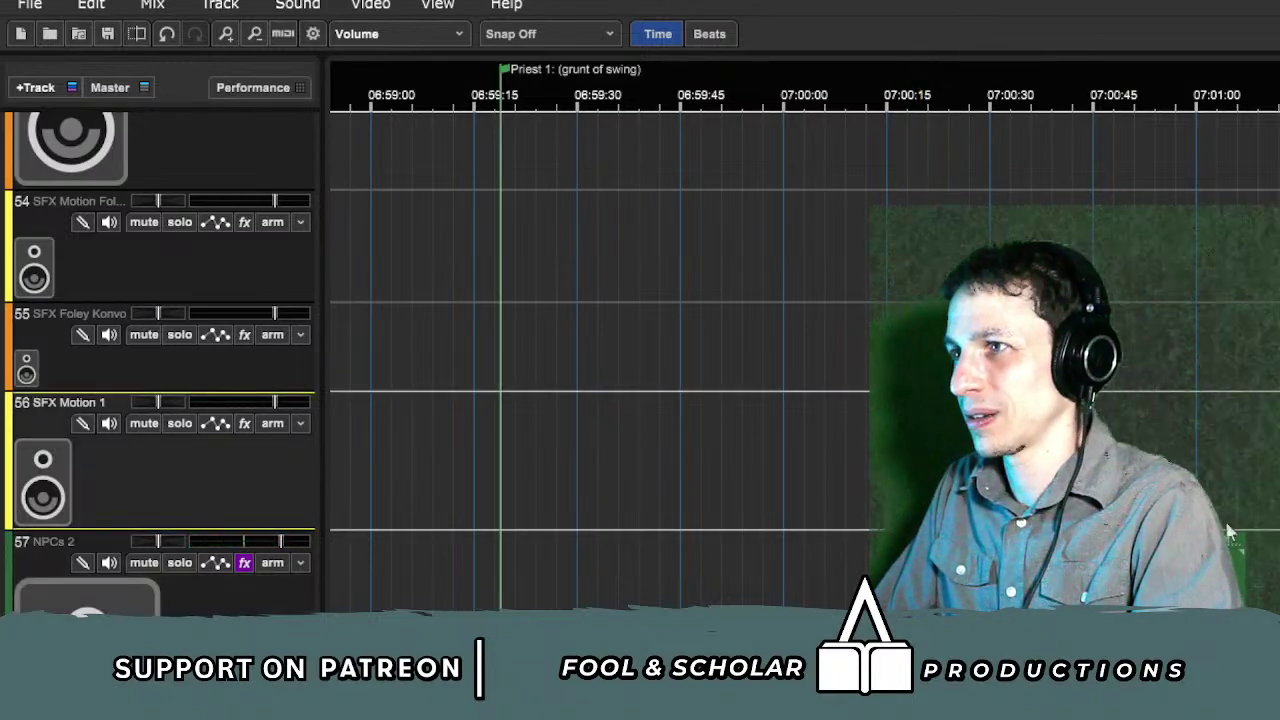
key("space")
Step: Solo track 57 NPCs 2 and listen to the Sunken Mother line from about 06:56:56
scroll(804, 360, "left", 12)
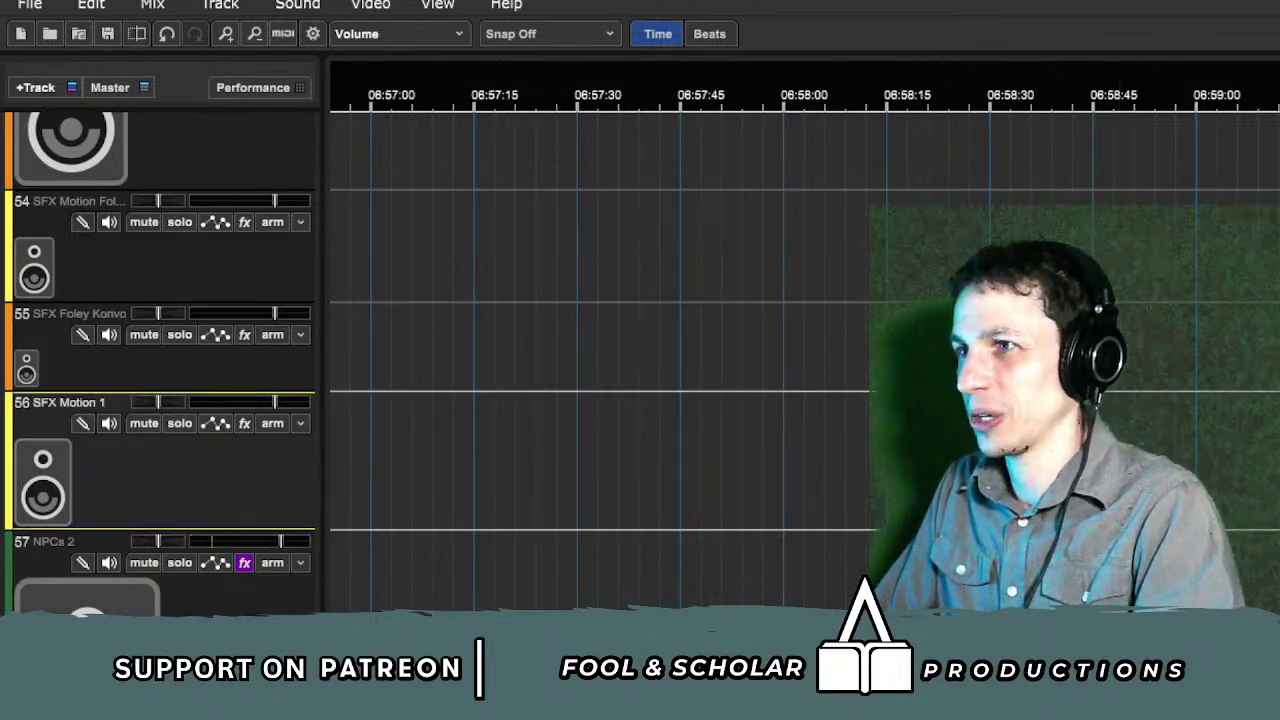
left_click(966, 570)
key("space")
scroll(583, 360, "up", 1)
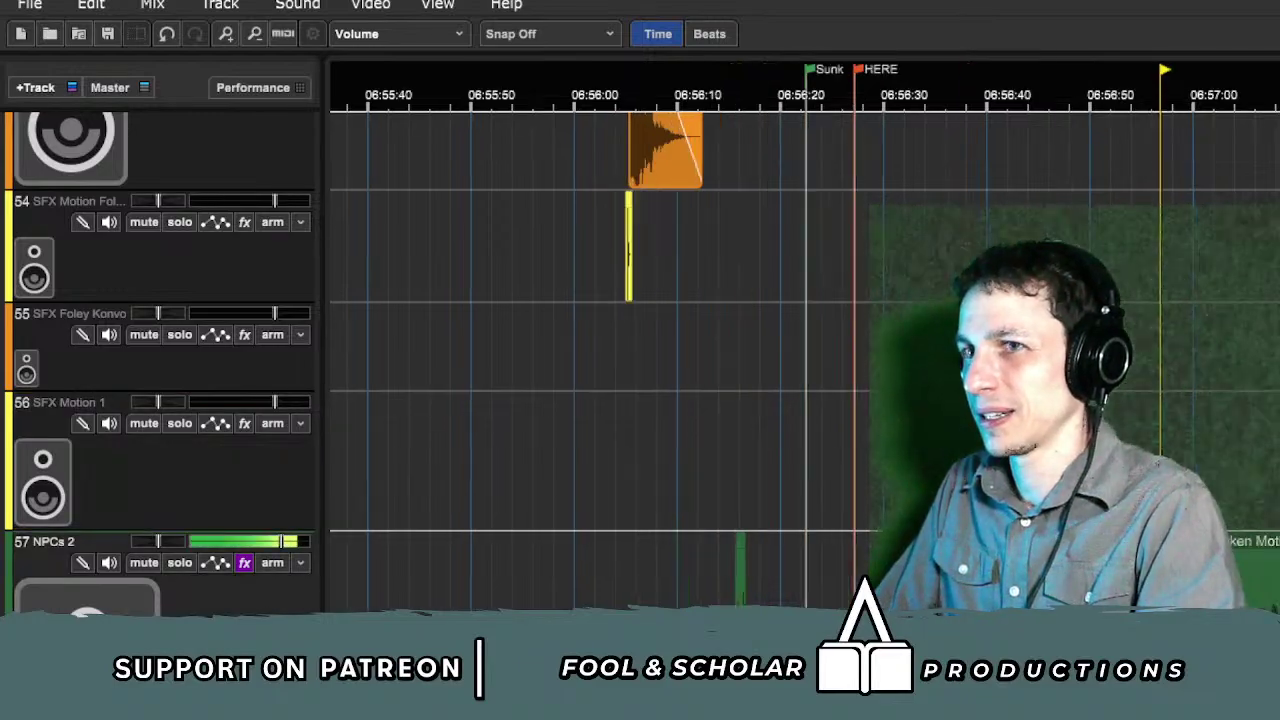
left_click(185, 568)
scroll(804, 360, "up", 4)
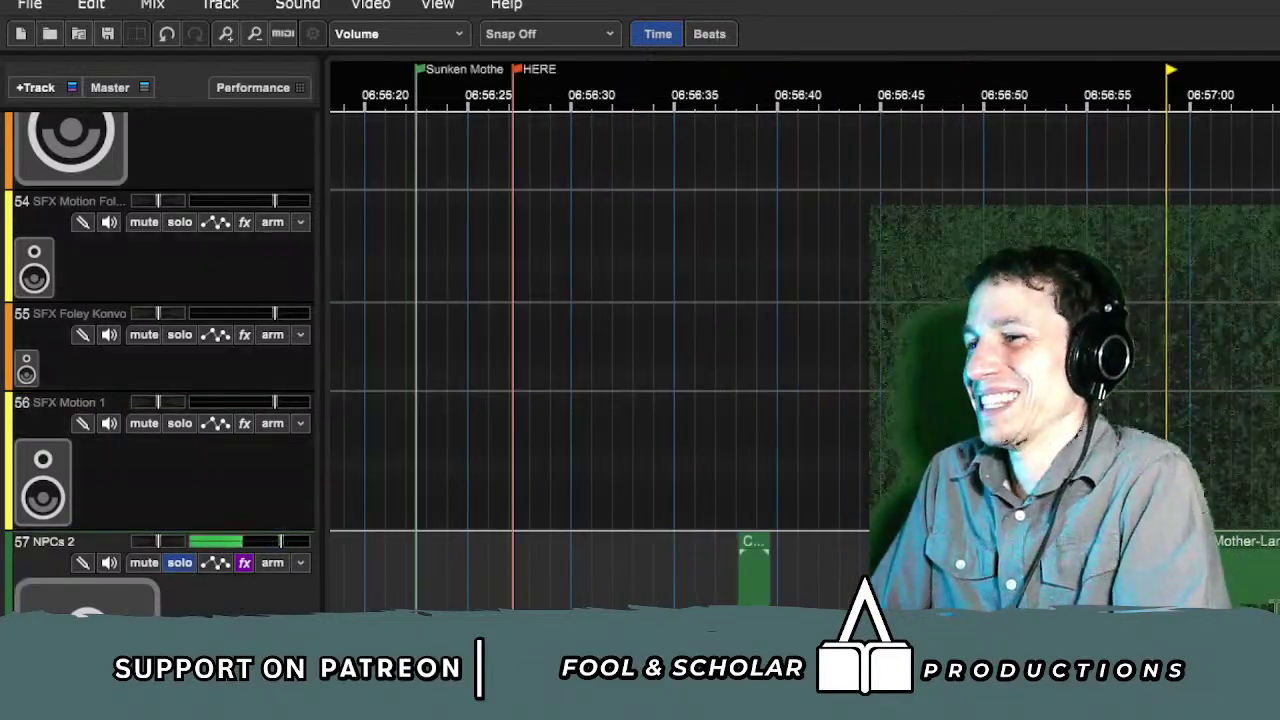
scroll(1200, 300, "up", 1)
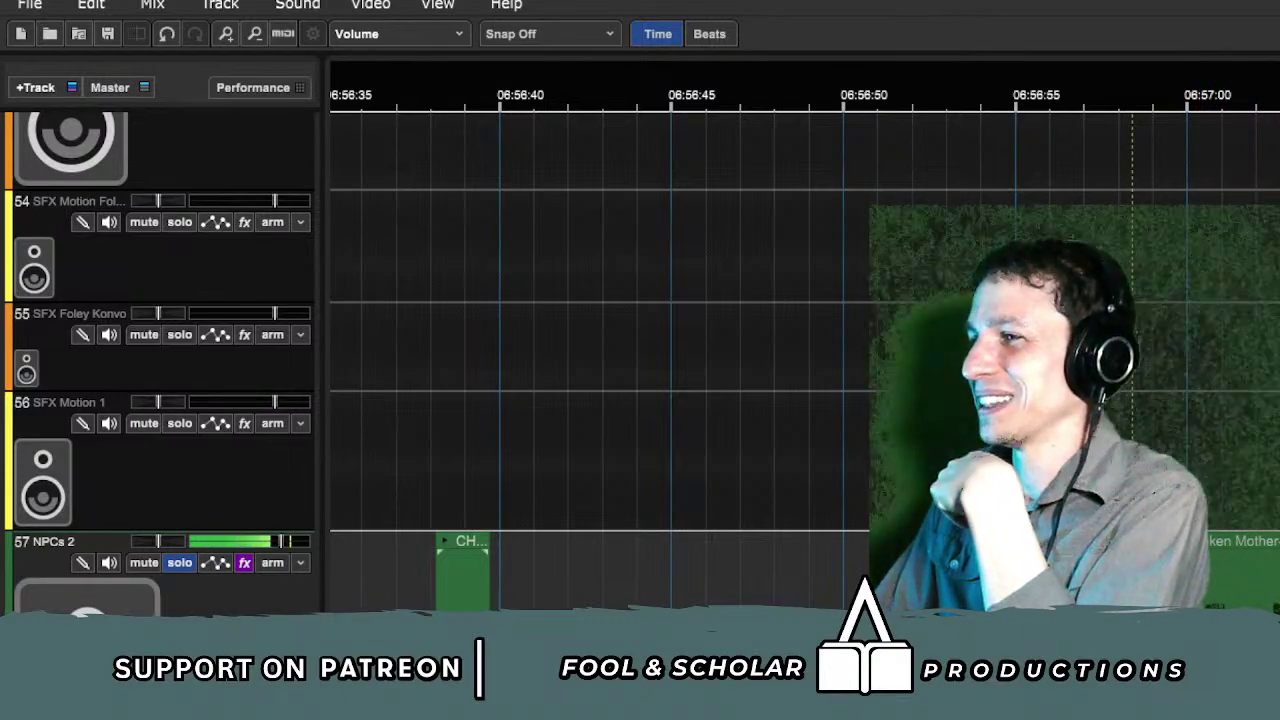
left_click(1050, 460)
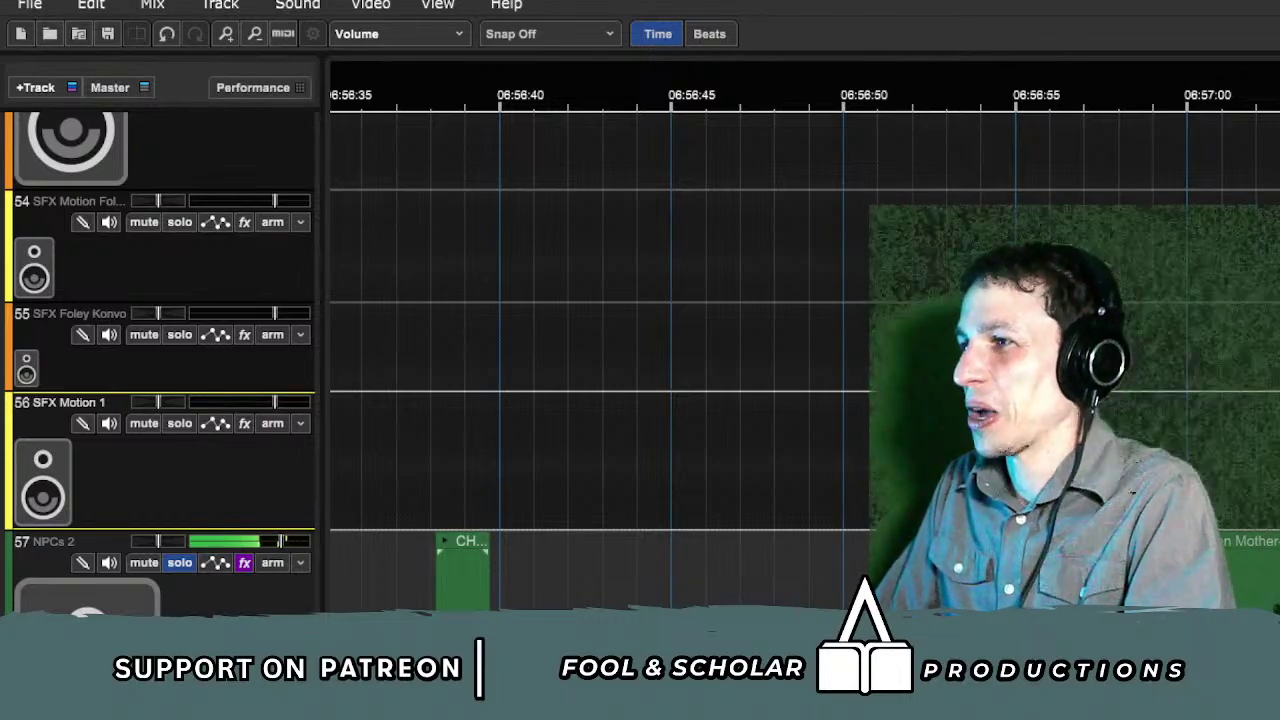
Step: Replay the soloed Sunken Mother line on track 57 NPCs 2, stopping just after its start near 06:56:56
left_click(1050, 570)
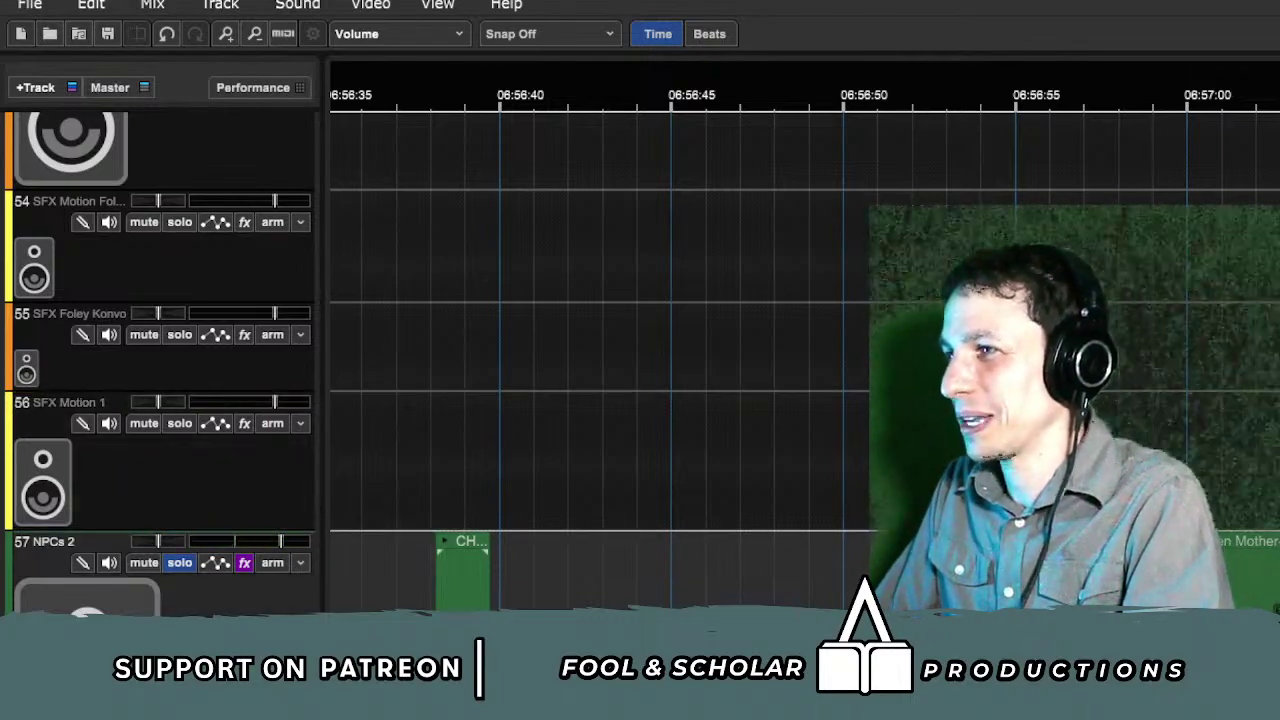
key("space")
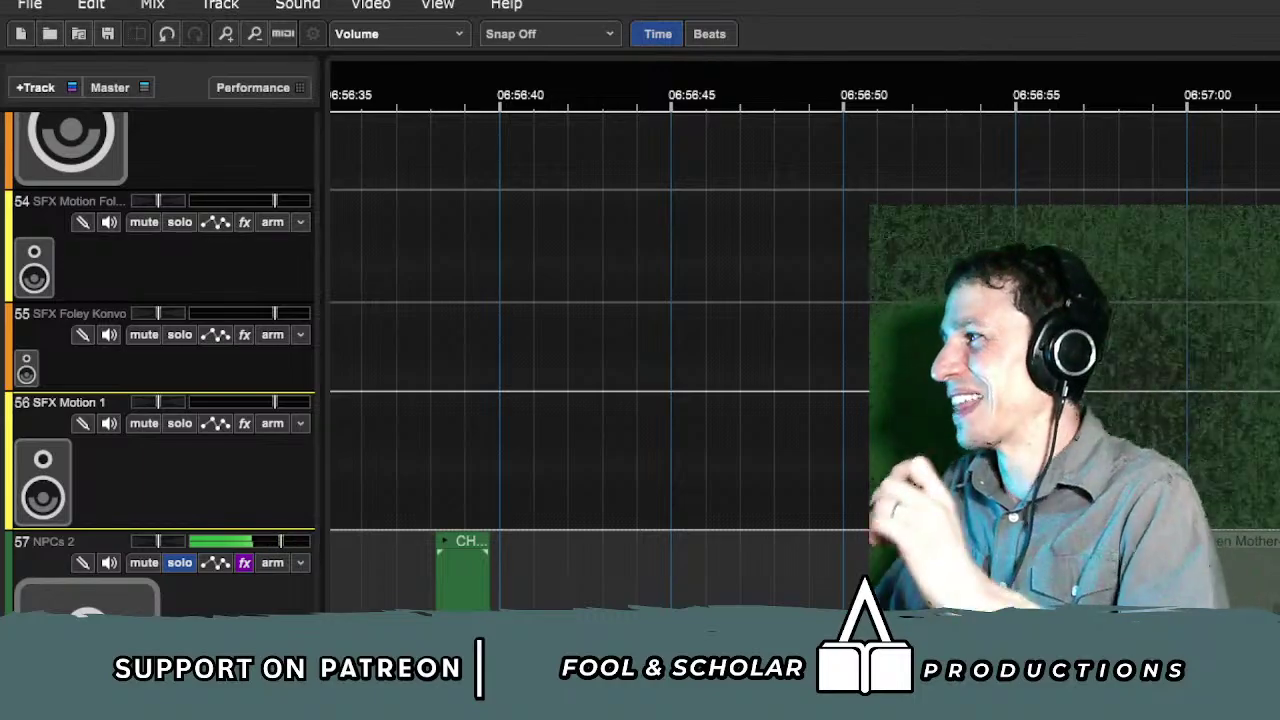
key("space")
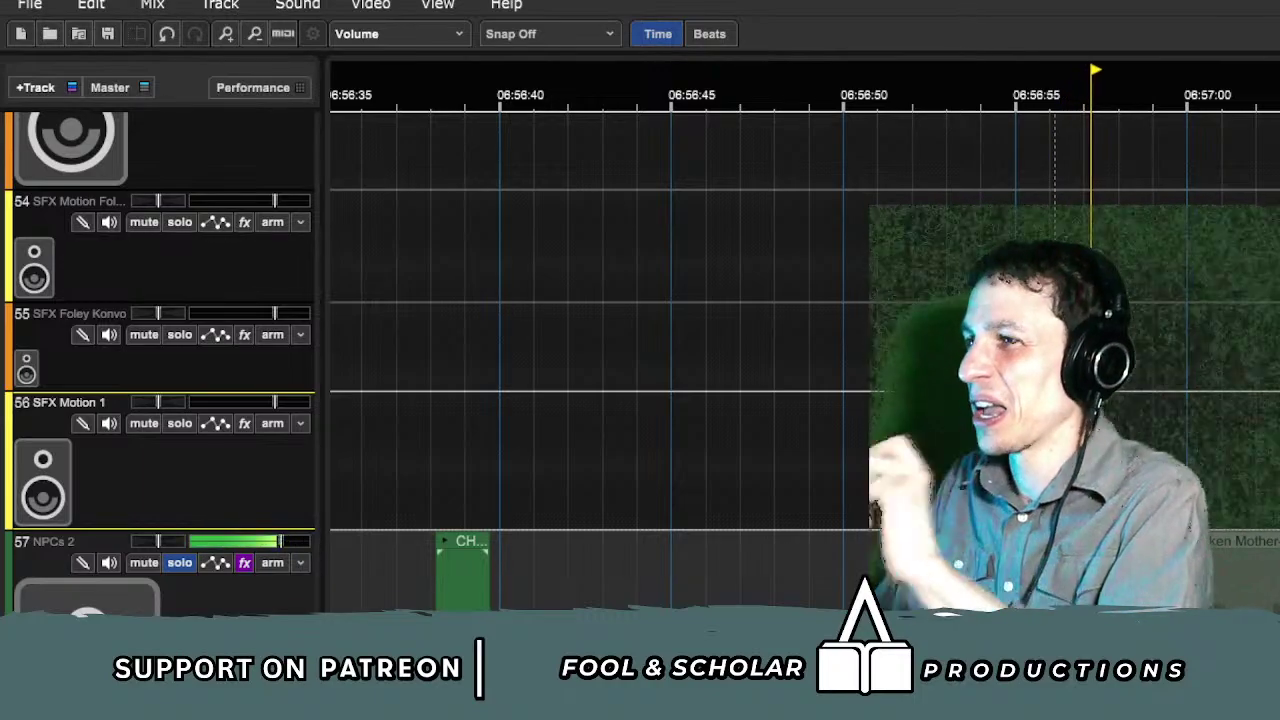
key("space")
scroll(600, 360, "right", 3)
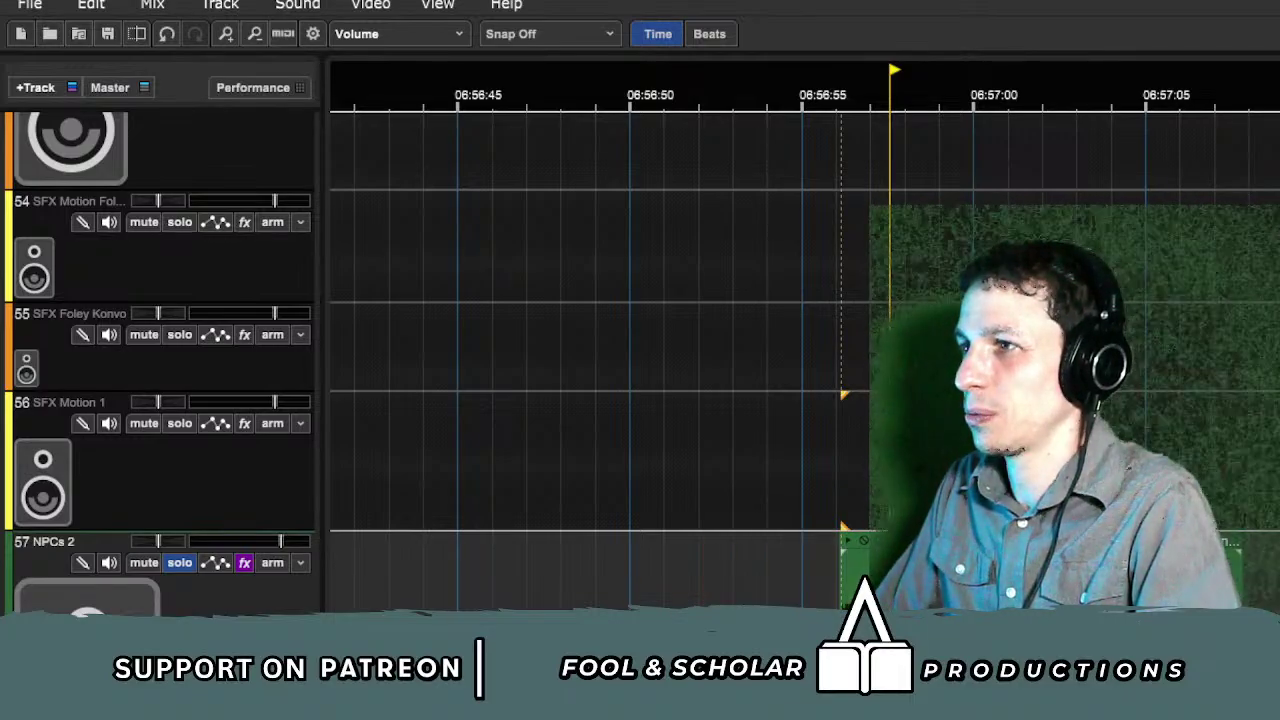
Step: Unsolo track 57 NPCs 2 and listen in context from about 06:56:53 and again from about 06:56:59
scroll(600, 360, "left", 5)
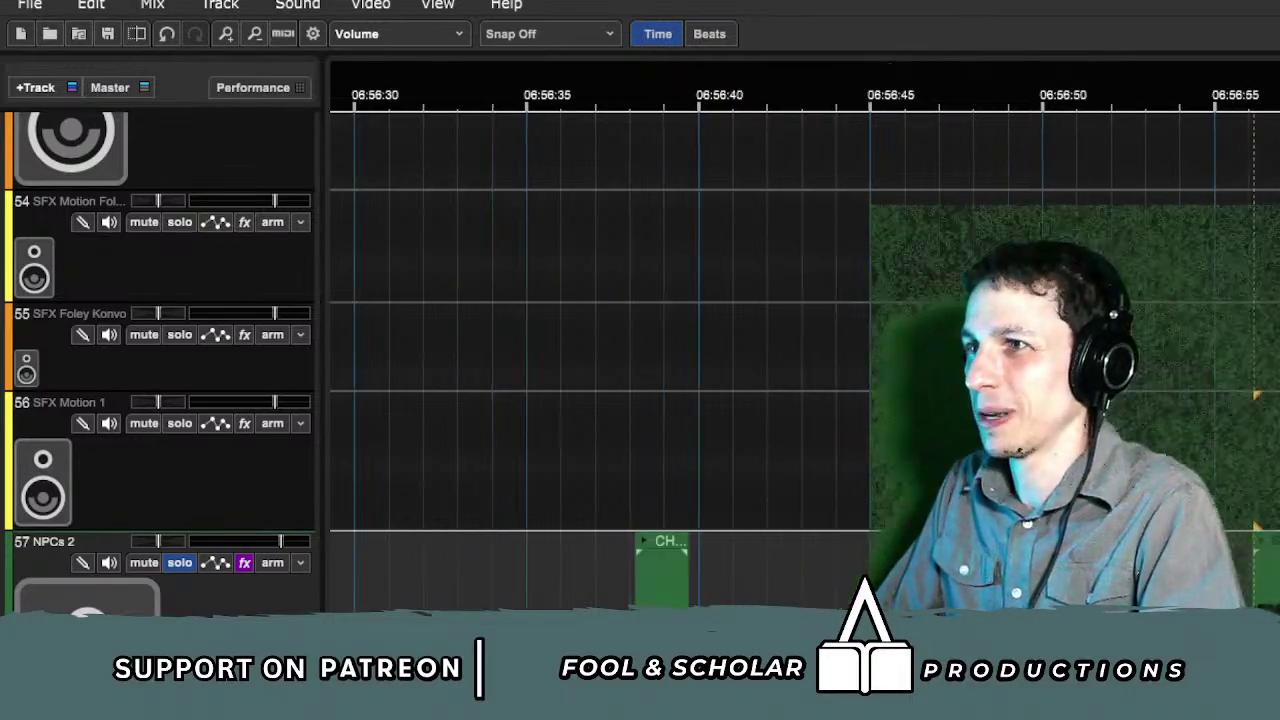
left_click(658, 507)
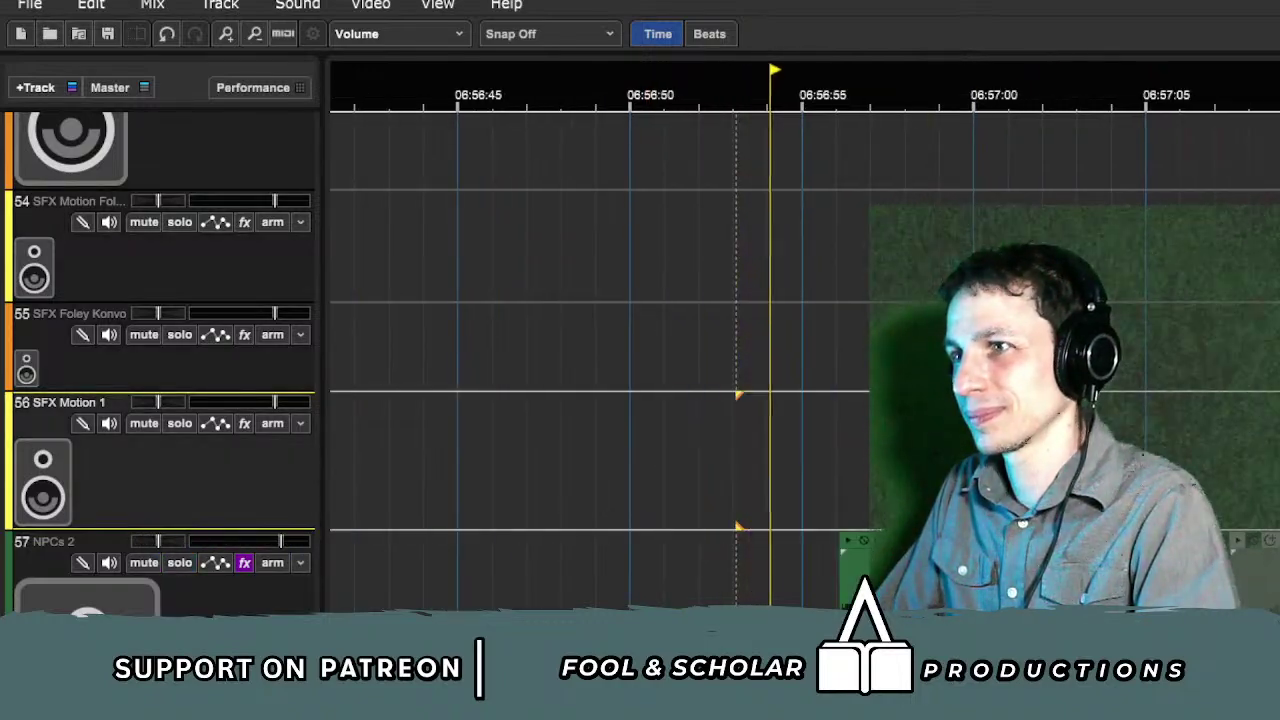
left_click(954, 460)
key("minus")
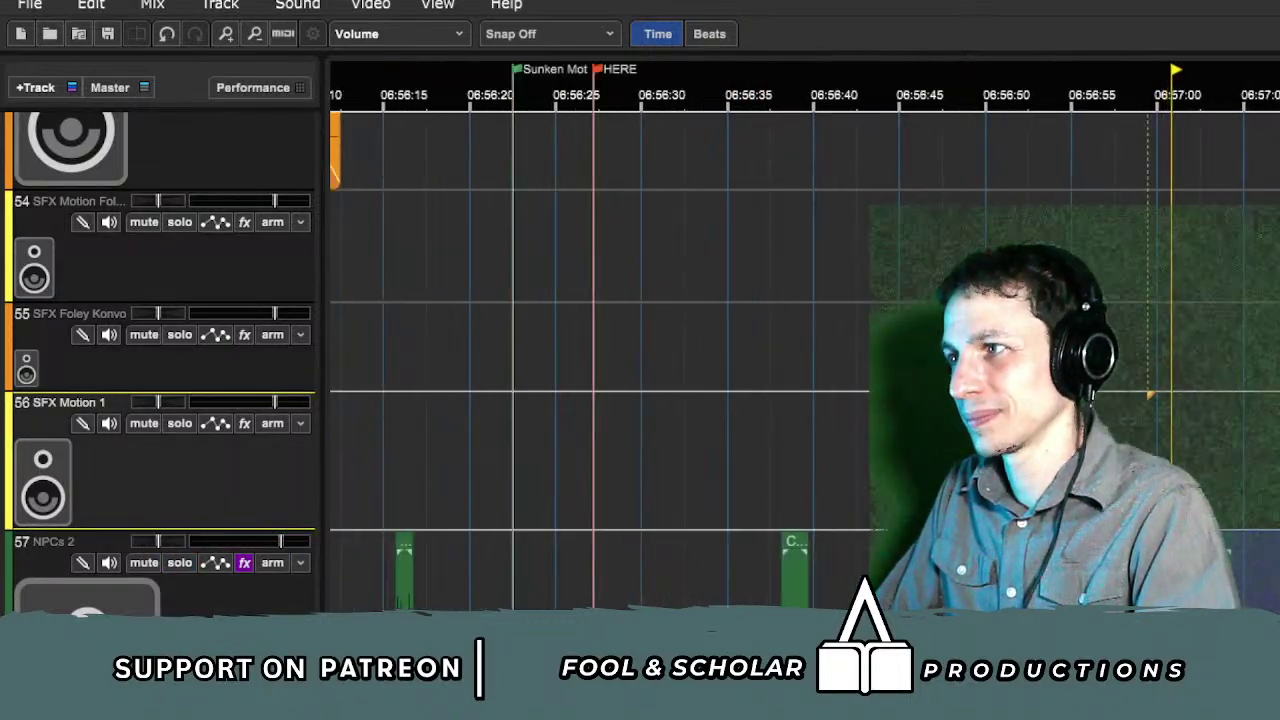
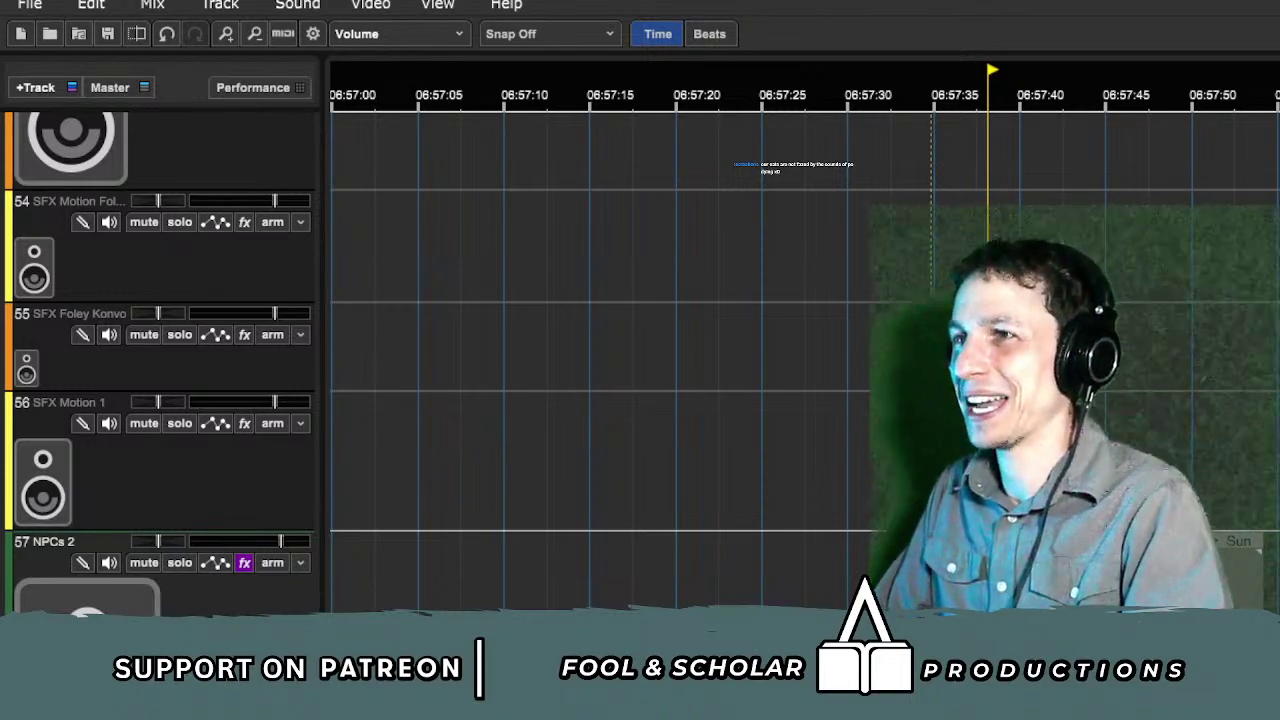
Step: Return to the track 47 character dialogue and listen to its next line from about 06:58:05
scroll(420, 360, "up", 10)
scroll(600, 360, "down", 2)
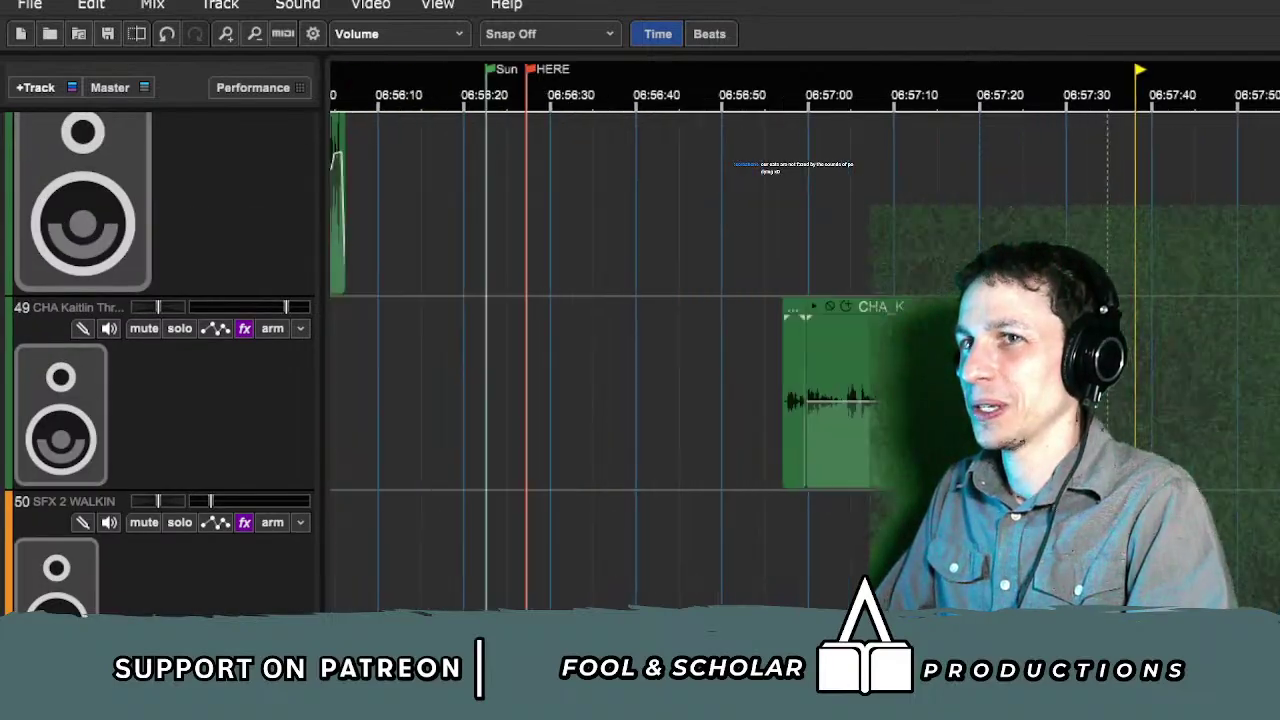
scroll(600, 360, "up", 7)
scroll(1135, 424, "down", 1)
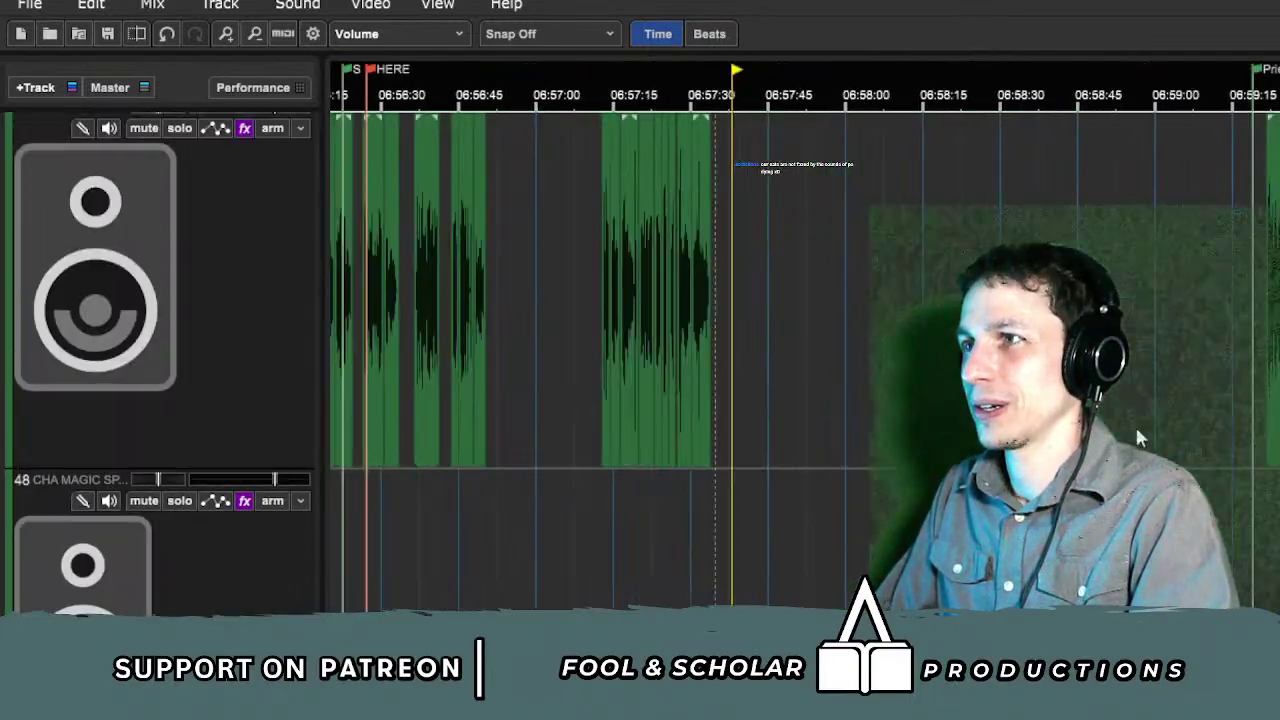
scroll(1144, 253, "up", 3)
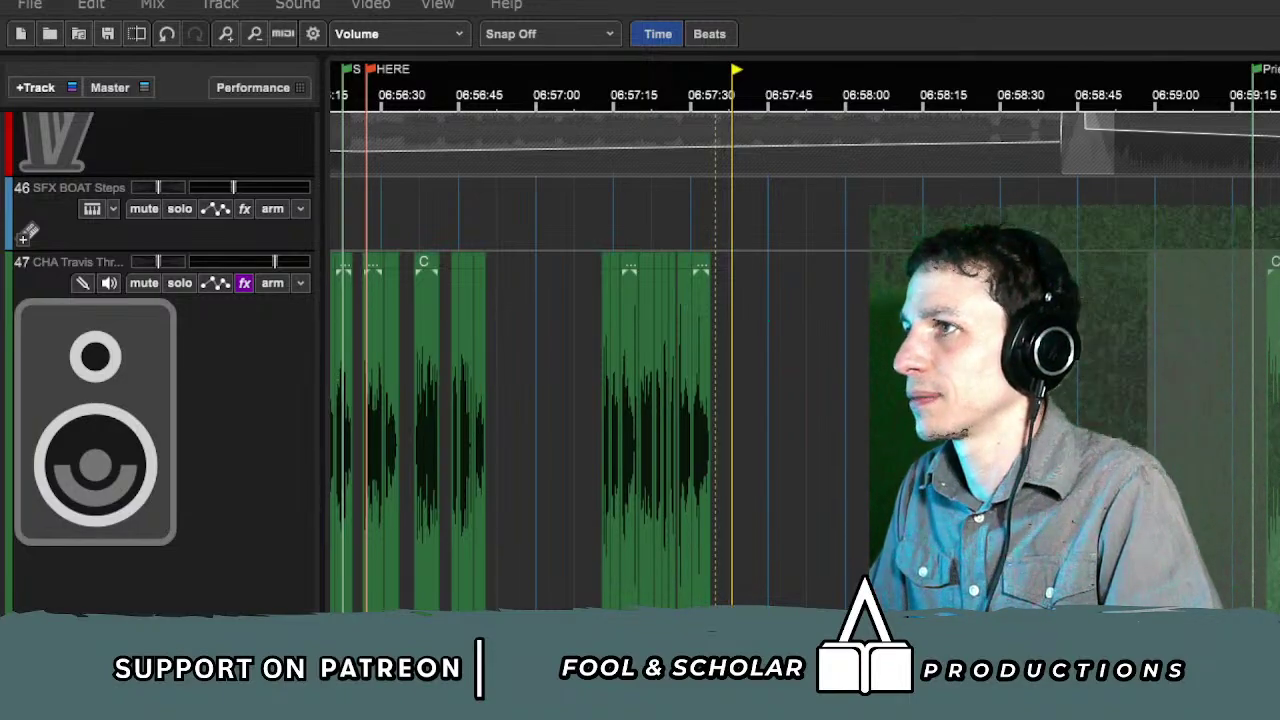
key("space")
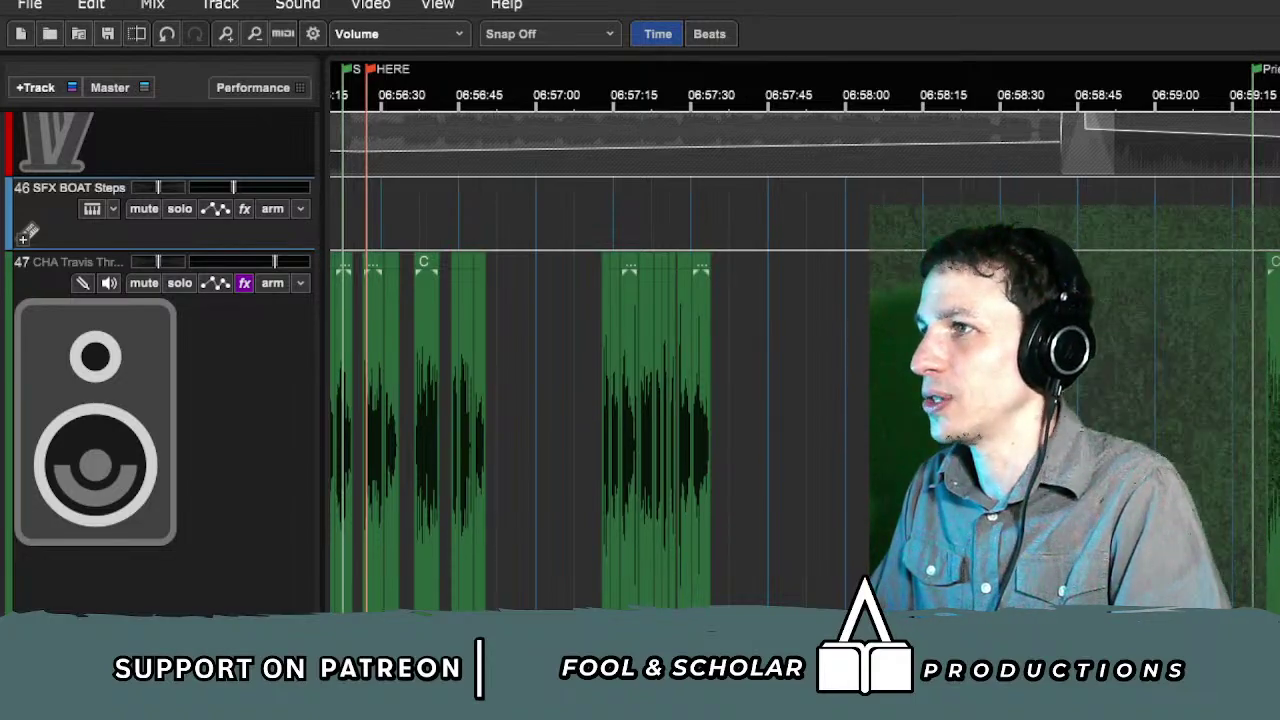
left_click(893, 280)
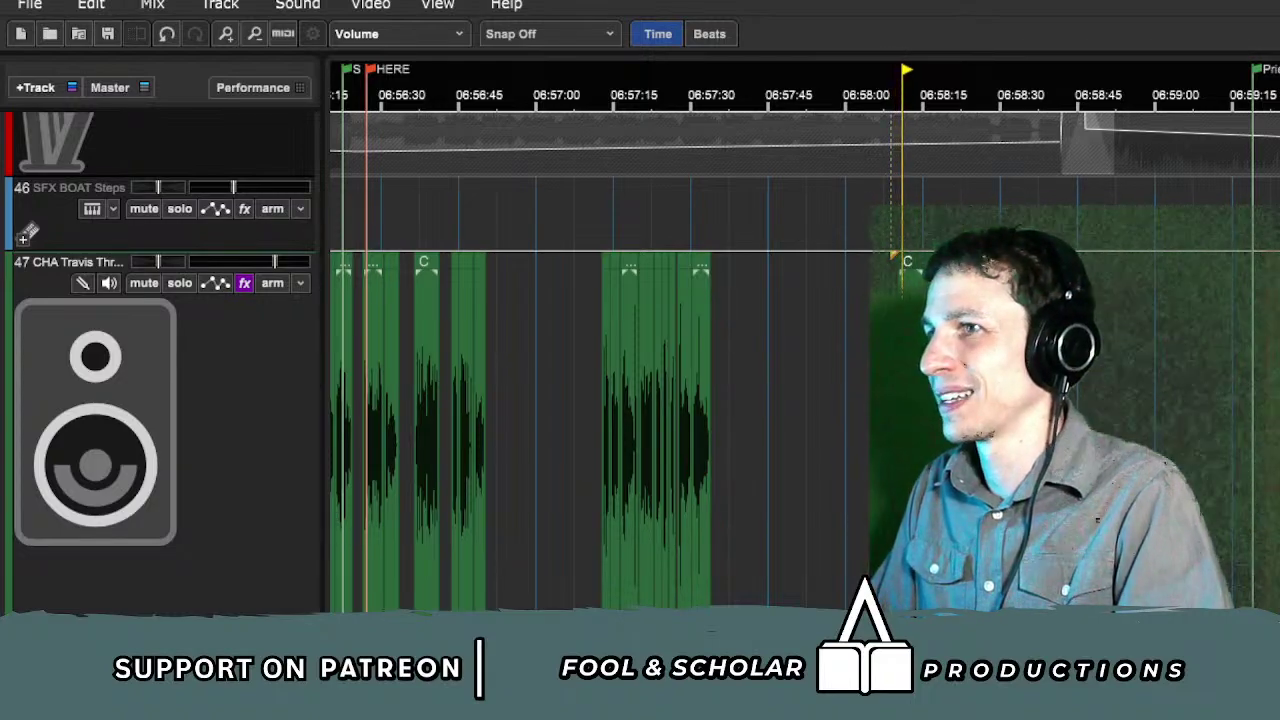
Step: Move the next track 47 dialogue clip earlier to about 06:57:36, shortly after the preceding lines
left_click(799, 336)
scroll(1144, 391, "up", 1)
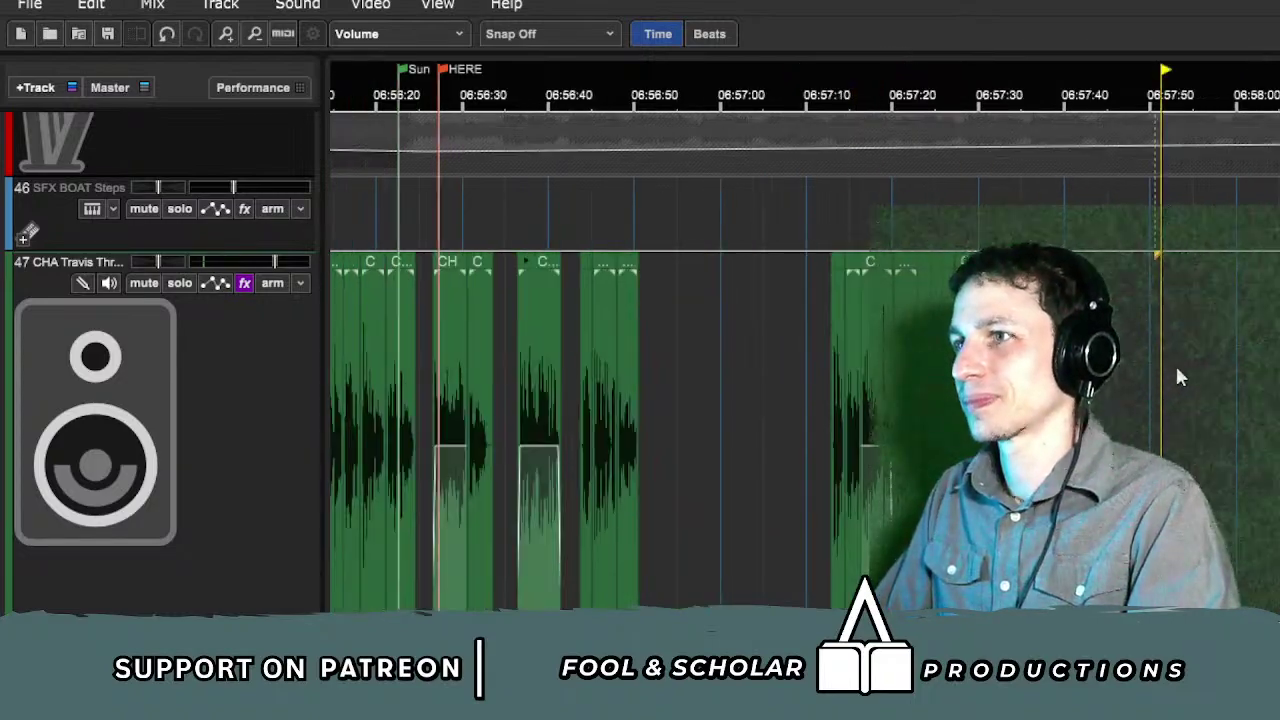
scroll(1168, 366, "up", 1)
left_click(998, 376)
left_click(923, 376)
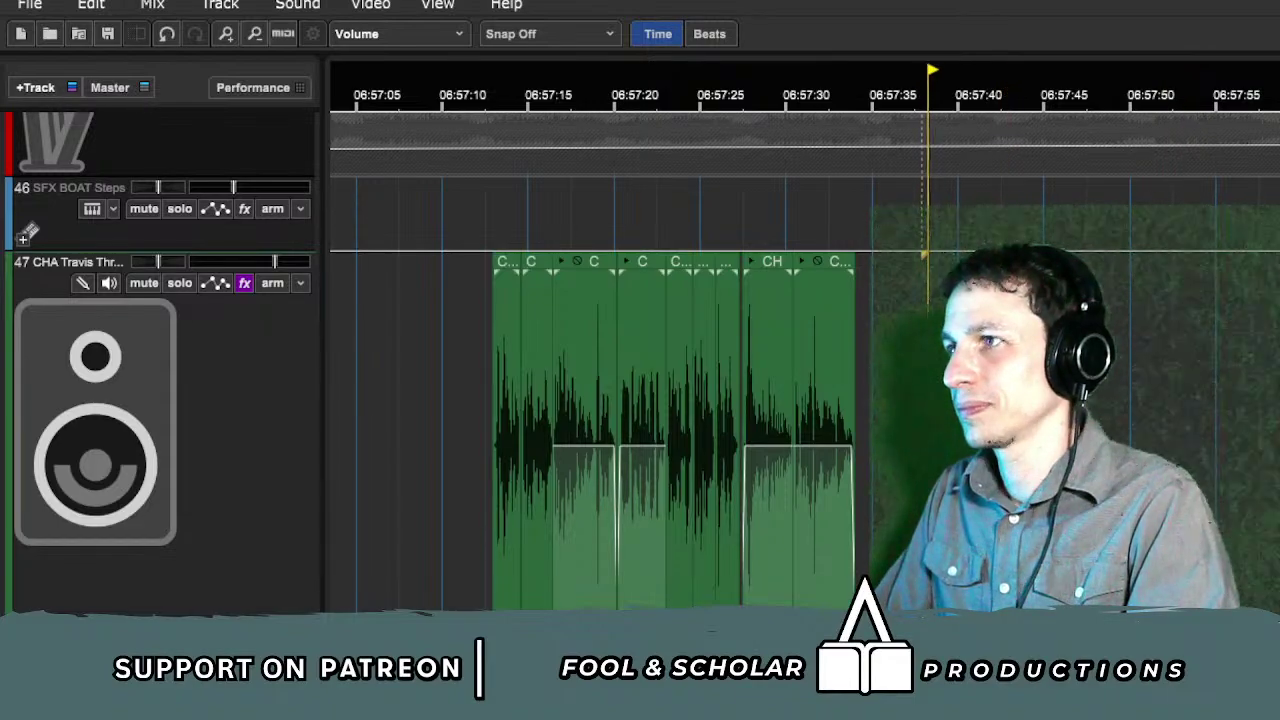
key("space")
left_click_drag(1160, 306, 896, 304)
Step: Play the repositioned track 47 line from about 06:57:34 to check its timing
left_click(862, 212)
scroll(1200, 318, "up", 1)
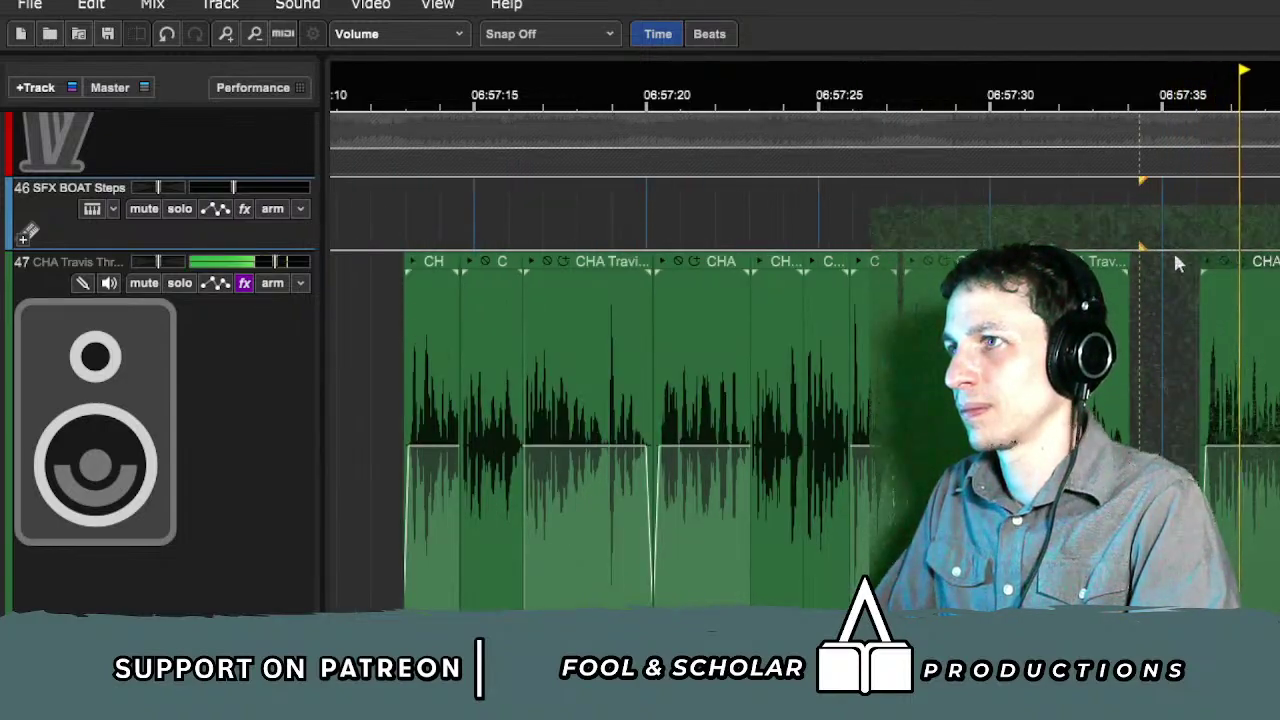
scroll(1240, 278, "up", 2)
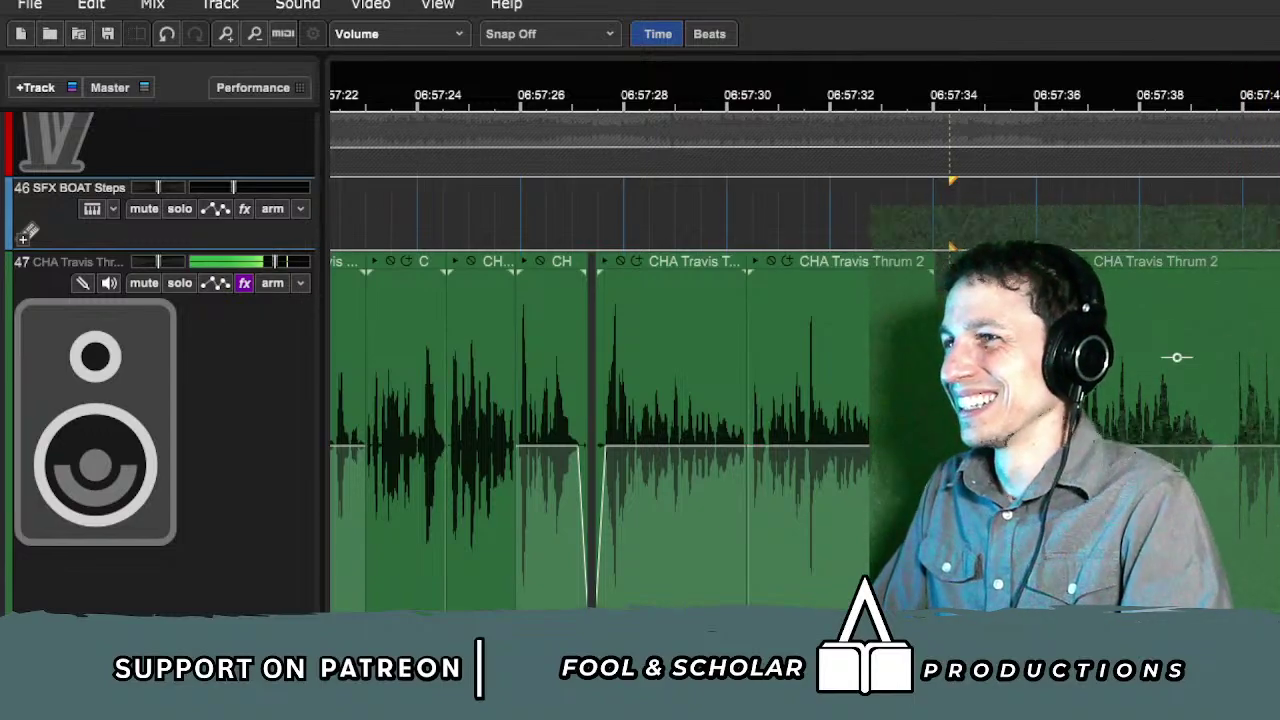
key("space")
key("space")
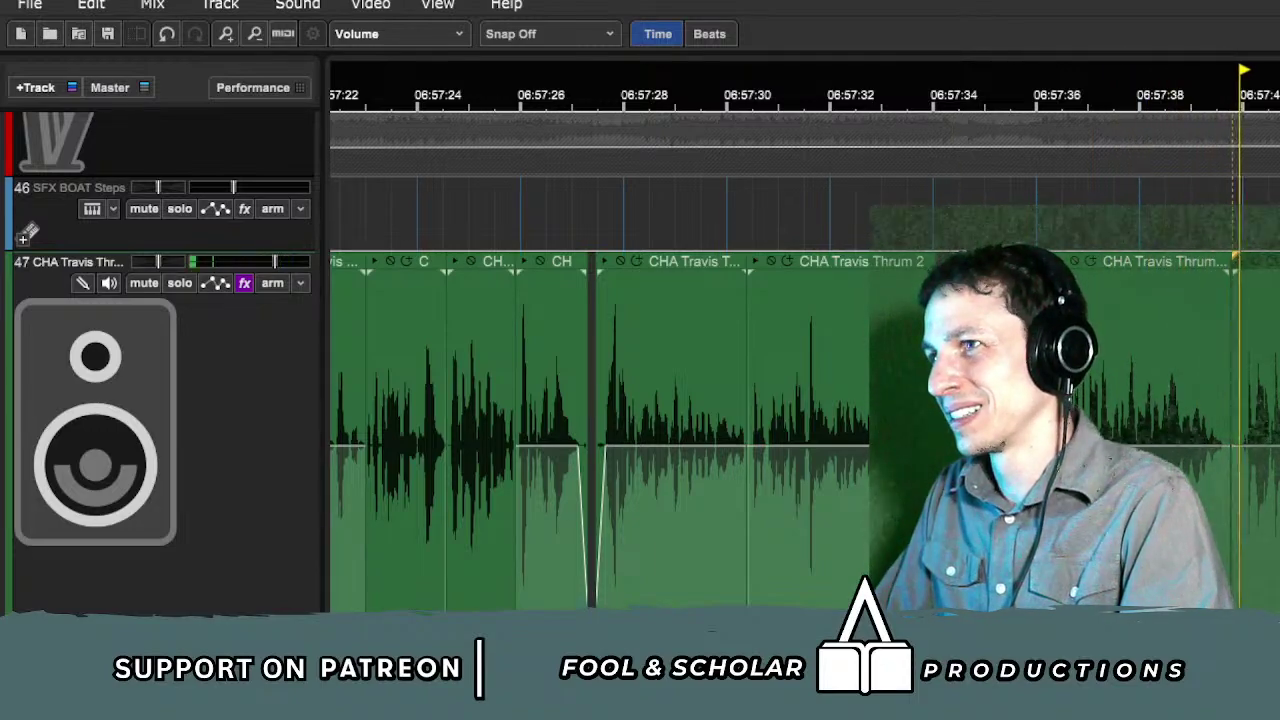
Step: Locate the short Sunken Mother clip on track 57 NPCs 2 and listen to the transition from about 06:57:35
scroll(1141, 357, "down", 5)
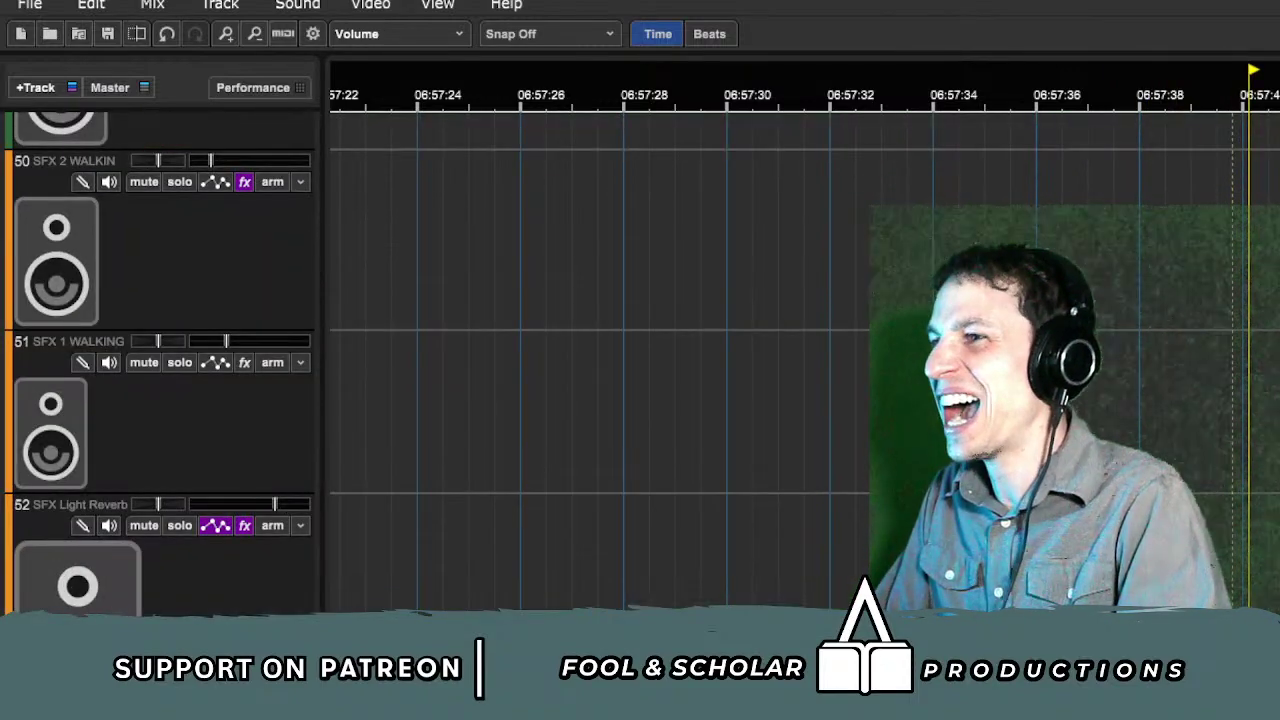
scroll(990, 365, "down", 5)
left_click(990, 365)
key("space")
left_click(990, 500)
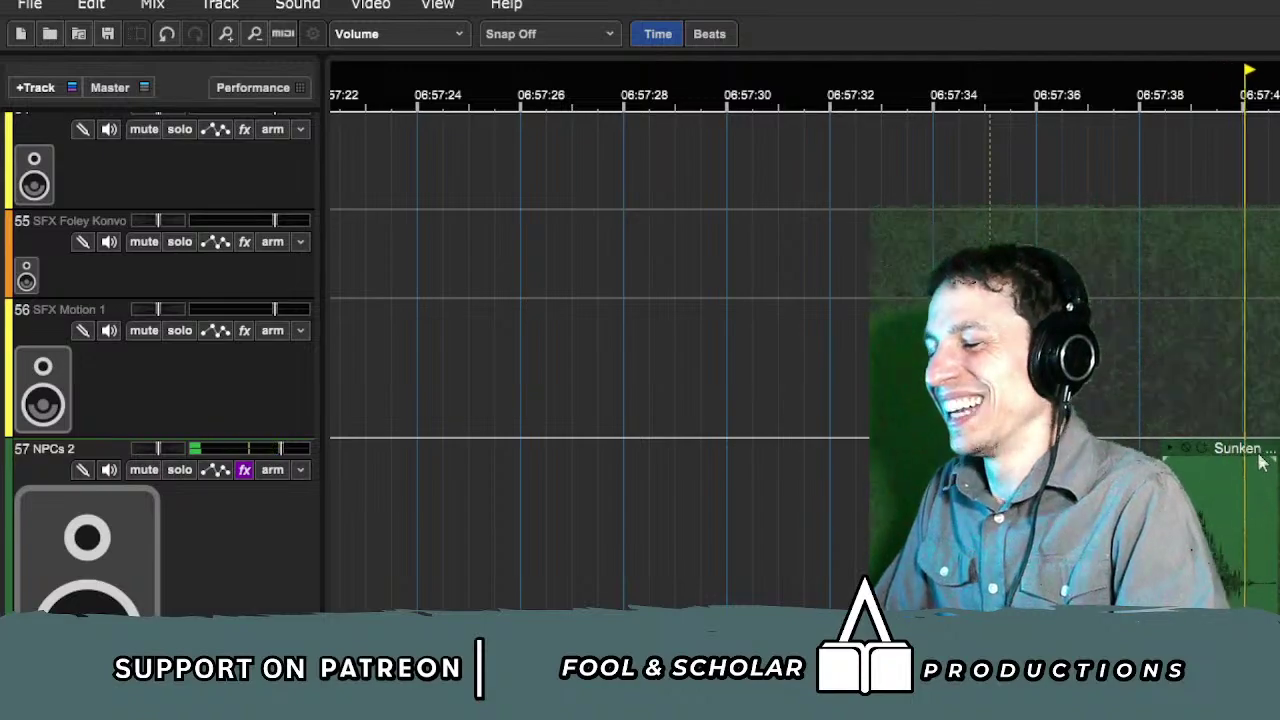
Step: Reposition the short Sunken Mother clip on track 57 to about 06:57:36.5 and play the passage back
key("ctrl+z")
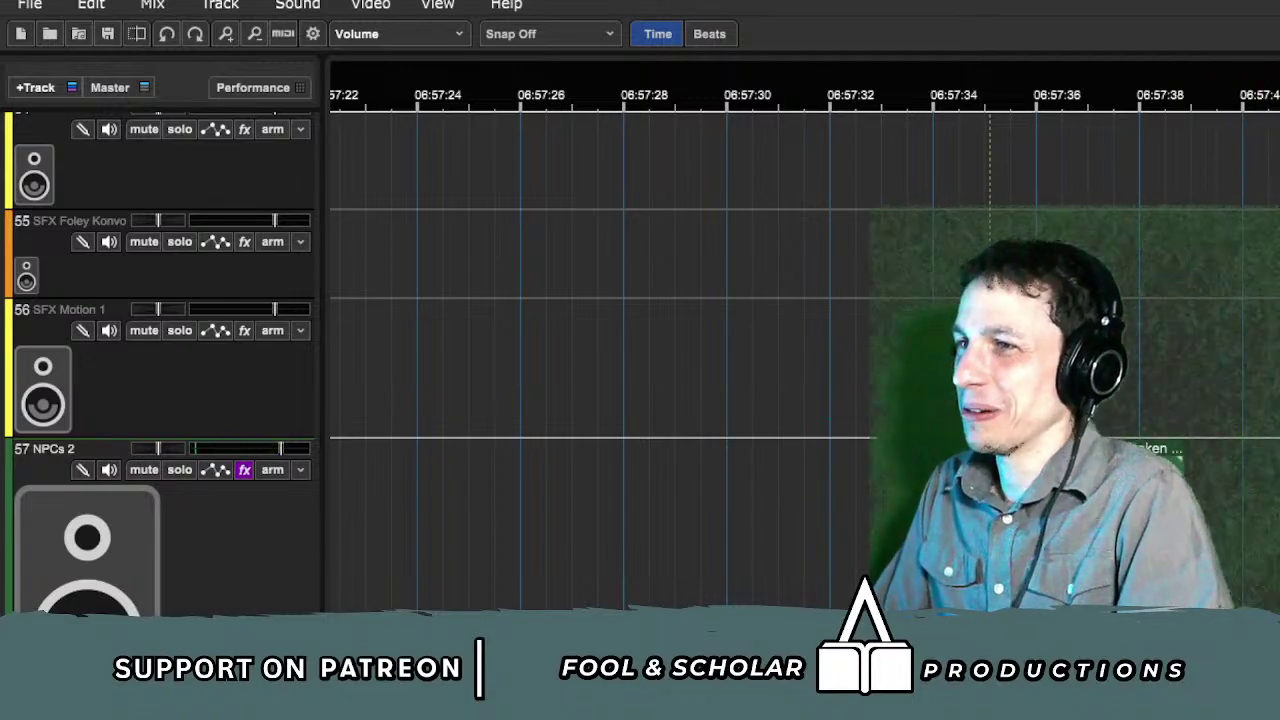
key("ctrl+z")
left_click(1155, 453)
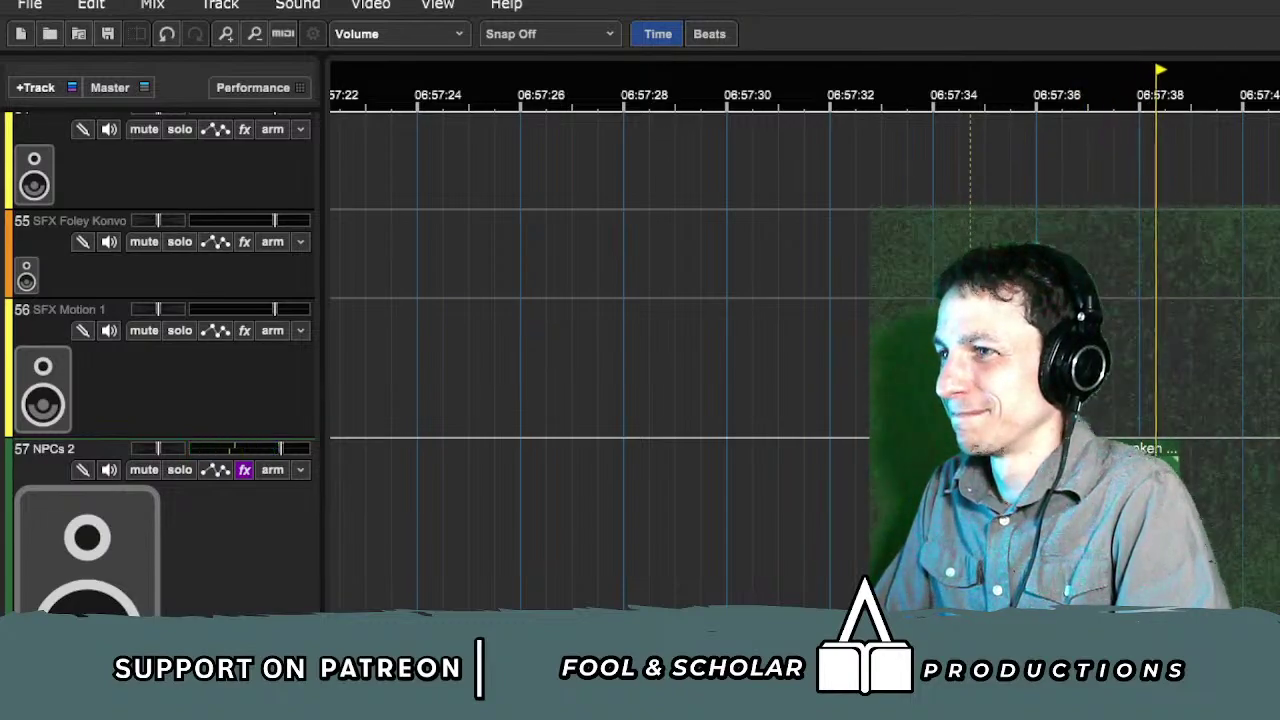
scroll(1062, 453, "down", 1)
scroll(804, 360, "right", 3)
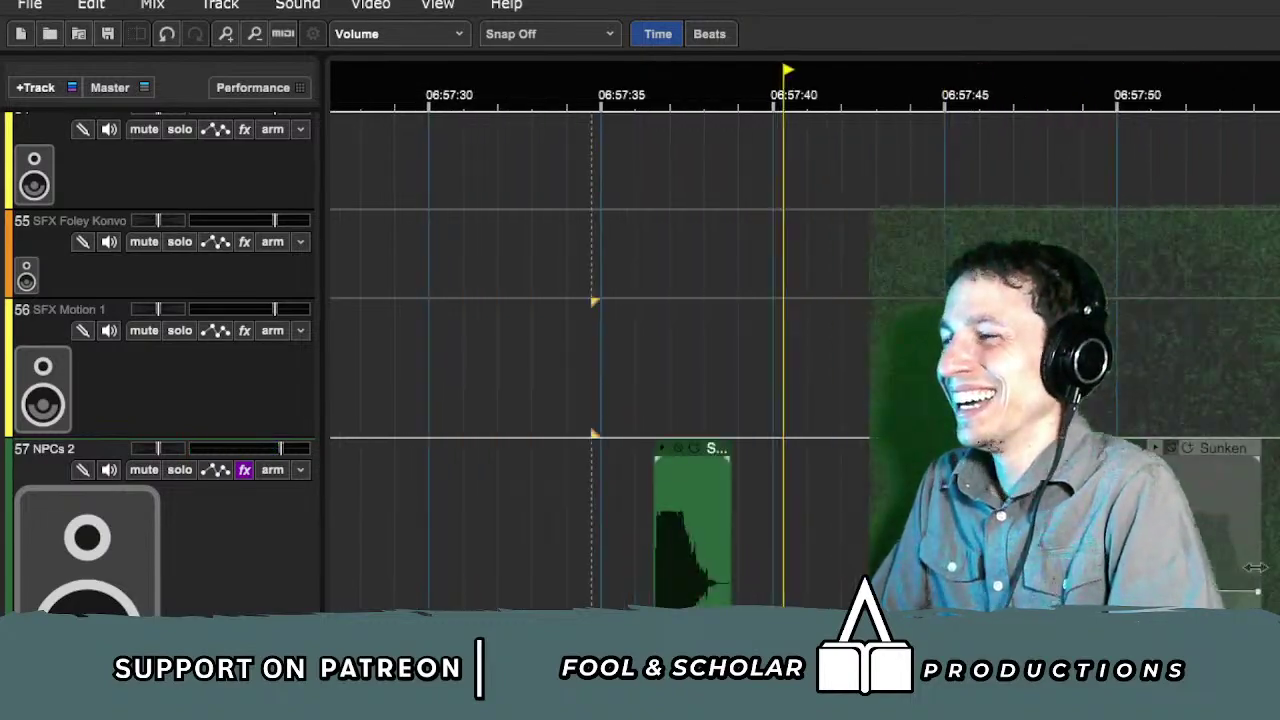
Step: Take the CHA_Sunken M line from near 07:01:05 on track 57 and place it at about 06:57:41
scroll(804, 360, "up", 4)
key("space")
scroll(1229, 549, "down", 5)
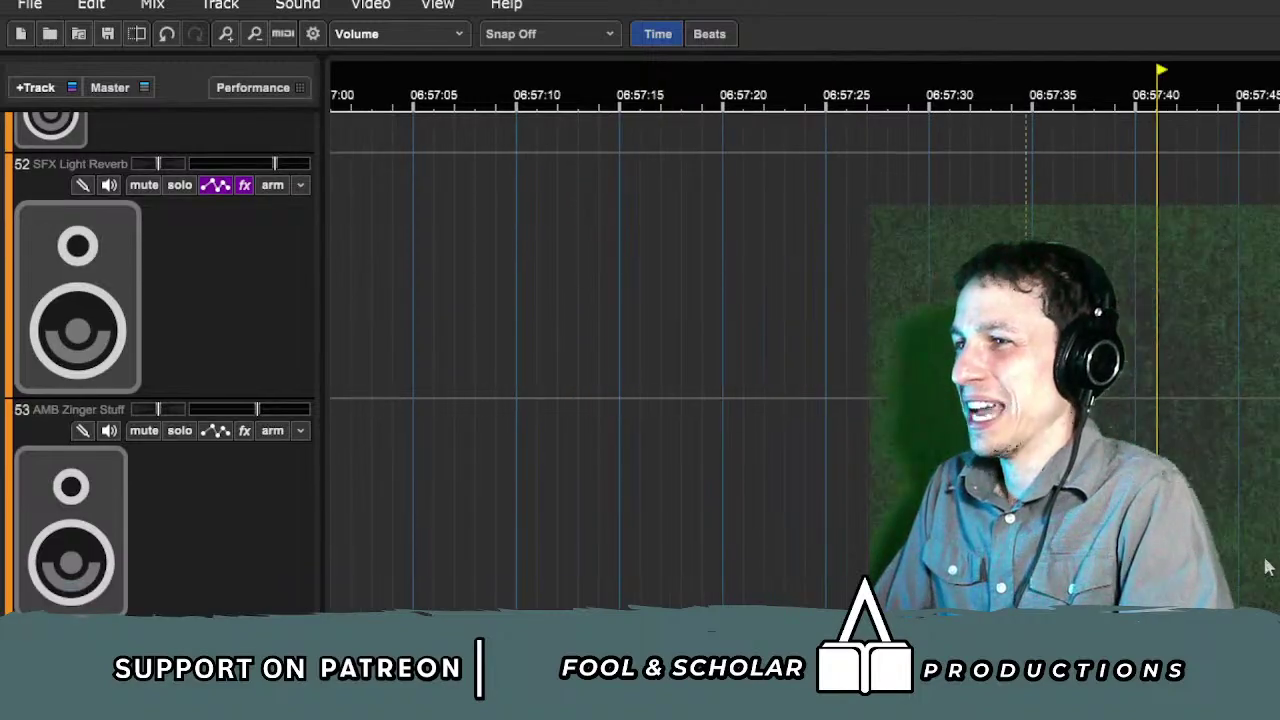
scroll(1124, 550, "right", 3)
scroll(600, 360, "right", 8)
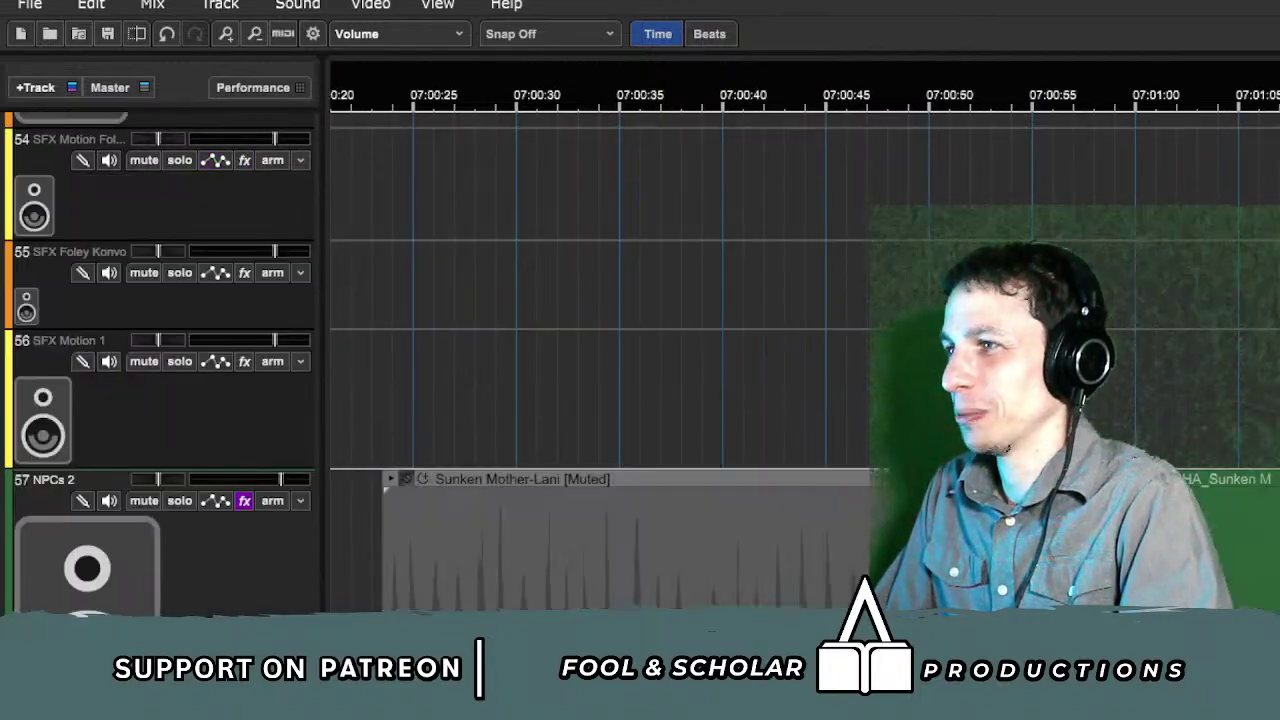
left_click(1251, 511)
key("ctrl+z")
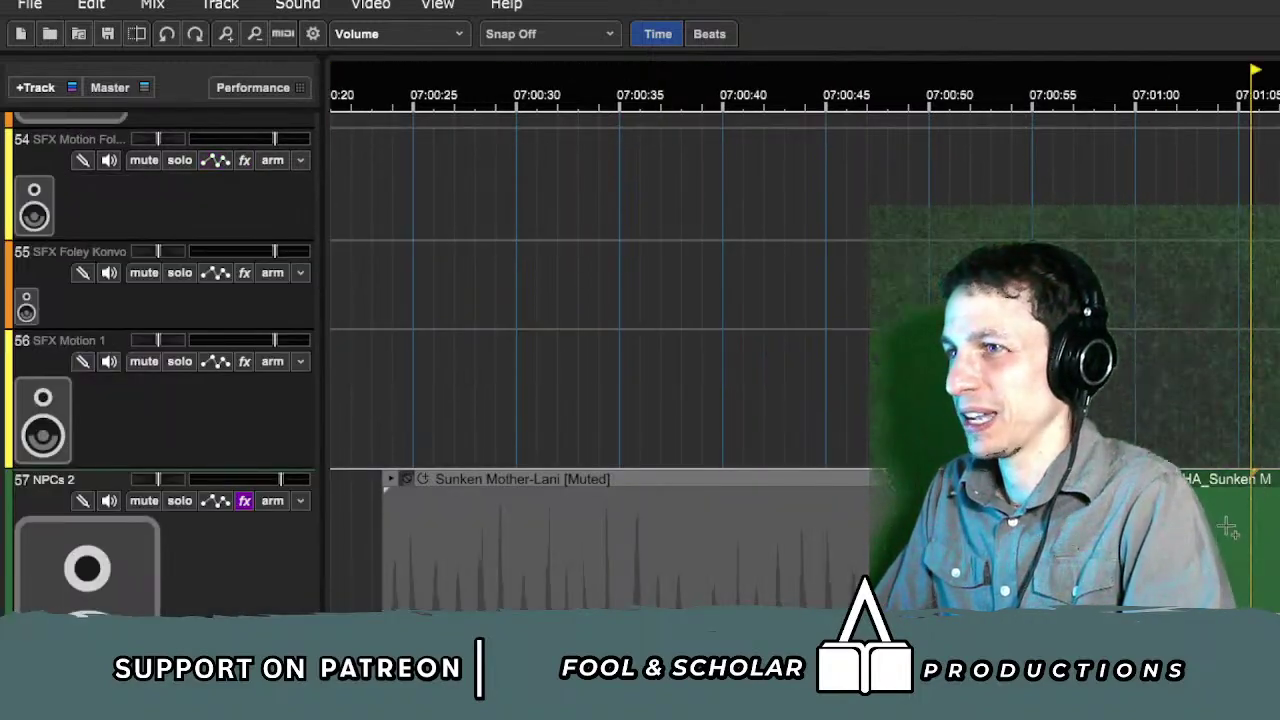
scroll(1228, 530, "left", 12)
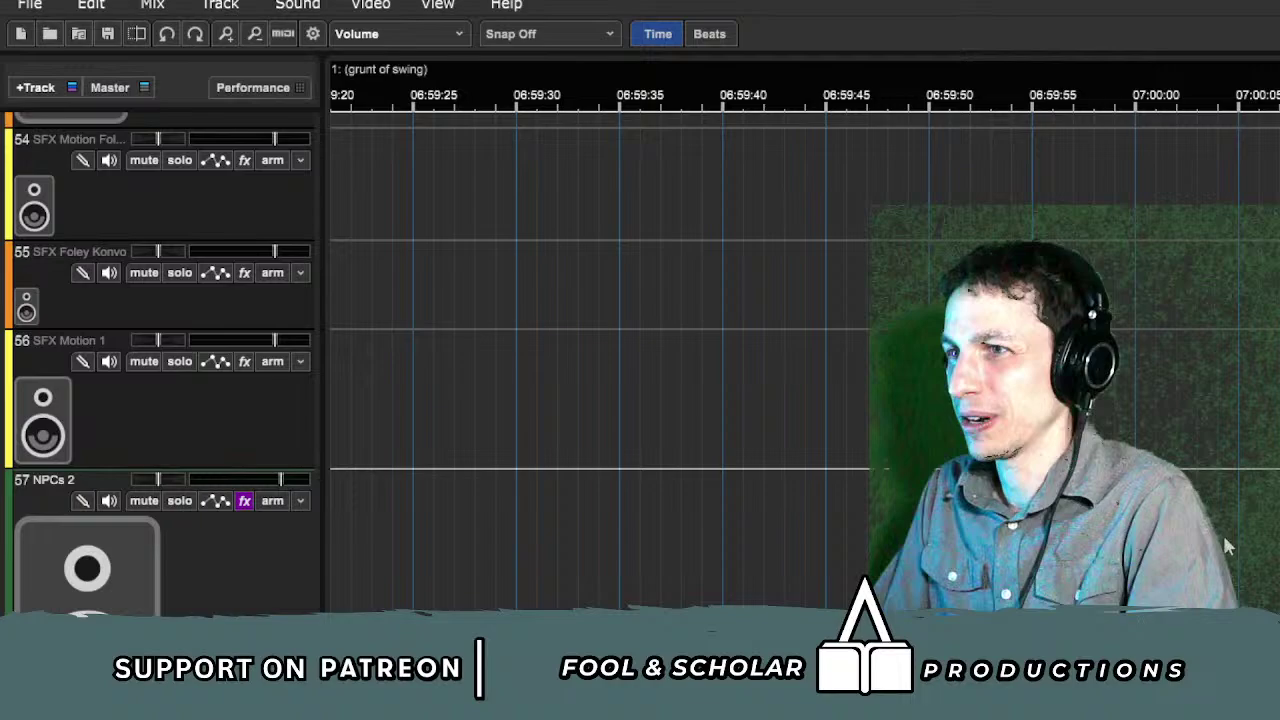
left_click(740, 589)
key("ctrl+v")
Step: Trim the start of the placed CHA_Sunken clip, slide it to about 06:57:41, and listen from about 06:57:37
left_click(659, 405)
key("space")
left_click_drag(738, 567, 792, 560)
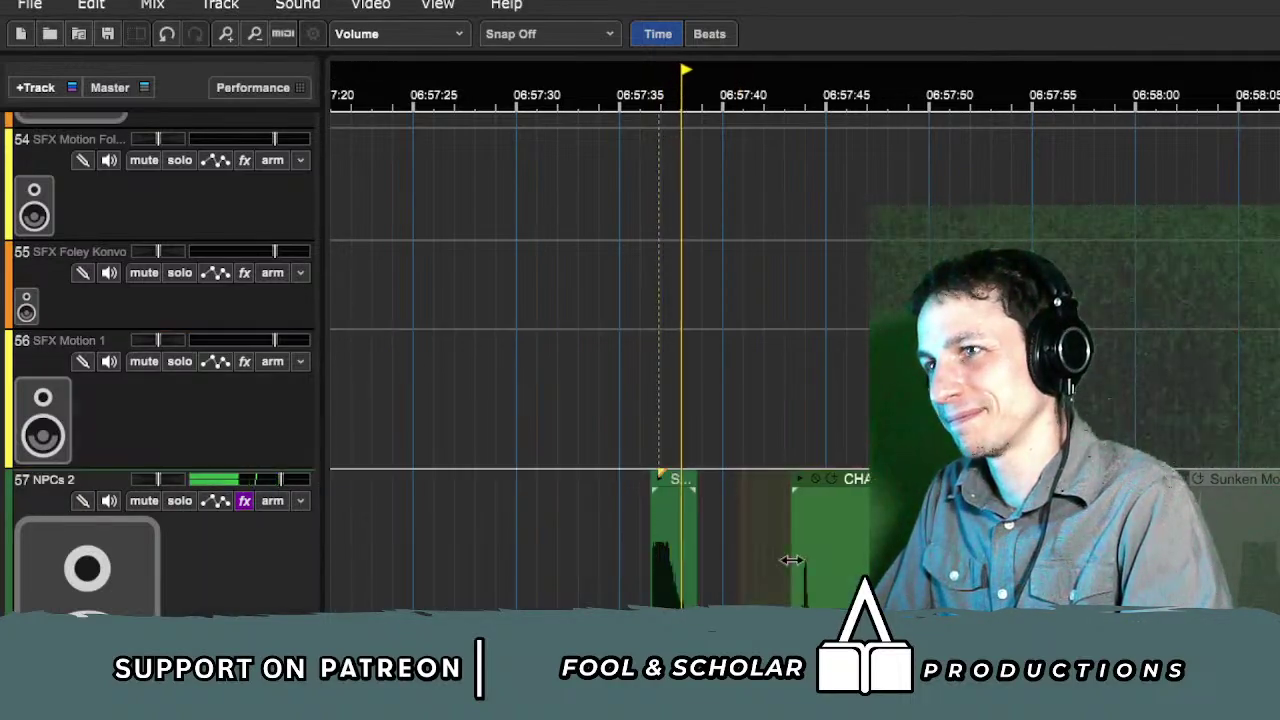
key("ctrl+z")
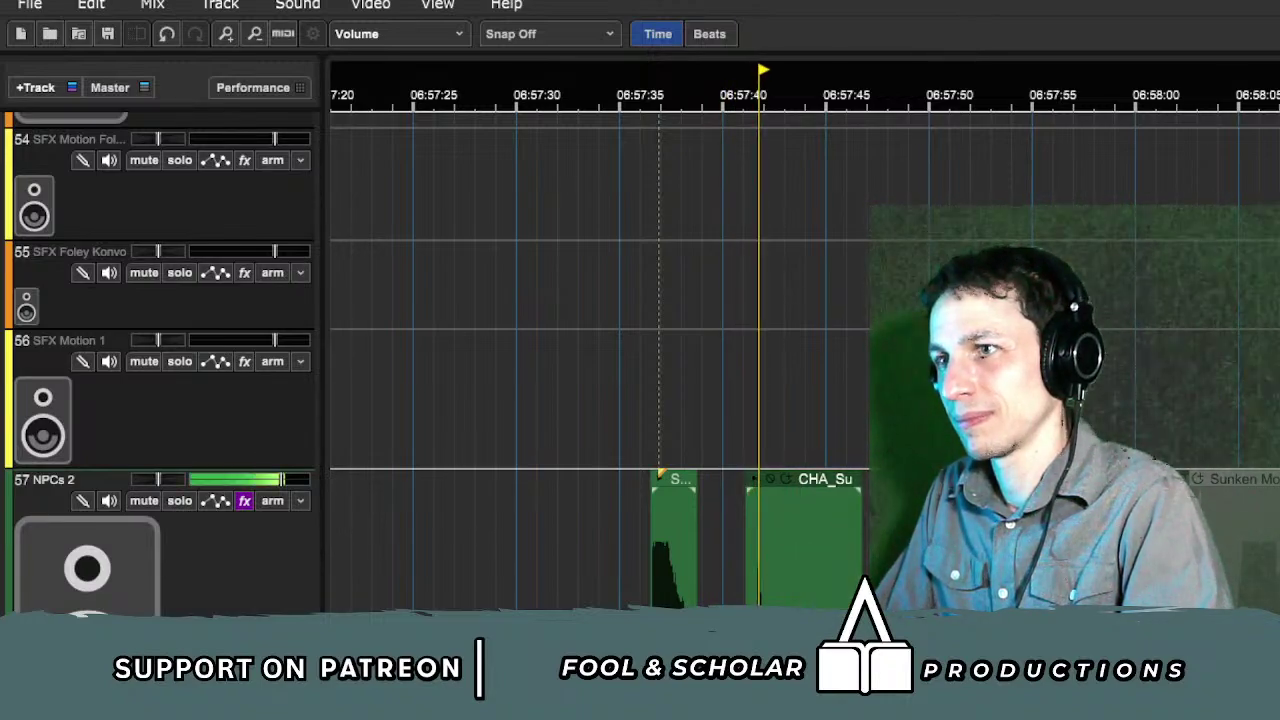
scroll(375, 360, "up", 1)
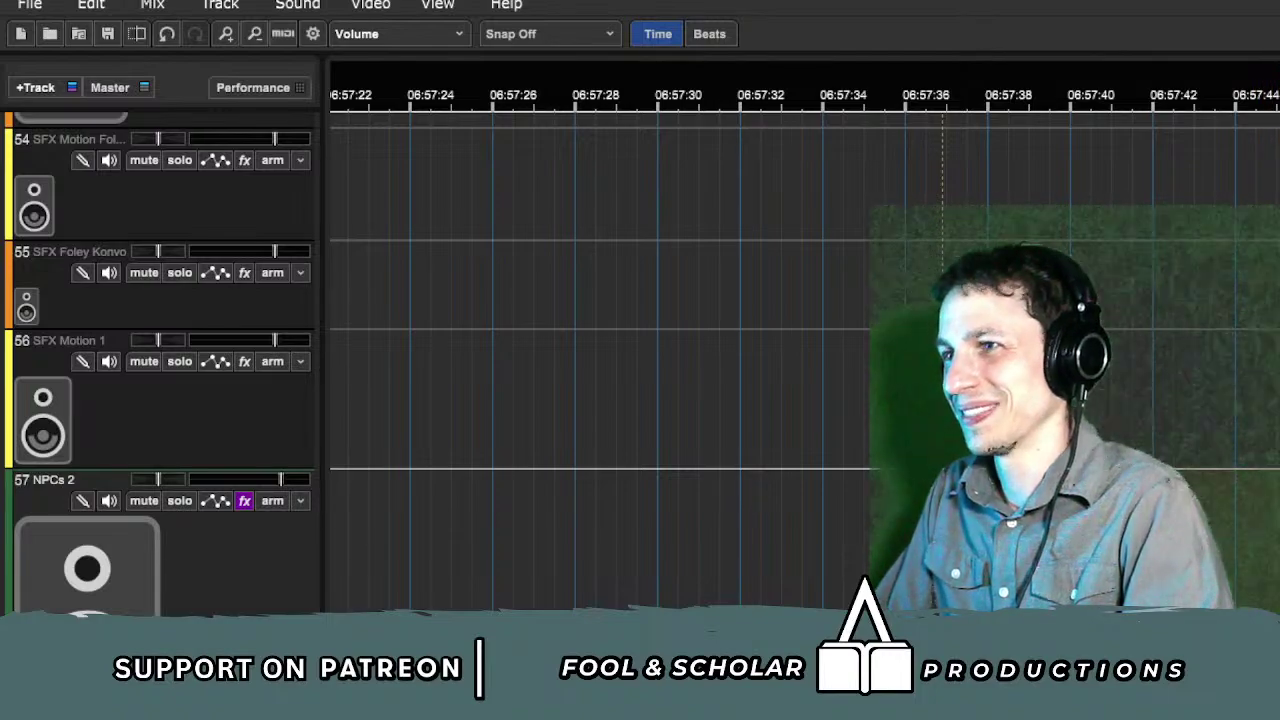
Step: Locate the Lan Final Lines clip near 06:57:45 on track 74 CHA Lan and sample its playback
scroll(160, 365, "down", 15)
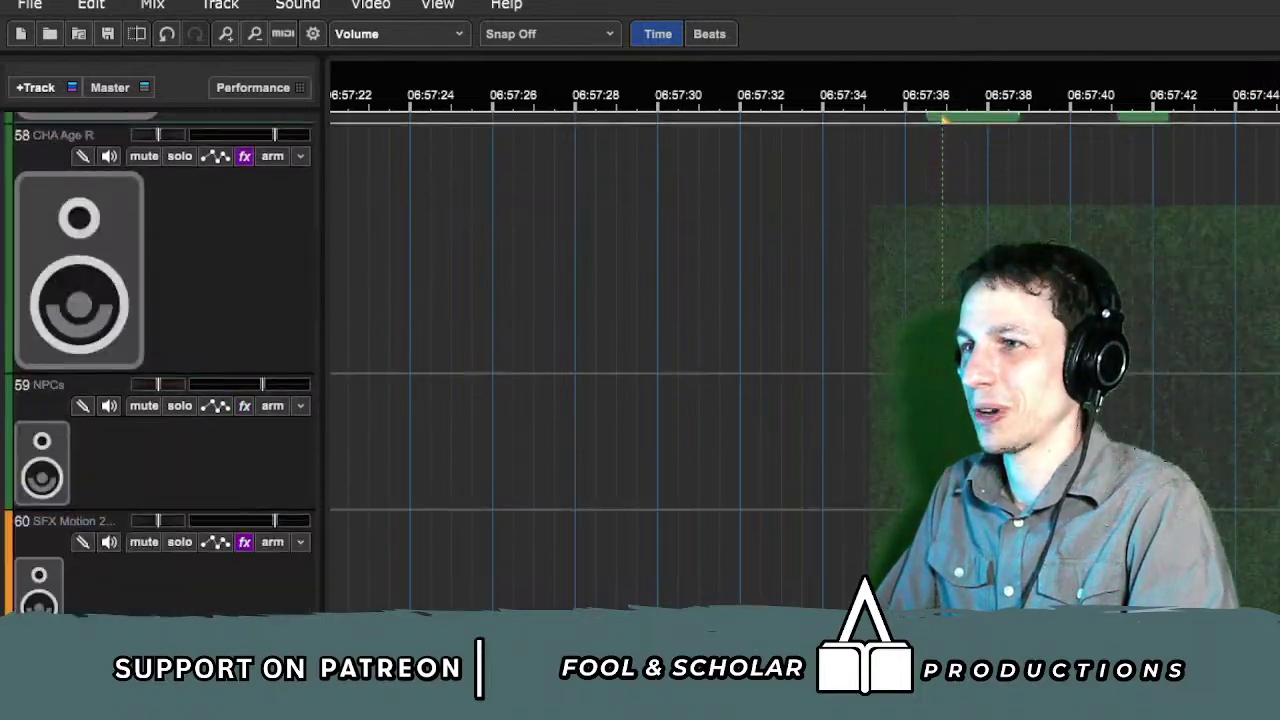
scroll(160, 365, "down", 1)
scroll(800, 365, "down", 3)
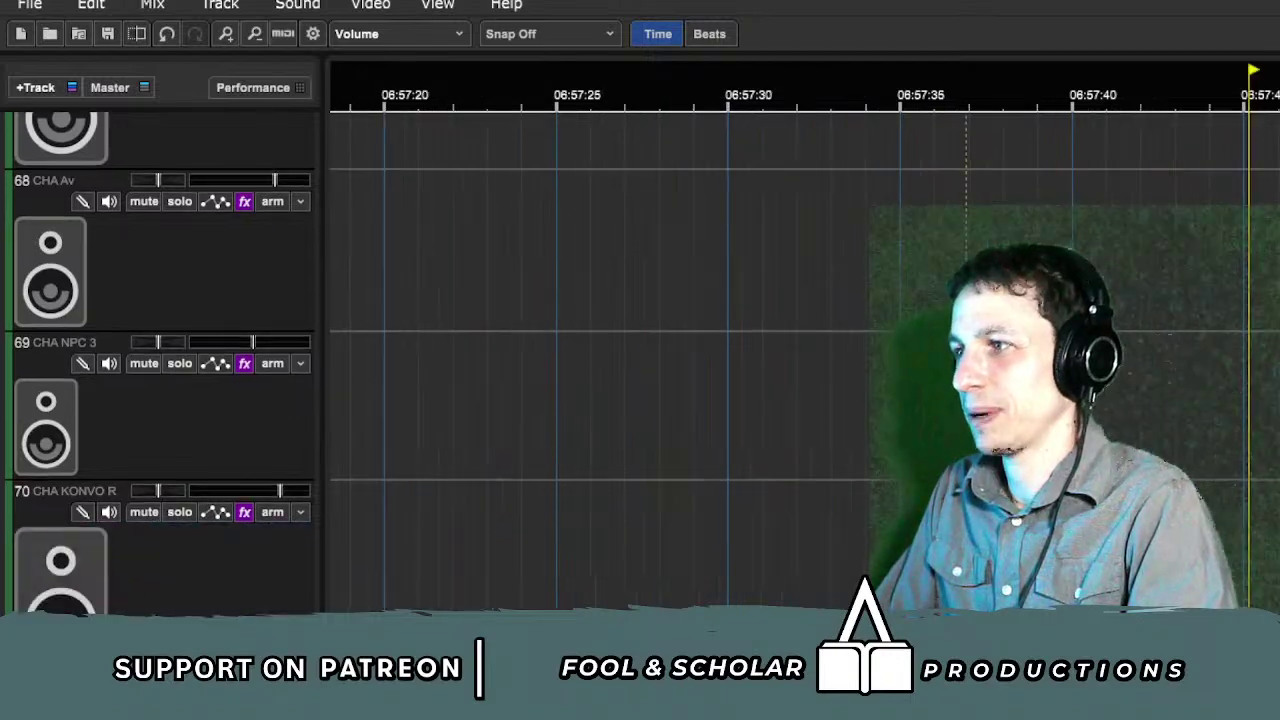
scroll(160, 365, "down", 7)
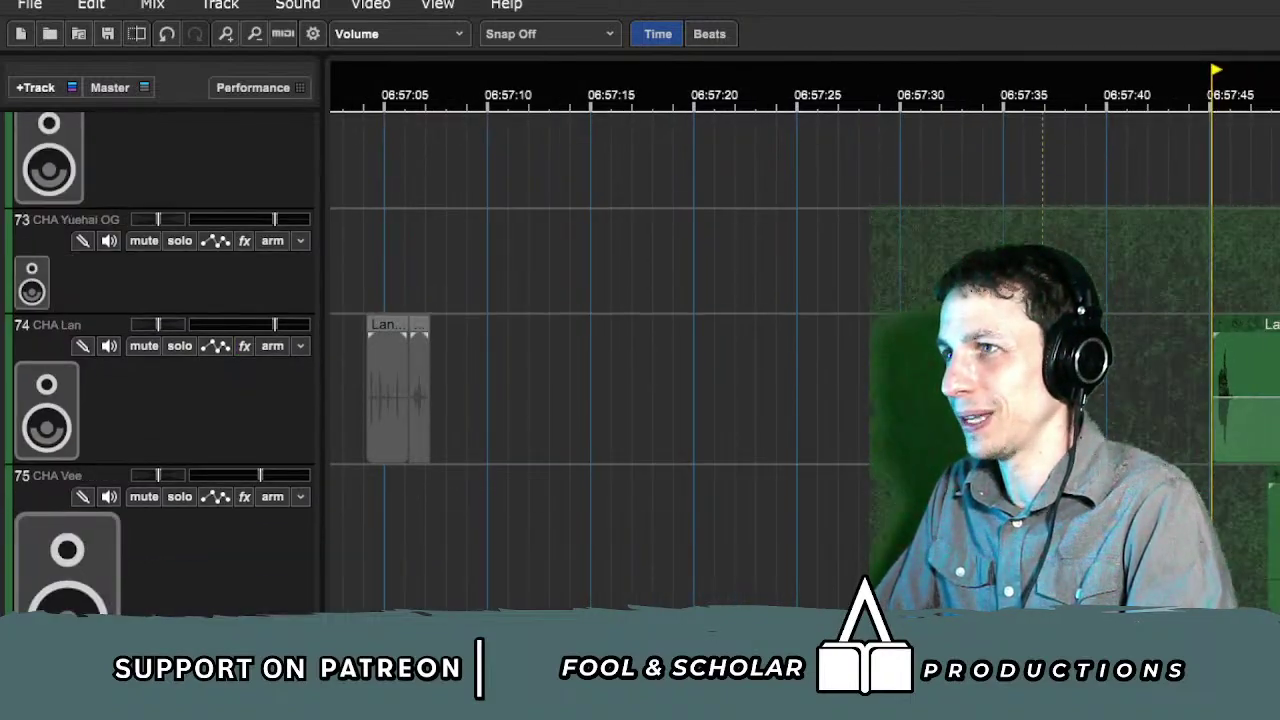
key("space")
scroll(1171, 343, "up", 3)
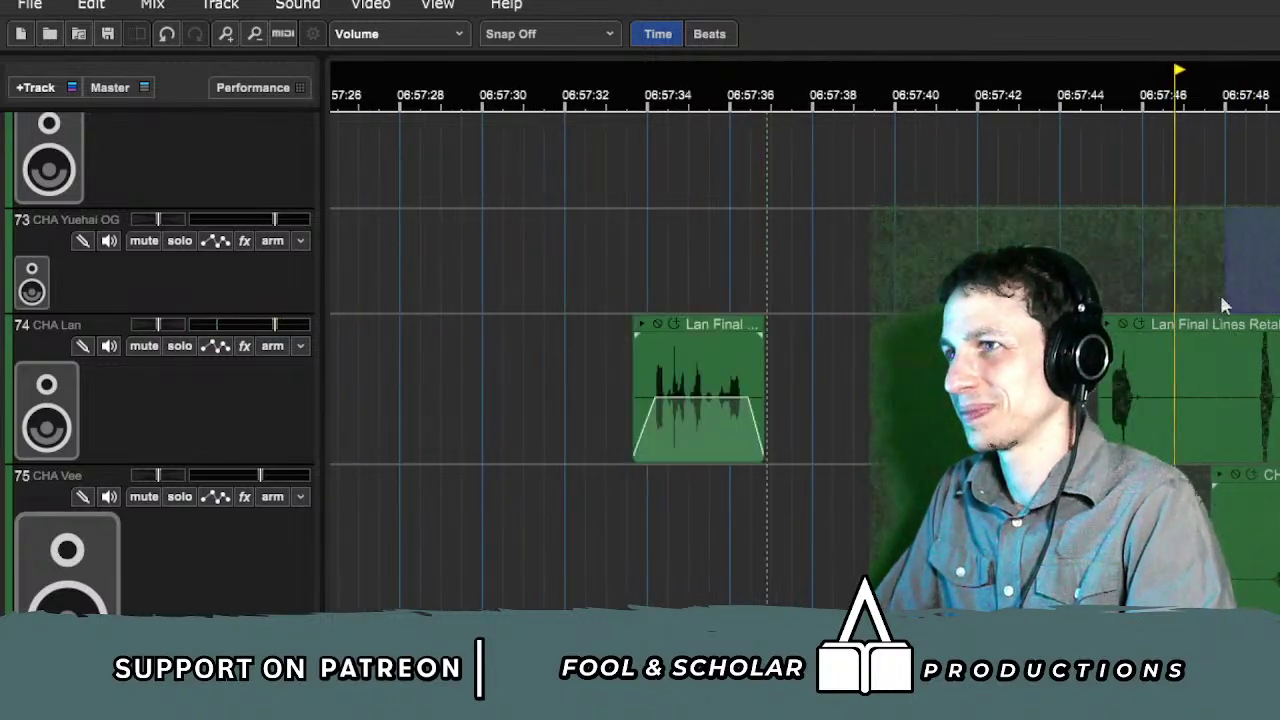
key("space")
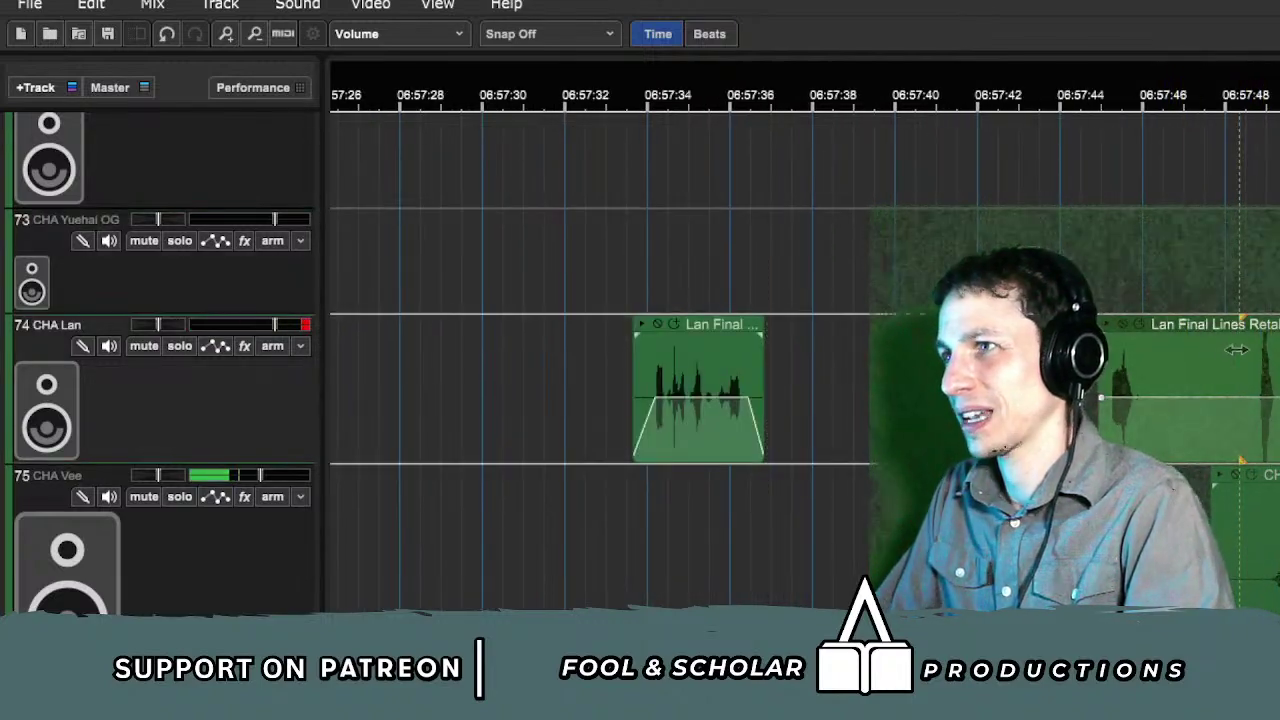
Step: Split the Lan Final Lines clip on track 74 at about 06:57:48.3 and delete the part before the cut
key("space")
key("t")
key("Delete")
left_click_drag(1246, 364, 1108, 364)
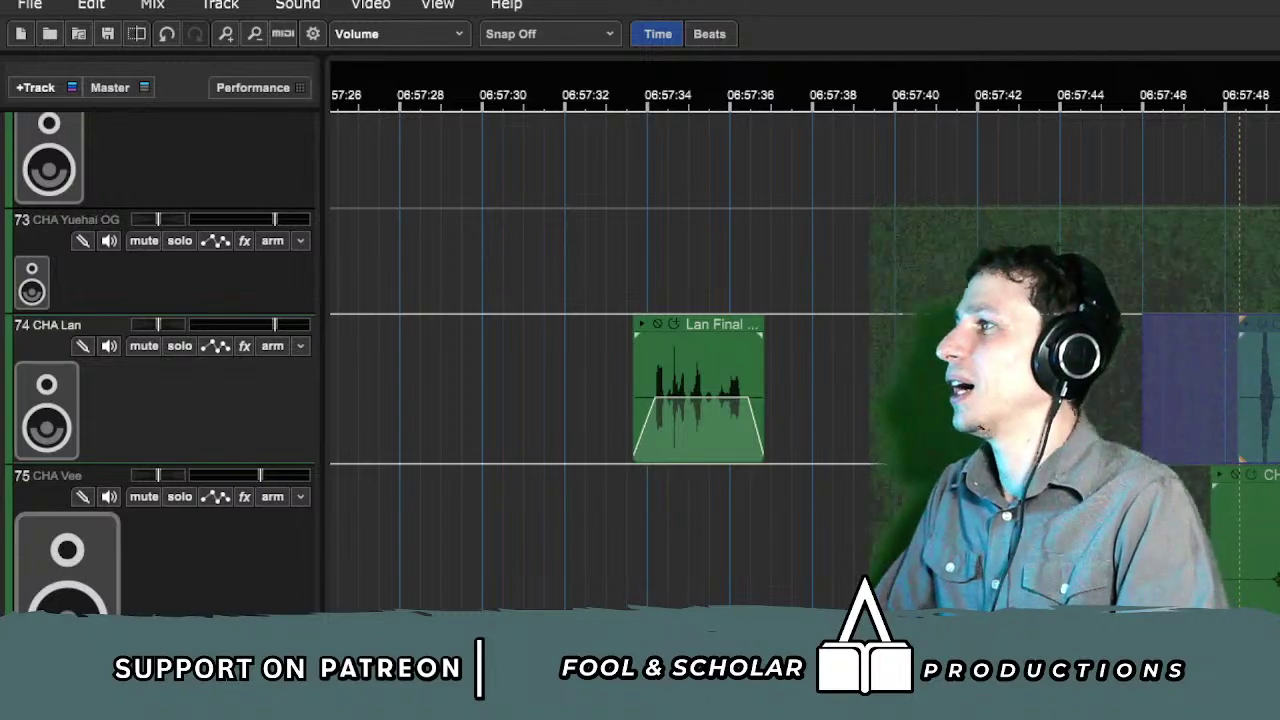
left_click(936, 390)
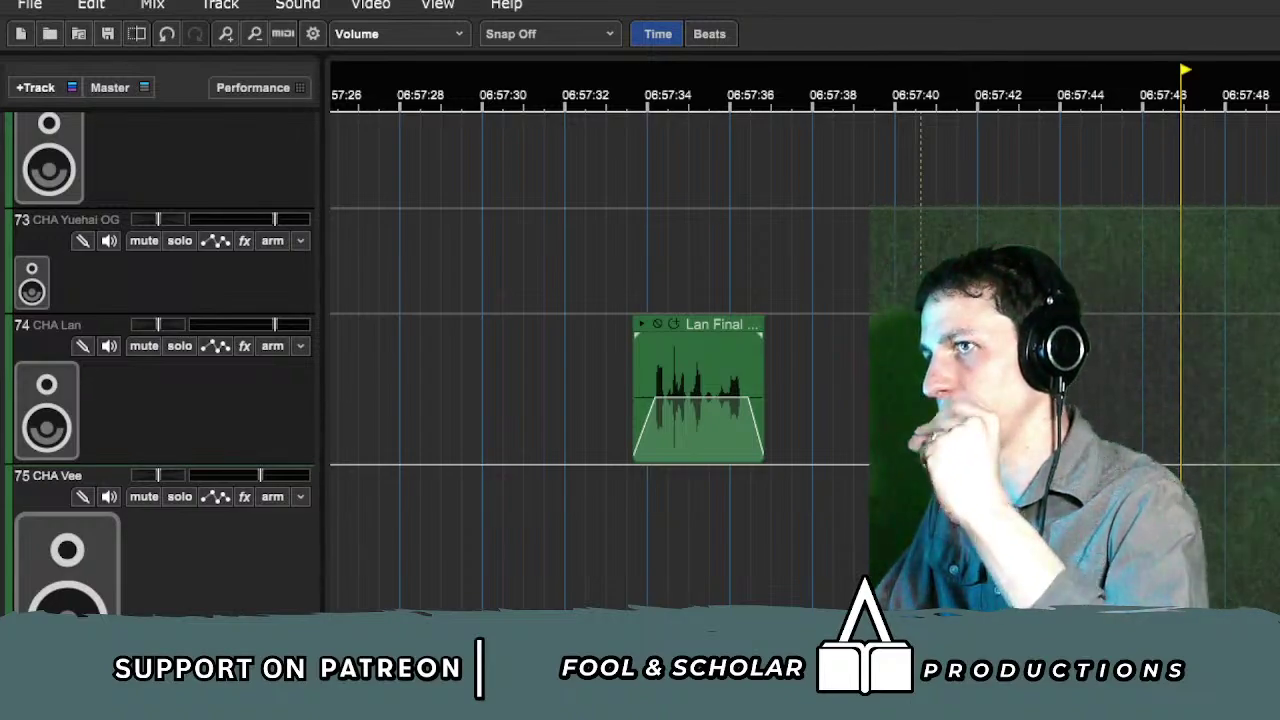
left_click(57, 325)
left_click(1021, 390)
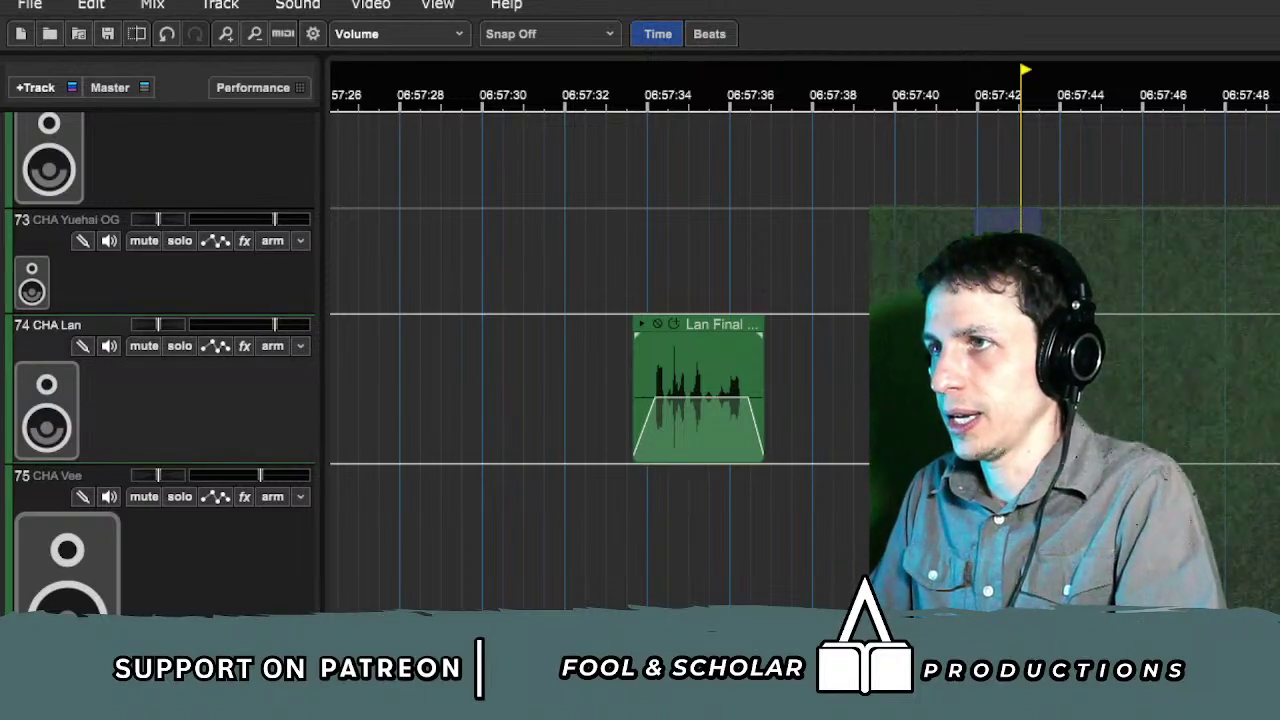
Step: Locate the Thrum 2 clips on track 47 and play them from about 06:57:36
scroll(600, 360, "right", 2)
scroll(600, 360, "up", 6)
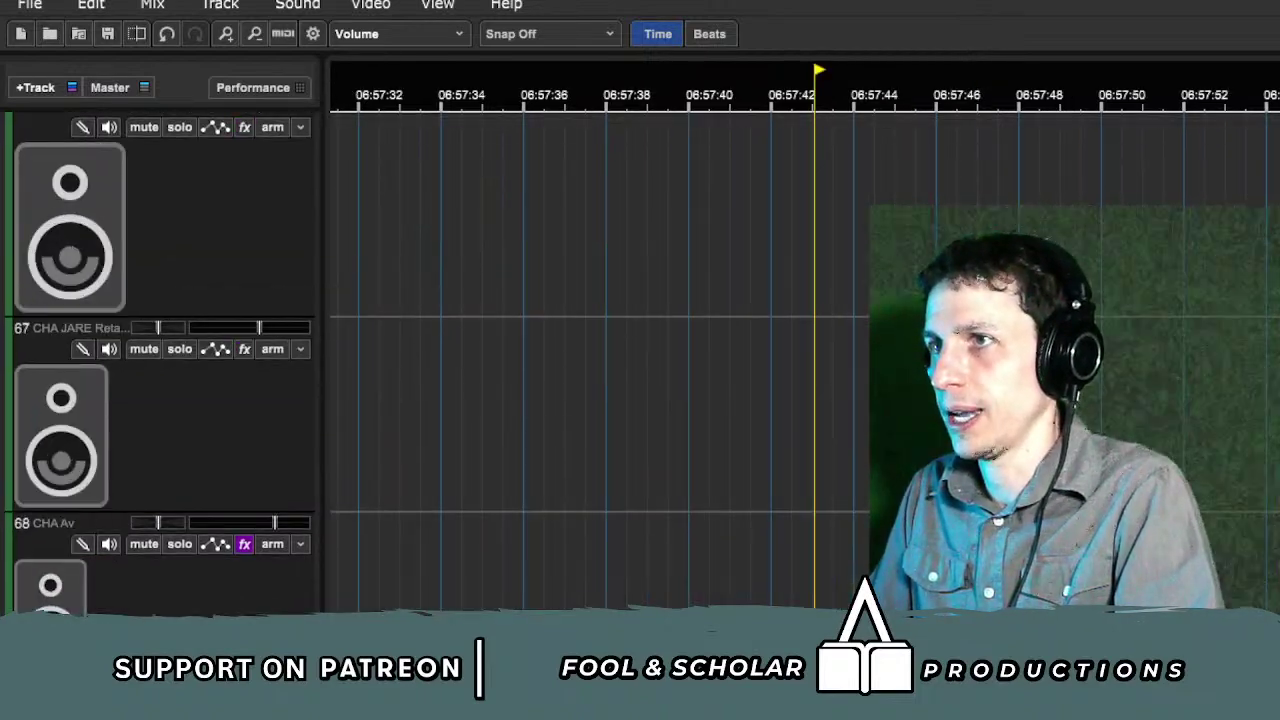
scroll(820, 365, "up", 15)
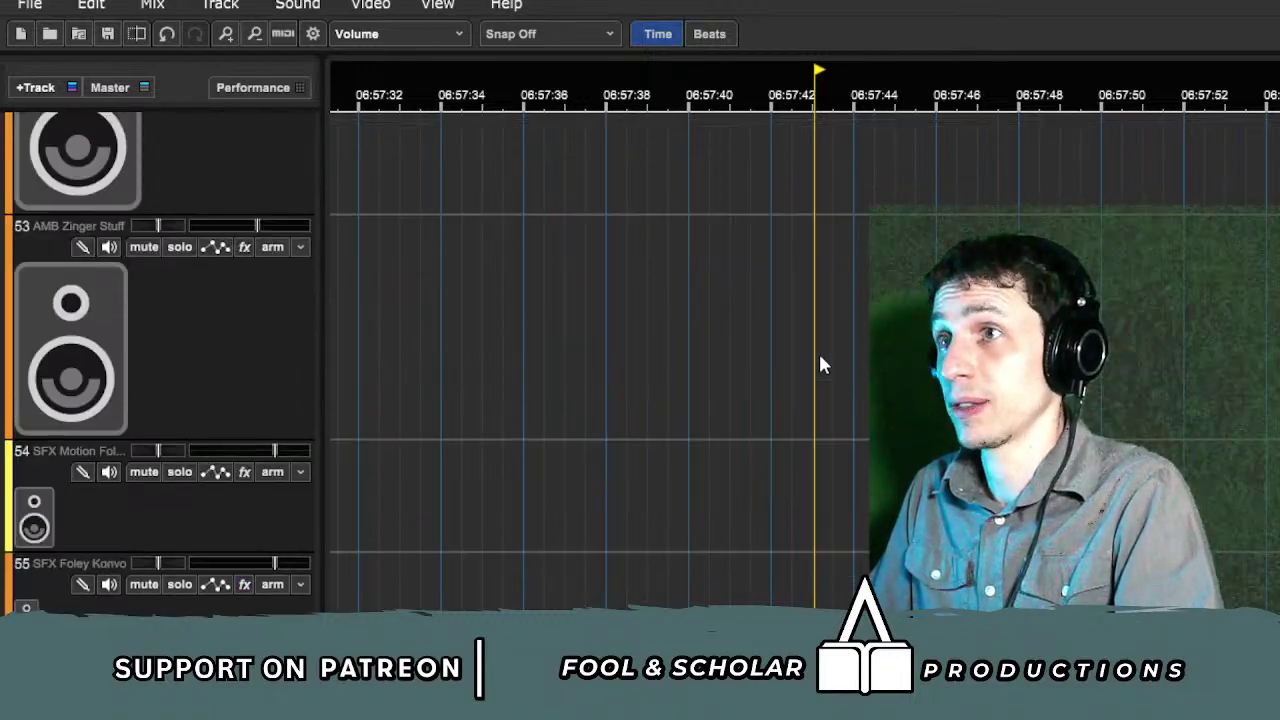
scroll(820, 365, "down", 14)
scroll(862, 395, "up", 16)
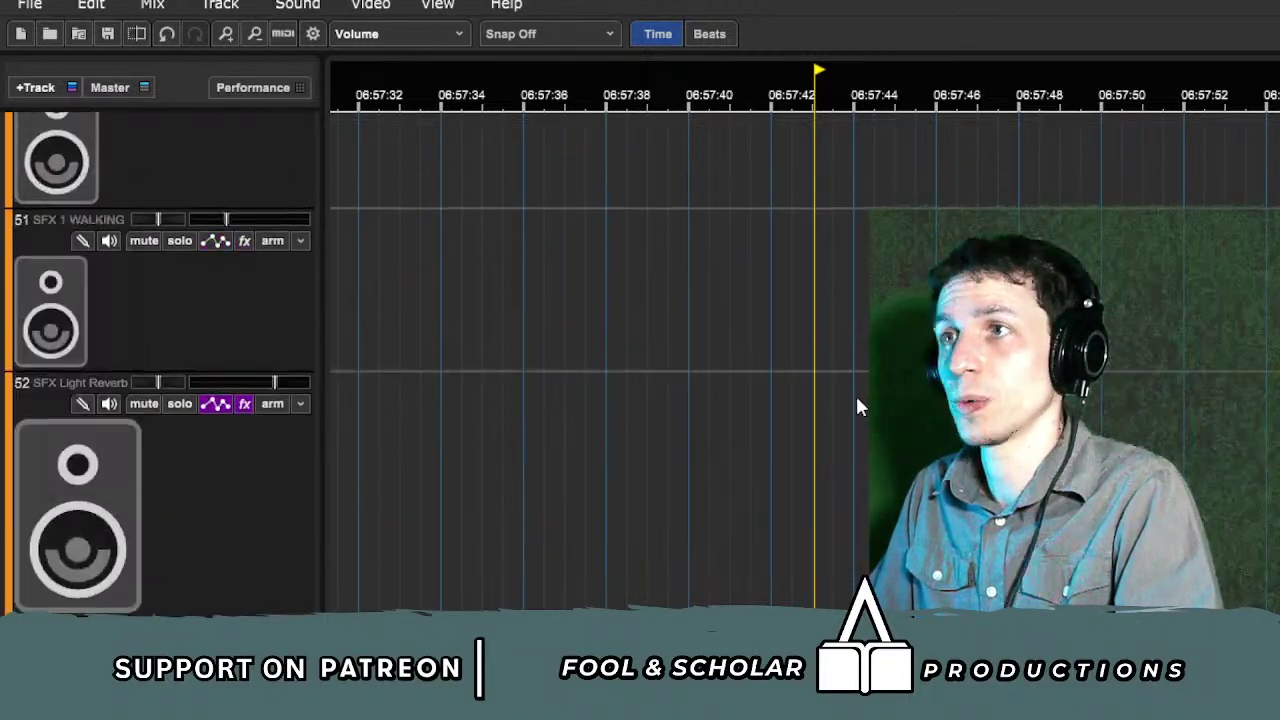
scroll(855, 405, "up", 3)
scroll(854, 408, "up", 3)
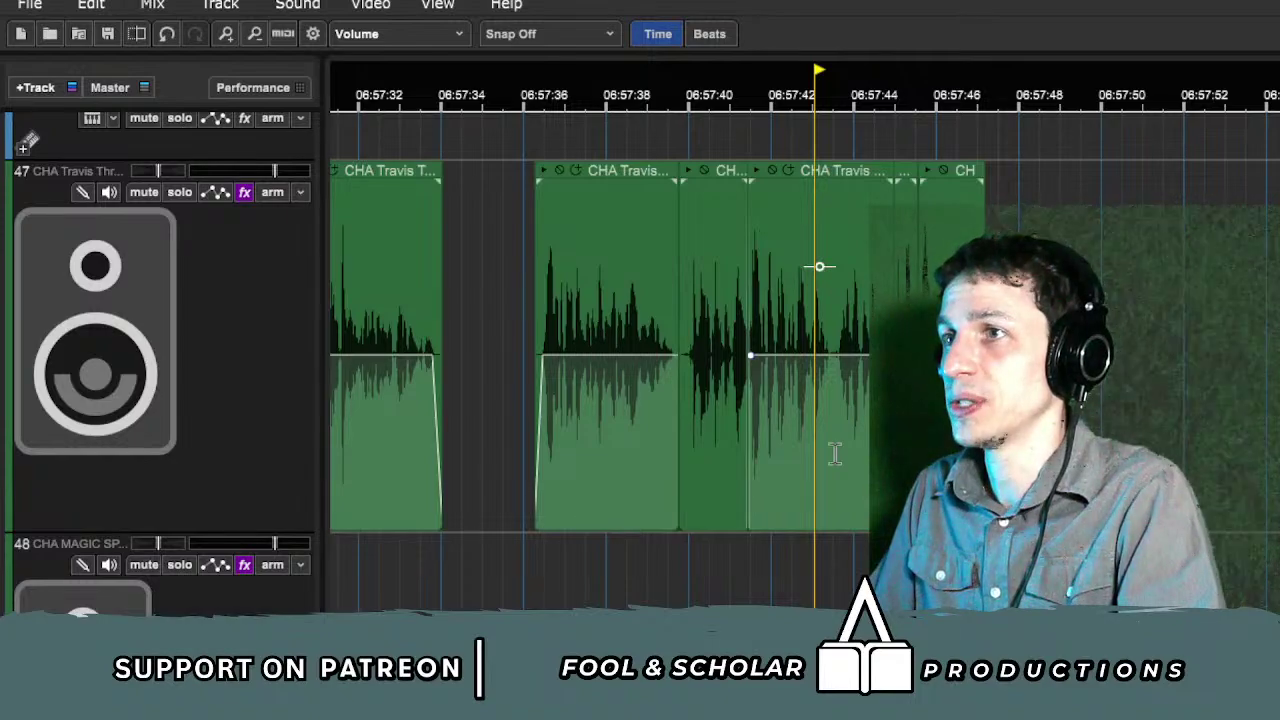
left_click(698, 568)
key("plus")
key("plus")
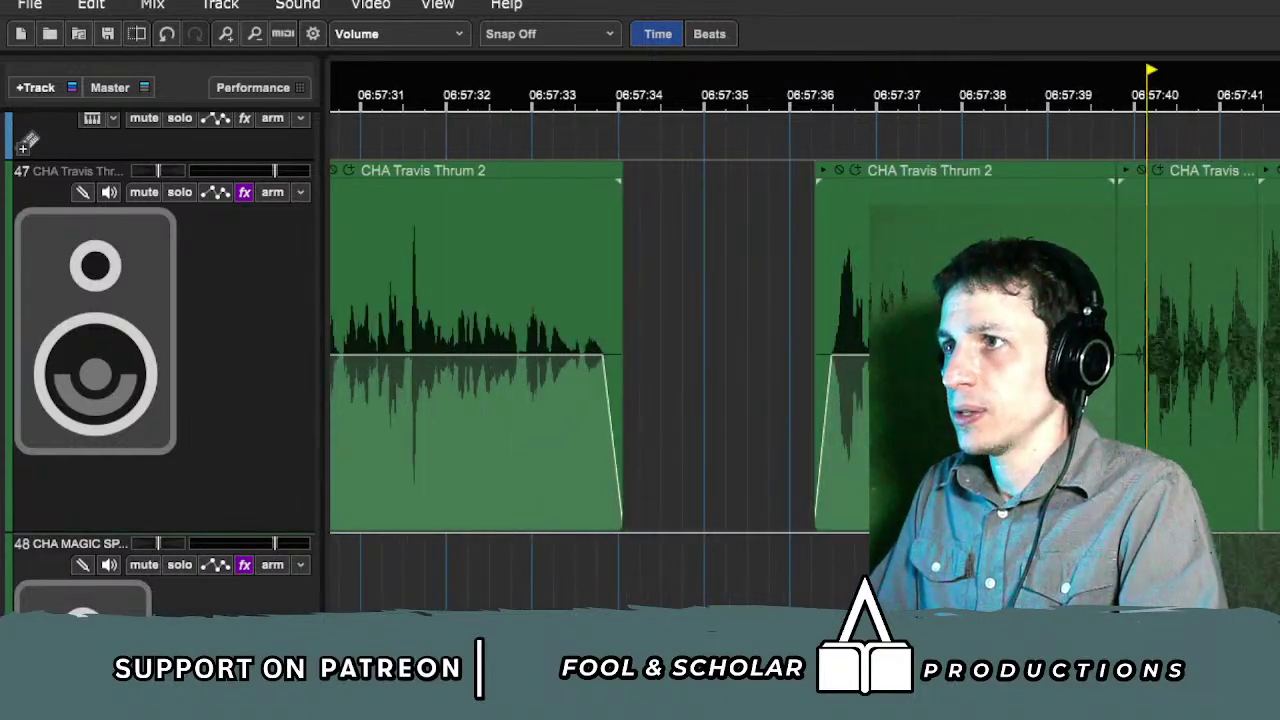
left_click(807, 568)
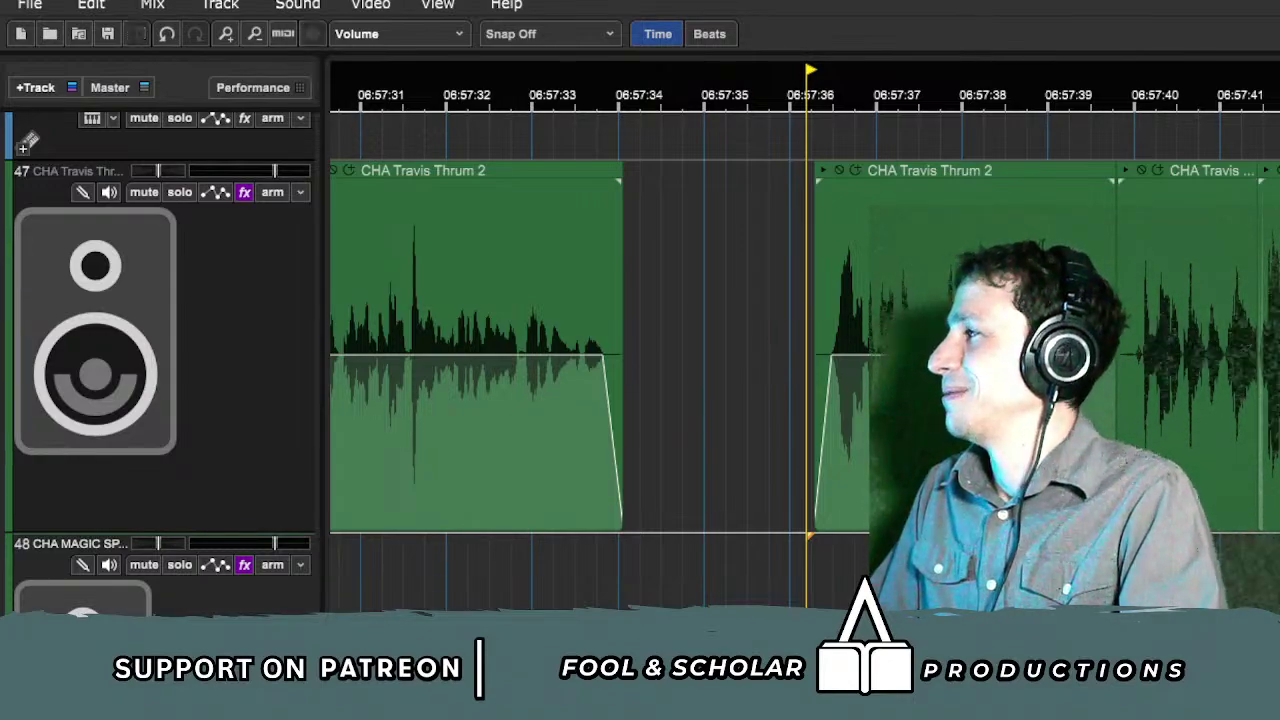
key("space")
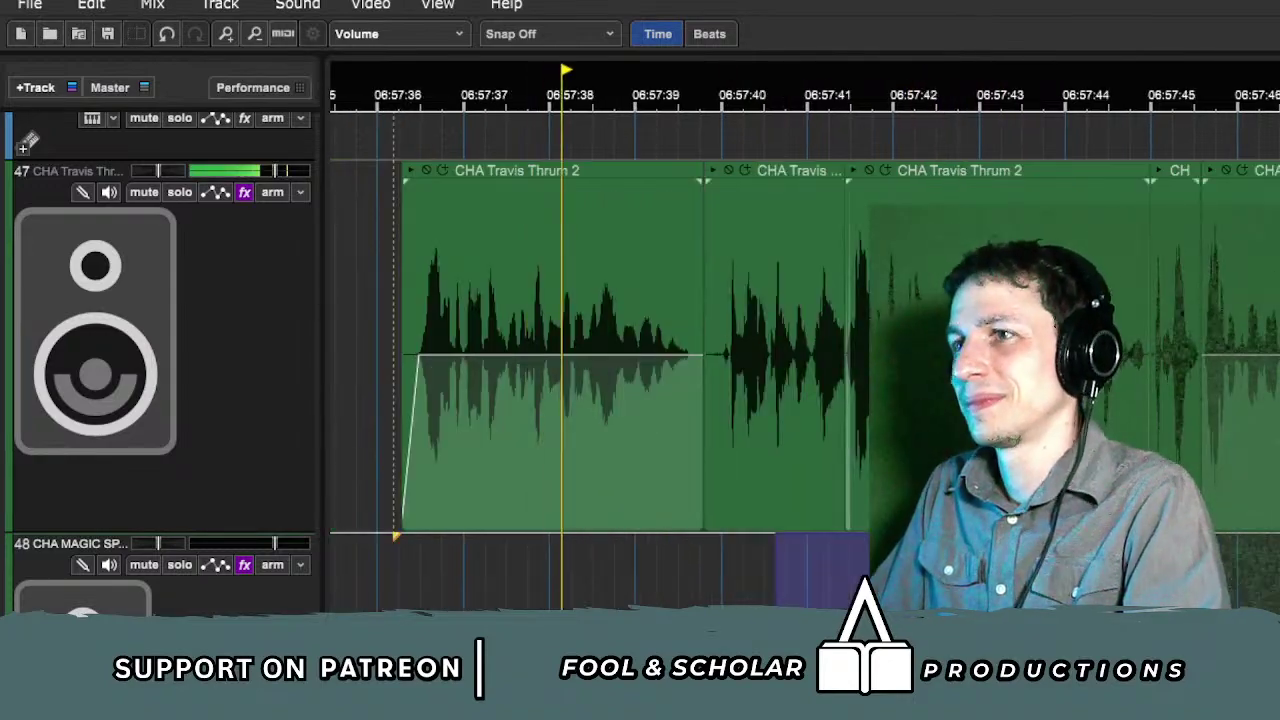
Step: Try shifting the track 47 clip that starts near 06:57:41.4 slightly later while auditioning the join
left_click_drag(757, 568, 1200, 400)
scroll(805, 354, "up", 2)
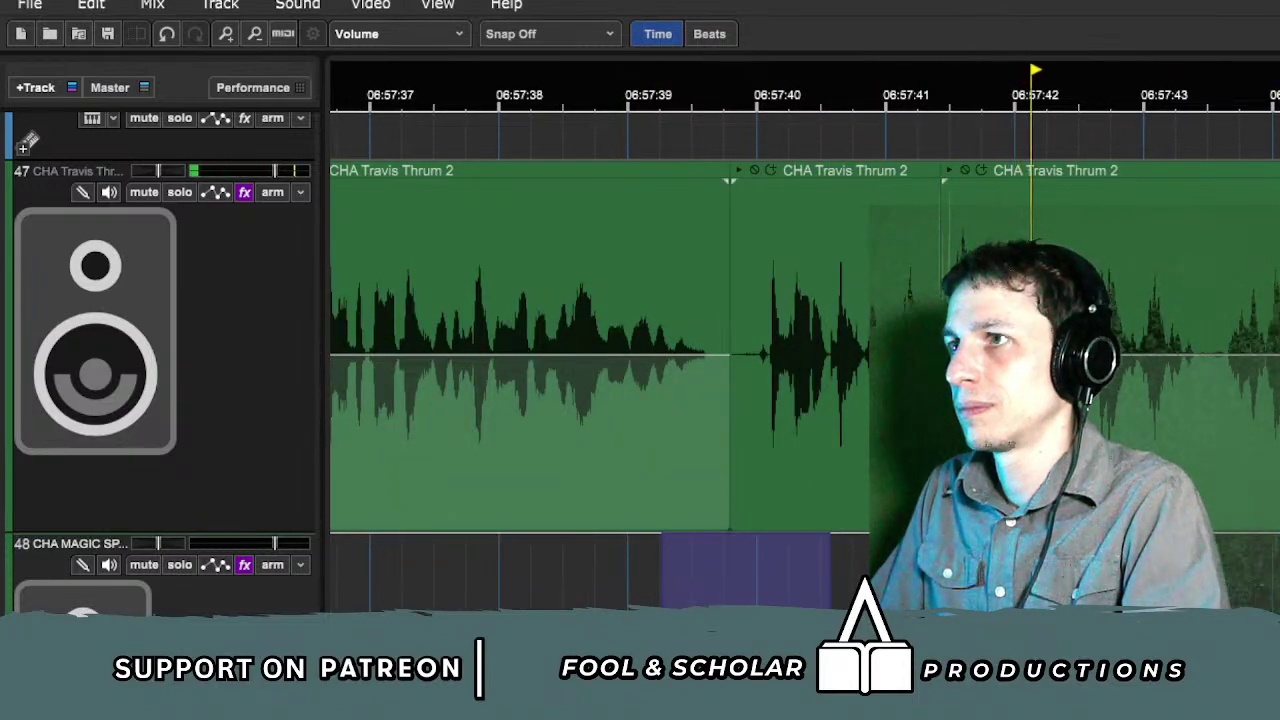
left_click(834, 450)
left_click(1137, 178)
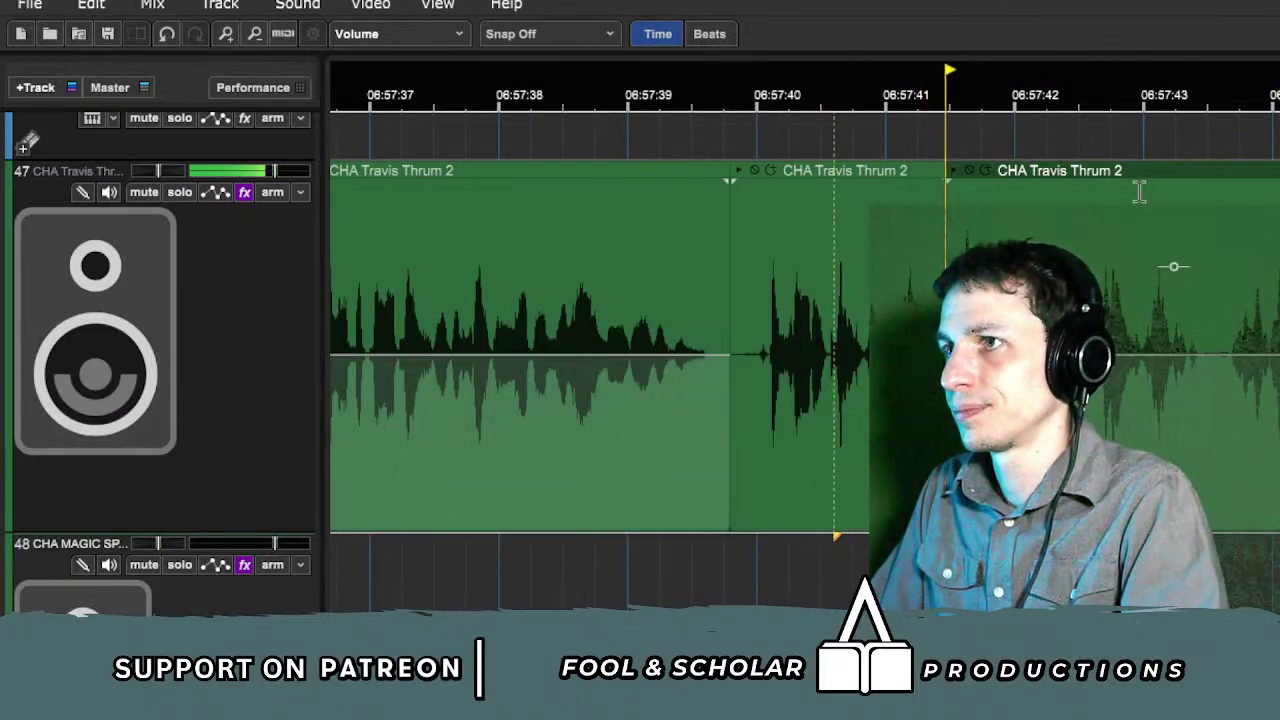
left_click(735, 588)
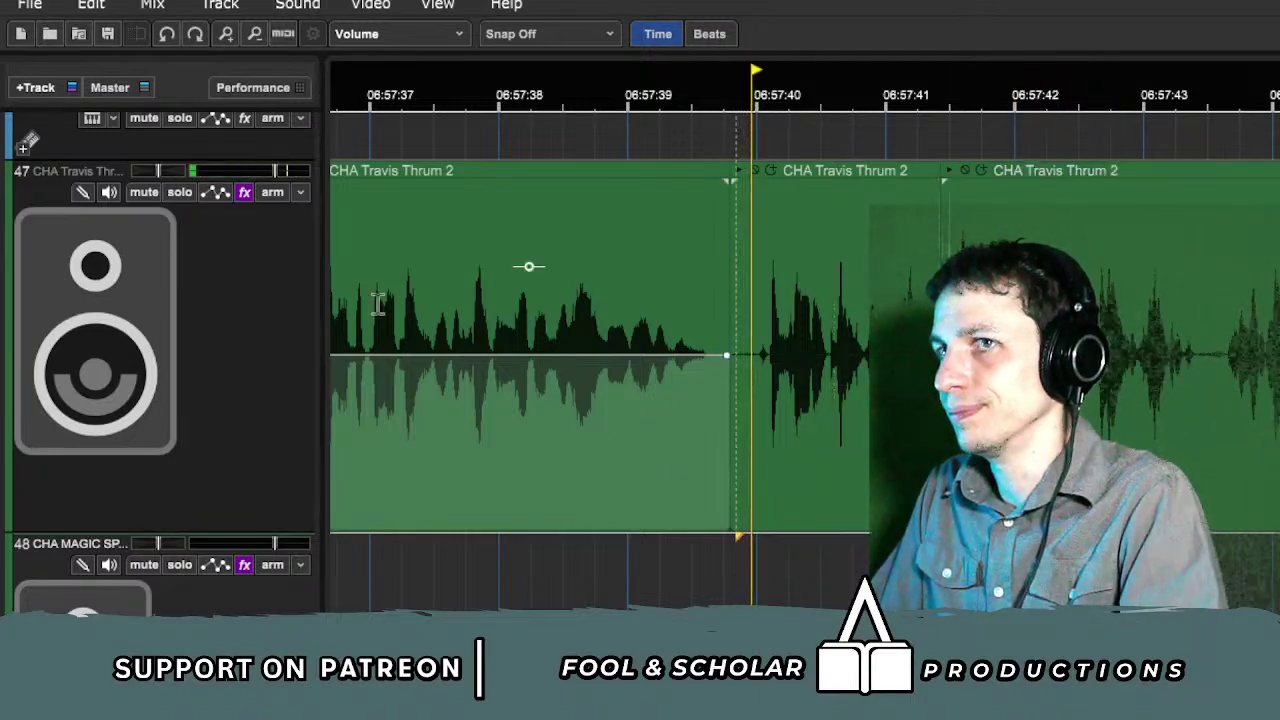
Step: Solo track 47 and listen closely to the join between the Thrum 2 clips near 06:57:41.4
left_click(185, 194)
scroll(485, 300, "up", 2)
left_click(1182, 316)
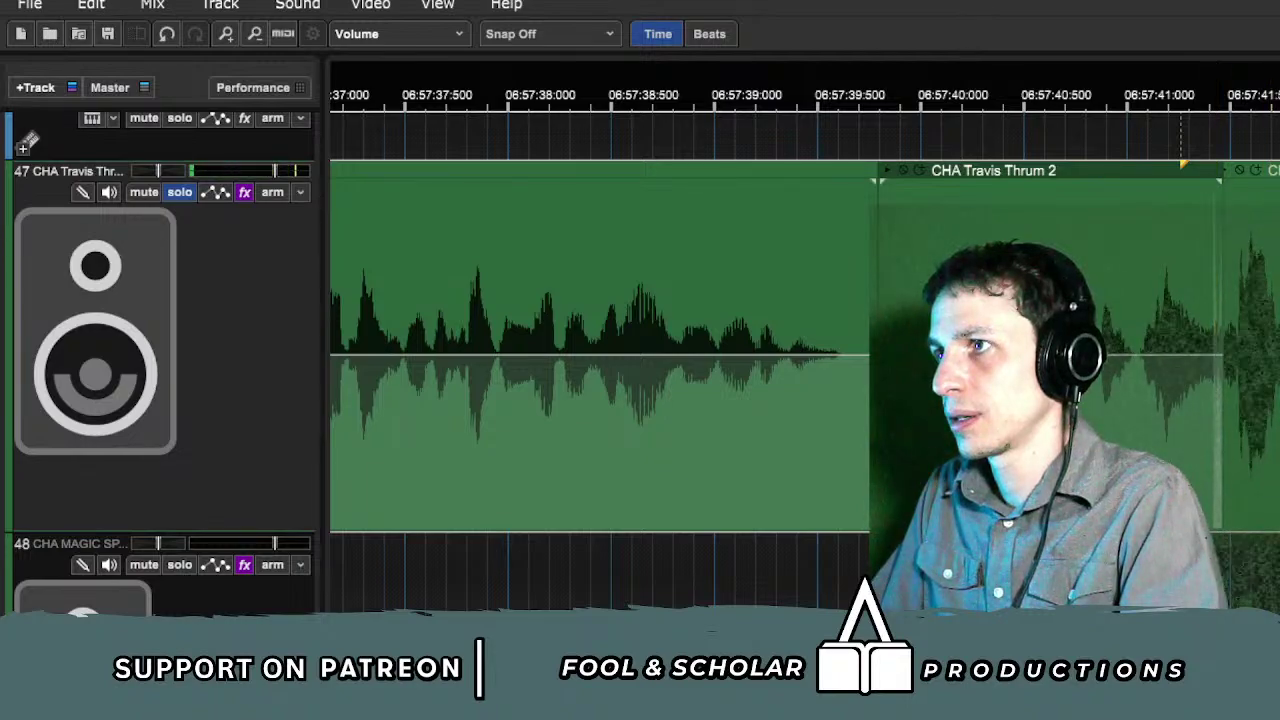
key("space")
key("space")
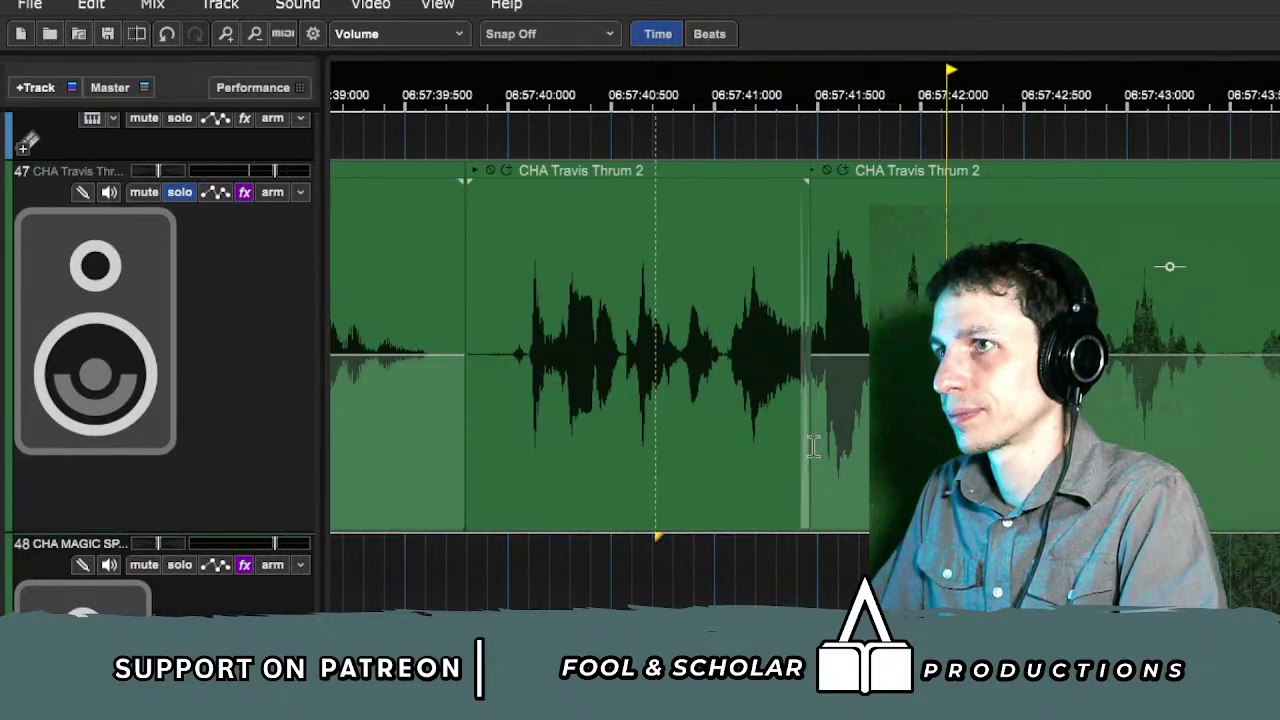
Step: Tighten the track 47 join near 06:57:41.4 by adjusting the following clip's start, then turn solo off and replay from about 06:57:39.8
left_click(808, 446)
left_click(820, 449)
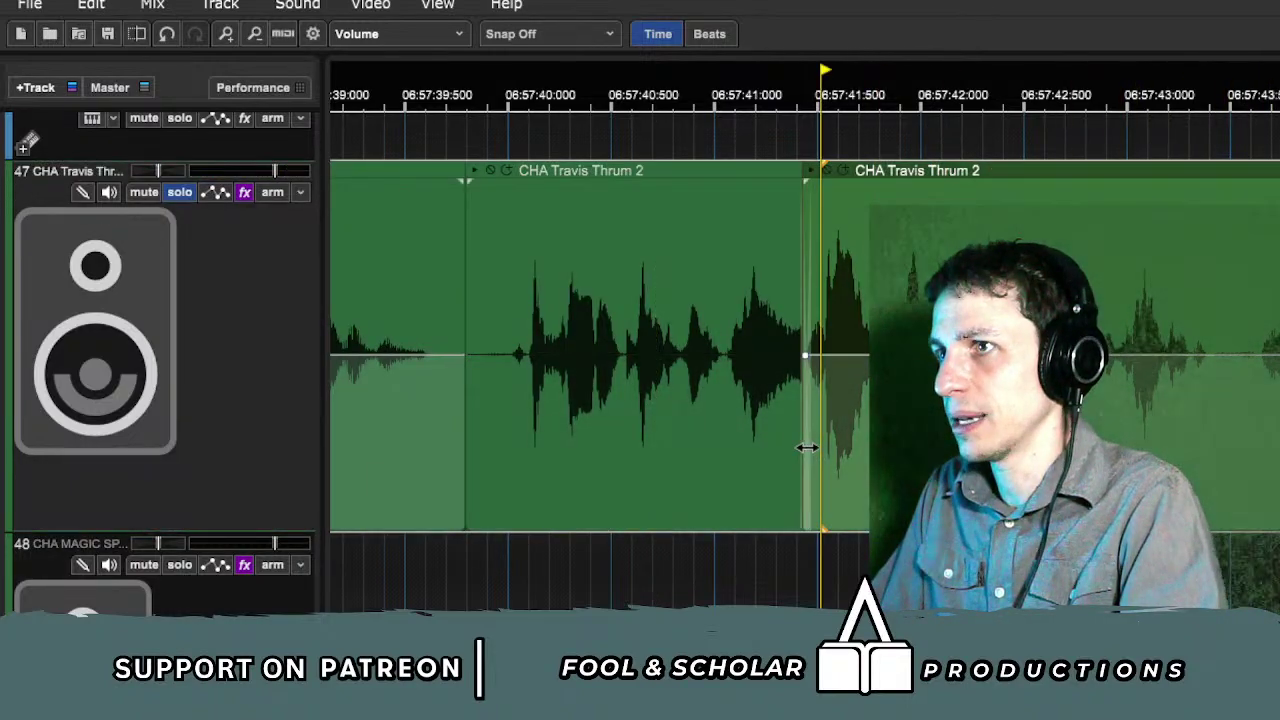
left_click_drag(807, 448, 817, 447)
left_click(705, 586)
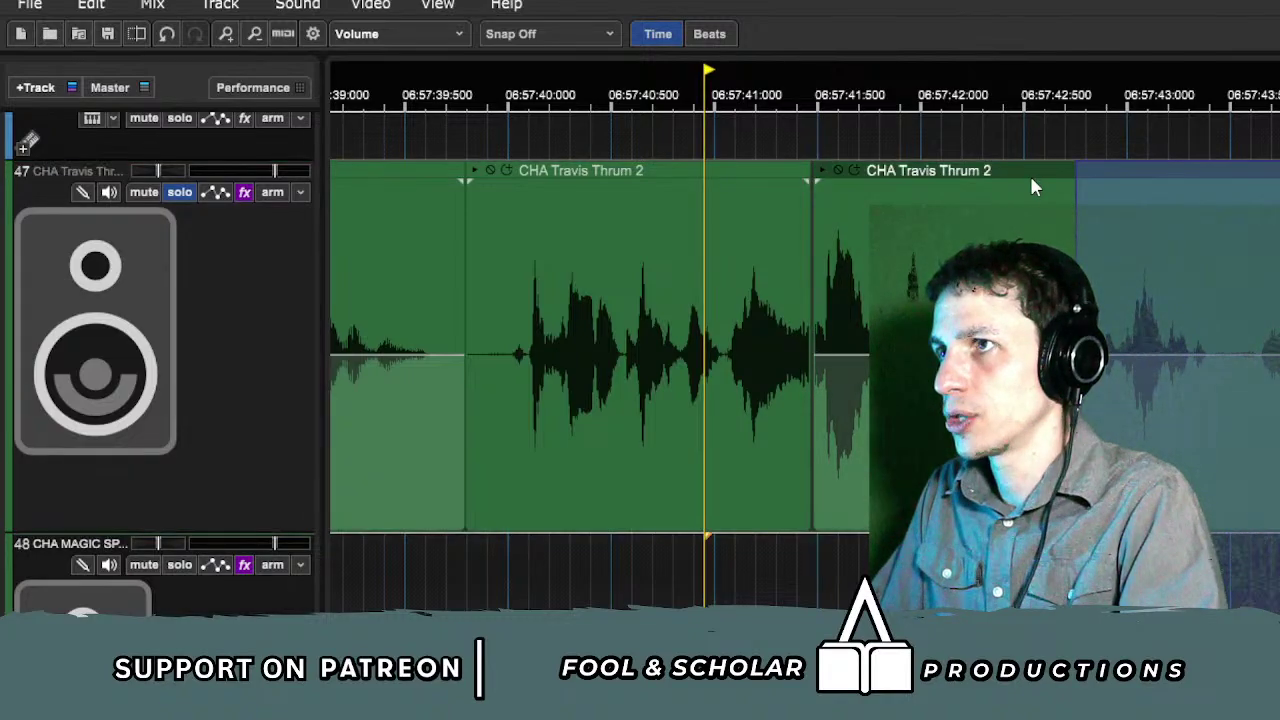
key("ctrl+z")
key("space")
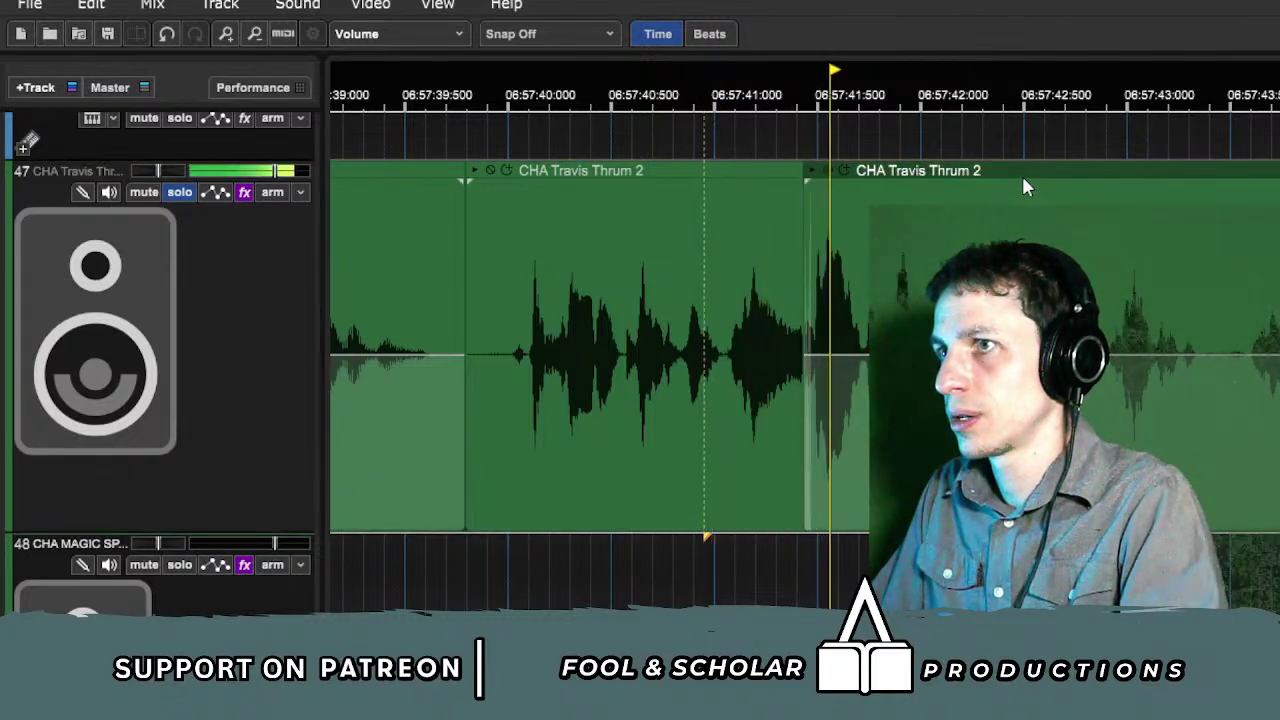
left_click(472, 567)
key("space")
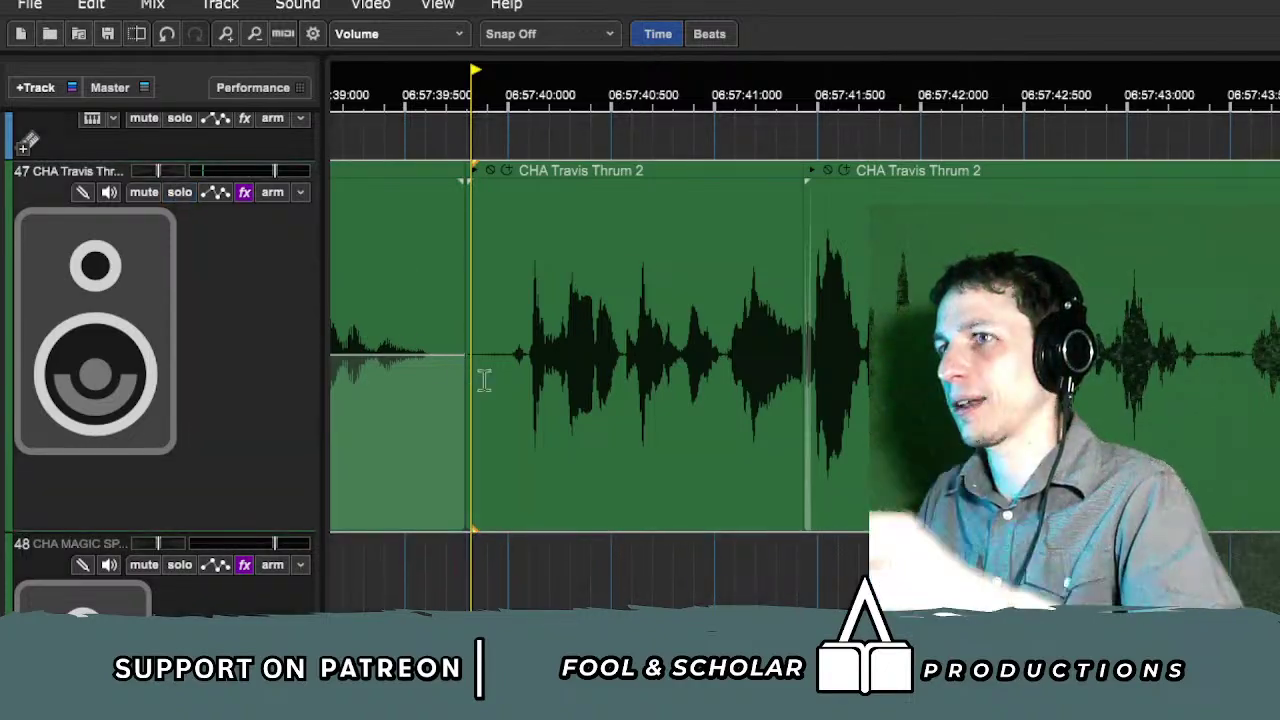
key("space")
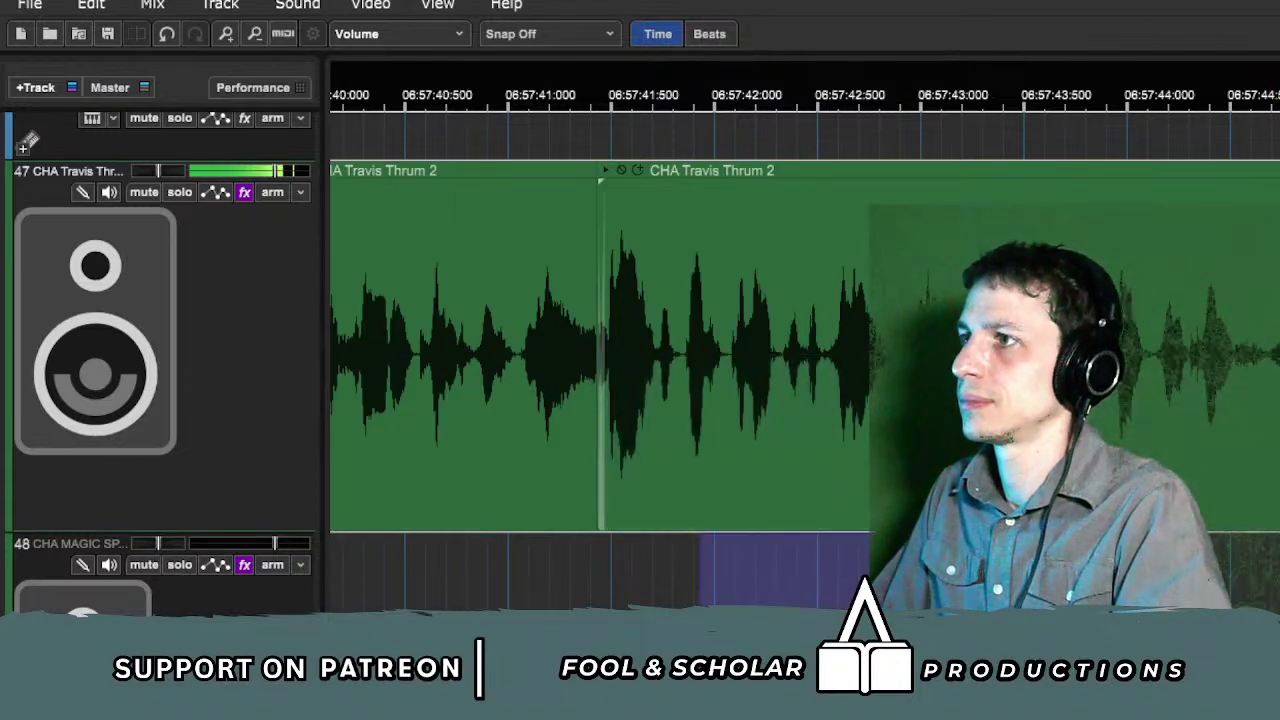
Step: Split the track 47 Thrum 2 clip at about 06:57:43.4, trim the pause after it, and fade the cut edges
left_click(640, 600)
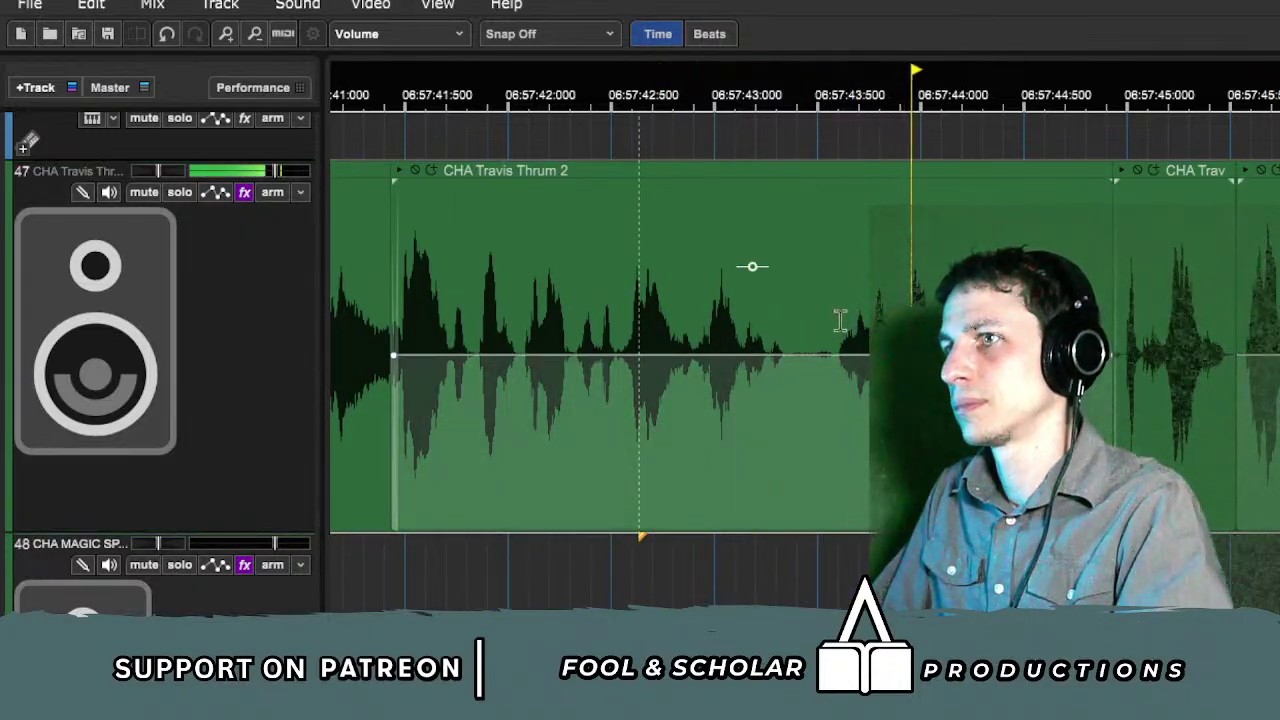
left_click(783, 324)
key("ctrl+t")
key("space")
left_click_drag(788, 329, 832, 332)
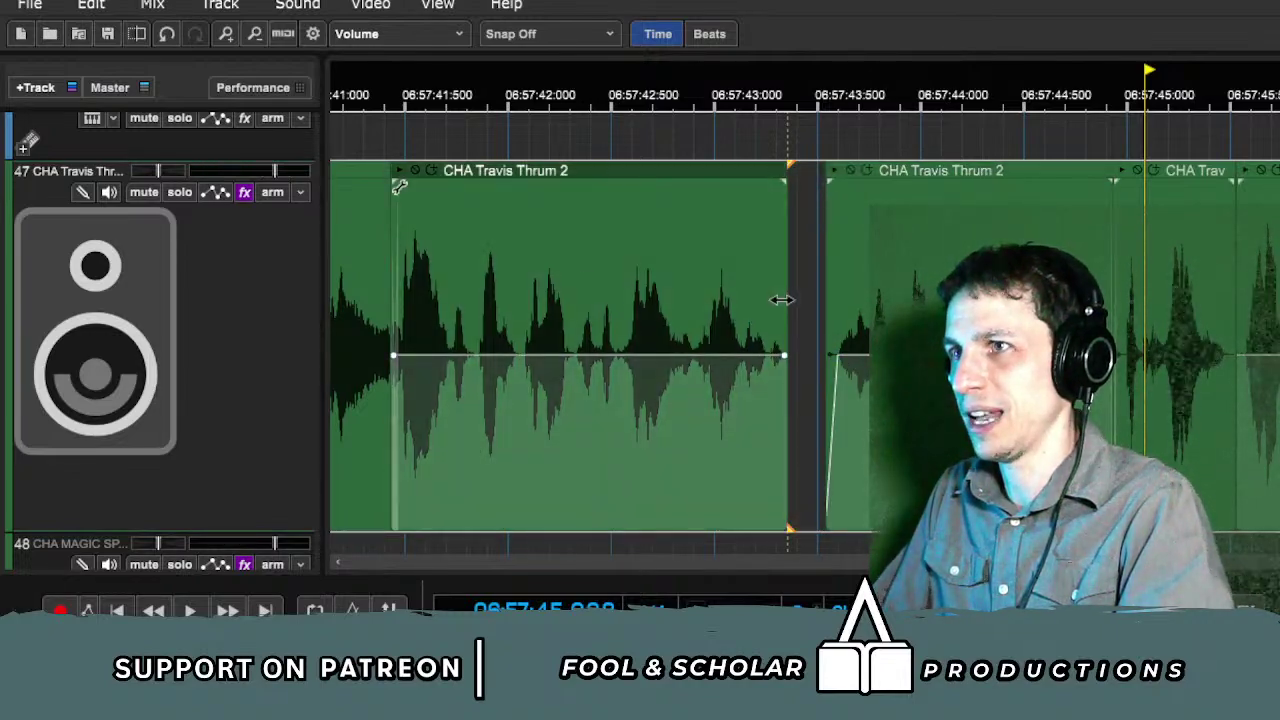
scroll(528, 254, "down", 2)
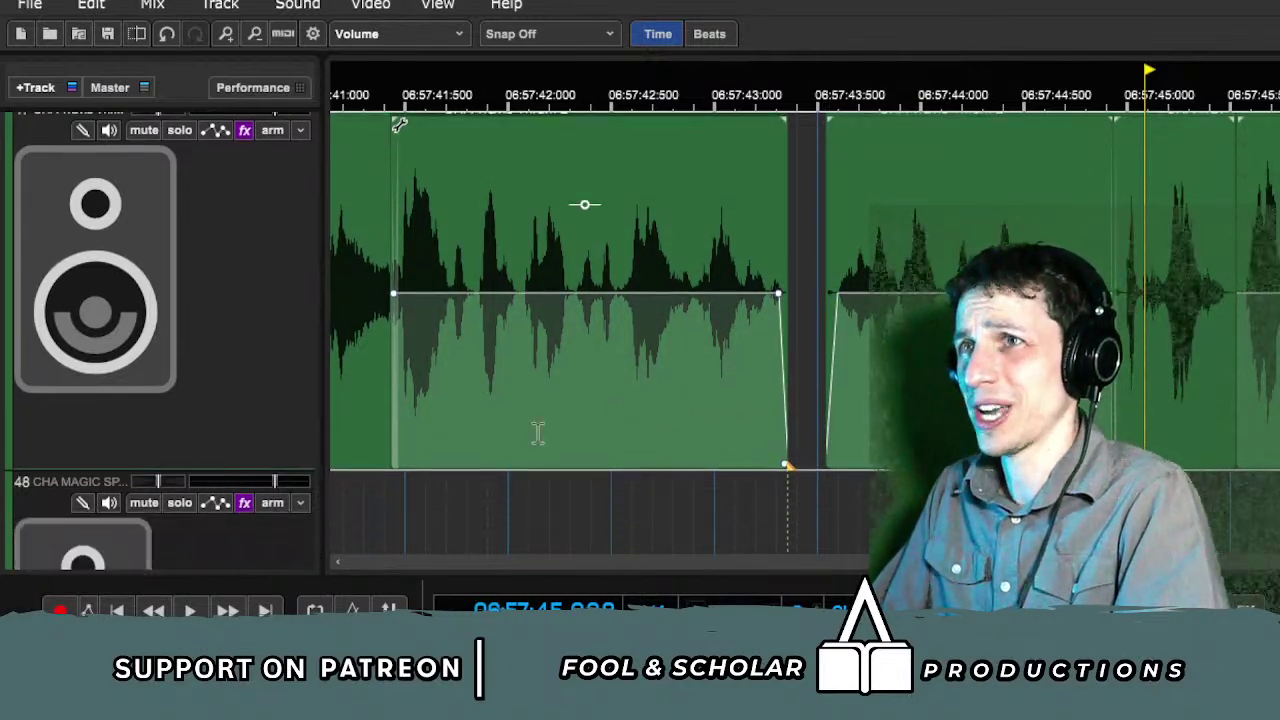
Step: Slide the following track 47 clips earlier to close the gap at about 06:57:43.4 and listen to the passage
left_click(401, 516)
key("space")
left_click_drag(1275, 150, 949, 144)
scroll(952, 155, "up", 1)
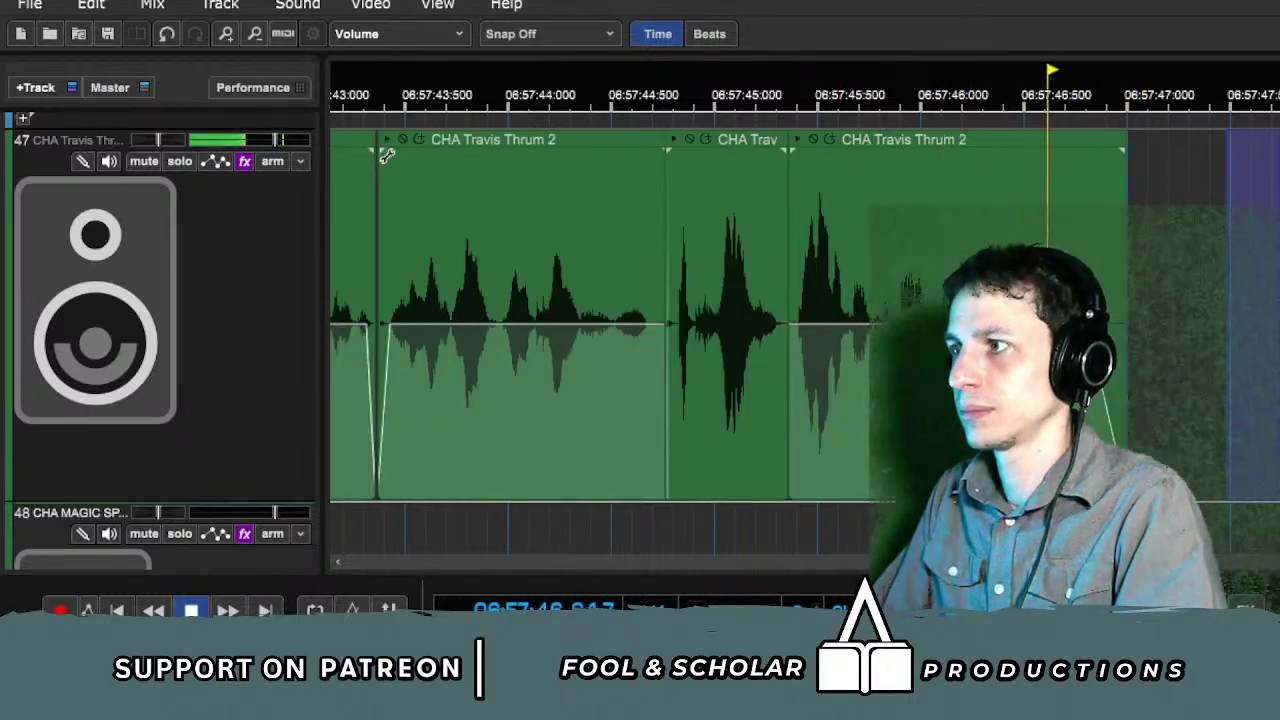
key("space")
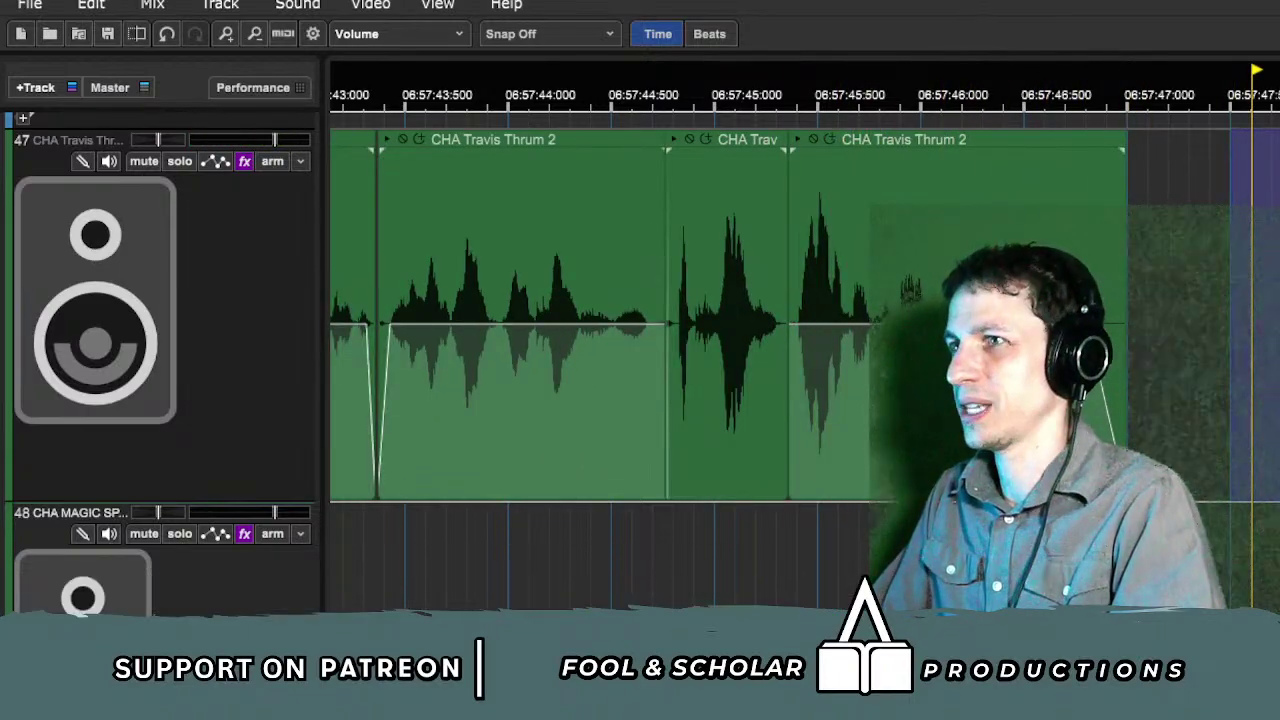
Step: Move the block of track 47 clips from about 06:58:20 so that it starts at about 06:57:47.5
scroll(953, 330, "down", 4)
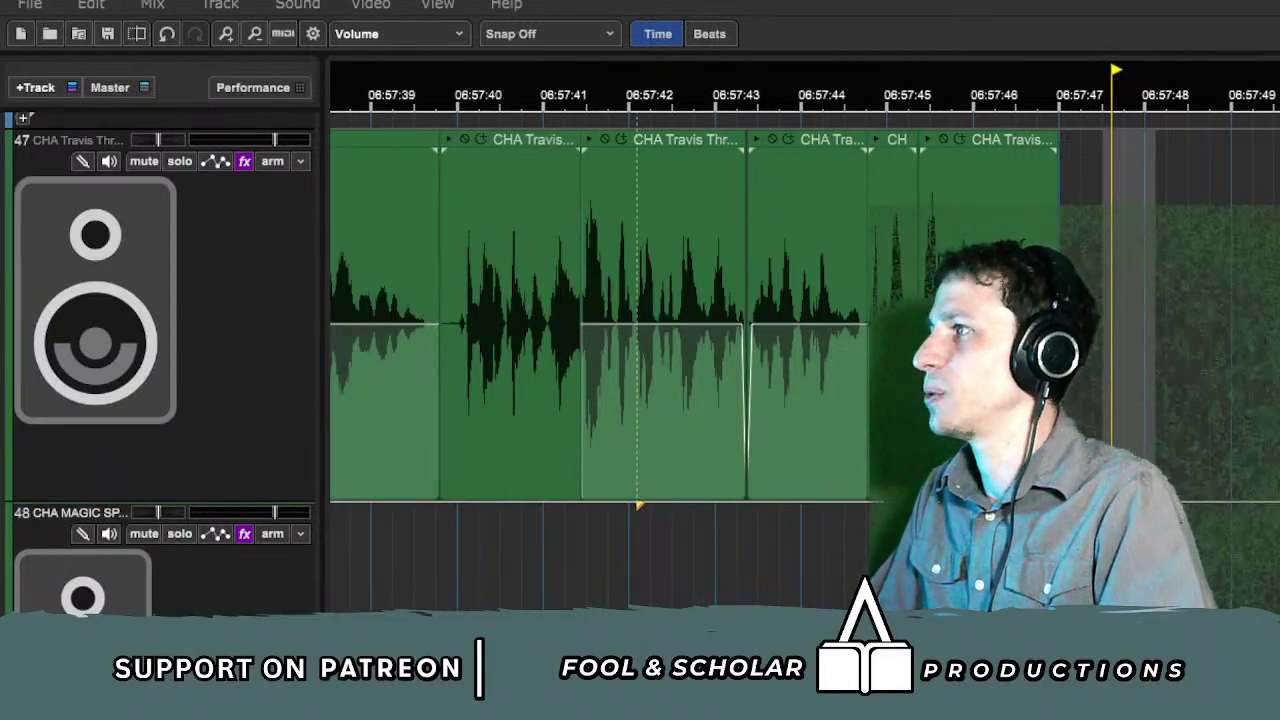
key("minus")
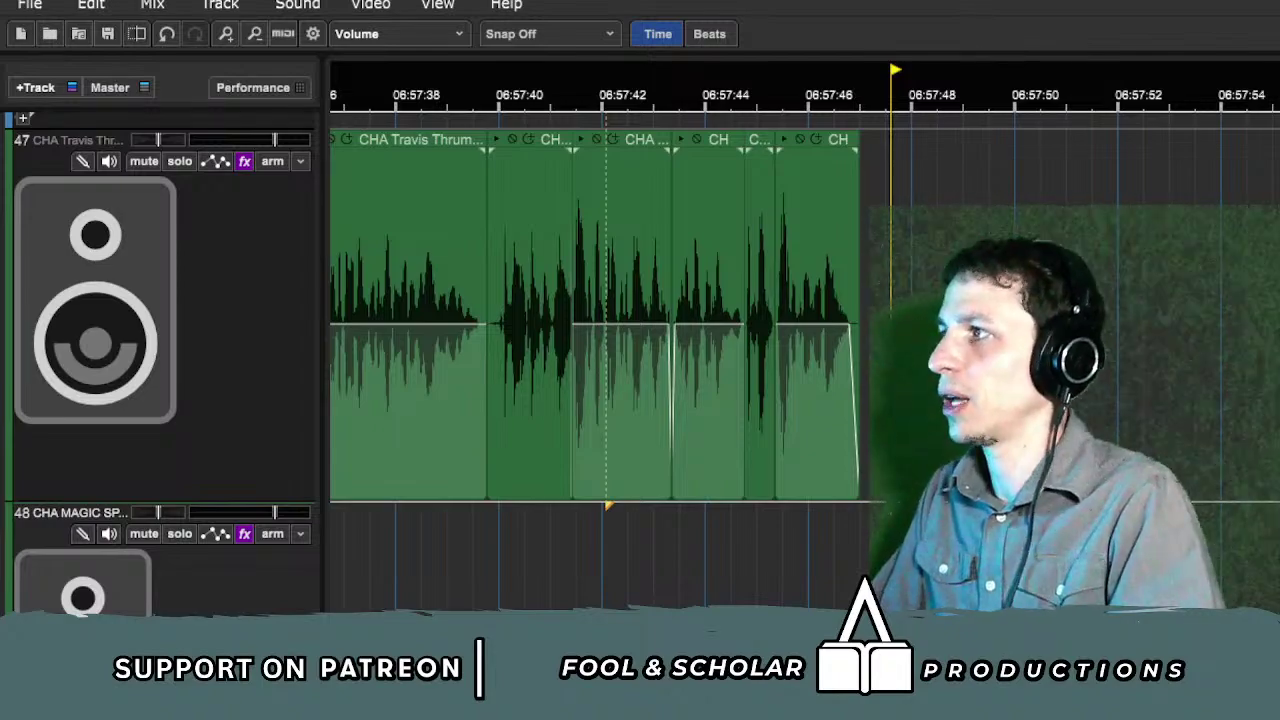
scroll(1156, 430, "down", 2)
scroll(1254, 434, "right", 5)
scroll(1258, 425, "down", 2)
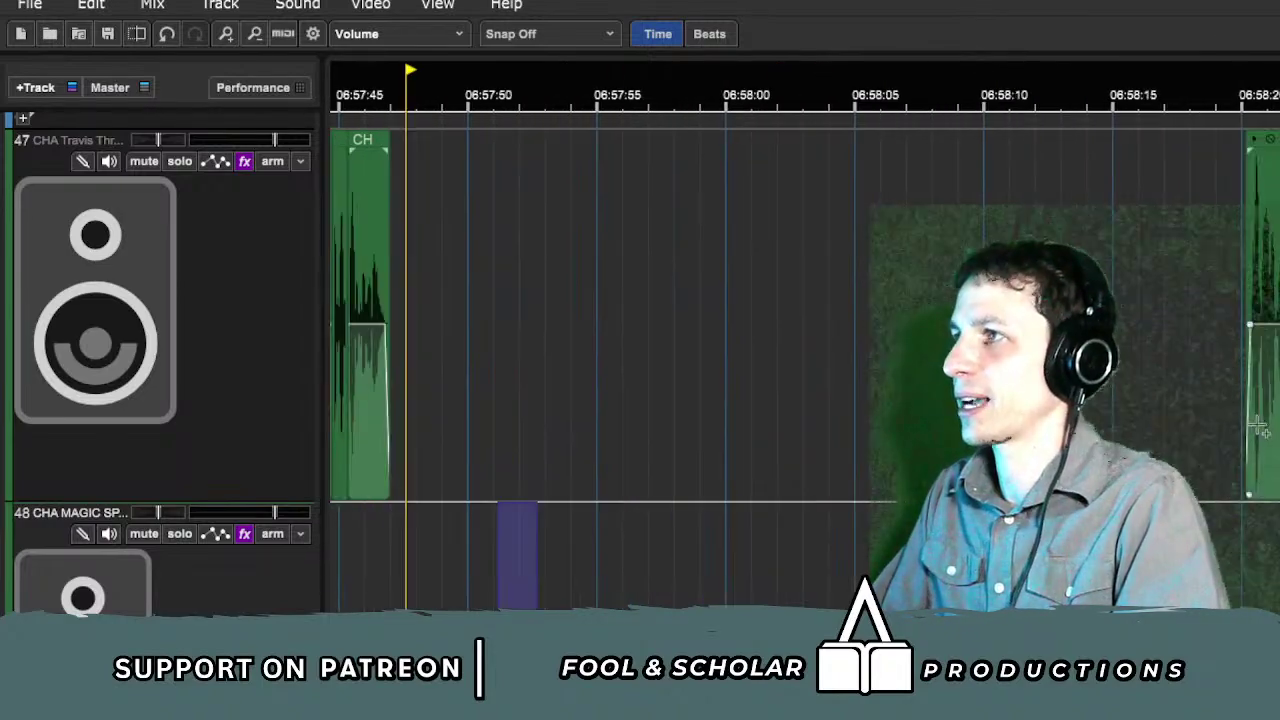
left_click_drag(1258, 428, 1030, 428)
left_click_drag(1270, 150, 480, 168)
left_click_drag(476, 528, 597, 566)
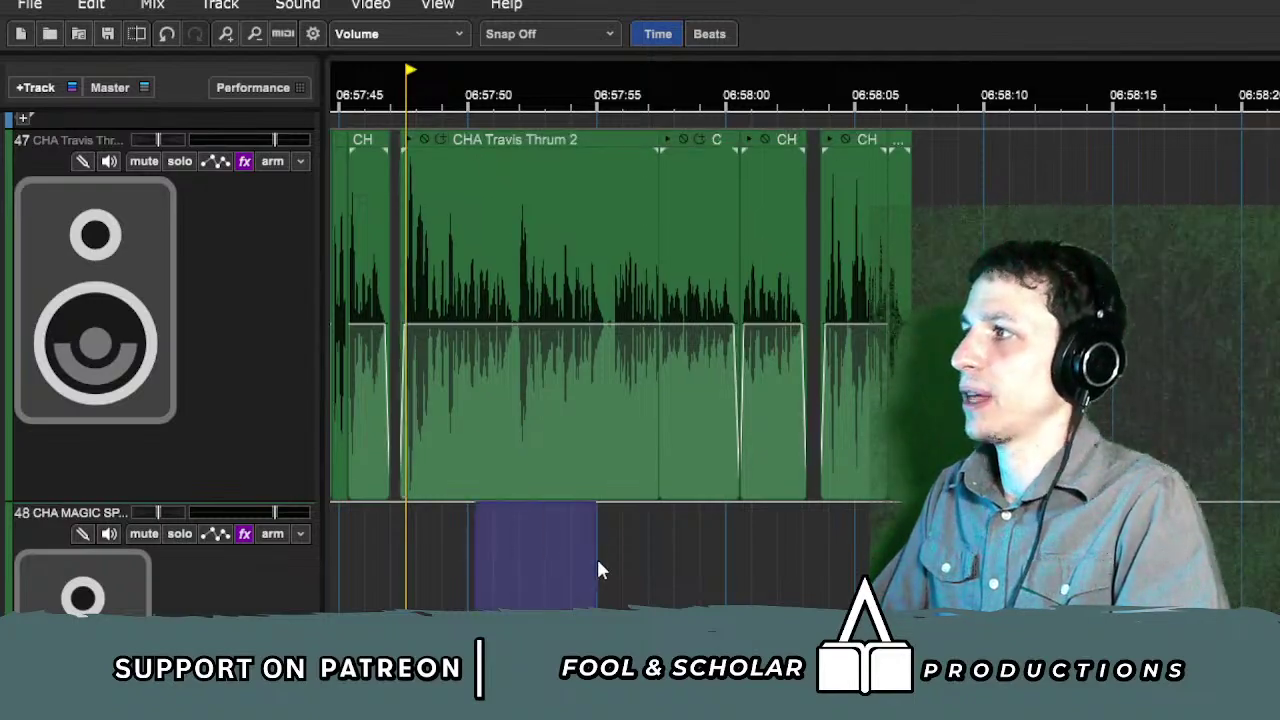
Step: Unmute MUS Layer 2 on track 45 and start playback at the HERE marker near 06:56:27
scroll(612, 556, "left", 6)
scroll(757, 590, "left", 9)
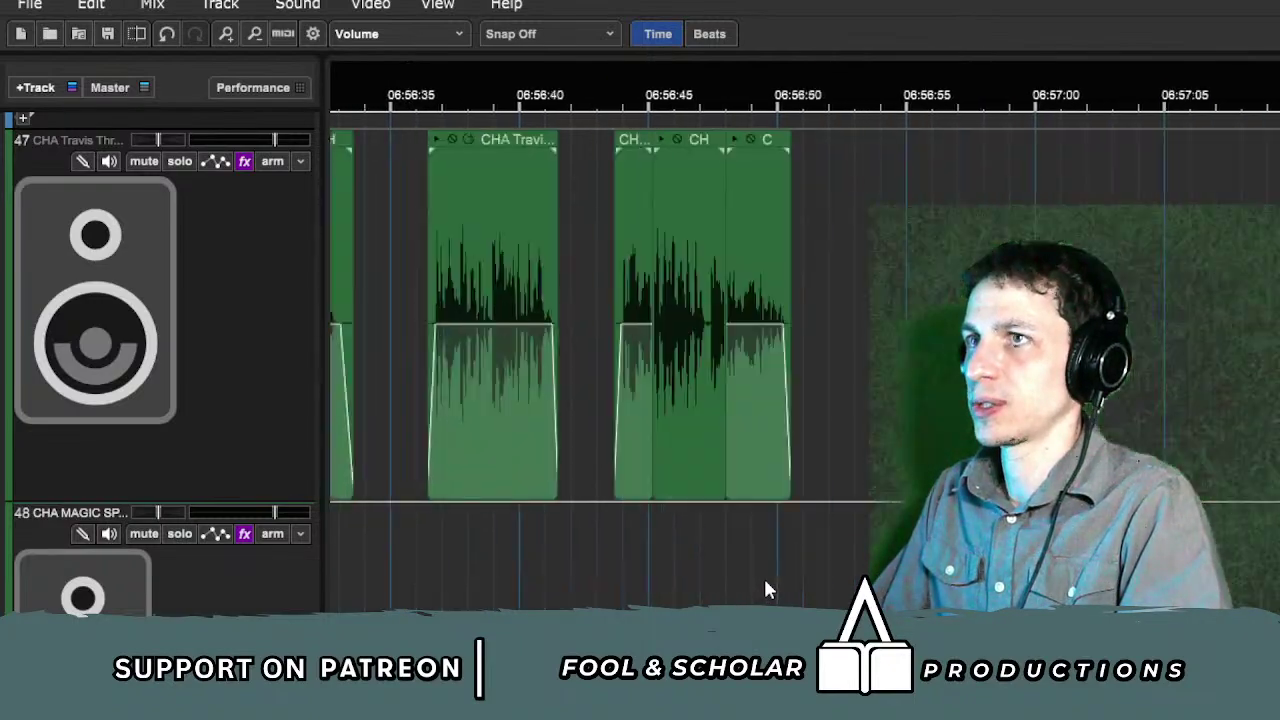
scroll(600, 580, "up", 8)
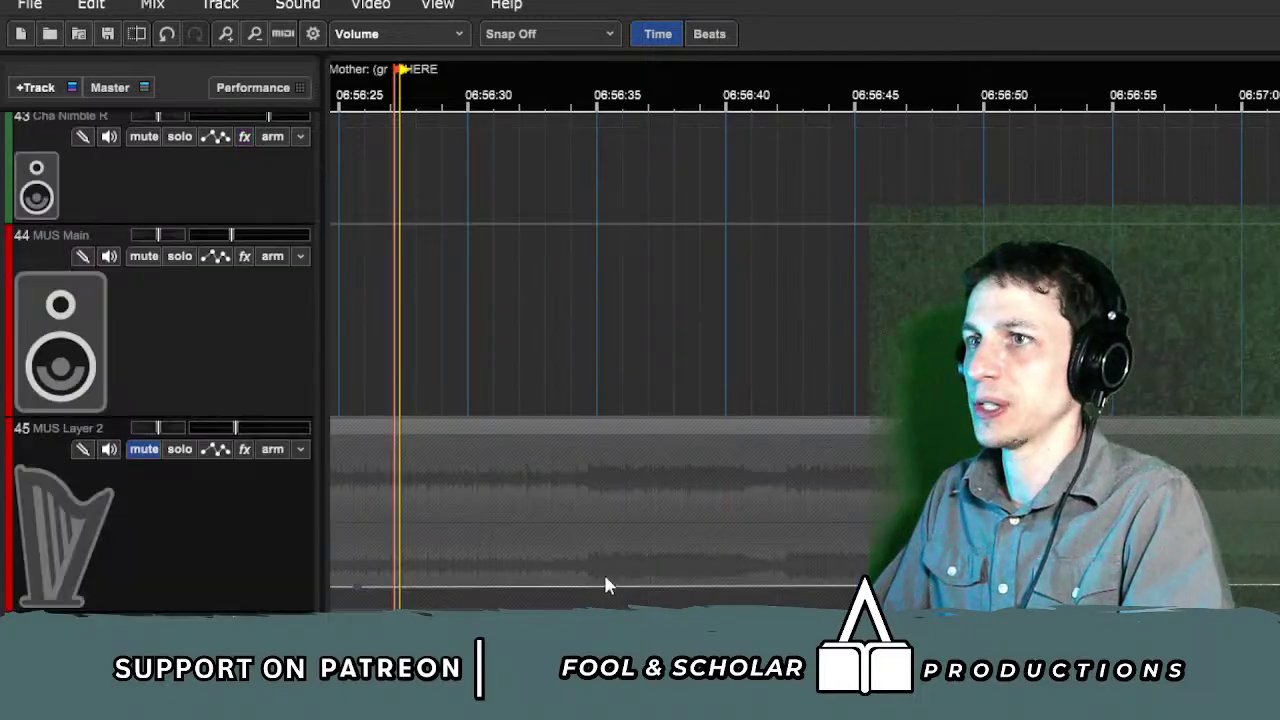
scroll(580, 550, "down", 4)
left_click(144, 296)
key("space")
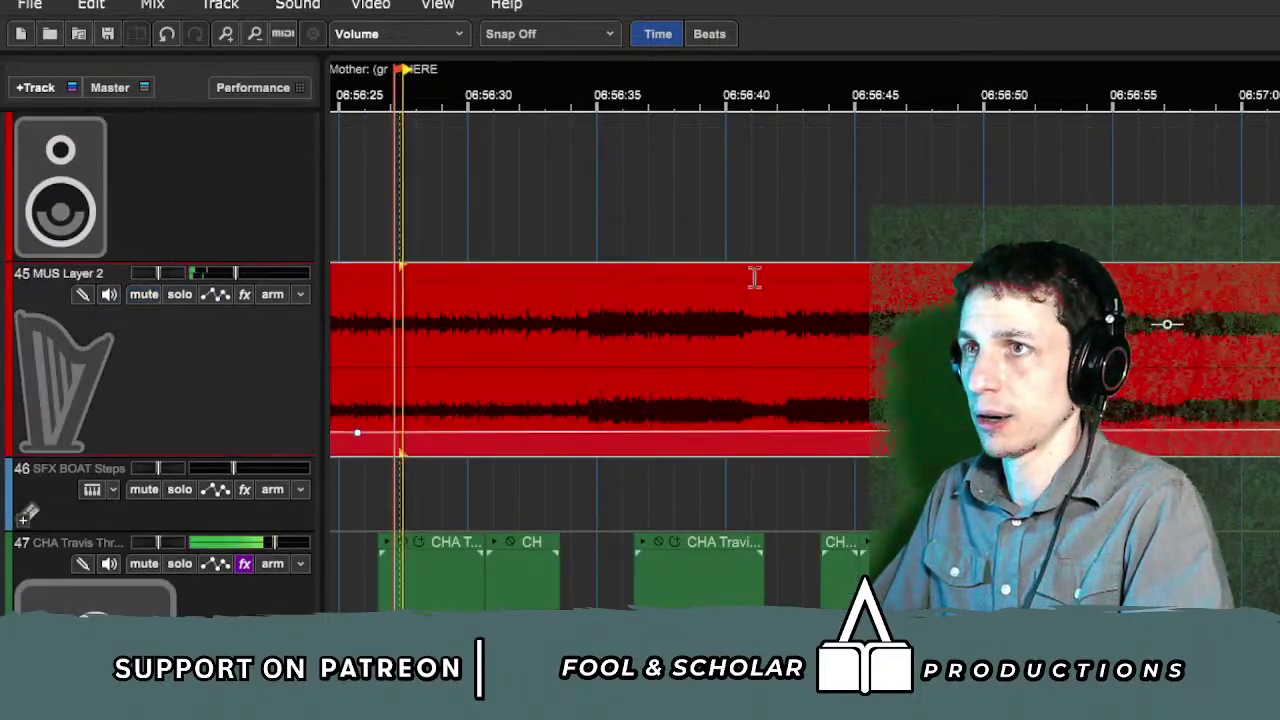
Step: Play the music and dialogue from about 06:56:19 through the Sunken Mother marker
scroll(784, 342, "down", 1)
scroll(793, 345, "down", 1)
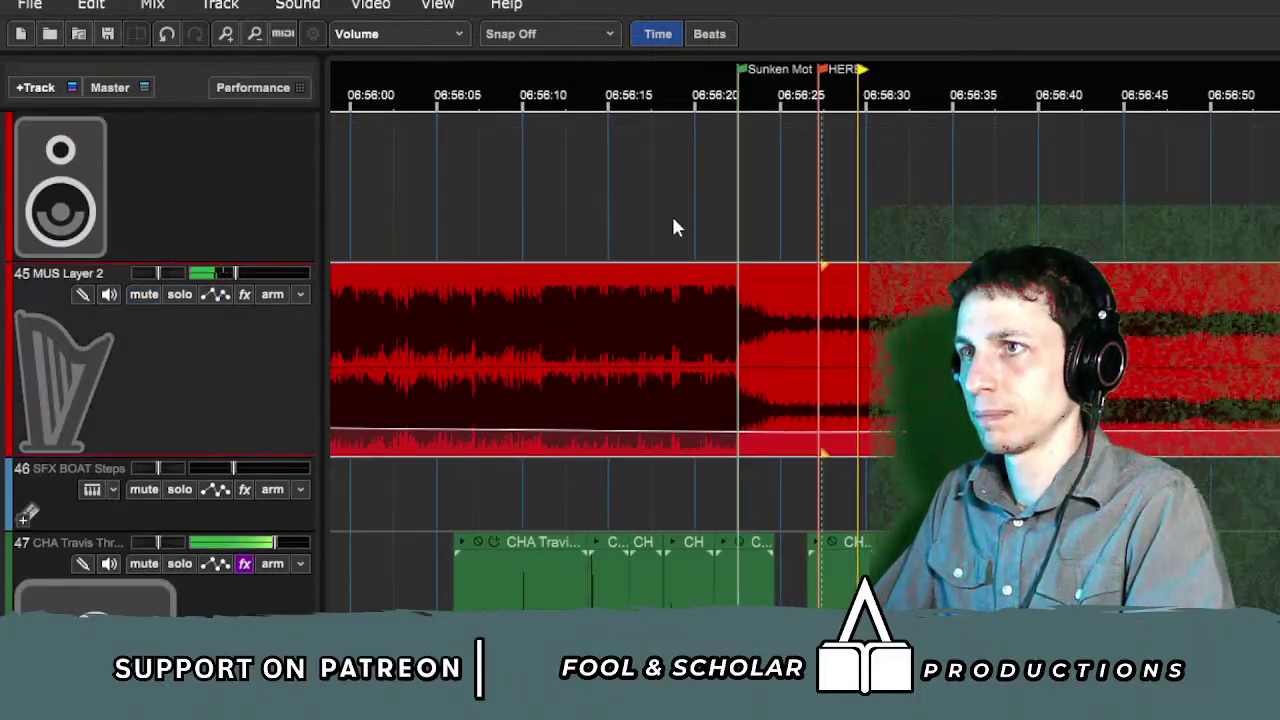
left_click(674, 225)
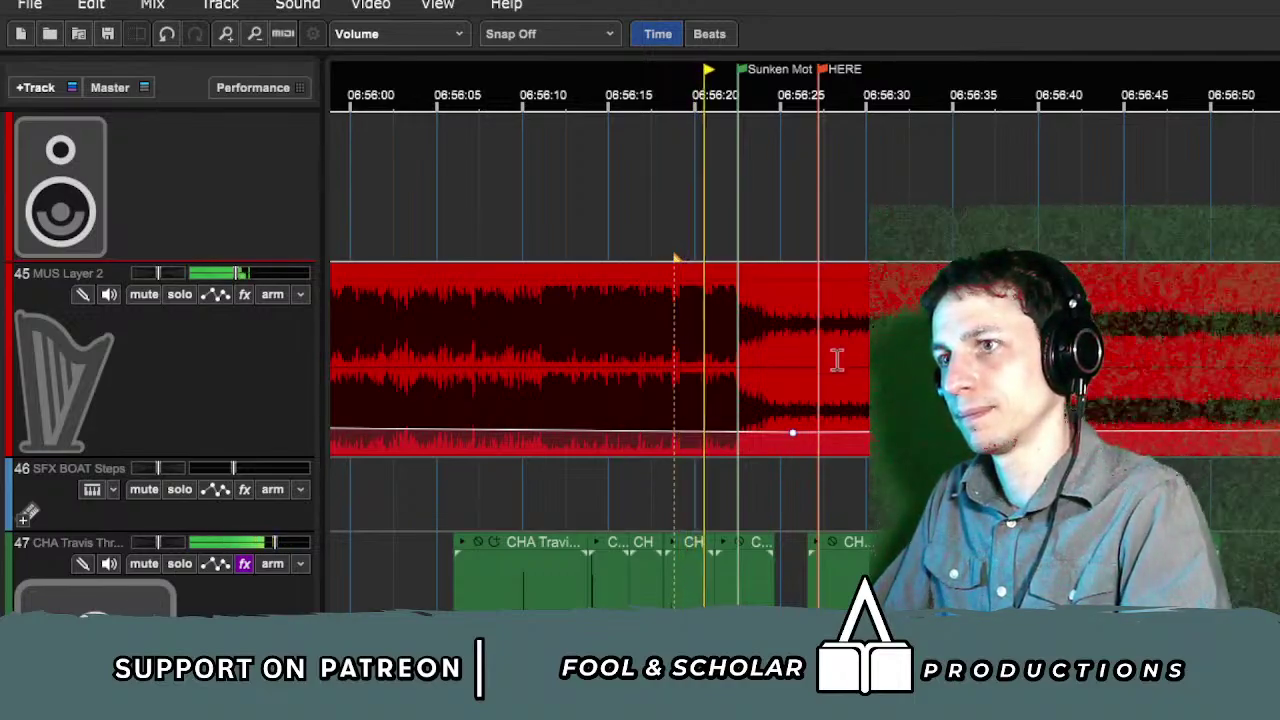
scroll(834, 371, "up", 1)
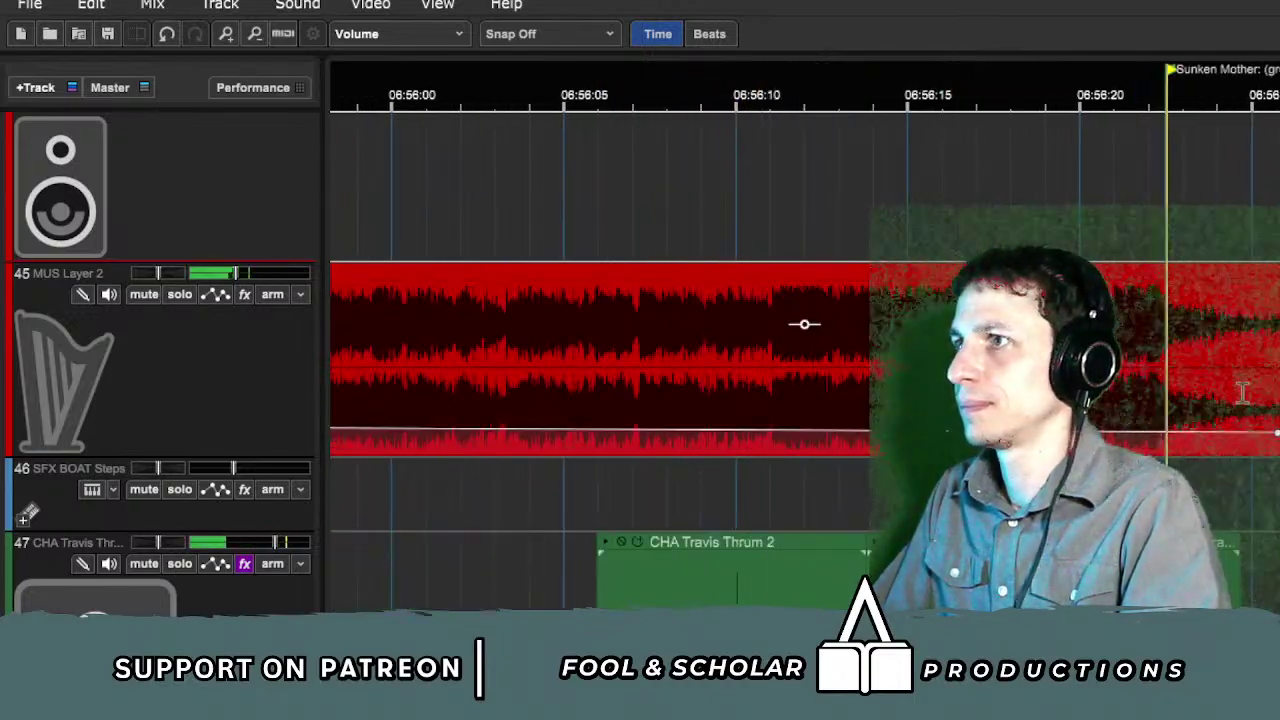
Step: Raise MUS Layer 2's volume envelope after the Sunken Mother marker to a peak near 06:56:28 and fade it out by about 06:56:38
scroll(1254, 390, "up", 1)
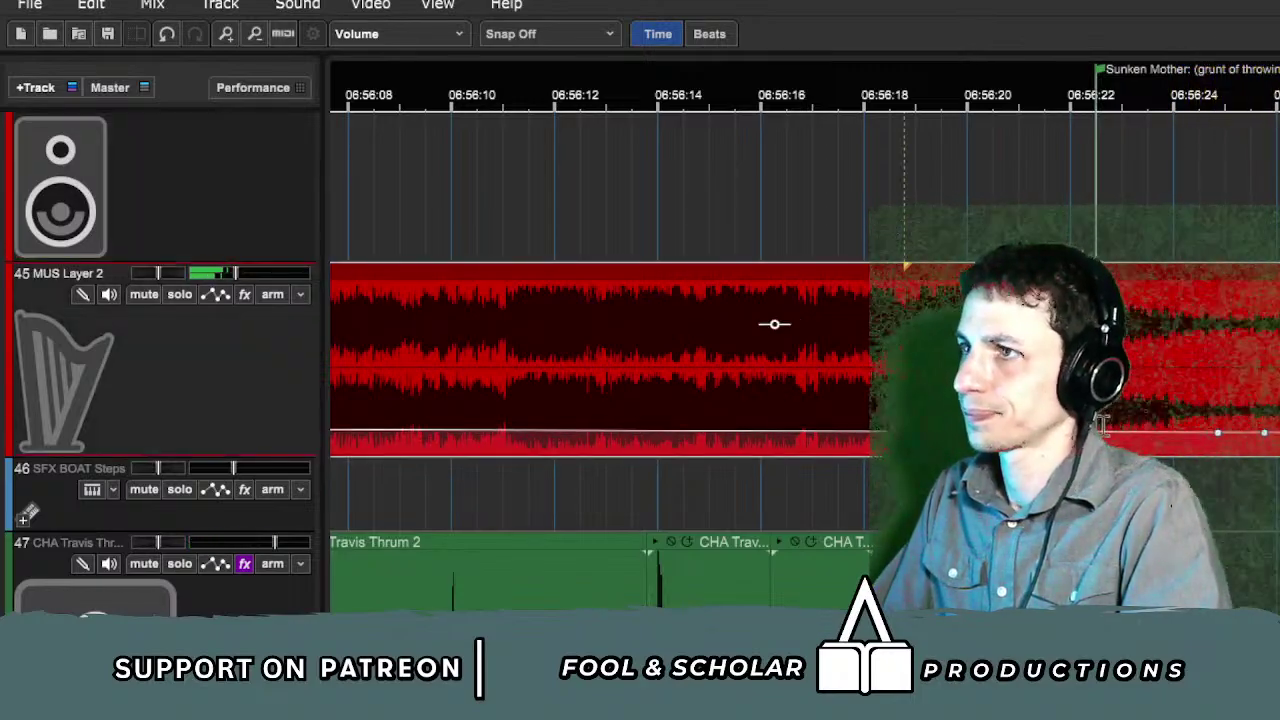
left_click(1043, 232)
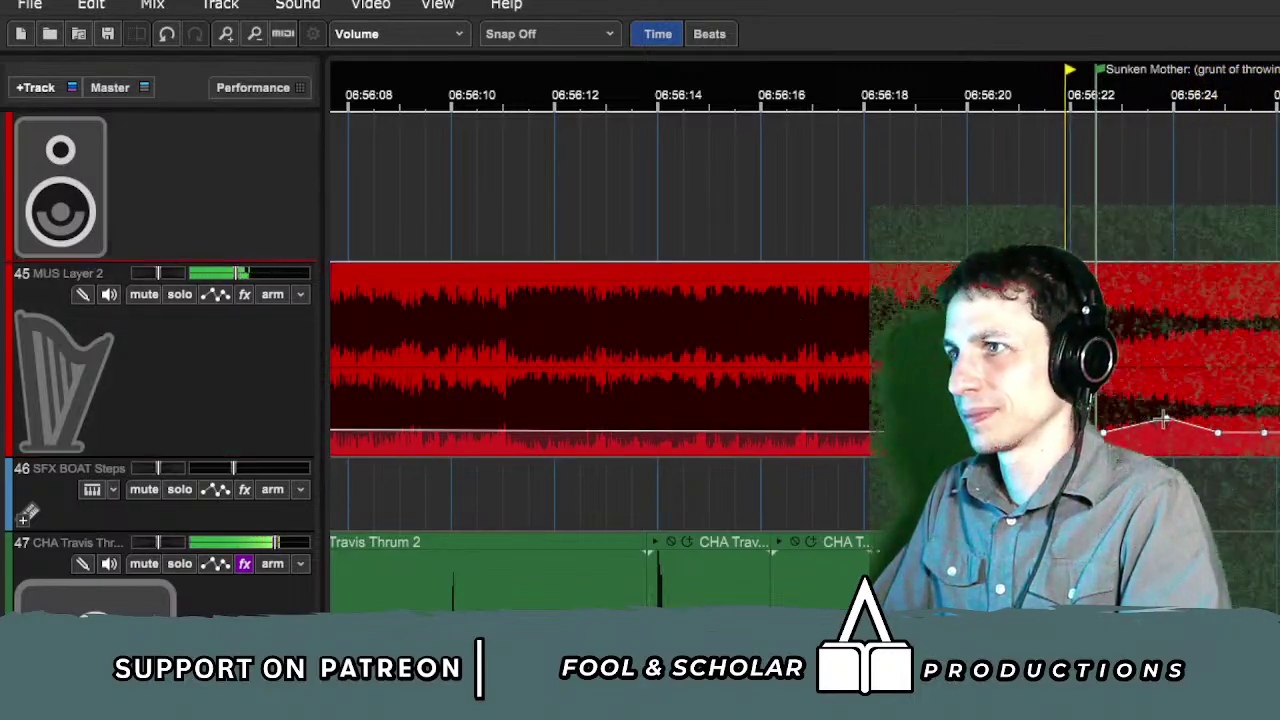
left_click_drag(1163, 420, 1183, 393)
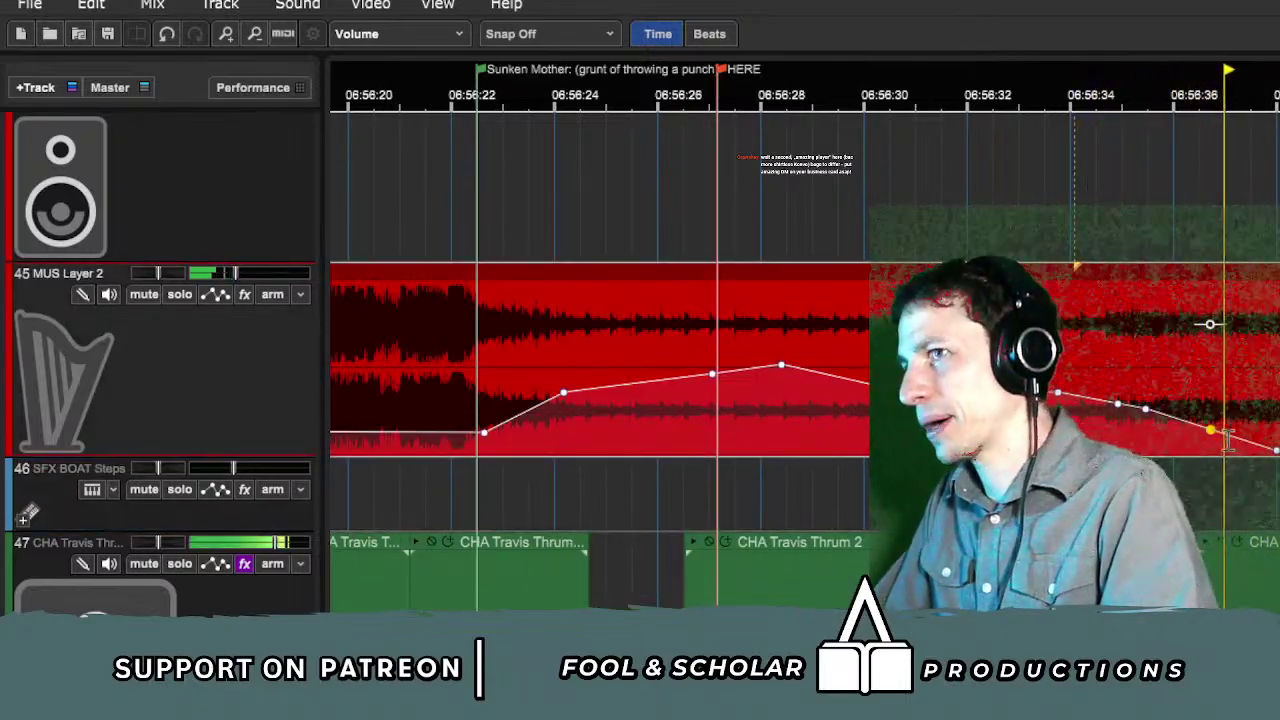
Step: Split the Red Ice With Choir v7 clip on MUS Layer 2 at about 06:56:38 and remove the part after the cut
key("space")
key("ctrl+t")
key("ctrl+minus")
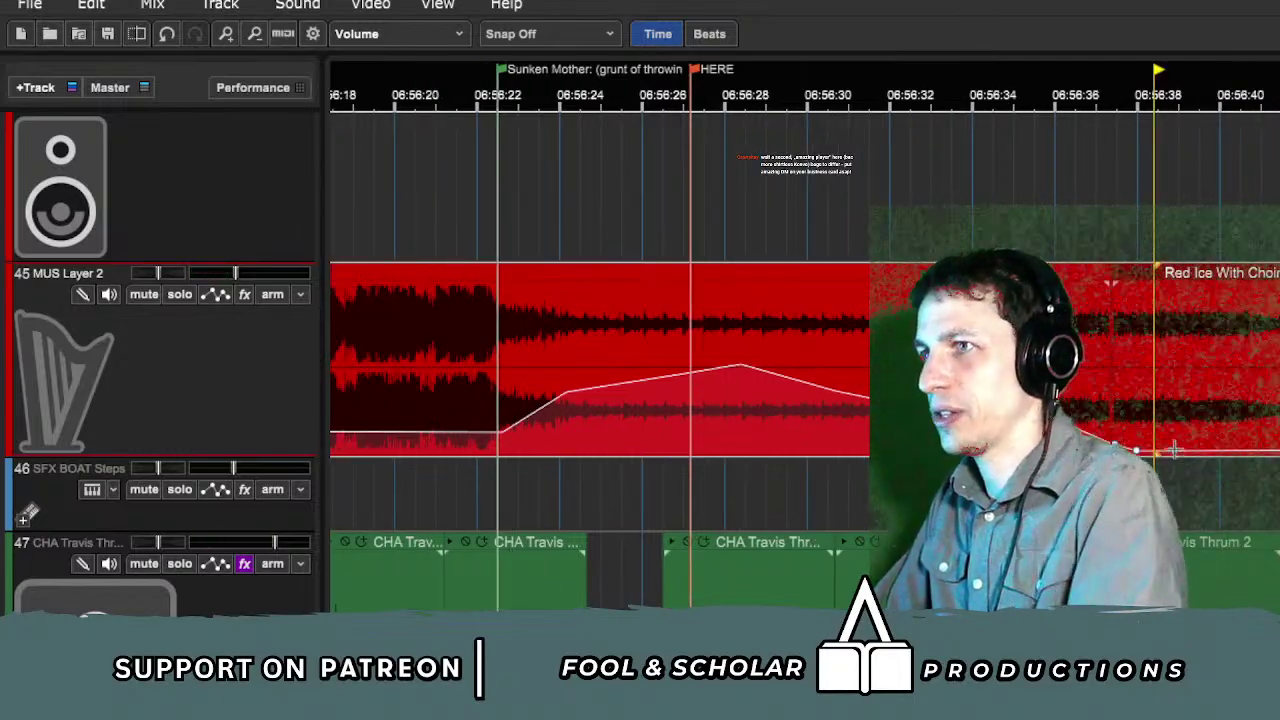
key("minus")
key("minus")
key("minus")
key("minus")
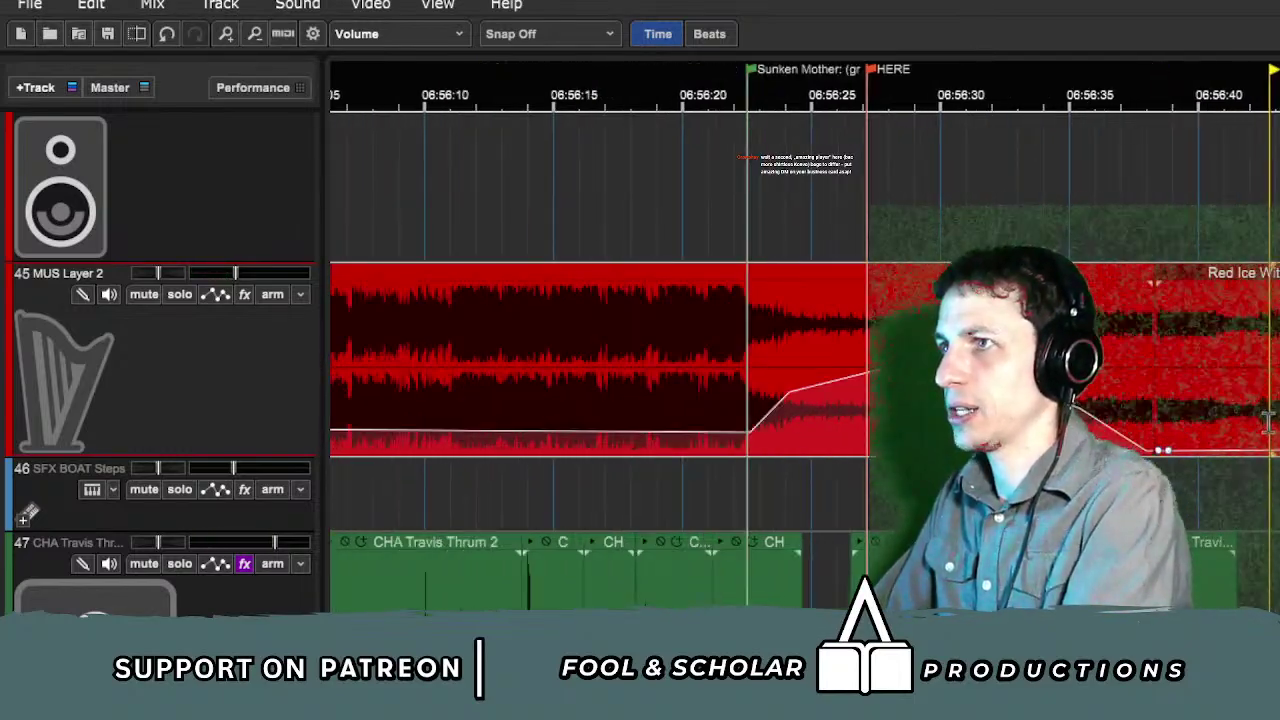
key("minus")
key("minus")
key("minus")
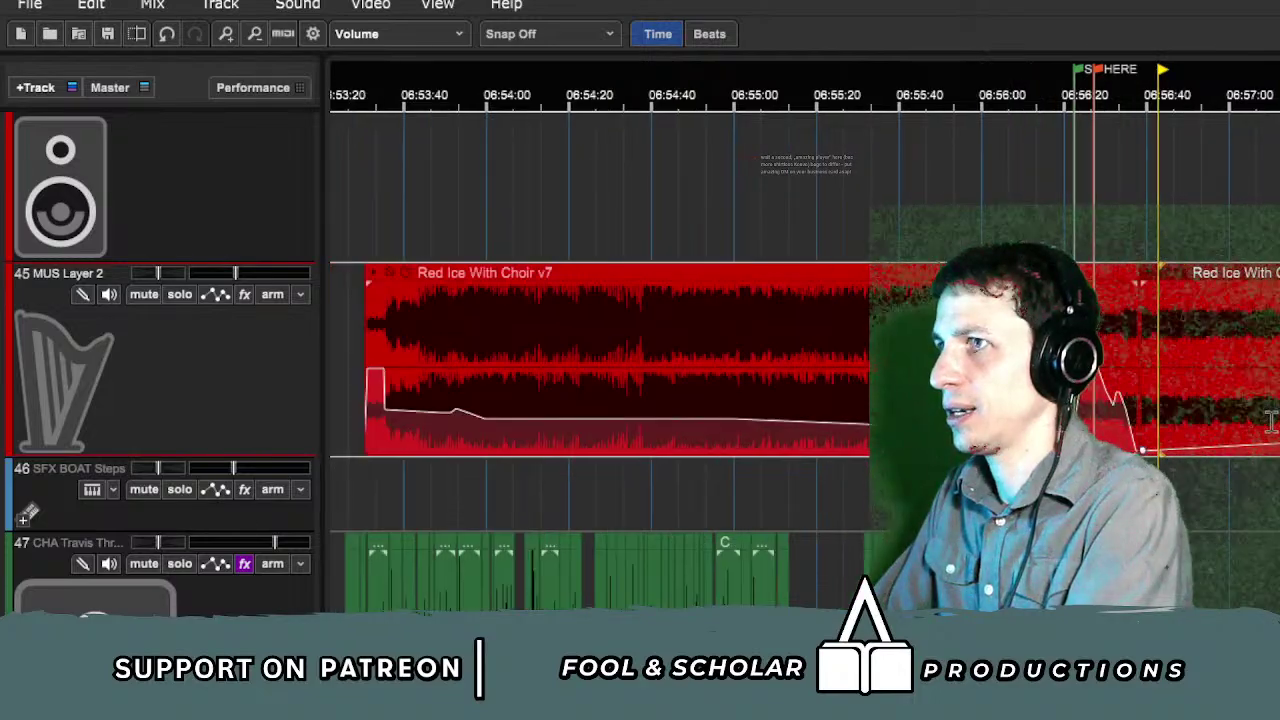
Step: Paste a copy of the Red Ice With Choir v7 clip on MUS Layer 2 at about 06:56:58
left_click(950, 340)
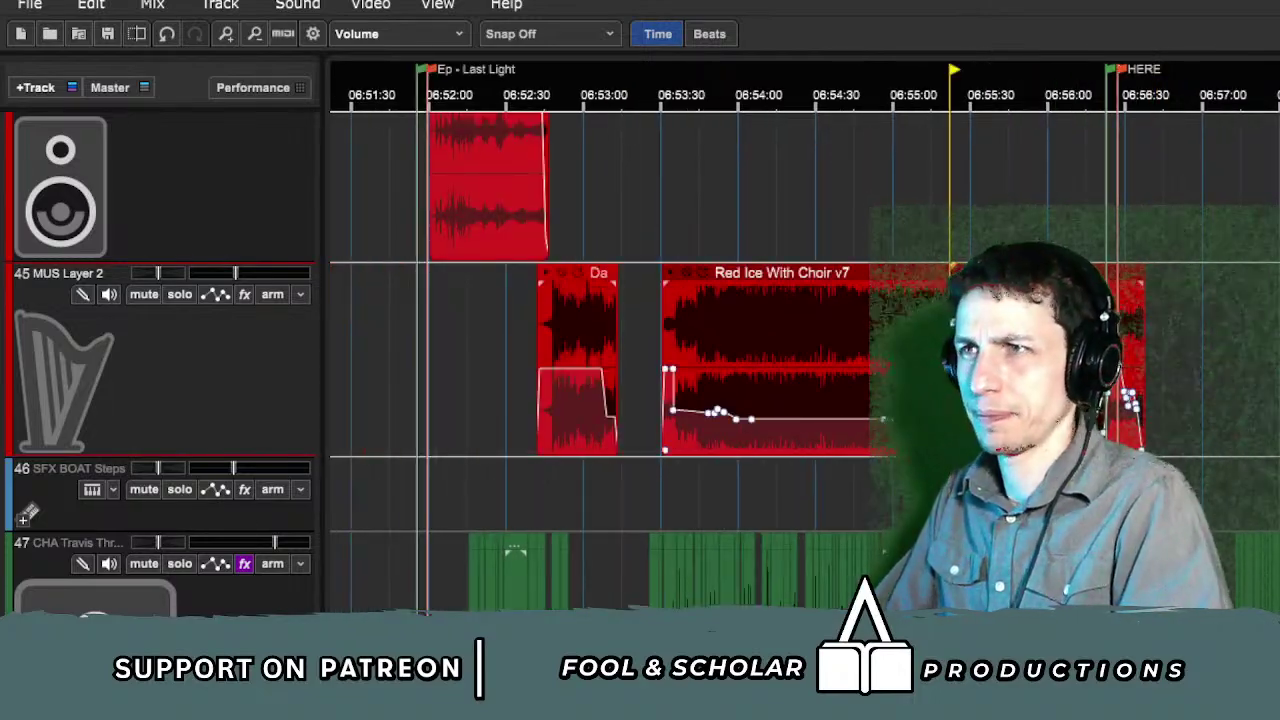
left_click(1198, 333)
key("ctrl+v")
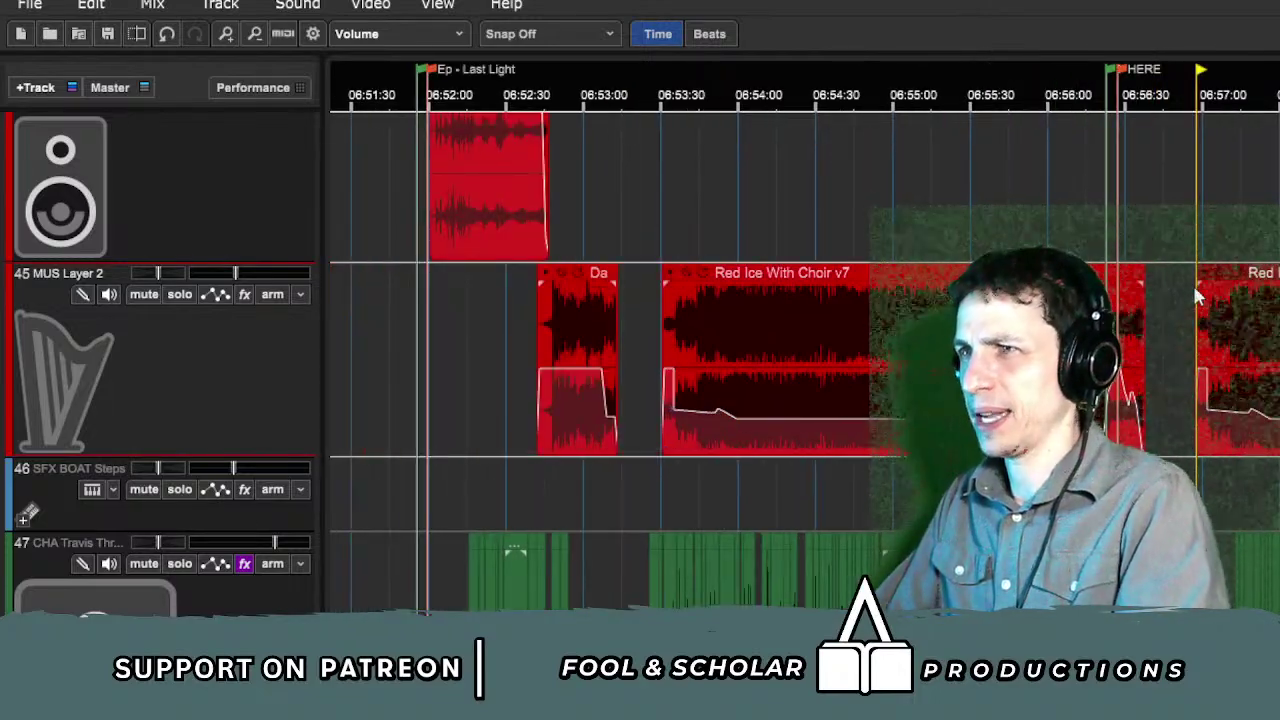
Step: Listen to the pasted Red Ice With Choir v7 clip from about 06:57:09 onward with MUS Layer 2 soloed
left_click(1227, 250)
key("space")
key("plus")
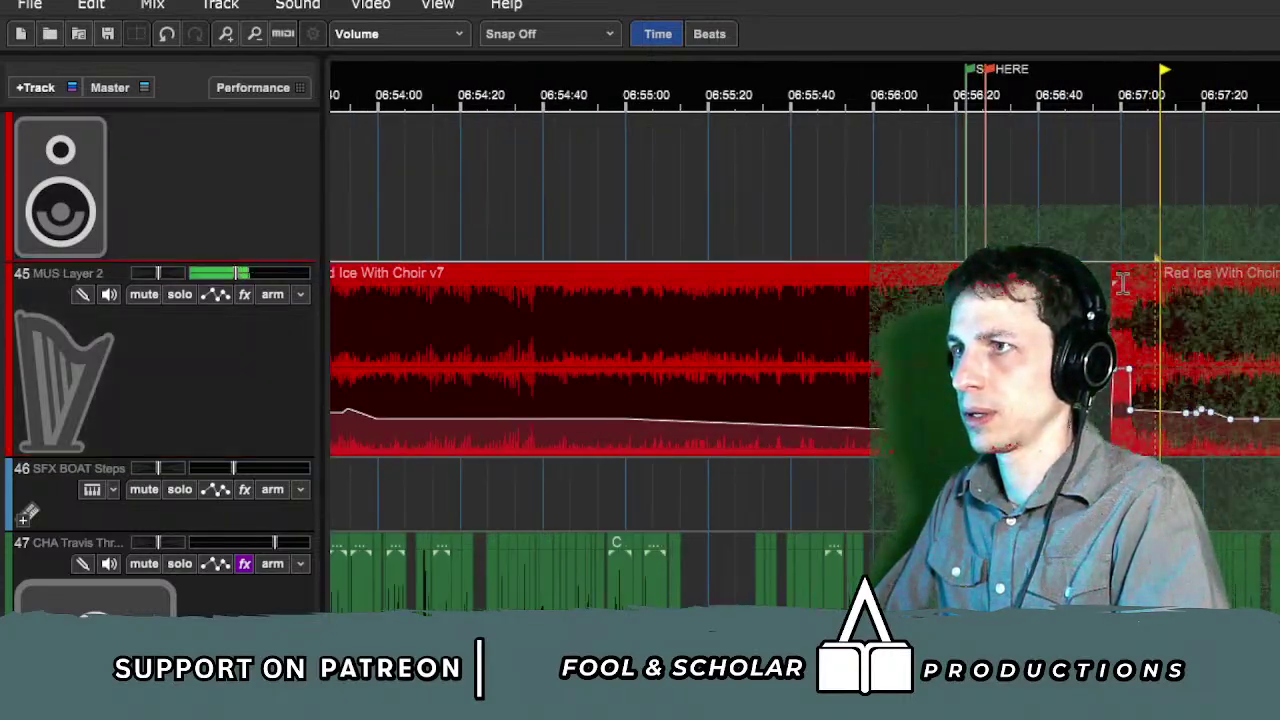
scroll(1122, 283, "up", 1)
scroll(1165, 260, "up", 1)
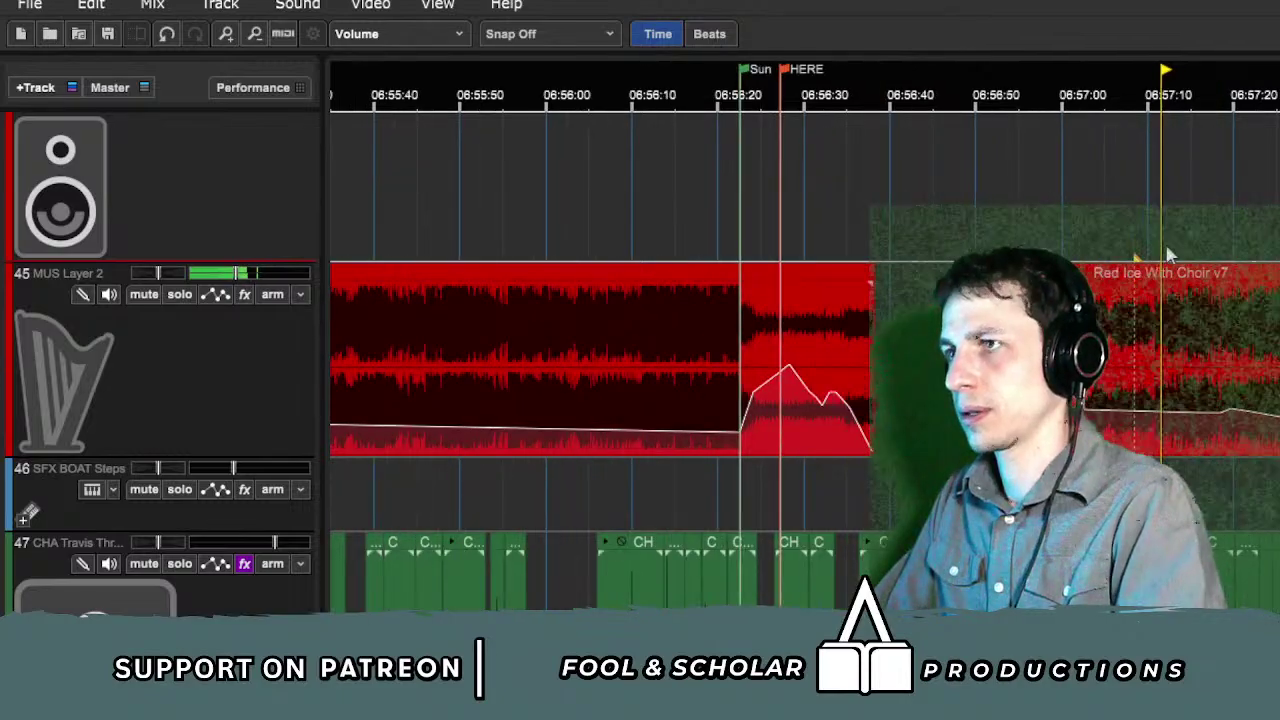
scroll(1170, 244, "up", 1)
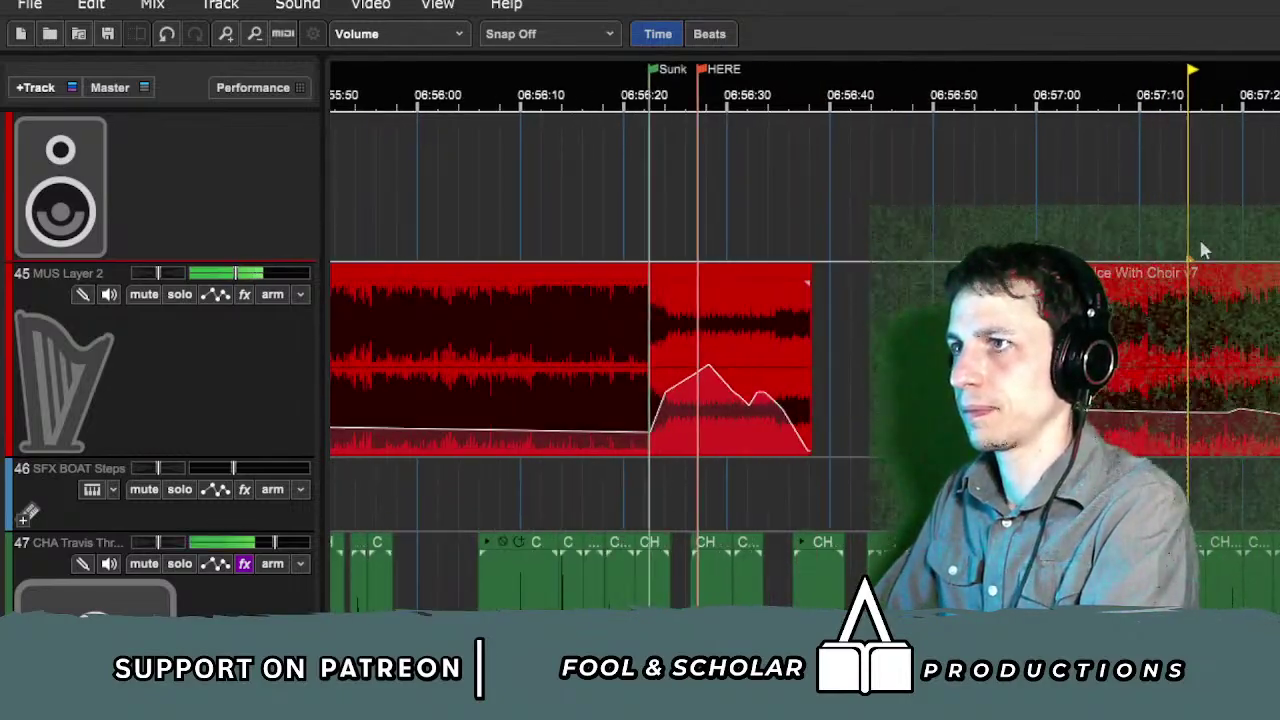
left_click(193, 296)
scroll(1222, 255, "up", 2)
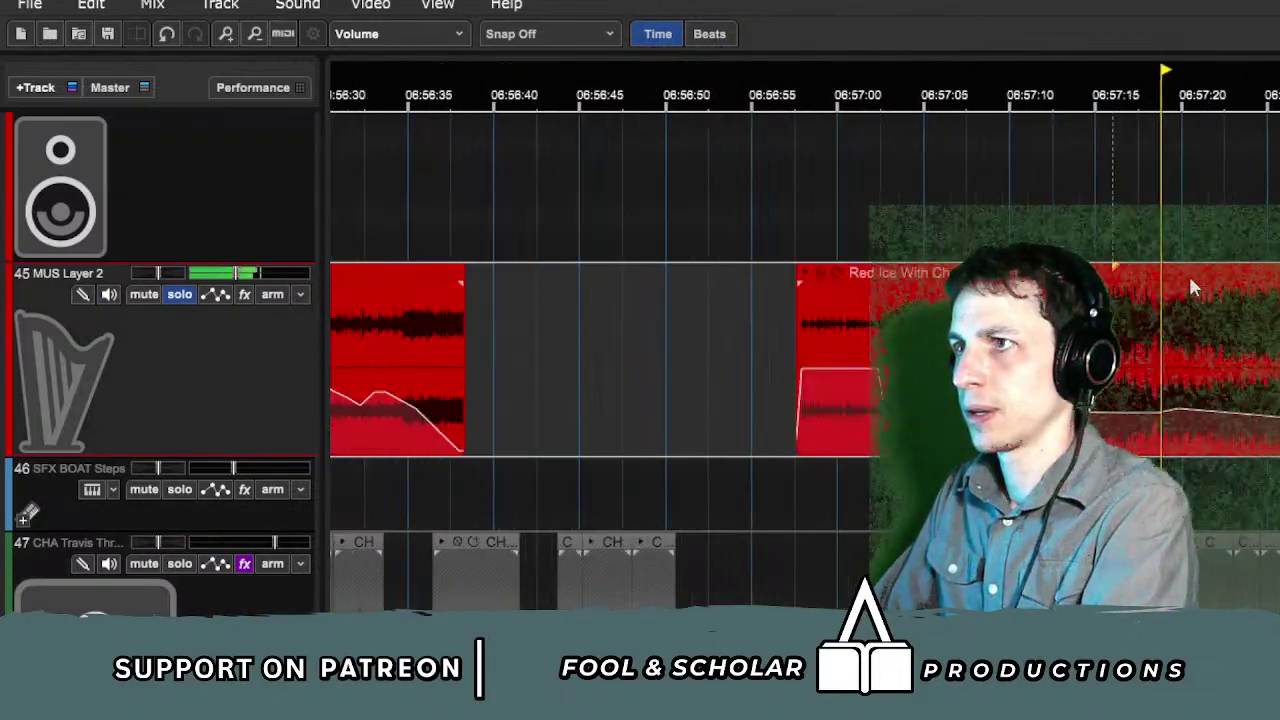
scroll(1190, 287, "up", 1)
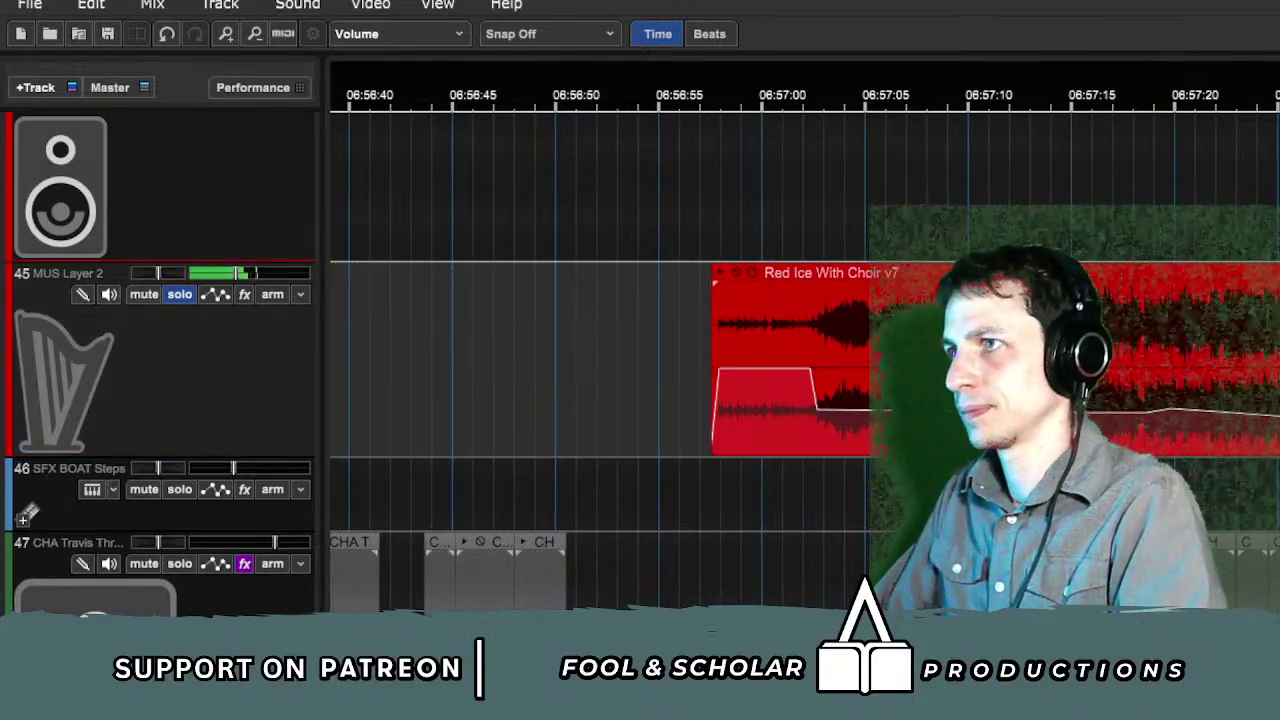
scroll(1258, 253, "up", 3)
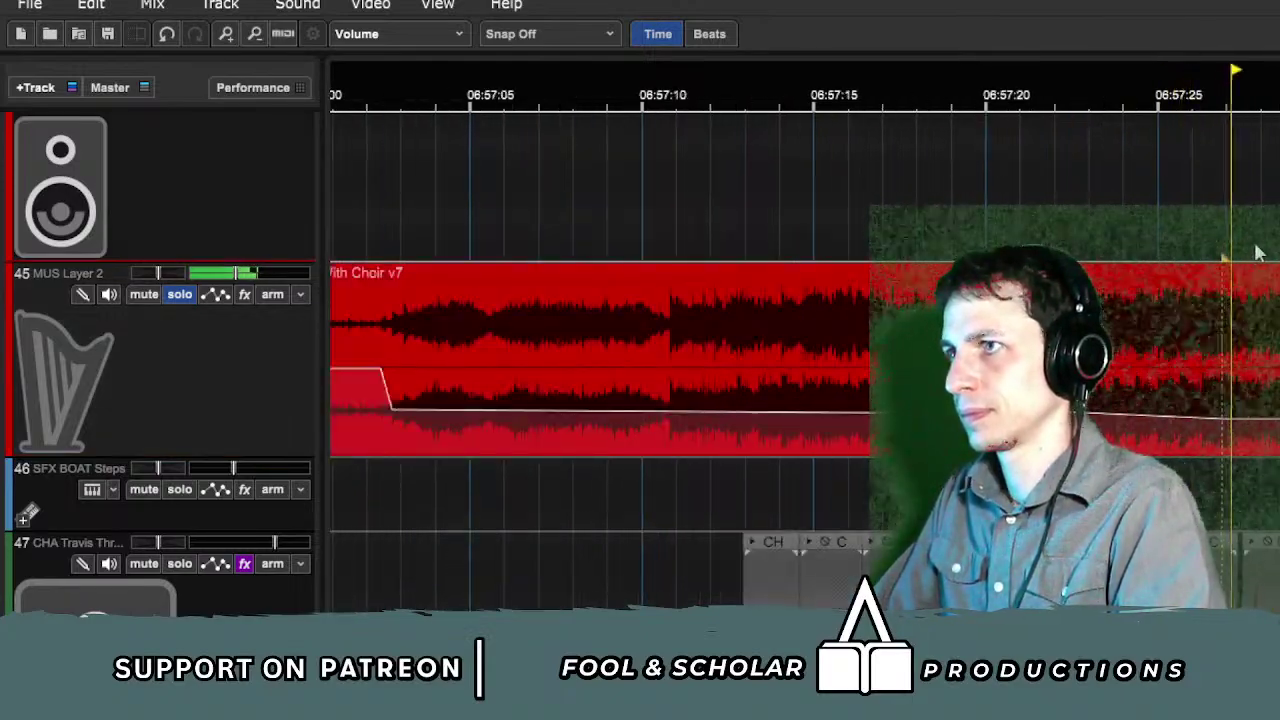
Step: Split the pasted Red Ice With Choir v7 clip at about 06:57:26 and delete the section before the cut
left_click(1188, 251)
left_click(1199, 284)
key("ctrl+t")
left_click(1151, 279)
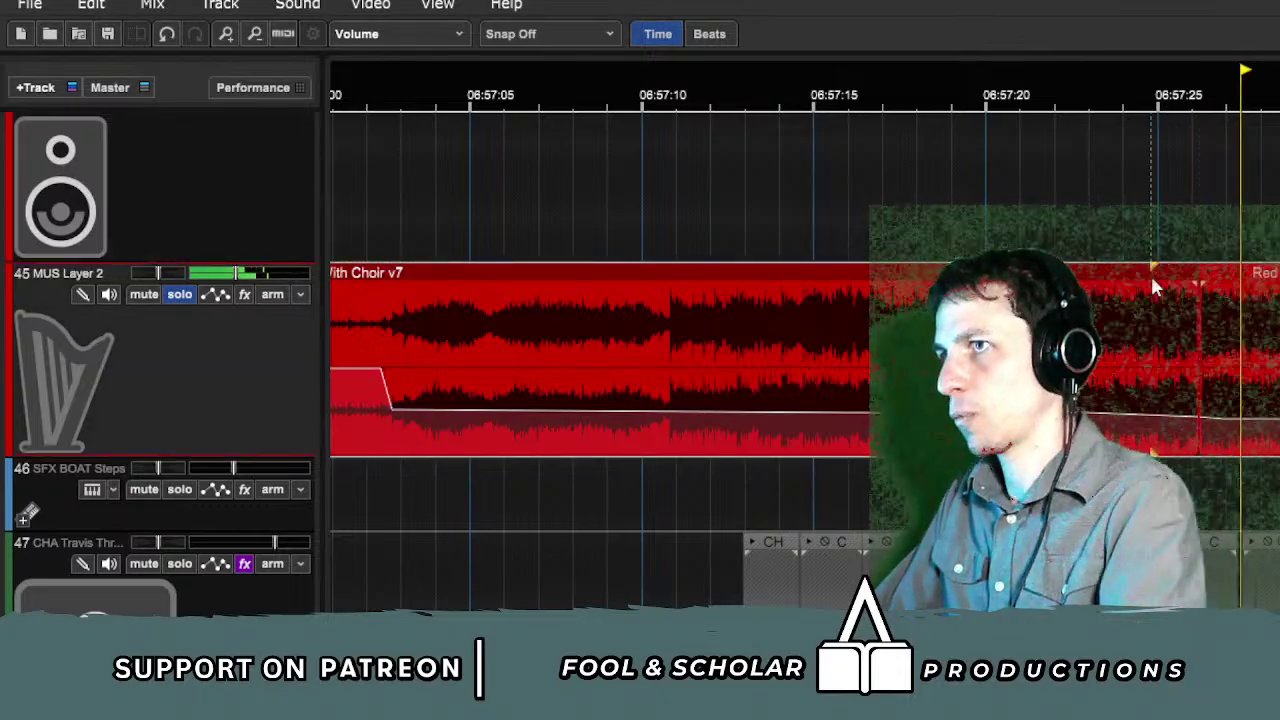
key("Delete")
Step: Move the remaining Red Ice With Choir v7 clip back to start at about 06:56:38 and place it on the MUS Main track
key("space")
left_click_drag(1270, 300, 437, 306)
scroll(862, 300, "left", 3)
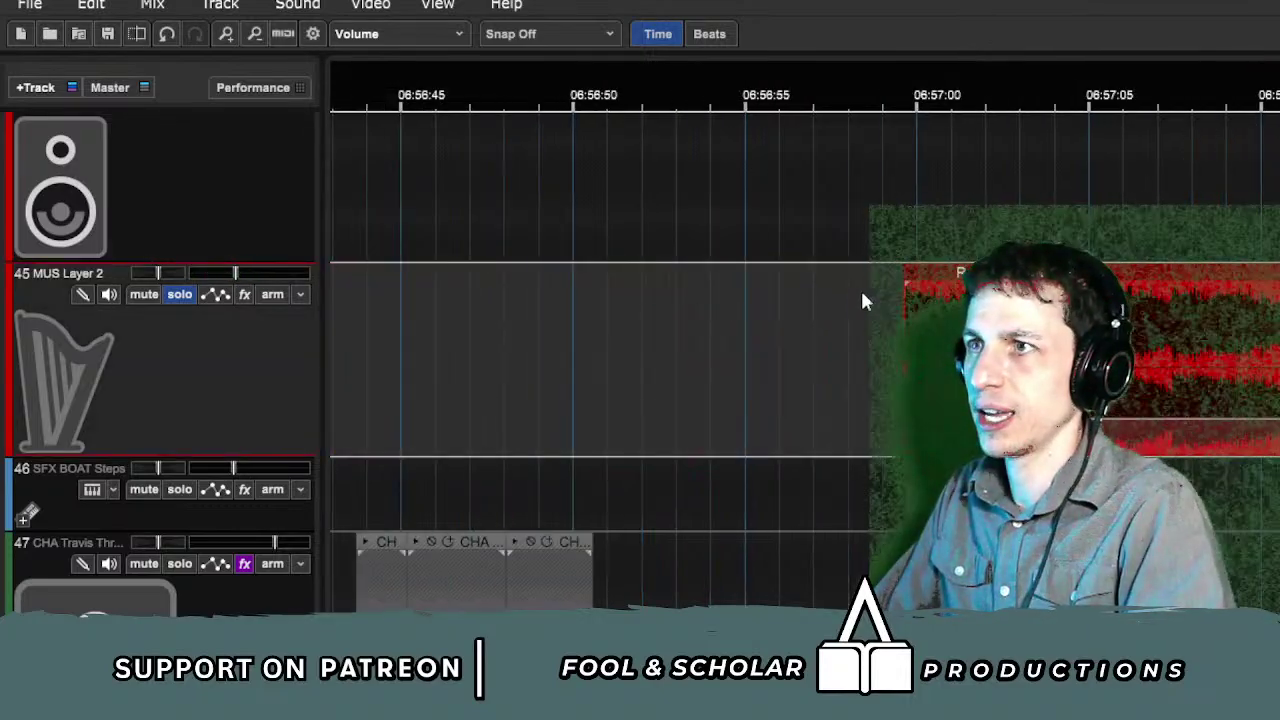
scroll(862, 294, "left", 3)
left_click_drag(1275, 300, 677, 318)
scroll(160, 237, "up", 3)
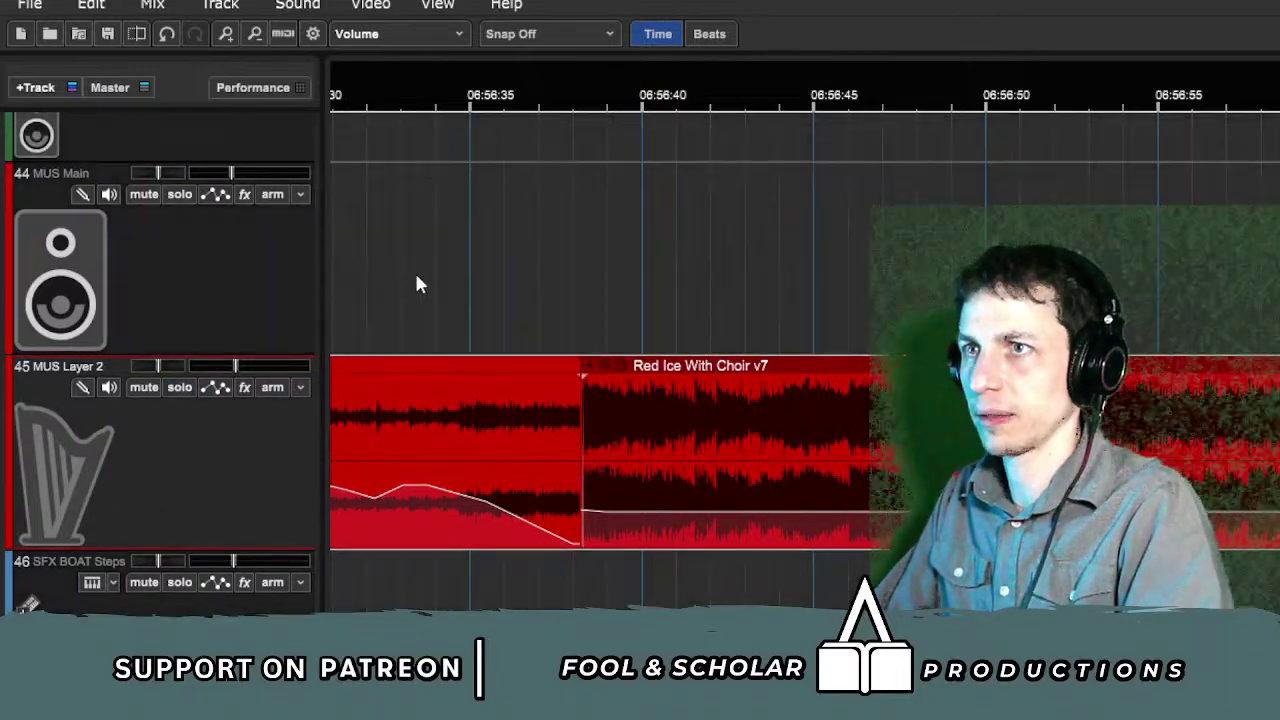
left_click(405, 276)
left_click_drag(757, 372, 757, 178)
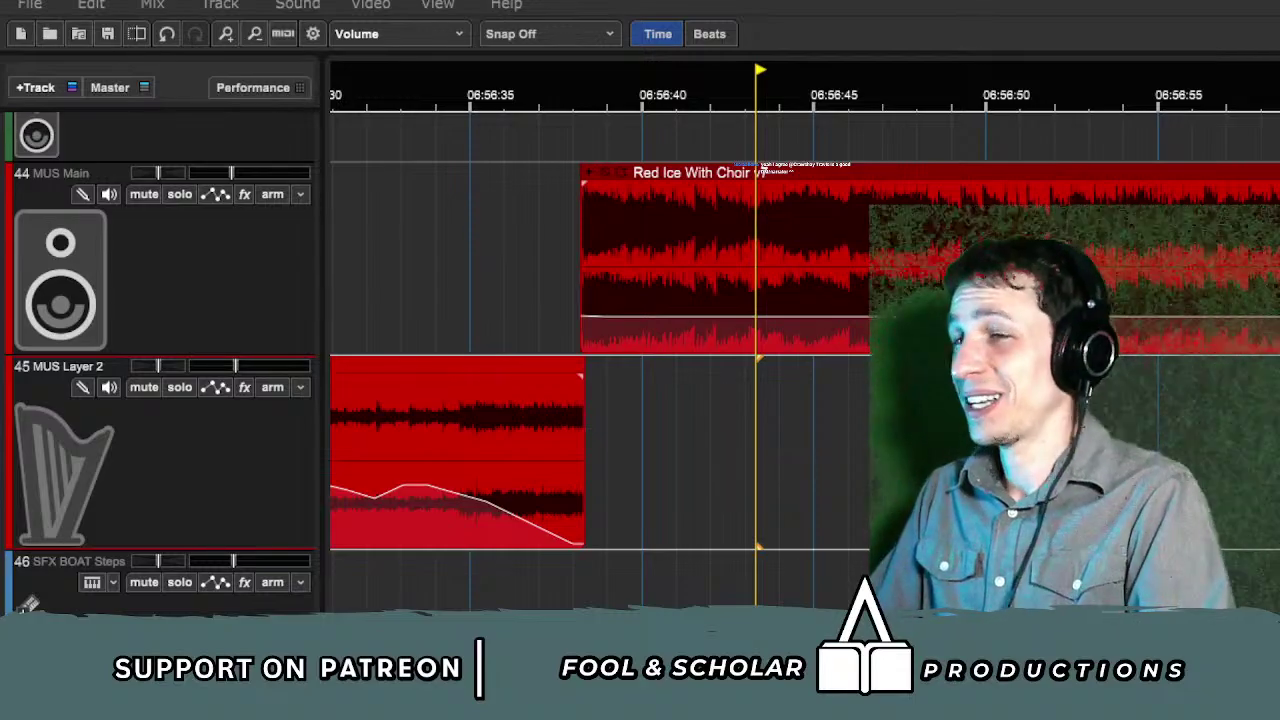
Step: Shift the MUS Main clip earlier to start at about 06:56:36 with a short fade-in, overlapping the fade-out on MUS Layer 2
left_click(490, 298)
left_click(366, 287)
scroll(383, 286, "left", 3)
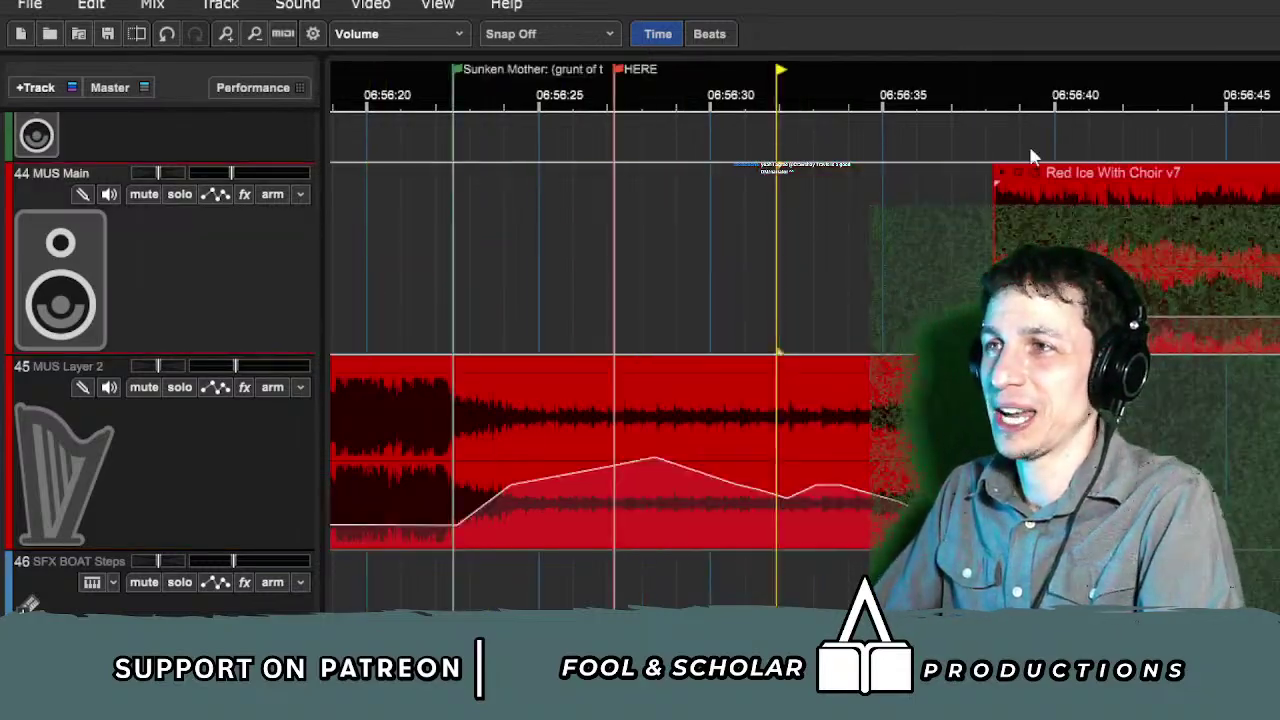
key("space")
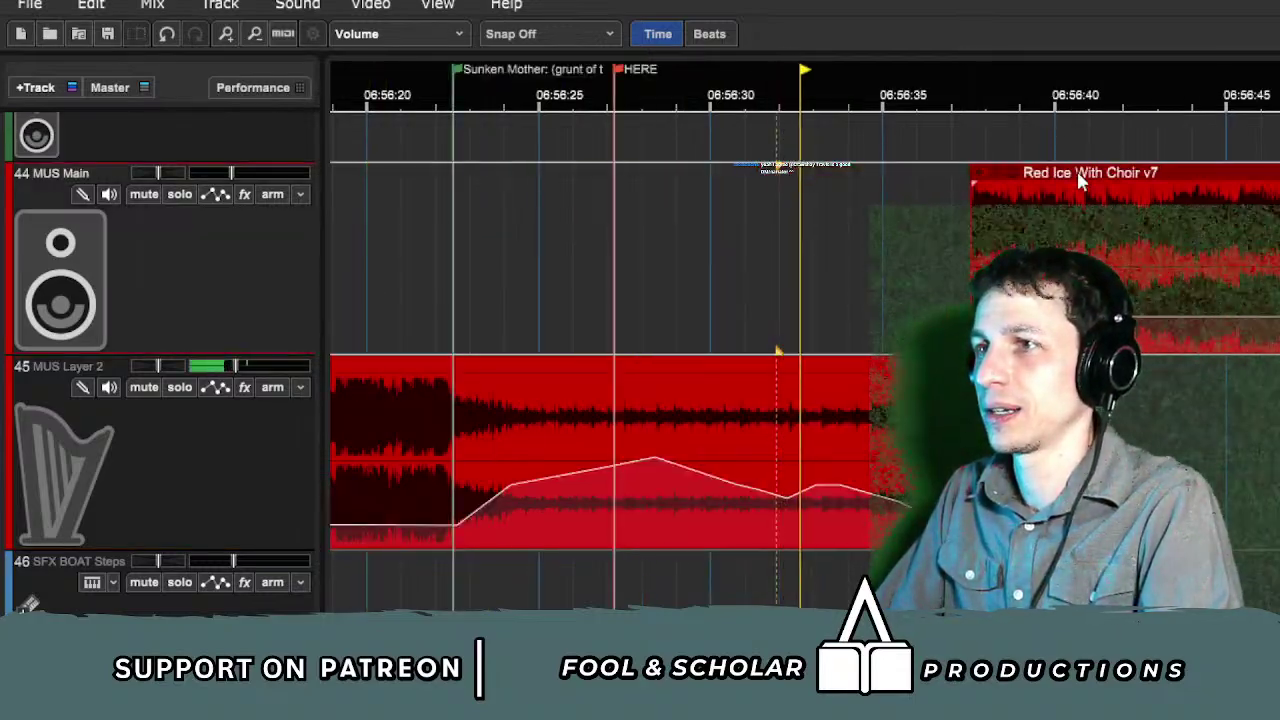
scroll(1200, 283, "up", 2)
scroll(1224, 264, "up", 1)
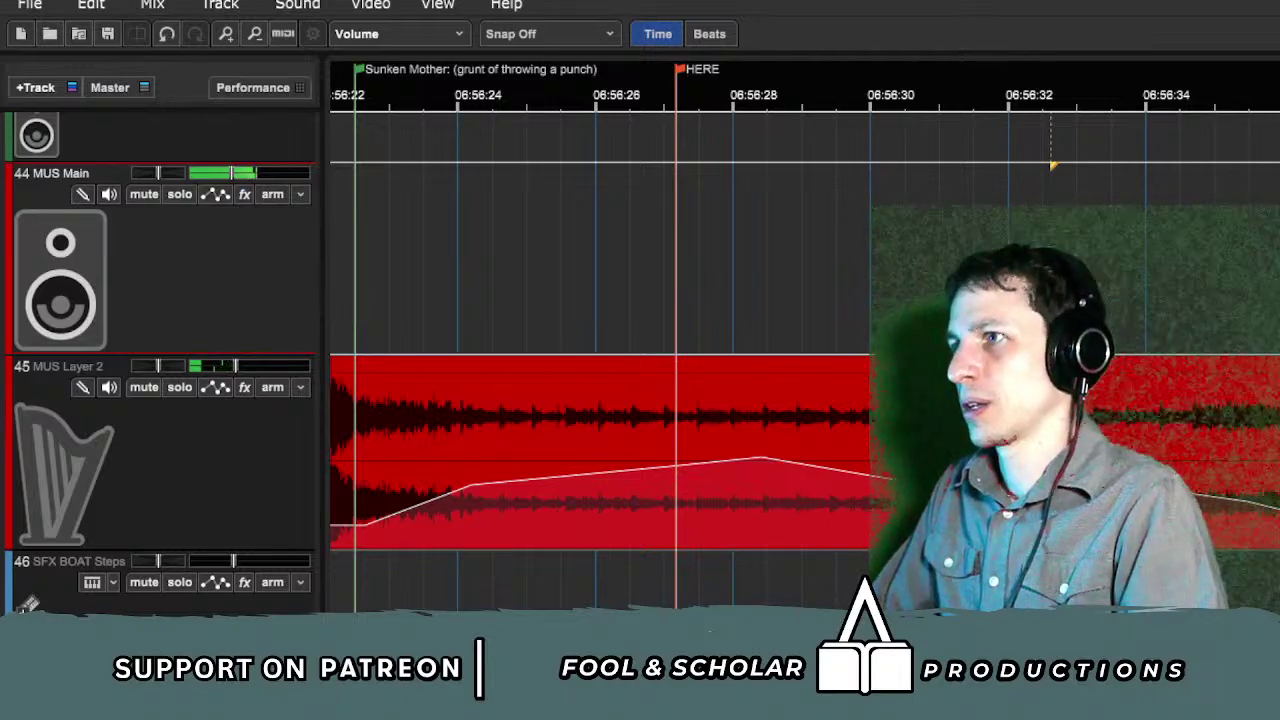
Step: Play the music transition from about 06:56:32 on and check how the MUS Layer 2 and MUS Main clips overlap
scroll(615, 360, "down", 1)
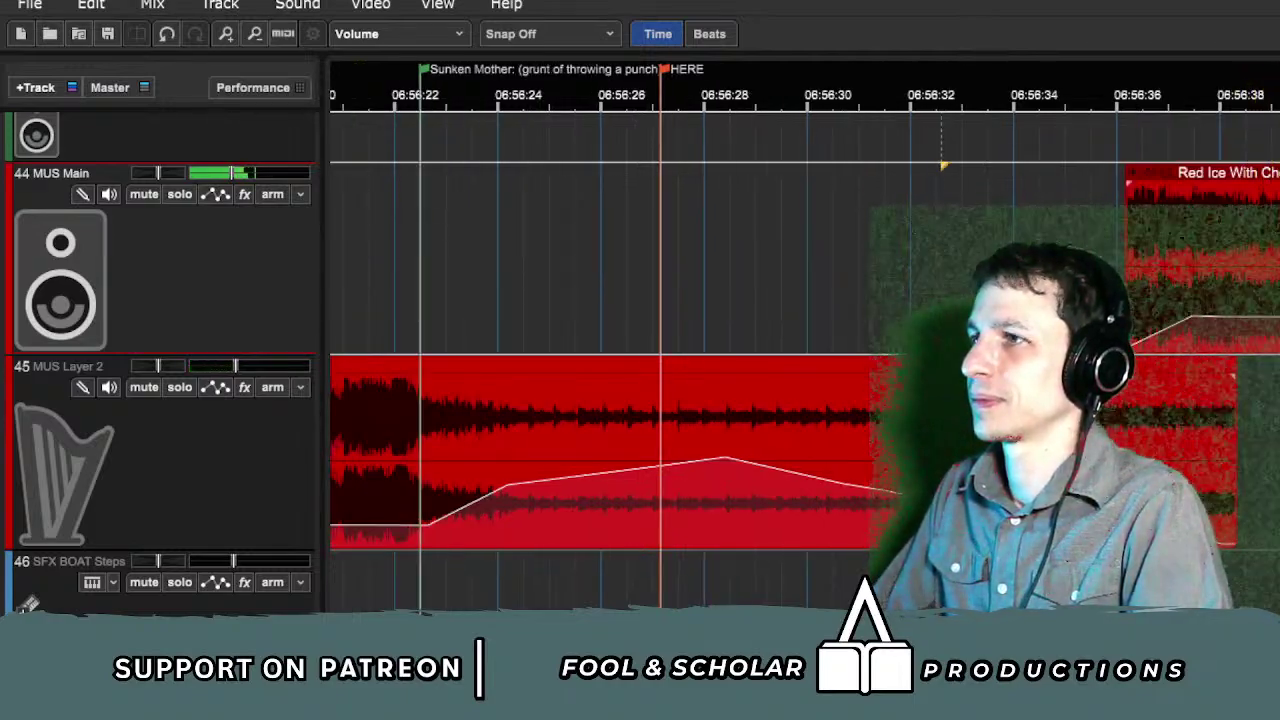
scroll(615, 360, "right", 2)
scroll(805, 360, "left", 2)
scroll(805, 360, "down", 2)
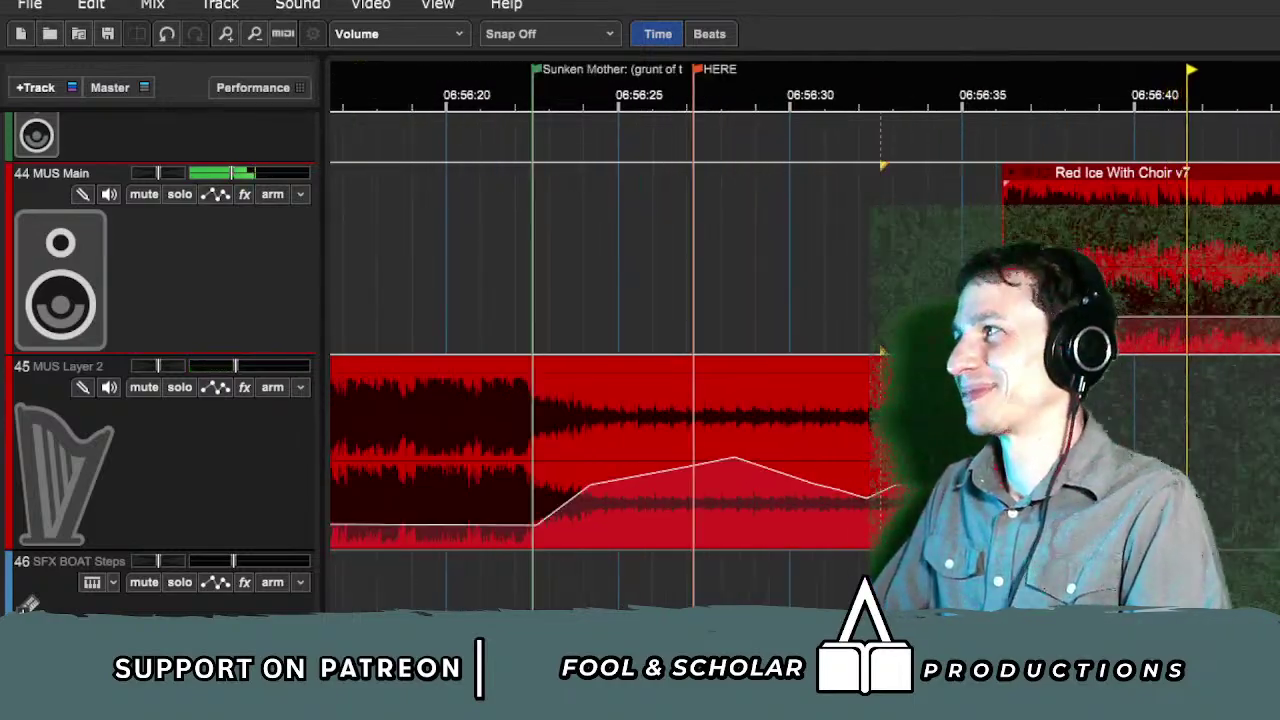
scroll(800, 300, "down", 1)
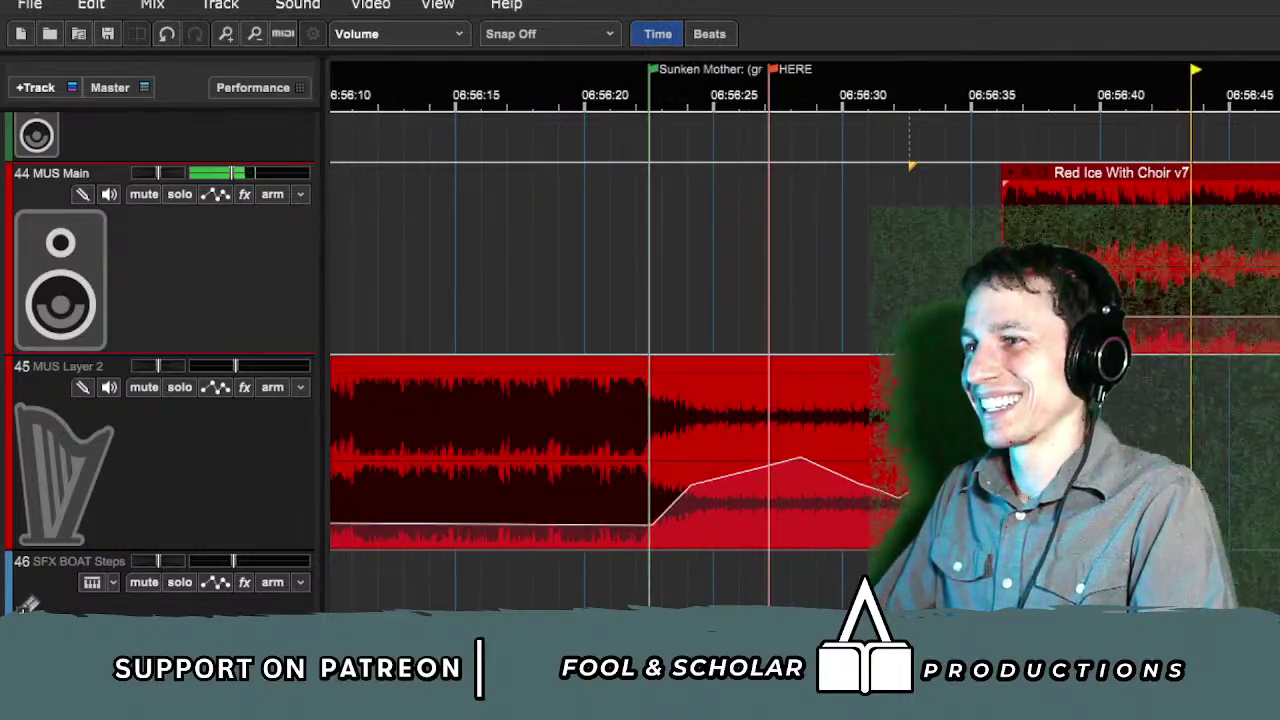
scroll(600, 350, "right", 5)
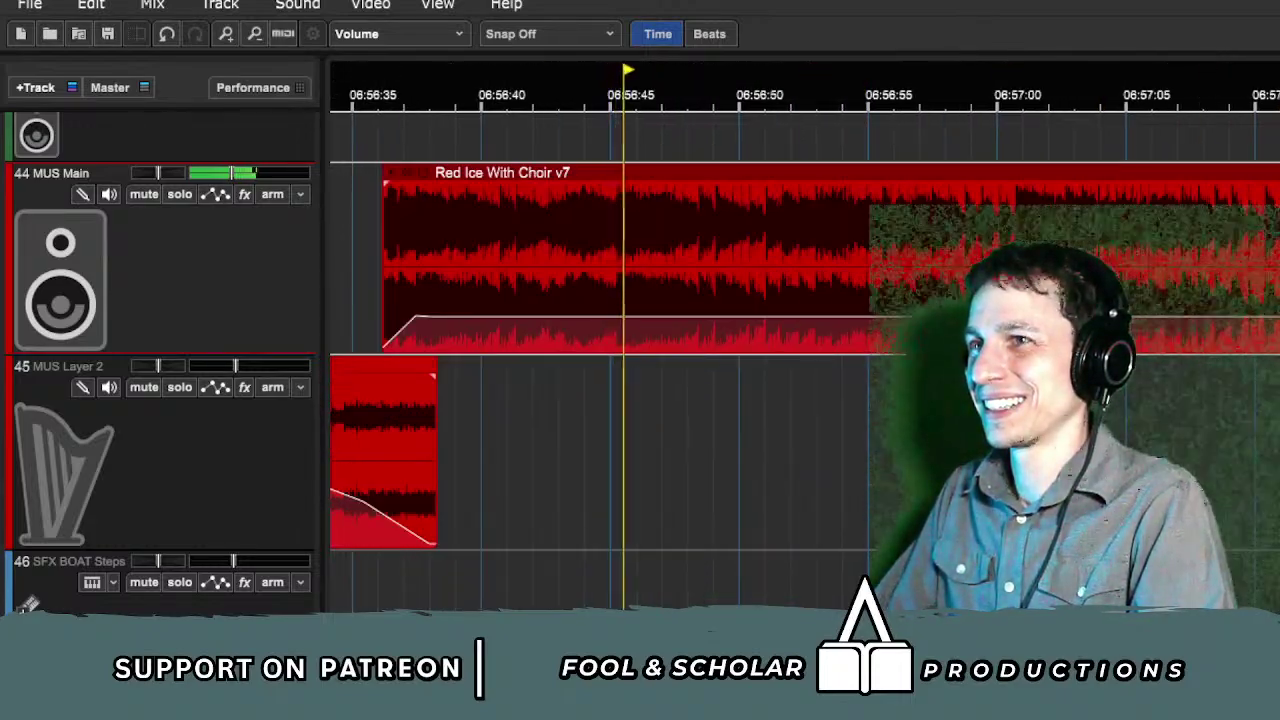
scroll(600, 350, "left", 4)
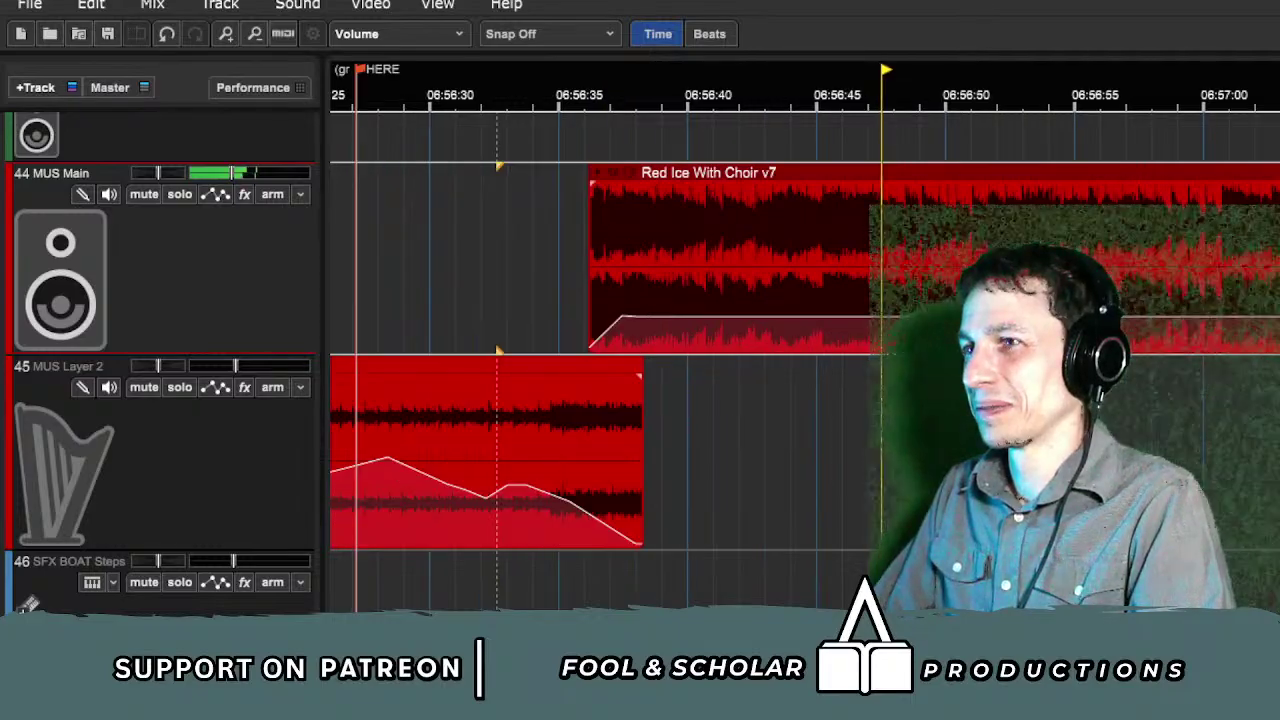
Step: Stop playback and go to the SFX walking tracks 50 and 51 around 06:54:30
scroll(600, 350, "down", 4)
scroll(600, 350, "down", 2)
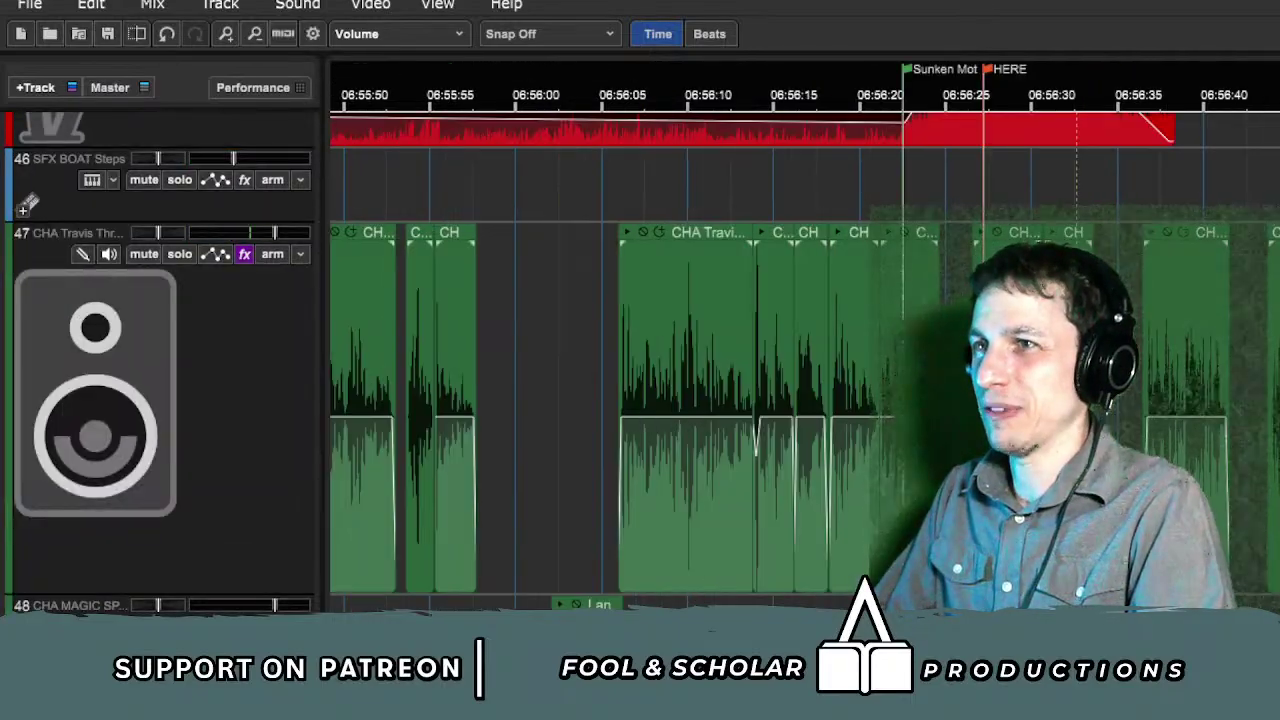
scroll(600, 350, "left", 6)
scroll(27, 206, "down", 8)
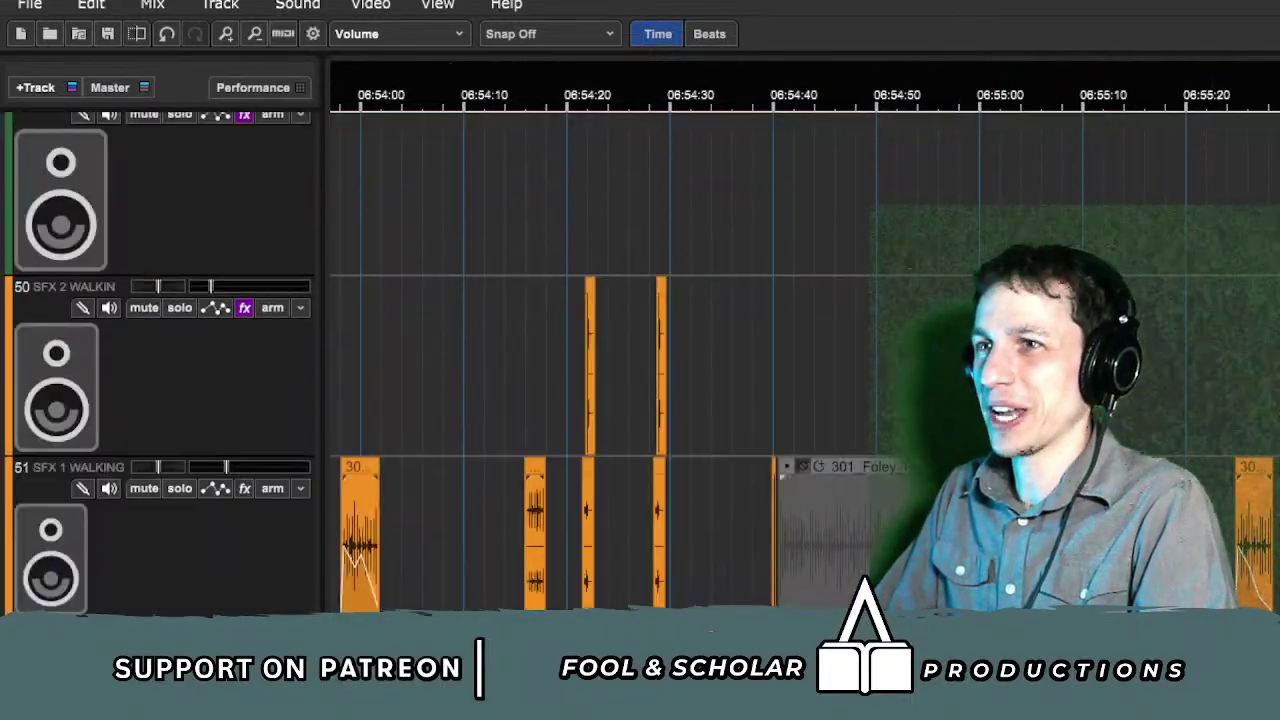
Step: Solo the SFX 1 WALKING track to audition its clip near 06:53:58, and unsolo it
scroll(600, 400, "left", 4)
scroll(520, 370, "down", 2)
left_click(554, 338)
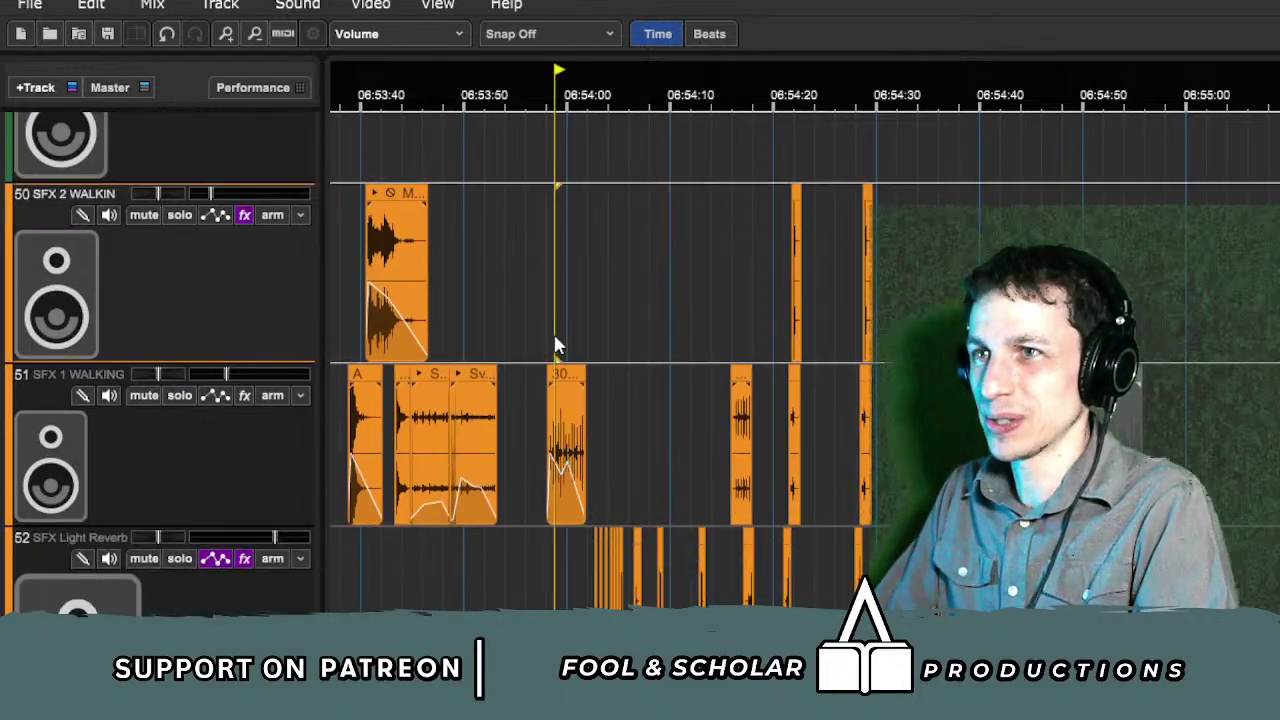
scroll(598, 385, "left", 4)
left_click(179, 395)
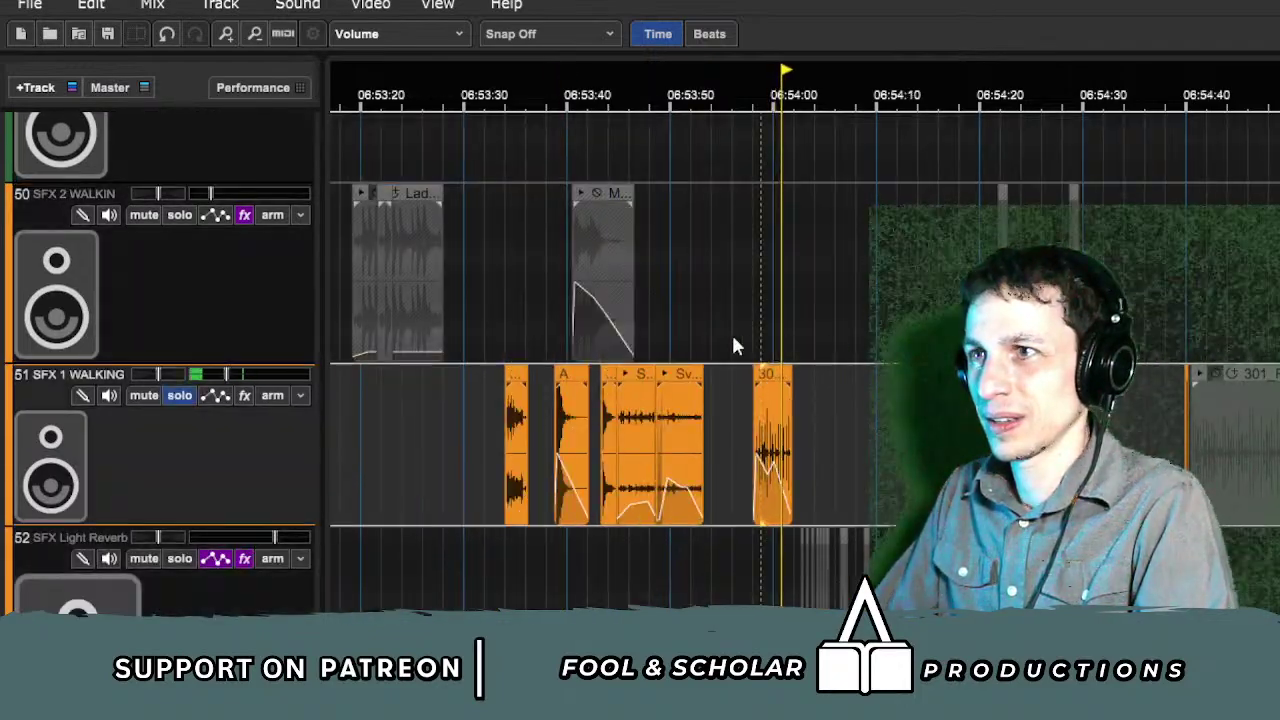
left_click(180, 395)
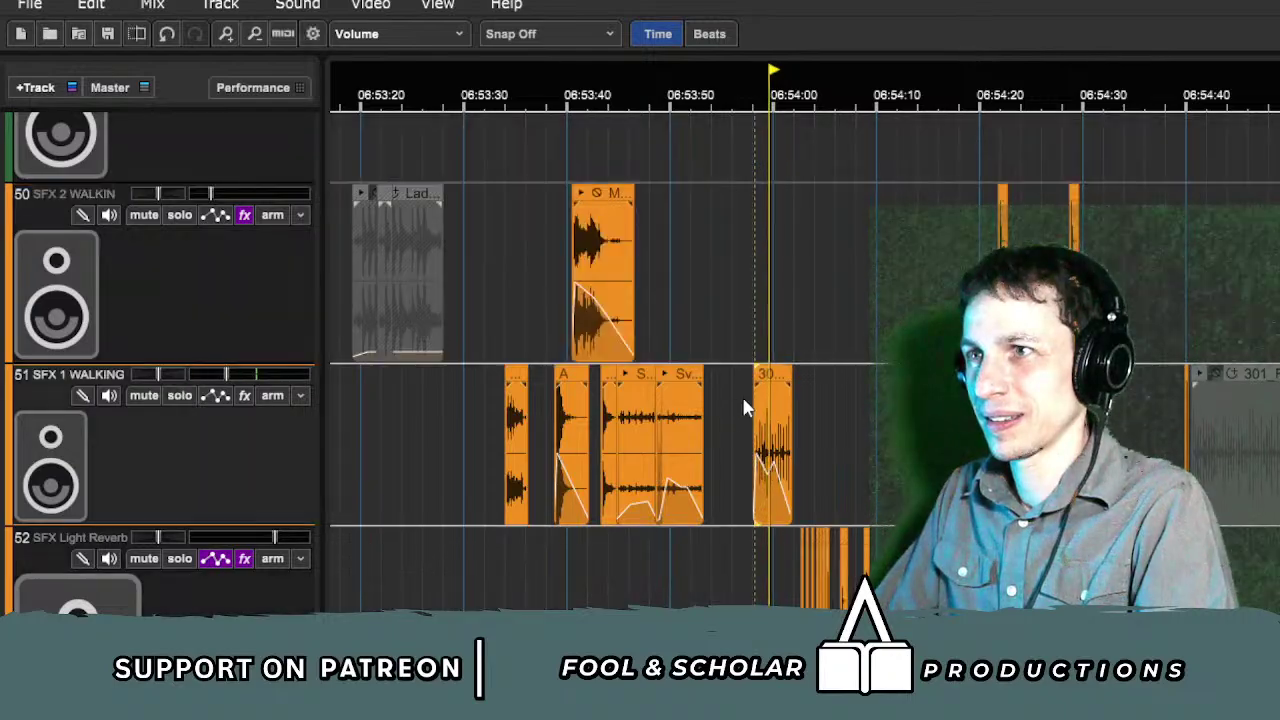
Step: Review the sound effect clips along the timeline from 06:54:00 past the HERE marker
left_click_drag(745, 407, 880, 403)
scroll(880, 401, "right", 15)
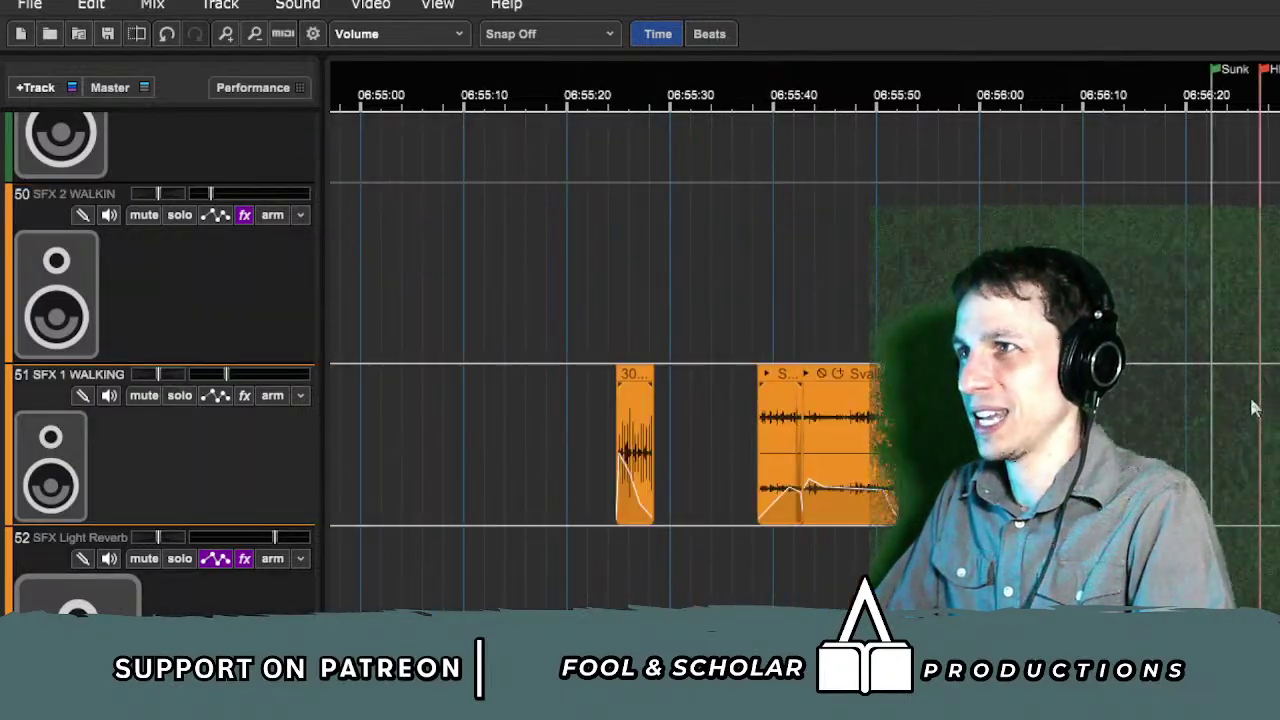
scroll(1228, 407, "right", 10)
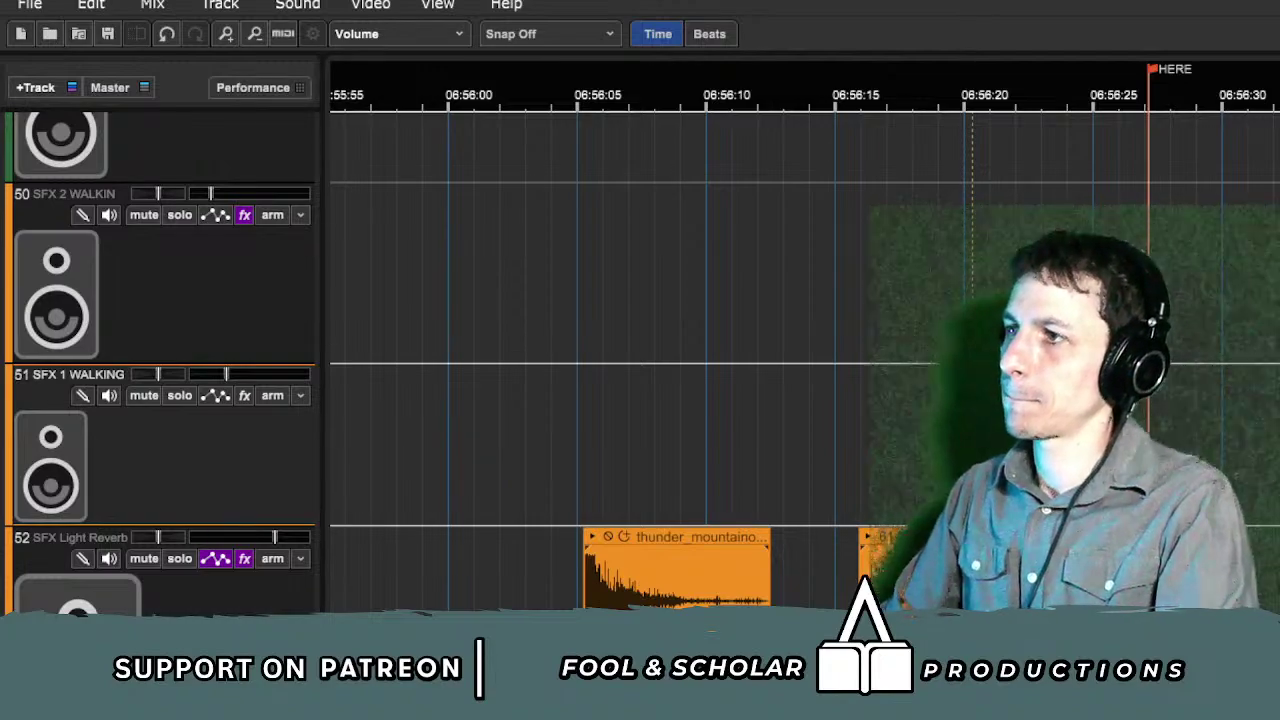
scroll(805, 360, "right", 5)
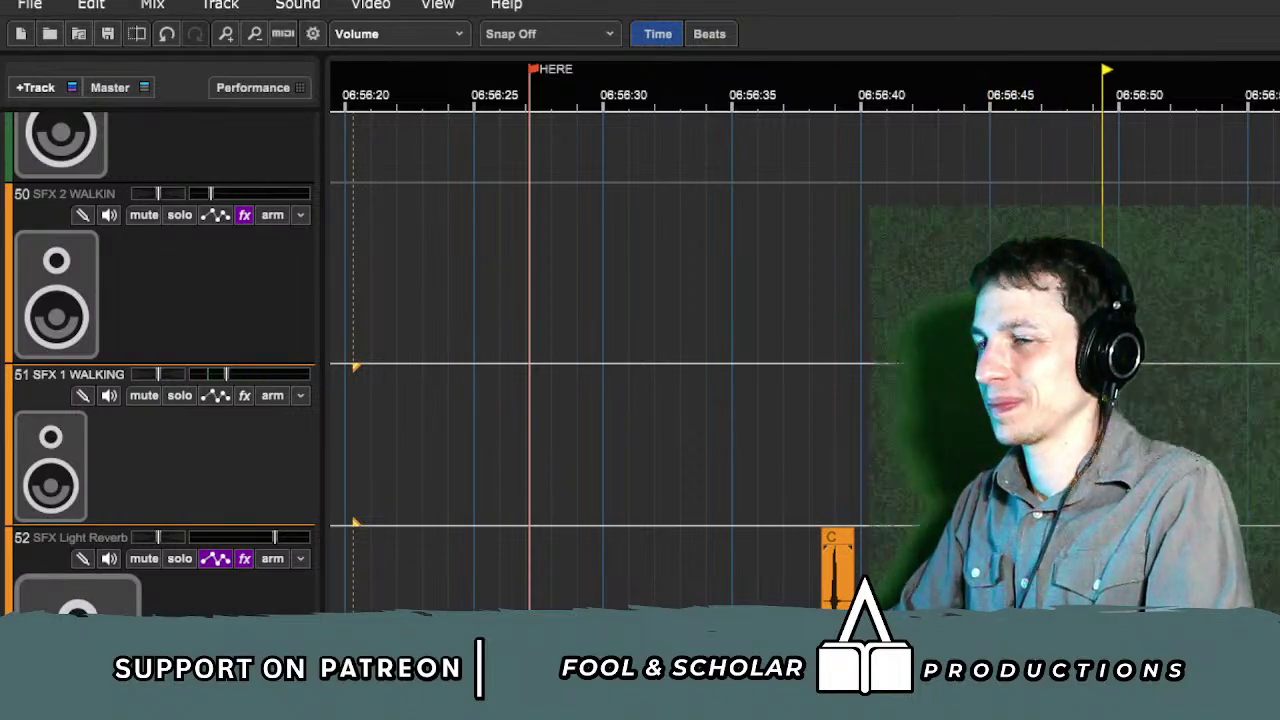
scroll(805, 360, "down", 4)
scroll(805, 360, "left", 4)
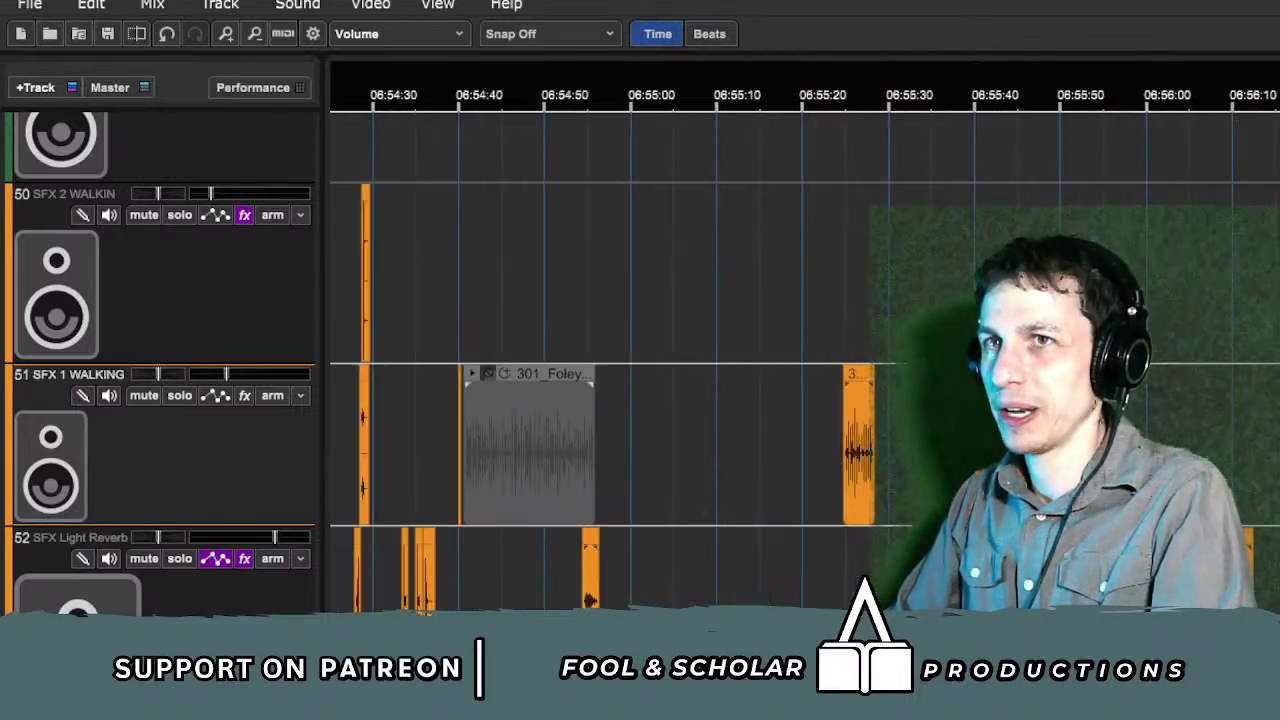
Step: Look through tracks 48 to 58 for effect and voice clips in the section around 06:53:30 to 06:54:40
scroll(640, 360, "up", 8)
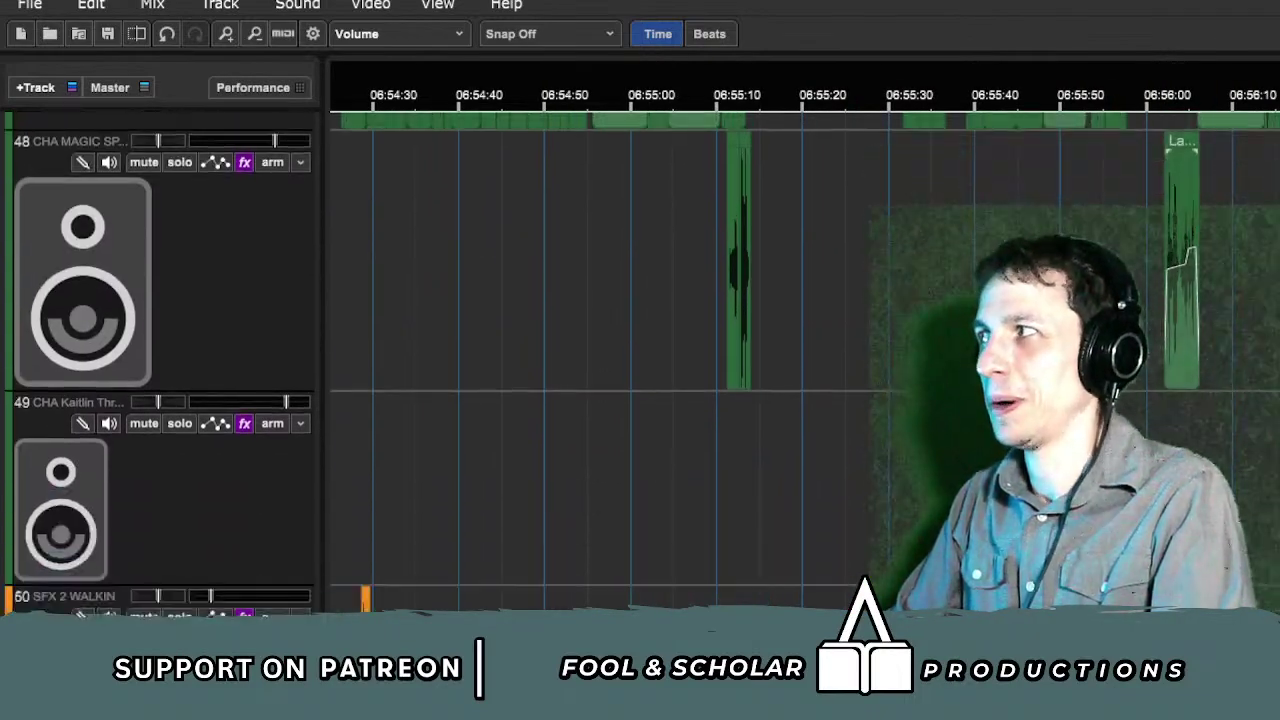
scroll(800, 350, "left", 8)
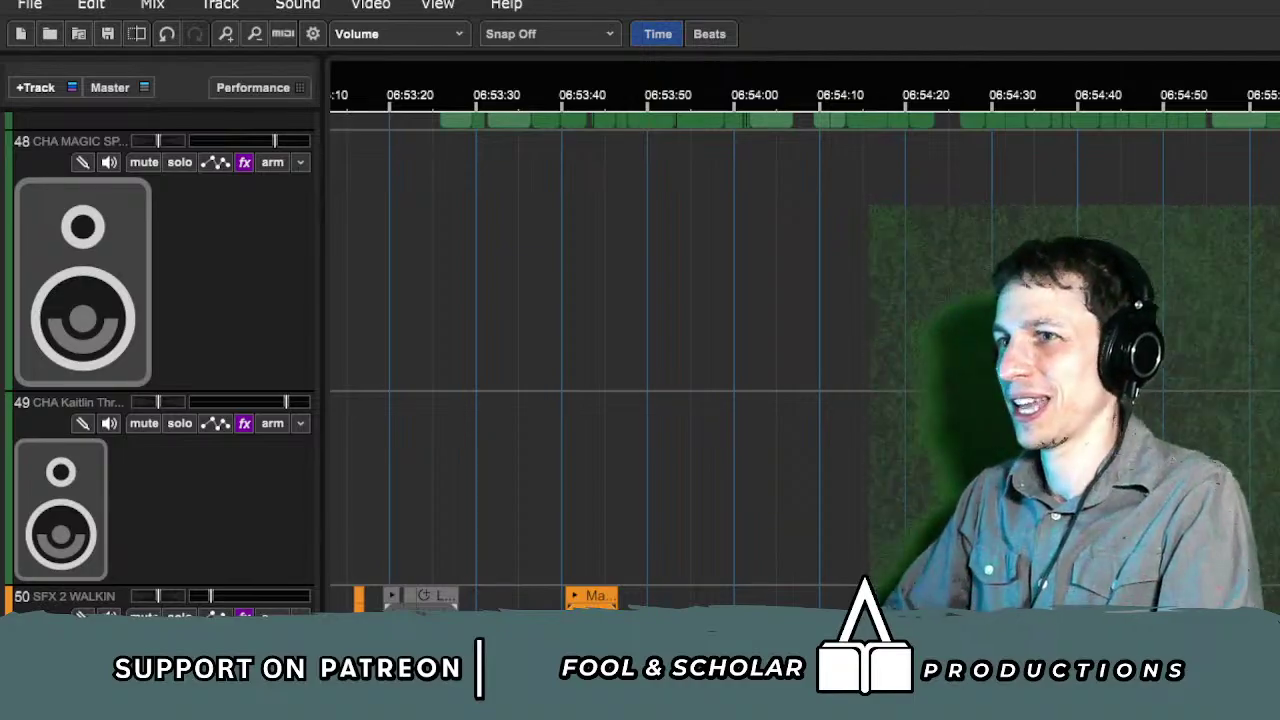
scroll(640, 360, "up", 5)
scroll(640, 360, "down", 10)
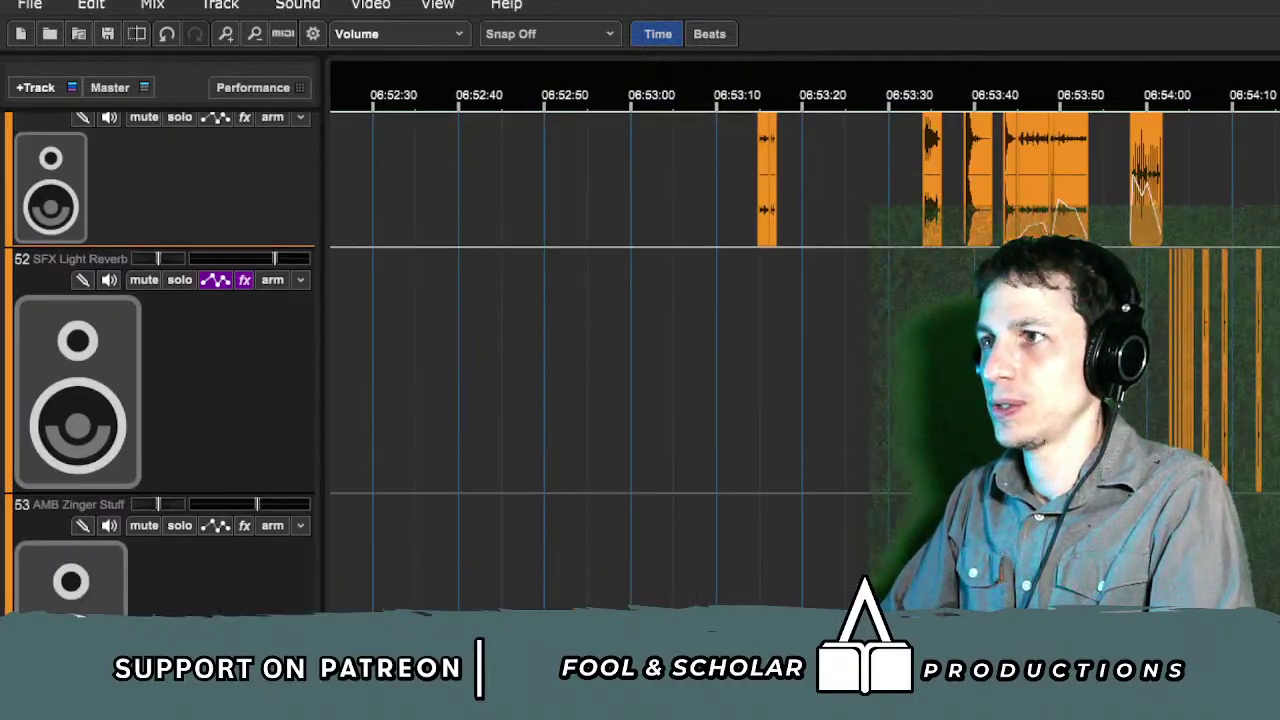
scroll(800, 350, "left", 8)
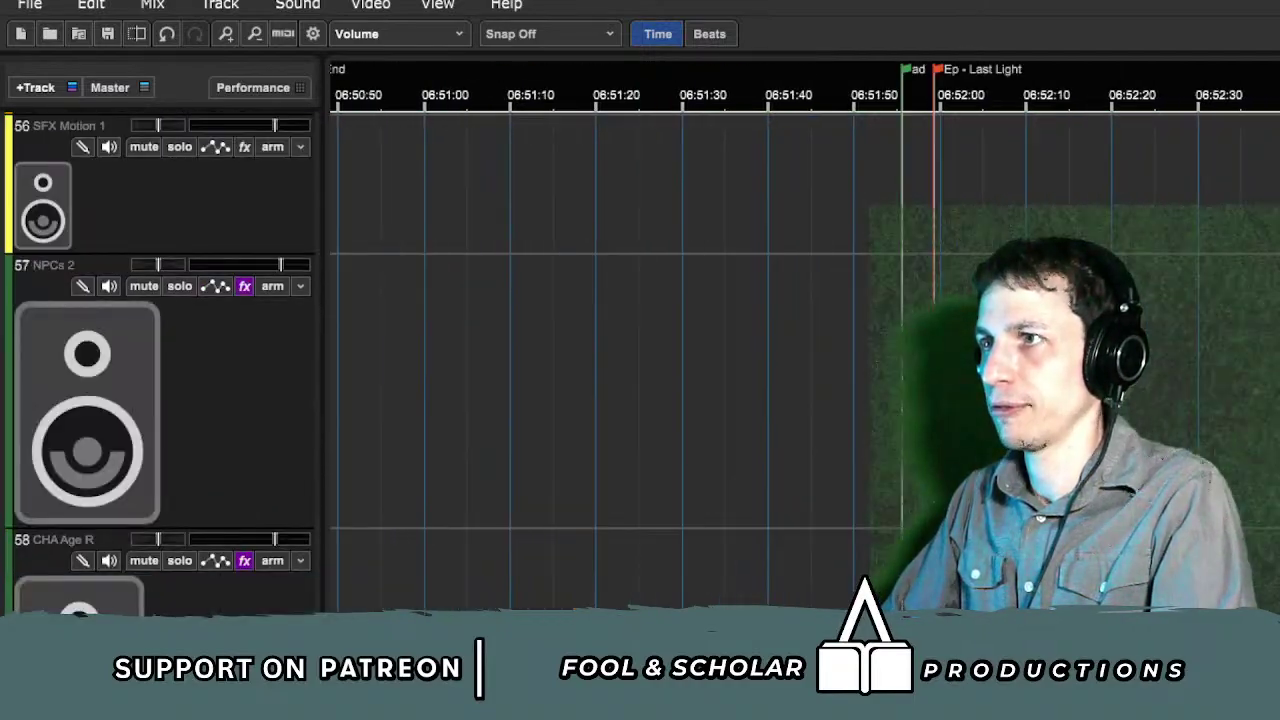
scroll(800, 350, "right", 10)
scroll(800, 350, "up", 2)
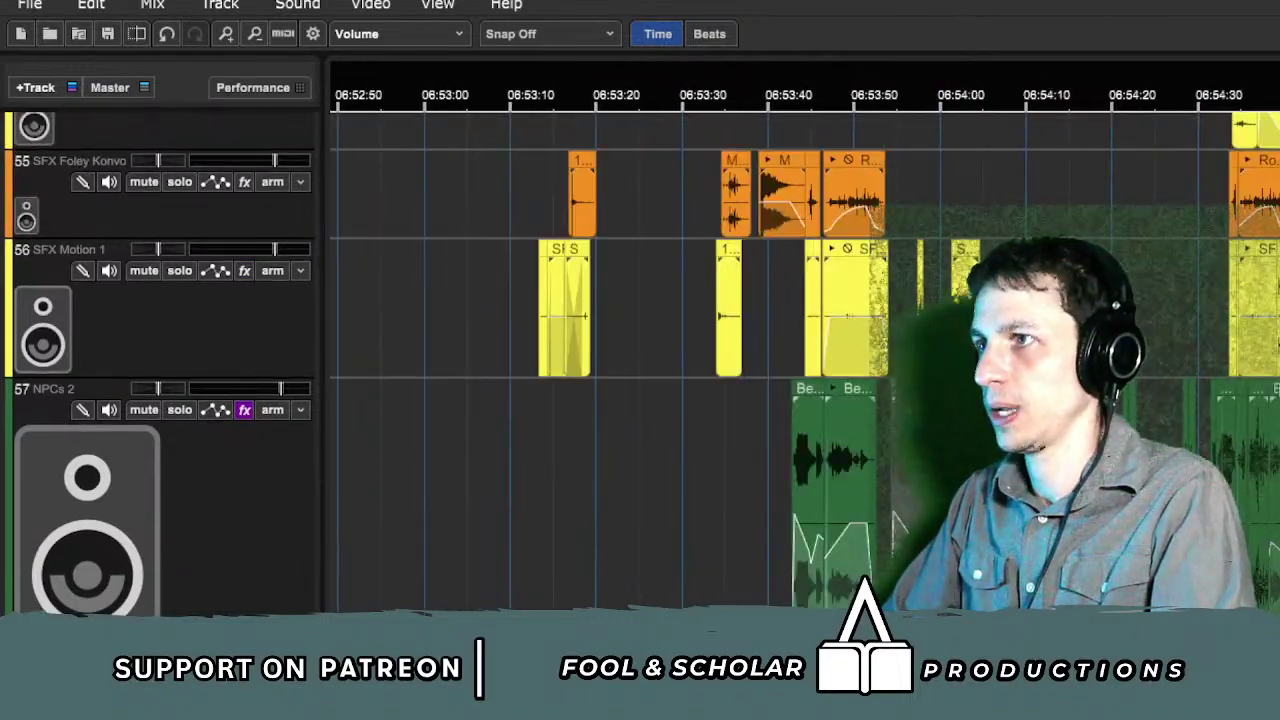
scroll(1250, 390, "right", 2)
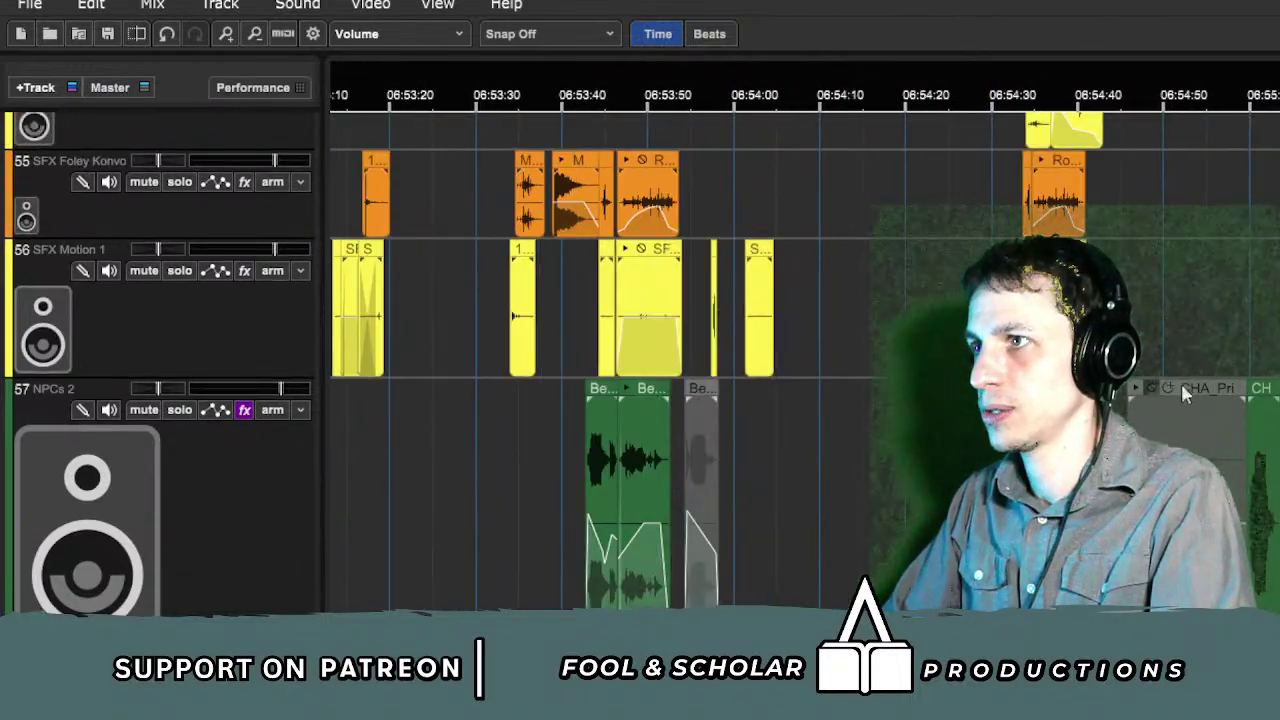
scroll(800, 350, "up", 1)
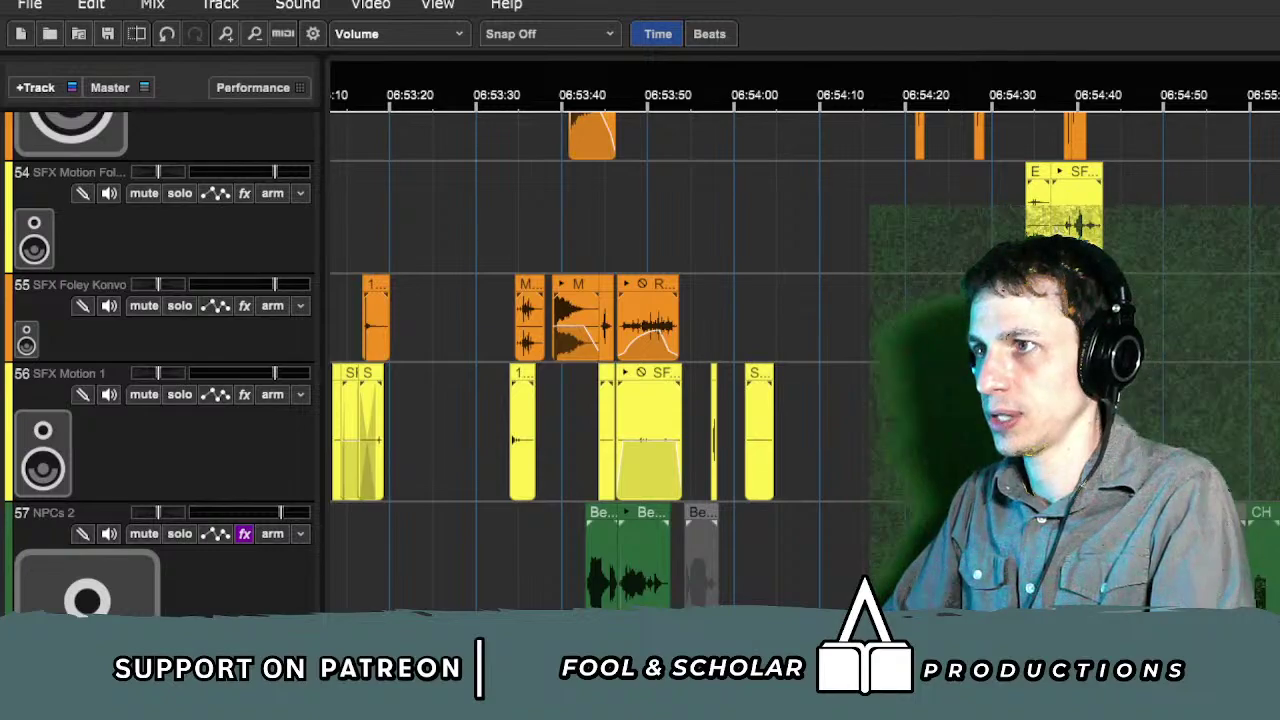
Step: Solo the NPCs 2 track to audition its voice clips around 06:54:30, and unsolo it
scroll(800, 350, "right", 5)
scroll(800, 350, "up", 1)
left_click(529, 445)
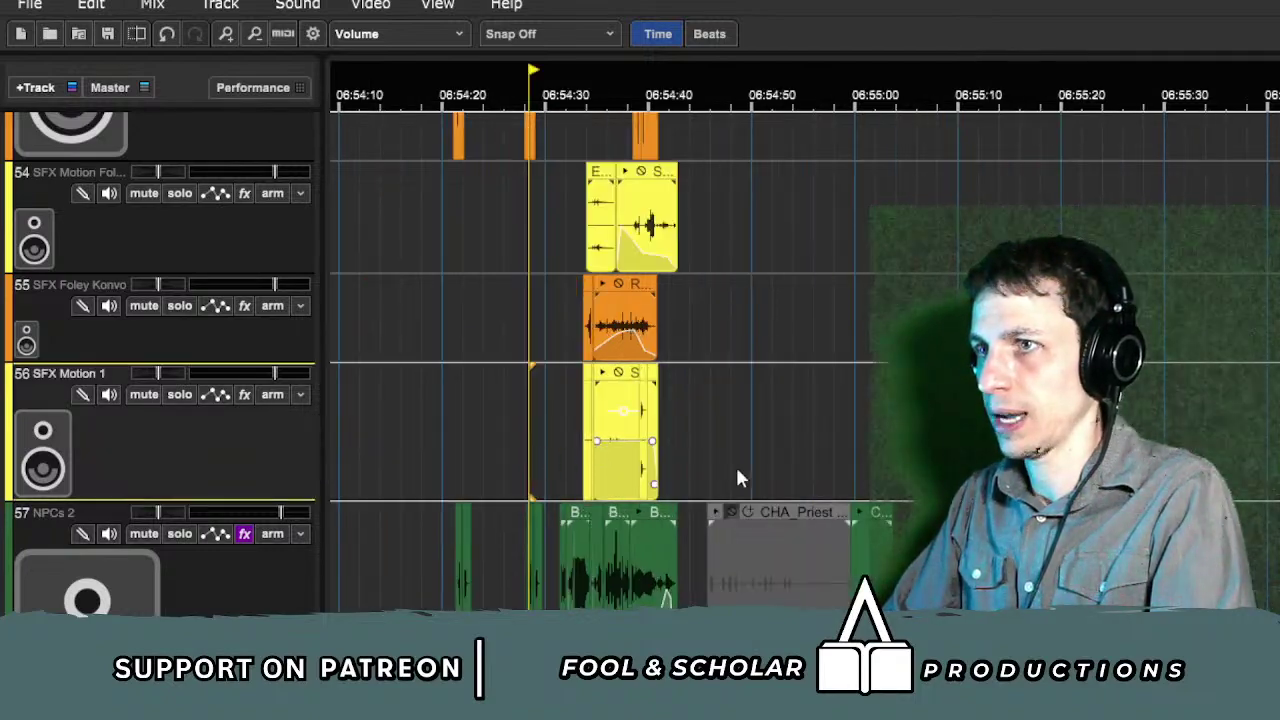
scroll(736, 467, "up", 2)
left_click(180, 535)
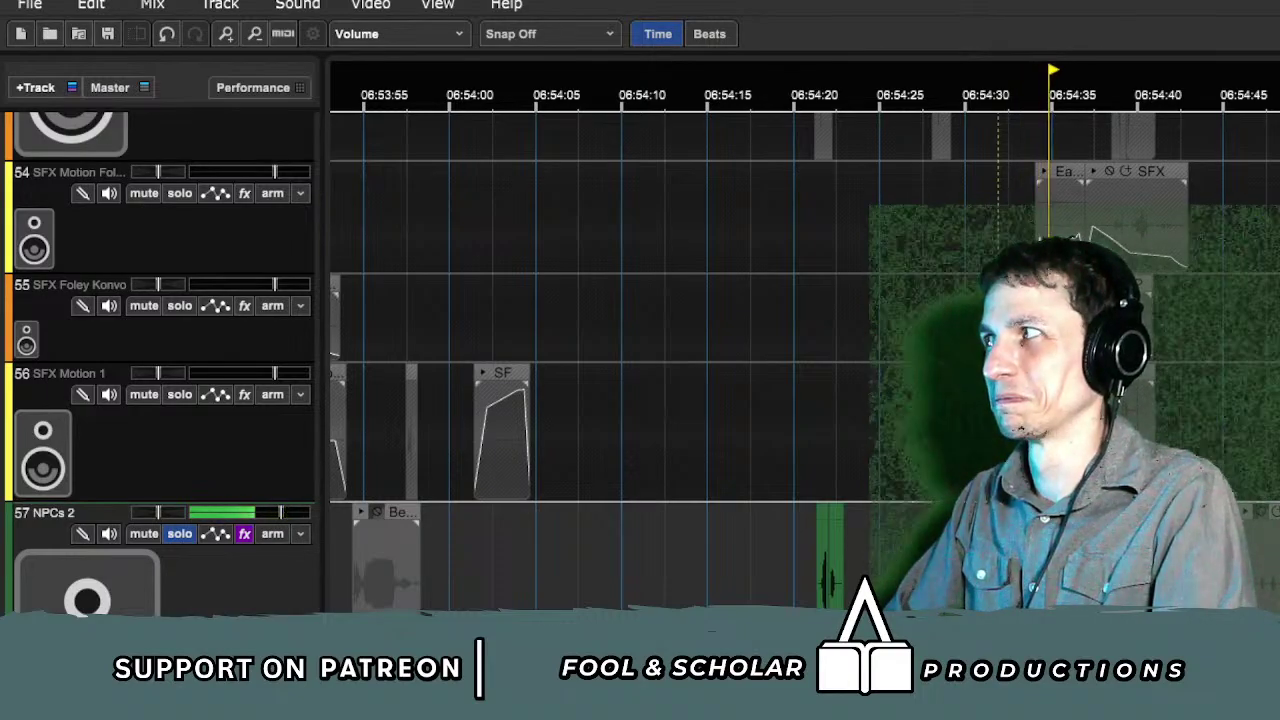
scroll(672, 440, "up", 1)
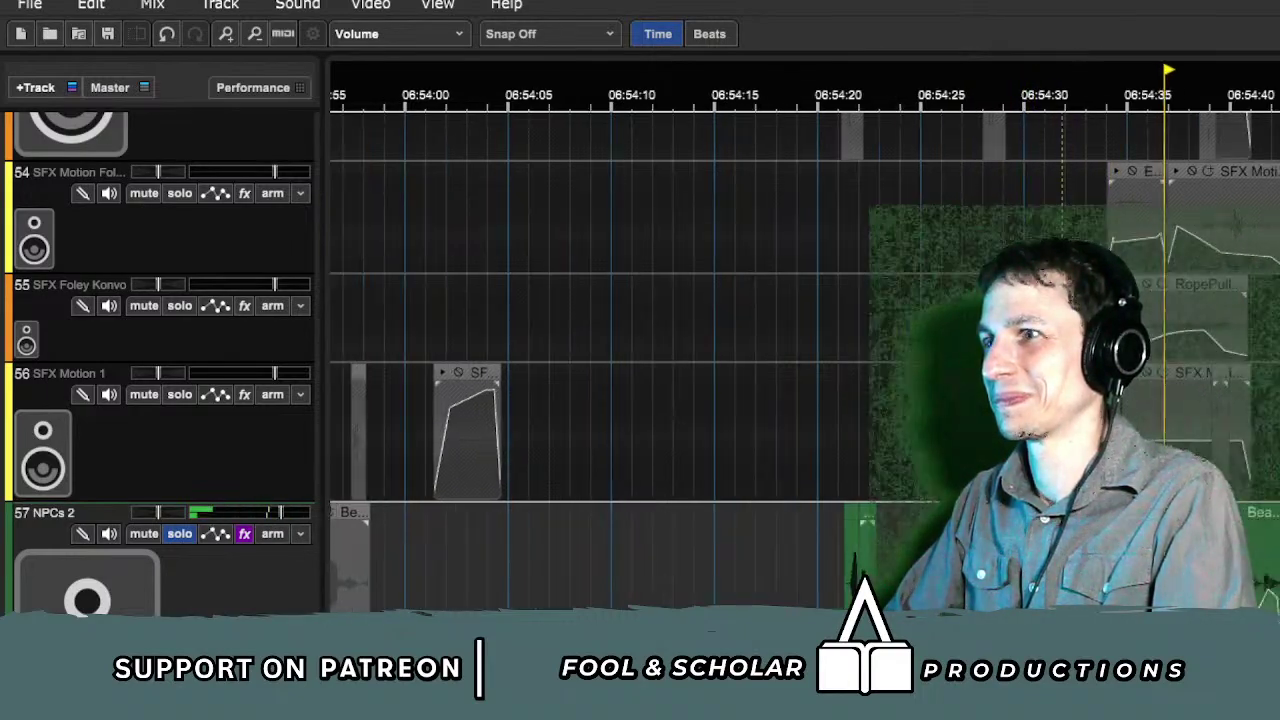
scroll(1264, 520, "up", 1)
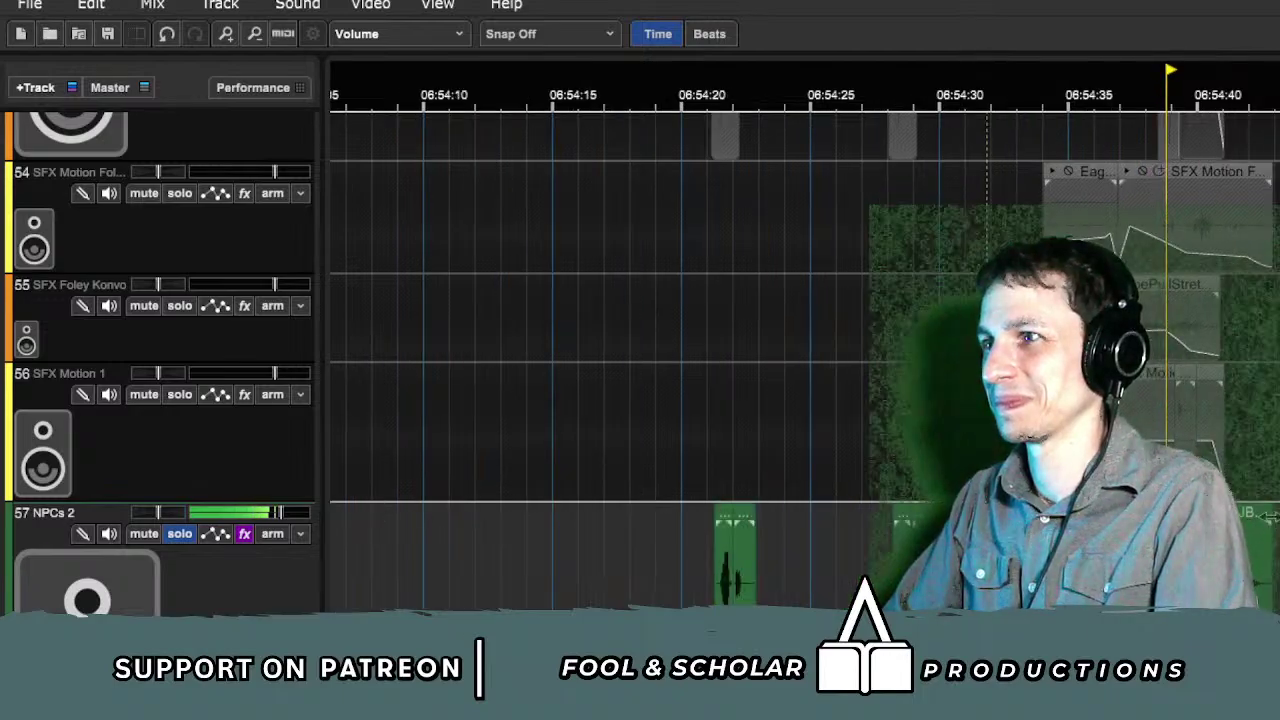
left_click(182, 534)
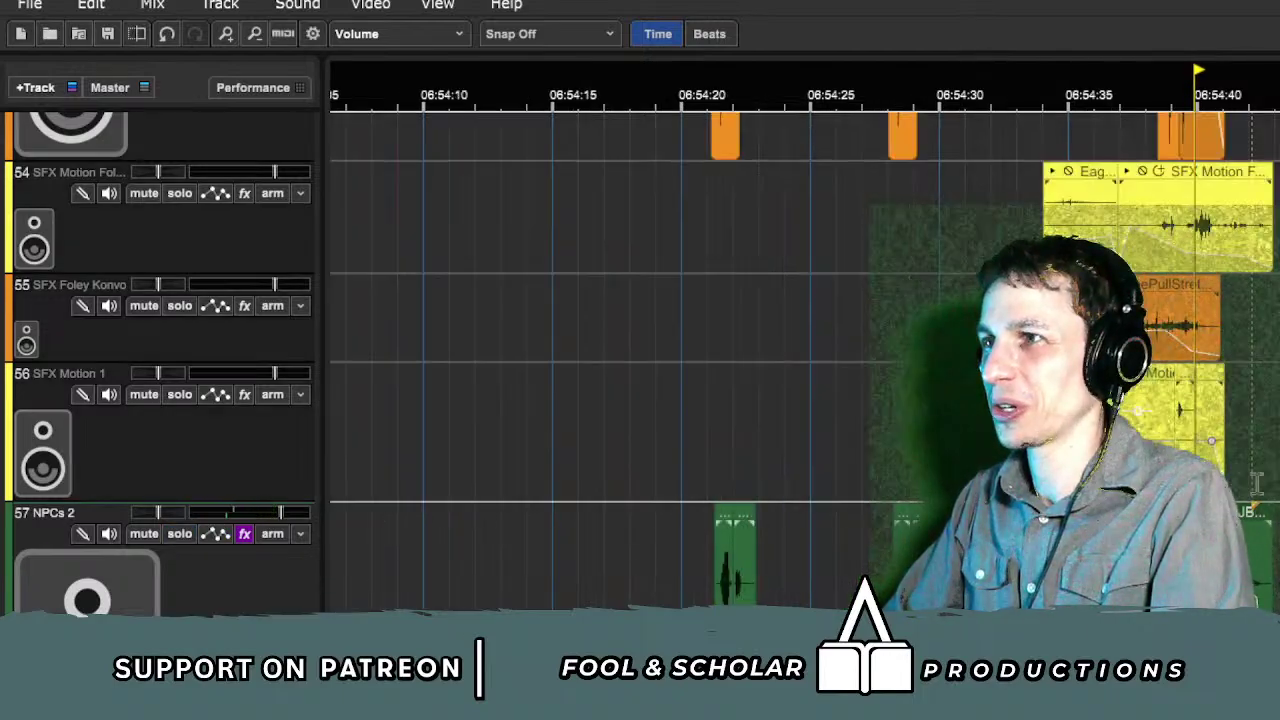
Step: Play the section around the HERE marker, from about 06:56:44 and again from about 06:56:50
scroll(805, 350, "right", 10)
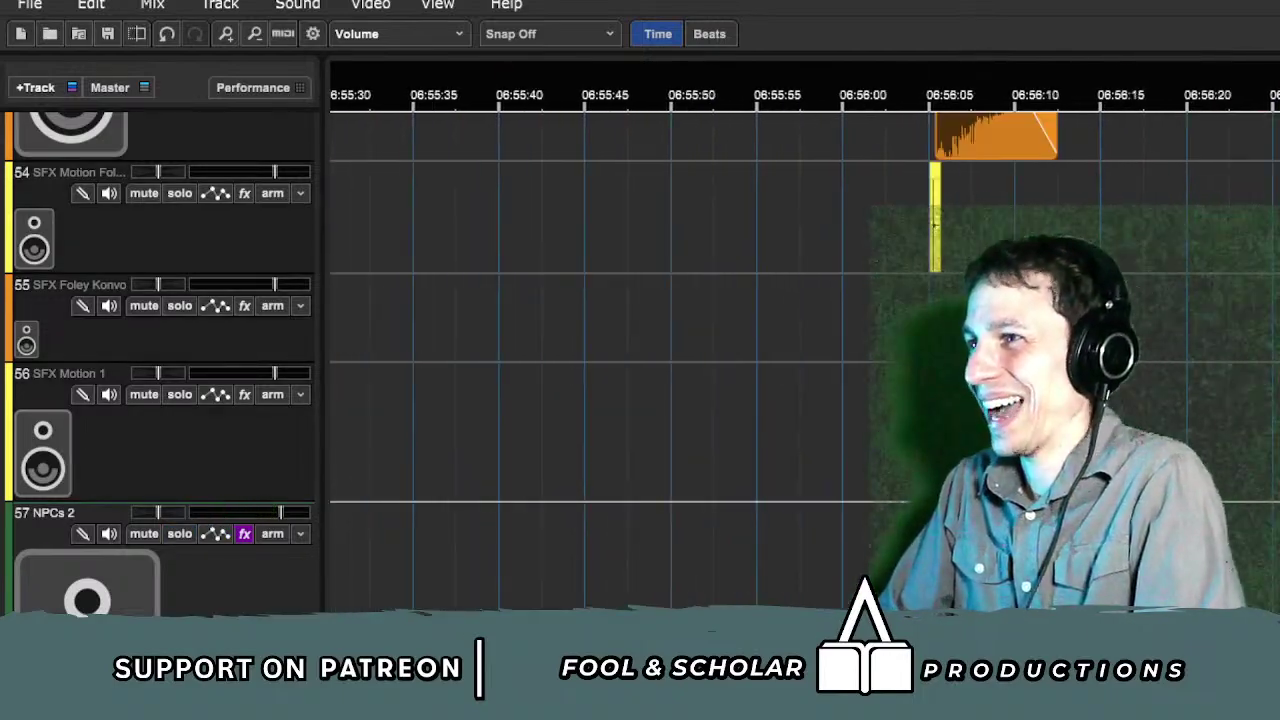
scroll(805, 350, "right", 3)
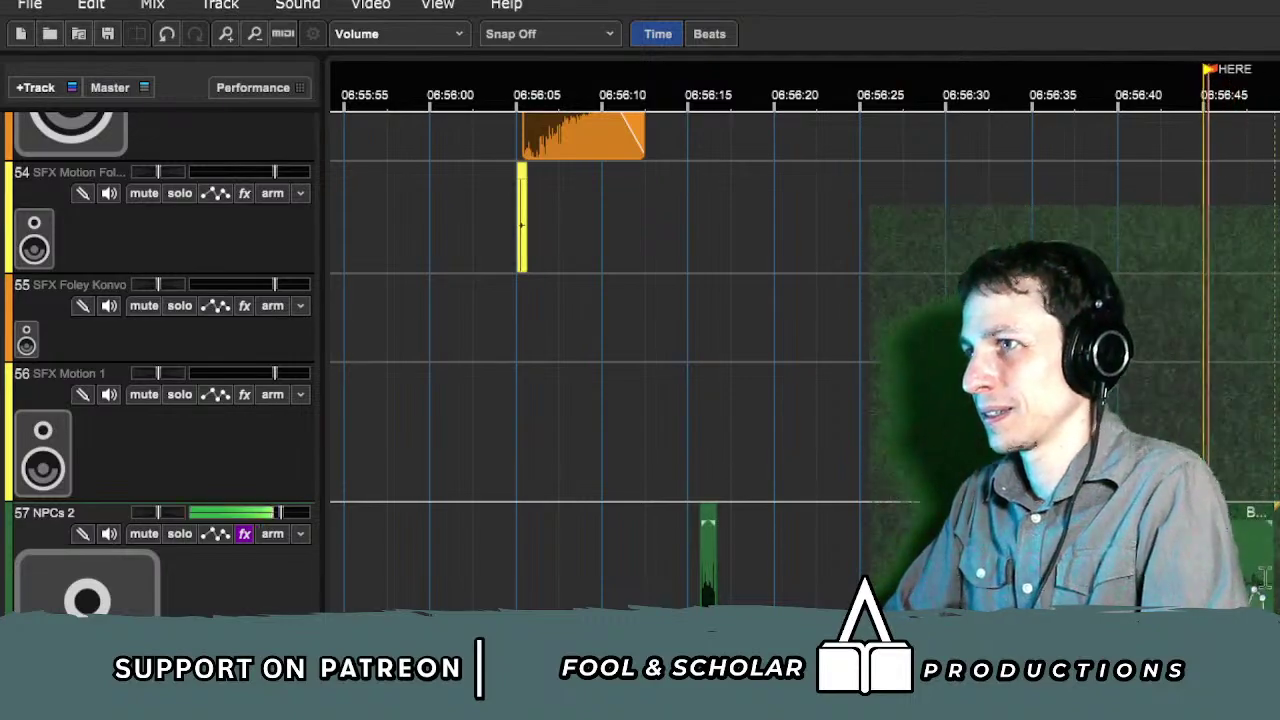
scroll(1258, 585, "up", 5)
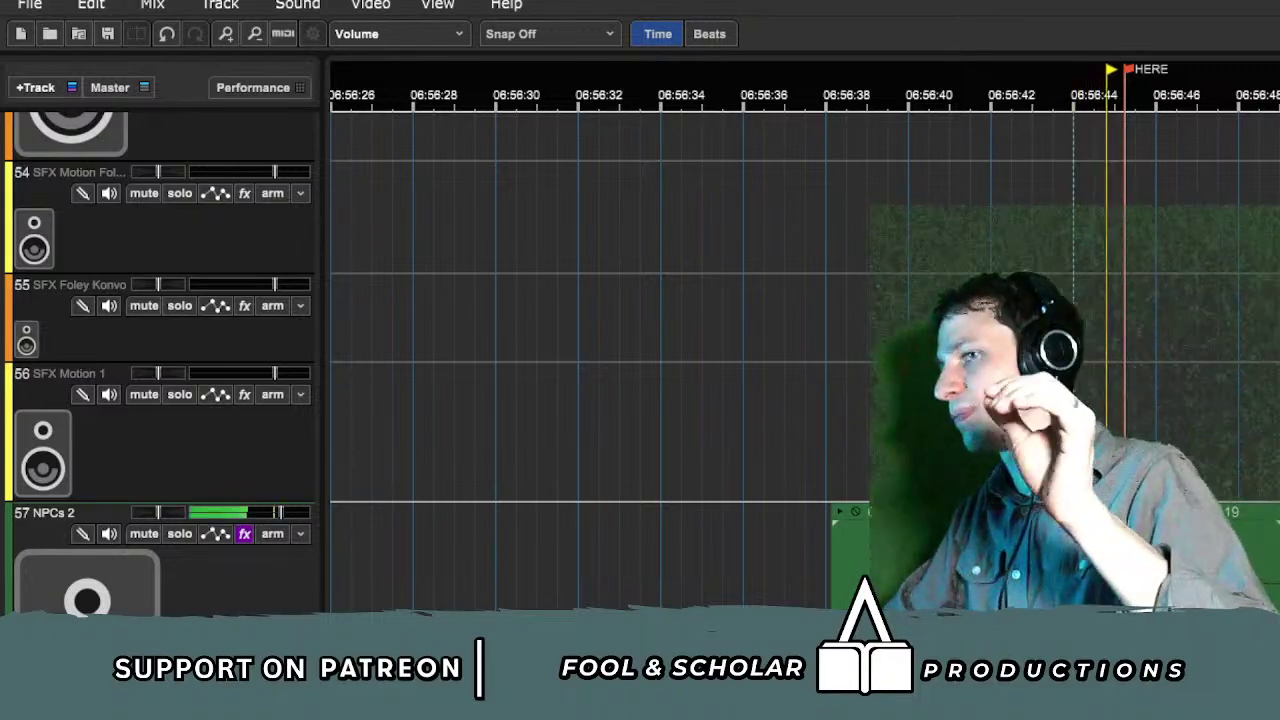
scroll(1048, 400, "up", 2)
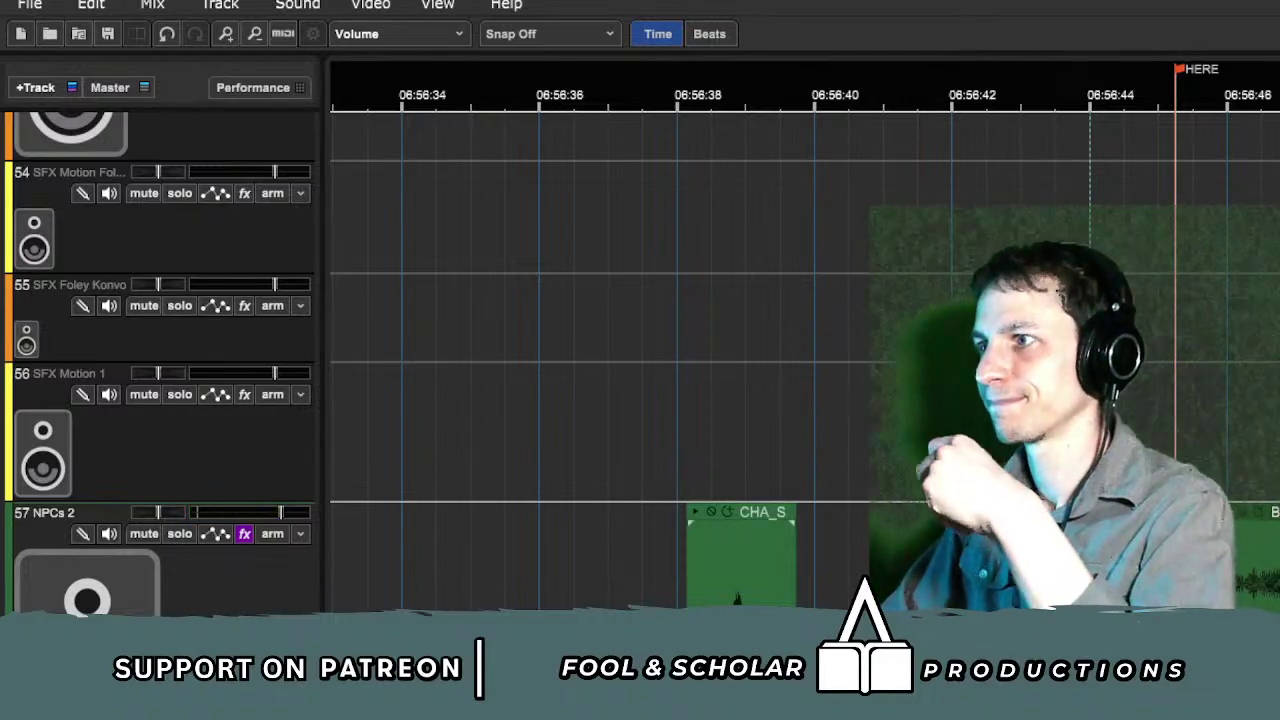
scroll(800, 300, "down", 2)
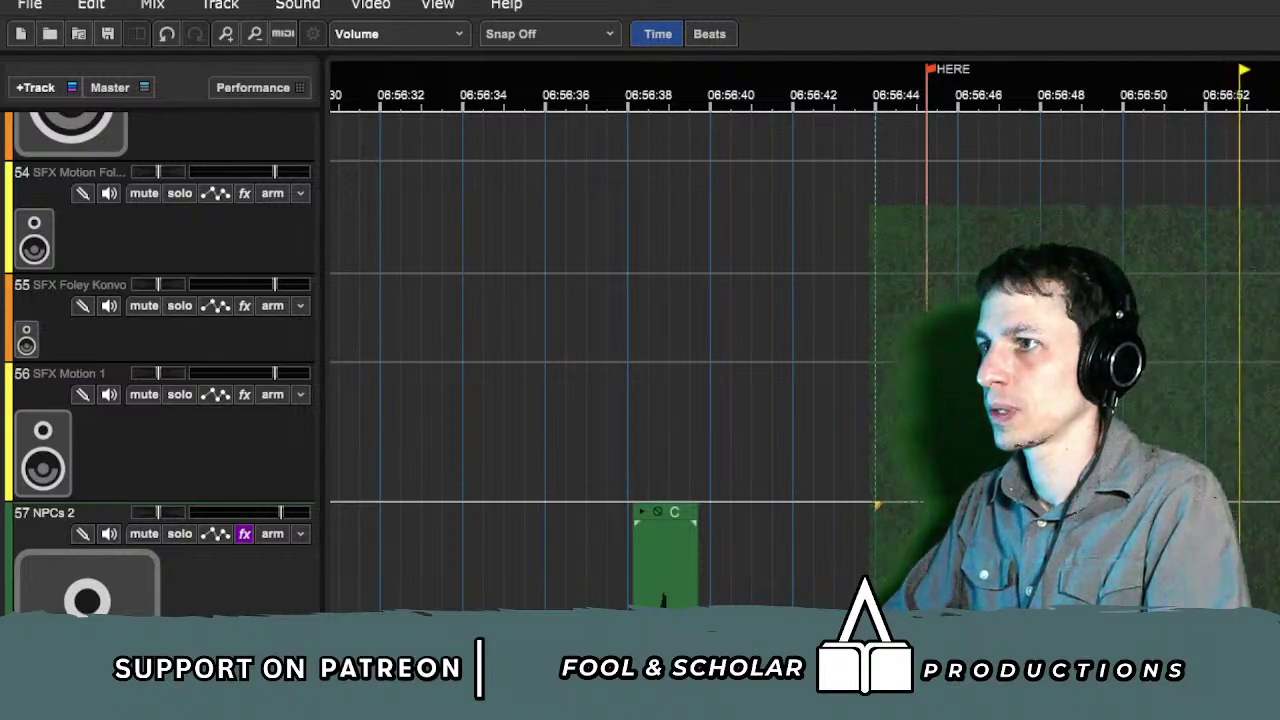
left_click(1117, 430)
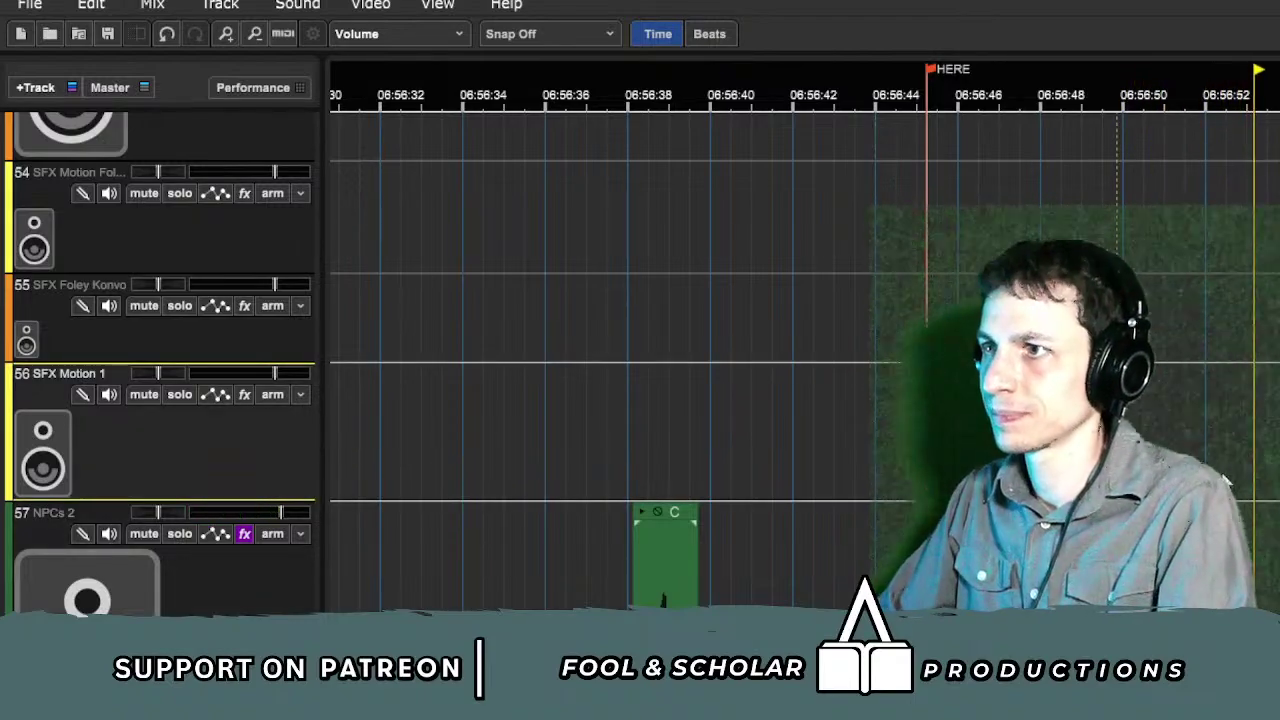
scroll(998, 430, "down", 2)
left_click(1091, 550)
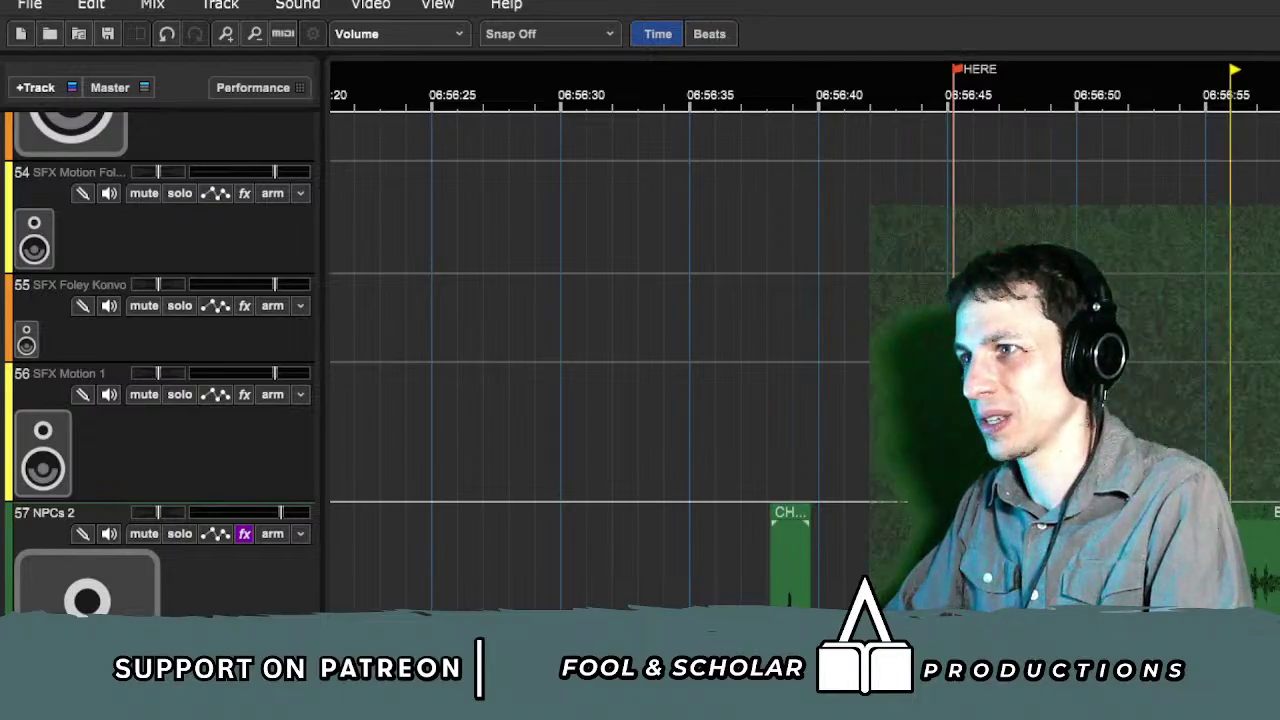
Step: Solo the NPCs 2 track to audition its clip near 06:56:56, and unsolo it
left_click(180, 535)
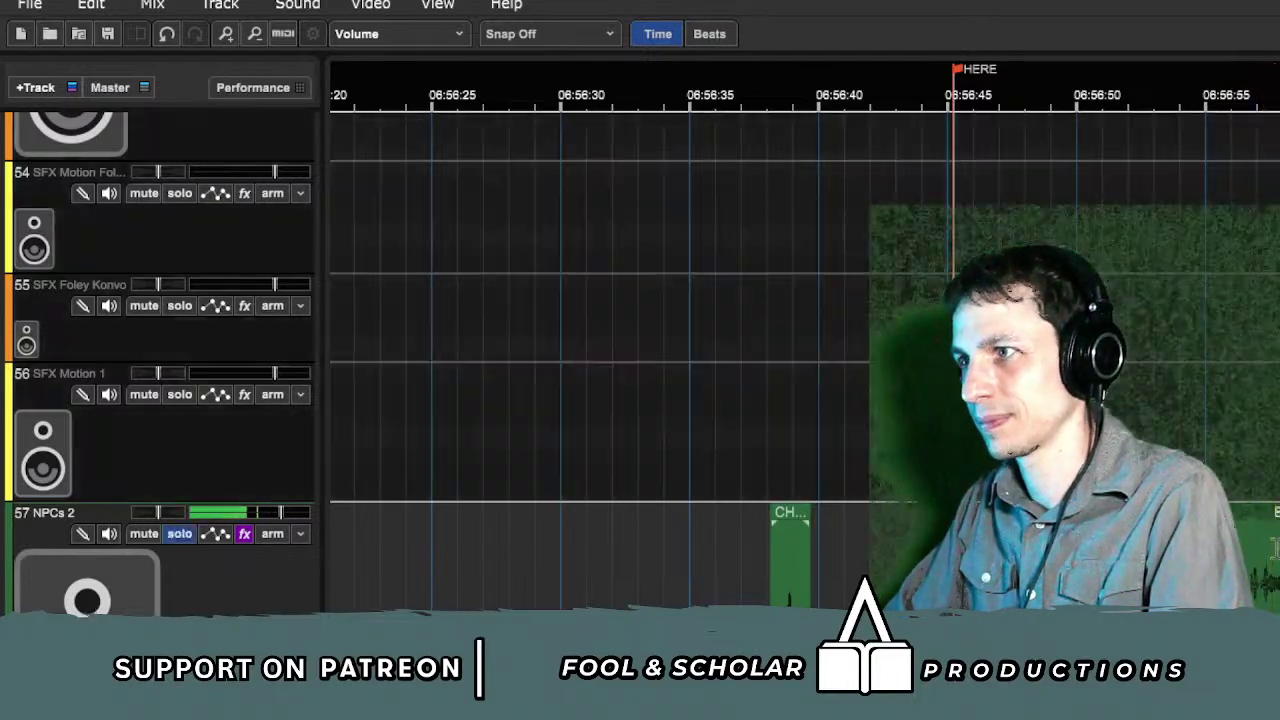
left_click(1240, 449)
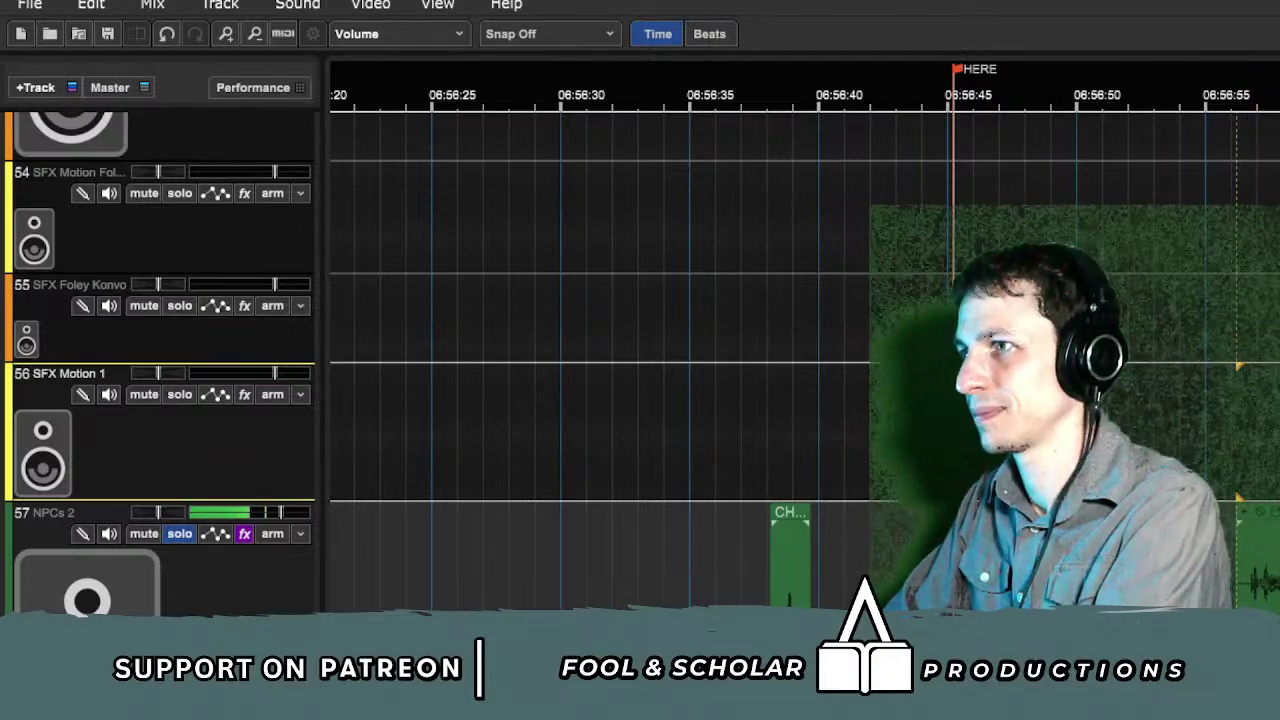
left_click(1242, 540)
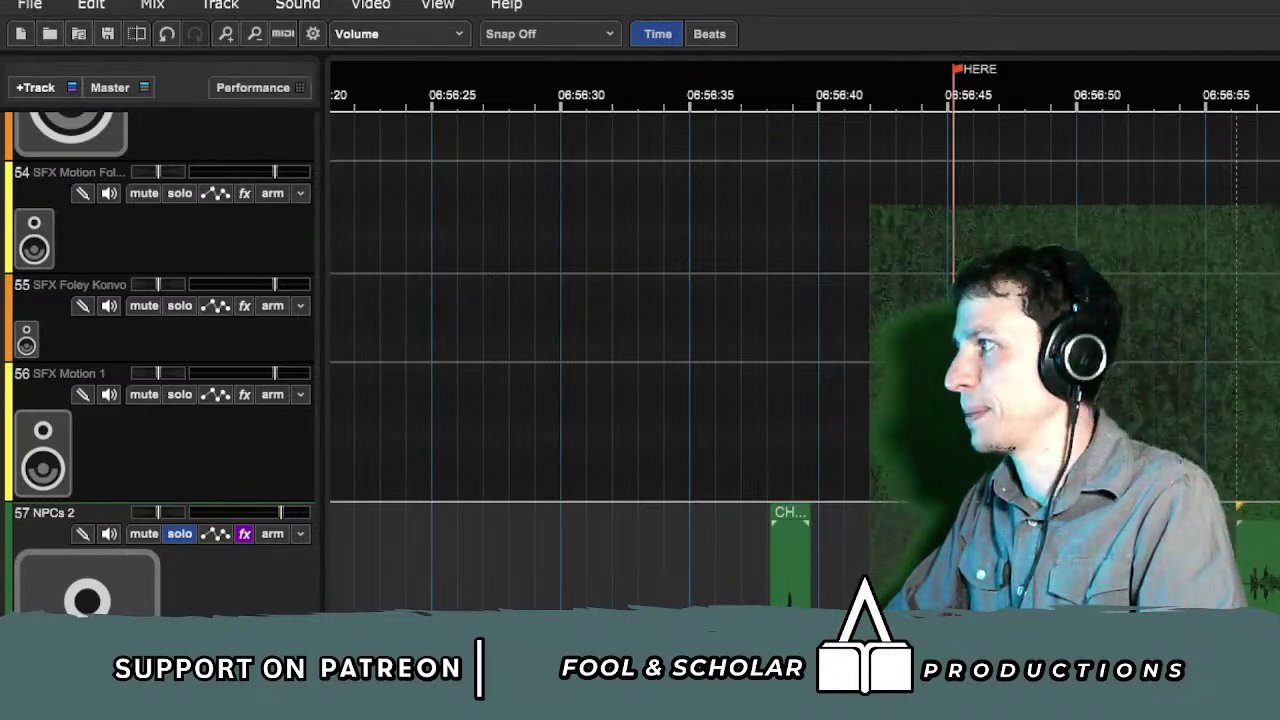
left_click(1113, 440)
key("space")
key("space")
left_click(180, 533)
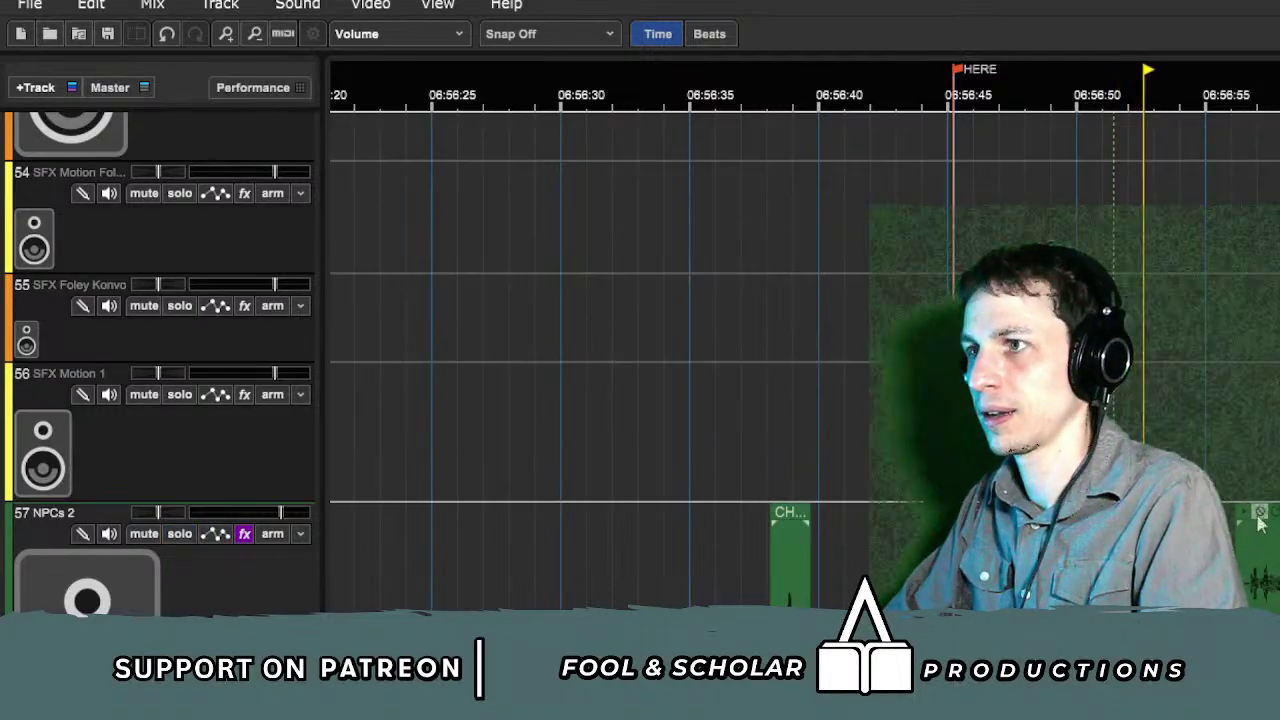
Step: Shift the start of the Bear JBA01 clip on the NPCs 2 track earlier, checking playback from about 06:56:50
left_click_drag(1277, 530, 1150, 530)
left_click(1077, 440)
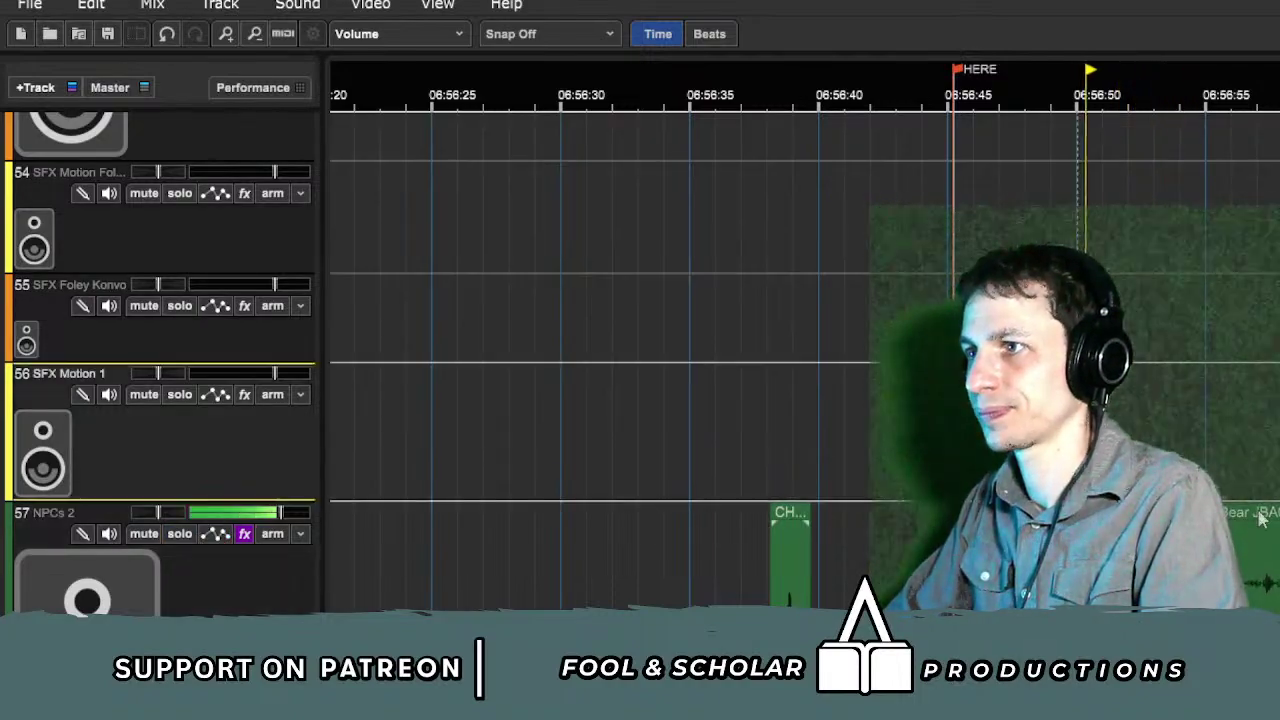
left_click(1227, 521)
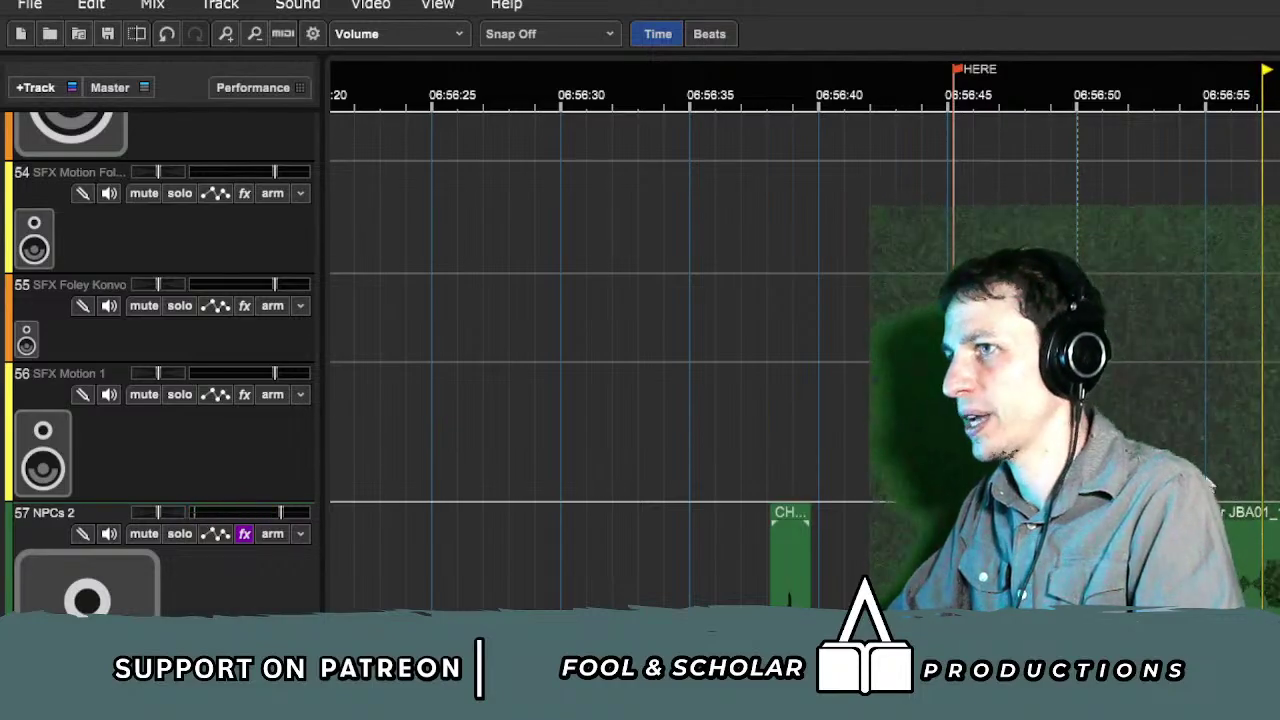
left_click(1206, 483)
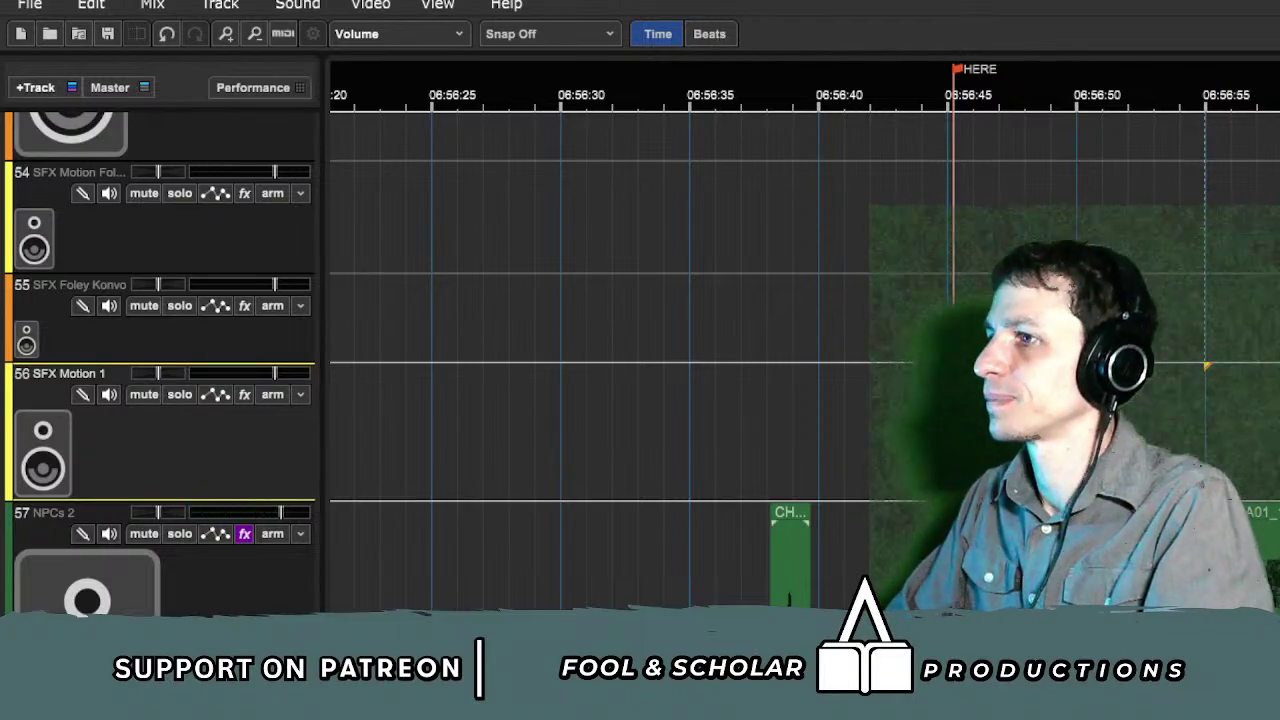
left_click(1274, 582)
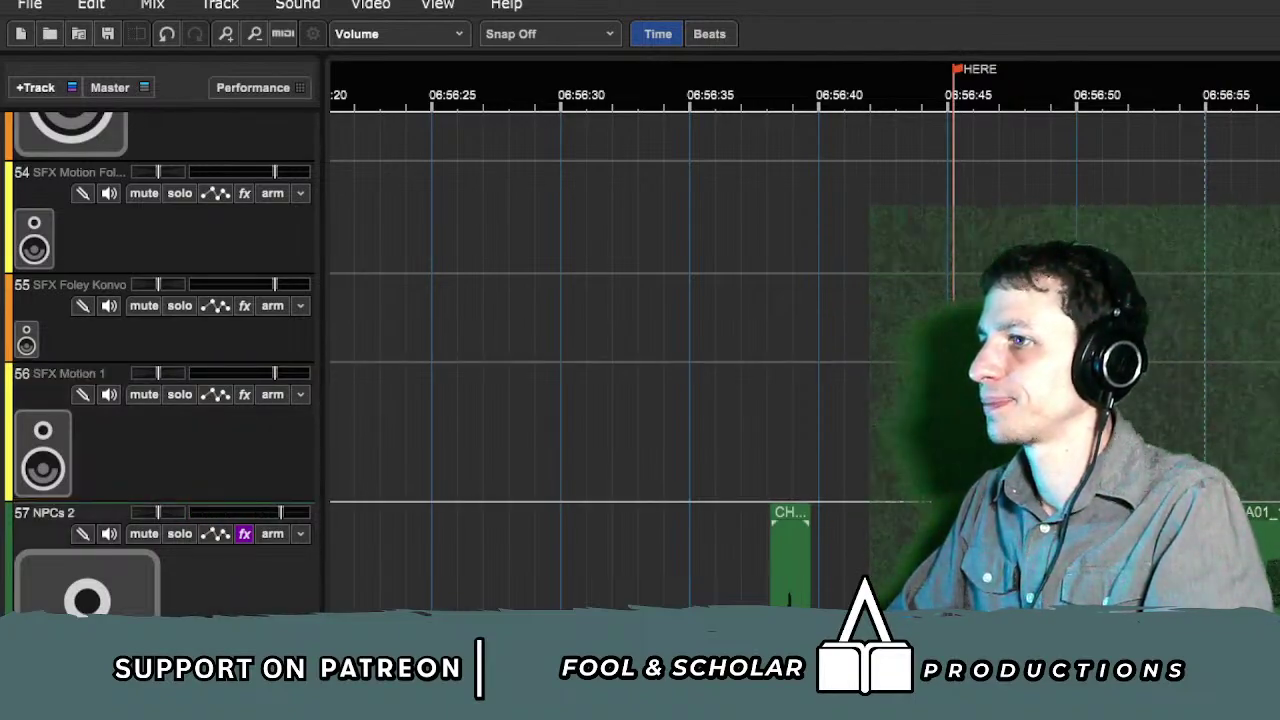
left_click(1086, 430)
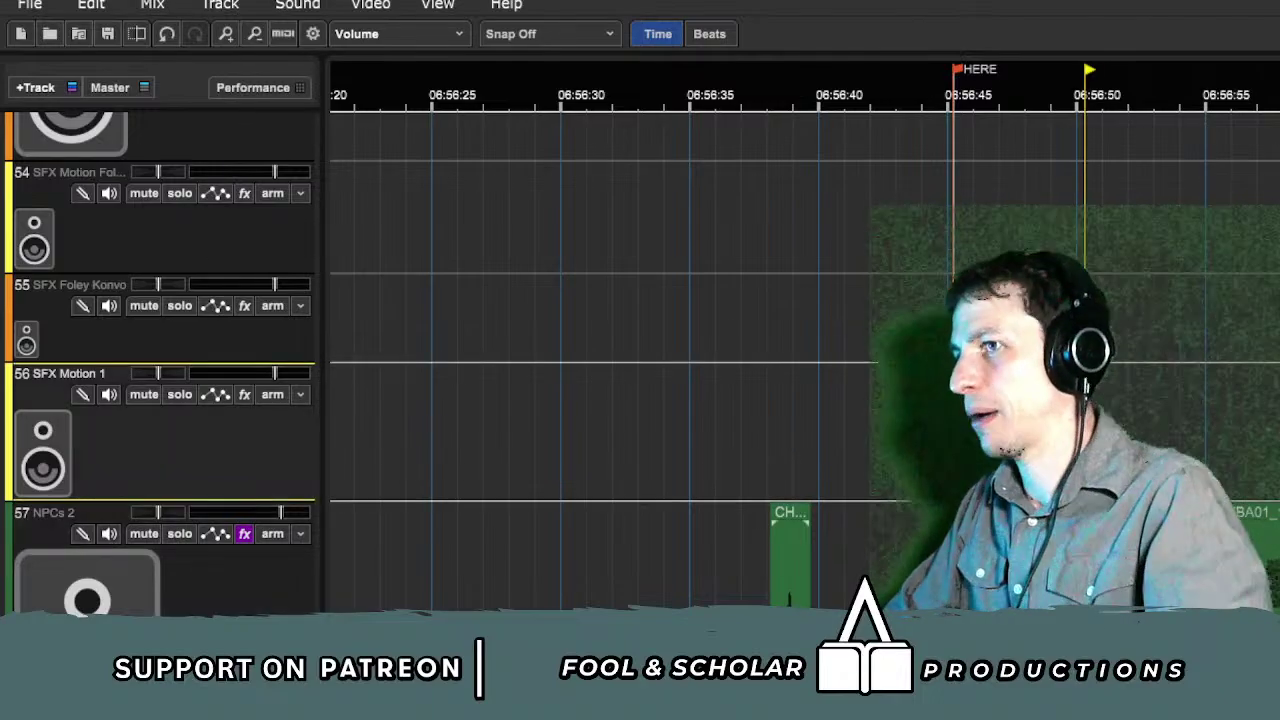
Step: Play the section with the NPCs 2 clips from about 06:56:48, and again from about 06:56:56
left_click(1028, 430)
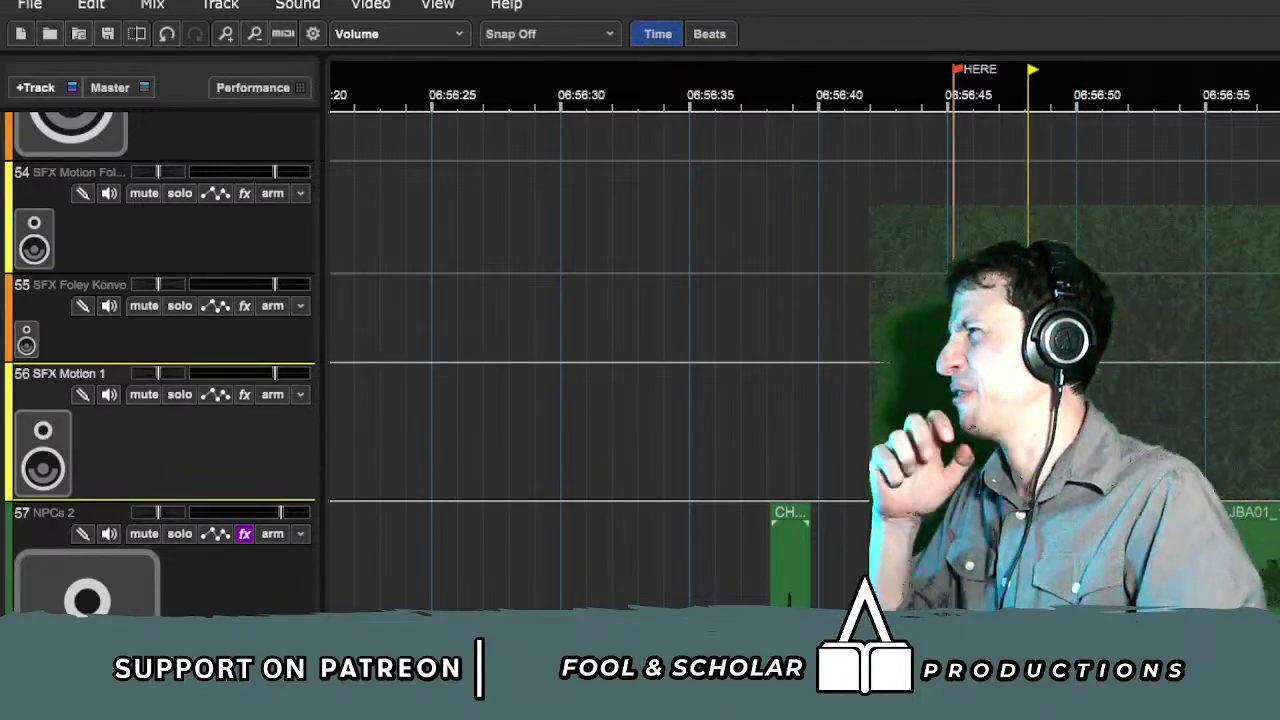
key("space")
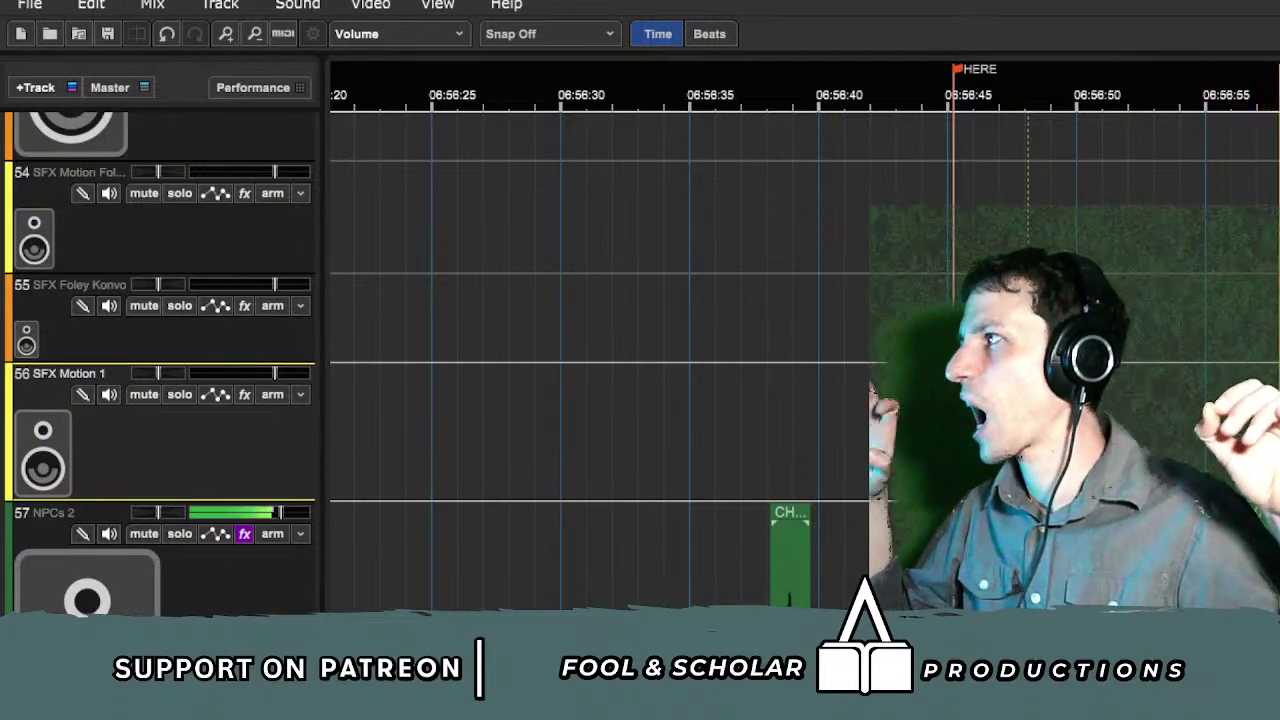
scroll(805, 360, "down", 1)
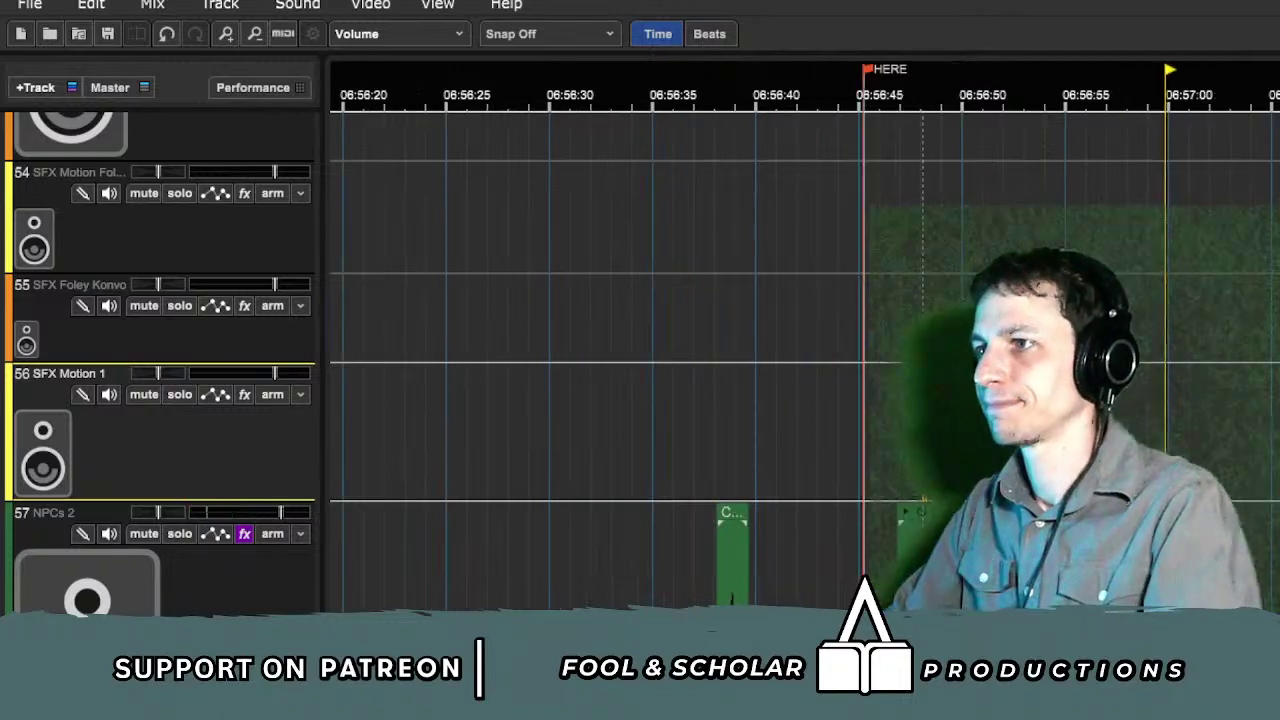
scroll(1200, 360, "up", 2)
scroll(1222, 360, "up", 2)
left_click(888, 430)
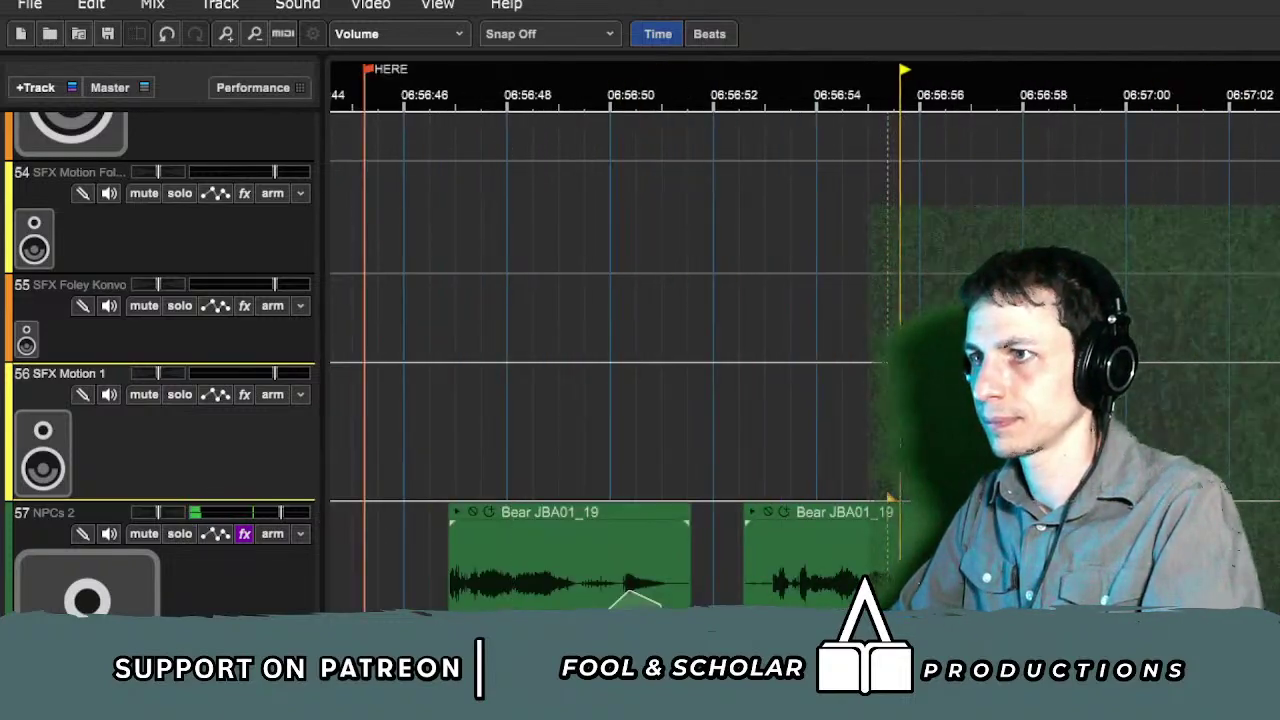
left_click(915, 540)
left_click(935, 540)
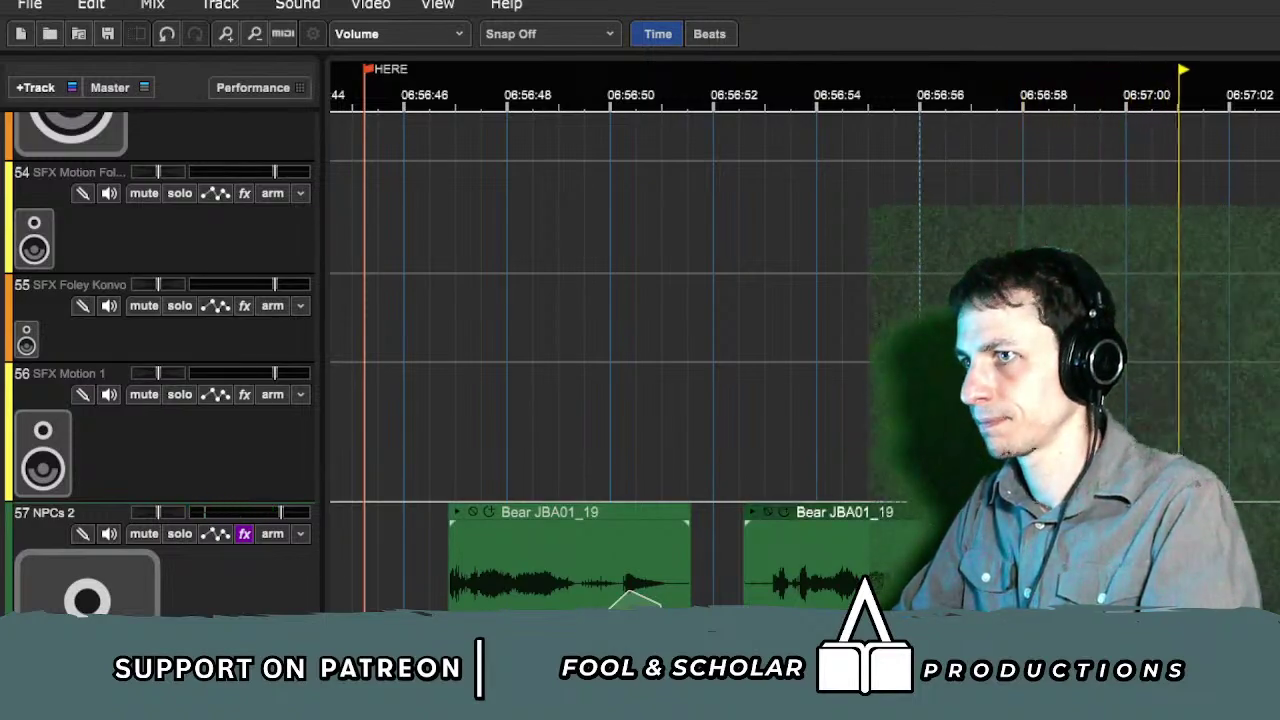
Step: Keep playing past the NPCs 2 clips and stop playback at about 06:57:08
scroll(1041, 430, "down", 2)
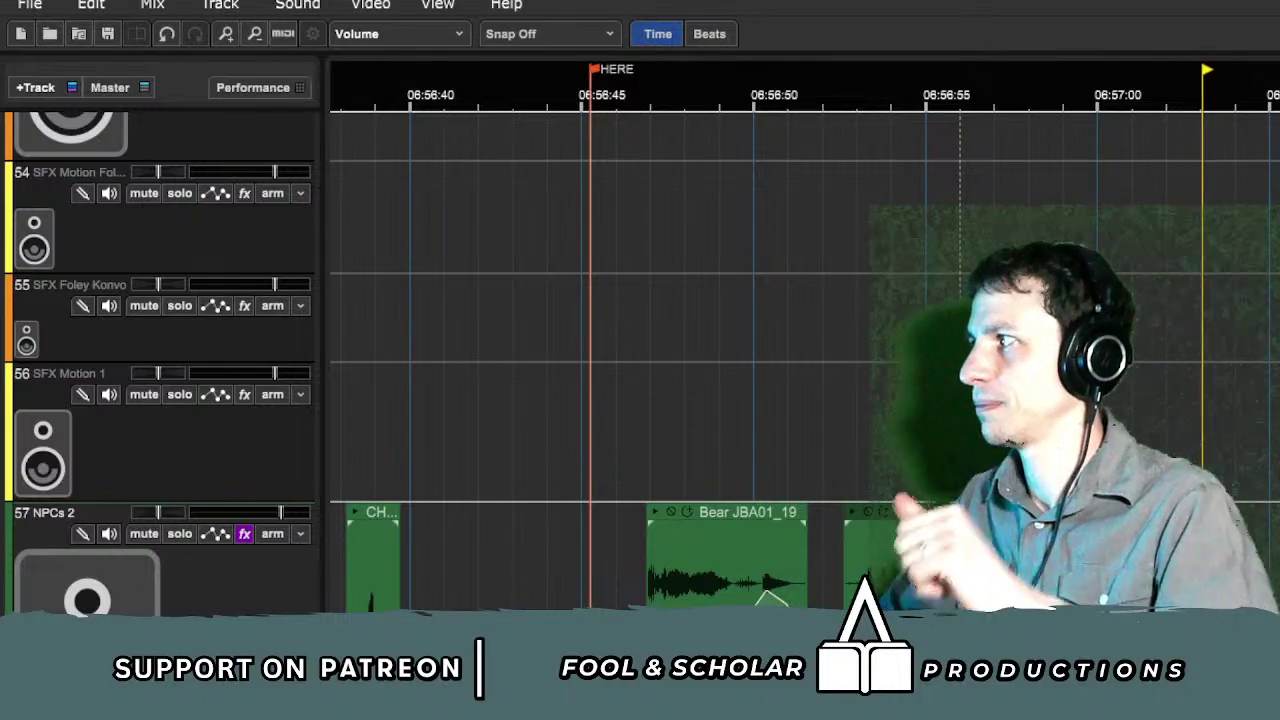
key("minus")
scroll(1126, 414, "down", 1)
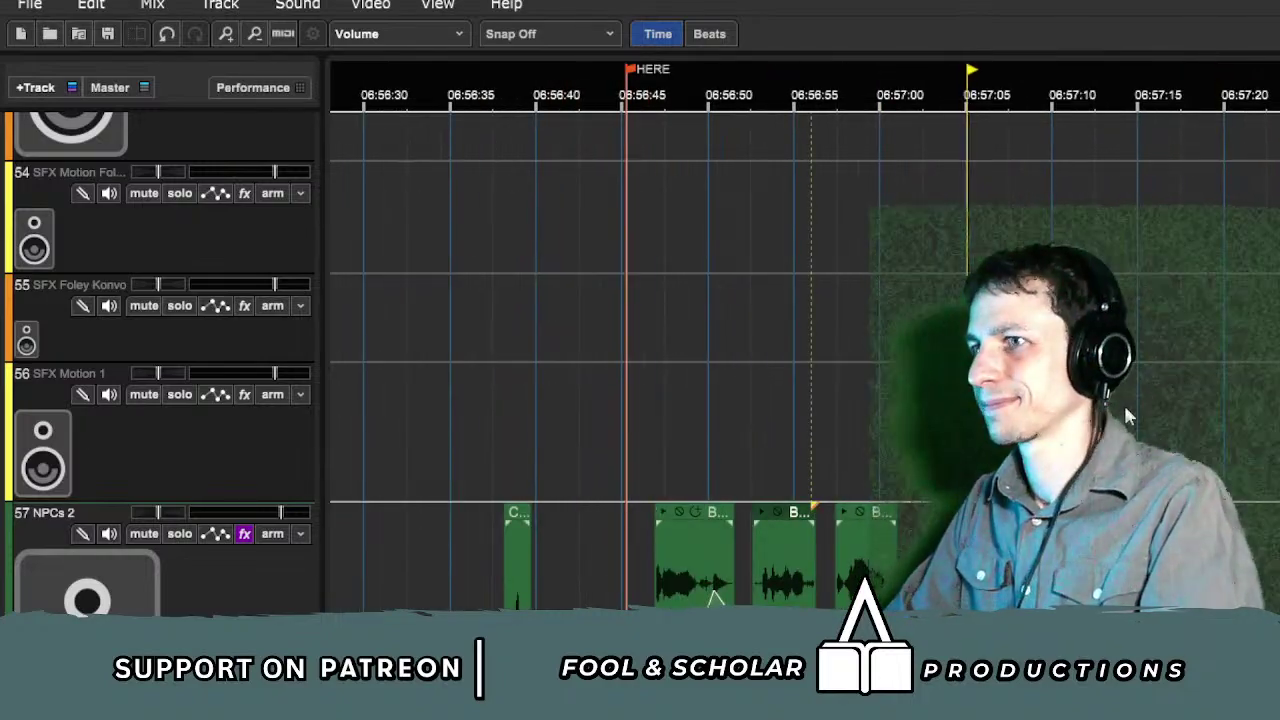
scroll(1126, 414, "right", 2)
left_click_drag(805, 453, 880, 453)
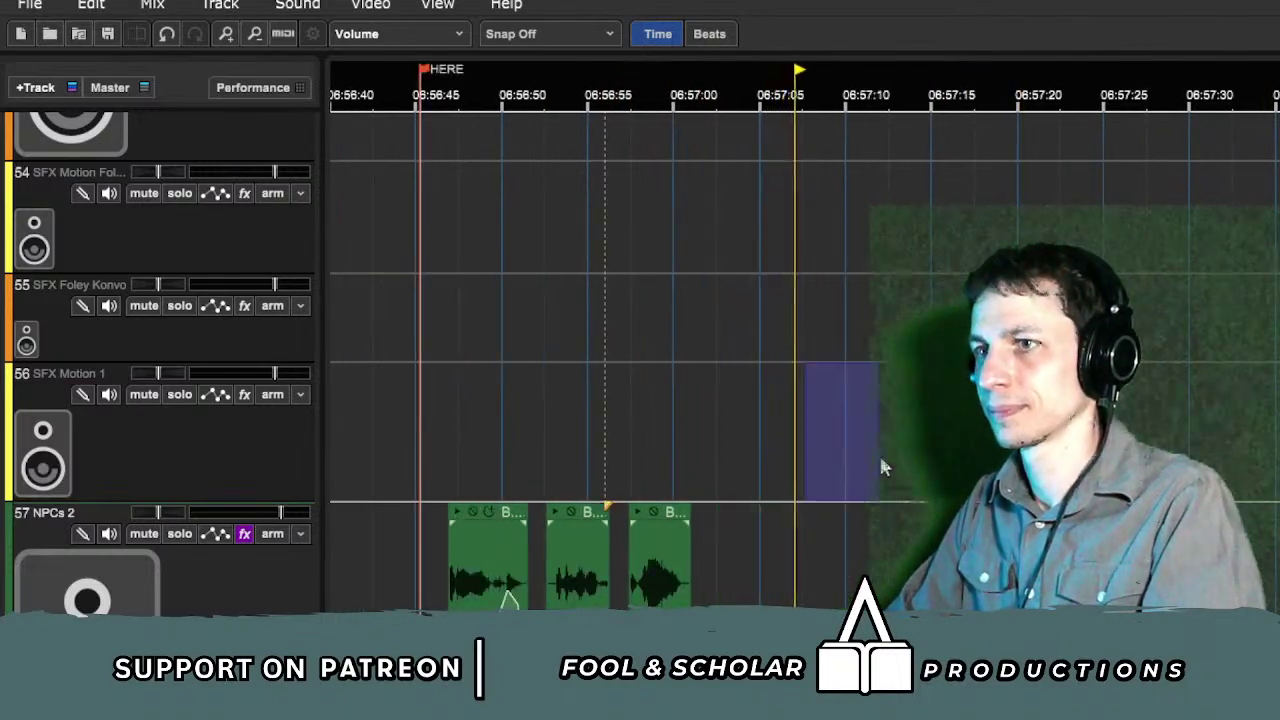
key("space")
Step: Solo voice track 49 to audition its clips around 06:57:08, and unsolo it
scroll(881, 480, "up", 5)
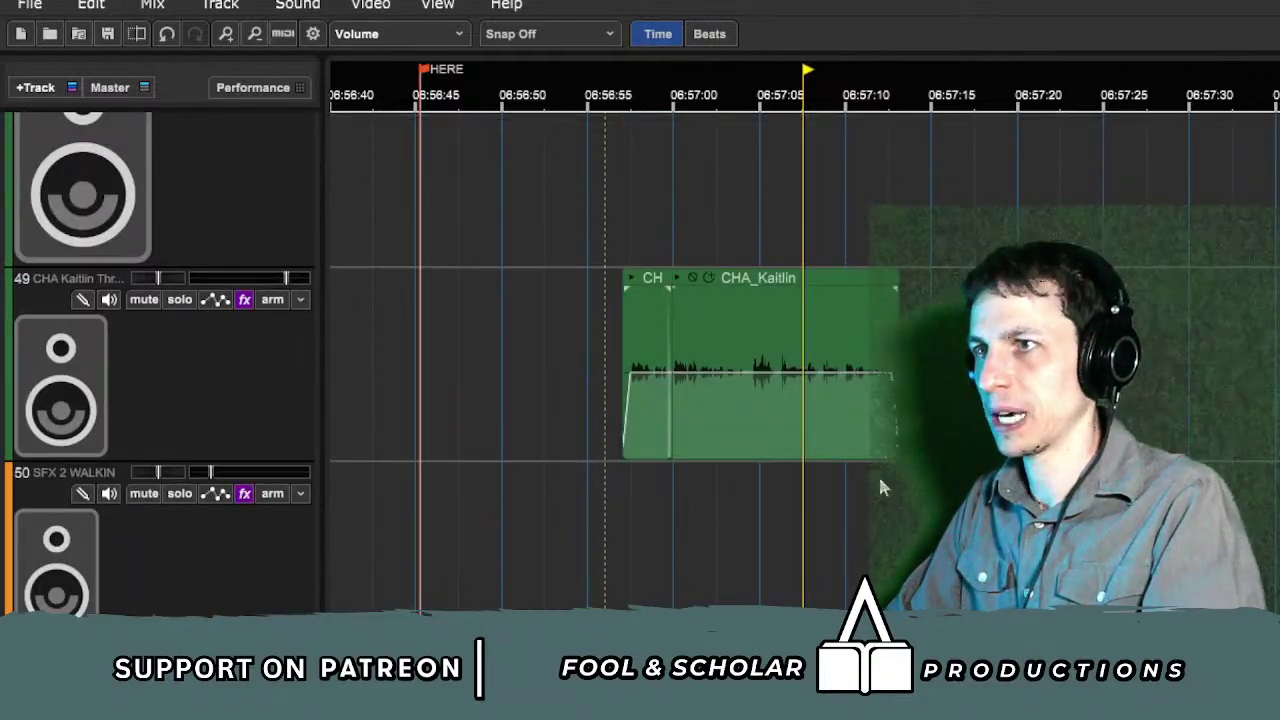
left_click(683, 517)
left_click(180, 299)
scroll(1203, 377, "up", 5)
scroll(1203, 377, "left", 2)
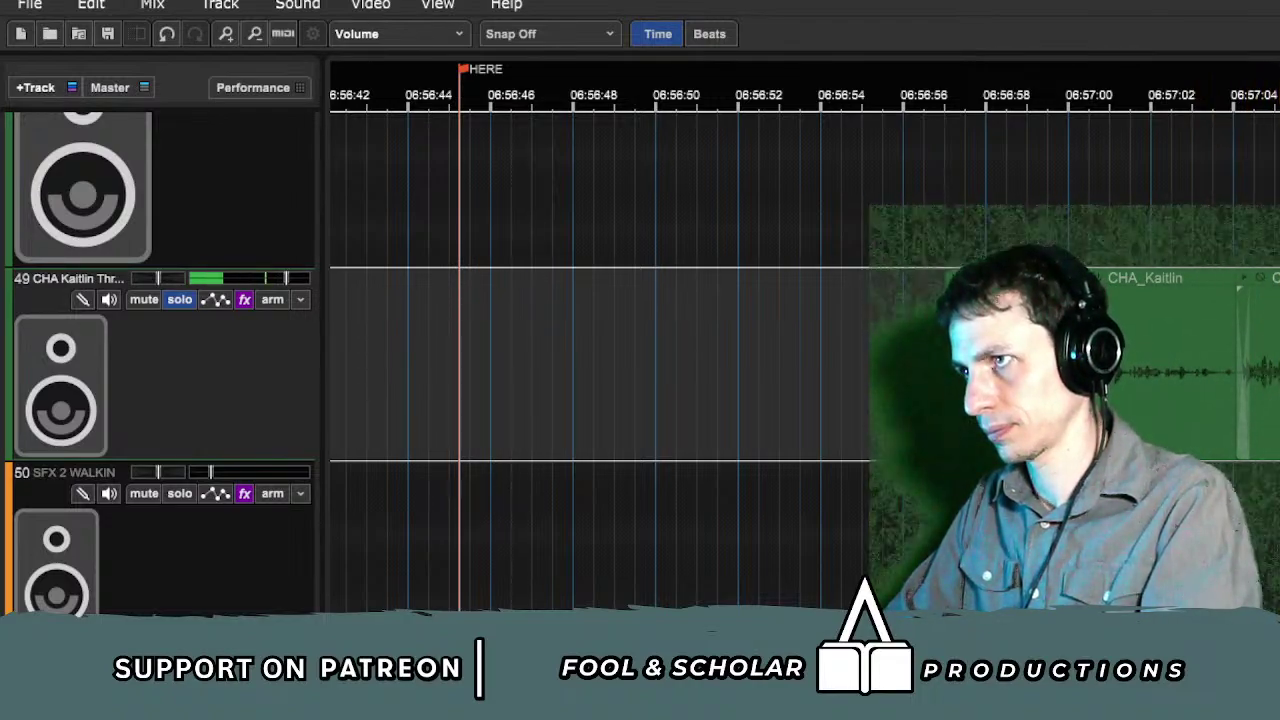
left_click(179, 299)
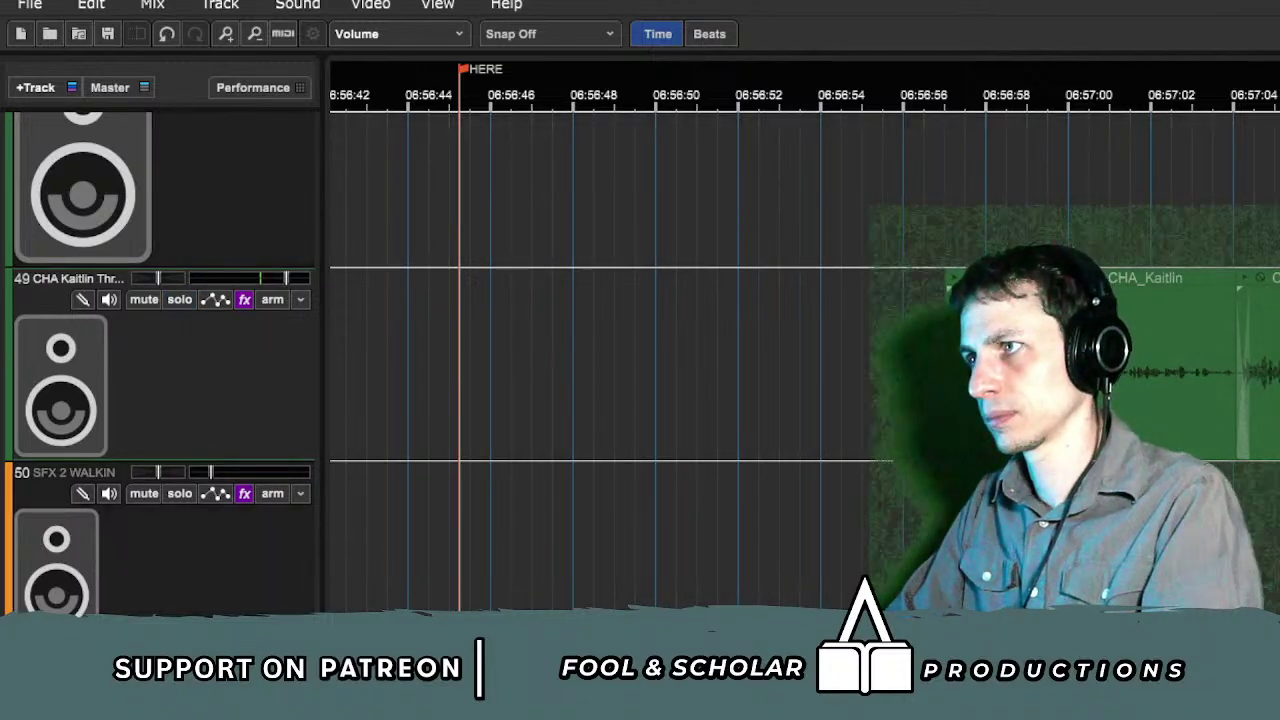
scroll(805, 360, "right", 3)
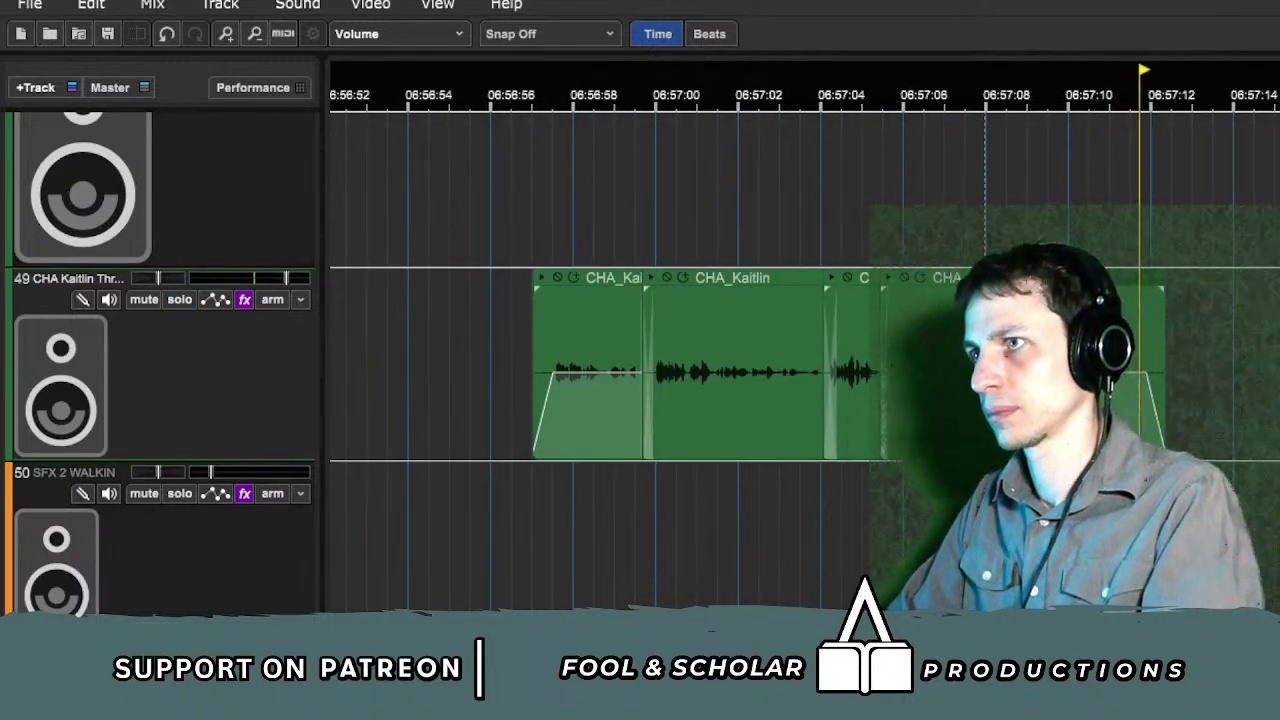
Step: Select everything across the tracks from about 06:57:13 onward, starting where the next clips on voice track 47 begin
scroll(640, 360, "down", 5)
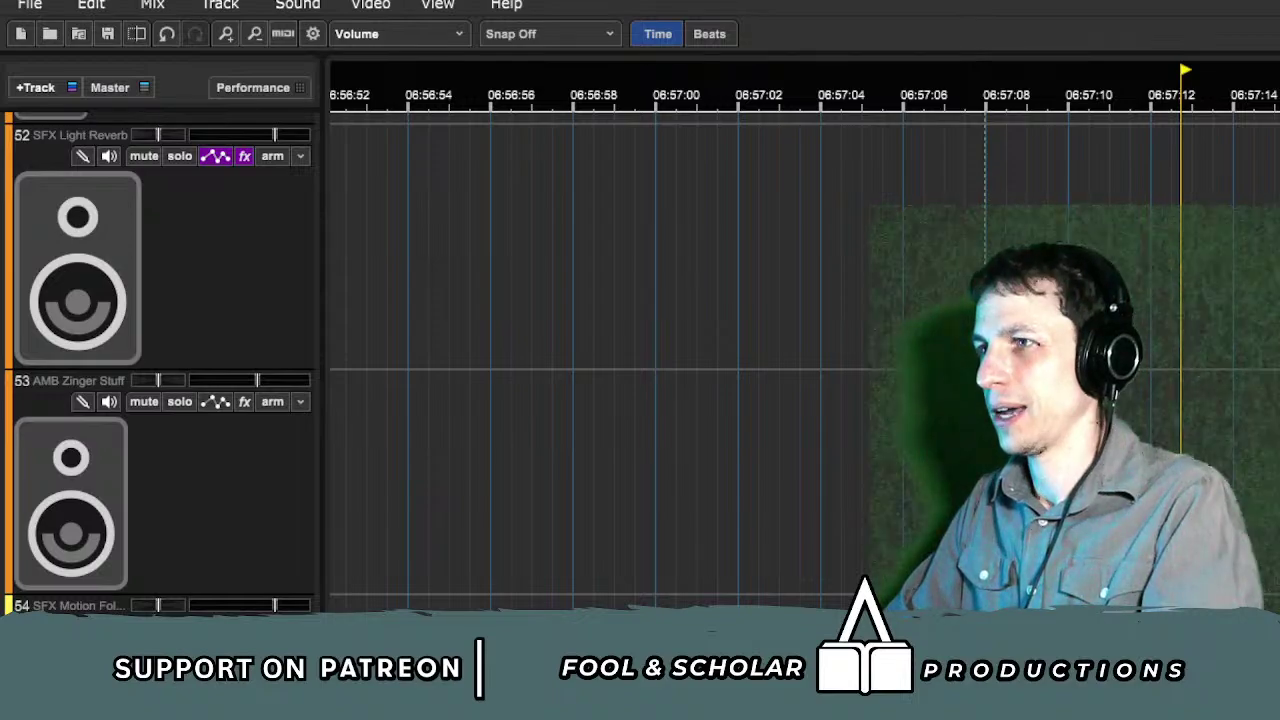
scroll(640, 360, "up", 3)
scroll(640, 360, "up", 5)
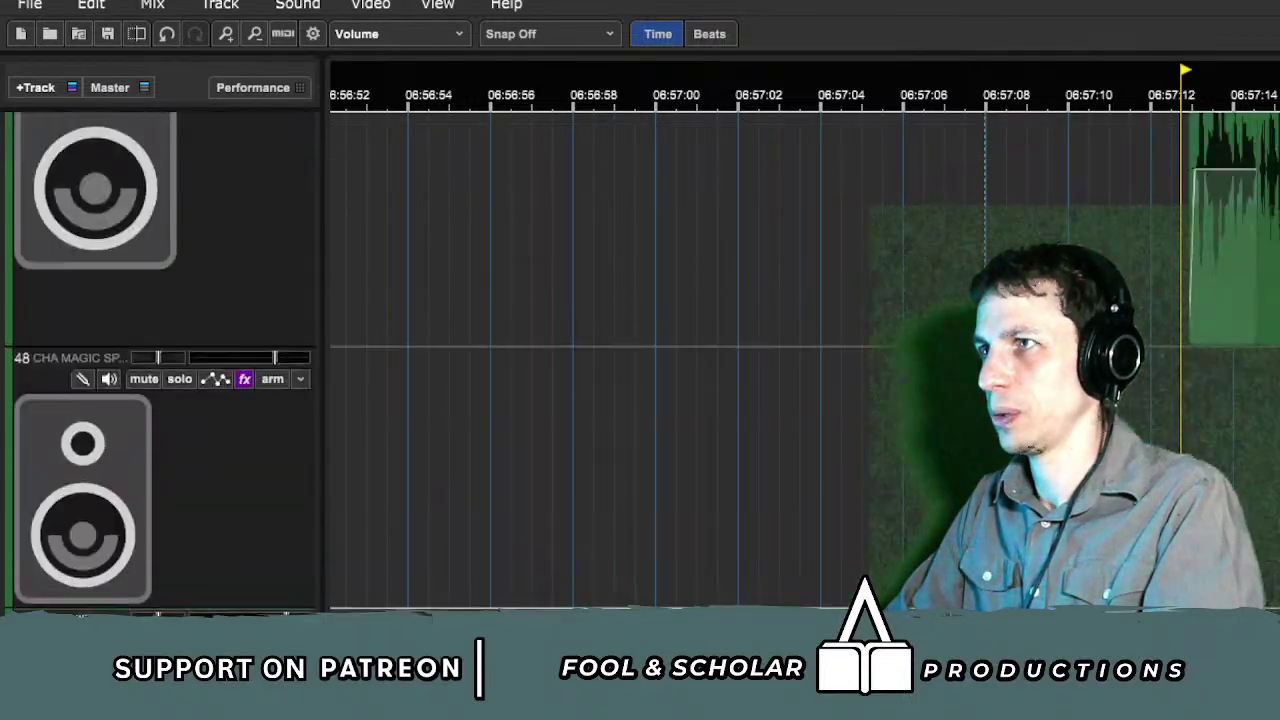
scroll(1238, 360, "down", 2)
scroll(805, 360, "right", 3)
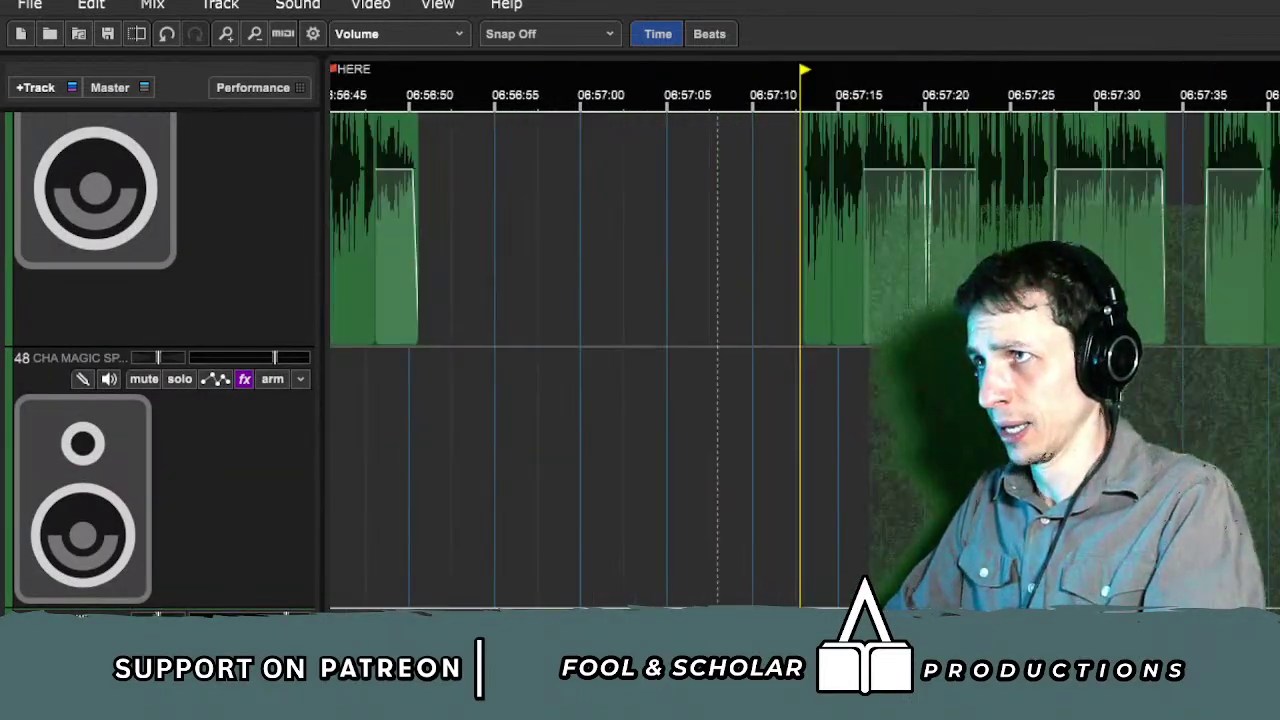
left_click_drag(1278, 470, 832, 470)
Step: Examine the tracks from 47 down to 75 to check which clips the selection after 06:57:13 covers
scroll(640, 360, "down", 6)
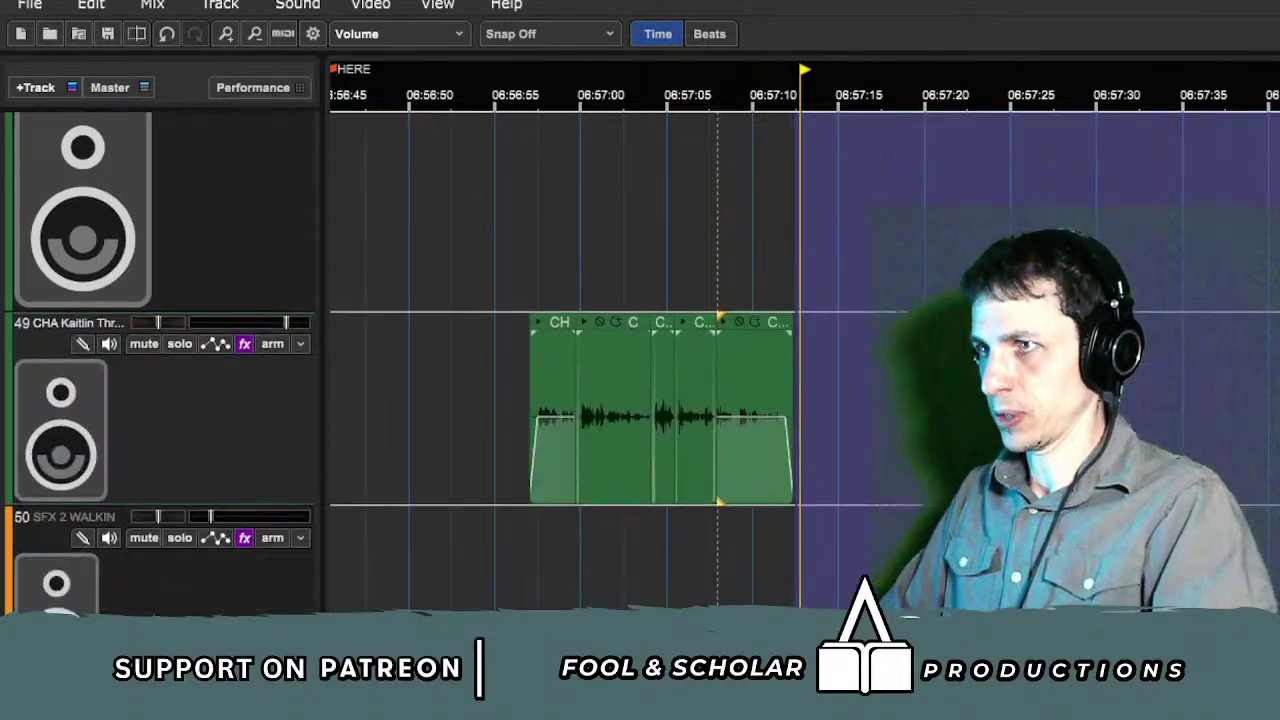
scroll(640, 360, "down", 8)
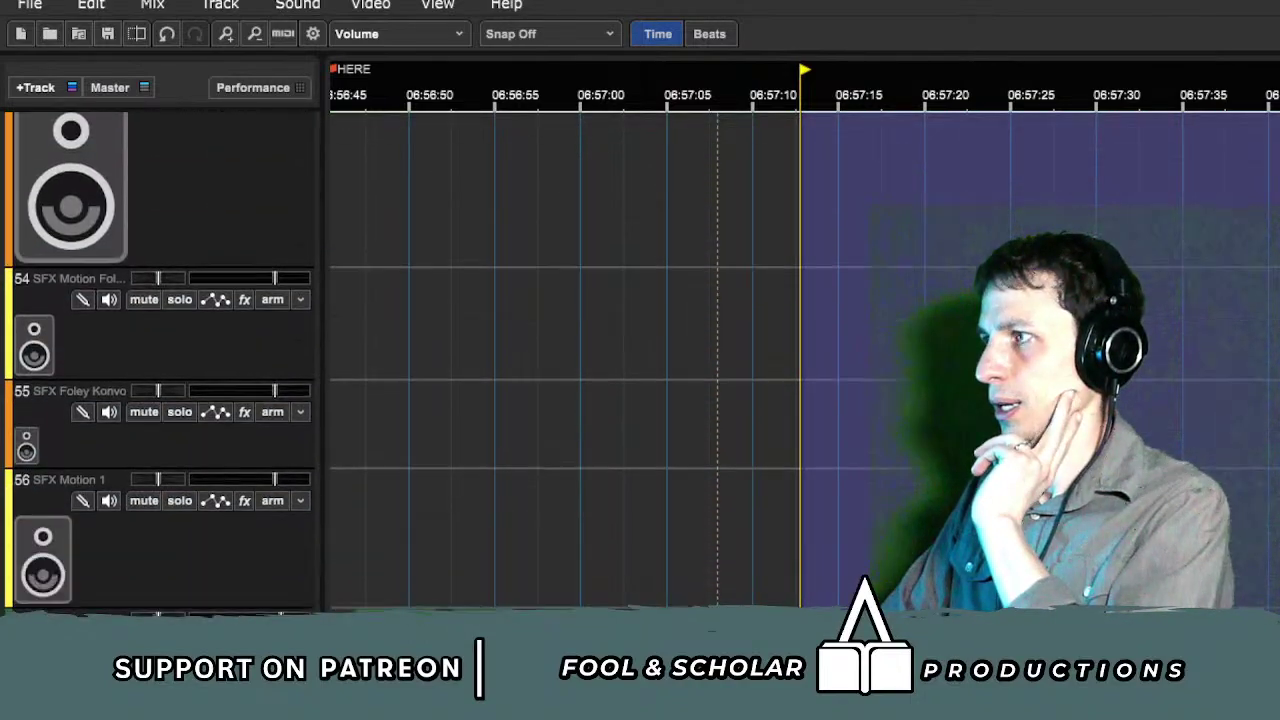
scroll(640, 360, "down", 8)
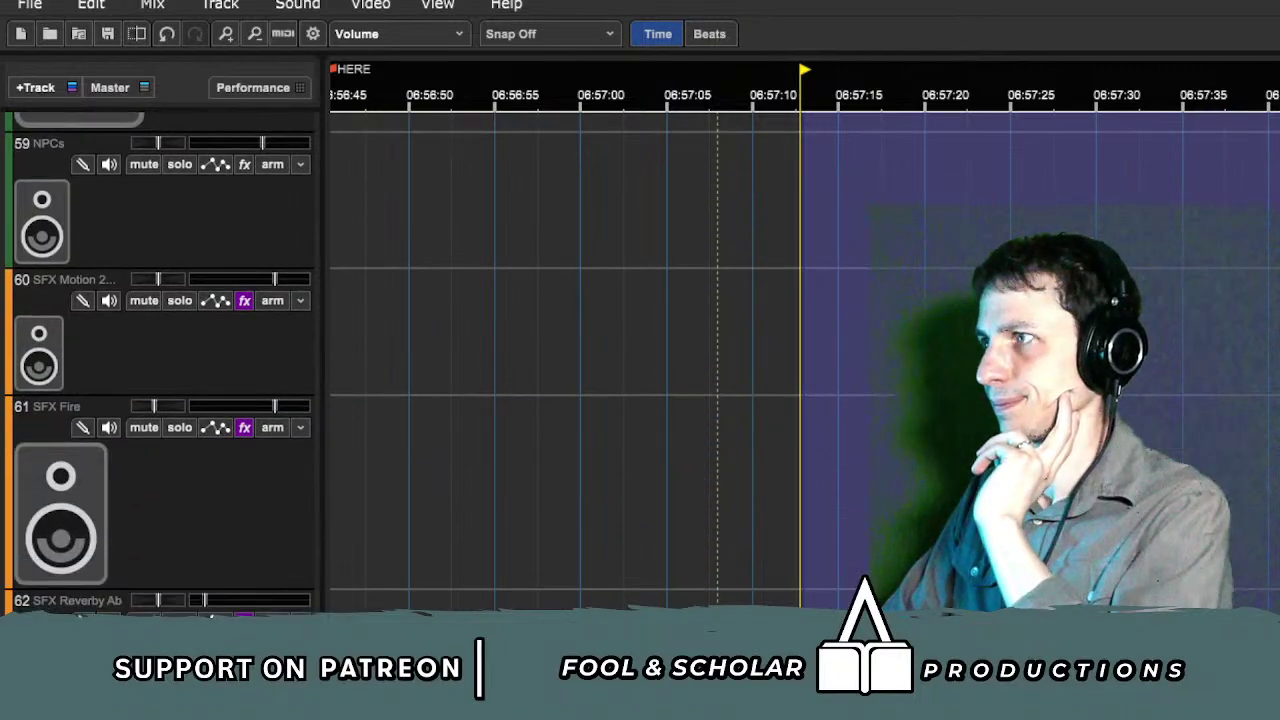
scroll(160, 360, "down", 8)
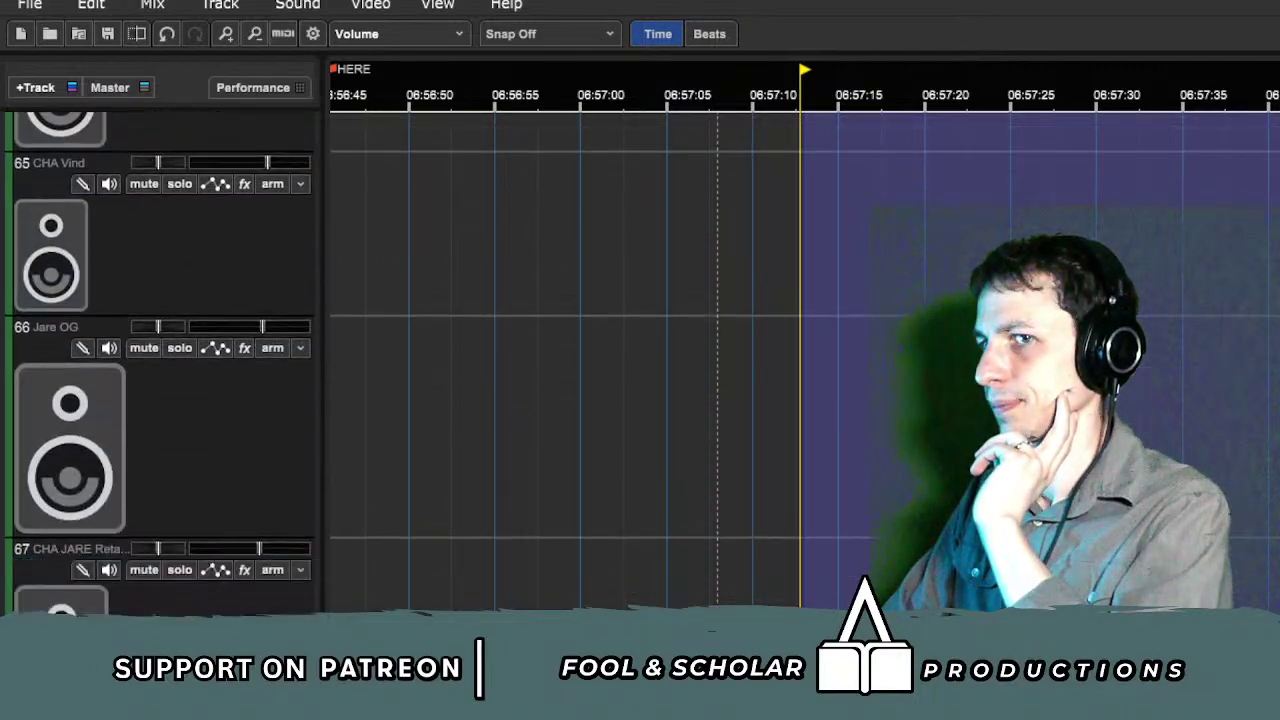
scroll(160, 360, "down", 8)
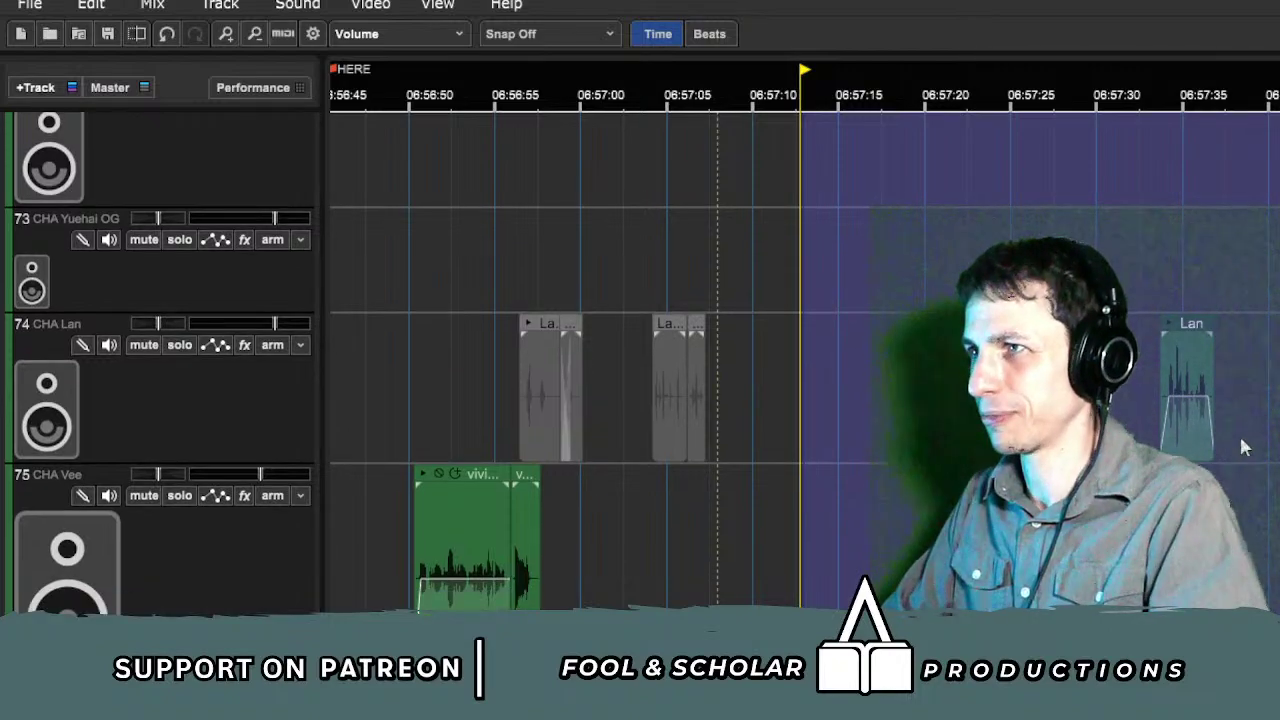
scroll(1235, 442, "up", 10)
scroll(1235, 441, "up", 12)
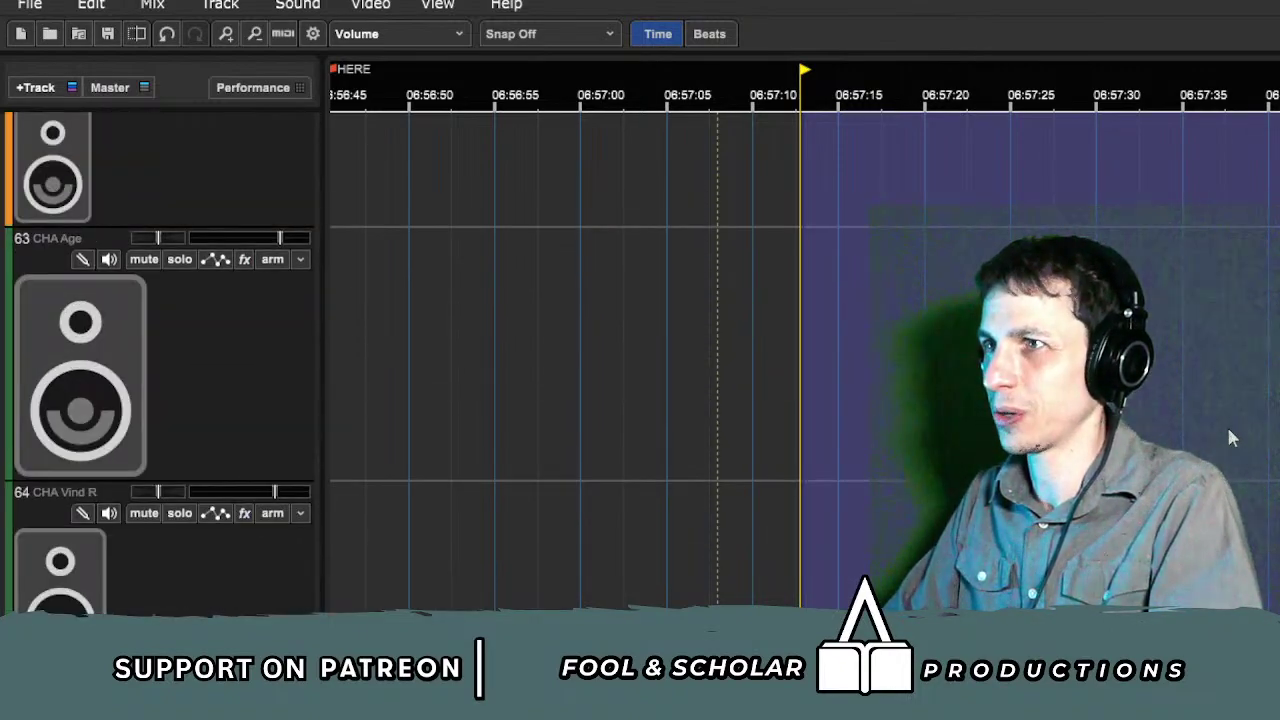
scroll(1230, 435, "up", 10)
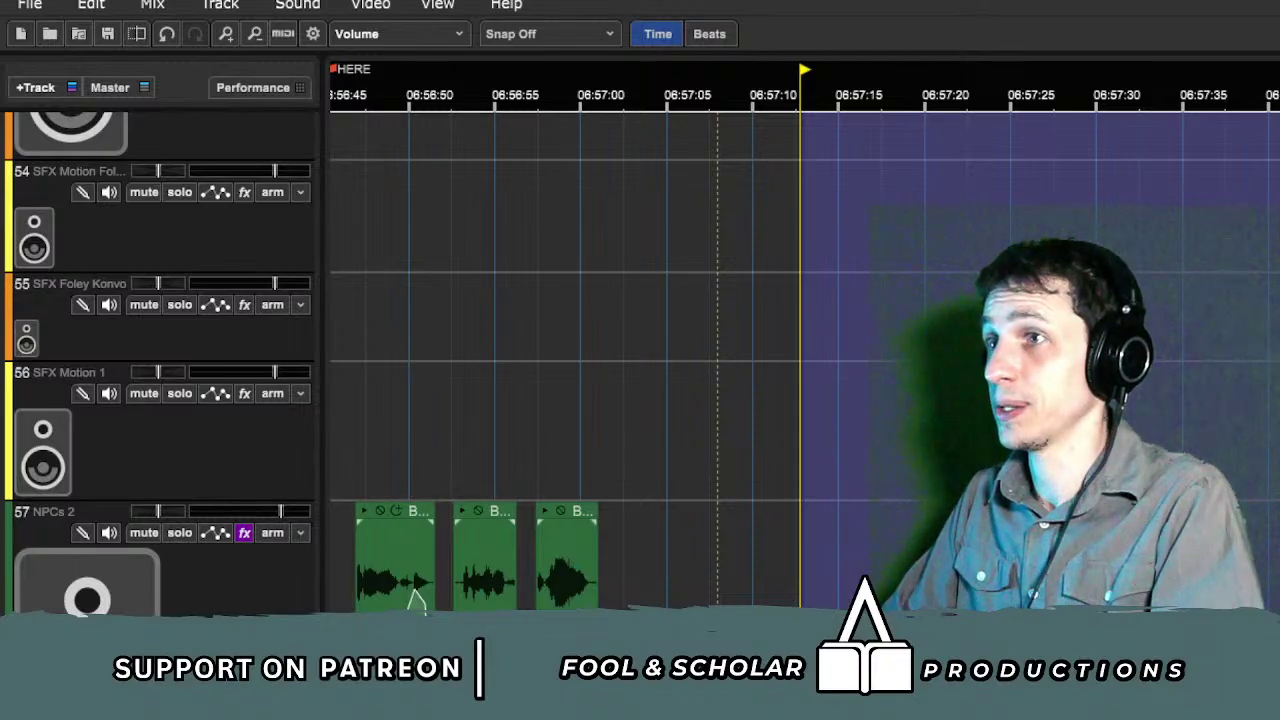
scroll(1230, 435, "up", 3)
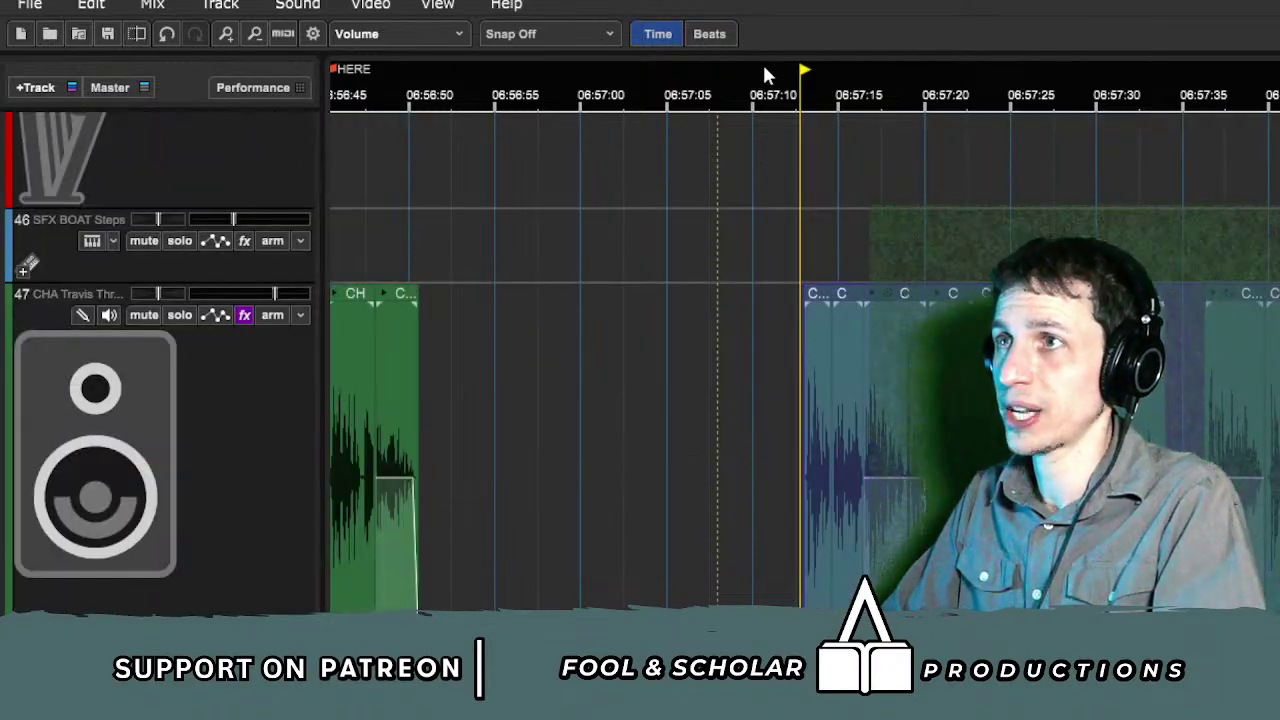
Step: Shift the selected clips about one second earlier and play the transition from about 06:57:10
left_click(755, 75)
left_click_drag(817, 294, 800, 296)
left_click(751, 104)
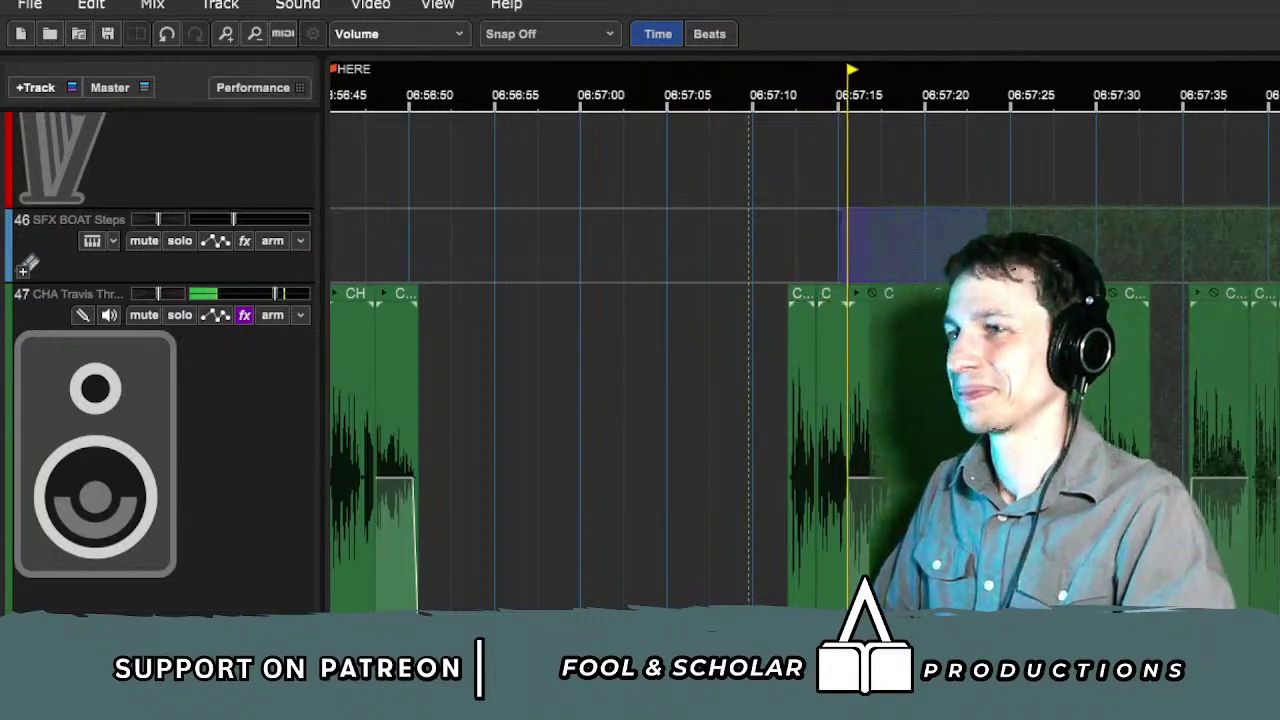
scroll(640, 360, "up", 3)
scroll(805, 360, "down", 4)
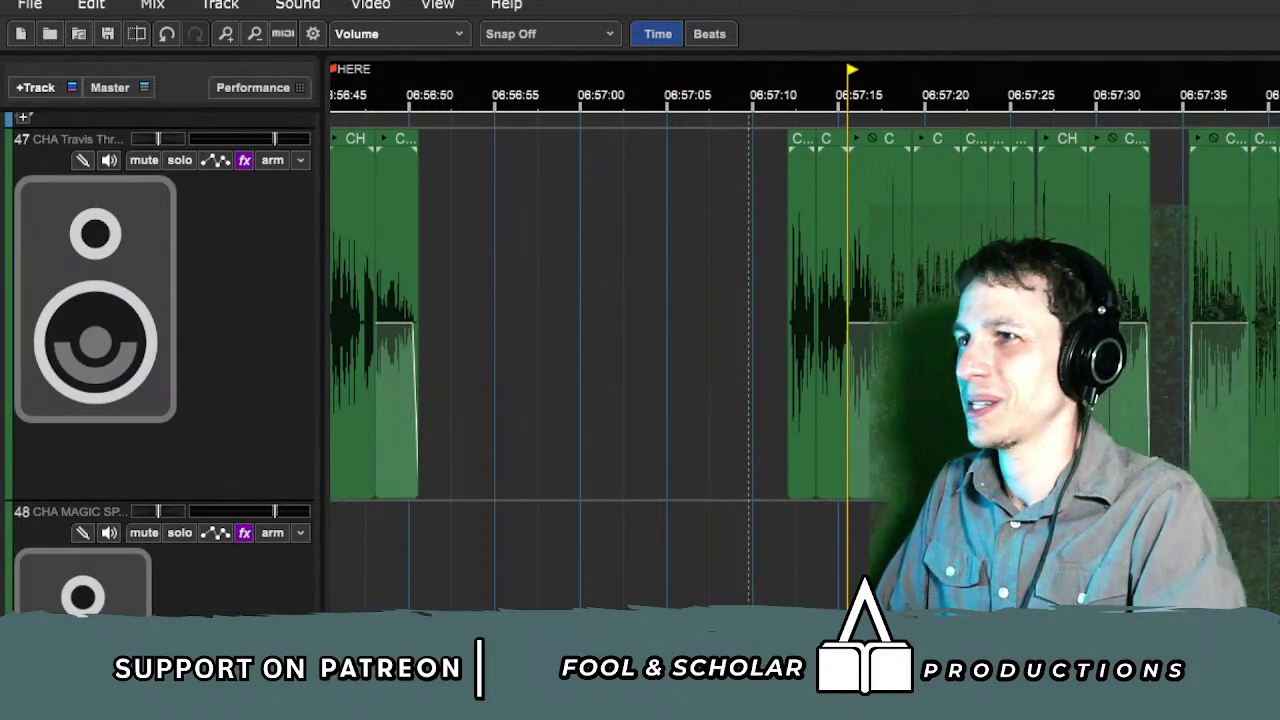
scroll(1231, 360, "down", 1)
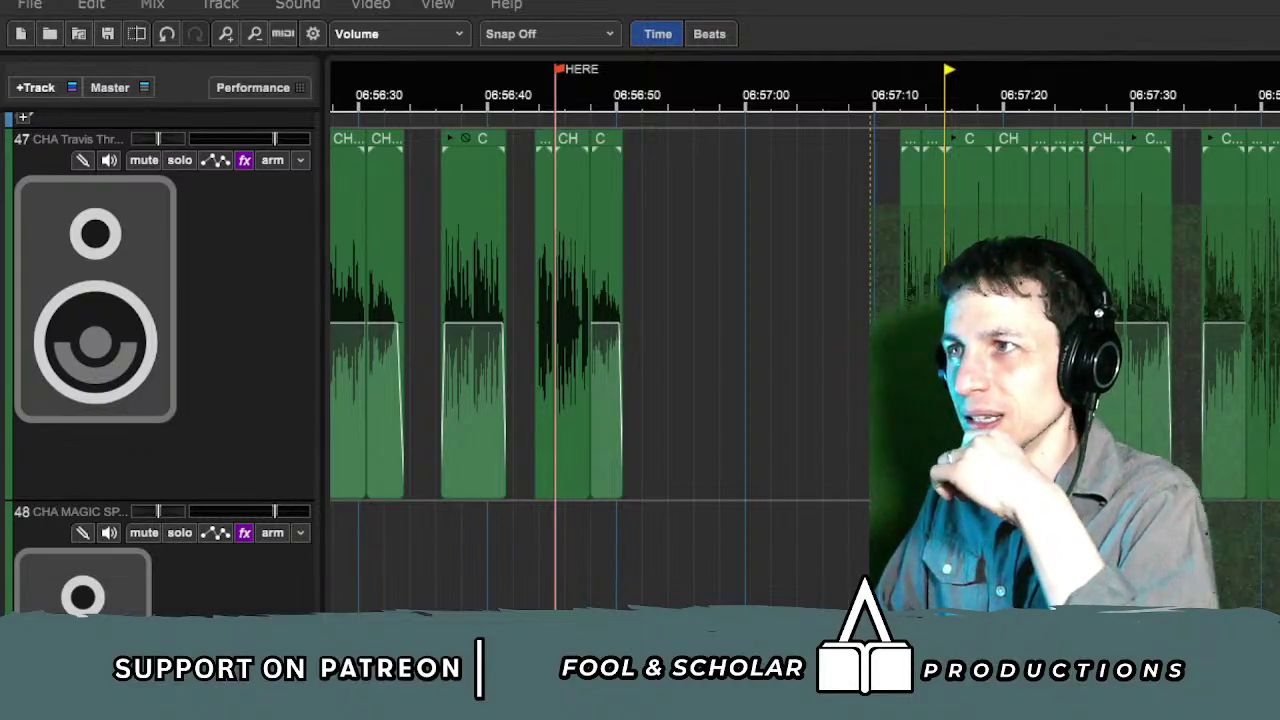
Step: Go back to the much earlier clips on voice track 49 and play from about 06:22:23
left_click(584, 570)
scroll(600, 360, "down", 3)
scroll(600, 360, "down", 5)
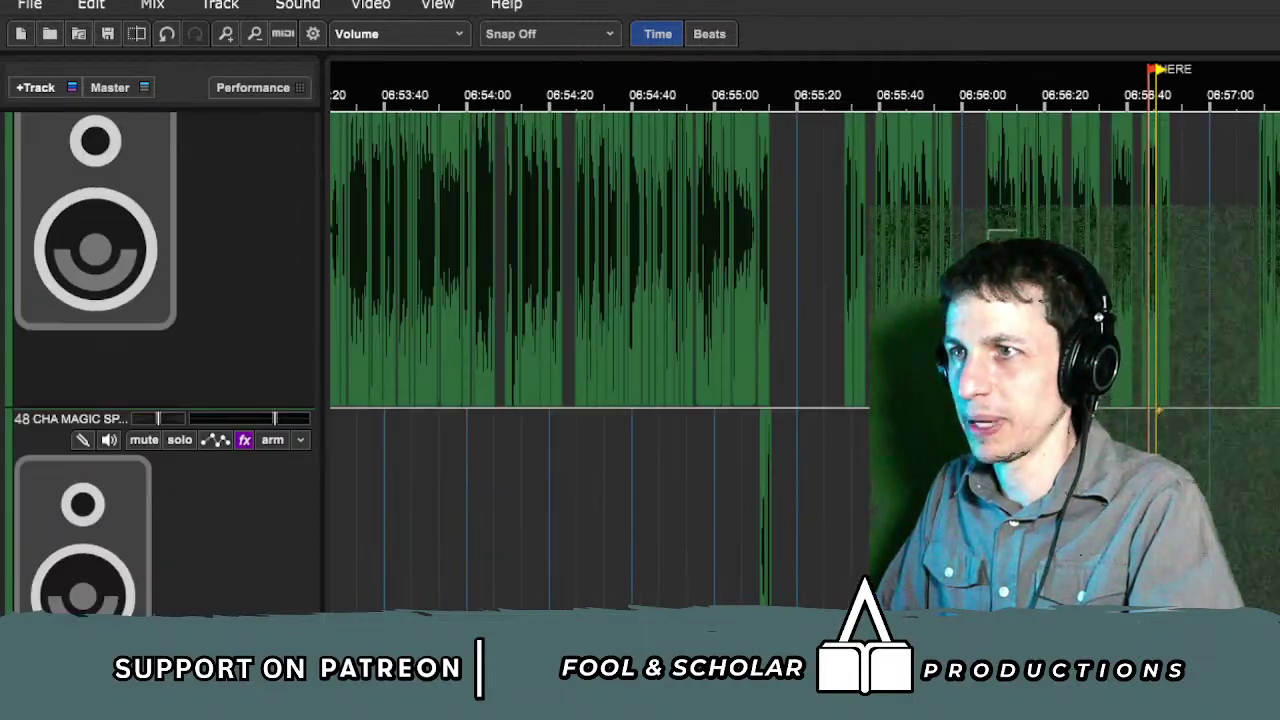
scroll(600, 360, "left", 5)
scroll(600, 360, "left", 6)
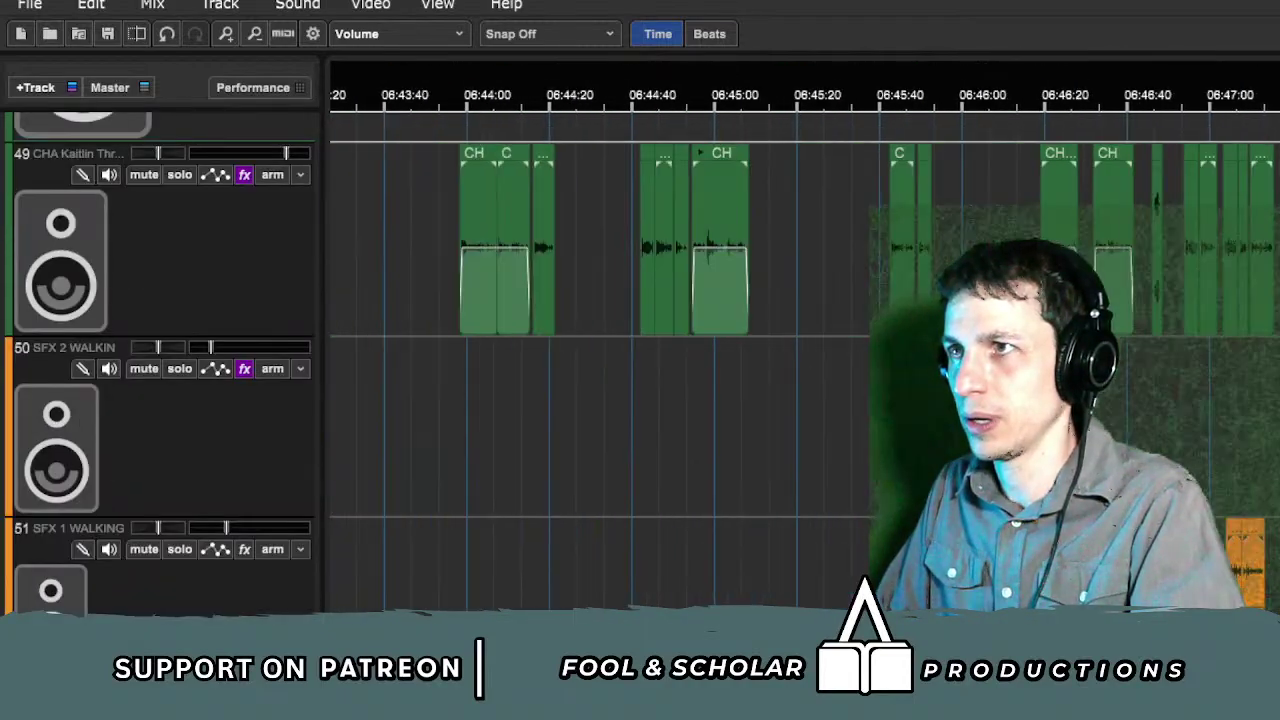
scroll(600, 360, "up", 2)
scroll(600, 350, "left", 20)
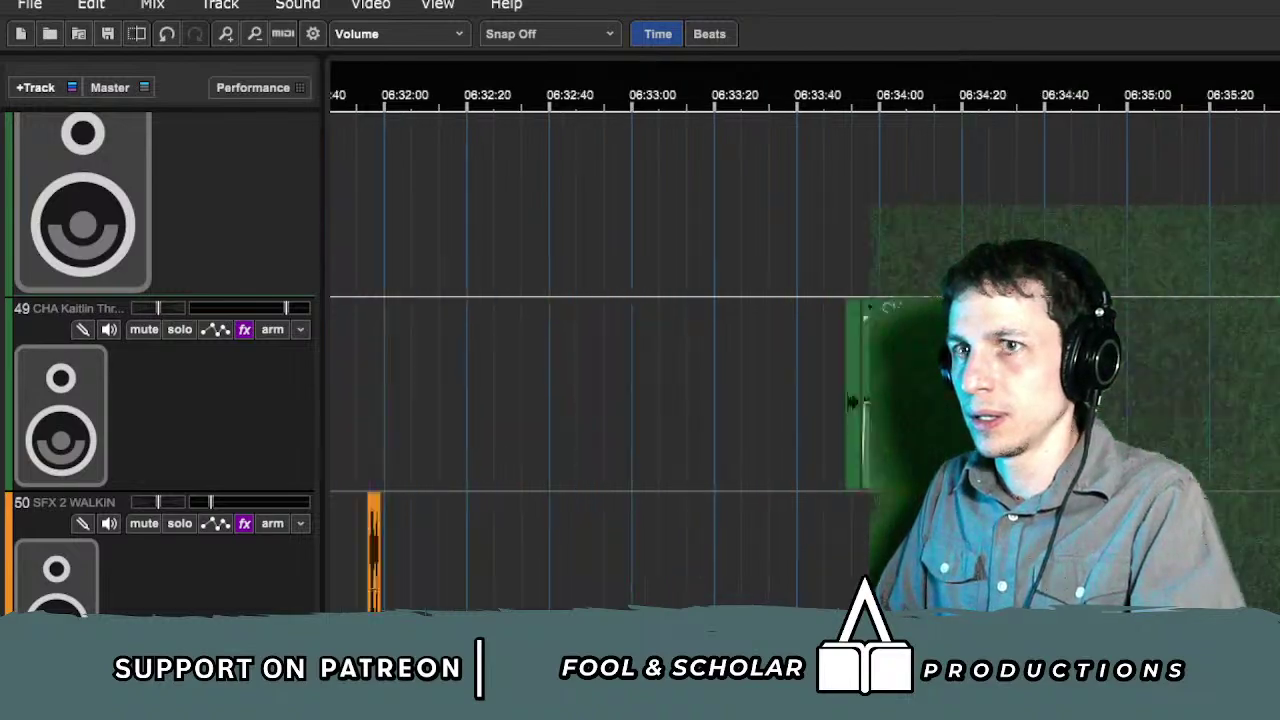
left_click(893, 540)
key("space")
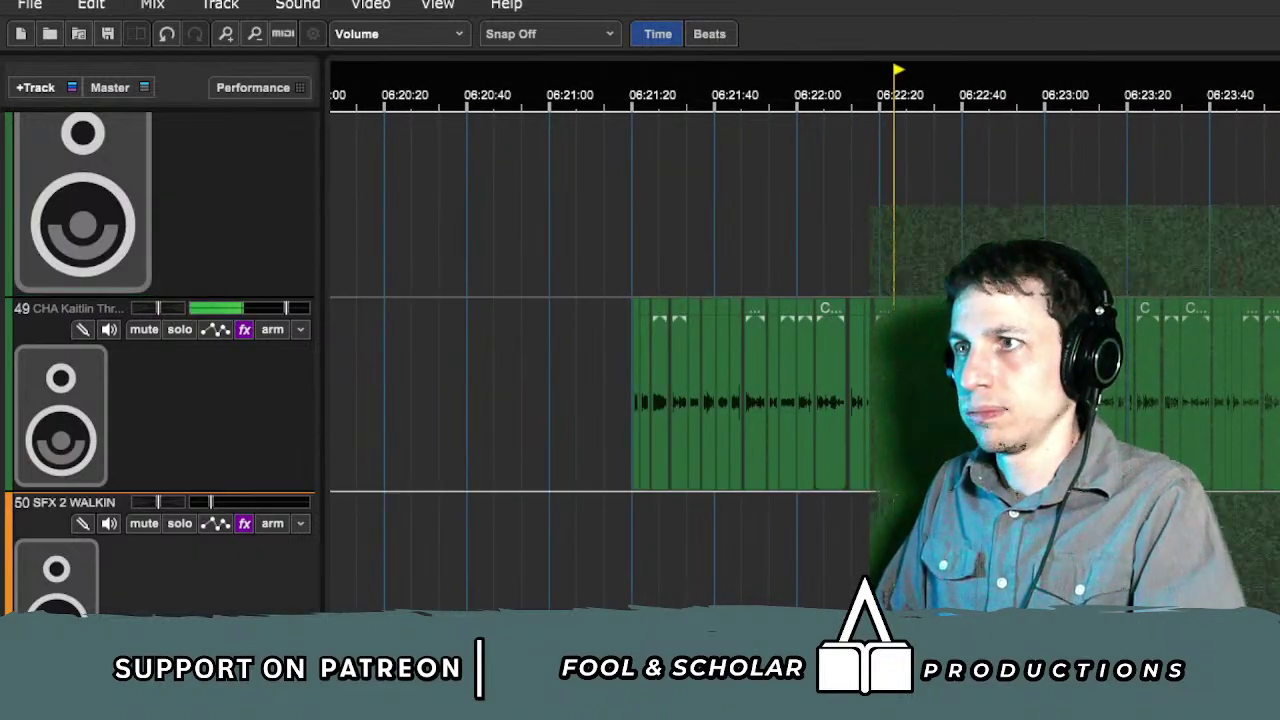
Step: Jump playback forward to about 06:47:10 and examine the tracks down to NPCs around that point
scroll(893, 540, "down", 5)
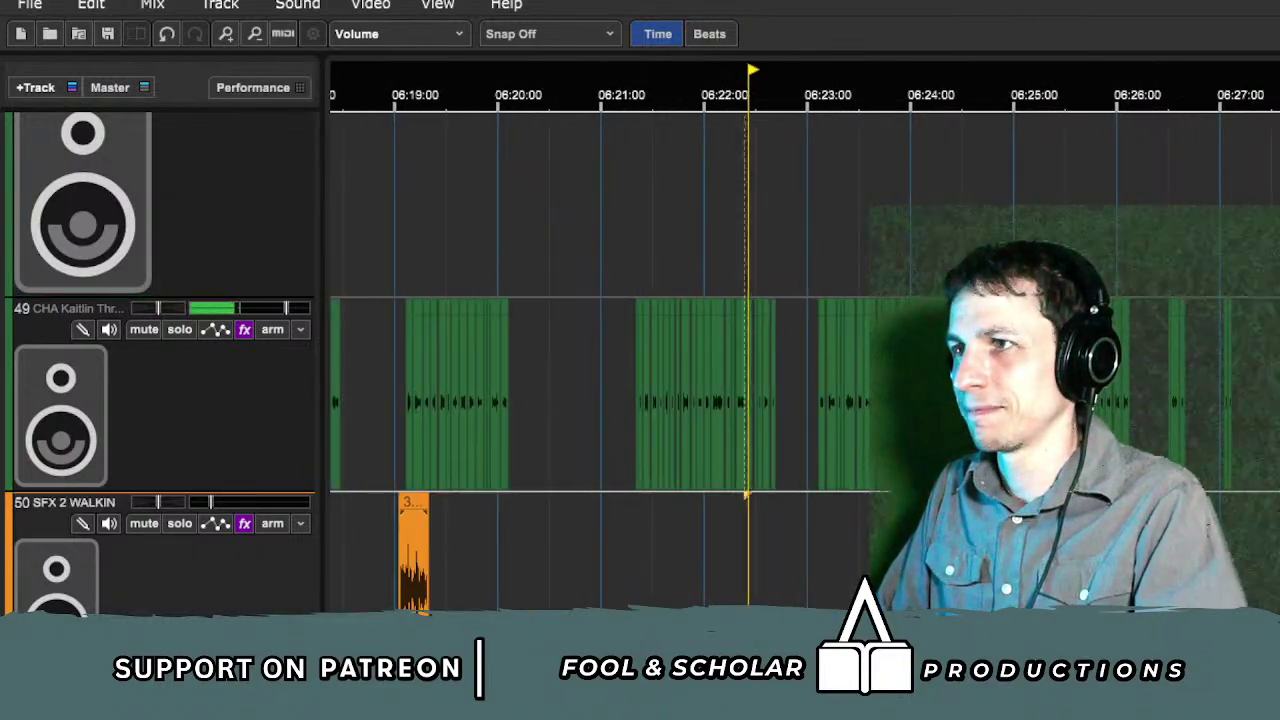
scroll(800, 350, "down", 4)
scroll(800, 350, "left", 10)
scroll(800, 350, "down", 6)
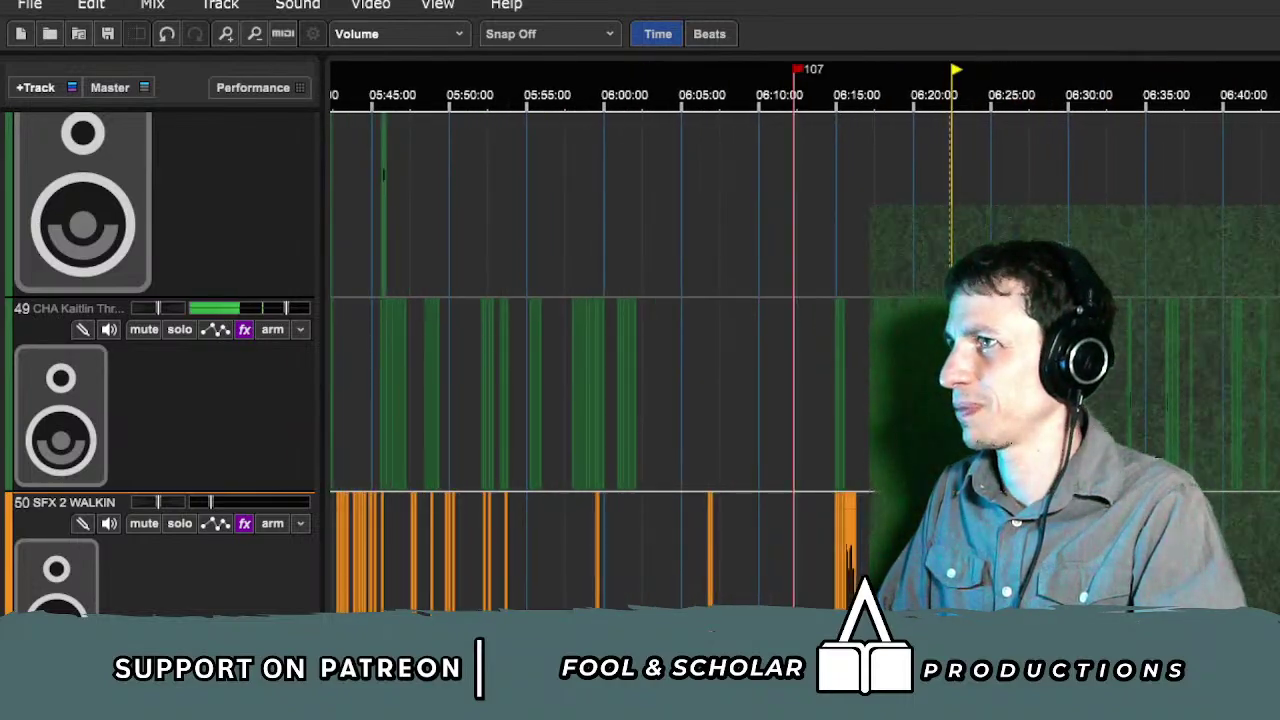
left_click(1250, 590)
scroll(1250, 590, "right", 8)
left_click(923, 274)
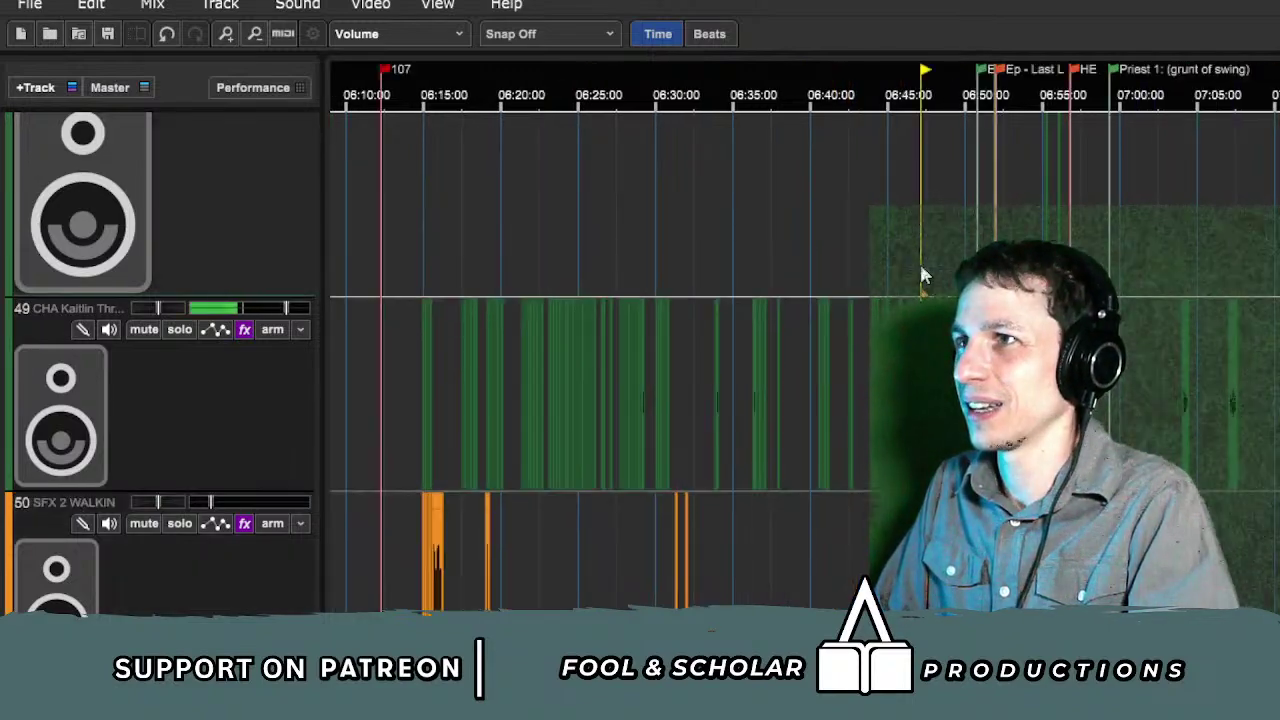
scroll(923, 274, "up", 4)
scroll(1158, 400, "up", 4)
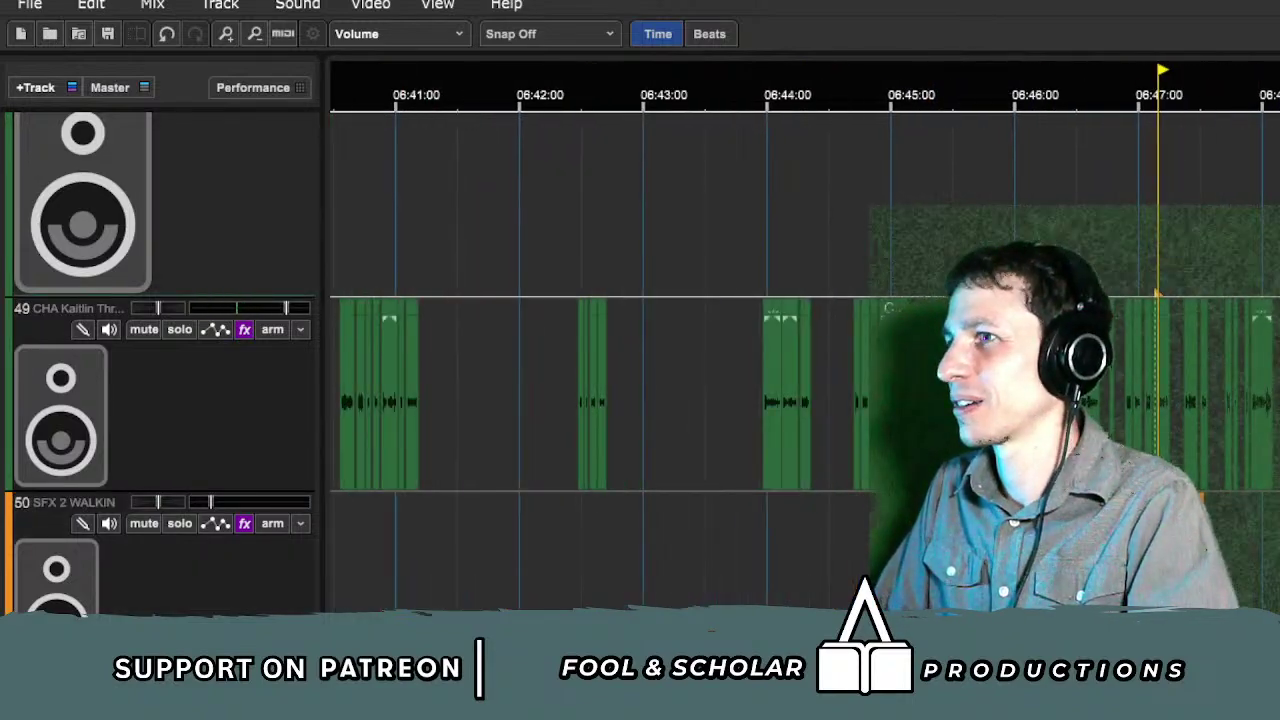
scroll(640, 360, "down", 6)
scroll(1153, 400, "down", 10)
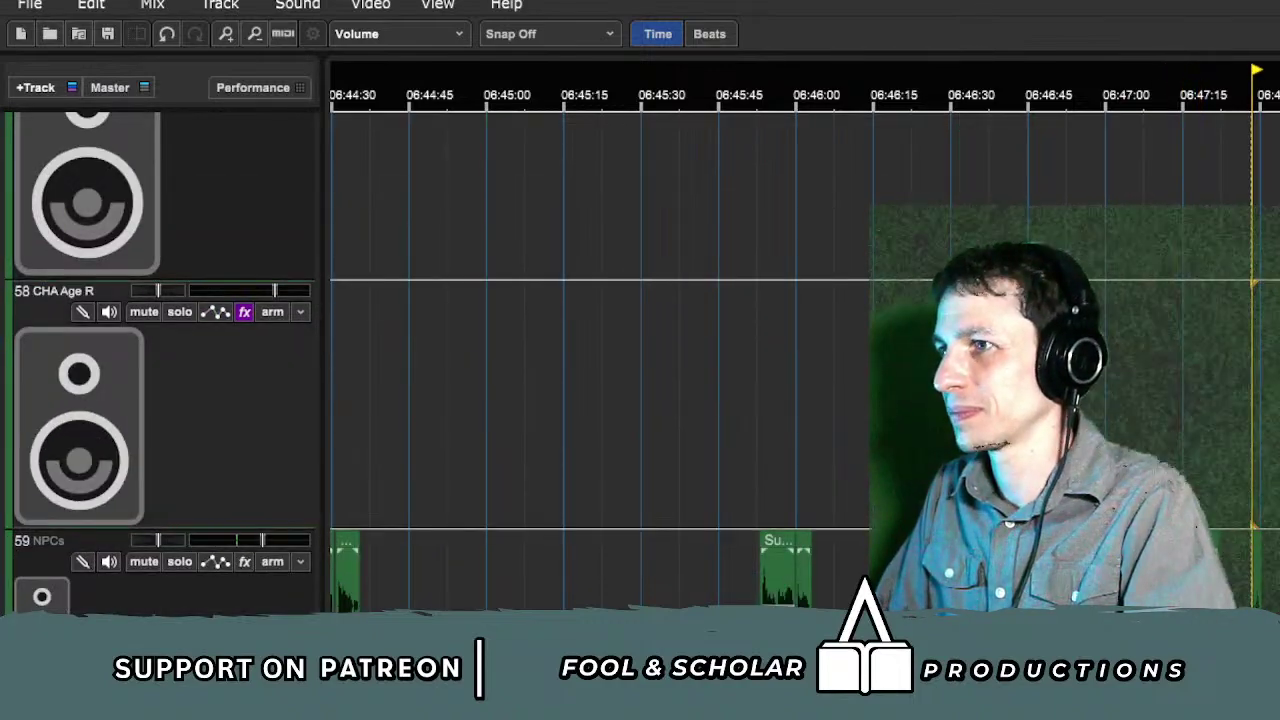
Step: Play from about 06:45:27 and examine tracks 57 down to 66 around that point
scroll(640, 360, "up", 1)
left_click(625, 521)
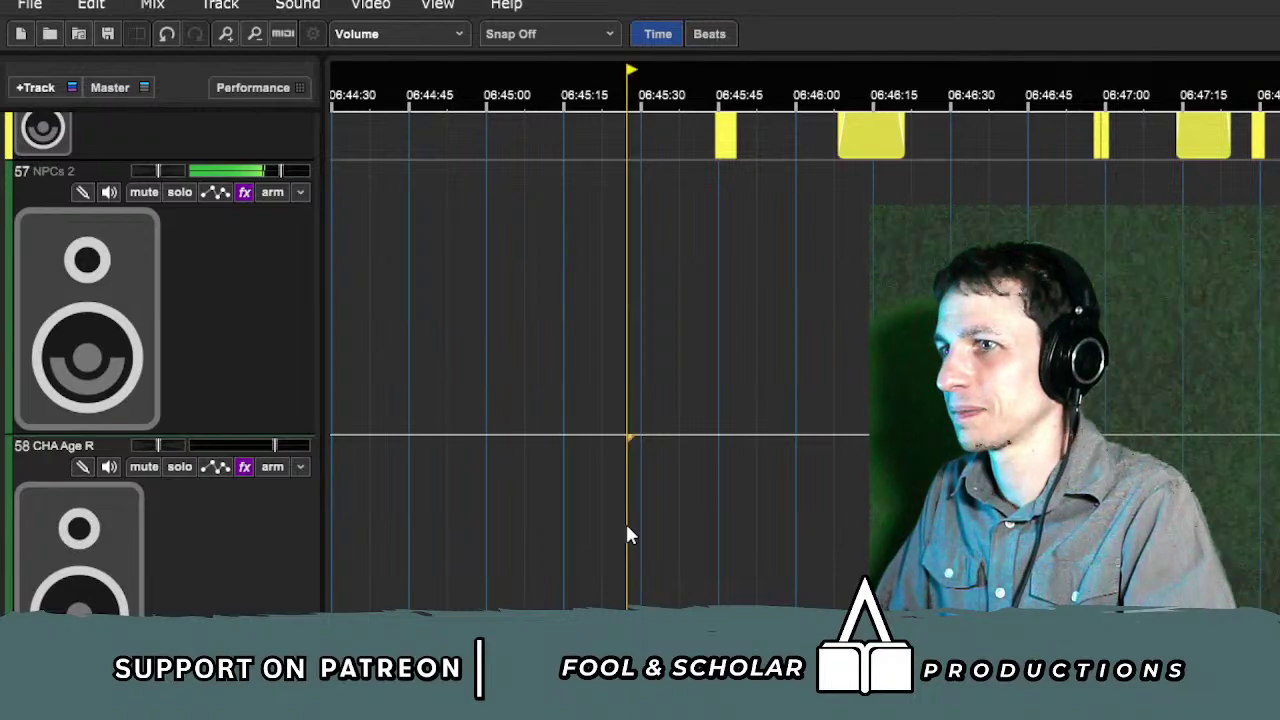
scroll(775, 590, "down", 5)
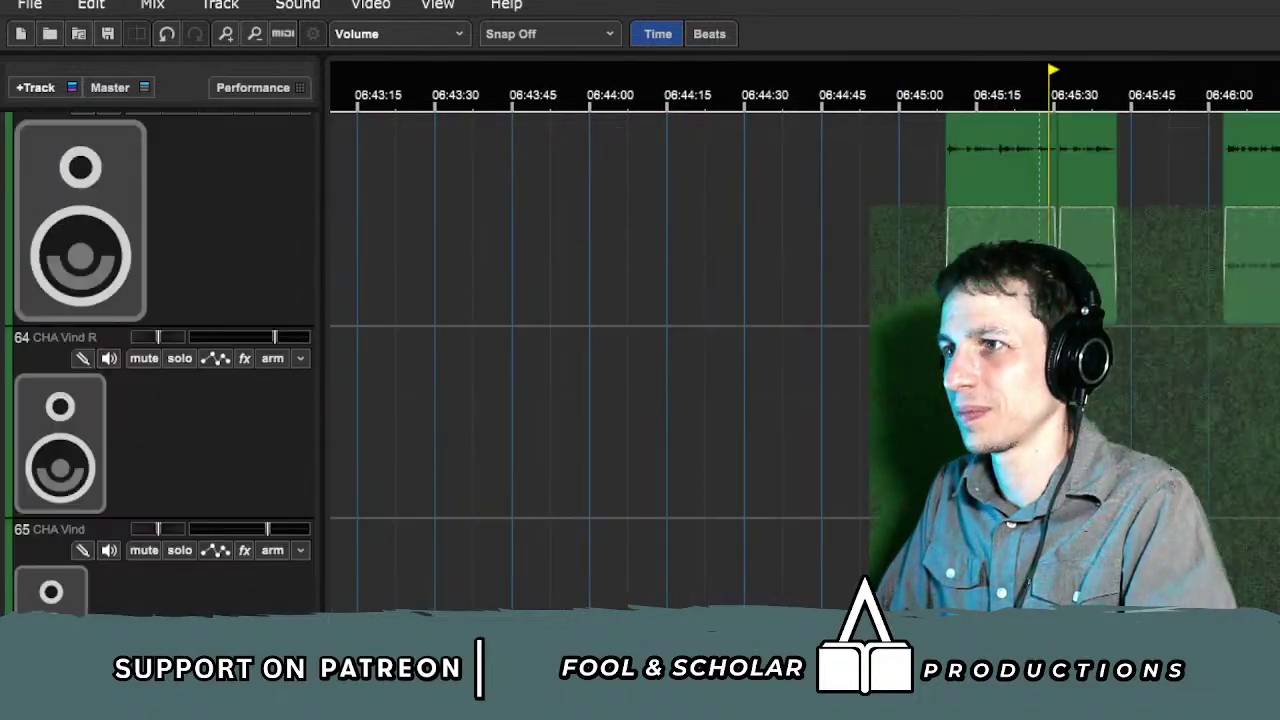
scroll(804, 360, "down", 1)
scroll(804, 360, "right", 1)
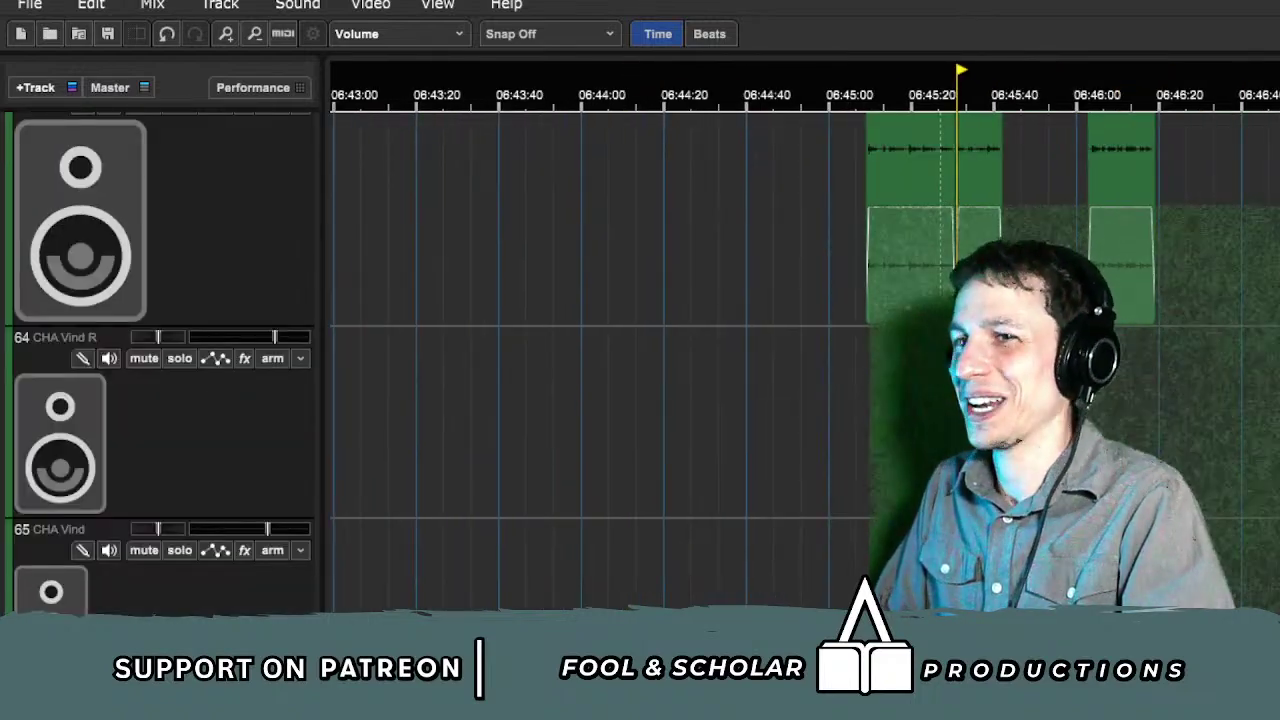
scroll(600, 360, "up", 3)
scroll(800, 360, "left", 3)
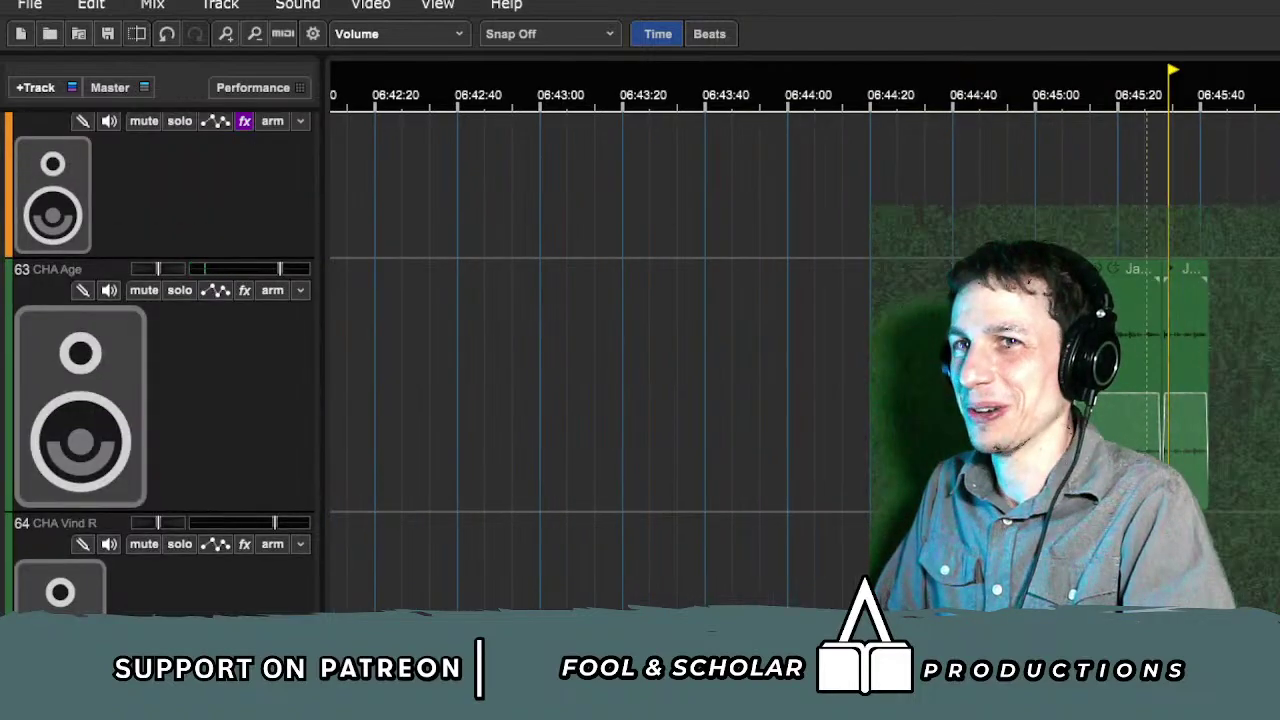
scroll(600, 360, "down", 3)
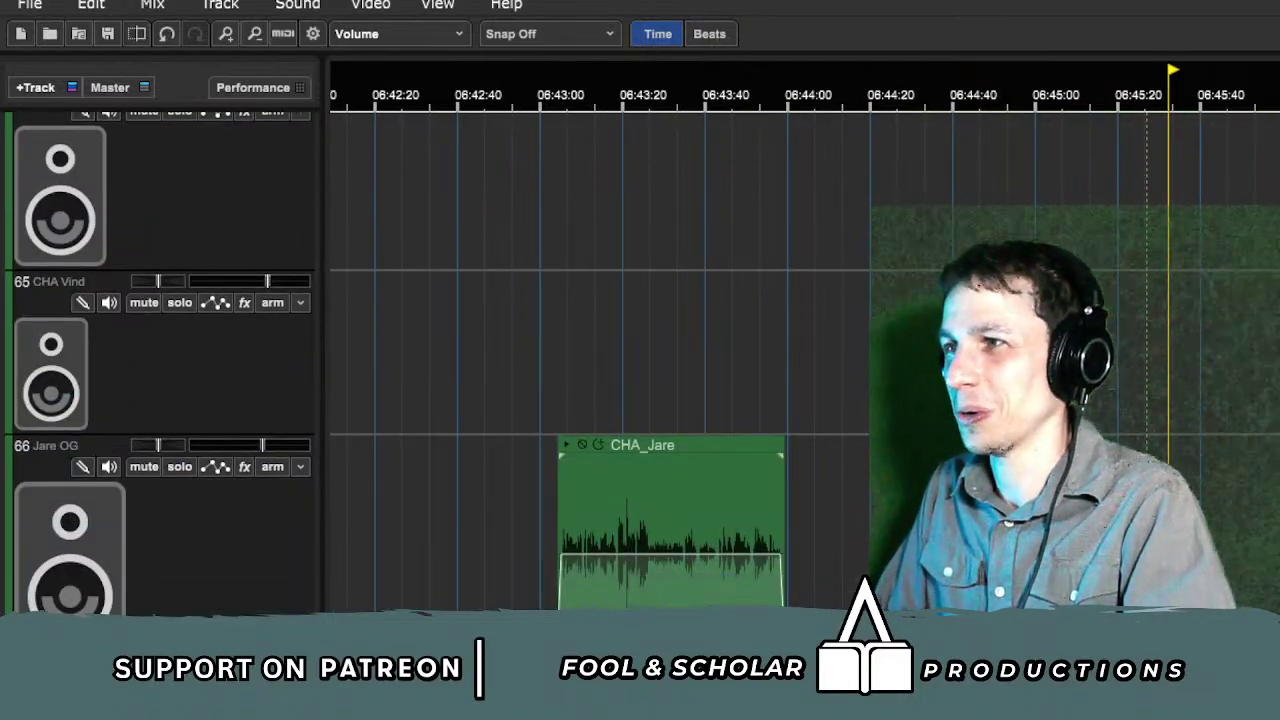
Step: Examine tracks 64 to 69 while playing at about 06:46:47 and 06:48:10
scroll(600, 360, "right", 5)
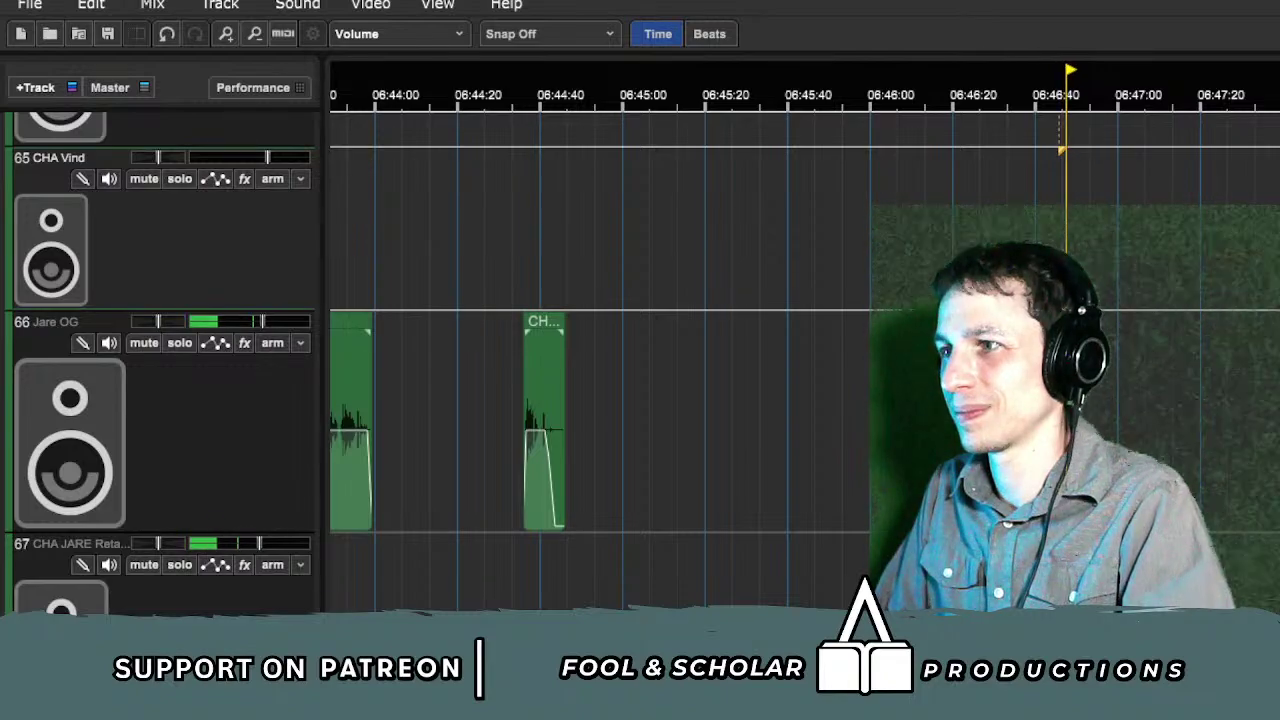
scroll(600, 360, "down", 5)
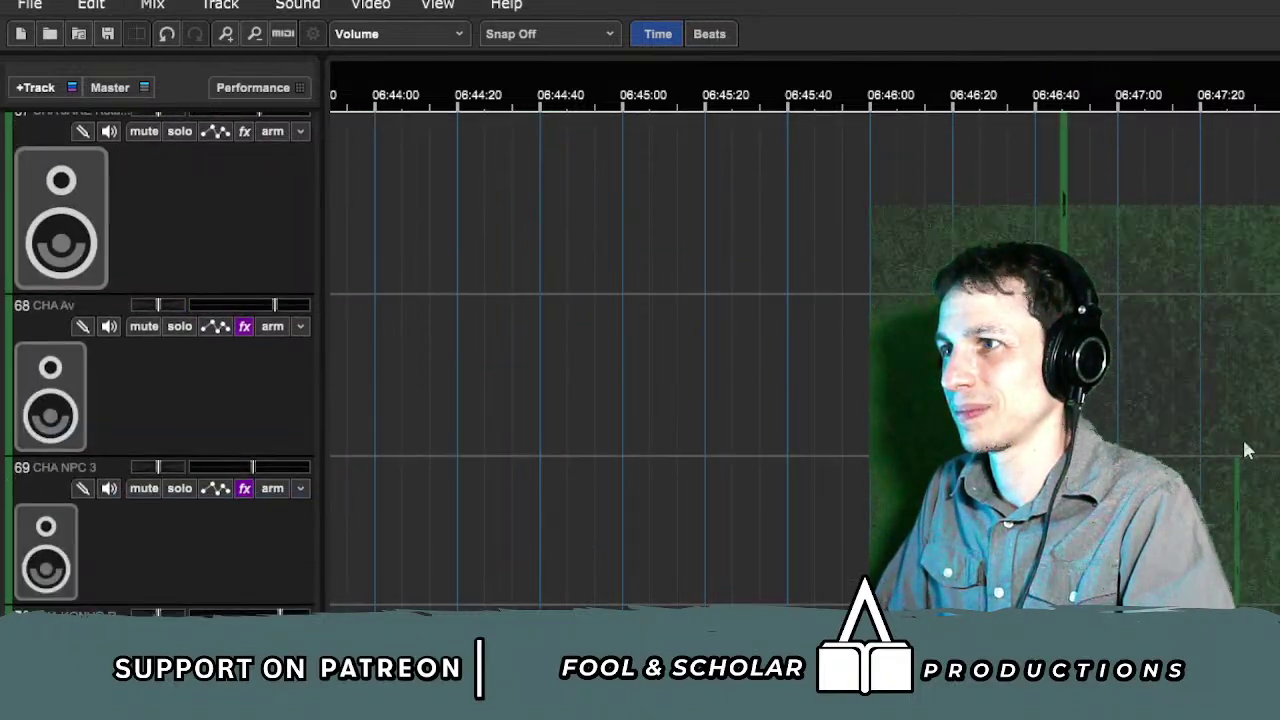
scroll(1245, 450, "right", 3)
scroll(1245, 450, "up", 5)
scroll(1245, 450, "left", 2)
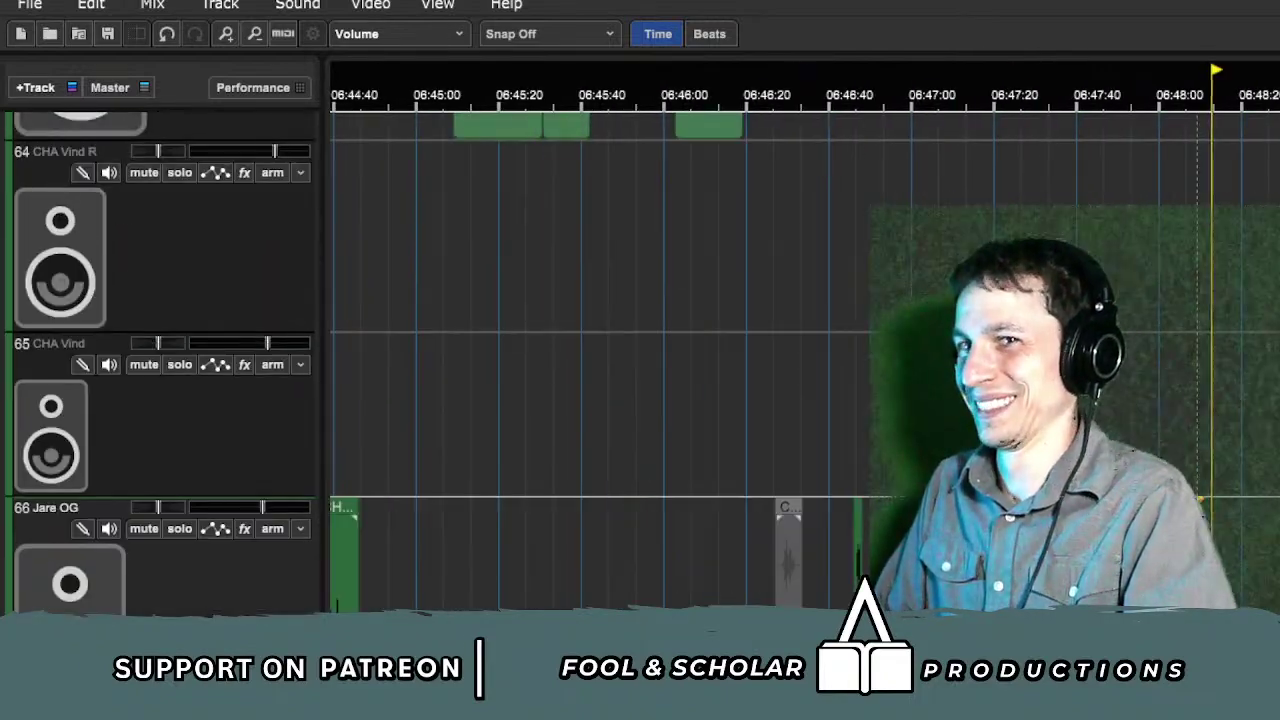
Step: Go back to the NPCs track's earlier clips and listen to the ones at about 06:40:20 and 06:38:00
scroll(600, 360, "left", 5)
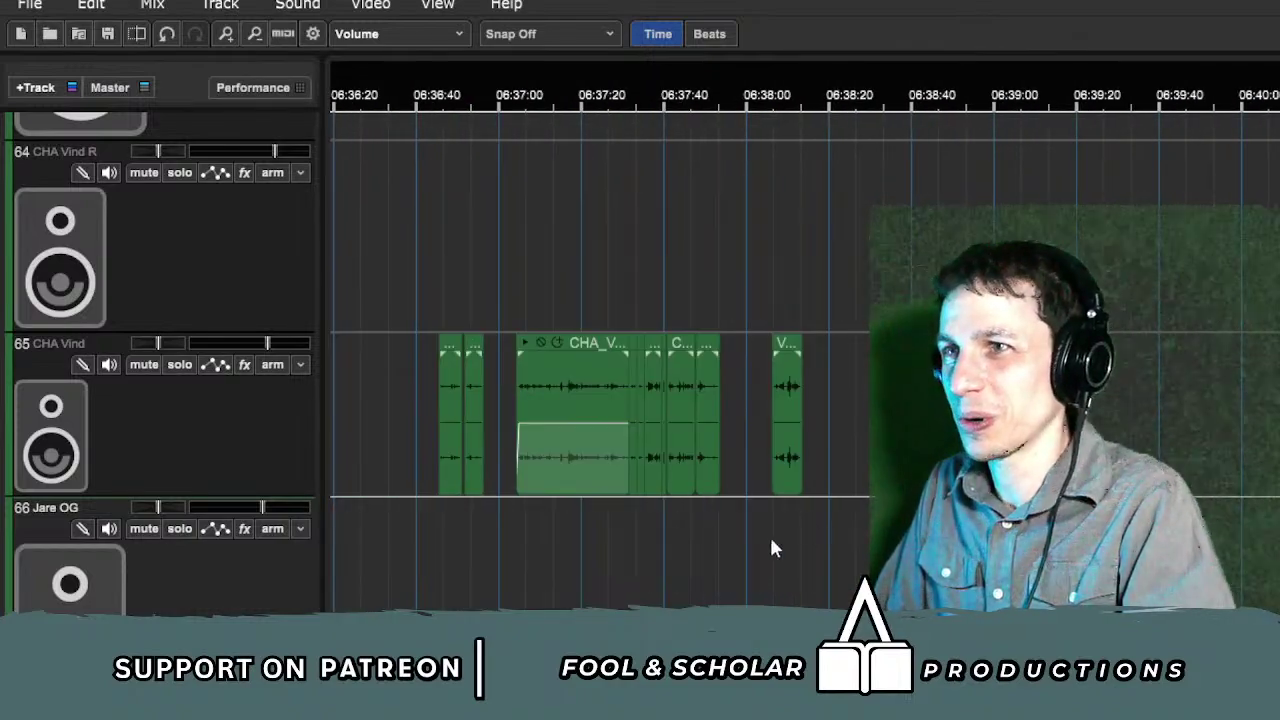
scroll(675, 541, "up", 8)
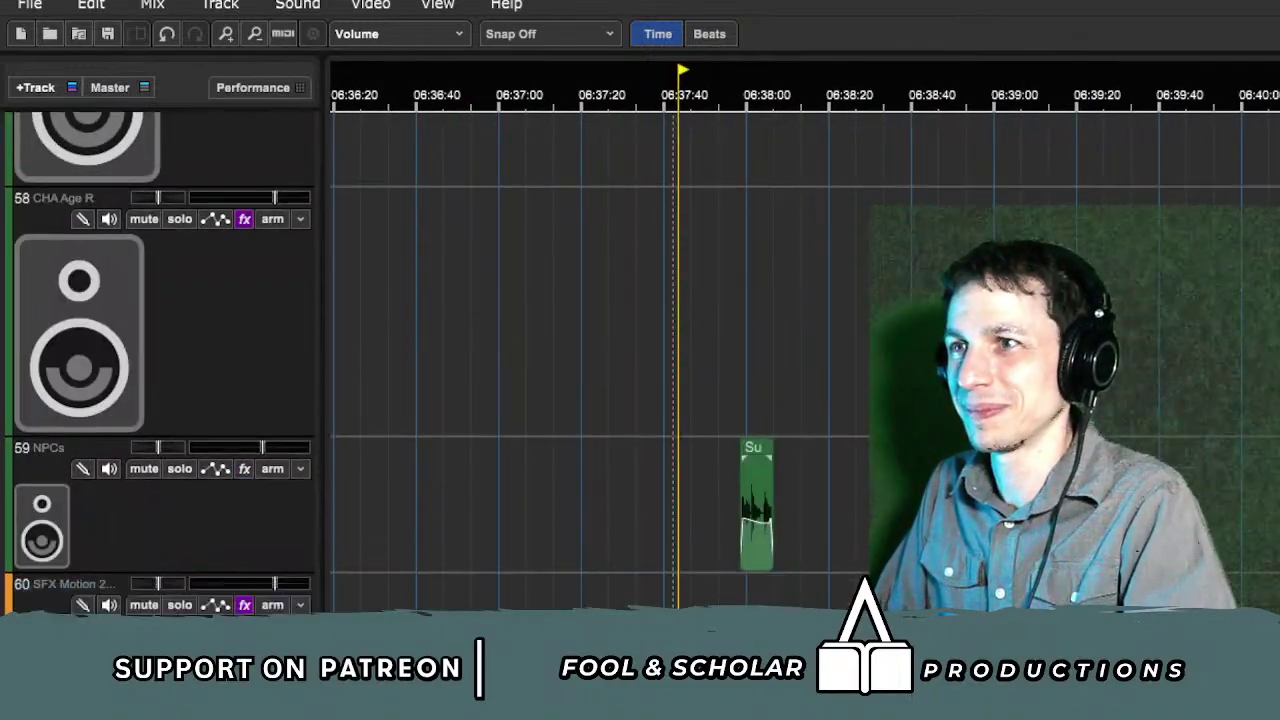
scroll(658, 576, "right", 3)
left_click(502, 585)
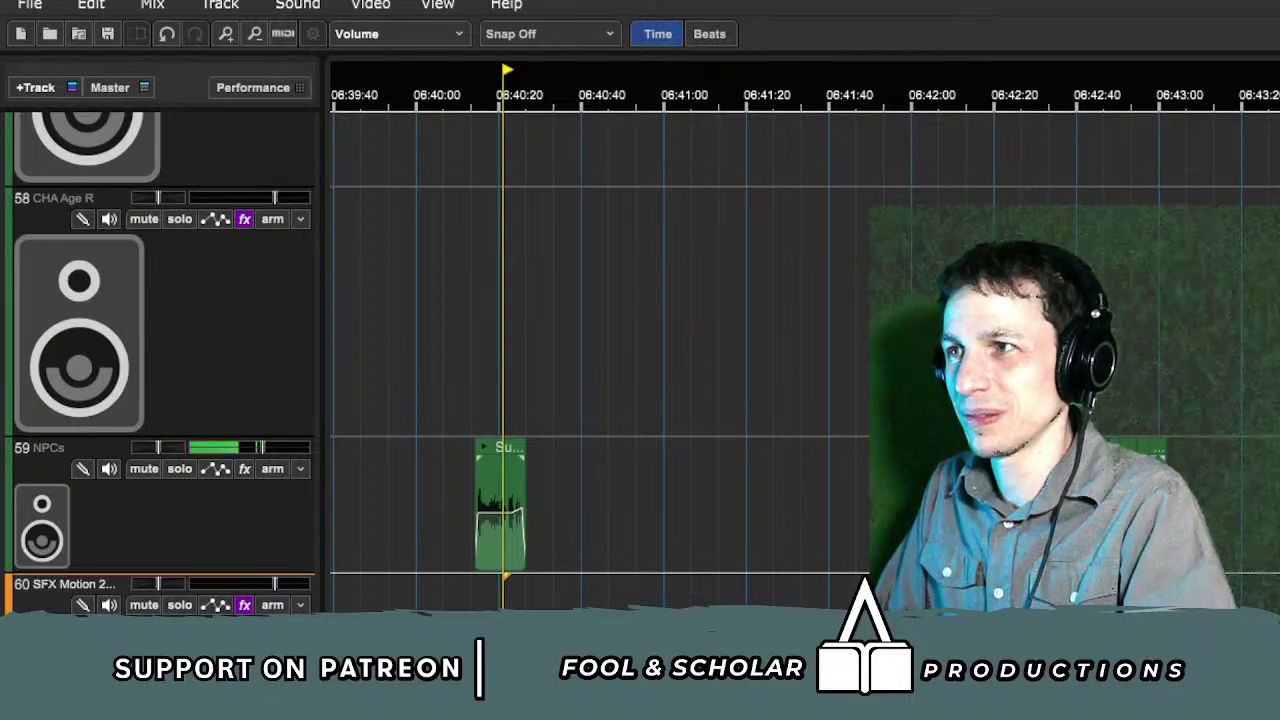
scroll(600, 360, "left", 2)
left_click(548, 585)
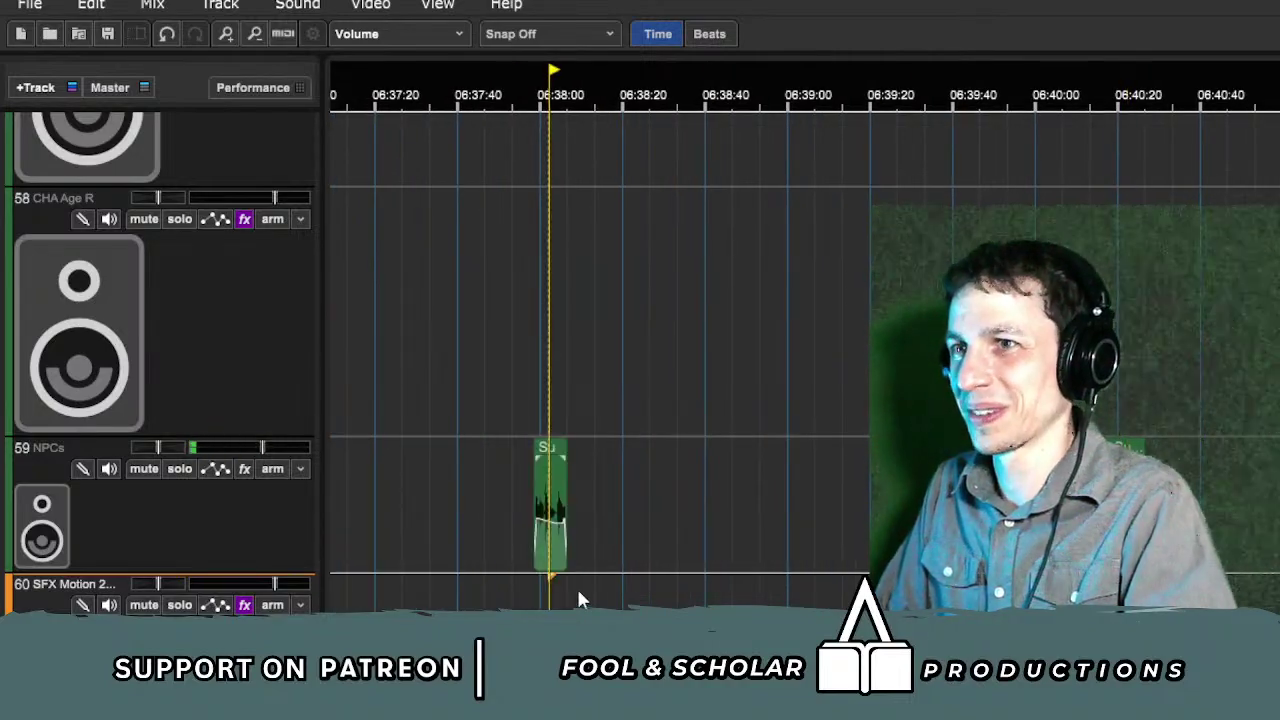
left_click(577, 586)
Step: Move further back along the NPCs track and play from about 06:33:13 and 06:32:15
scroll(571, 588, "left", 2)
scroll(596, 585, "left", 3)
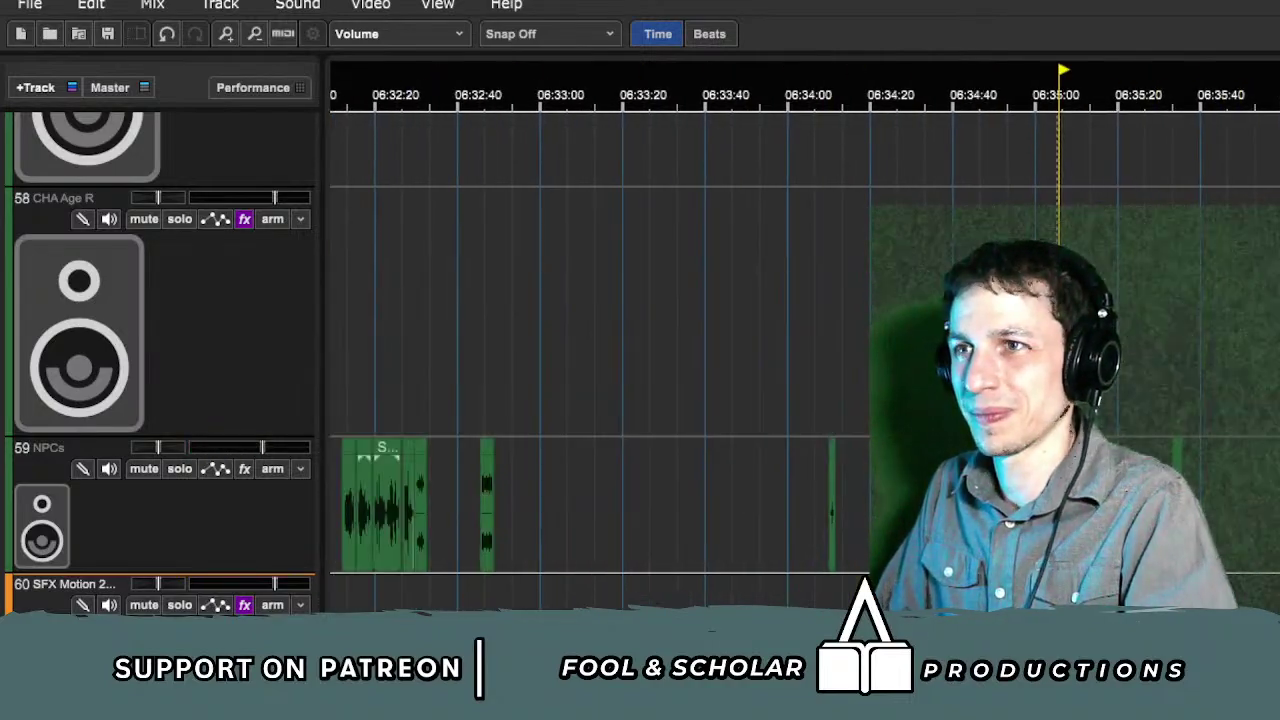
left_click(596, 585)
scroll(596, 585, "left", 1)
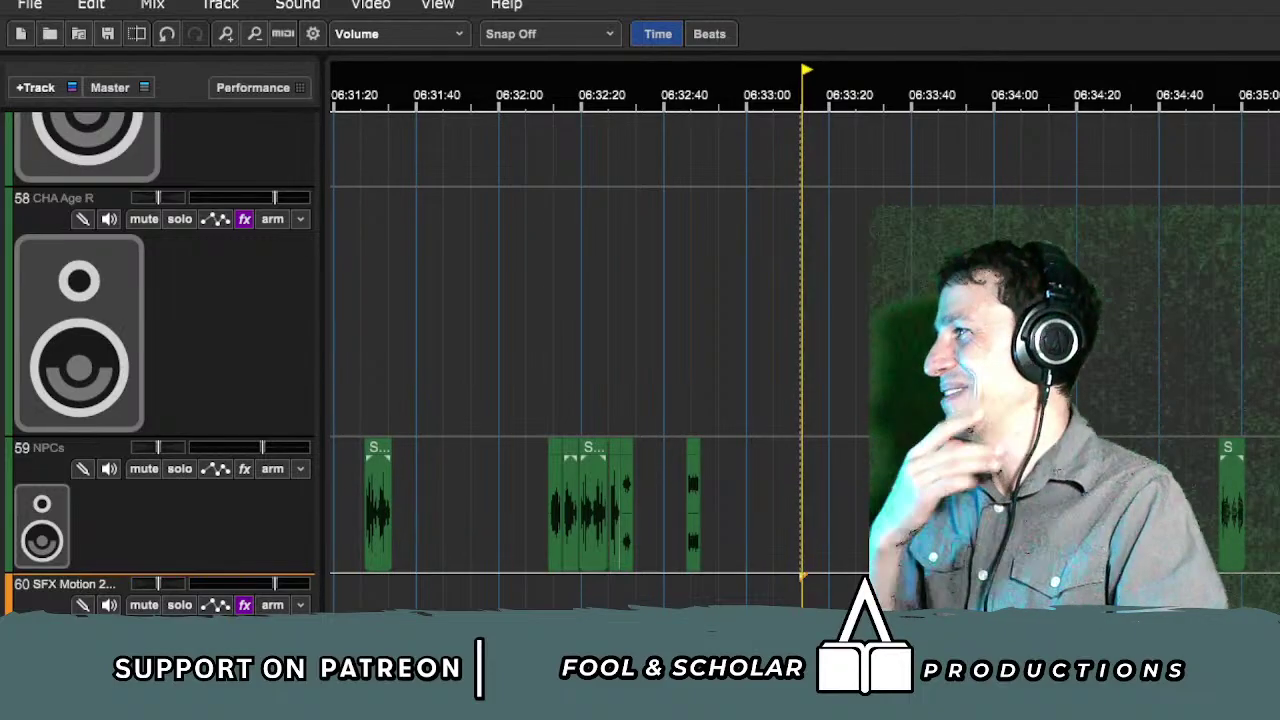
left_click(540, 585)
left_click(563, 585)
key("space")
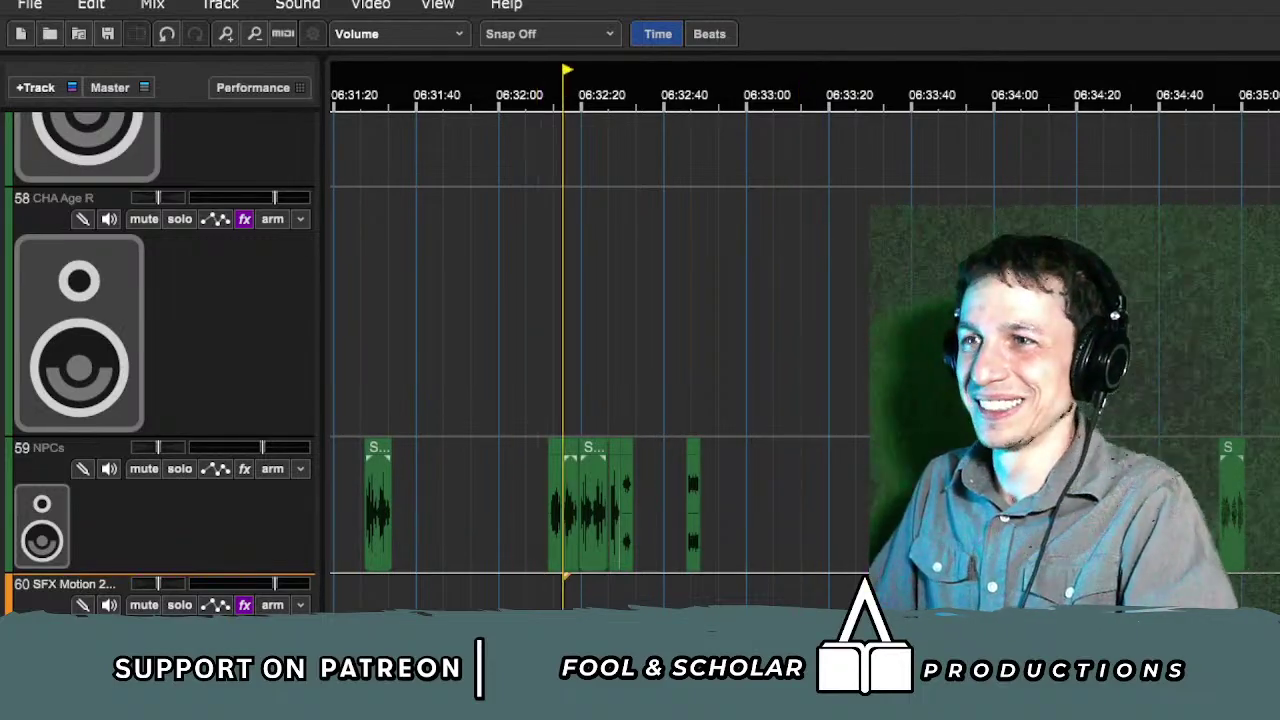
Step: Listen to the NPCs clips between about 06:30:40 and 06:32:00, starting at 06:31:30
scroll(563, 585, "left", 1)
left_click(582, 585)
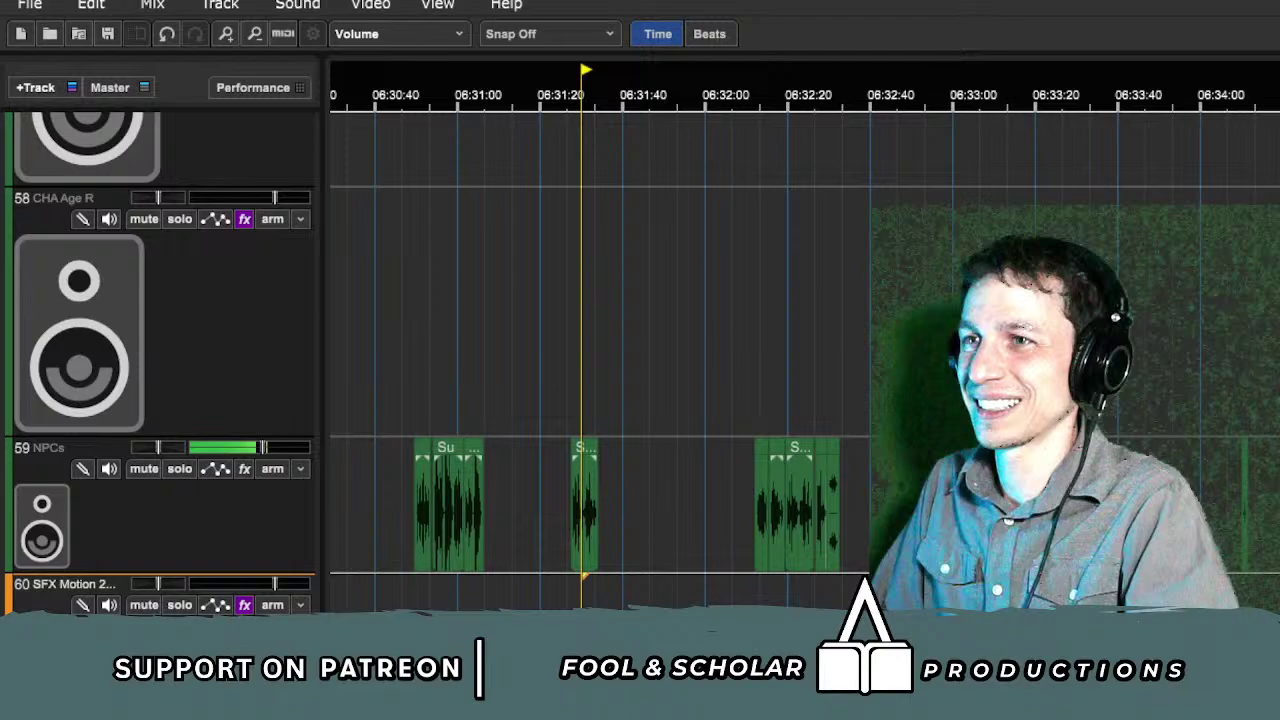
left_click(426, 610)
left_click(493, 606)
left_click(695, 605)
left_click(380, 604)
Step: Go back to the earlier NPCs clips and play the group from about 06:27:15
scroll(380, 604, "left", 5)
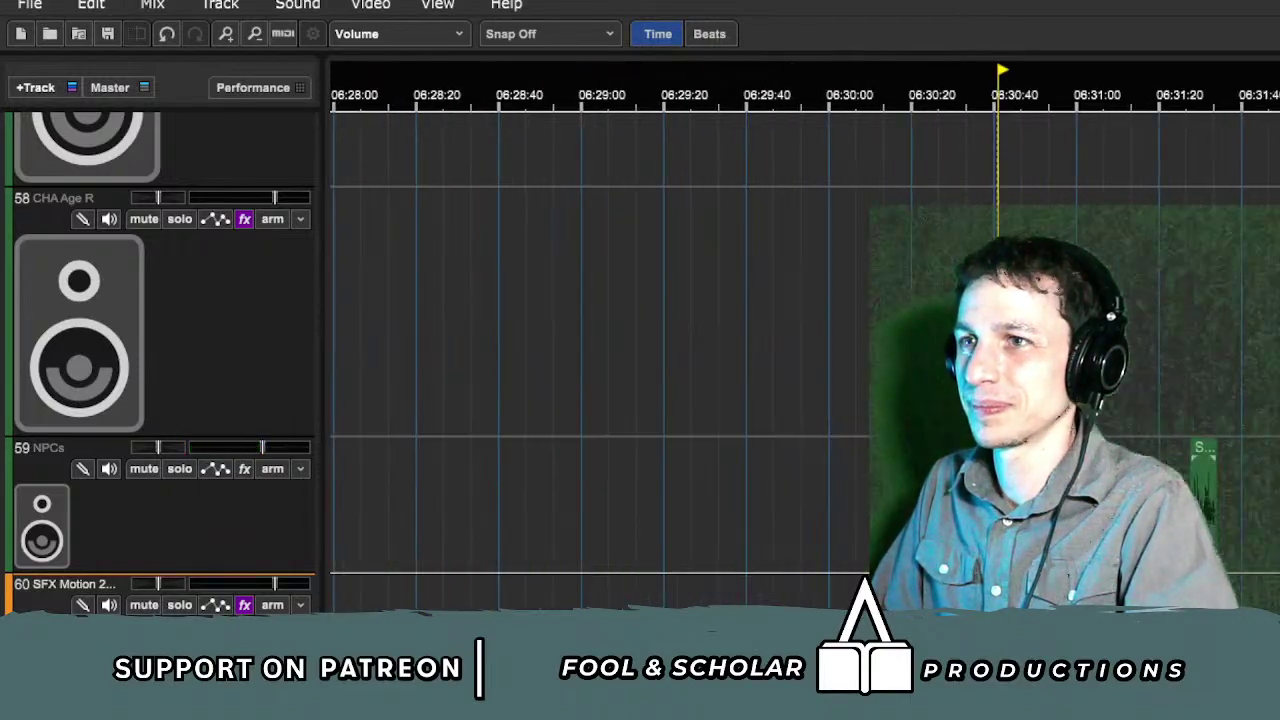
scroll(600, 340, "left", 5)
left_click(562, 604)
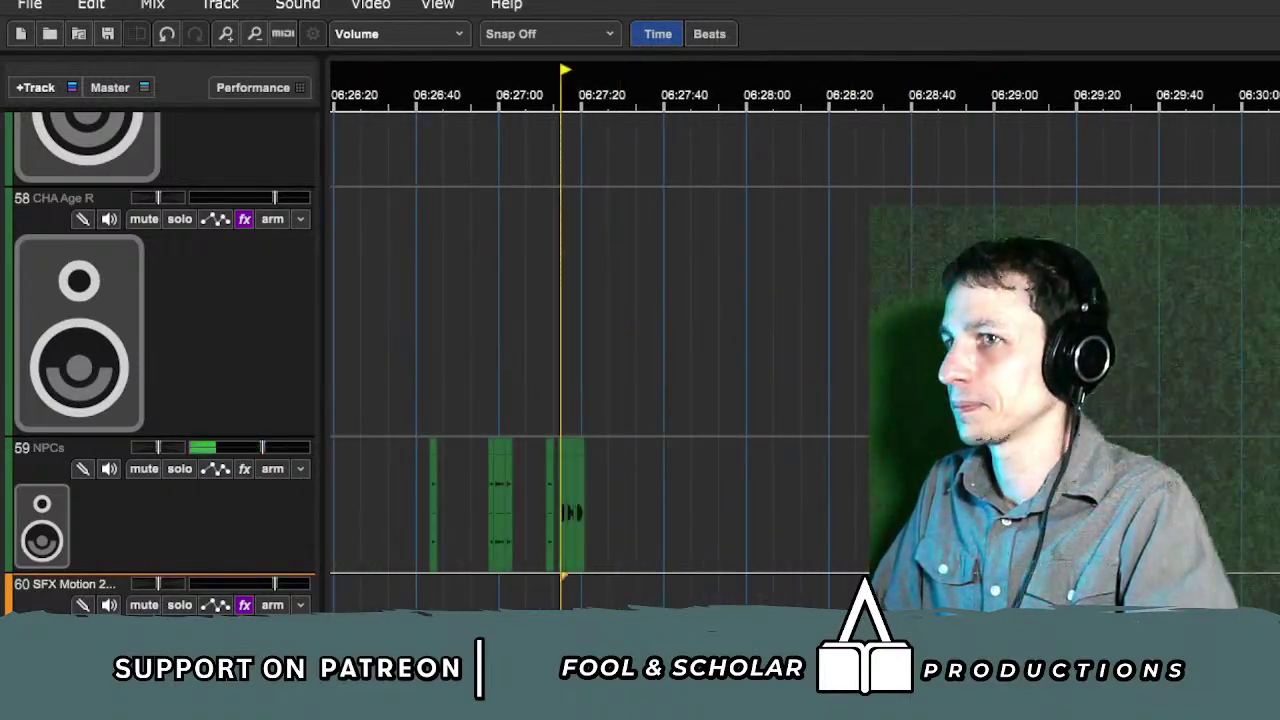
scroll(562, 604, "left", 5)
scroll(1240, 446, "up", 8)
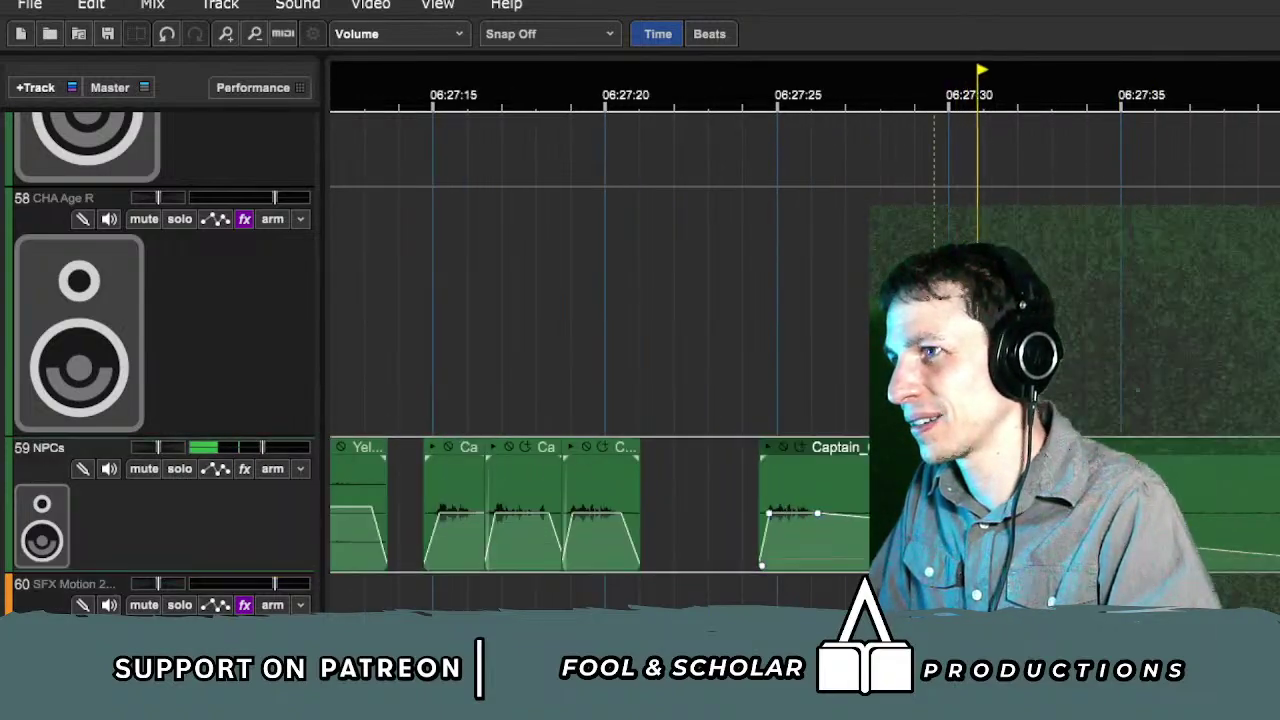
Step: Solo the NPCs track and extend the end of its long clip to about 06:30:00
key("space")
key("Down")
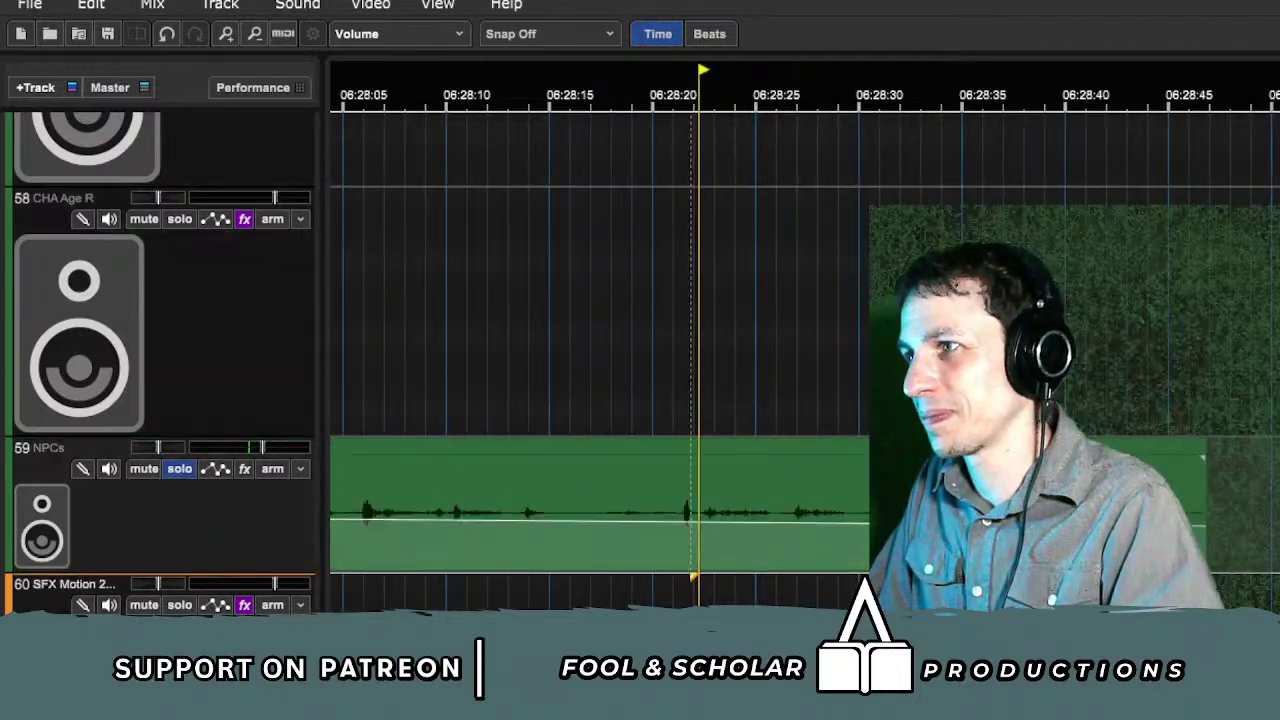
left_click_drag(1205, 491, 1250, 583)
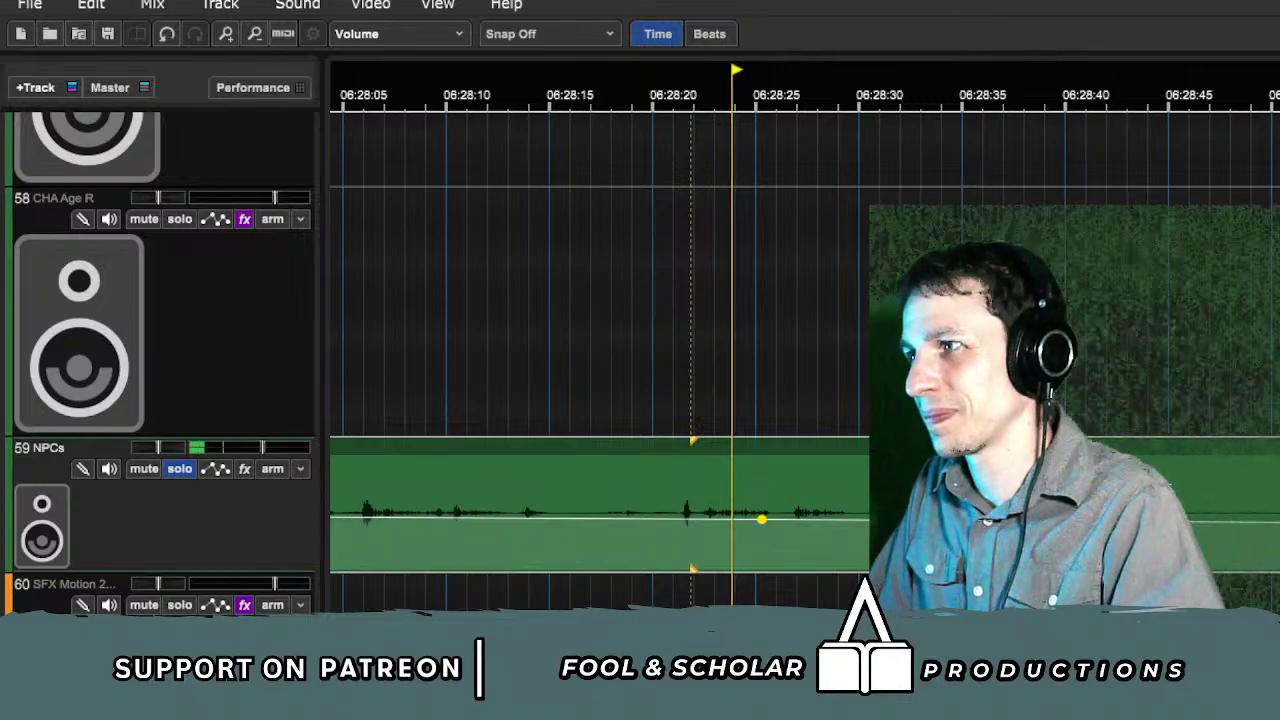
scroll(1250, 583, "down", 2)
key("space")
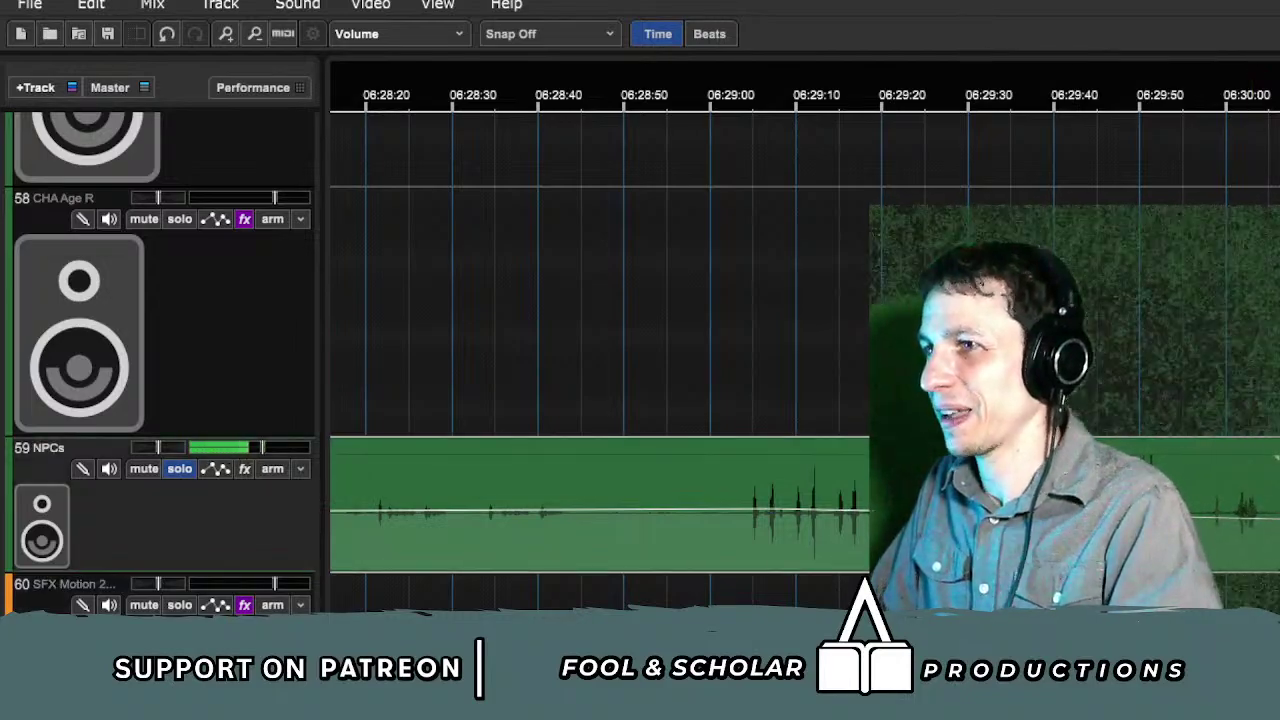
Step: Play the extended NPCs clip from about 06:29:27 and remove the clip from that stretch of the track
left_click(943, 590)
left_click(1148, 505)
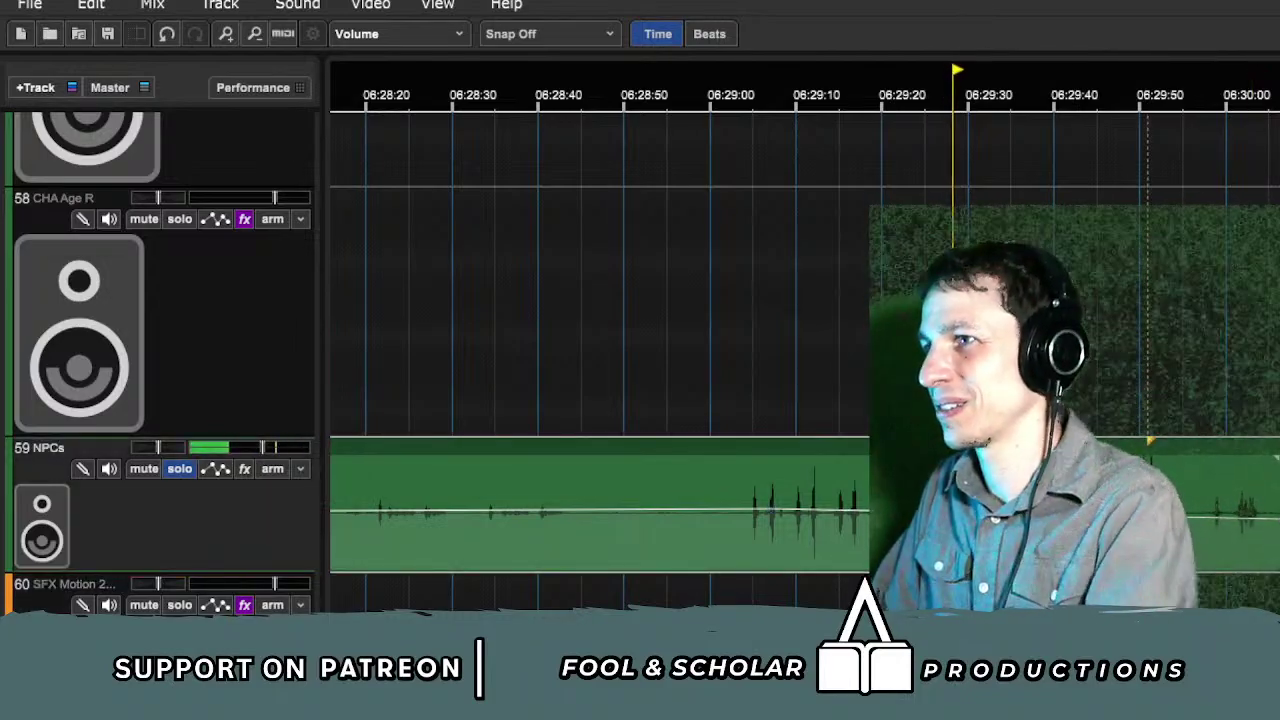
key("Delete")
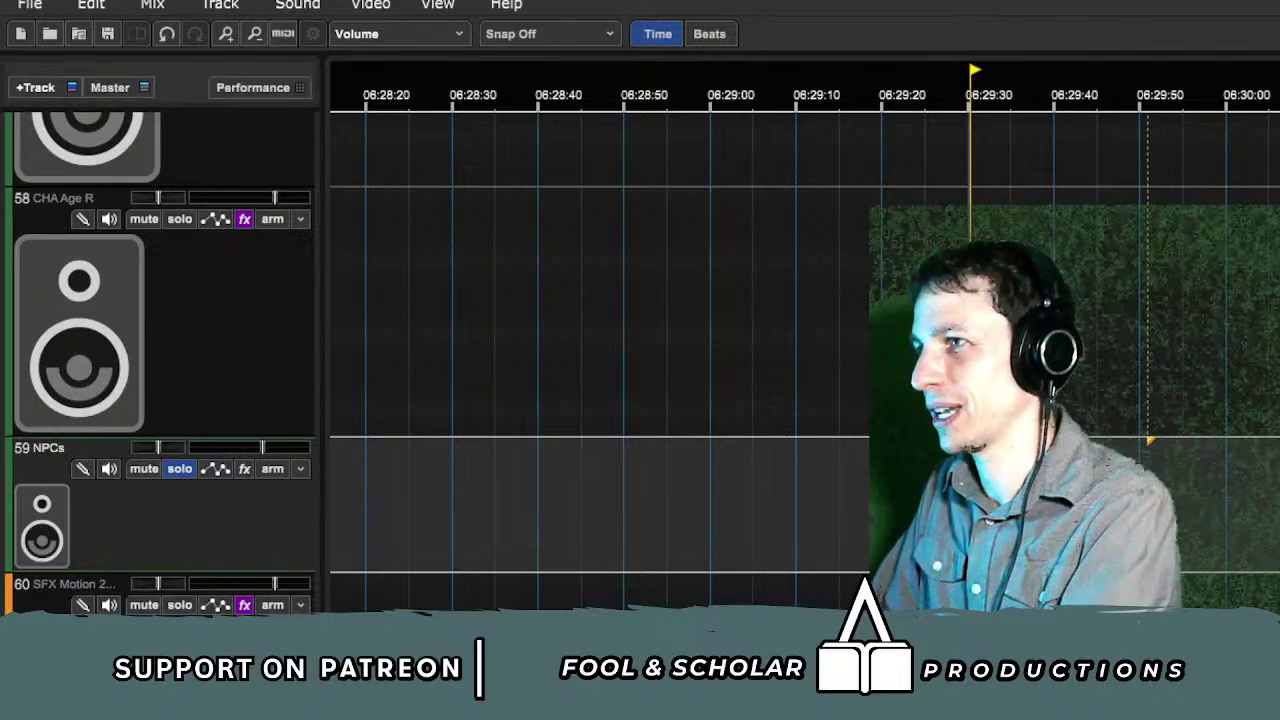
left_click(1216, 590)
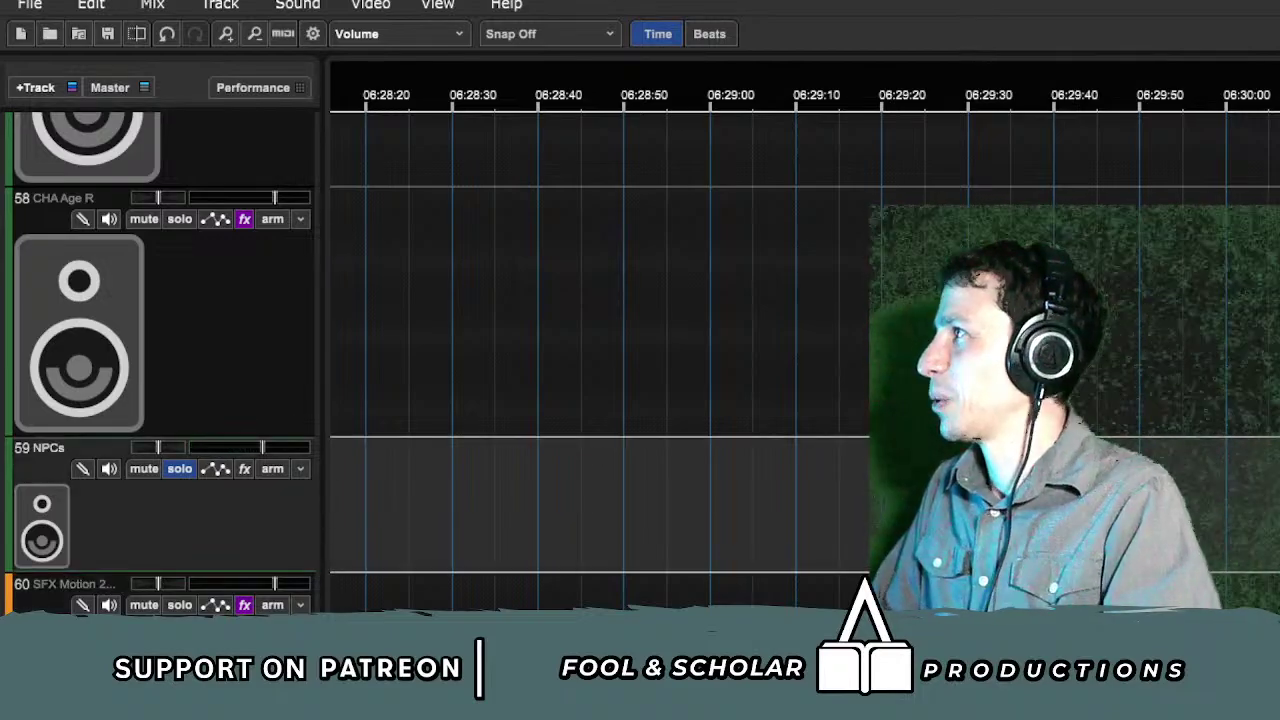
Step: Turn off solo on the NPCs track and return to the HERE marker to play from there
scroll(805, 350, "down", 1)
scroll(805, 350, "right", 8)
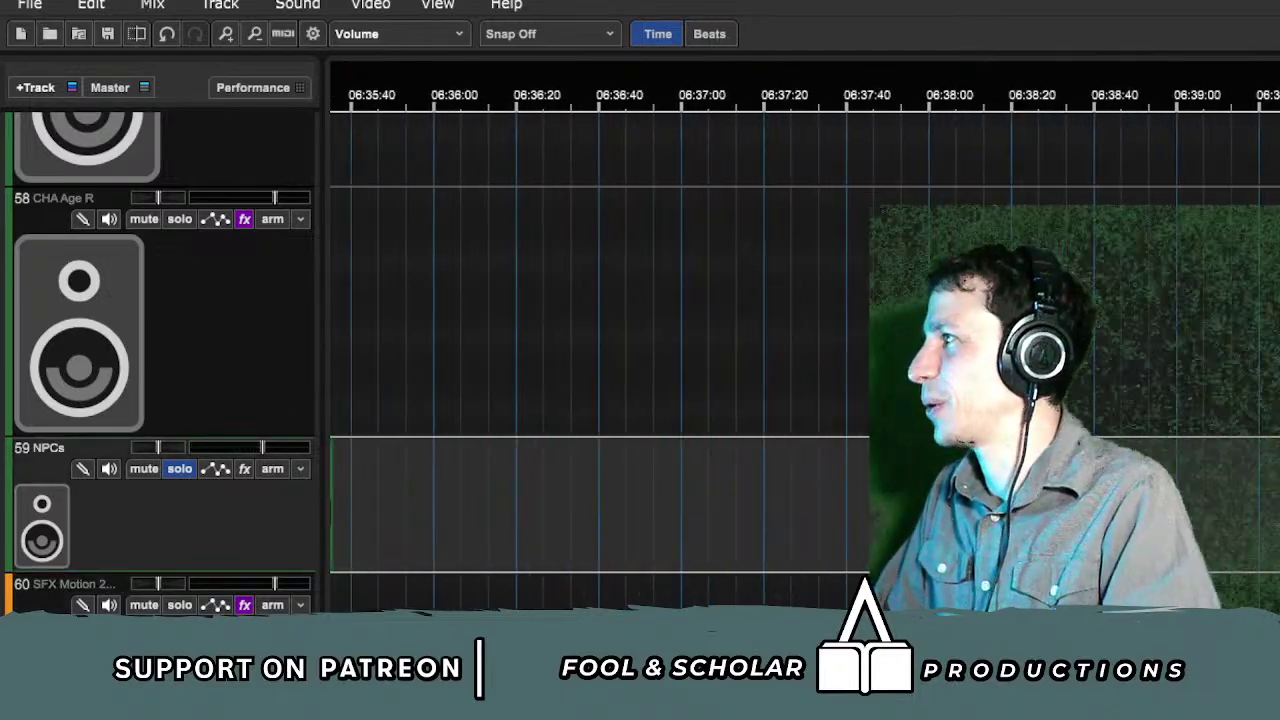
scroll(600, 340, "right", 20)
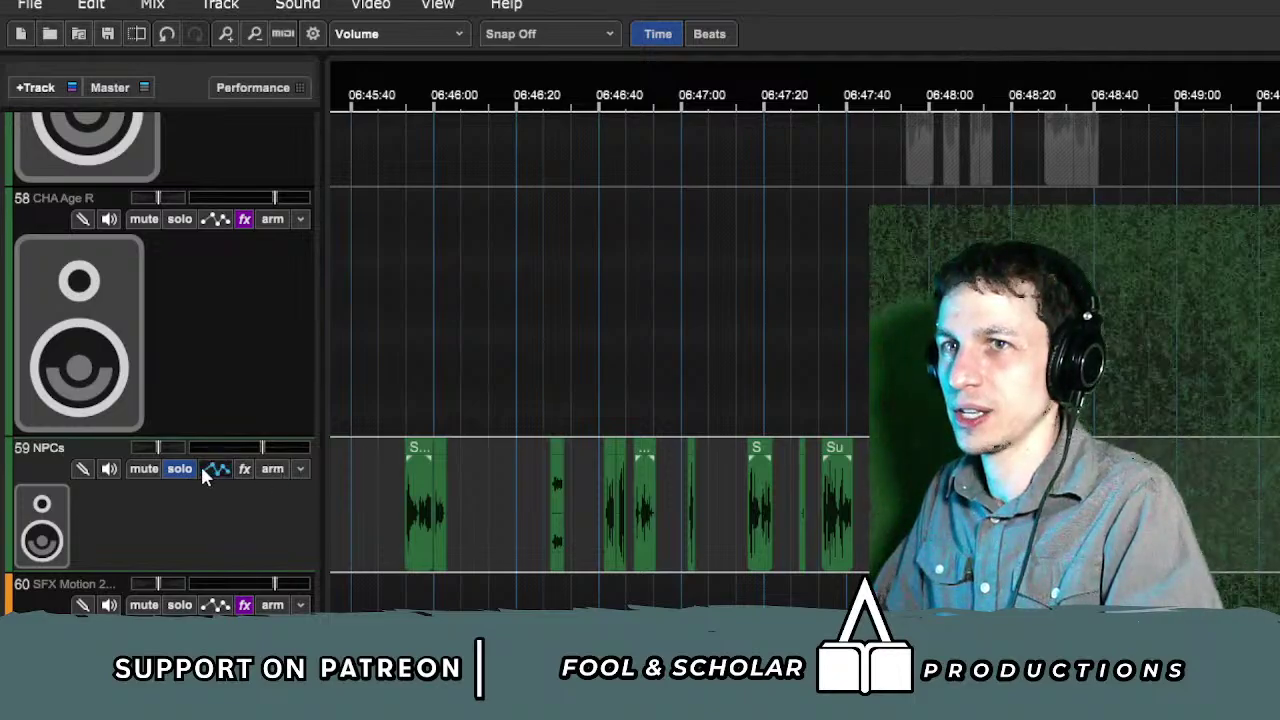
scroll(600, 340, "right", 17)
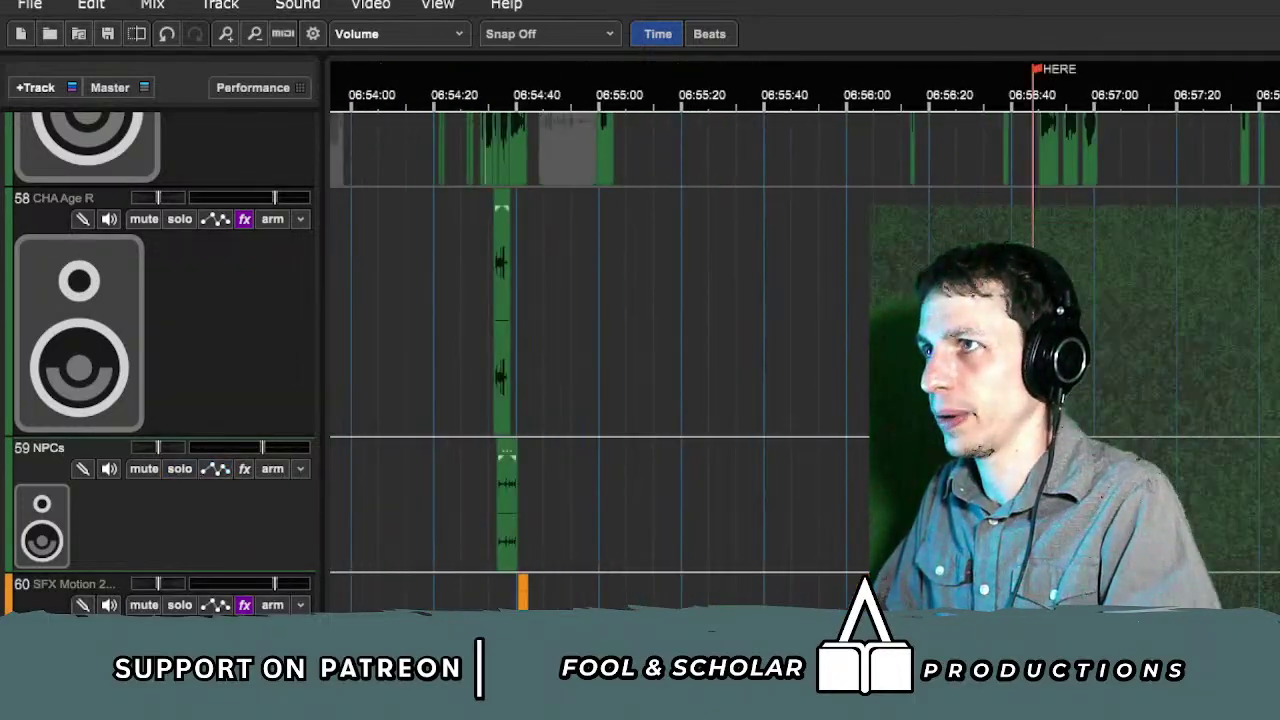
key("space")
scroll(546, 340, "up", 1)
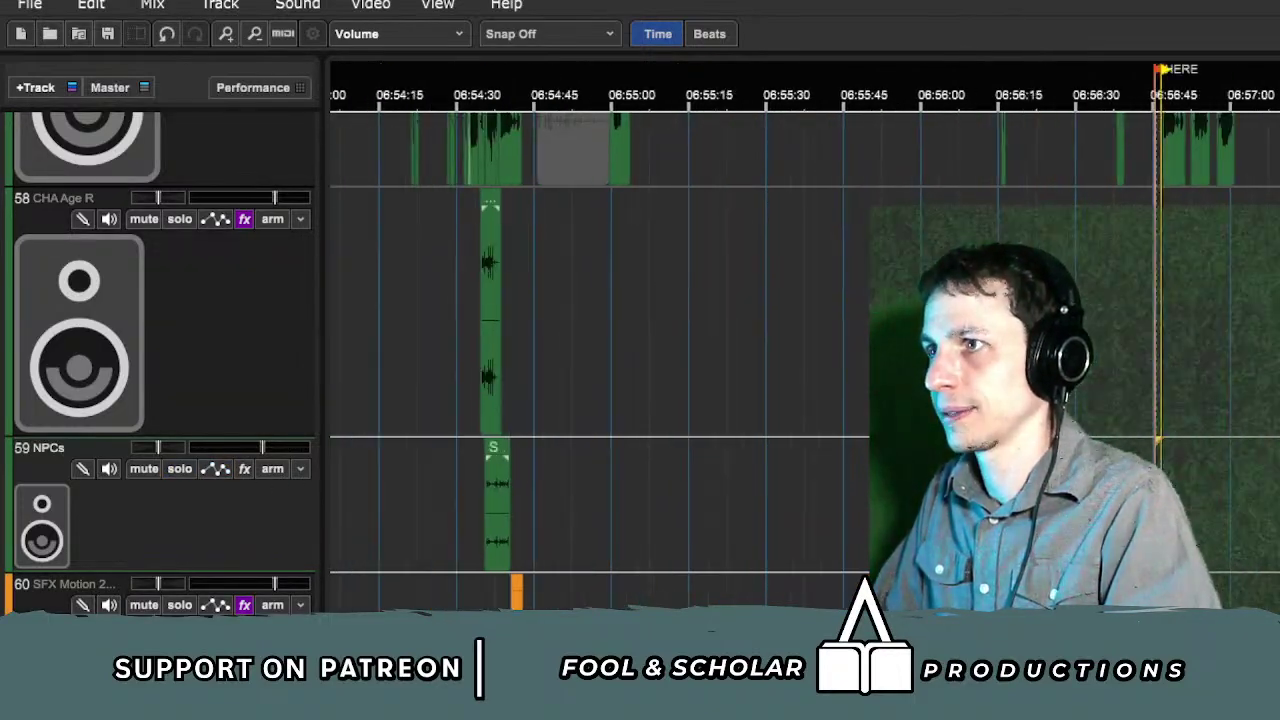
Step: Play the section after the HERE marker from about 06:57:03, 06:57:11 and 06:57:09
scroll(1228, 507, "up", 1)
scroll(1228, 507, "right", 6)
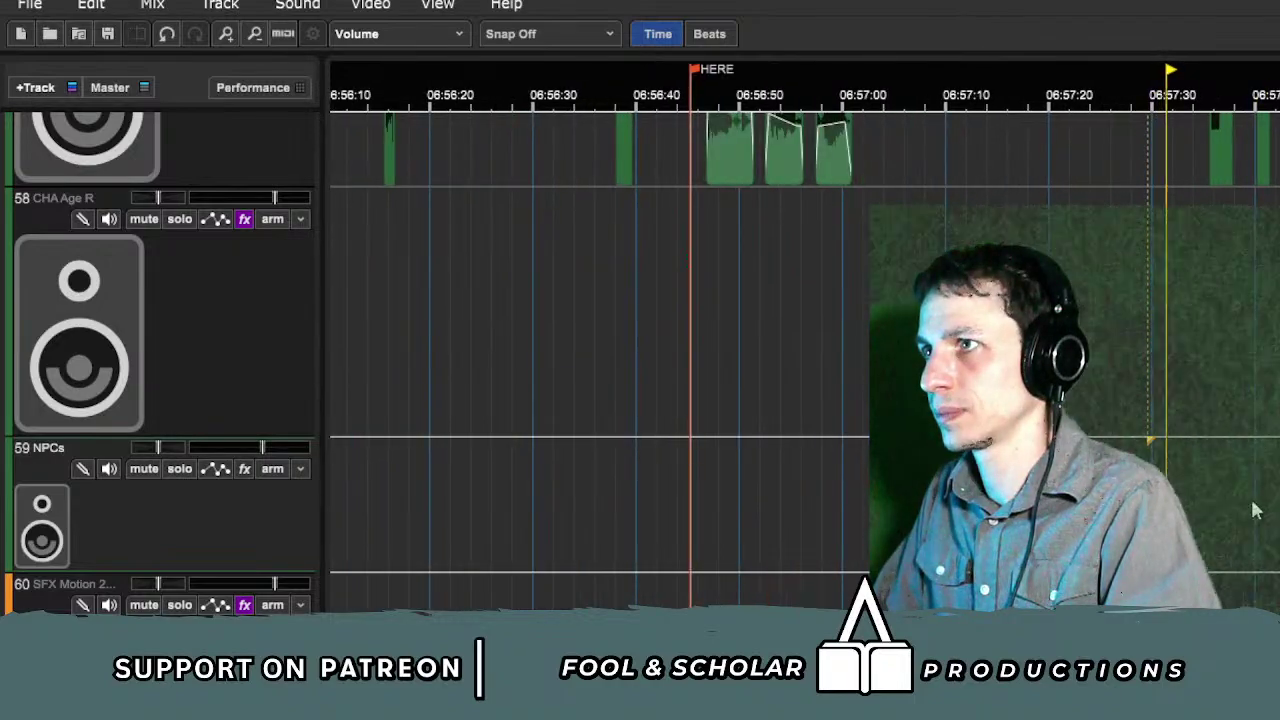
left_click(877, 507)
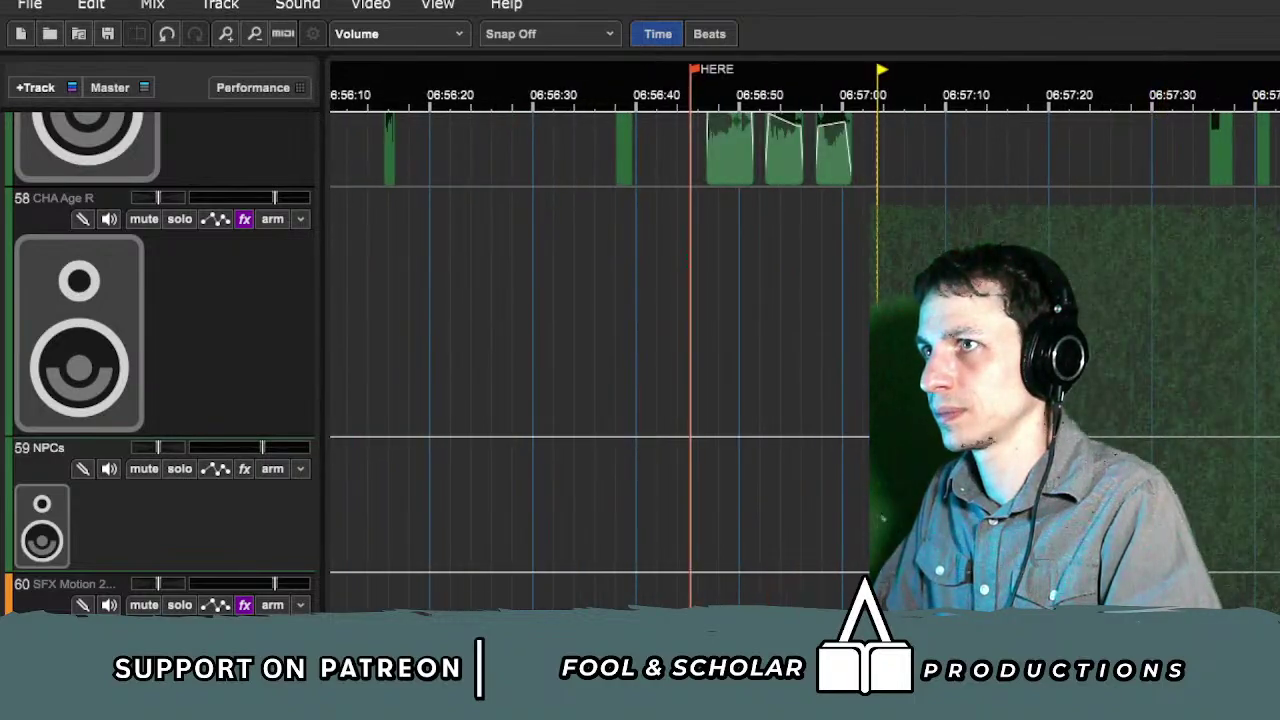
left_click(955, 507)
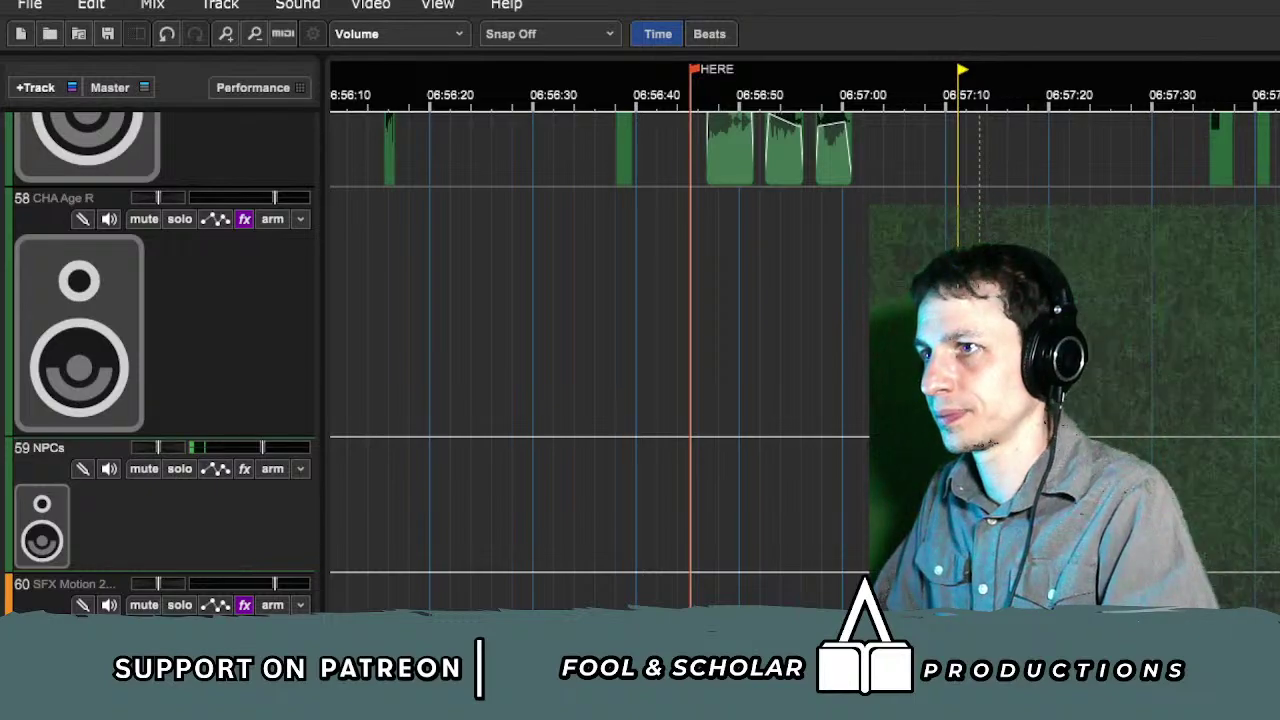
scroll(967, 507, "up", 2)
left_click(1066, 500)
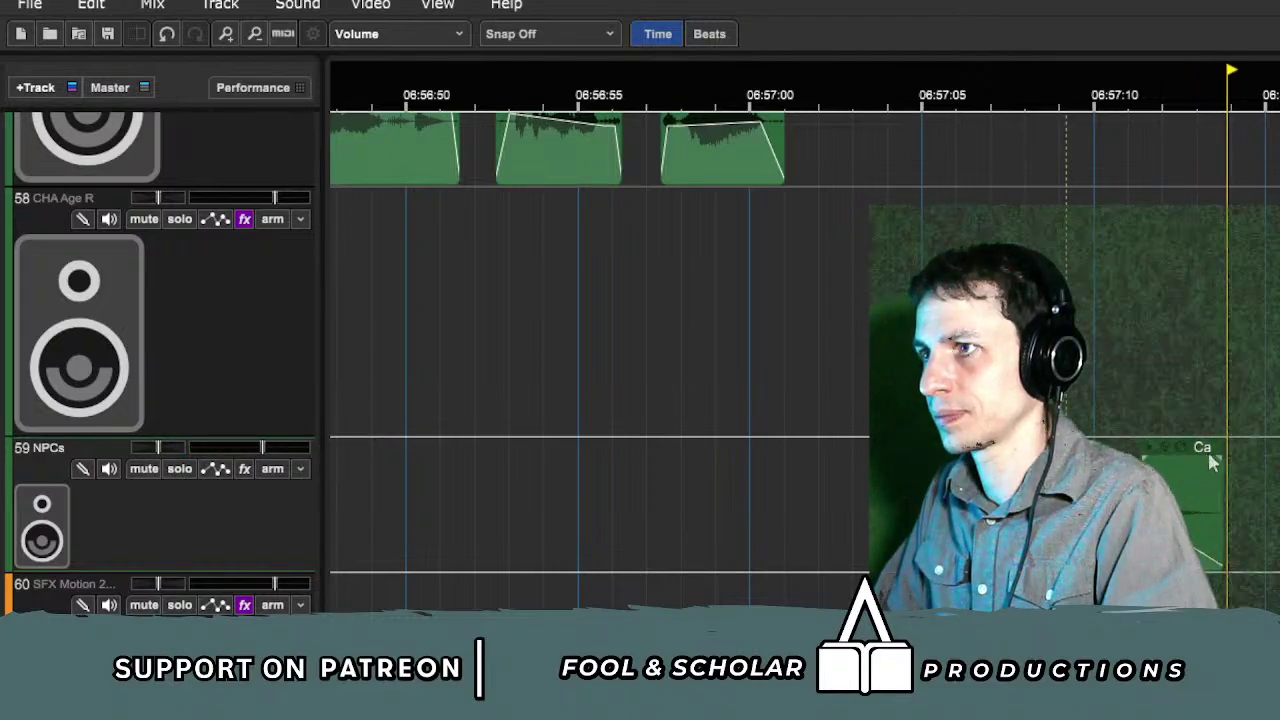
Step: Shift the NPCs clip near 06:57:12 about two seconds later, adjust its volume envelope and play from about 06:57:13
left_click(1131, 404)
left_click_drag(1203, 444, 1247, 455)
left_click_drag(1224, 542, 1230, 530)
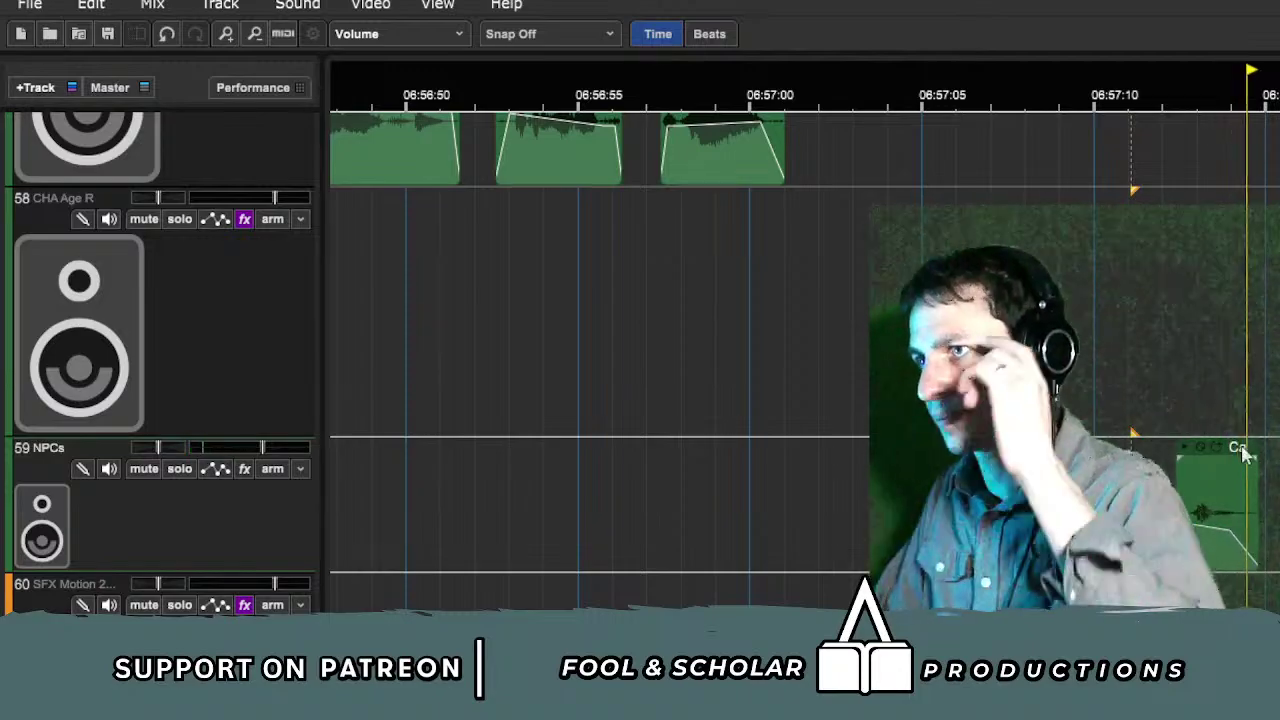
left_click(1196, 384)
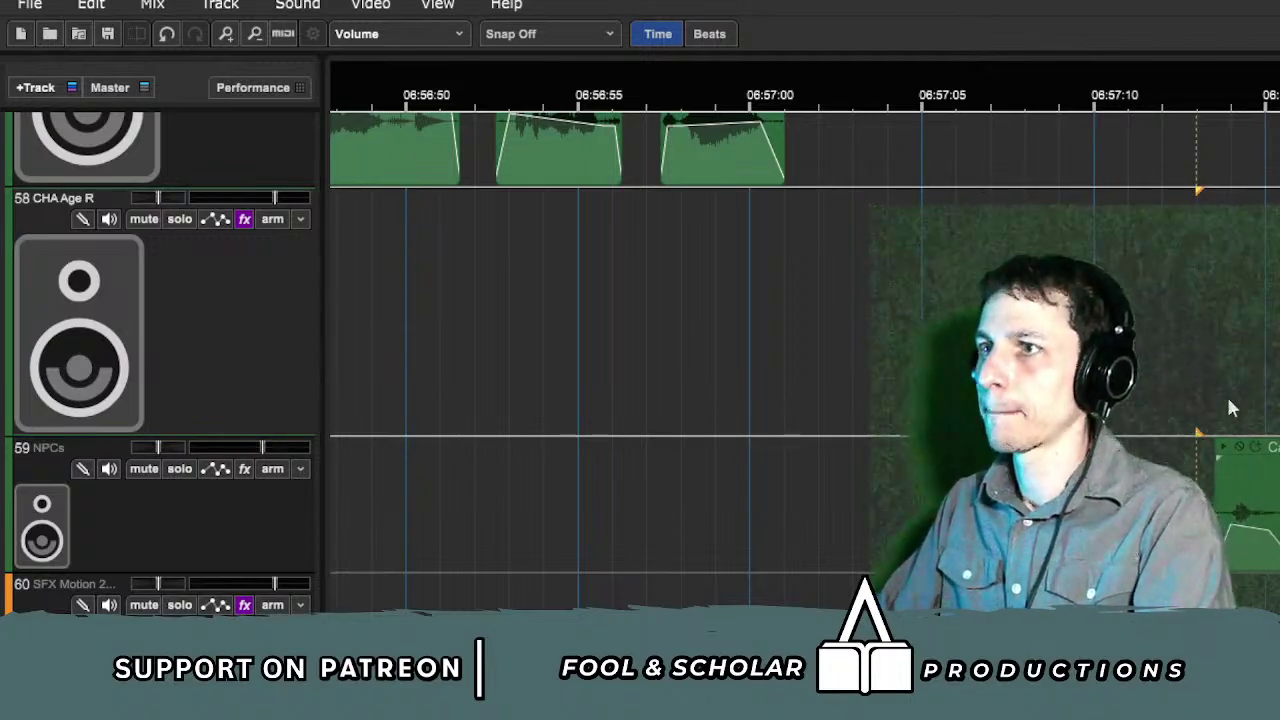
Step: Play the CHA Travis clips after the HERE marker from about 06:57:15 and 06:57:18
scroll(1226, 396, "down", 3)
scroll(1226, 400, "up", 5)
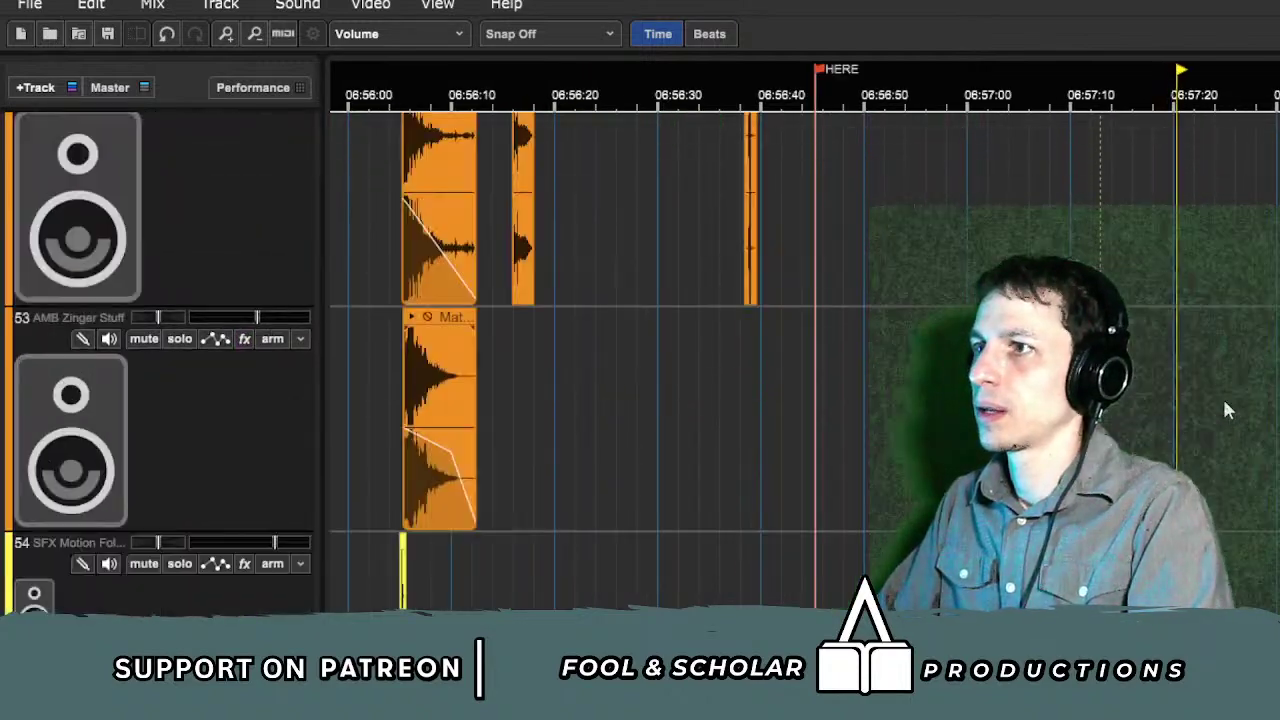
scroll(1222, 396, "up", 5)
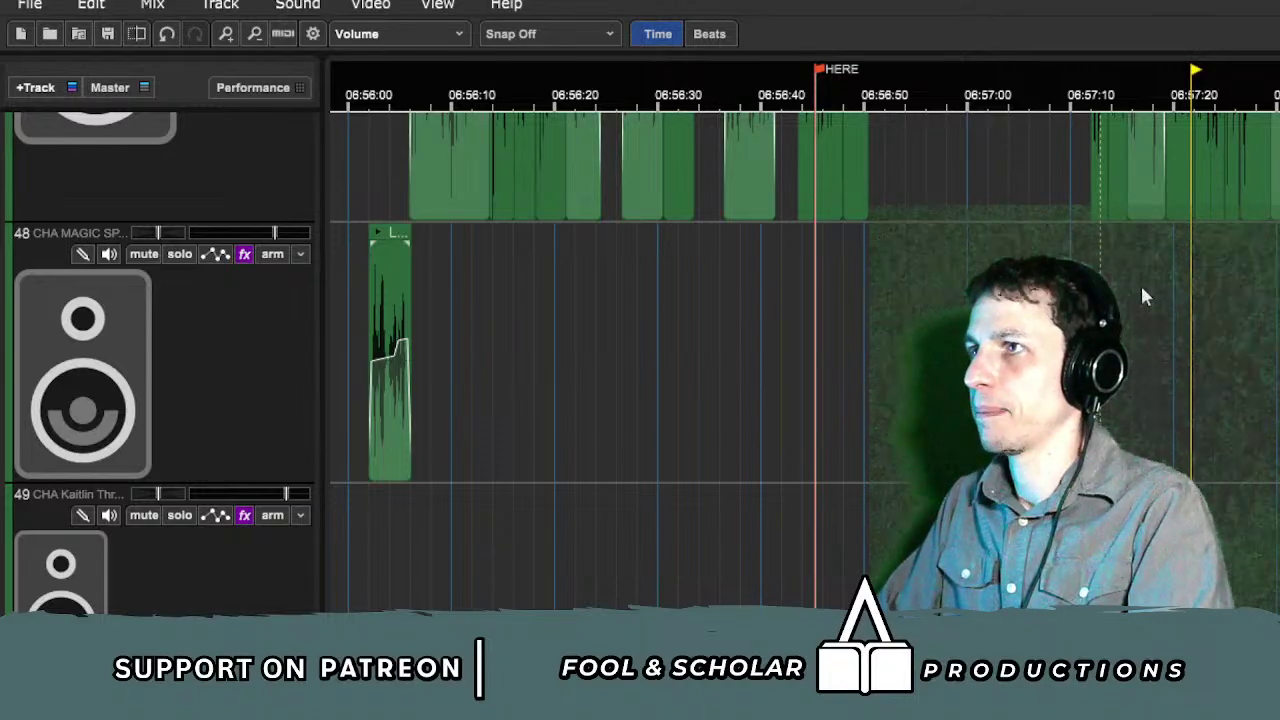
scroll(1145, 296, "up", 2)
scroll(1194, 420, "up", 3)
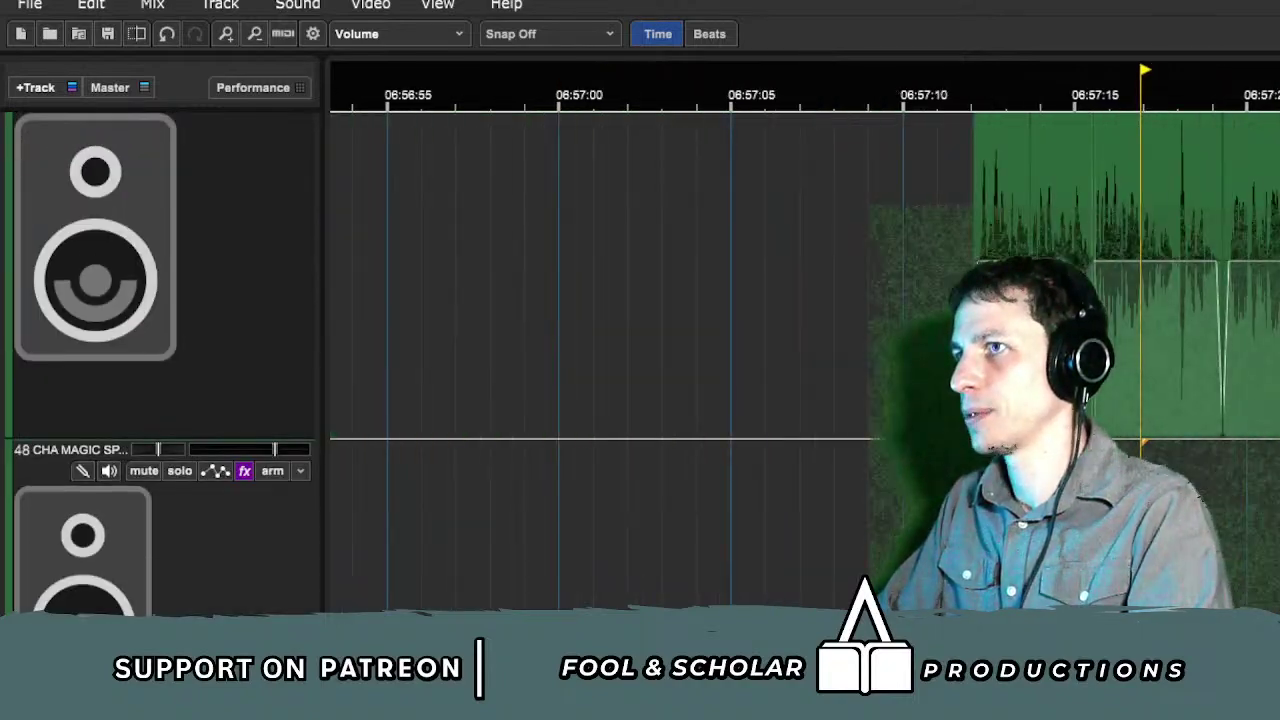
left_click(1093, 446)
key("space")
scroll(1138, 428, "right", 3)
scroll(1200, 375, "left", 2)
scroll(1246, 343, "up", 3)
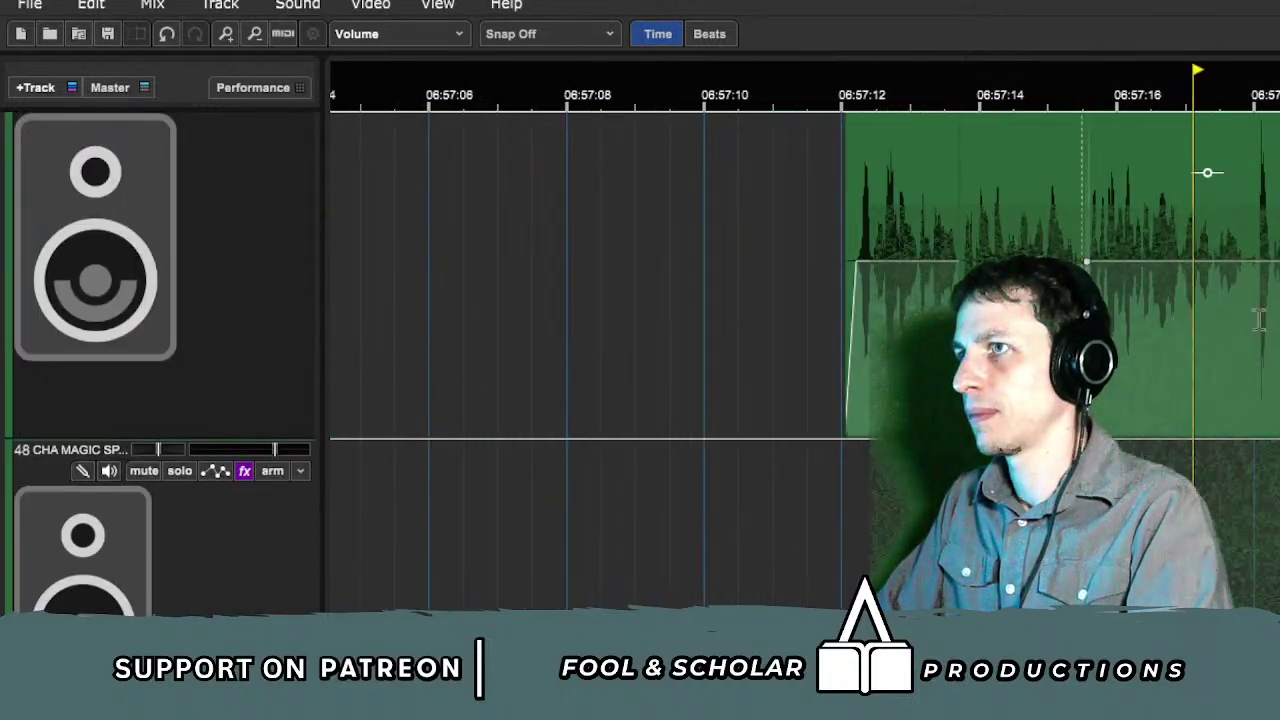
scroll(1259, 318, "up", 2)
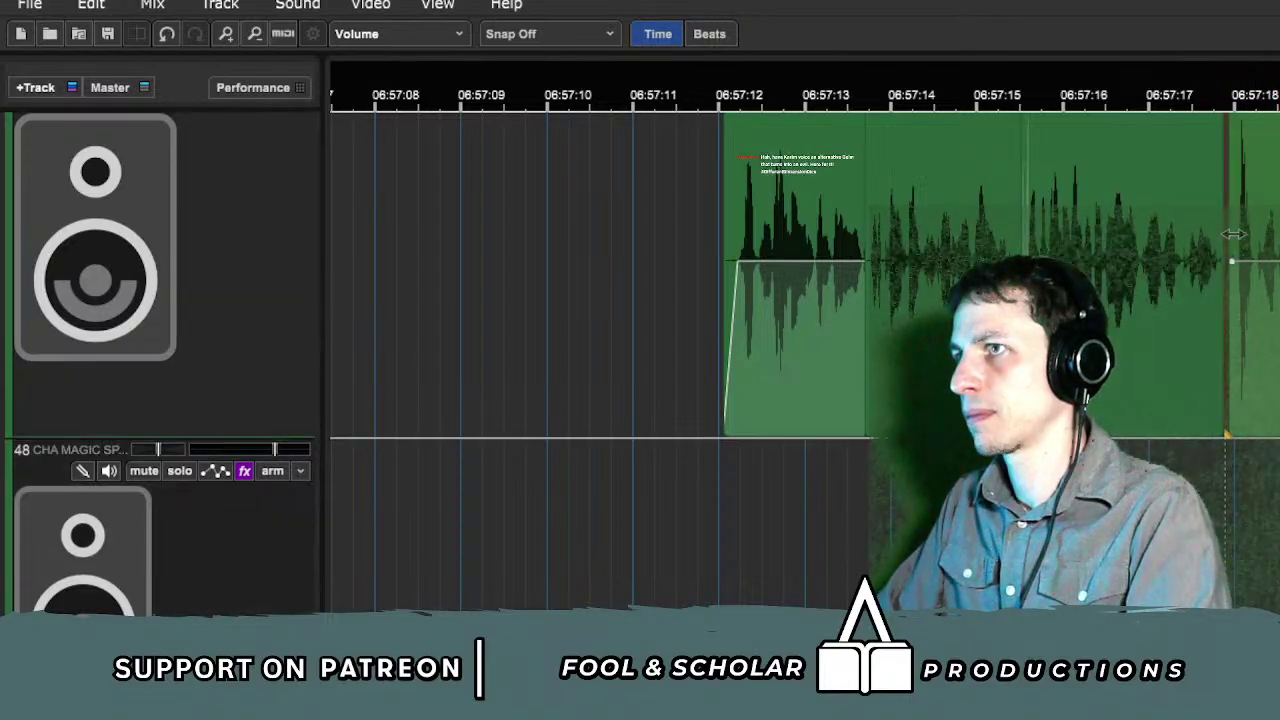
scroll(1245, 418, "down", 5)
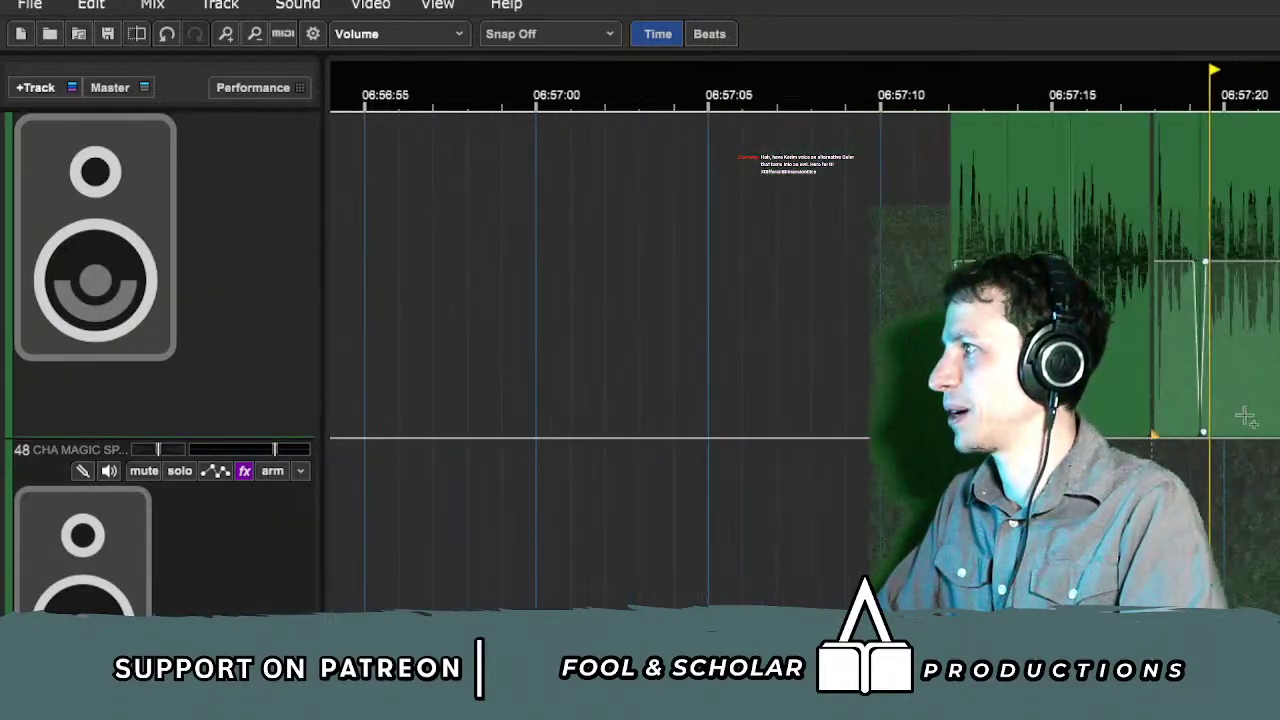
Step: Shift the CHA Travis clips from about 06:57:19 onward slightly earlier to tighten the gap, and replay the join from about 06:57:18
scroll(1245, 415, "right", 5)
scroll(1234, 451, "left", 4)
scroll(1234, 451, "down", 2)
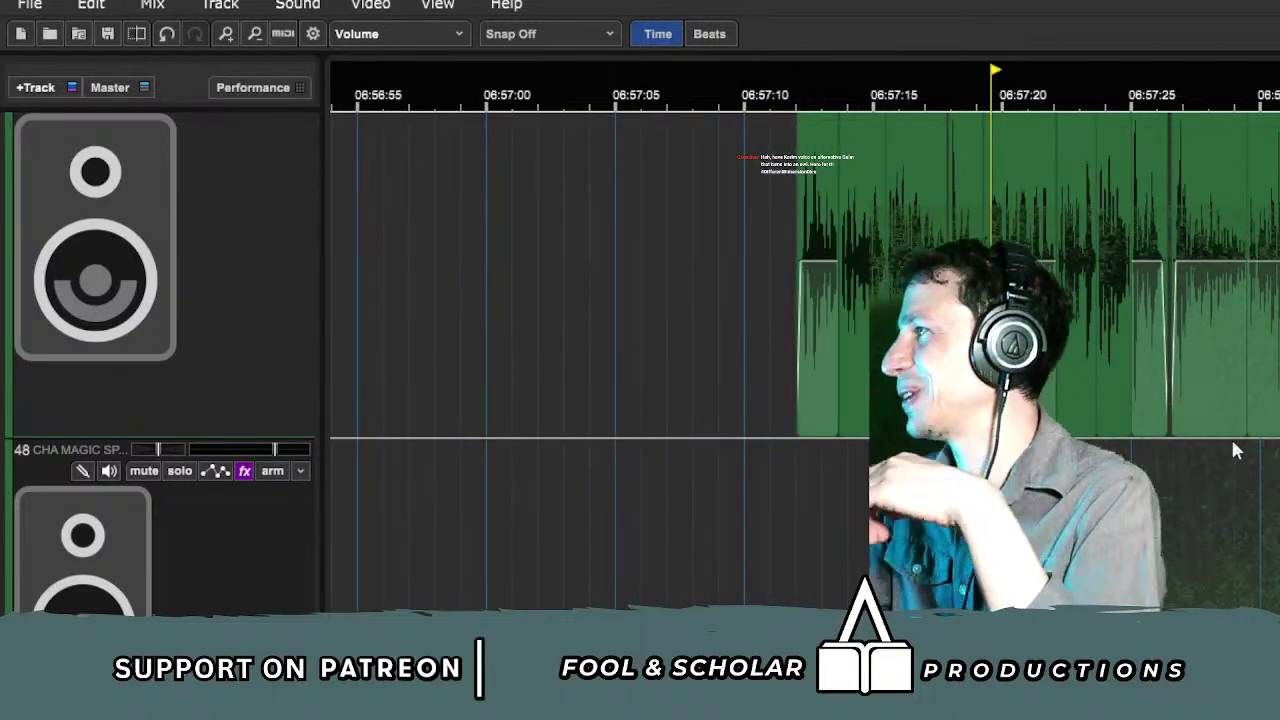
scroll(1171, 263, "right", 3)
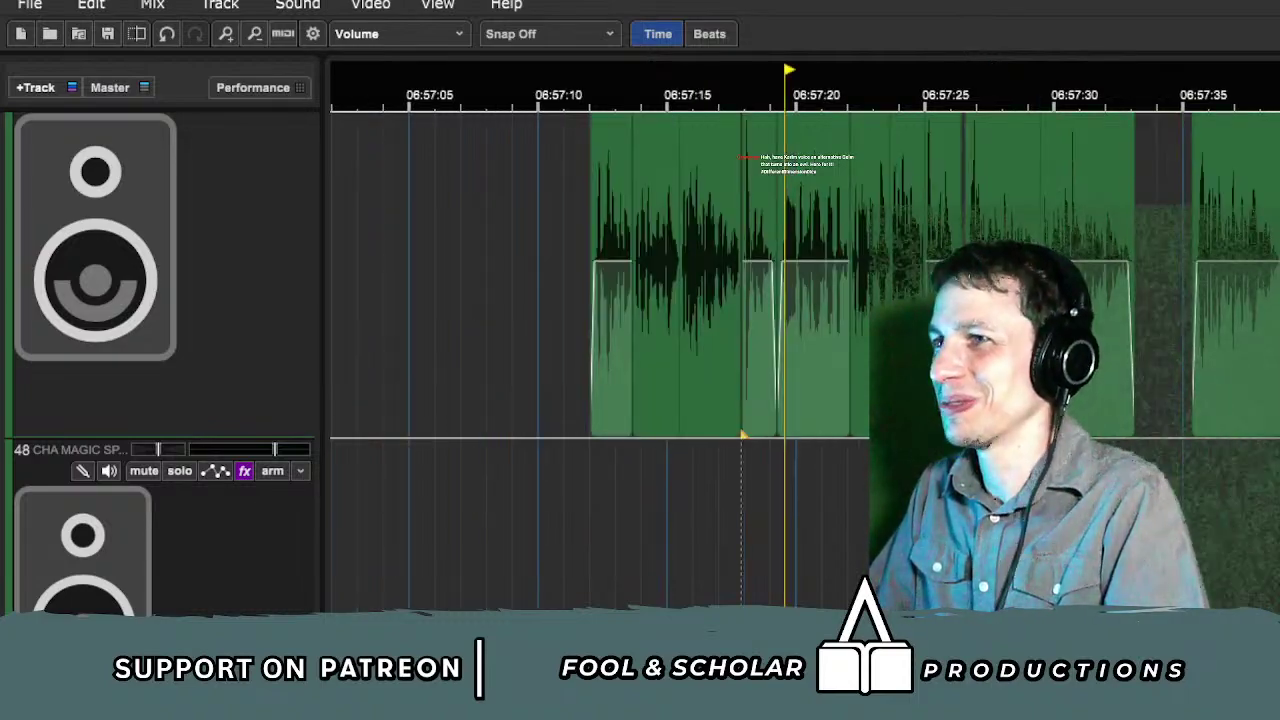
left_click_drag(821, 459, 1088, 172)
scroll(1084, 172, "up", 1)
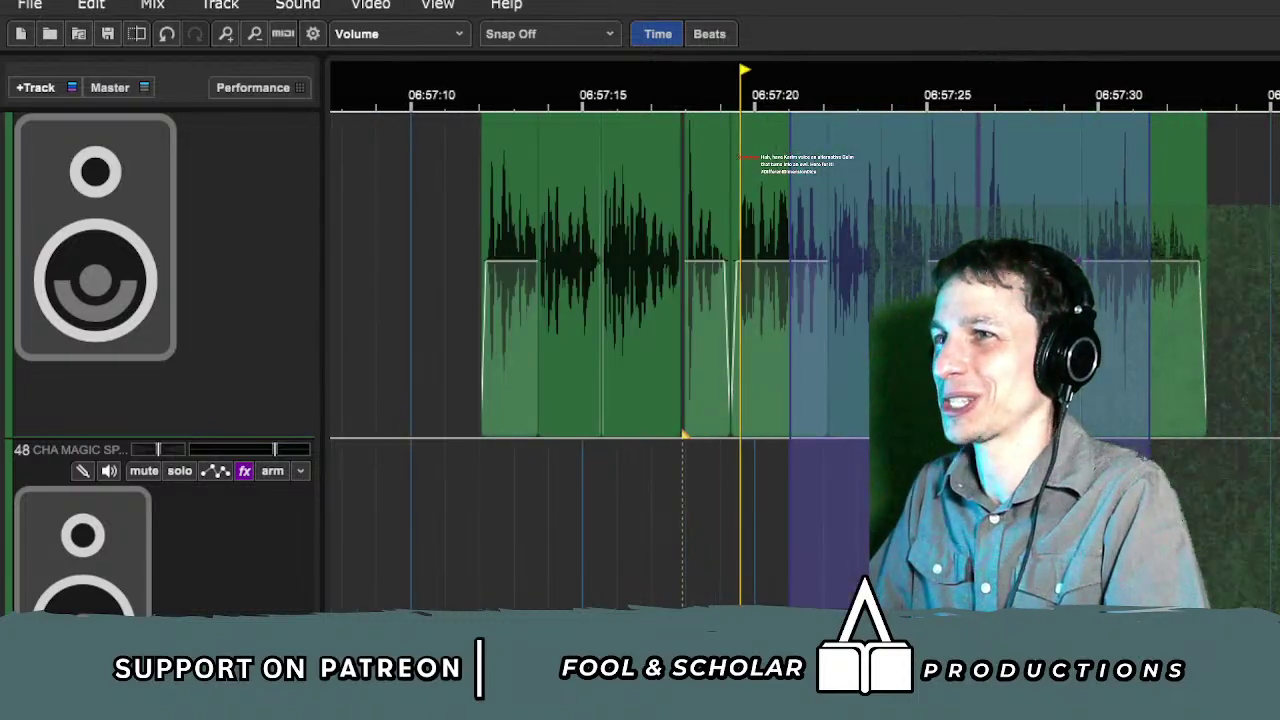
scroll(1150, 263, "up", 1)
left_click(594, 87)
key("space")
scroll(708, 222, "up", 2)
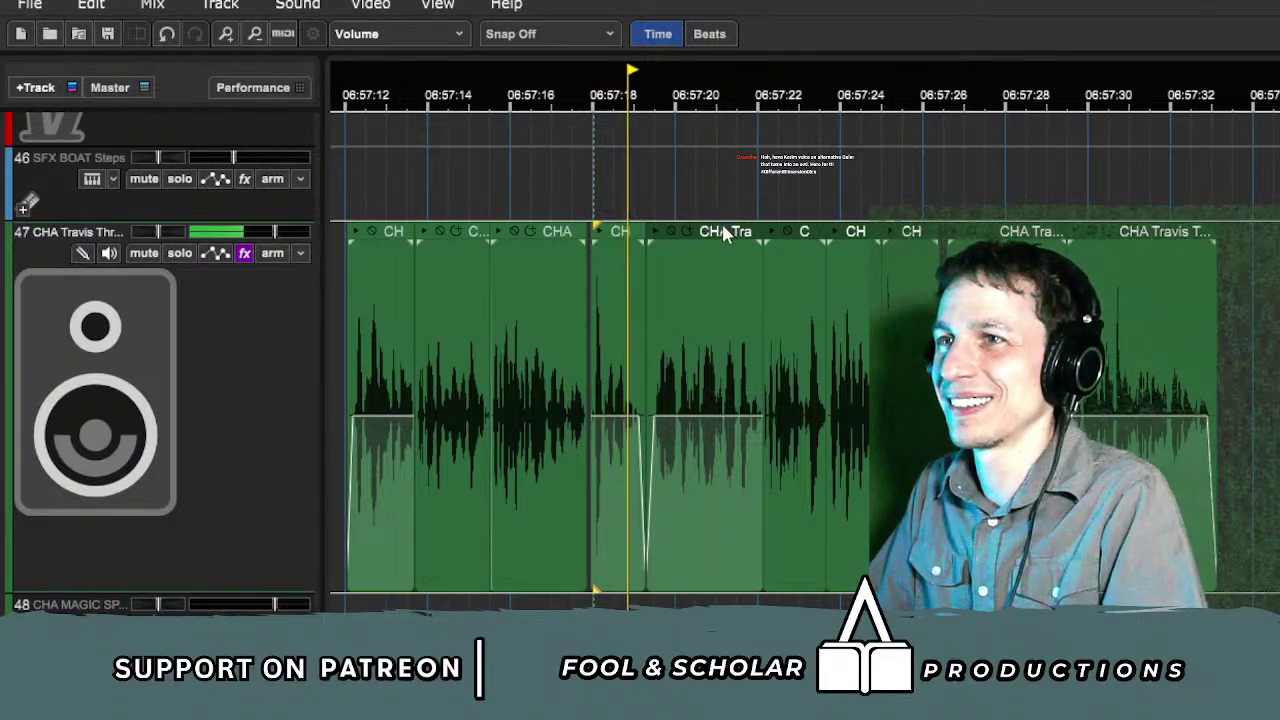
left_click_drag(723, 228, 715, 228)
left_click(604, 90)
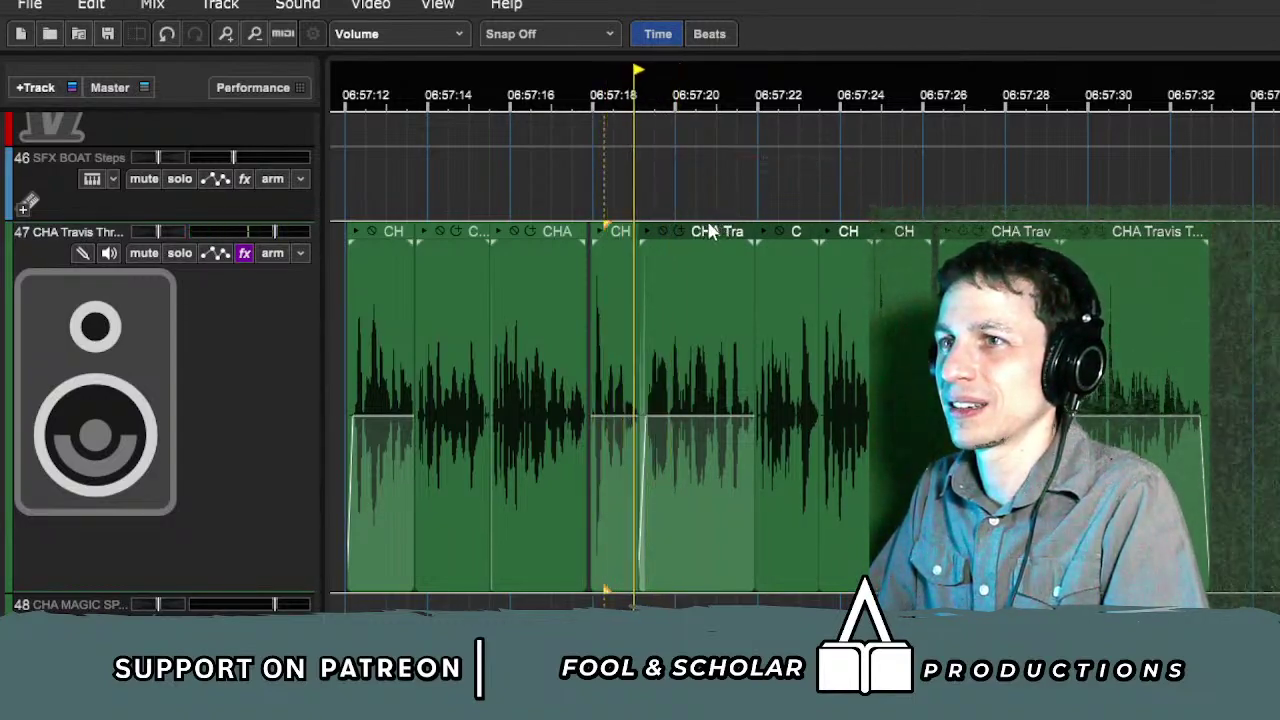
mouse_move(611, 185)
left_mouse_down()
mouse_move(678, 208)
mouse_move(712, 390)
left_mouse_up()
left_click(633, 405)
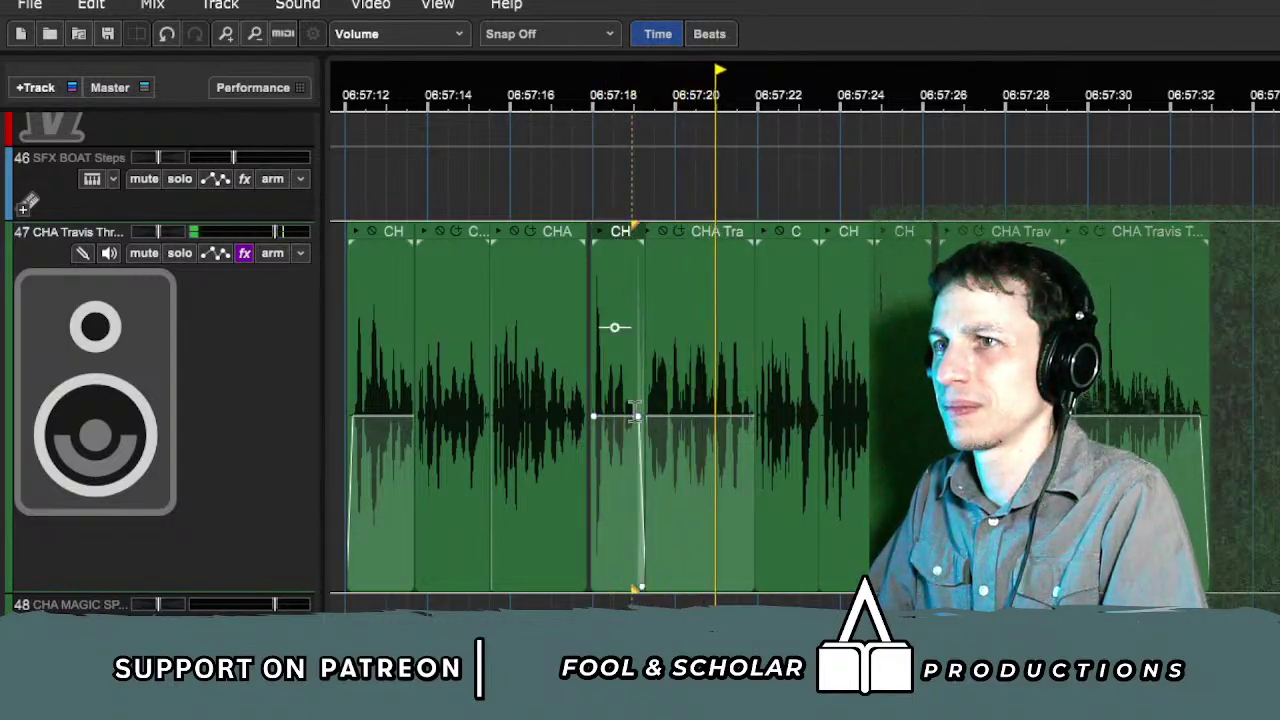
Step: Move the HERE marker to 06:57:10 and play from about 06:57:08
scroll(815, 500, "left", 3)
scroll(815, 588, "down", 5)
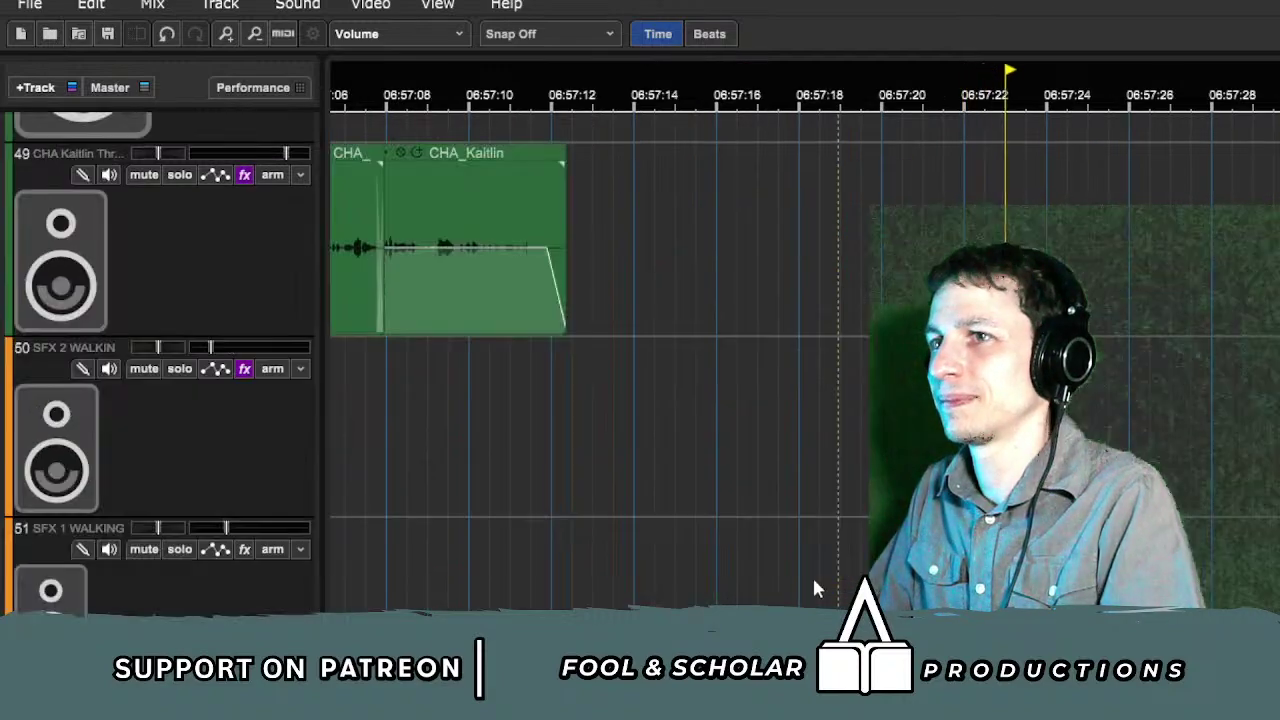
scroll(812, 572, "down", 3)
scroll(818, 568, "down", 2)
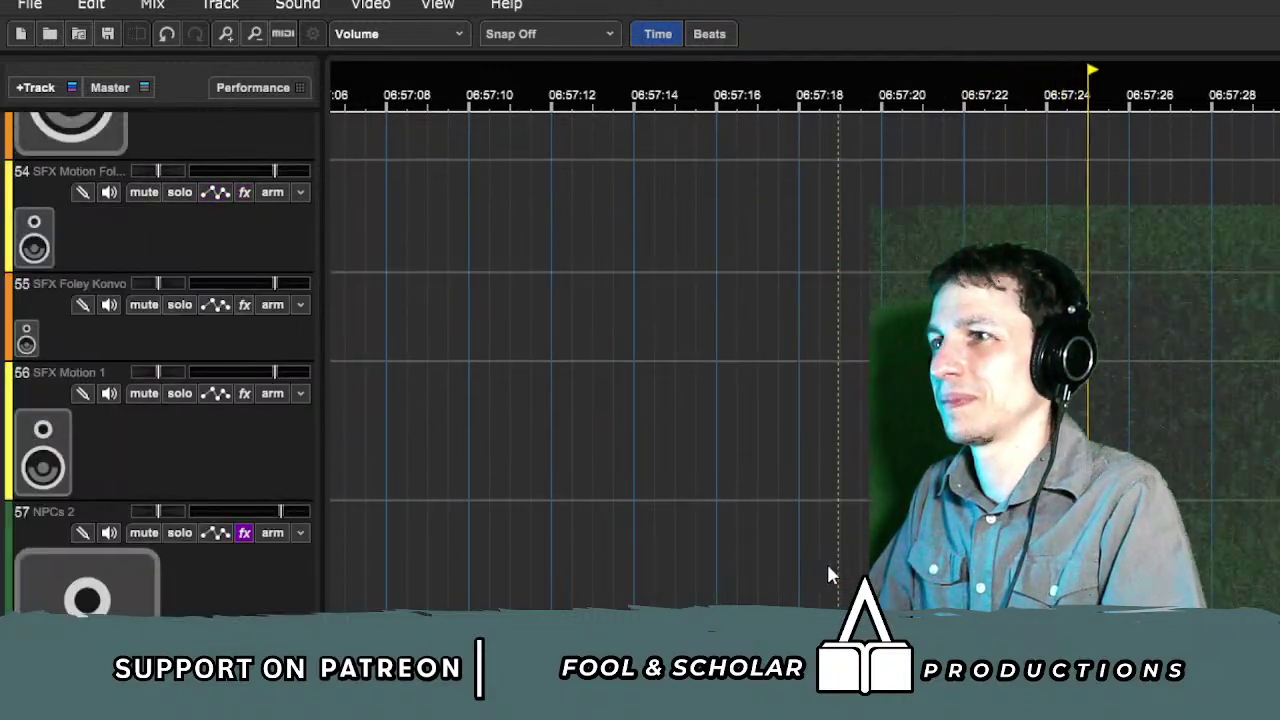
scroll(828, 566, "down", 3)
key("space")
left_click(974, 450)
scroll(974, 450, "down", 1)
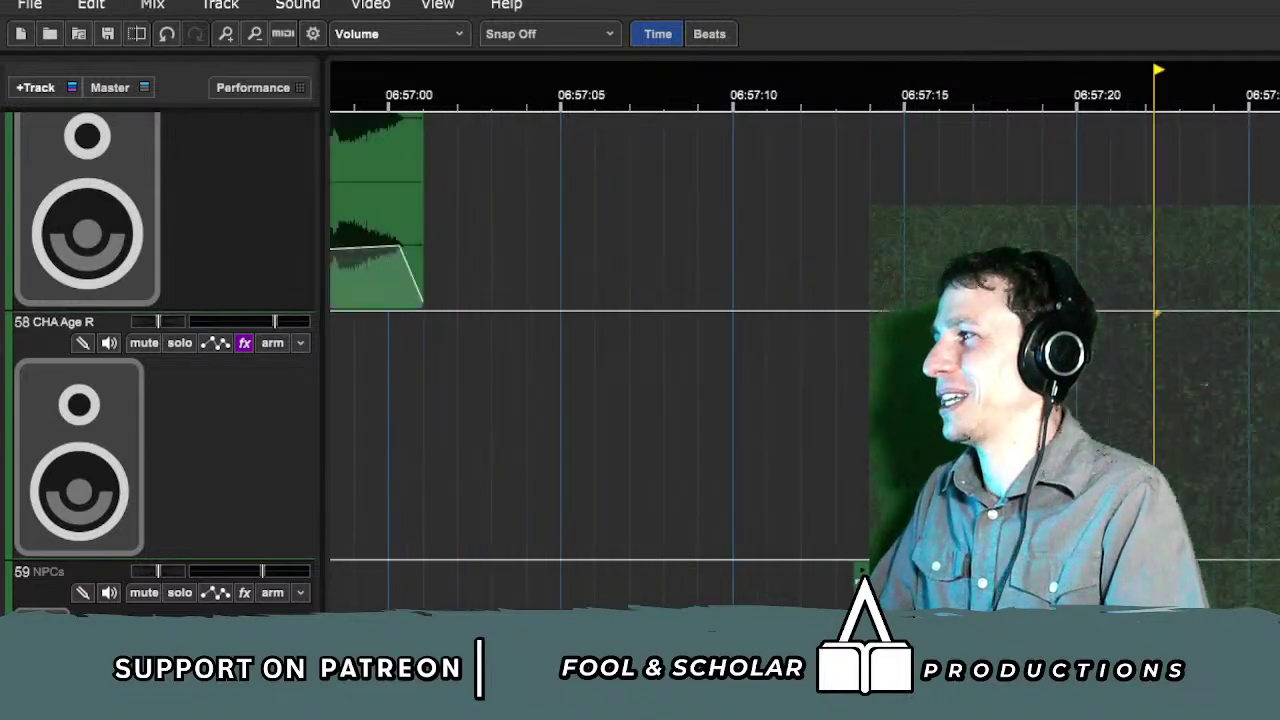
scroll(814, 271, "down", 1)
mouse_move(526, 74)
left_mouse_down()
mouse_move(982, 106)
mouse_move(912, 114)
mouse_move(952, 114)
left_mouse_up()
left_click(919, 400)
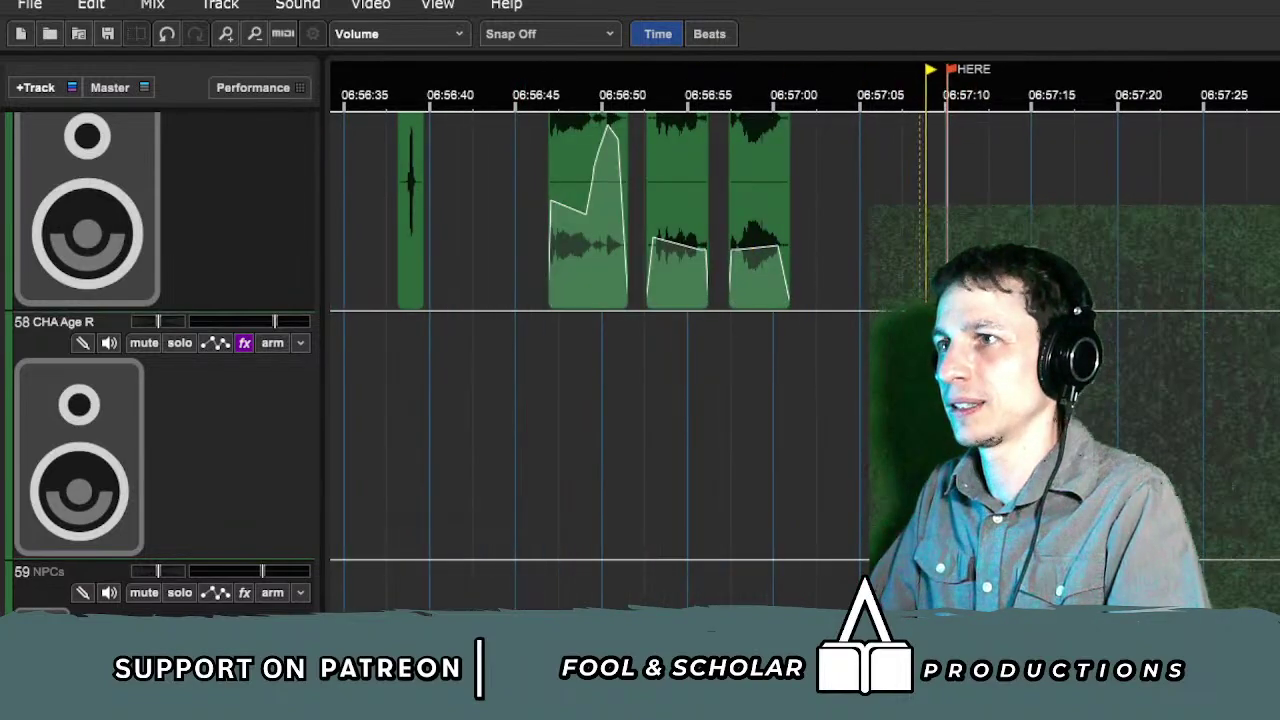
Step: Paste the Svalbard WALKING clips onto the SFX 1 WALKING track at the HERE marker and listen to that track in solo
scroll(1088, 365, "up", 10)
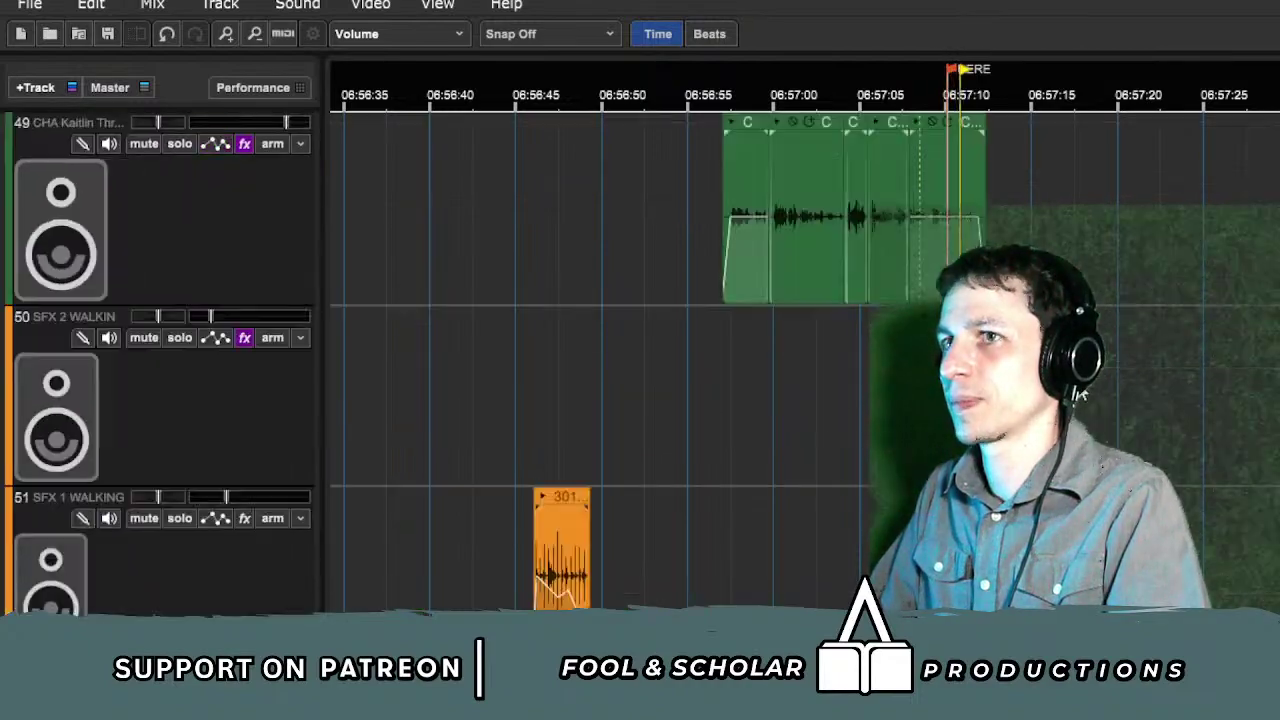
scroll(1080, 393, "up", 2)
scroll(1080, 393, "down", 3)
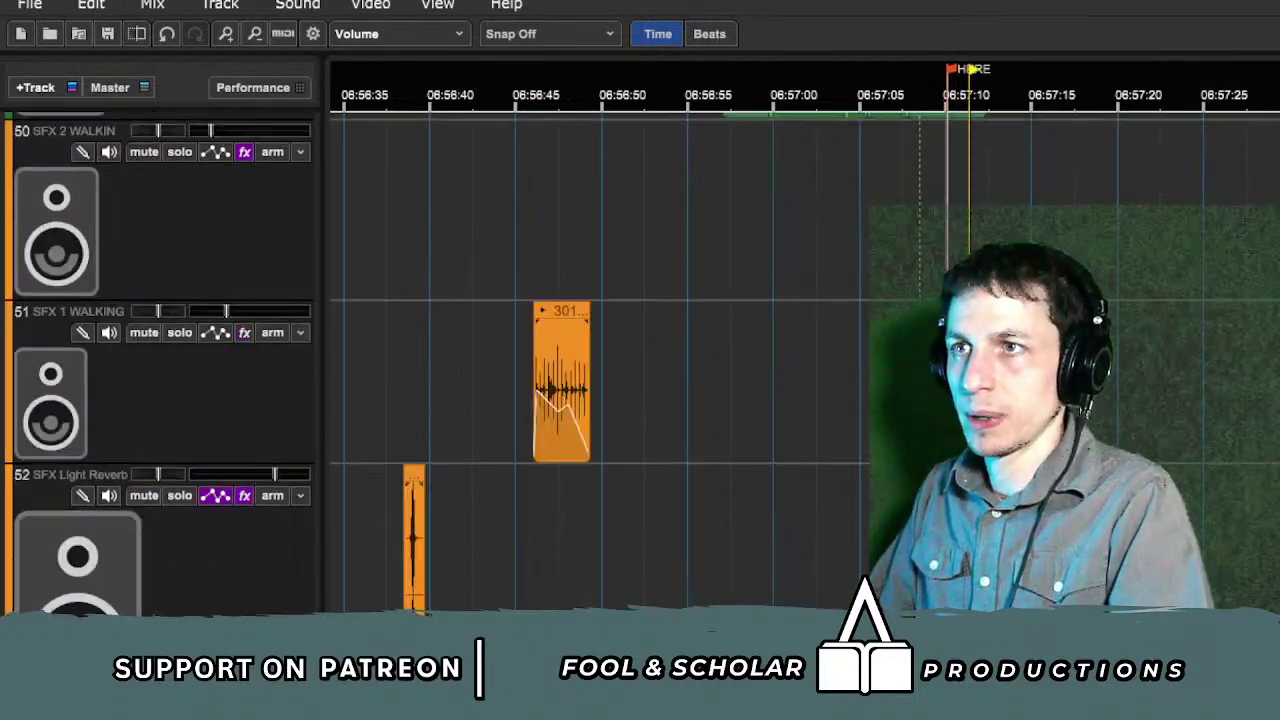
scroll(786, 337, "left", 10)
left_click_drag(786, 337, 1233, 352)
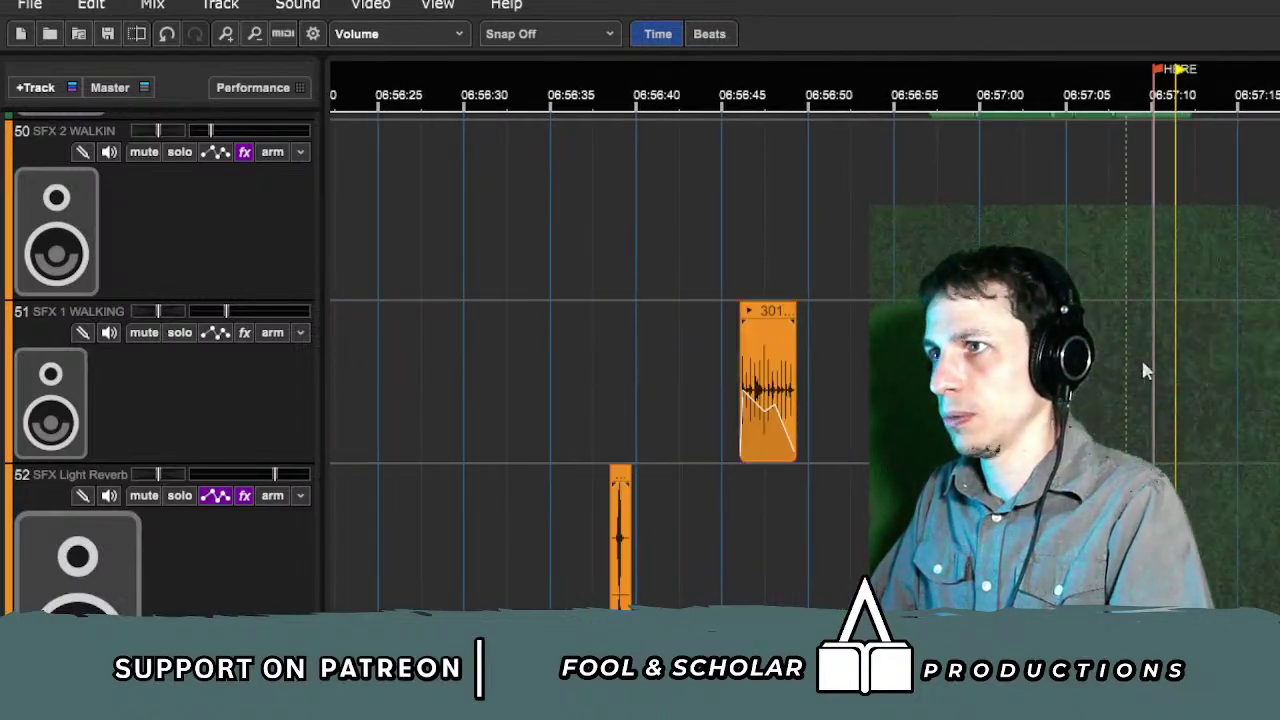
left_click(1152, 363)
key("ctrl+v")
key("space")
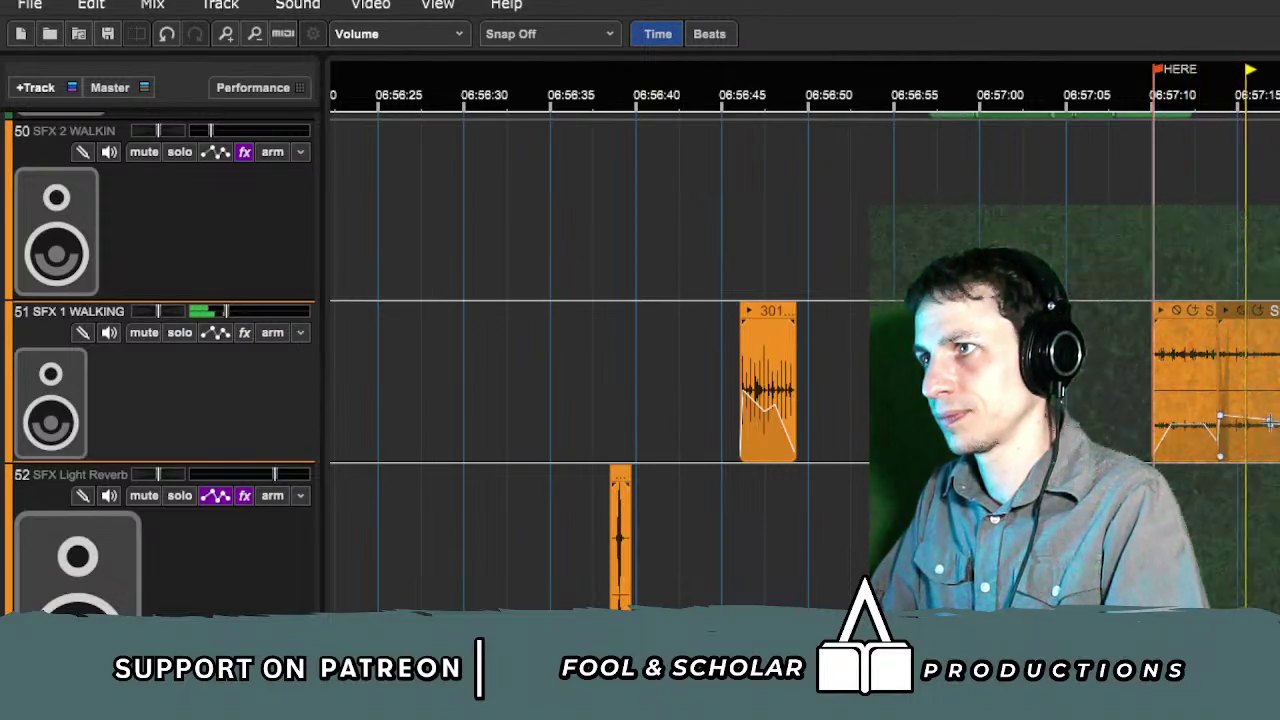
left_click(185, 336)
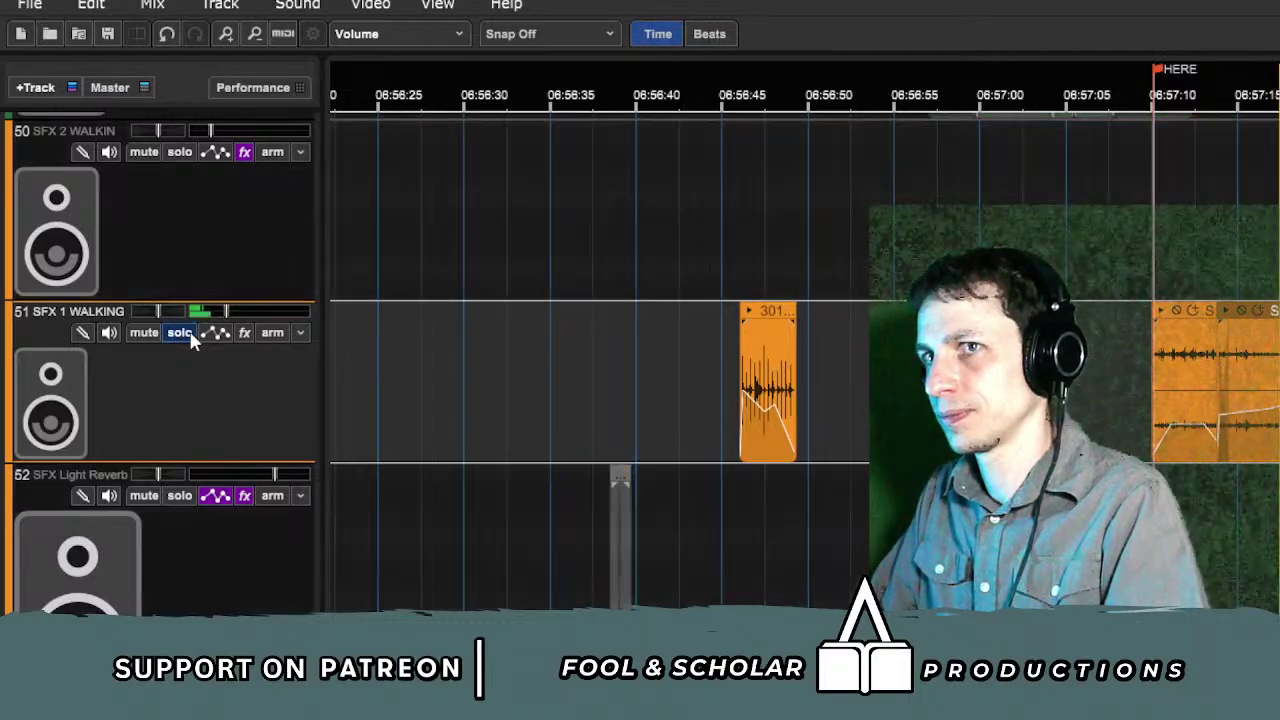
left_click(180, 333)
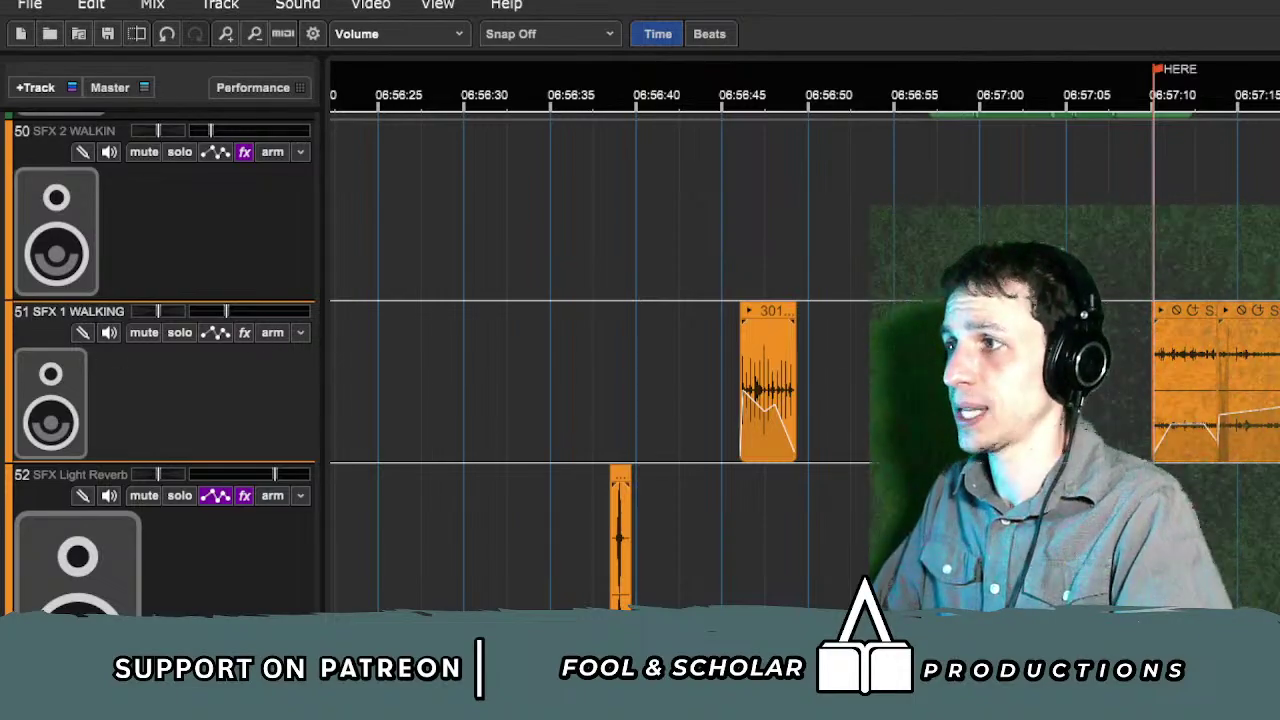
Step: Look through the character, ambience, instrument and music tracks around the HERE marker for the SFX BOAT Steps track
scroll(600, 362, "down", 10)
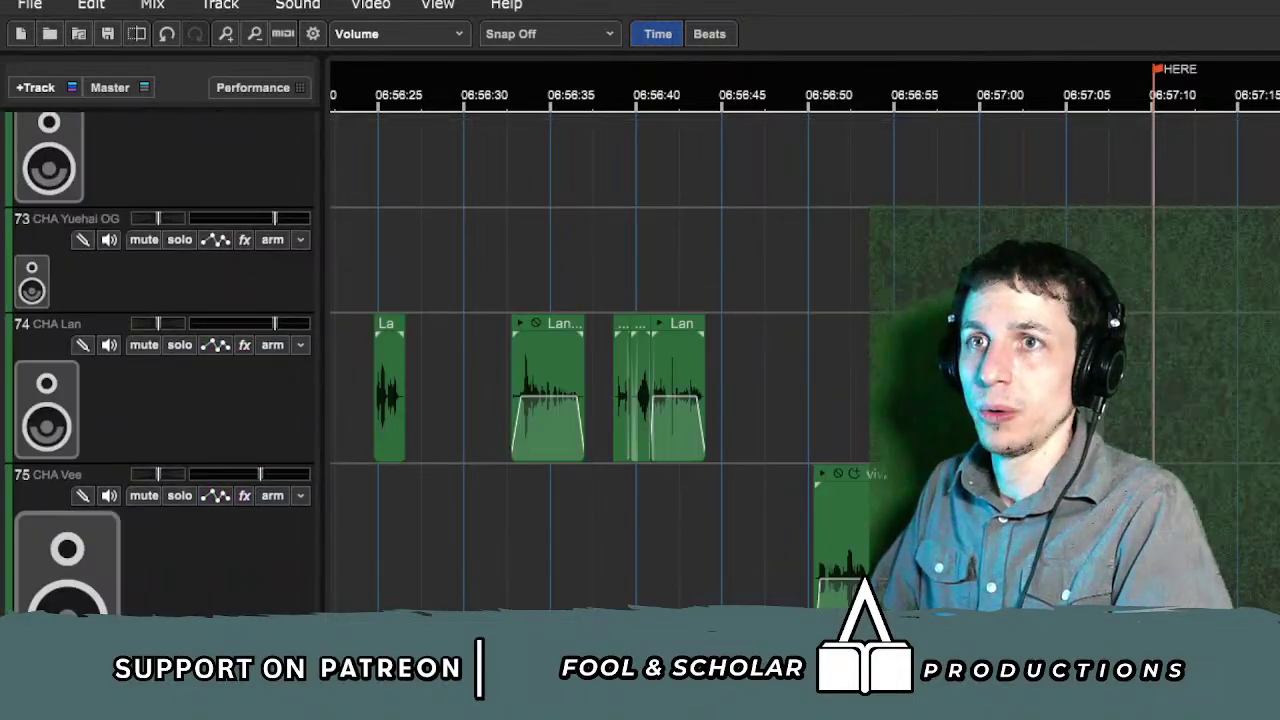
scroll(600, 360, "up", 20)
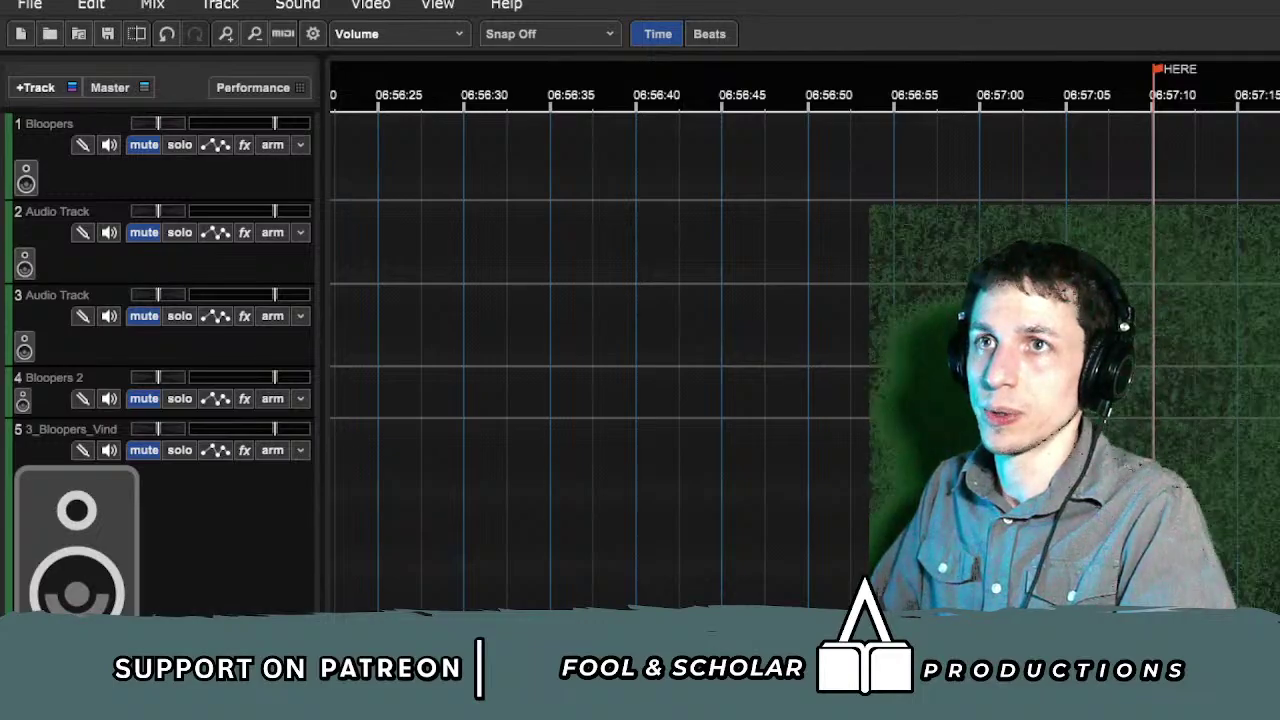
scroll(600, 360, "down", 18)
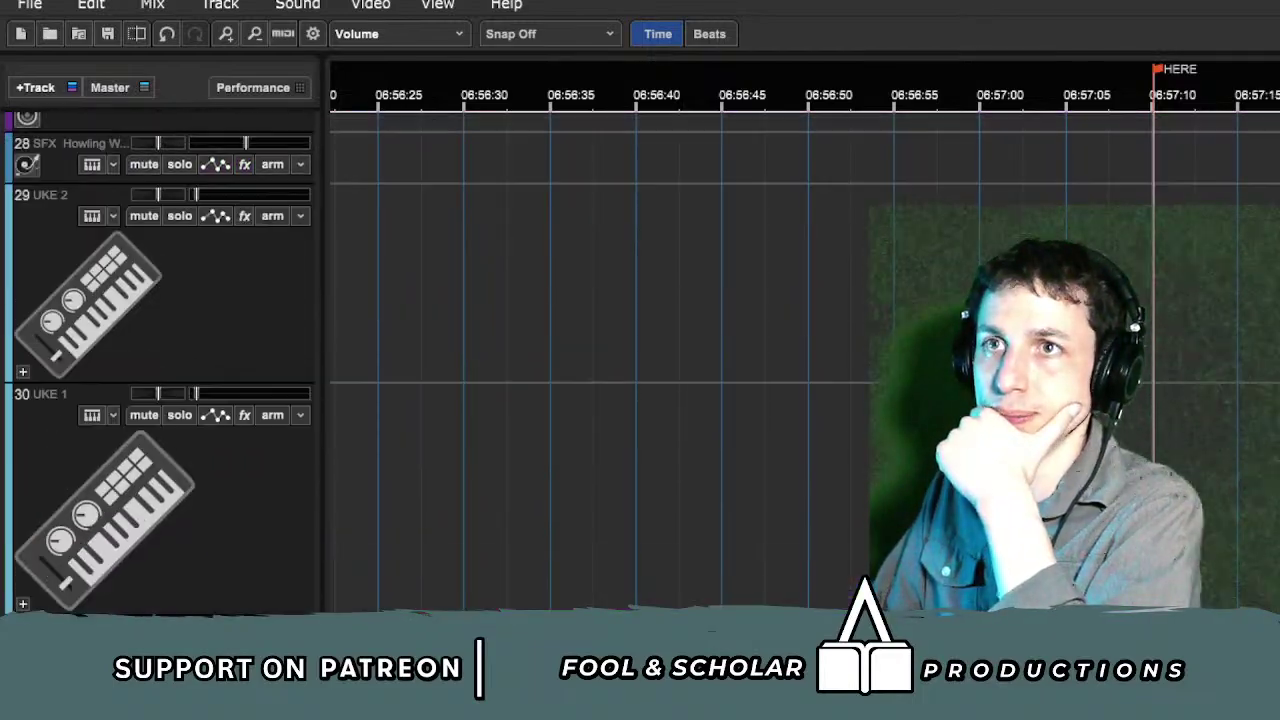
scroll(600, 360, "down", 4)
scroll(600, 360, "up", 7)
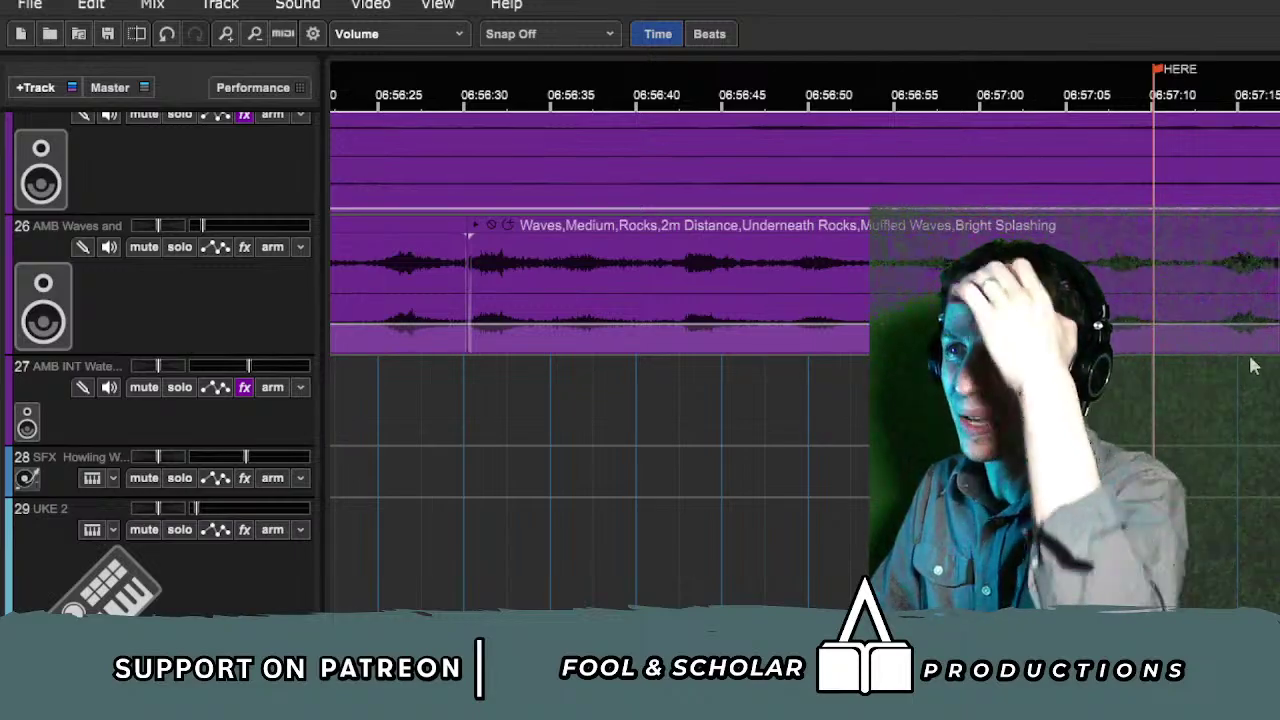
scroll(778, 563, "down", 2)
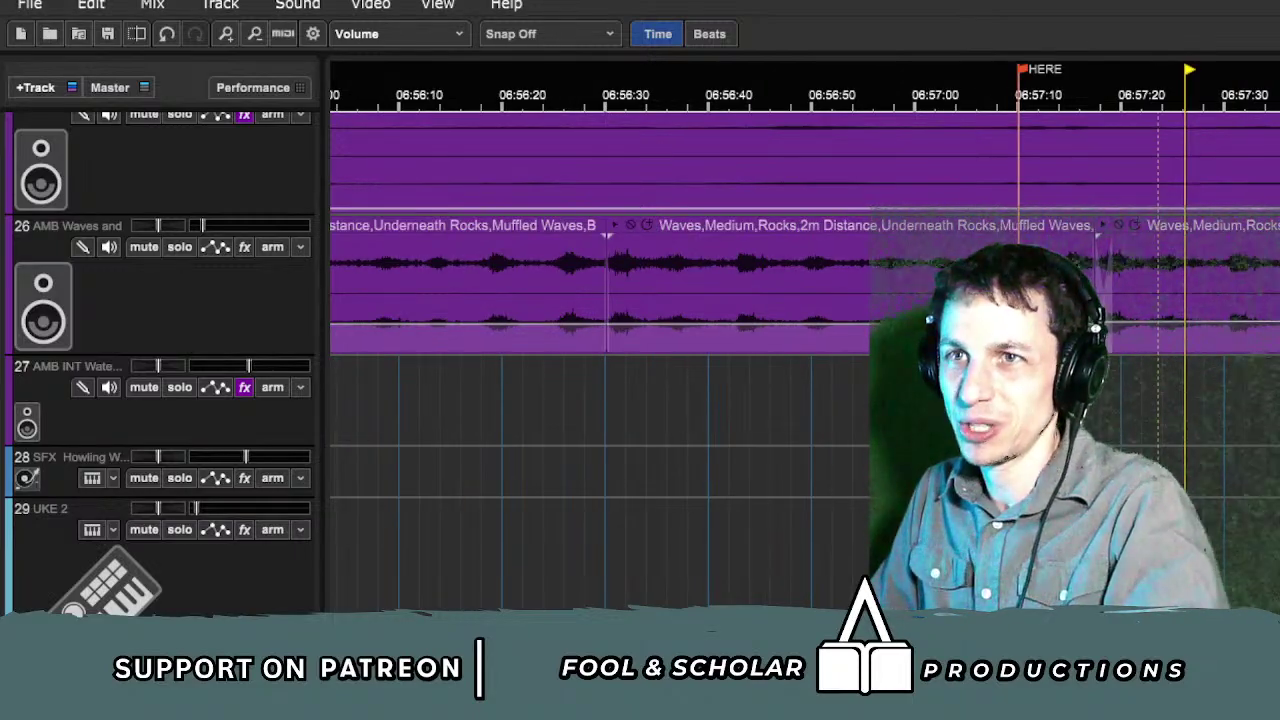
scroll(778, 572, "up", 5)
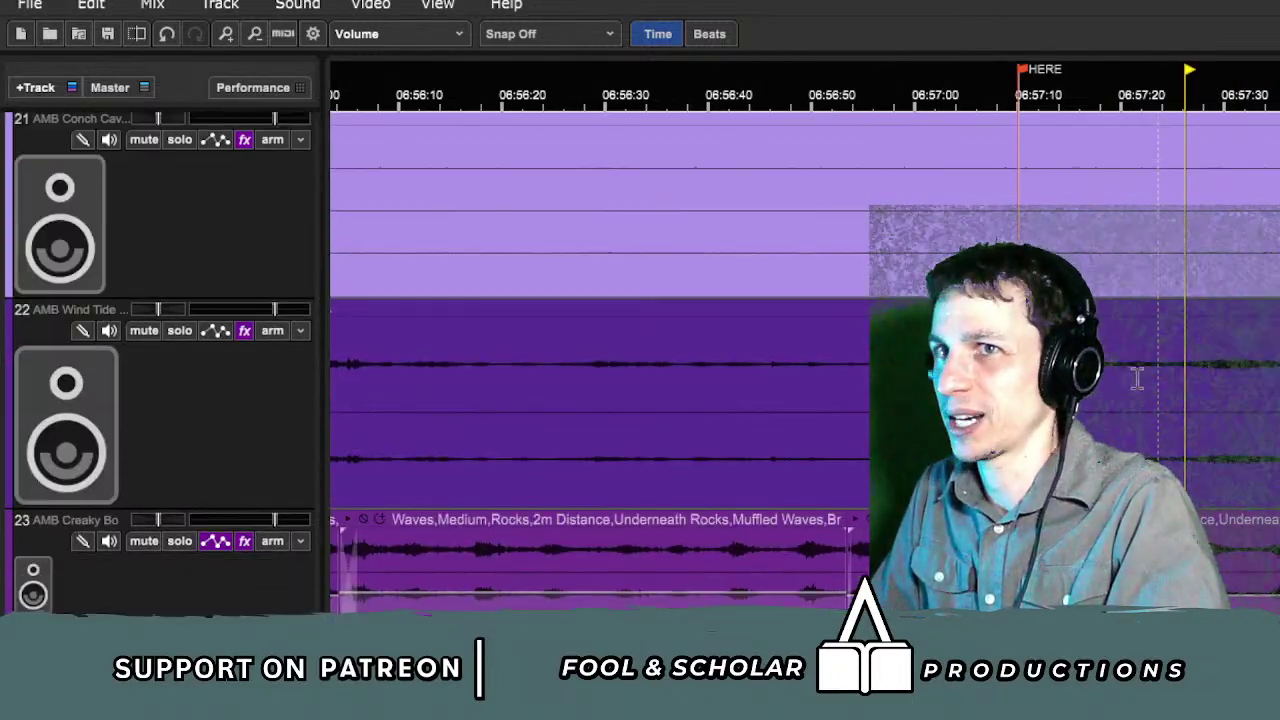
scroll(1137, 378, "down", 10)
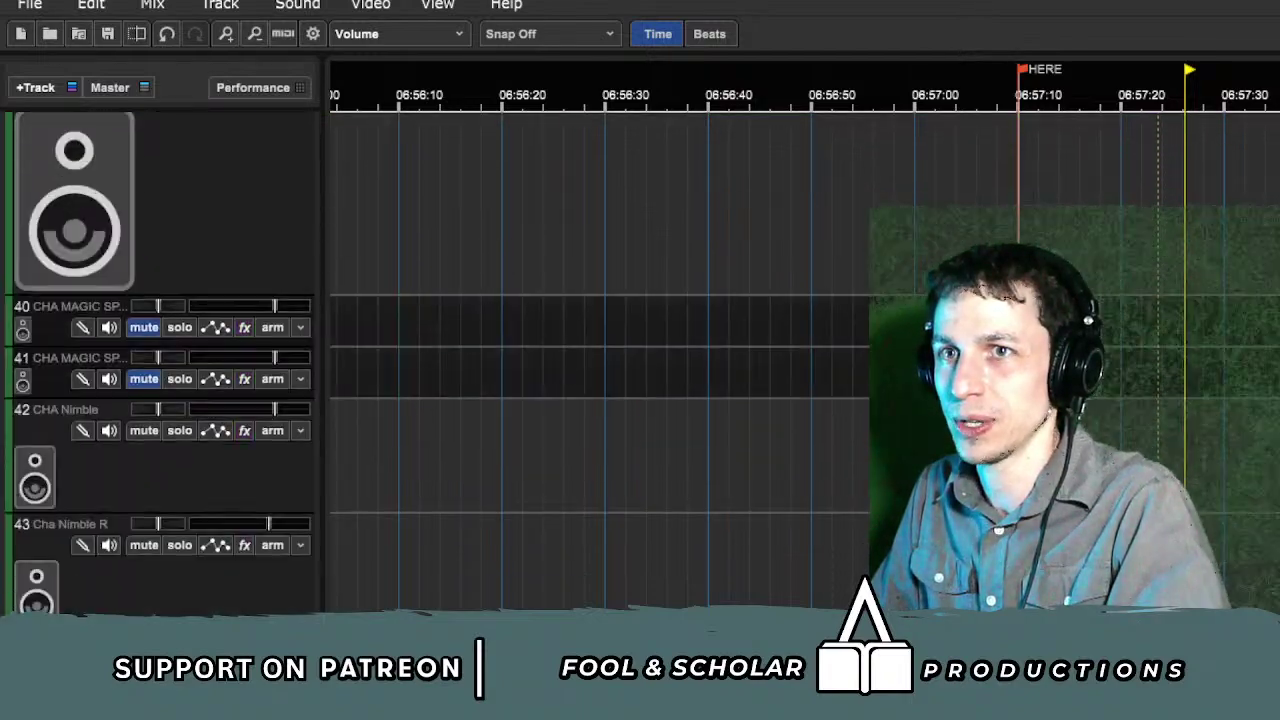
scroll(1137, 378, "down", 5)
scroll(800, 443, "down", 1)
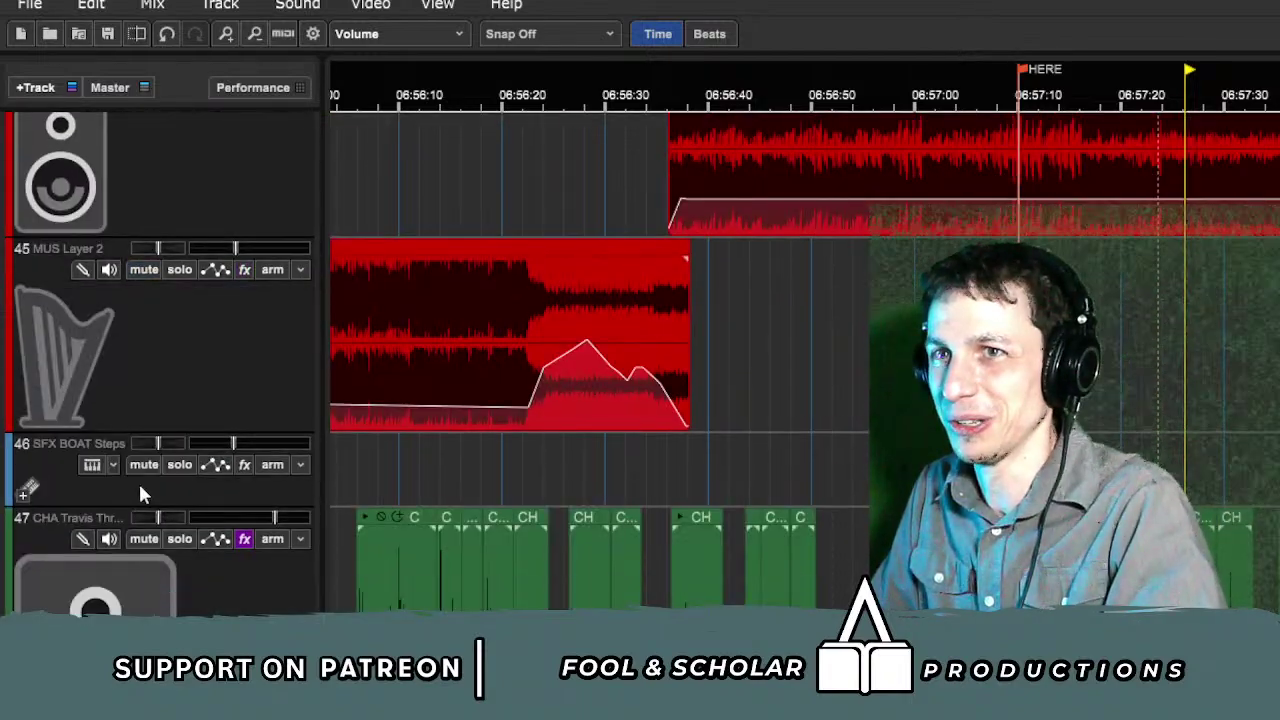
Step: Open the SFX BOAT Steps instrument, and add a Kontakt instrument track directly above the SFX 1 WALKING track
left_click(98, 465)
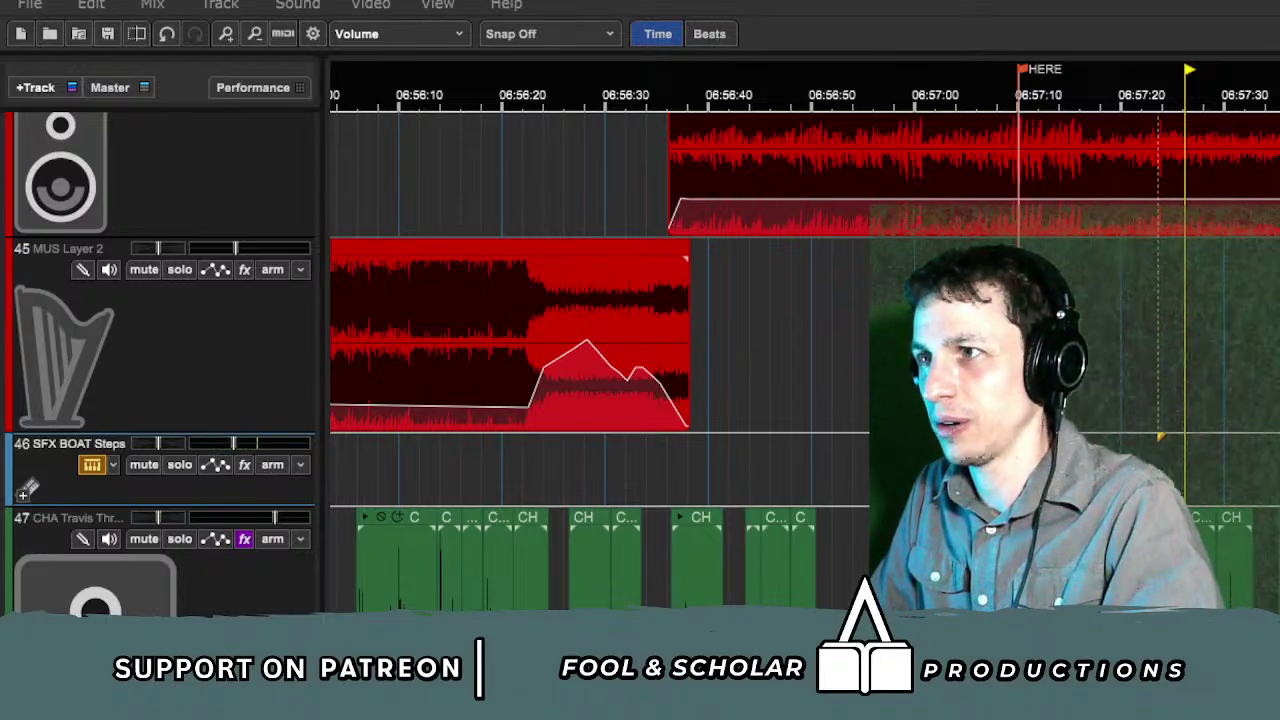
scroll(190, 450, "down", 8)
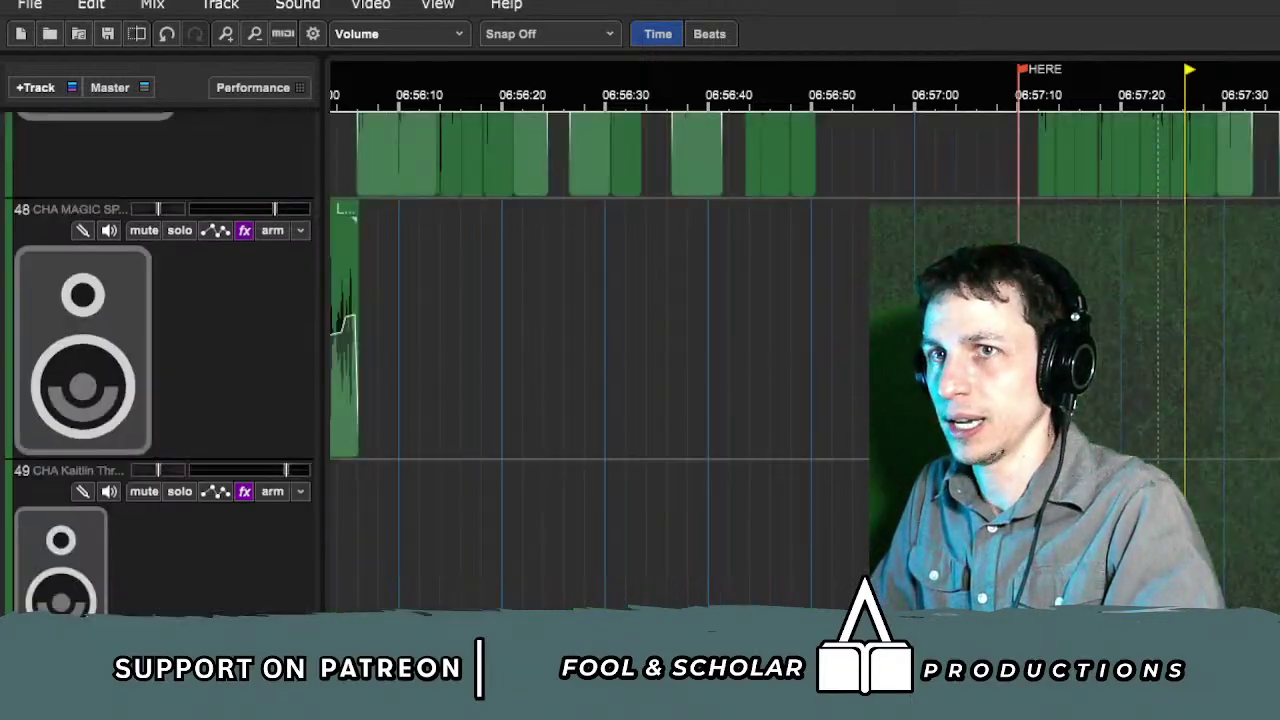
scroll(190, 450, "down", 8)
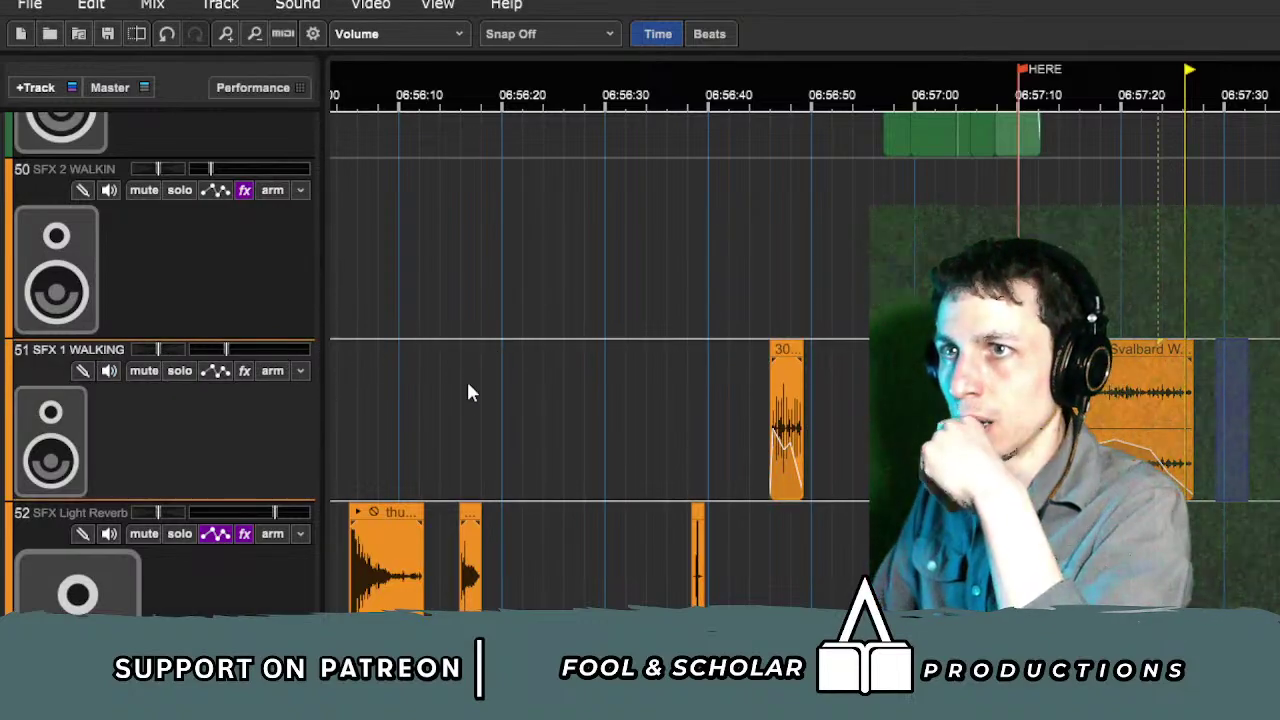
key("ctrl+e")
left_click(90, 372)
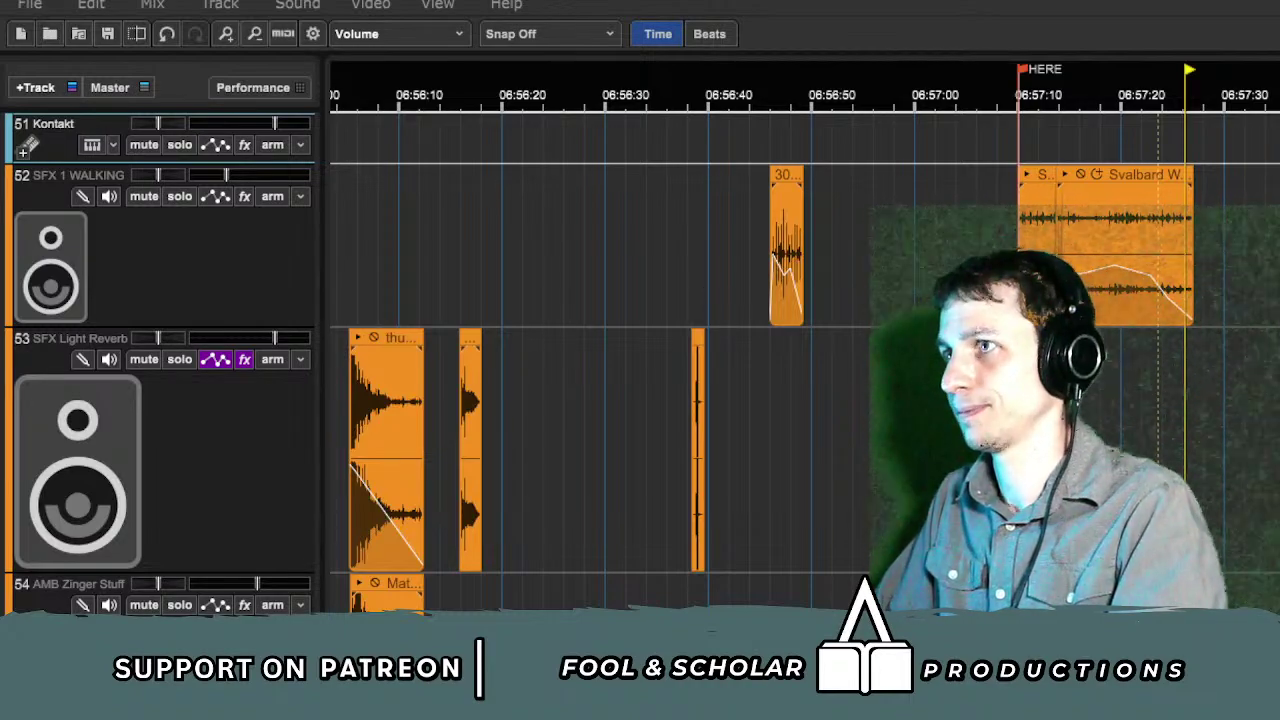
scroll(1246, 137, "up", 2)
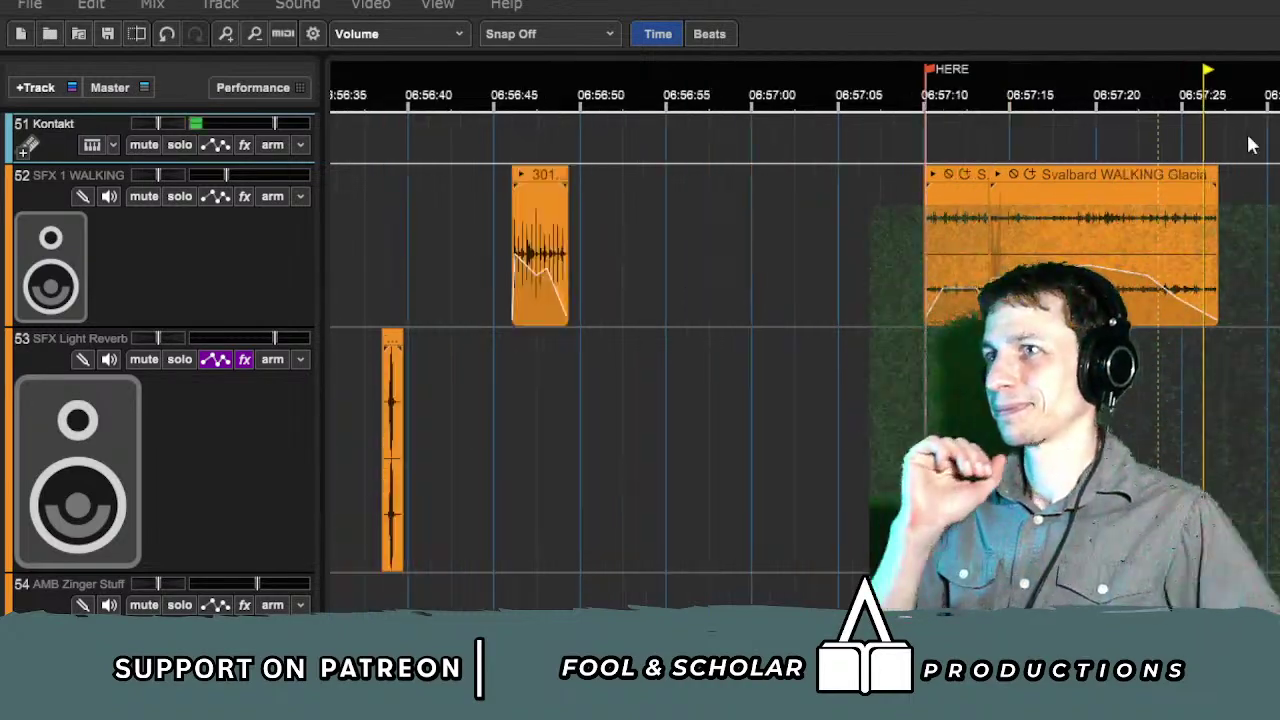
Step: Rename the new Kontakt track as SFX Sunken Mother Walk and raise its volume slightly
double_click(58, 128)
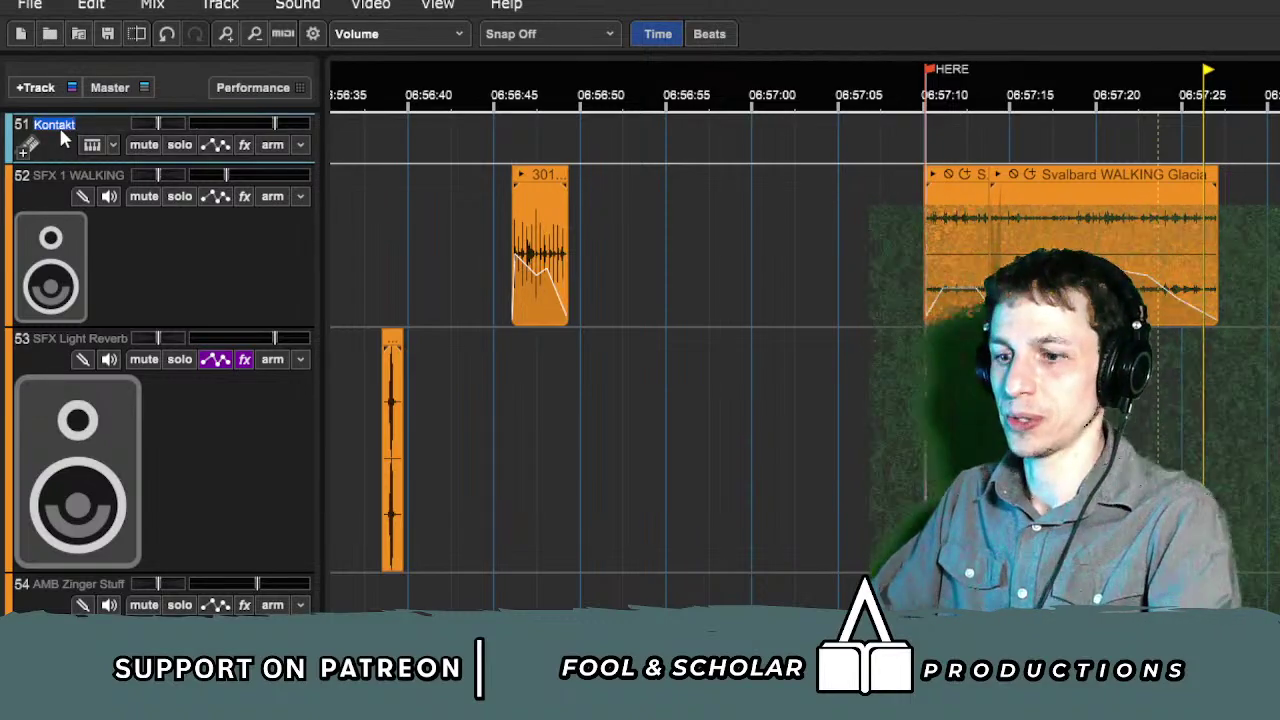
type("SFX Sunken")
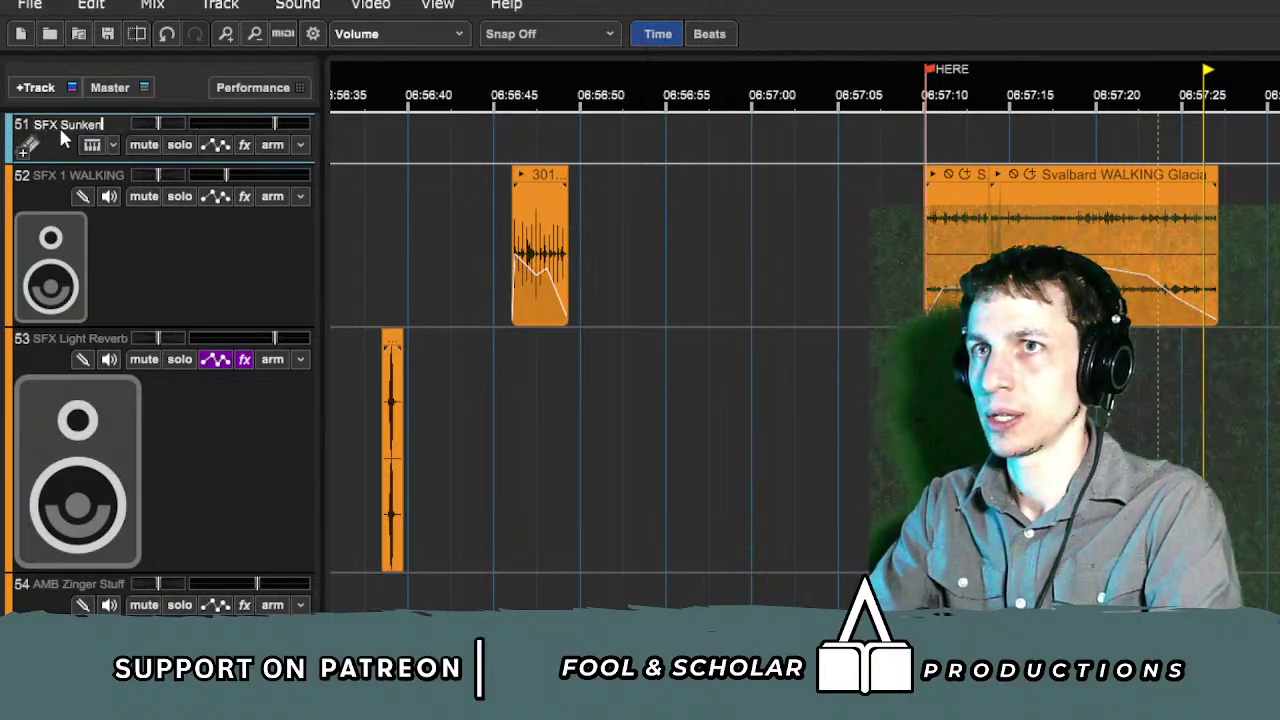
type(" Mother Wail")
key("Return")
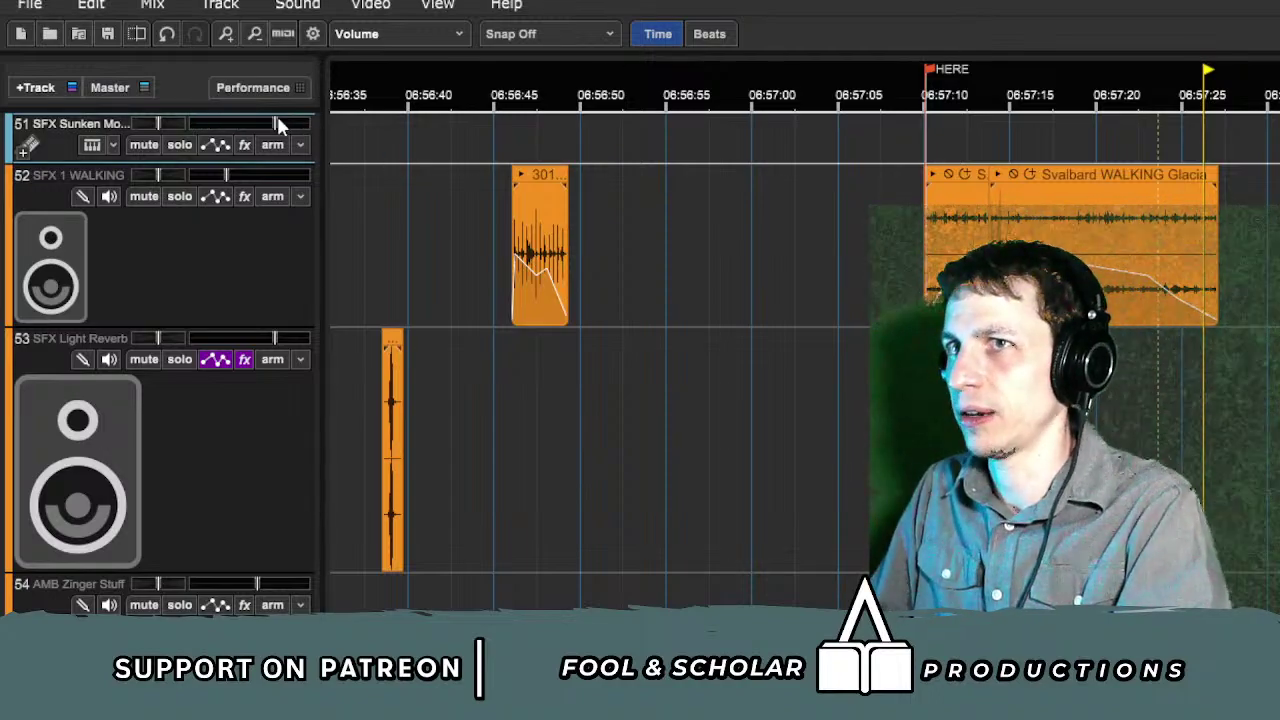
left_click_drag(277, 122, 288, 122)
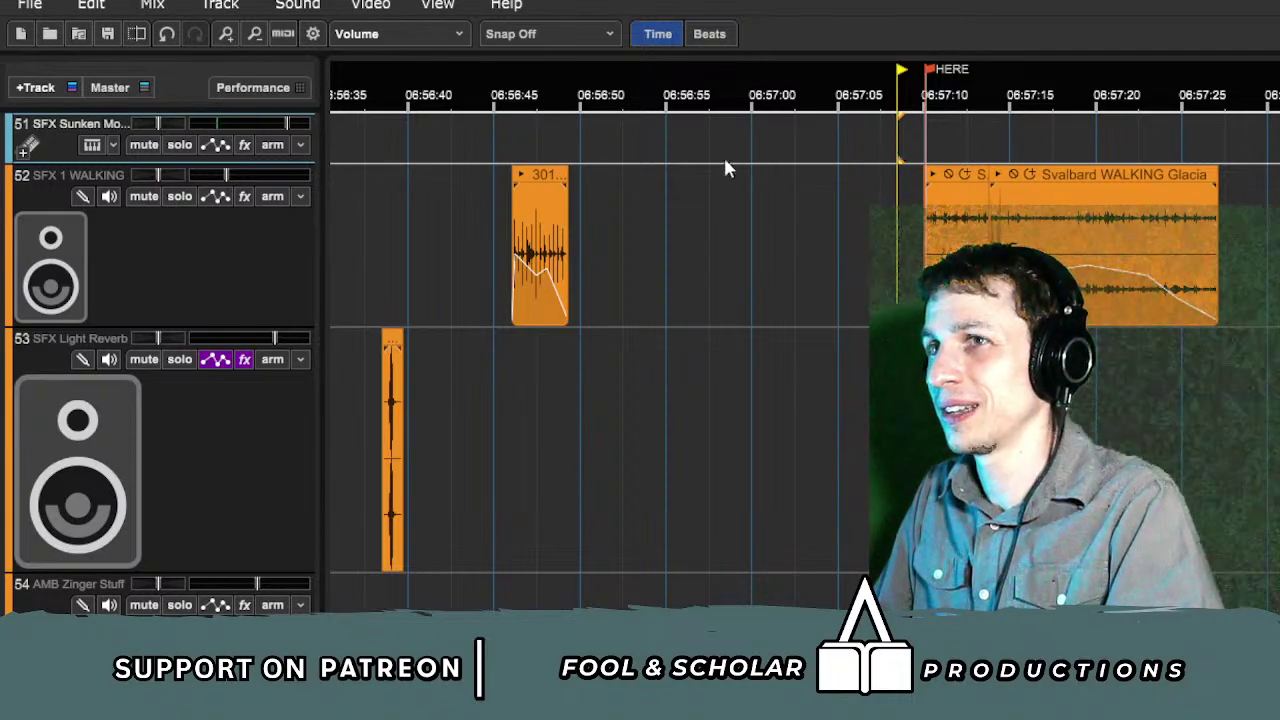
Step: Arm the SFX Sunken Mother Walk track and record a footstep performance from about 06:57:08
left_click(272, 147)
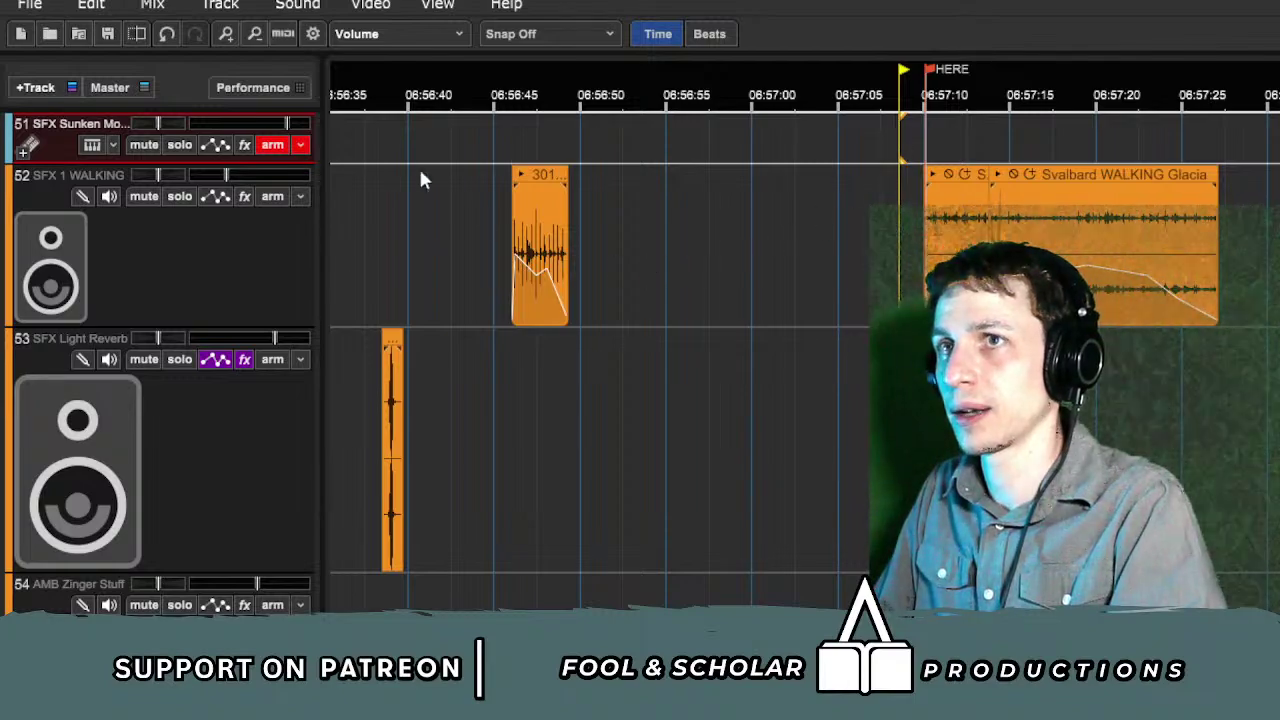
key("r")
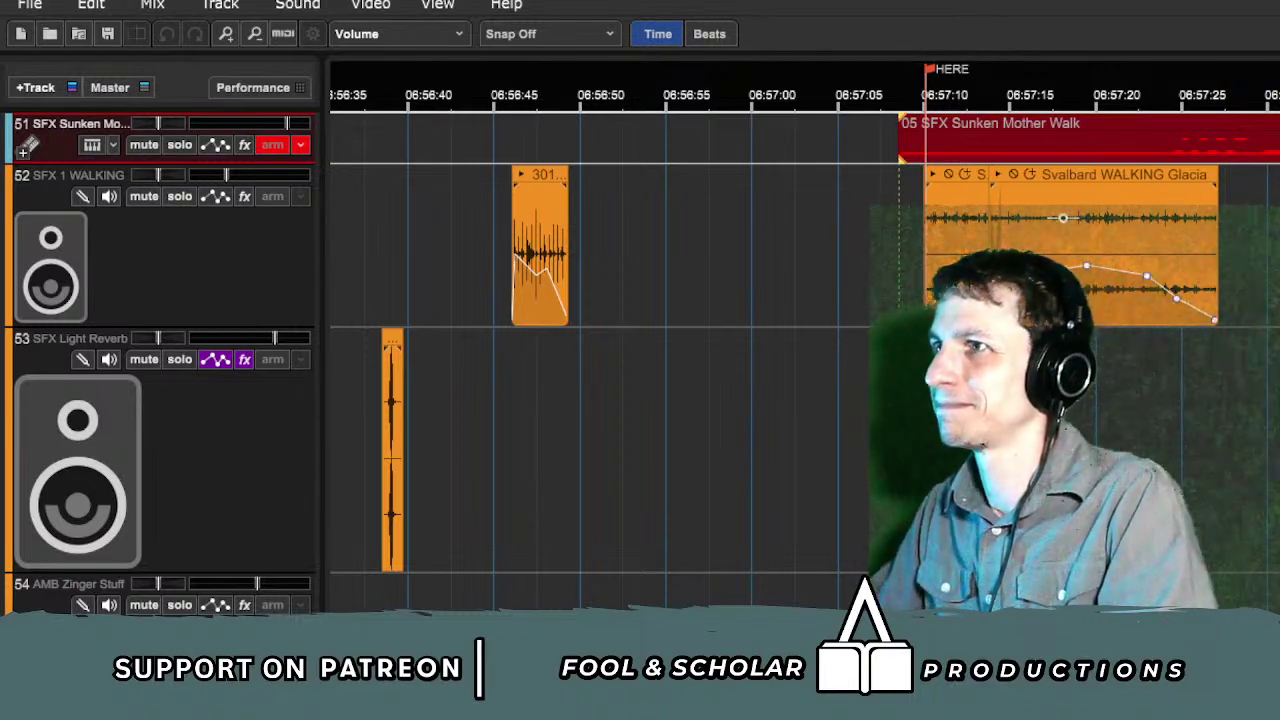
key("space")
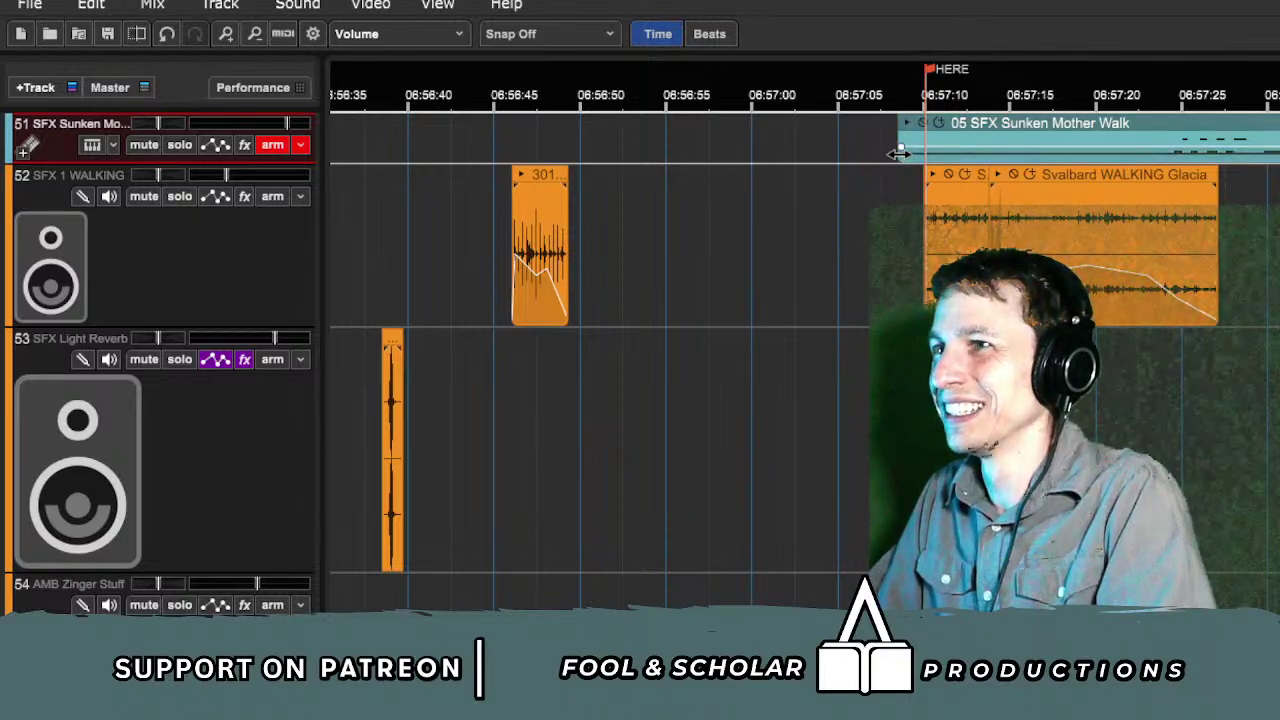
Step: Trim the start of the recorded SFX Sunken Mother Walk clip to about 06:57:23 while playing it
double_click(1061, 138)
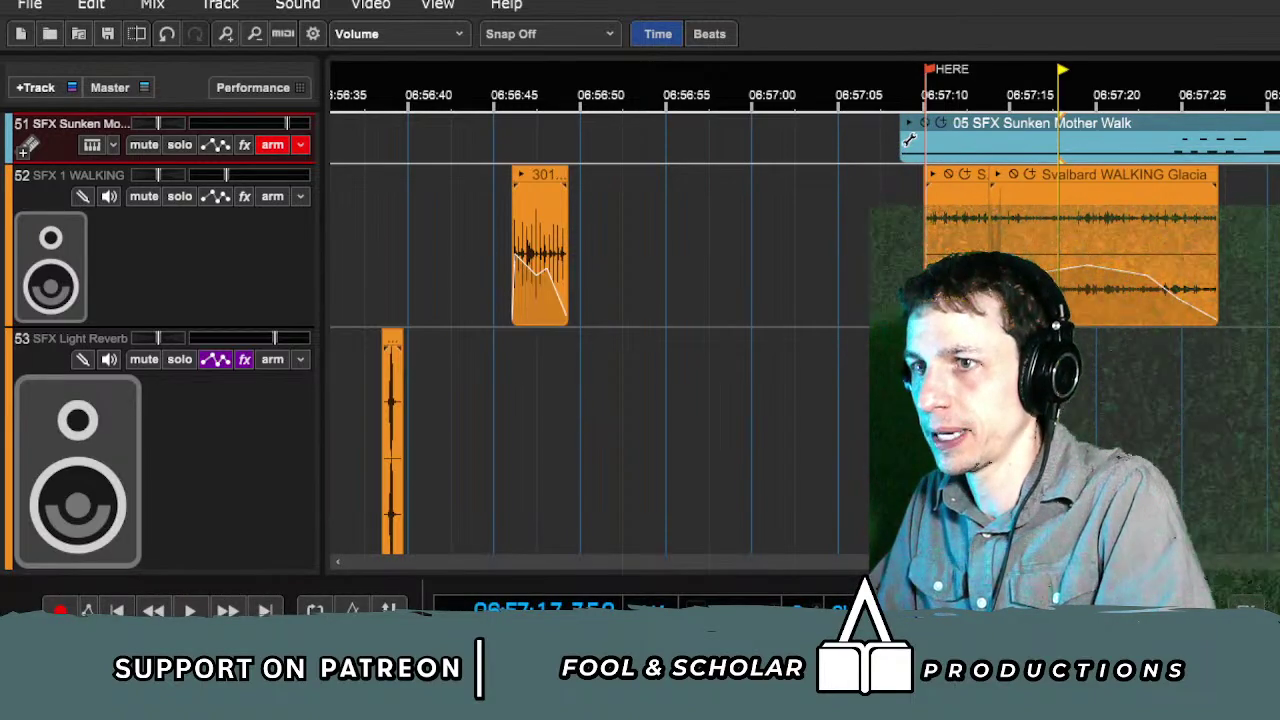
left_click(1175, 360)
key("space")
left_click_drag(943, 153, 1145, 153)
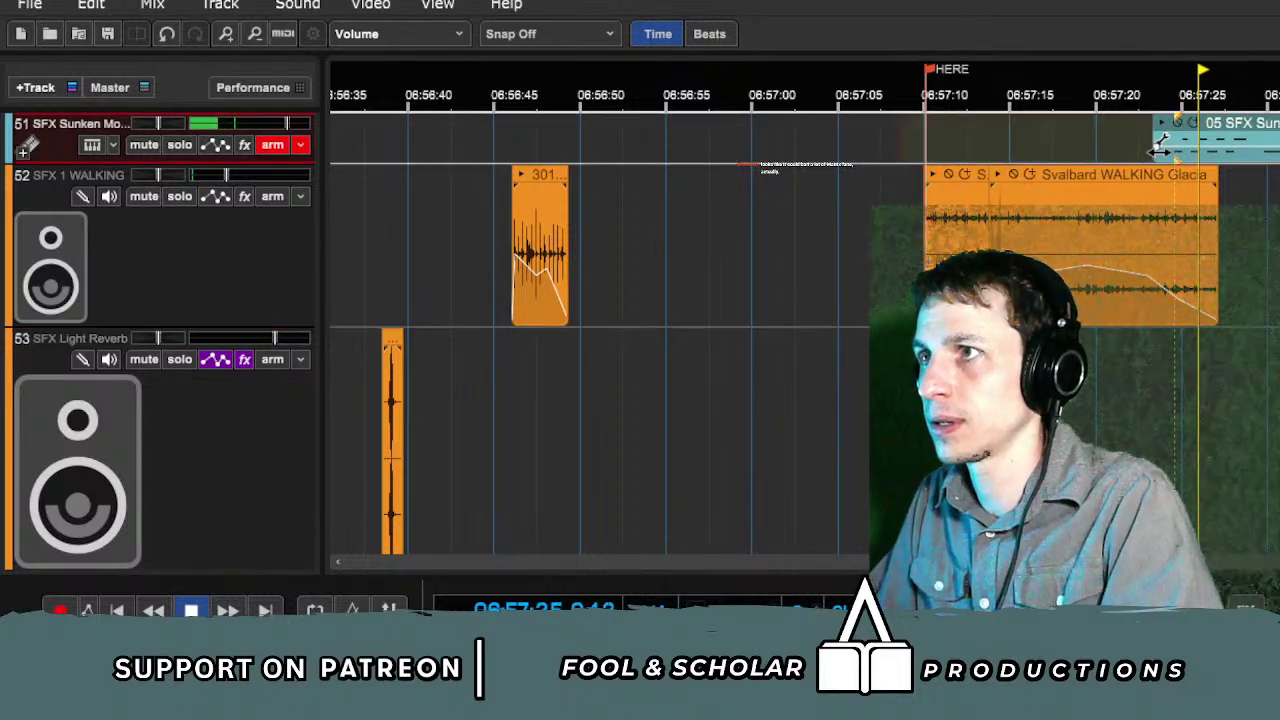
key("space")
Step: Enlarge the SFX Sunken Mother Walk track, play the start of its clip and disarm the track
left_click_drag(182, 161, 182, 278)
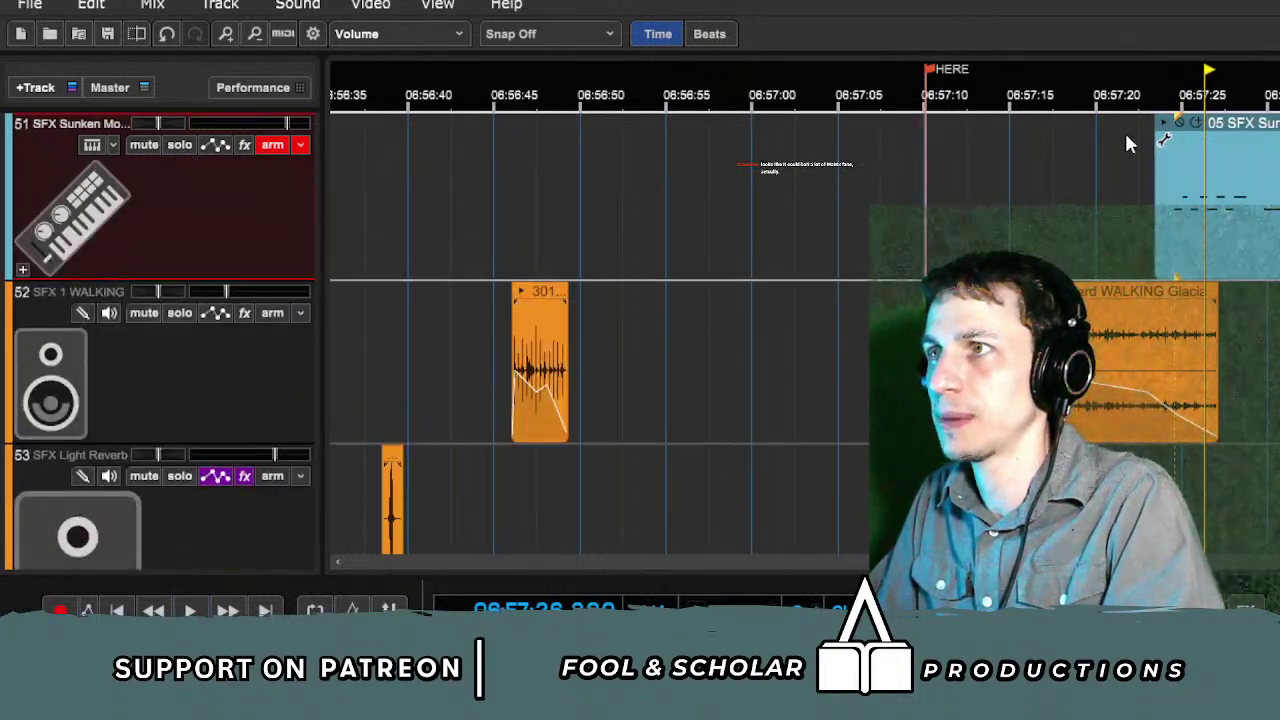
left_click(1150, 131)
key("space")
key("space")
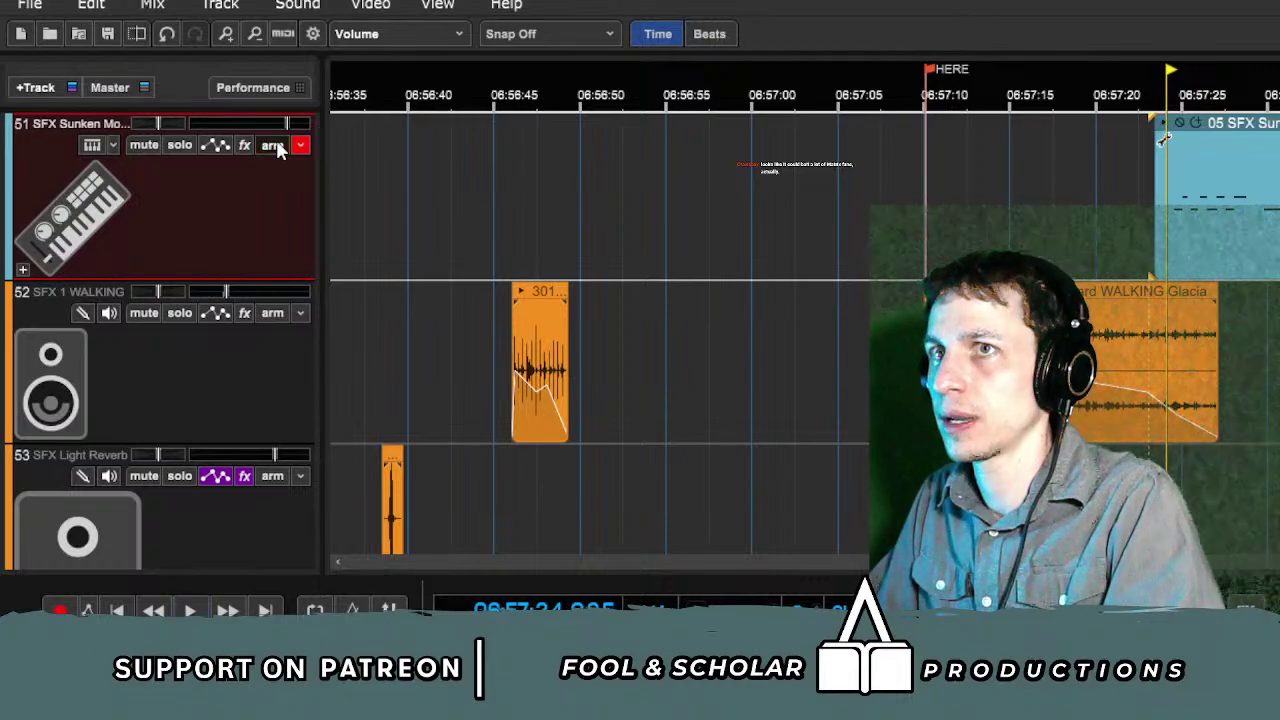
left_click(272, 145)
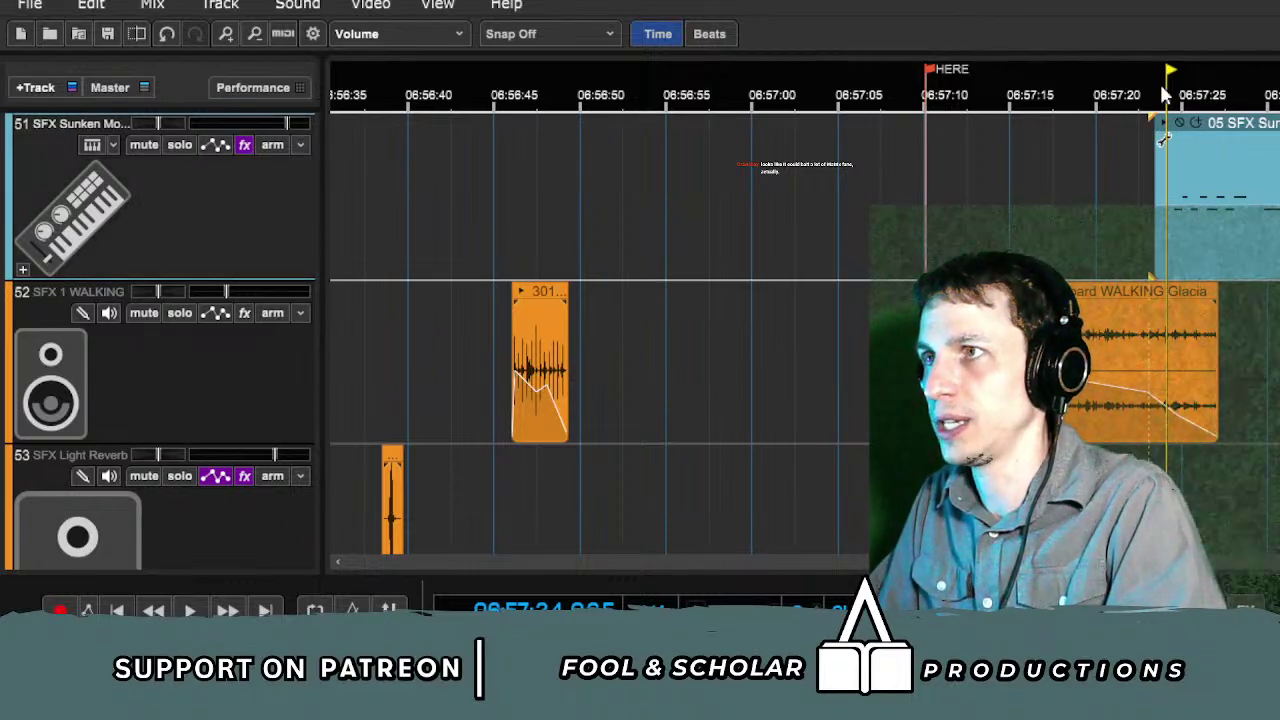
Step: Lower the volume envelope slightly near the end of the SFX Sunken Mother Walk clip during playback and save the project
key("space")
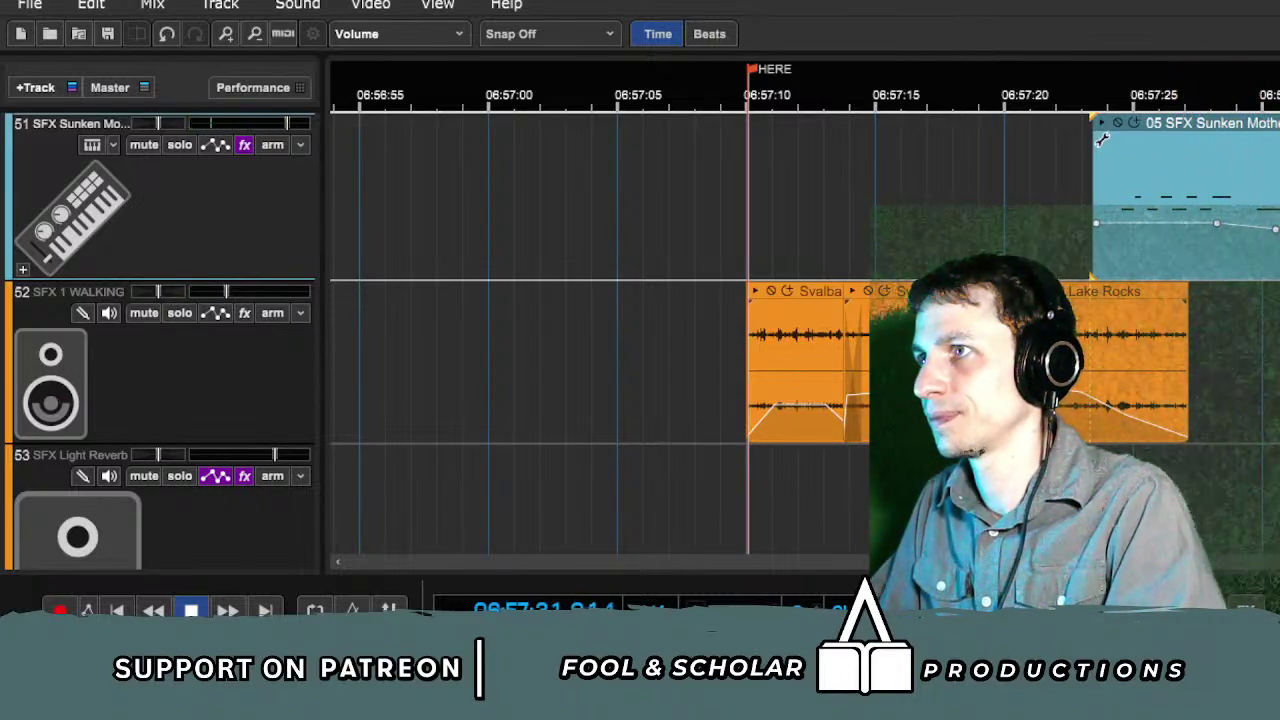
left_click_drag(1279, 180, 1270, 180)
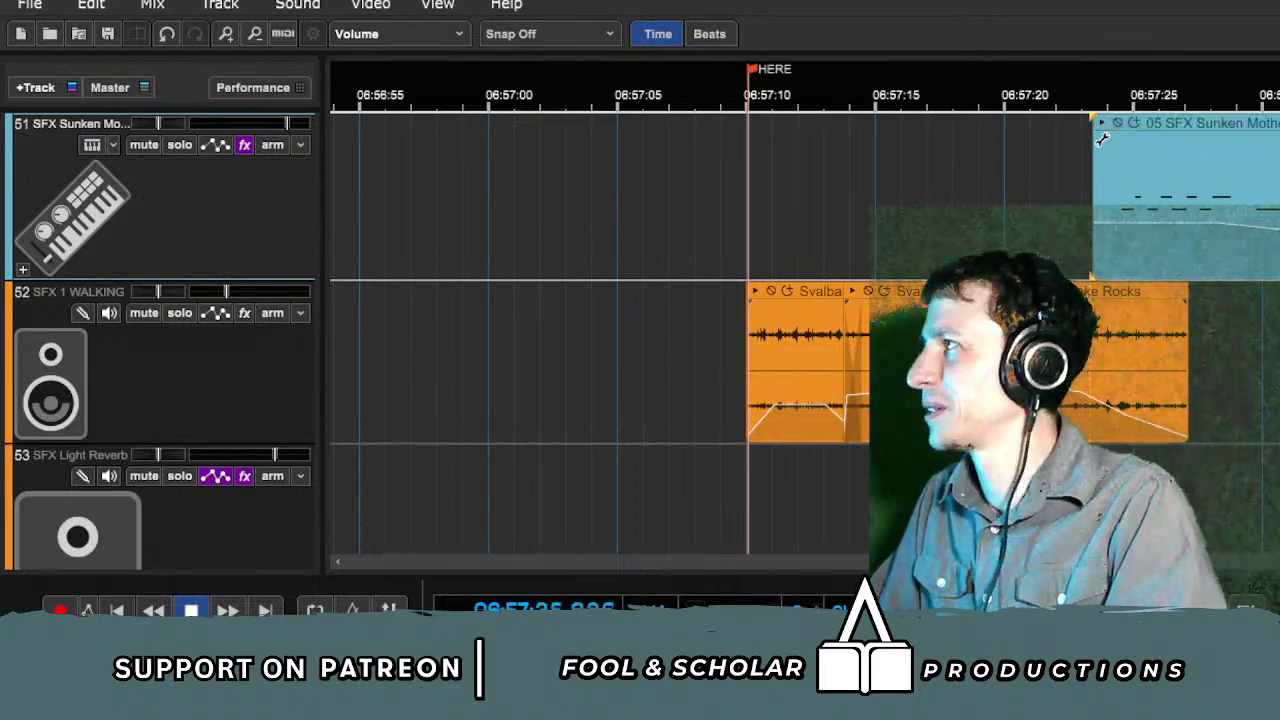
key("space")
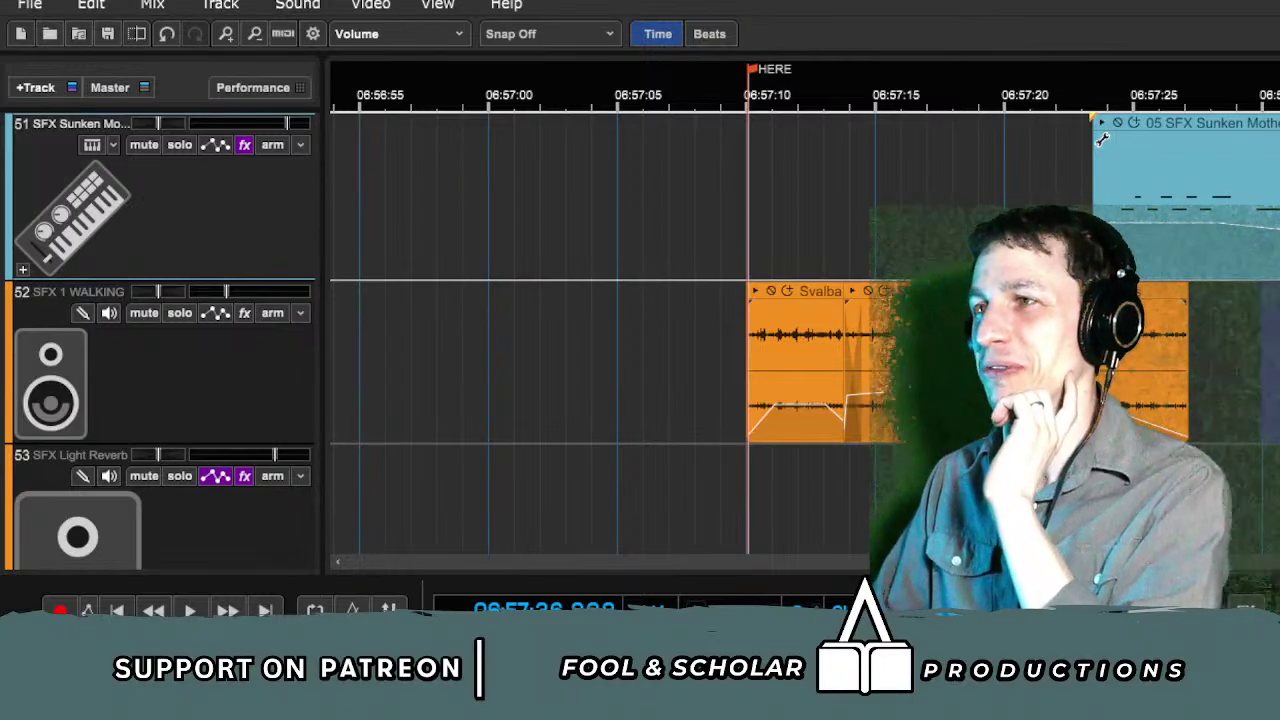
left_click(110, 36)
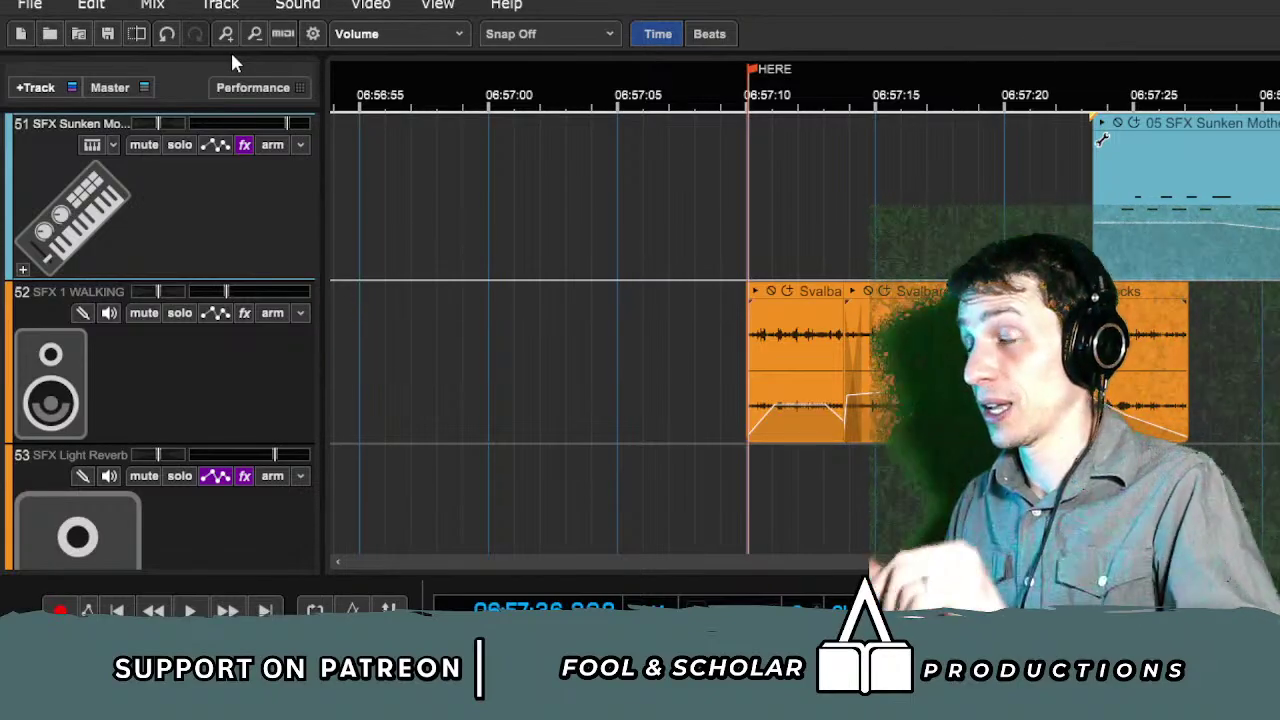
Step: Play the walking sounds from about 06:57:24 and move the HERE marker to about 06:57:29
key("space")
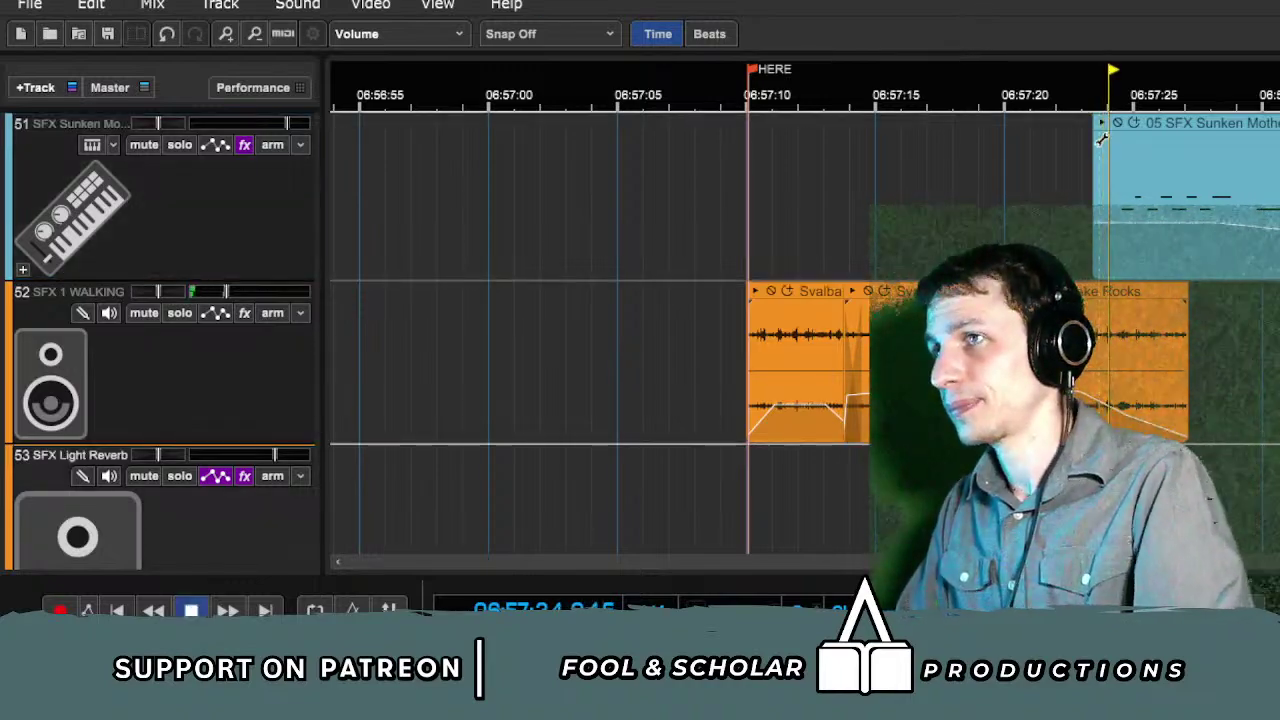
scroll(808, 405, "right", 3)
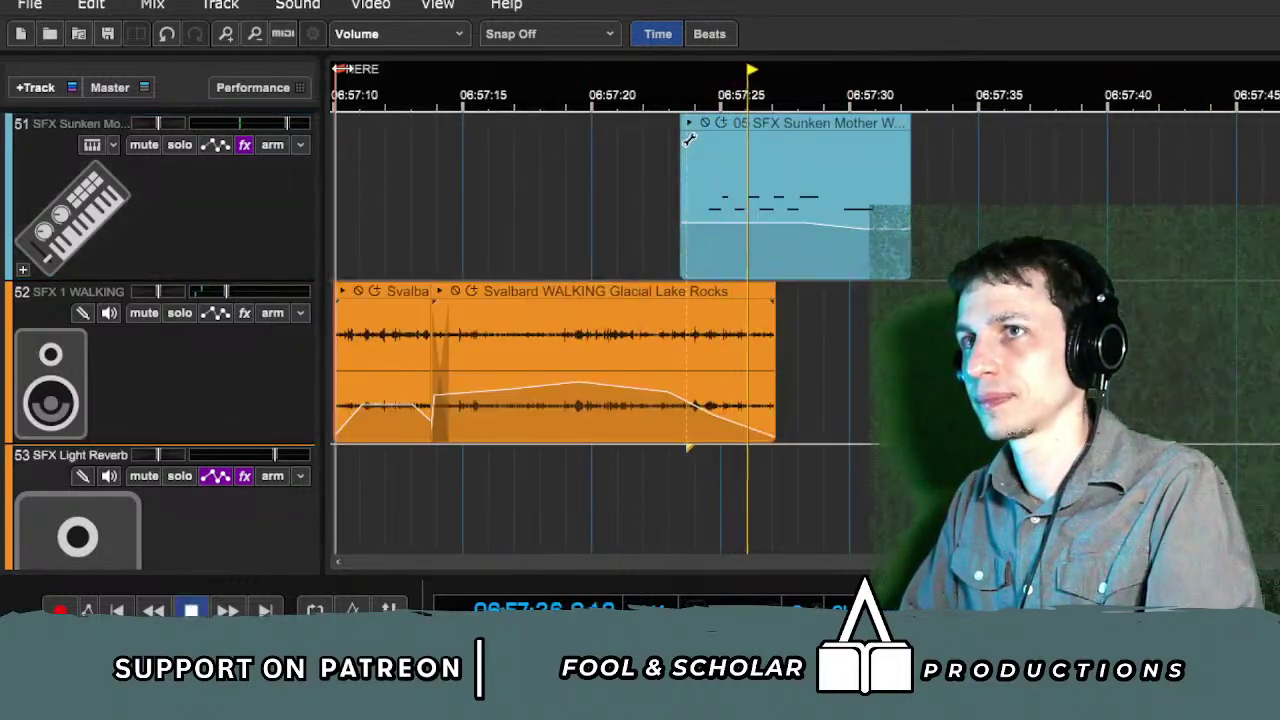
mouse_move(343, 69)
left_mouse_down()
mouse_move(864, 54)
mouse_move(825, 57)
left_mouse_up()
left_click_drag(1128, 372, 1226, 372)
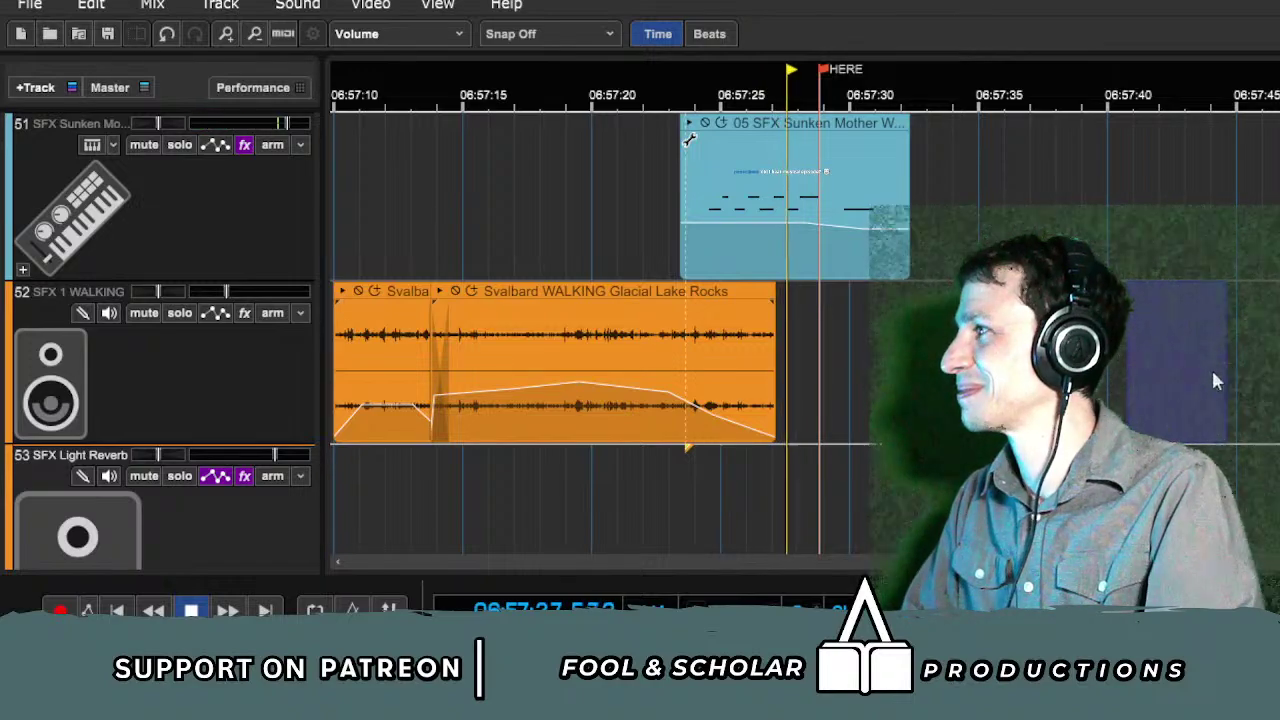
Step: Move the first Lan clip after the HERE marker slightly earlier, starting at about 06:57:32, and play from about 06:57:30
scroll(1213, 377, "down", 2)
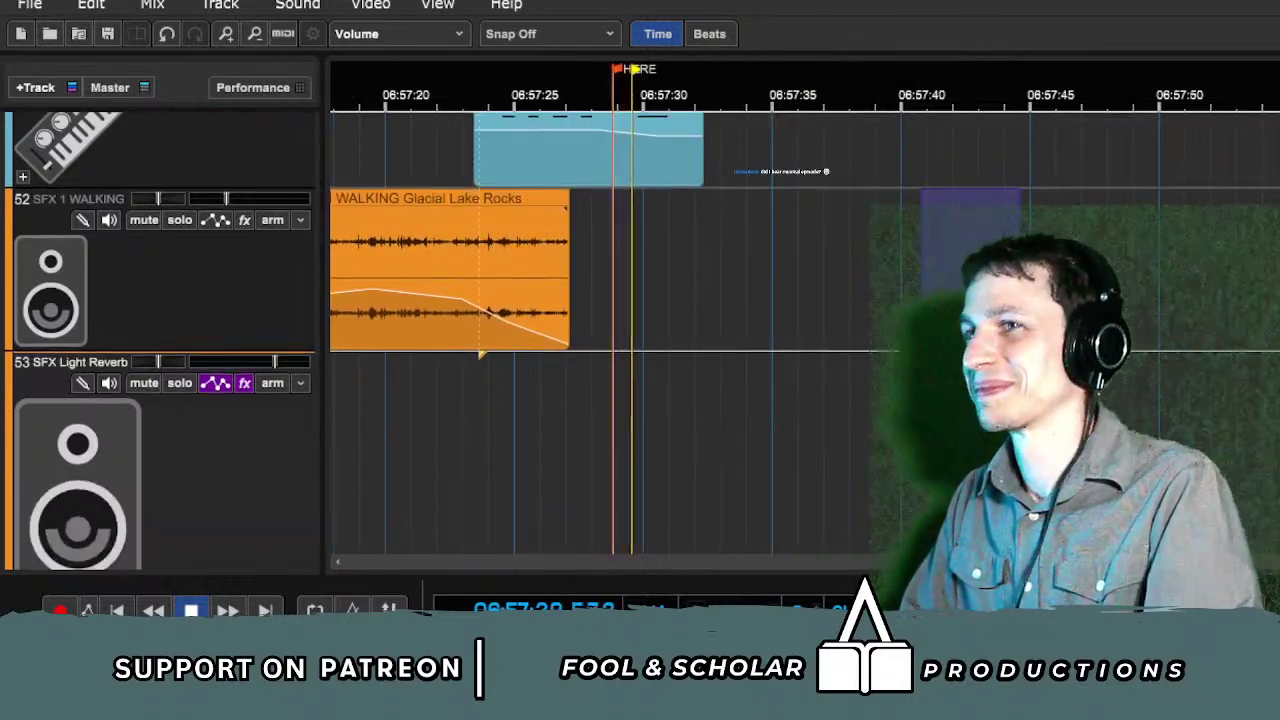
scroll(835, 265, "up", 3)
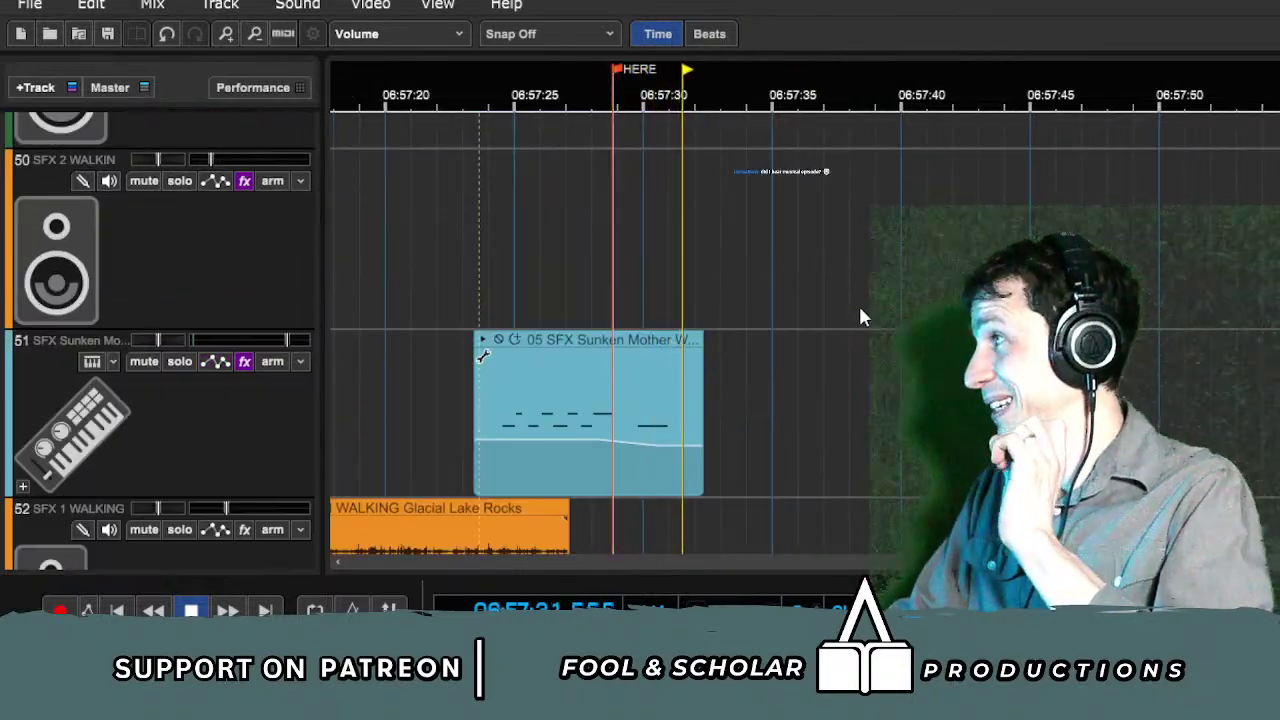
scroll(1221, 319, "down", 2)
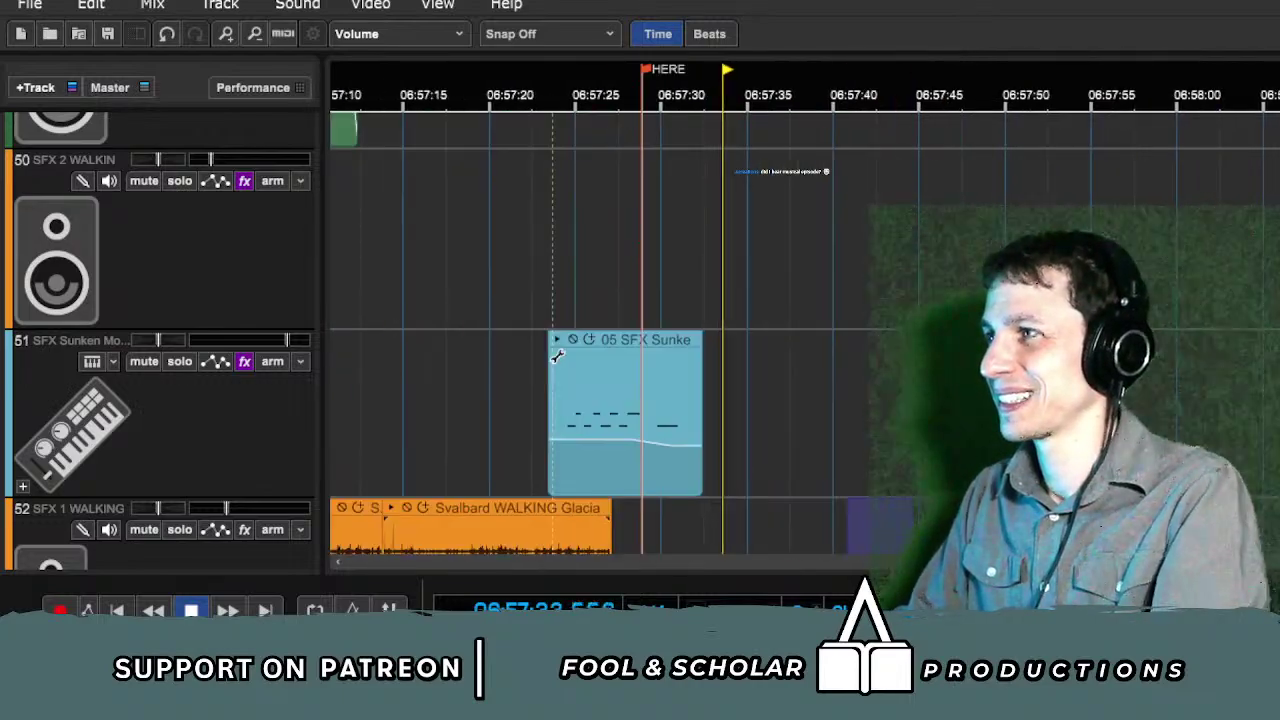
scroll(557, 357, "down", 10)
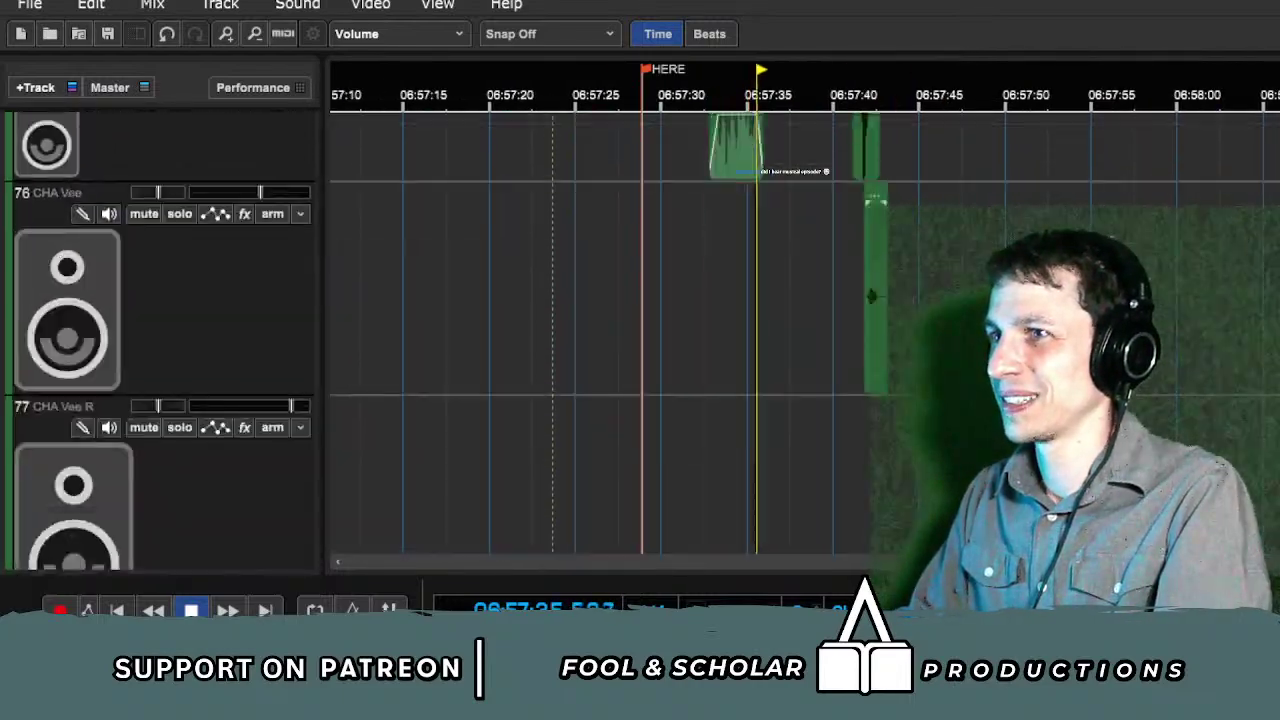
scroll(675, 417, "up", 4)
key("space")
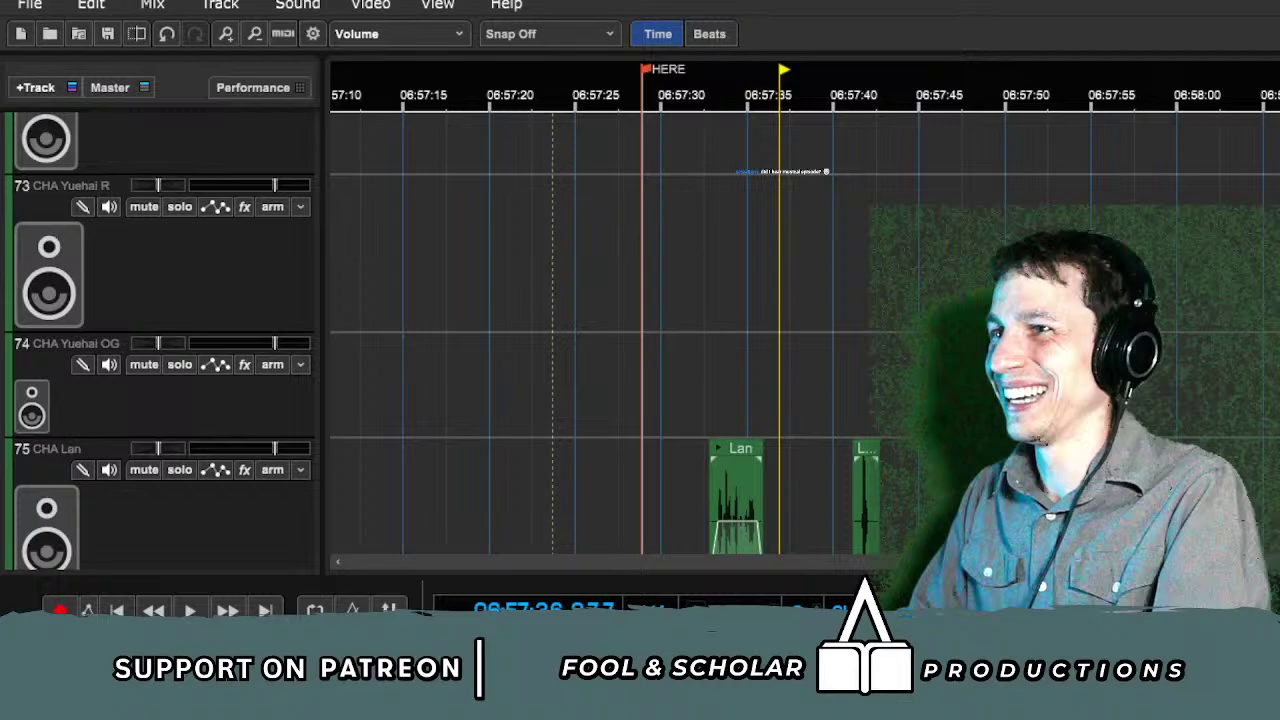
left_click(673, 417)
key("space")
scroll(673, 417, "down", 1)
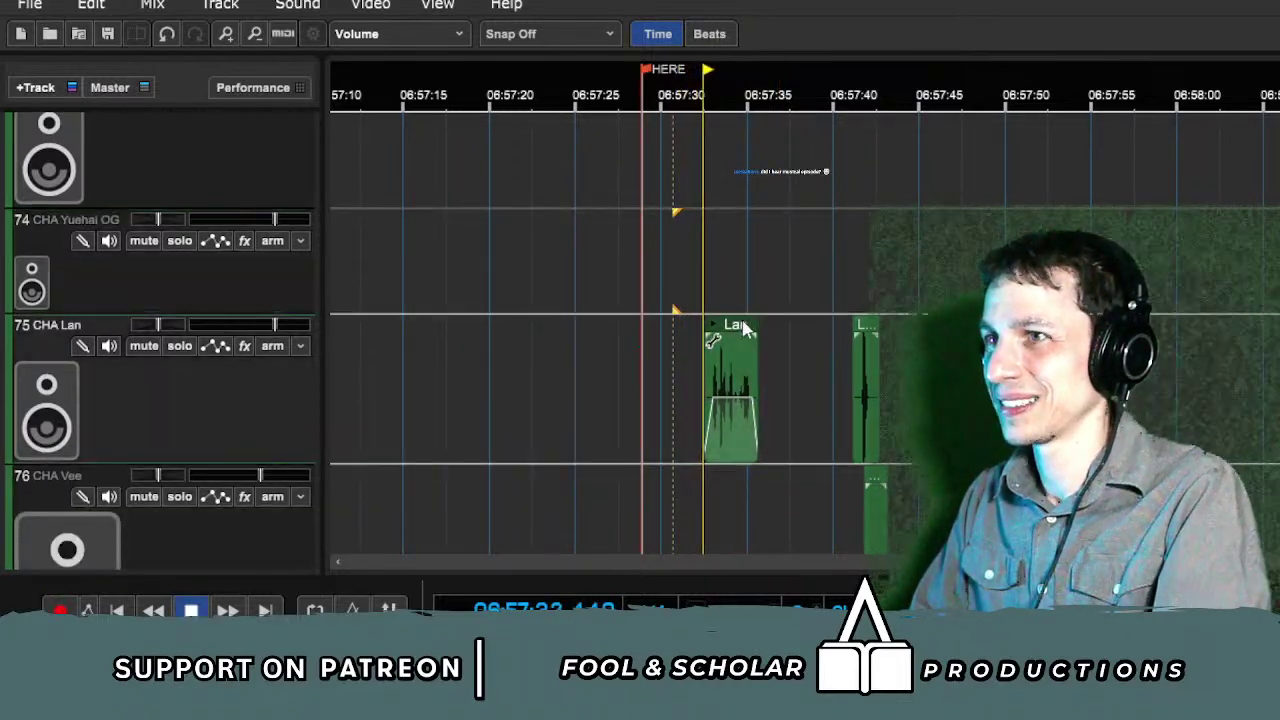
Step: Move the Sunk clip on the NPCs 2 track slightly earlier, starting at about 06:57:35, and play from about 06:57:33
scroll(772, 313, "right", 3)
scroll(747, 306, "up", 10)
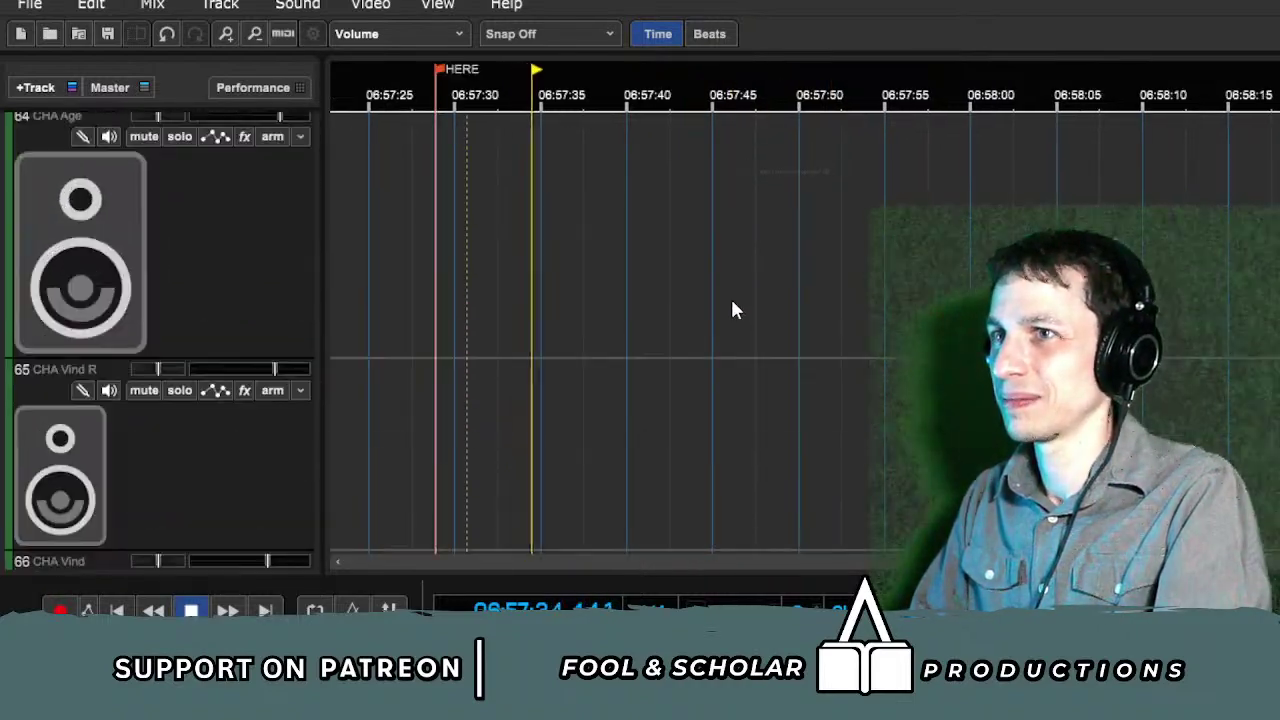
scroll(732, 306, "up", 8)
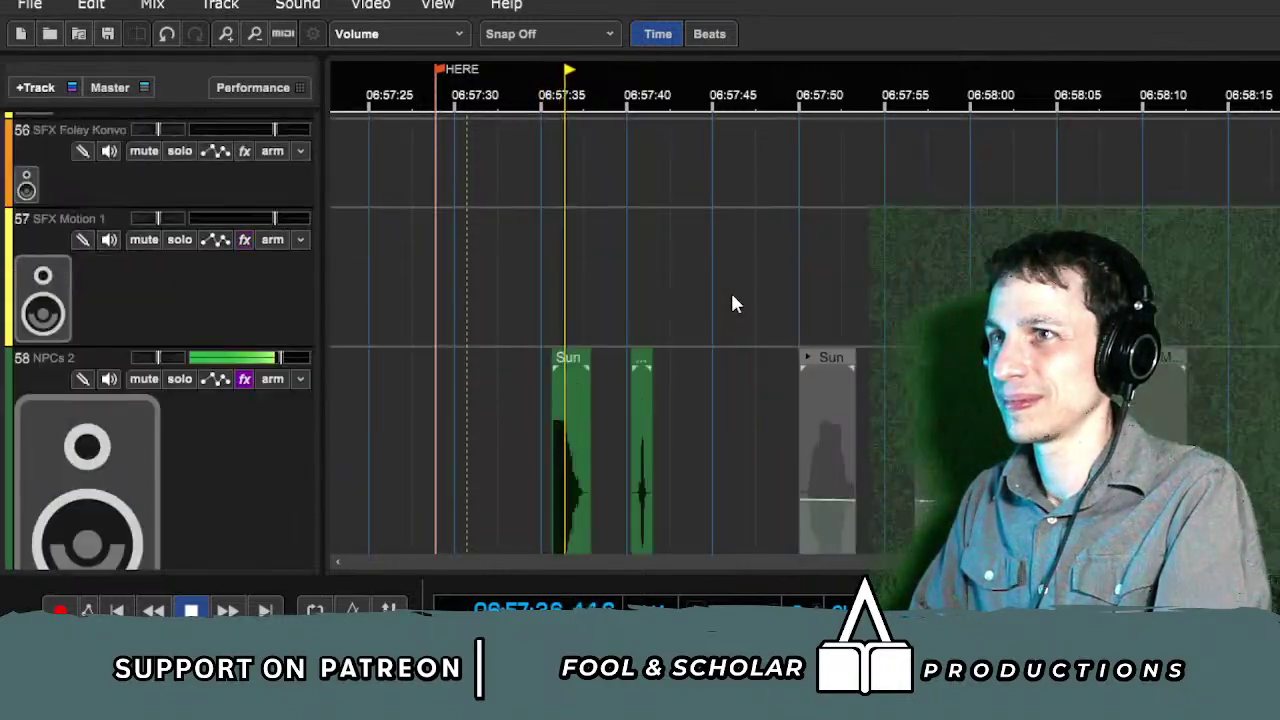
scroll(712, 301, "up", 1)
scroll(795, 325, "left", 3)
scroll(795, 325, "up", 4)
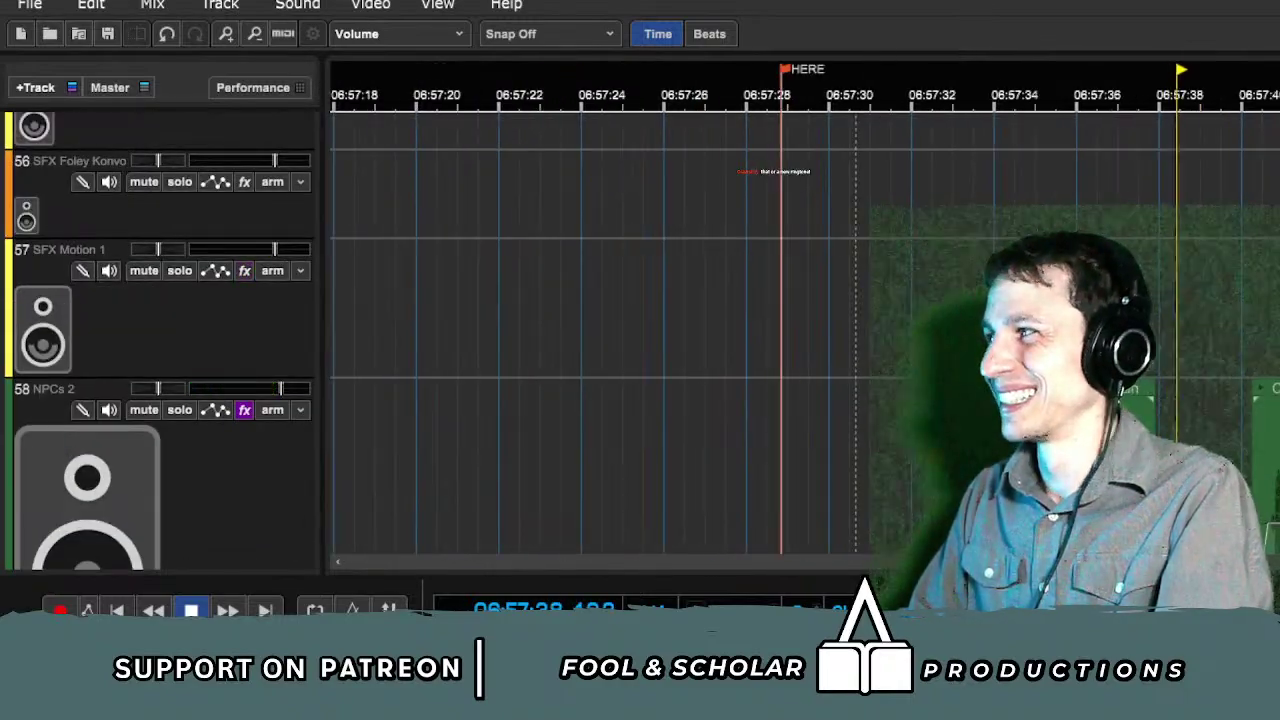
left_click(1093, 307)
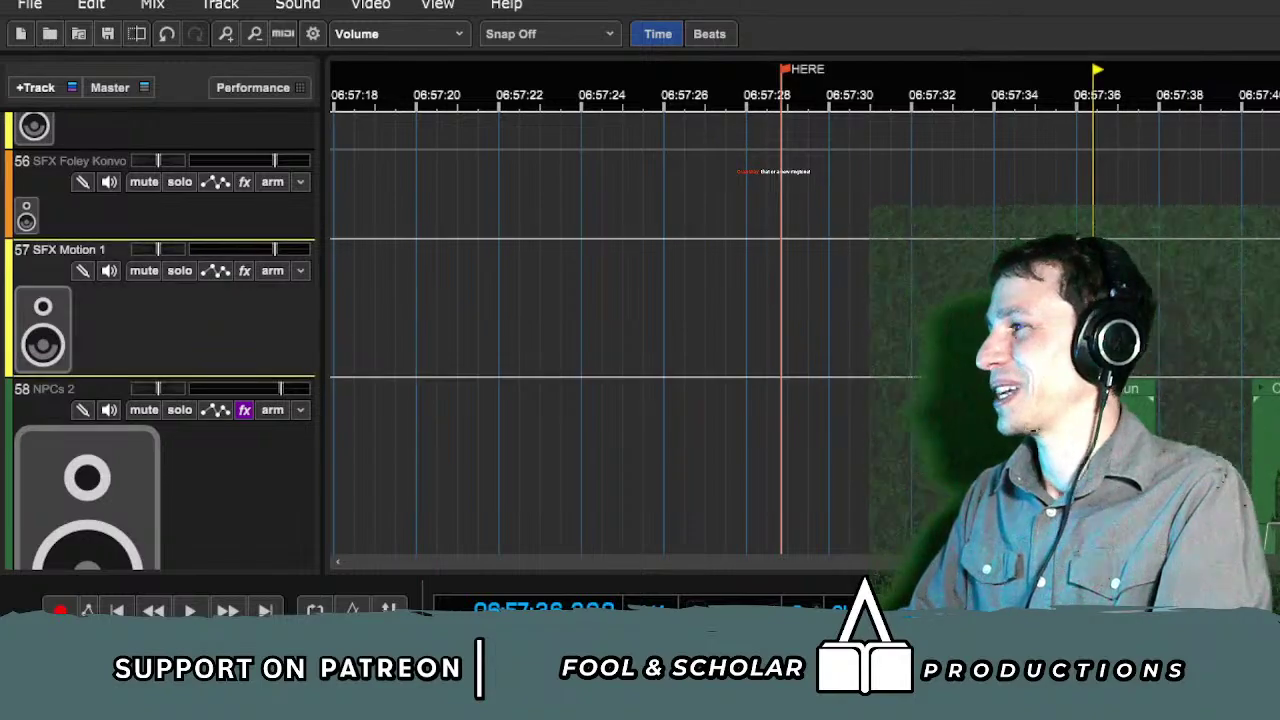
left_click(966, 307)
key("space")
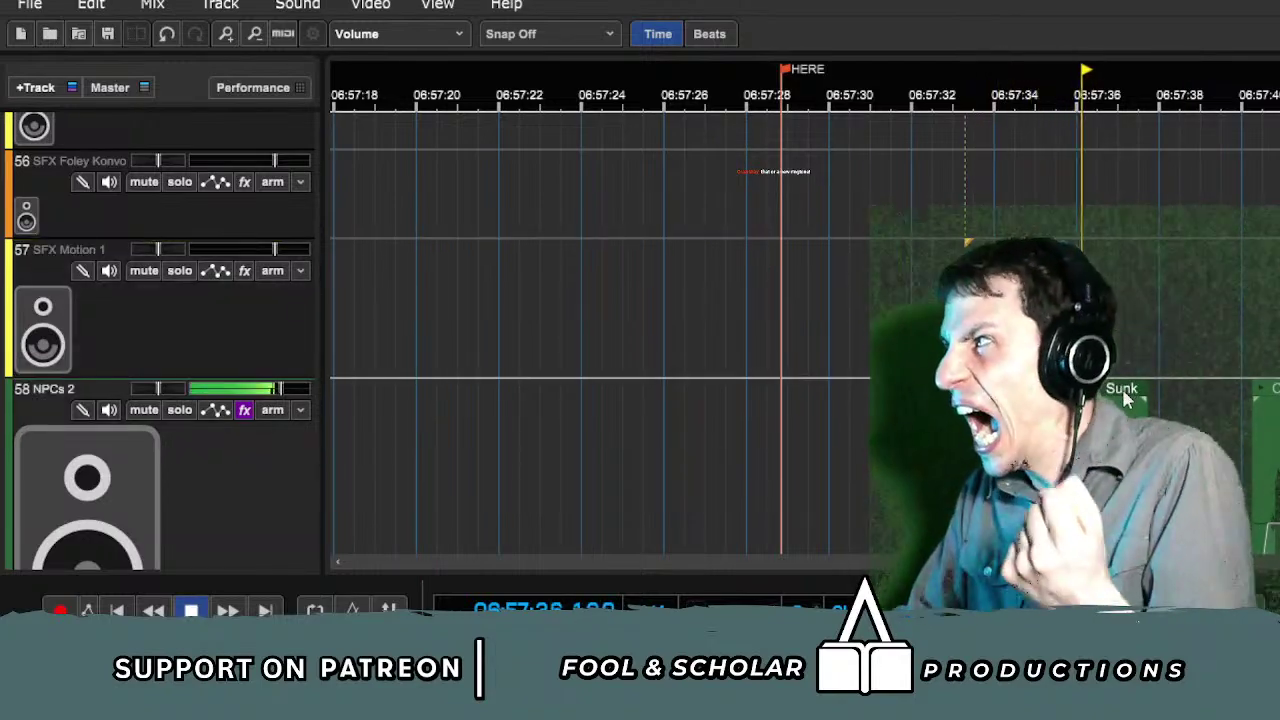
scroll(1163, 388, "right", 5)
scroll(1163, 388, "down", 2)
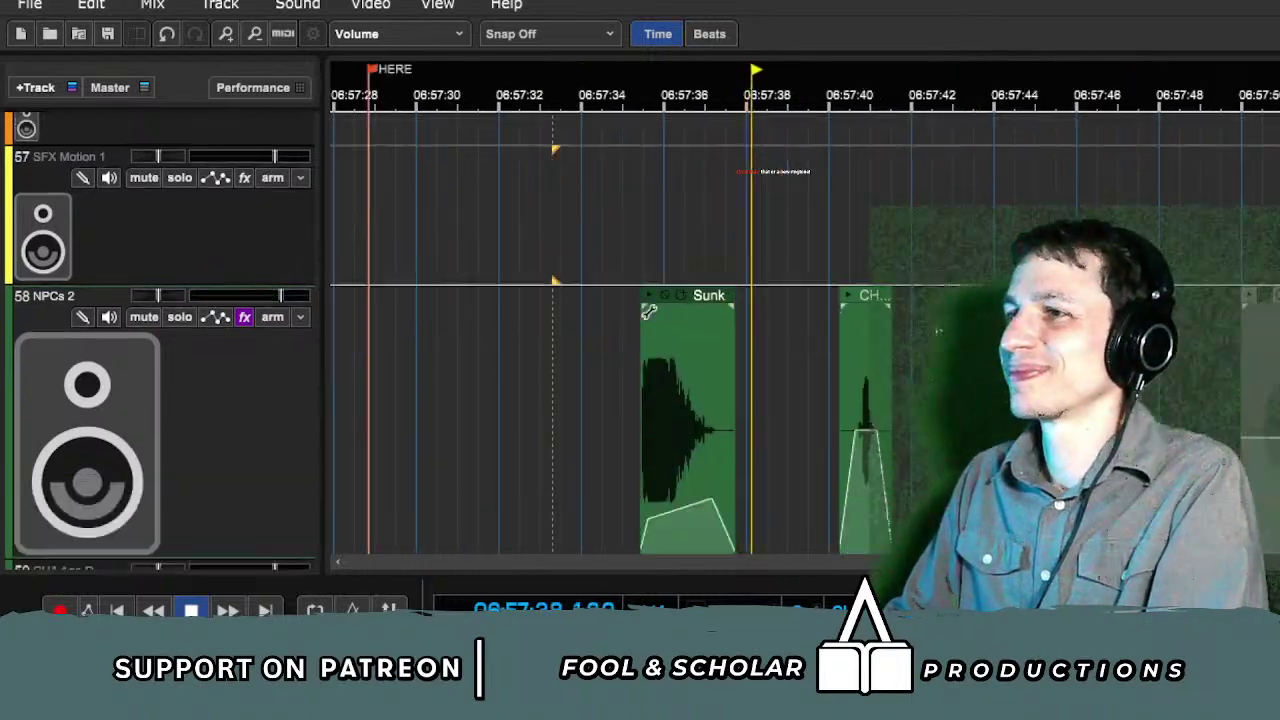
scroll(894, 277, "down", 1)
key("space")
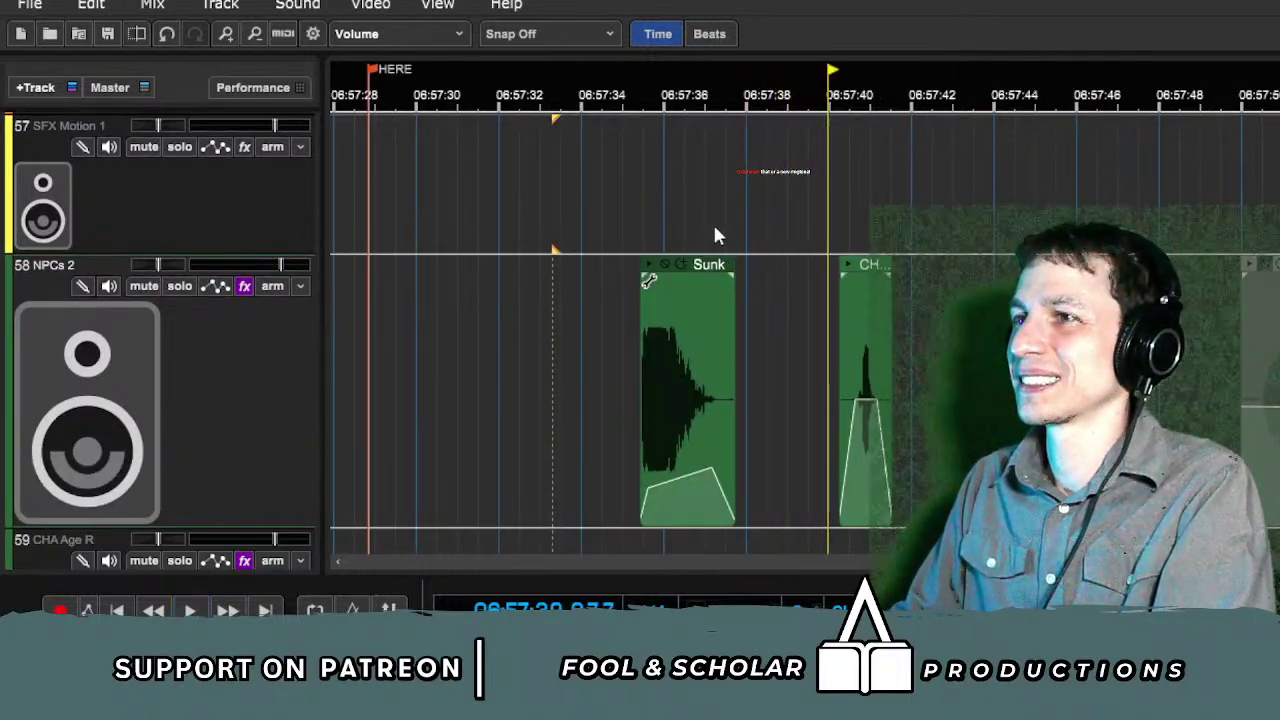
Step: Move the group of five voice clips on track 47 slightly earlier, starting just before 06:57:39, and play from about 06:57:36
left_click(743, 226)
scroll(800, 257, "up", 5)
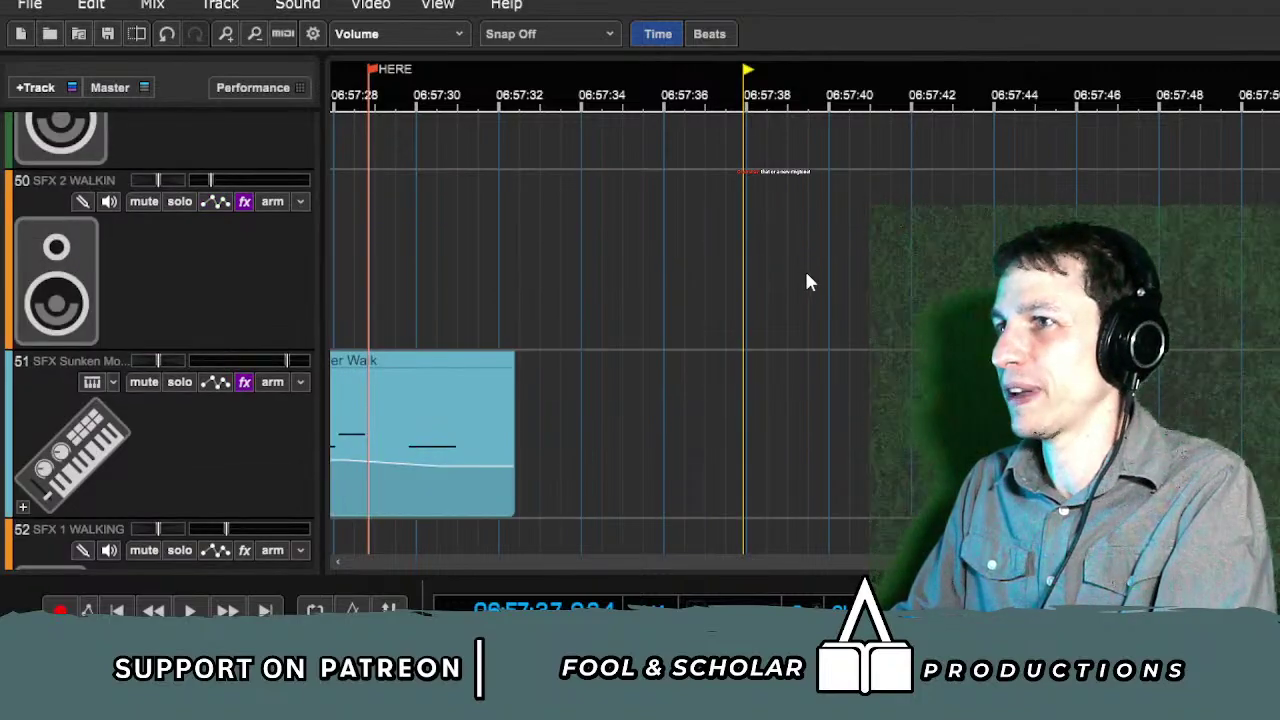
scroll(804, 268, "up", 4)
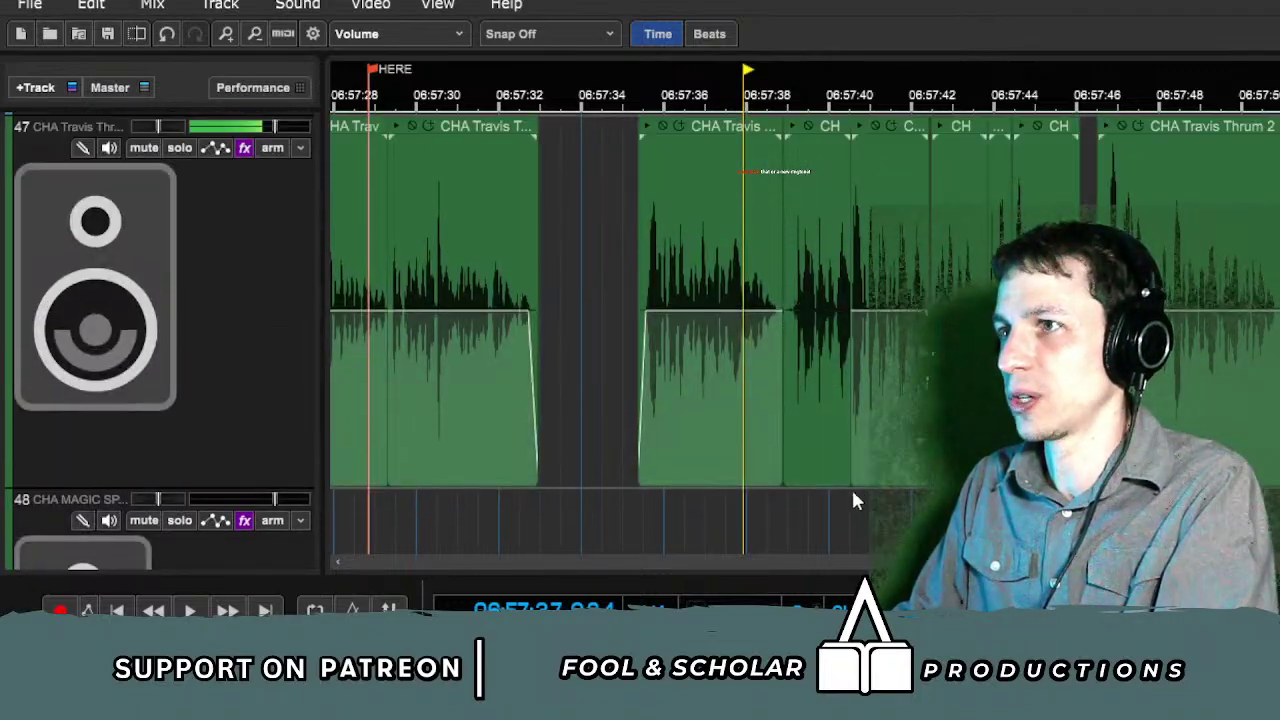
left_click_drag(829, 300, 1056, 300)
left_click(668, 97)
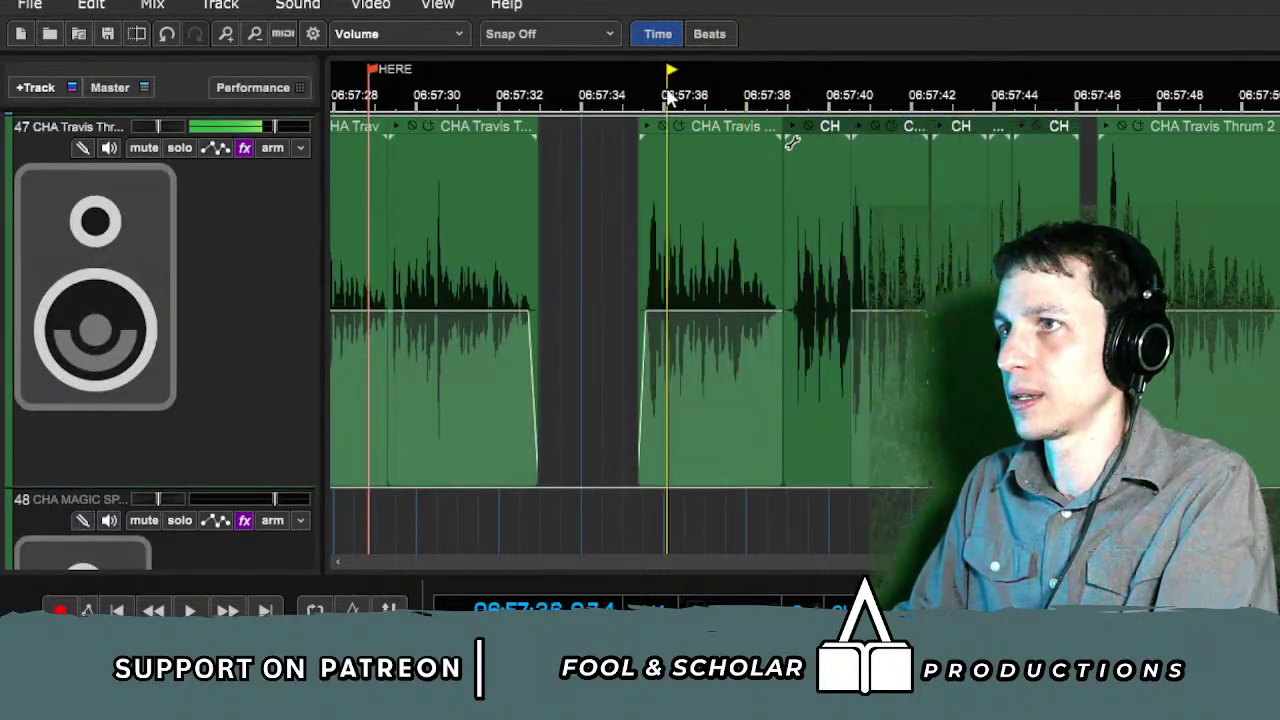
key("space")
left_click_drag(841, 125, 834, 127)
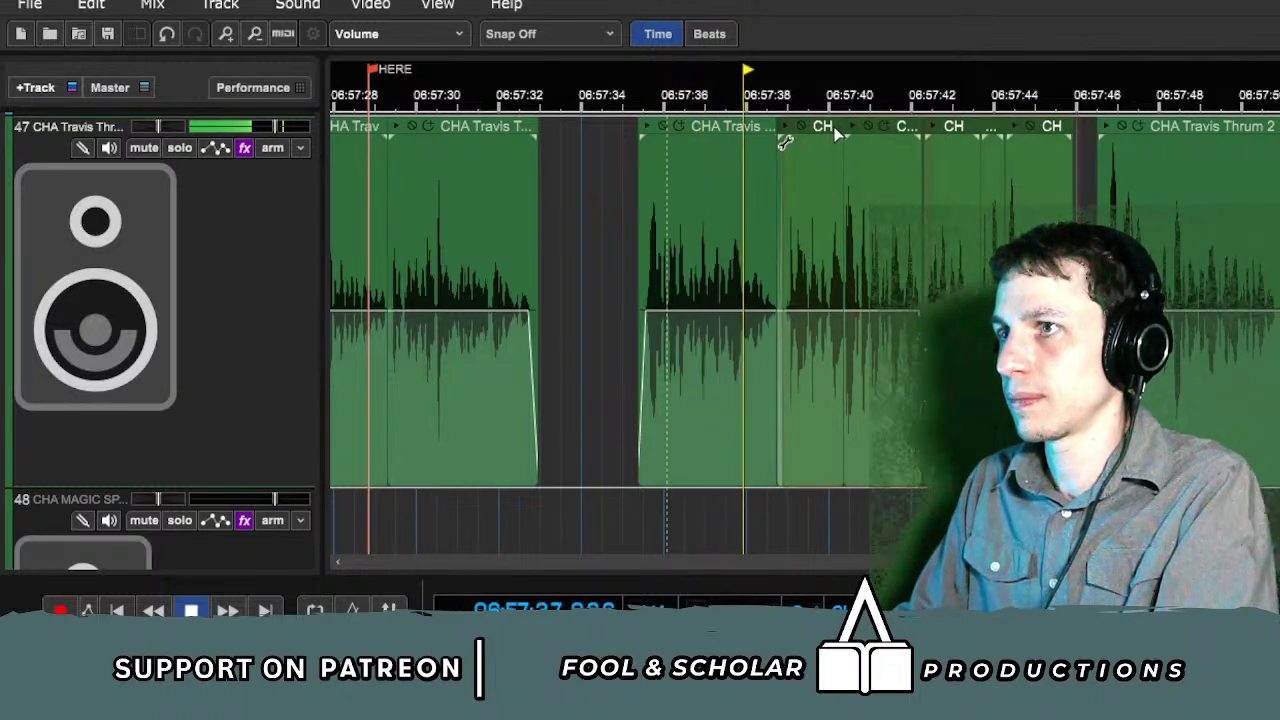
Step: Move the short CHA clip after the Sunk clip on the NPCs 2 track slightly earlier, starting at about 06:57:40
scroll(824, 200, "down", 3)
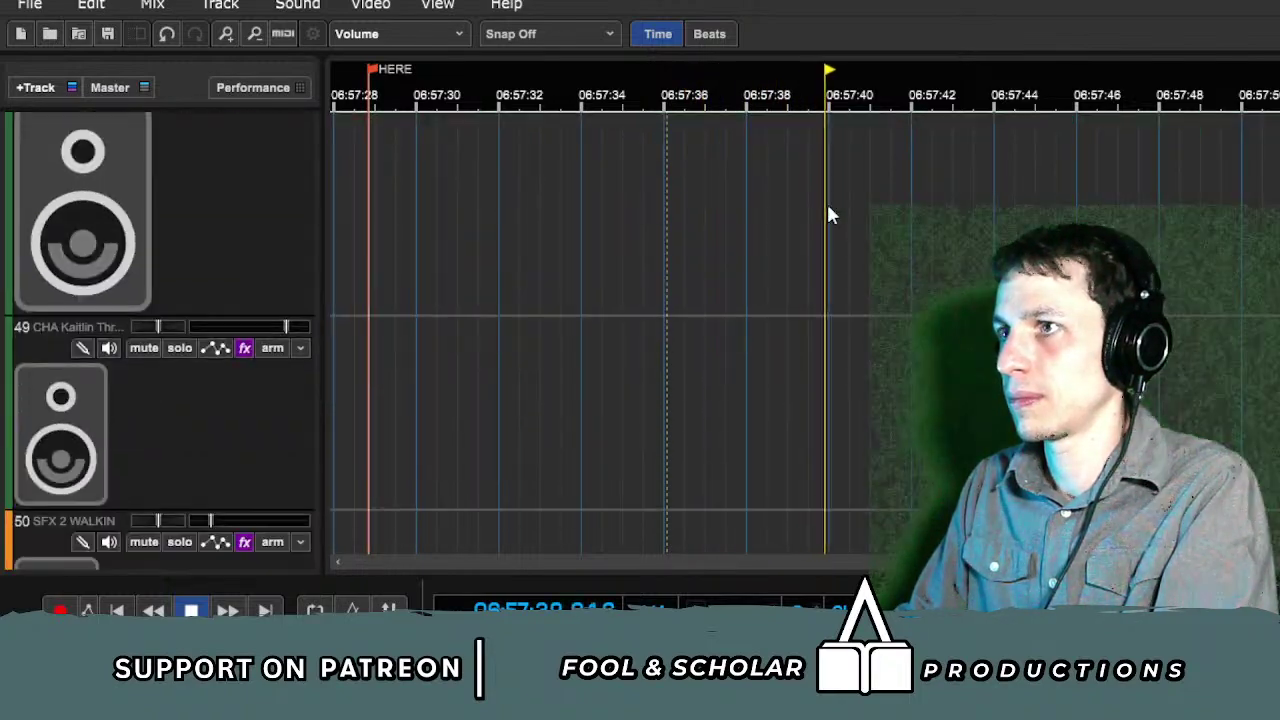
scroll(828, 210, "down", 10)
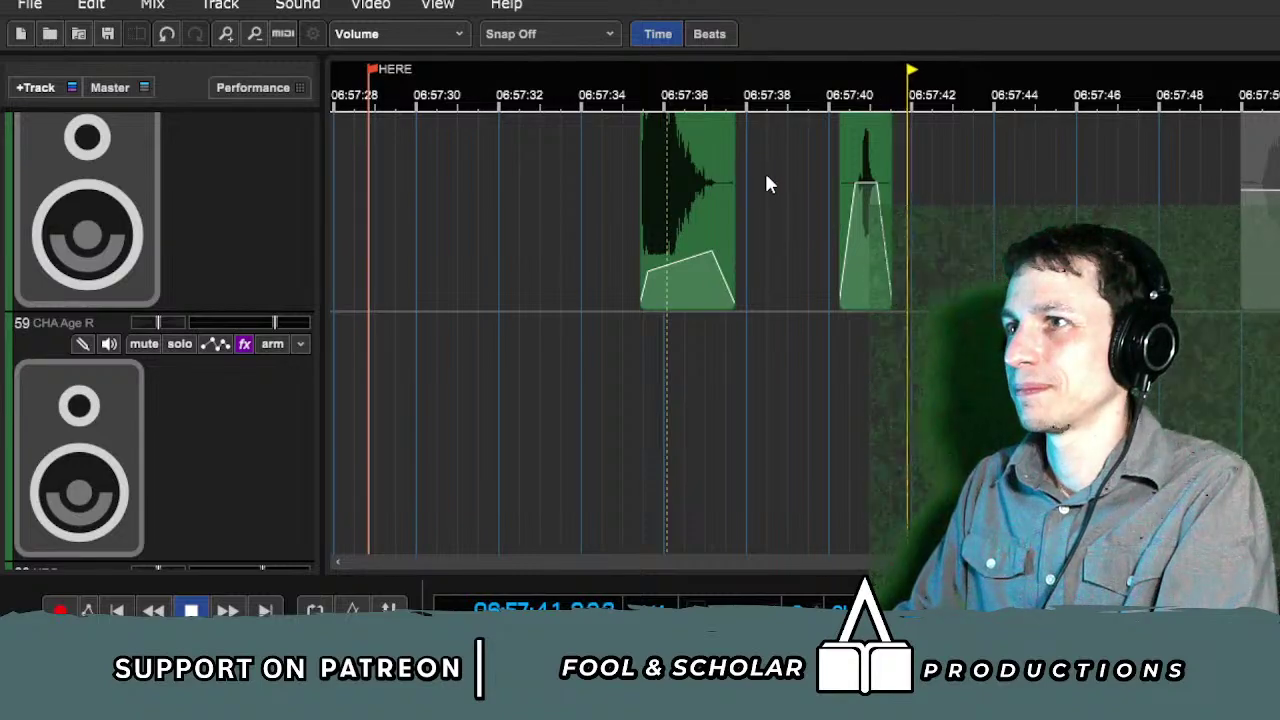
scroll(768, 174, "up", 1)
left_click(737, 200)
left_click_drag(869, 205, 854, 201)
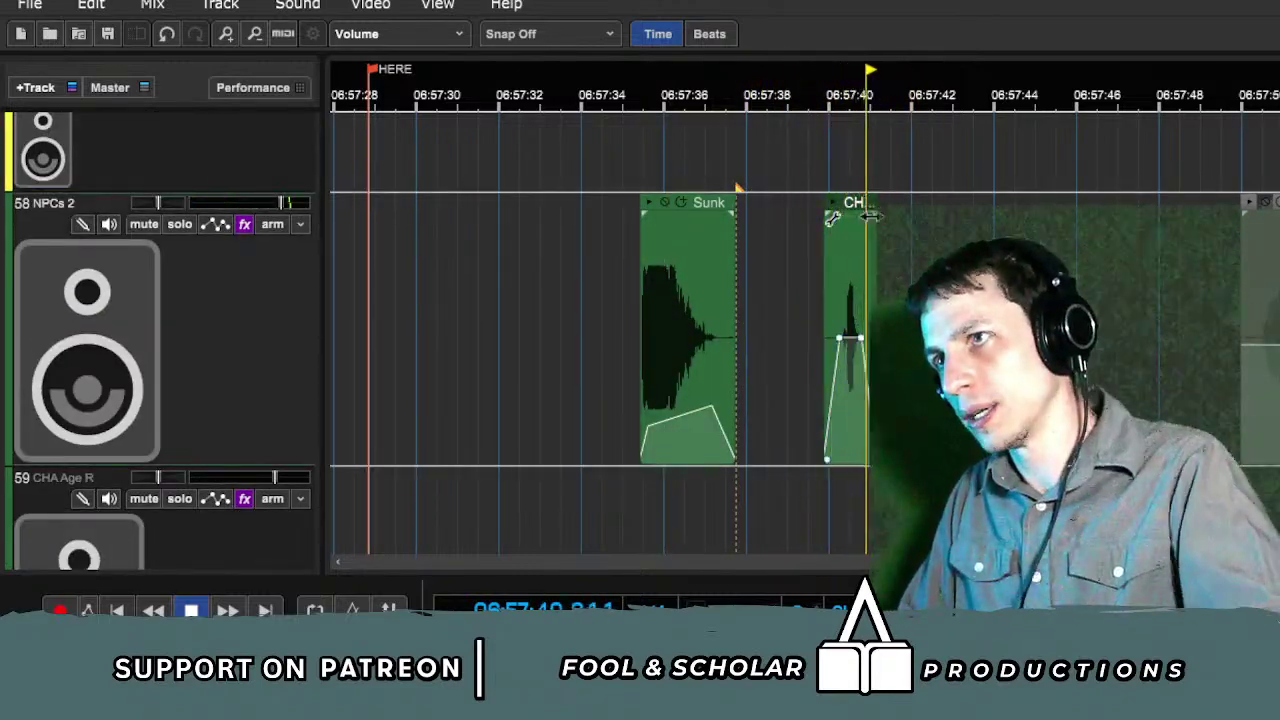
Step: Move the second Lan clip and the Vee clip earlier, starting at about 06:57:40 and 06:57:41, and play from about 06:57:39
scroll(955, 252, "down", 3)
scroll(958, 254, "down", 5)
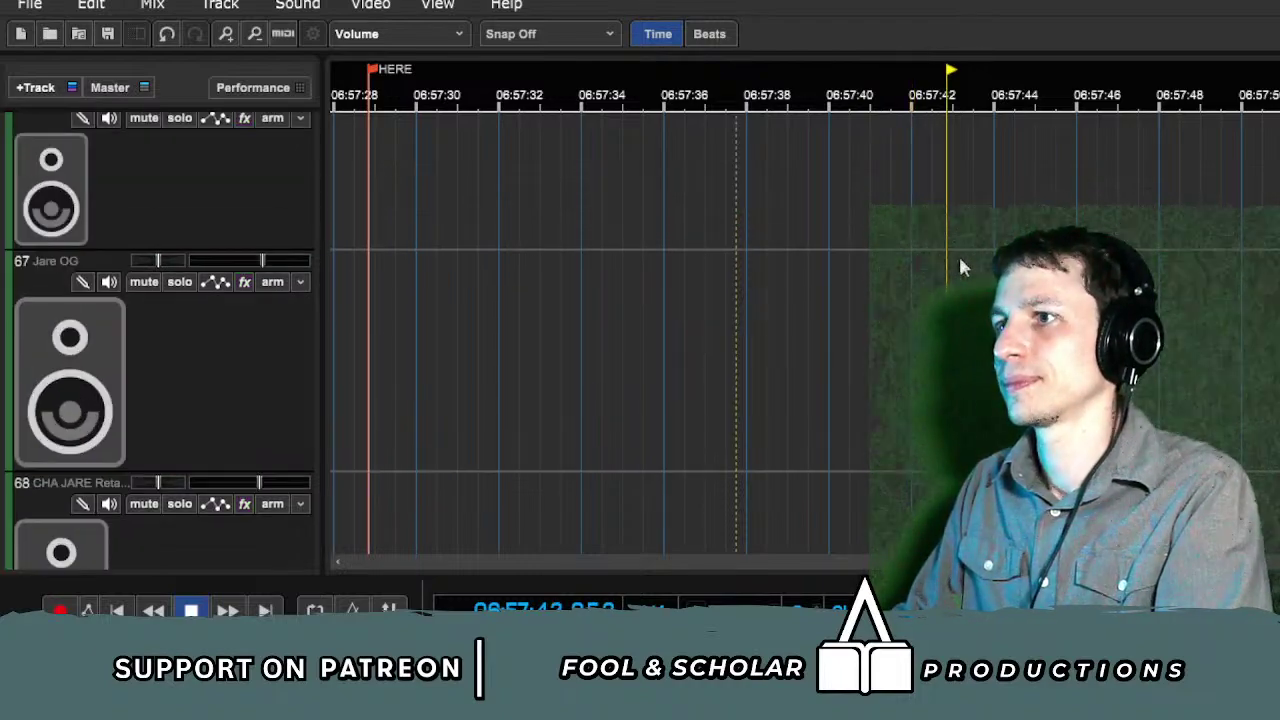
scroll(958, 254, "down", 4)
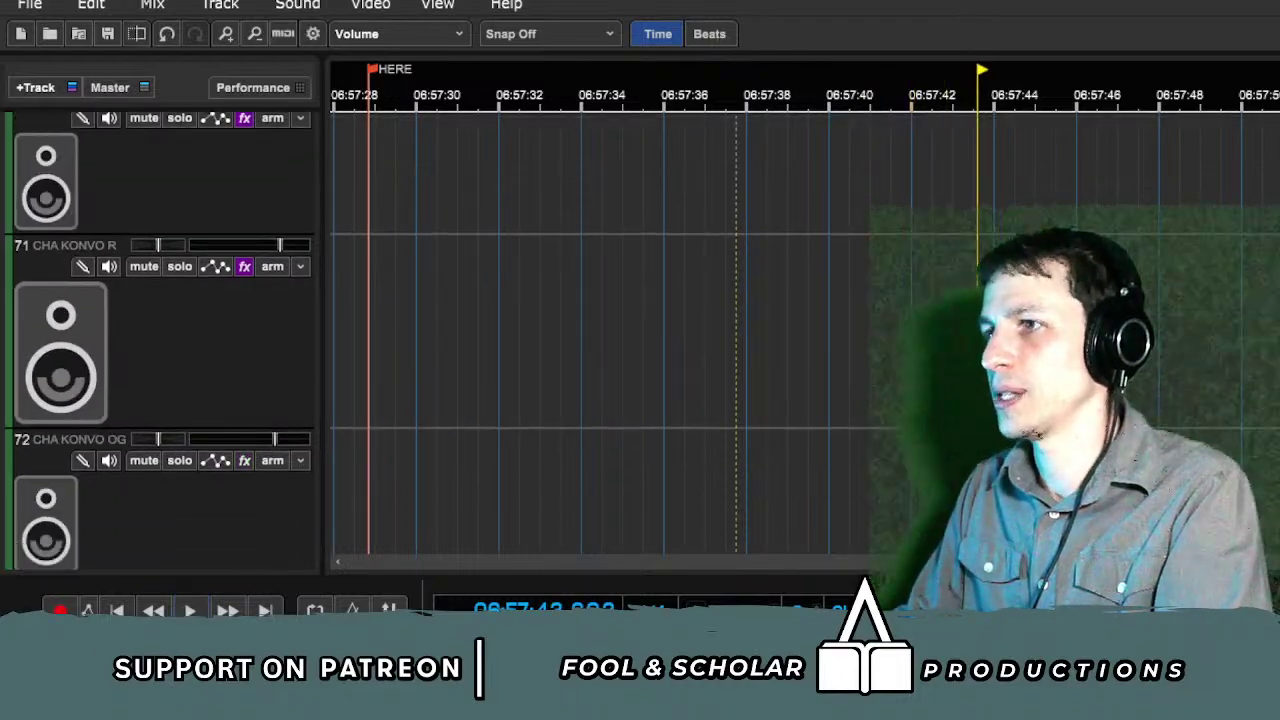
scroll(958, 254, "down", 5)
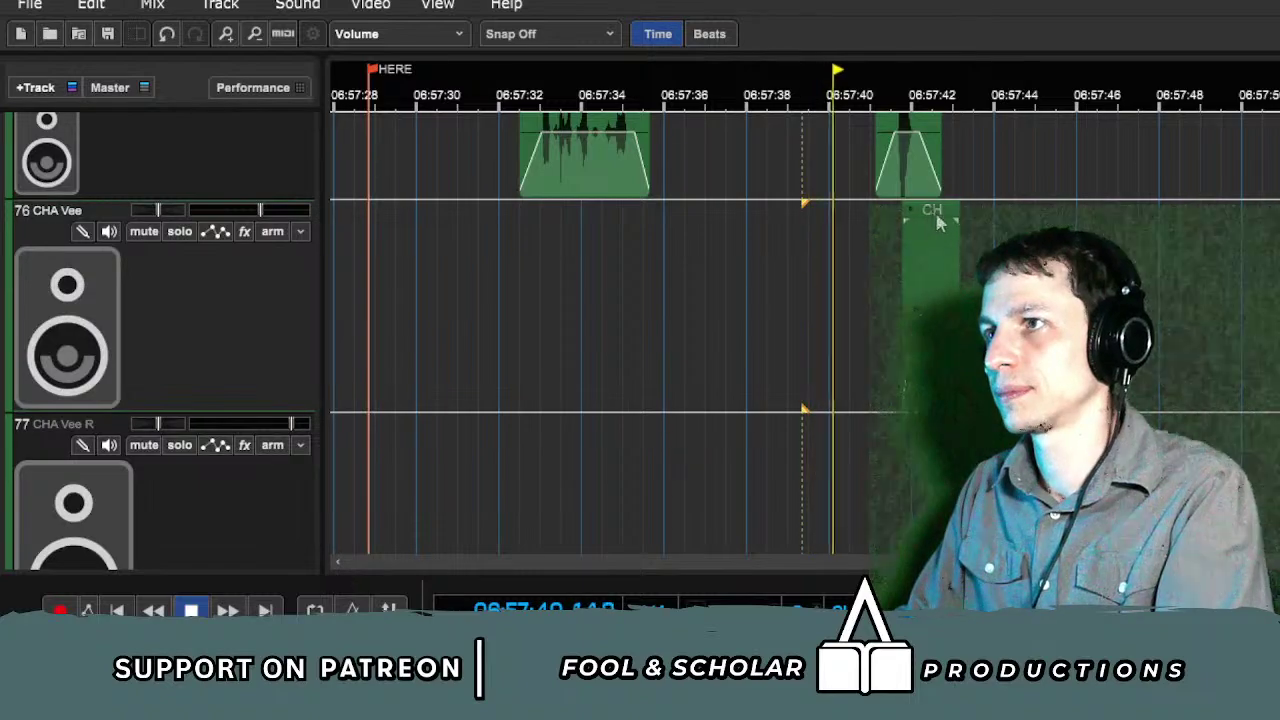
scroll(819, 275, "up", 1)
left_click_drag(835, 330, 1000, 175)
key("space")
left_click(918, 151)
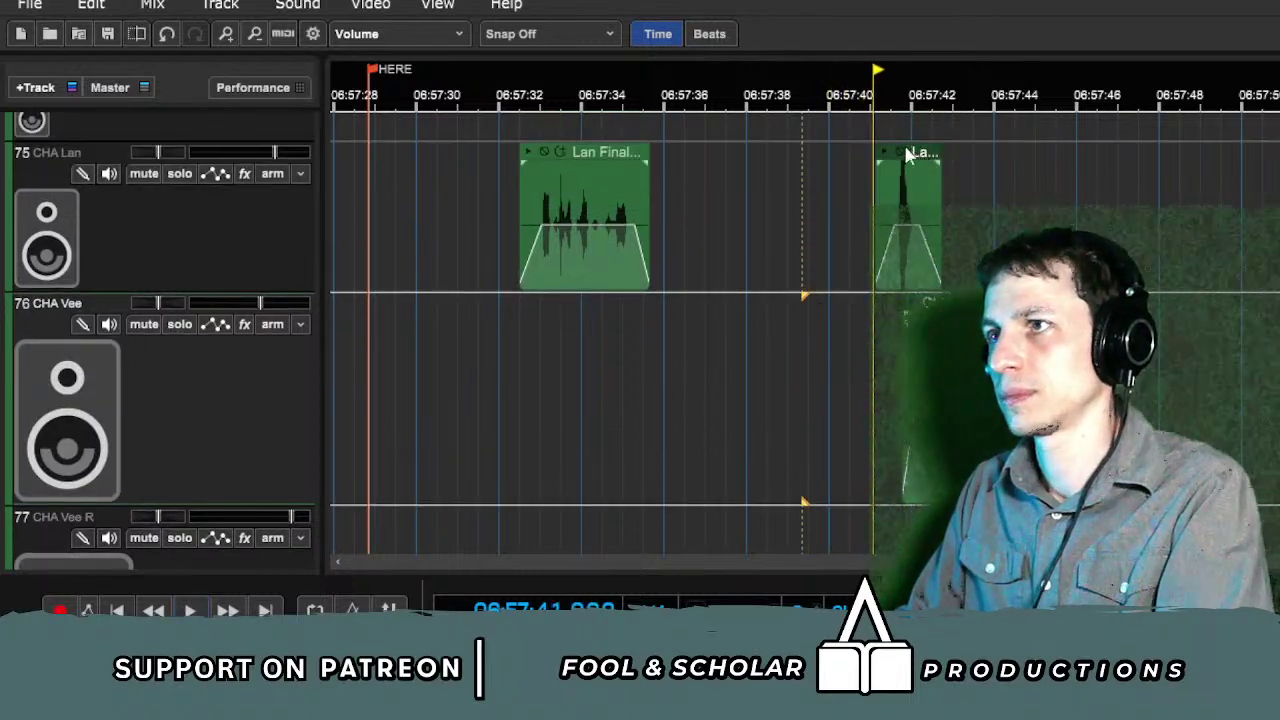
key("space")
left_click_drag(907, 152, 889, 156)
left_click(824, 88)
key("space")
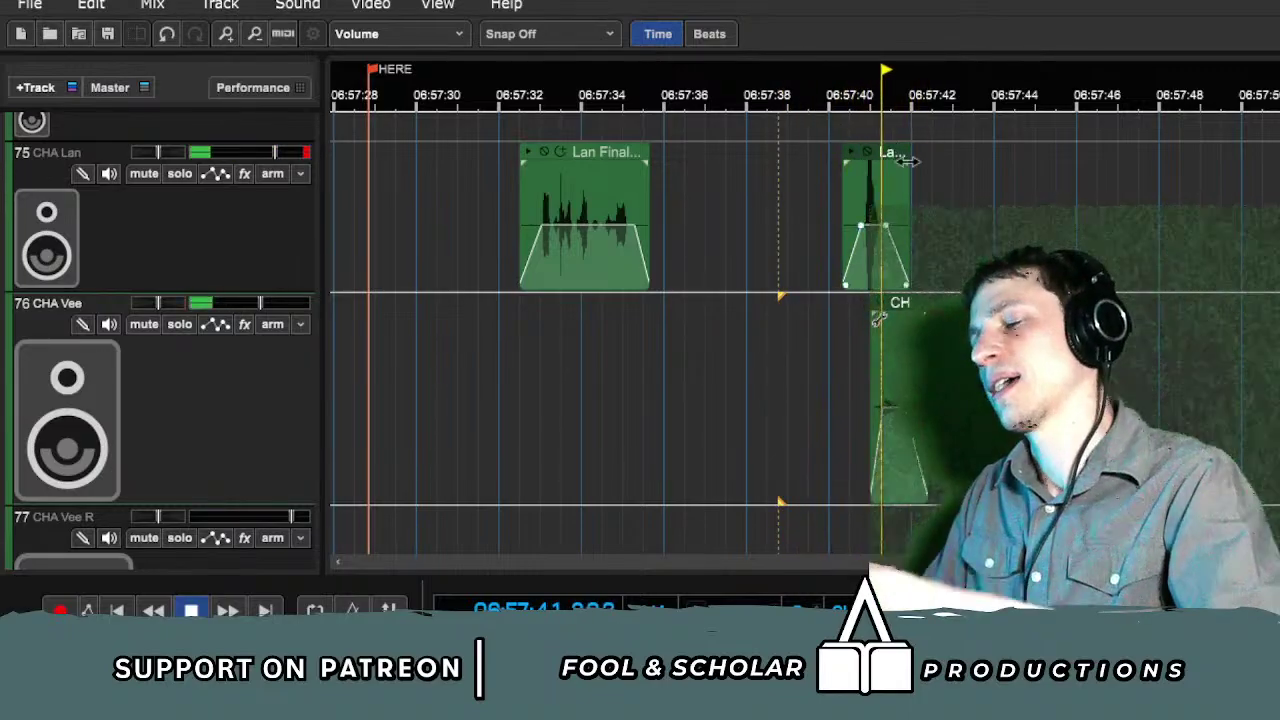
left_click_drag(979, 180, 1129, 200)
key("space")
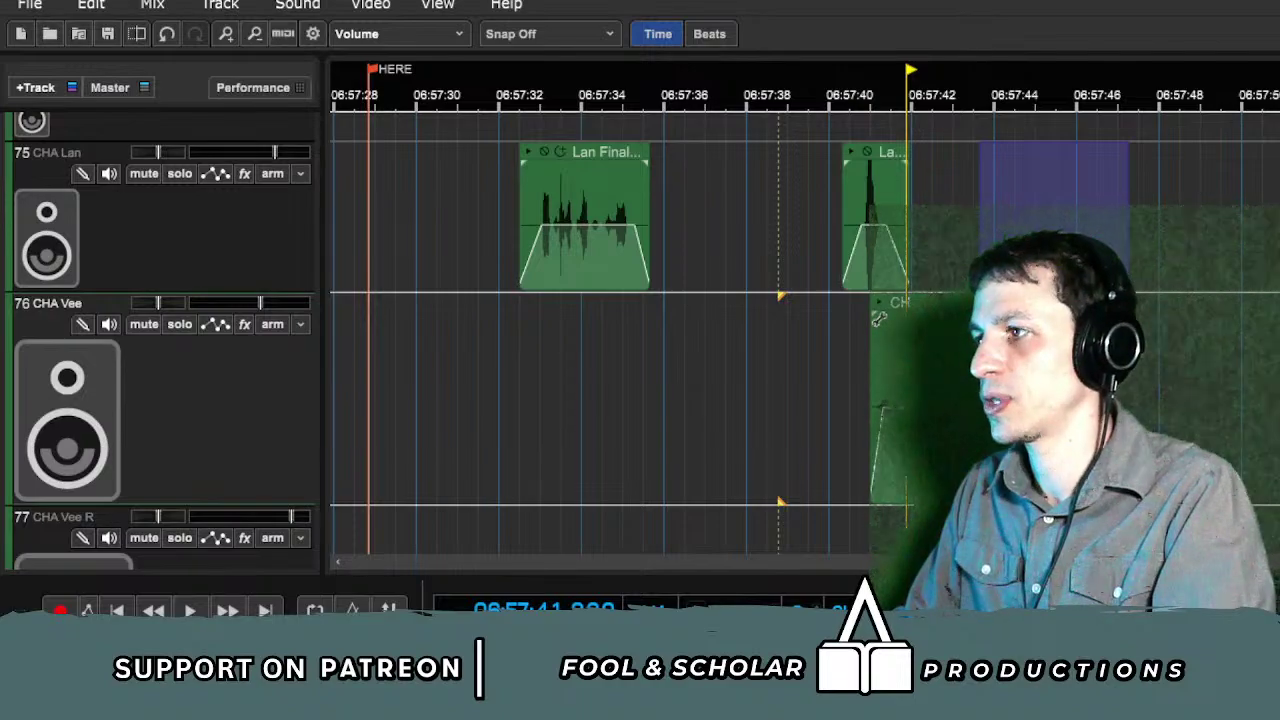
Step: Mute the MUS Main track
scroll(878, 318, "up", 10)
scroll(640, 360, "up", 10)
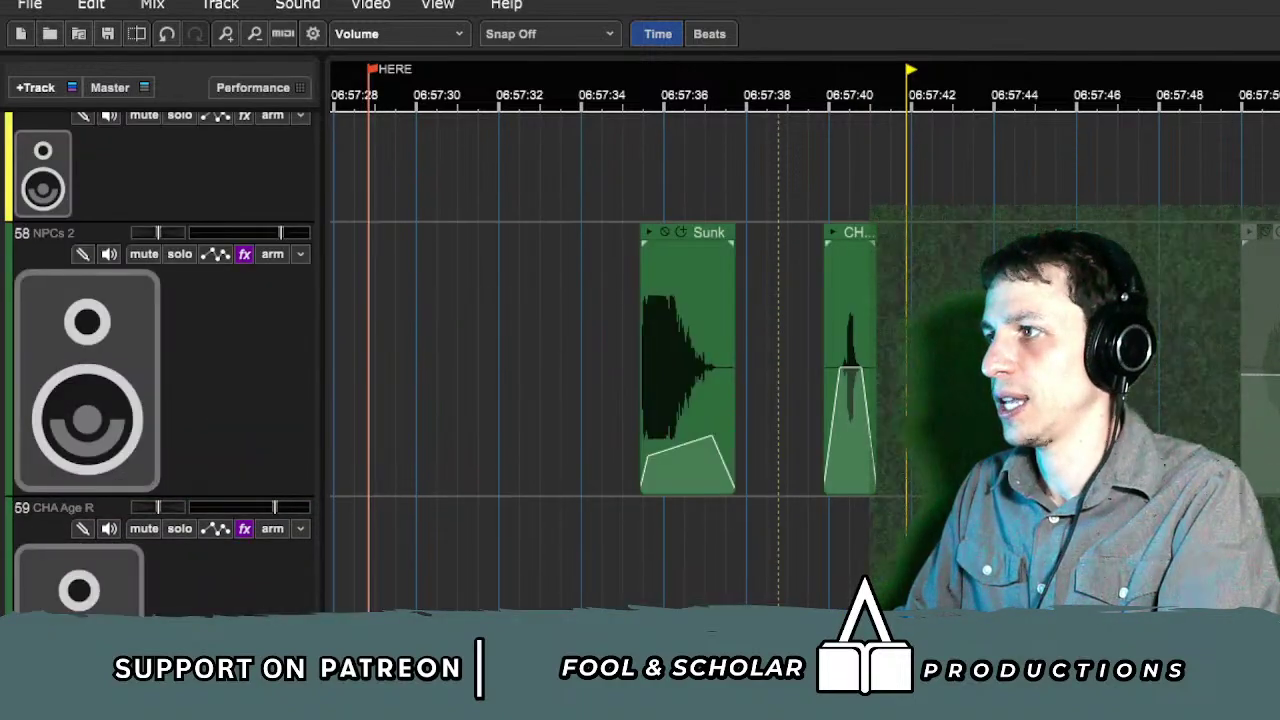
scroll(640, 360, "up", 10)
scroll(28, 525, "up", 8)
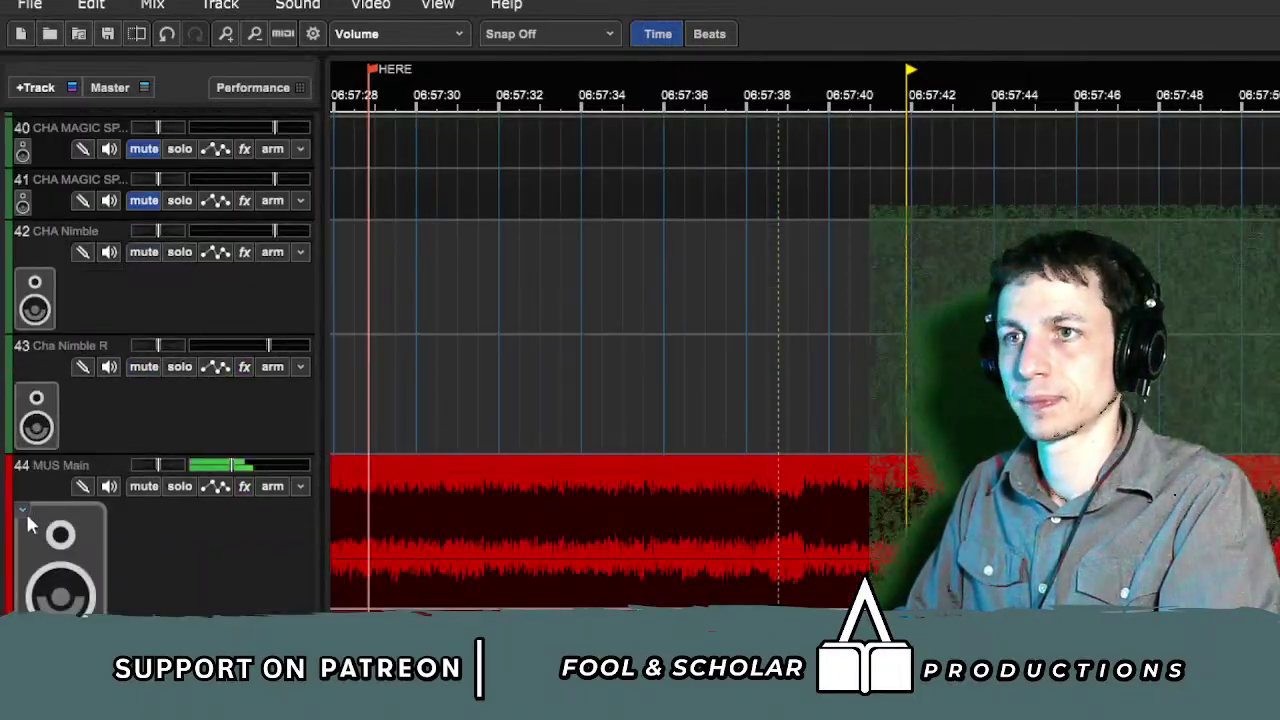
left_click(143, 486)
scroll(143, 486, "down", 3)
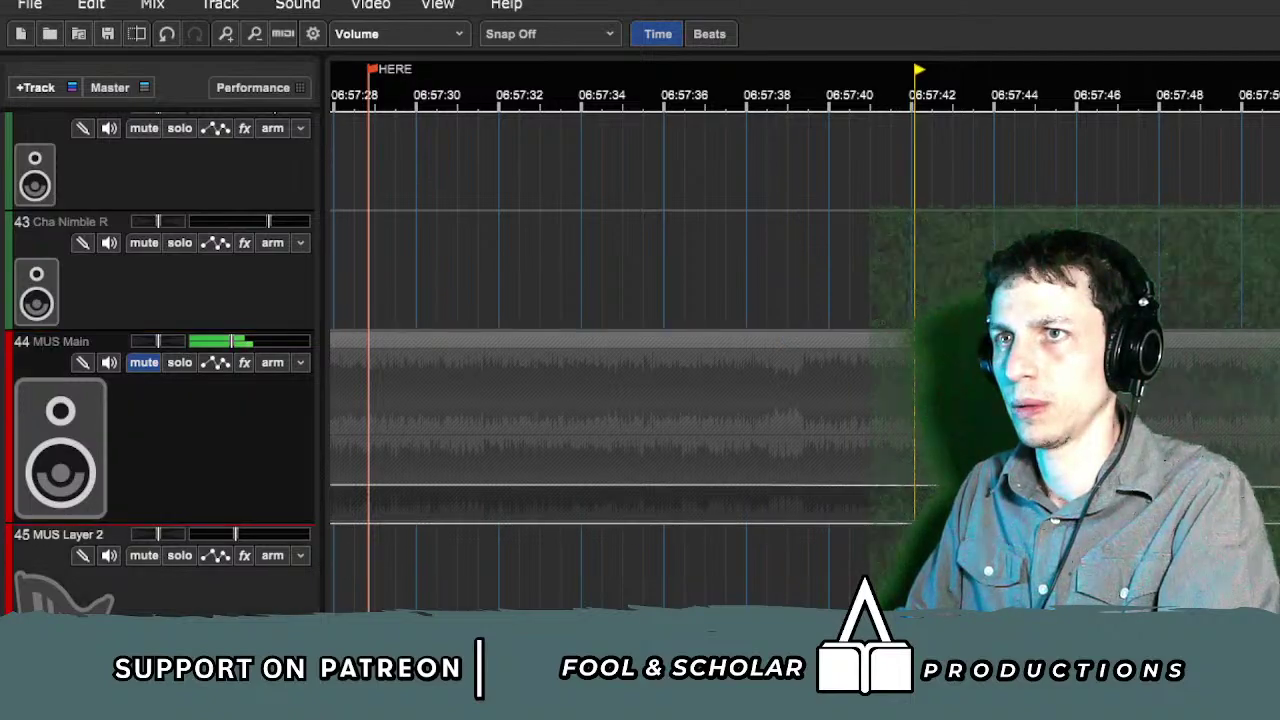
scroll(650, 487, "down", 2)
scroll(650, 487, "down", 2)
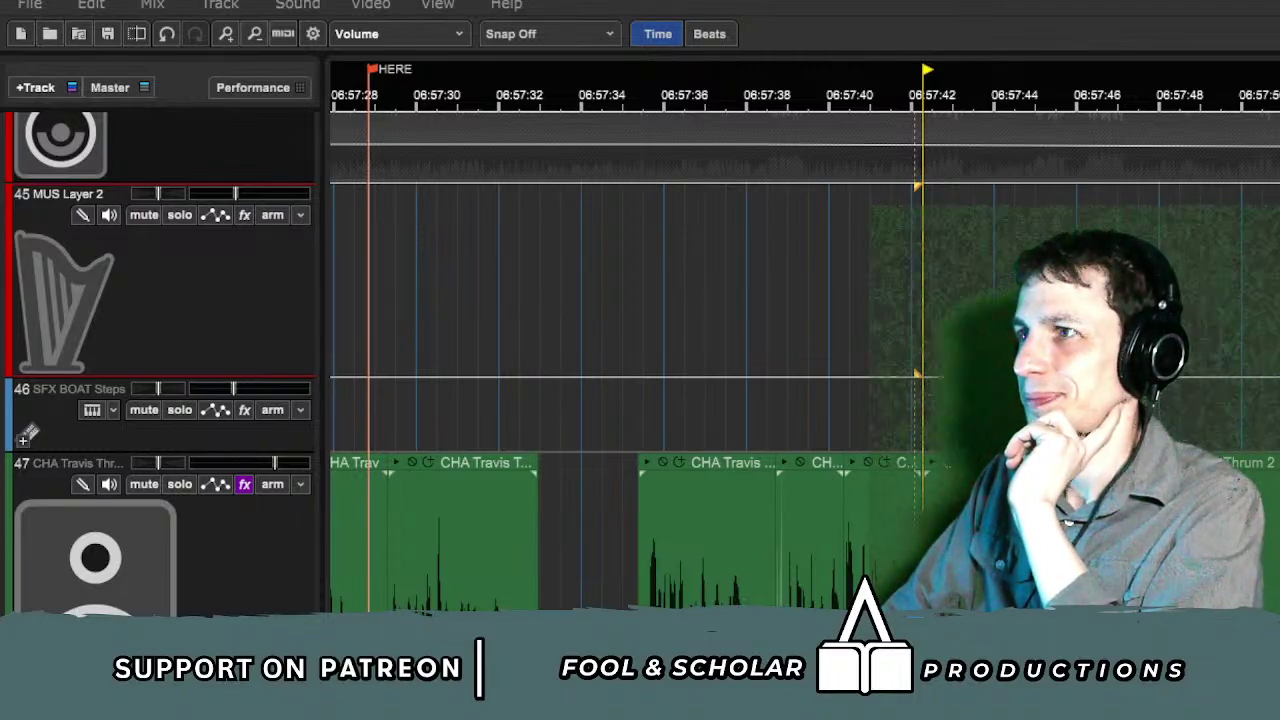
Step: Browse the project back to the UKE 1 and UKE 2 music sketches around 03:25:00
left_click(698, 343)
scroll(840, 458, "down", 3)
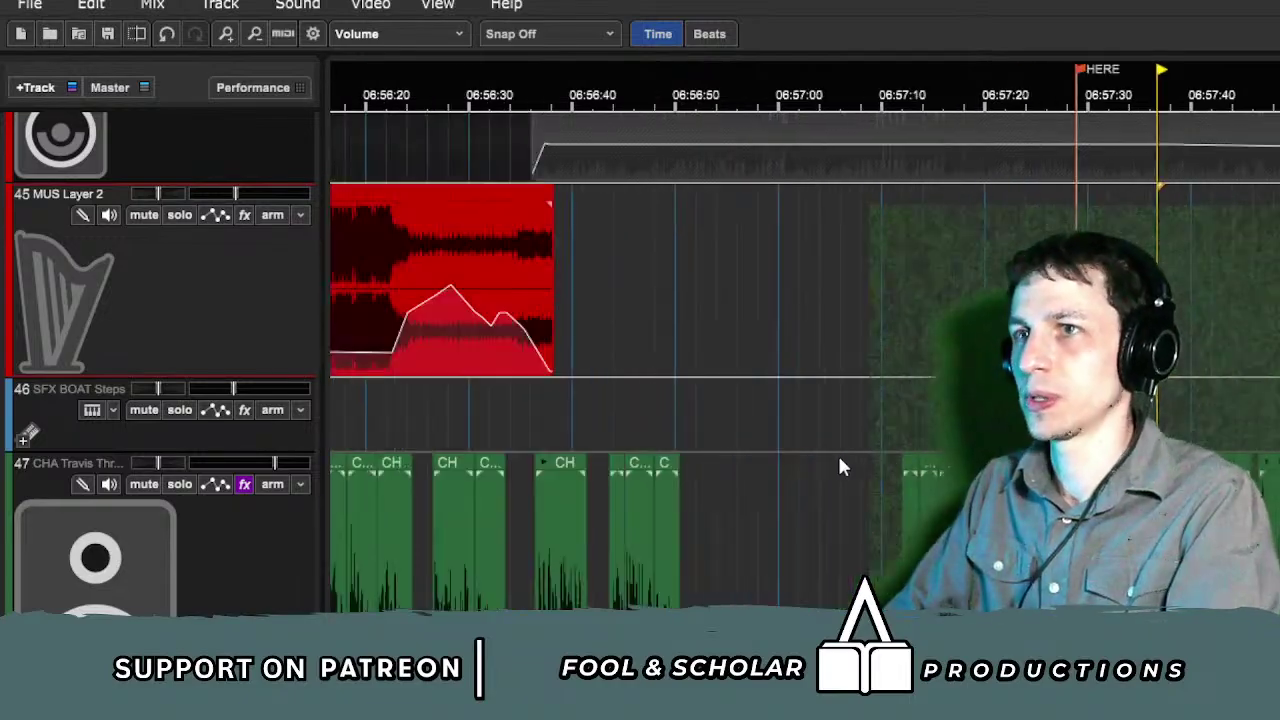
scroll(865, 462, "down", 2)
scroll(865, 462, "up", 10)
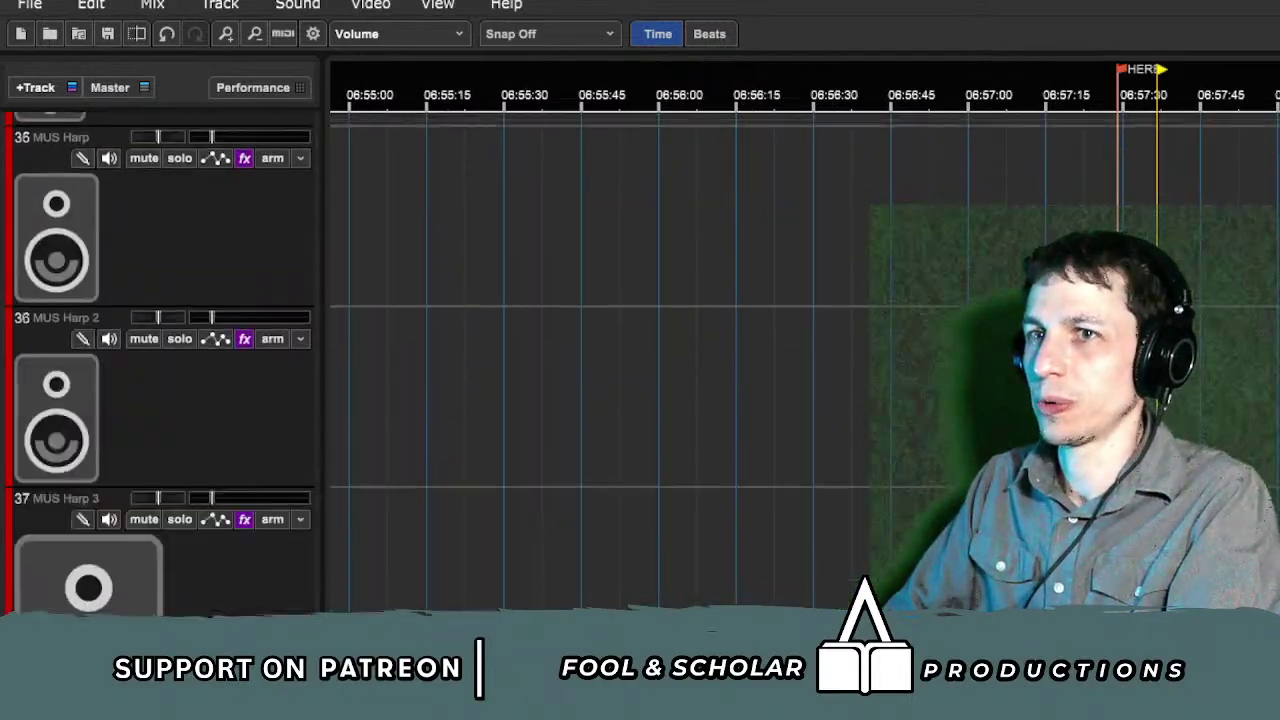
scroll(865, 462, "down", 1)
scroll(865, 462, "left", 5)
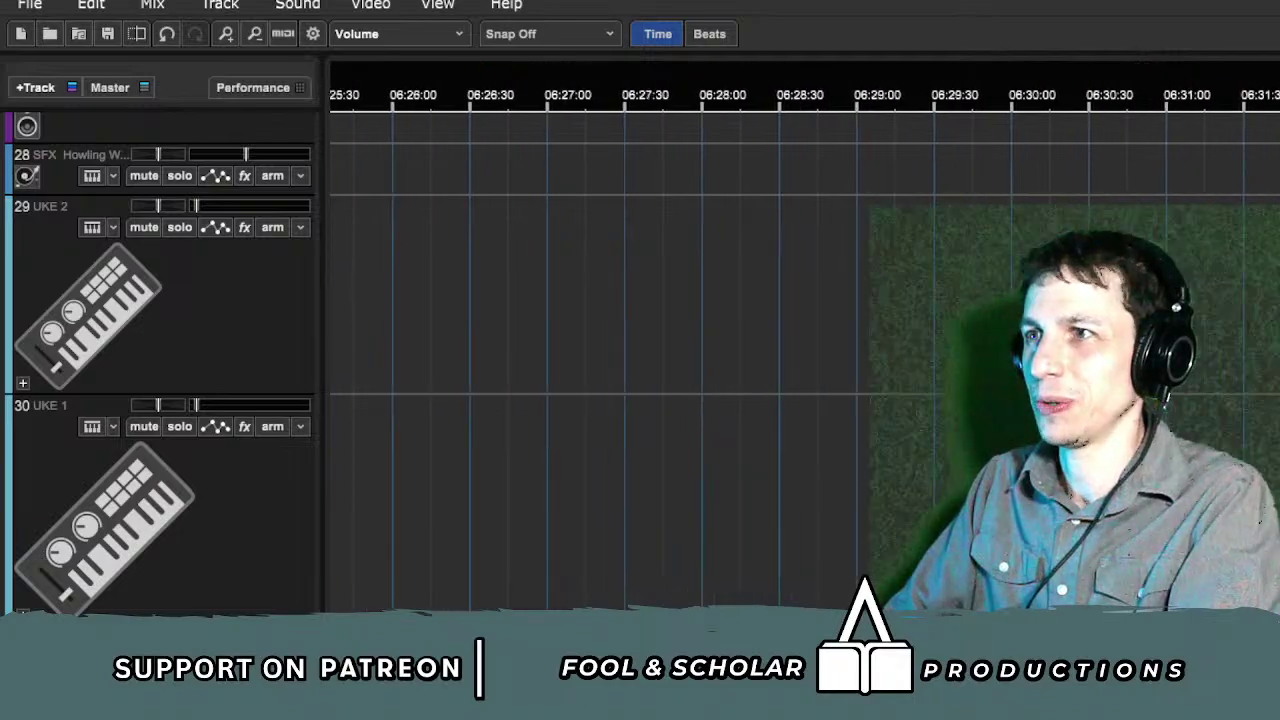
scroll(805, 350, "left", 20)
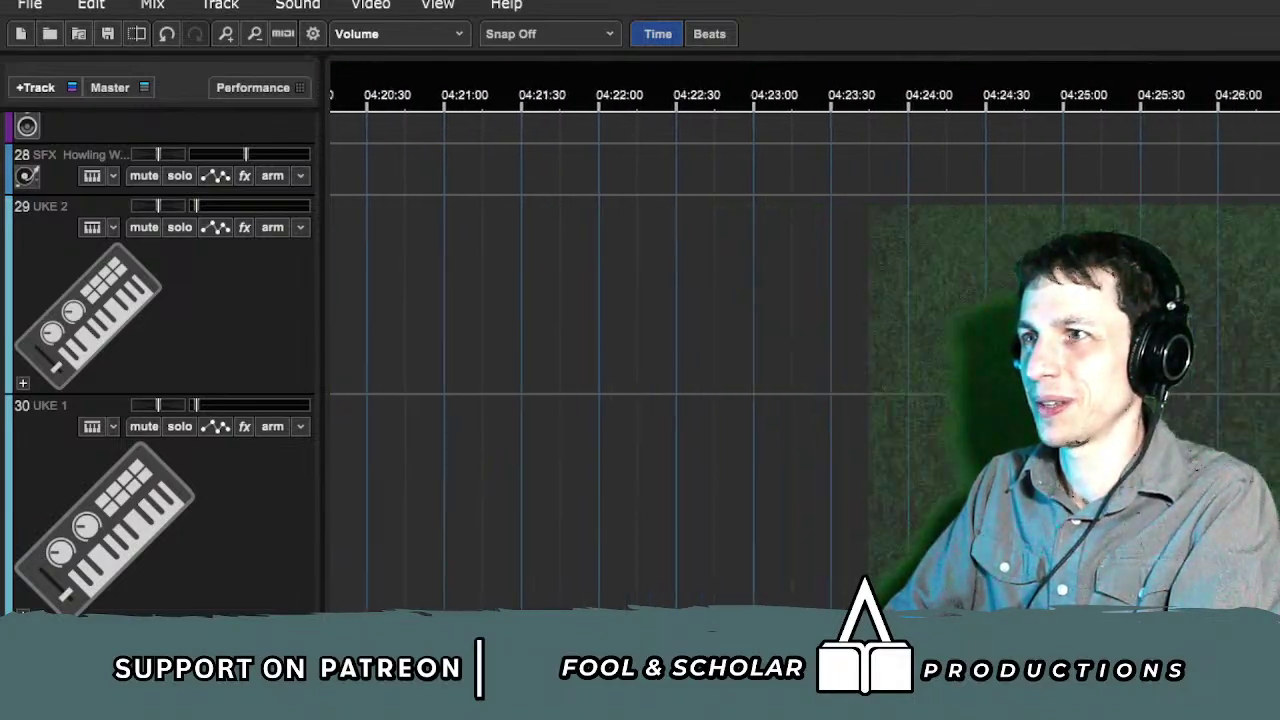
scroll(805, 350, "down", 3)
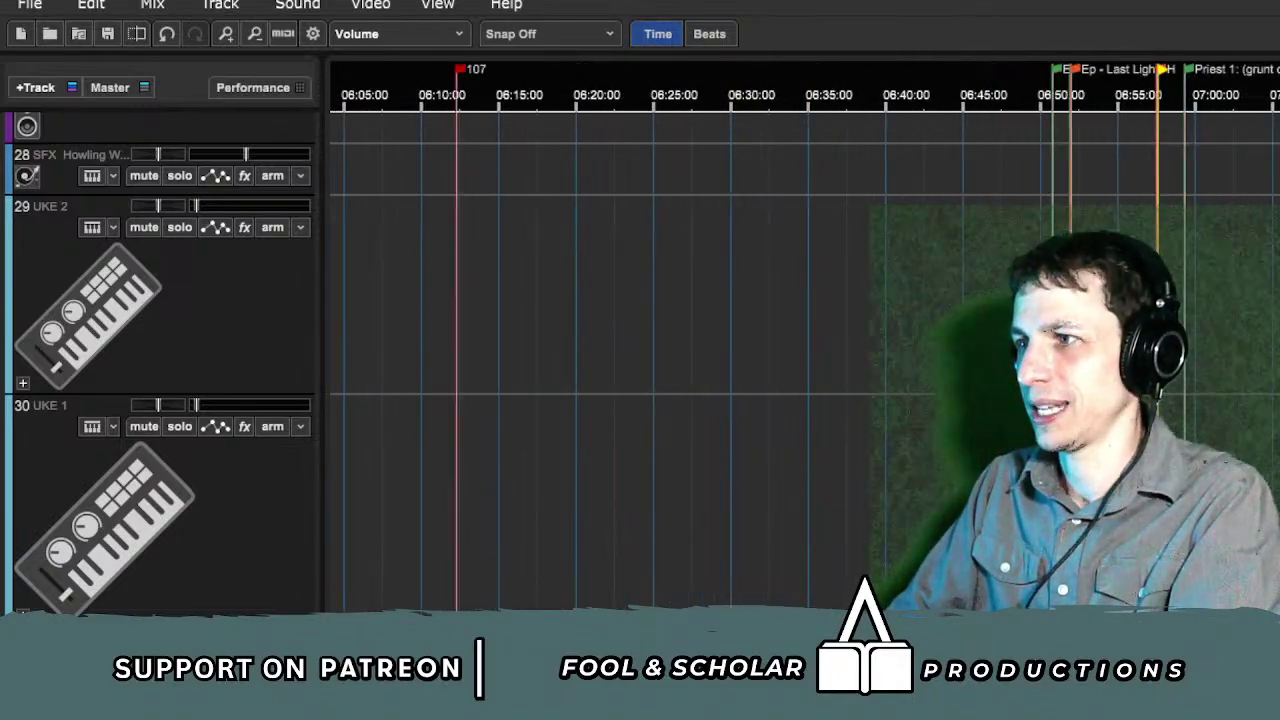
scroll(805, 350, "left", 3)
scroll(805, 350, "left", 7)
scroll(805, 350, "right", 1)
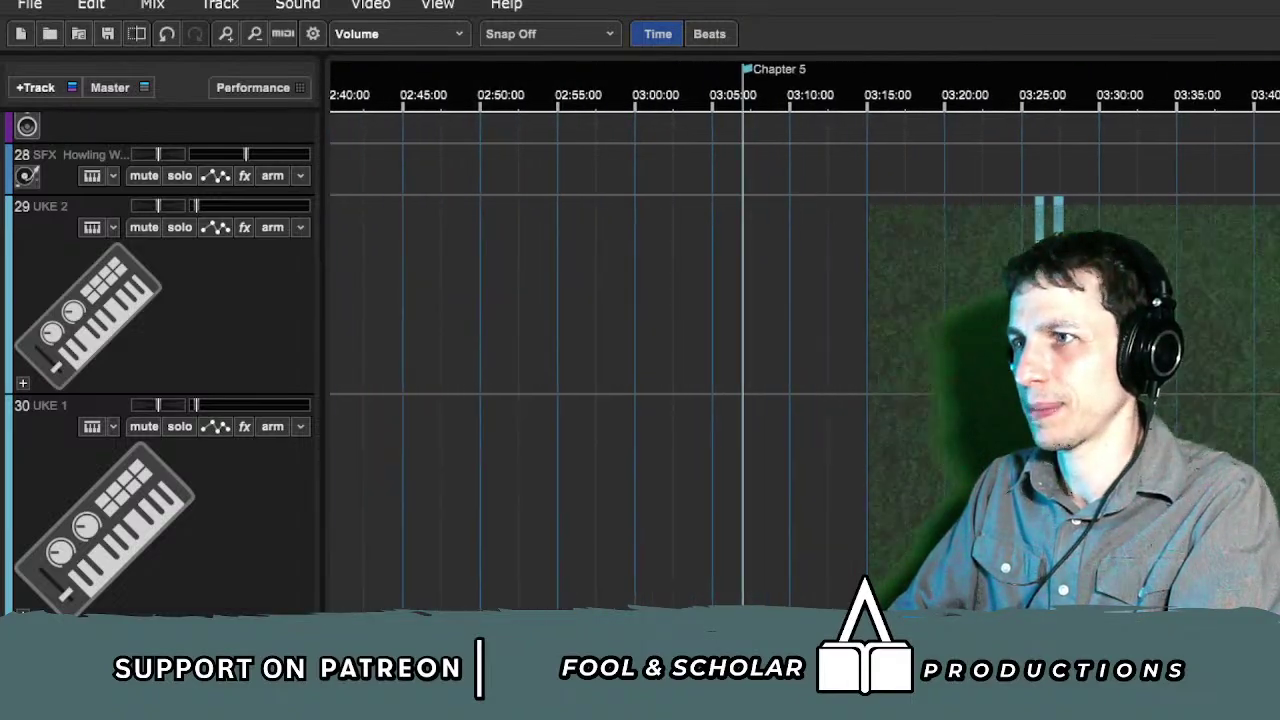
Step: Solo the UKE 1 and UKE 2 tracks and play the SKETCH Piano clips from about 03:24:30
left_click(1016, 350)
key("space")
left_click(180, 426)
left_click(180, 227)
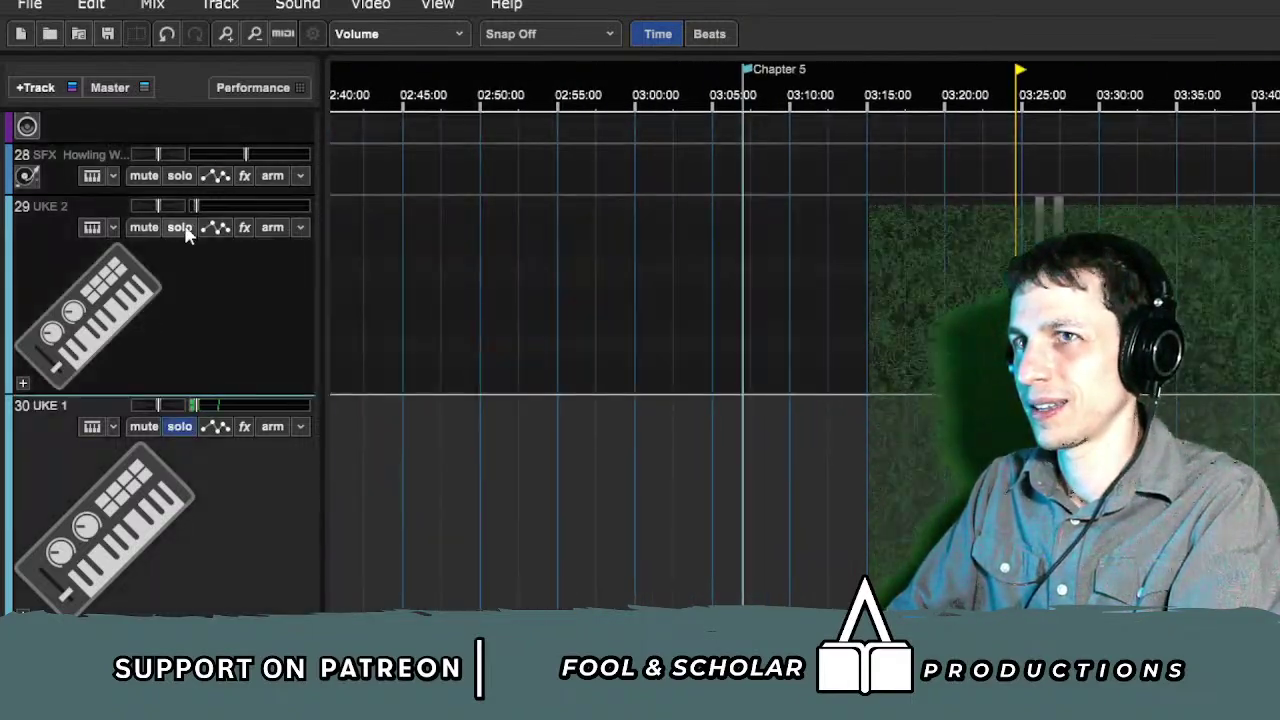
scroll(805, 350, "up", 5)
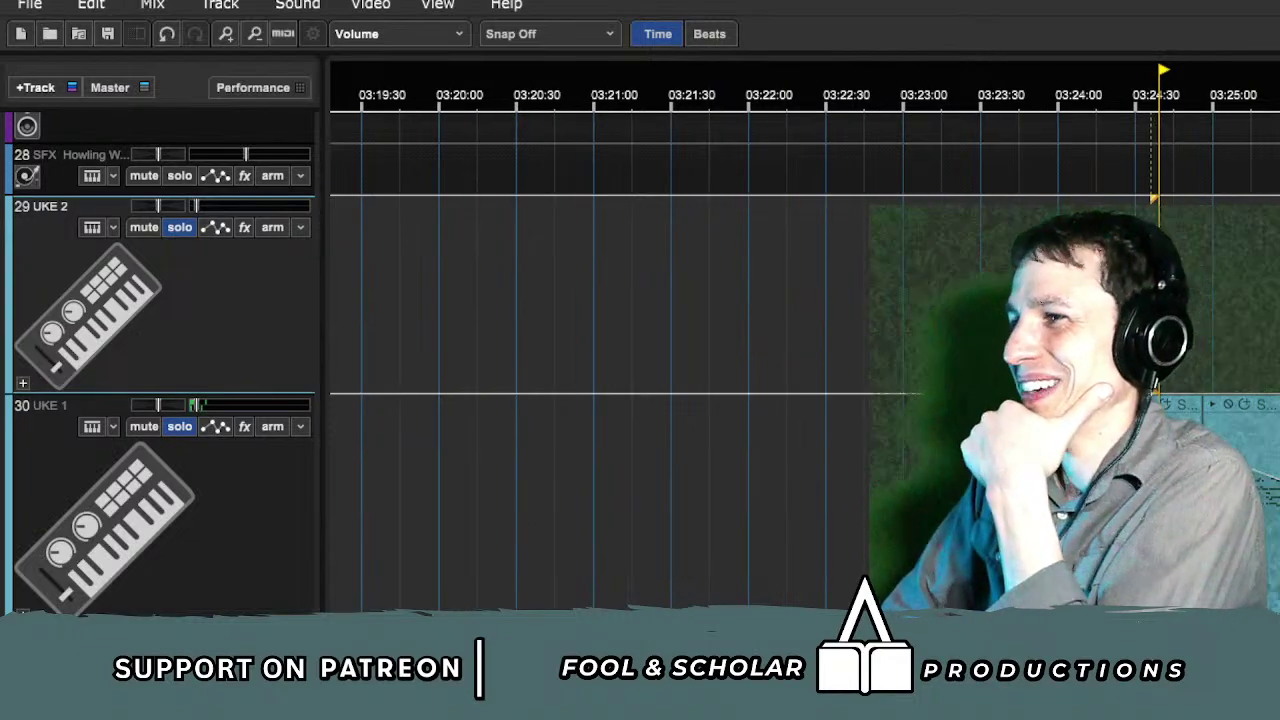
scroll(805, 350, "up", 3)
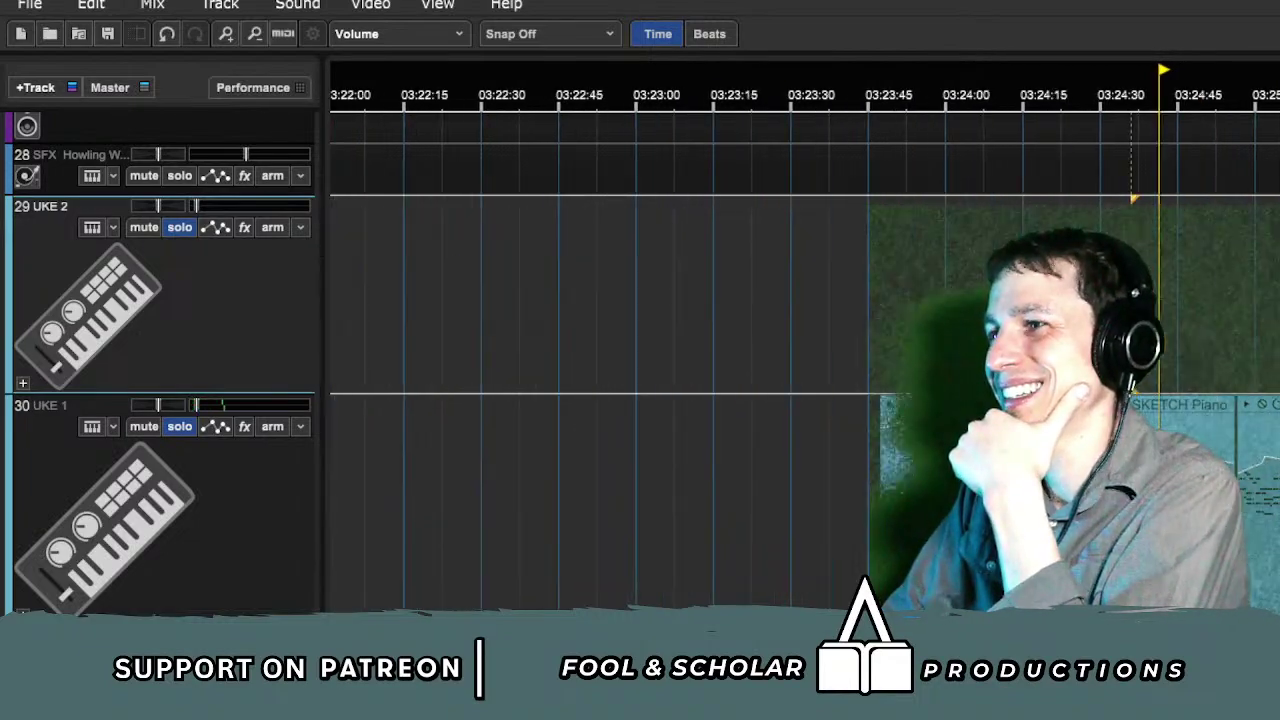
scroll(805, 350, "up", 1)
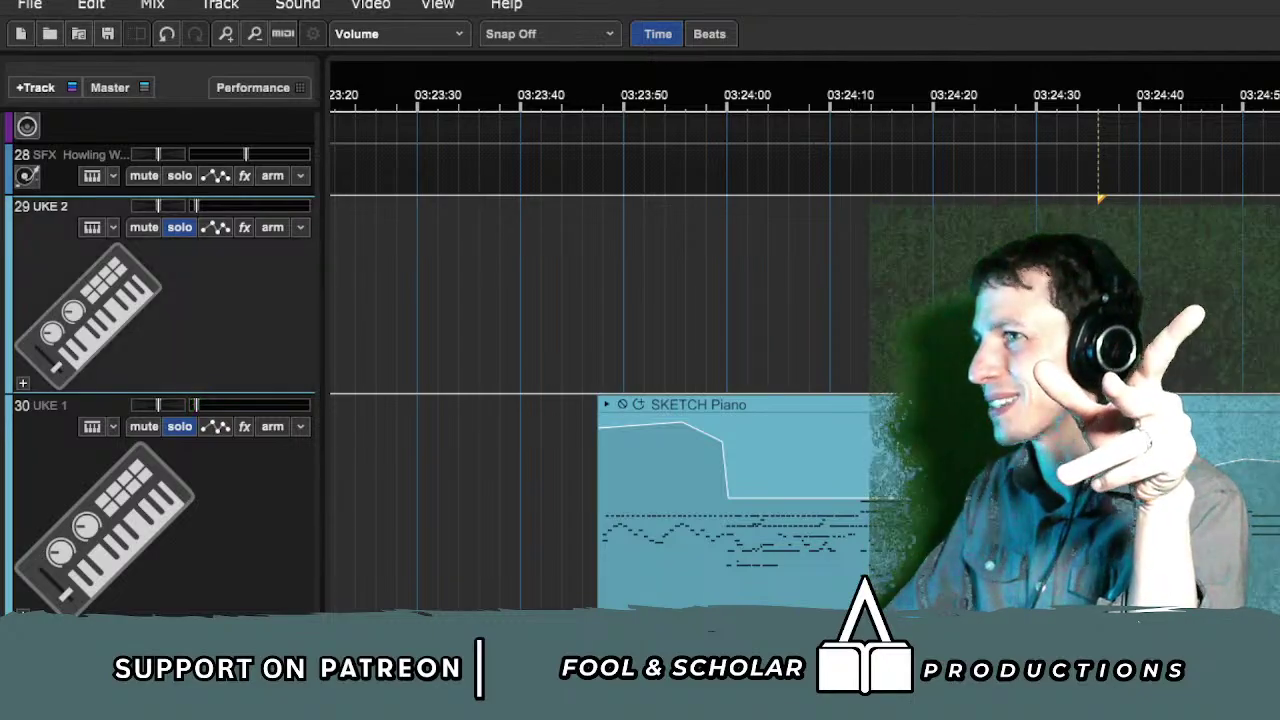
scroll(408, 300, "down", 1)
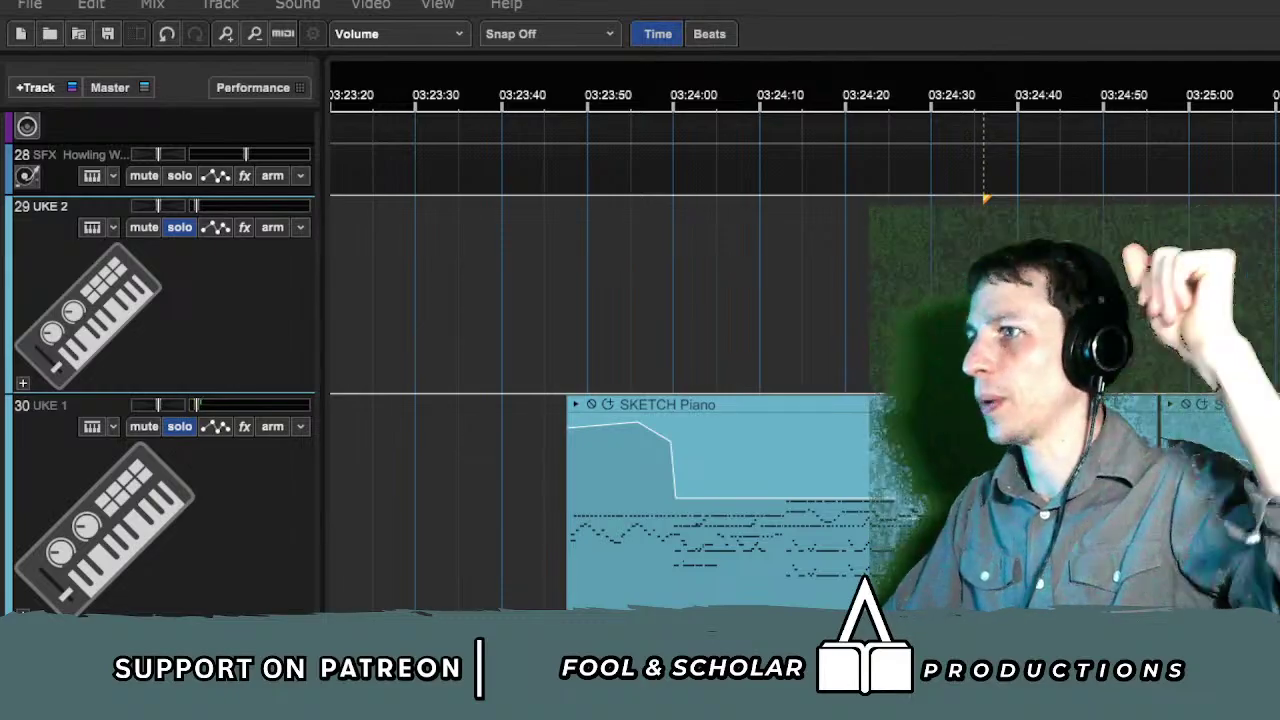
Step: Stop playback and turn off solo on the UKE 1 and UKE 2 tracks
left_click_drag(591, 290, 745, 287)
scroll(748, 296, "down", 3)
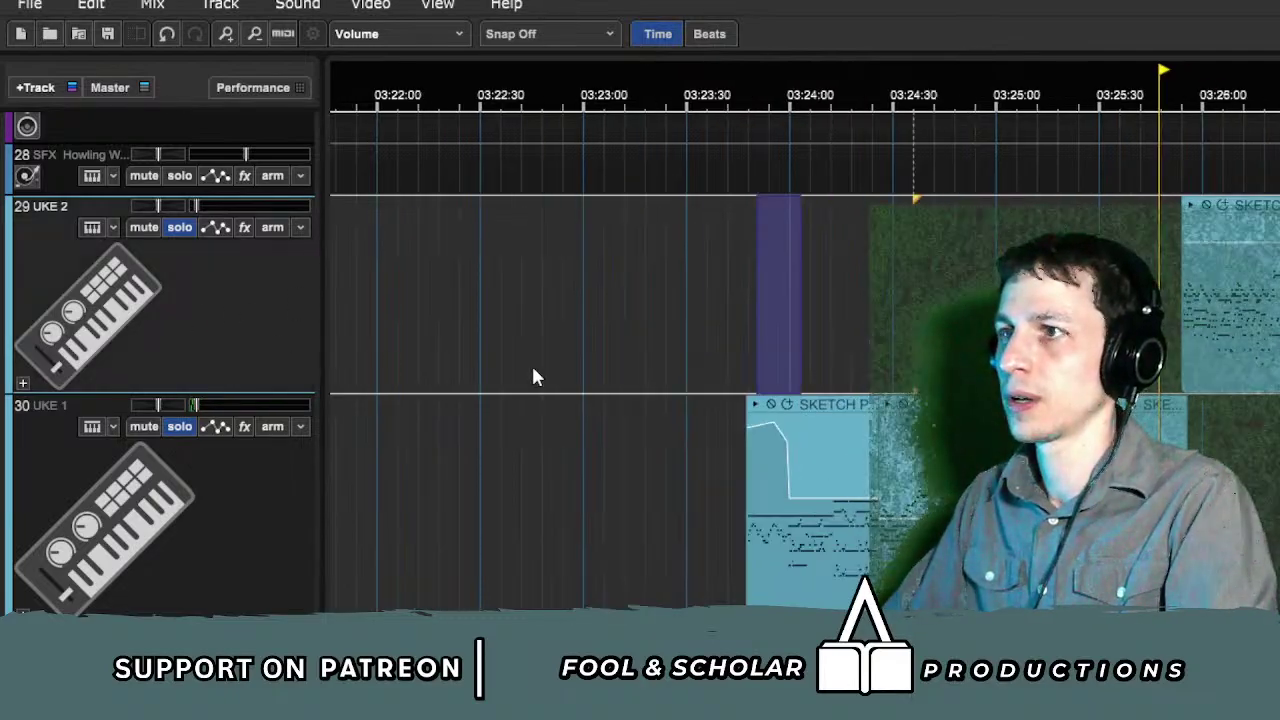
scroll(829, 366, "right", 3)
left_click(180, 426)
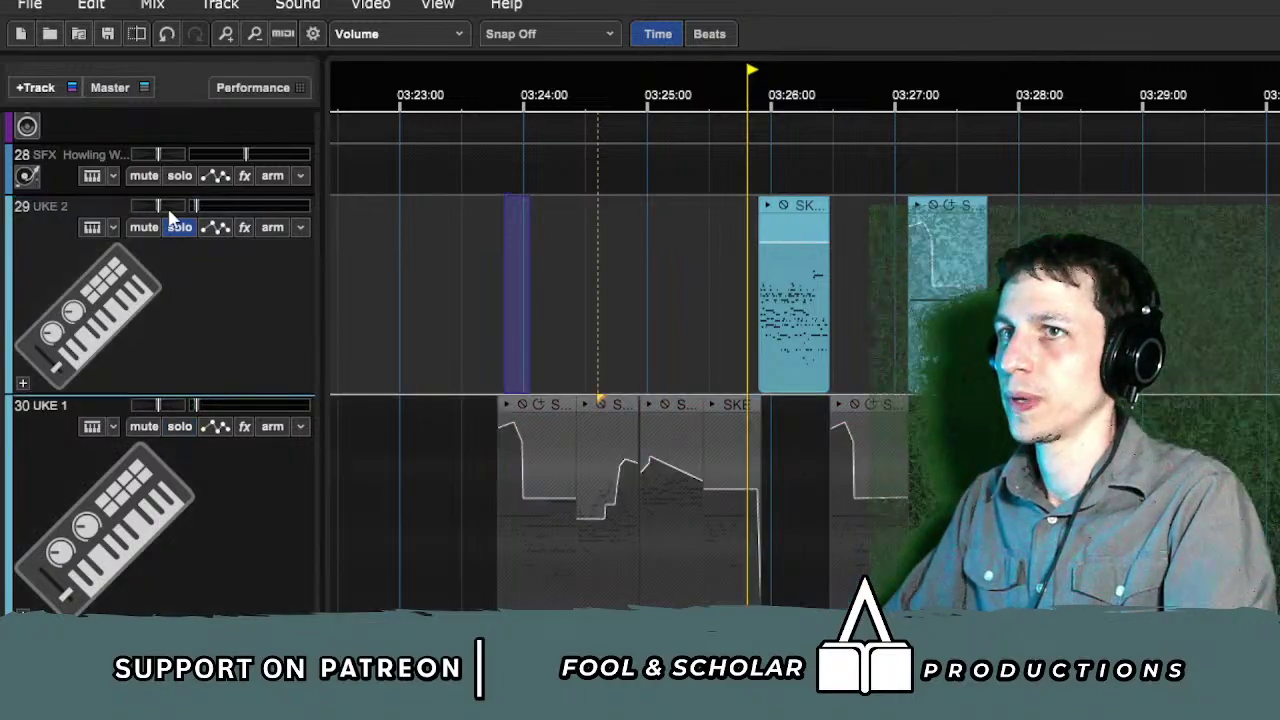
left_click(180, 227)
Step: Browse the timeline beyond the music sketches to marker 106 near 04:35:00
scroll(805, 350, "down", 2)
scroll(805, 350, "down", 1)
scroll(805, 350, "right", 10)
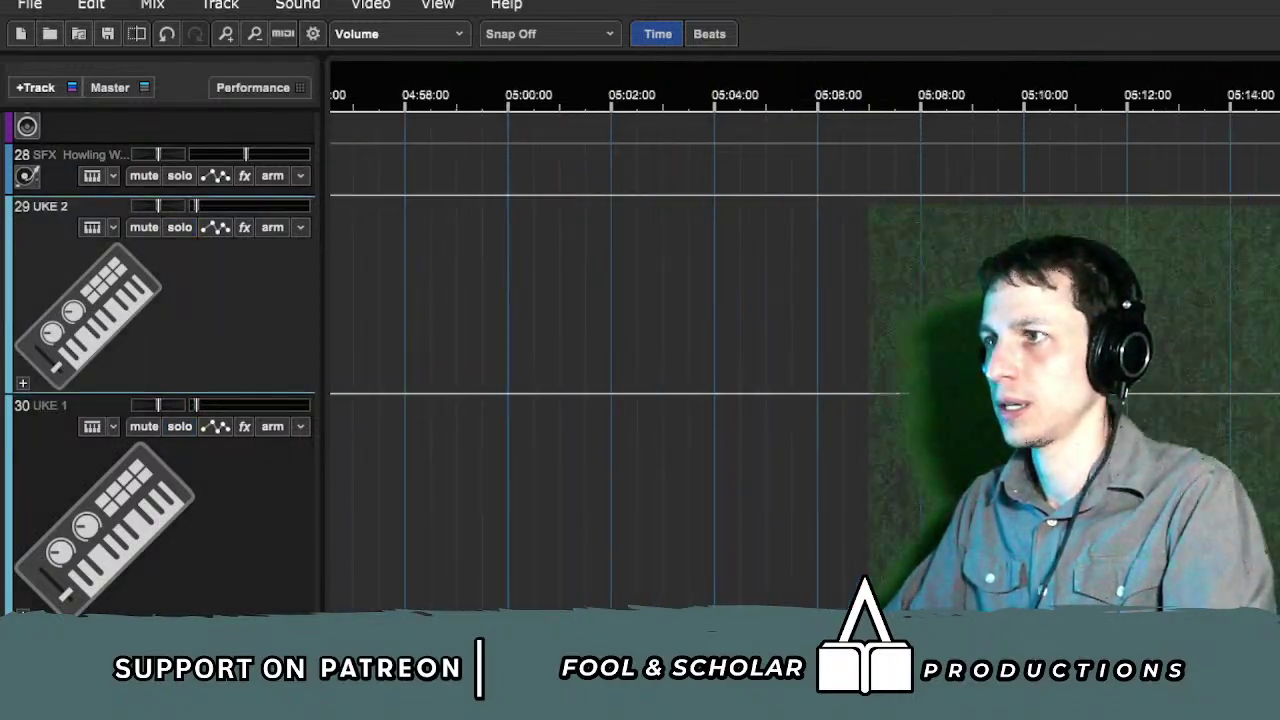
scroll(805, 350, "left", 10)
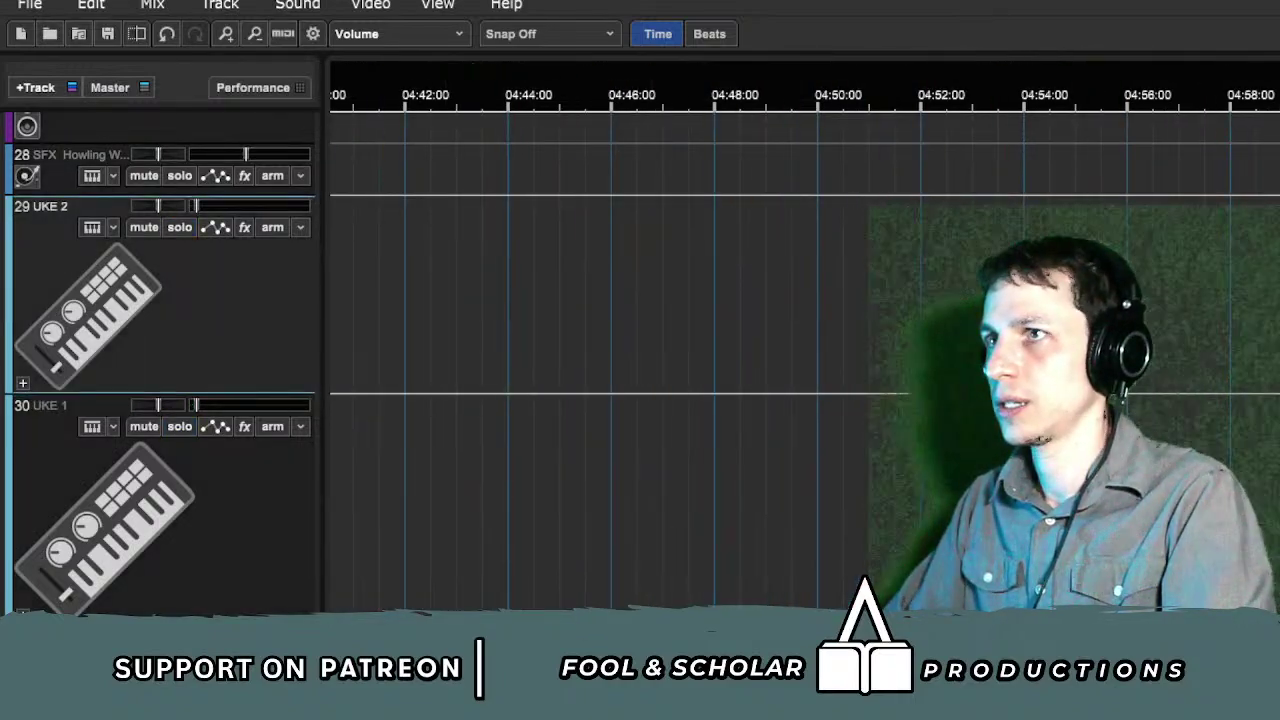
scroll(805, 350, "left", 8)
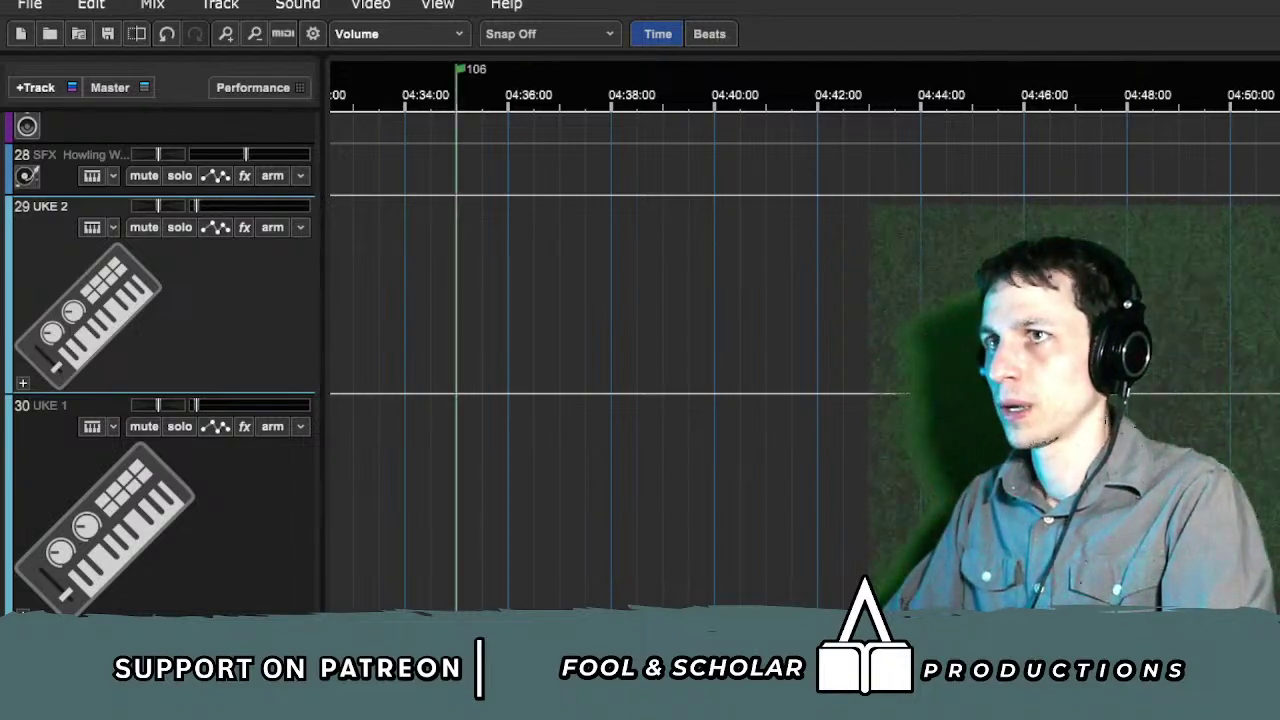
scroll(805, 350, "left", 2)
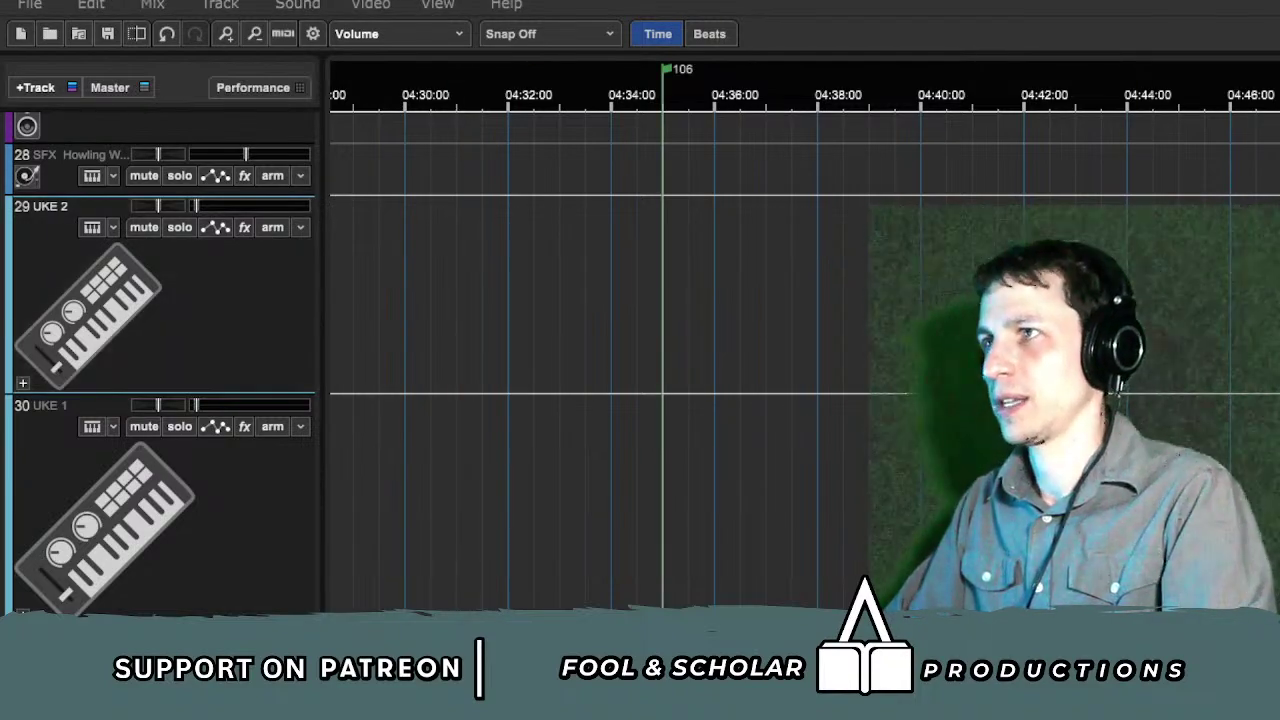
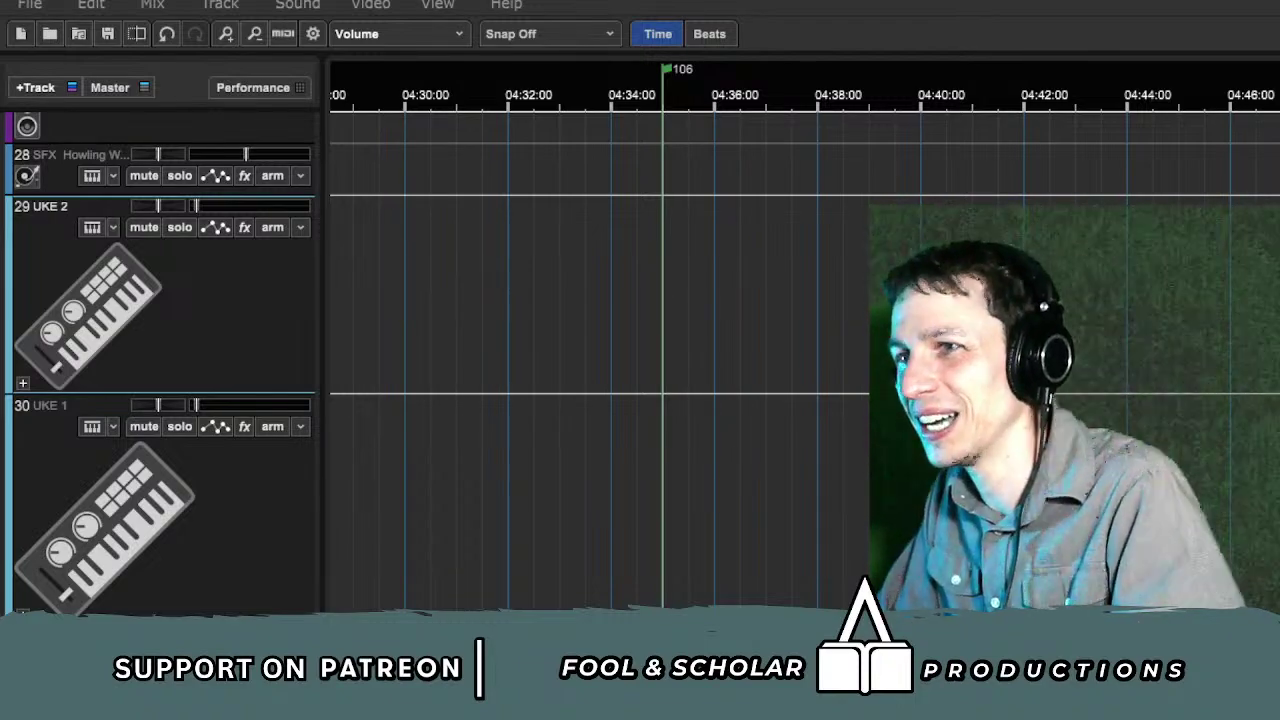
Step: Return along the timeline from marker 106 to the HERE marker and browse down to the SFX 1 WALKING and SFX Light Reverb tracks
left_click(717, 94)
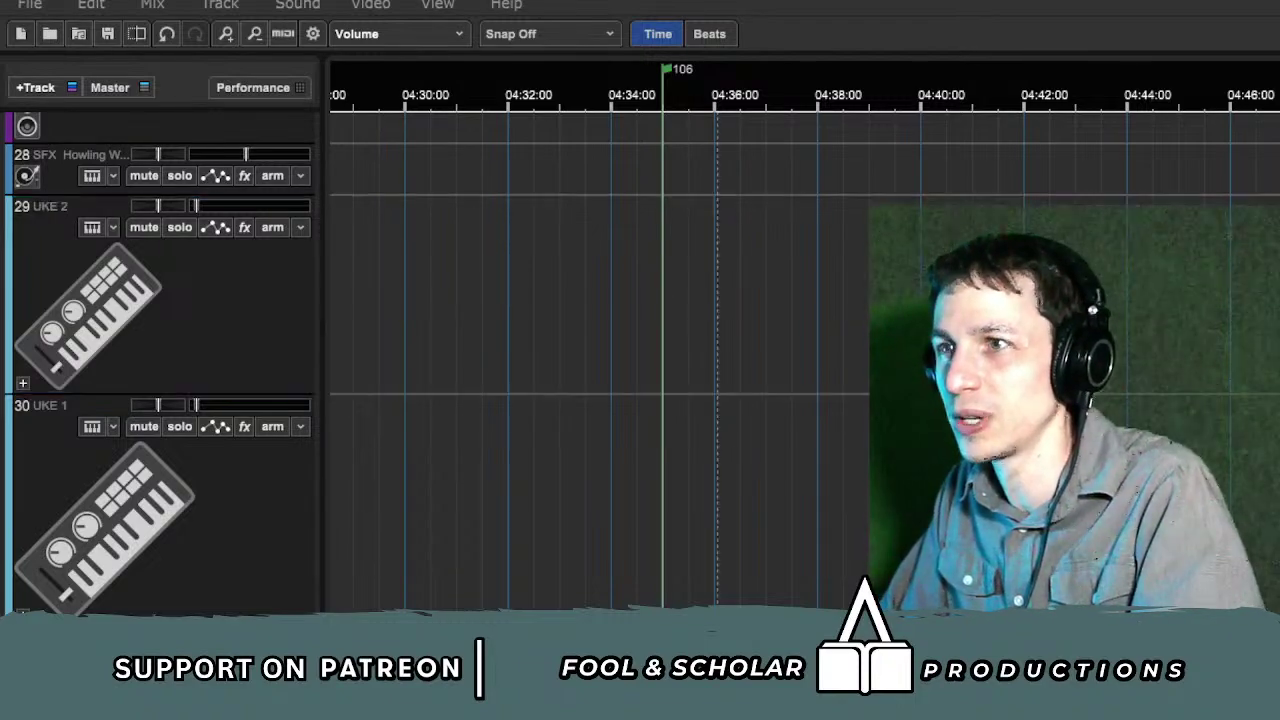
scroll(600, 350, "down", 2)
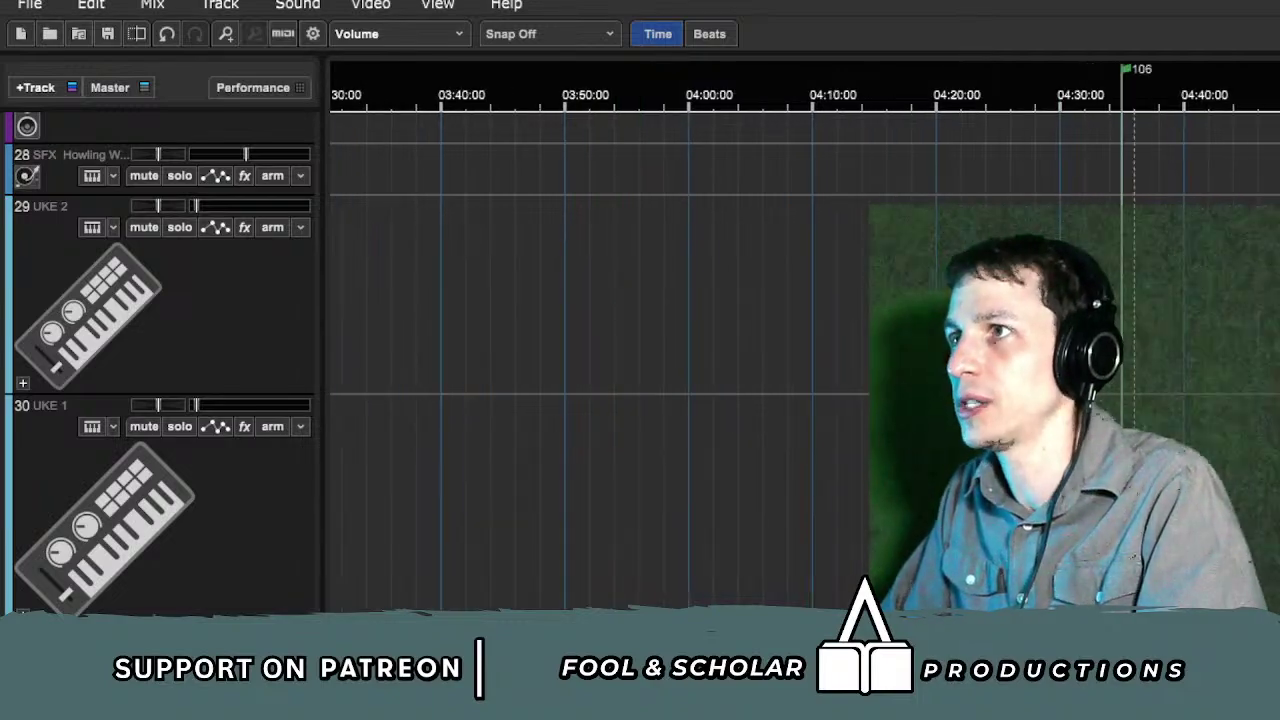
scroll(600, 350, "right", 10)
scroll(1267, 573, "left", 15)
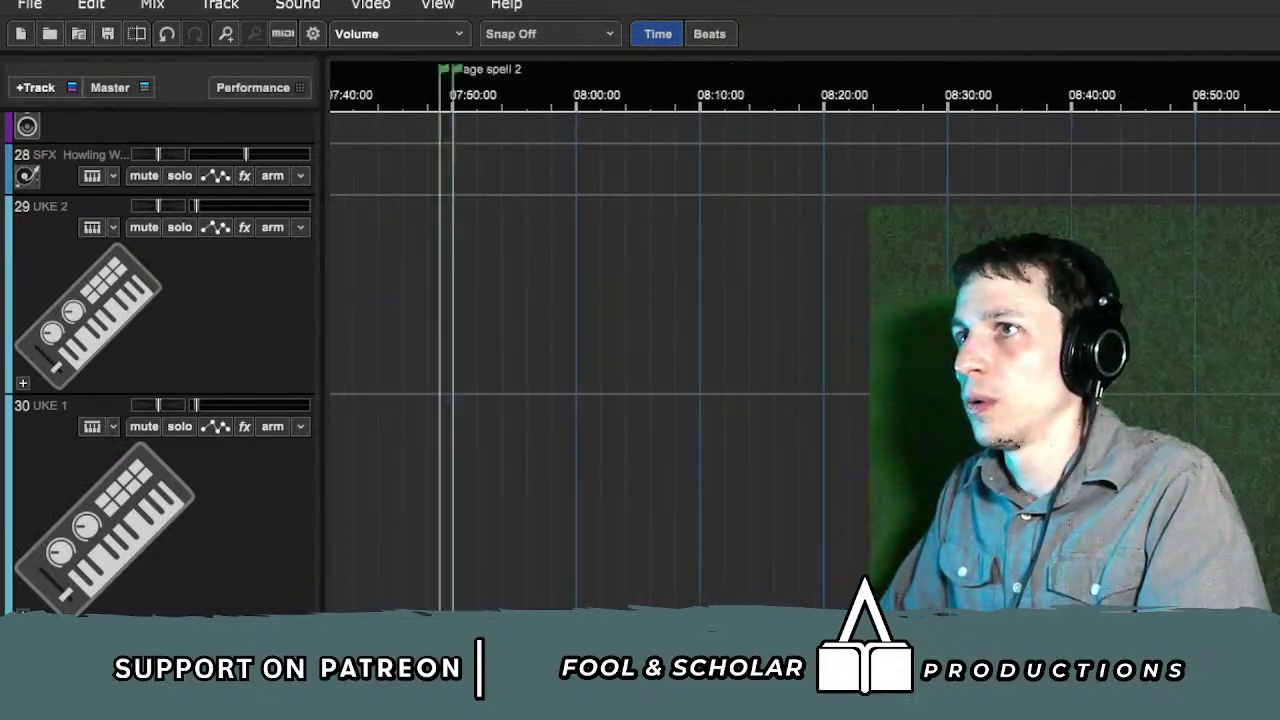
scroll(1267, 573, "left", 5)
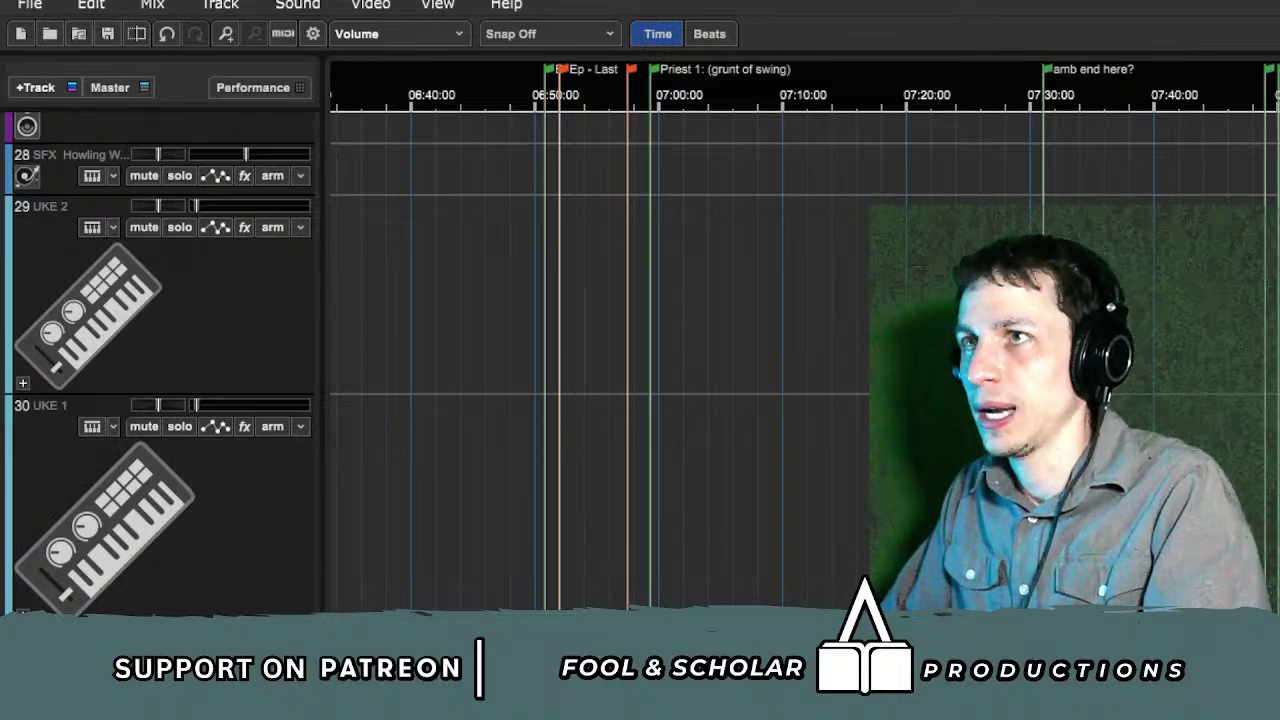
left_click(621, 94)
scroll(621, 350, "up", 3)
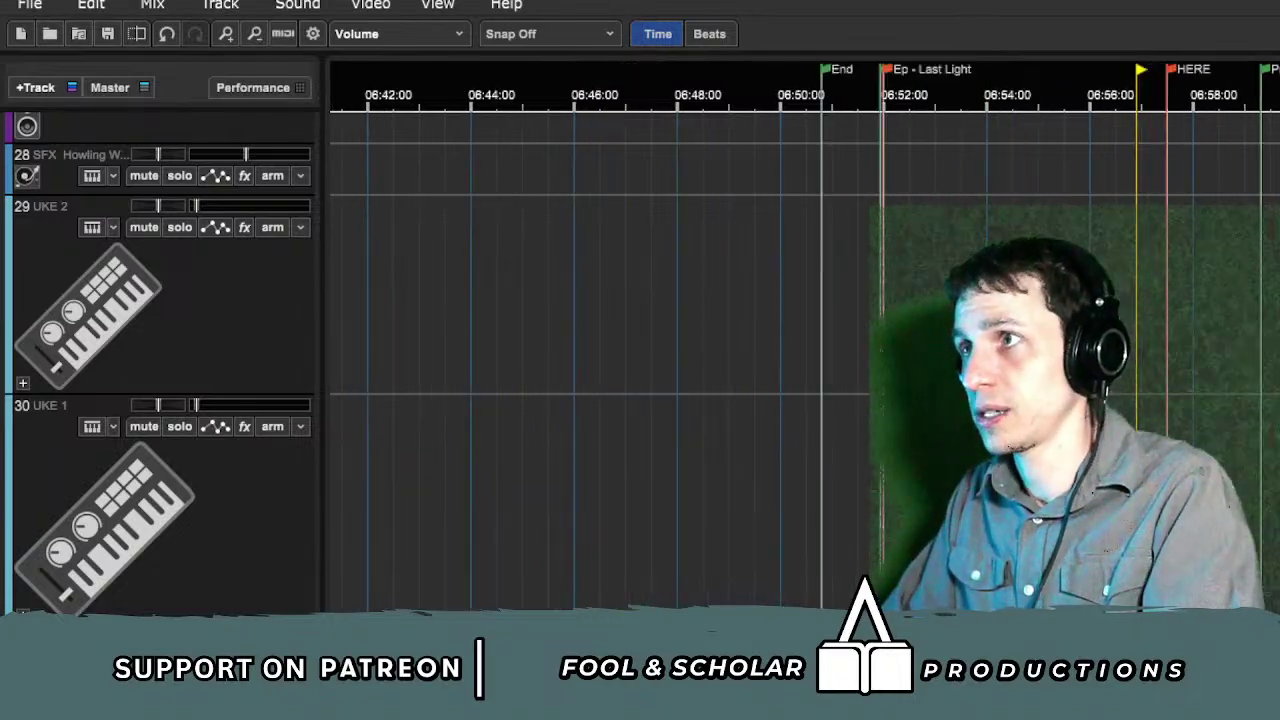
scroll(1267, 573, "down", 8)
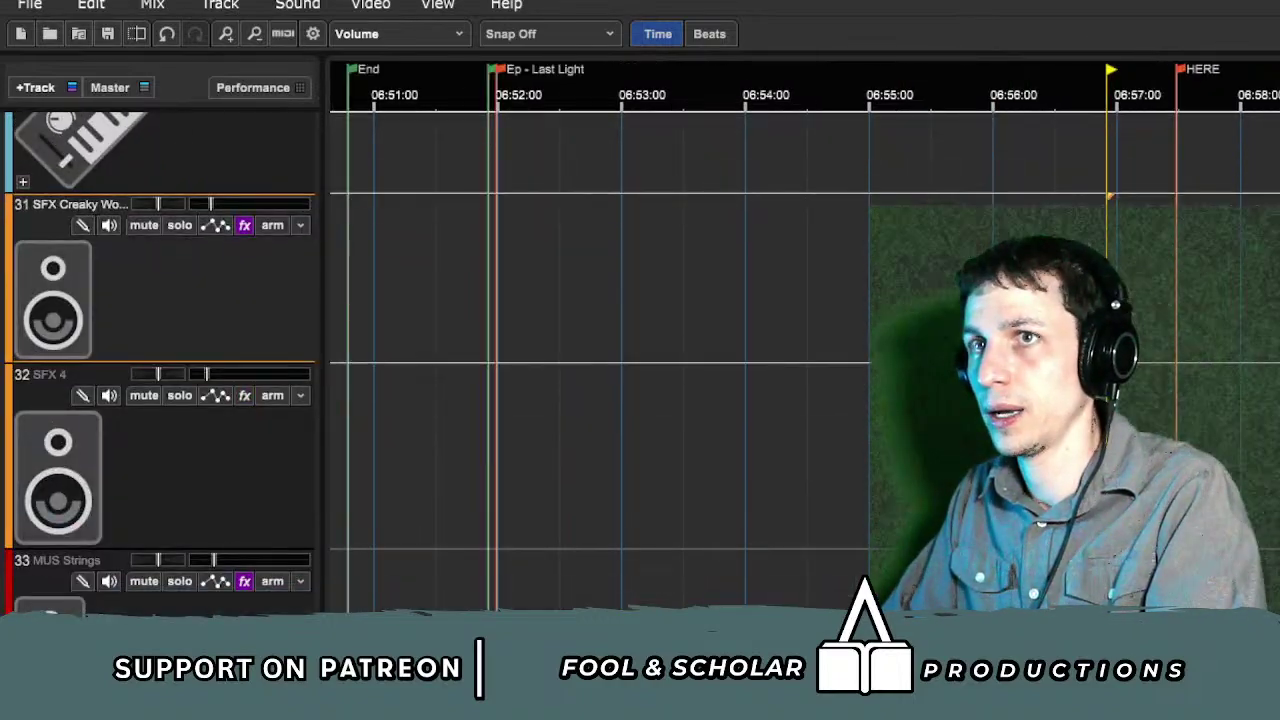
scroll(1267, 573, "down", 15)
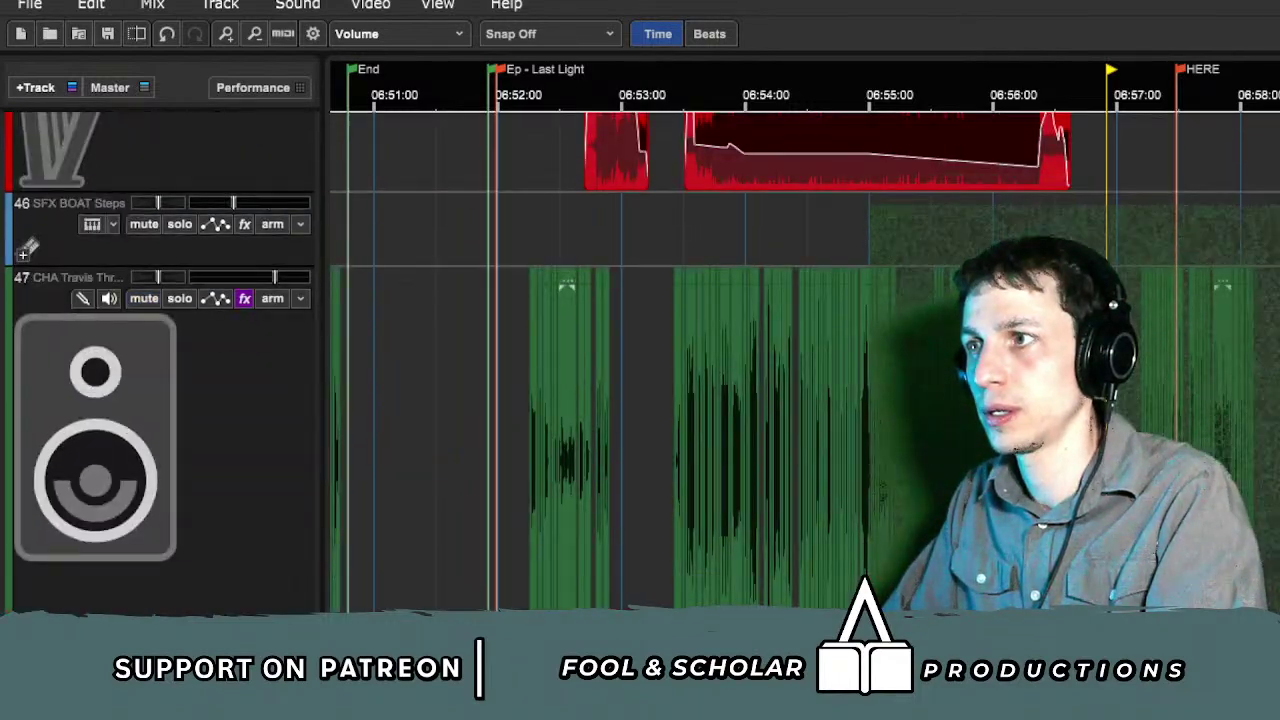
scroll(1267, 573, "down", 4)
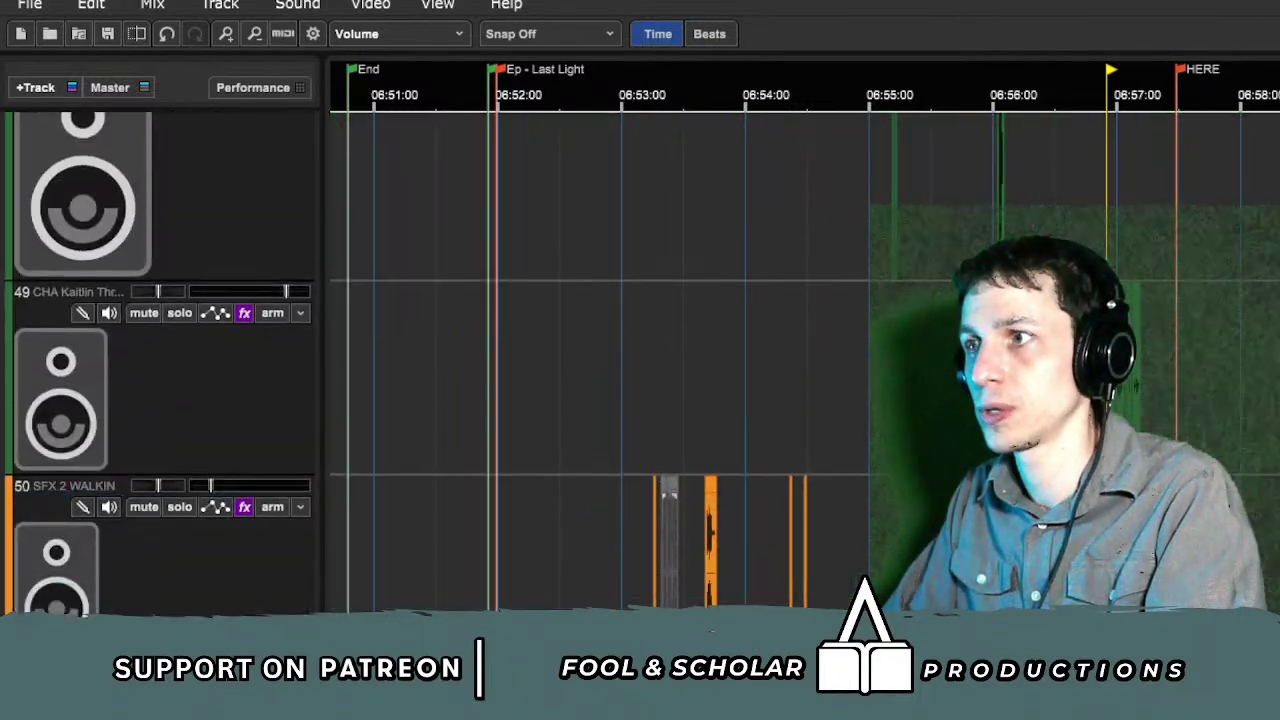
scroll(1267, 573, "down", 3)
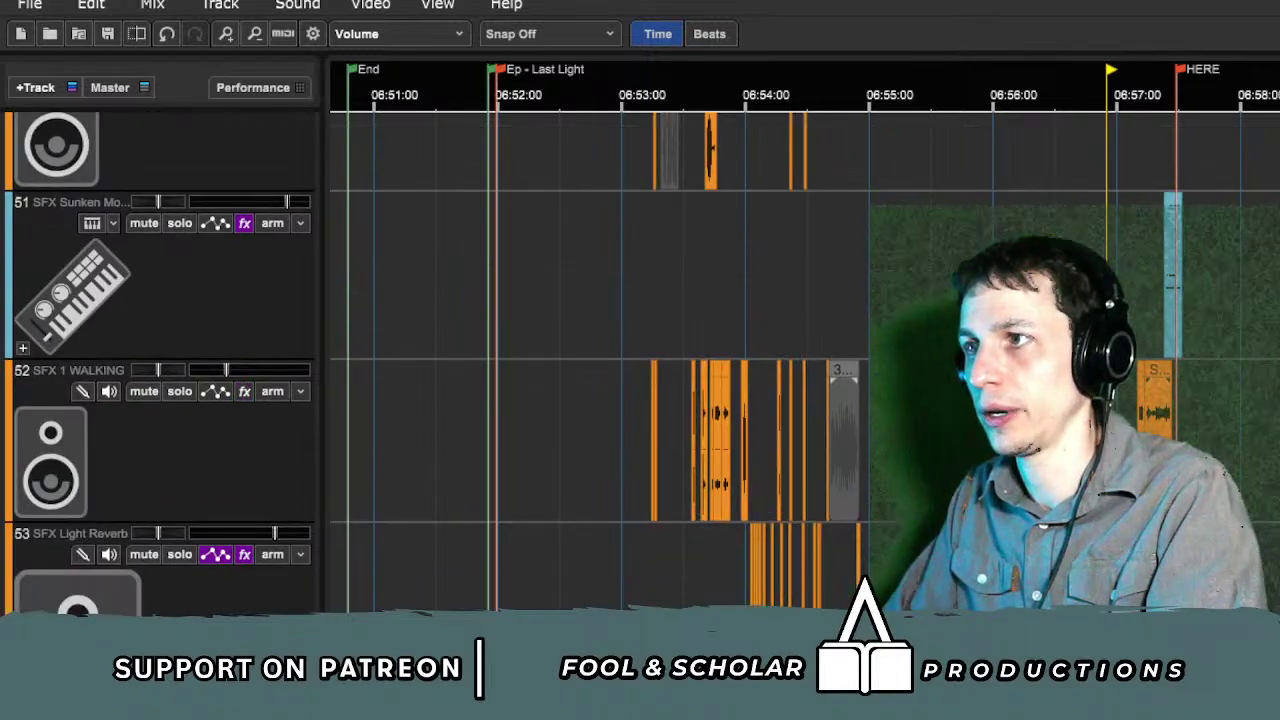
Step: Play the scene from the HERE marker to about 06:57:44 to review the walking sounds and dialogue
left_click(1173, 565)
key("space")
scroll(1190, 565, "up", 2)
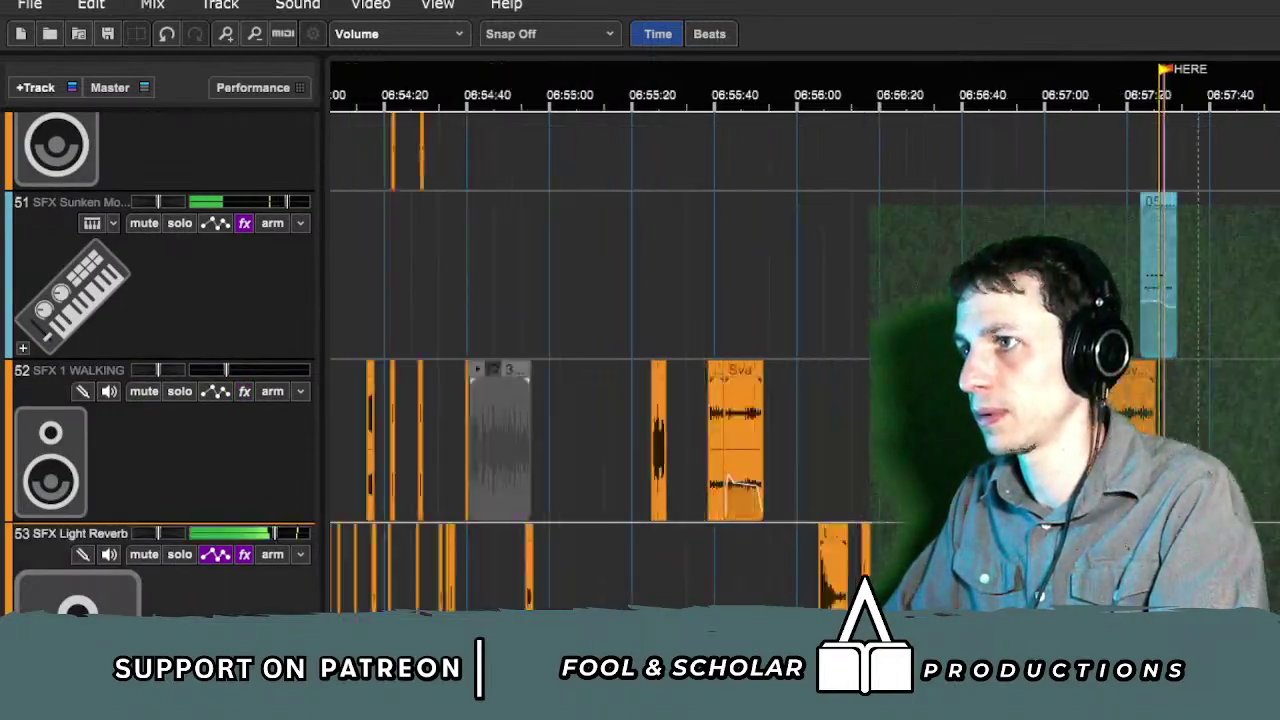
scroll(804, 360, "up", 3)
scroll(804, 360, "up", 1)
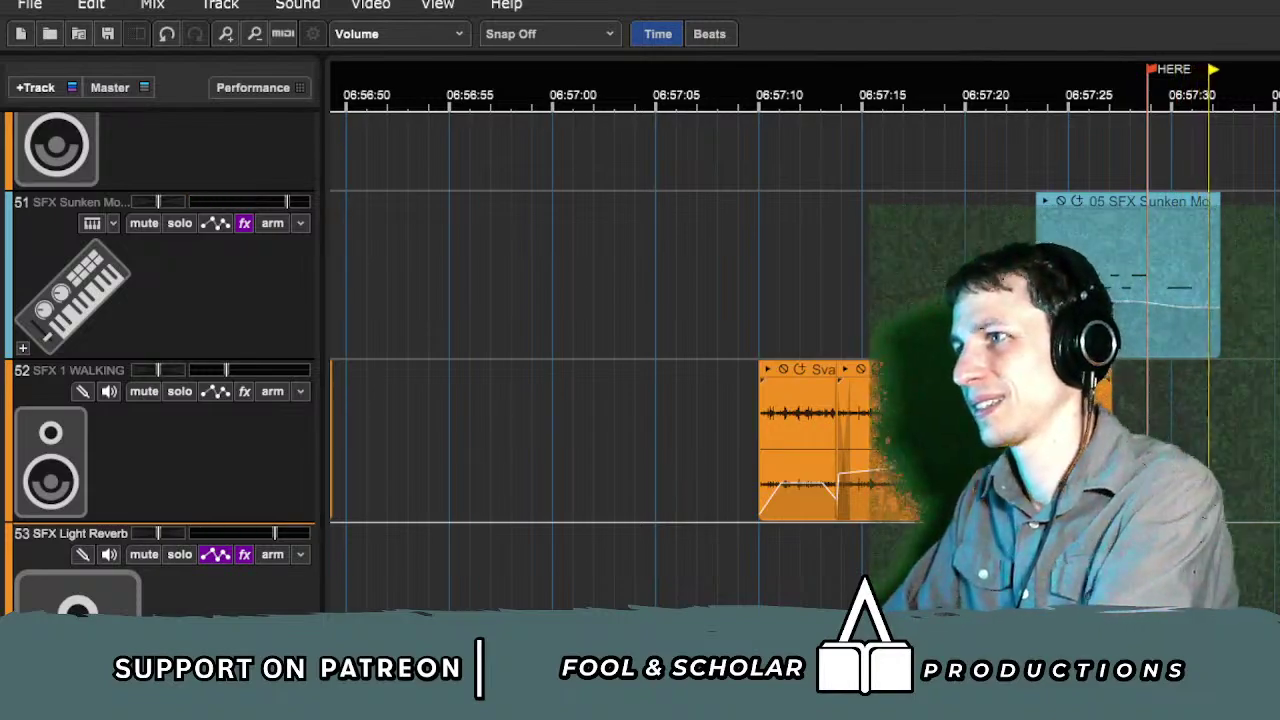
scroll(804, 360, "up", 3)
scroll(804, 360, "right", 2)
left_click(1008, 440)
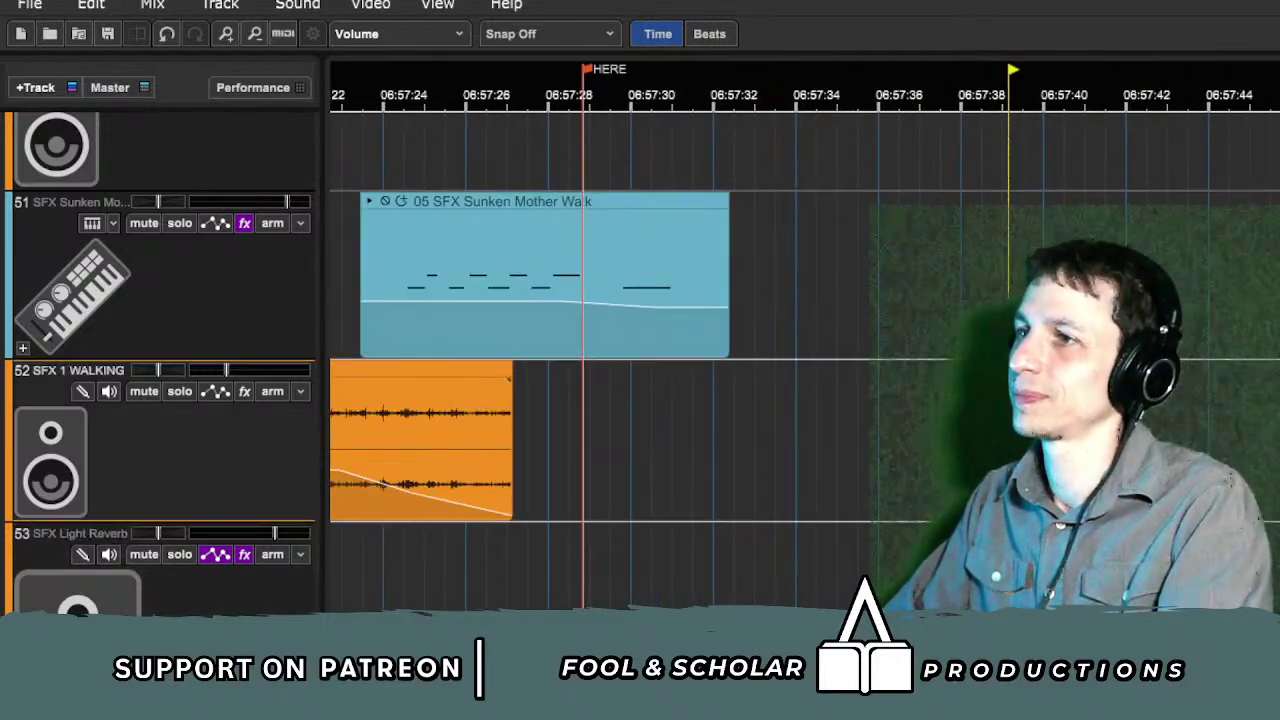
left_click(917, 452)
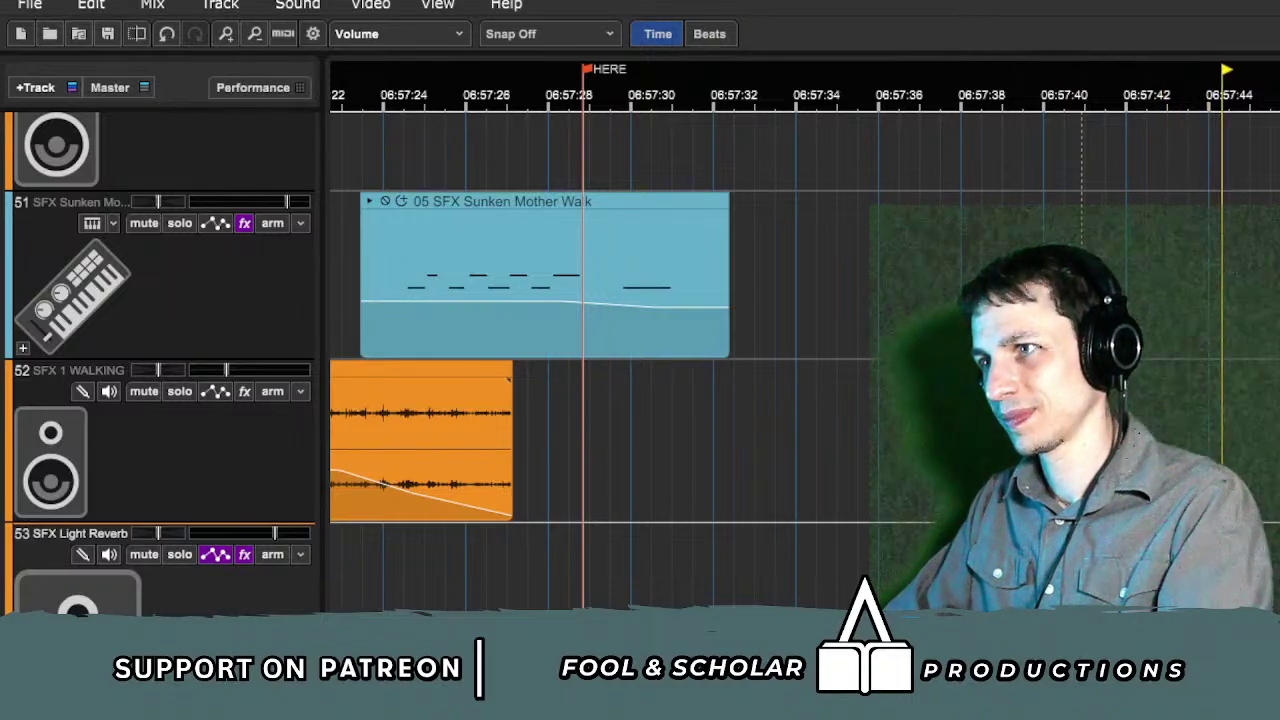
Step: Inspect the CC clip near 06:56:39 on the SFX Light Reverb track and return to the section after the HERE marker
scroll(690, 515, "left", 15)
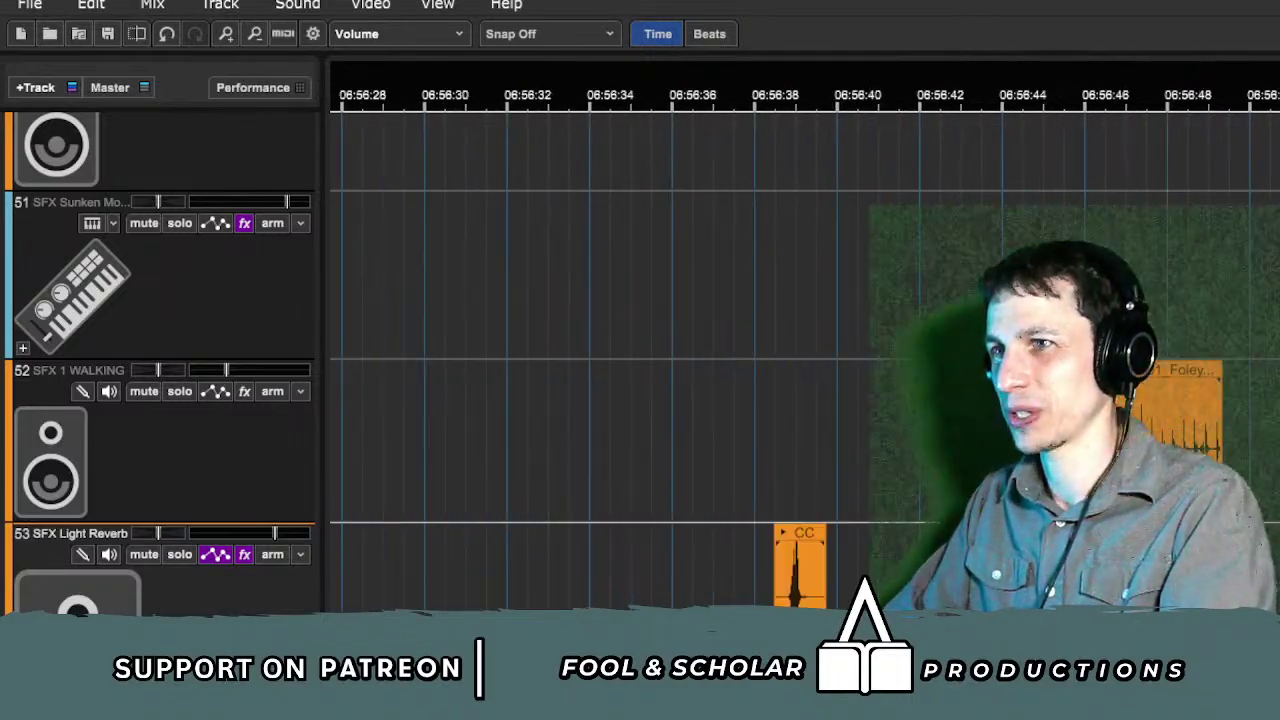
left_click_drag(705, 545, 932, 545)
scroll(932, 545, "right", 15)
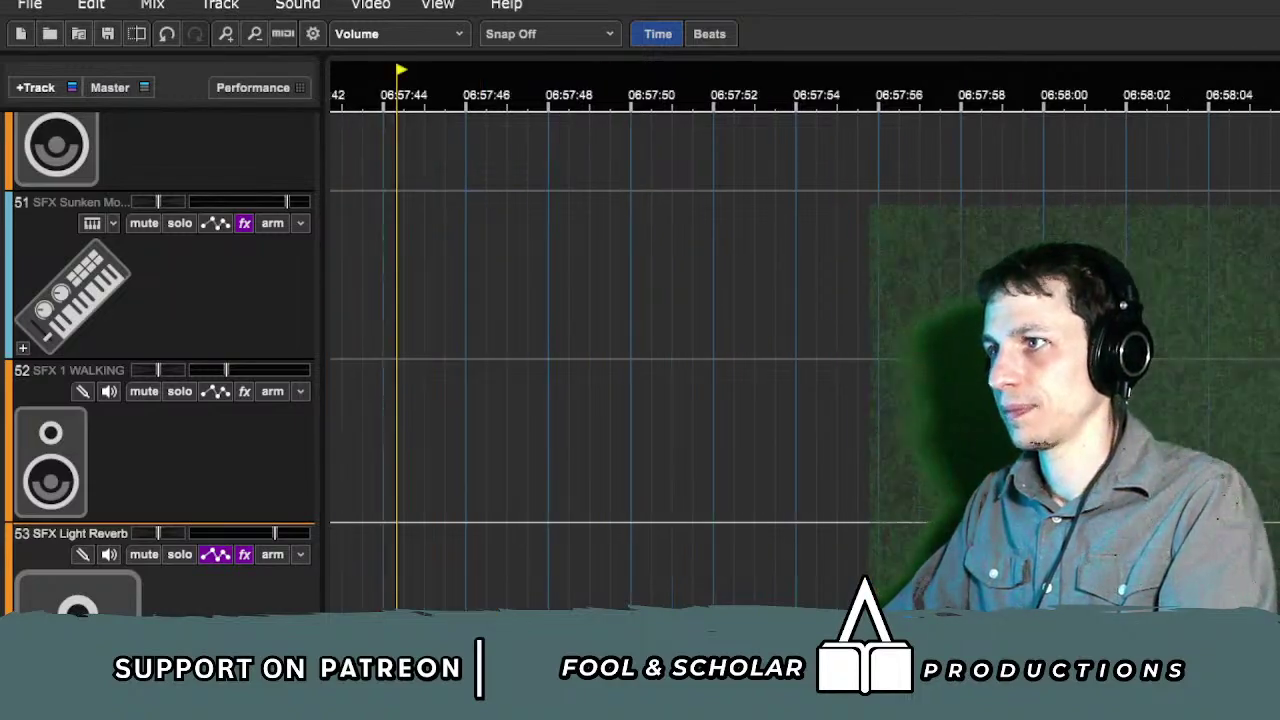
scroll(690, 350, "left", 5)
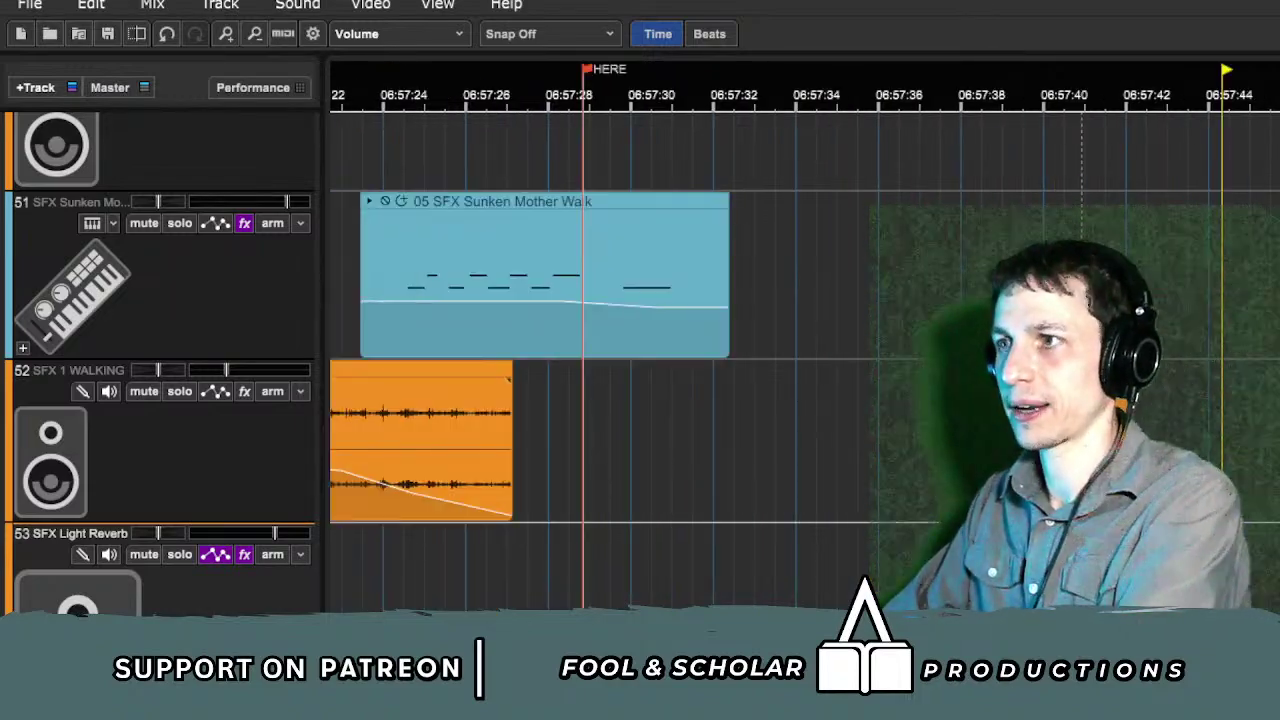
Step: Audition the CC-CK clip near 06:57:41 on the SFX 1 WALKING track from several start points
left_click(1081, 560)
key("space")
scroll(1081, 560, "up", 3)
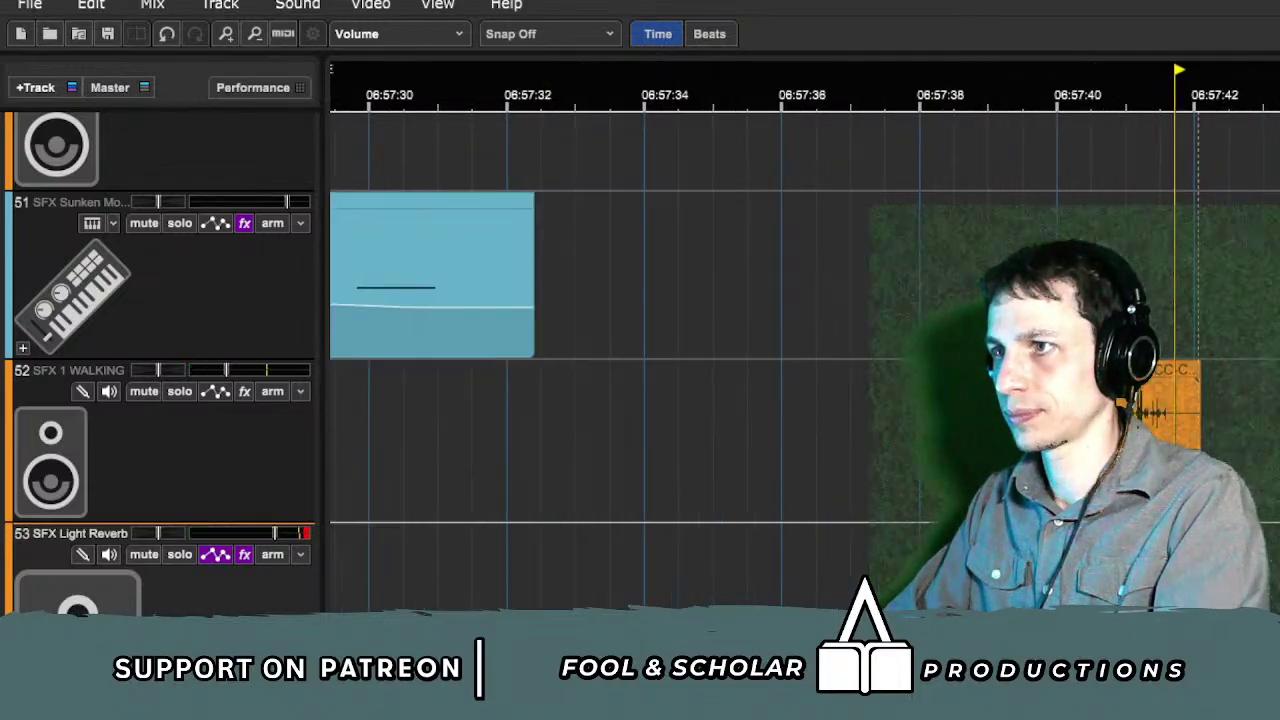
left_click(1160, 385)
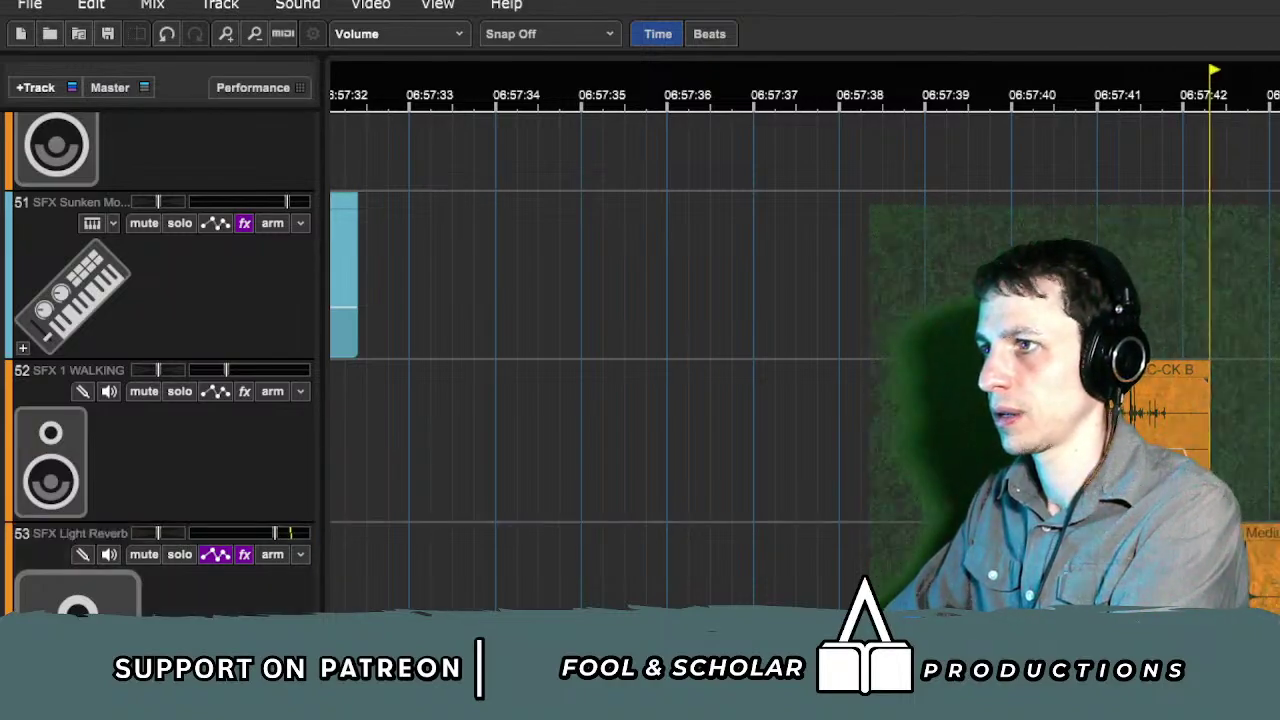
left_click(831, 560)
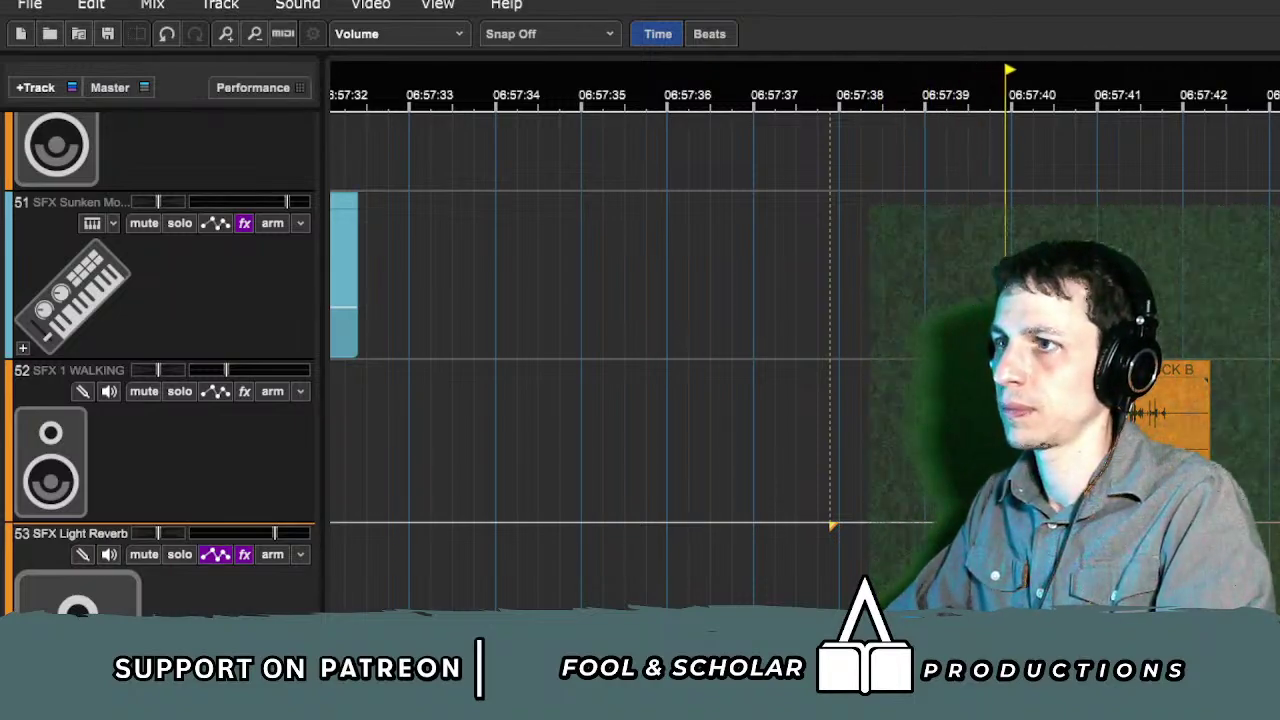
left_click(1005, 440)
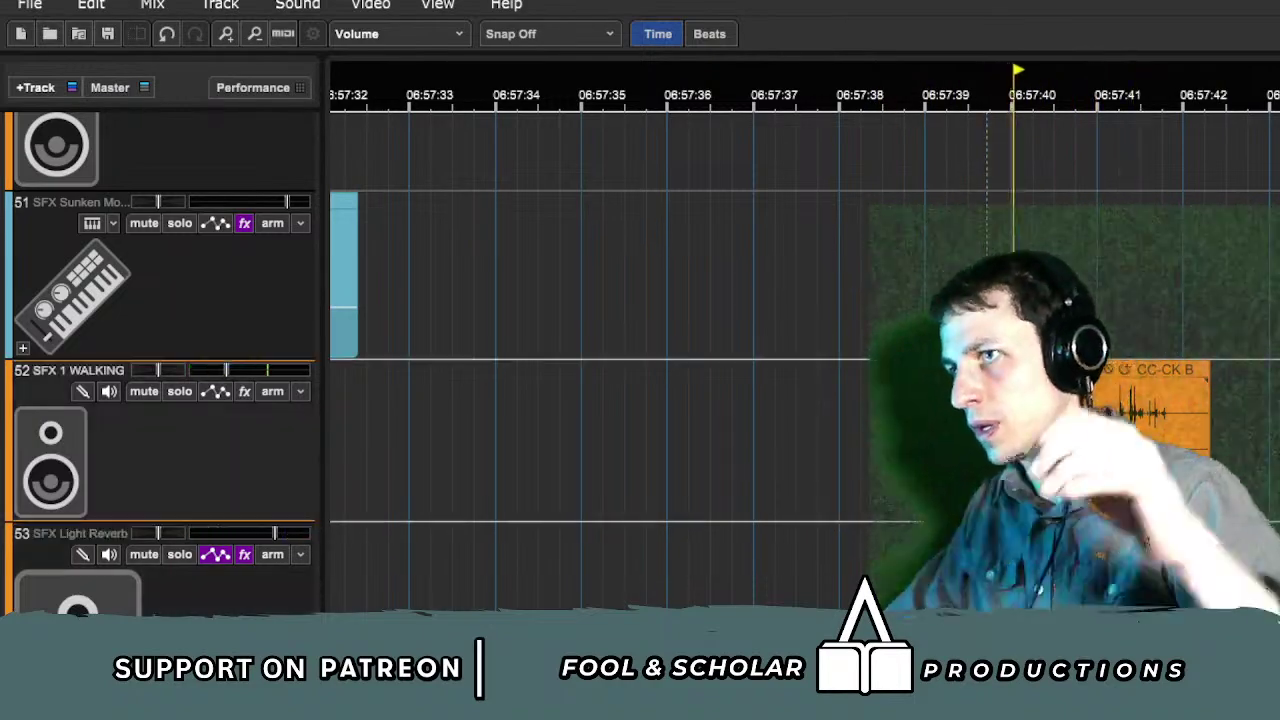
Step: Shift the CC-CK clip on SFX 1 WALKING earlier in small amounts until it ends near 06:57:41.6, replaying it each time
key("space")
left_click(925, 560)
key("space")
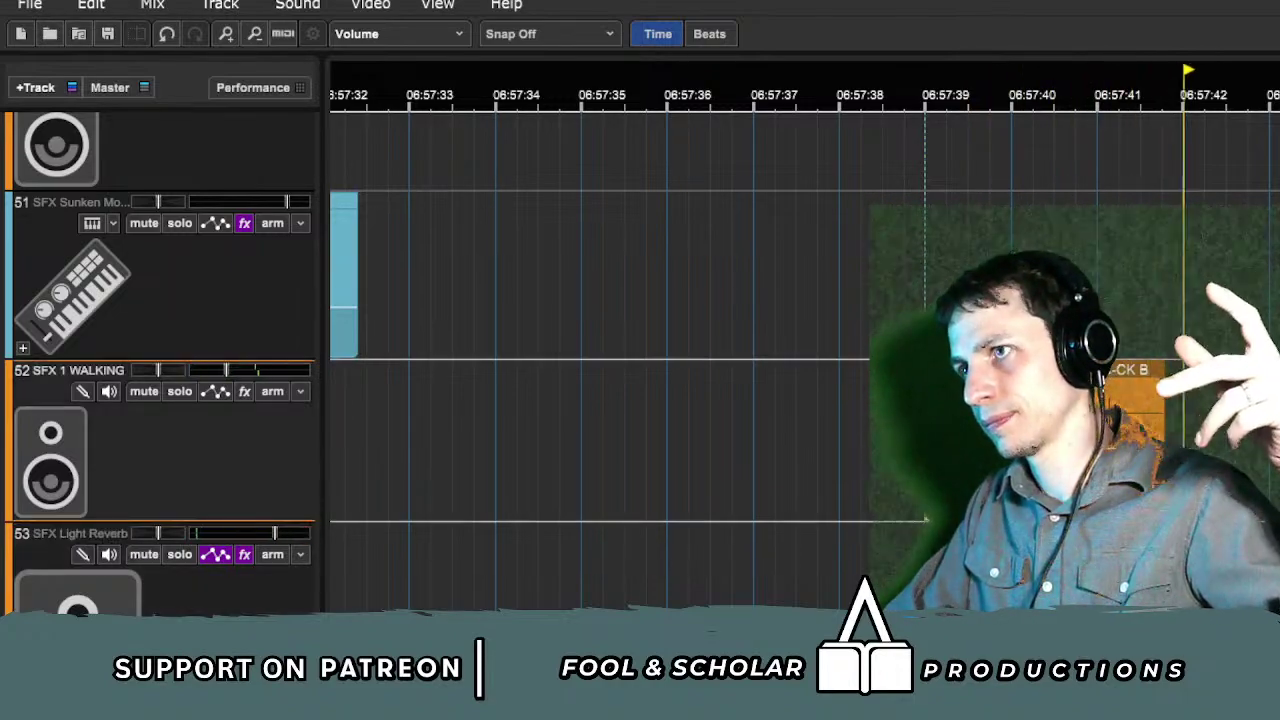
left_click(997, 193)
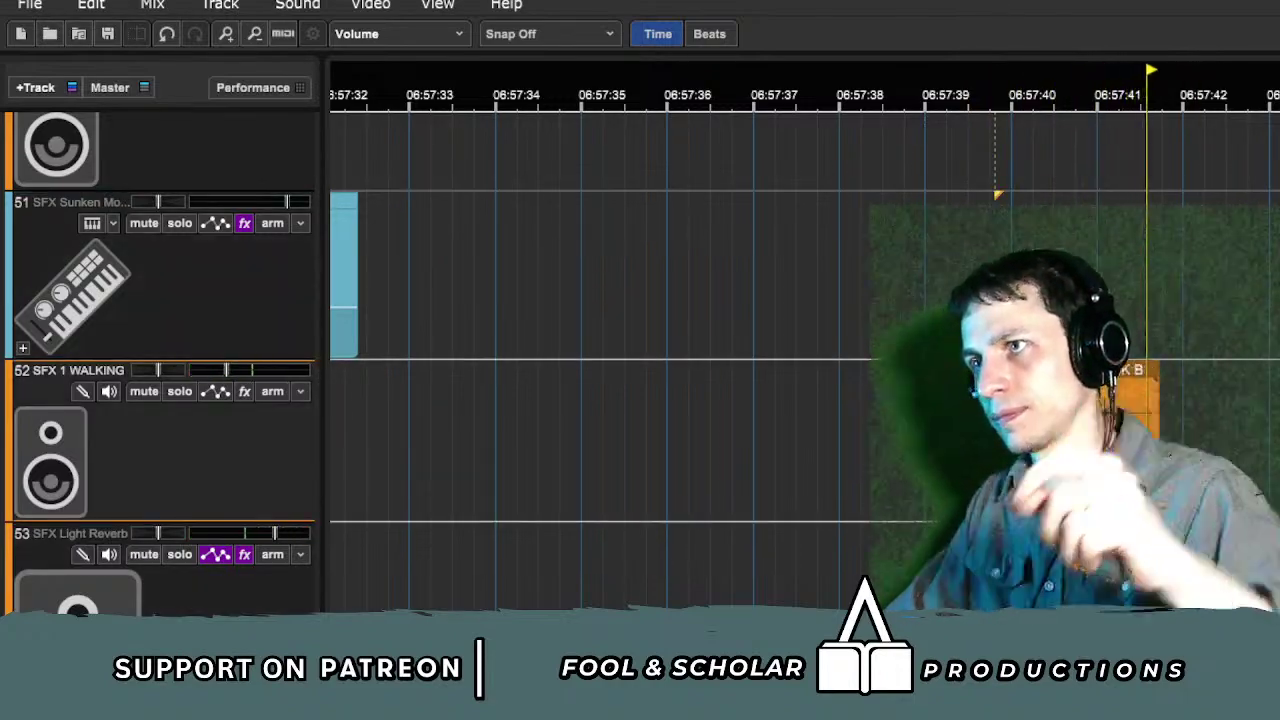
left_click(993, 440)
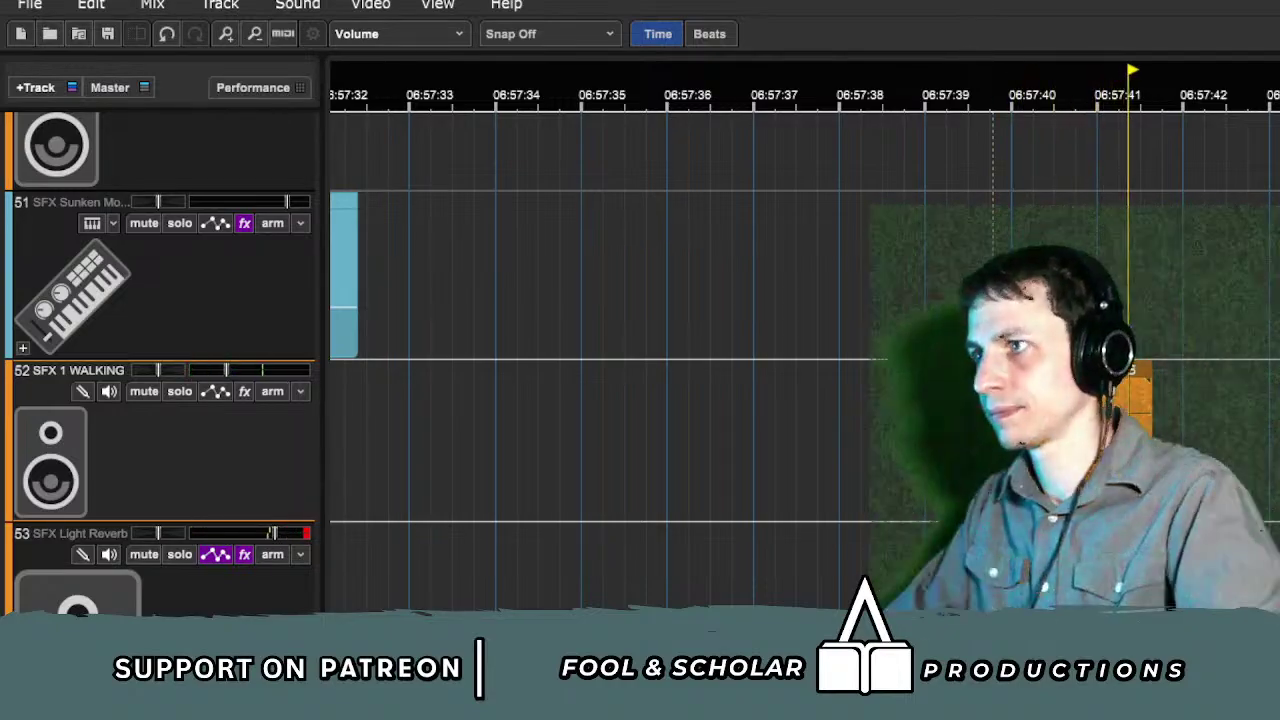
key("space")
Step: Play the CHA Lan line from about 06:57:39 and shift its clip near 06:57:41 slightly earlier
scroll(600, 360, "down", 15)
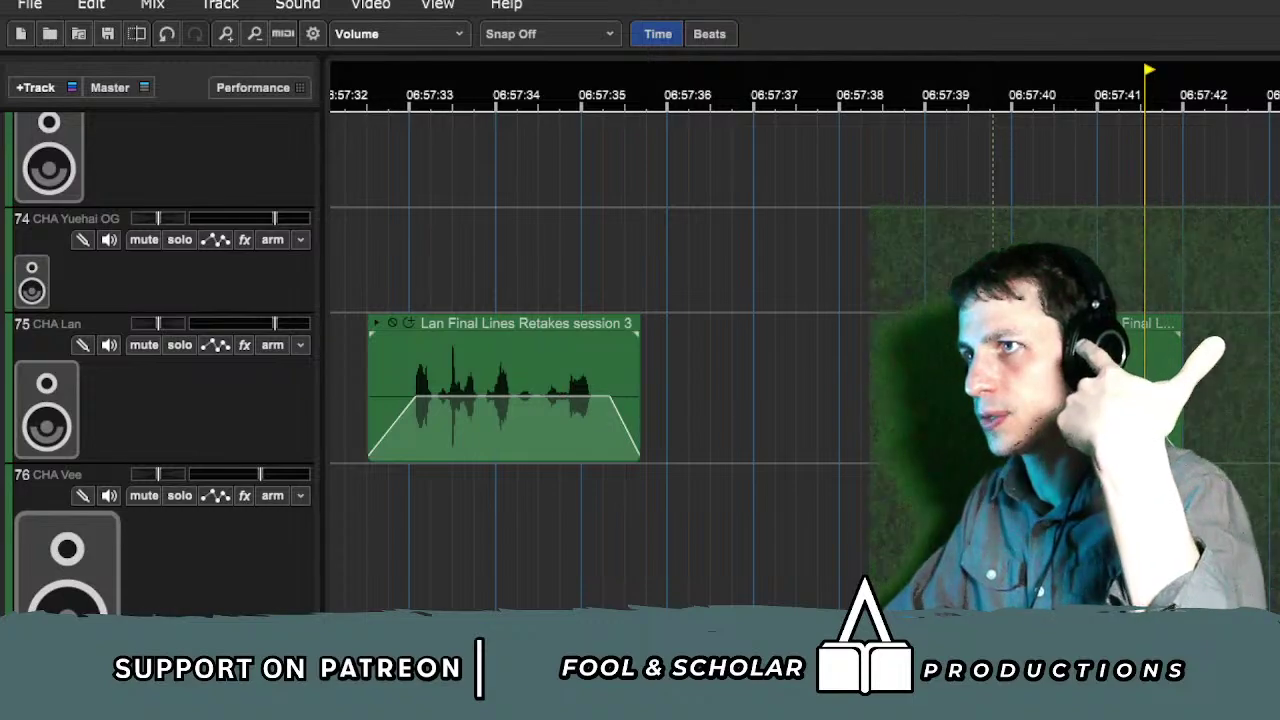
left_click(160, 400)
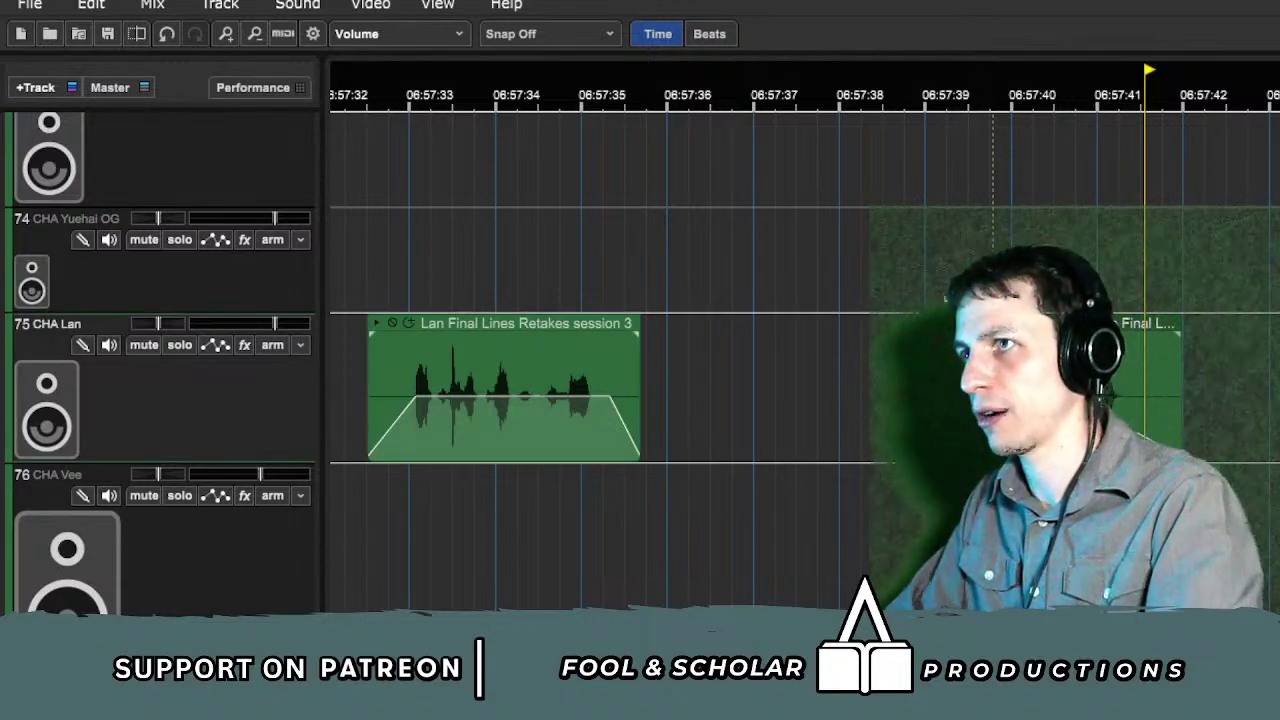
left_click(939, 260)
key("space")
left_click_drag(1137, 329, 1126, 329)
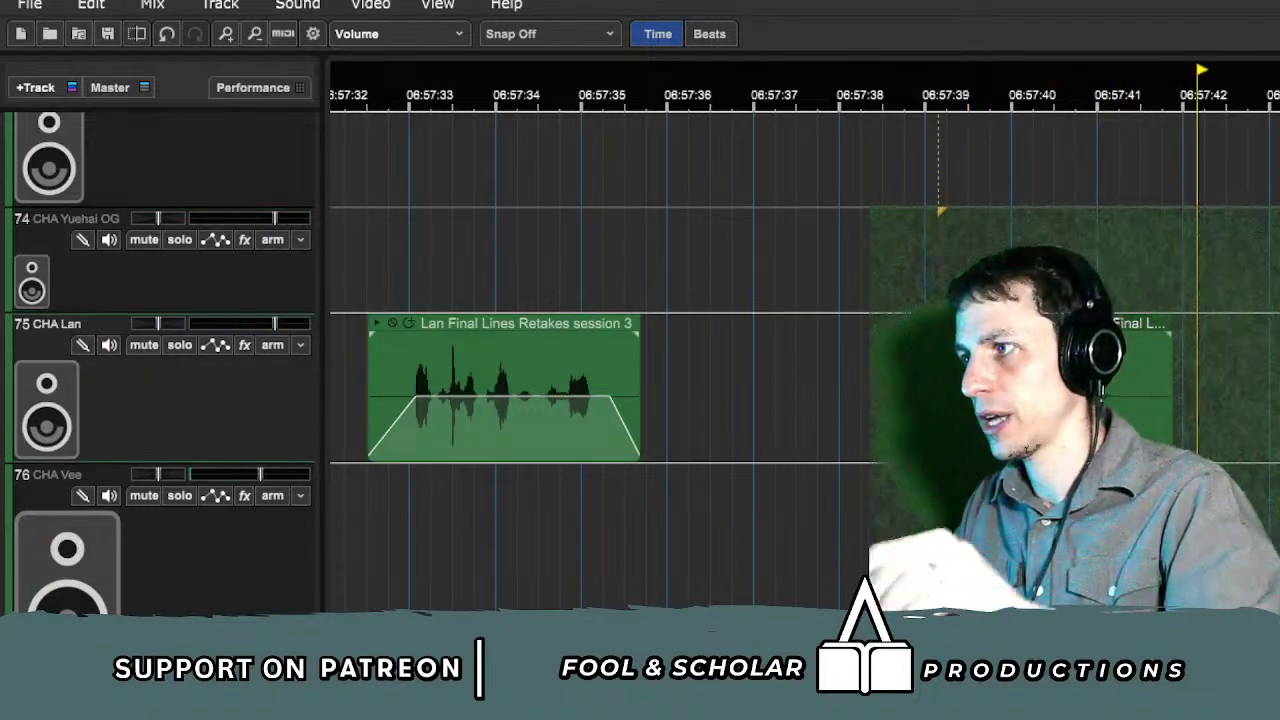
Step: Paste the CC-CK Bone Break Single 02 sound on SFX 1 WALKING at about 06:57:35.8 and trim it to its first crack
scroll(600, 400, "up", 3)
scroll(600, 400, "up", 15)
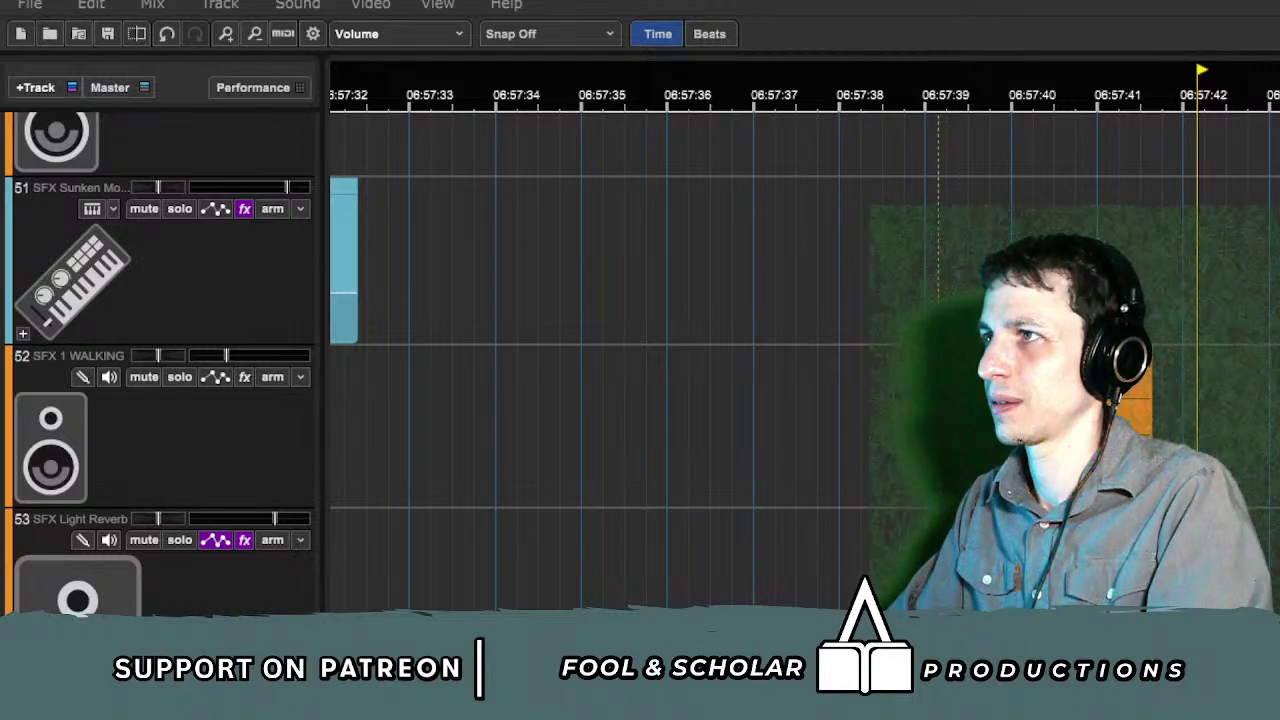
left_click(651, 426)
key("ctrl+v")
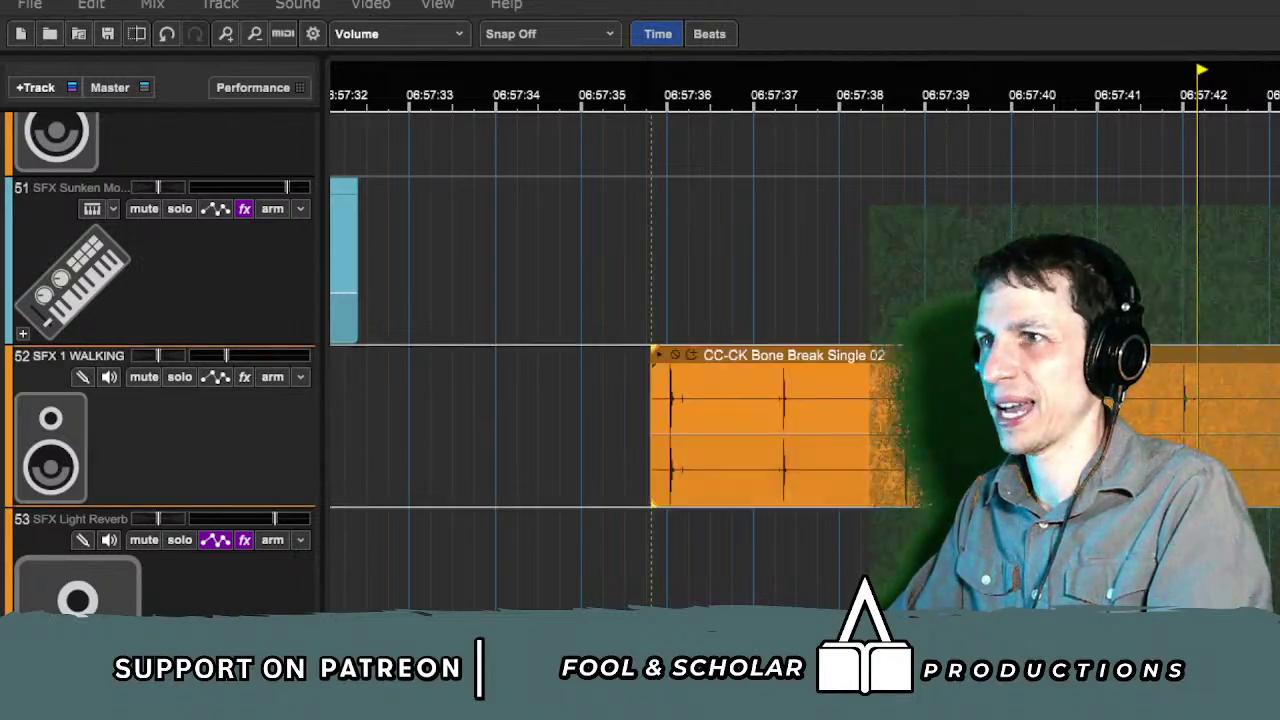
left_click(660, 318)
left_click_drag(683, 318, 801, 363)
key("Delete")
left_click(873, 358)
key("Delete")
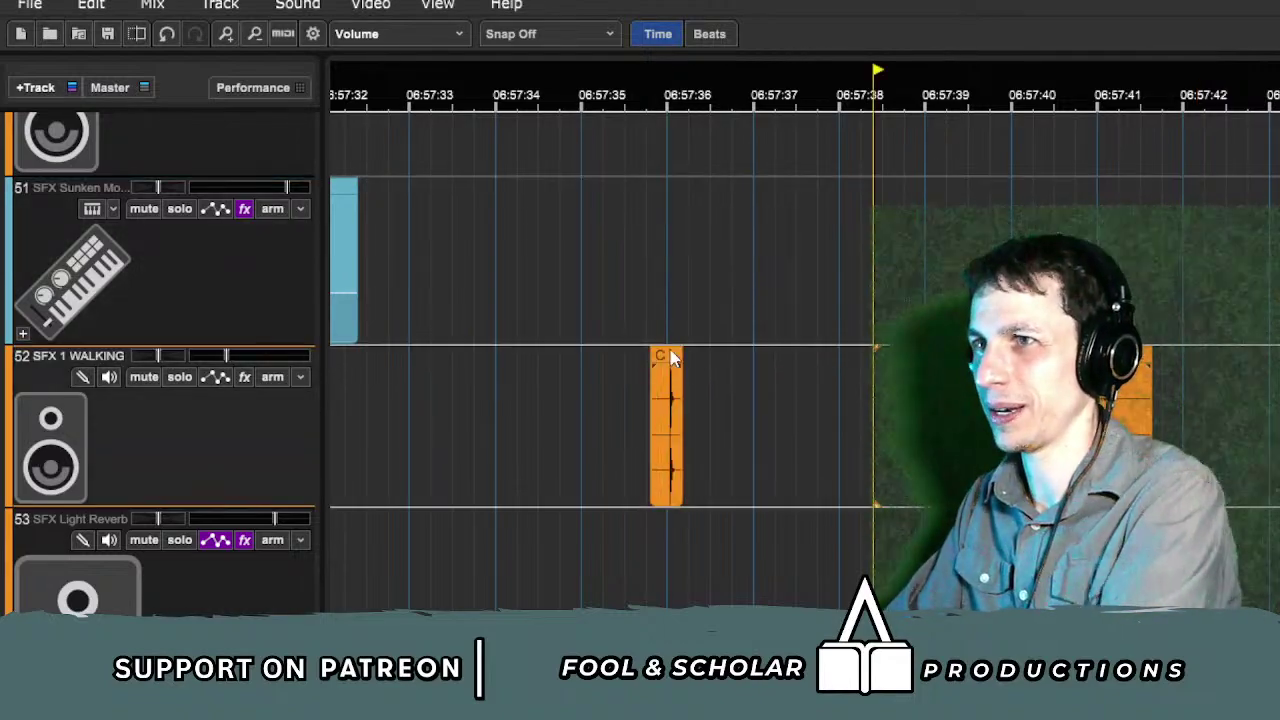
Step: Move the trimmed bone break clip to SFX 2 WALKIN at about 06:57:40.7 and place that track directly above SFX 1 WALKING
left_click_drag(672, 358, 1079, 214)
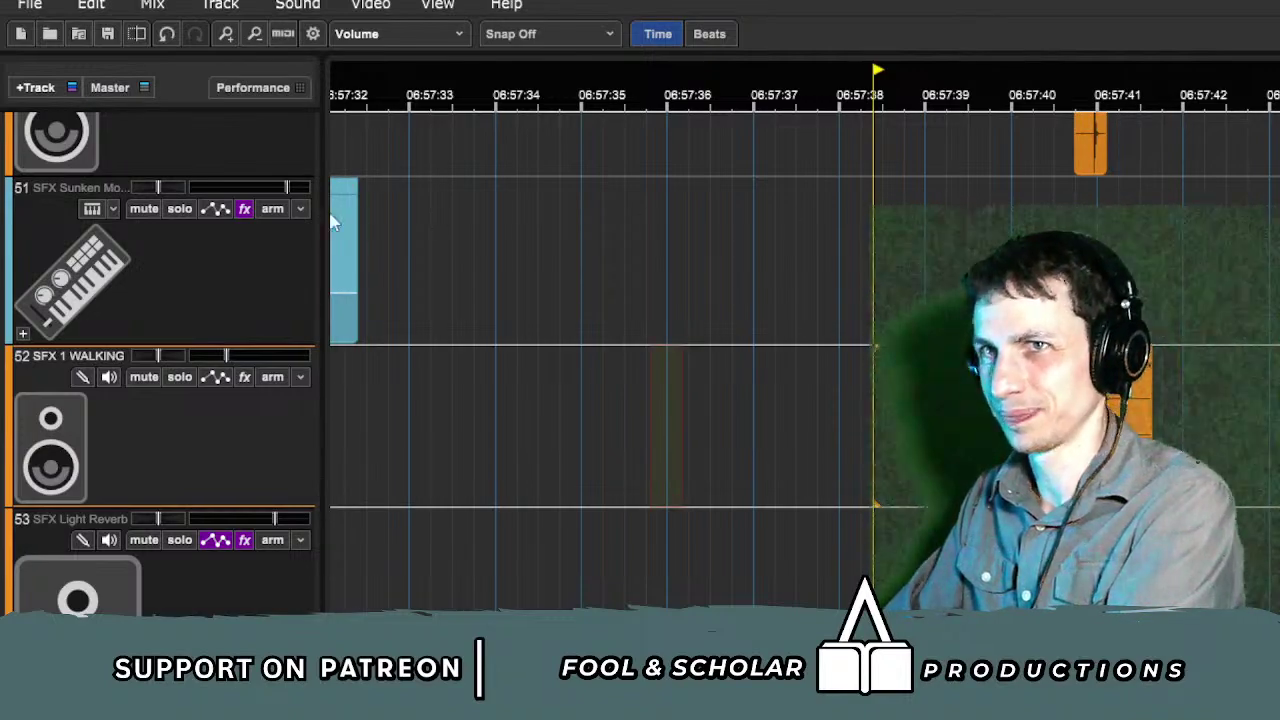
left_click_drag(300, 275, 373, 403)
Step: Play the section around 06:57:40 to check the bone break clip against the other effects
left_click(1001, 525)
key("space")
scroll(1001, 525, "up", 3)
scroll(1236, 434, "down", 1)
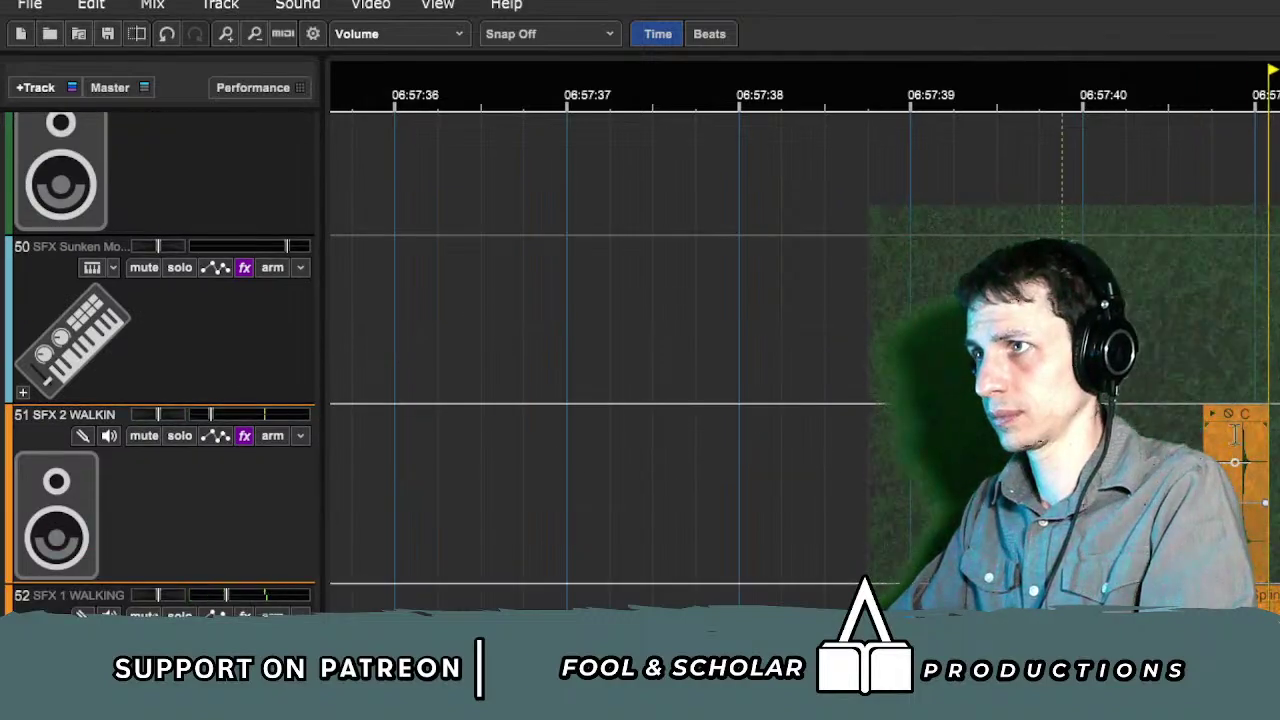
key("space")
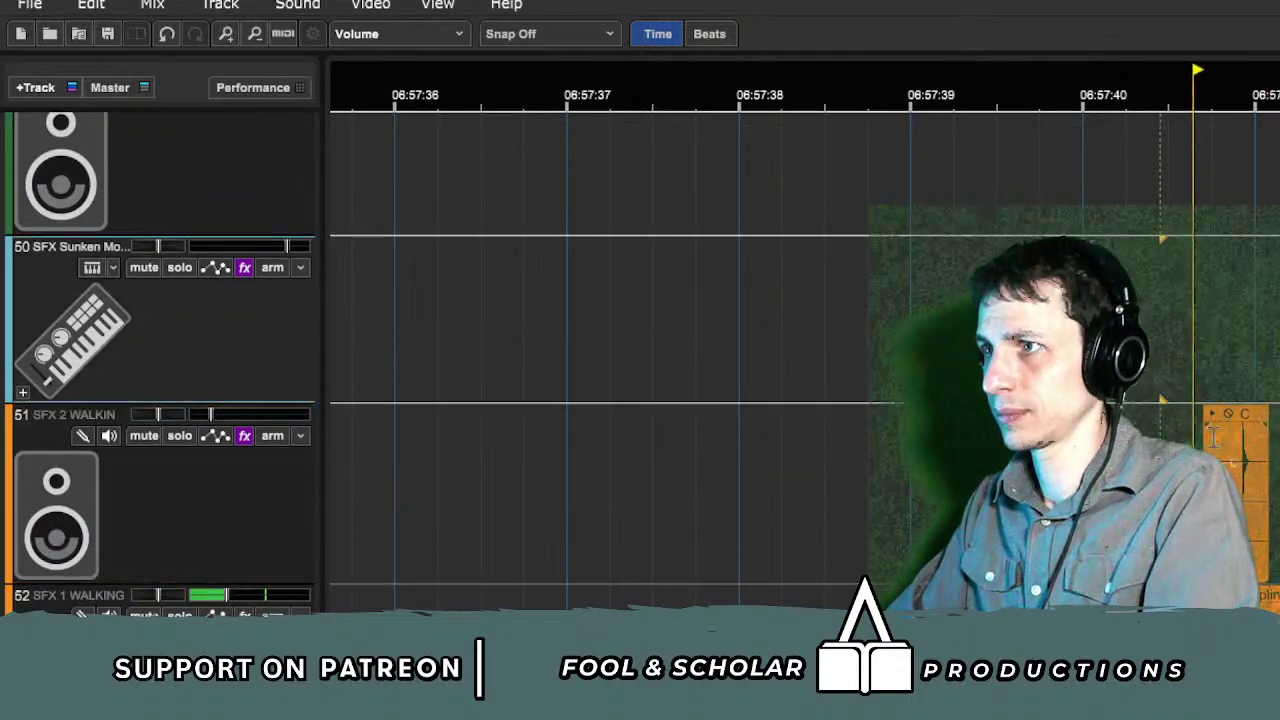
key("space")
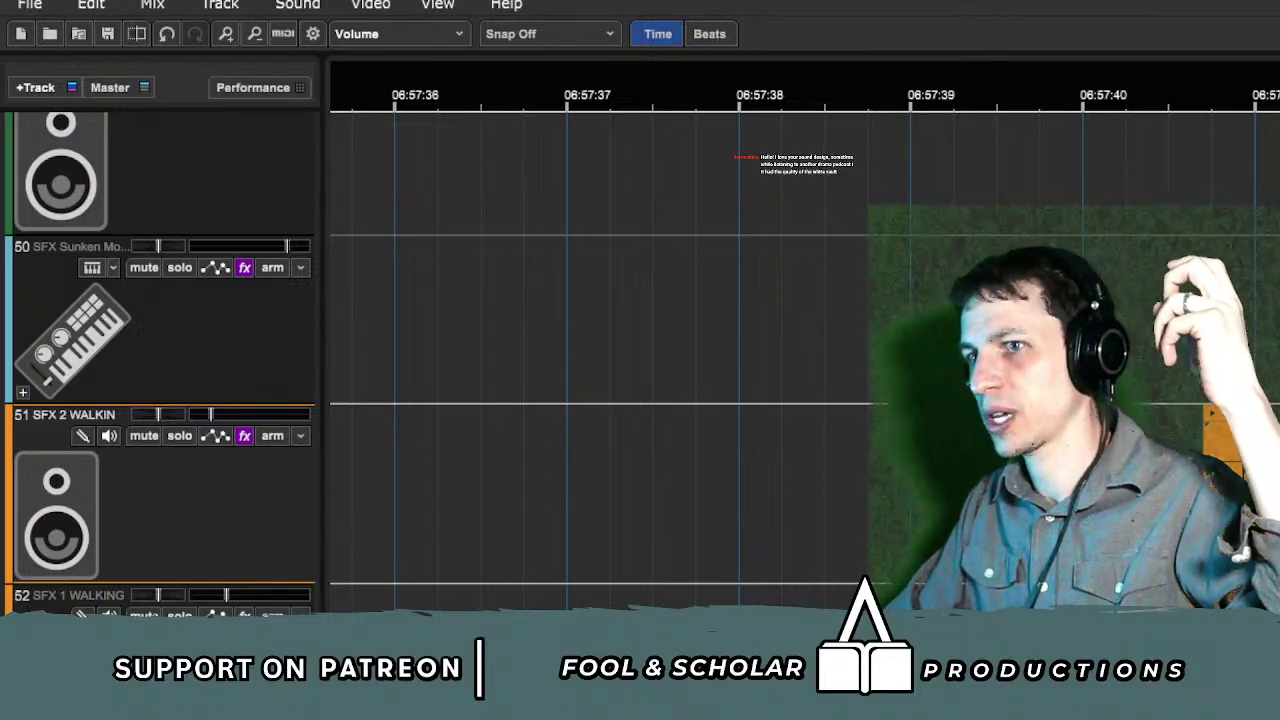
Step: Paste the CC-CK Body Fall Generic Cloth Soft sound on SFX 2 WALKIN at about 06:57:37.2 and trim it to its first impact
key("ctrl+v")
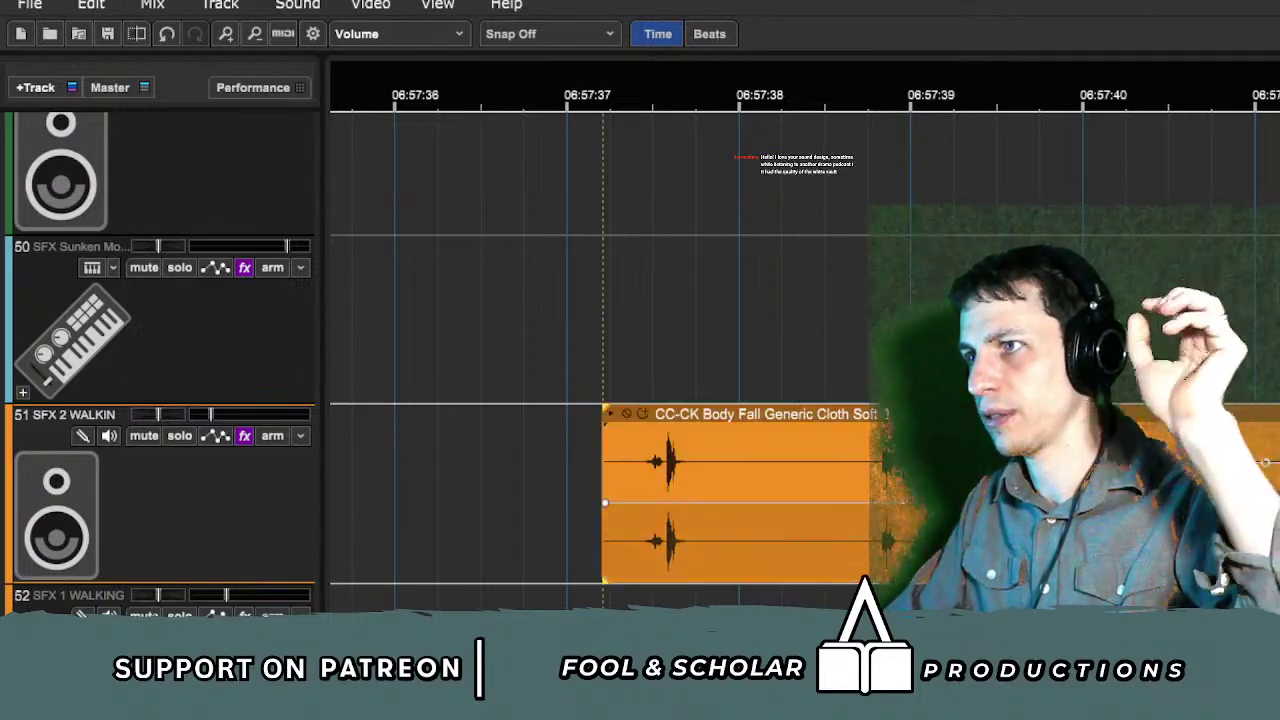
left_click(642, 382)
left_click_drag(756, 385, 811, 466)
key("Delete")
left_click(883, 470)
key("Delete")
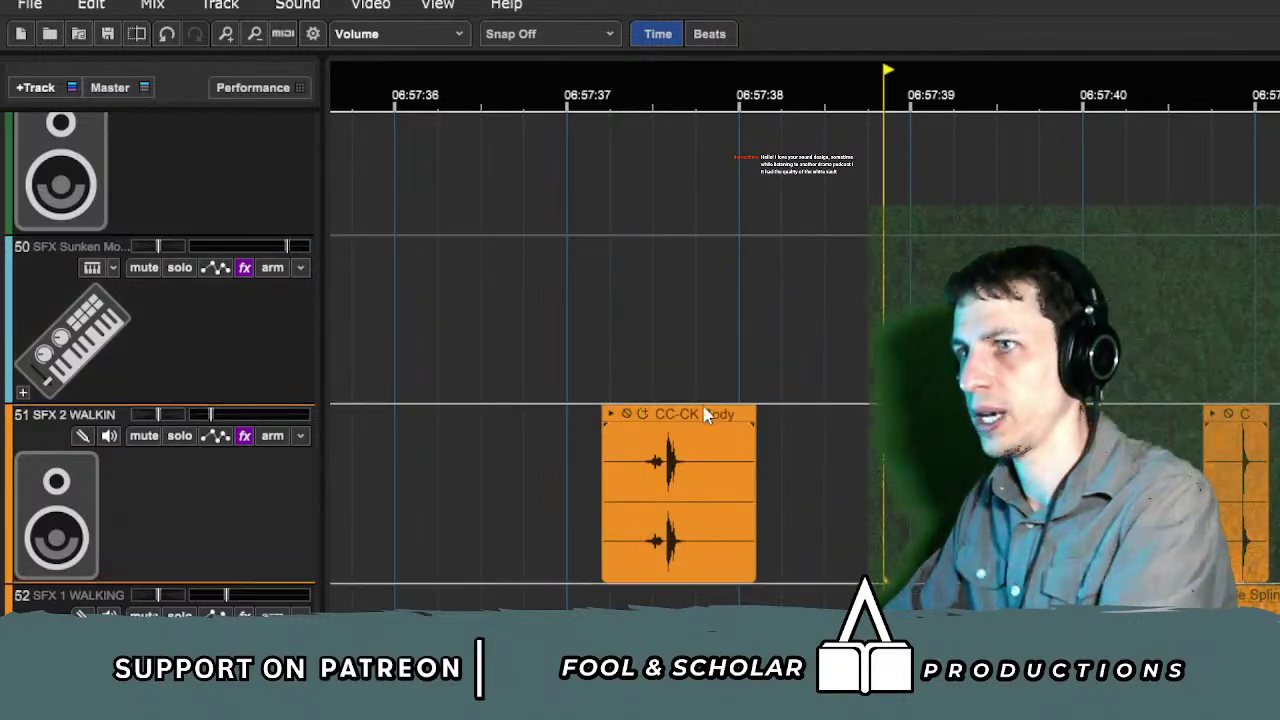
Step: Move the CC-CK Body Fall clip from SFX 2 WALKIN to AMB Zinger Stuff at about 06:57:40.4
left_click(706, 414)
key("Delete")
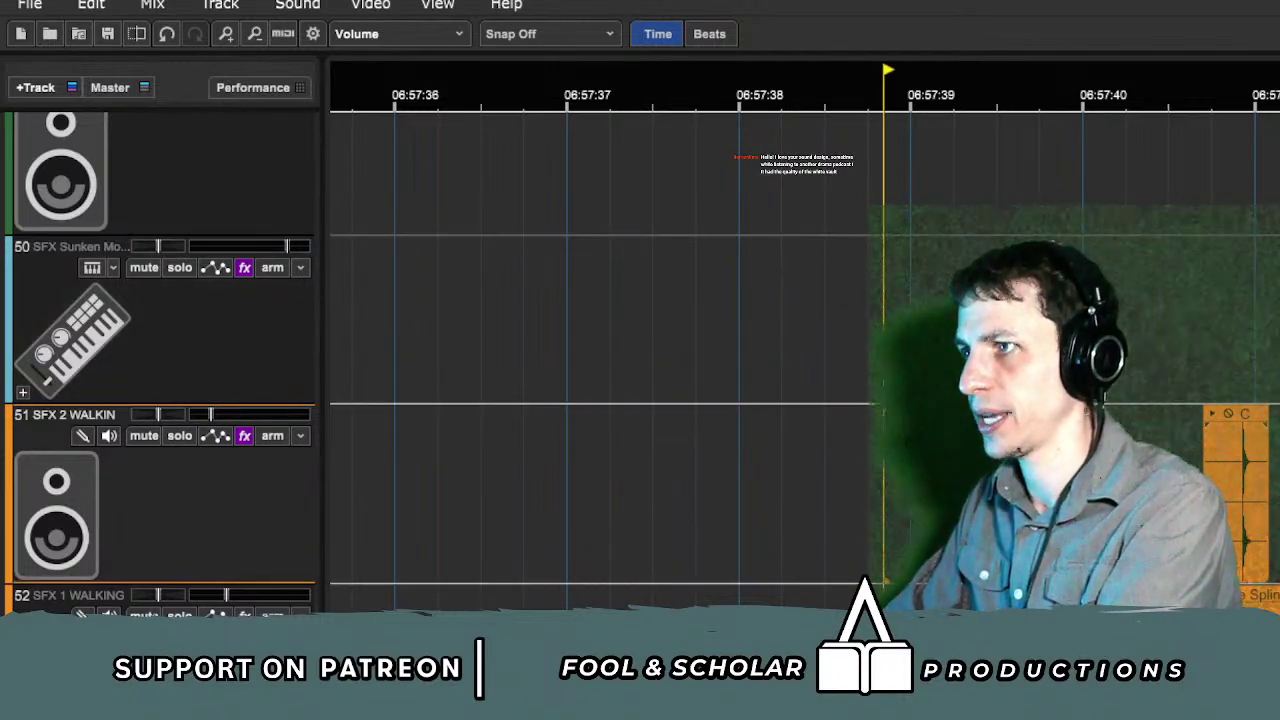
key("Down")
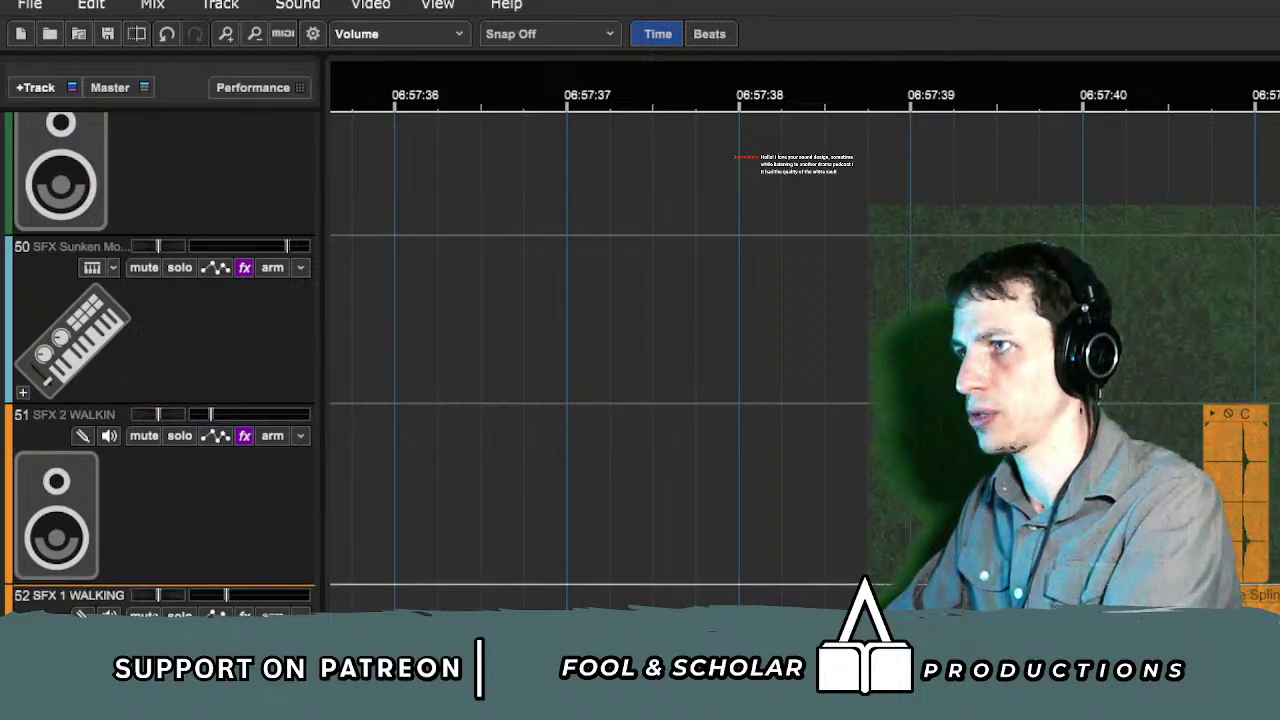
scroll(600, 360, "down", 3)
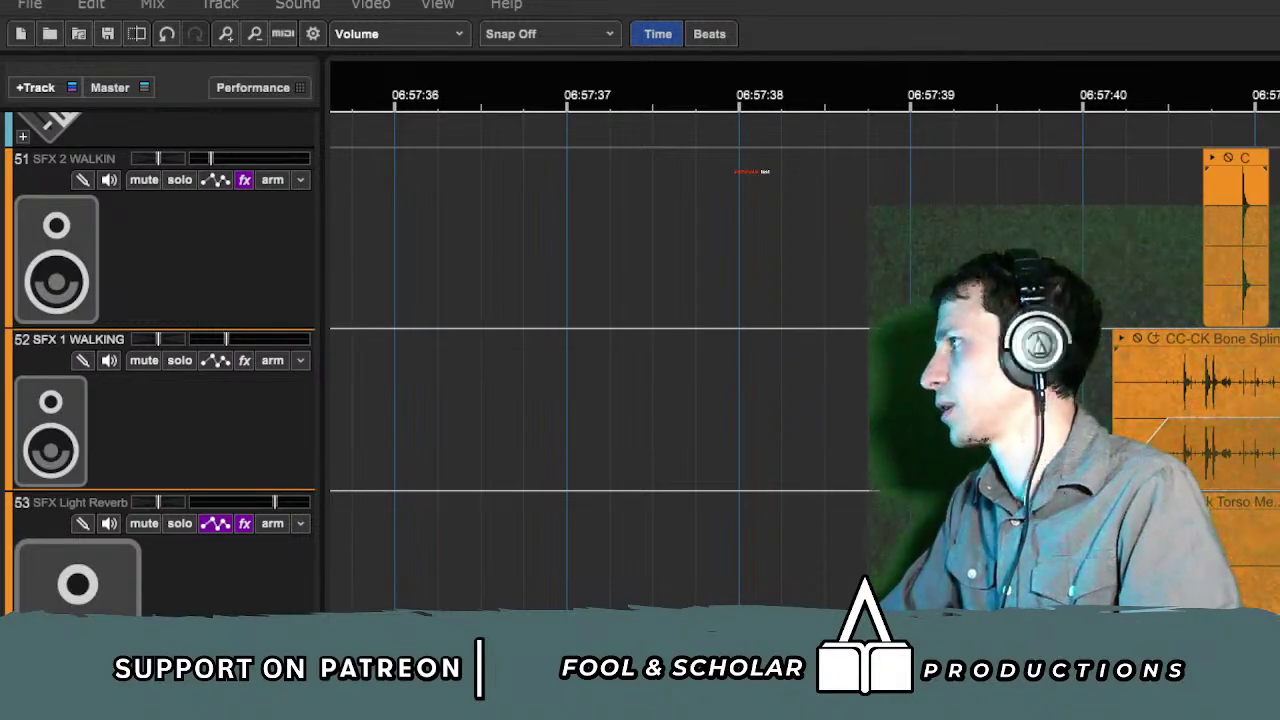
key("space")
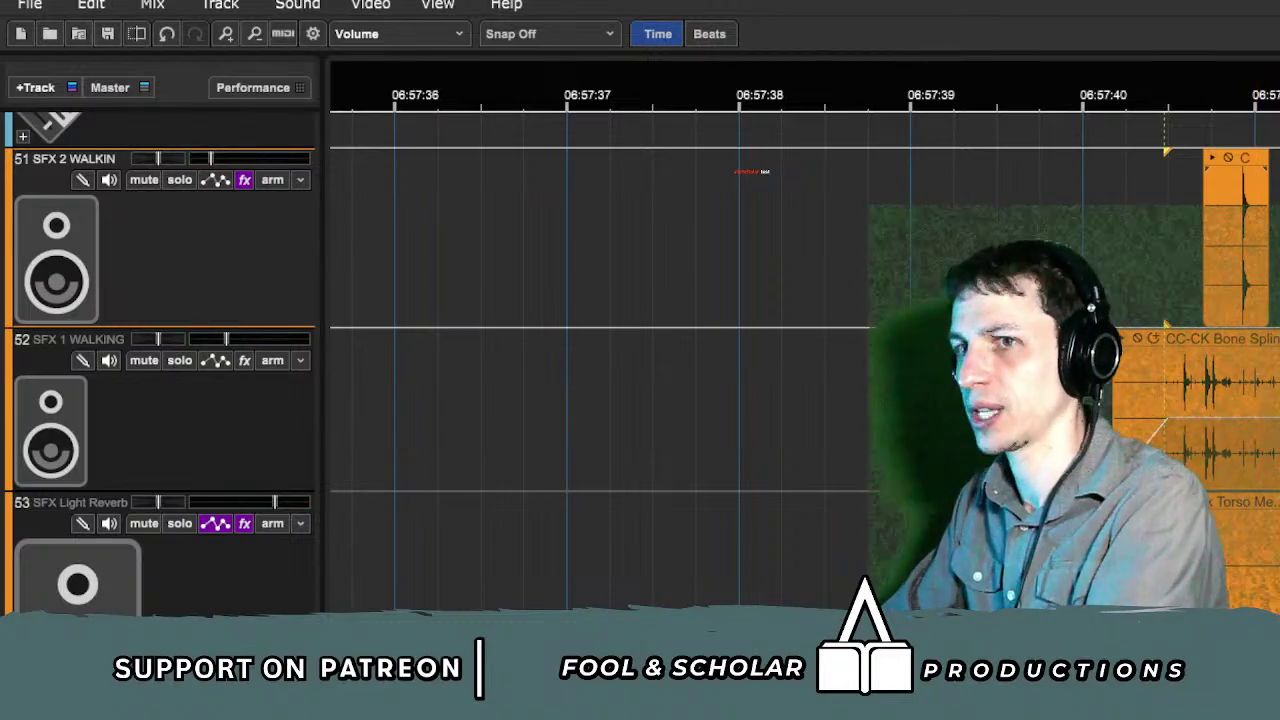
scroll(640, 364, "down", 5)
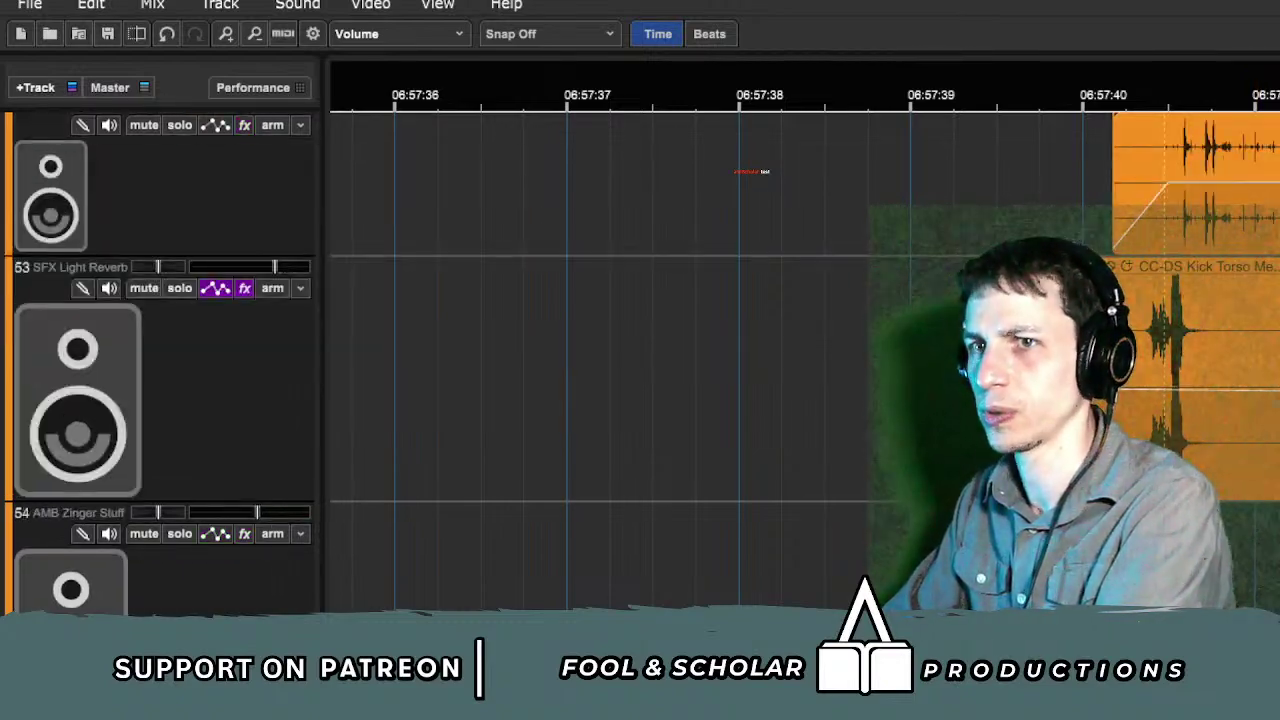
scroll(640, 364, "down", 3)
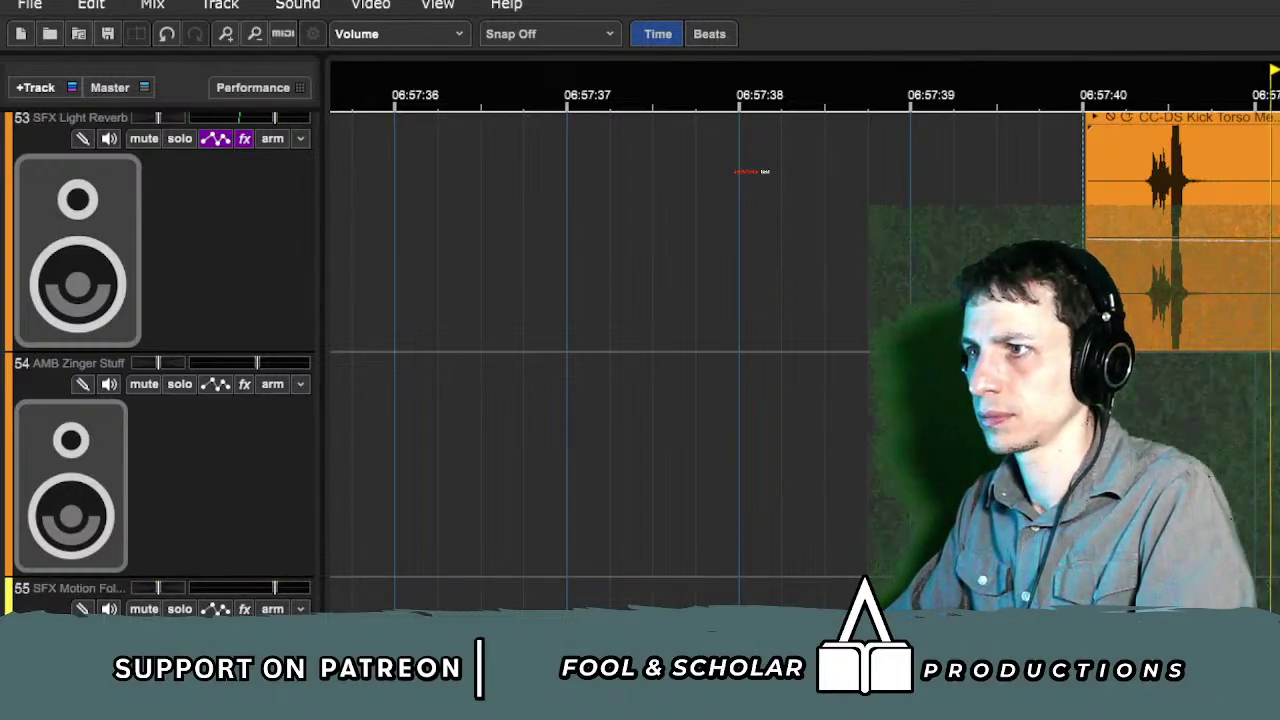
left_click_drag(1279, 392, 1229, 392)
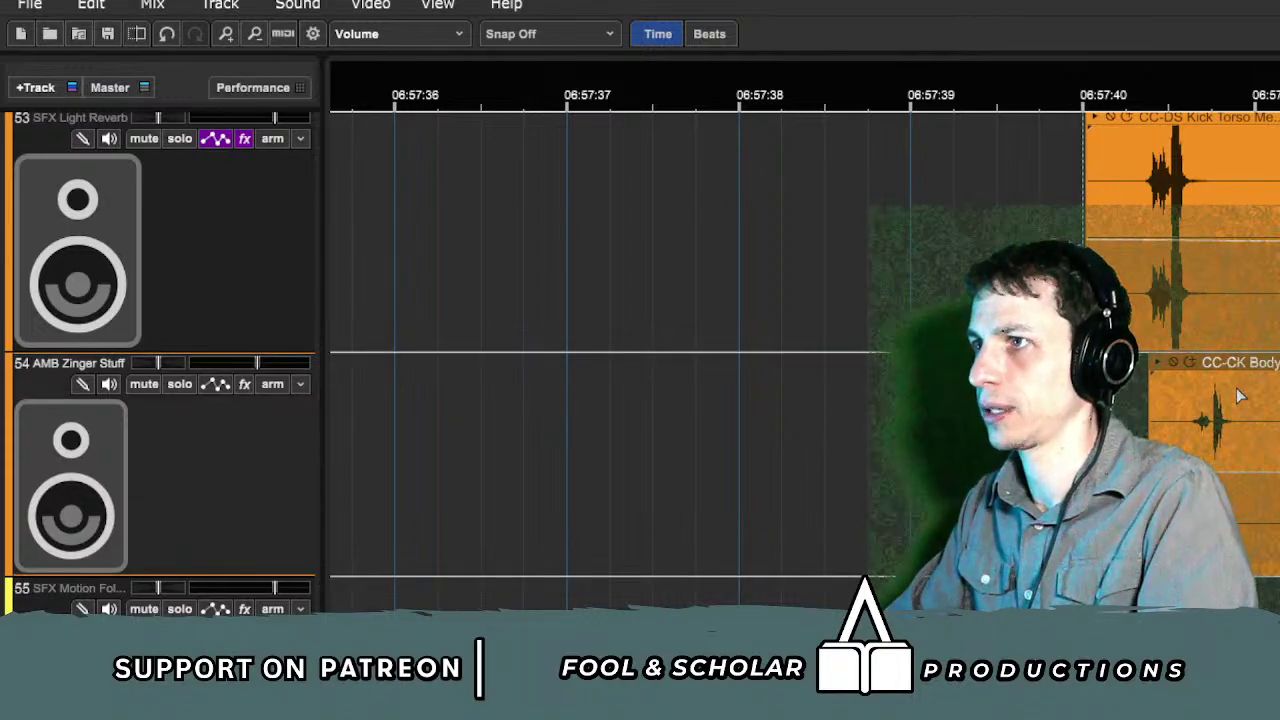
Step: Fade out the end of the body fall clip on AMB Zinger Stuff and play it from about 06:57:40.3
left_click(1139, 592)
key("space")
key("space")
key("space")
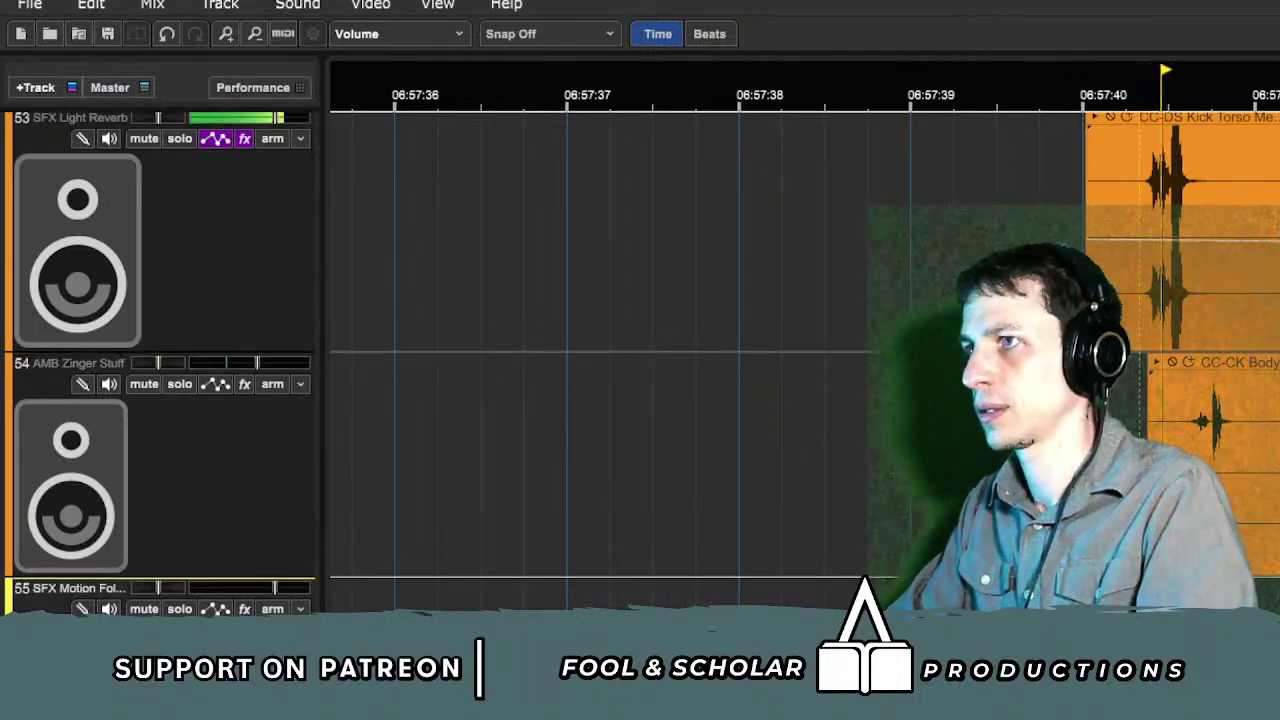
key("Up")
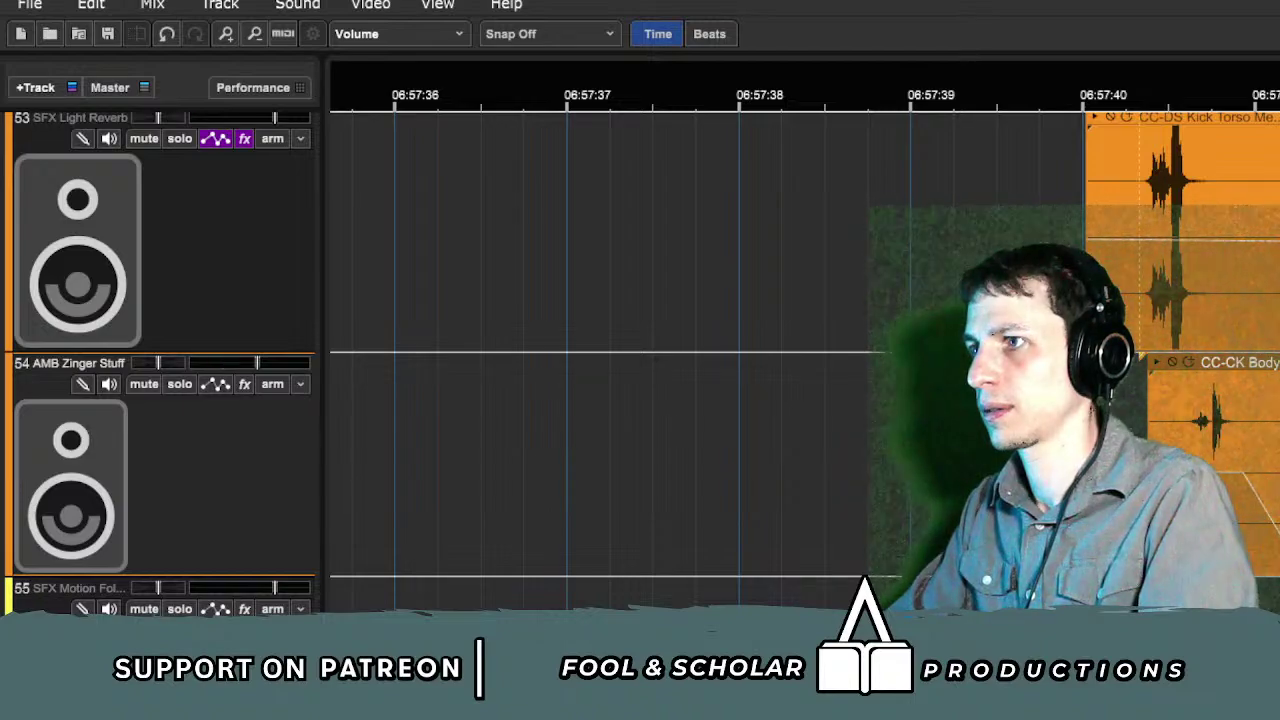
key("Up")
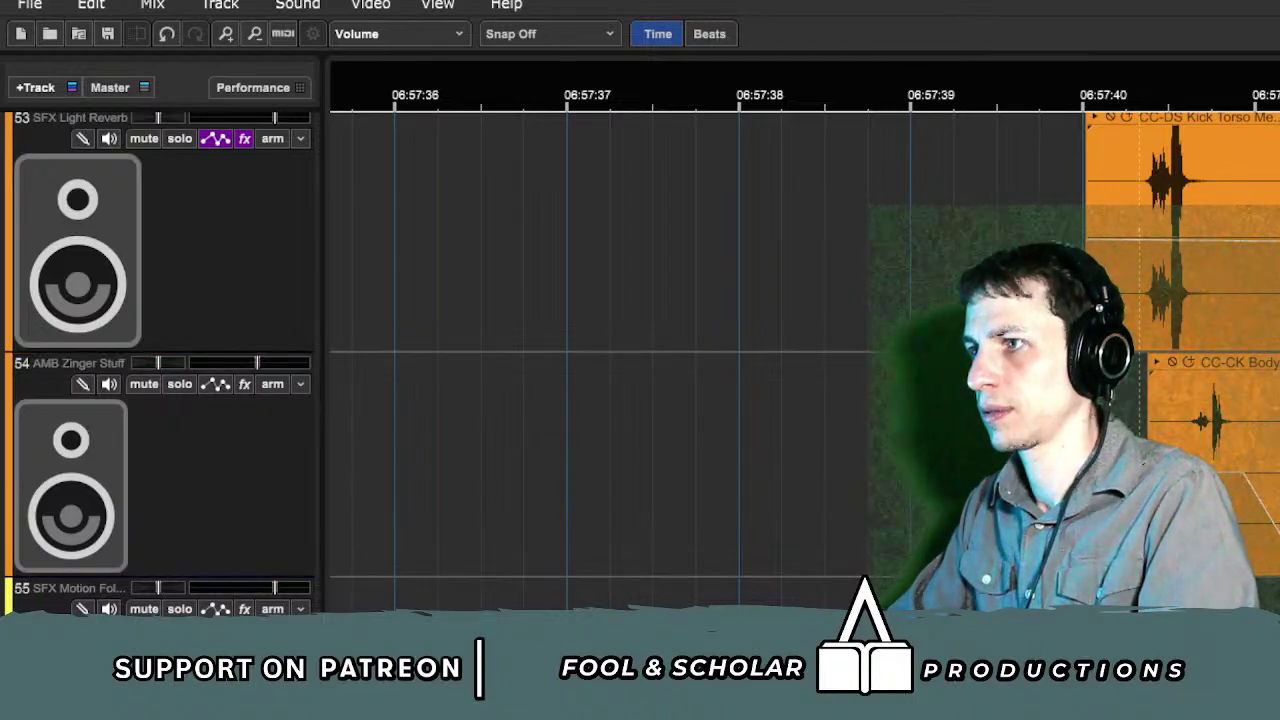
scroll(805, 360, "down", 4)
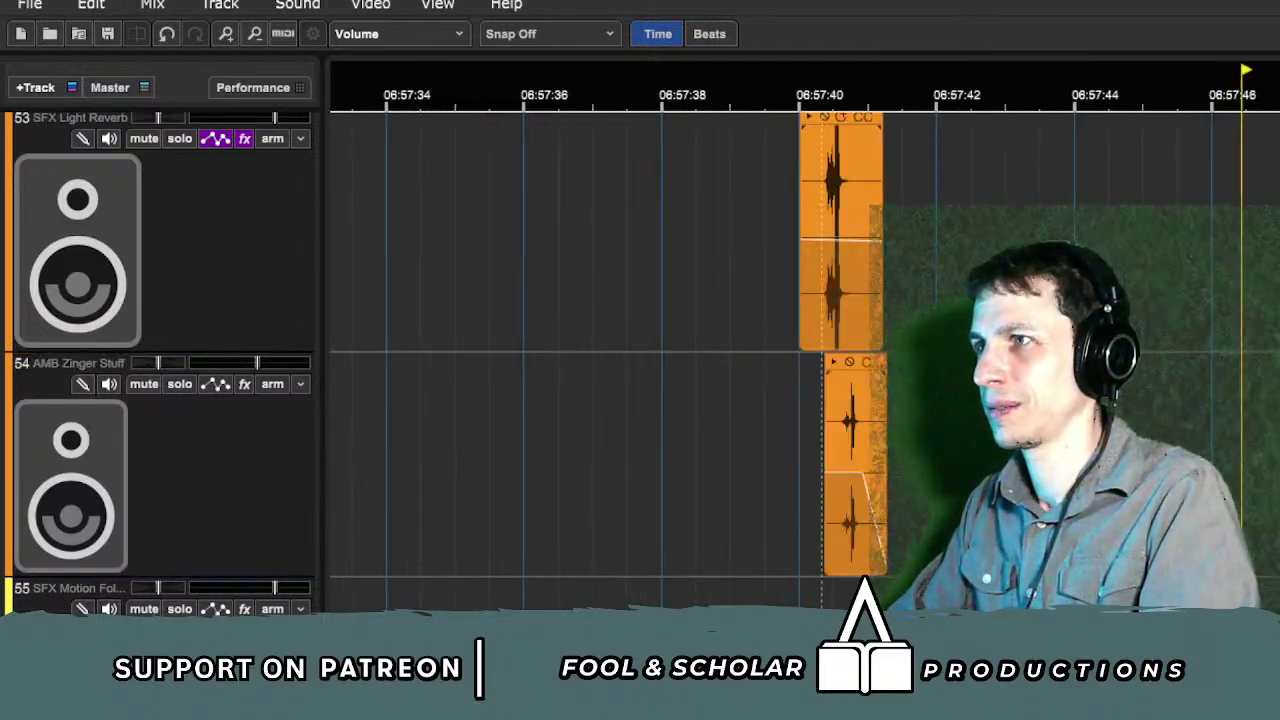
scroll(805, 360, "up", 3)
scroll(600, 360, "up", 3)
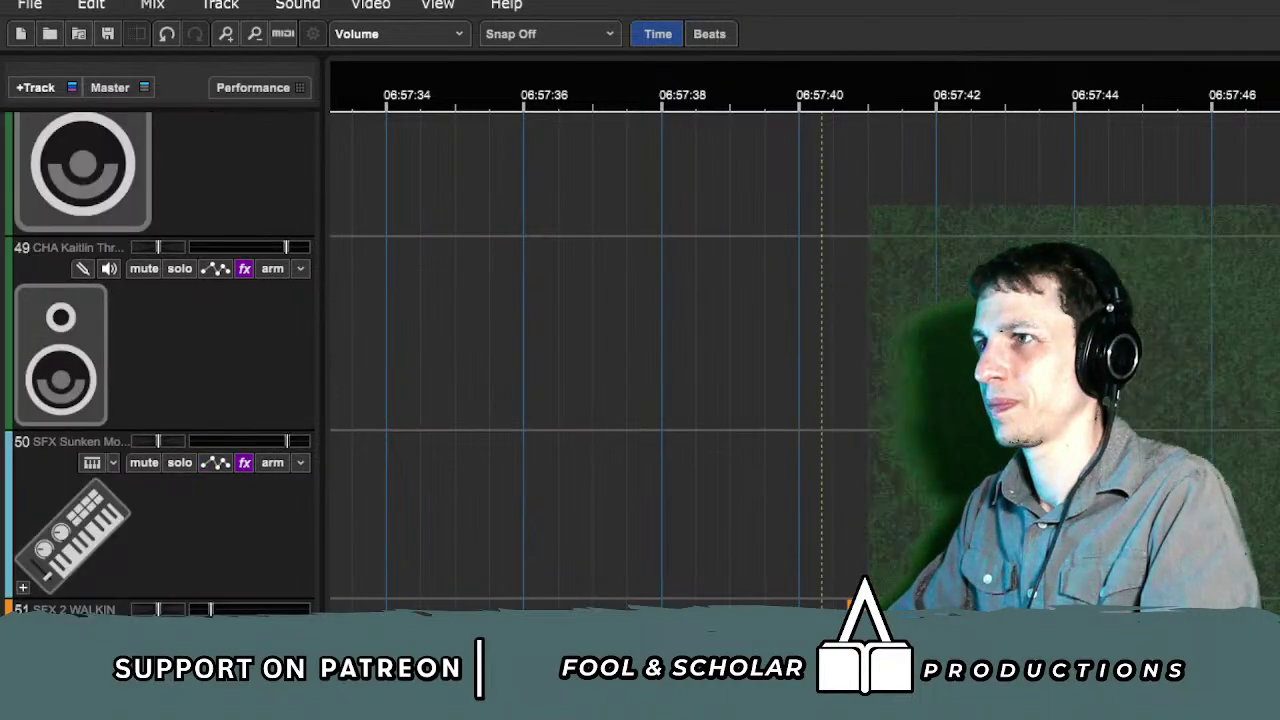
scroll(600, 360, "up", 4)
key("space")
scroll(805, 360, "down", 1)
scroll(805, 360, "right", 4)
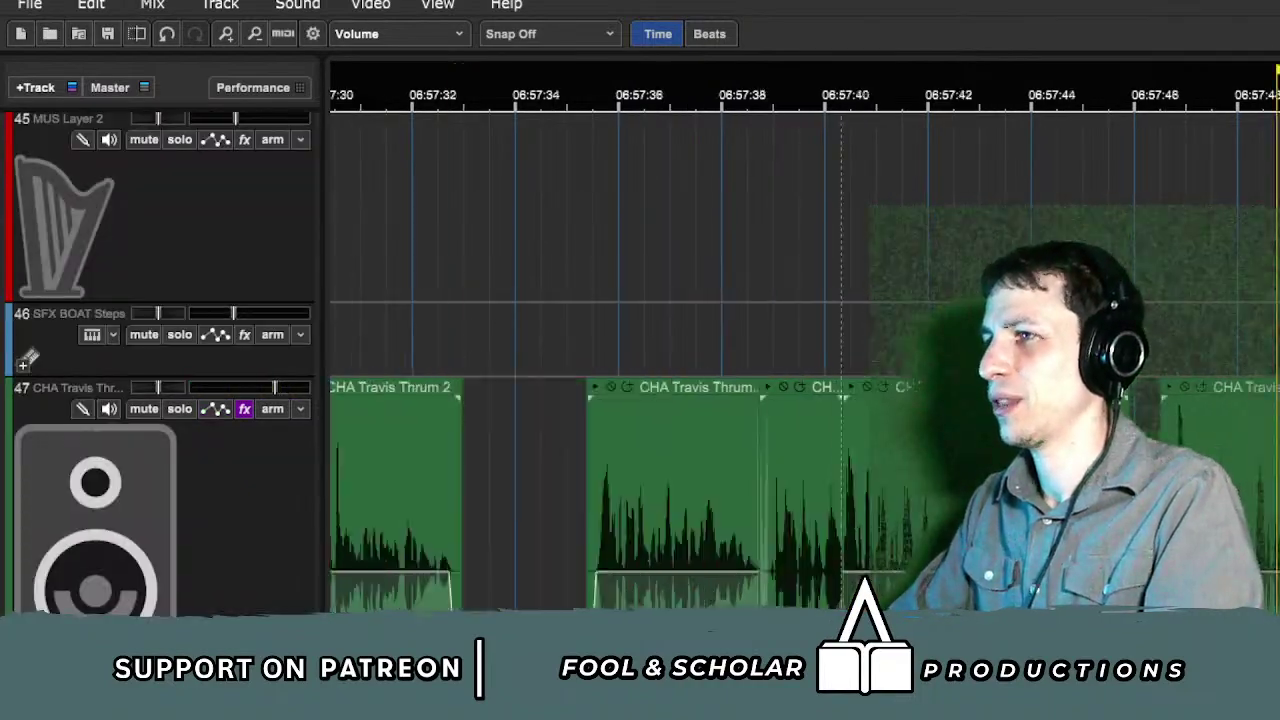
left_click_drag(805, 470, 1270, 470)
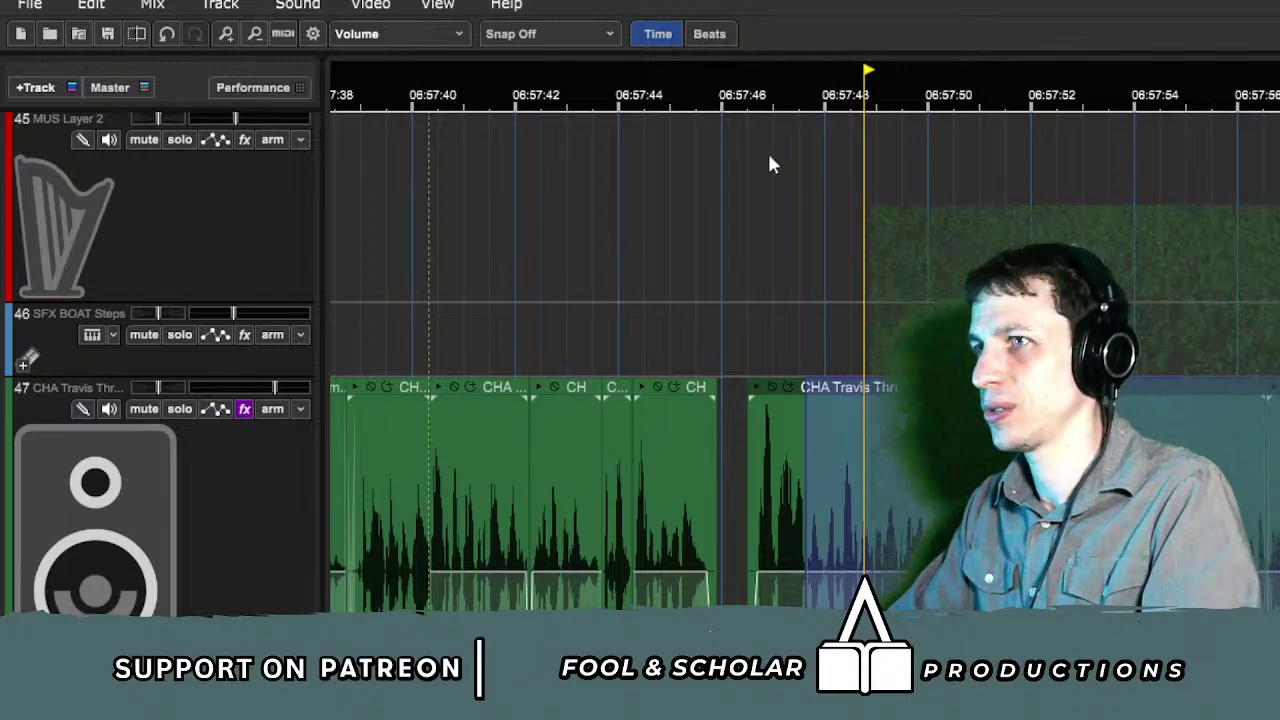
left_click(624, 98)
key("space")
left_click_drag(845, 389, 815, 390)
Step: Play the CHA Travis dialogue from about 06:57:38.6 to check its pacing through the following lines
left_click_drag(706, 251, 806, 263)
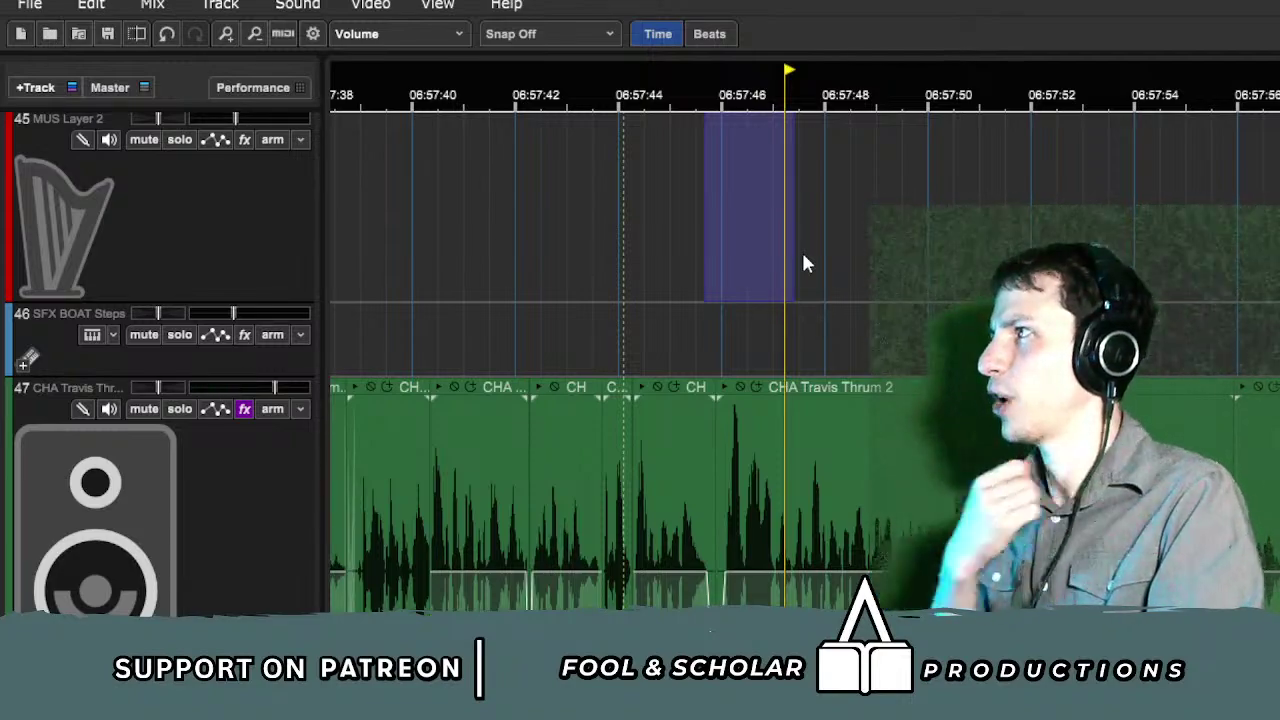
left_click_drag(688, 272, 734, 272)
scroll(900, 278, "left", 2)
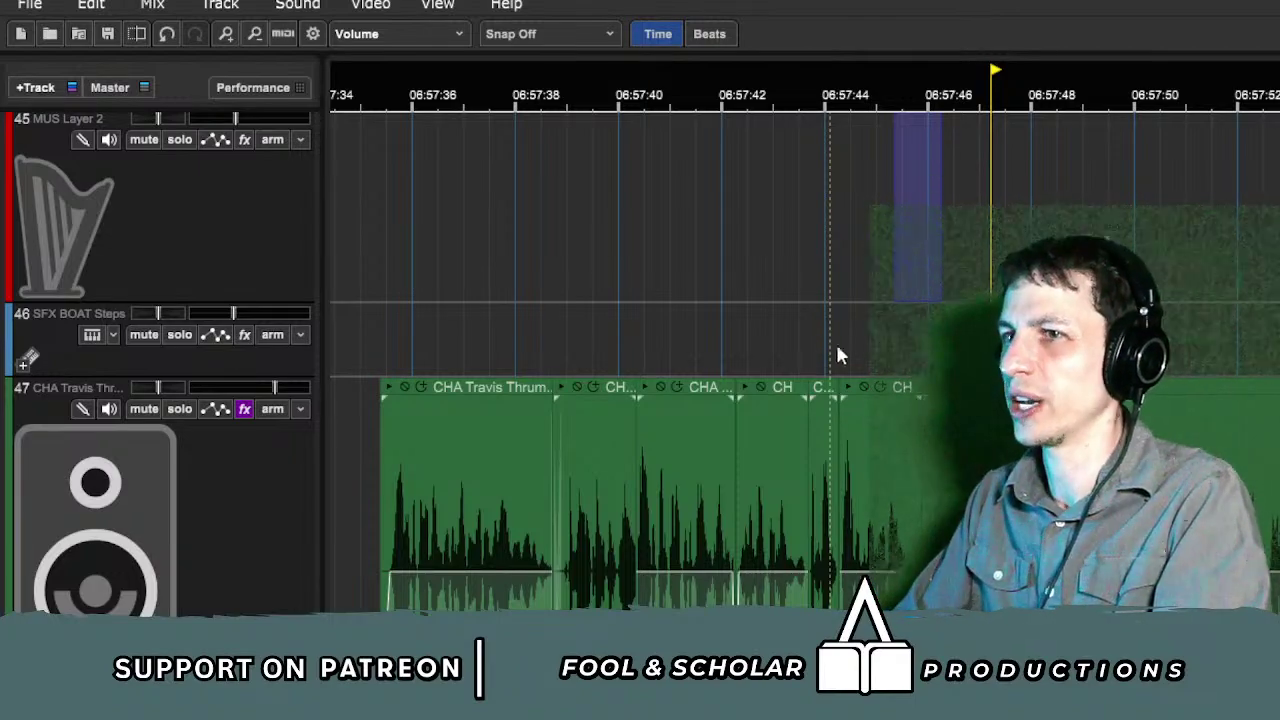
left_click(545, 345)
key("space")
scroll(890, 347, "down", 1)
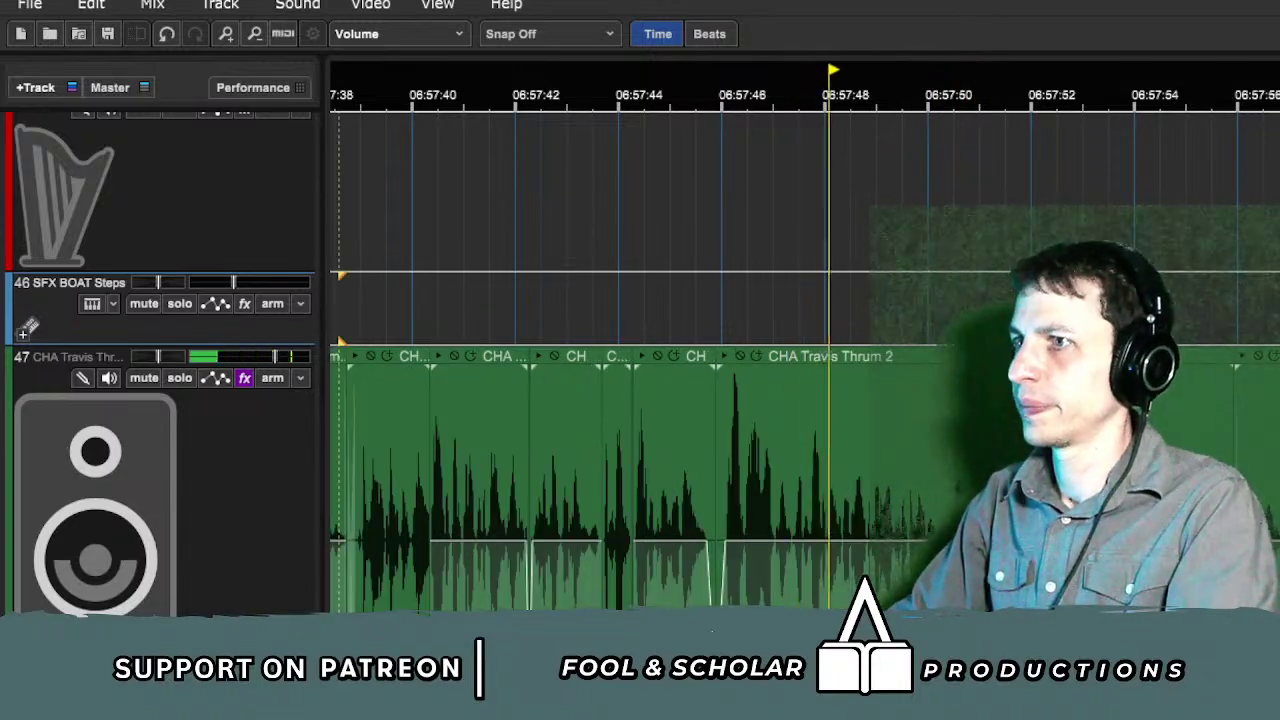
scroll(922, 256, "down", 2)
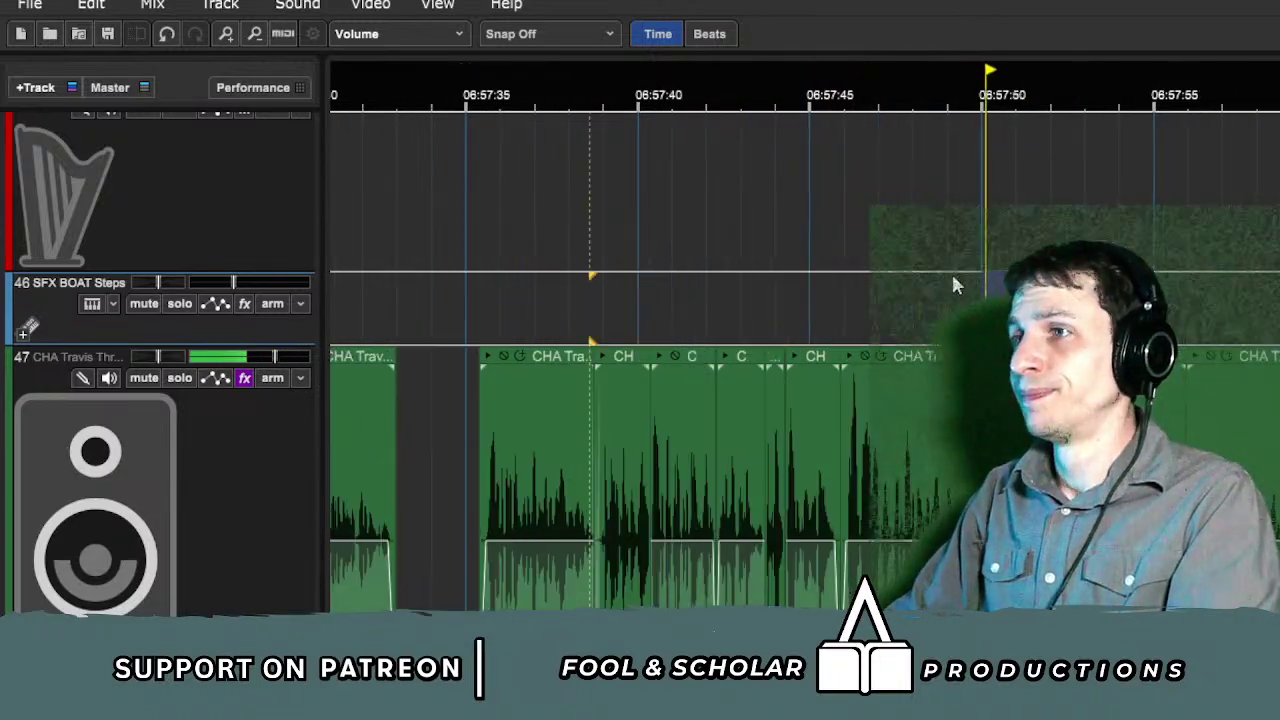
scroll(804, 360, "down", 2)
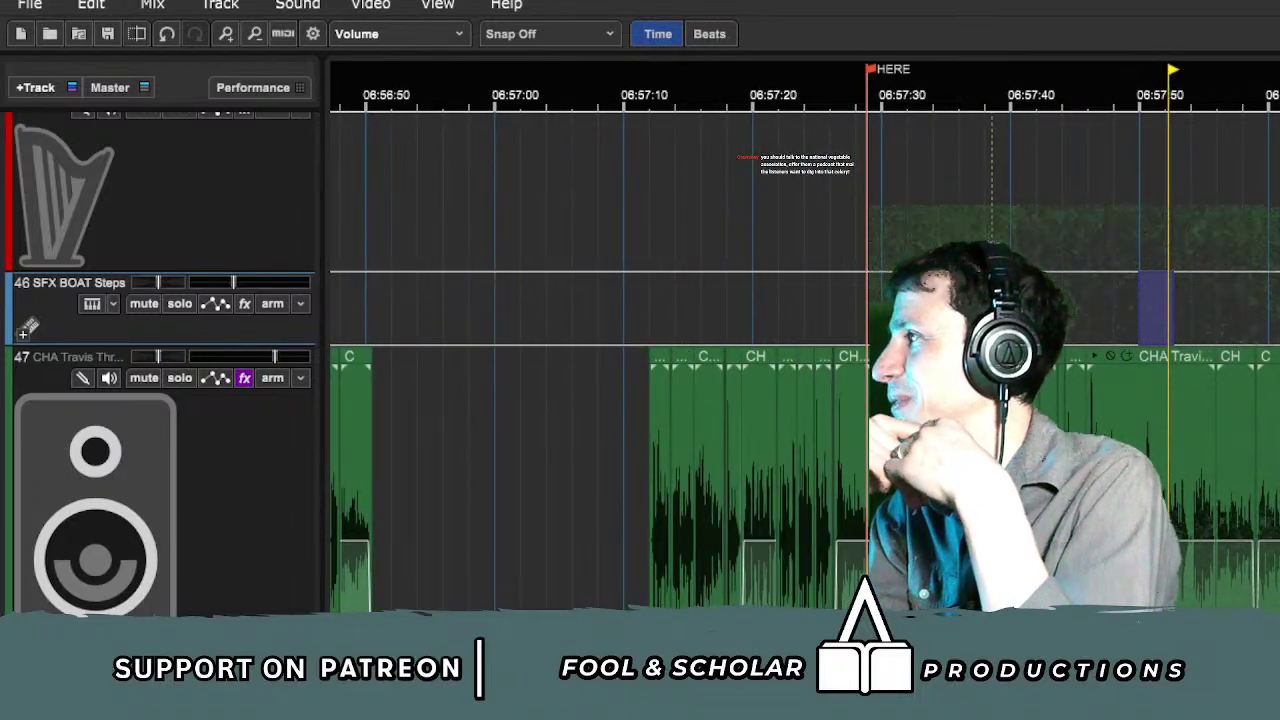
key("space")
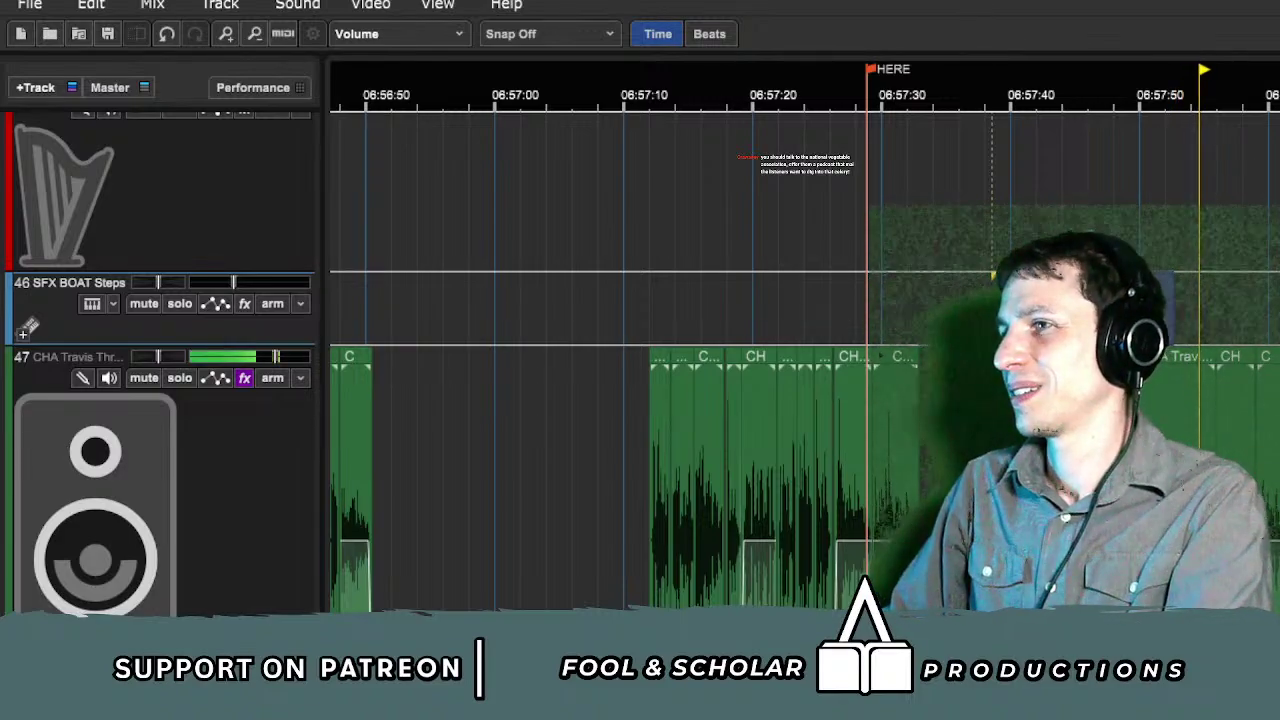
scroll(804, 360, "up", 1)
key("ctrl+Up")
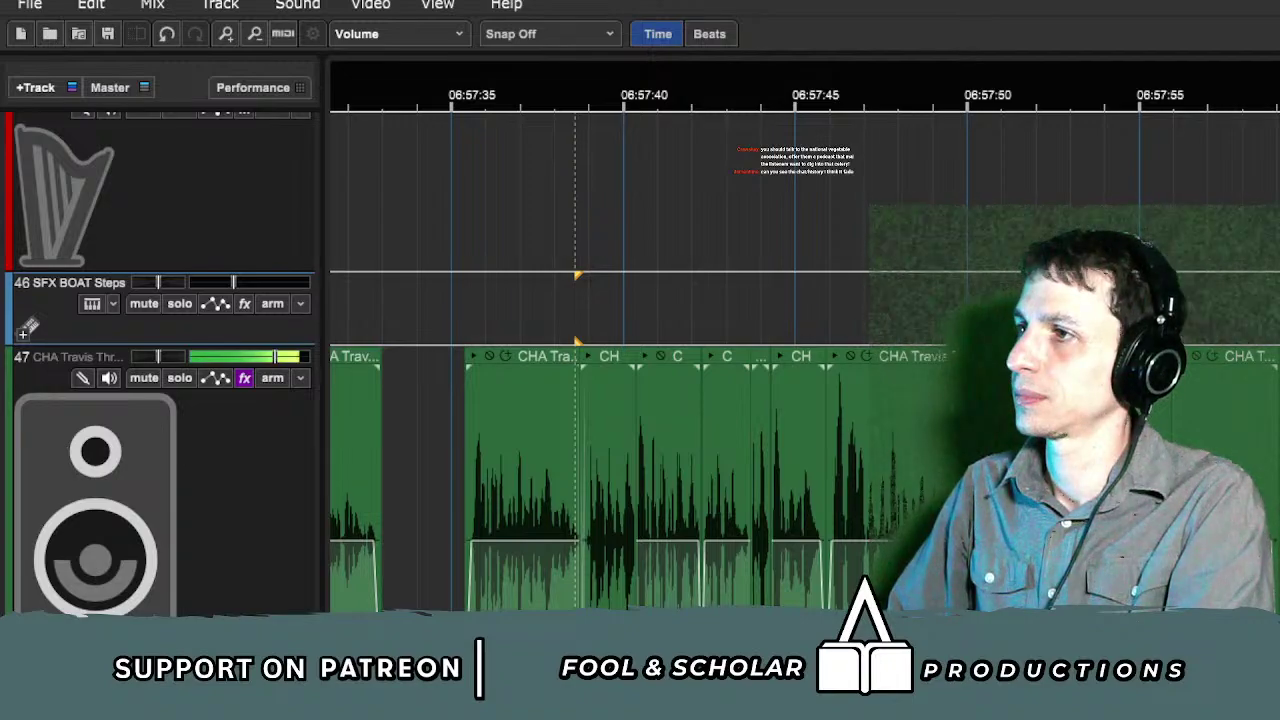
key("ctrl+Up")
key("ctrl+Up")
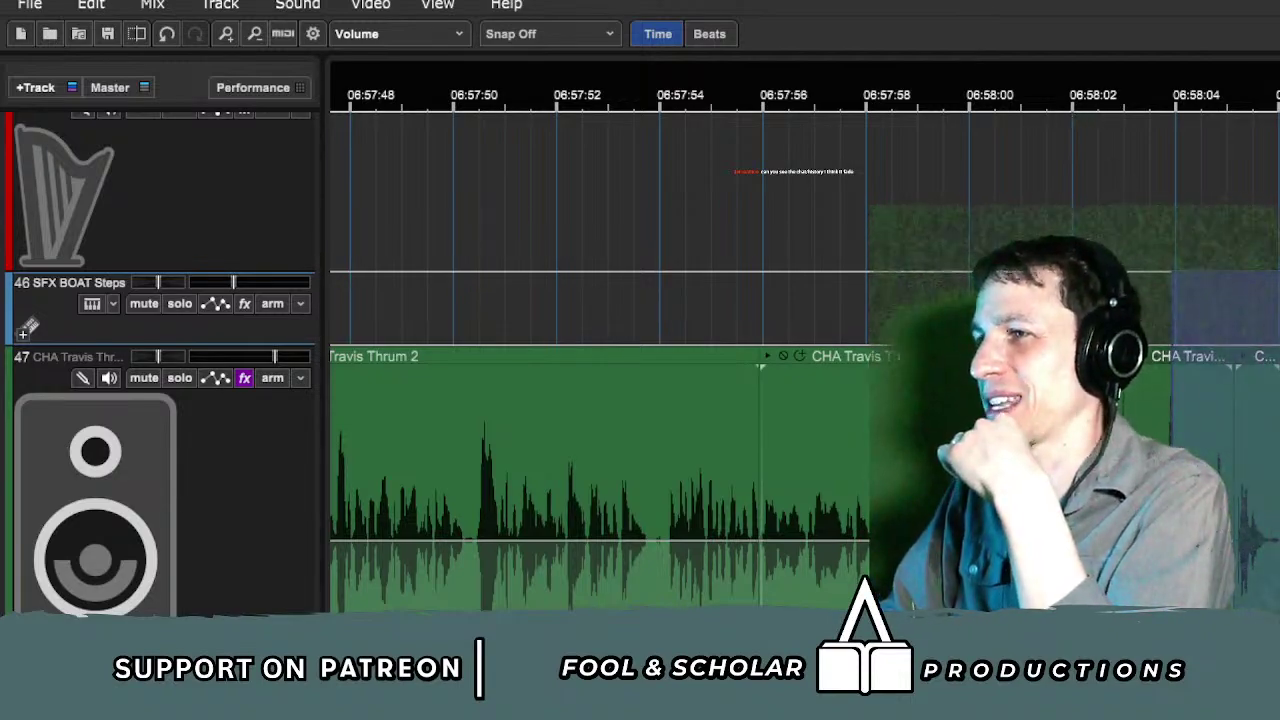
Step: Move the last CHA Travis clips earlier so they end at about 06:58:05.2, and play them from about 06:58:00
left_click(979, 110)
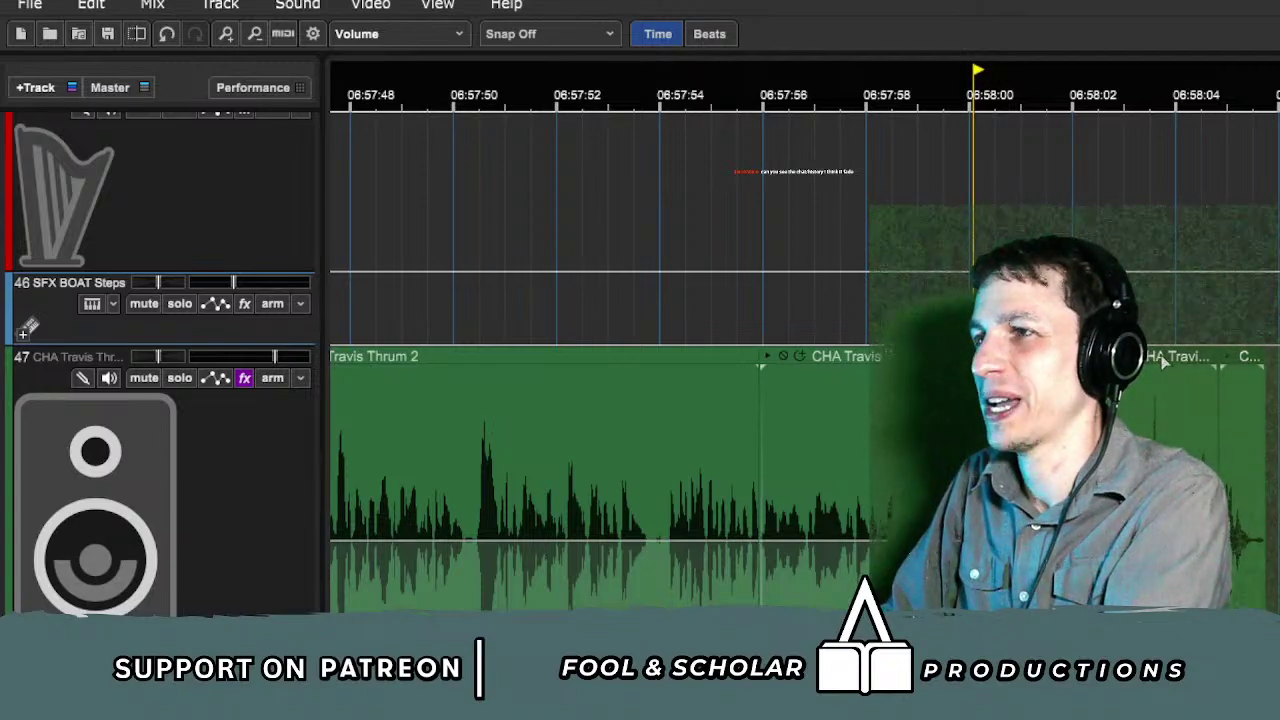
left_click_drag(1149, 362, 1133, 362)
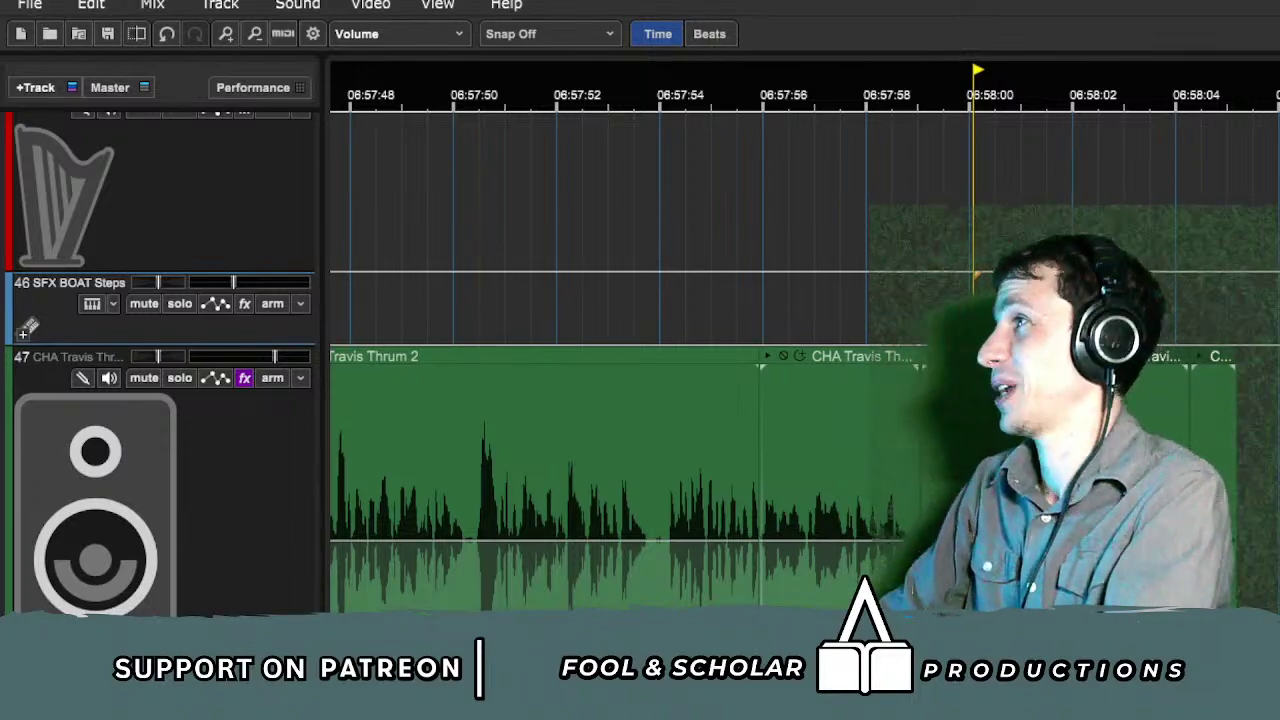
key("space")
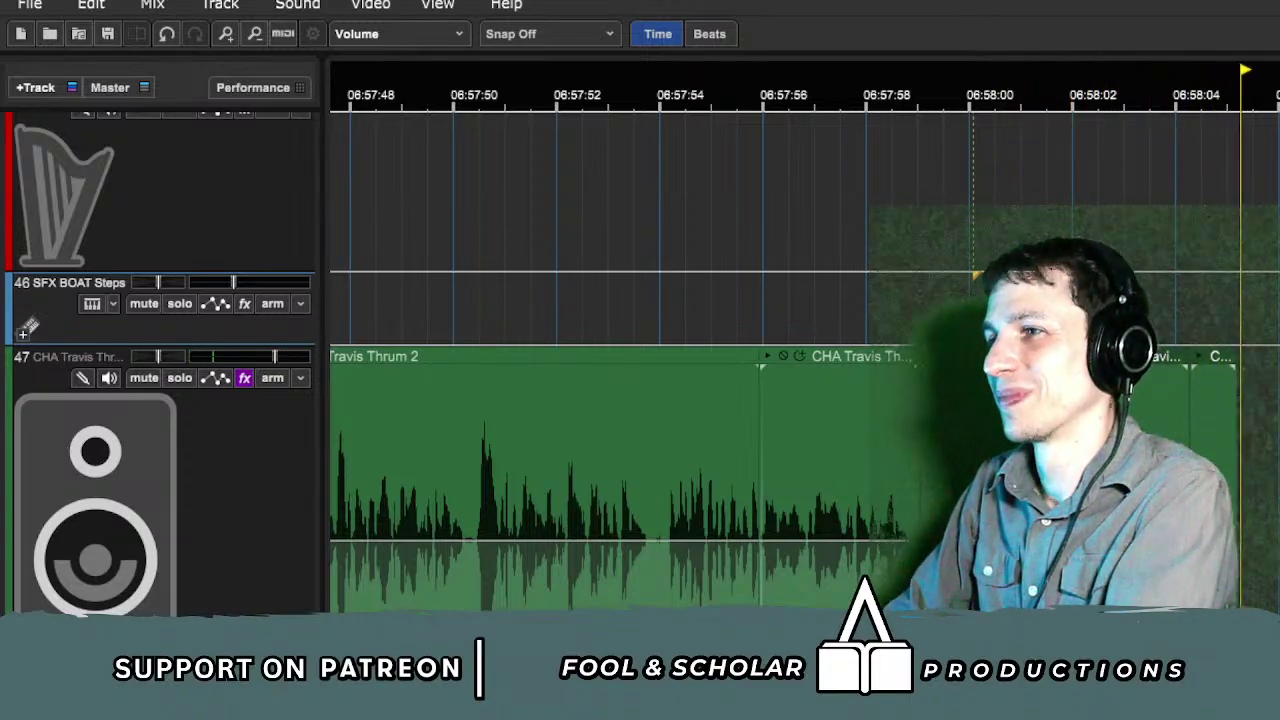
key("space")
Step: Unmute the MUS Main track that holds the Red Ice With Choir v7 music
scroll(805, 360, "down", 3)
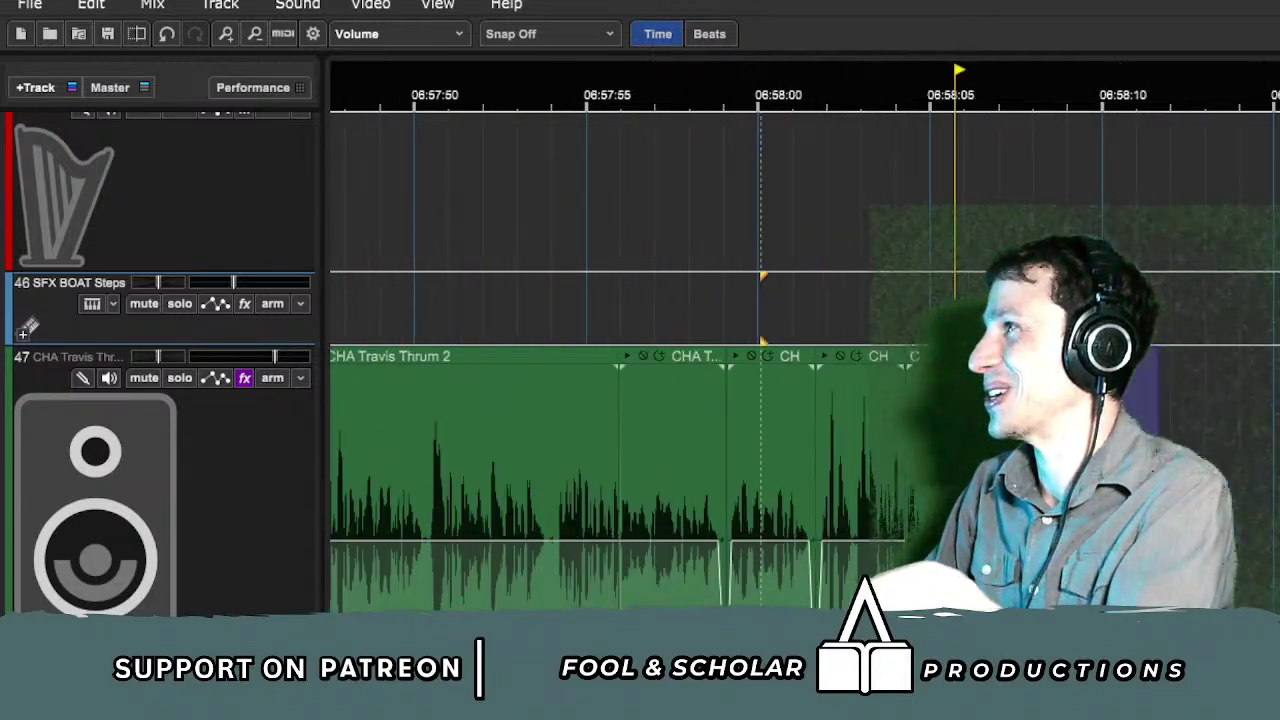
key("minus")
key("minus")
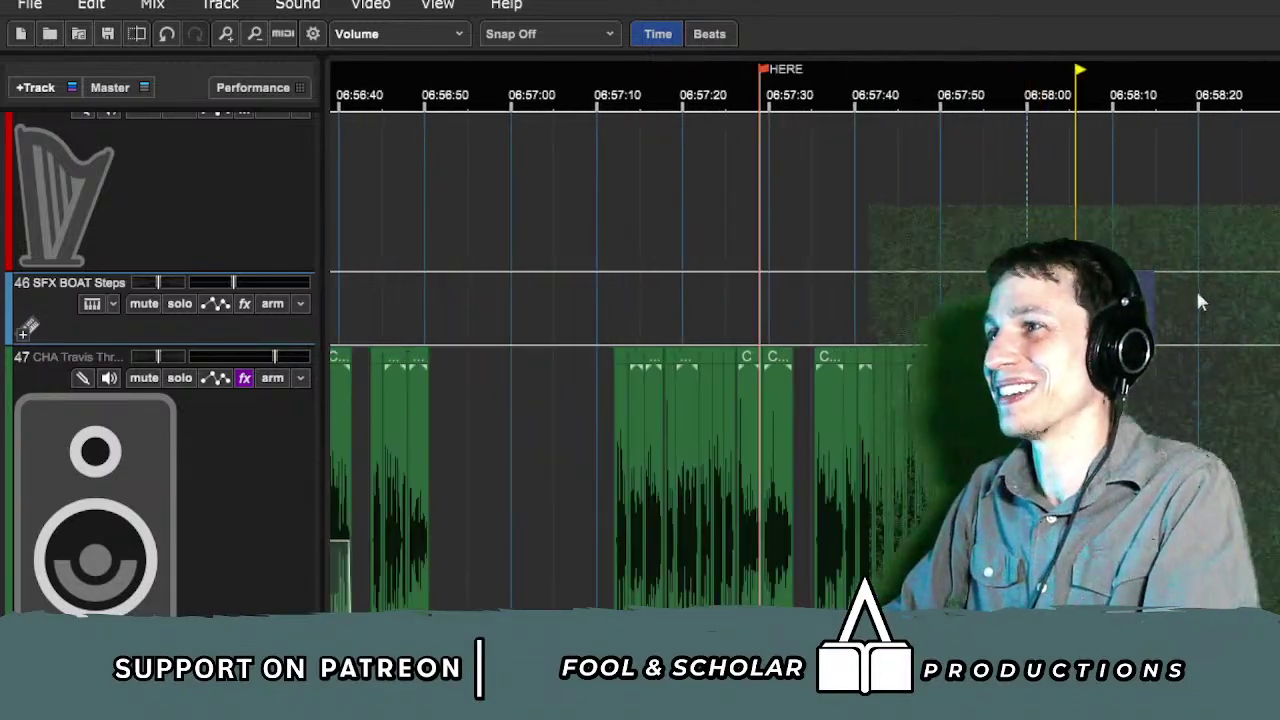
scroll(885, 288, "up", 3)
scroll(900, 300, "left", 4)
scroll(192, 332, "up", 5)
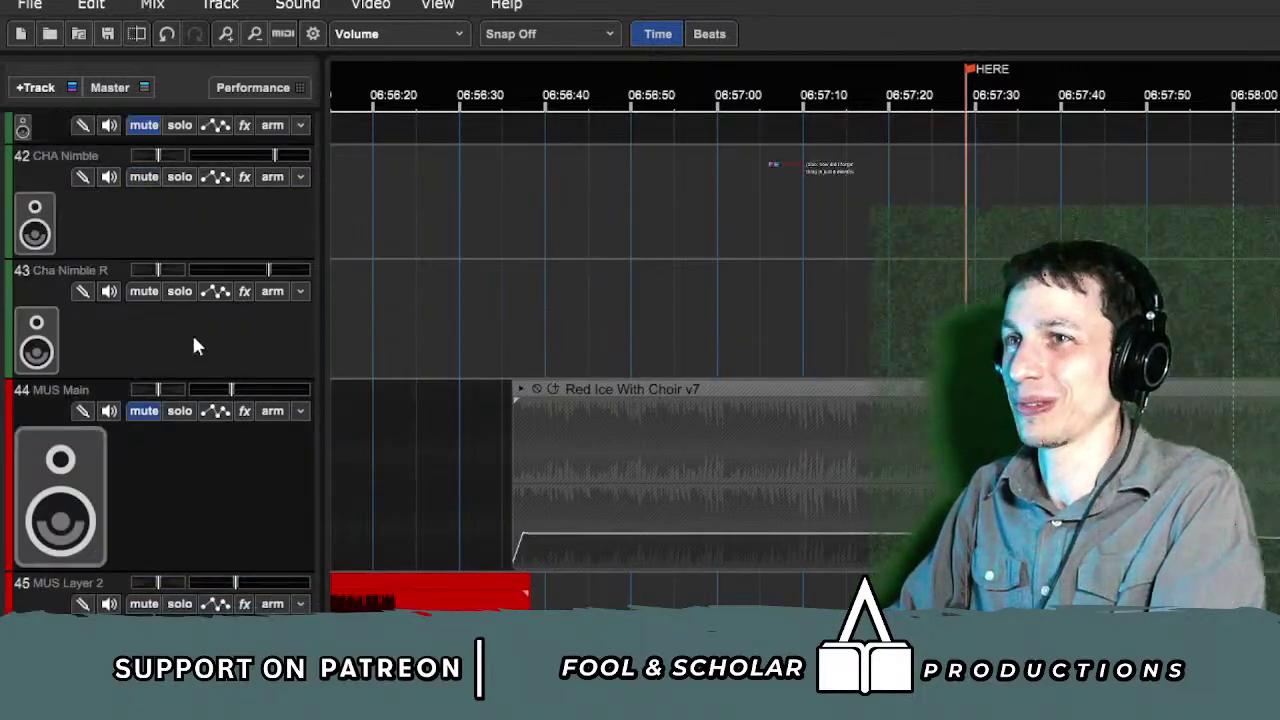
left_click(145, 411)
left_click(145, 411)
scroll(148, 418, "down", 5)
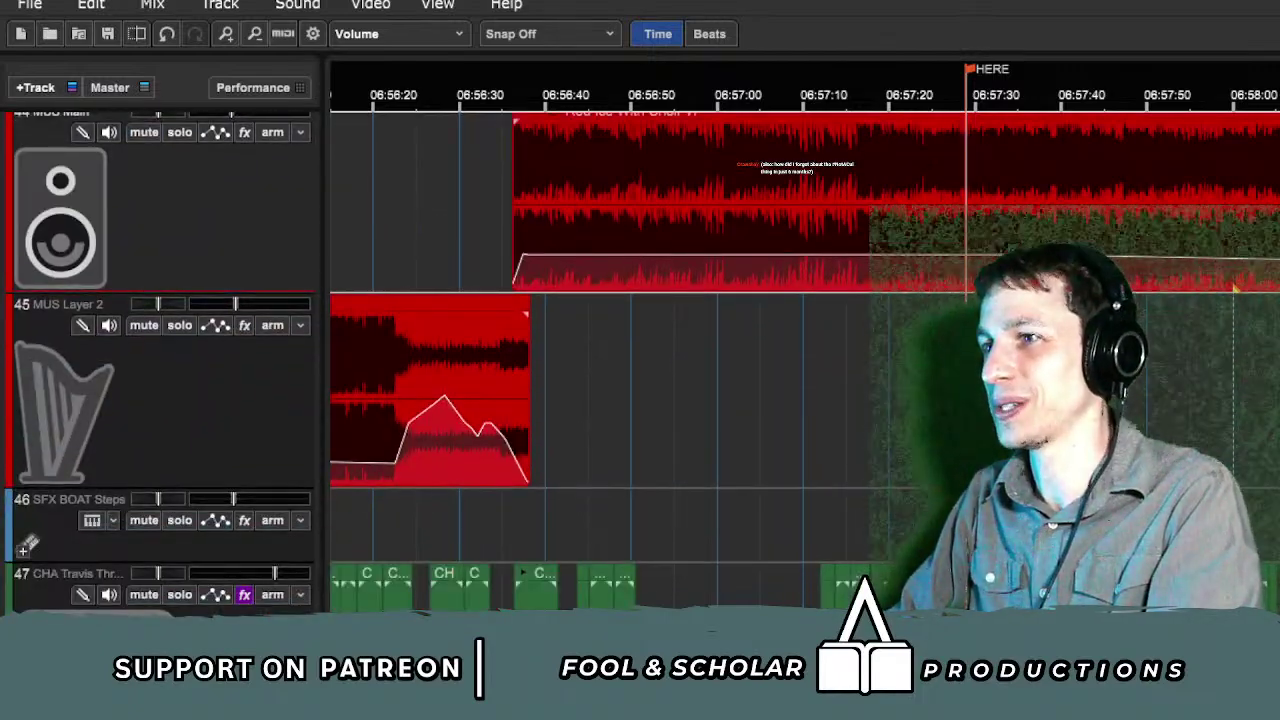
Step: Place the 263776__s clip on the CHA Travis track at about 06:56:58, filling the gap before the next dialogue
scroll(160, 360, "down", 3)
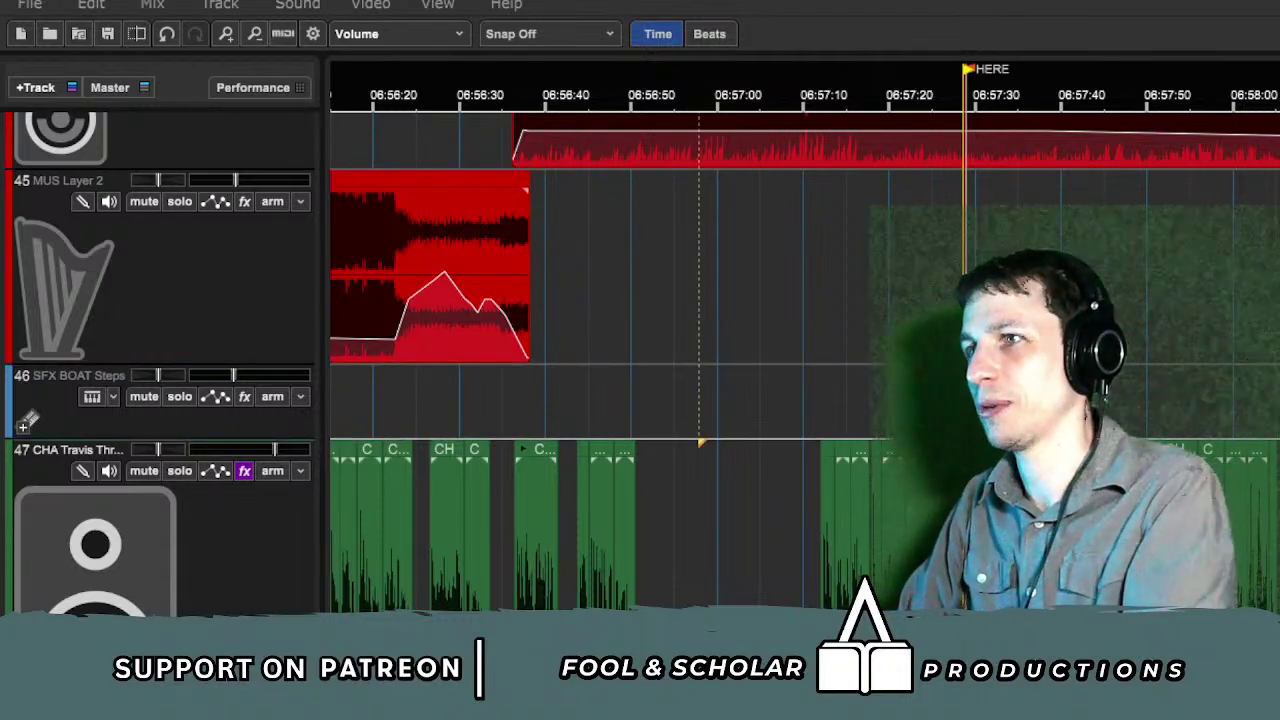
left_click_drag(699, 500, 699, 500)
left_click(722, 410)
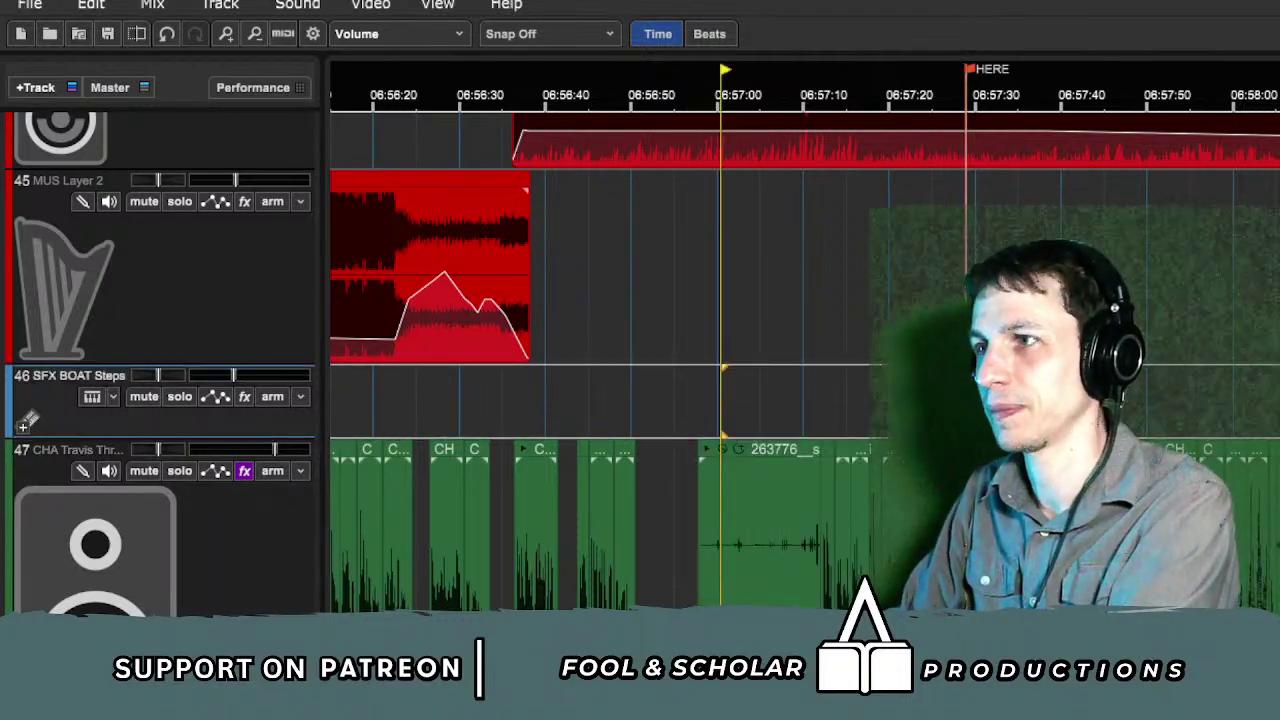
Step: Play the scene from about 06:57:41 to check how the NPCs 2 clips fall after the HERE marker
scroll(27, 420, "down", 5)
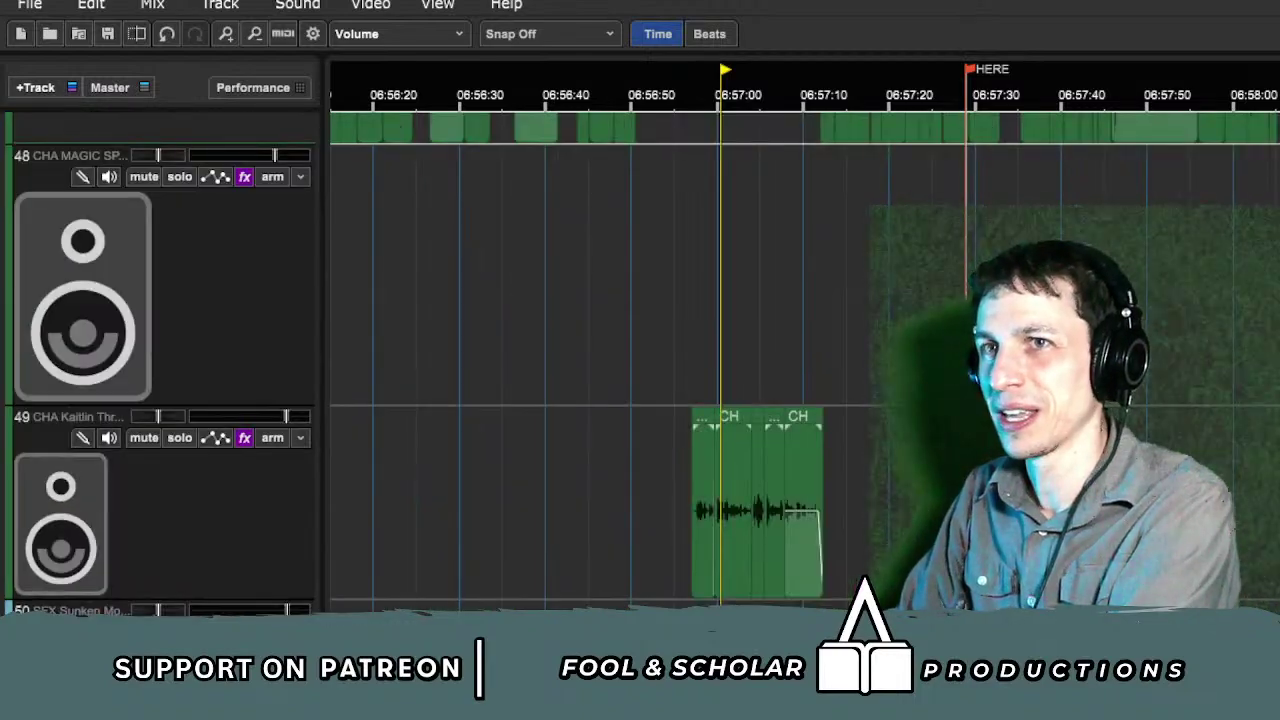
scroll(159, 364, "down", 10)
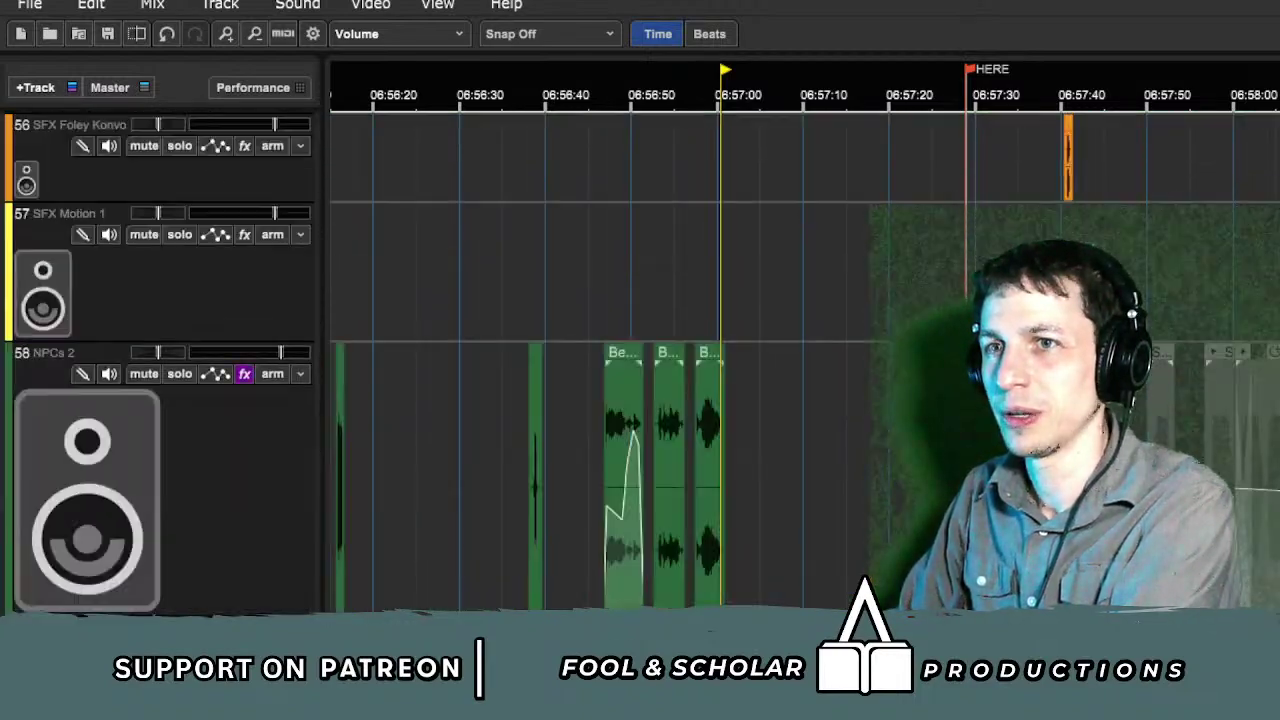
scroll(160, 365, "down", 3)
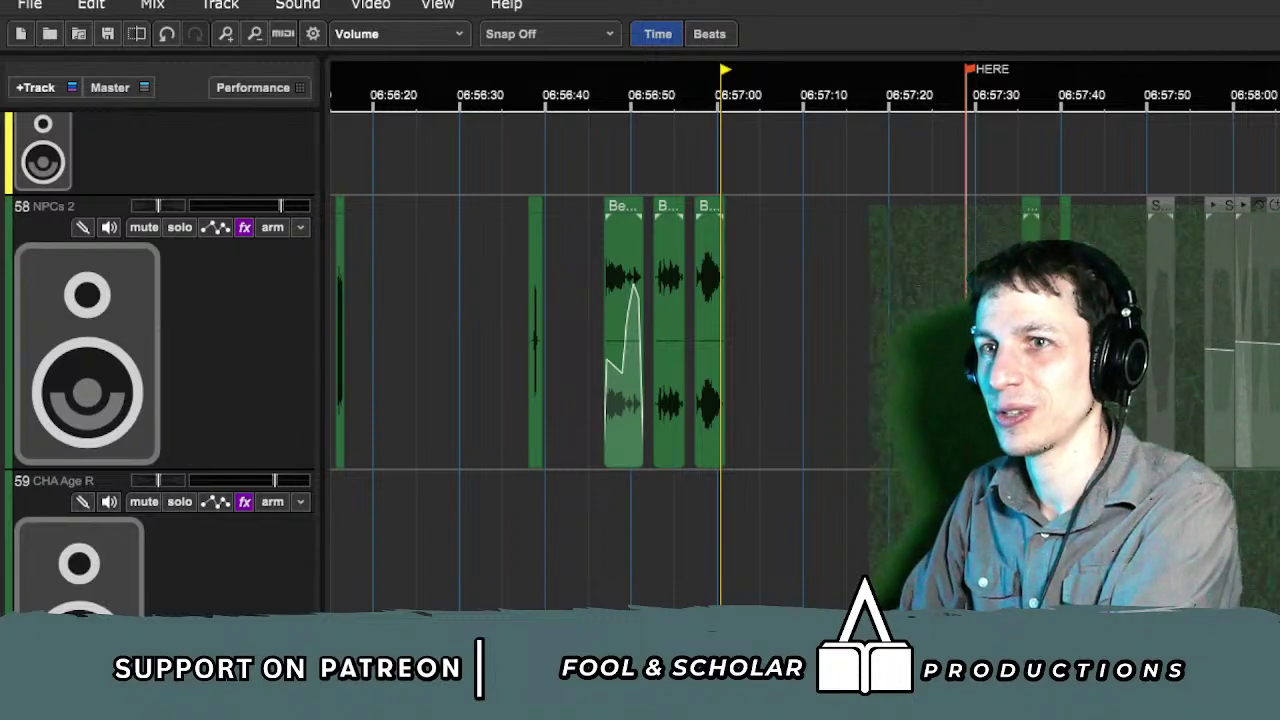
left_click(1071, 520)
scroll(1071, 520, "up", 2)
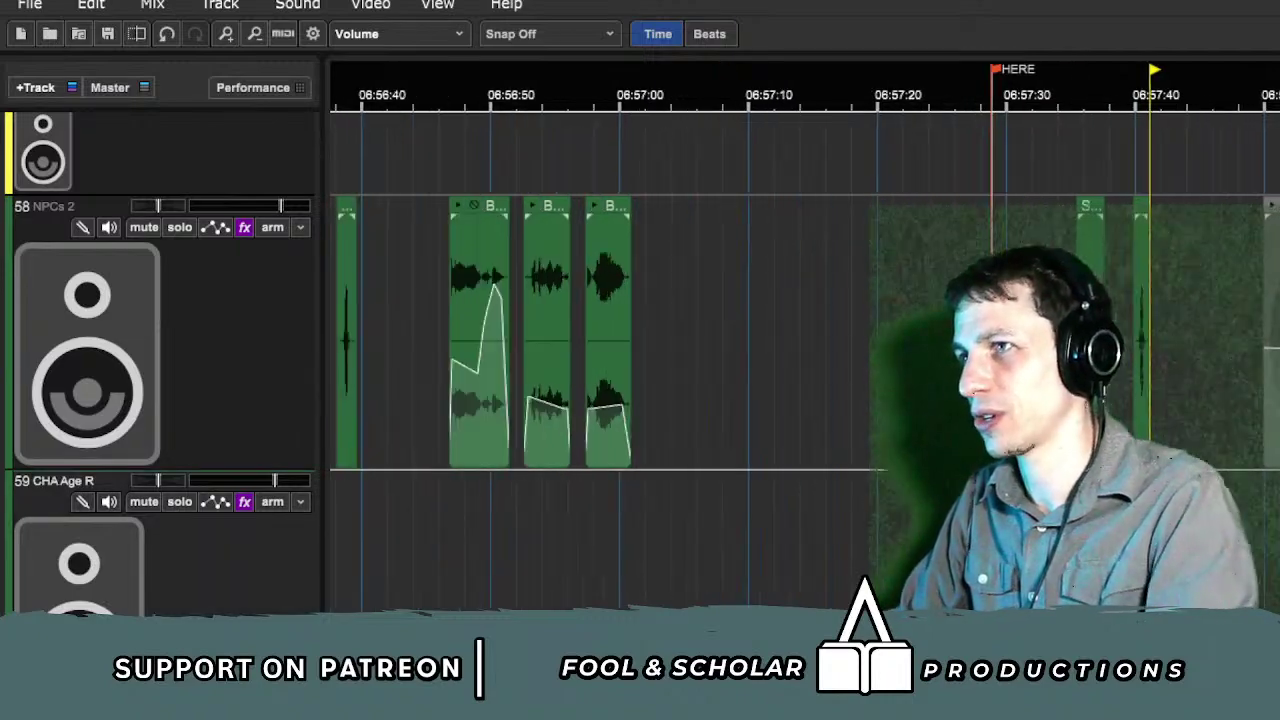
scroll(1157, 520, "up", 1)
key("space")
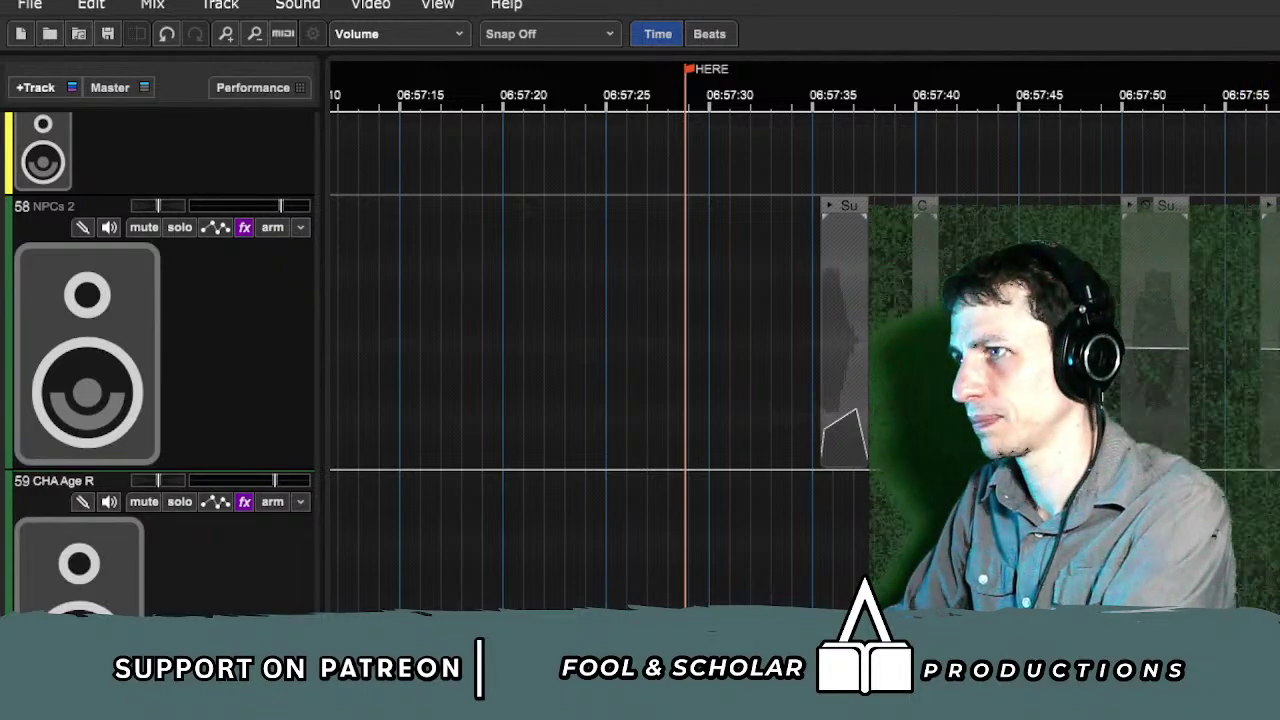
Step: Audition the NPCs 2 passage from about 06:57:38.4 and from about 06:57:47.4, ending with the solo switched off
scroll(470, 340, "down", 1)
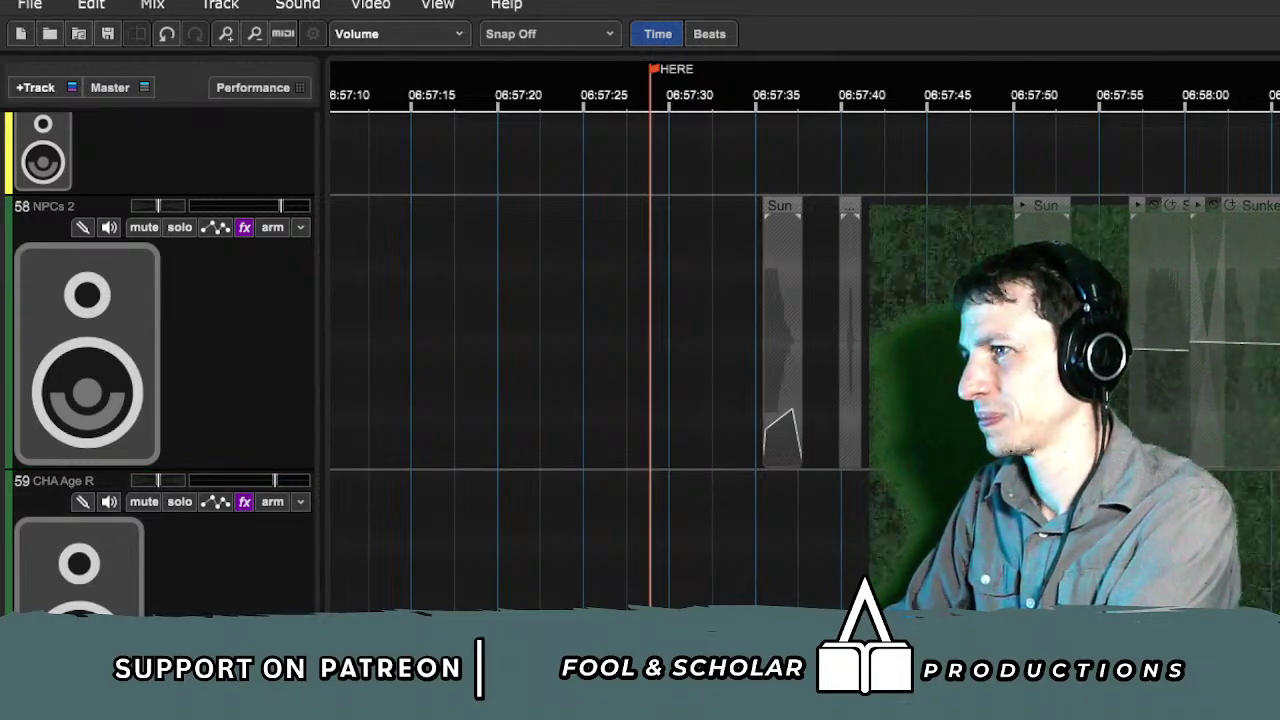
scroll(600, 340, "right", 1)
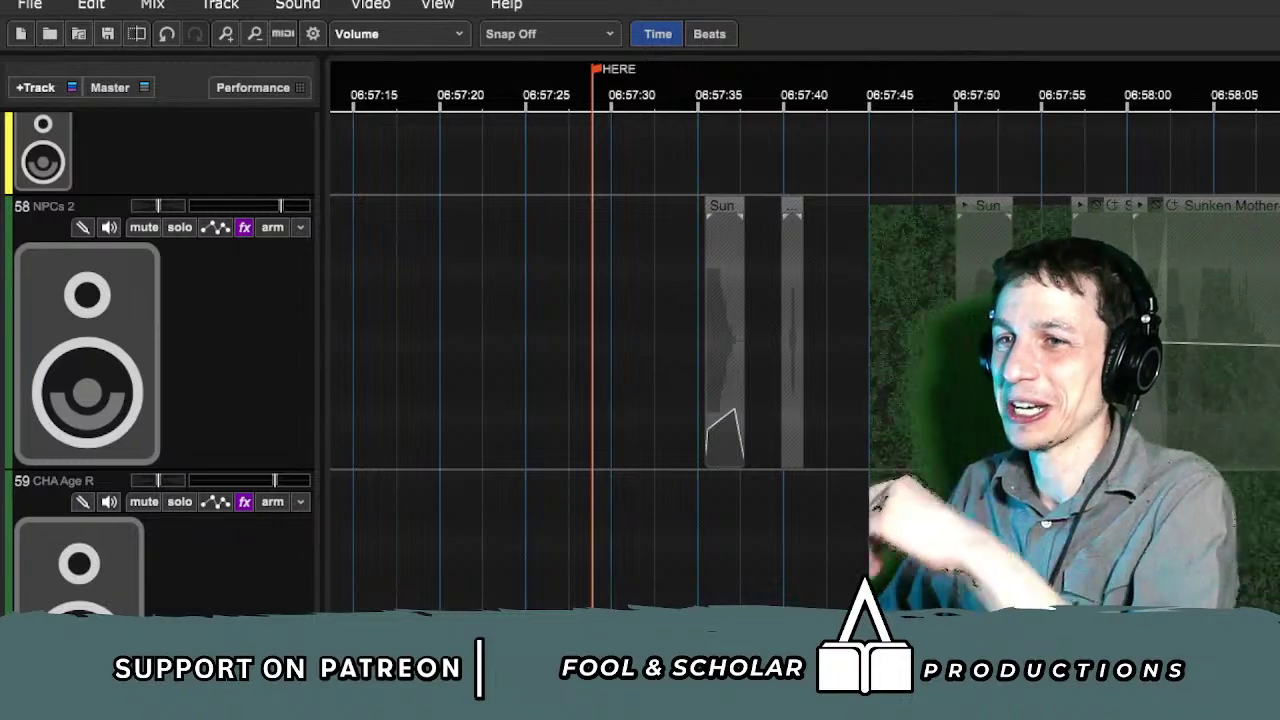
key("s")
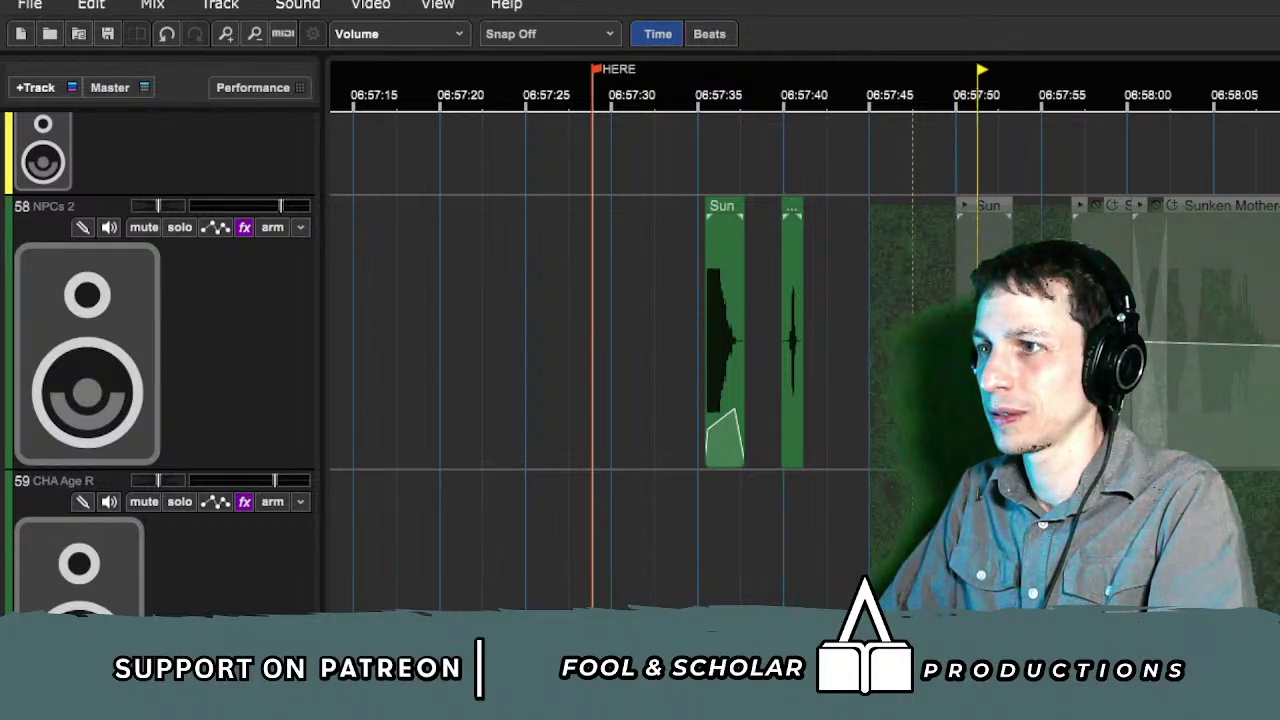
left_click(758, 472)
scroll(736, 340, "up", 3)
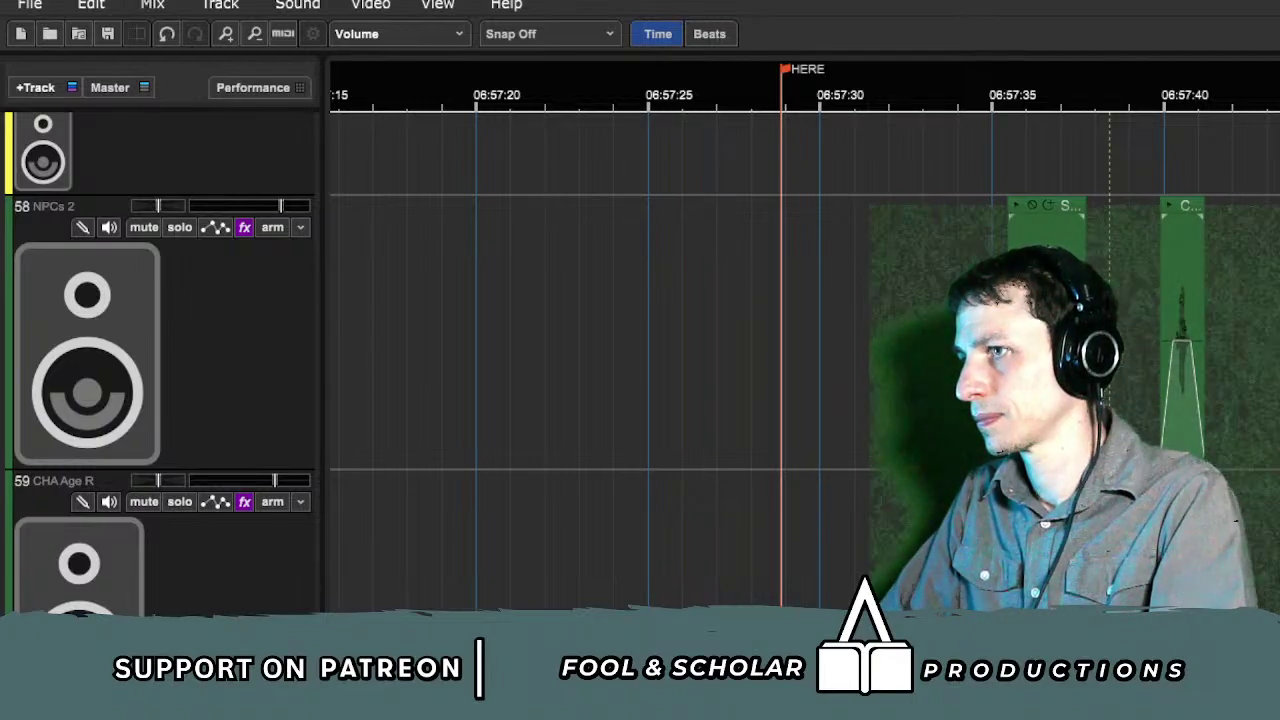
scroll(804, 360, "right", 3)
left_click(987, 530)
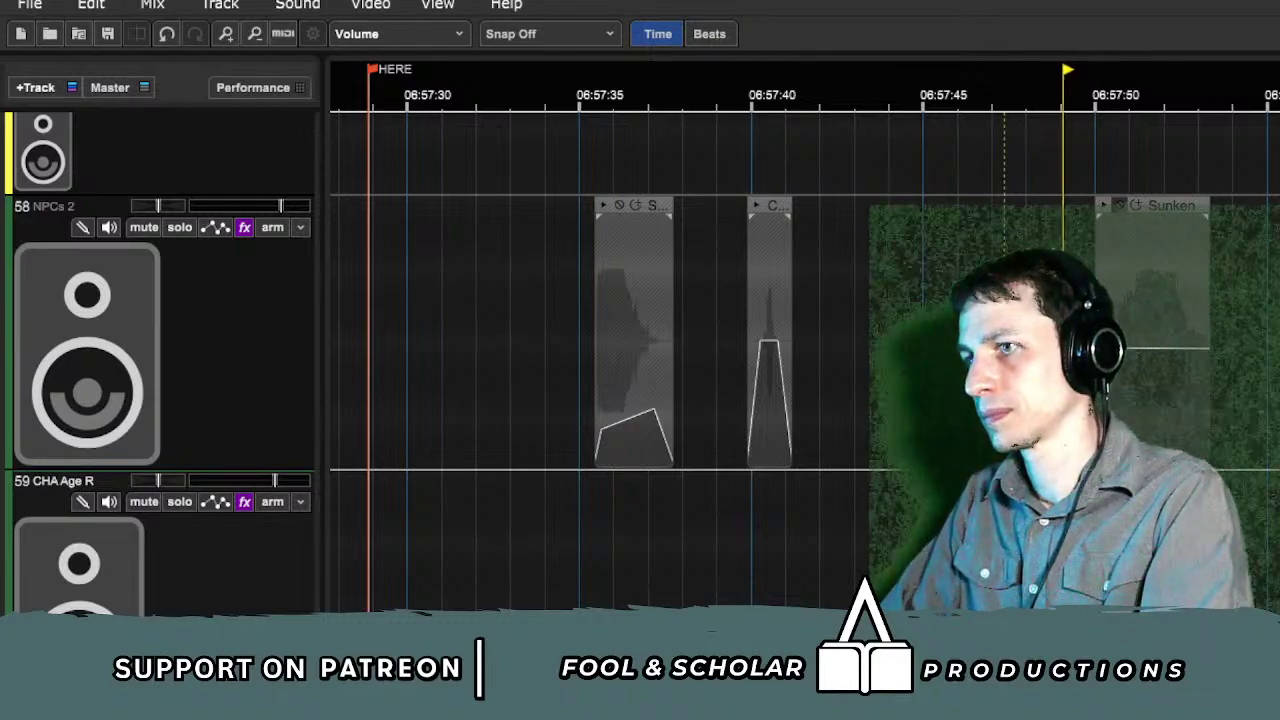
key("s")
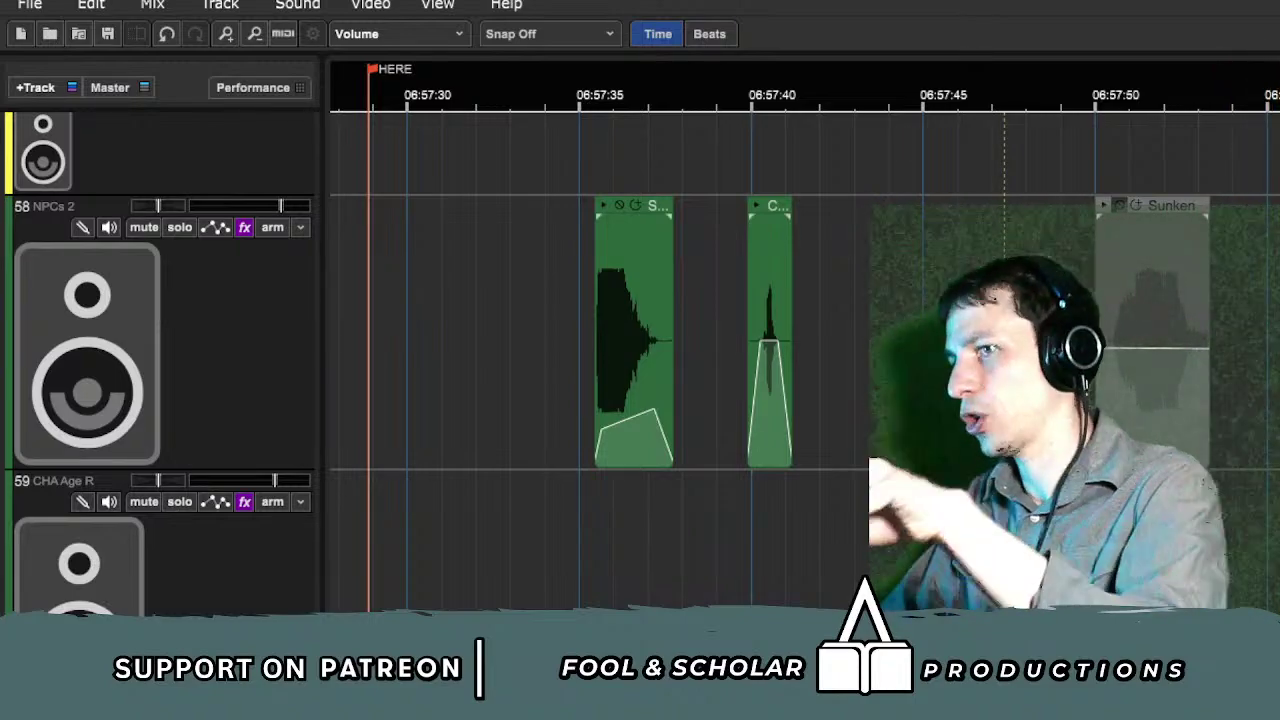
key("space")
Step: Play the MUS Main music from just before the HERE marker, at about 06:57:28.7
scroll(640, 365, "up", 10)
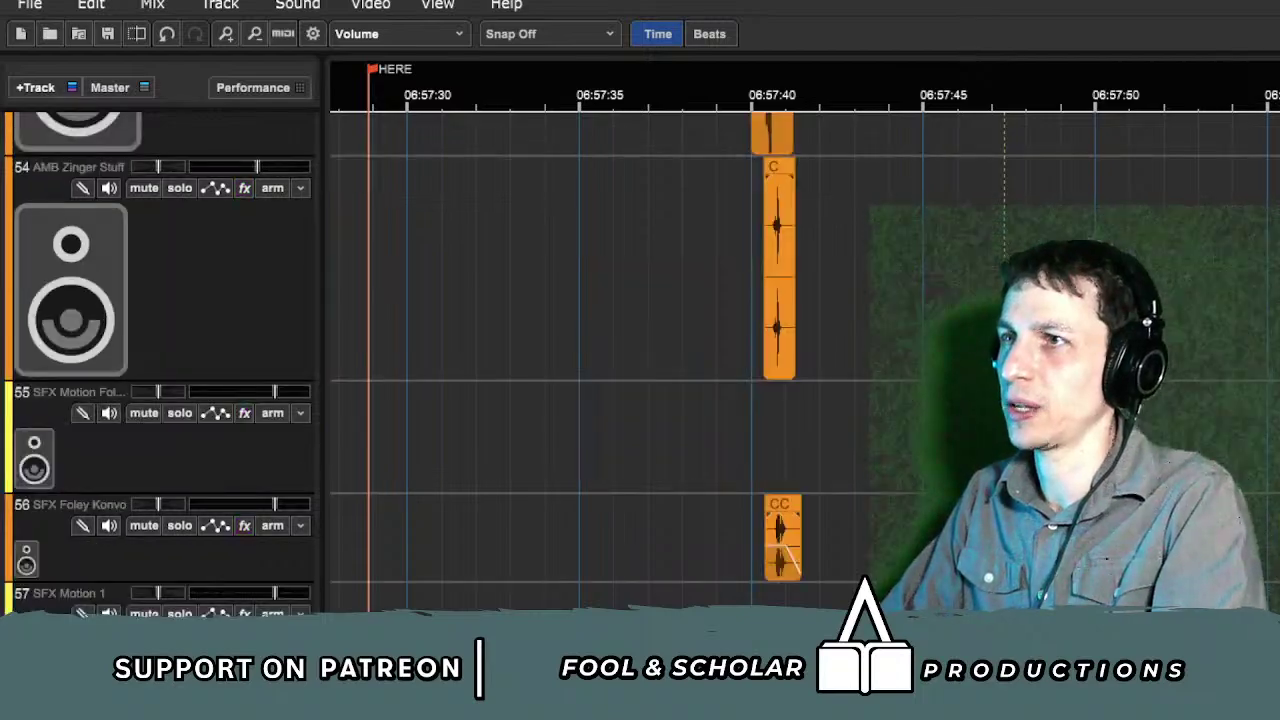
scroll(497, 400, "up", 4)
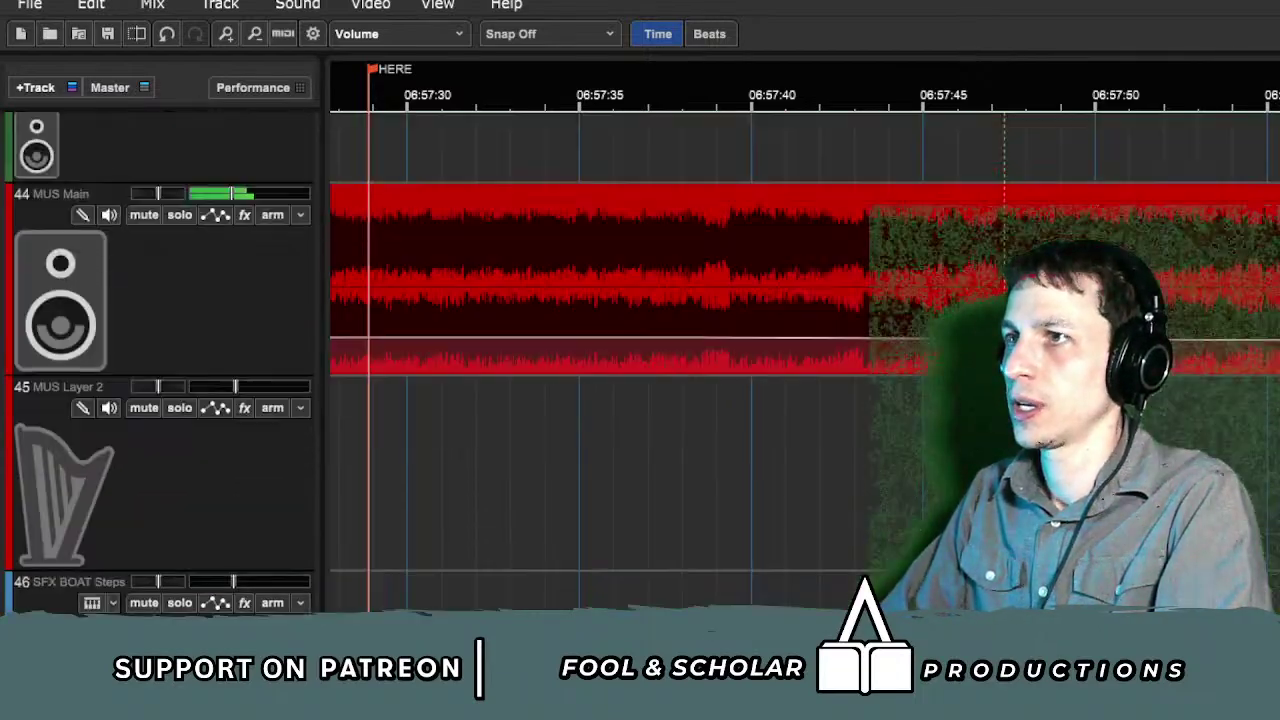
left_click(497, 543)
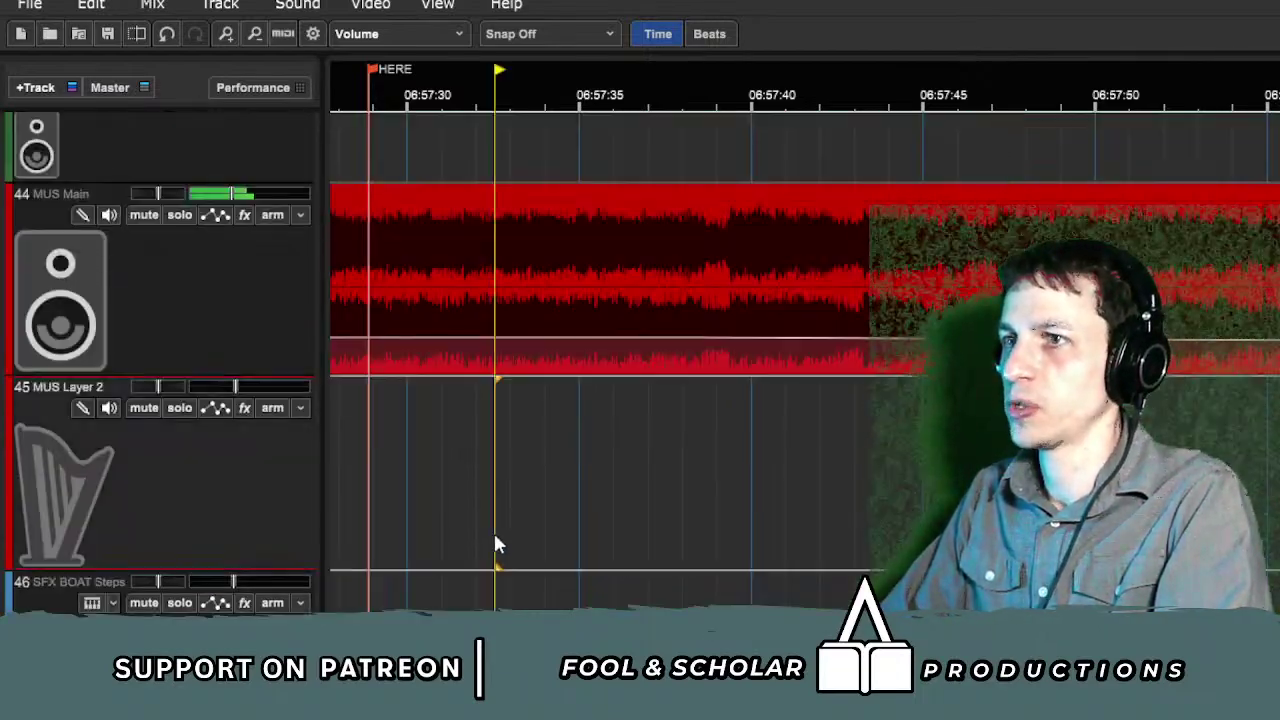
left_click(365, 543)
scroll(460, 550, "left", 3)
scroll(753, 551, "down", 3)
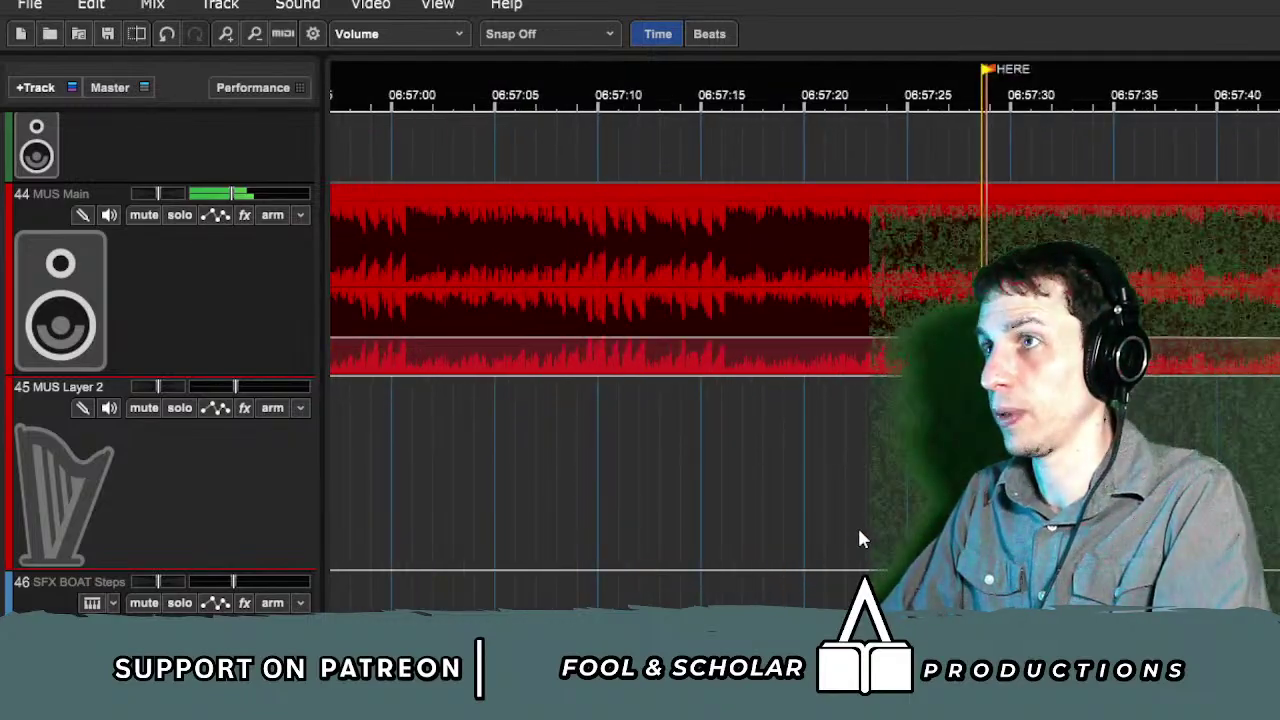
scroll(860, 540, "right", 5)
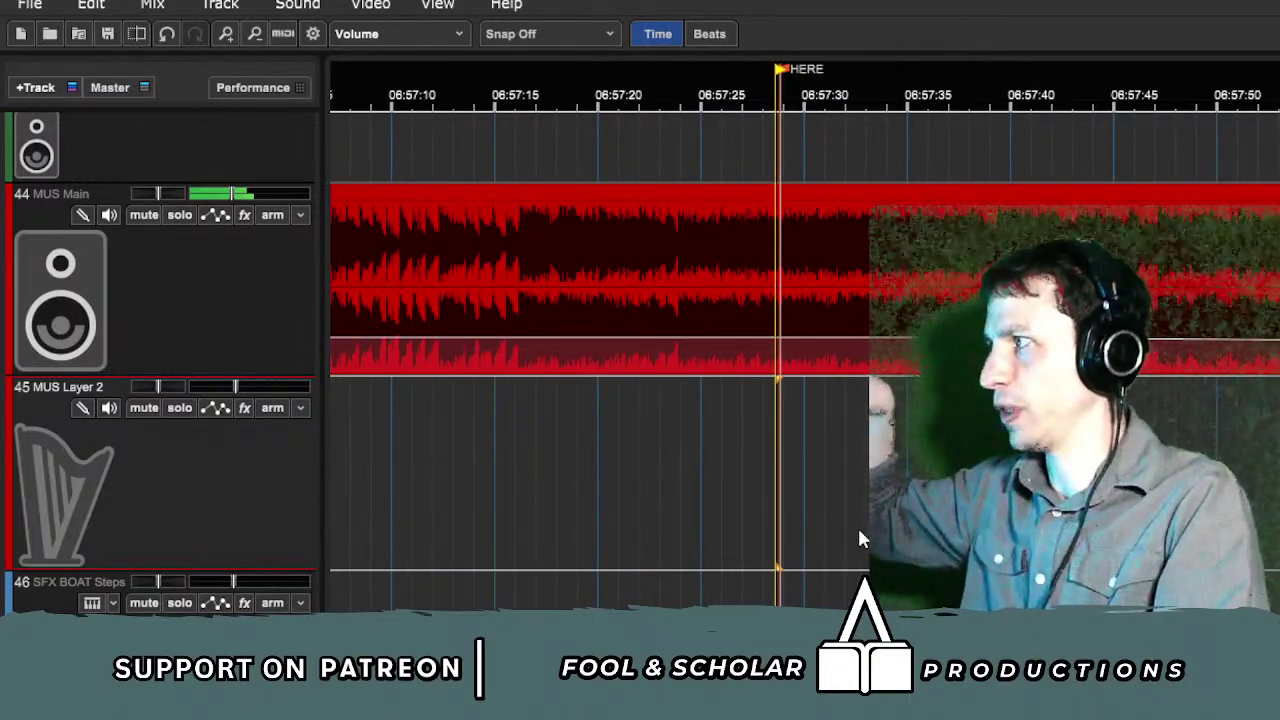
key("space")
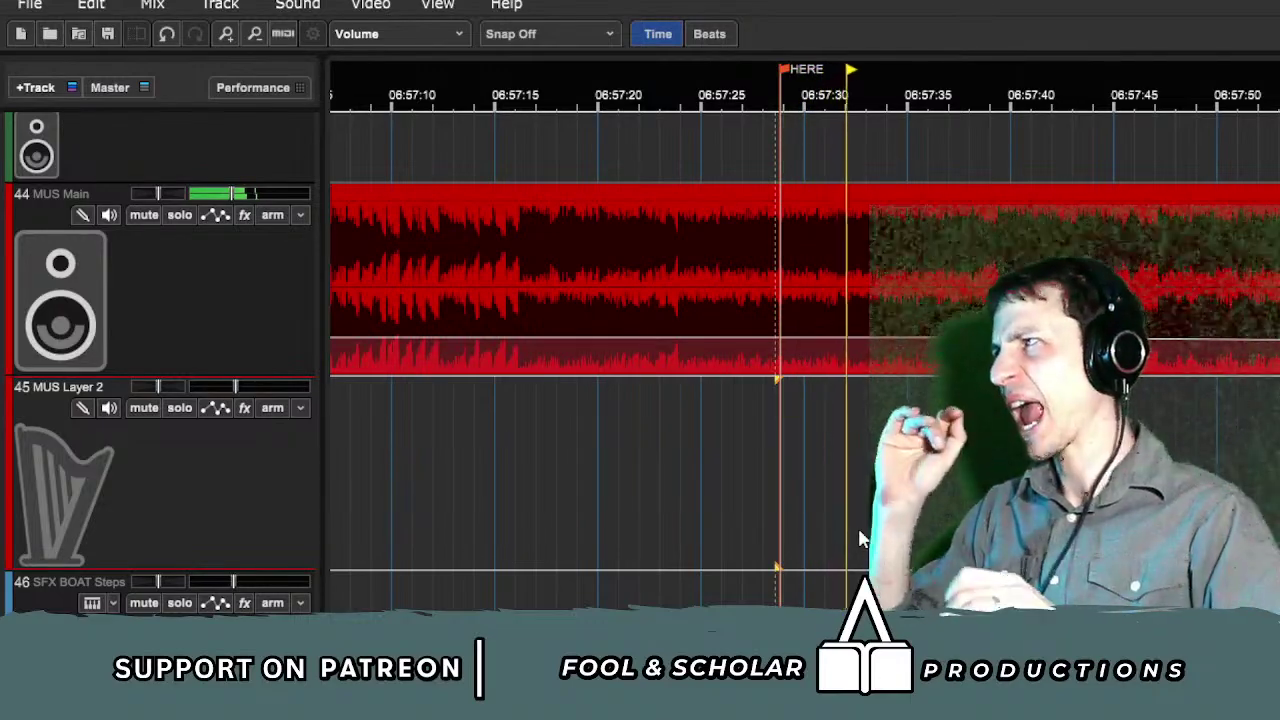
key("space")
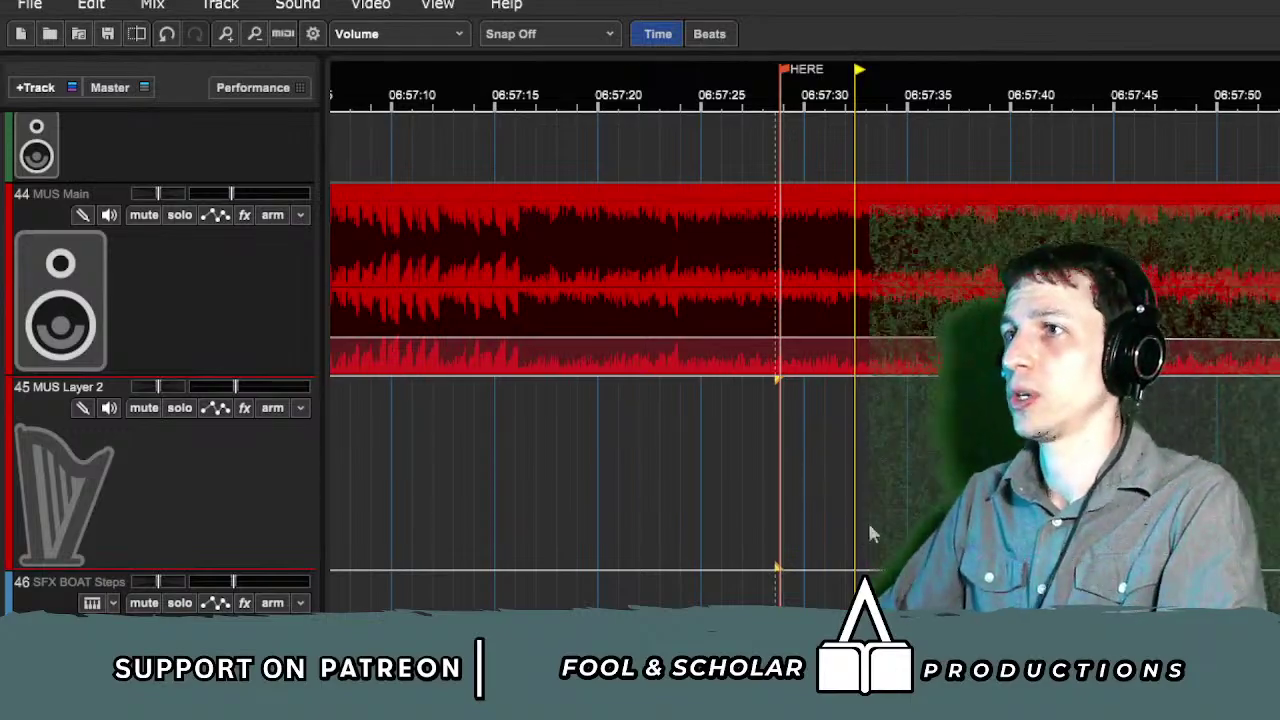
Step: Replay the scene from the HERE marker, soloing MUS Main briefly to hear the music alone
scroll(870, 535, "left", 10)
scroll(870, 530, "right", 5)
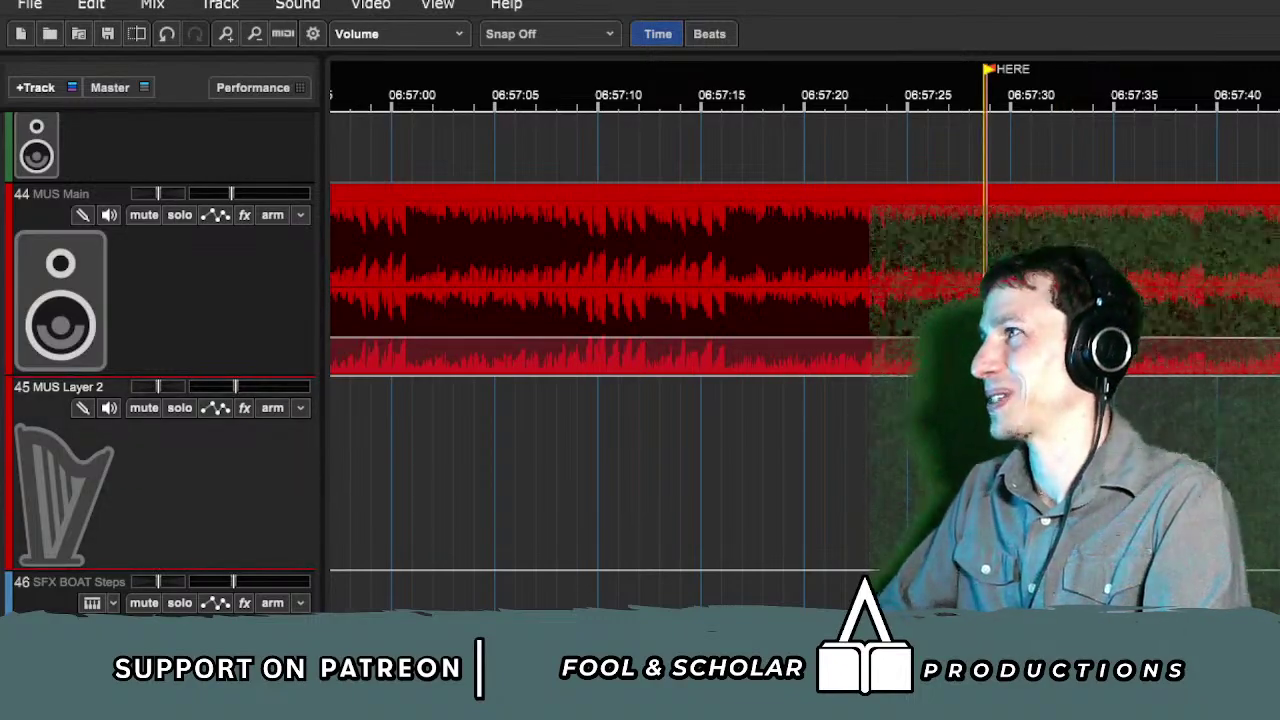
key("space")
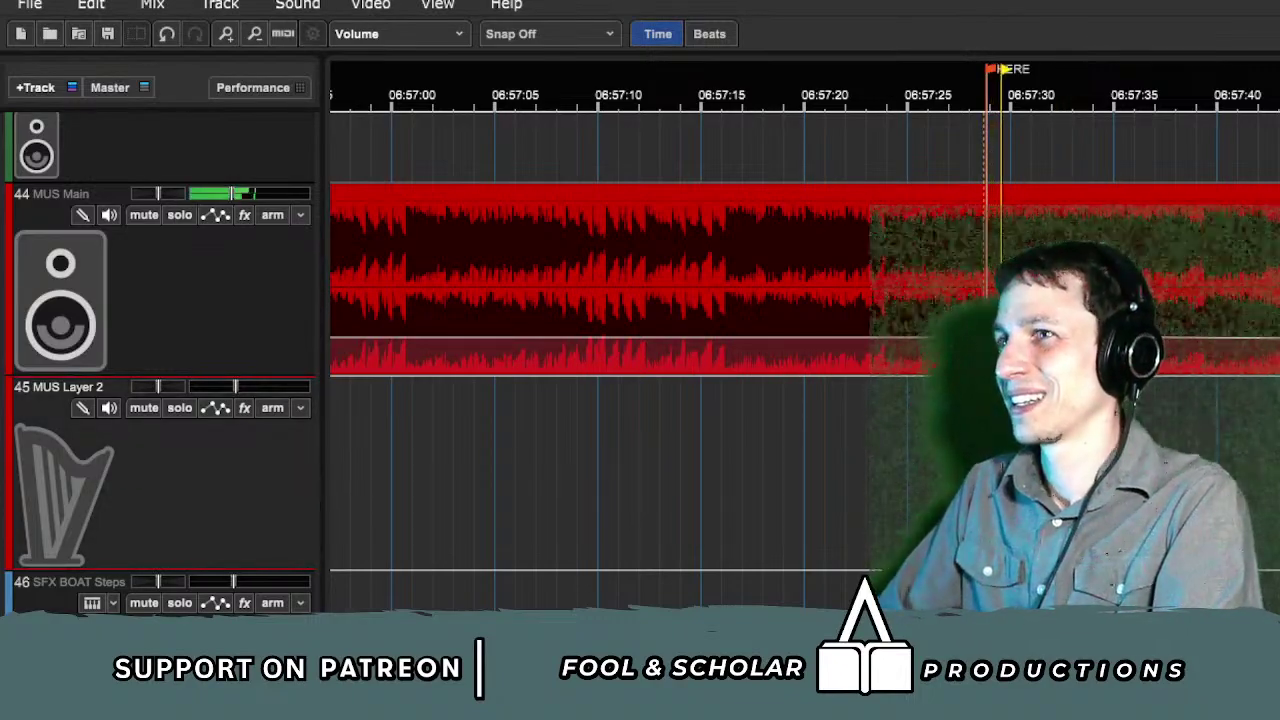
scroll(375, 300, "up", 1)
scroll(805, 340, "up", 2)
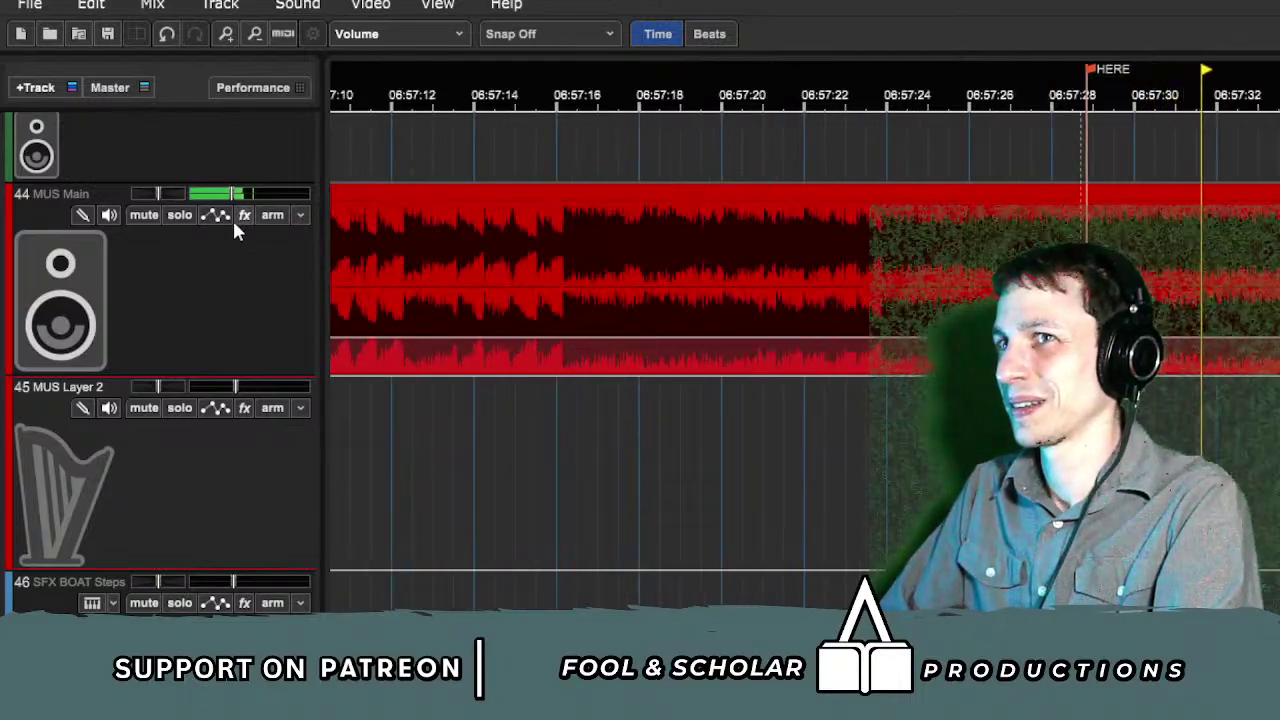
left_click(179, 217)
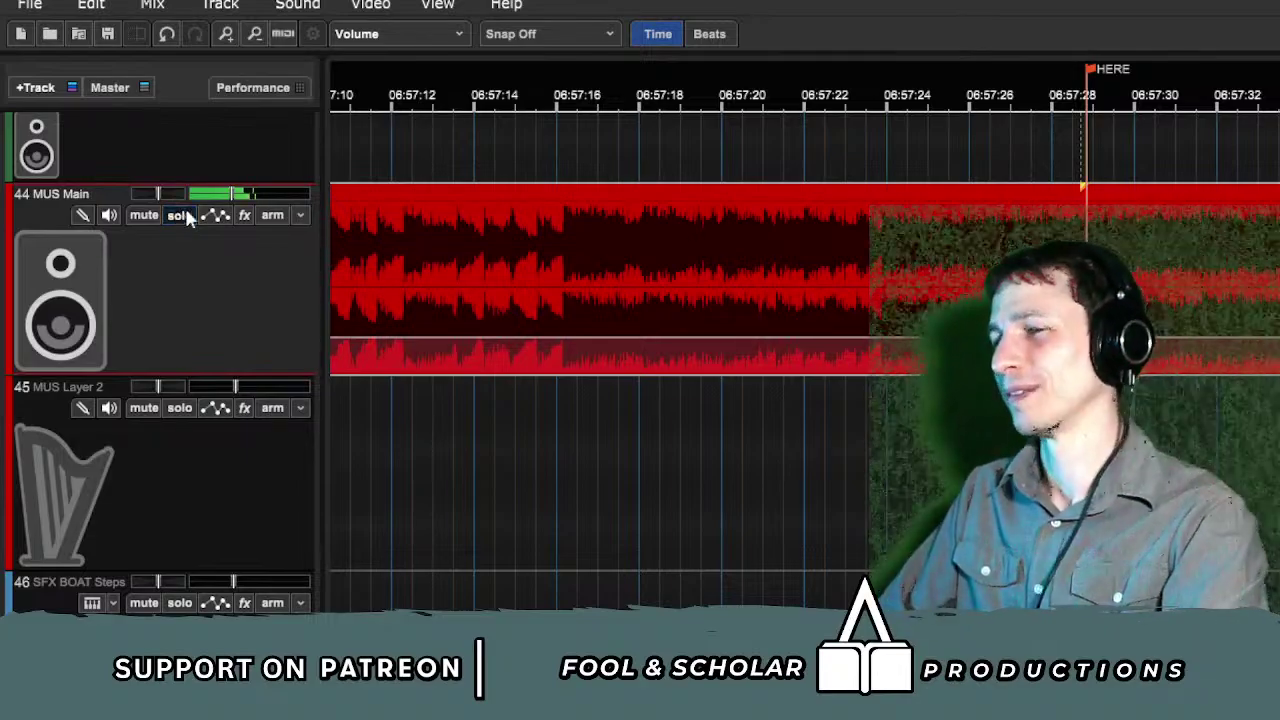
left_click(181, 215)
Step: Play the CHA Travis dialogue against the music from about 06:57:28.7, through the following lines
left_click(200, 470)
key("space")
scroll(600, 400, "right", 2)
scroll(600, 400, "down", 3)
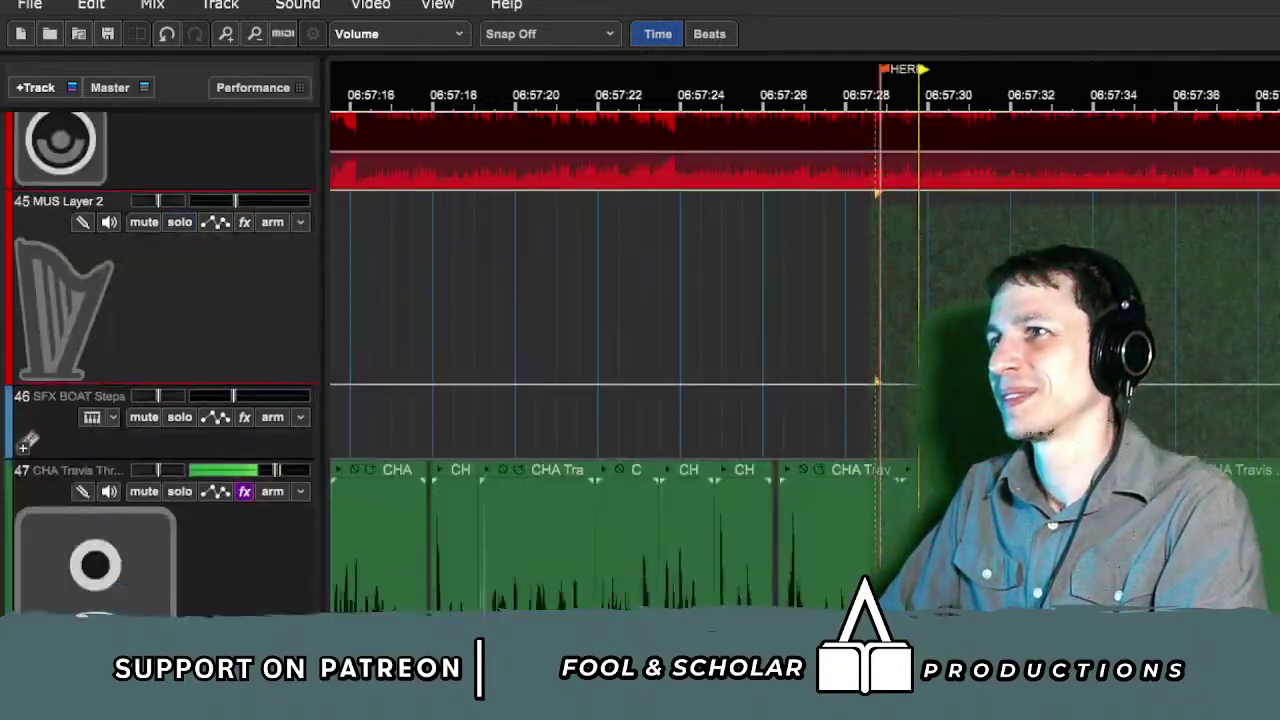
scroll(600, 400, "right", 4)
scroll(1268, 364, "down", 2)
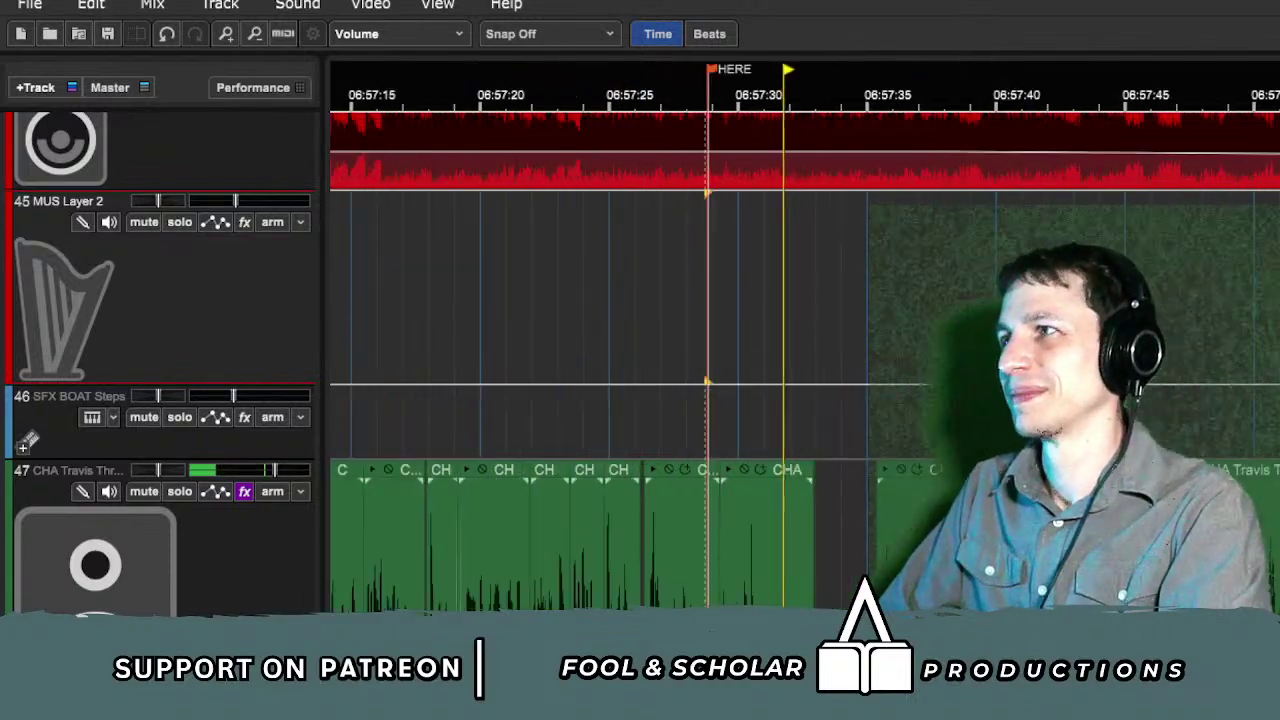
scroll(1268, 364, "right", 2)
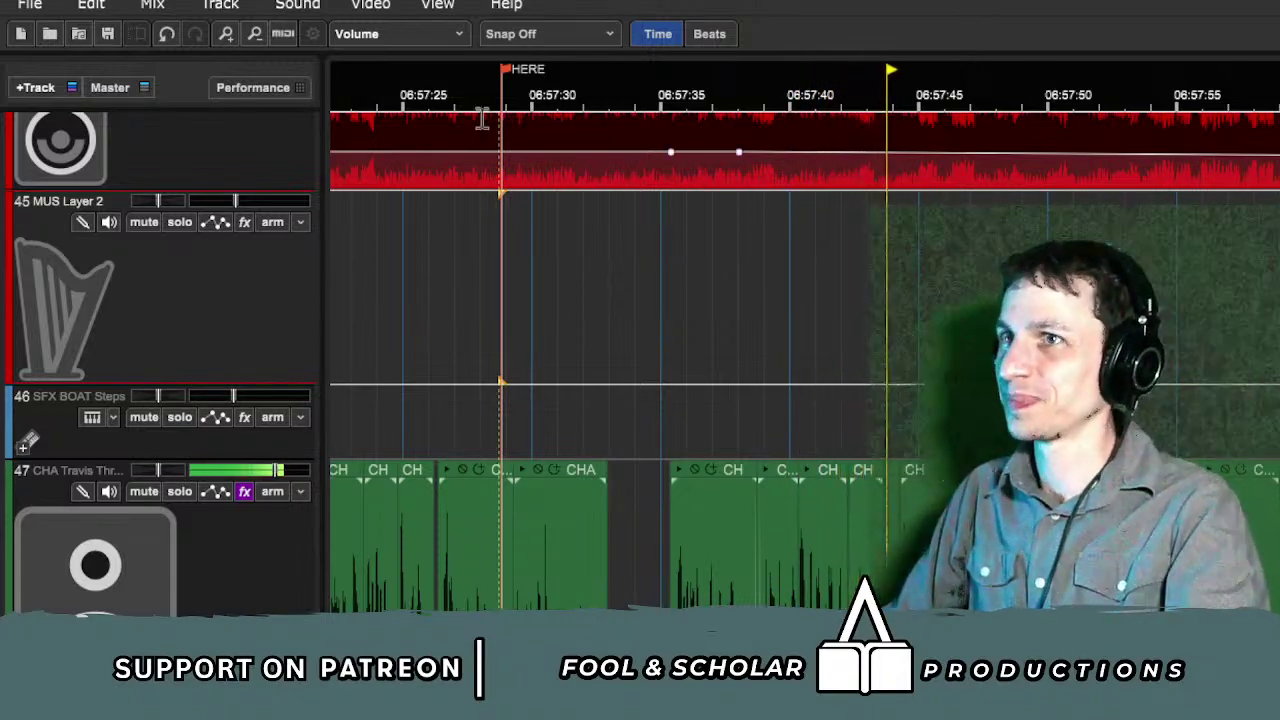
Step: Move the HERE marker to about 06:57:51 and select about 06:57:57 to 06:58:02 on MUS Layer 2
left_click_drag(501, 118, 1075, 128)
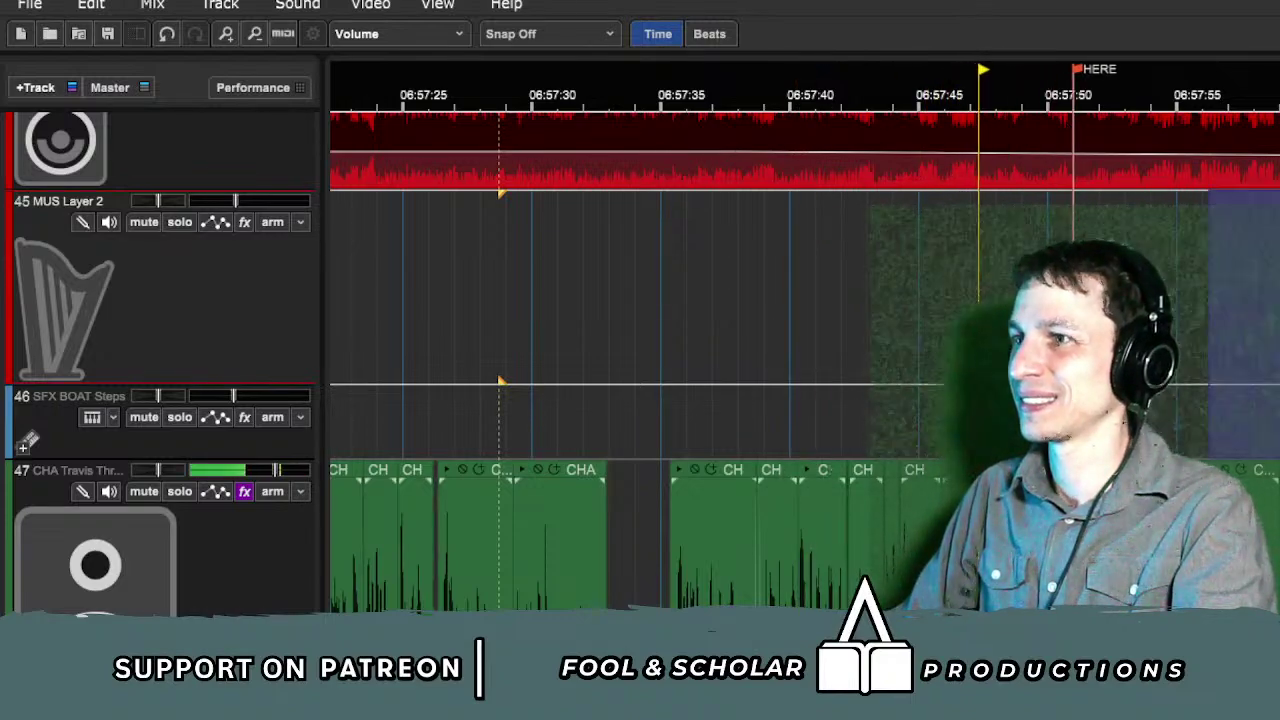
scroll(805, 360, "right", 2)
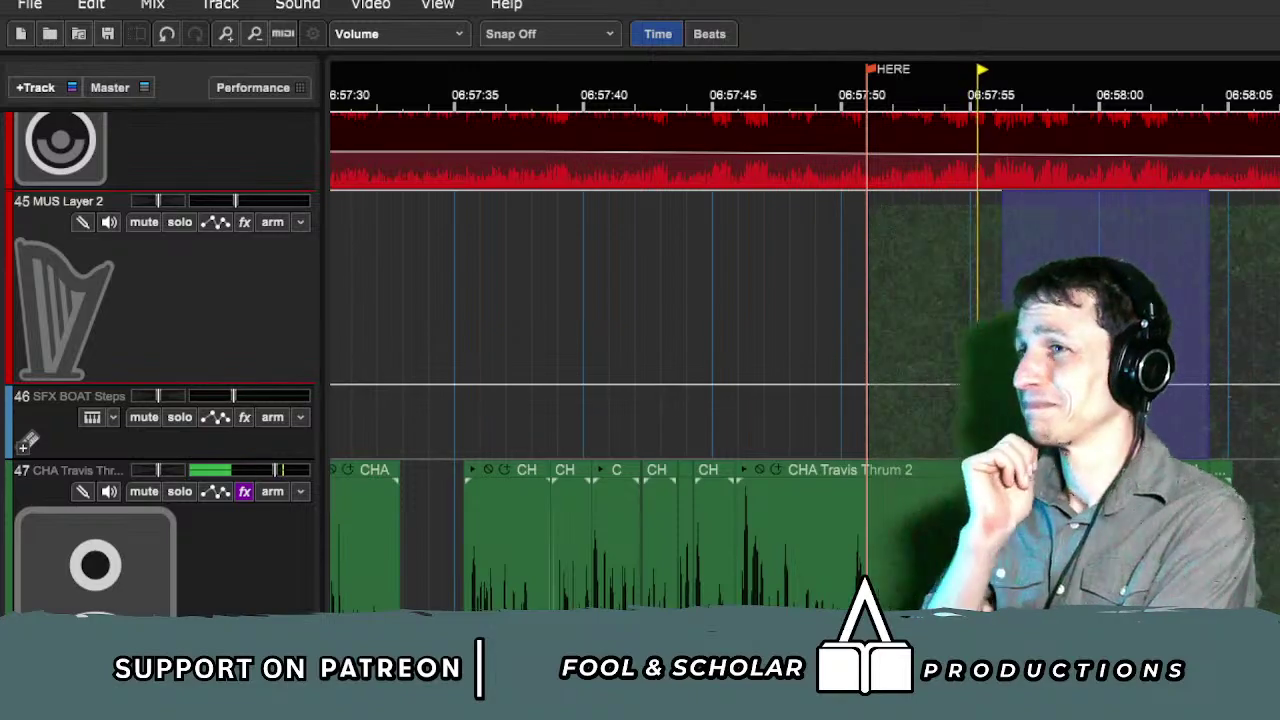
left_click_drag(1022, 319, 1148, 319)
Step: Listen on through the end of the CHA Travis dialogue and stop playback at about 06:58:05
scroll(1150, 325, "down", 1)
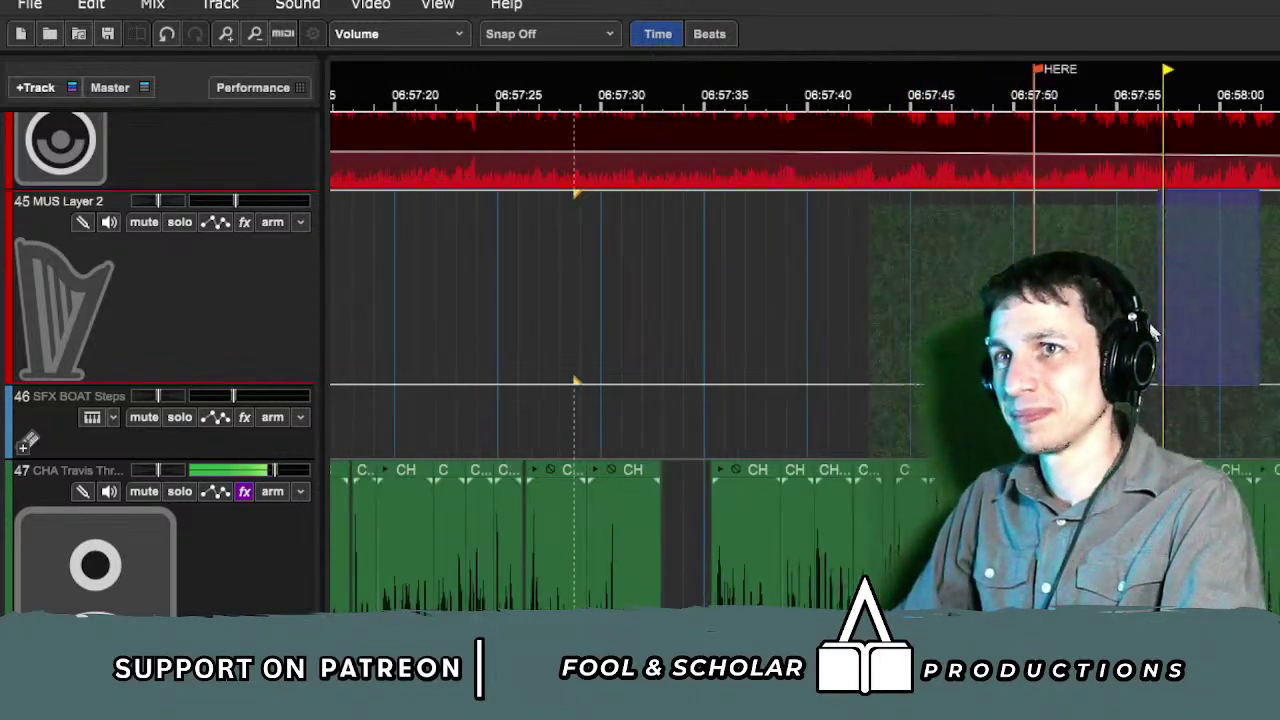
scroll(1152, 330, "down", 1)
scroll(1152, 320, "up", 1)
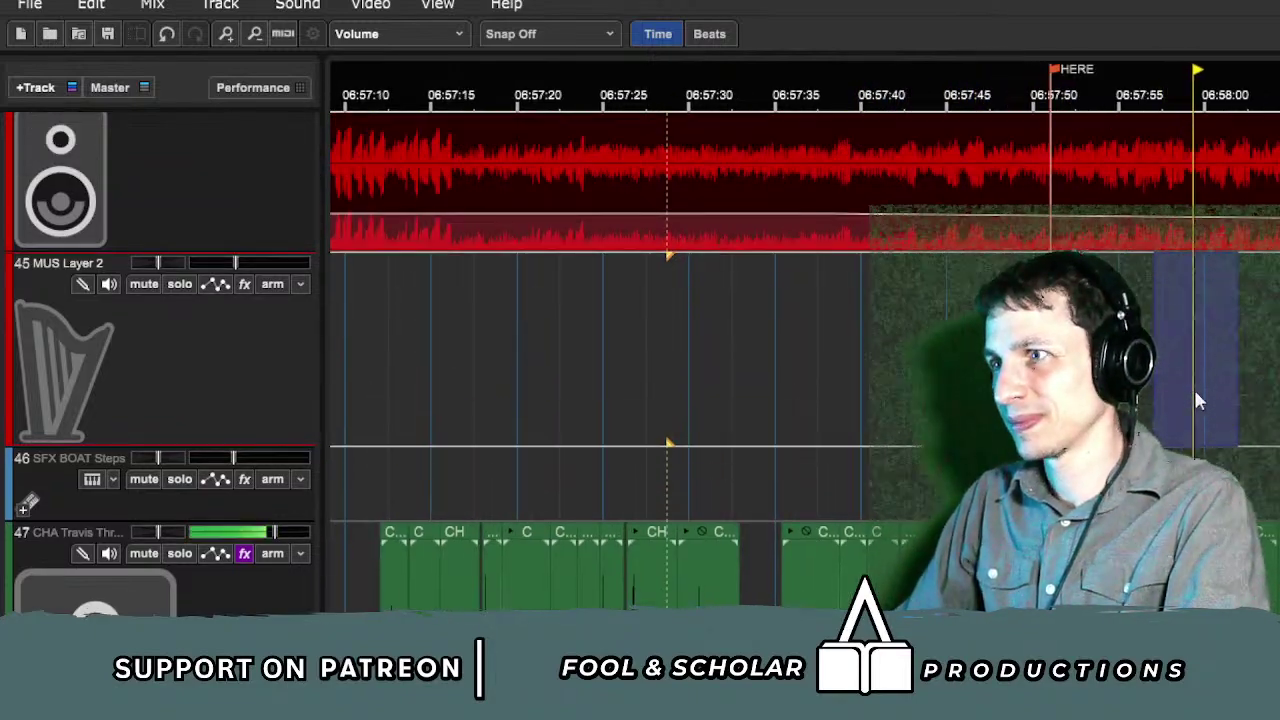
scroll(1196, 392, "right", 1)
scroll(1168, 399, "right", 1)
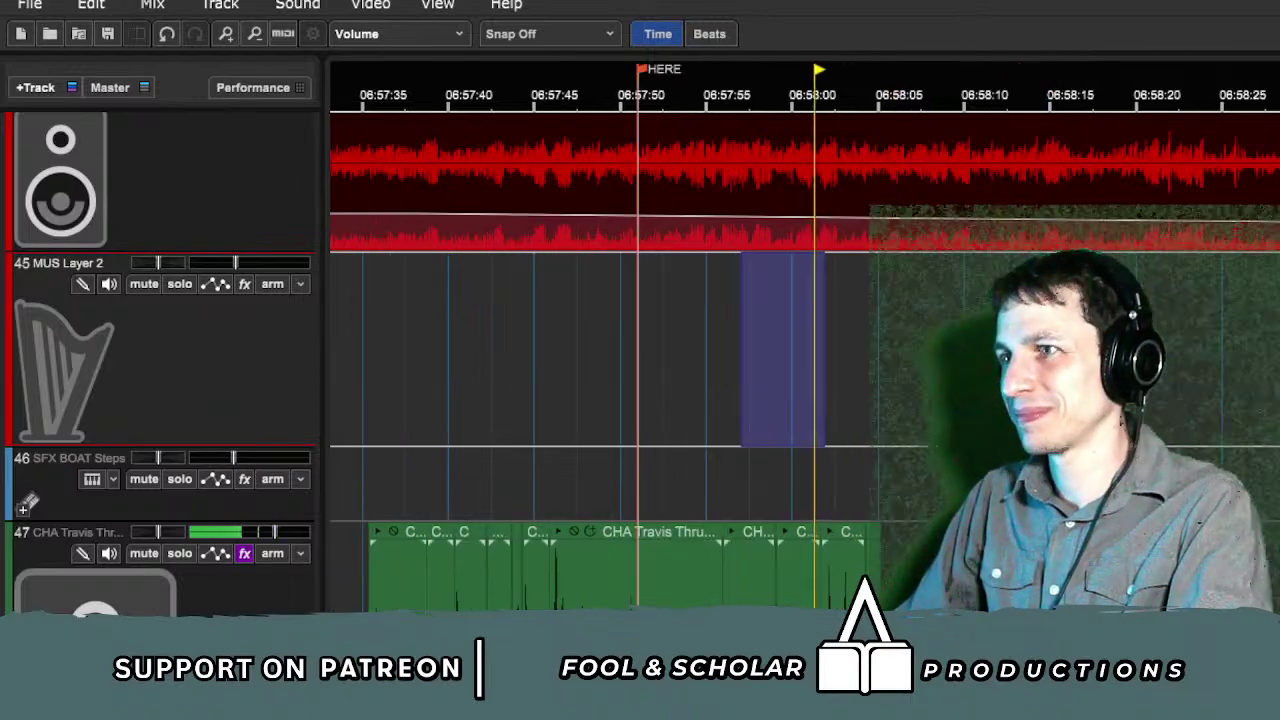
scroll(1171, 406, "down", 3)
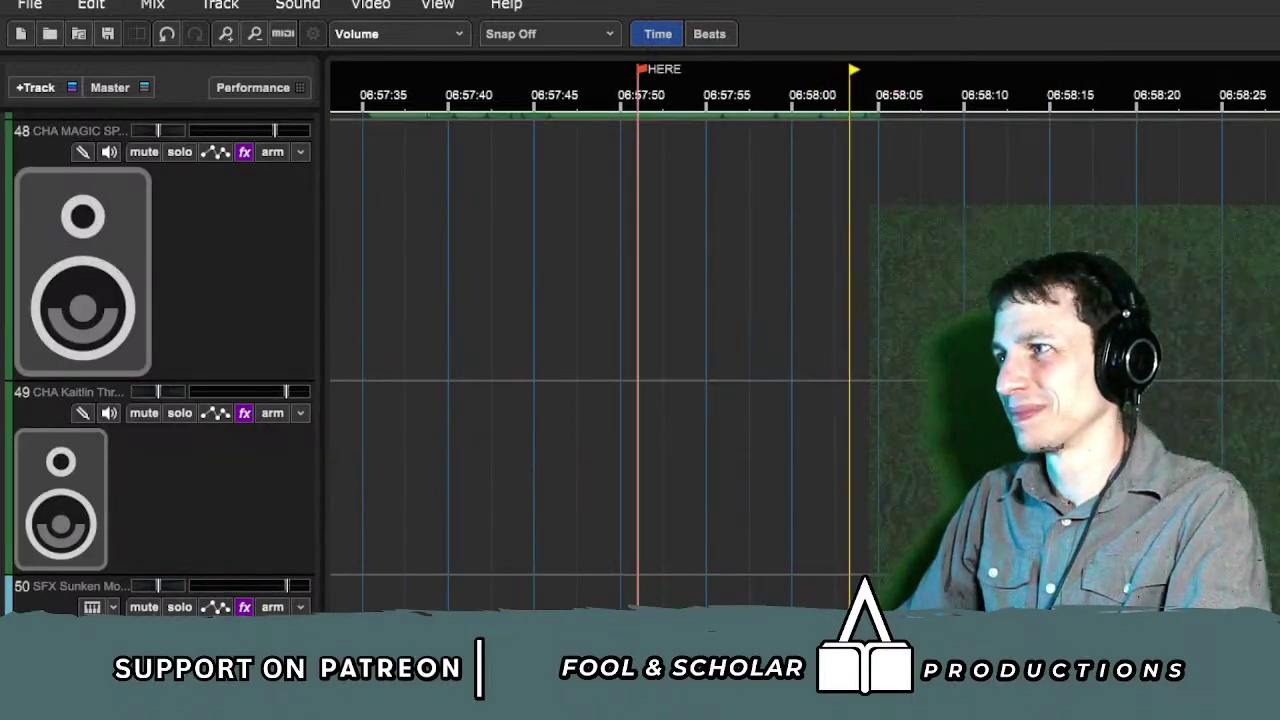
scroll(1171, 406, "down", 20)
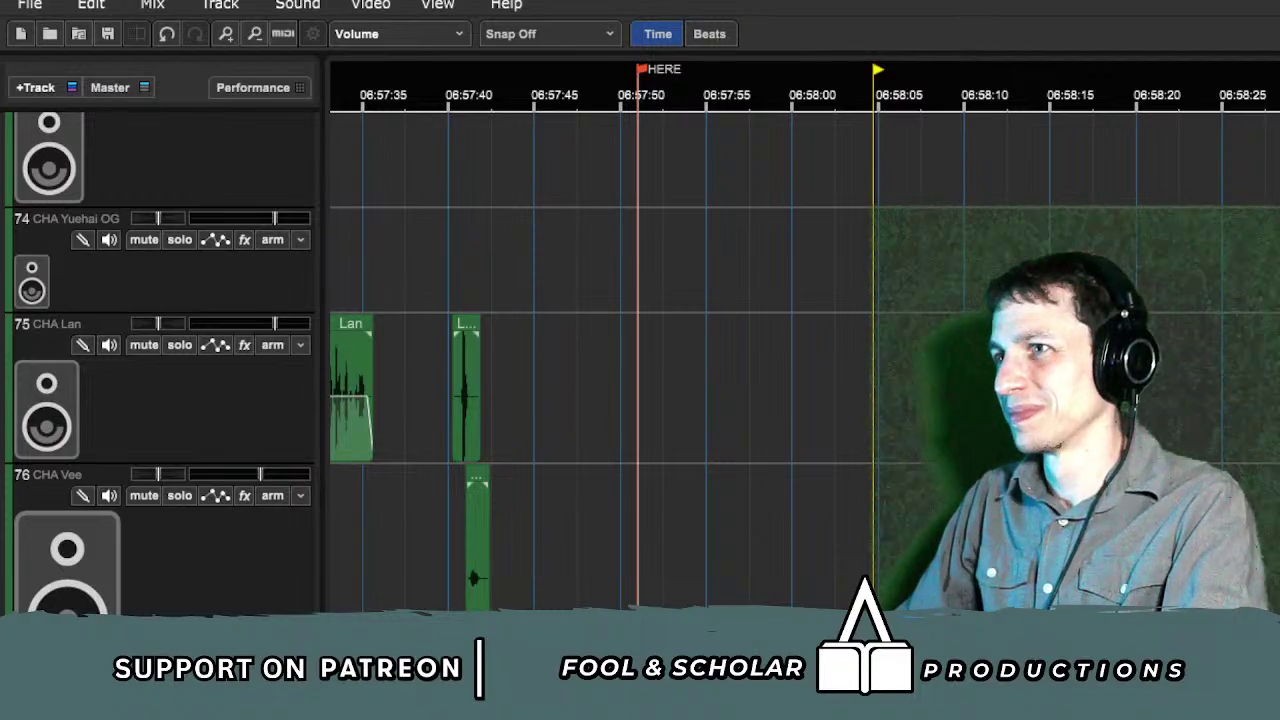
scroll(805, 360, "down", 3)
key("space")
Step: Move the re-take clip on the CHA JARE Retakes track back to about 06:58:06, right after the CHA Travis dialogue
scroll(805, 360, "right", 3)
scroll(805, 360, "left", 3)
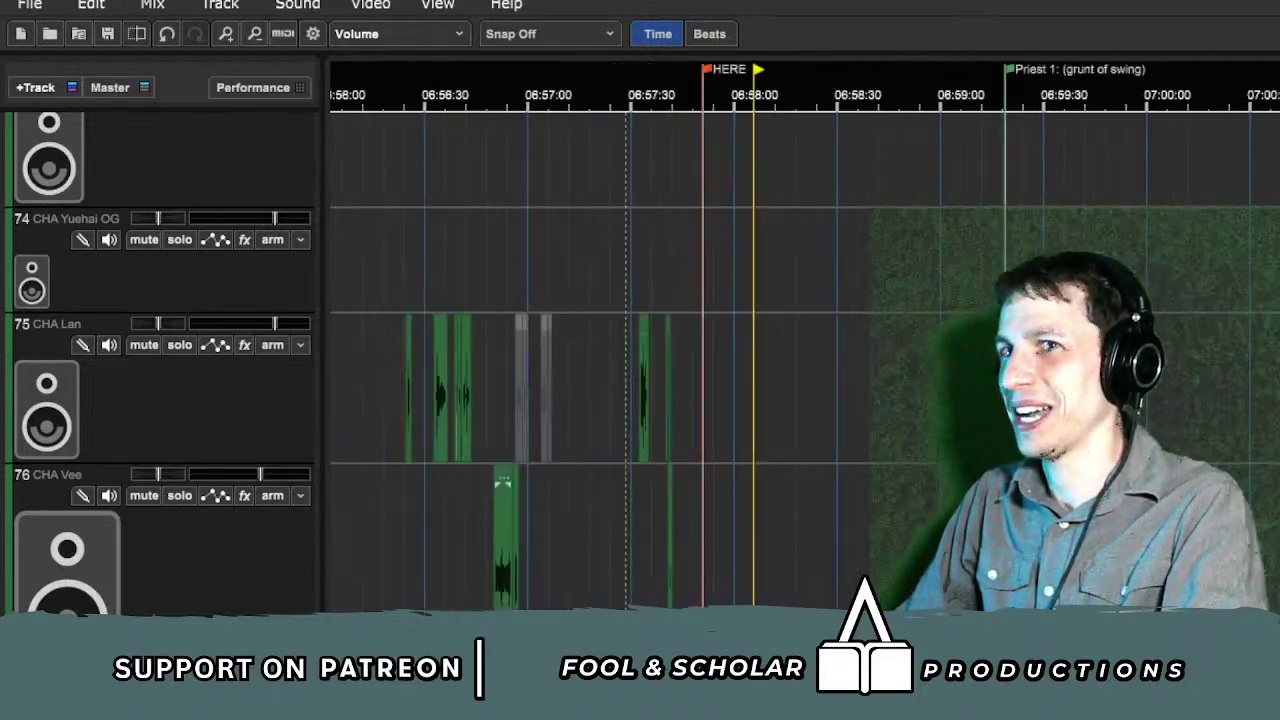
scroll(805, 360, "right", 2)
scroll(805, 360, "up", 4)
scroll(805, 360, "up", 1)
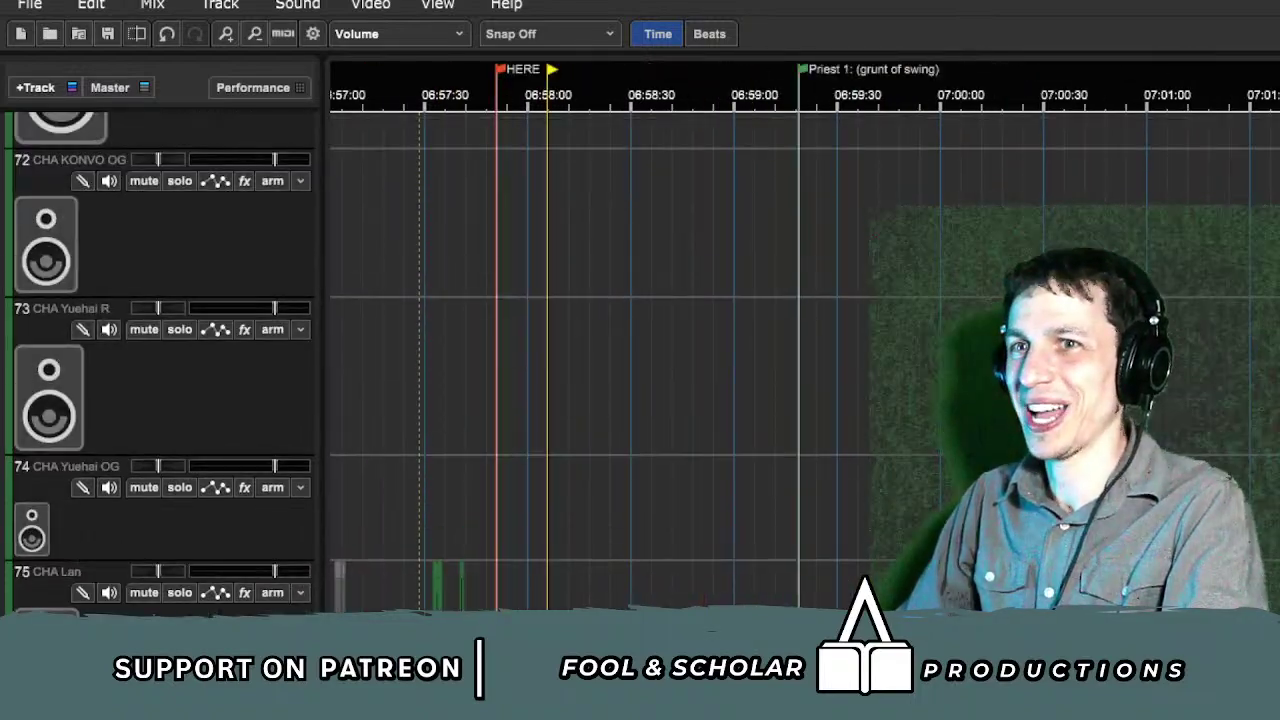
scroll(1171, 406, "up", 4)
scroll(1171, 406, "up", 1)
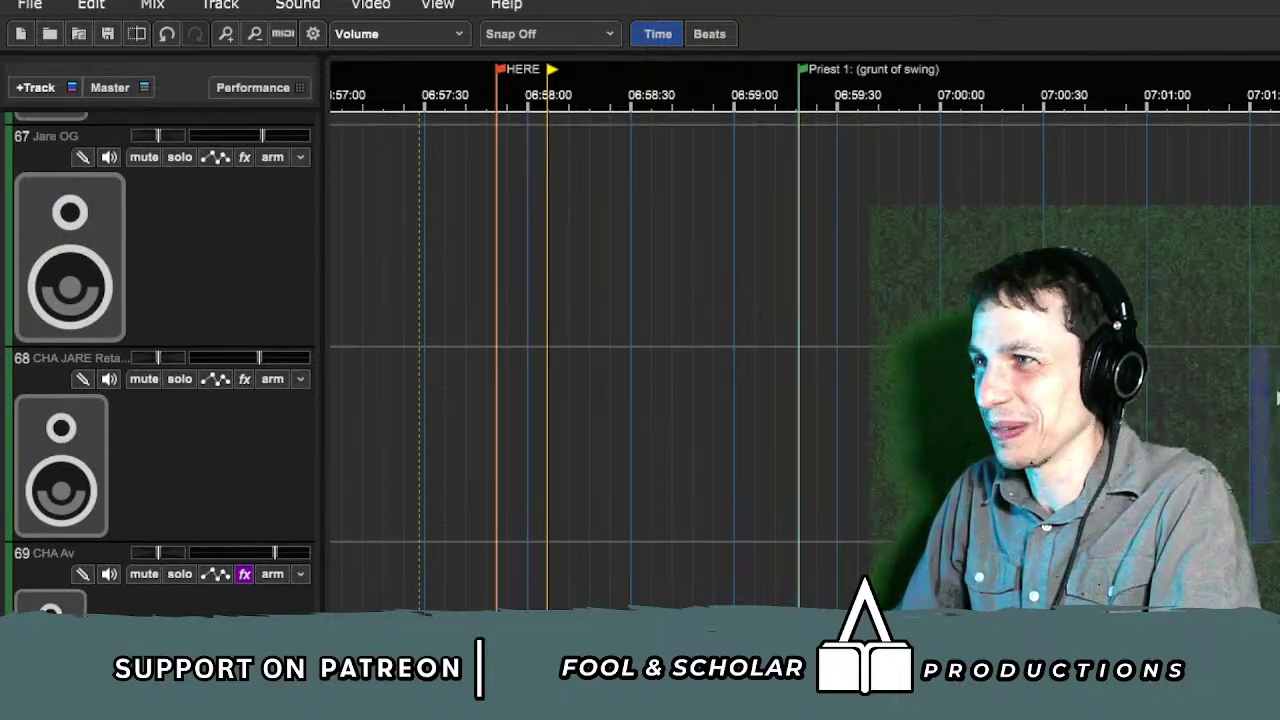
left_click_drag(1276, 398, 546, 358)
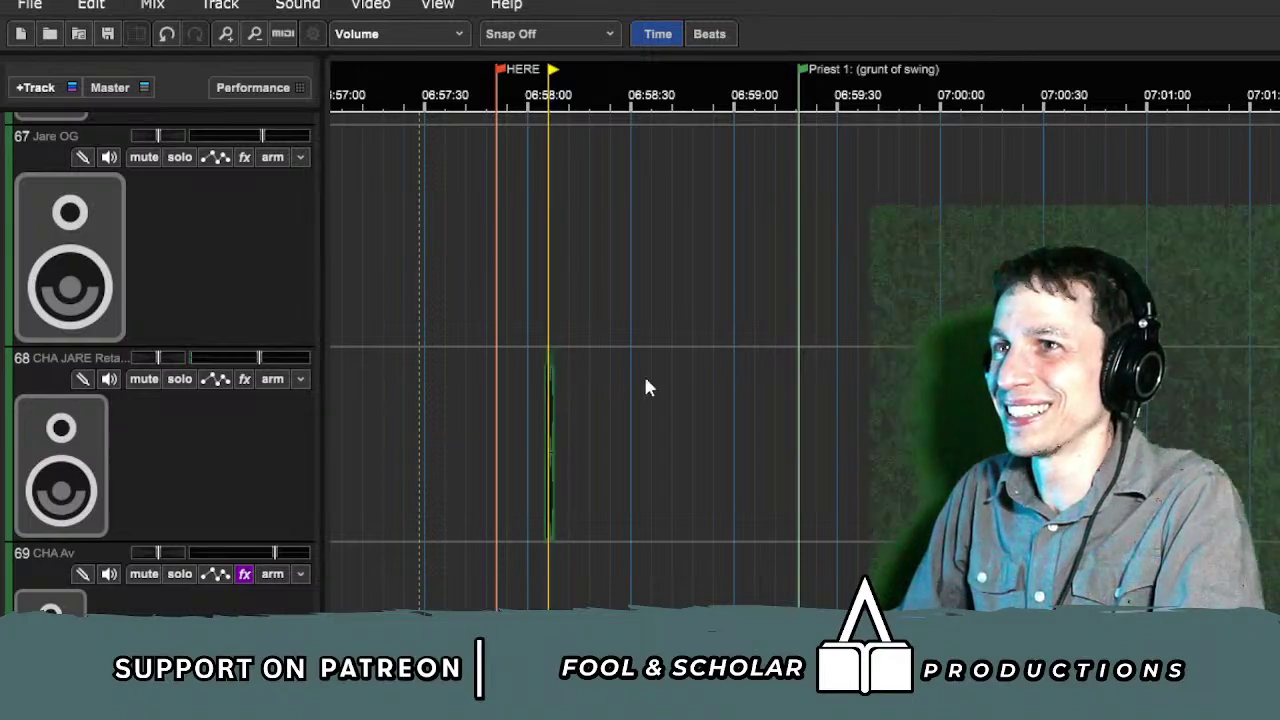
Step: Play the moved CHA JARE re-take line with the scene from about 06:58:04 to check its timing
scroll(644, 375, "up", 1)
key("space")
scroll(1170, 375, "up", 4)
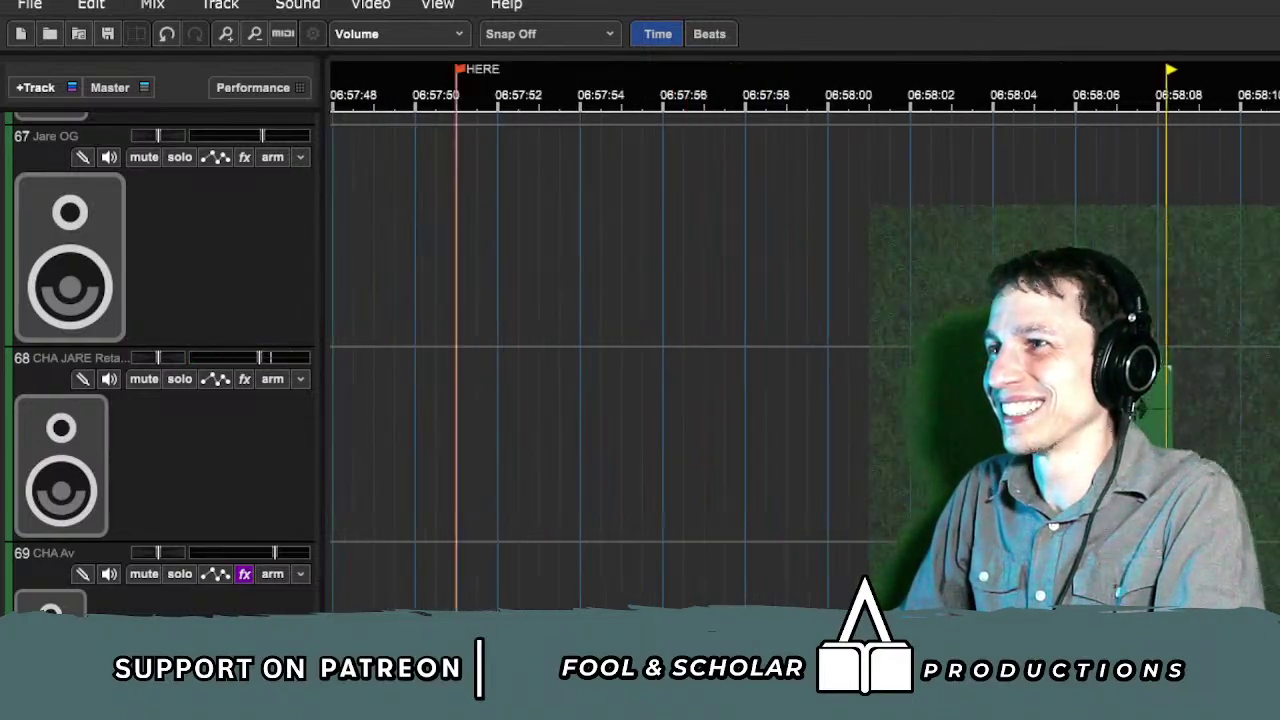
key("space")
left_click(971, 126)
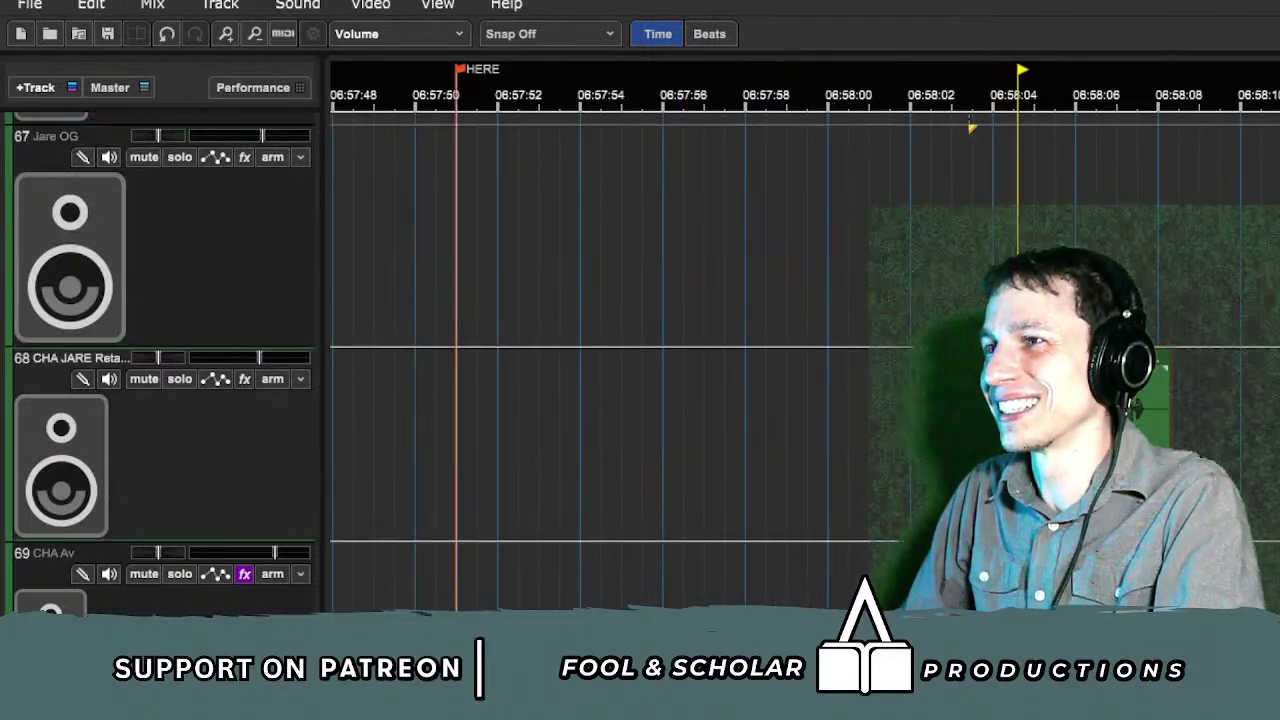
left_click_drag(1064, 180, 1115, 180)
scroll(1115, 180, "up", 2)
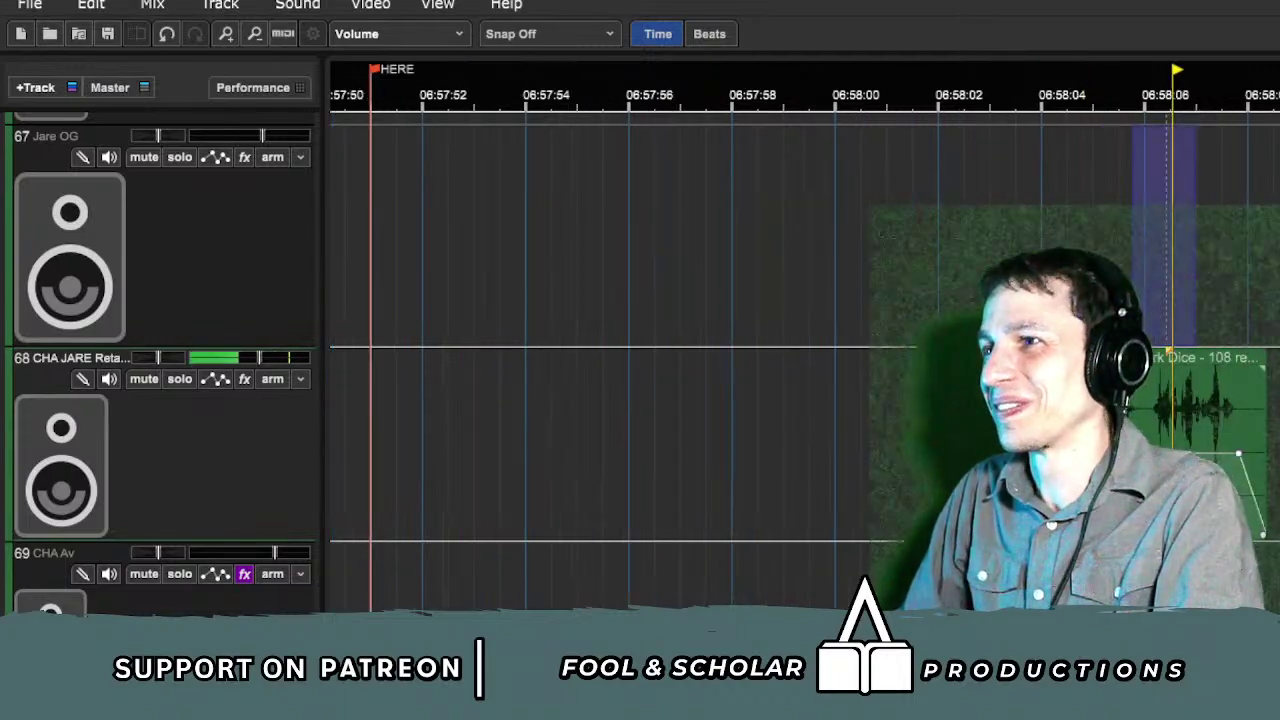
key("Escape")
key("space")
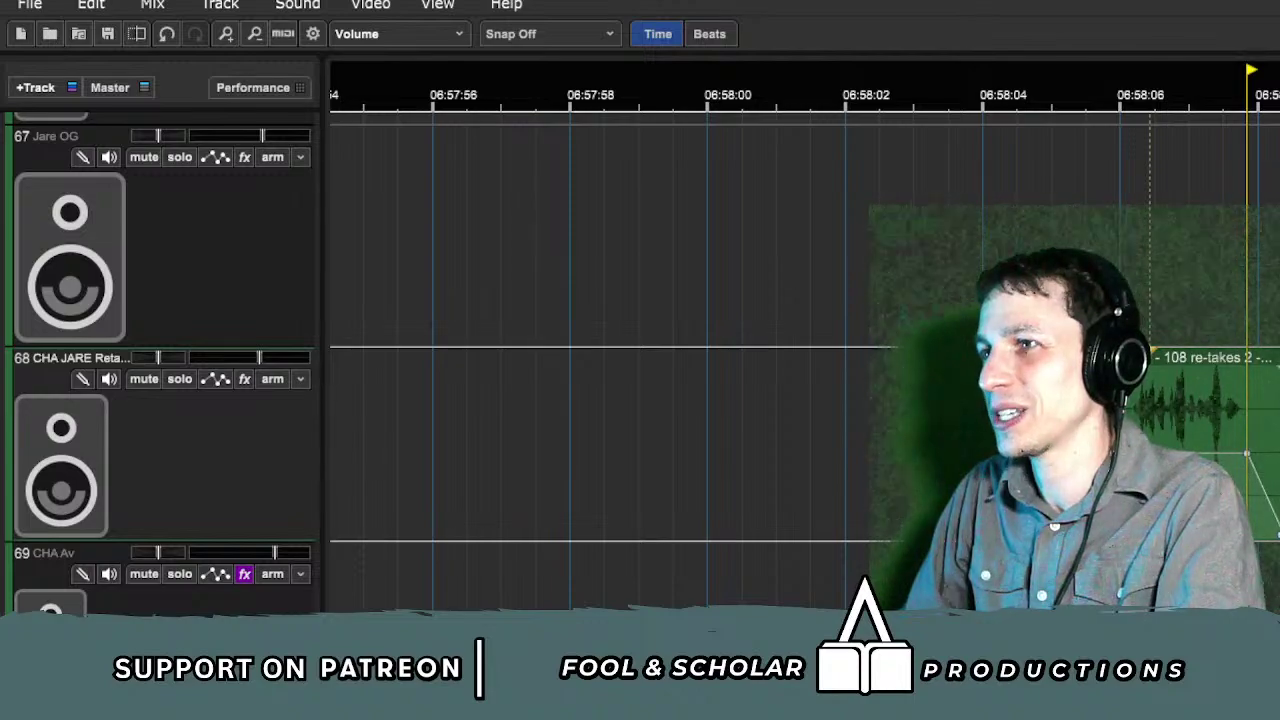
Step: Activate effects on the CHA JARE Retakes track and shift its line slightly earlier, with its end trimmed to about 06:58:08
left_click(970, 260)
left_click(244, 380)
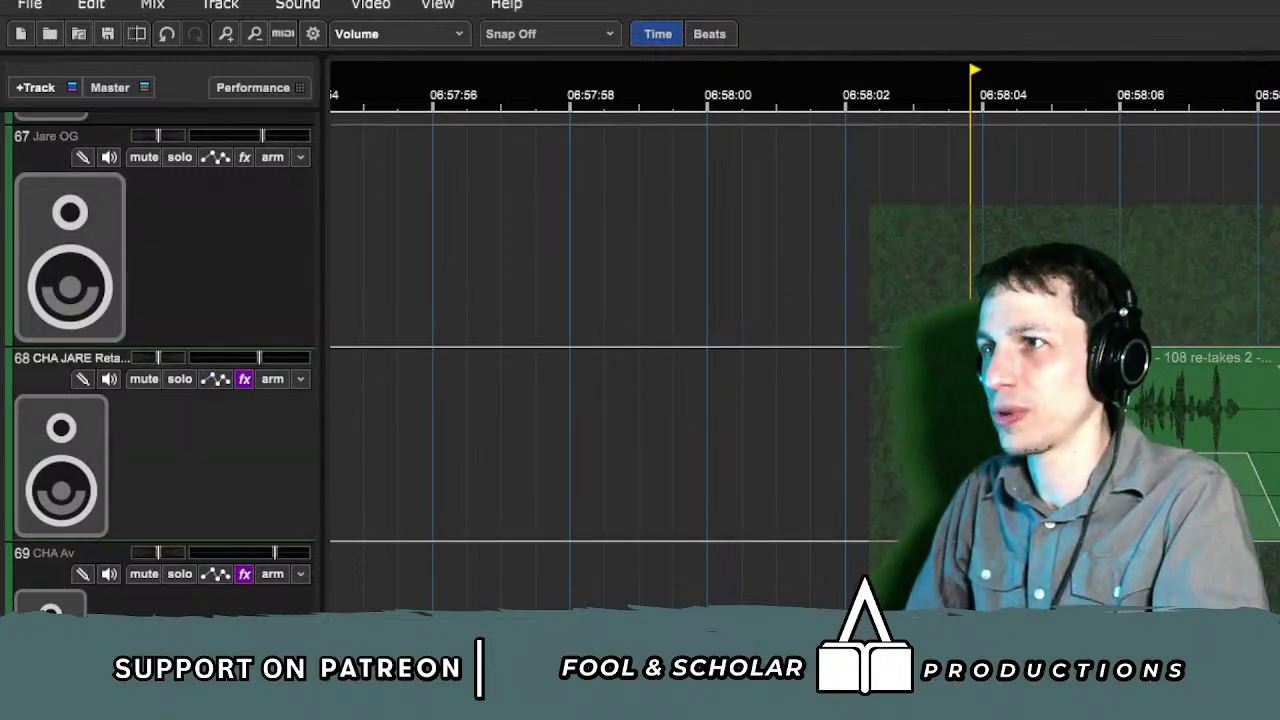
key("space")
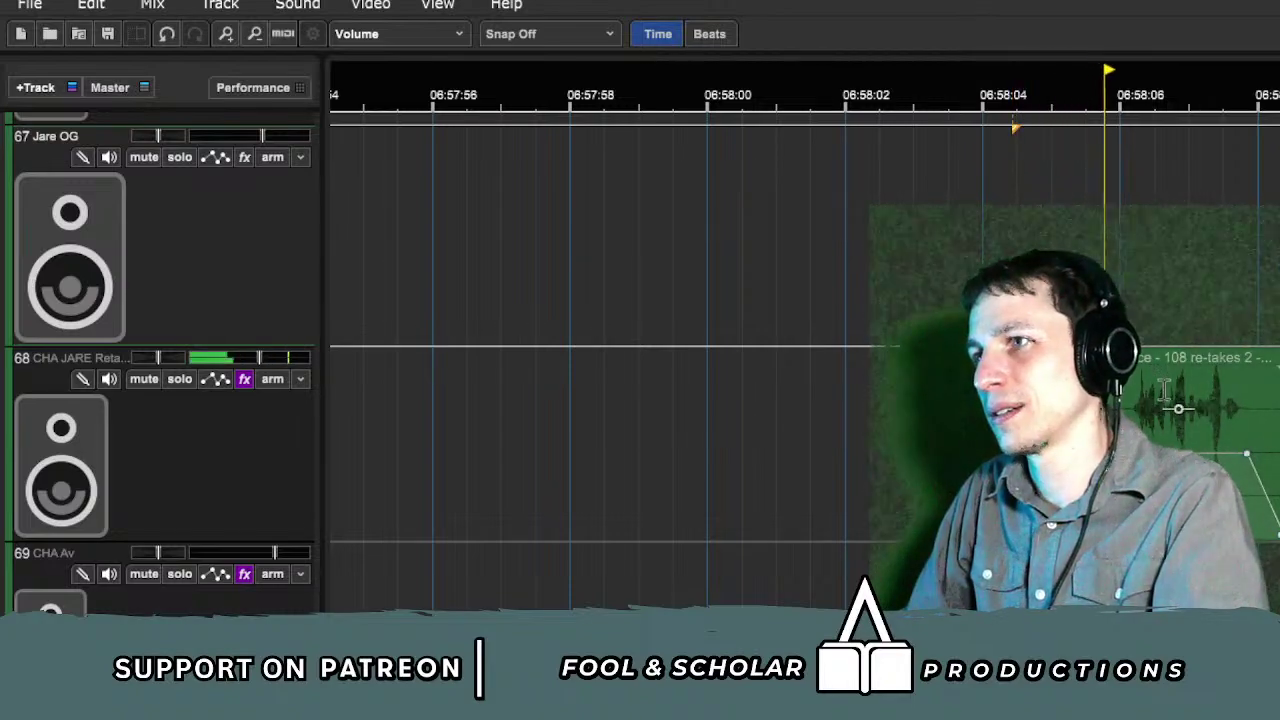
key("space")
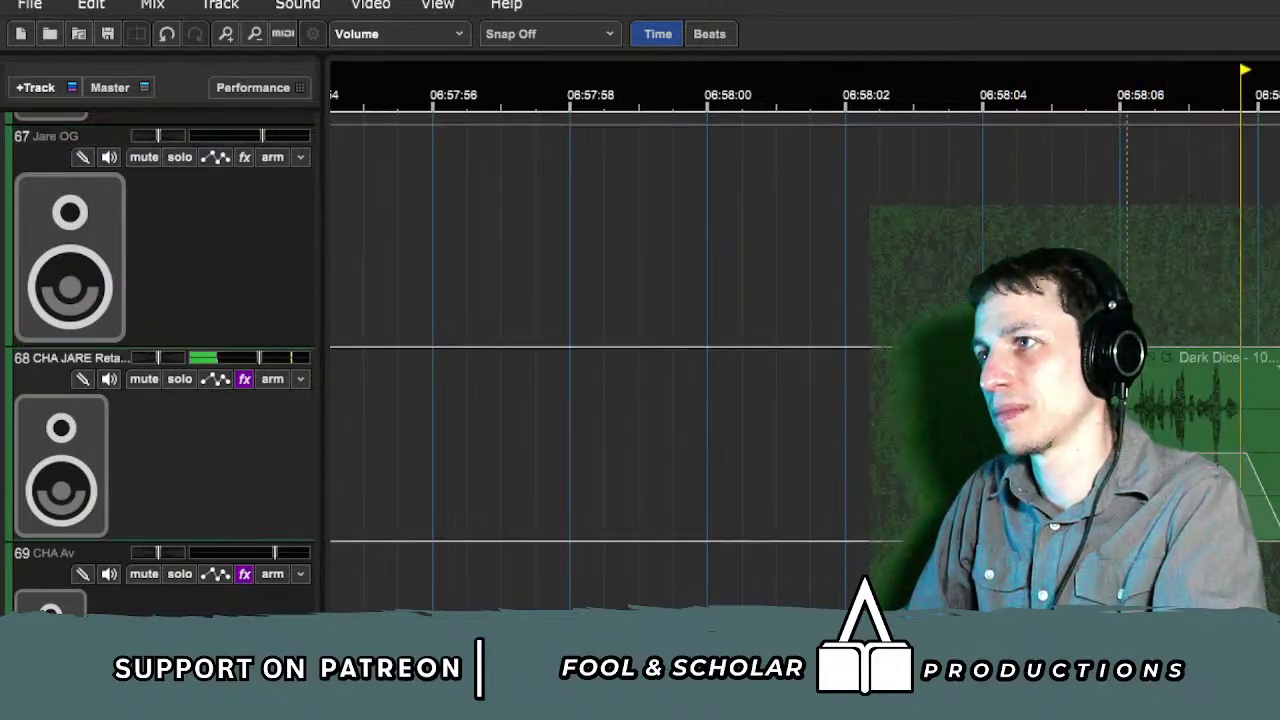
key("space")
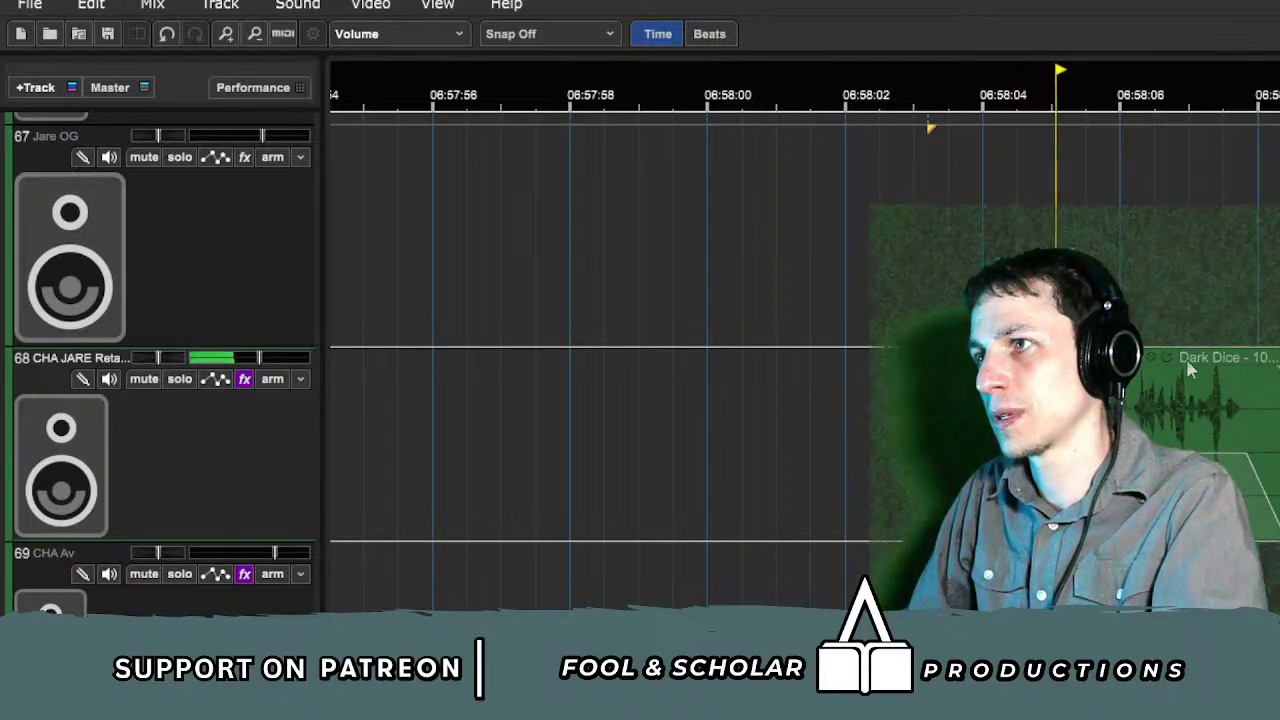
key("space")
key("space")
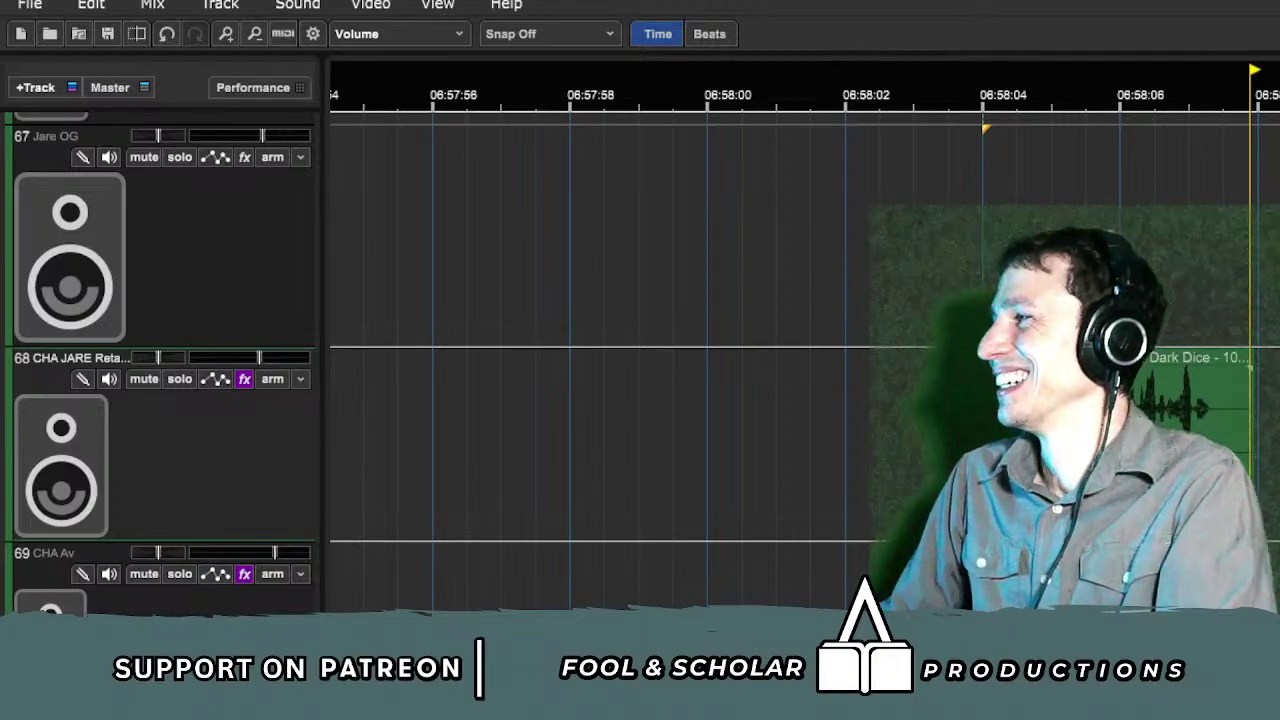
Step: Move the next CHA Travis dialogue clip forward to start at about 06:58:08 and play it
scroll(1257, 343, "down", 3)
scroll(1257, 343, "up", 6)
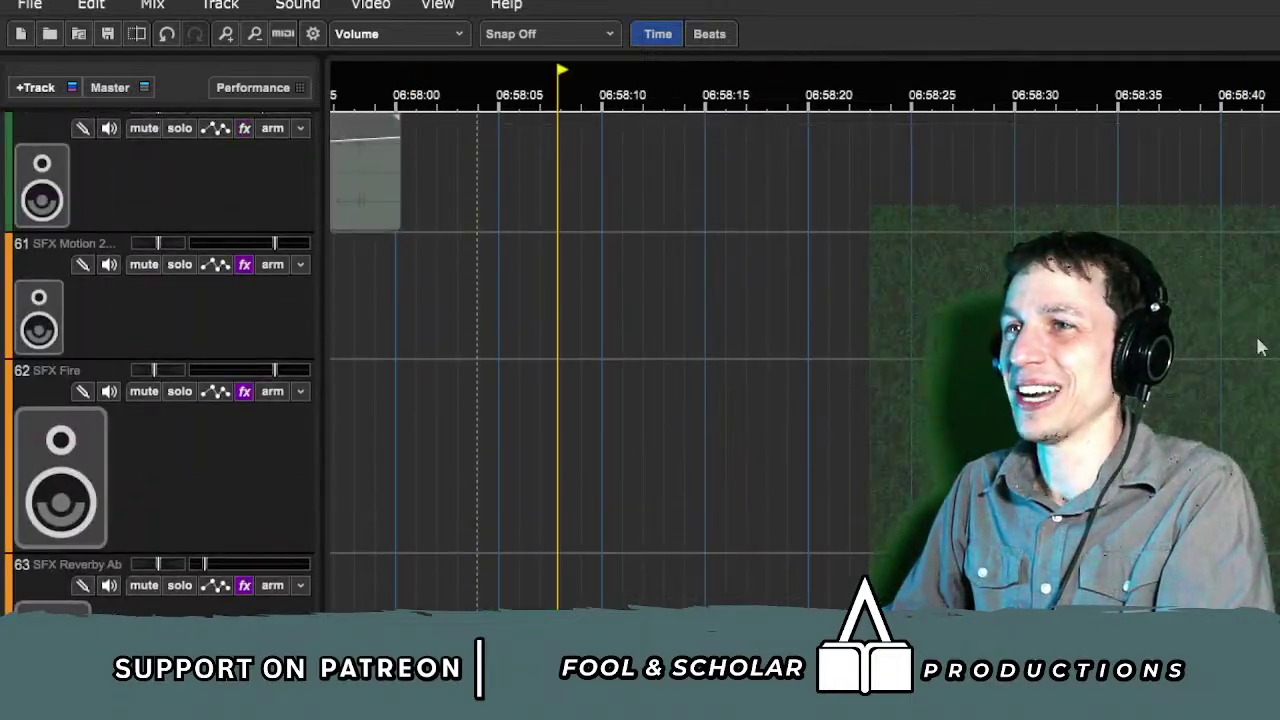
scroll(1260, 347, "down", 2)
scroll(1260, 347, "up", 5)
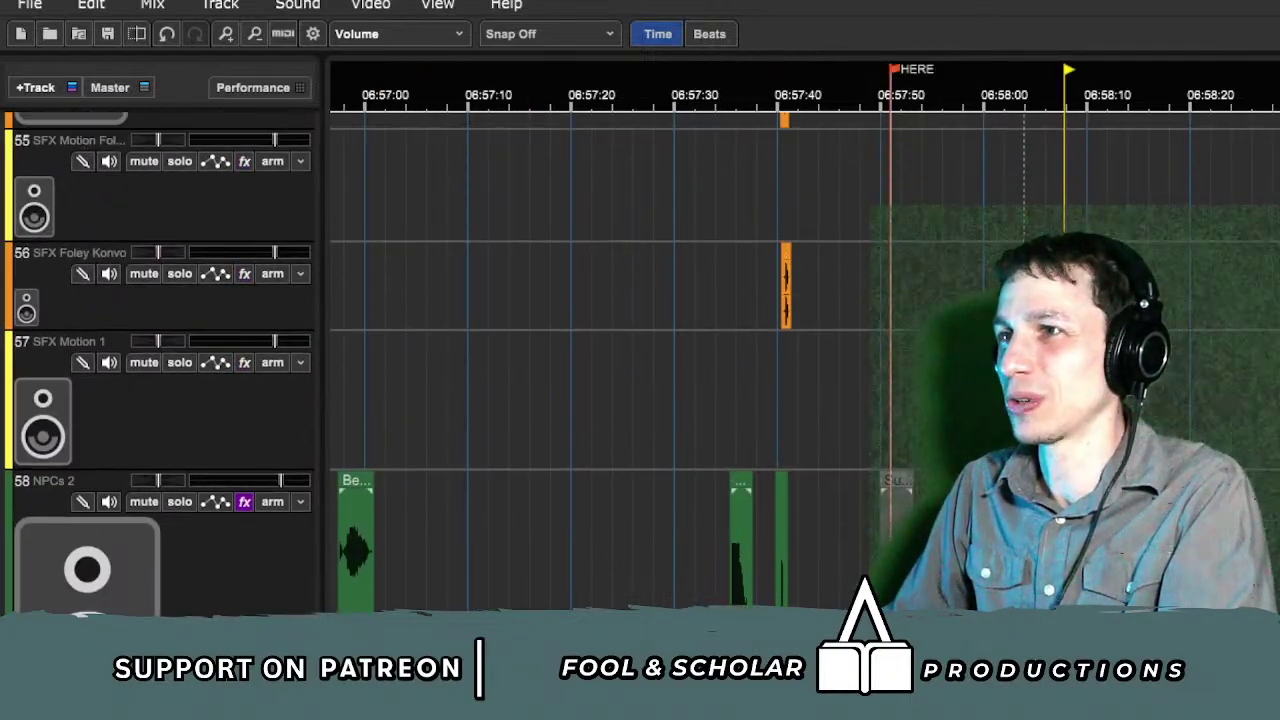
scroll(642, 363, "up", 7)
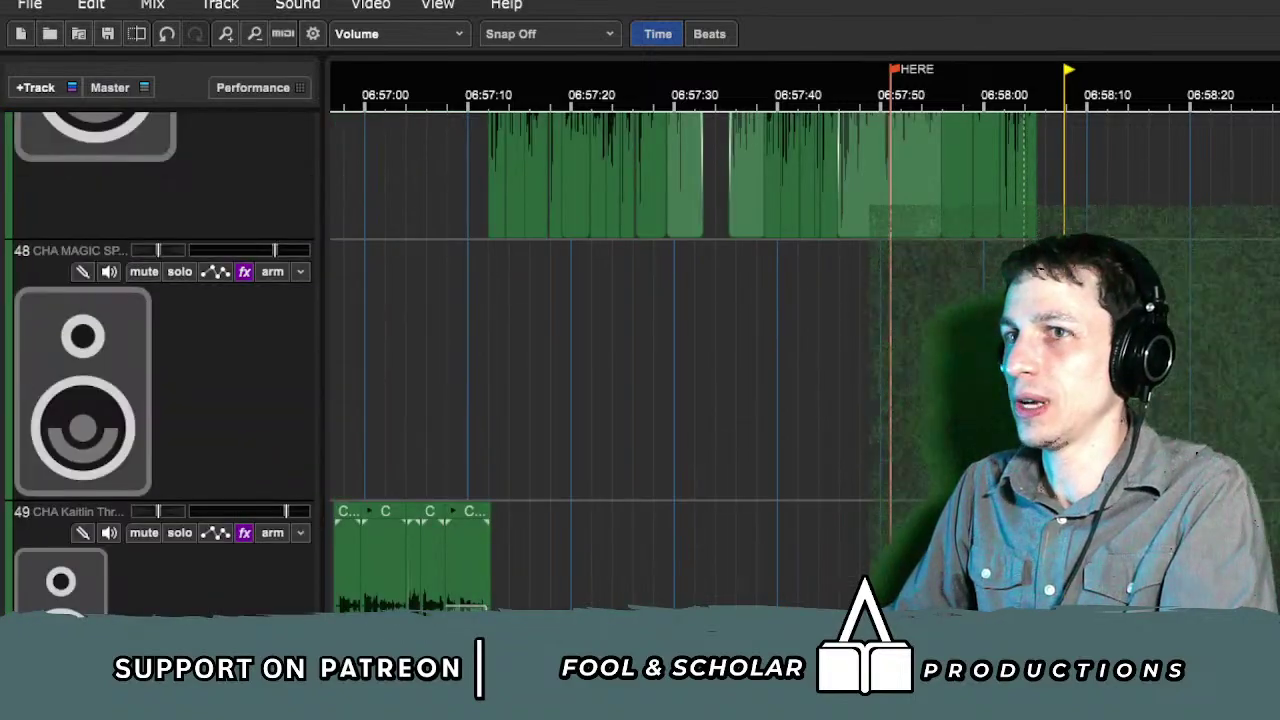
scroll(642, 363, "up", 2)
scroll(642, 363, "right", 5)
scroll(642, 363, "up", 2)
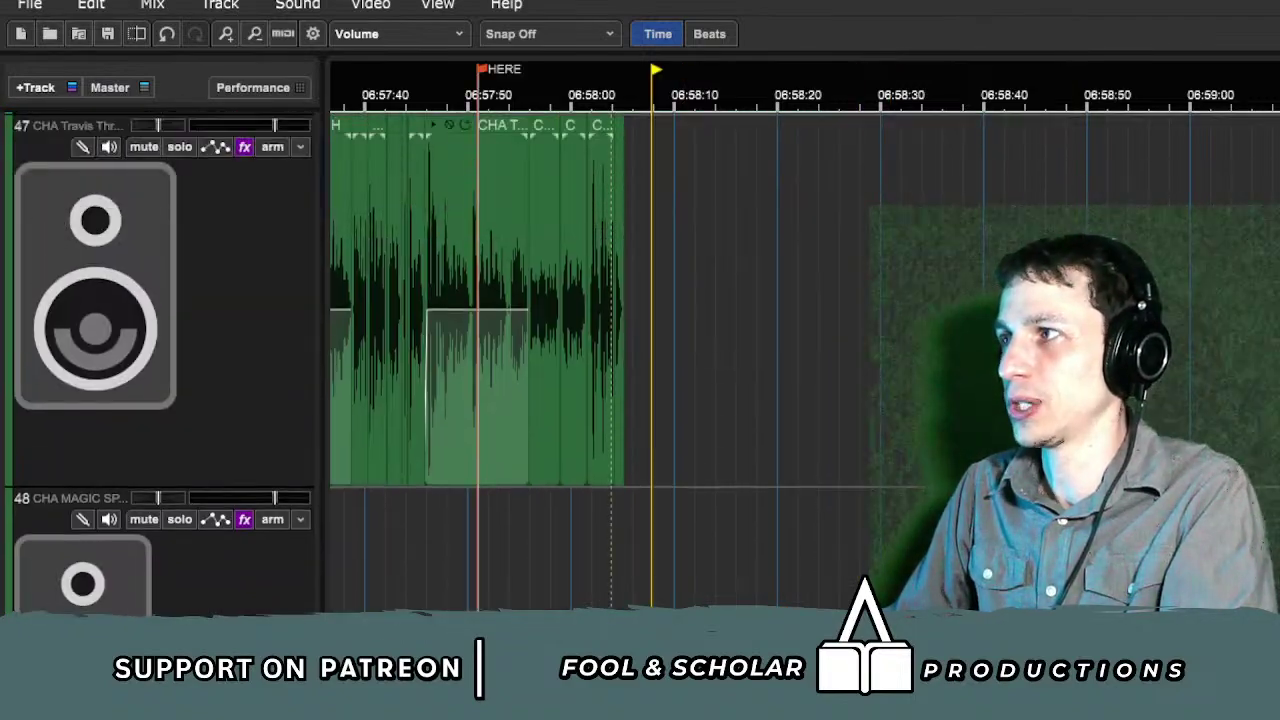
scroll(642, 363, "right", 2)
scroll(27, 222, "up", 2)
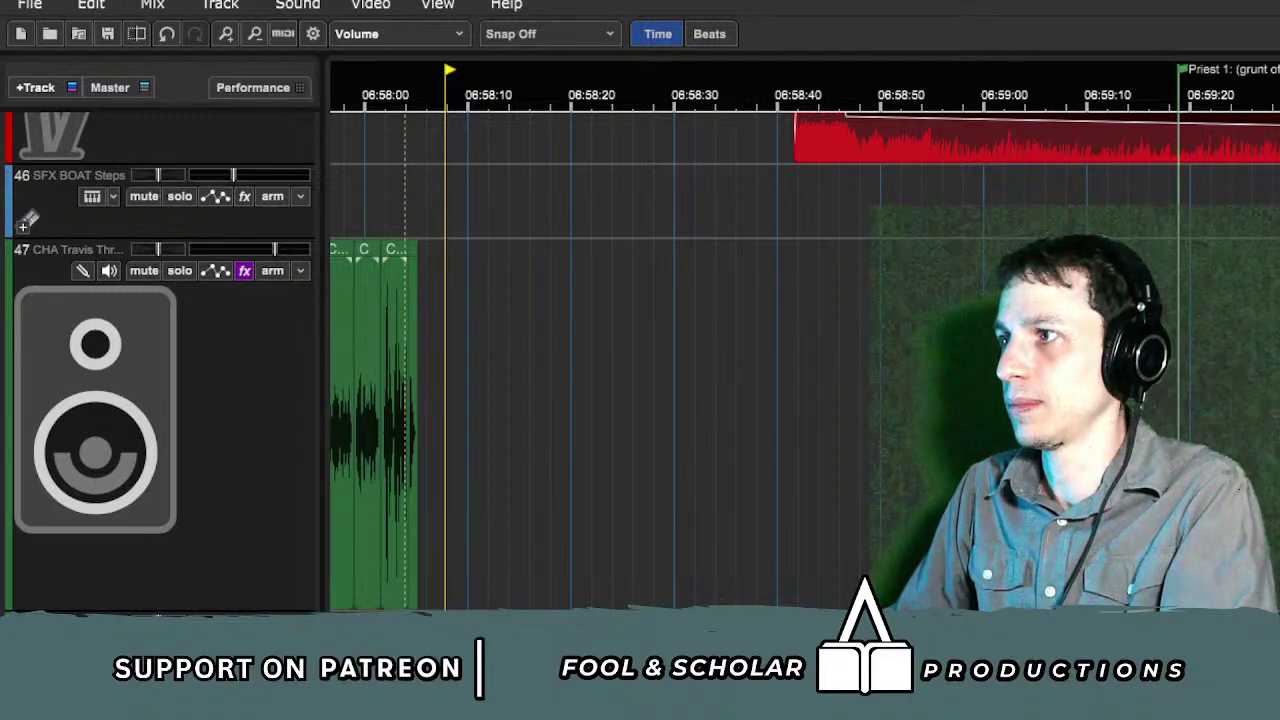
left_click_drag(1040, 292, 519, 288)
key("space")
key("plus")
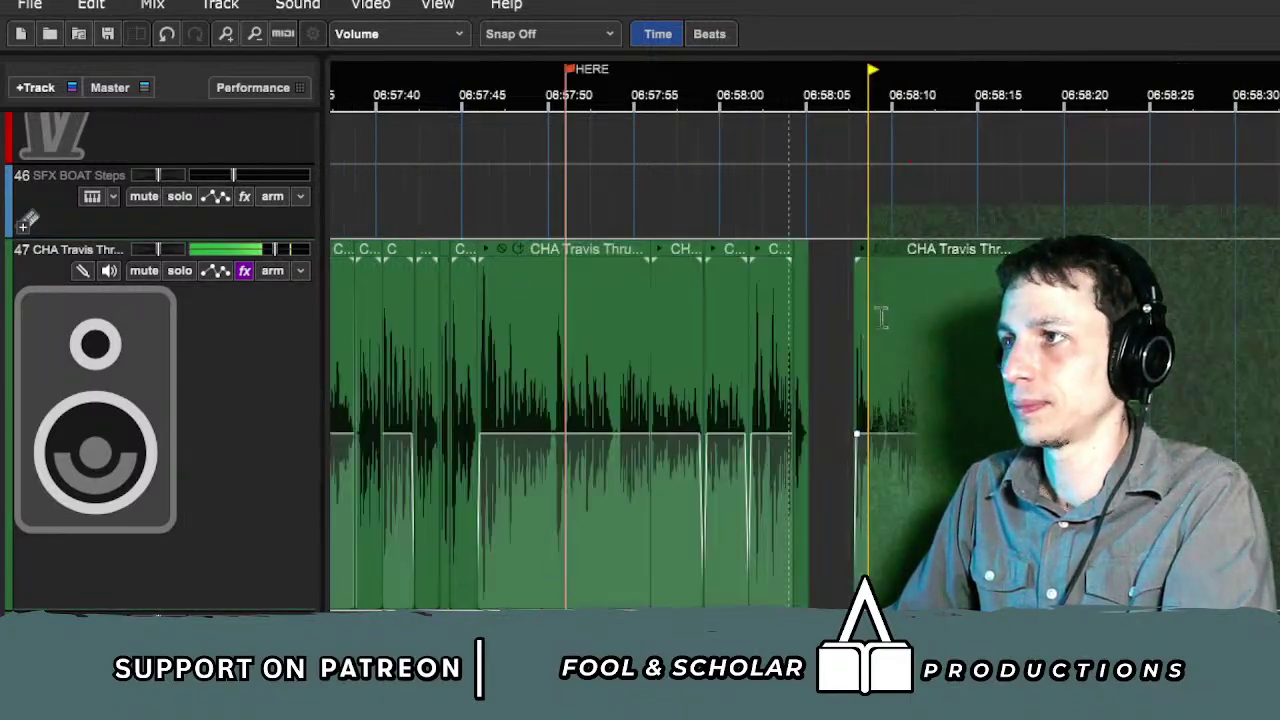
Step: Nudge the moved CHA Travis clip to start at about 06:58:07.6 and replay the transition from about 06:58:06
key("plus")
key("plus")
left_click(1051, 221)
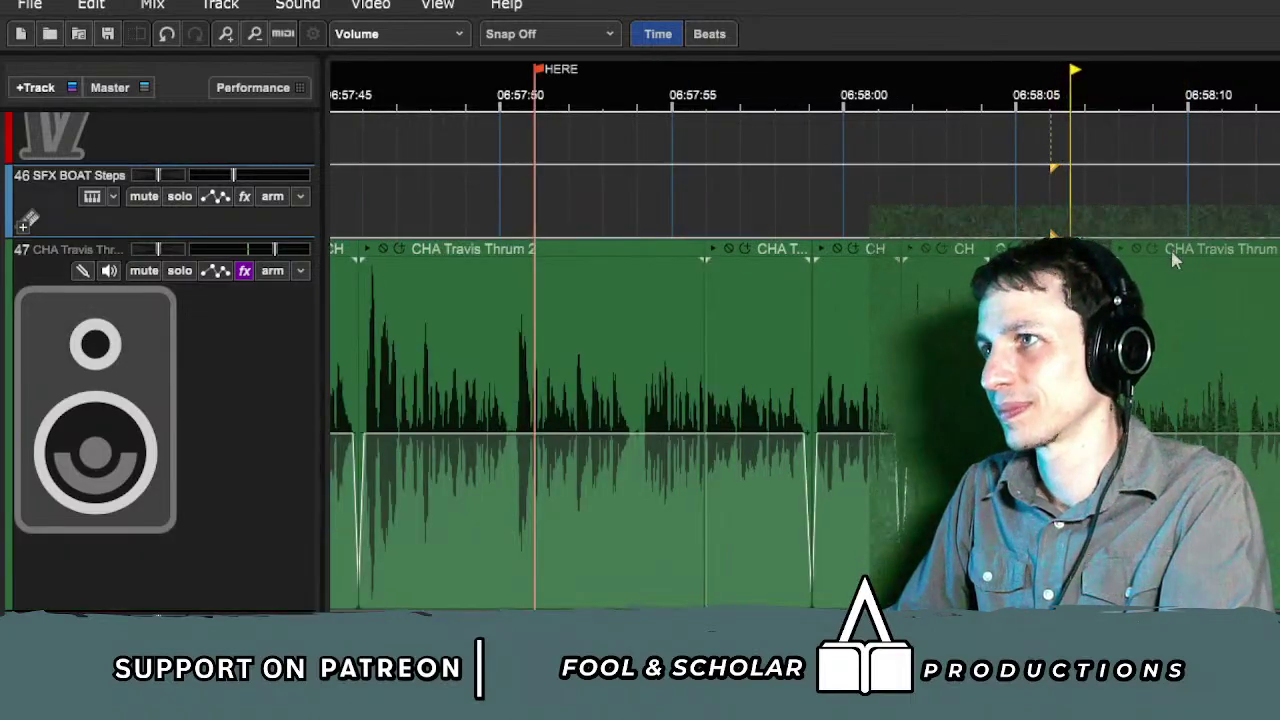
left_click(1170, 255)
key("space")
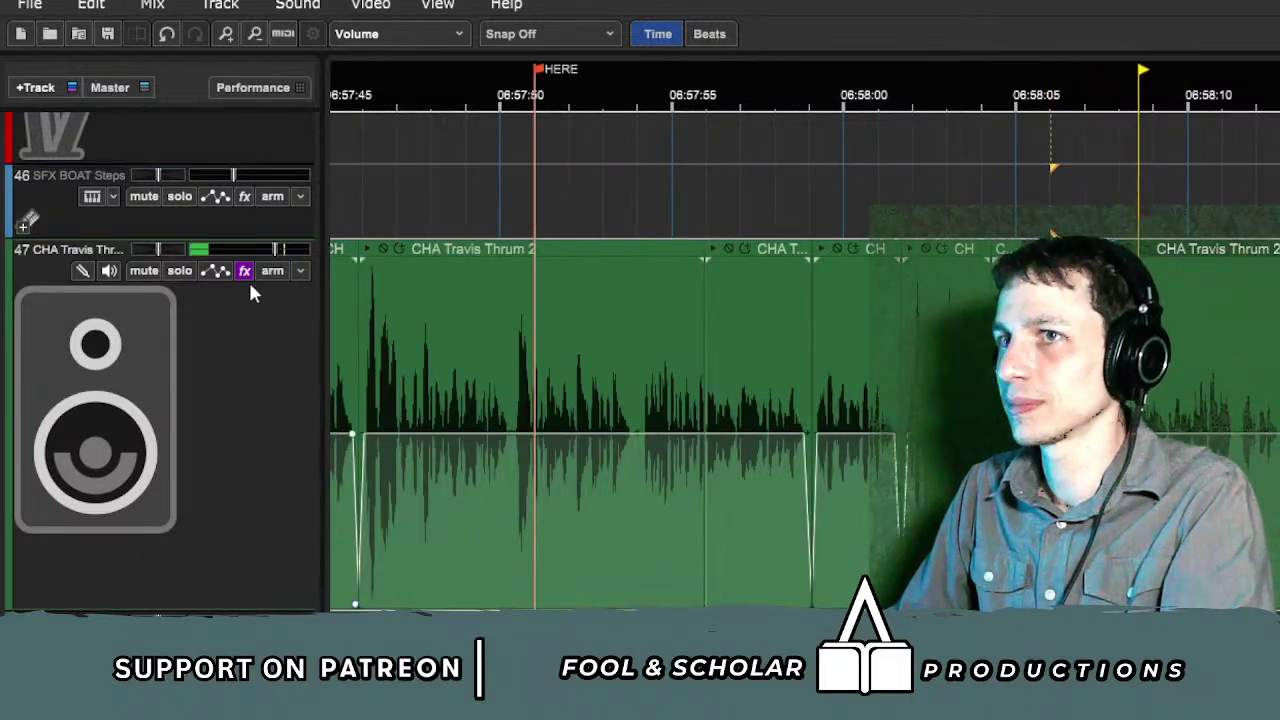
Step: Solo the CHA Travis track, listen to the start of the moved line and place the playhead at about 06:58:09.7
left_click(176, 274)
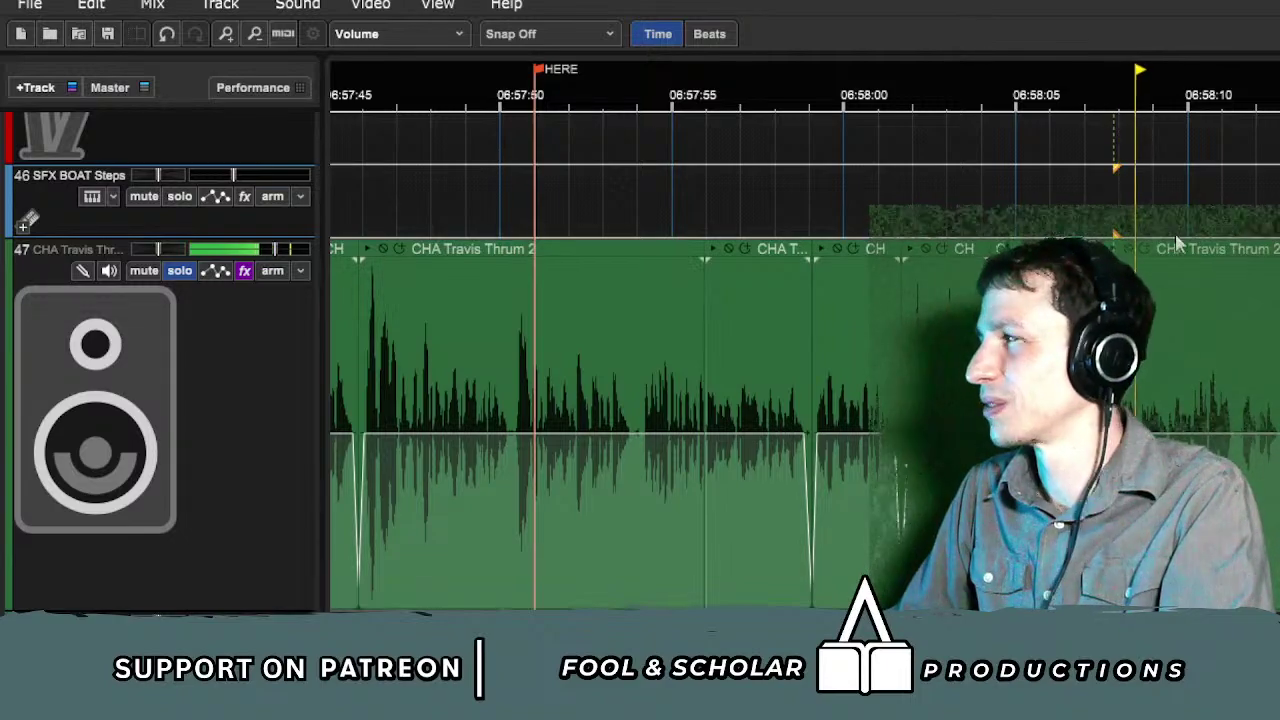
key("space")
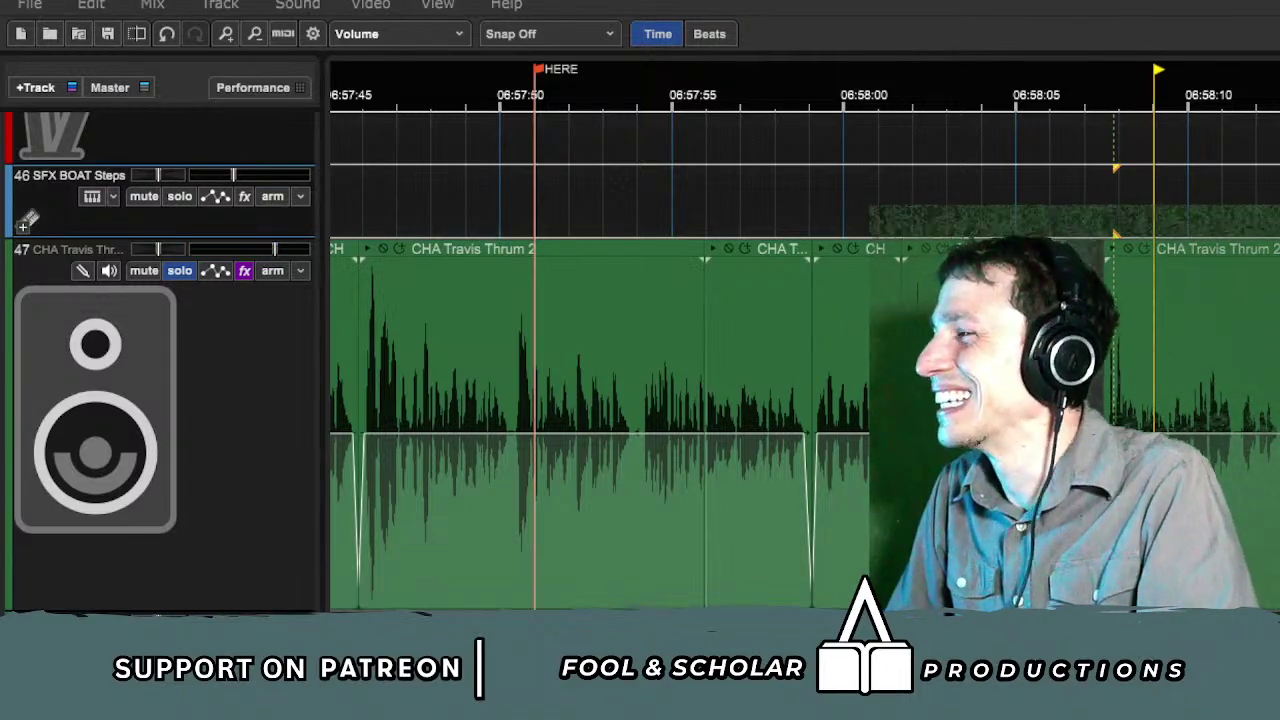
left_click(1178, 197)
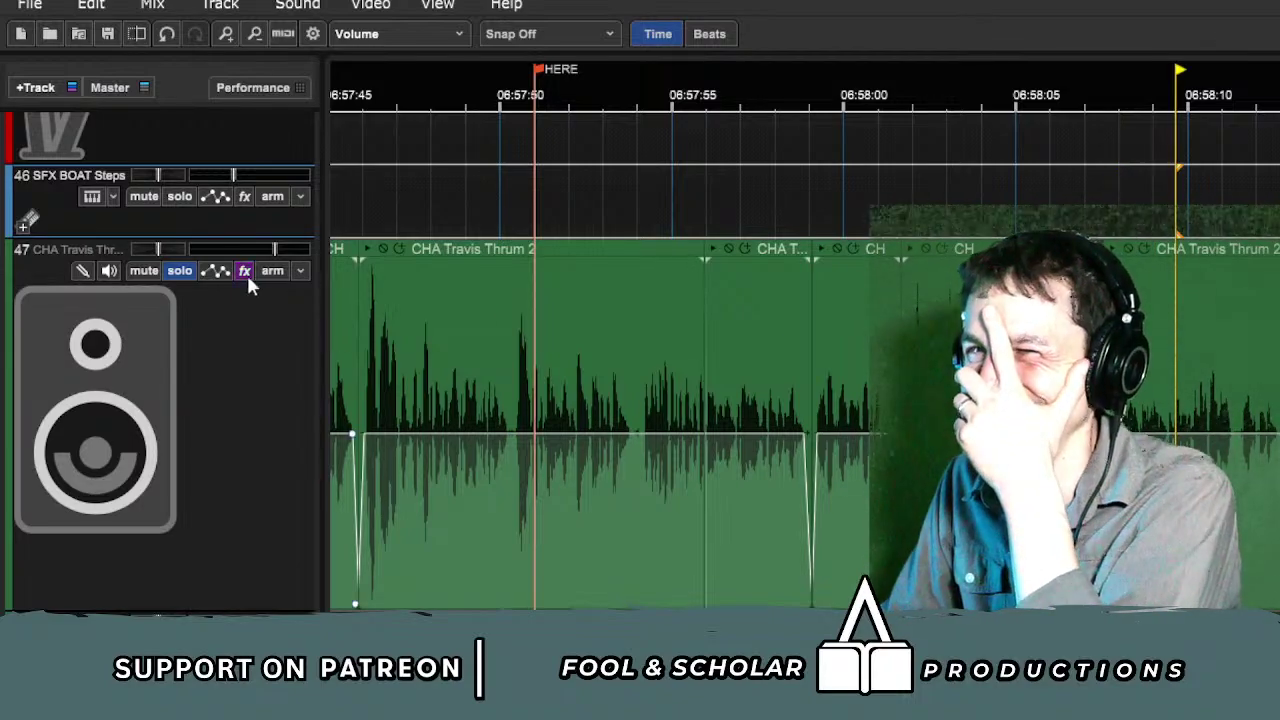
Step: Arm the CHA Travis track for recording, turn on input monitoring and record a replacement take of the line
left_click(272, 271)
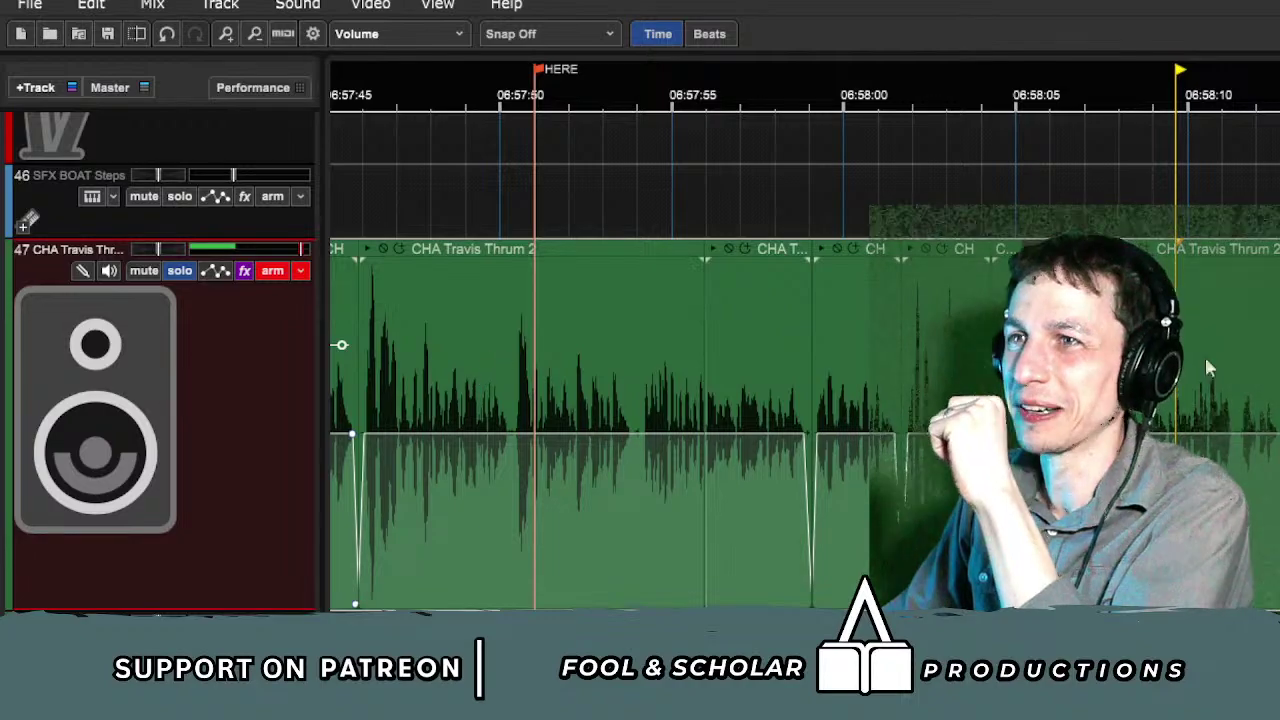
left_click(530, 343)
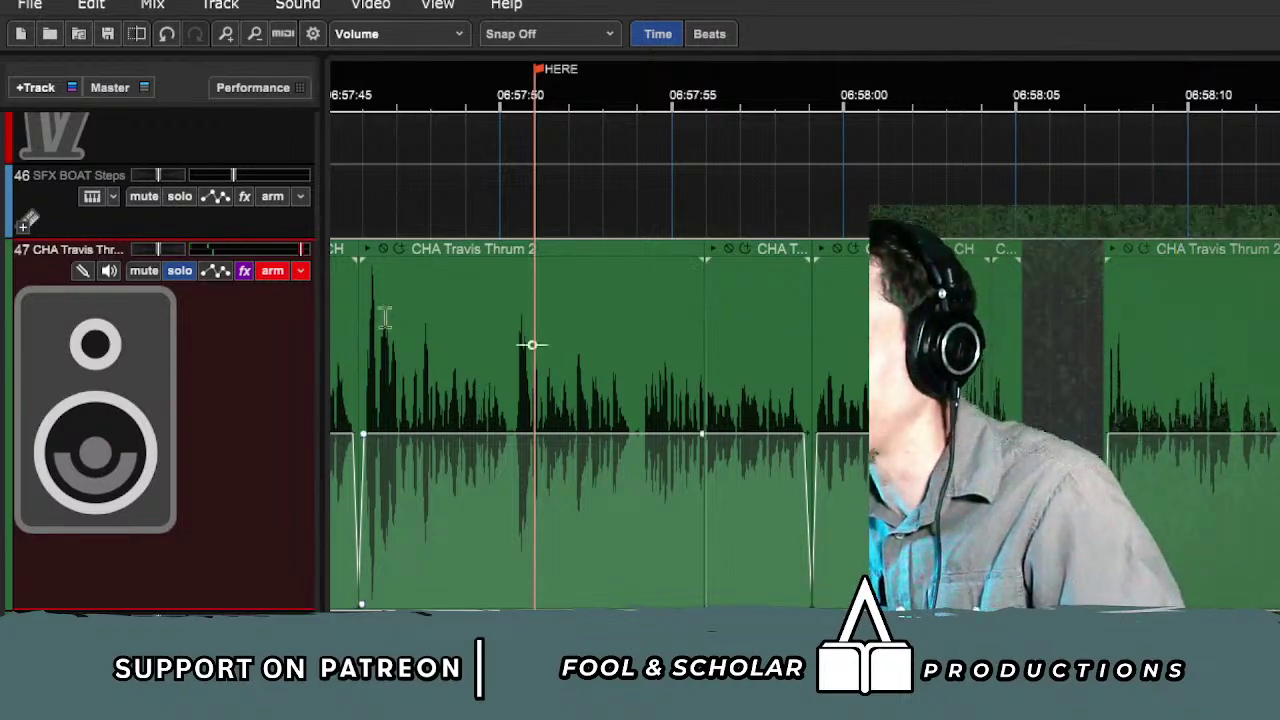
left_click(110, 266)
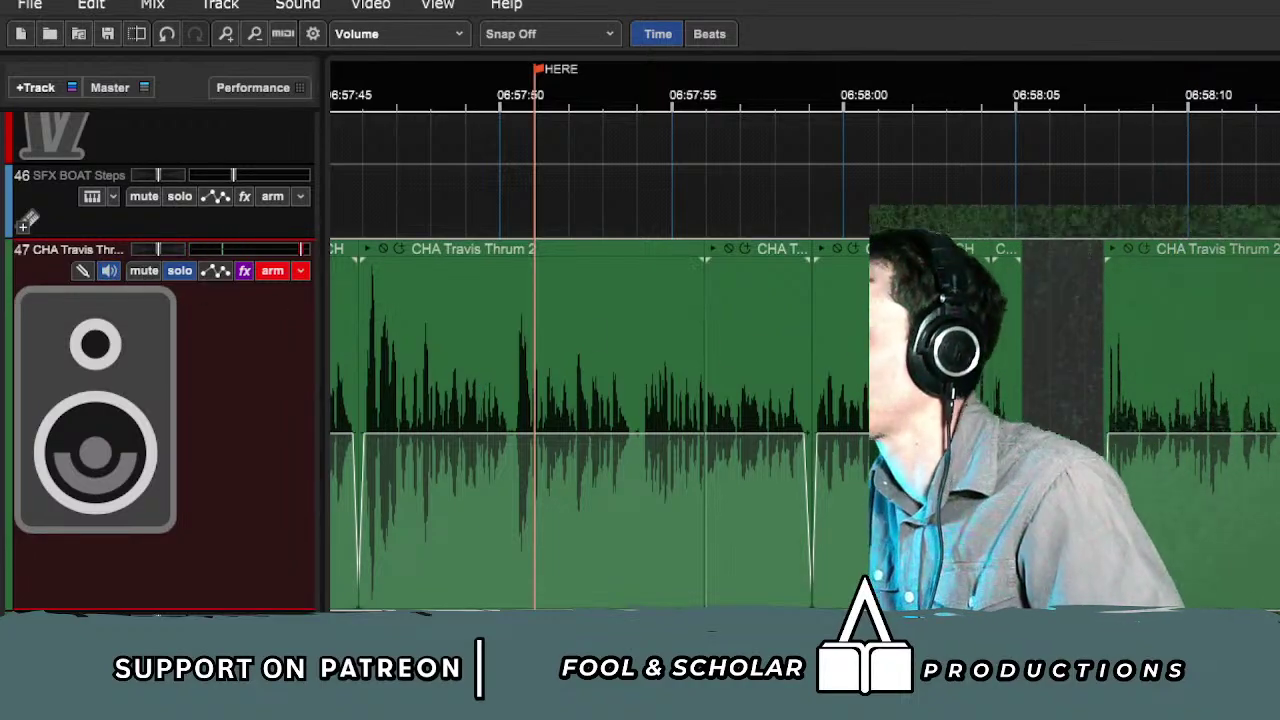
key("r")
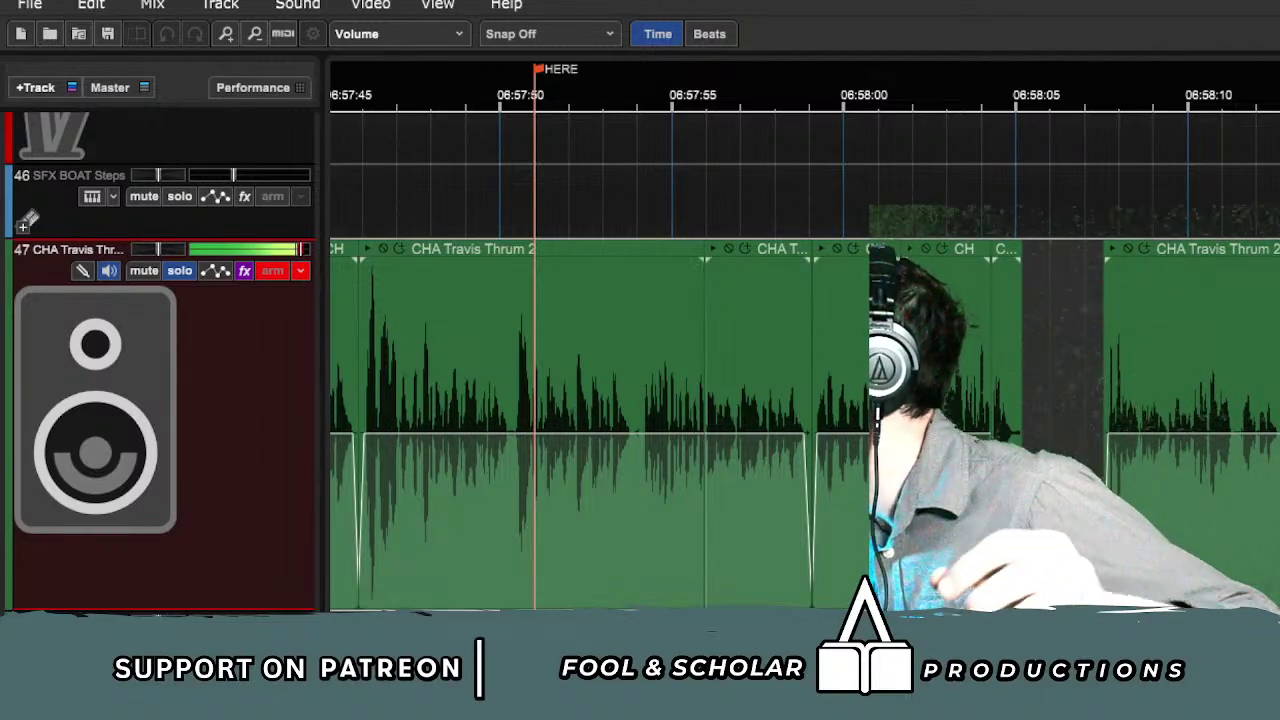
key("space")
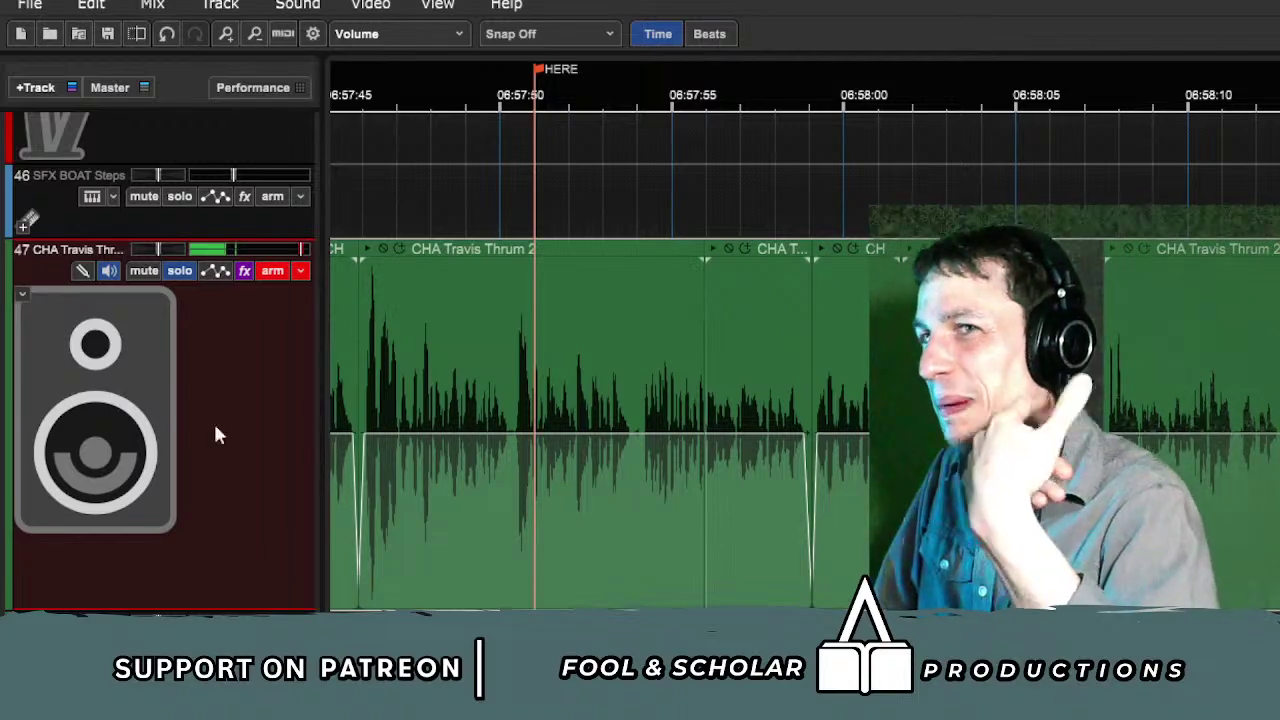
Step: Turn off input monitoring on the CHA Travis track and record another take of the line
left_click(114, 277)
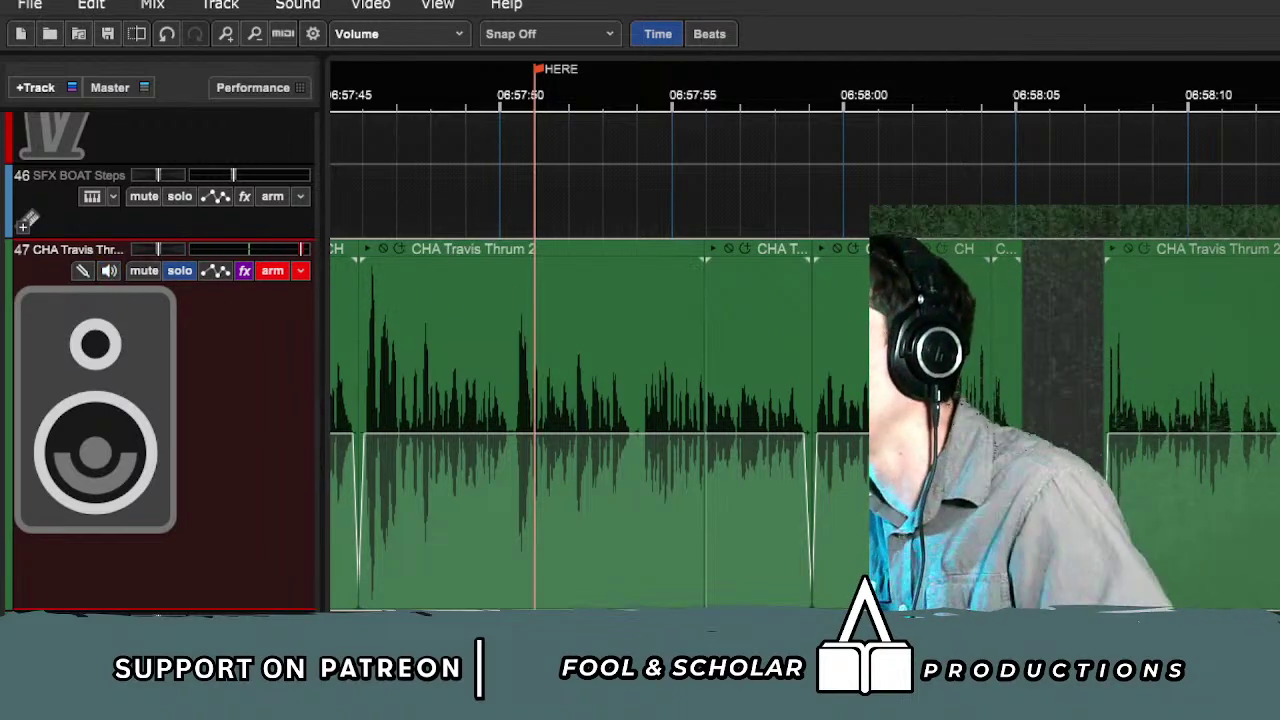
key("r")
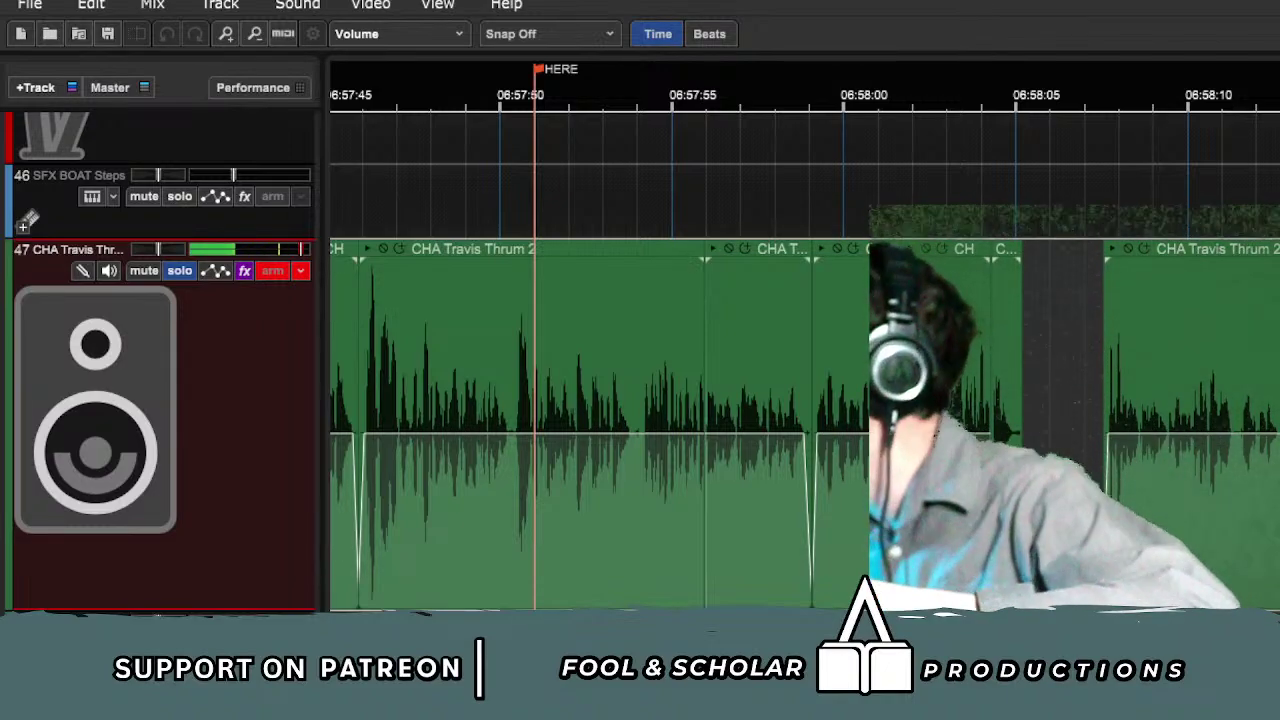
key("space")
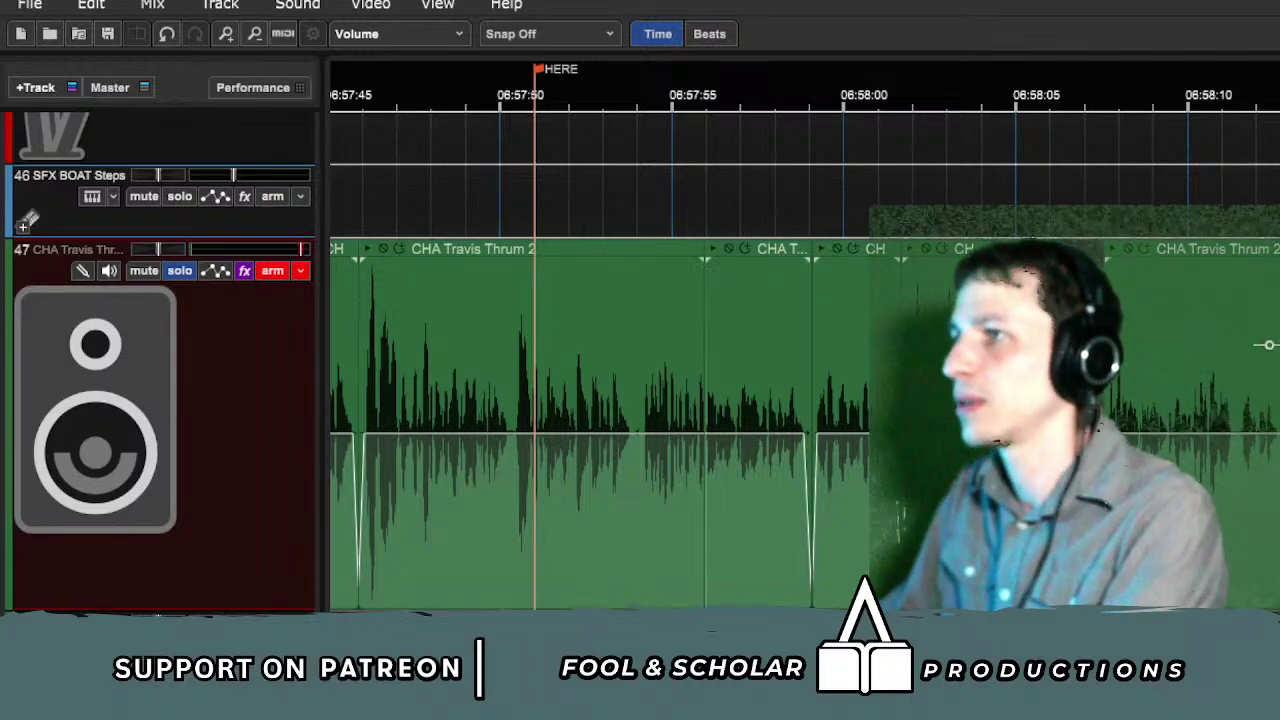
Step: Play the new CHA Travis take at about 06:58:07.4 with solo turned off, and raise its volume envelope near 06:58:12
key("space")
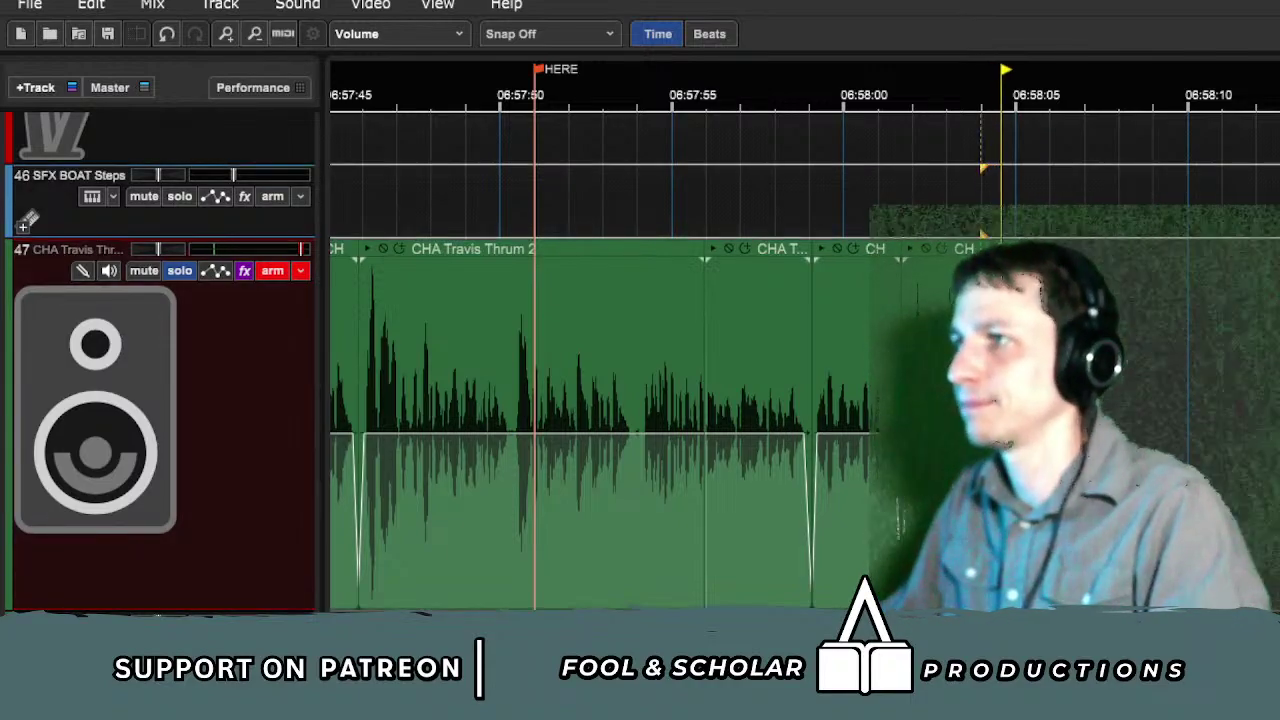
left_click(178, 271)
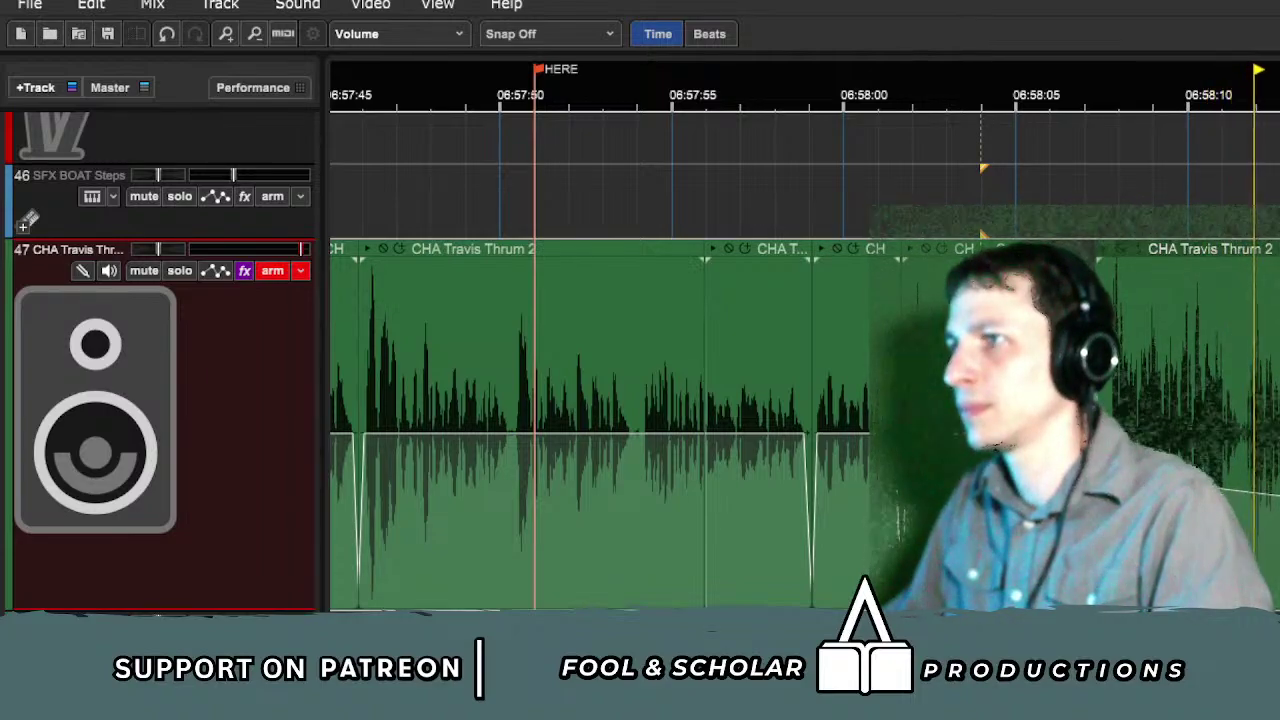
left_click_drag(1277, 496, 1277, 428)
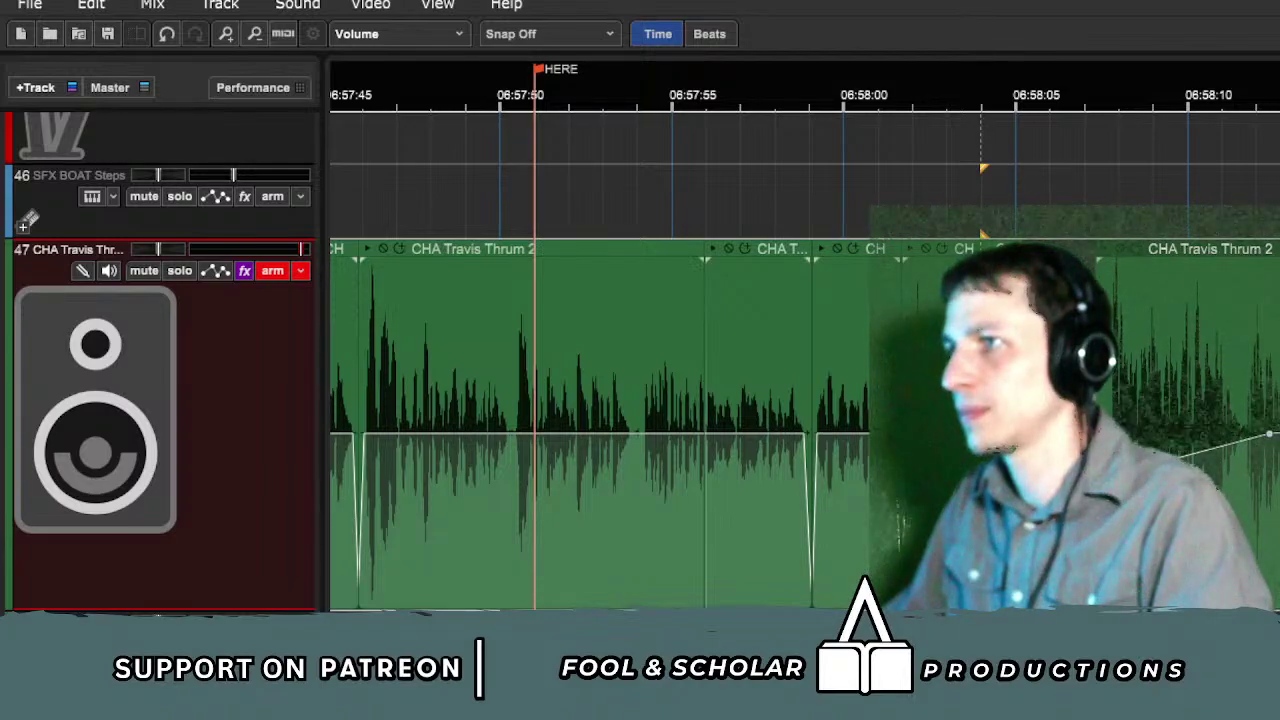
Step: Listen to the end of the new CHA Travis take near 06:58:14, briefly with the track soloed
key("minus")
left_click(179, 272)
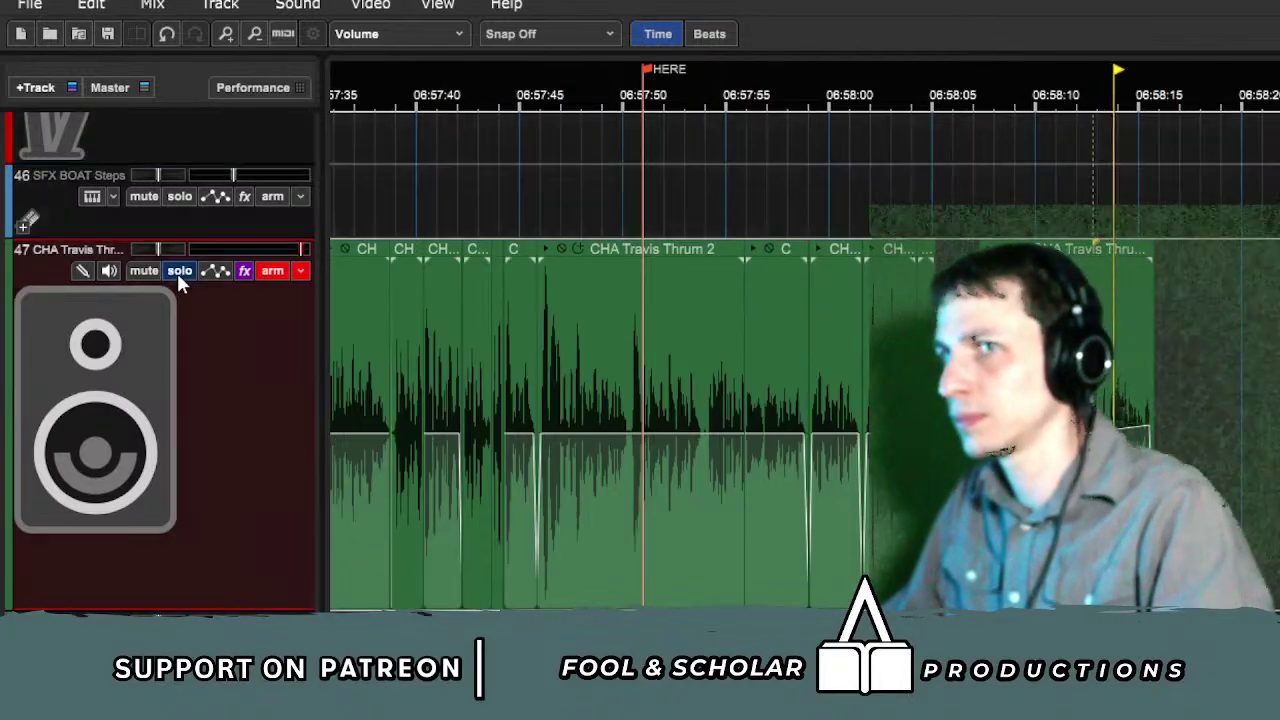
left_click(179, 272)
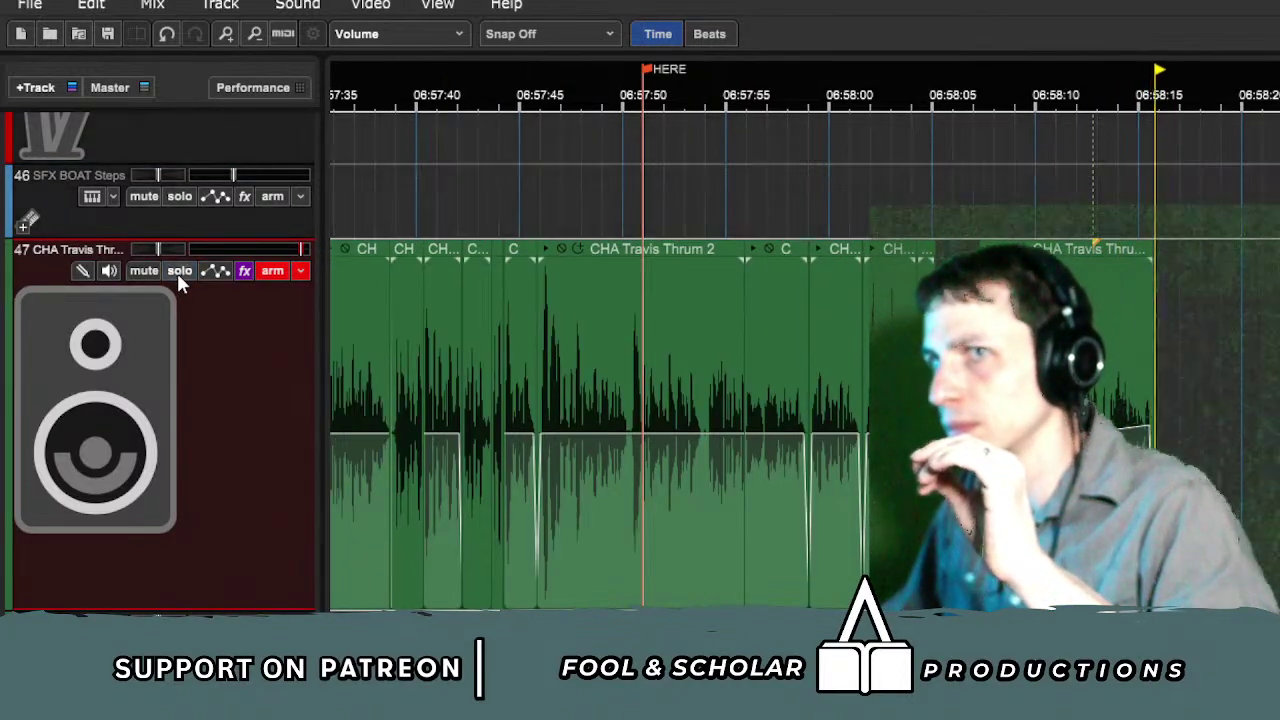
key("minus")
left_click(1106, 190)
scroll(1117, 341, "right", 3)
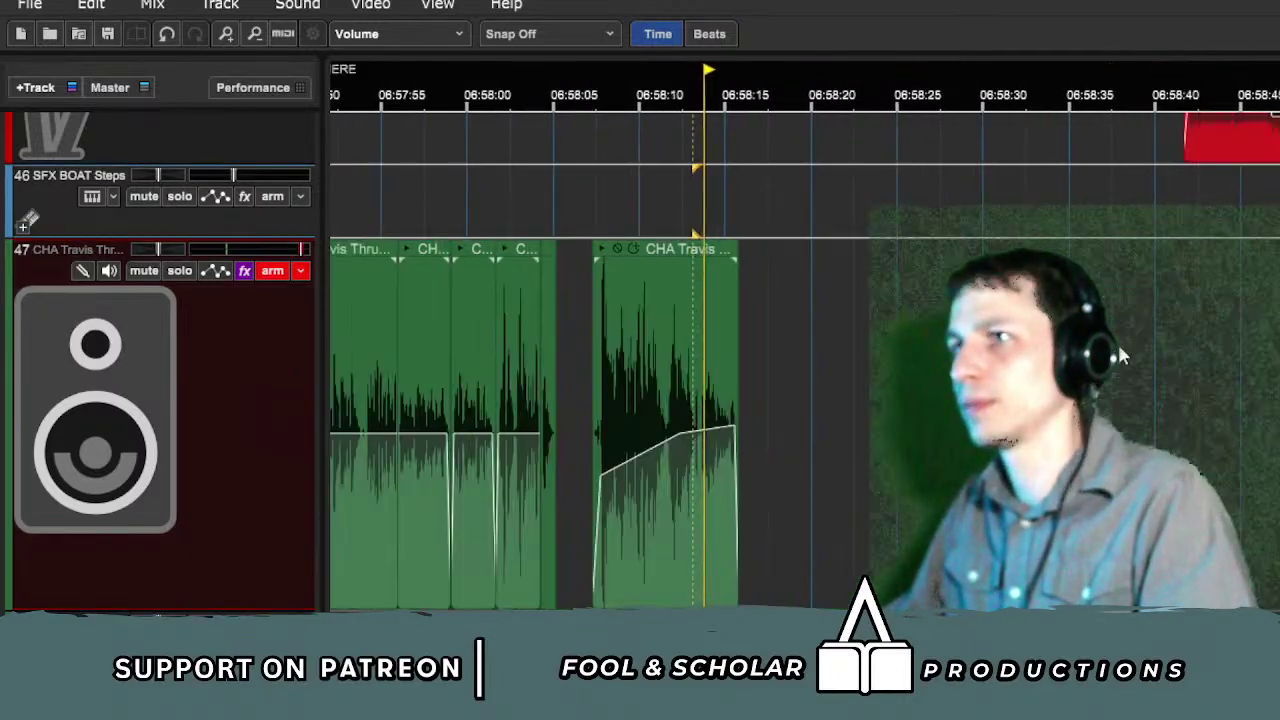
scroll(1120, 356, "up", 3)
key("space")
key("minus")
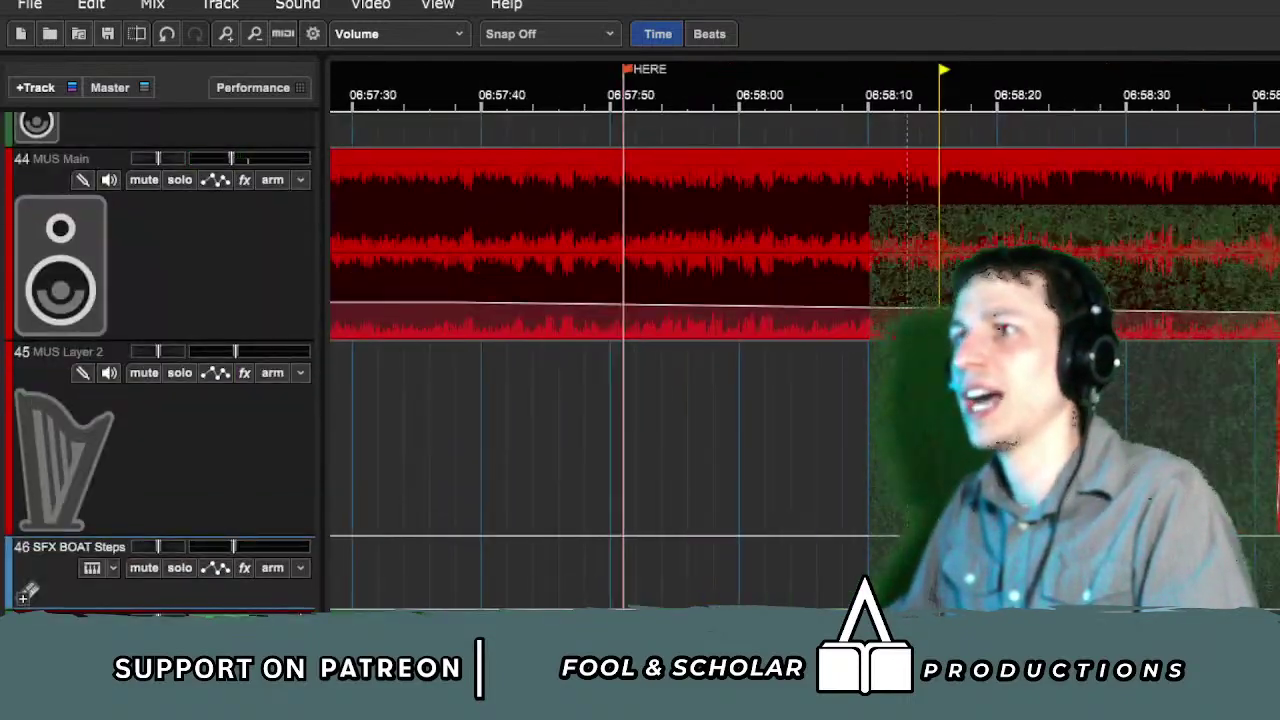
Step: Move the next CHA Travis clips to directly after the new take, starting at about 06:58:16
scroll(1120, 356, "down", 3)
scroll(1226, 500, "down", 1)
scroll(1226, 500, "right", 3)
key("minus")
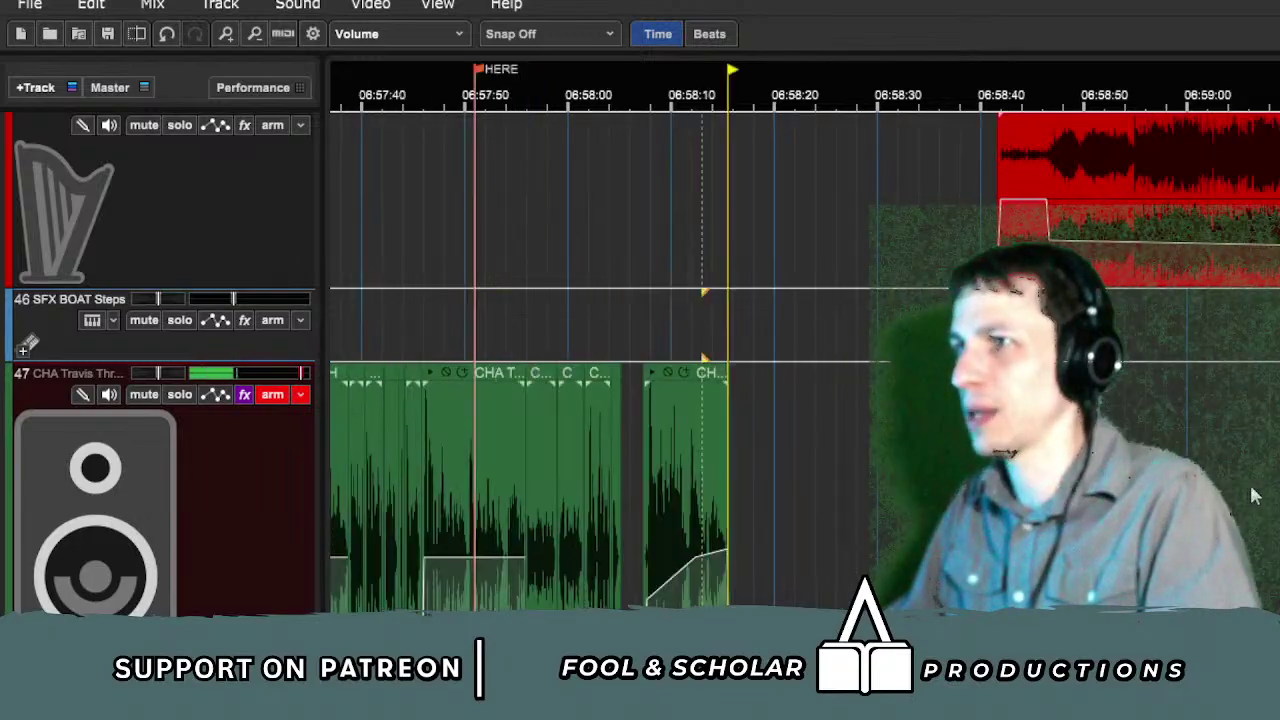
scroll(1253, 494, "right", 5)
left_click_drag(794, 430, 900, 430)
scroll(900, 430, "left", 5)
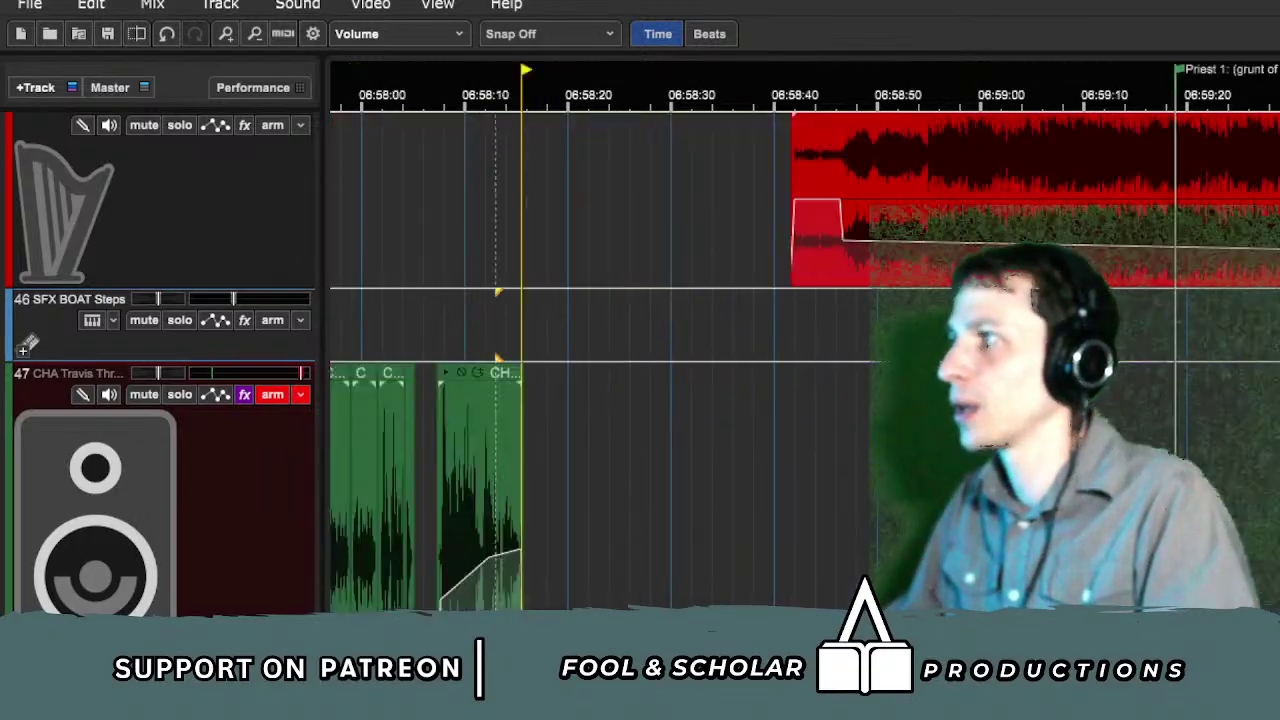
scroll(800, 360, "right", 2)
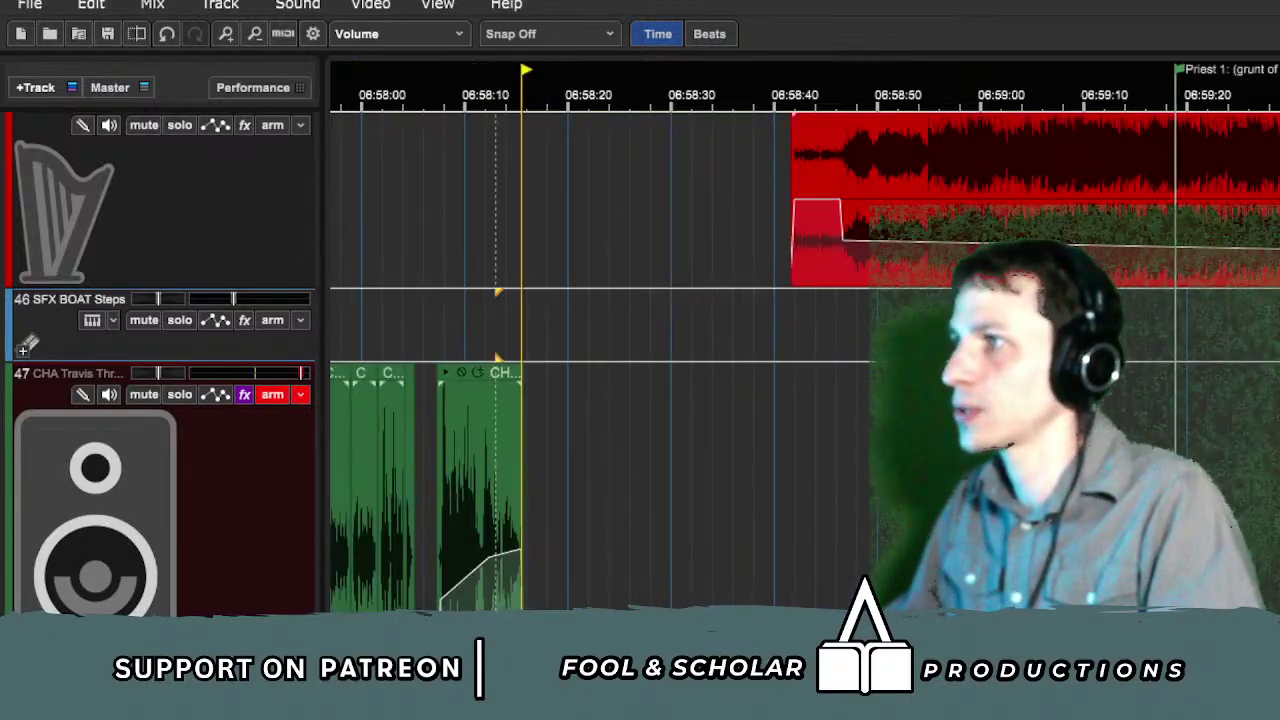
left_click_drag(651, 418, 552, 412)
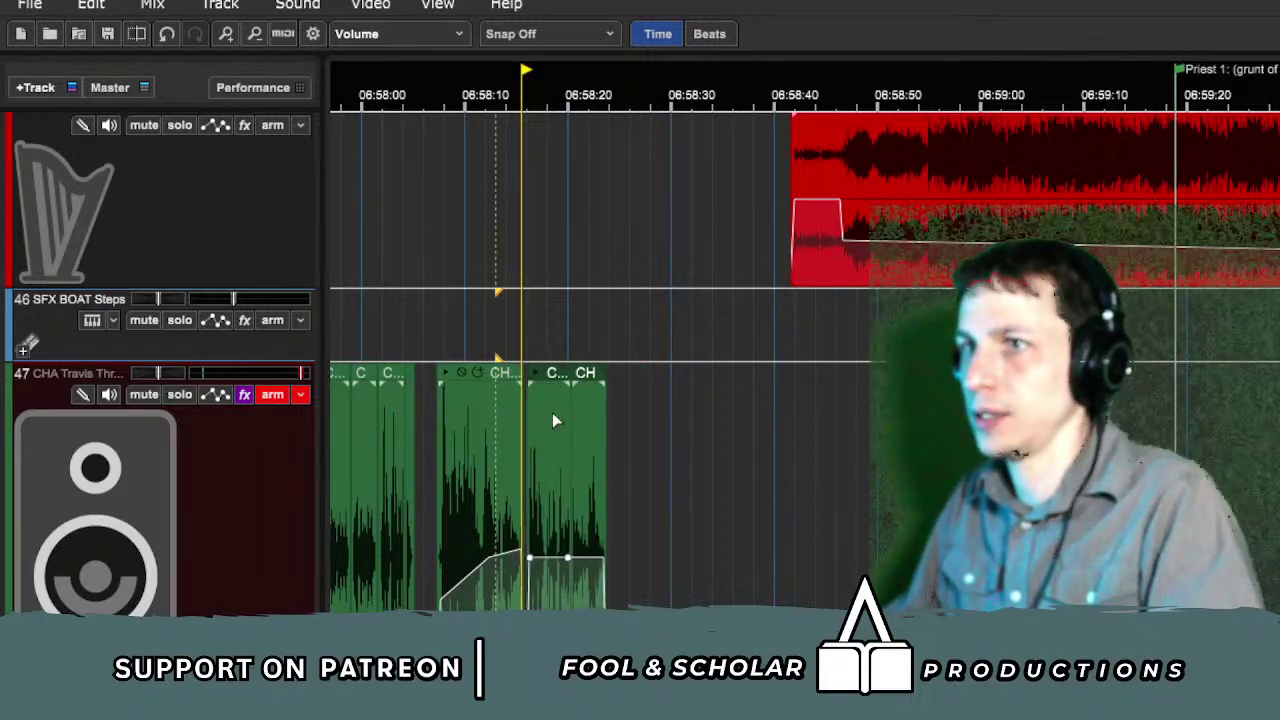
Step: Listen through the joined CHA Travis clips from about 06:58:14 to the end of the line
left_click(816, 422)
scroll(816, 422, "up", 4)
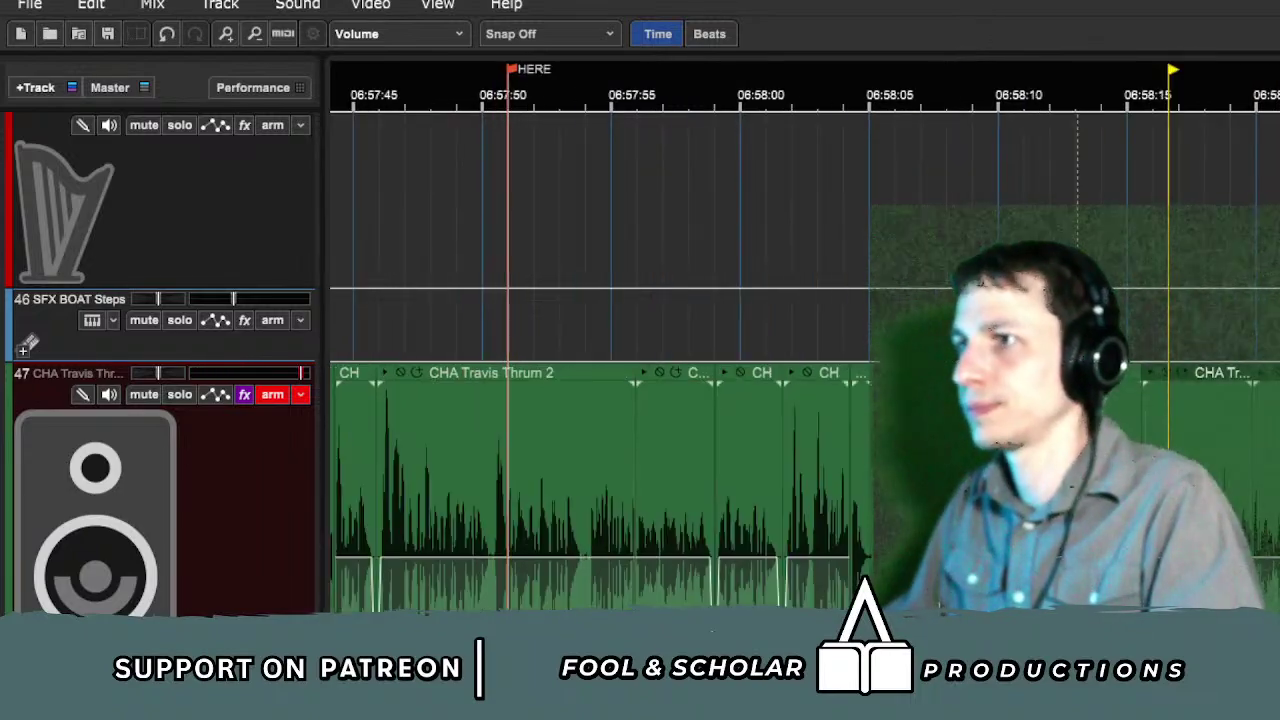
left_click(1032, 100)
left_click_drag(1154, 250, 1244, 375)
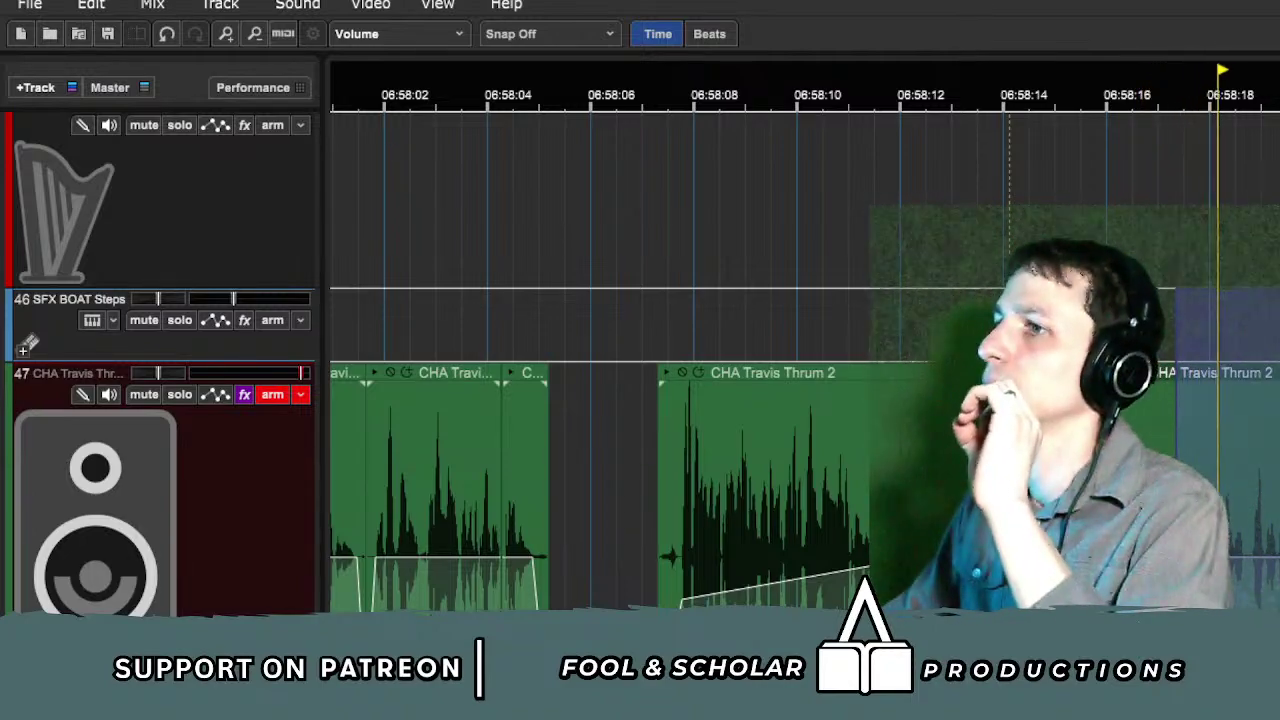
scroll(1040, 430, "up", 1)
scroll(1040, 430, "up", 1)
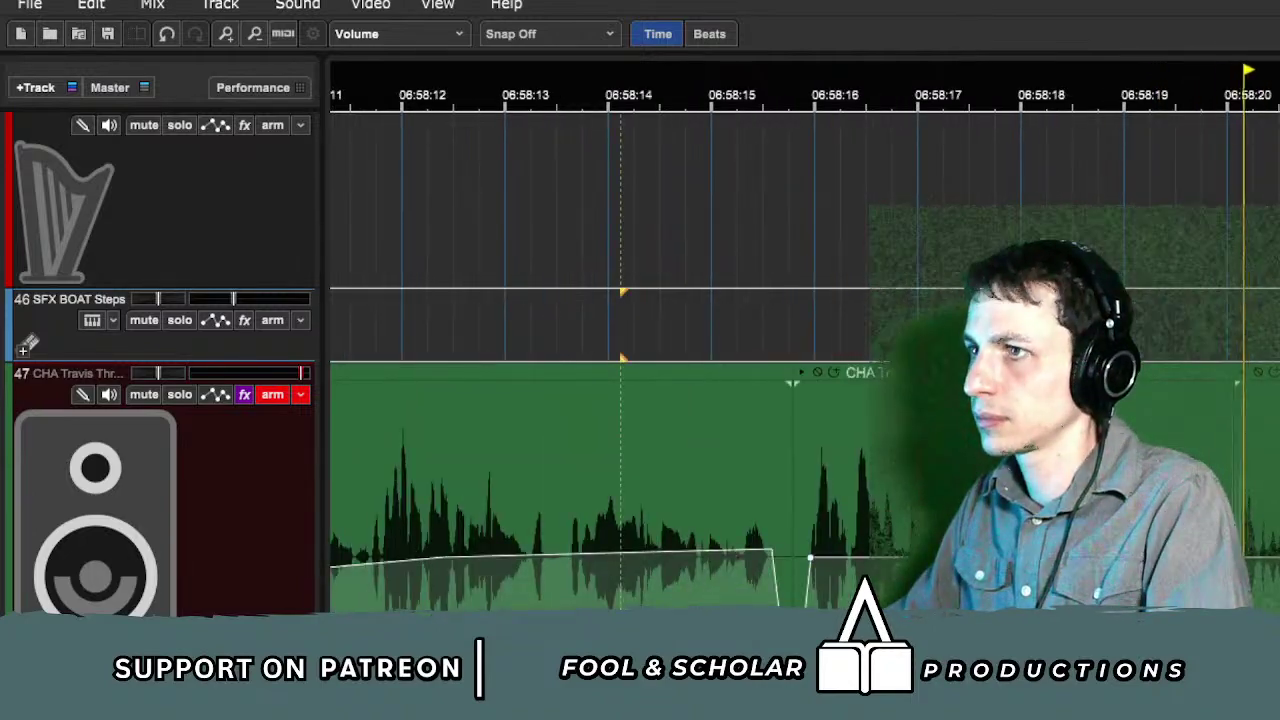
left_click(980, 420)
left_click(777, 325)
key("space")
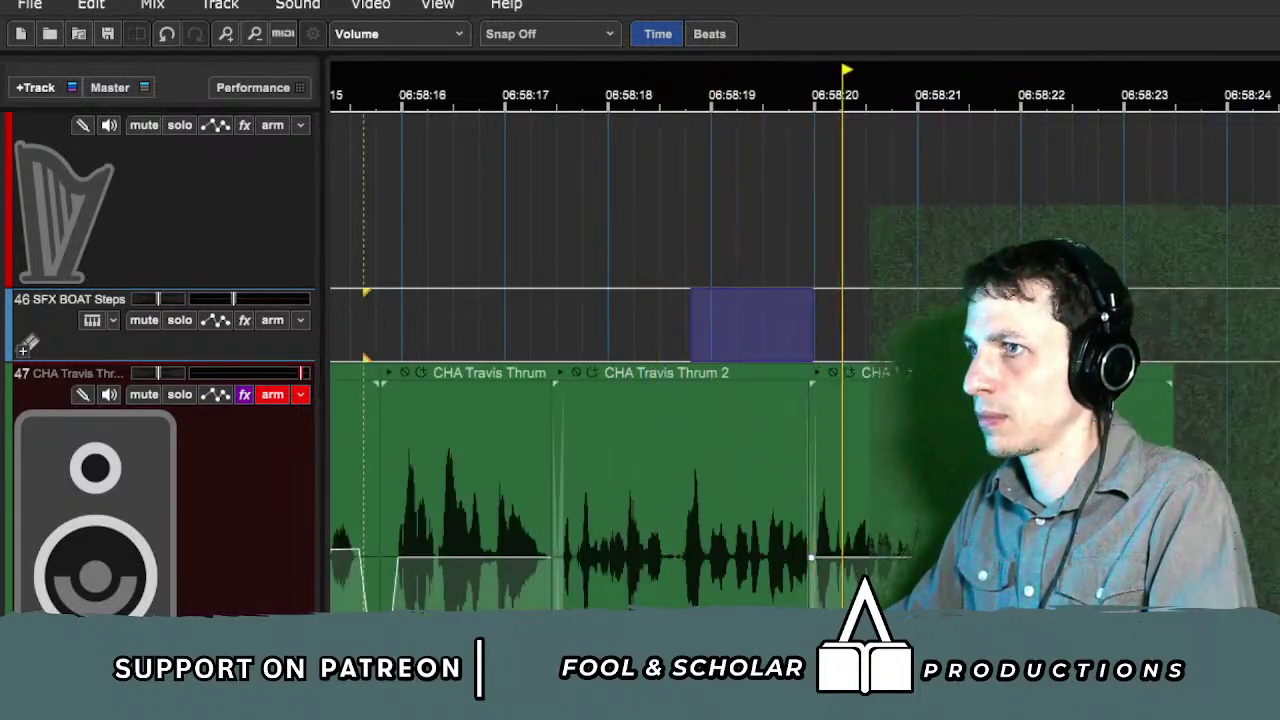
left_click(890, 450)
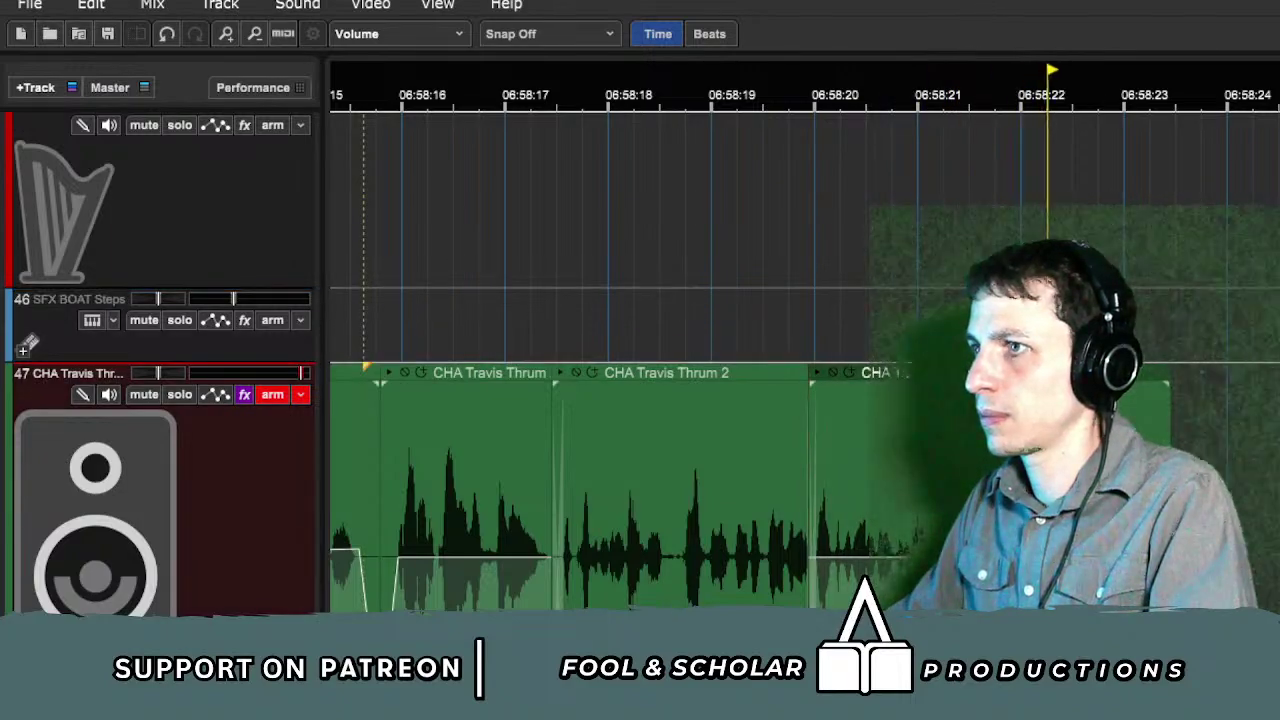
scroll(804, 362, "down", 3)
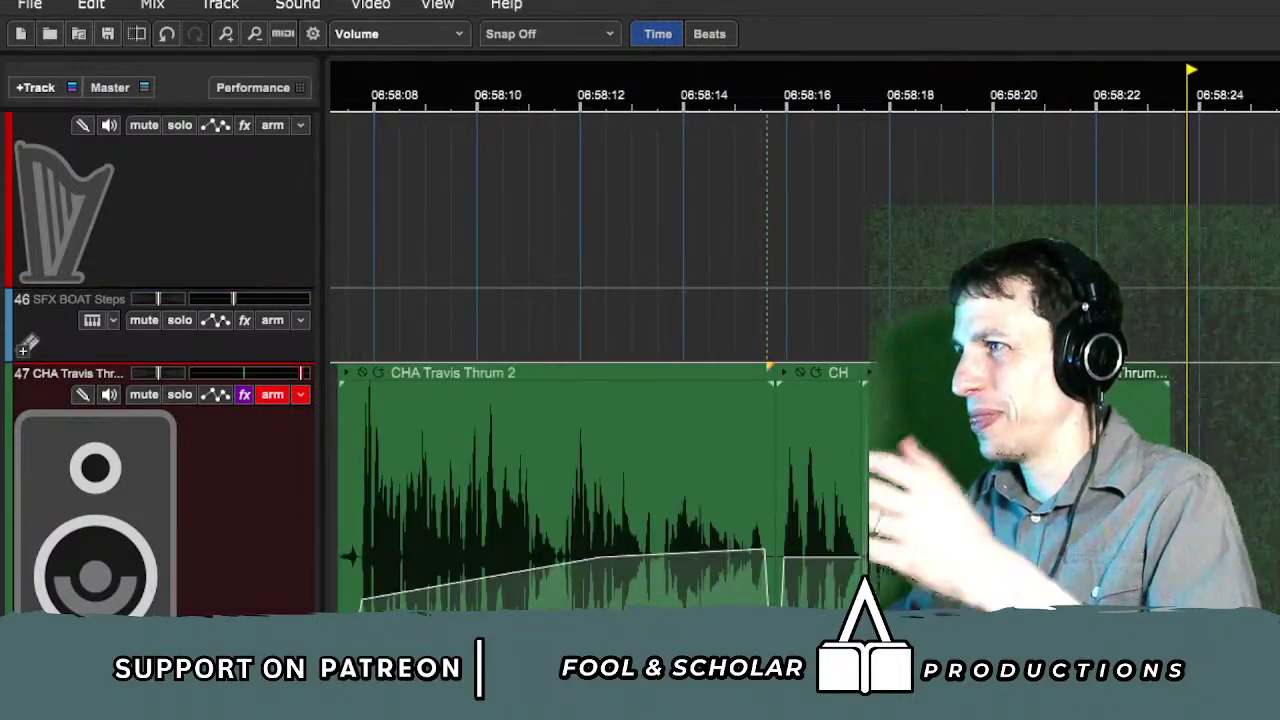
Step: Locate the Jare clips on the CHA JARE Retake track around 06:58:05 to 06:58:25
scroll(27, 344, "down", 15)
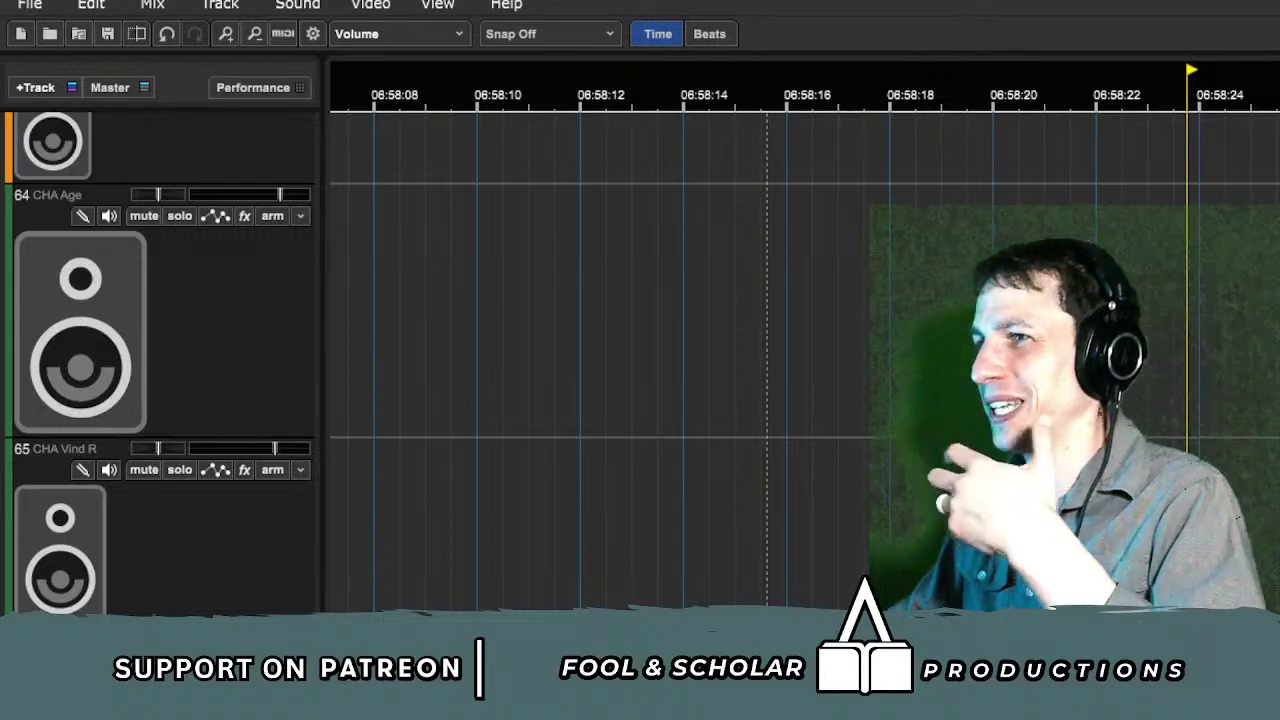
scroll(804, 362, "down", 6)
scroll(160, 362, "down", 2)
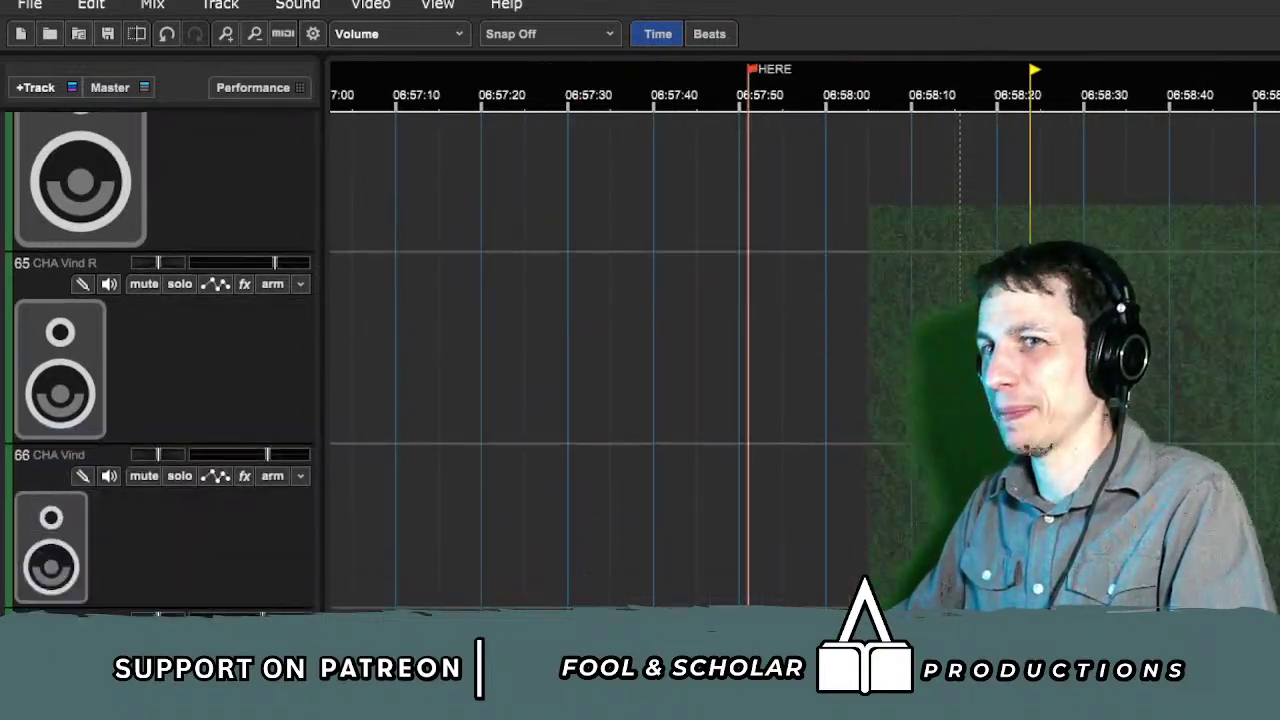
scroll(160, 362, "down", 3)
scroll(804, 362, "right", 5)
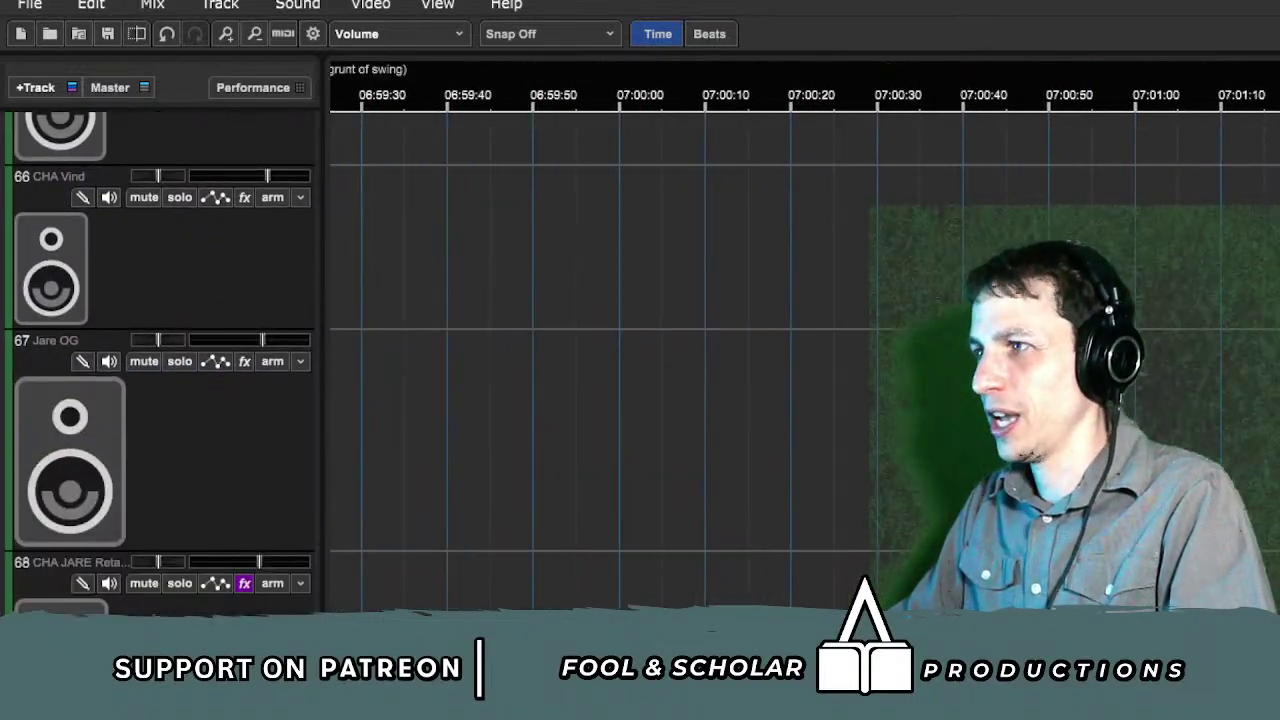
scroll(160, 365, "down", 1)
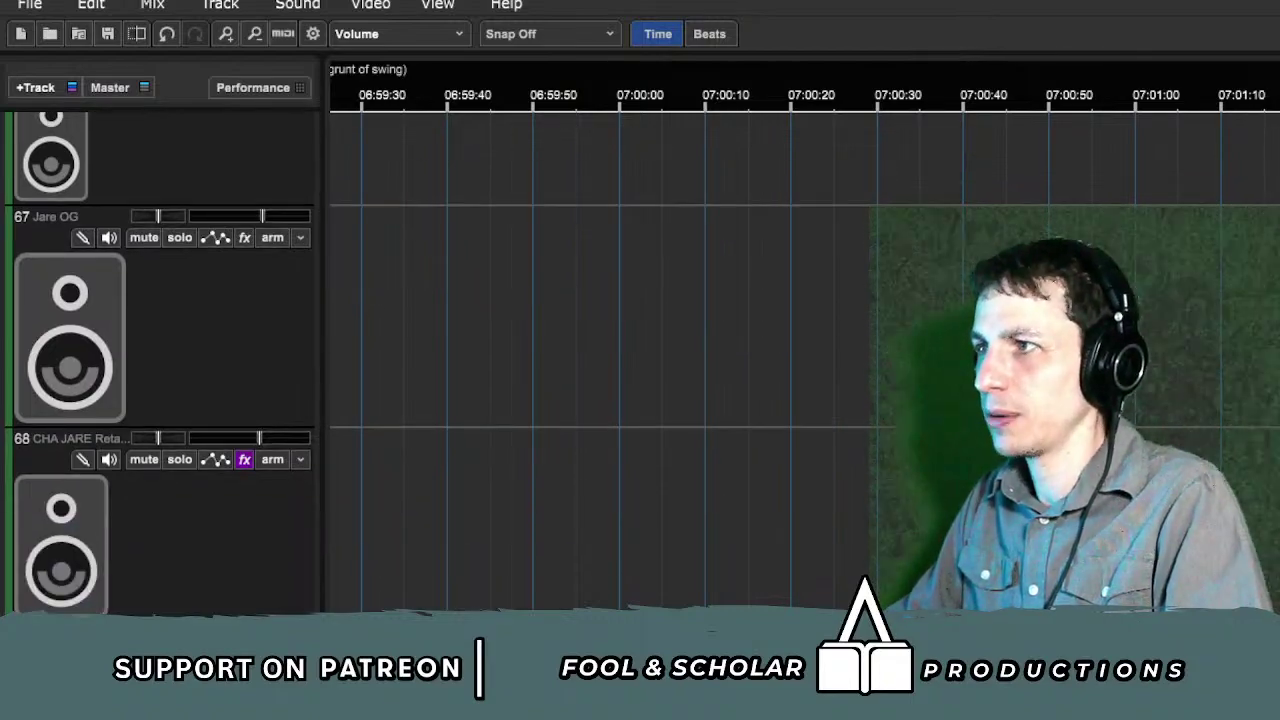
scroll(804, 362, "left", 5)
left_click(960, 500)
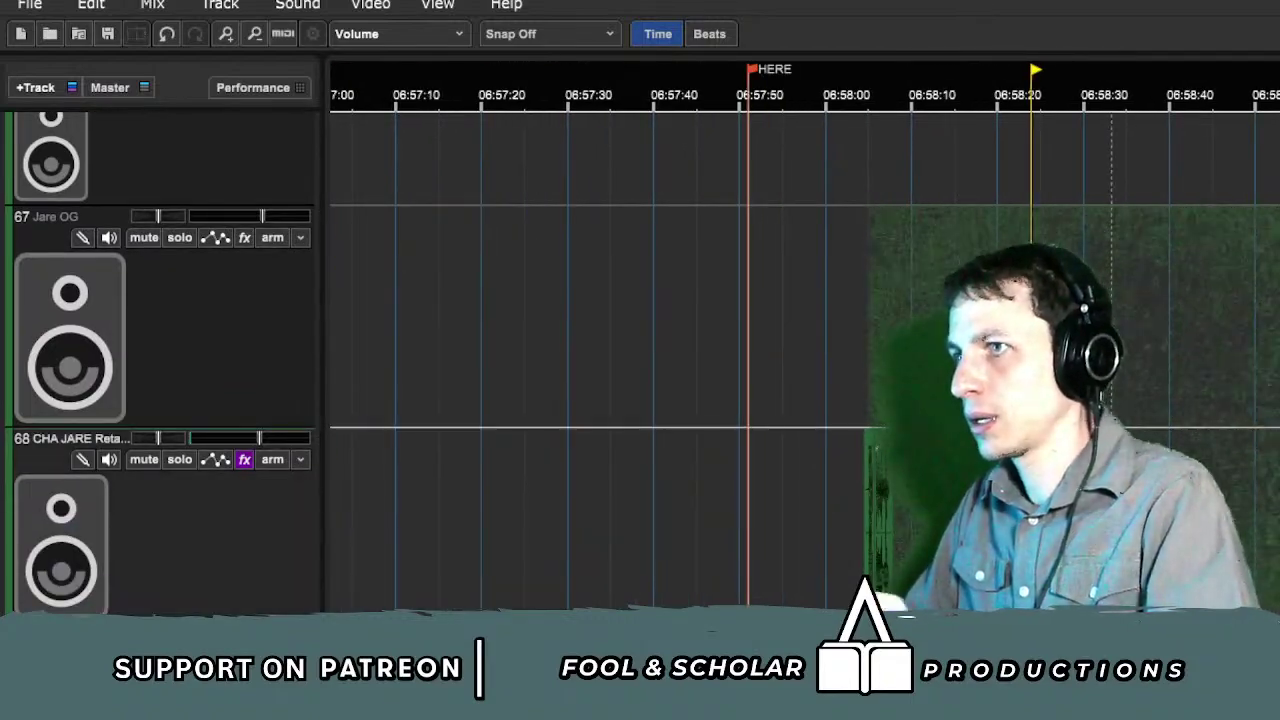
Step: Play the short CHA JARE Retake clip near 06:58:24, starting from about 06:58:22
scroll(979, 480, "up", 3)
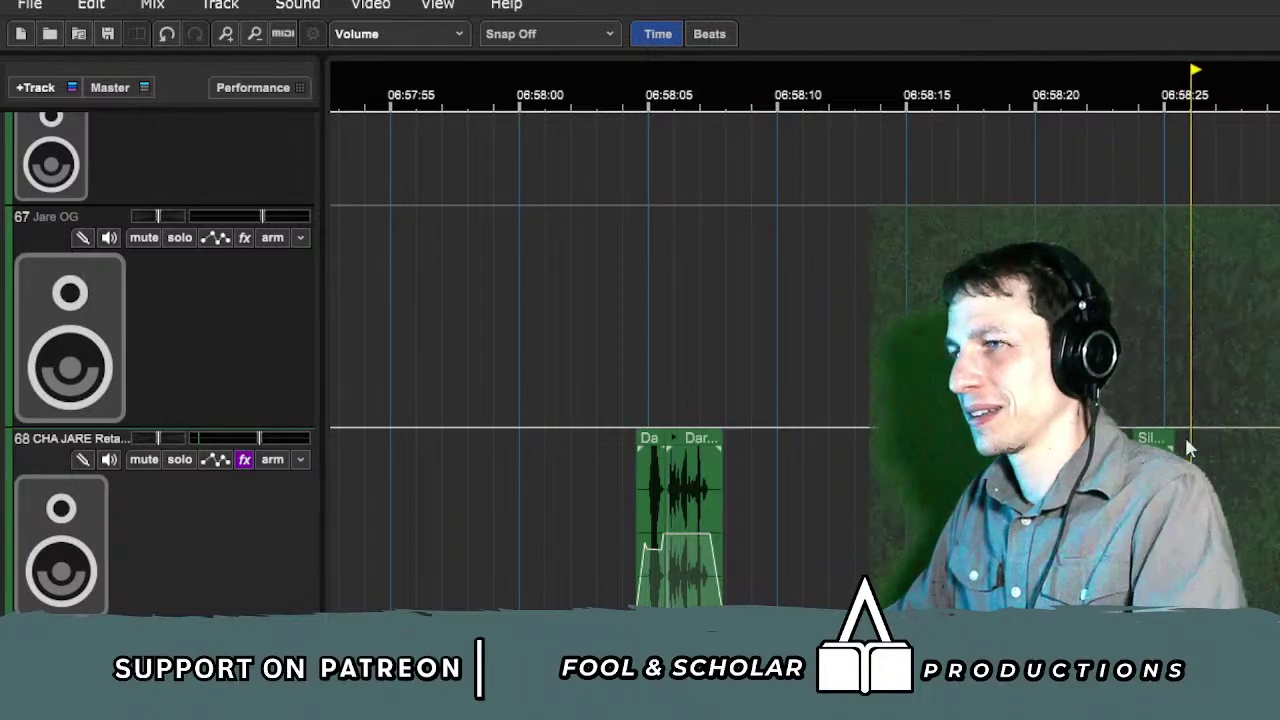
scroll(1168, 447, "up", 2)
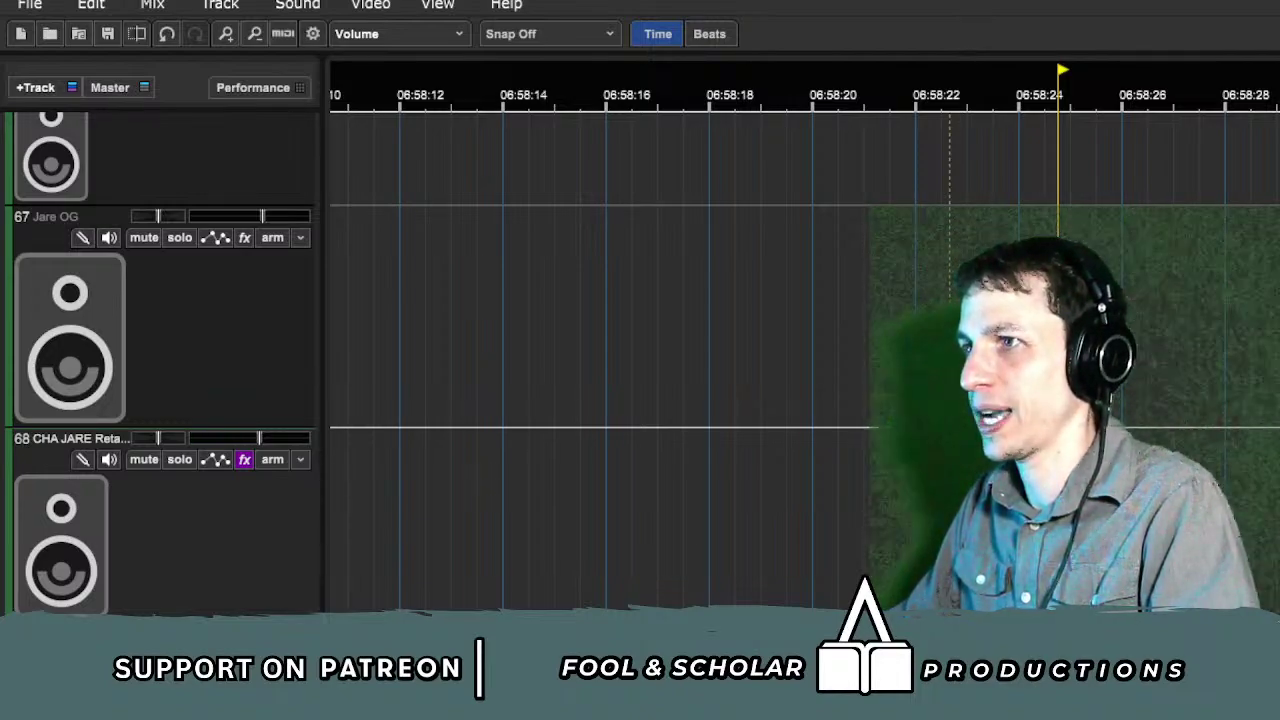
left_click(911, 316)
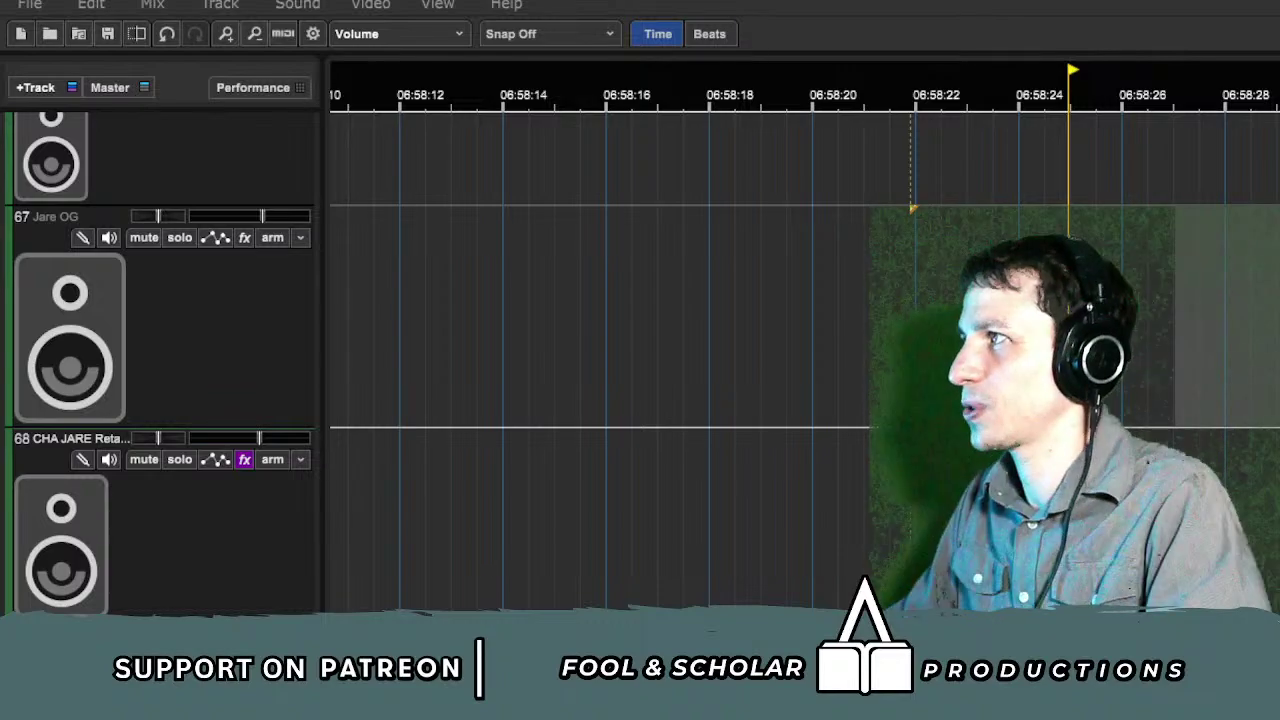
scroll(597, 360, "right", 2)
key("space")
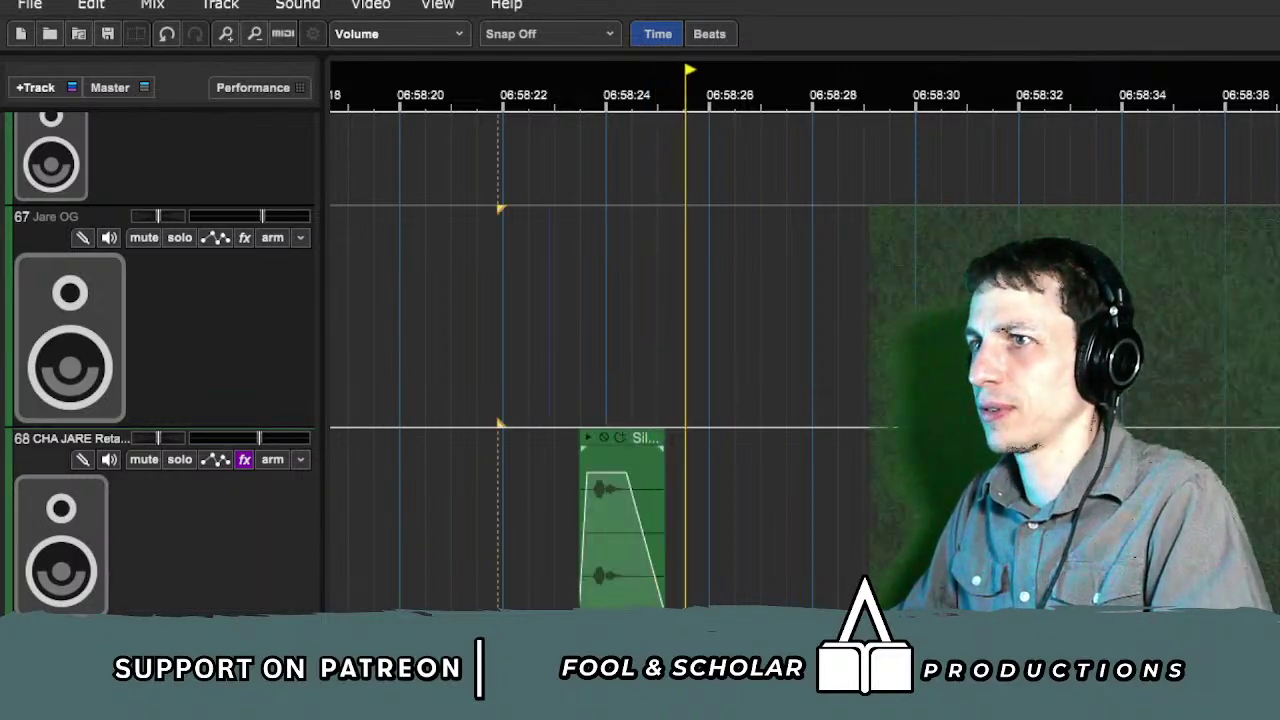
Step: Return to the CHA Travis track and disarm it from recording
scroll(597, 360, "up", 3)
scroll(430, 360, "up", 8)
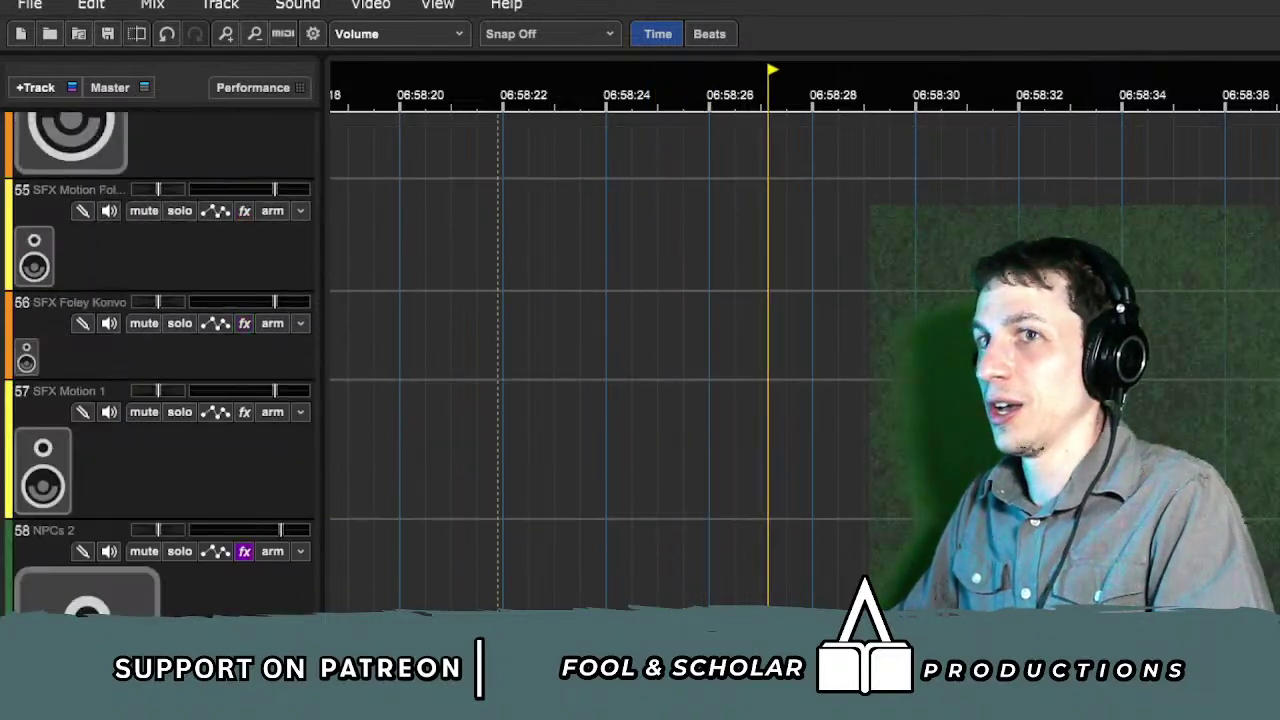
scroll(430, 360, "up", 3)
scroll(430, 360, "down", 2)
scroll(430, 360, "up", 6)
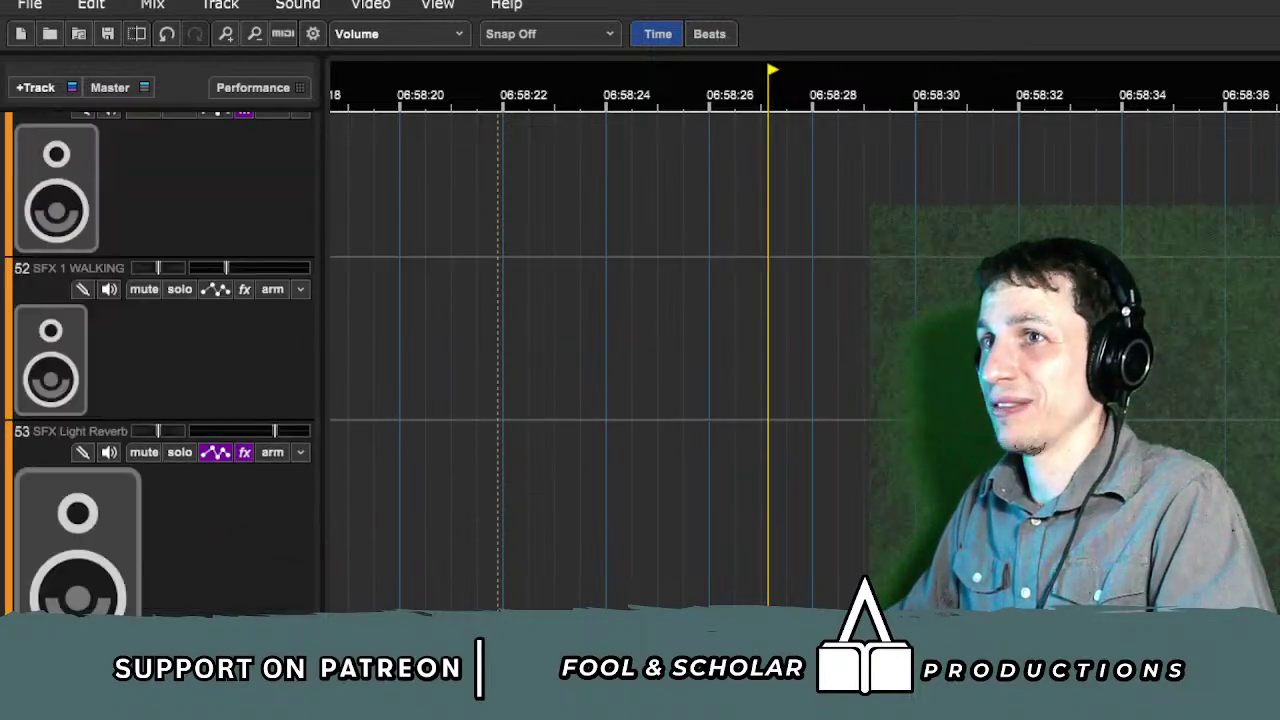
scroll(430, 360, "up", 2)
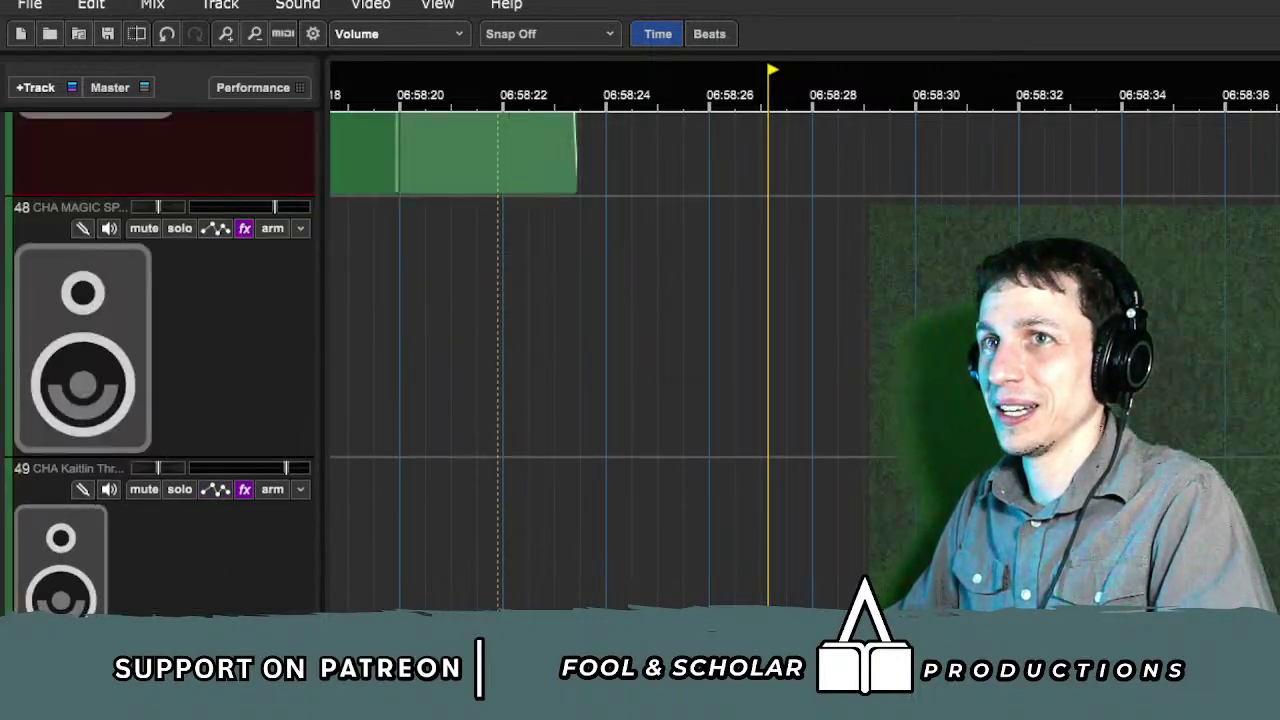
key("minus")
scroll(430, 360, "up", 2)
left_click(273, 137)
scroll(600, 360, "up", 2)
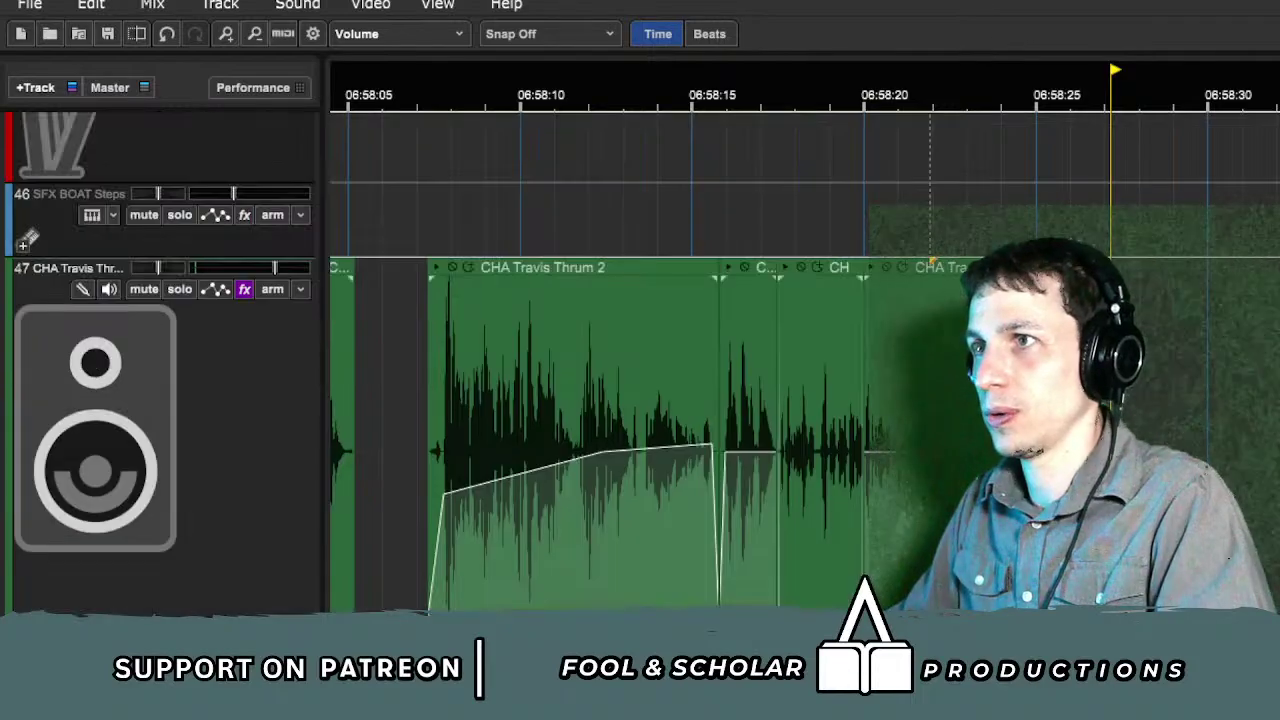
Step: Move the Red Ice With Choir v7 clip on MUS Layer 2 about 24 seconds later, to start near 06:59:06
scroll(600, 360, "right", 3)
key("minus")
scroll(572, 360, "right", 2)
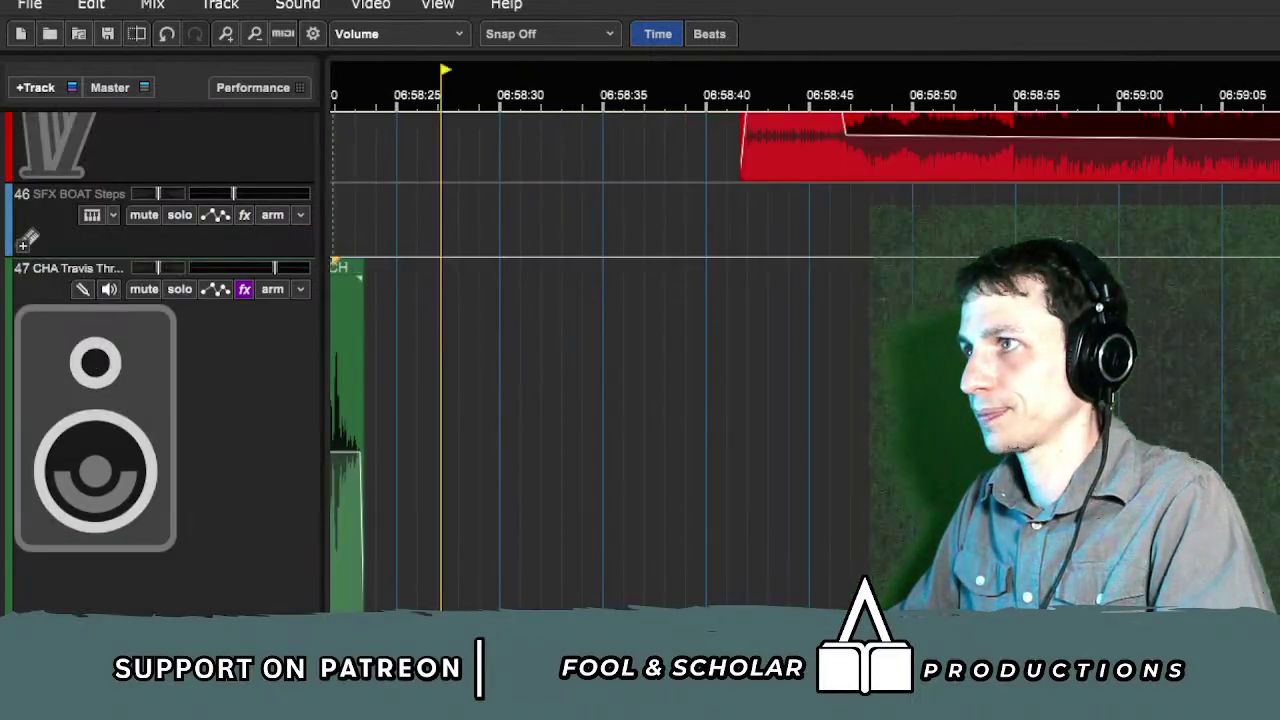
key("minus")
scroll(778, 386, "right", 3)
scroll(778, 386, "up", 3)
scroll(778, 386, "left", 3)
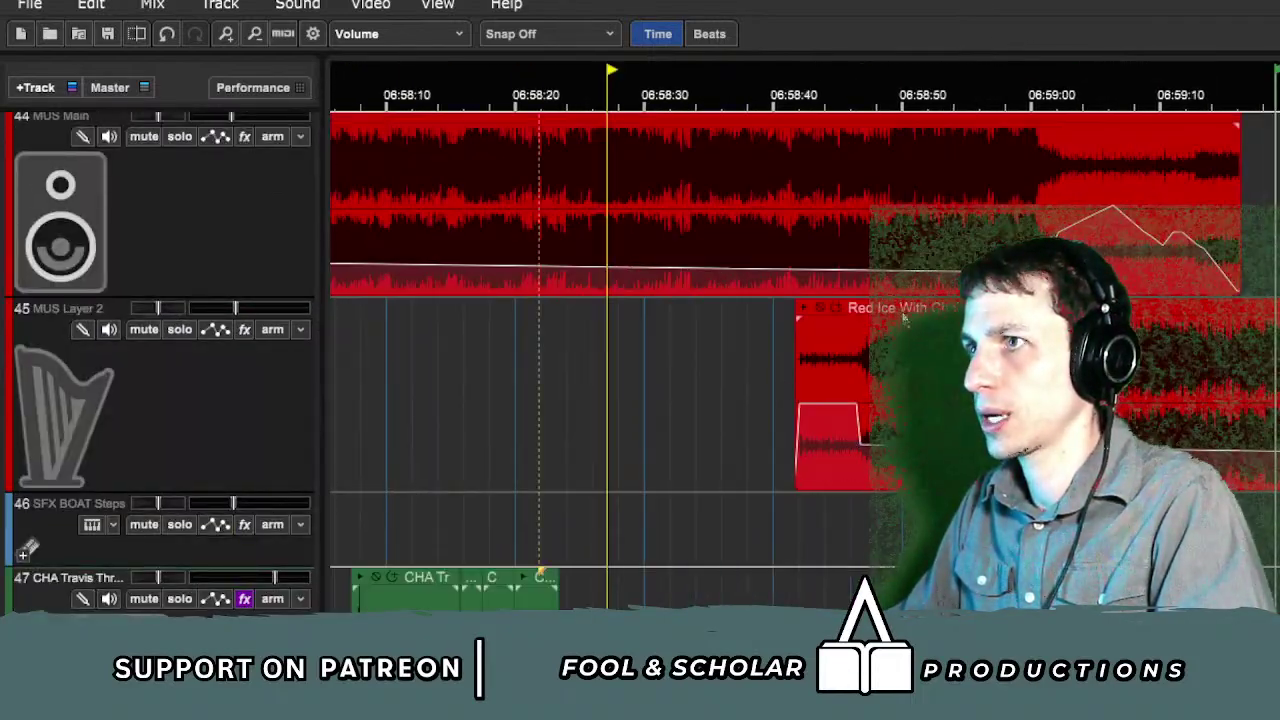
left_click_drag(905, 318, 1214, 321)
Step: Place the following CHA Travis clips on their track at about 06:58:27 and play them
scroll(1217, 434, "right", 5)
scroll(1217, 434, "down", 2)
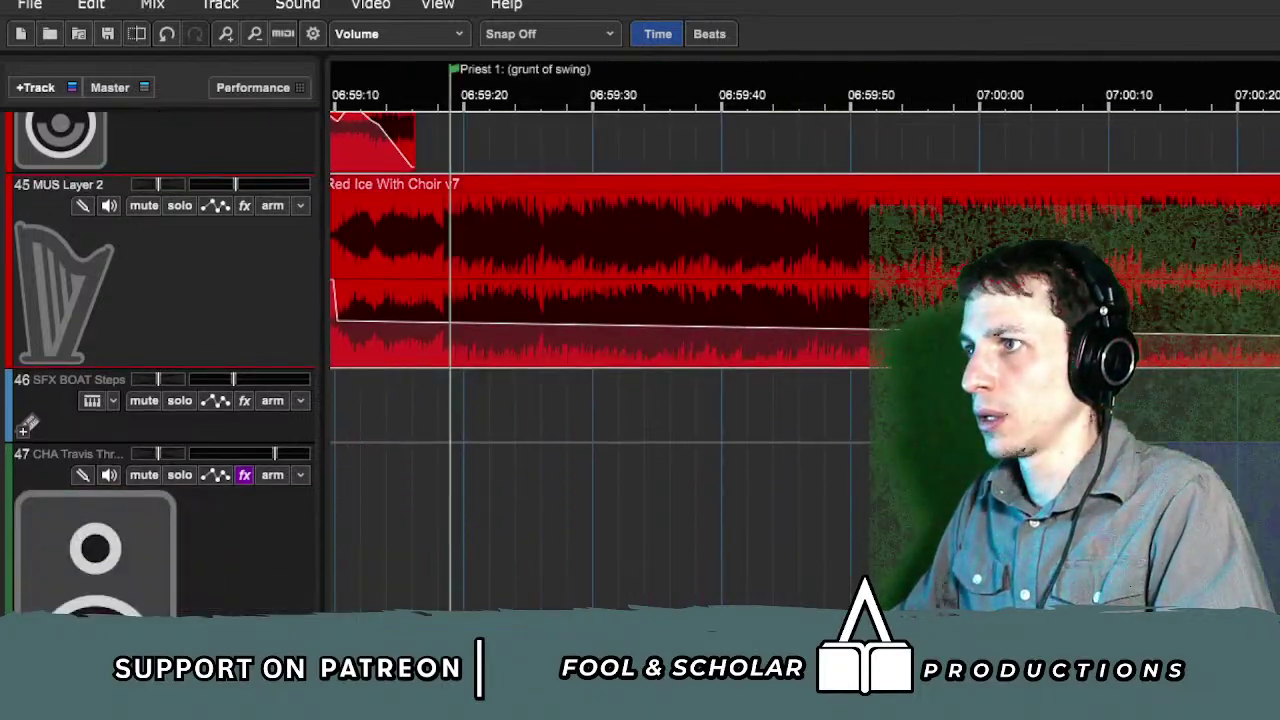
scroll(26, 425, "left", 12)
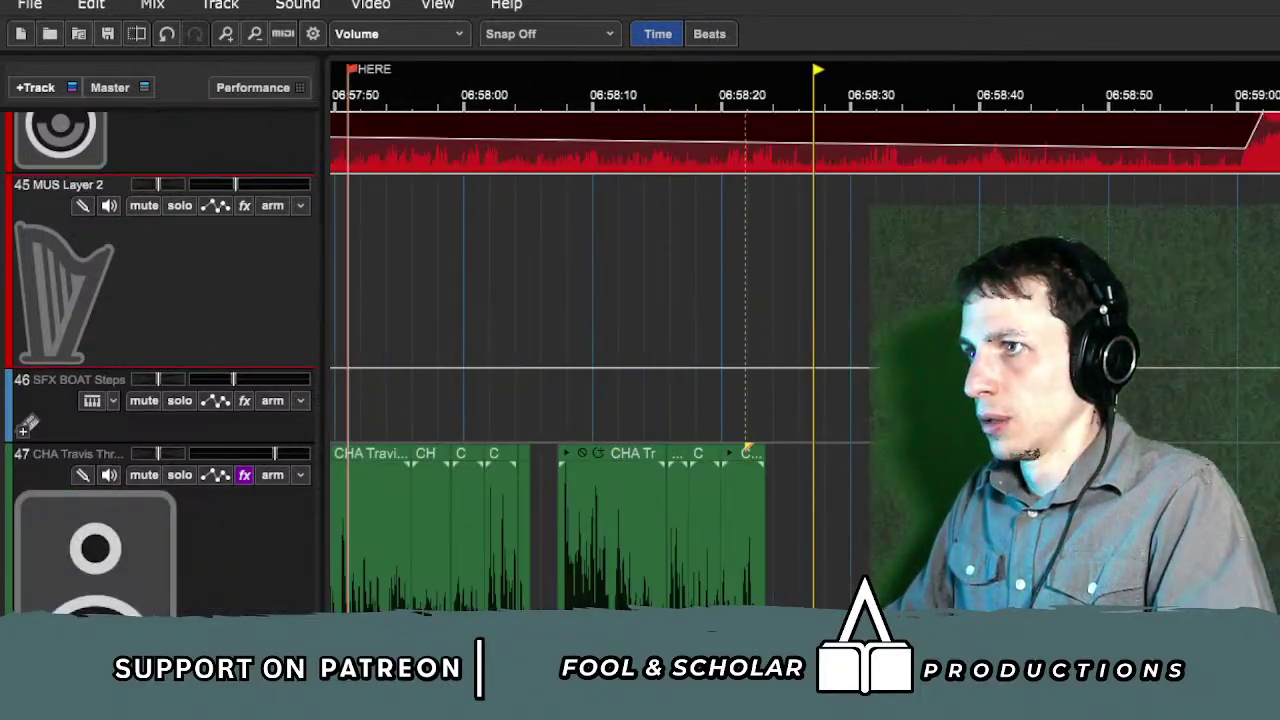
left_click(818, 534)
key("ctrl+v")
key("space")
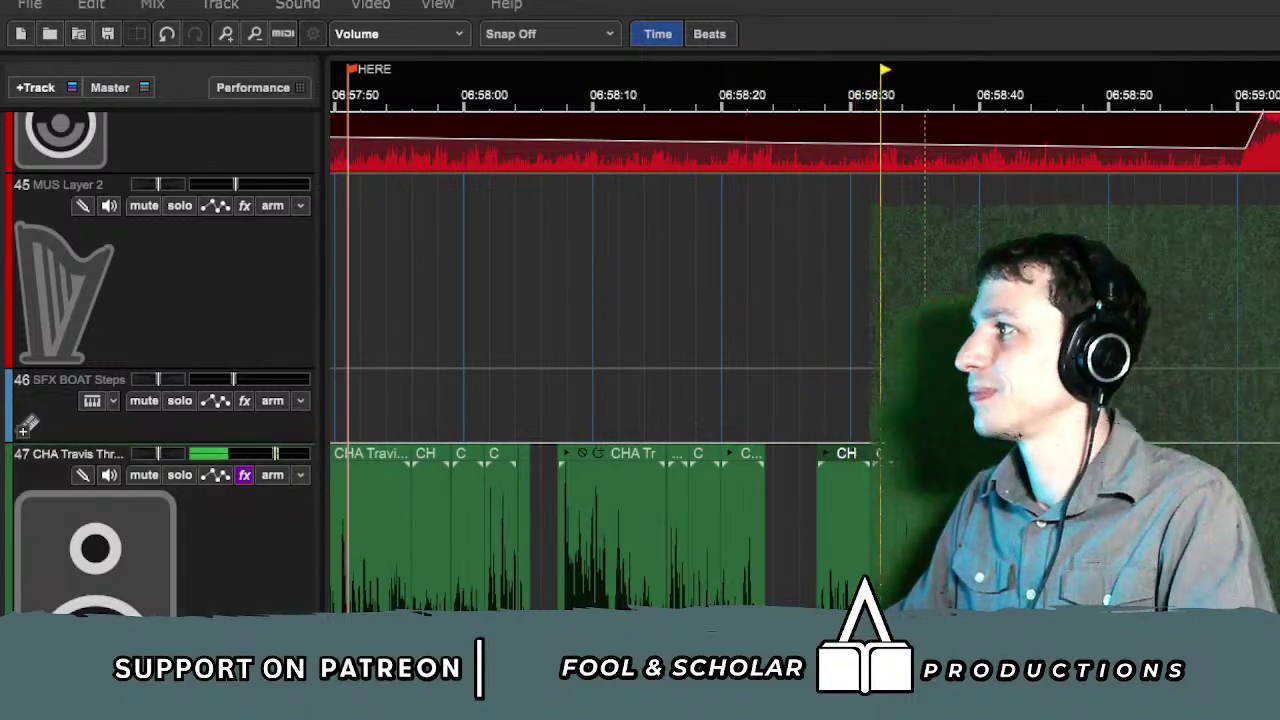
Step: Shift the placed CHA Travis clips earlier to about 06:58:24 and listen to the transition from 06:58:20
scroll(727, 400, "up", 3)
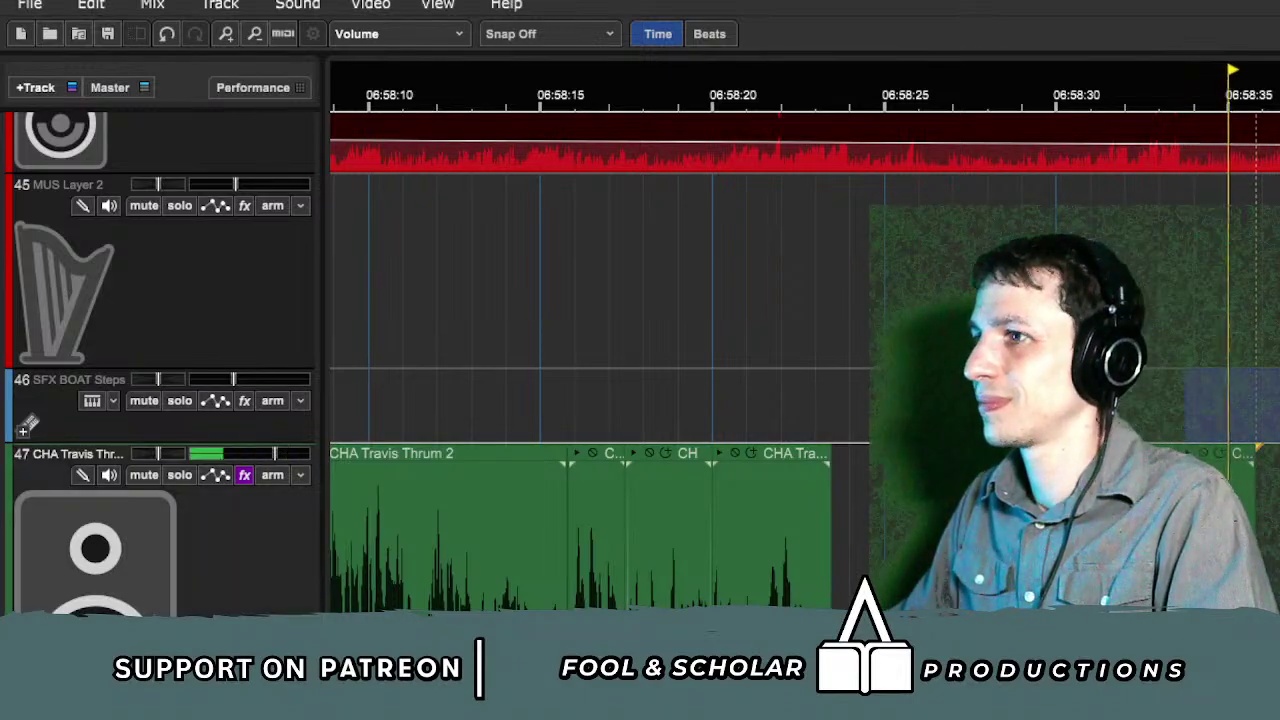
left_click(813, 378)
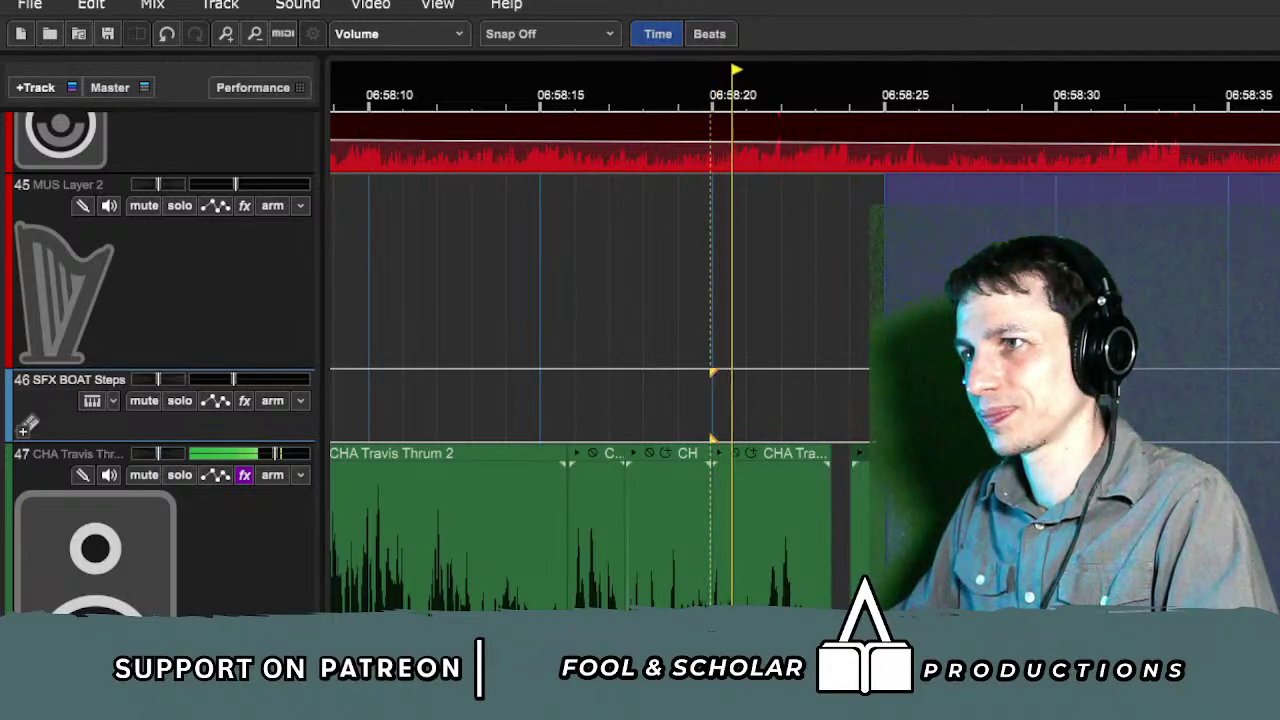
scroll(842, 397, "up", 3)
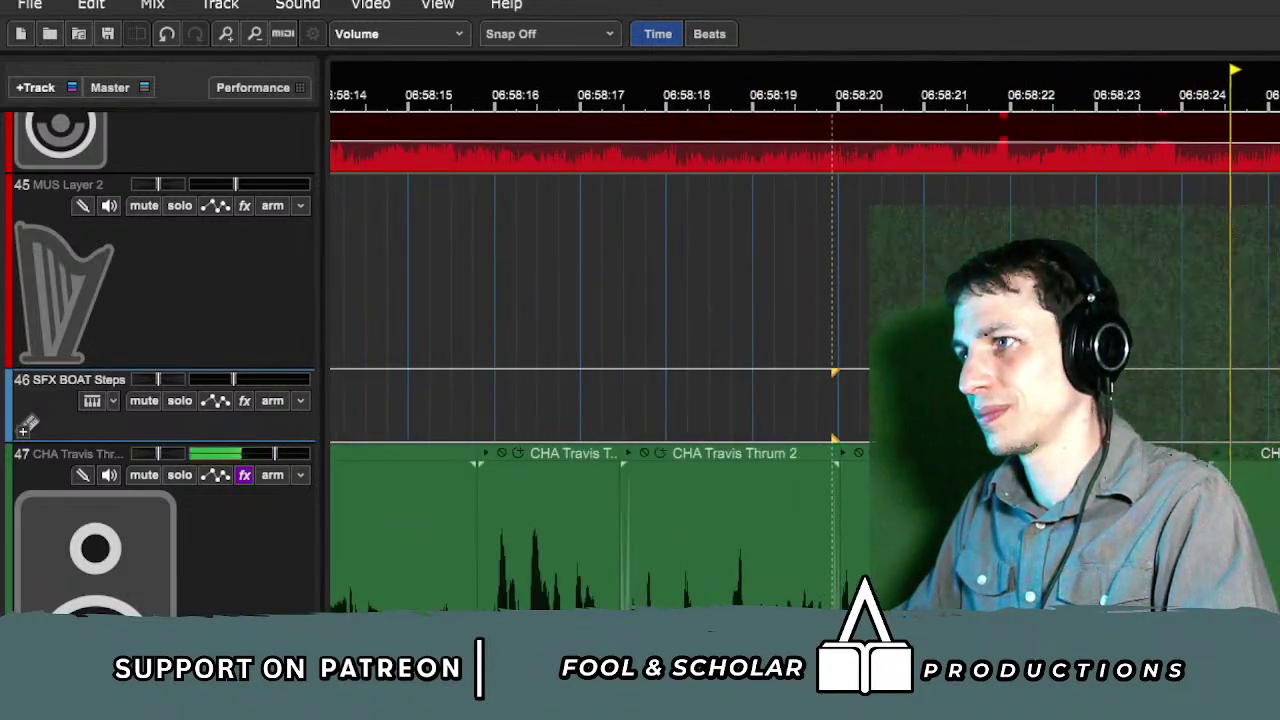
Step: Play the passage around 06:58:20 to 06:58:24 and find the CHA JARE track (track 68) among the character tracks
left_click(1089, 340)
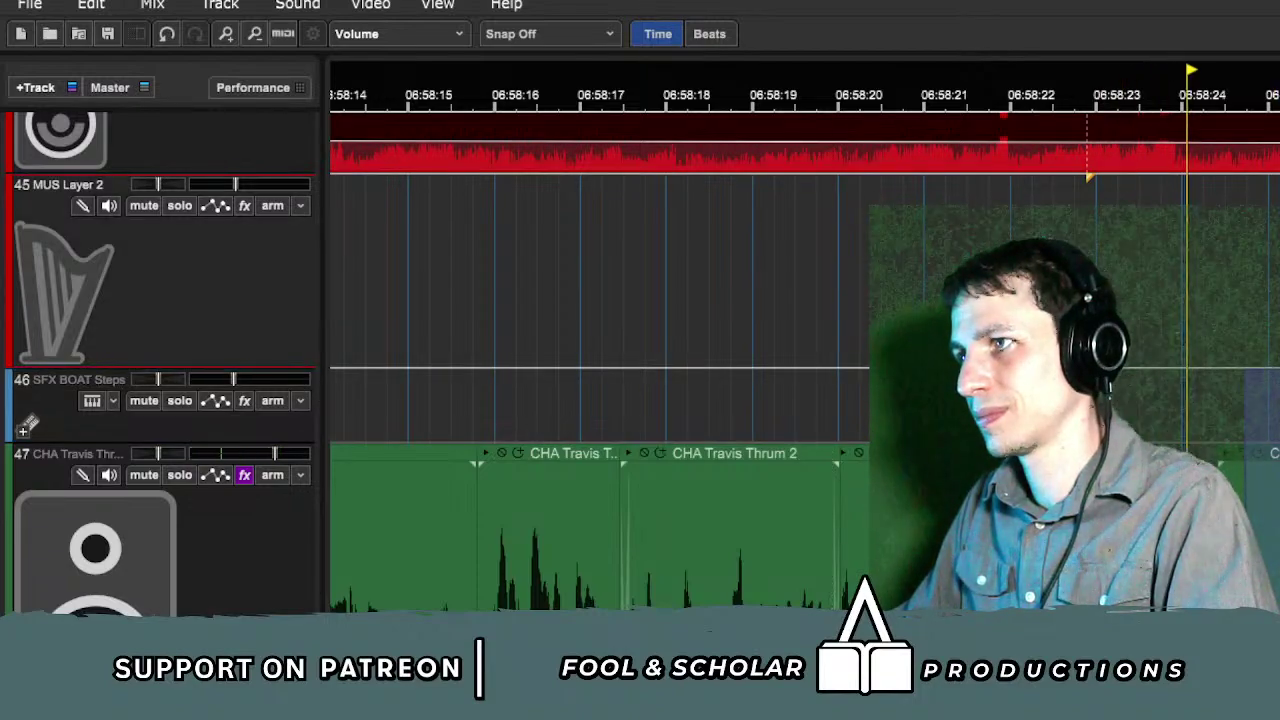
left_click(1213, 408)
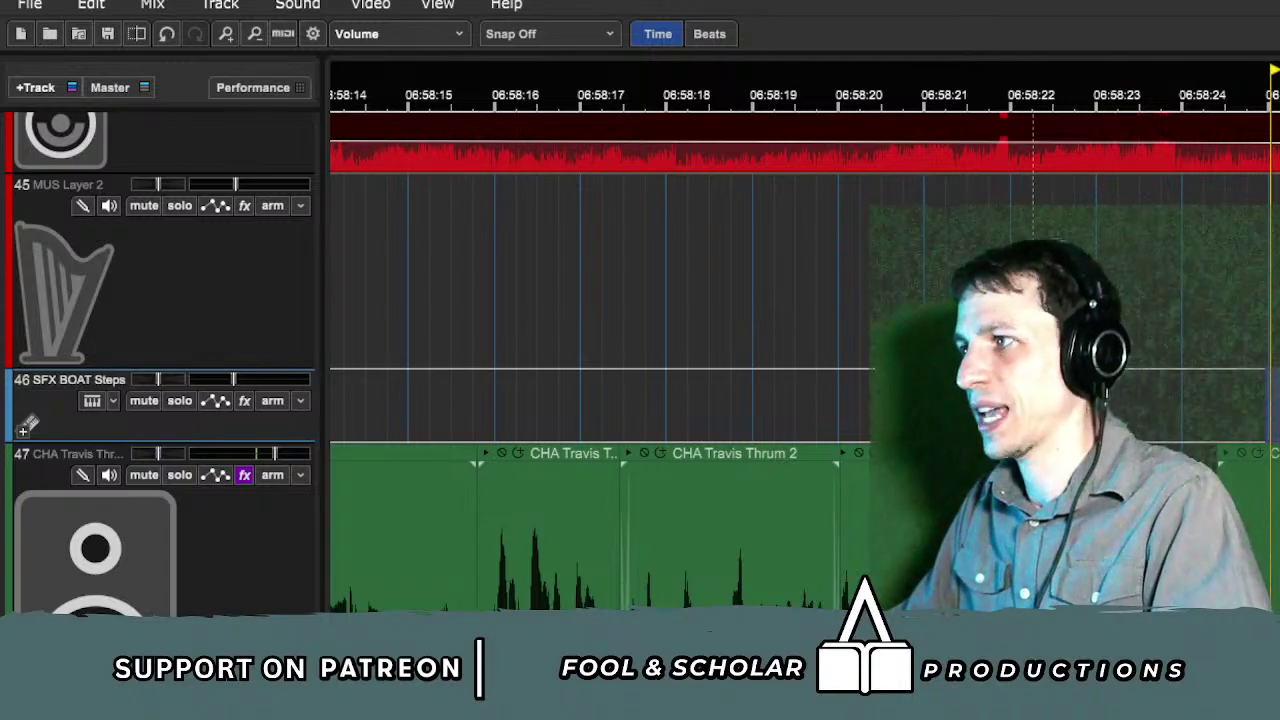
scroll(27, 425, "down", 20)
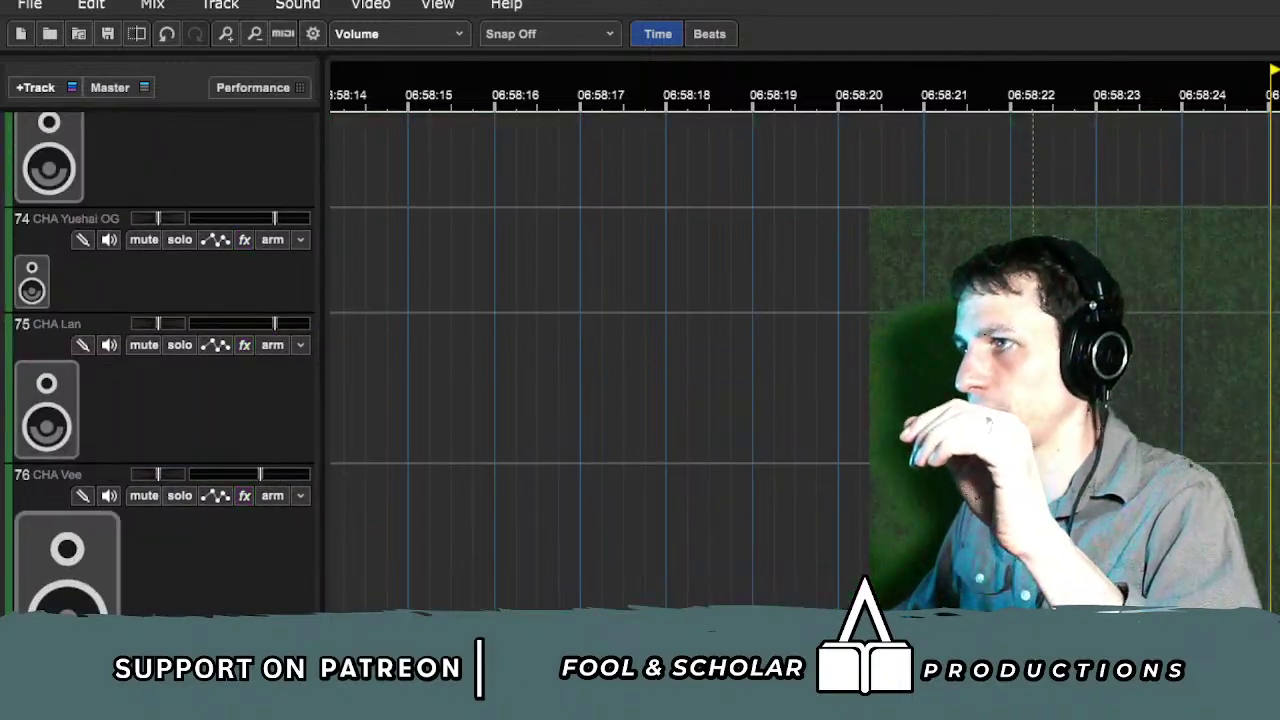
left_click(820, 440)
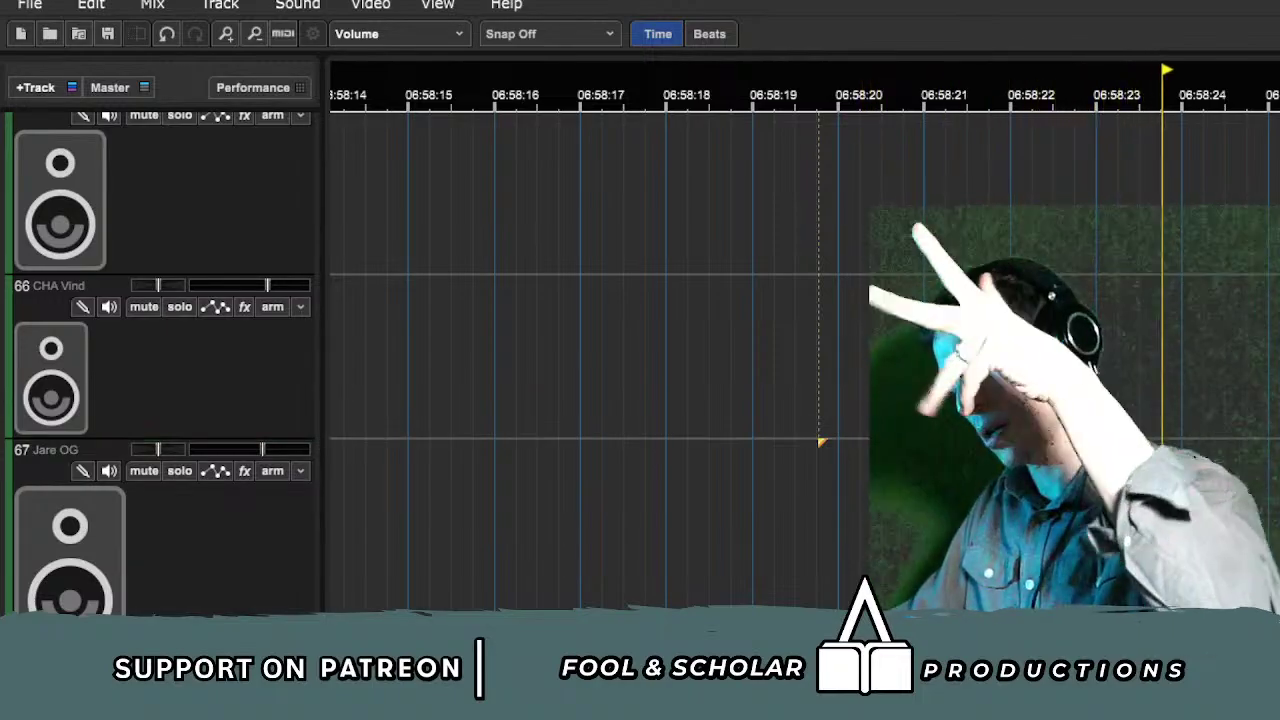
key("minus")
key("minus")
key("minus")
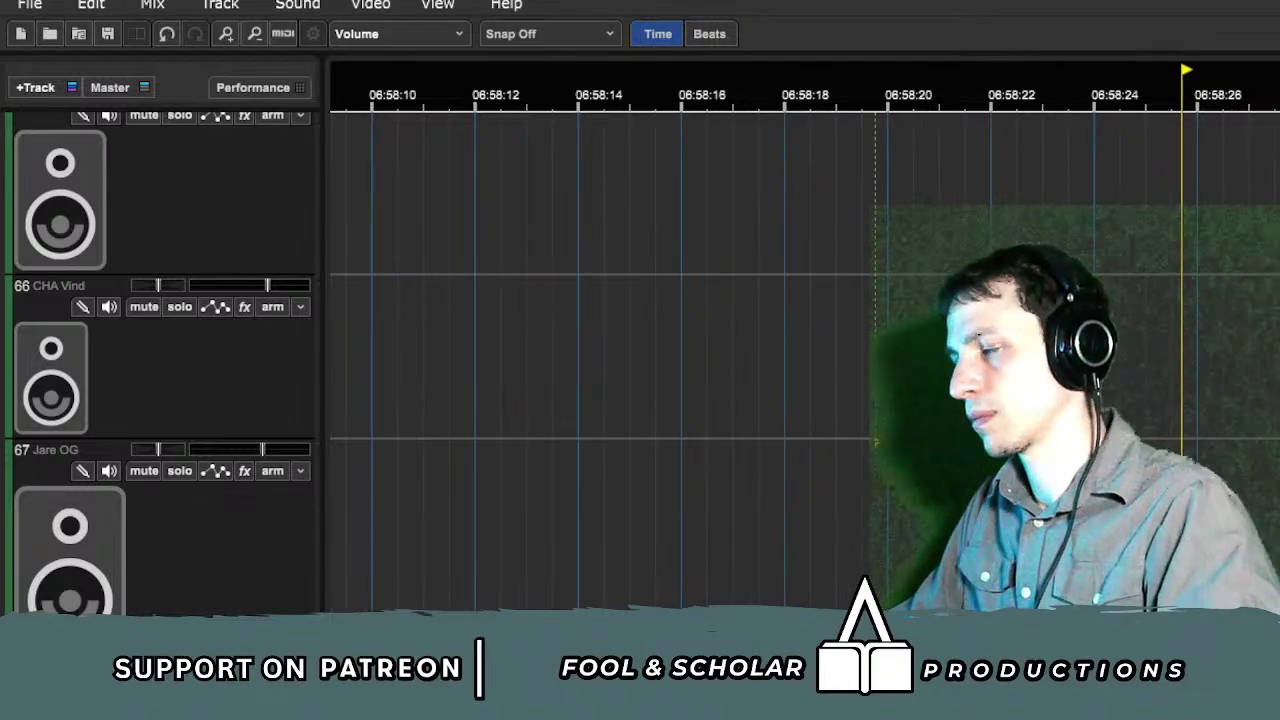
scroll(600, 350, "down", 2)
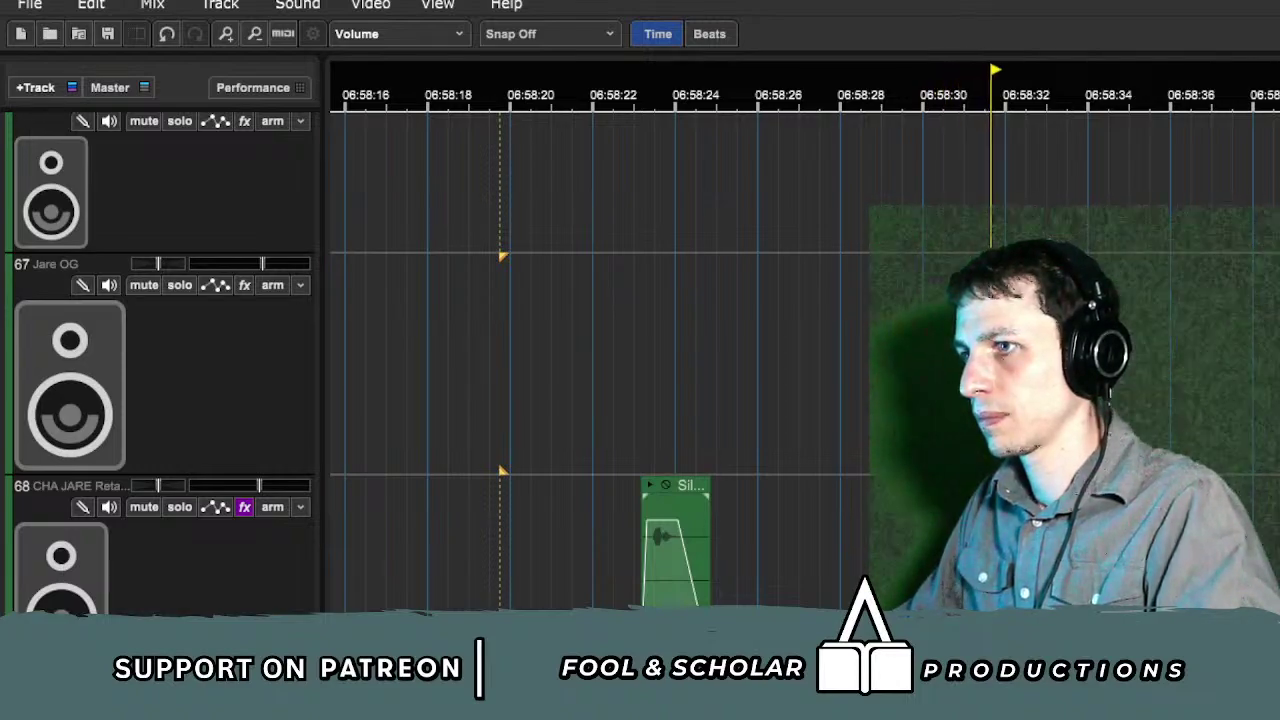
Step: Listen repeatedly to the passage starting at about 06:58:31, with the play position set on track 68
left_click(953, 540)
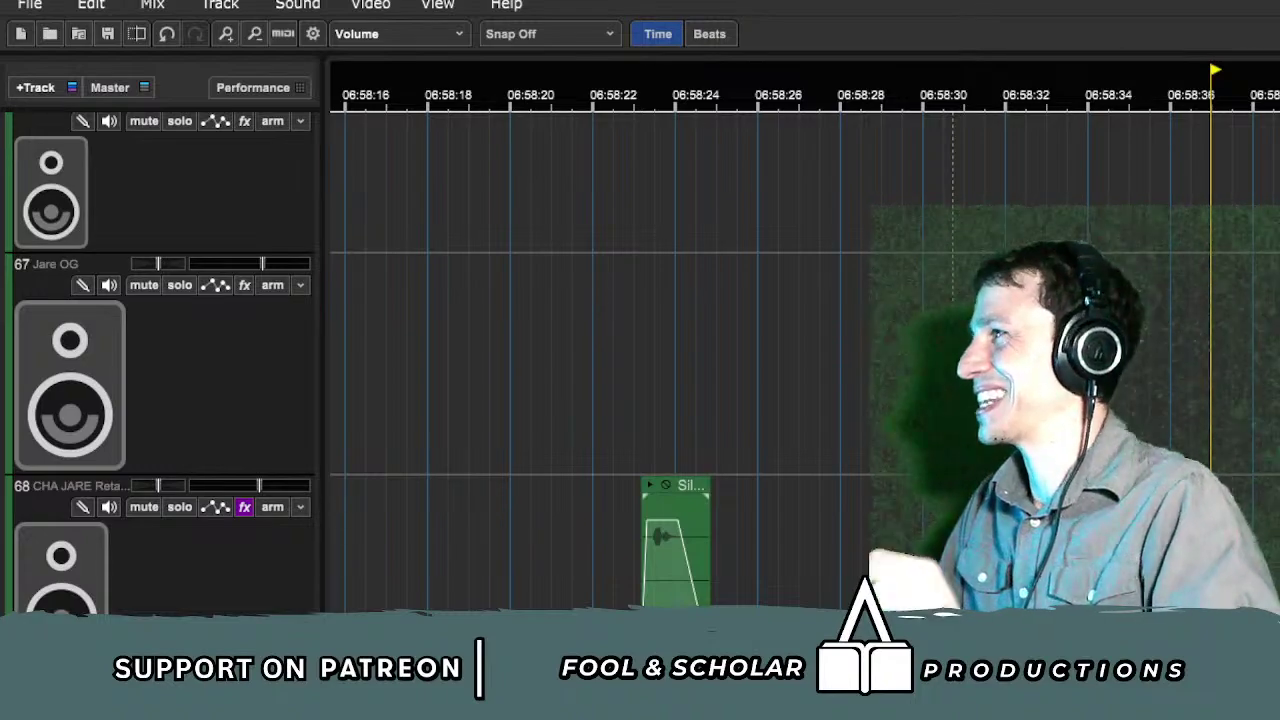
left_click(971, 530)
key("space")
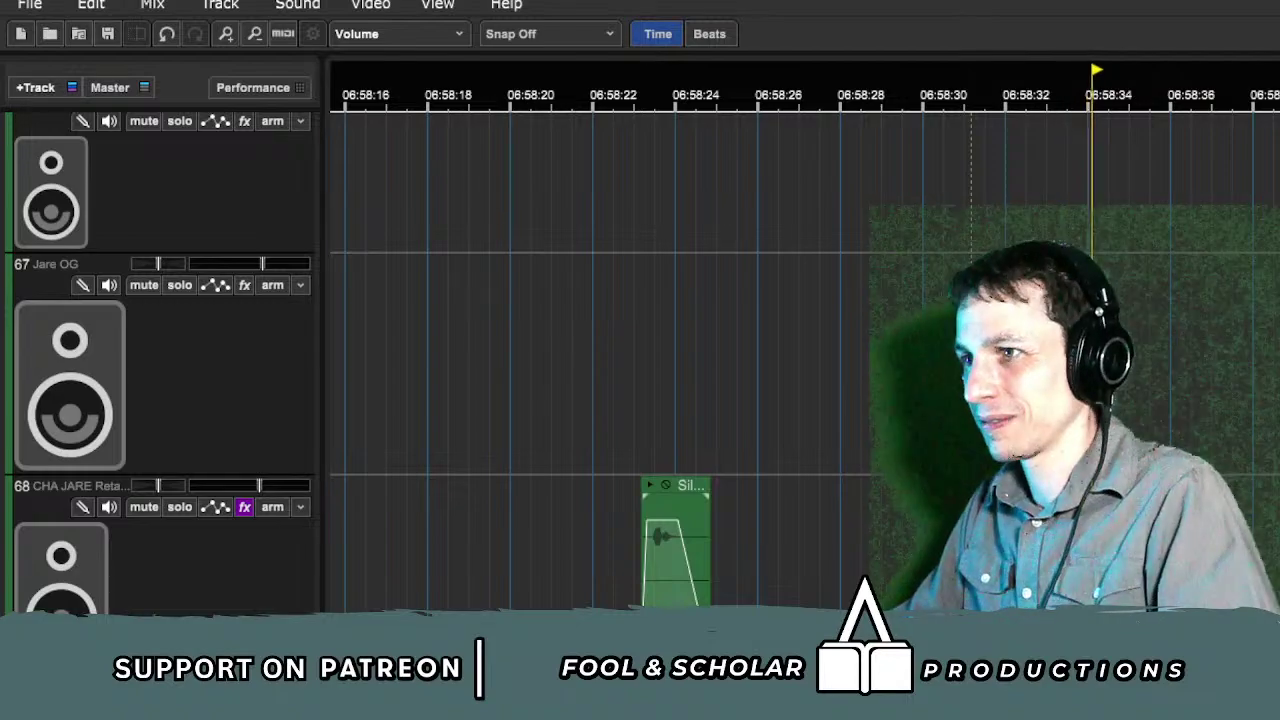
key("space")
key("space")
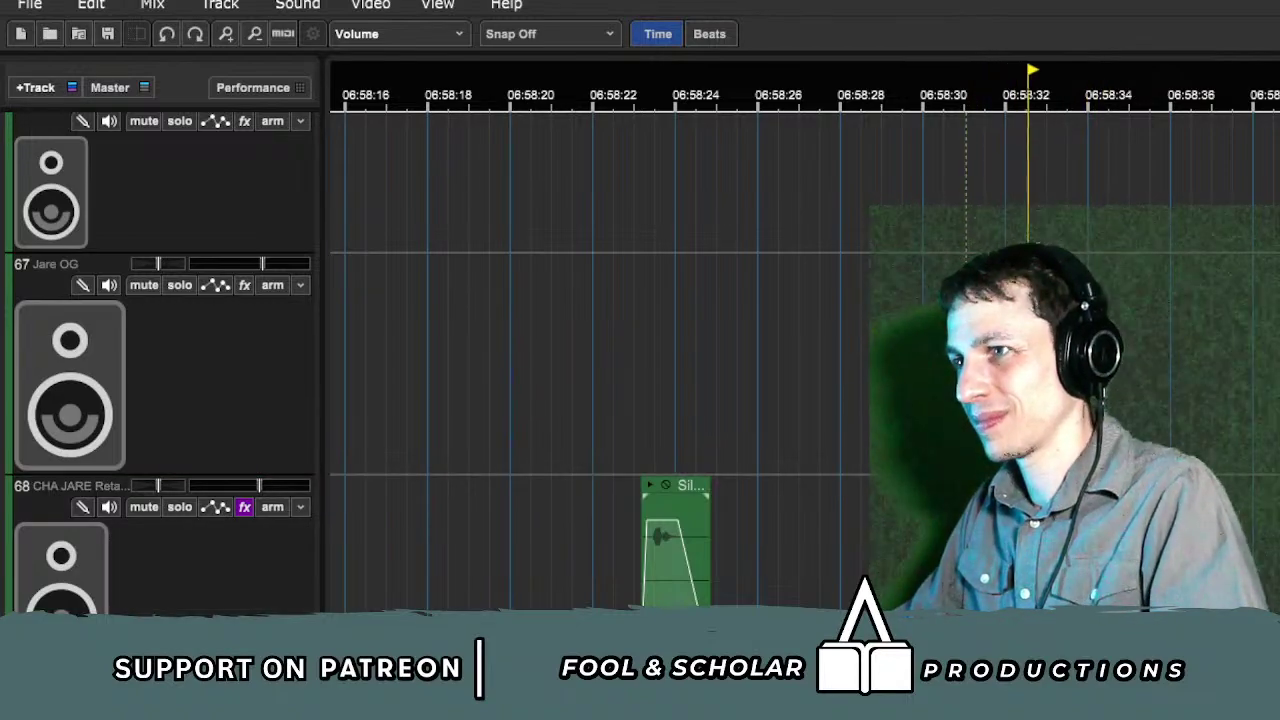
key("space")
key("space")
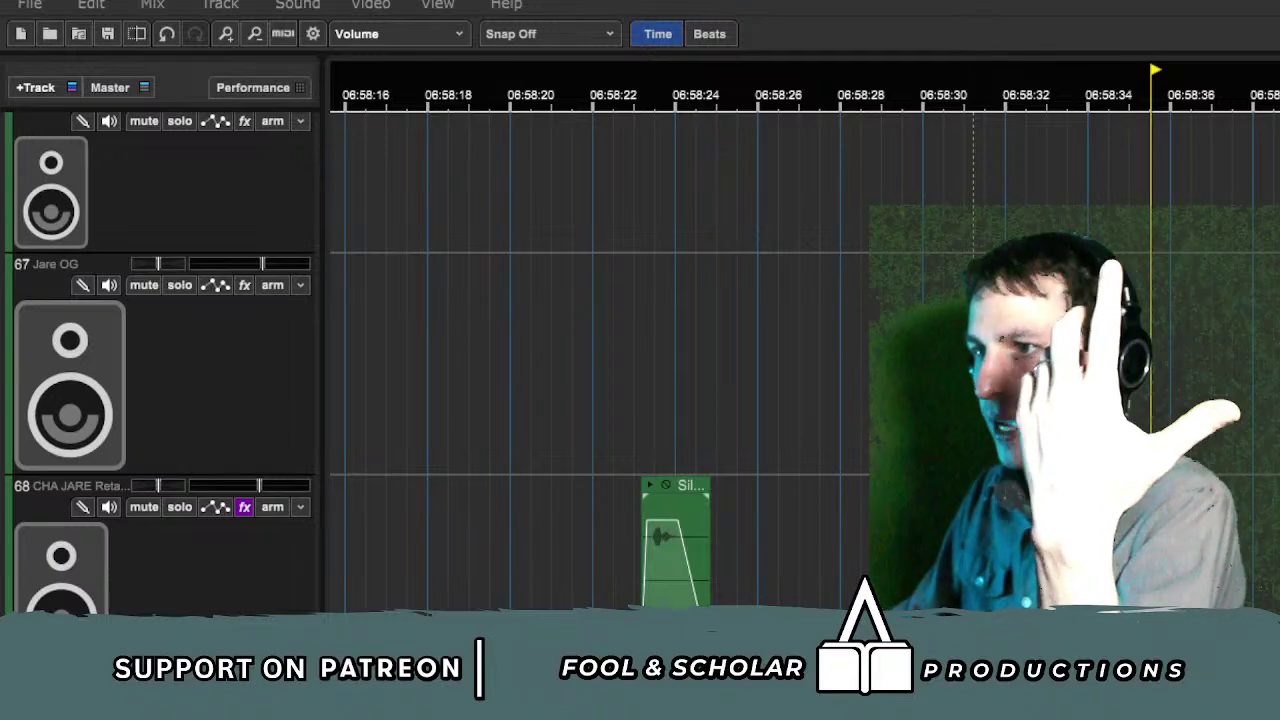
key("space")
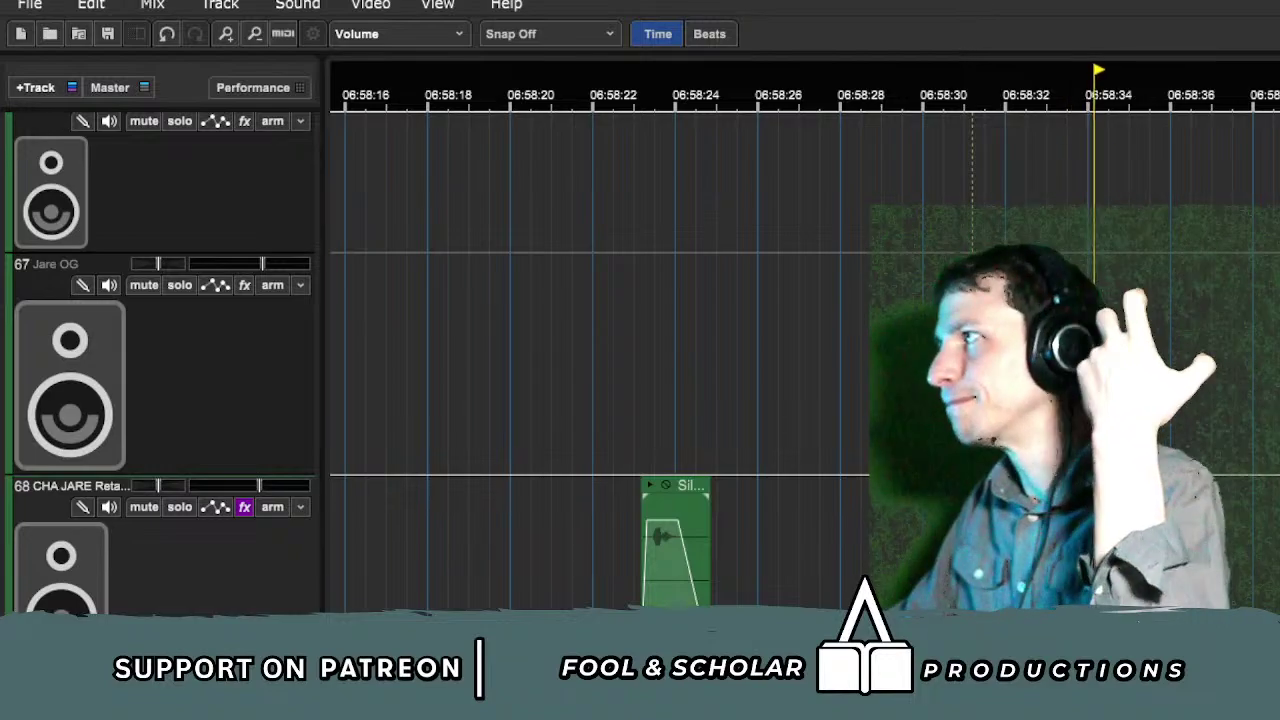
Step: Examine the CHA Travis Thrum and music tracks beyond 06:58:35, as far as the "Priest 1: (grunt of swing)" marker
scroll(800, 360, "right", 3)
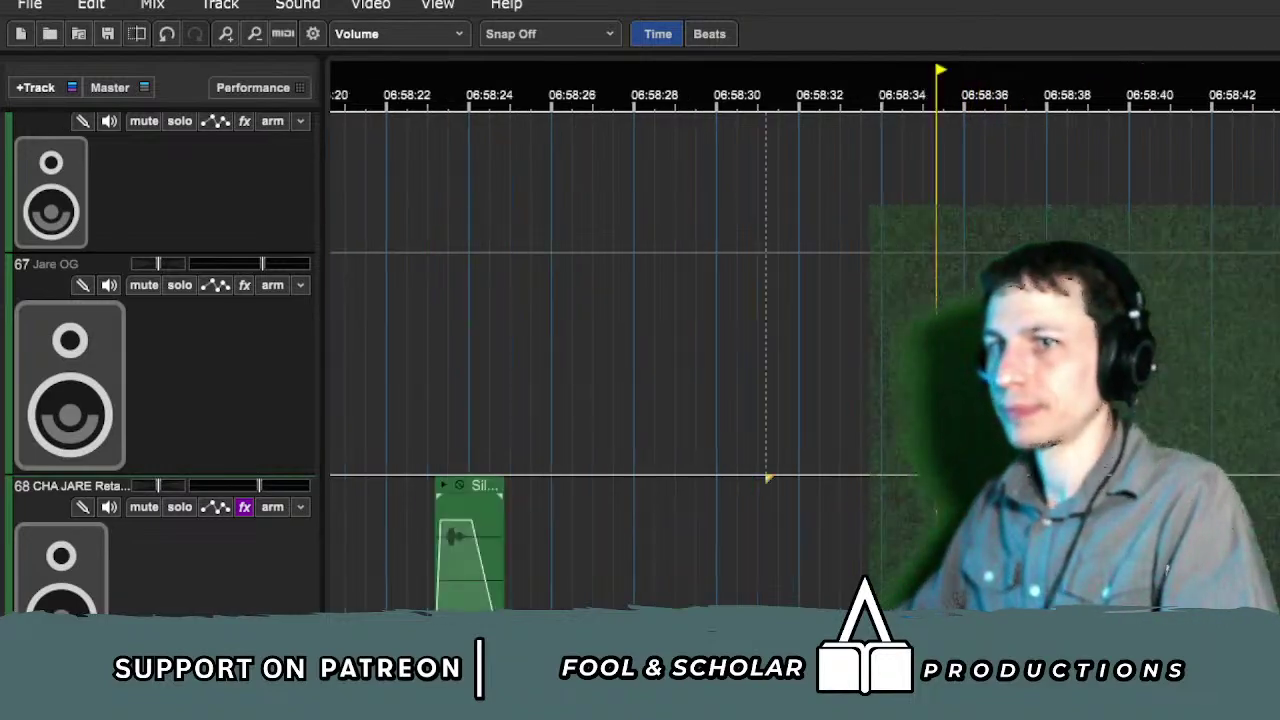
scroll(800, 360, "down", 3)
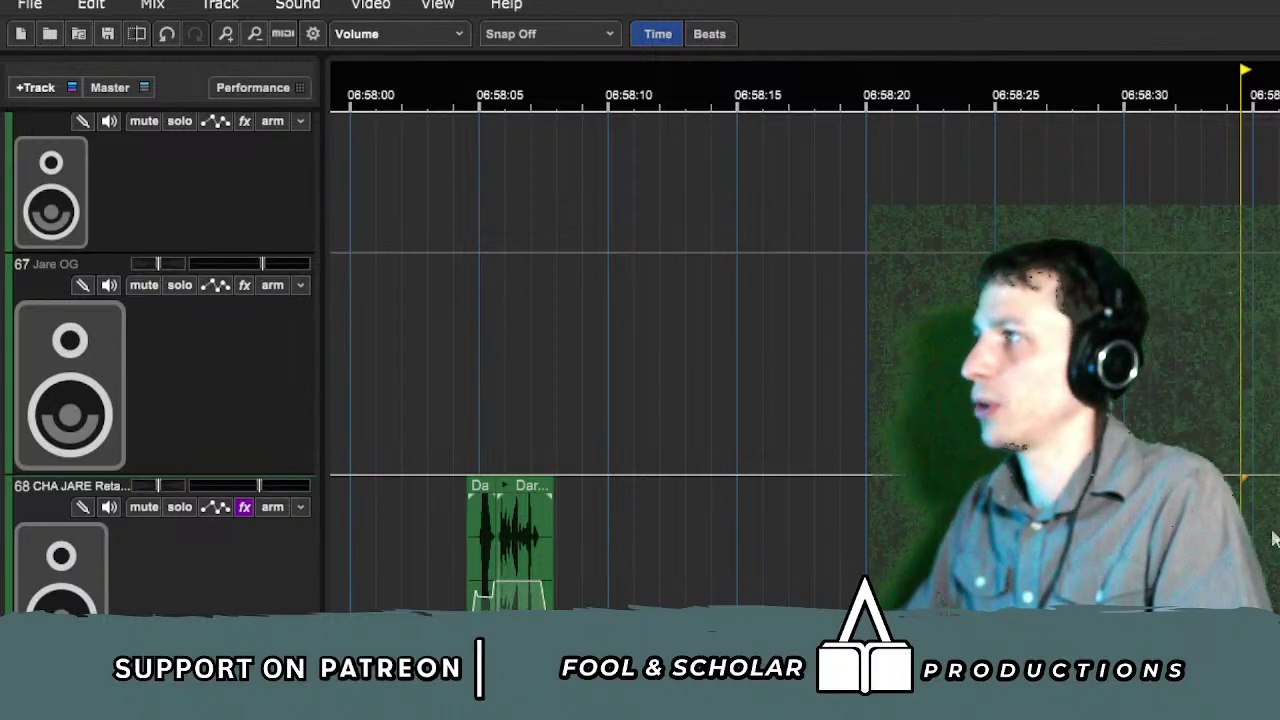
scroll(600, 360, "up", 3)
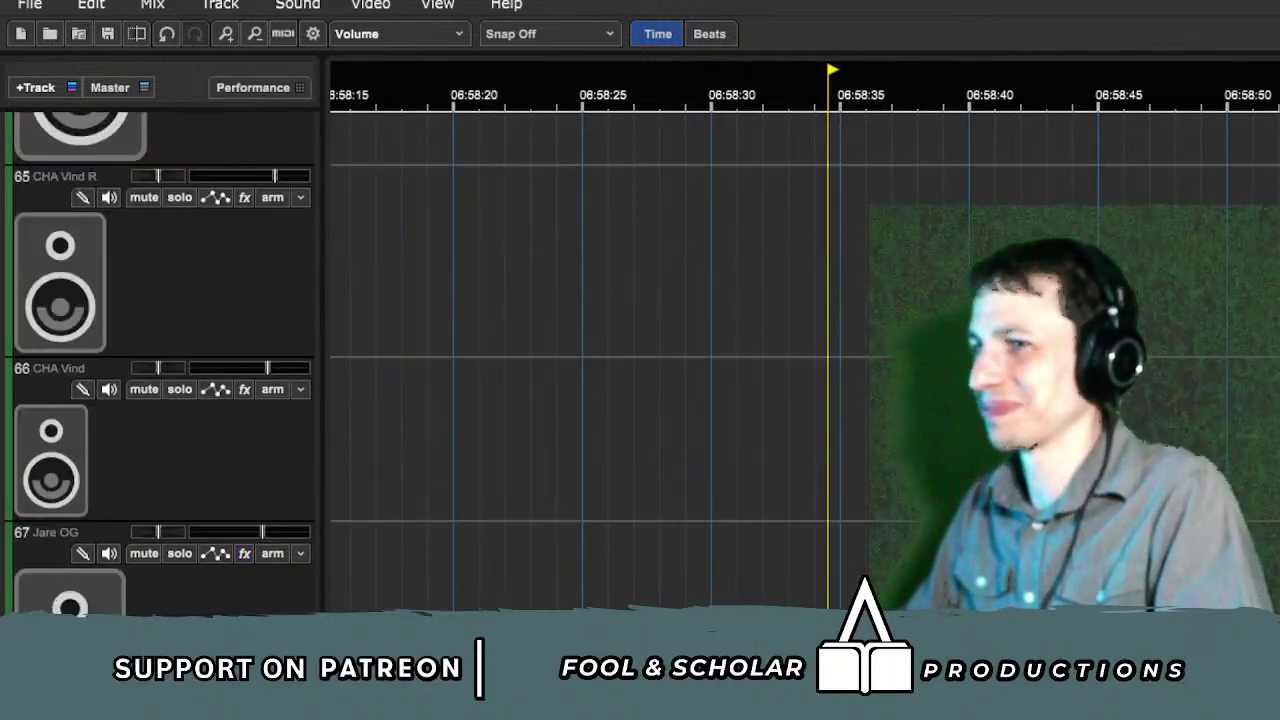
scroll(600, 360, "up", 15)
scroll(600, 360, "down", 2)
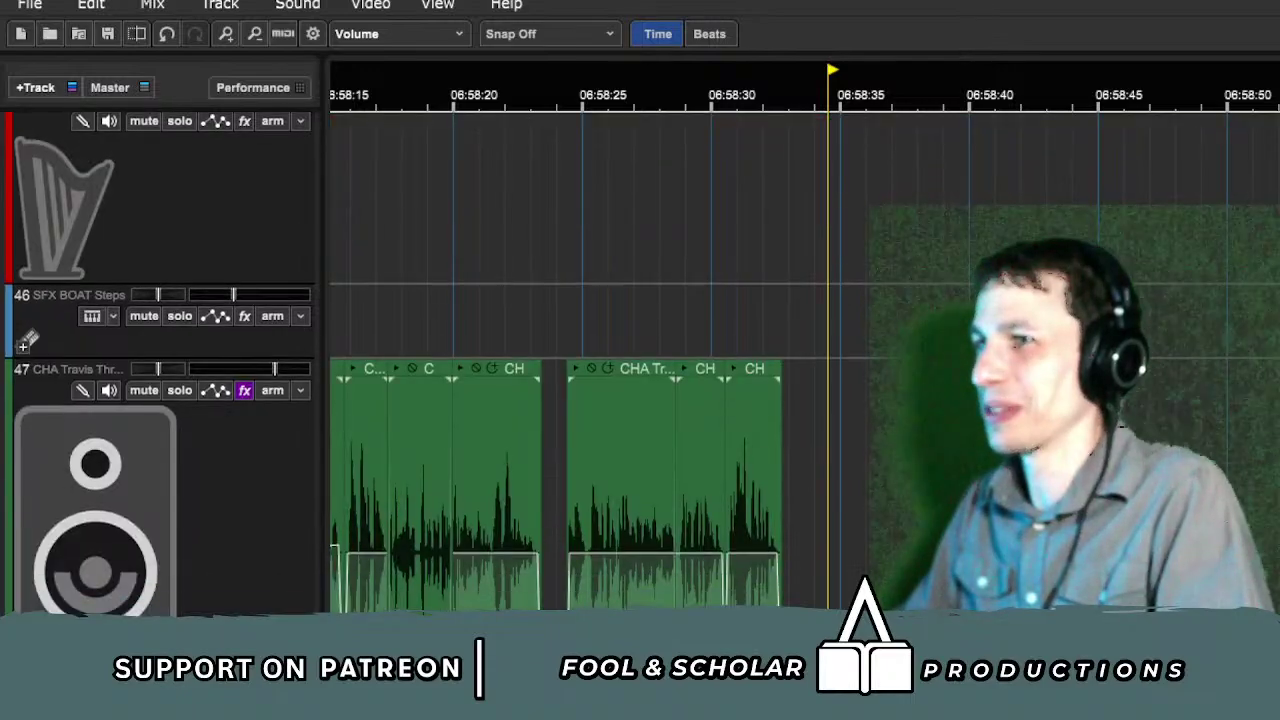
scroll(600, 360, "right", 3)
scroll(800, 360, "down", 3)
scroll(800, 360, "right", 3)
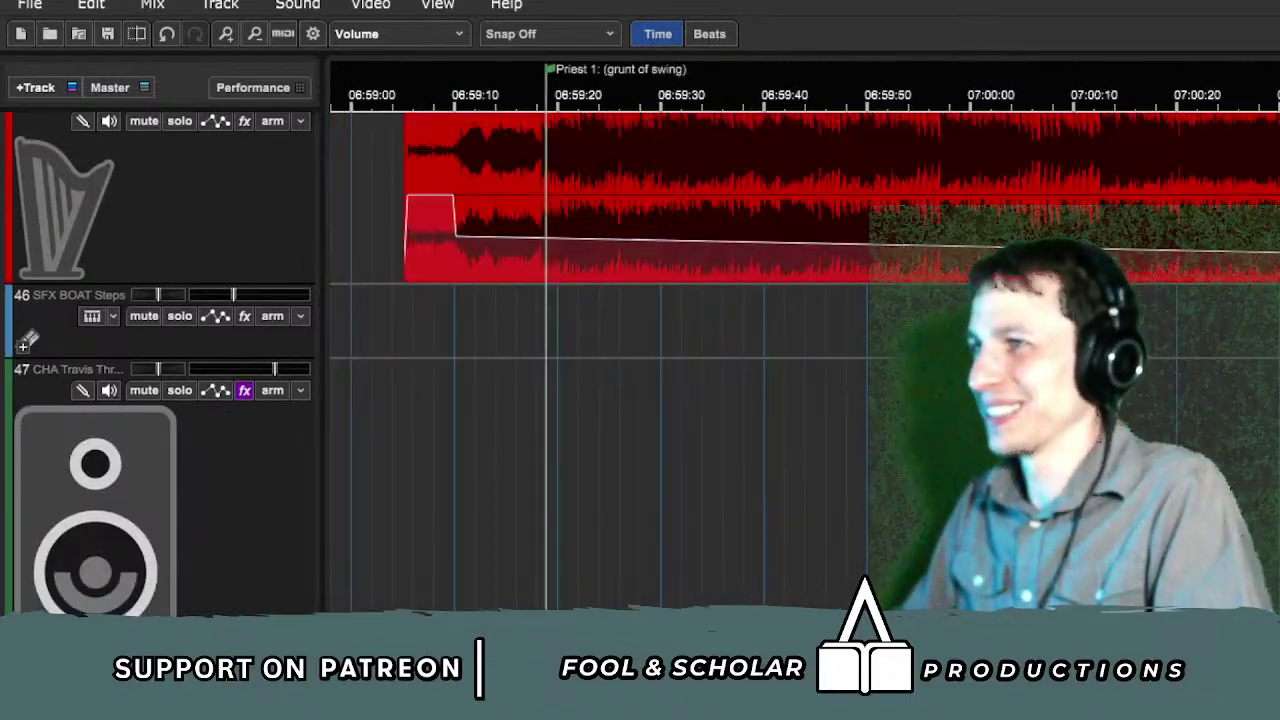
scroll(27, 340, "left", 8)
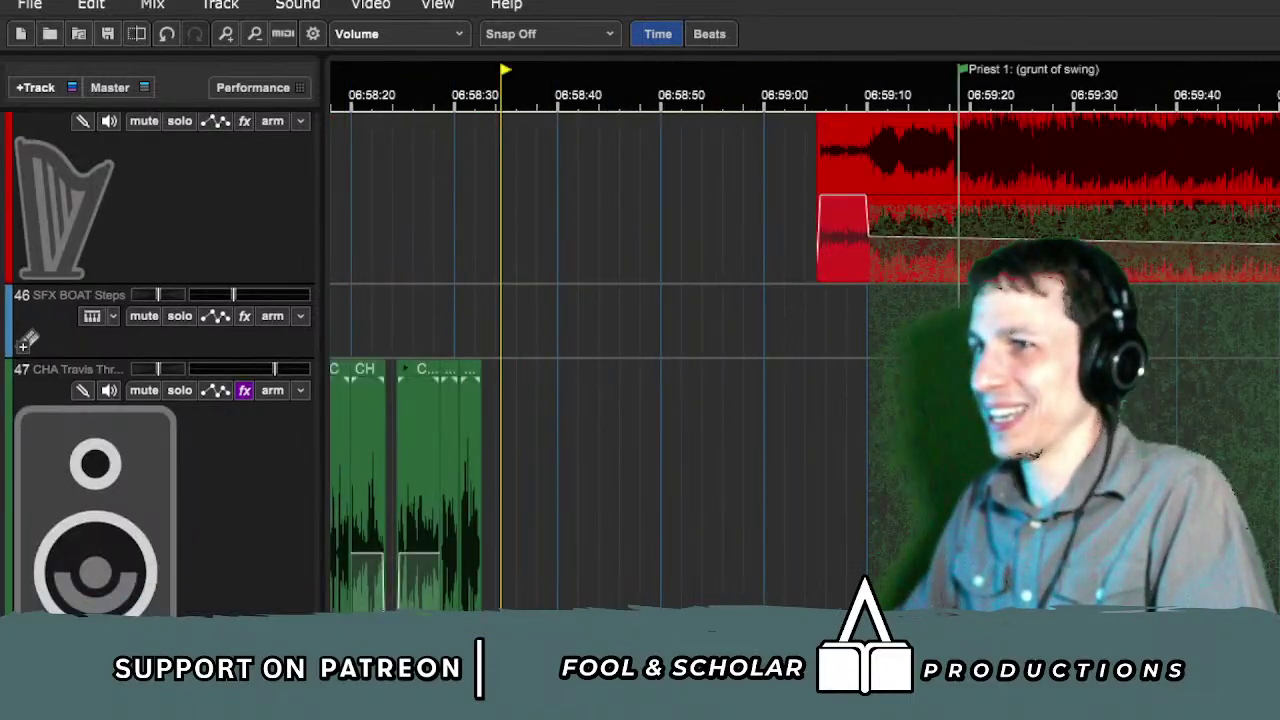
key("equal")
key("equal")
key("equal")
key("equal")
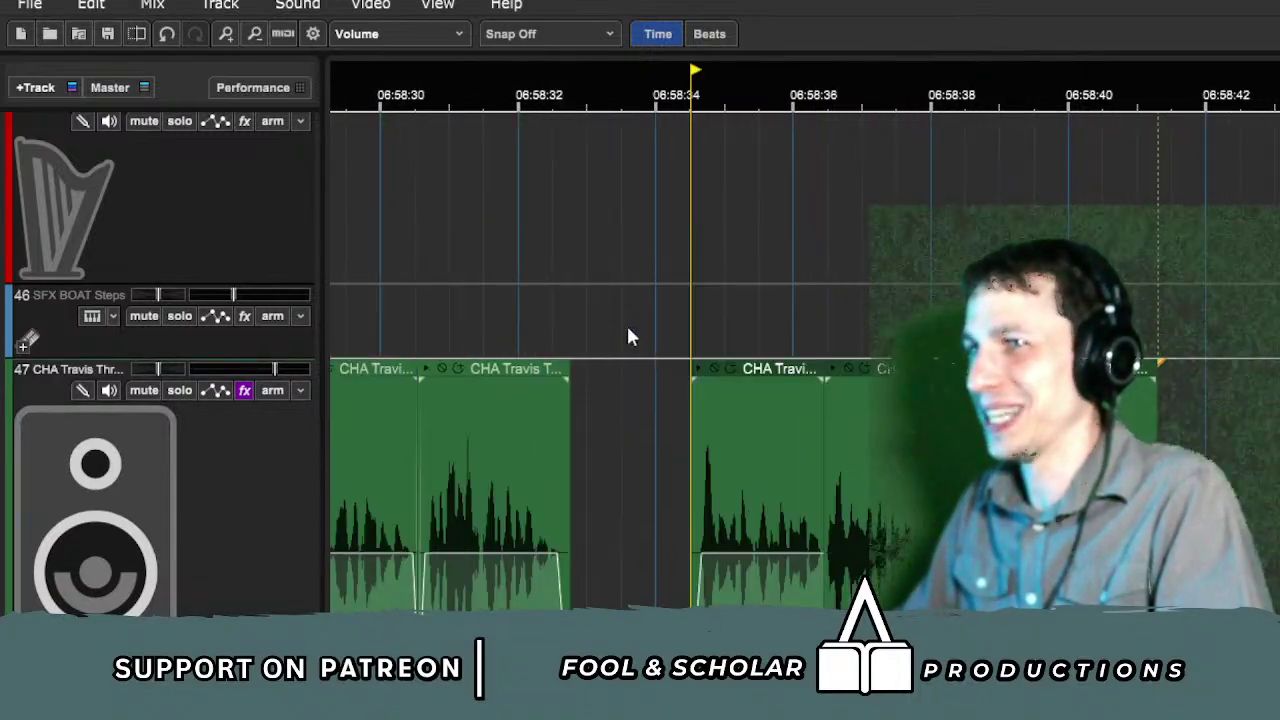
Step: Shift the newly inserted Travis Thrum clips on track 47 together so they start at about 06:58:35, checking against playback from 06:58:32
left_click(617, 324)
left_click(522, 290)
key("space")
left_click_drag(666, 300, 1270, 500)
left_click(783, 369)
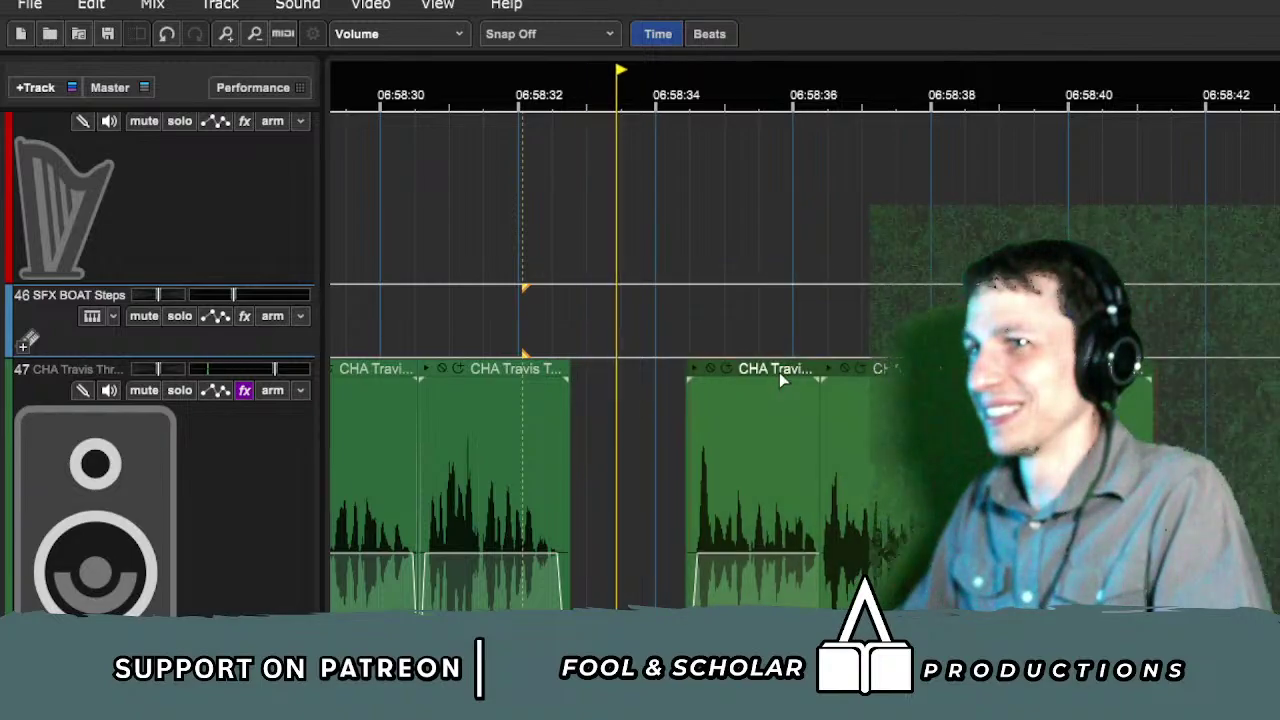
left_click_drag(779, 372, 968, 340)
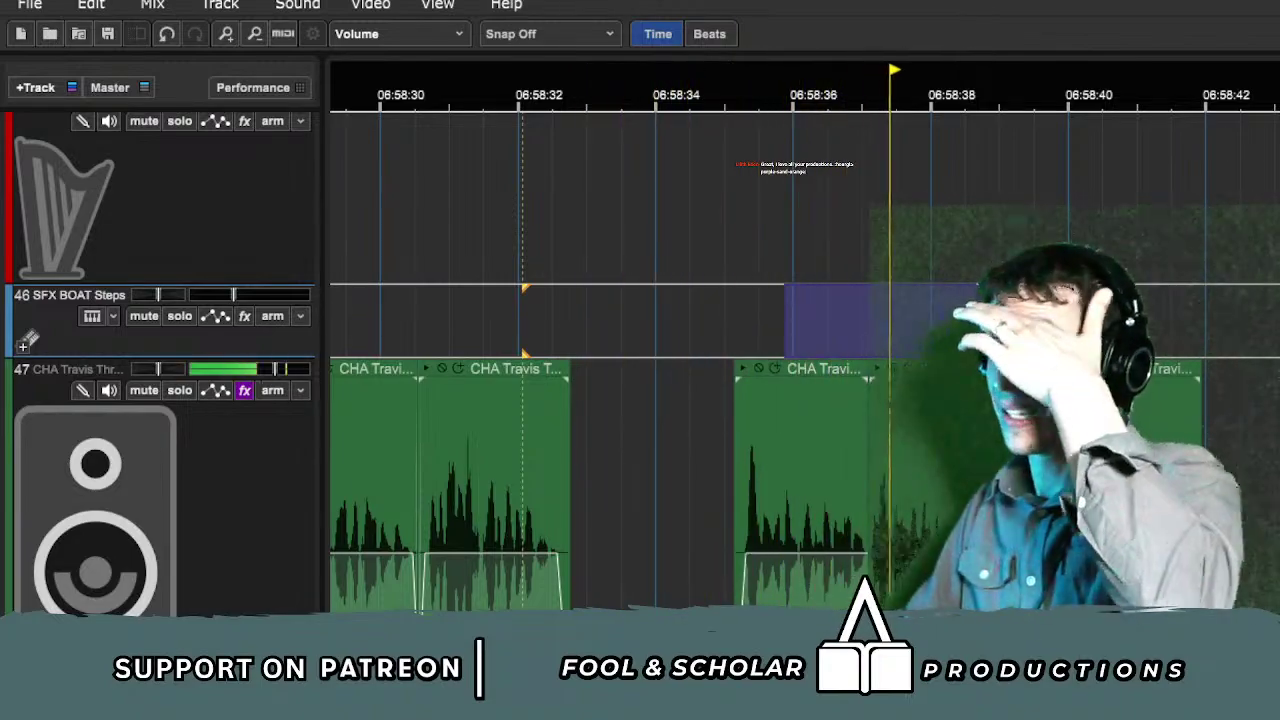
Step: Listen to the moved Travis Thrum clips up to about 06:58:41 and mark a short range near 06:58:38 on MUS Layer 2
left_click_drag(876, 310, 955, 314)
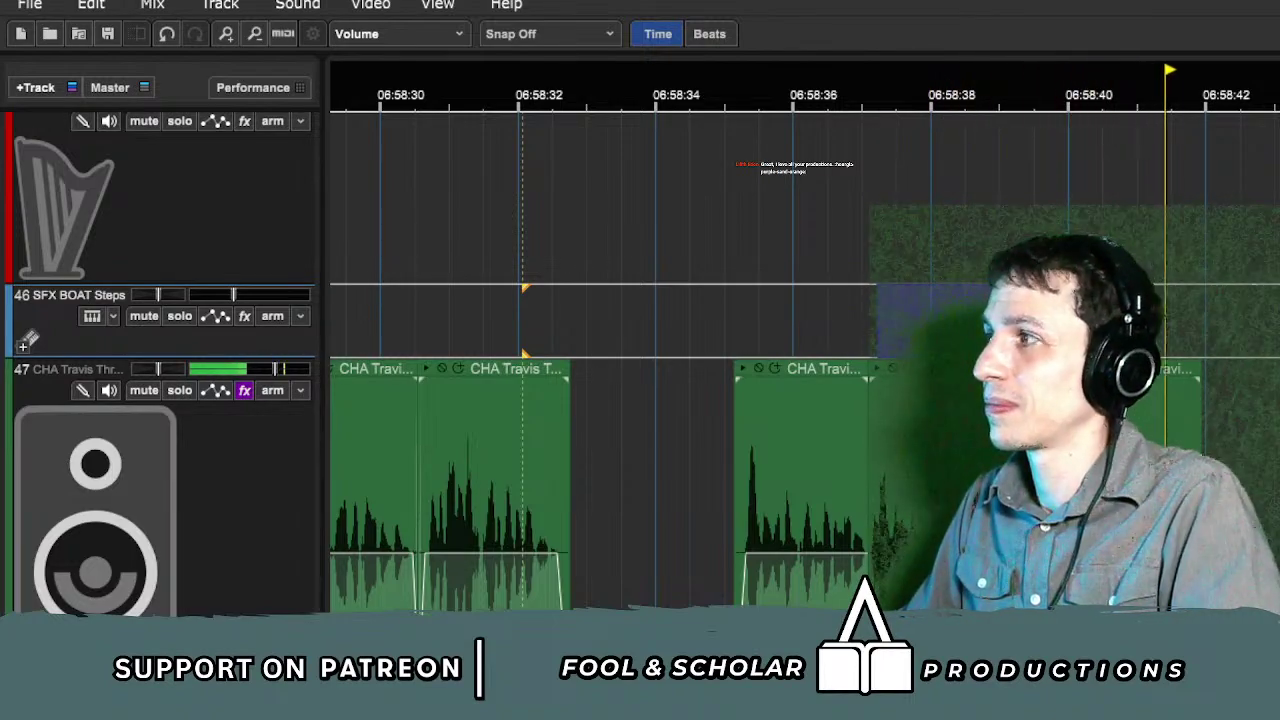
key("space")
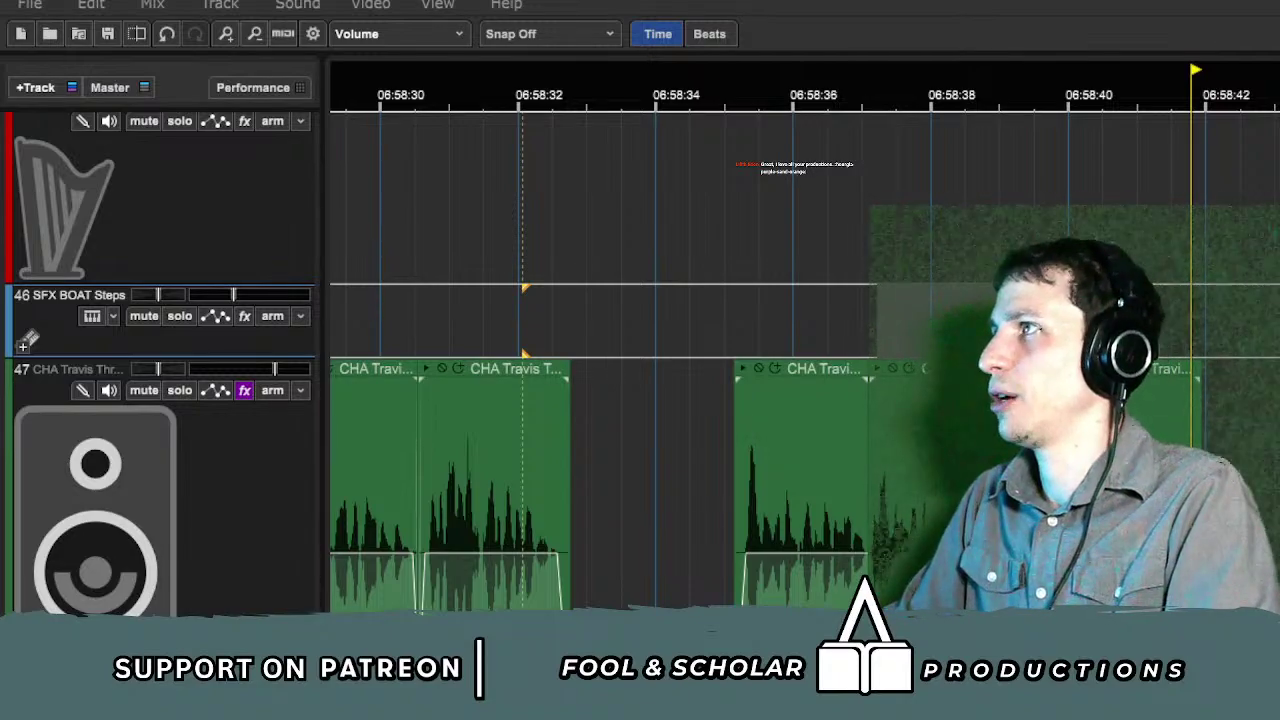
left_click_drag(898, 198, 942, 198)
Step: Look over the CHA MAGIC and CHA Kaitlin character tracks through the earlier part of the session, back before 06:52:00
scroll(1211, 340, "down", 3)
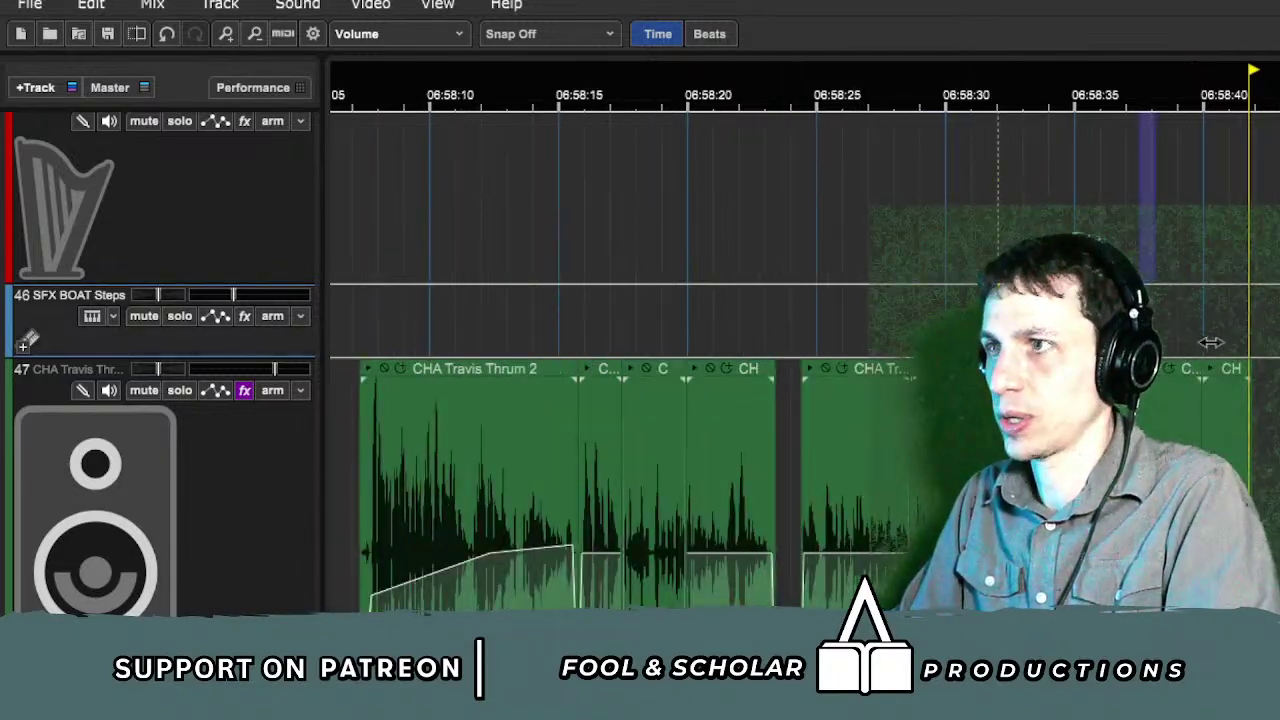
scroll(1219, 354, "down", 3)
scroll(1219, 354, "down", 3)
scroll(1163, 354, "down", 3)
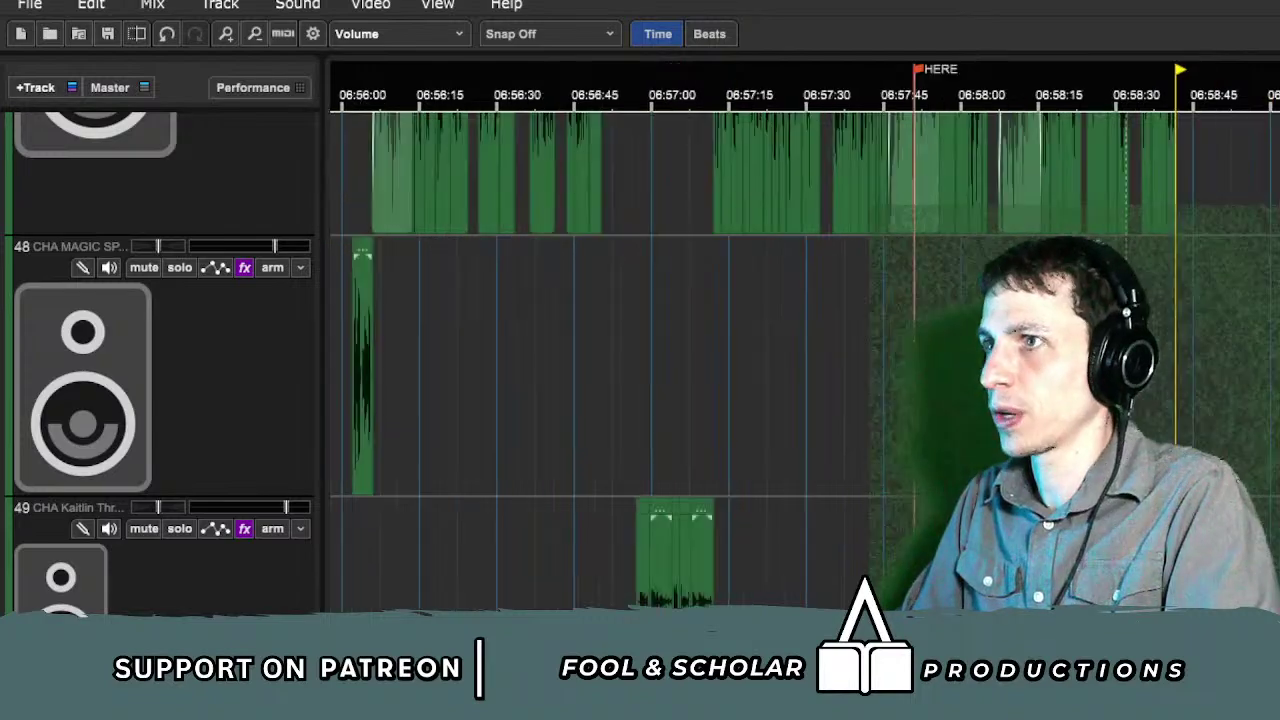
scroll(1163, 354, "right", 3)
scroll(805, 354, "down", 3)
scroll(805, 354, "left", 3)
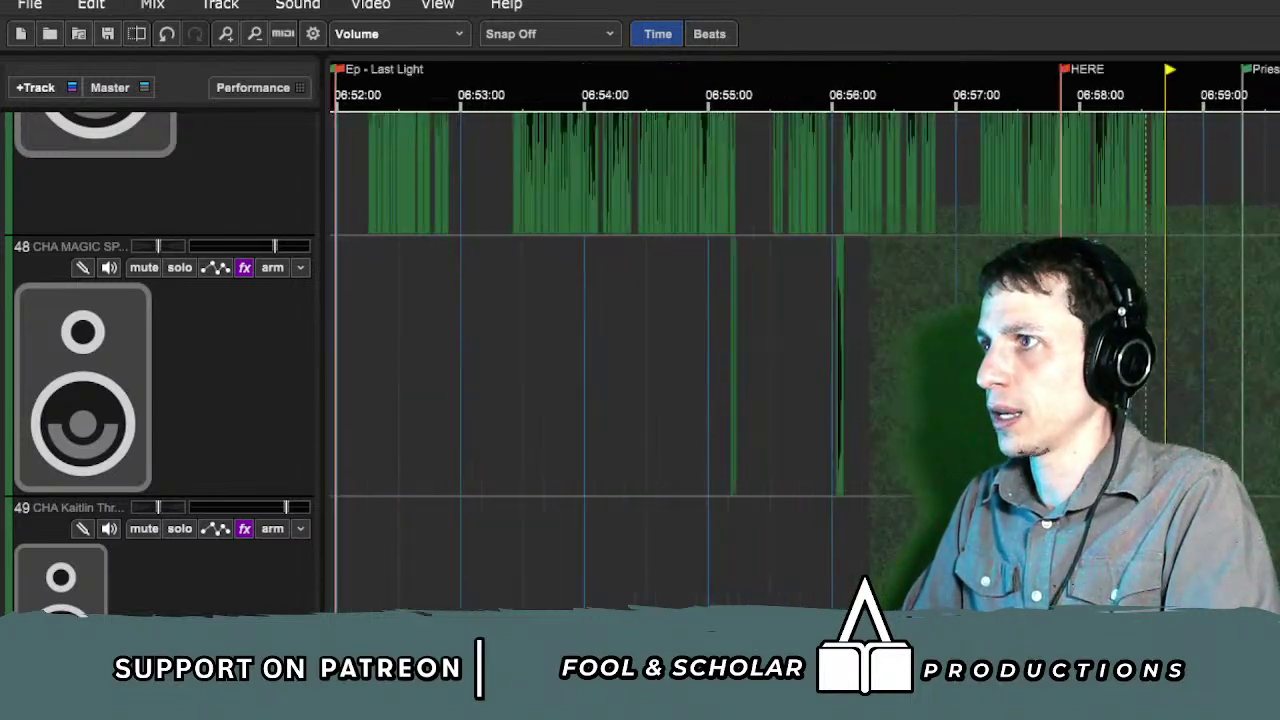
scroll(805, 354, "down", 1)
scroll(805, 354, "right", 4)
scroll(805, 354, "left", 6)
scroll(1218, 340, "left", 15)
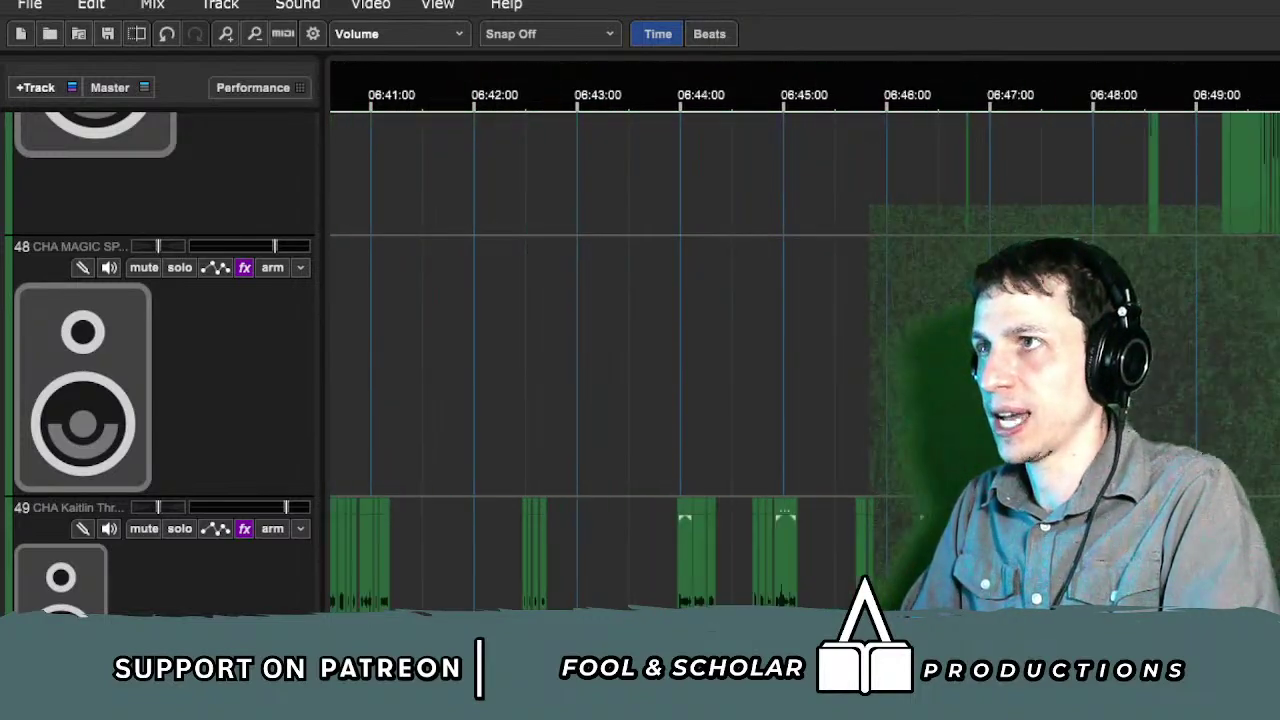
scroll(1218, 340, "right", 14)
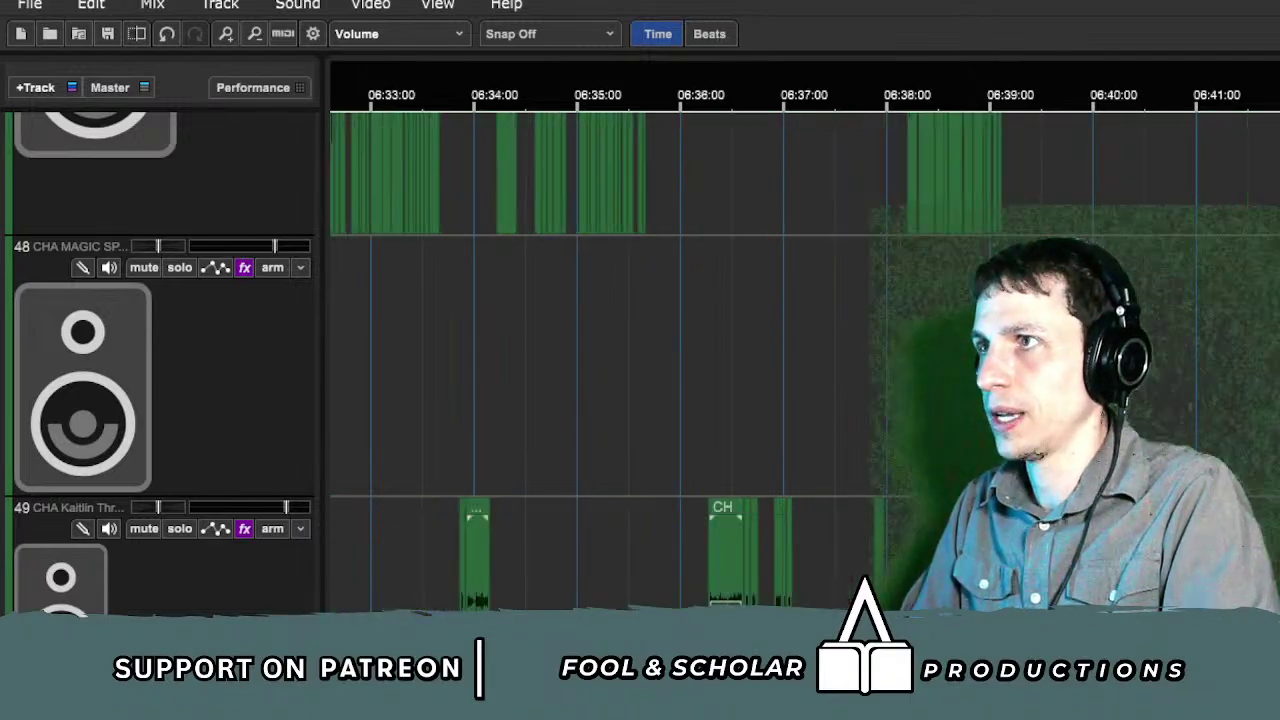
Step: Look down through the walking, reverb, foley and motion effects tracks to the NPCs tracks between about 06:39:00 and 06:53:00
left_click(754, 447)
left_click(884, 430)
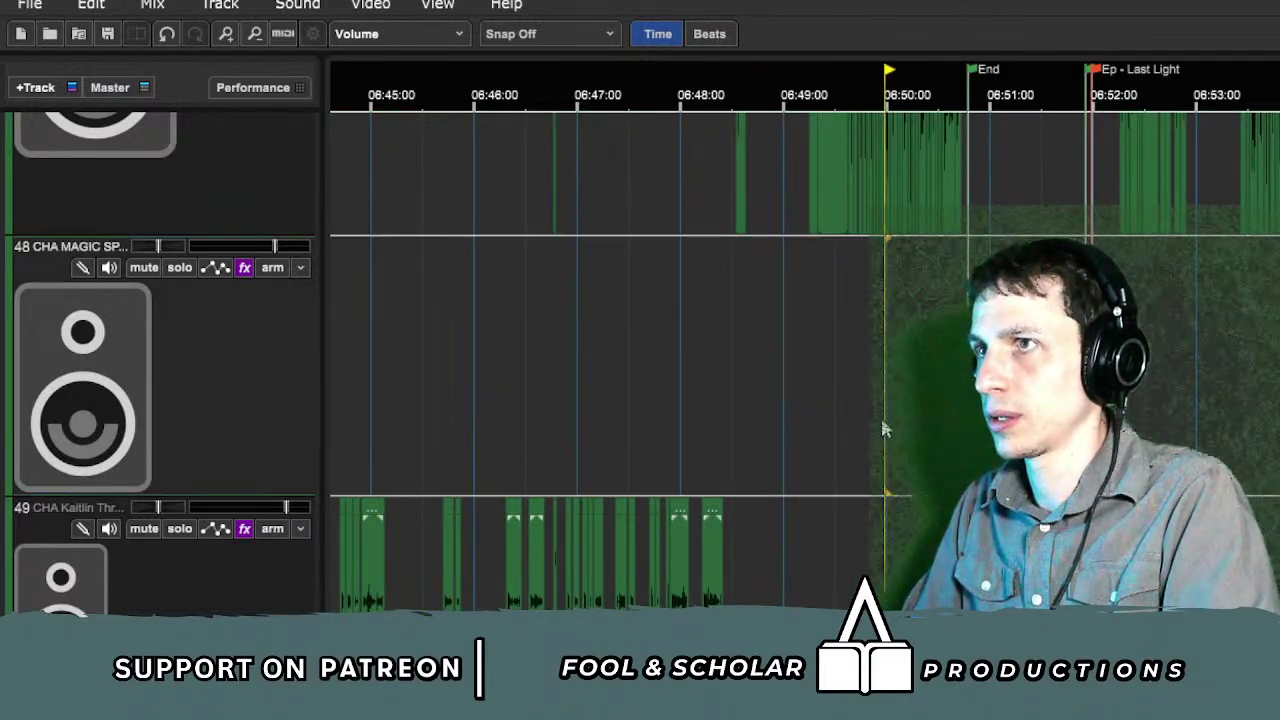
left_click(691, 402)
scroll(692, 402, "down", 10)
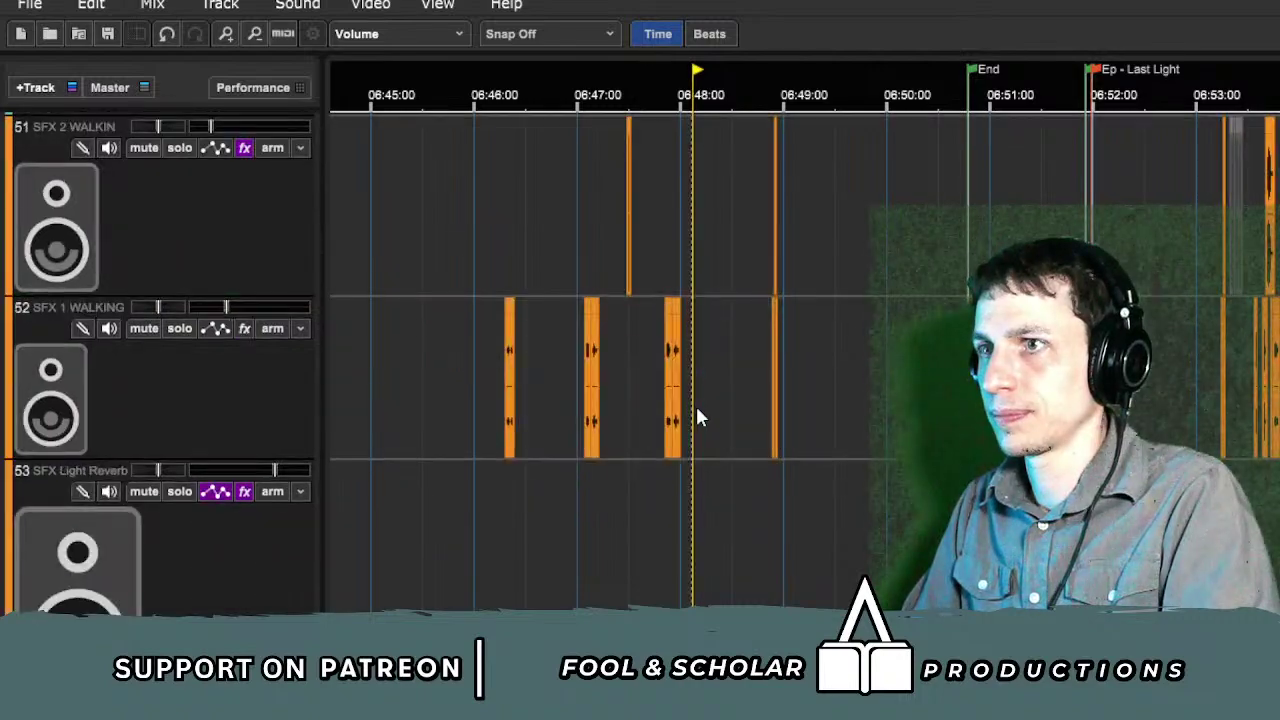
scroll(704, 400, "down", 4)
scroll(805, 495, "left", 3)
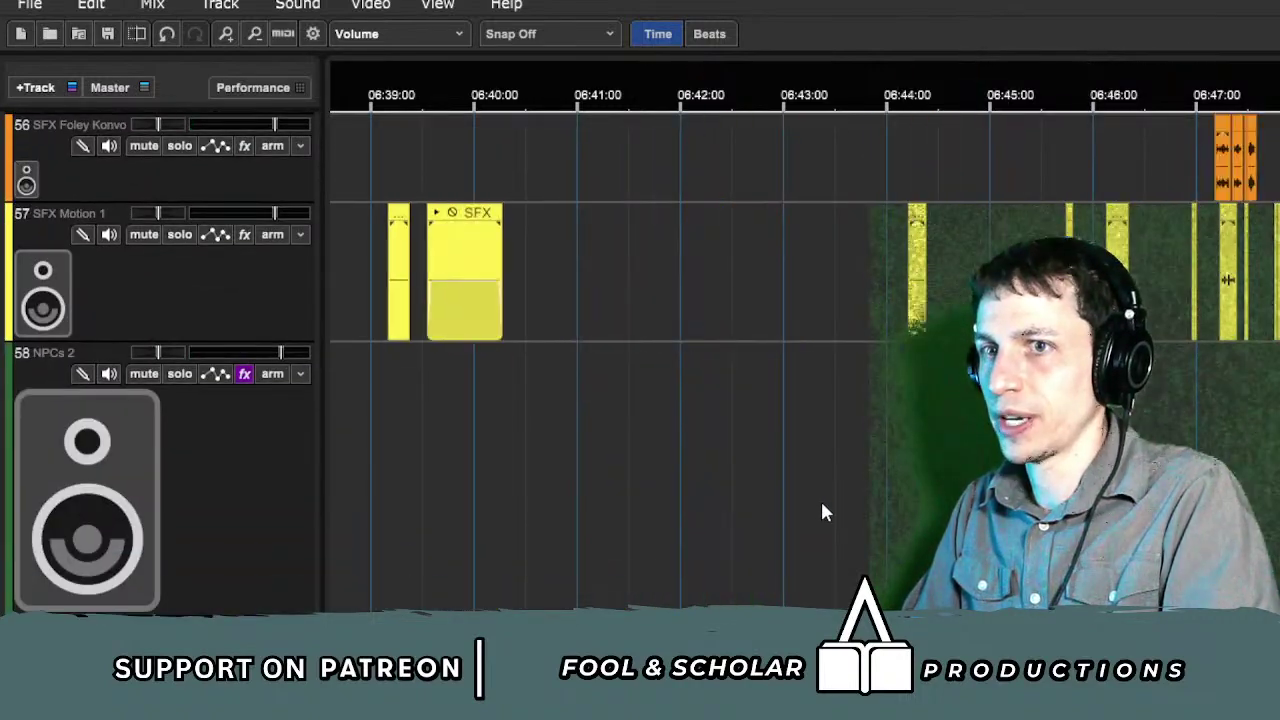
scroll(840, 500, "down", 6)
scroll(855, 495, "up", 4)
left_click(782, 420)
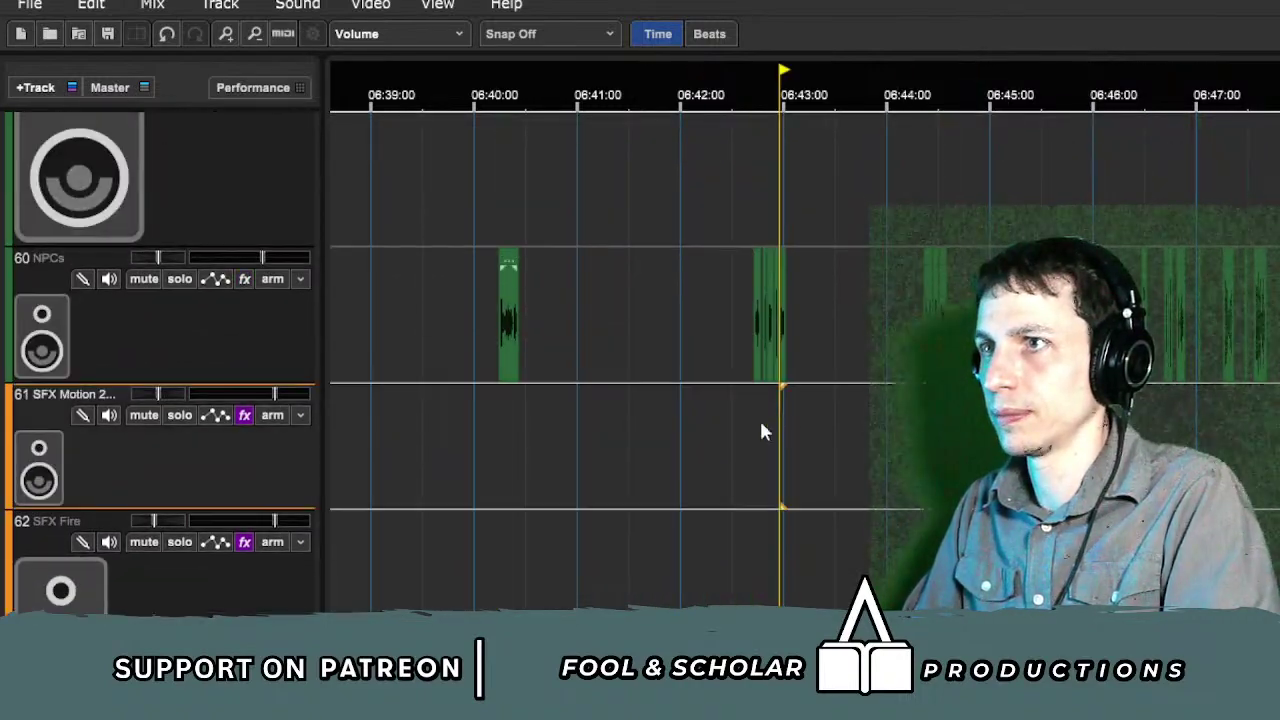
Step: Look back along the NPCs and CHA Age R tracks from about 06:40:00 to 05:28:00
scroll(652, 450, "left", 2)
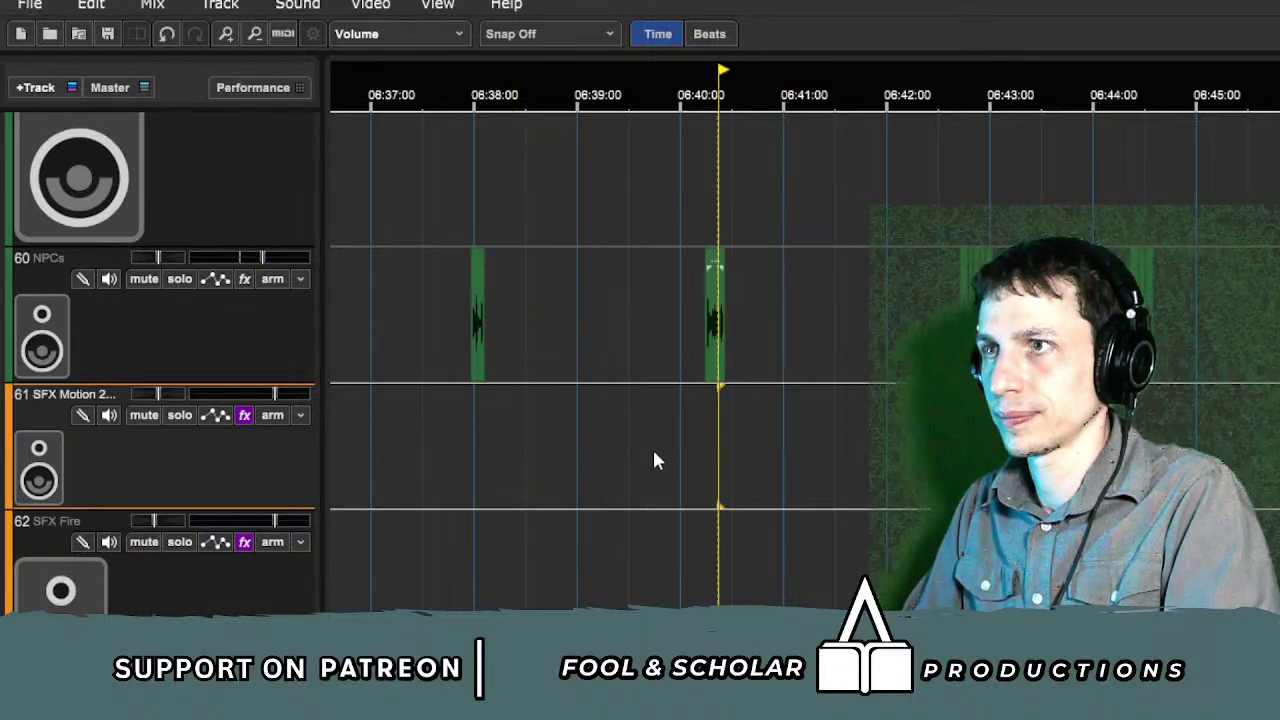
scroll(785, 450, "left", 15)
scroll(791, 459, "left", 6)
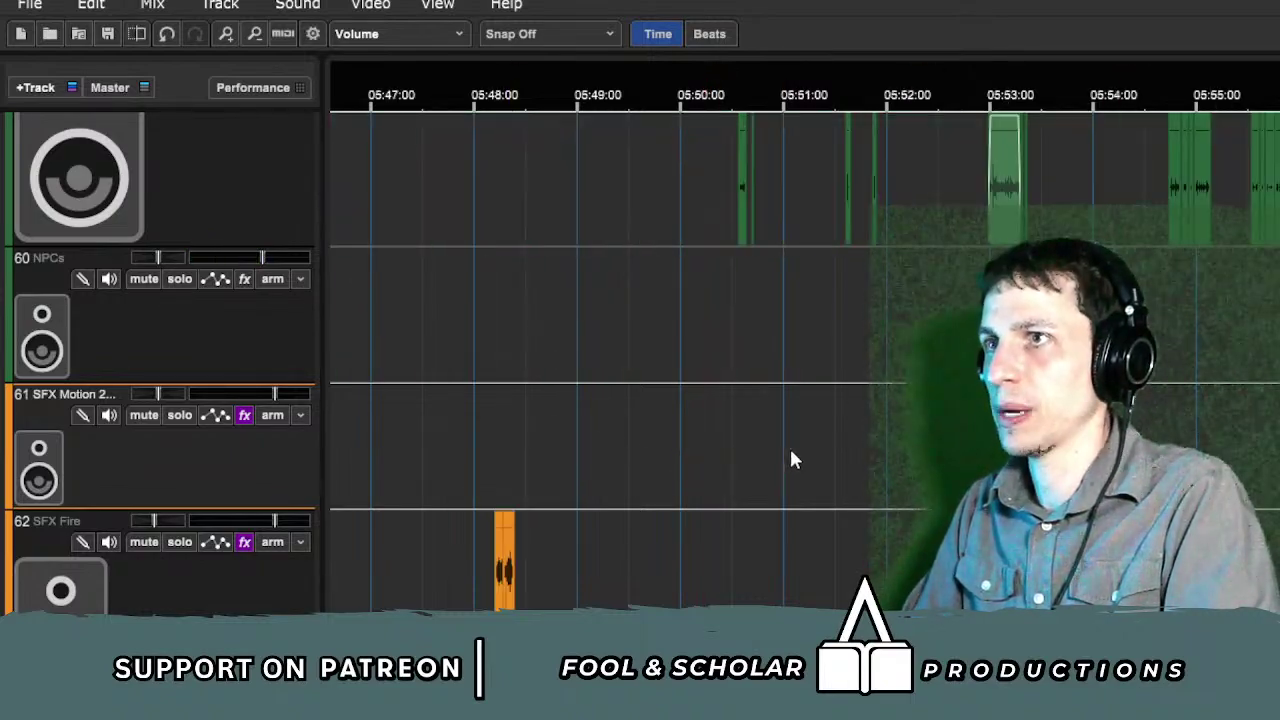
left_click(929, 460)
scroll(929, 460, "up", 4)
left_click(970, 515)
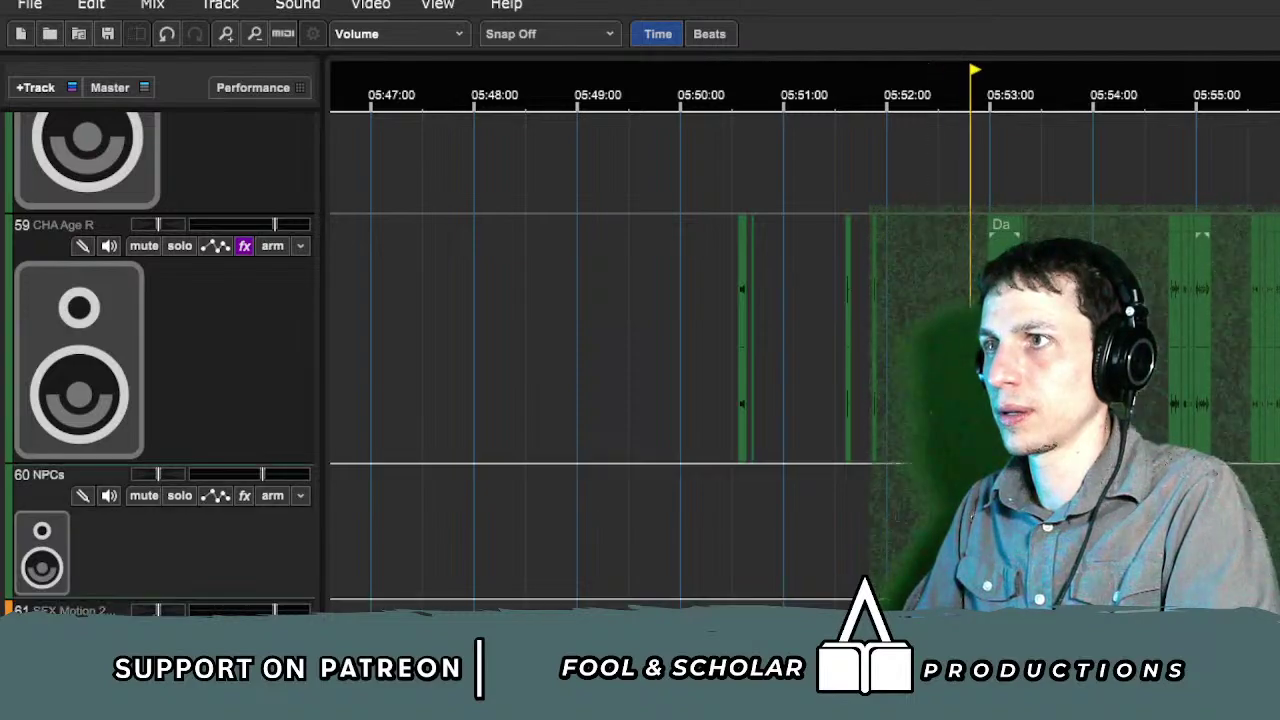
scroll(778, 588, "left", 10)
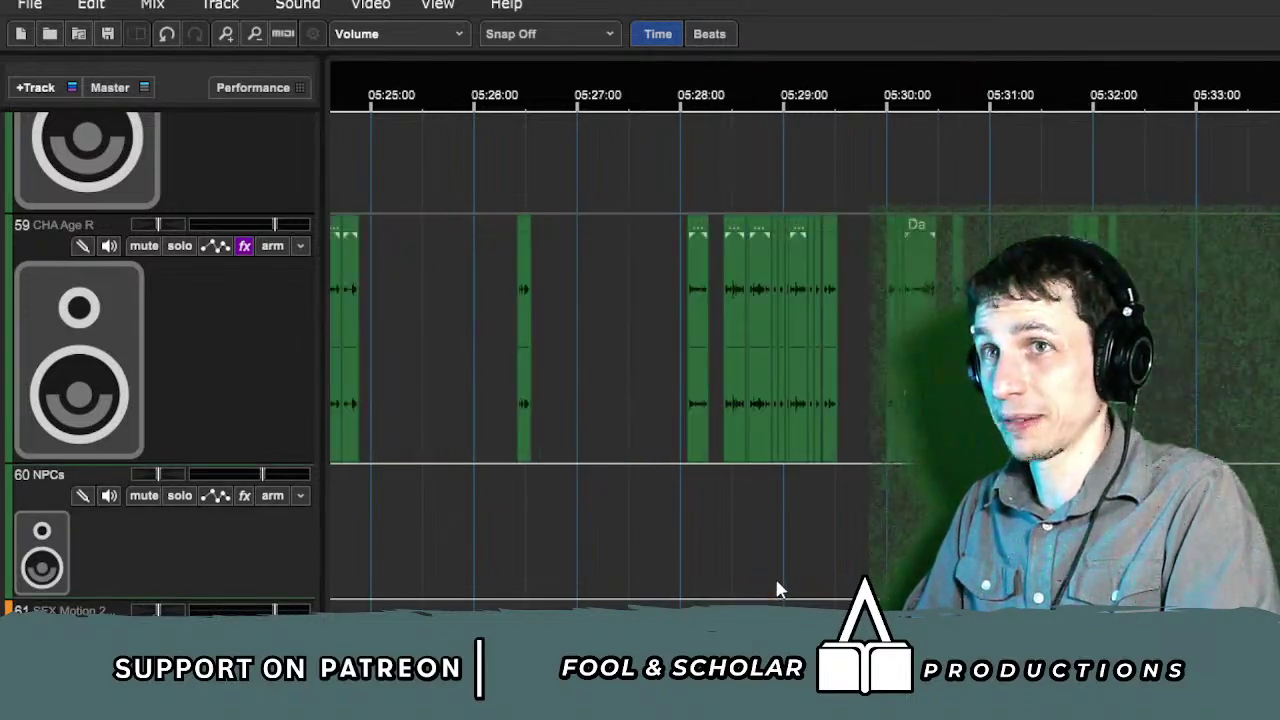
Step: Look back from about 05:28:00 to 04:55:00 across the NPCs, fire, reverb and CHA Age tracks up to NPCs 2
scroll(831, 591, "left", 6)
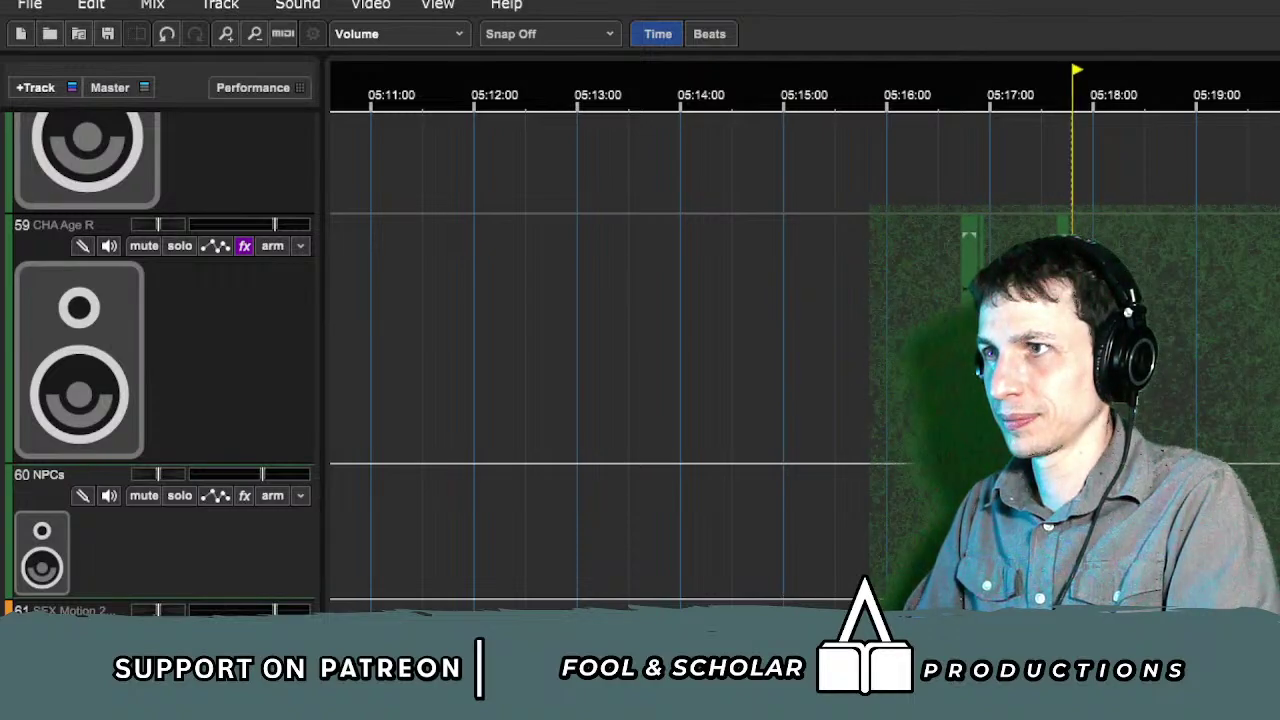
scroll(878, 558, "down", 5)
scroll(878, 558, "left", 1)
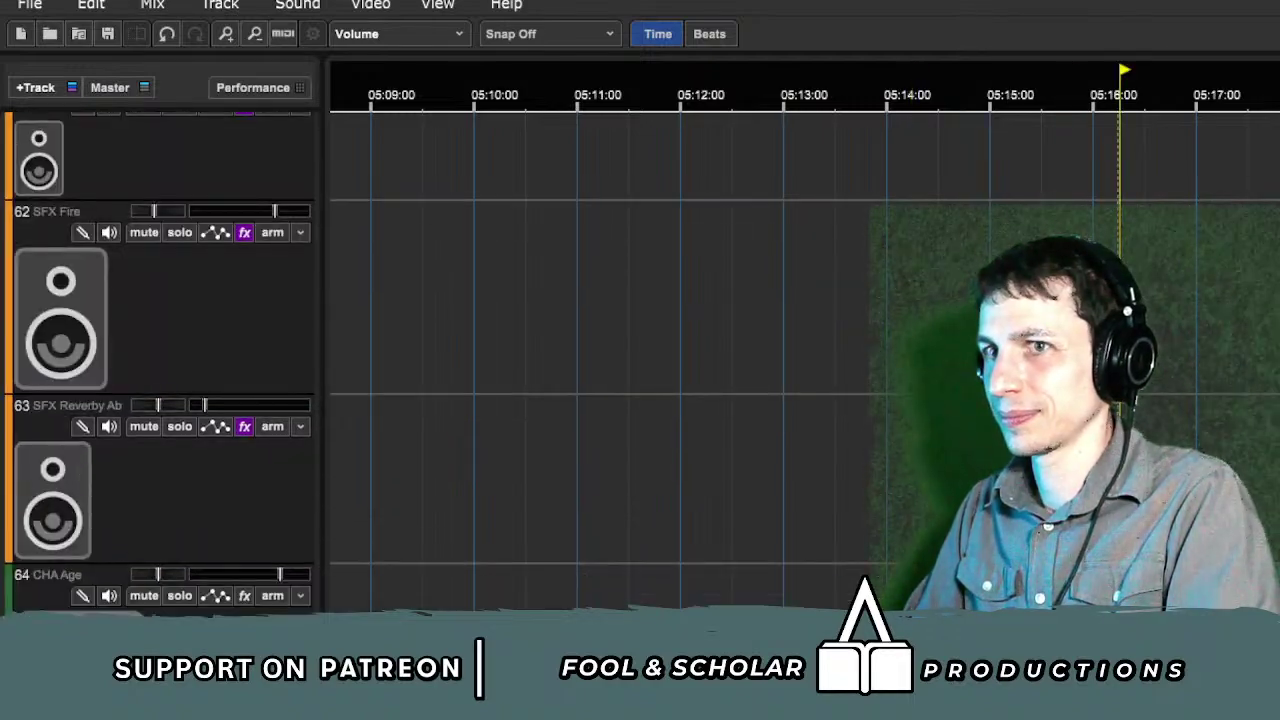
scroll(605, 510, "down", 2)
scroll(650, 500, "left", 3)
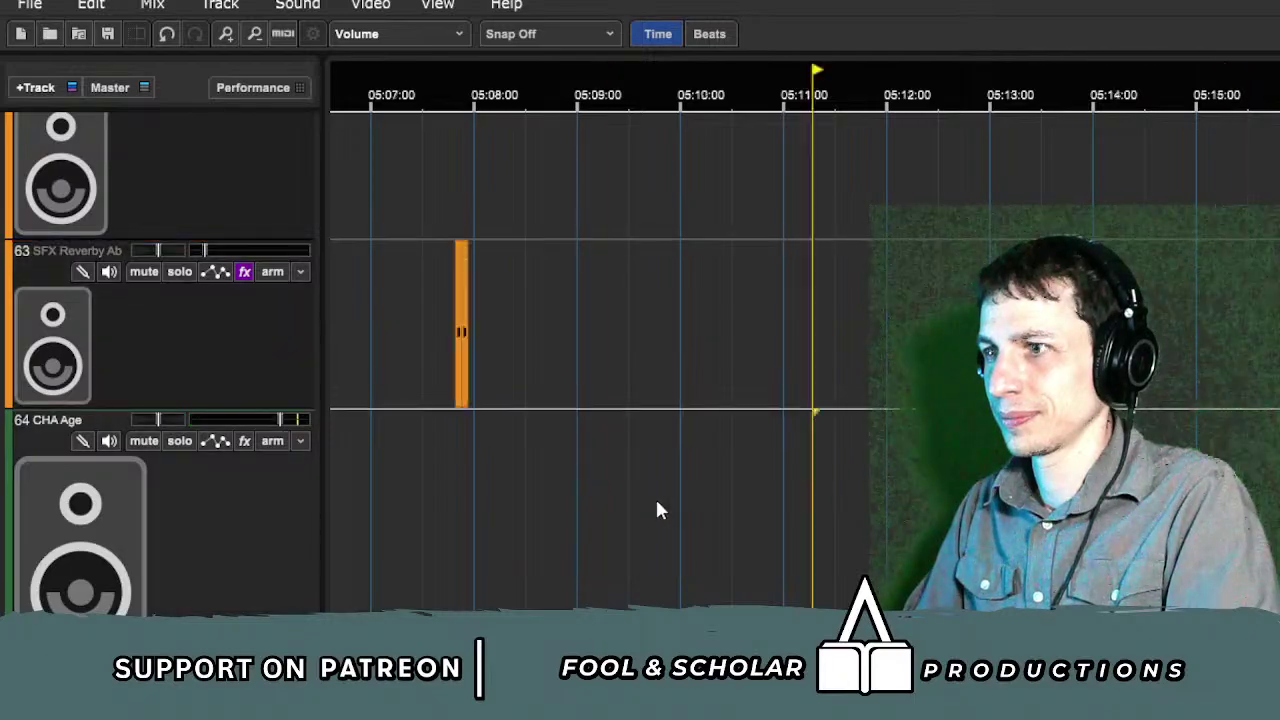
scroll(607, 510, "up", 8)
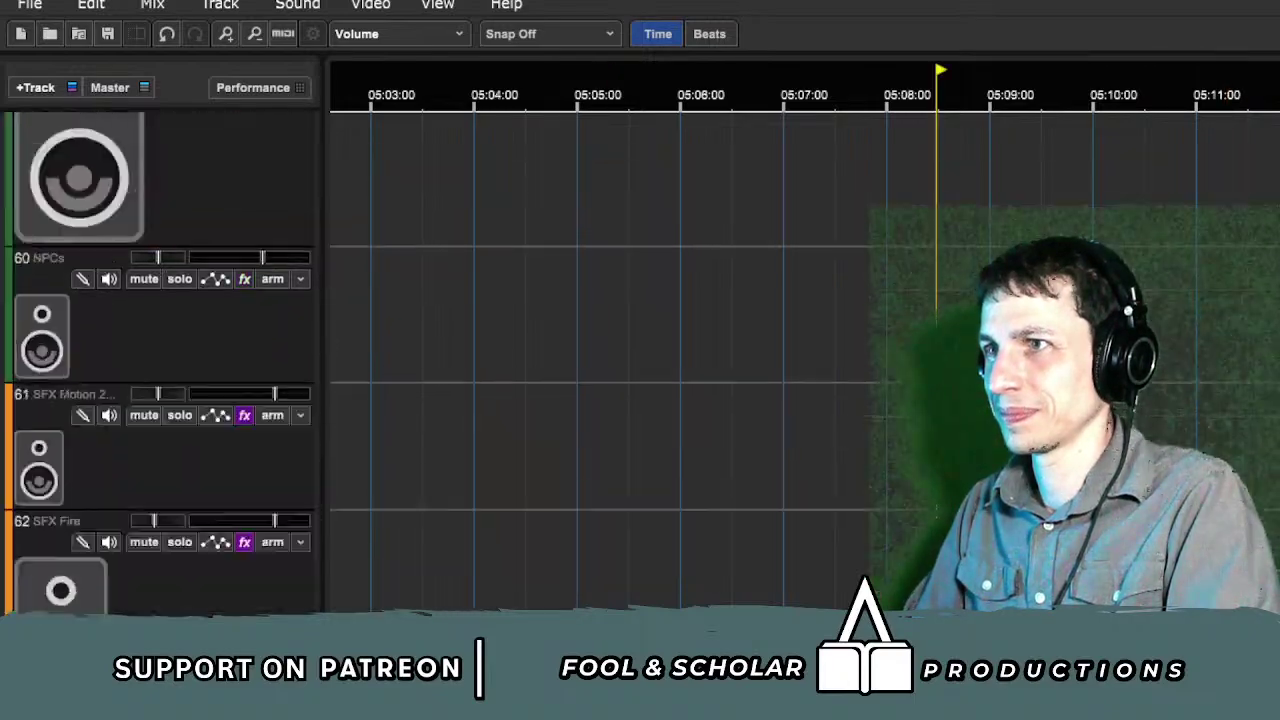
scroll(607, 510, "left", 3)
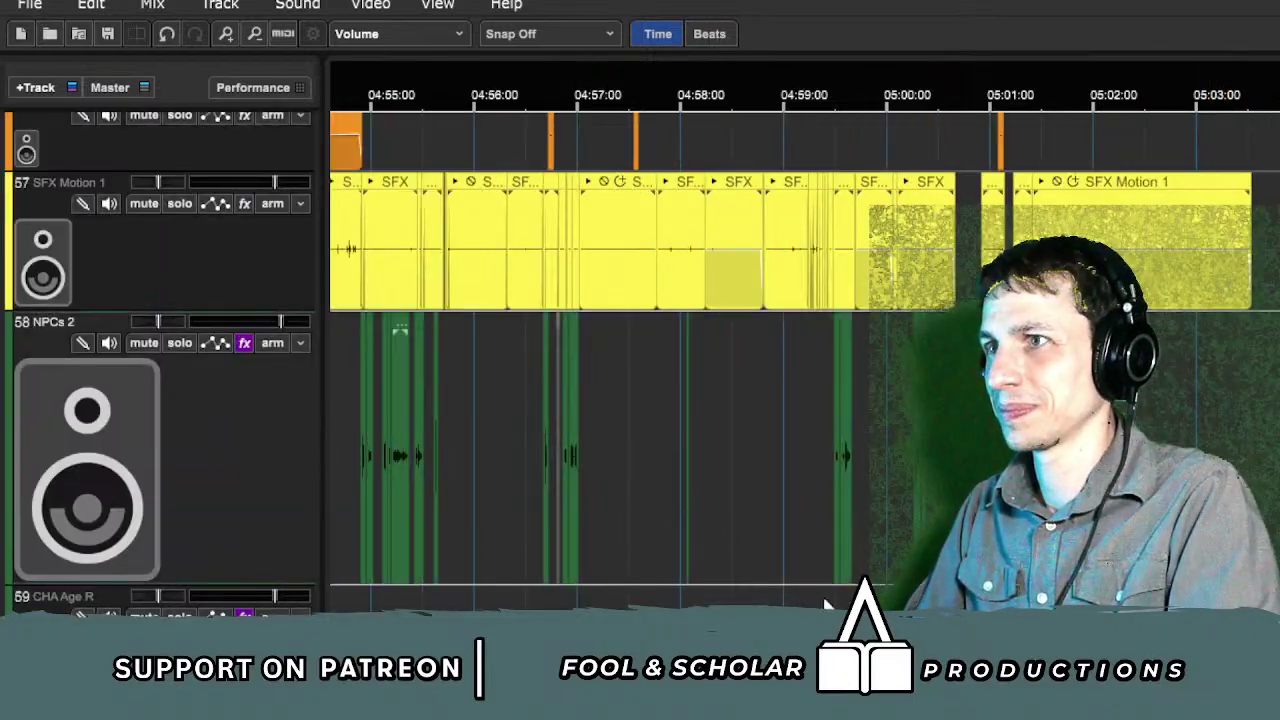
Step: Listen to the voice clips on NPCs 2 between about 04:59:30 and 05:00:20
left_click(848, 600)
key("space")
scroll(848, 600, "left", 2)
scroll(848, 600, "up", 2)
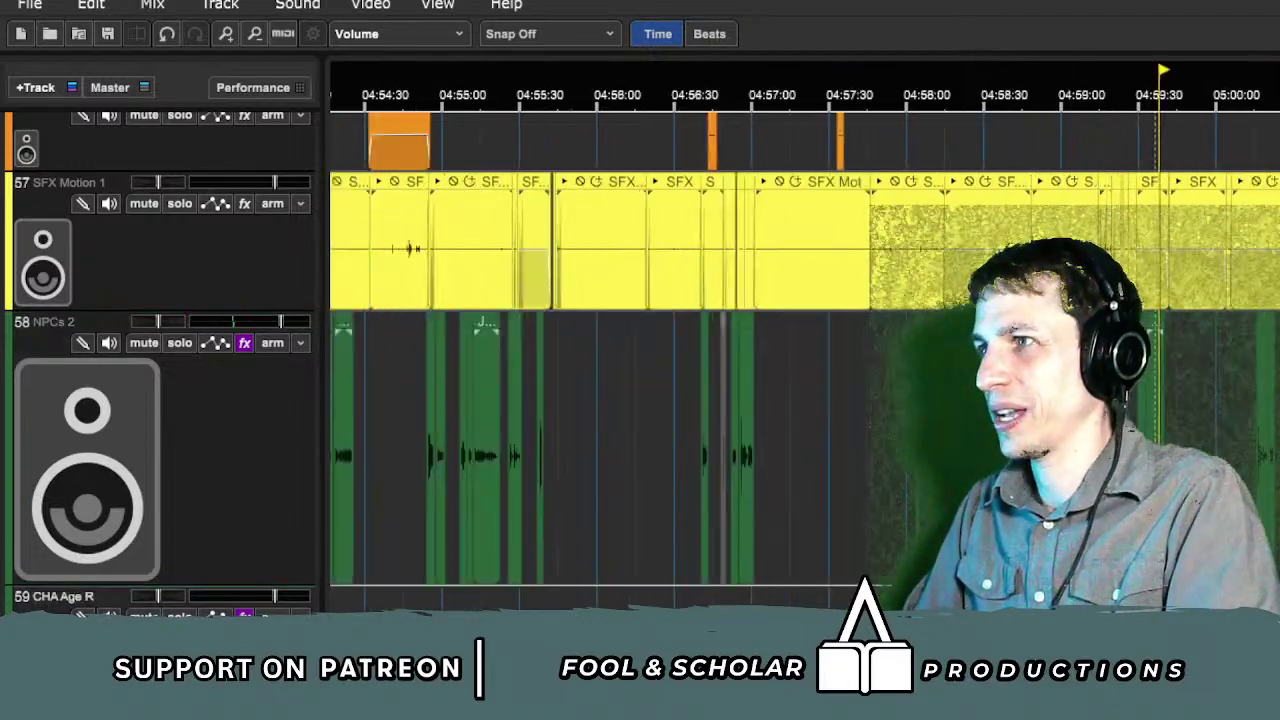
scroll(848, 600, "up", 2)
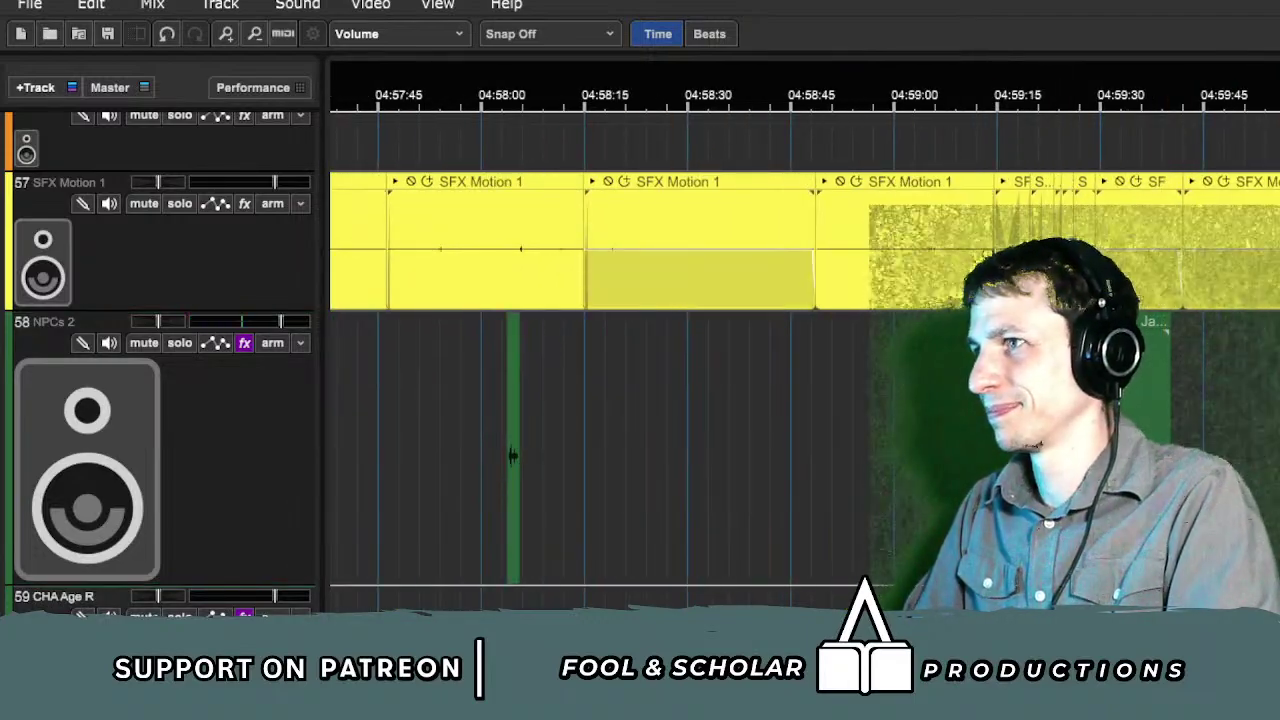
scroll(1262, 413, "down", 2)
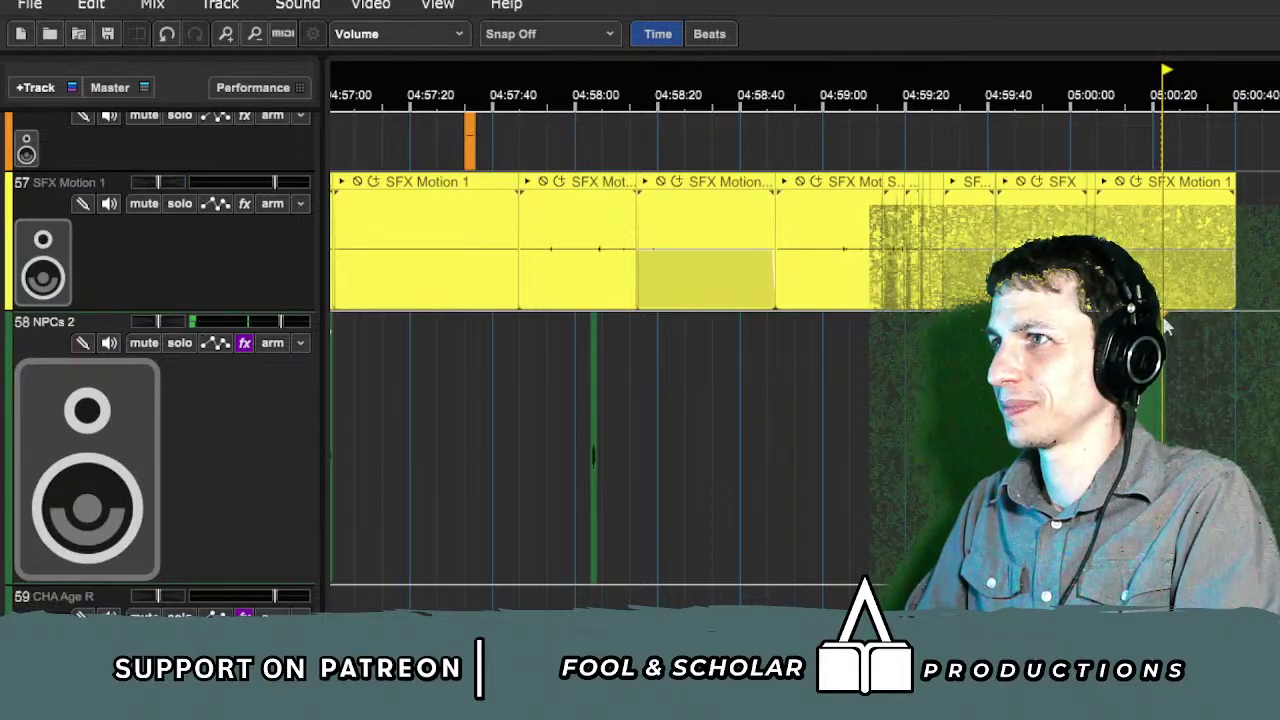
Step: Copy the short voice clip from about 05:00:20 to about 06:58:20 on NPCs 2 and solo that track
scroll(1262, 413, "right", 20)
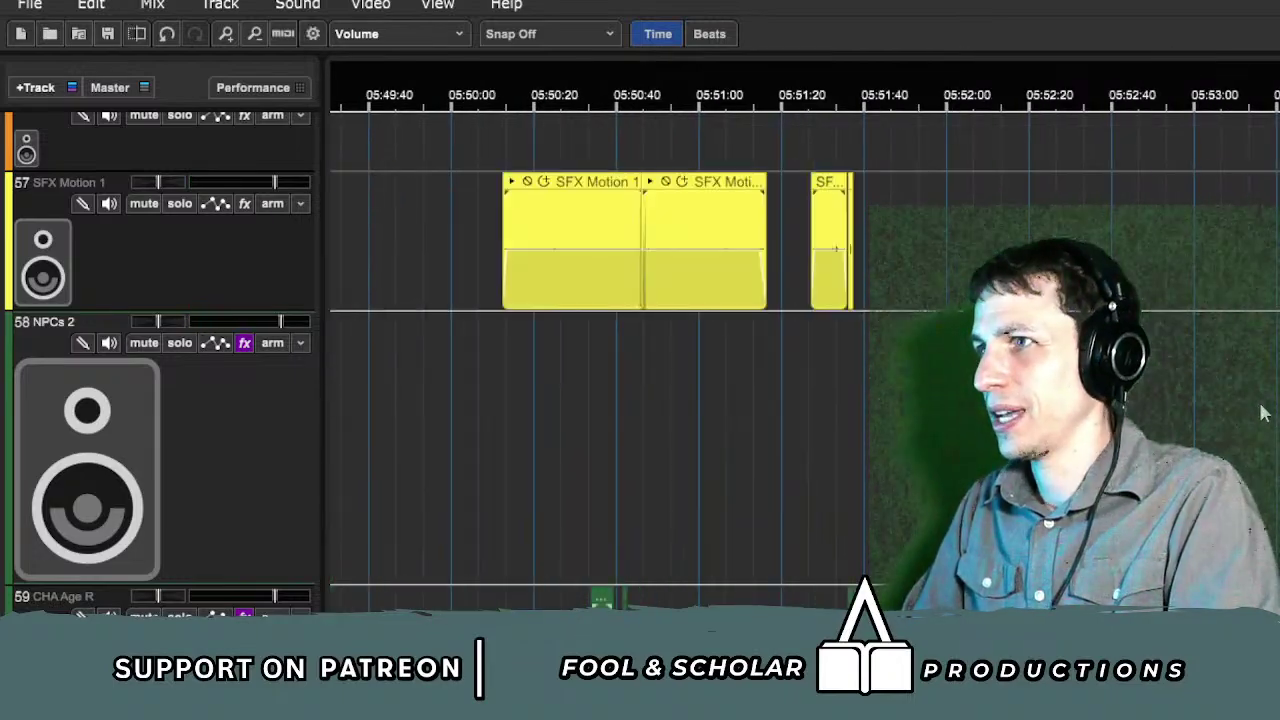
scroll(1262, 413, "right", 15)
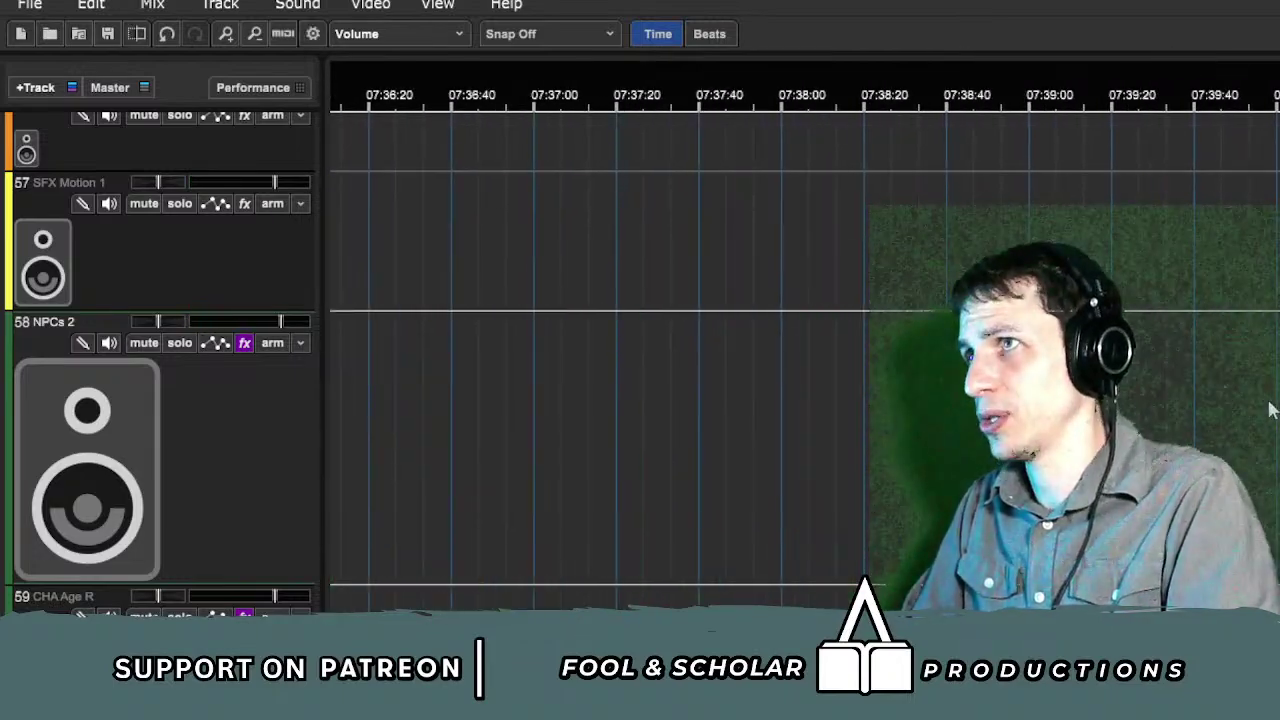
scroll(1272, 404, "left", 7)
scroll(1272, 404, "right", 3)
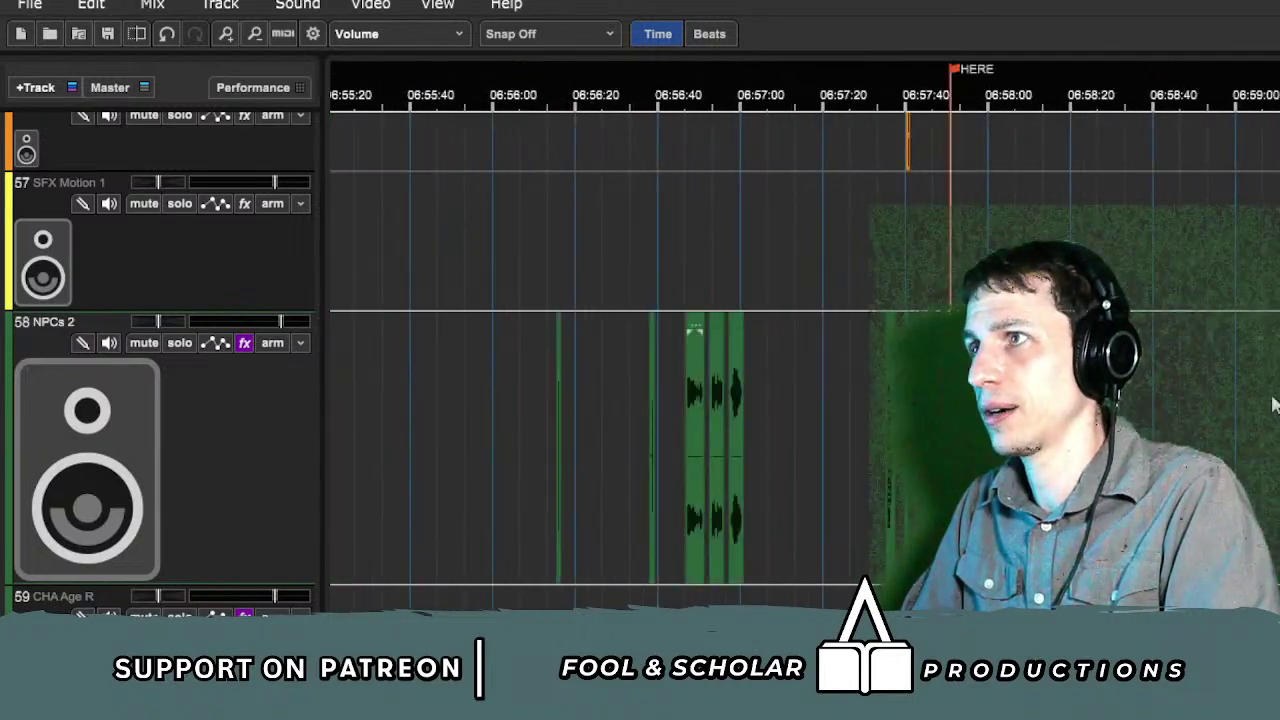
left_click(866, 424)
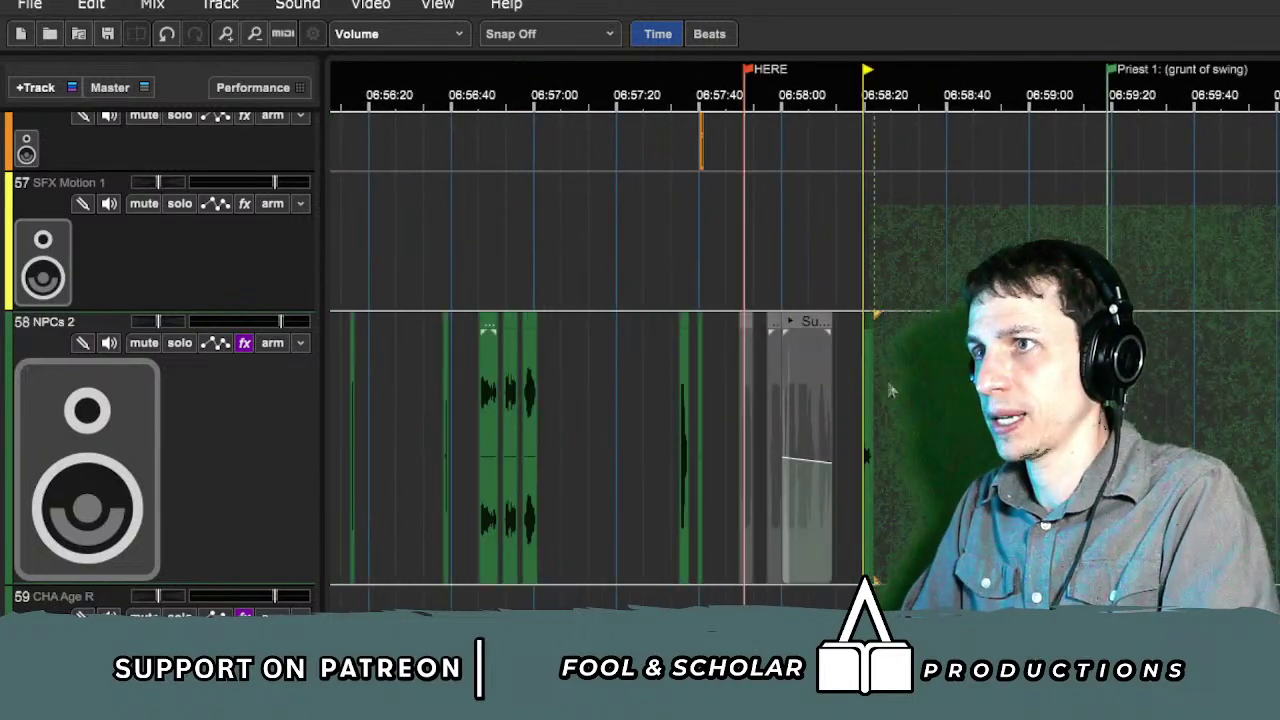
left_click(179, 342)
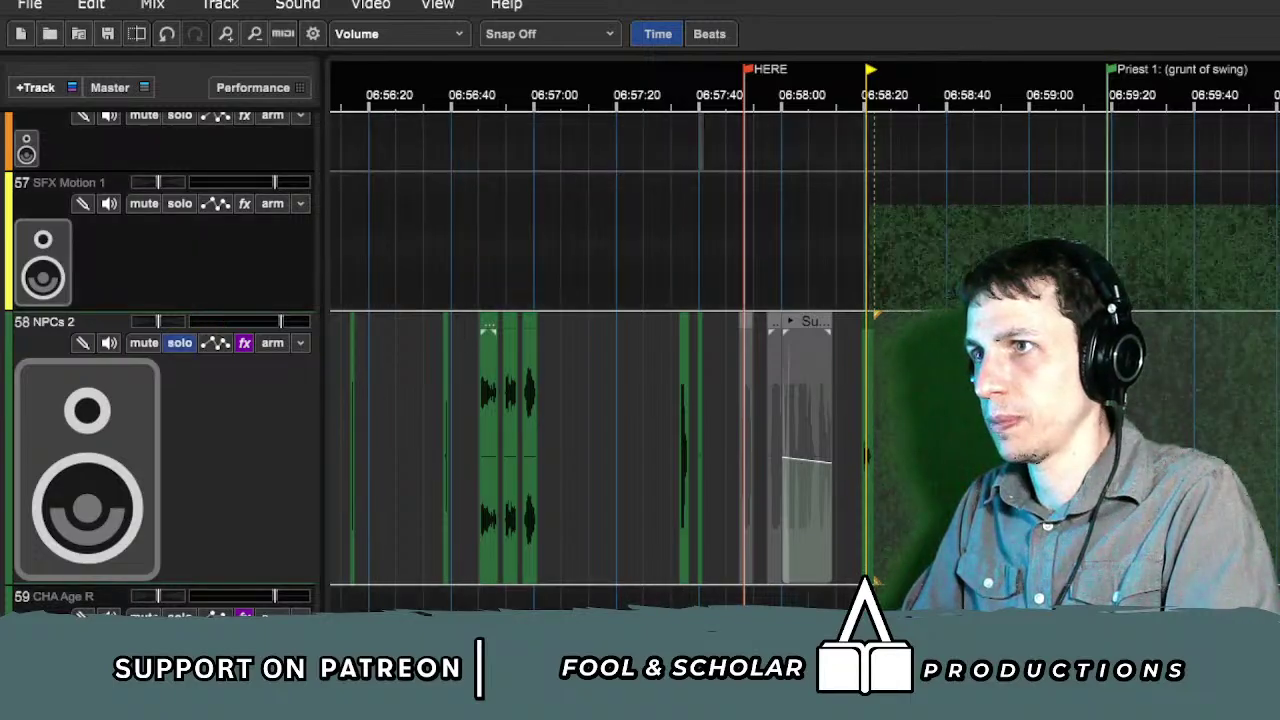
Step: Extend the copied clip on NPCs 2 to expose its longer recording and raise its volume envelope
scroll(1200, 393, "up", 3)
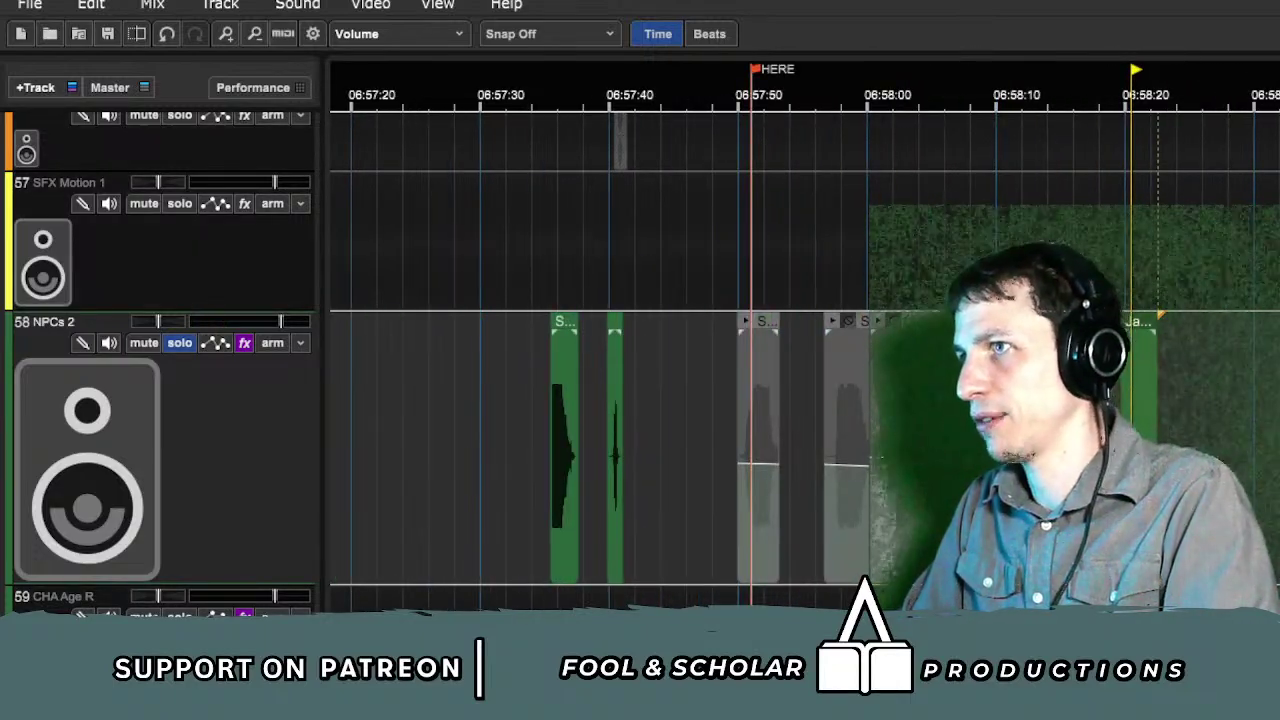
key("ctrl+z")
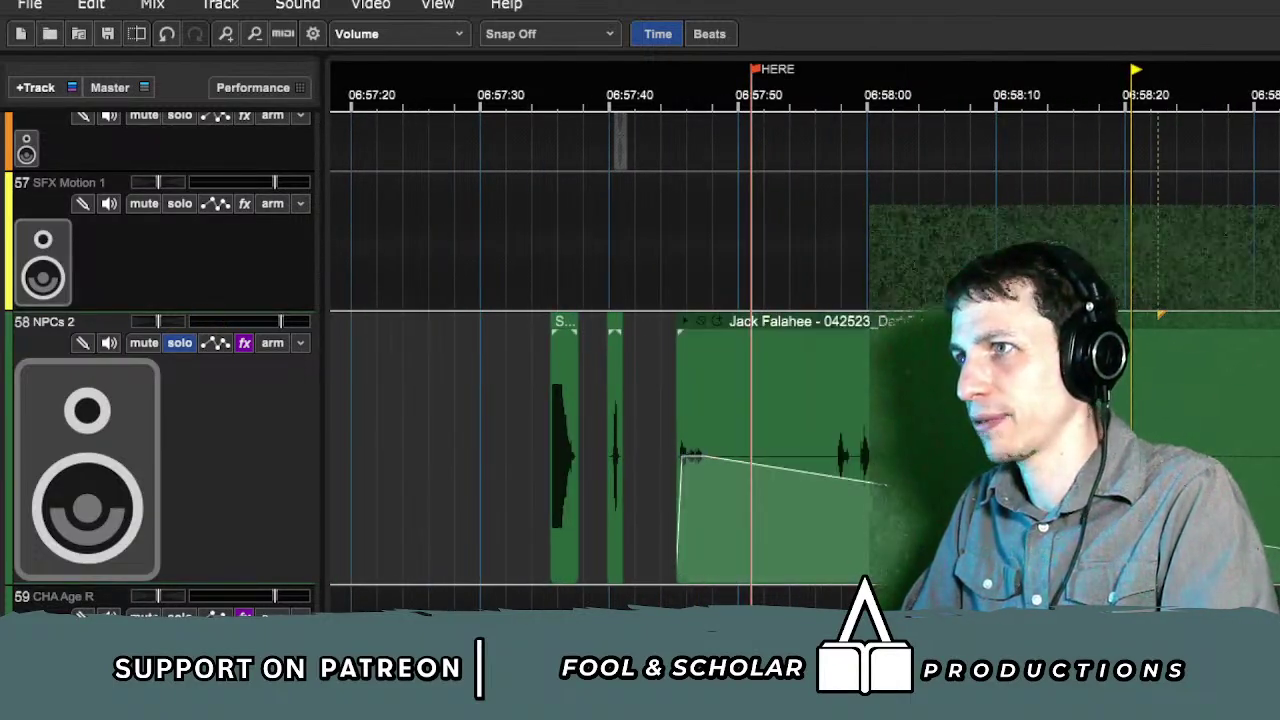
key("space")
left_click_drag(1158, 527, 1127, 438)
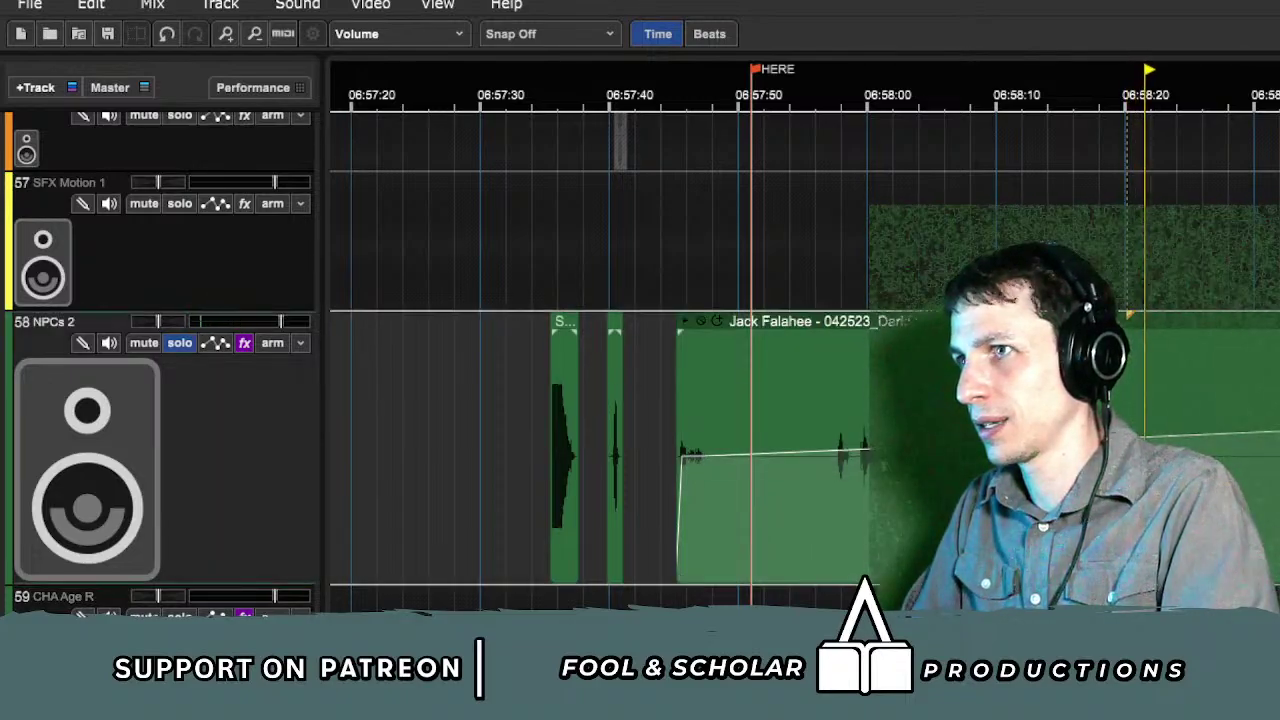
Step: Listen through the extended recording and split it around the phrase between about 06:59:28 and 06:59:31
key("space")
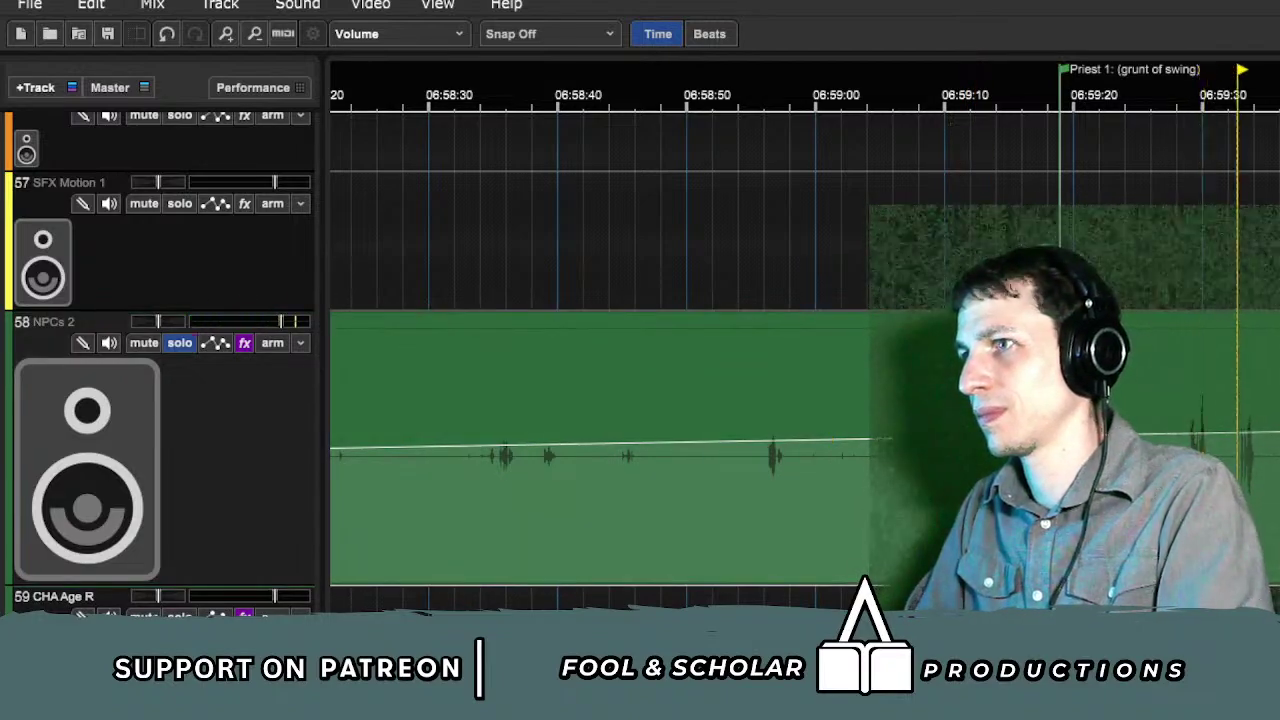
left_click(1194, 455)
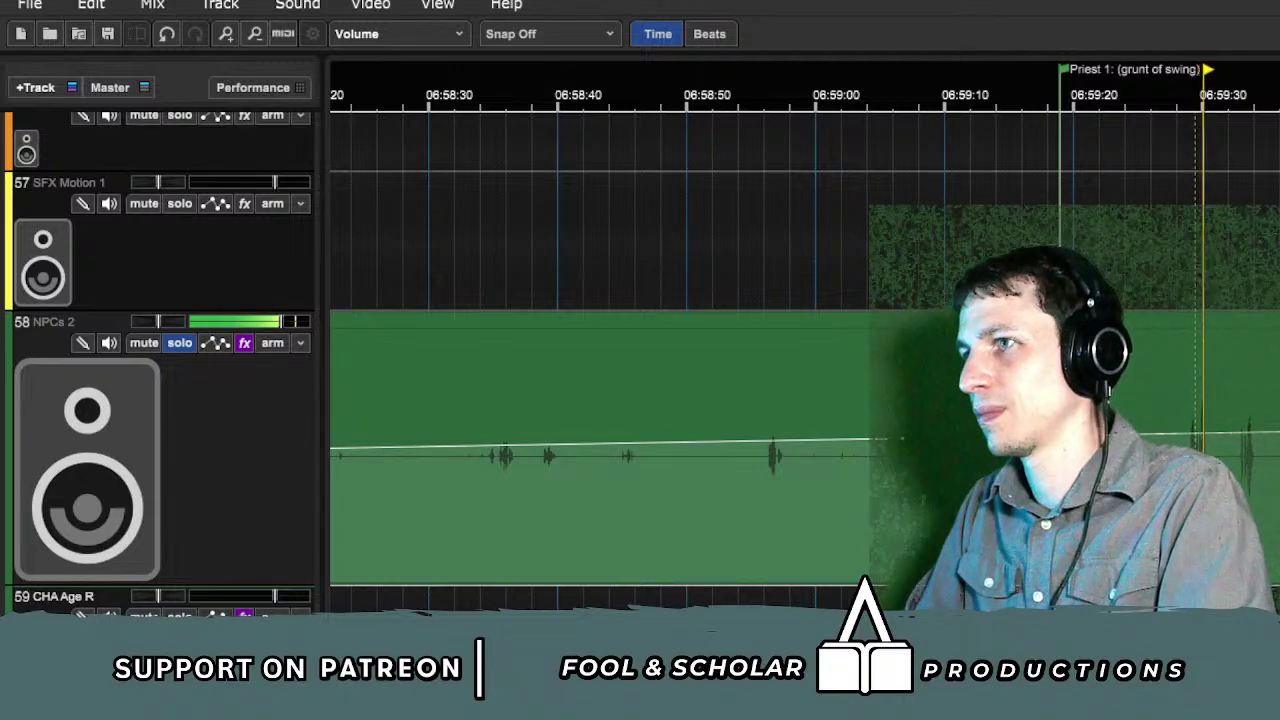
left_click(1192, 455)
left_click(1187, 450)
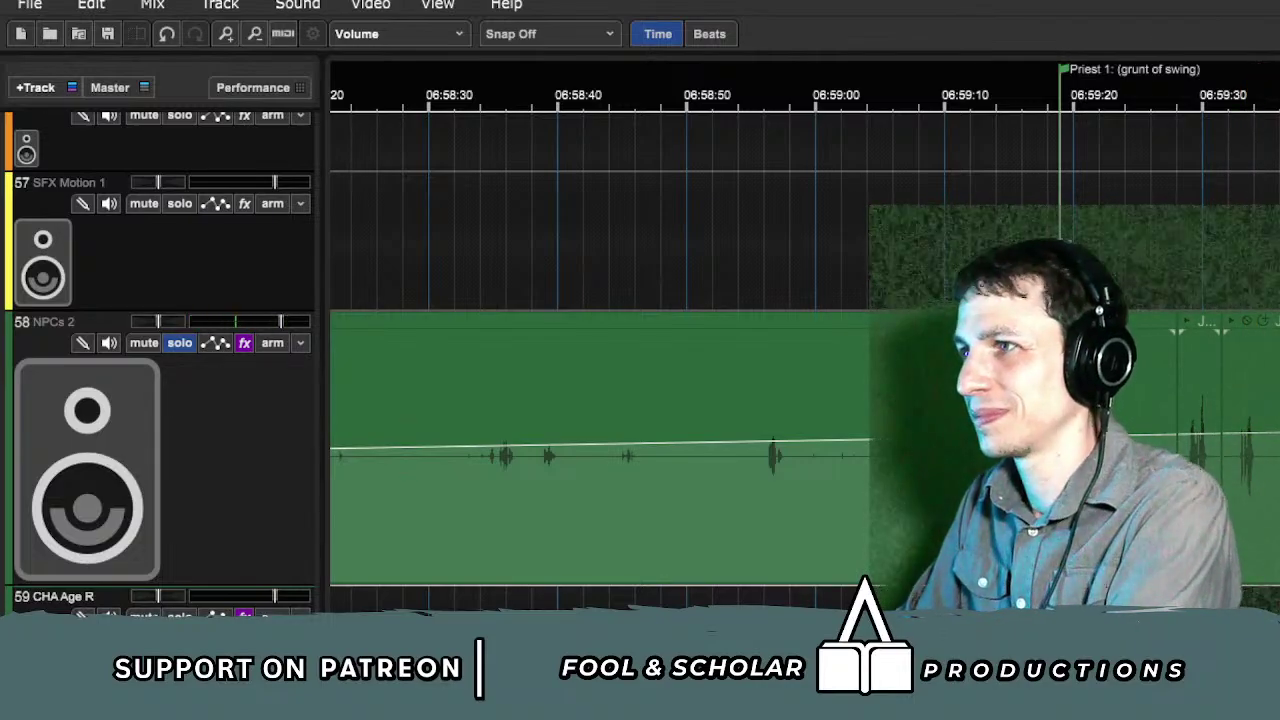
Step: Delete the leftover recording on both sides of the isolated phrase and cut the phrase from NPCs 2
key("space")
key("Delete")
left_click(1209, 432)
key("Delete")
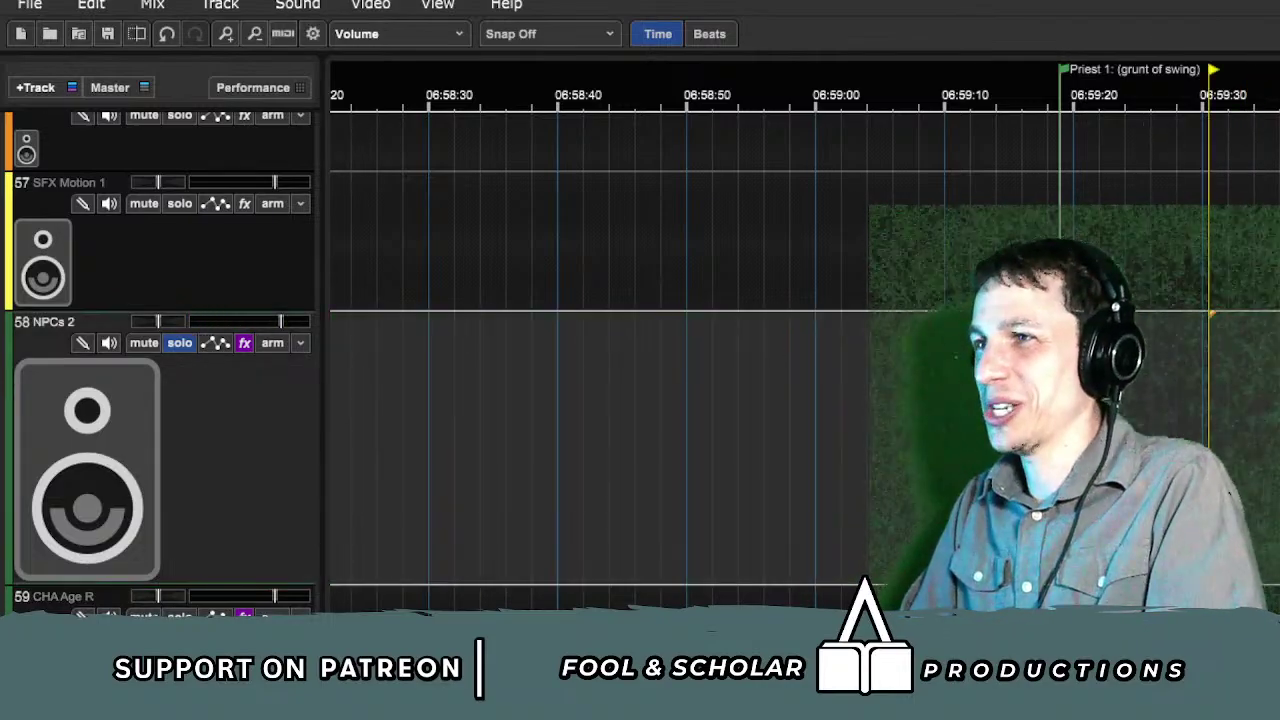
Step: Turn off solo on NPCs 2, place the phrase at the HERE marker near 06:57:51 and listen to it
left_click(186, 341)
scroll(716, 438, "left", 8)
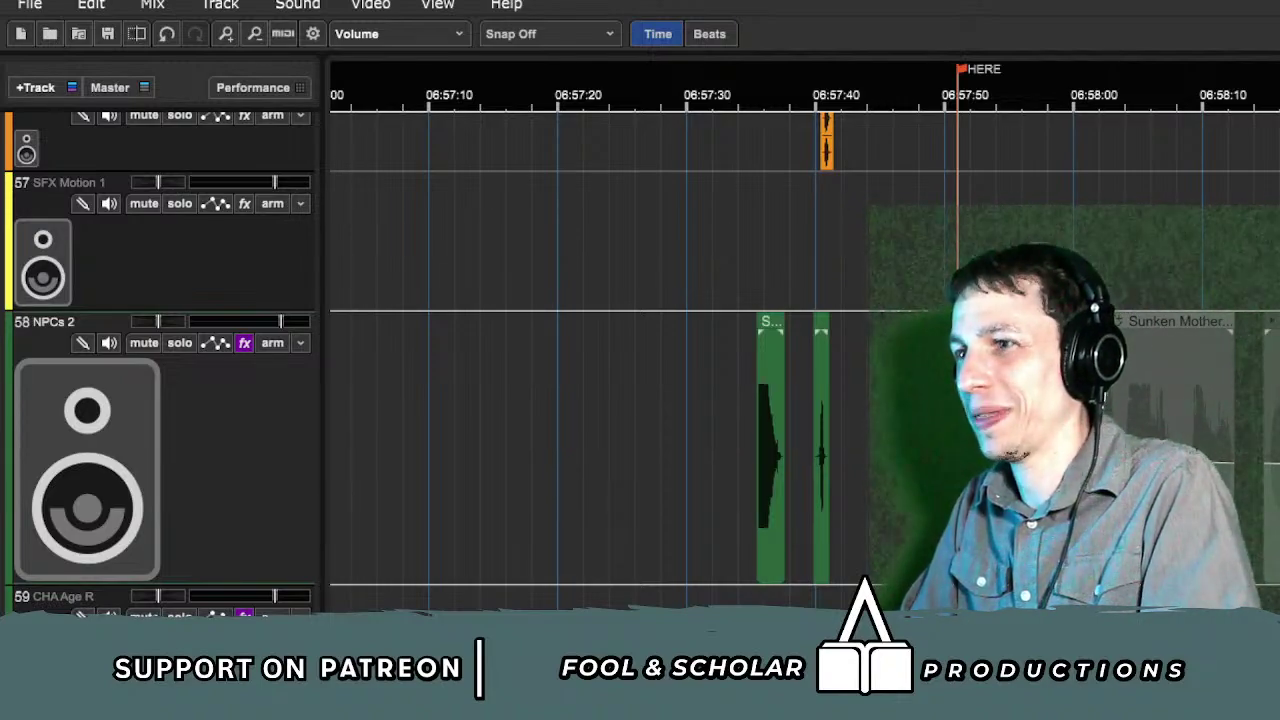
key("space")
scroll(627, 400, "up", 2)
scroll(1184, 330, "up", 3)
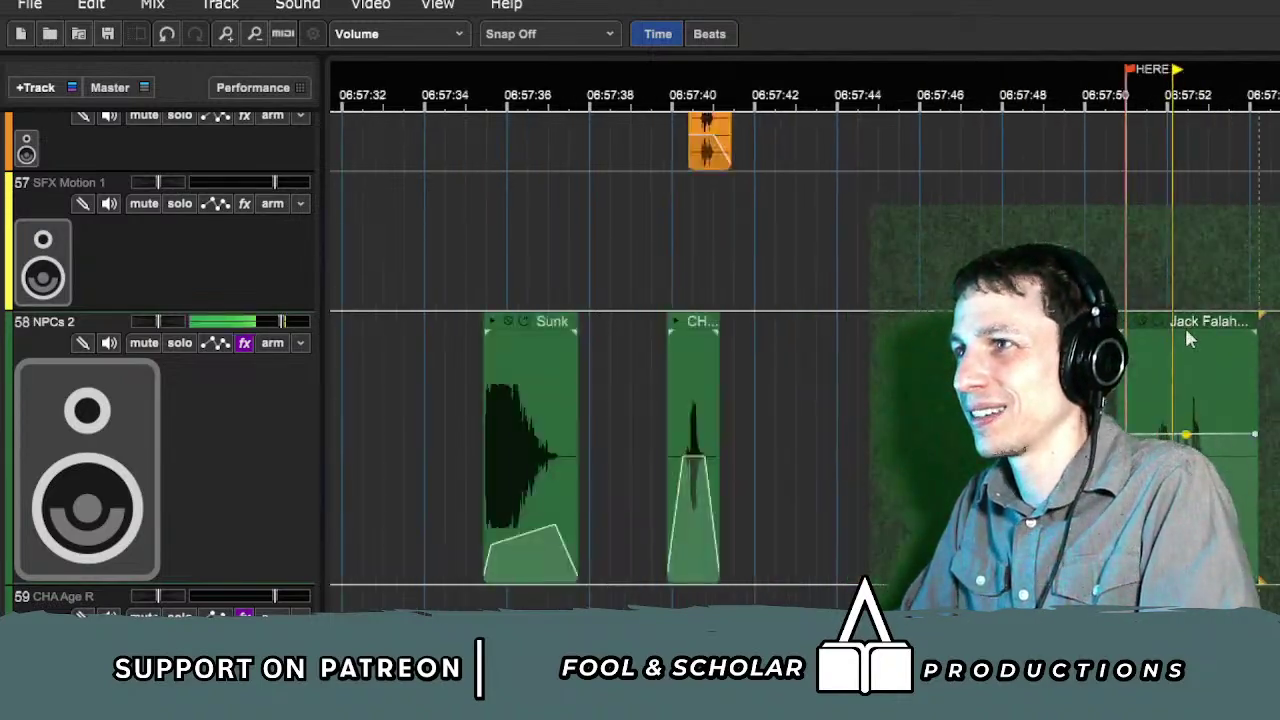
Step: Take the phrase away from the HERE marker and shift the muted Sunken Mother clips earlier to start at about 06:57:43
left_click(1237, 329)
key("Delete")
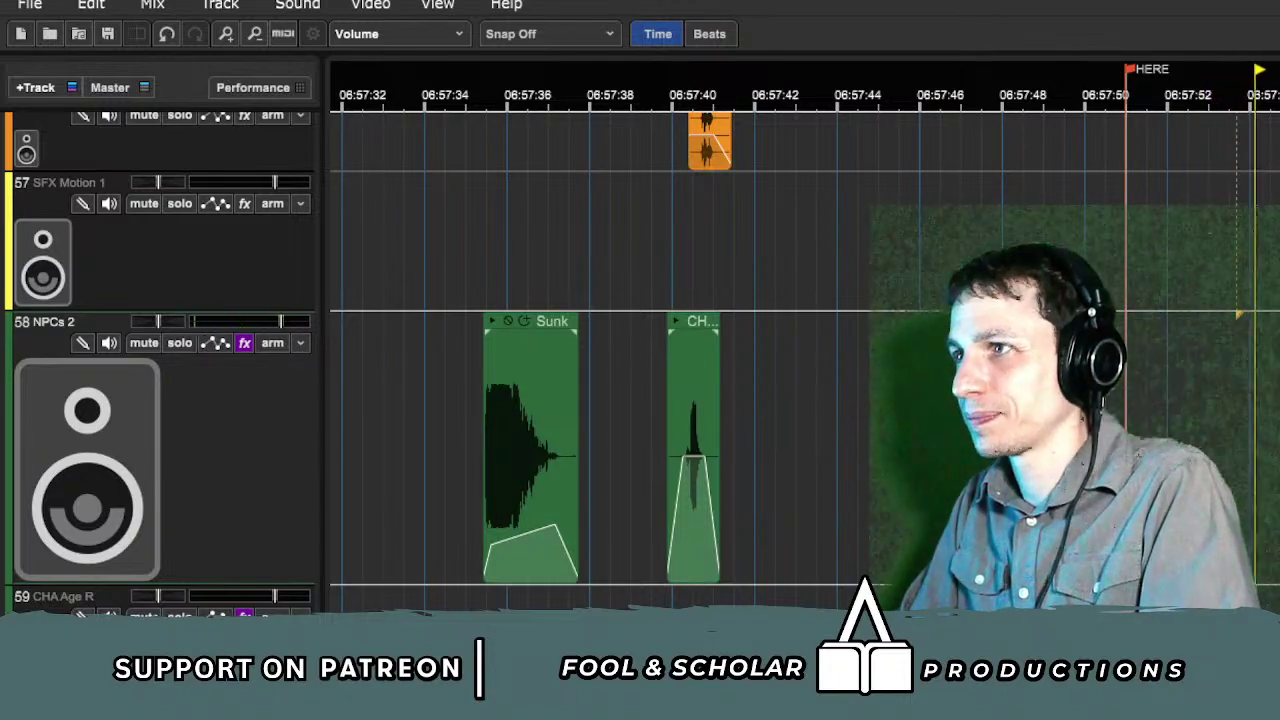
scroll(846, 391, "down", 2)
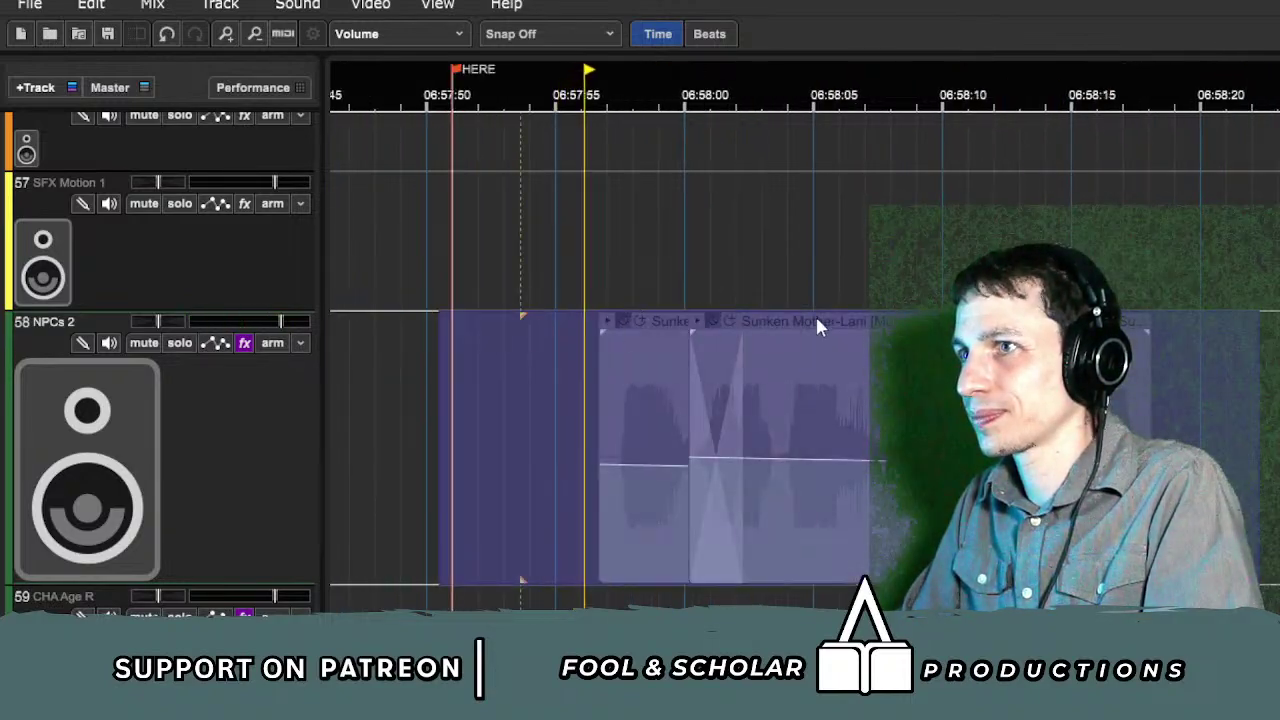
key("ctrl+z")
key("ctrl+z")
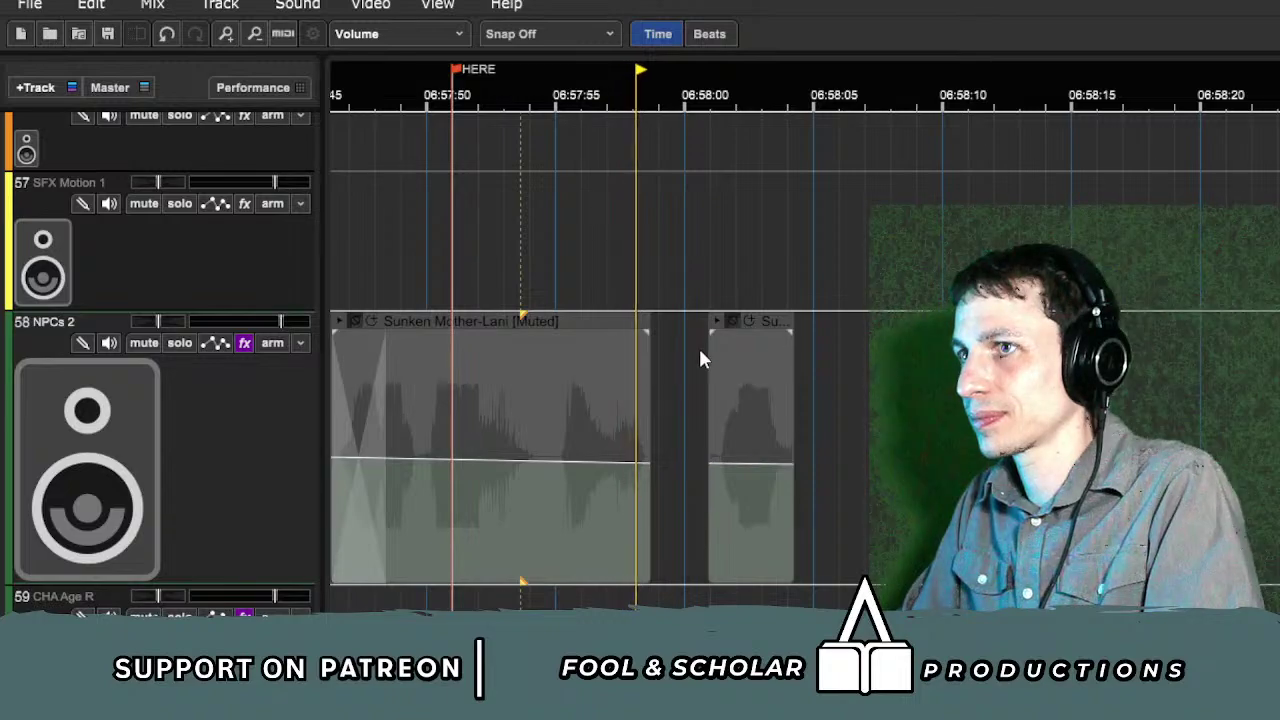
Step: Paste the phrase on NPCs 2 at about 06:58:08, after the muted clips, and listen to it
scroll(698, 345, "left", 3)
scroll(805, 400, "right", 2)
left_click(1070, 450)
scroll(1070, 450, "right", 3)
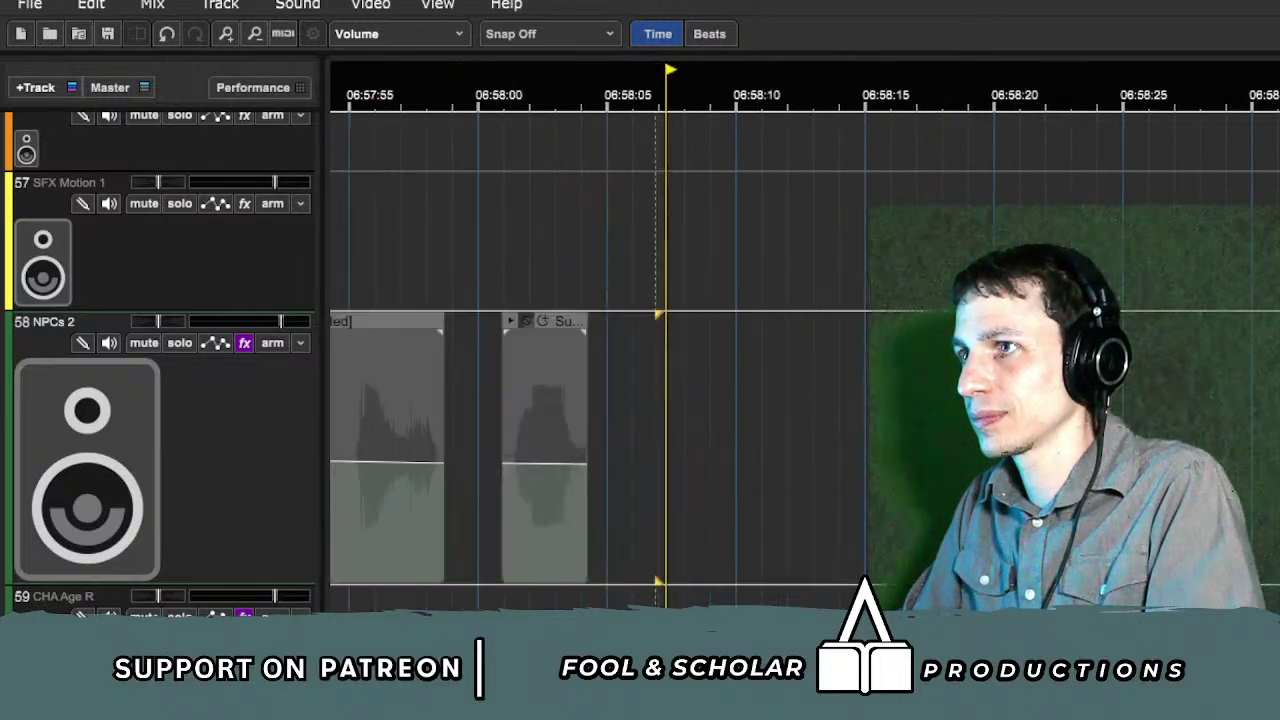
left_click(655, 387)
key("ctrl+v")
scroll(830, 359, "up", 1)
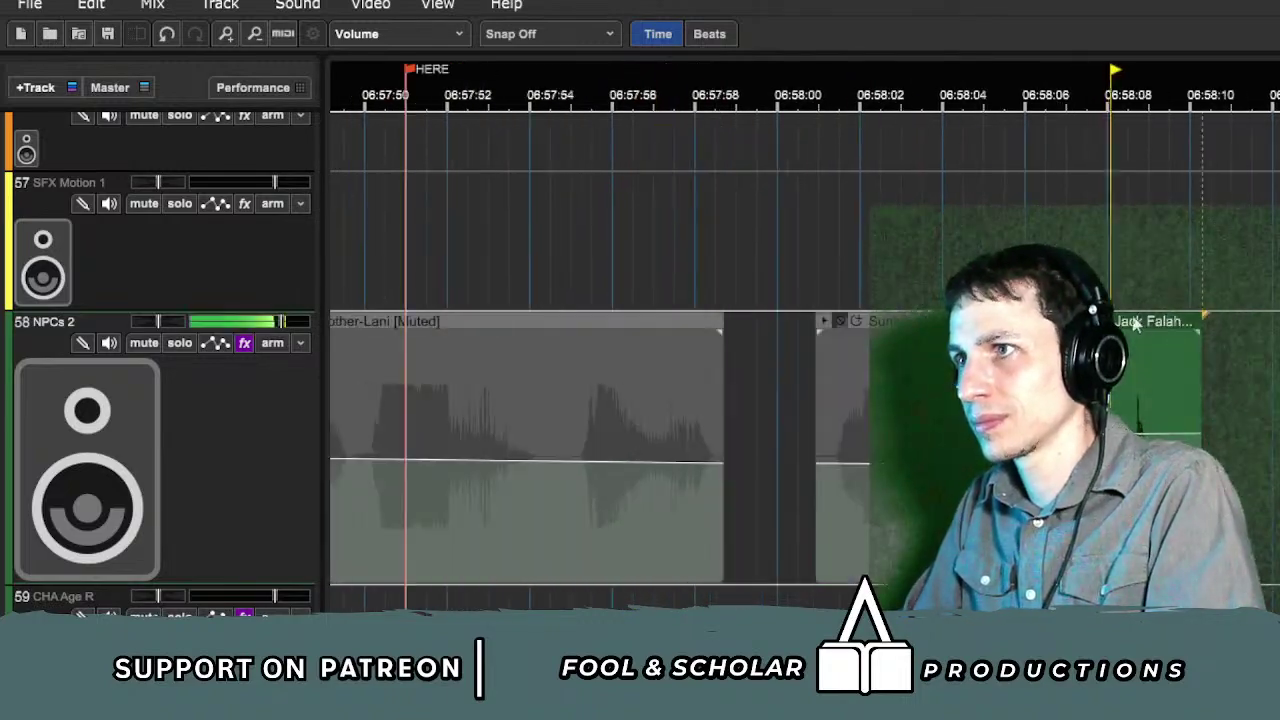
Step: Relocate the phrase from 06:58:08 to about 06:58:36 on NPCs 2 and play the passage leading up to it
key("Delete")
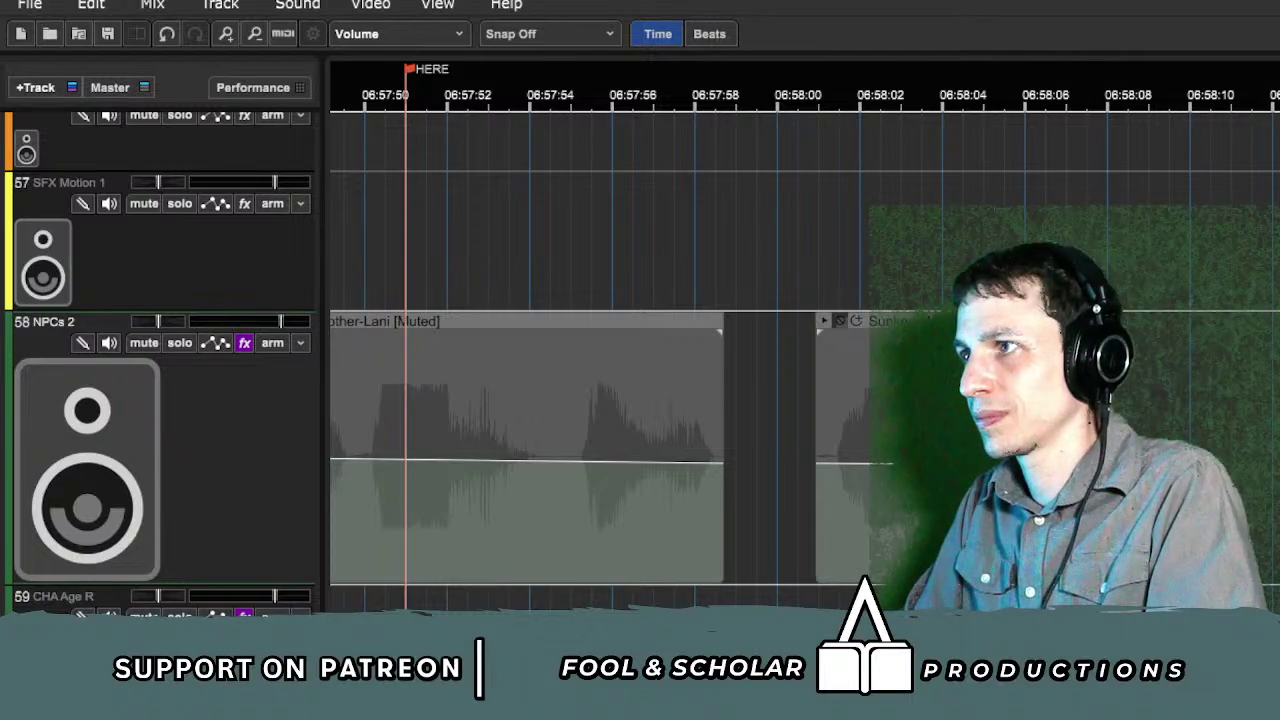
left_click(997, 240)
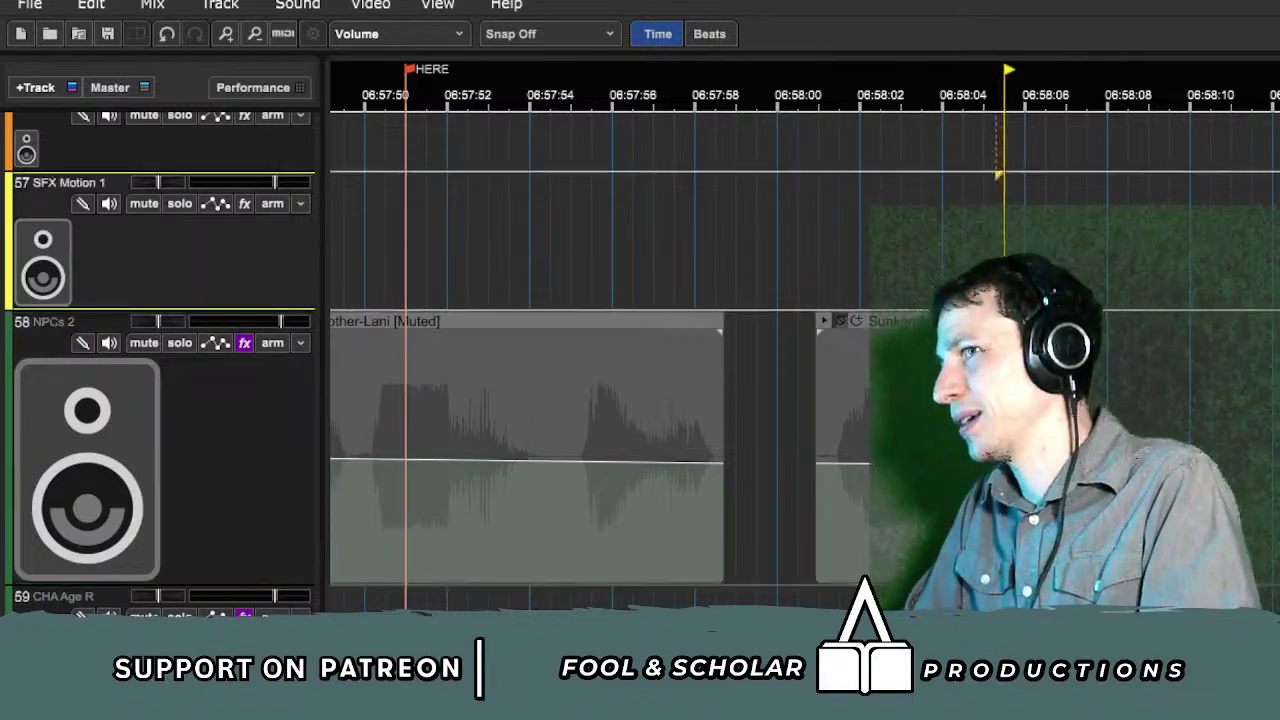
scroll(997, 240, "down", 1)
scroll(997, 240, "down", 1)
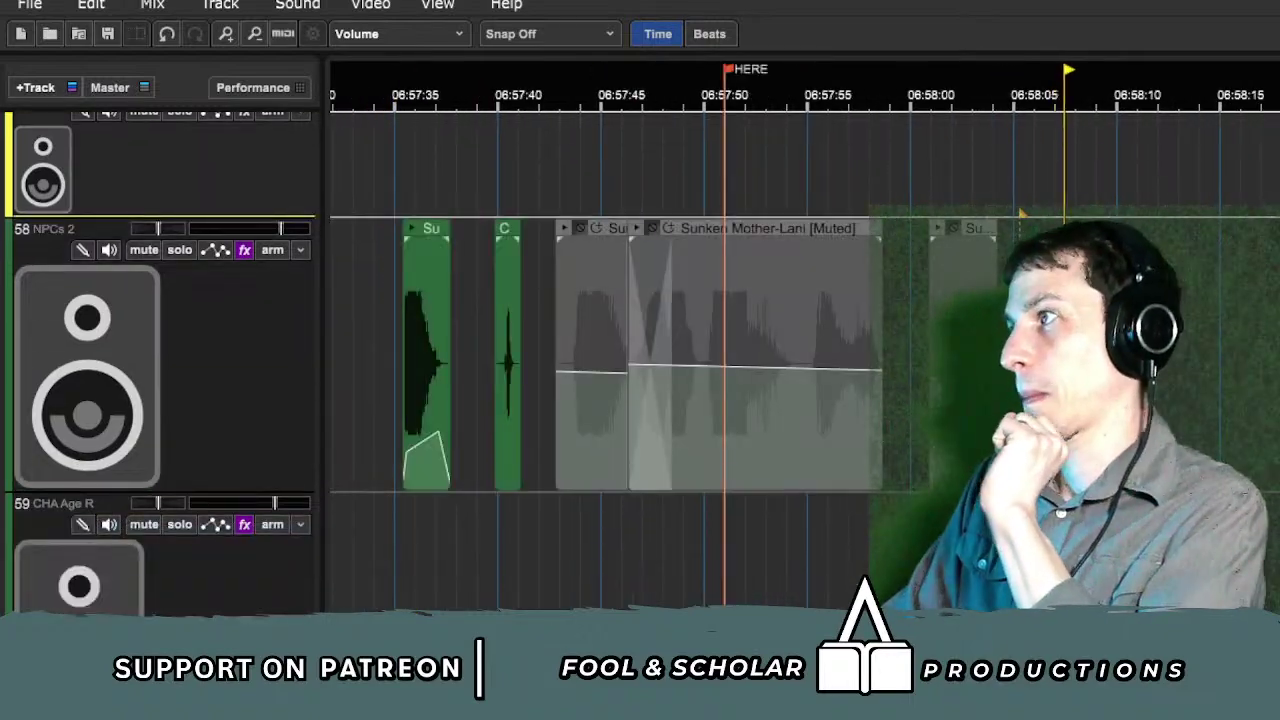
left_click(1204, 283)
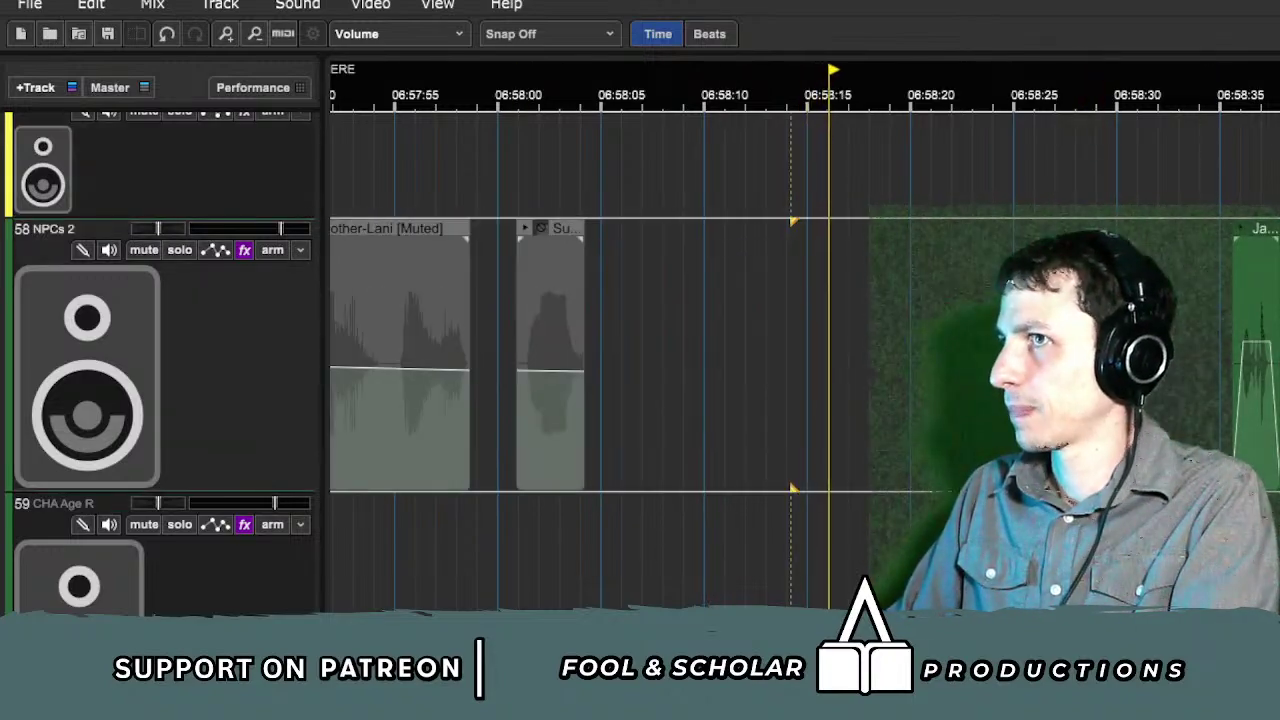
left_click(990, 260)
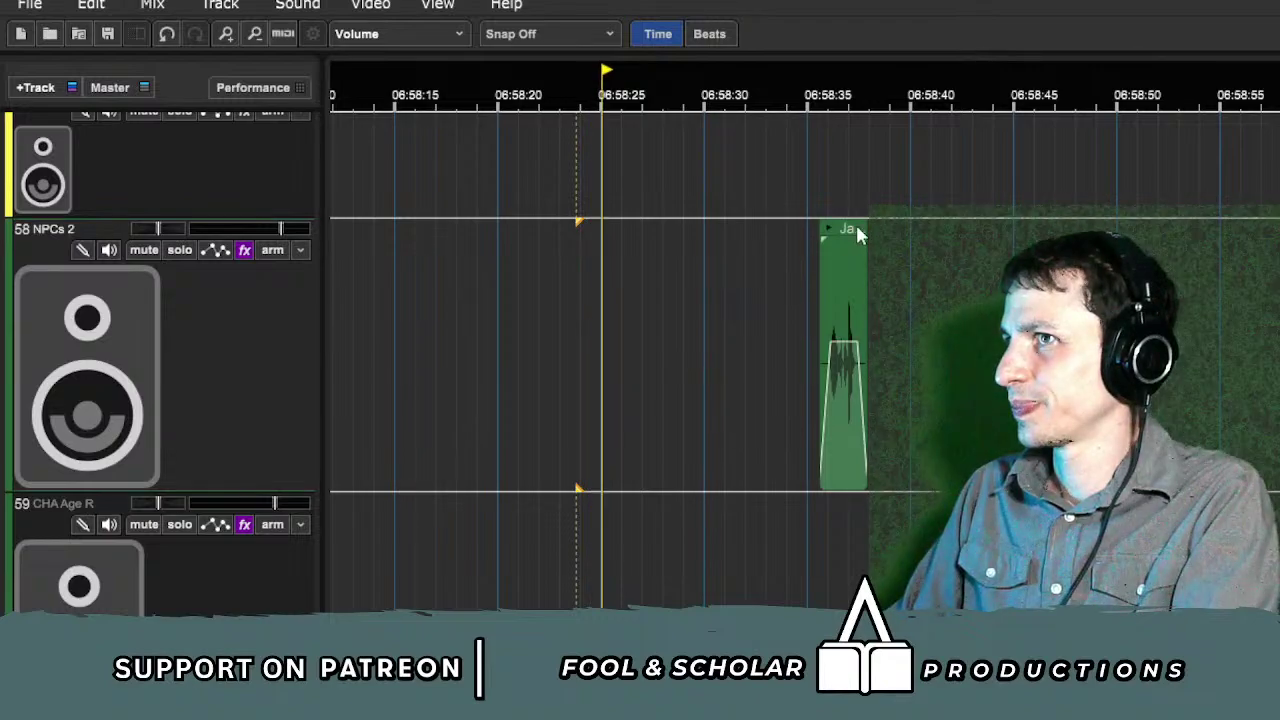
Step: Move the phrase clip earlier to about 06:58:29 and lower both upper points of its volume envelope
left_click_drag(856, 248, 710, 236)
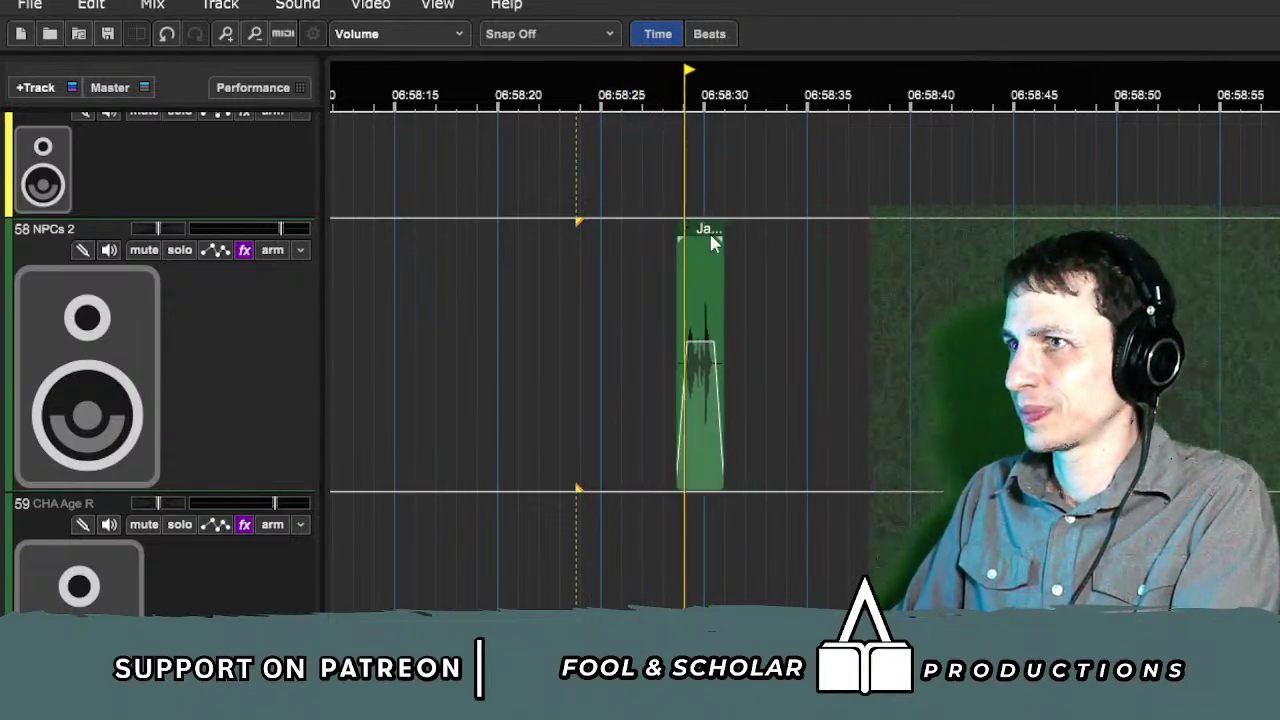
left_click_drag(686, 342, 691, 425)
left_click_drag(713, 341, 705, 438)
Step: Listen to the quieter phrase on NPCs 2 from about 06:58:27 and replay it
left_click(647, 452)
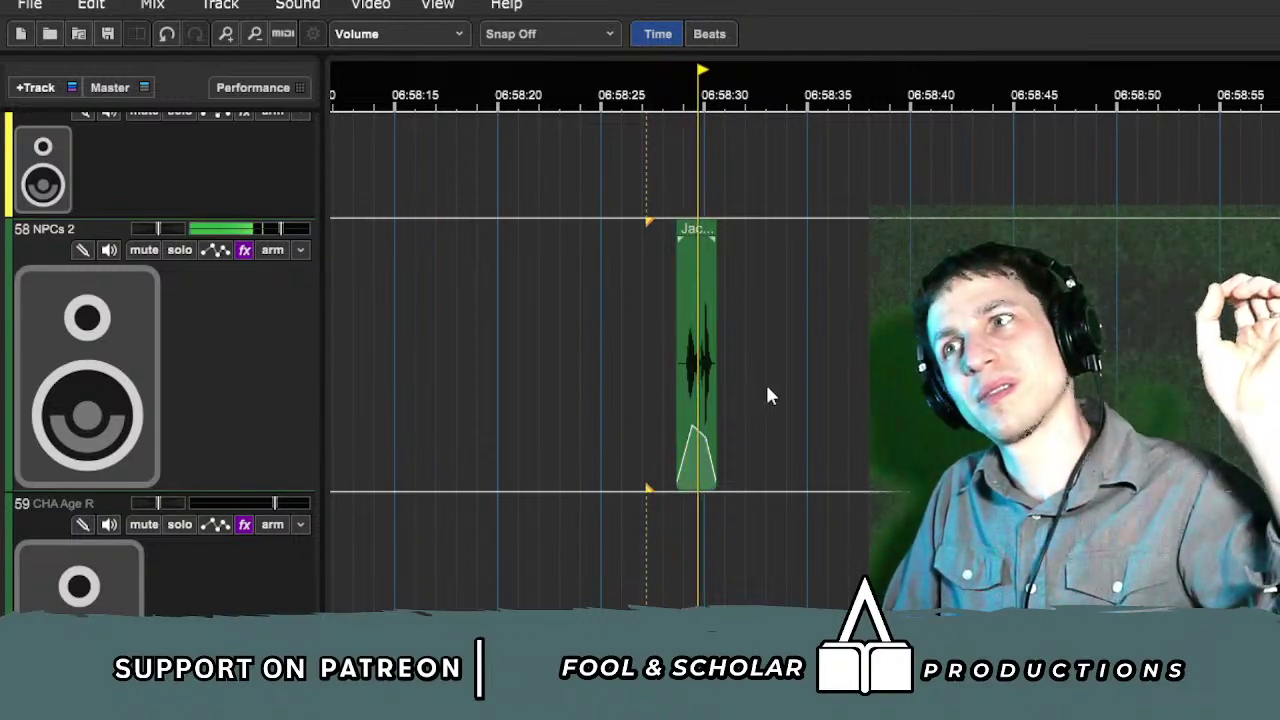
scroll(769, 394, "up", 2)
left_click(1046, 185)
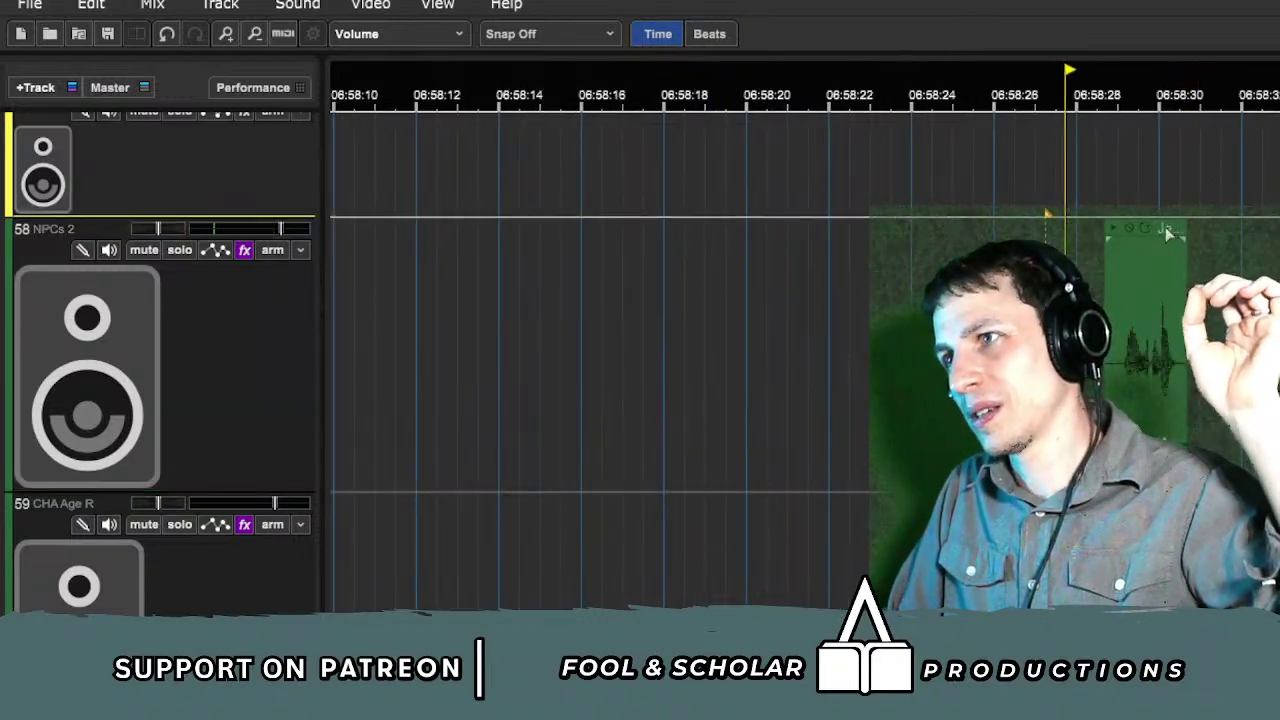
Step: Shift the phrase clip on NPCs 2 to about 06:58:28 and relocate the overlapping ReactionCrowd AR03_79 clip to the NPCs track
left_click_drag(1165, 227, 1155, 226)
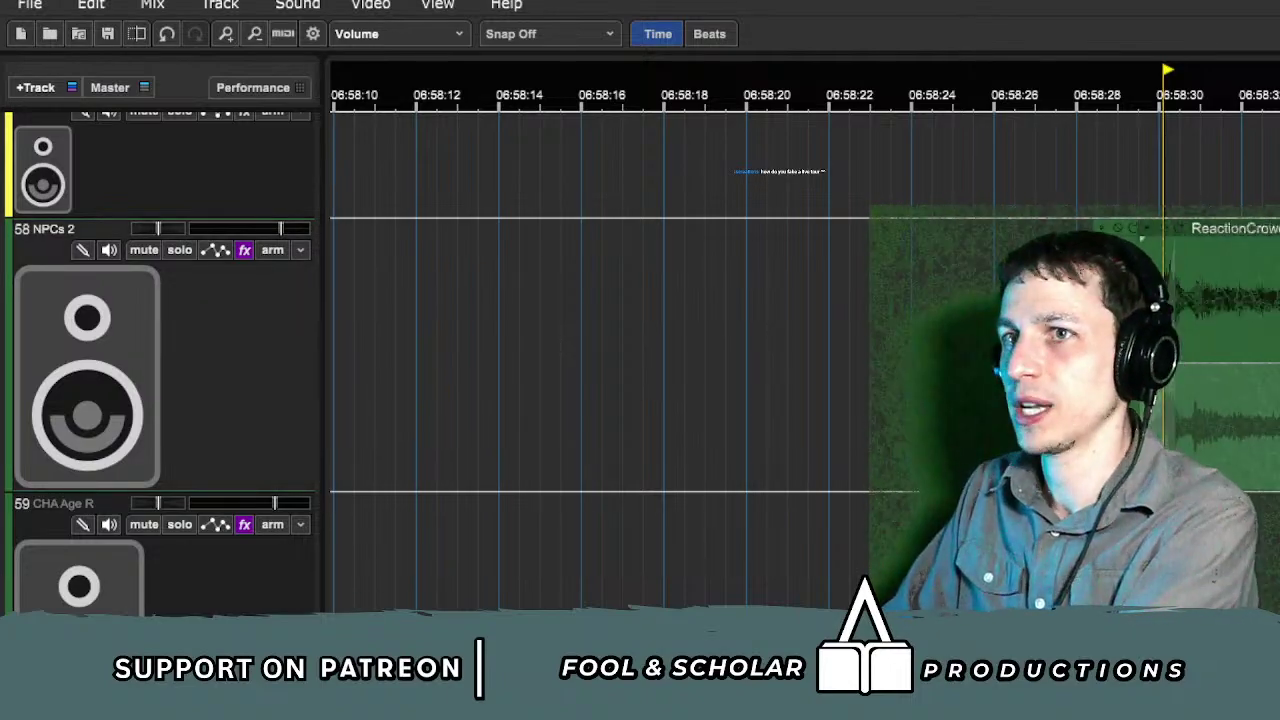
scroll(1226, 271, "up", 2)
scroll(1226, 271, "up", 10)
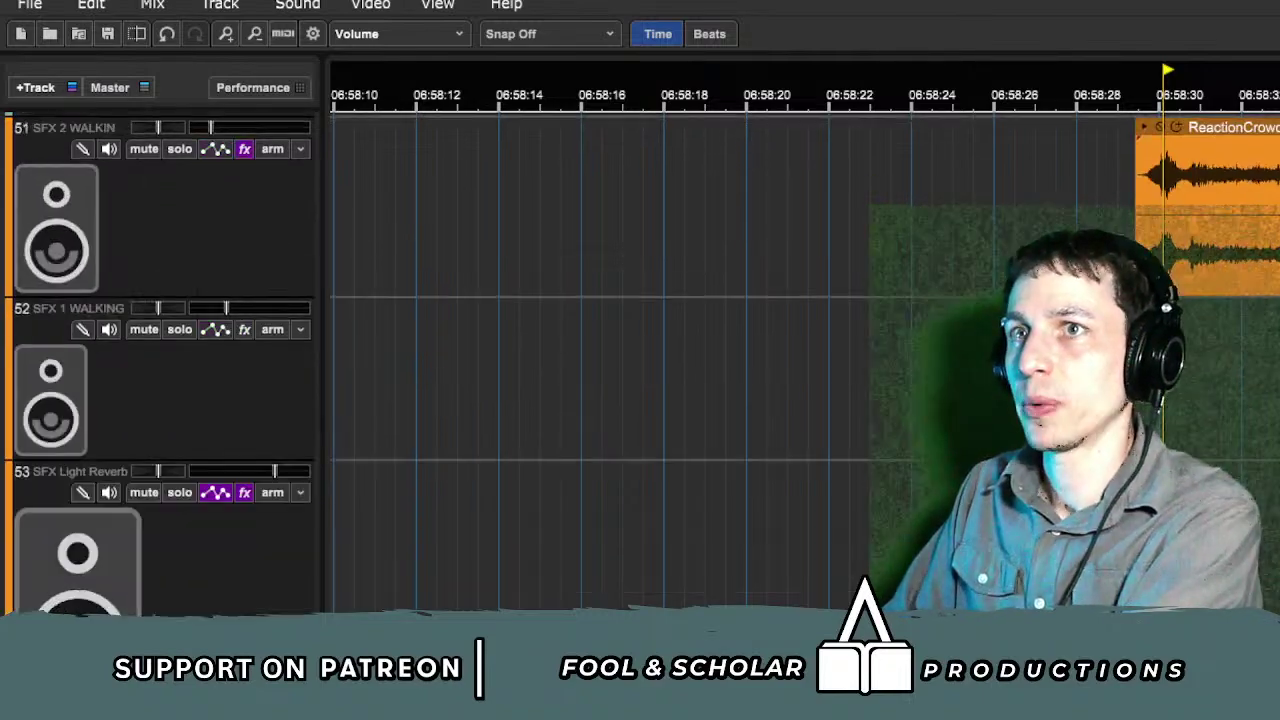
scroll(1226, 271, "down", 2)
scroll(1226, 271, "up", 9)
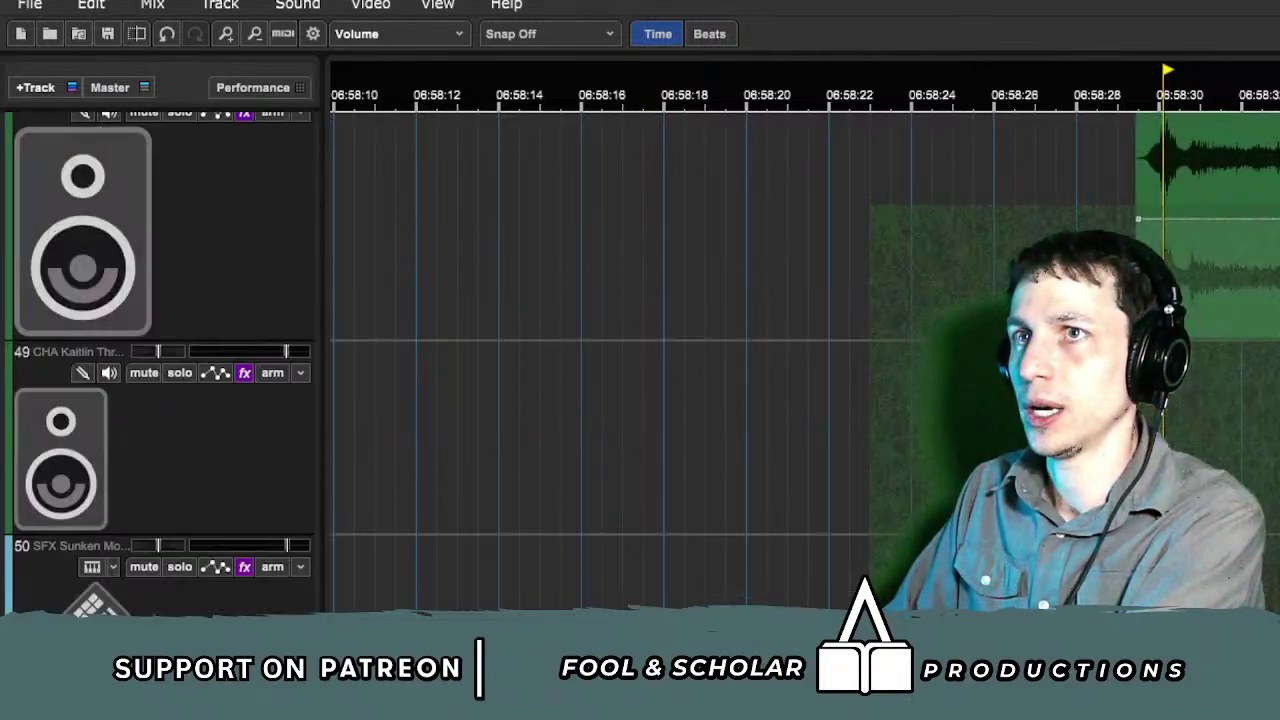
scroll(1226, 271, "up", 5)
scroll(1226, 271, "down", 7)
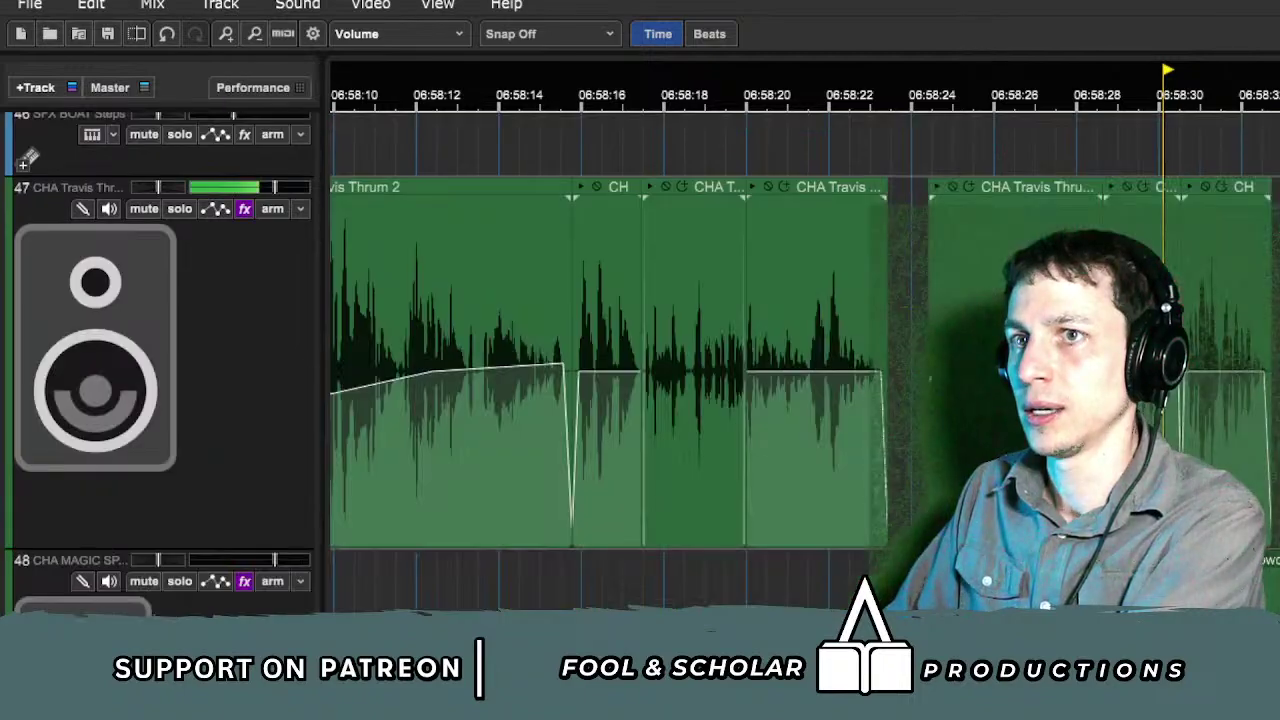
scroll(1226, 271, "down", 10)
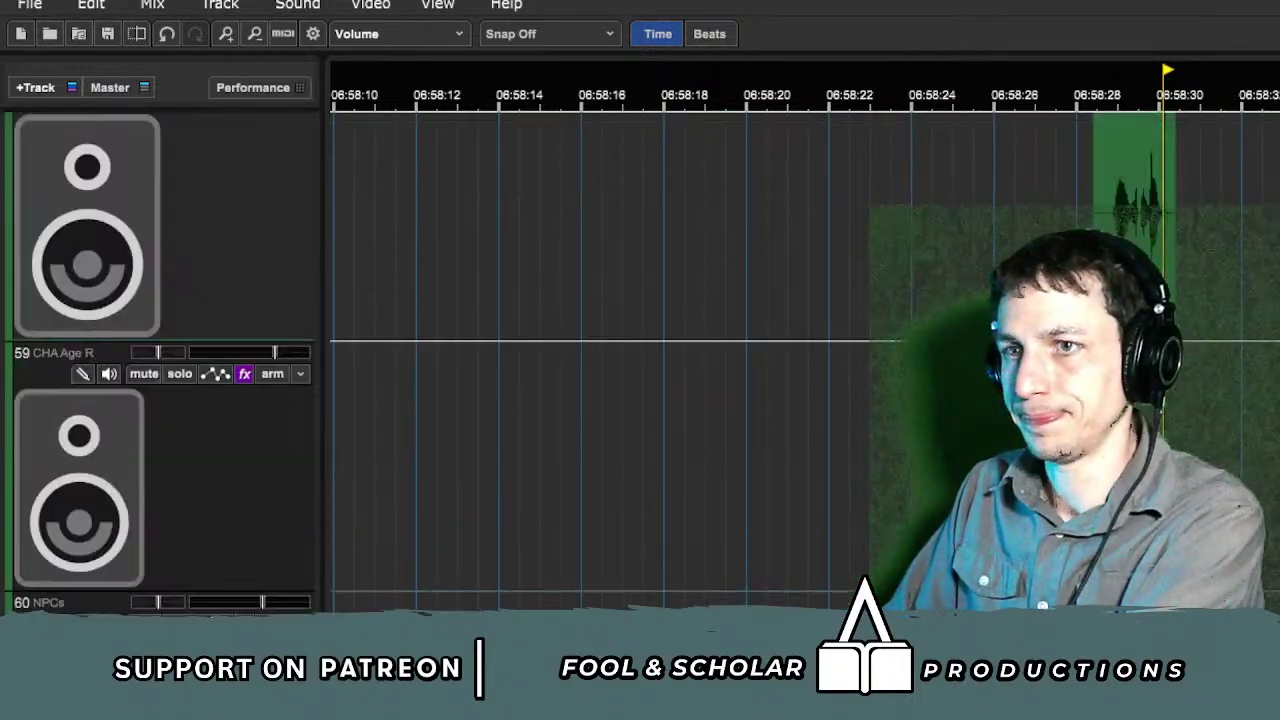
Step: Play the phrase together with the crowd reaction from about 06:58:26, and replay the crowd reaction from about 06:58:29
key("space")
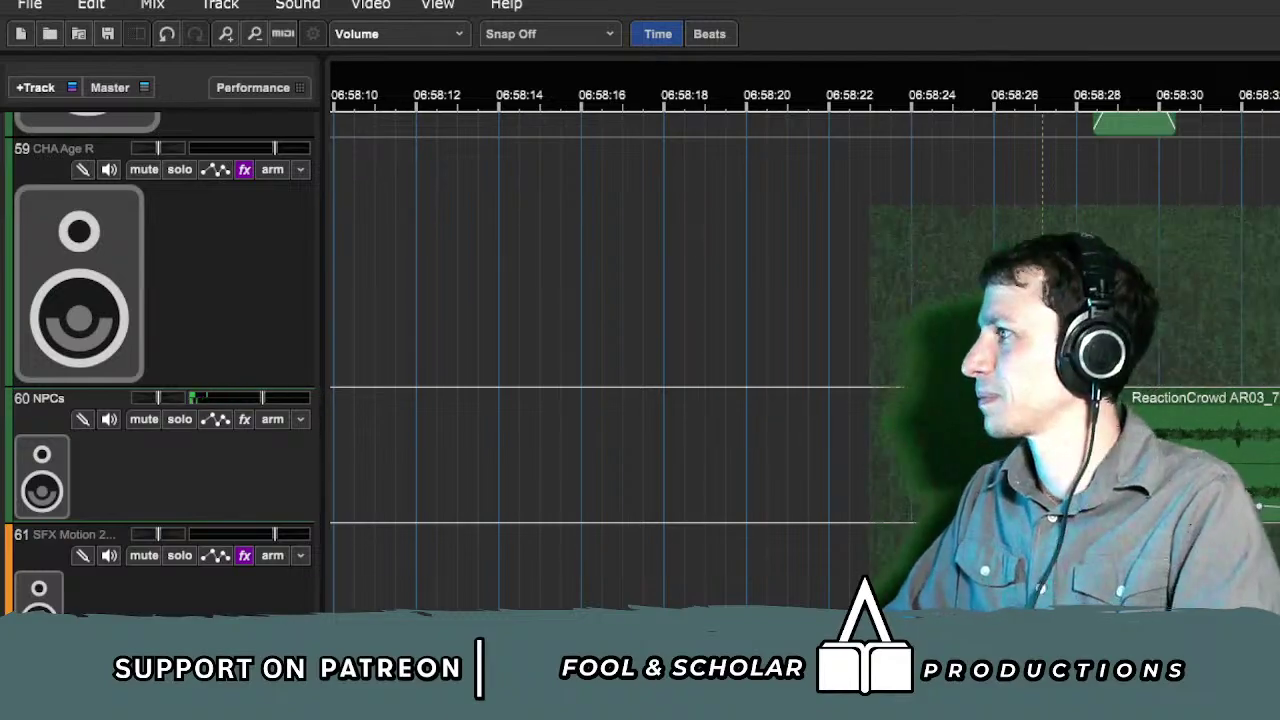
key("space")
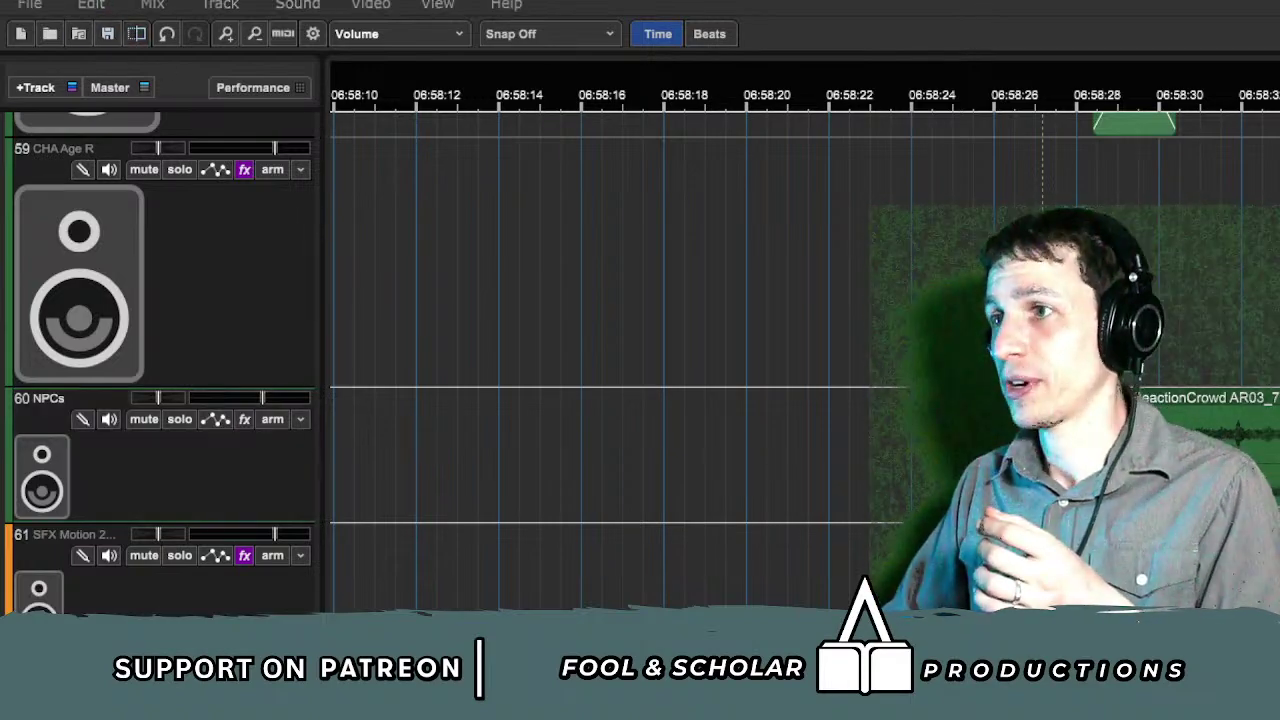
left_click(1203, 255)
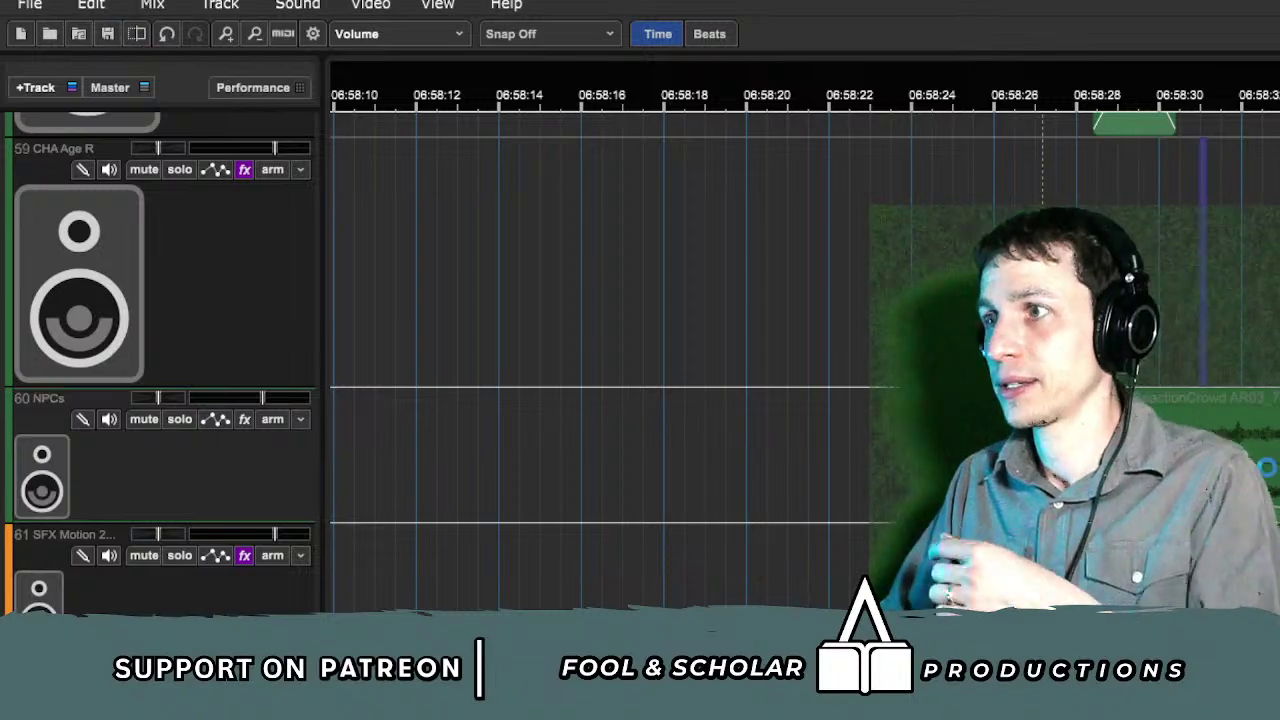
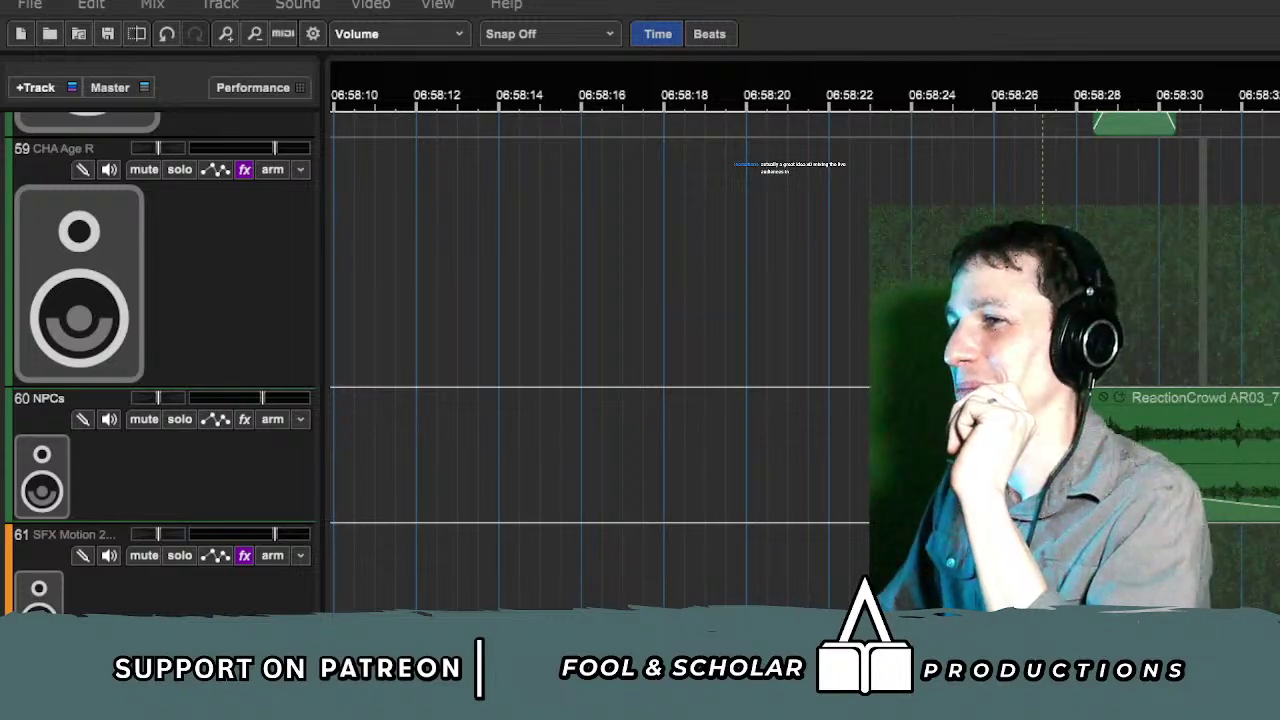
left_click(1105, 560)
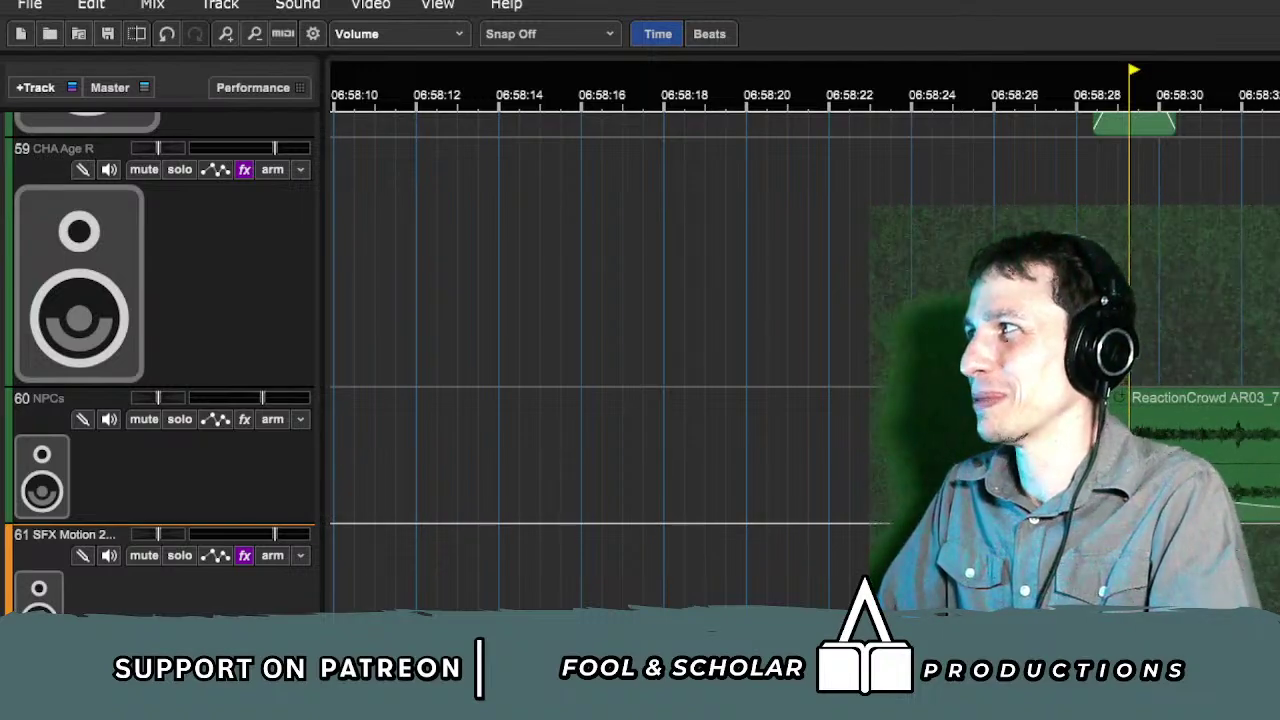
key("space")
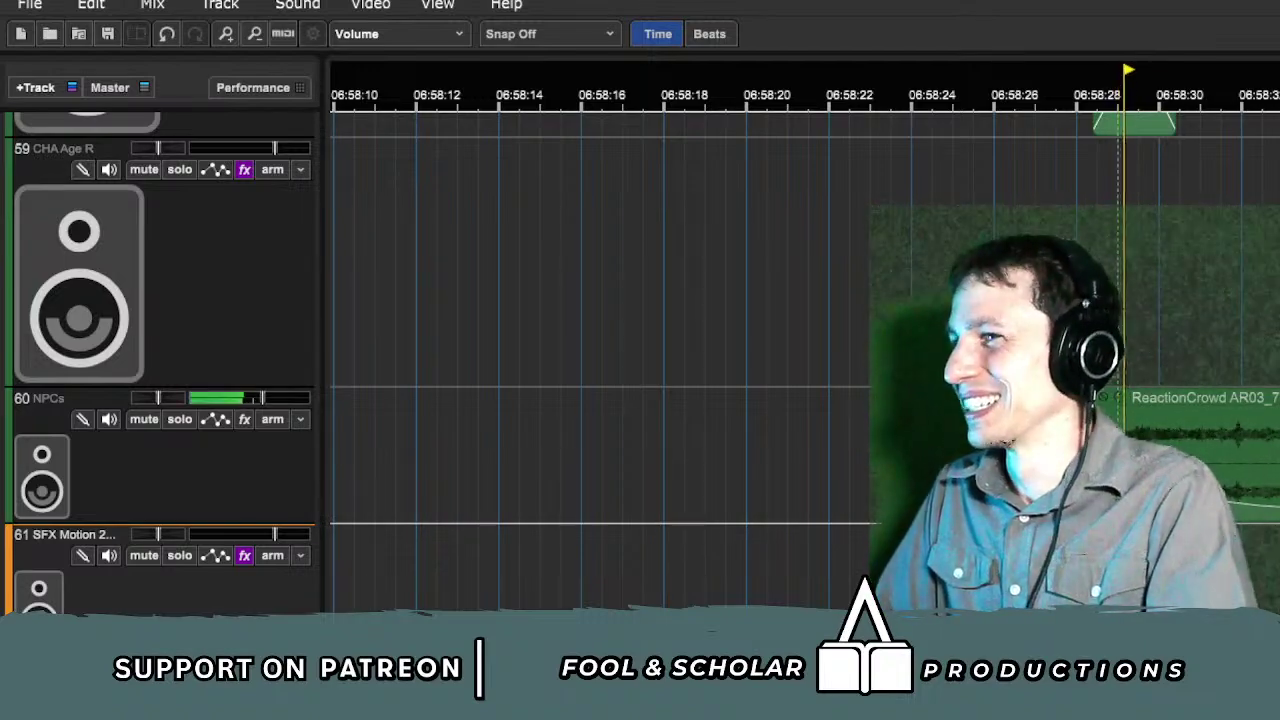
Step: Listen on past 06:58:40 and examine the music, effects and character tracks for clips that follow the phrase
scroll(600, 360, "right", 3)
scroll(600, 360, "up", 3)
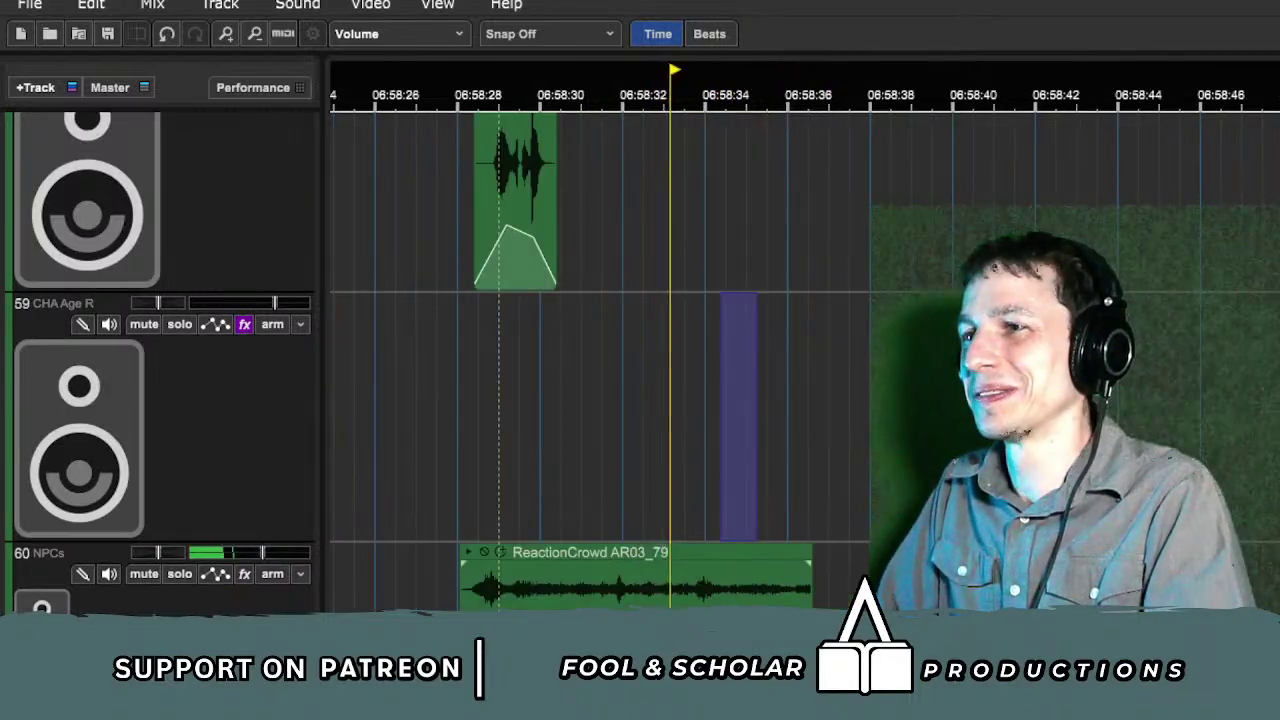
scroll(600, 350, "up", 3)
scroll(600, 350, "up", 10)
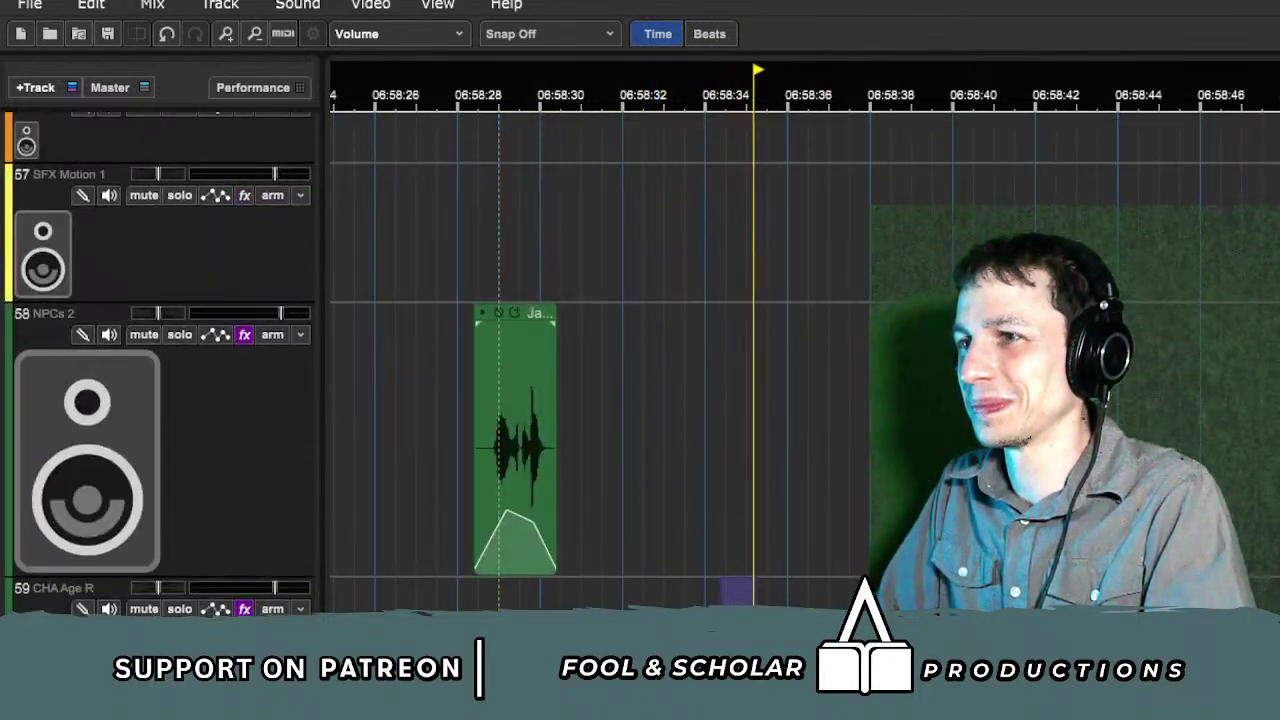
scroll(600, 350, "up", 20)
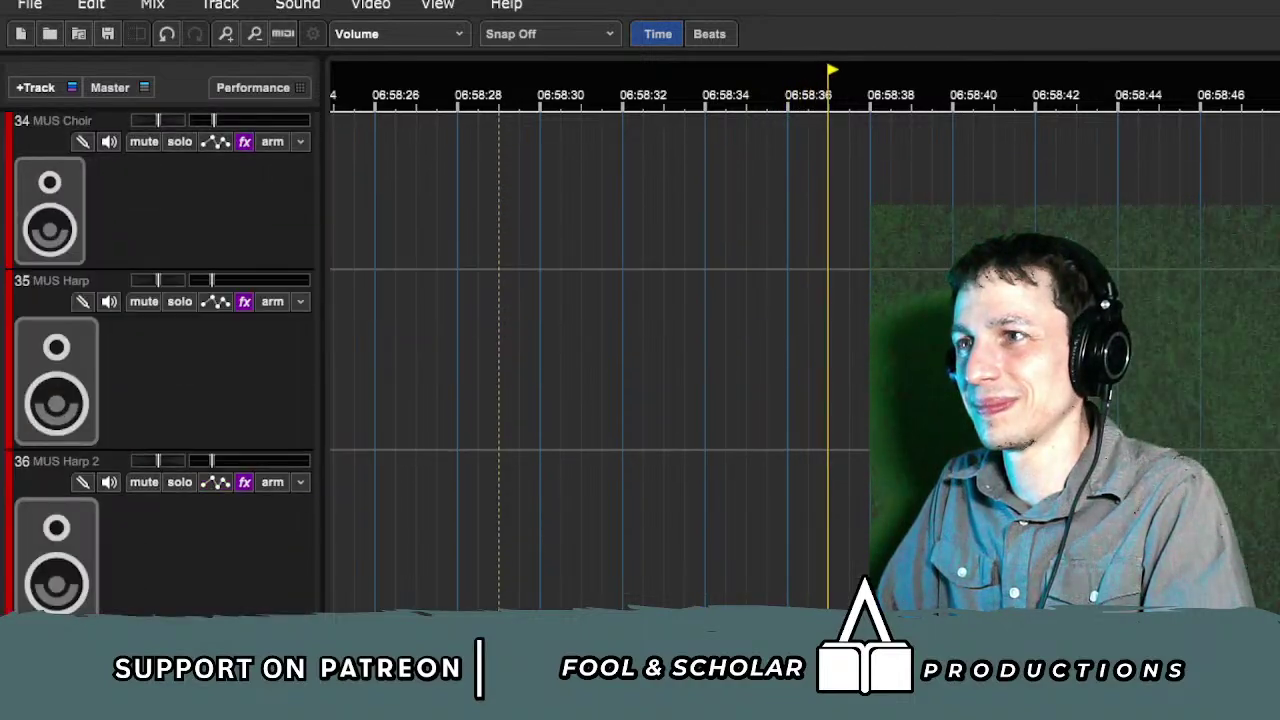
scroll(600, 350, "down", 20)
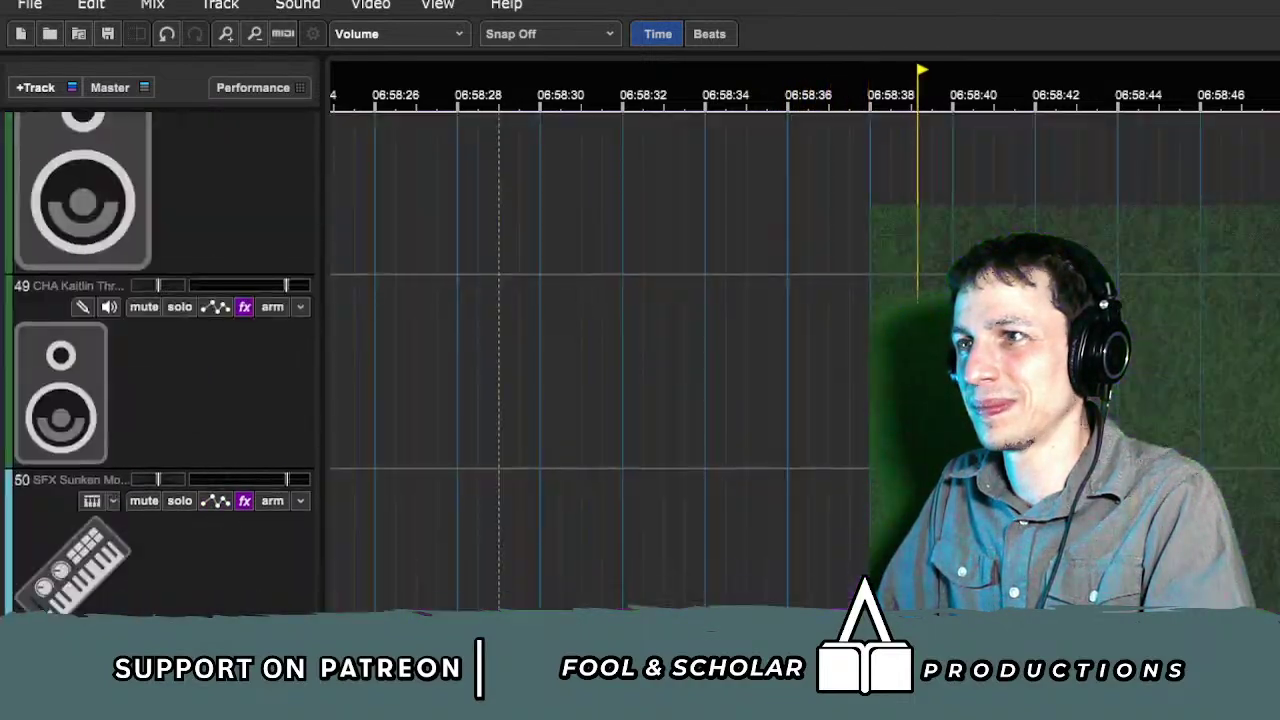
scroll(600, 350, "down", 14)
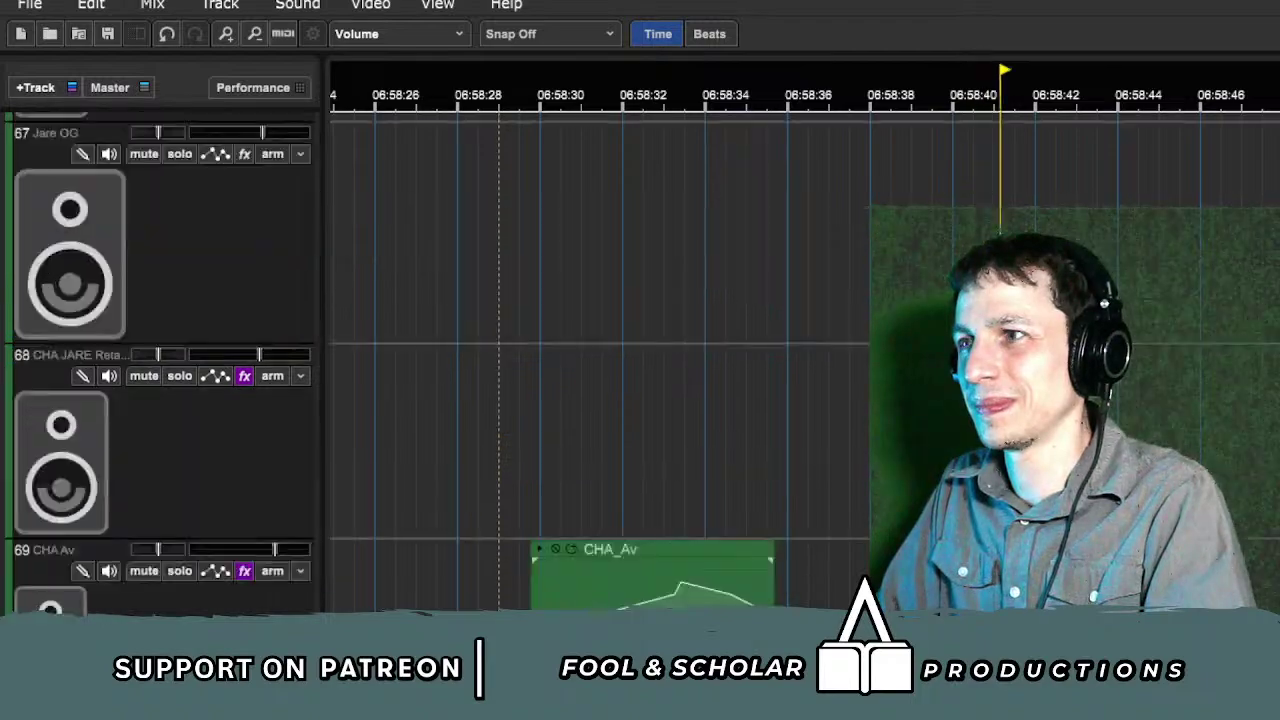
scroll(600, 350, "up", 4)
scroll(600, 350, "up", 3)
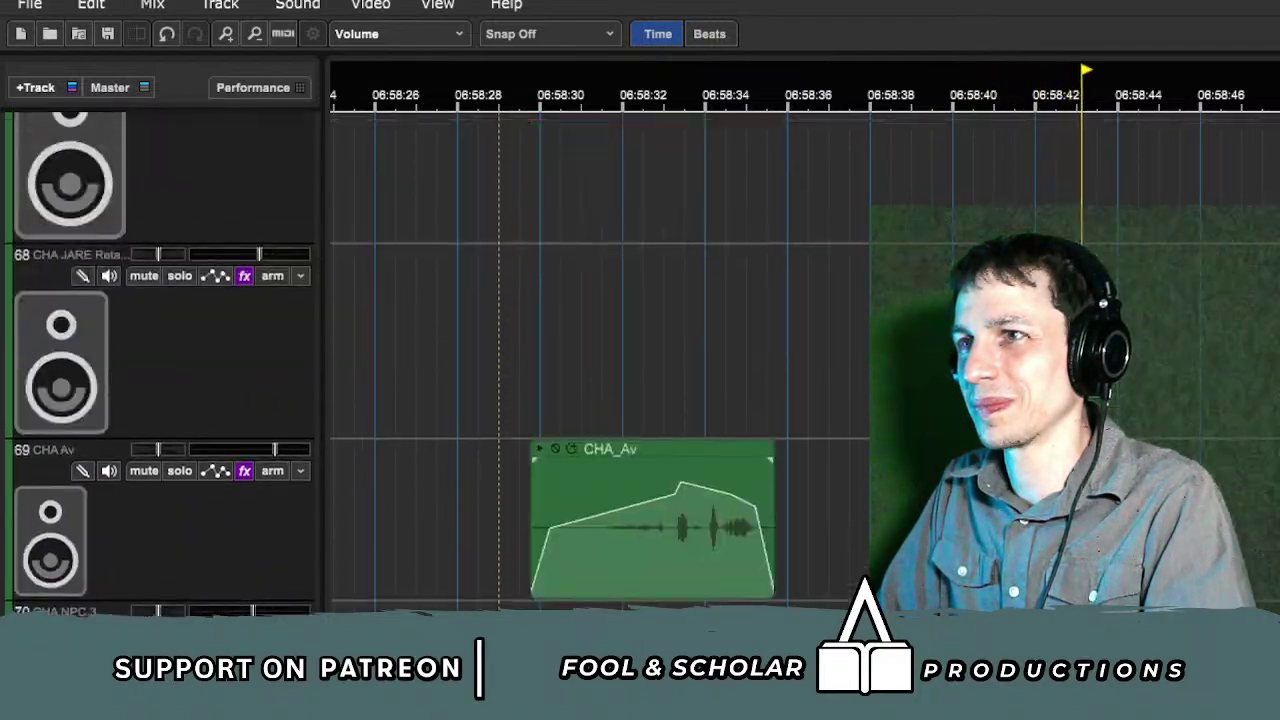
scroll(600, 350, "up", 2)
scroll(600, 350, "down", 3)
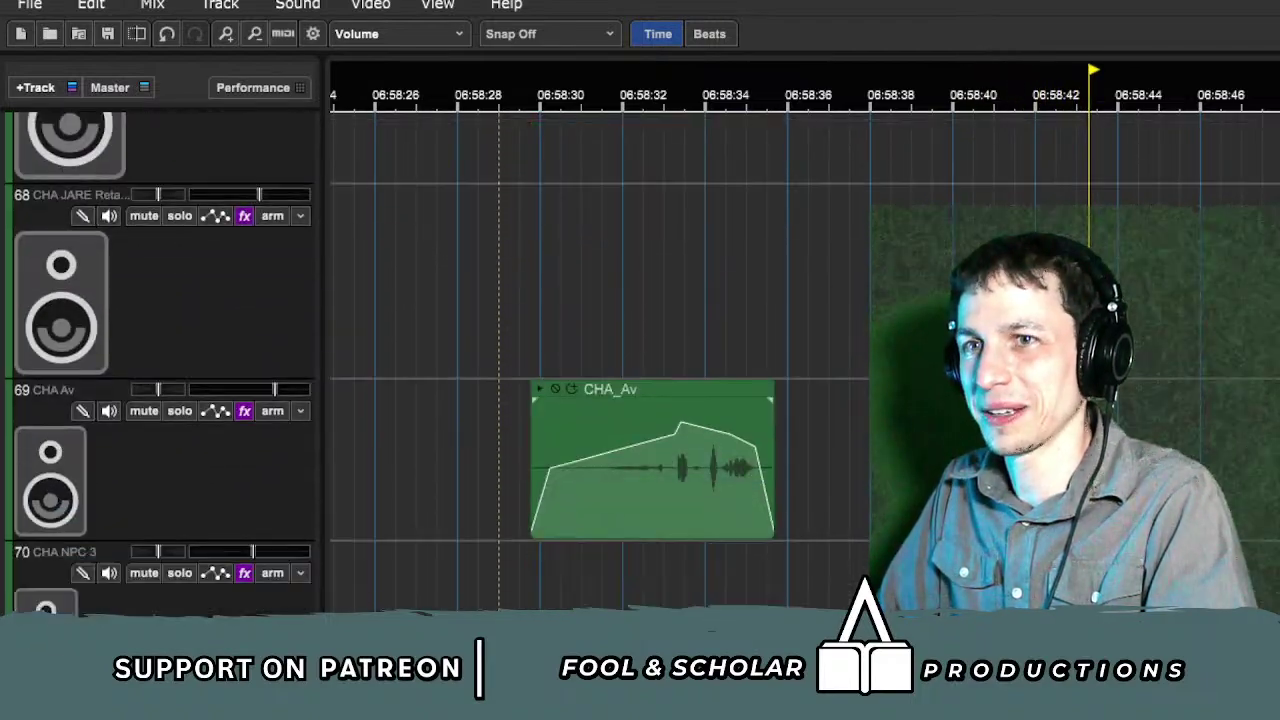
Step: Move the HERE marker forward to about 06:58:40
scroll(706, 126, "down", 6)
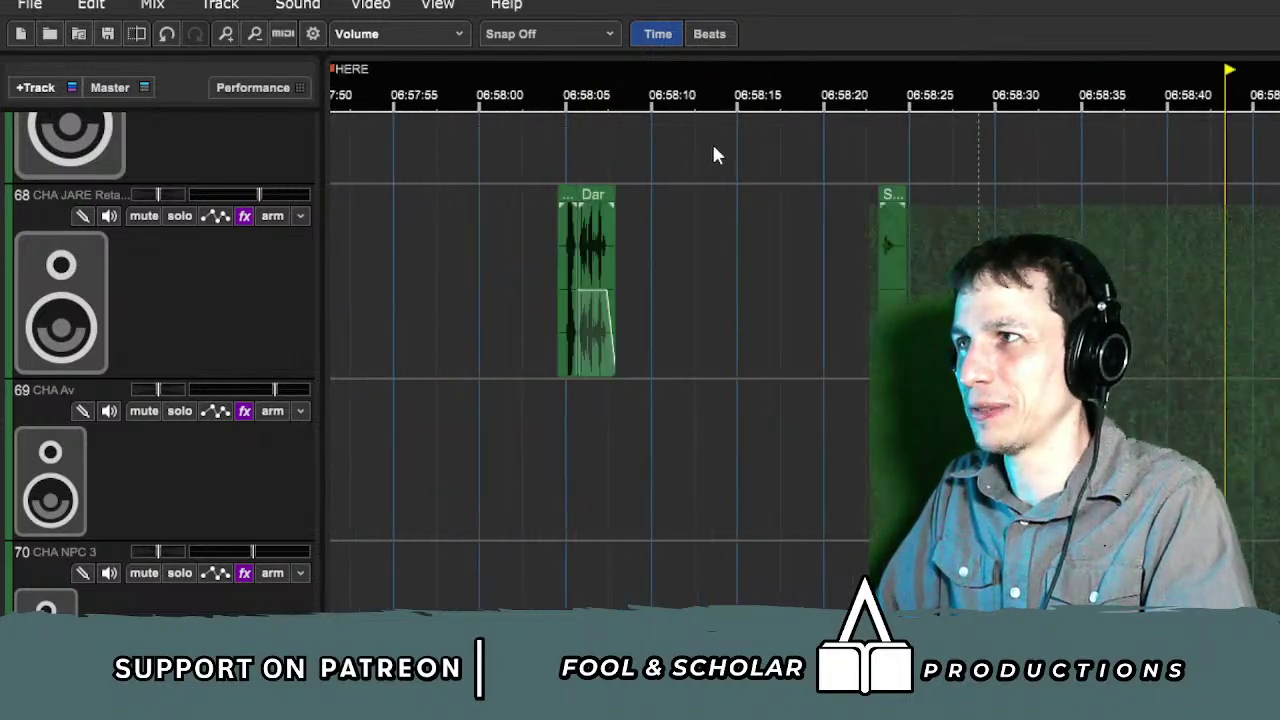
scroll(712, 150, "down", 2)
left_click_drag(430, 68, 1021, 122)
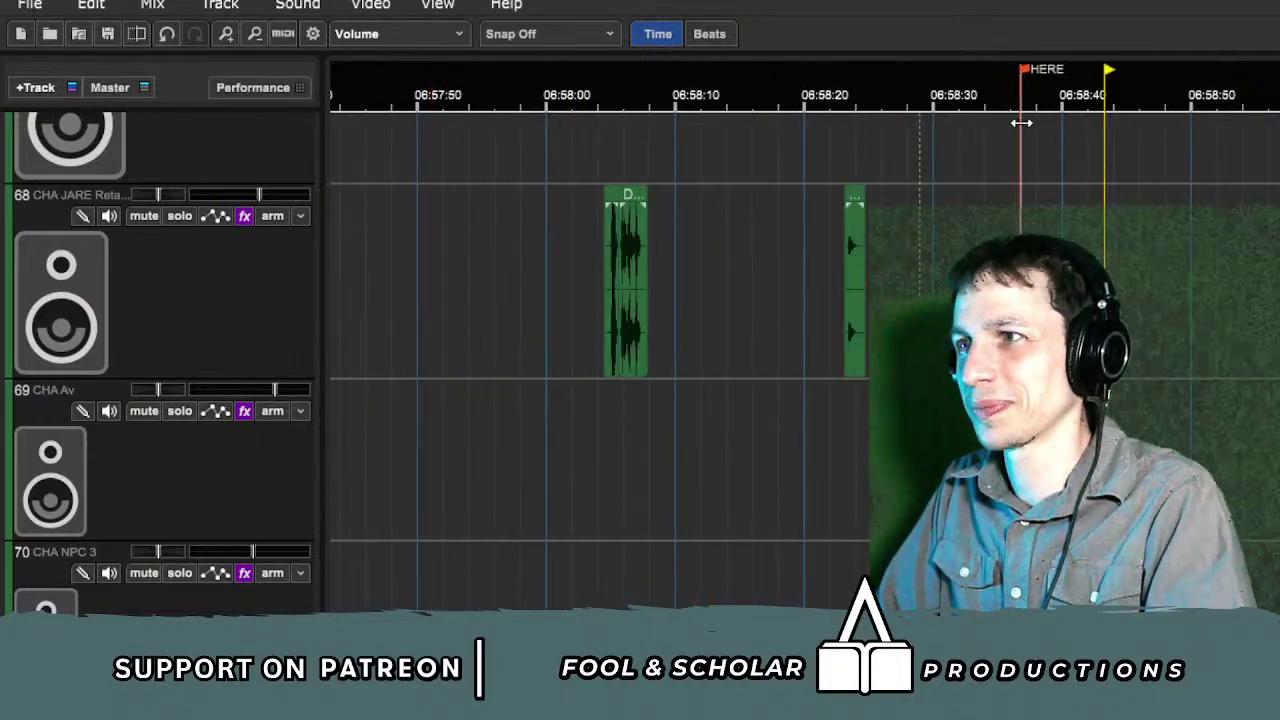
Step: Move the CHA KONVO R track up the track order so it sits directly below NPCs 2
scroll(600, 350, "right", 10)
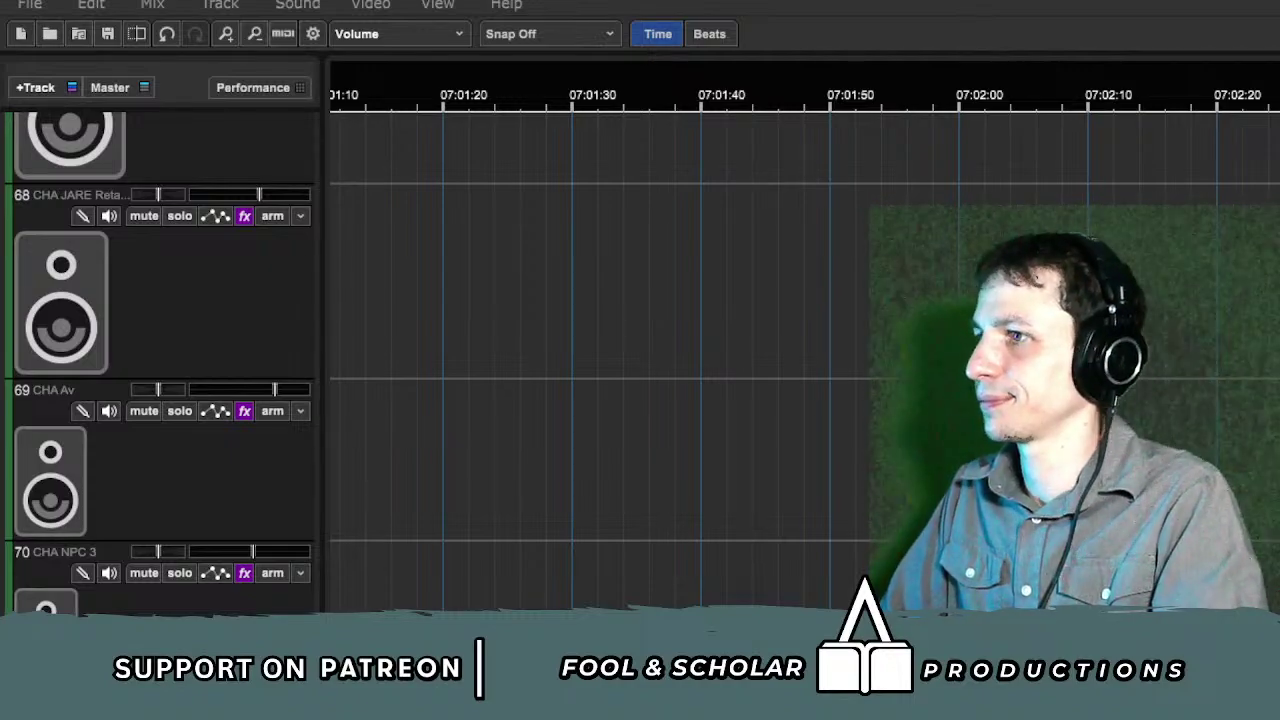
scroll(160, 362, "up", 8)
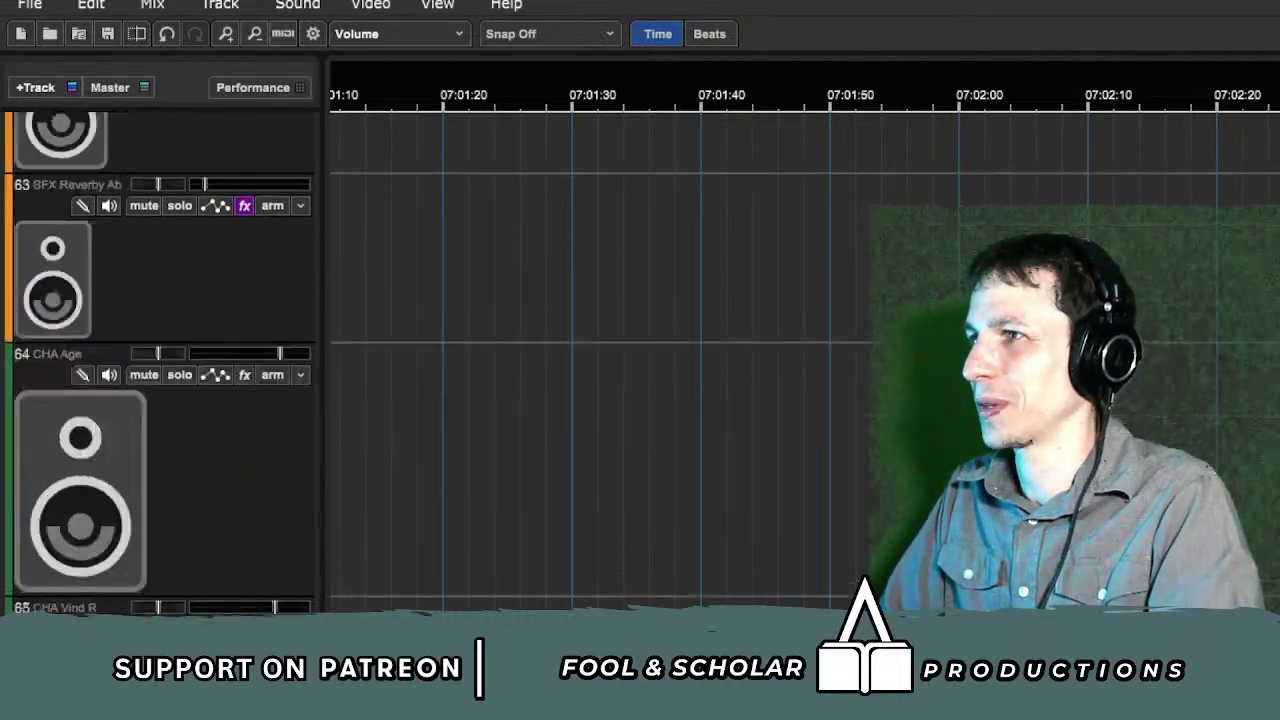
scroll(160, 362, "down", 9)
scroll(160, 365, "up", 10)
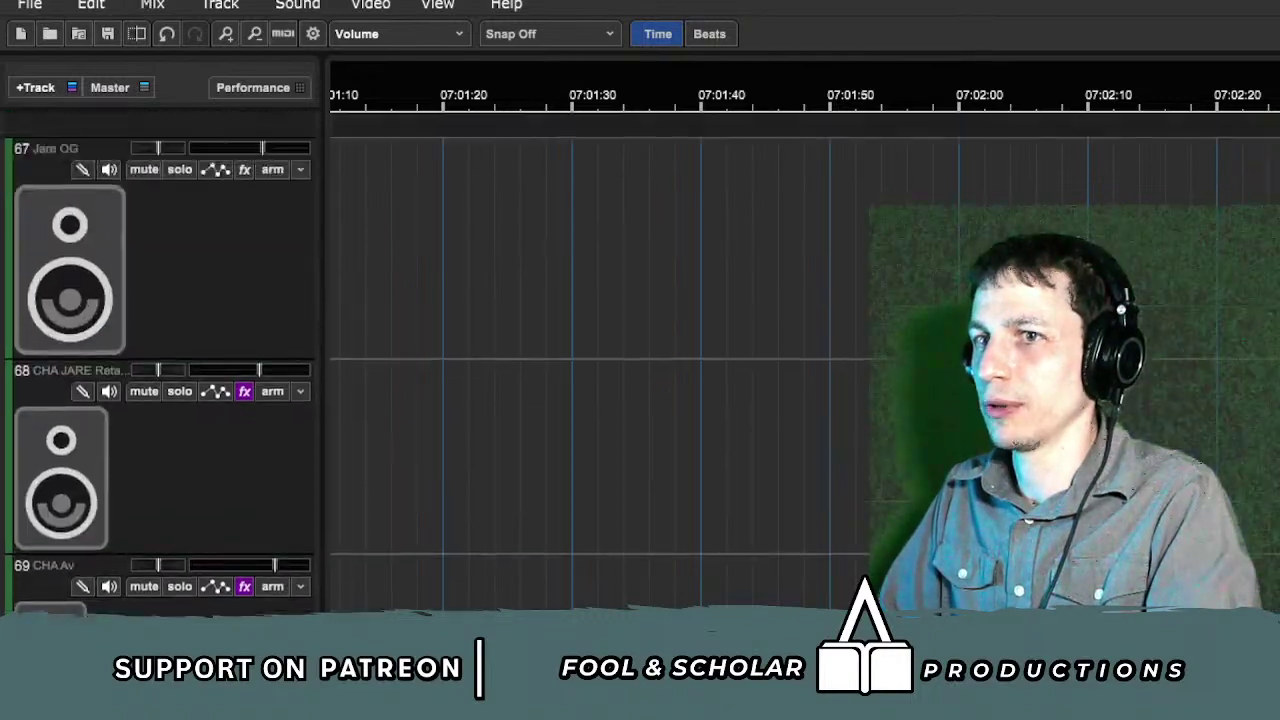
scroll(160, 365, "up", 8)
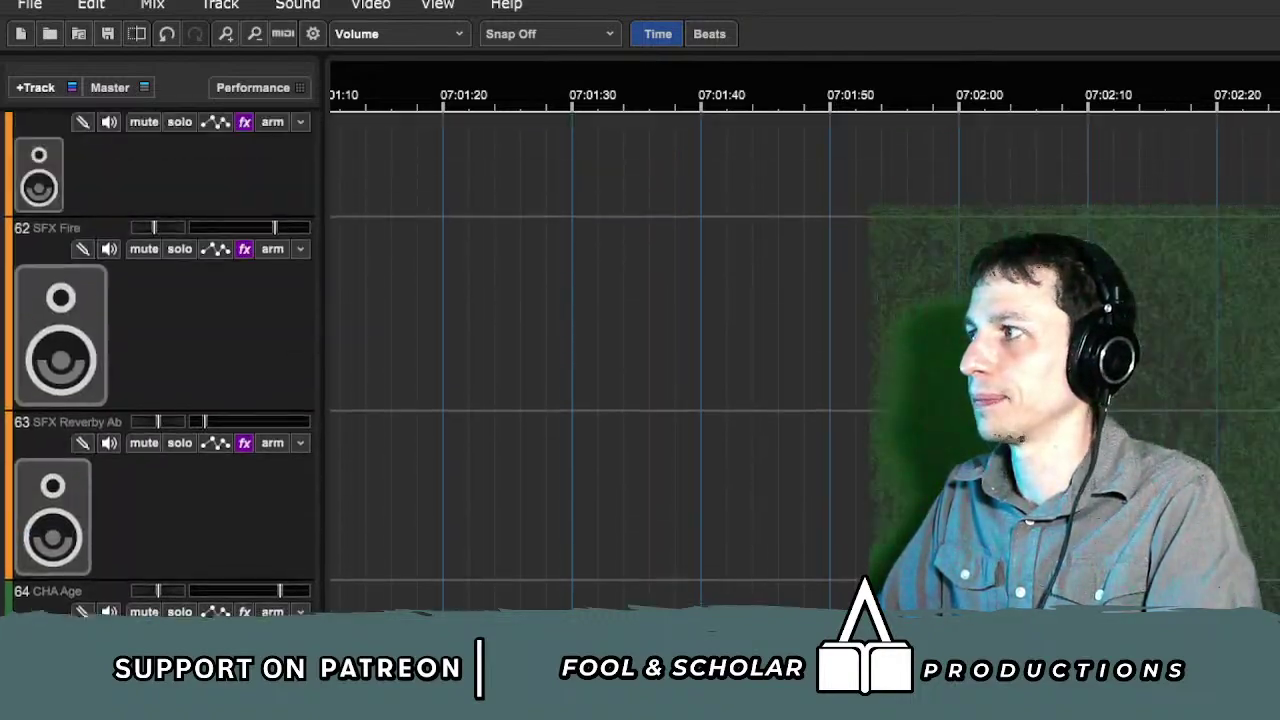
left_click_drag(316, 54, 366, 340)
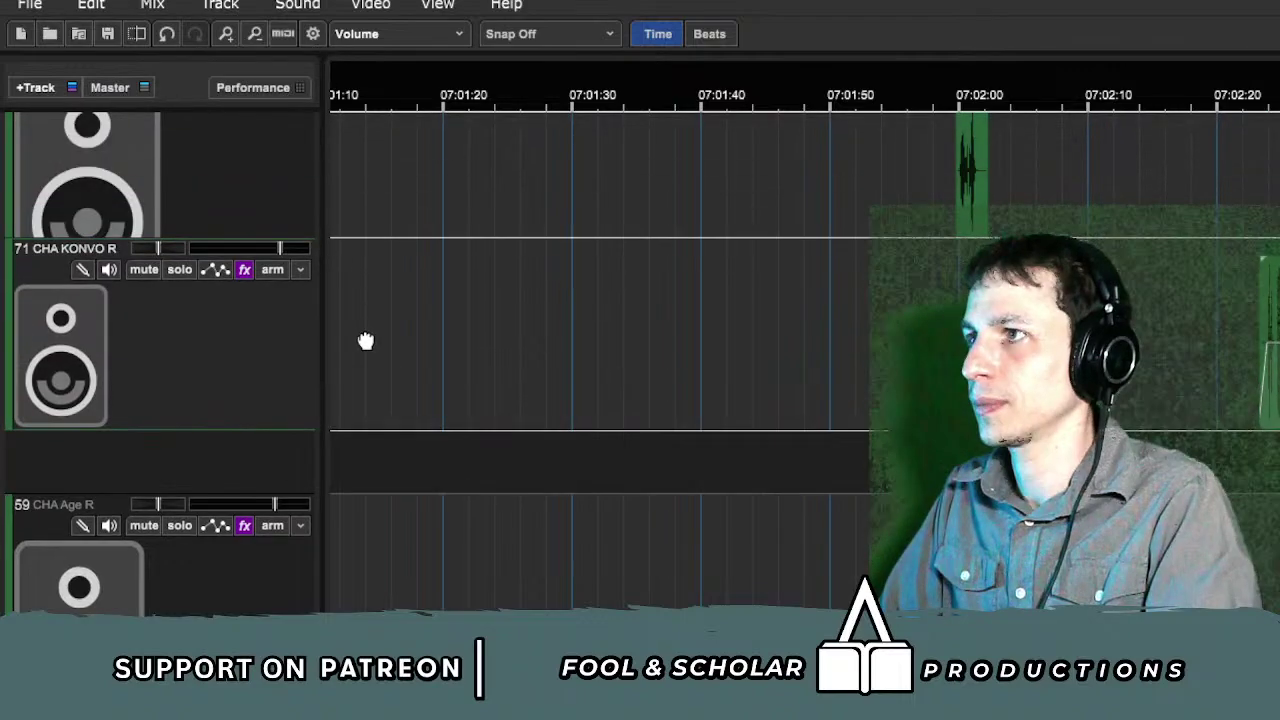
scroll(891, 363, "up", 4)
Step: Select the span from about 07:01:44 on NPCs 2 and CHA KONVO R, and listen to the short clip at about 07:02:00
left_click_drag(754, 288, 1275, 290)
key("shift+Down")
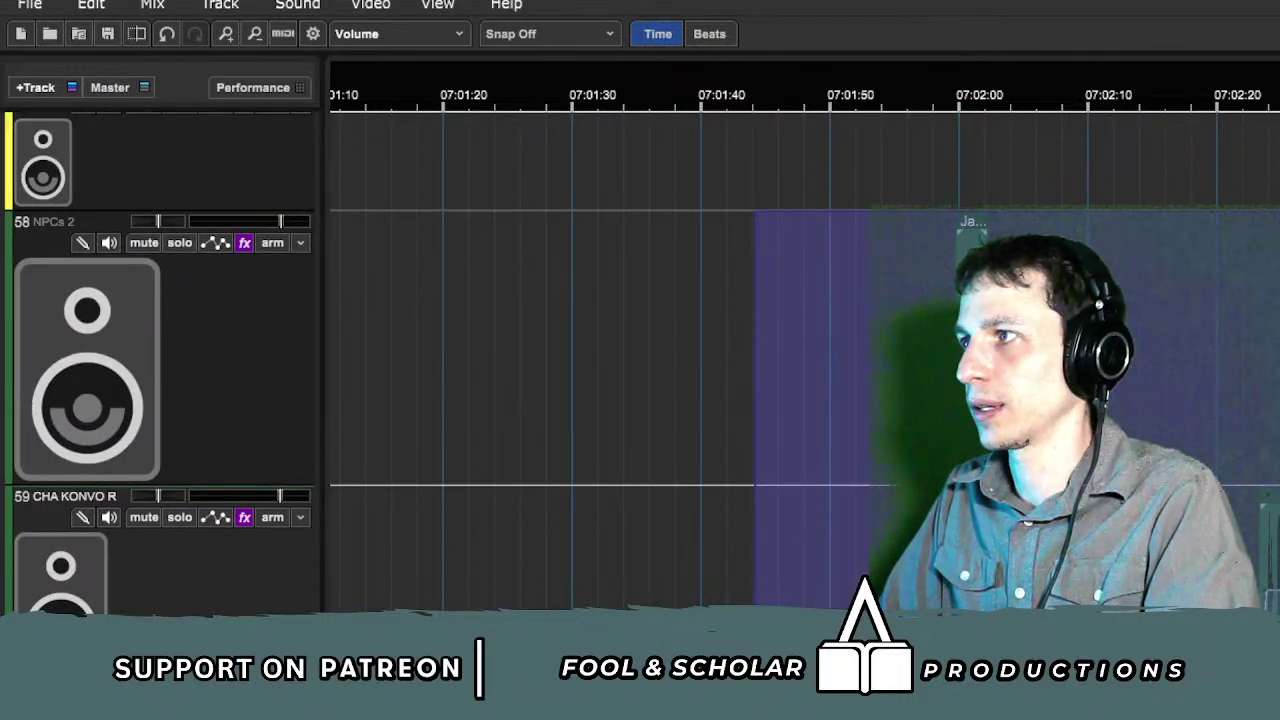
scroll(805, 362, "right", 3)
scroll(805, 362, "left", 3)
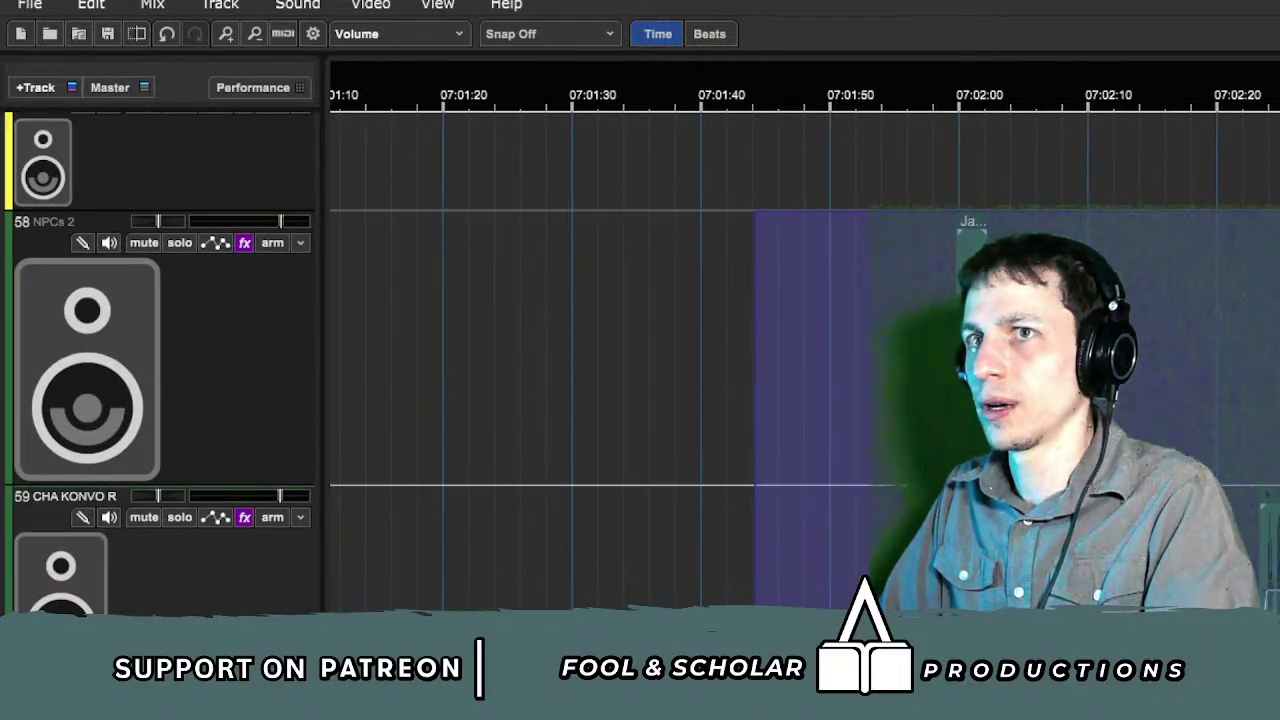
left_click(964, 288)
key("space")
scroll(805, 362, "right", 3)
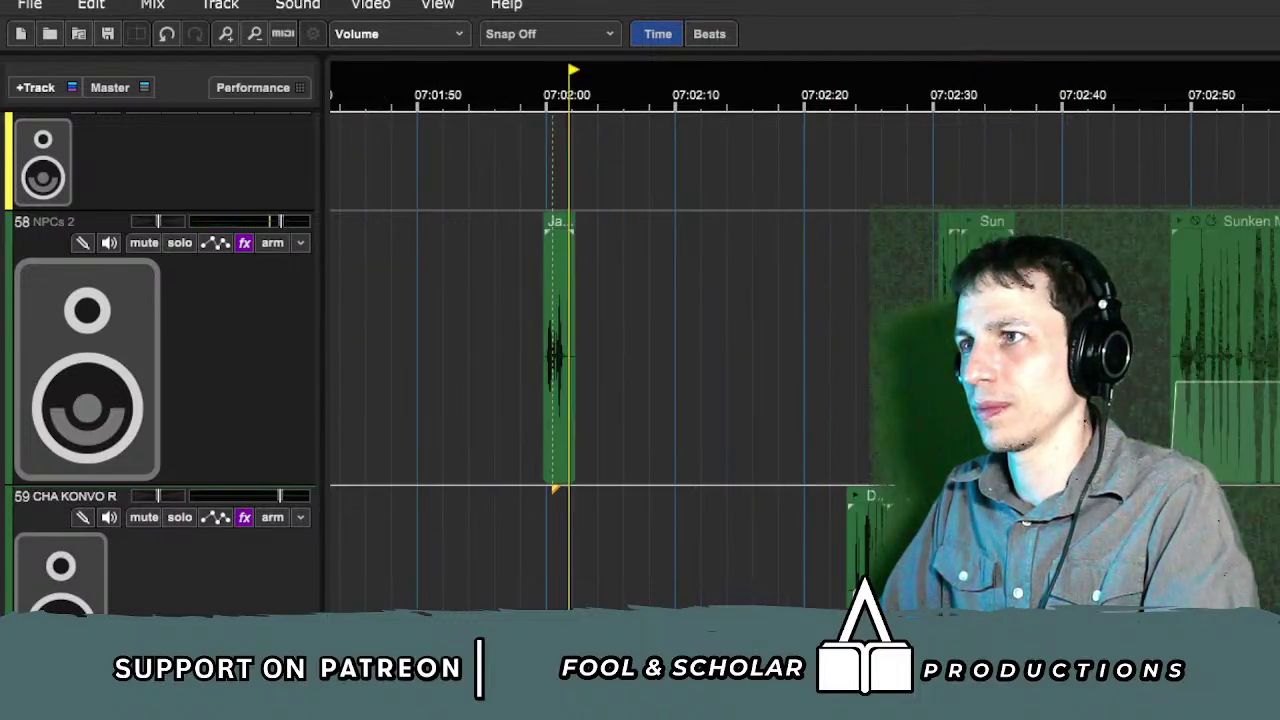
scroll(805, 362, "left", 3)
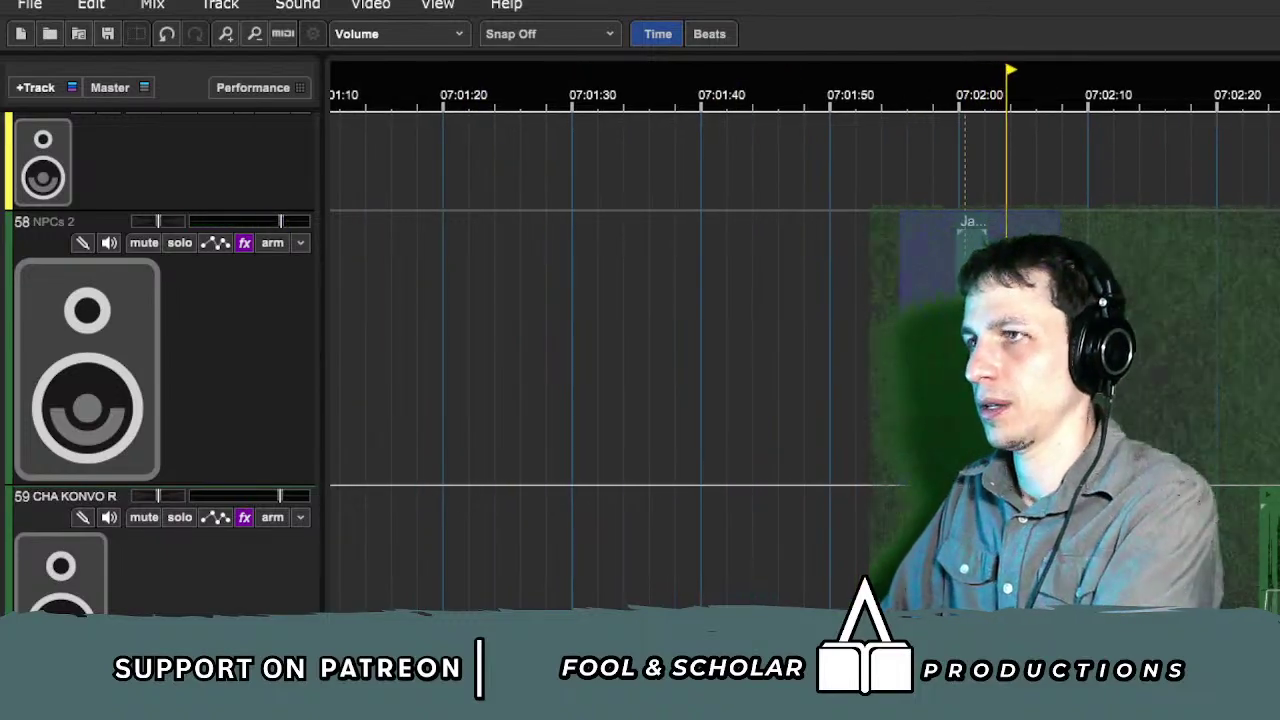
Step: Move the later Sunken Mother clips on NPCs 2 earlier to about 07:01:20 and listen to the short clip at about 07:01:00
scroll(805, 362, "down", 3)
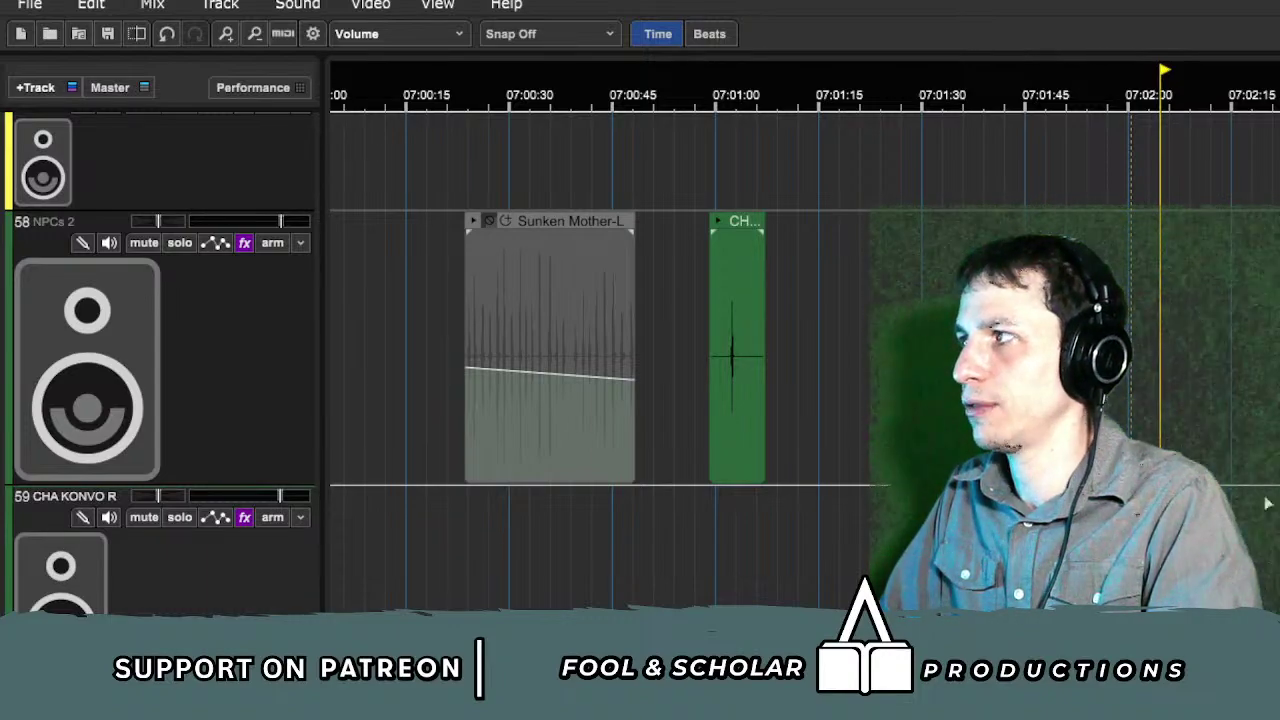
left_click_drag(790, 493, 833, 493)
scroll(832, 498, "up", 6)
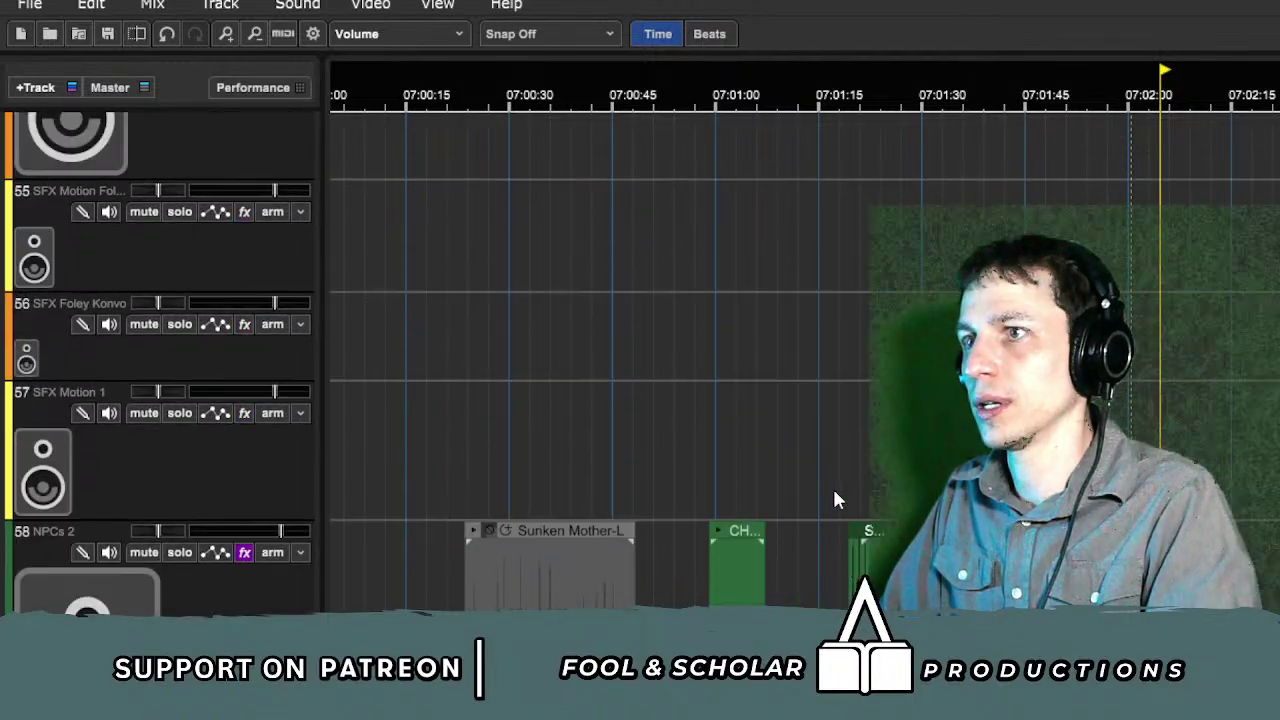
scroll(834, 500, "down", 3)
left_click(721, 370)
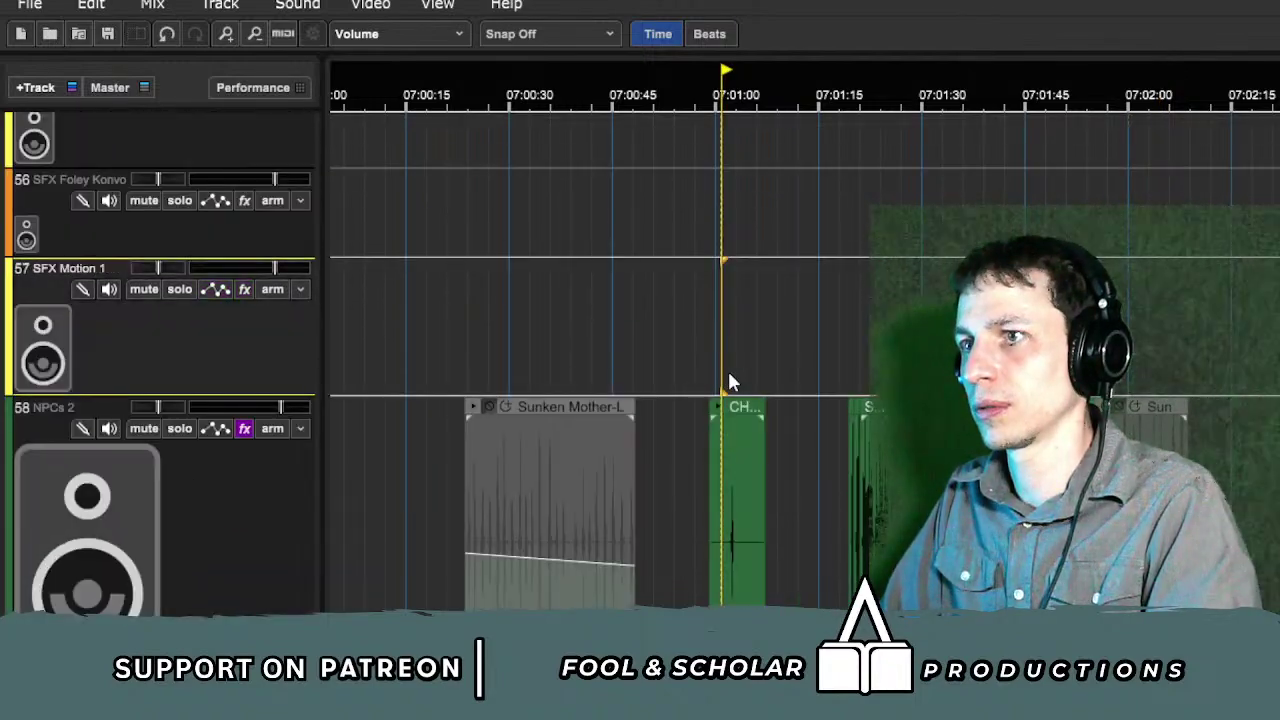
key("space")
Step: Bring the Sunken Mother clips on NPCs 2 earlier to about 06:59:10 and play from the phrase at about 06:58:30
scroll(753, 379, "left", 3)
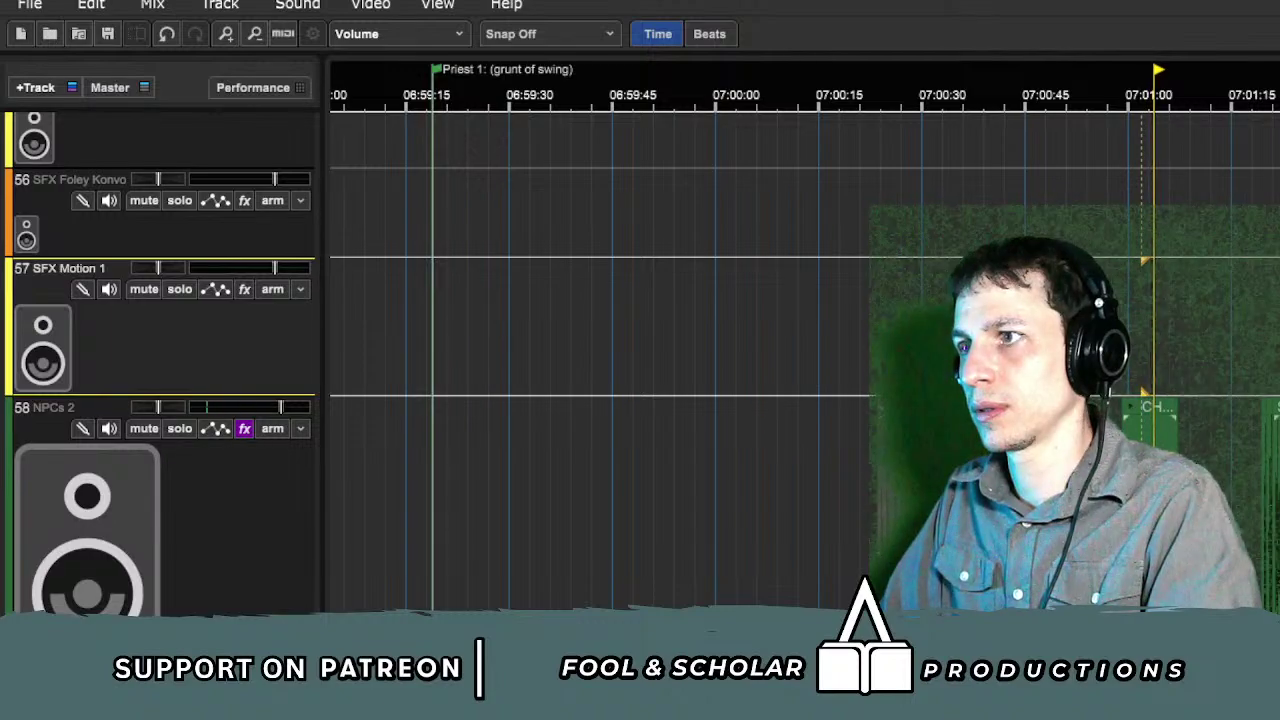
scroll(804, 360, "down", 3)
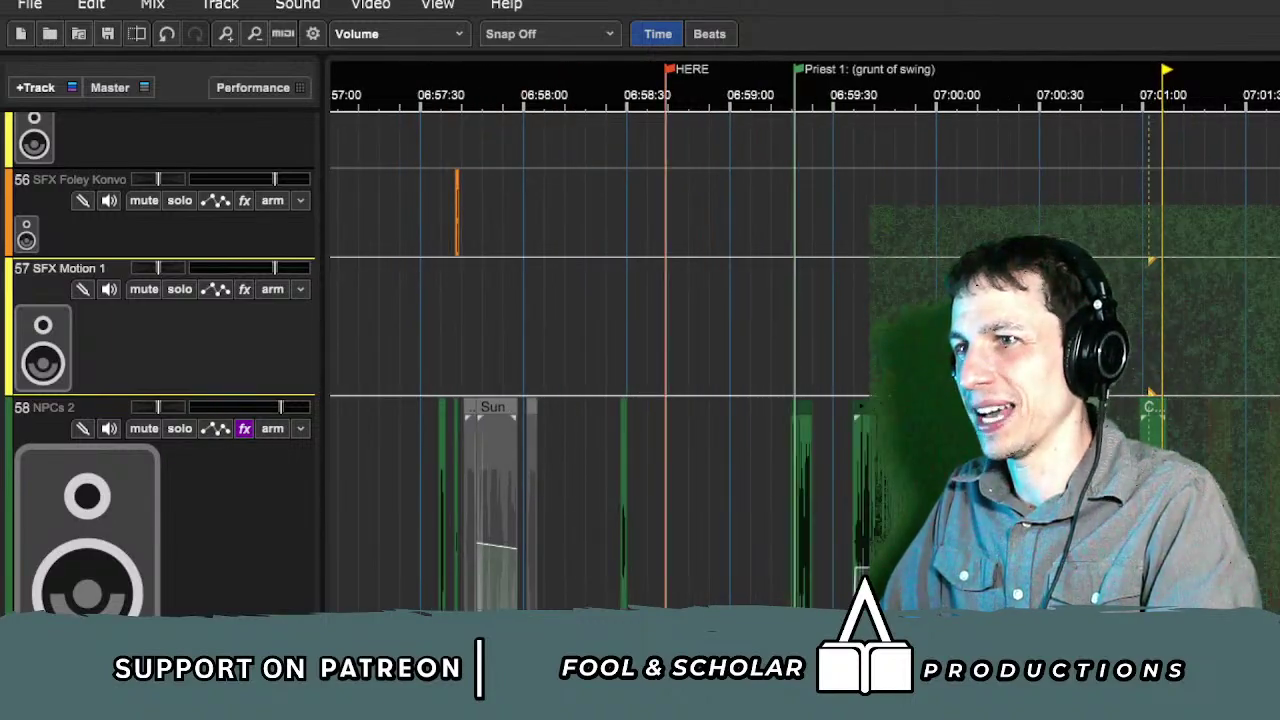
left_click(628, 90)
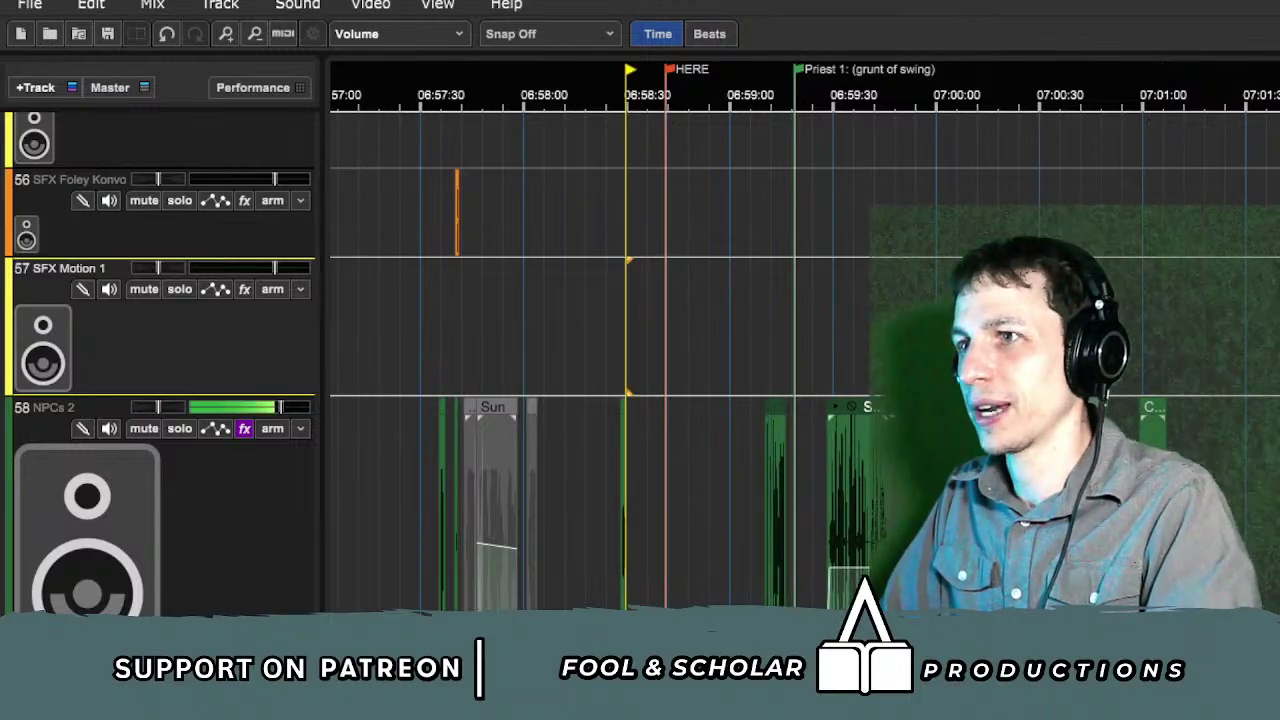
Step: Listen from the NPCs 2 clip at about 06:58:30 on to about 06:58:45, past the HERE marker
key("plus")
key("plus")
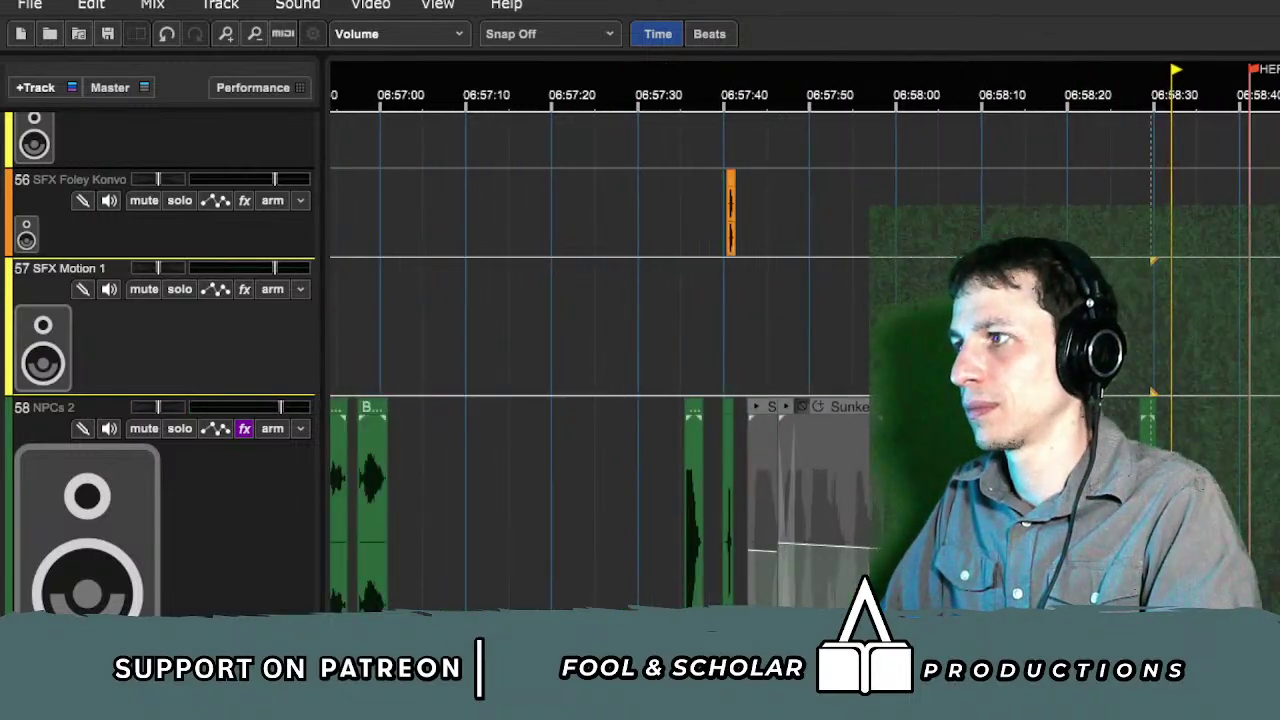
key("plus")
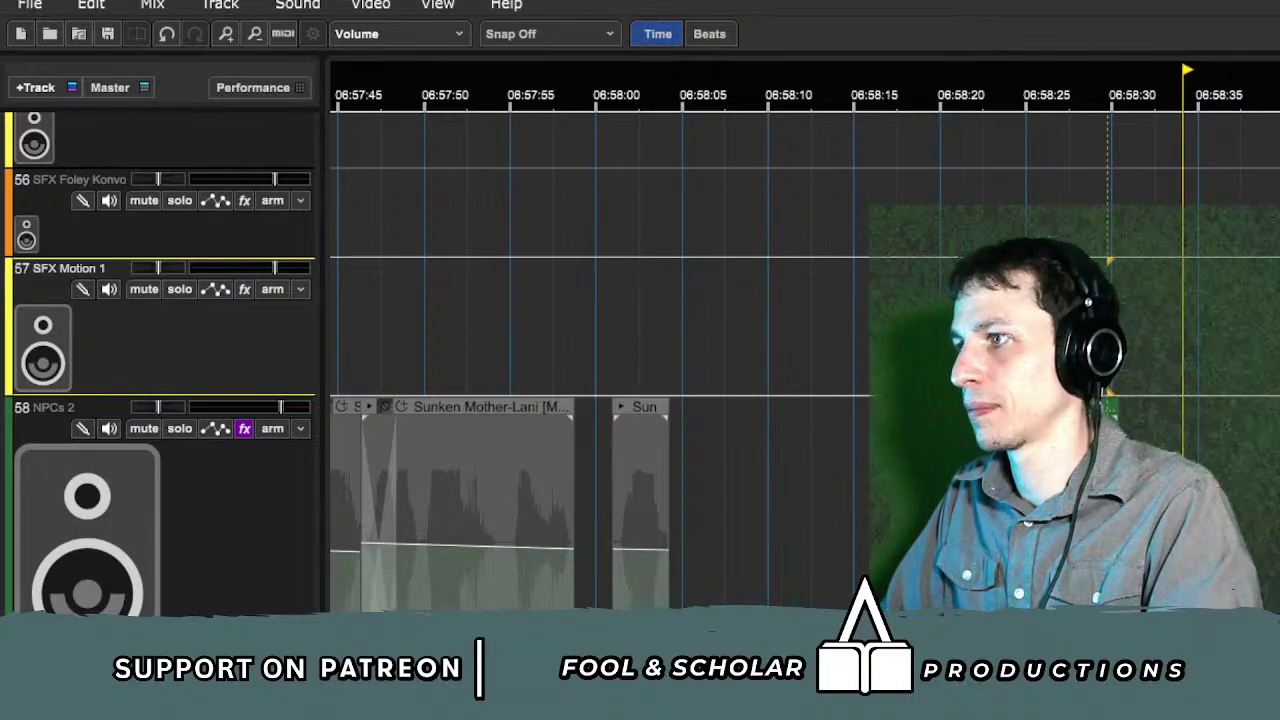
key("plus")
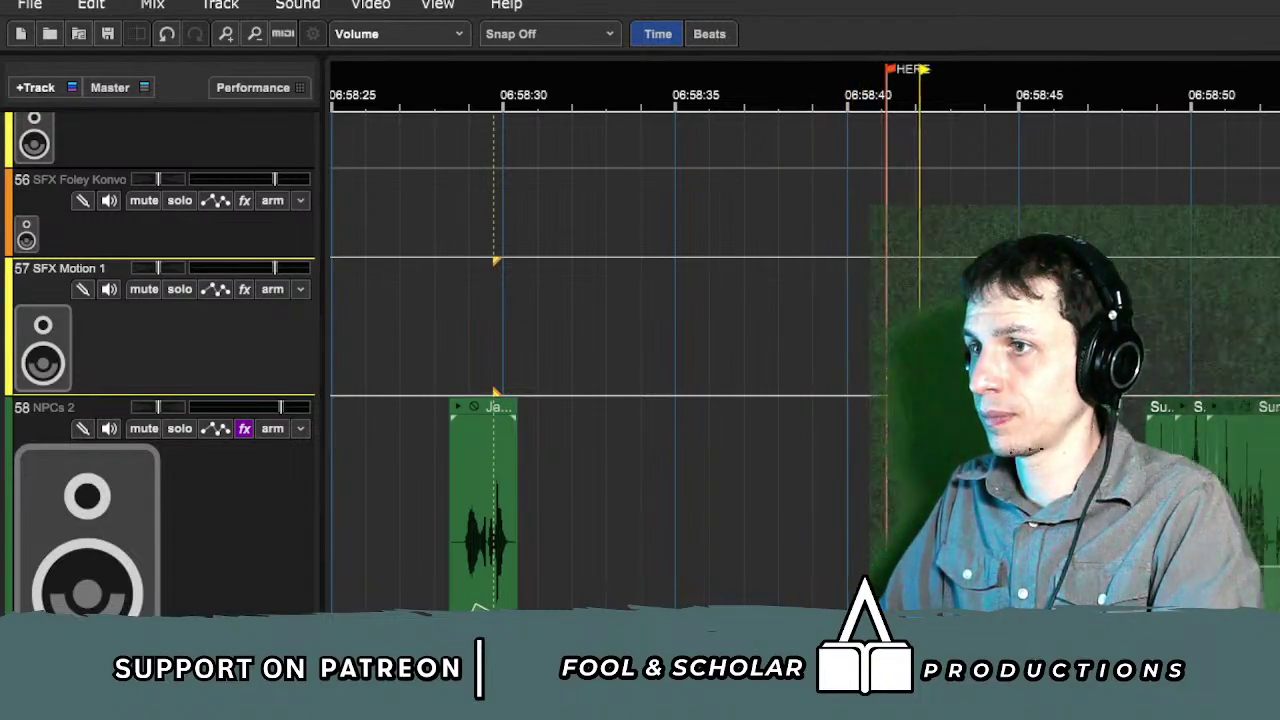
scroll(600, 360, "down", 3)
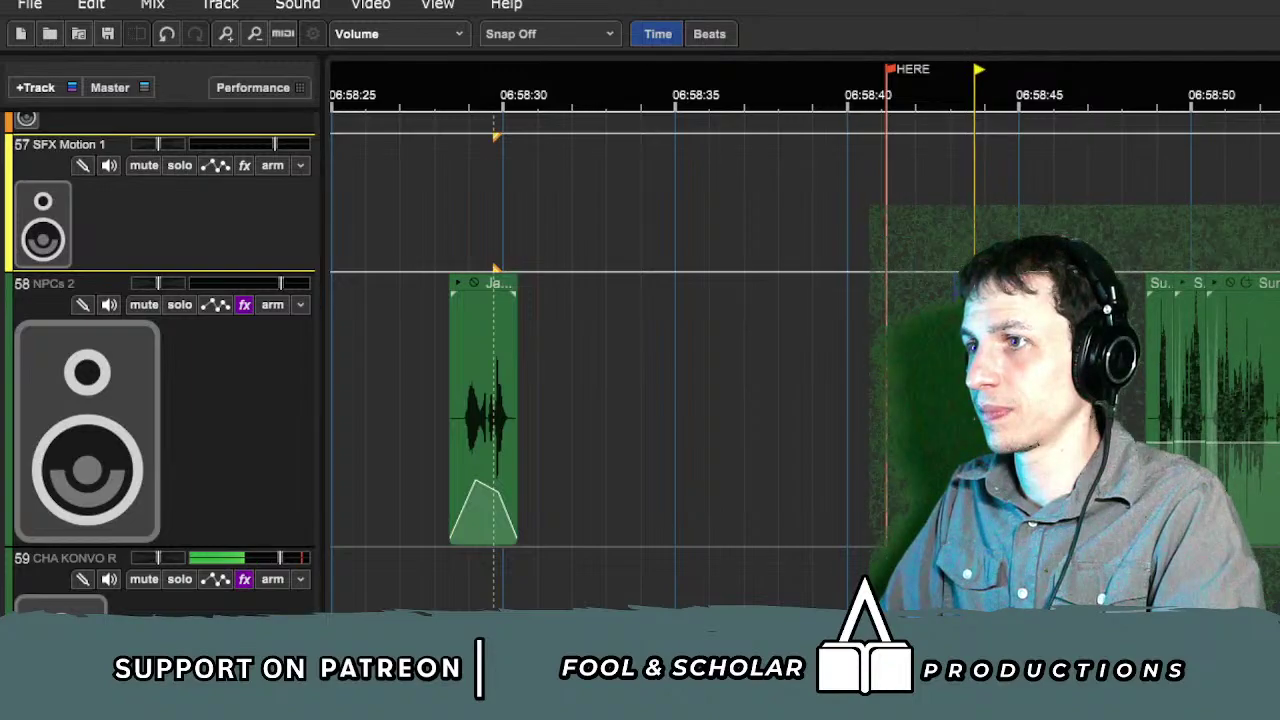
key("plus")
key("space")
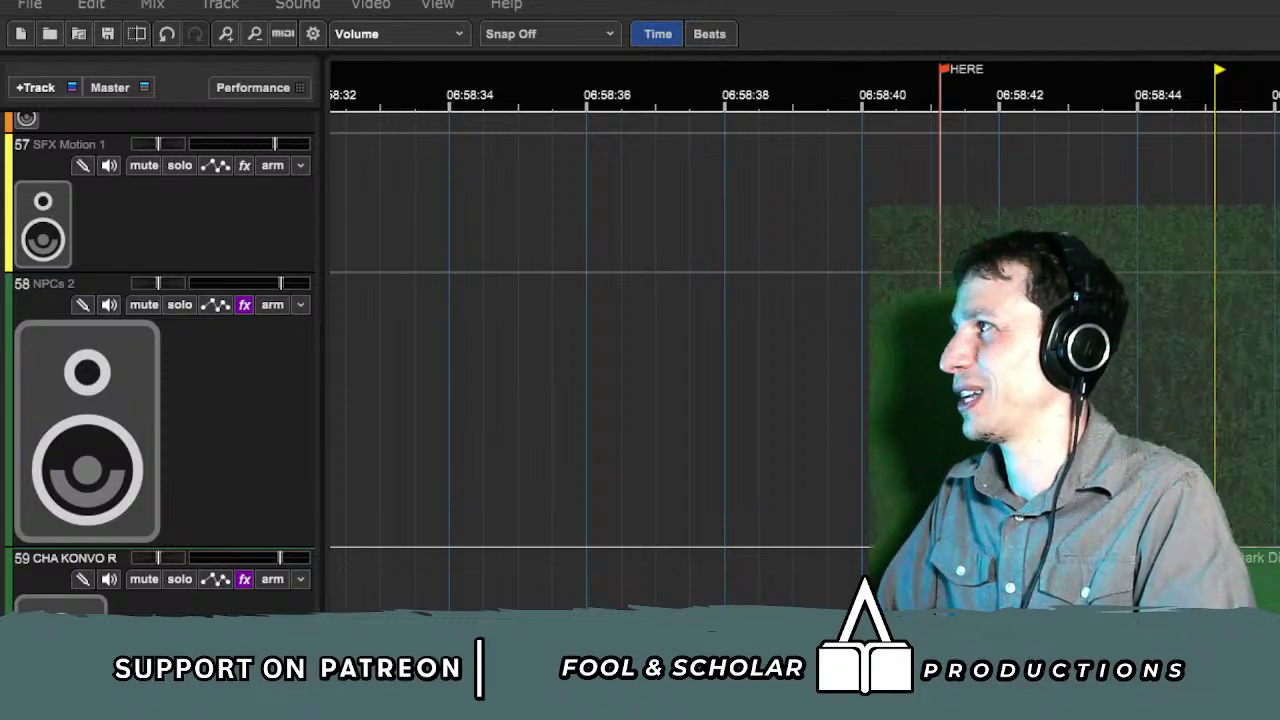
Step: Move the Dark Dice Konvo clips on CHA KONVO R earlier to start at about 06:58:42 and play from there
left_click(1100, 410)
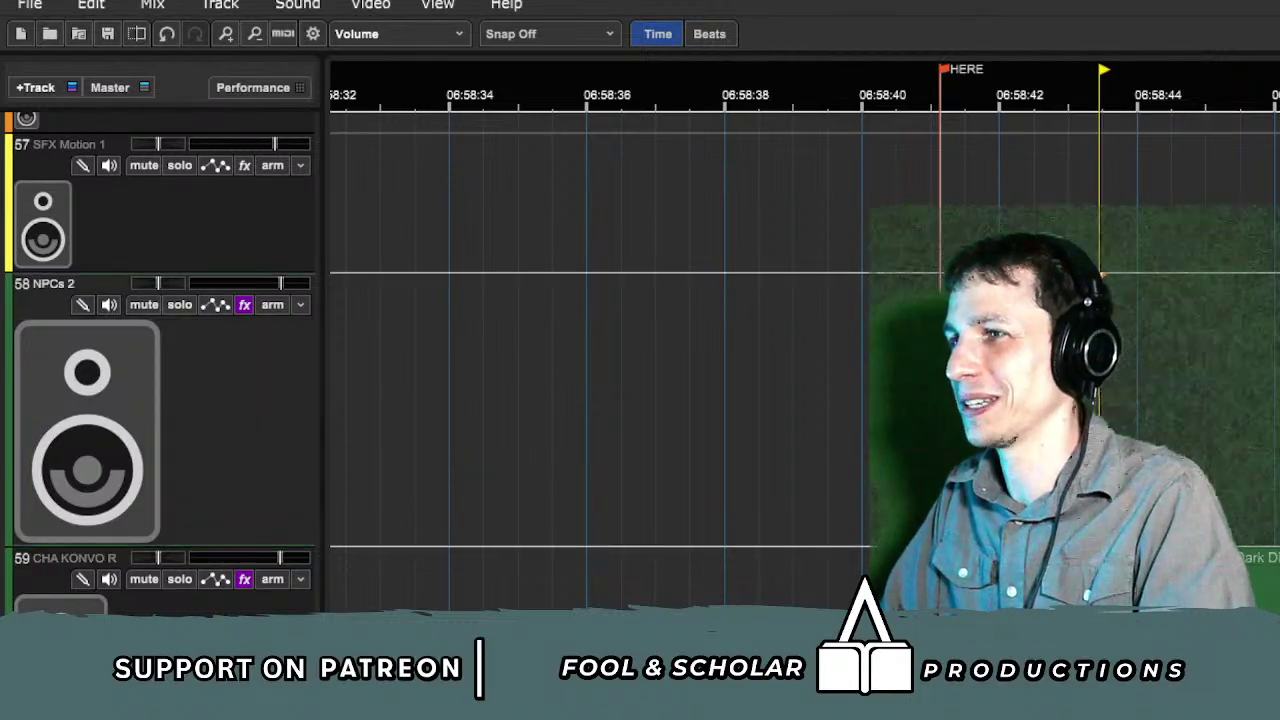
left_click(1137, 576)
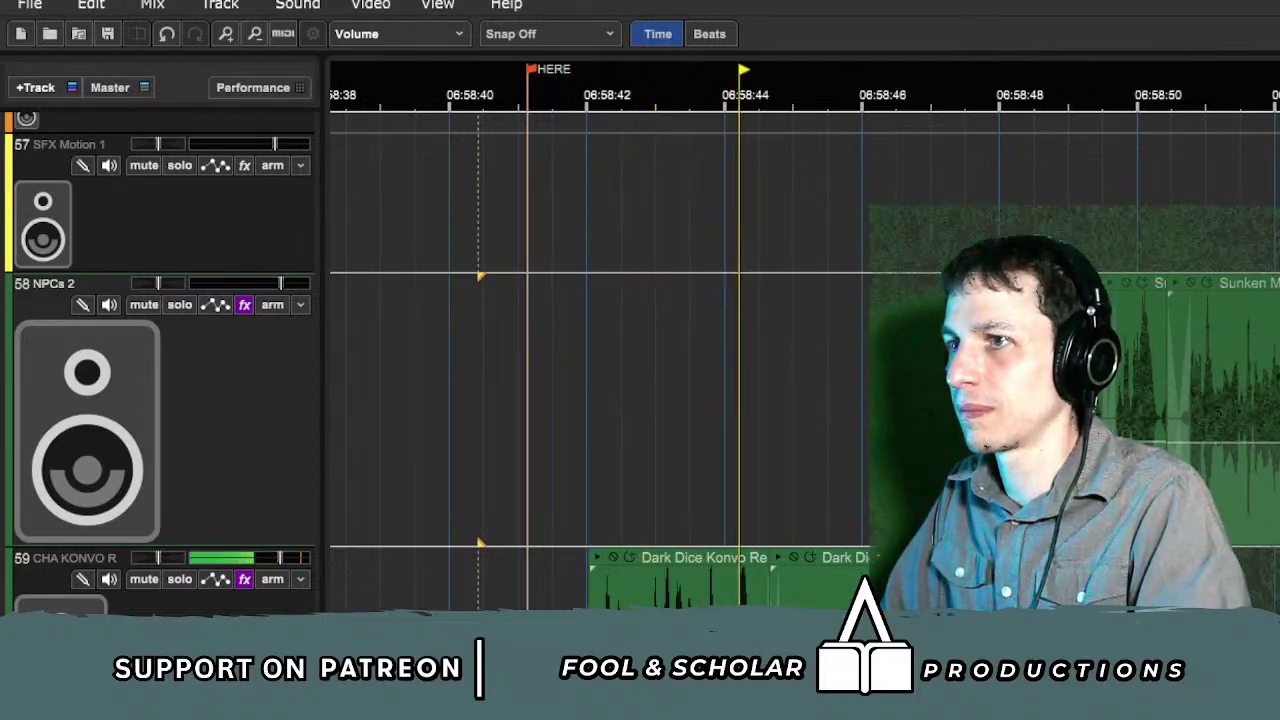
left_click(607, 530)
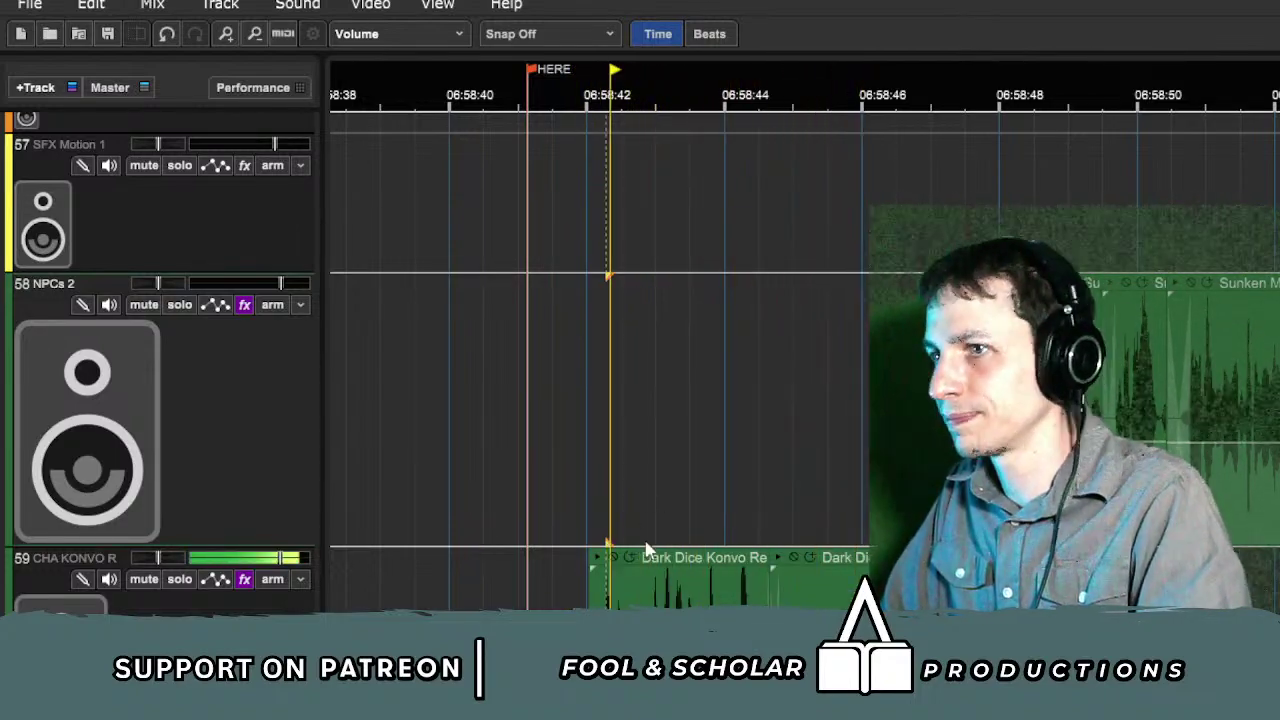
Step: Split the first Dark Dice Konvo clip on CHA KONVO R at about 06:58:43.6, tighten the pieces and replay from about 06:58:41.7
key("plus")
key("plus")
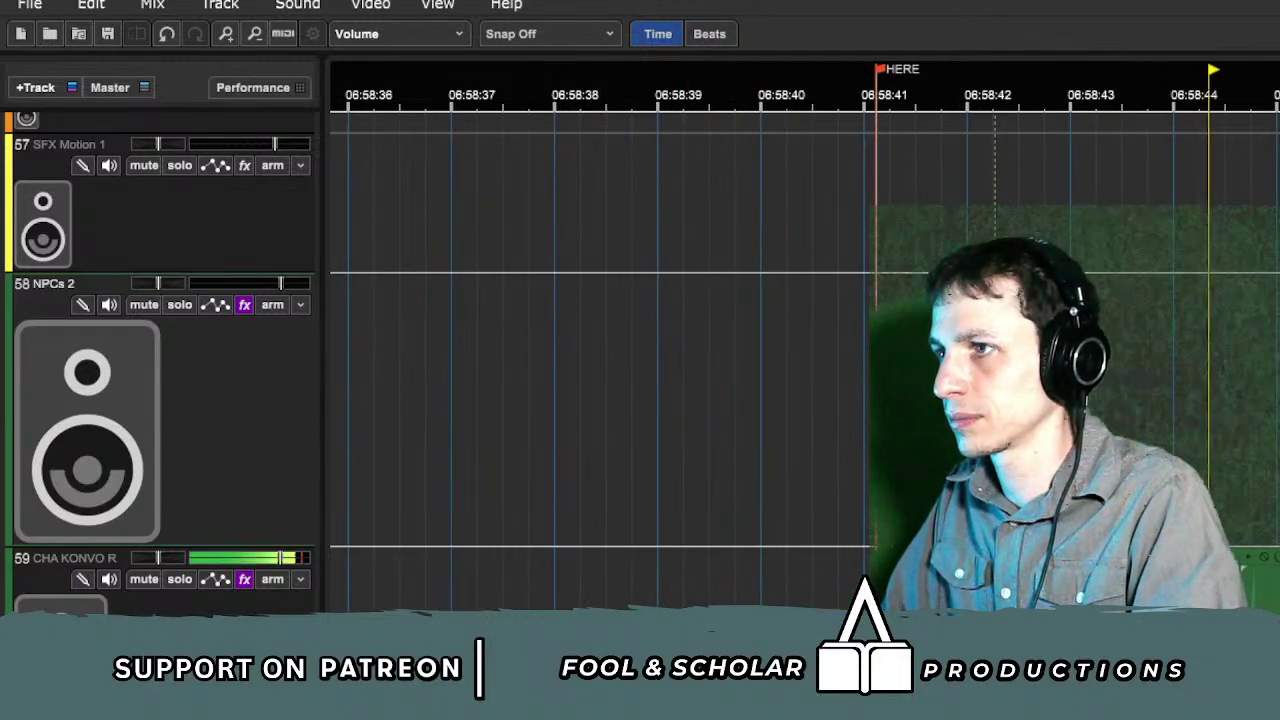
left_click(994, 570)
left_click(933, 530)
left_click(933, 570)
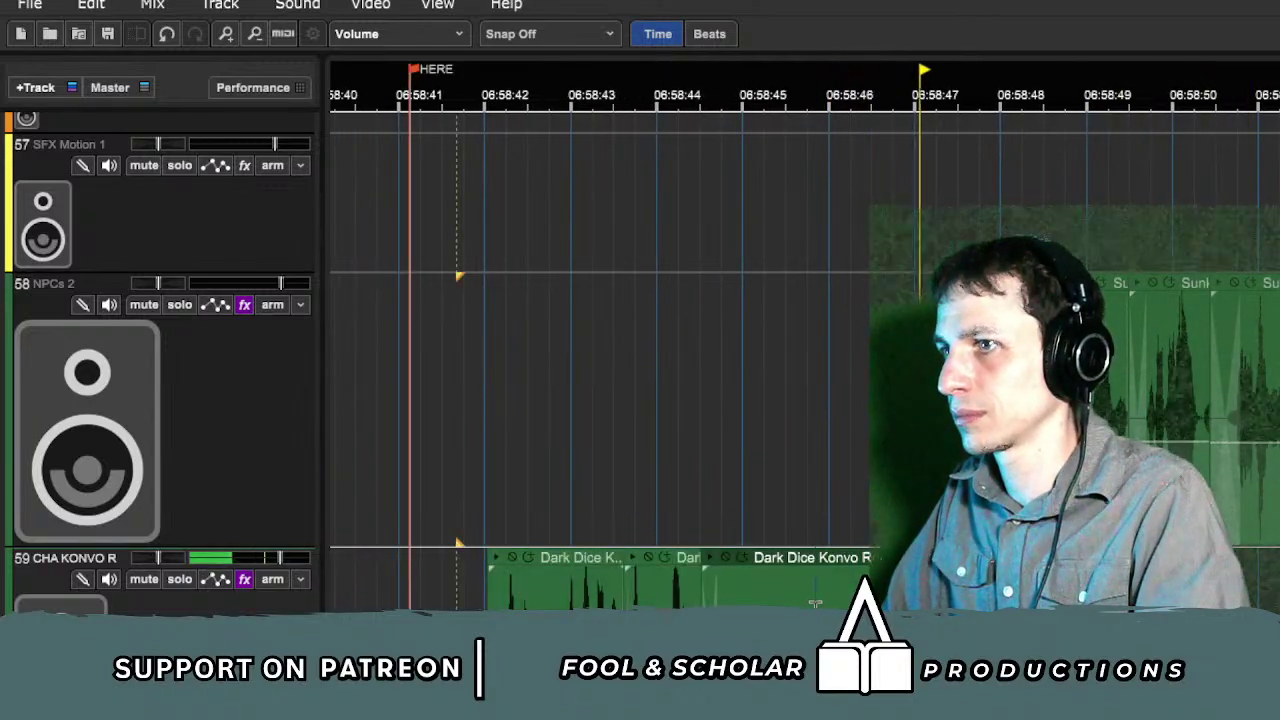
Step: Split the last Dark Dice Konvo clip at about 06:58:47, nudge the end piece slightly earlier and fade out its volume
left_click(651, 480)
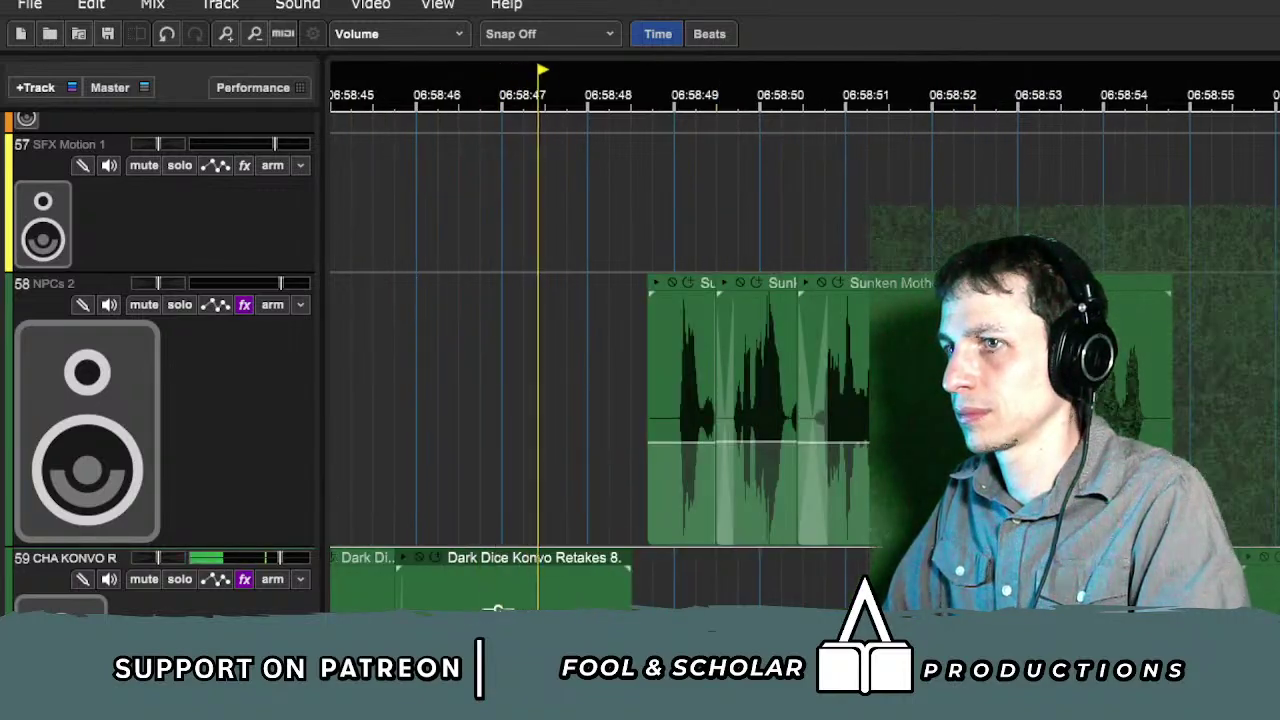
left_click(396, 480)
left_click_drag(576, 557, 565, 558)
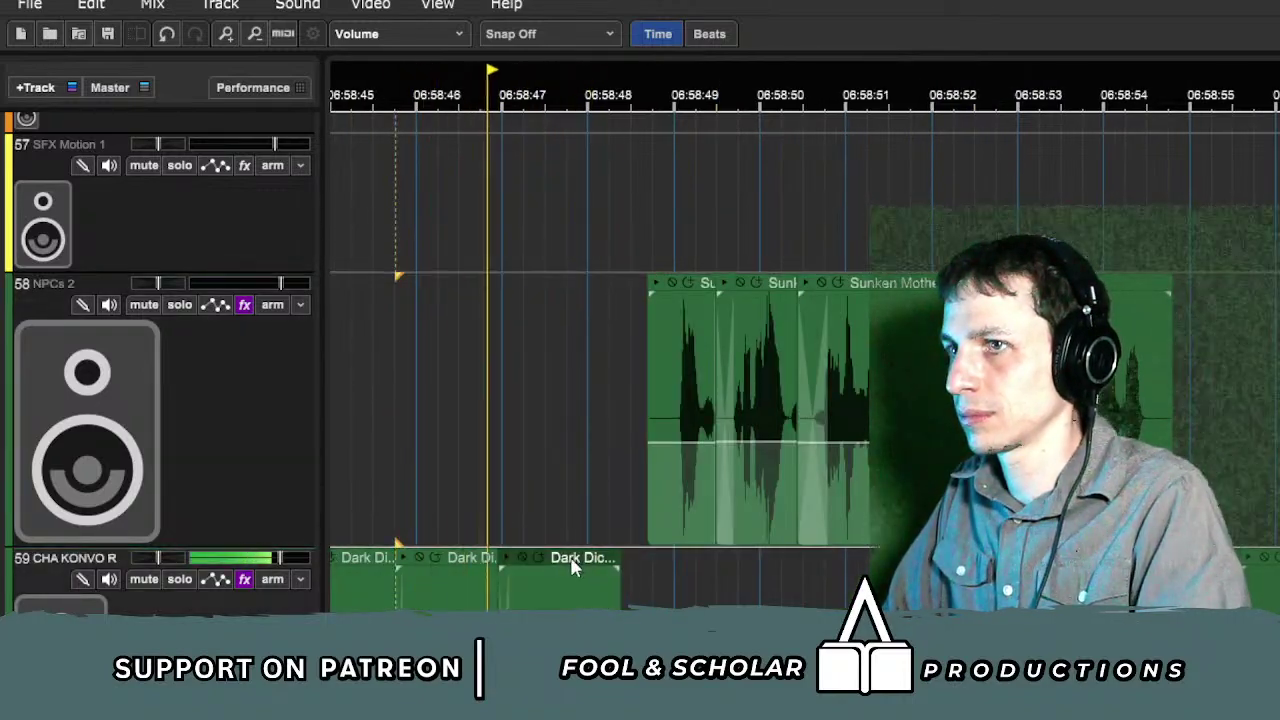
left_click(457, 515)
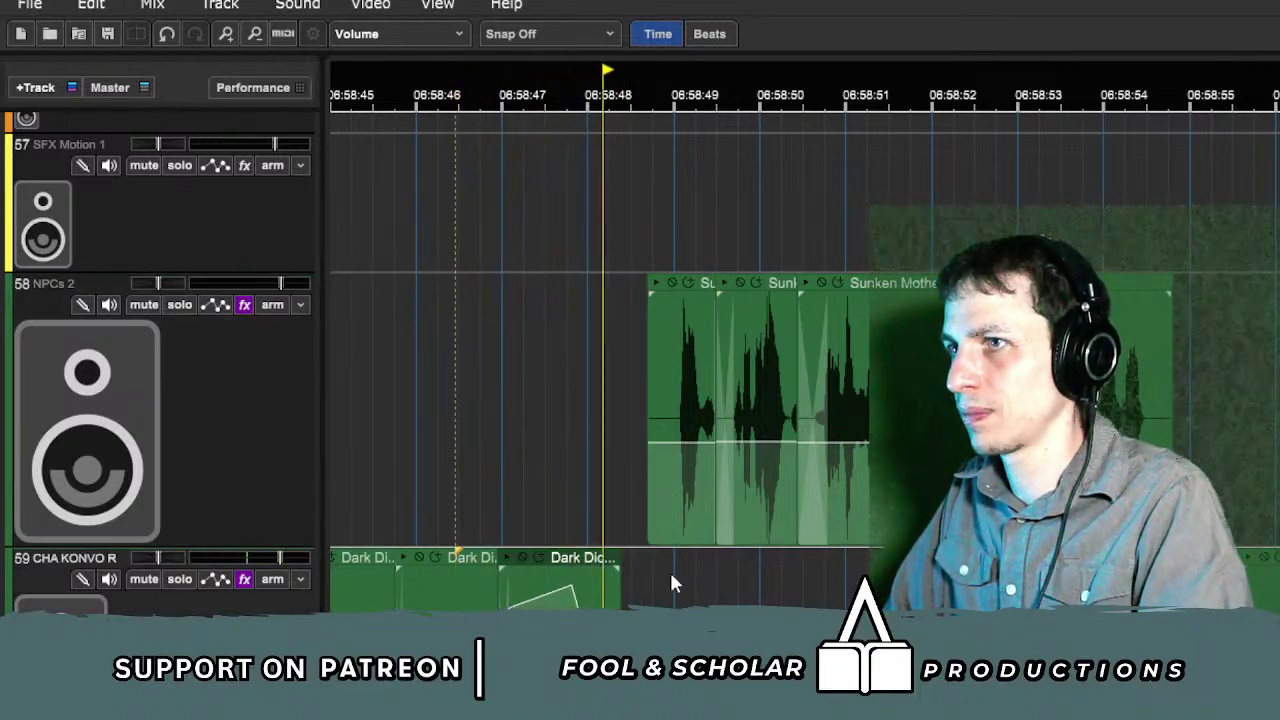
Step: Select the Sunken Mother clips on NPCs 2 and move them earlier to start at about 06:58:47.8, playing from about 06:58:46.4
key("space")
left_click_drag(671, 581, 958, 400)
left_click(452, 76)
key("space")
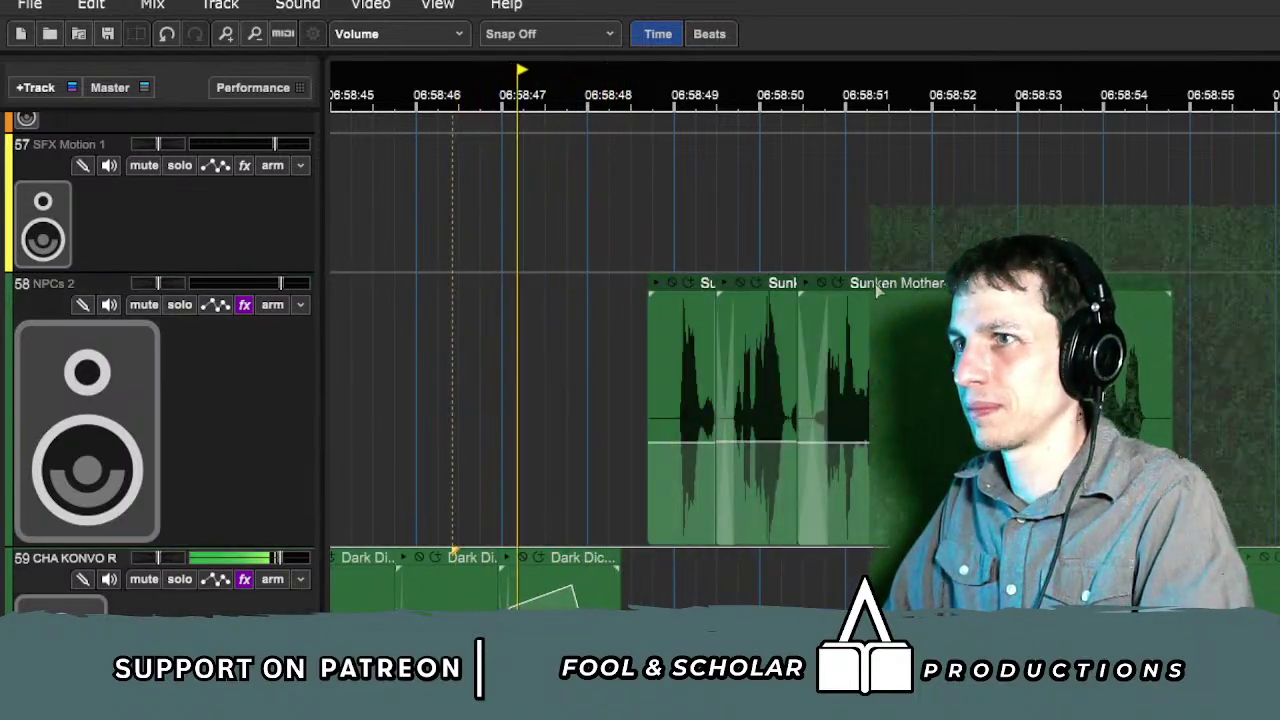
left_click_drag(698, 284, 622, 287)
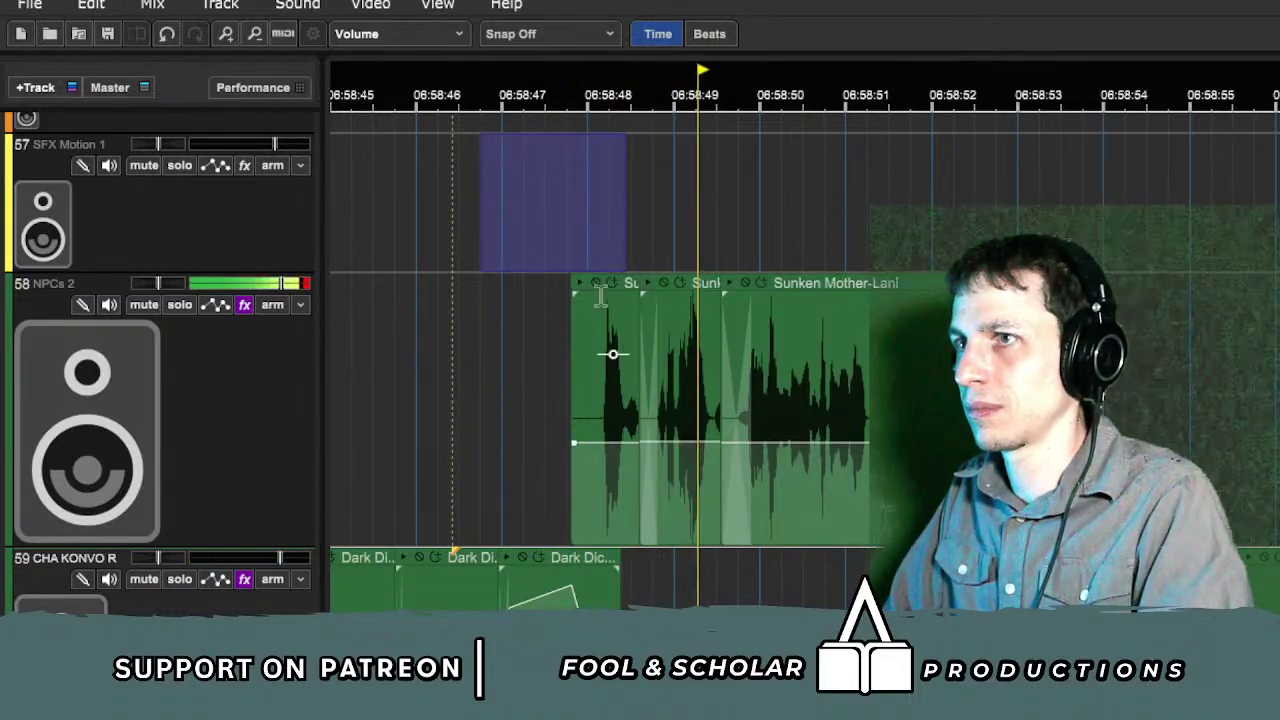
Step: Add a volume fade-in to the first Sunken Mother clip and trim its start to about 06:58:48
left_click(601, 443)
left_click_drag(574, 443, 574, 540)
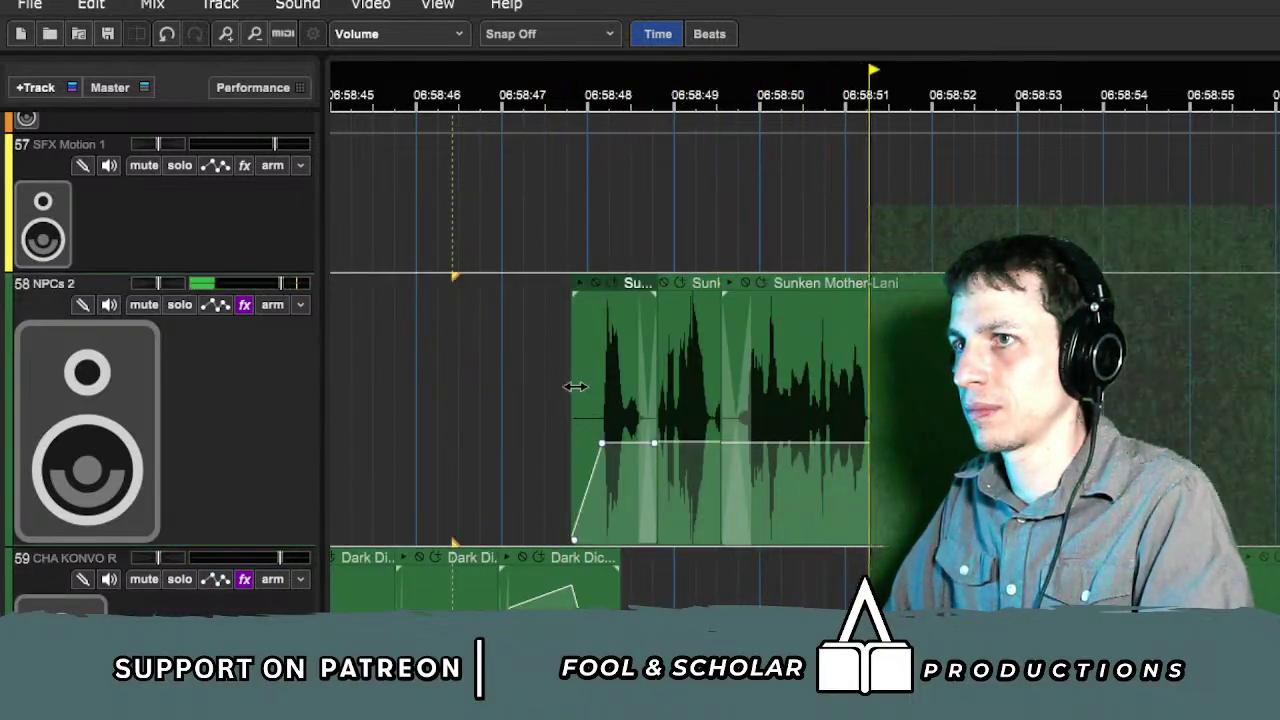
left_click_drag(573, 386, 586, 386)
left_click_drag(1097, 258, 1185, 252)
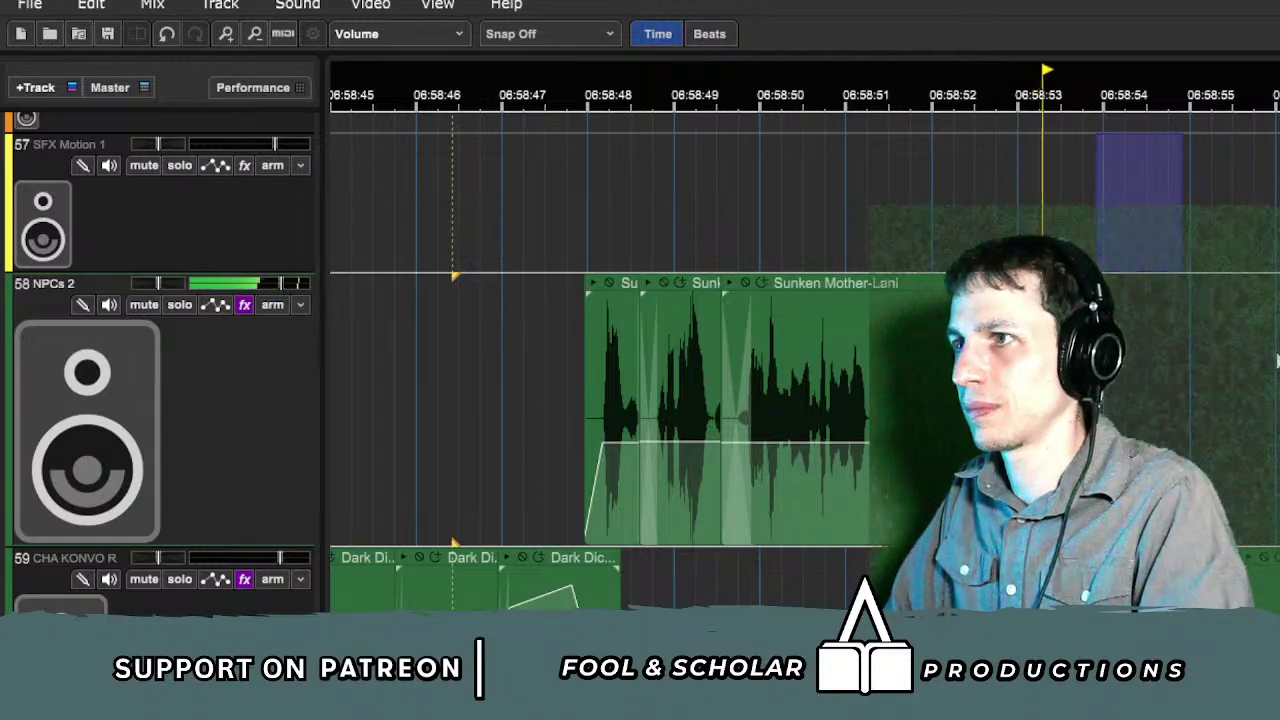
Step: Shift the Sunken Mother clips to start at about 06:58:48.1 and check the transition from the Konvo line by playback
left_click_drag(1276, 362, 515, 310)
left_click(396, 160)
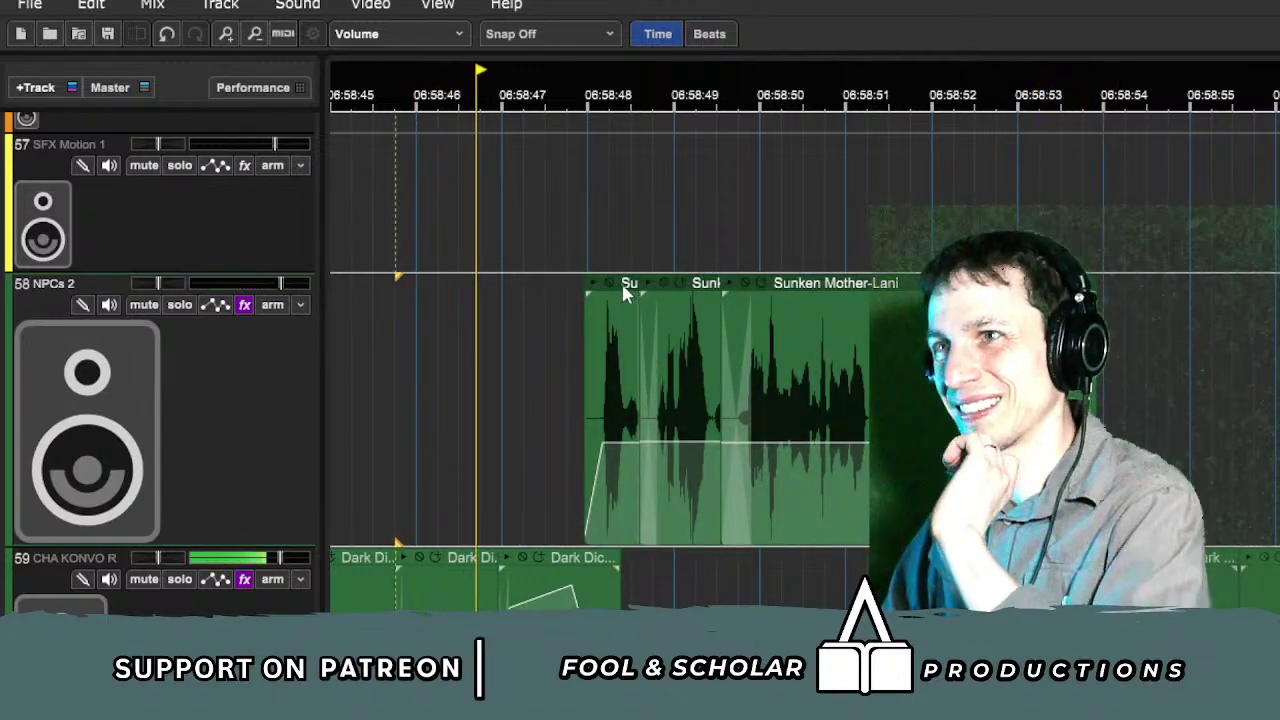
left_click_drag(621, 281, 620, 290)
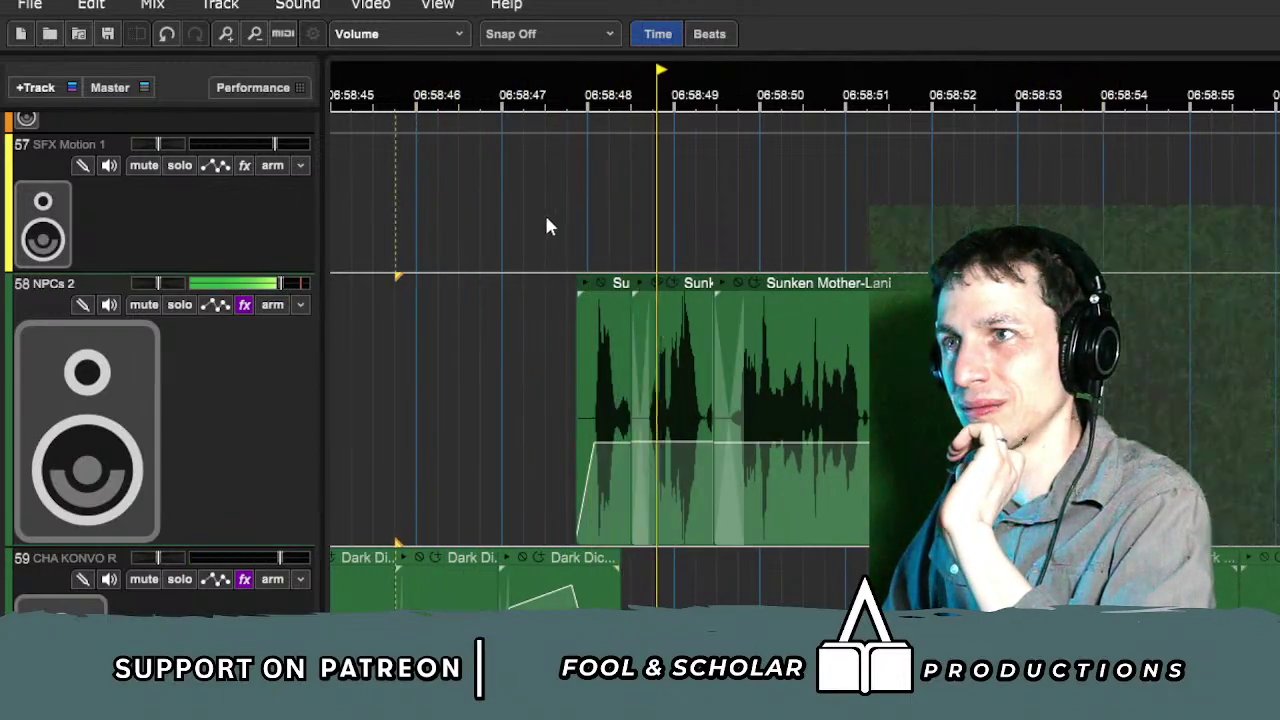
left_click(477, 200)
left_click_drag(866, 288, 858, 290)
left_click(500, 200)
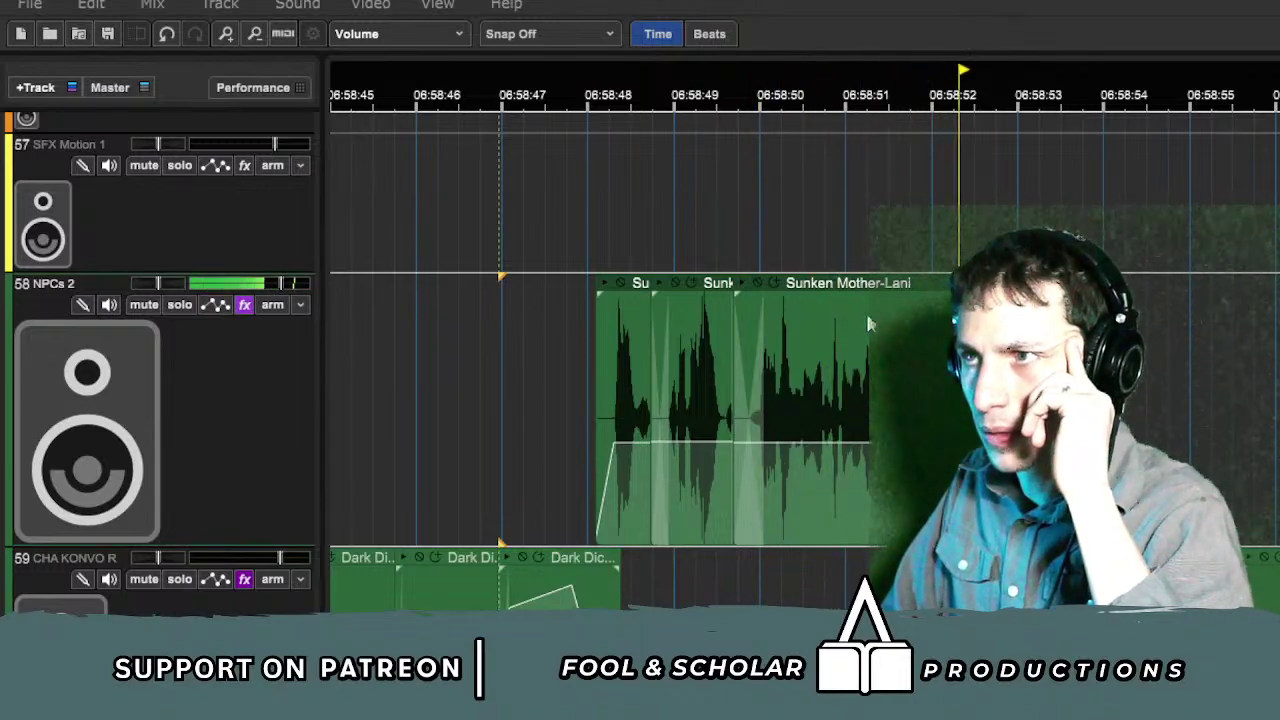
Step: Nudge the Sunken Mother clips slightly later to about 06:58:48.2, replaying the transition from about 06:58:47.5
left_click_drag(488, 208, 1005, 400)
key("space")
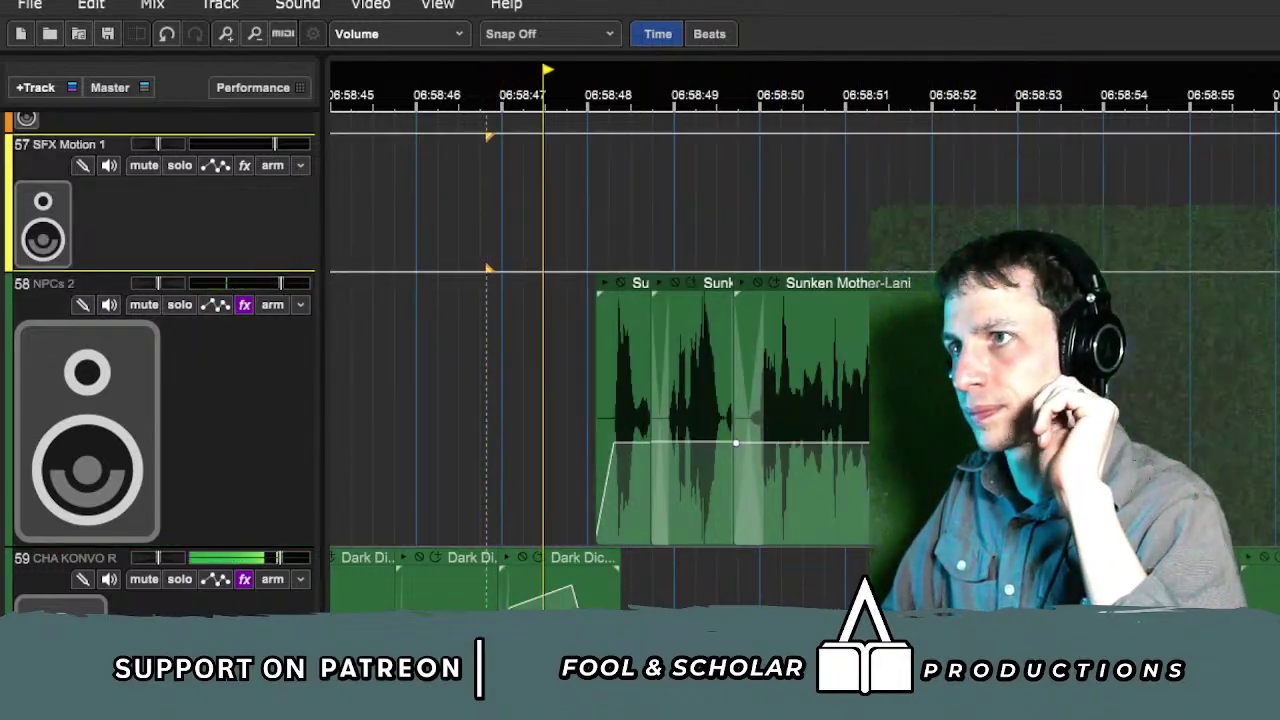
left_click_drag(538, 240, 1023, 450)
left_click(547, 260)
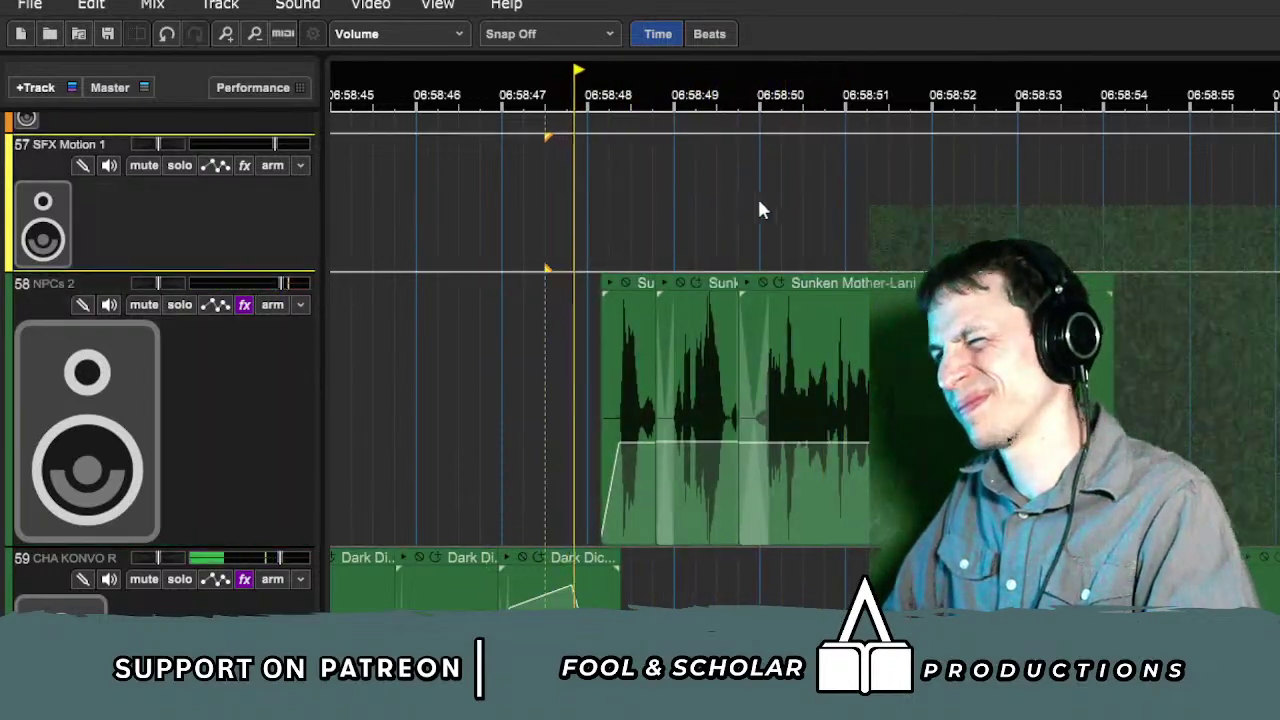
left_click_drag(885, 281, 910, 262)
Step: Move the CHA KONVO R clips that follow the Sunken Mother speech earlier to start at about 06:58:54
scroll(1141, 317, "right", 3)
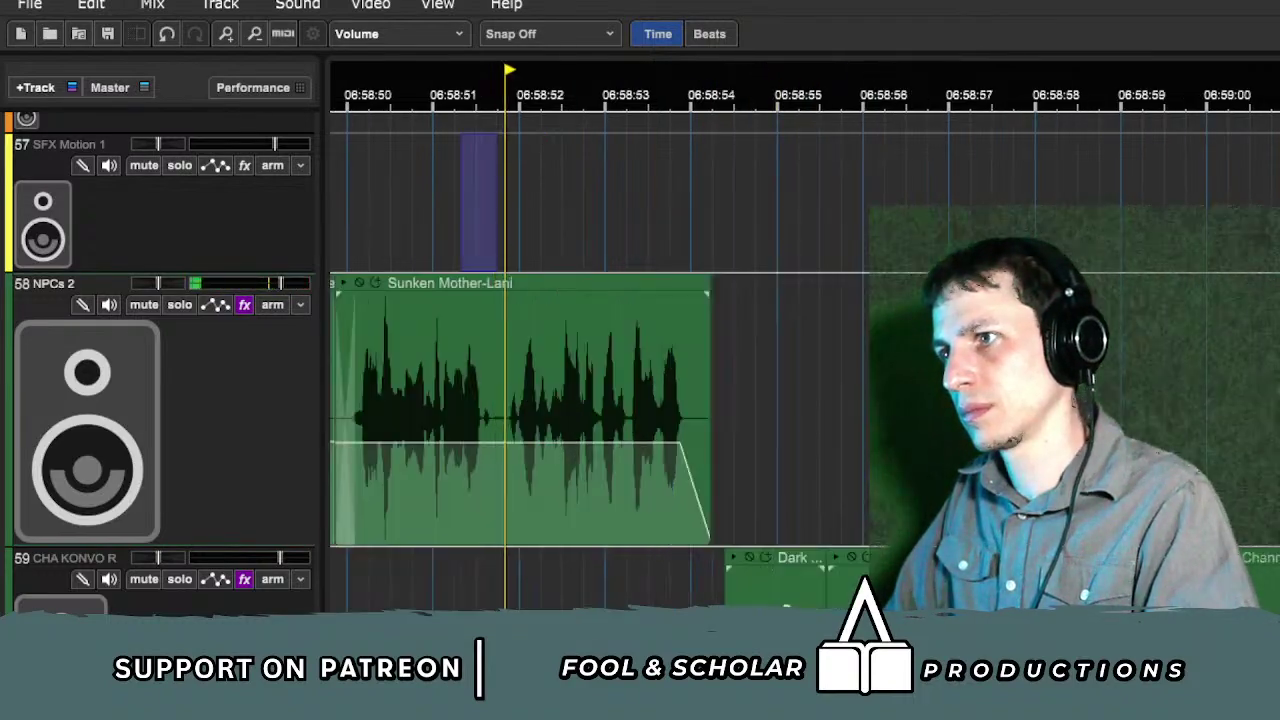
left_click_drag(872, 600, 632, 600)
left_click(768, 566)
left_click_drag(765, 566, 771, 564)
left_click_drag(808, 450, 893, 450)
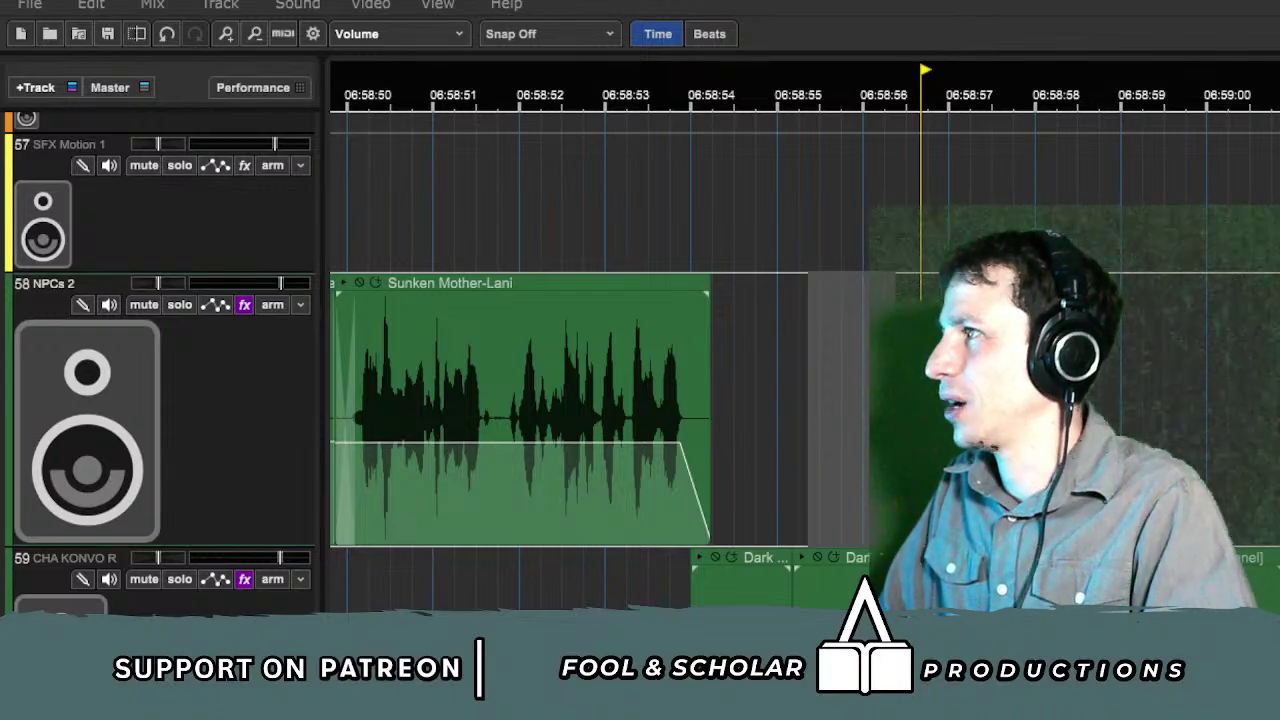
Step: Move the remaining CHA KONVO R clips from about 06:58:54 and the following NPCs 2 clips later, starting the Konvo clips at about 06:59:07
left_click(1247, 405)
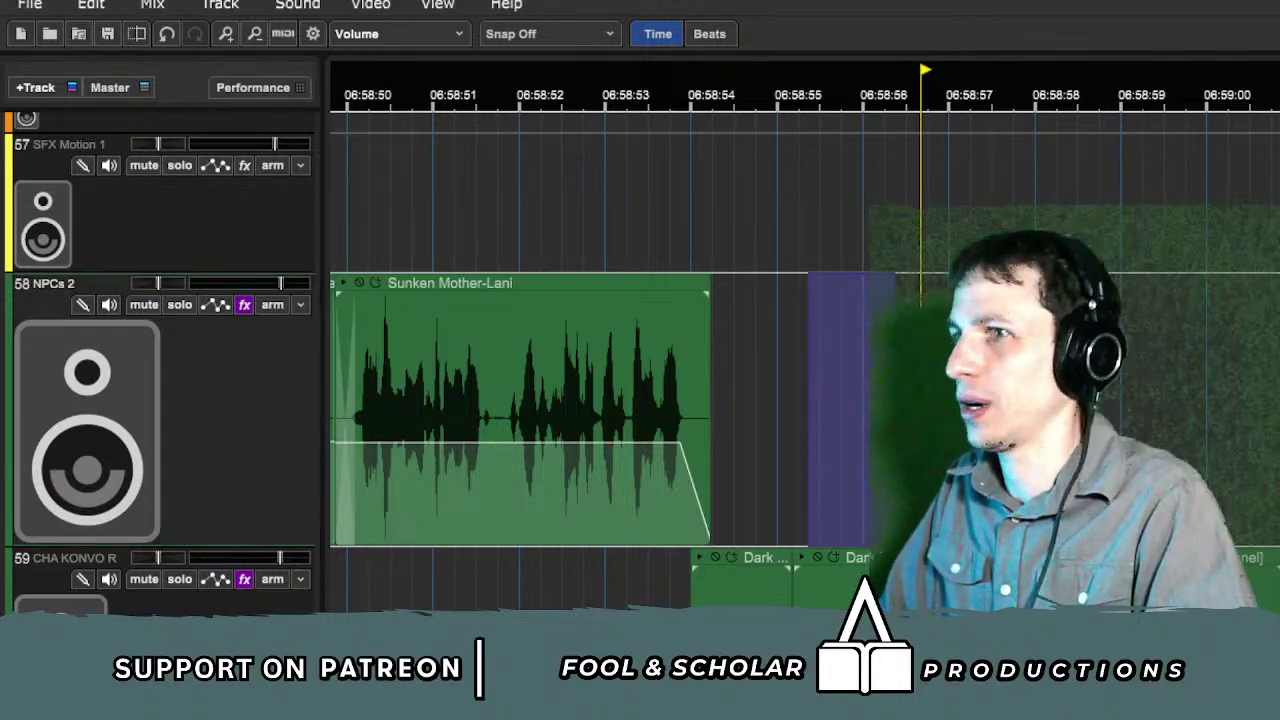
left_click(408, 580)
scroll(800, 400, "down", 3)
scroll(800, 400, "right", 3)
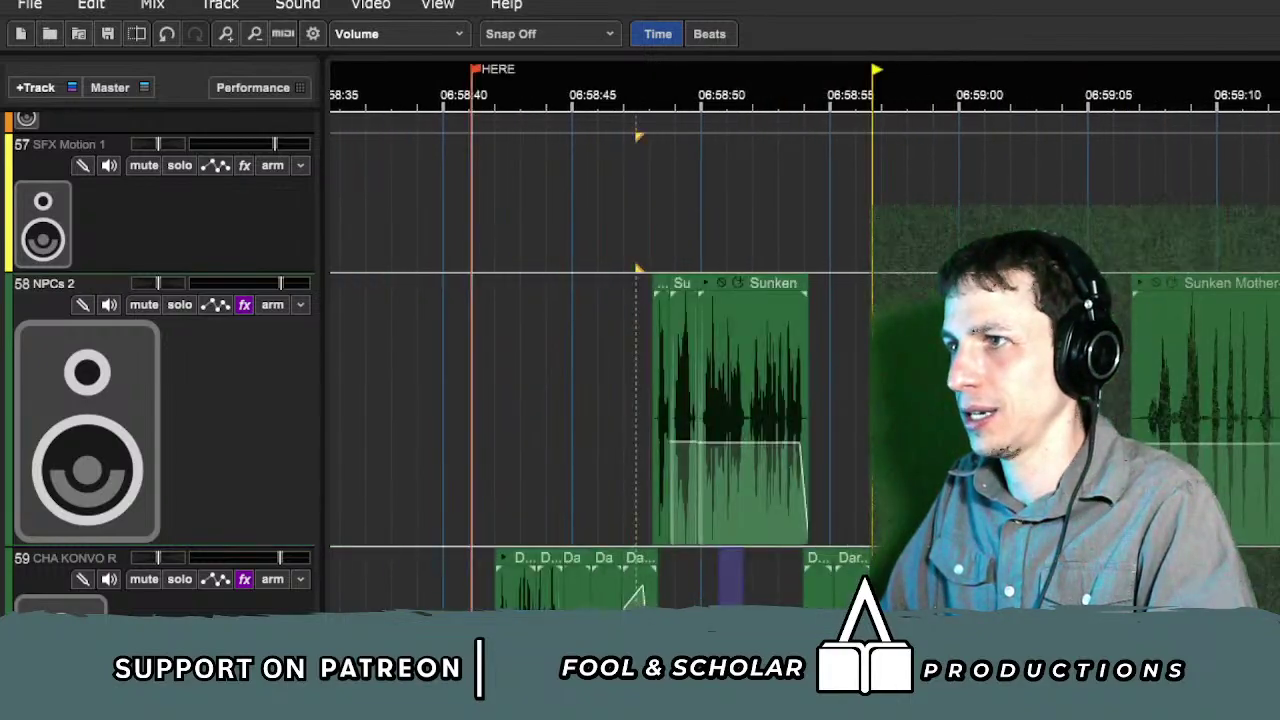
left_click_drag(760, 580, 868, 580)
left_click(1276, 289)
scroll(800, 400, "right", 3)
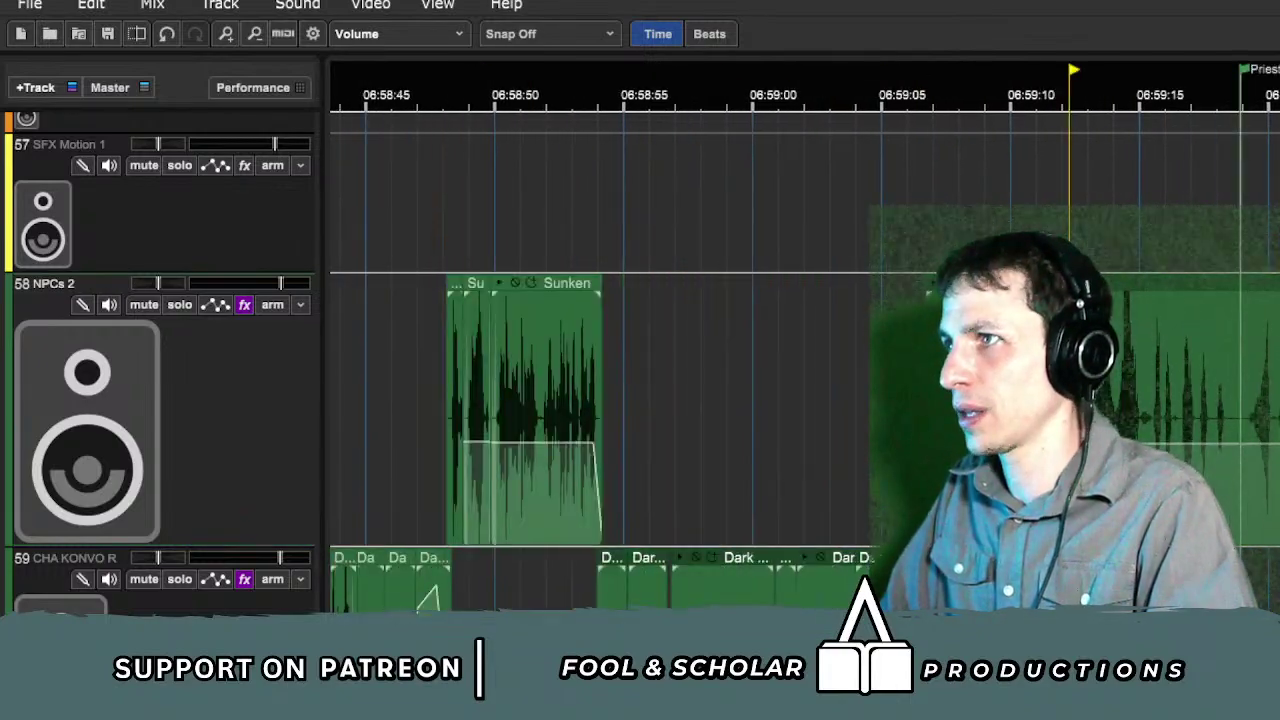
key("Delete")
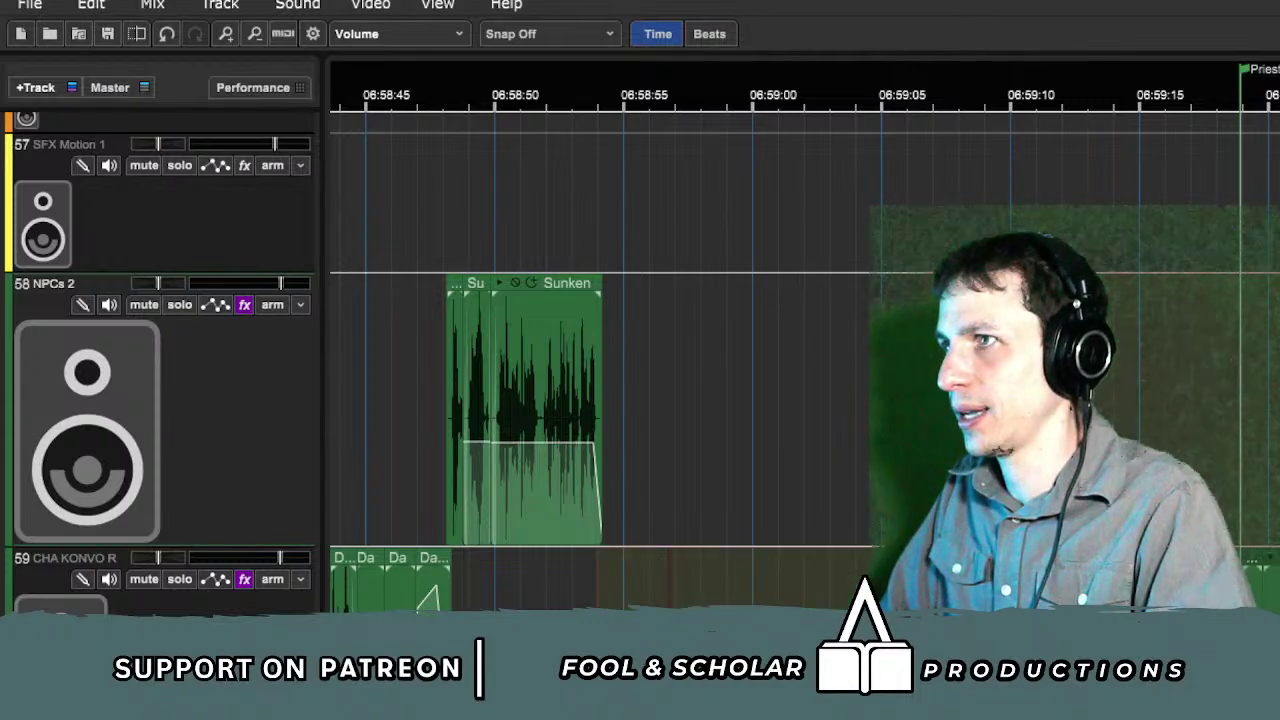
scroll(718, 397, "right", 4)
scroll(718, 397, "left", 2)
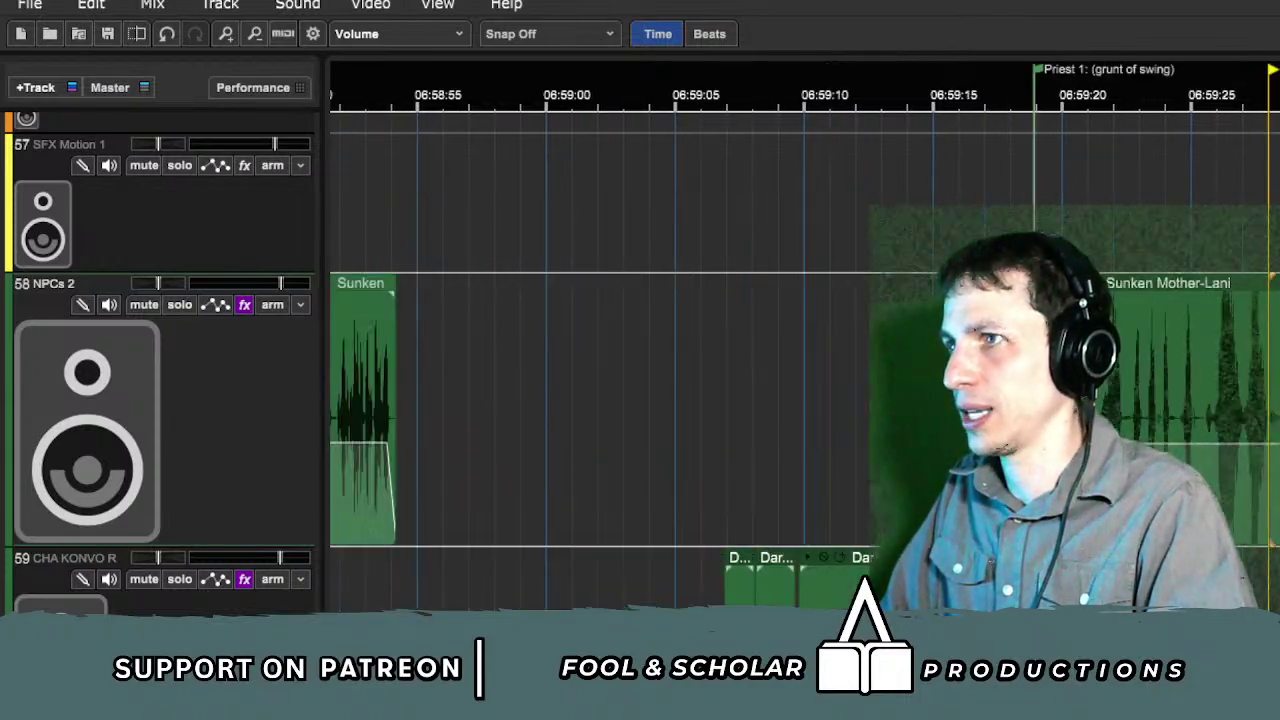
Step: Play track 47 from about 06:58:46 and move its character clips at about 06:59:27 earlier, into the gap after the HERE marker
scroll(718, 397, "up", 3)
scroll(720, 400, "up", 8)
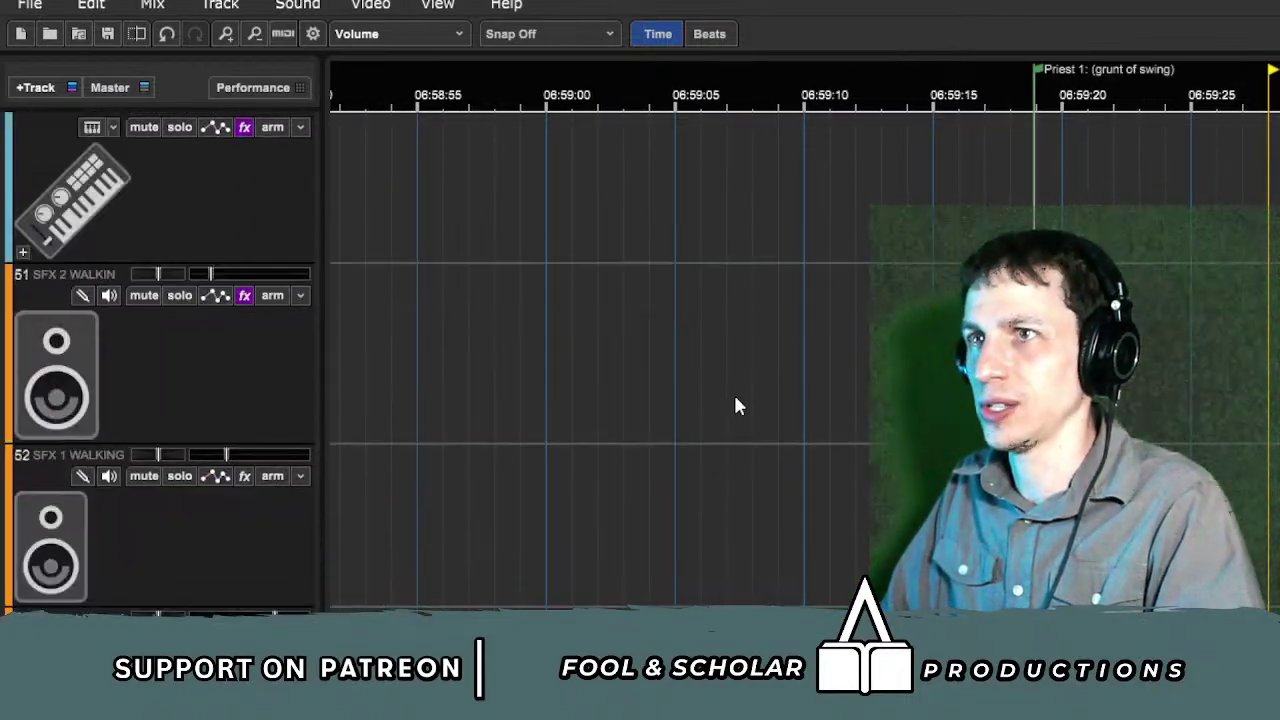
scroll(736, 405, "up", 4)
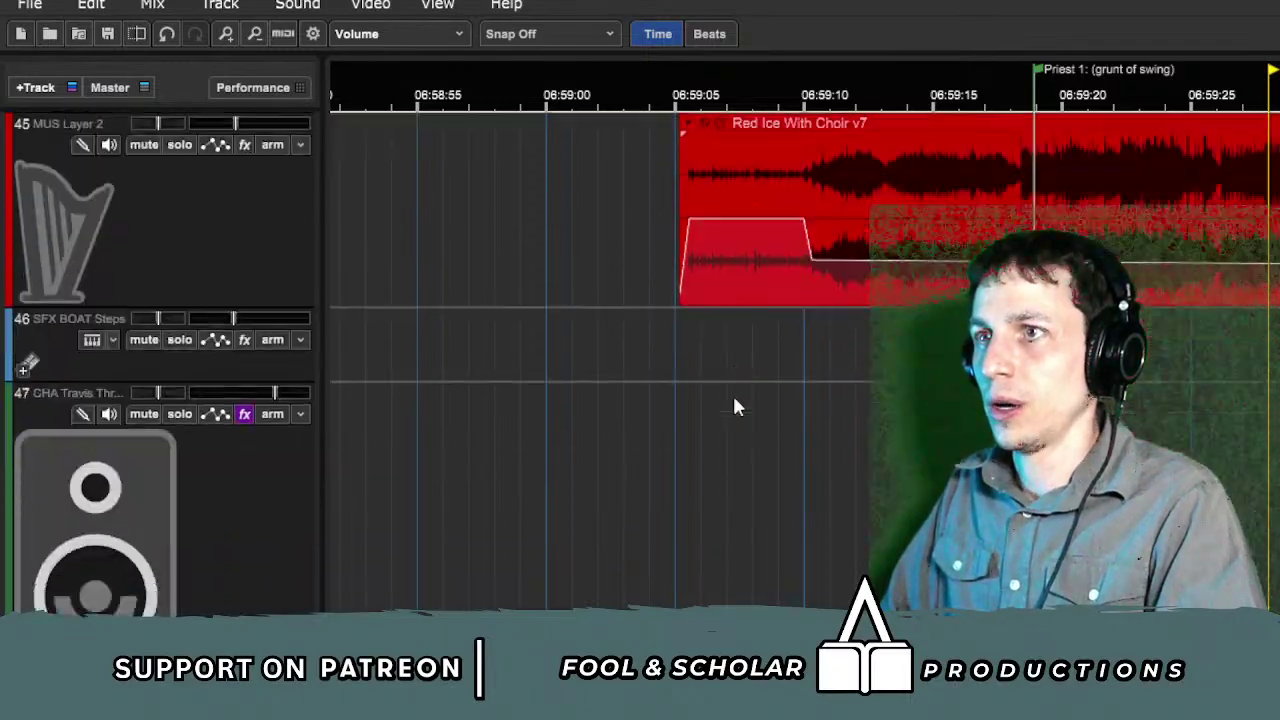
scroll(734, 400, "down", 2)
scroll(734, 400, "right", 4)
scroll(1260, 543, "down", 1)
scroll(1260, 543, "left", 3)
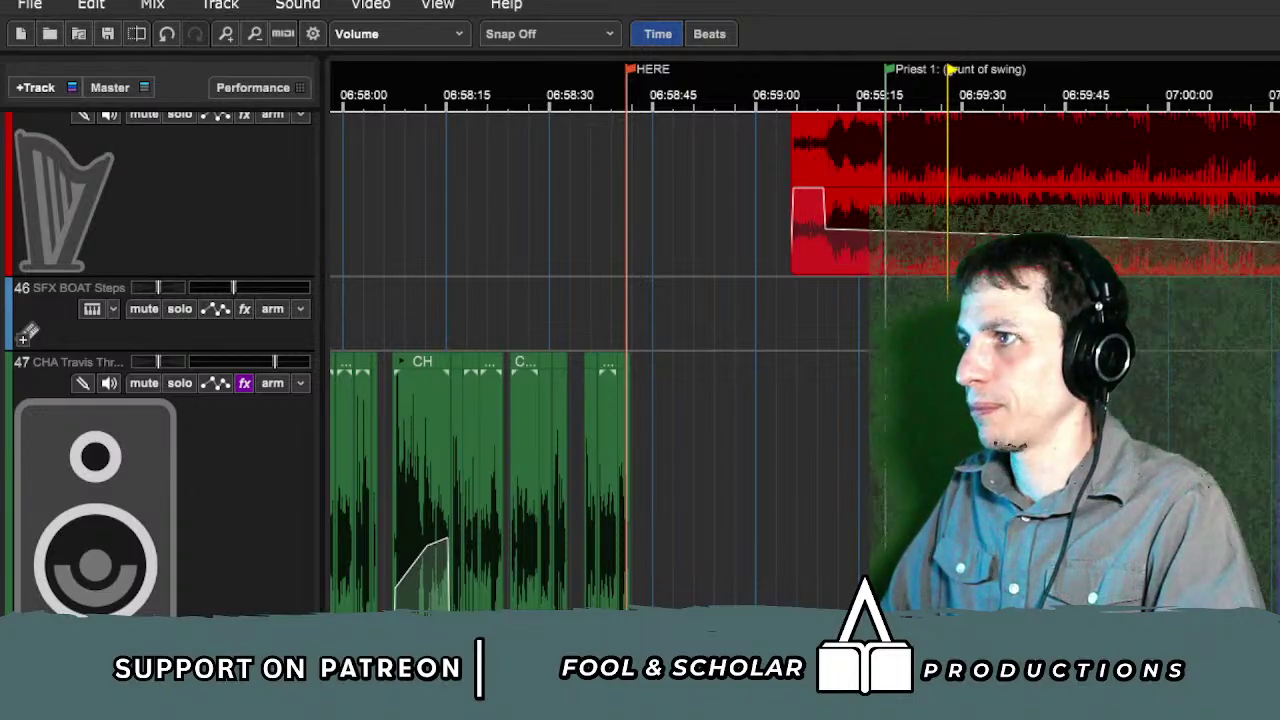
left_click_drag(900, 380, 972, 379)
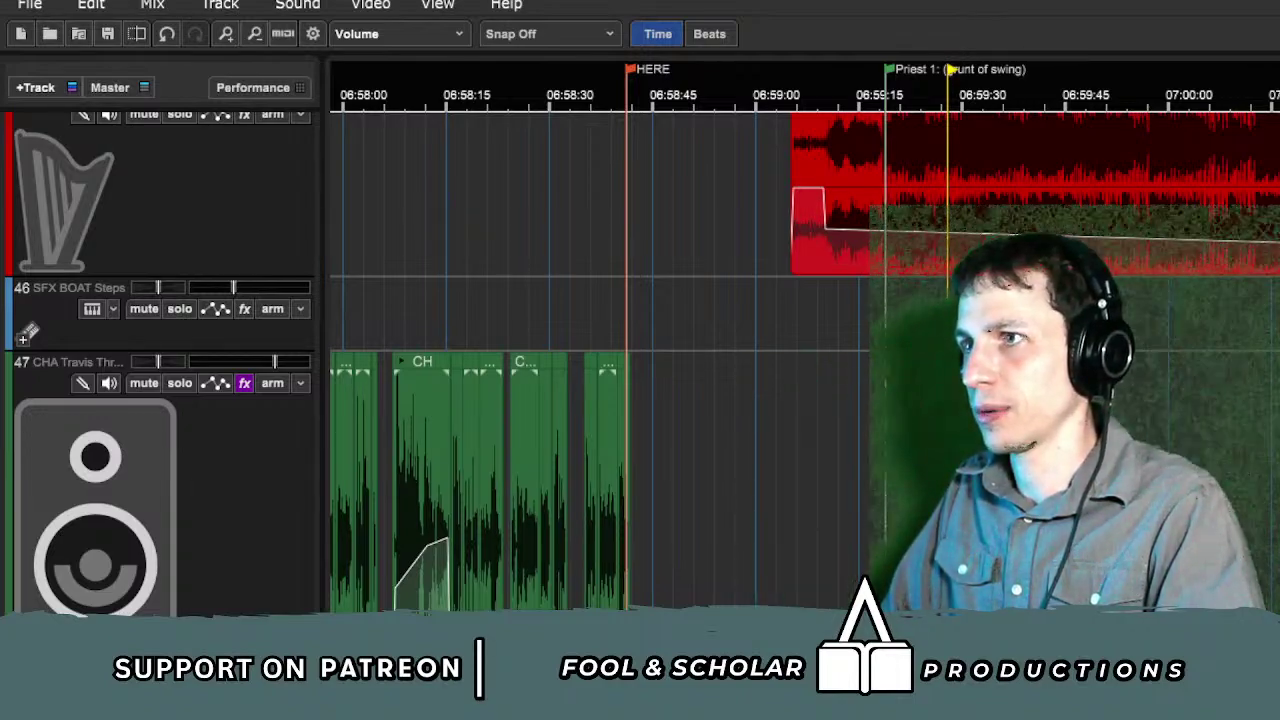
left_click(822, 397)
key("space")
scroll(822, 397, "up", 1)
left_click(820, 413)
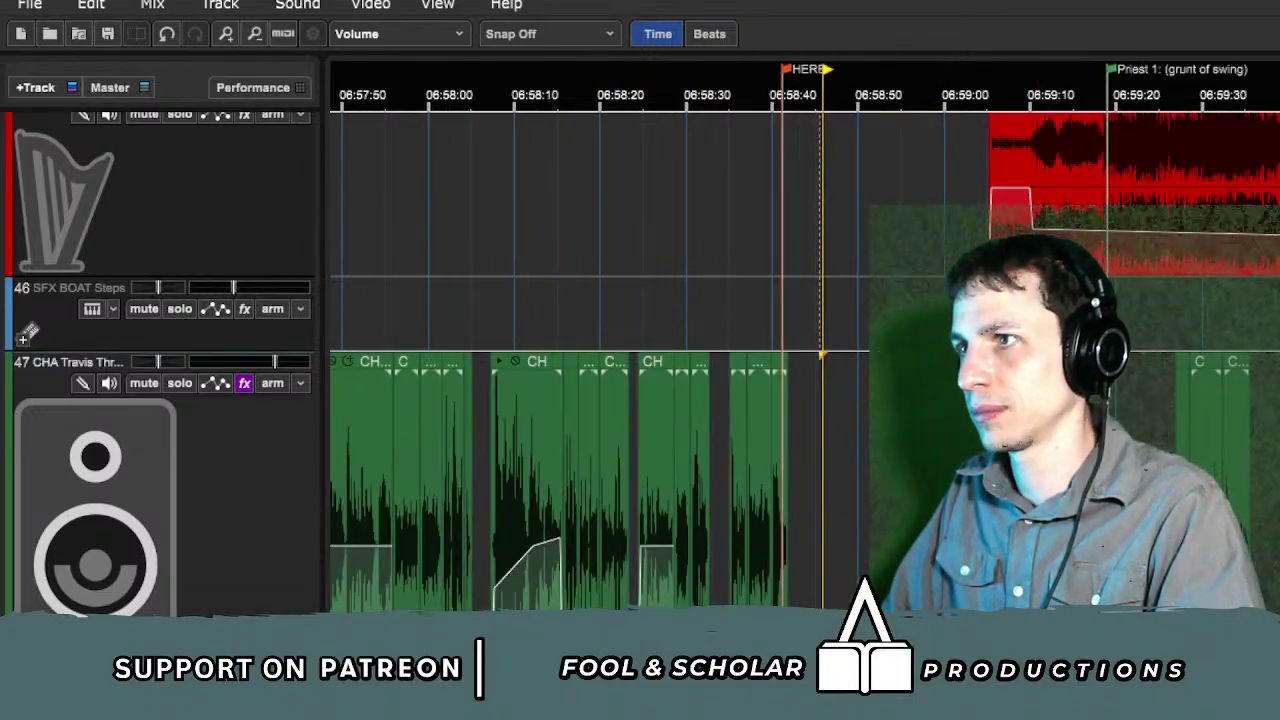
left_click_drag(1207, 365, 883, 367)
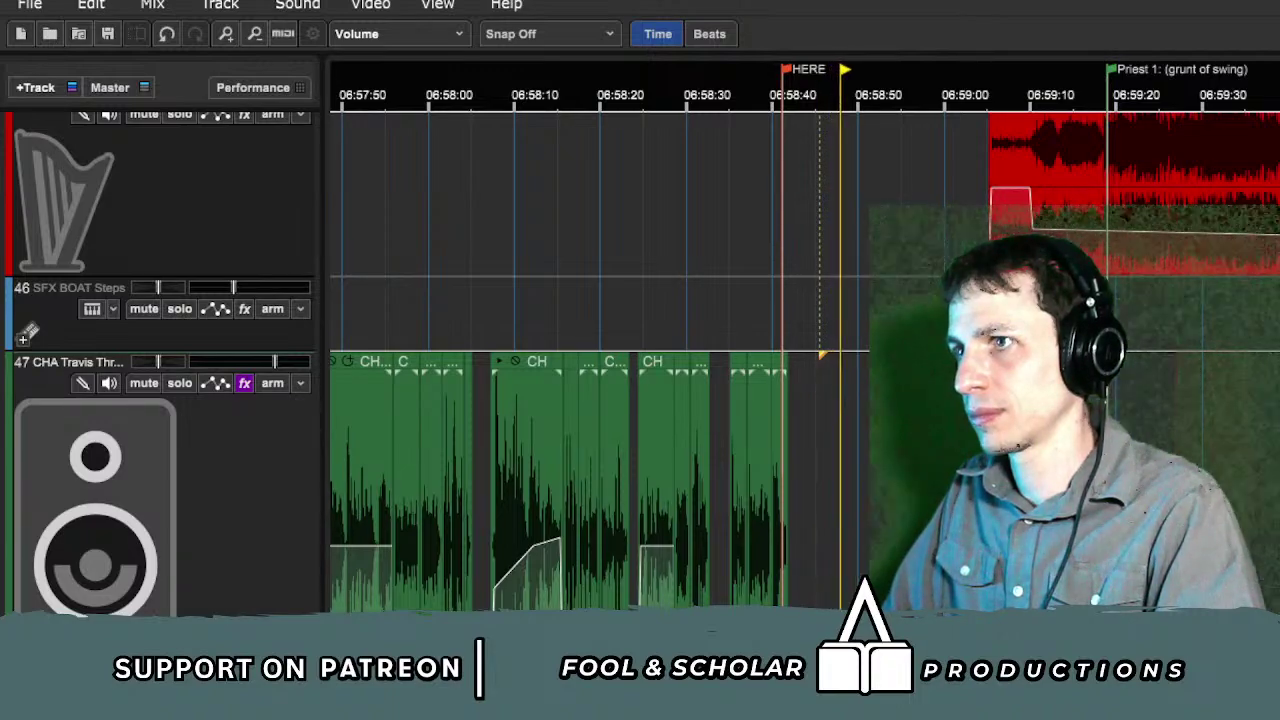
Step: Play track 47 through the gap at about 06:58:46 and move the HERE marker later to about 06:58:58.4
scroll(1243, 384, "up", 2)
scroll(1245, 385, "up", 1)
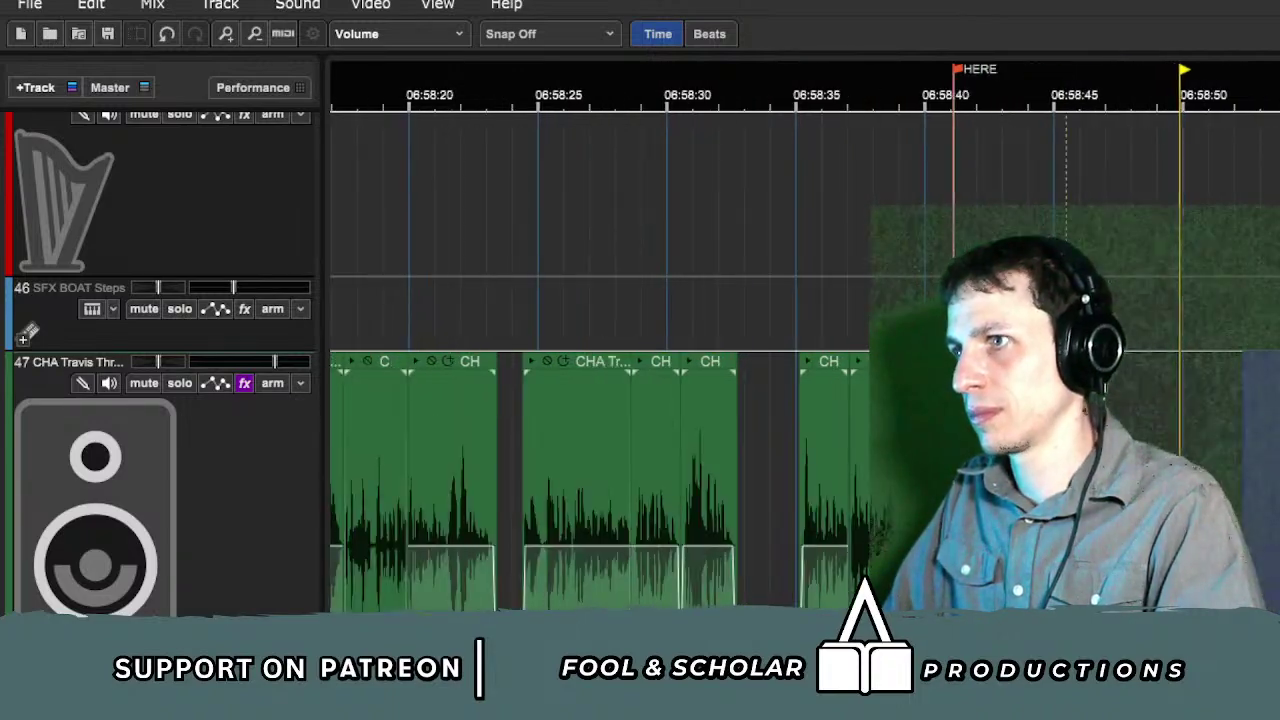
scroll(1245, 385, "up", 2)
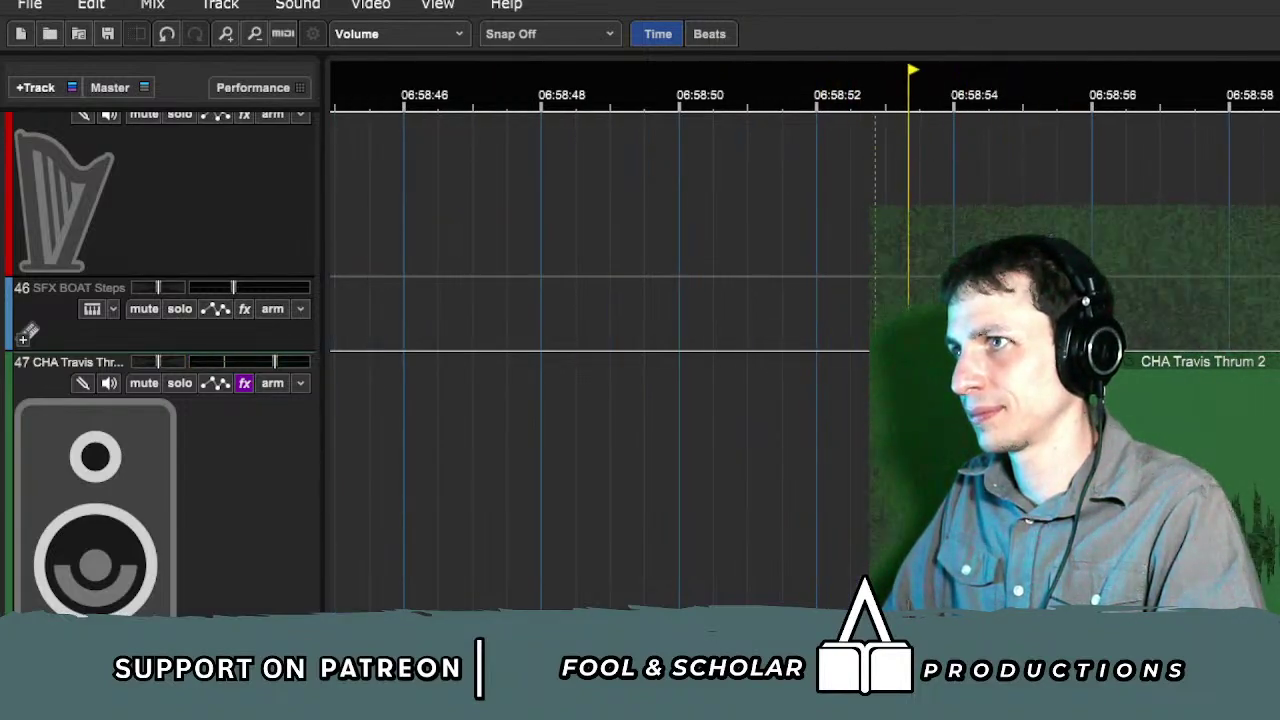
scroll(1176, 327, "down", 2)
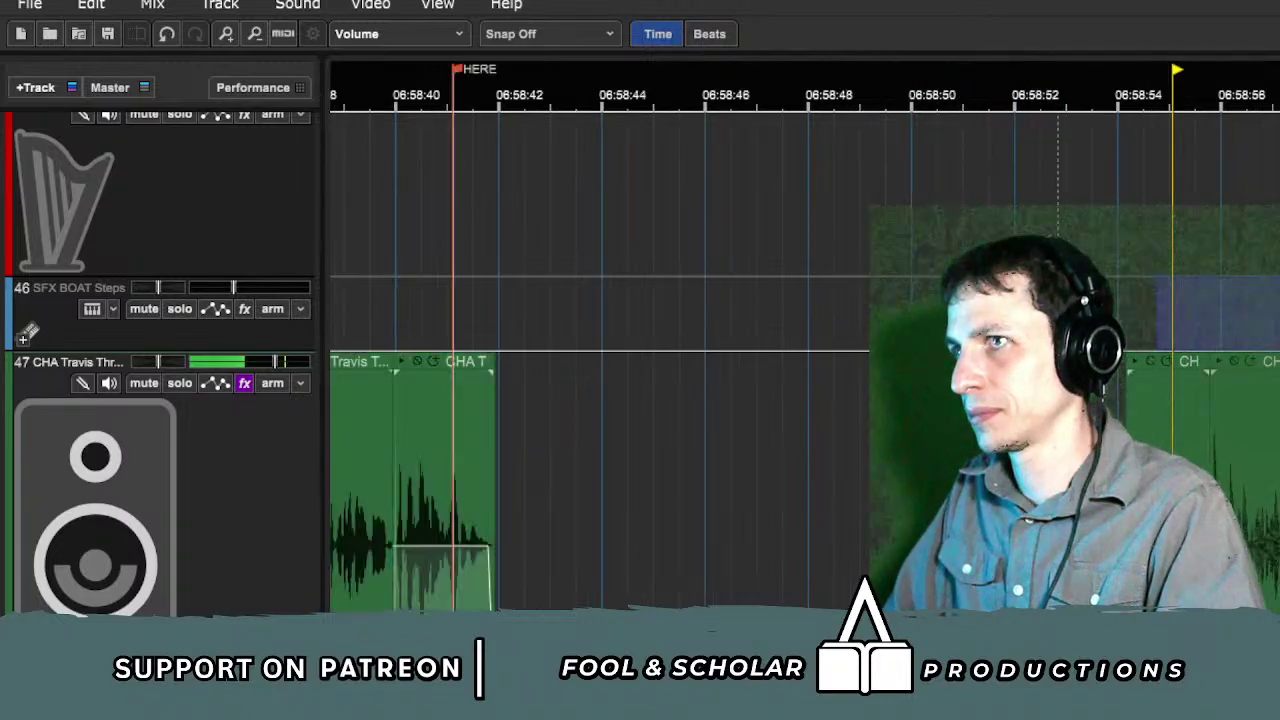
left_click_drag(679, 72, 1199, 135)
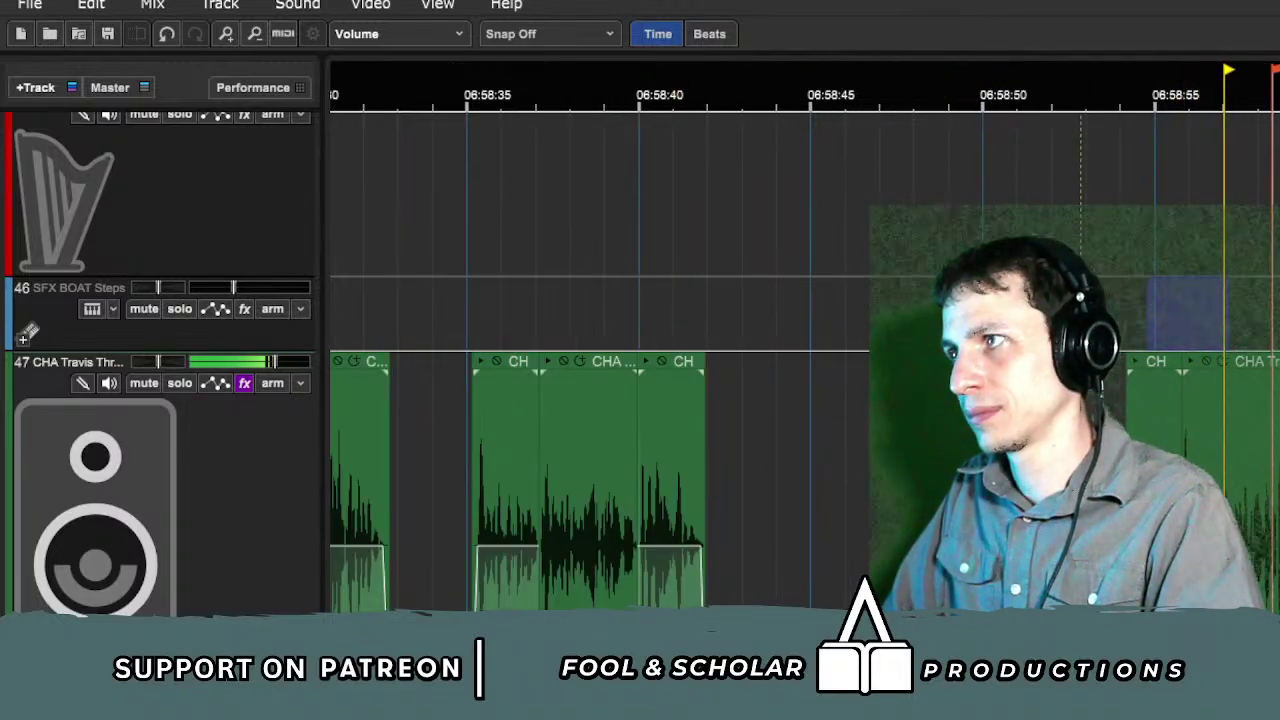
Step: Listen to the passage around the HERE marker against the music swell near 06:59:00, replaying from about 06:58:54
scroll(1190, 200, "down", 1)
scroll(1170, 255, "up", 2)
left_click(1183, 247)
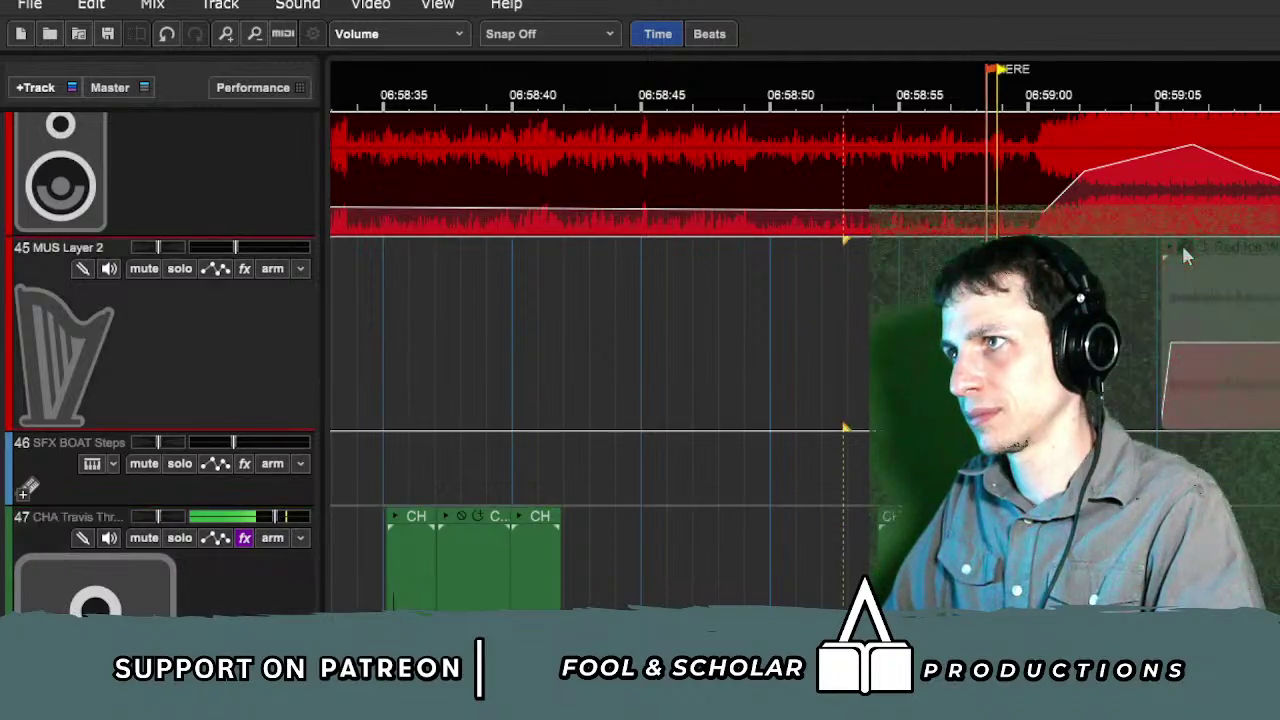
scroll(805, 360, "up", 4)
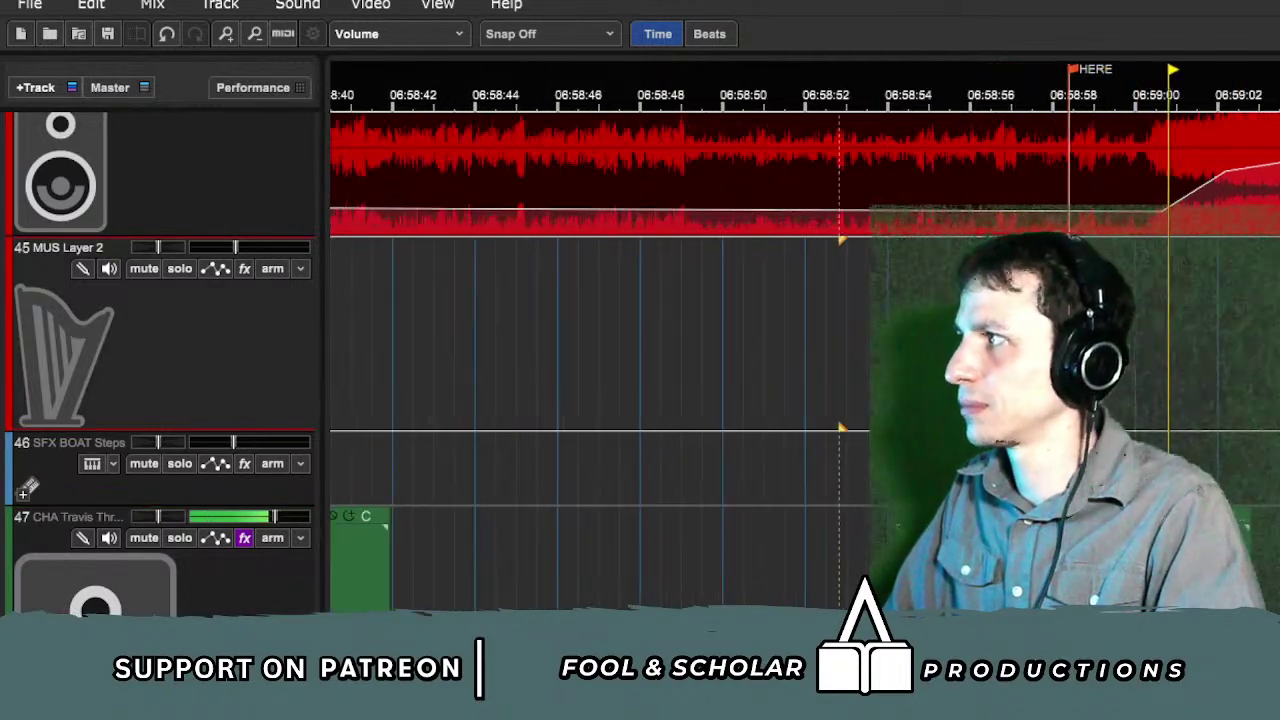
scroll(805, 360, "up", 1)
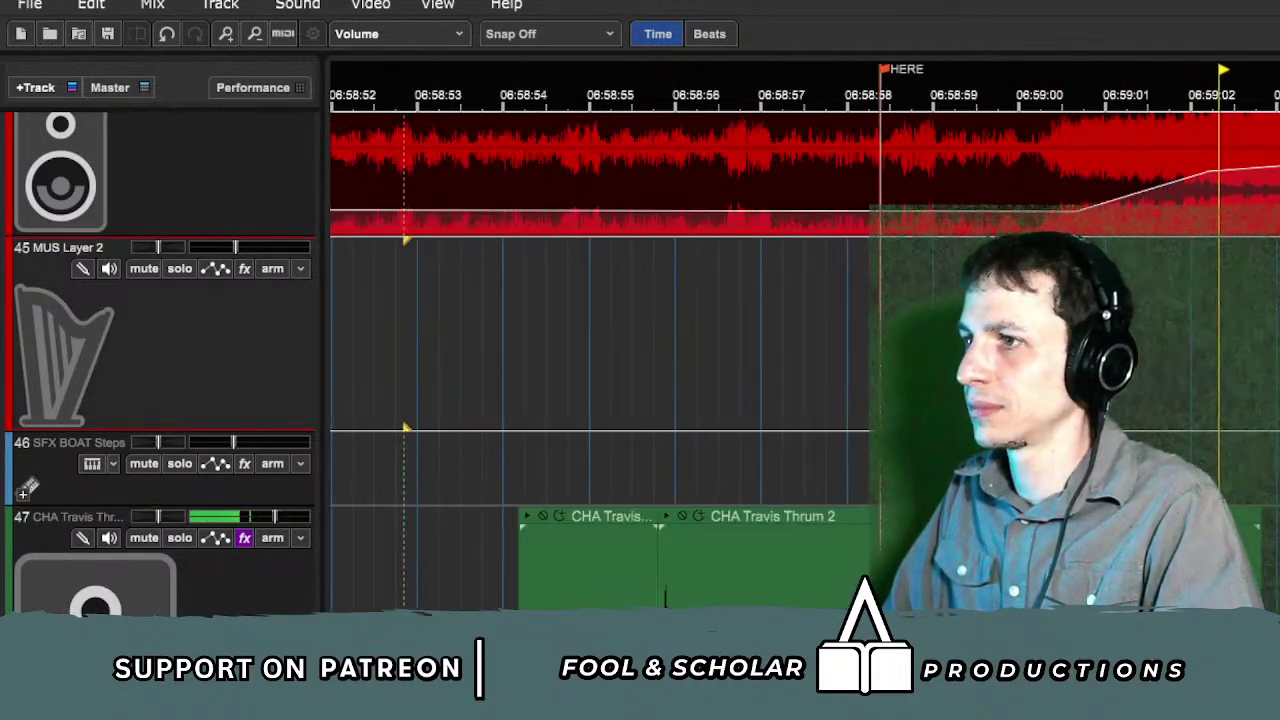
left_click(863, 458)
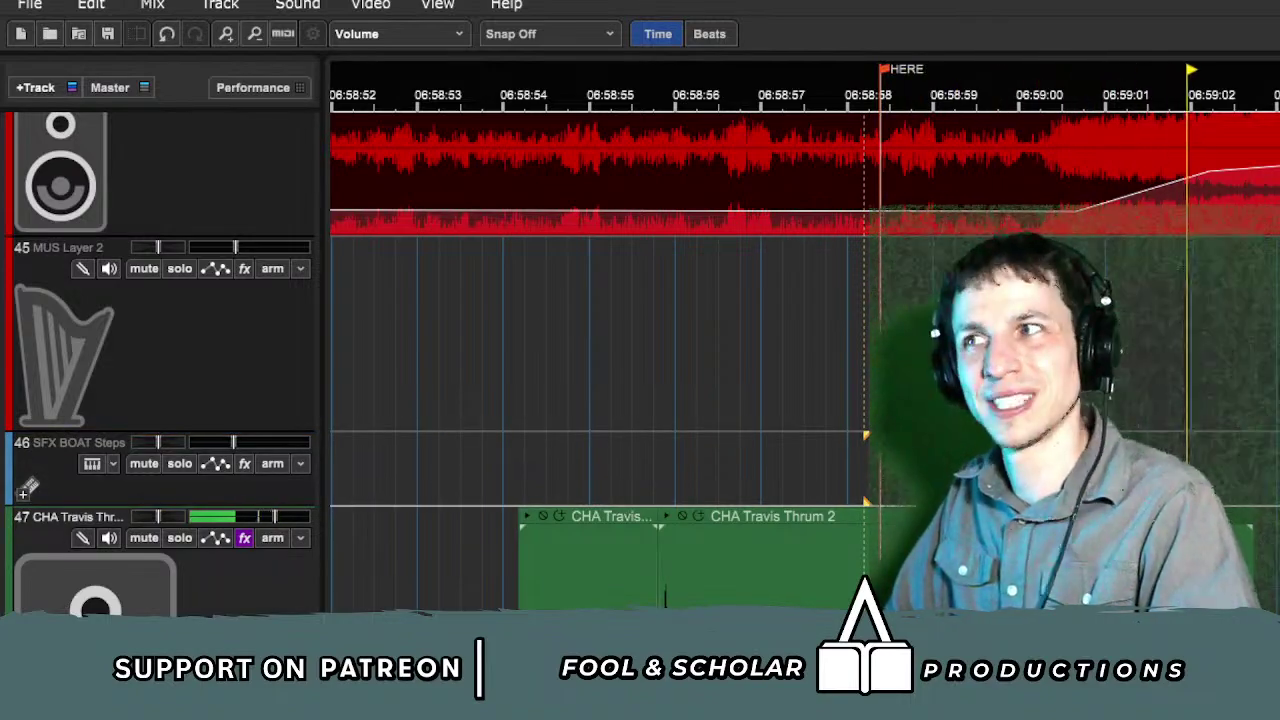
left_click(530, 463)
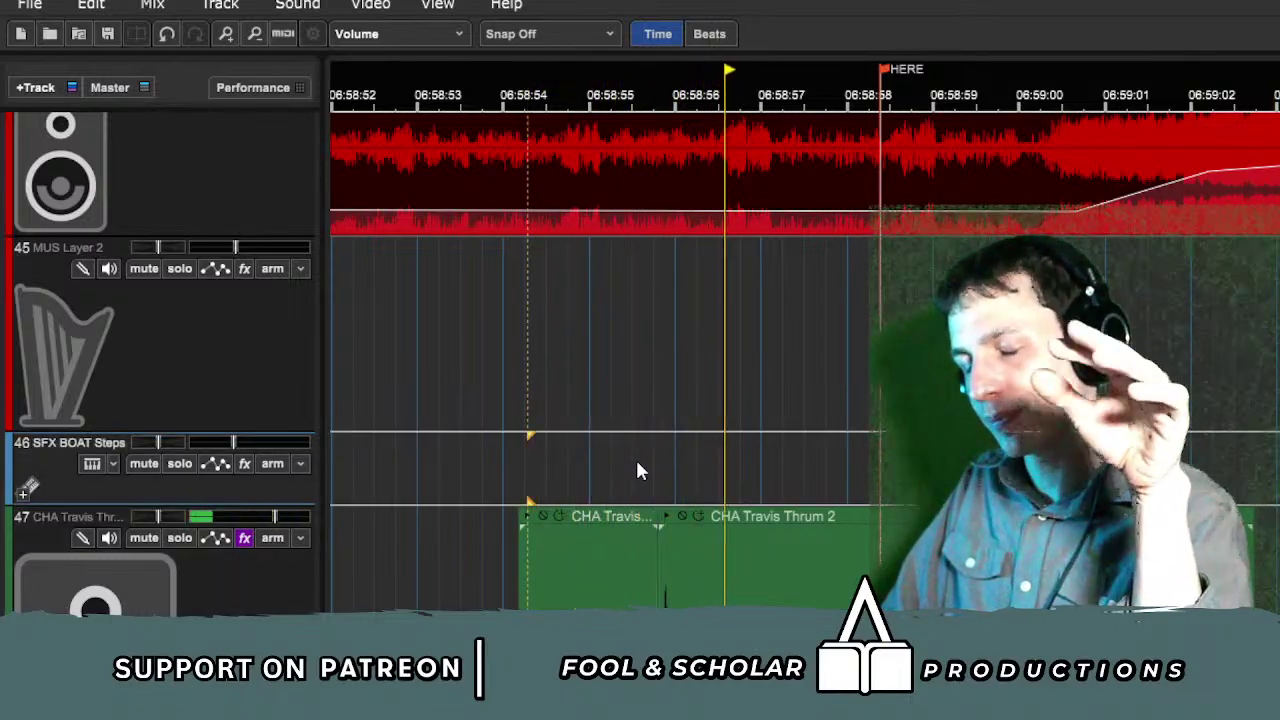
scroll(858, 480, "down", 1)
key("space")
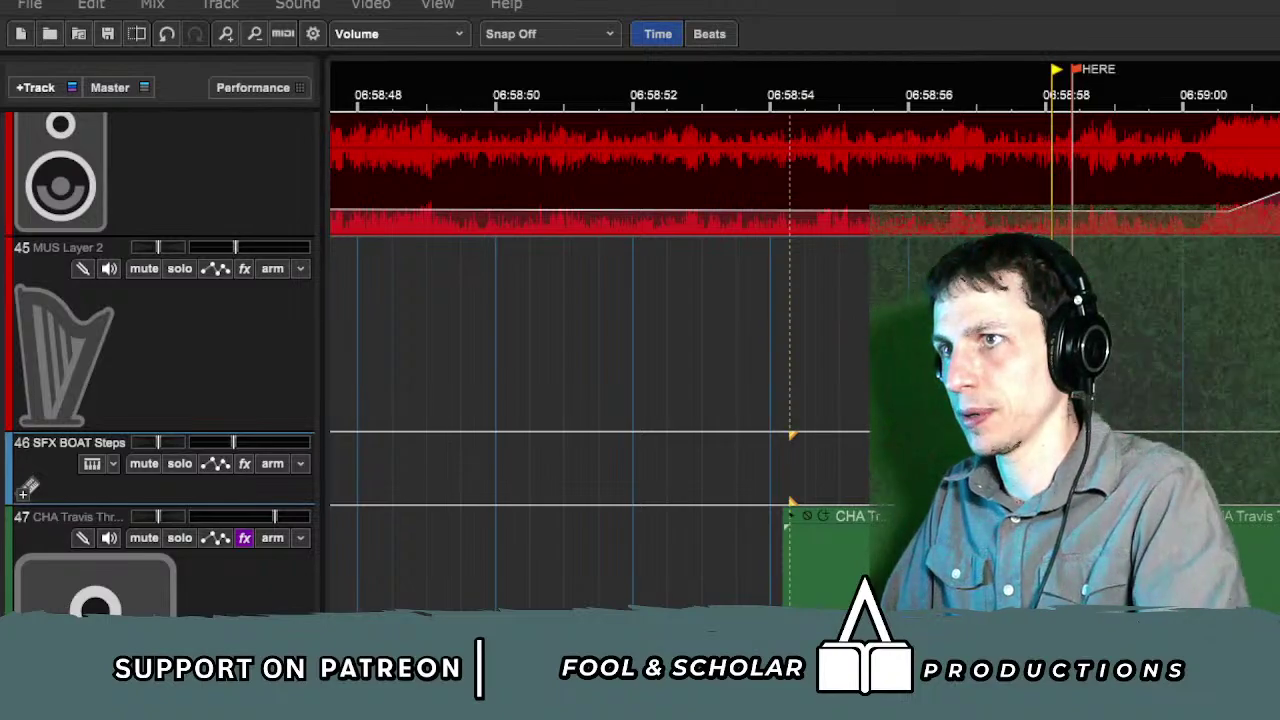
Step: Move the armour step clip on SFX 1 WALKING earlier to start at about 06:58:54.4 and add a short volume fade-in
key("Down")
key("space")
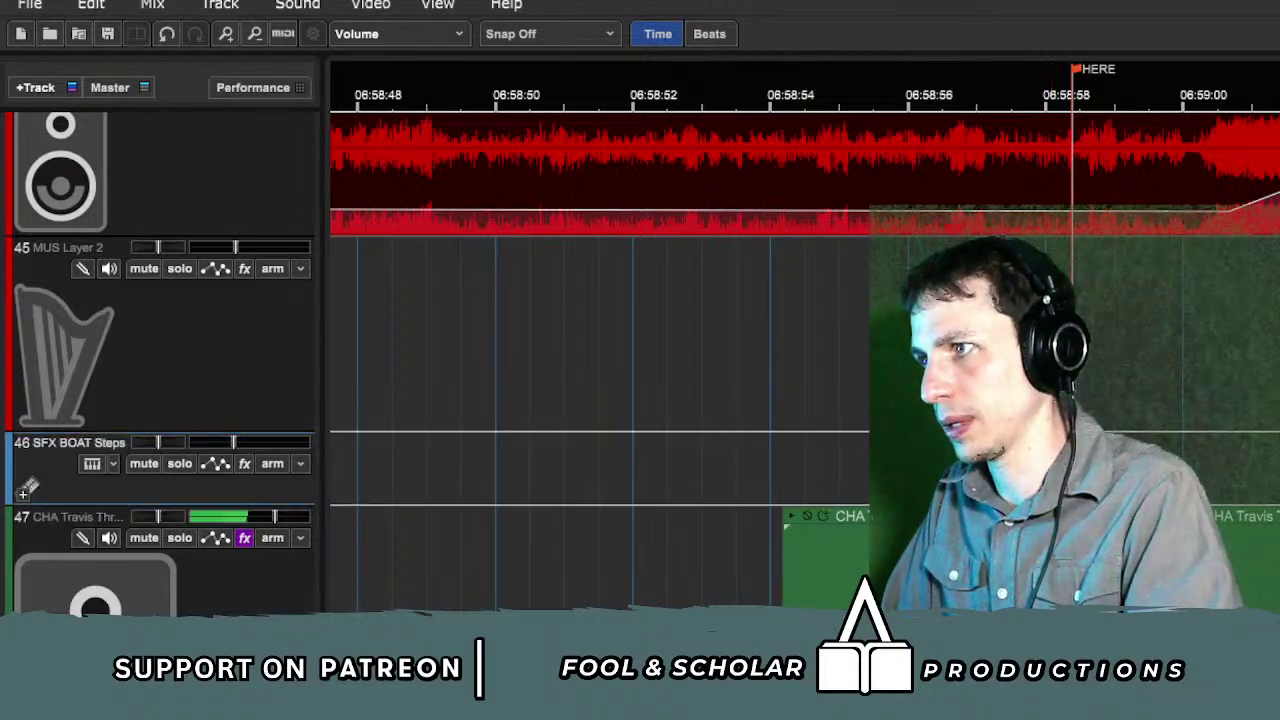
scroll(27, 487, "down", 8)
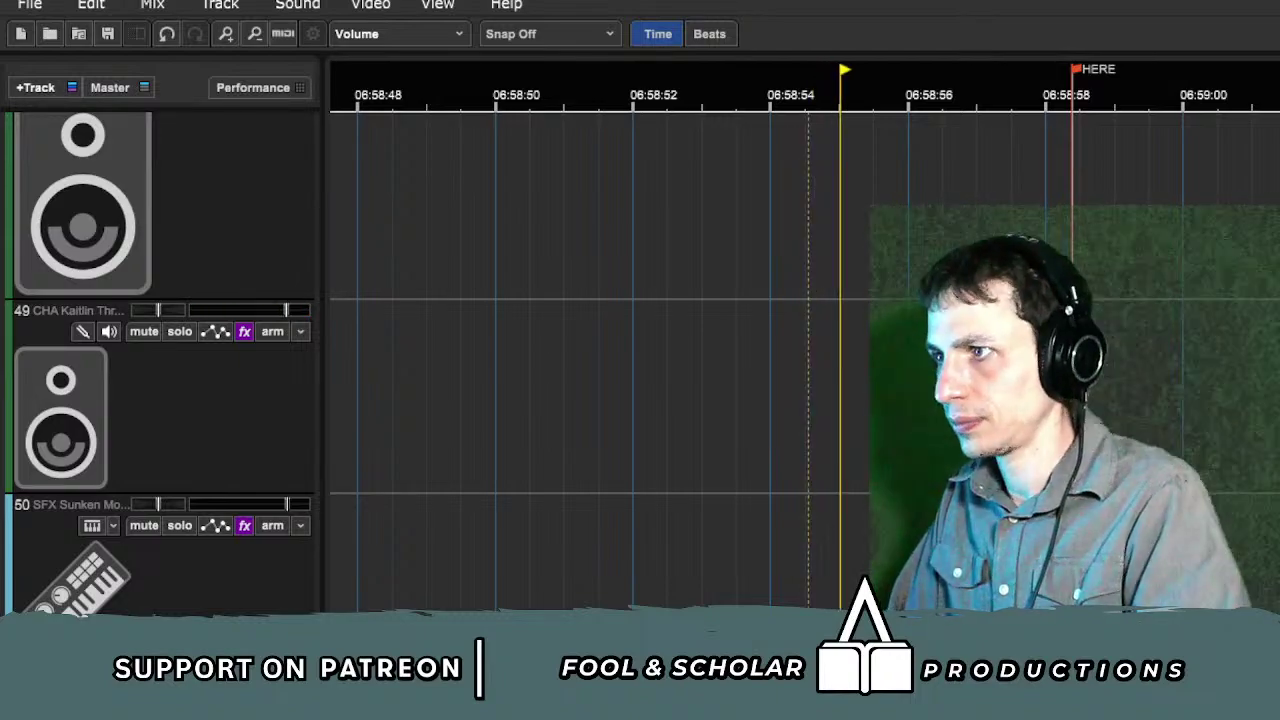
scroll(160, 366, "down", 5)
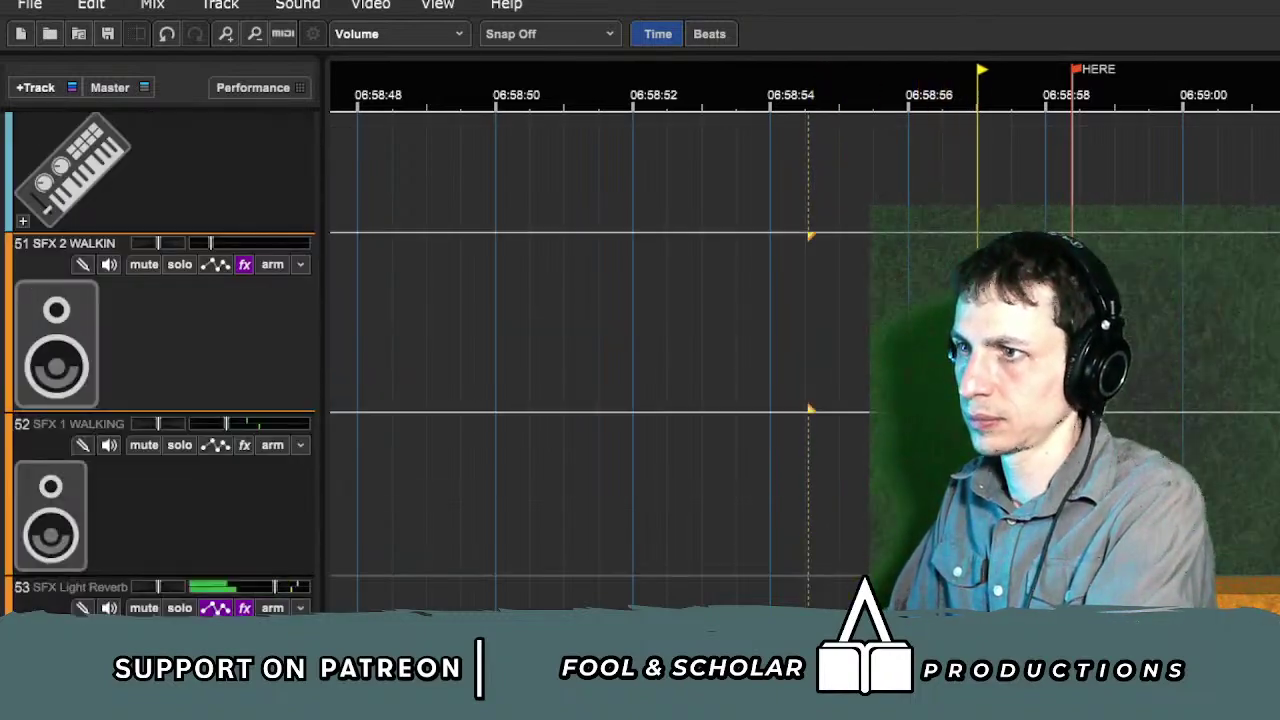
left_click(716, 457)
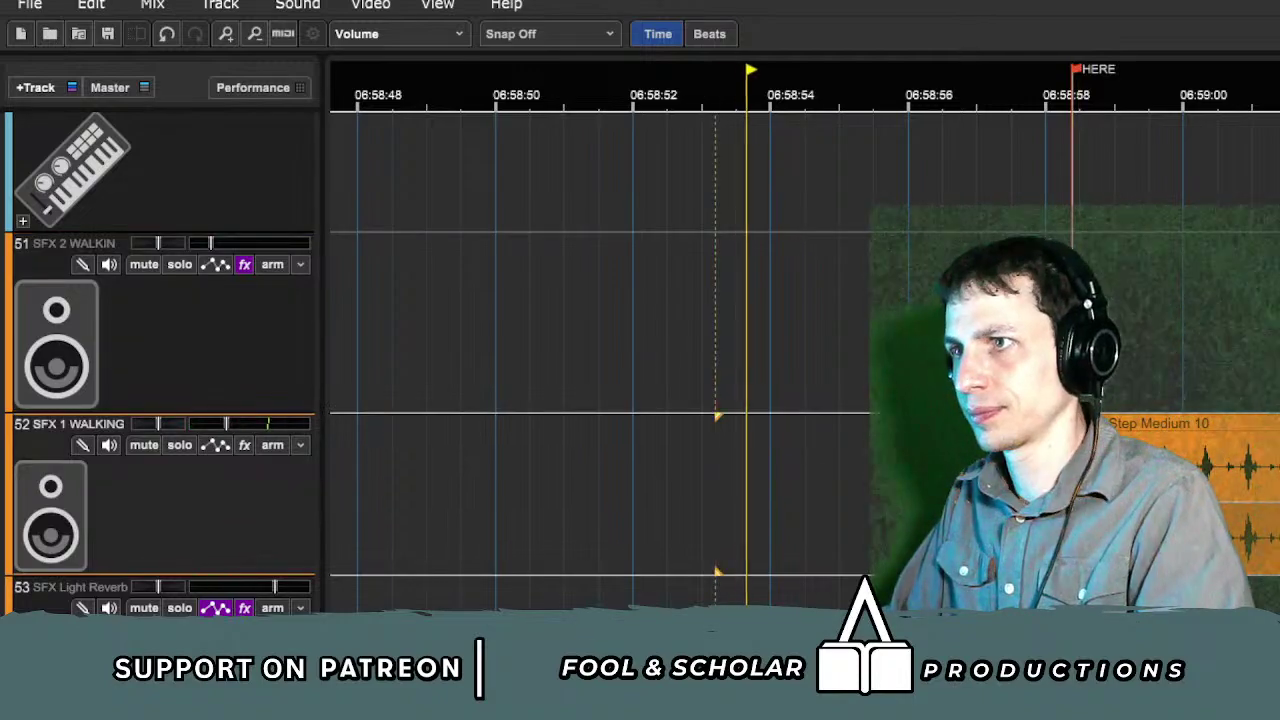
left_click_drag(1025, 500, 820, 505)
left_click(812, 503)
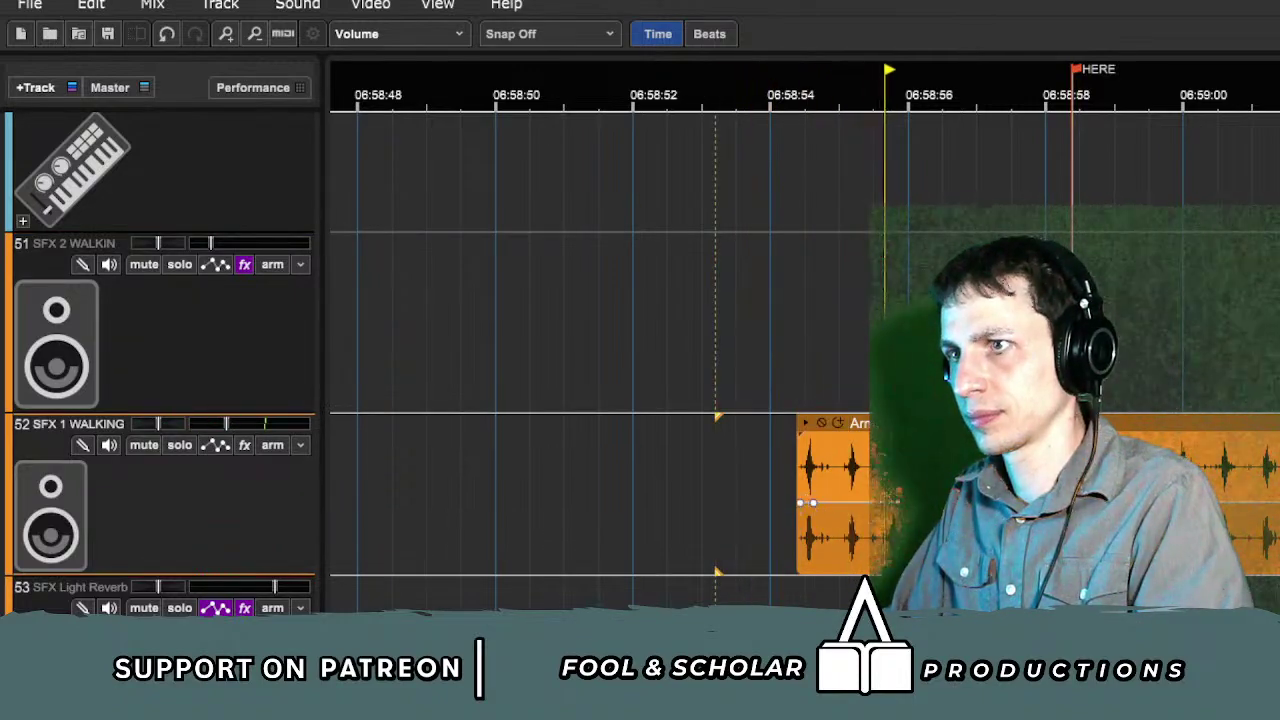
Step: Split the armour step clip at about 06:58:54.9 and replay it from about 06:58:54
left_click(836, 460)
key("s")
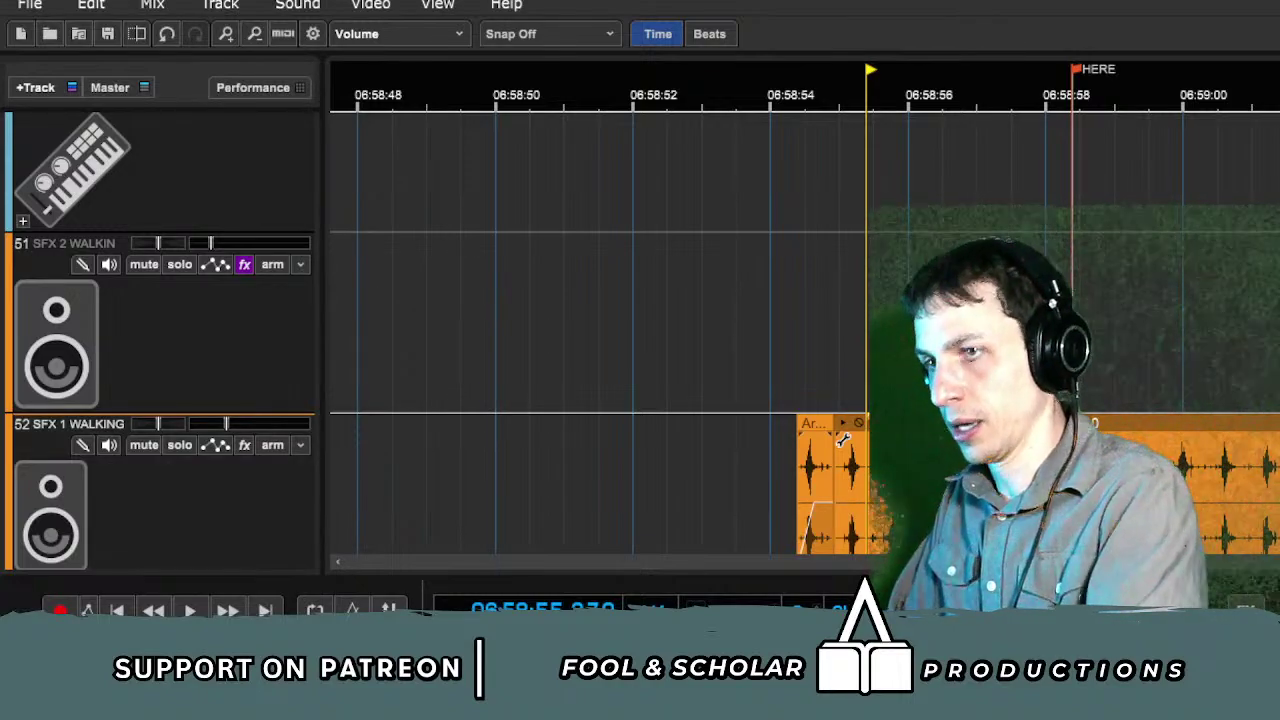
left_click(771, 394)
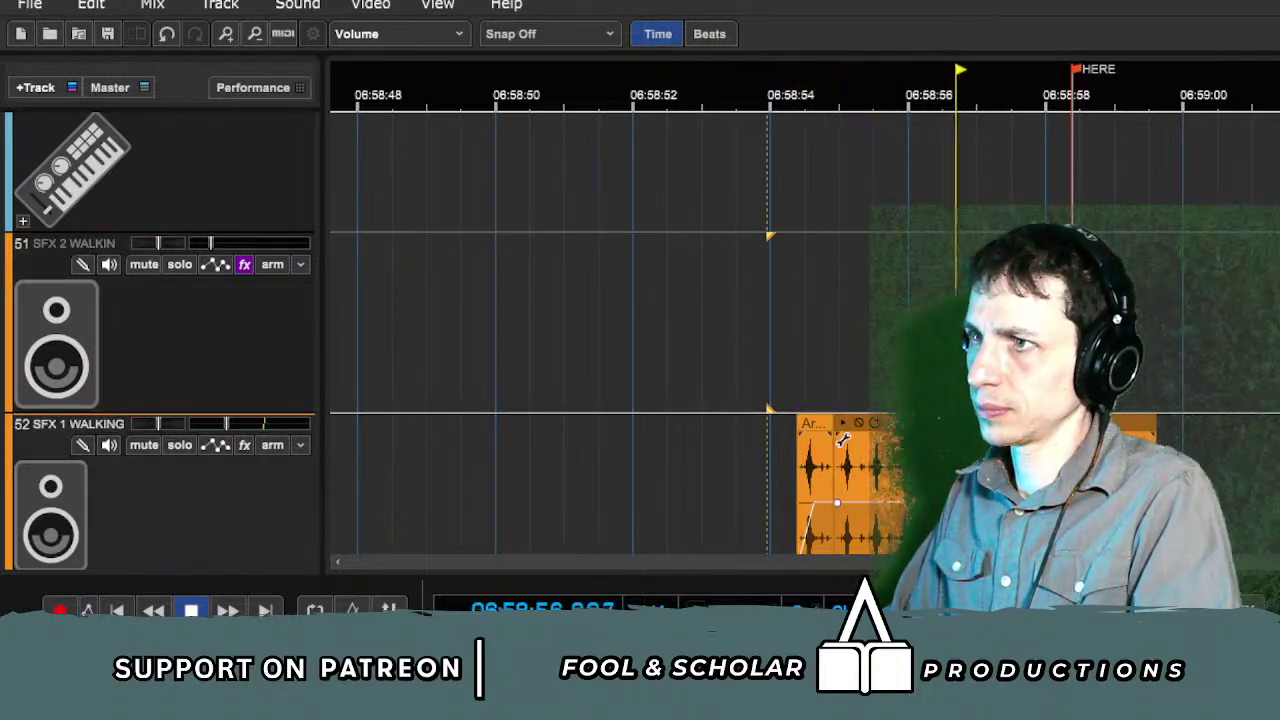
scroll(700, 330, "down", 3)
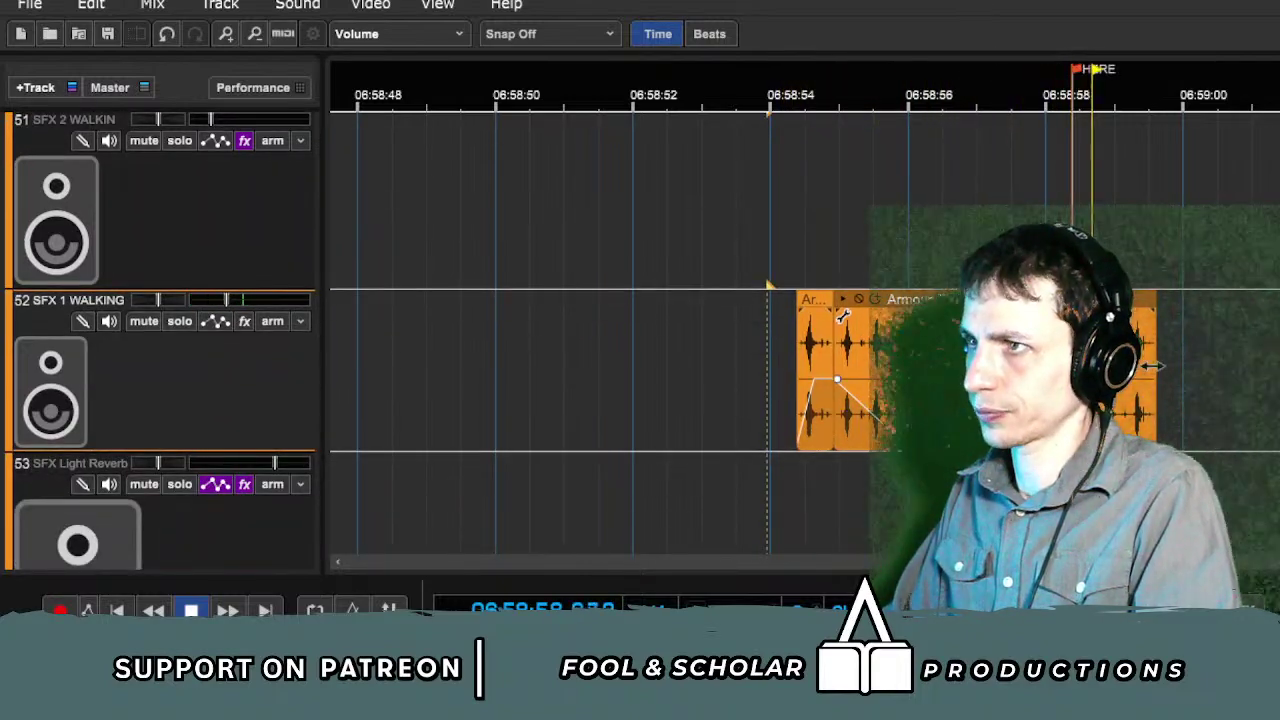
Step: Shorten the second part of the armour step clip to end shortly before 06:58:57 and replay it from about 06:58:53.8
left_click_drag(1152, 366, 888, 366)
key("space")
key("space")
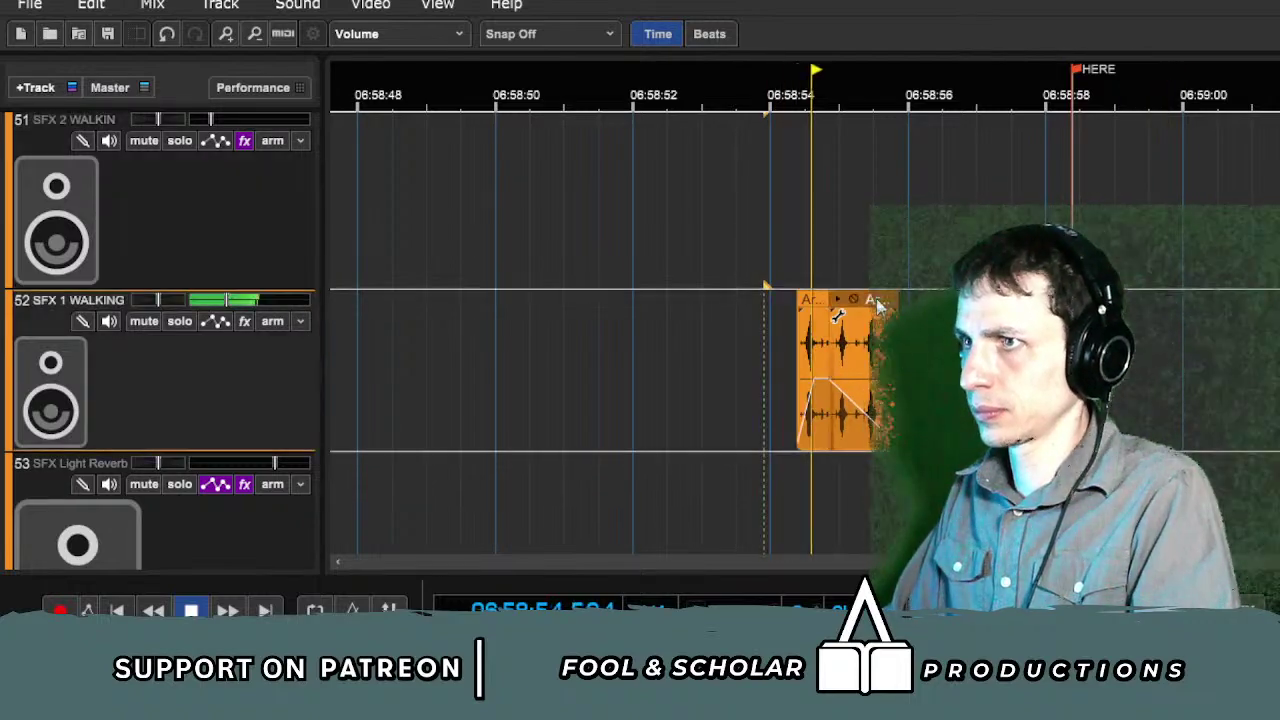
left_click(758, 239)
key("Down")
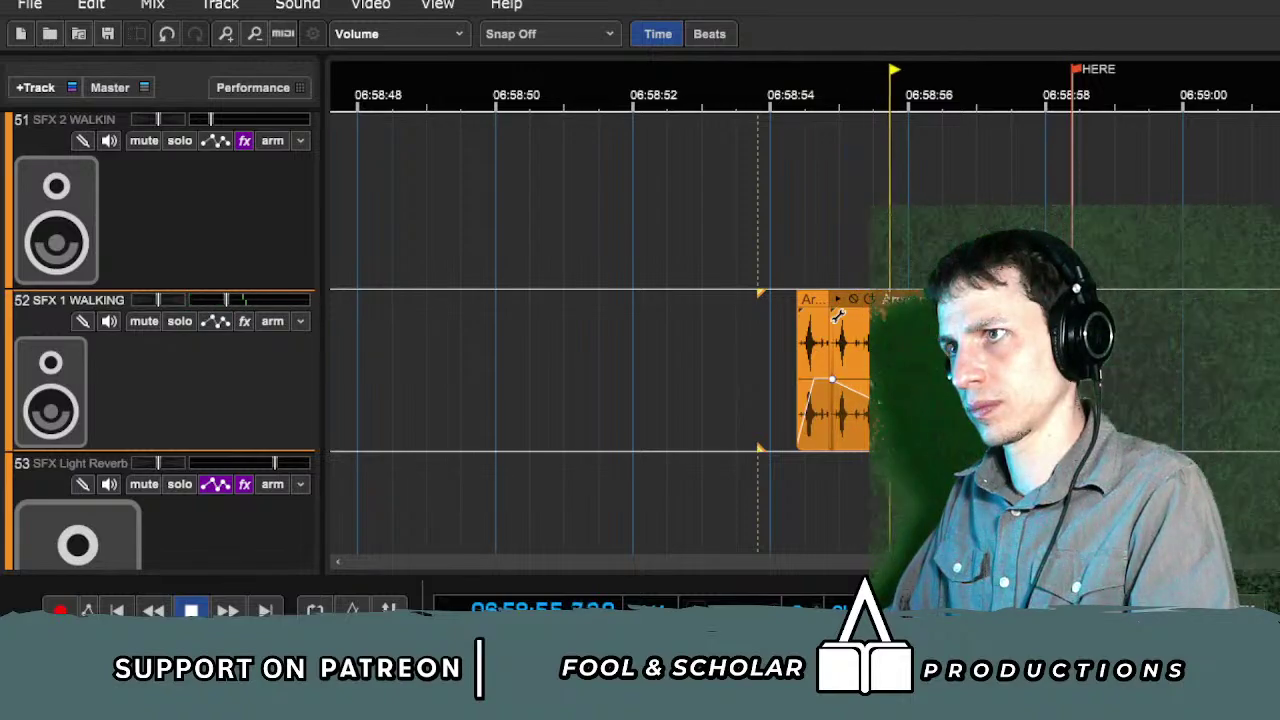
Step: Nudge both armour step clips slightly earlier to start at about 06:58:54.3 while playing from about 06:58:52.6
left_click(677, 238)
left_click_drag(716, 225, 977, 400)
key("ctrl+Left")
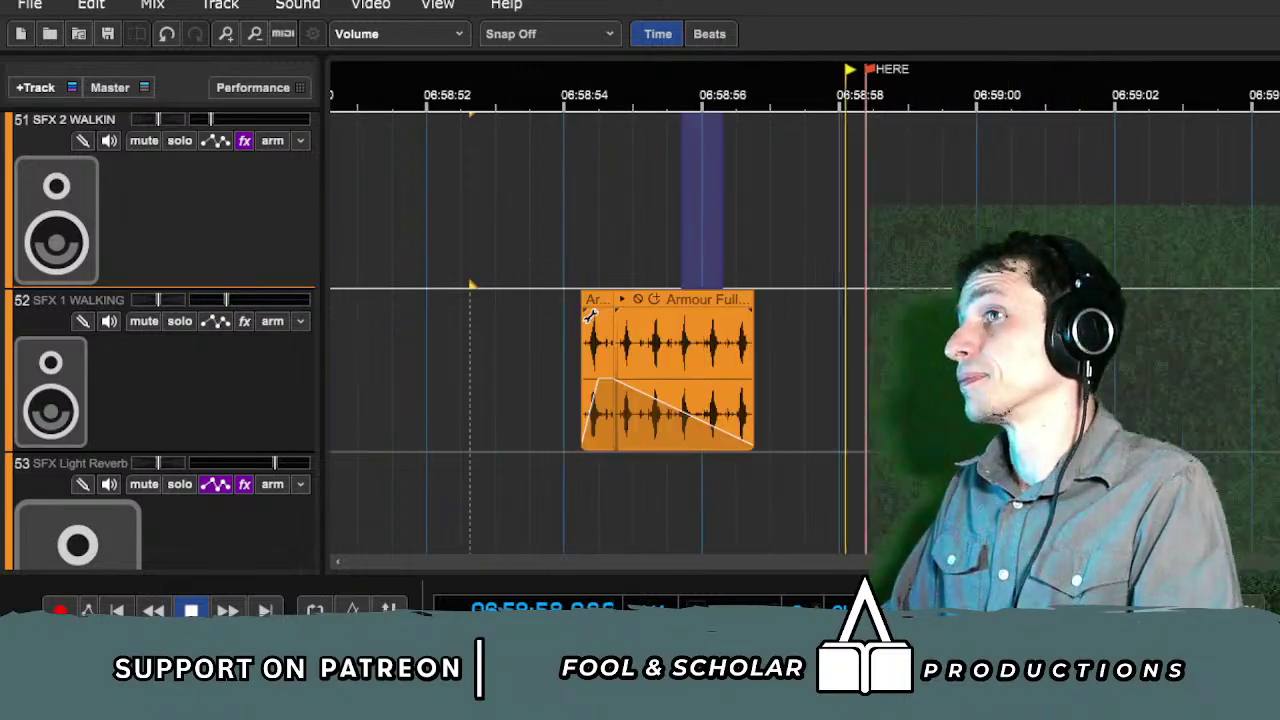
scroll(590, 315, "up", 5)
key("space")
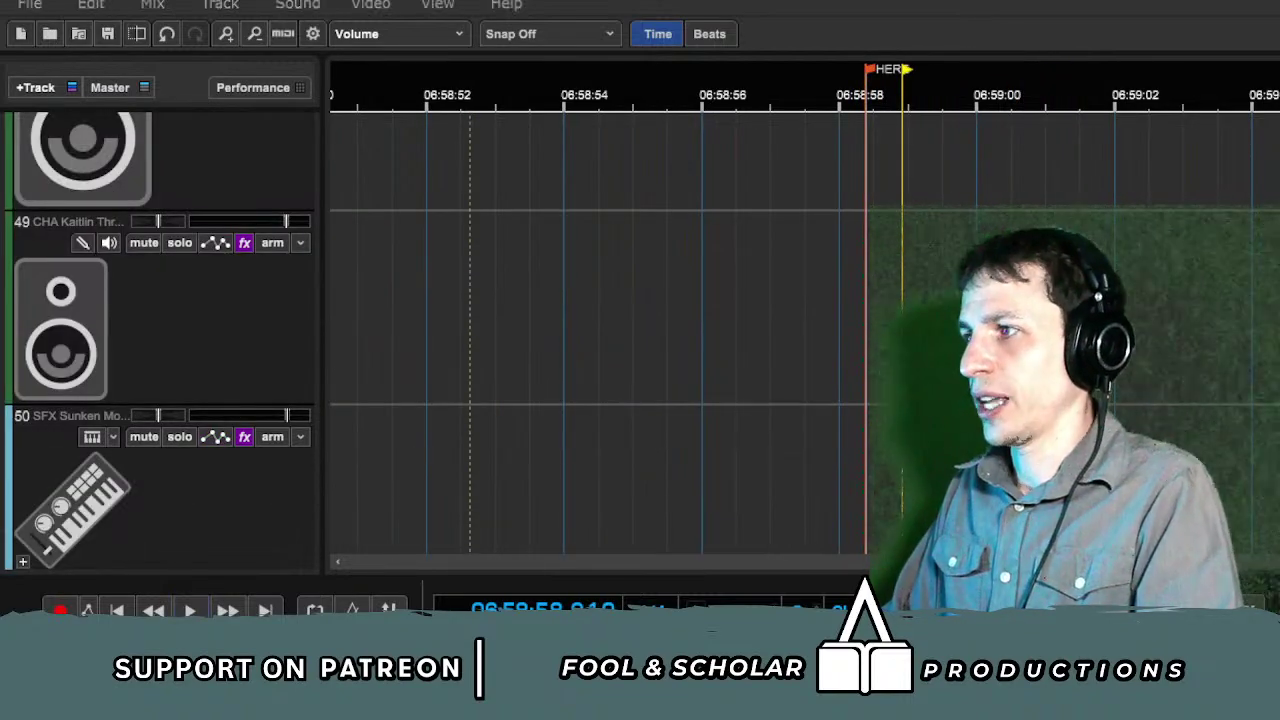
left_click(1250, 607)
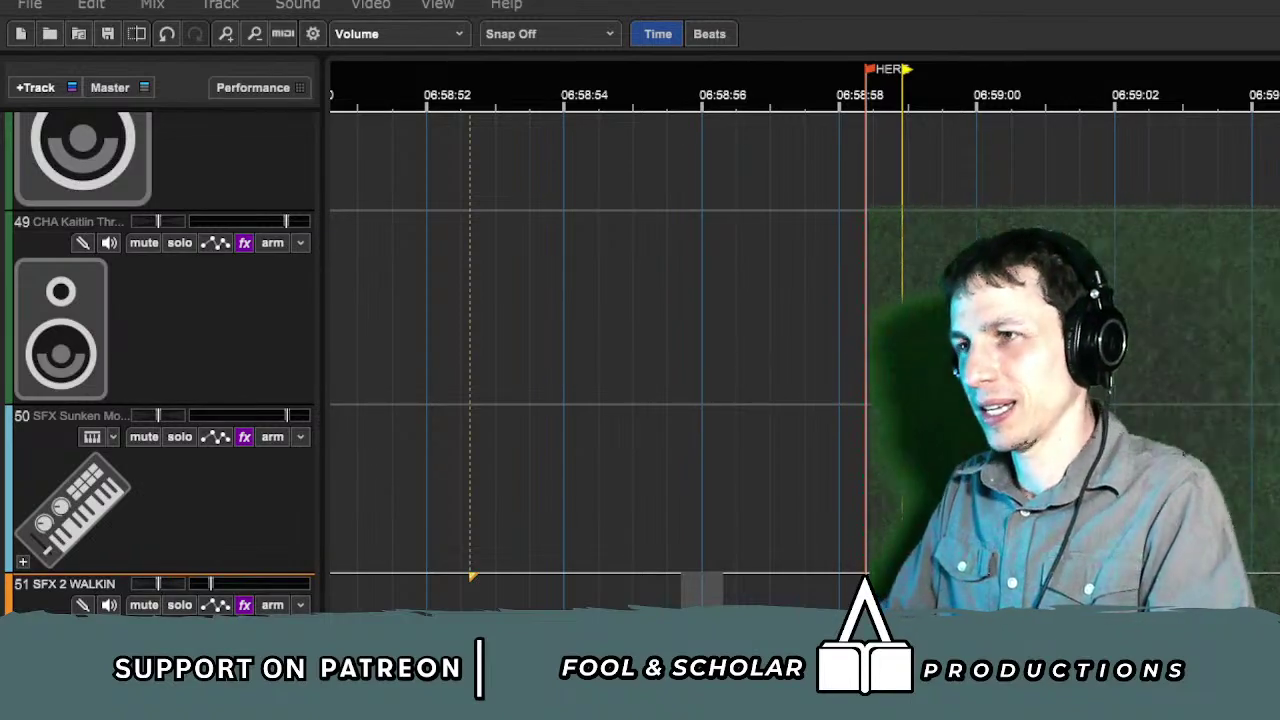
left_click(737, 598)
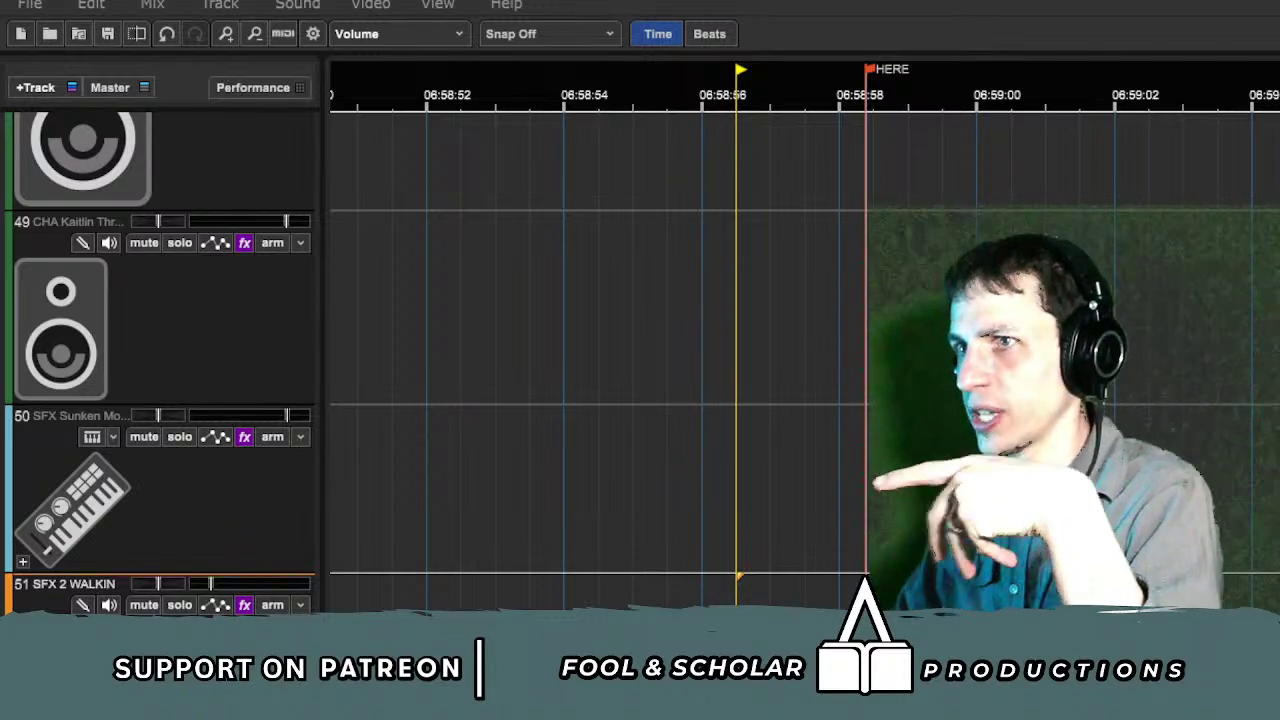
left_click(792, 577)
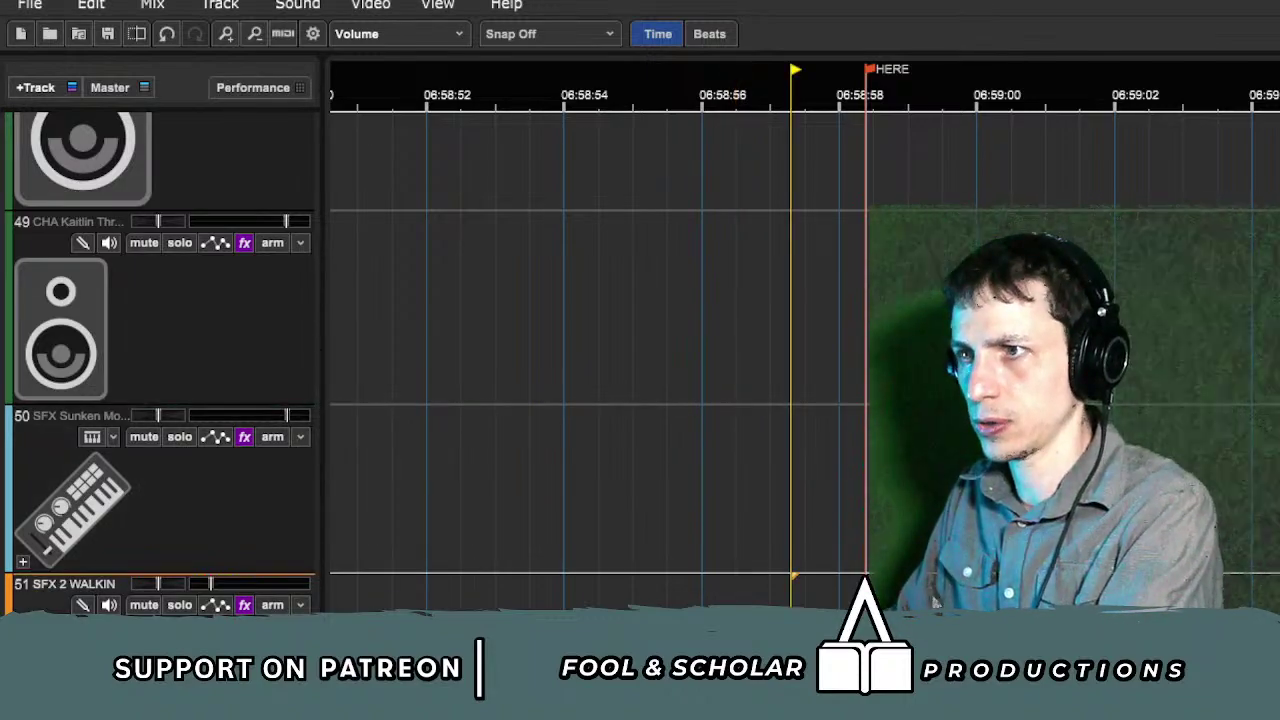
Step: Try the short clip on SFX Light Reverb earlier, at about 06:58:57.9, and play the transition leading into it
scroll(600, 360, "down", 5)
left_click(737, 532)
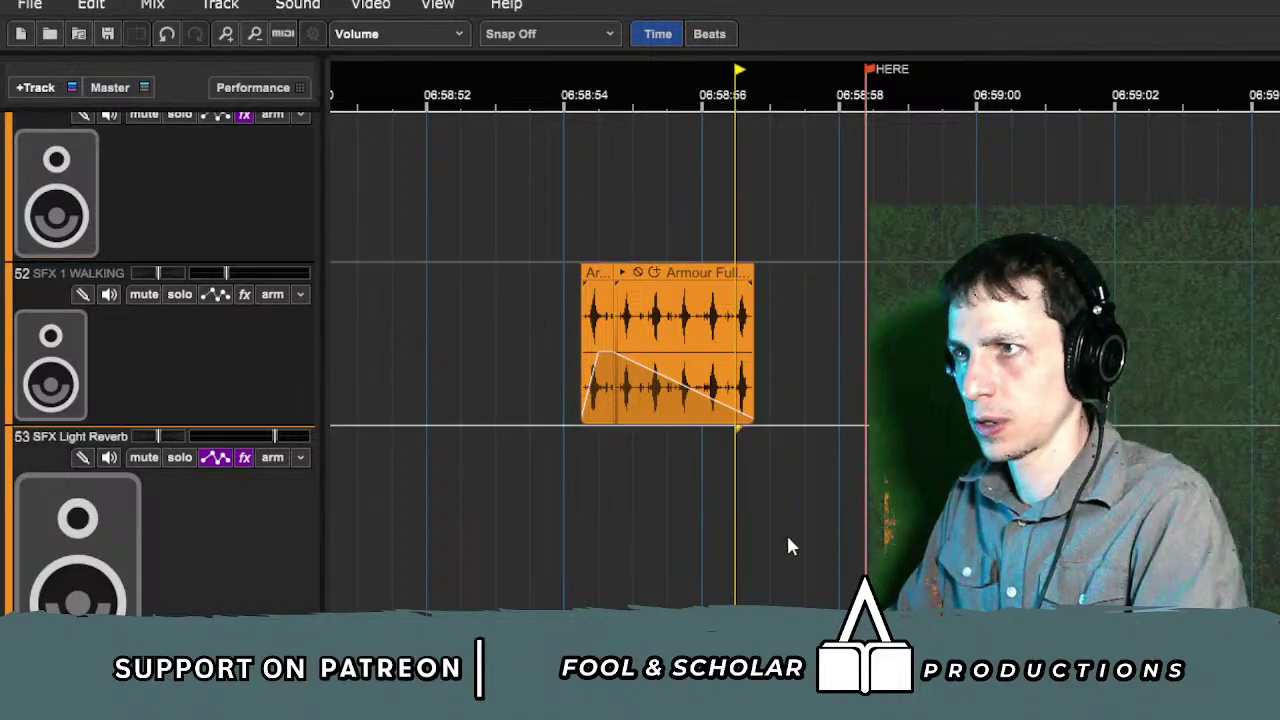
key("space")
left_click_drag(885, 571, 832, 571)
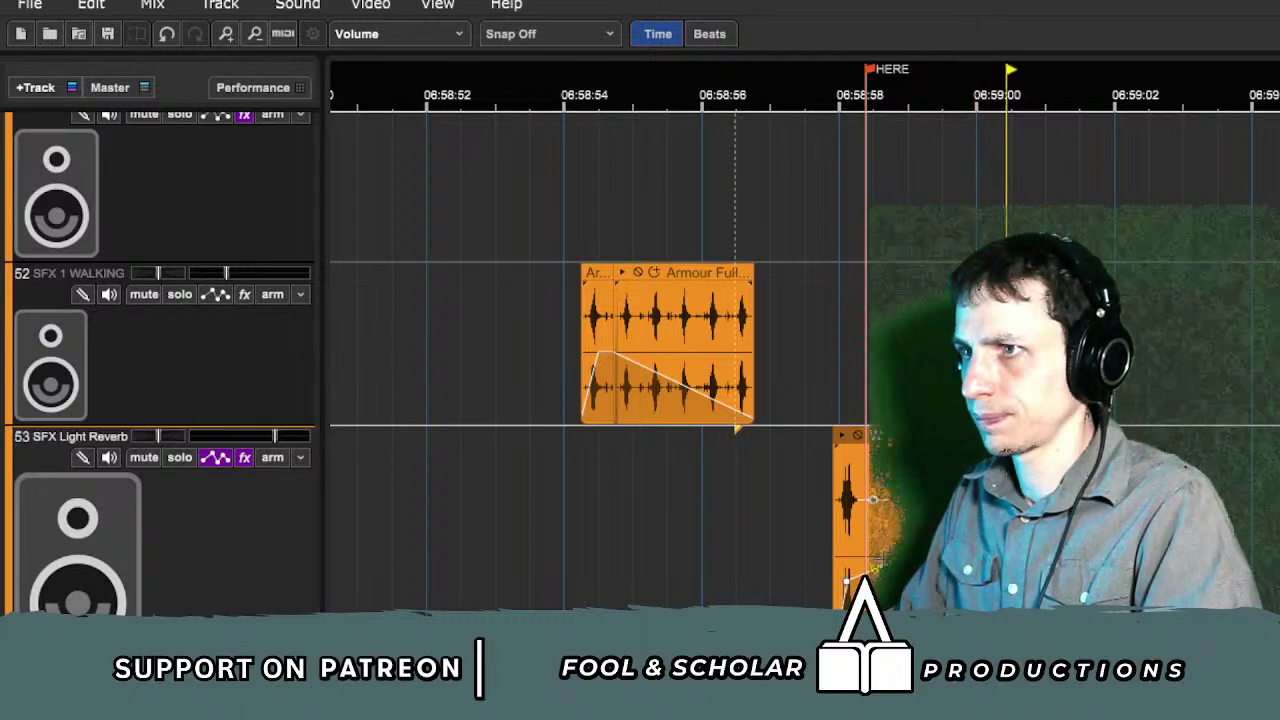
left_click(807, 500)
left_click(769, 500)
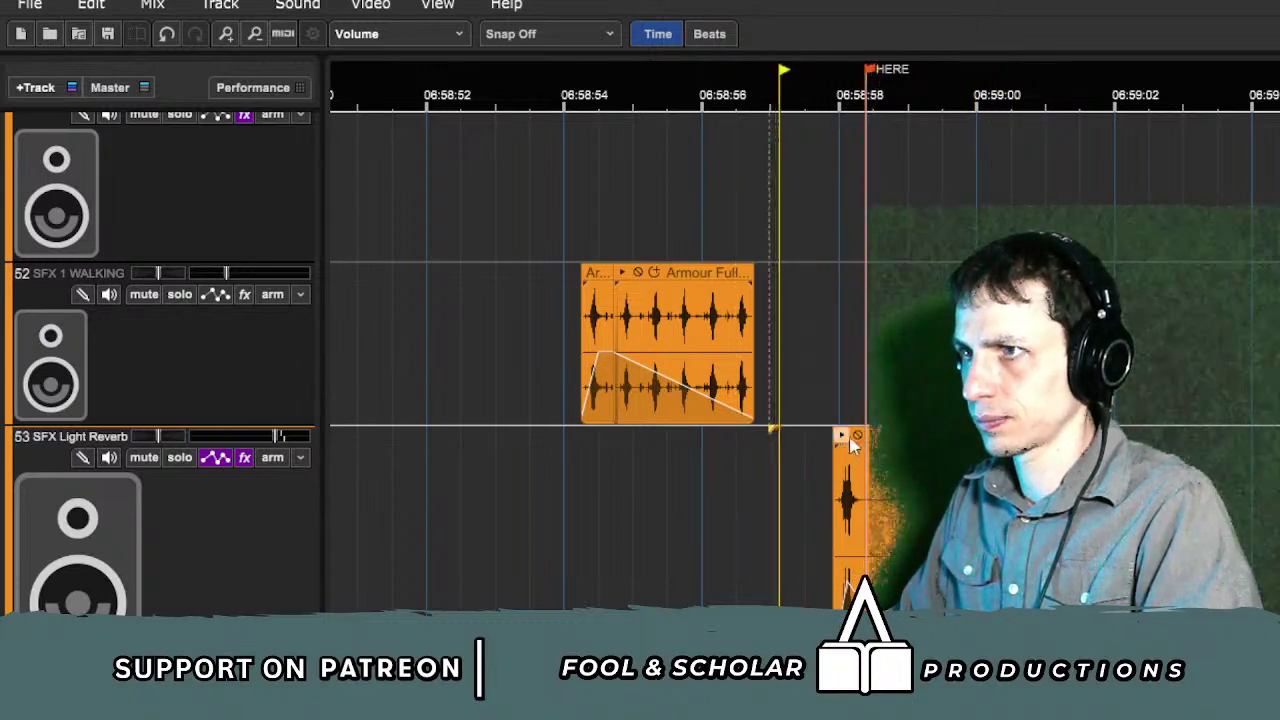
Step: Move the short SFX Light Reverb clip later to start at about 06:58:59 and replay the transition
key("space")
left_click_drag(848, 500, 910, 500)
left_click(770, 500)
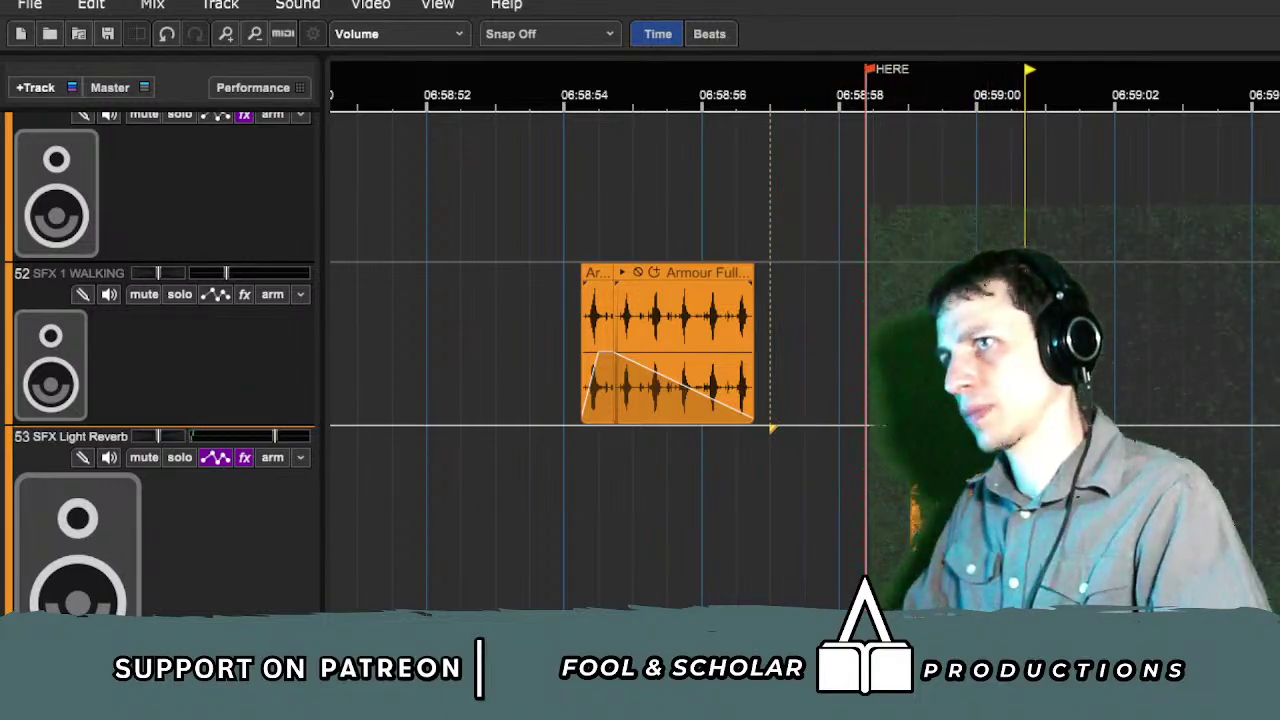
left_click(888, 343)
left_click(853, 343)
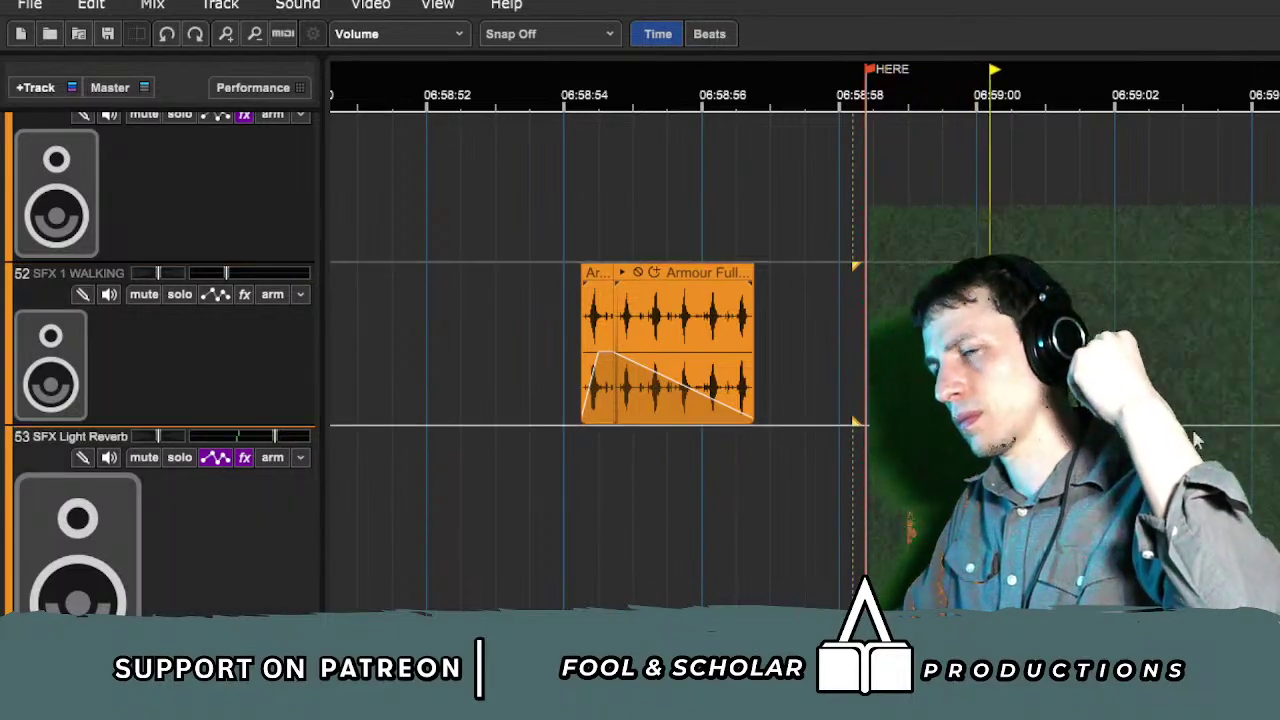
Step: Move the CHA KONVO R clips that follow the HERE marker earlier to start at about 06:59:02.6, checking by playback
scroll(859, 478, "right", 2)
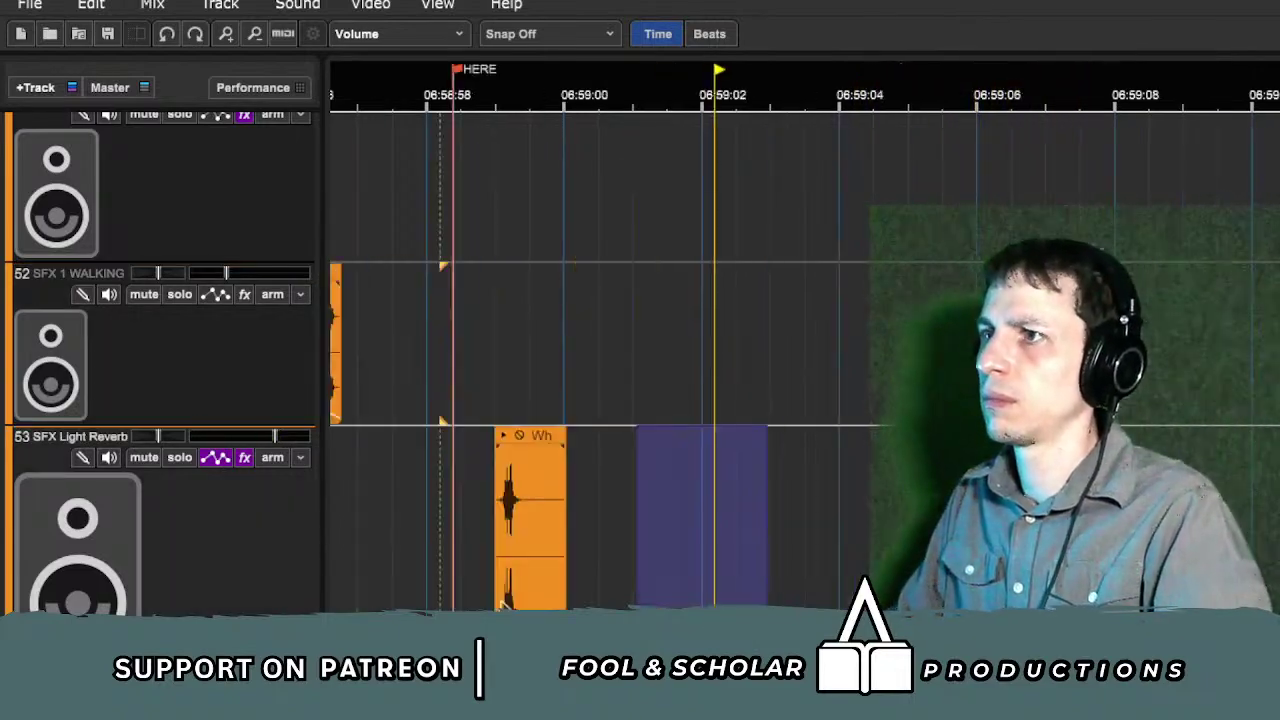
scroll(859, 478, "down", 1)
scroll(858, 479, "down", 1)
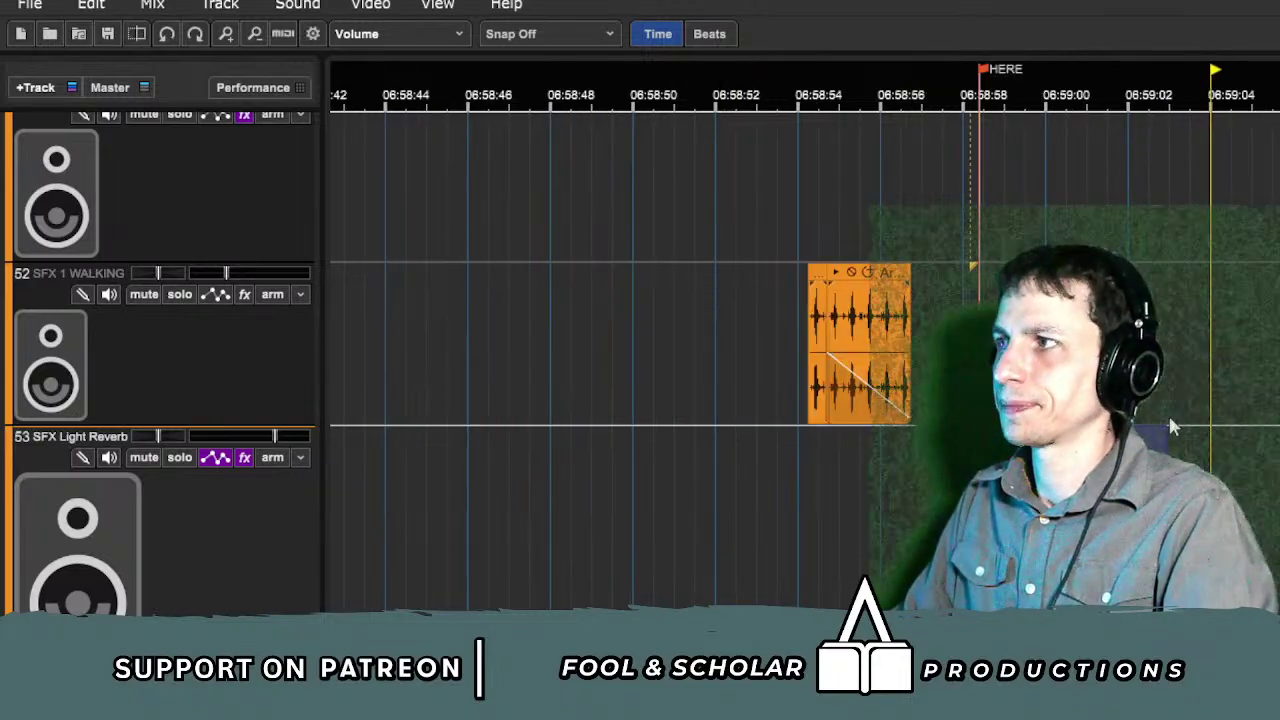
scroll(1265, 453, "down", 2)
scroll(1262, 465, "down", 4)
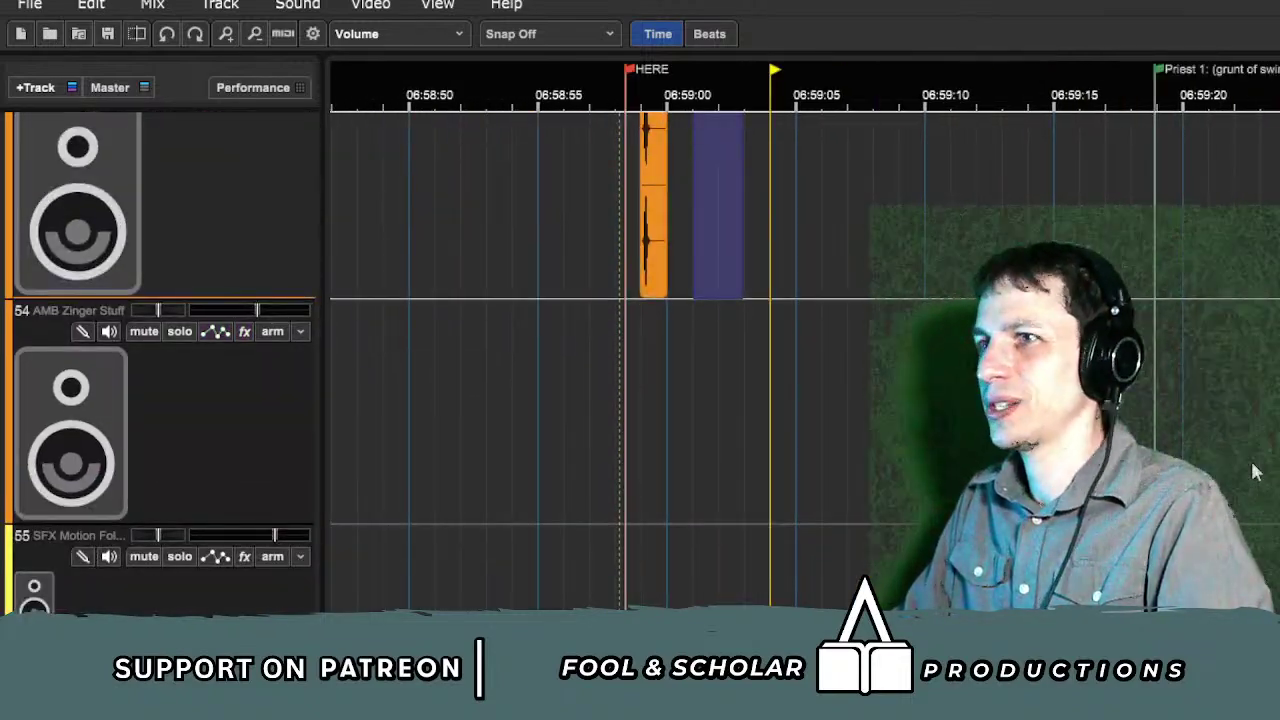
scroll(695, 131, "down", 4)
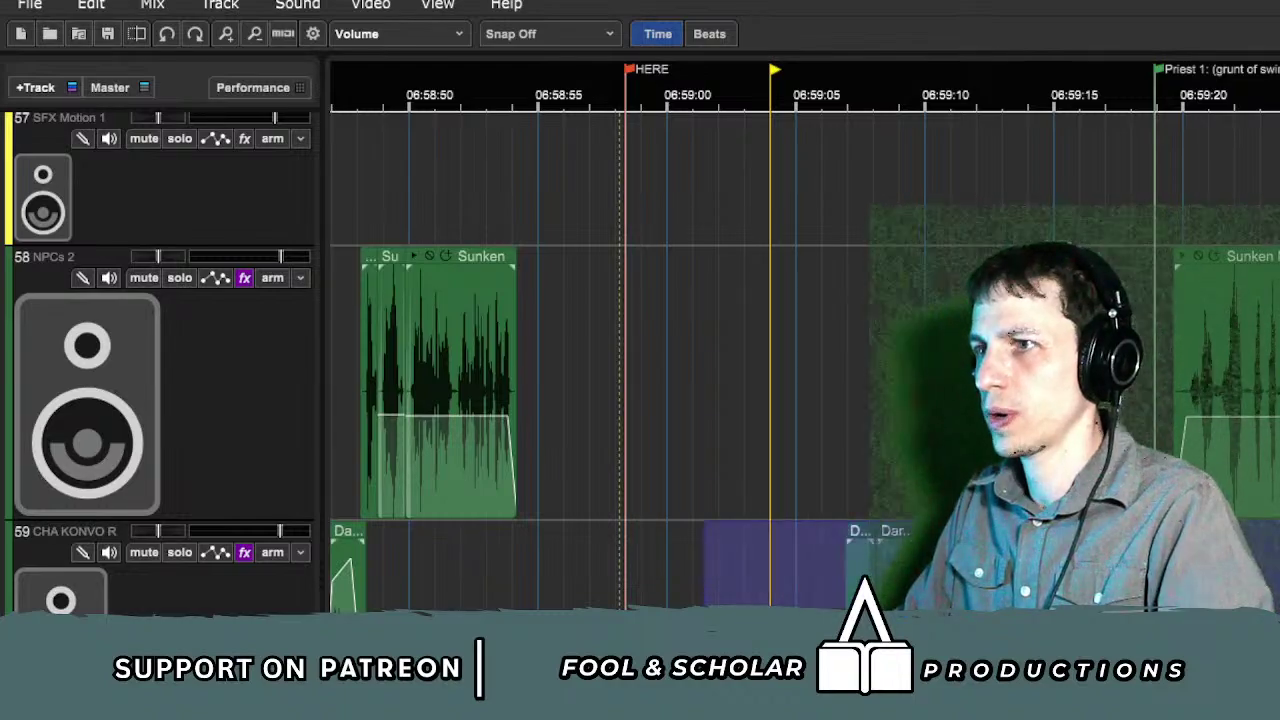
left_click(697, 133)
left_click_drag(860, 533, 866, 507)
left_click(668, 133)
left_click_drag(710, 505, 904, 536)
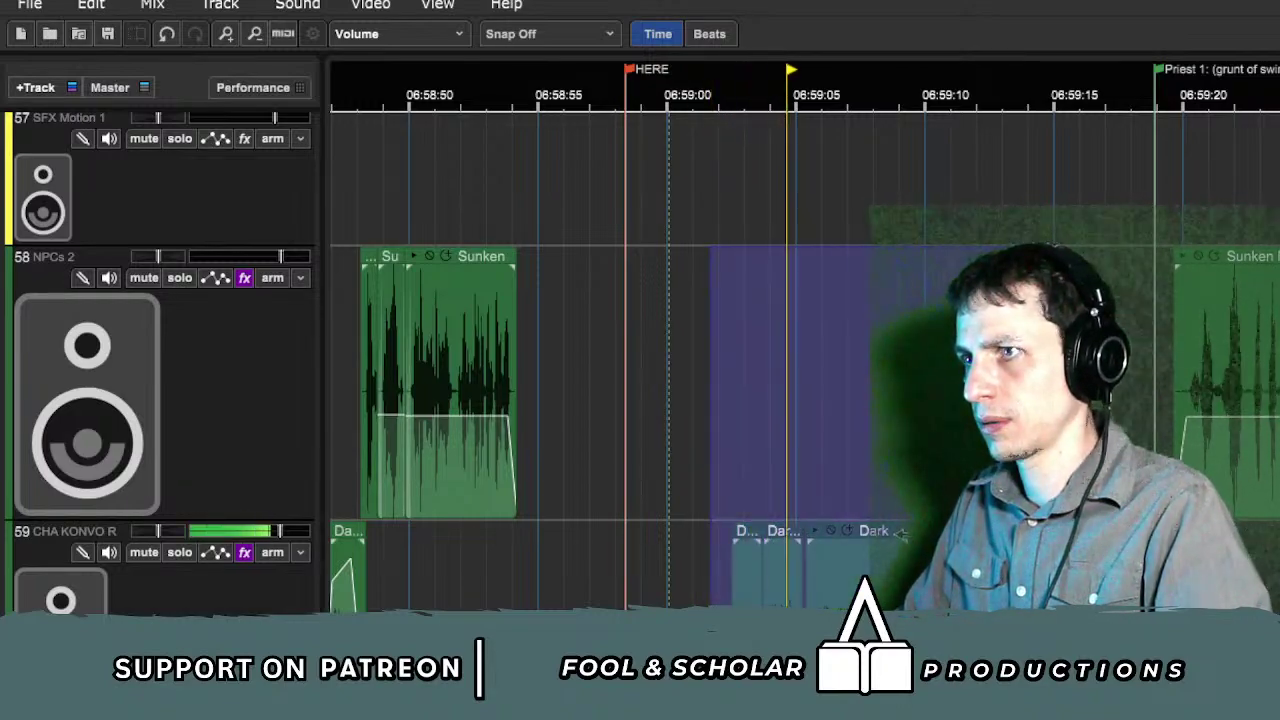
Step: Nudge the third CHA KONVO R clip after the HERE marker slightly later, to about 06:59:05.5, and play the line
left_click(899, 536)
left_click(685, 494)
left_click_drag(704, 496, 1143, 545)
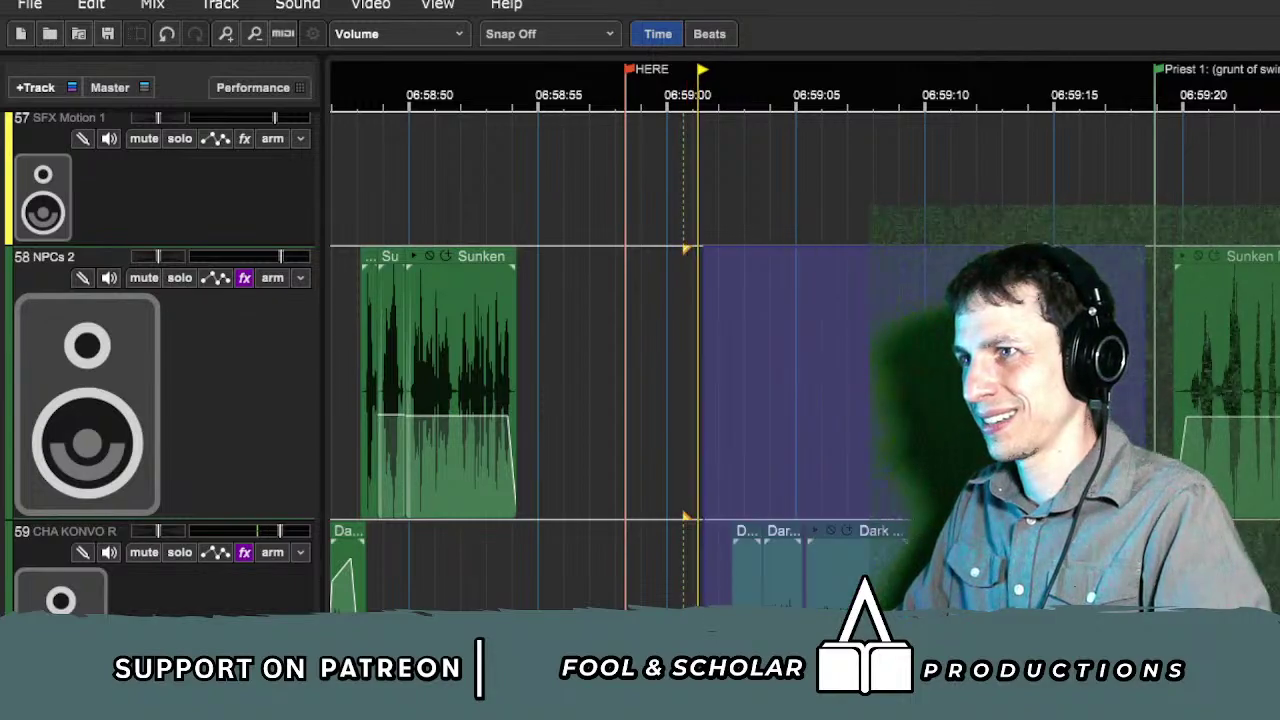
left_click_drag(860, 536, 863, 536)
scroll(863, 520, "down", 1)
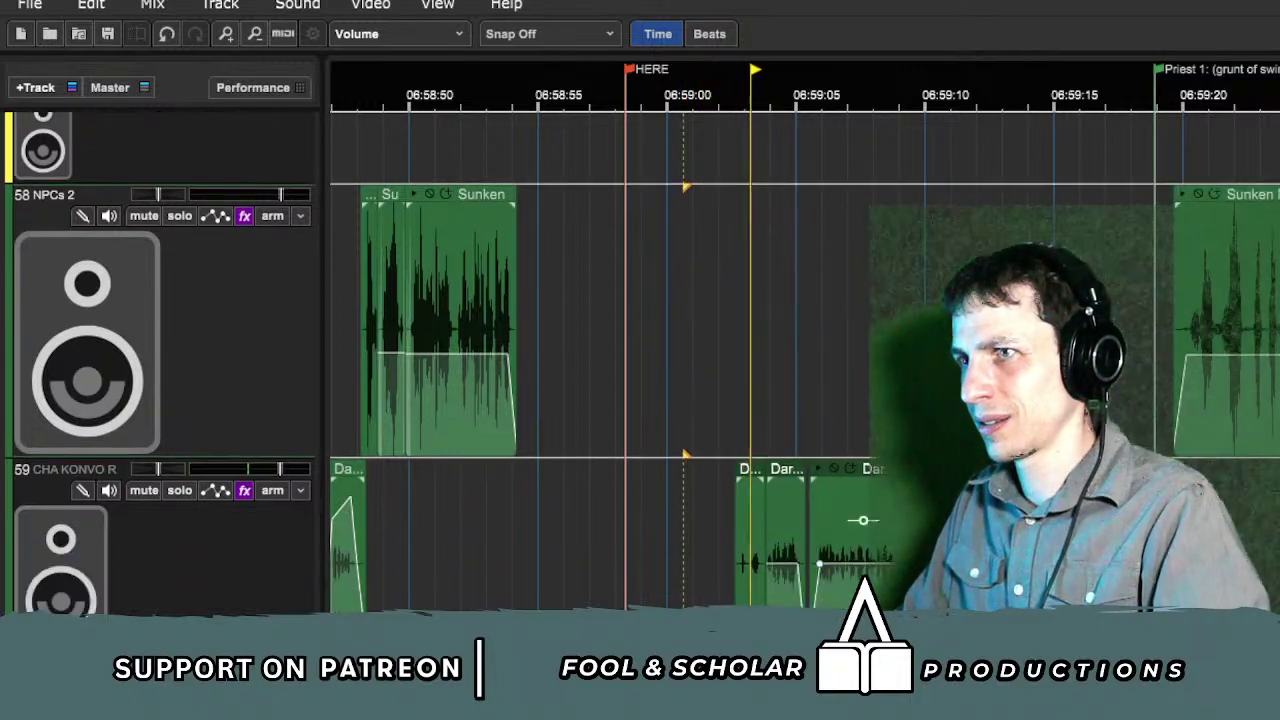
Step: Move the following CHA KONVO R clips earlier so the next phrase starts at about 06:59:10.1, checking by playback
left_click_drag(786, 520, 850, 520)
scroll(805, 360, "up", 2)
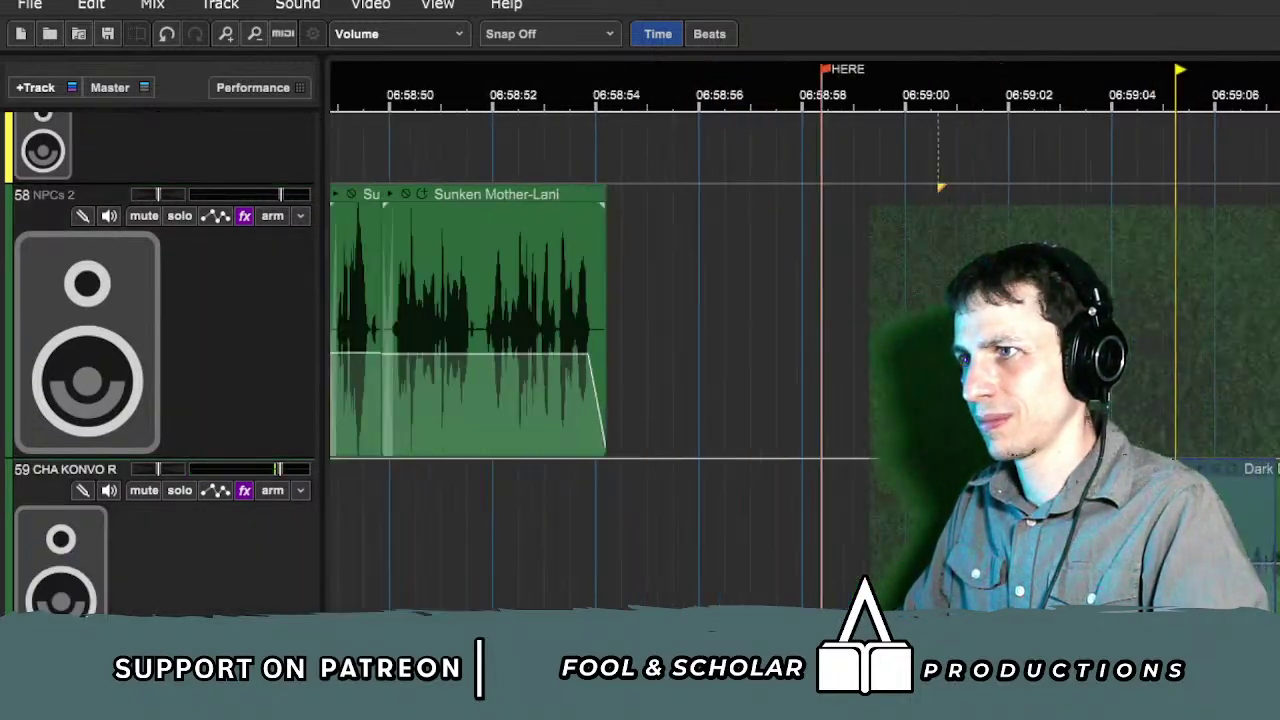
scroll(805, 360, "right", 2)
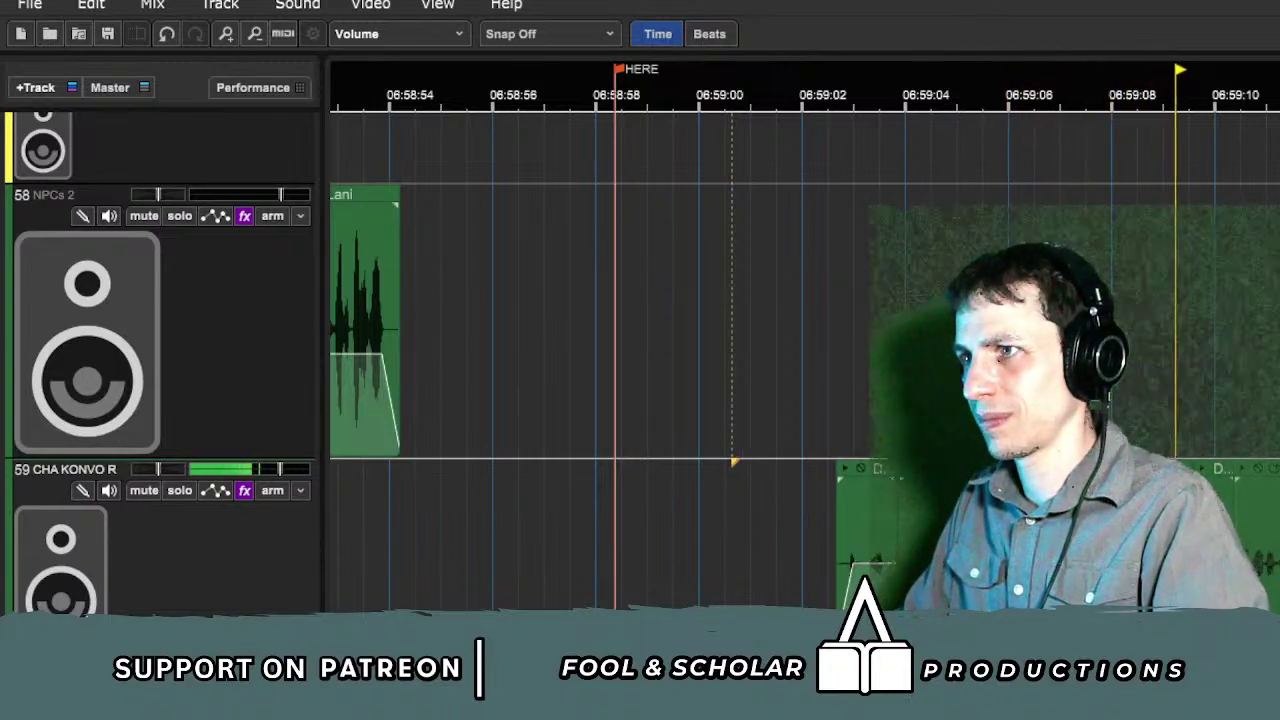
left_click(864, 650)
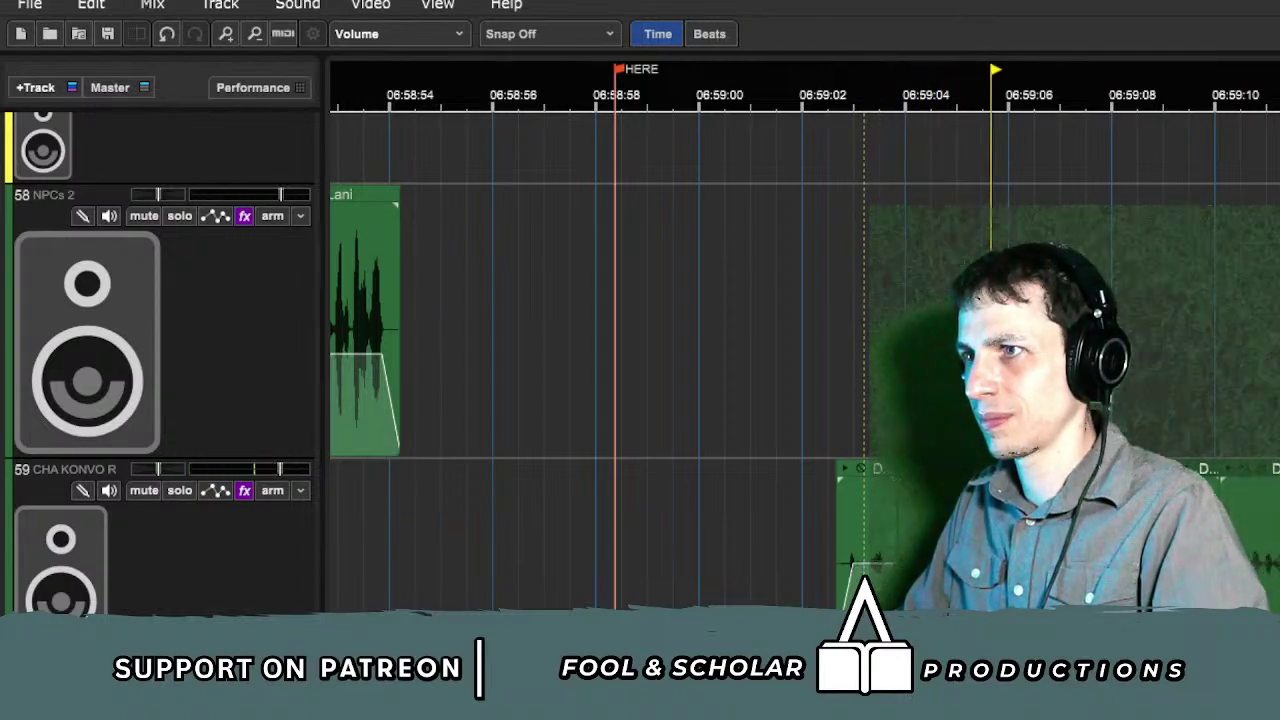
Step: Listen to the CHA KONVO R dialogue from about 06:59:07 to 06:59:13 to check its phrasing
left_click_drag(1071, 414, 1194, 414)
scroll(1227, 414, "right", 2)
scroll(1227, 414, "down", 1)
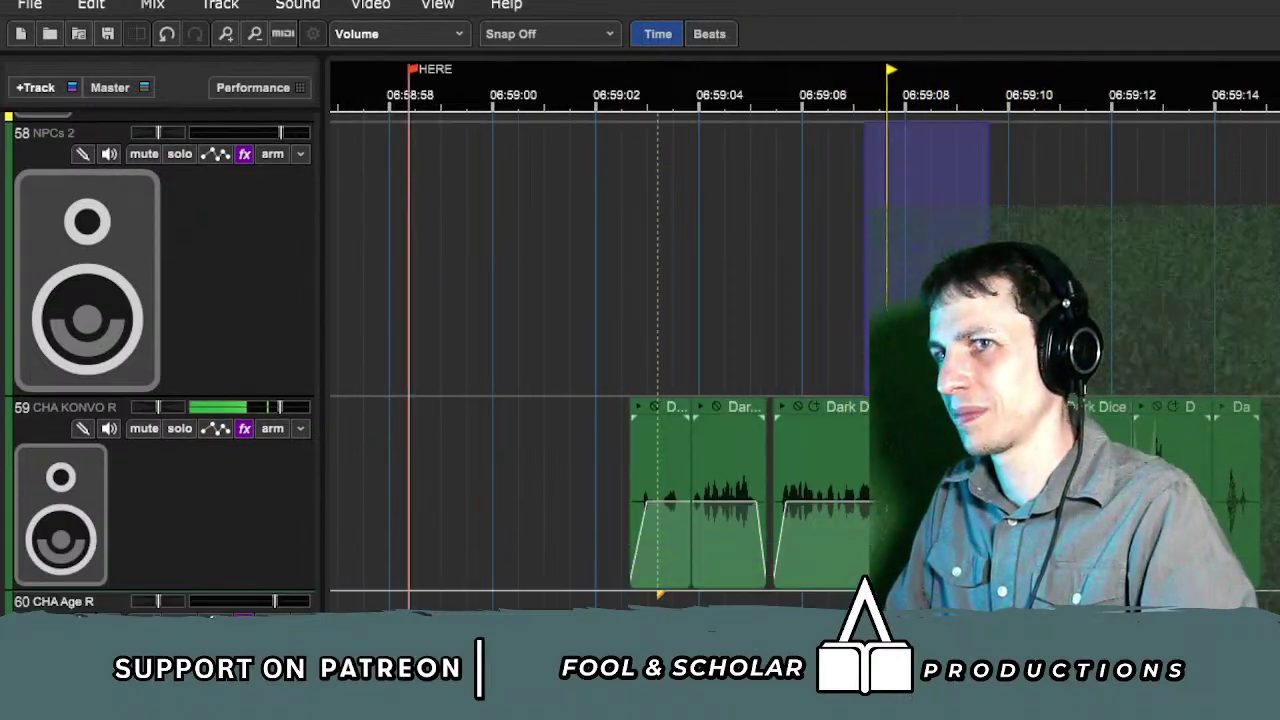
scroll(1094, 414, "up", 2)
scroll(1094, 414, "right", 2)
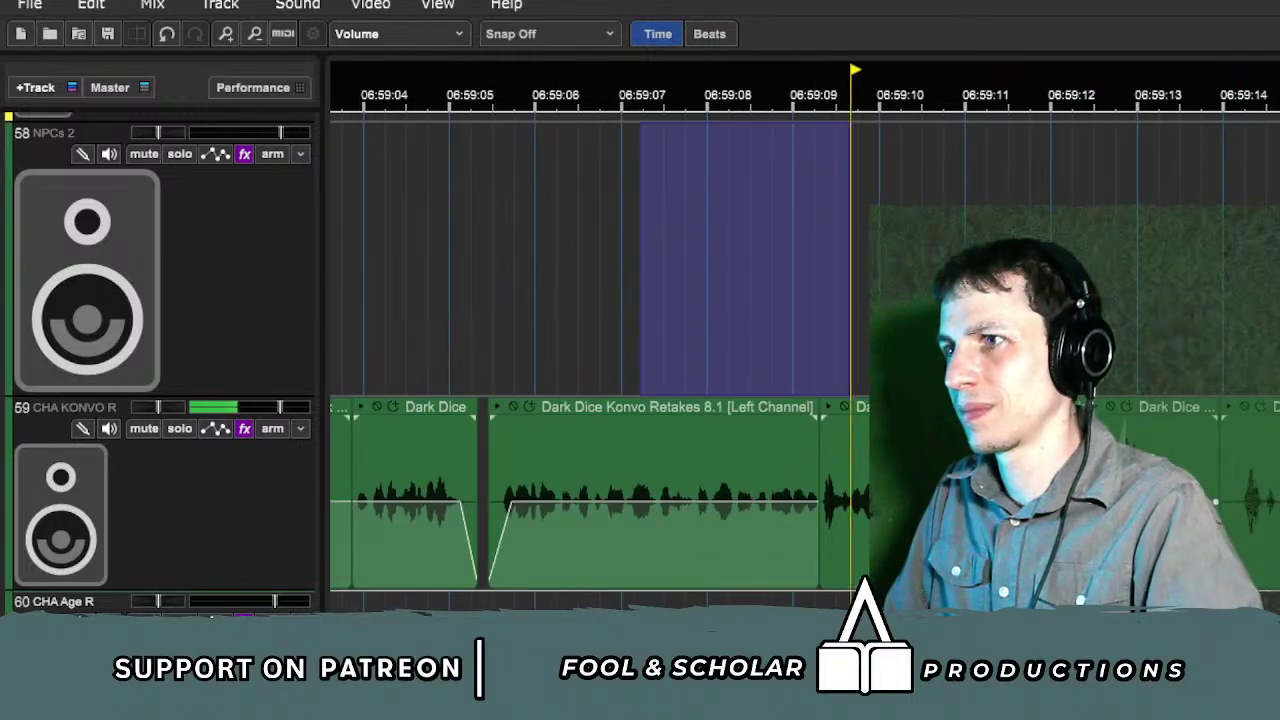
left_click_drag(1066, 354, 1126, 354)
left_click(760, 354)
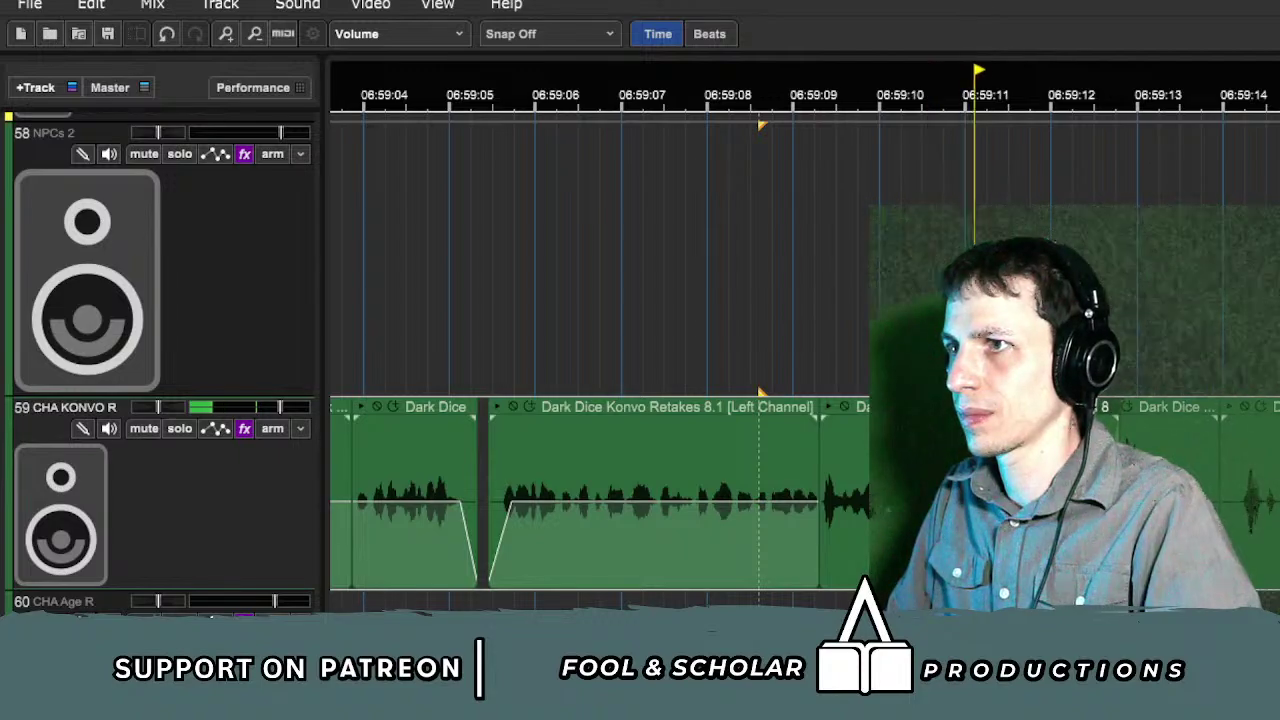
left_click_drag(974, 354, 1072, 354)
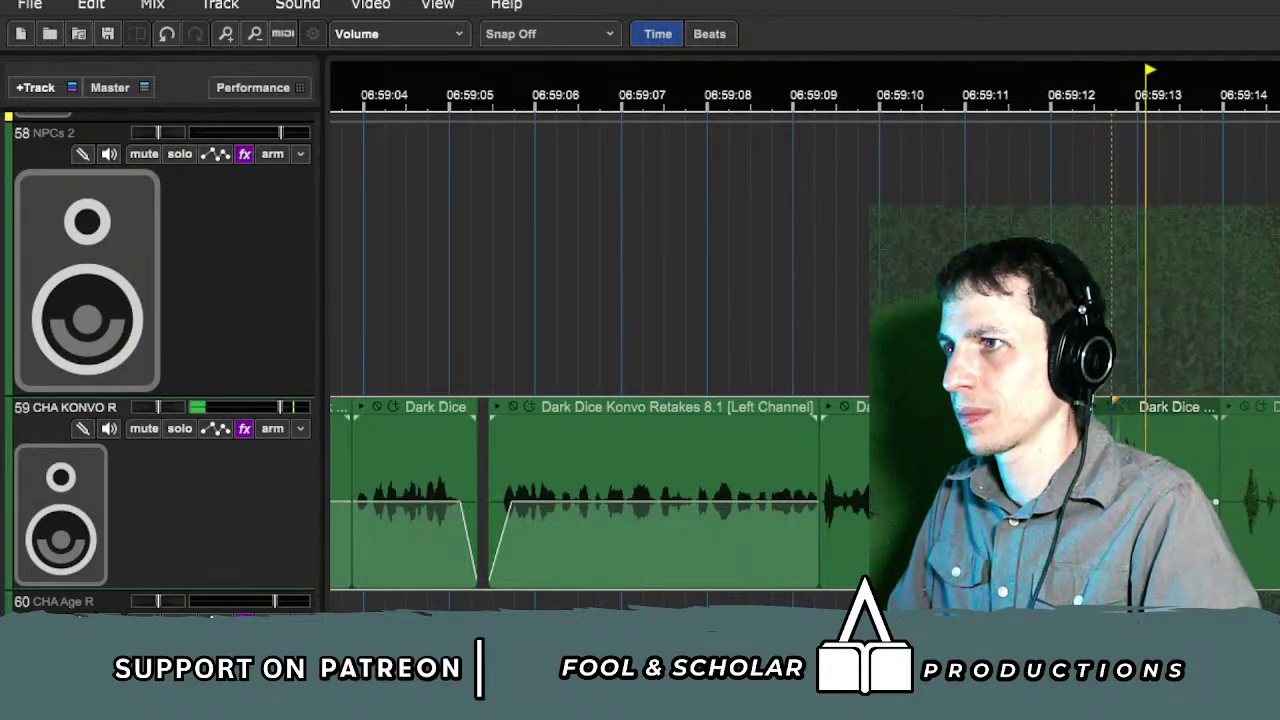
Step: Remove the CHA KONVO R clip that starts at about 06:59:12.8
left_click(966, 300)
left_click(1062, 450)
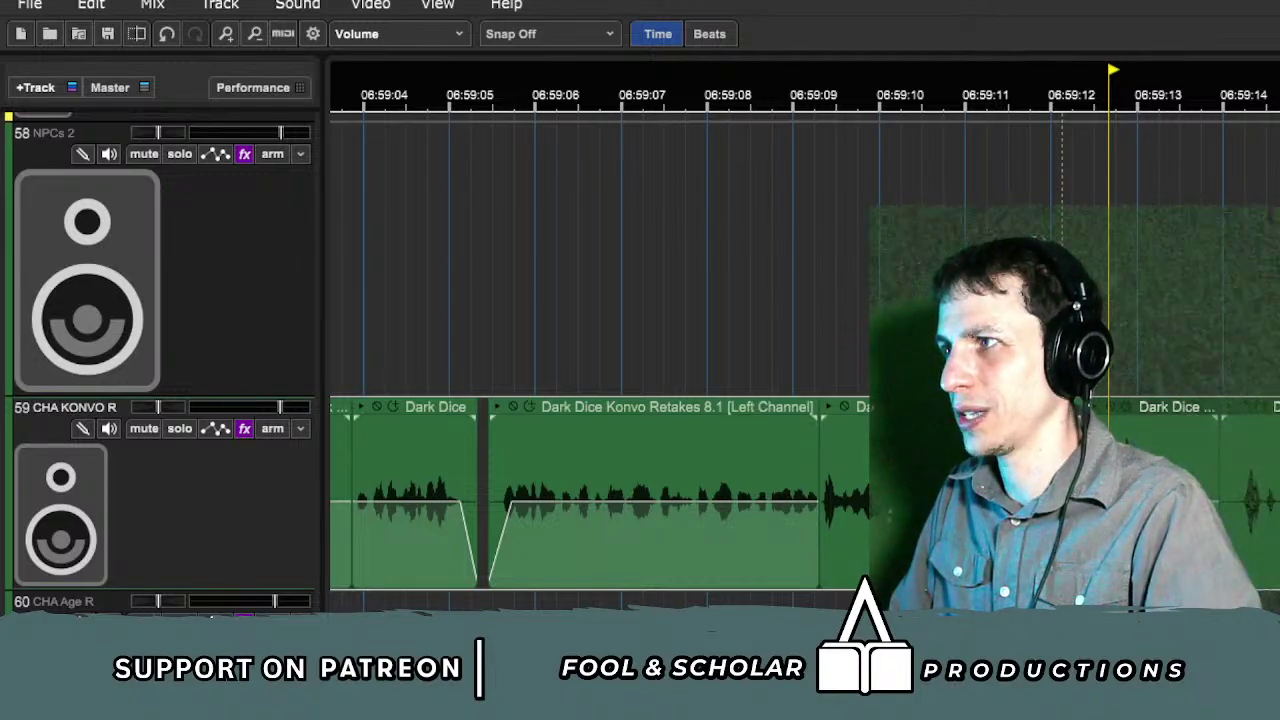
key("Delete")
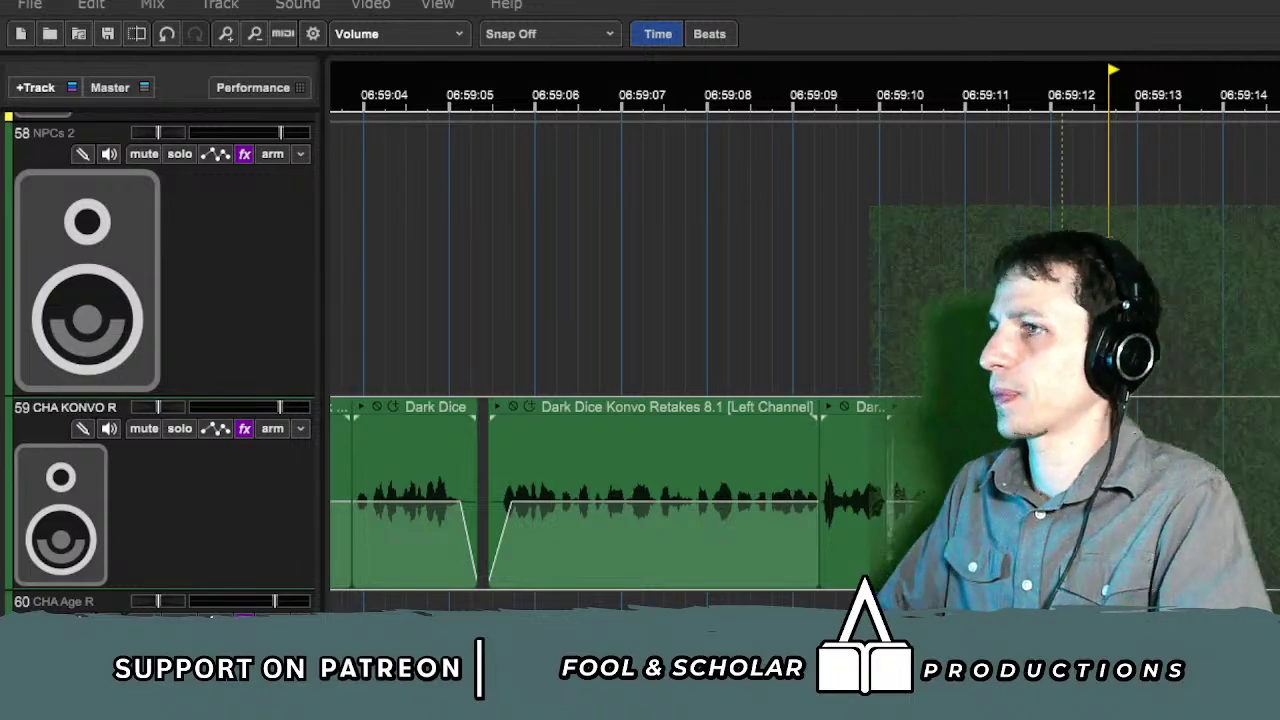
Step: Place the Dark Dice clip on CHA Age R at about 06:59:08.2 and play it against the CHA KONVO R dialogue
key("space")
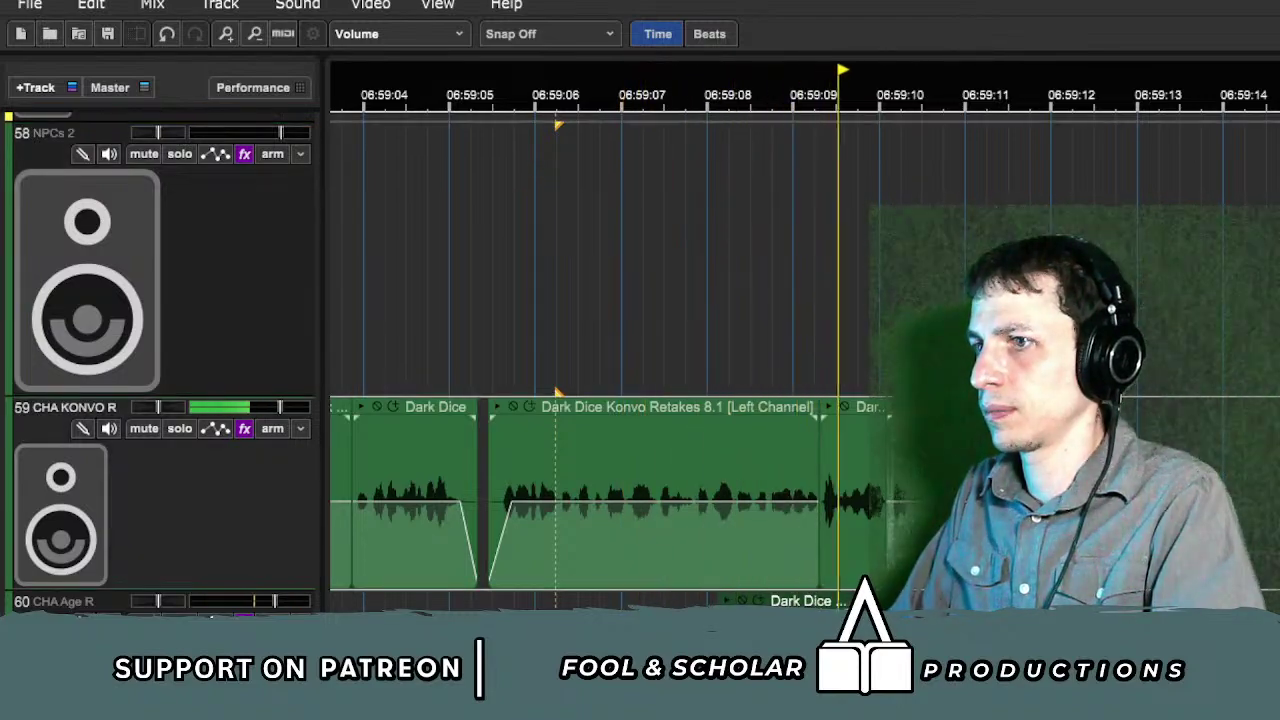
left_click(627, 637)
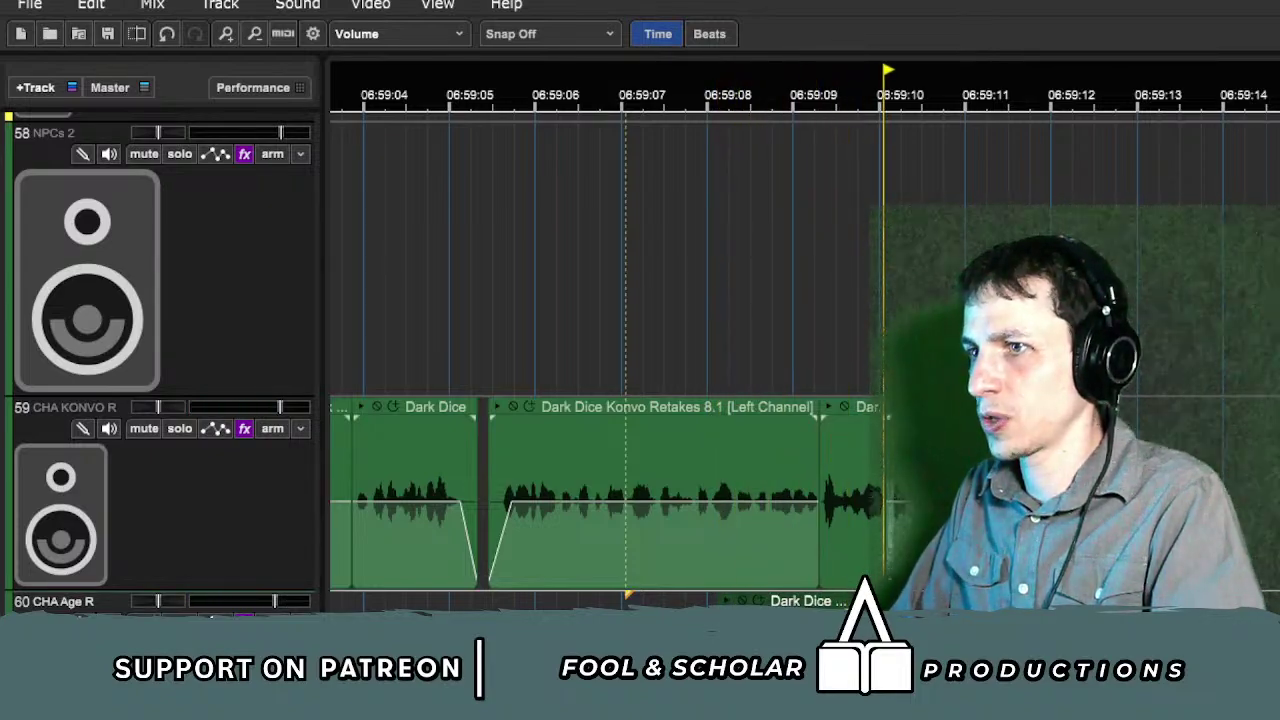
left_click(648, 637)
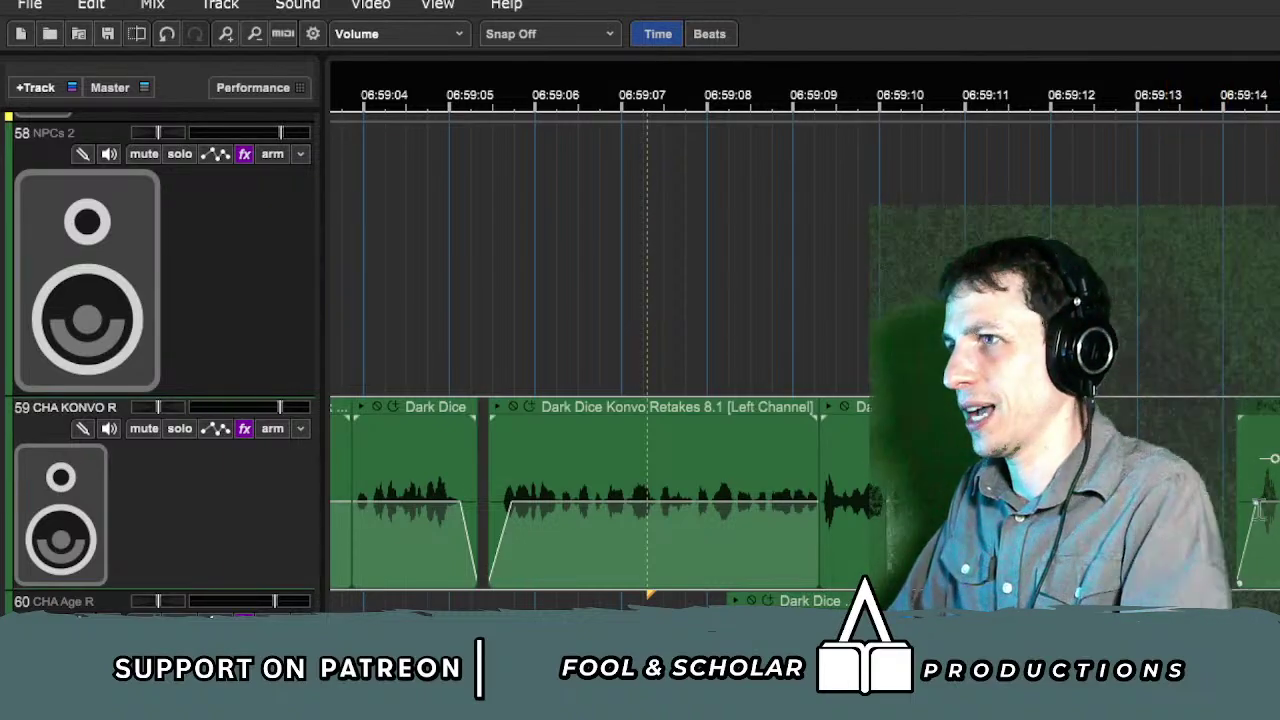
left_click_drag(1116, 312, 1200, 312)
Step: Move the HERE marker slightly later, to about 06:58:59.5
scroll(1125, 312, "down", 4)
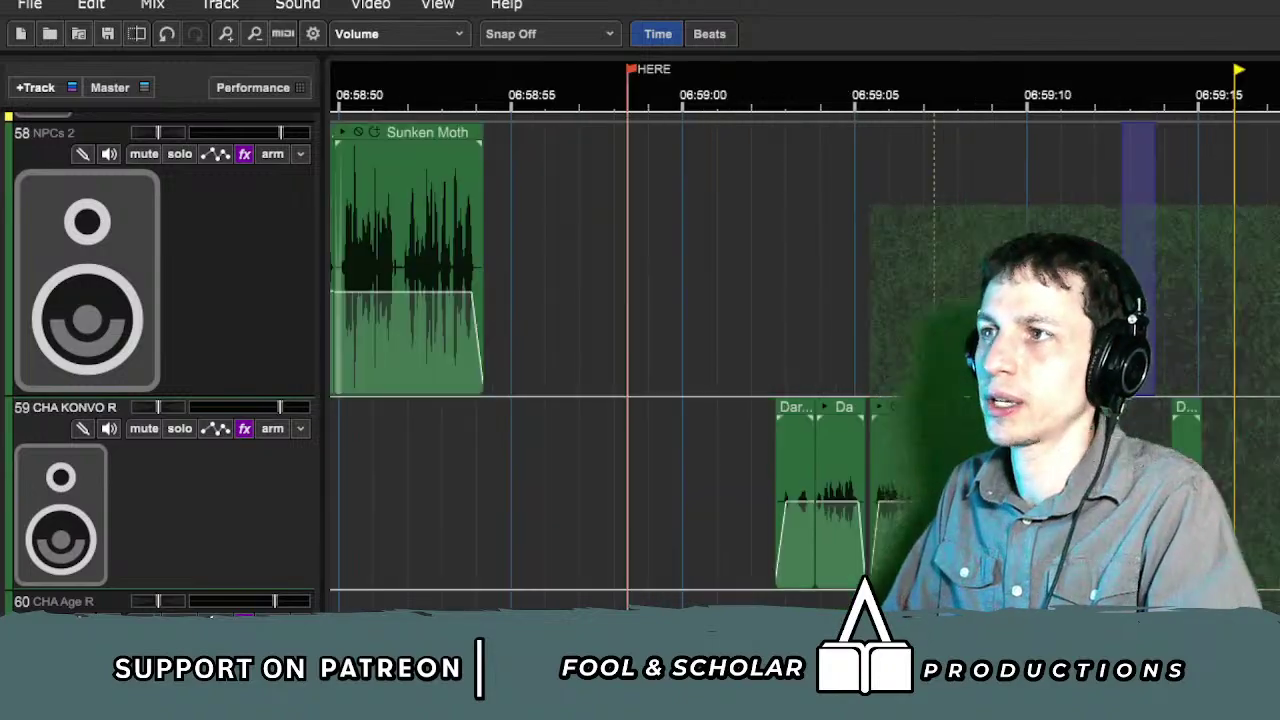
scroll(1125, 312, "up", 4)
scroll(1180, 409, "down", 2)
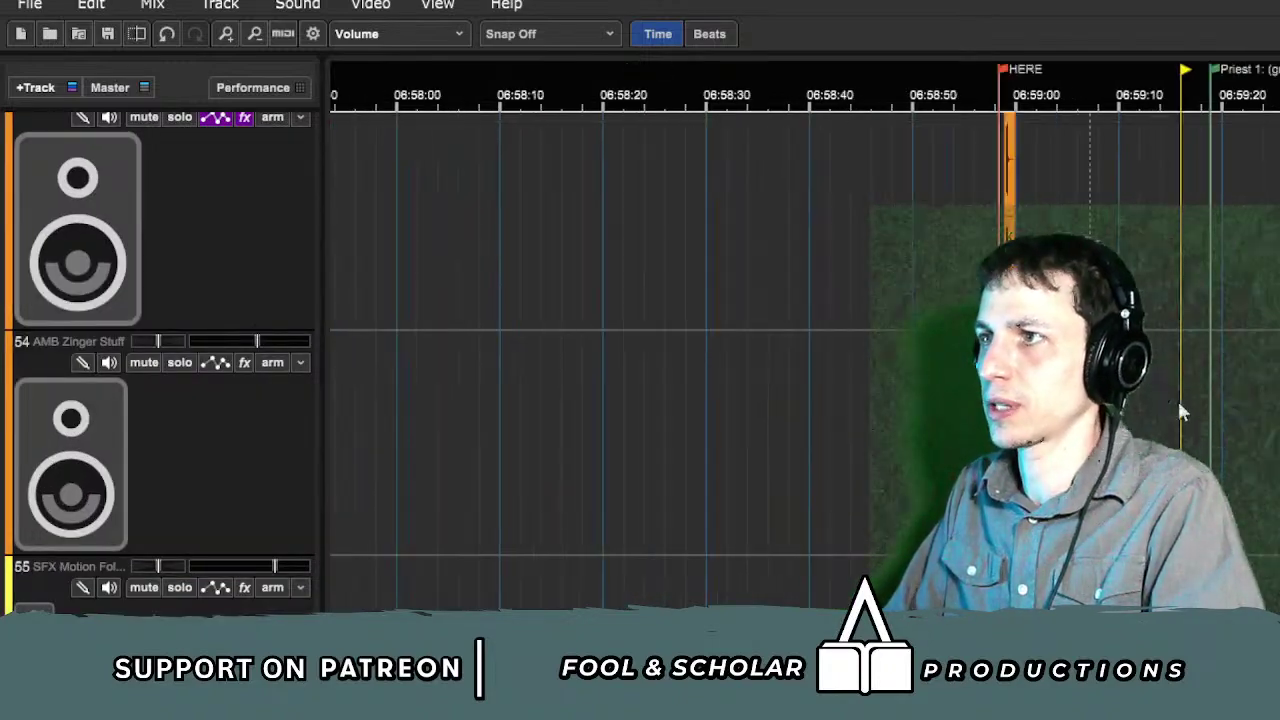
scroll(1251, 457, "up", 3)
scroll(1250, 458, "up", 4)
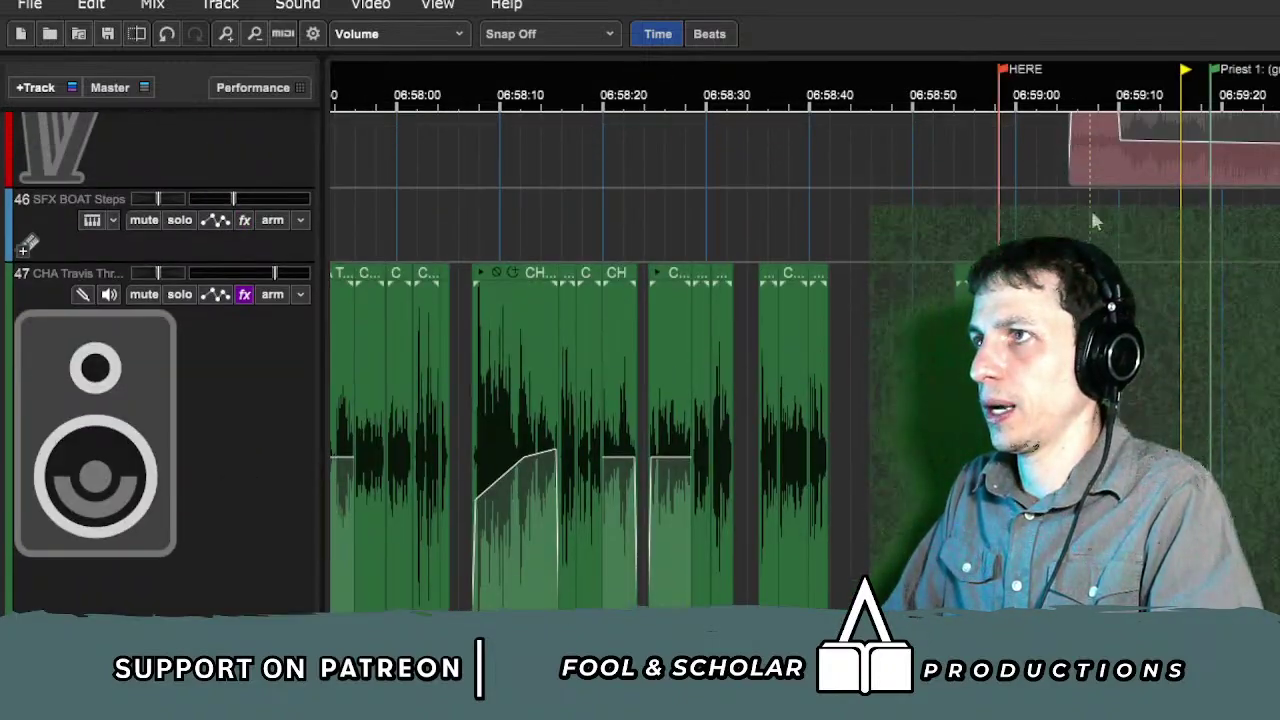
left_click_drag(996, 80, 1010, 80)
Step: Search back along the MUS Main track to the Chapter 3 music and play it from about 01:37:00
scroll(900, 400, "up", 4)
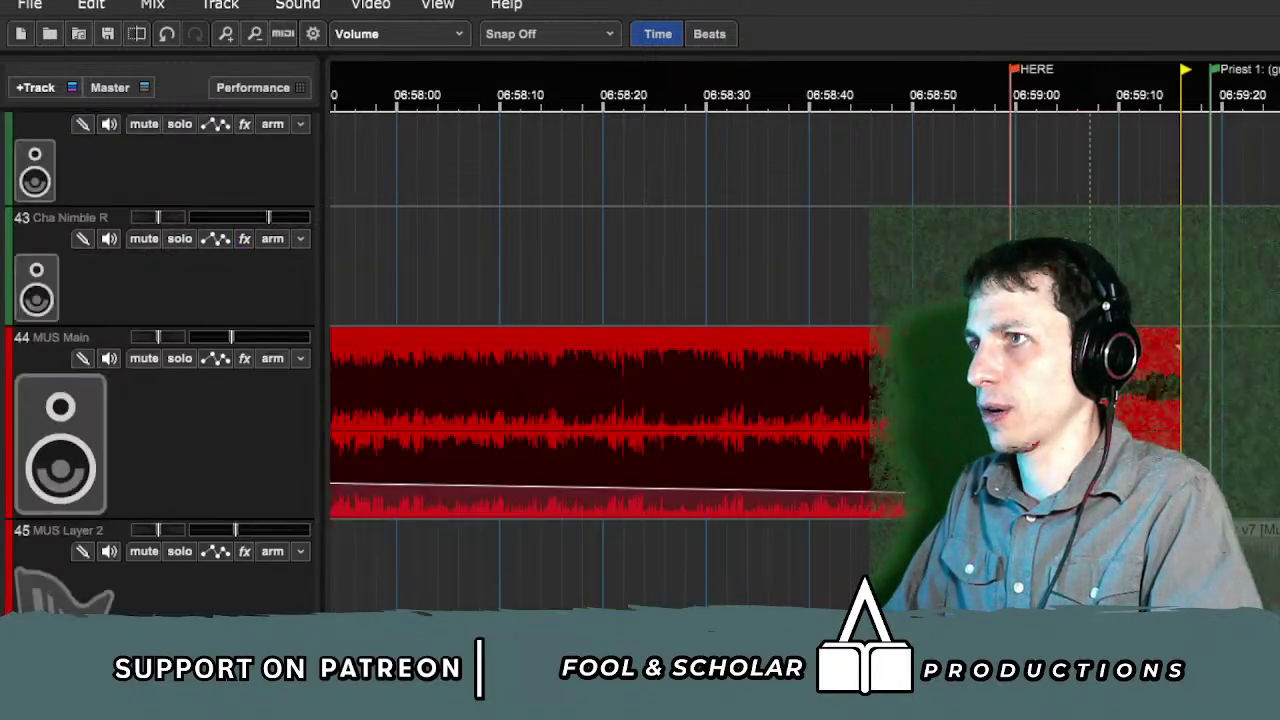
left_click_drag(766, 588, 826, 588)
scroll(831, 583, "down", 4)
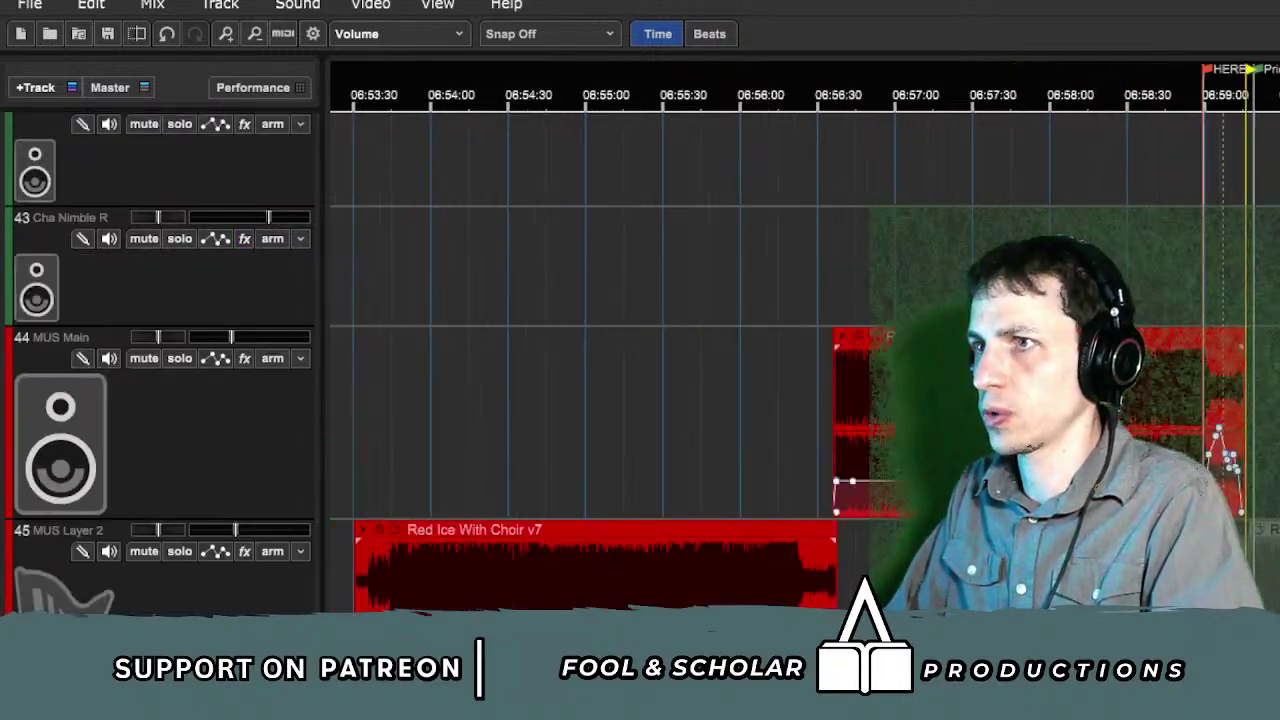
scroll(1200, 400, "down", 2)
scroll(805, 360, "left", 5)
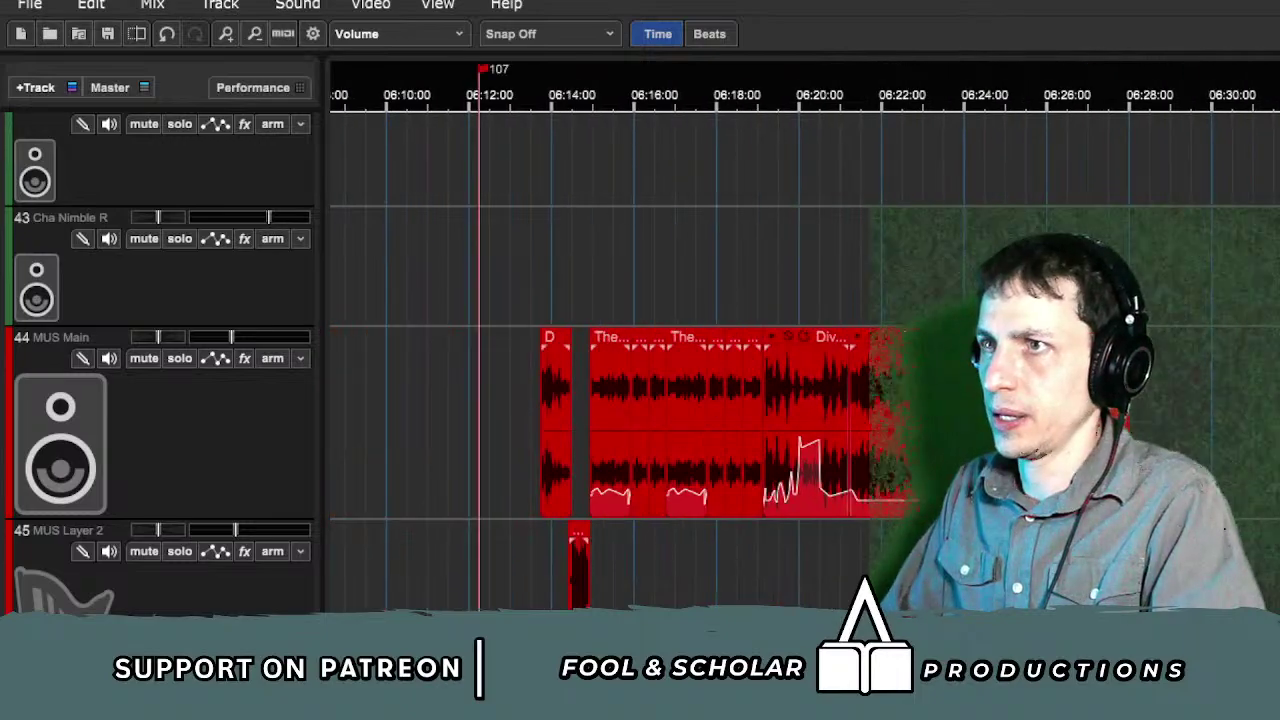
scroll(800, 350, "left", 20)
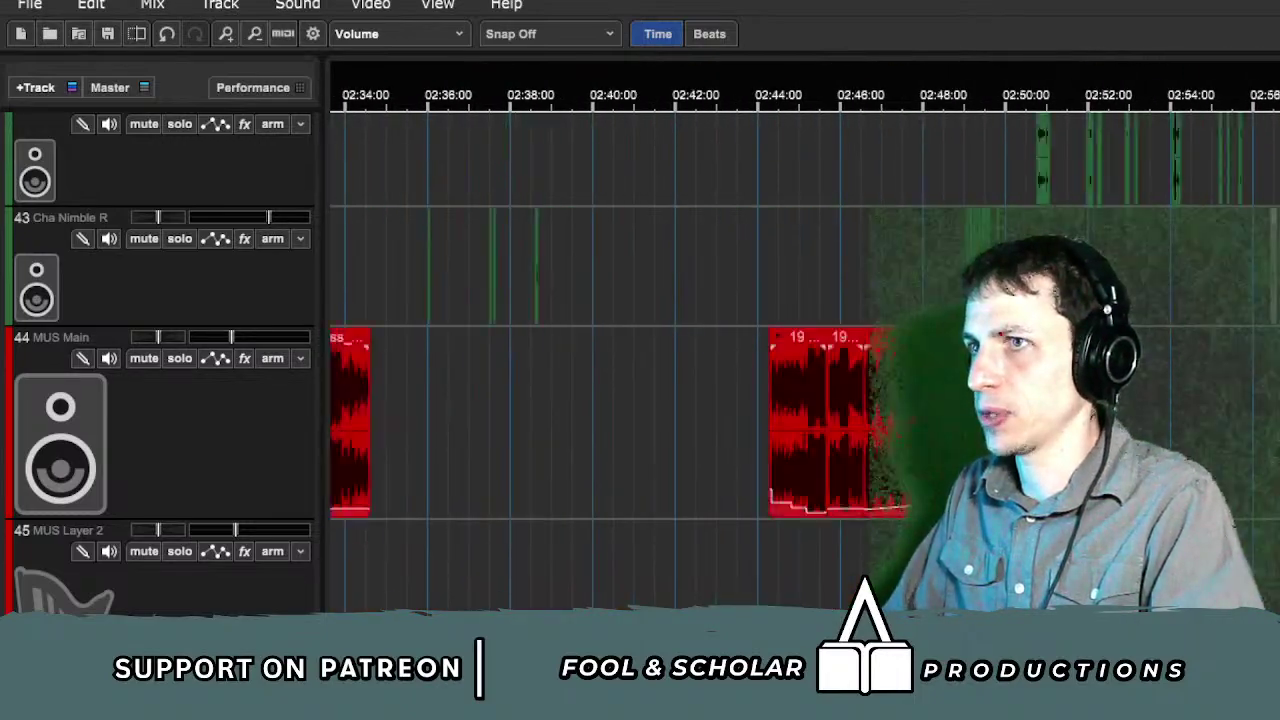
scroll(800, 350, "left", 20)
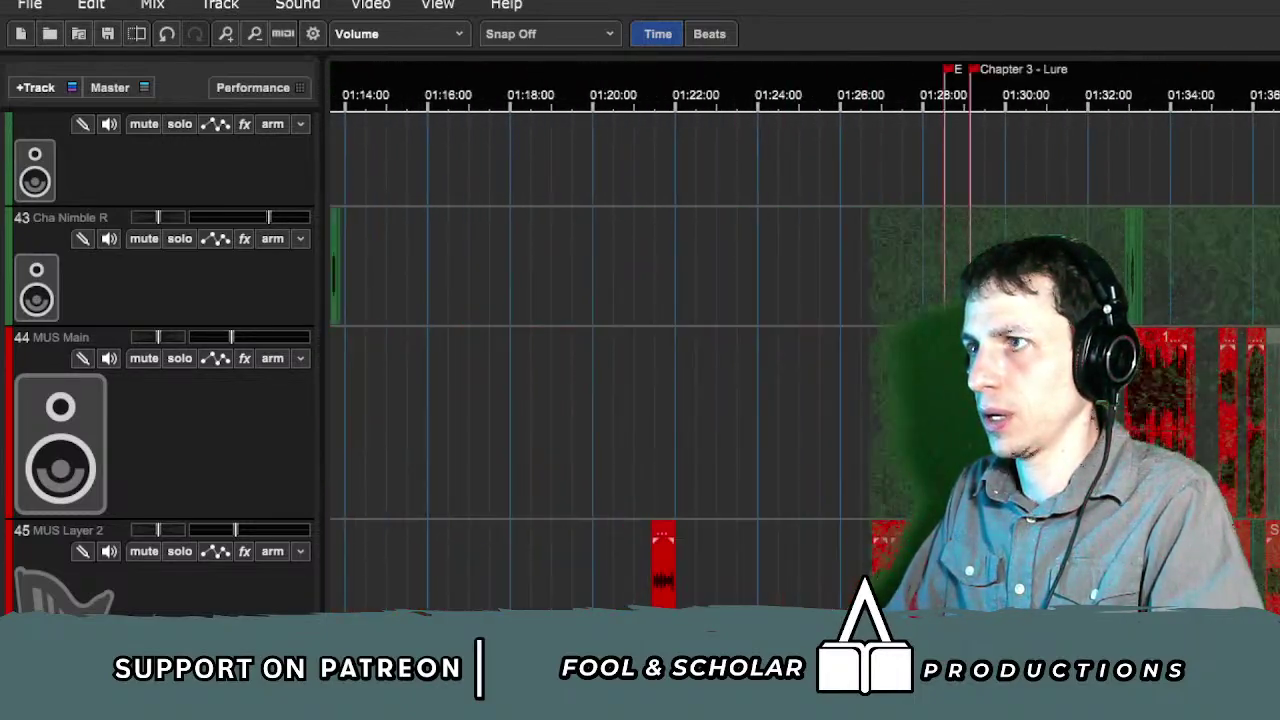
left_click(1279, 265)
key("space")
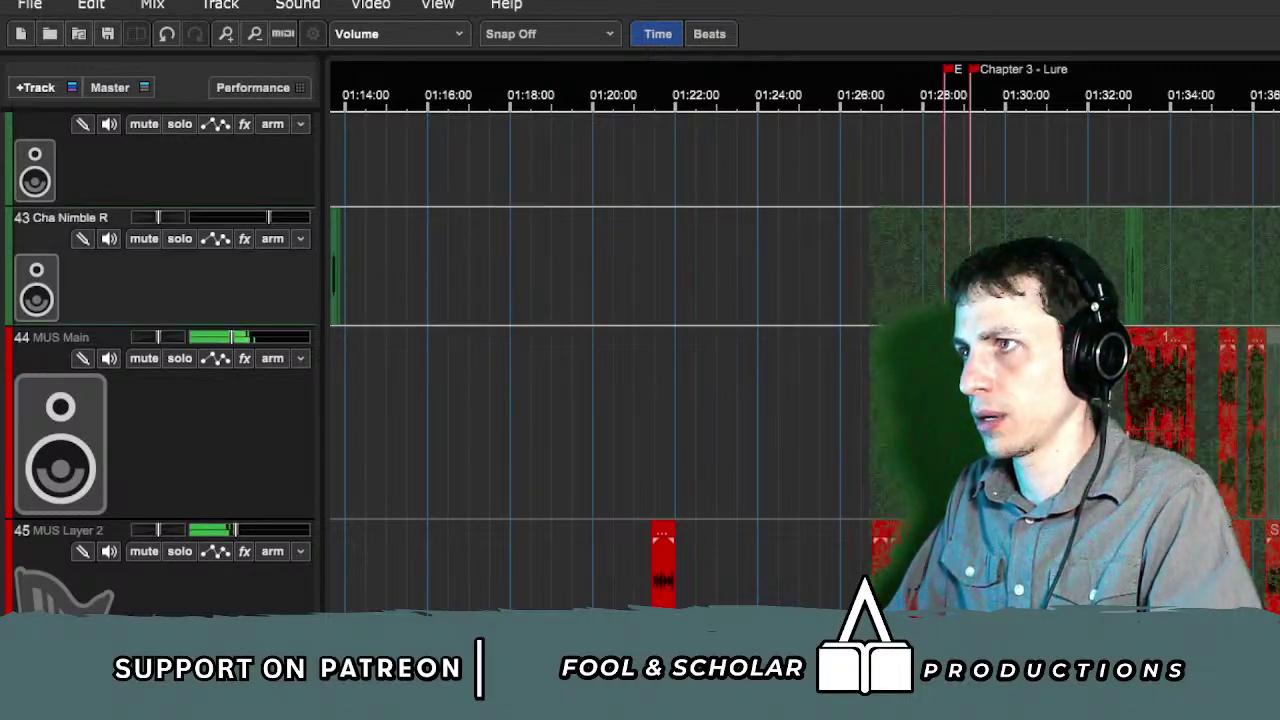
Step: Audition the MUS Main music from the Wrath of Winter clips through The Sufferers' Cant, up to about 01:41:30
scroll(1279, 265, "up", 2)
scroll(1176, 337, "up", 2)
scroll(1176, 337, "right", 2)
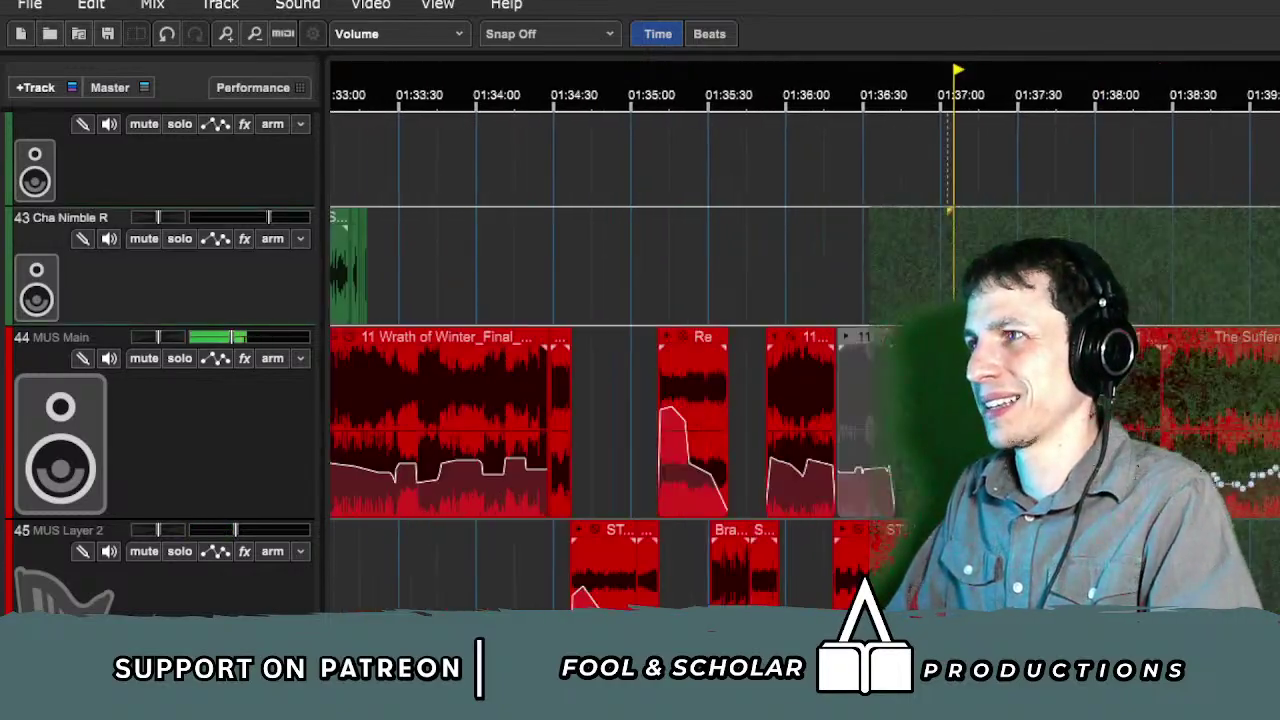
left_click(1165, 342)
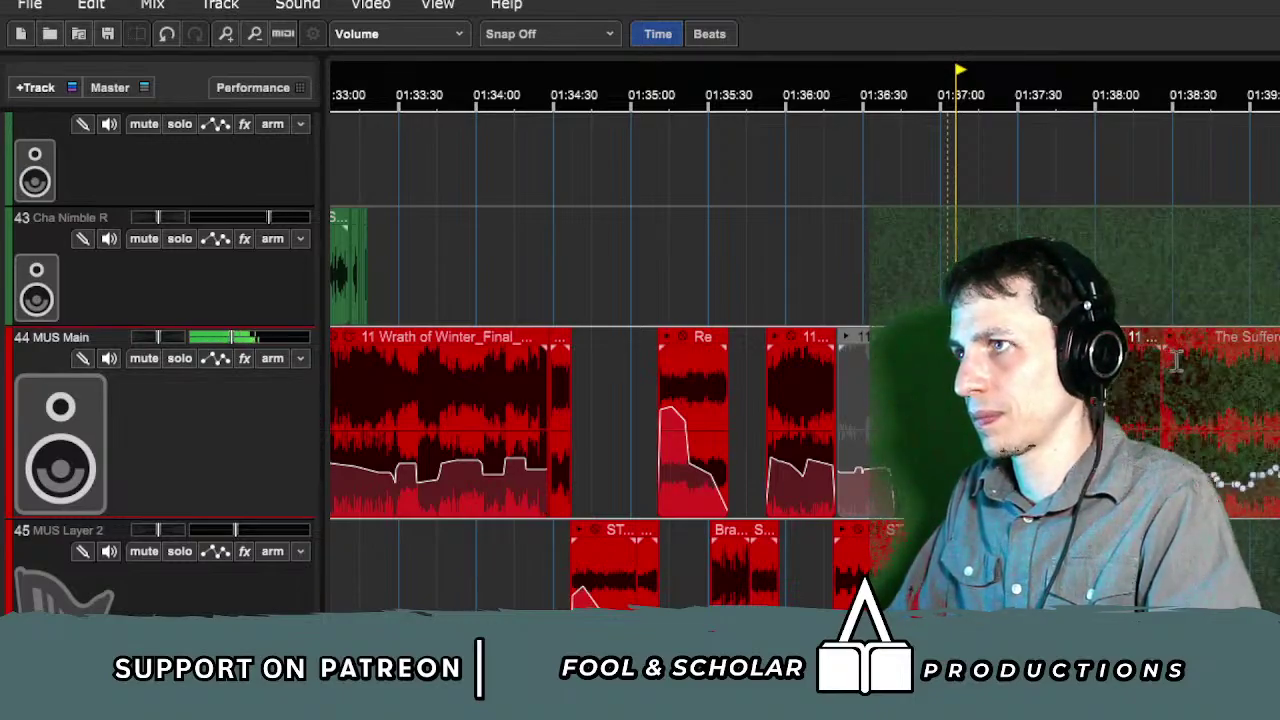
scroll(1176, 361, "down", 2)
scroll(1168, 356, "right", 2)
key("space")
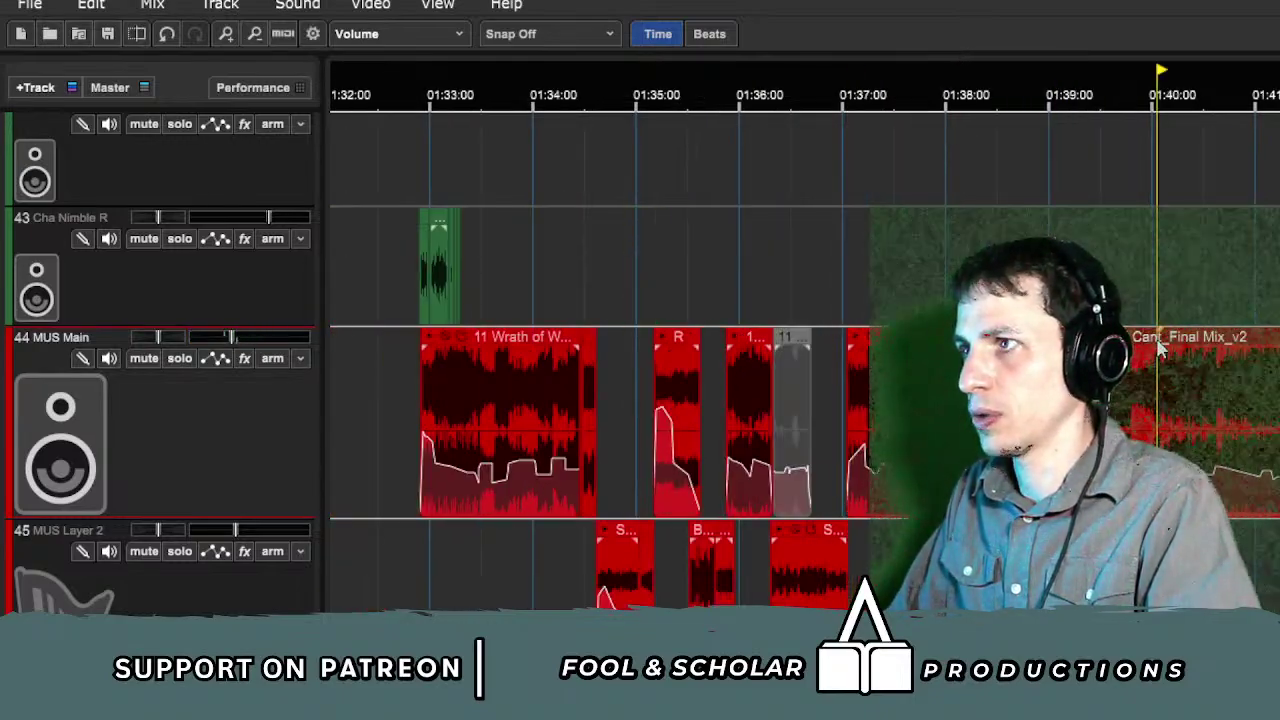
key("equal")
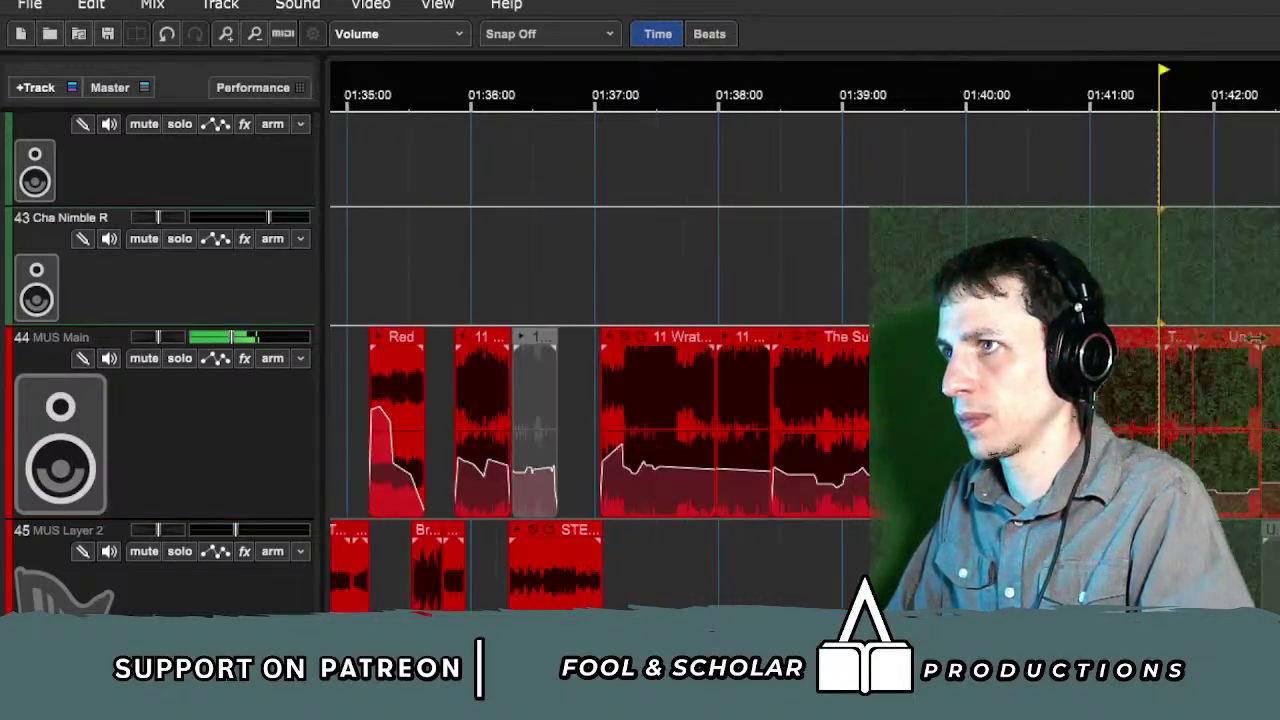
key("equal")
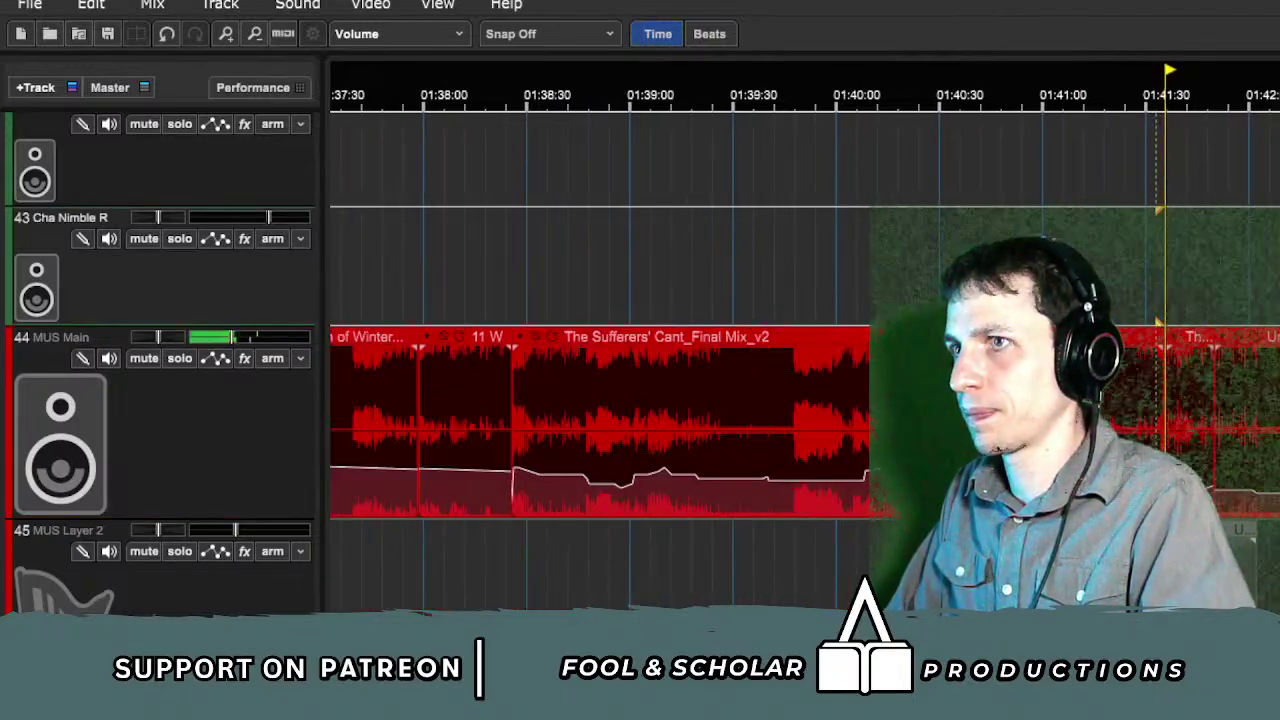
key("space")
Step: Audition the music near the start of Chapter 3 - Lure, from about 01:30:50
key("minus")
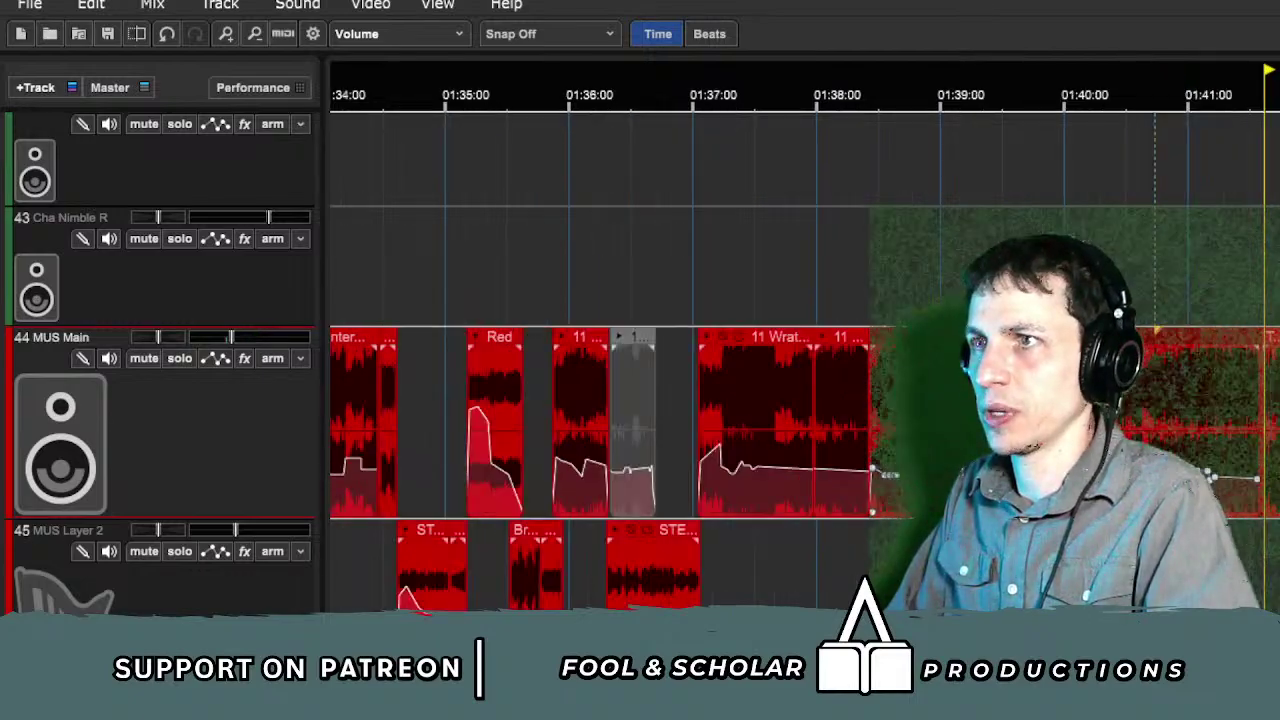
key("minus")
key("minus")
scroll(831, 569, "left", 3)
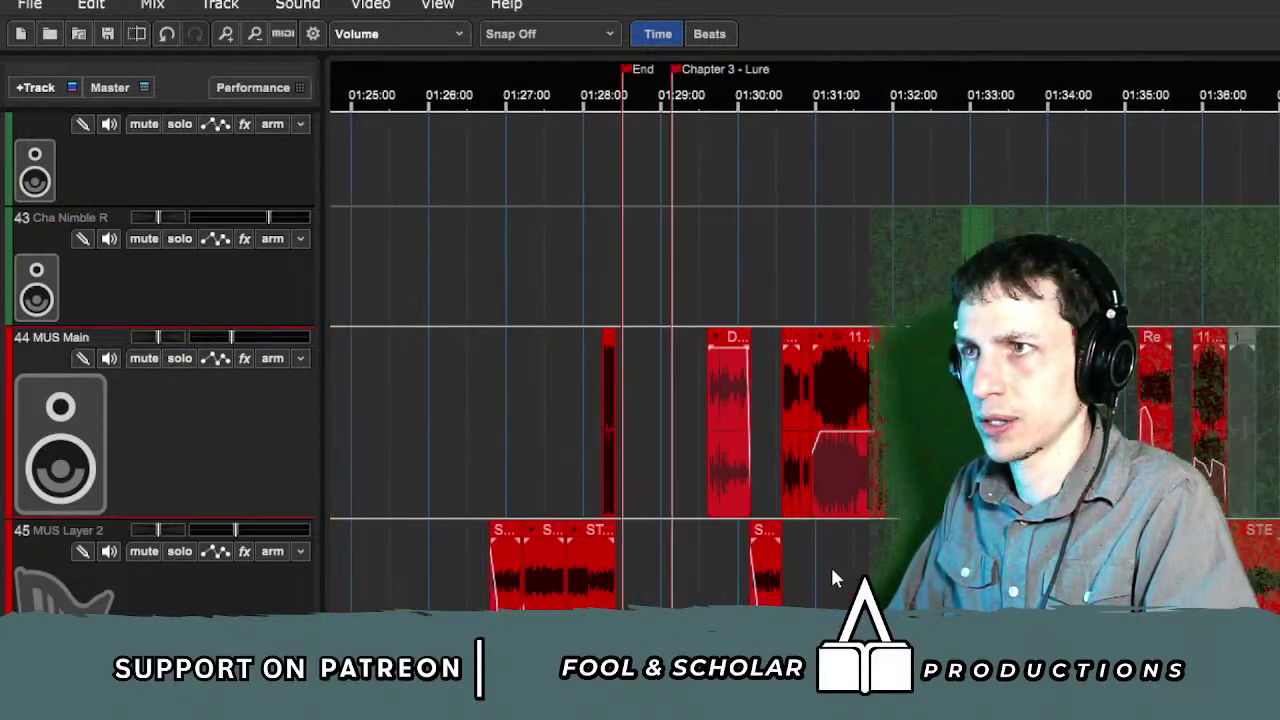
left_click(836, 568)
key("space")
left_click(798, 269)
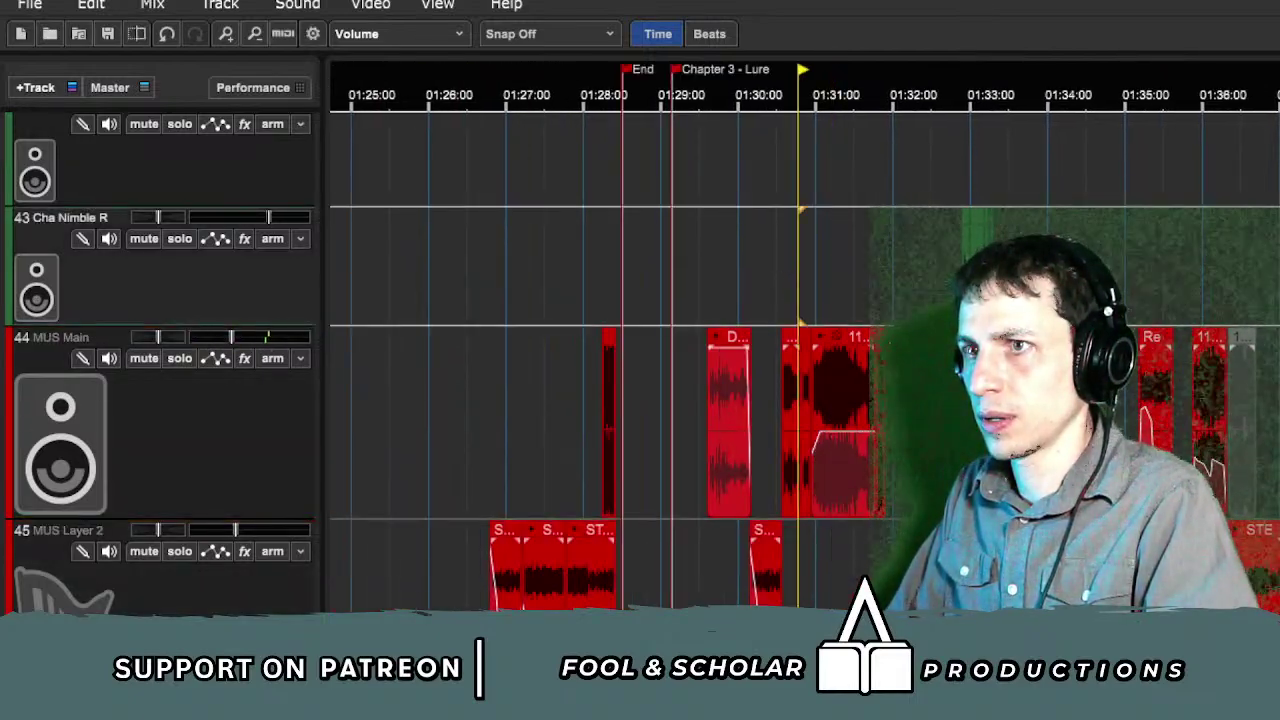
Step: Return along the music tracks to the HERE marker near 06:59:00
scroll(600, 360, "right", 15)
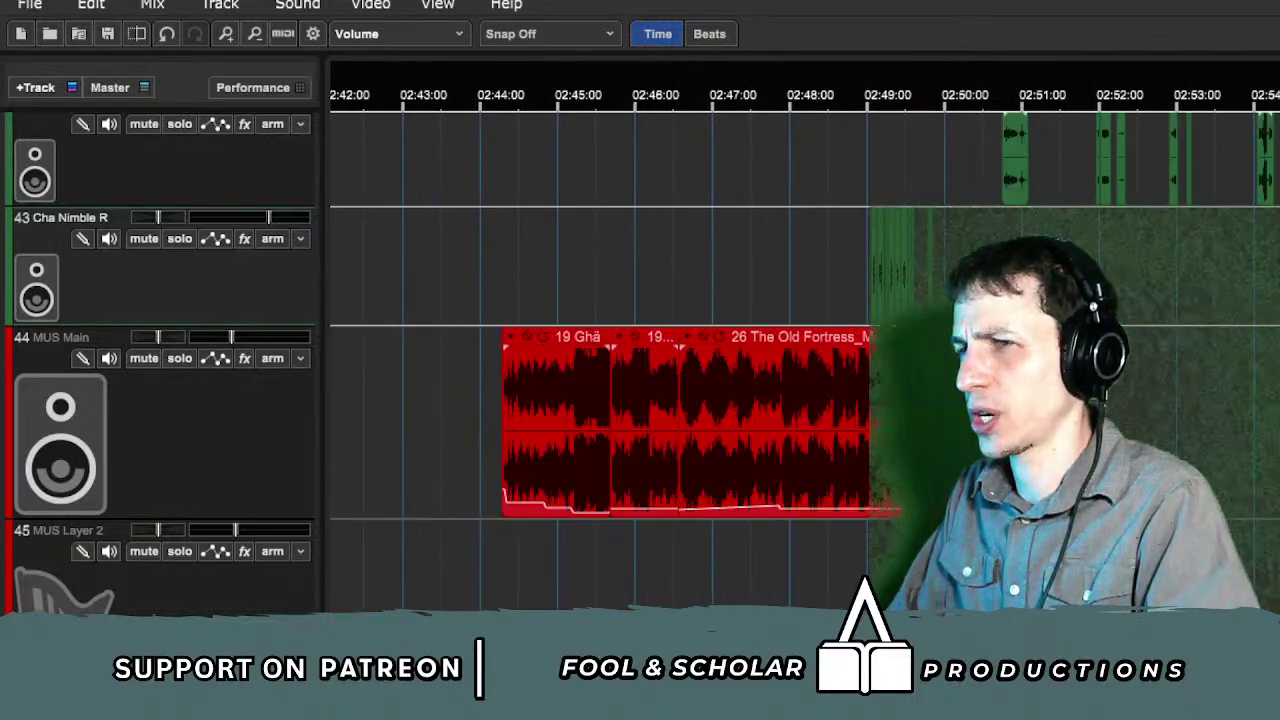
scroll(600, 360, "right", 20)
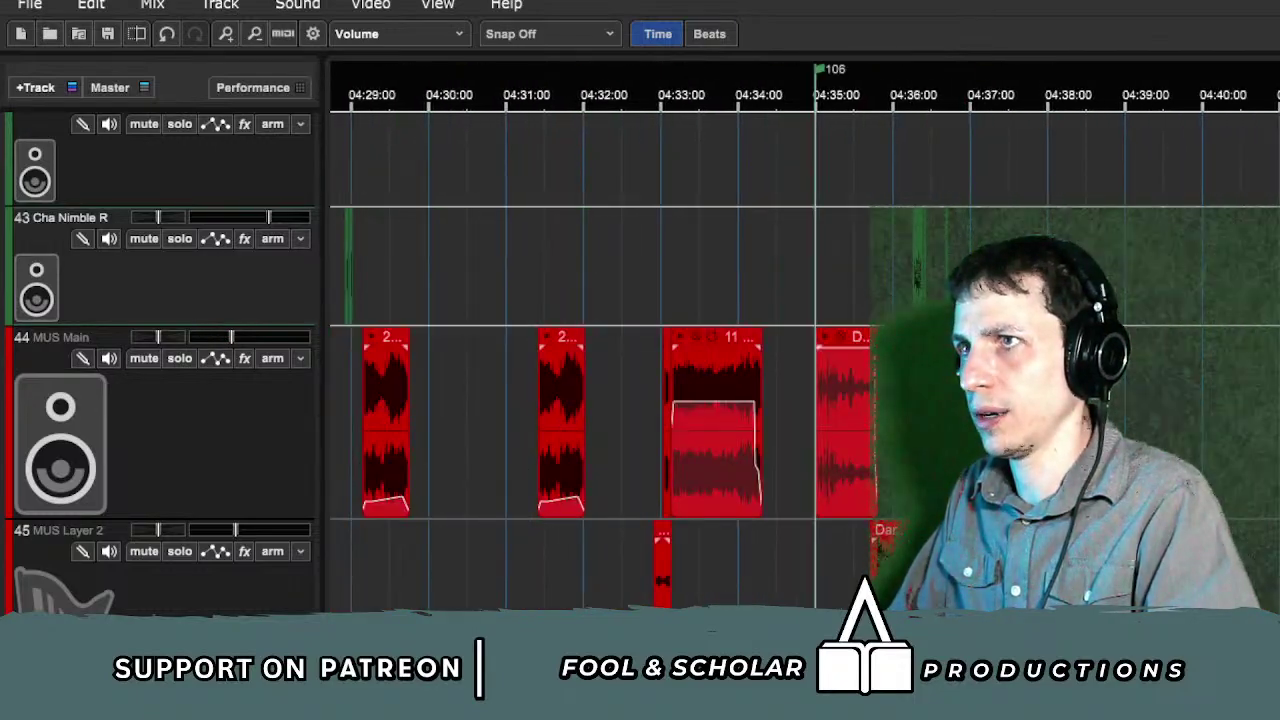
scroll(1155, 416, "right", 20)
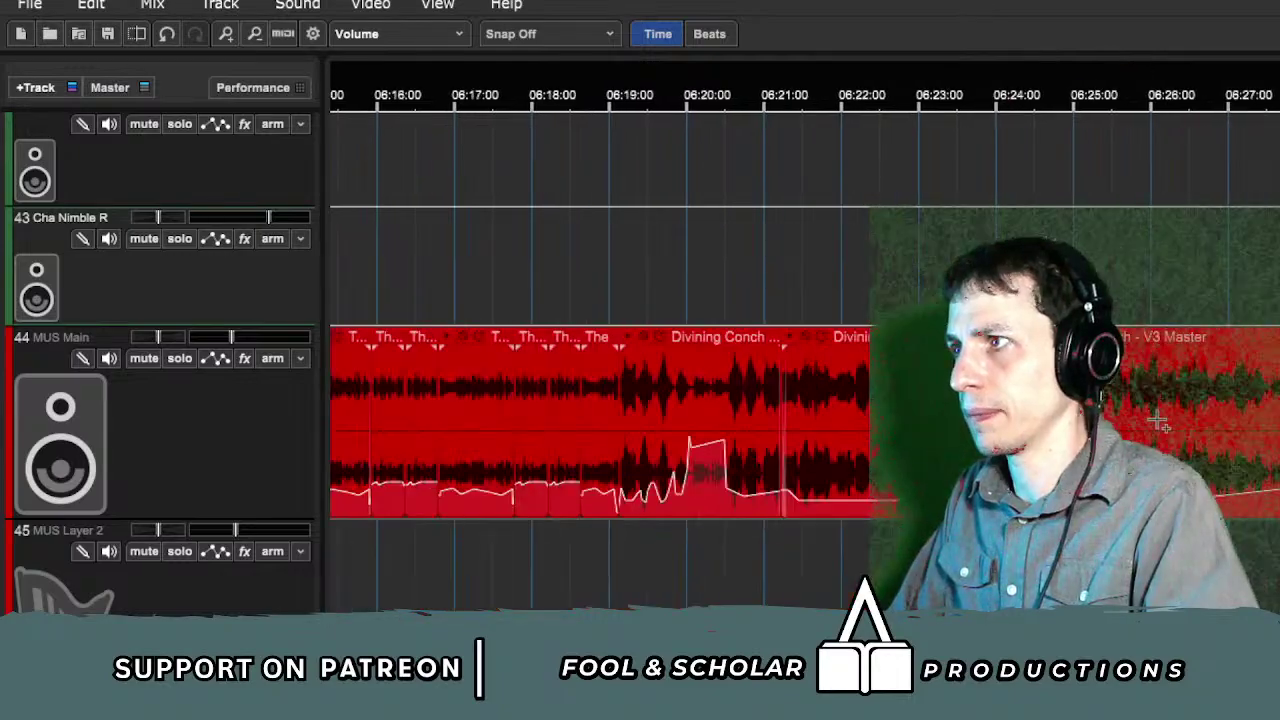
scroll(1157, 416, "right", 8)
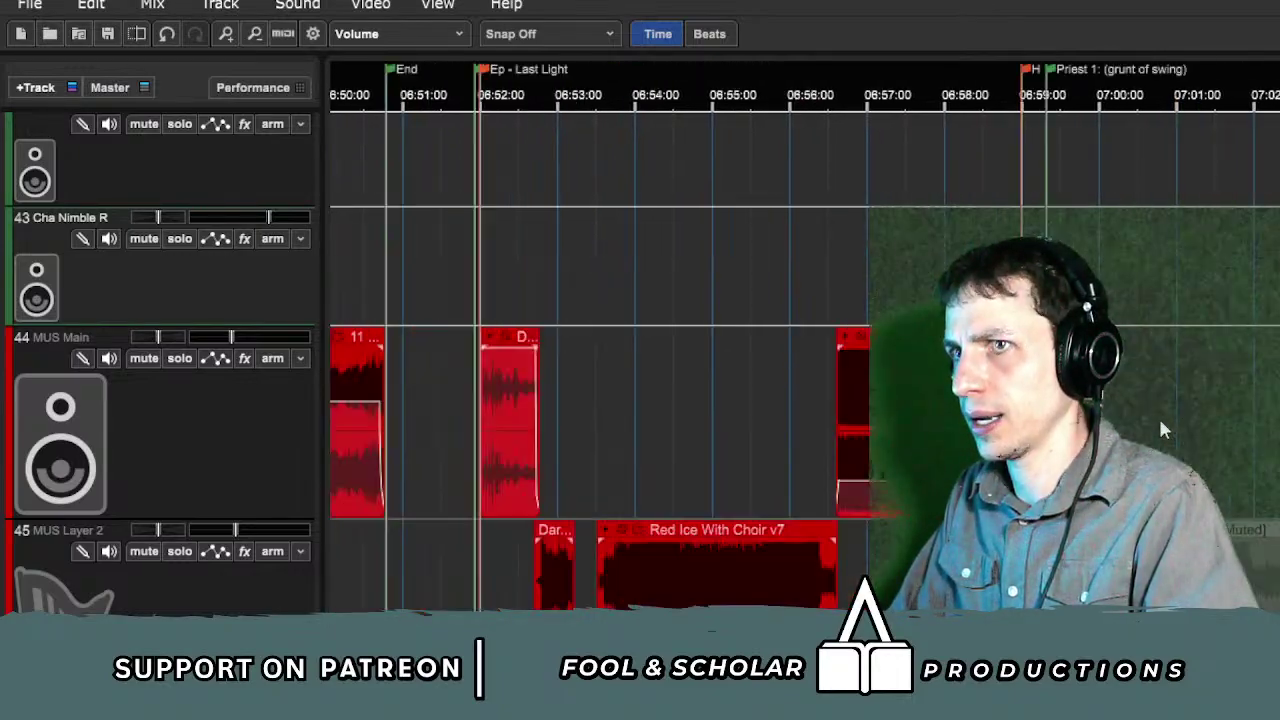
Step: Move The Sufferers' Cant clip to the MUS Layer 2 track and bring it forward to the end of Red Ice With Choir
left_click(1068, 421)
left_click(1141, 555)
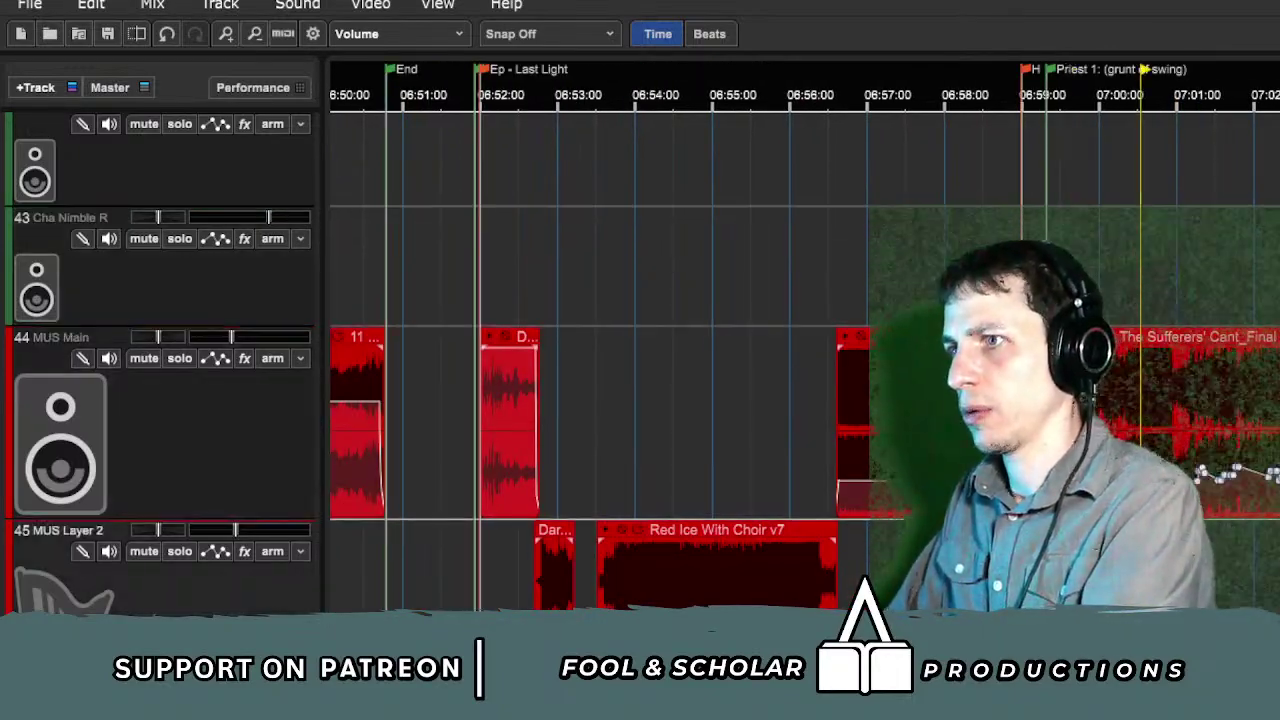
left_click_drag(1141, 338, 1143, 545)
scroll(1150, 545, "up", 4)
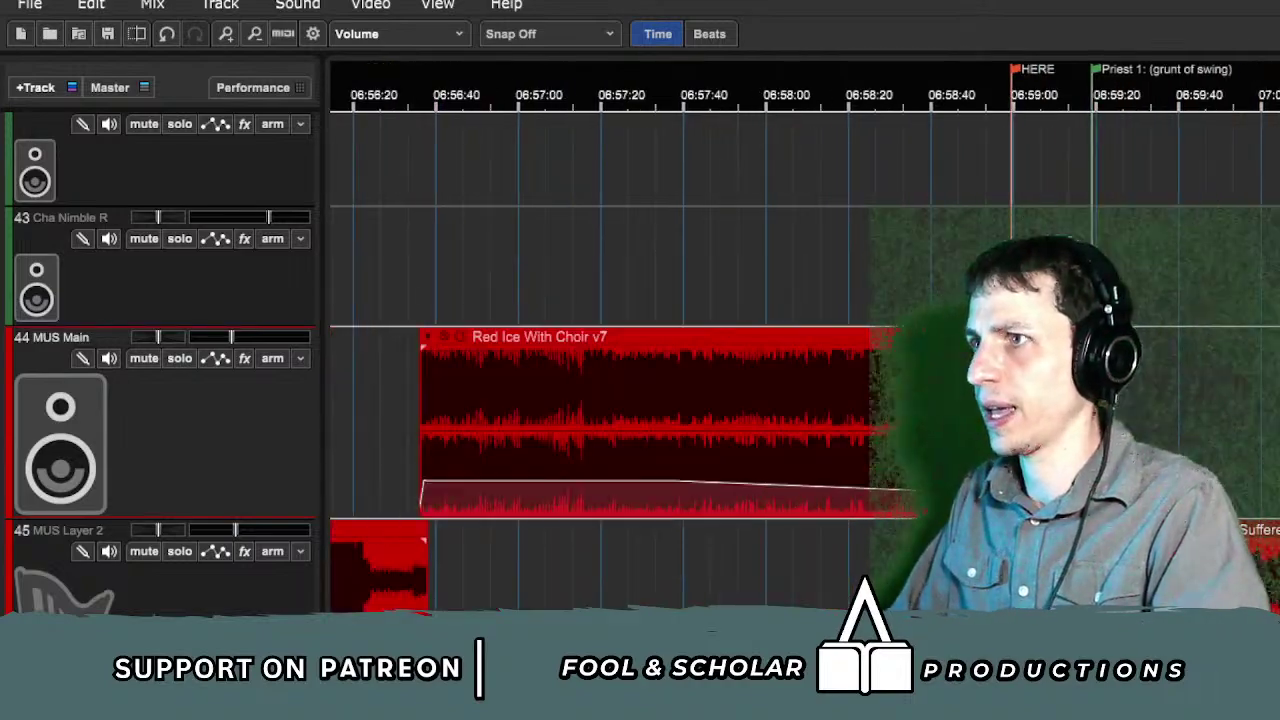
scroll(1141, 420, "up", 2)
left_click_drag(827, 586, 1000, 582)
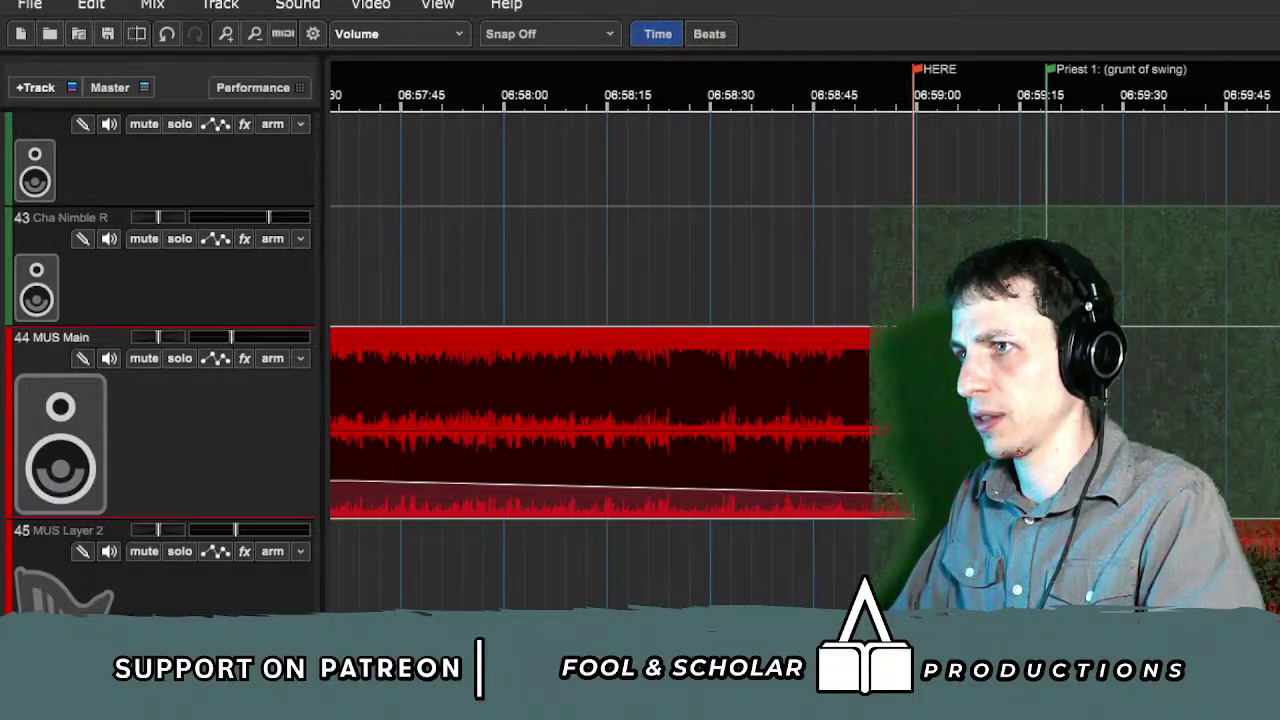
scroll(600, 420, "up", 2)
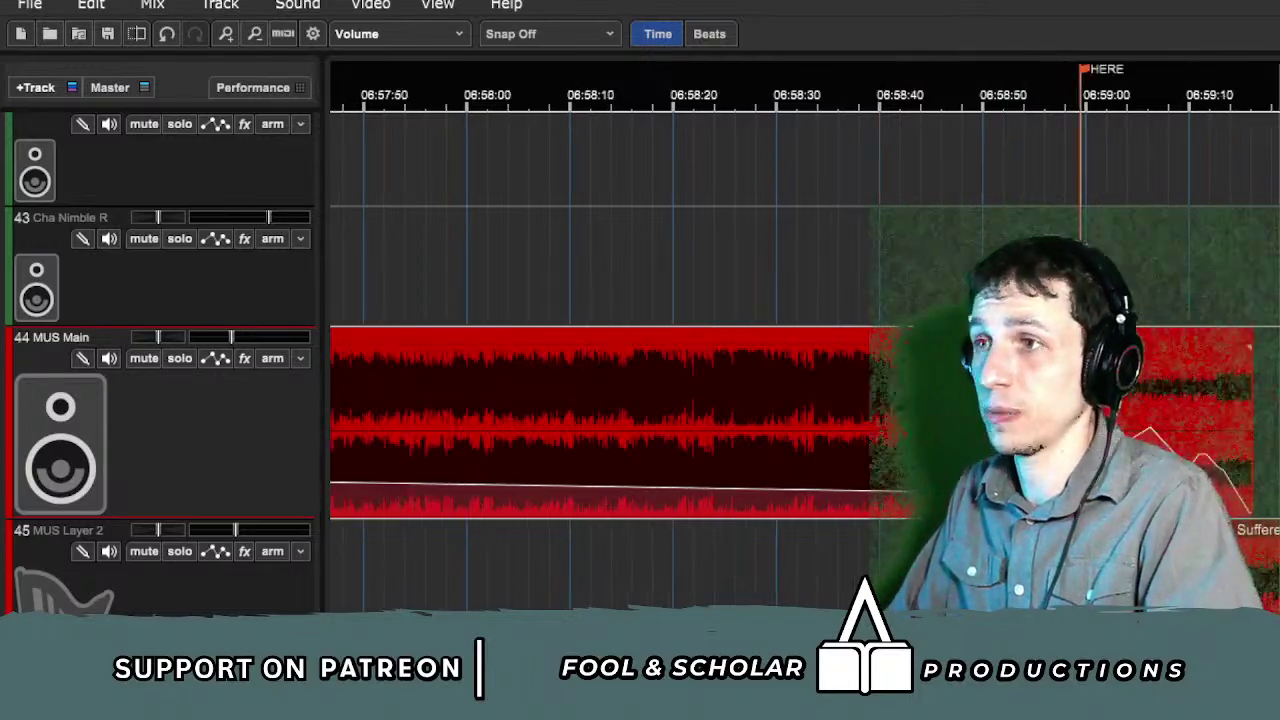
Step: Play the handover between the two music clips near 06:59:00 and bring the end of Red Ice With Choir forward to about 06:59:07
left_click(1026, 560)
key("space")
scroll(600, 420, "up", 1)
scroll(577, 420, "up", 3)
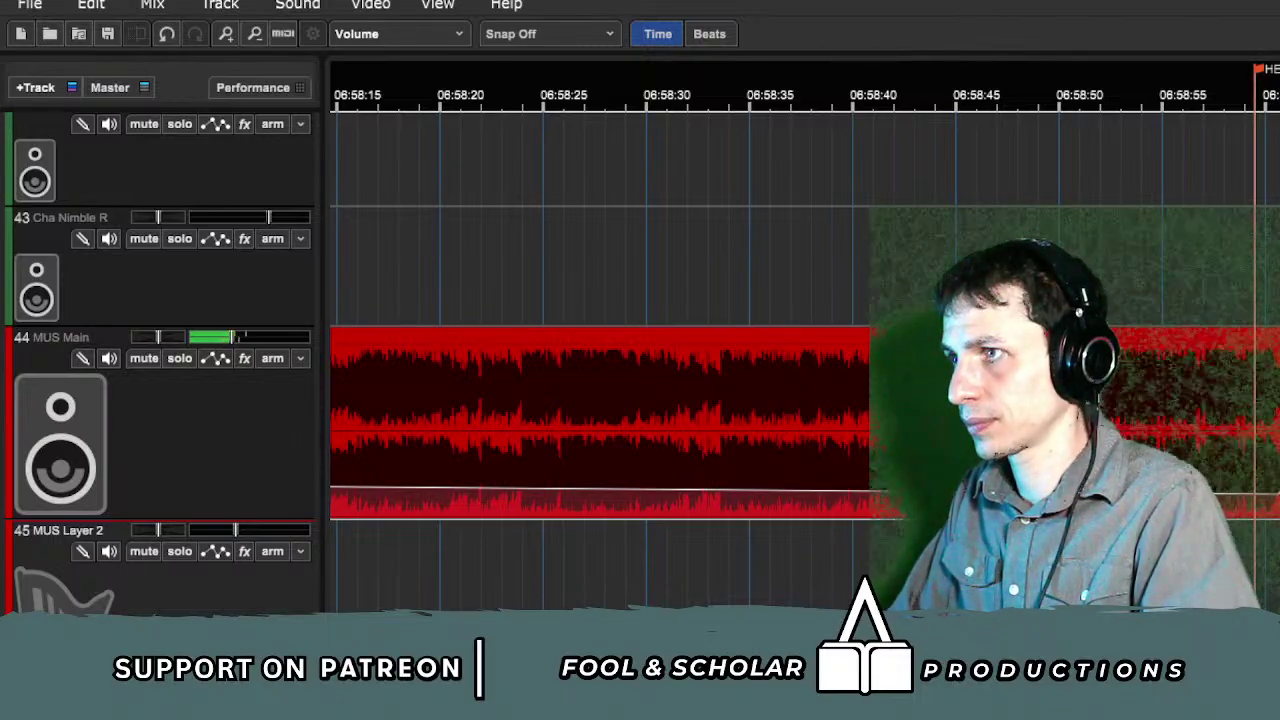
scroll(805, 330, "up", 2)
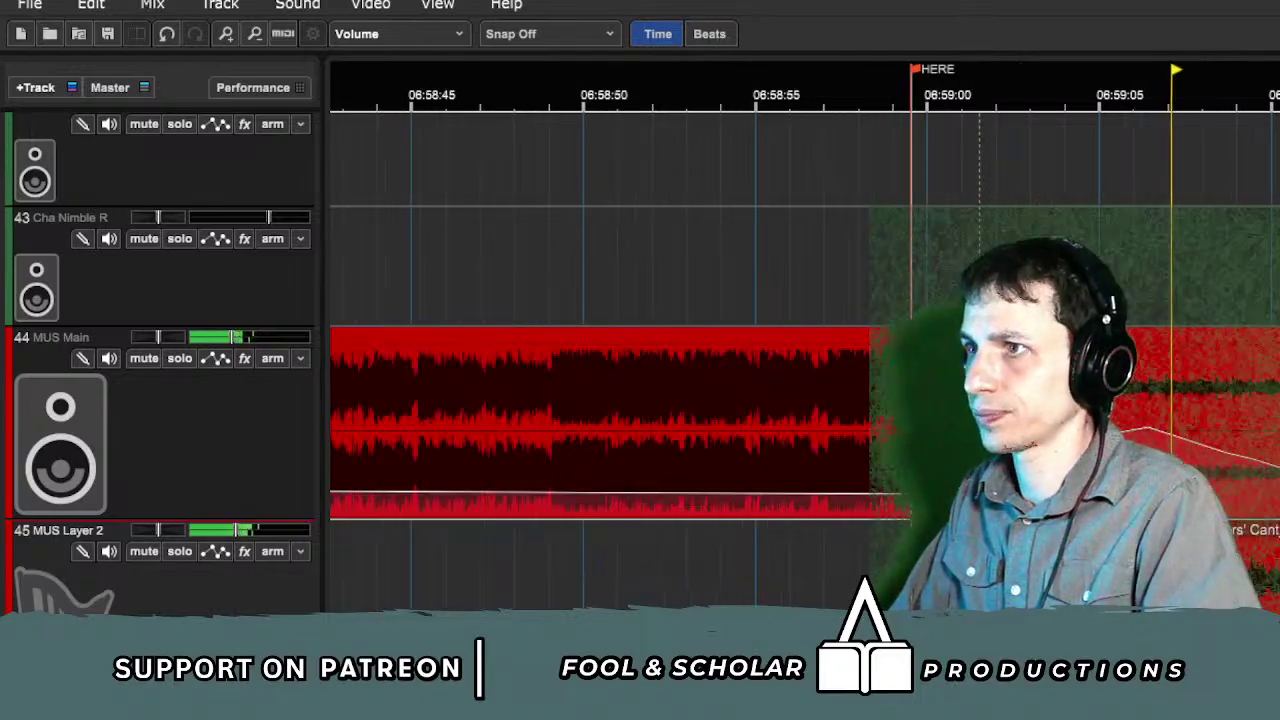
left_click(805, 336)
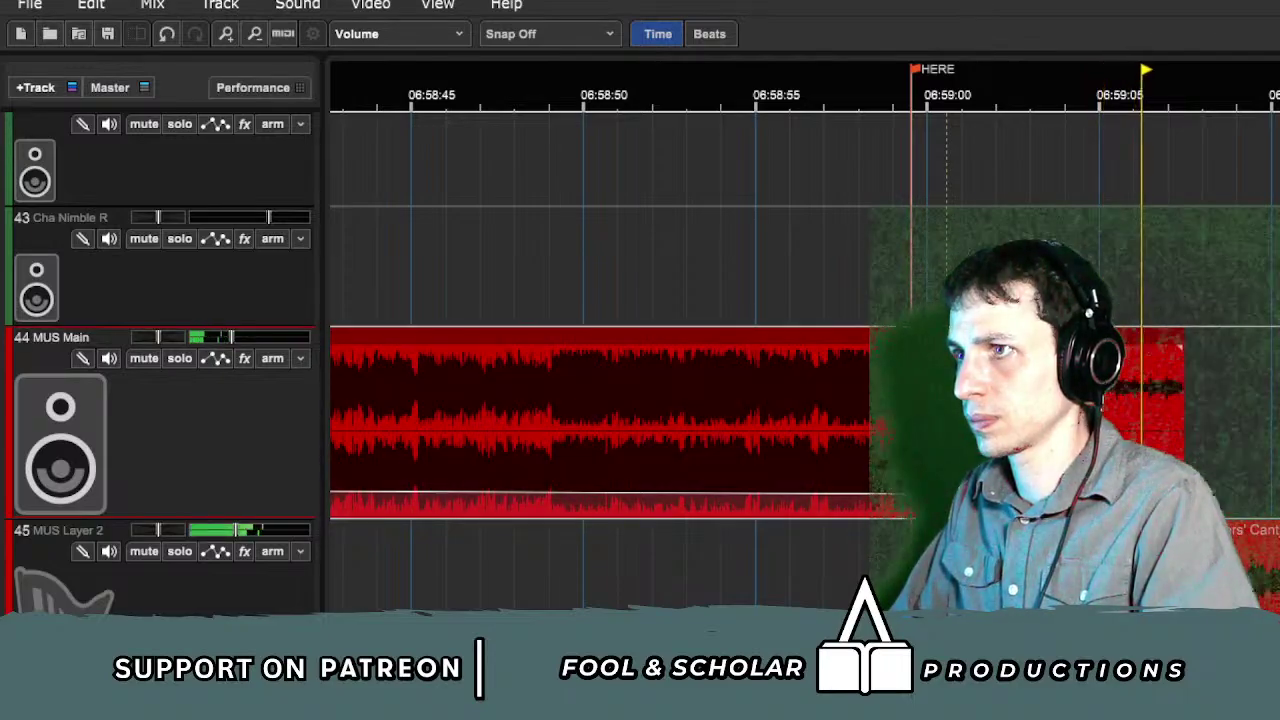
scroll(805, 336, "up", 4)
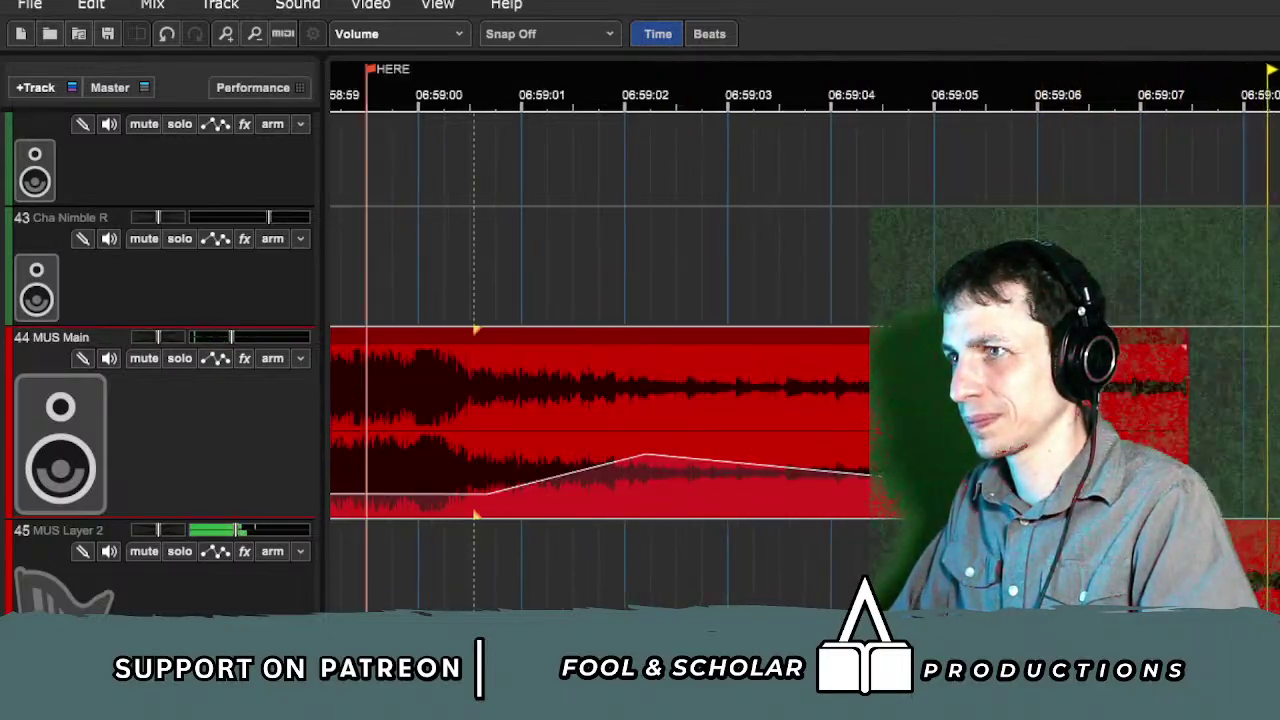
Step: Audition The Sufferers' Cant on MUS Layer 2 from about 06:59:04 and look over the rest of the clip
left_click(72, 530)
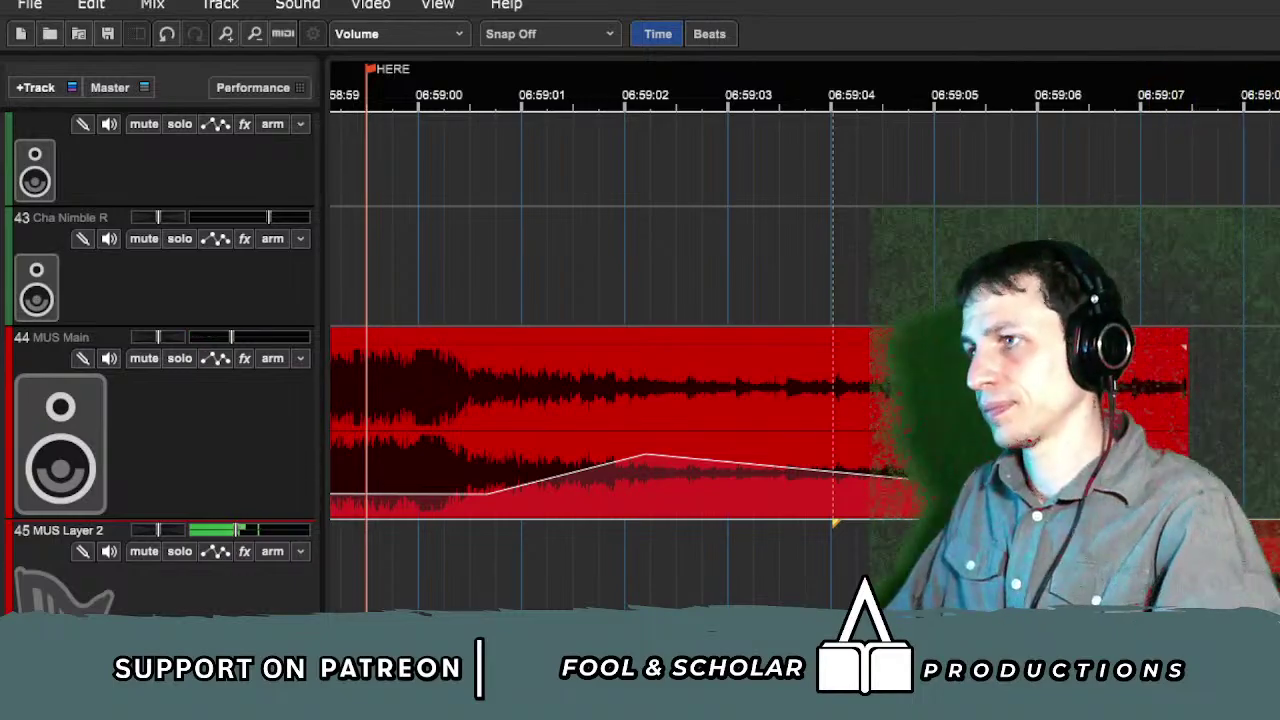
scroll(459, 410, "down", 1)
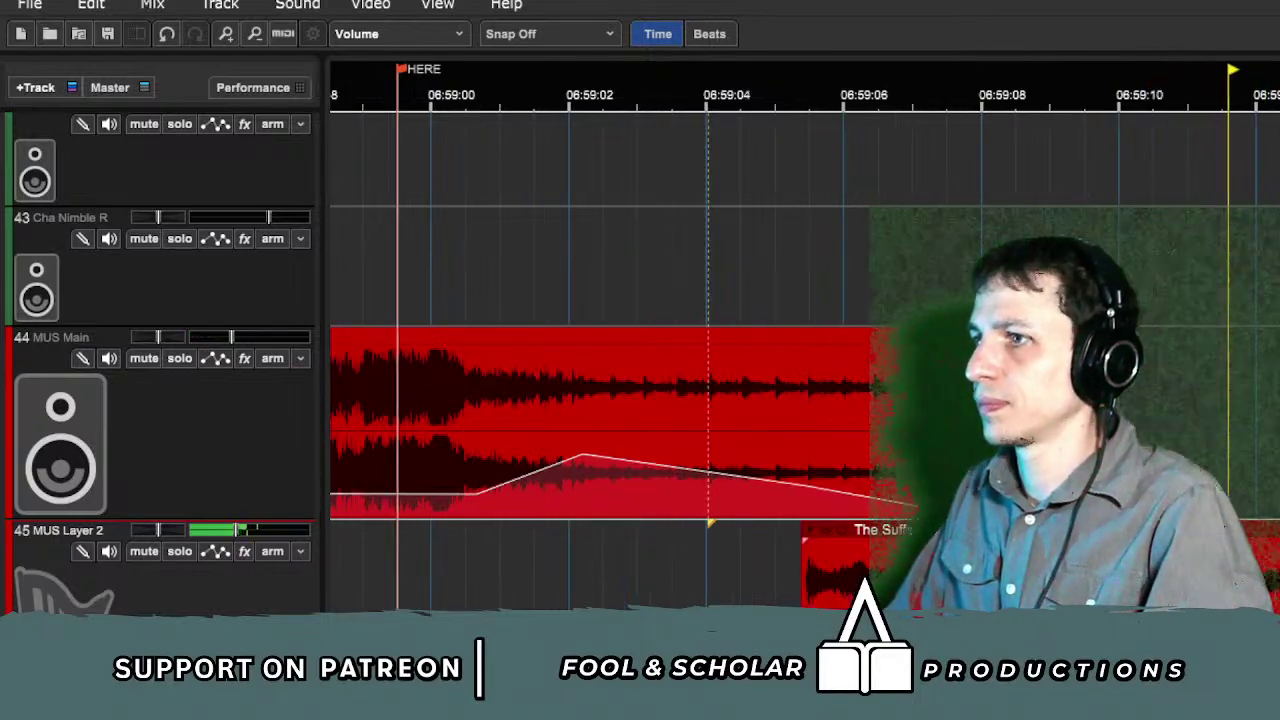
key("minus")
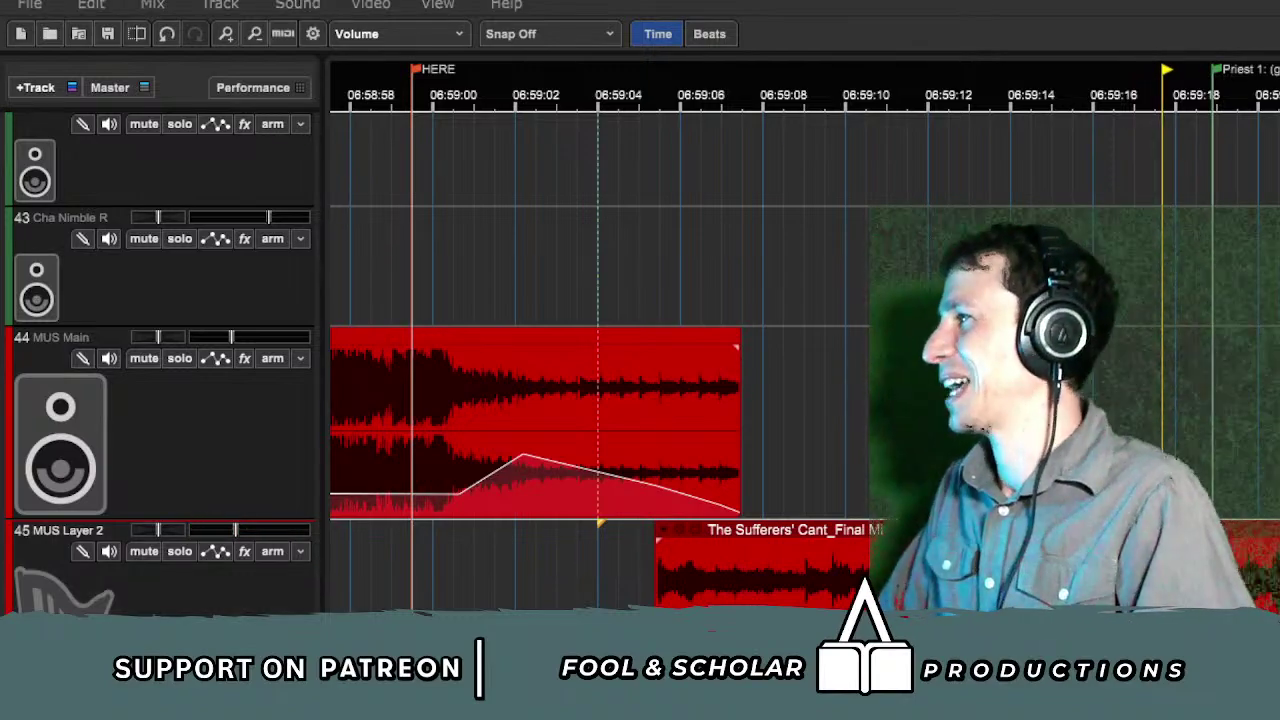
key("space")
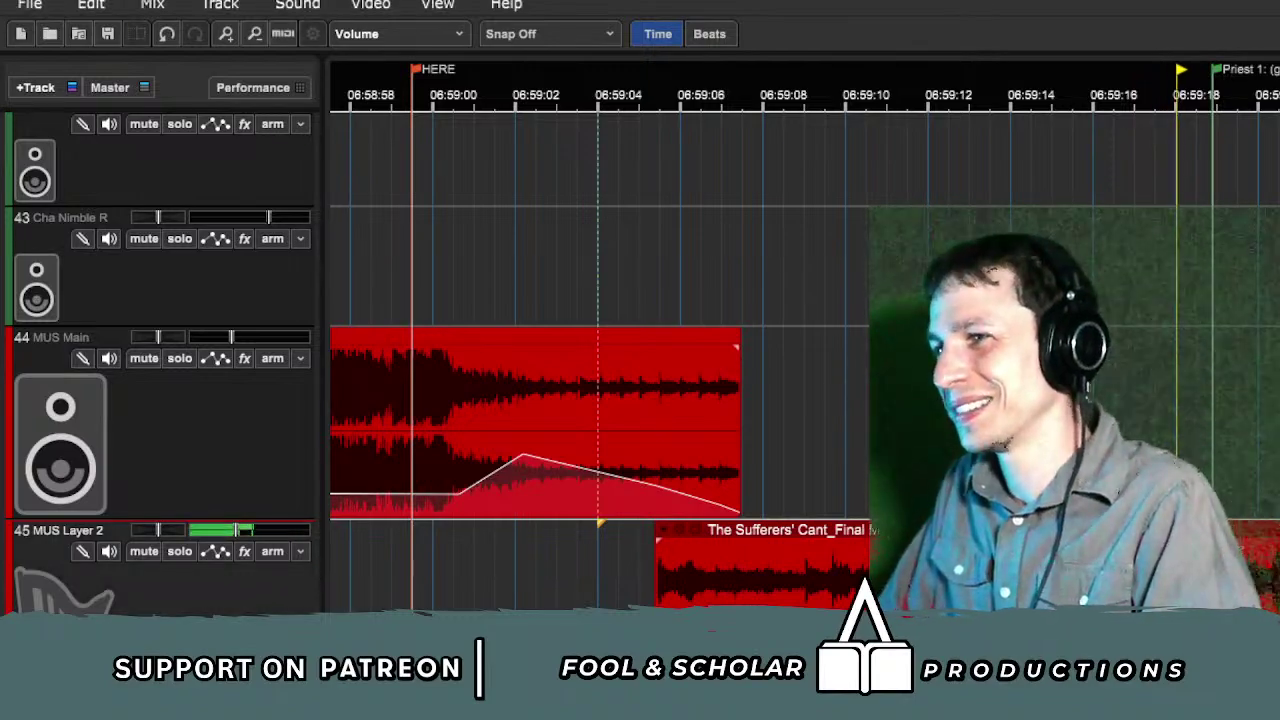
scroll(1234, 508, "down", 2)
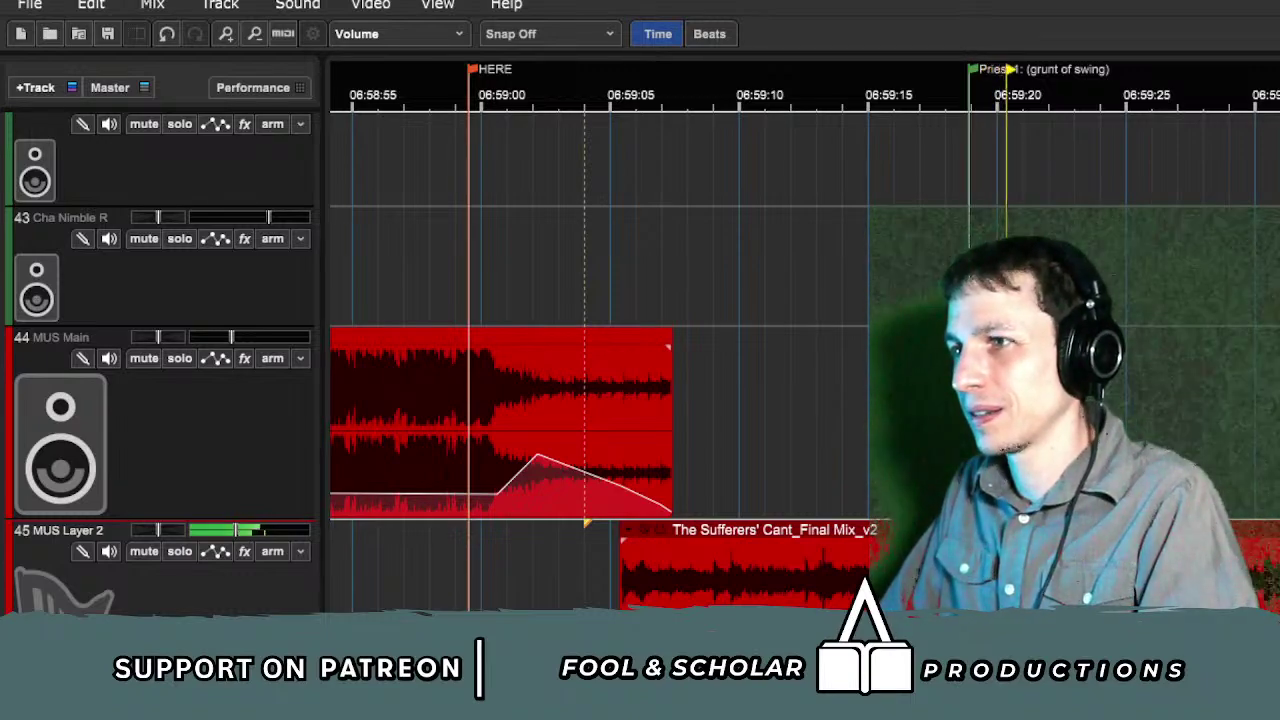
key("minus")
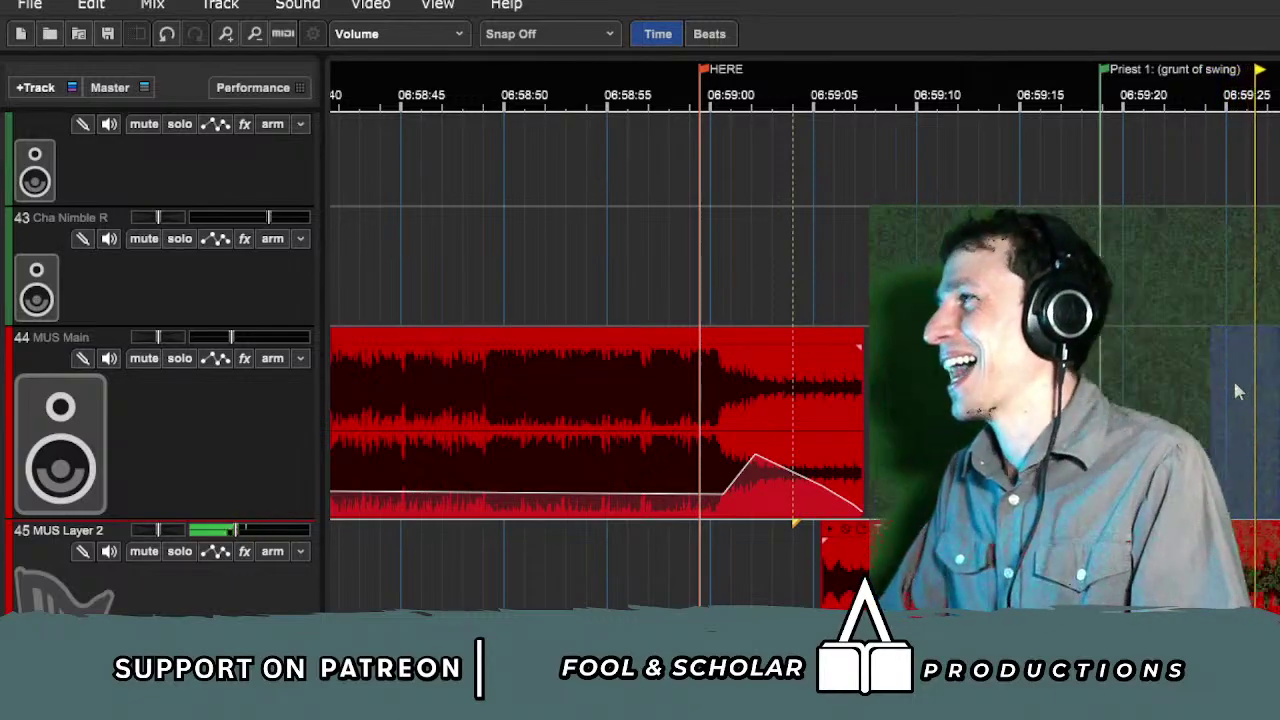
key("minus")
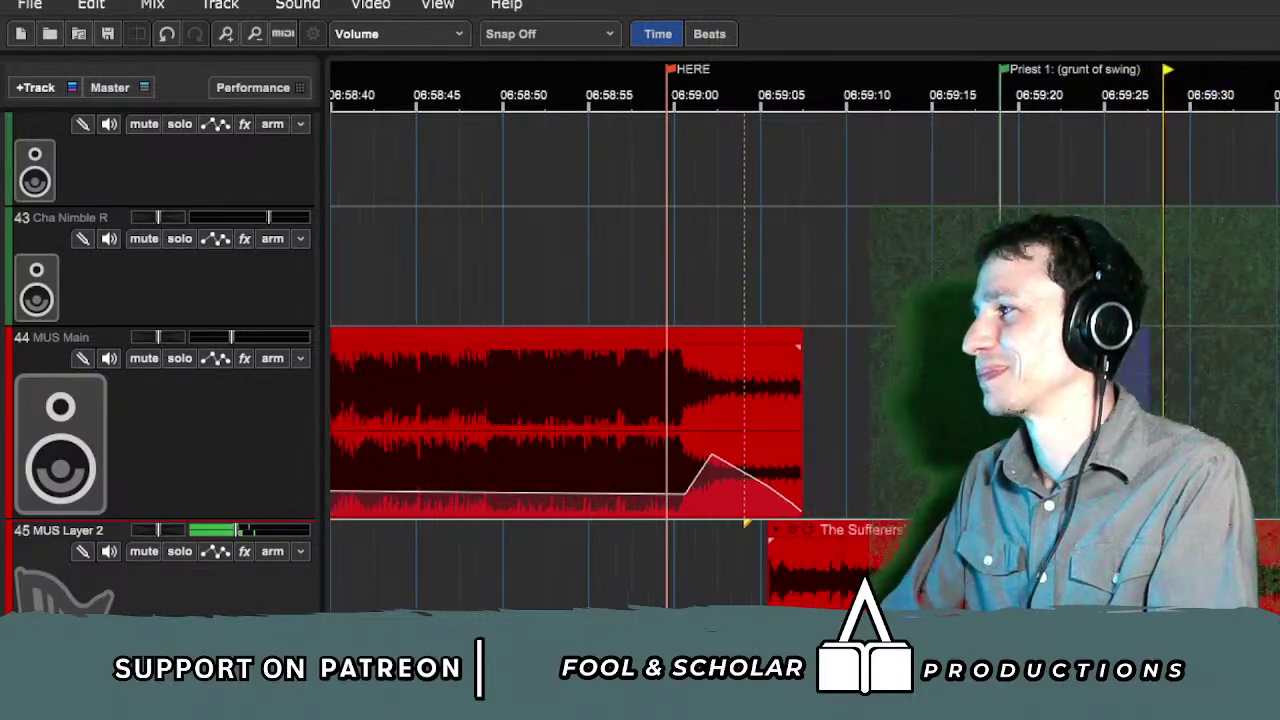
key("space")
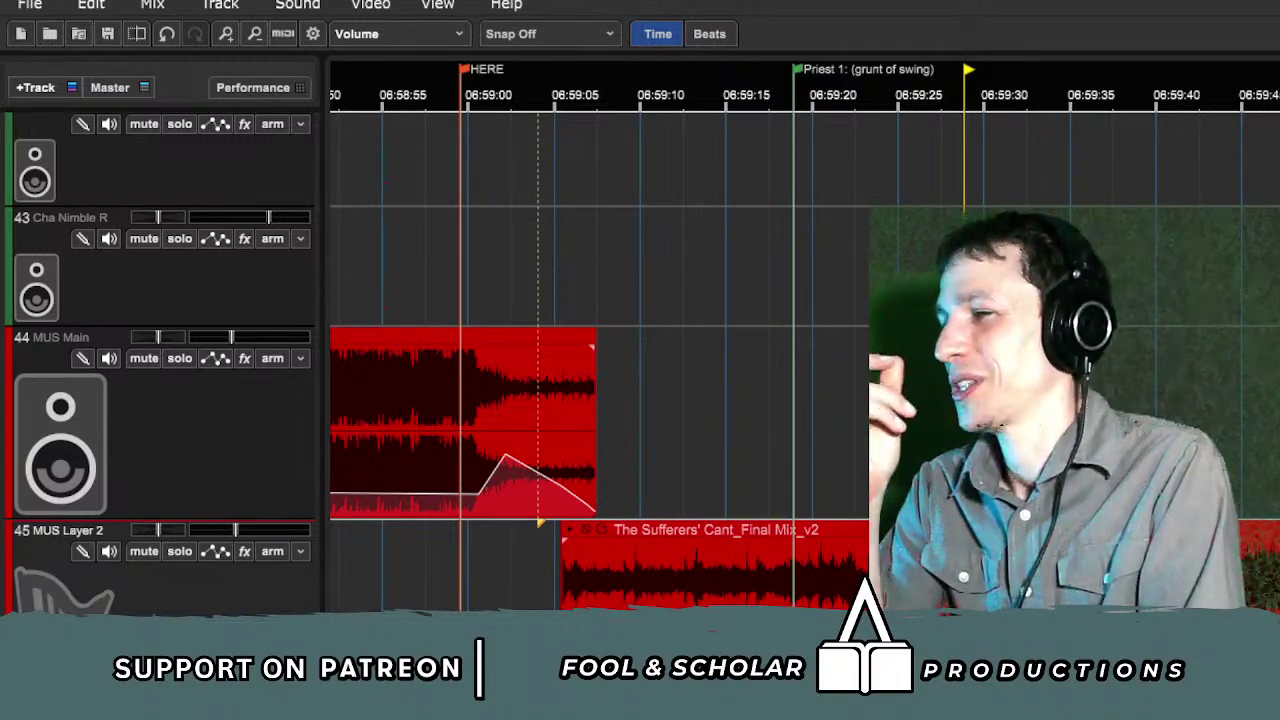
key("space")
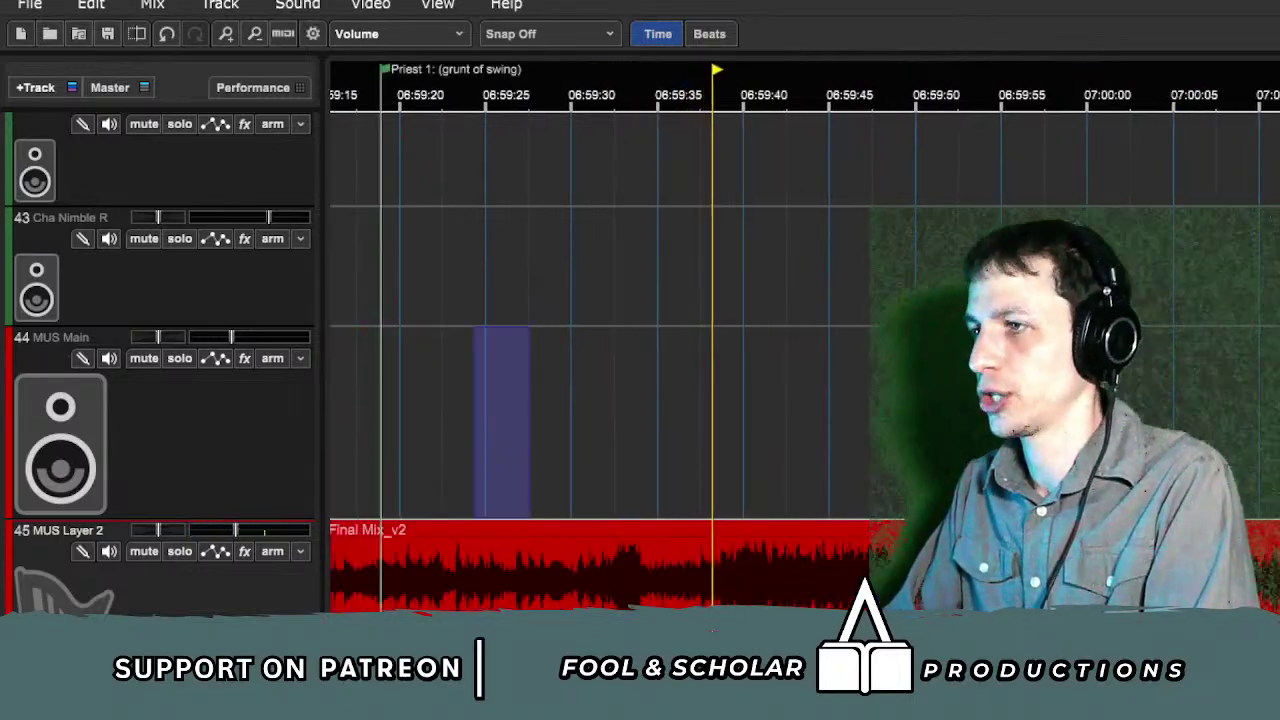
scroll(800, 300, "right", 15)
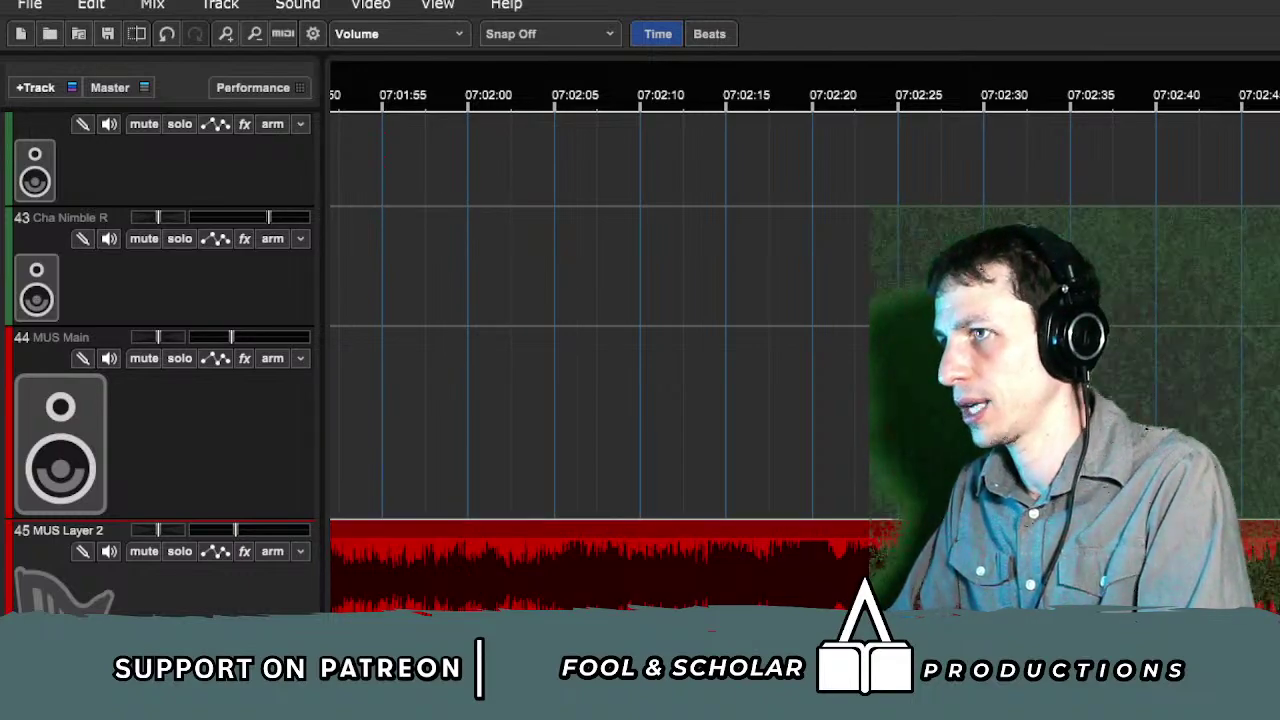
scroll(850, 385, "left", 15)
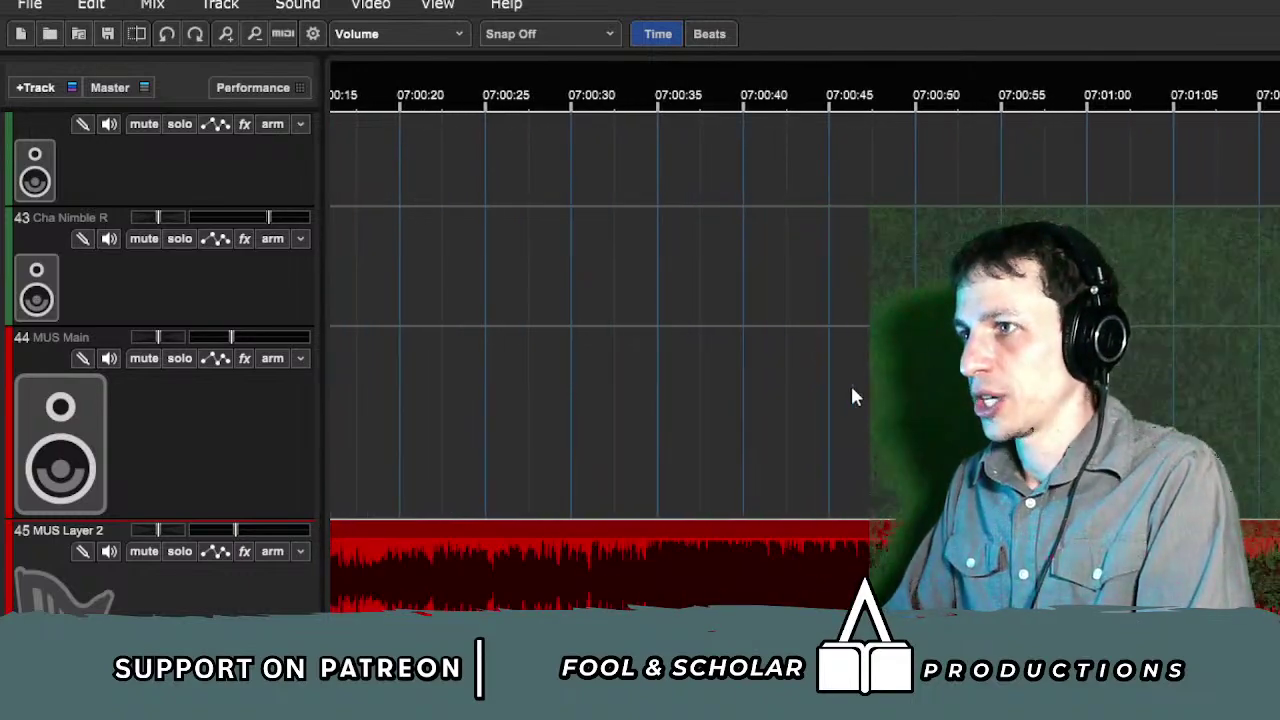
scroll(600, 340, "left", 4)
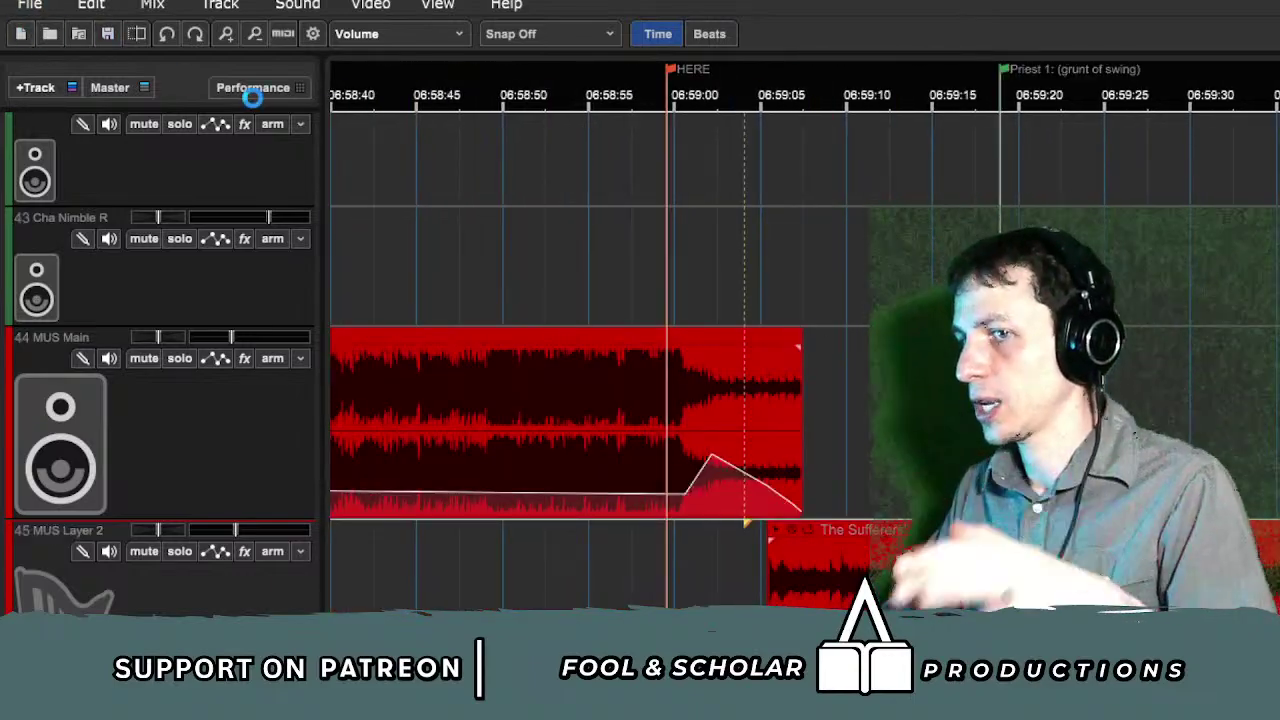
Step: Go back to the Chapter 3 - Lure section and play the MUS Main music around 01:34:00
scroll(800, 360, "down", 4)
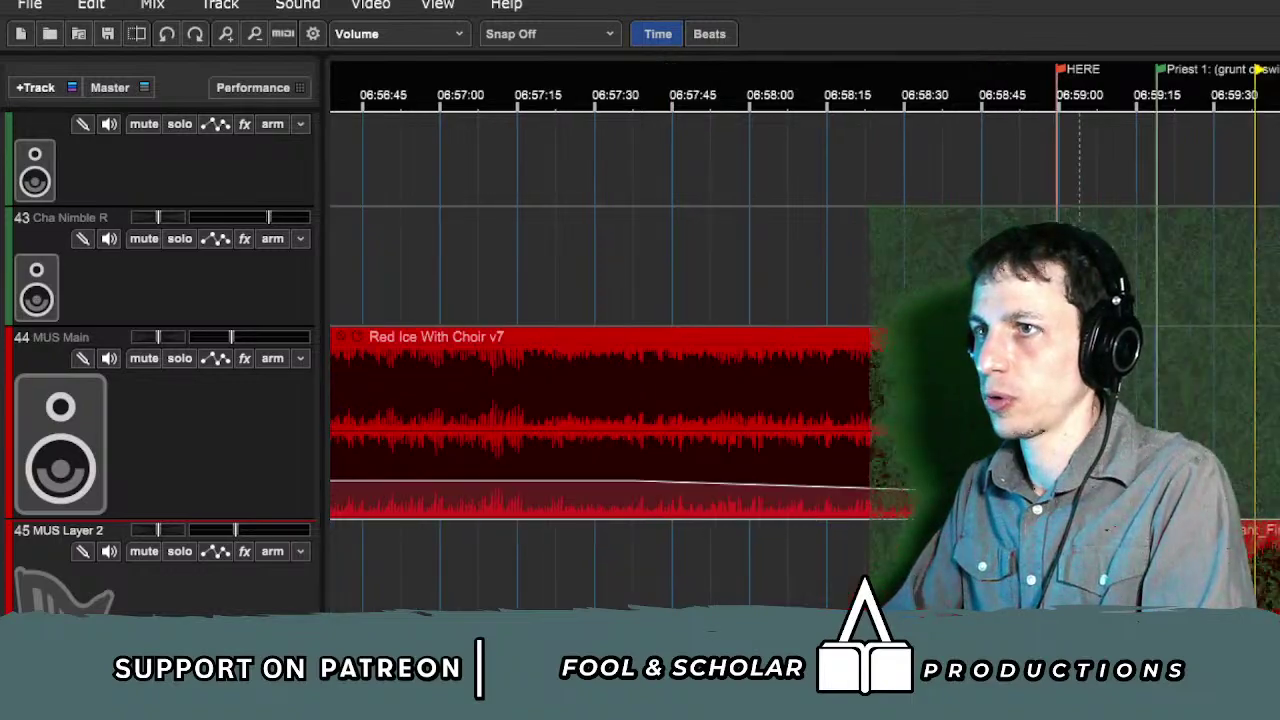
key("minus")
key("minus")
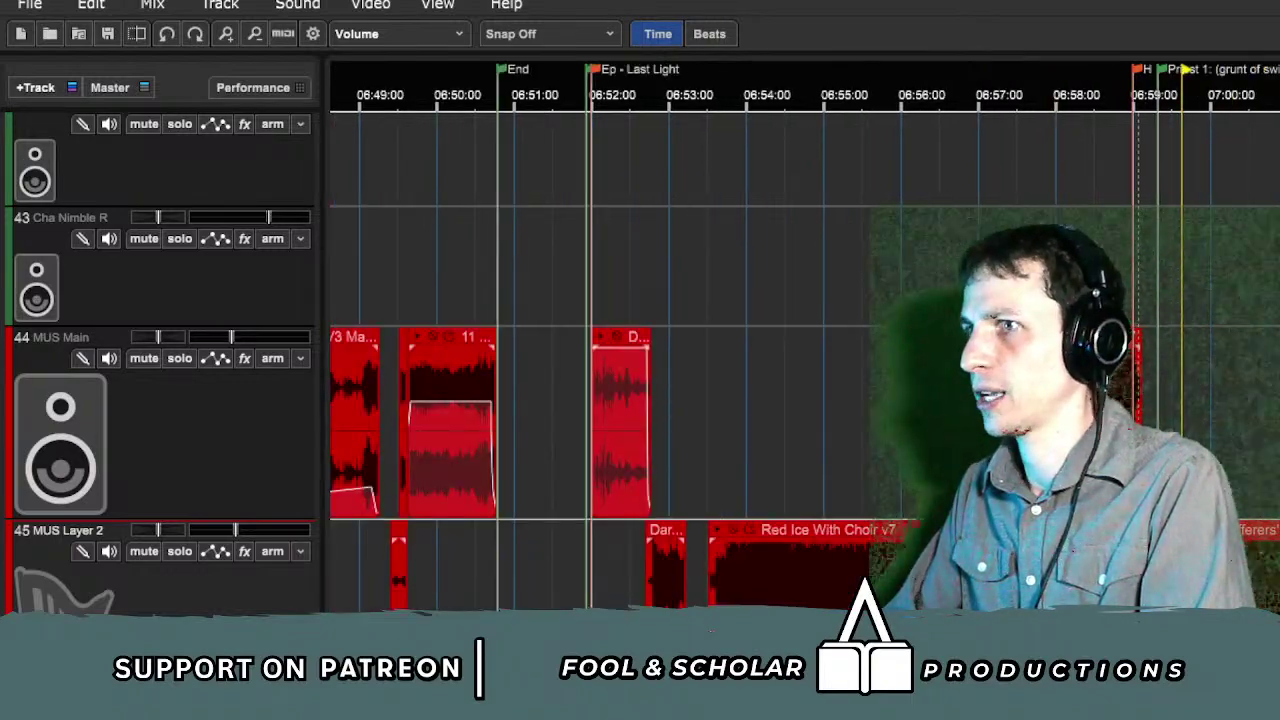
scroll(800, 360, "down", 3)
scroll(800, 360, "left", 5)
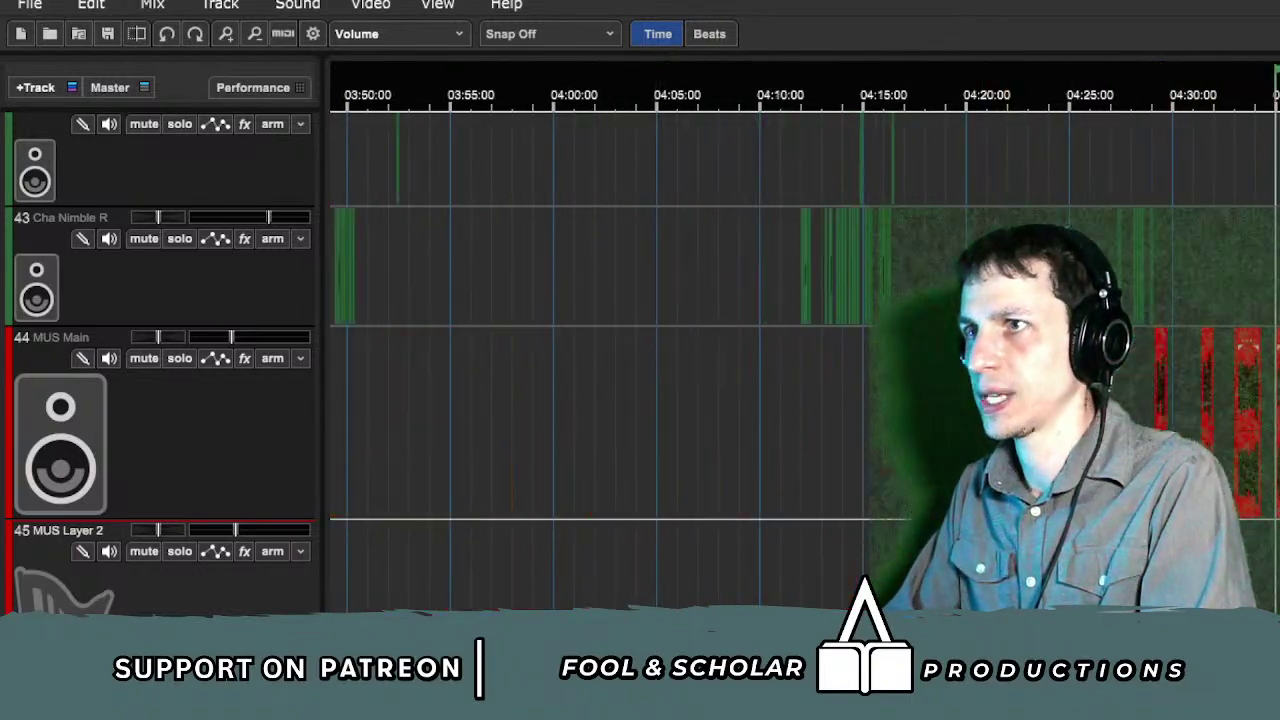
scroll(800, 340, "left", 15)
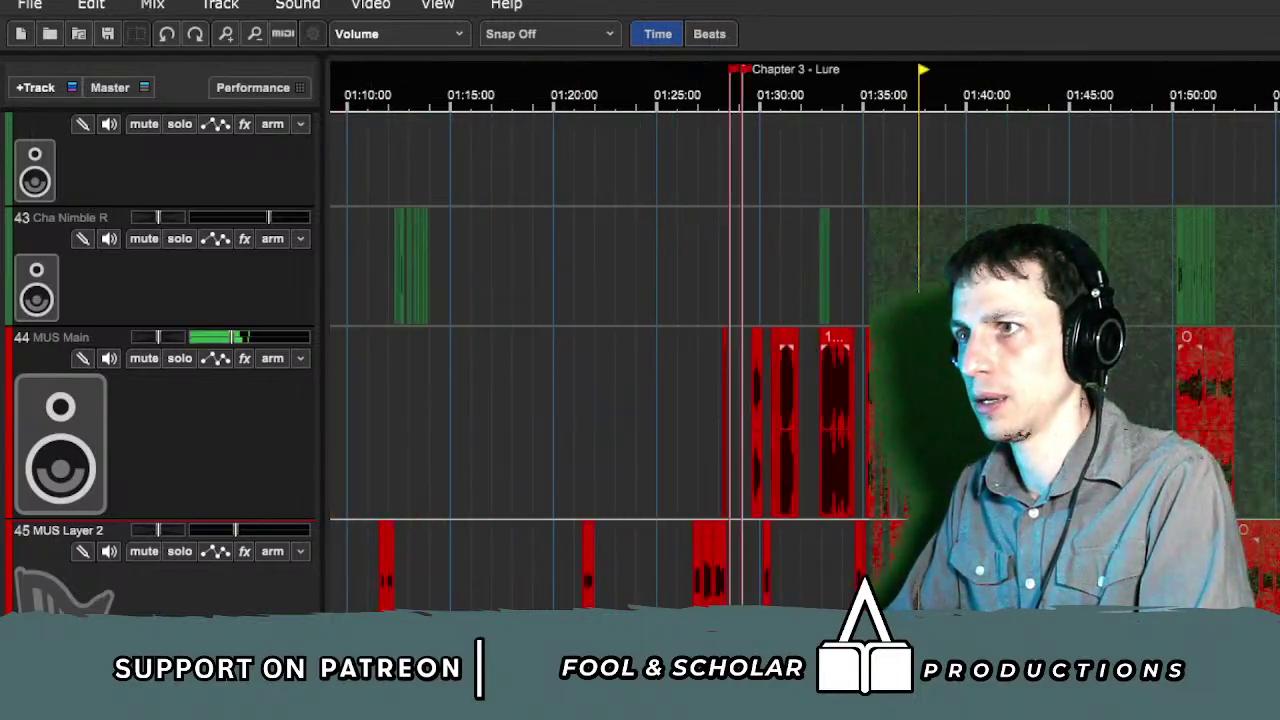
key("equal")
key("equal")
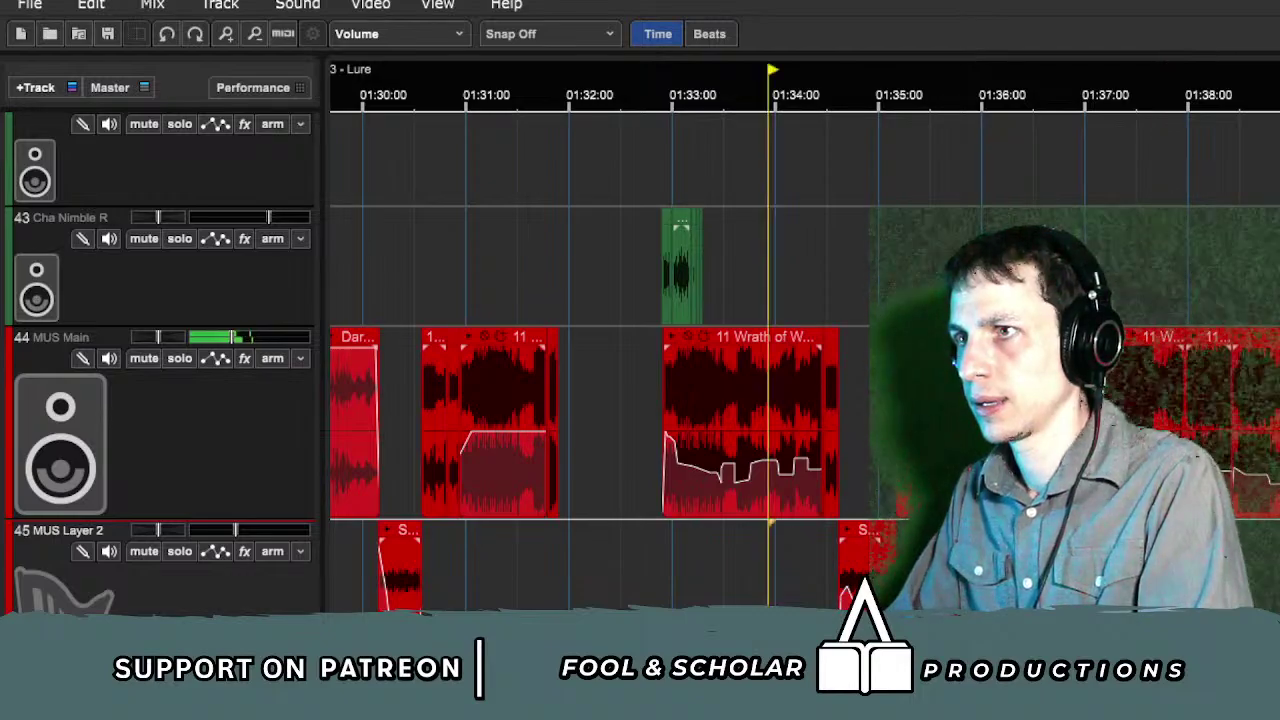
Step: Find the CHA KONVO R track and audition its voice clips from about 01:38:40 to 01:39:10
scroll(600, 360, "down", 3)
scroll(665, 605, "down", 10)
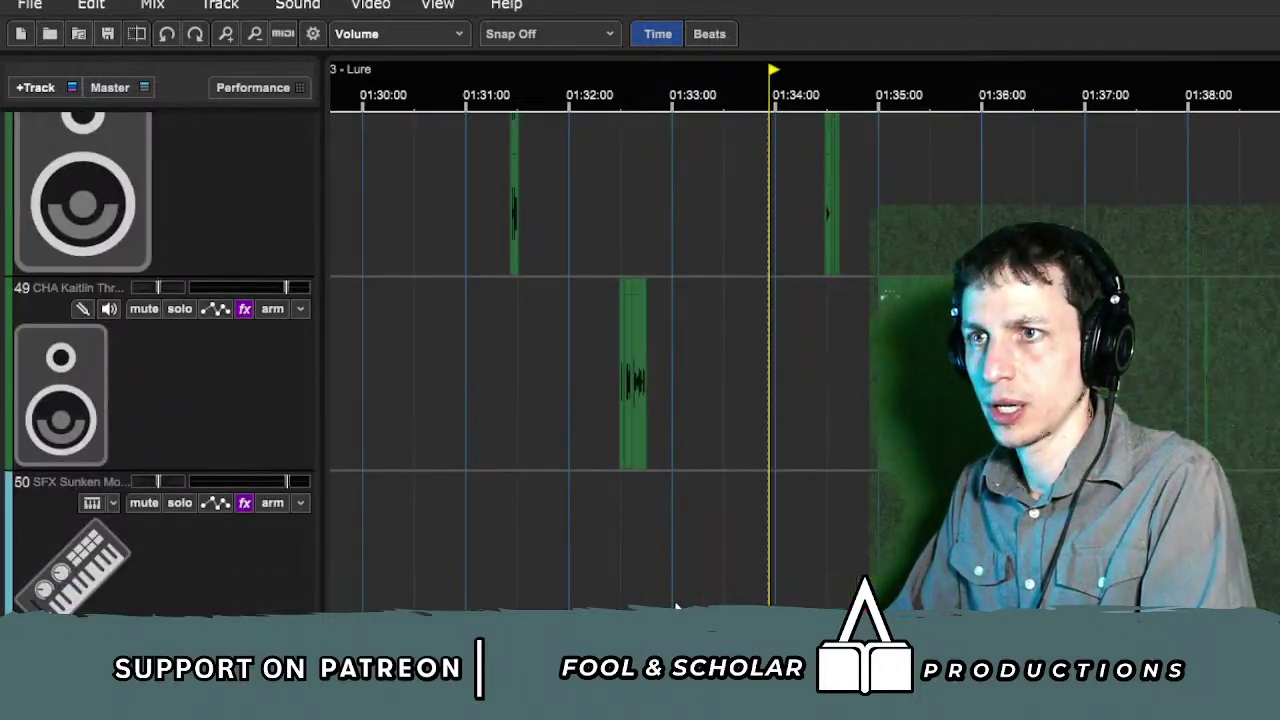
scroll(680, 604, "down", 15)
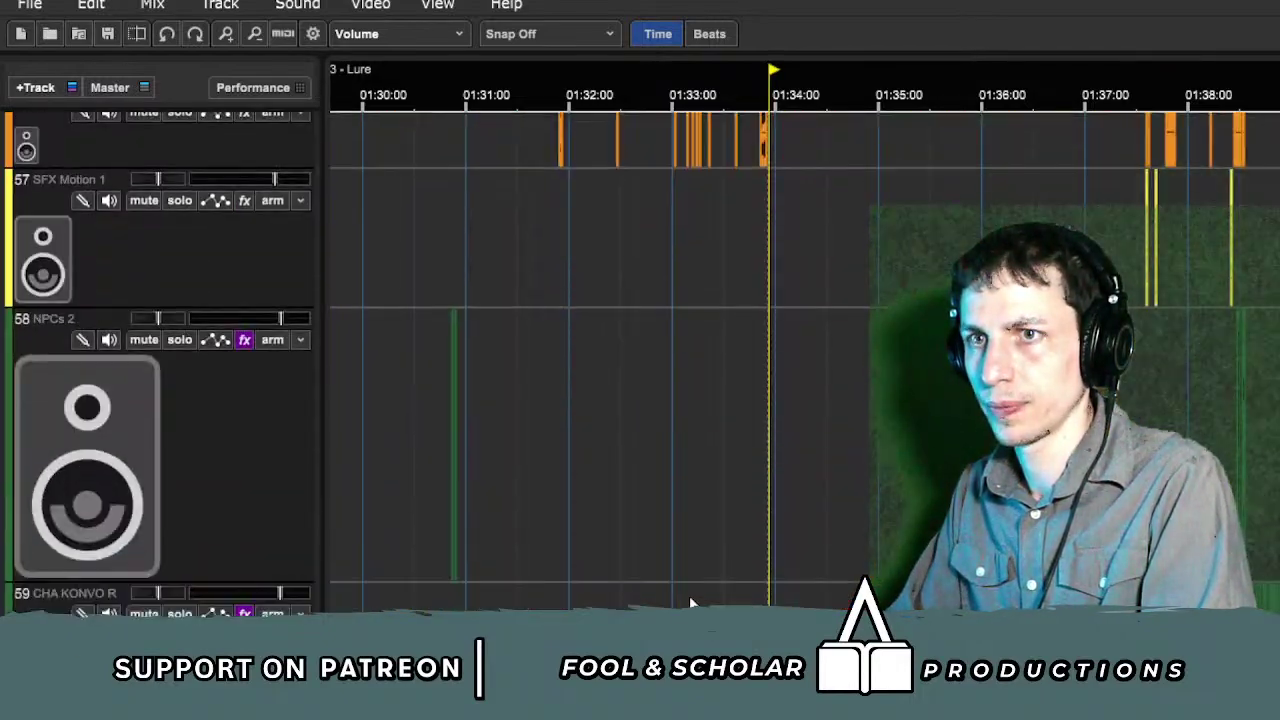
scroll(700, 600, "down", 3)
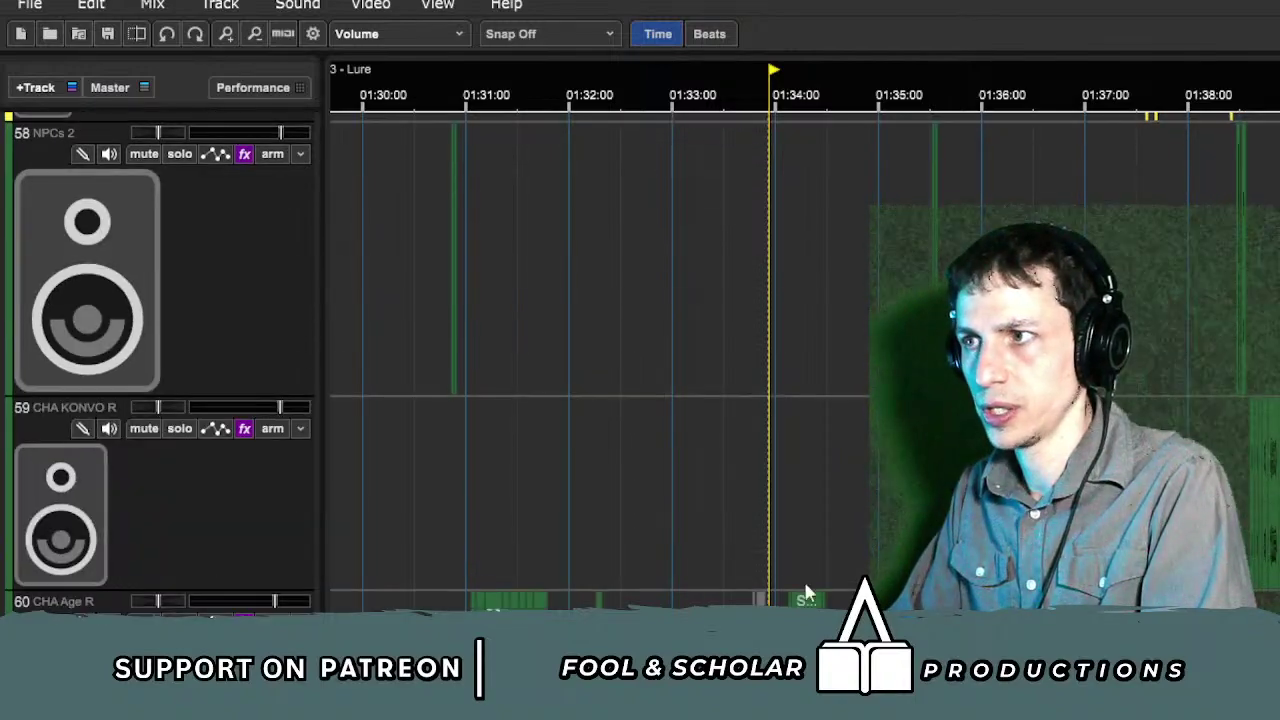
left_click(1270, 606)
key("space")
key("plus")
key("plus")
key("plus")
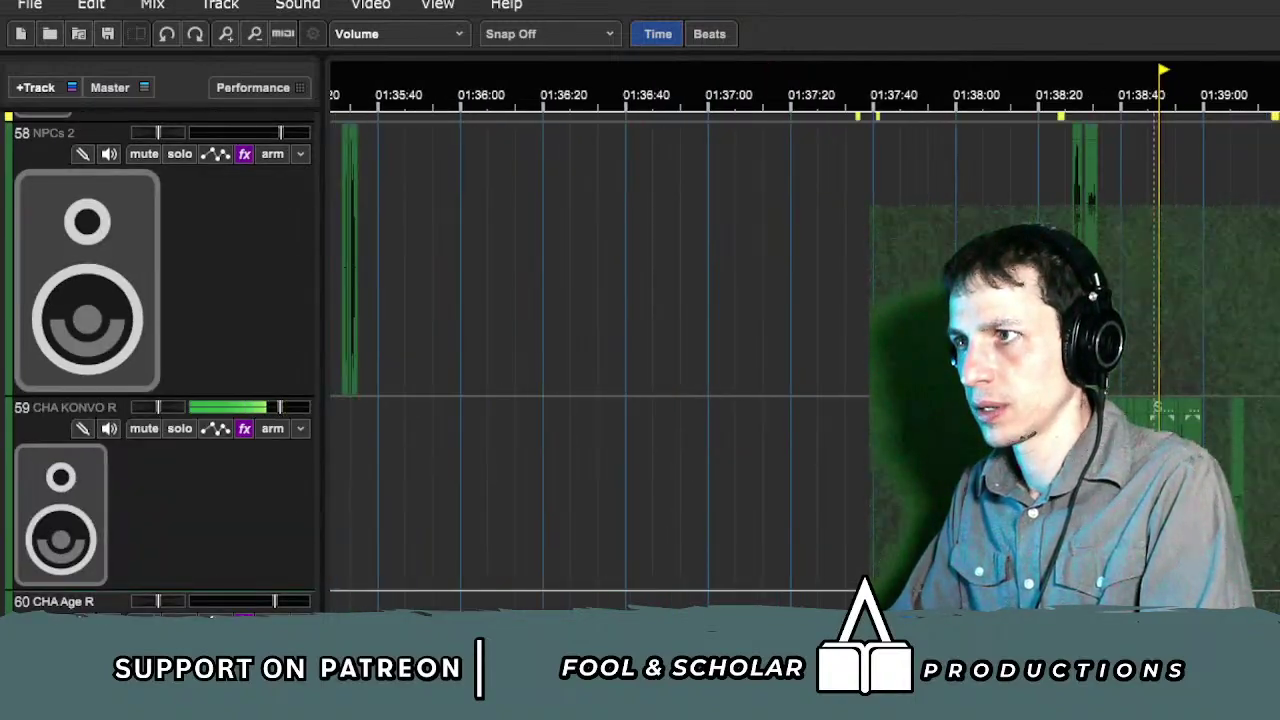
scroll(1160, 300, "up", 5)
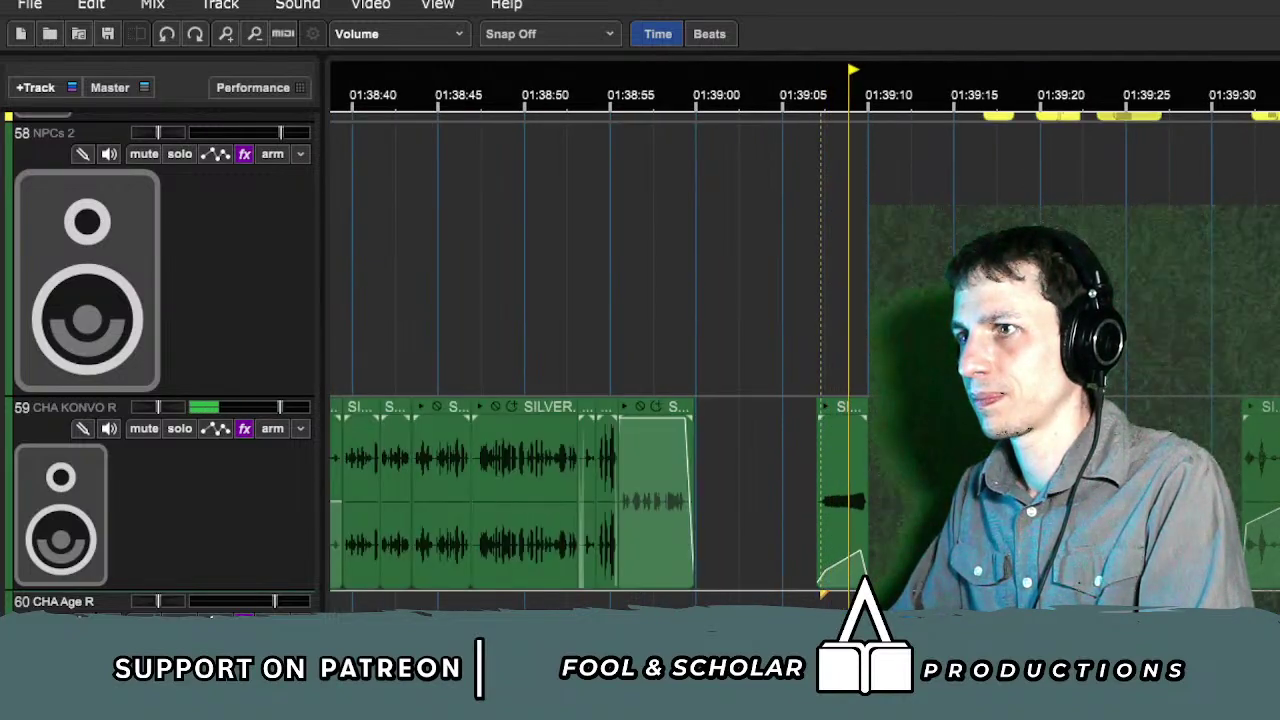
left_click_drag(905, 481, 803, 481)
Step: Move the CHA KONVO R track above NPCs 2 and play the session from about 01:39:16
scroll(824, 512, "up", 3)
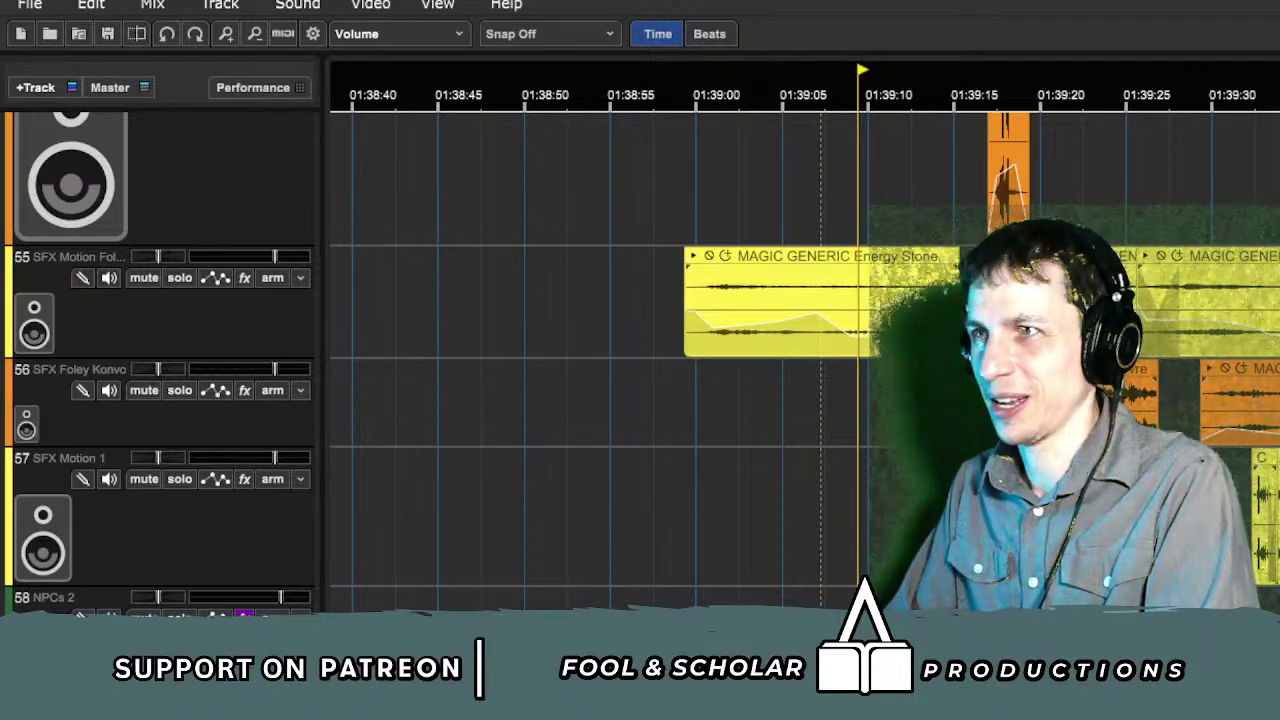
left_click_drag(136, 690, 136, 606)
key("space")
left_click(971, 508)
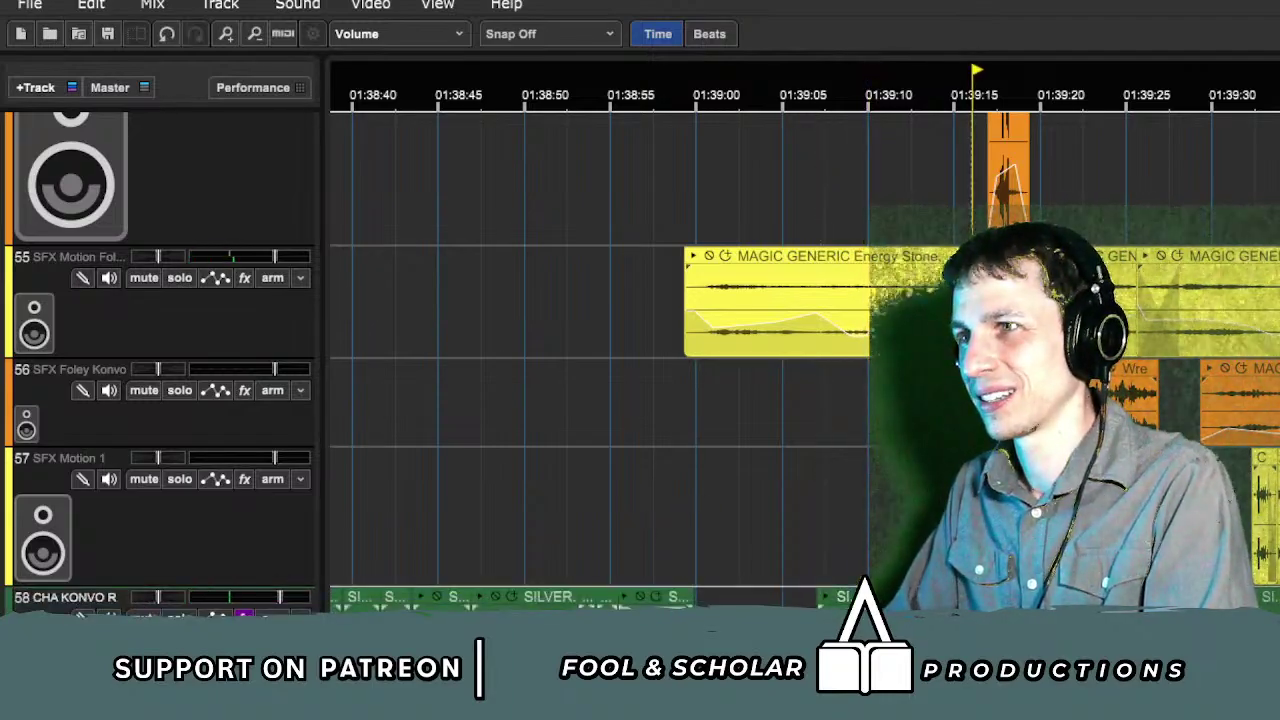
Step: Audition the MAGIC GENERIC Energy Stone effect on the SFX Light Reverb track from about 01:38:58
scroll(600, 350, "up", 3)
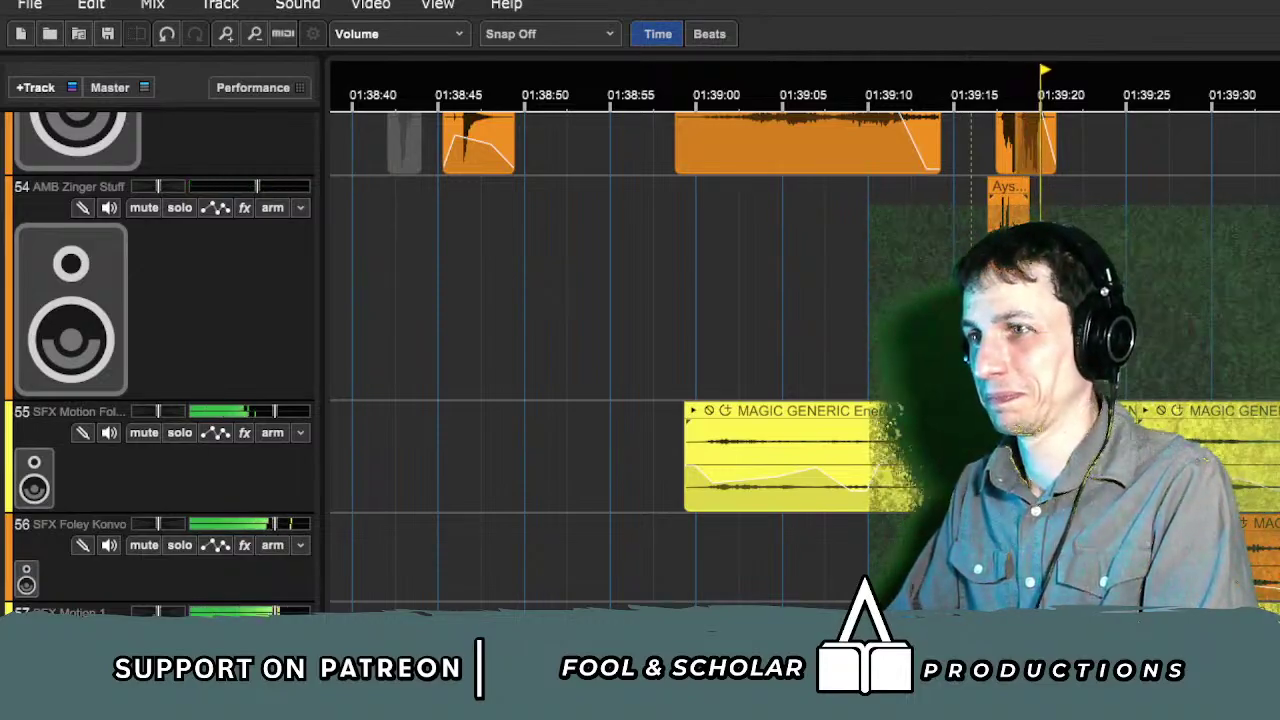
scroll(855, 425, "up", 6)
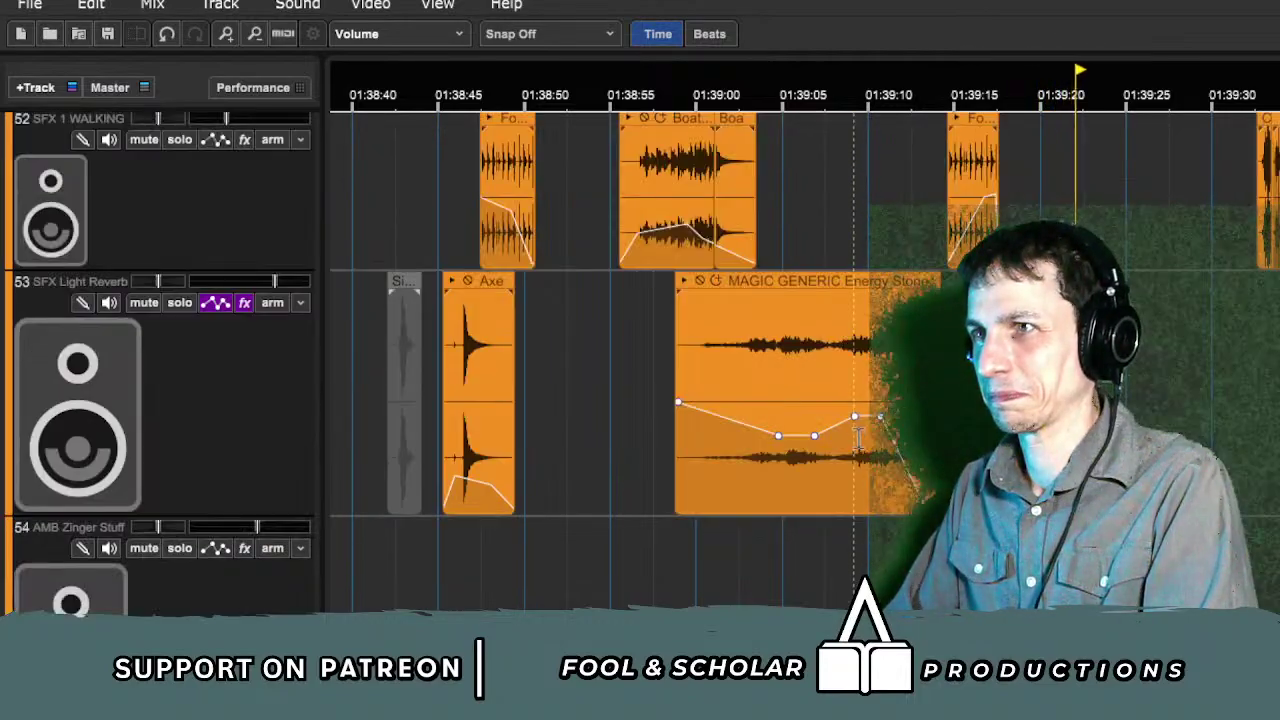
left_click(847, 307)
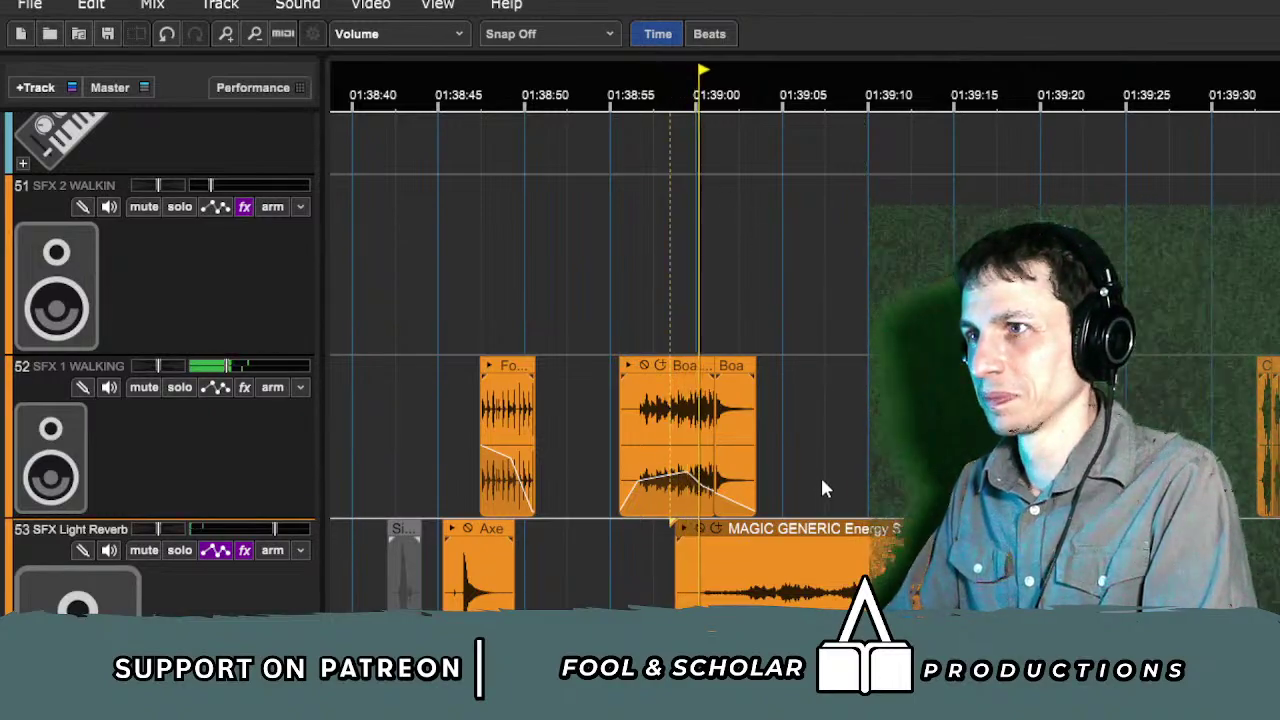
Step: Audition the layered MAGIC GENERIC Energy Stone effects on the SFX Light Reverb and SFX Motion Foley tracks around 01:39:00 to 01:39:09
scroll(820, 486, "up", 5)
scroll(821, 474, "down", 6)
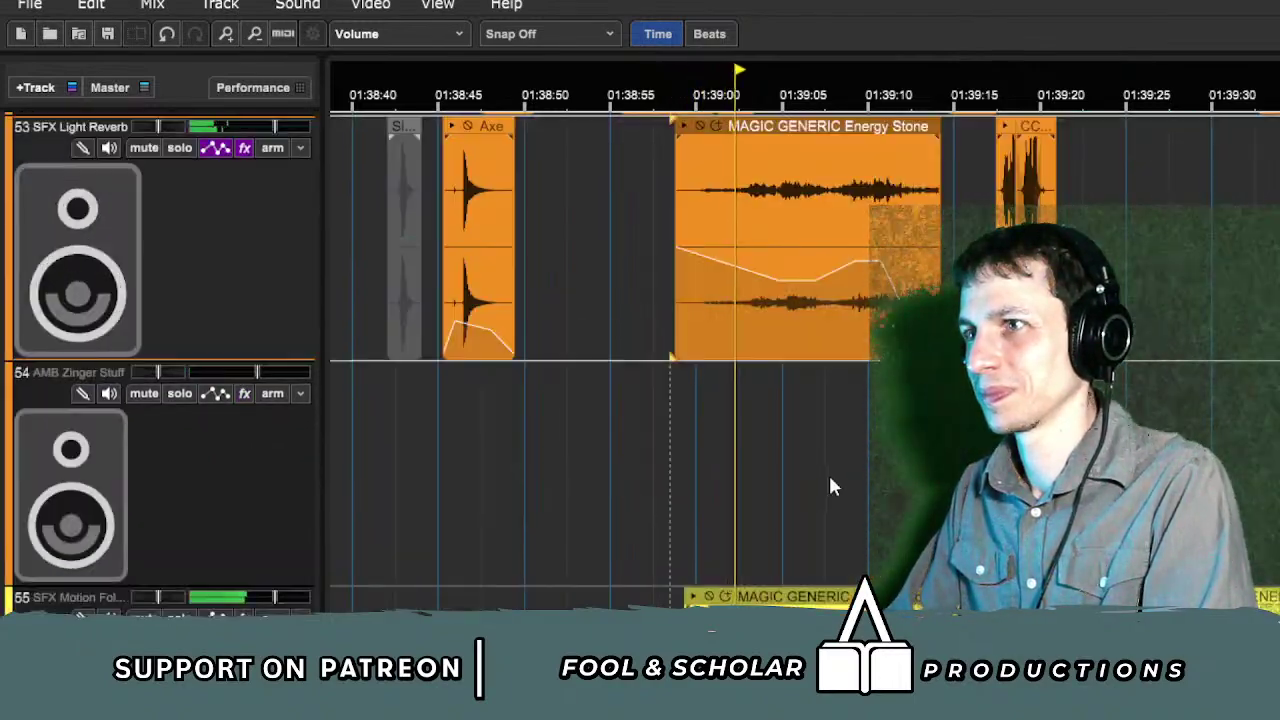
scroll(838, 455, "down", 5)
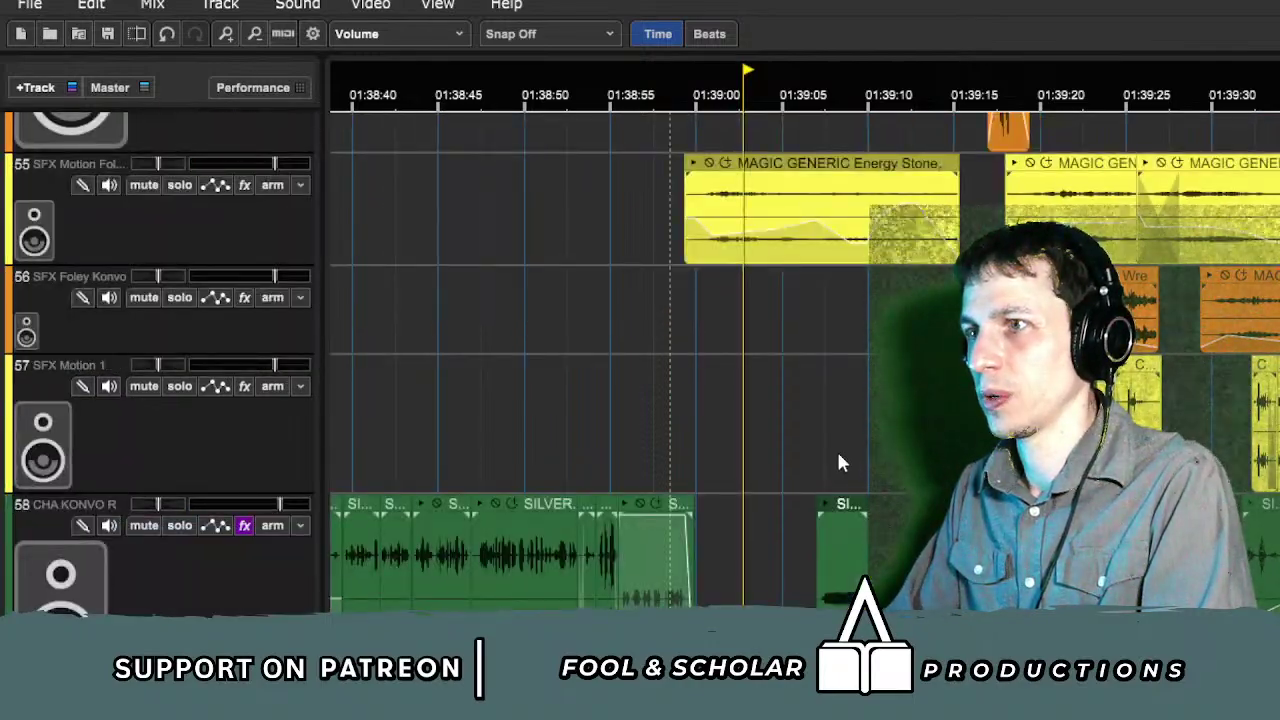
scroll(848, 510, "up", 3)
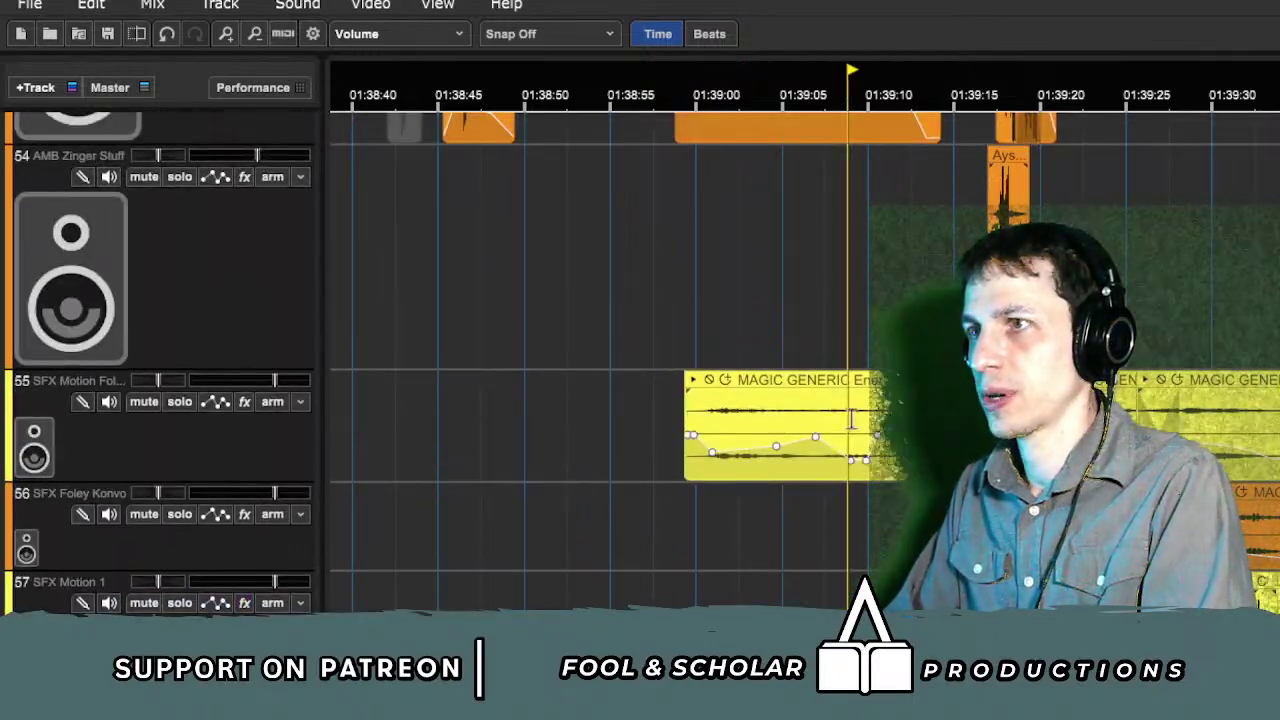
scroll(830, 420, "up", 5)
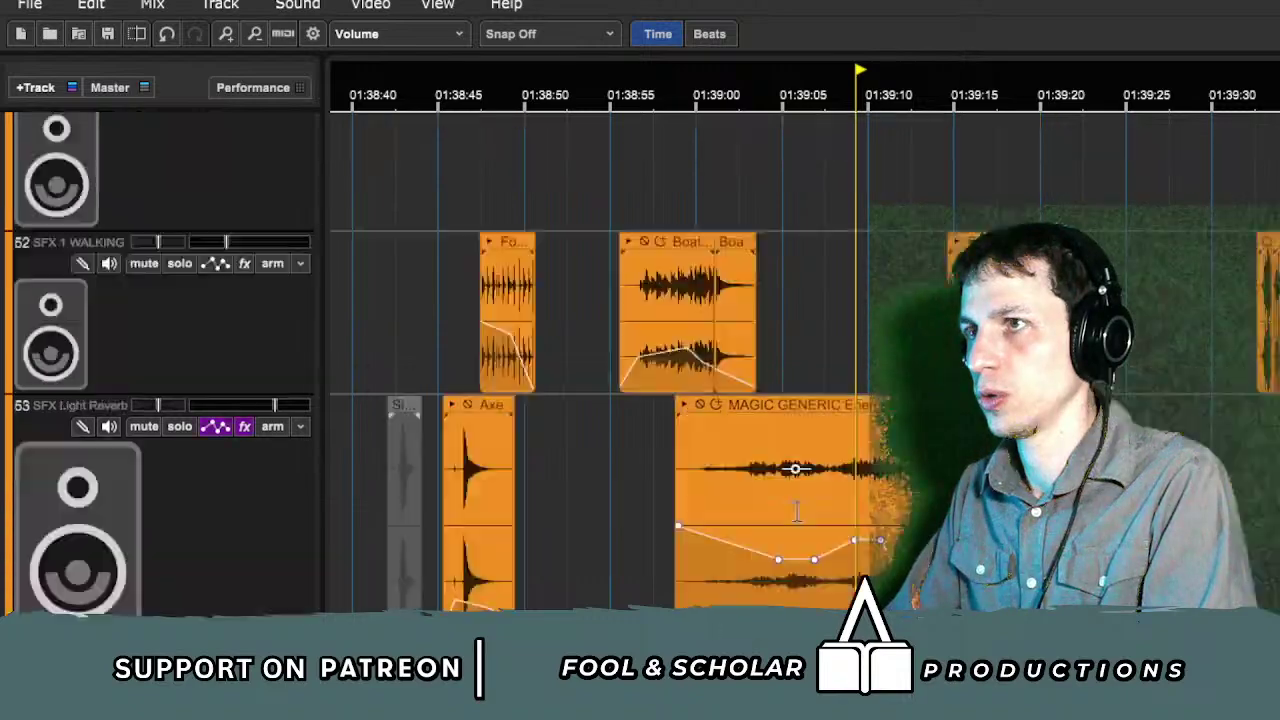
left_click(818, 437)
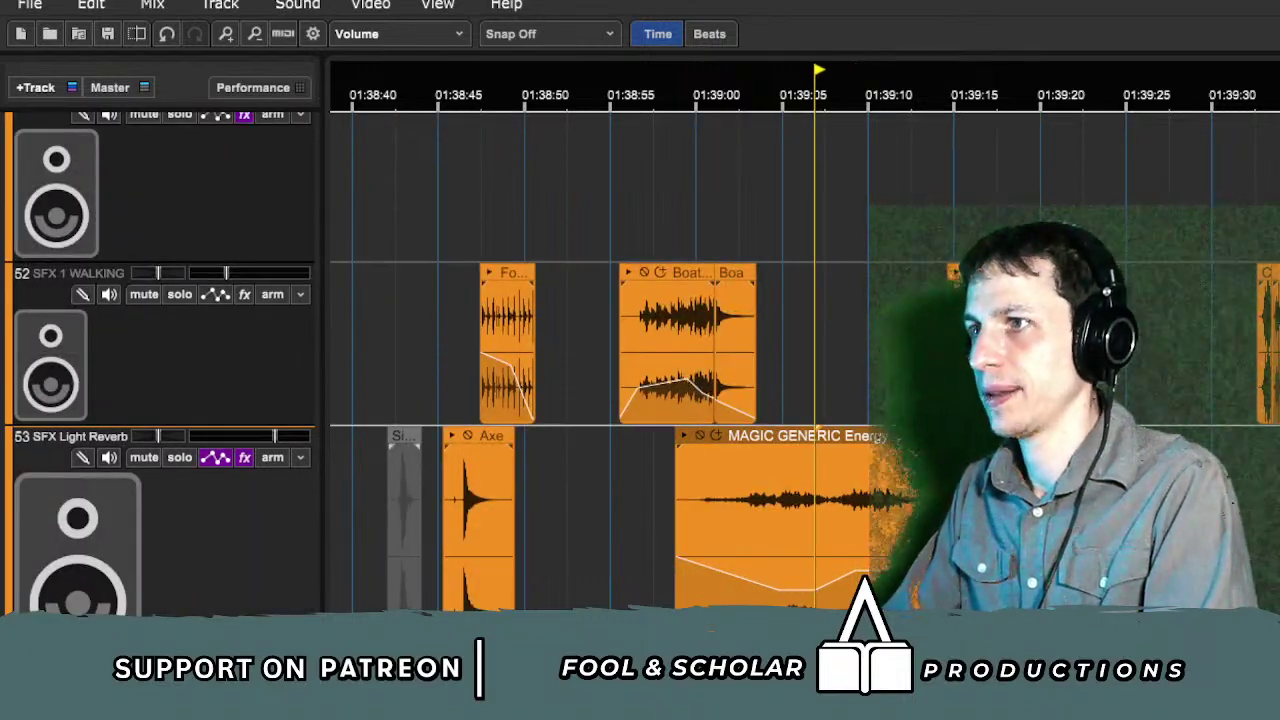
Step: Return along the timeline from Chapter 3 to the HERE marker near 06:59:00
key("minus")
key("minus")
scroll(805, 360, "right", 10)
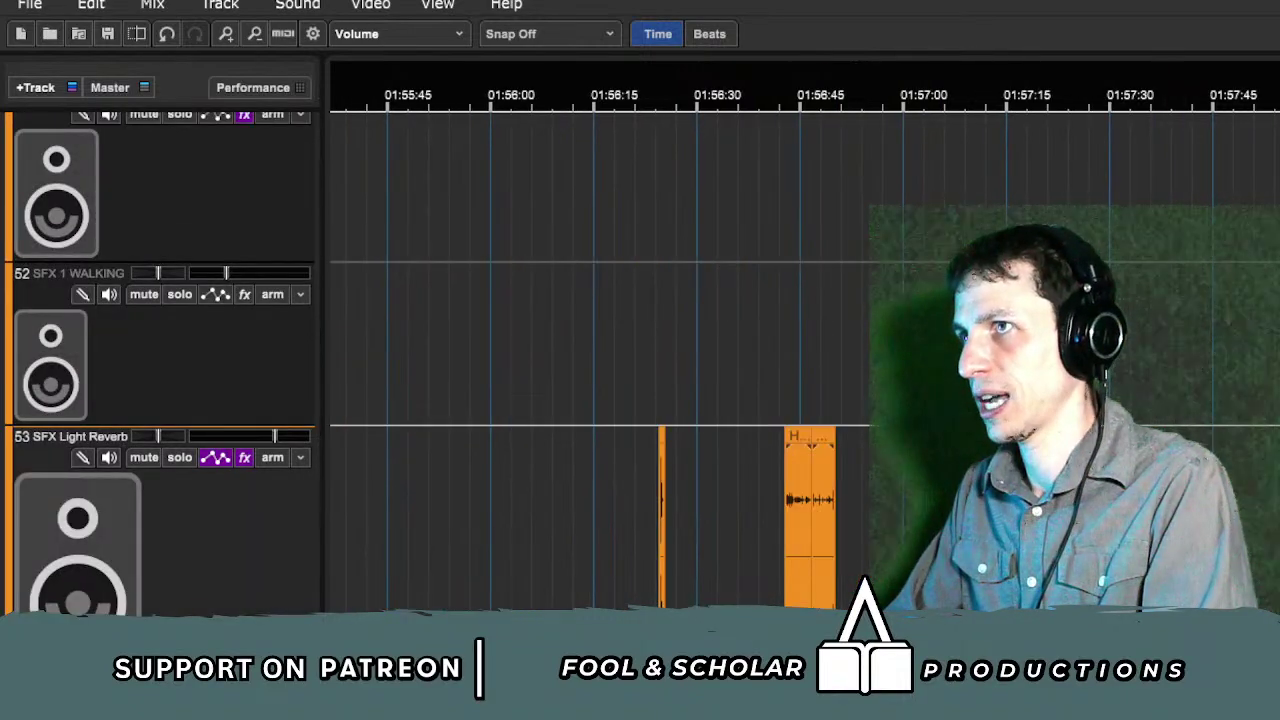
scroll(800, 360, "right", 15)
scroll(800, 360, "right", 20)
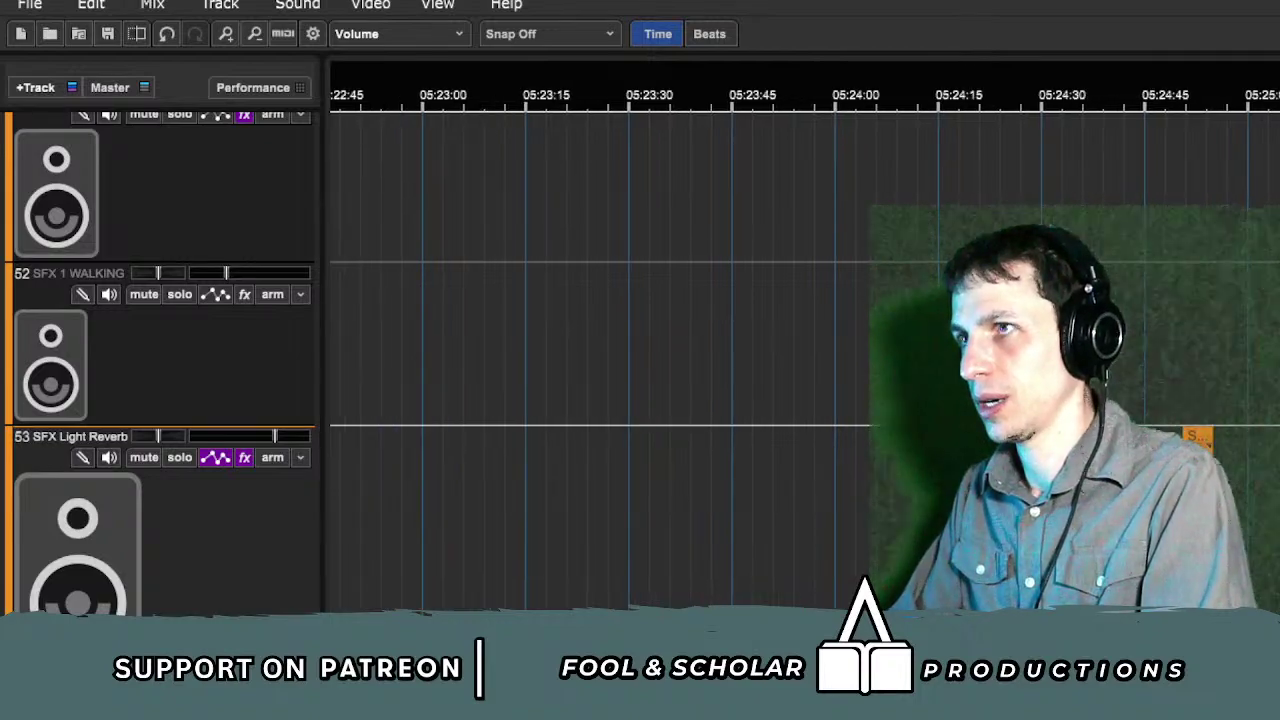
scroll(800, 360, "right", 20)
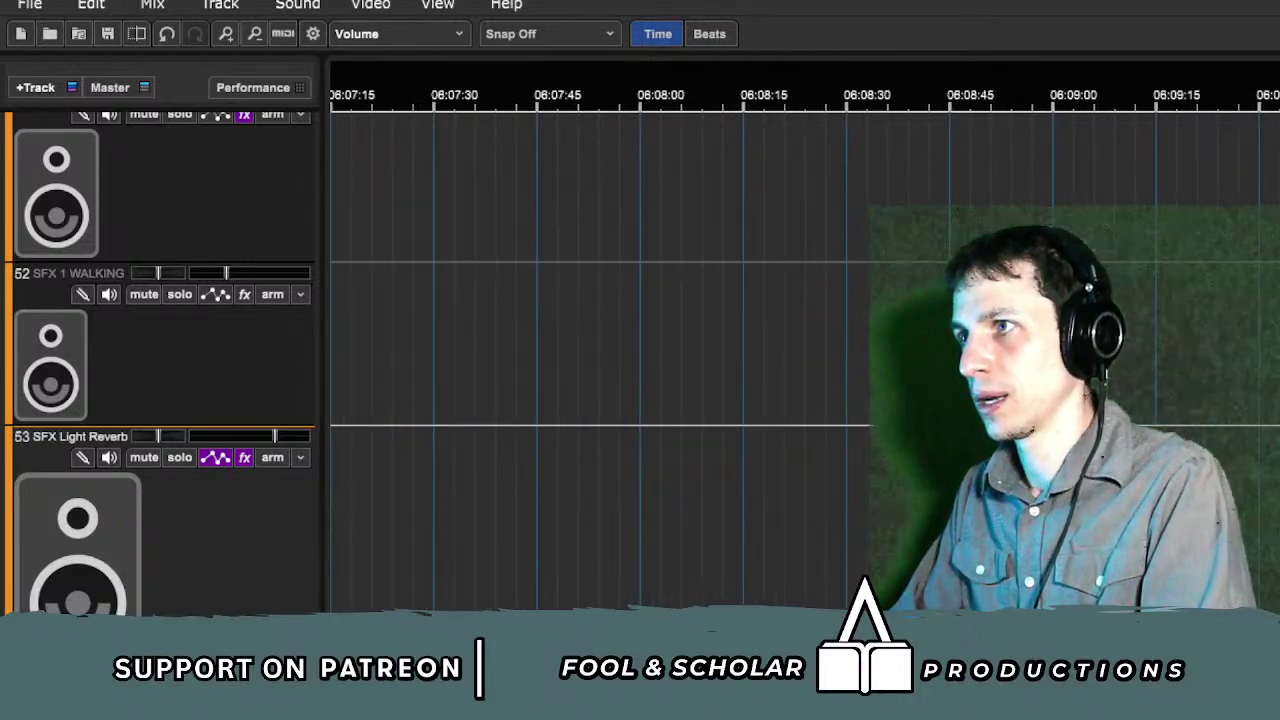
scroll(800, 360, "right", 15)
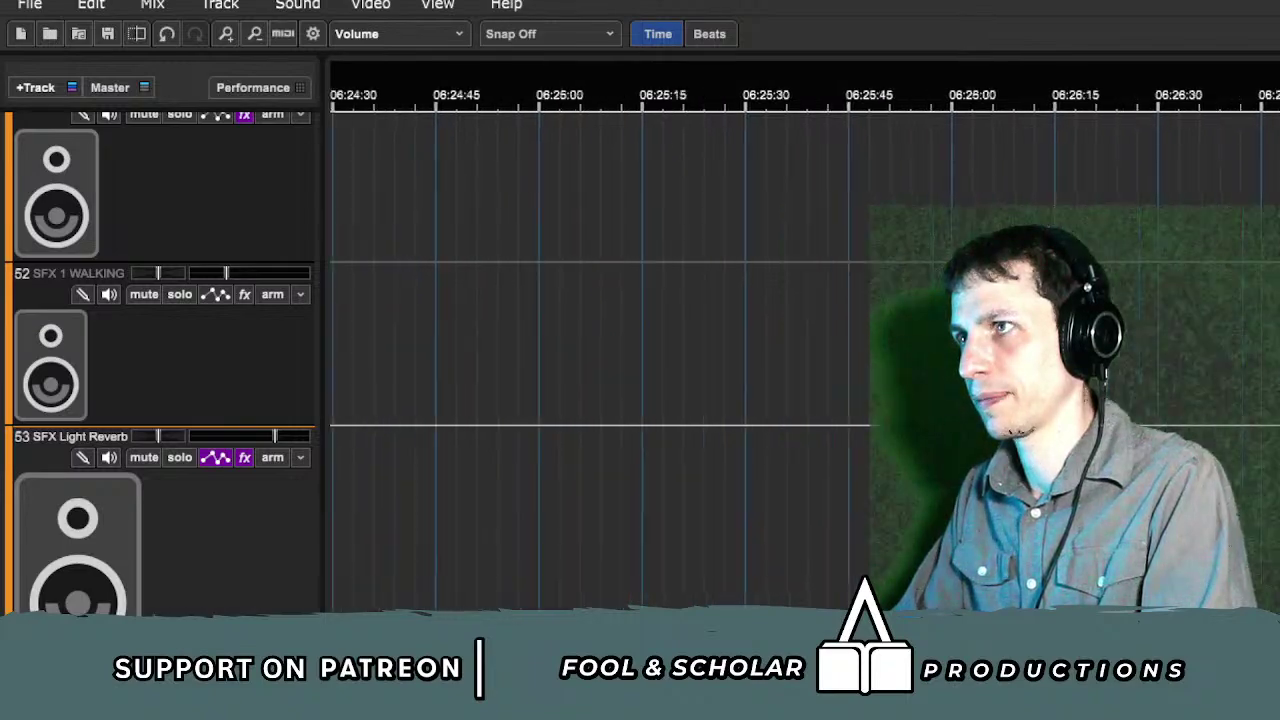
scroll(800, 360, "right", 17)
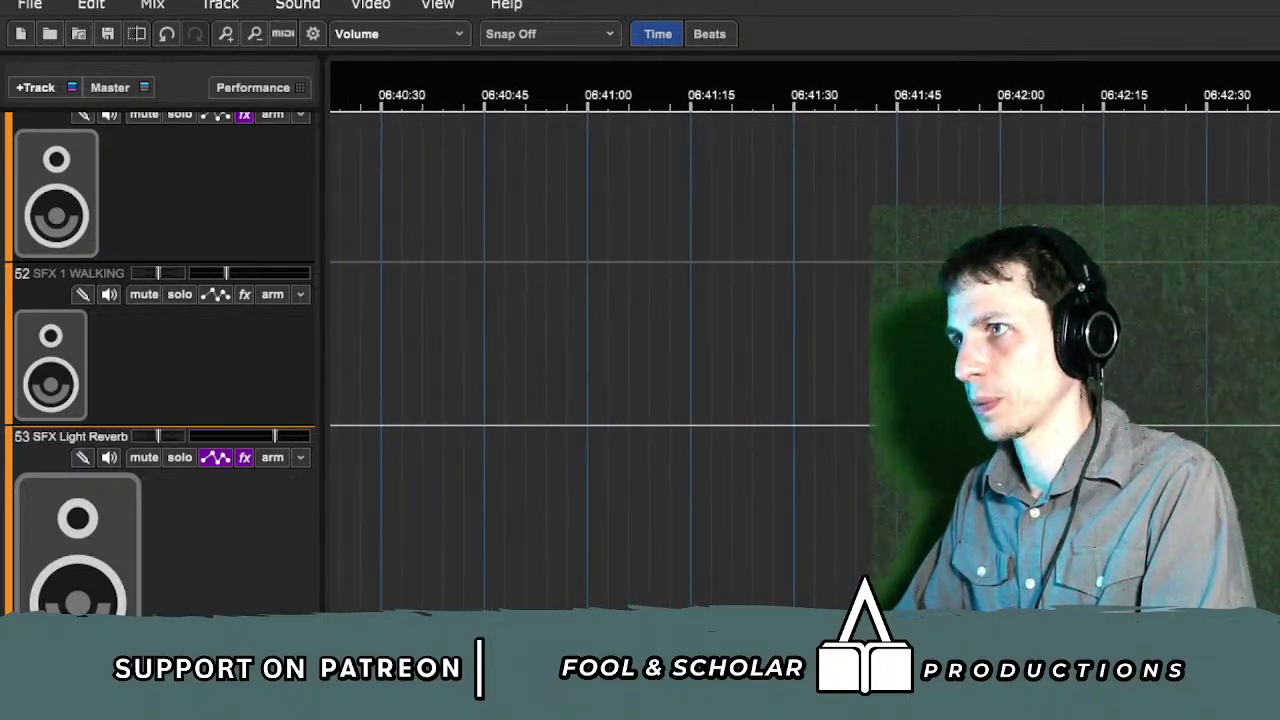
scroll(800, 360, "right", 4)
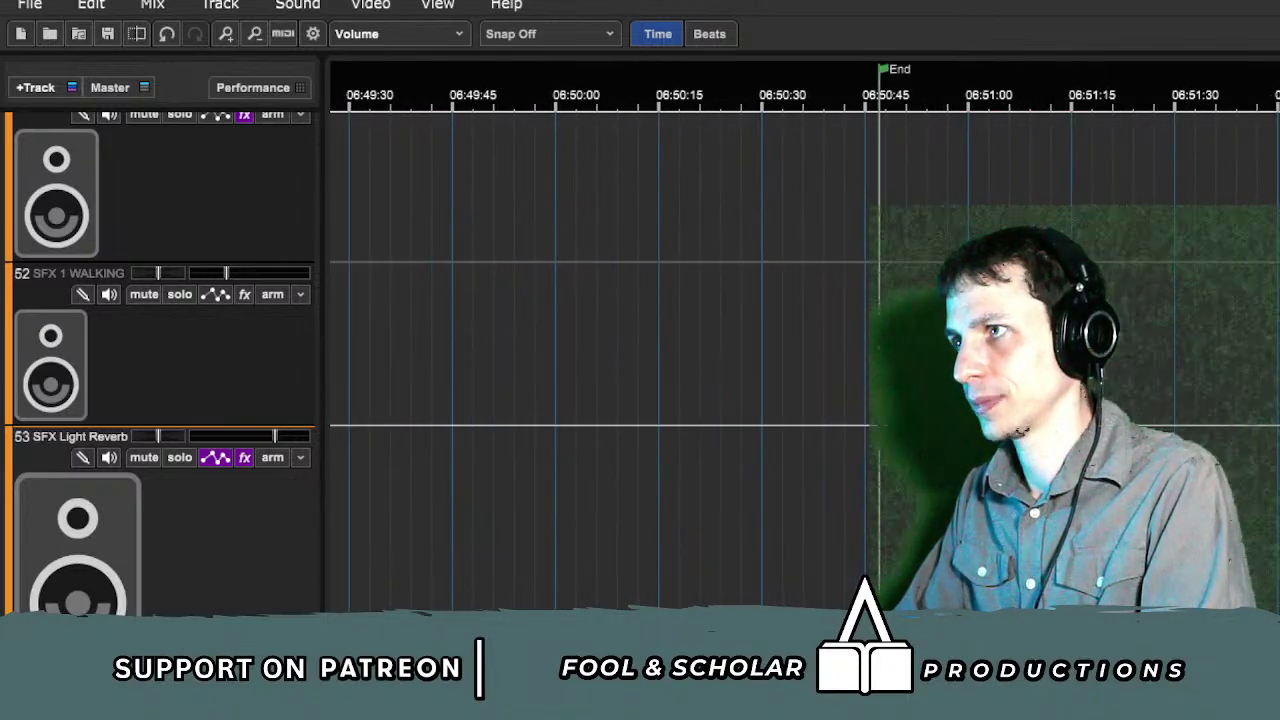
scroll(800, 360, "right", 11)
scroll(800, 360, "left", 2)
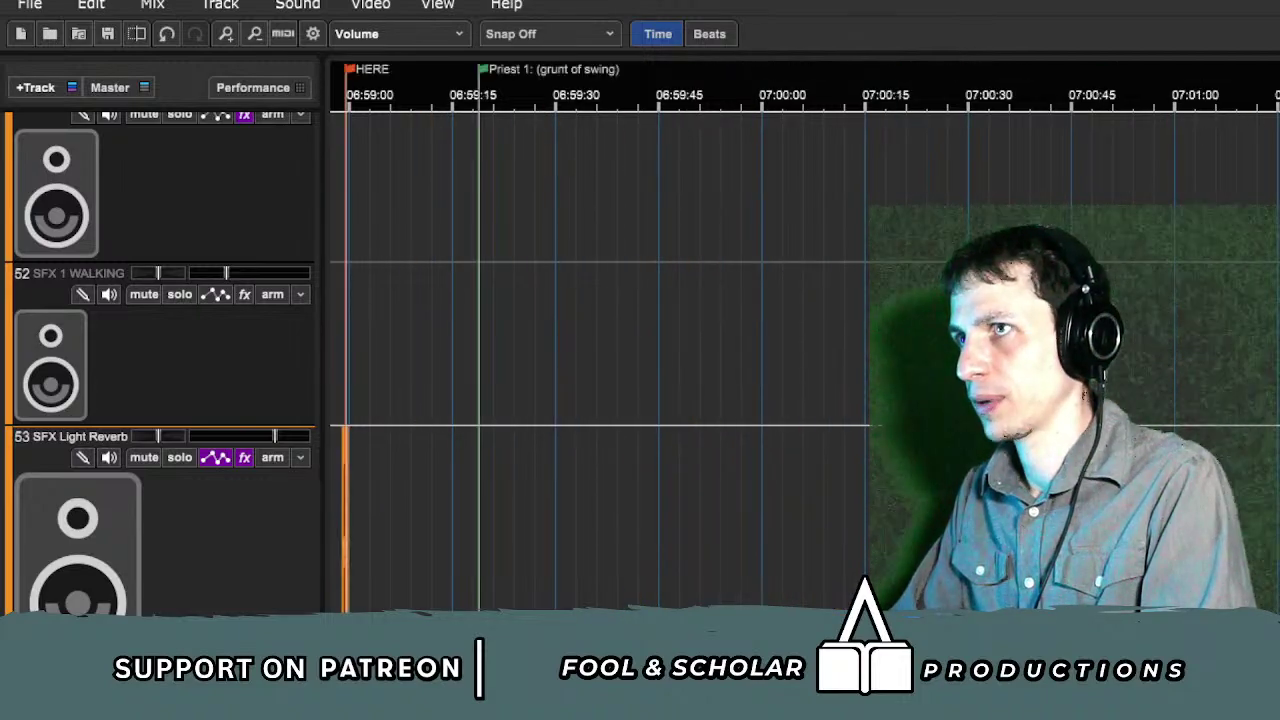
scroll(800, 360, "left", 2)
scroll(800, 360, "left", 1)
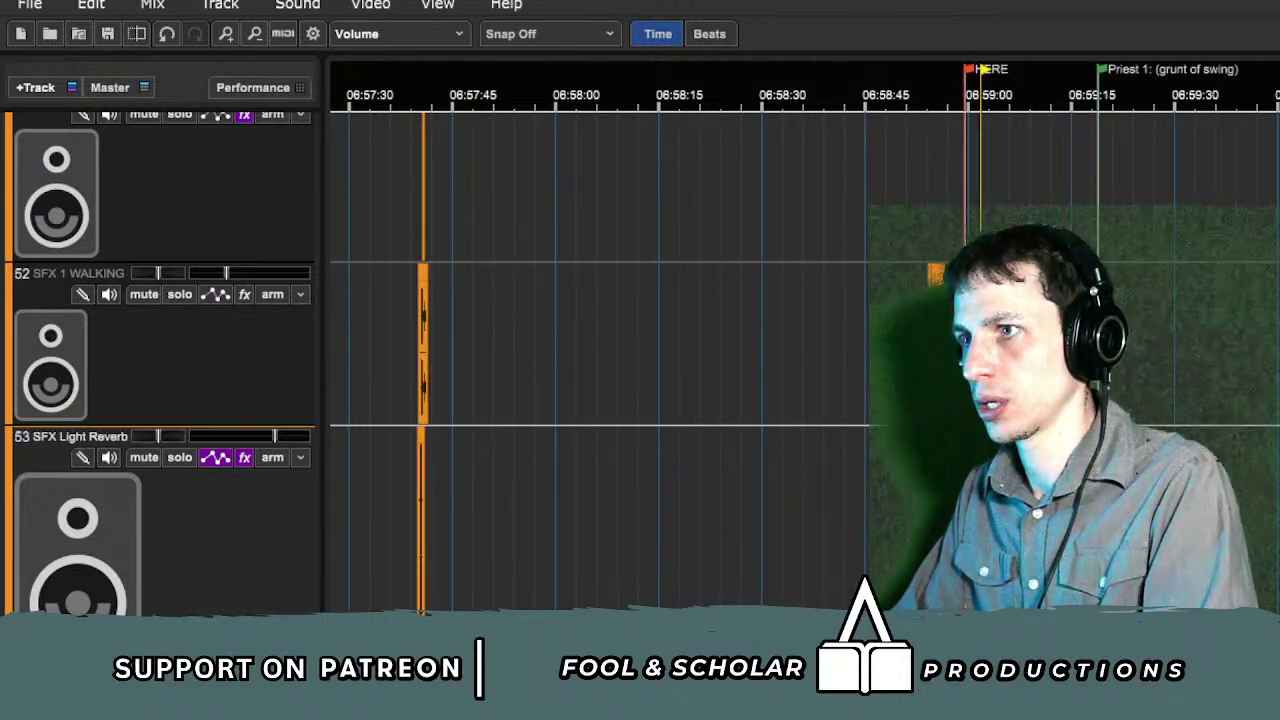
Step: Play the Energy Stone effects just after the HERE marker and inspect the voice clips on the tracks below them
scroll(785, 360, "up", 2)
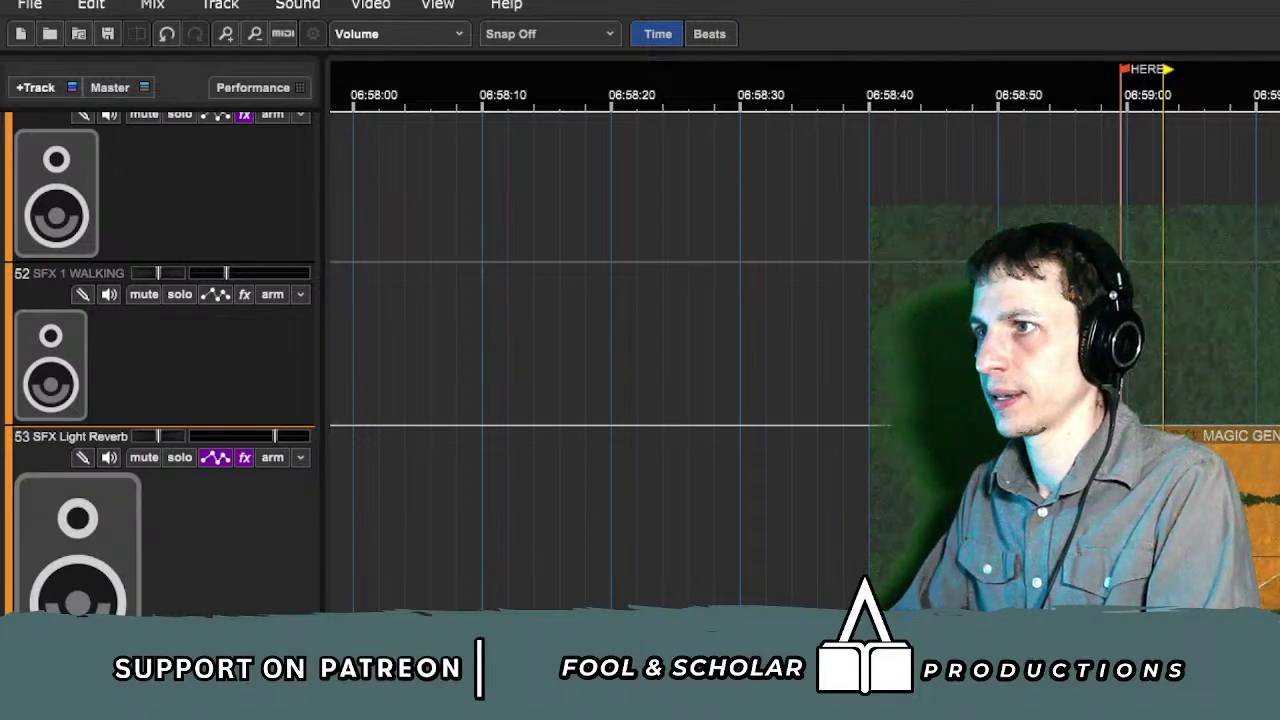
scroll(1258, 428, "up", 1)
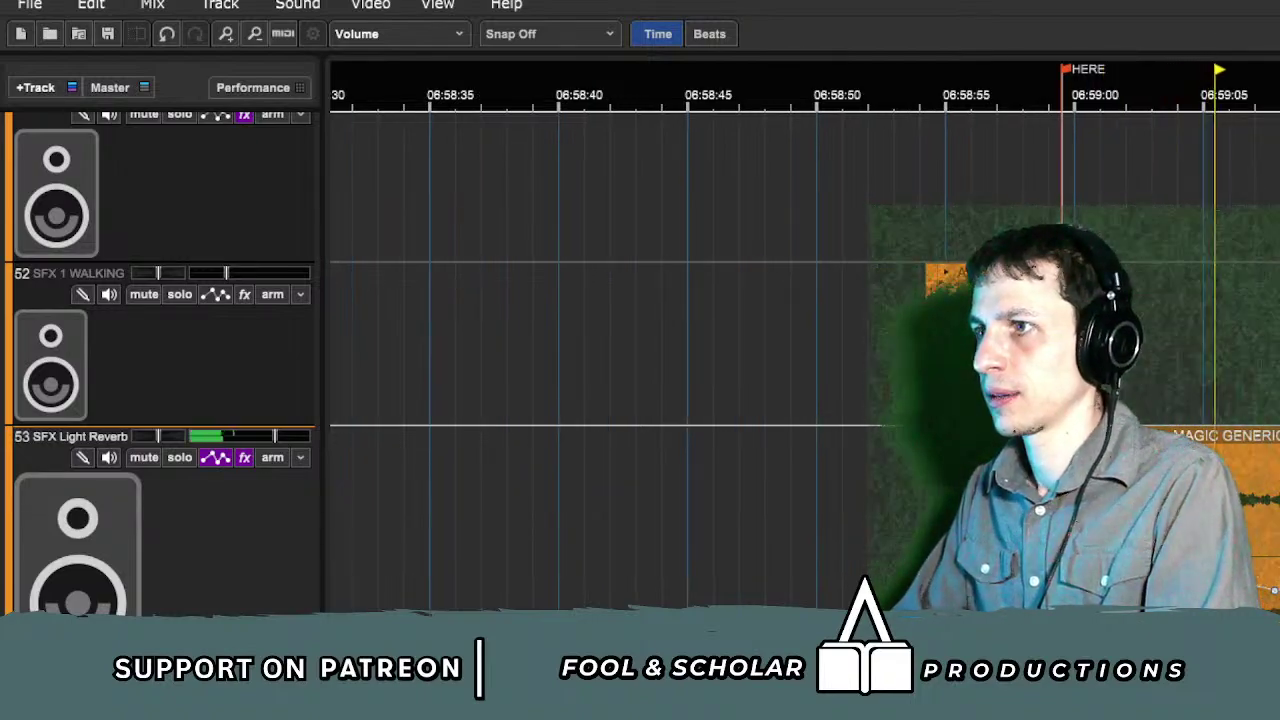
scroll(1262, 592, "down", 5)
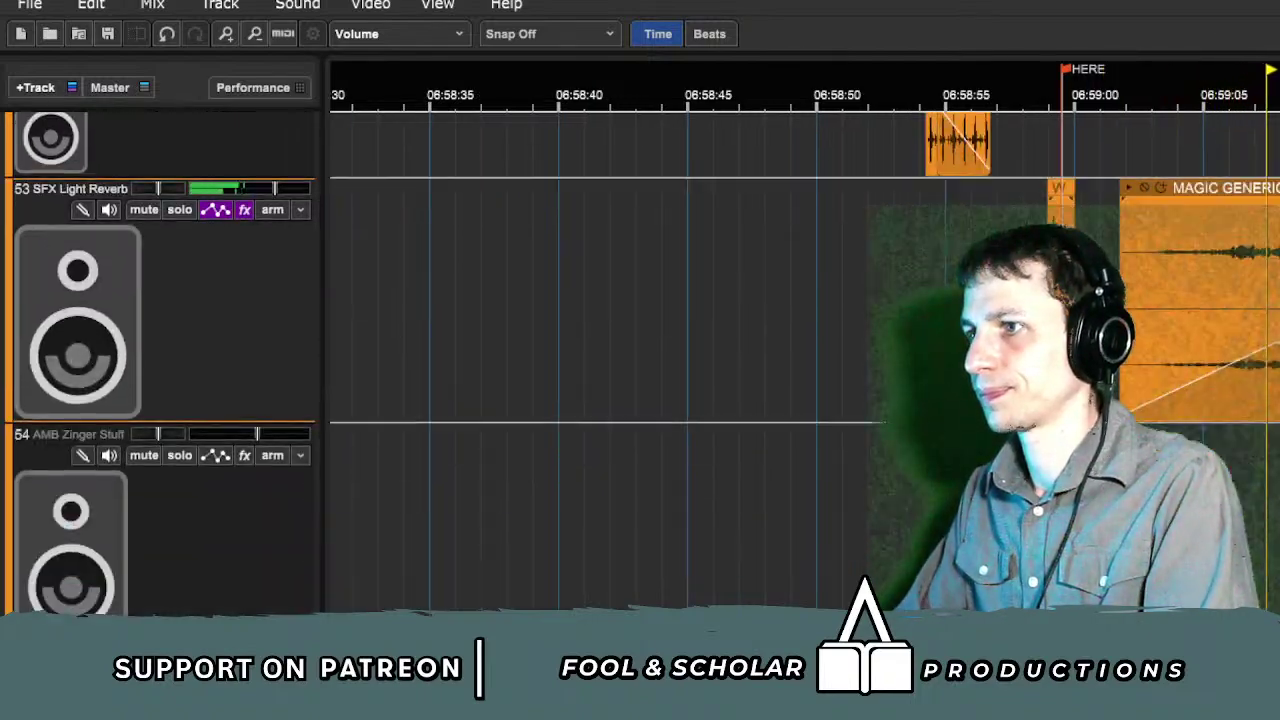
scroll(640, 364, "down", 5)
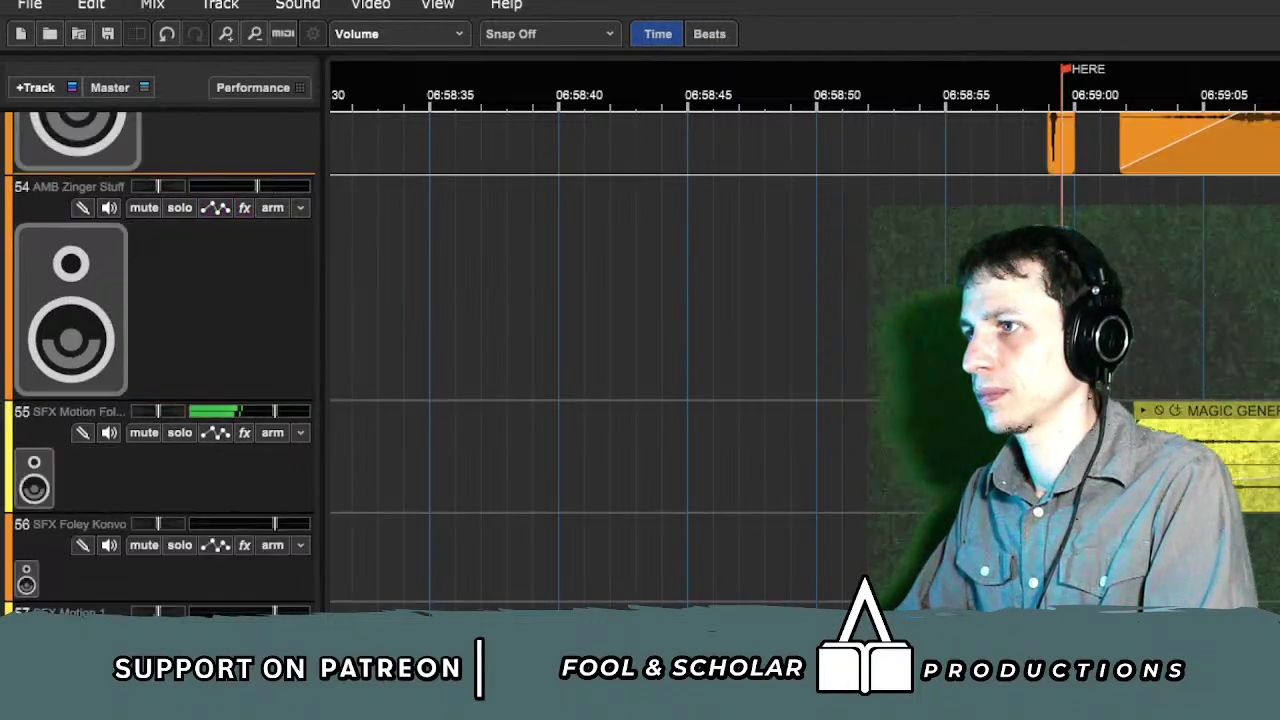
scroll(640, 364, "down", 9)
scroll(640, 364, "down", 20)
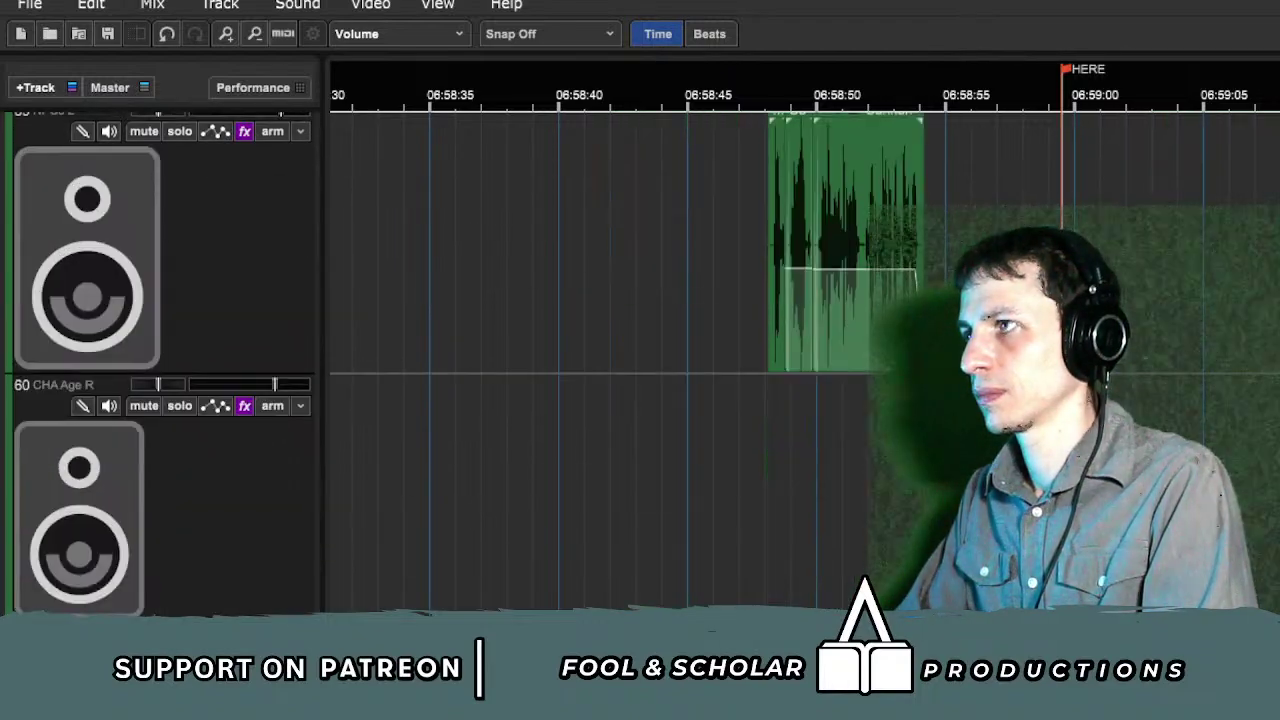
scroll(640, 364, "up", 20)
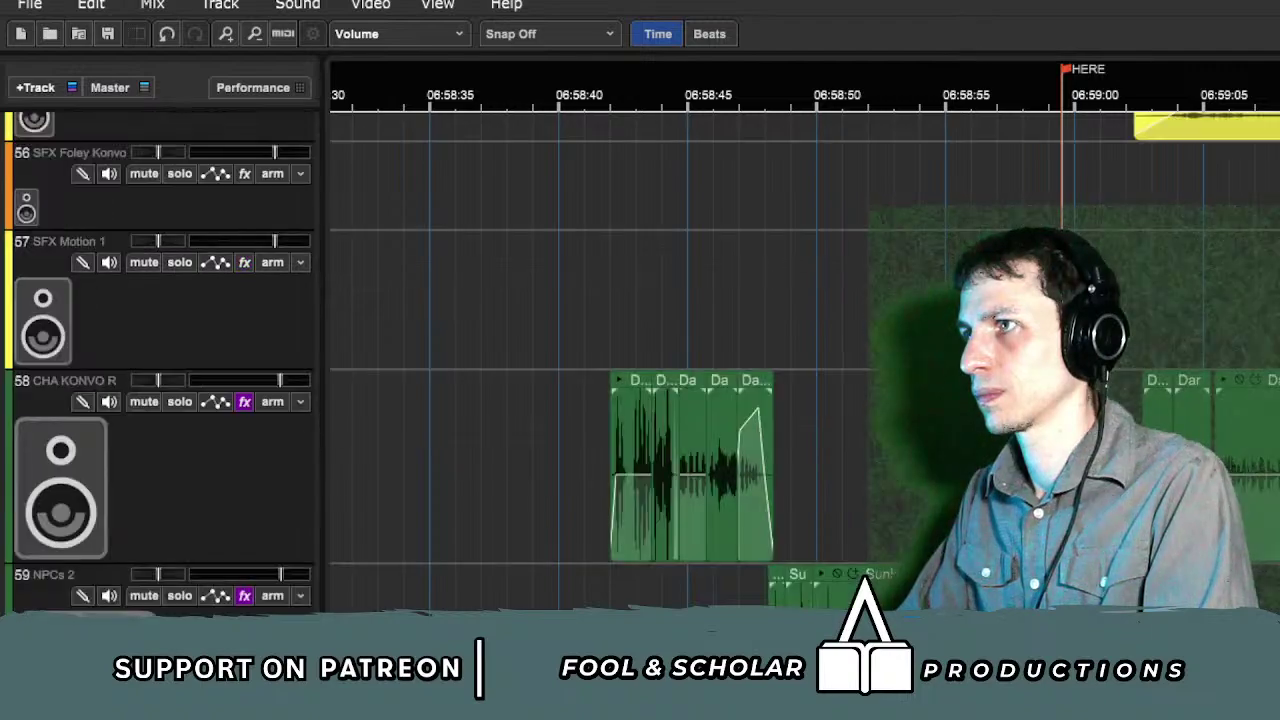
Step: Replay the scene from about 06:59:05 and examine the effects and voice tracks between the HERE and Priest 1 markers
left_click_drag(1247, 460, 1247, 300)
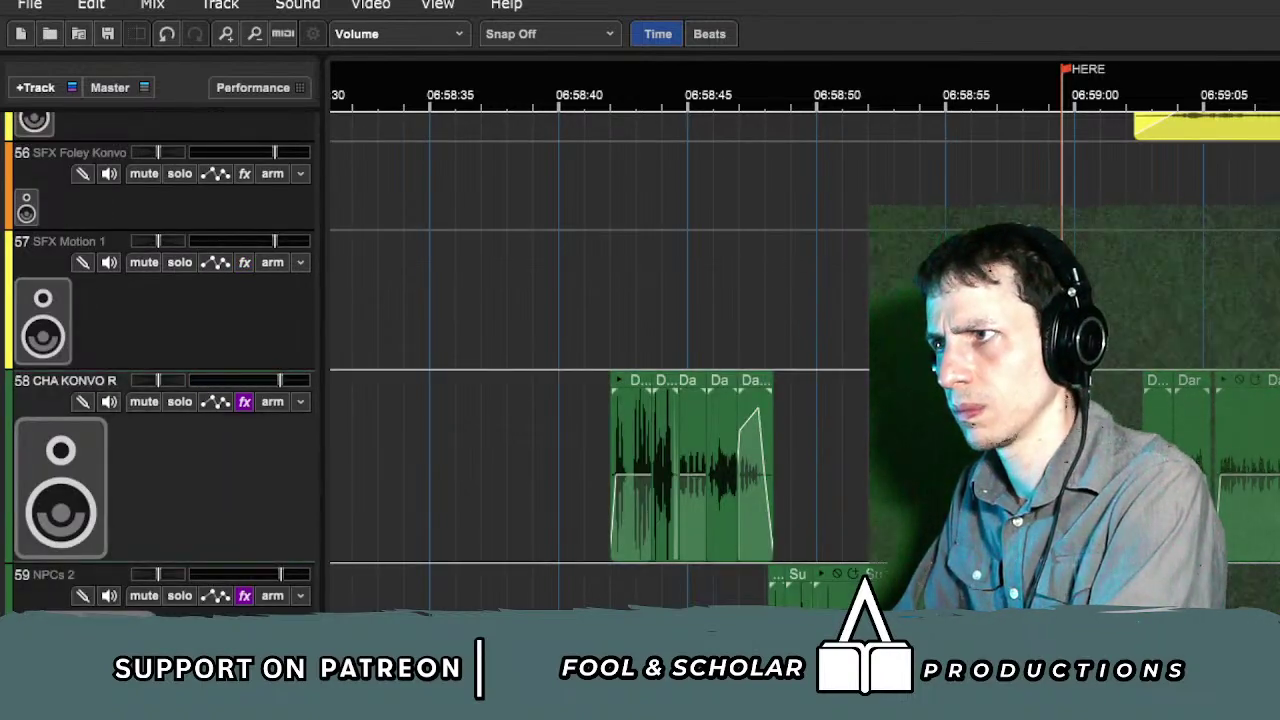
scroll(640, 364, "up", 5)
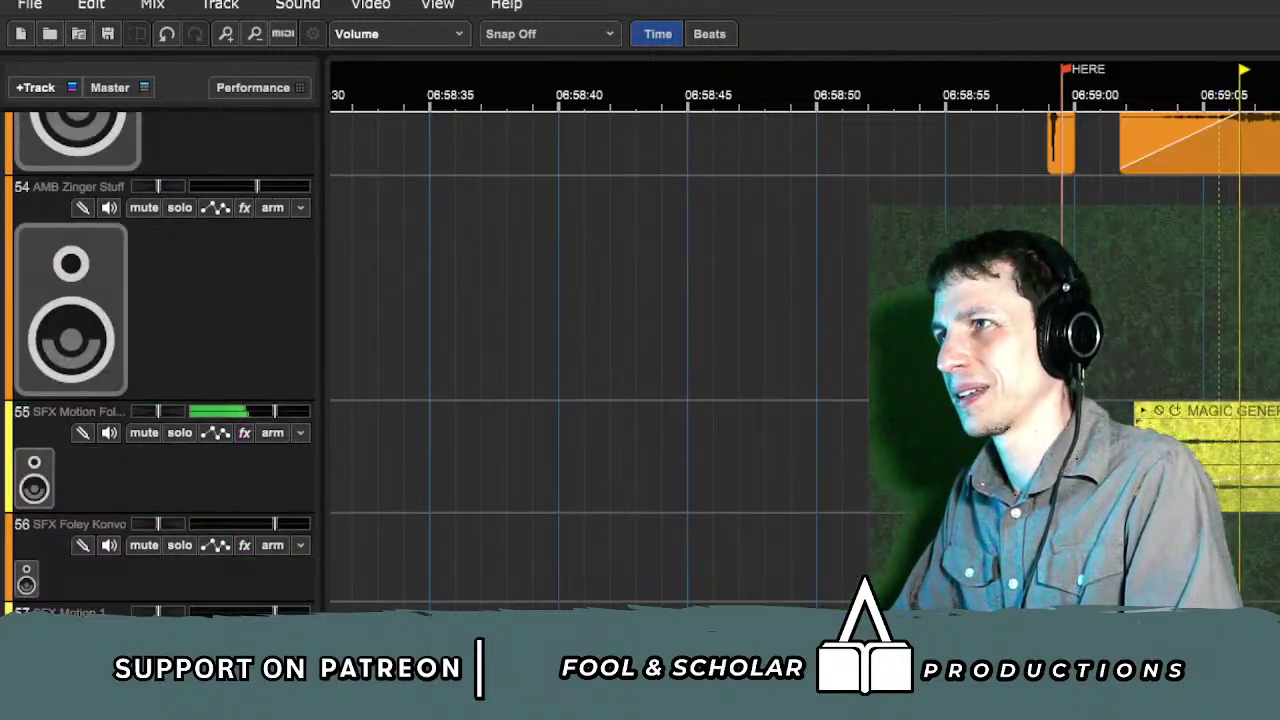
scroll(640, 364, "up", 5)
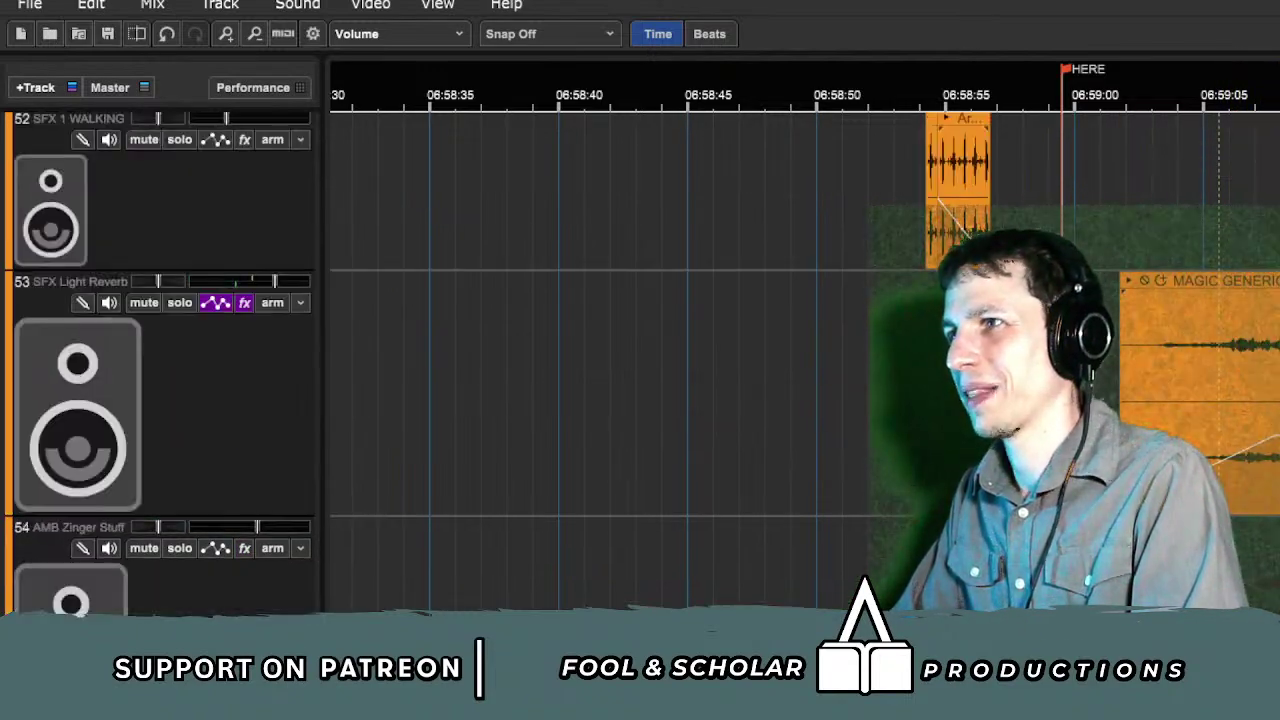
key("minus")
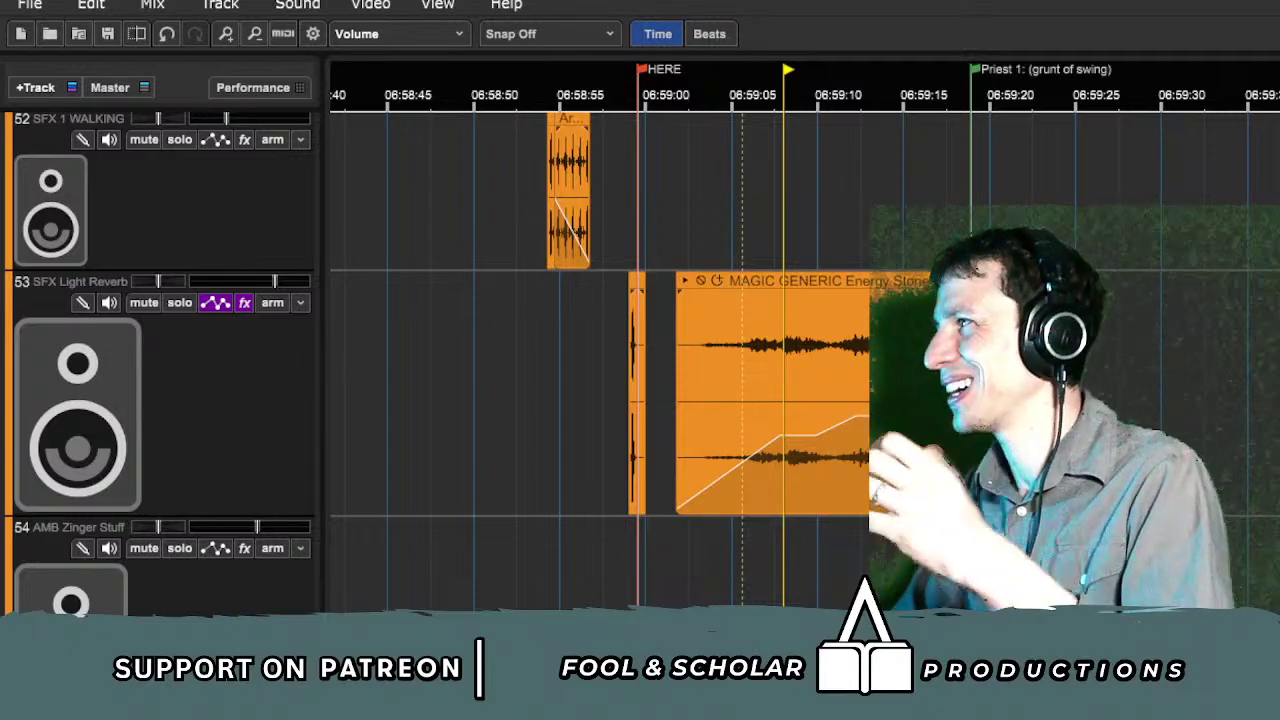
scroll(640, 364, "down", 10)
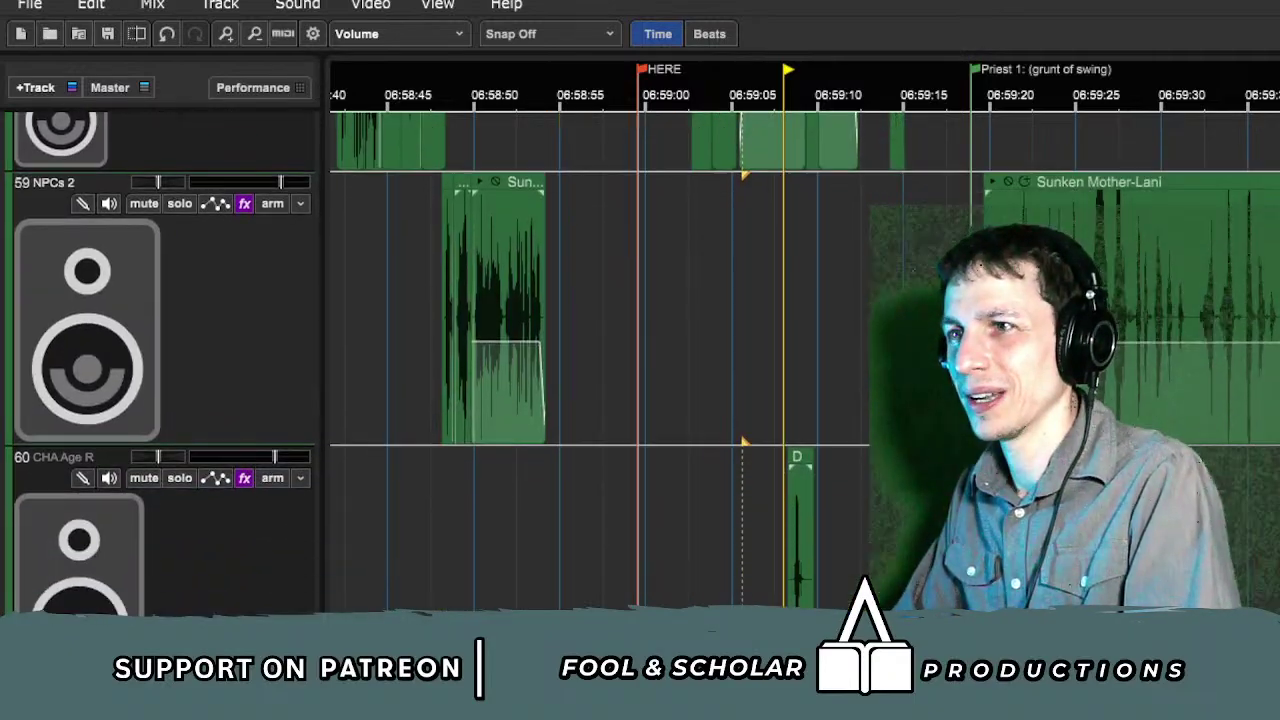
scroll(640, 364, "up", 3)
scroll(640, 364, "down", 15)
scroll(640, 364, "up", 13)
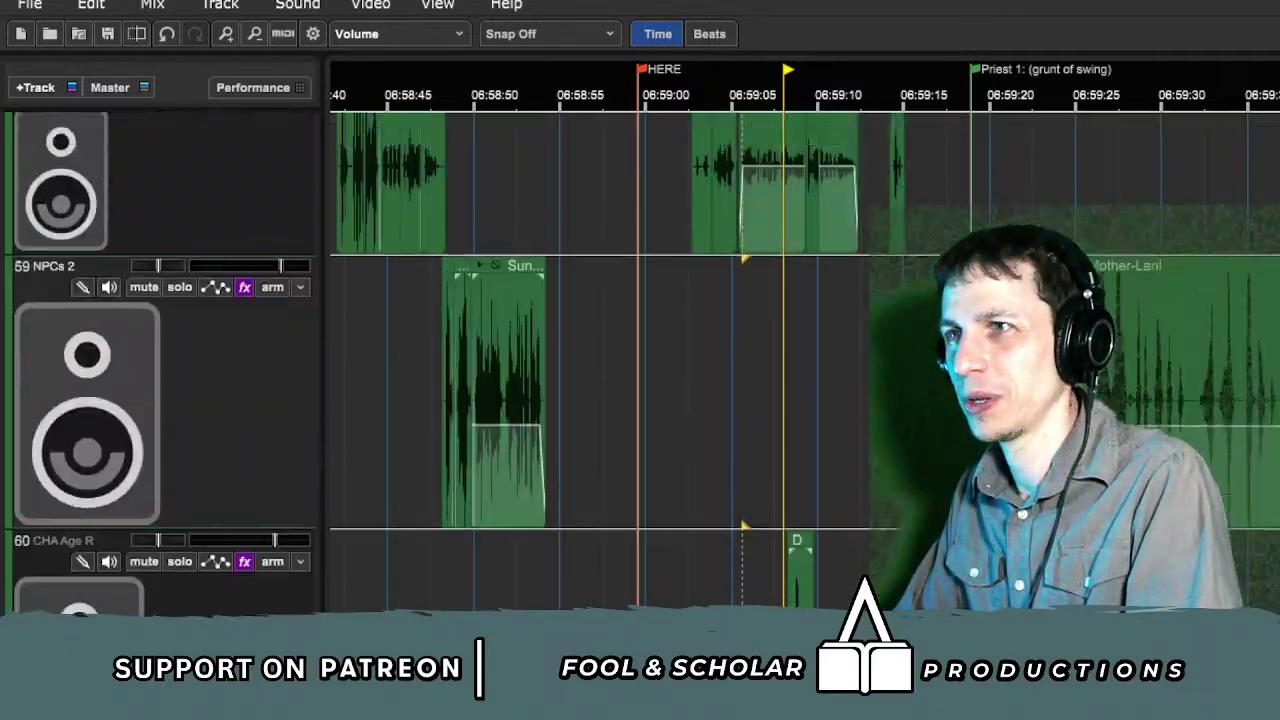
scroll(640, 364, "up", 15)
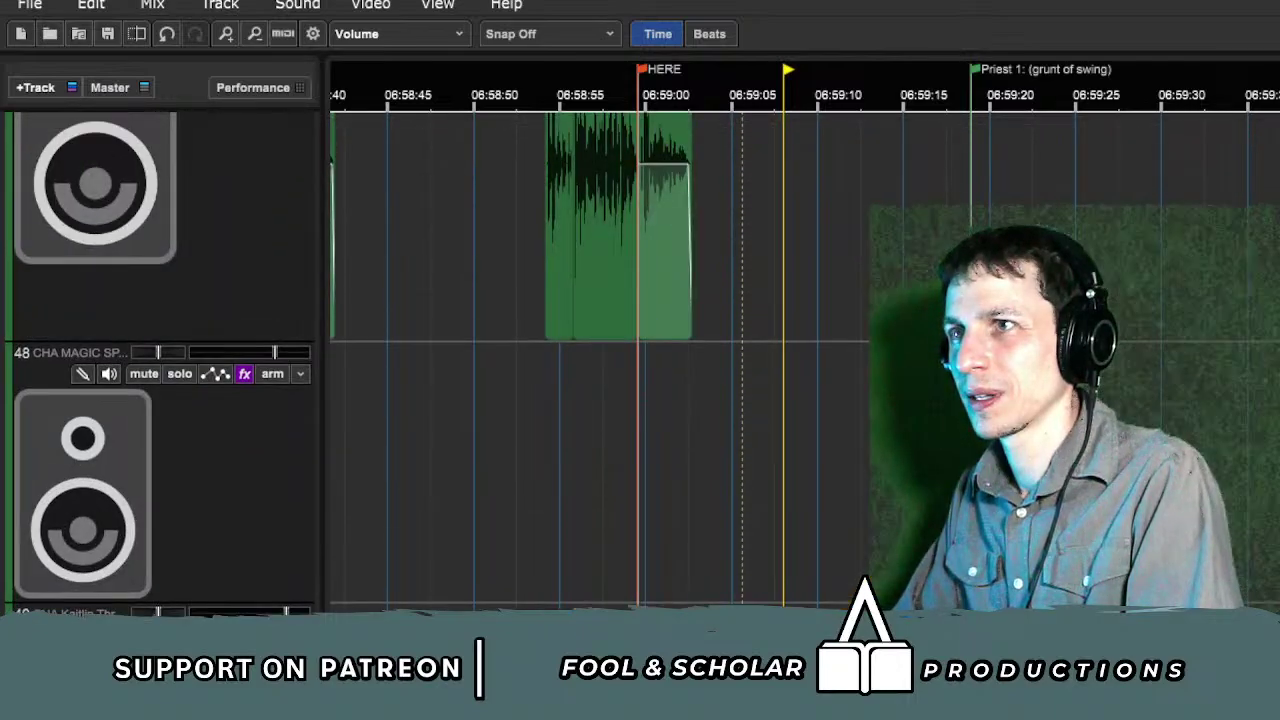
Step: Play the Energy Stone clip on the SFX Motion Foley track and shorten its volume fade-out to end at about 06:59:13
scroll(600, 360, "up", 10)
scroll(600, 360, "down", 15)
key("space")
key("plus")
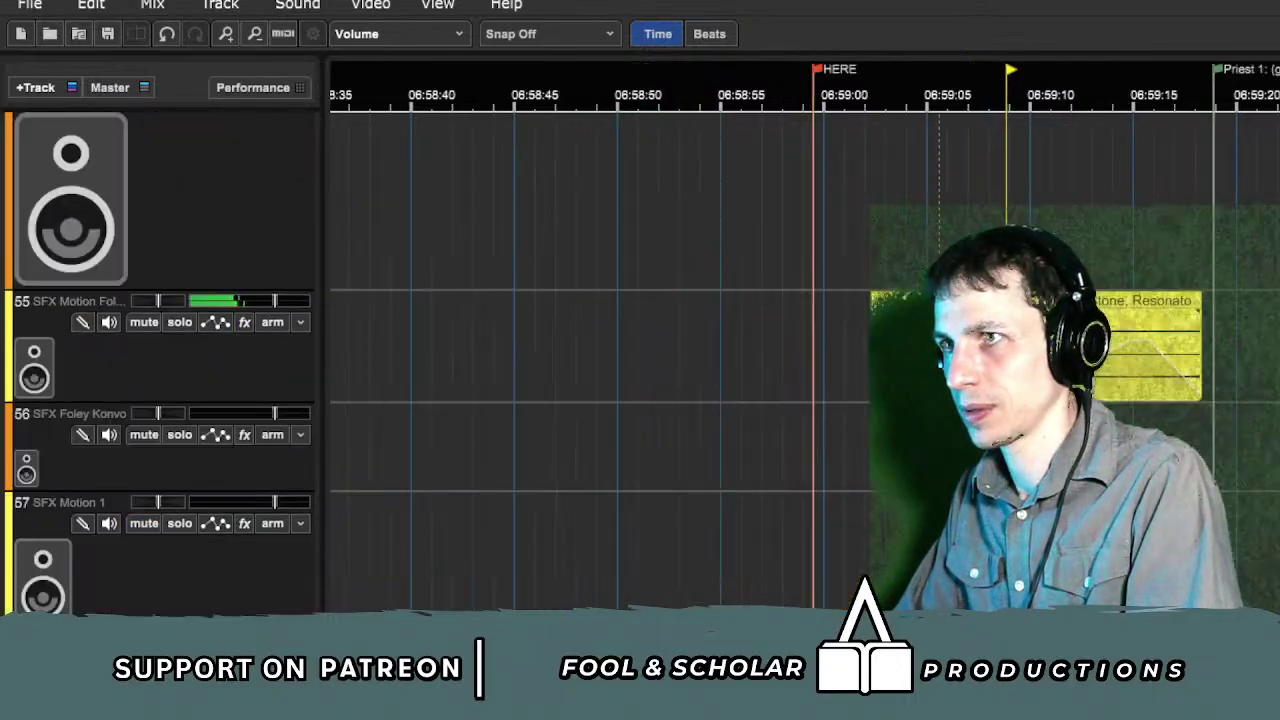
key("plus")
left_click(1275, 376)
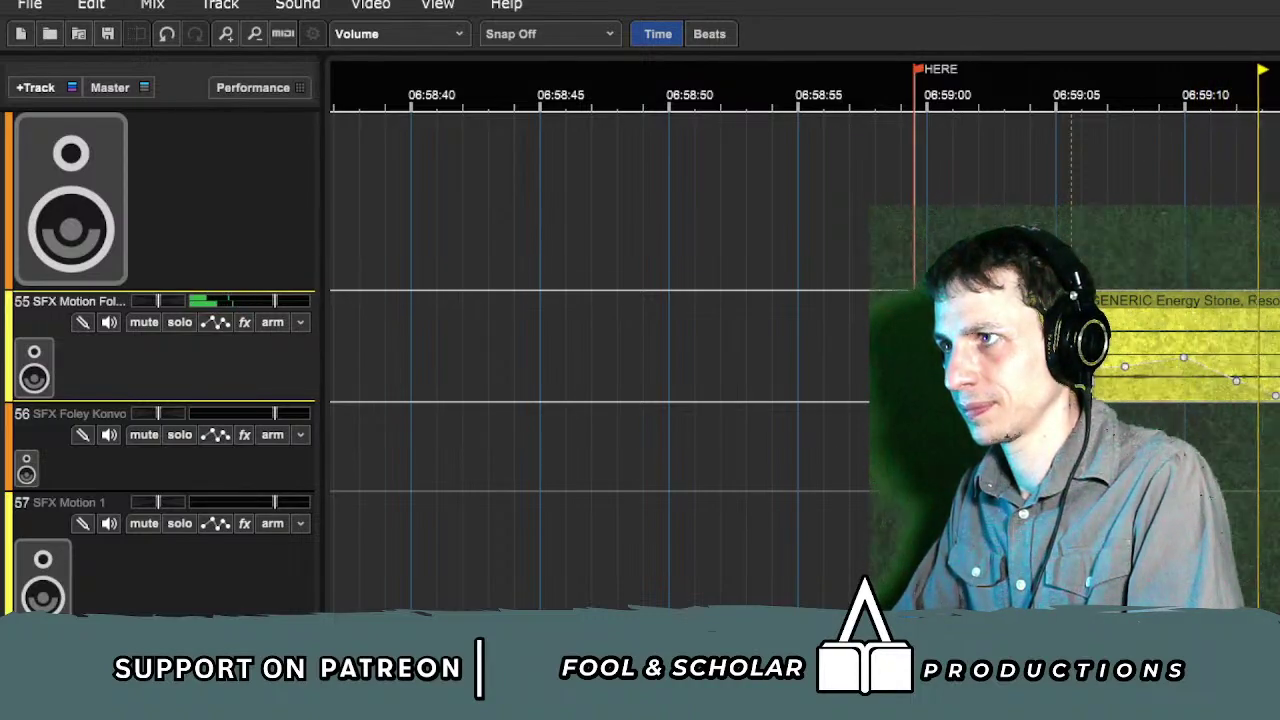
Step: Fade out the Energy Stone clip on the SFX Light Reverb track by about 06:59:13 and replay it from about 06:59:09
scroll(1218, 336, "up", 3)
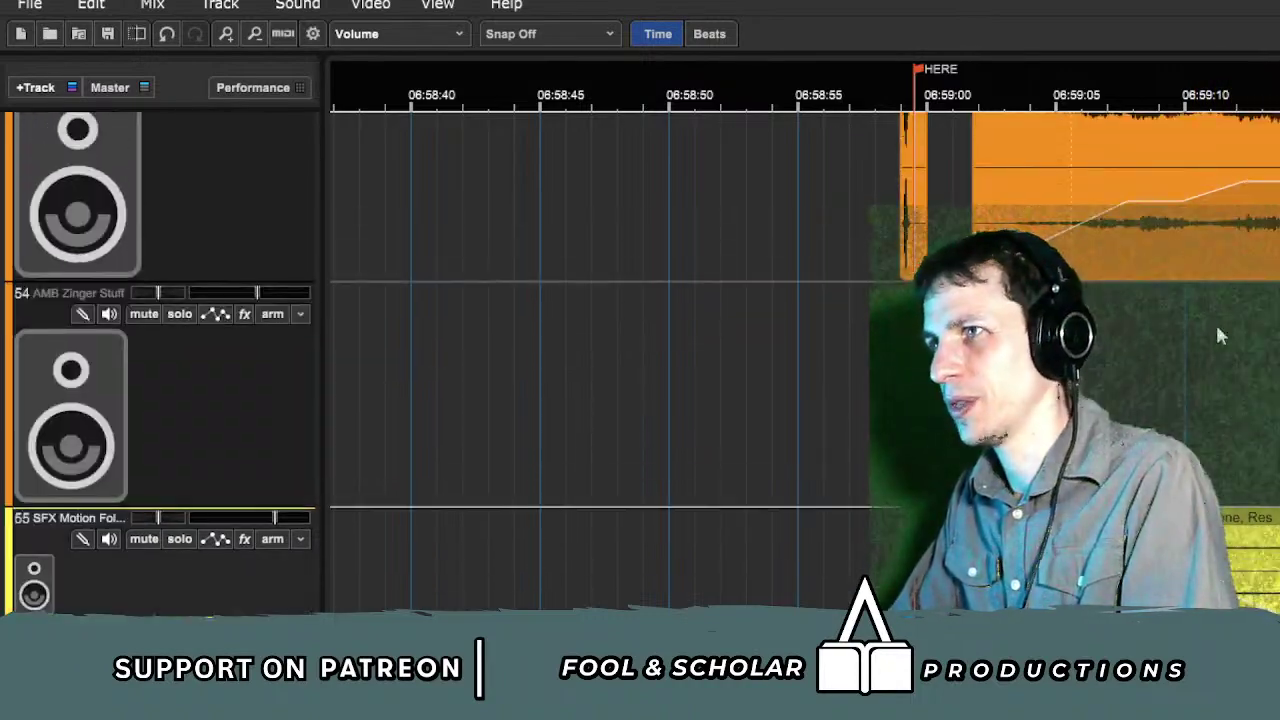
left_click_drag(1196, 199, 1270, 238)
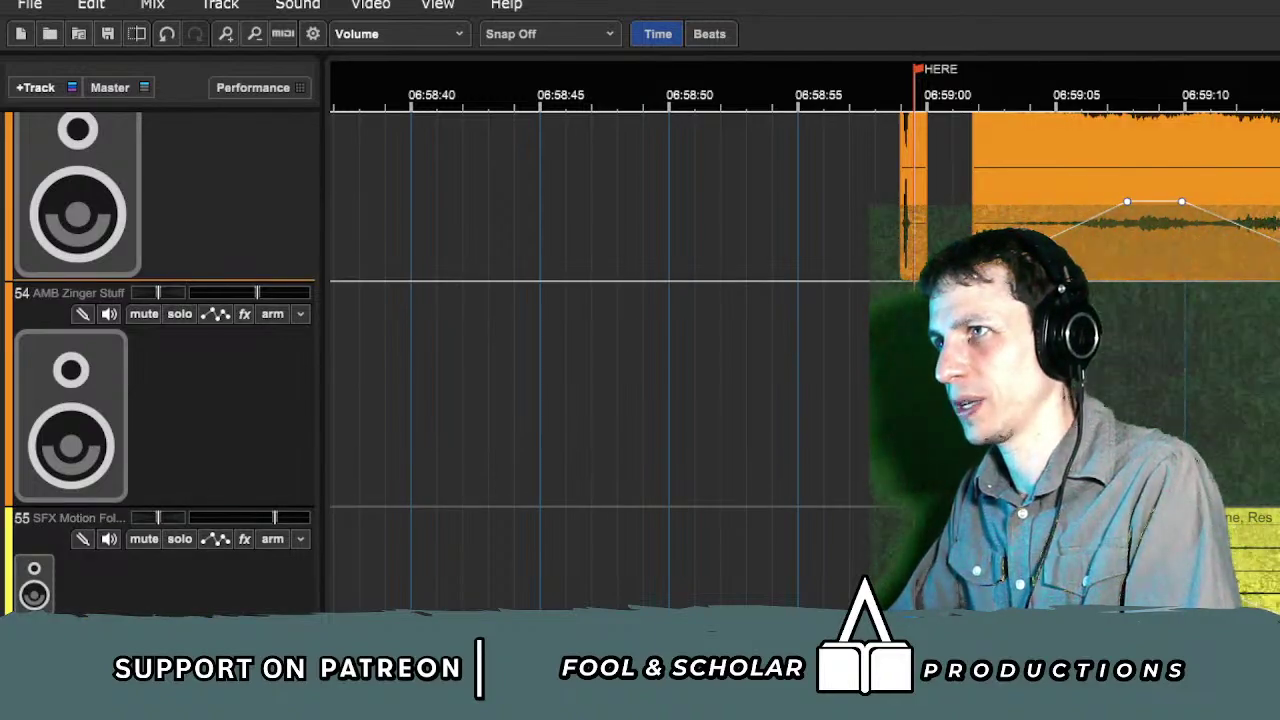
left_click(1170, 363)
key("space")
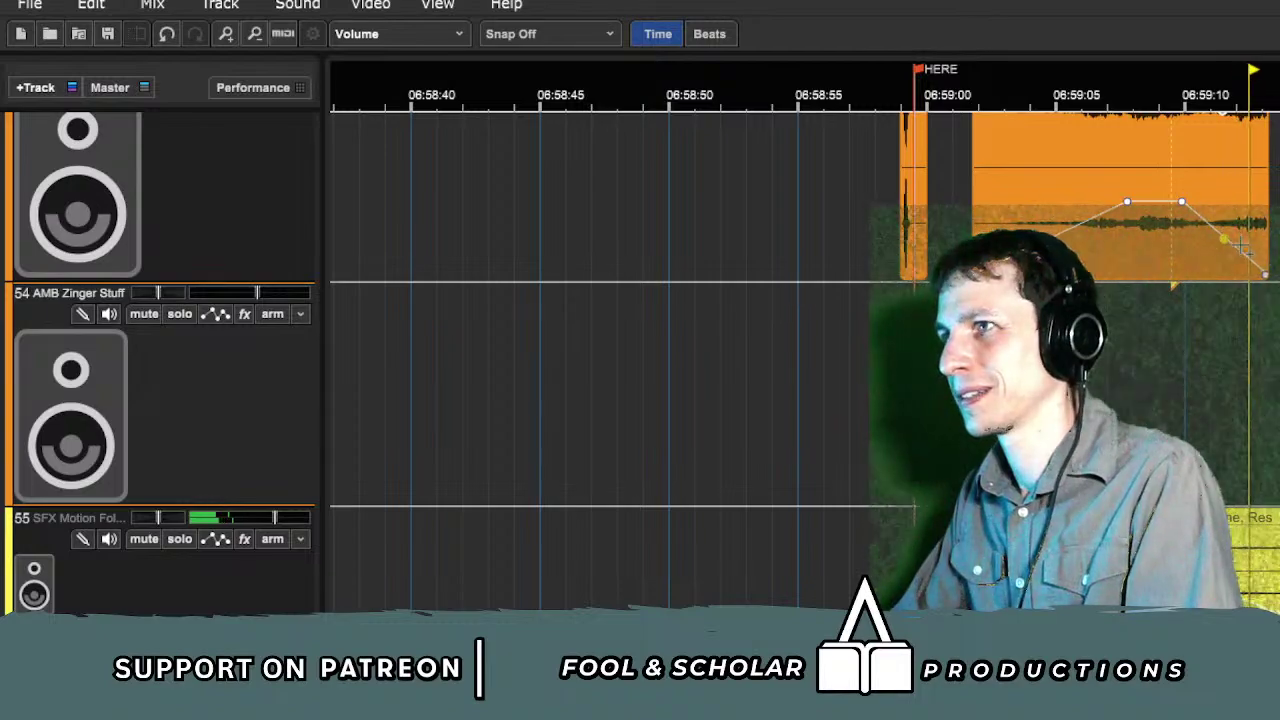
Step: Check the CHA KONVO R and NPCs 2 voice clips after the fade and place the playhead at about 06:59:07
scroll(1243, 248, "down", 3)
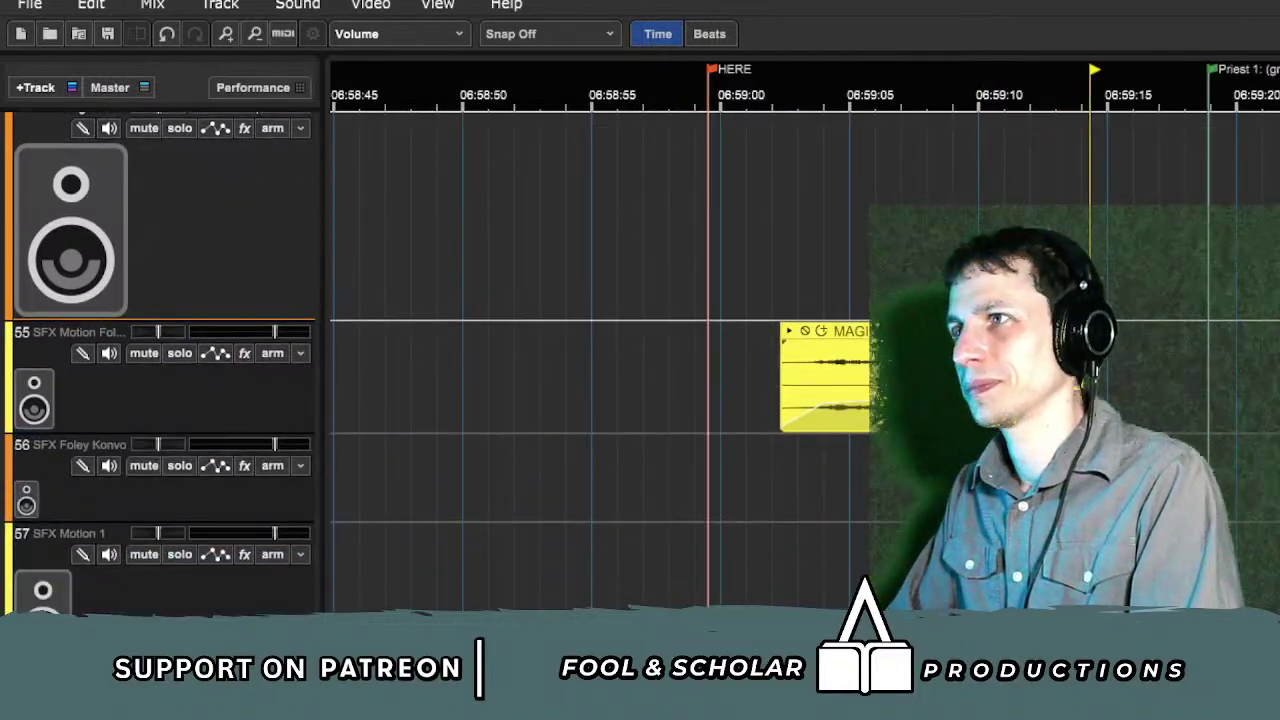
scroll(1243, 248, "down", 3)
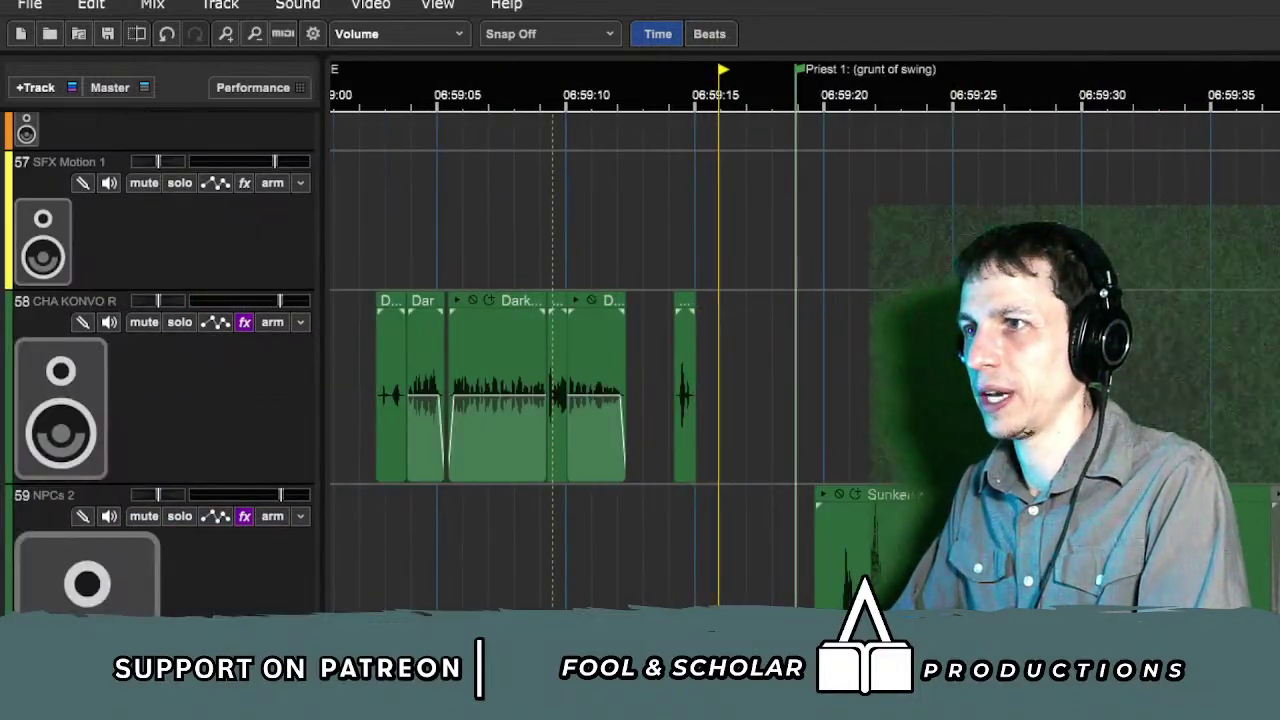
left_click(498, 566)
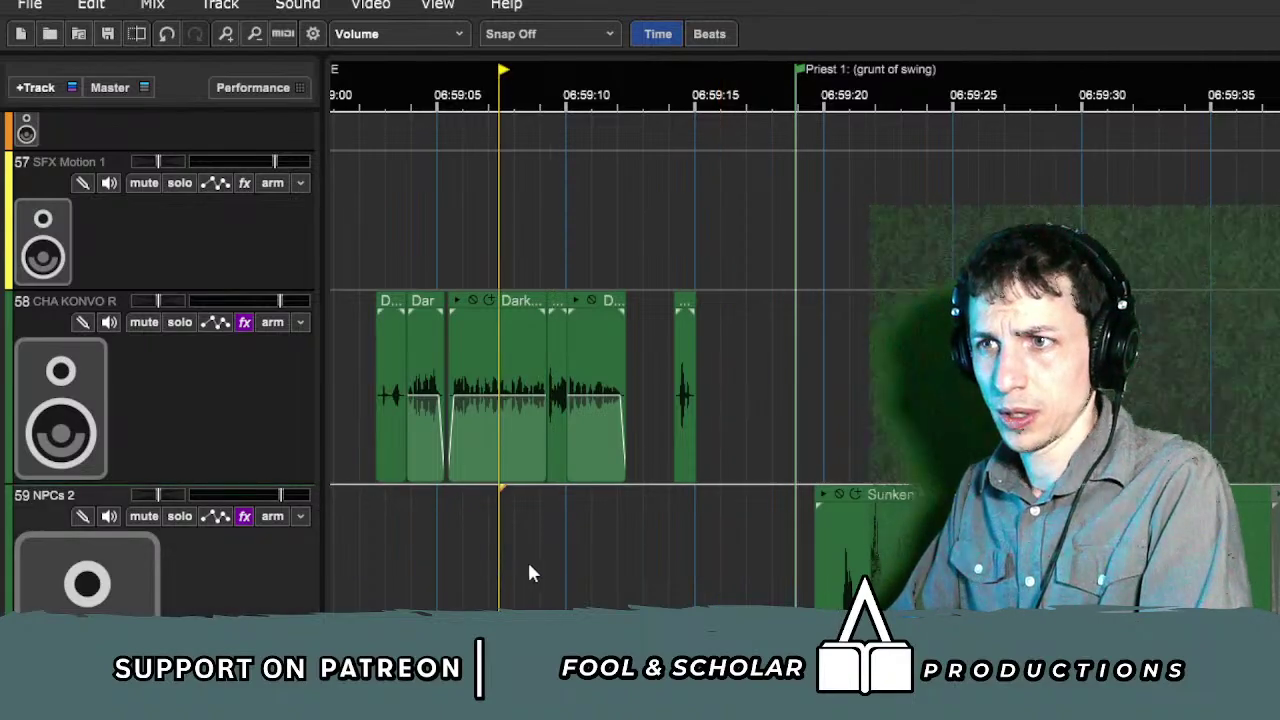
scroll(529, 570, "left", 3)
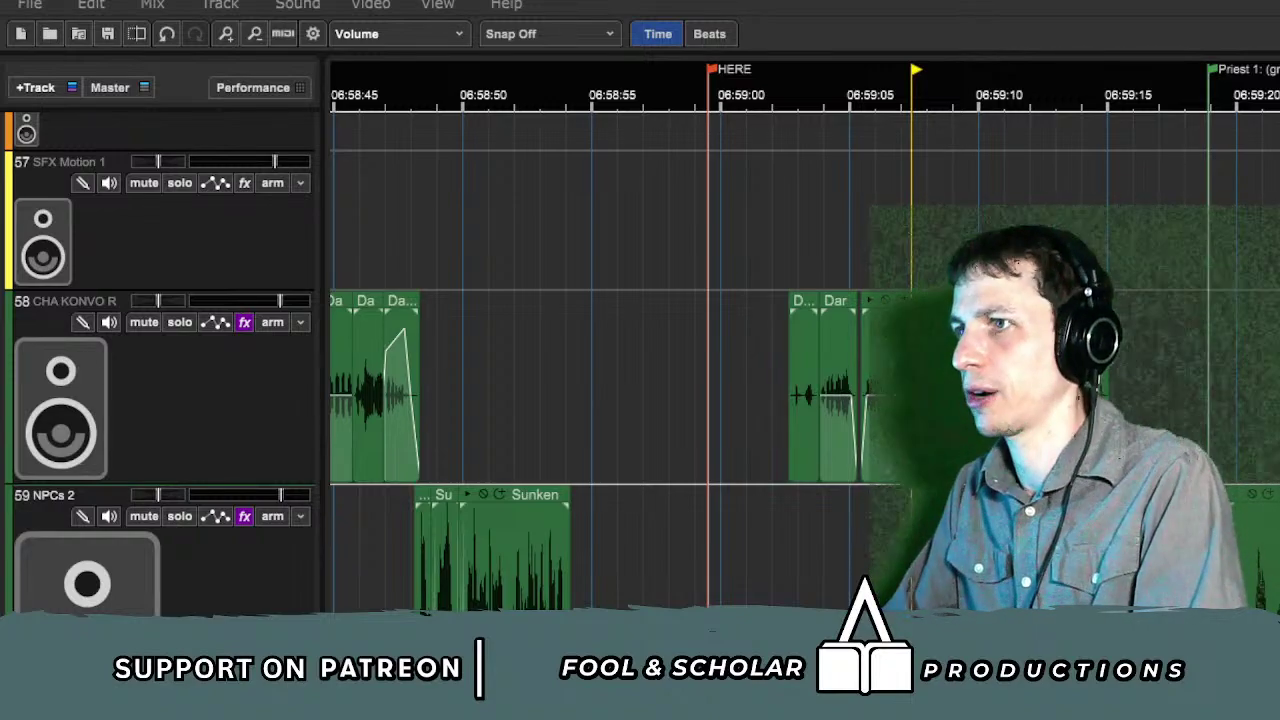
Step: Examine the voice clips on the CHA KONVO R, NPCs 2 and CHA Age R tracks before and after the HERE marker
scroll(1260, 505, "right", 5)
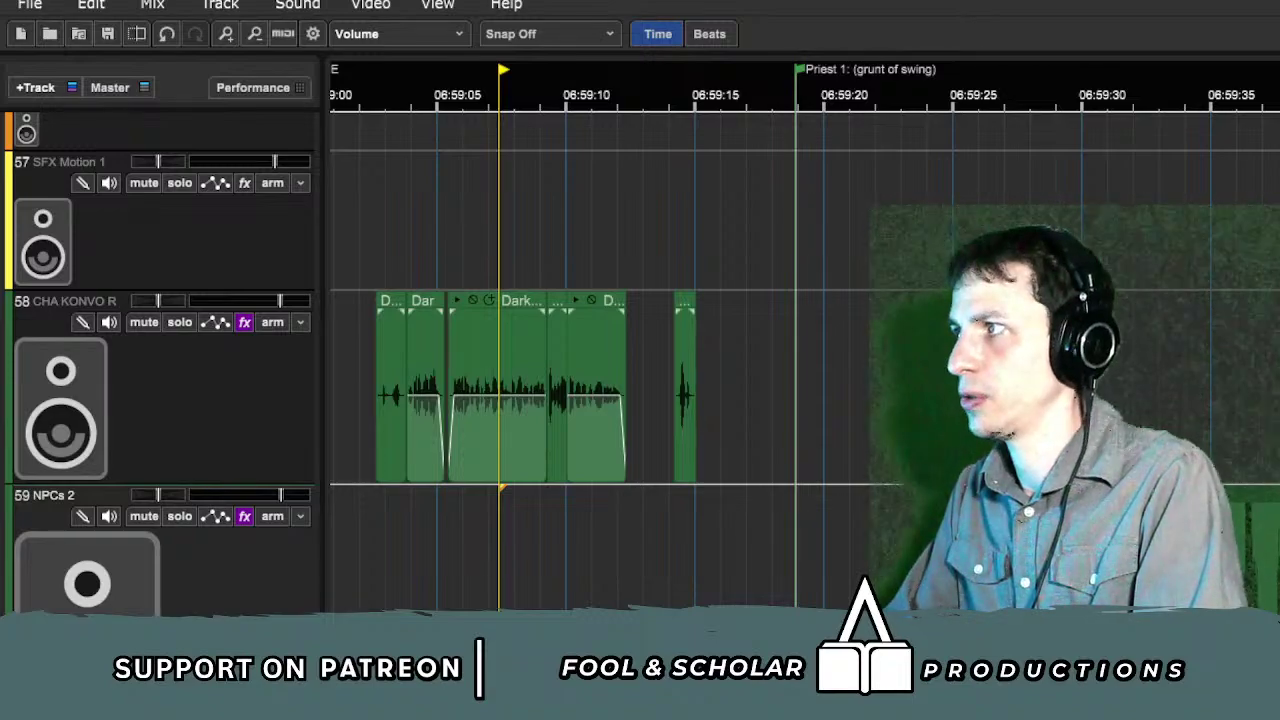
scroll(1262, 522, "left", 5)
scroll(1262, 522, "down", 3)
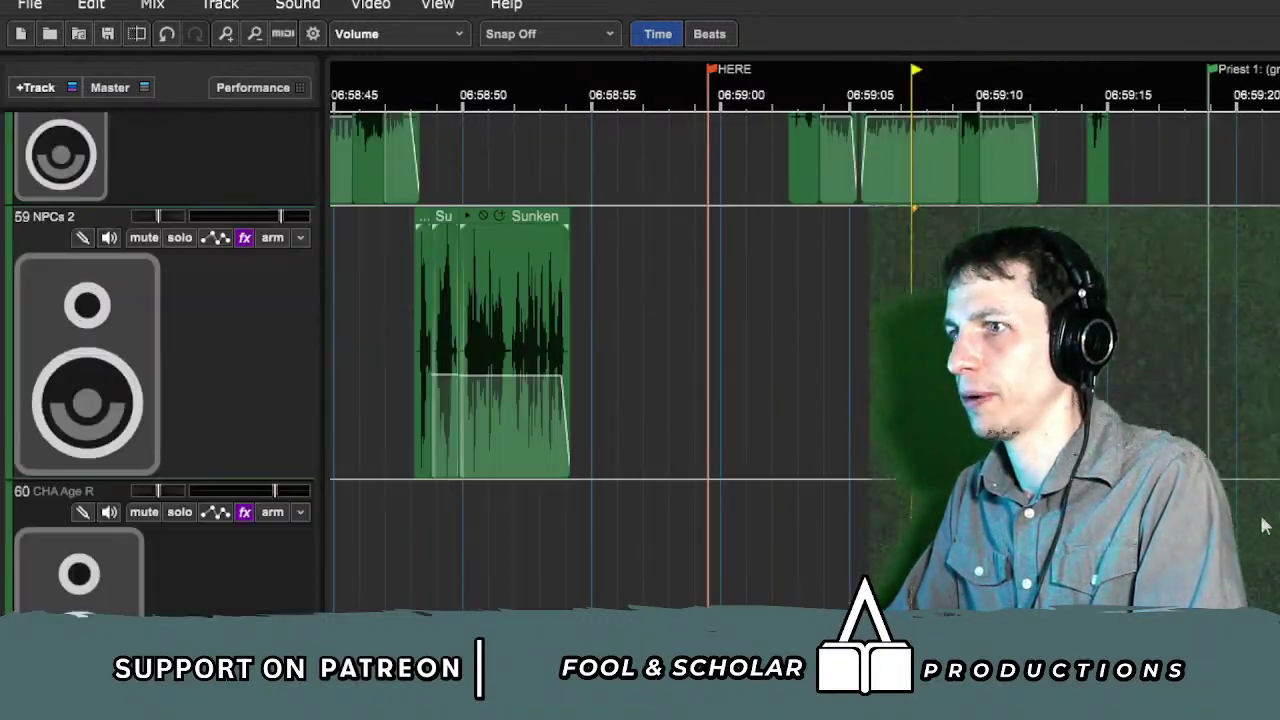
scroll(1164, 376, "down", 2)
scroll(1151, 386, "down", 2)
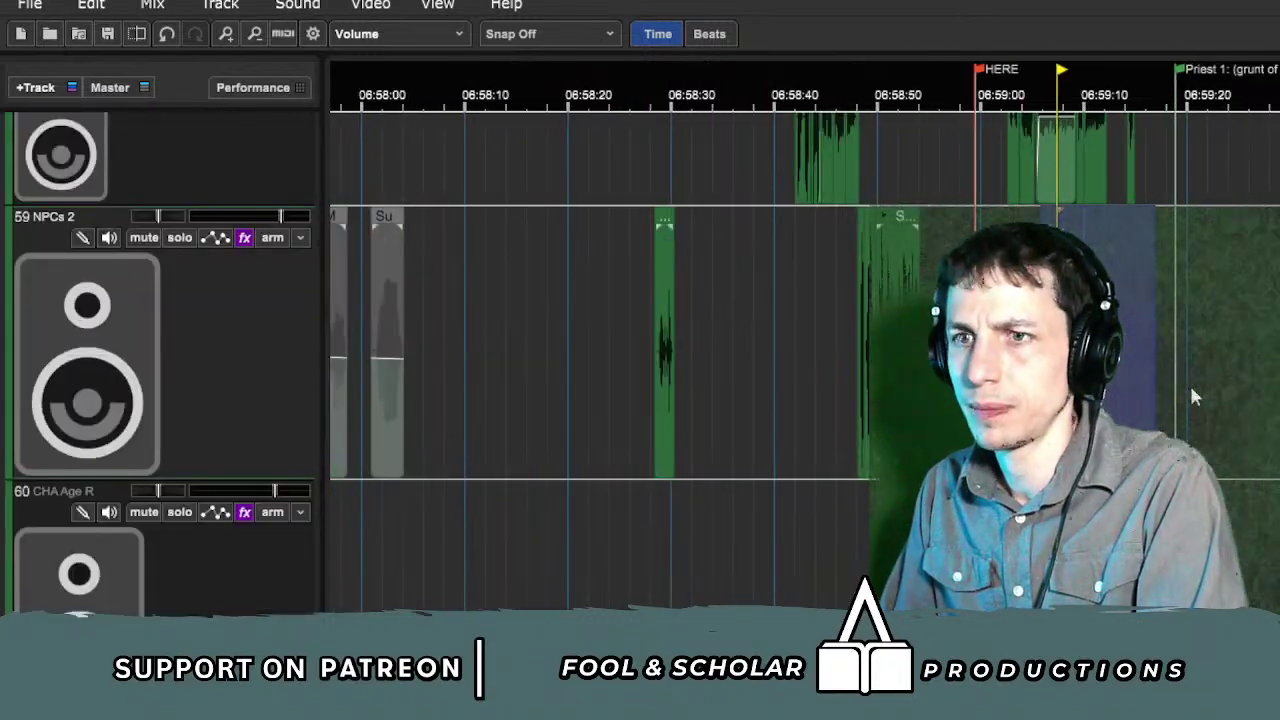
scroll(1189, 383, "left", 5)
scroll(805, 343, "left", 10)
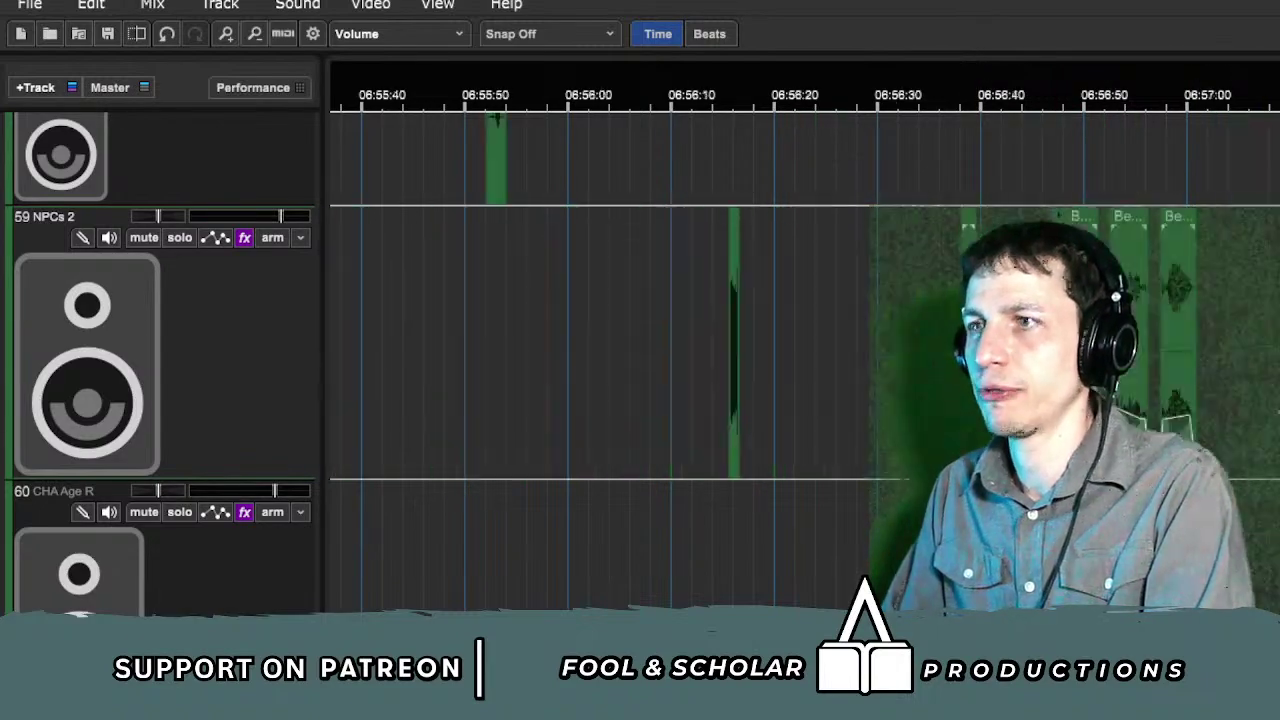
scroll(805, 343, "right", 2)
scroll(805, 343, "down", 2)
scroll(1189, 383, "down", 1)
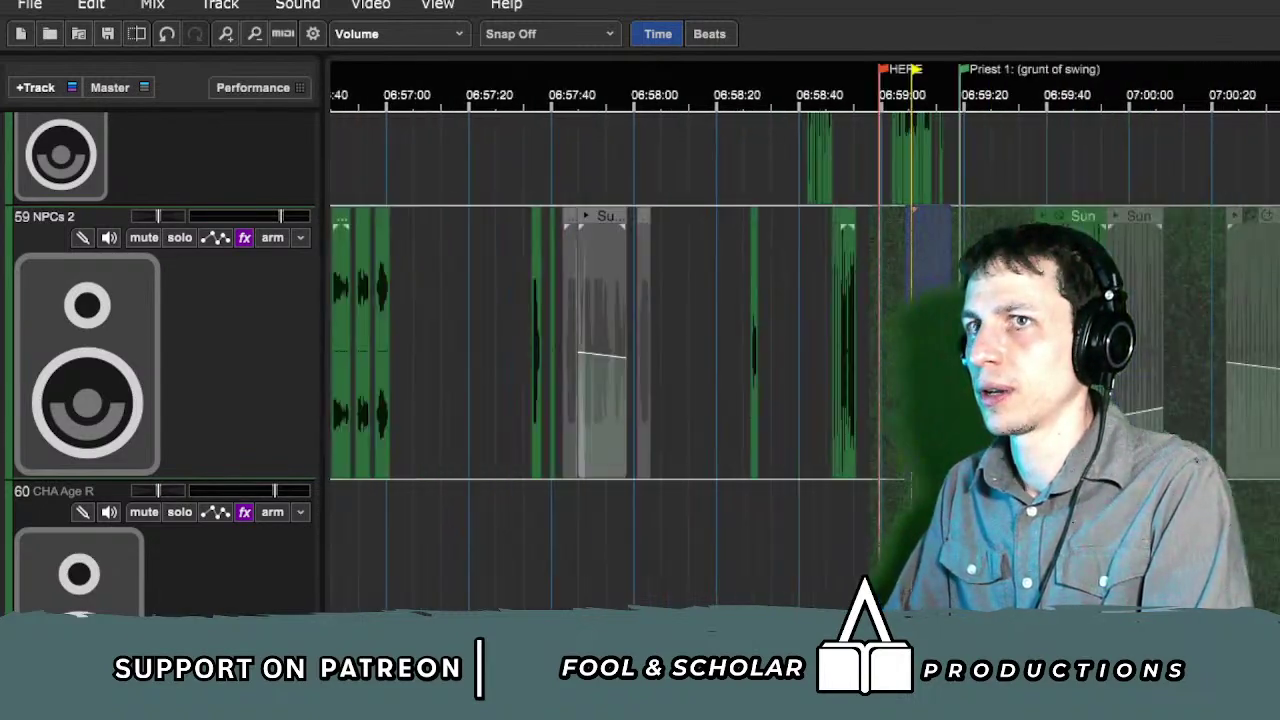
scroll(1189, 383, "right", 4)
left_click_drag(888, 552, 697, 552)
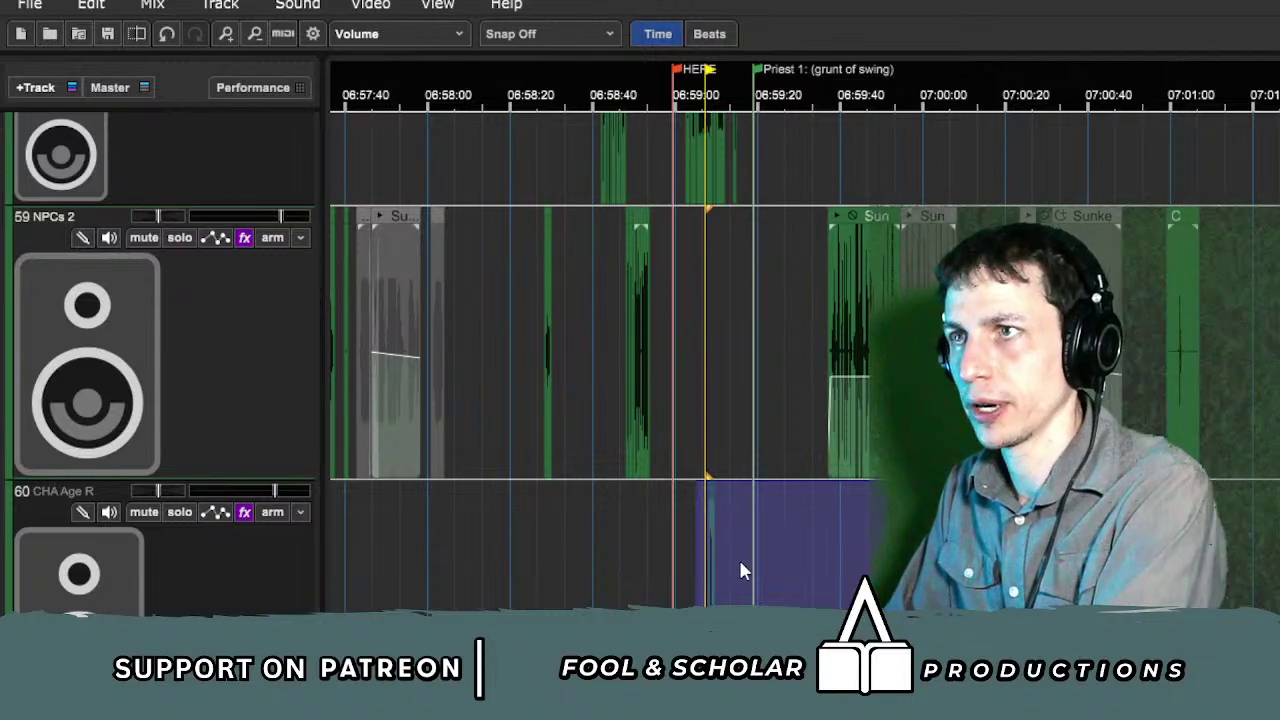
Step: Go back along the SFX Light Reverb and AMB Zinger Stuff tracks to the Chapter 3 - Lure section to find its reference effects
scroll(831, 580, "down", 1)
scroll(831, 580, "left", 4)
scroll(831, 580, "down", 1)
scroll(831, 580, "up", 10)
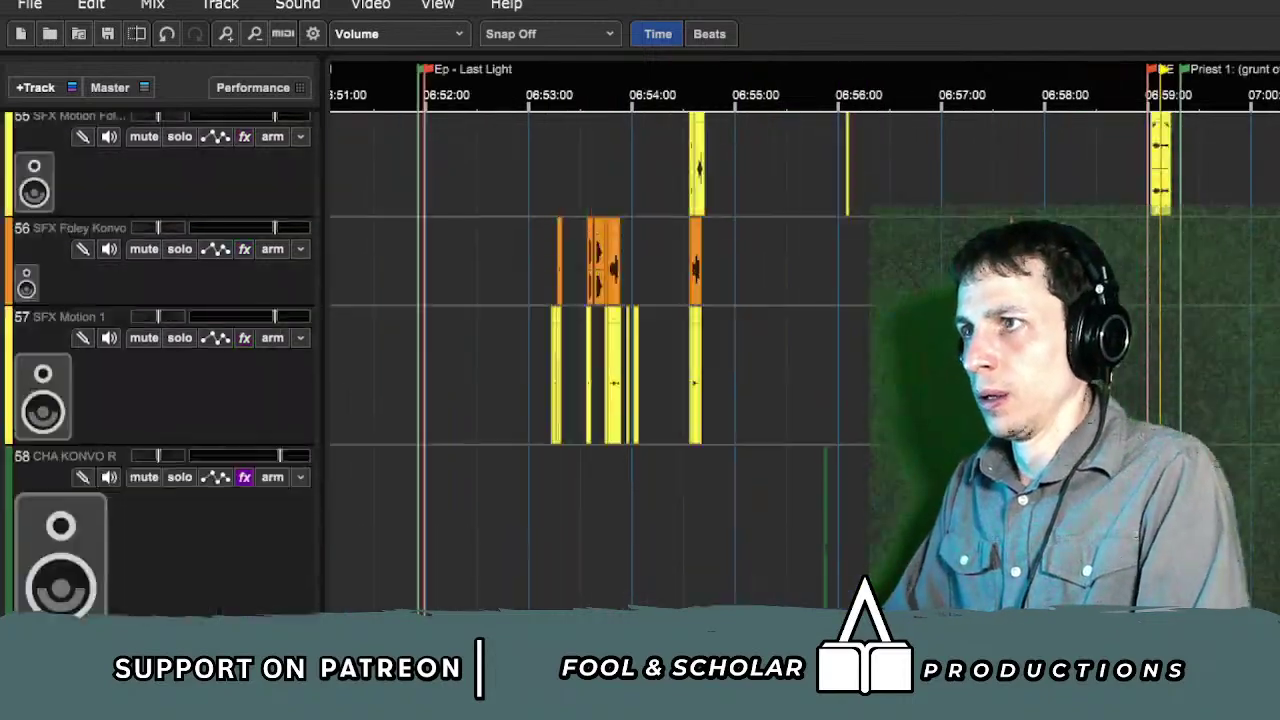
scroll(831, 580, "left", 20)
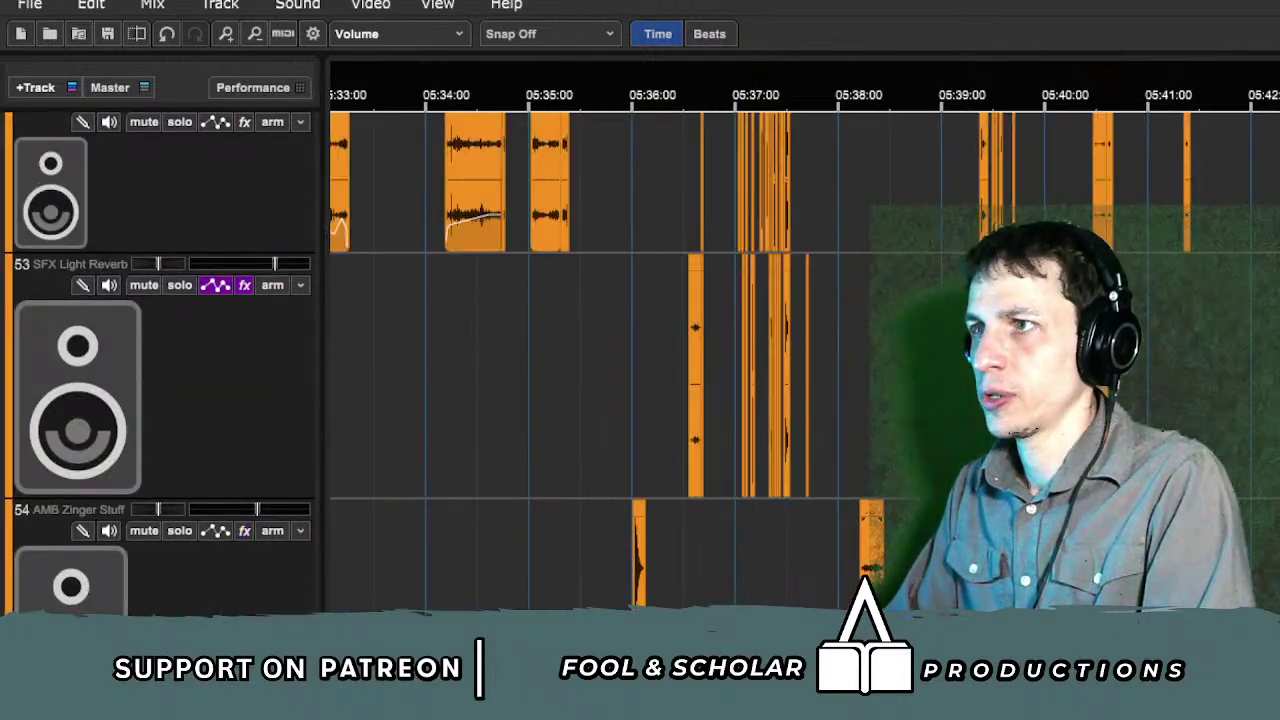
scroll(831, 580, "left", 6)
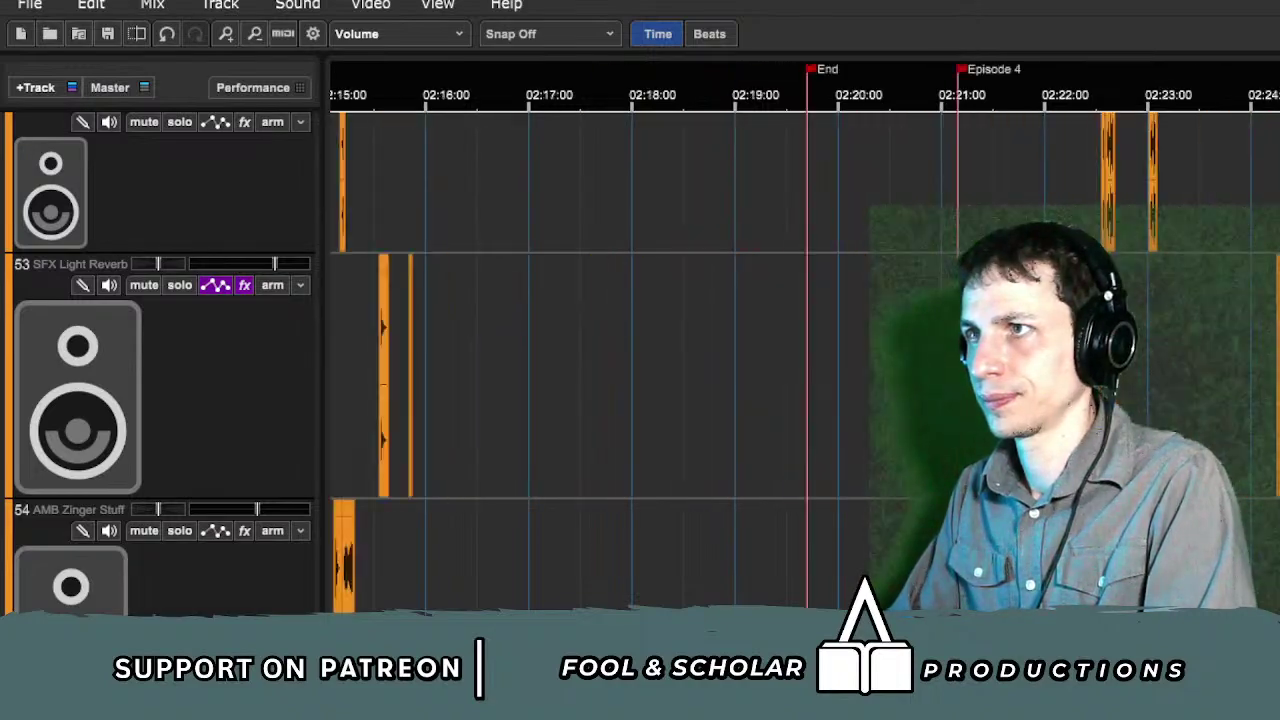
scroll(831, 580, "left", 10)
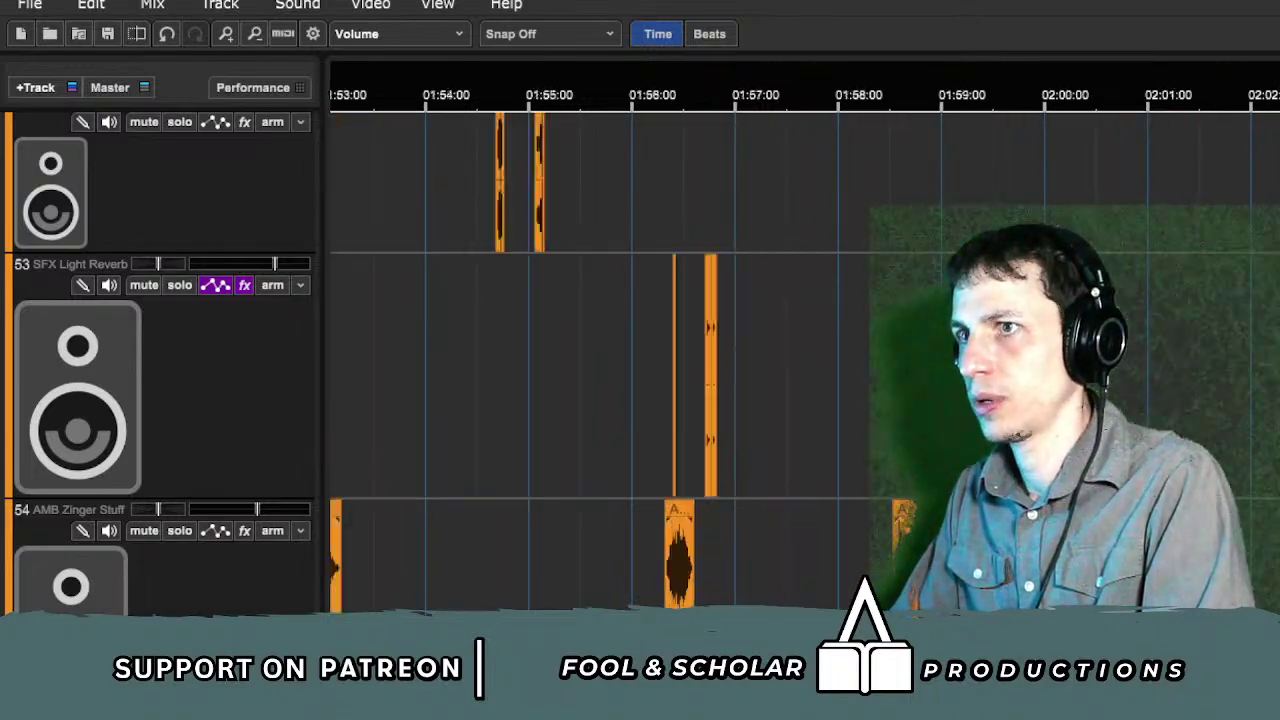
left_click(1131, 540)
left_click(869, 455)
scroll(871, 457, "right", 2)
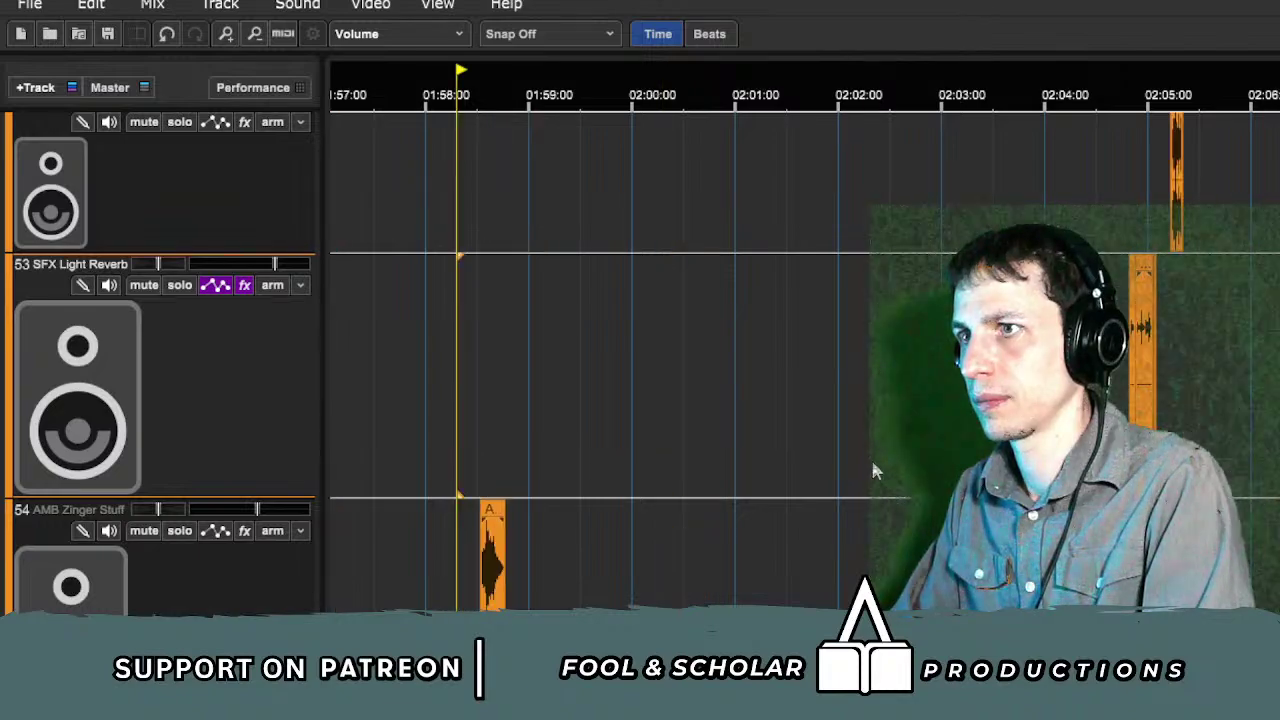
scroll(871, 457, "down", 1)
scroll(871, 457, "down", 1)
scroll(871, 457, "left", 5)
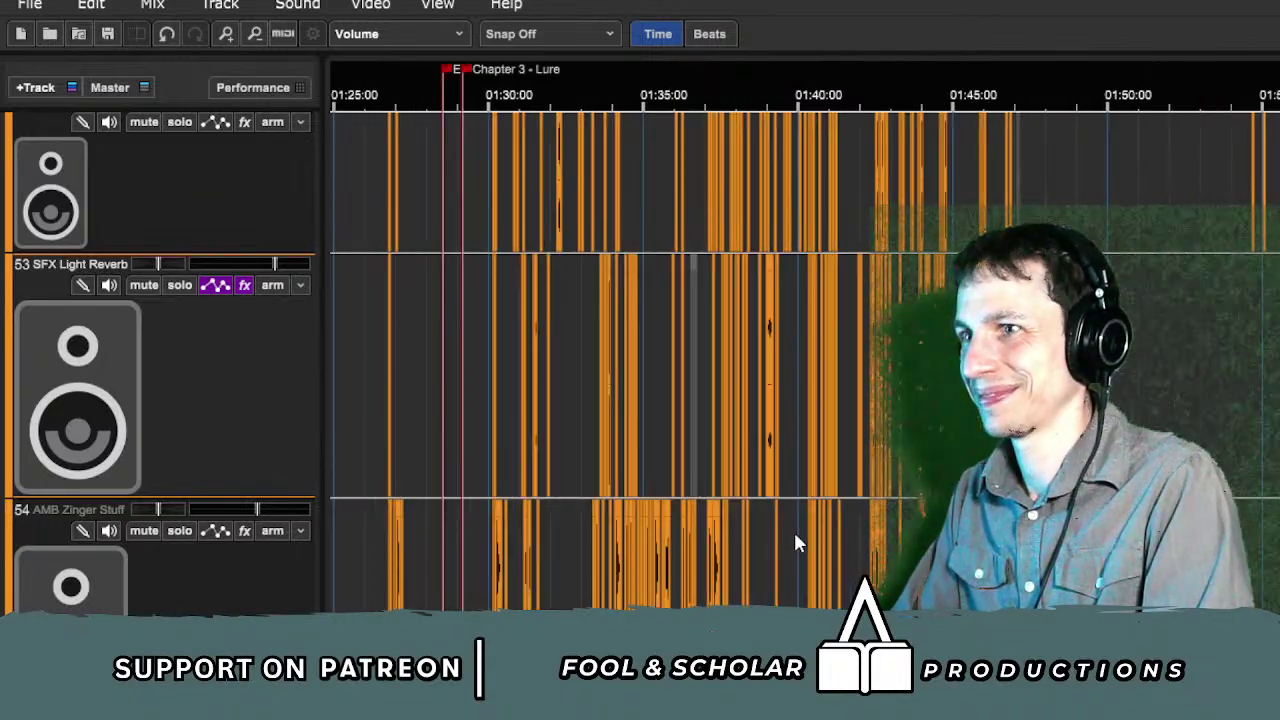
Step: Play the Chapter 3 effects around 01:39:00 and find the Energy Stone clips on the SFX Motion Foley track
left_click(796, 533)
scroll(820, 545, "up", 5)
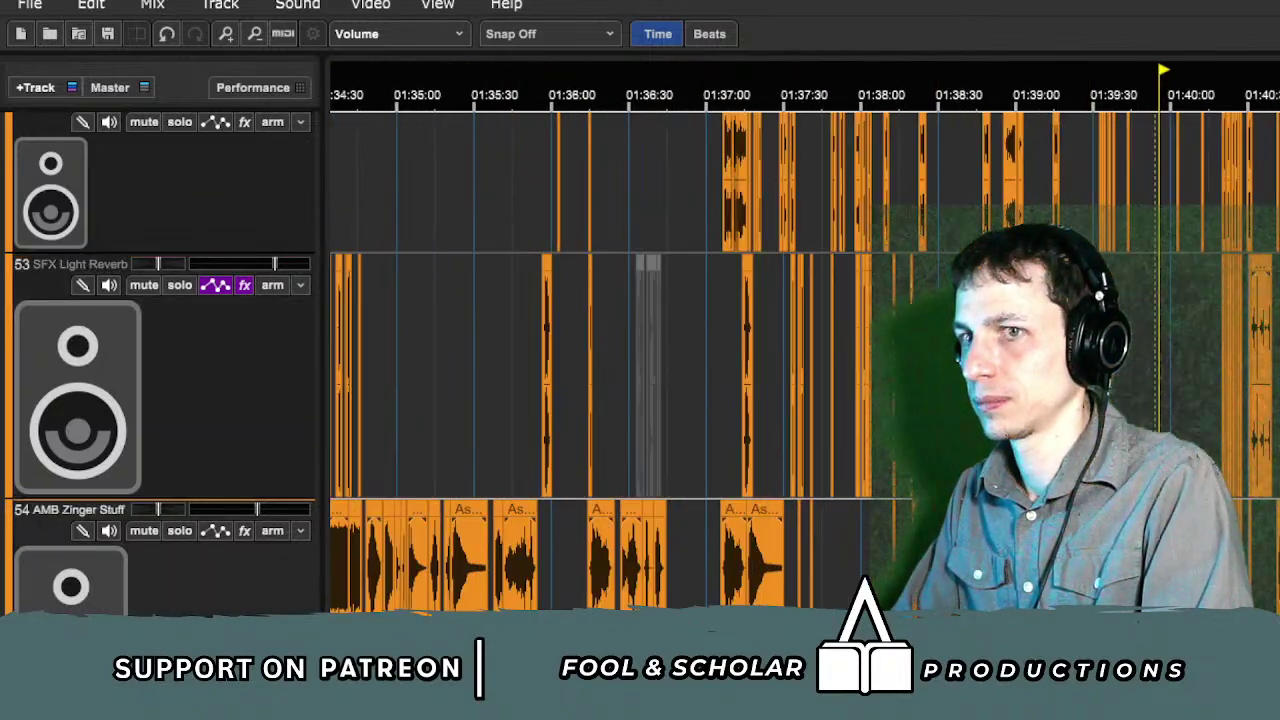
scroll(820, 545, "down", 3)
scroll(820, 545, "down", 3)
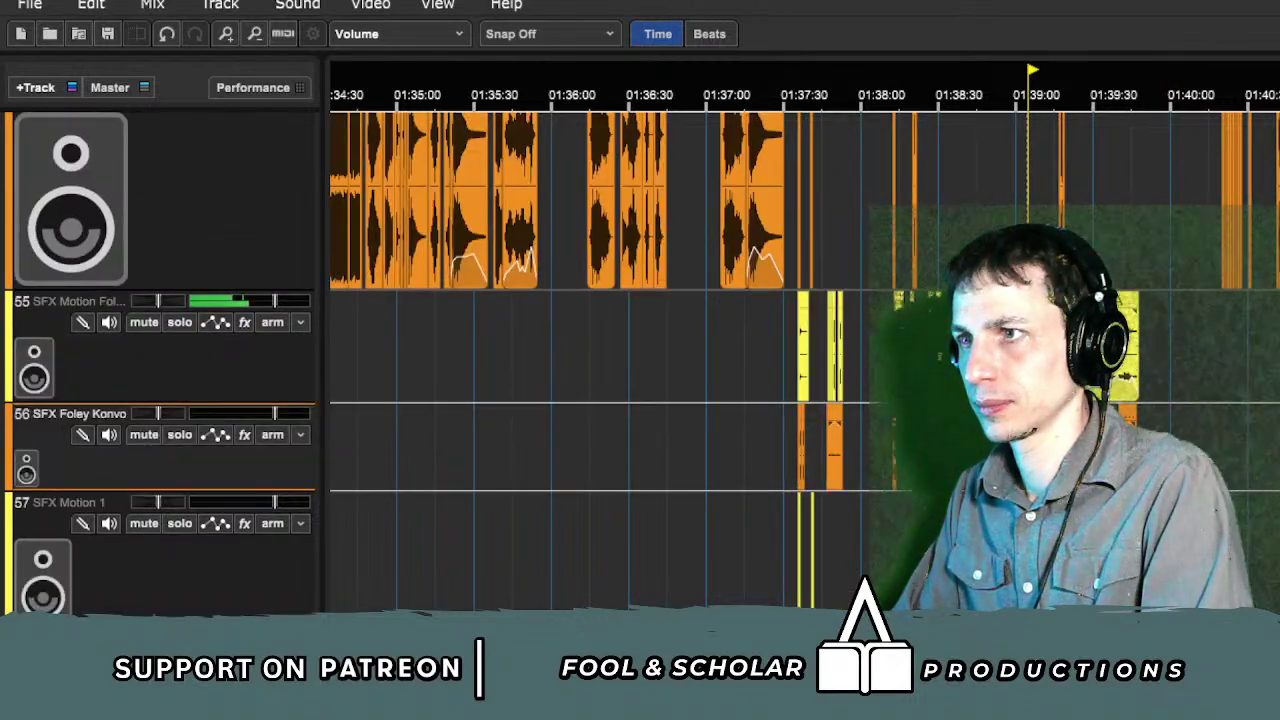
scroll(820, 545, "up", 3)
scroll(805, 360, "up", 3)
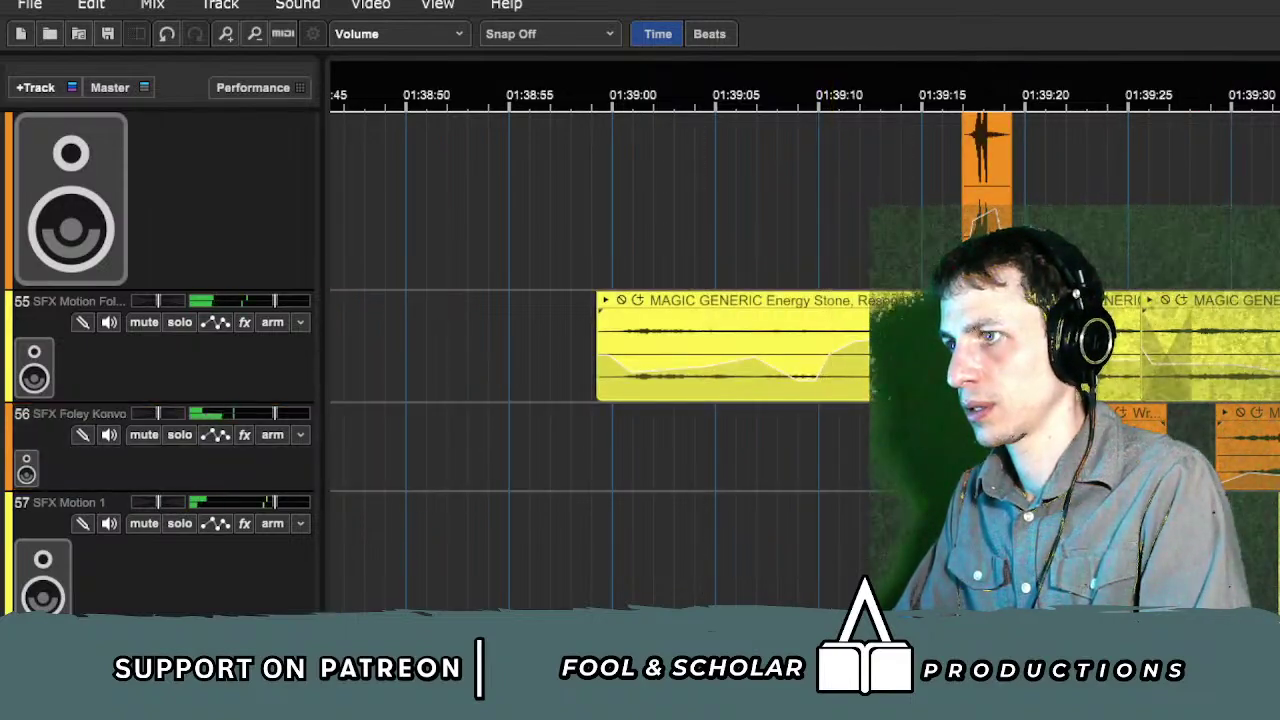
Step: Audition the SFX Motion Foley, SFX Foley Konvo and SFX Motion 1 tracks in isolation from about 01:39:17, and end the solo
key("s")
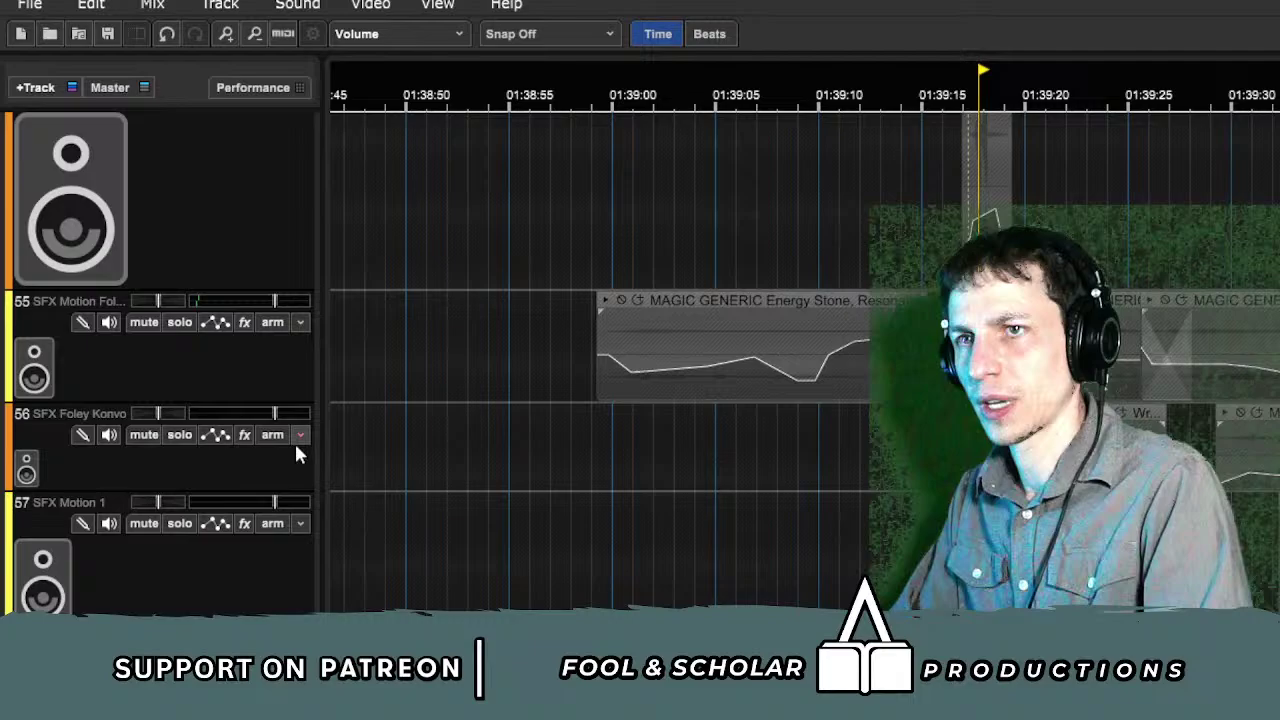
left_click(180, 436)
left_click(177, 321)
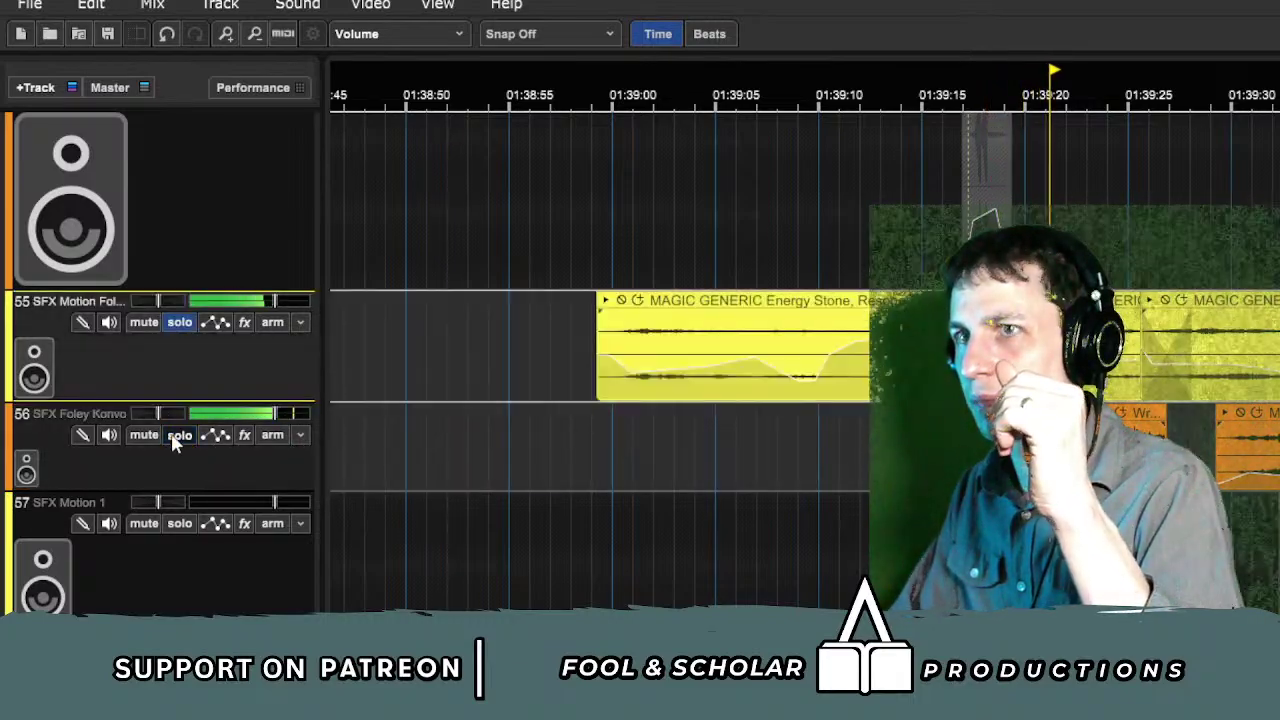
left_click(172, 436)
left_click(177, 525)
left_click(182, 324)
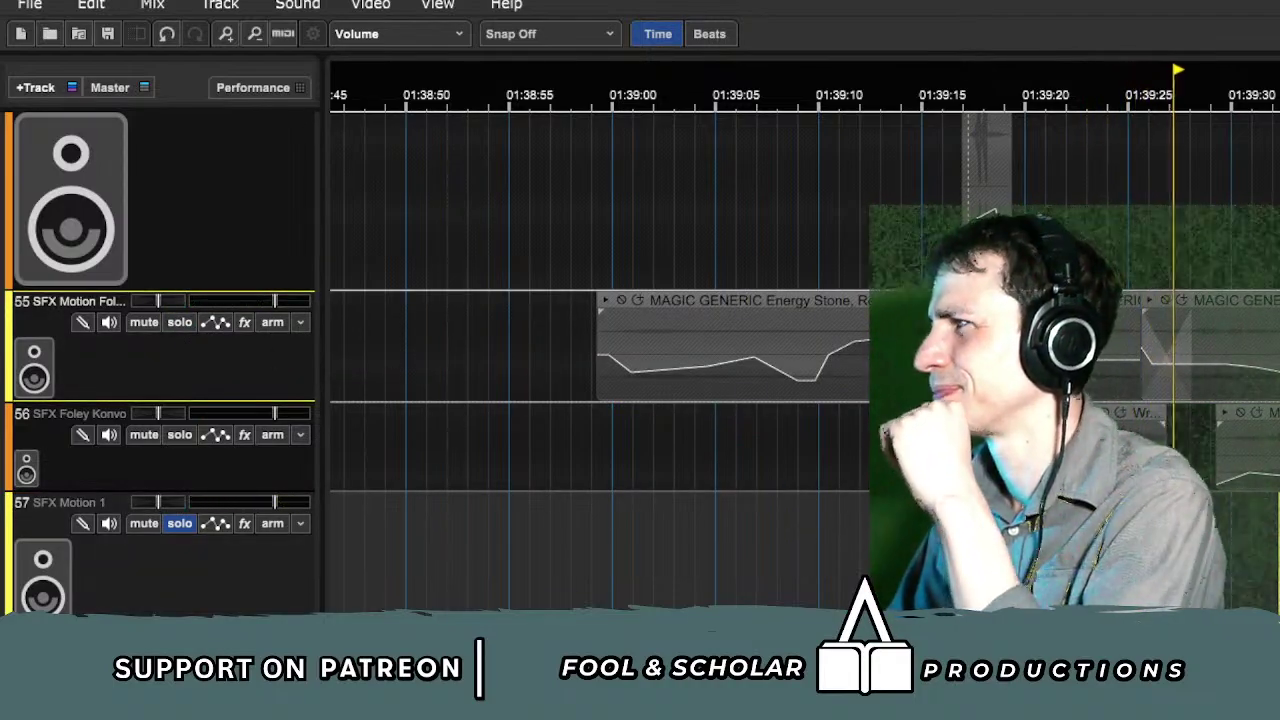
left_click_drag(736, 545, 930, 545)
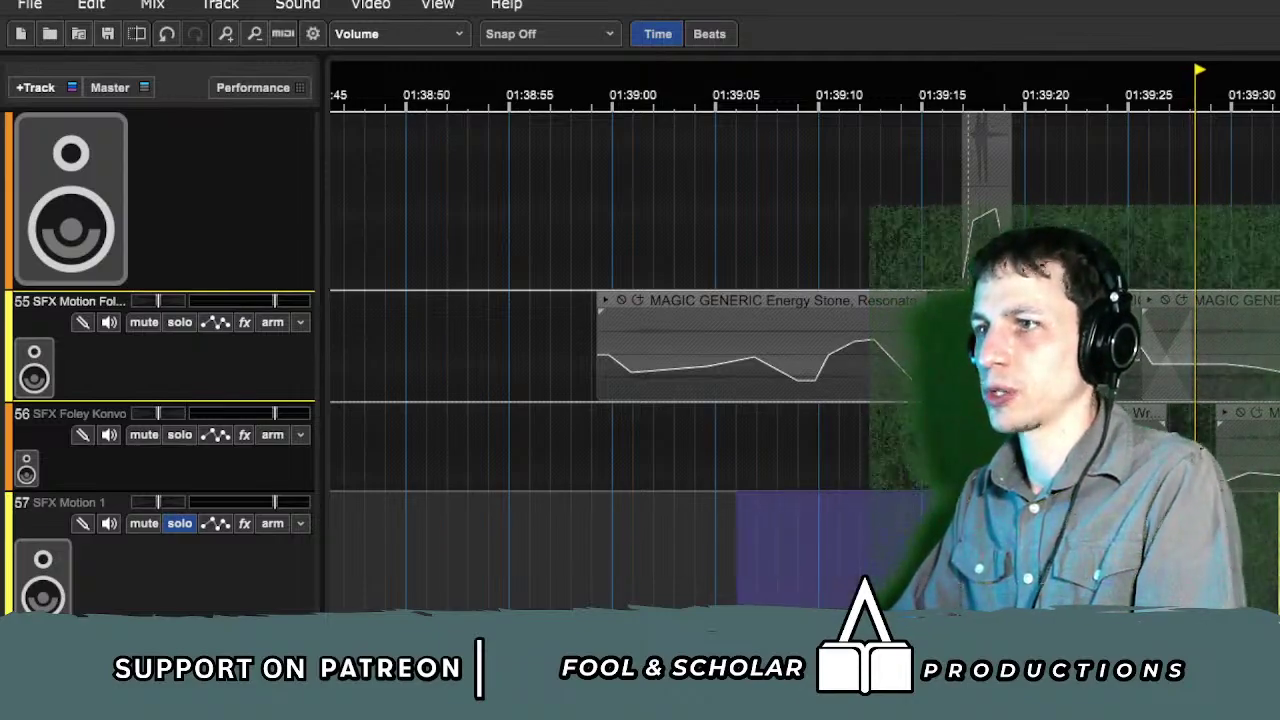
left_click(179, 523)
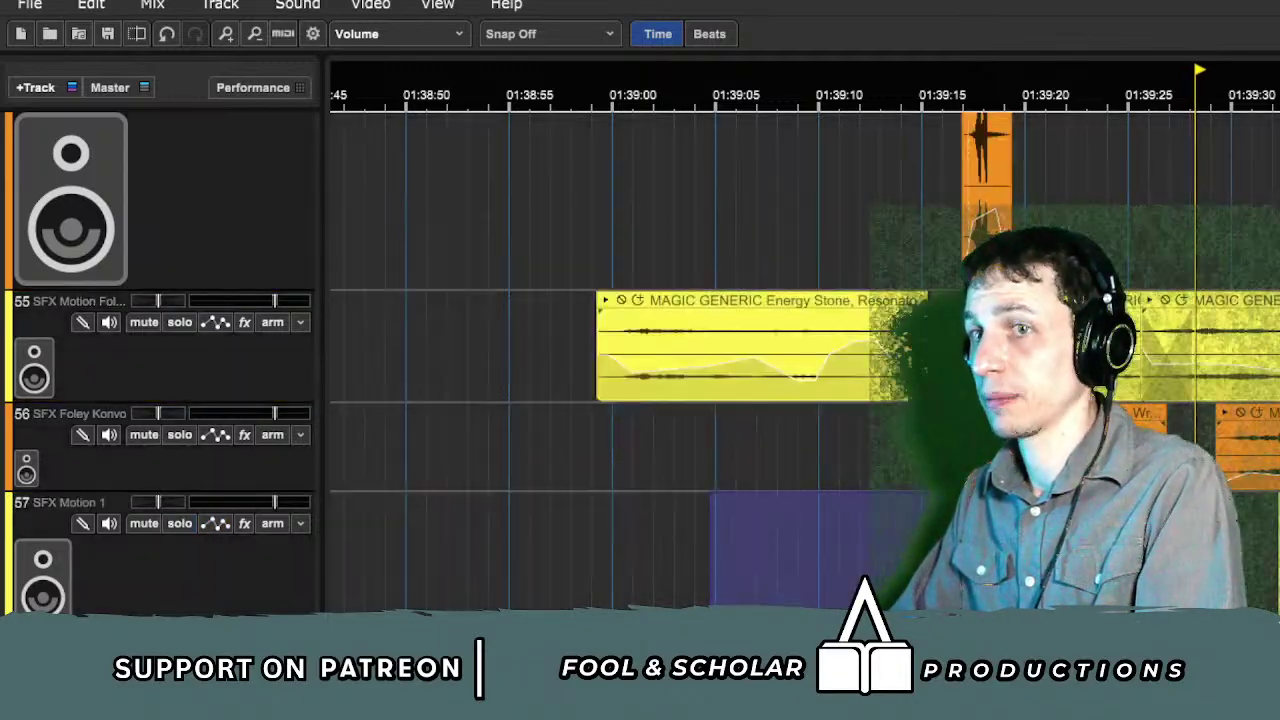
Step: Return to the scene between the HERE and Priest 1 markers and play it from about 06:59:07
scroll(805, 360, "down", 6)
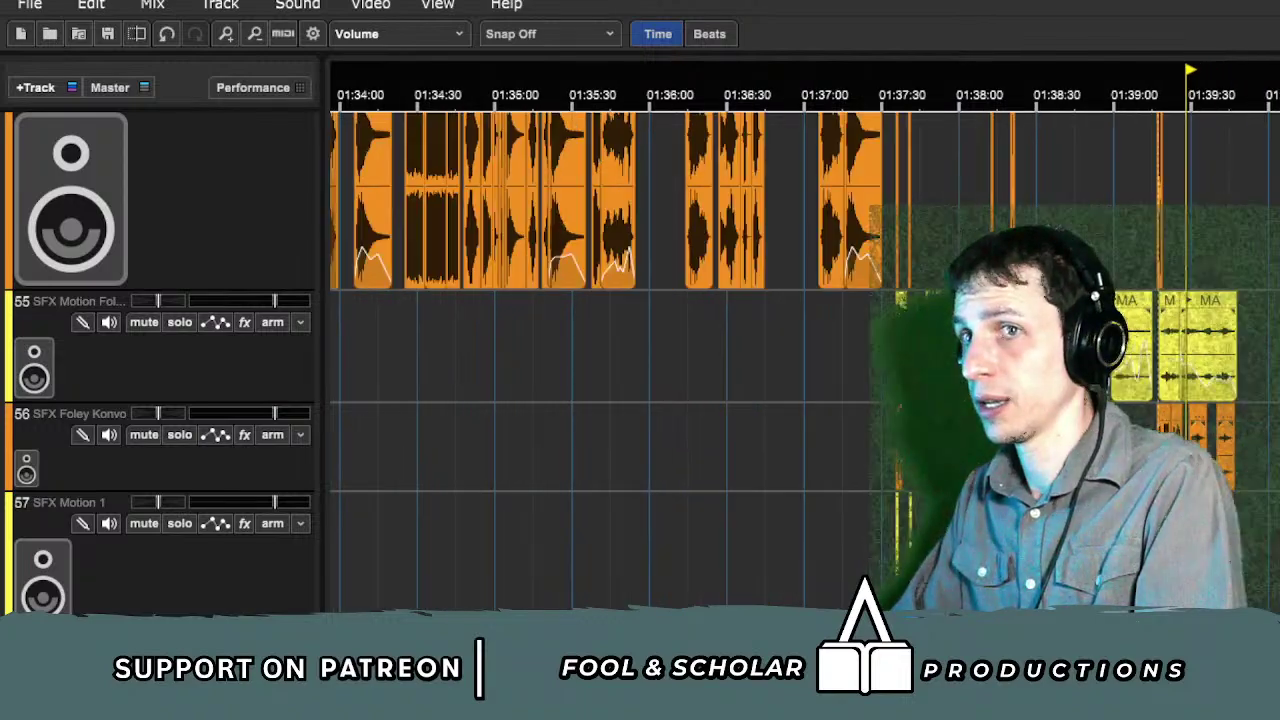
key("minus")
scroll(805, 360, "right", 10)
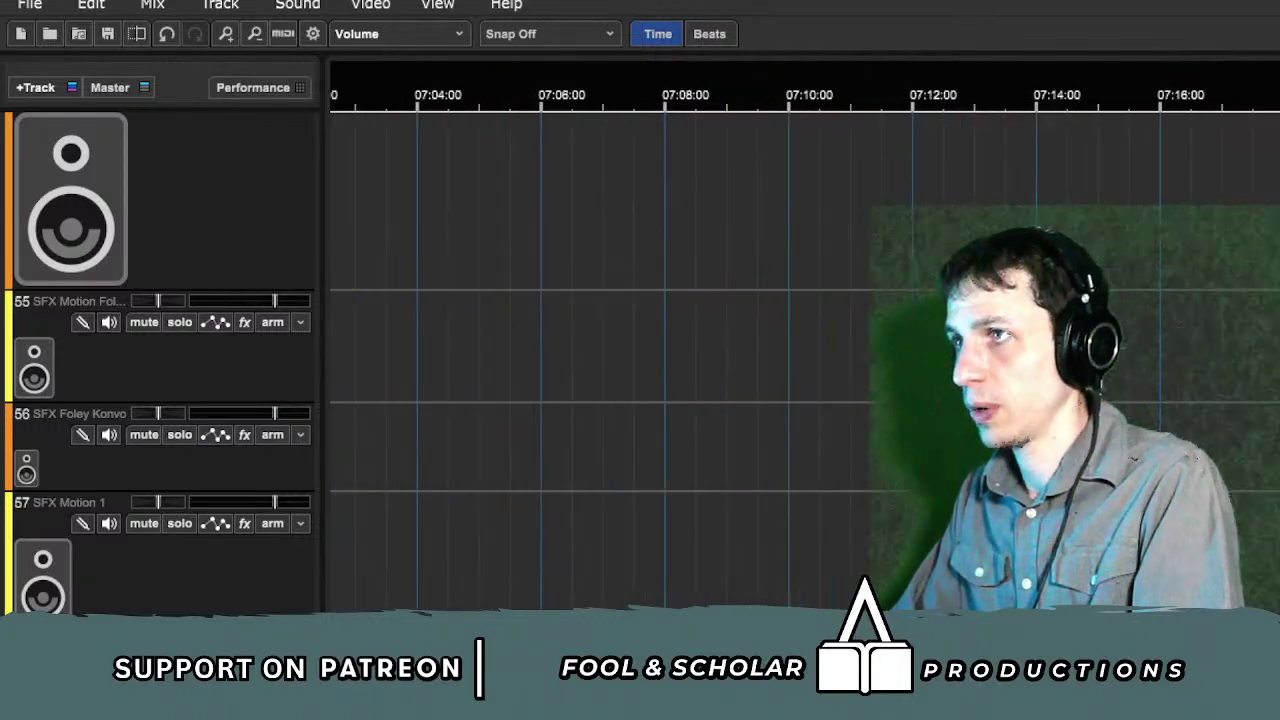
scroll(800, 340, "left", 10)
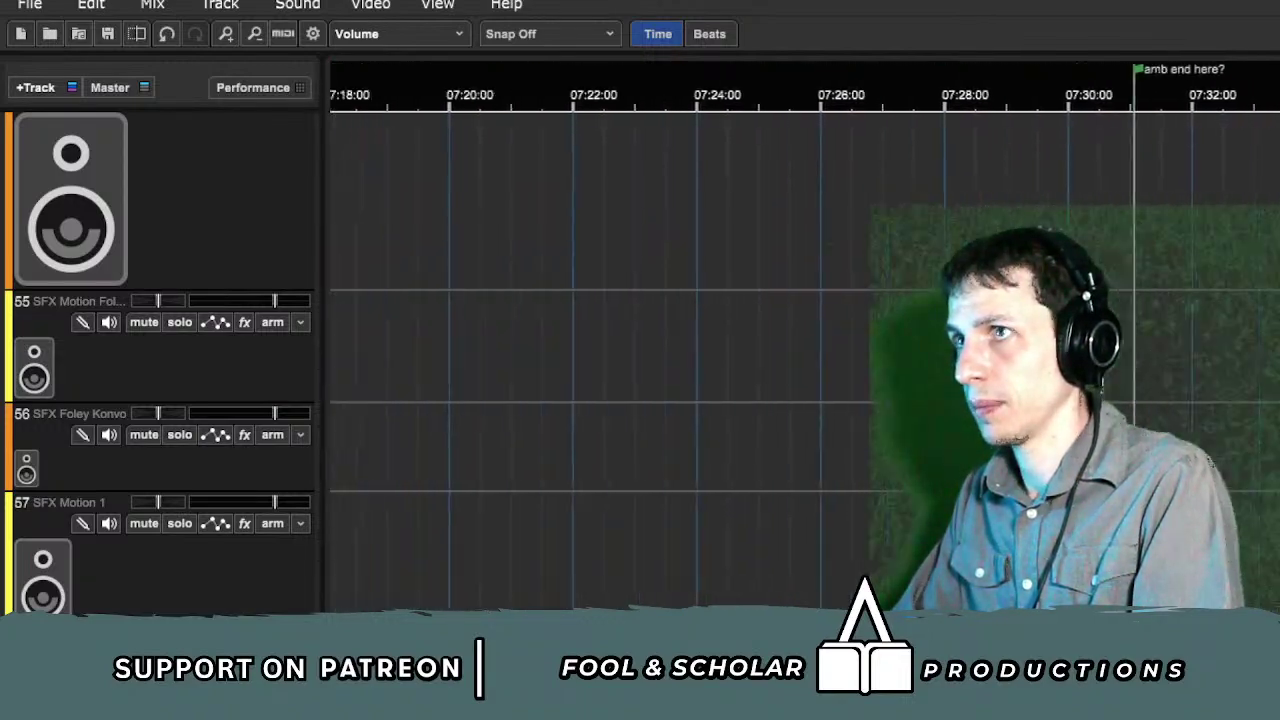
left_click(1274, 463)
key("Down")
scroll(800, 340, "right", 5)
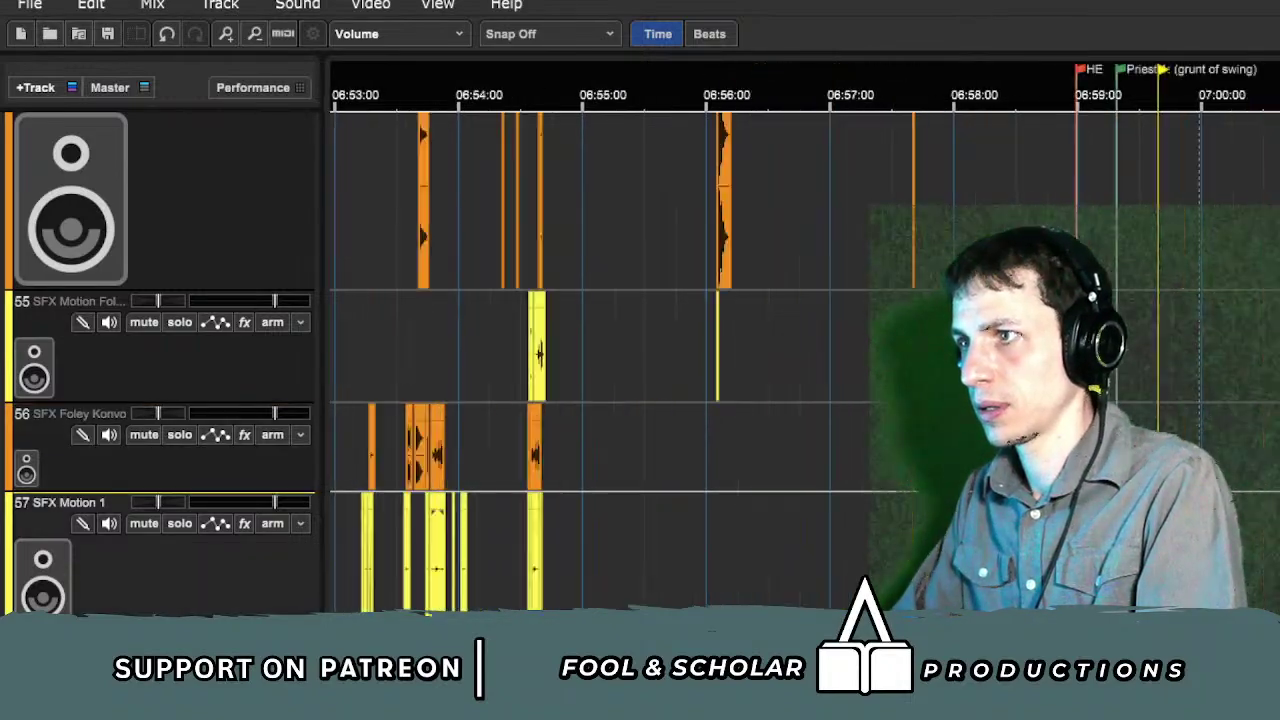
key("plus")
key("plus")
key("plus")
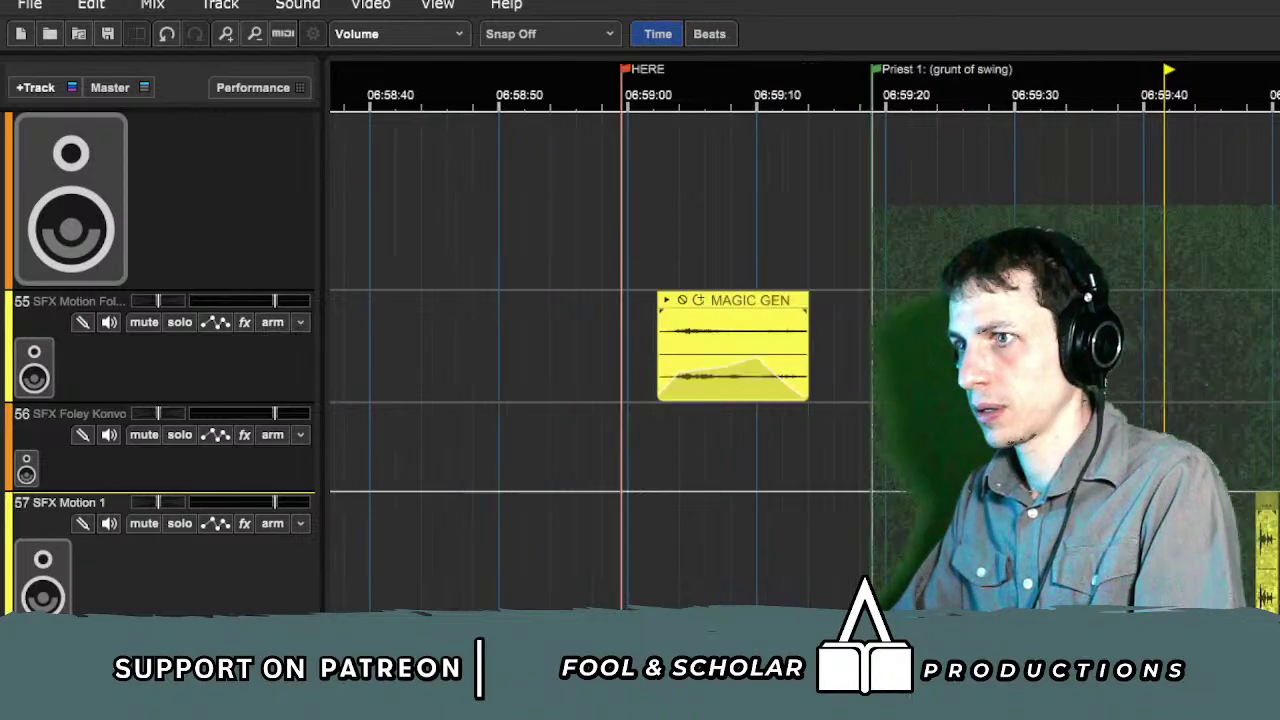
left_click(716, 200)
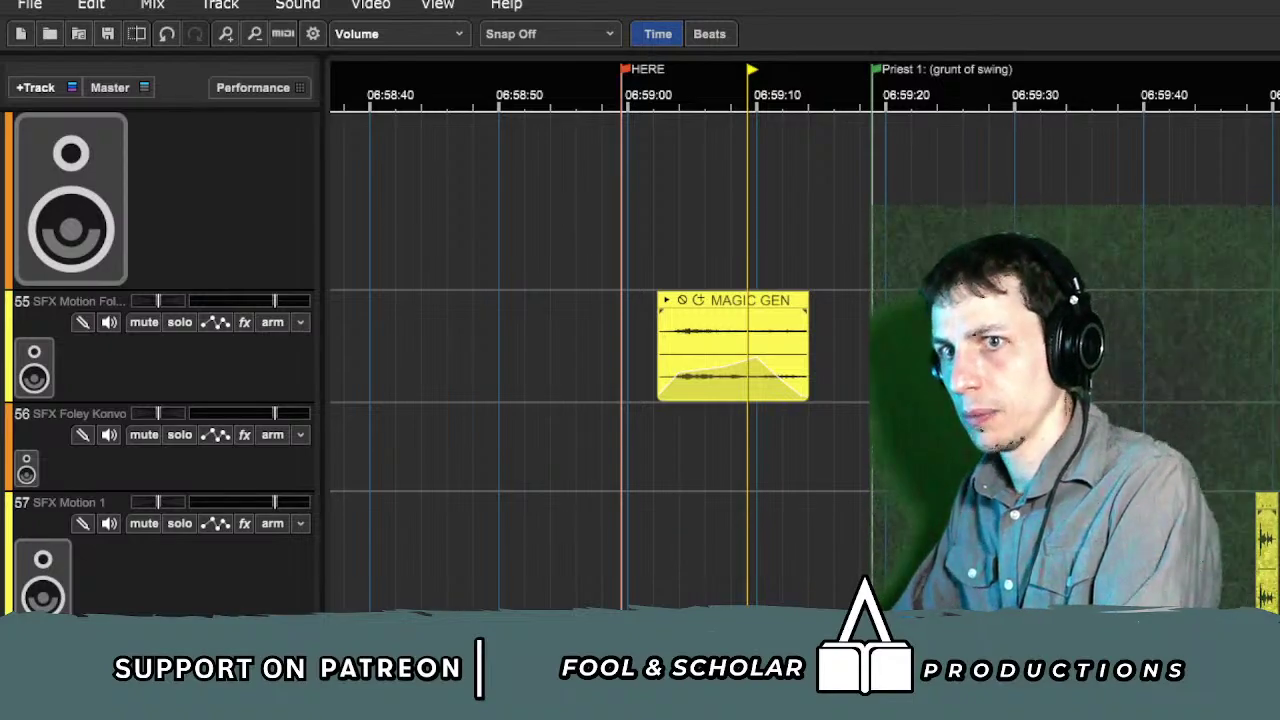
Step: Replay the scene from about 06:59:03 to check the CHA KONVO R voice against the magic effect, and stop playback
scroll(640, 360, "down", 3)
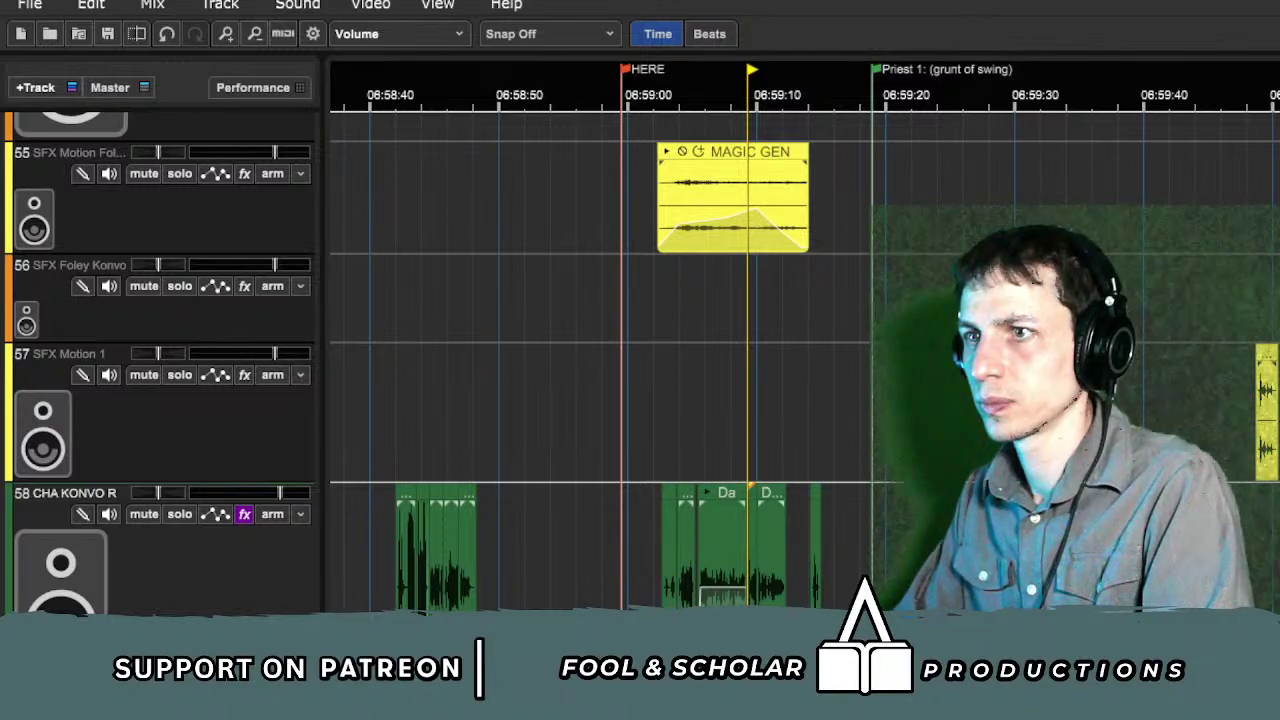
left_click(663, 95)
key("space")
key("plus")
key("plus")
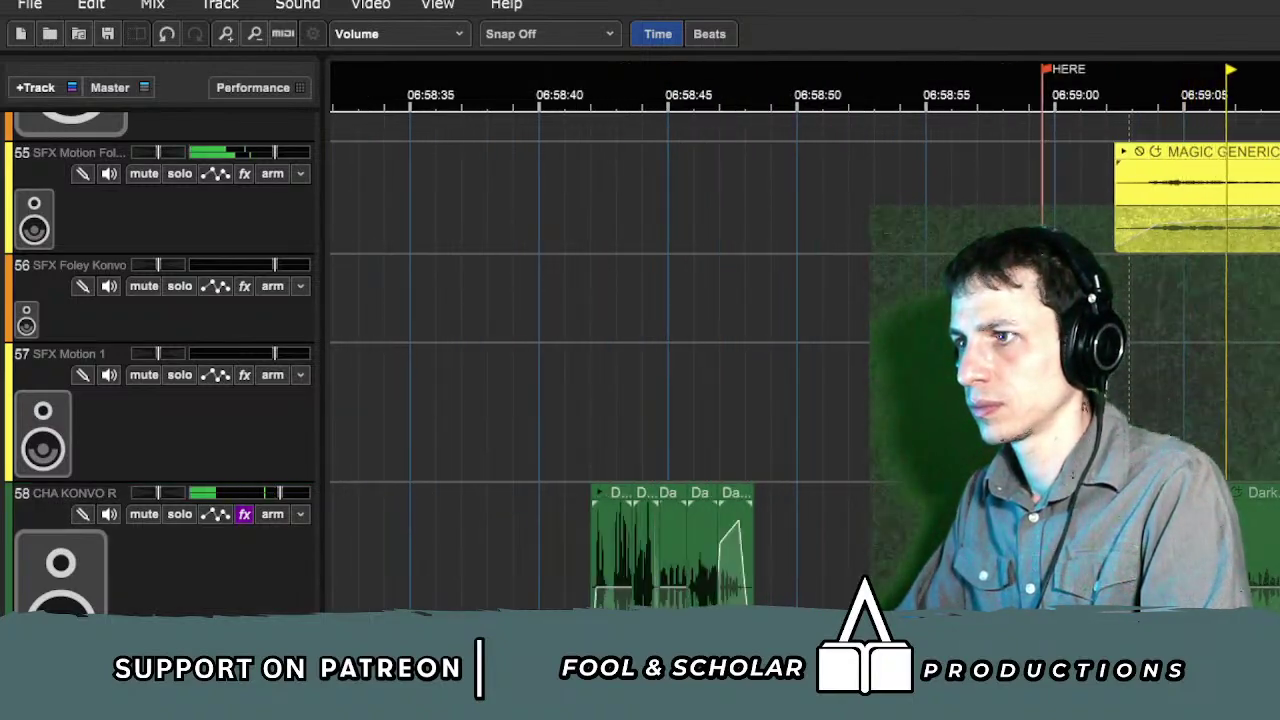
scroll(640, 360, "down", 2)
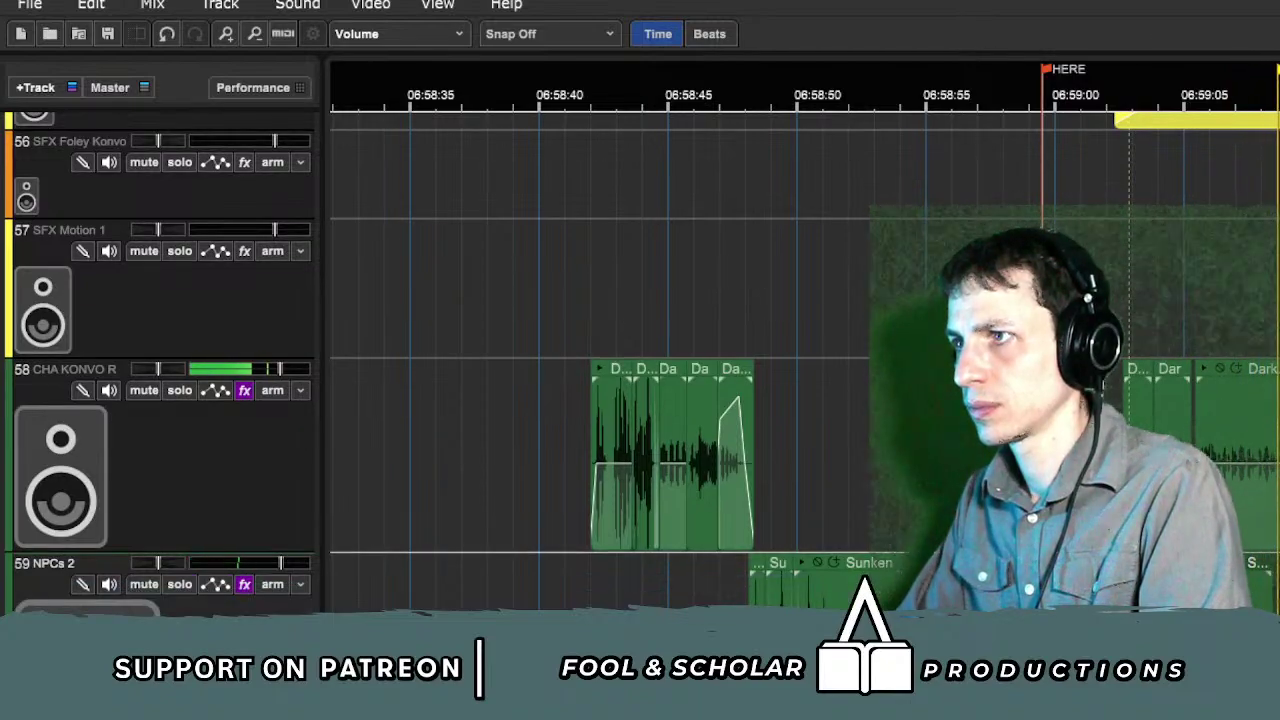
key("minus")
key("minus")
key("space")
Step: Paste the copied effect clips onto the SFX Motion 1 track at about 06:59:04
left_click(1065, 288)
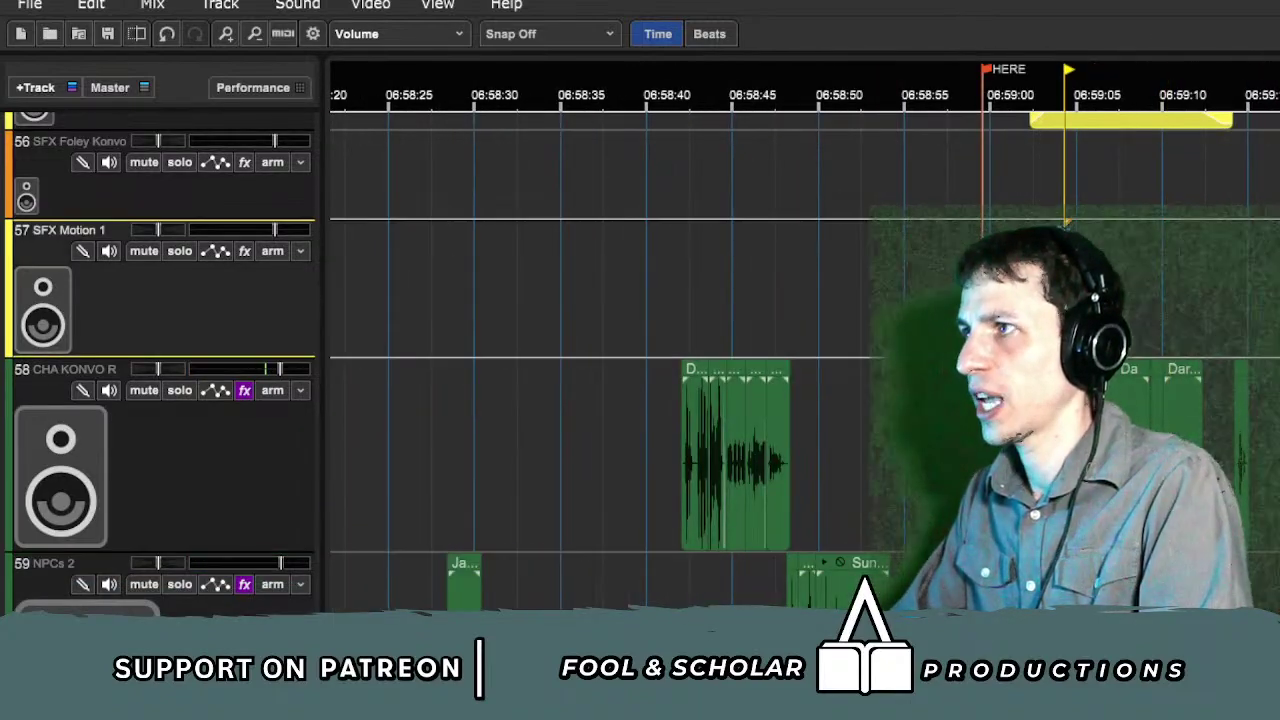
scroll(800, 350, "right", 5)
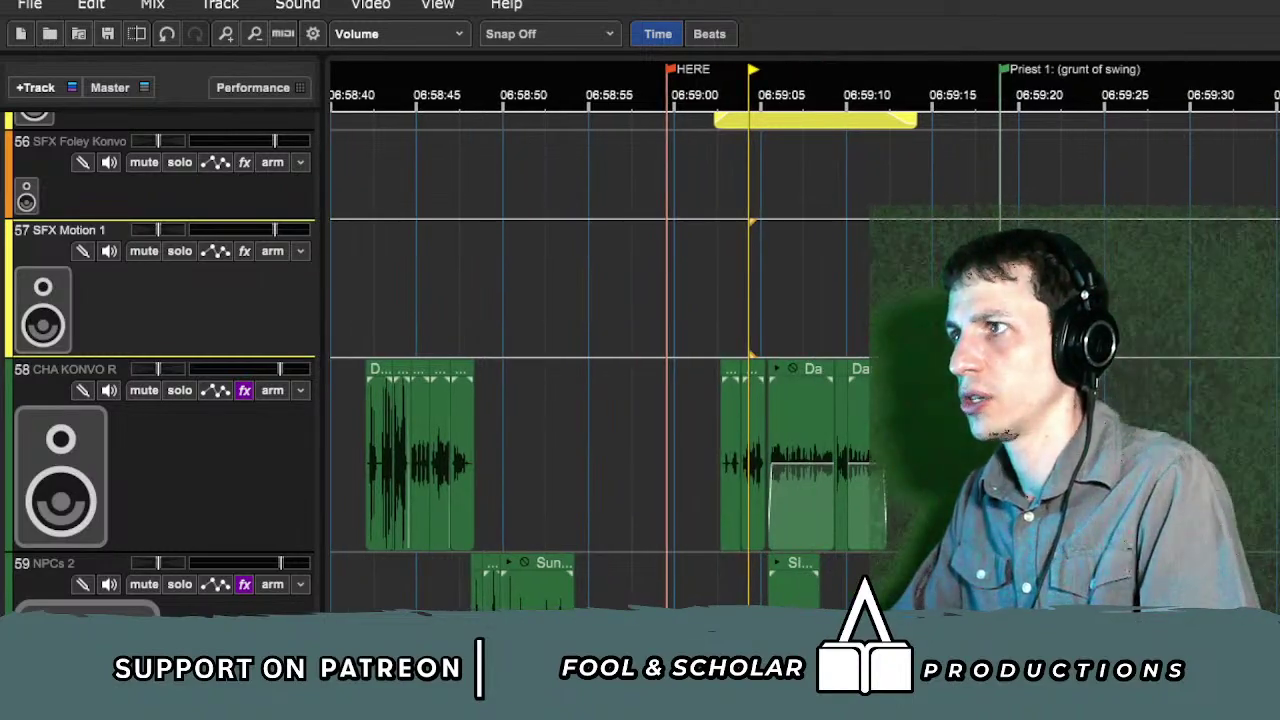
key("ctrl+v")
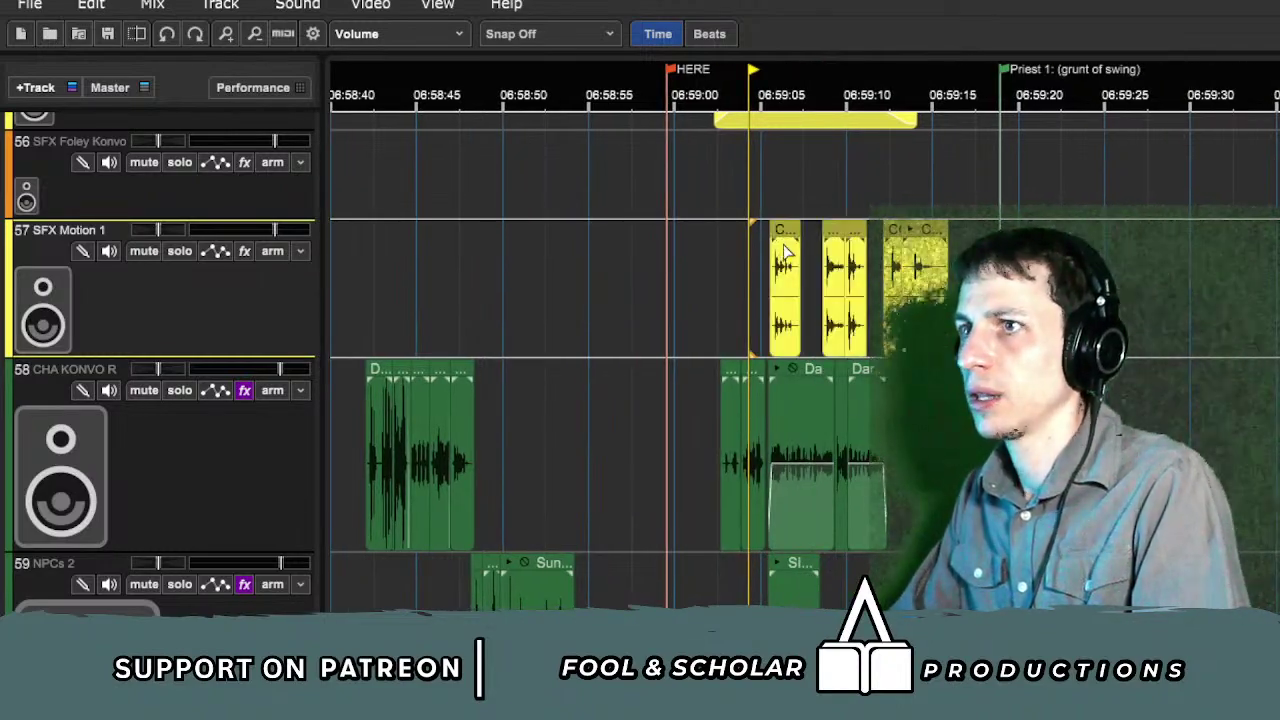
Step: During playback, move the first pasted SFX Motion 1 clip to about 06:59:09 and set the other pasted clips aside from about 06:59:29
key("space")
left_click_drag(803, 208, 1012, 290)
left_click_drag(860, 240, 1212, 251)
left_click_drag(722, 225, 851, 233)
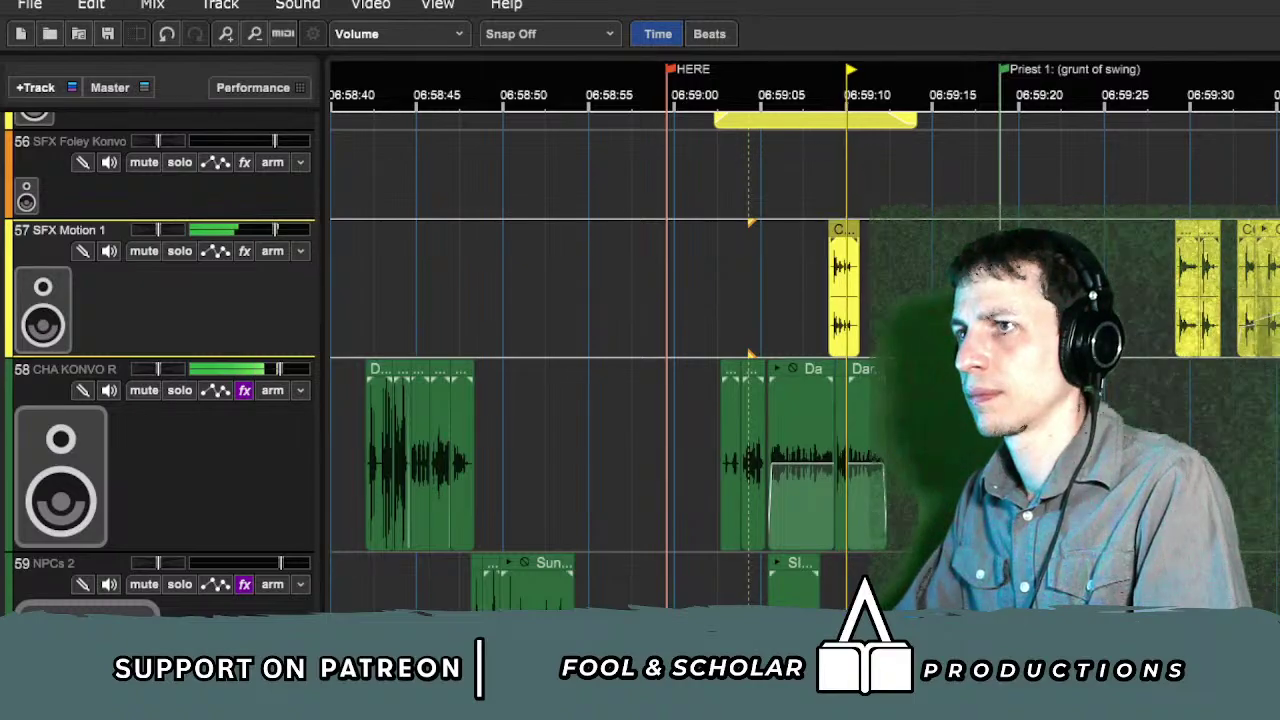
Step: Split the first pasted clip on the SFX Motion 1 track at about 06:59:09
scroll(1152, 265, "up", 1)
scroll(1155, 265, "up", 2)
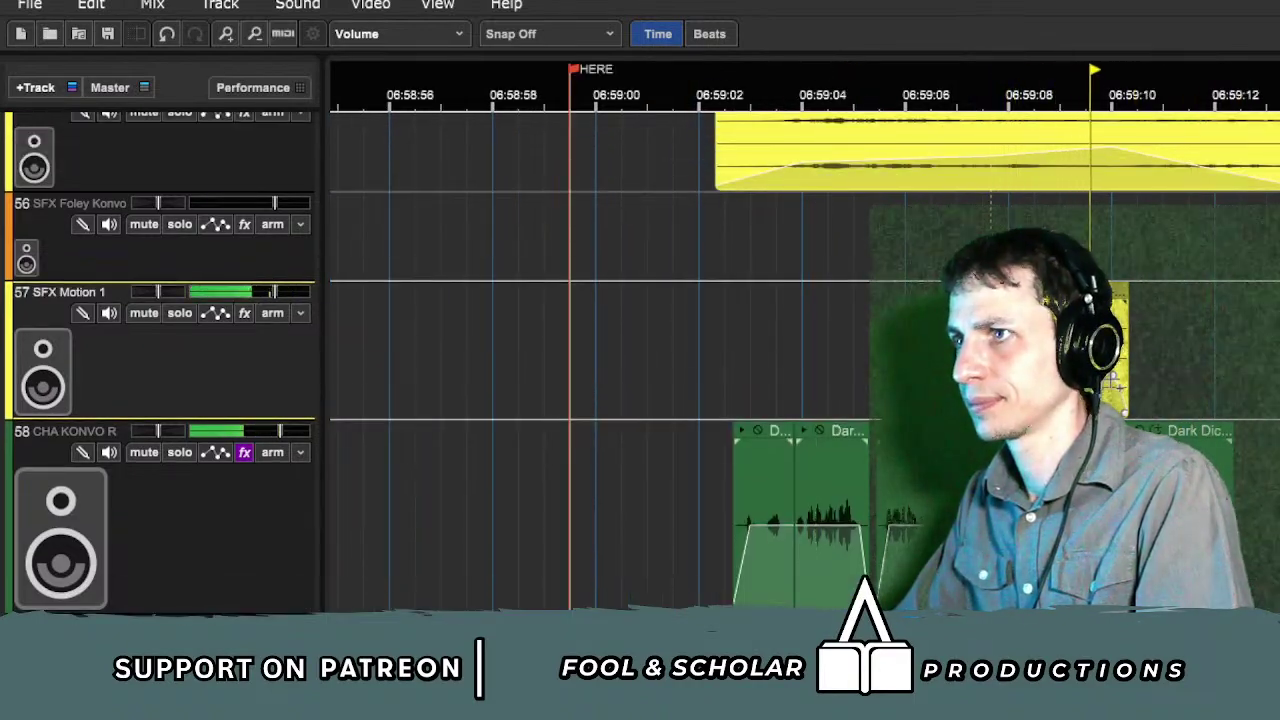
scroll(1155, 265, "down", 1)
left_click(1114, 308)
key("ctrl+t")
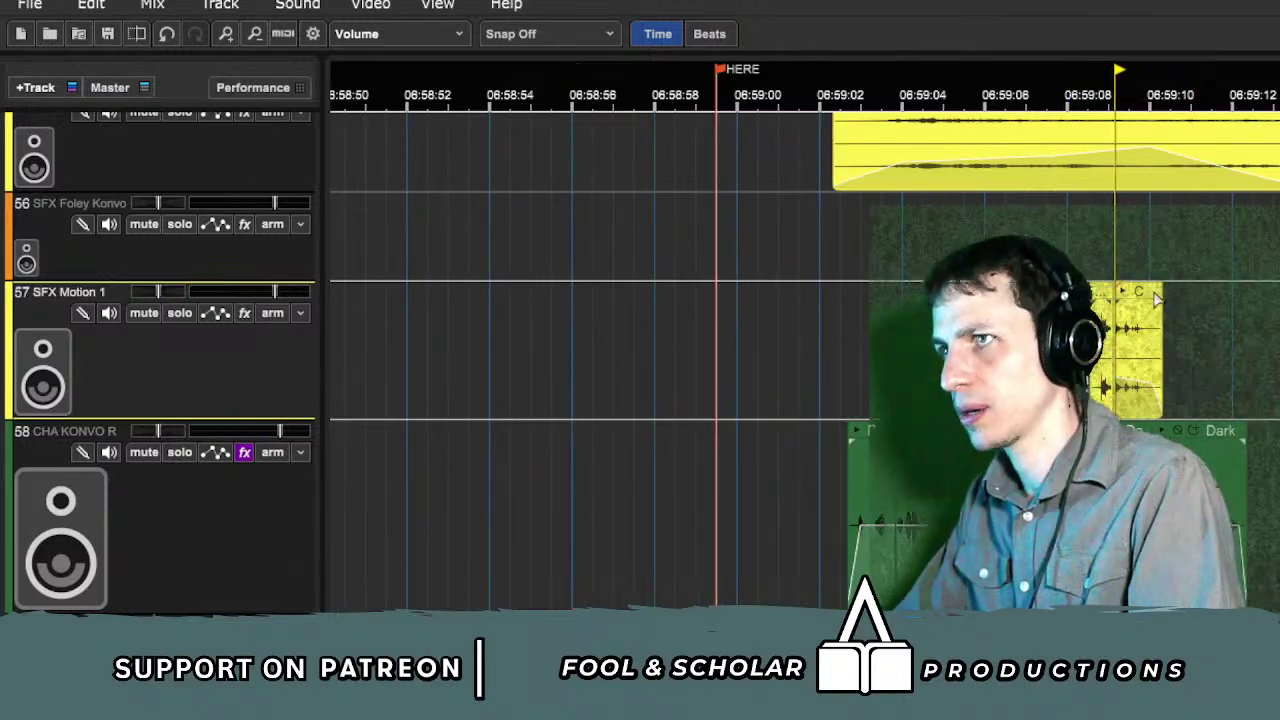
Step: Tighten the join between the two split pieces on the SFX Motion 1 track at about 06:59:09 and replay the passage
left_click_drag(1134, 299, 1103, 312)
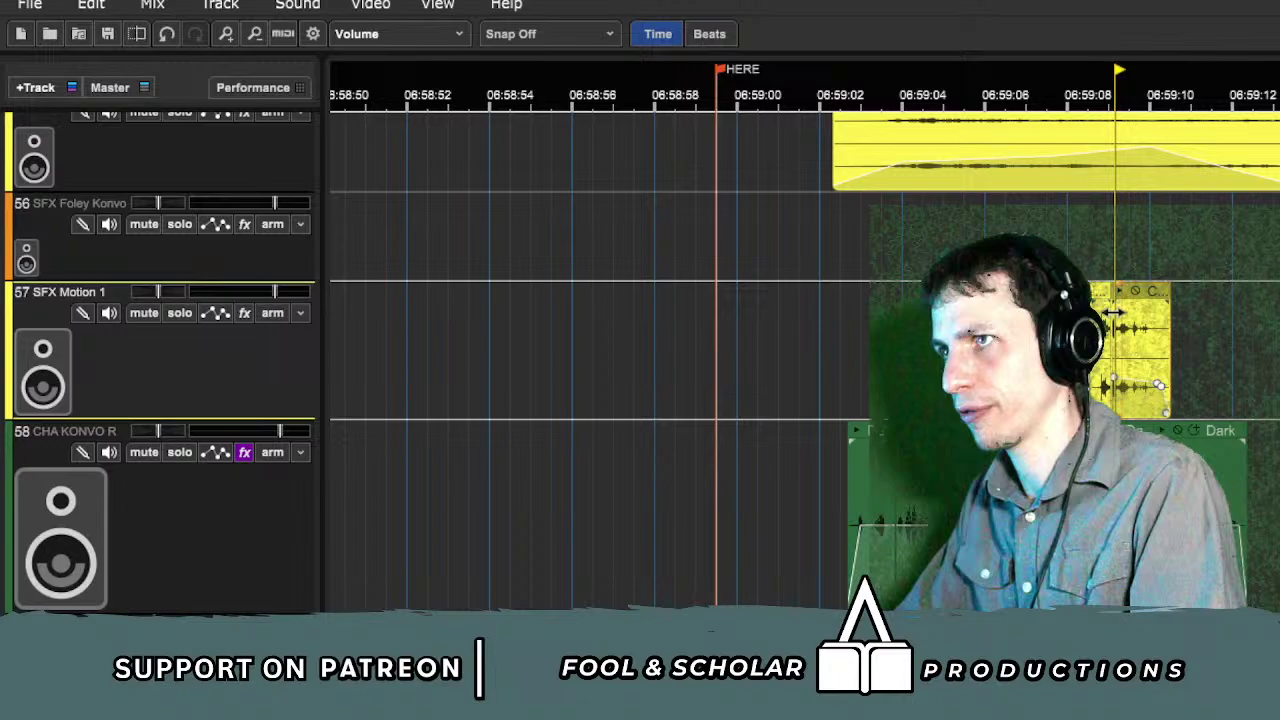
key("space")
left_click(1087, 260)
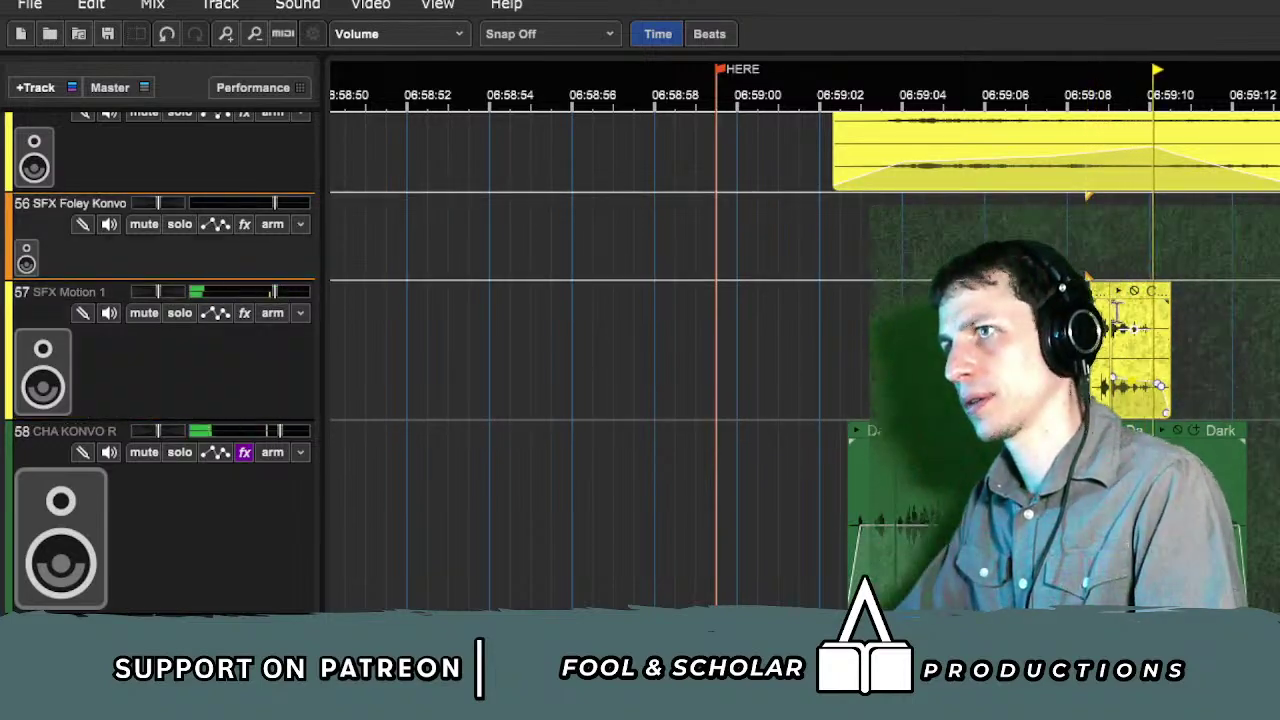
left_click(1098, 289)
left_click(1098, 278)
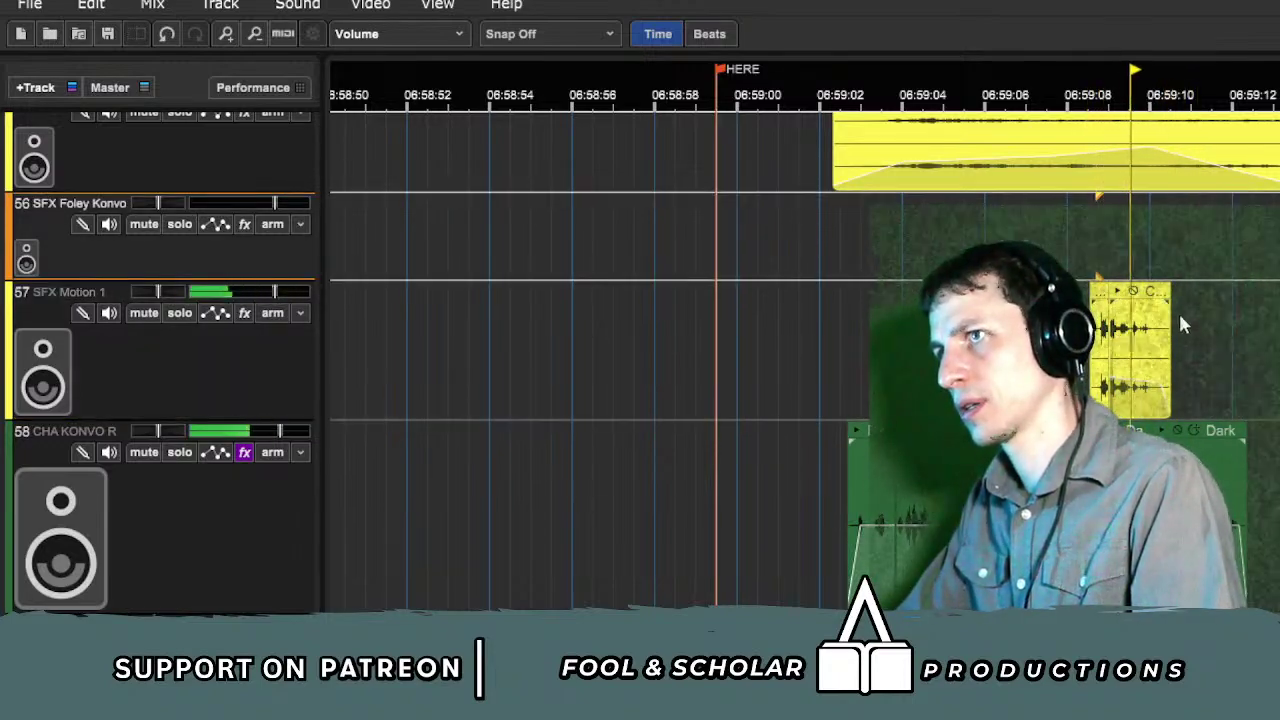
Step: Review the set-aside clips, and audition the earlier SFX Foley Konvo and SFX Motion 1 effects at about 06:48:00
scroll(1187, 334, "down", 3)
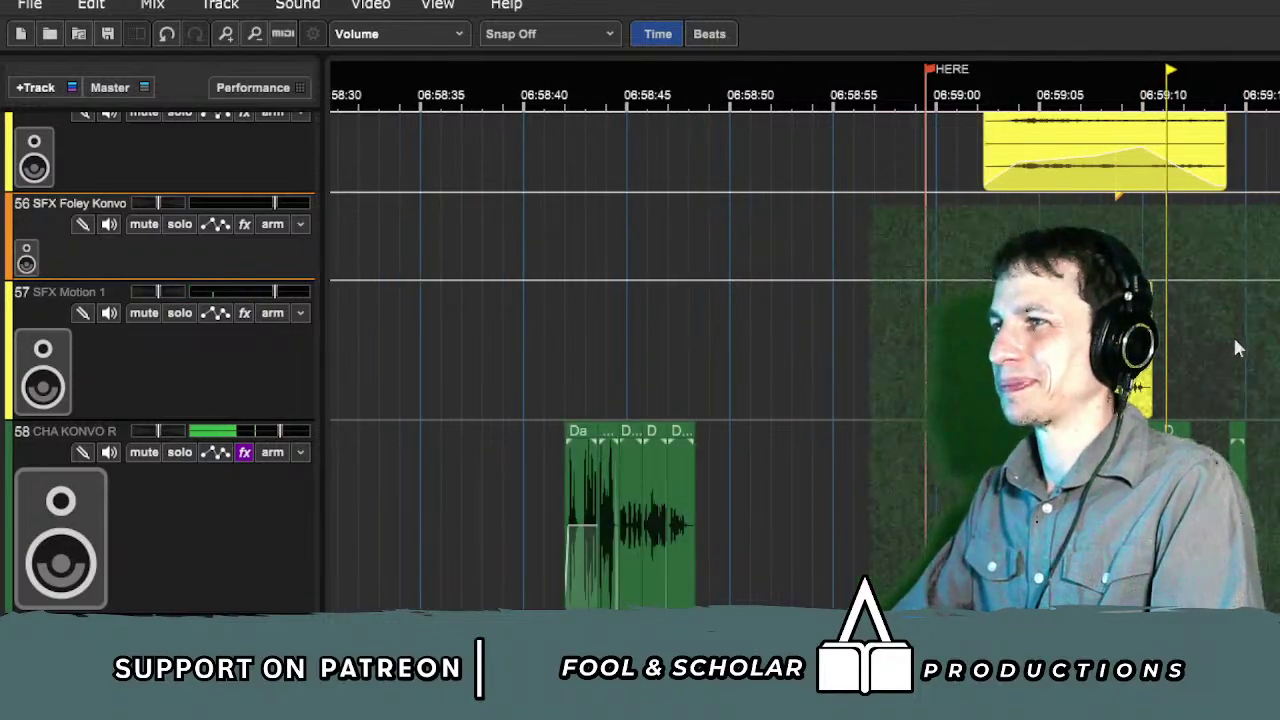
scroll(1234, 336, "down", 2)
left_click_drag(1256, 360, 1150, 360)
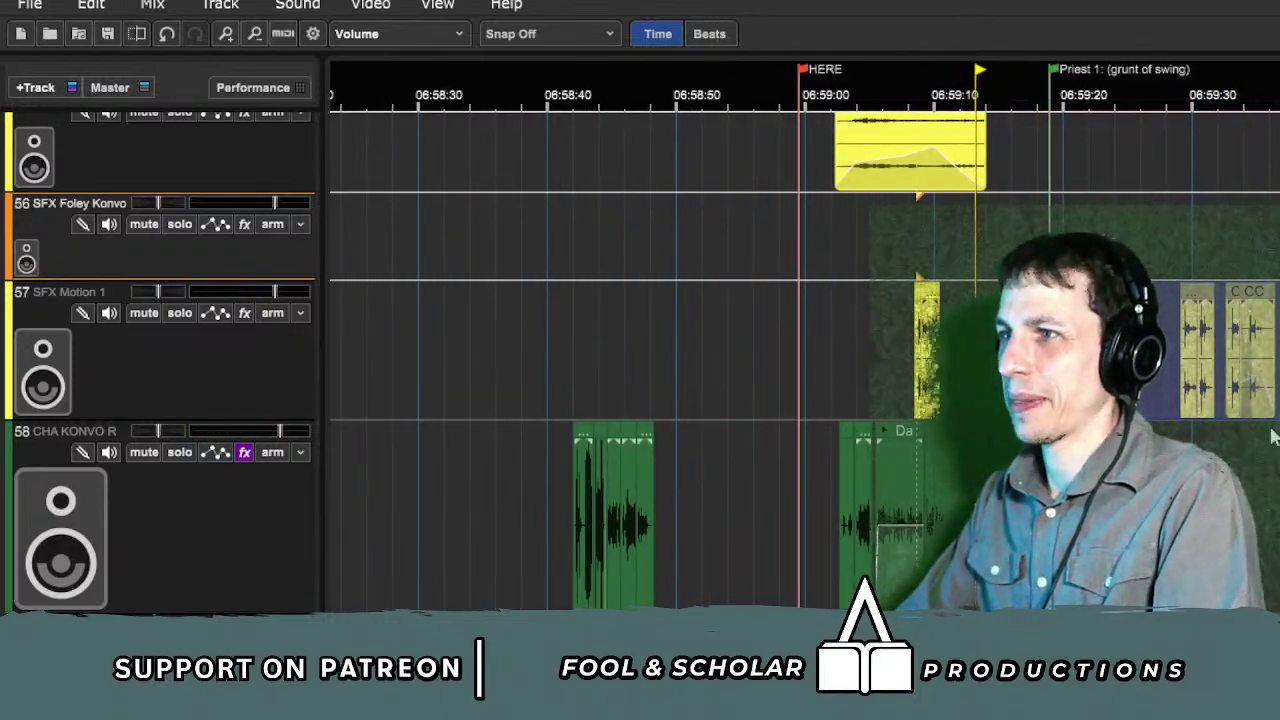
scroll(1240, 425, "up", 3)
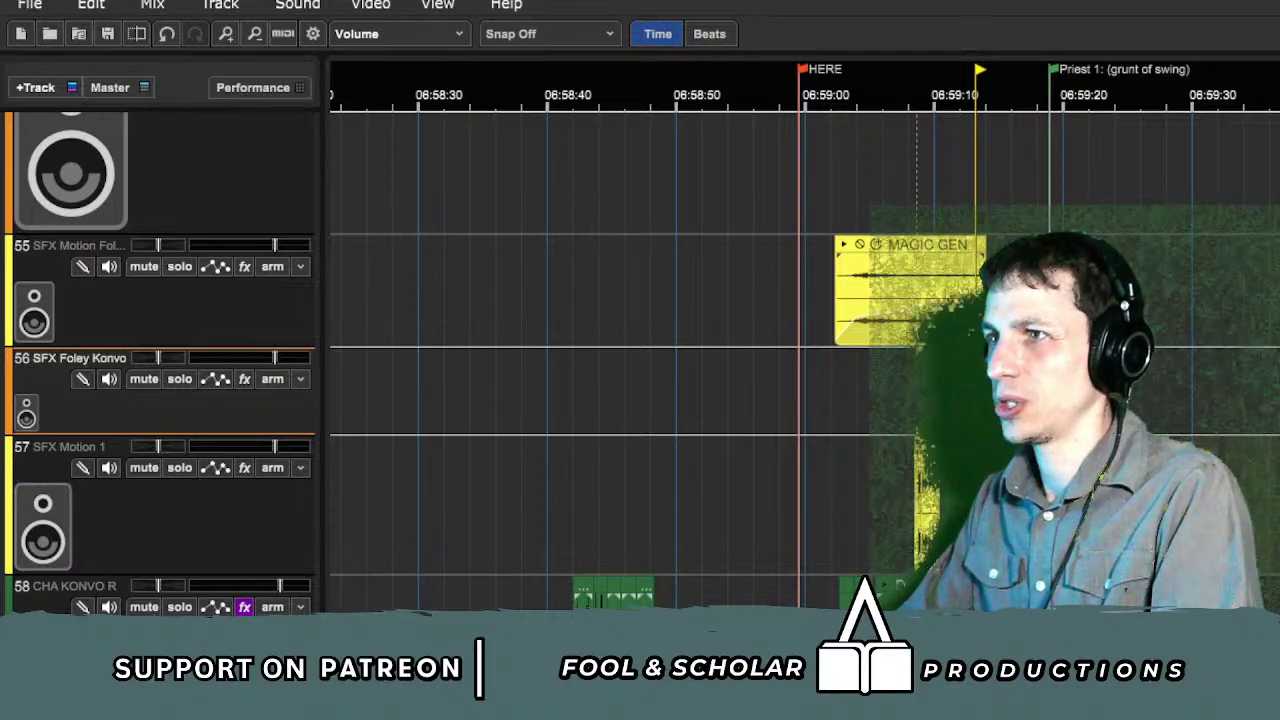
scroll(1149, 378, "down", 1)
scroll(1147, 374, "down", 5)
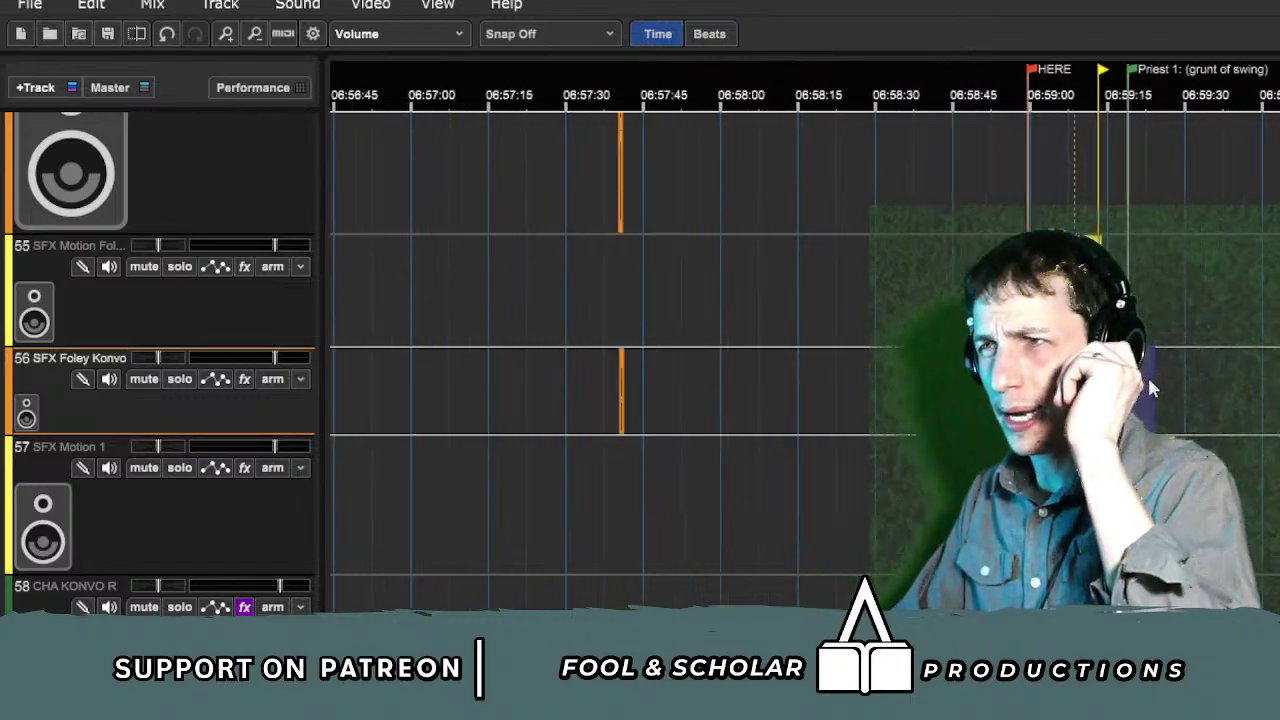
scroll(1147, 374, "down", 3)
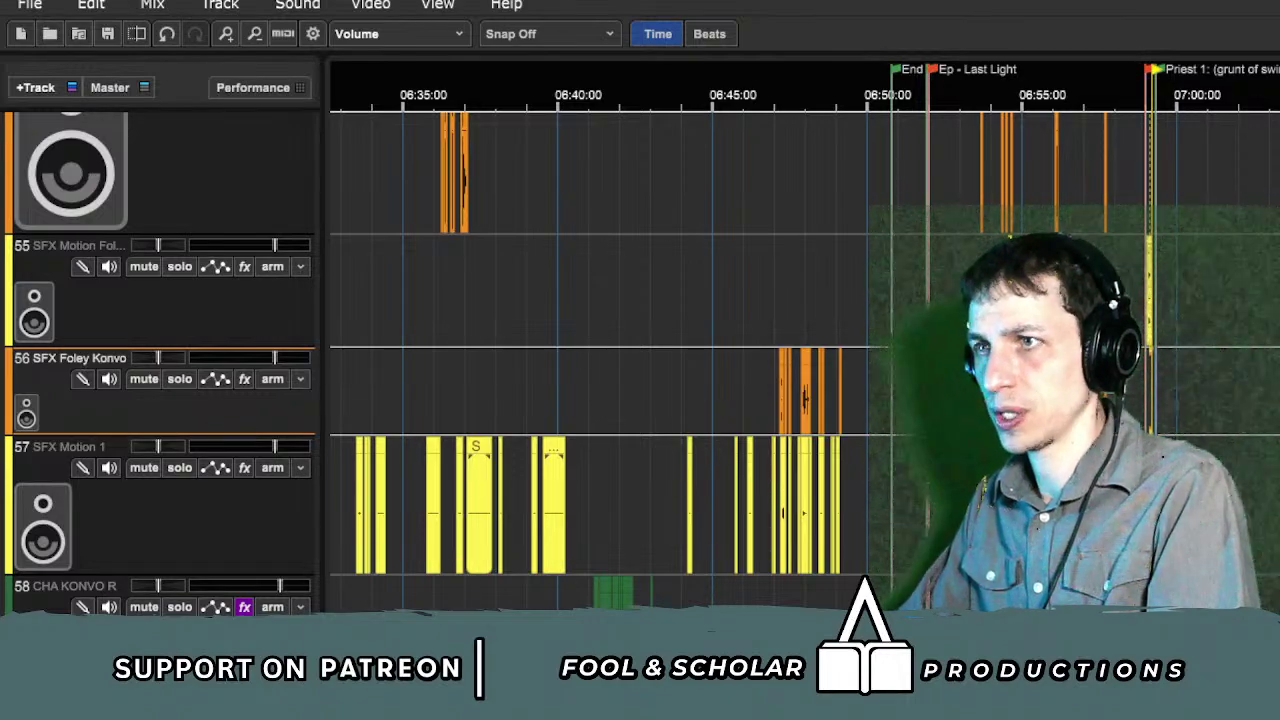
scroll(1147, 374, "up", 3)
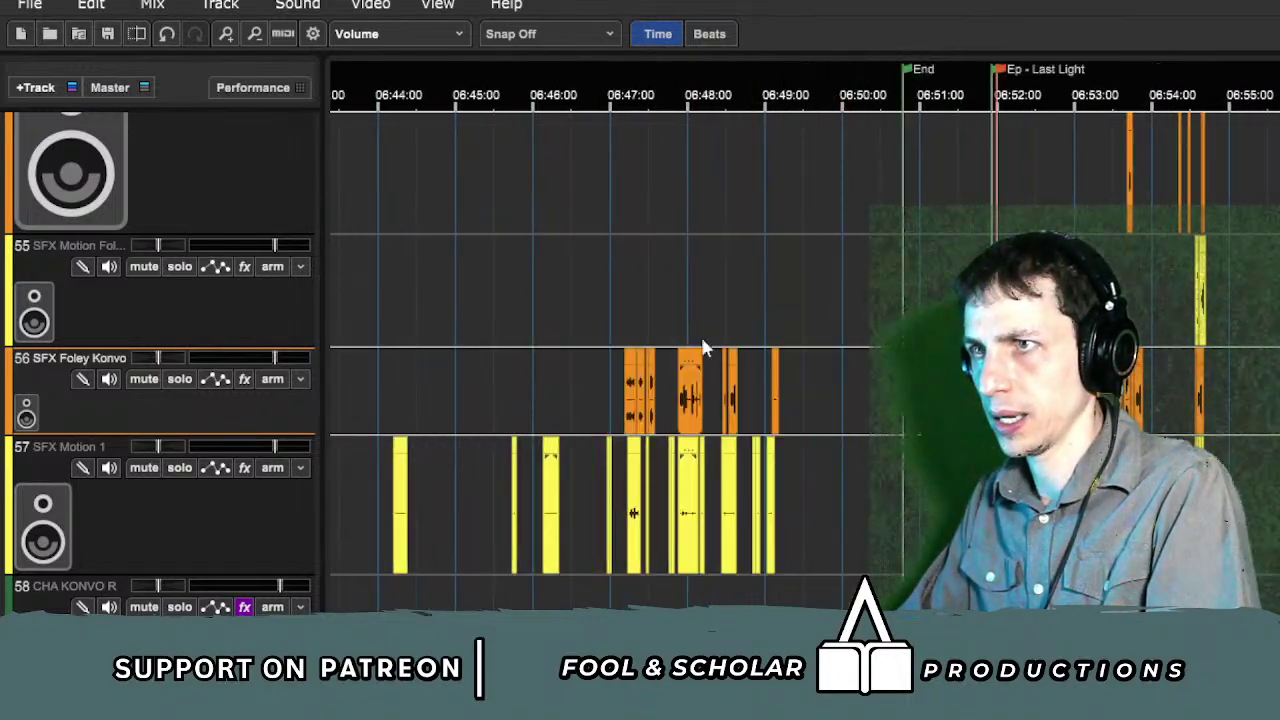
left_click(686, 341)
key("space")
key("space")
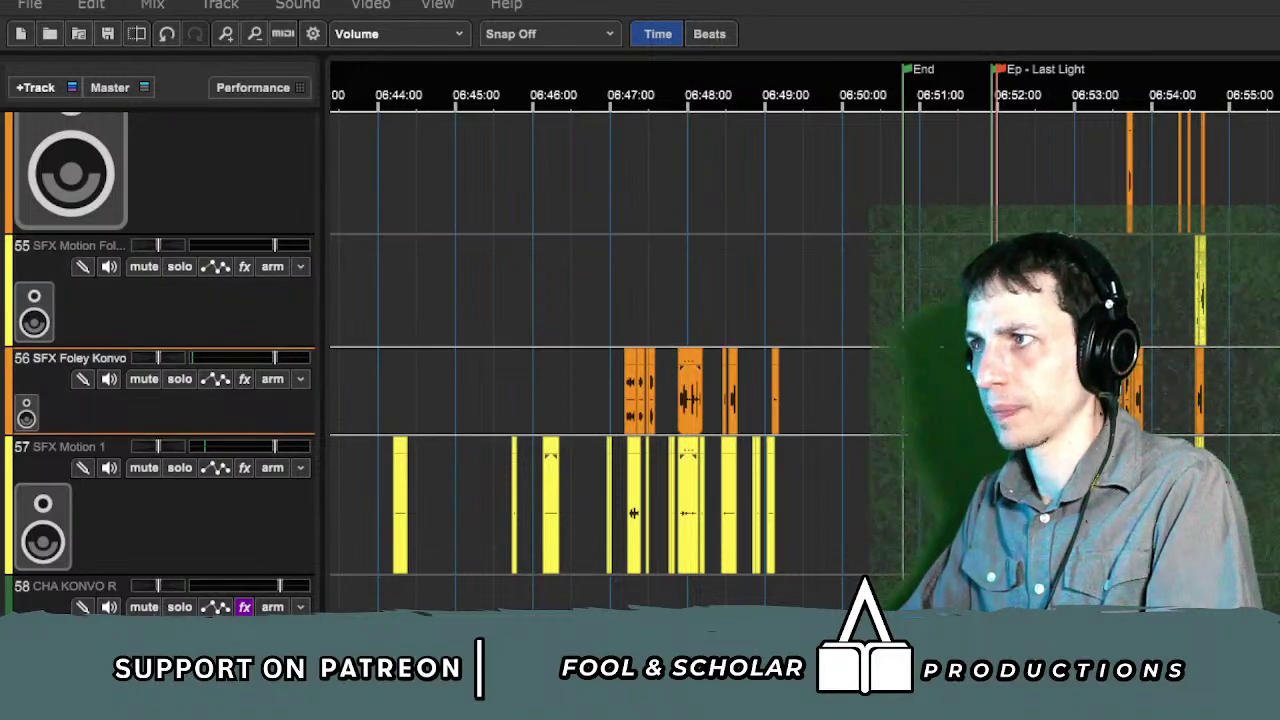
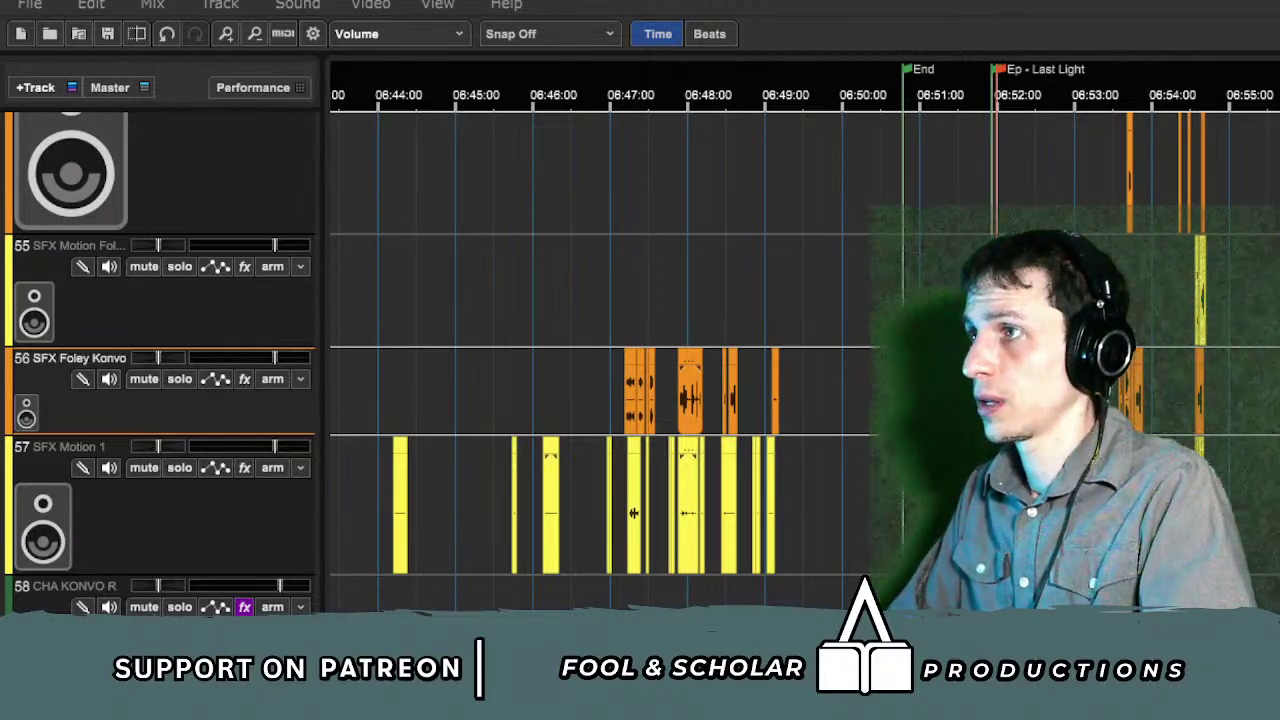
Step: Place the running footsteps clip on the SFX 1 WALKING track at about 06:59:20 and play the scene from about 06:59:07
scroll(805, 340, "right", 3)
scroll(805, 340, "up", 5)
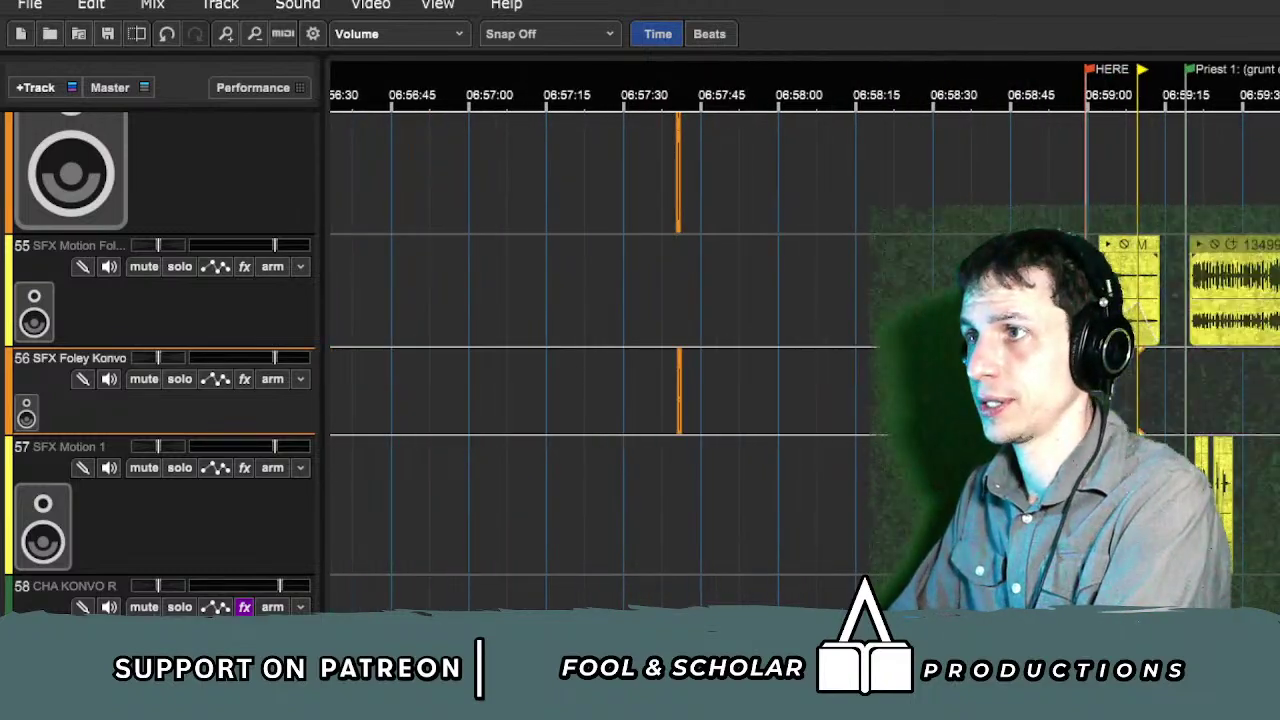
scroll(1274, 370, "up", 2)
scroll(1265, 370, "up", 3)
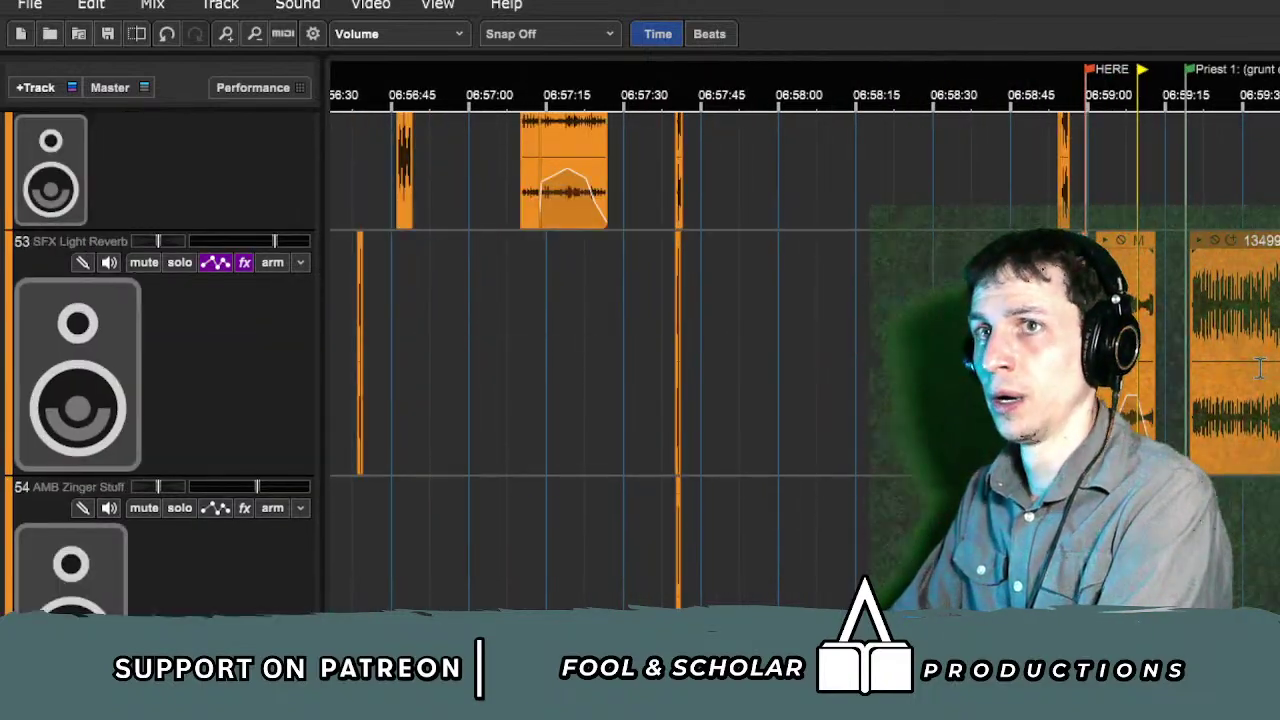
scroll(1260, 368, "up", 3)
scroll(1200, 280, "up", 2)
left_click(1027, 245)
key("space")
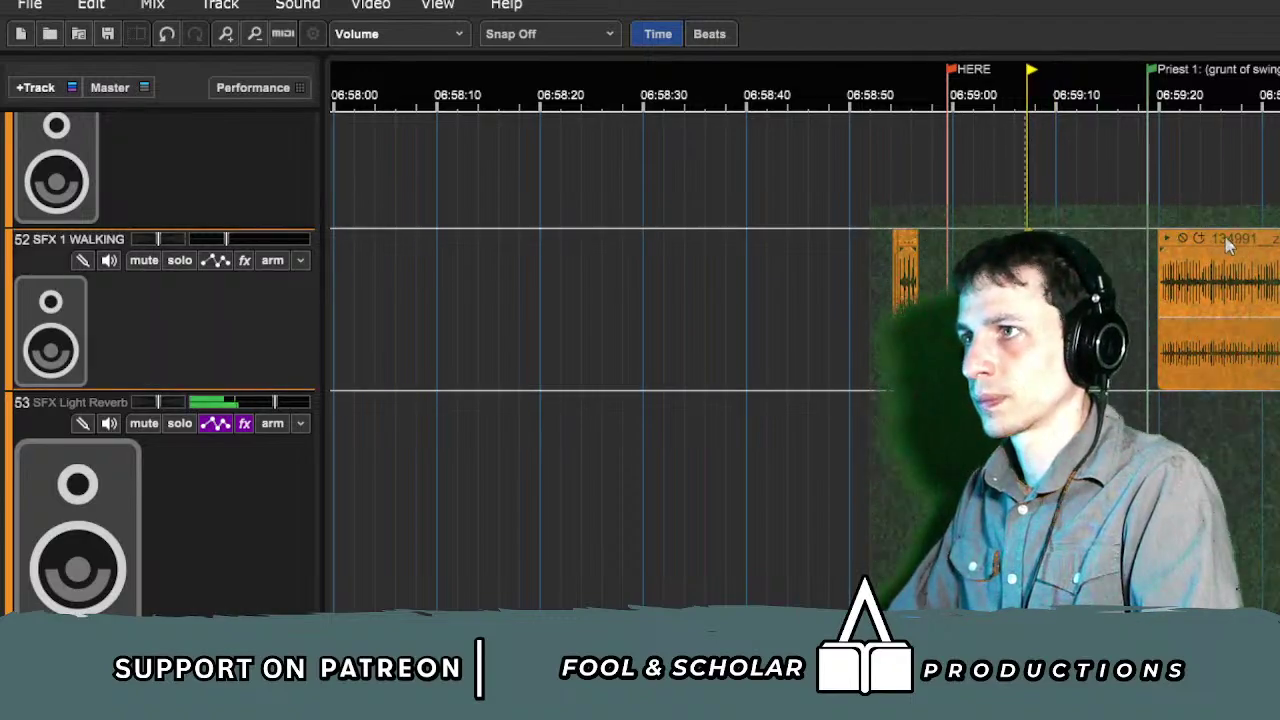
Step: Move the running footsteps clip to about 06:59:07, remove everything after about 06:59:12, and replay the passage
left_click_drag(1226, 239, 1096, 239)
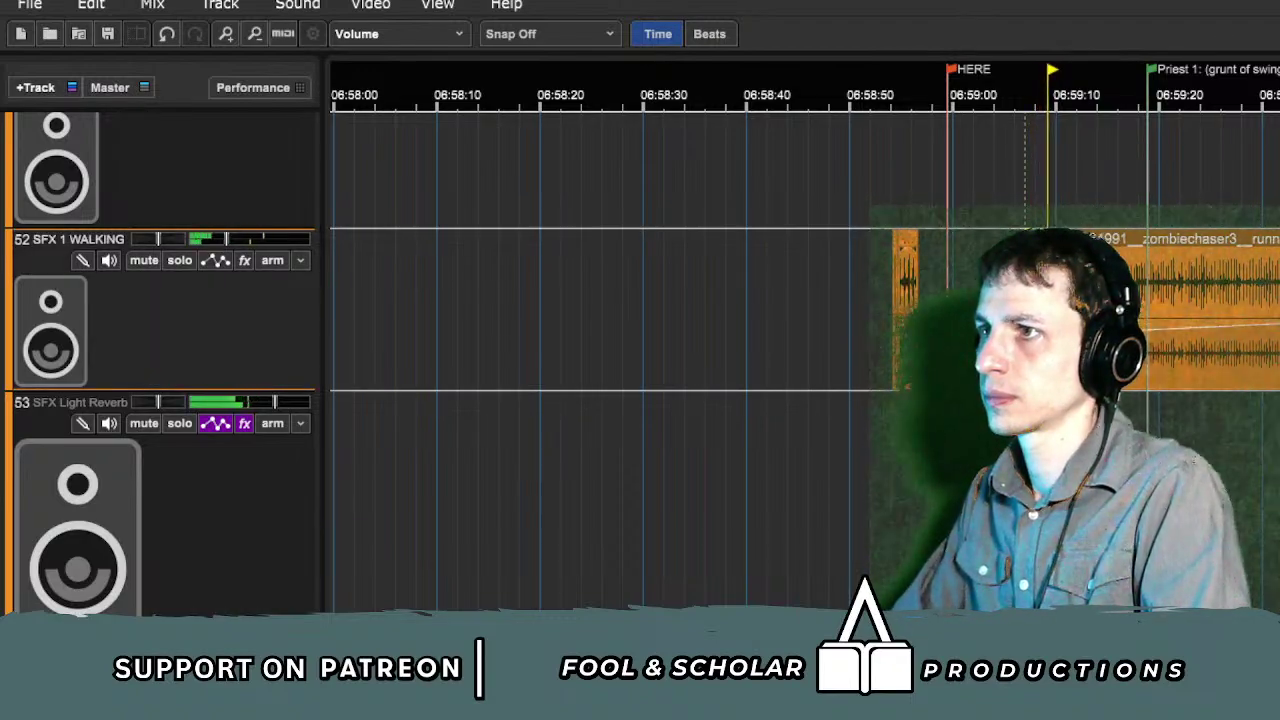
scroll(1096, 239, "up", 1)
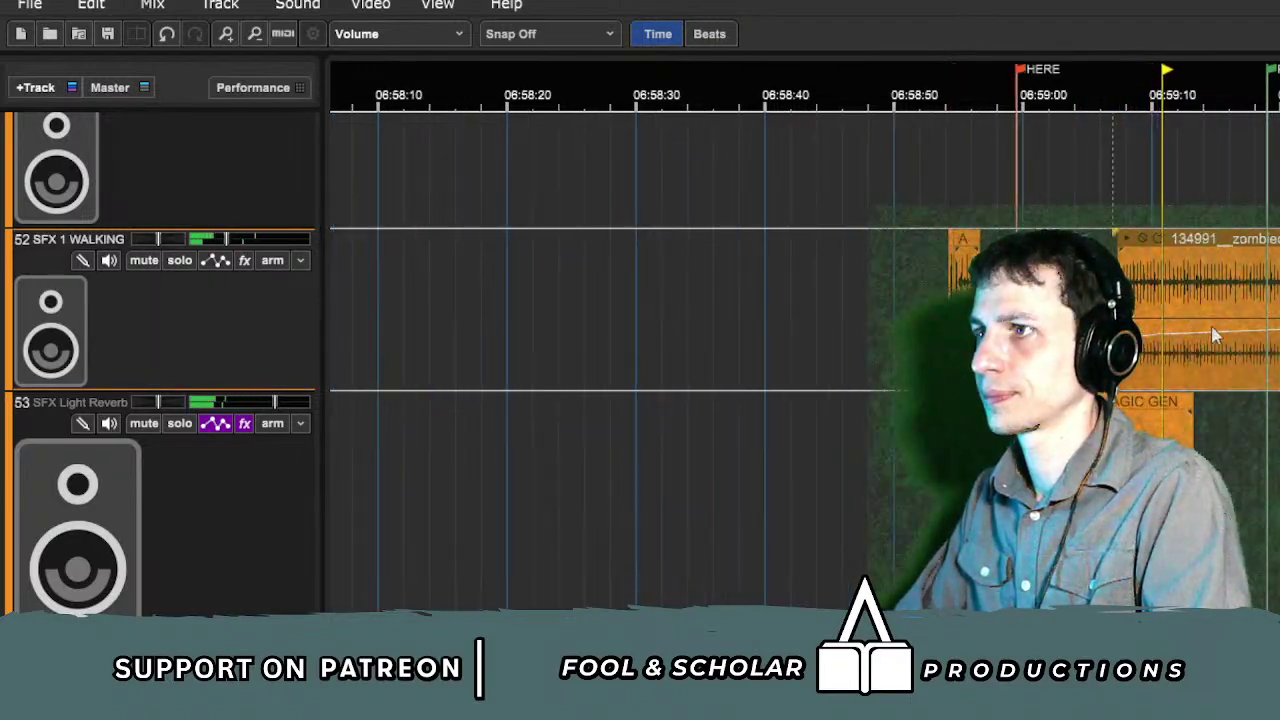
key("equal")
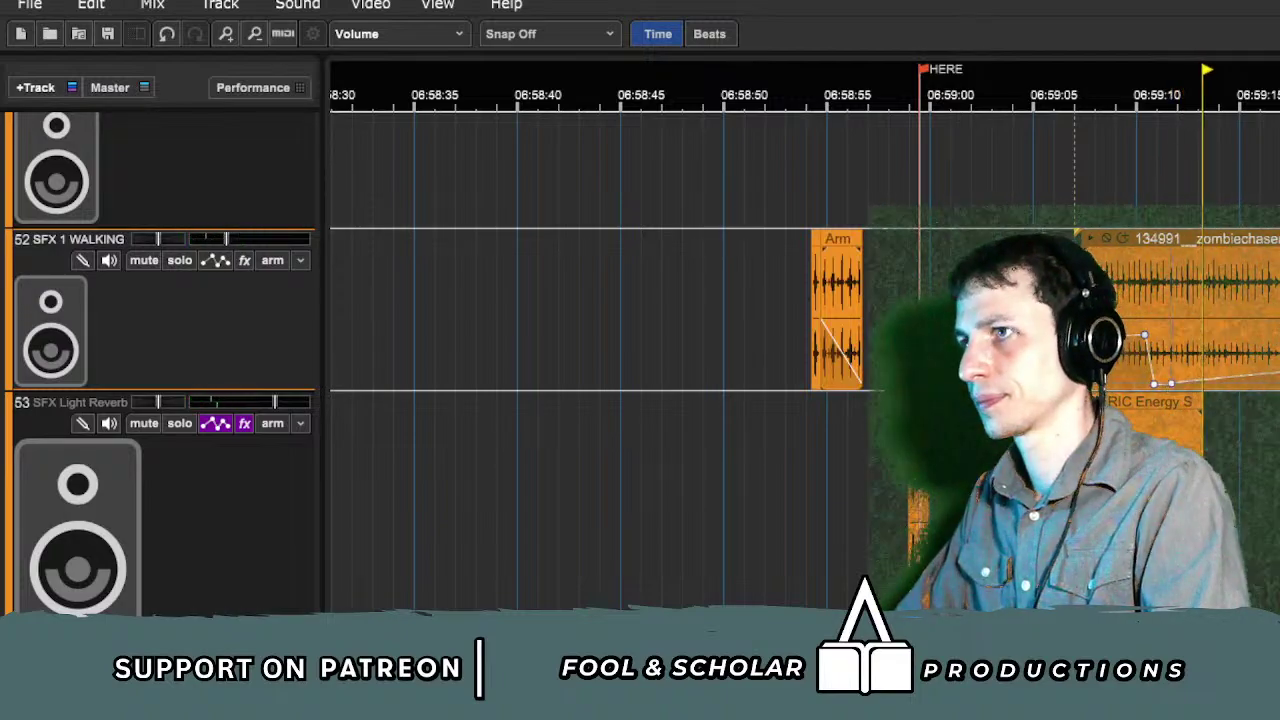
left_click_drag(1185, 352, 1279, 352)
key("Delete")
left_click(1062, 222)
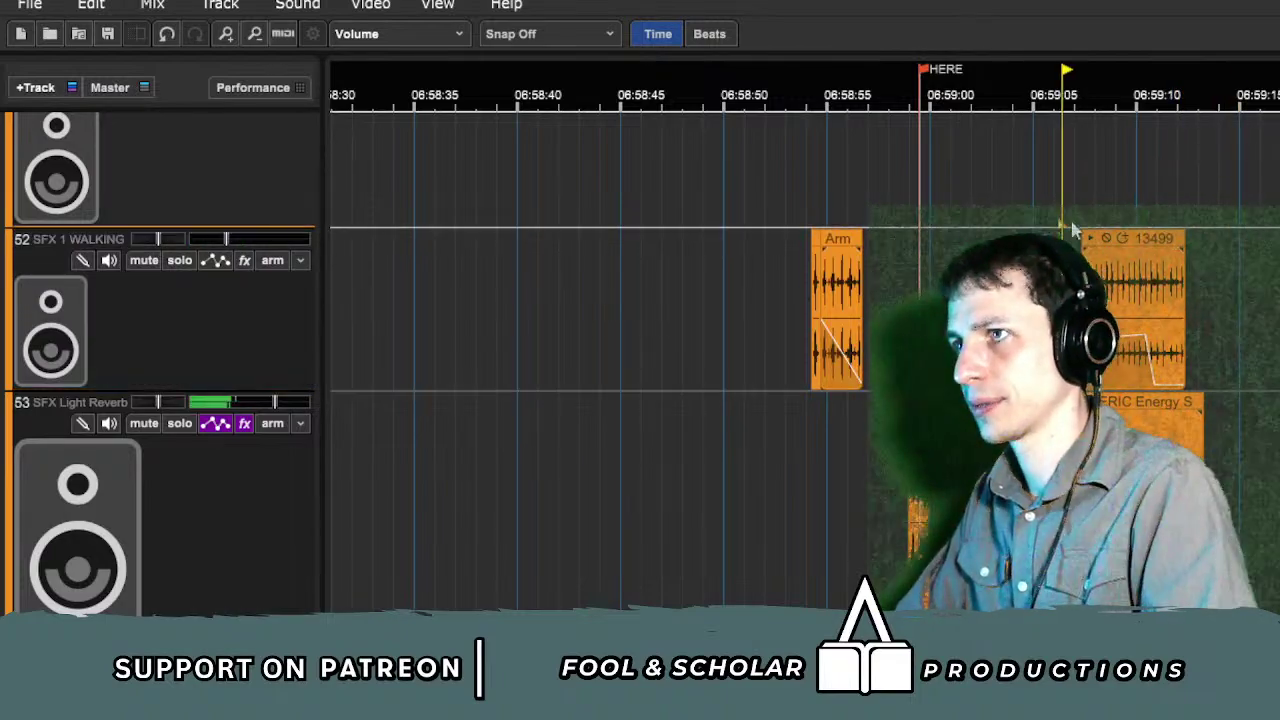
Step: Split the running footsteps clip near 06:59:09 and shift its first part to about 06:59:08 during playback
key("equal")
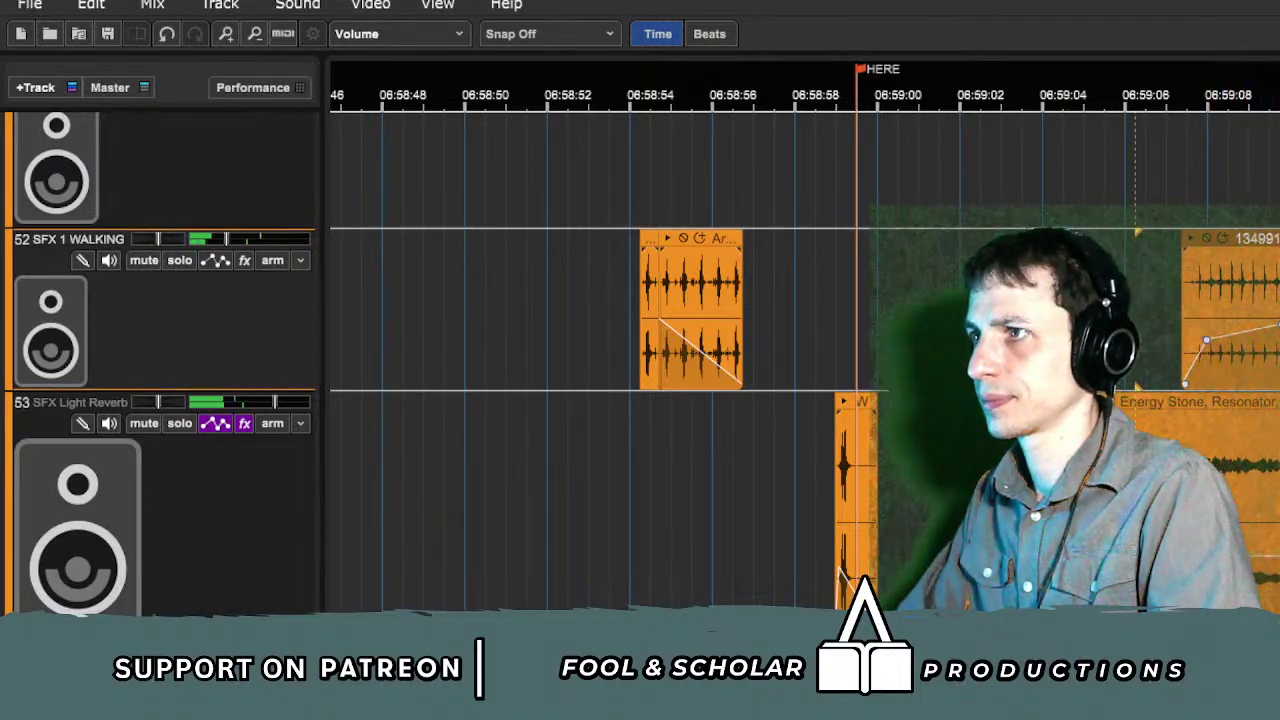
left_click(1207, 214)
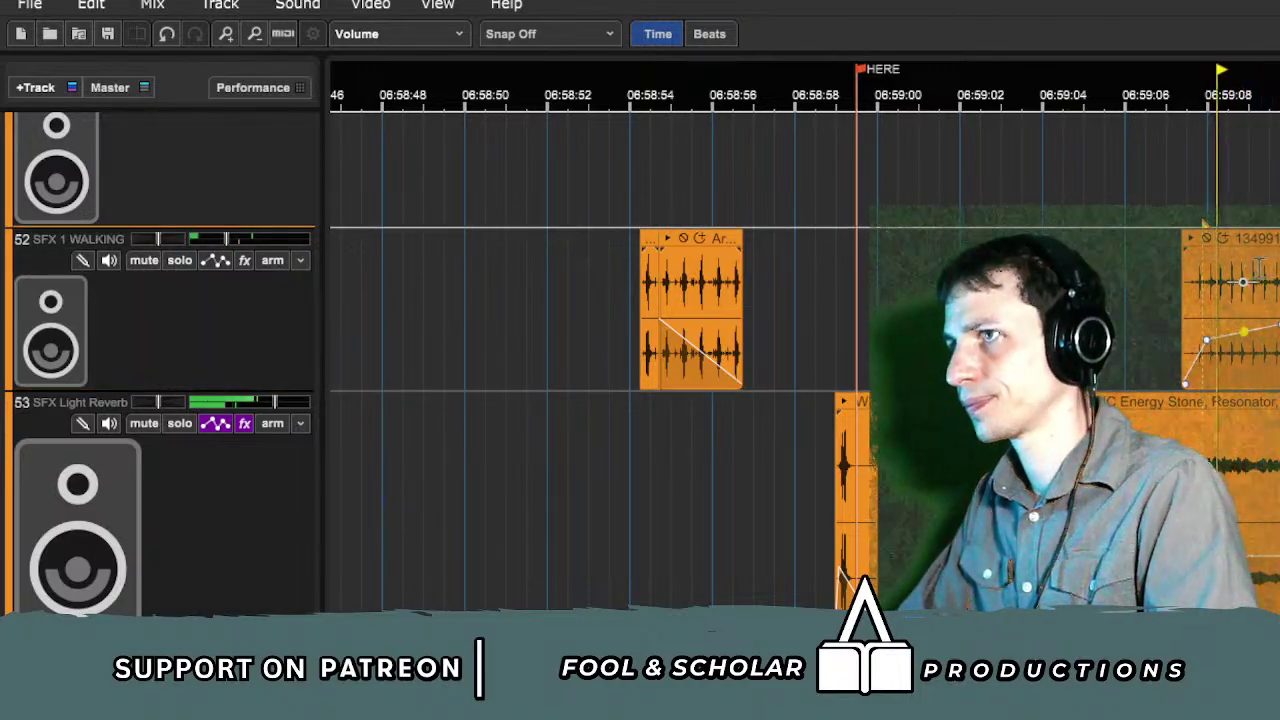
left_click(1193, 202)
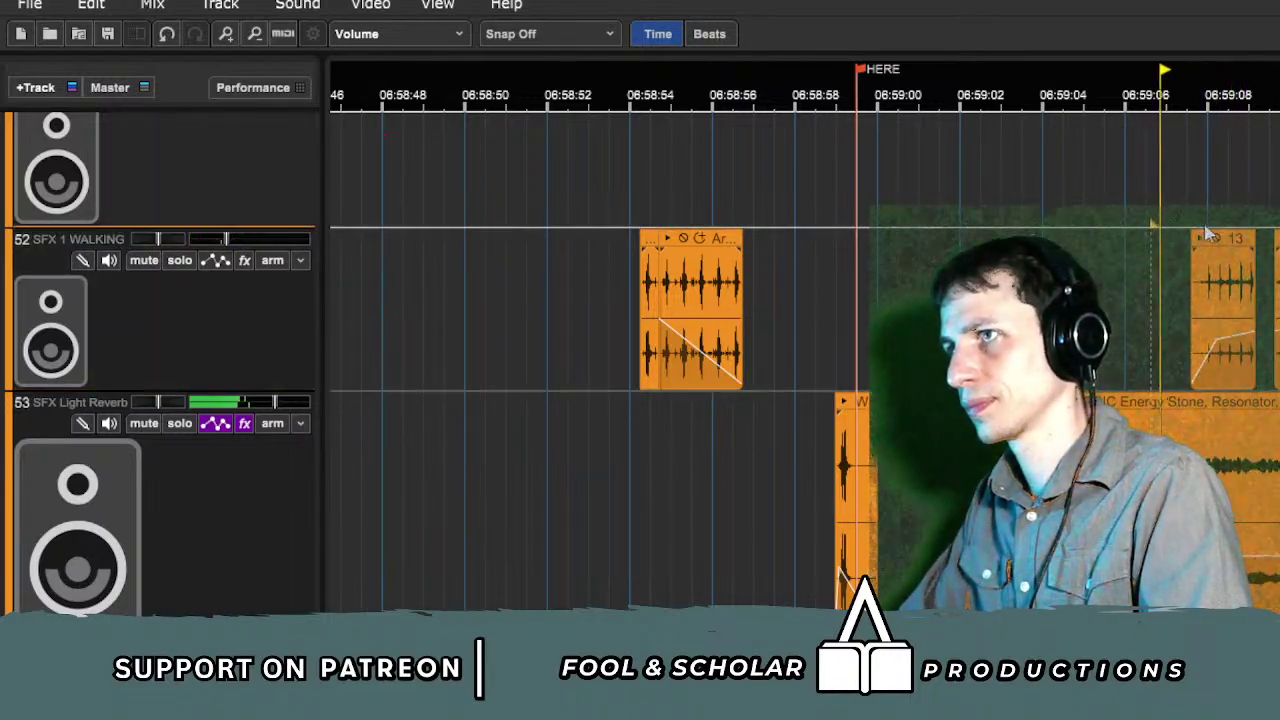
left_click_drag(1243, 241, 1250, 241)
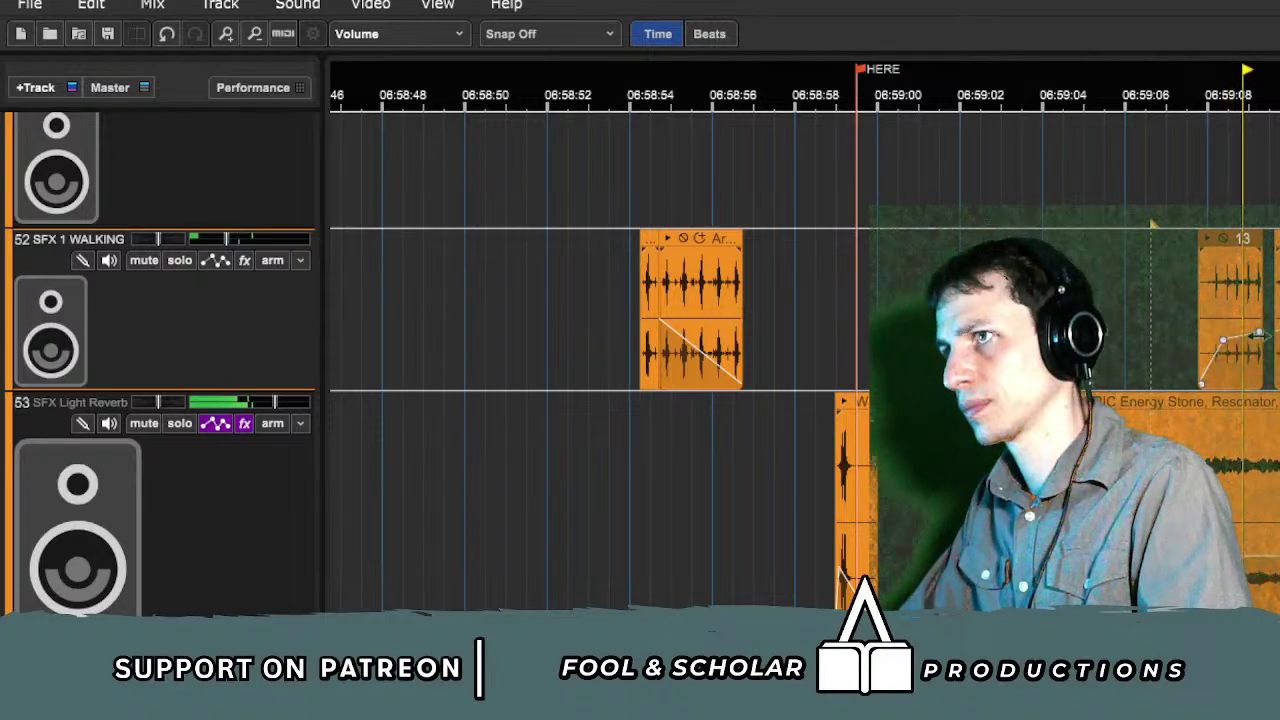
Step: Trim the first footsteps part to end at about 06:59:09, bring the second part close behind it, and replay both
left_click(1210, 193)
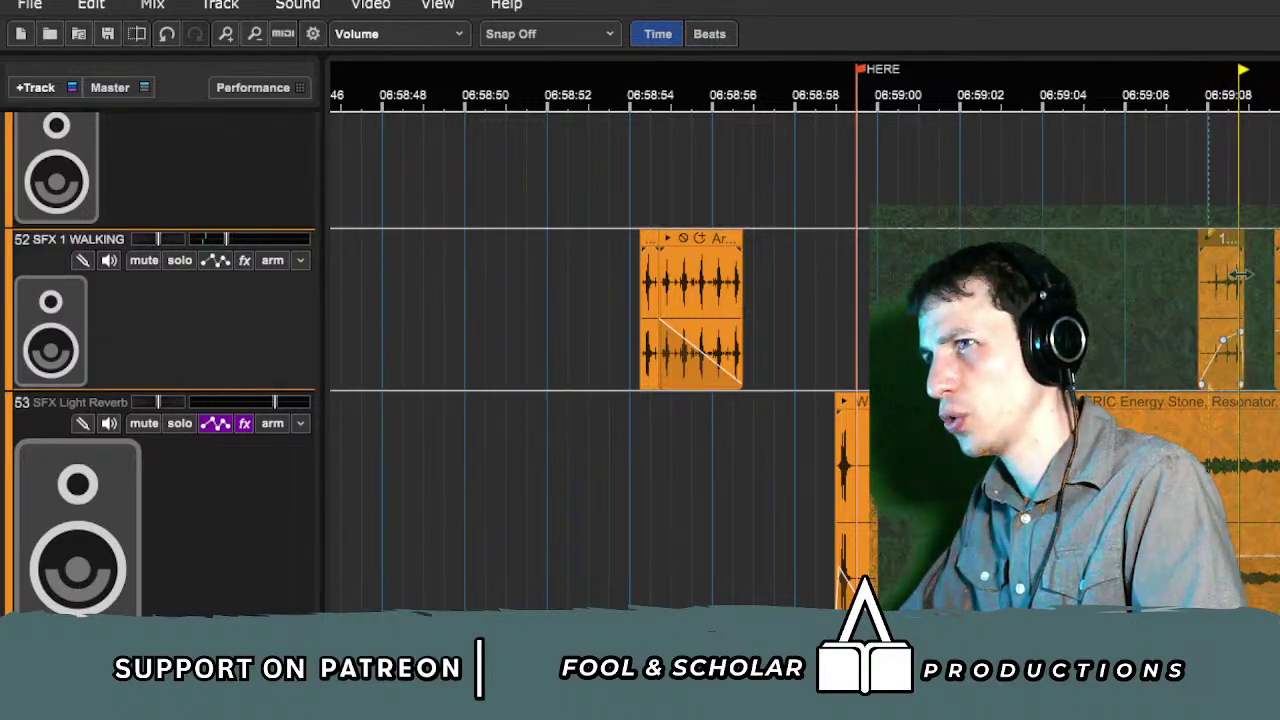
left_click(1176, 226)
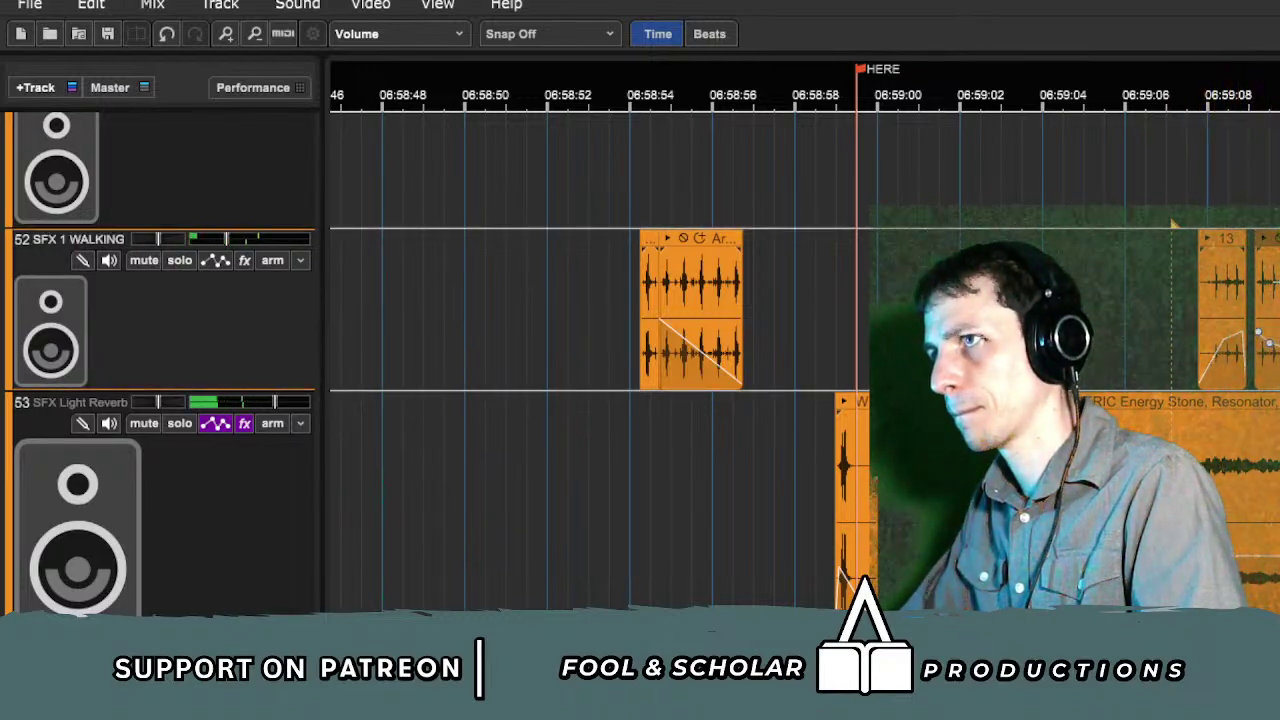
left_click(1254, 208)
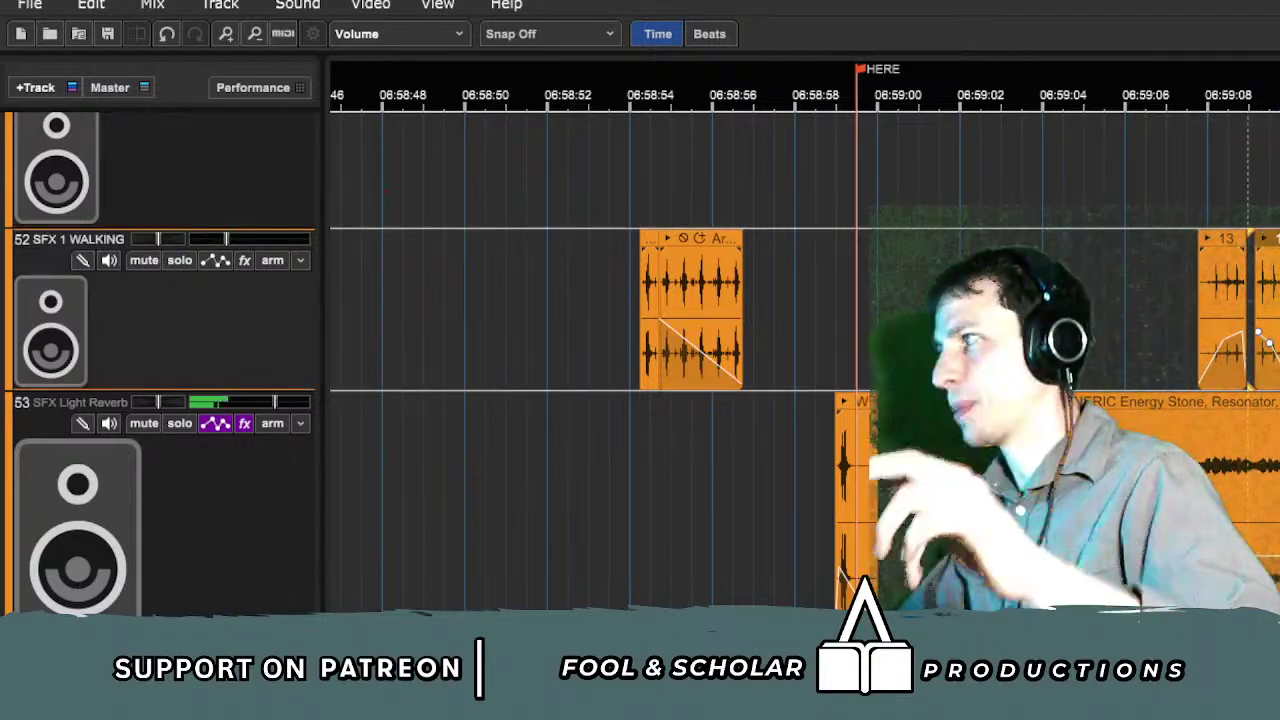
Step: Move the next group of voice clips on track 47 to about 06:59:08 and play the scene from about 06:59:03
scroll(805, 360, "down", 1)
scroll(805, 360, "right", 5)
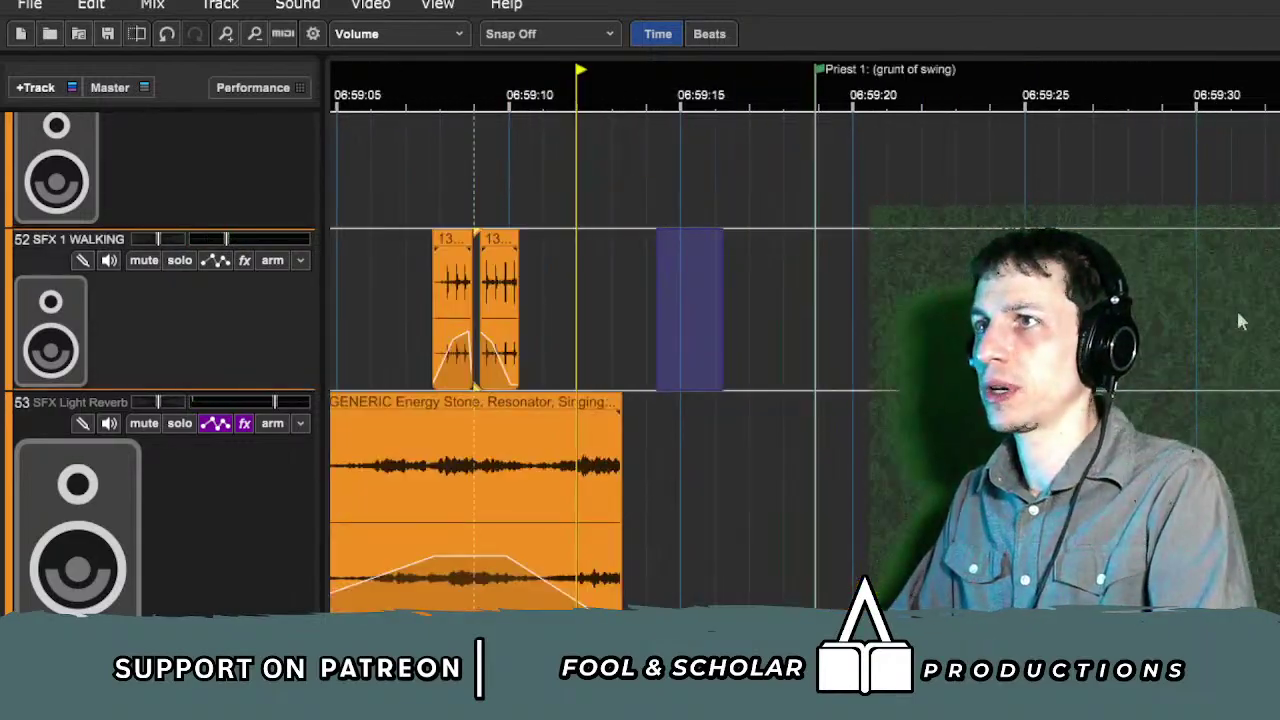
scroll(1238, 321, "down", 2)
scroll(1238, 321, "left", 3)
scroll(1254, 321, "up", 8)
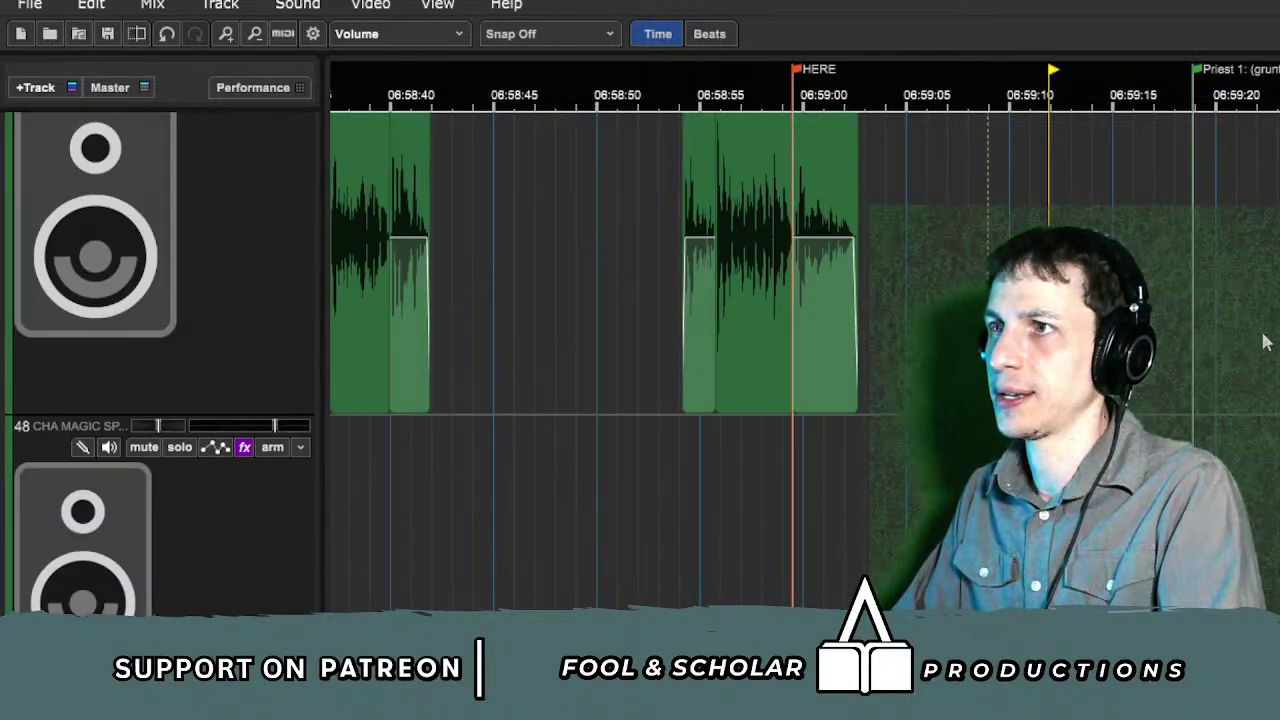
scroll(1264, 342, "up", 4)
scroll(1238, 336, "down", 3)
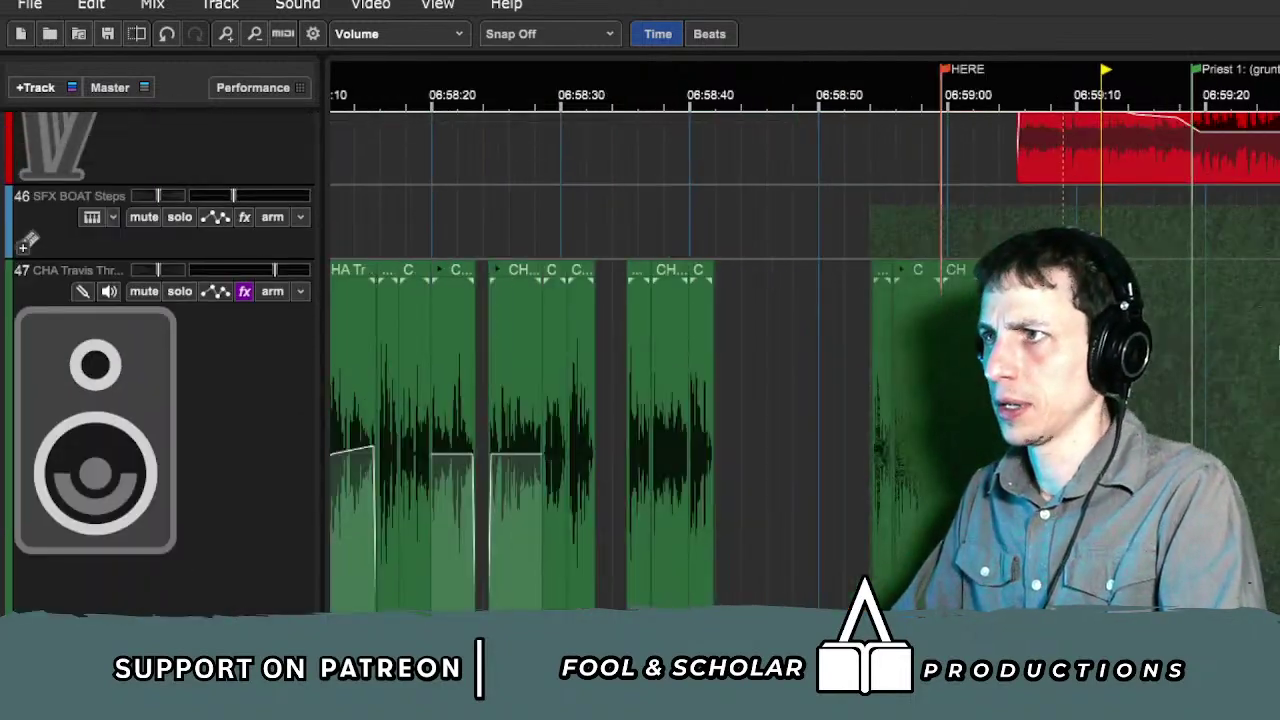
scroll(1238, 321, "right", 4)
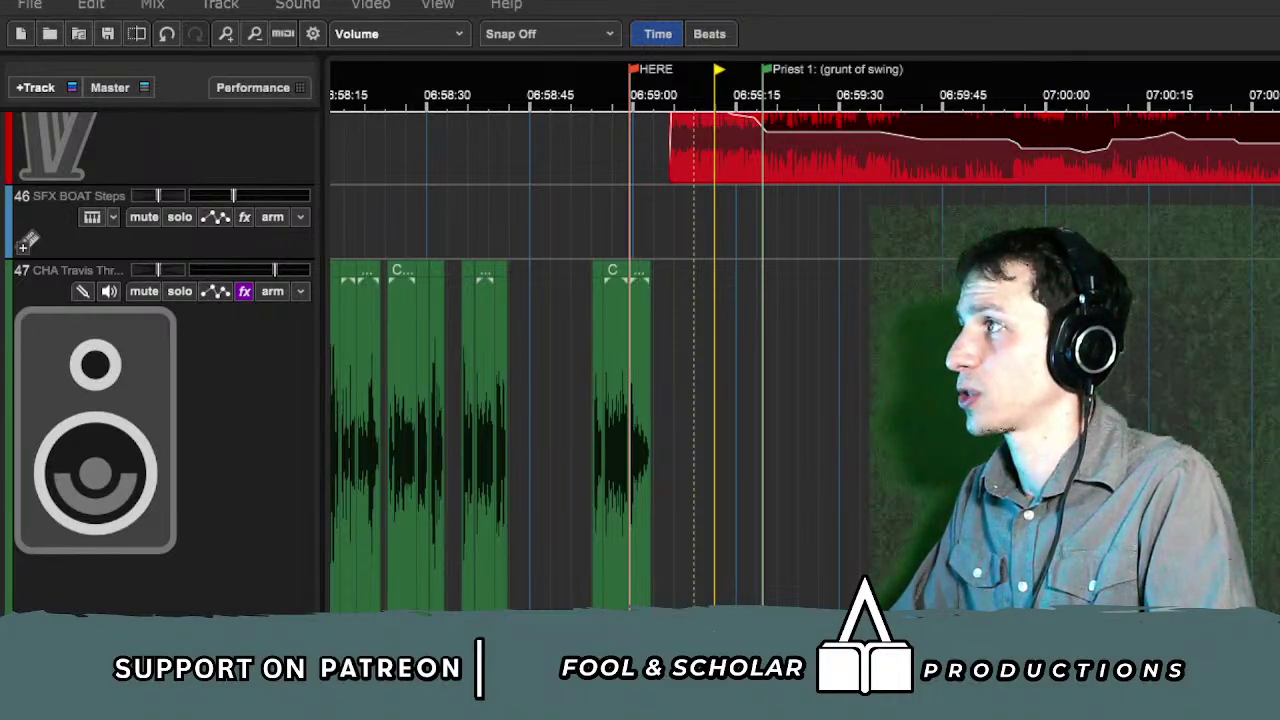
left_click(694, 222)
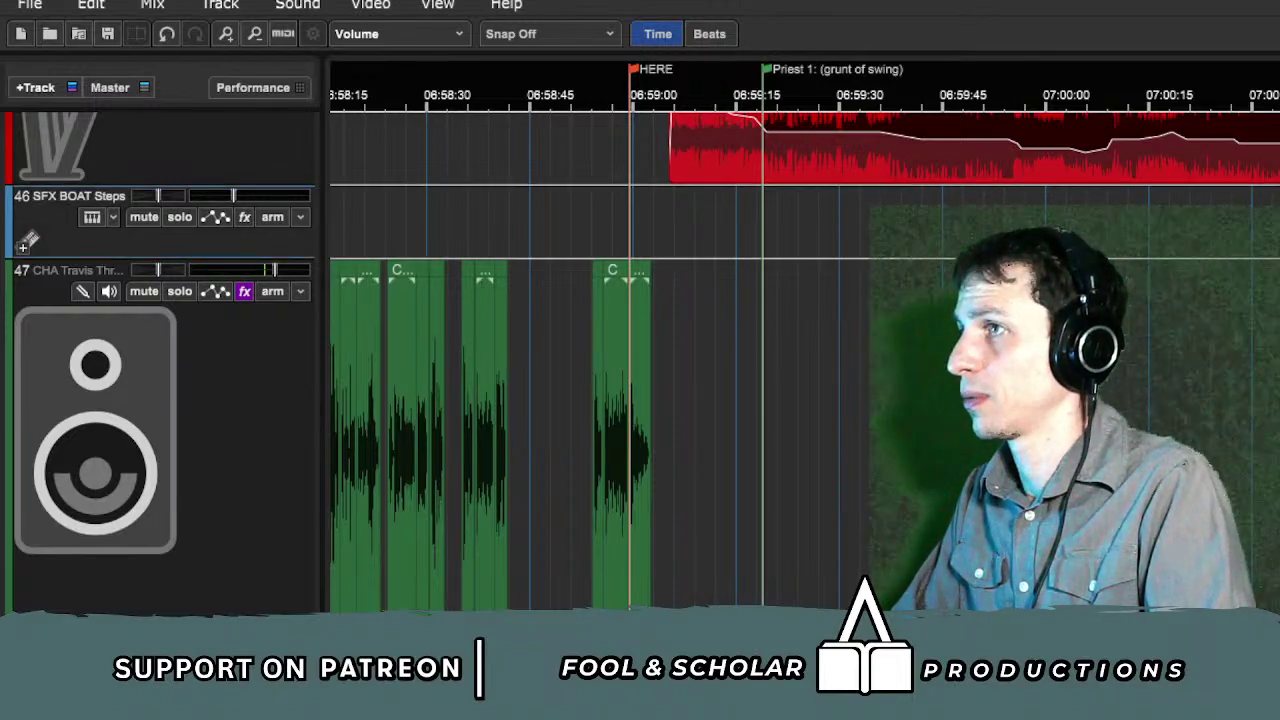
mouse_move(934, 288)
left_mouse_down()
mouse_move(826, 285)
mouse_move(863, 287)
mouse_move(841, 286)
left_mouse_up()
left_click(653, 97)
key("space")
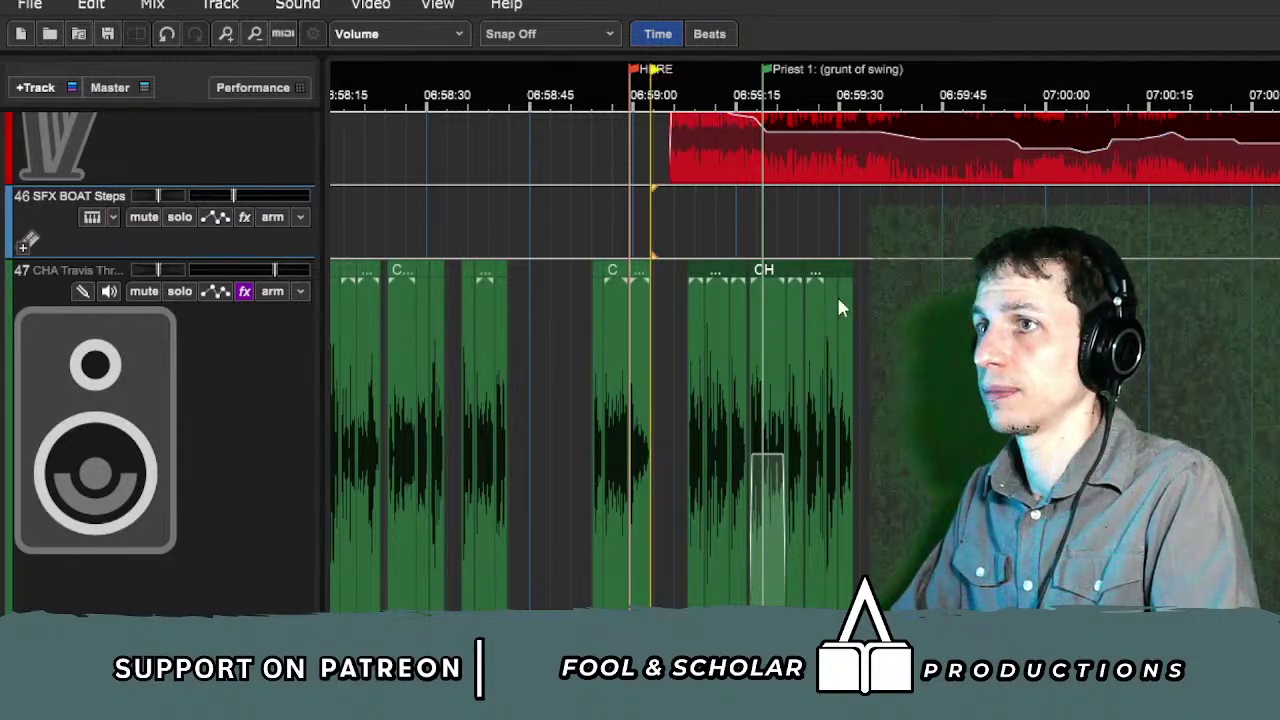
Step: Mute the MUS Layer 2 track and shift the voice clips on track 47 to start at about 06:59:13, replaying the passage
scroll(838, 298, "up", 3)
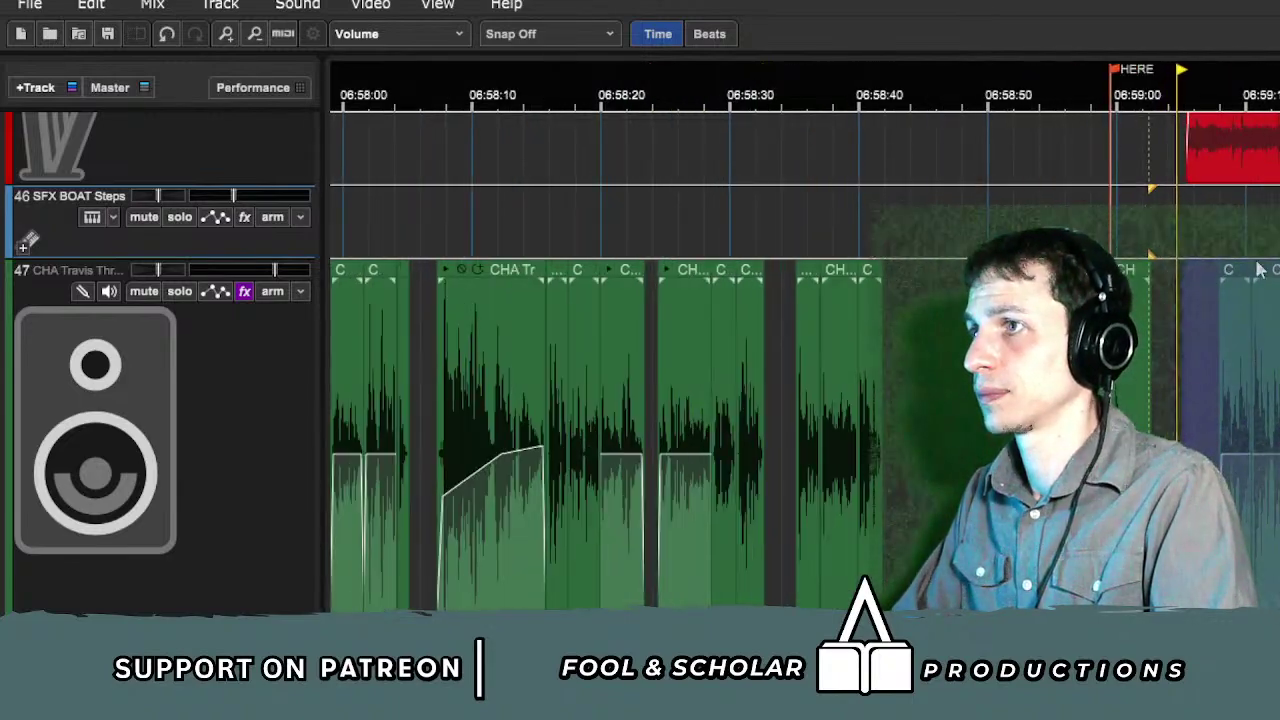
left_click(1274, 278)
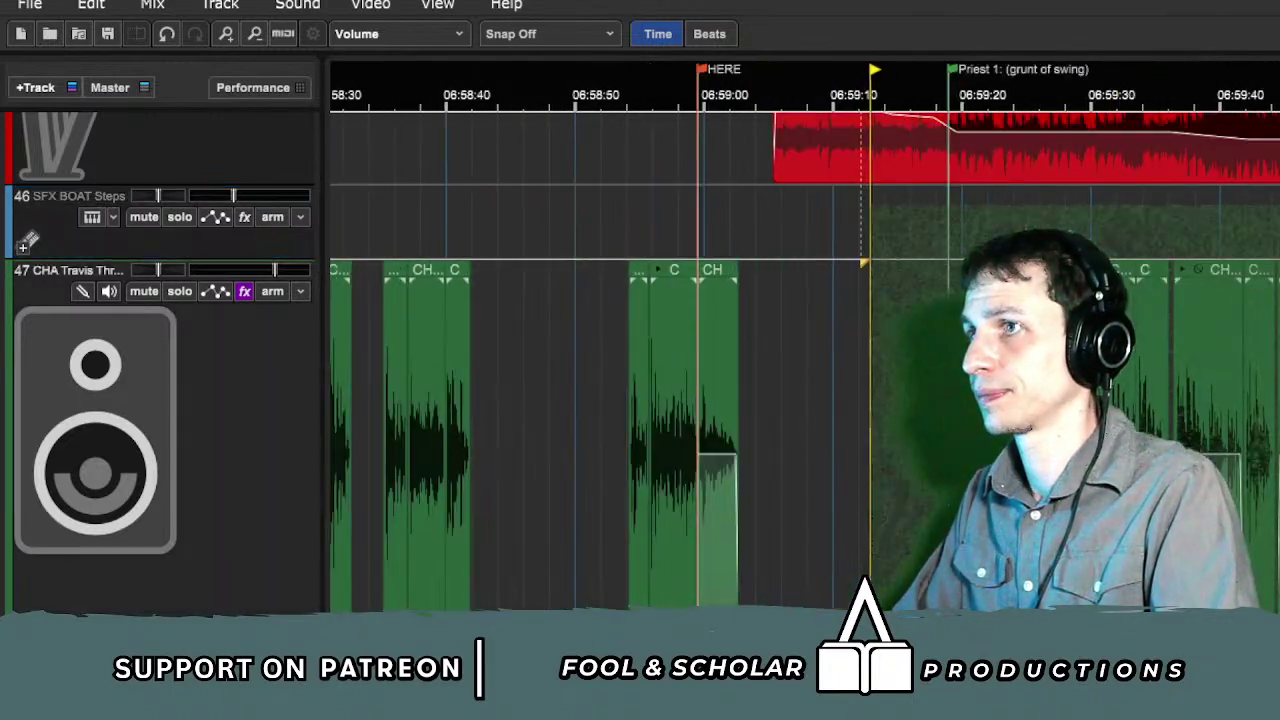
scroll(663, 237, "up", 2)
left_click(143, 145)
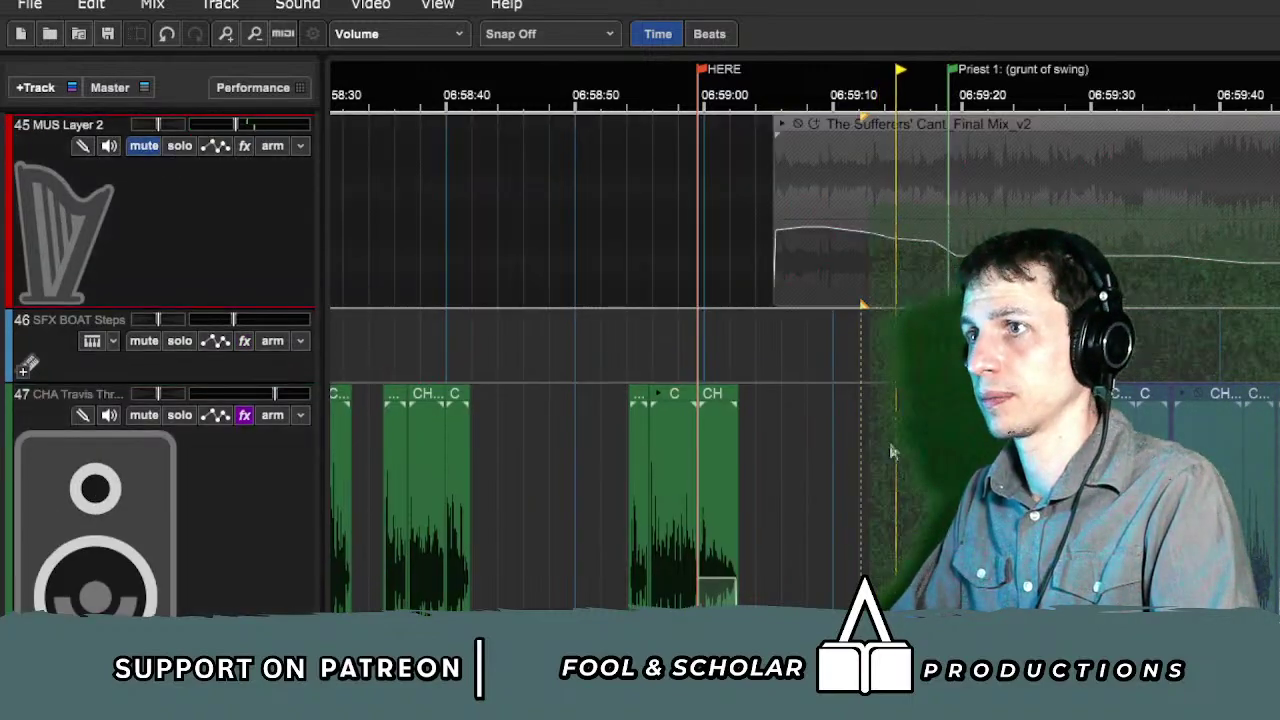
left_click(850, 103)
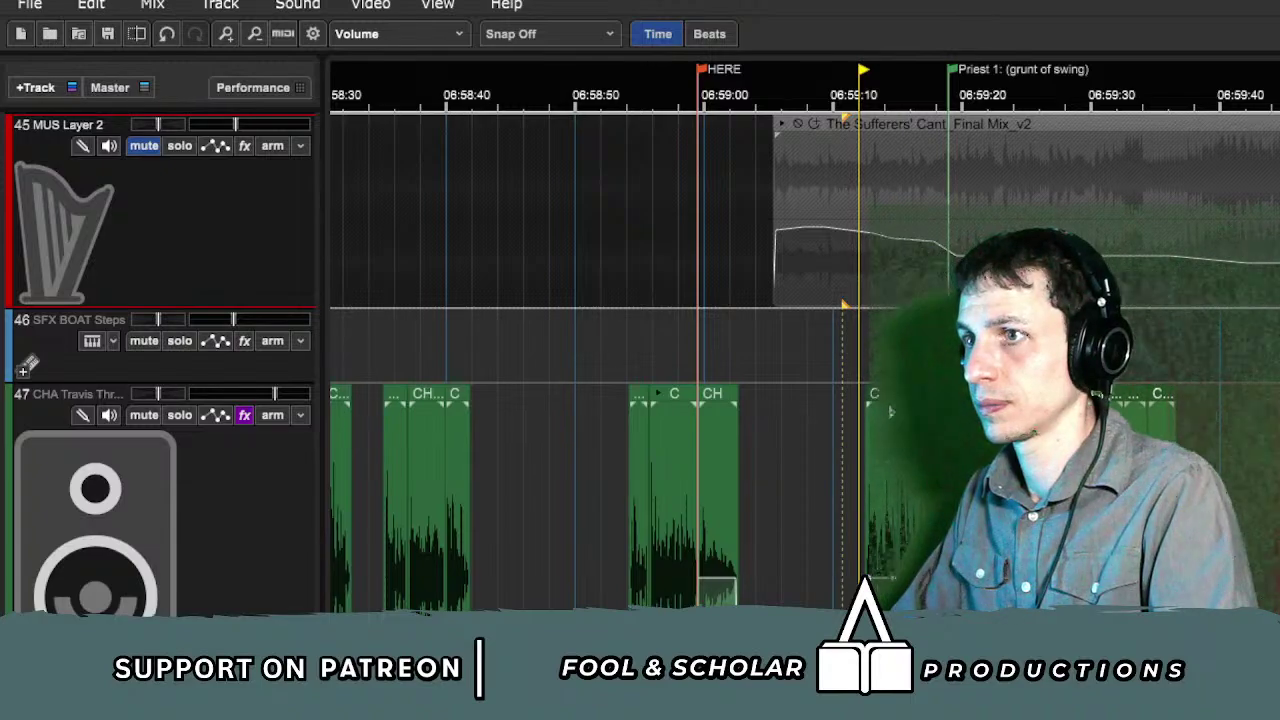
Step: Play the passage from about 06:59:11 to 06:59:16 to check the join between the first two voice clips on track 47
key("space")
scroll(891, 412, "up", 1)
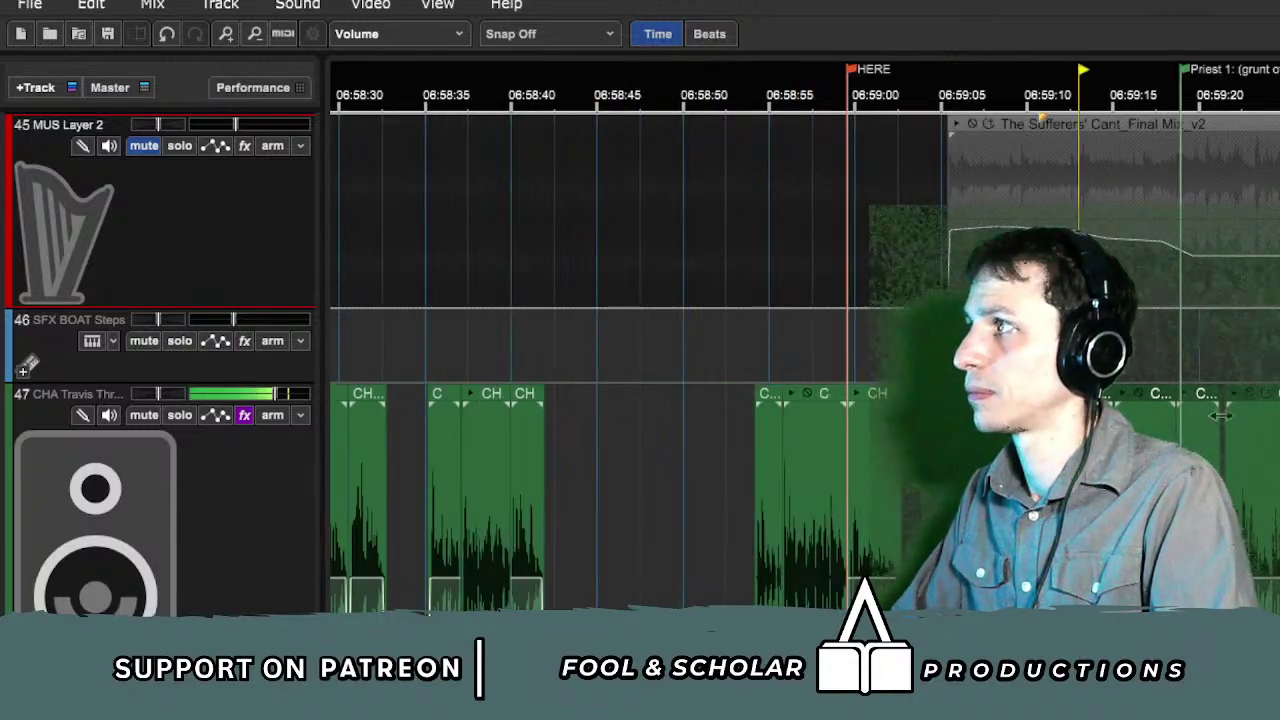
scroll(1220, 415, "up", 2)
left_click(812, 85)
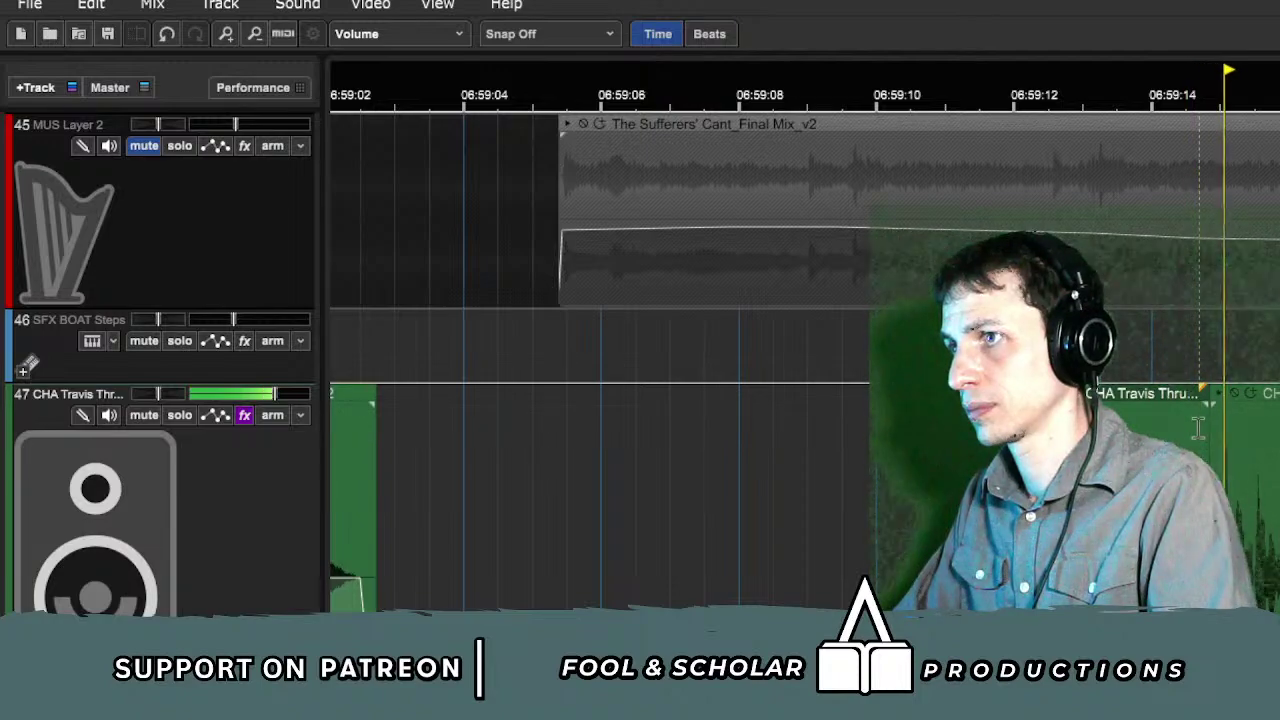
scroll(1263, 489, "up", 2)
key("space")
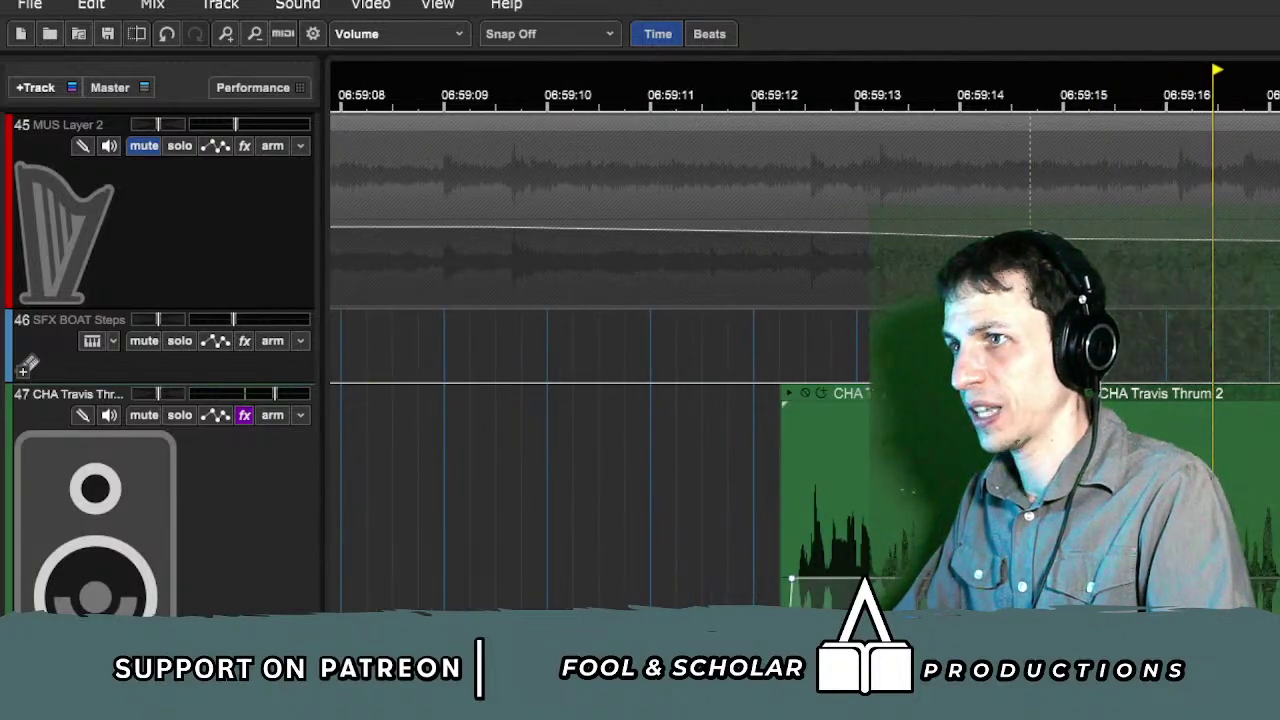
Step: Shift the track 47 voice clips after the first one slightly earlier, starting at about 06:59:14.8, and replay the join
left_click(989, 489)
left_click(1234, 490)
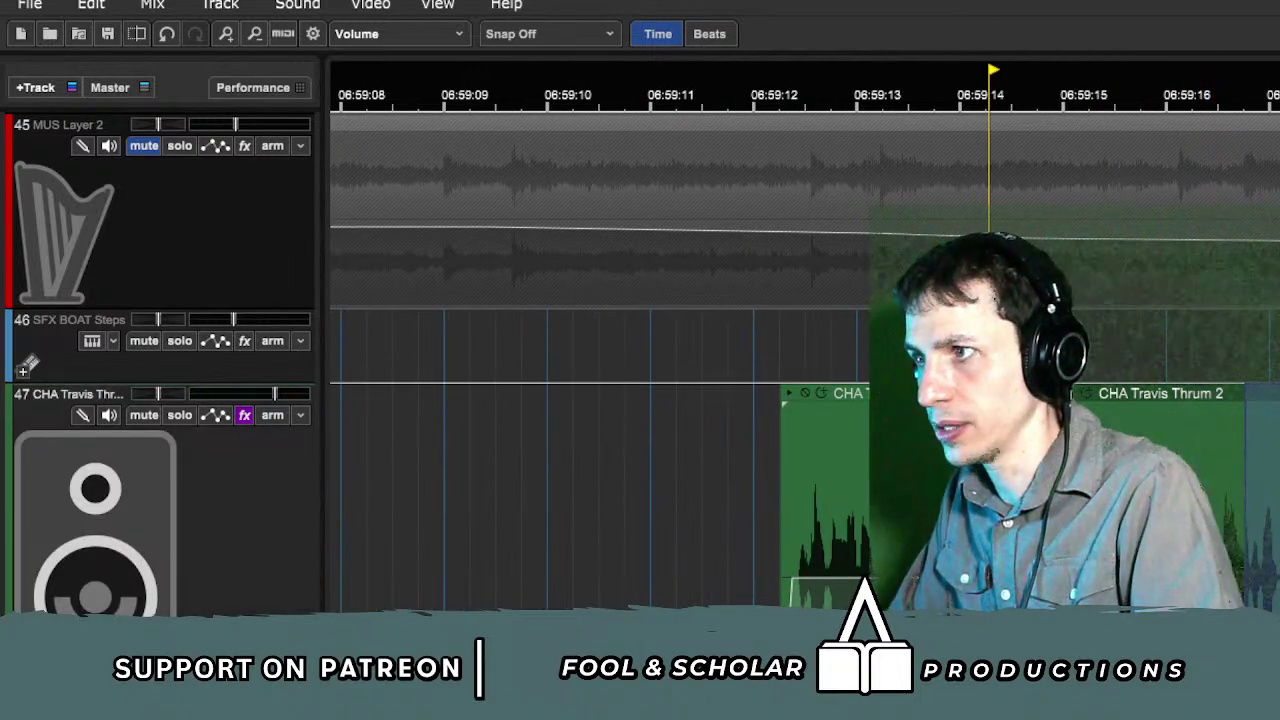
left_click_drag(1219, 407, 1279, 330)
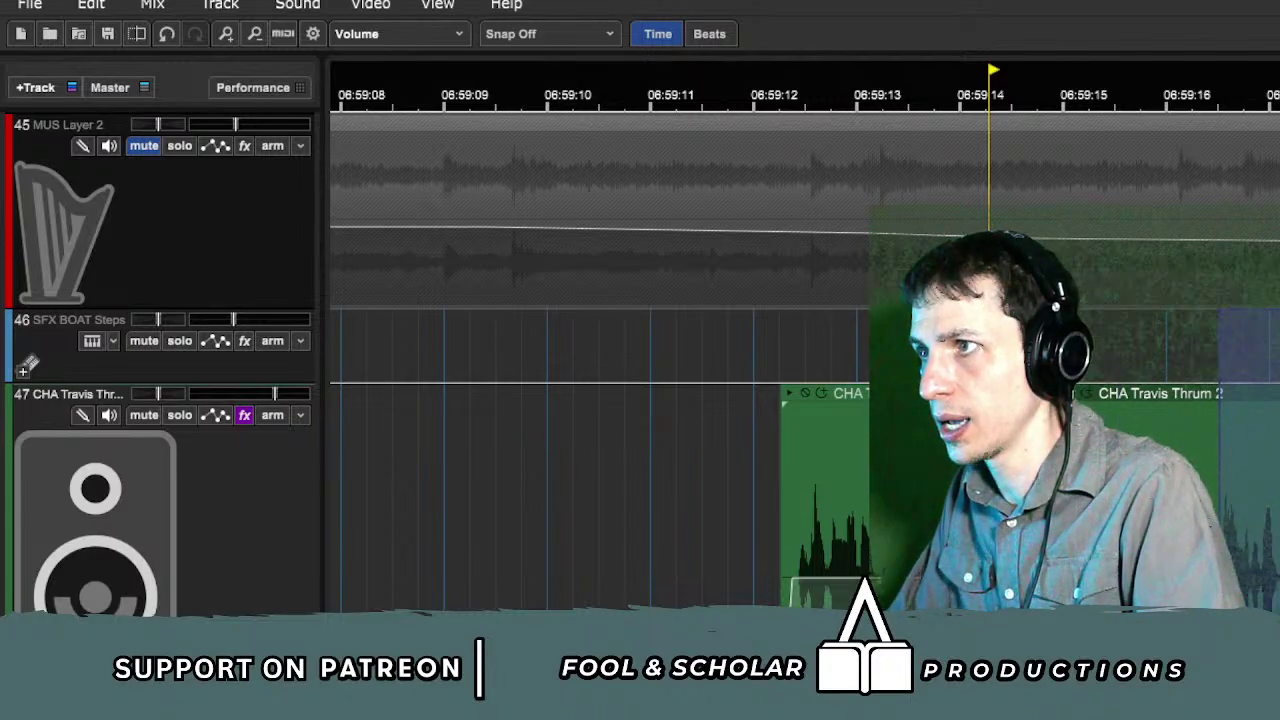
left_click(1257, 397)
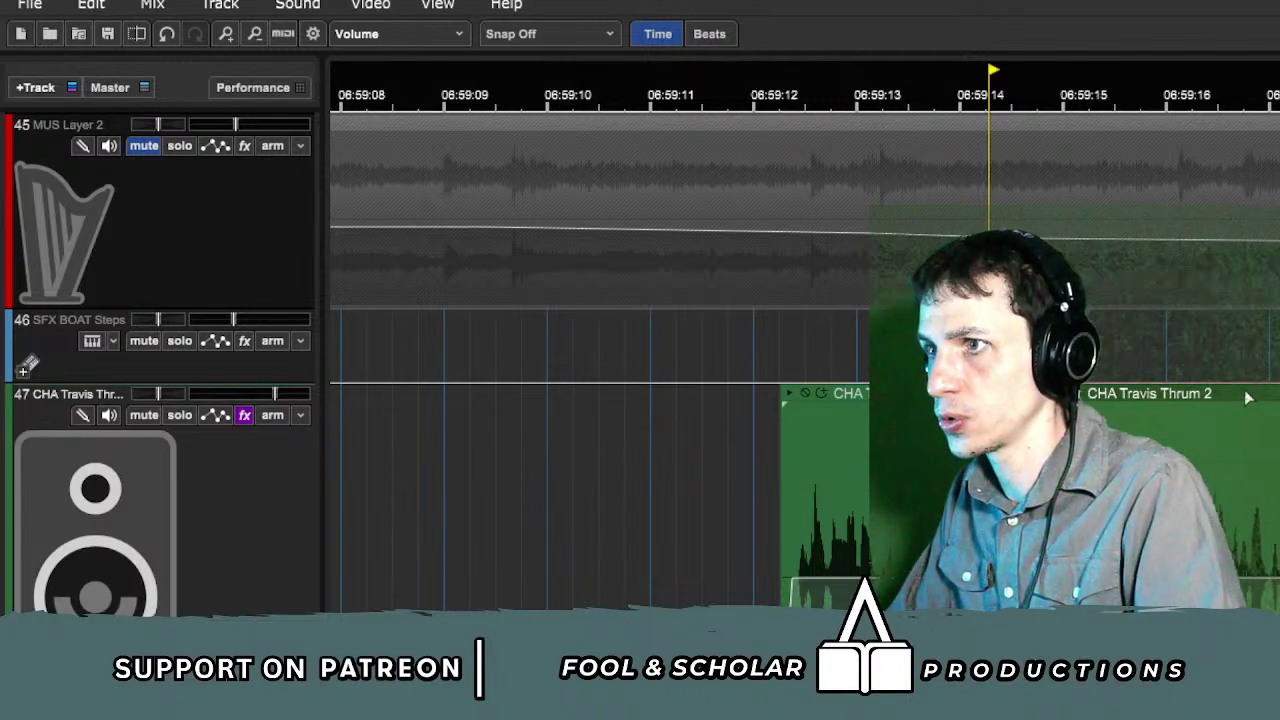
key("space")
left_click_drag(1075, 350, 1150, 380)
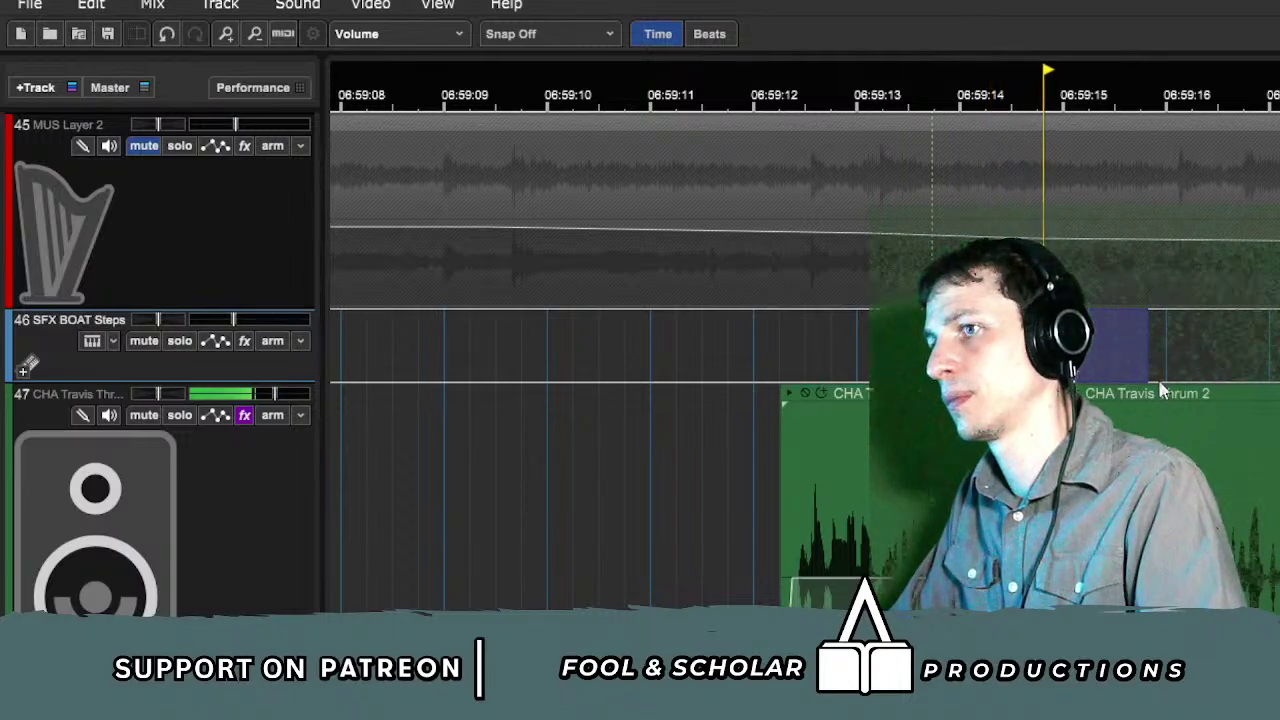
Step: Close the gaps between the following voice clips on track 47, from about 06:59:21 to 06:59:34, while playing the passage
left_click(1021, 440)
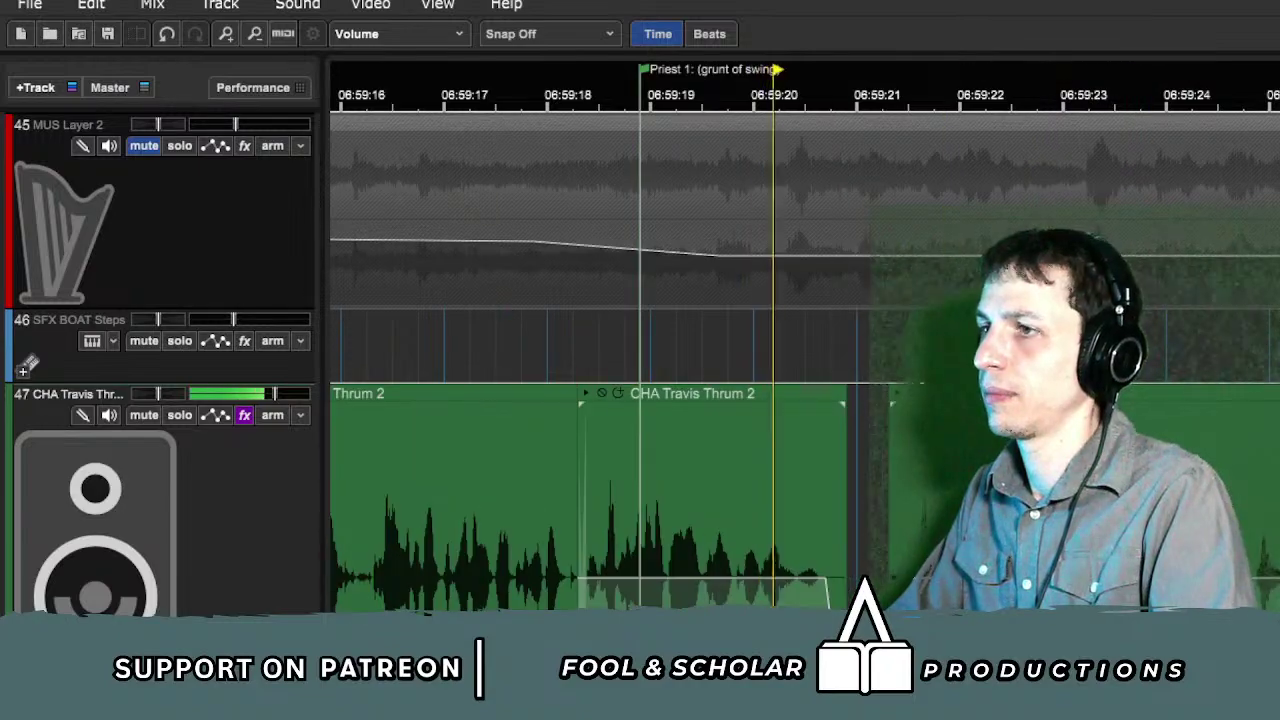
key("minus")
key("minus")
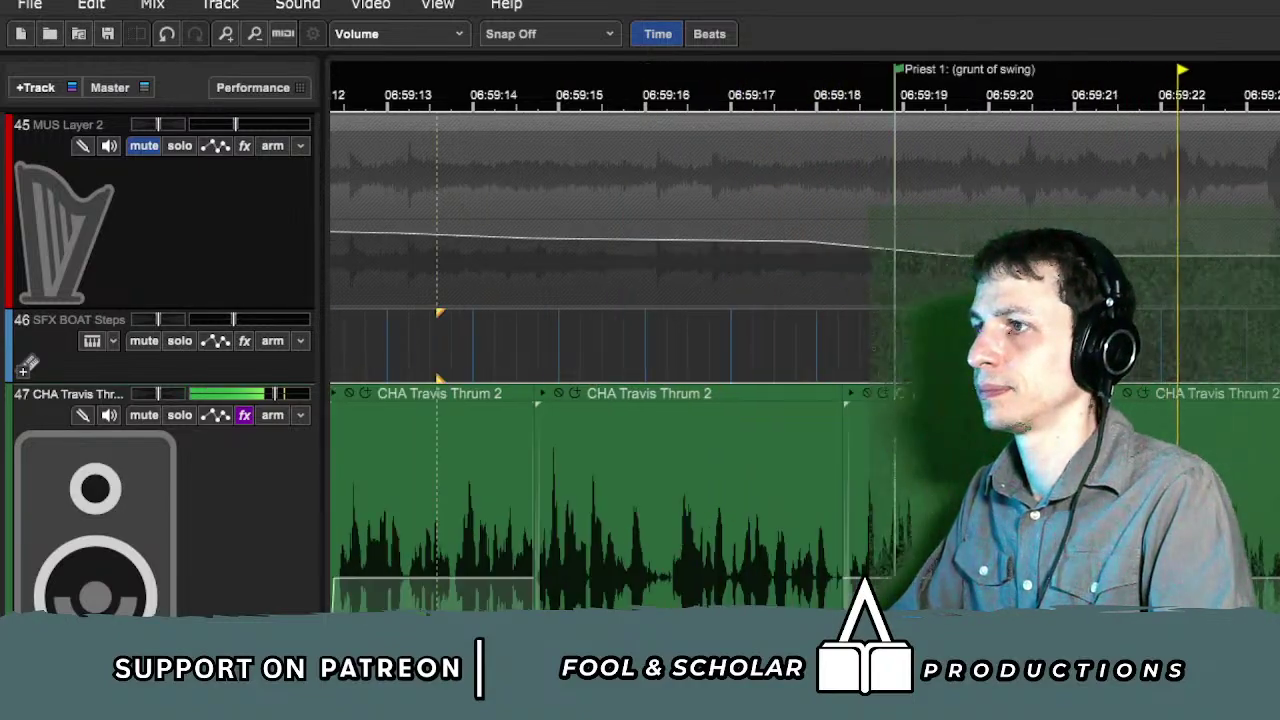
left_click(726, 630)
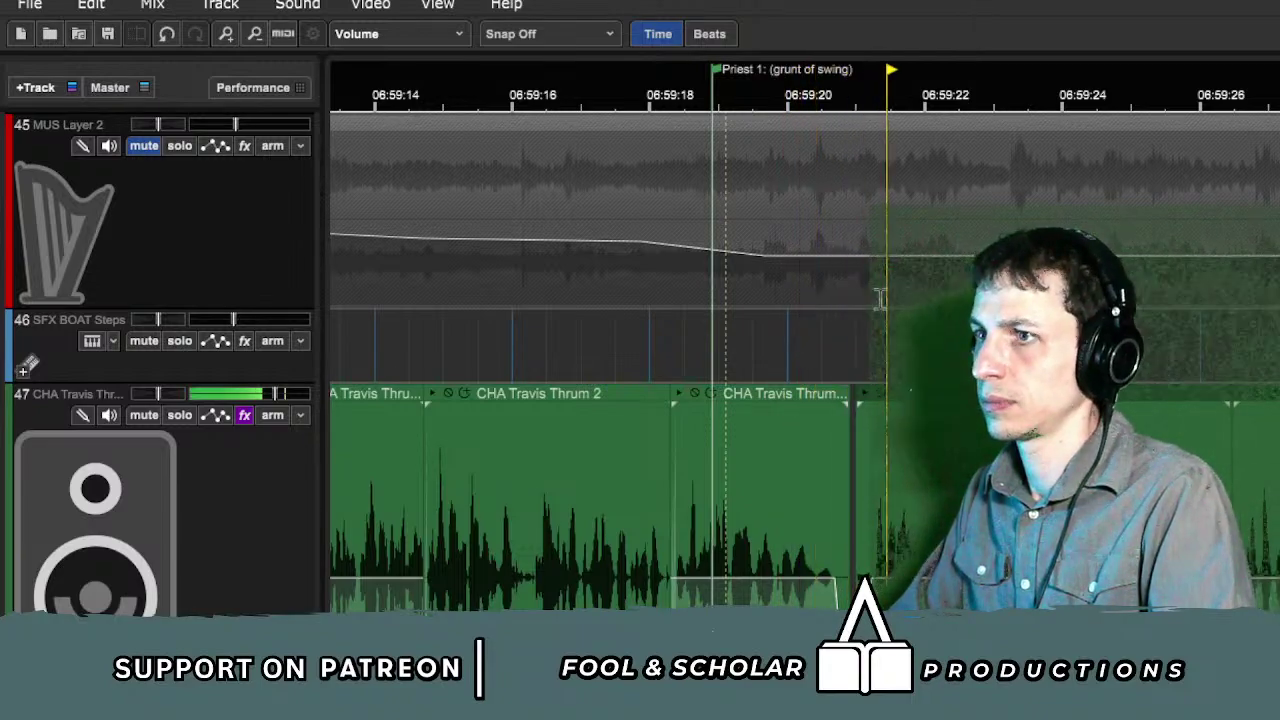
left_click(723, 340)
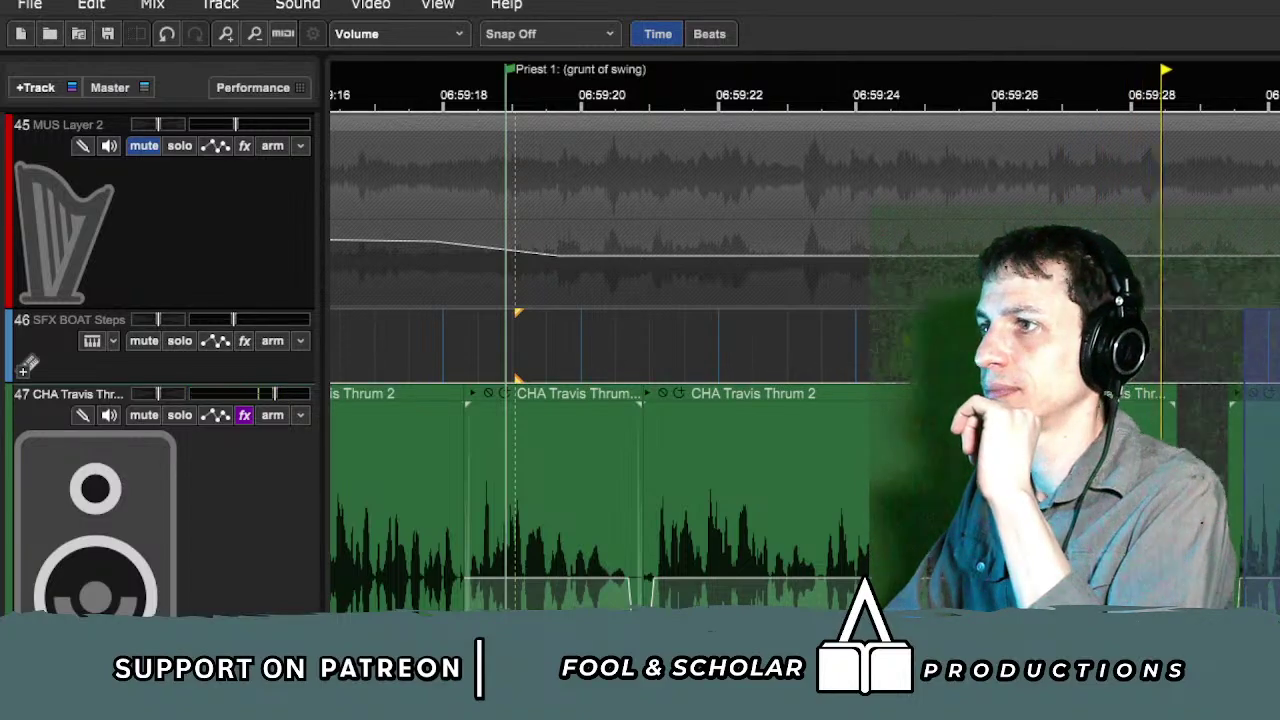
left_click(878, 346)
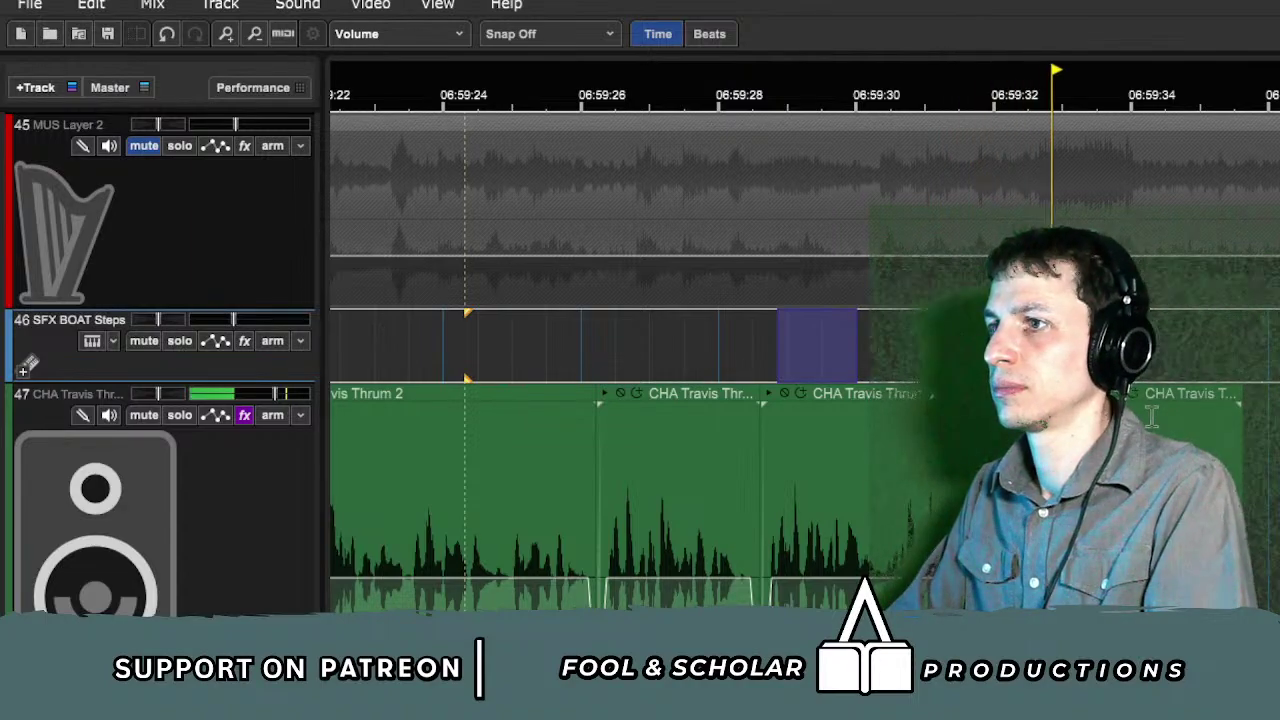
Step: Unmute the MUS Layer 2 track, replay the voices with music from about 06:59:20, and nudge the voice clips after 06:59:25 slightly earlier
left_click(145, 147)
left_click(145, 147)
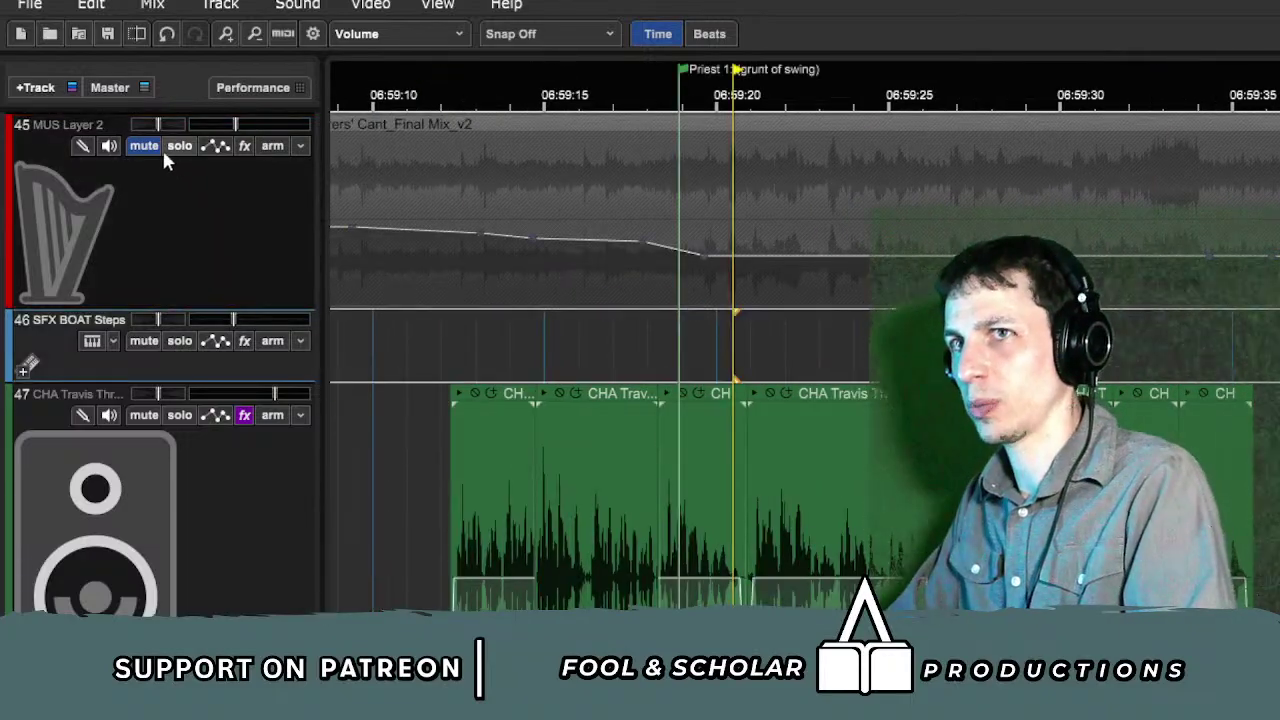
left_click(158, 147)
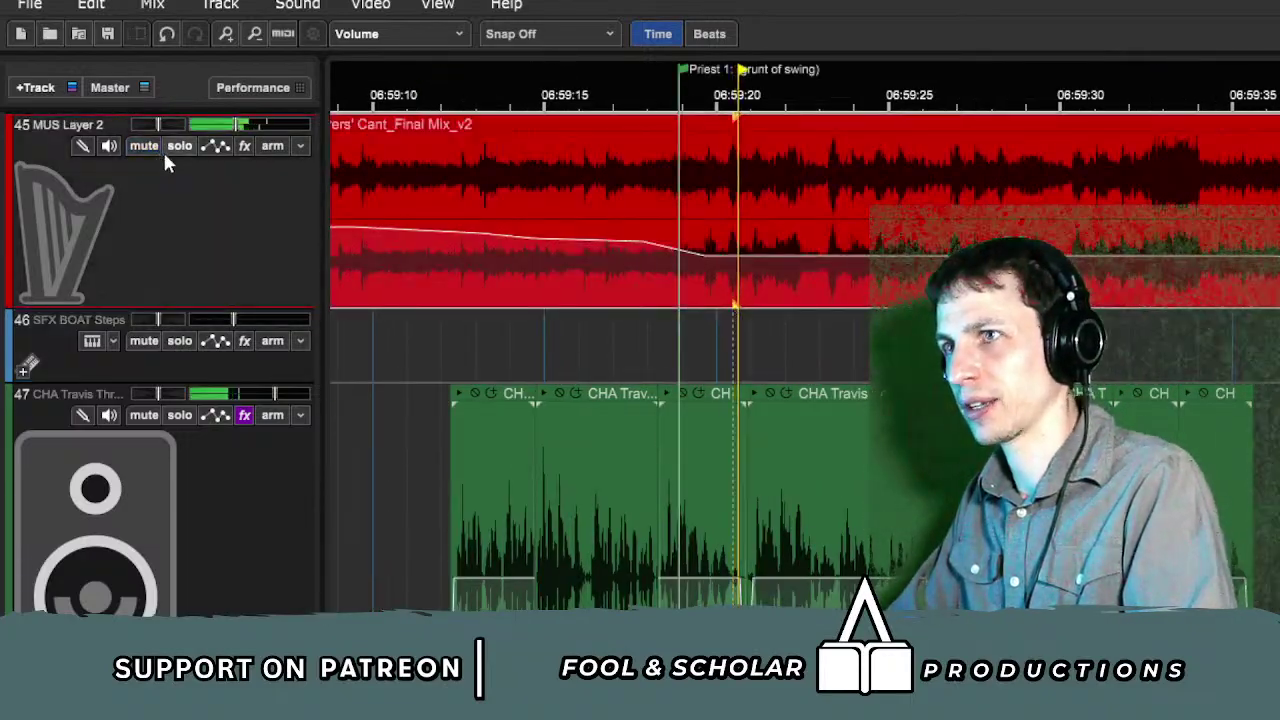
left_click(896, 345)
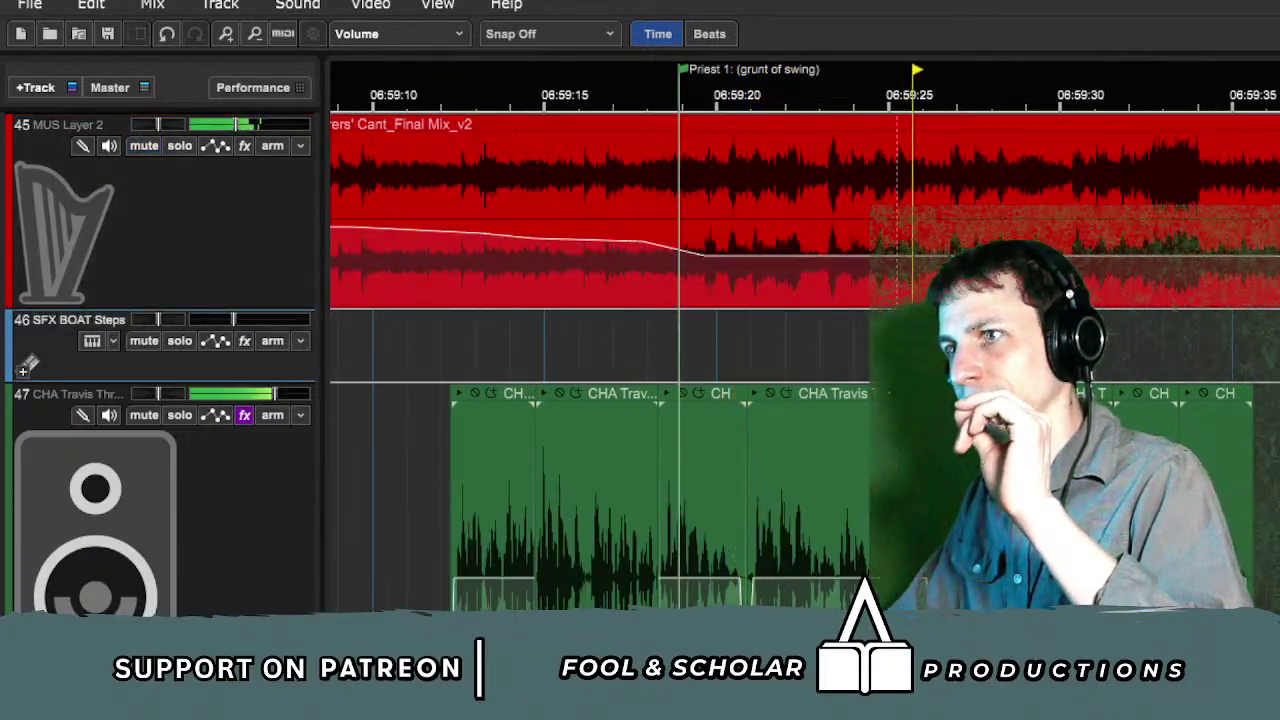
left_click(832, 343)
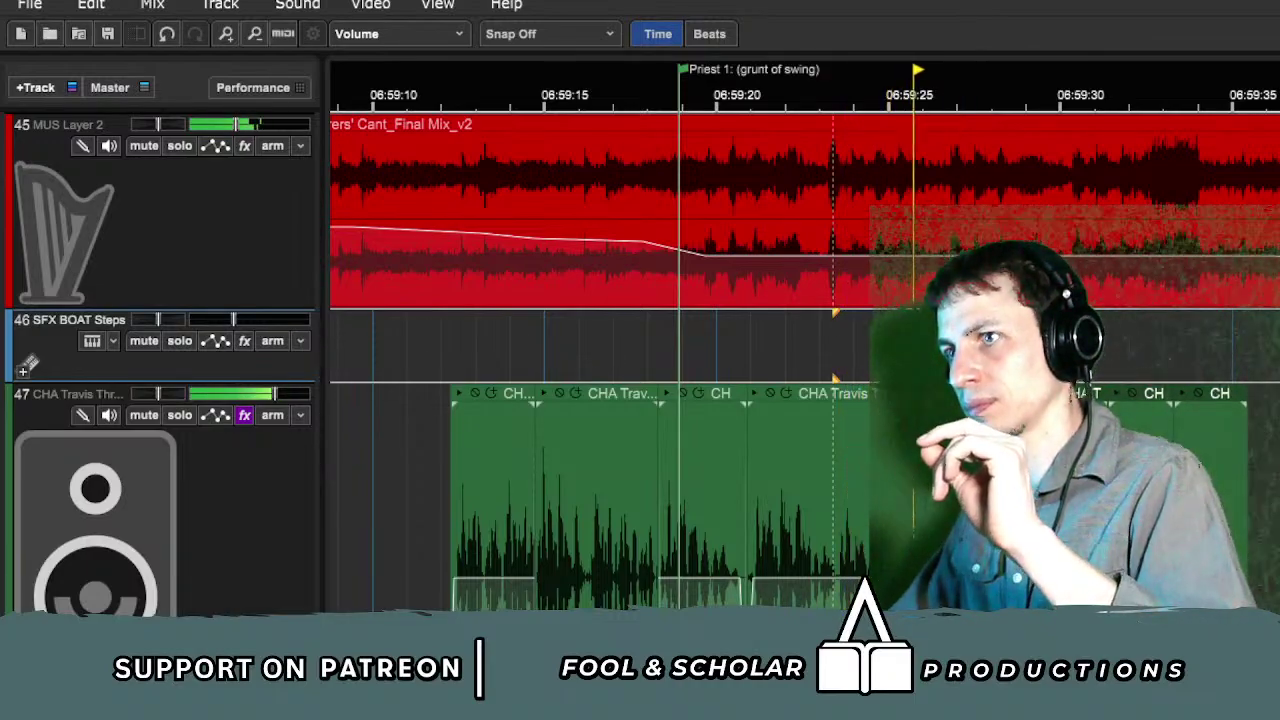
Step: Add a marker named "zingers go here" at about 06:59:26 and delete the "Priest 1: (grunt of swing)" marker
scroll(805, 360, "up", 3)
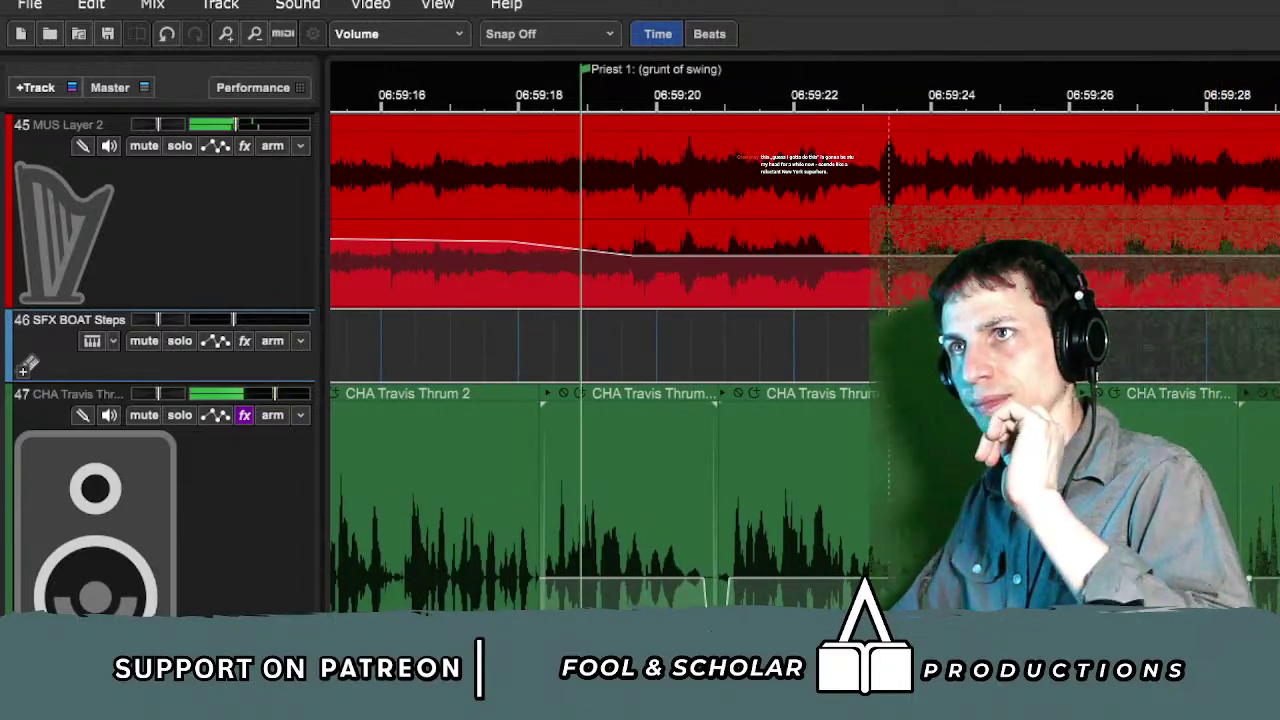
scroll(965, 150, "down", 3)
key("space")
left_click(1010, 106)
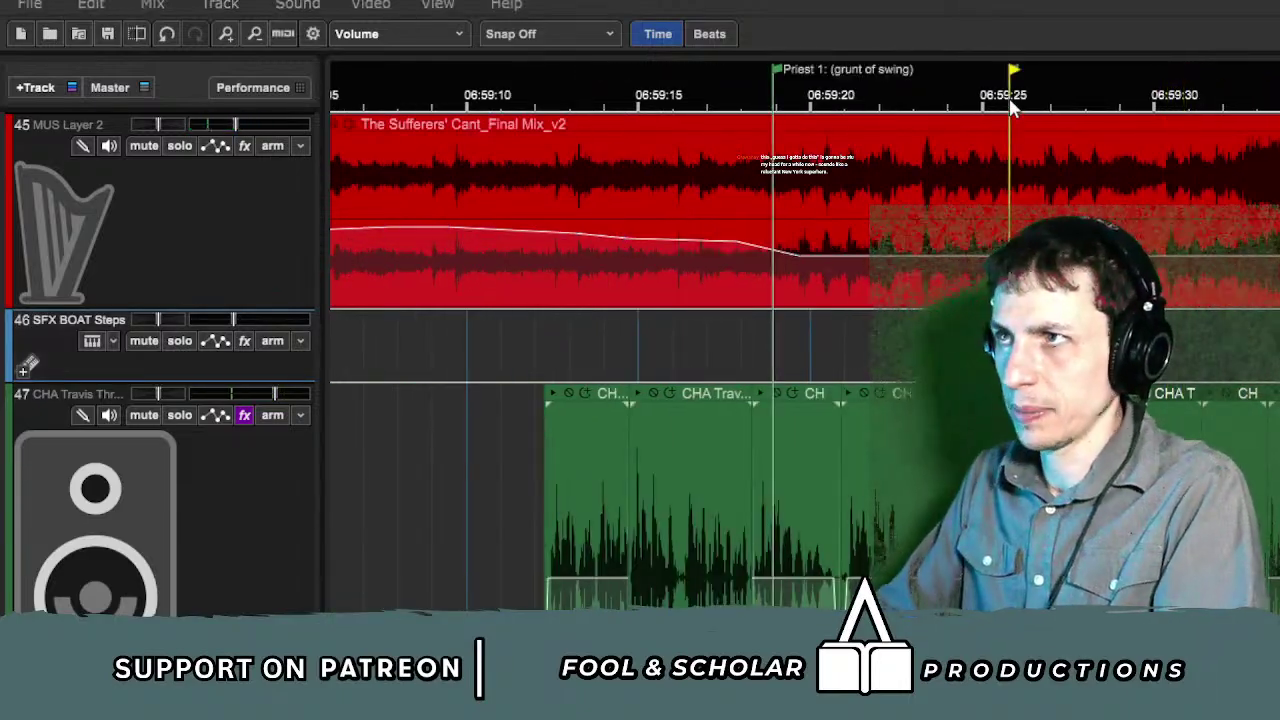
type("zingers go here")
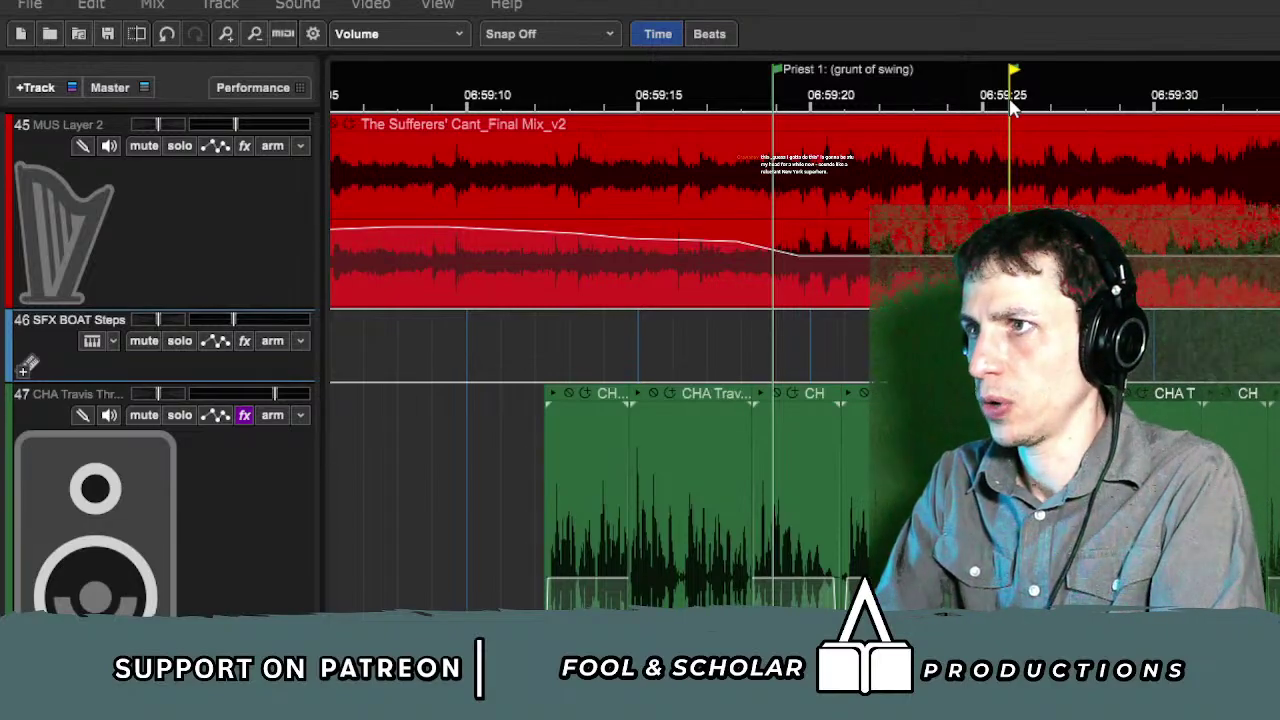
key("Return")
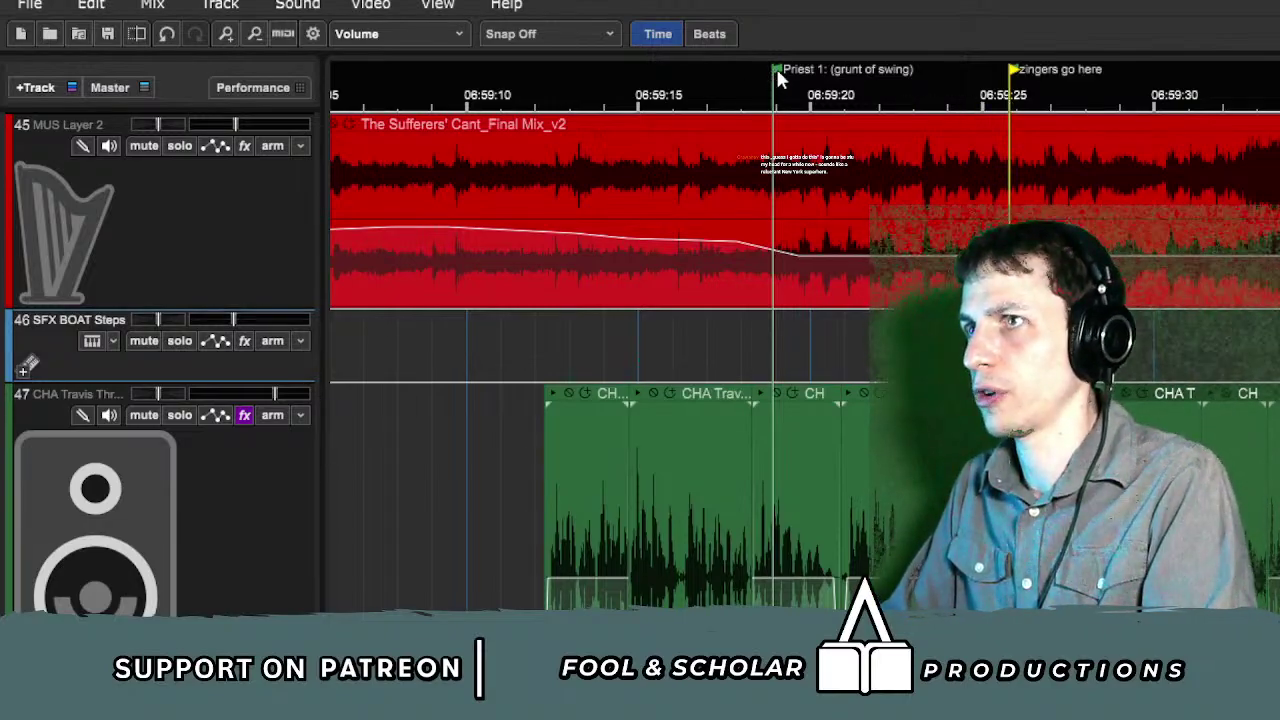
key("Delete")
Step: Play on from the "zingers go here" marker and look through the tracks below track 47 across the wider timeline
key("space")
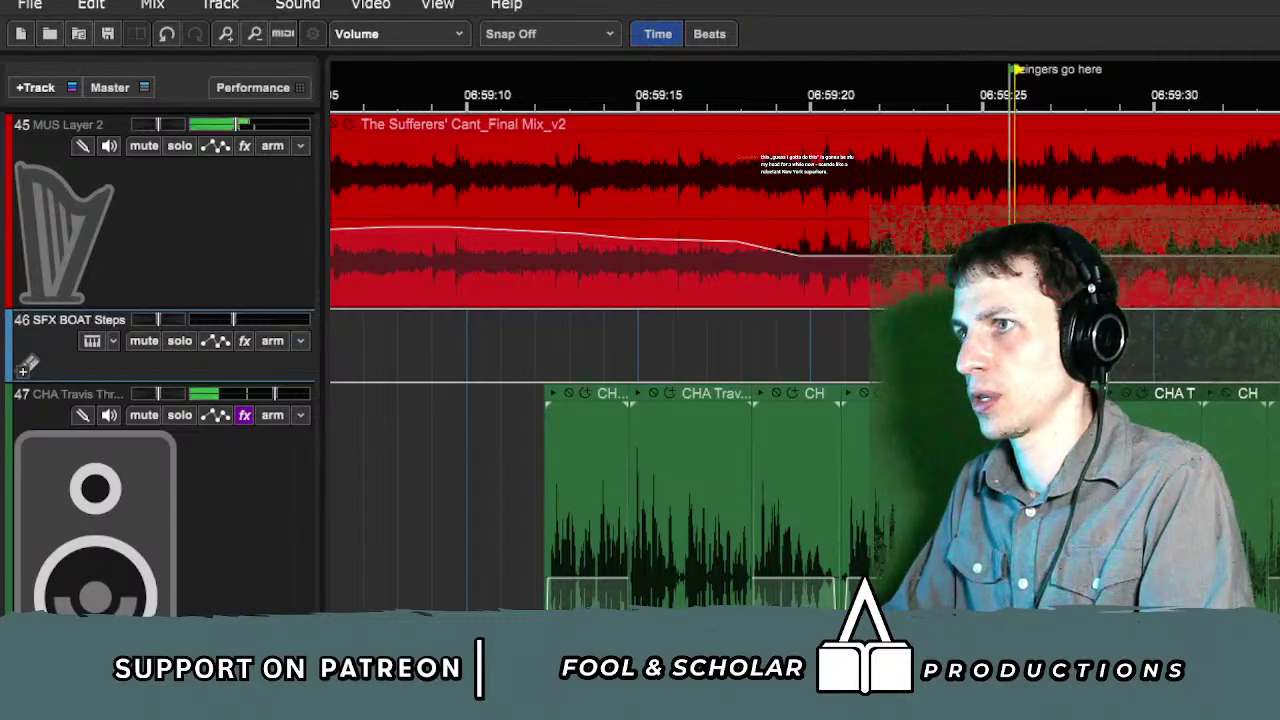
left_click_drag(1051, 350, 1200, 358)
scroll(1276, 368, "down", 2)
scroll(1277, 372, "down", 2)
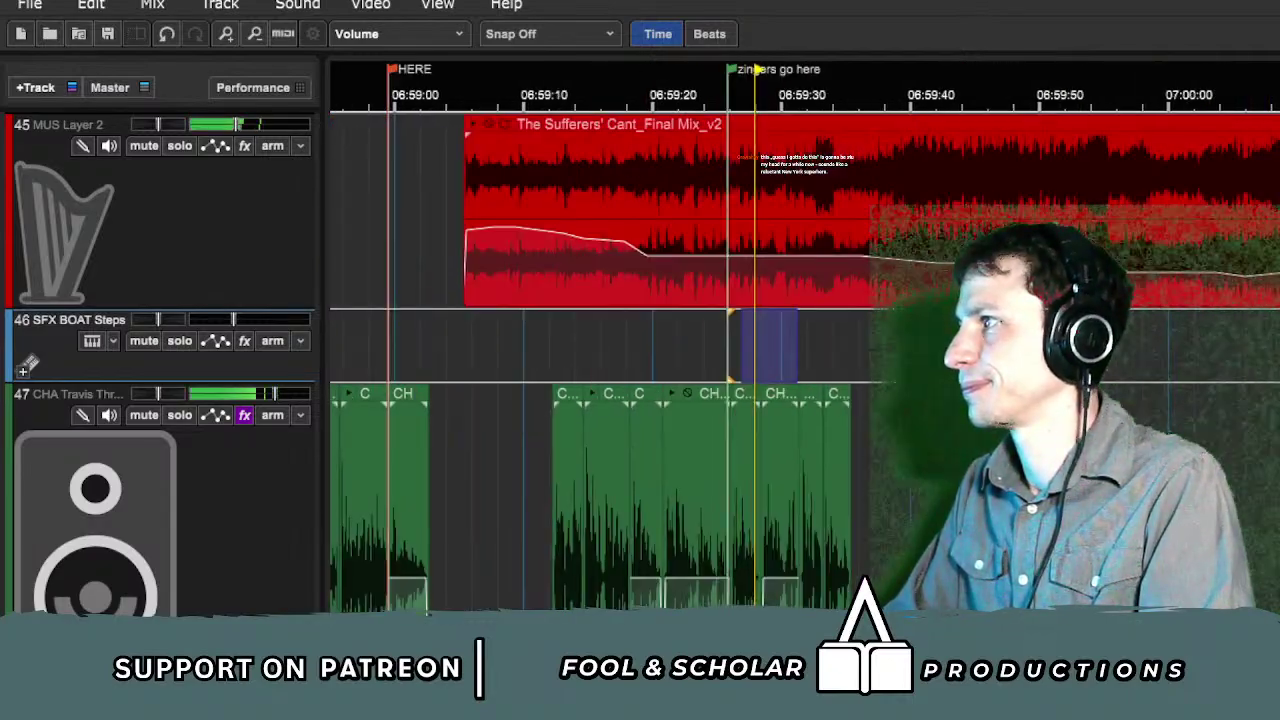
scroll(1277, 372, "down", 1)
key("minus")
key("minus")
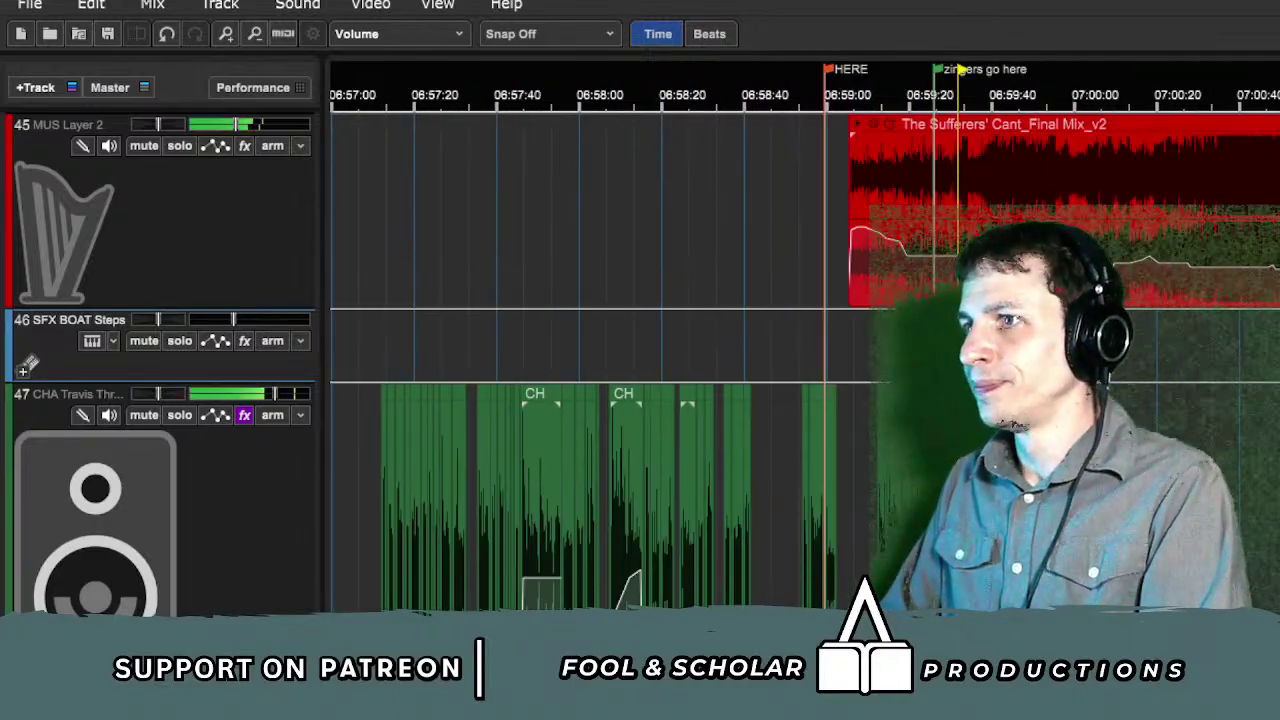
key("minus")
scroll(1150, 423, "down", 1)
scroll(1150, 423, "down", 3)
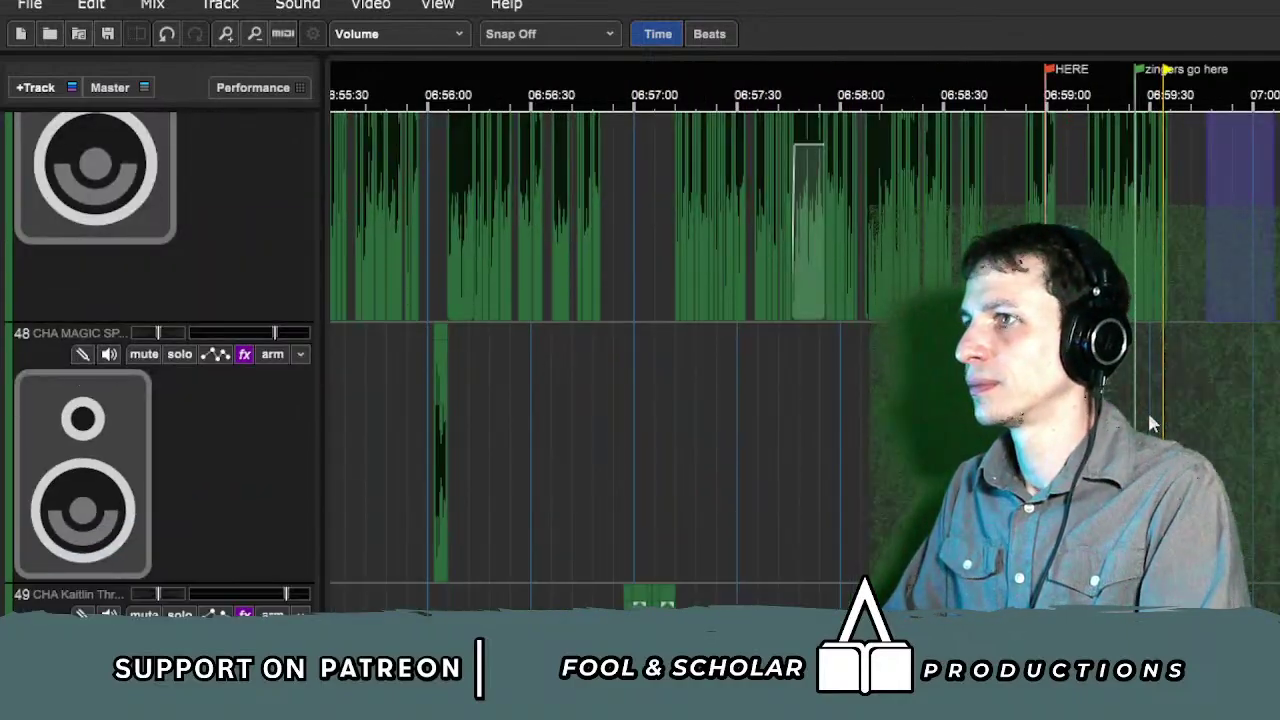
scroll(1148, 420, "right", 4)
key("minus")
scroll(1265, 423, "down", 2)
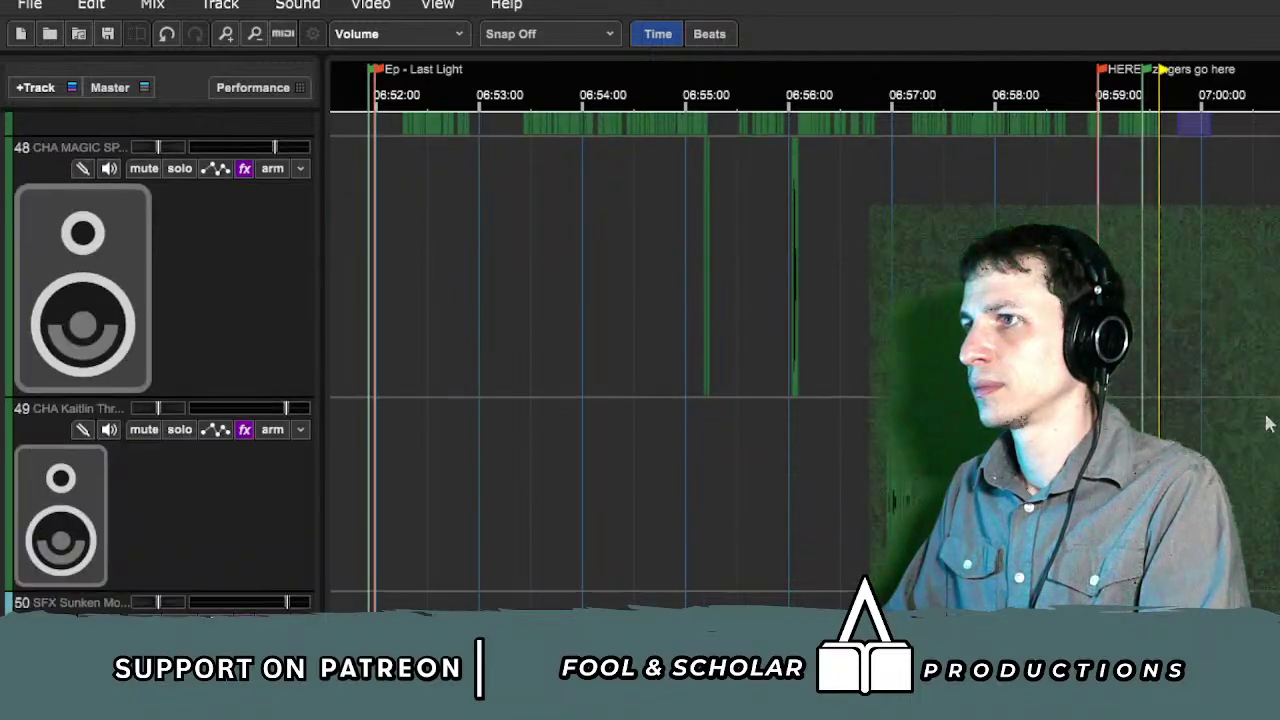
Step: Move the later voice clip on track 49 earlier in the timeline, starting just after the "zingers go here" marker
scroll(1266, 423, "right", 4)
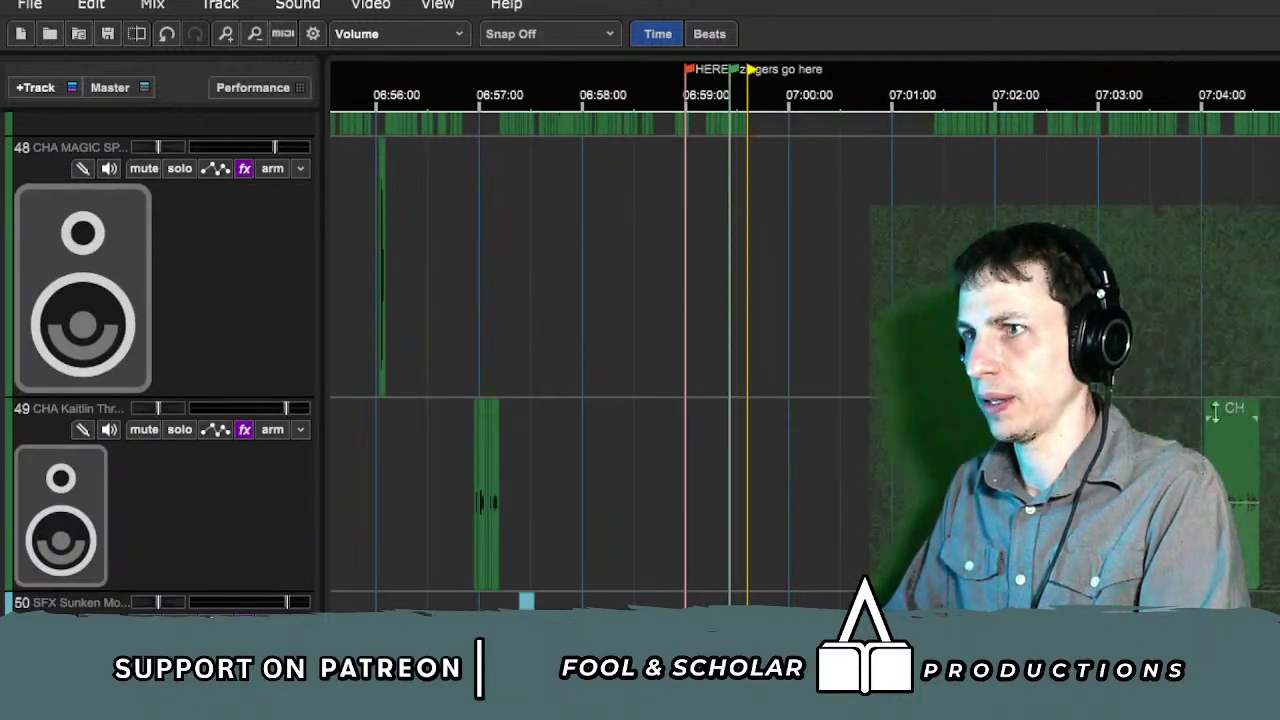
left_click_drag(806, 435, 775, 436)
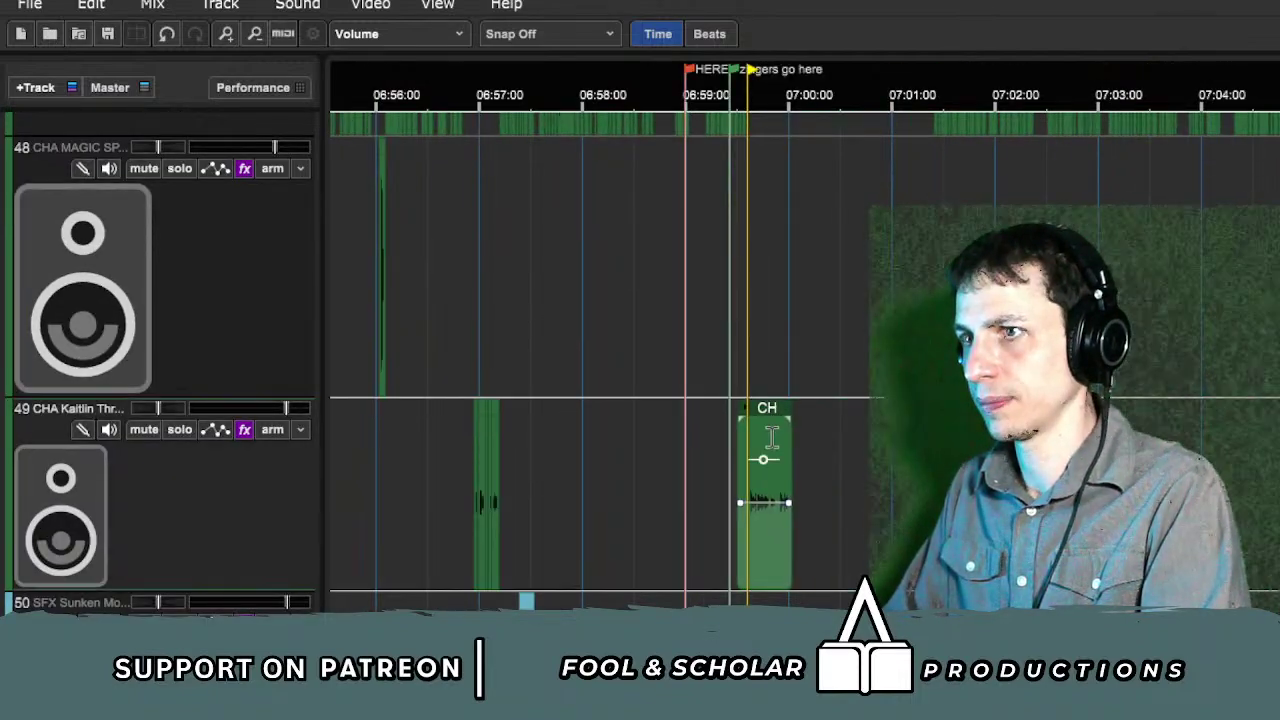
key("plus")
key("plus")
key("plus")
key("plus")
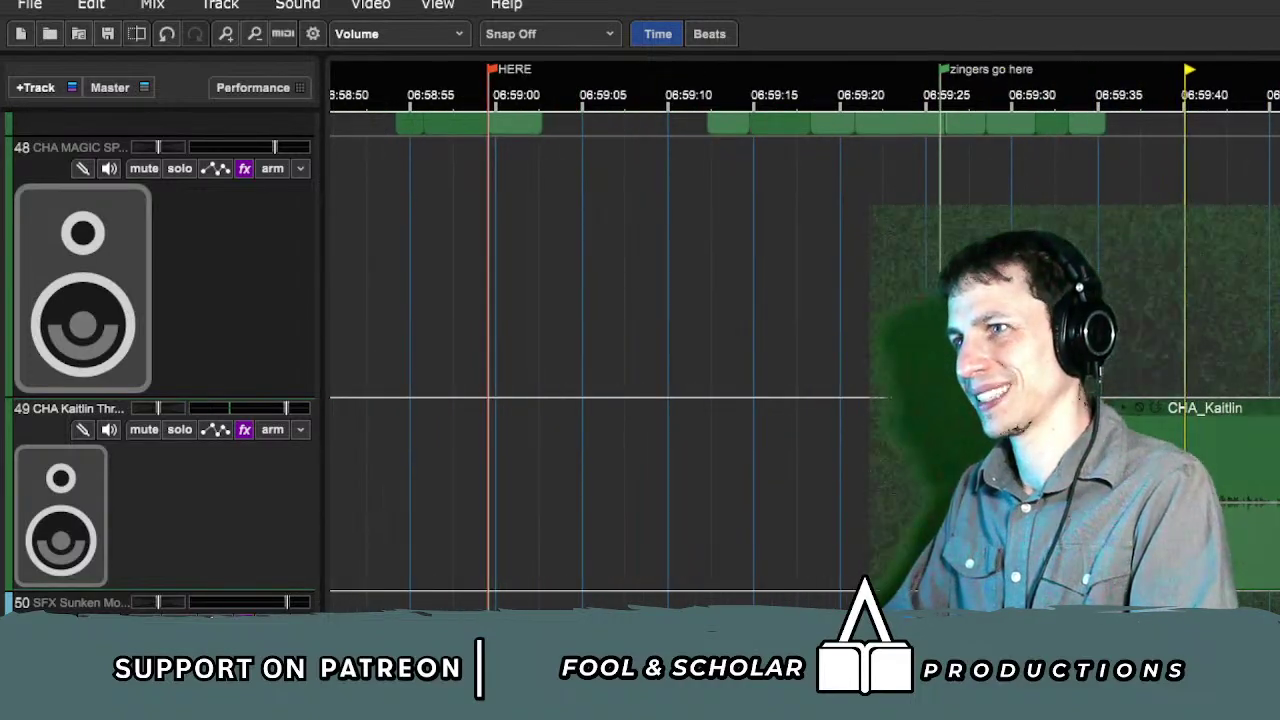
Step: Move the Sunken Mother clip on the NPCs 2 track earlier, starting it at about 06:59:14
scroll(640, 360, "down", 10)
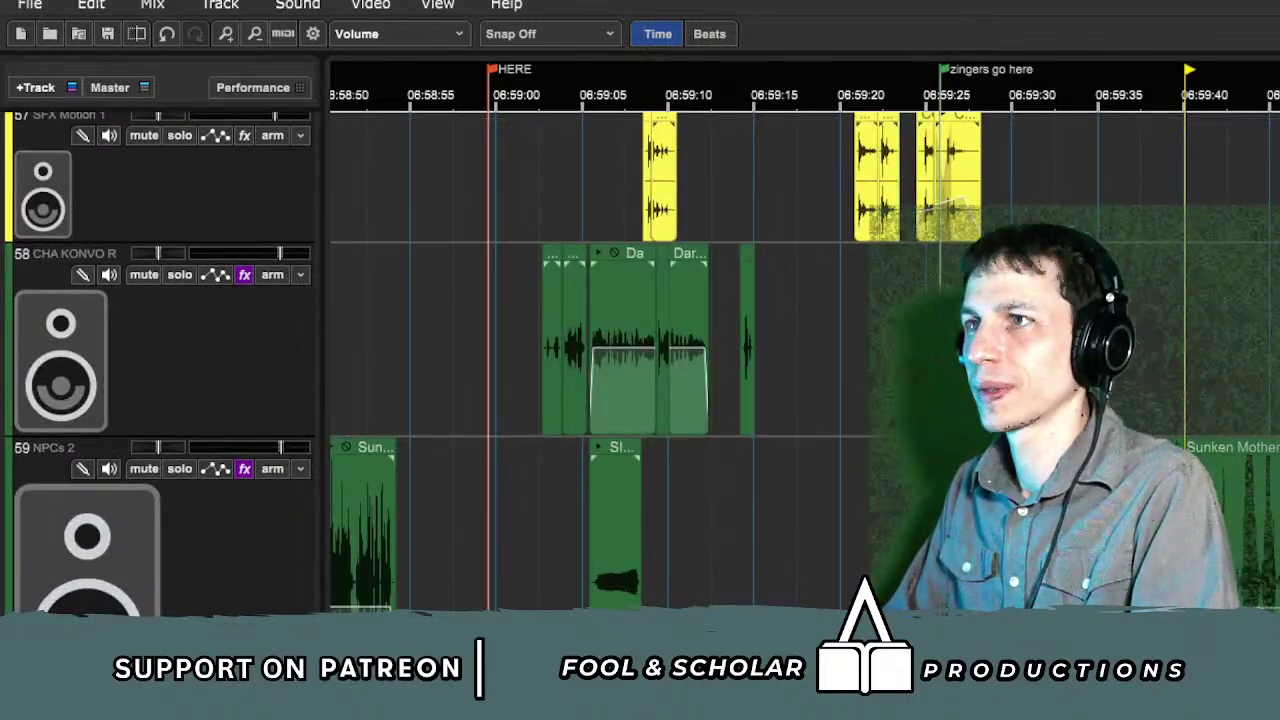
left_click(923, 491)
key("space")
scroll(834, 239, "up", 1)
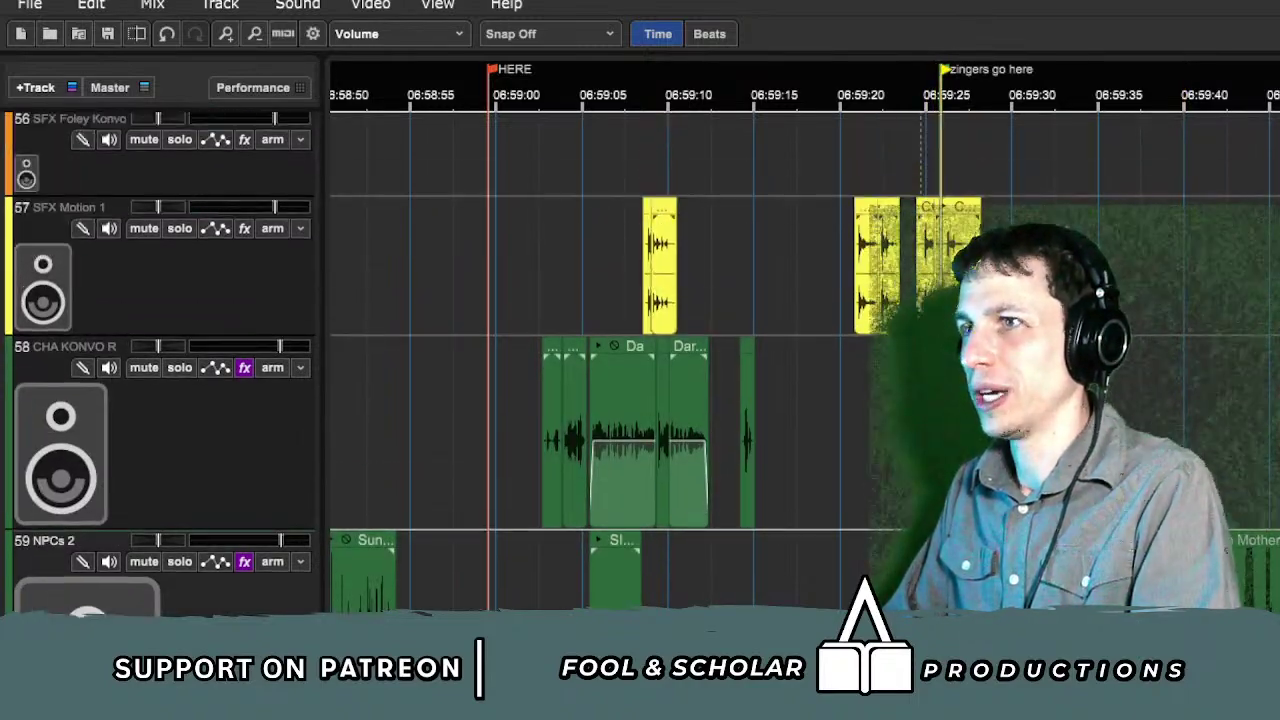
left_click(700, 240)
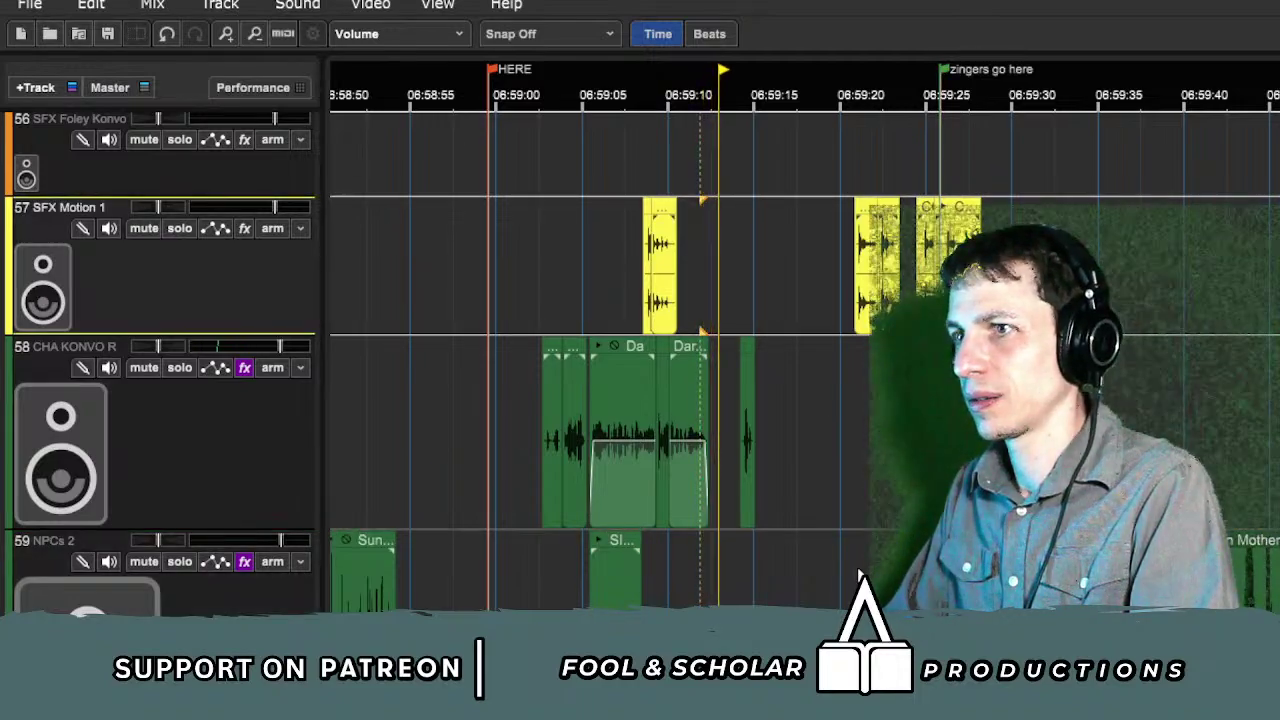
left_click_drag(1262, 540, 857, 540)
key("plus")
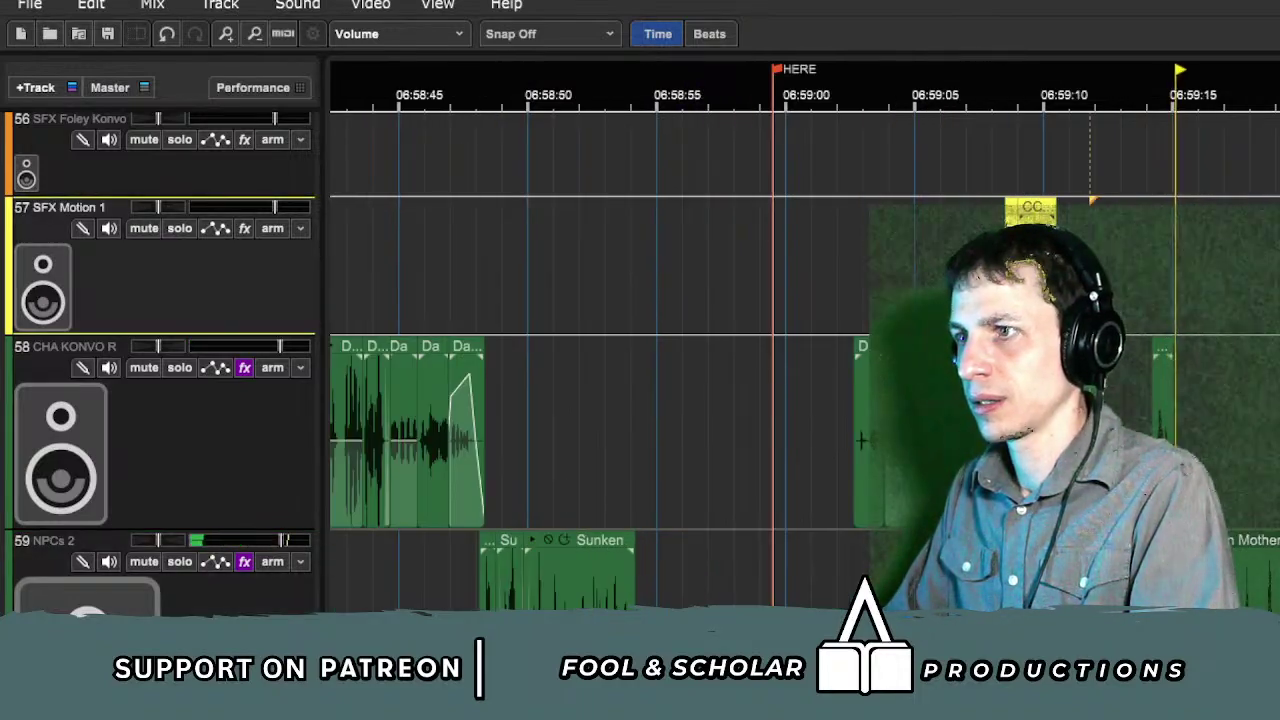
scroll(857, 567, "down", 1)
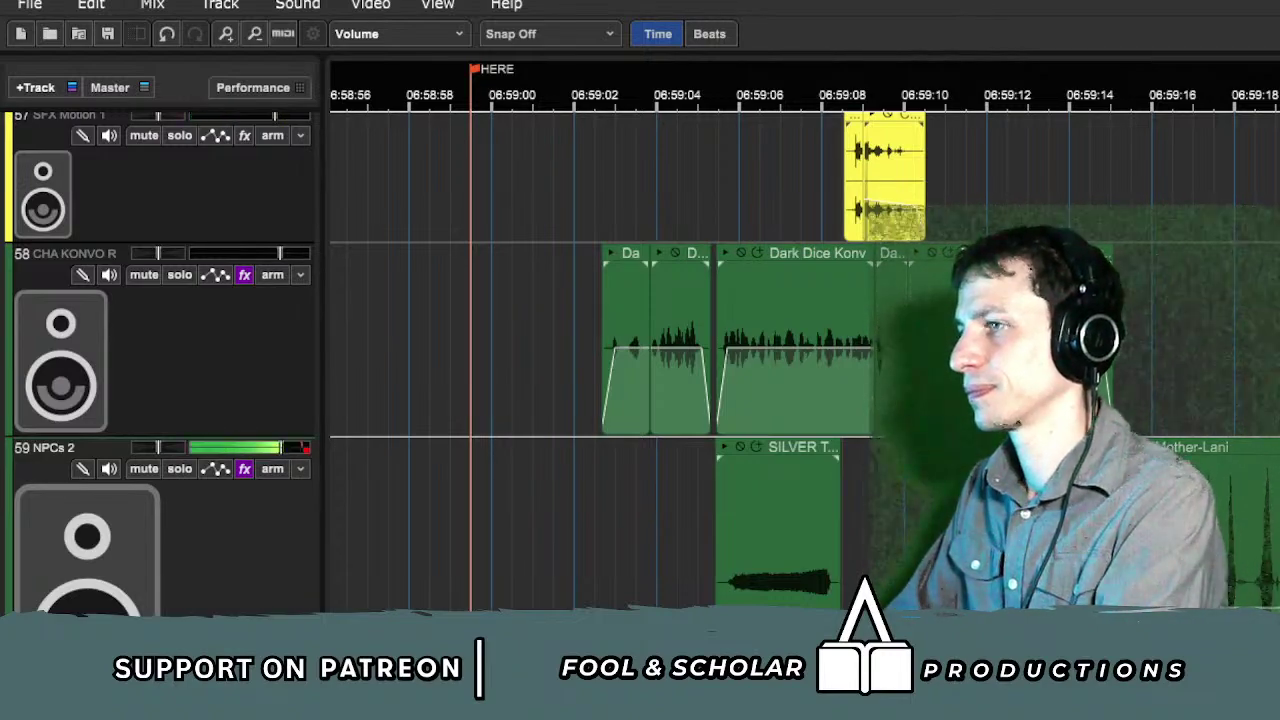
Step: Play back the fight passage from about 06:59:11 and listen to the punches against the NPCs 2 voice
key("space")
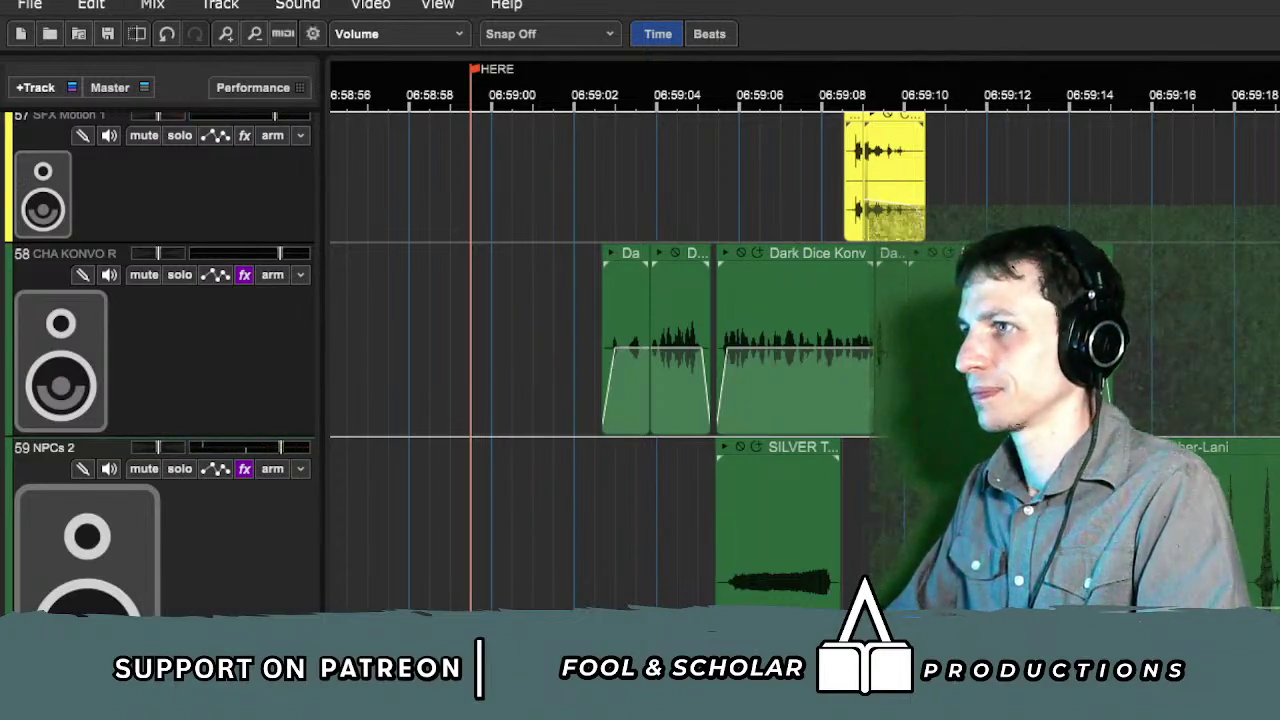
left_click(1095, 253)
key("space")
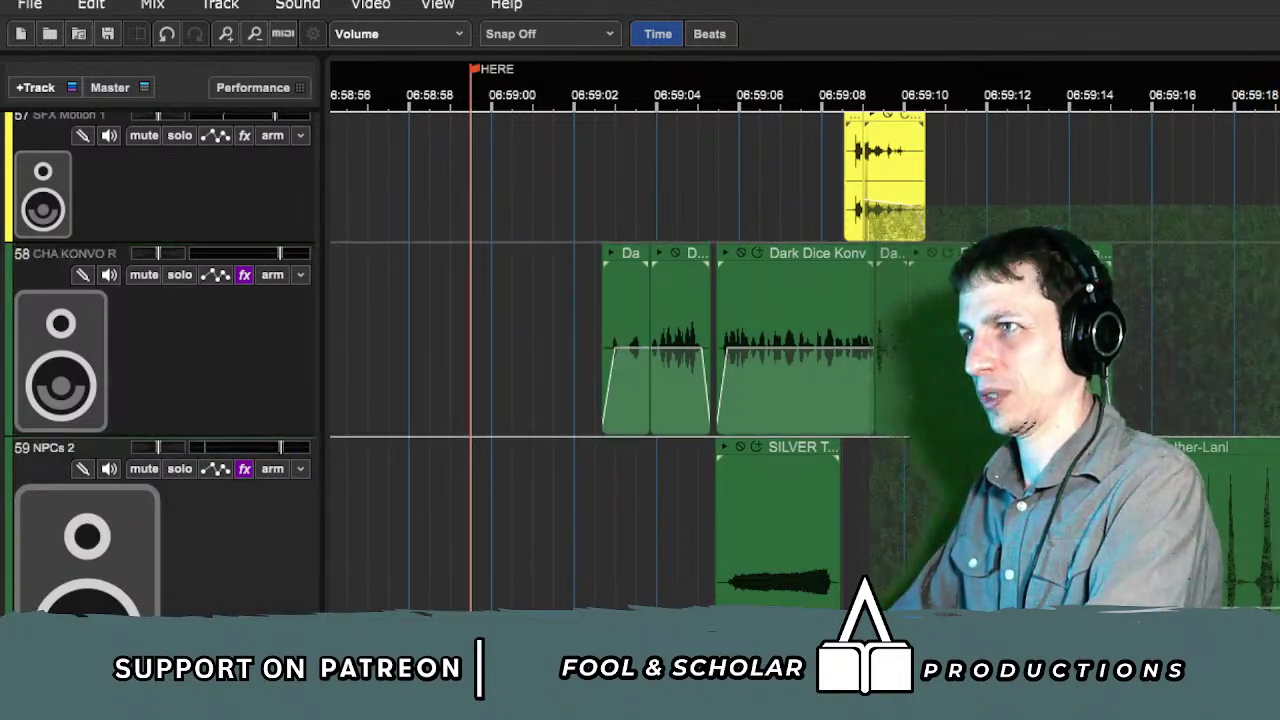
scroll(1019, 194, "up", 3)
left_click(970, 266)
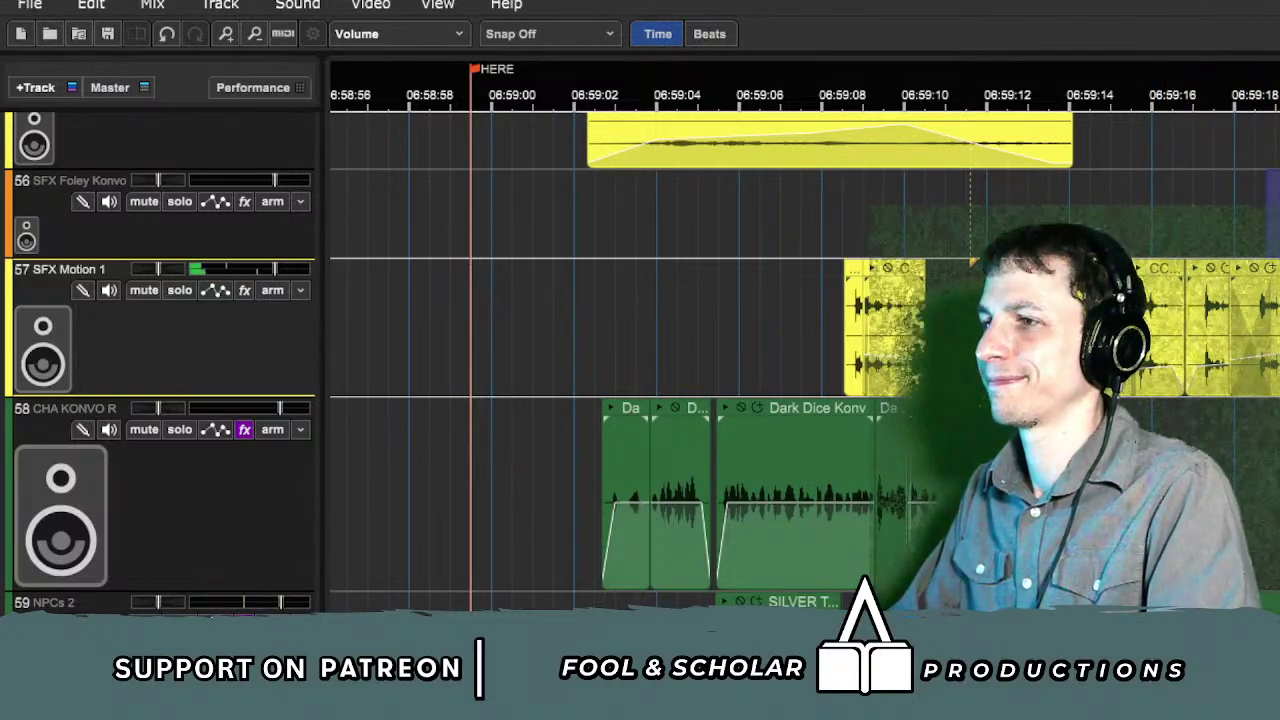
key("space")
left_click(53, 602)
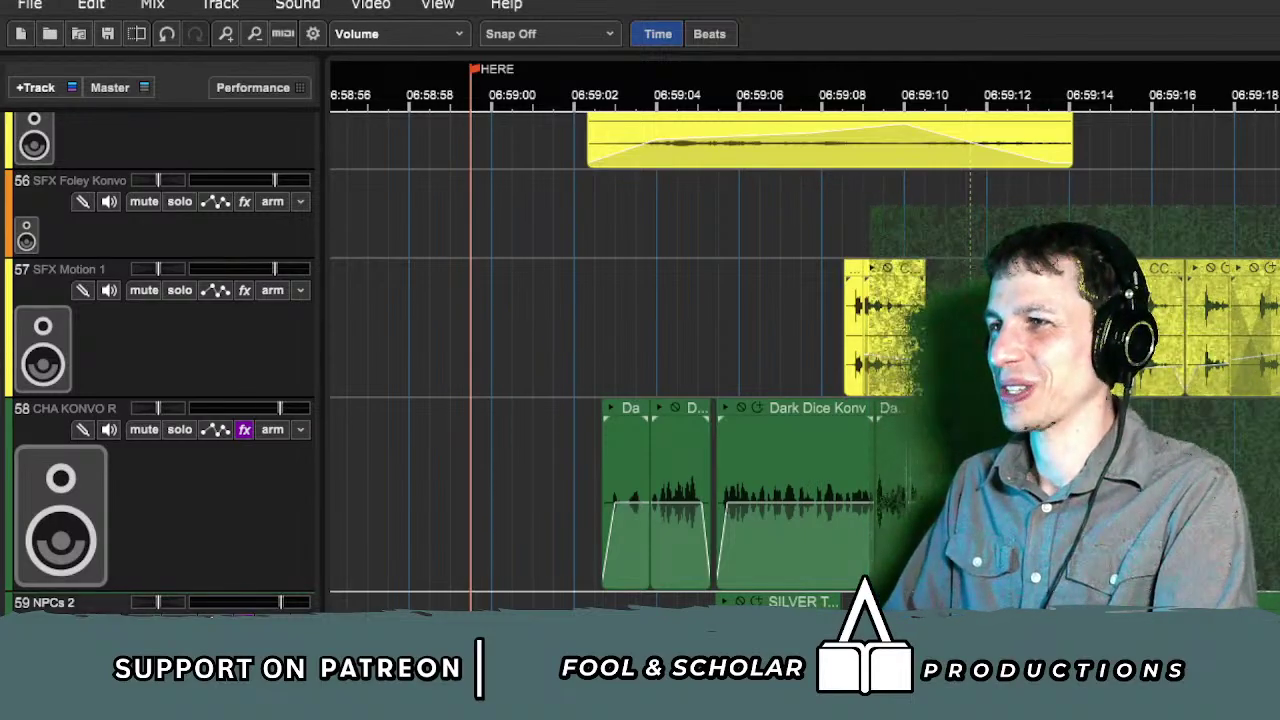
left_click(970, 320)
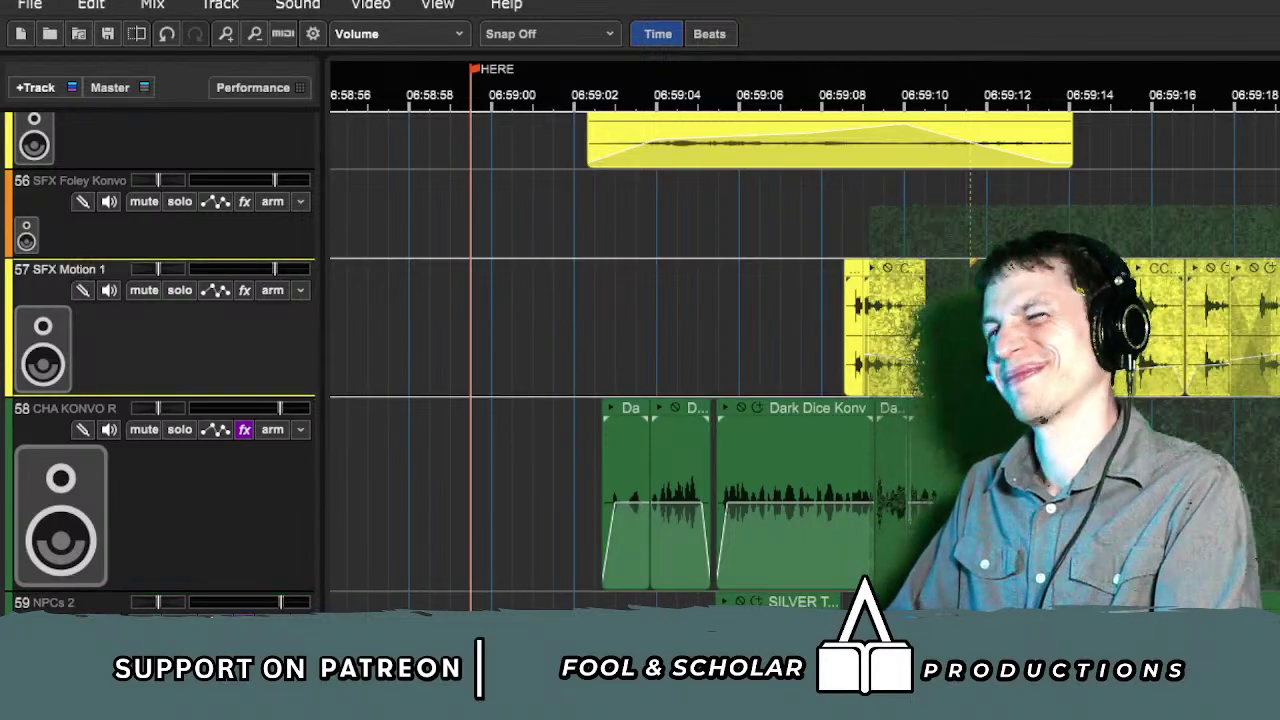
left_click(112, 35)
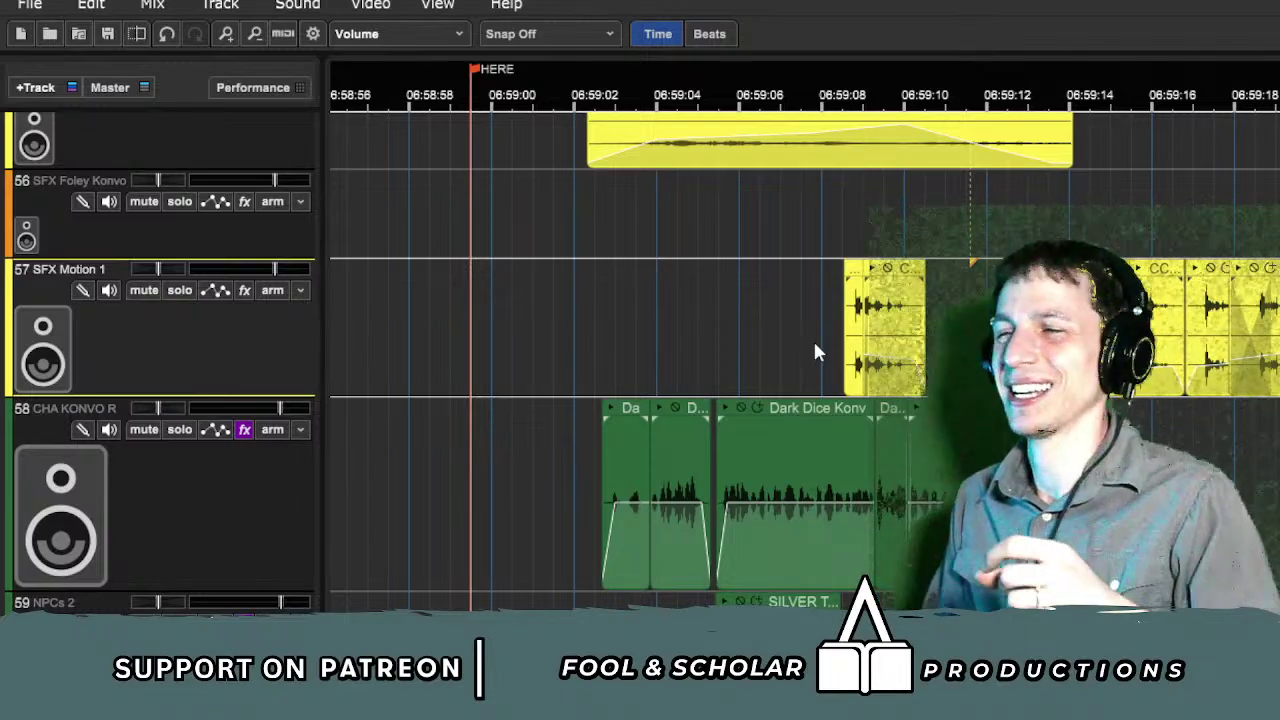
key("space")
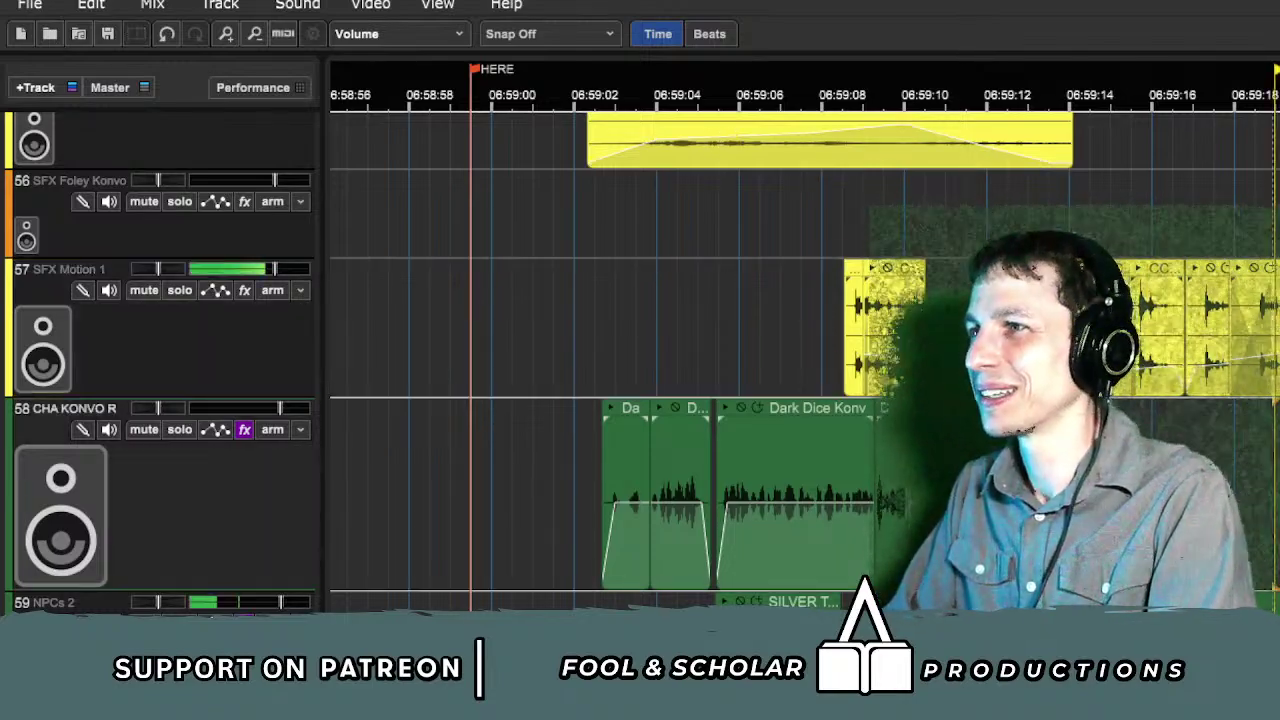
Step: Move the short clip on CHA KONVO R later, to about 06:59:16 near the "more punches here" marker
scroll(640, 350, "up", 4)
scroll(640, 350, "up", 3)
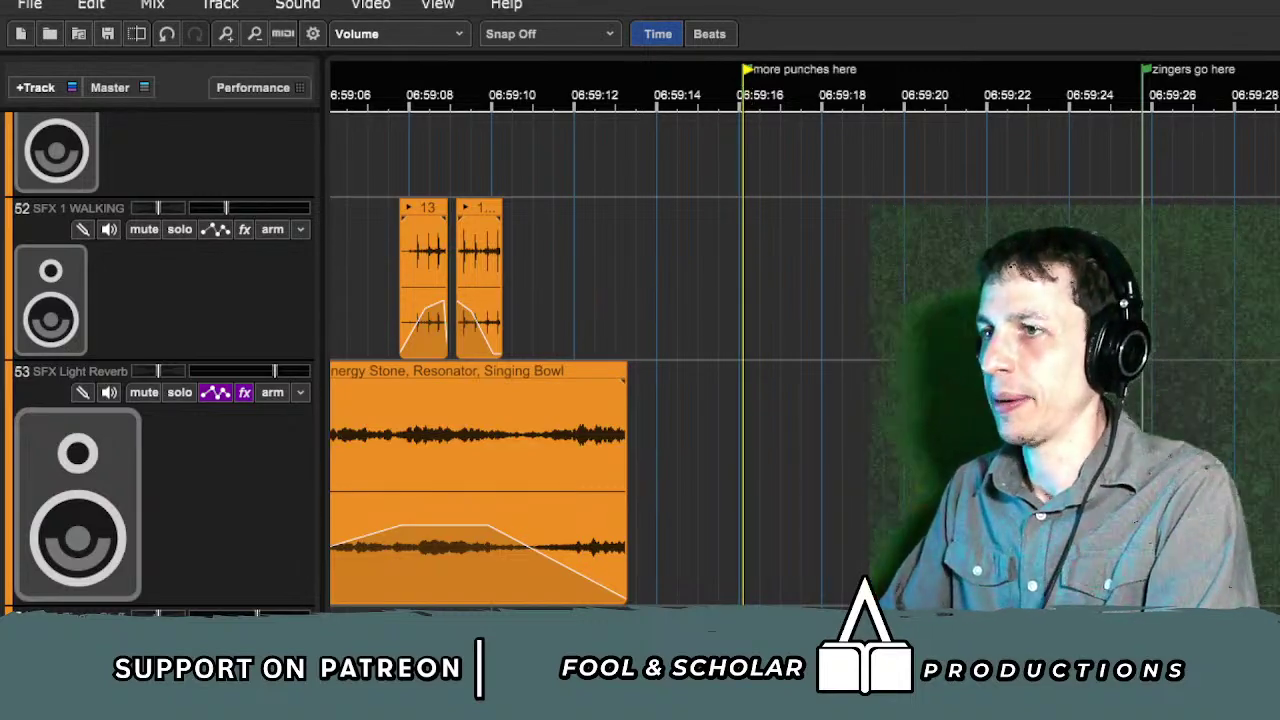
scroll(893, 417, "down", 8)
scroll(893, 417, "up", 2)
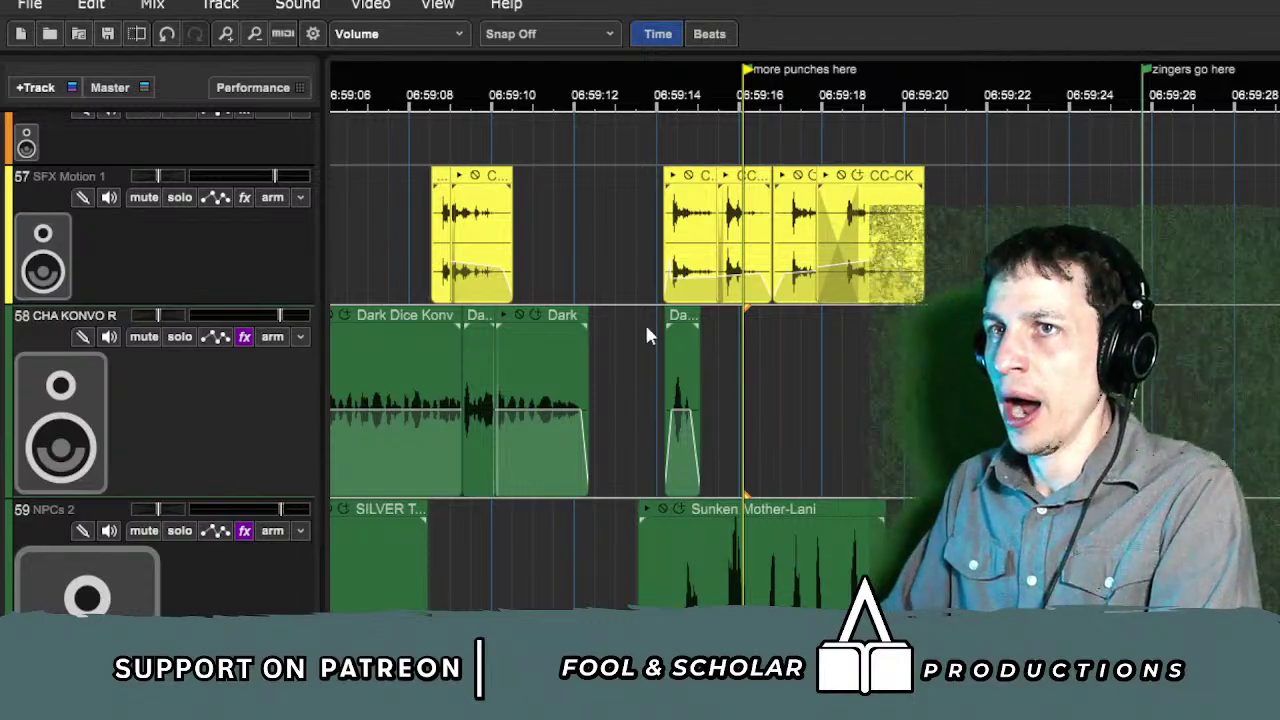
left_click(539, 237)
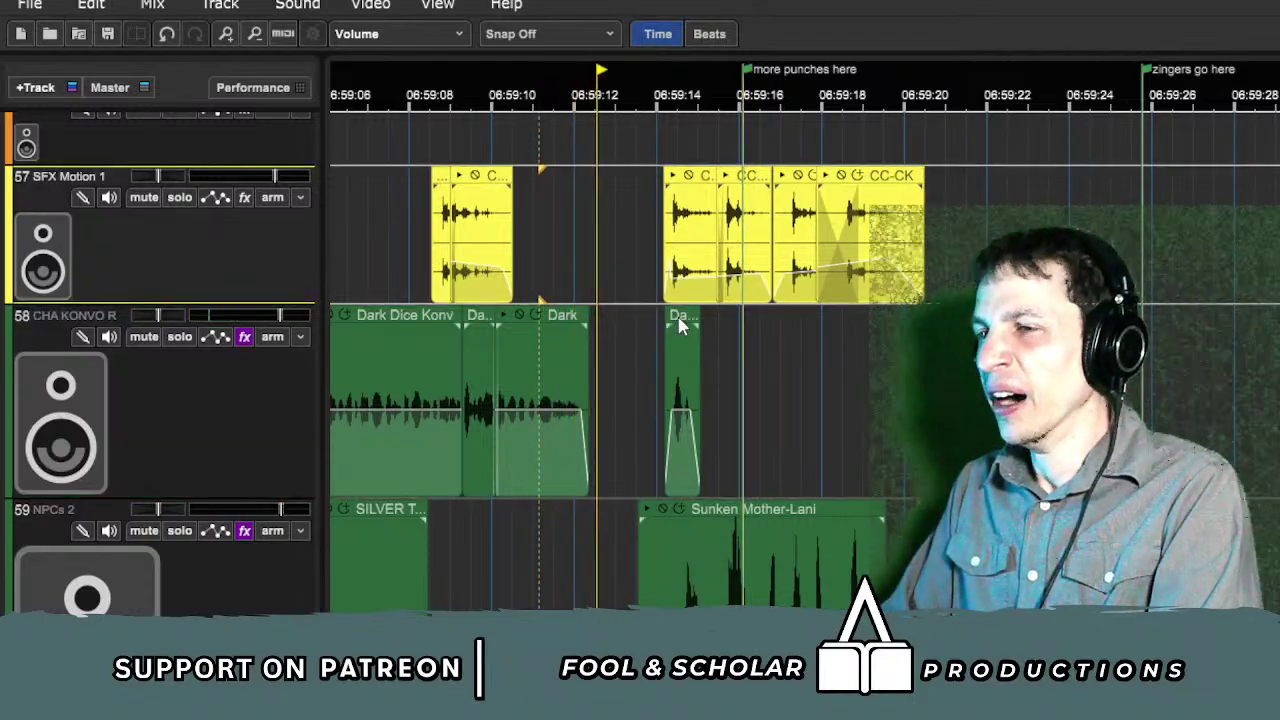
left_click_drag(703, 326, 753, 330)
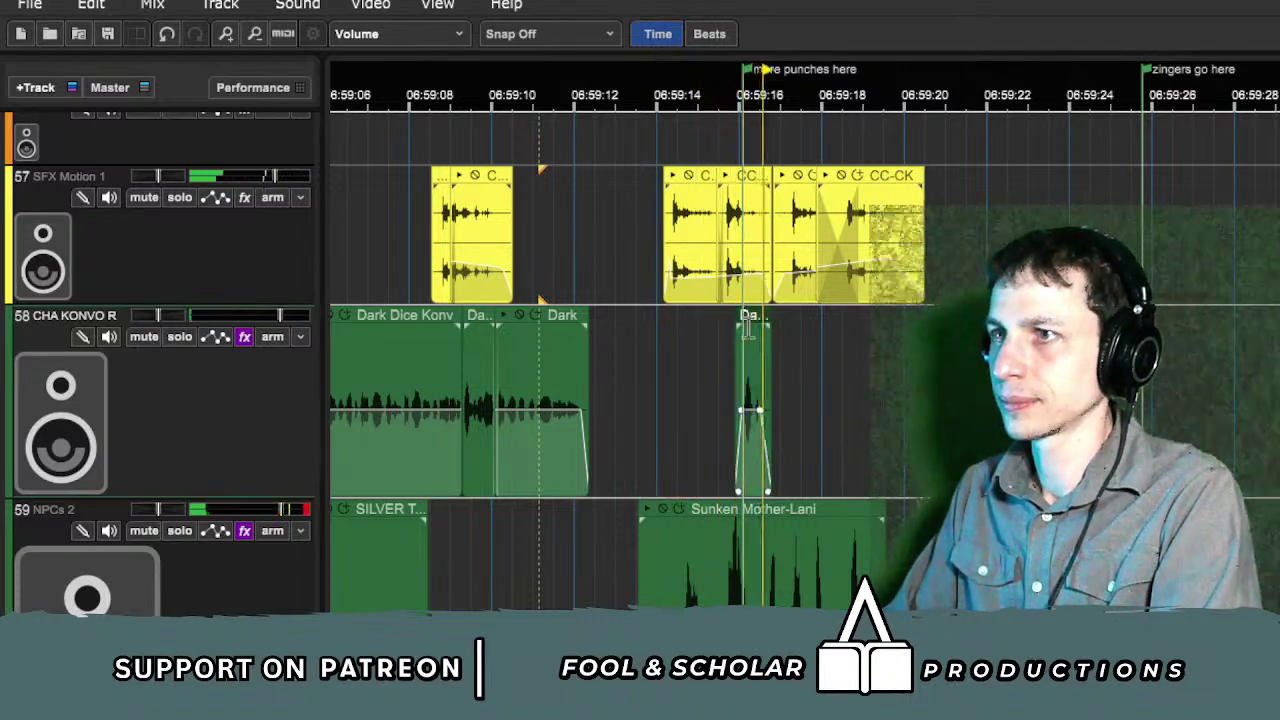
left_click(680, 334)
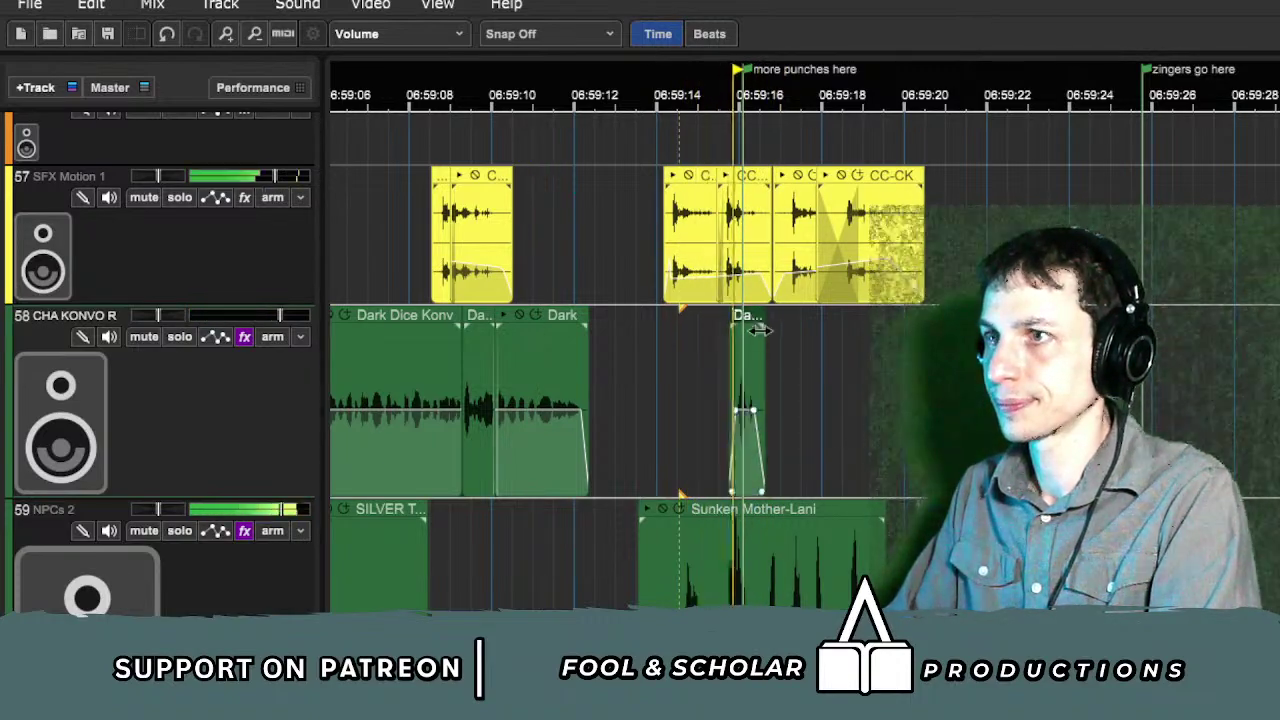
Step: Extend the moved CHA KONVO R clip, solo its track, and cut off everything after about 06:59:17
left_click_drag(760, 330, 880, 330)
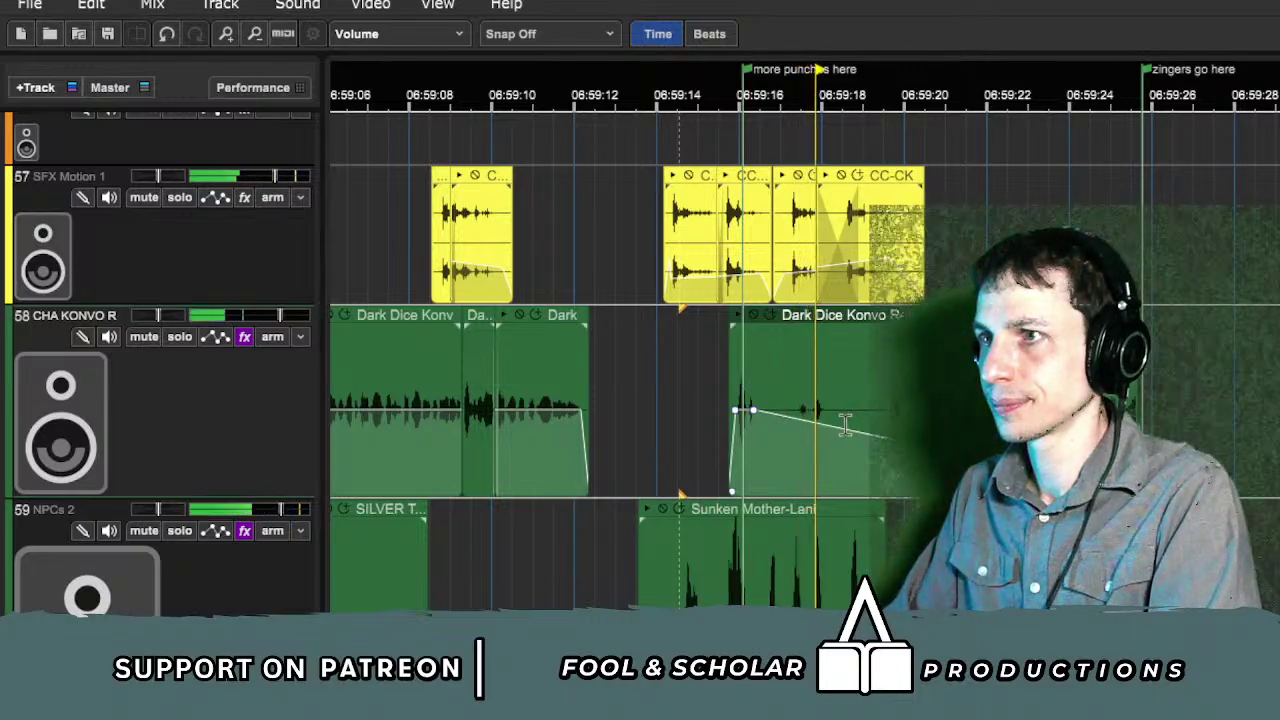
left_click(180, 337)
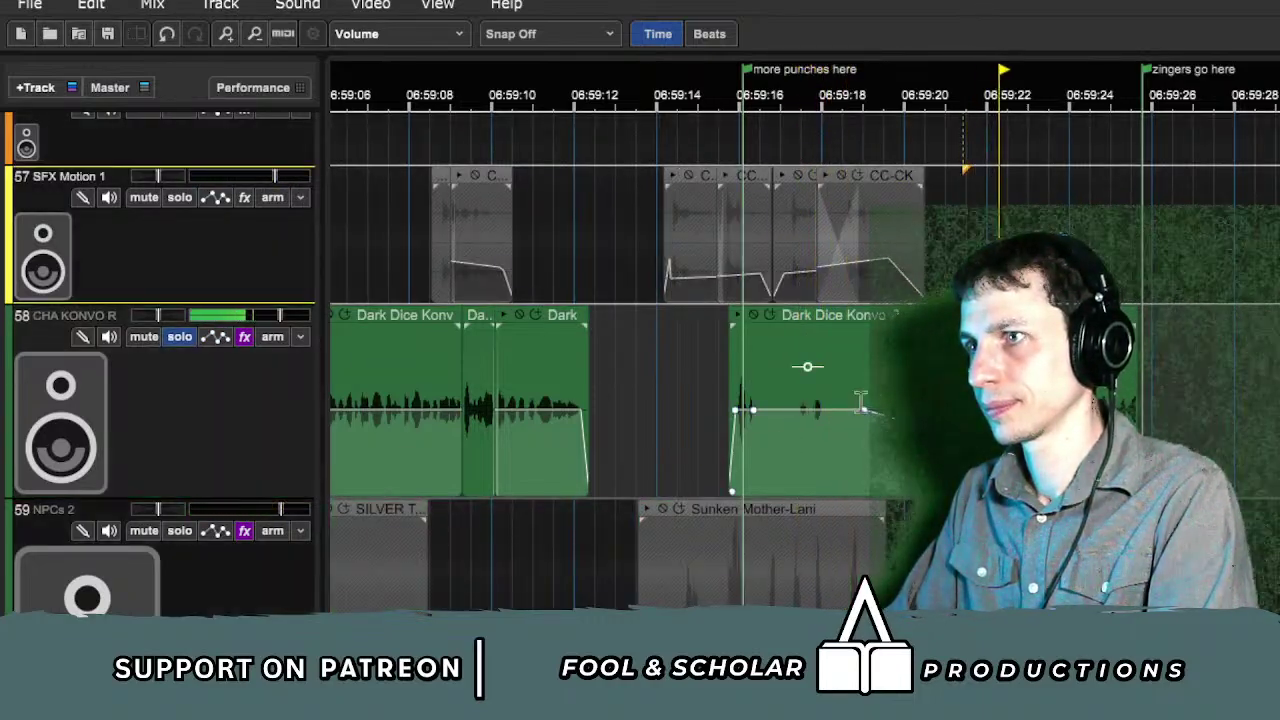
left_click(775, 380)
key("ctrl+t")
left_click_drag(777, 380, 857, 380)
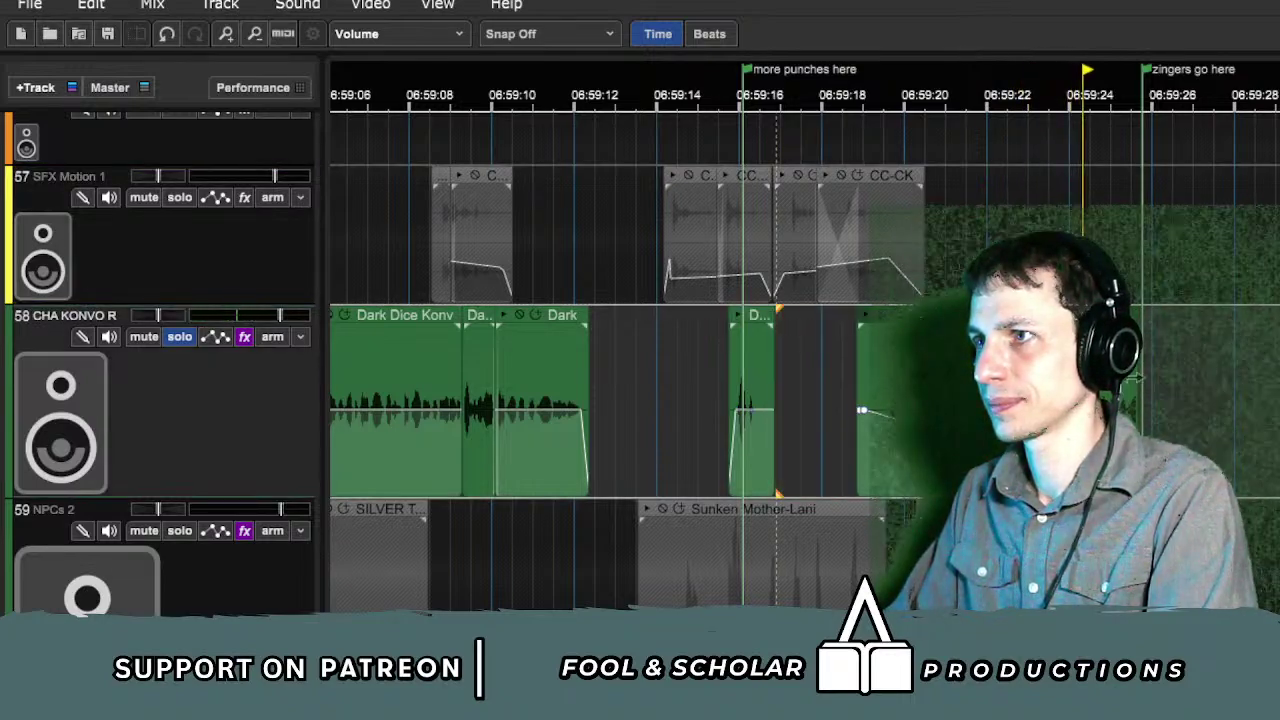
left_click(1255, 530)
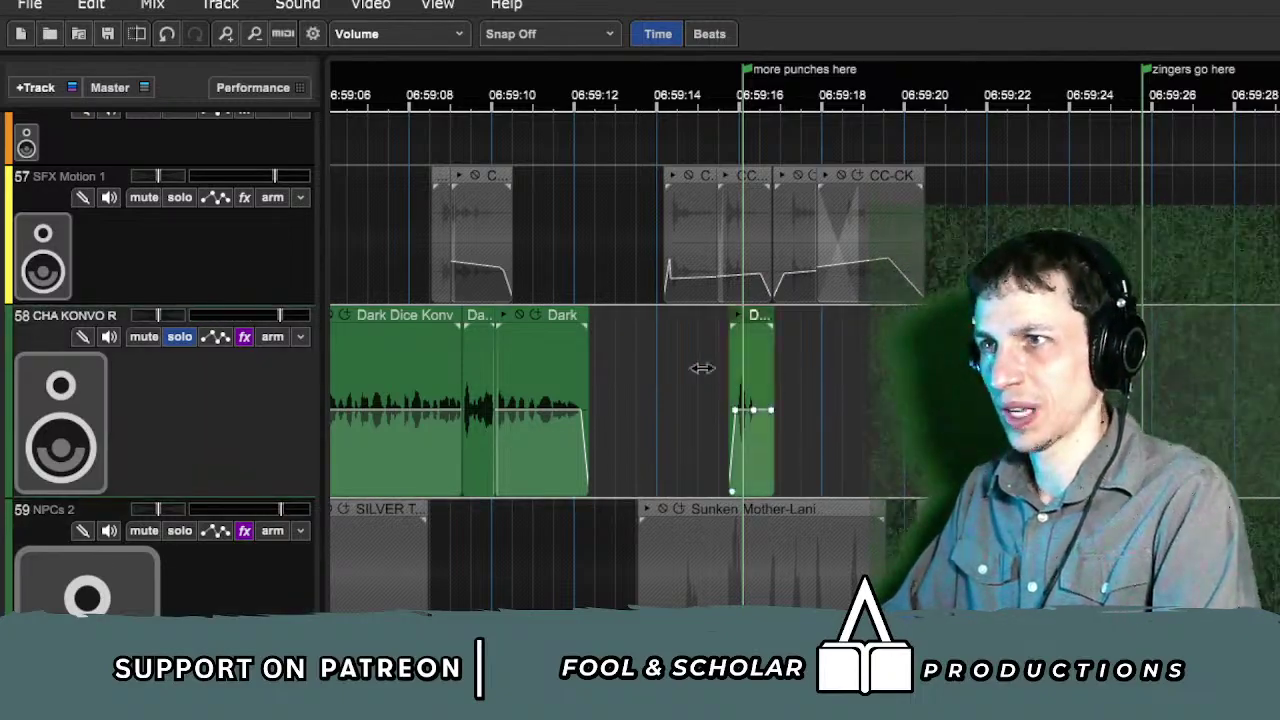
Step: Extend the start of the Dark Dice Konvo R clip back to about 06:59:14 to include the preceding vocal sound
left_click_drag(702, 368, 588, 350)
left_click(653, 110)
key("space")
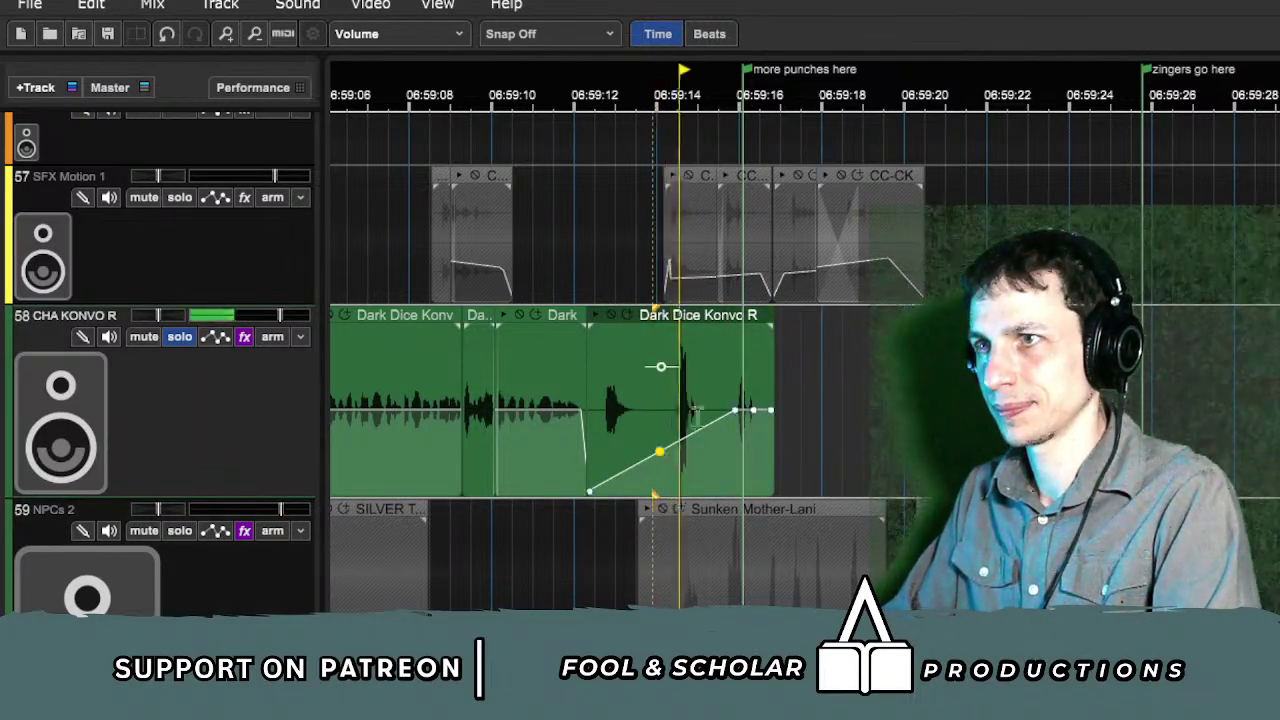
left_click_drag(700, 428, 634, 411)
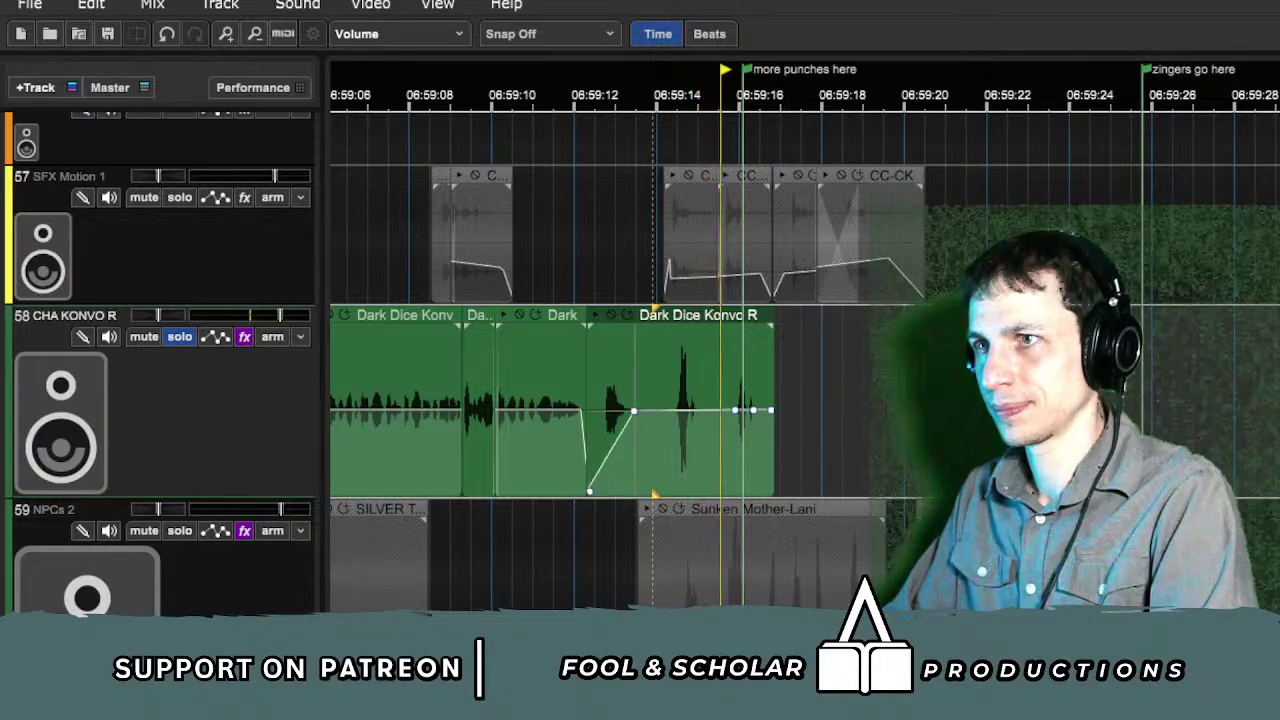
left_click(591, 263)
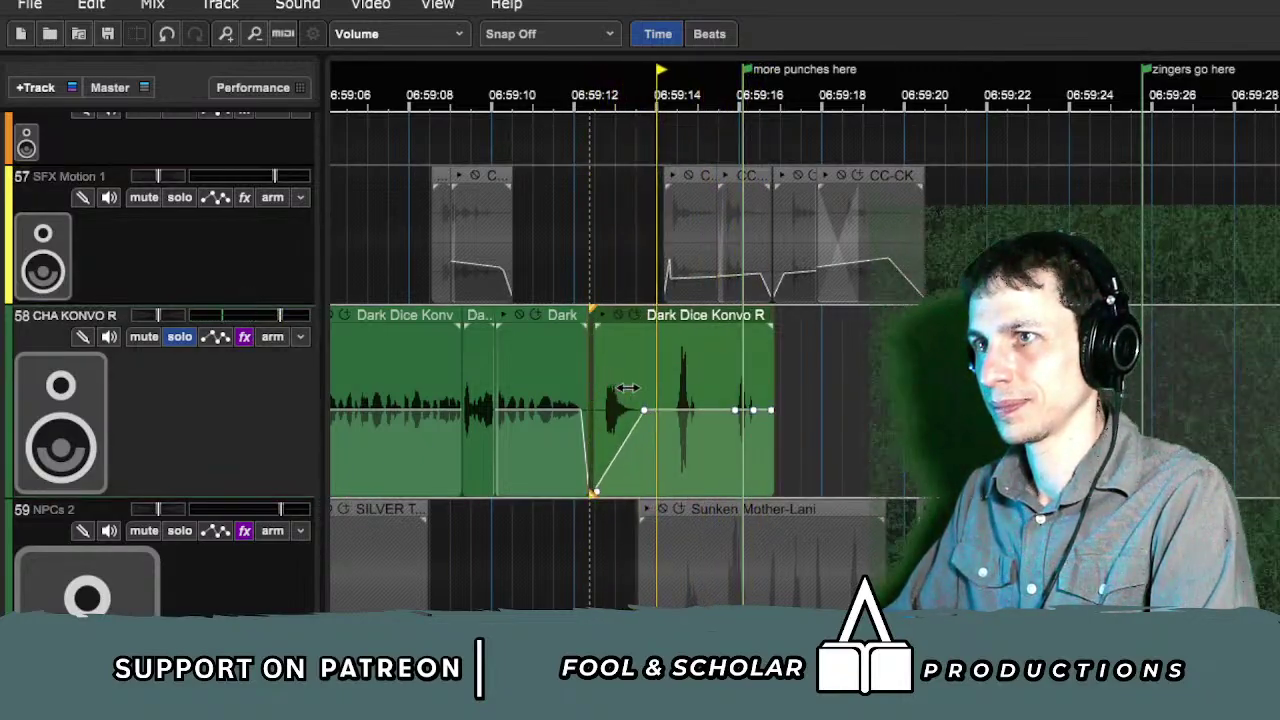
left_click_drag(592, 390, 655, 386)
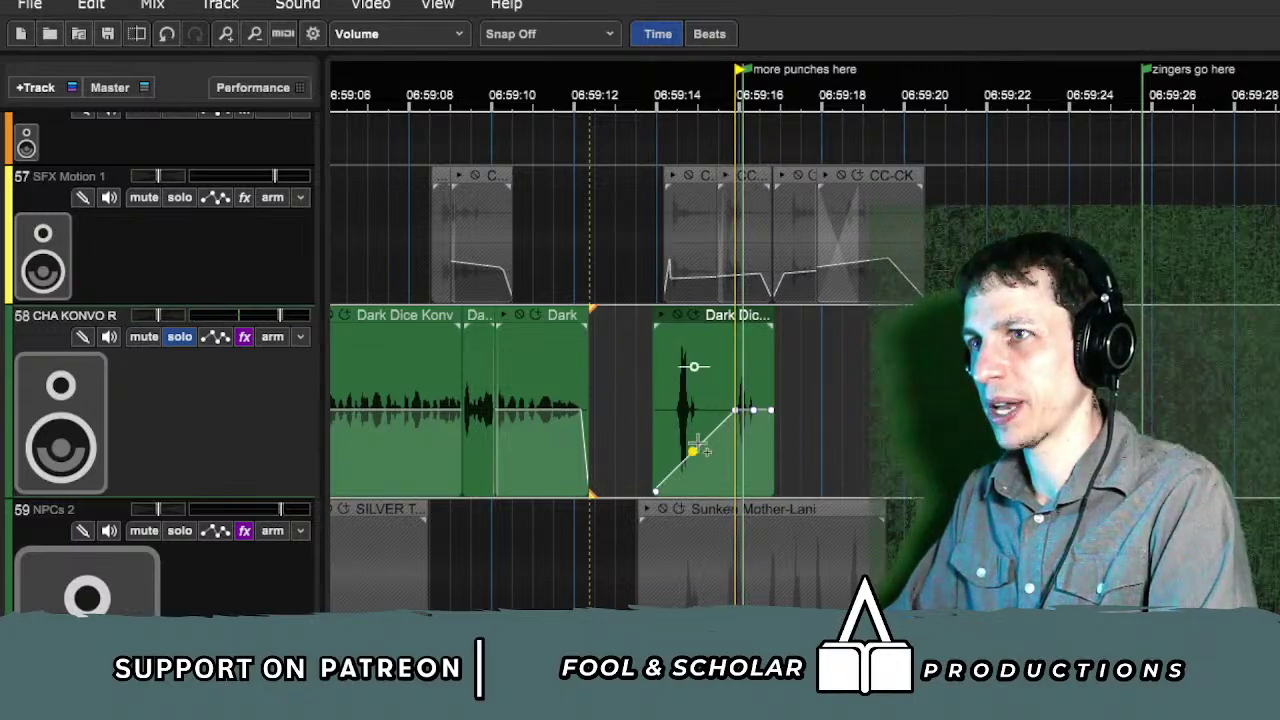
Step: Split the clip at about 06:59:15.5, unsolo CHA KONVO R, and move the first piece behind the second at about 06:59:17.5
left_click(718, 385)
key("ctrl+t")
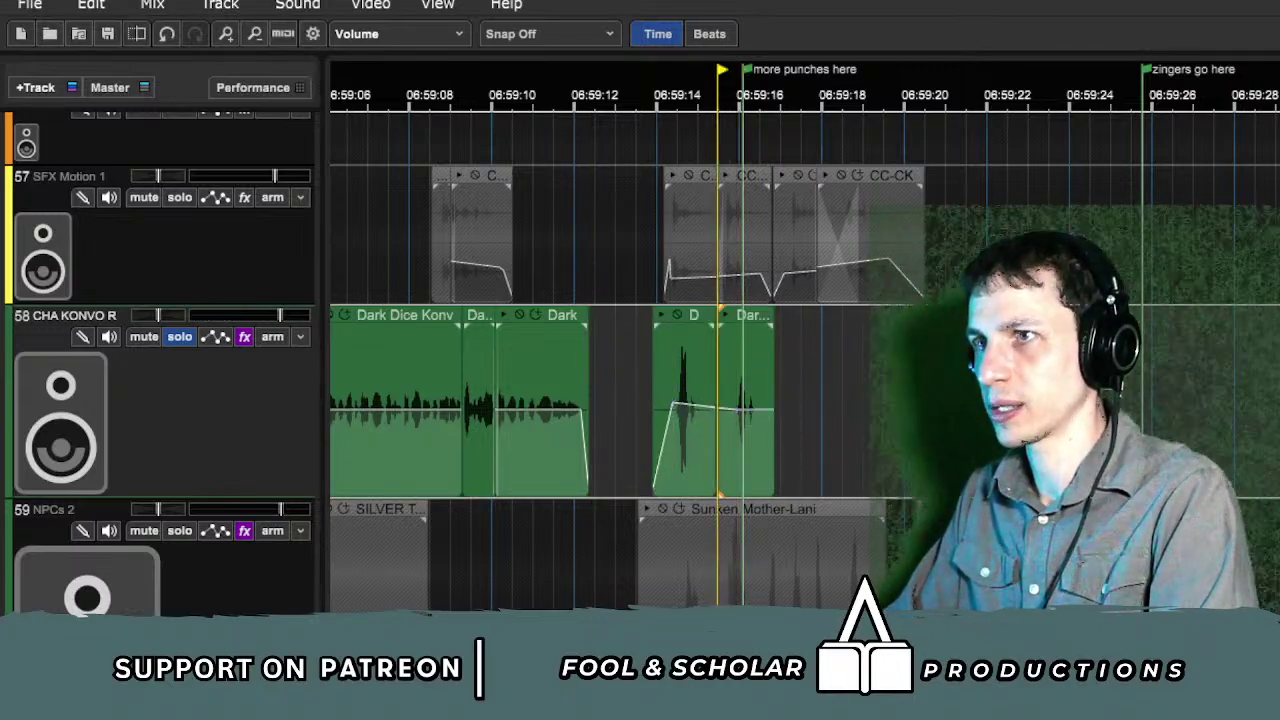
key("Delete")
left_click(180, 337)
left_click(715, 134)
key("space")
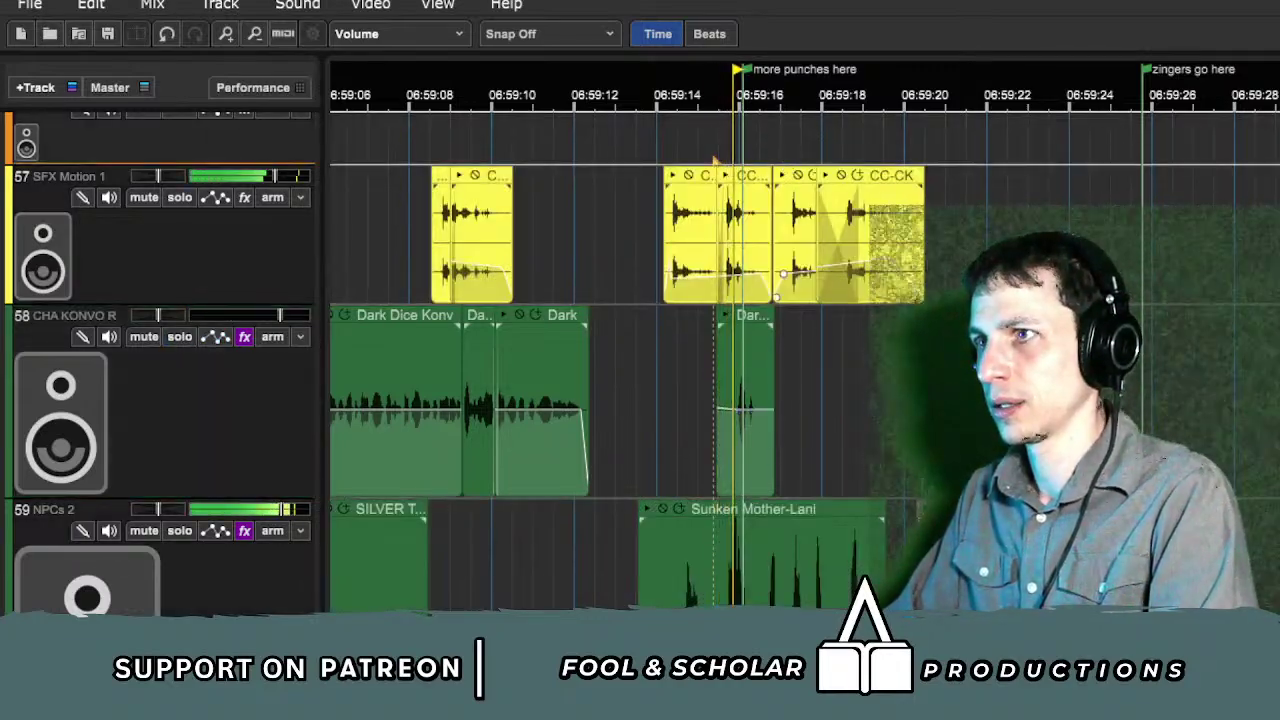
left_click_drag(773, 334, 844, 322)
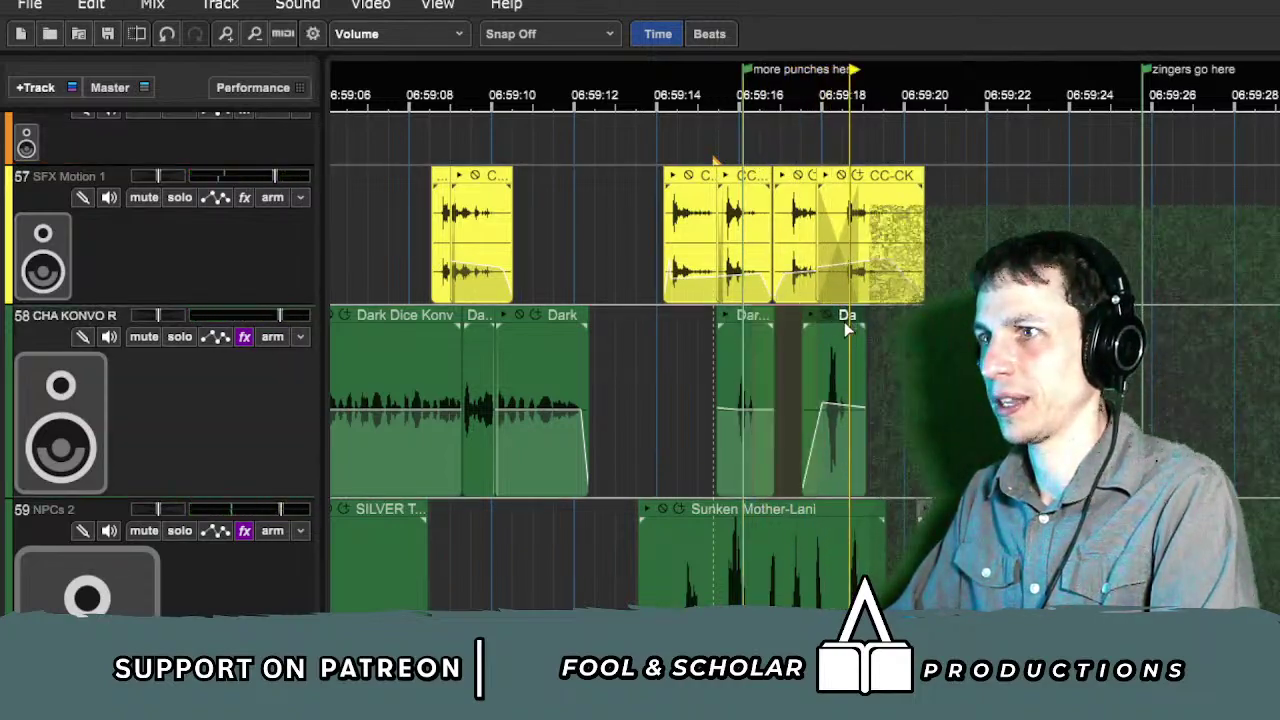
Step: Shift the second vocal piece on CHA KONVO R earlier to about 06:59:17 and fade out its end with the volume envelope
left_click(805, 125)
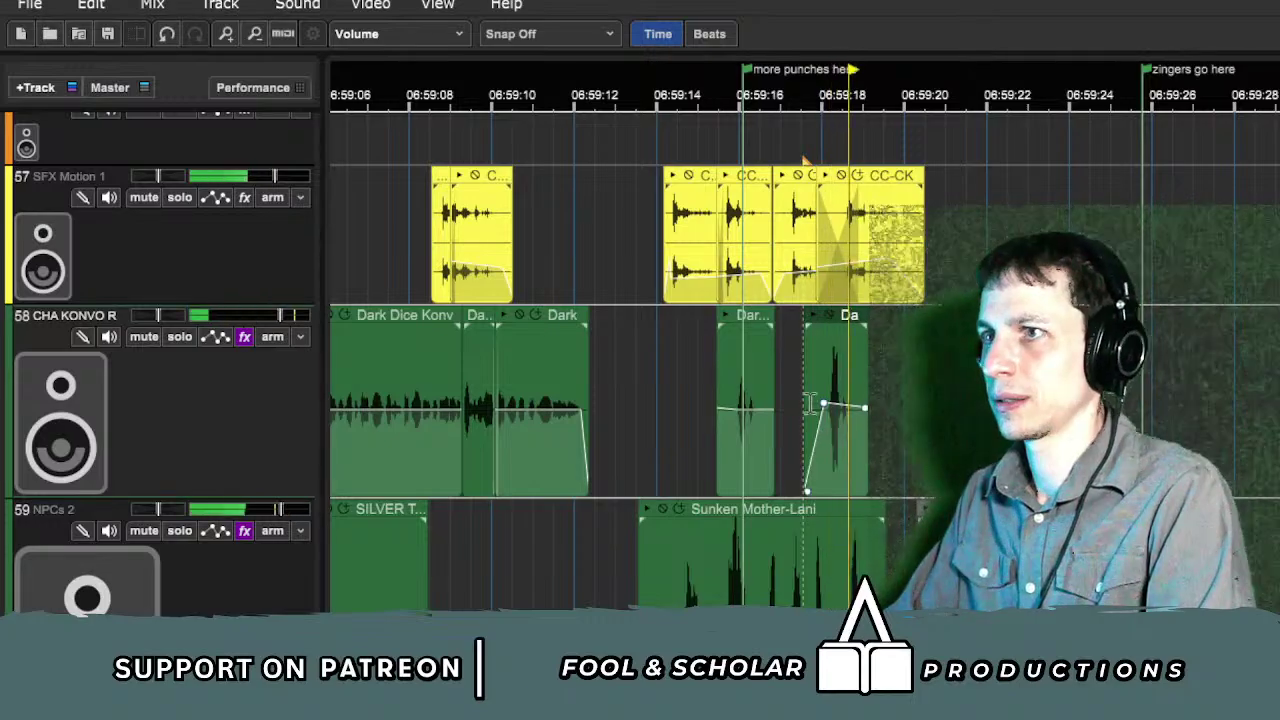
left_click(757, 134)
left_click_drag(847, 316, 843, 320)
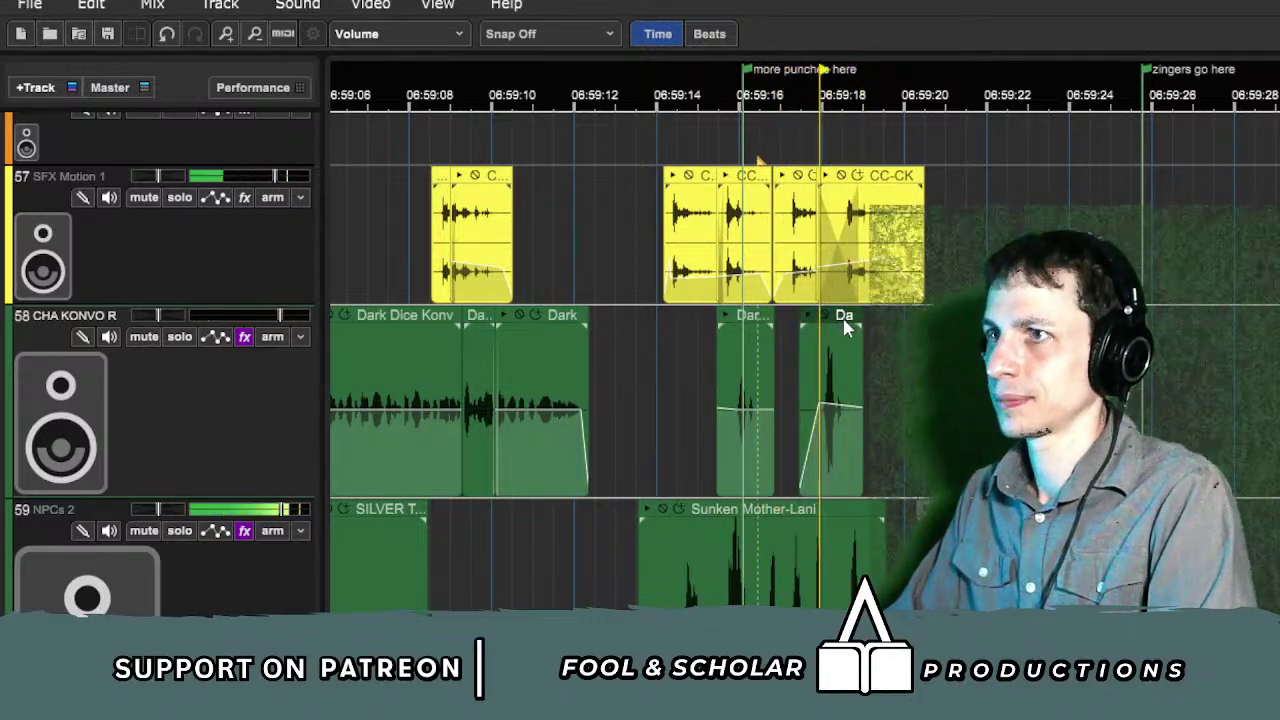
left_click(766, 92)
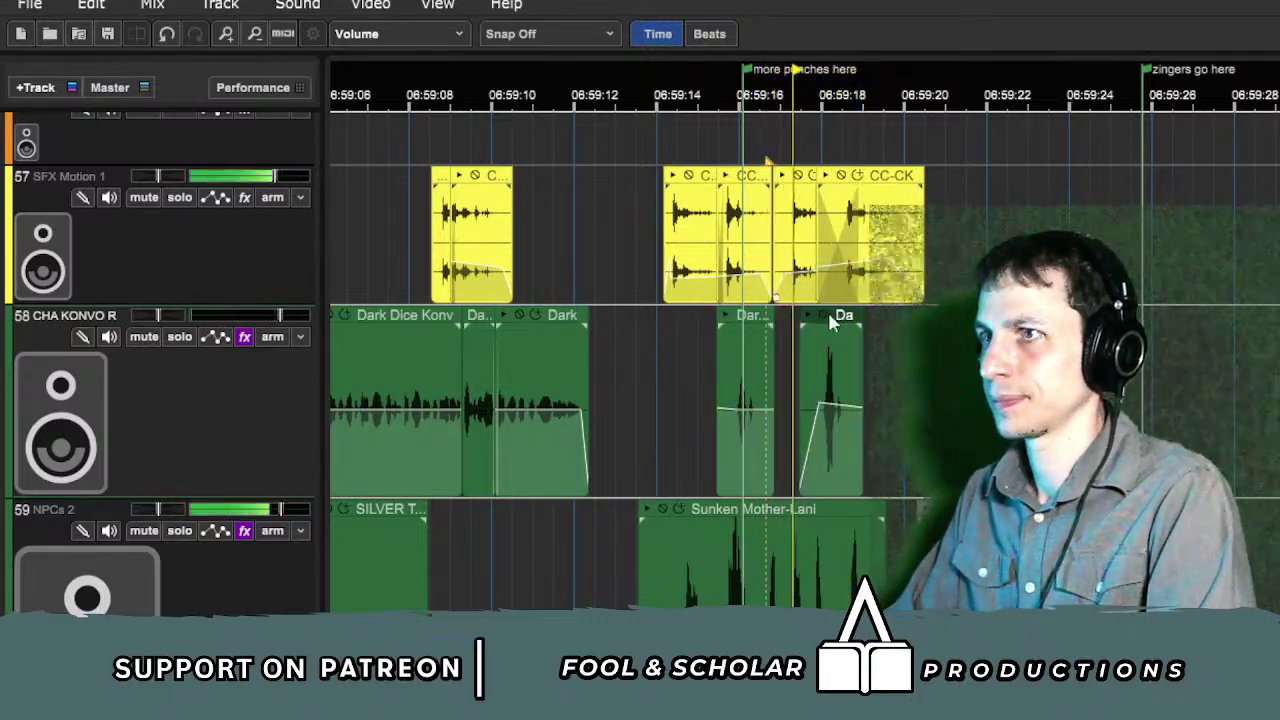
left_click_drag(833, 310, 822, 319)
left_click(828, 408)
left_click_drag(839, 408, 846, 505)
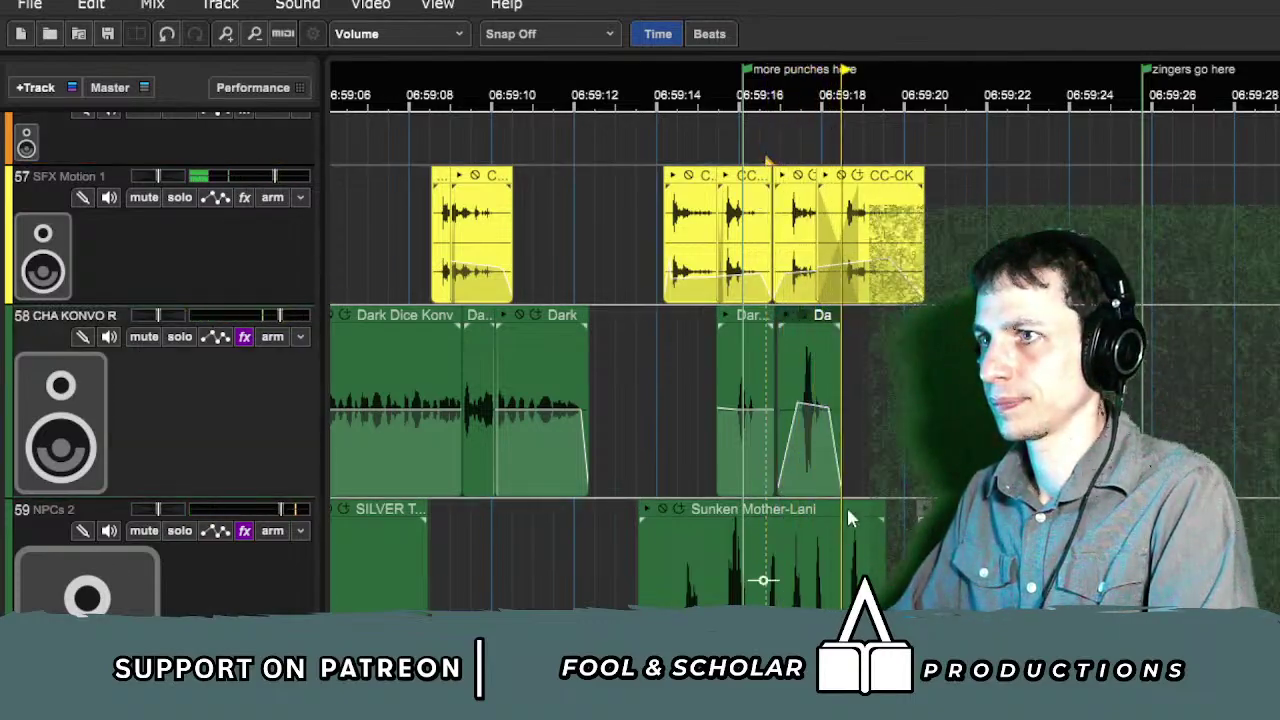
Step: Shape volume fades at both ends of the first CHA KONVO R vocal piece and adjust the fade-in of the second piece
left_click_drag(797, 403, 769, 523)
left_click(760, 409)
left_click_drag(721, 408, 717, 494)
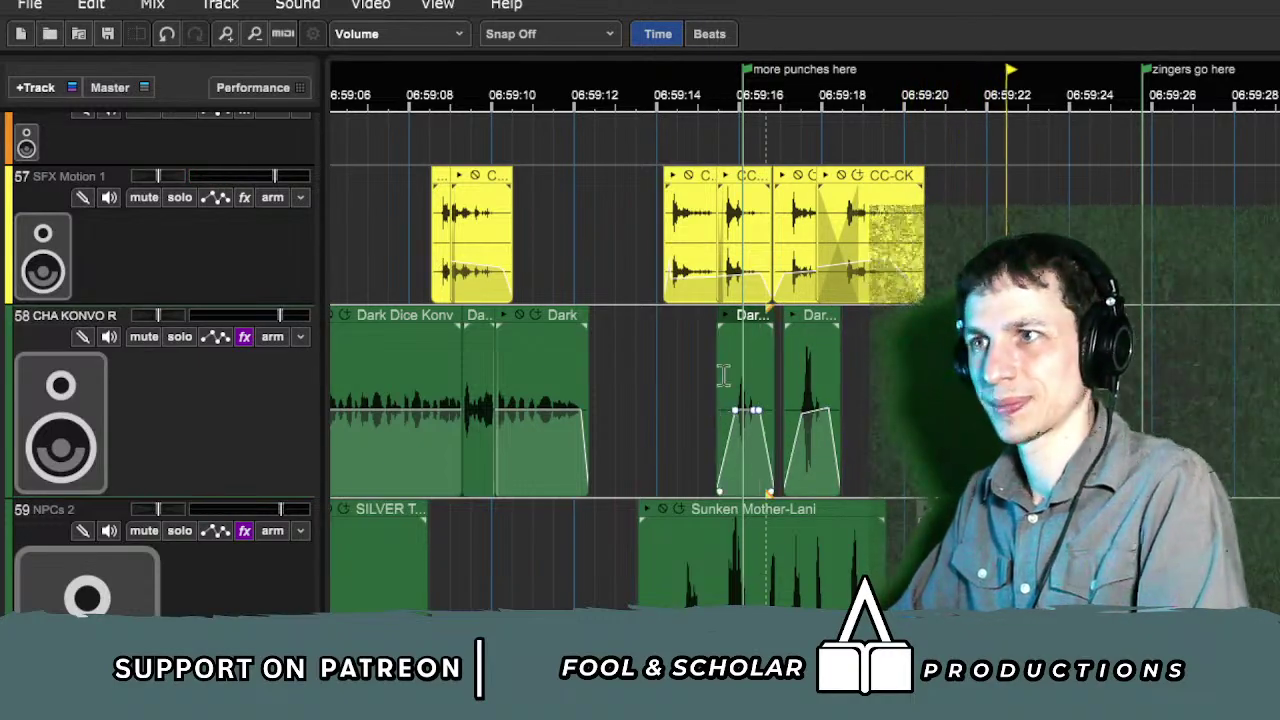
Step: Copy the first vocal piece, paste it directly behind the second at about 06:59:18.4 on CHA KONVO R, and check it in playback
left_click(737, 366)
key("ctrl+c")
left_click(855, 350)
key("ctrl+v")
left_click(779, 117)
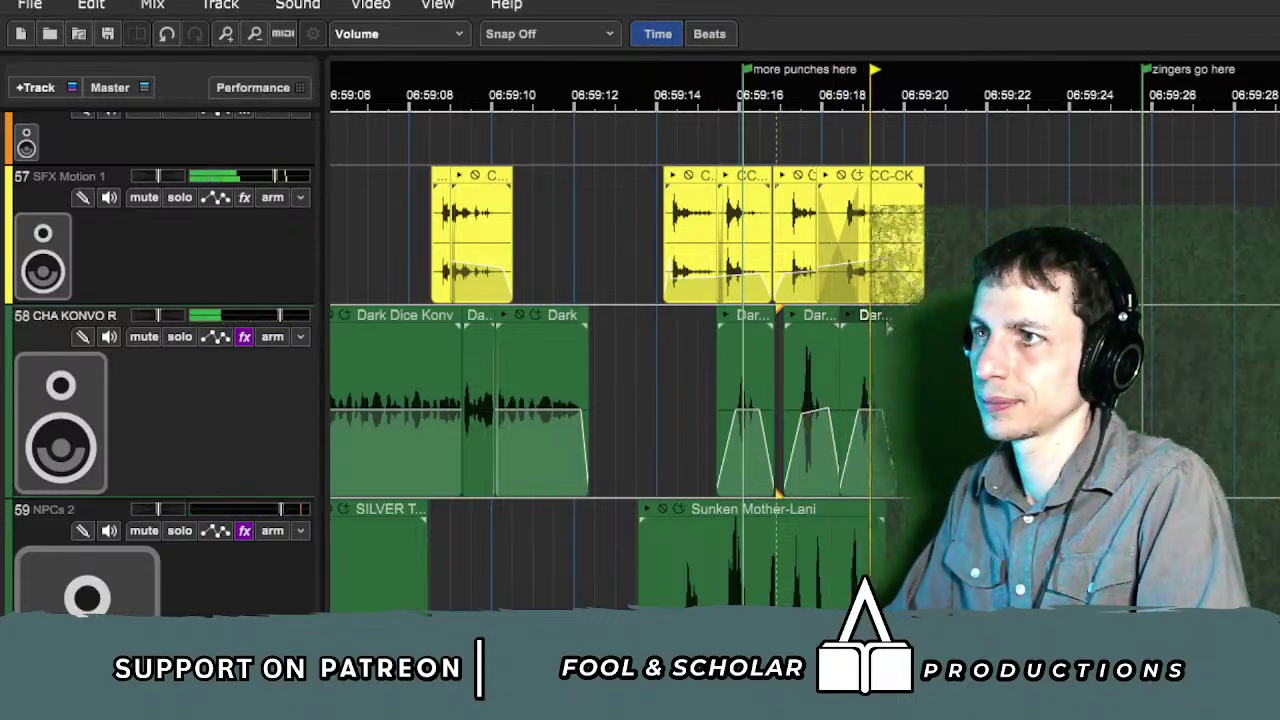
key("space")
double_click(885, 327)
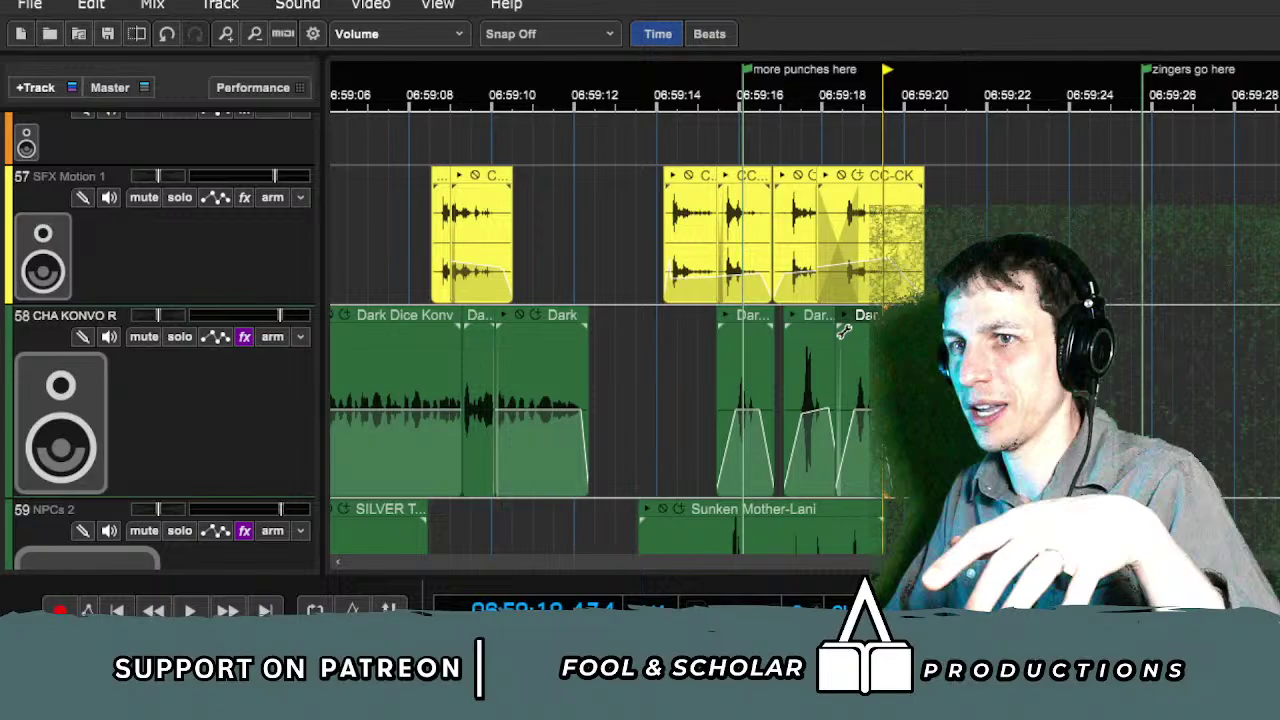
left_click(805, 125)
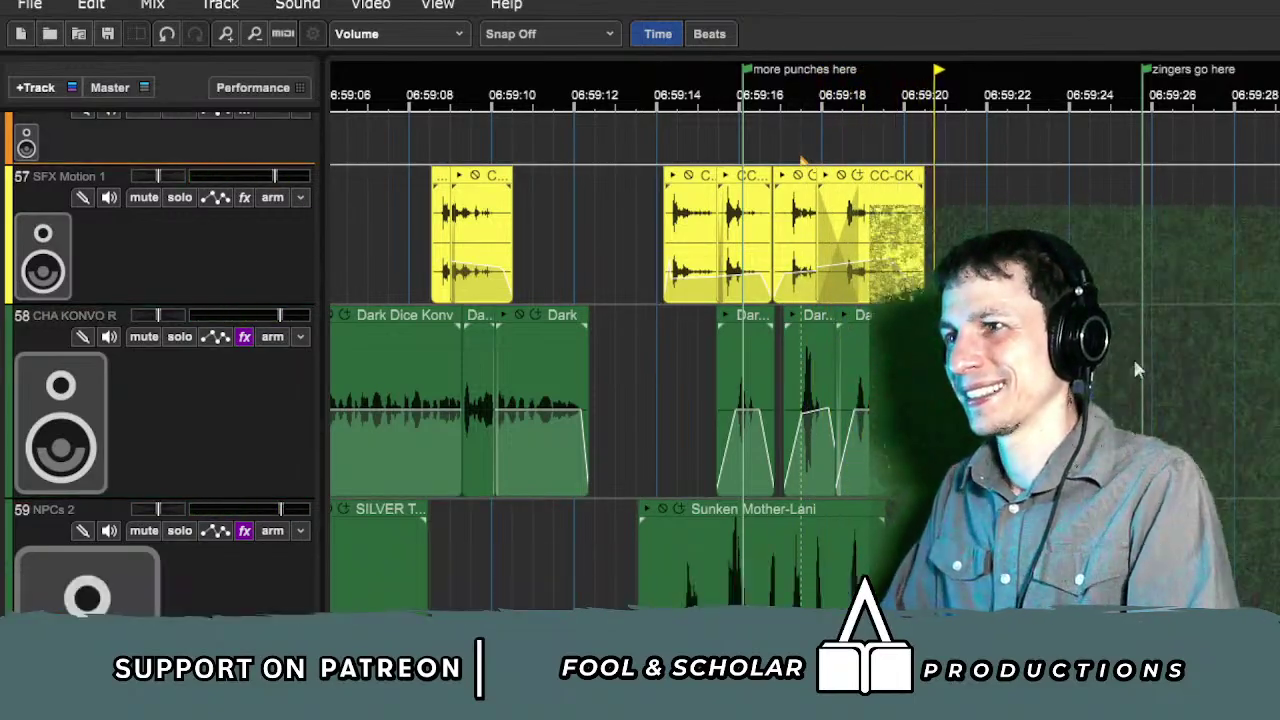
Step: Look through the later part of the timeline on CHA KONVO R and NPCs 2 for further usable voice recordings
scroll(1133, 367, "down", 2)
key("minus")
scroll(1145, 353, "down", 2)
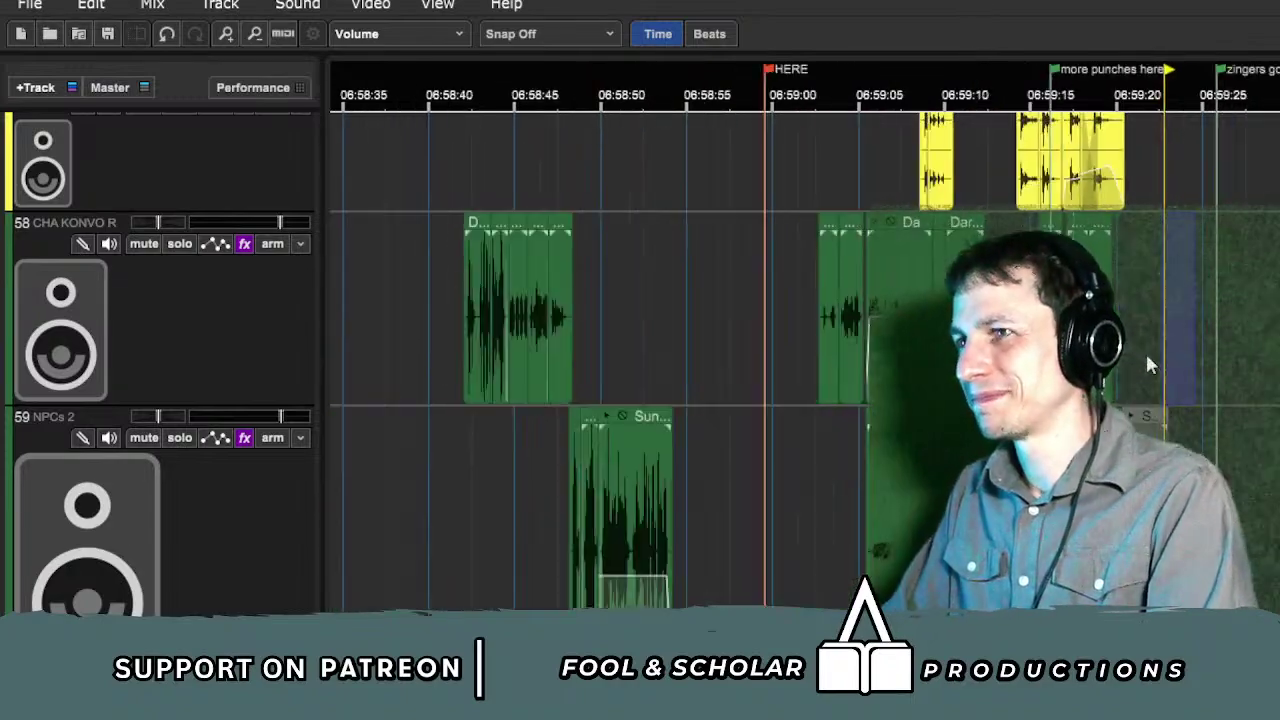
scroll(1156, 371, "right", 4)
scroll(1180, 390, "left", 3)
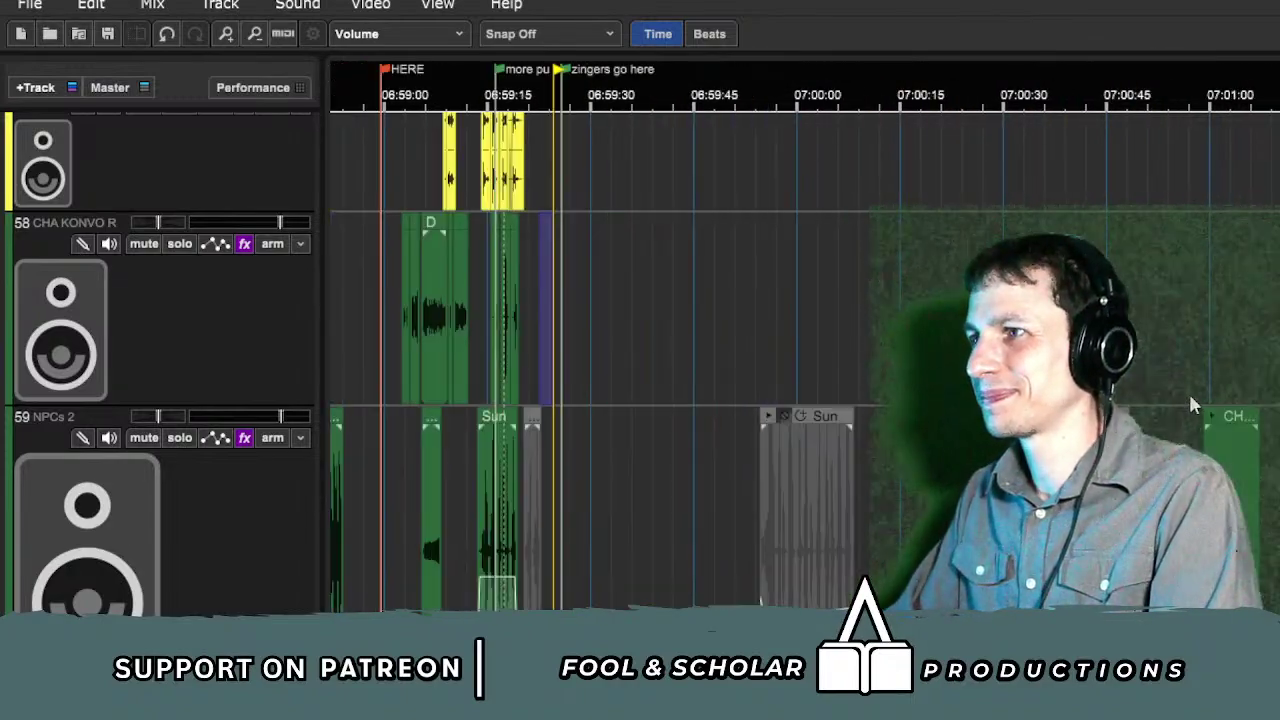
scroll(1220, 380, "down", 1)
key("space")
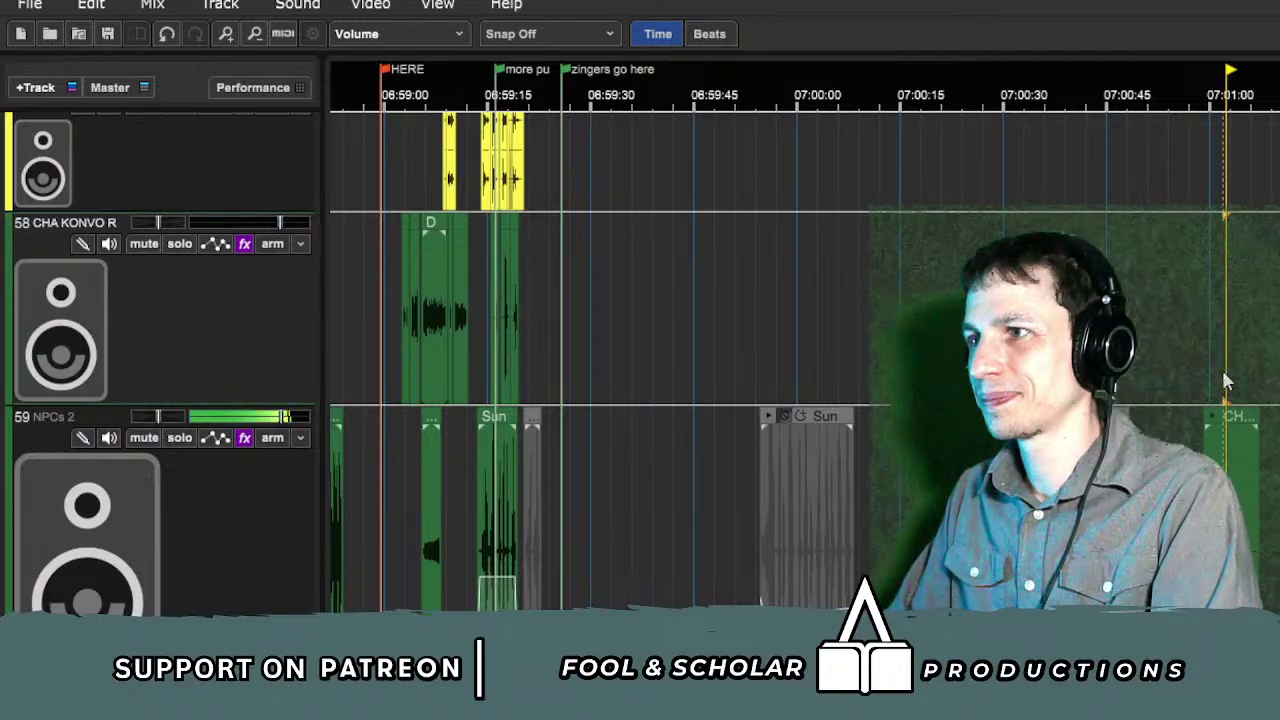
scroll(1188, 407, "down", 2)
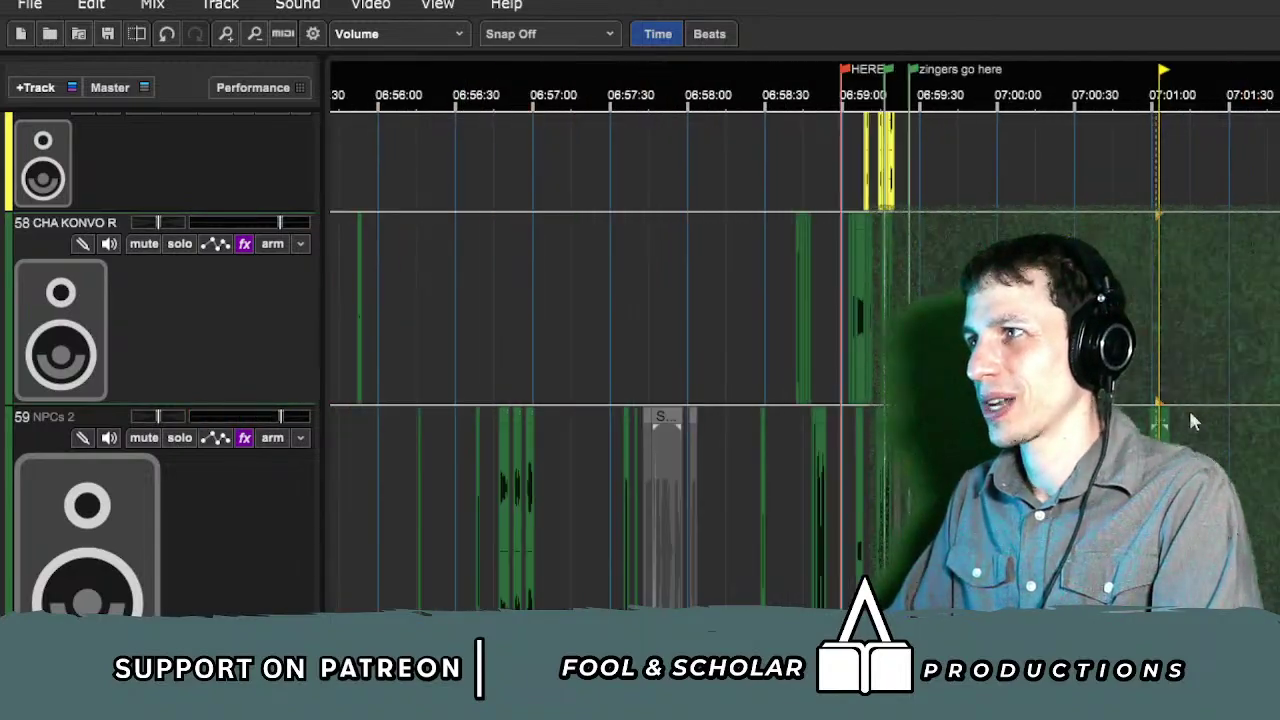
scroll(1188, 407, "right", 3)
scroll(1260, 443, "right", 3)
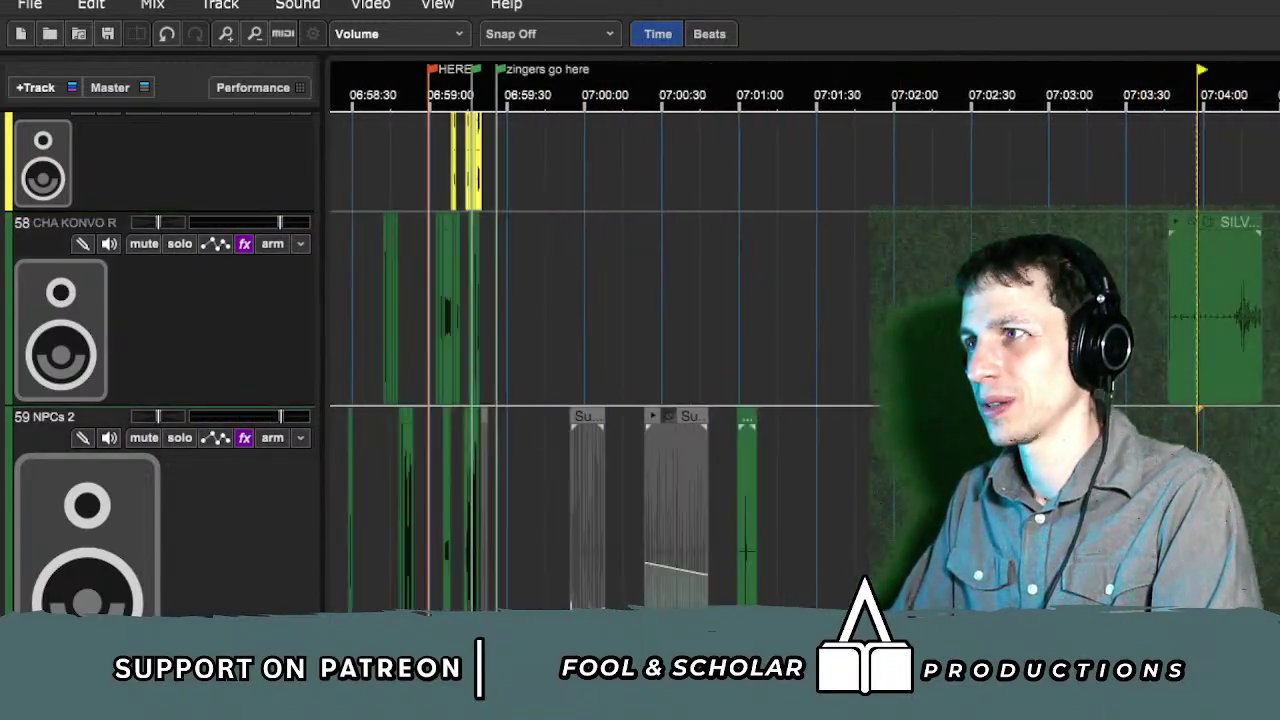
scroll(1260, 443, "up", 3)
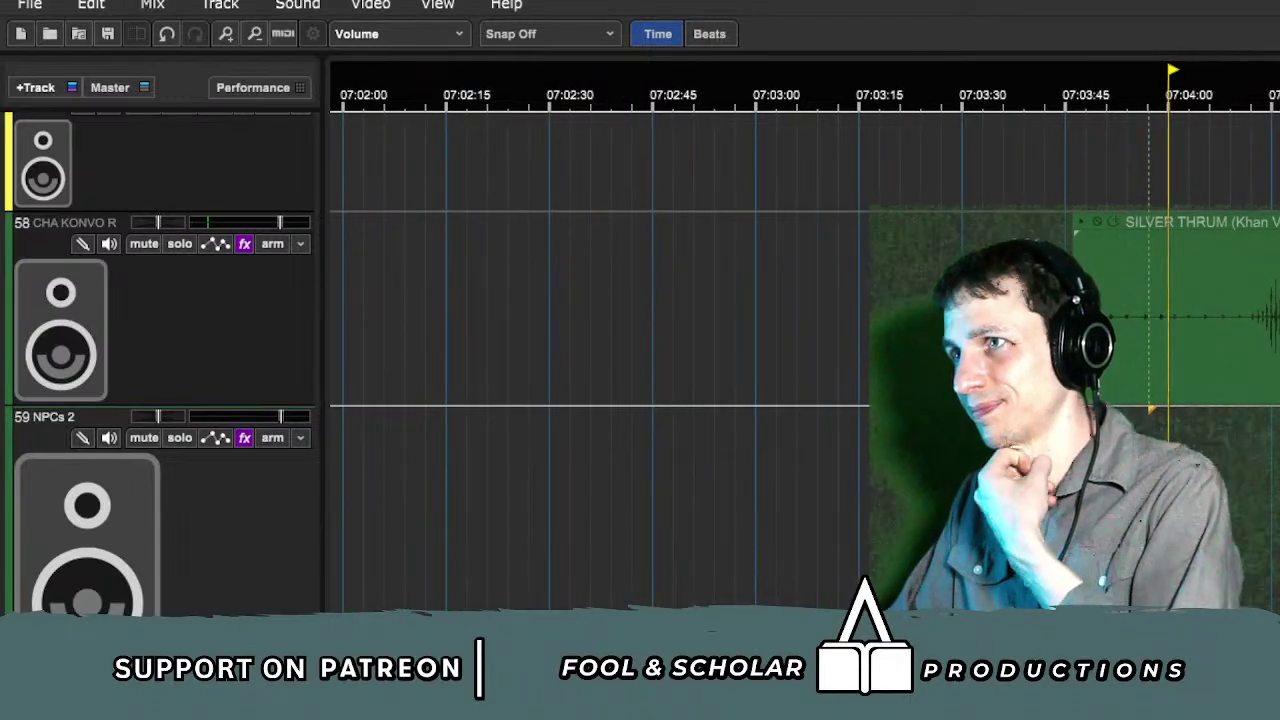
Step: Audition the SILVER THRUM Session 3 Retakes clip near 07:03:45 and bring it to CHA KONVO R behind the last vocal piece near 06:59:19
left_click(1075, 440)
left_click(1251, 446)
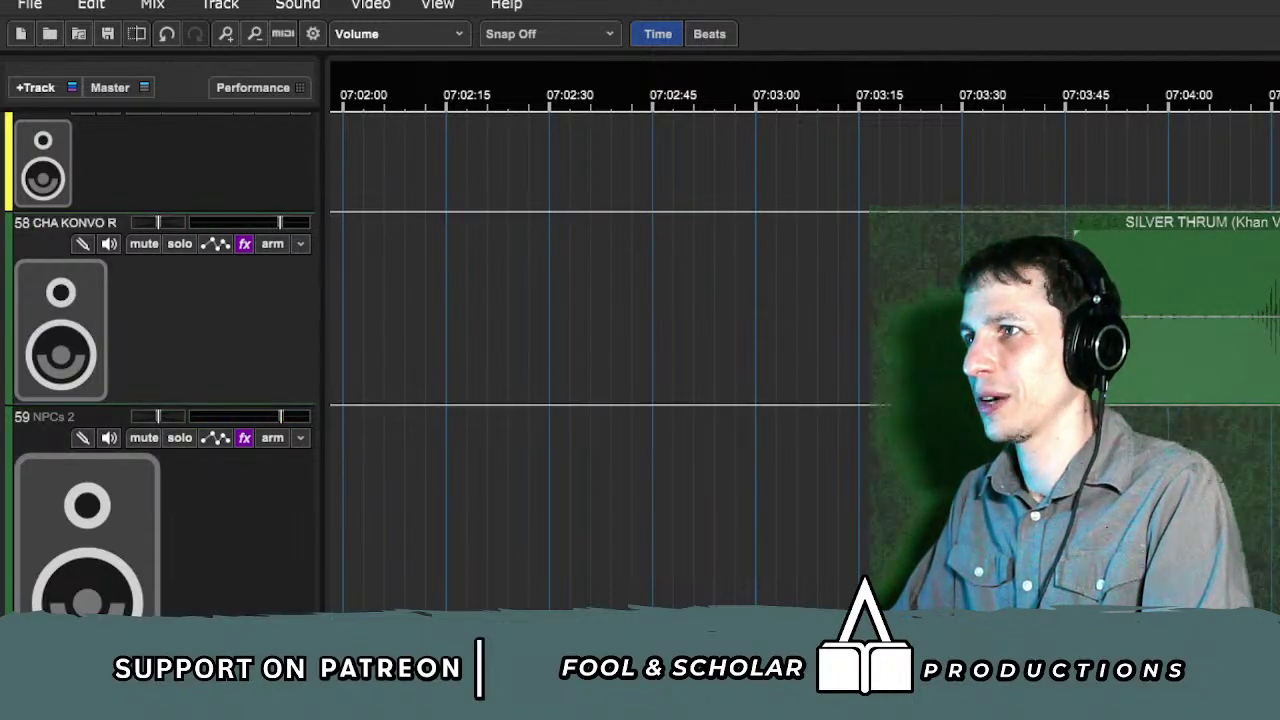
scroll(1176, 331, "left", 5)
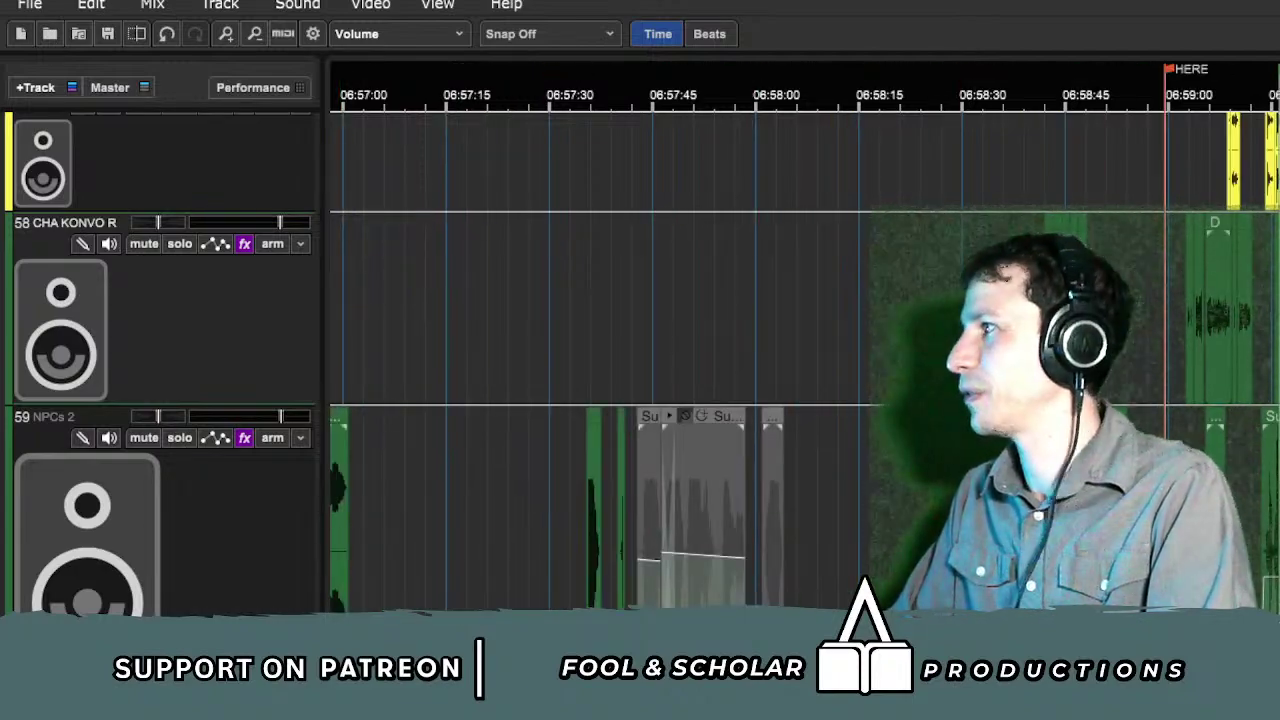
scroll(1188, 301, "up", 1)
scroll(1188, 302, "up", 5)
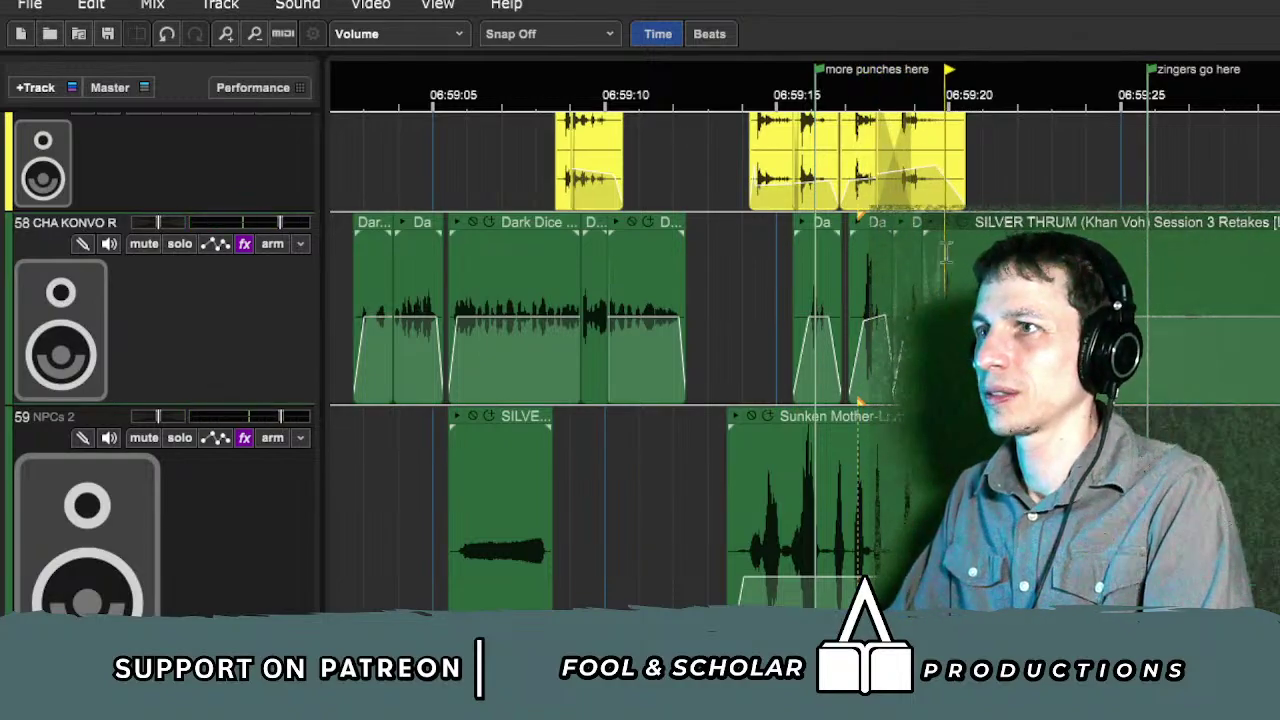
Step: Split the SILVER THRUM retakes clip at about 06:59:34, remove the section after the cut, and close the gap with the remaining audio
left_click(843, 73)
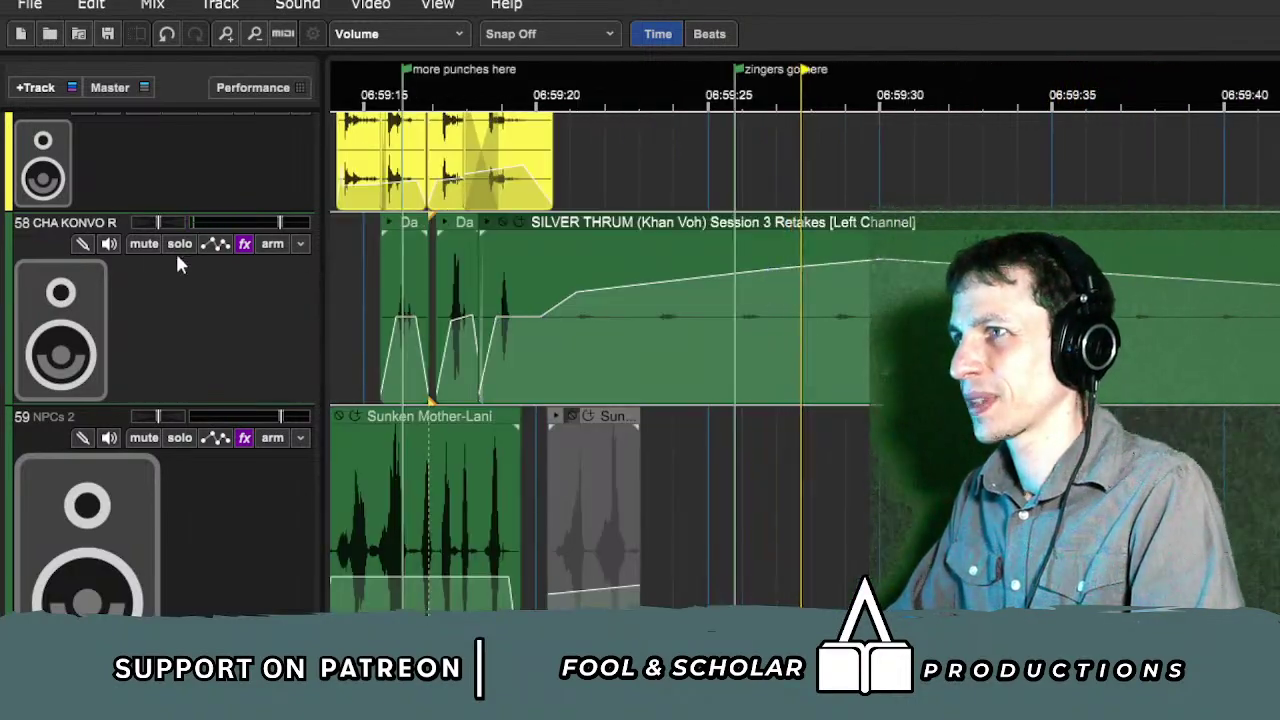
left_click(178, 244)
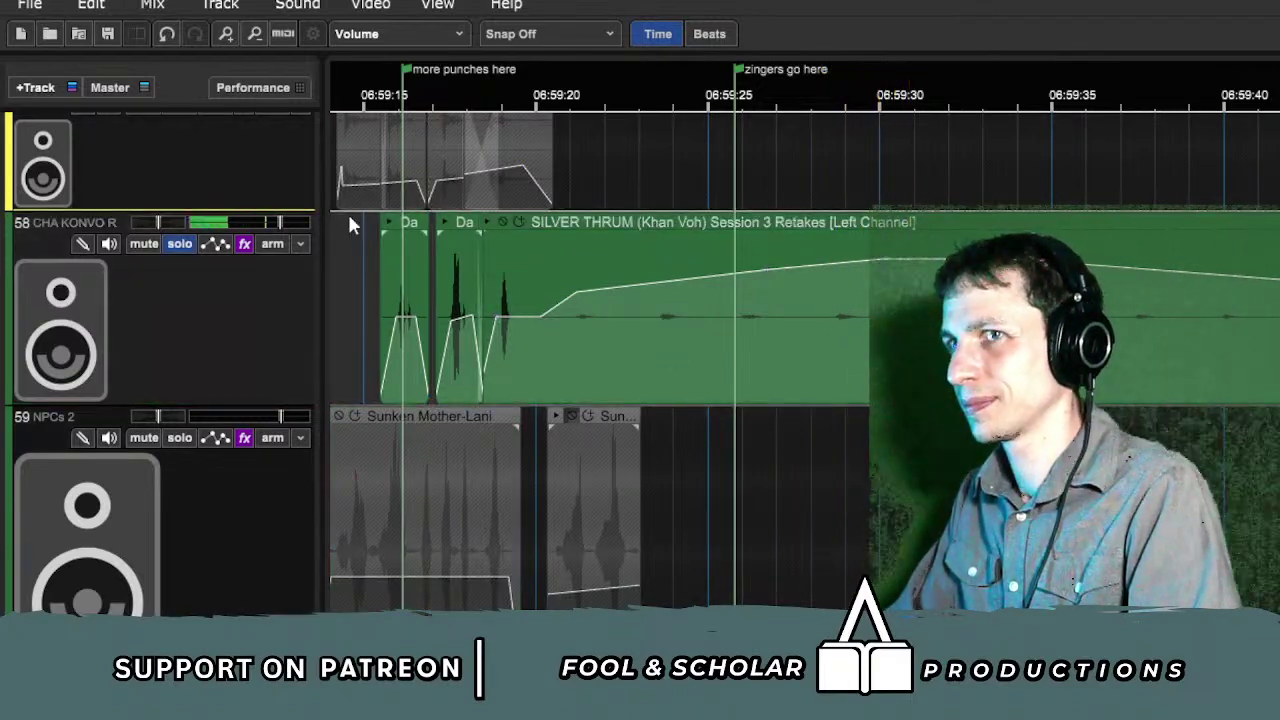
left_click(178, 244)
left_click(1124, 168)
key("space")
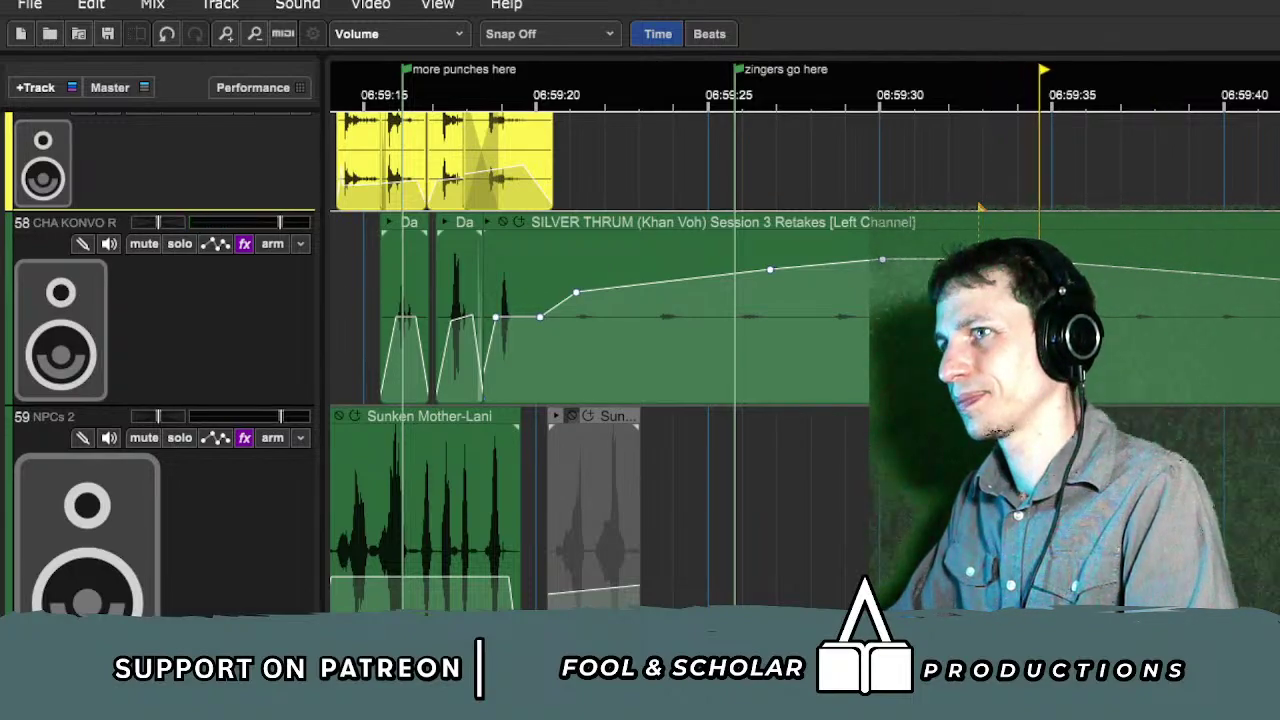
left_click(1026, 222)
key("ctrl+t")
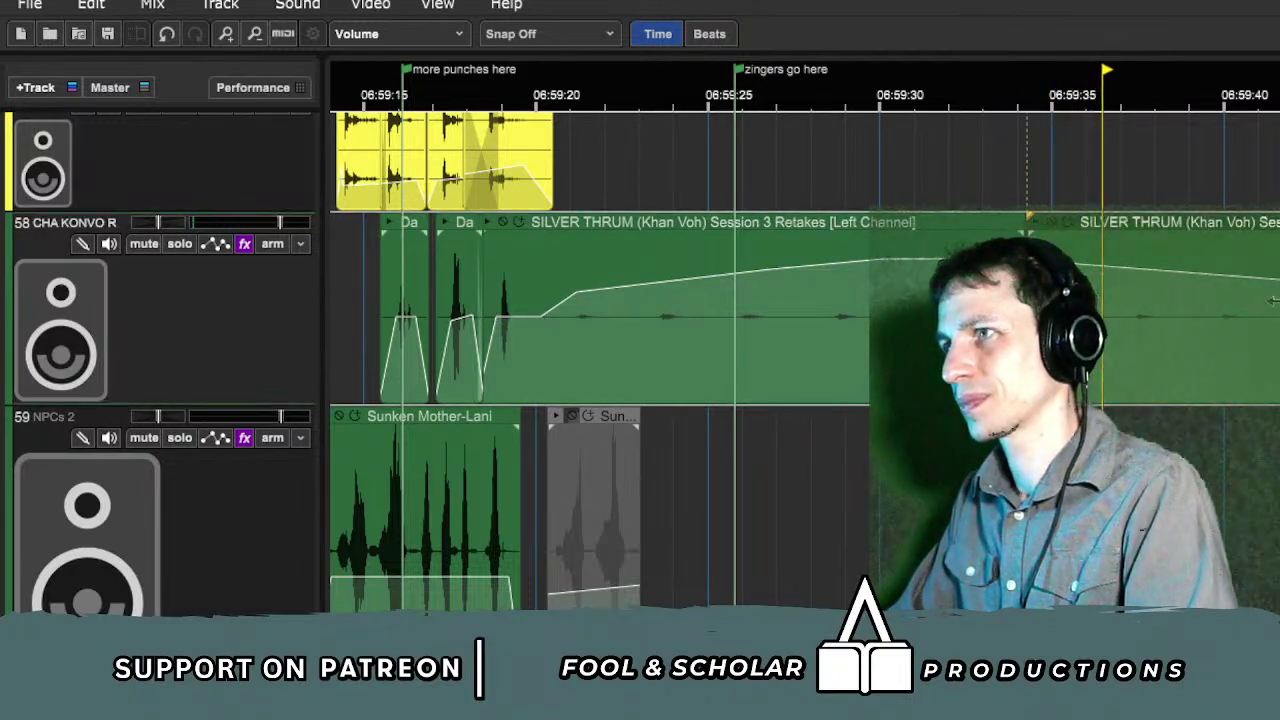
key("Delete")
left_click(804, 162)
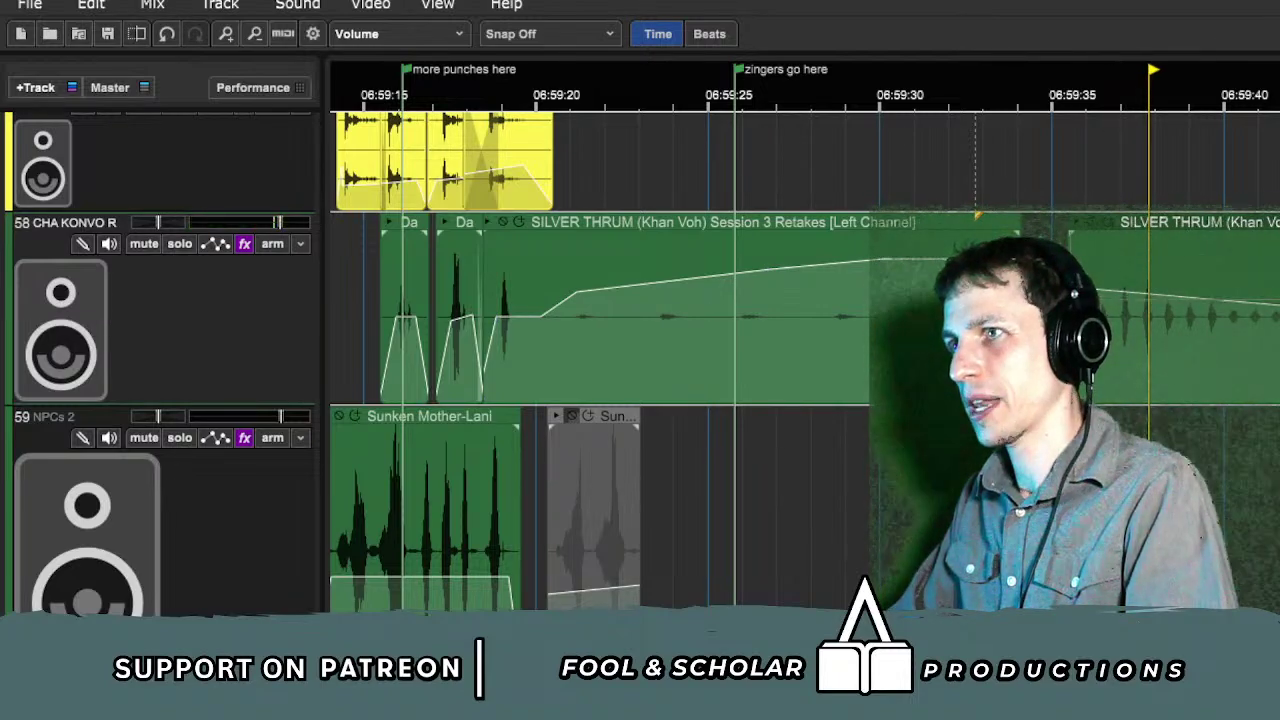
key("space")
left_click_drag(1156, 230, 1099, 232)
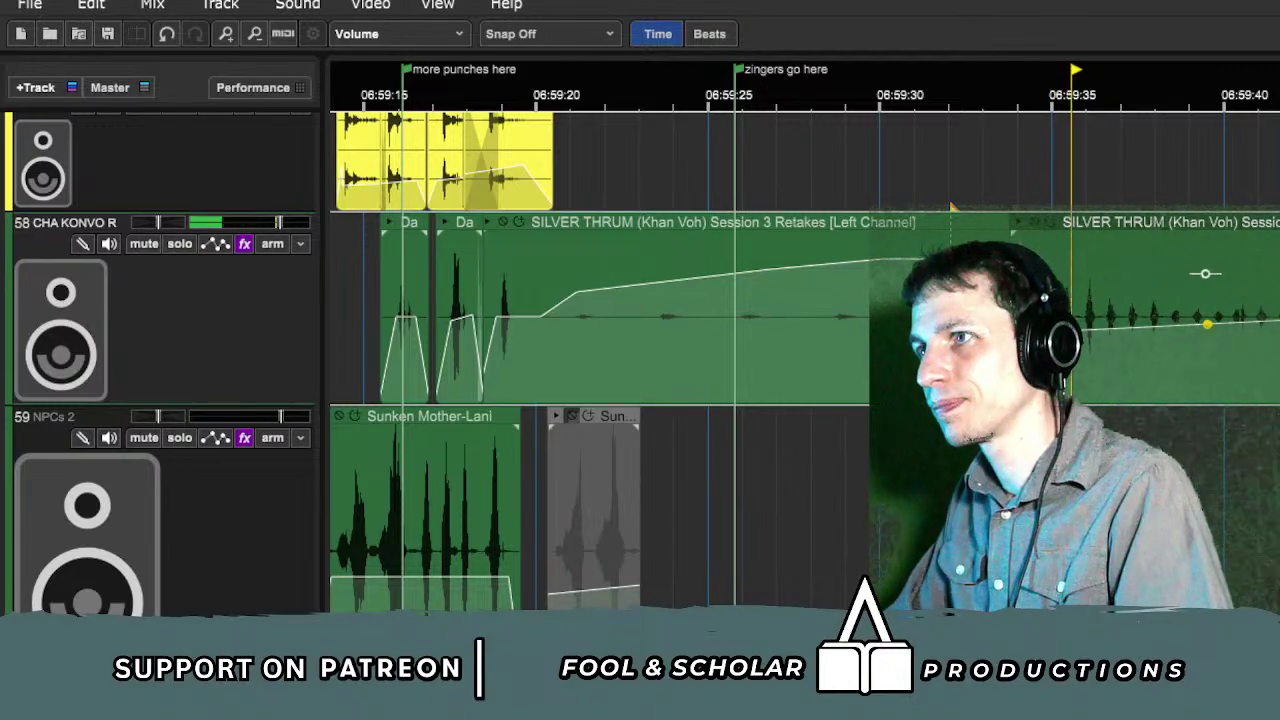
Step: Lower the volume envelope of the second retakes piece towards silence and trim its end to about 06:59:38.5
left_click_drag(1205, 273, 1055, 305)
key("space")
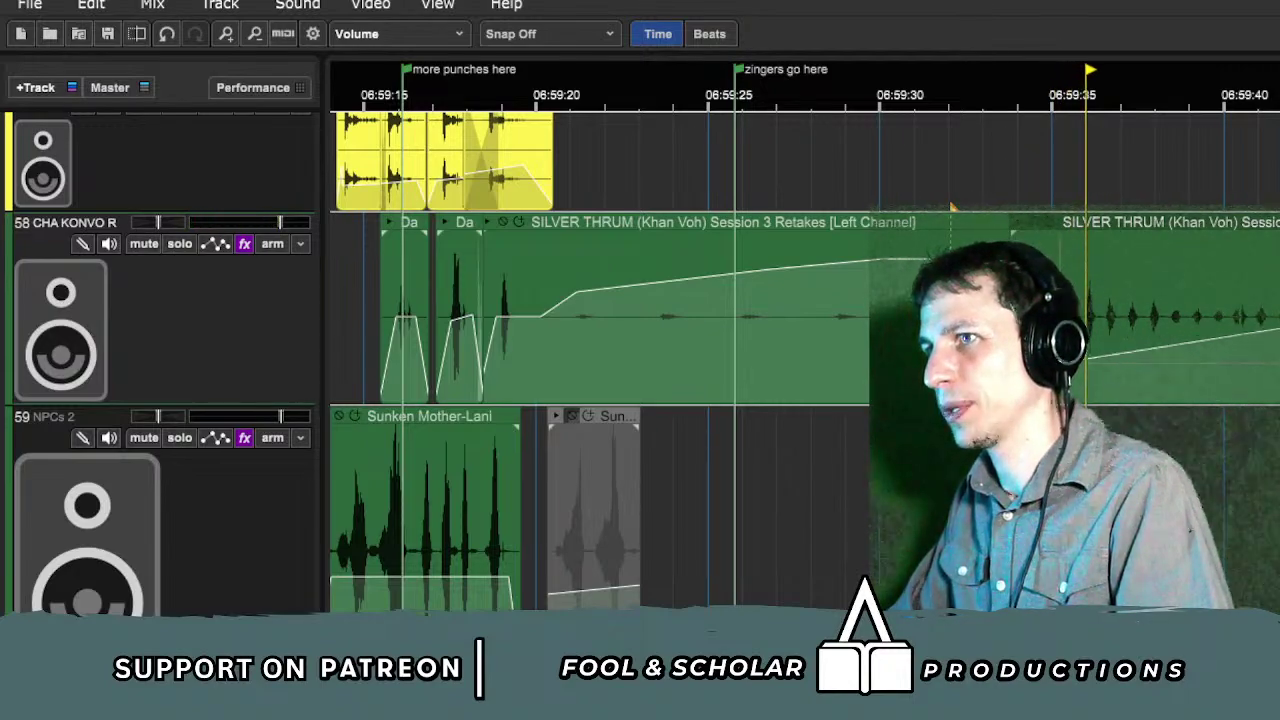
key("space")
left_click_drag(1078, 393, 1190, 398)
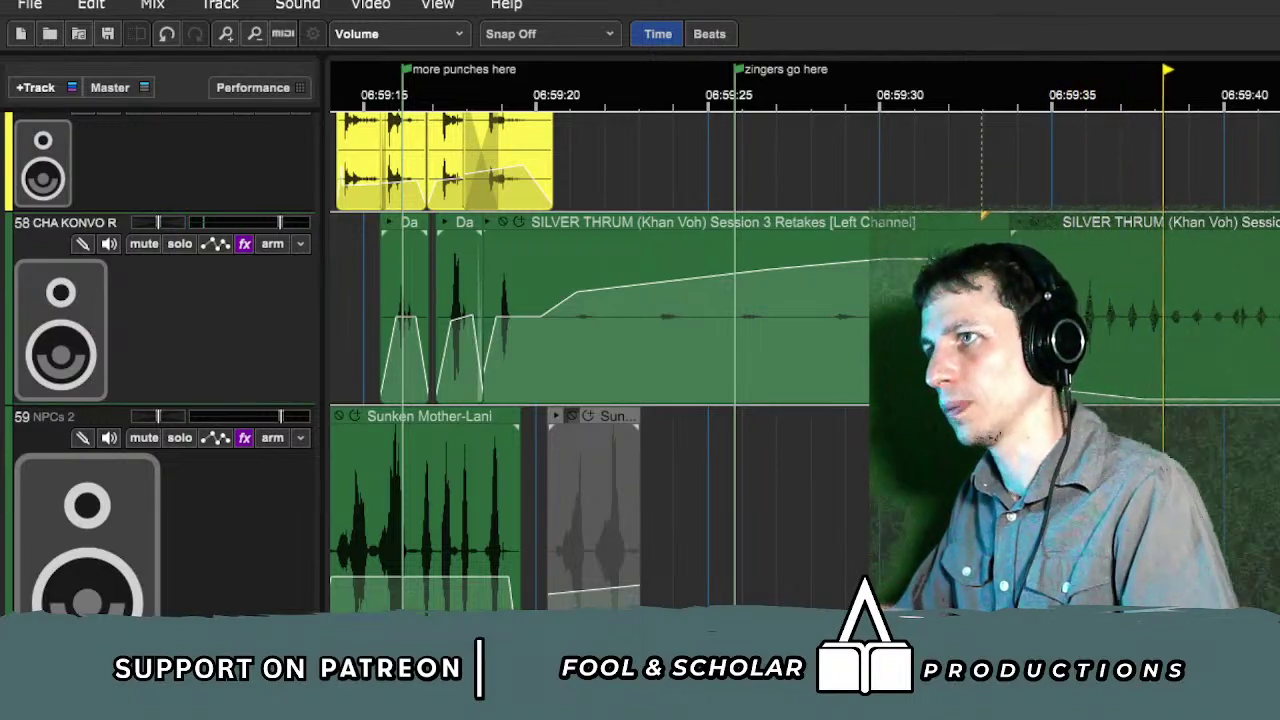
left_click_drag(1277, 349, 1174, 349)
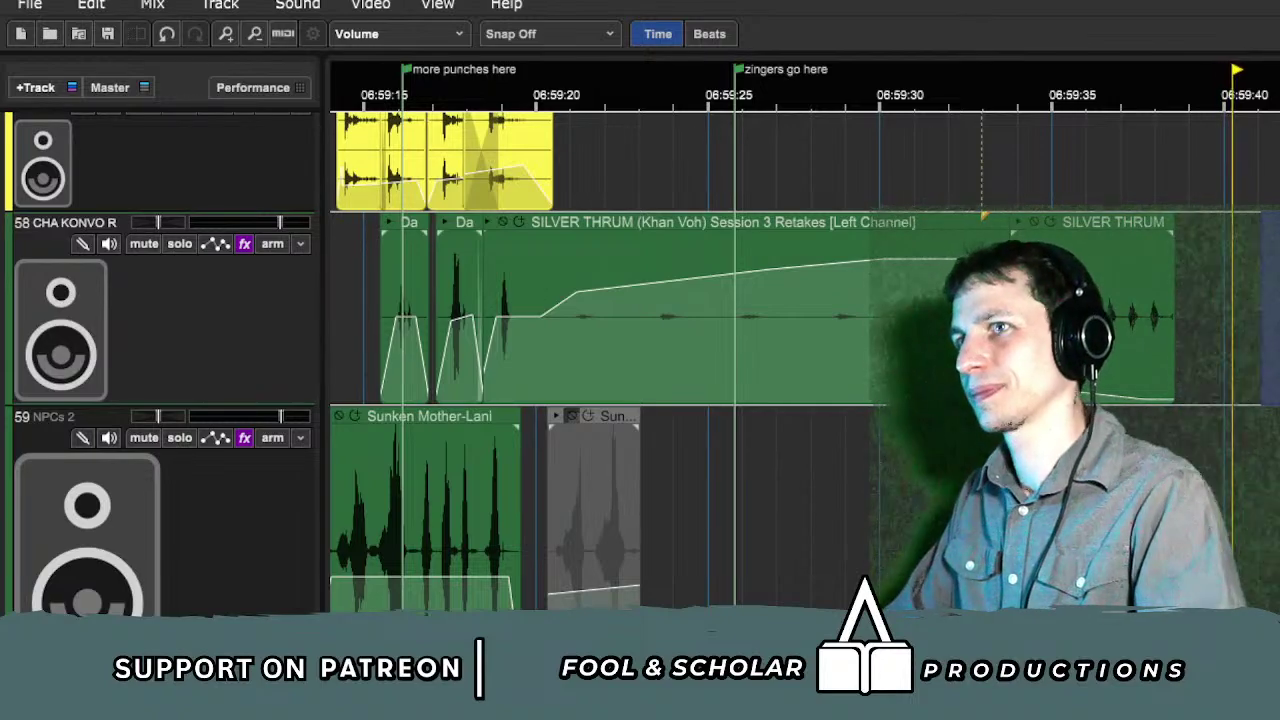
key("space")
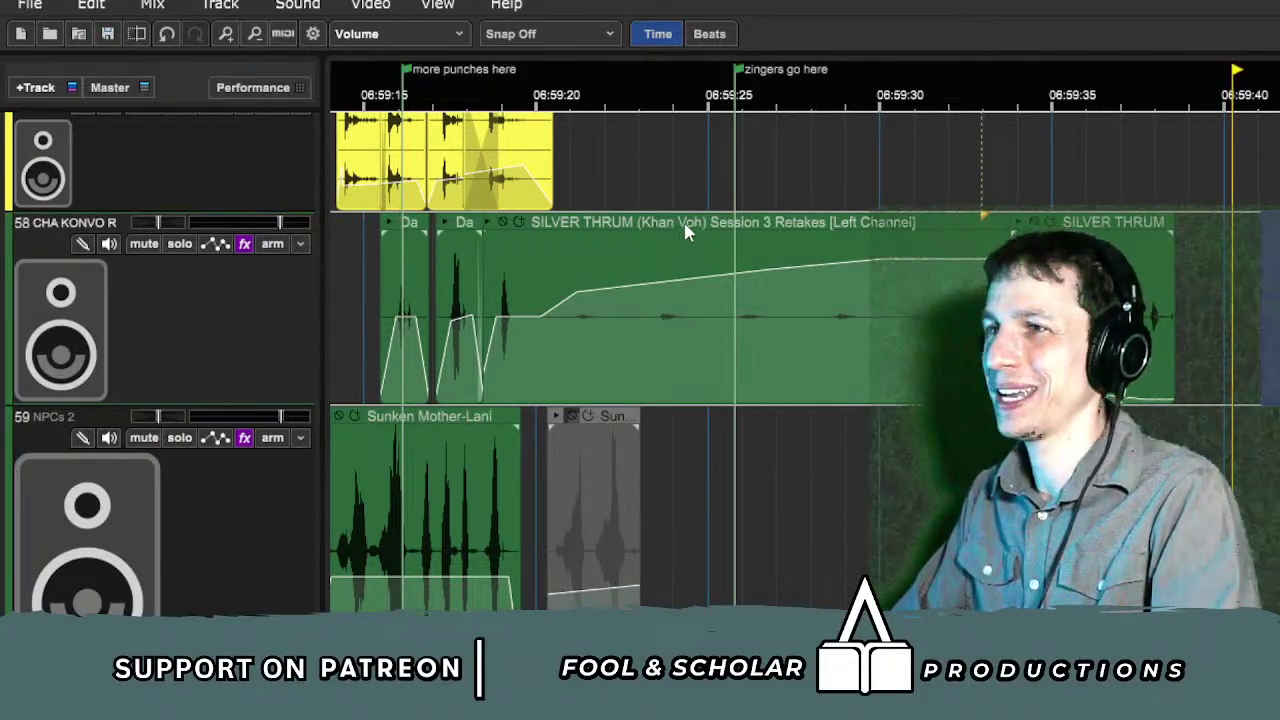
Step: Add a marker named "death save sound" at about 06:59:39
scroll(1249, 211, "up", 5)
scroll(1249, 211, "up", 6)
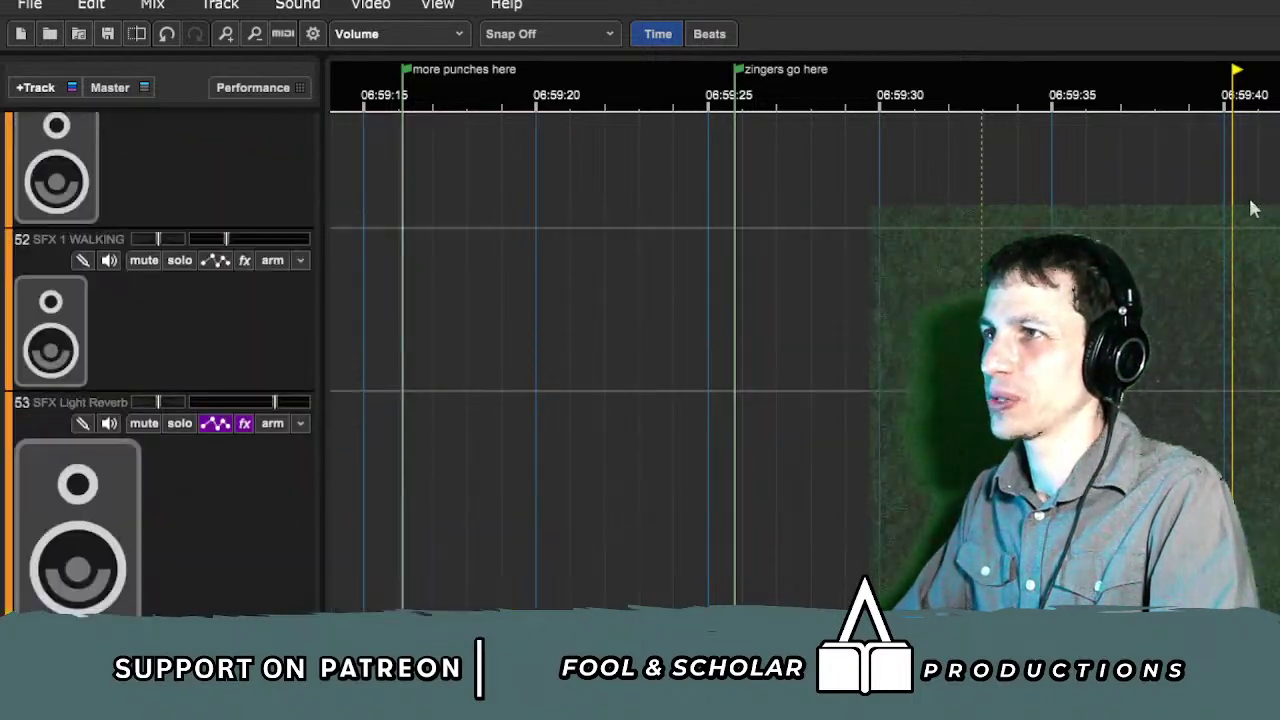
left_click(1192, 92)
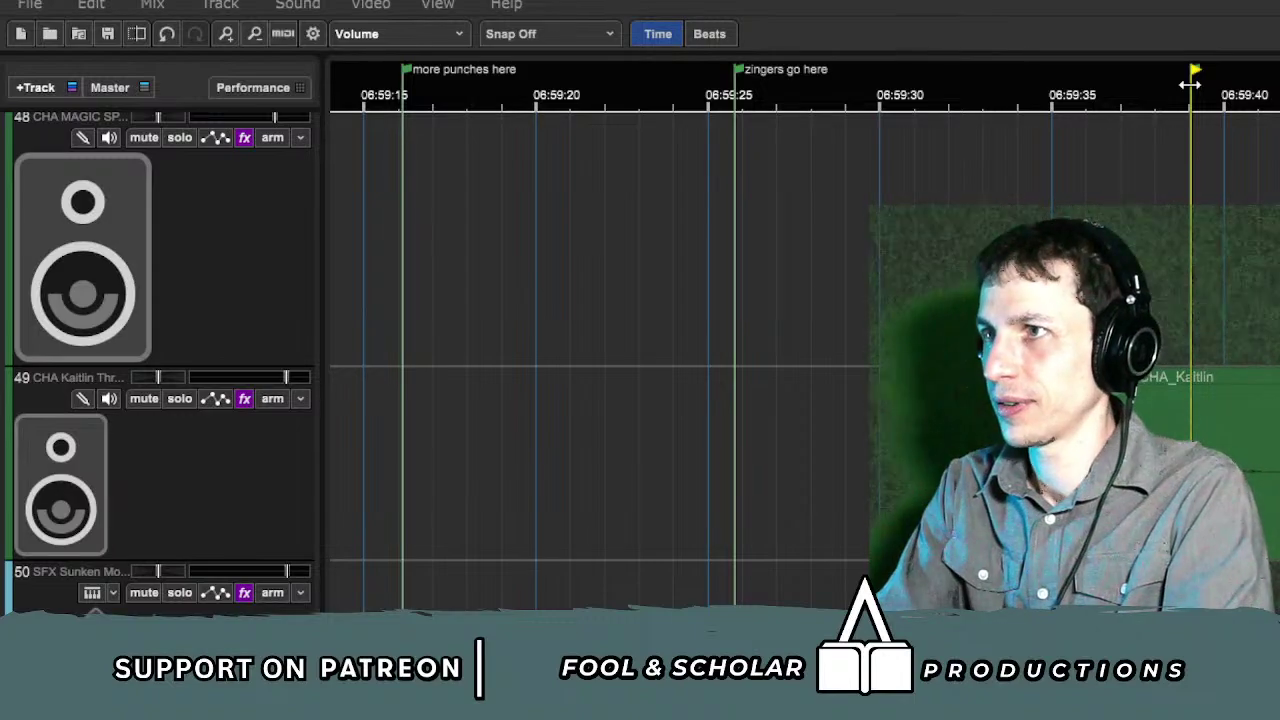
key("Return")
Step: Split the dialogue clip on track 49 at about 06:59:40, and trim and fade in the start of the second piece
left_click(945, 401)
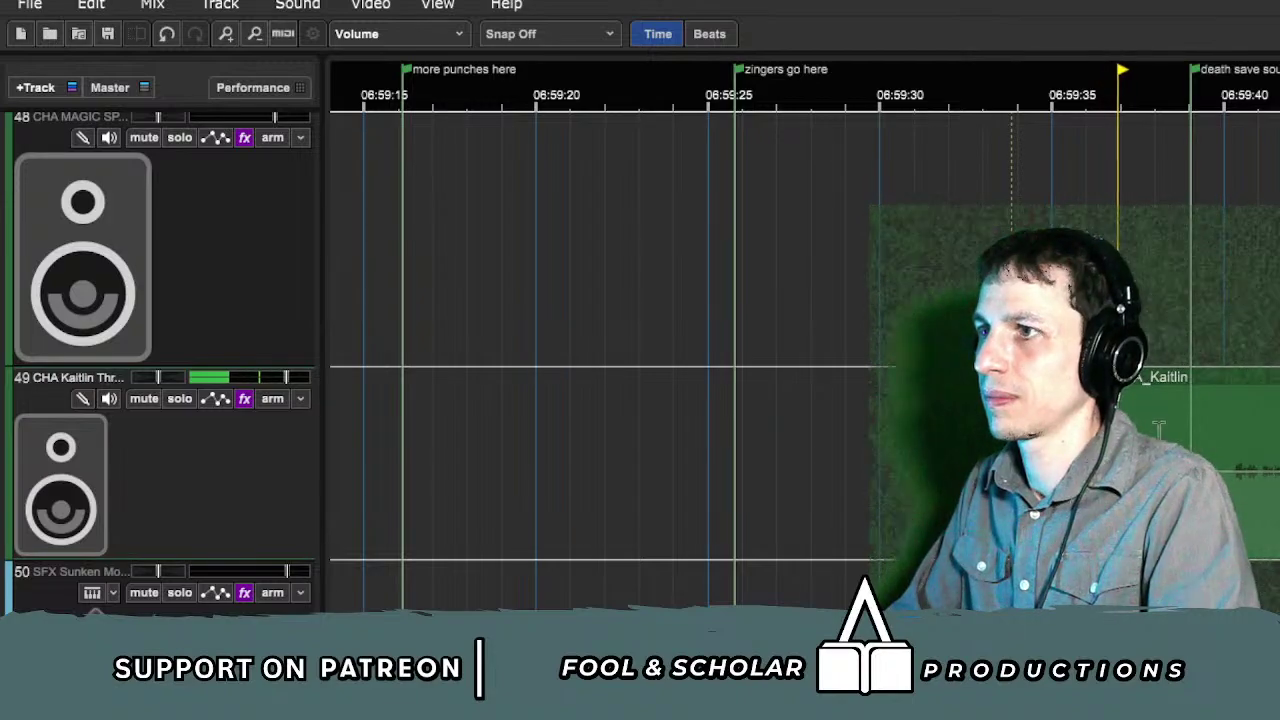
scroll(1159, 430, "right", 2)
scroll(780, 451, "up", 1)
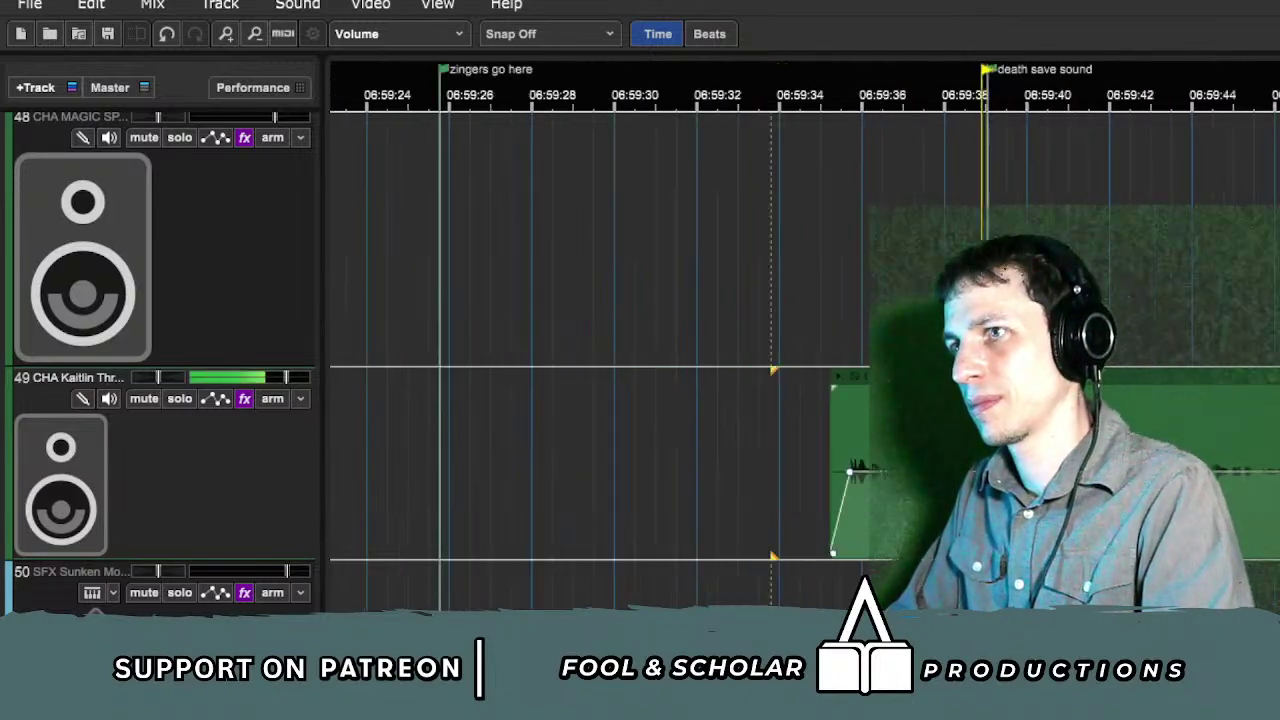
scroll(1190, 447, "up", 1)
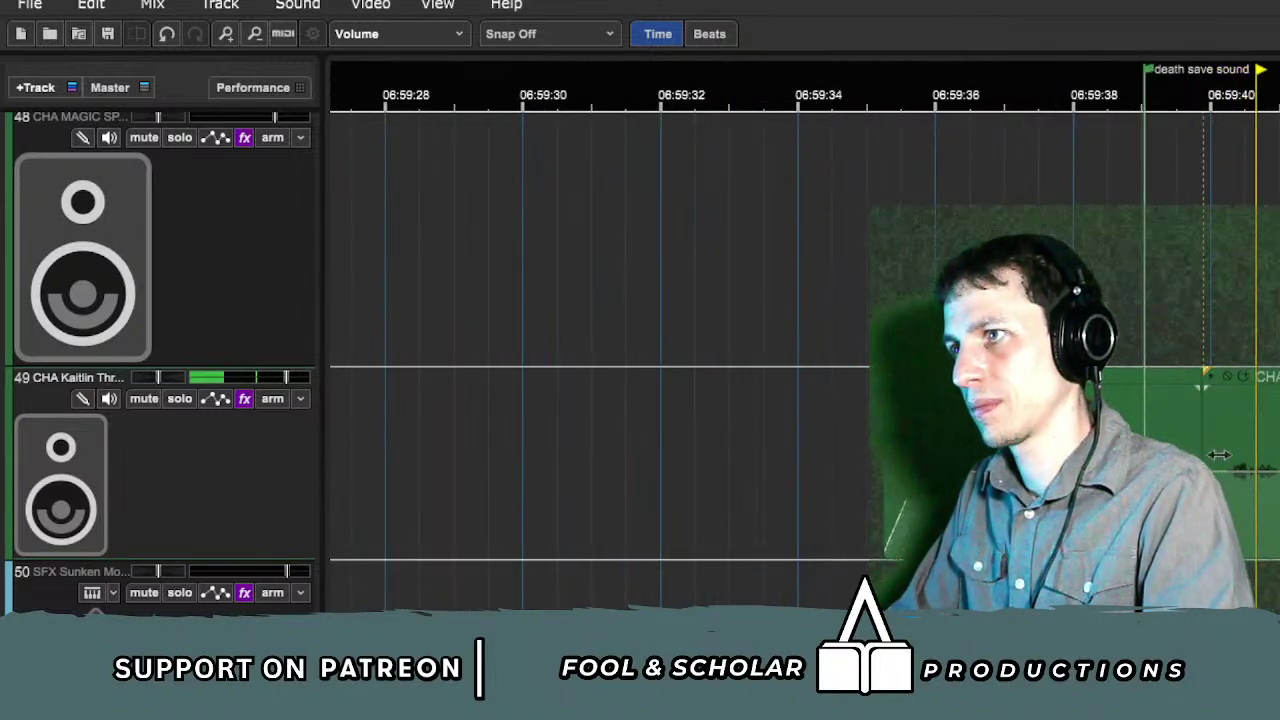
left_click_drag(1219, 455, 1226, 455)
left_click(1107, 430)
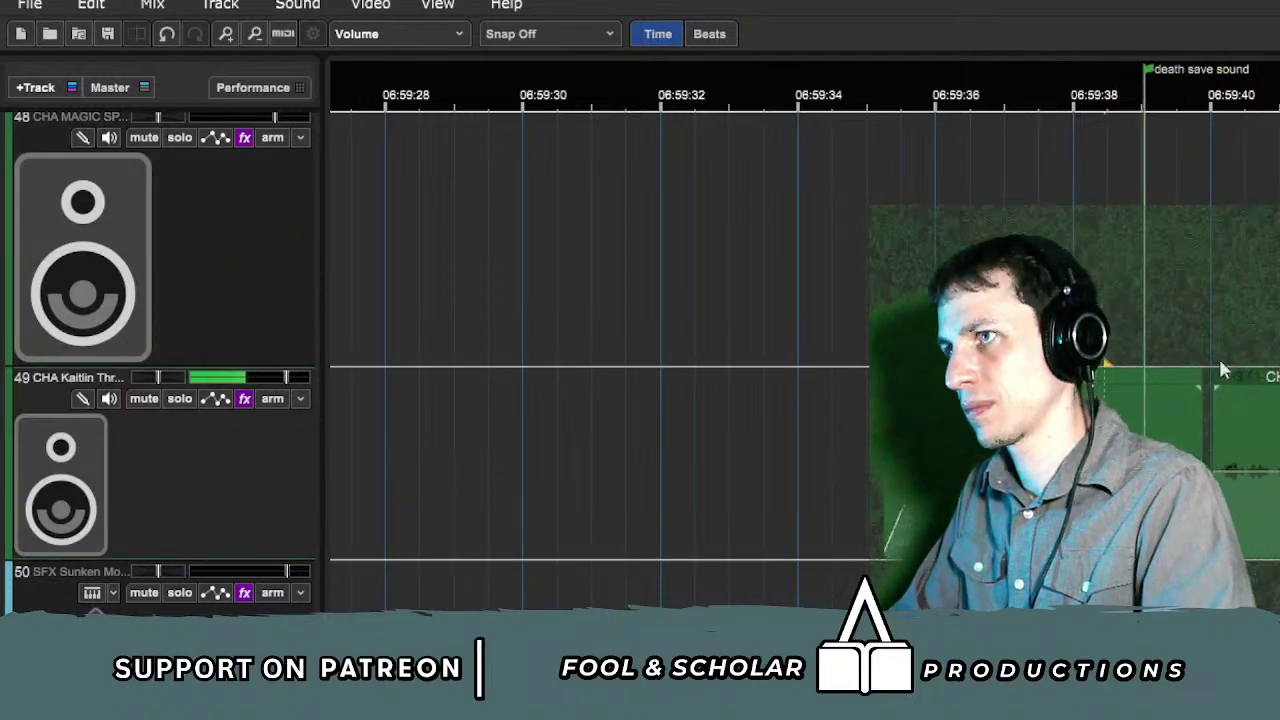
left_click(1060, 355)
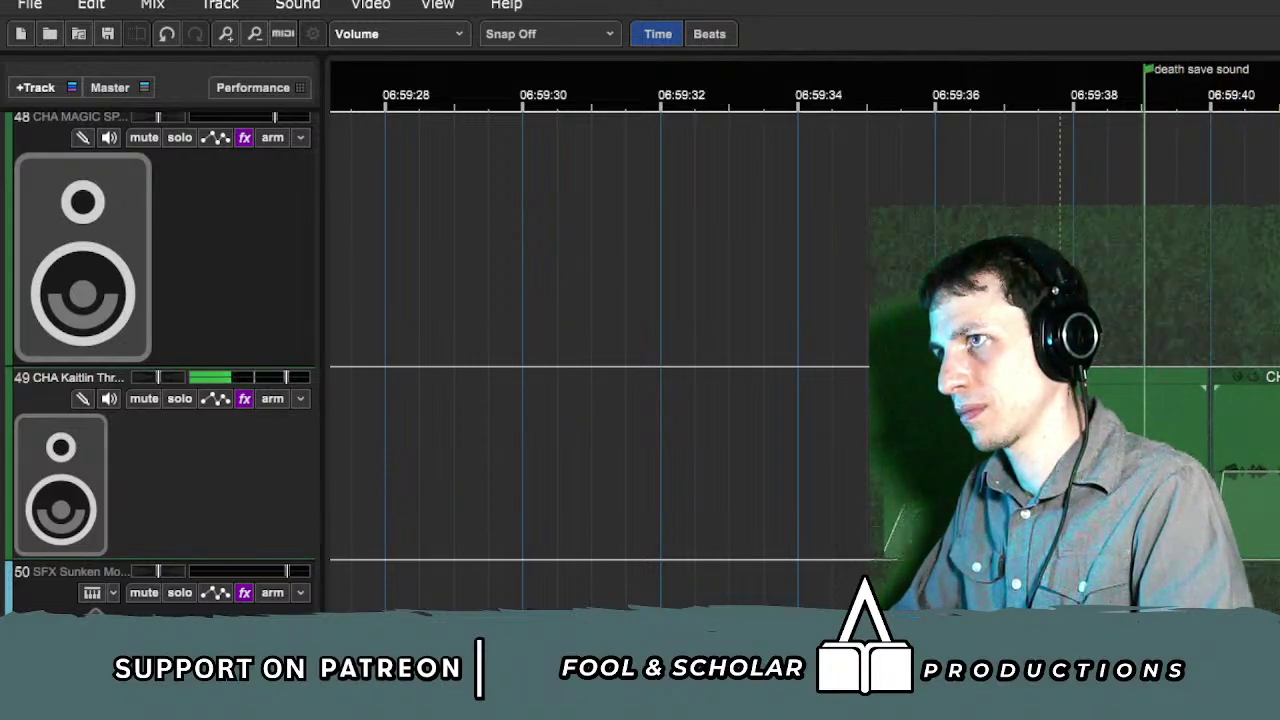
Step: Listen to the dialogue on track 49 from about 06:59:41 with the track soloed, and turn its solo off again
key("minus")
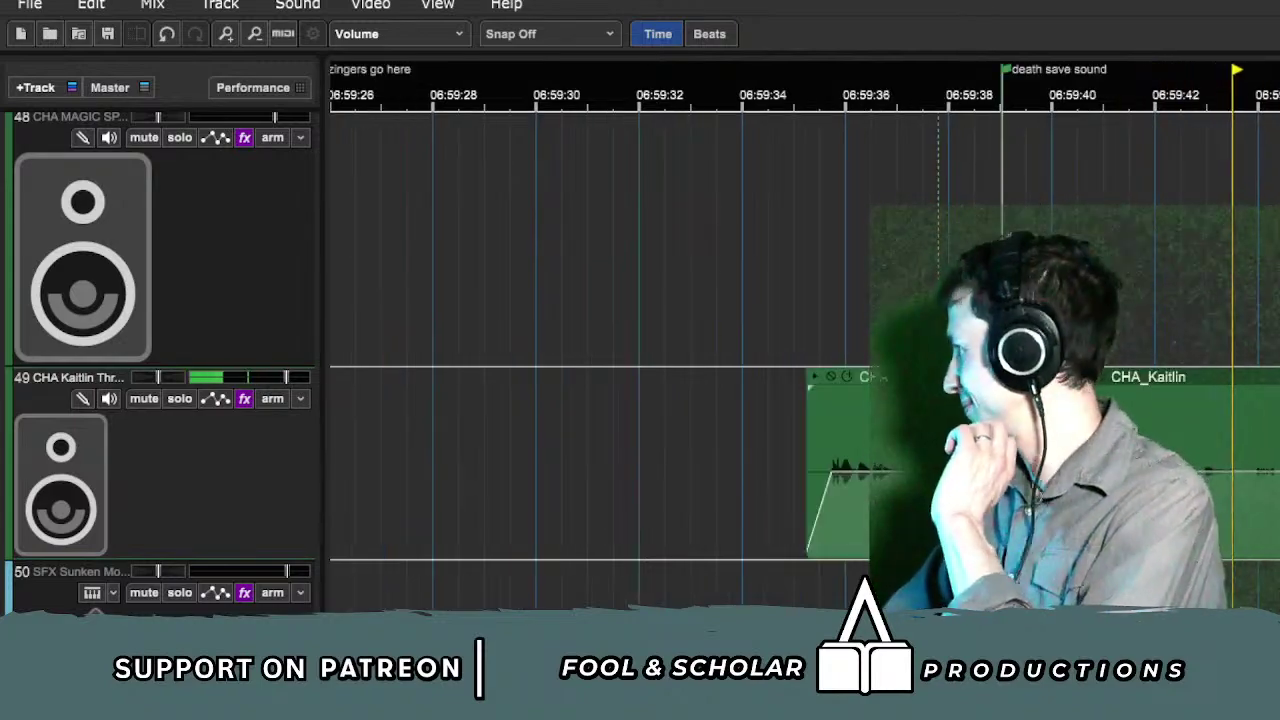
key("minus")
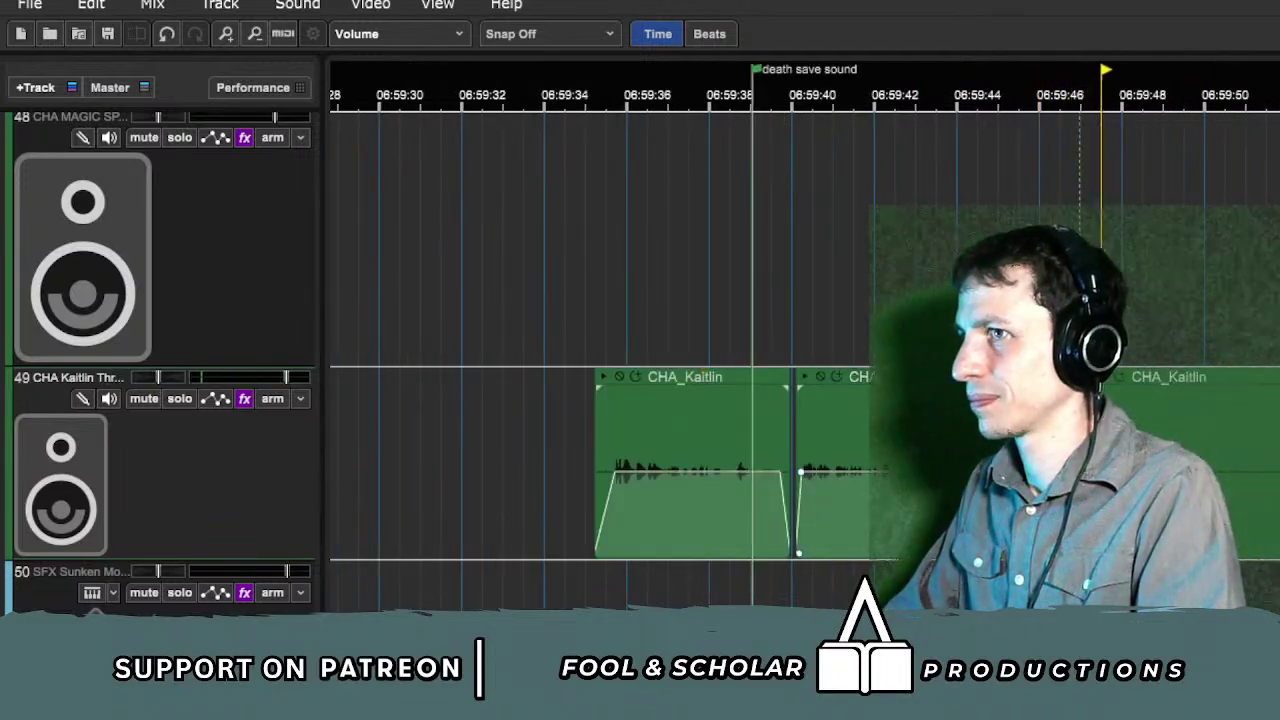
left_click(180, 399)
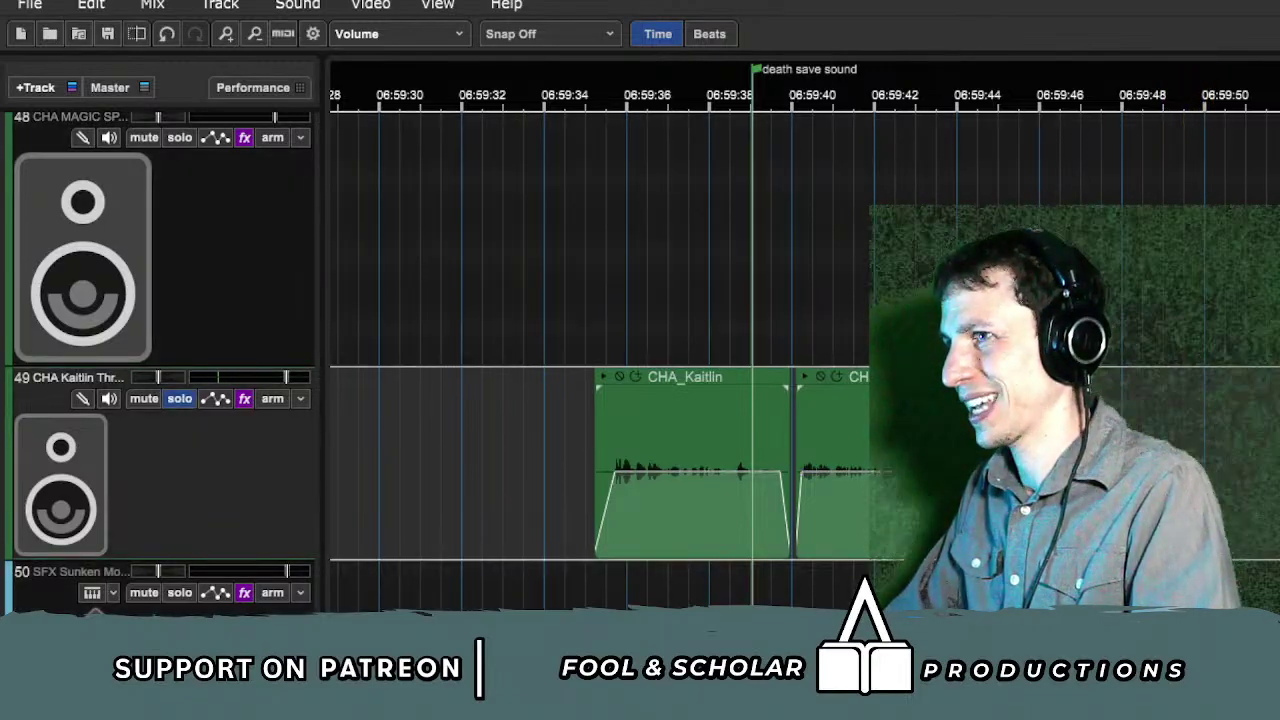
key("space")
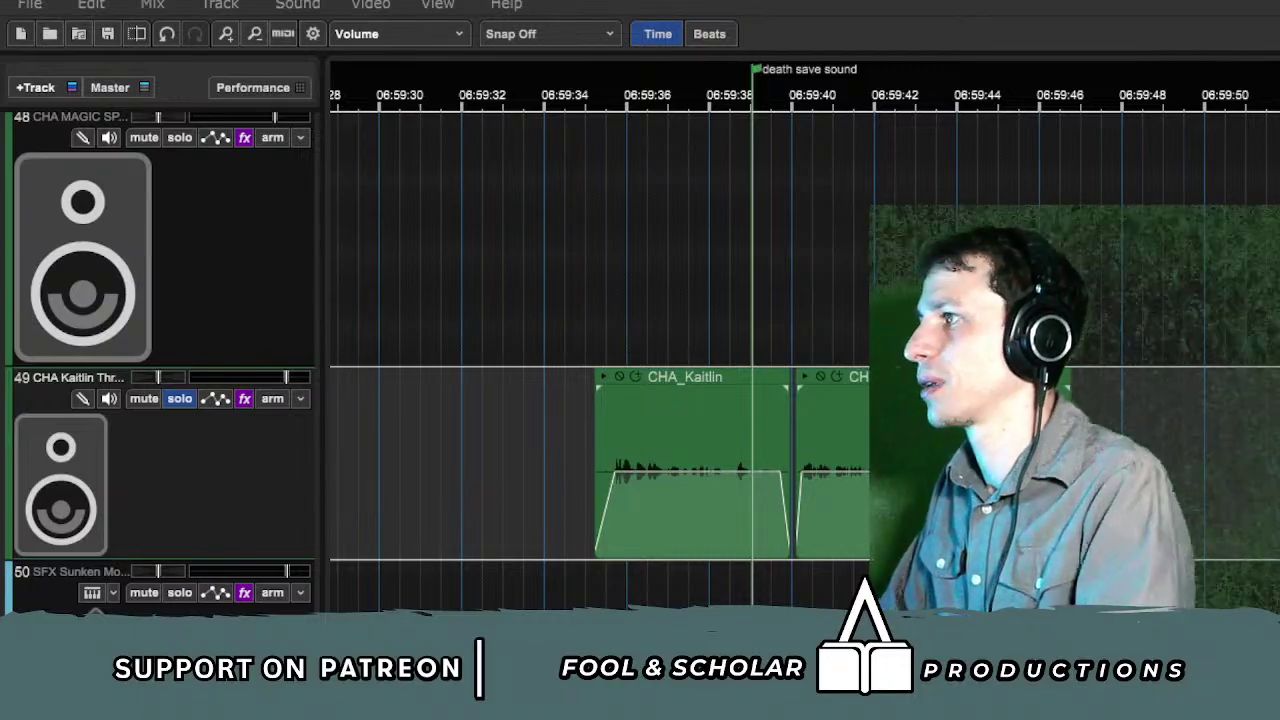
left_click(863, 286)
key("space")
left_click(181, 403)
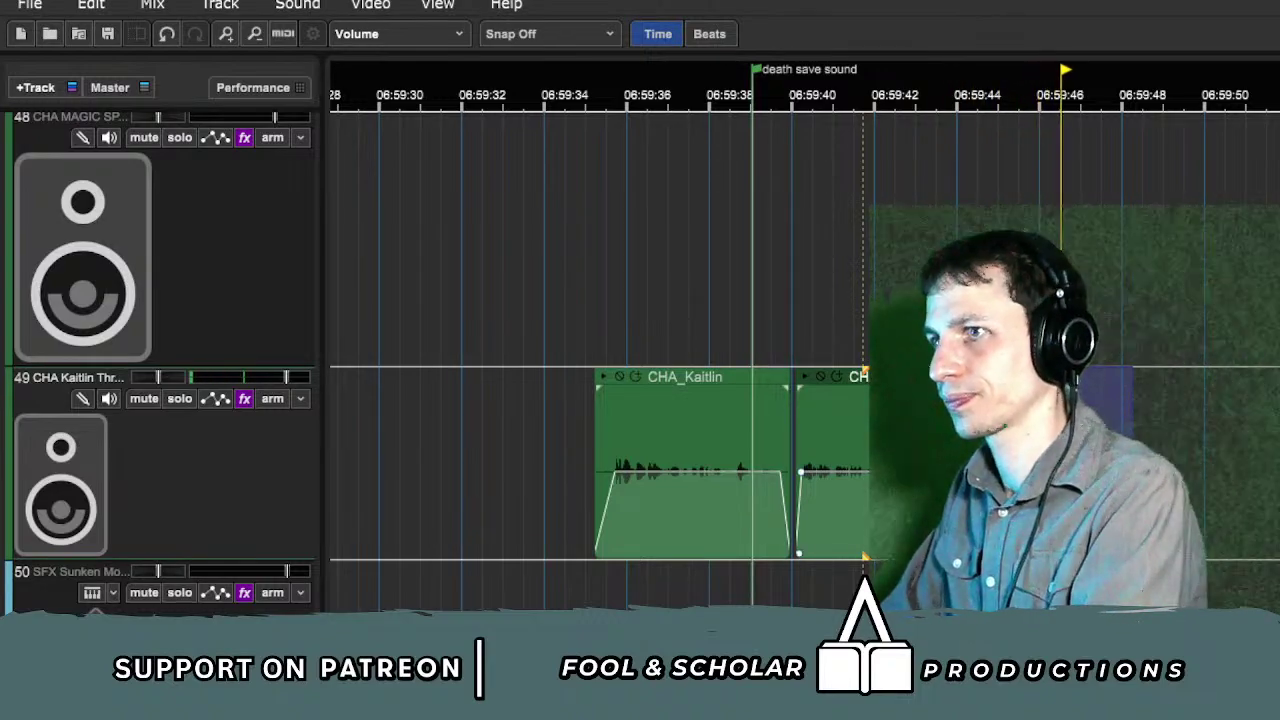
Step: Move the blue clip on track 49 about 1.4 s later, so that it ends at about 06:59:49.7
left_click_drag(1134, 373, 1193, 373)
key("space")
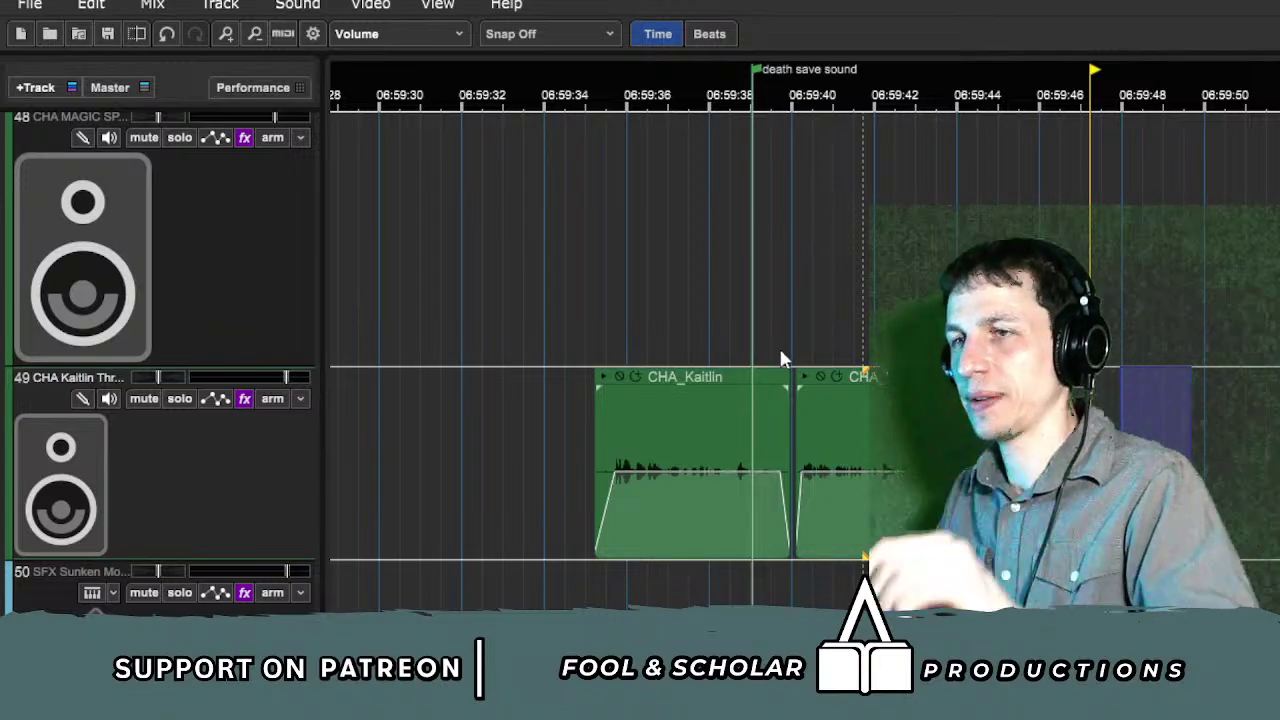
Step: Look over the whole timeline and the track list, from the fight scene back to the early episodes
scroll(1089, 350, "down", 1)
scroll(1162, 350, "down", 4)
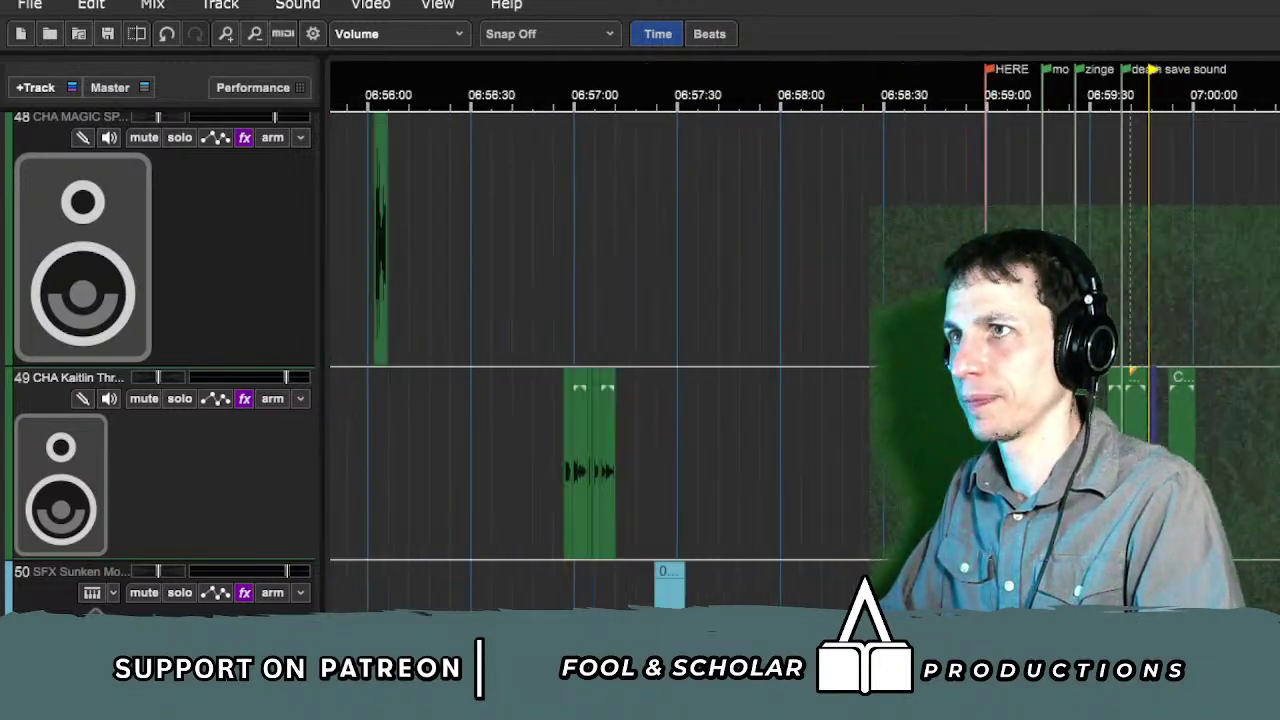
key("minus")
key("minus")
key("minus")
key("minus")
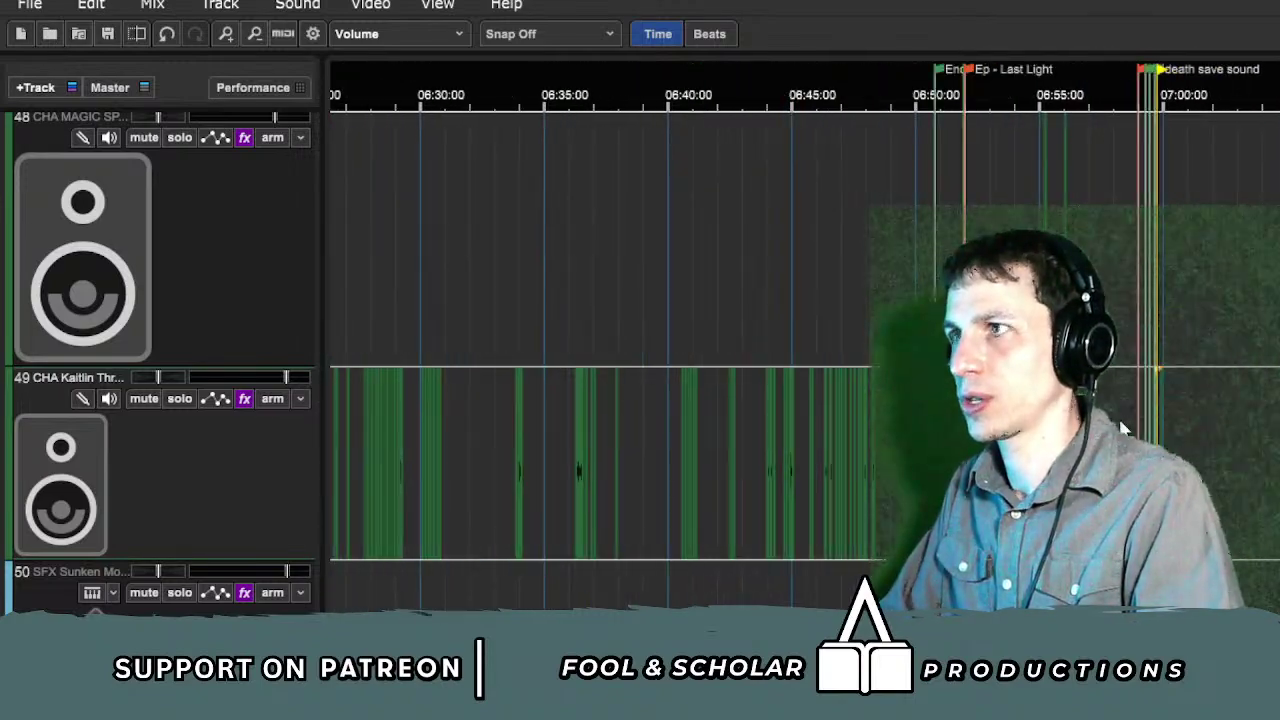
scroll(1222, 435, "right", 15)
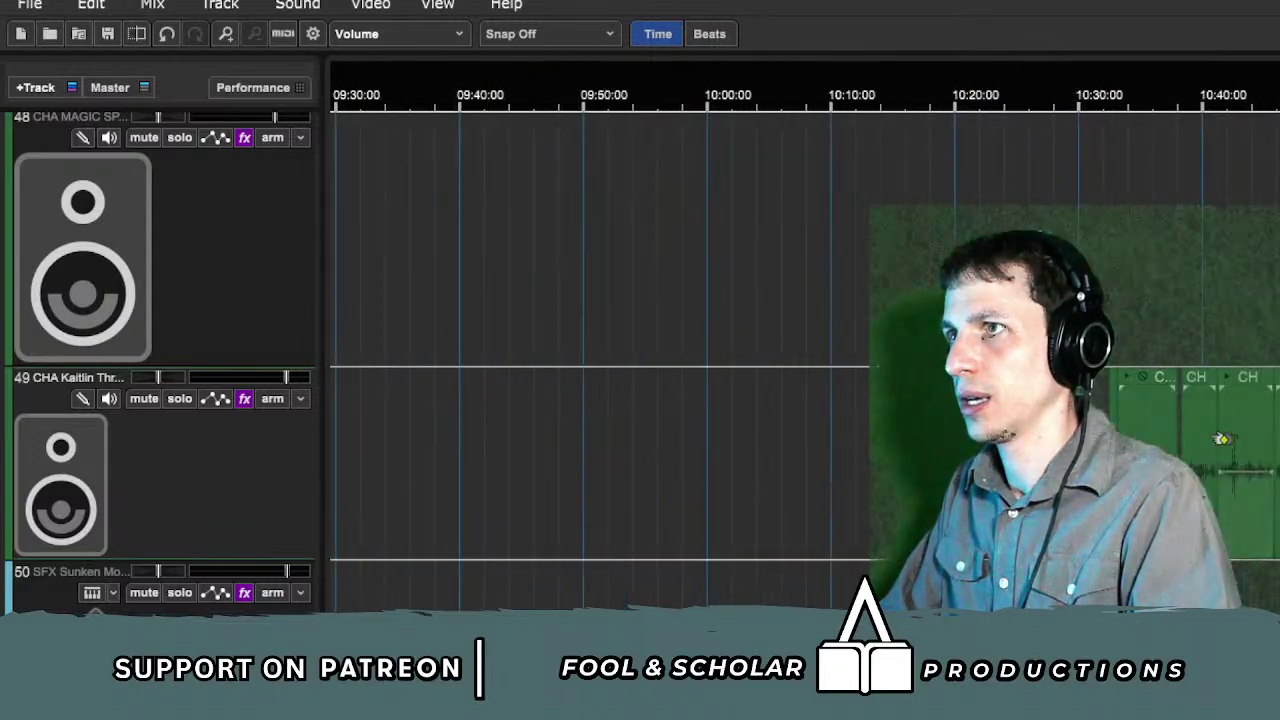
scroll(1230, 440, "left", 20)
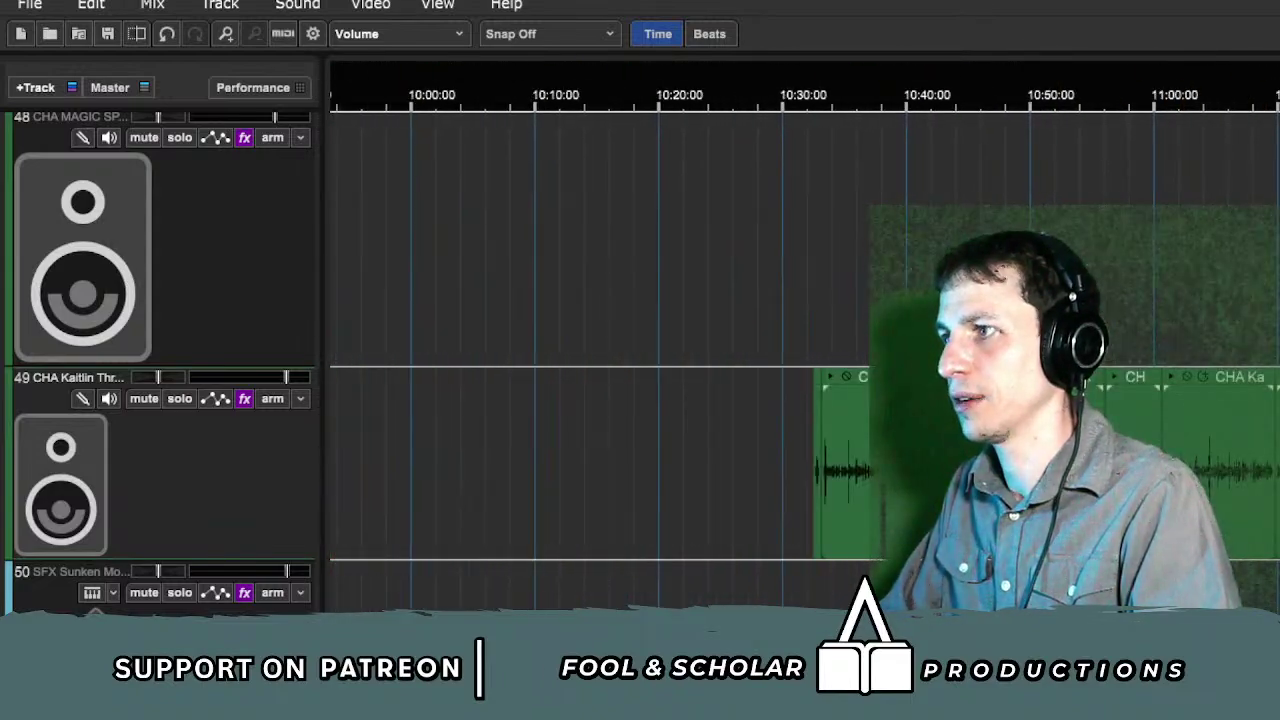
scroll(160, 360, "up", 15)
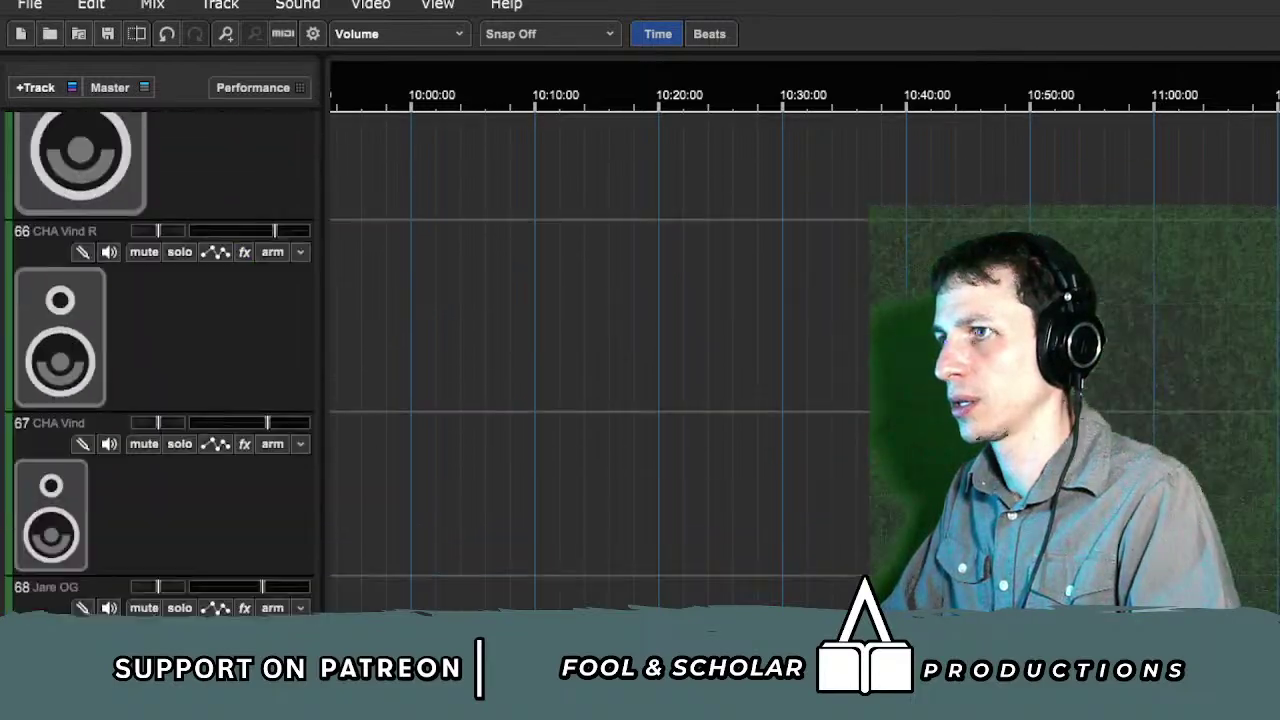
scroll(160, 360, "up", 15)
scroll(160, 360, "down", 20)
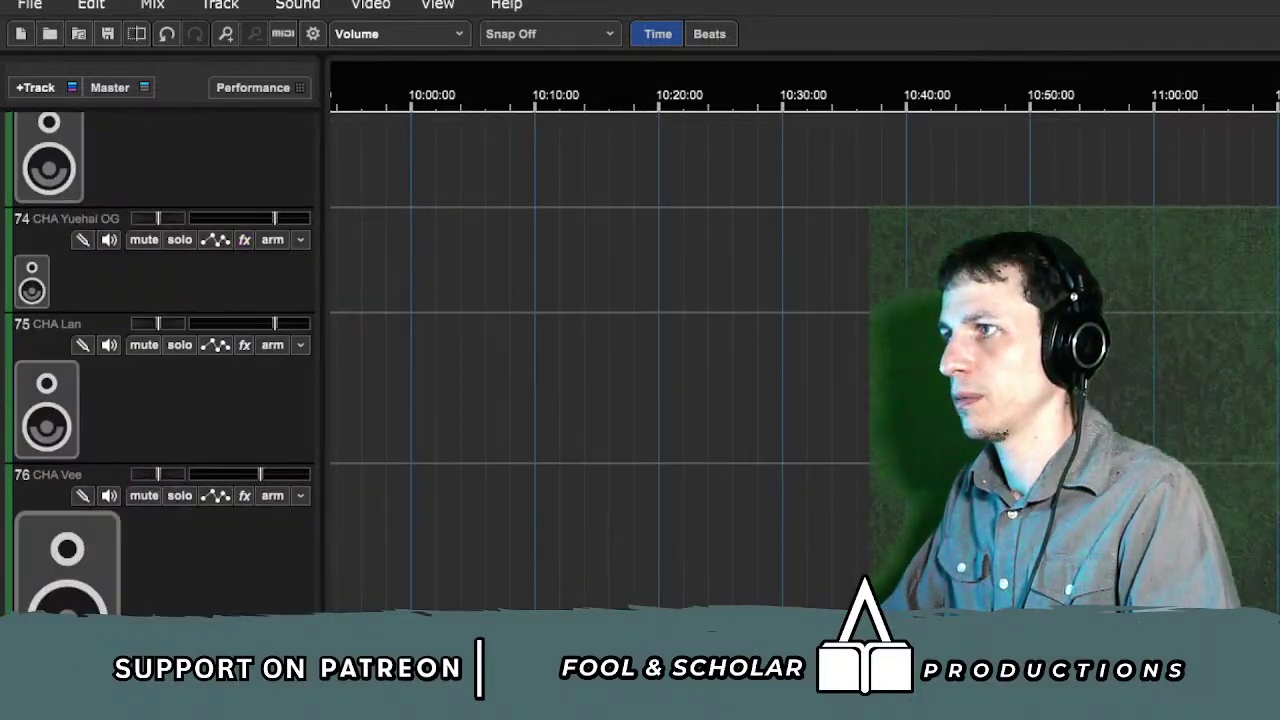
scroll(27, 503, "down", 3)
scroll(27, 503, "left", 5)
scroll(27, 503, "down", 5)
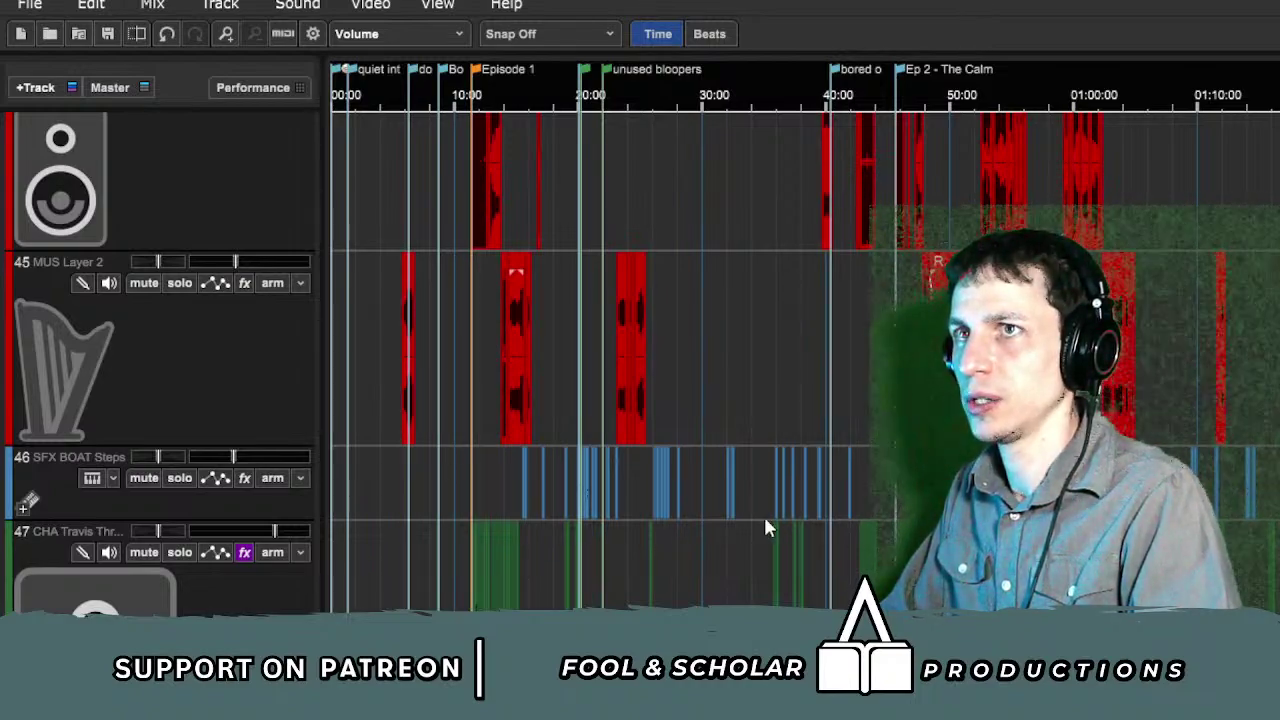
scroll(736, 506, "down", 5)
scroll(752, 507, "right", 3)
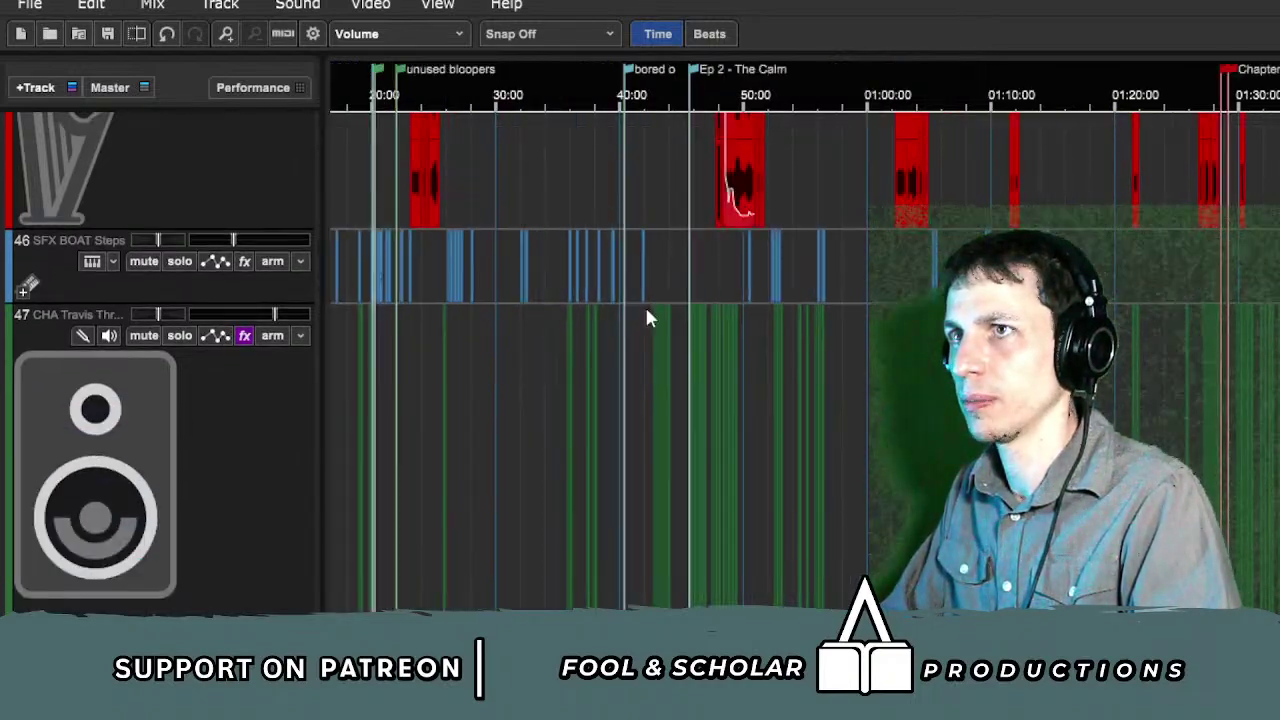
Step: Find the muted blooper tracks 1 to 5 at the very start of the timeline
left_click(635, 183)
scroll(1068, 240, "up", 5)
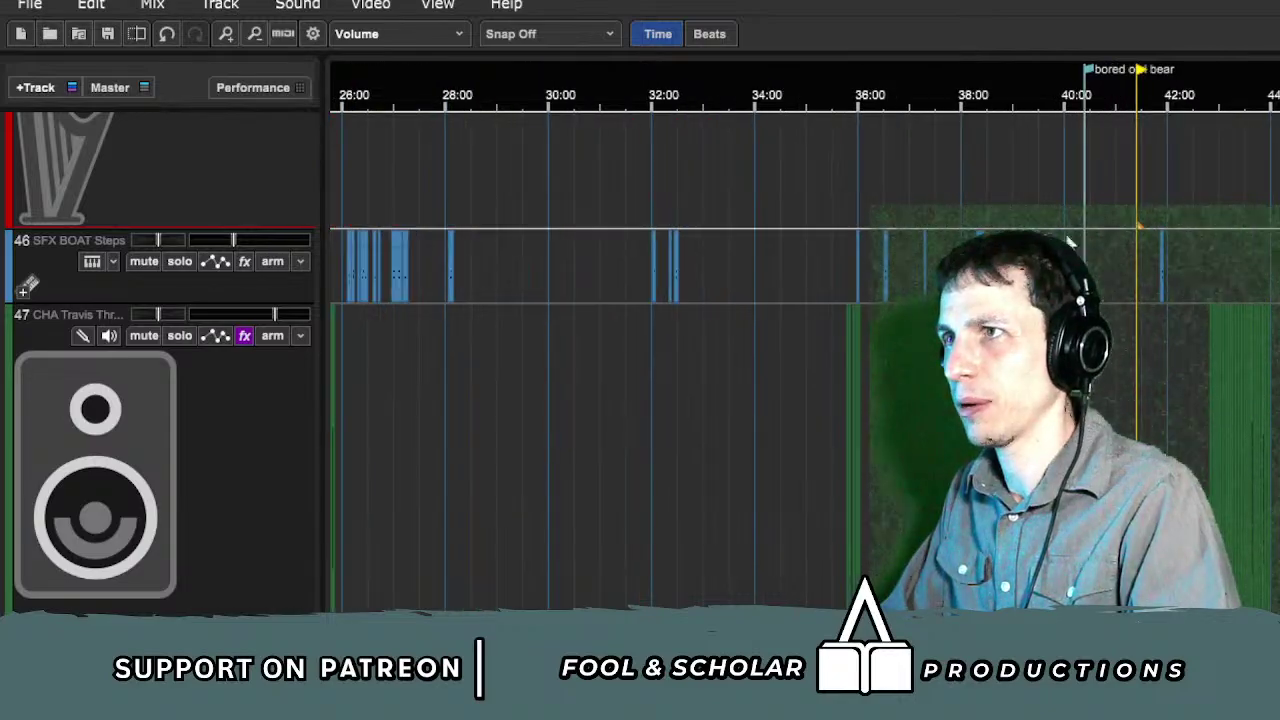
scroll(1080, 240, "down", 3)
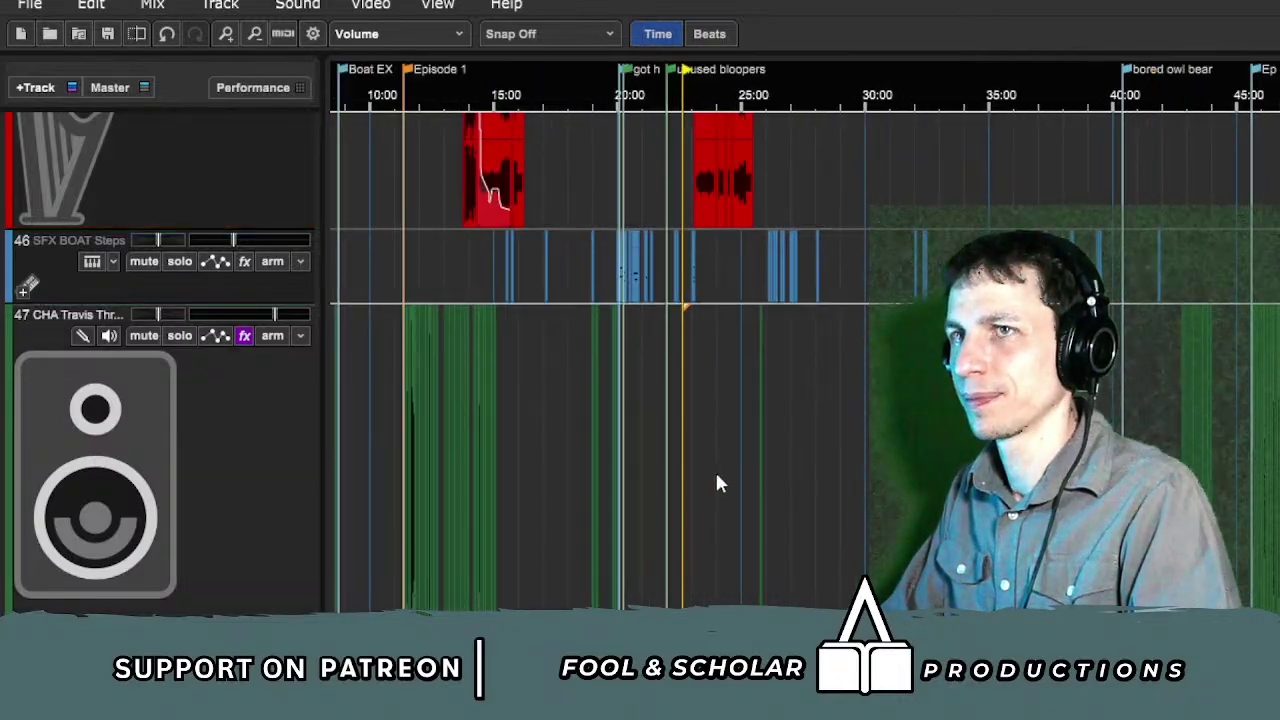
scroll(771, 494, "up", 4)
scroll(771, 494, "up", 10)
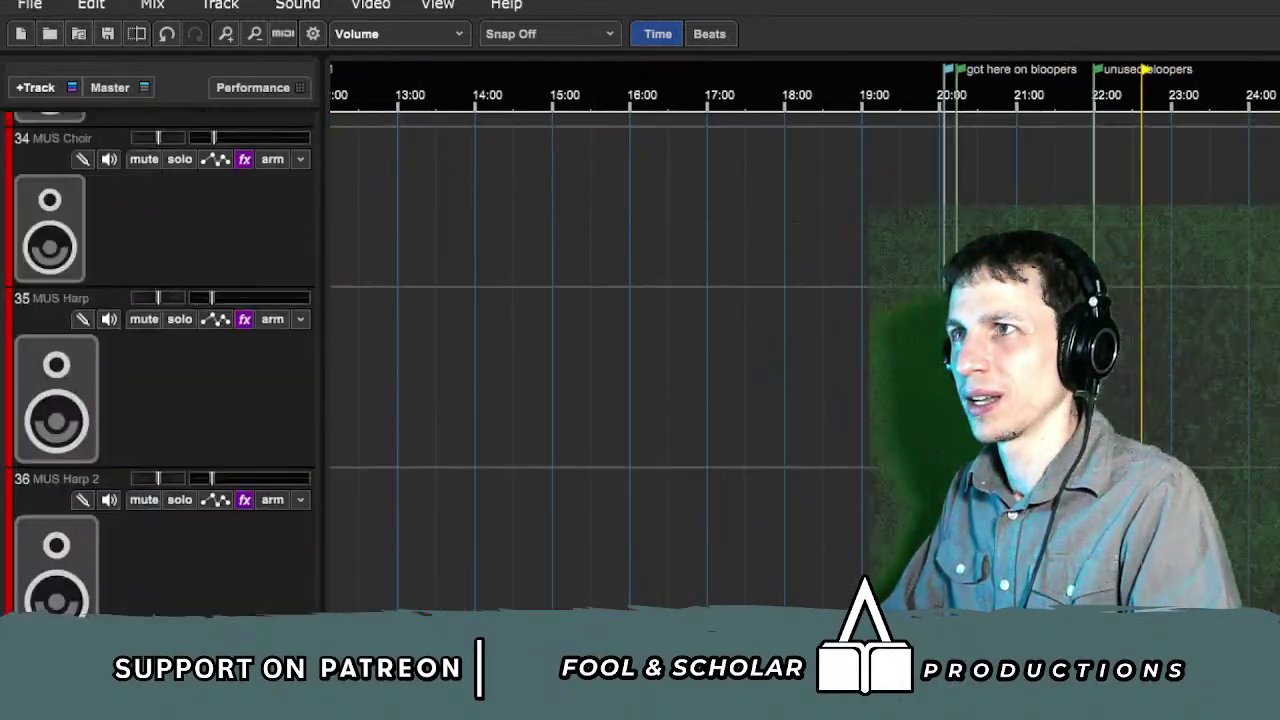
scroll(771, 494, "up", 20)
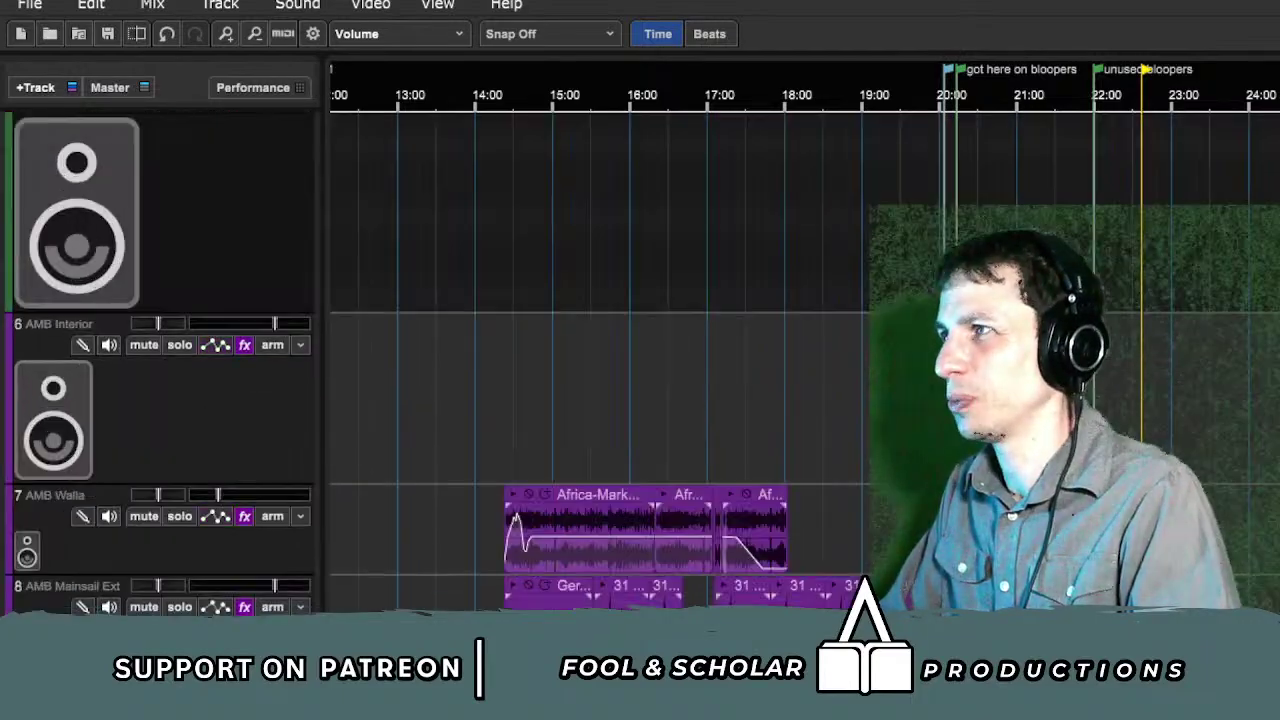
scroll(805, 360, "up", 4)
scroll(1156, 360, "up", 2)
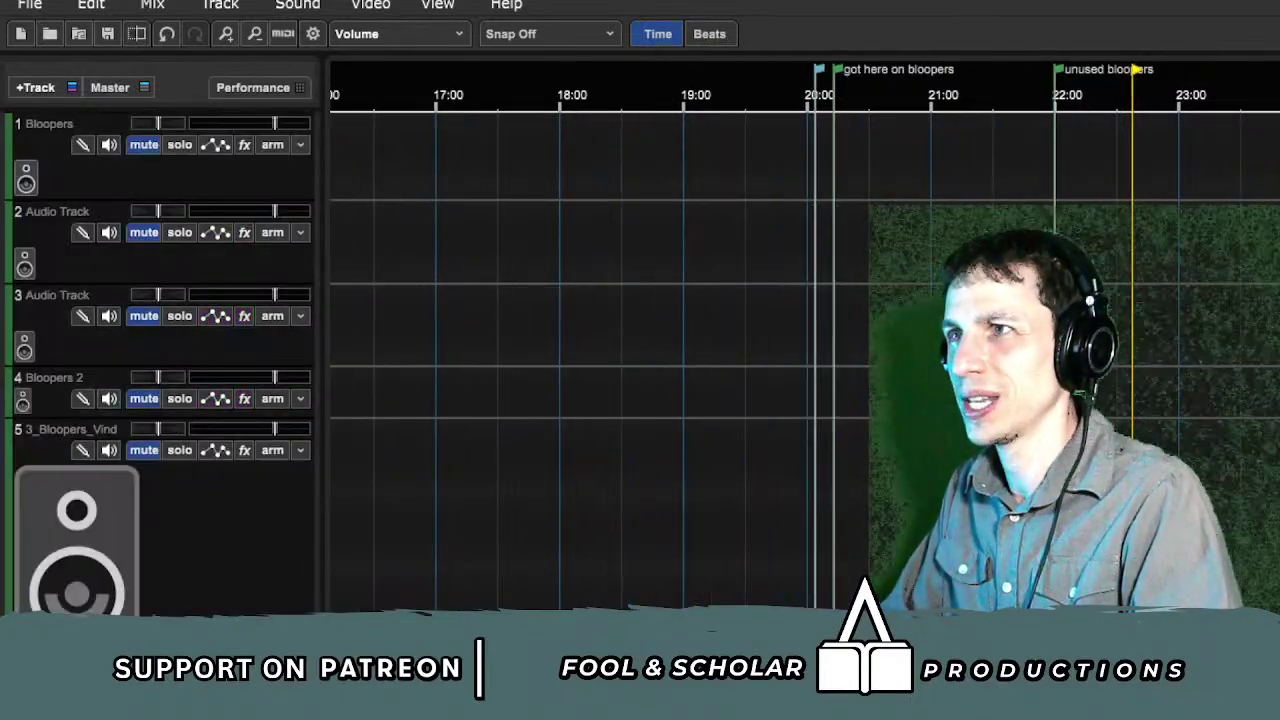
scroll(771, 494, "left", 20)
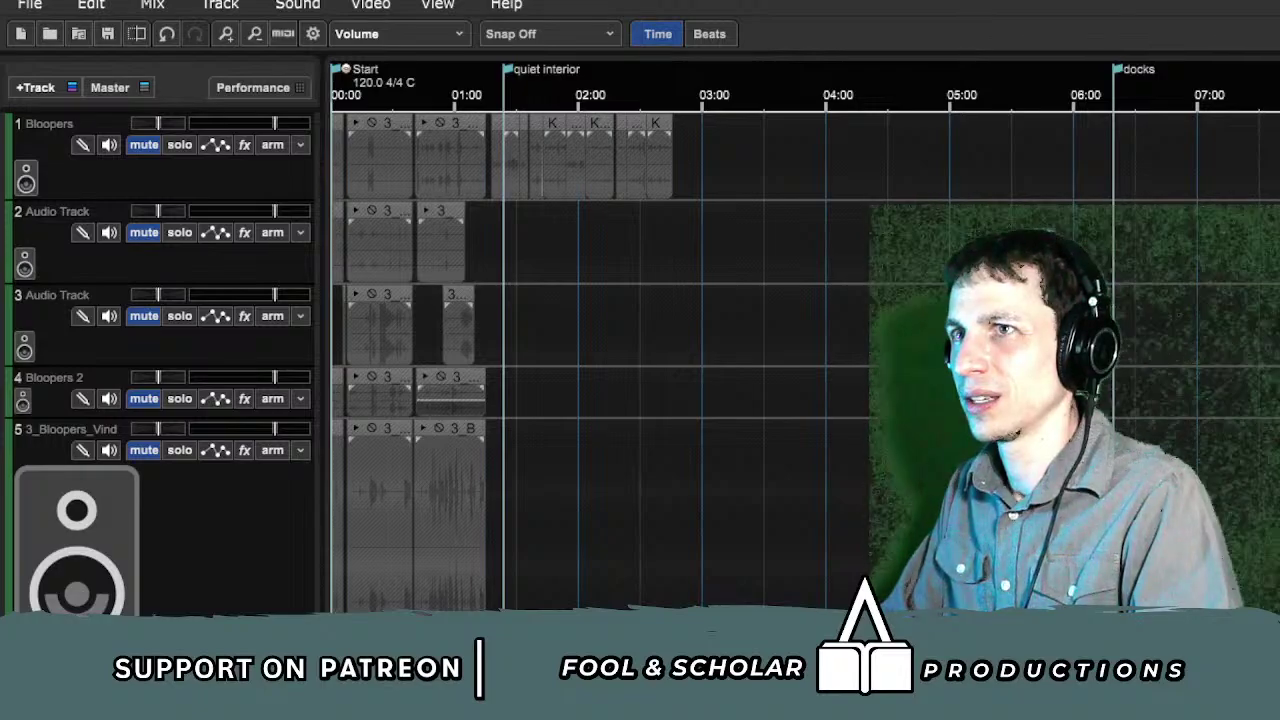
scroll(805, 360, "right", 12)
scroll(805, 360, "left", 12)
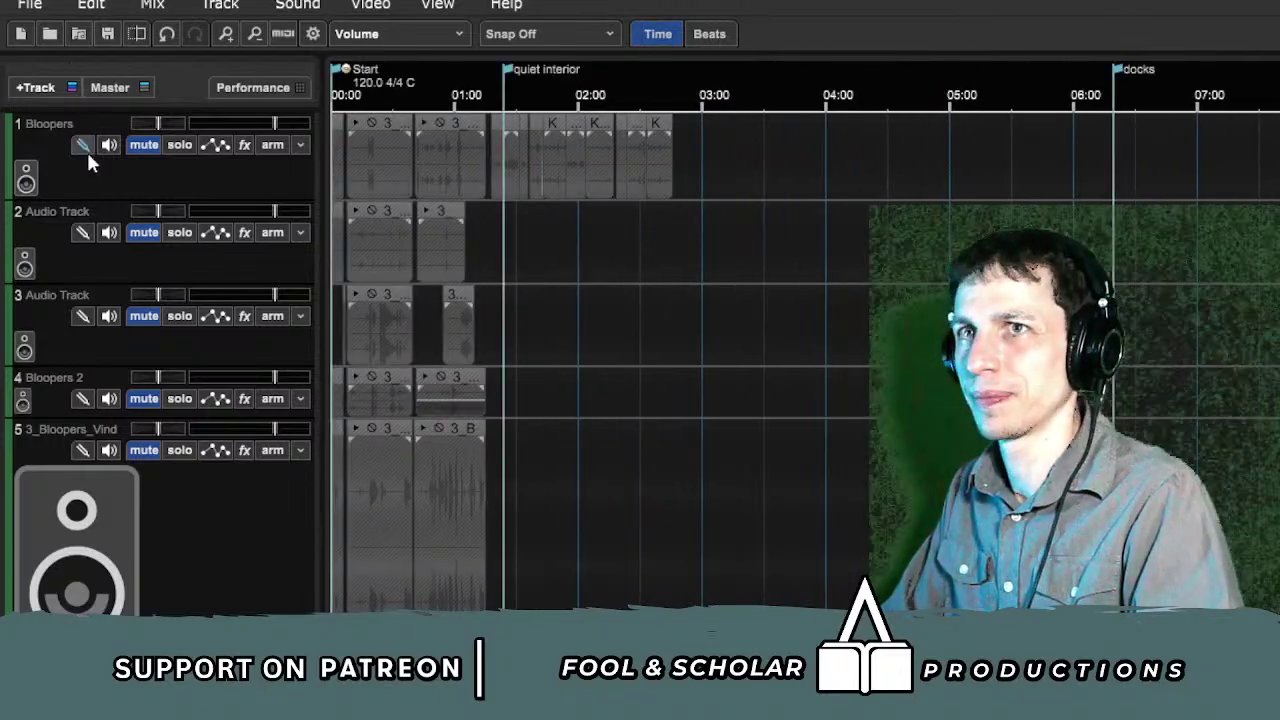
Step: Listen to the bloopers from about 00:18 with tracks 1 to 4 soloed, and turn their solos off again
left_click(178, 145)
left_click(368, 80)
key("space")
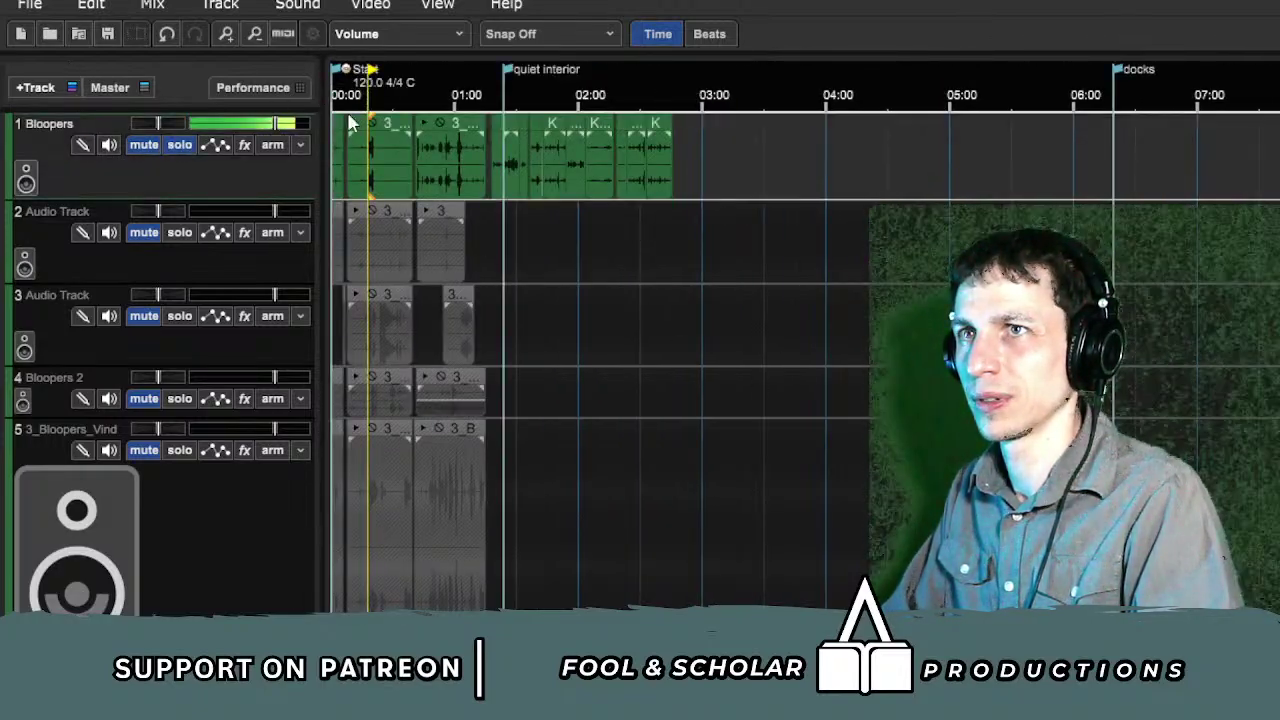
left_click(179, 232)
left_click(179, 315)
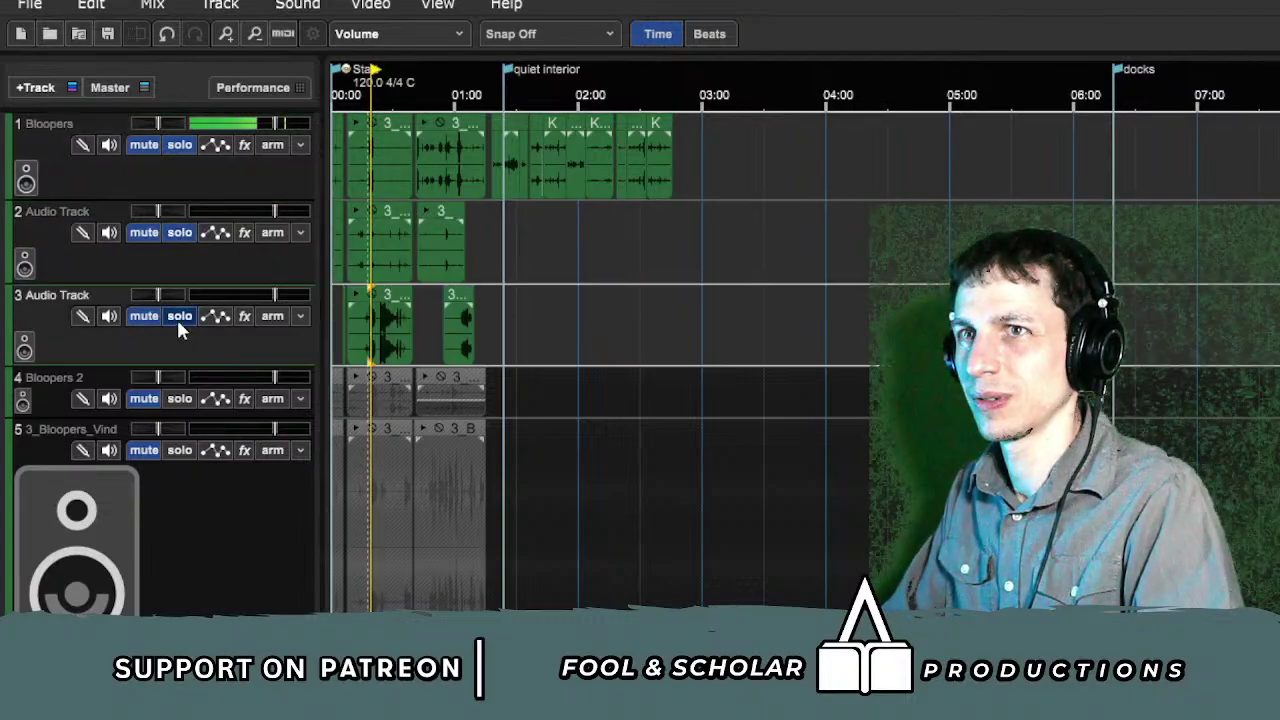
left_click(179, 398)
left_click(180, 450)
left_click(182, 450)
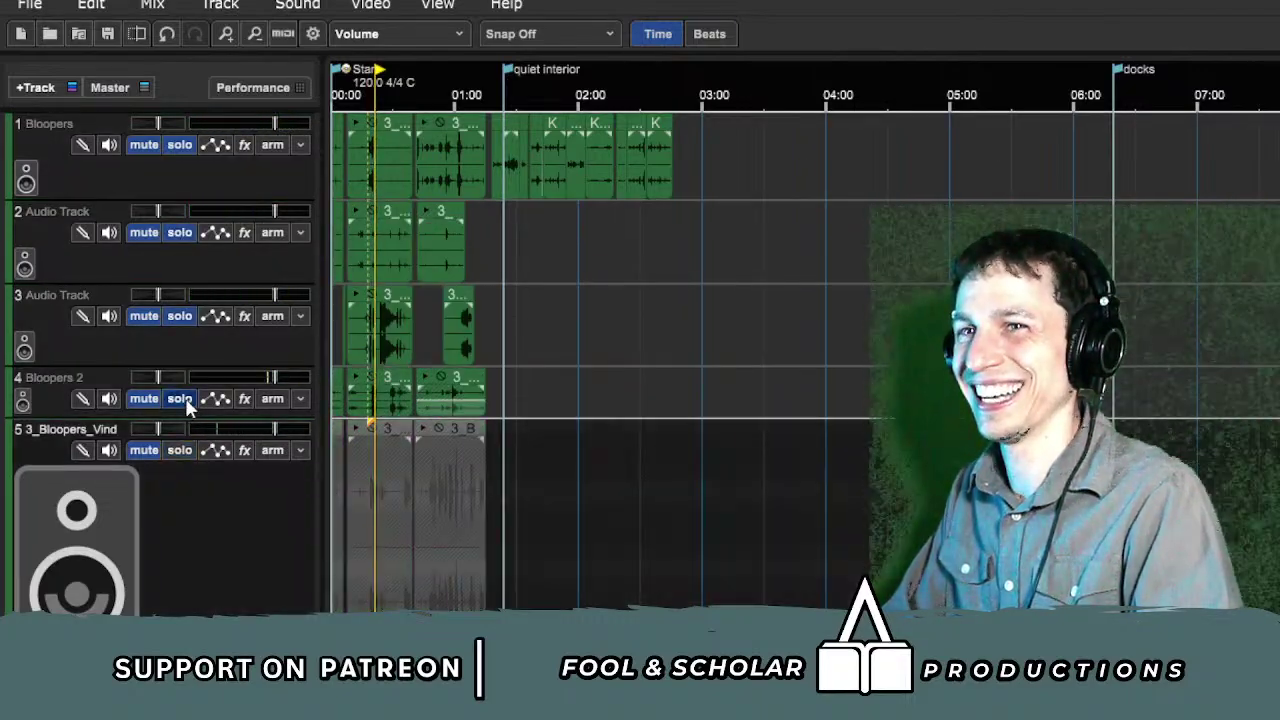
left_click(186, 398)
left_click(190, 315)
left_click(180, 232)
left_click(182, 144)
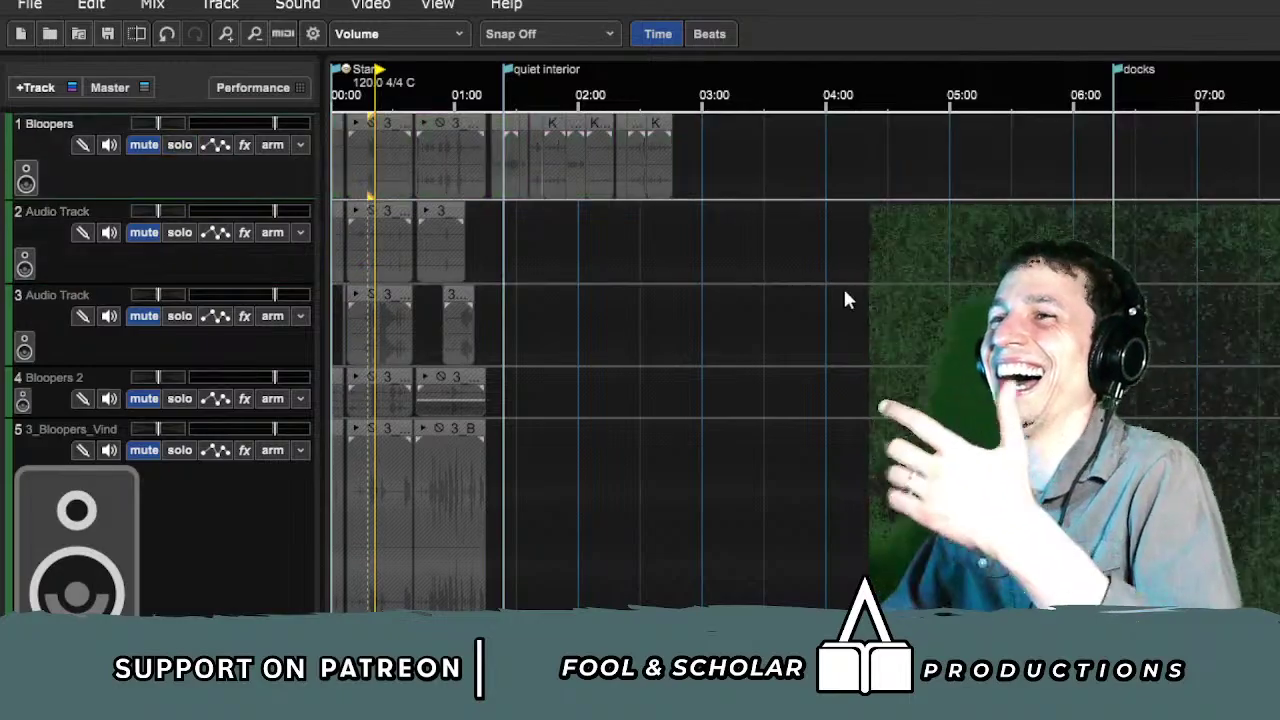
Step: Go to the beginning of Chapter 3 - Lure on the timeline and look through the tracks down to CHA SHARK
left_click_drag(848, 295, 872, 295)
scroll(880, 295, "down", 2)
scroll(884, 313, "down", 1)
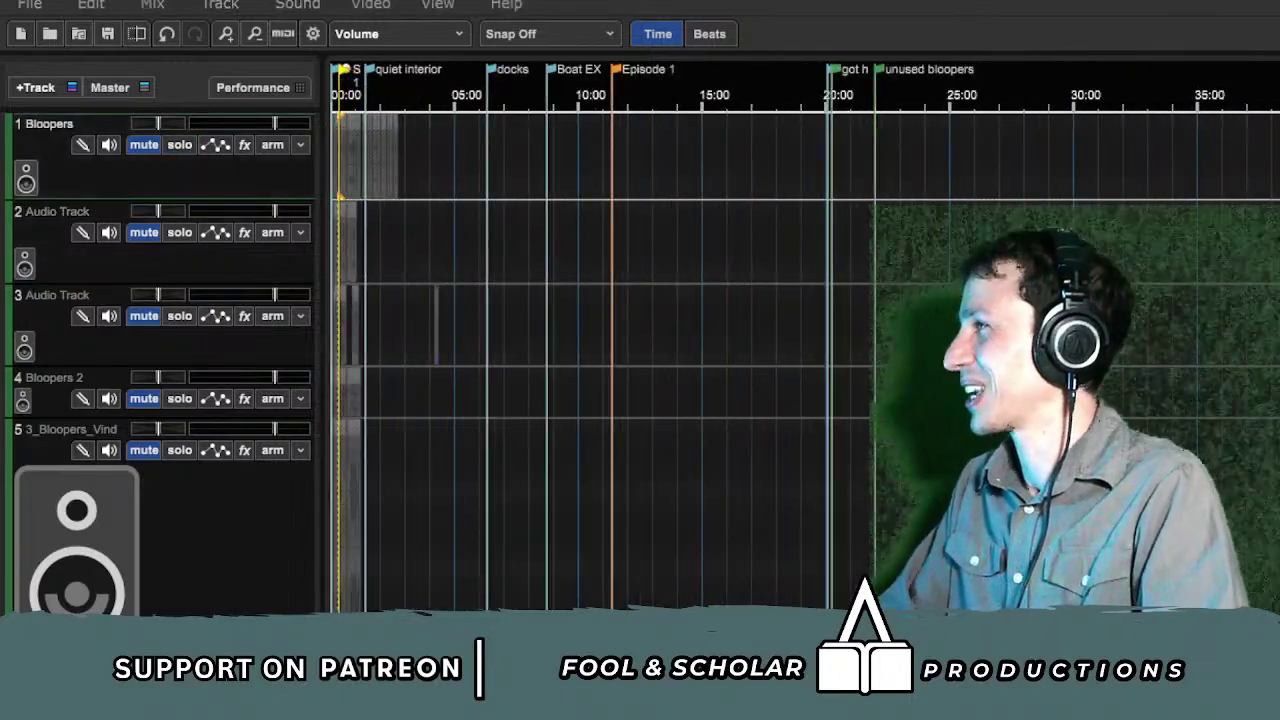
left_click(689, 560)
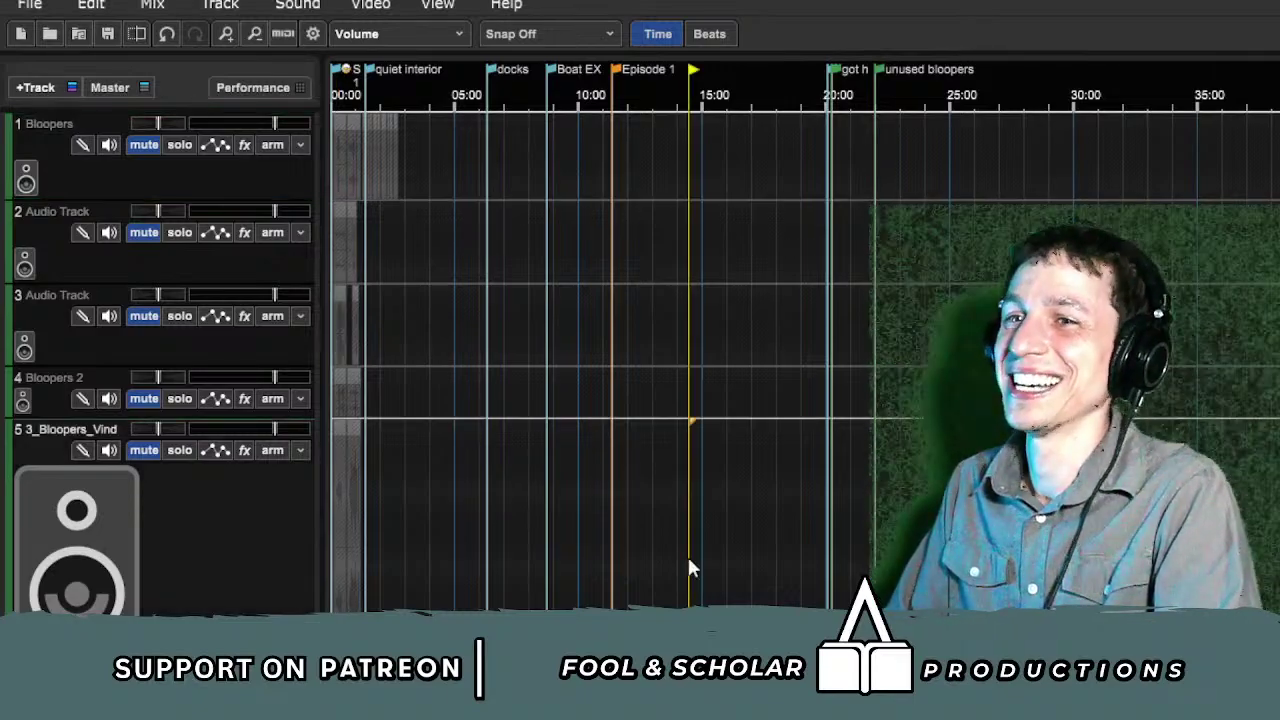
scroll(760, 540, "down", 10)
scroll(772, 536, "down", 4)
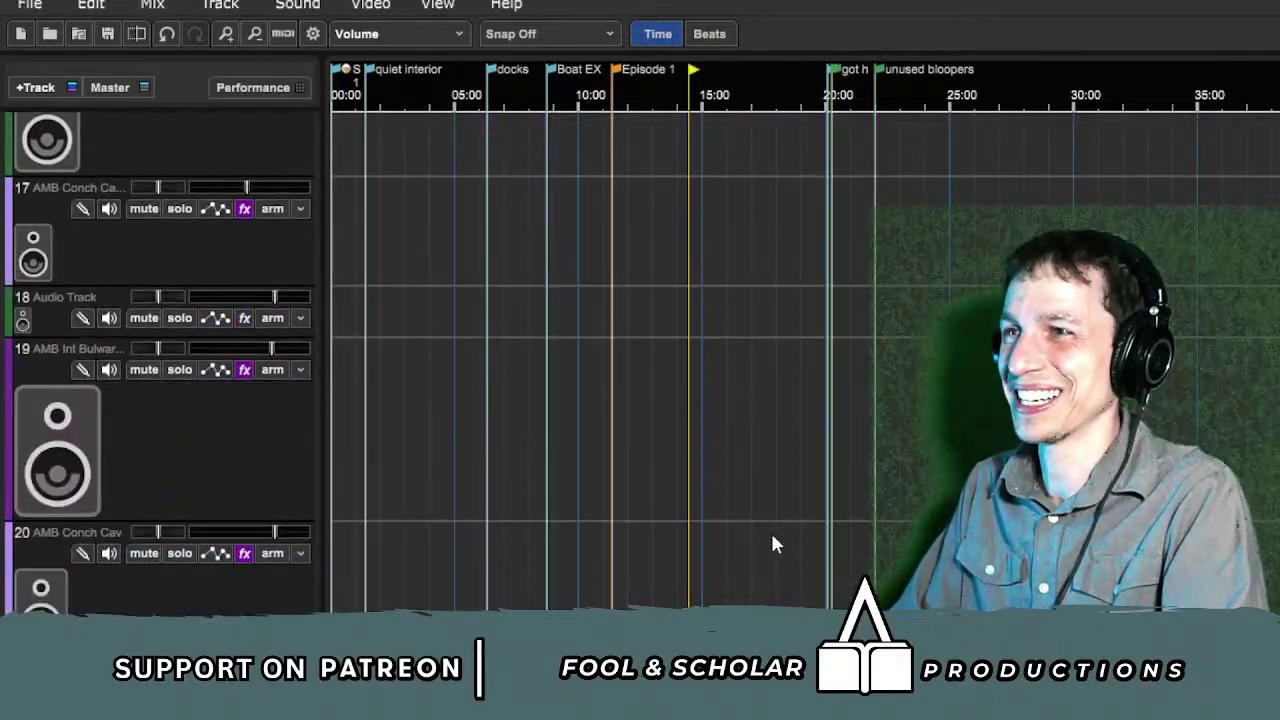
scroll(815, 532, "down", 1)
scroll(822, 532, "right", 5)
left_click(824, 531)
scroll(822, 527, "down", 10)
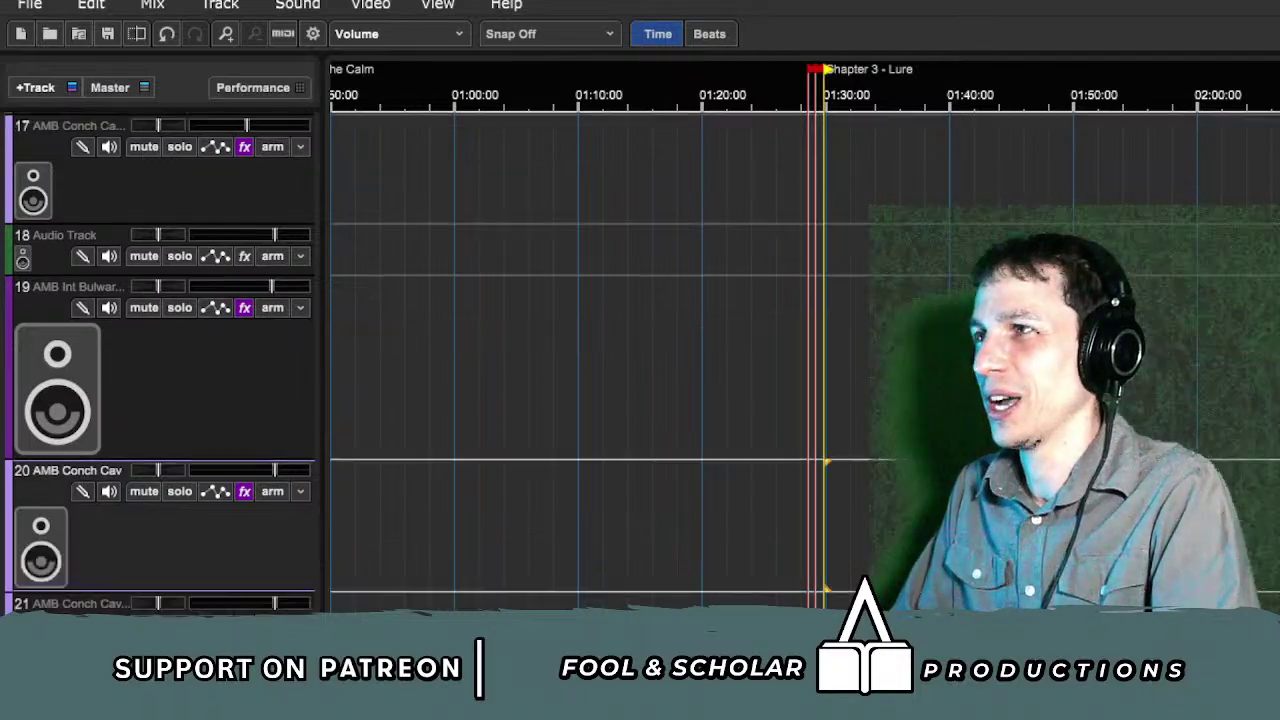
scroll(822, 527, "down", 8)
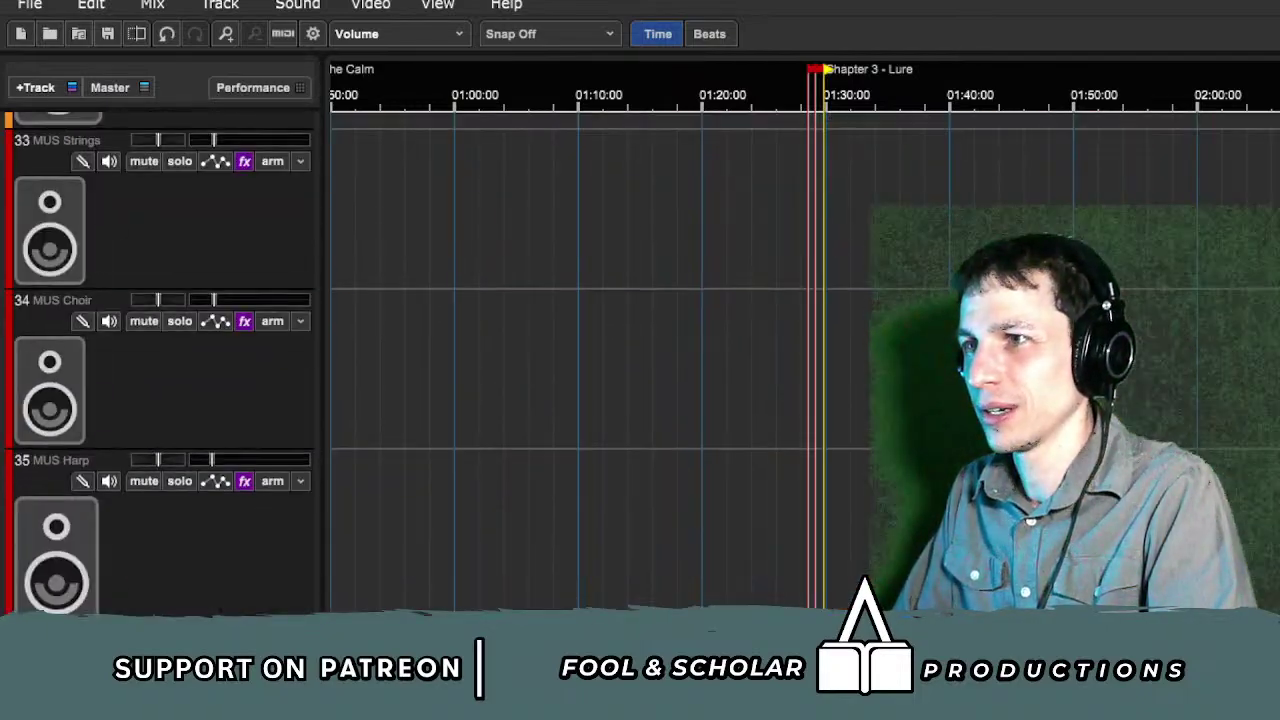
scroll(863, 473, "up", 2)
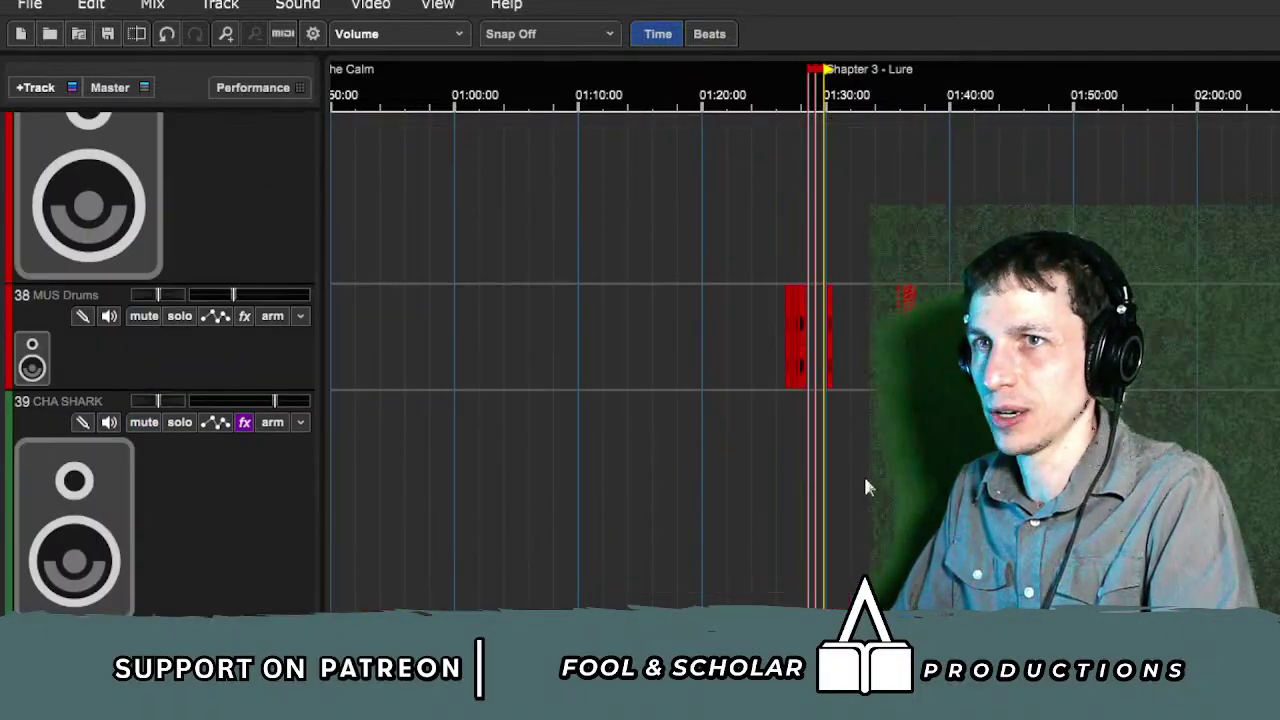
Step: Play the opening of Chapter 3 - Lure from about 01:30:17 and examine its music and sound effects tracks
left_click(830, 478)
key("plus")
key("plus")
key("plus")
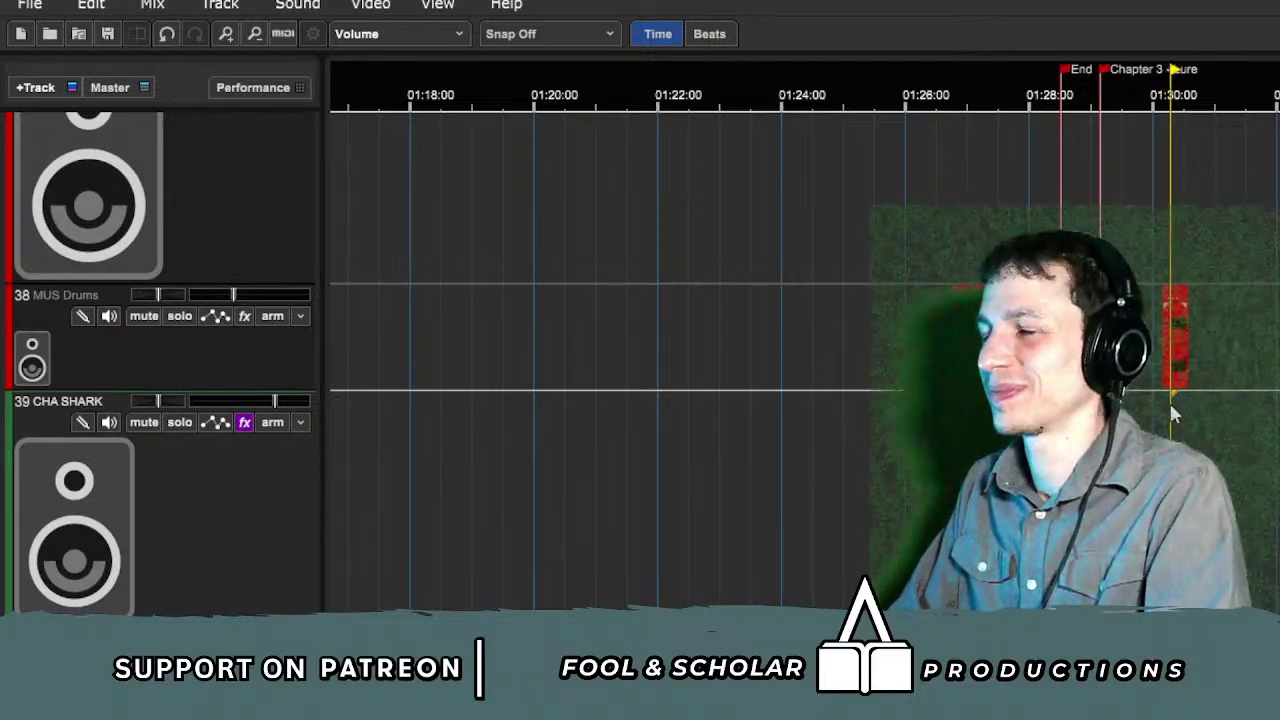
scroll(1169, 402, "right", 5)
scroll(1169, 402, "down", 3)
scroll(874, 457, "down", 6)
scroll(889, 446, "left", 3)
scroll(889, 446, "up", 2)
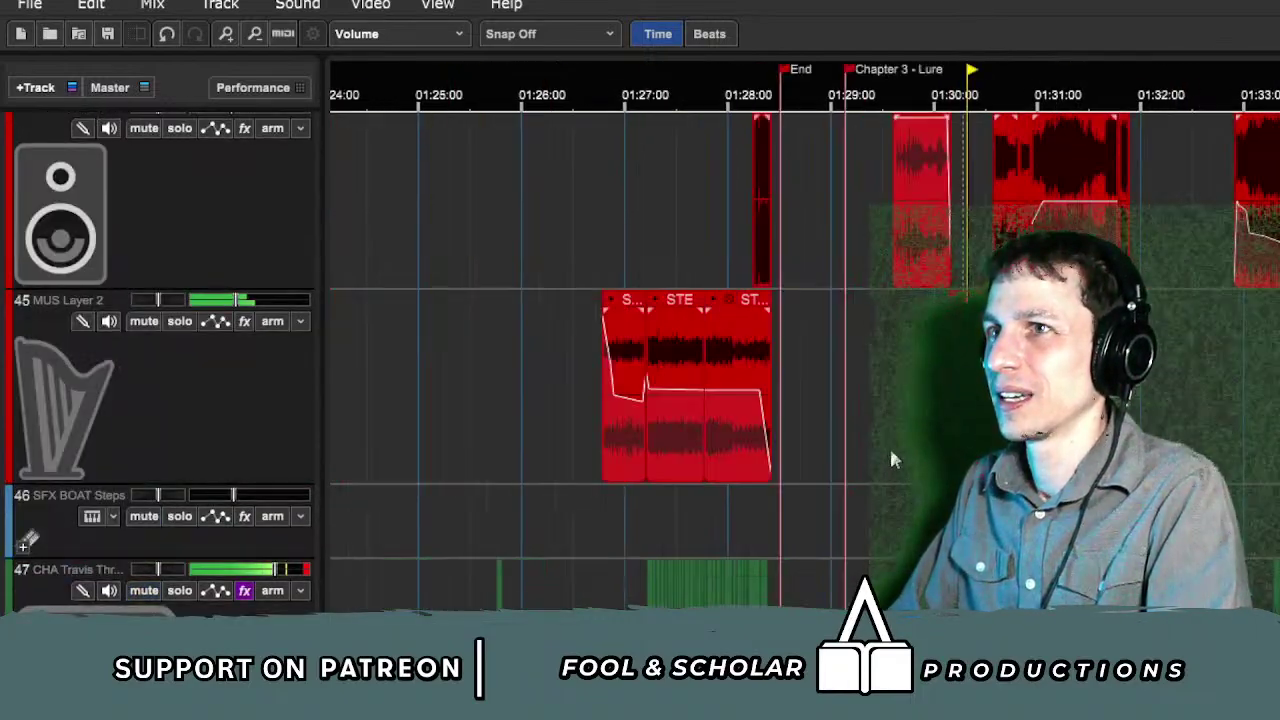
scroll(840, 577, "up", 5)
scroll(600, 360, "down", 10)
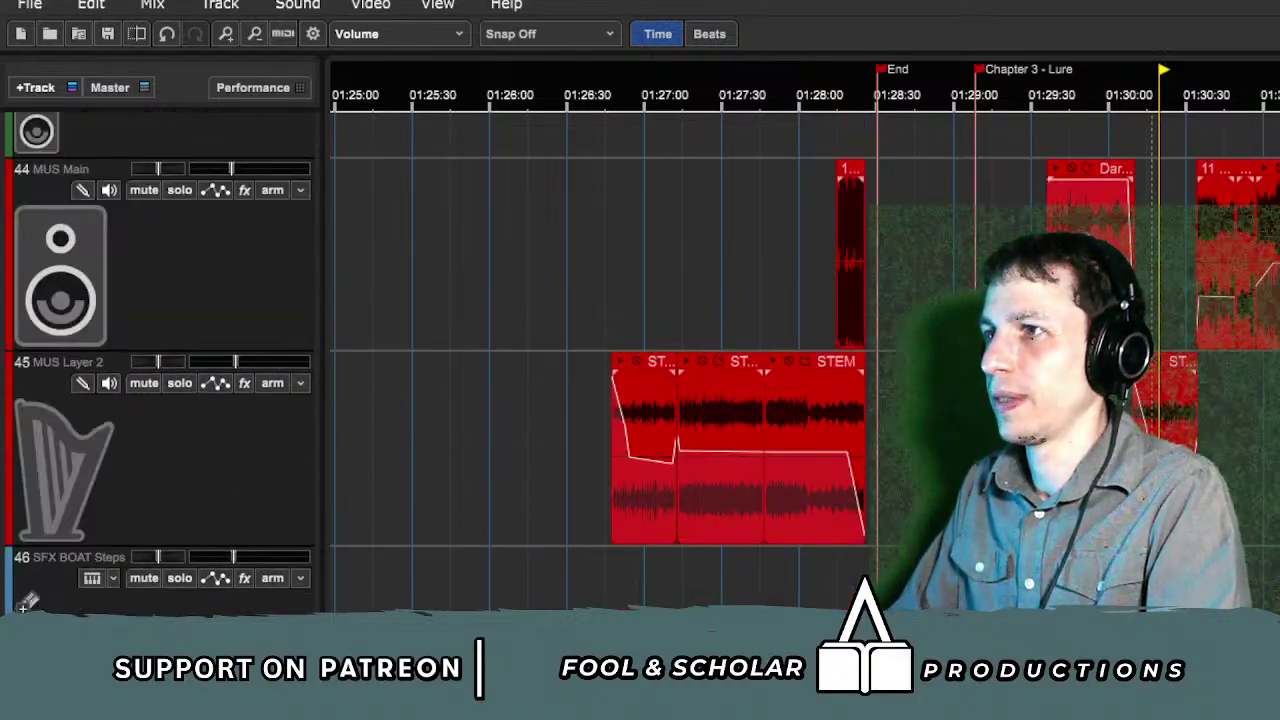
scroll(600, 360, "down", 3)
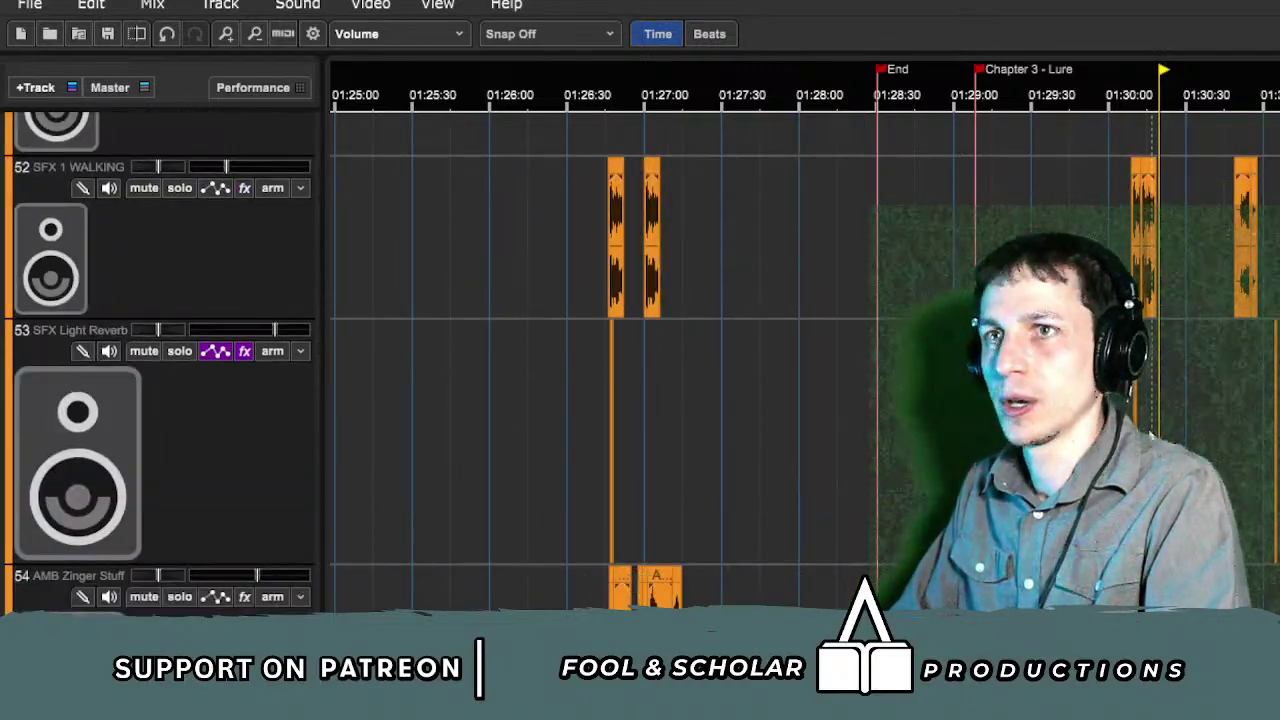
scroll(1166, 400, "up", 6)
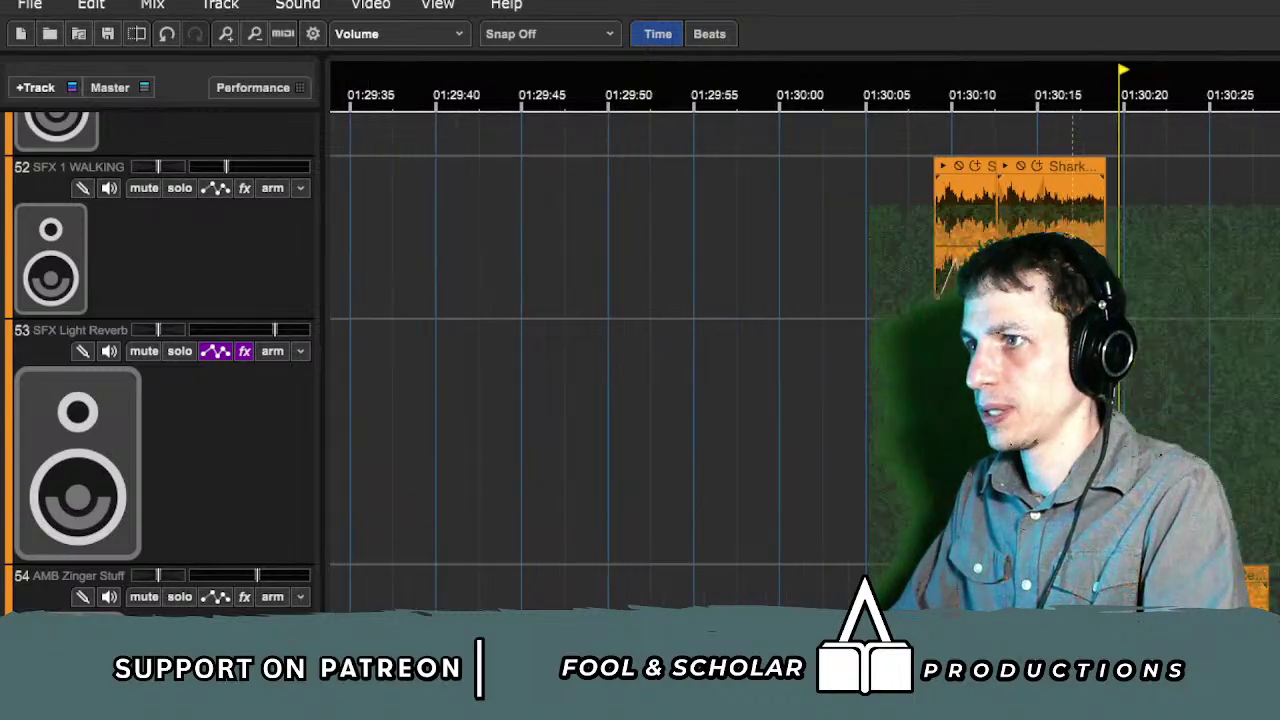
Step: Listen to the effects on tracks 52 to 54 from about 01:30:17 and from about 01:31:09
left_click(1166, 590)
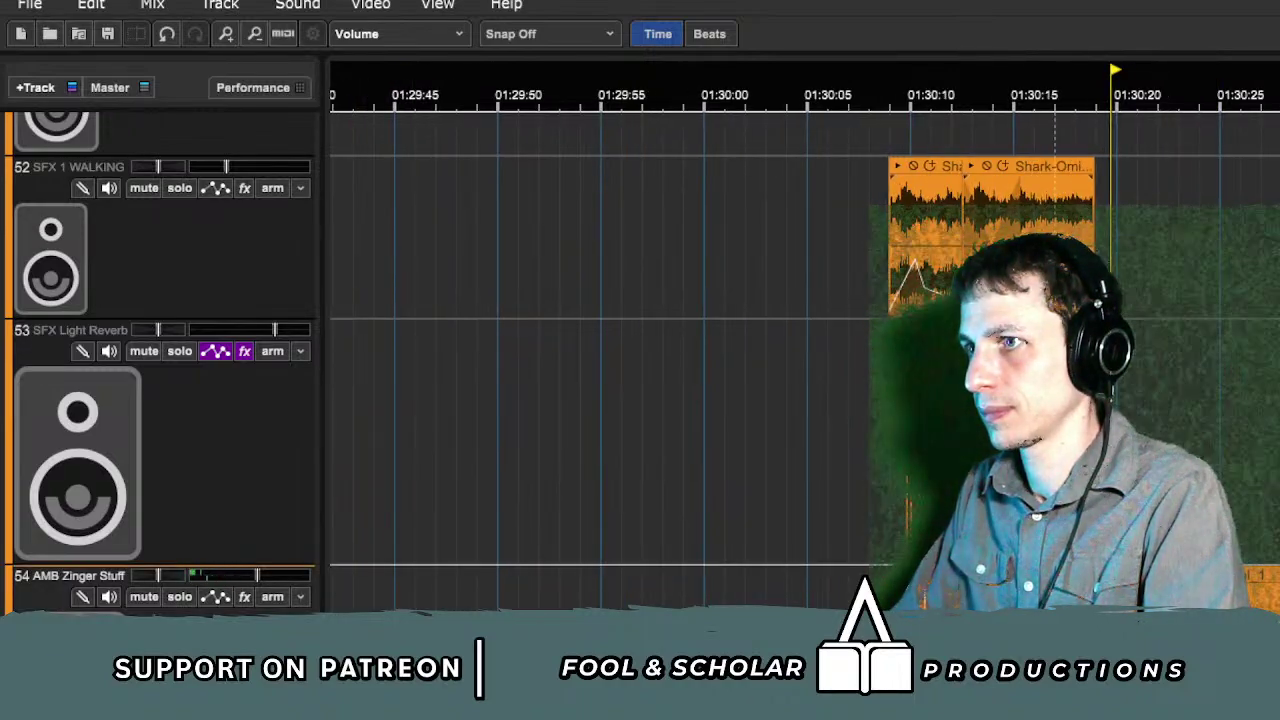
scroll(804, 360, "right", 5)
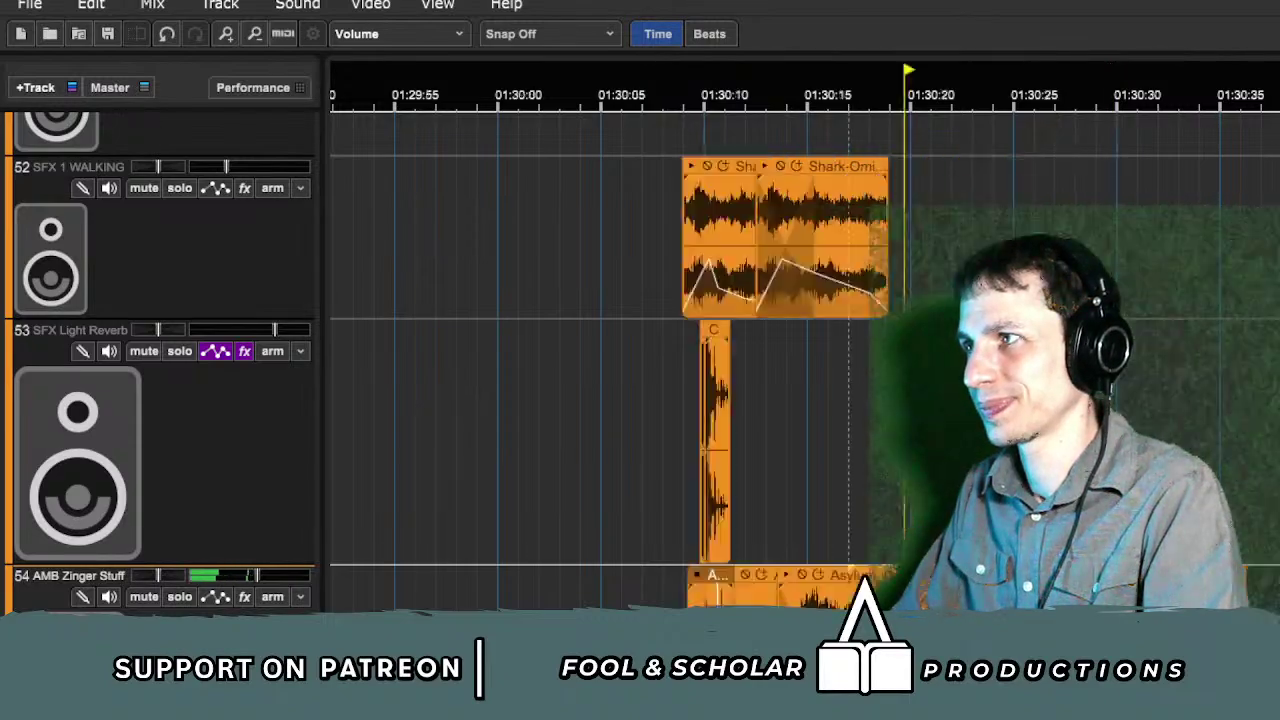
left_click(1099, 340)
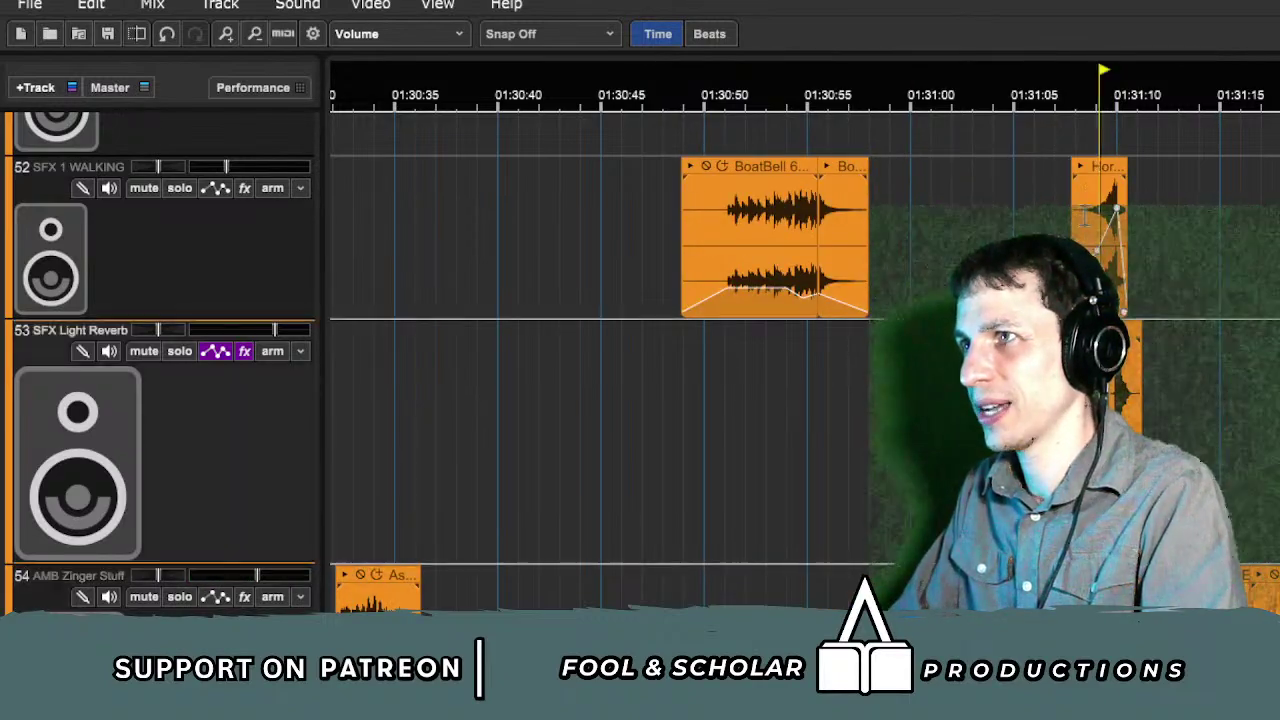
left_click(1080, 167)
scroll(1080, 175, "right", 2)
scroll(1080, 175, "up", 1)
scroll(1138, 300, "up", 2)
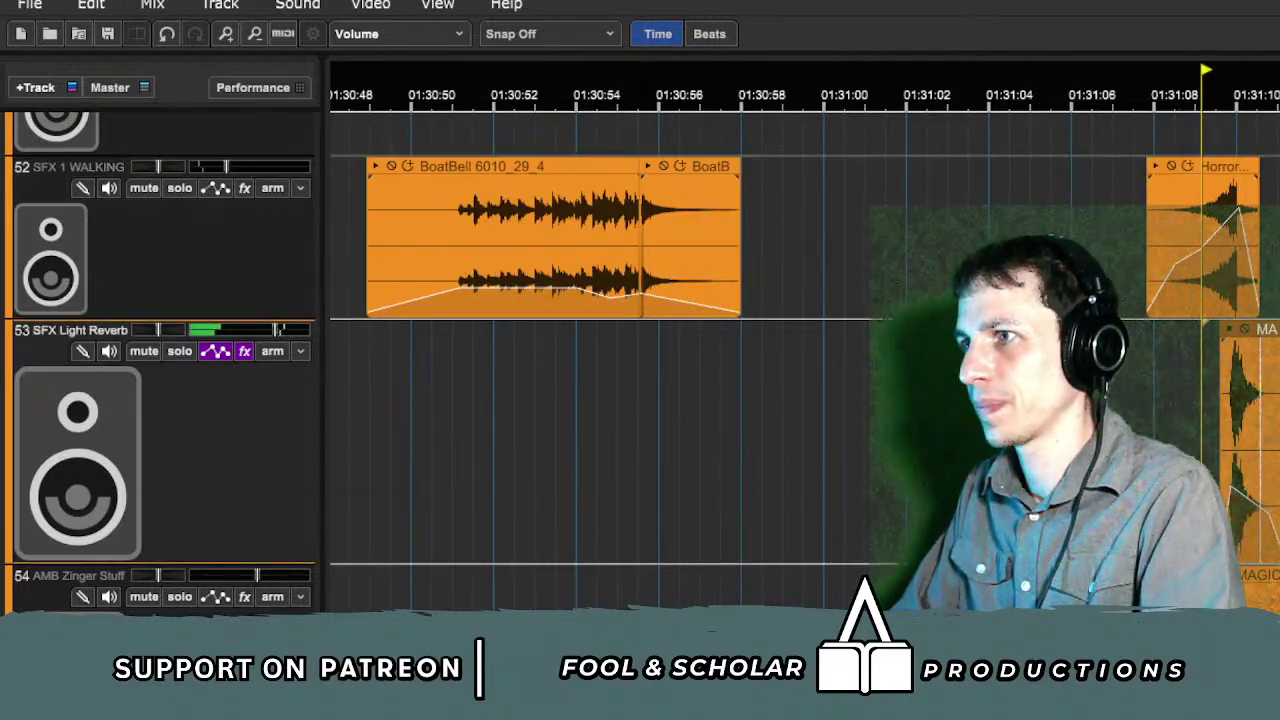
Step: Spot-check the sound effects on tracks 52 and 53 between about 01:31:09 and 01:33:44
scroll(726, 360, "down", 4)
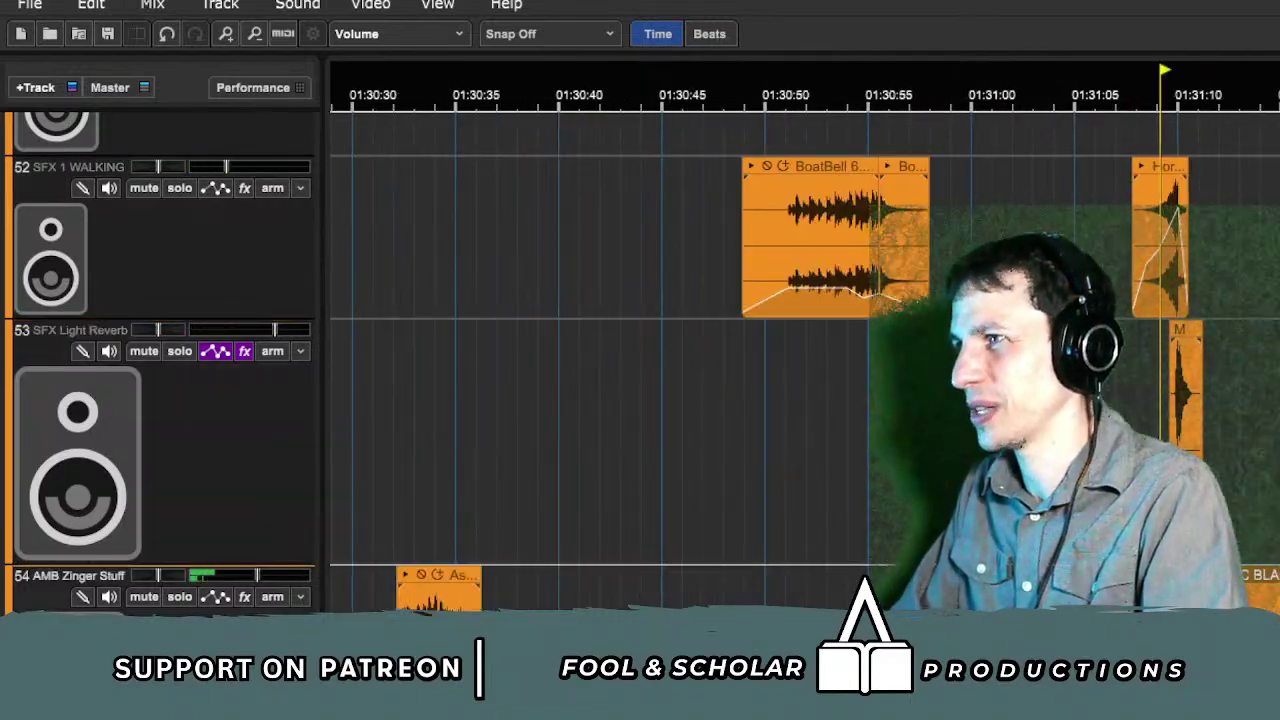
left_click(1181, 440)
scroll(805, 360, "right", 2)
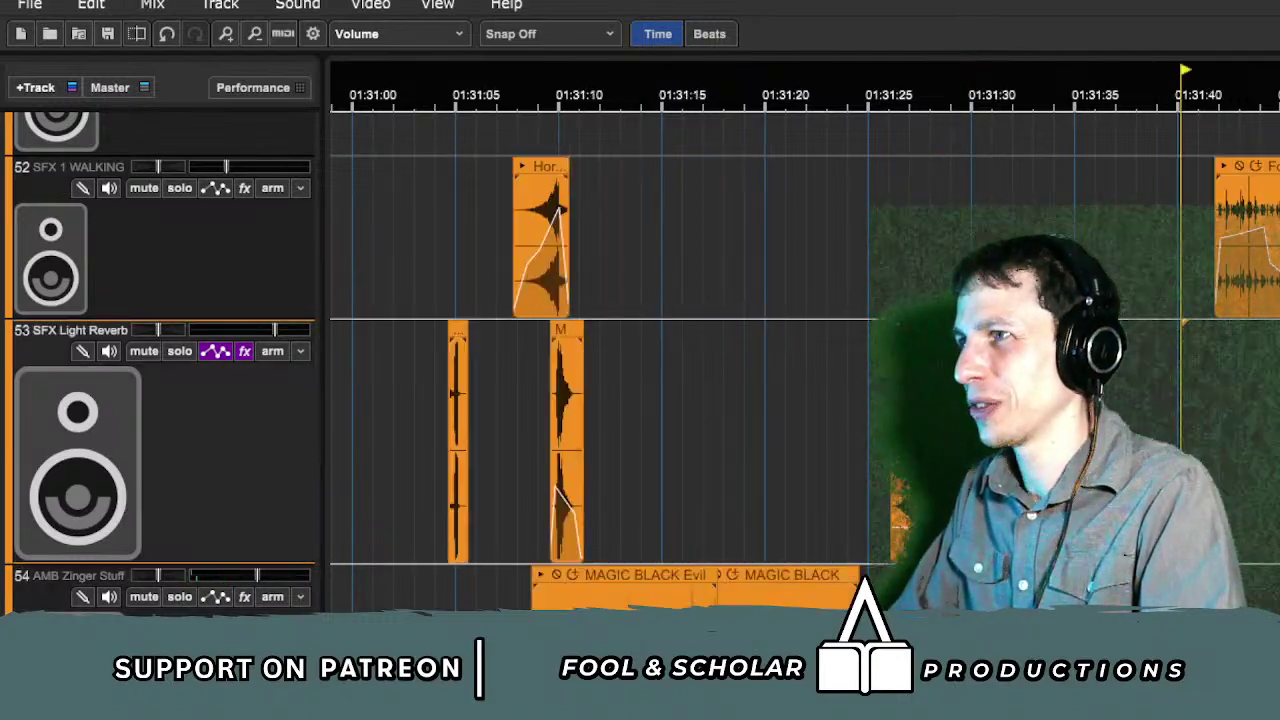
left_click(1262, 236)
scroll(805, 360, "right", 1)
scroll(800, 360, "right", 10)
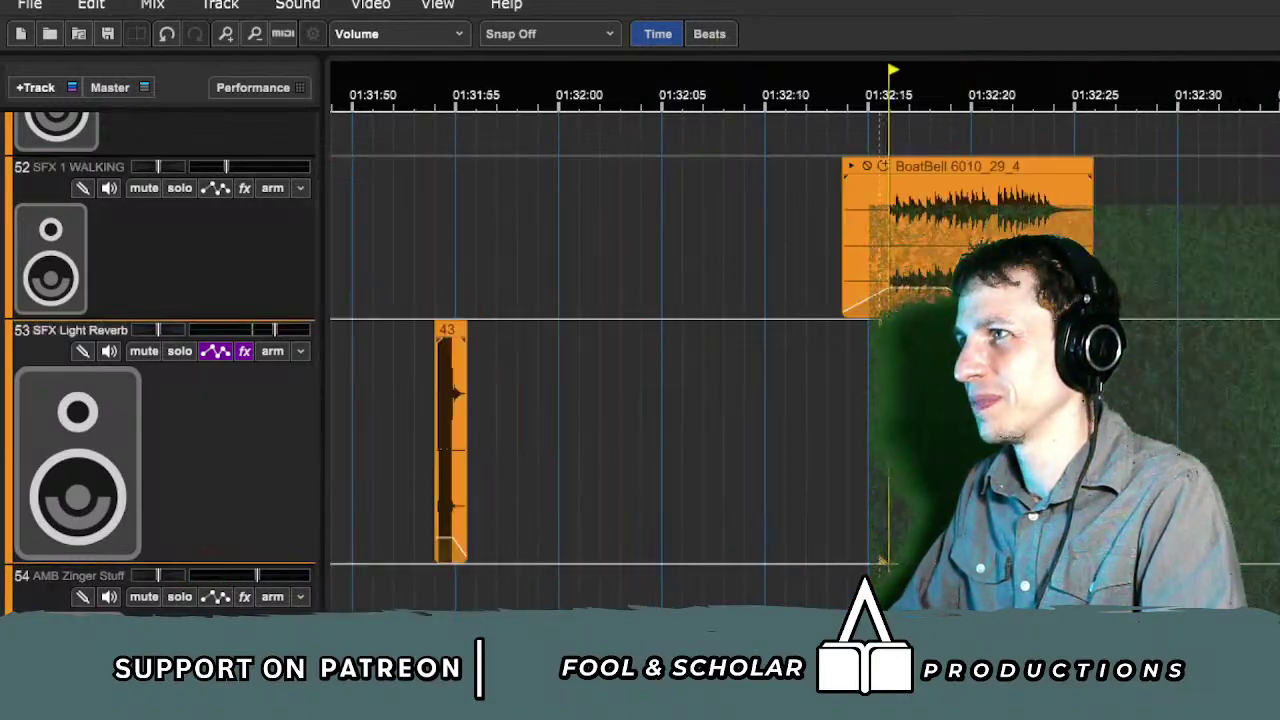
scroll(1230, 383, "right", 10)
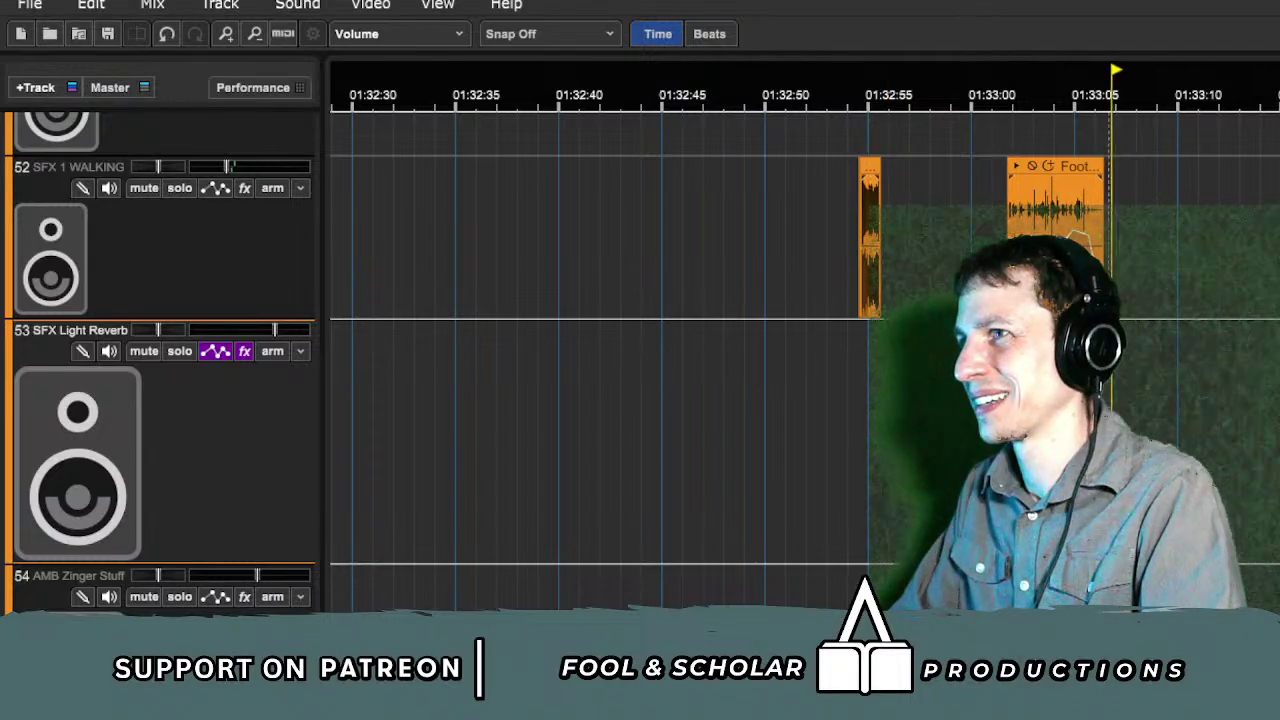
scroll(1205, 278, "right", 5)
scroll(1205, 278, "right", 5)
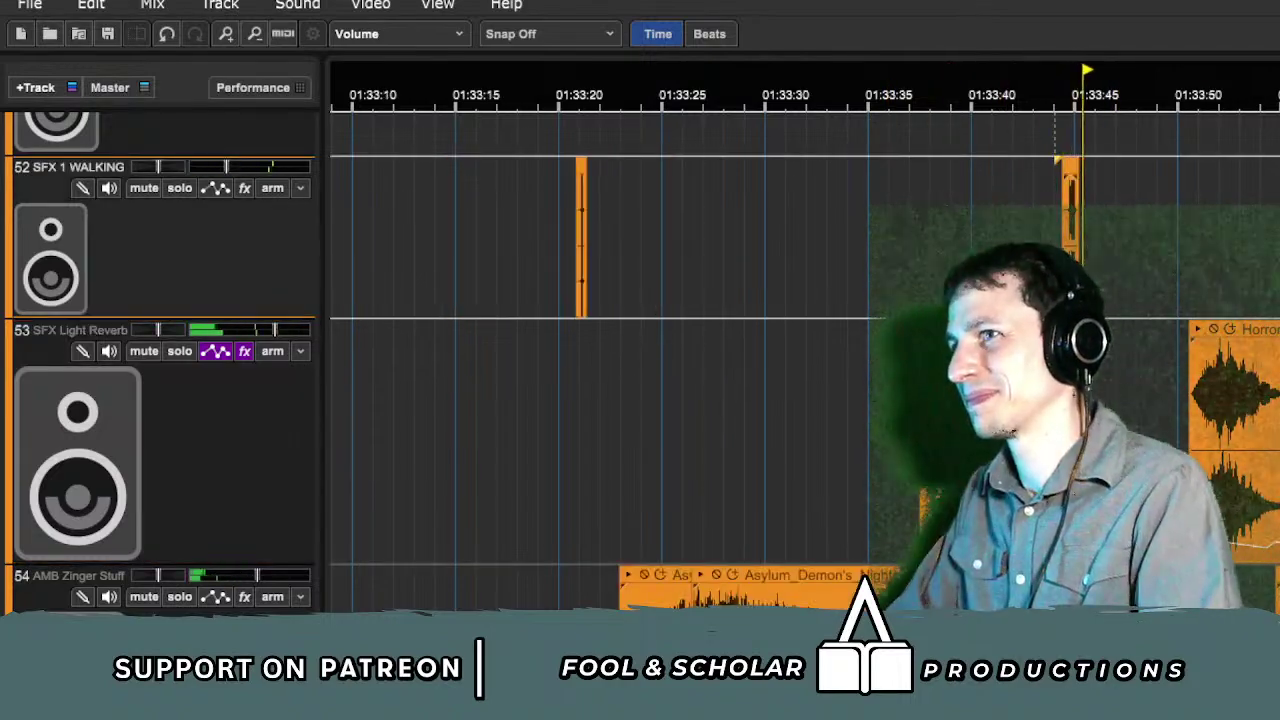
Step: Listen to the shark effects on track 52 from about 01:34:07 and sample the effects that follow
scroll(805, 360, "right", 7)
left_click(905, 136)
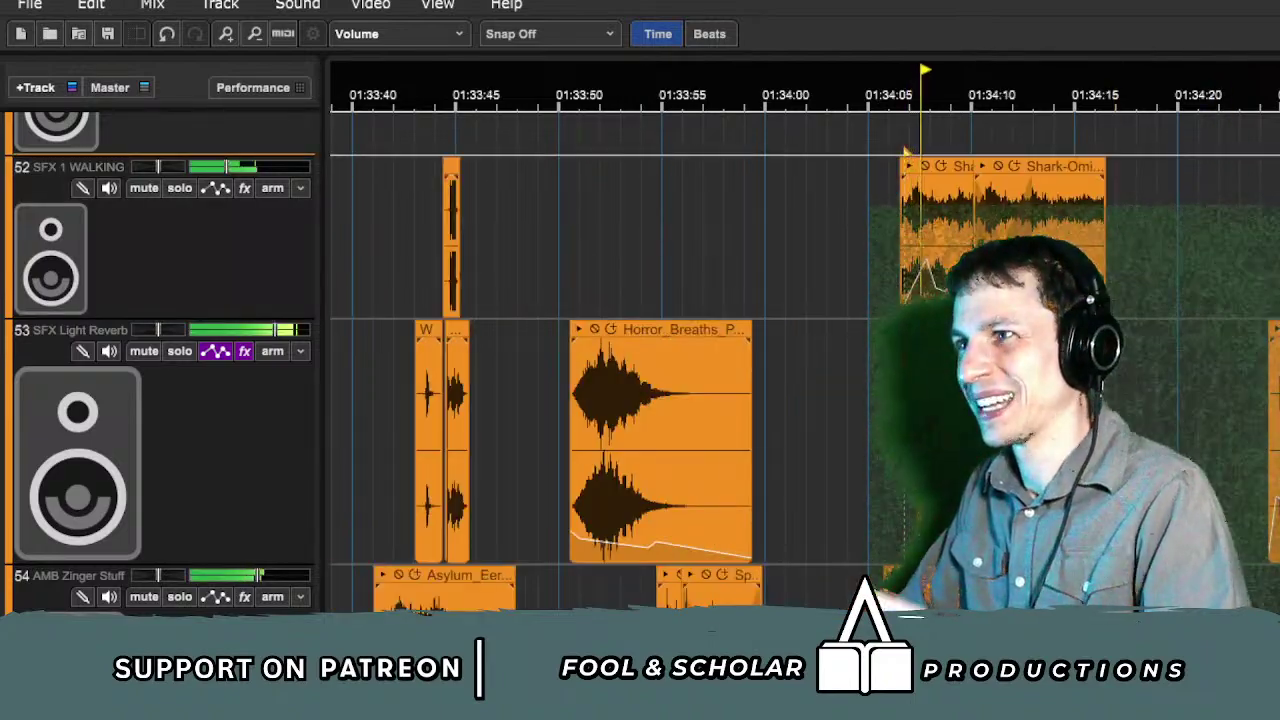
left_click(1275, 240)
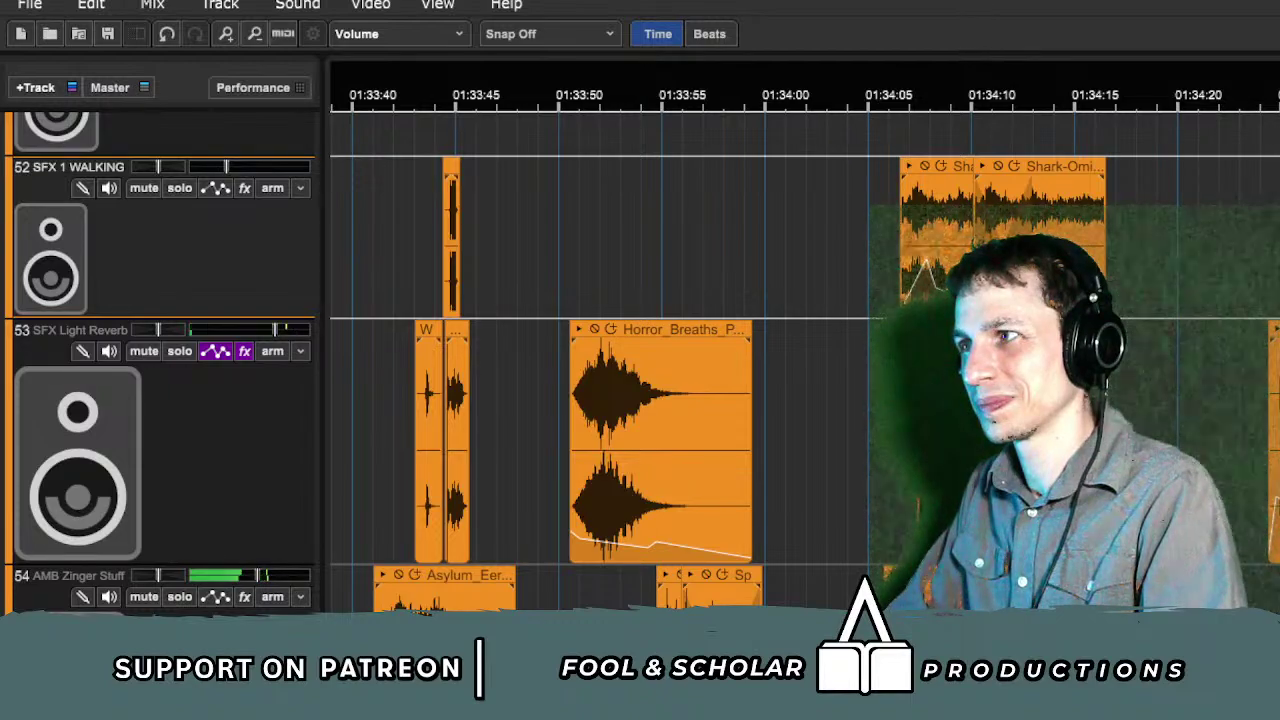
scroll(1080, 240, "right", 7)
left_click(1080, 240)
left_click(1246, 366)
Step: Play the effects on tracks 52 and 53 from about 01:35:57 and from about 01:36:15
key("minus")
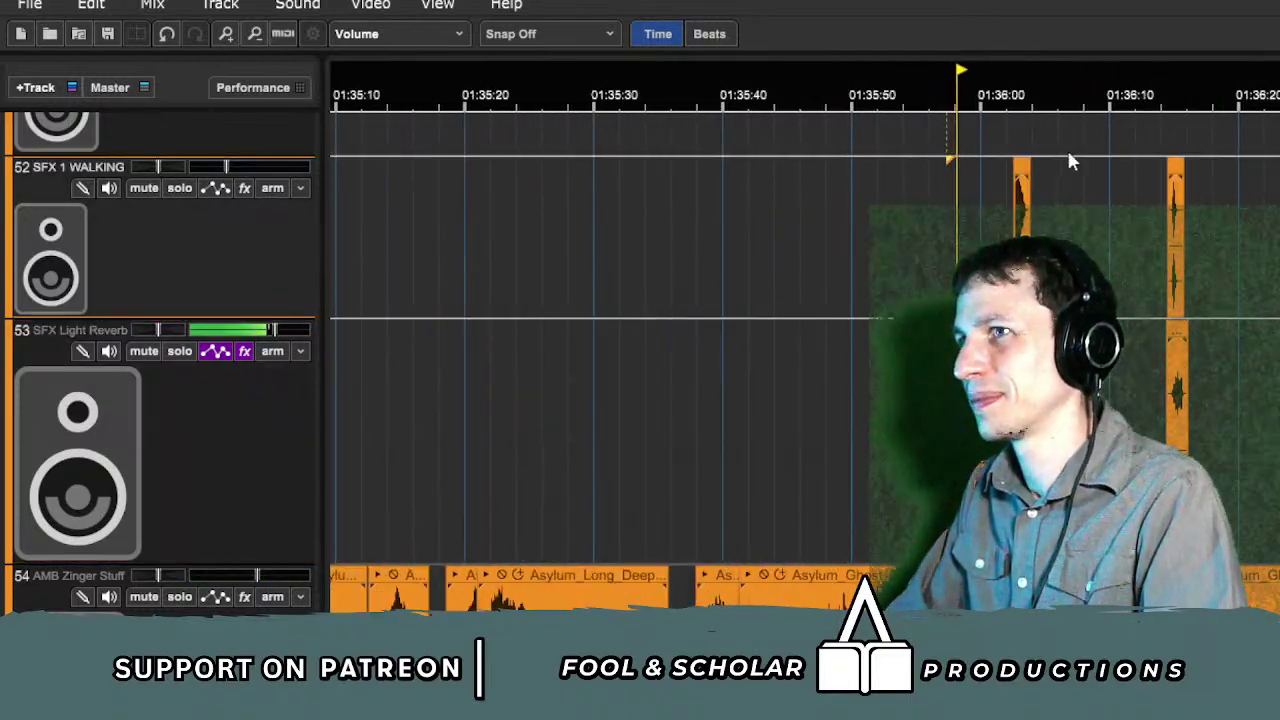
left_click(1018, 157)
scroll(1184, 166, "right", 3)
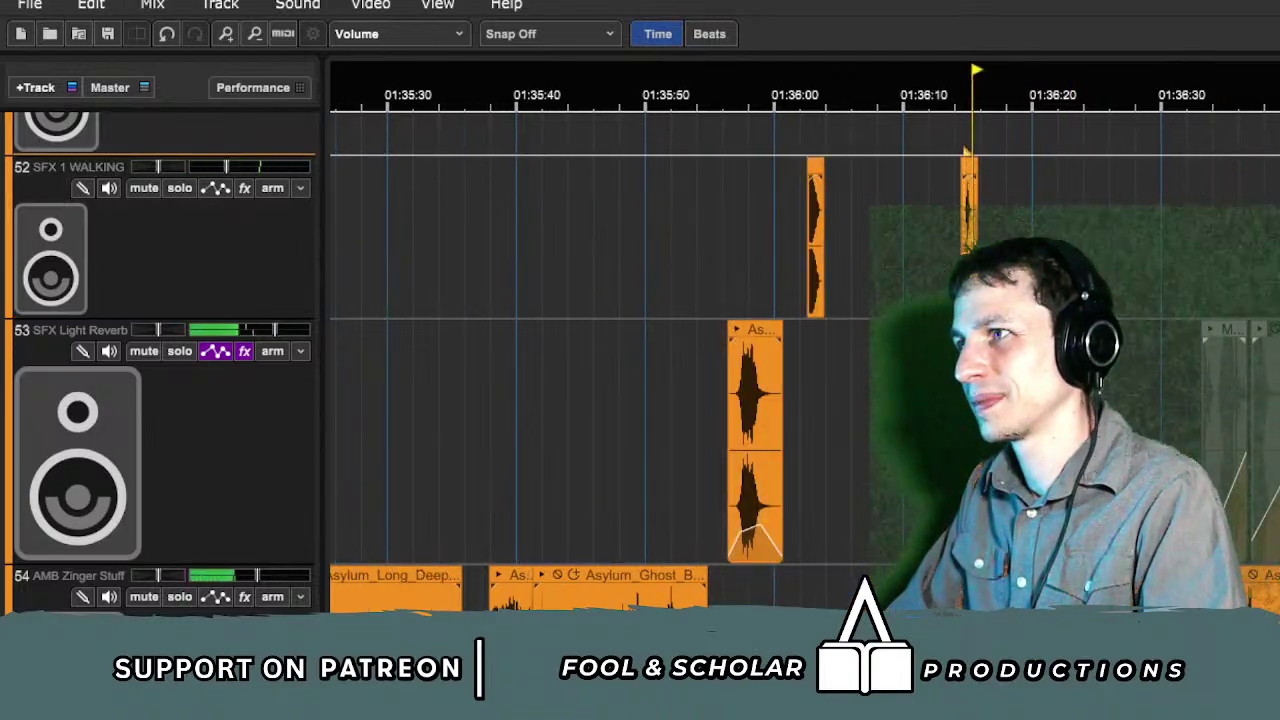
scroll(805, 360, "right", 5)
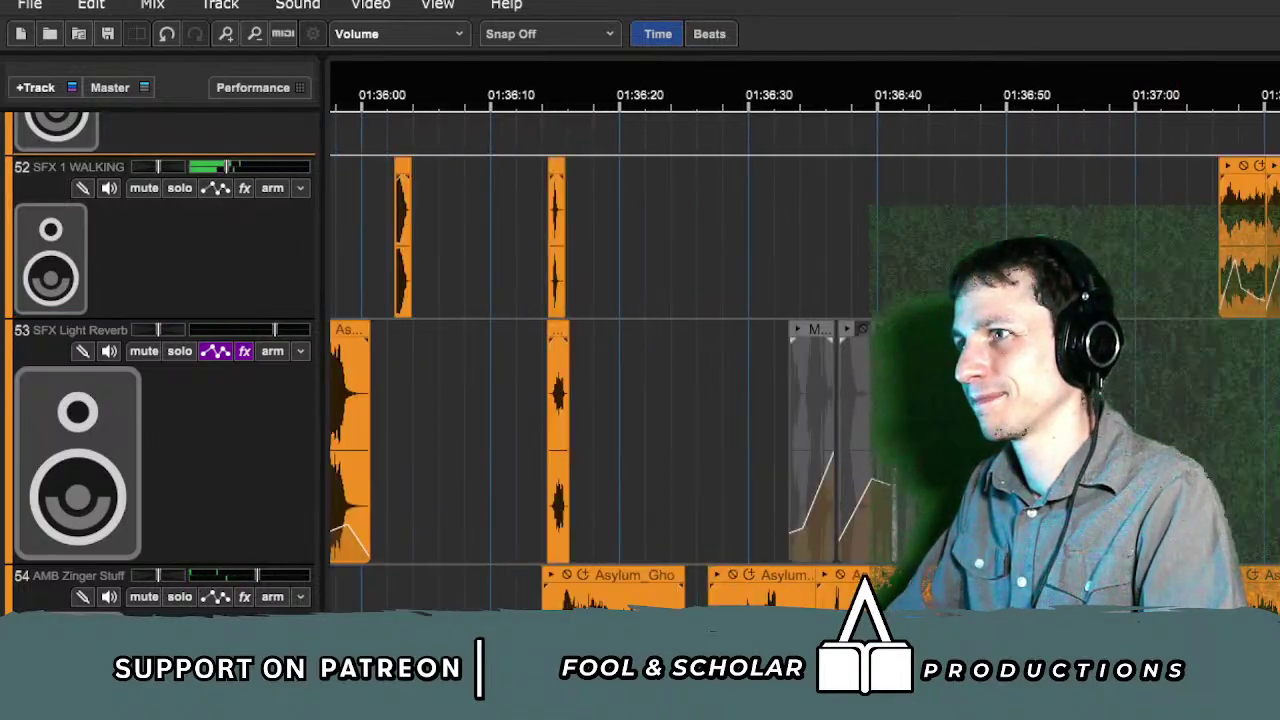
scroll(1190, 199, "down", 1)
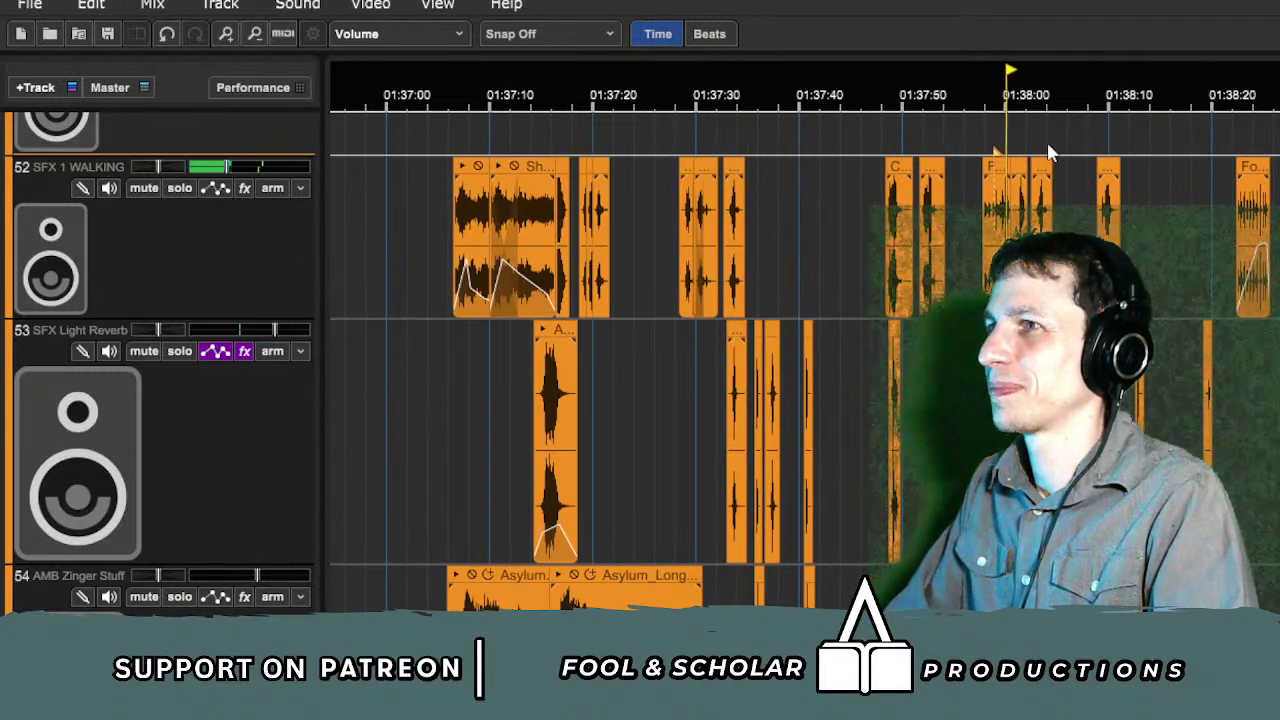
Step: Play track 52 from about 01:38:08, stop playback, and save the project
left_click(1107, 142)
key("space")
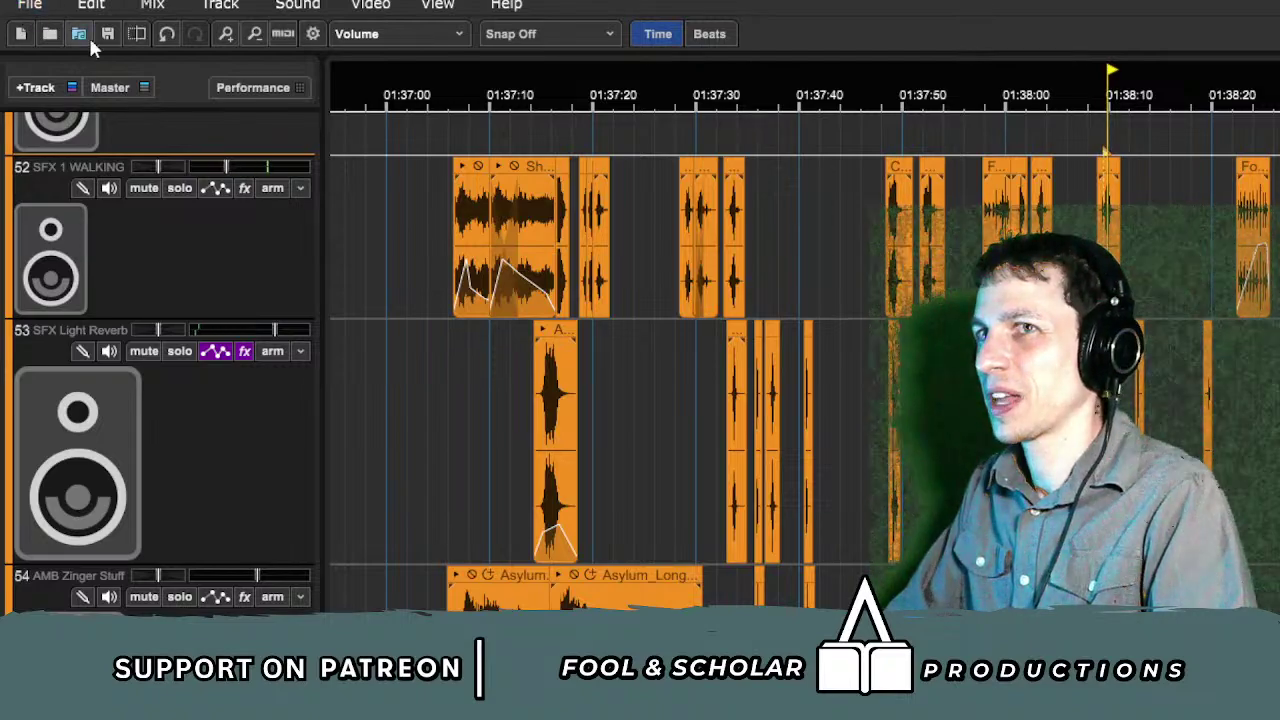
left_click(107, 34)
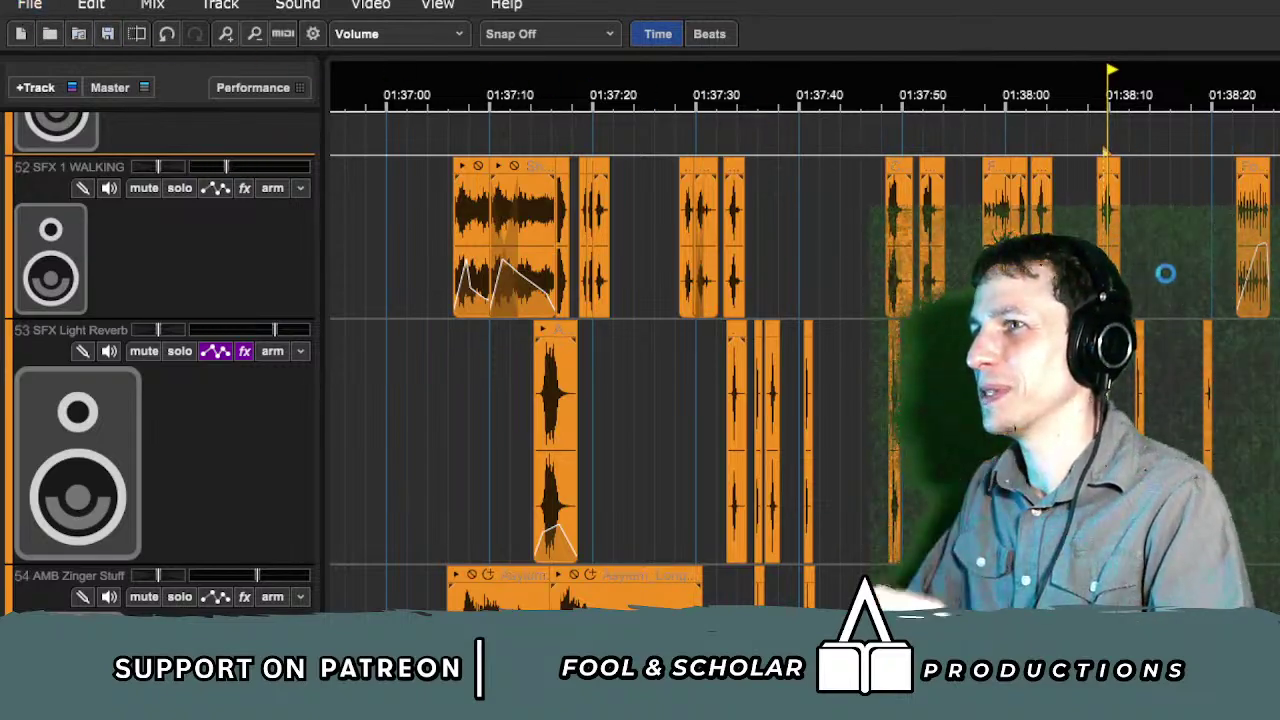
Step: Resume playback and listen to the footsteps on track 52 from about 01:38:23
left_click(1140, 302)
key("space")
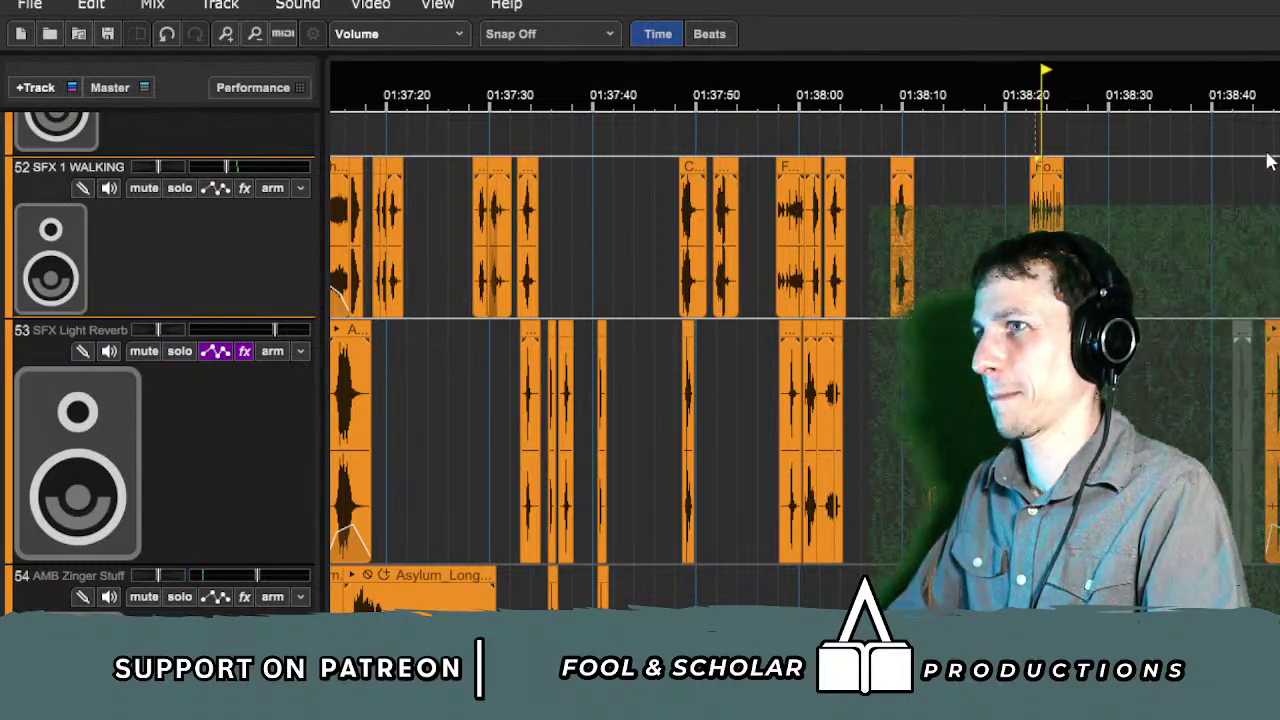
left_click(1268, 160)
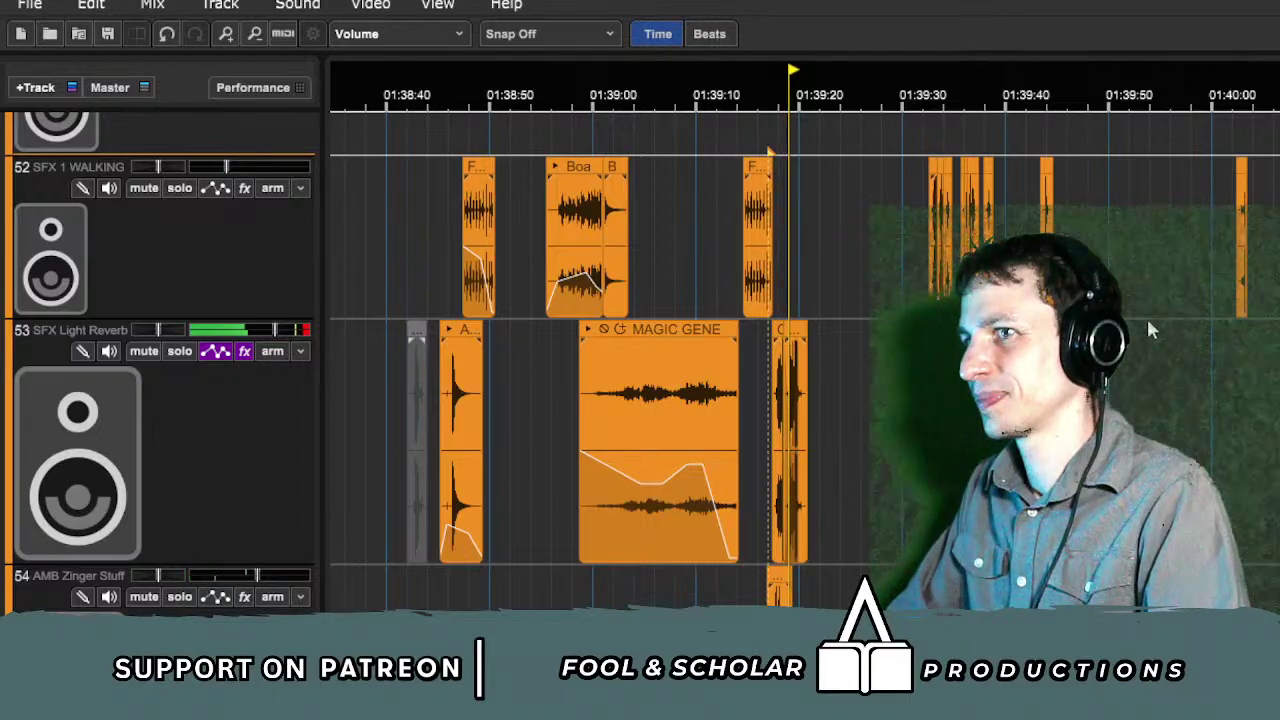
Step: Listen to tracks 53 and 54 soloed from about 01:39:16, and turn their solos off again
scroll(1146, 318, "up", 1)
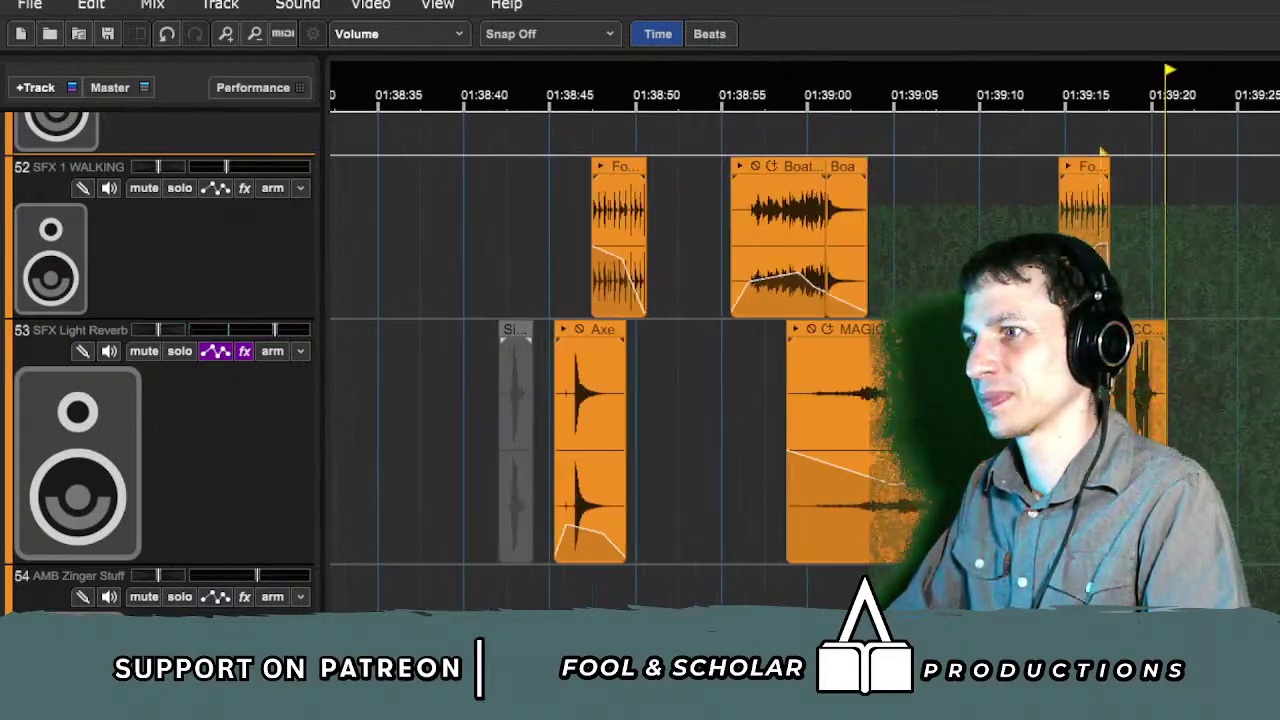
scroll(968, 152, "up", 2)
scroll(1000, 151, "up", 1)
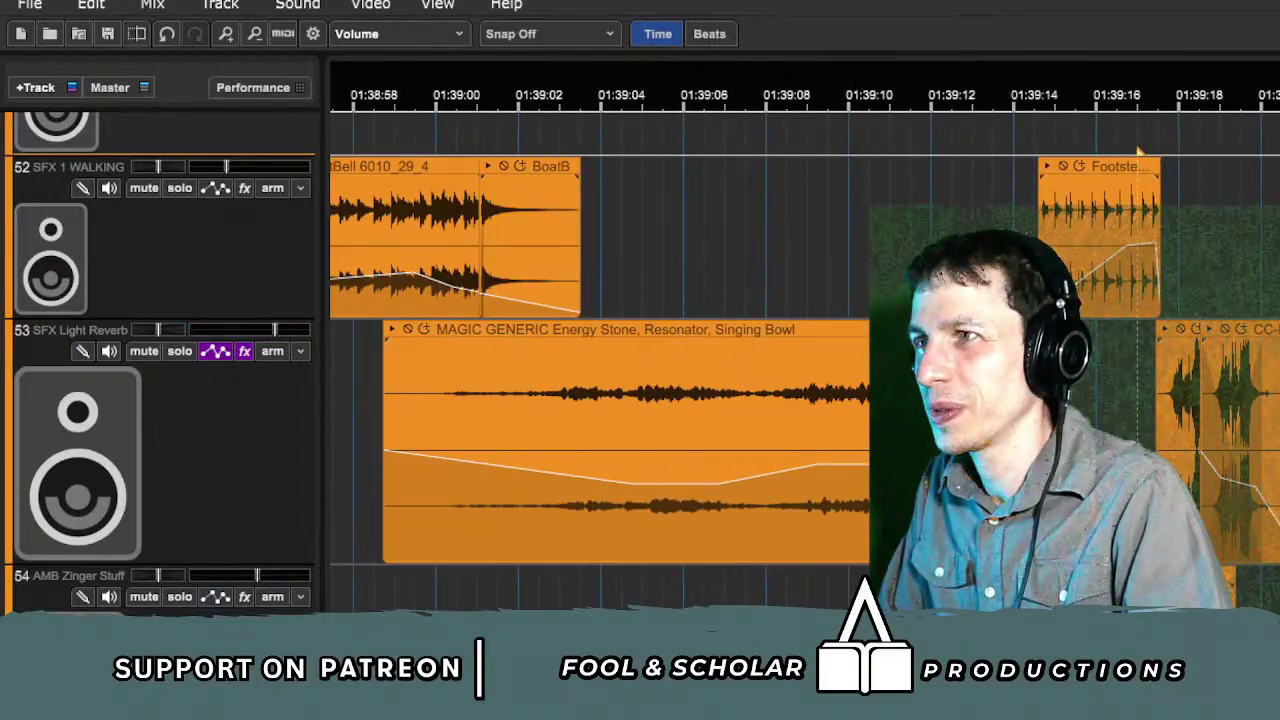
scroll(266, 320, "down", 3)
left_click(181, 259)
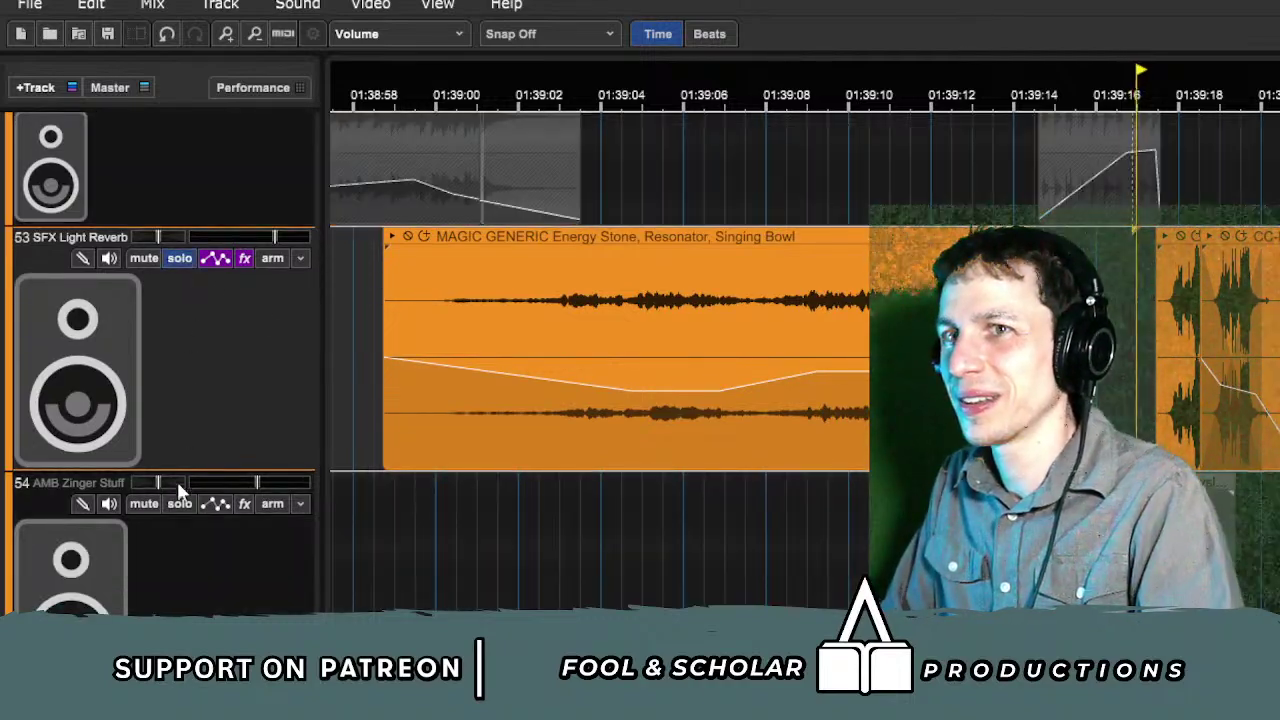
left_click(179, 504)
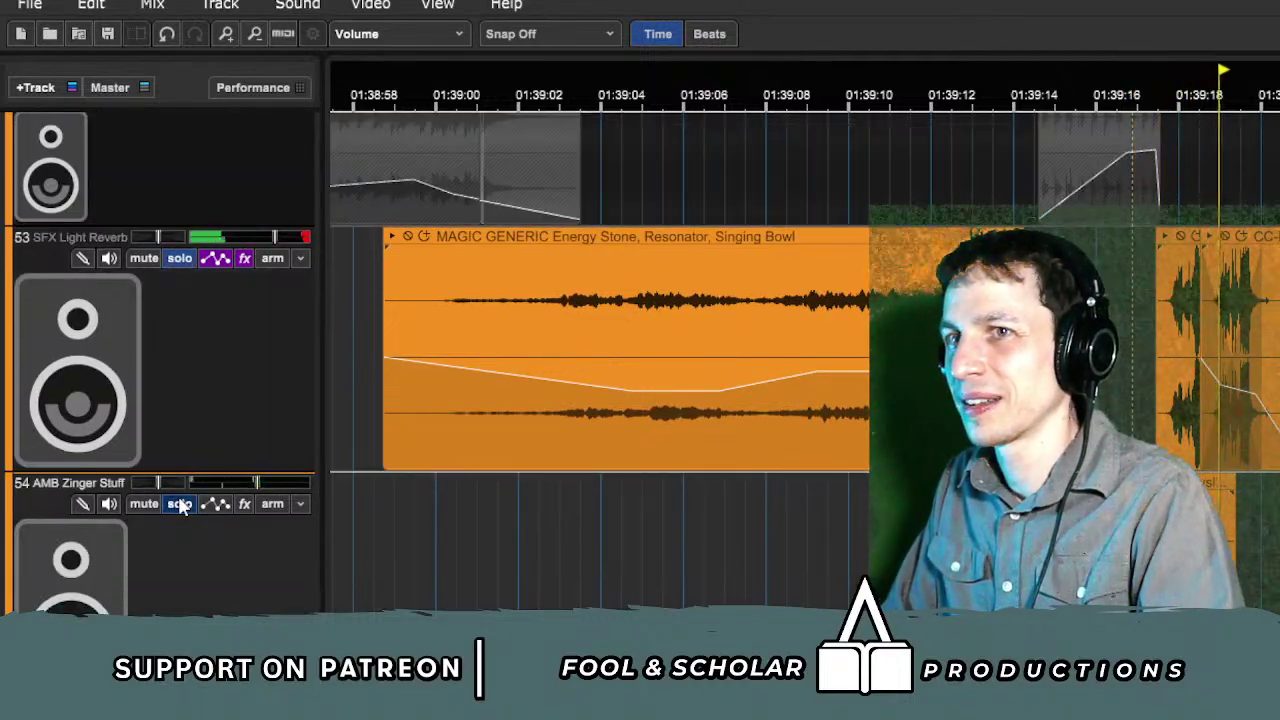
left_click(179, 504)
left_click(179, 259)
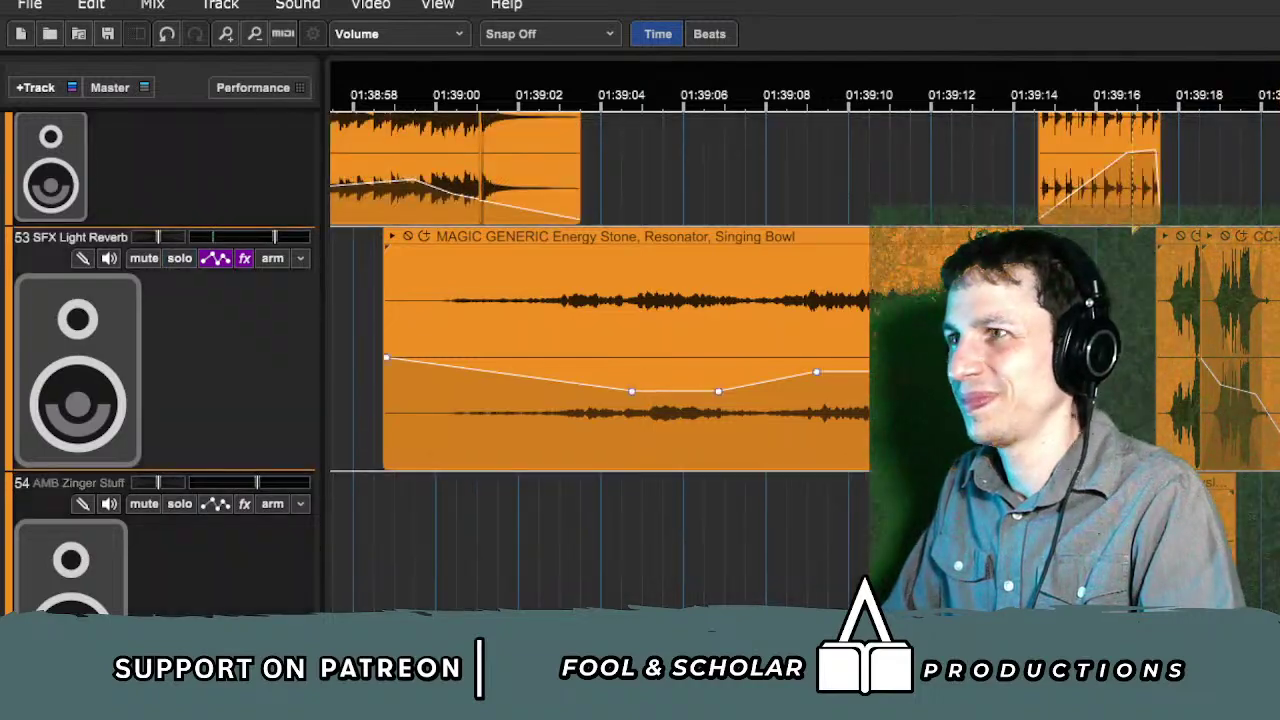
Step: Examine the clips on tracks 52 to 54 around 01:39:16 while listening with no track soloed
scroll(1198, 417, "down", 2)
scroll(1210, 417, "down", 3)
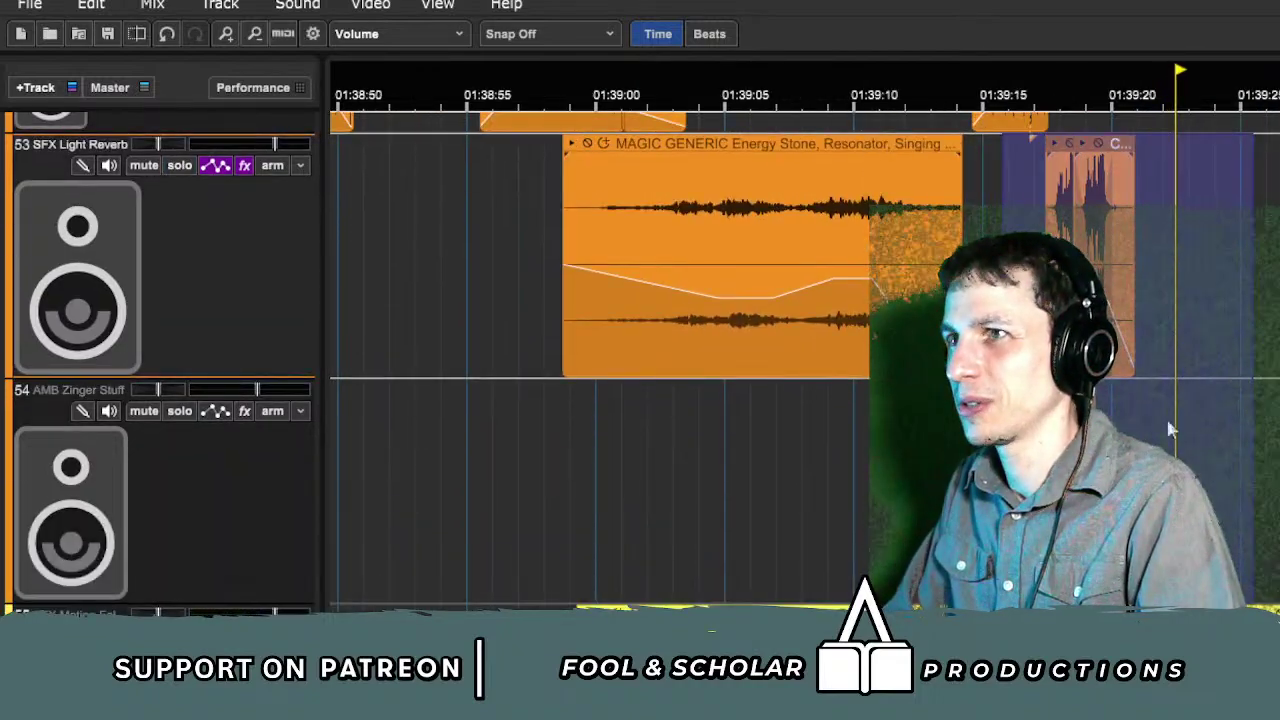
scroll(1124, 413, "up", 3)
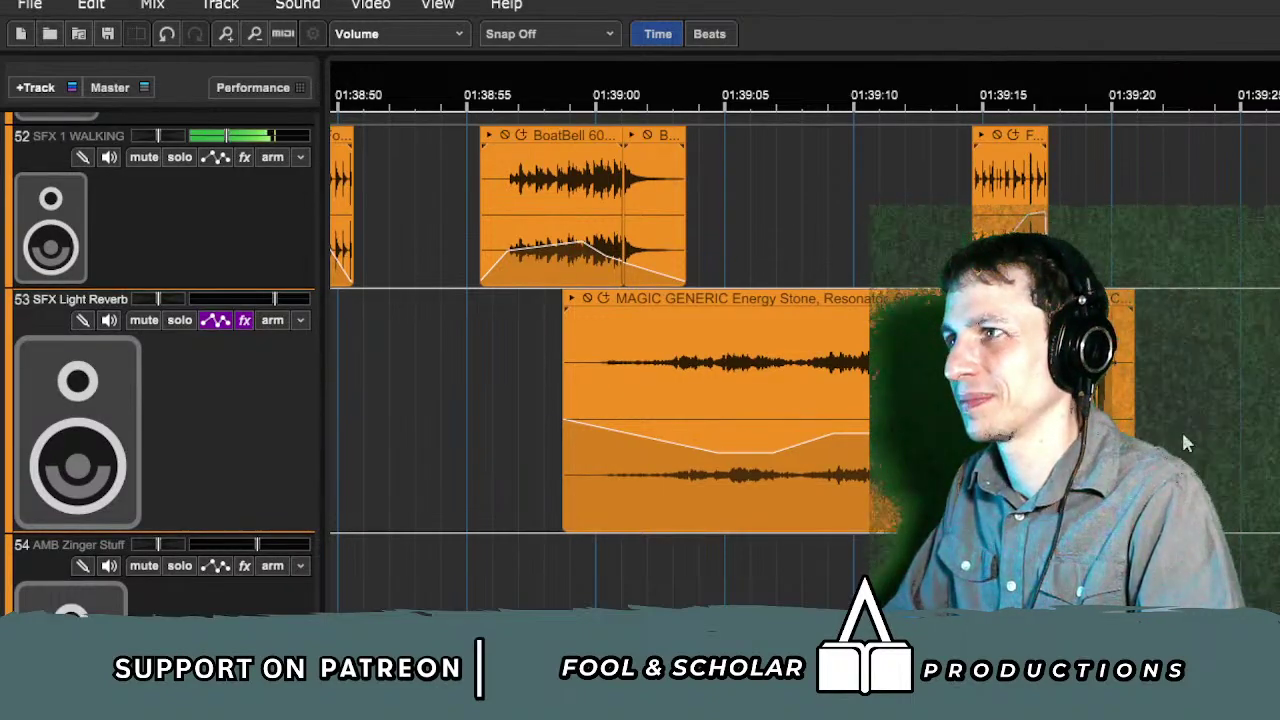
scroll(1134, 380, "up", 2)
left_click(174, 342)
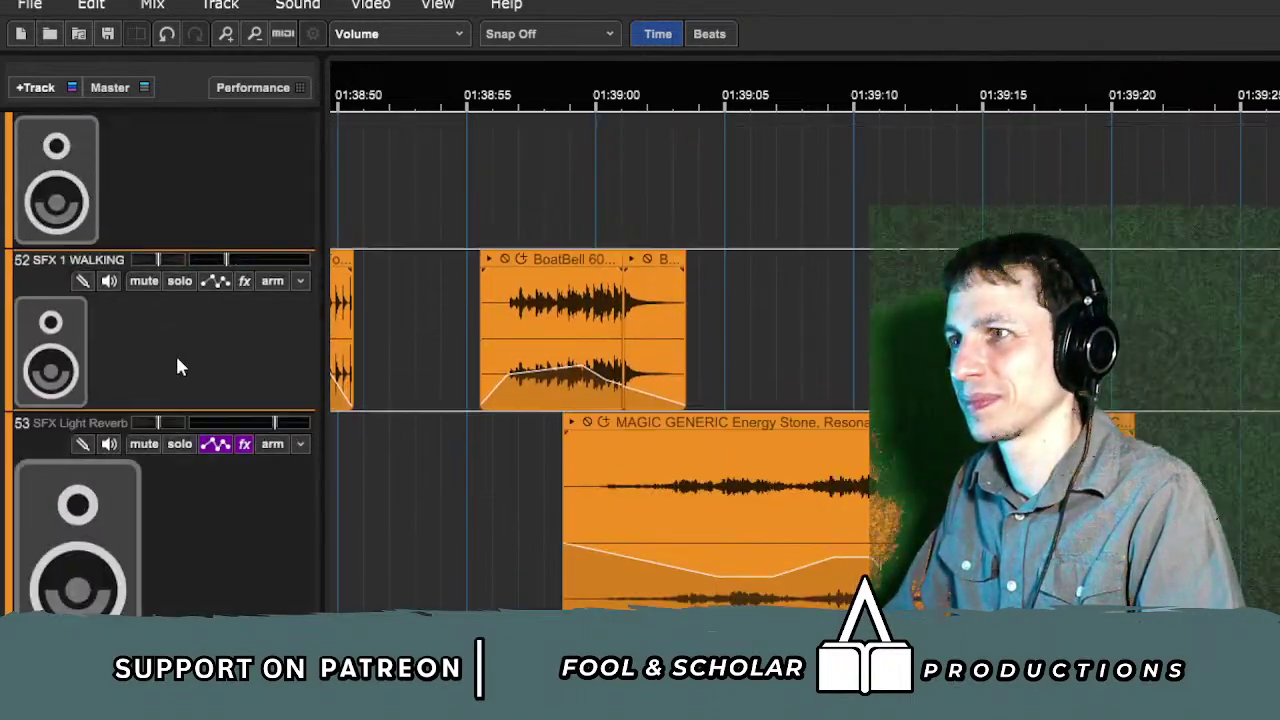
left_click(187, 521, "shift")
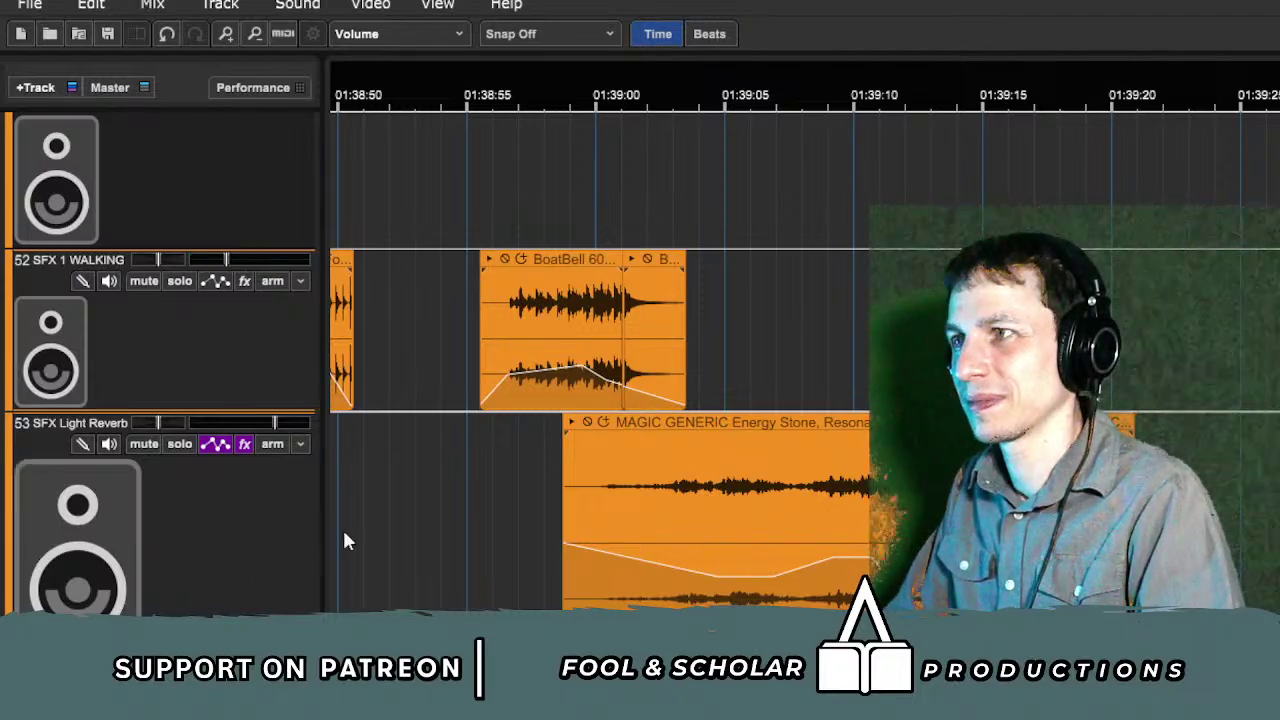
Step: Listen to the short effects on track 52 from about 01:39:33 and look over the neighbouring tracks
scroll(343, 537, "down", 4)
scroll(805, 360, "right", 4)
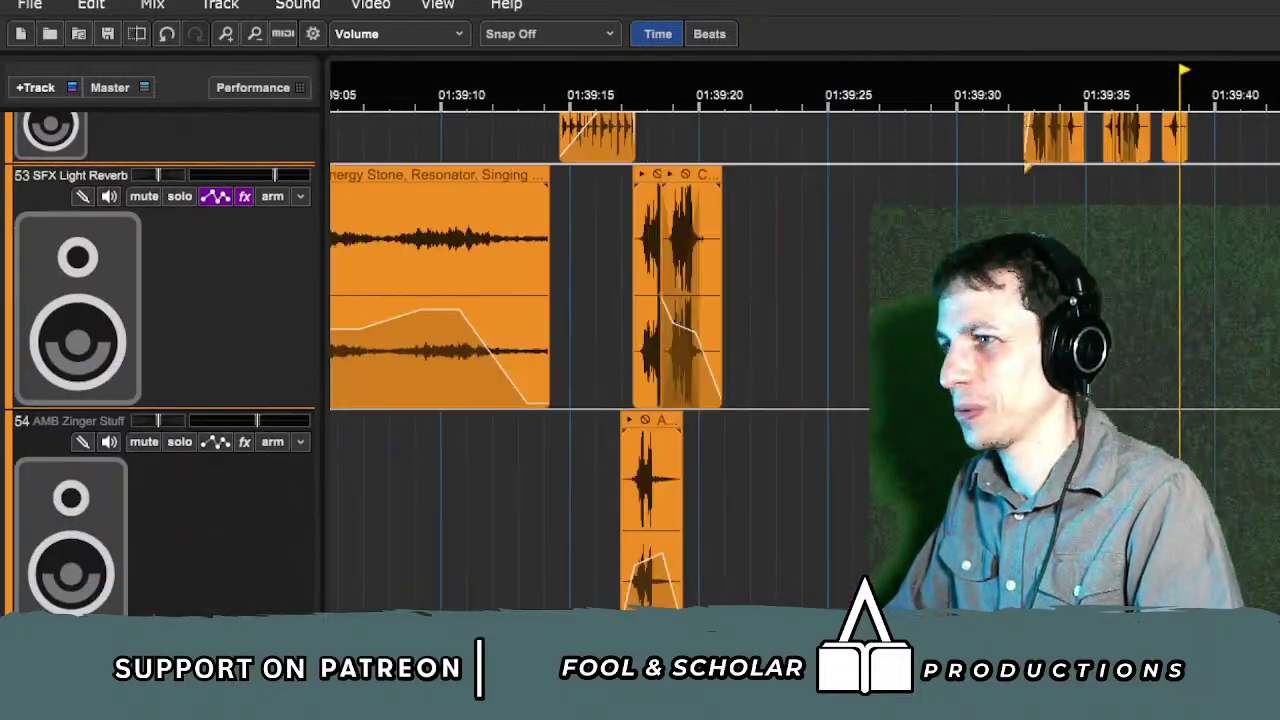
scroll(805, 360, "down", 2)
left_click_drag(243, 690, 243, 590)
key("Down")
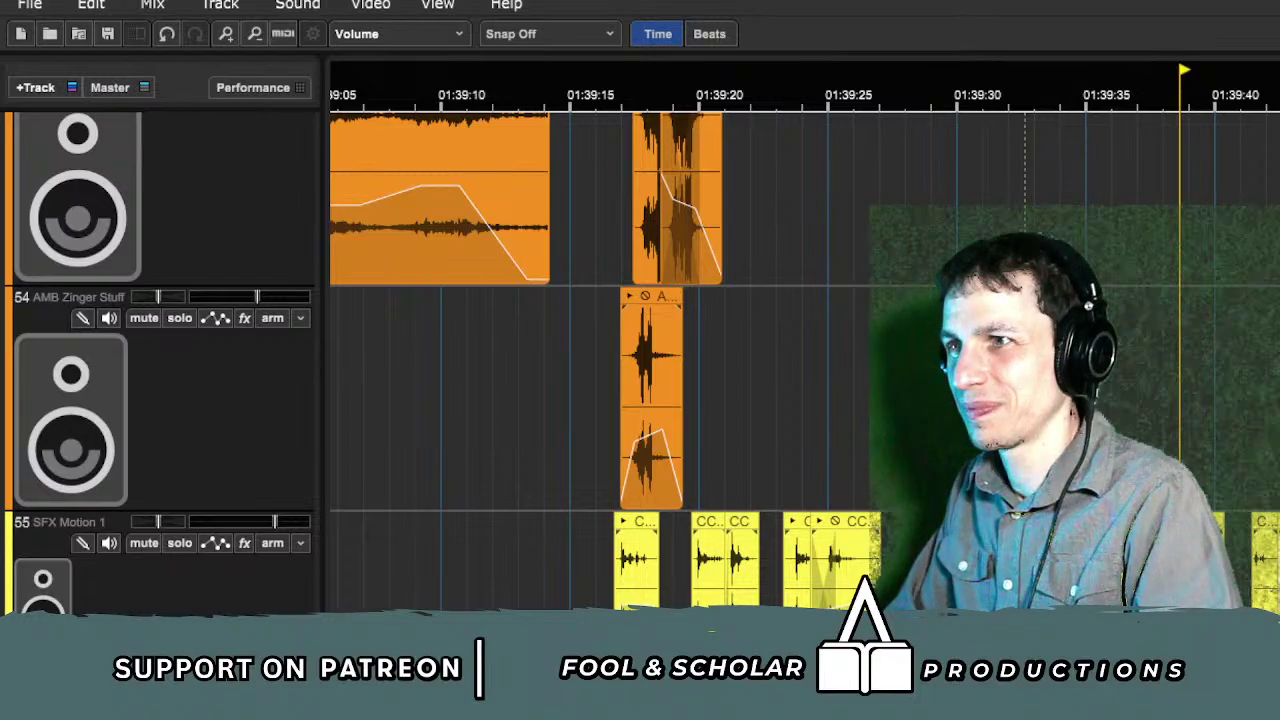
left_click(1032, 398)
key("space")
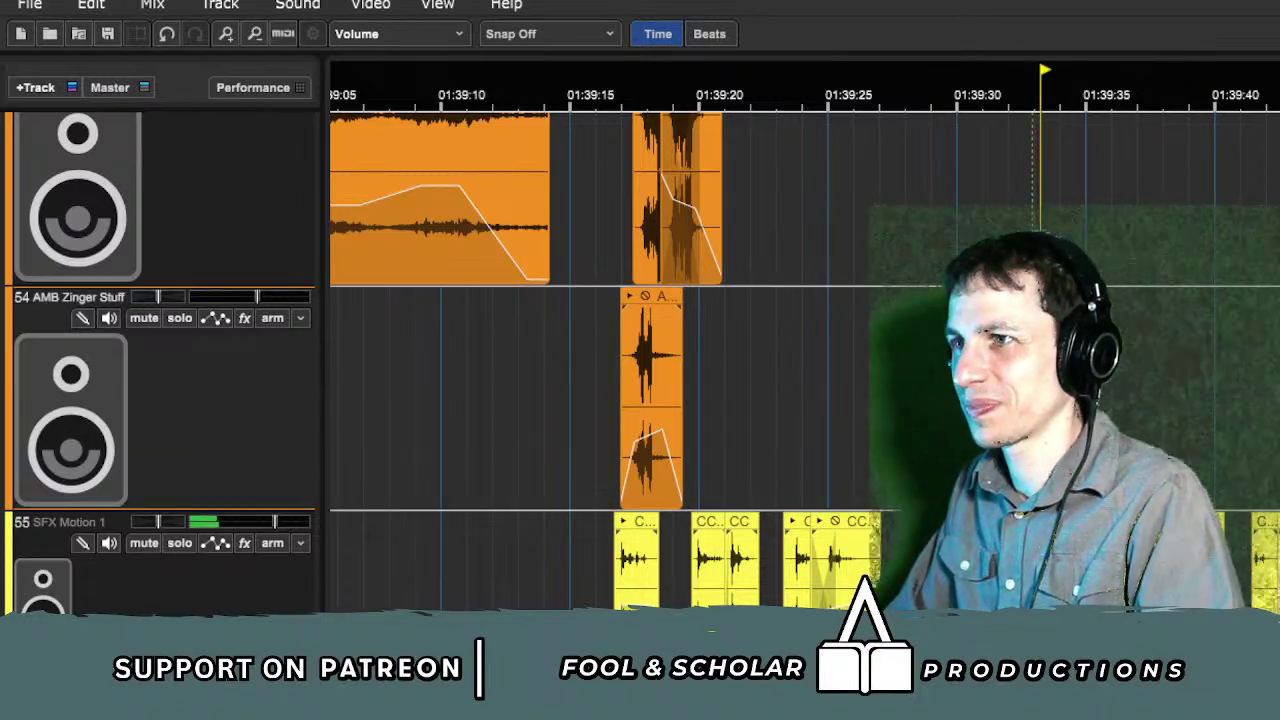
scroll(1200, 325, "up", 5)
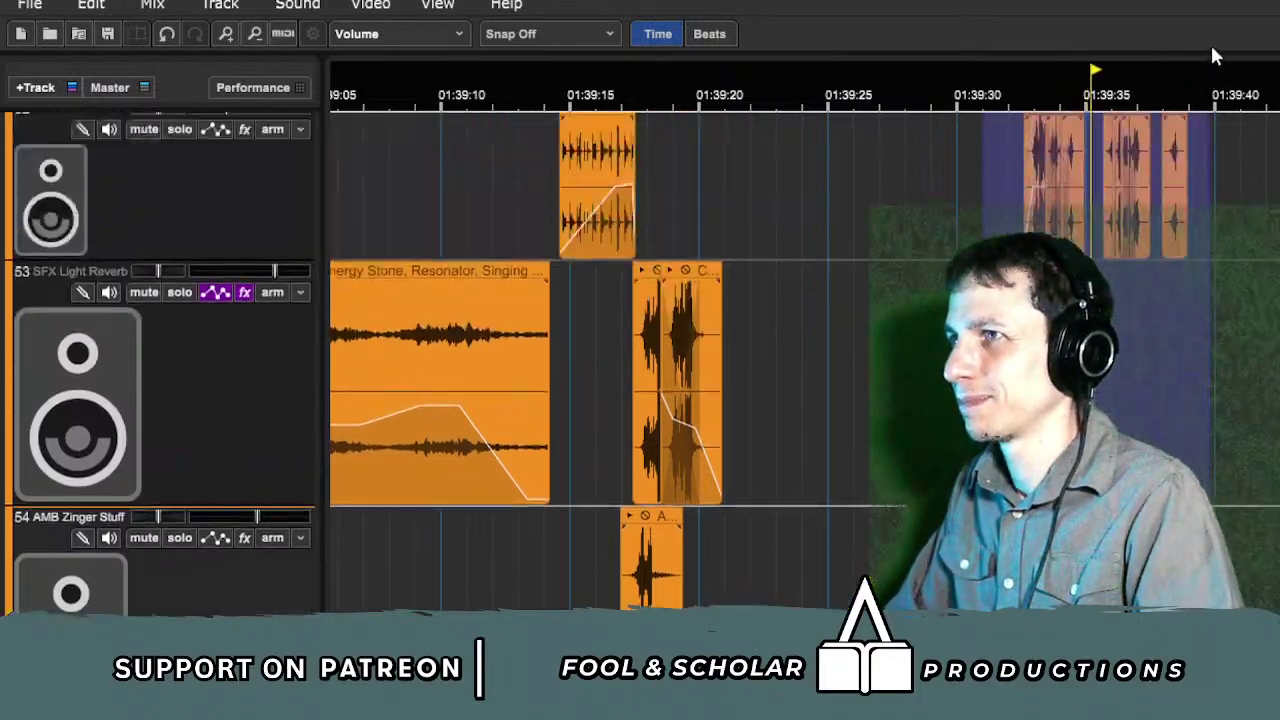
scroll(1220, 352, "down", 1)
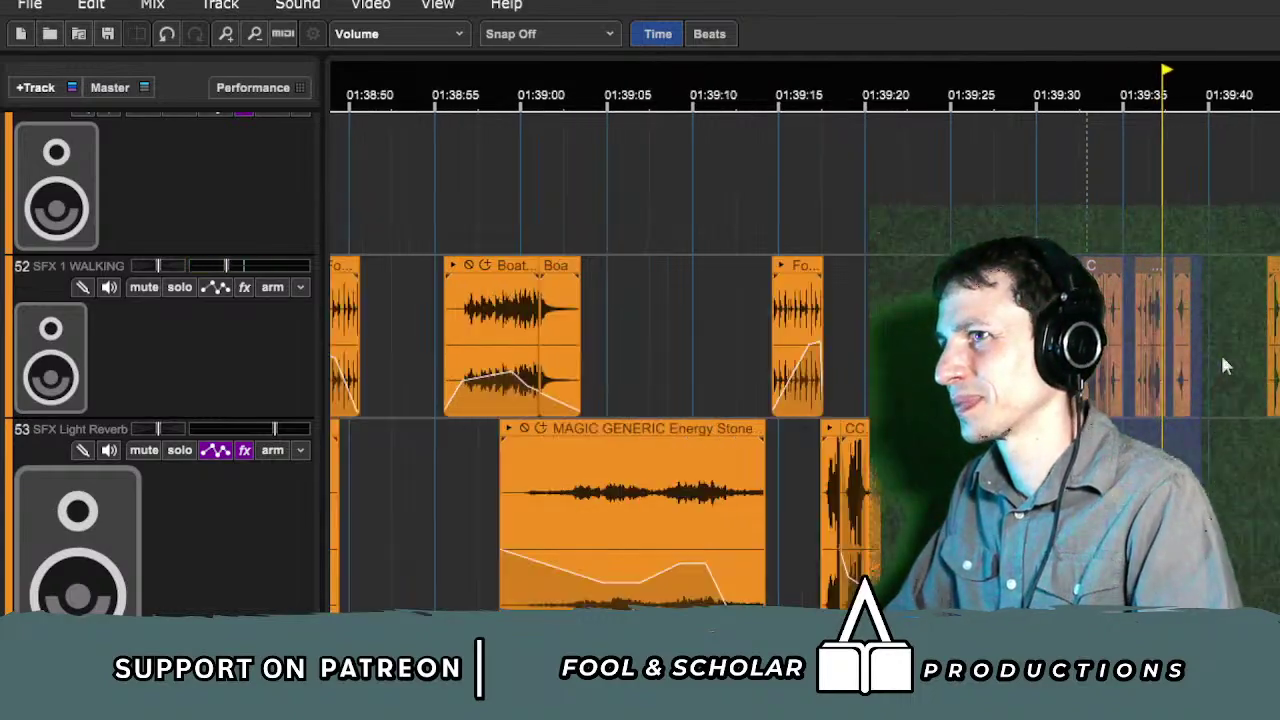
Step: Play the dense cluster of effects on tracks 52 to 54 from about 01:40:20
scroll(1241, 362, "down", 1)
scroll(1241, 362, "right", 1)
scroll(1200, 358, "right", 1)
left_click(1186, 356)
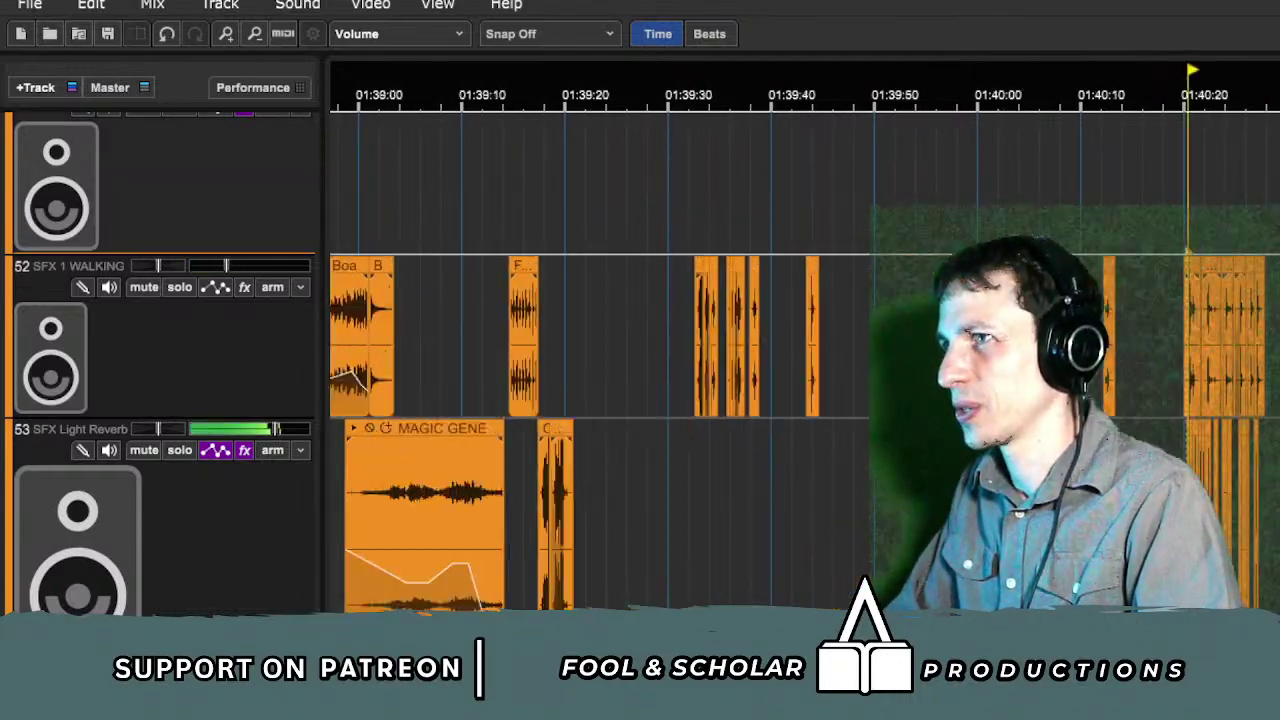
scroll(1192, 356, "right", 1)
scroll(1192, 356, "down", 2)
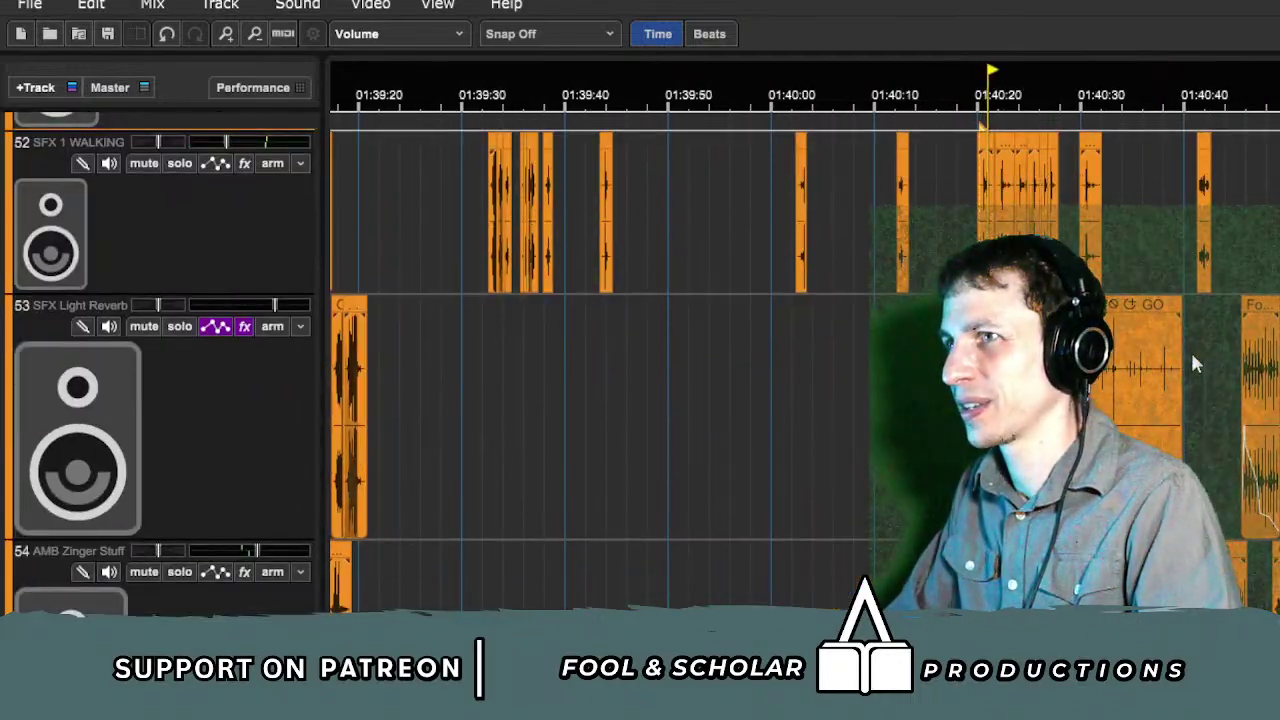
Step: Listen to the gore effect on track 53 from about 01:40:33 and the track 52 effects from about 01:41:03
left_click(1125, 250)
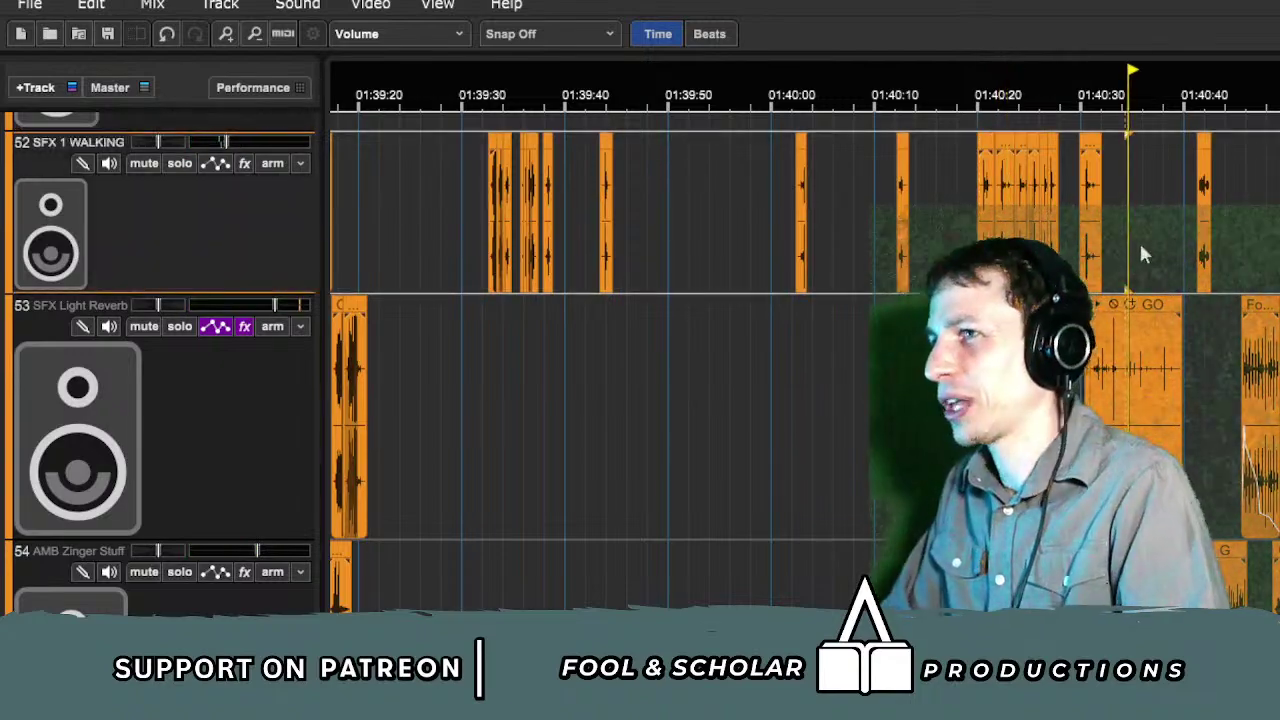
left_click(1198, 94)
left_click(1253, 240)
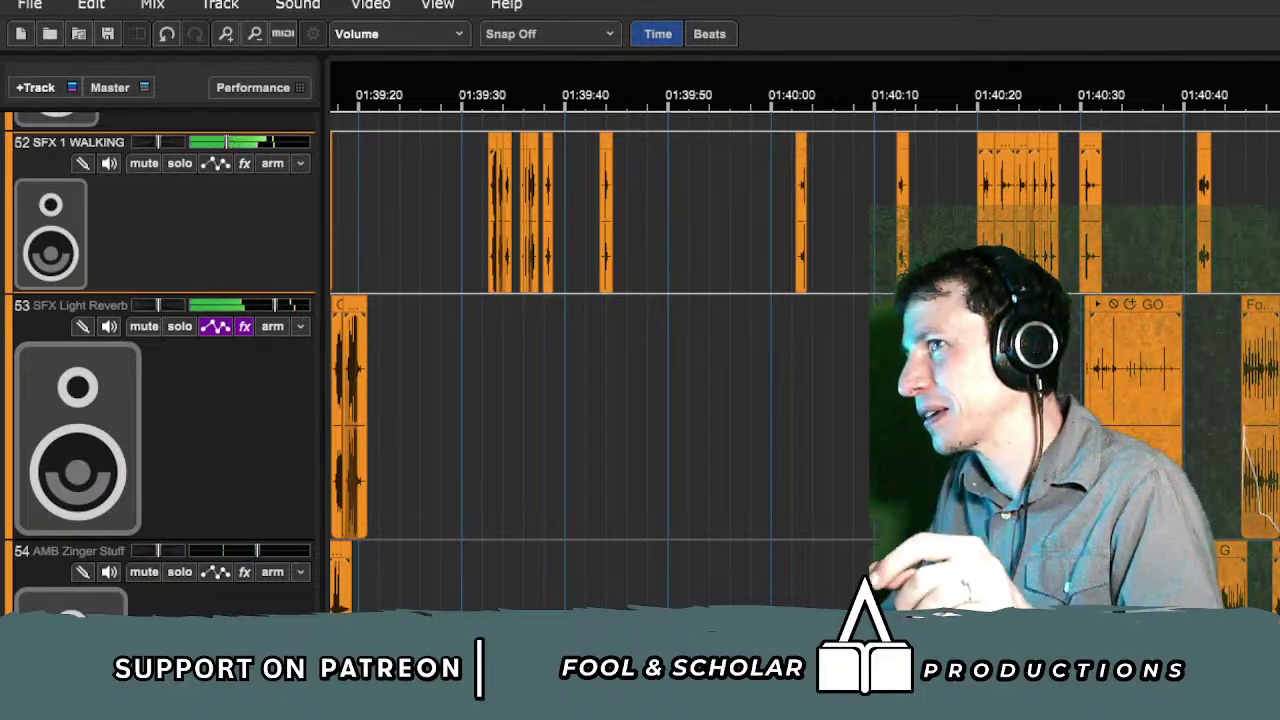
scroll(805, 360, "right", 2)
left_click(1034, 240)
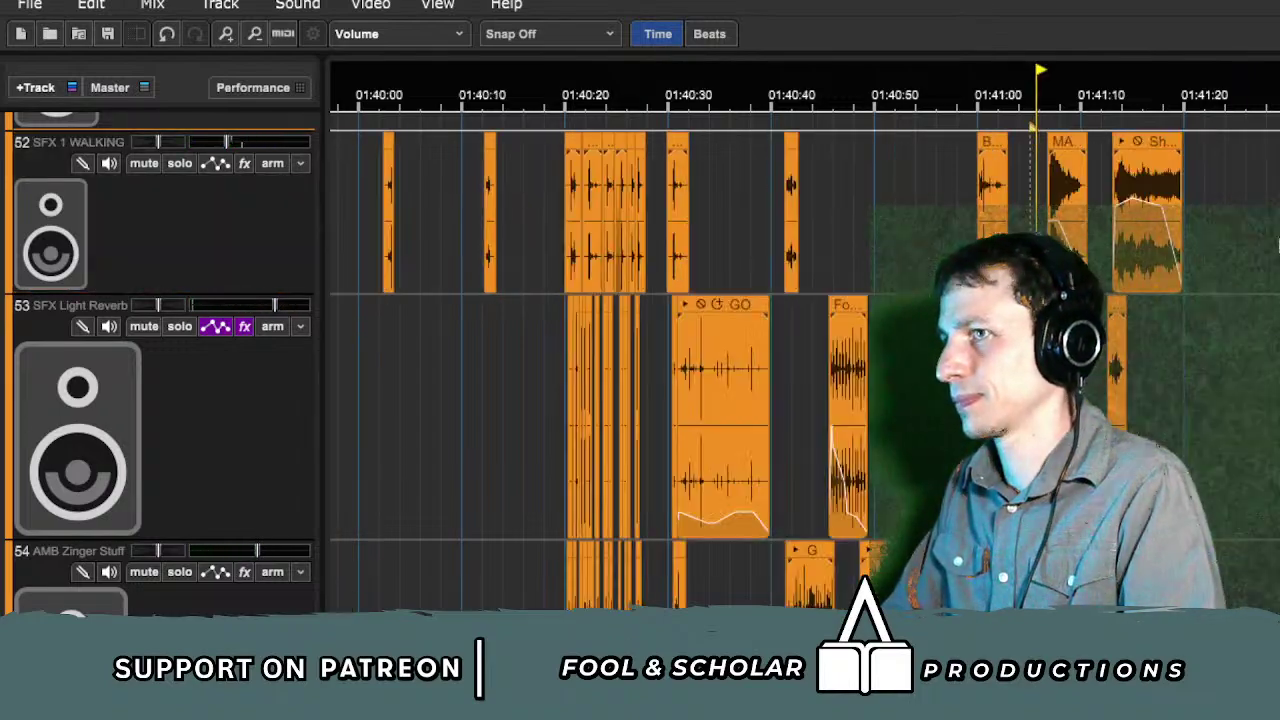
scroll(865, 360, "up", 2)
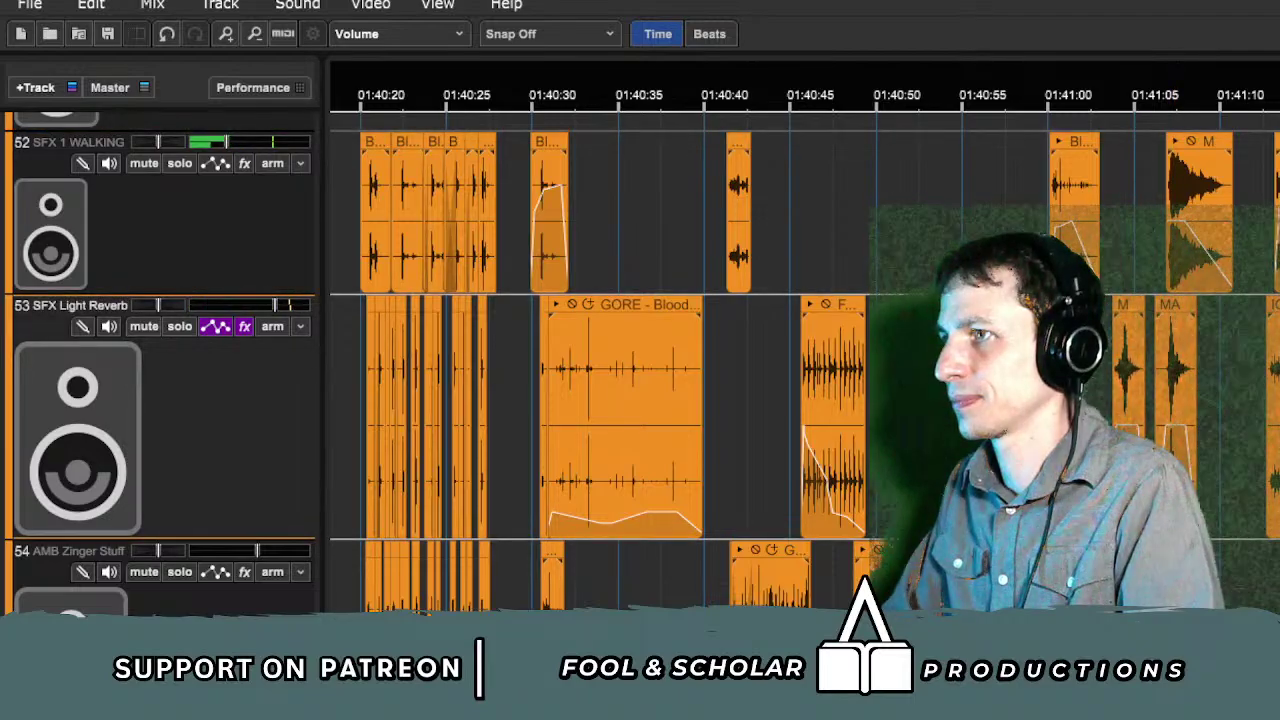
Step: Listen to the effects on tracks 52 to 54 between about 01:41:20 and 01:42:45
scroll(1138, 127, "down", 2)
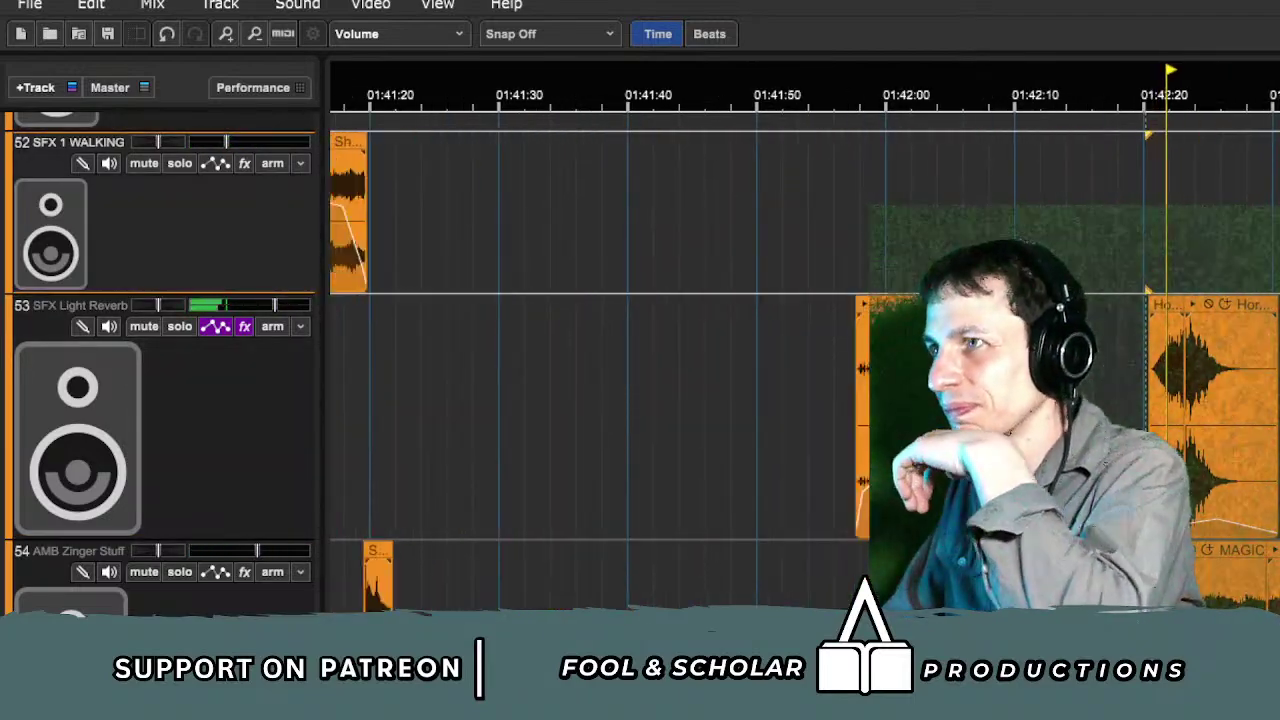
scroll(1262, 218, "down", 2)
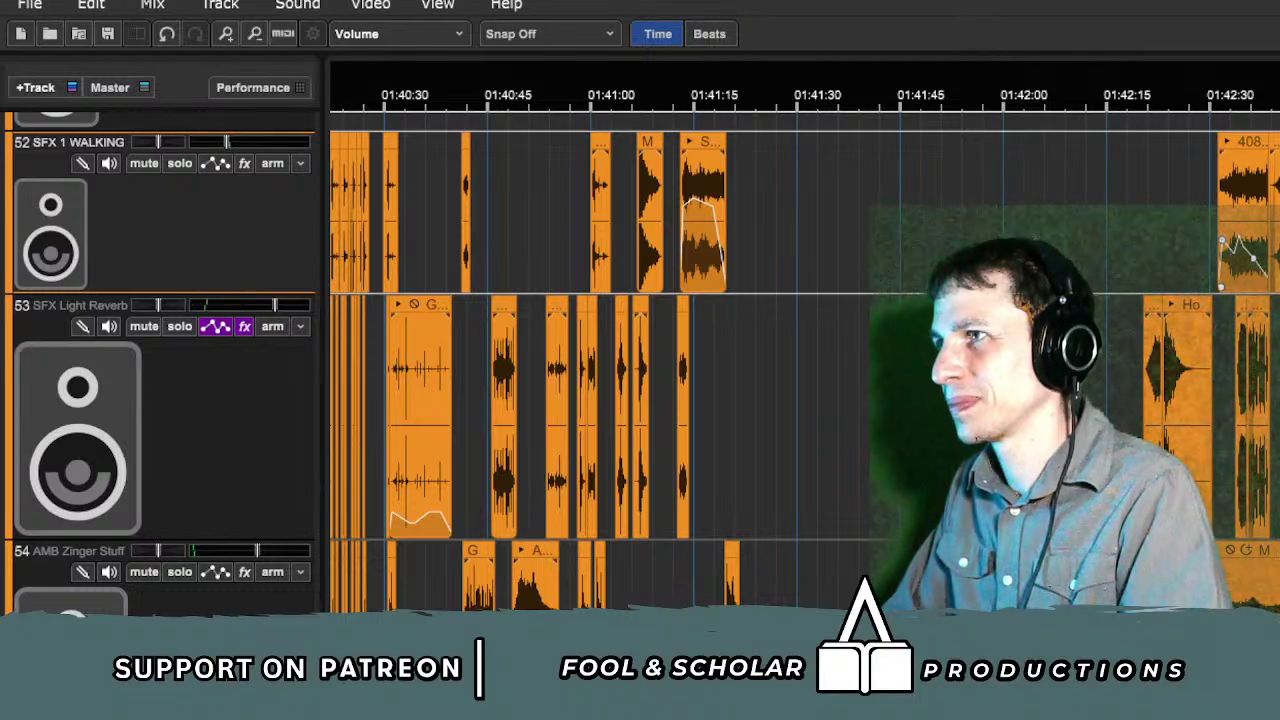
scroll(805, 370, "right", 3)
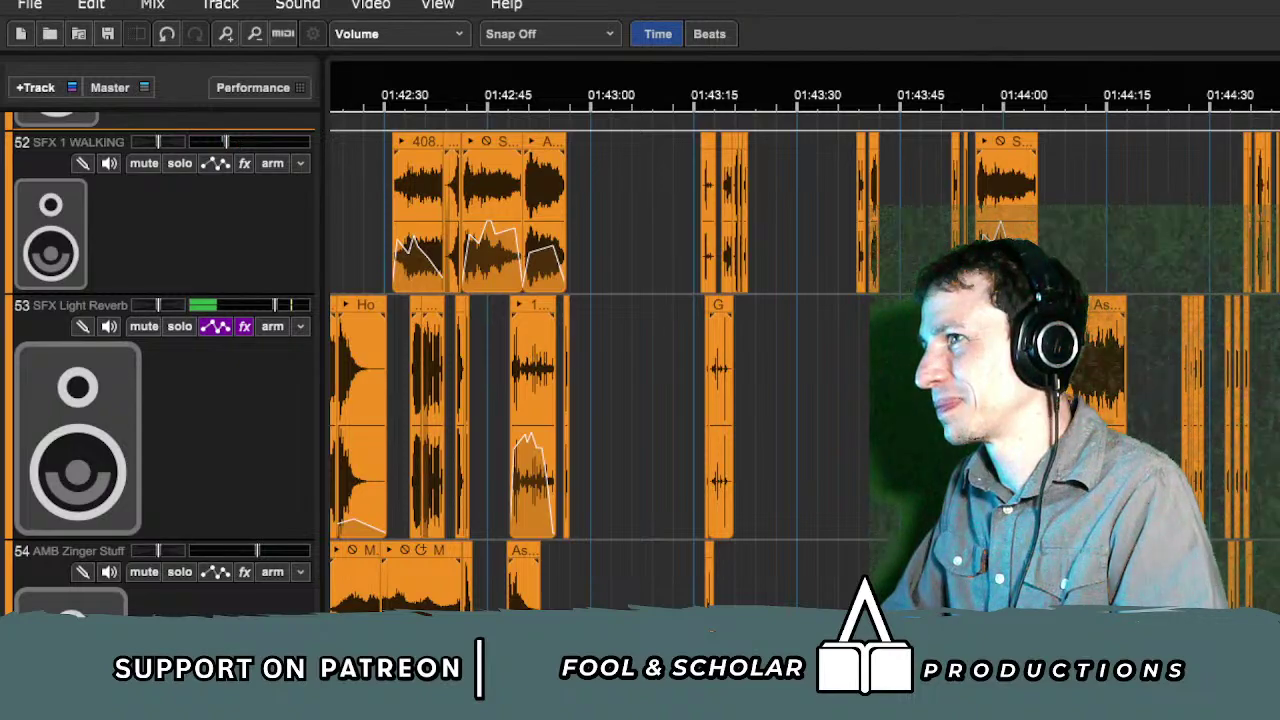
scroll(590, 420, "down", 1)
key("space")
Step: Return to the fight scene at the HERE marker and play it from about 06:59:08
scroll(590, 420, "right", 10)
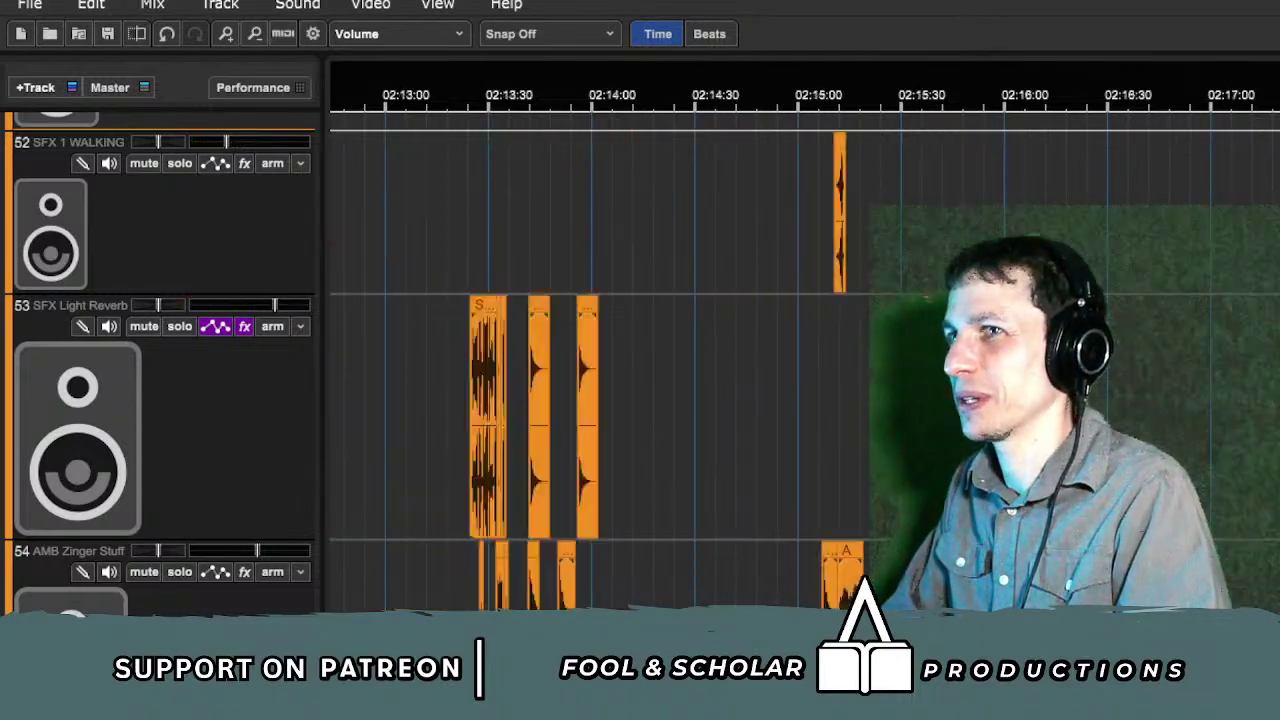
scroll(800, 350, "right", 20)
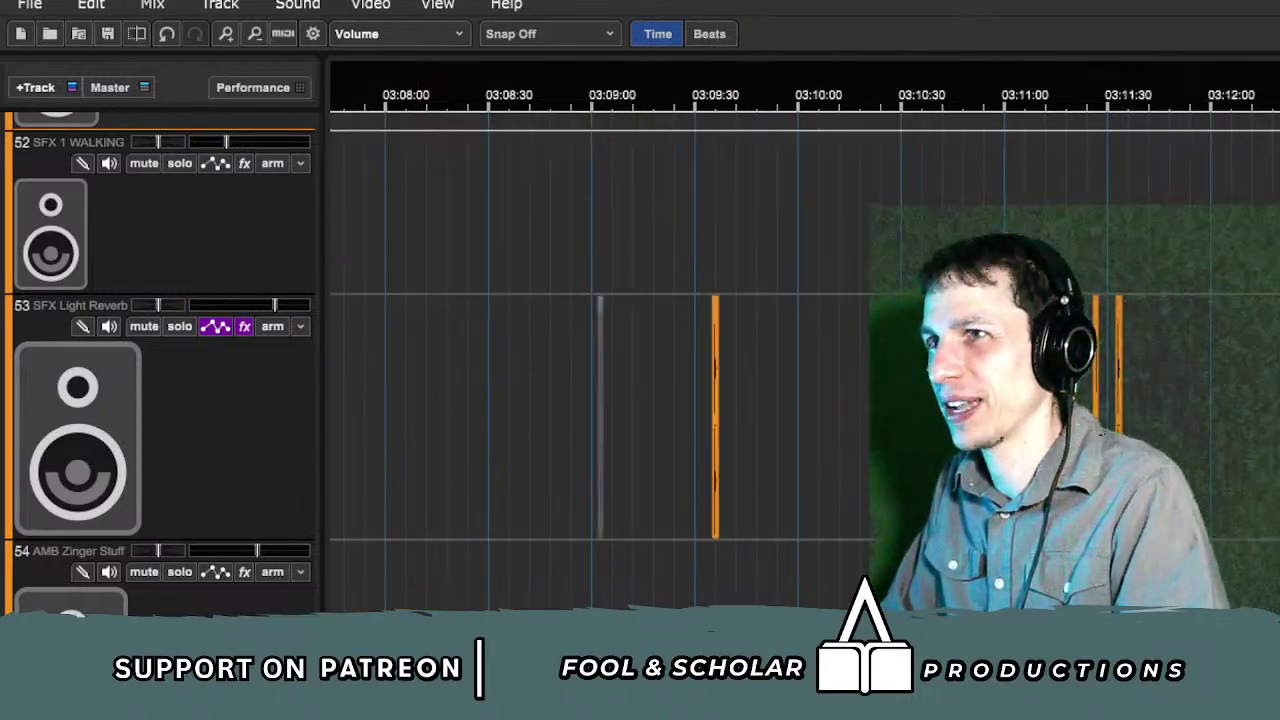
scroll(600, 350, "right", 8)
scroll(800, 350, "right", 10)
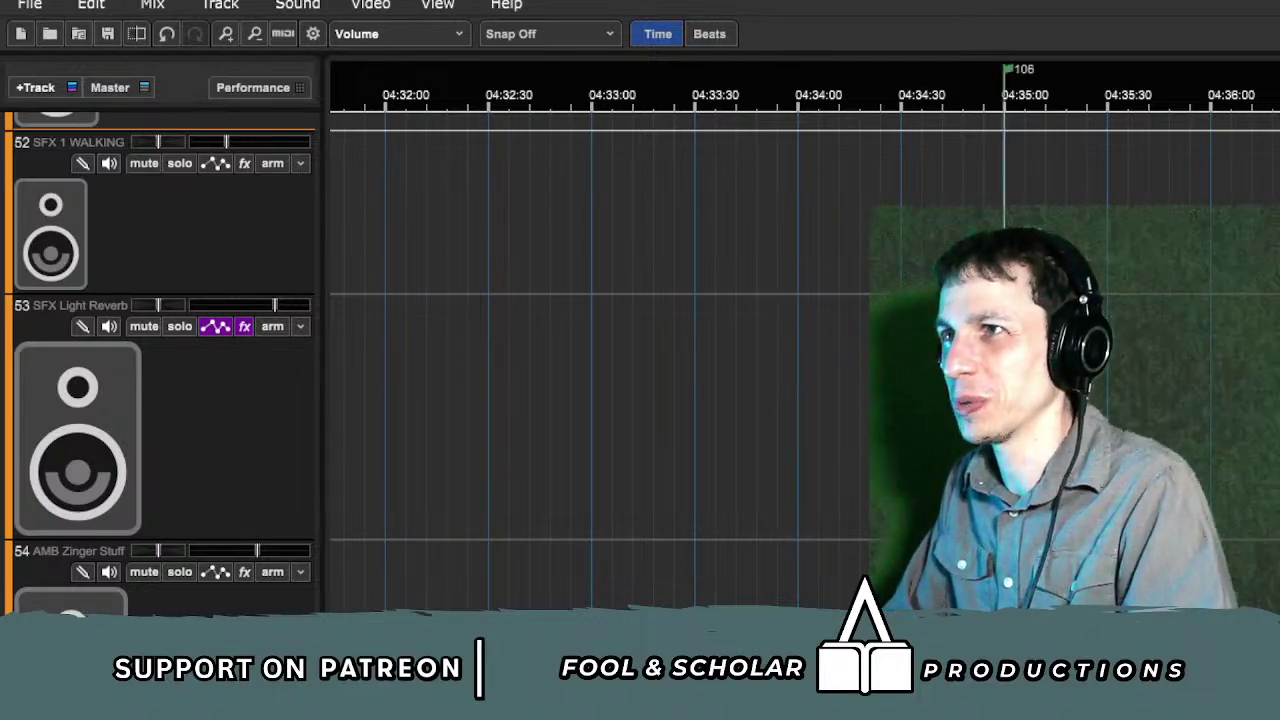
scroll(800, 350, "right", 20)
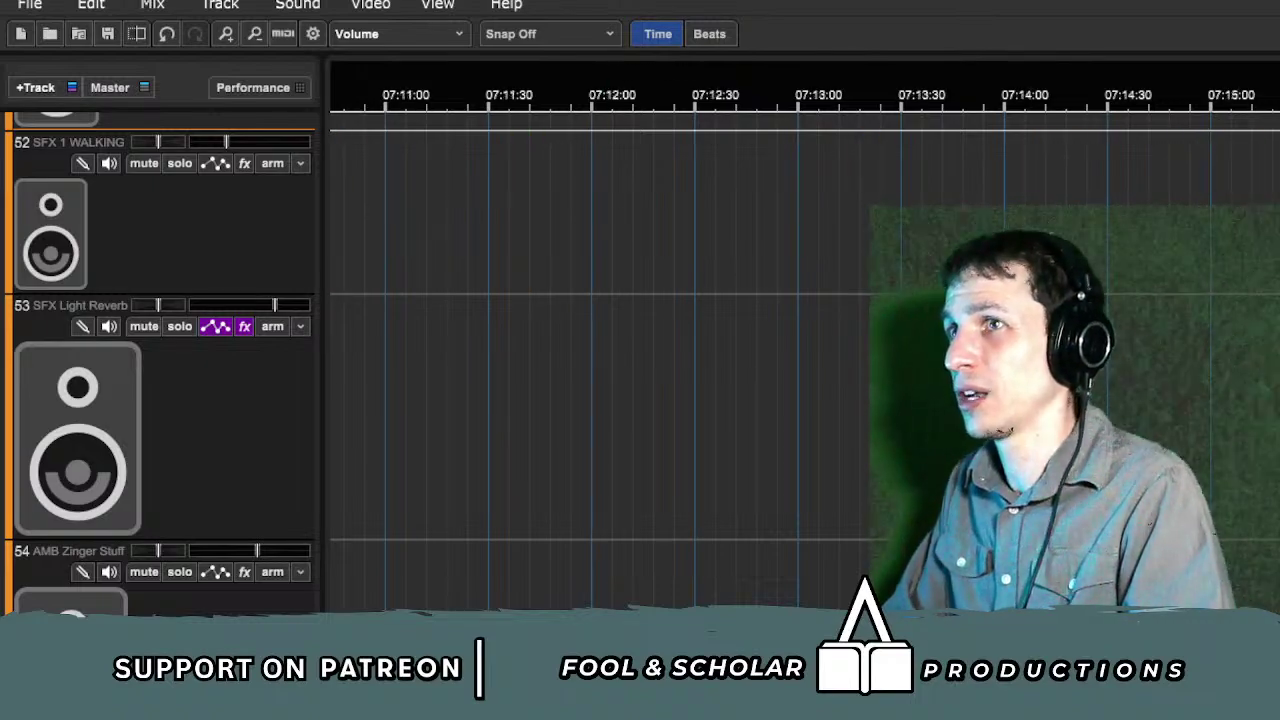
scroll(800, 350, "left", 5)
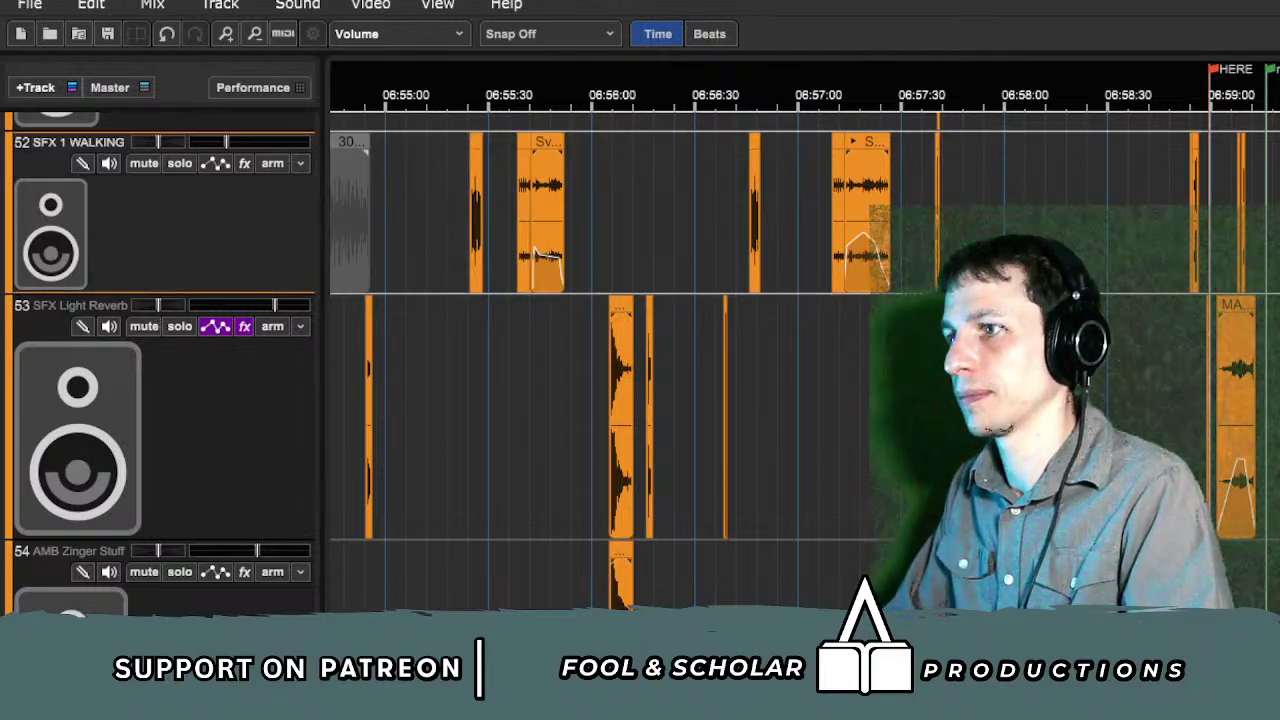
scroll(800, 350, "up", 3)
scroll(800, 350, "right", 3)
scroll(800, 350, "up", 1)
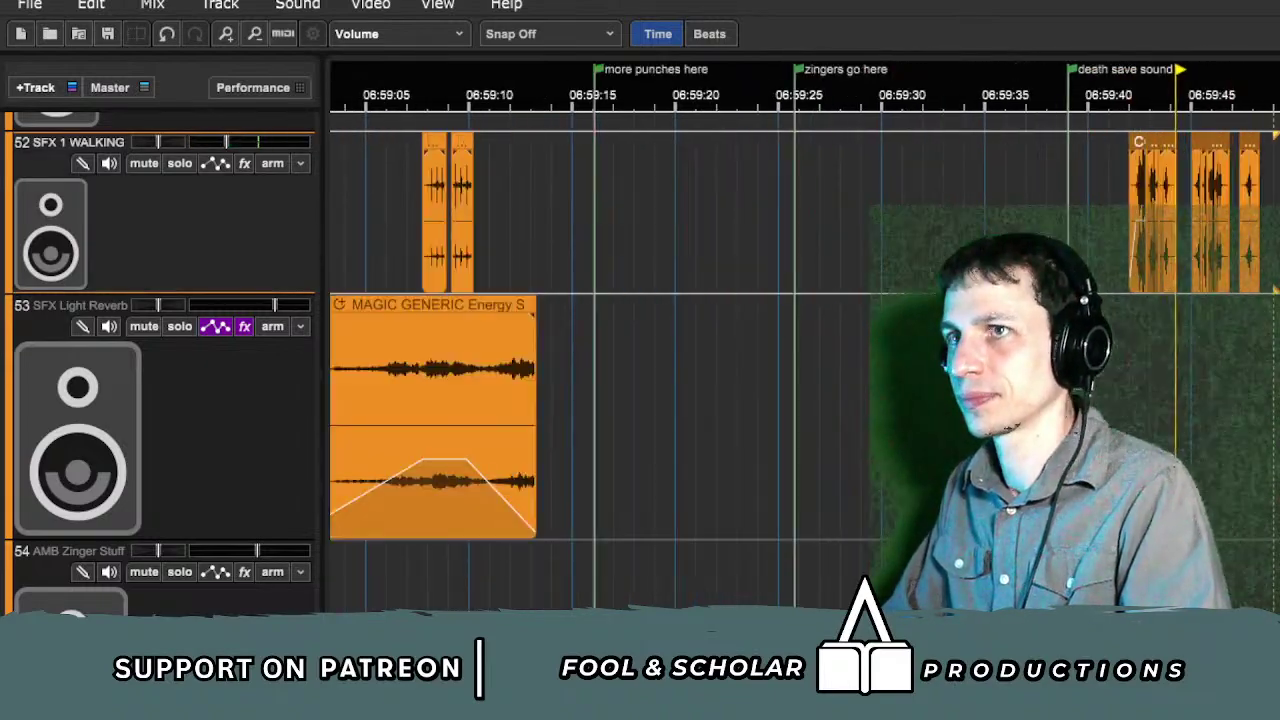
left_click_drag(1240, 538, 1018, 535)
left_click(445, 81)
key("space")
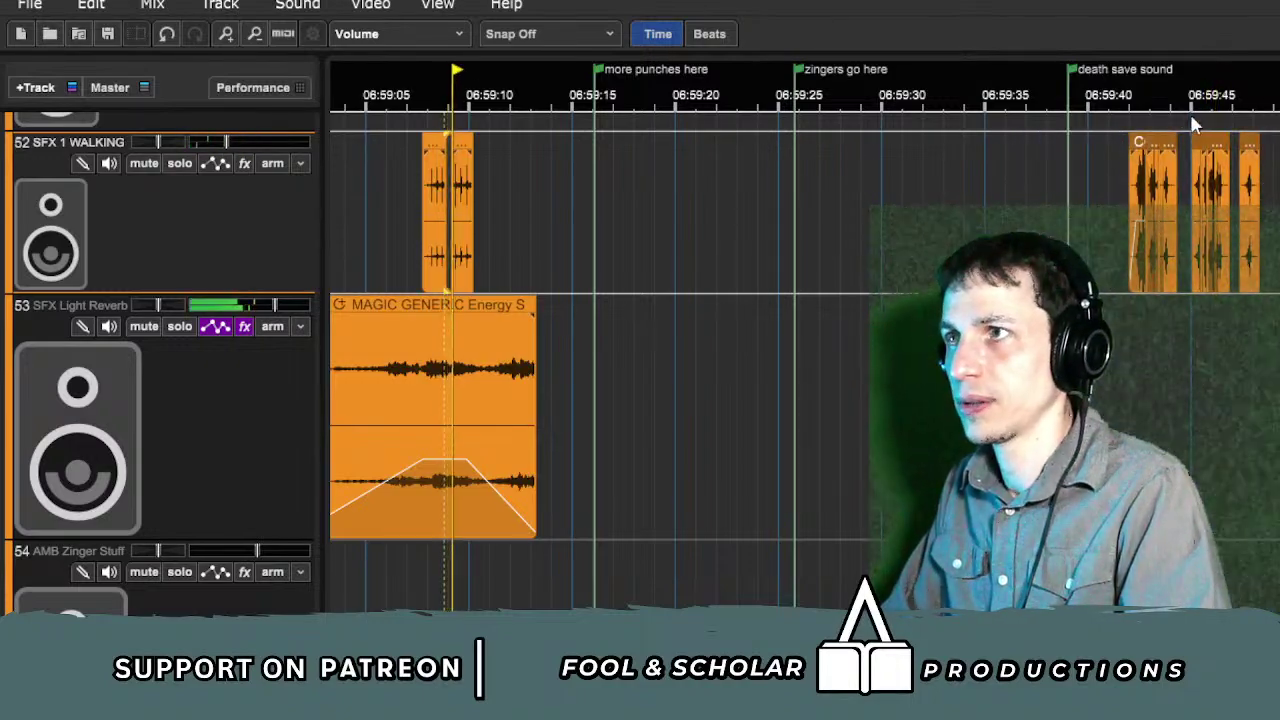
Step: Move the punch clips on tracks 52 and 54 to the "more punches here" marker and play them back
left_click_drag(1162, 146, 751, 194)
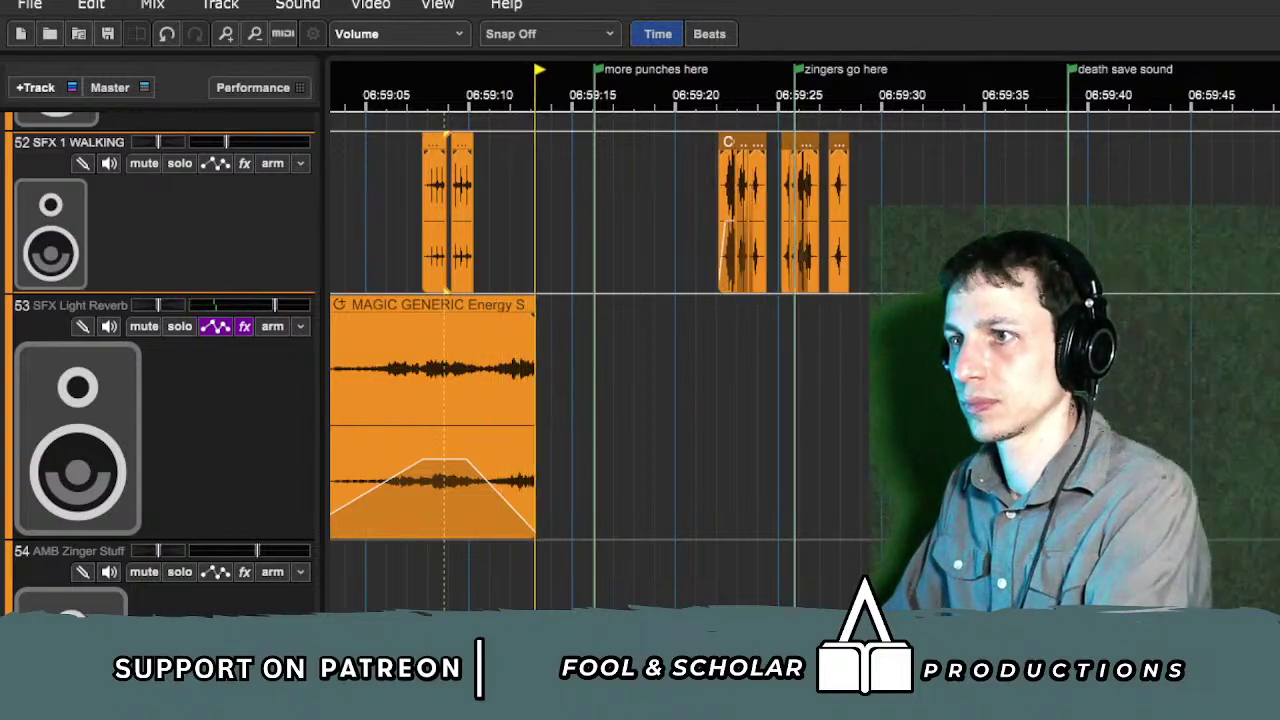
left_click_drag(880, 615, 712, 600)
left_click_drag(969, 175, 586, 584)
key("space")
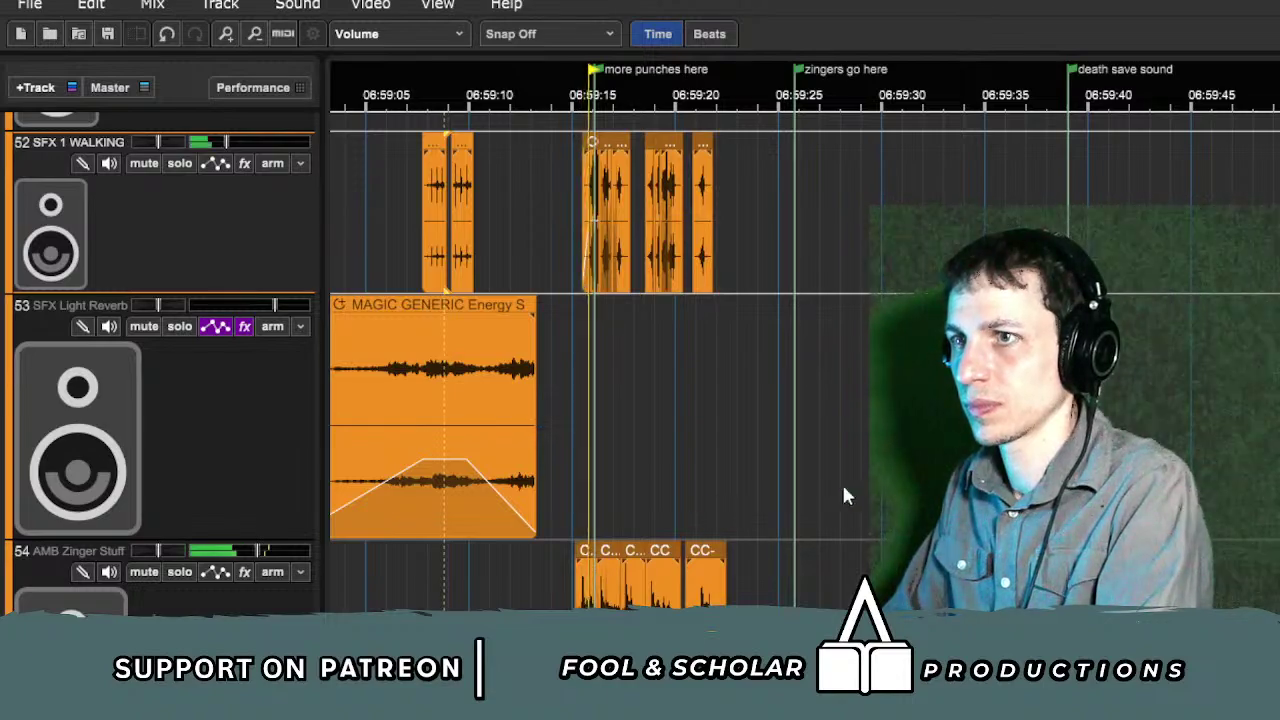
scroll(1189, 450, "up", 1)
scroll(1205, 445, "up", 1)
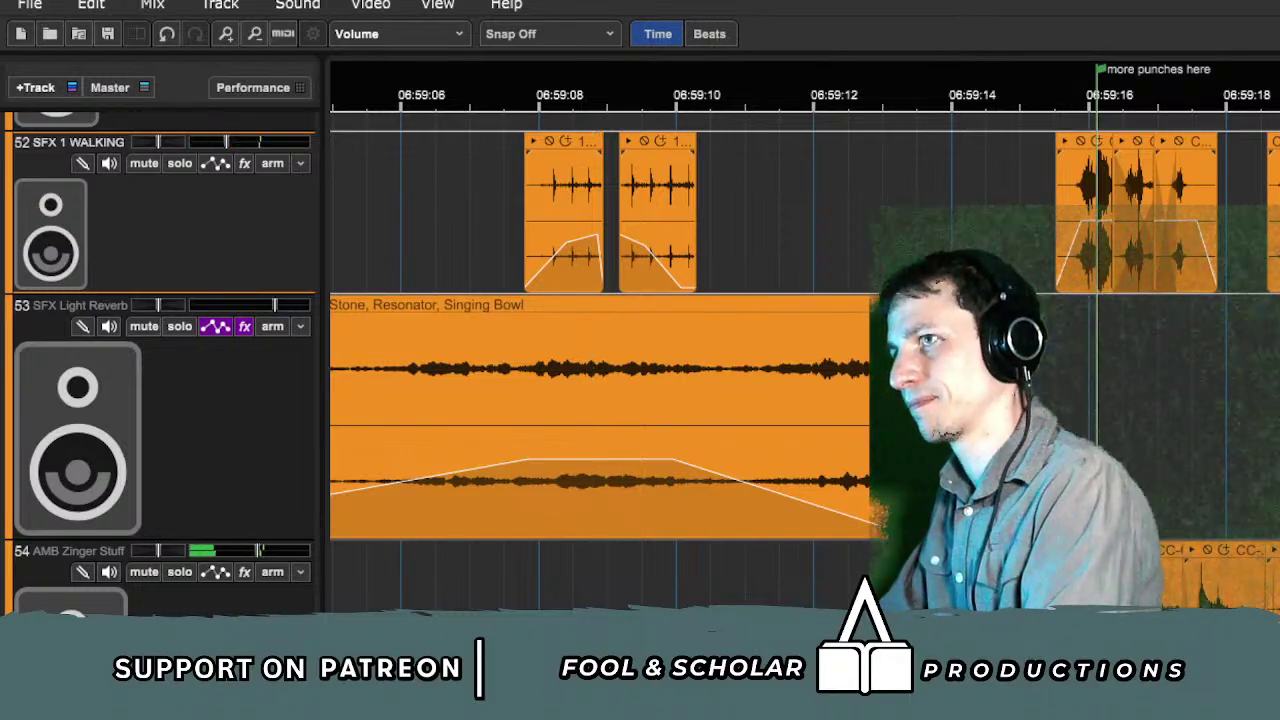
scroll(805, 360, "down", 1)
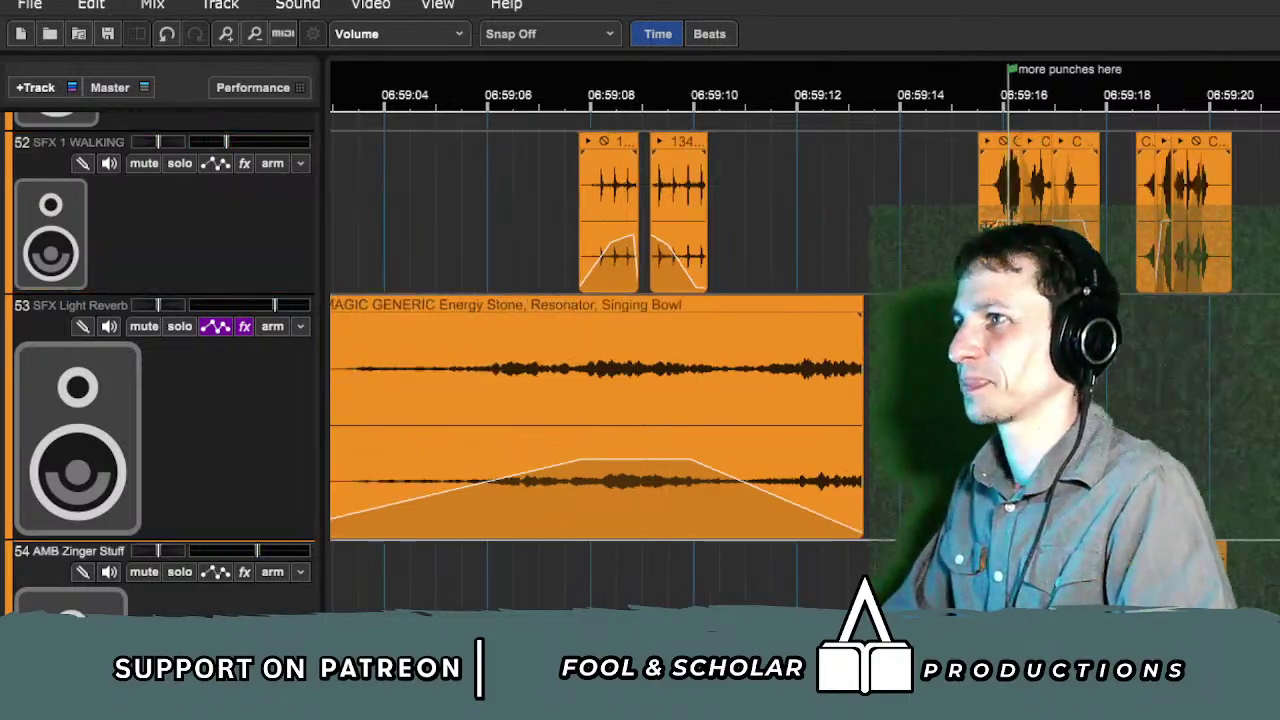
Step: Go back to the earlier effects on track 54 and listen to them from about 06:36:30
scroll(805, 360, "down", 2)
scroll(805, 340, "down", 5)
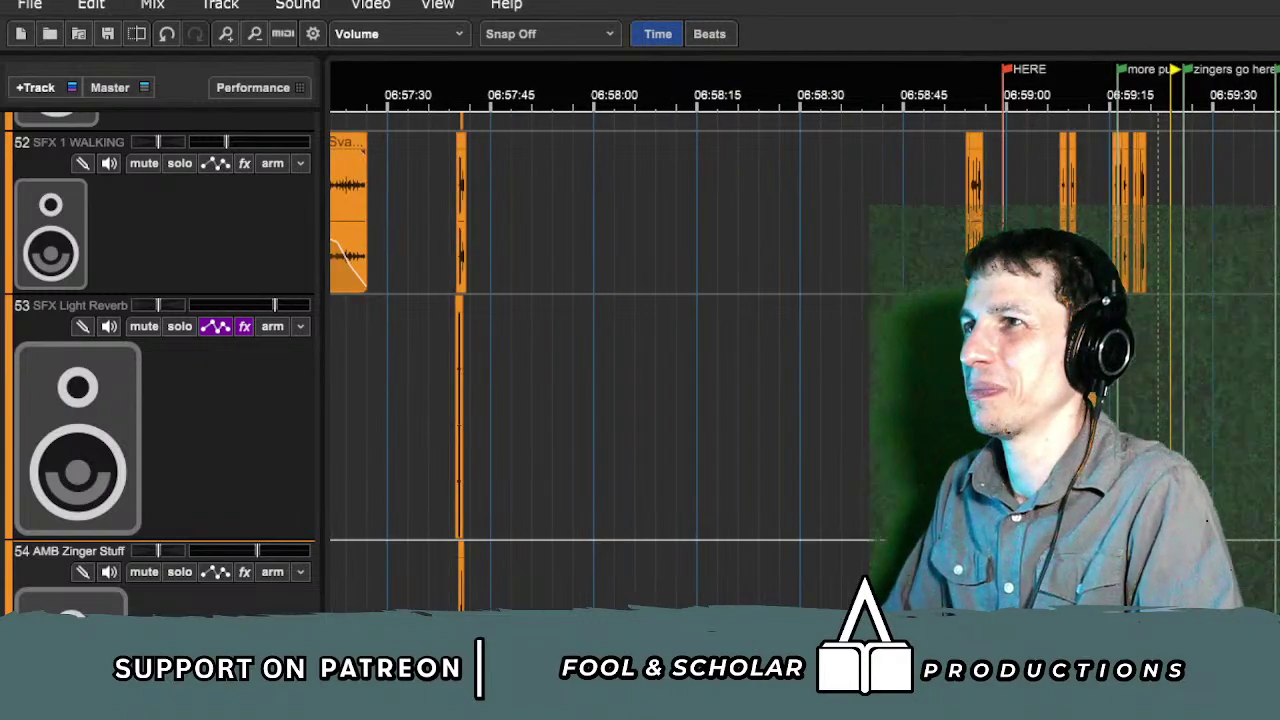
scroll(805, 360, "left", 10)
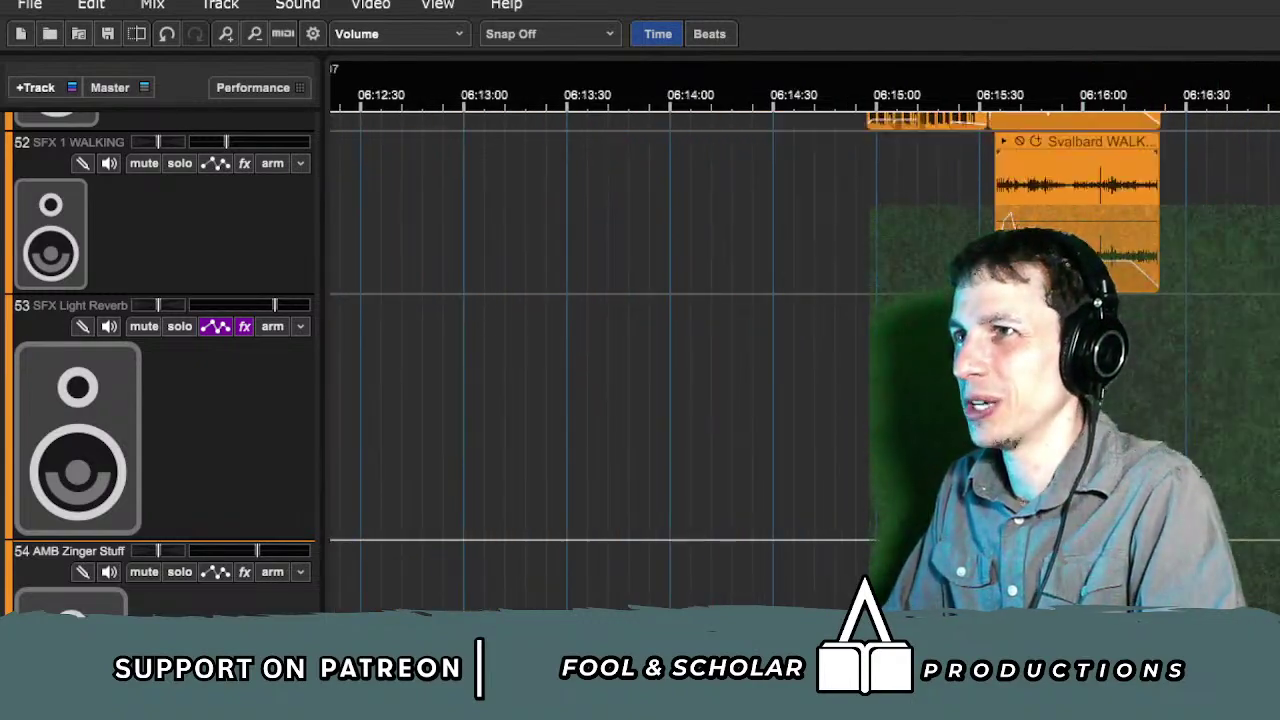
scroll(805, 360, "down", 1)
scroll(1265, 495, "left", 10)
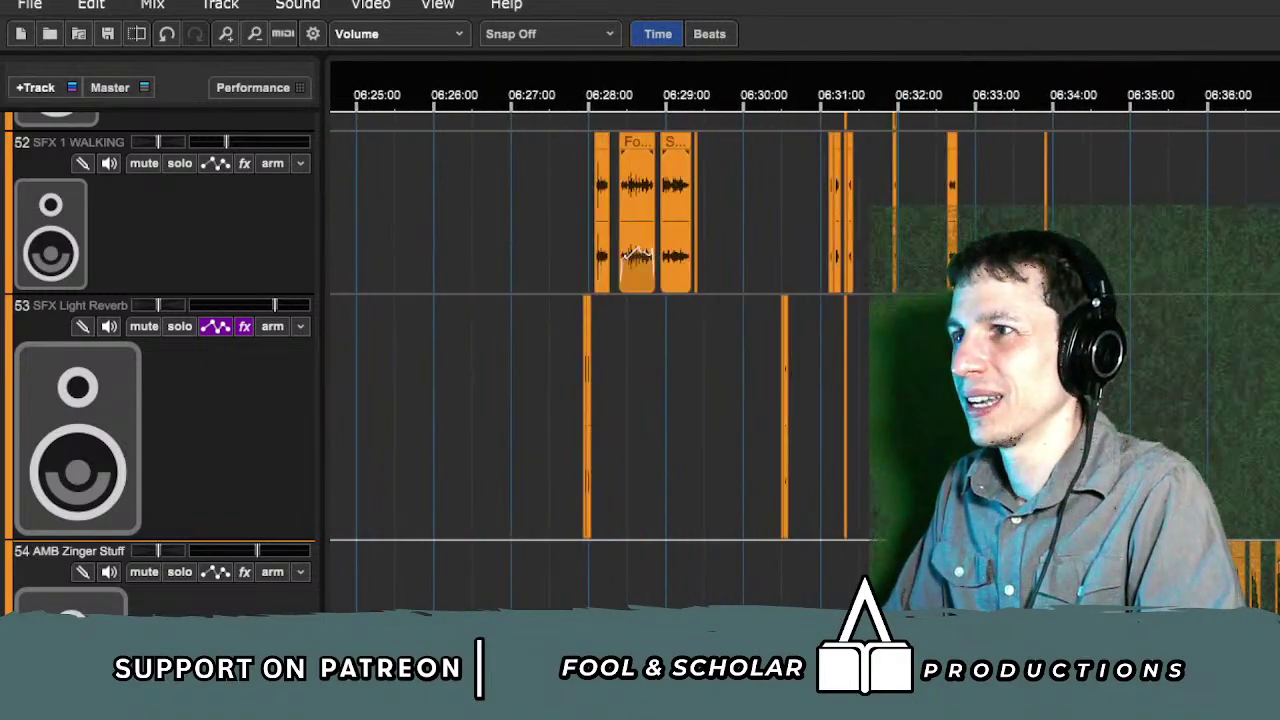
left_click(1265, 495)
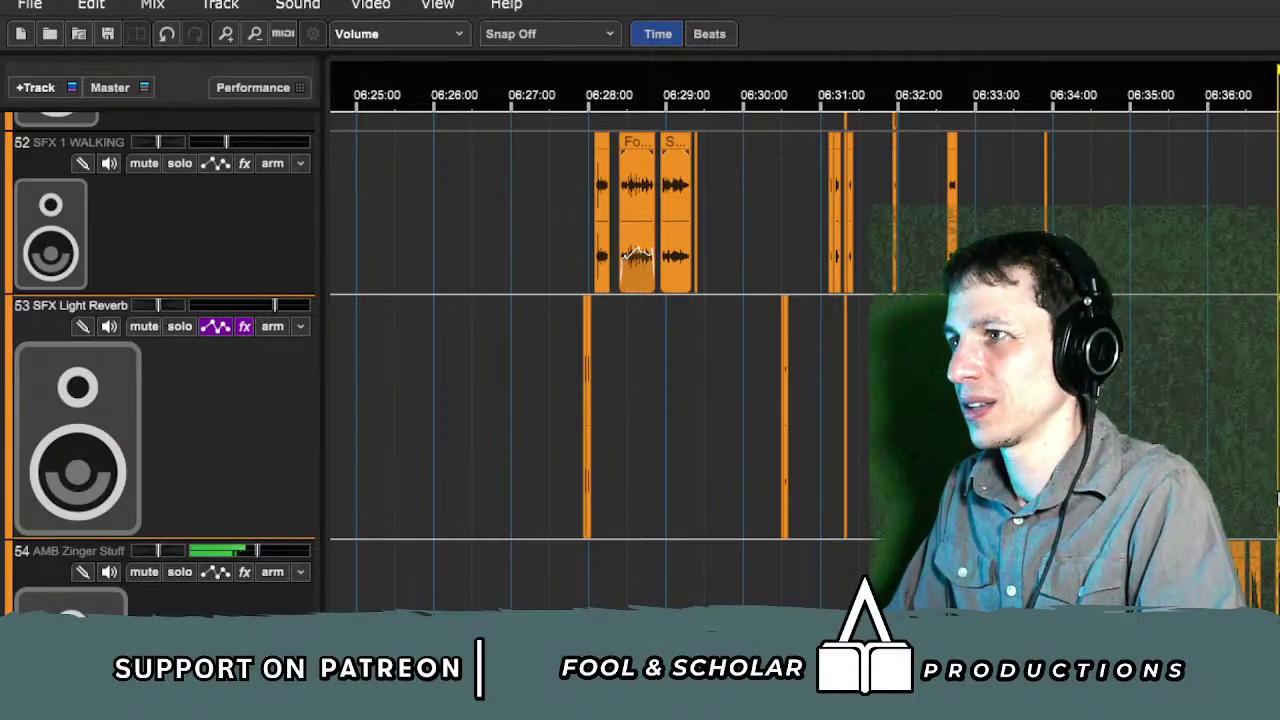
scroll(1265, 522, "up", 6)
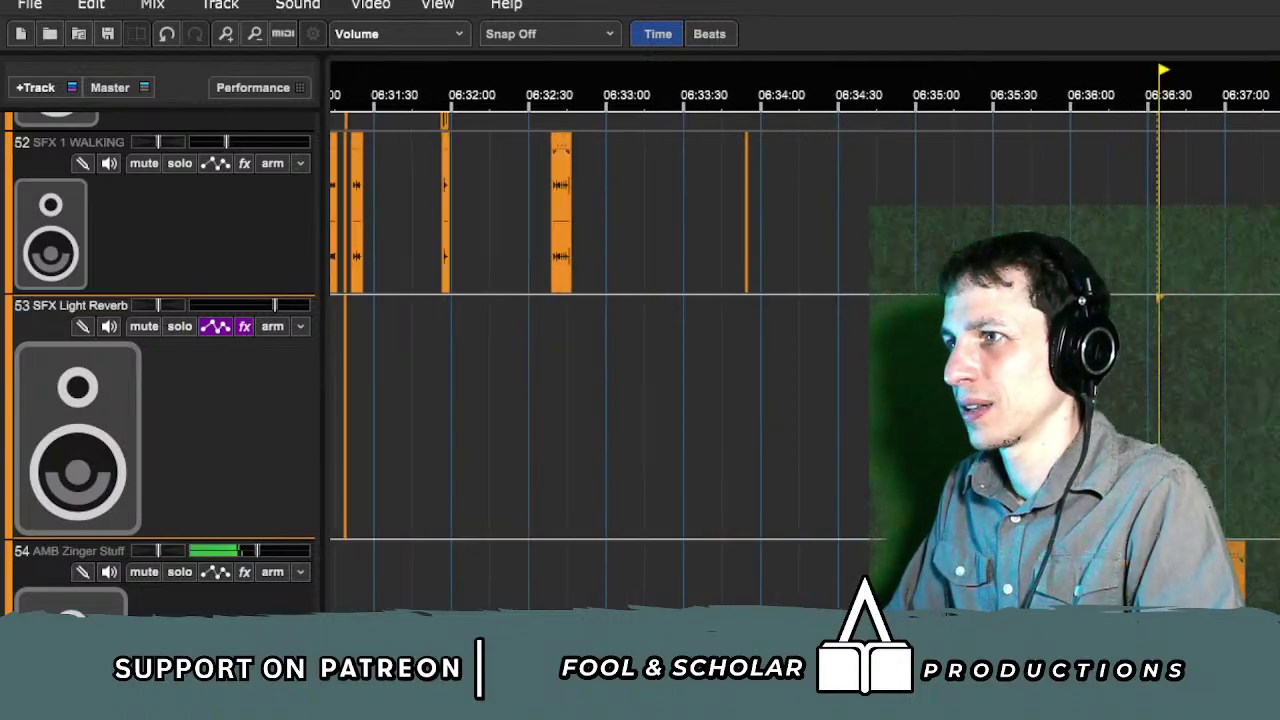
scroll(1265, 522, "down", 6)
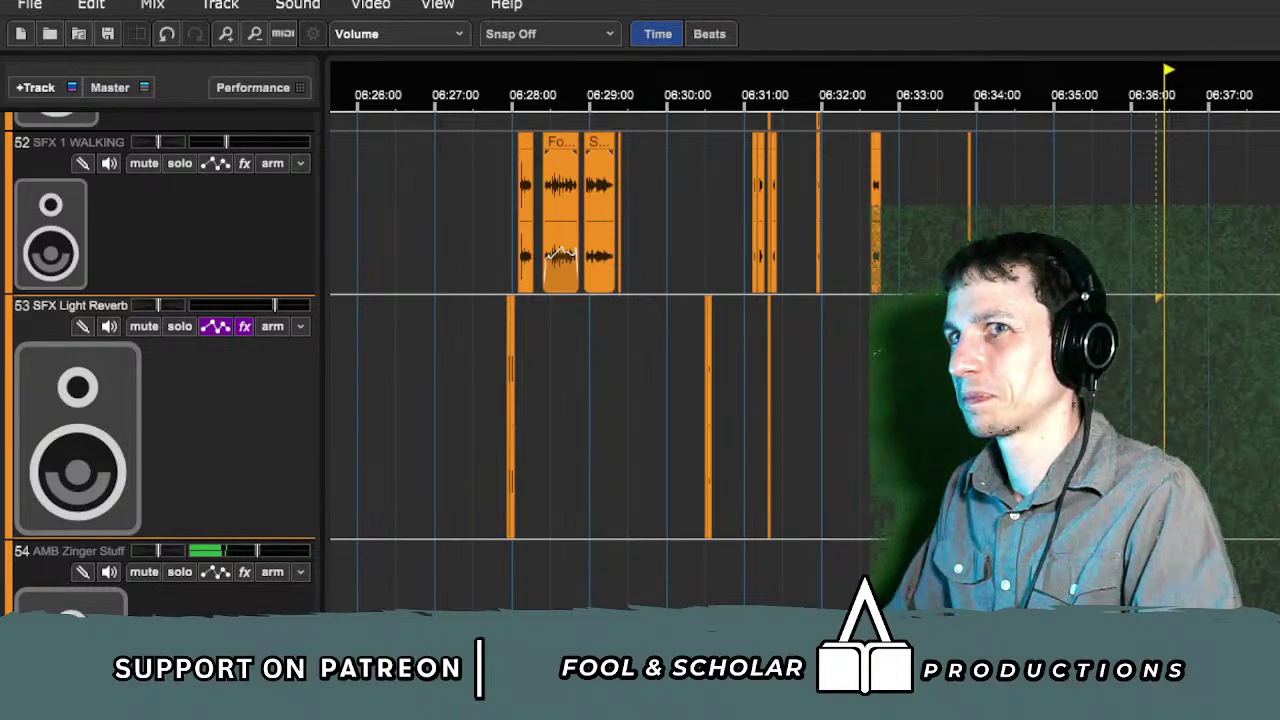
Step: Spot-play the effects on tracks 51 to 53 around 06:06:30, 06:00:00 and 05:58:40
scroll(1145, 340, "left", 10)
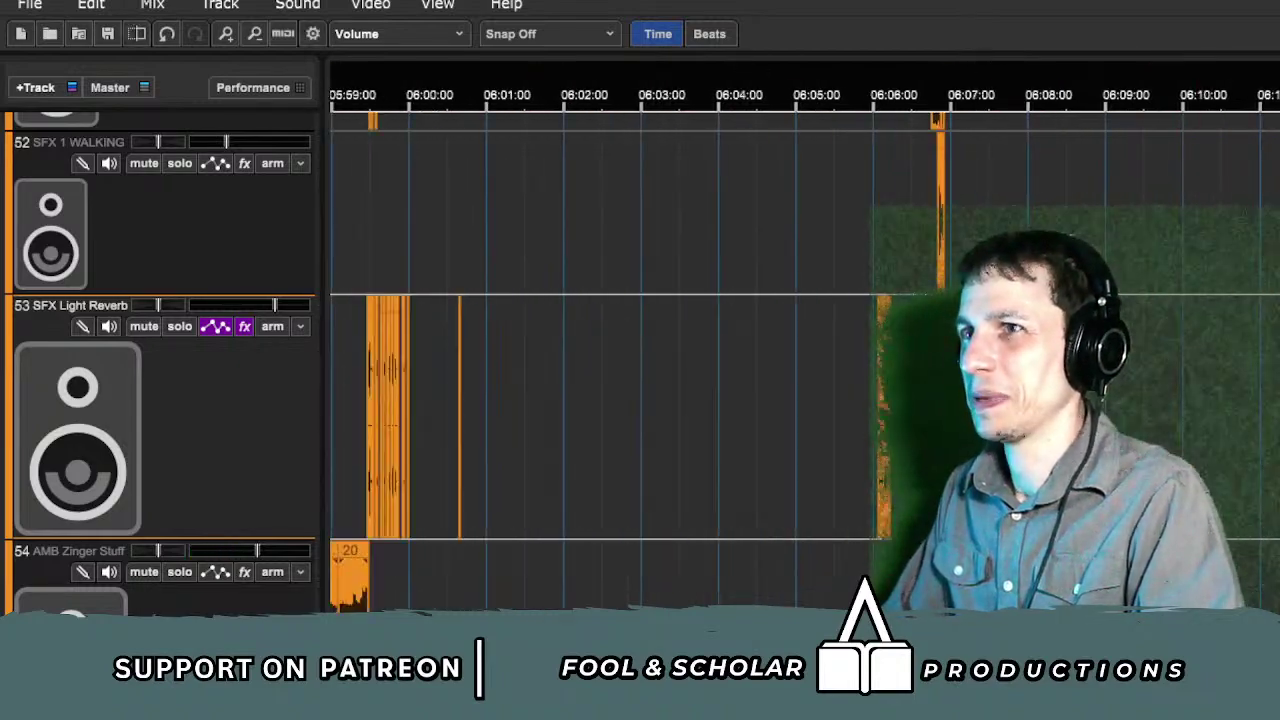
left_click(1140, 315)
scroll(1138, 350, "up", 3)
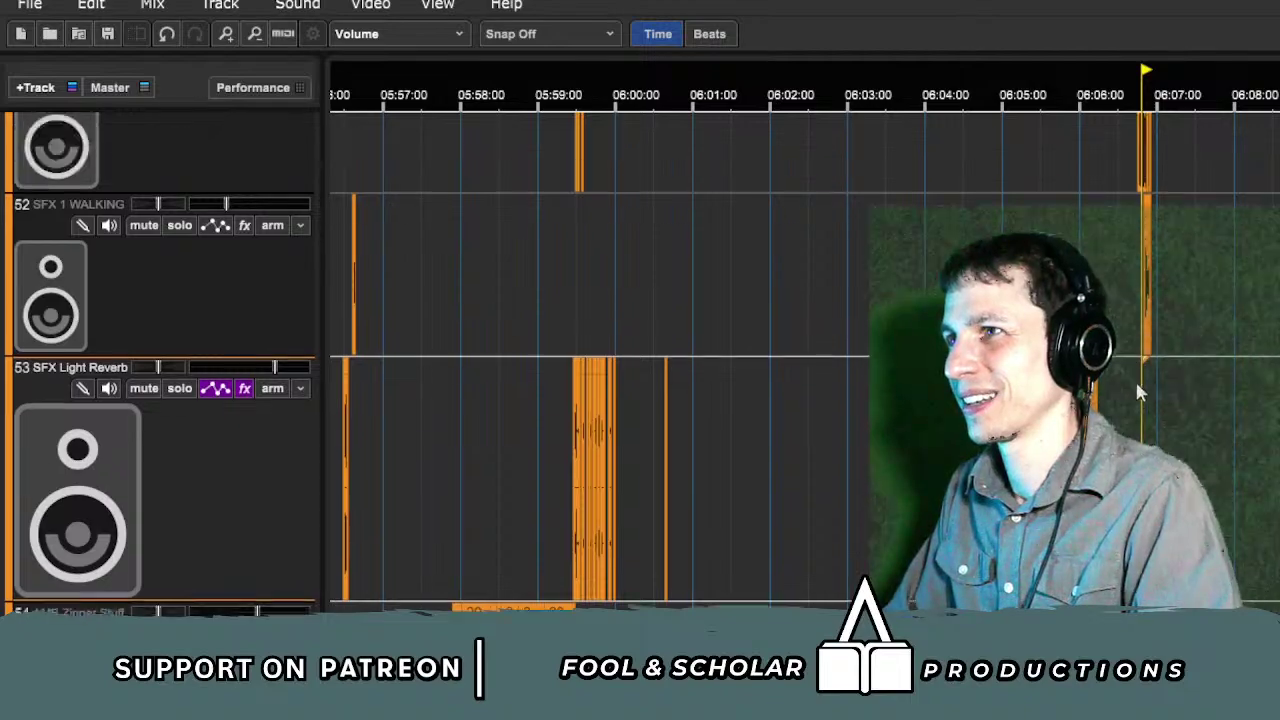
scroll(820, 429, "left", 1)
left_click(820, 429)
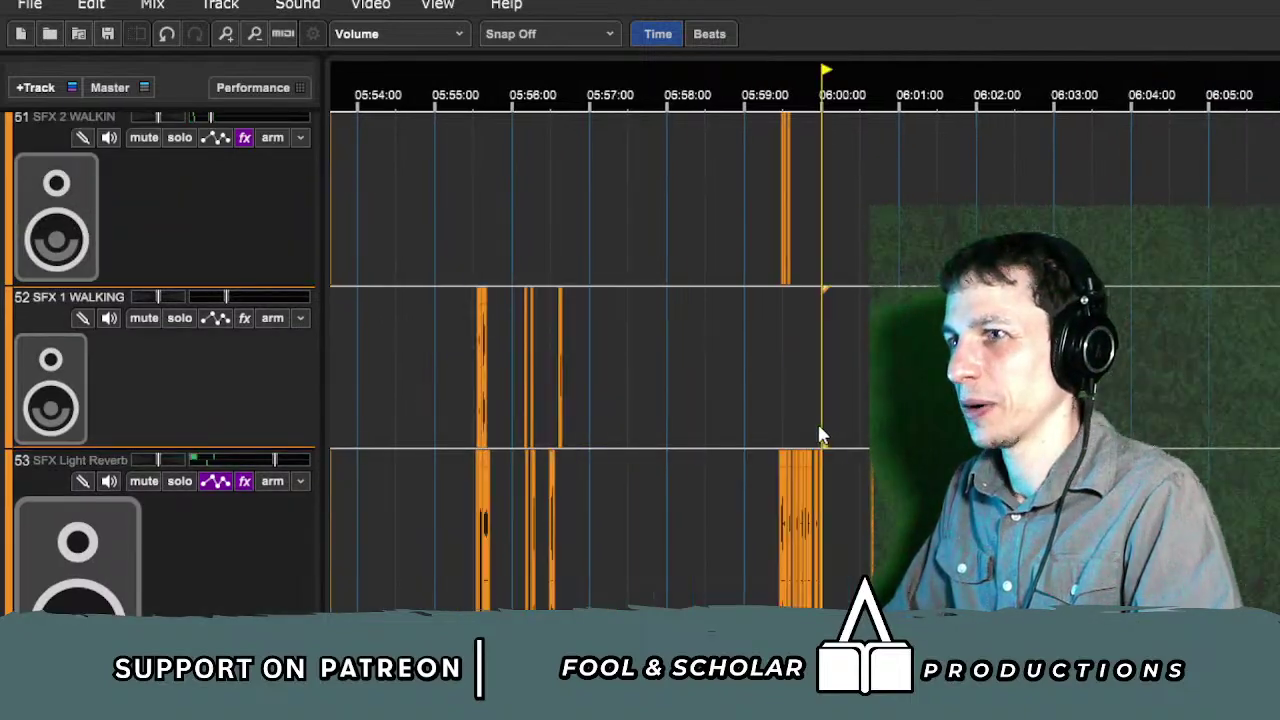
left_click(735, 426)
scroll(735, 426, "left", 2)
scroll(1127, 340, "up", 1)
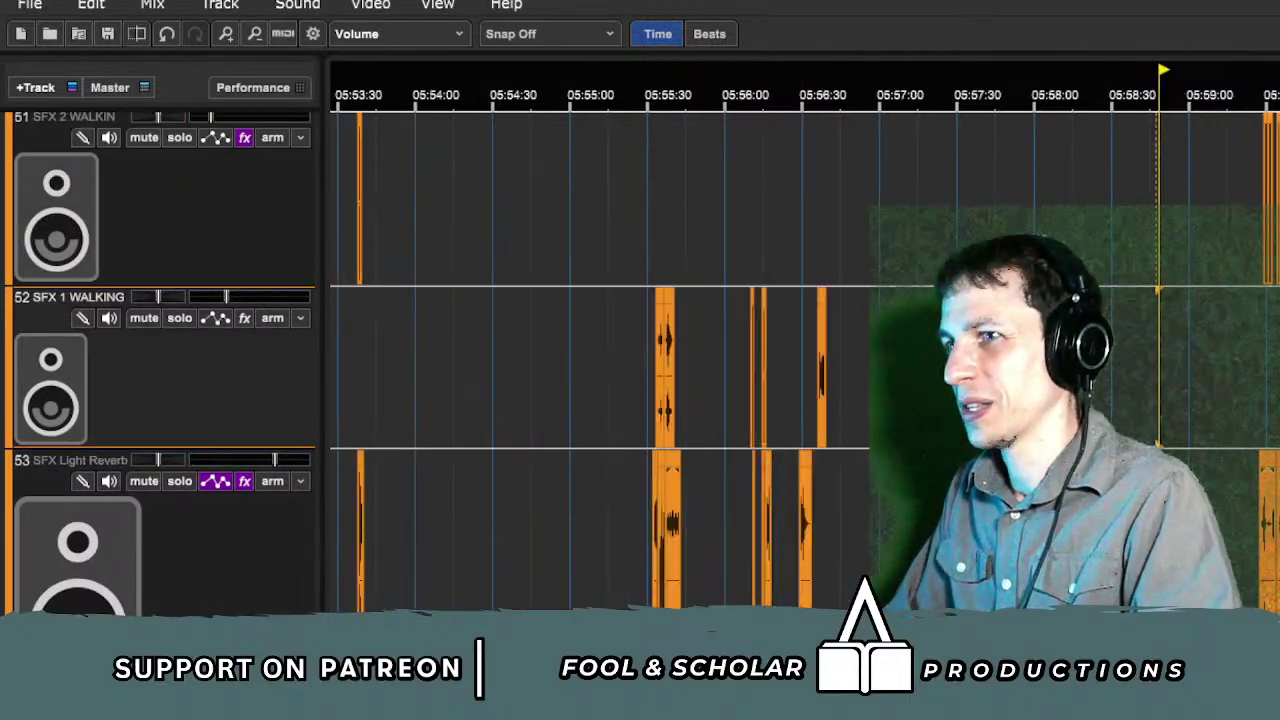
Step: Listen to the effects on tracks 52 and 53 from about 05:56:25 and again from about 05:56:10
left_click(798, 650)
key("space")
scroll(583, 429, "up", 3)
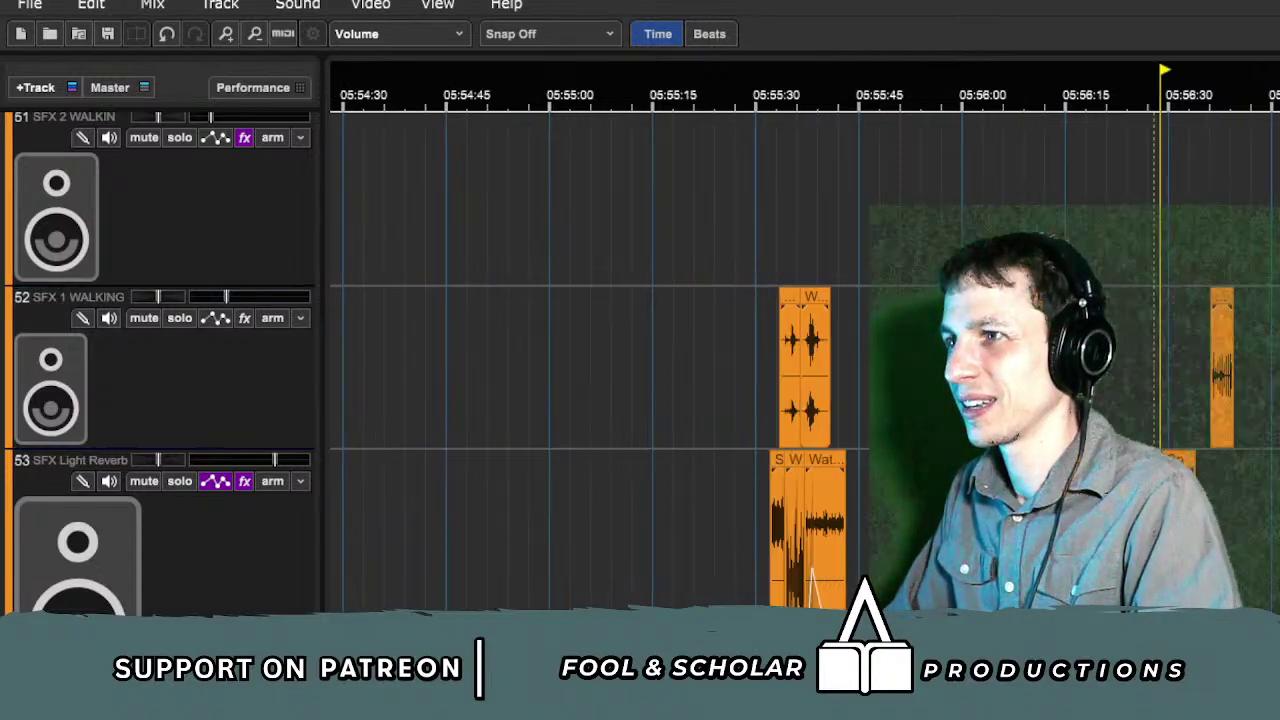
scroll(583, 429, "down", 2)
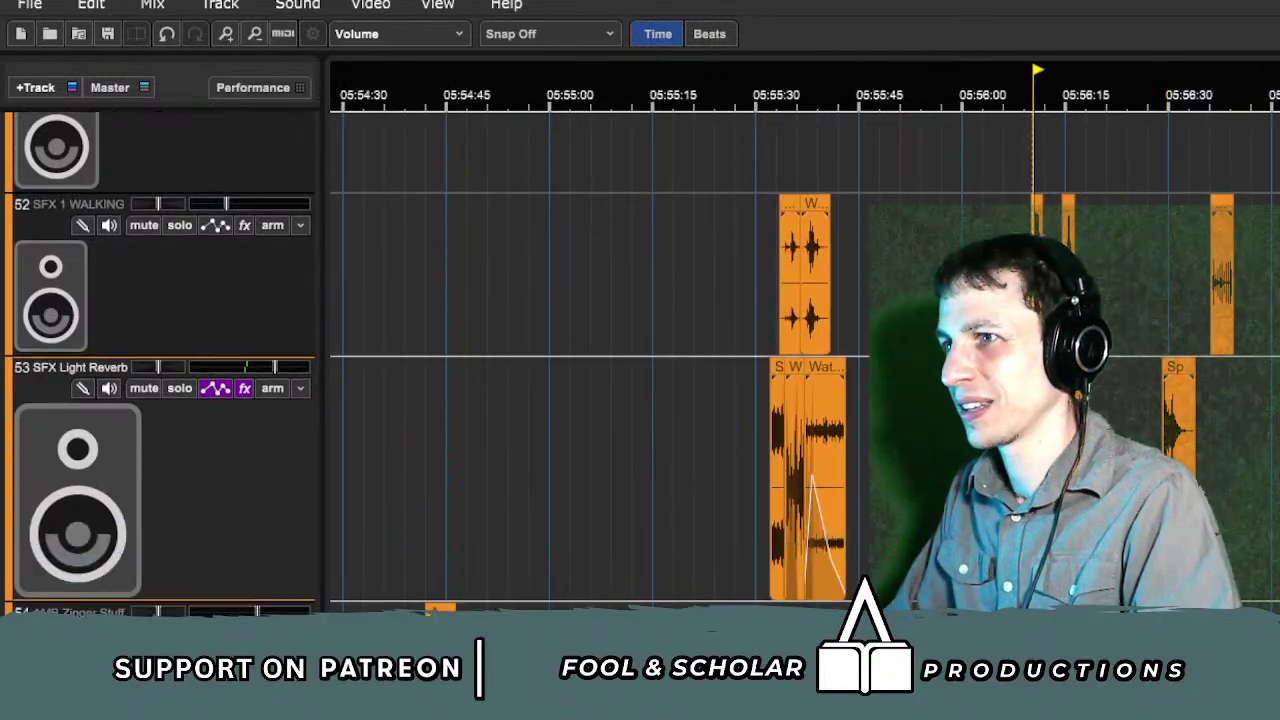
scroll(979, 400, "up", 2)
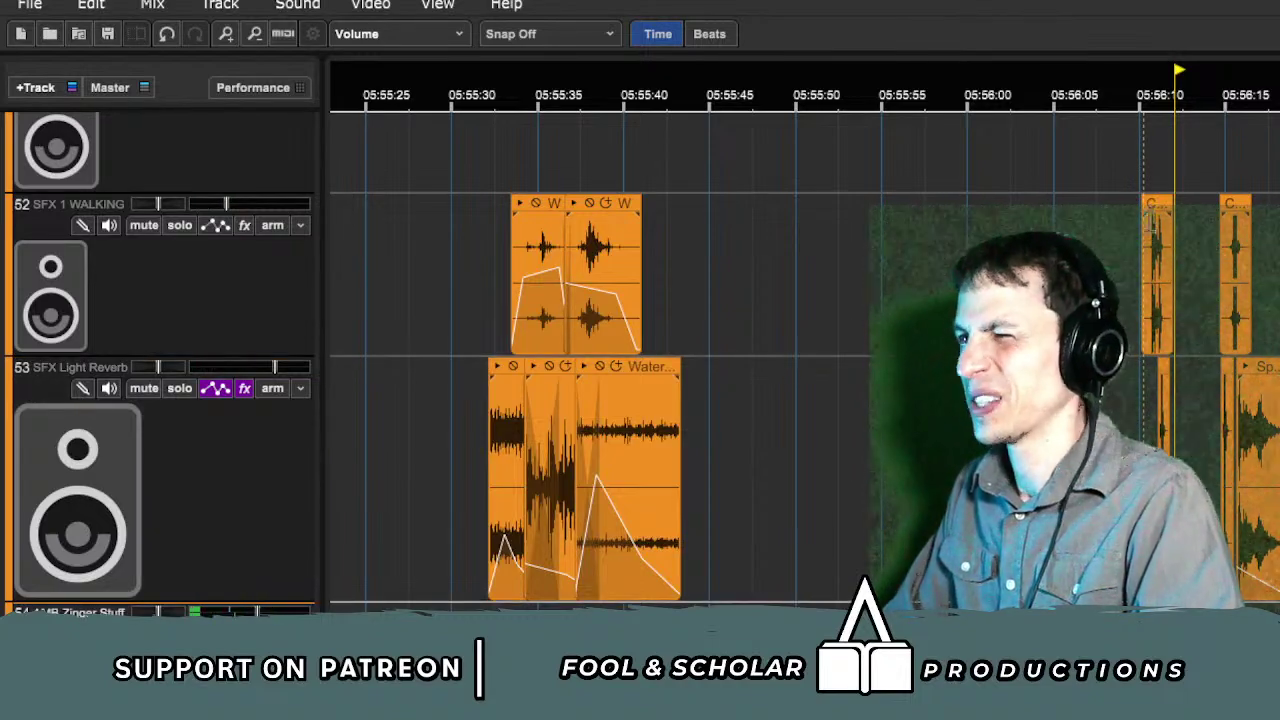
scroll(1188, 400, "up", 1)
scroll(1170, 400, "up", 2)
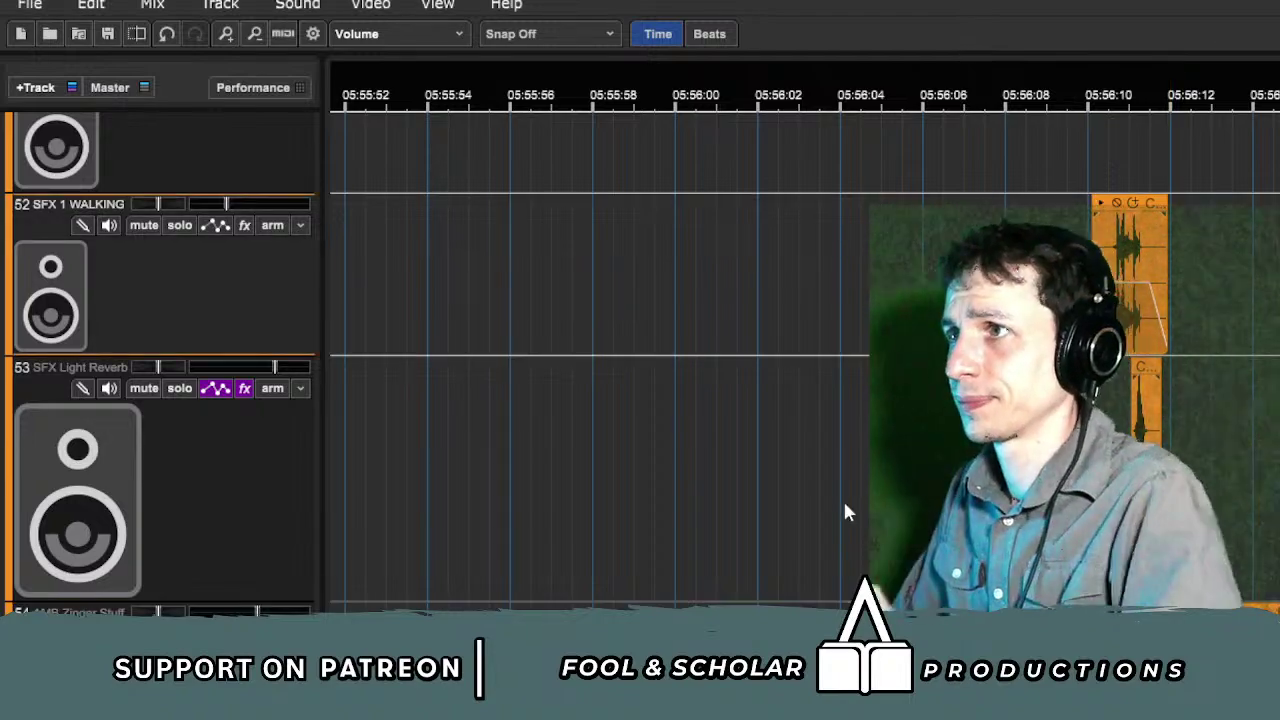
Step: Place the playback position at about 05:56:04 and play the water effects on tracks 52 and 53 from about 05:55:36
left_click(842, 497)
scroll(853, 503, "down", 2)
scroll(853, 503, "down", 1)
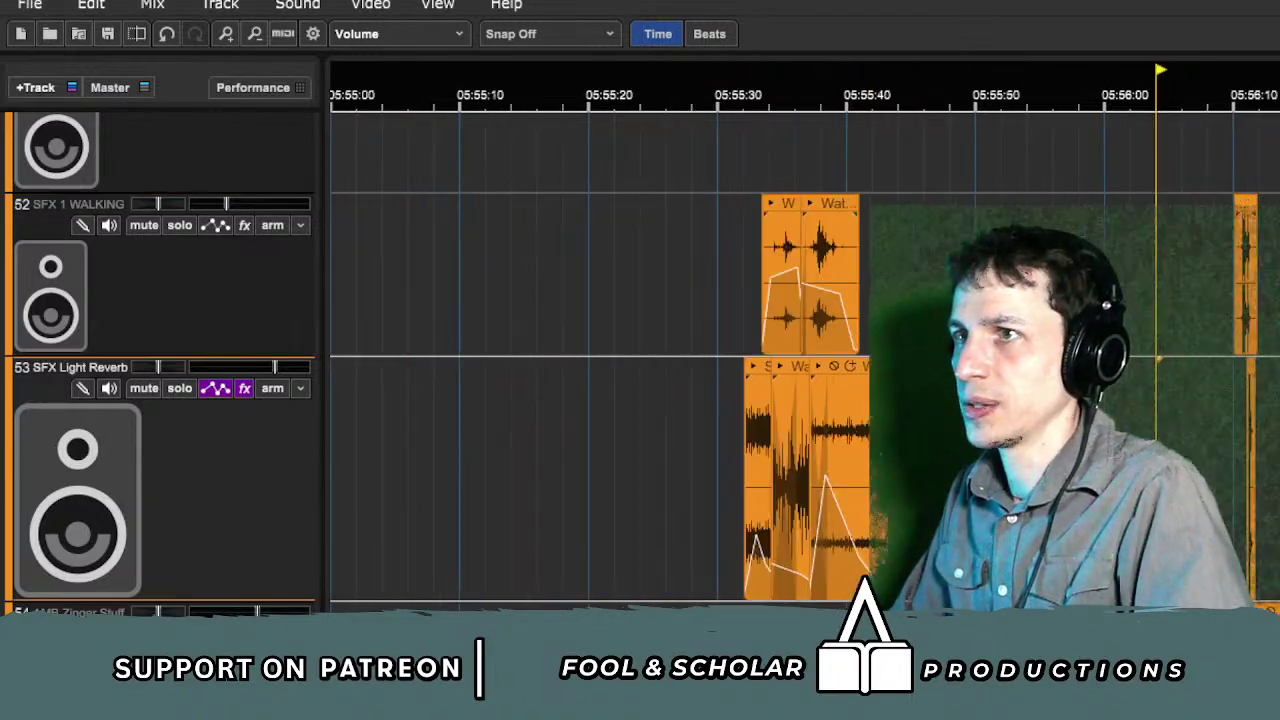
left_click(798, 606)
key("space")
scroll(798, 606, "left", 5)
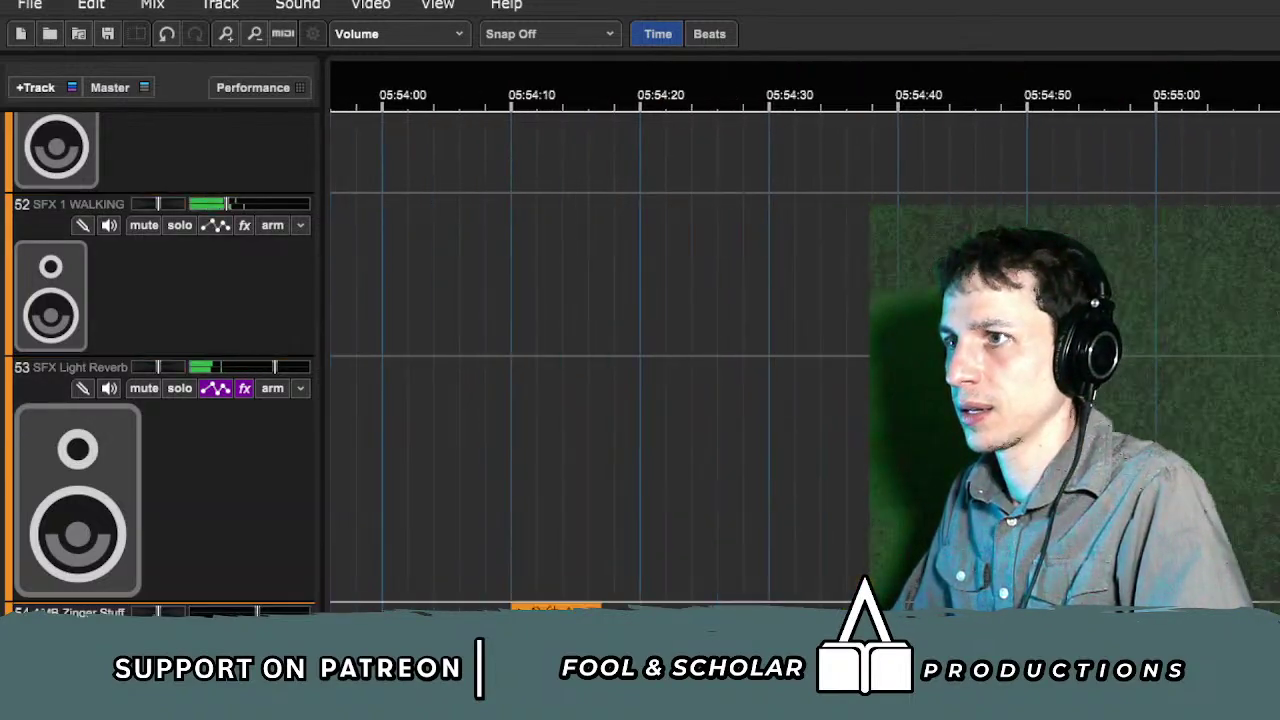
Step: Play the track 54 effect at about 05:54:10 and look over the earlier clips back to about 05:51:20
left_click(921, 497)
left_click(515, 577)
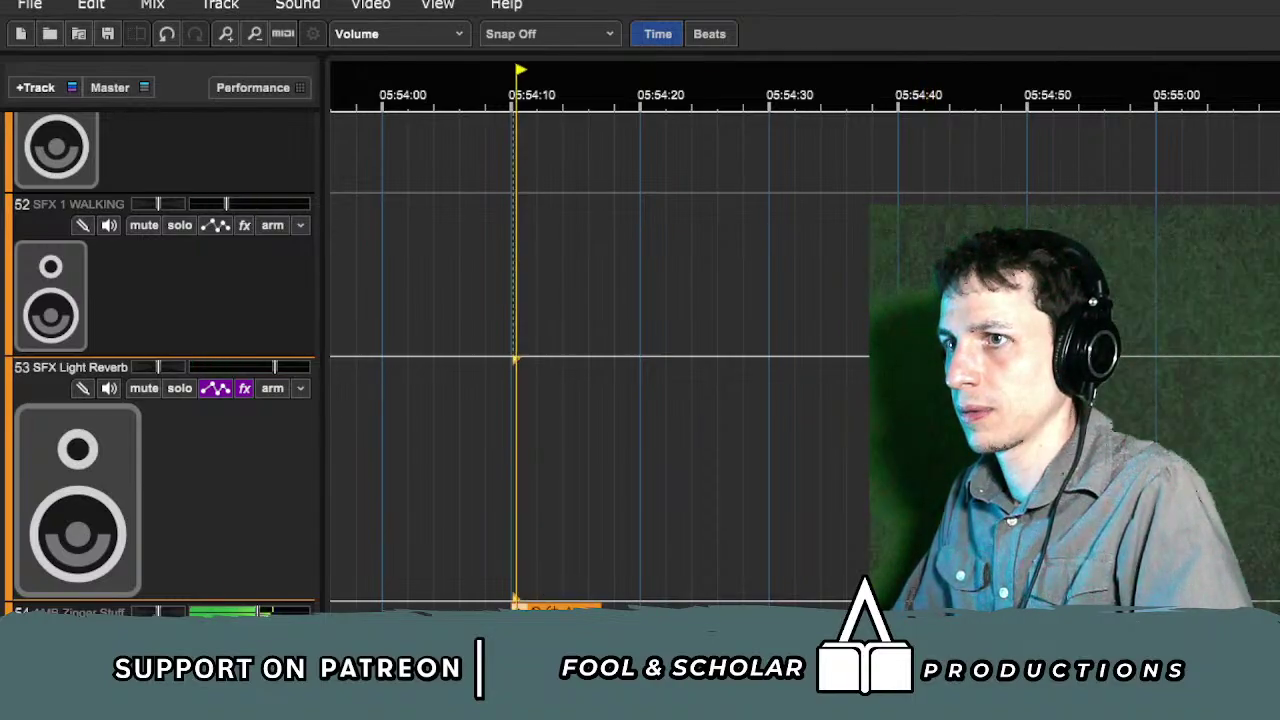
scroll(803, 473, "left", 6)
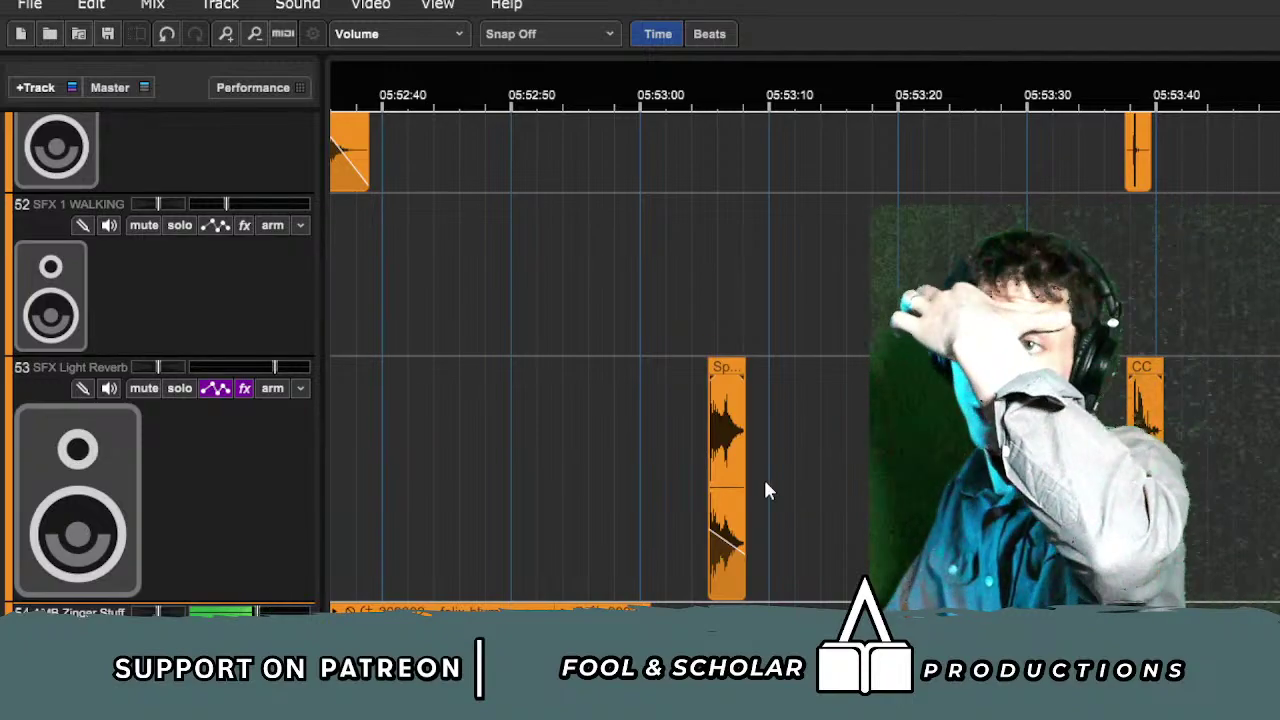
scroll(1150, 428, "left", 8)
scroll(1130, 425, "up", 3)
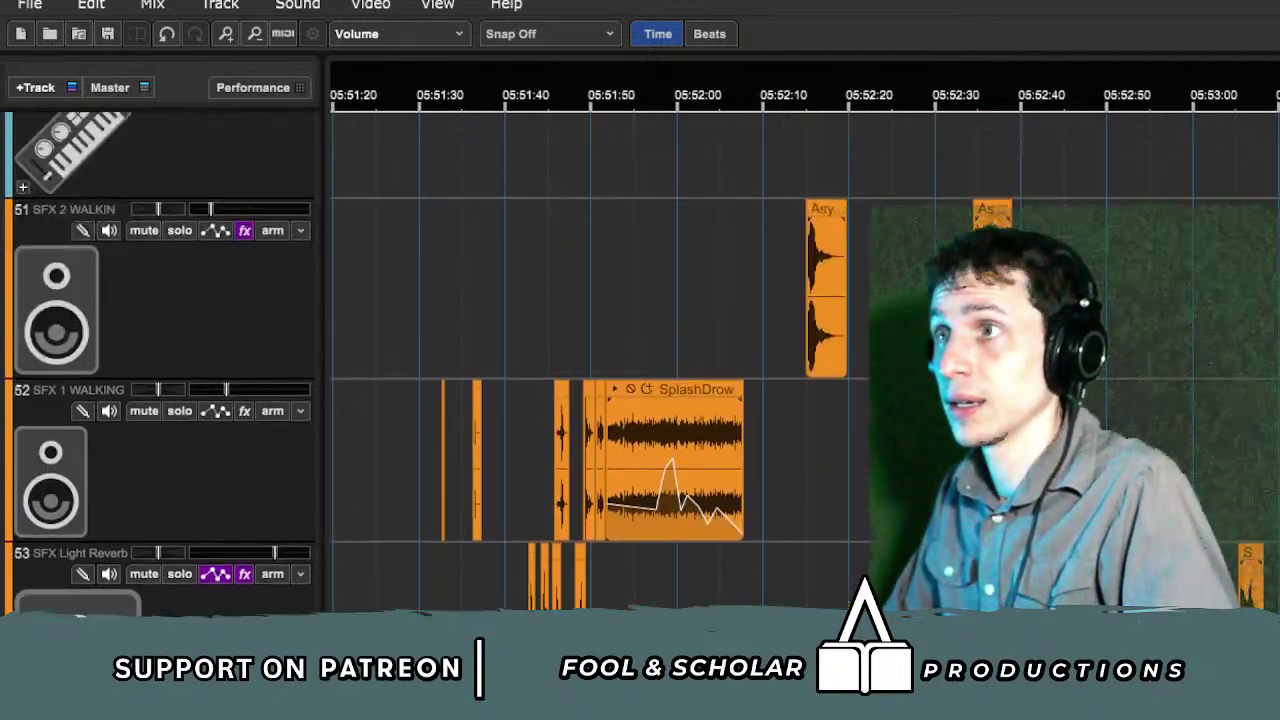
Step: Spot-play the effects on track 51 at about 05:52:15 and play track 52 from about 05:51:47
left_click(977, 440)
left_click(817, 435)
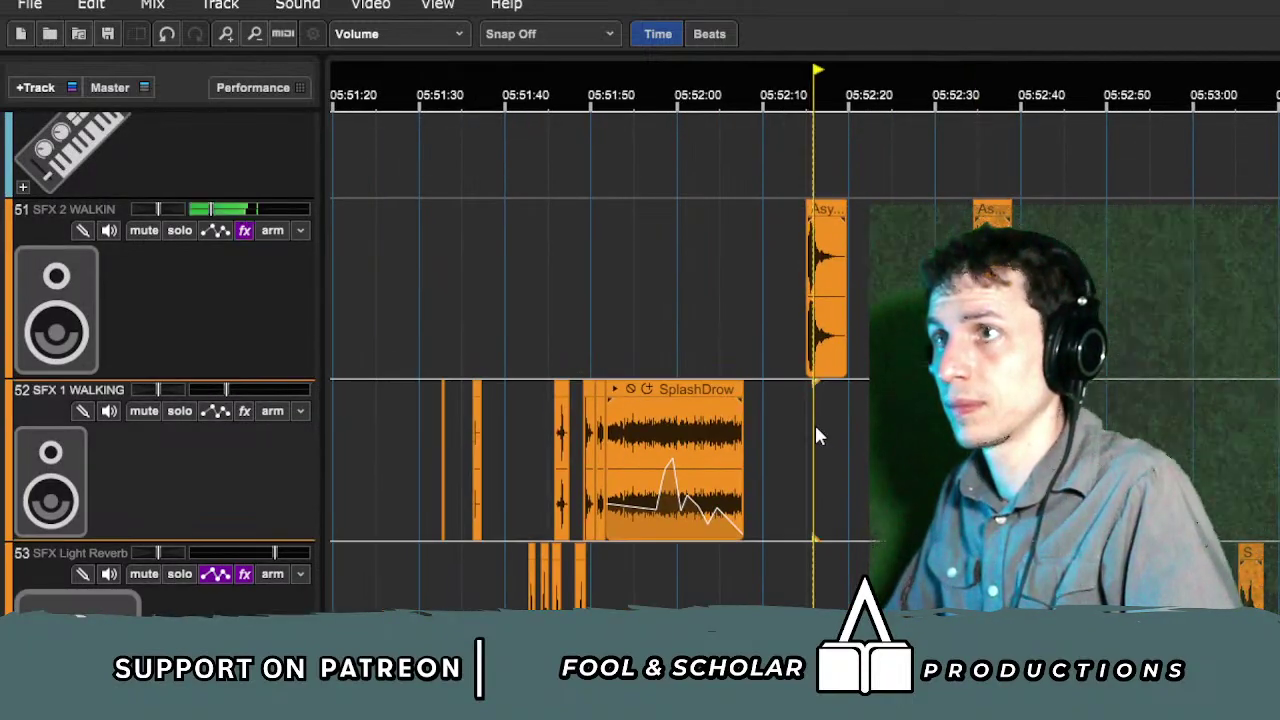
left_click(569, 94)
key("space")
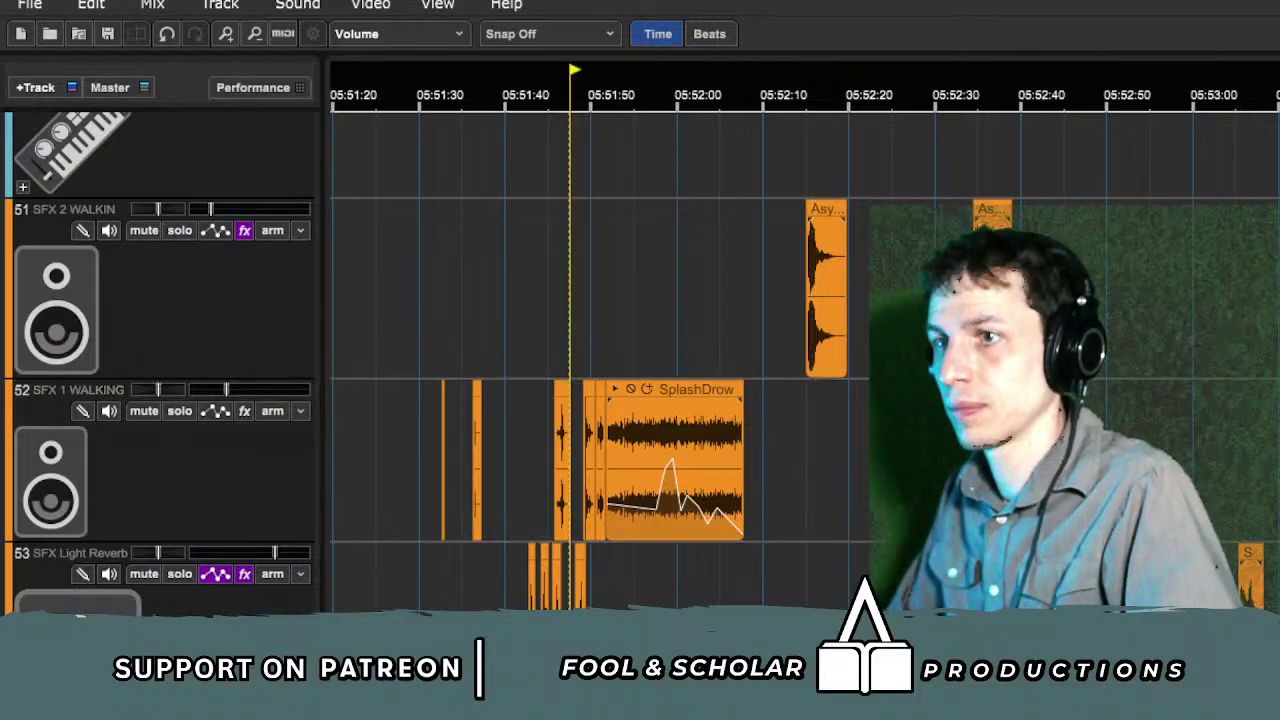
Step: Stop playback in the earlier scene, return to the fight scene and play its effects from about 06:59:18
scroll(600, 360, "down", 5)
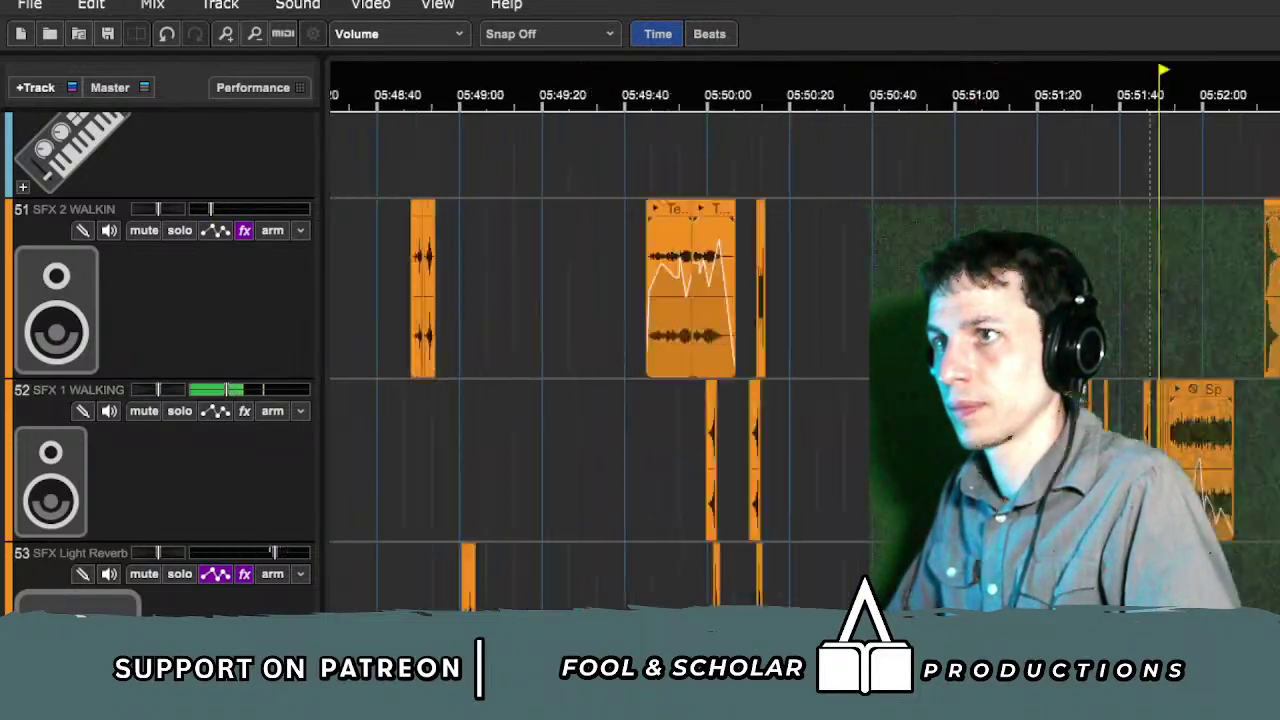
key("space")
scroll(800, 350, "right", 20)
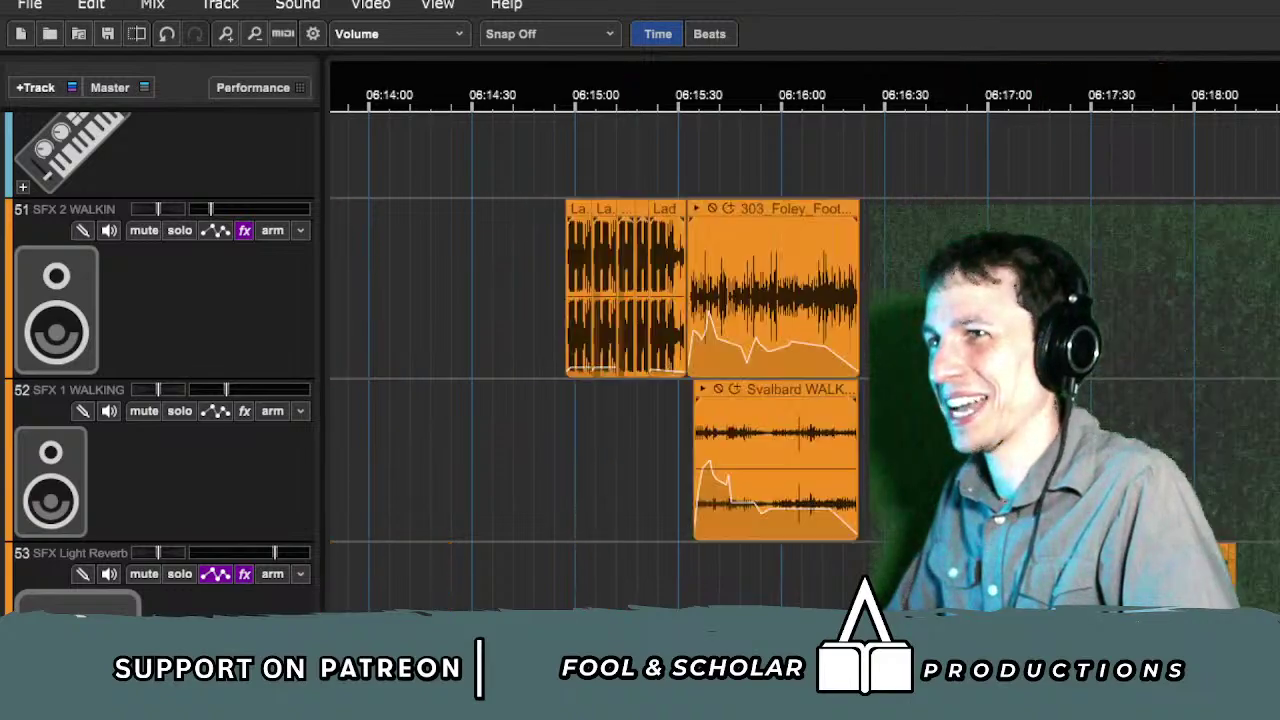
scroll(1150, 400, "right", 5)
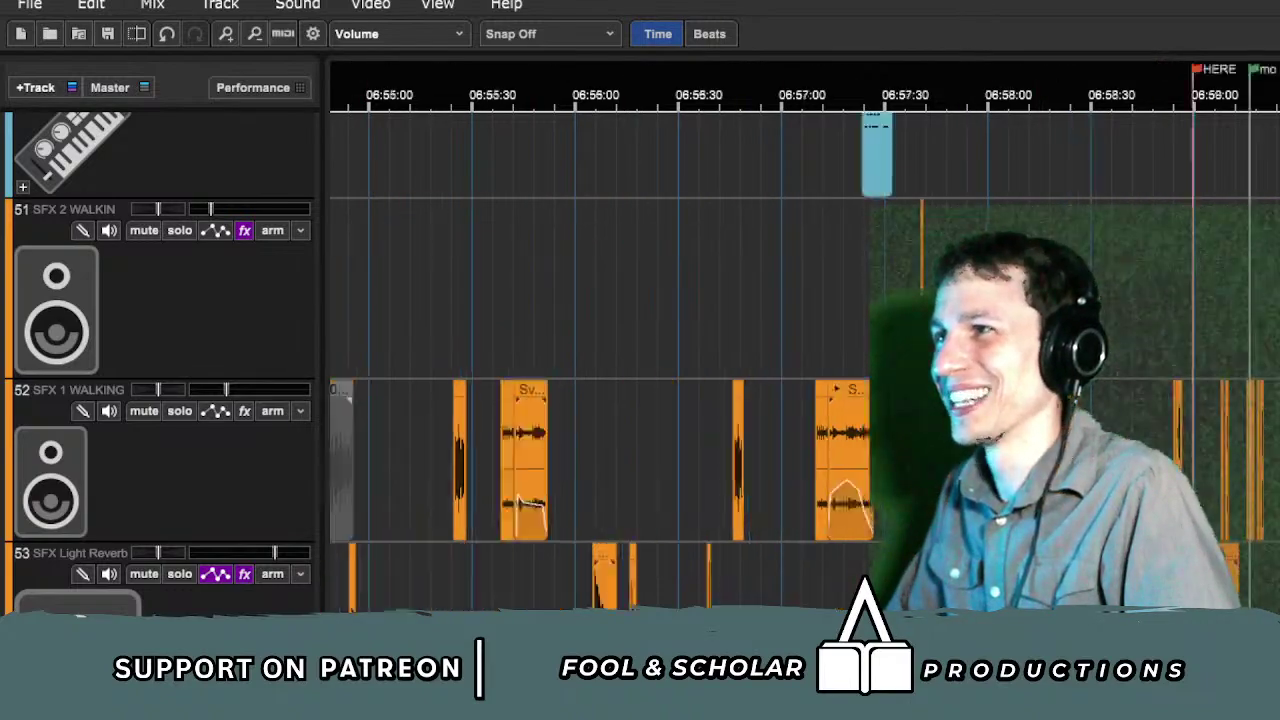
scroll(1153, 413, "up", 5)
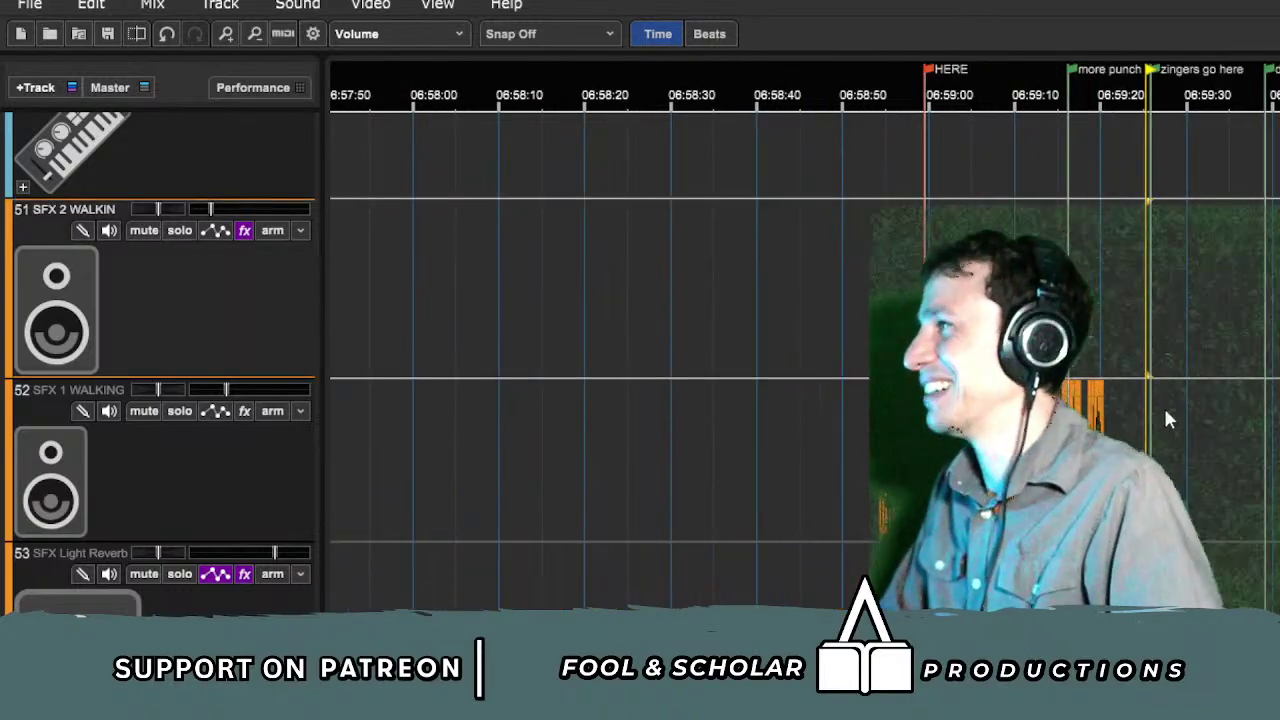
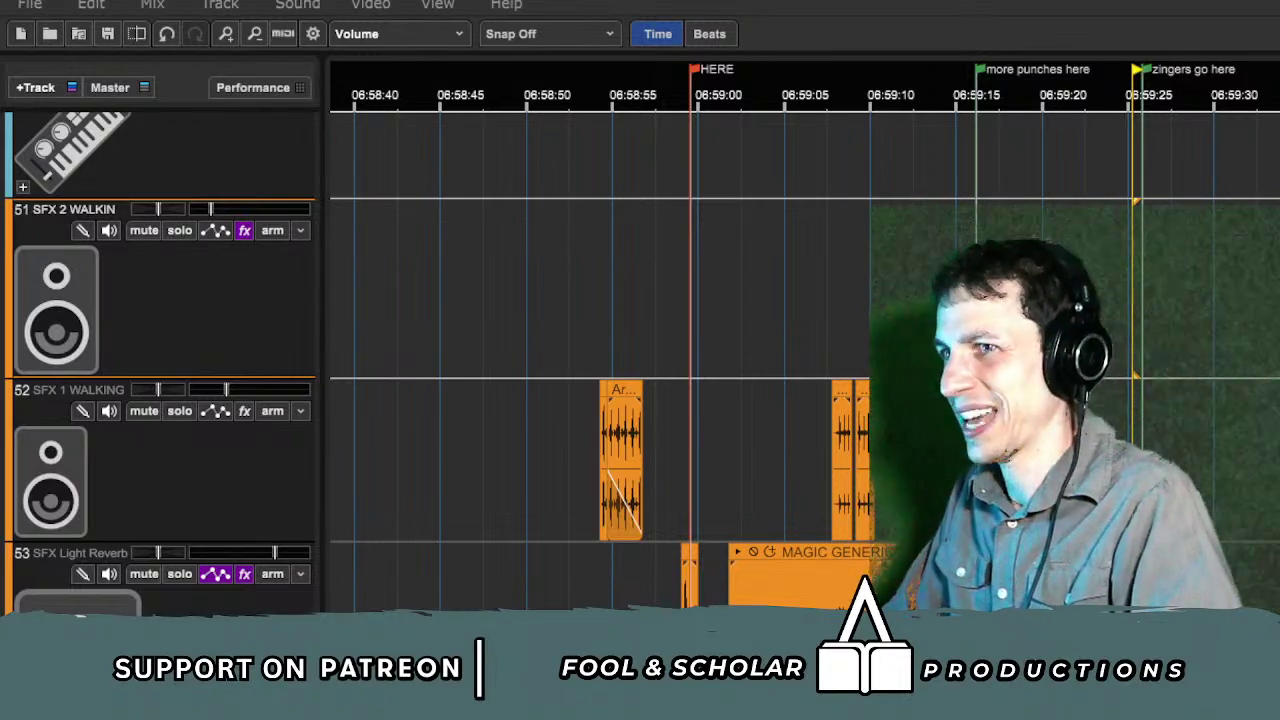
left_click(80, 552)
left_click(1276, 460)
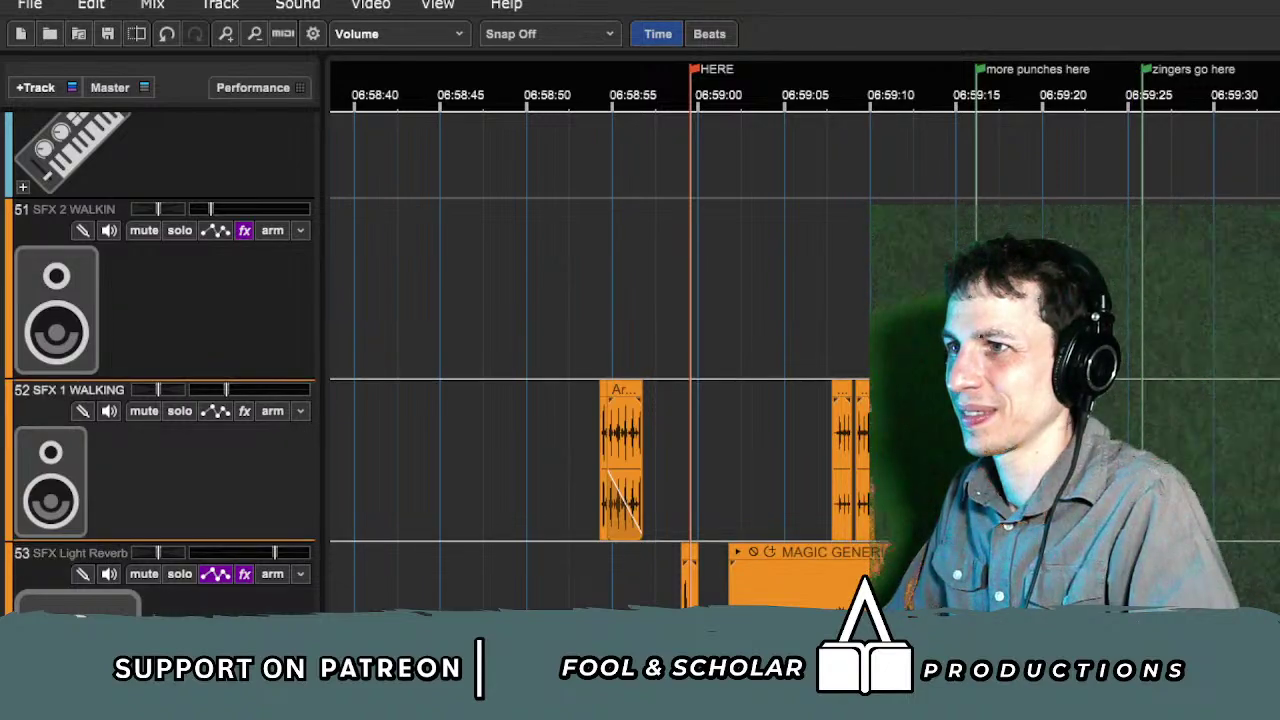
scroll(844, 299, "up", 1)
left_click(816, 298)
key("space")
scroll(816, 298, "up", 1)
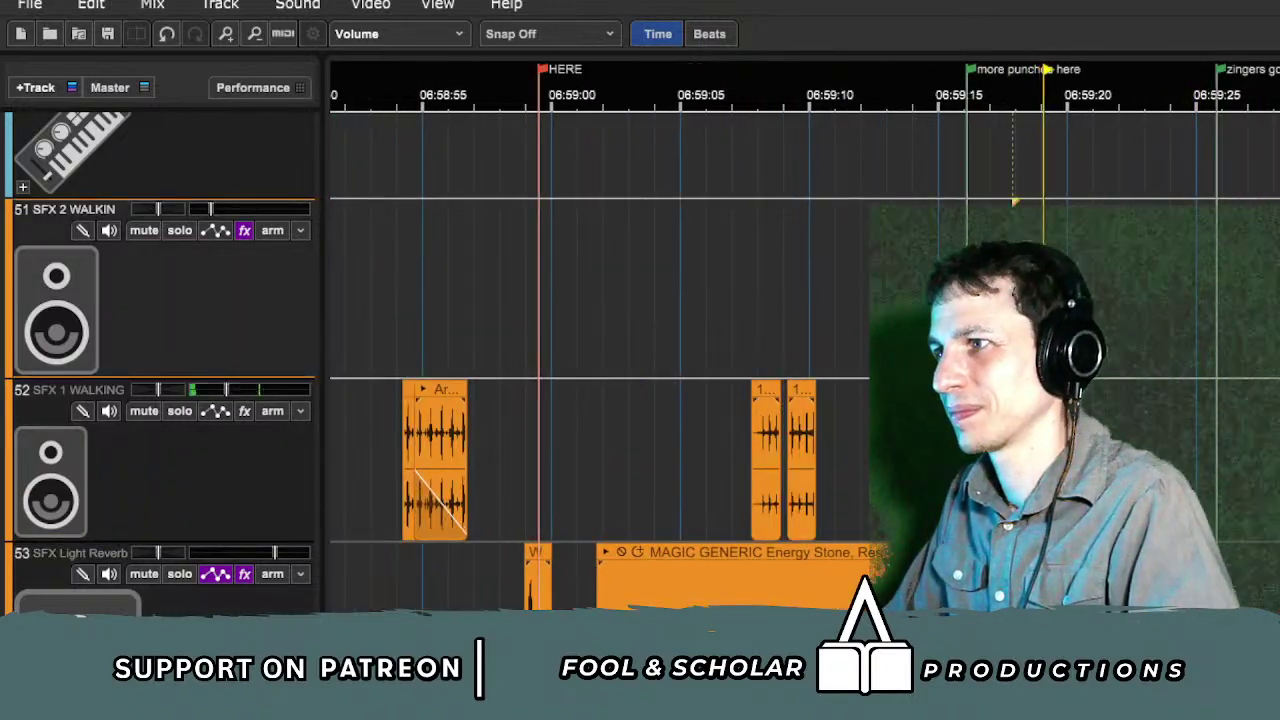
scroll(1274, 560, "up", 4)
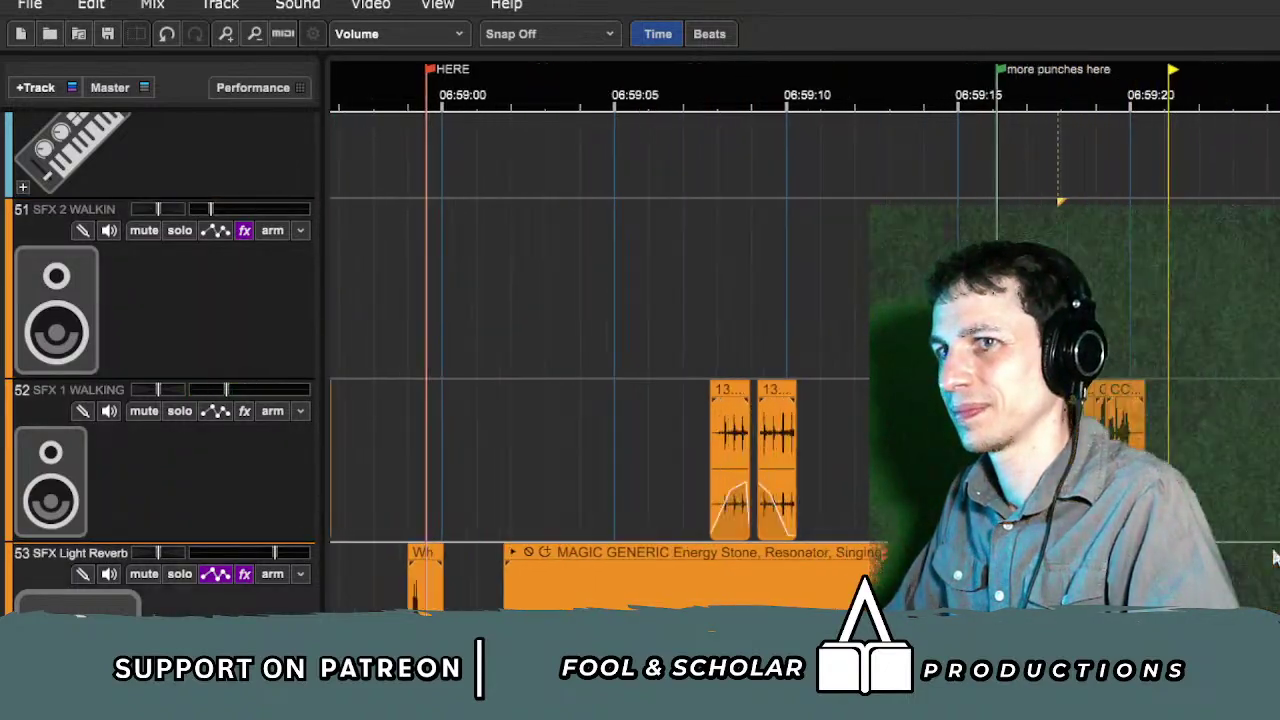
Step: Listen on to the zinger track's death save sound, replaying it from about 06:59:37
scroll(800, 340, "down", 5)
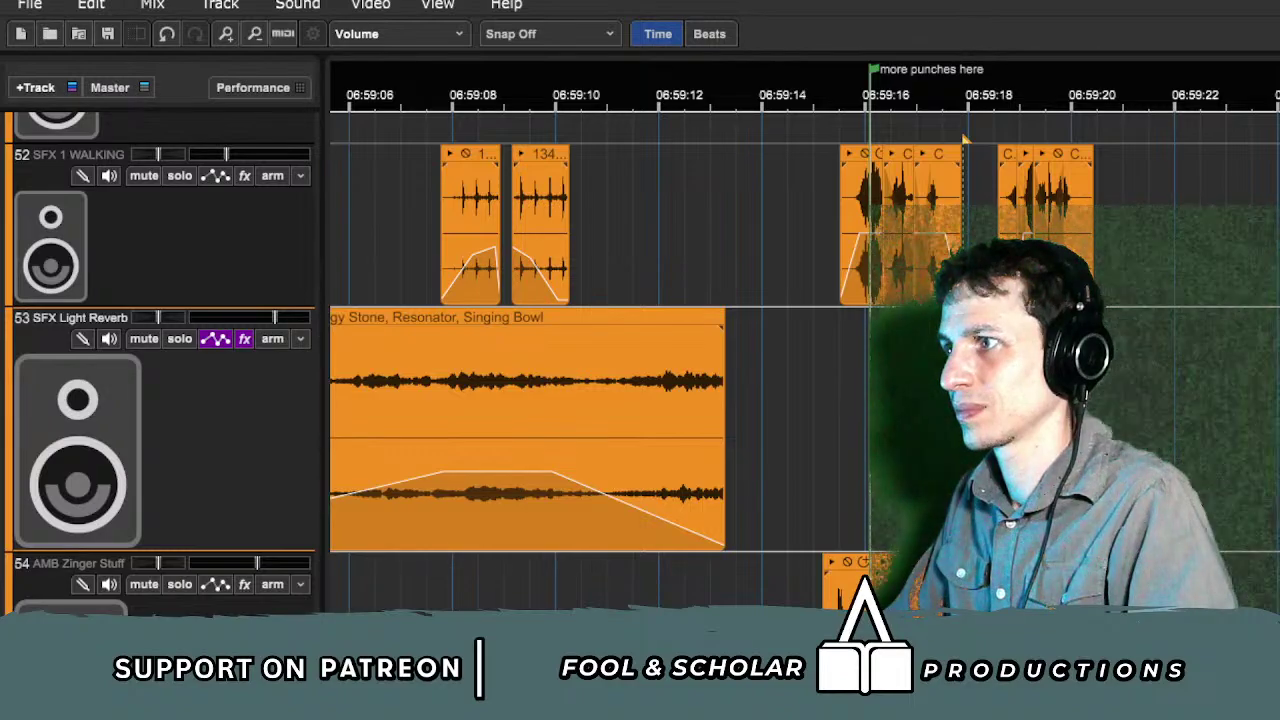
left_click(78, 563)
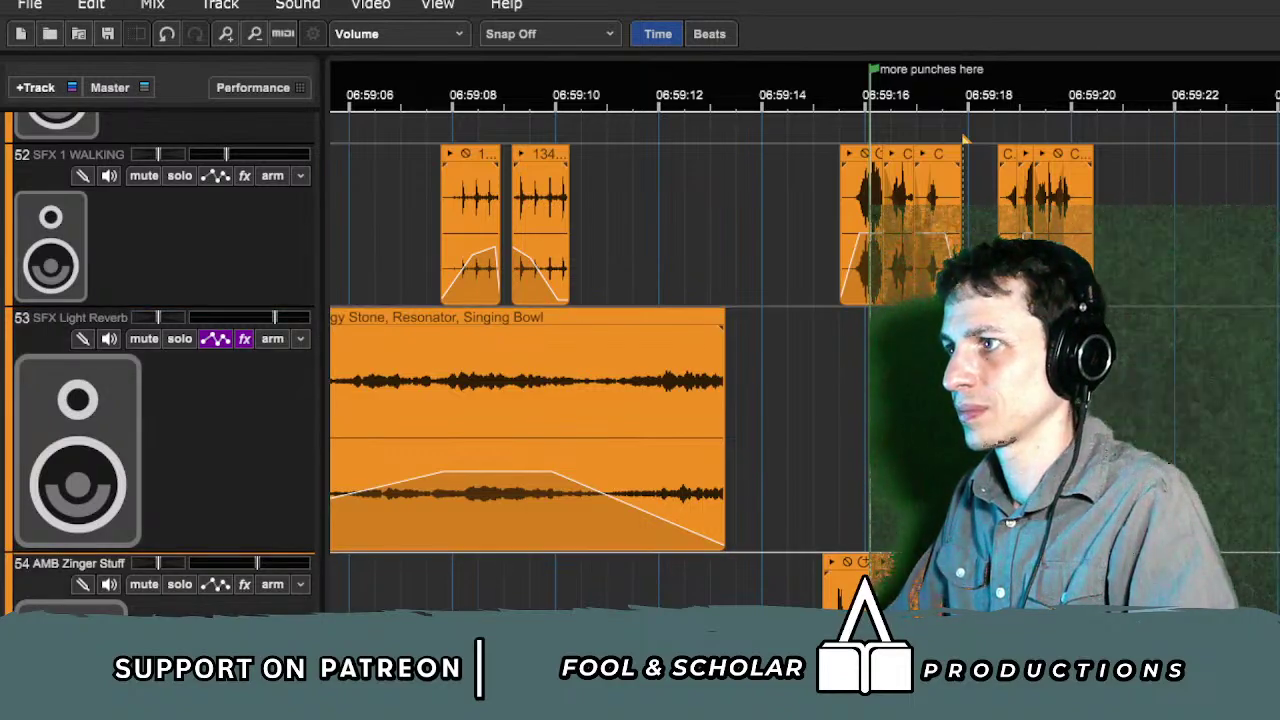
scroll(800, 340, "right", 4)
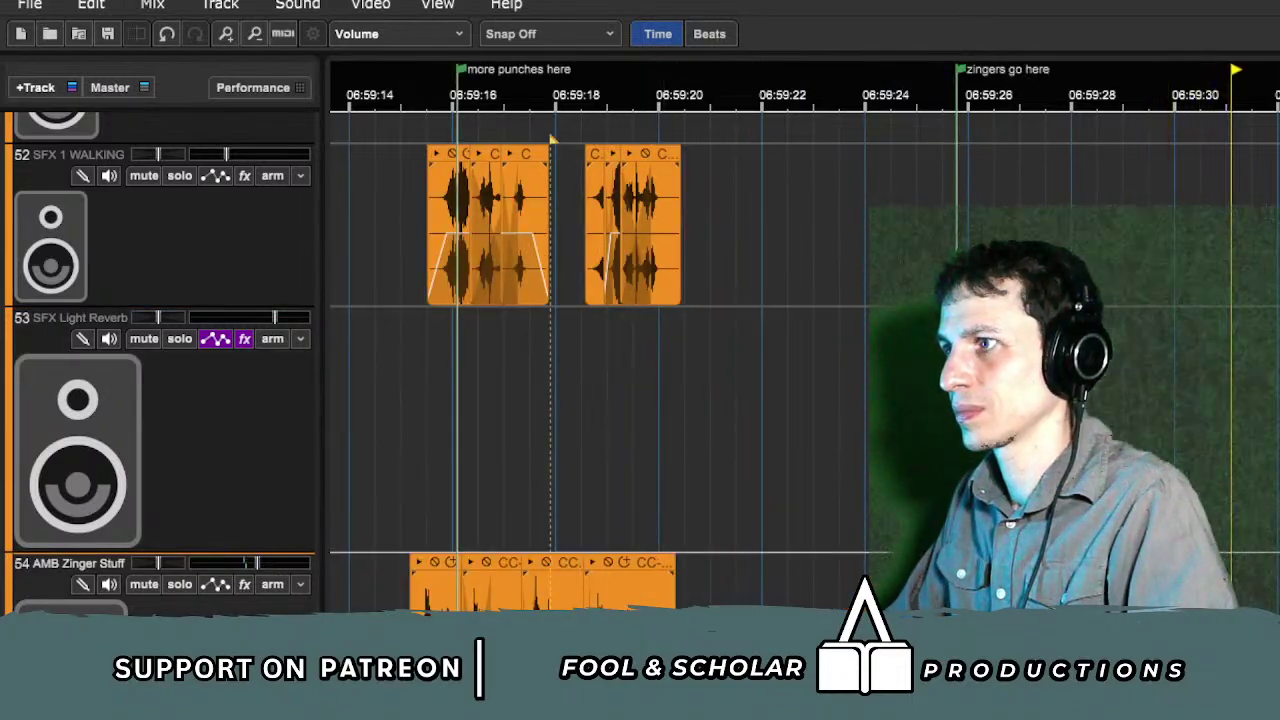
key("Up")
scroll(800, 340, "right", 4)
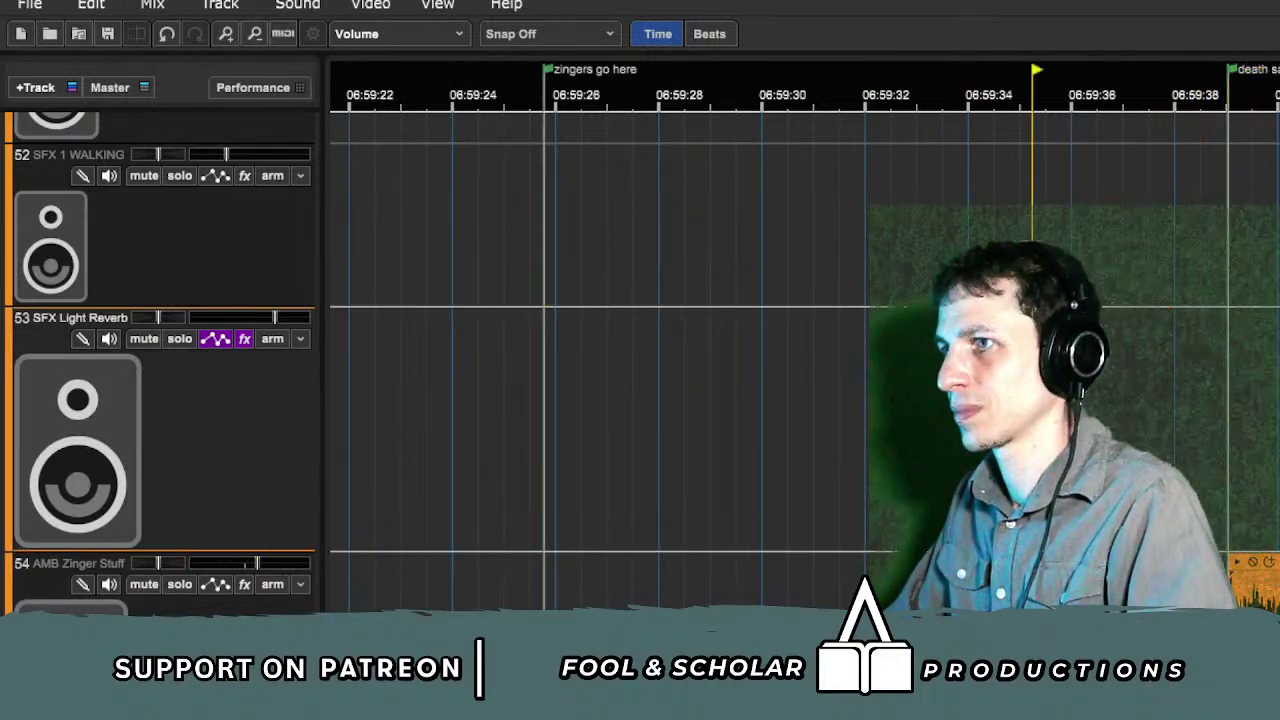
key("Down")
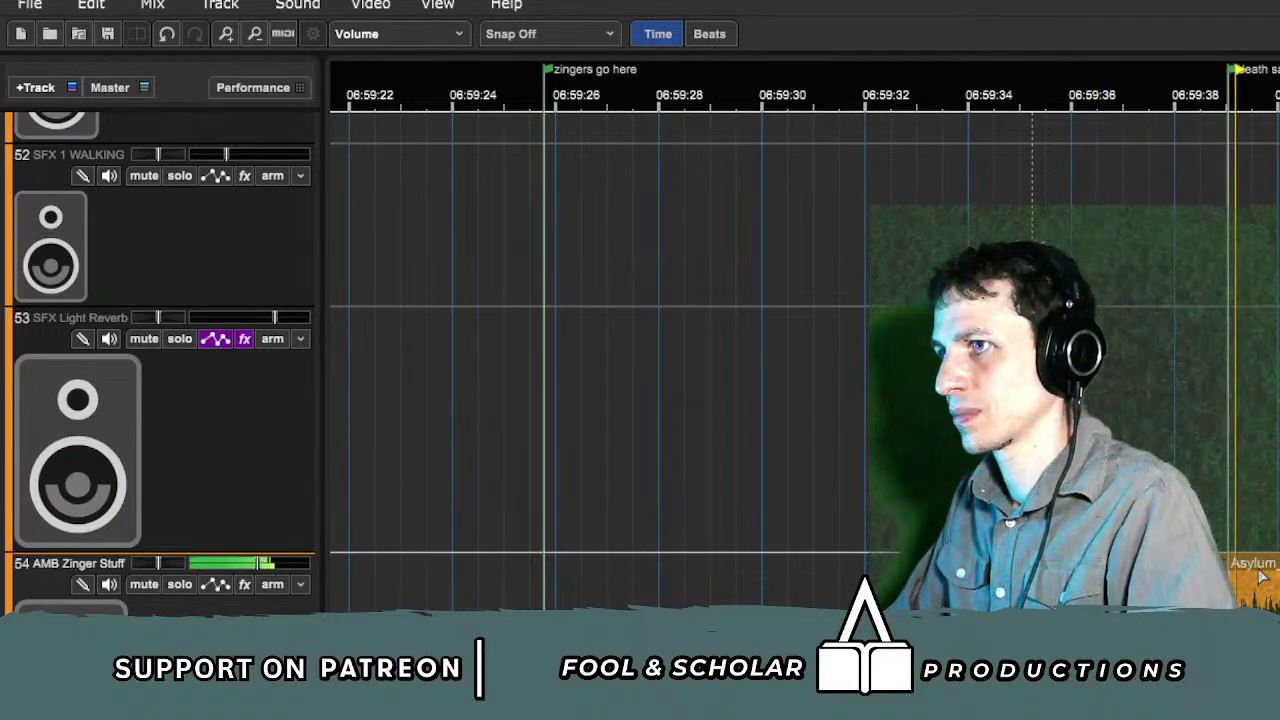
key("space")
key("Up")
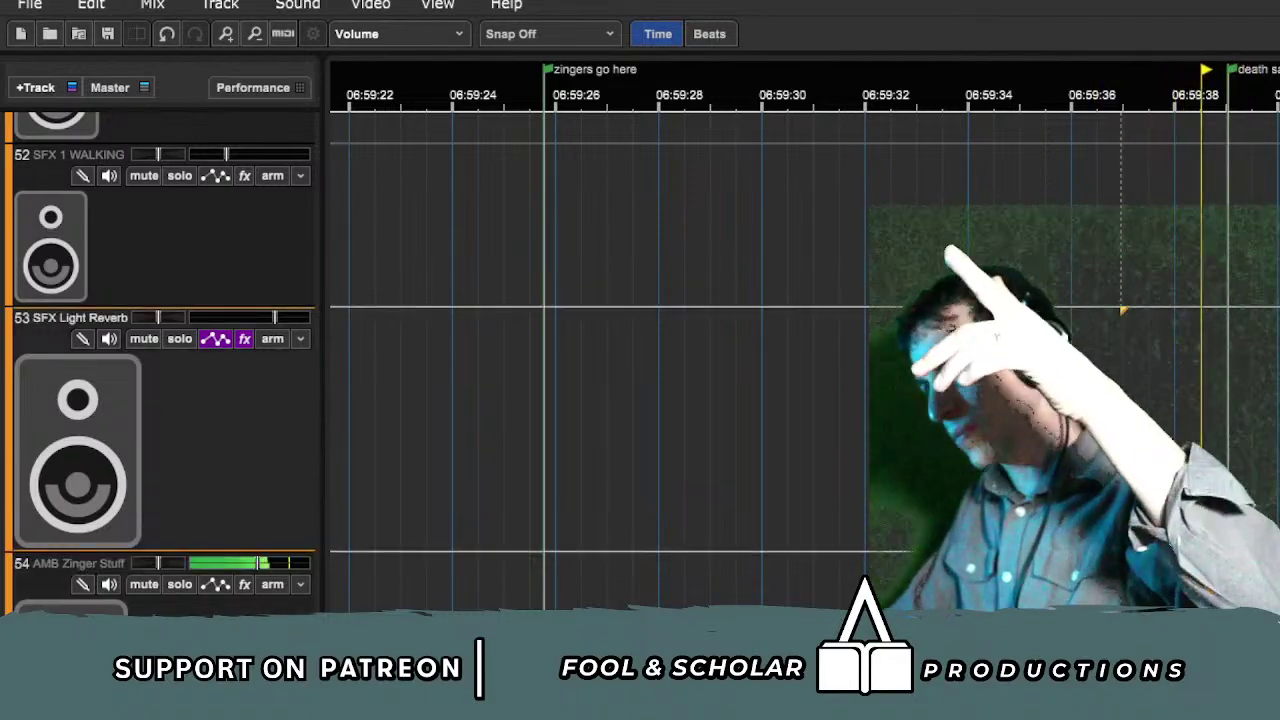
key("Down")
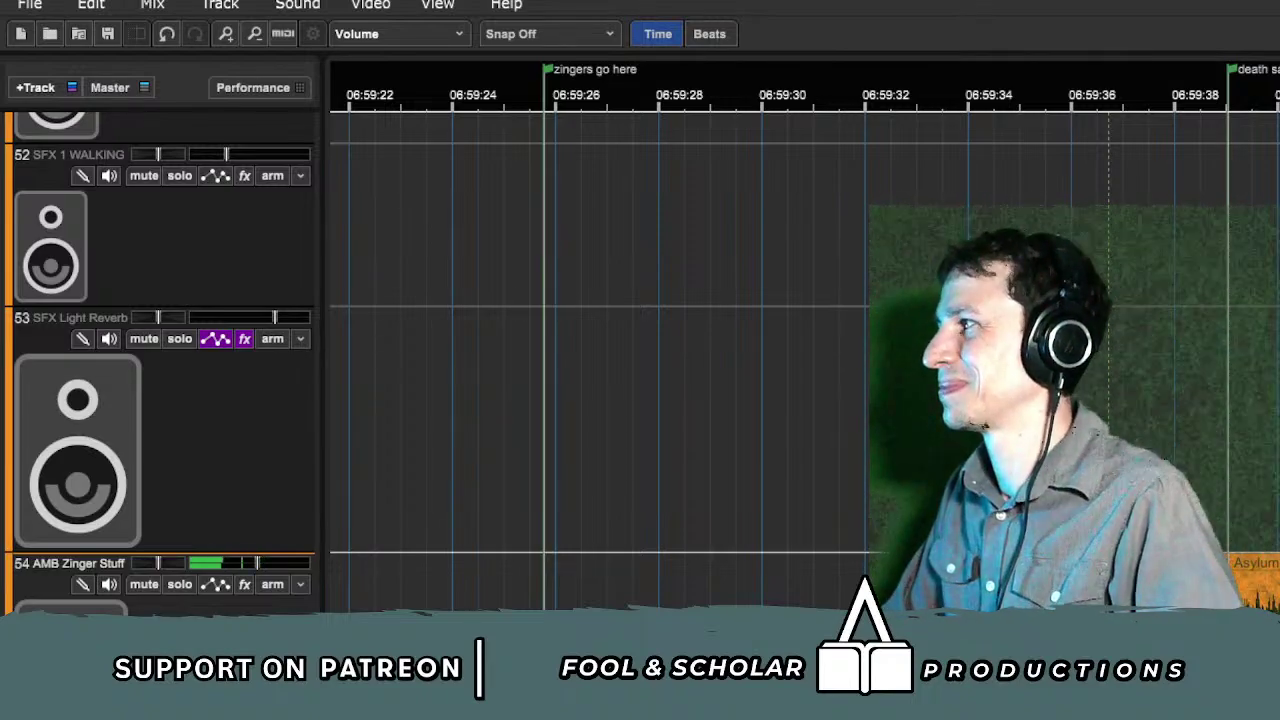
Step: Move the voice clip on track 75 back to just after the death save marker, at about 06:59:46
scroll(645, 311, "down", 3)
scroll(879, 508, "down", 2)
scroll(879, 508, "down", 3)
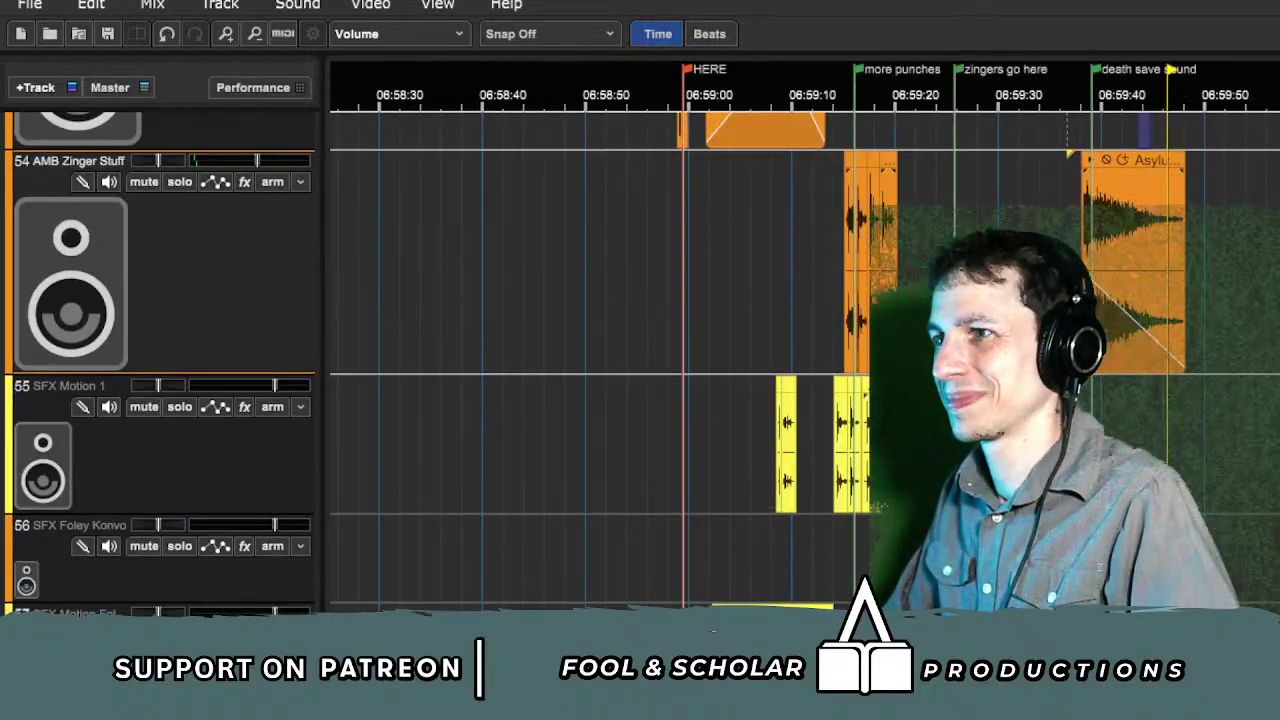
scroll(800, 350, "down", 10)
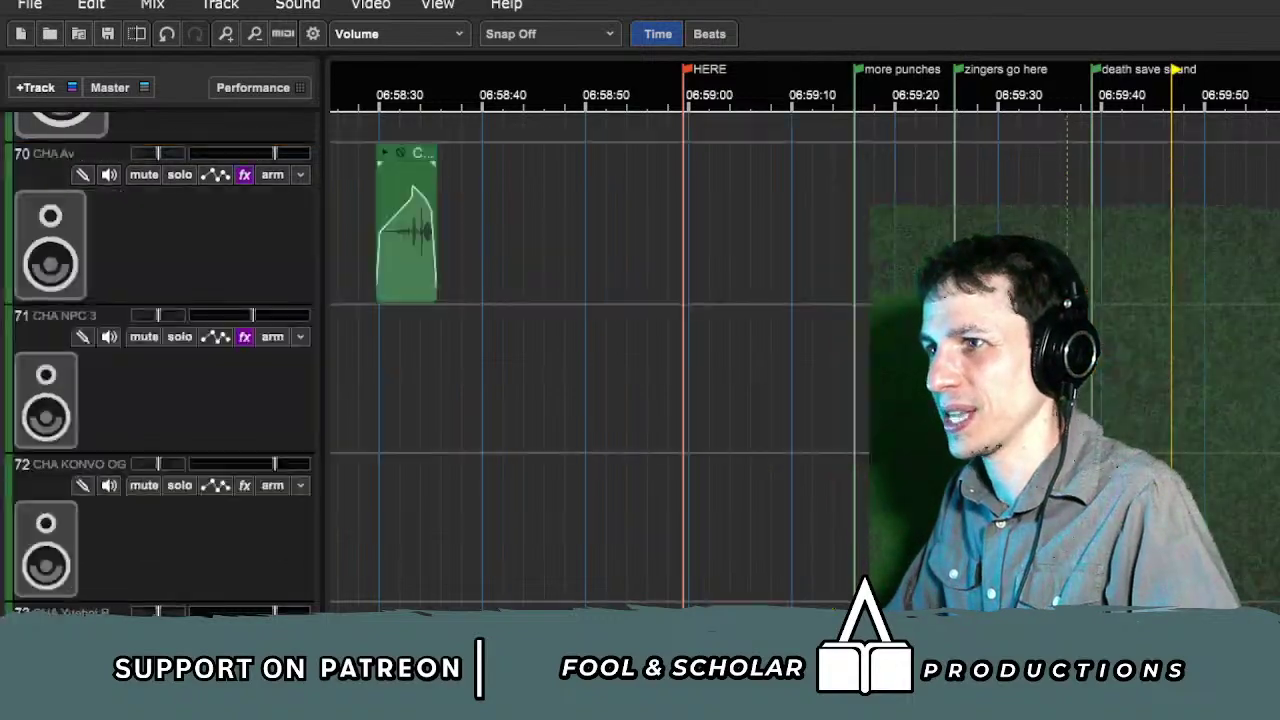
scroll(729, 350, "down", 2)
scroll(729, 350, "right", 4)
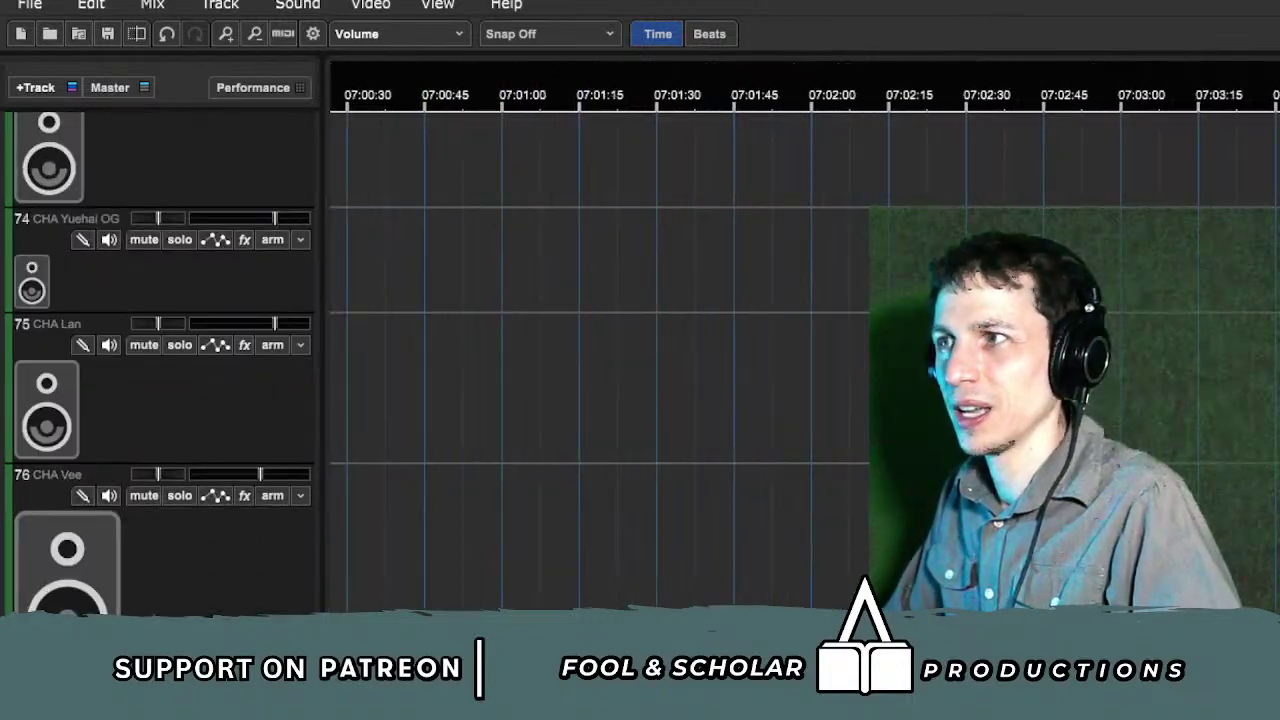
scroll(800, 350, "left", 5)
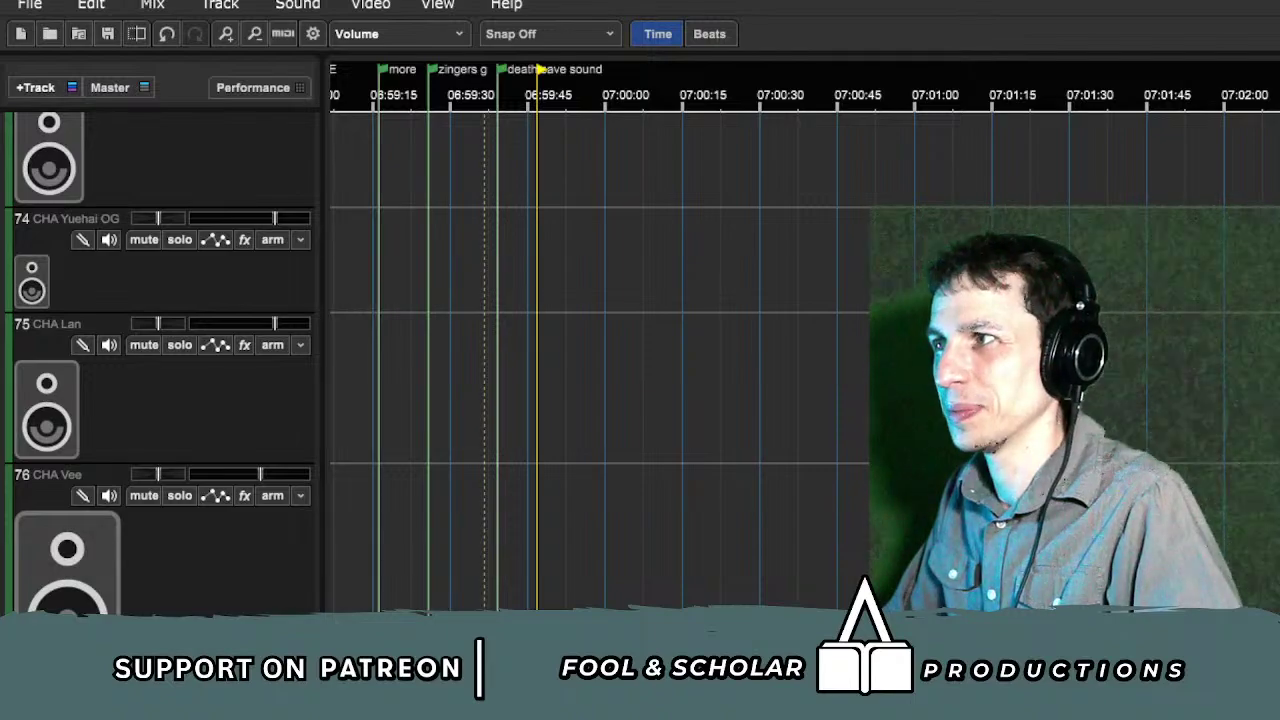
left_click_drag(880, 355, 577, 349)
key("space")
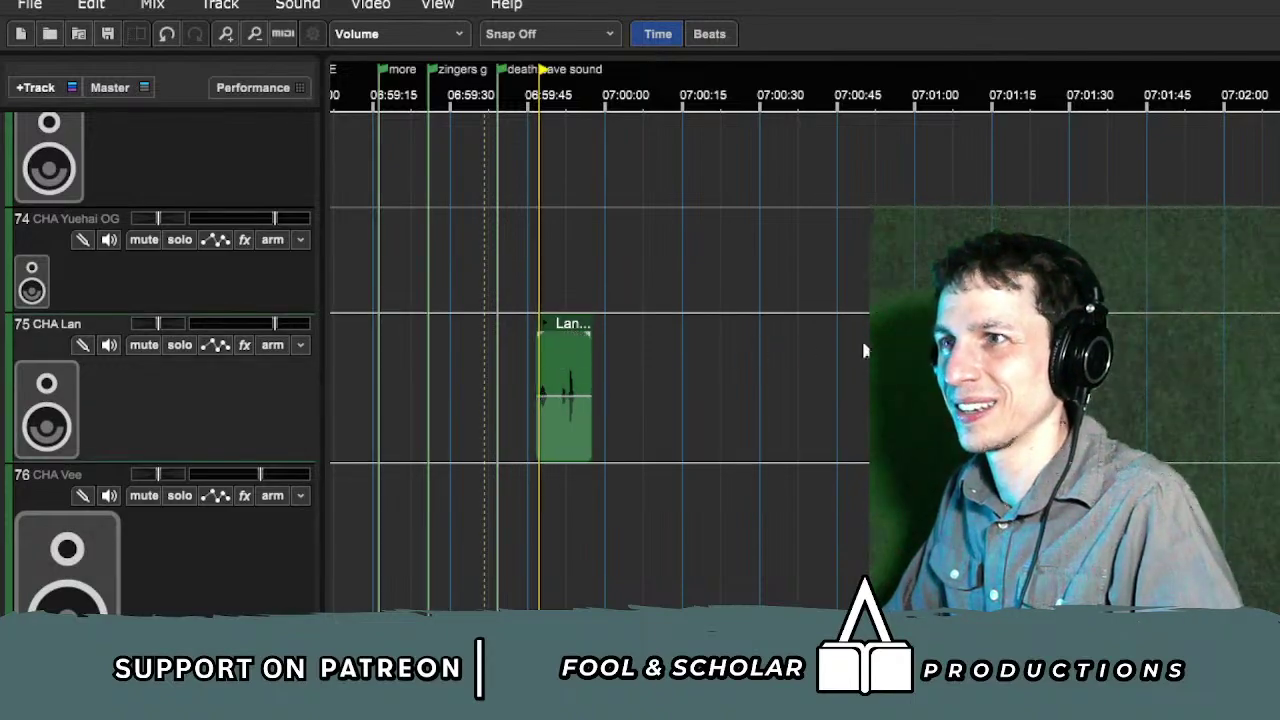
Step: Solo track 75 and audition its voice clip to locate the take at about 06:59:53
scroll(565, 339, "up", 2)
scroll(800, 350, "up", 1)
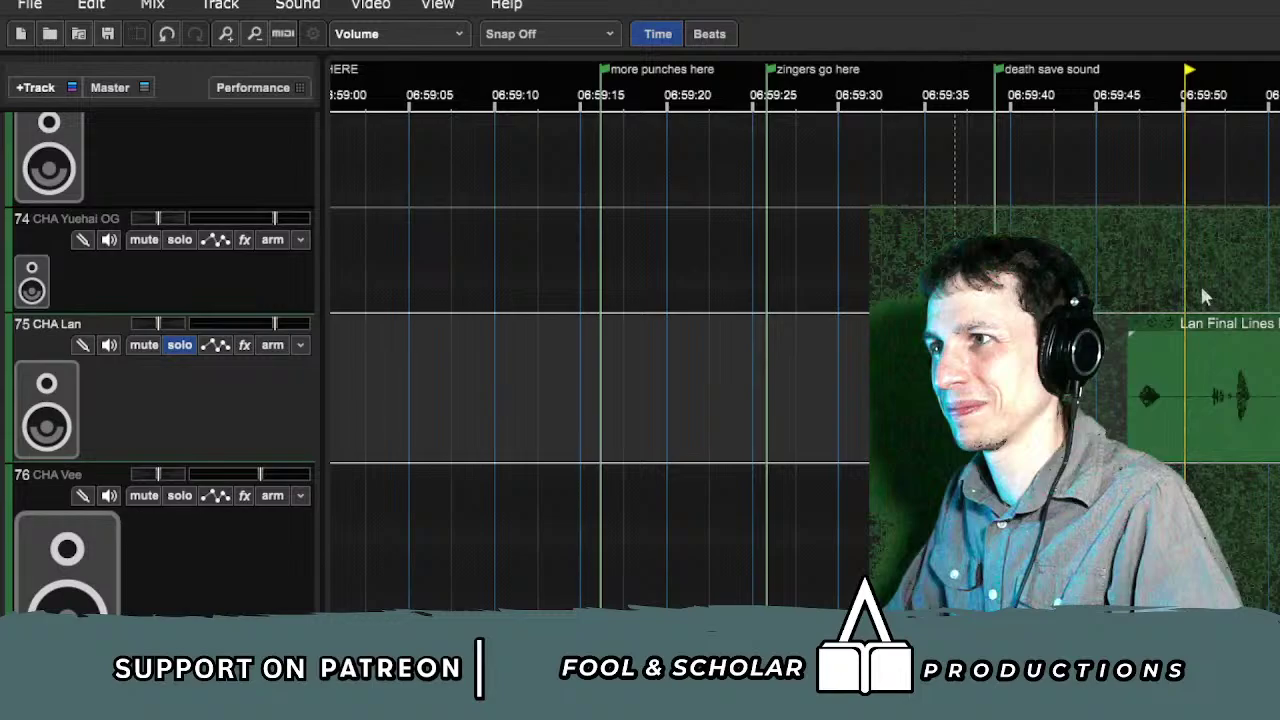
left_click(1213, 291)
left_click(1239, 289)
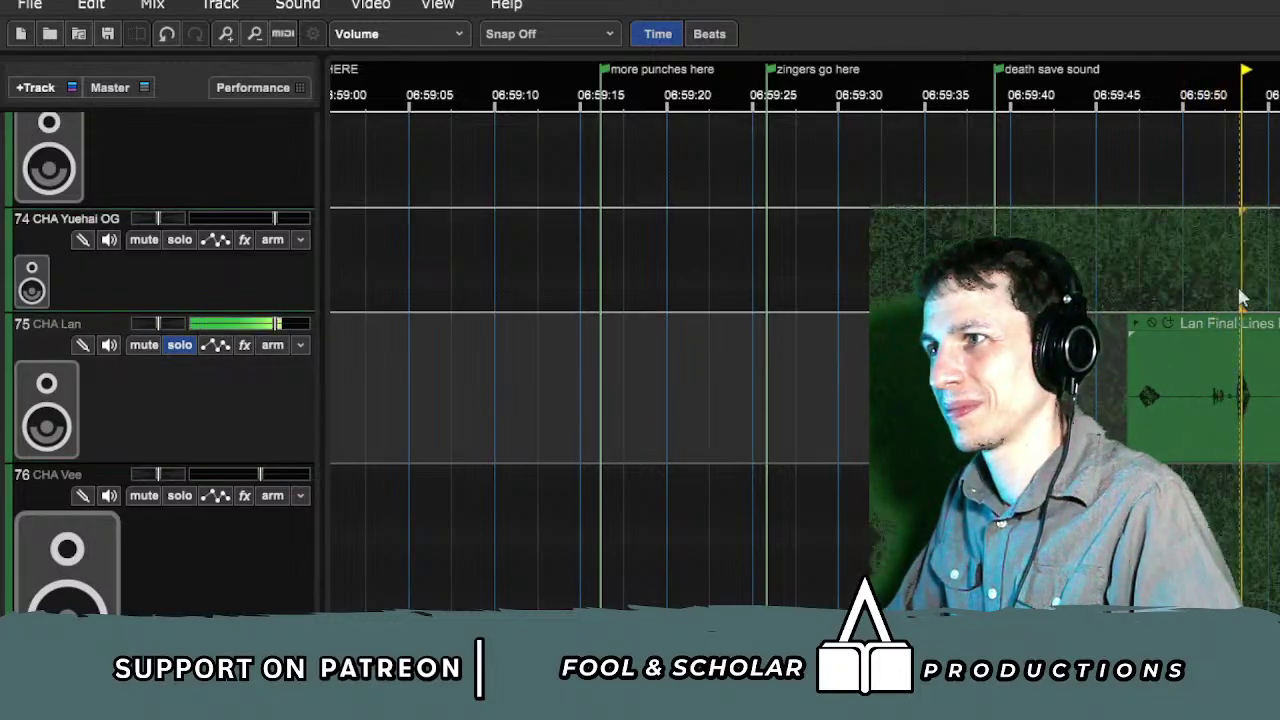
scroll(1240, 298, "up", 2)
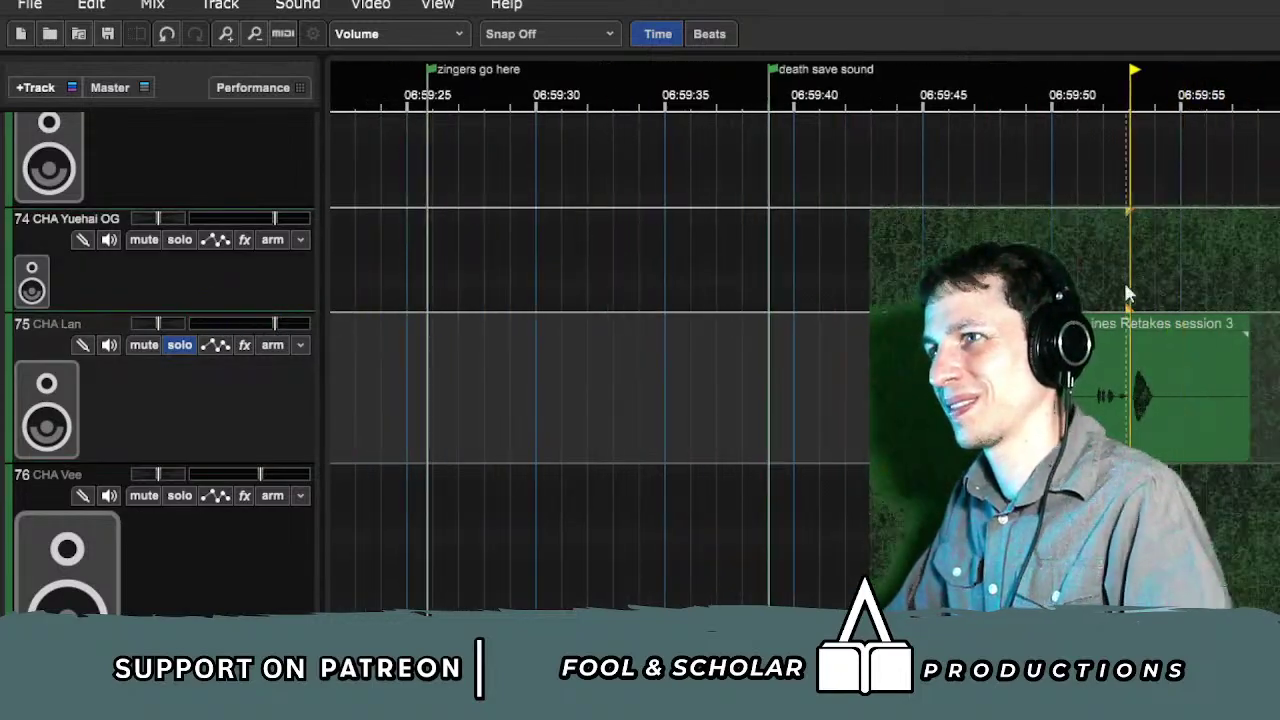
Step: Split the track 75 voice clip around the take at about 06:59:53 and delete the parts before and after it
left_click(1108, 357)
key("ctrl+t")
key("Delete")
key("ctrl+t")
left_click(1184, 371)
key("Delete")
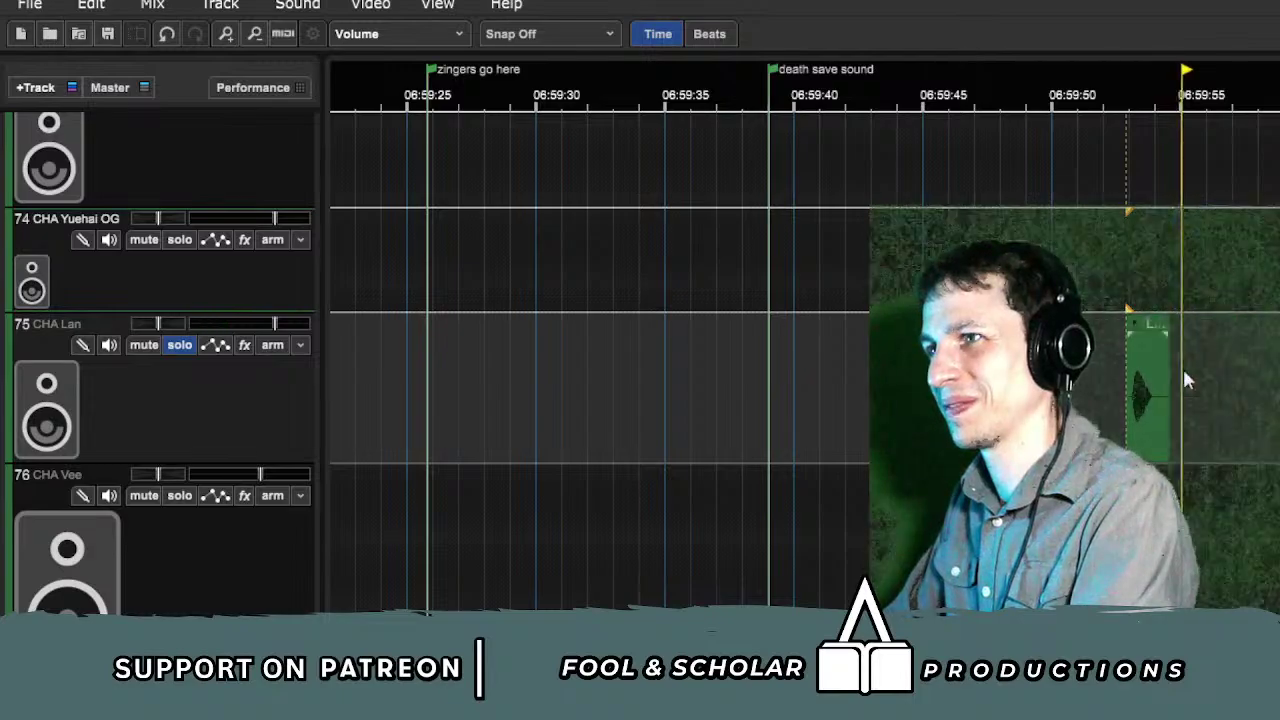
Step: Shape the trimmed track 75 clip's volume with a fade-out at its end and extend its start slightly for a fade-in
key("space")
left_click(1146, 363)
left_click(1154, 396)
left_click_drag(1168, 396, 1170, 456)
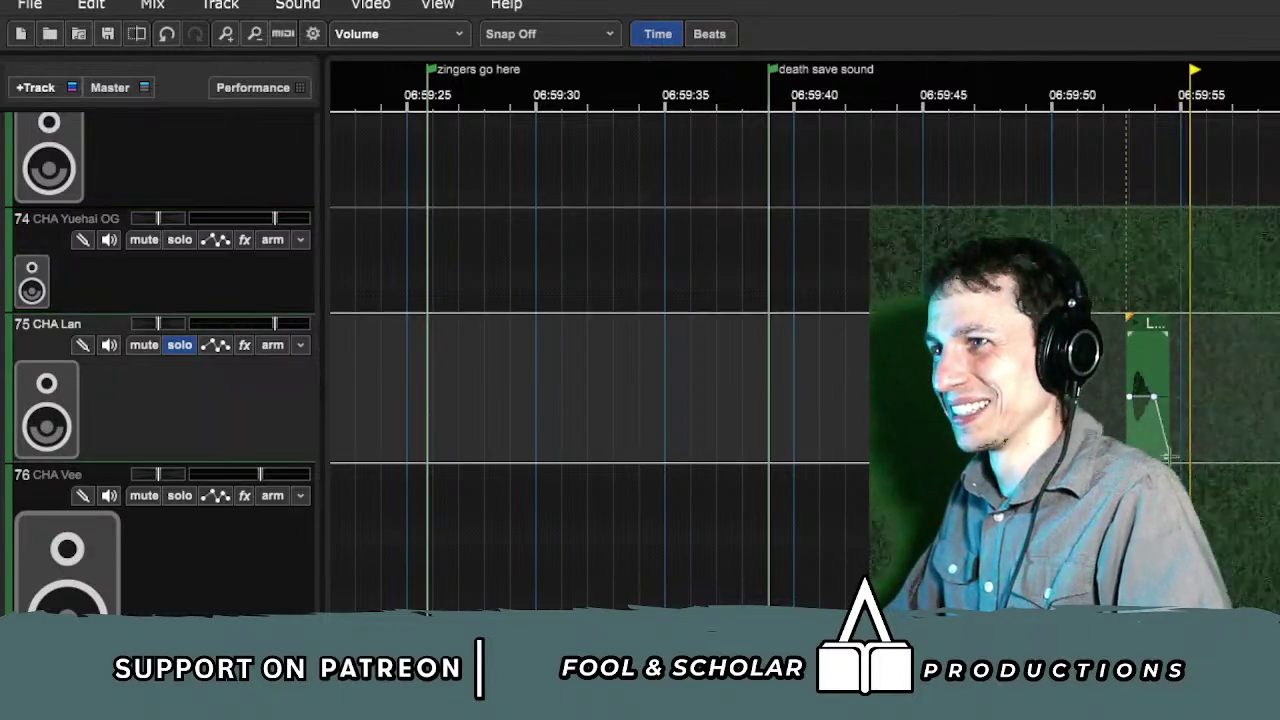
left_click_drag(1127, 395, 1121, 395)
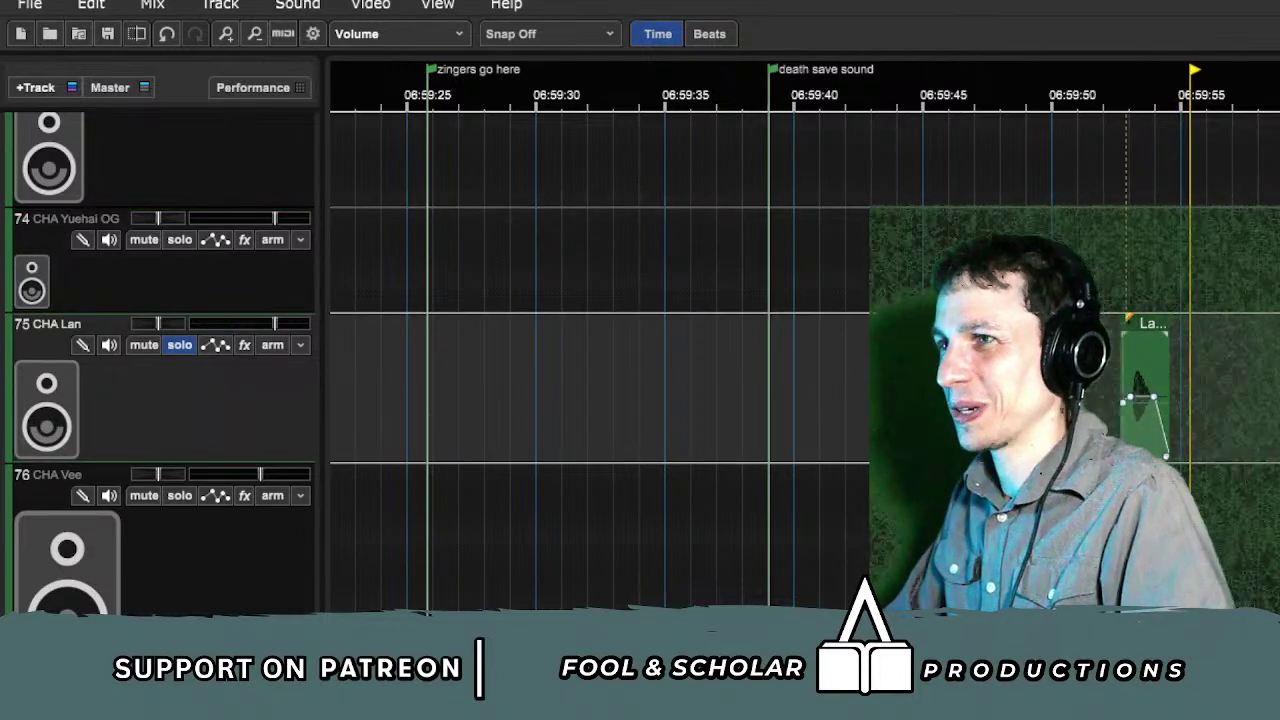
Step: Unsolo track 75, move the trimmed voice clip to about 06:59:43 and play it back with the full mix
left_click(179, 344)
left_click(695, 306)
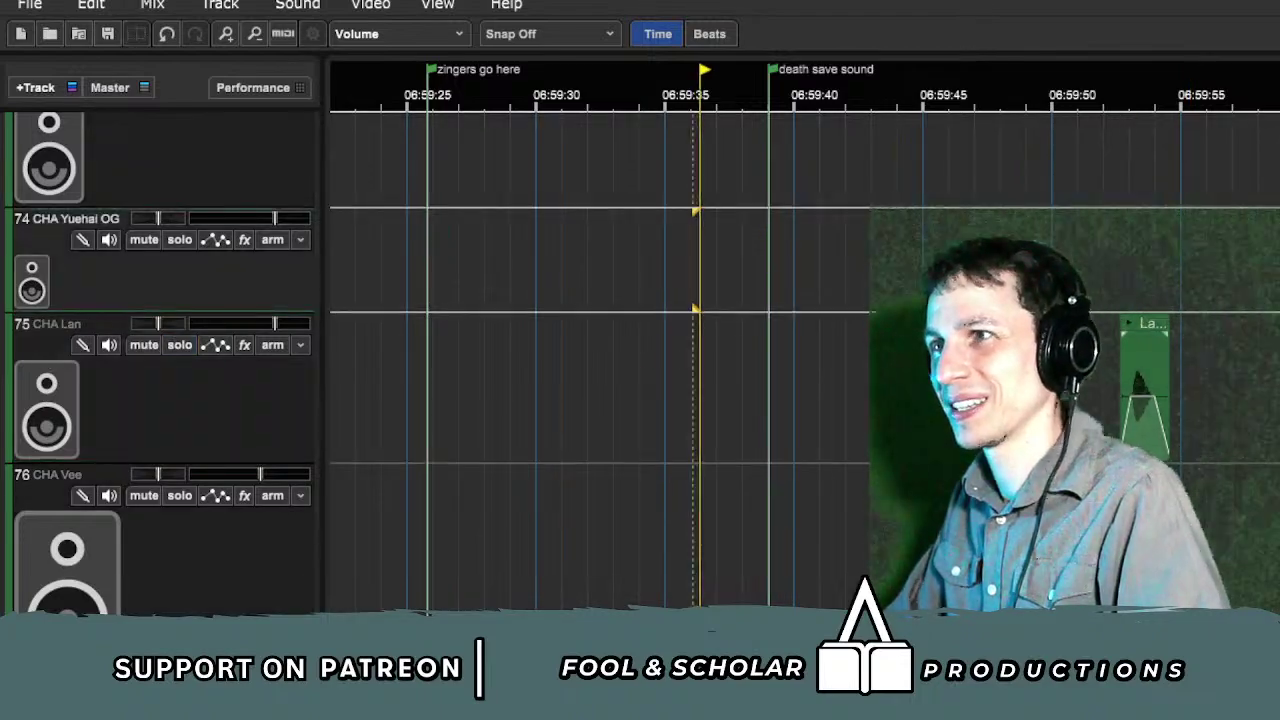
left_click_drag(1135, 336, 890, 336)
left_click(856, 340)
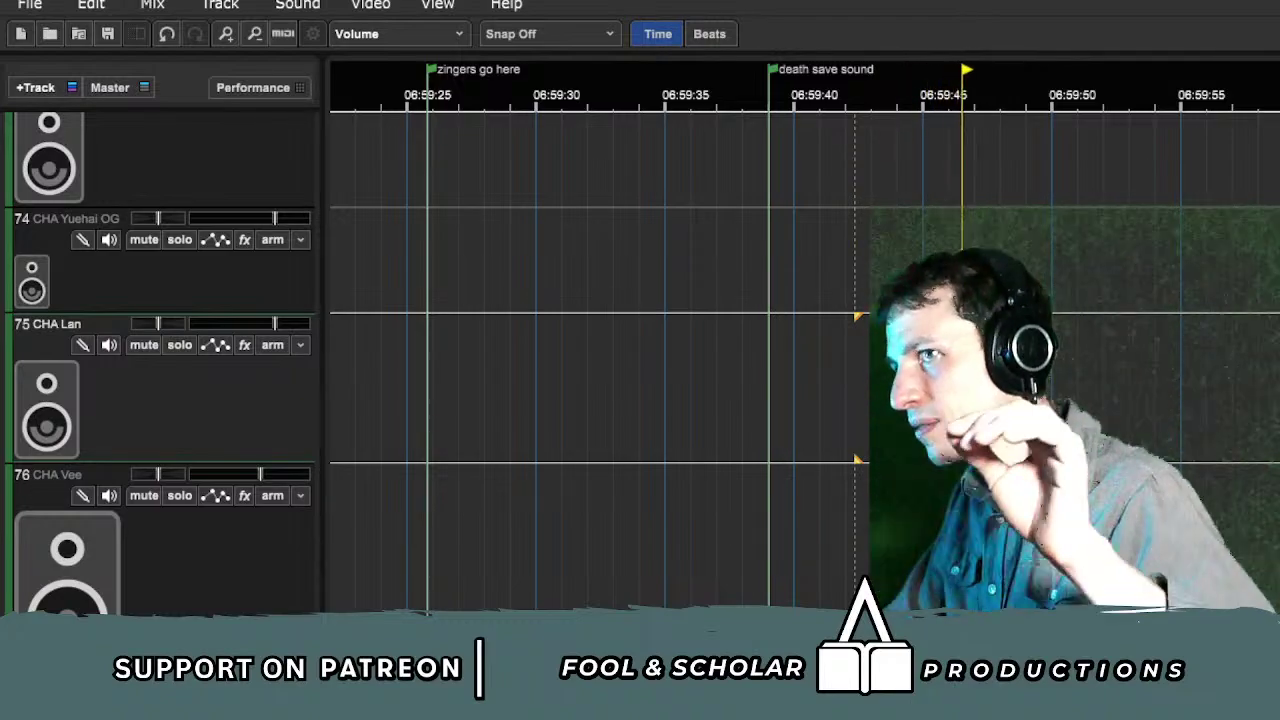
key("space")
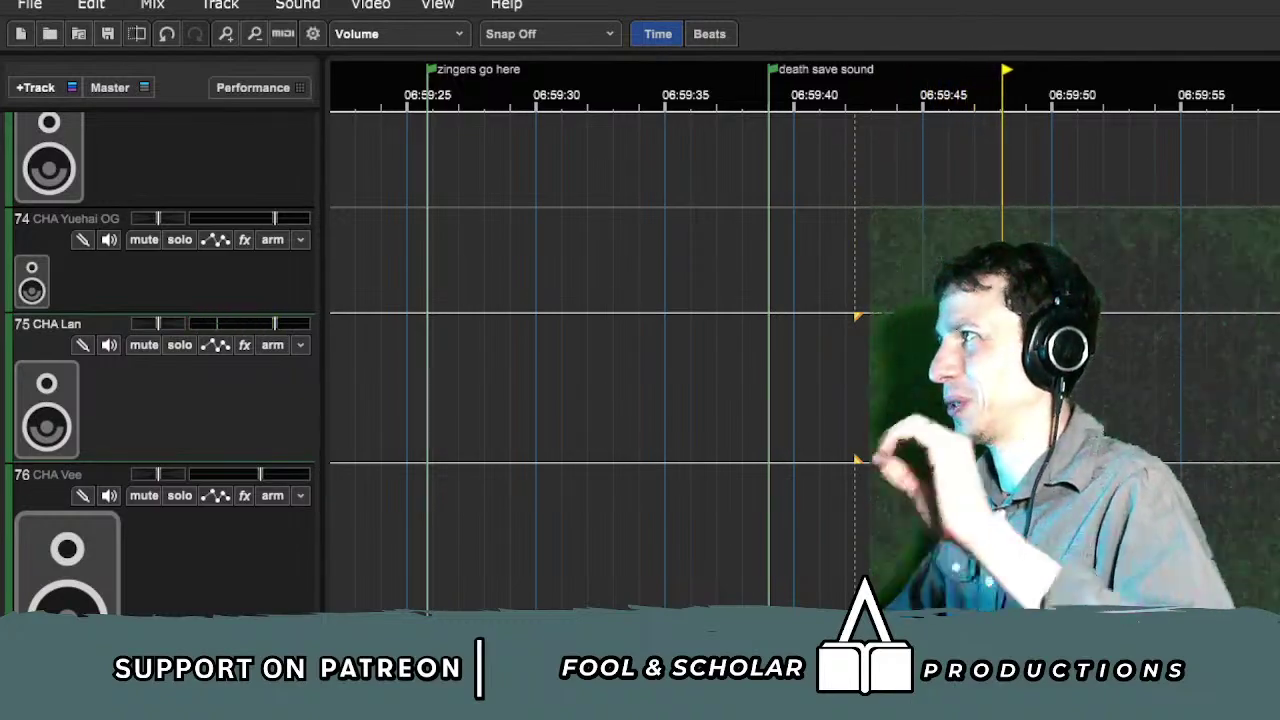
Step: Move the last voice clip on track 49 earlier to about 06:59:48 and play from there
scroll(25, 256, "up", 15)
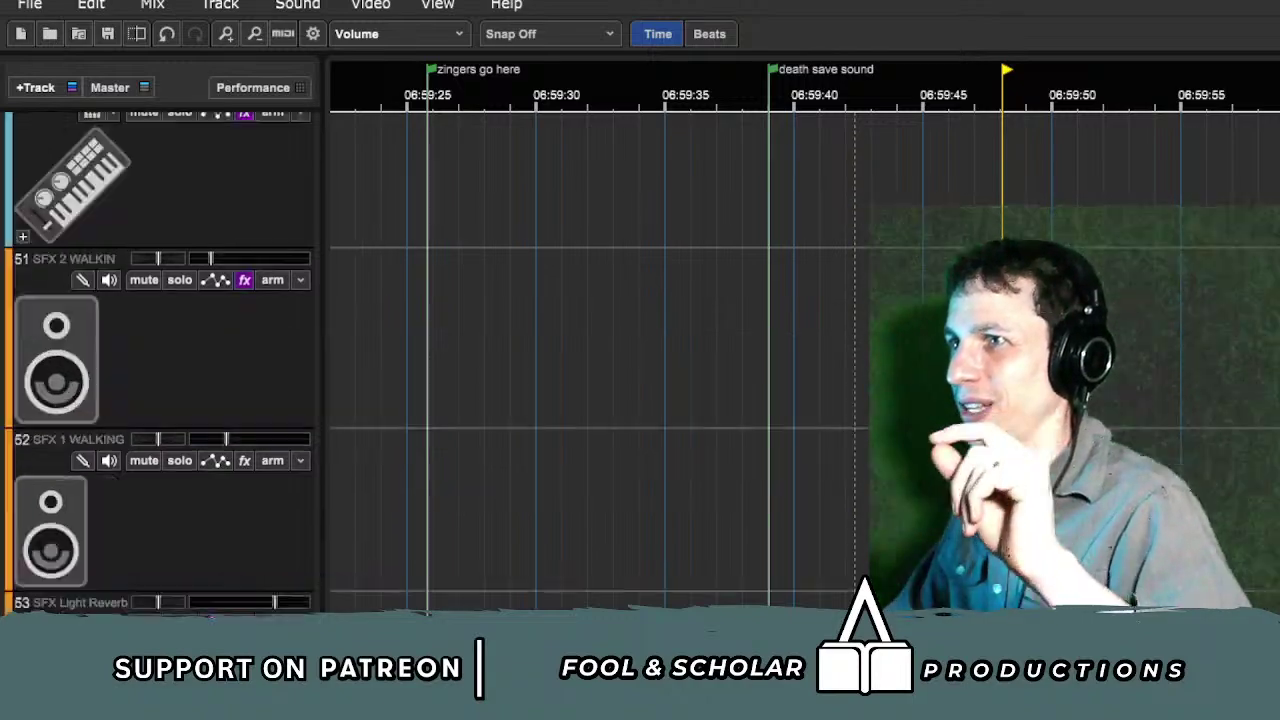
scroll(25, 256, "down", 2)
scroll(25, 256, "down", 3)
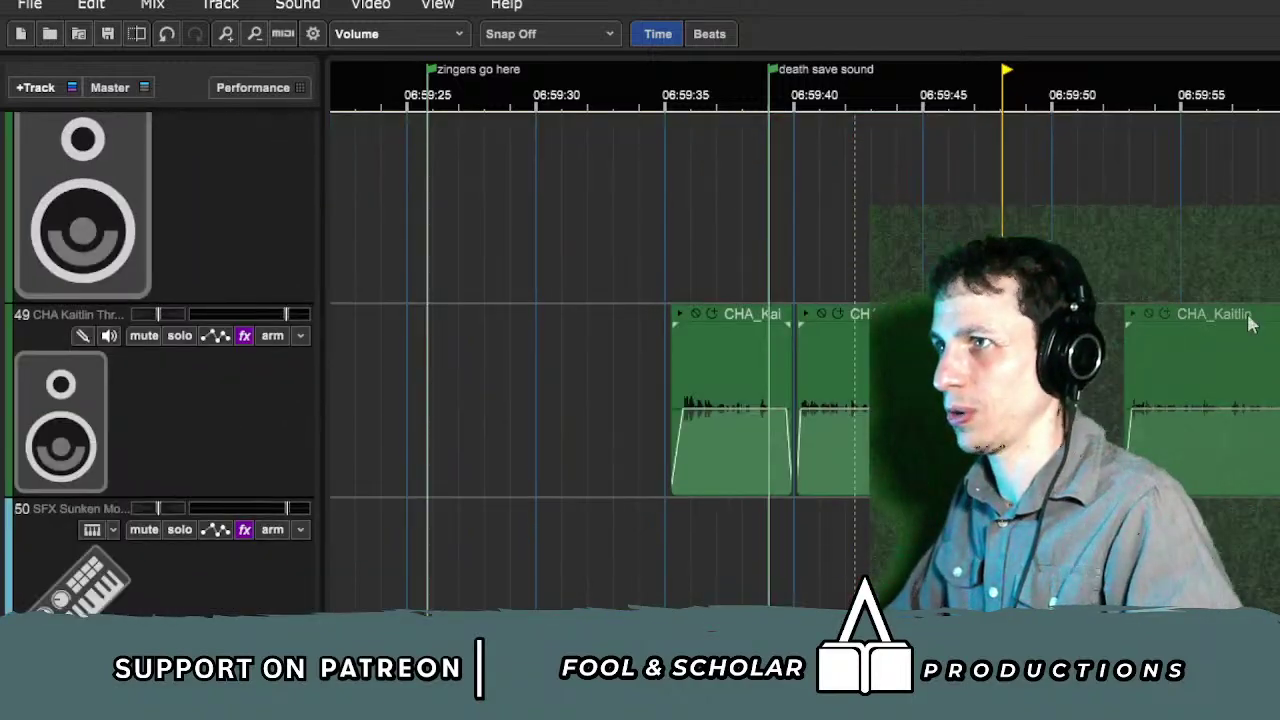
key("space")
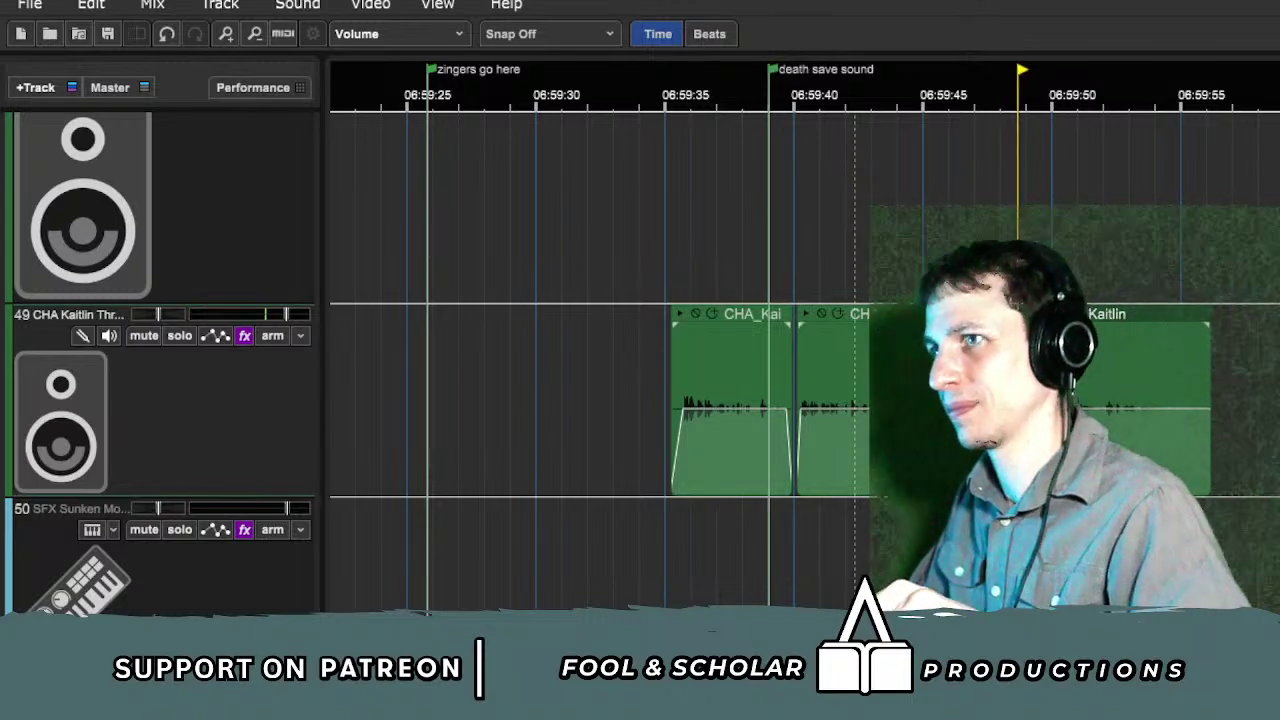
Step: Fade out the end of the last track 49 clip, raise its volume level, trim its tail and replay it
left_click(1151, 407)
left_click_drag(1208, 409, 1208, 490)
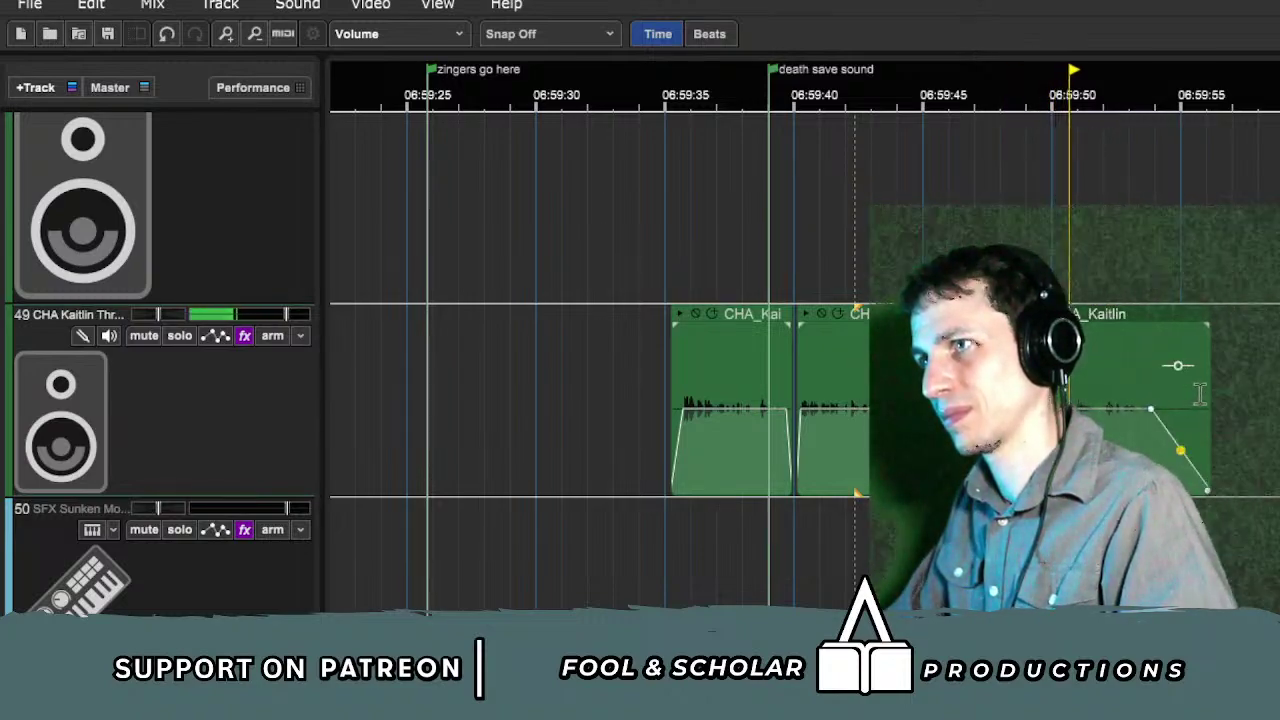
left_click_drag(1206, 393, 1157, 349)
key("space")
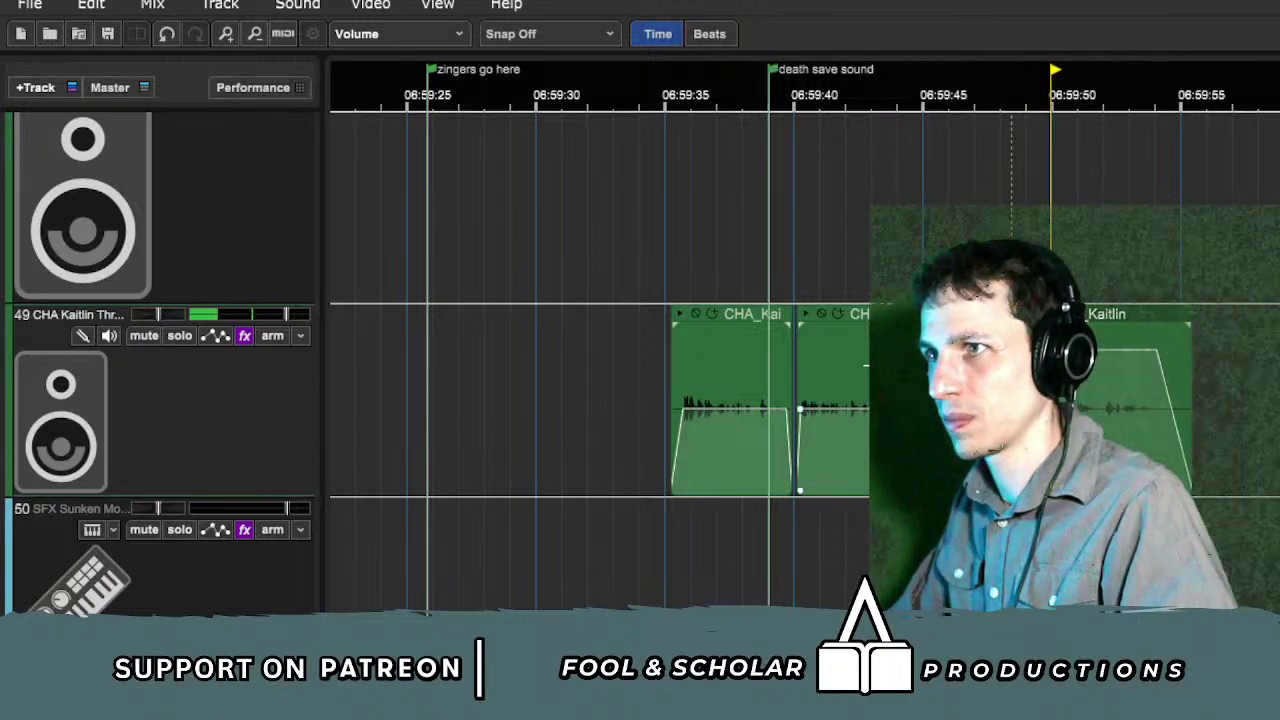
Step: Raise the volume of the track 49 clip starting at about 06:59:40, reshape its closing fade-out and trim its end to about 06:59:55
left_click_drag(985, 408, 985, 372)
left_click_drag(800, 410, 806, 383)
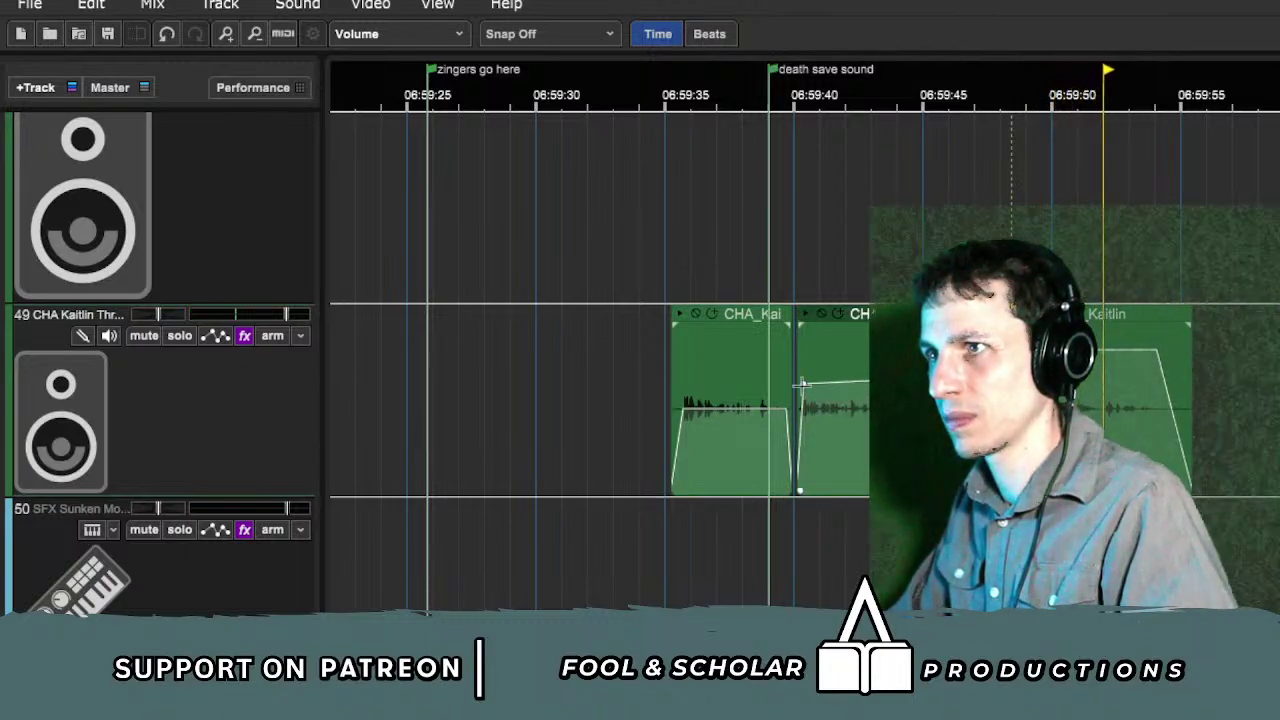
left_click_drag(1159, 346, 1164, 344)
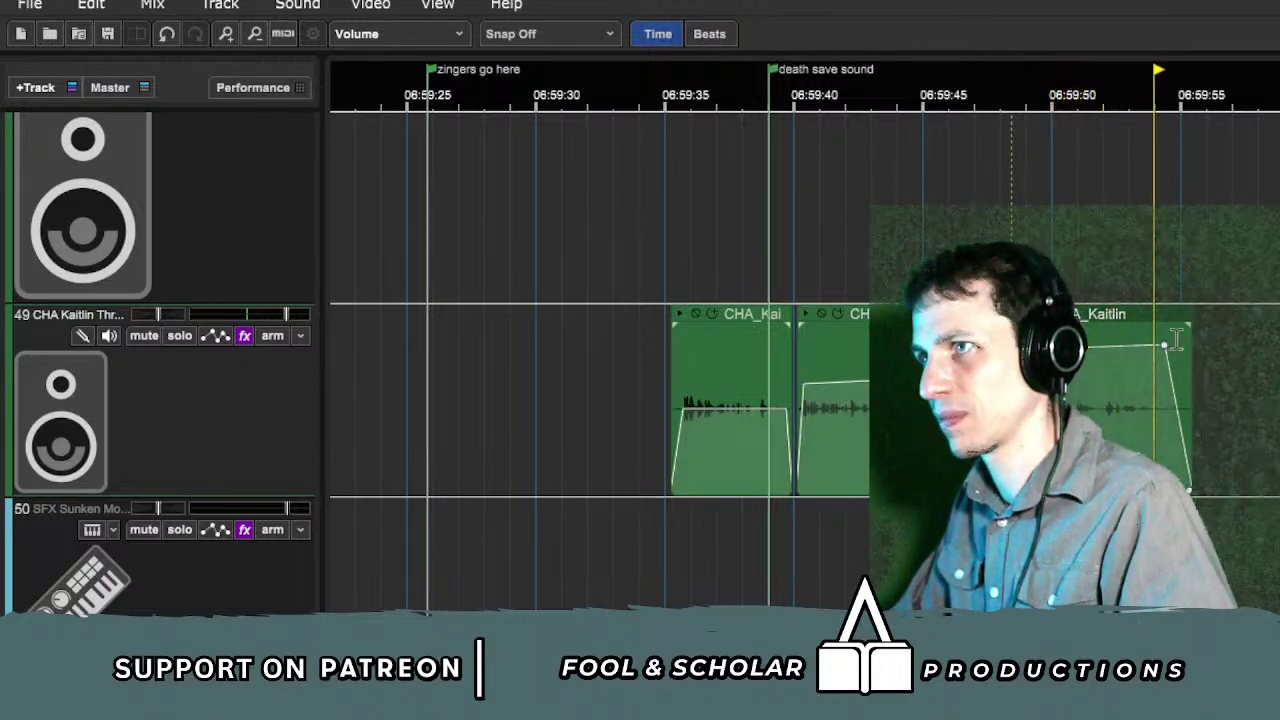
key("space")
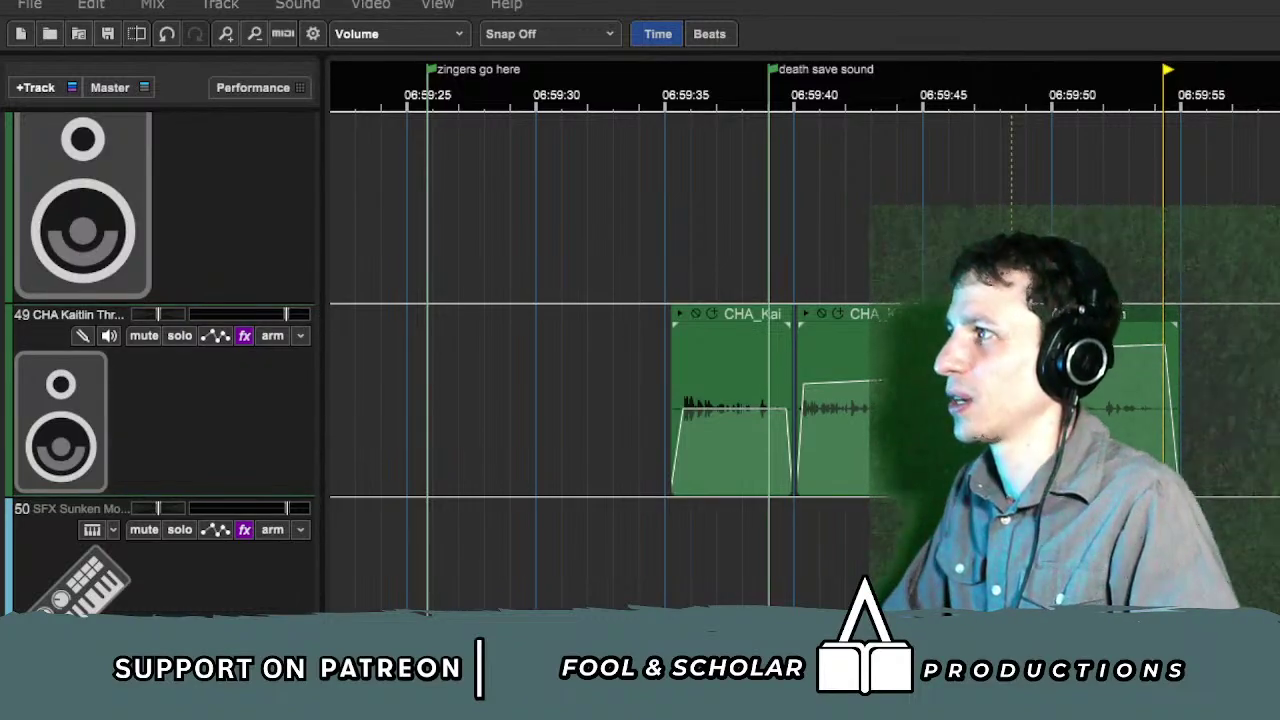
Step: Move the next block of track 47 voice clips, starting at about 07:01:25, earlier to begin at the death save sound marker
left_click_drag(1137, 290, 1214, 290)
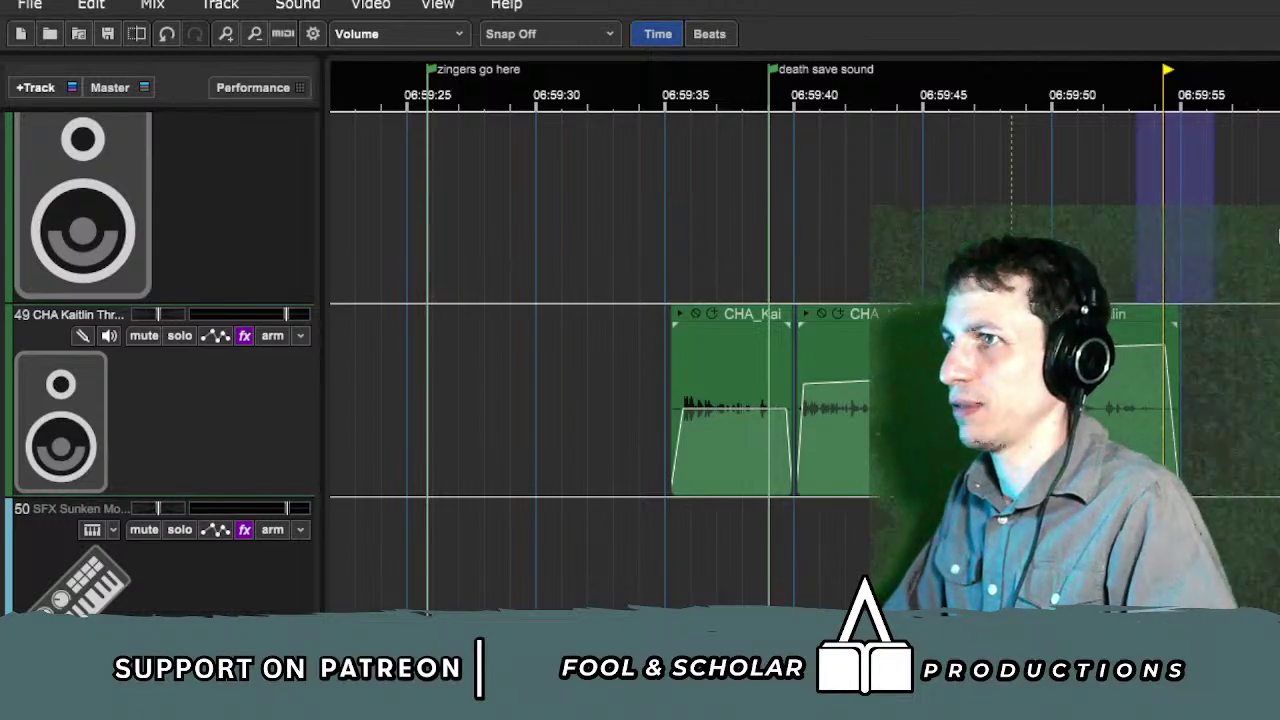
scroll(1240, 298, "right", 2)
scroll(1272, 298, "up", 4)
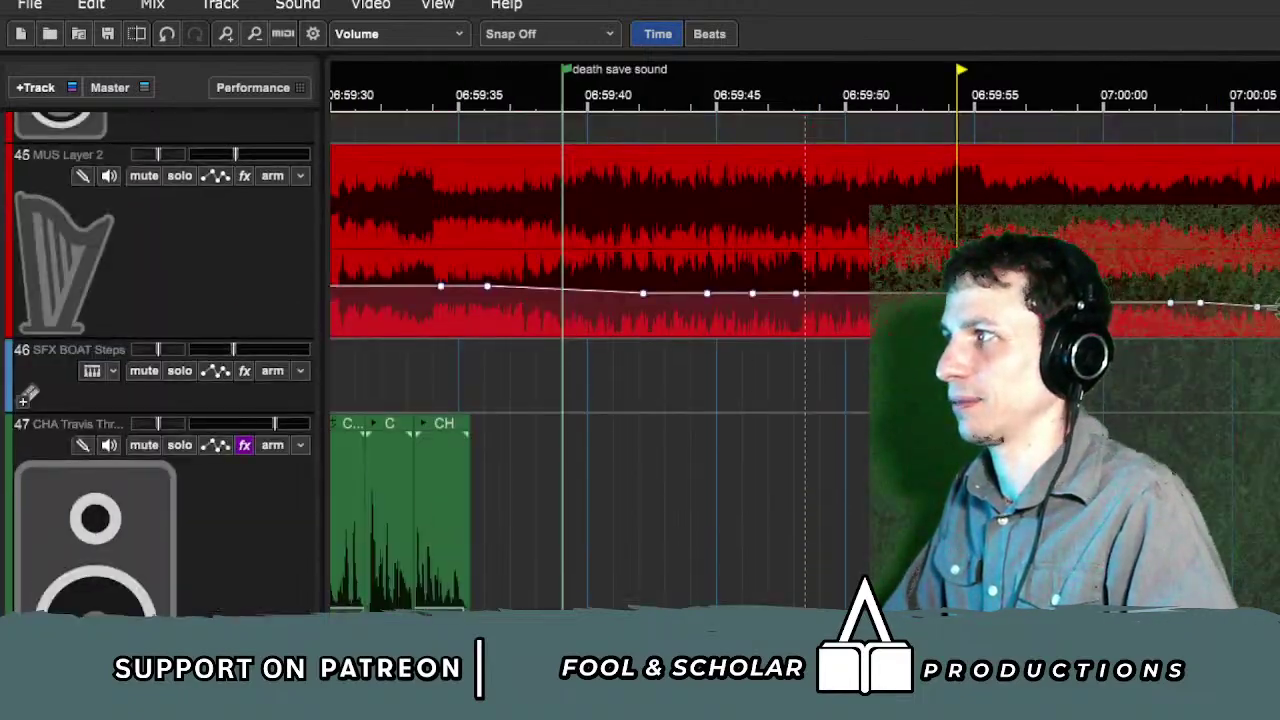
scroll(804, 360, "down", 3)
scroll(804, 360, "right", 3)
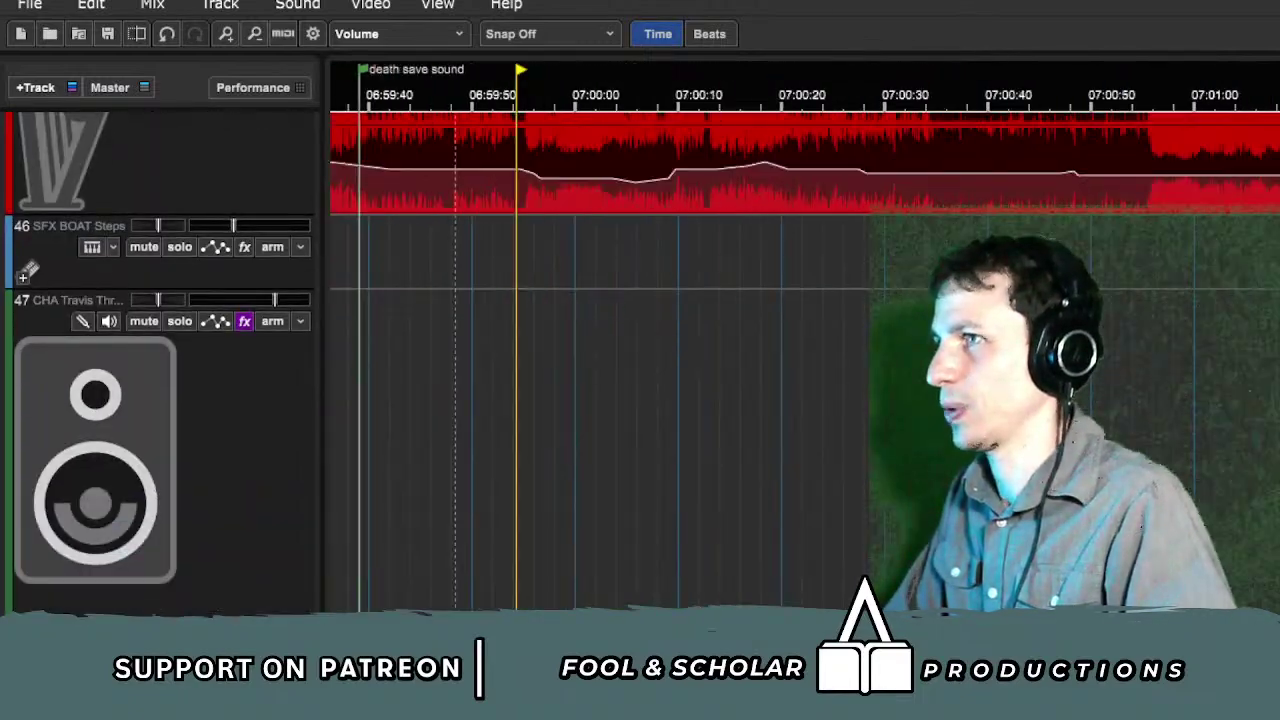
scroll(1272, 298, "right", 4)
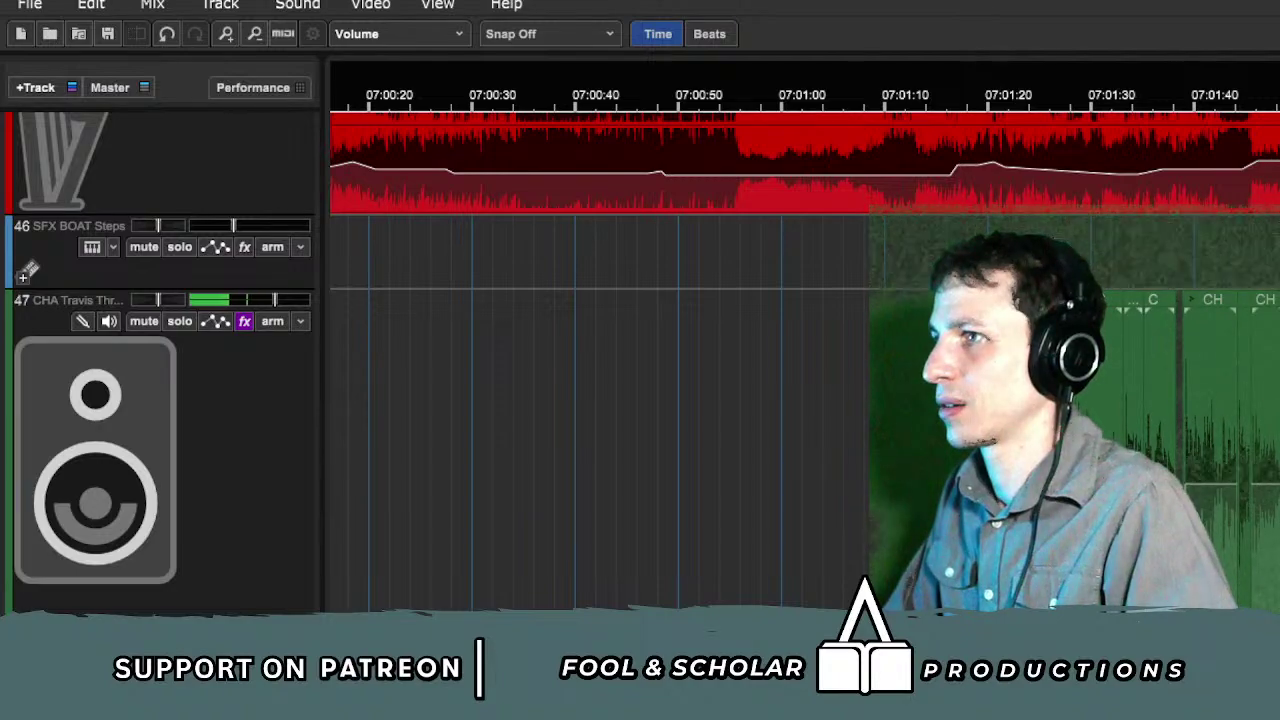
scroll(805, 345, "left", 2)
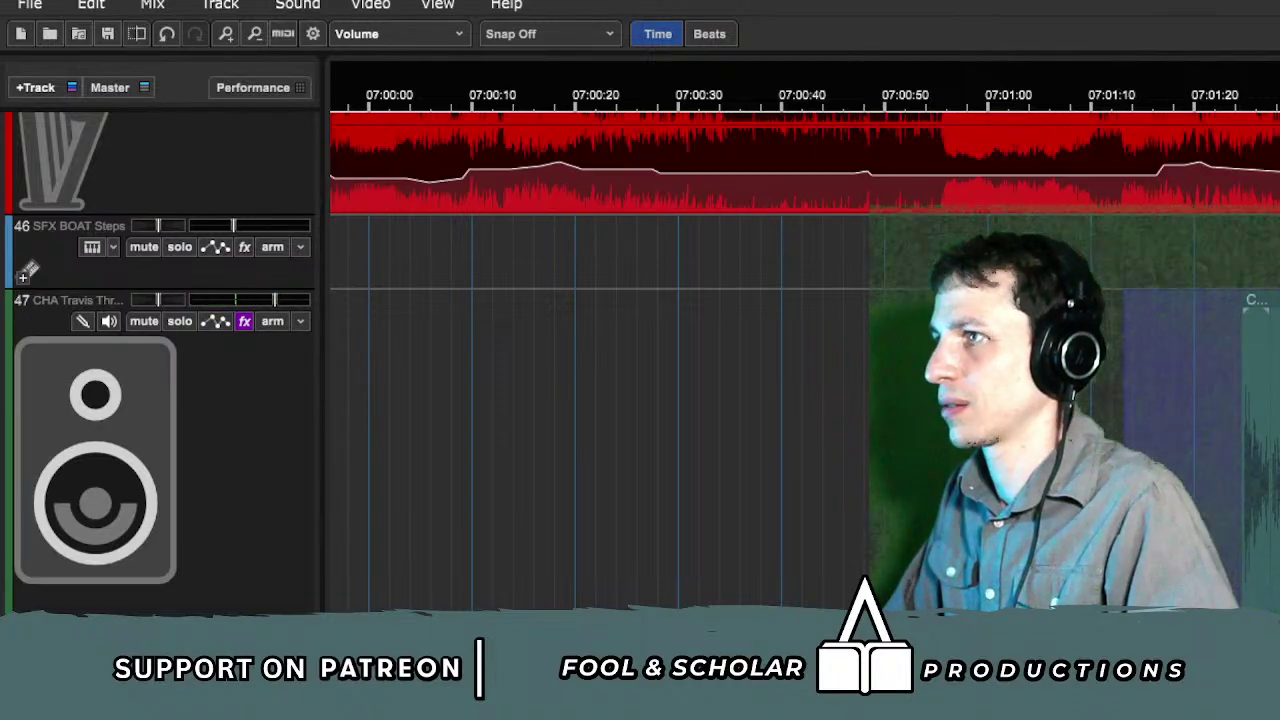
scroll(805, 345, "left", 4)
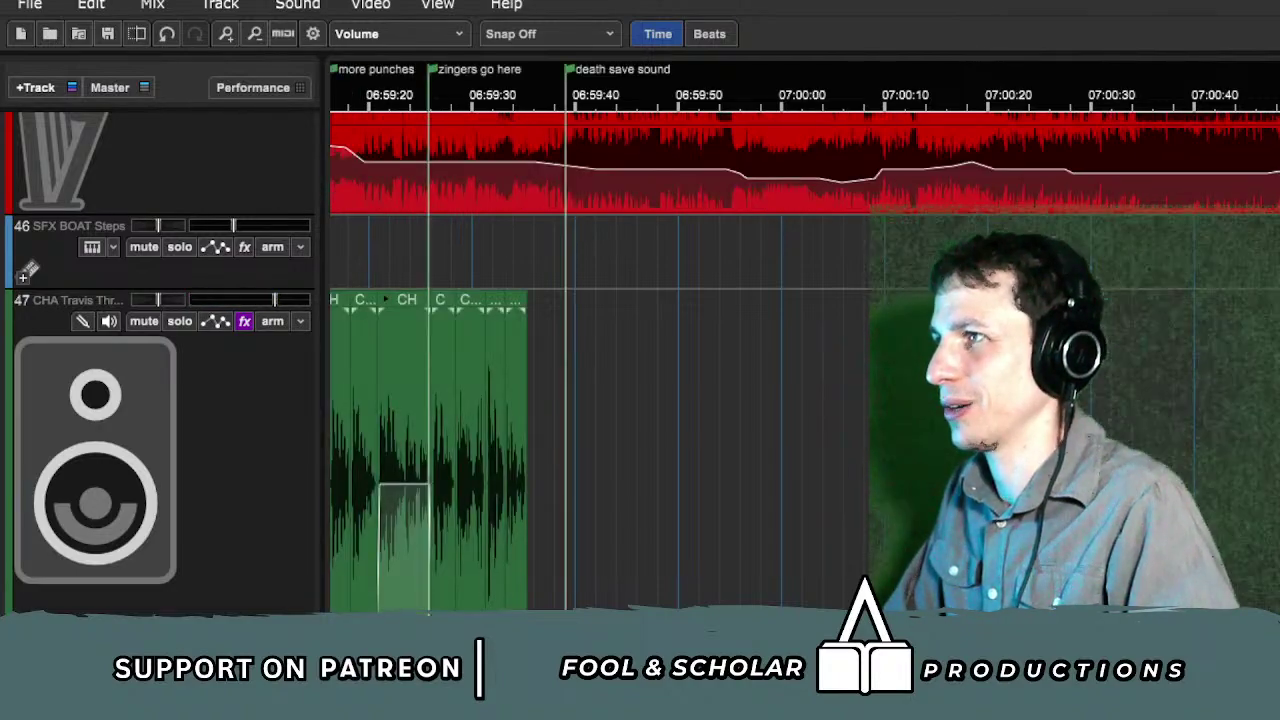
left_click_drag(890, 340, 586, 337)
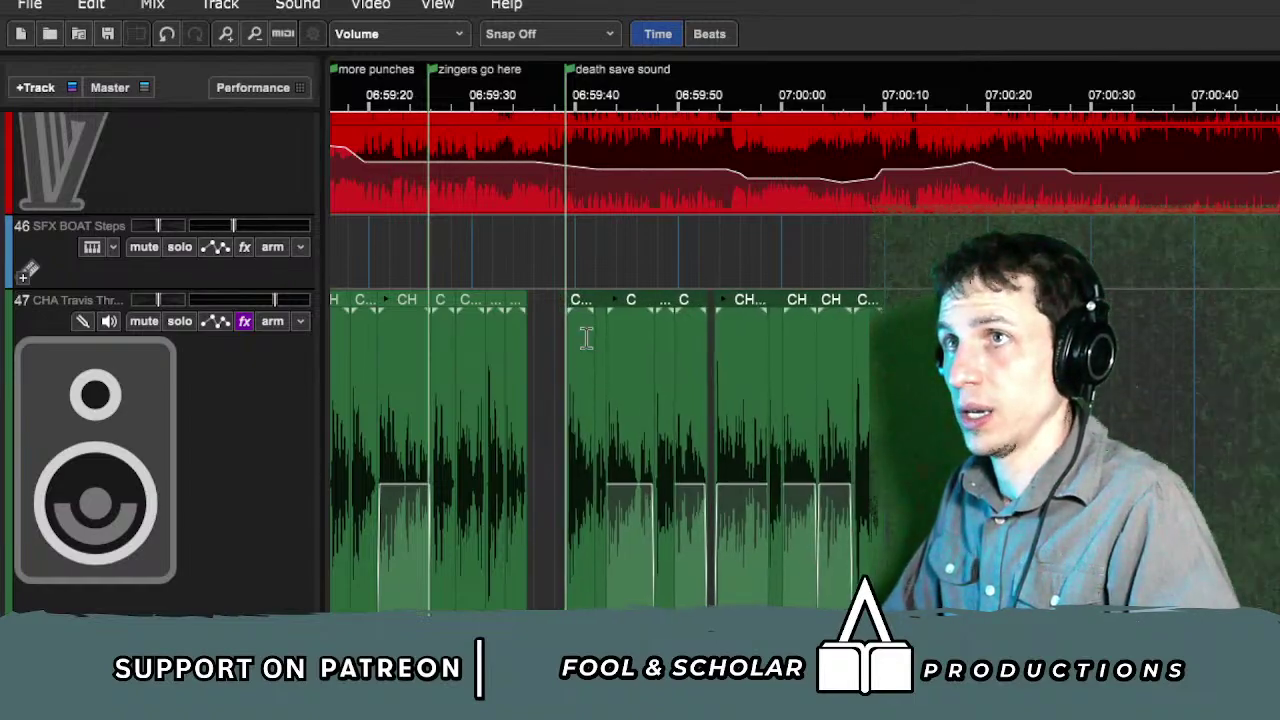
Step: Move the block of track 47 clips to start at about 06:59:52 and play the lead-in to it
key("space")
scroll(772, 310, "left", 16)
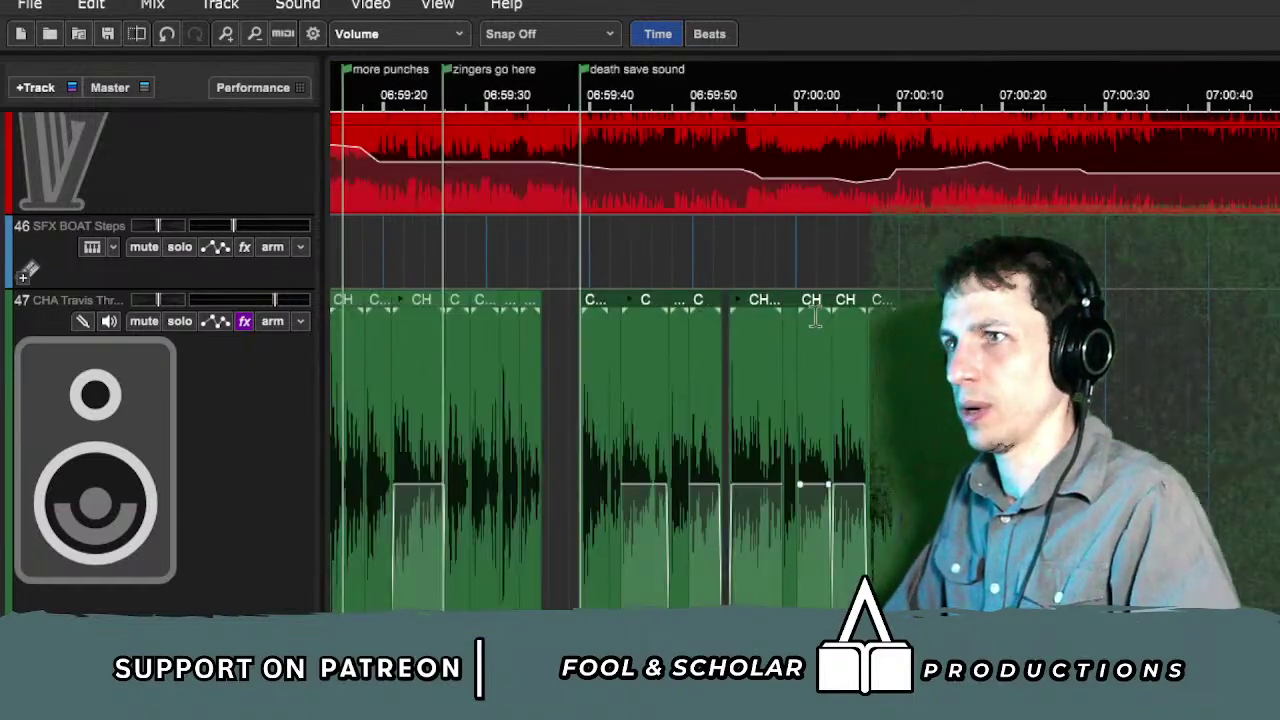
left_click_drag(586, 311, 1100, 260)
left_click_drag(628, 303, 1013, 303)
left_click(748, 332)
scroll(850, 386, "up", 1)
left_click(851, 388)
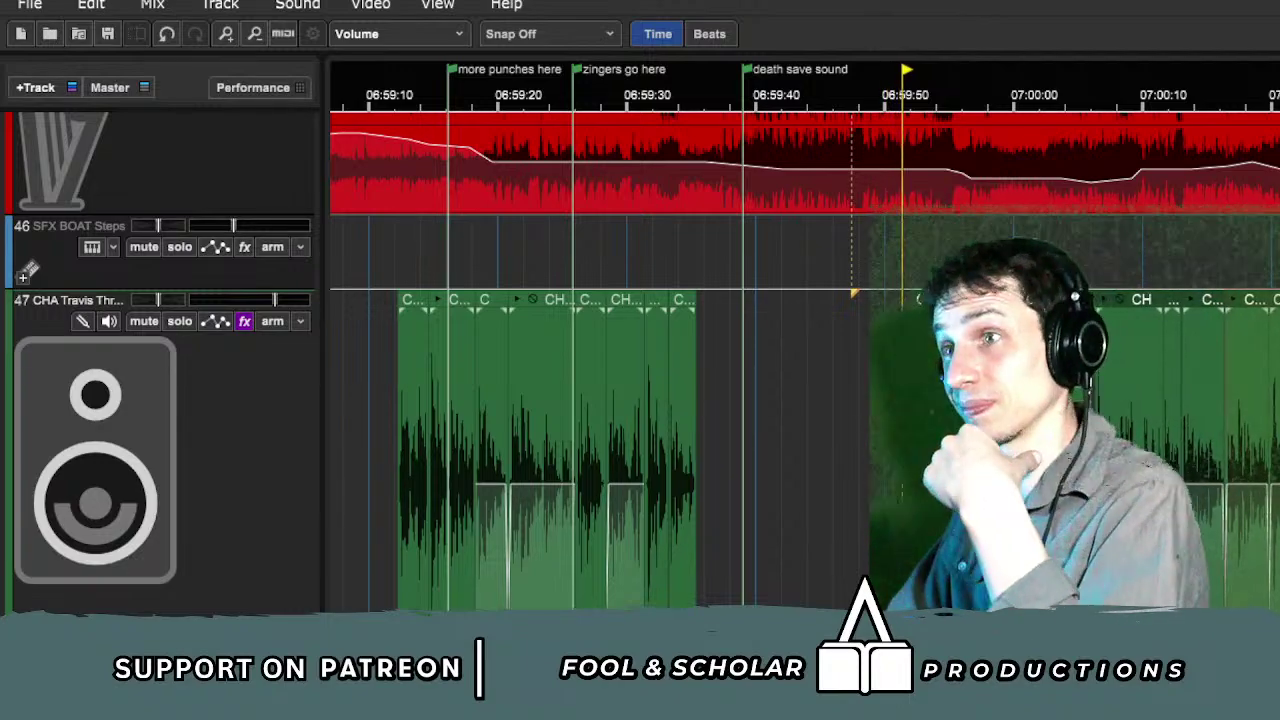
scroll(1032, 241, "up", 2)
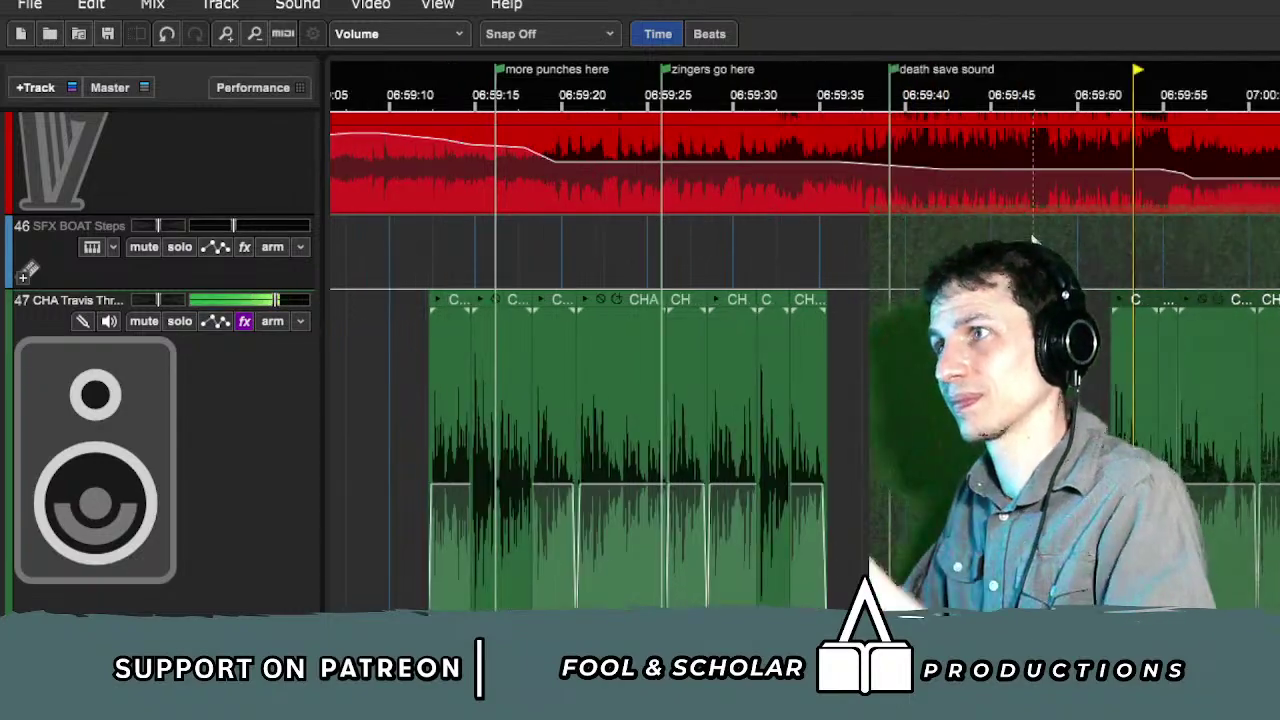
key("space")
left_click(1066, 100)
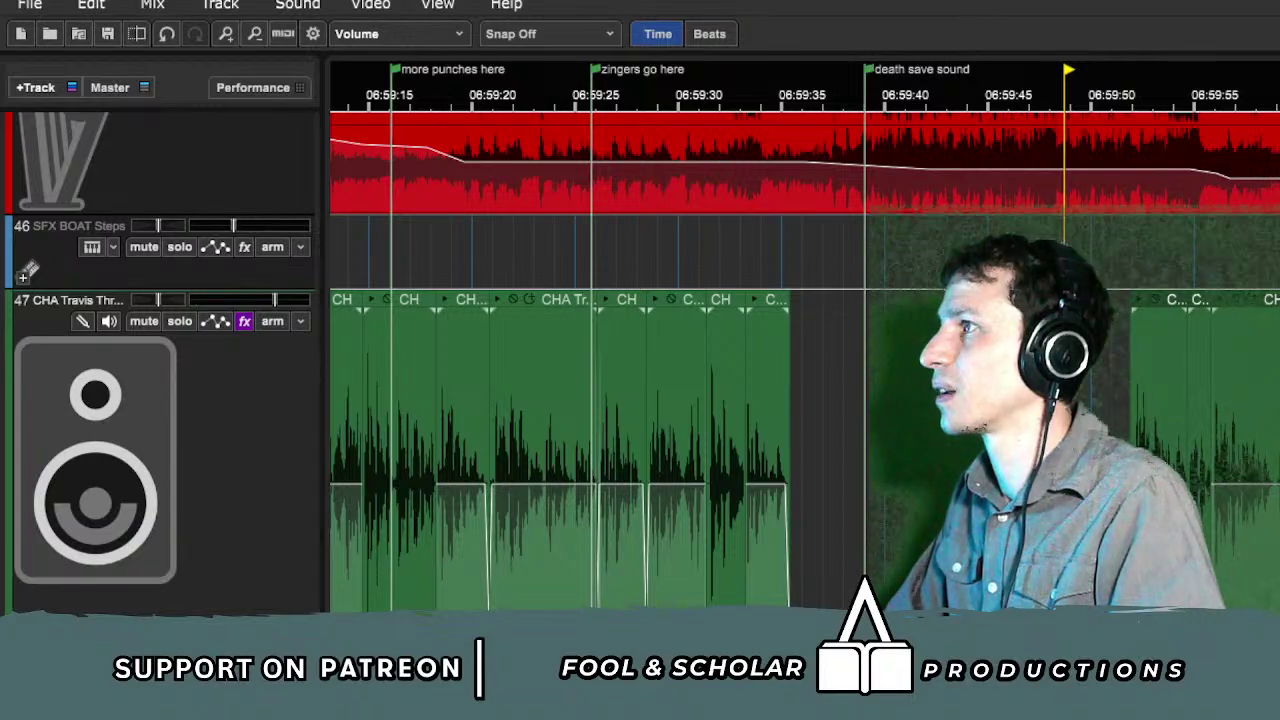
key("space")
Step: Shift the track 47 clips later to start at about 06:59:54 and replay their entrance
left_click(1165, 299)
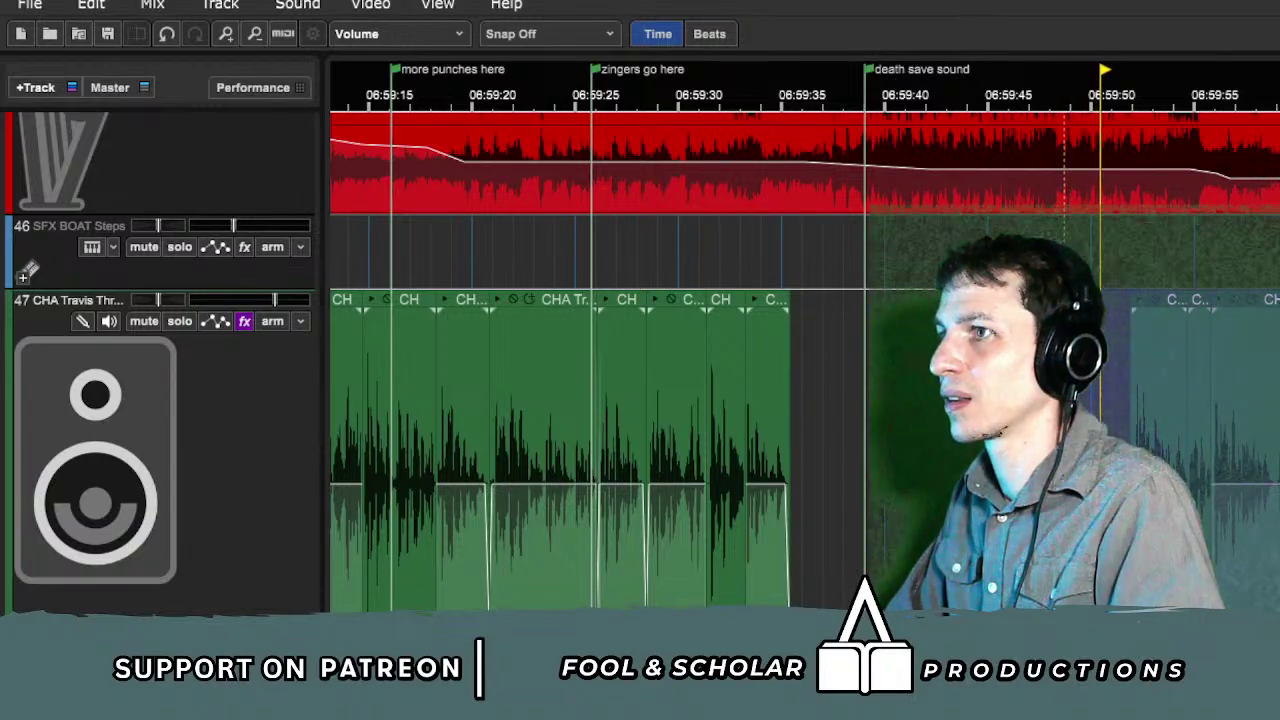
left_click_drag(1165, 299, 1279, 300)
key("ctrl+z")
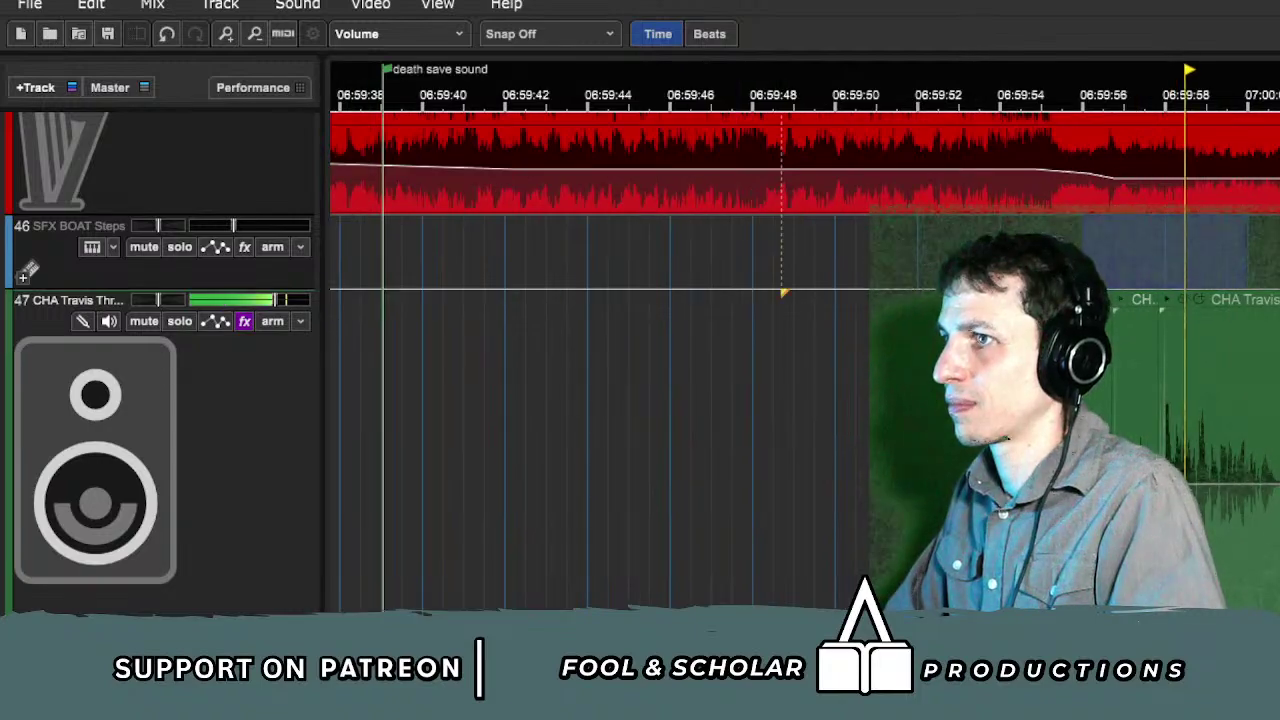
scroll(1217, 308, "up", 2)
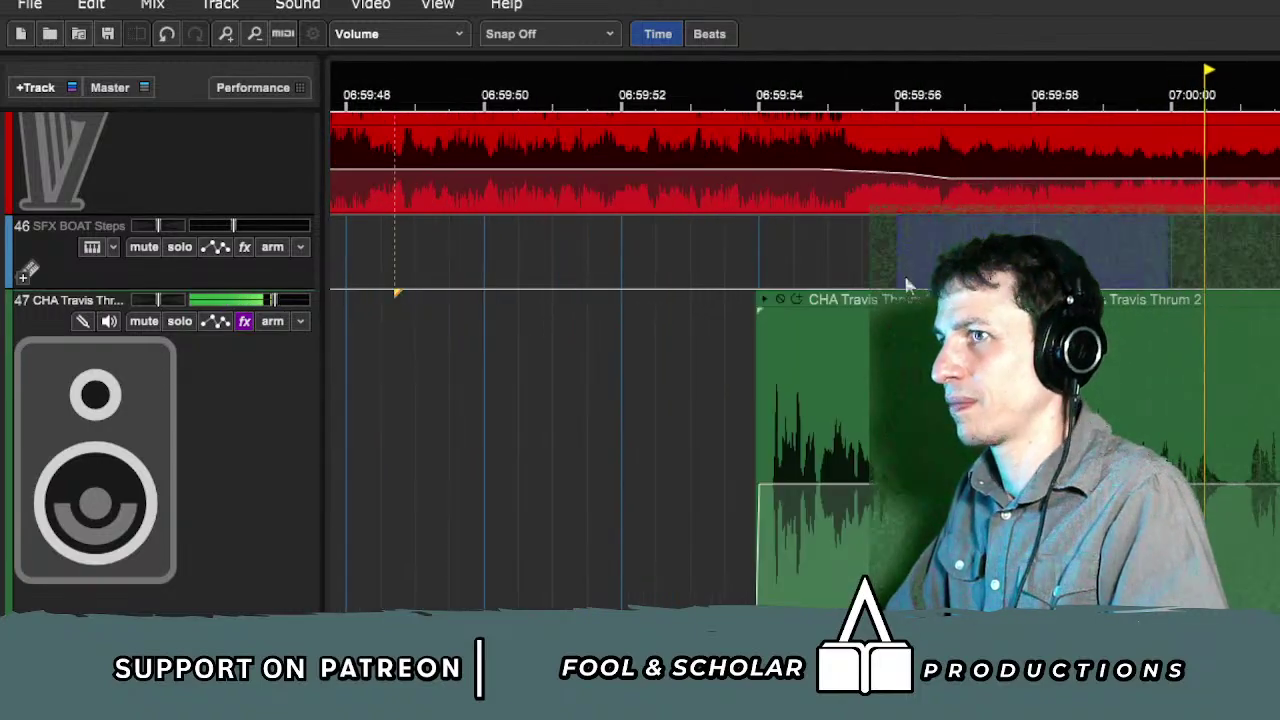
key("space")
left_click(816, 254)
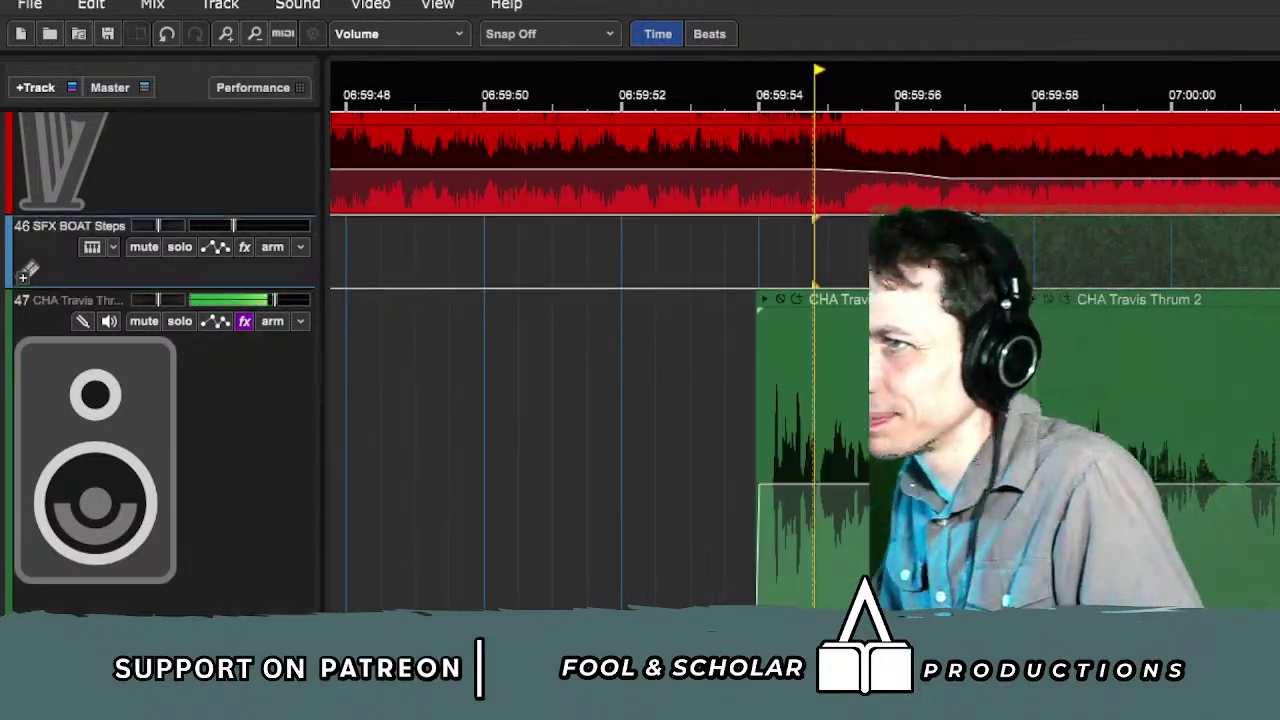
scroll(1047, 300, "up", 5)
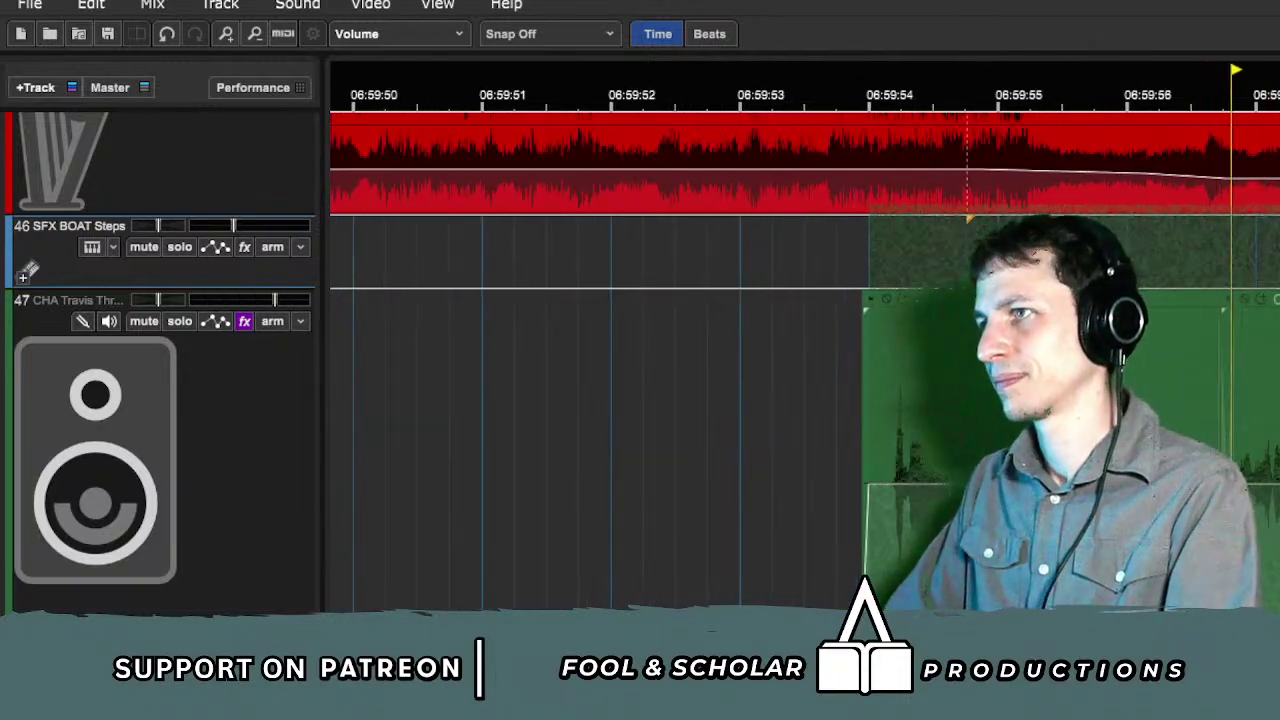
Step: Nudge the track 47 clips from about 06:59:58 onward slightly earlier, overlapping the preceding clip, and replay the join
left_click(1083, 254)
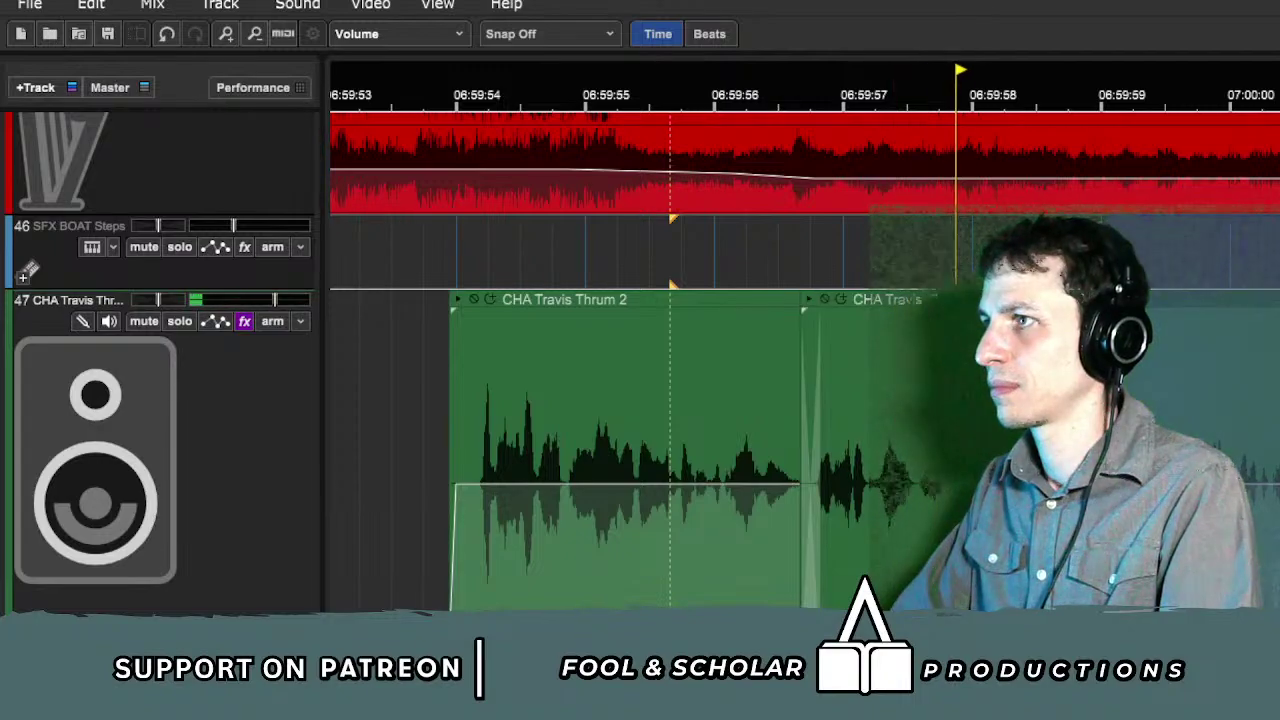
scroll(805, 360, "right", 2)
key("space")
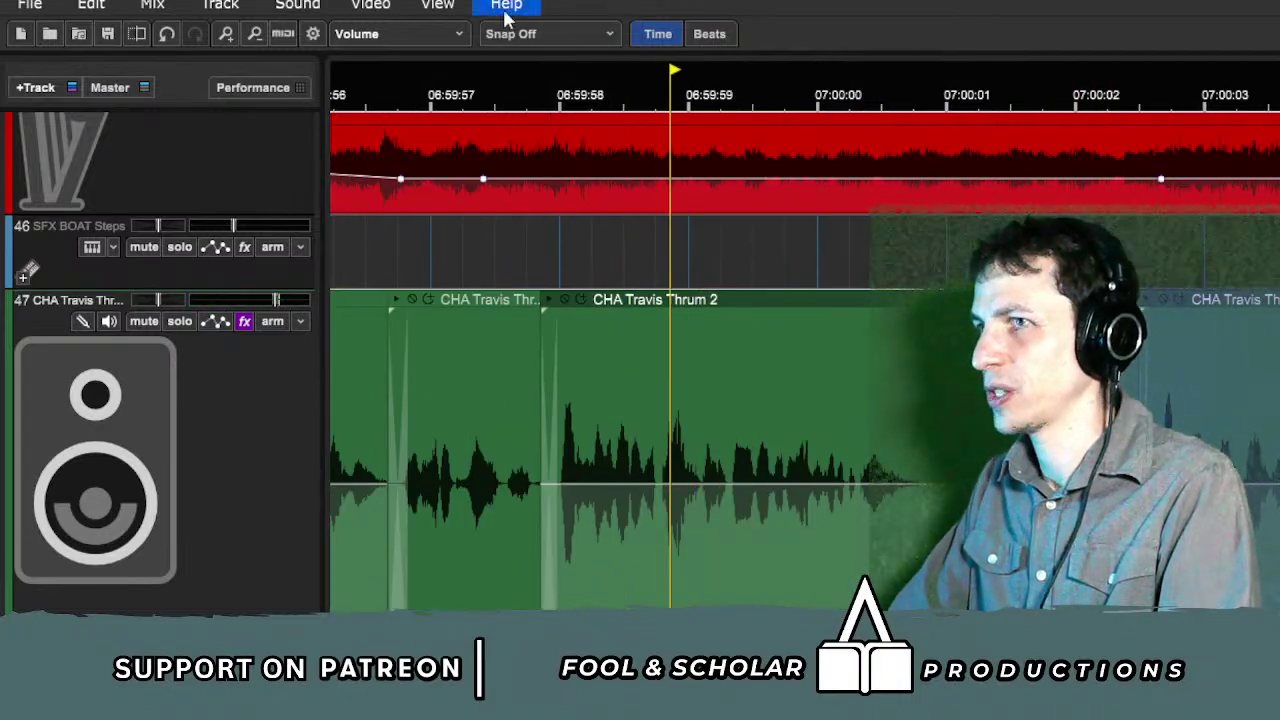
left_click(405, 91)
key("space")
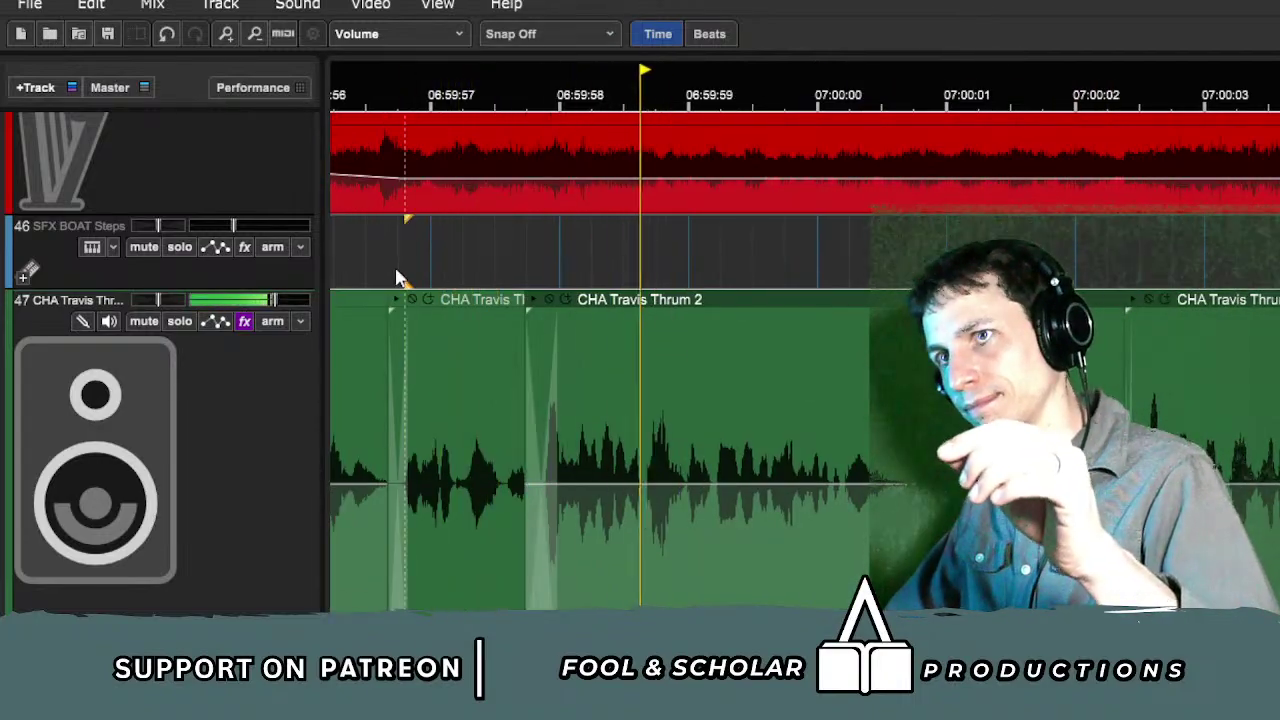
Step: Tighten the track 47 clips after about 07:00:00 by shifting them slightly earlier, and replay the joins around 07:00:02
left_click(398, 278)
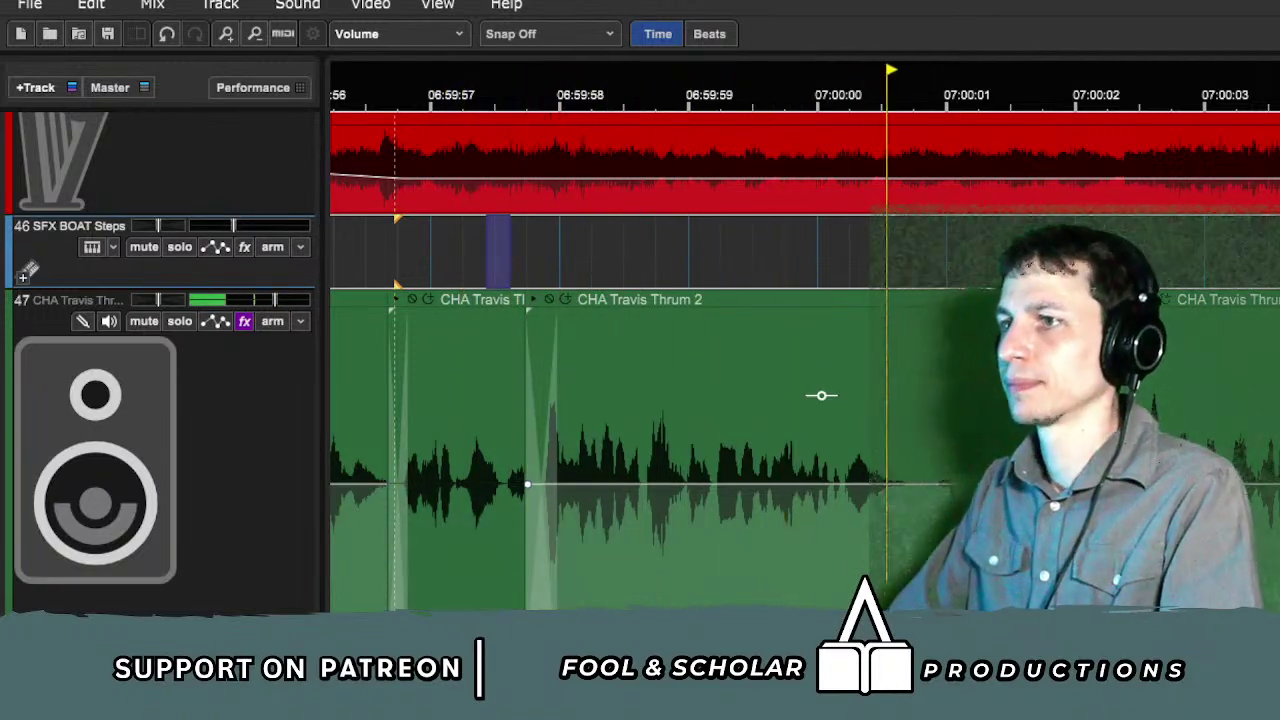
left_click(735, 245)
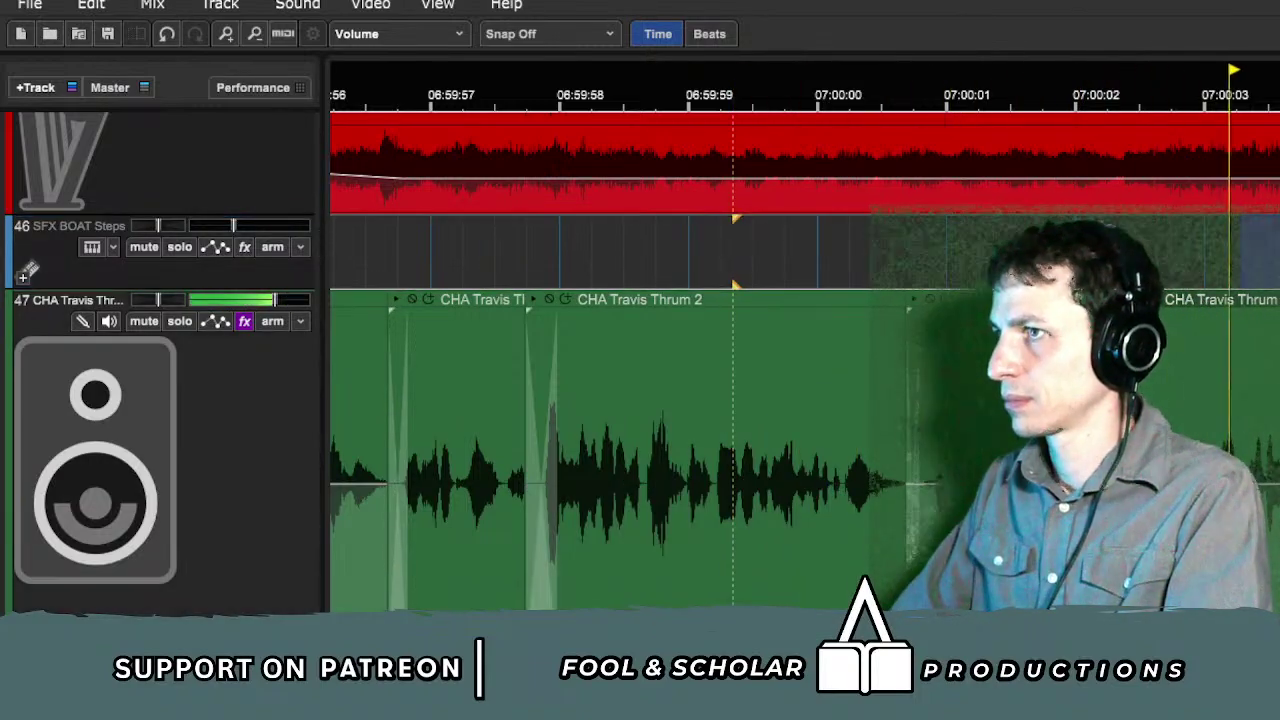
left_click(740, 265)
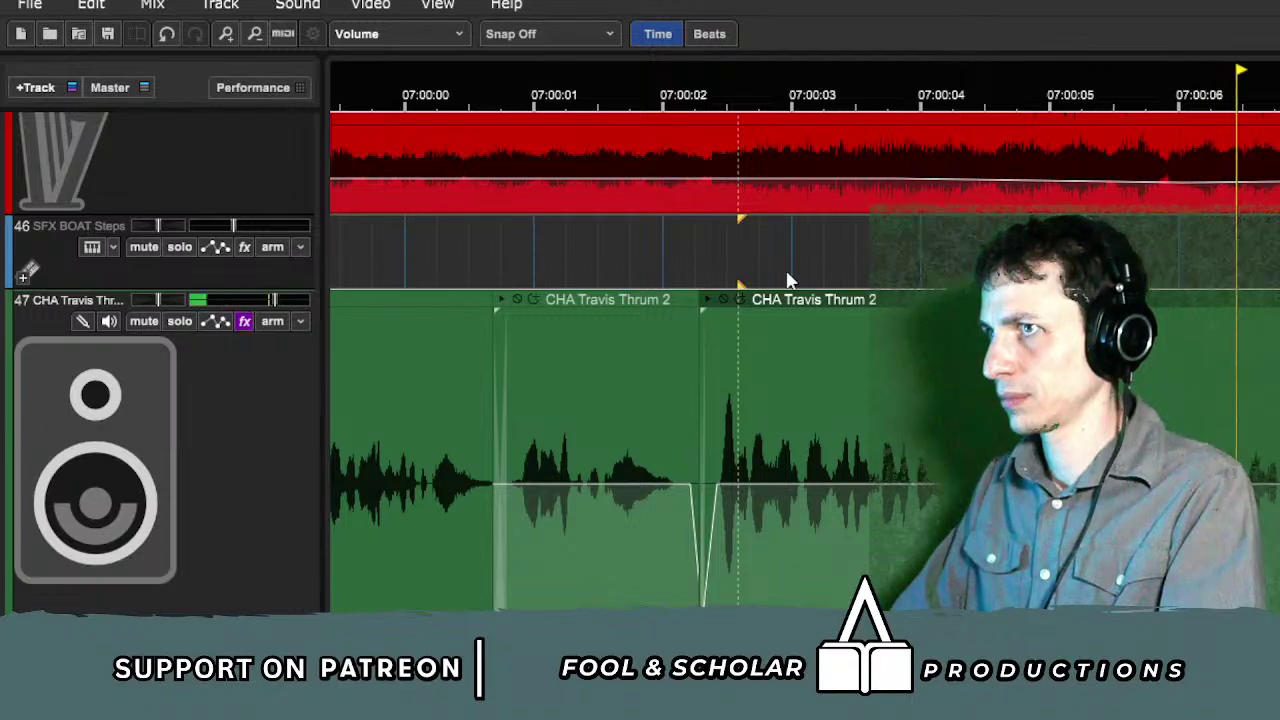
left_click(697, 268)
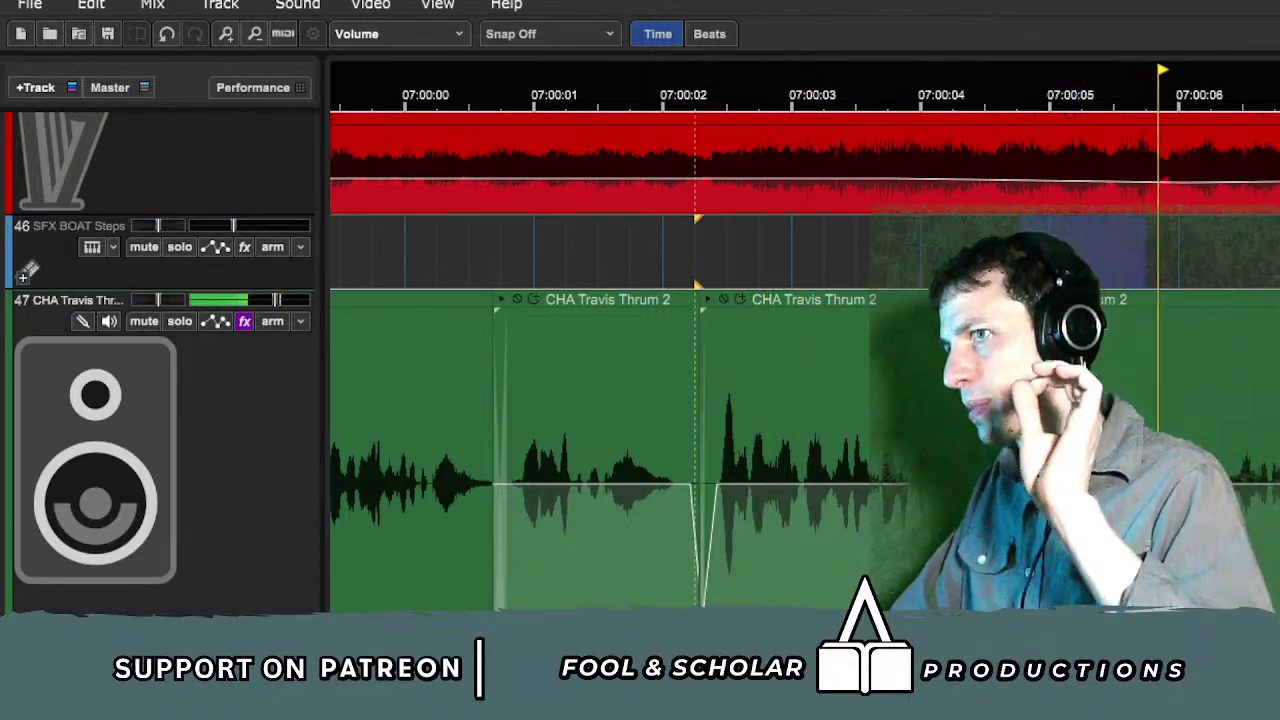
scroll(895, 450, "down", 1)
scroll(654, 450, "down", 1)
key("space")
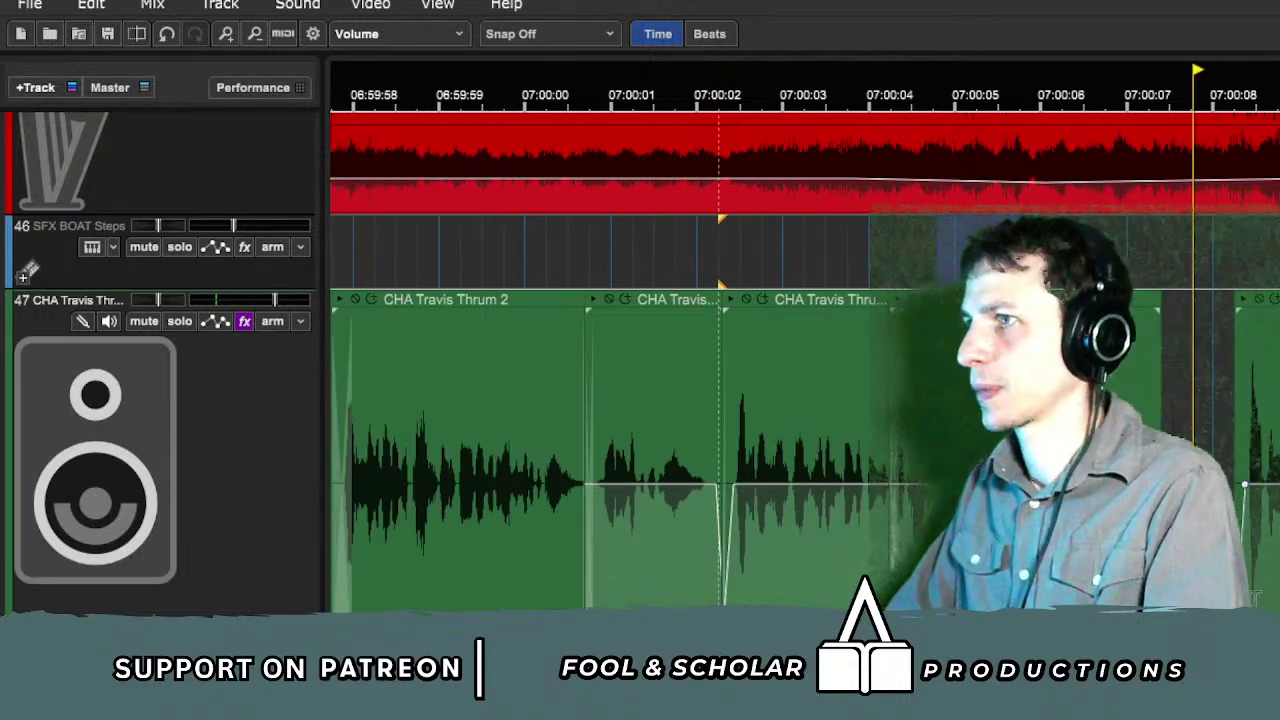
Step: Play through the remaining track 47 clips up to about 07:00:17 to check their timing against the music
scroll(1260, 395, "right", 2)
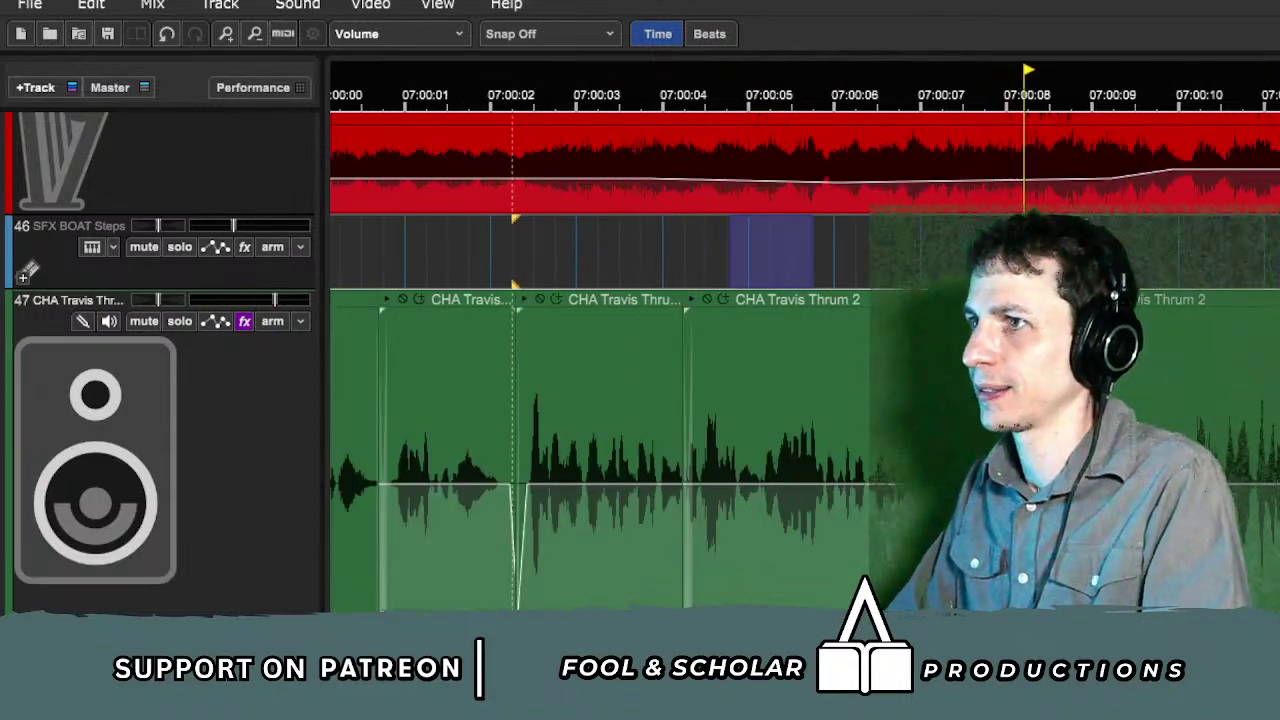
scroll(1261, 395, "down", 1)
scroll(1261, 395, "right", 3)
left_click(865, 299)
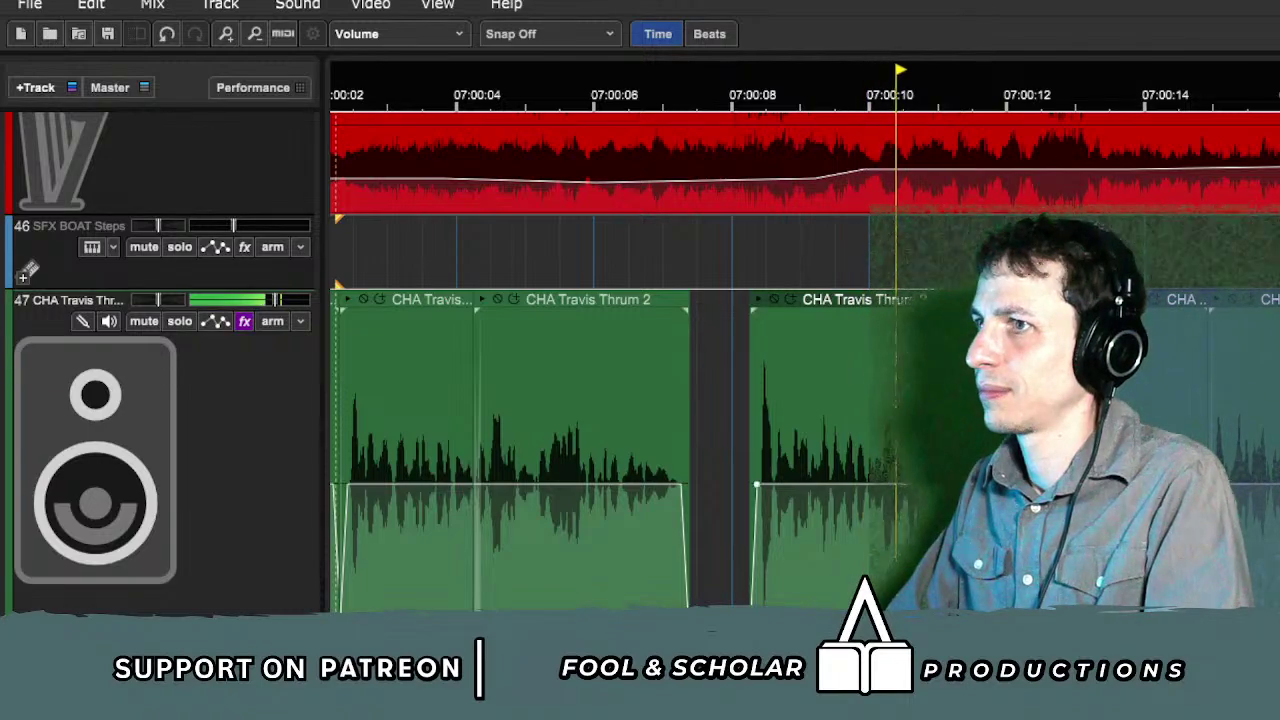
scroll(1261, 395, "down", 1)
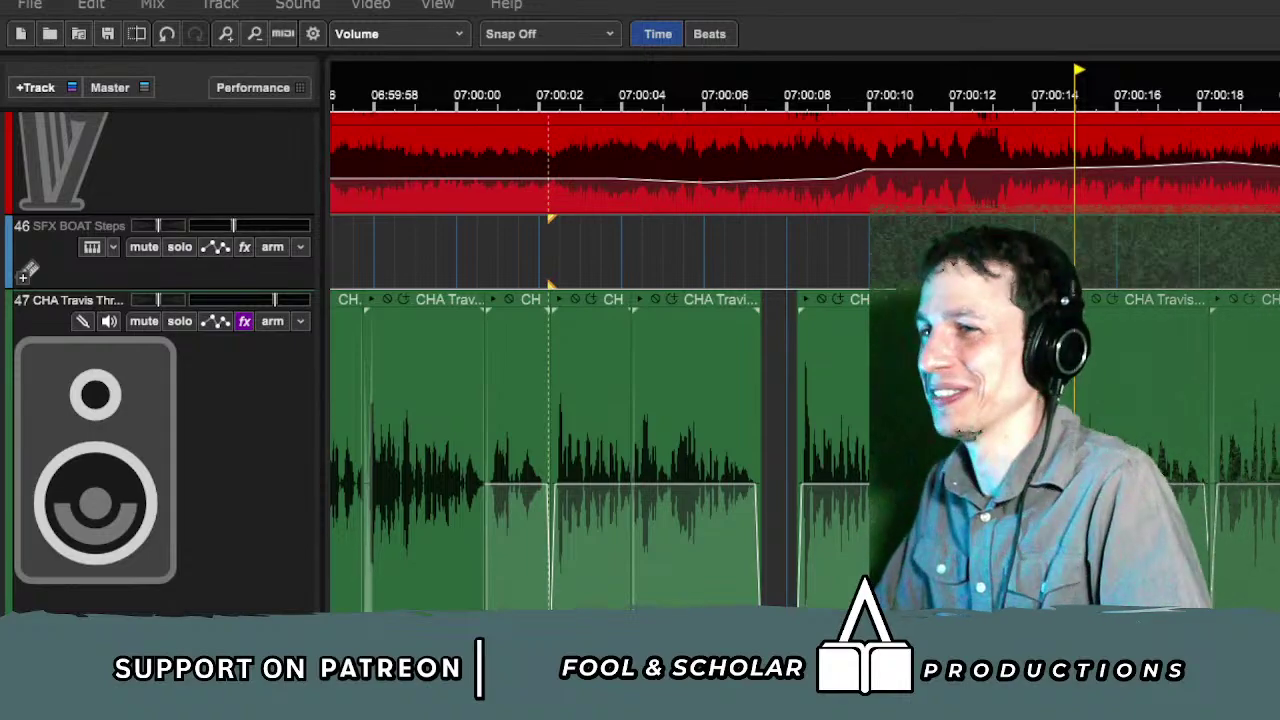
scroll(600, 400, "left", 5)
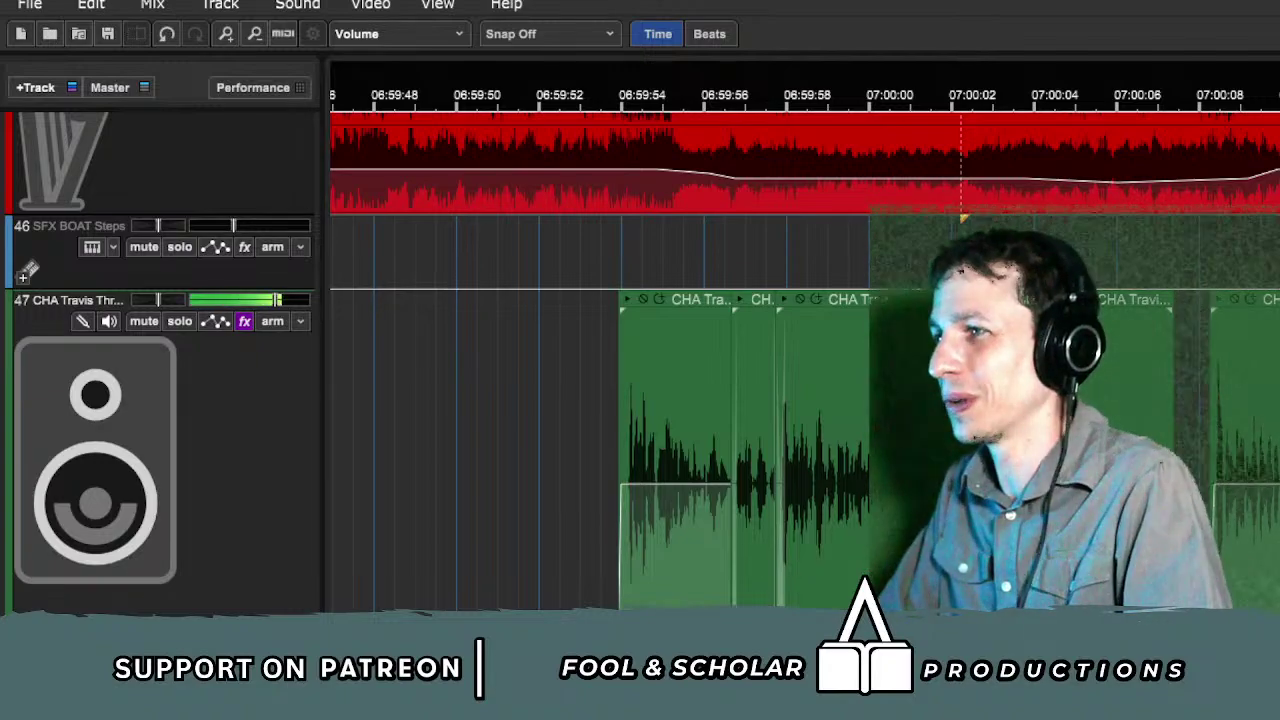
scroll(805, 400, "right", 8)
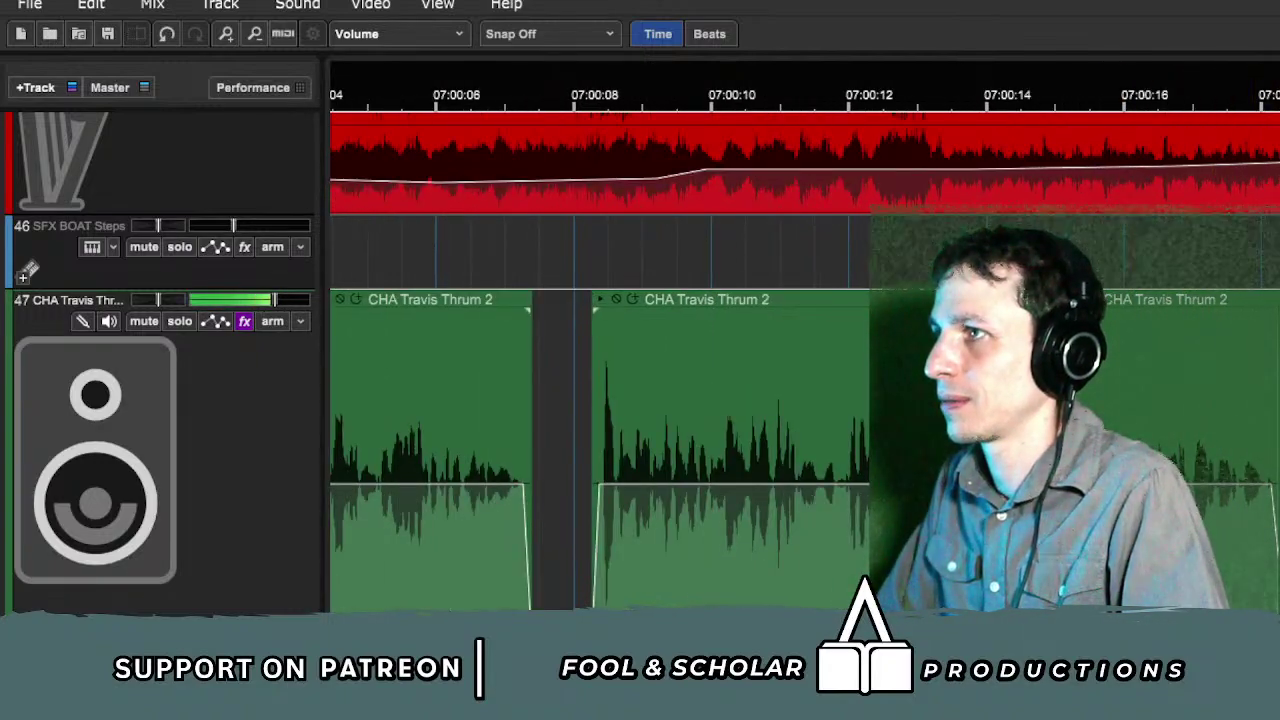
key("space")
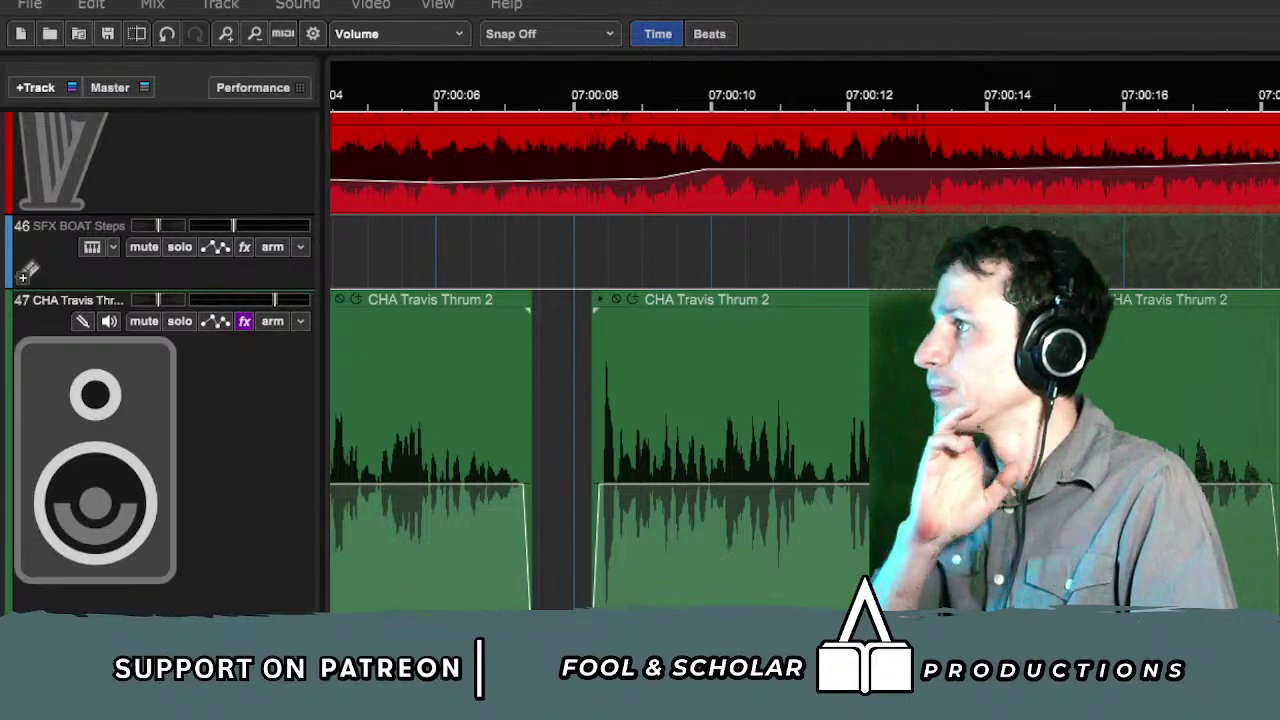
key("space")
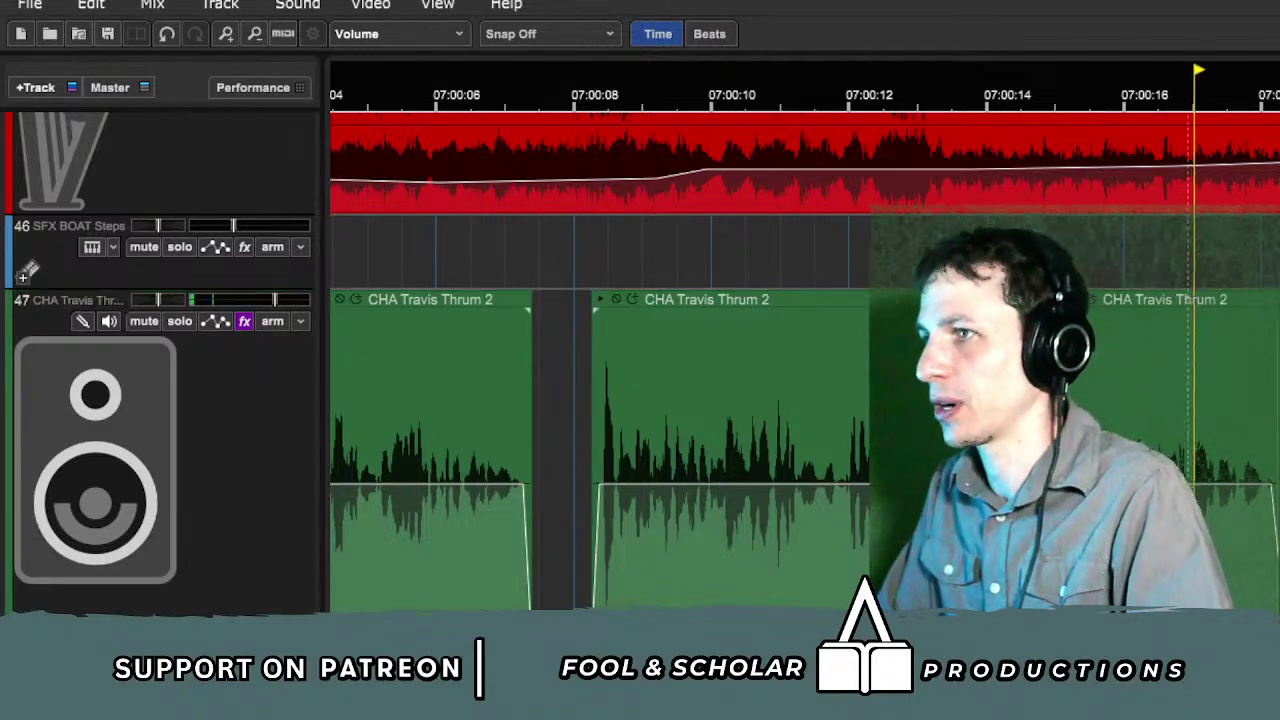
key("space")
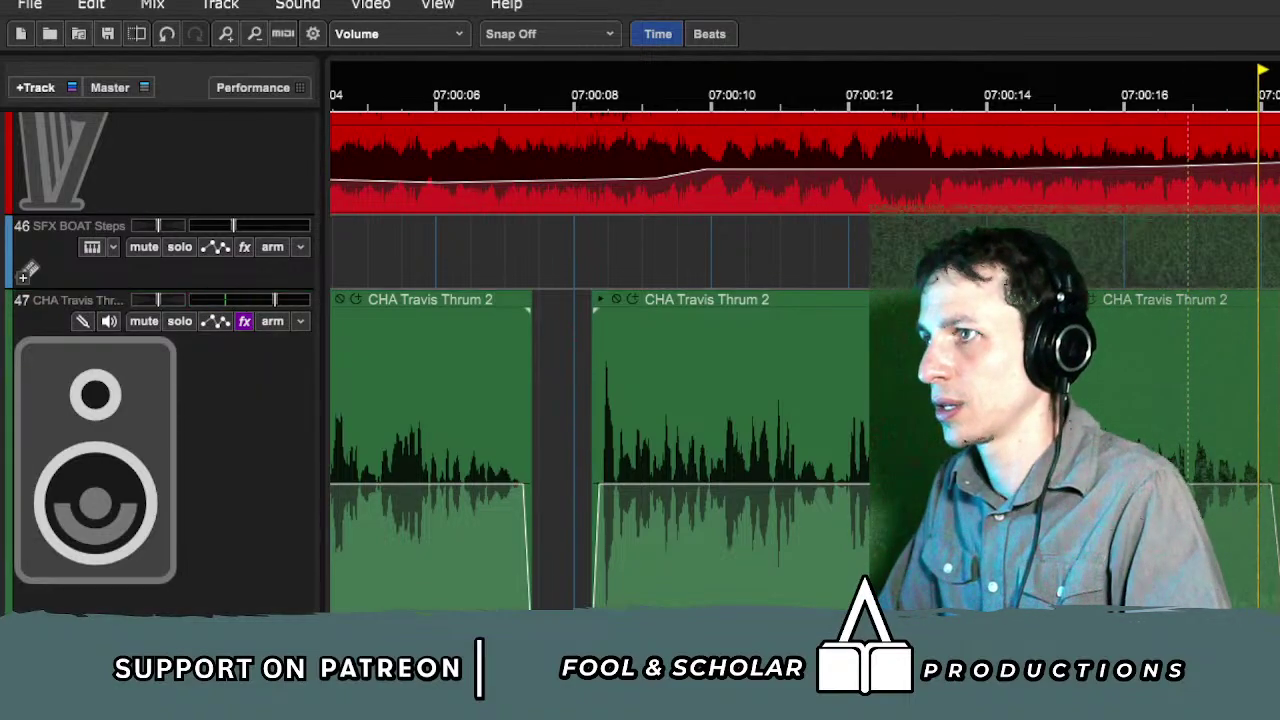
Step: Play on from about 07:00:17 and look through the tracks below track 47 for clips around that point
key("space")
key("space")
scroll(955, 400, "down", 2)
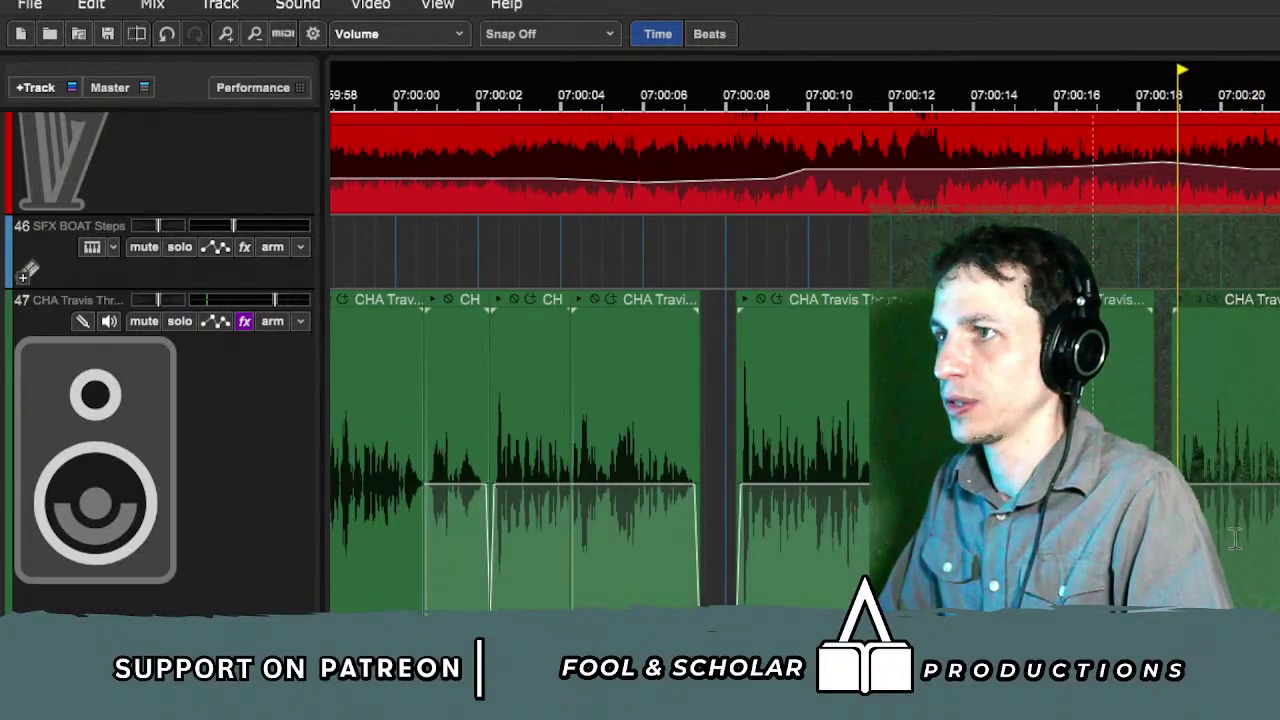
scroll(1235, 538, "down", 4)
scroll(1228, 394, "down", 10)
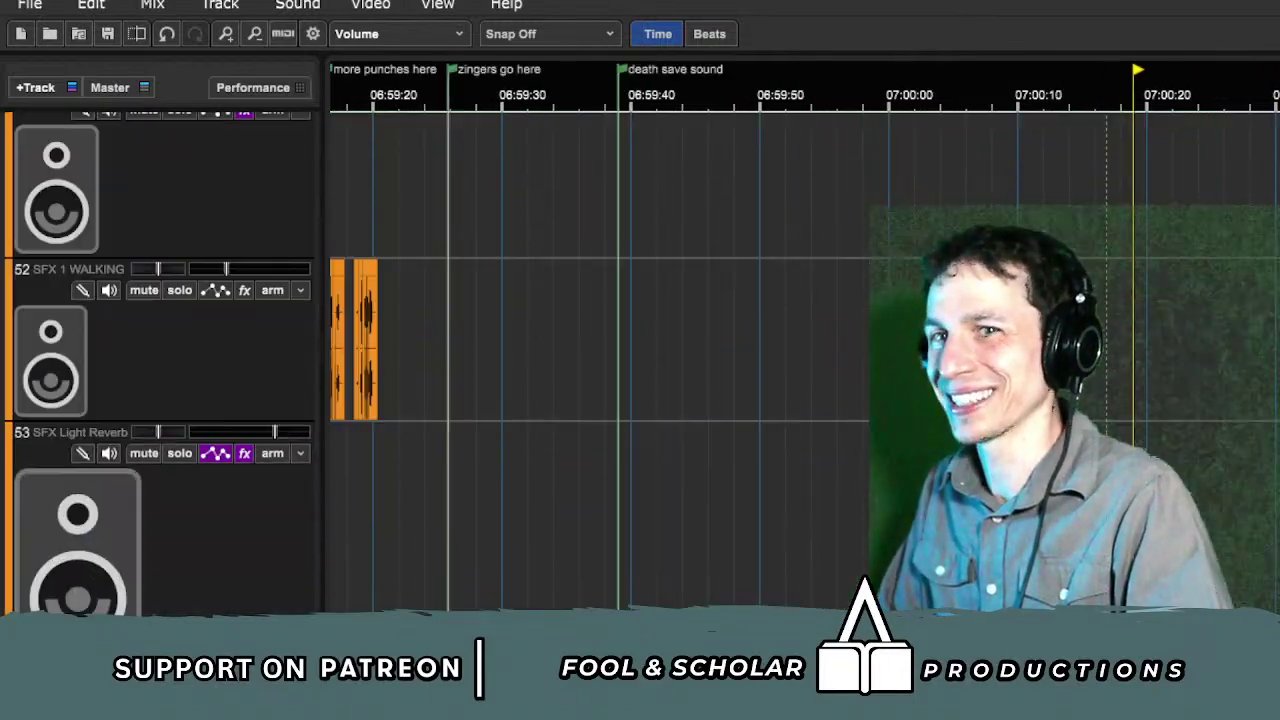
scroll(1222, 549, "up", 8)
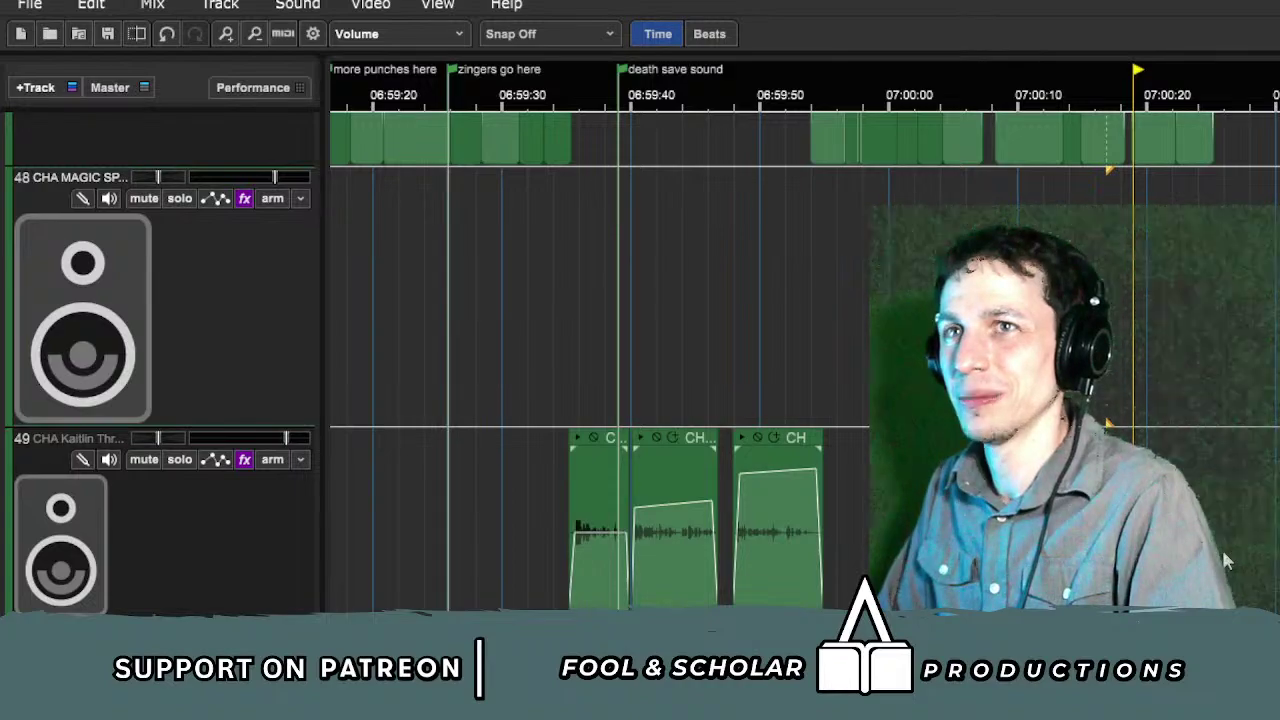
scroll(1222, 549, "right", 5)
scroll(1222, 549, "down", 8)
scroll(1222, 549, "down", 8)
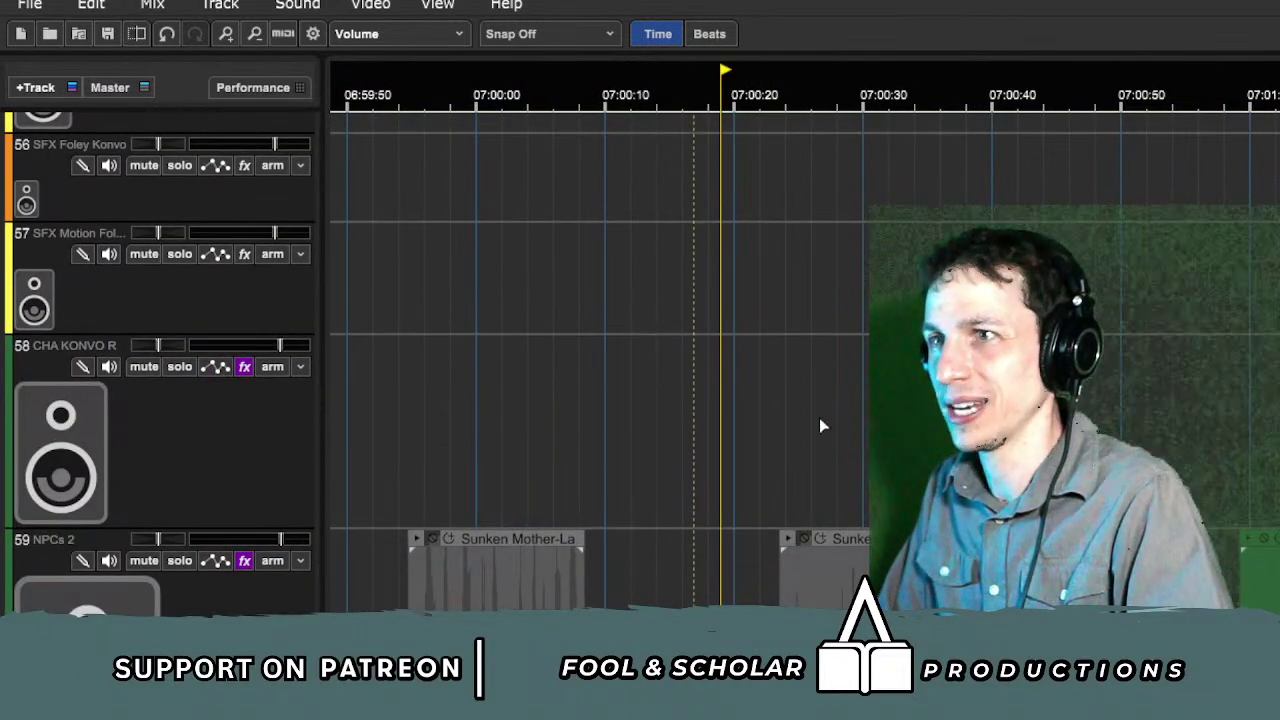
Step: Try placing a CHA_ clip on track 58 (CHA KONVO R) at about 07:00:16
left_click_drag(819, 427, 742, 396)
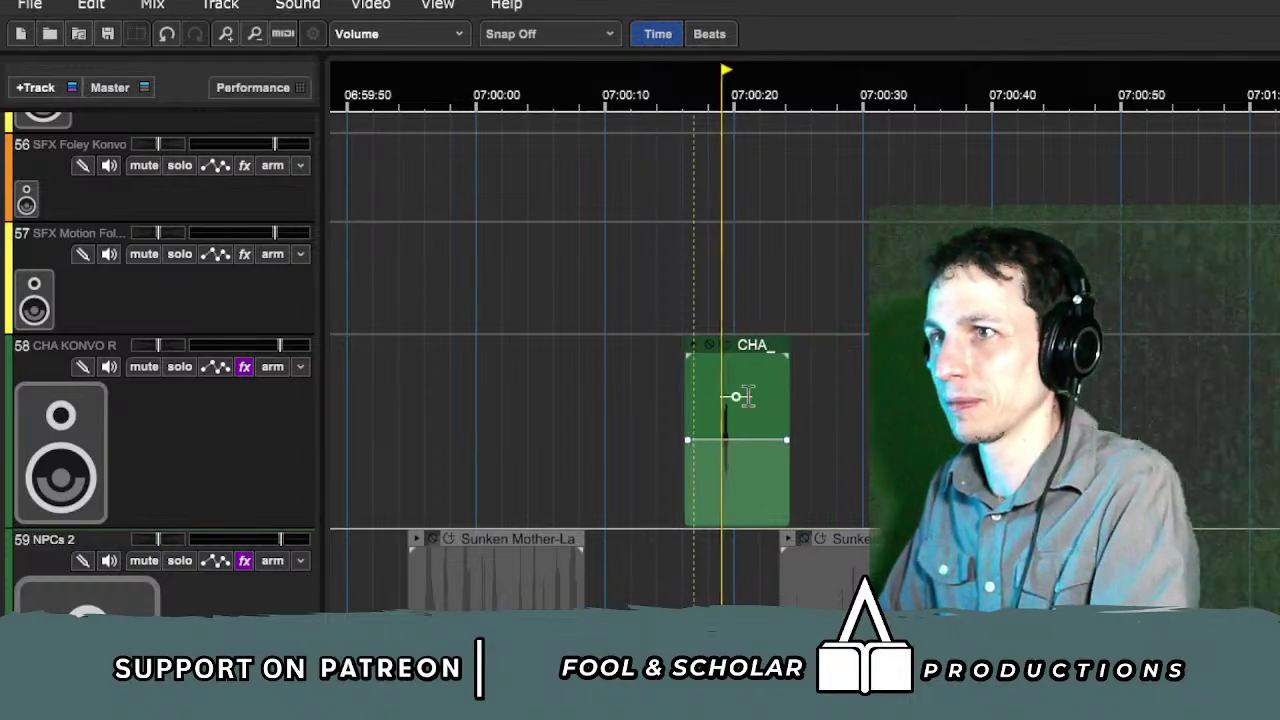
key("ctrl+z")
key("space")
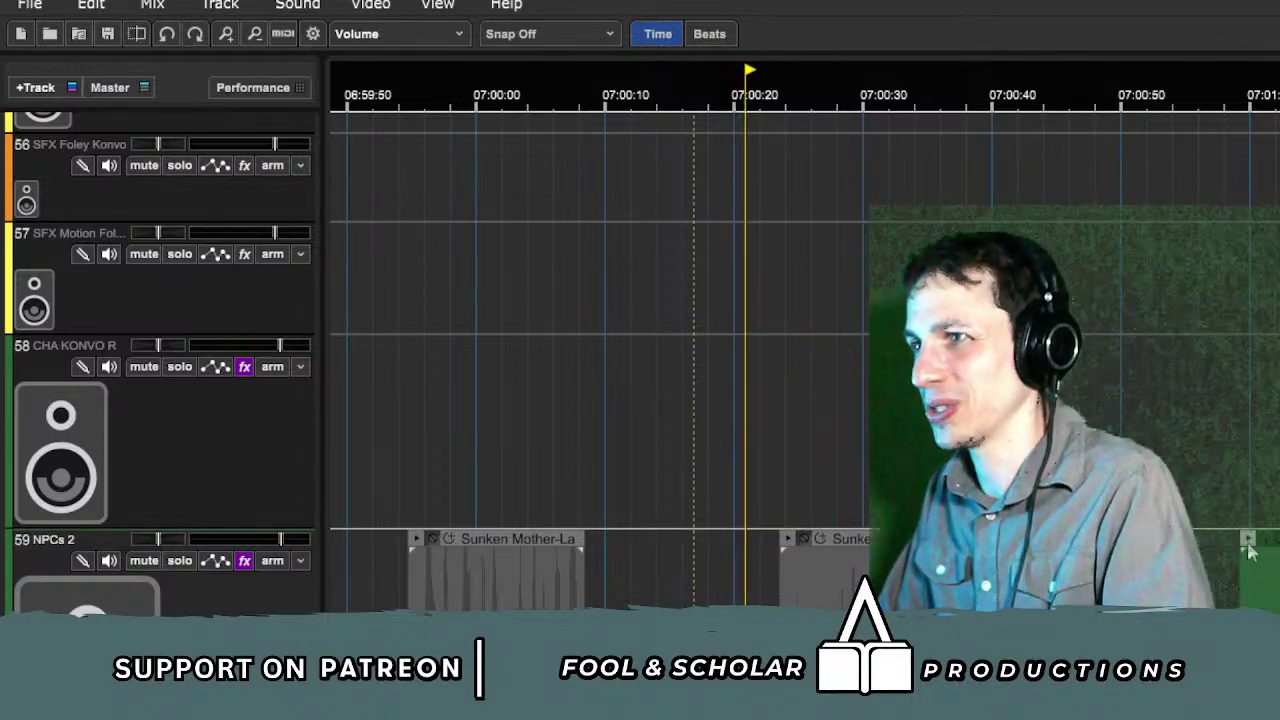
Step: Audition the voice clips on tracks 58 and 59 between about 07:04:41 and 07:04:45
left_click_drag(1250, 552, 1258, 554)
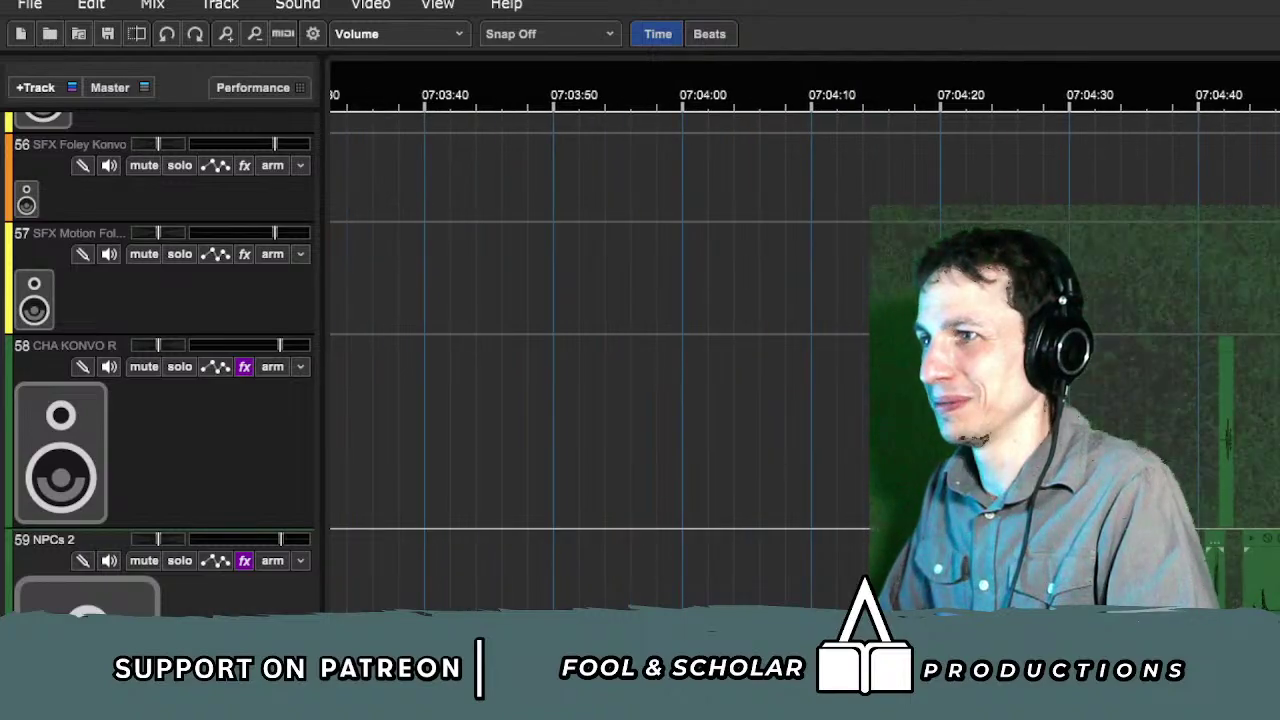
left_click(1213, 520)
key("space")
scroll(1212, 519, "up", 1)
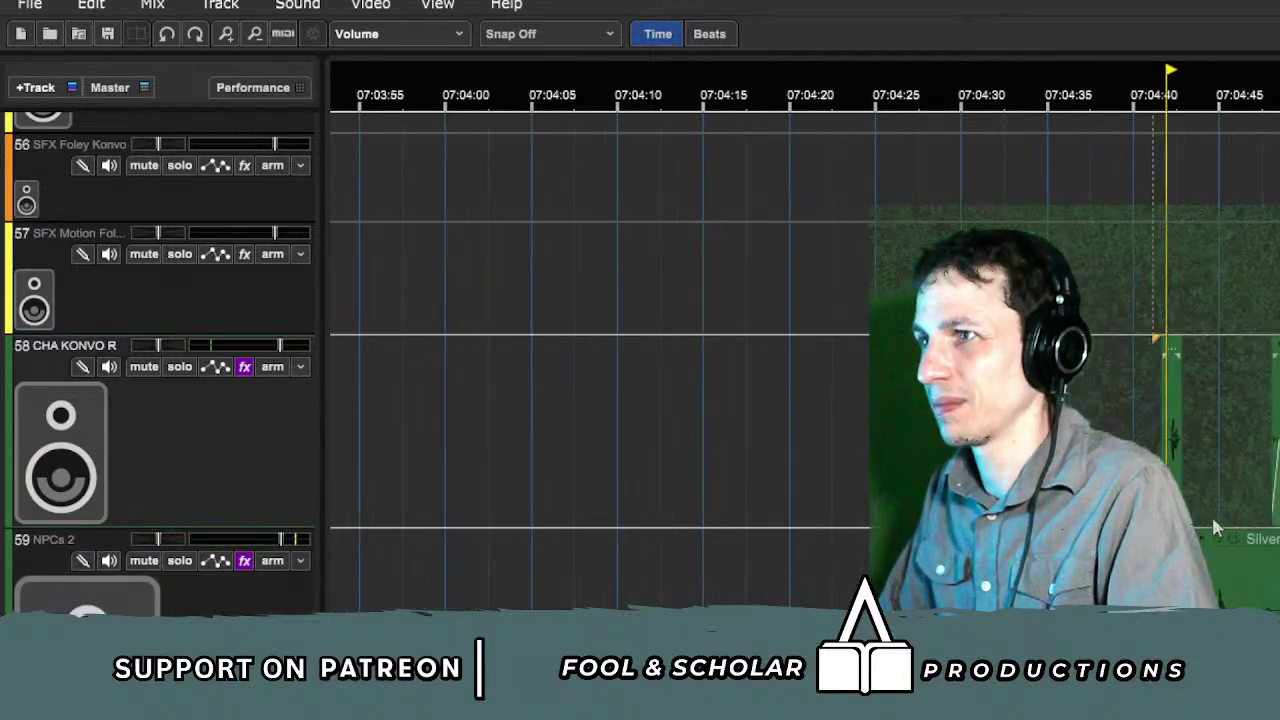
scroll(1213, 524, "up", 2)
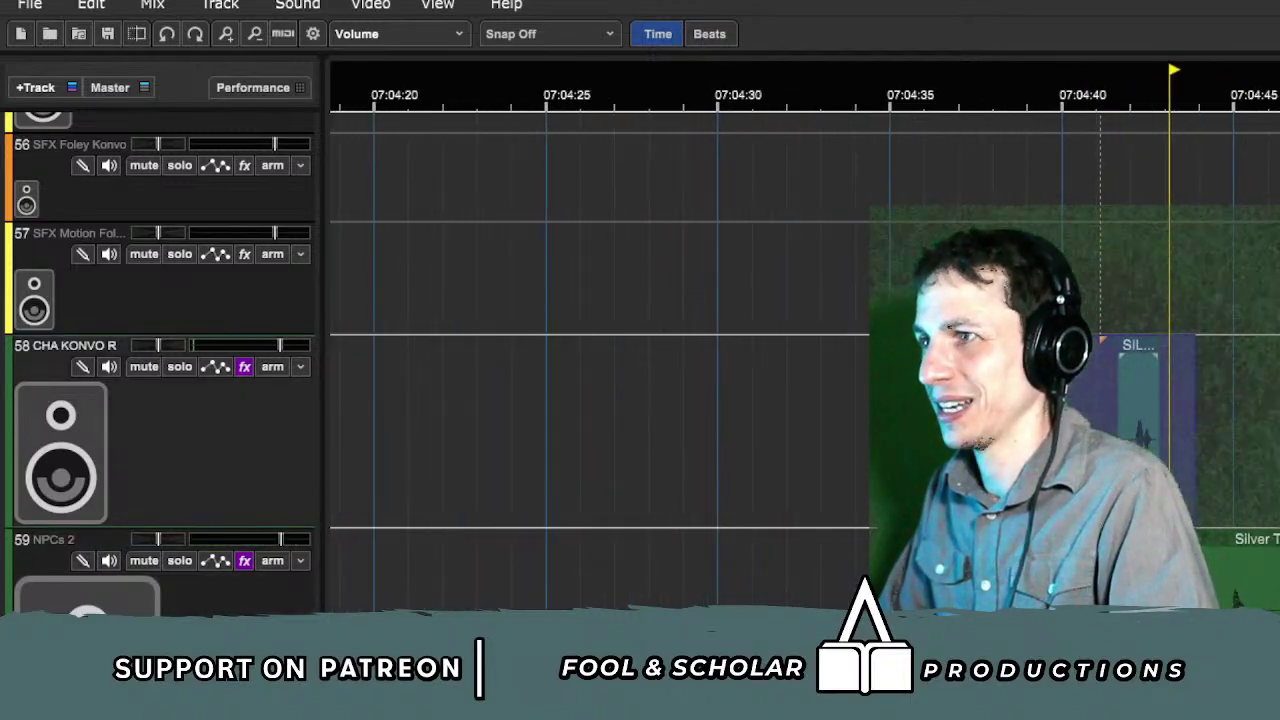
left_click(1211, 492)
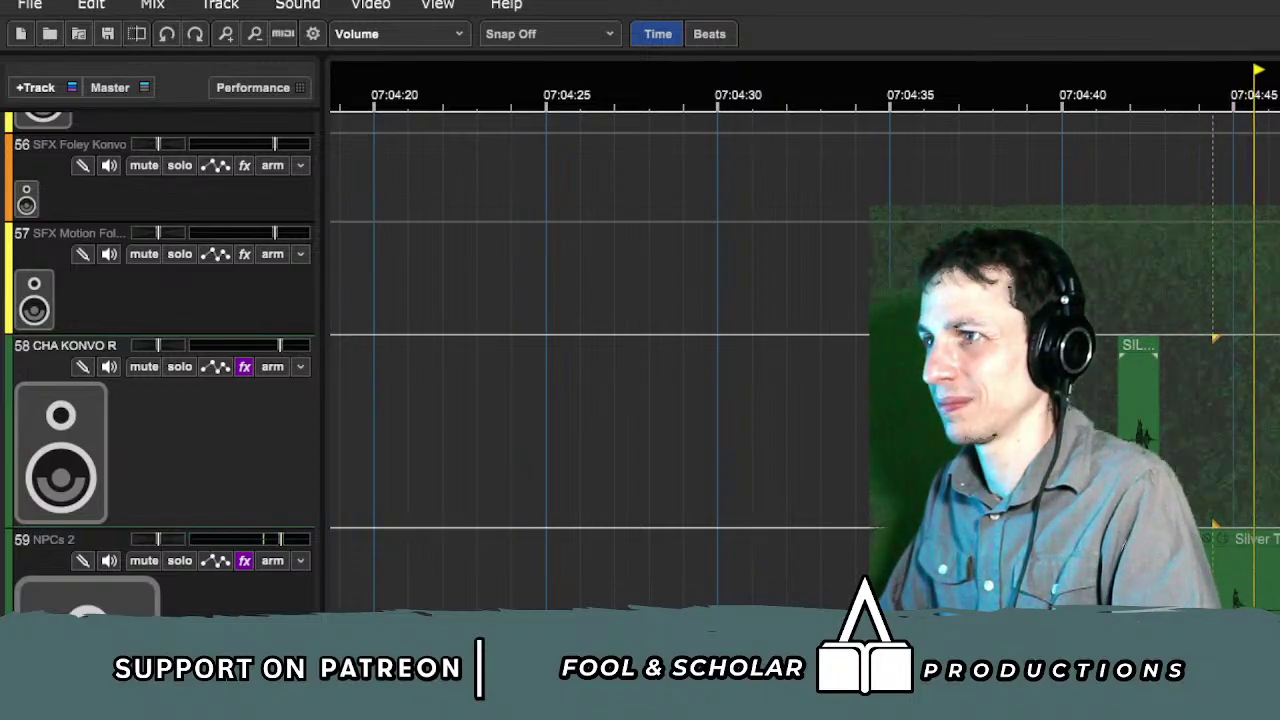
key("space")
left_click(1120, 540)
left_click(1148, 352)
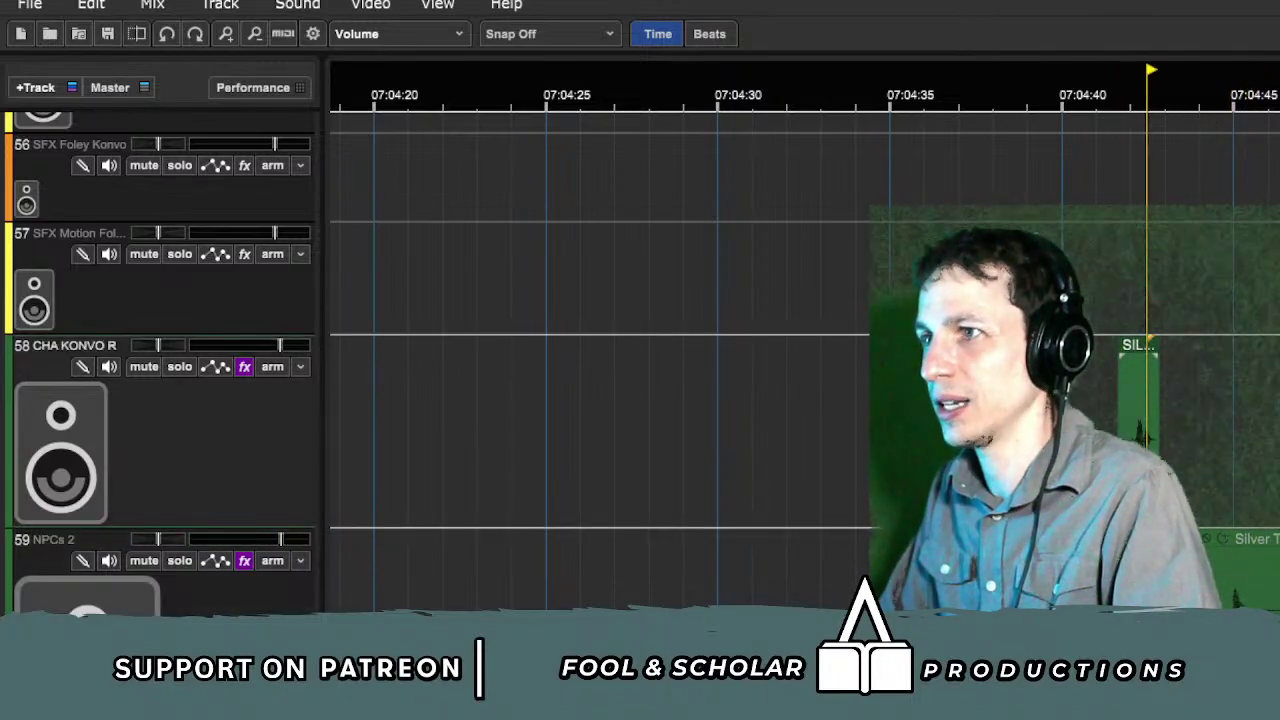
left_click(1120, 540)
left_click(1142, 354)
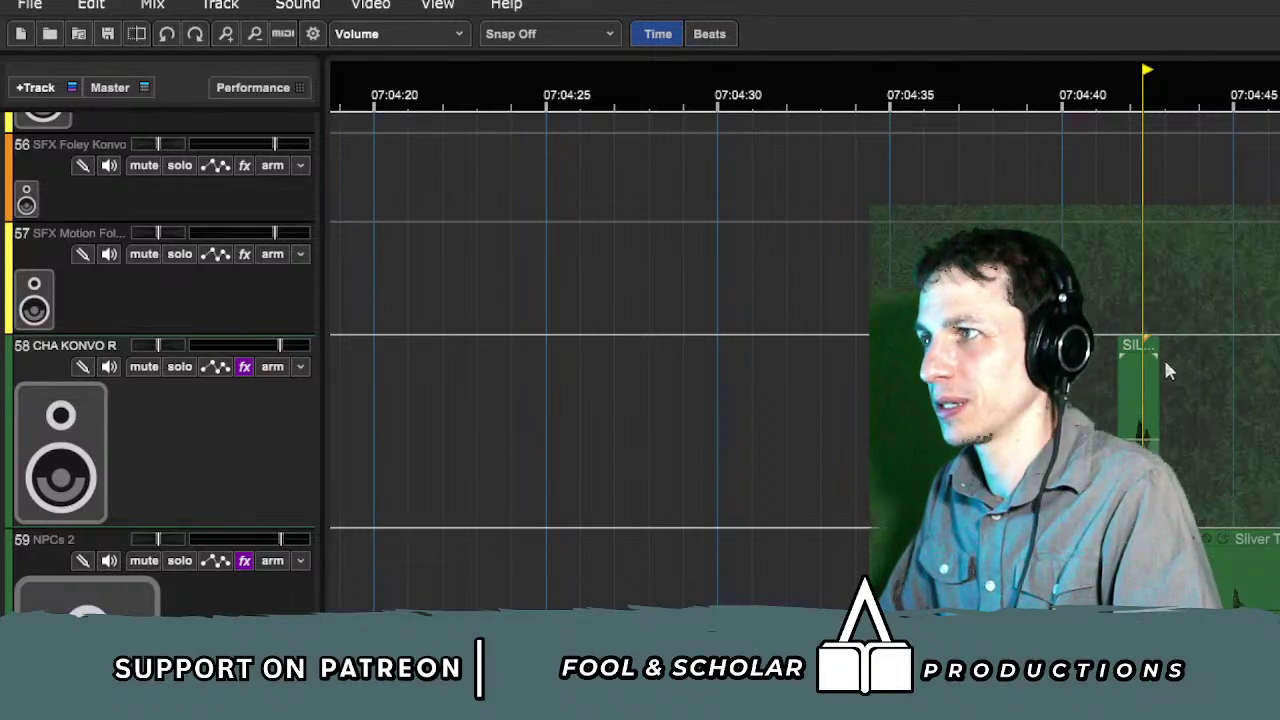
Step: Clear the short voice clip from track 58 at about 07:04:42
scroll(1166, 362, "down", 1)
left_click_drag(1008, 290, 1165, 460)
key("Delete")
scroll(1155, 440, "down", 3)
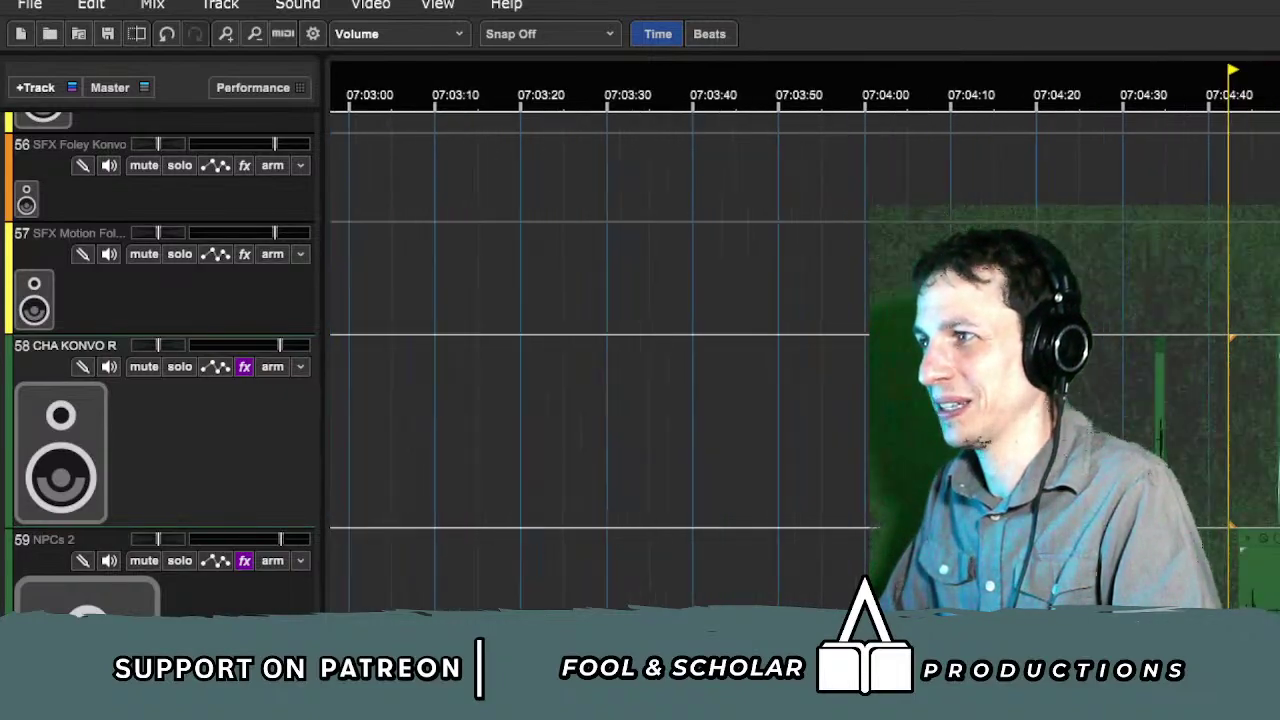
Step: Try a short voice clip on track 58 at about 07:00:10, play it and delete it
key("space")
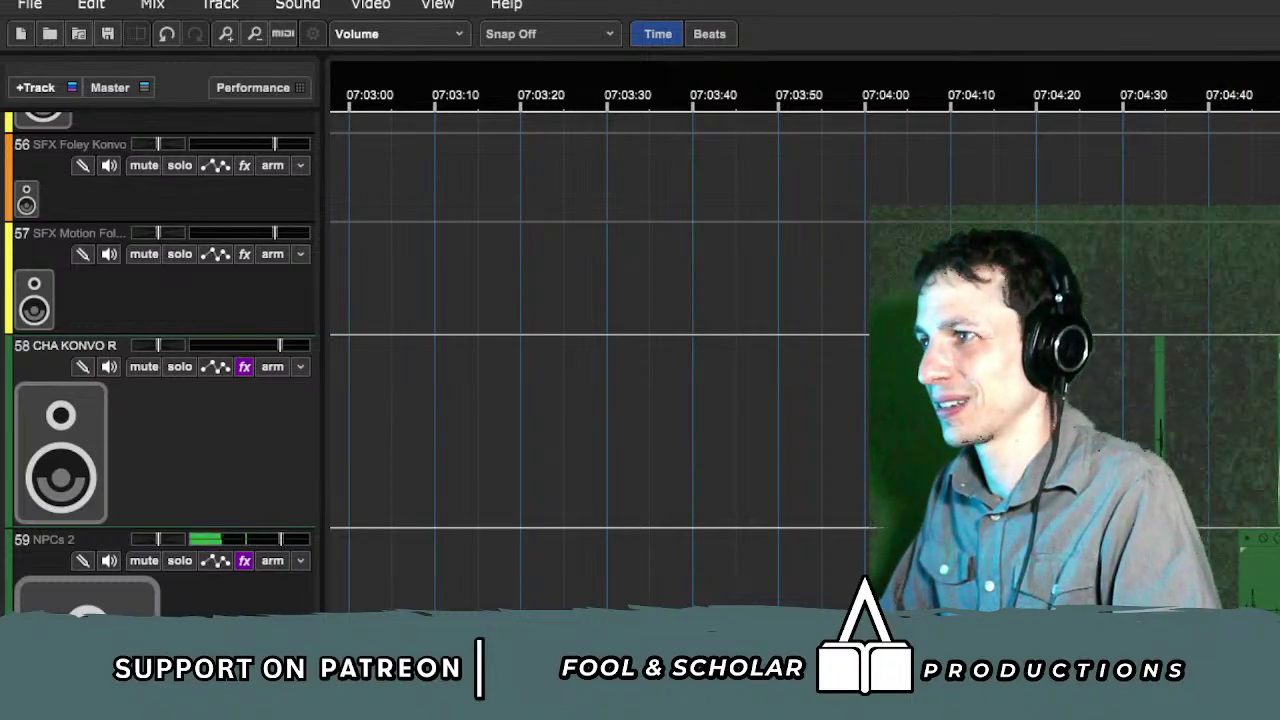
left_click_drag(1090, 400, 1216, 548)
scroll(1216, 548, "left", 10)
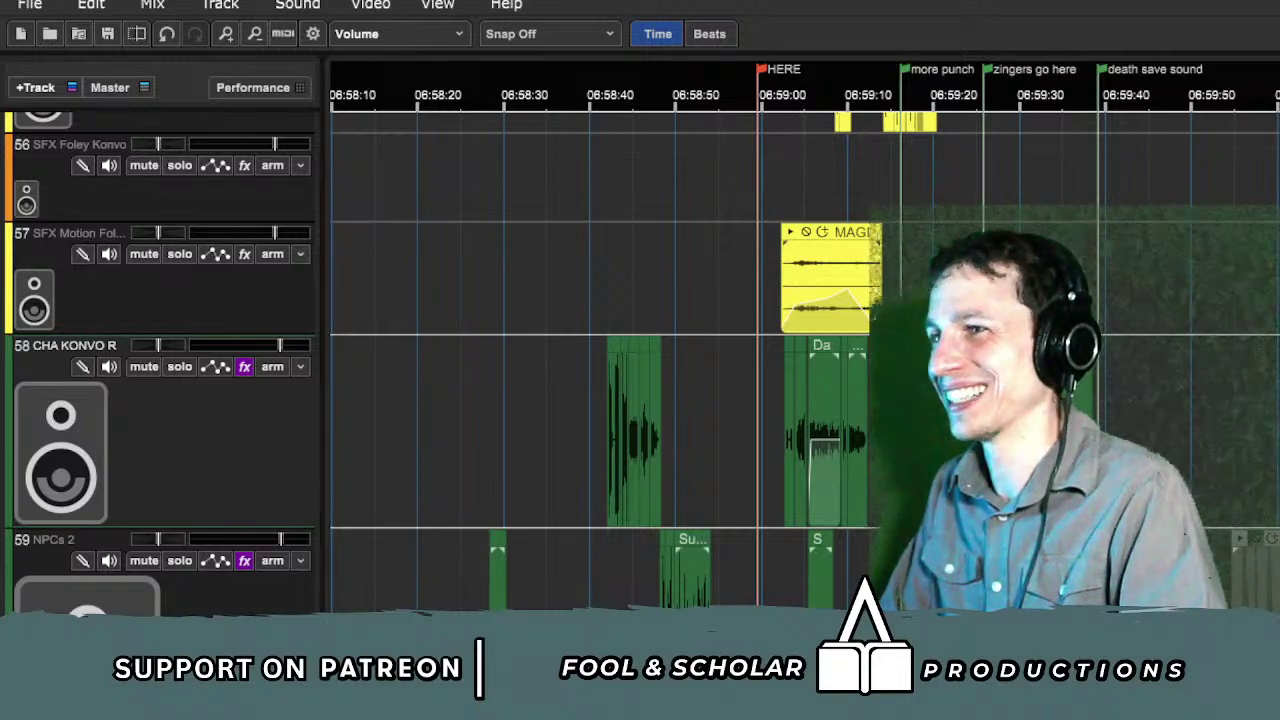
key("space")
scroll(1234, 471, "right", 3)
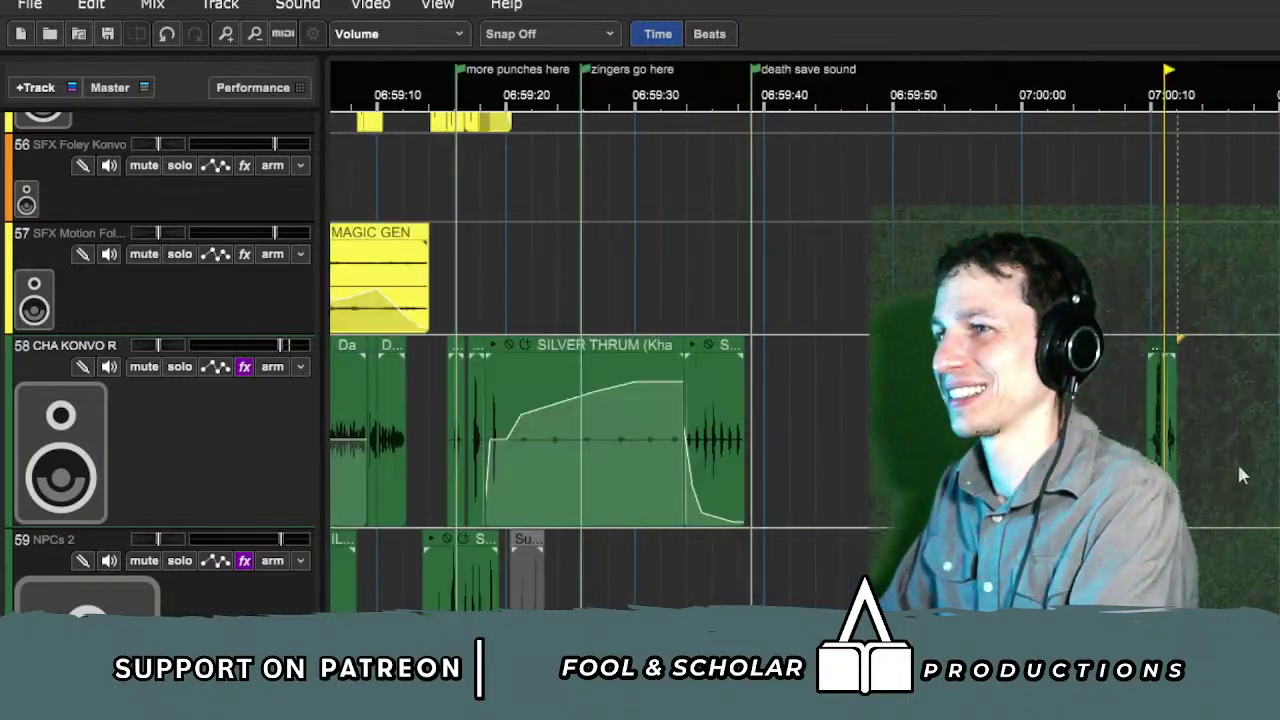
key("Delete")
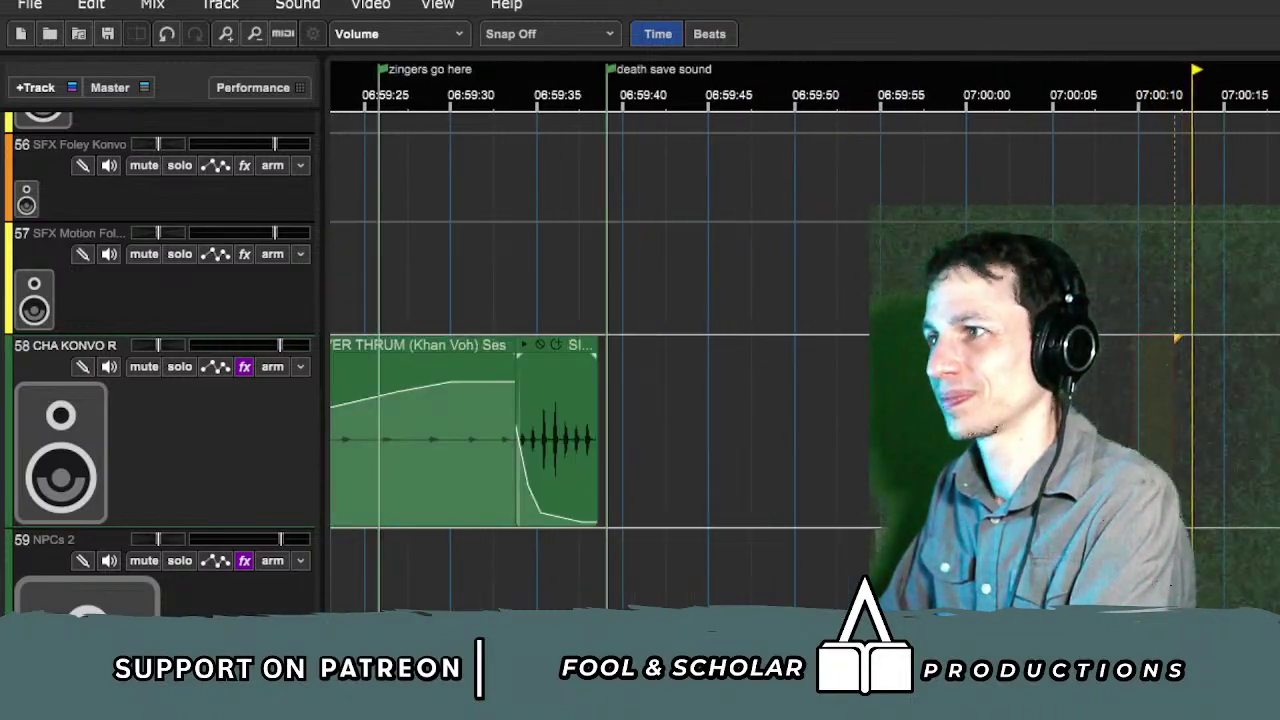
Step: Play track 47 from about 07:00:15 and examine the clips on the tracks below it around 07:00:18
left_click_drag(1212, 376, 1271, 140)
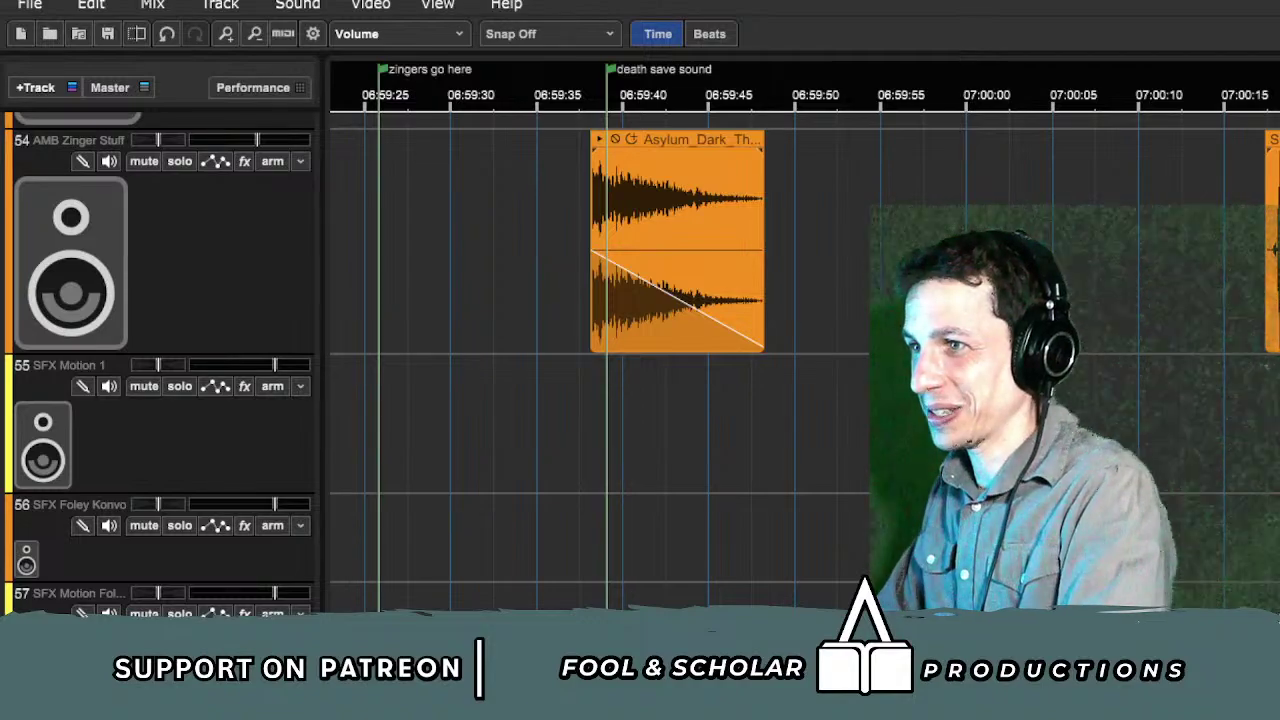
scroll(600, 360, "up", 10)
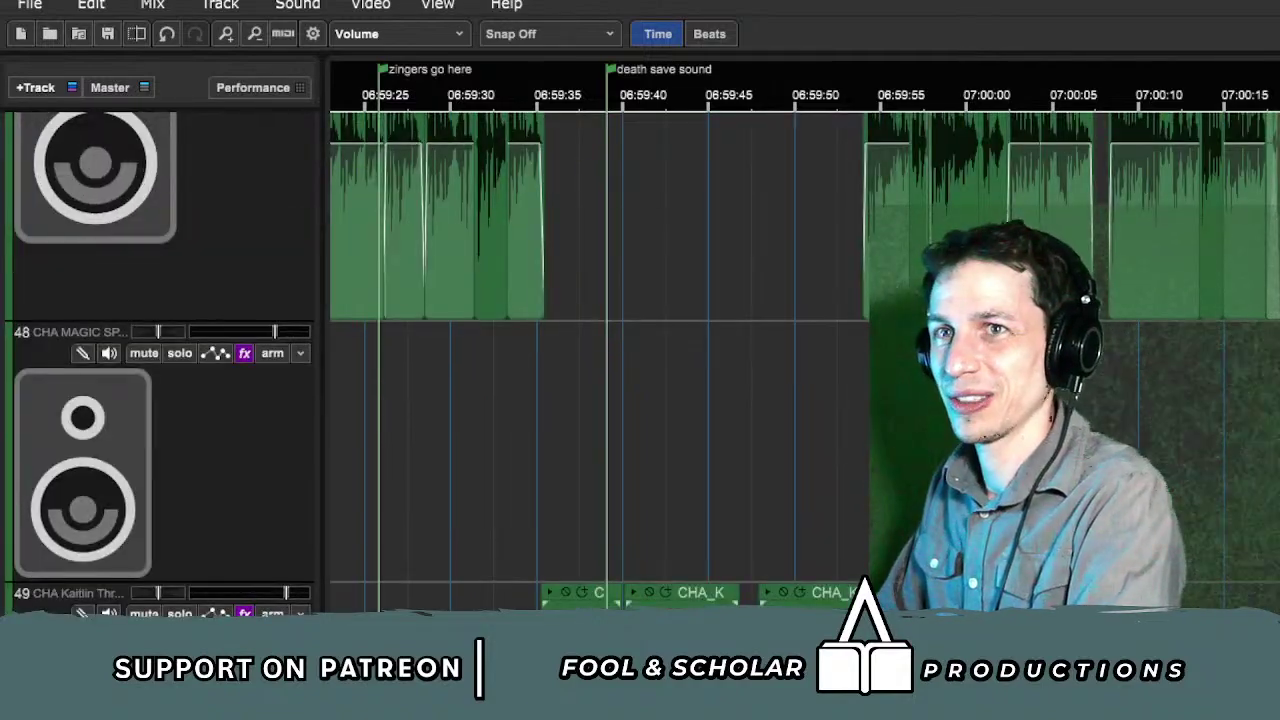
scroll(25, 125, "up", 3)
key("space")
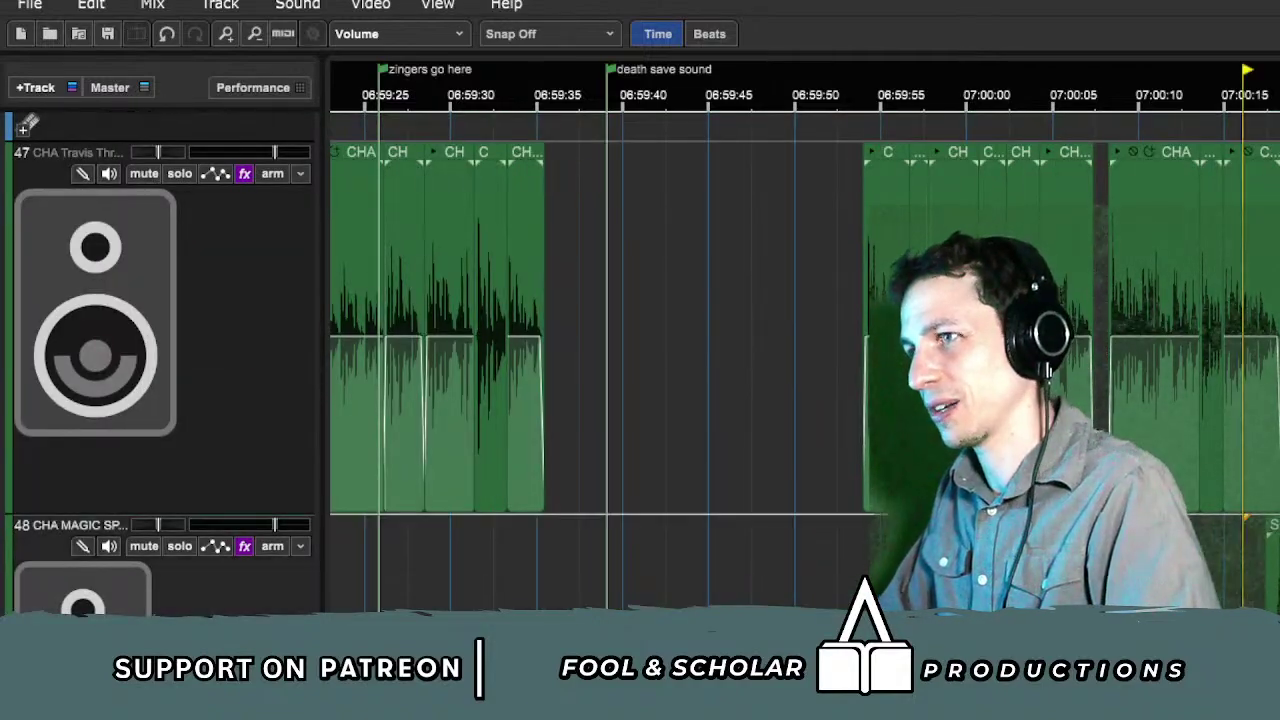
scroll(1250, 565, "up", 3)
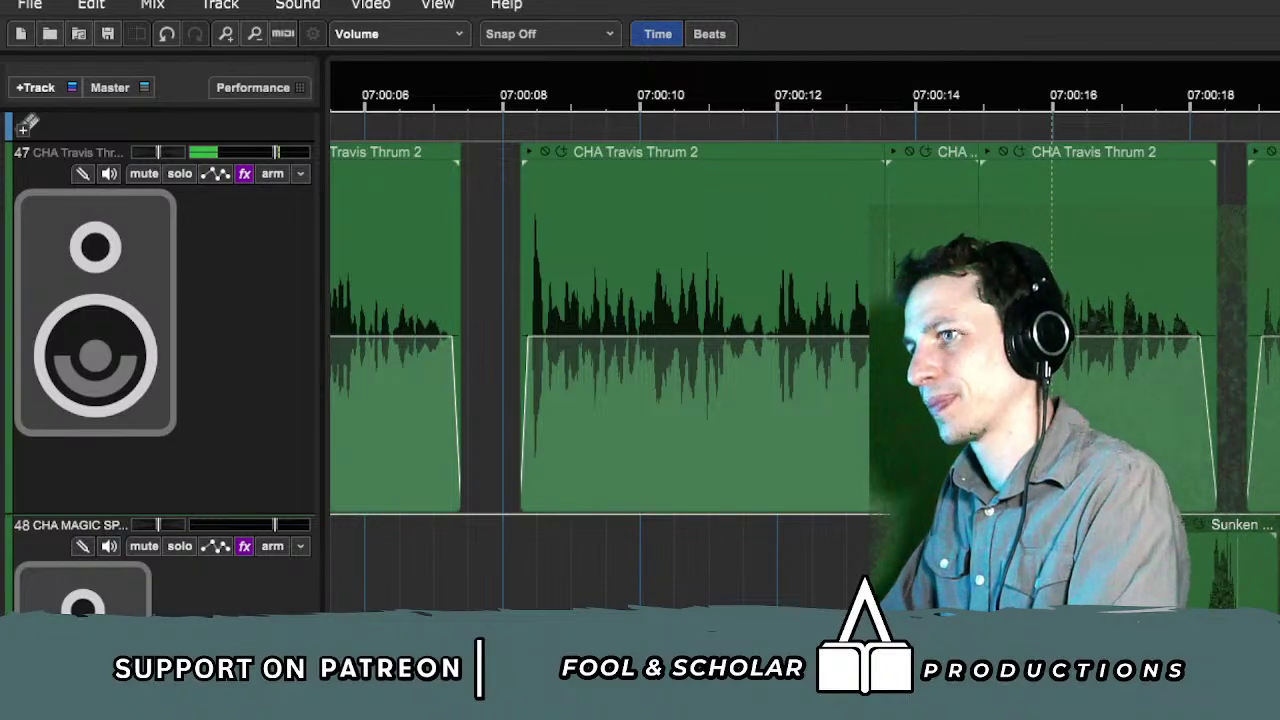
left_click(1229, 541)
scroll(1229, 541, "down", 4)
scroll(1201, 578, "down", 20)
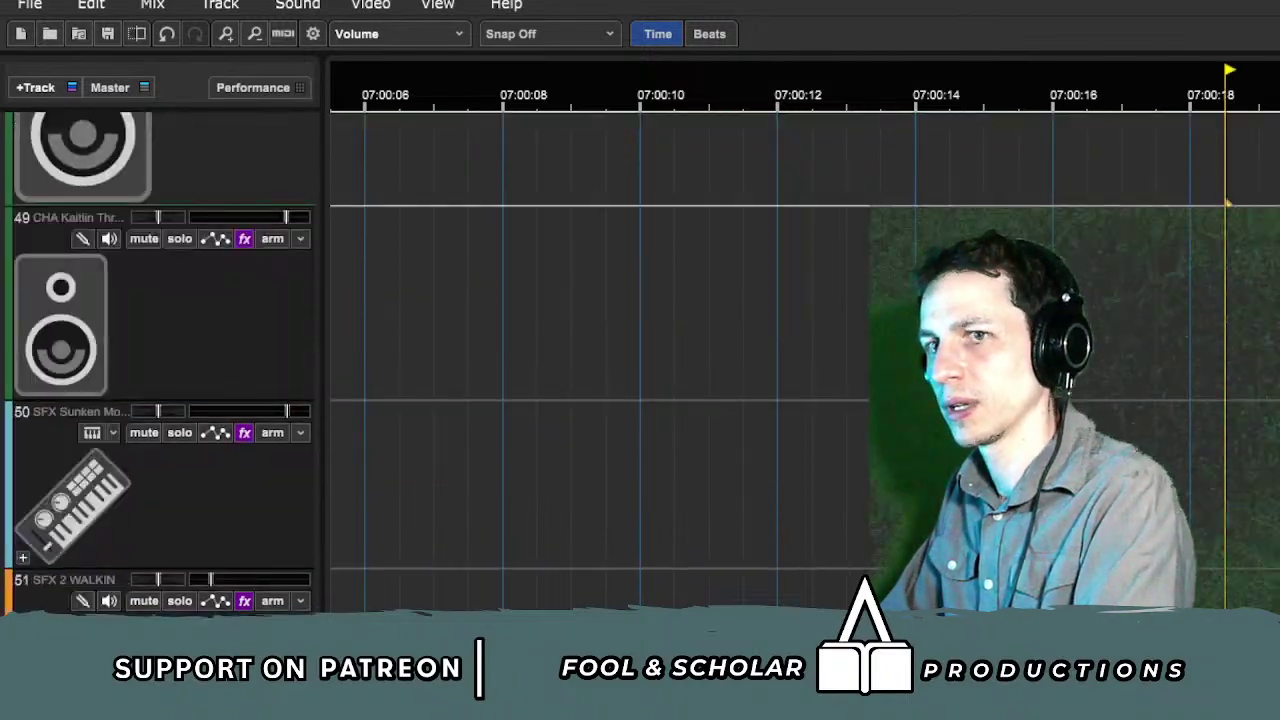
scroll(1201, 578, "down", 6)
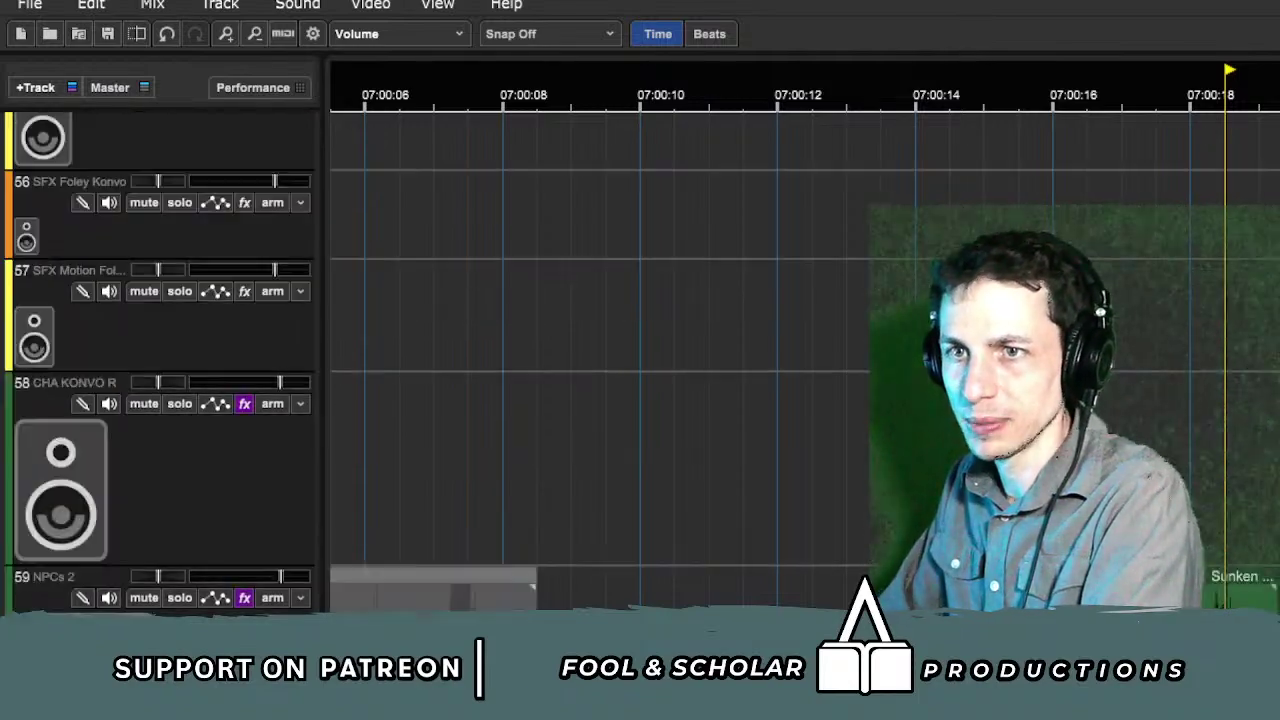
Step: Play the voice clips on tracks 58 and 59 from about 07:00:17 to 07:00:27 to check their timing
left_click(1162, 375)
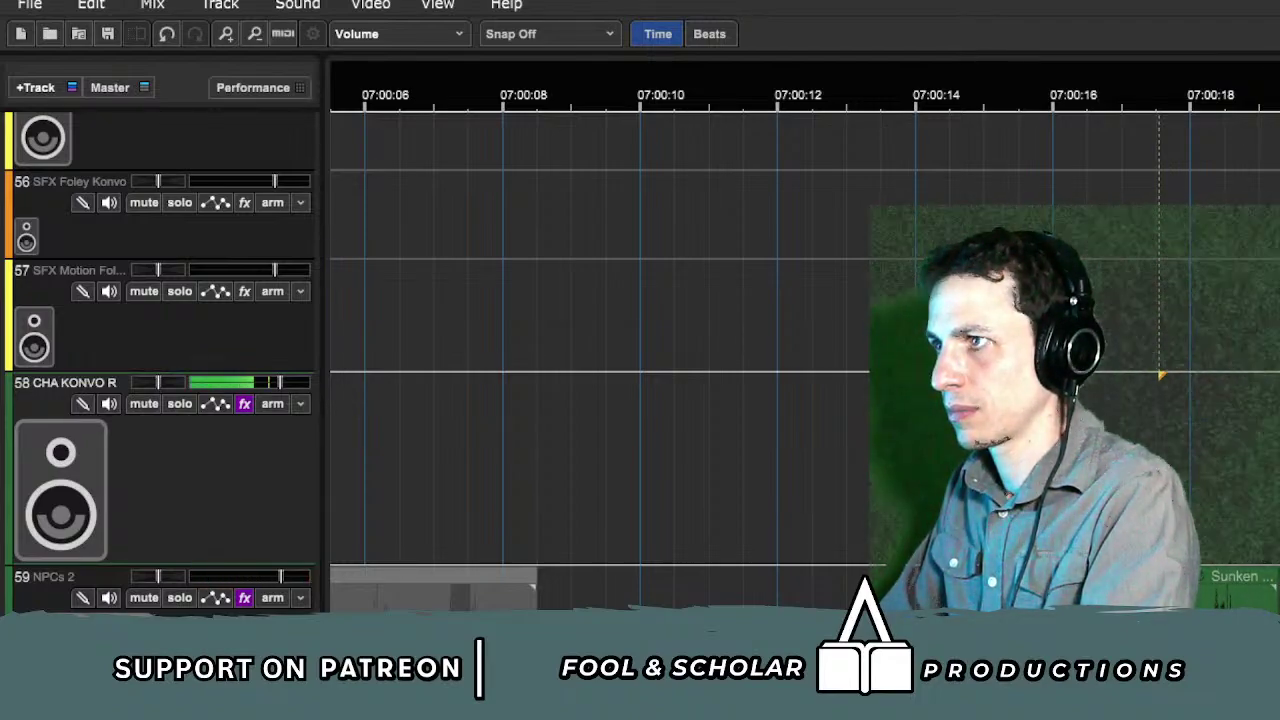
key("Up")
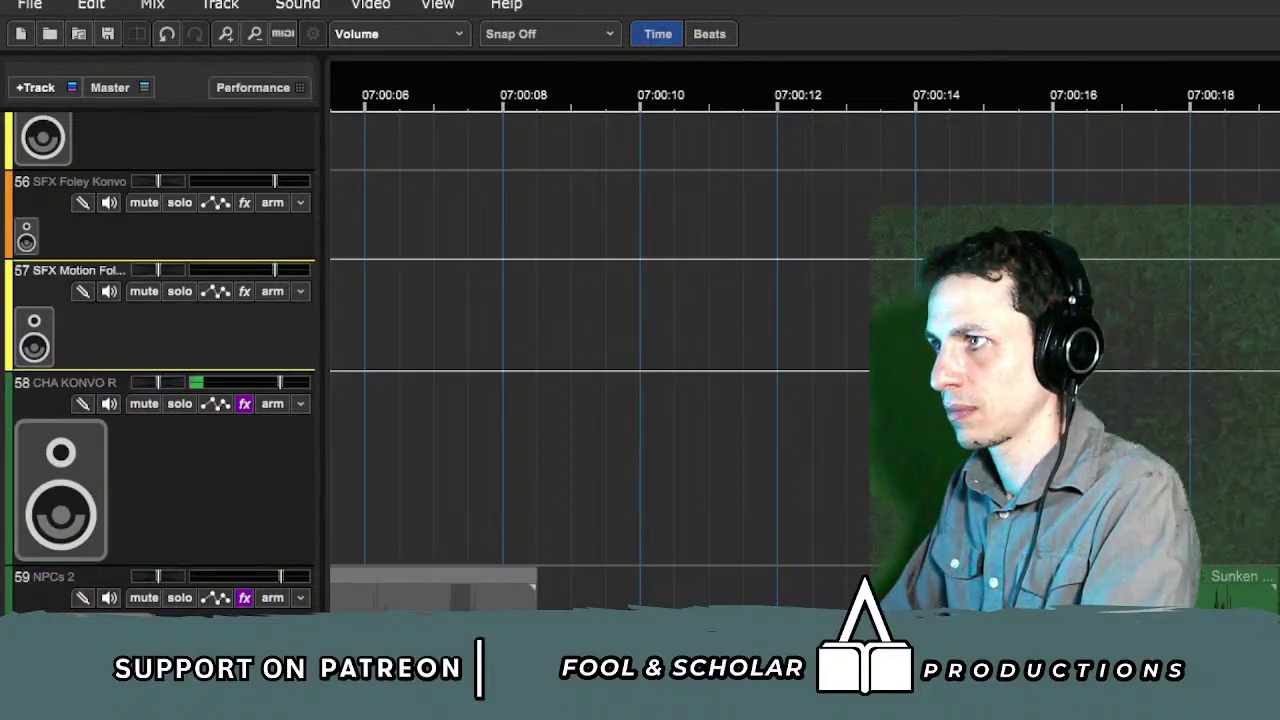
key("Down")
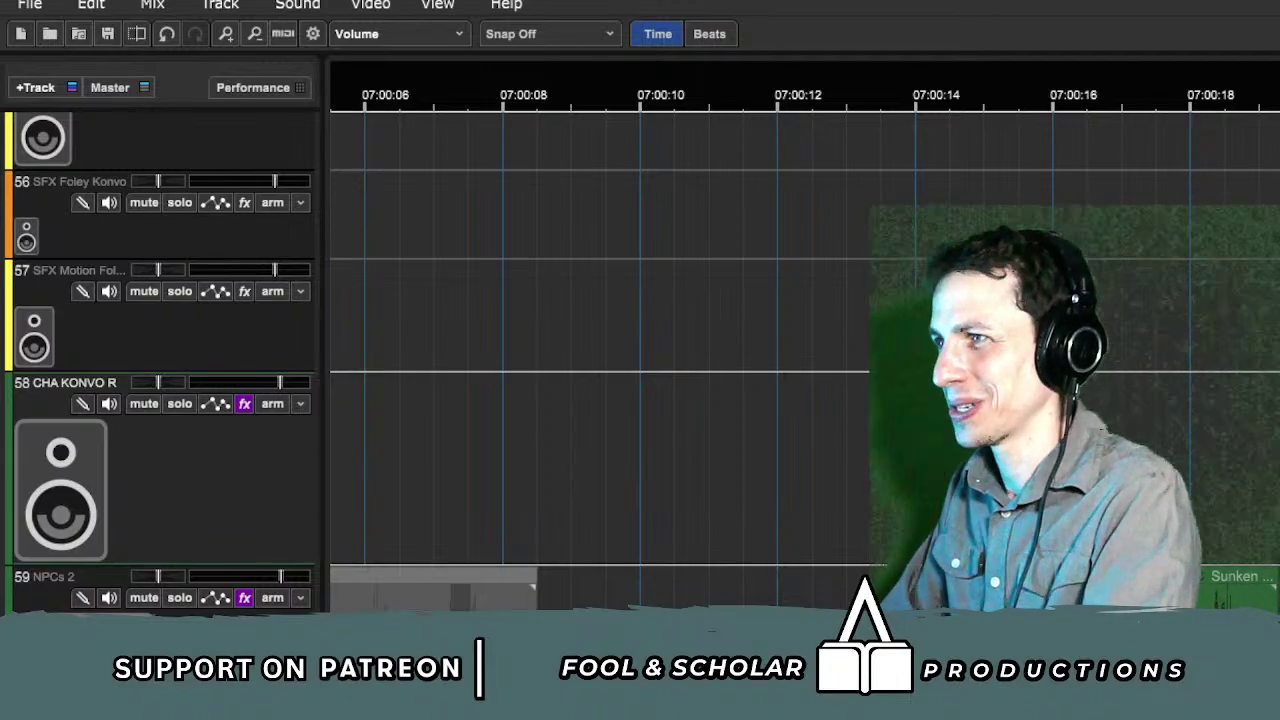
key("Up")
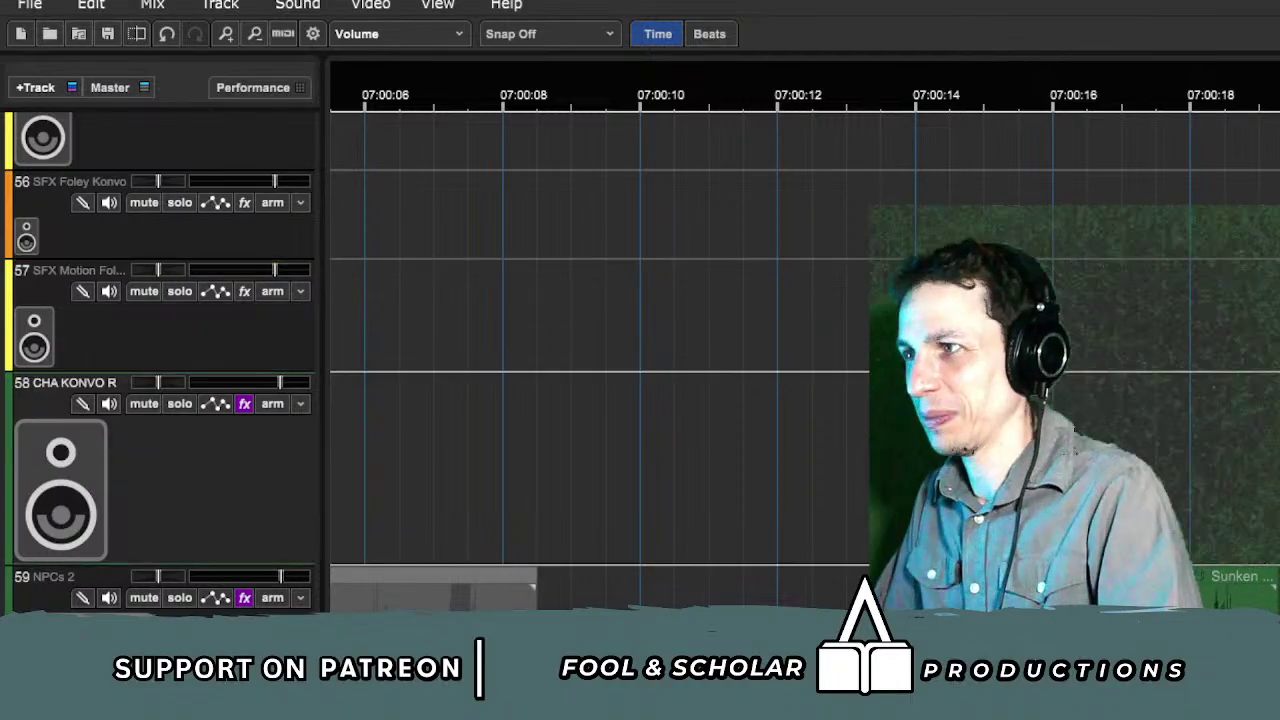
left_click(1141, 434)
key("space")
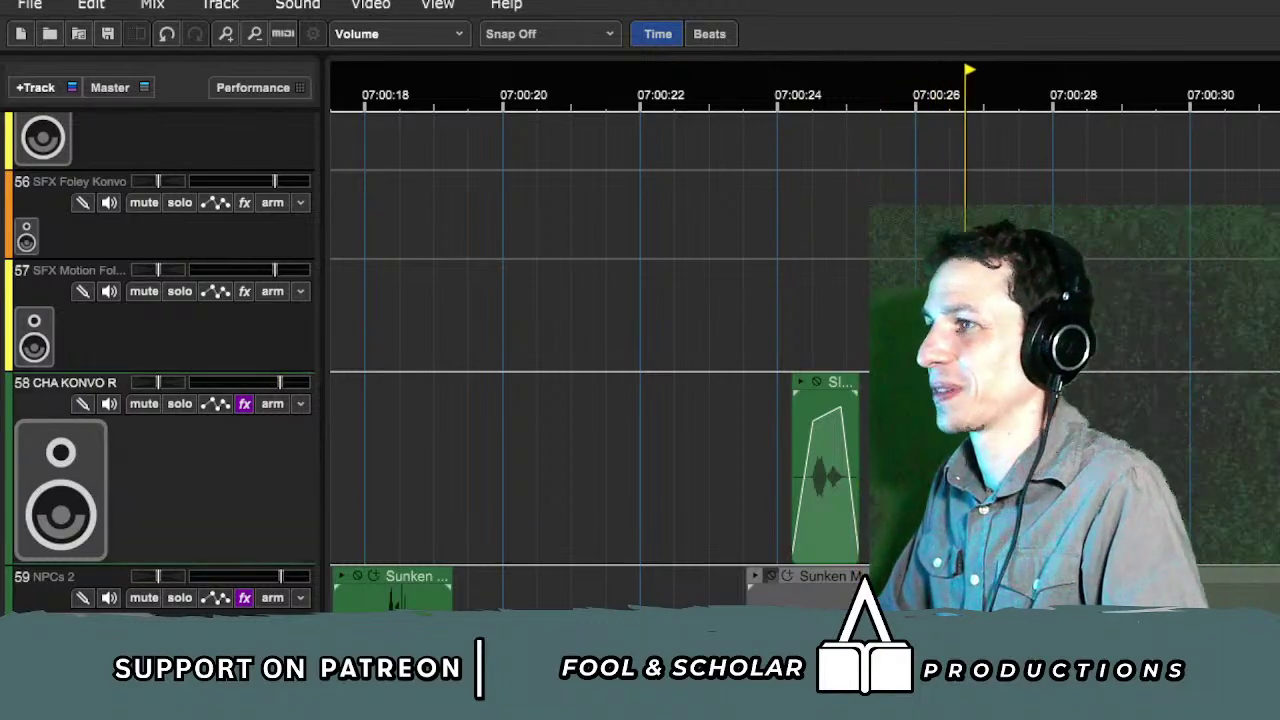
Step: Survey track 47 beyond its last clip at about 07:00:25 to find the next group of voice clips
scroll(1224, 416, "up", 10)
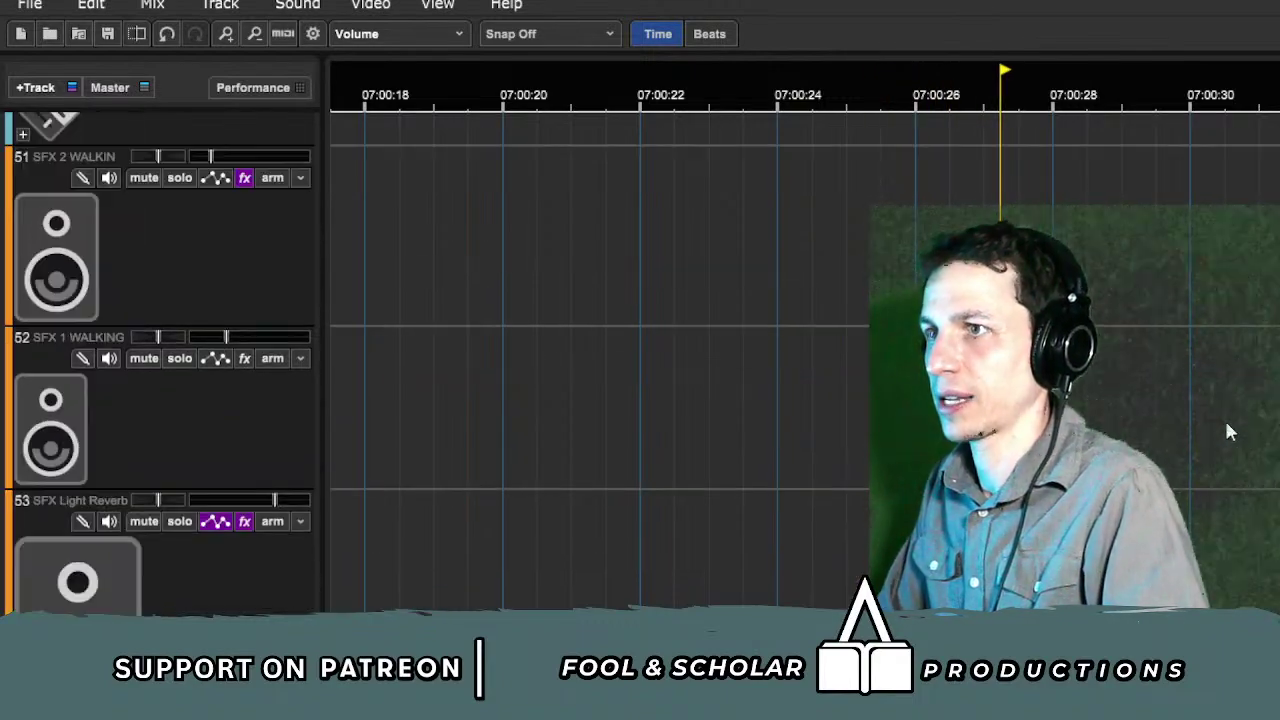
scroll(1230, 432, "up", 8)
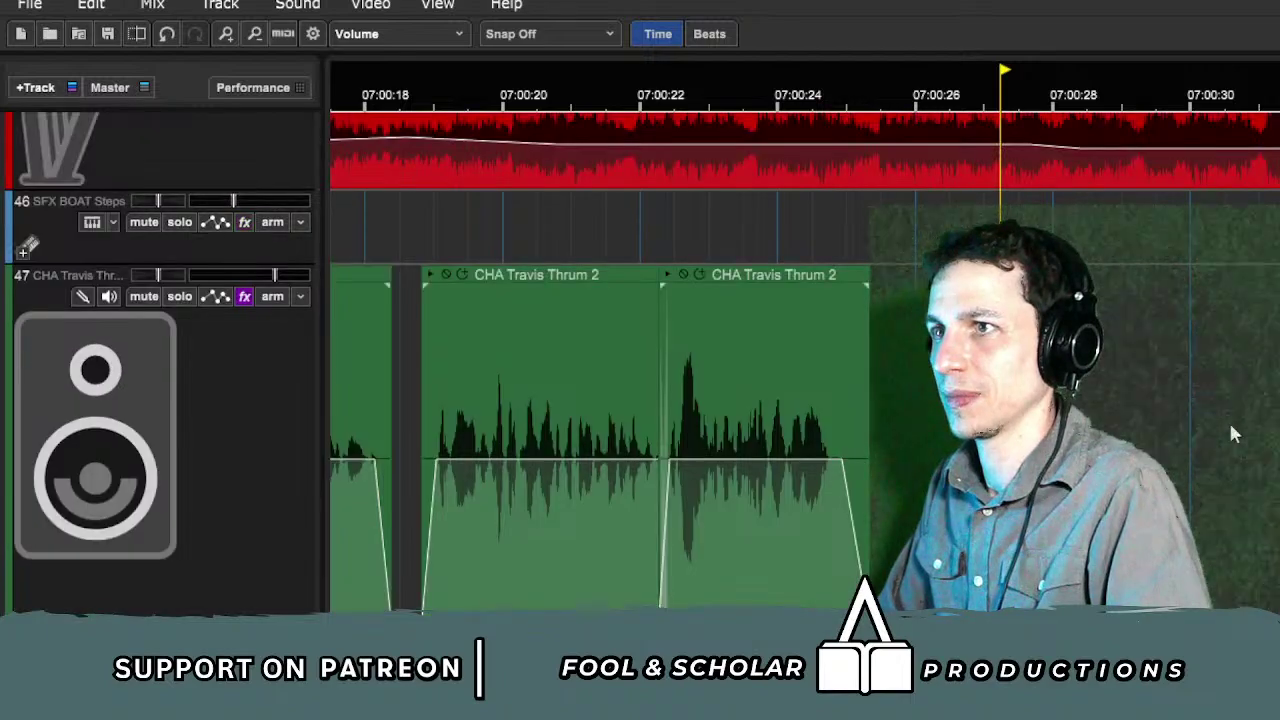
left_click(860, 405)
scroll(805, 400, "down", 3)
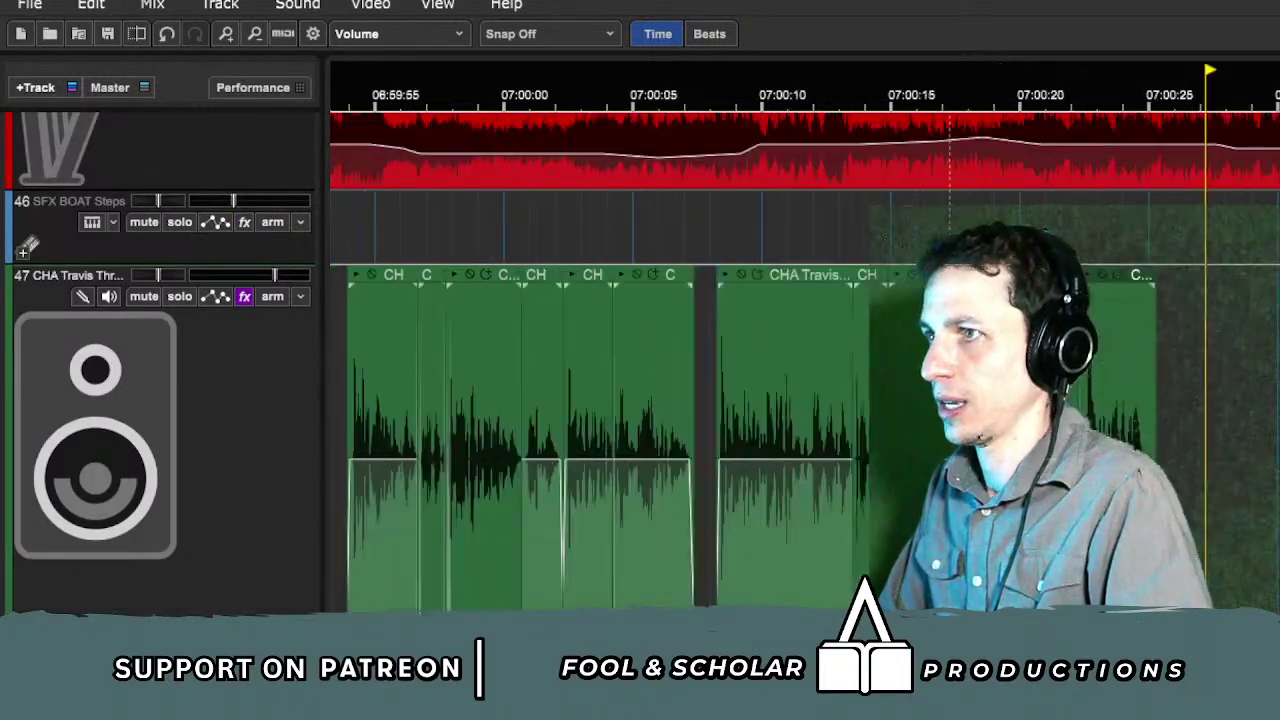
scroll(805, 400, "down", 3)
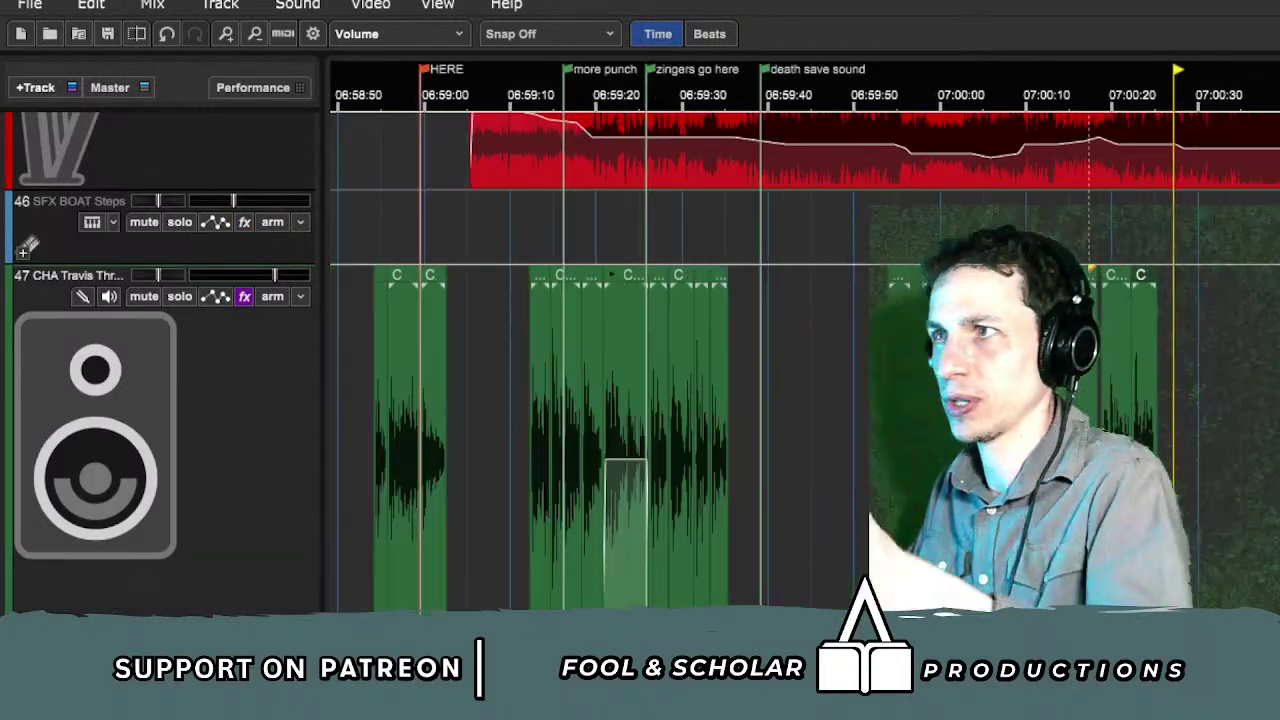
scroll(805, 400, "down", 2)
scroll(805, 400, "right", 5)
Step: Solo track 47 and play its next group of clips from about 07:02:07
left_click_drag(822, 318, 1155, 296)
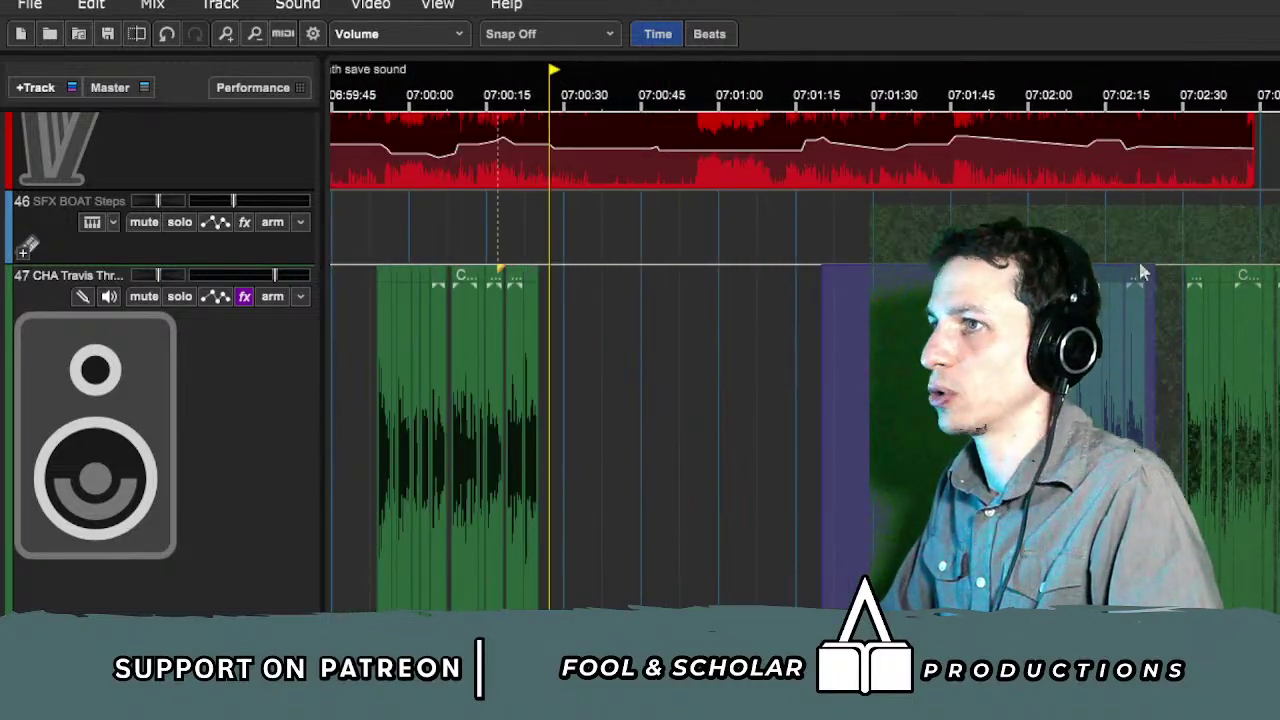
left_click(1140, 266)
key("space")
left_click(1038, 236)
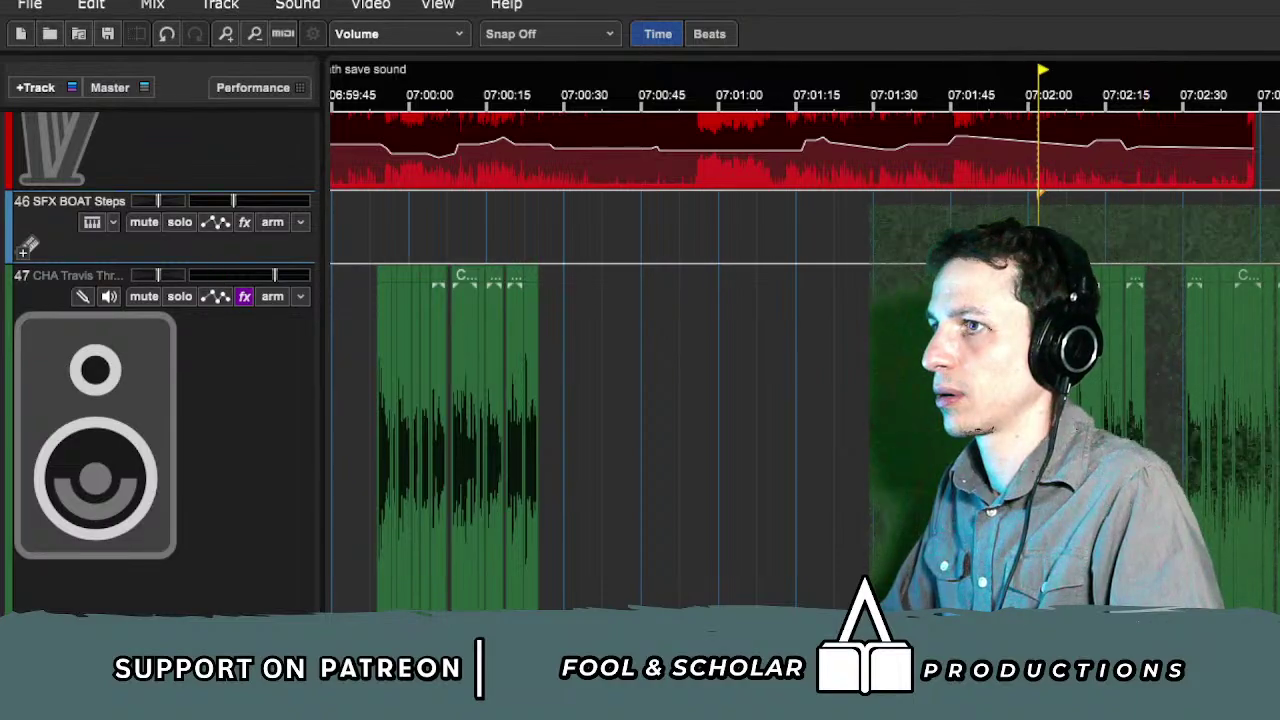
left_click(179, 296)
scroll(945, 455, "up", 3)
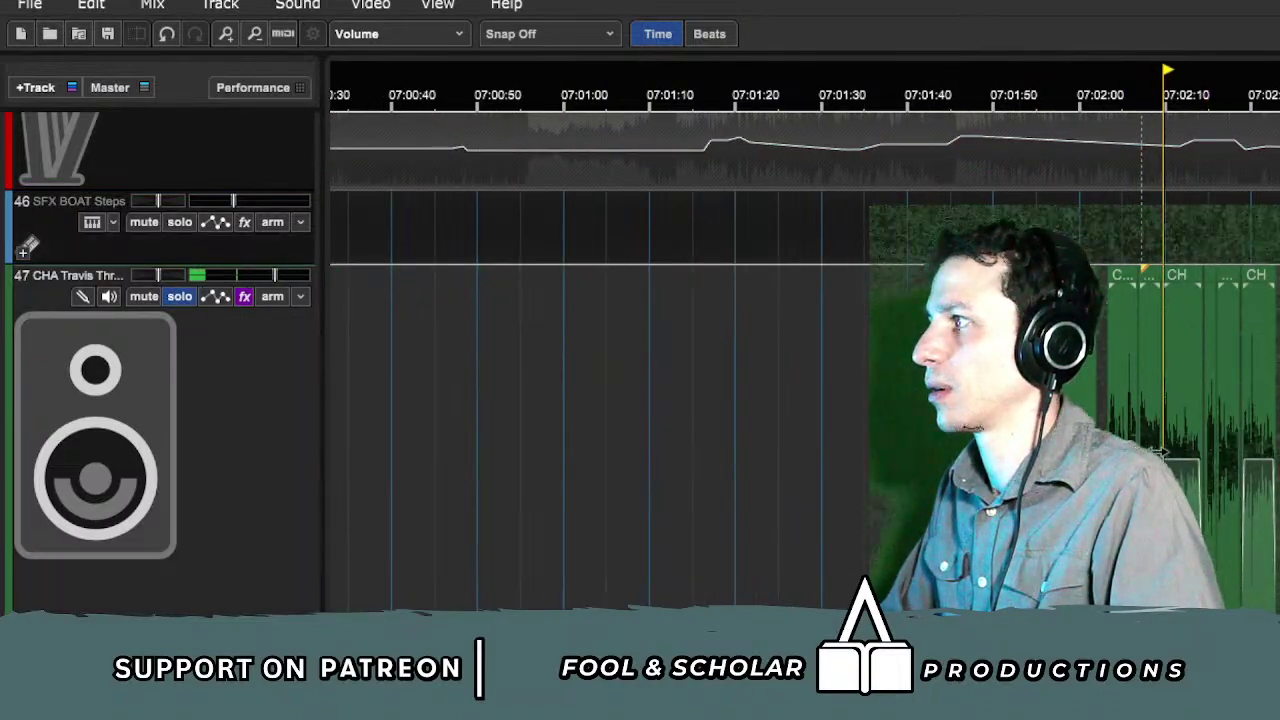
Step: Move the four clips before about 07:02:13 on track 47 earlier to about 07:01:31 and unsolo the track
scroll(1163, 444, "up", 1)
scroll(1170, 440, "up", 1)
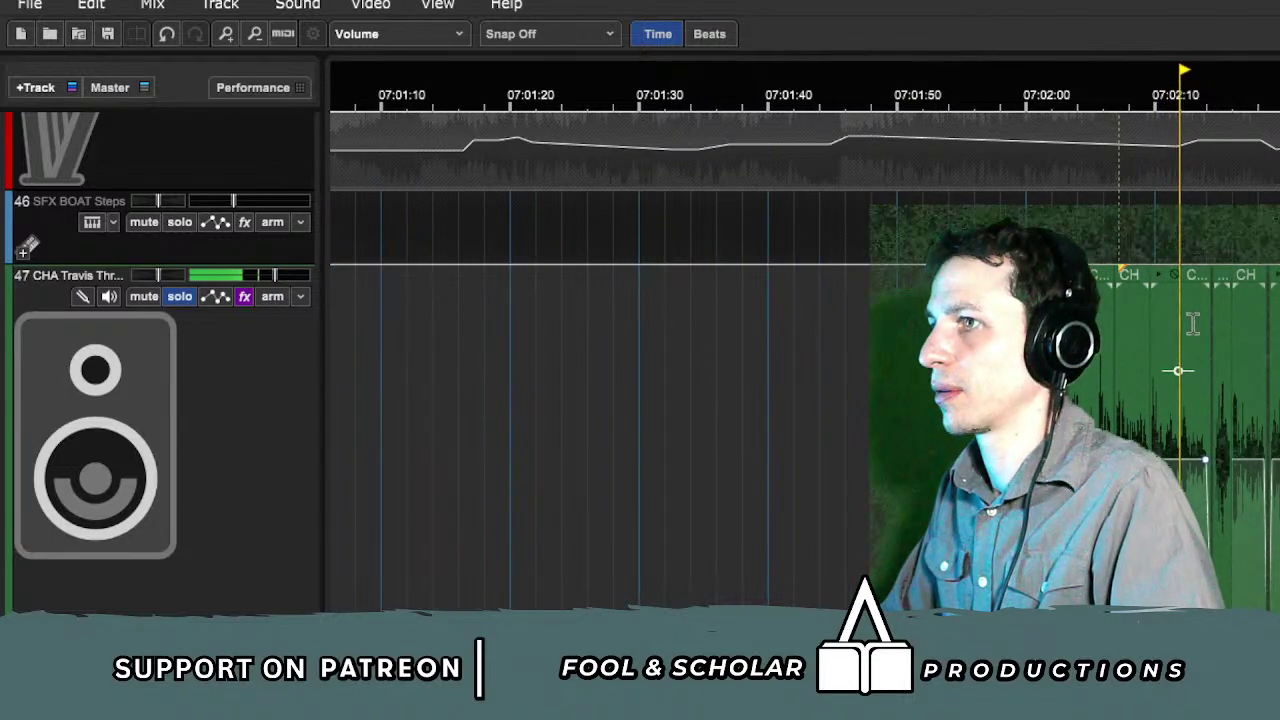
scroll(1191, 323, "up", 1)
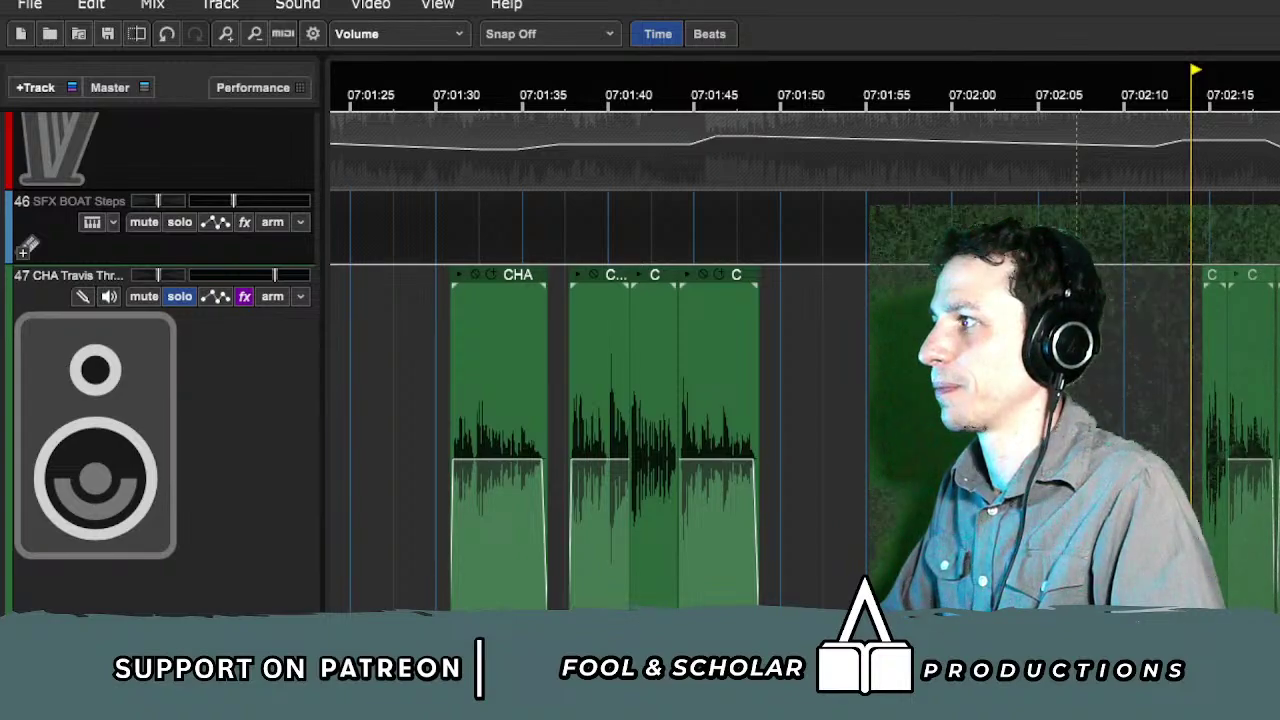
left_click(180, 296)
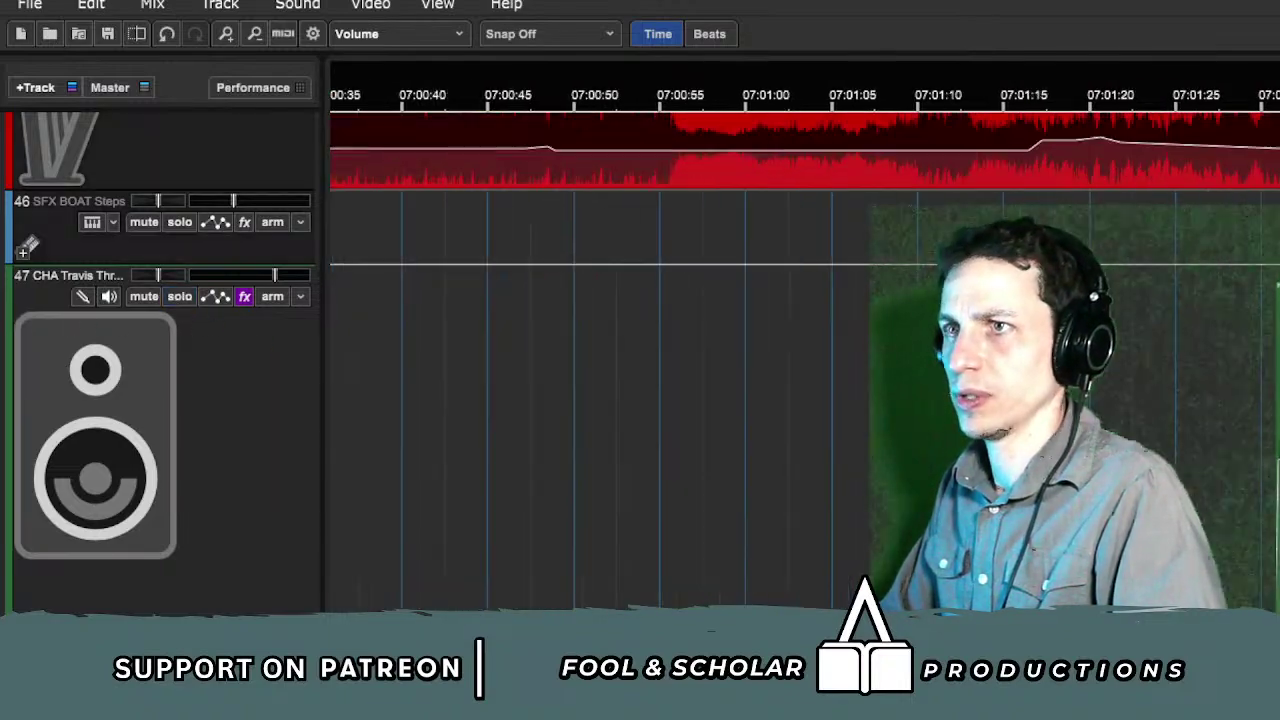
Step: Play the end of track 47's earlier clips near 07:00:25 and move the four clips to start right behind them
scroll(806, 326, "left", 1)
left_click(805, 326)
key("space")
scroll(625, 333, "right", 1)
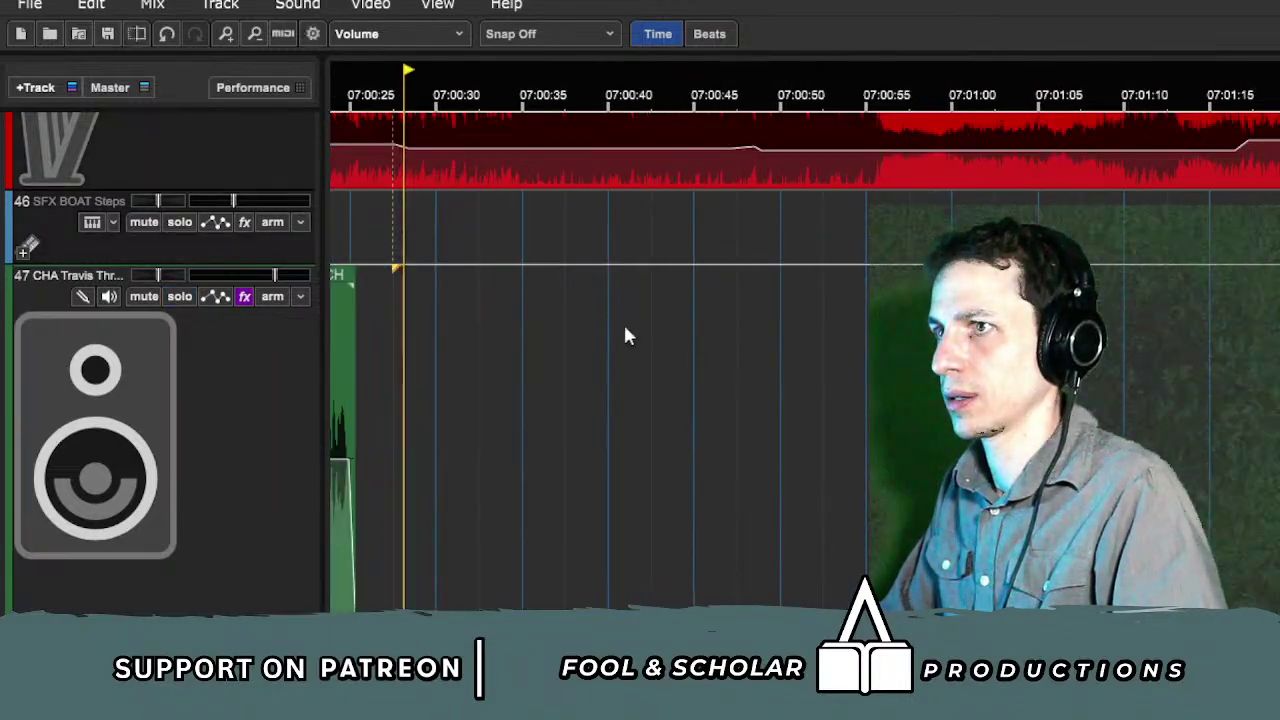
left_click(340, 255)
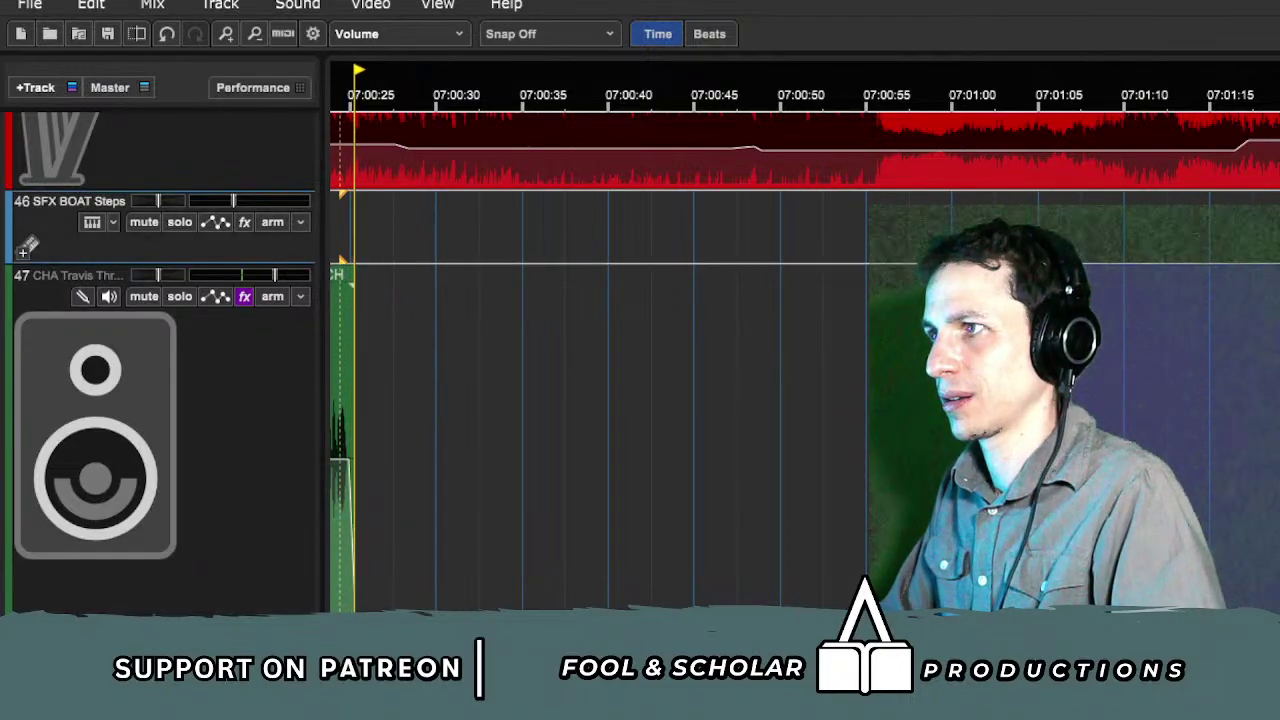
left_click_drag(825, 307, 425, 316)
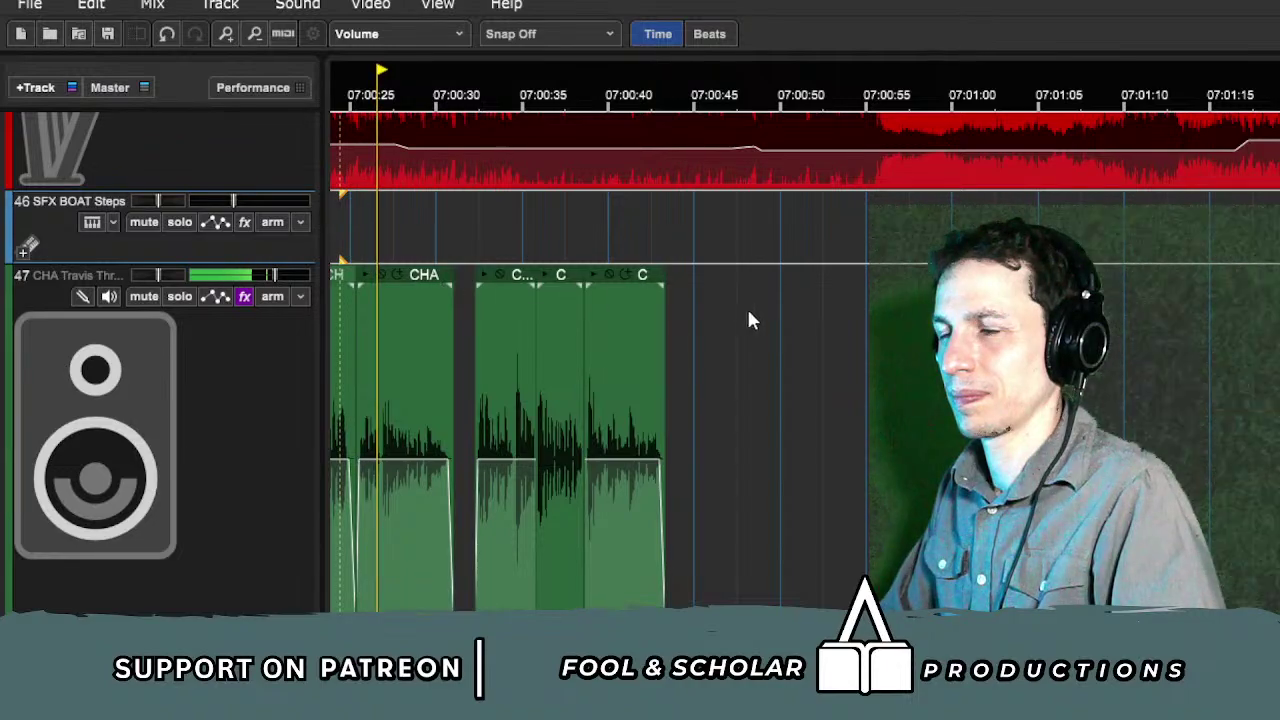
Step: Play track 47 from about 07:00:22 and again from about 07:00:30 to check the spacing of the moved clips
scroll(747, 307, "up", 1)
left_click(691, 282)
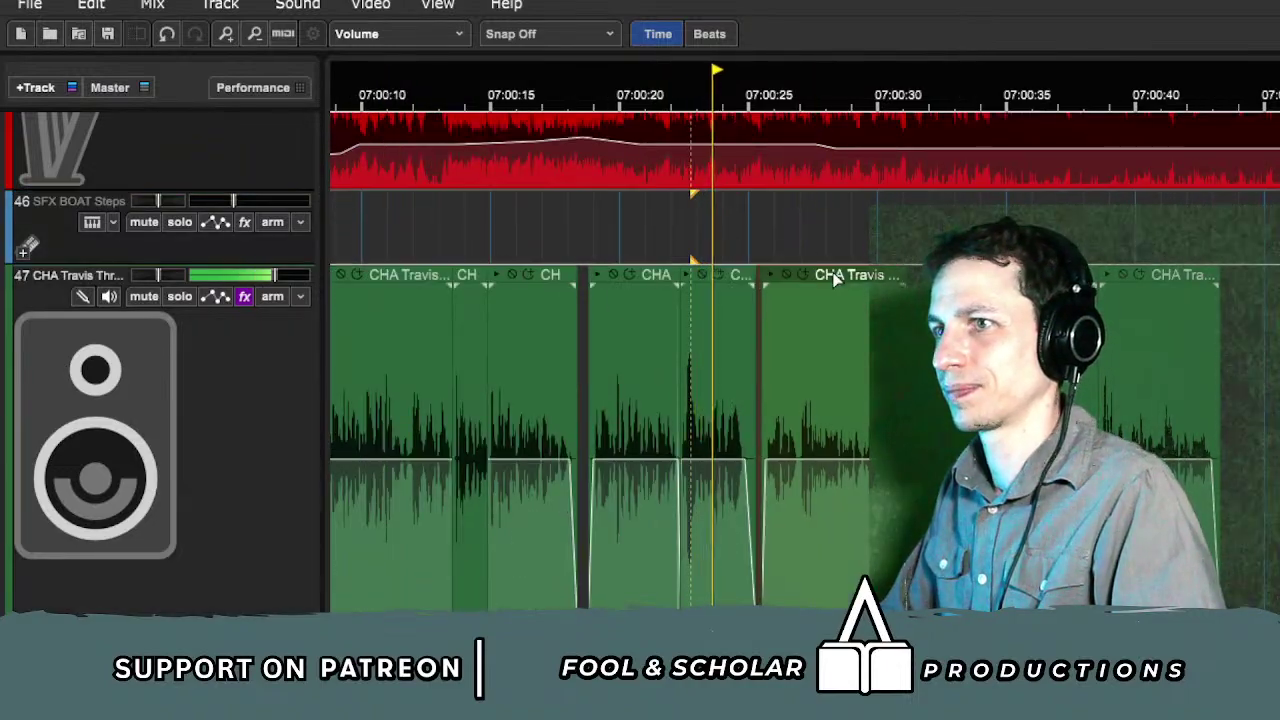
scroll(834, 280, "up", 2)
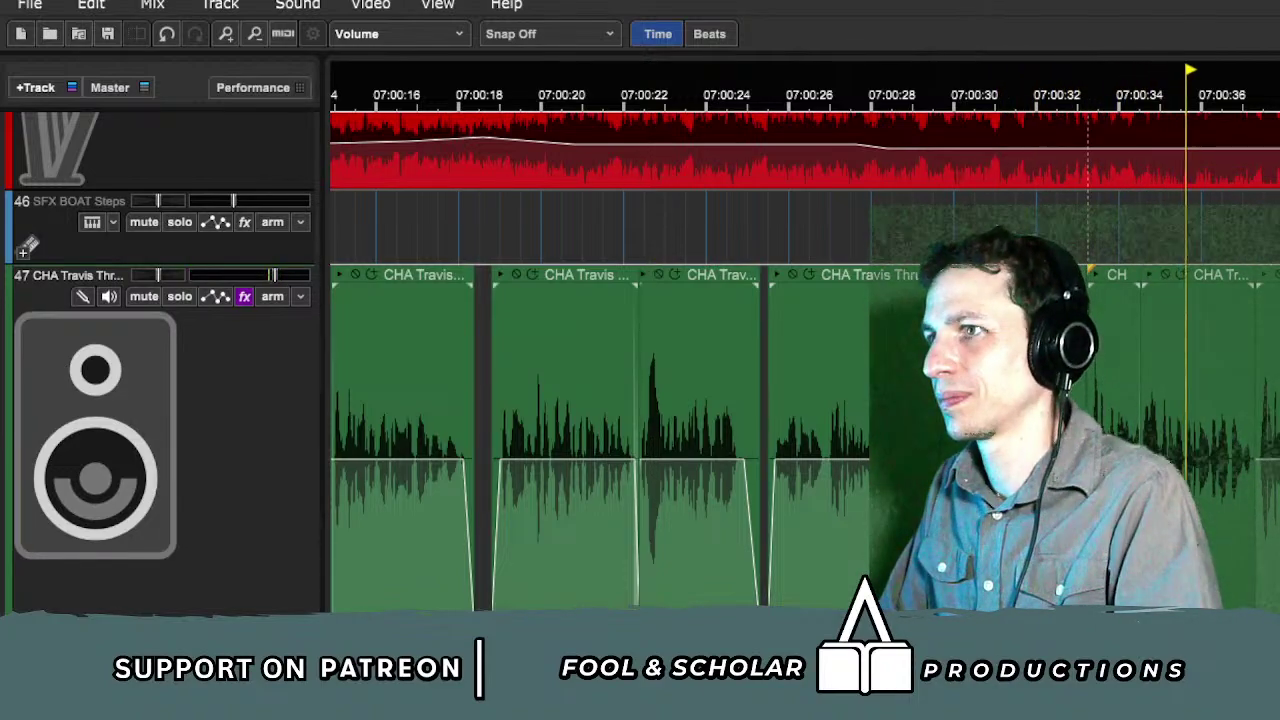
left_click(988, 227)
left_click_drag(1088, 227, 1200, 310)
key("Right")
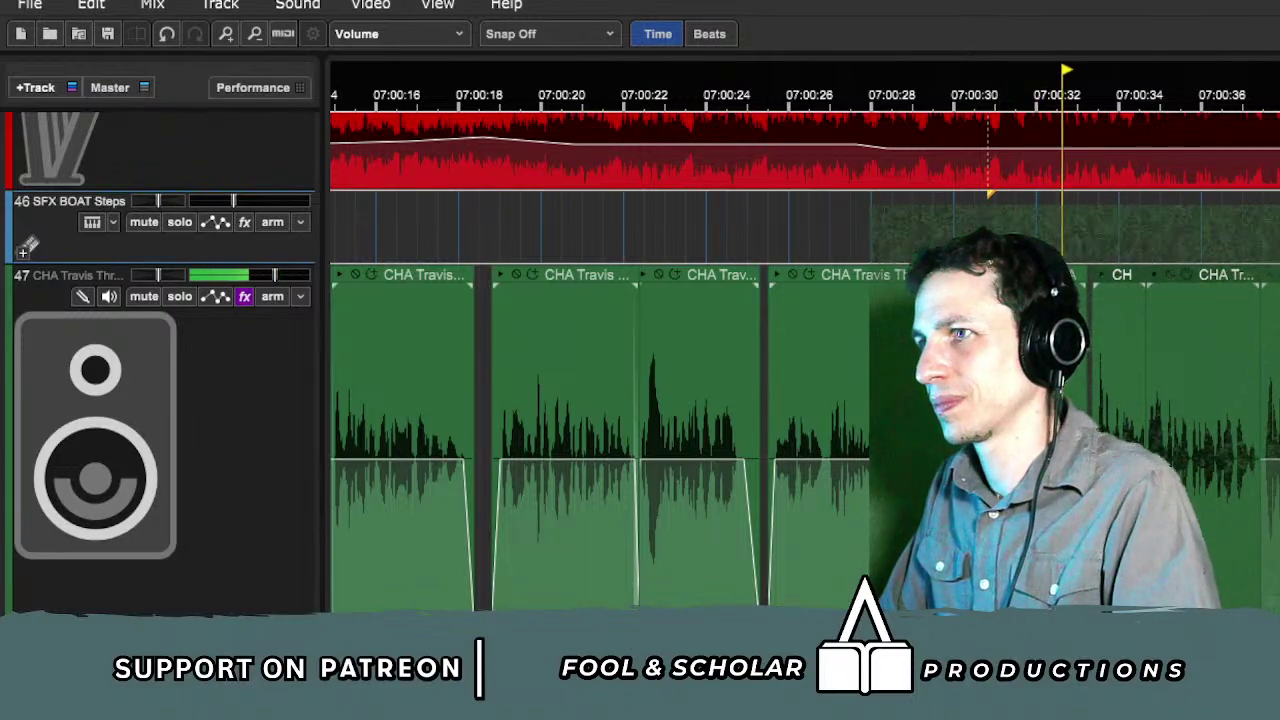
Step: Close the gap on track 47 by moving the last three clips earlier to start at about 07:00:31
scroll(1166, 425, "up", 2)
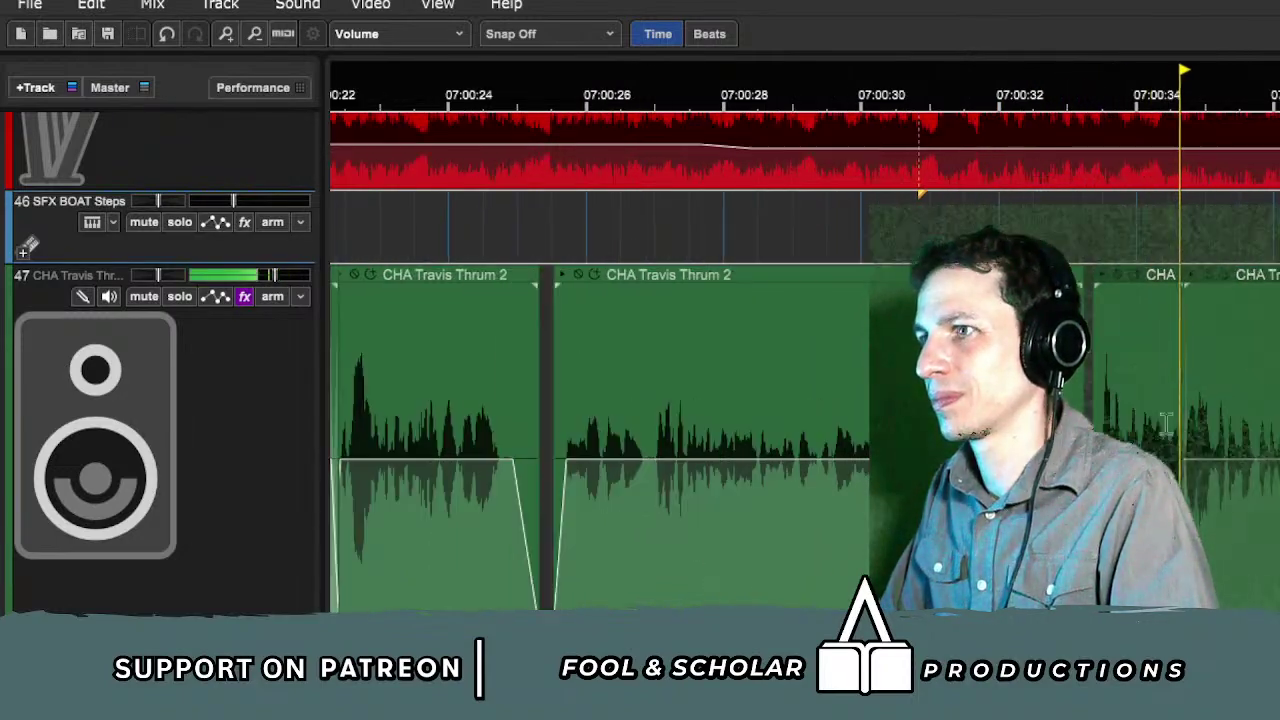
scroll(1166, 425, "up", 1)
key("Down")
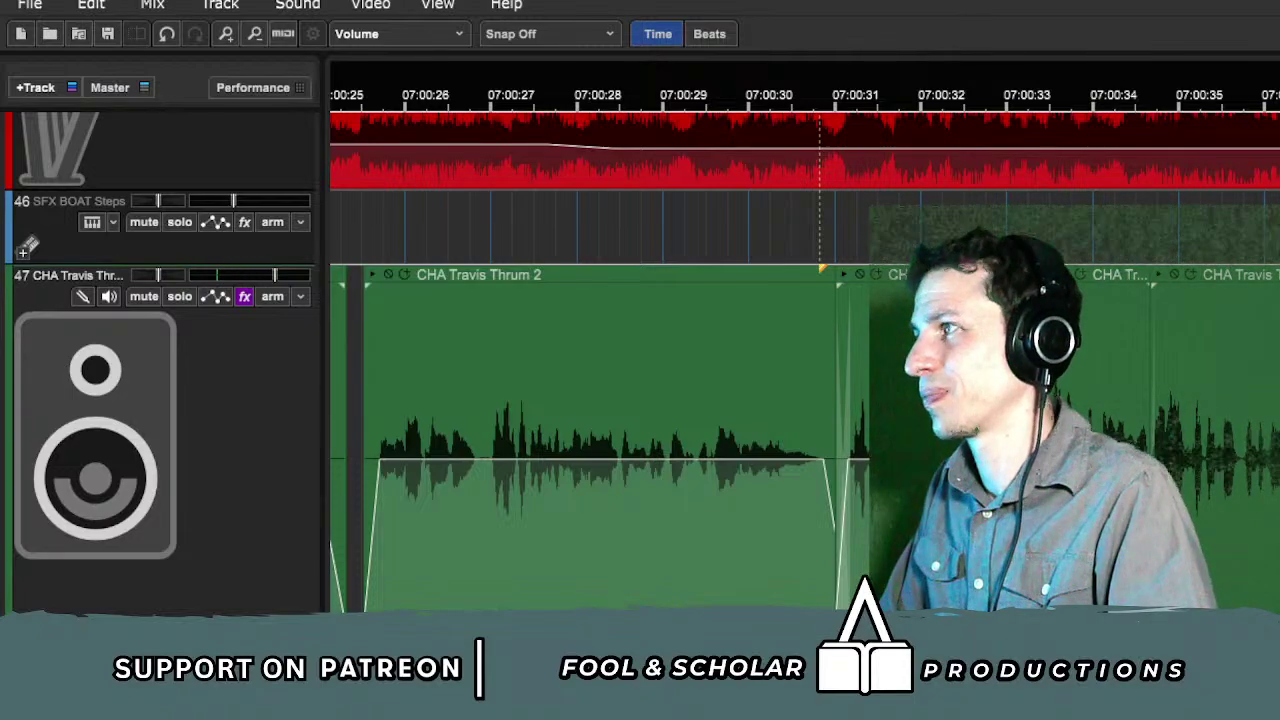
scroll(805, 400, "down", 3)
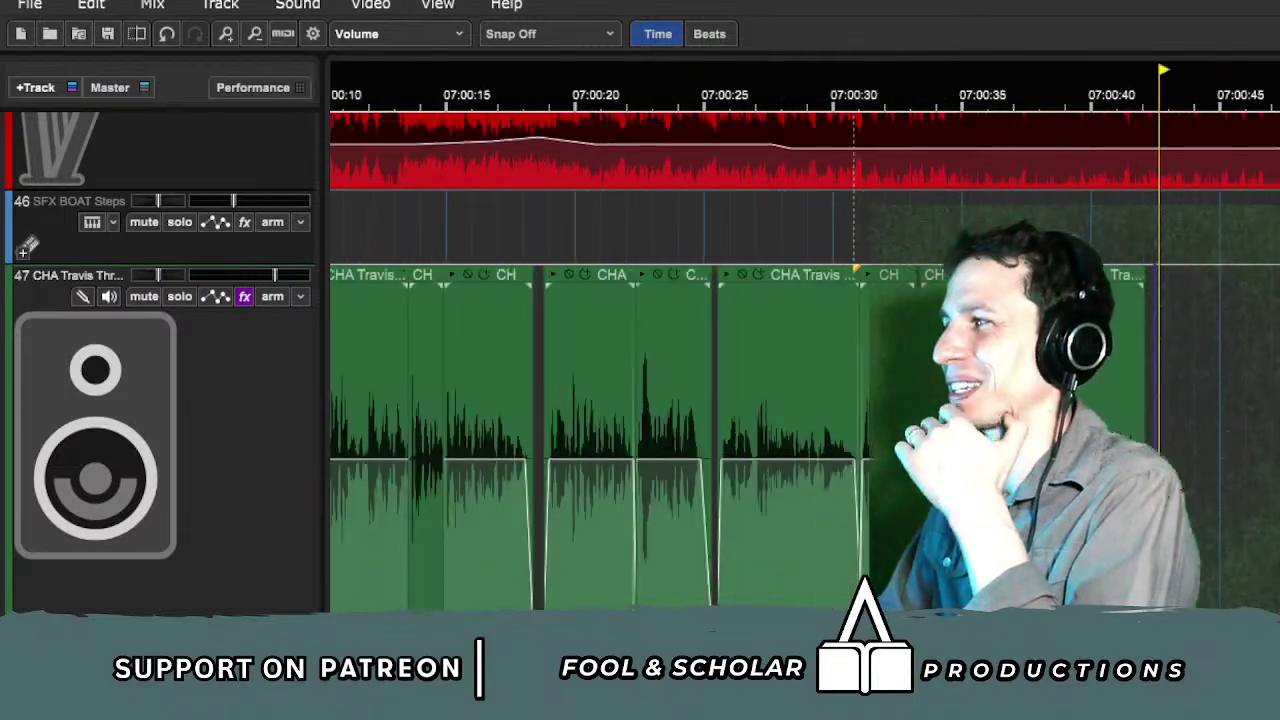
Step: Delete the muted clip around 07:00:40 on track 59, NPCs 2
scroll(805, 400, "down", 3)
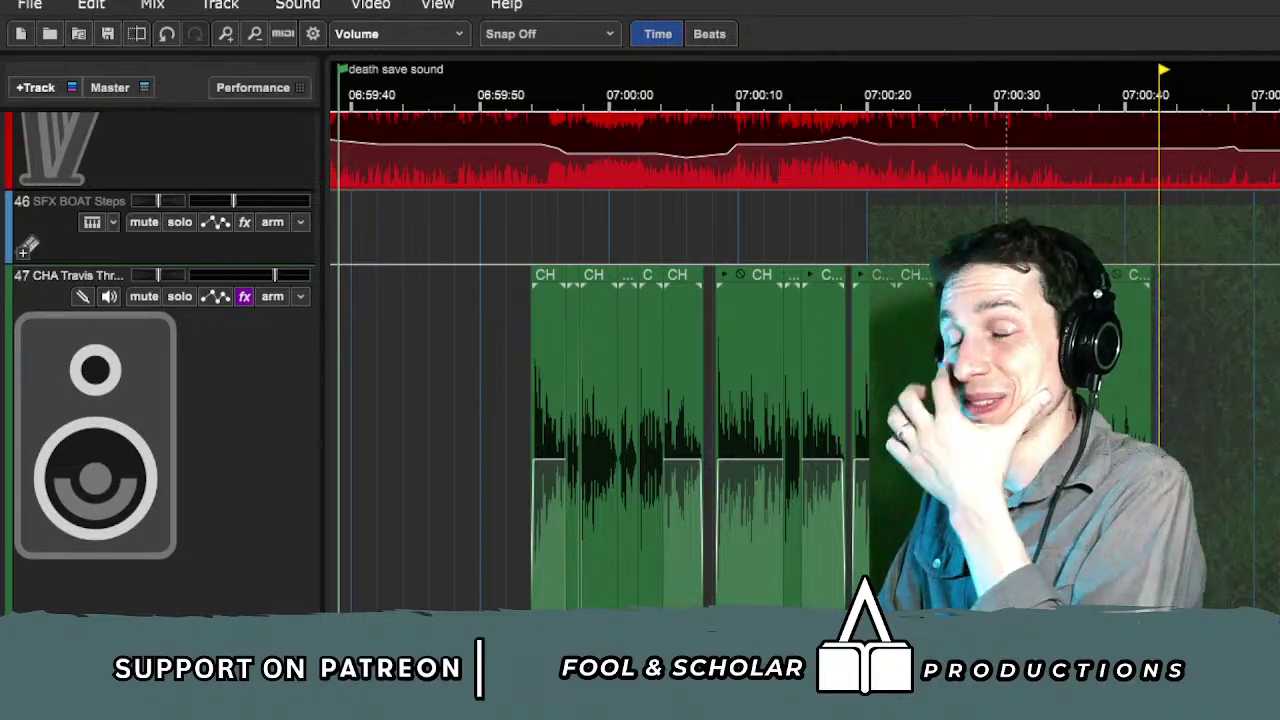
scroll(1132, 418, "down", 4)
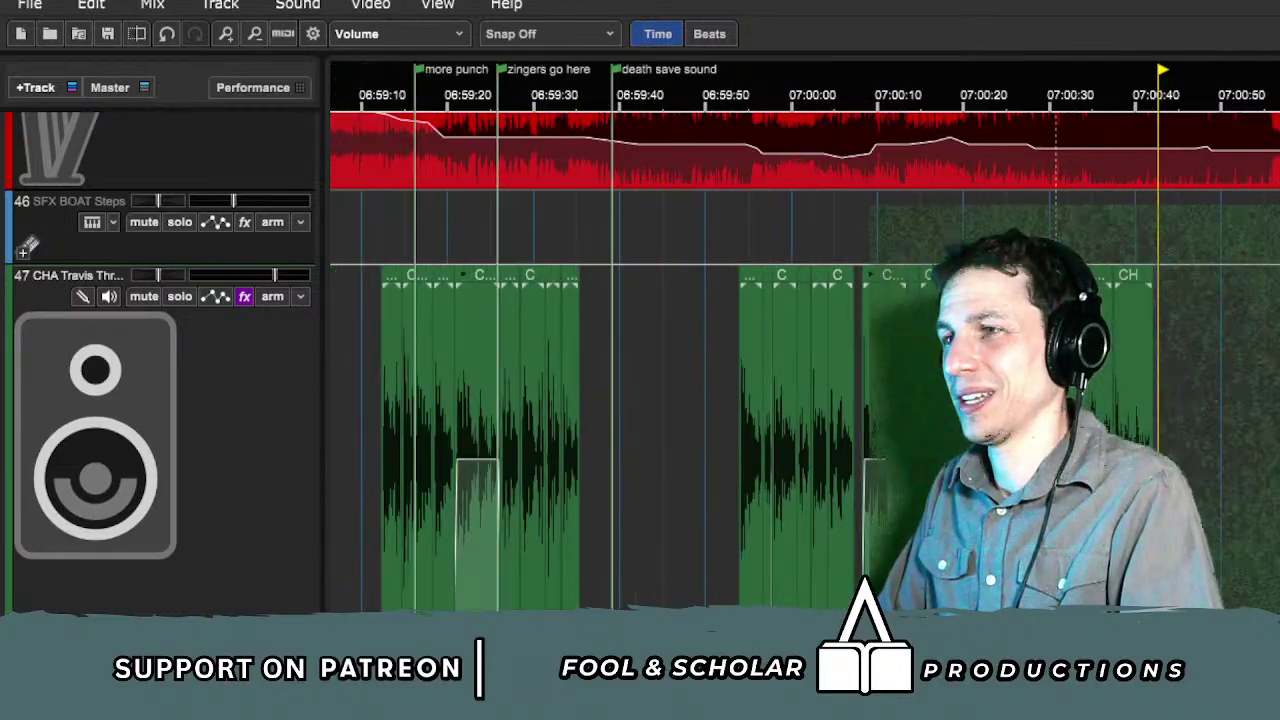
scroll(600, 400, "down", 5)
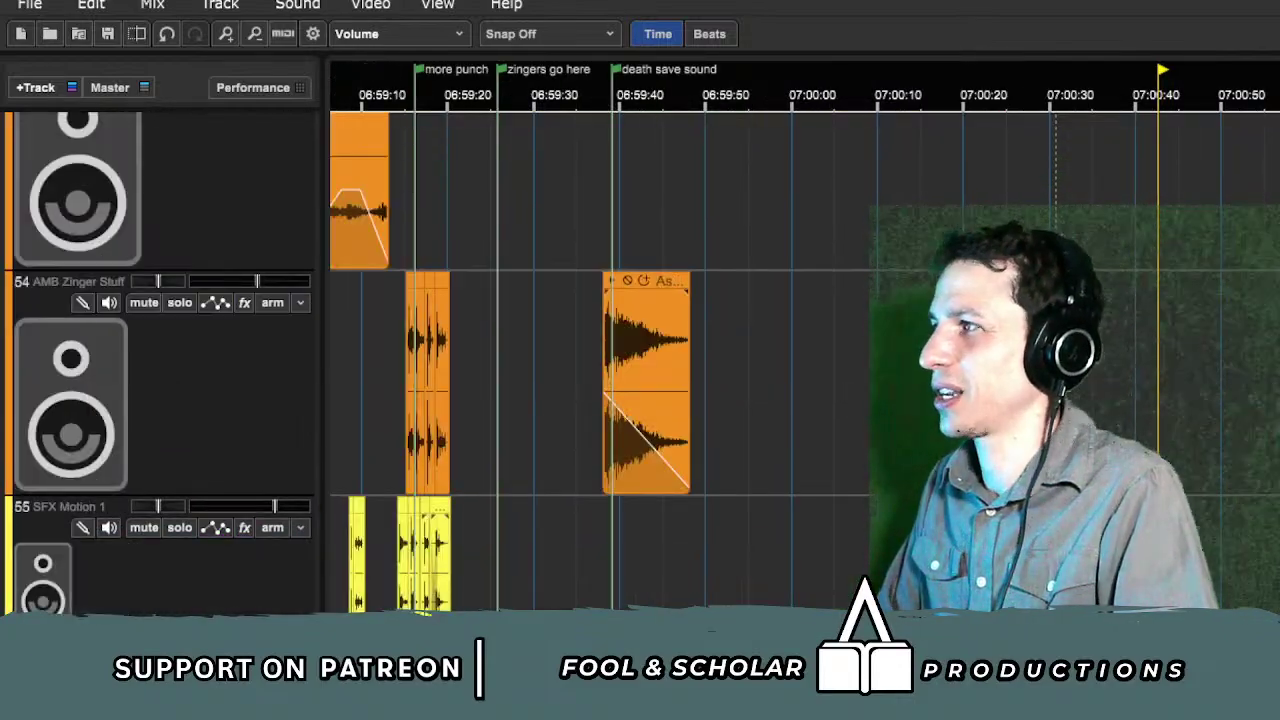
scroll(600, 400, "down", 5)
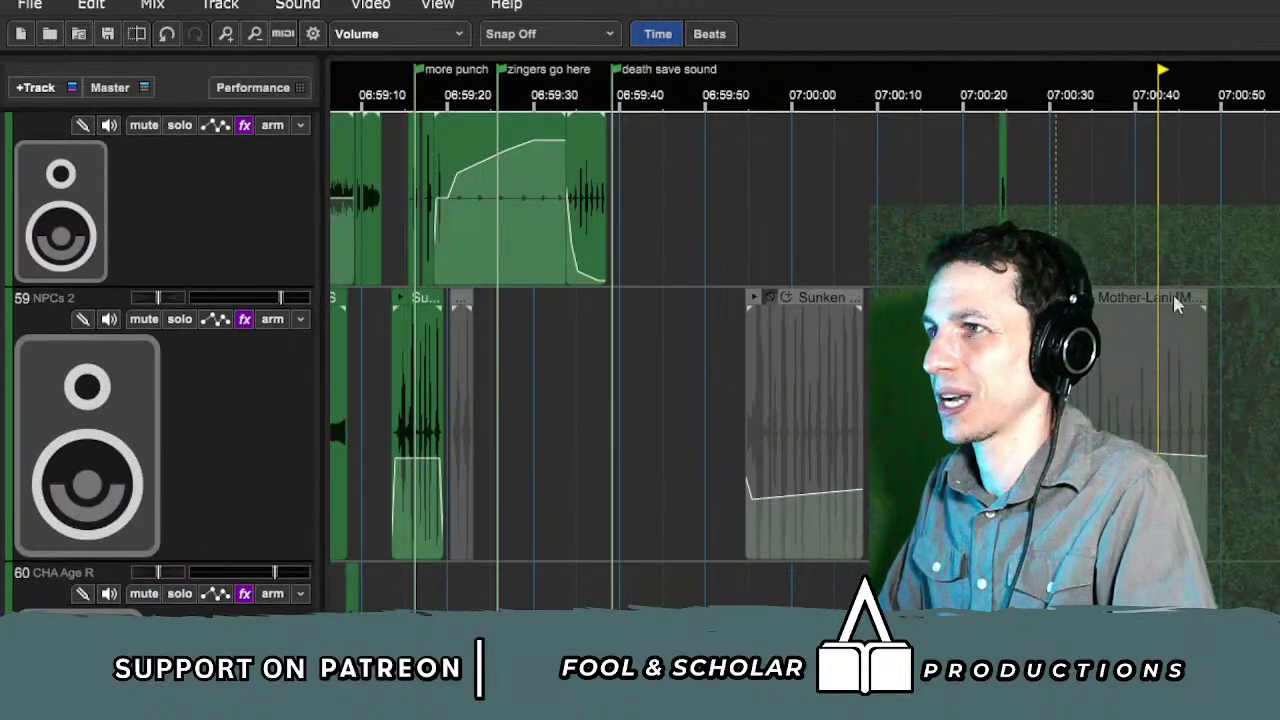
left_click(1201, 304)
key("Delete")
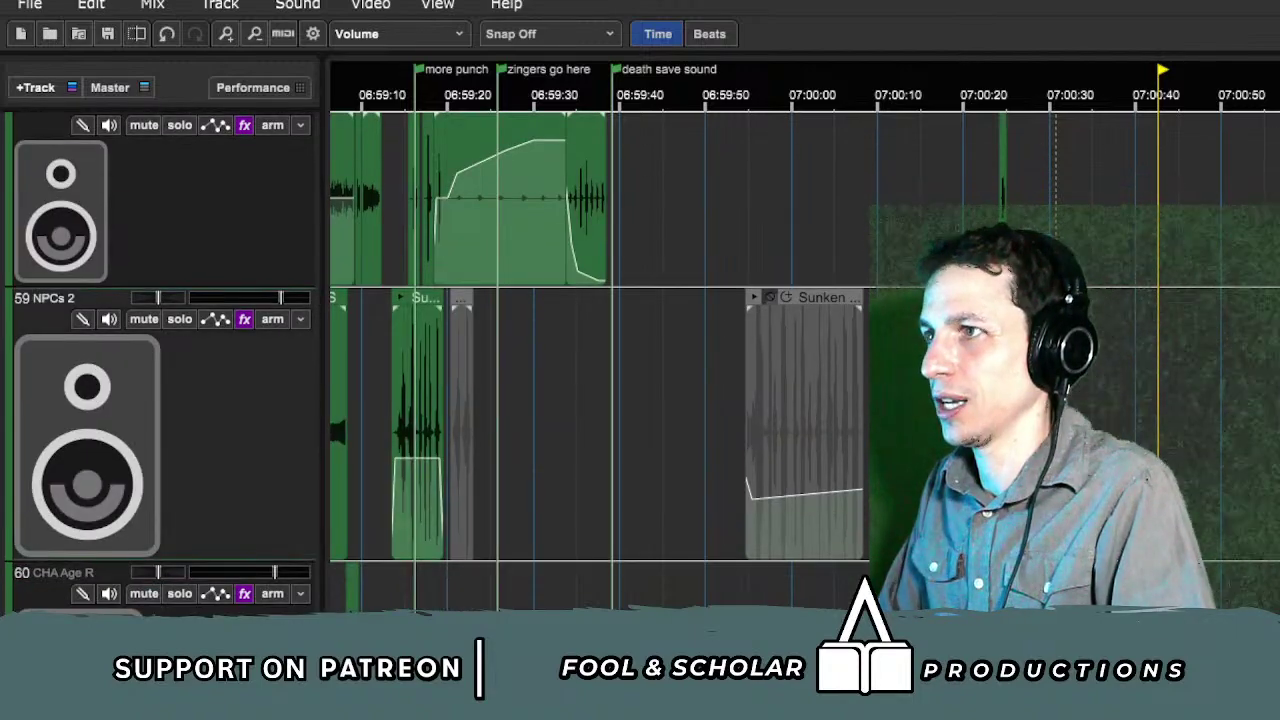
Step: Survey the character tracks from 60 down to 76 for remaining voice clips after the death save sound marker
scroll(600, 400, "down", 8)
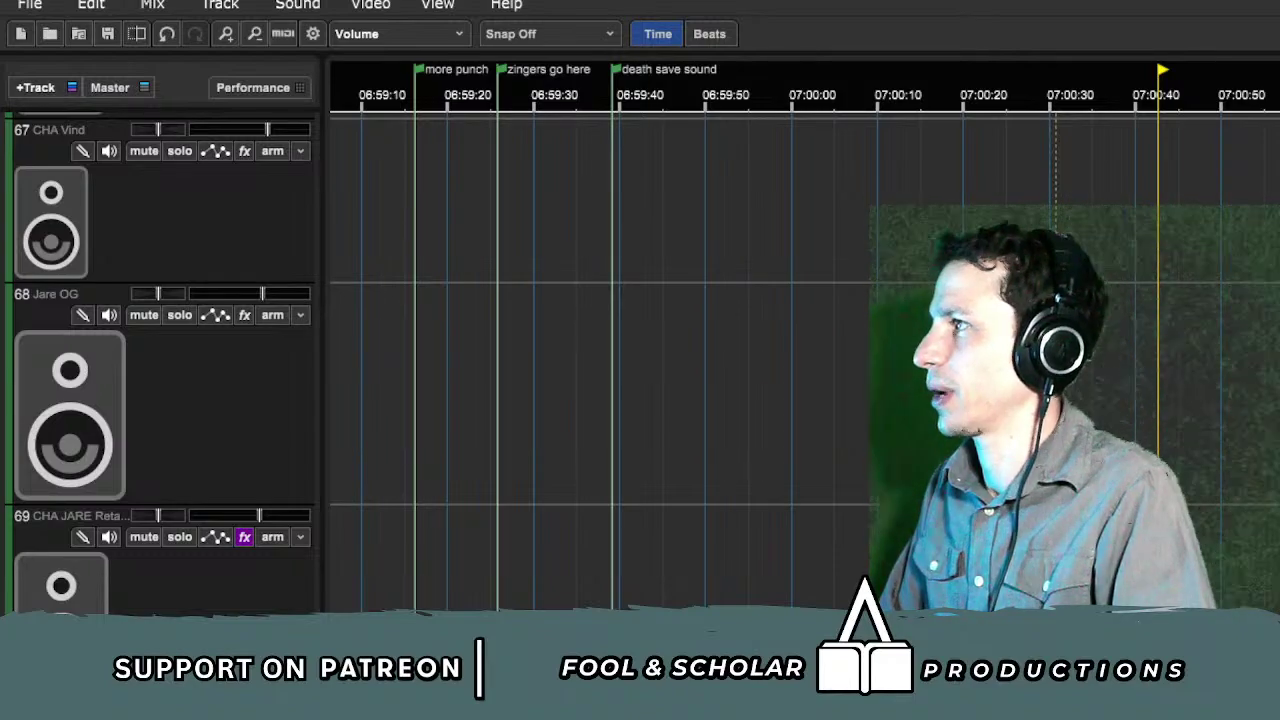
scroll(600, 400, "up", 8)
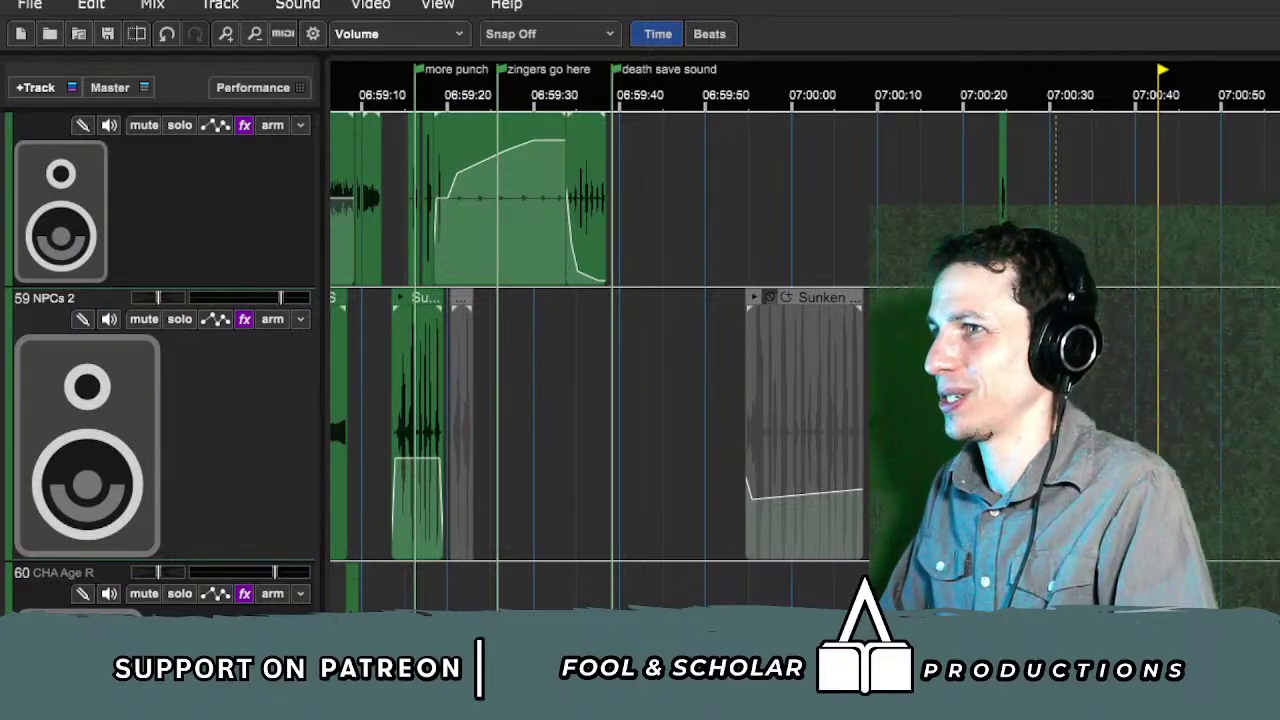
scroll(1203, 385, "down", 12)
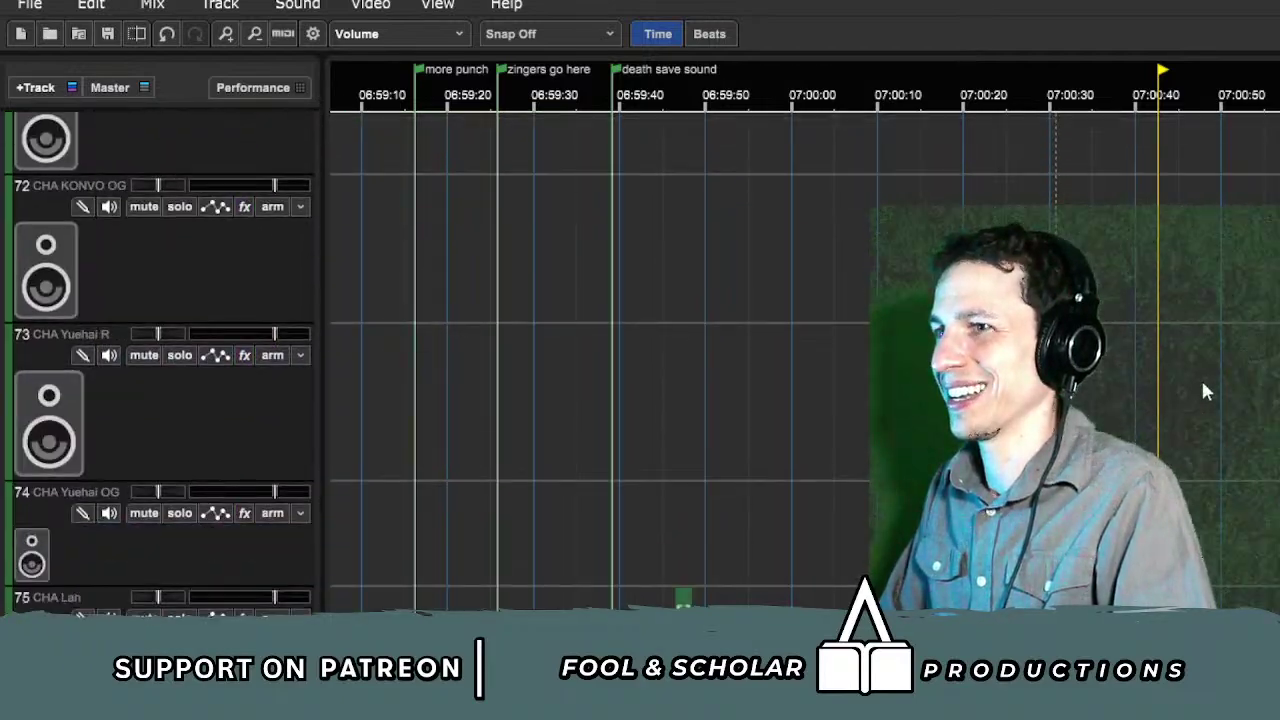
scroll(1202, 384, "down", 2)
scroll(1205, 420, "down", 5)
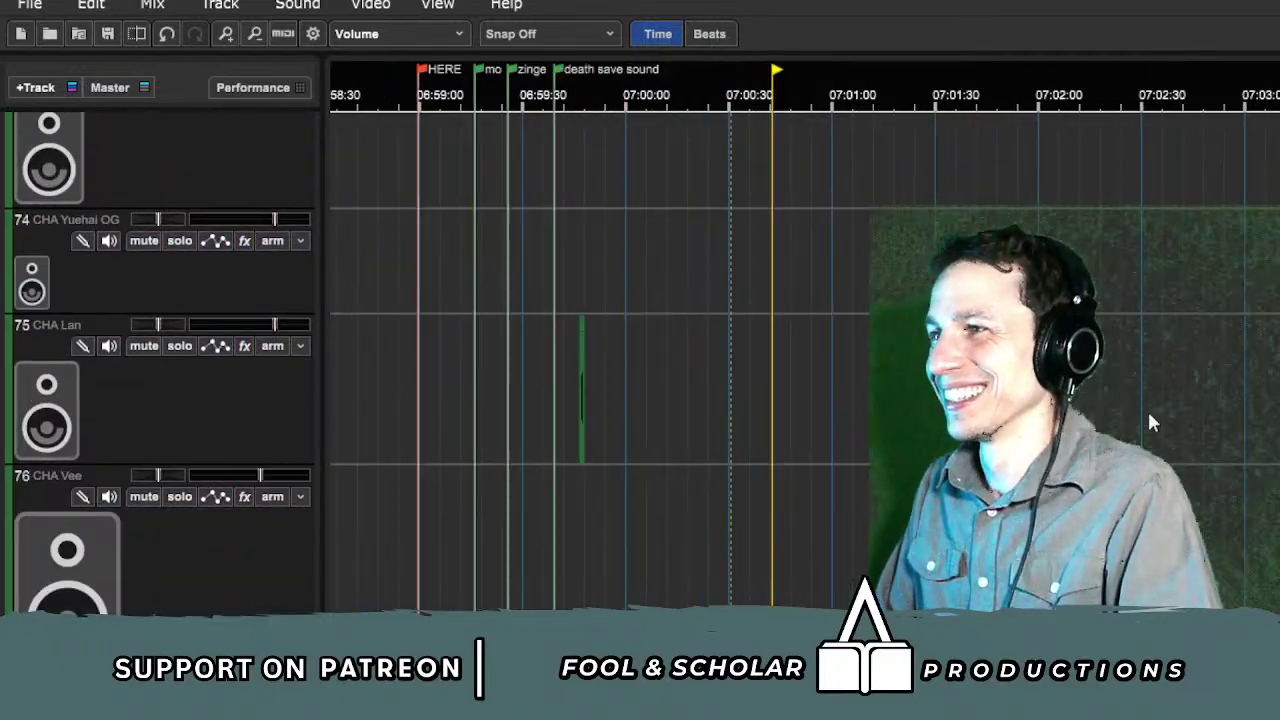
scroll(1150, 422, "right", 4)
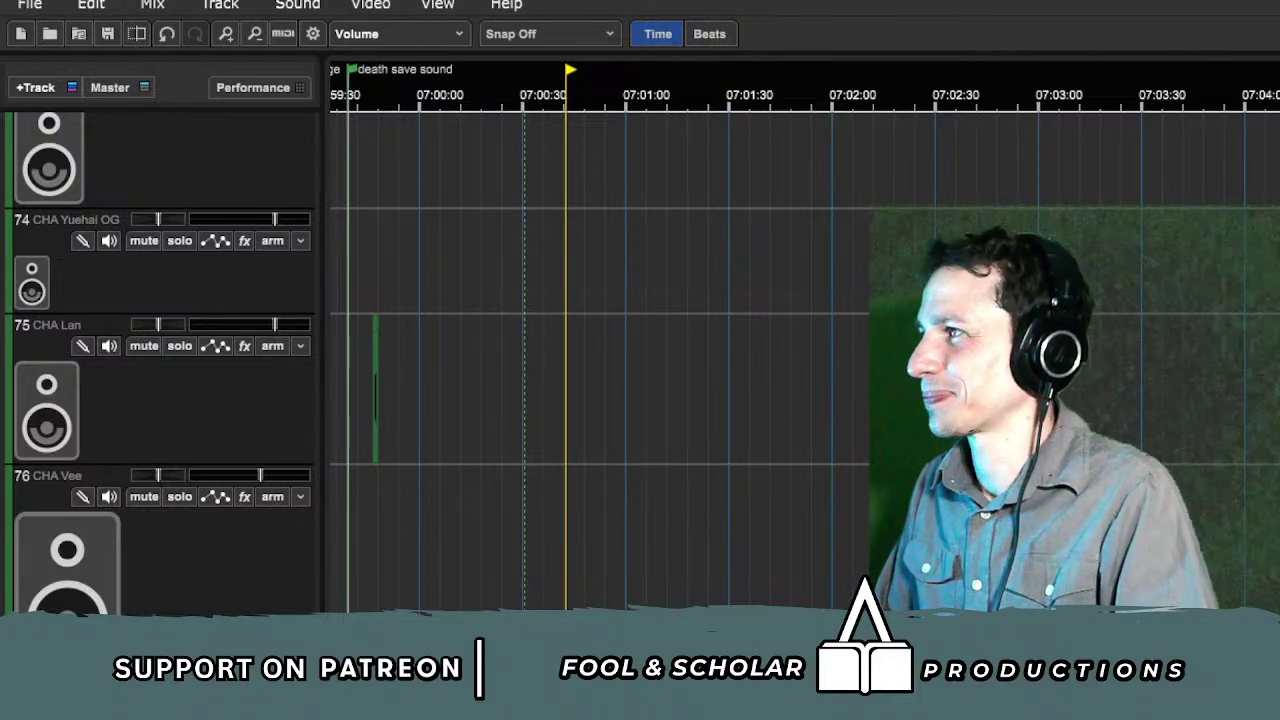
Step: Solo track 75, CHA Lan, to listen to it, then unsolo it and play its clip at about 06:59:48
left_click(1238, 311)
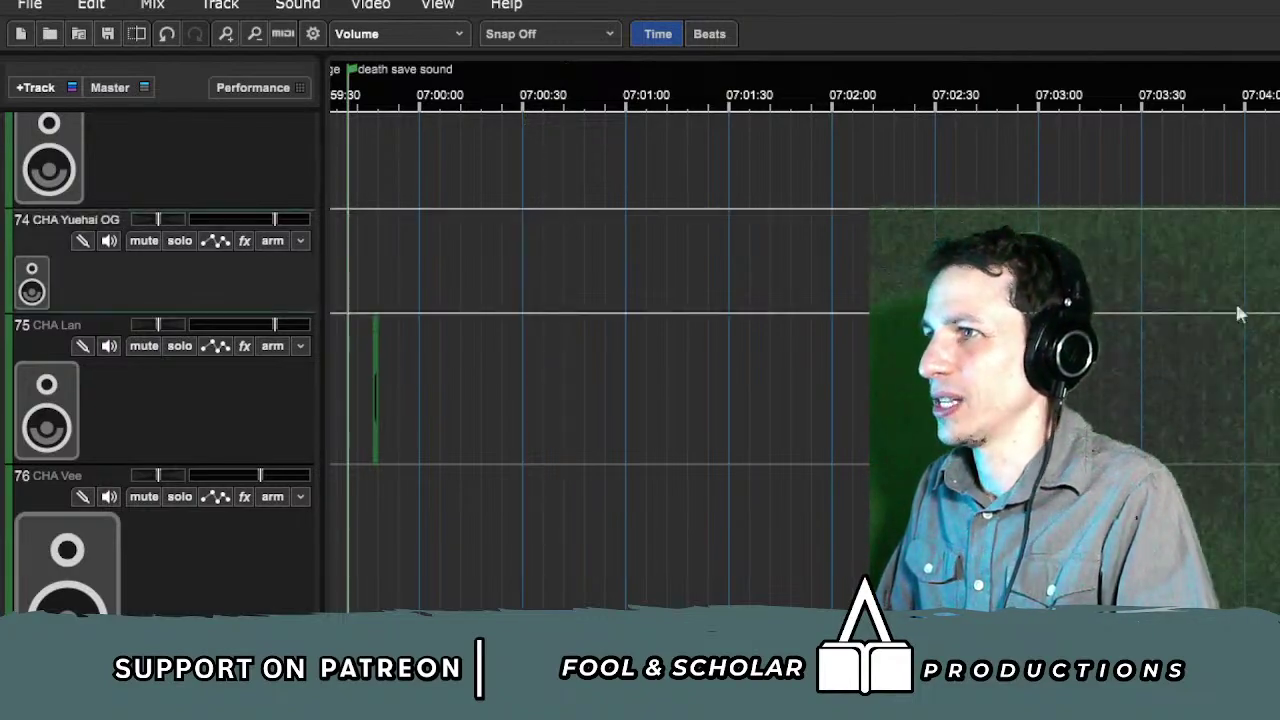
left_click(180, 347)
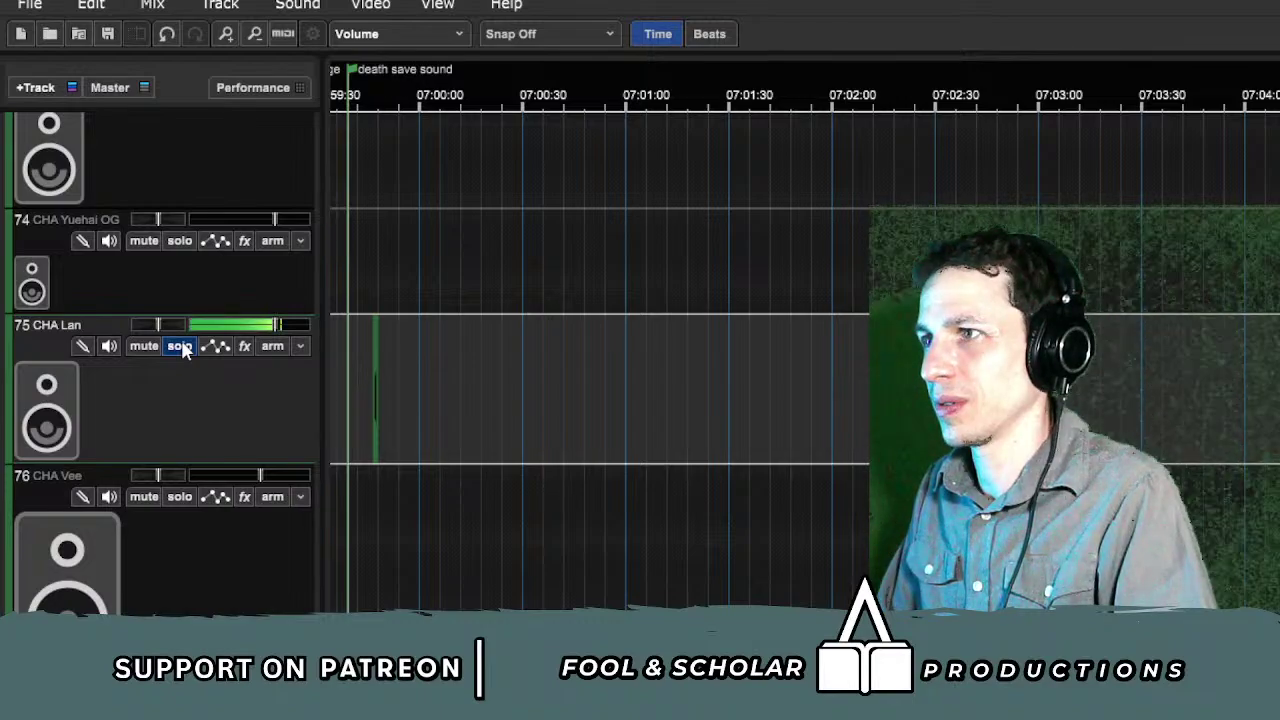
left_click(186, 347)
left_click(375, 305)
key("space")
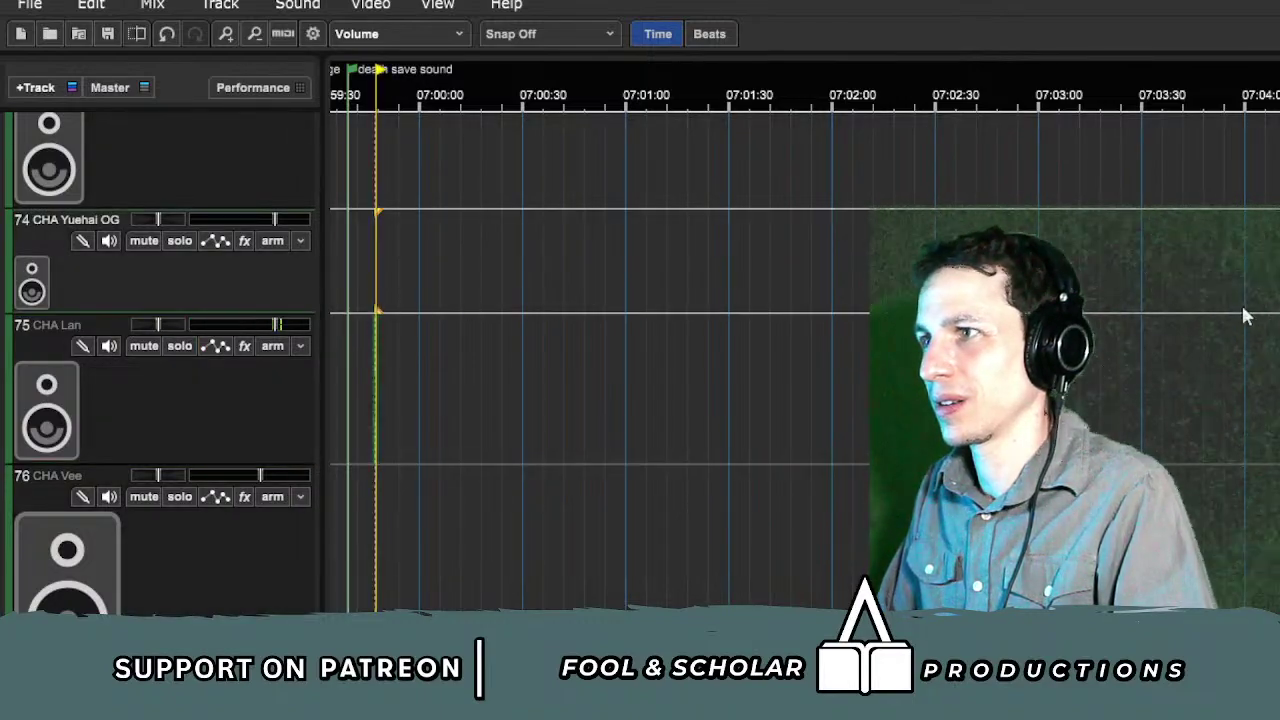
left_click(1262, 480)
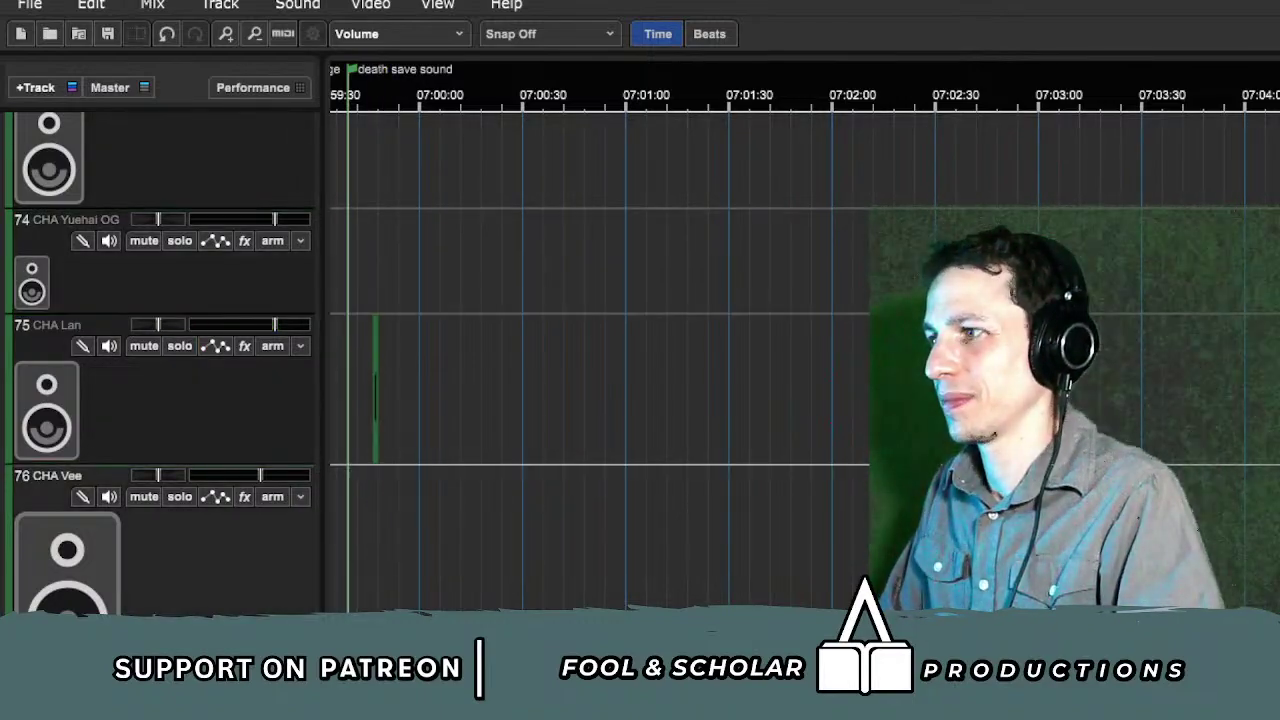
scroll(600, 360, "right", 2)
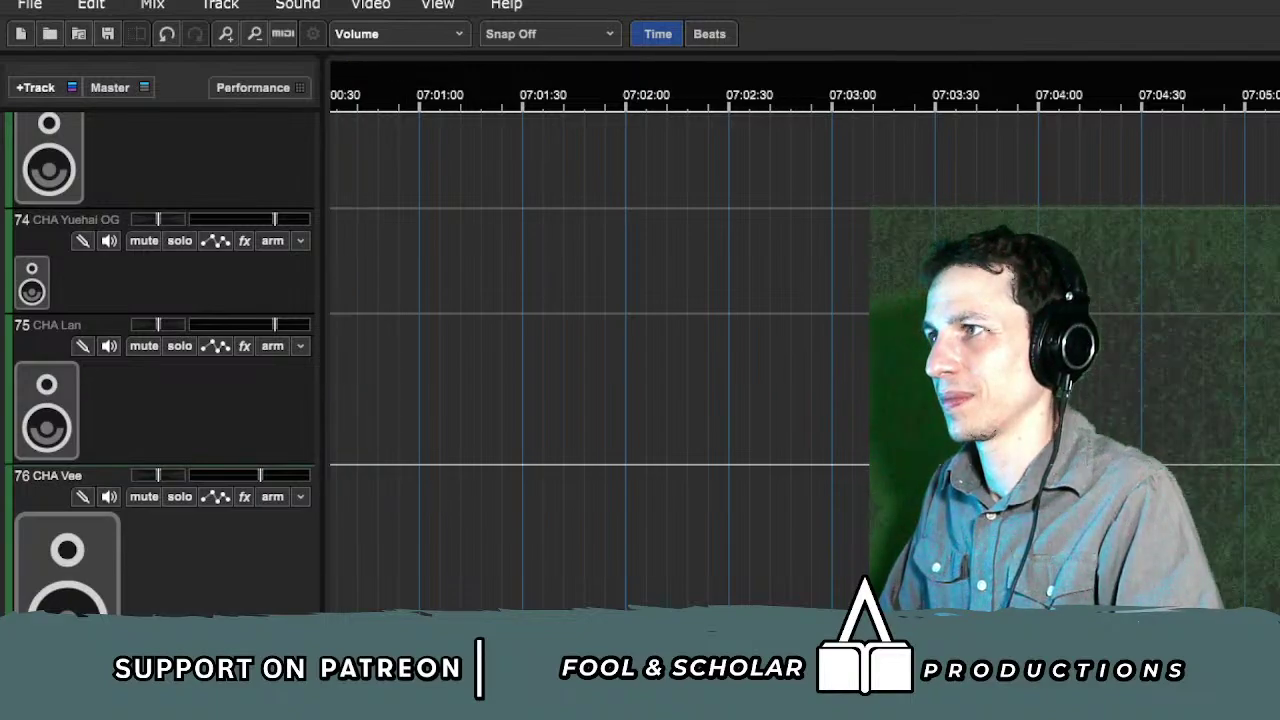
Step: Play the clip on track 72, CHA KONVO OG, at about 07:03:43 both soloed and unsoloed
scroll(600, 360, "up", 4)
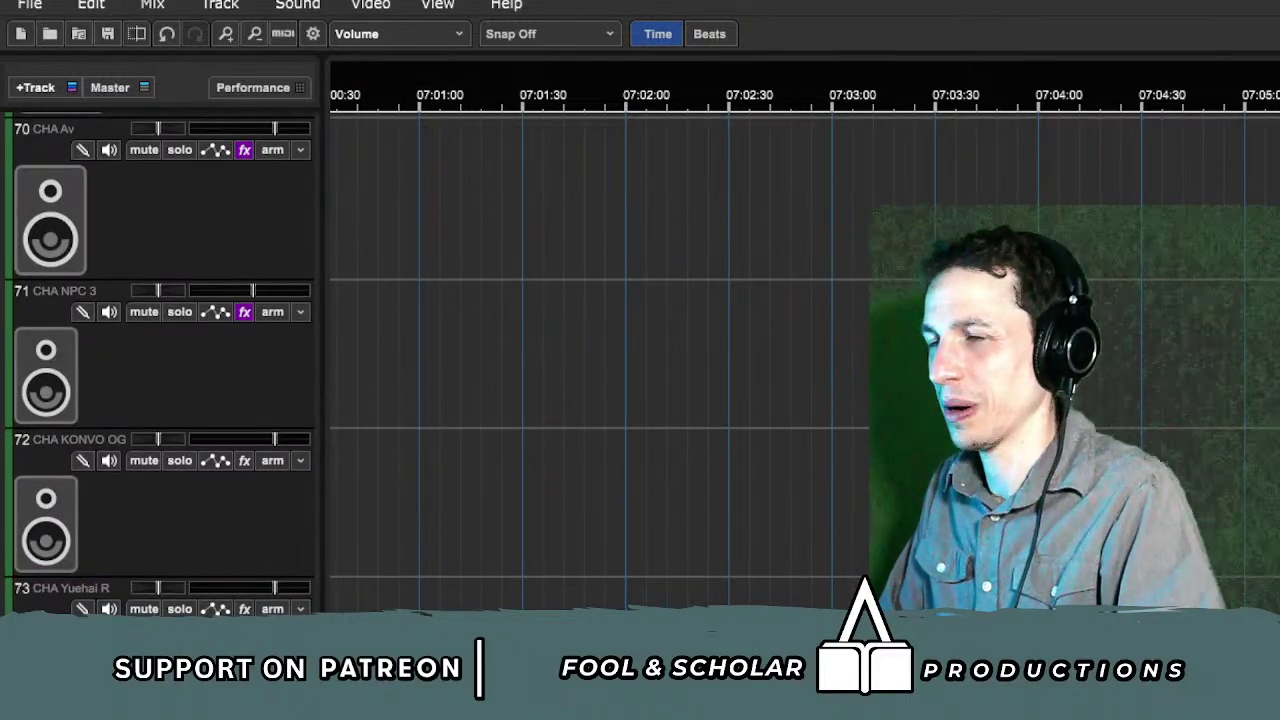
left_click(981, 600)
scroll(600, 340, "left", 3)
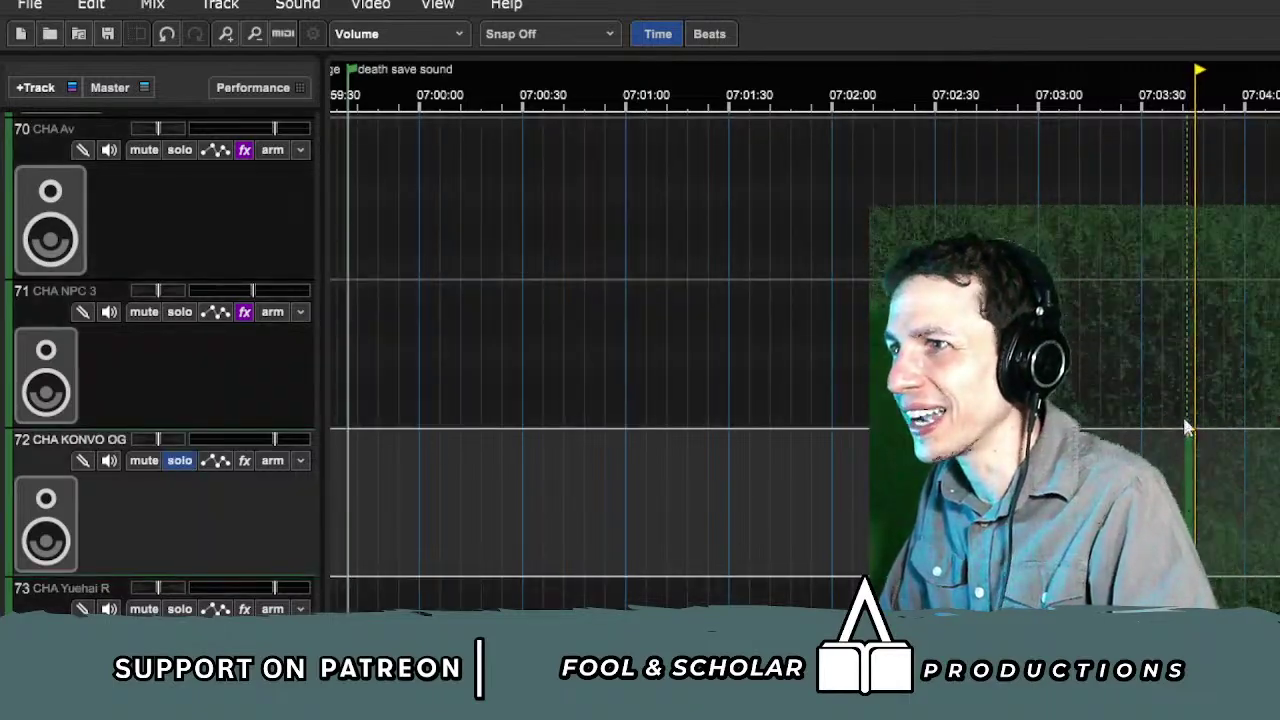
left_click(1185, 416)
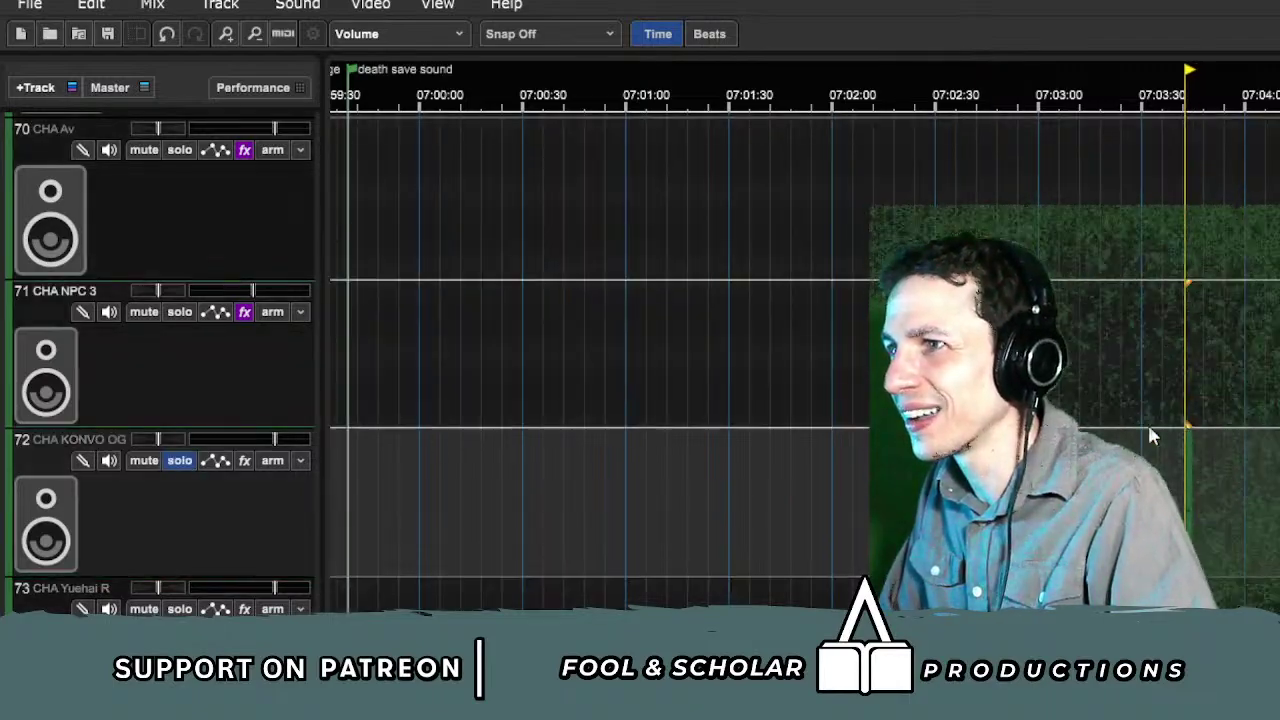
left_click(186, 460)
left_click(1188, 470)
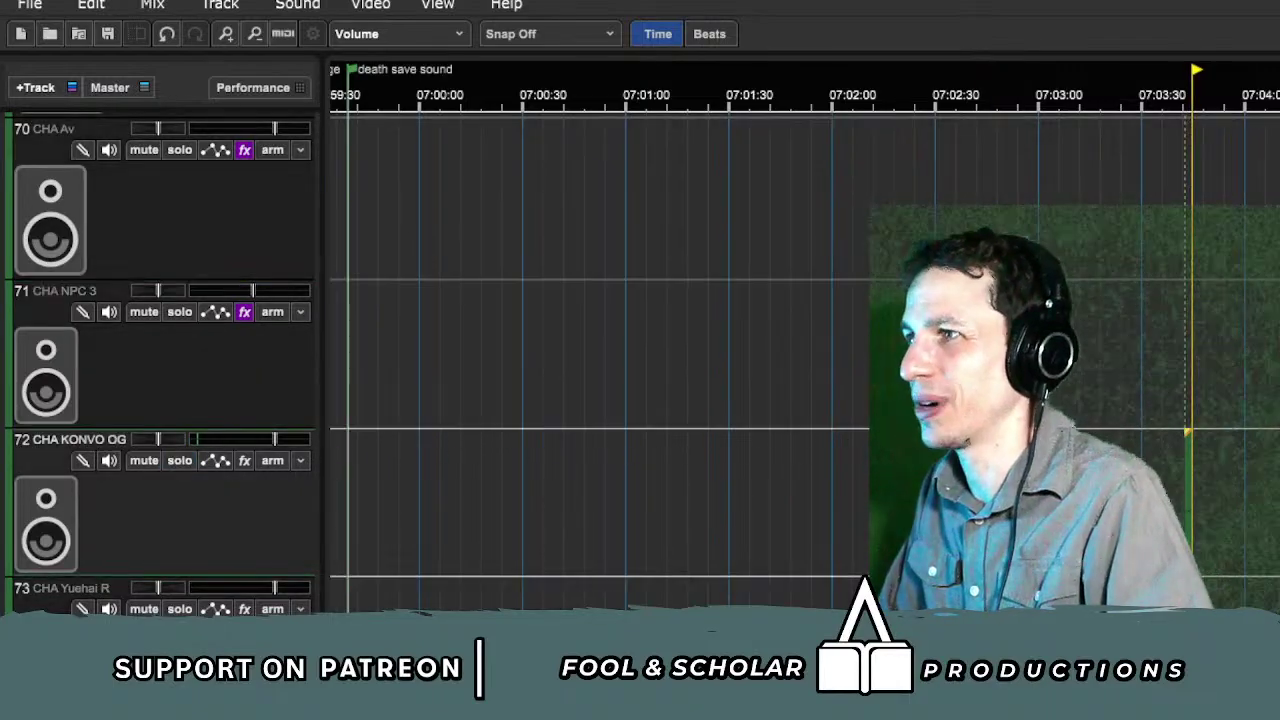
left_click(1188, 400)
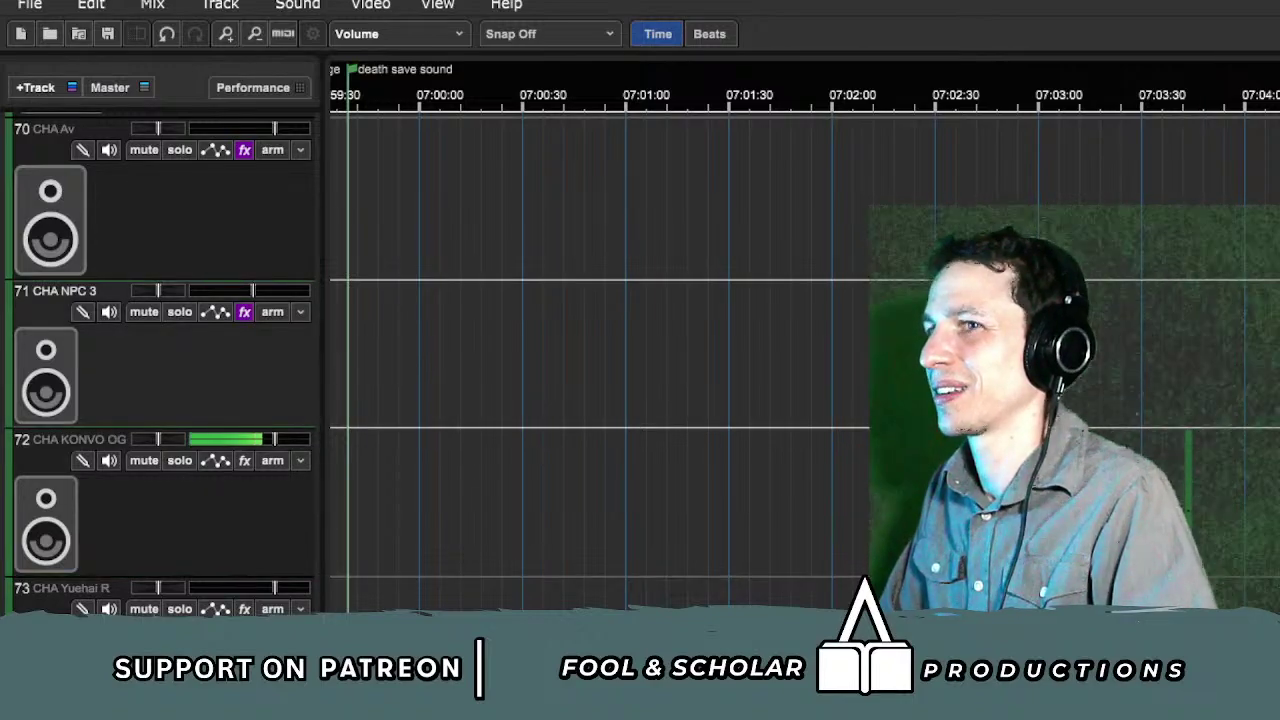
Step: Return to tracks 56 to 58 after the death save sound marker and play from about 07:00:23
scroll(1152, 371, "left", 2)
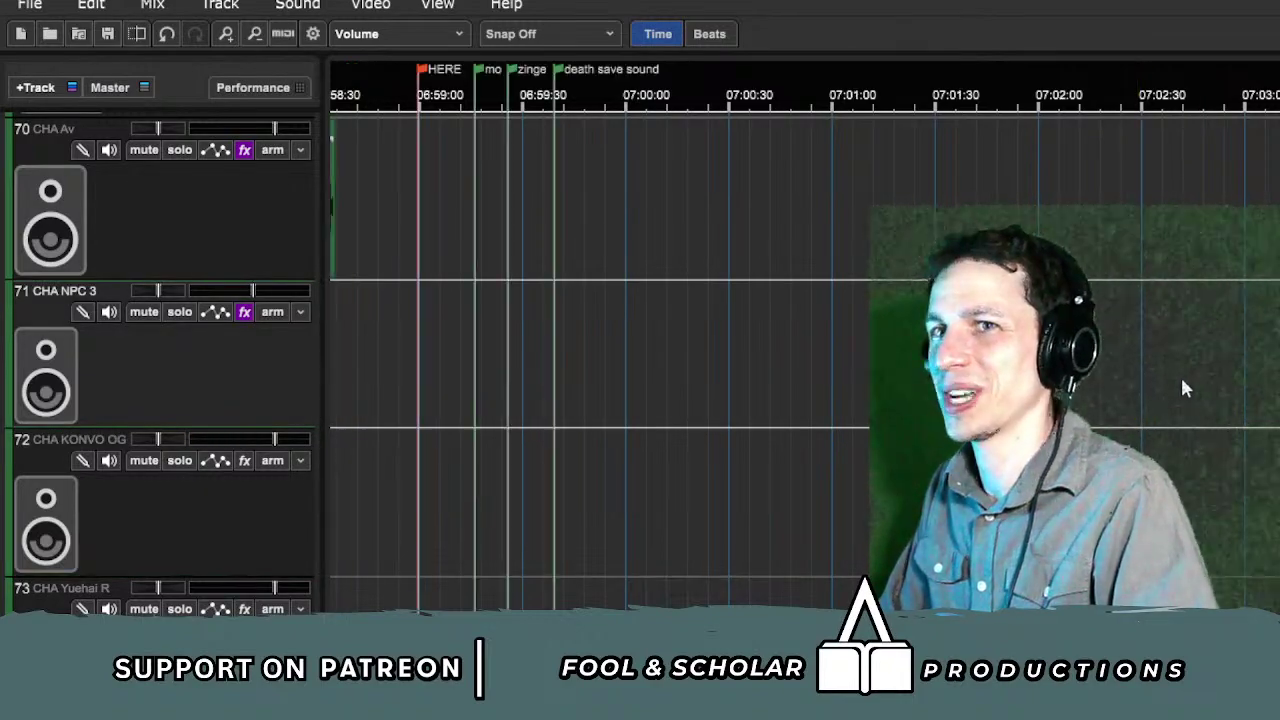
scroll(1182, 374, "up", 2)
scroll(600, 360, "up", 1)
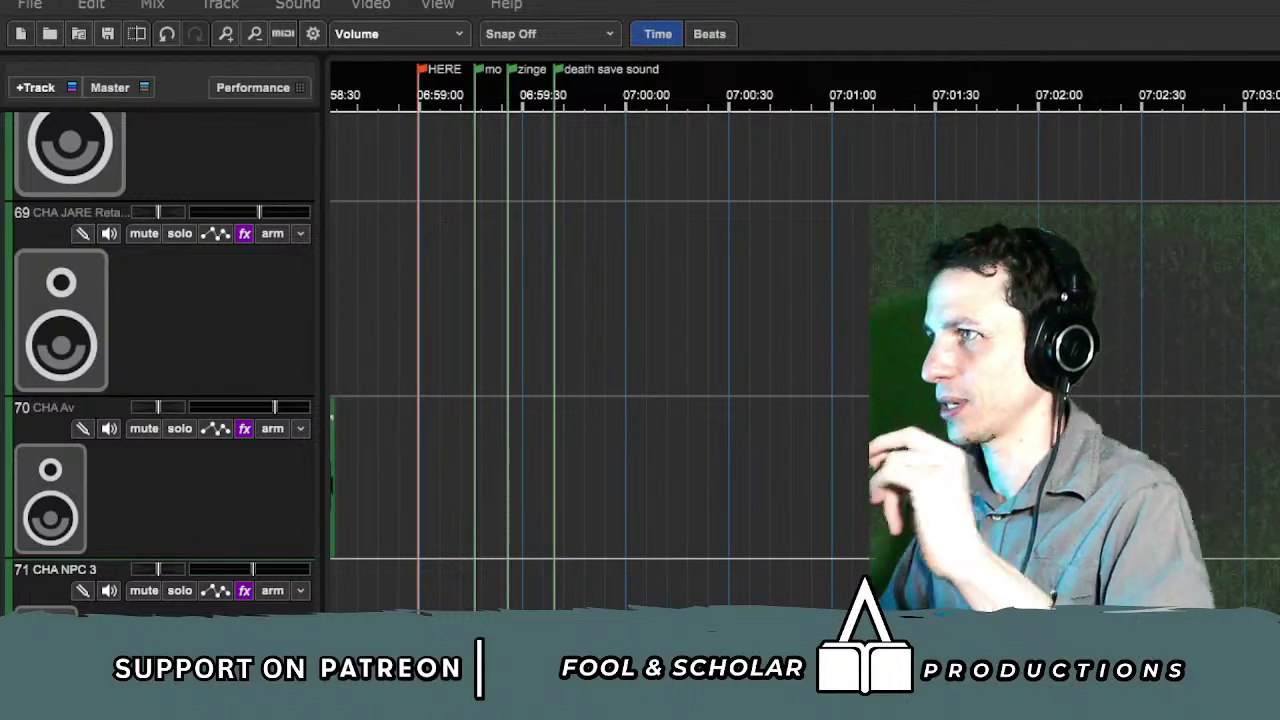
scroll(600, 360, "up", 3)
scroll(600, 360, "up", 9)
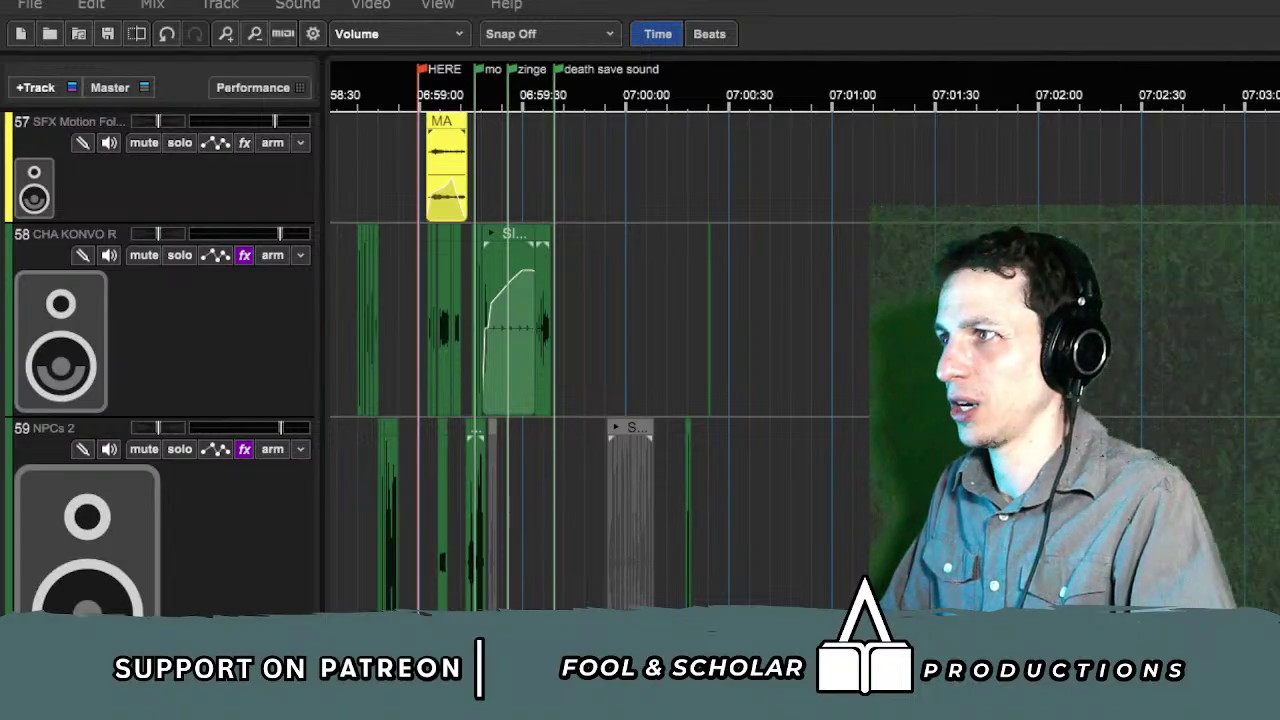
scroll(600, 360, "up", 1)
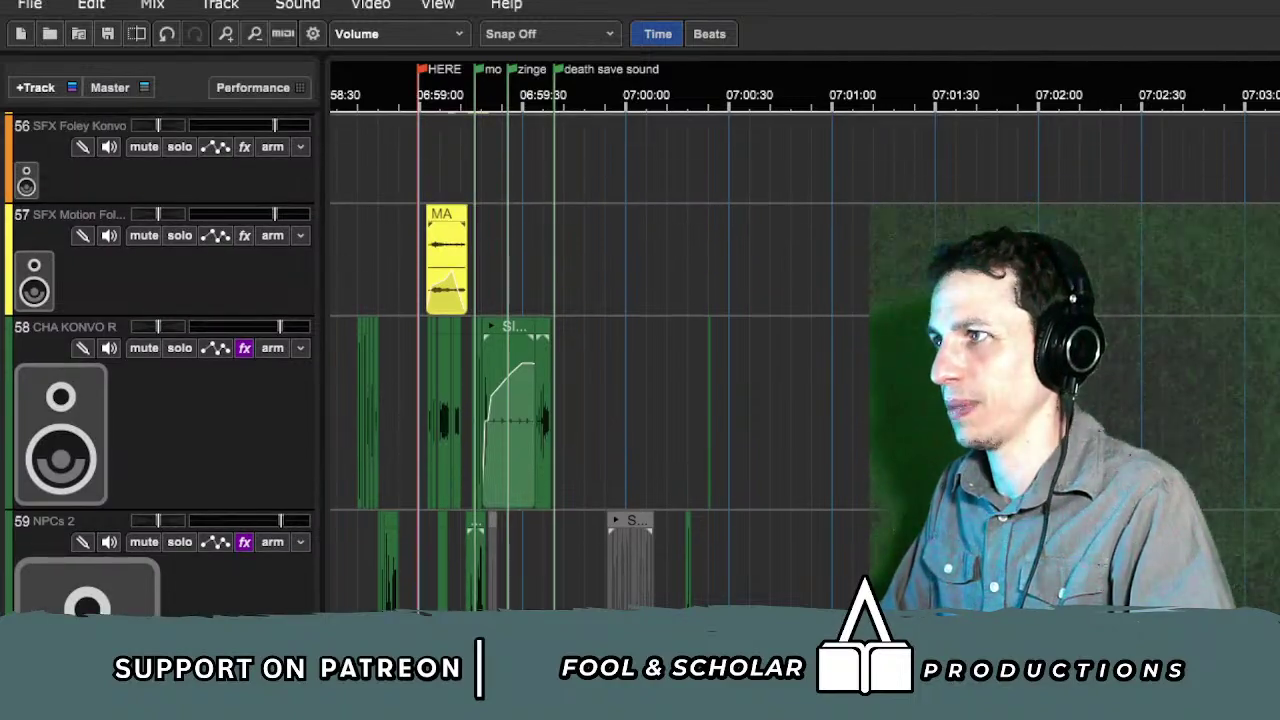
left_click(857, 316)
left_click(731, 308)
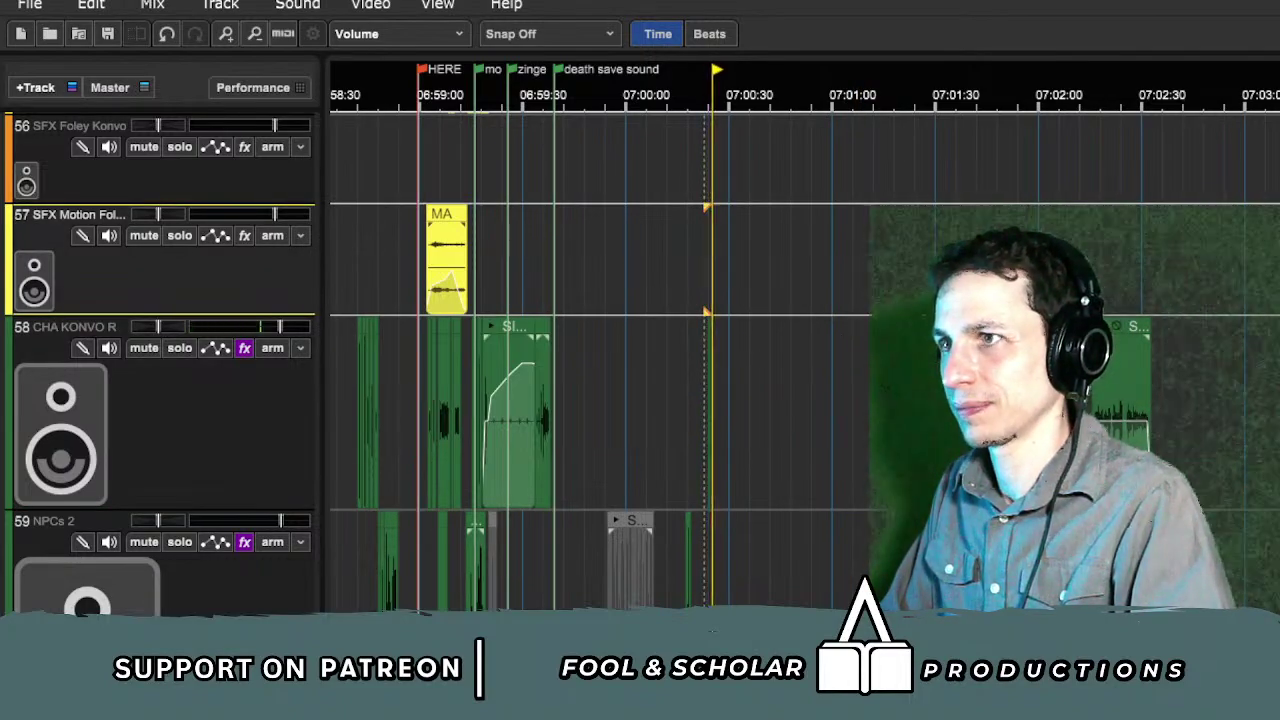
Step: Move the next voice clip on track 58, CHA KONVO R, earlier to start at about 07:00:42, where the dialogue on track 47 ends
scroll(860, 363, "up", 6)
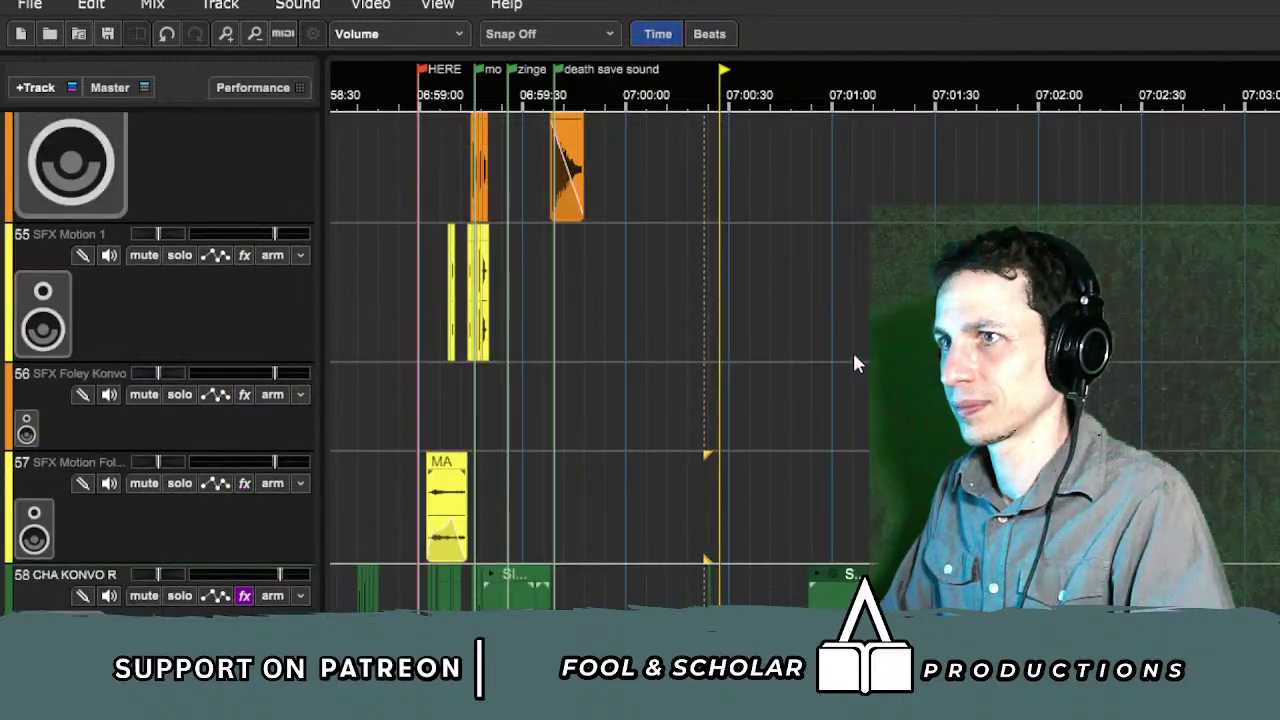
scroll(860, 363, "up", 5)
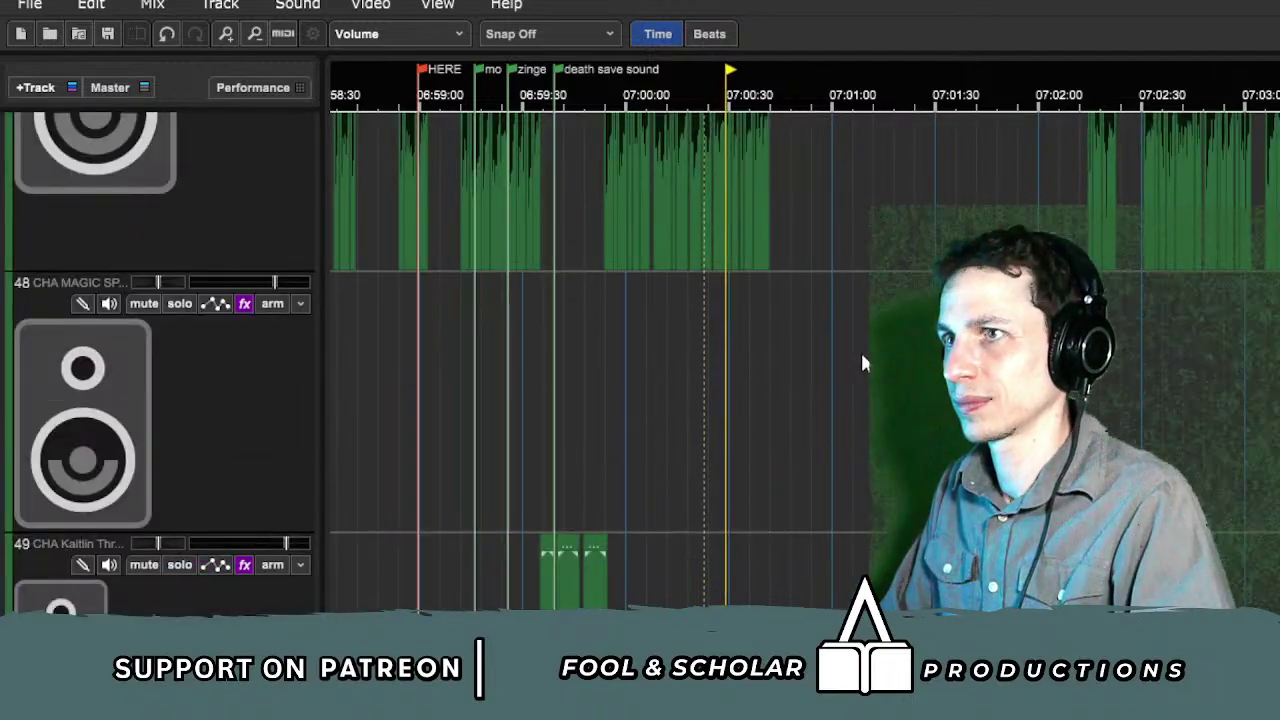
scroll(850, 370, "down", 10)
scroll(836, 370, "down", 4)
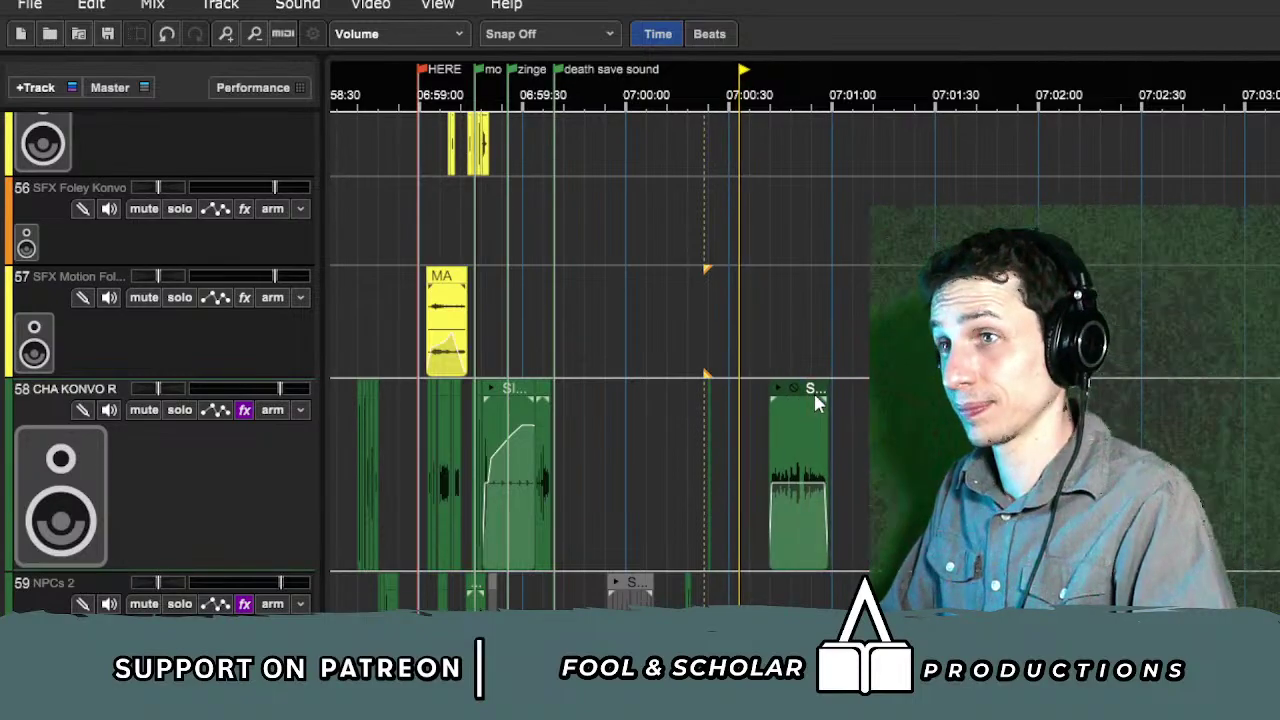
Step: Play the short track 58 clip at about 07:00:24 to check it
scroll(1160, 400, "up", 3)
scroll(1165, 400, "up", 3)
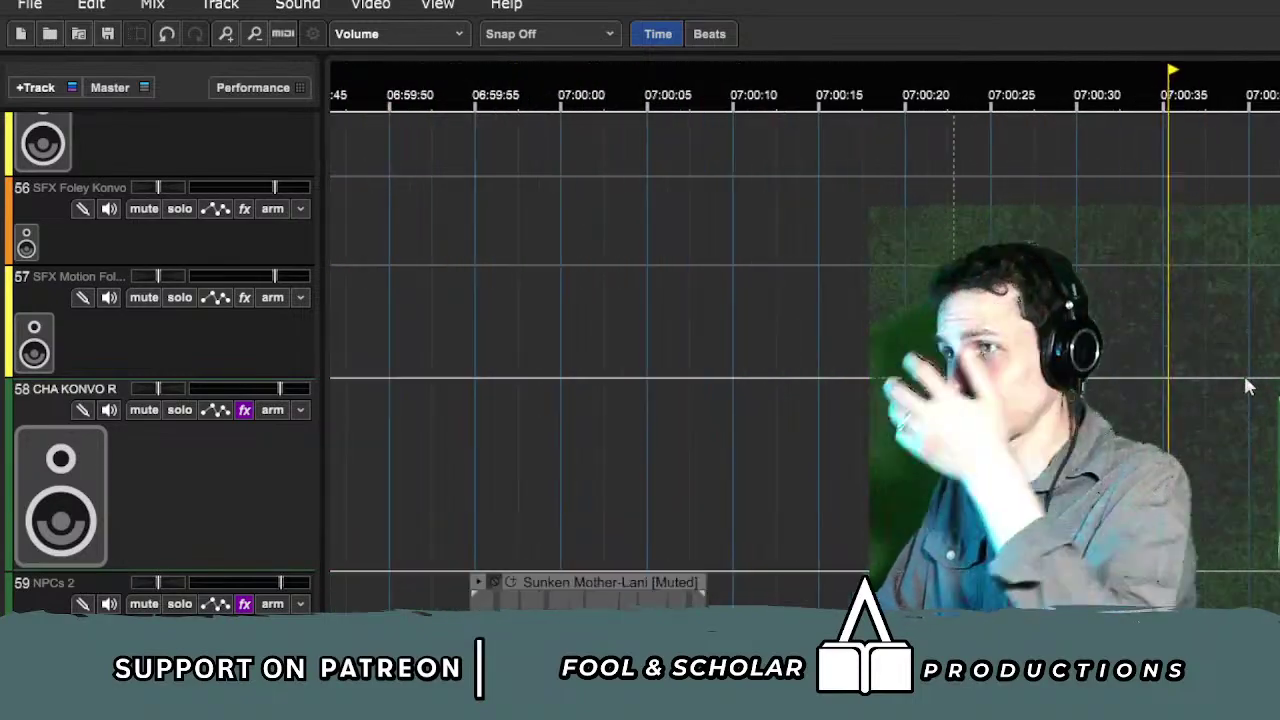
scroll(1165, 400, "up", 3)
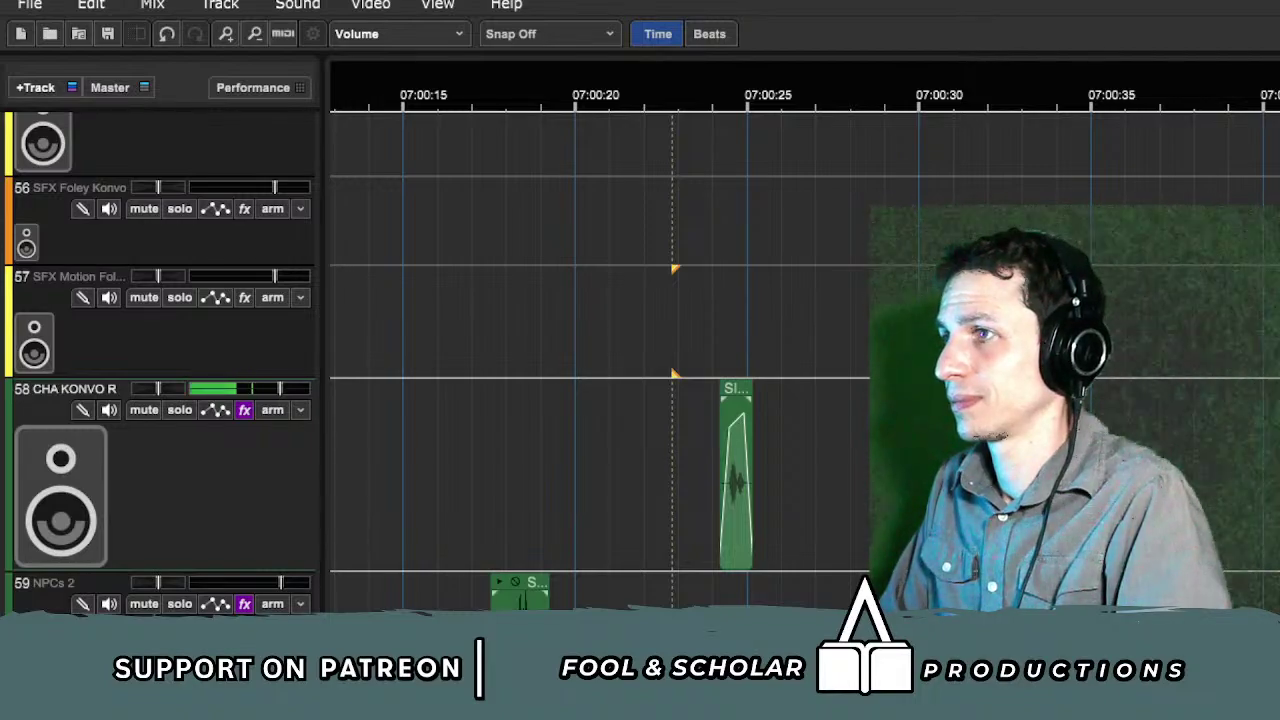
left_click(672, 320)
left_click(672, 475)
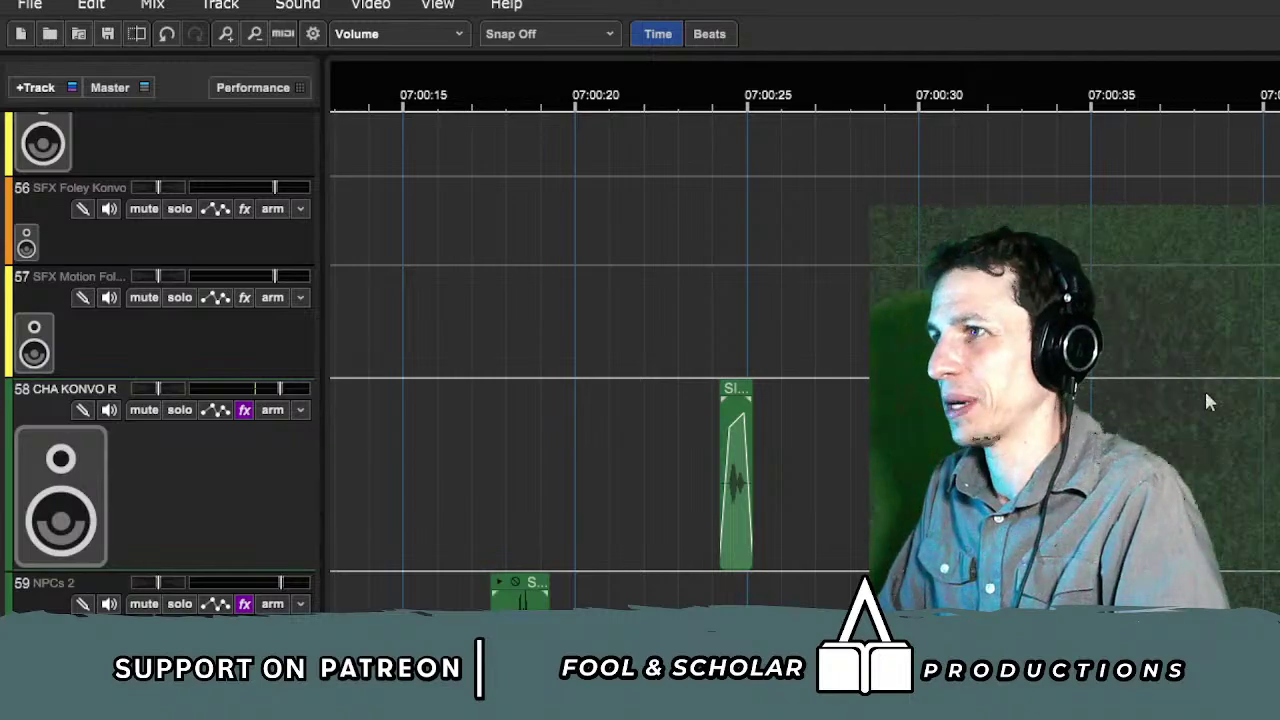
Step: Toggle the mute of track 45, MUS Layer 2
scroll(1204, 388, "up", 5)
scroll(1207, 392, "up", 7)
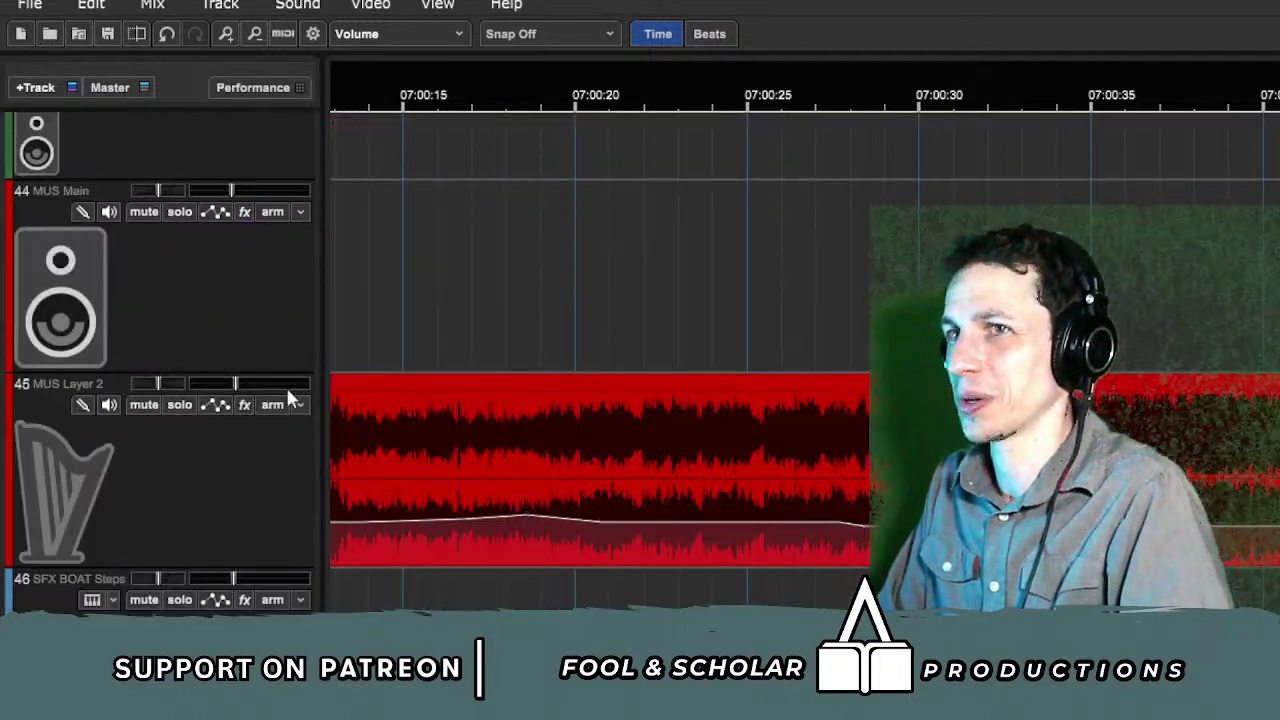
left_click(142, 404)
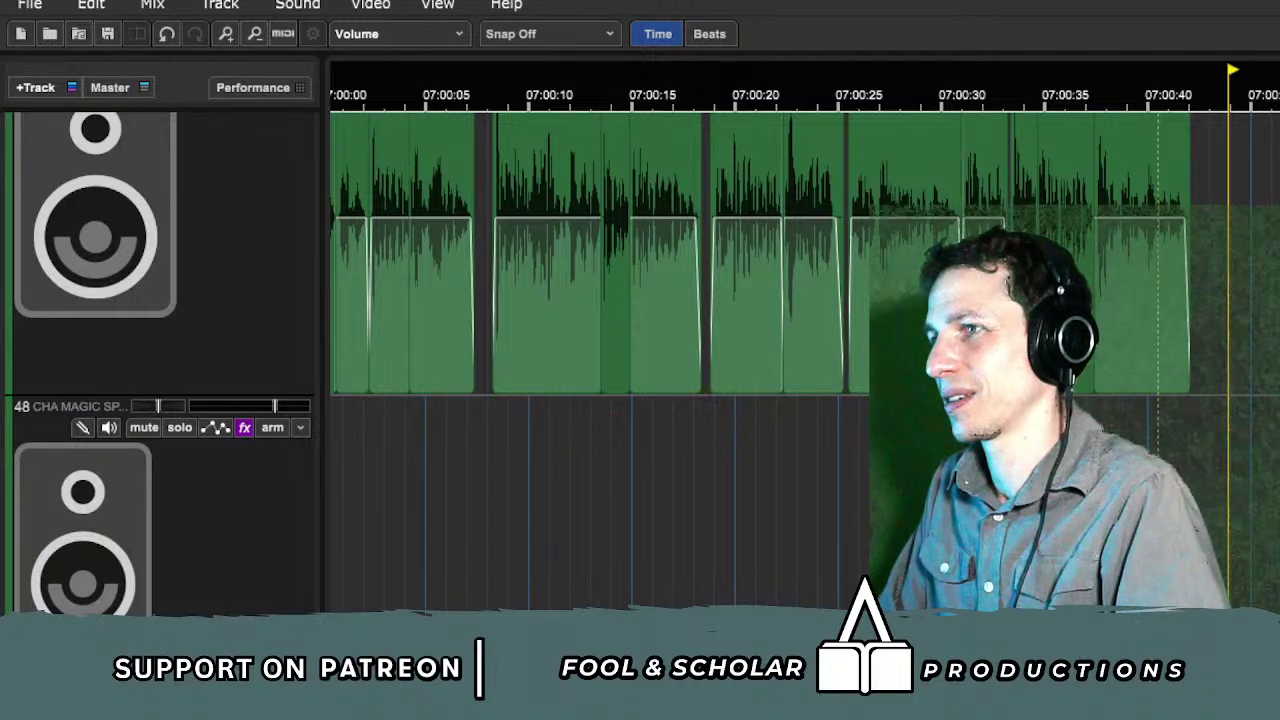
Step: Raise the volume envelope point at the start of the track 58 clip at 07:00:42 and split the clip at about 07:00:51
scroll(1207, 390, "down", 10)
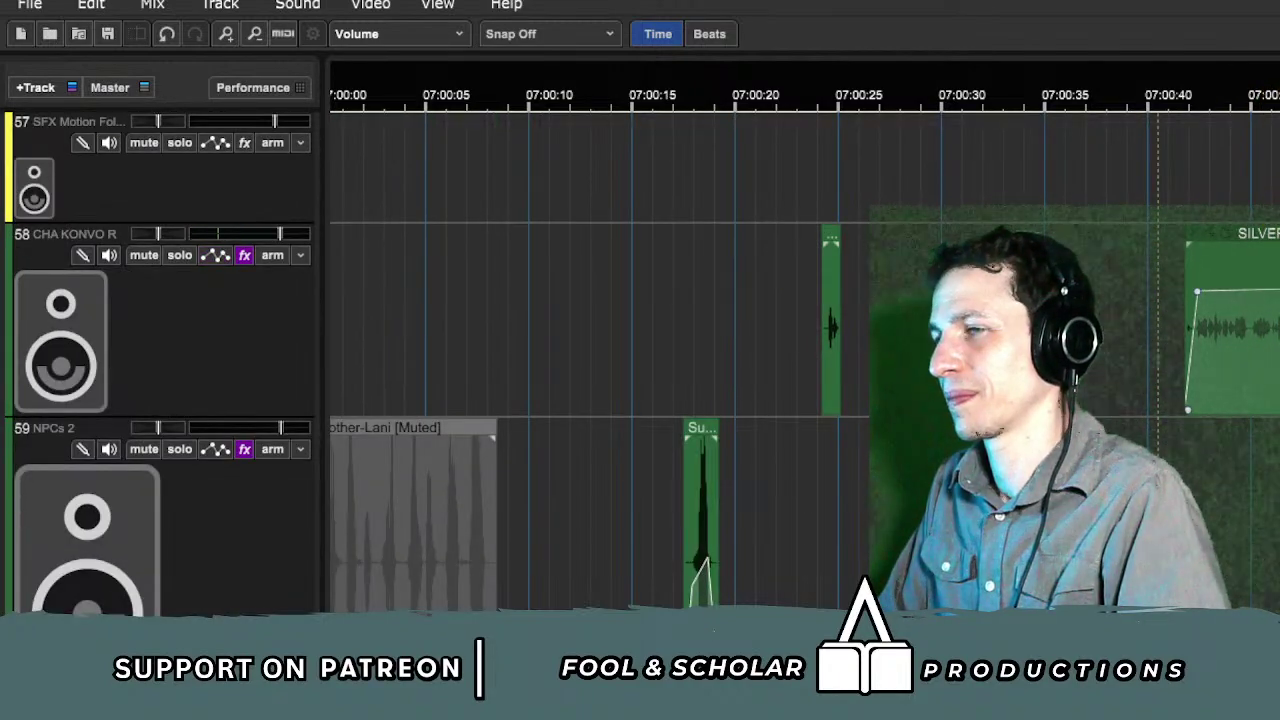
key("plus")
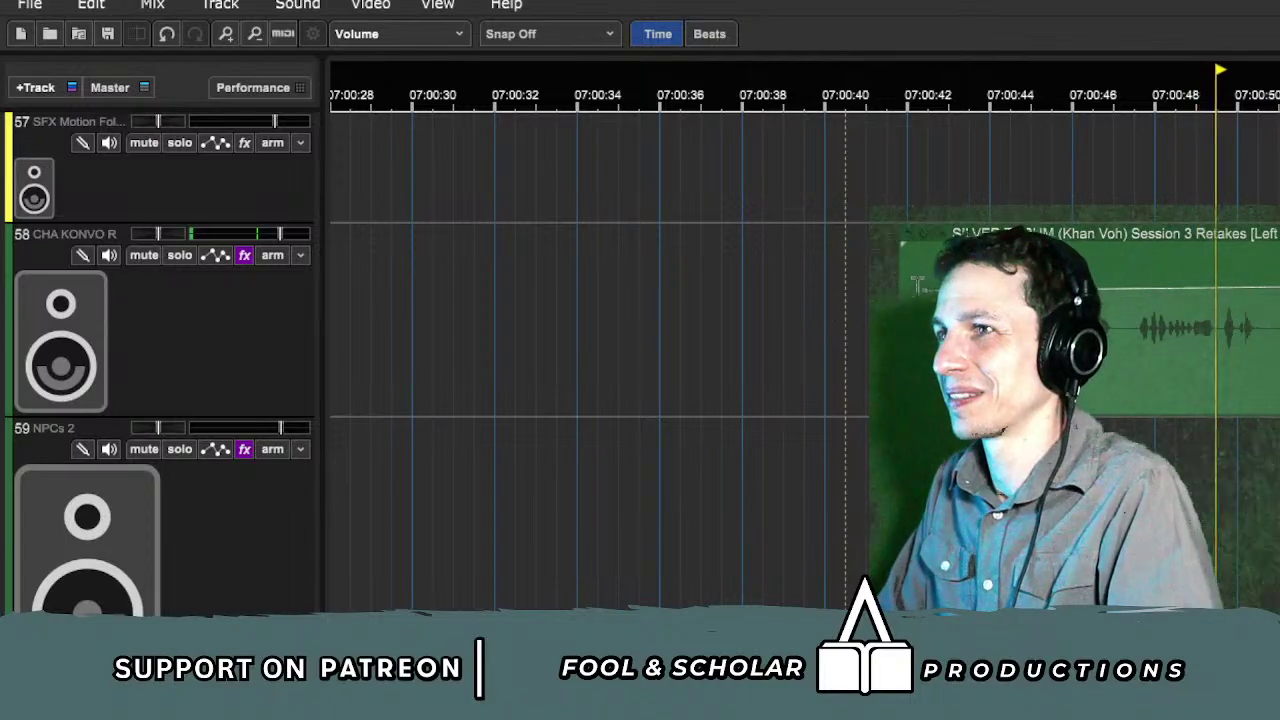
left_click_drag(923, 291, 923, 273)
left_click(1271, 315)
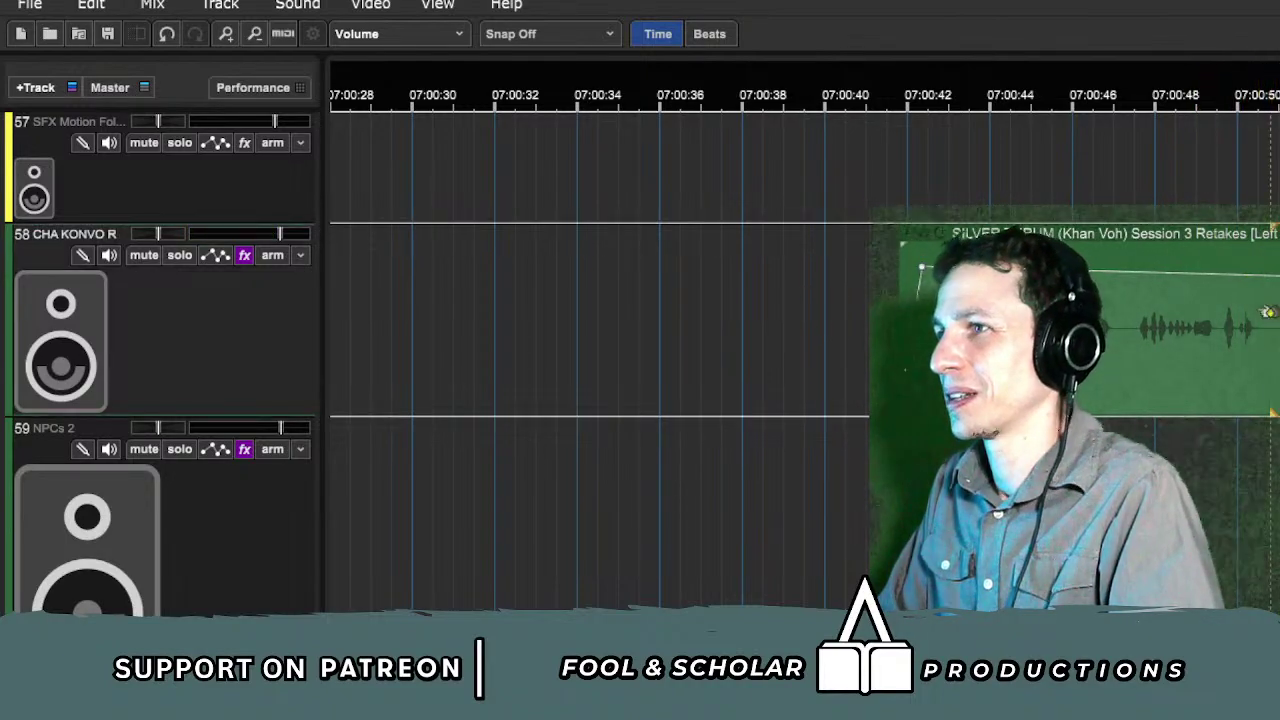
key("ctrl+t")
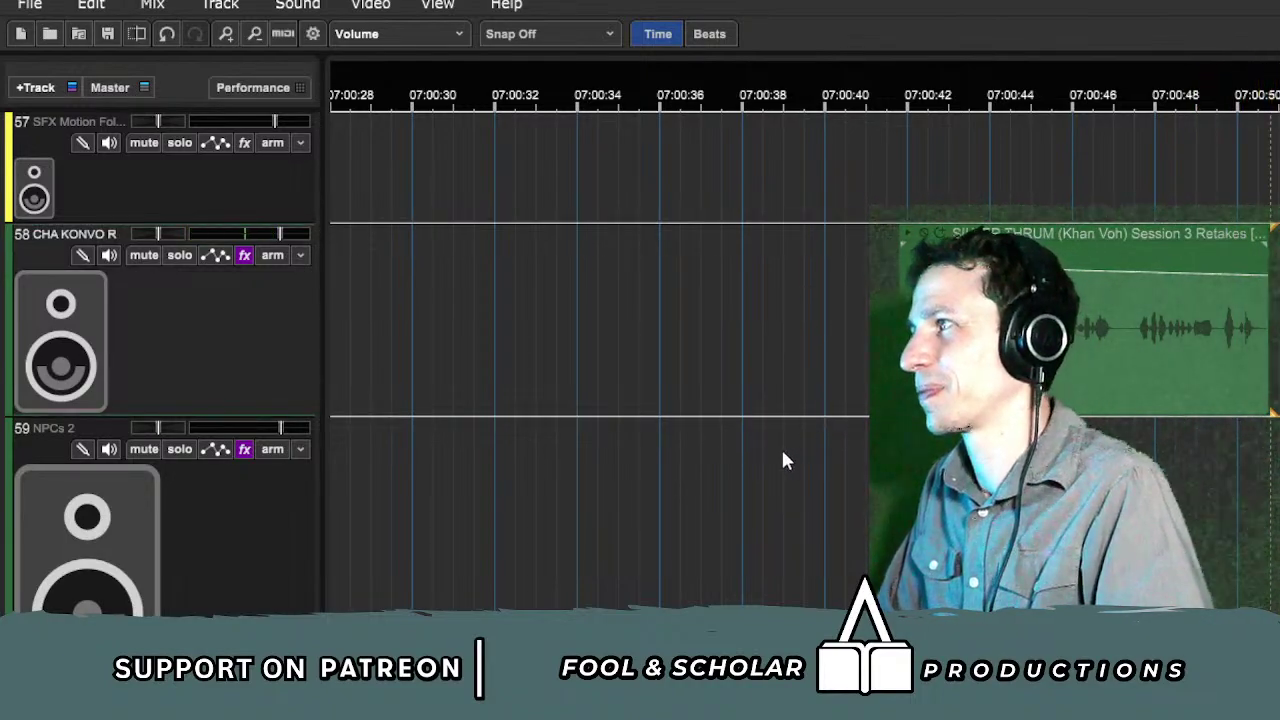
Step: Split the same track 58 clip at about 07:00:45, nudge the later part slightly earlier and play from about 07:00:42
left_click(781, 447)
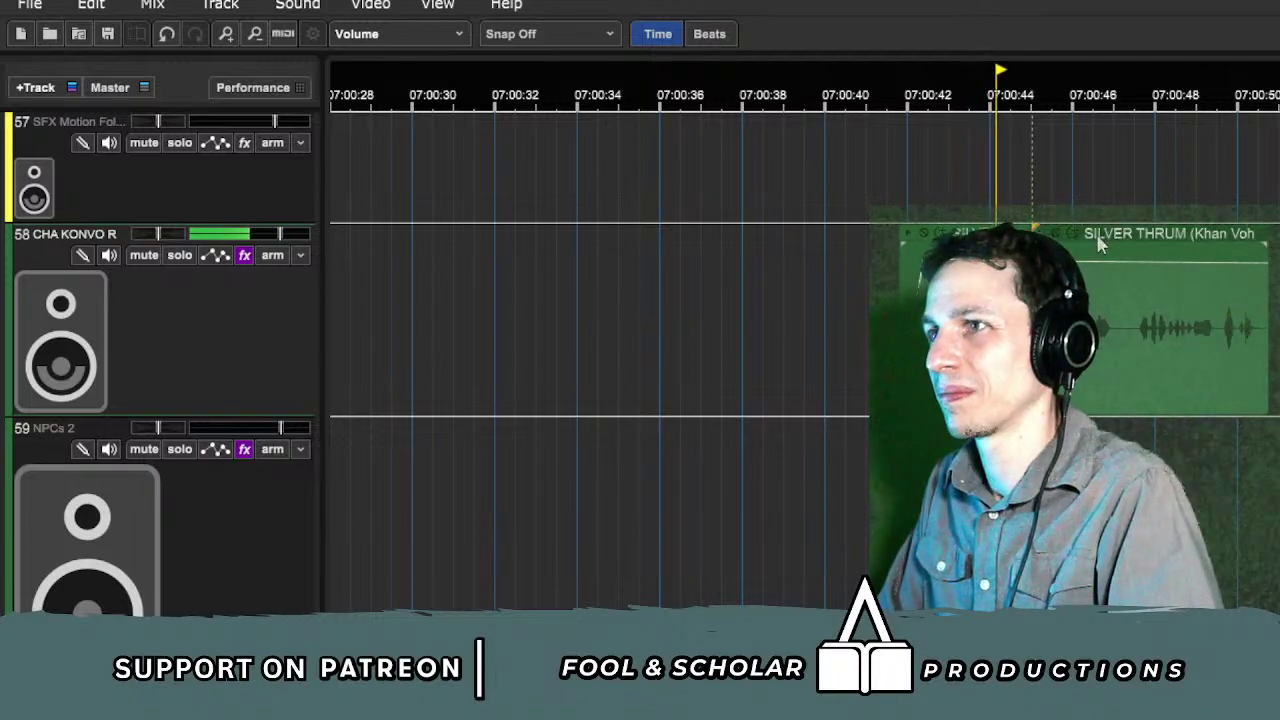
left_click(949, 200)
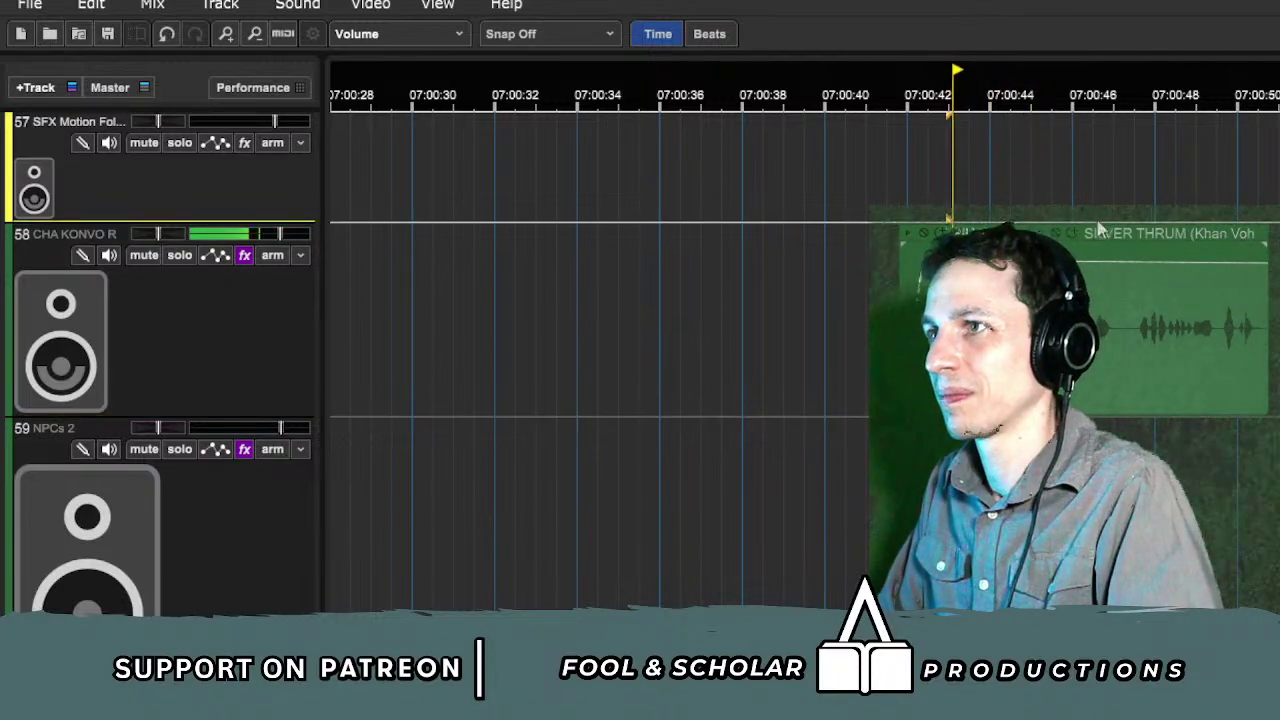
key("space")
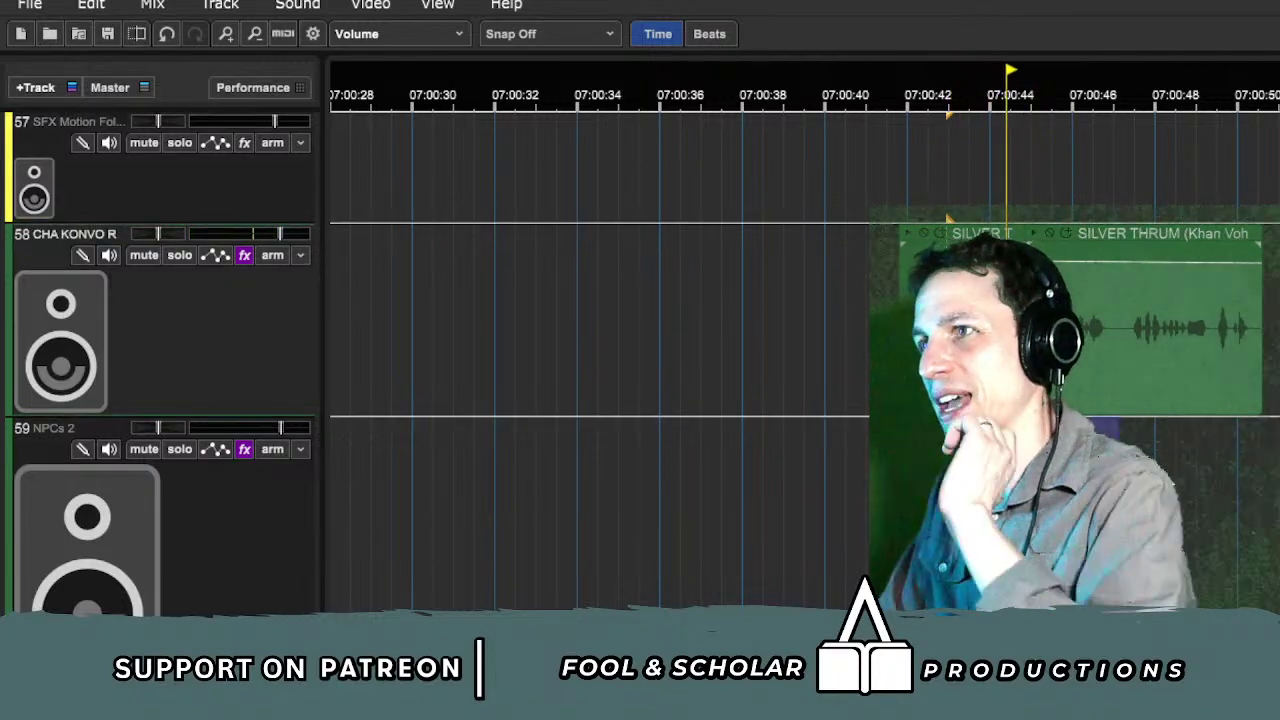
Step: Play the track 58 clips from about 07:14:07, soloing the track to listen and then unsoloing it
scroll(1279, 330, "down", 1)
scroll(1182, 455, "down", 2)
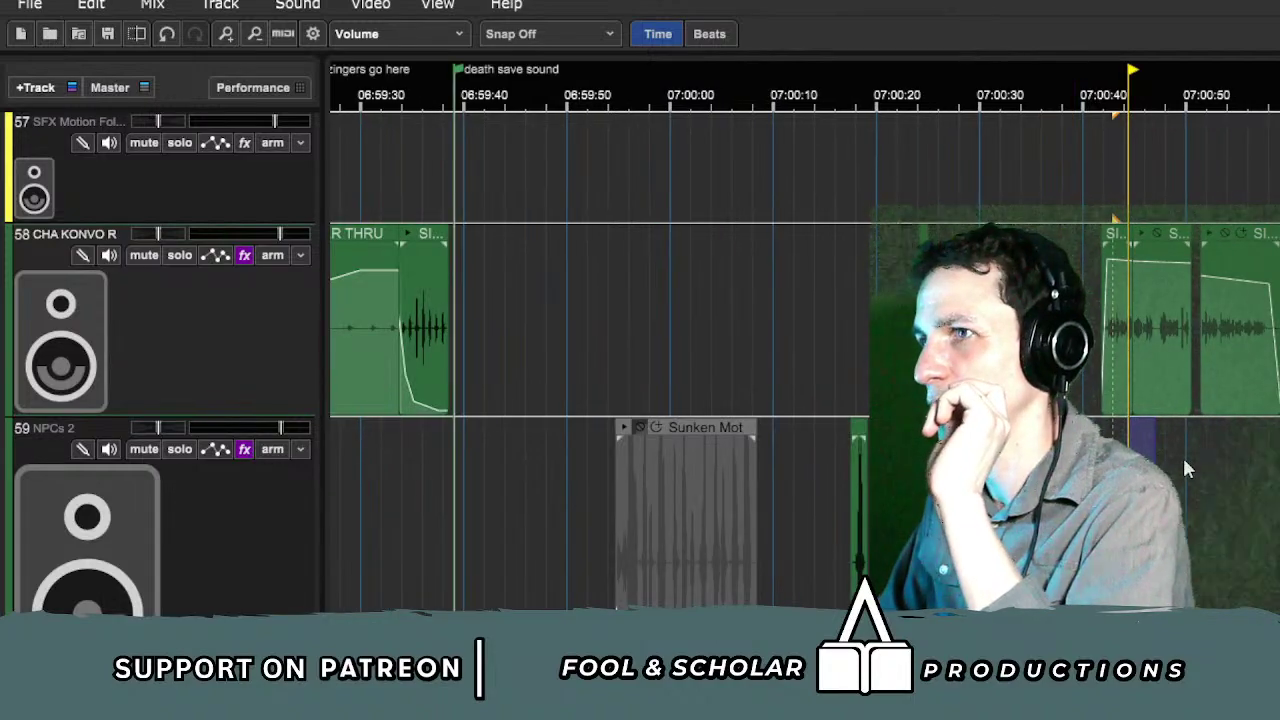
scroll(1182, 455, "down", 1)
scroll(1190, 434, "down", 2)
scroll(1203, 426, "right", 10)
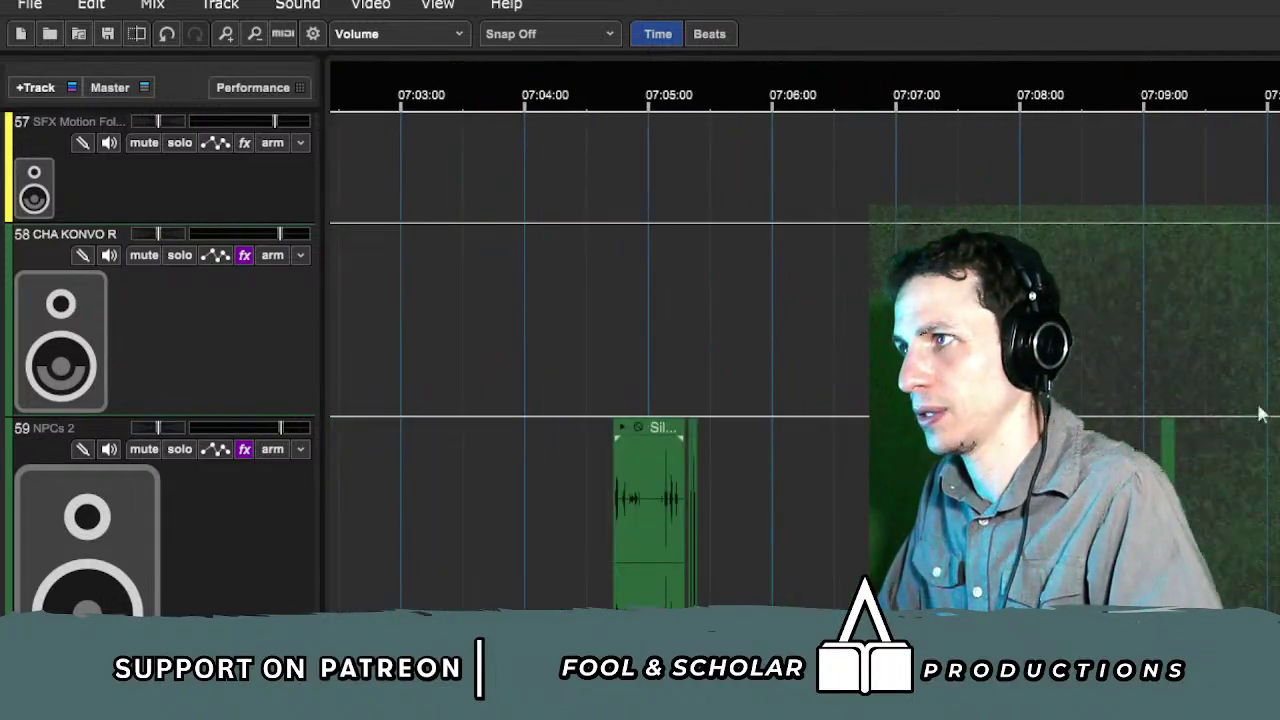
scroll(1068, 374, "left", 3)
left_click(538, 446)
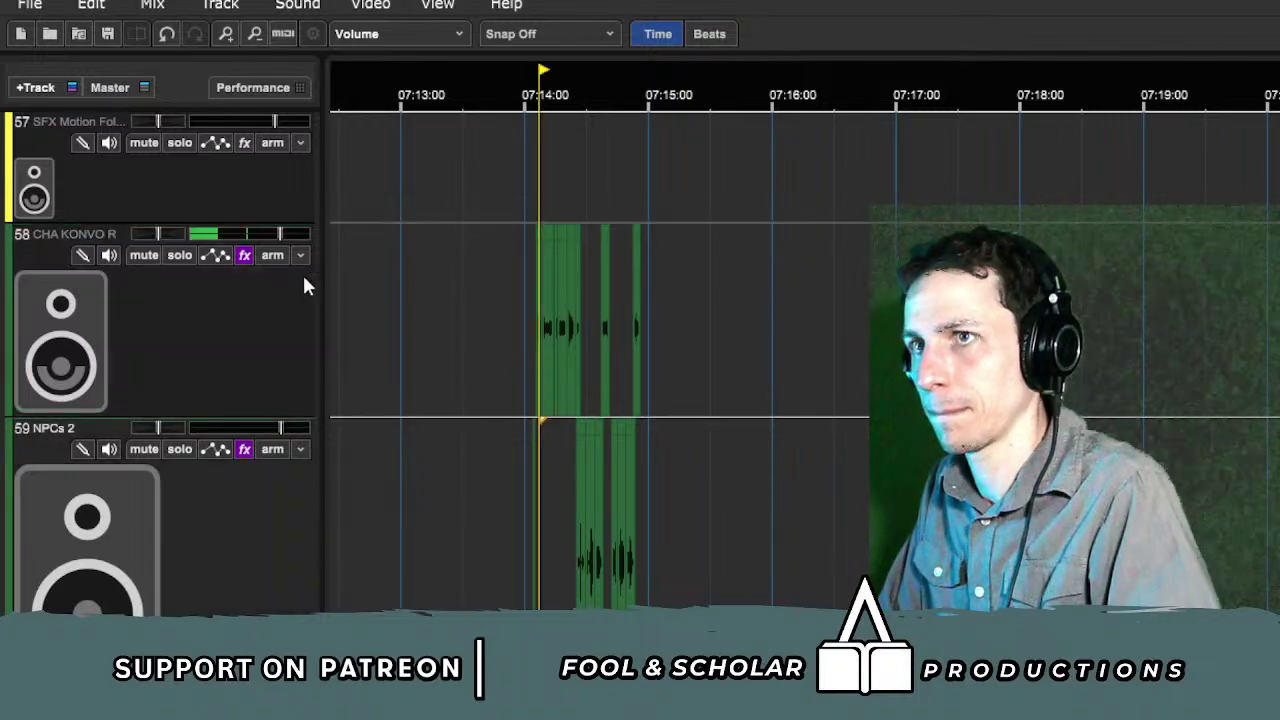
left_click(181, 258)
scroll(715, 273, "up", 3)
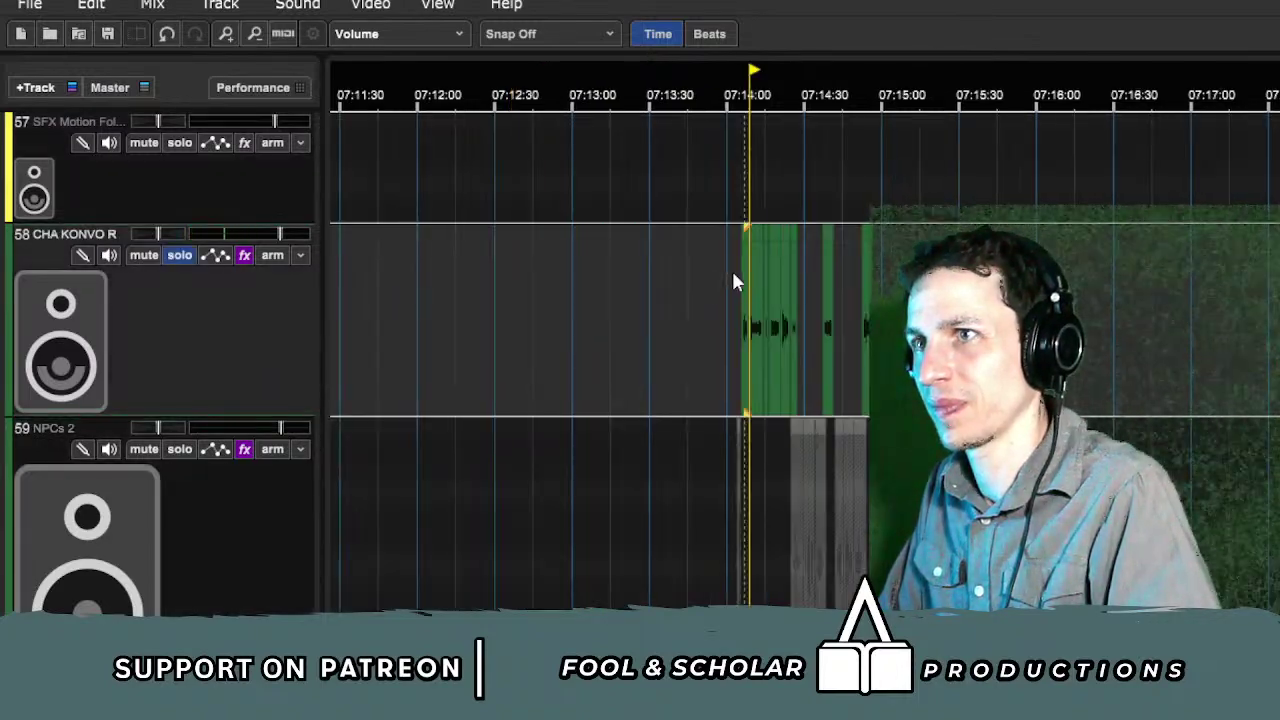
left_click(179, 256)
scroll(1250, 430, "down", 2)
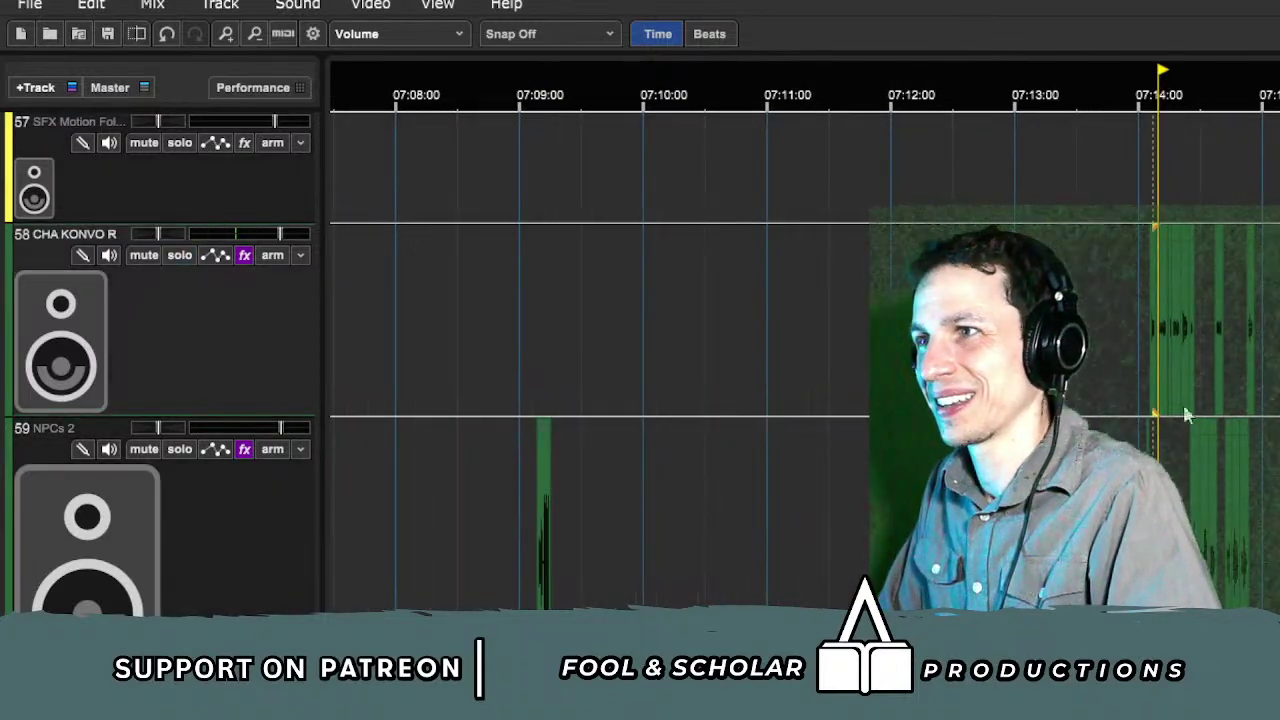
Step: Find the next track 58 clip further along the timeline and play it at about 07:46:00
scroll(1257, 430, "right", 8)
scroll(1257, 430, "right", 20)
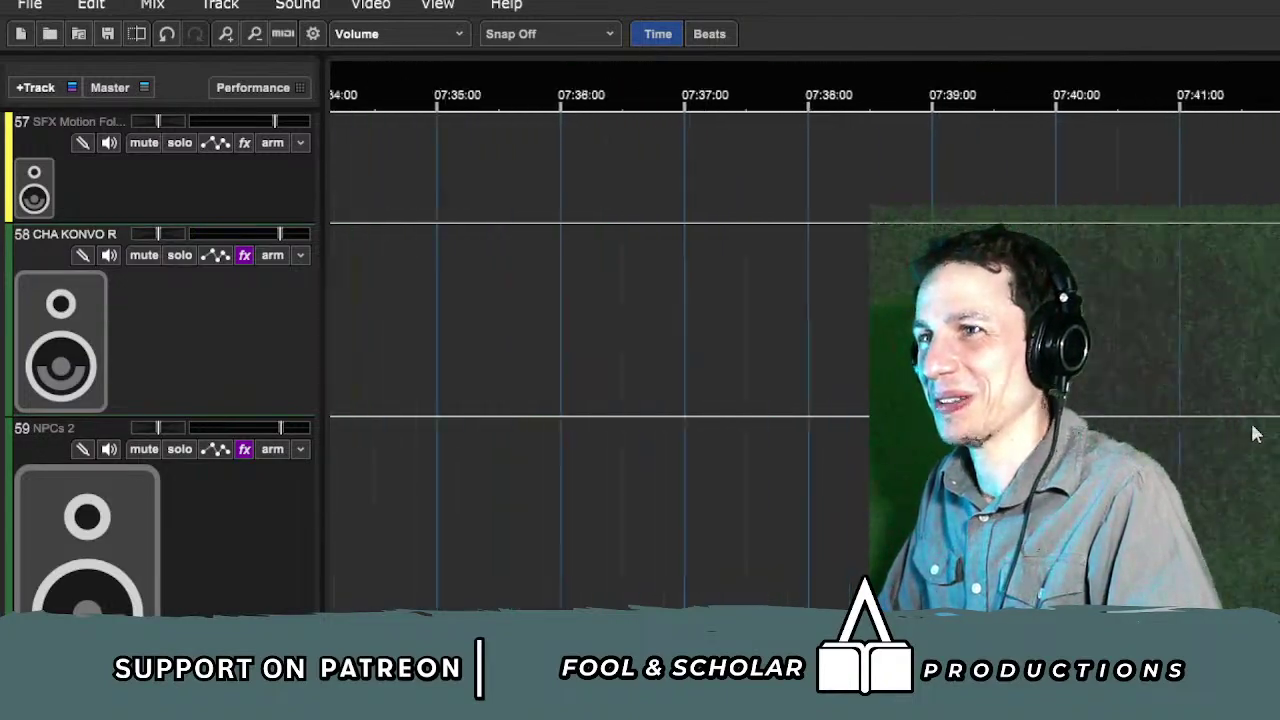
left_click(766, 438)
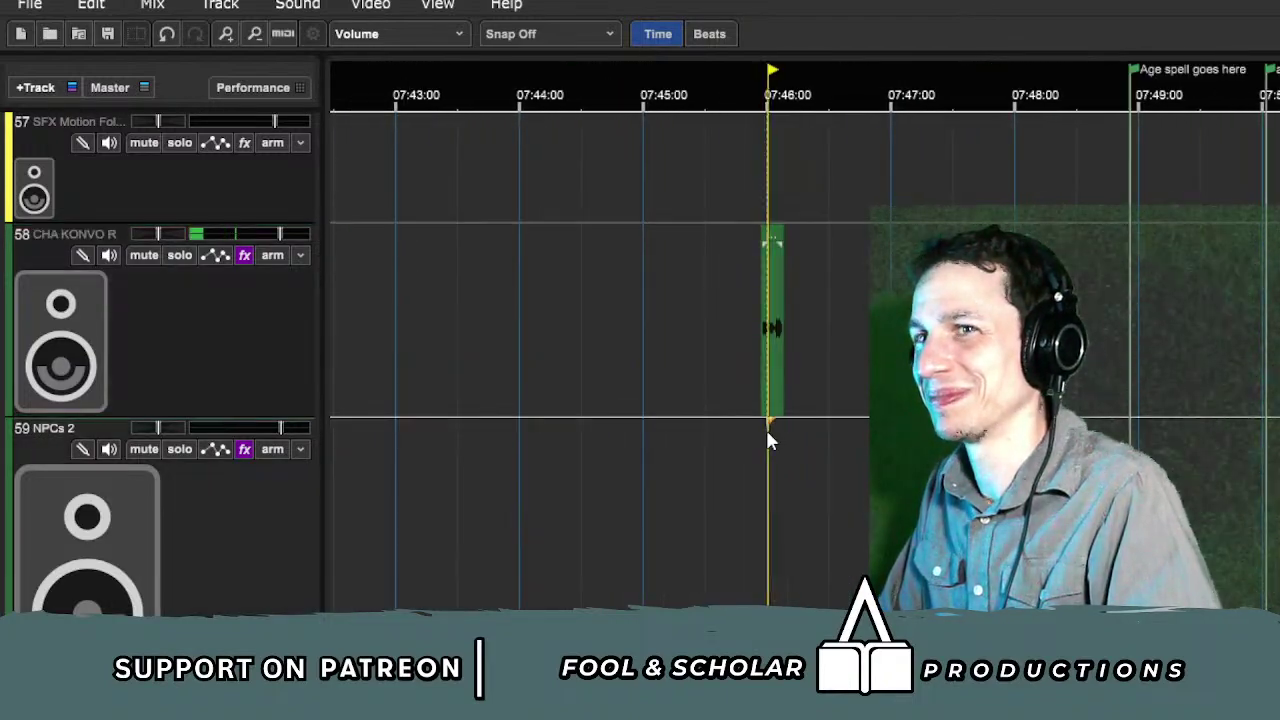
Step: Sample the track 58 clips between about 08:28:50 and 08:35:40 by playing them from several points
scroll(818, 434, "right", 8)
scroll(818, 434, "right", 20)
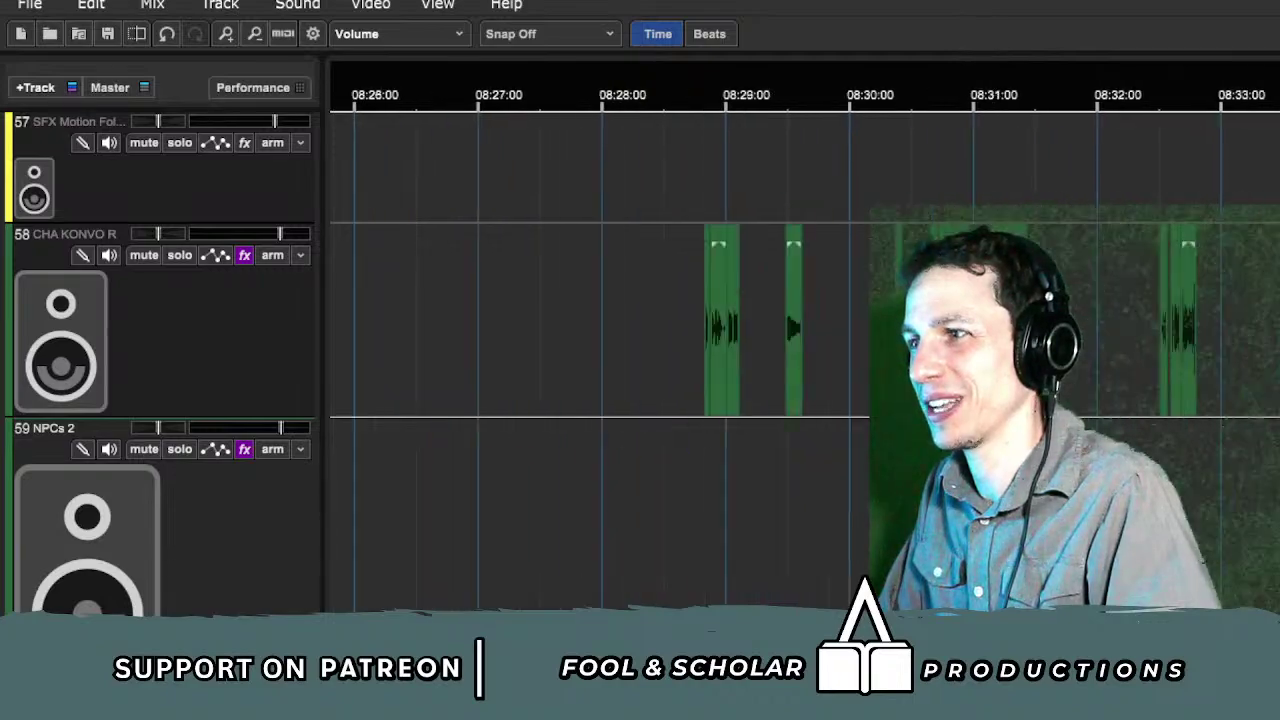
left_click(788, 455)
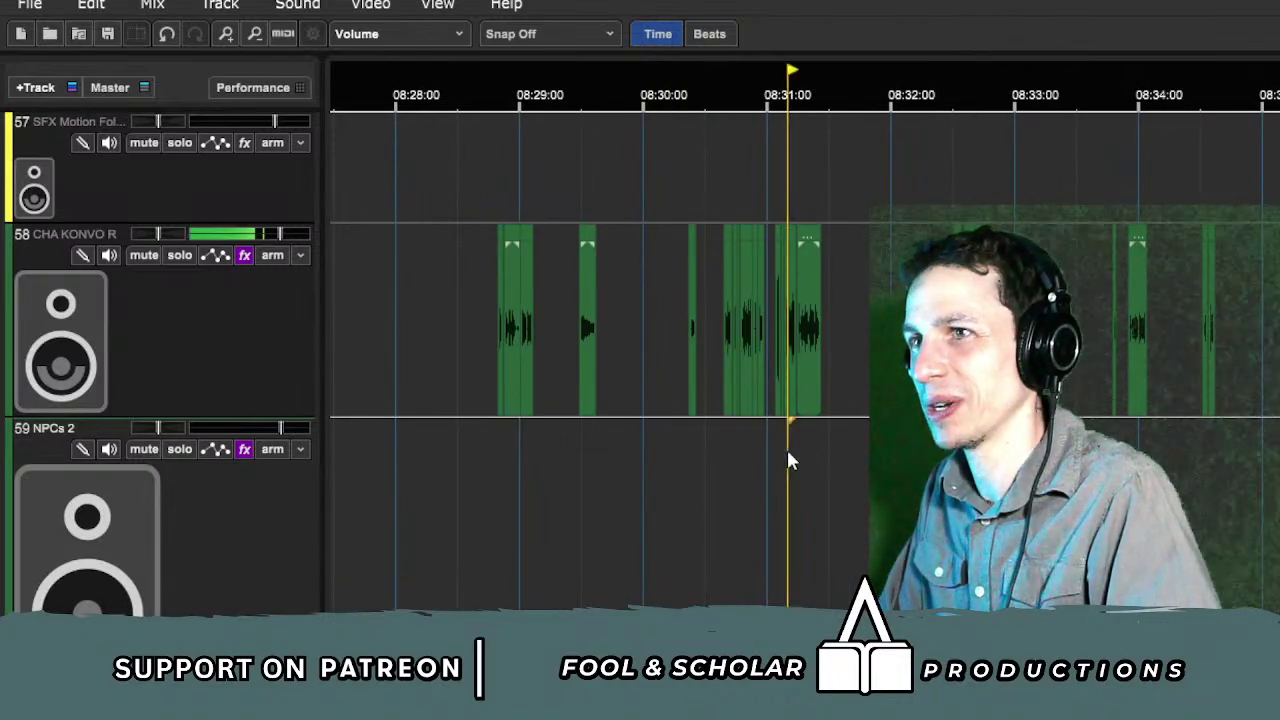
left_click(728, 451)
left_click(506, 453)
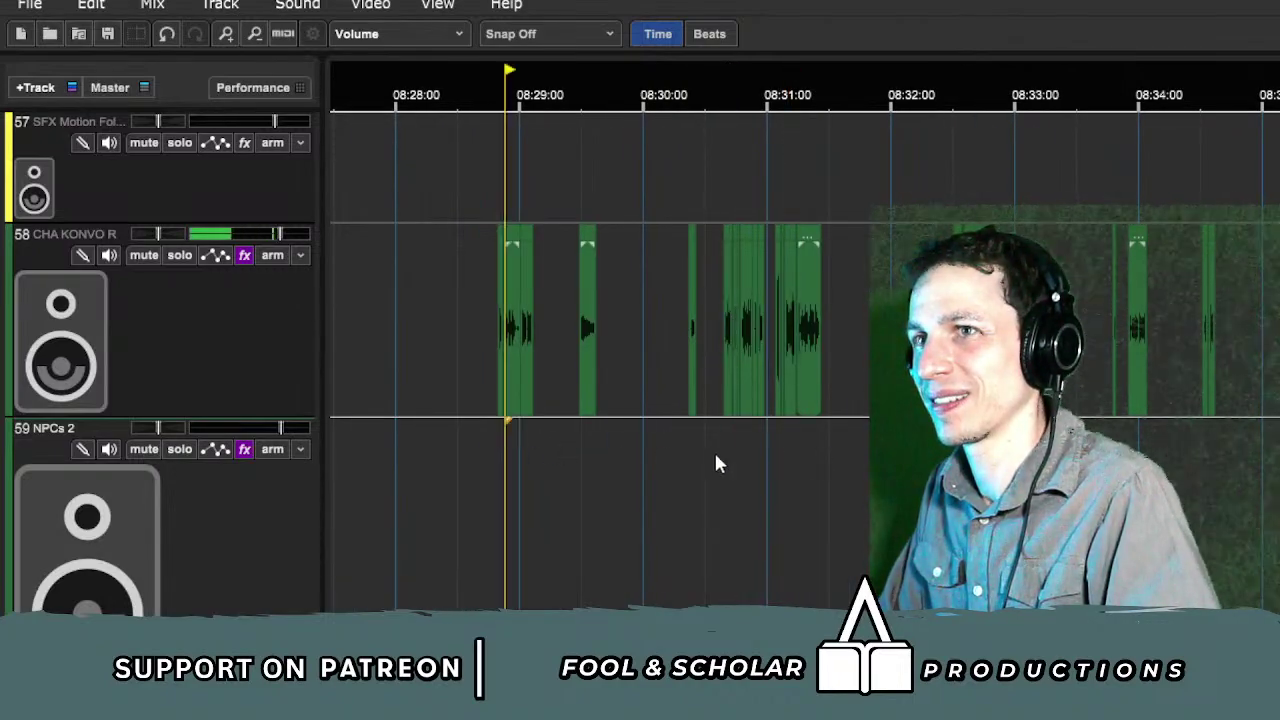
scroll(1225, 478, "right", 20)
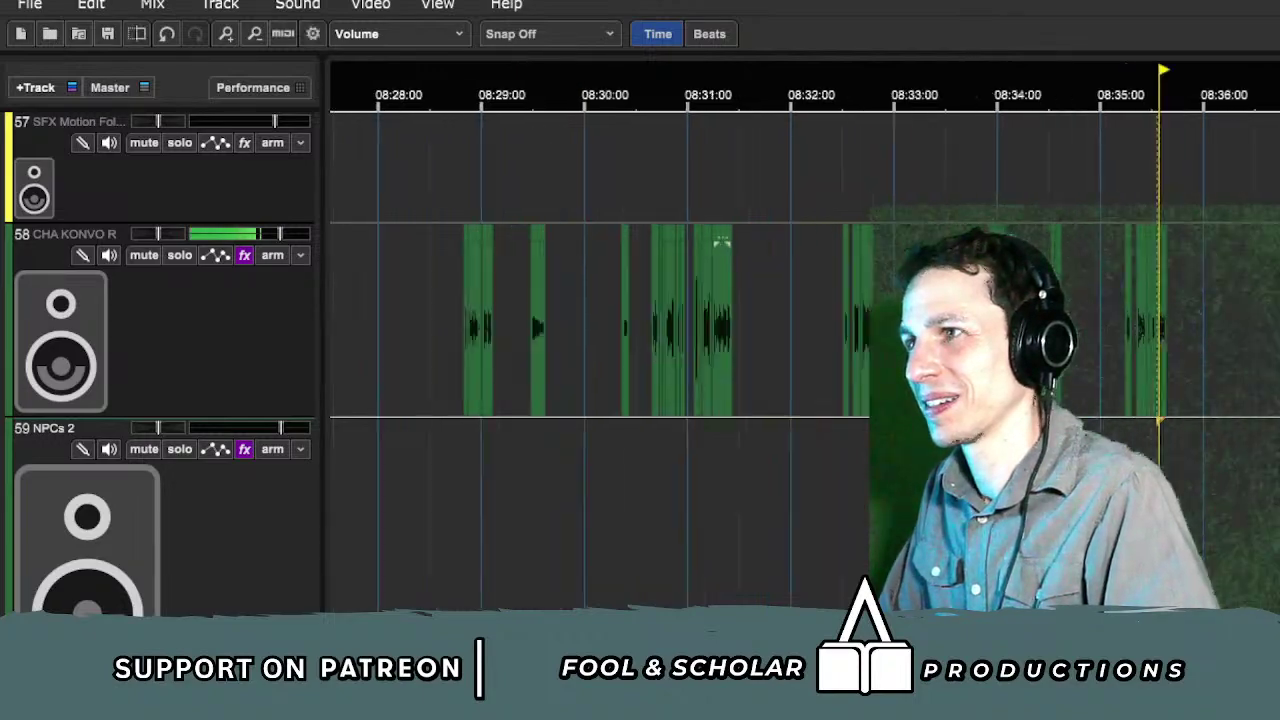
left_click(729, 448)
key("space")
Step: Check the timeline beyond 09:04:00 for more track 58 clips, then return to the scene around the death save sound marker
scroll(805, 360, "right", 8)
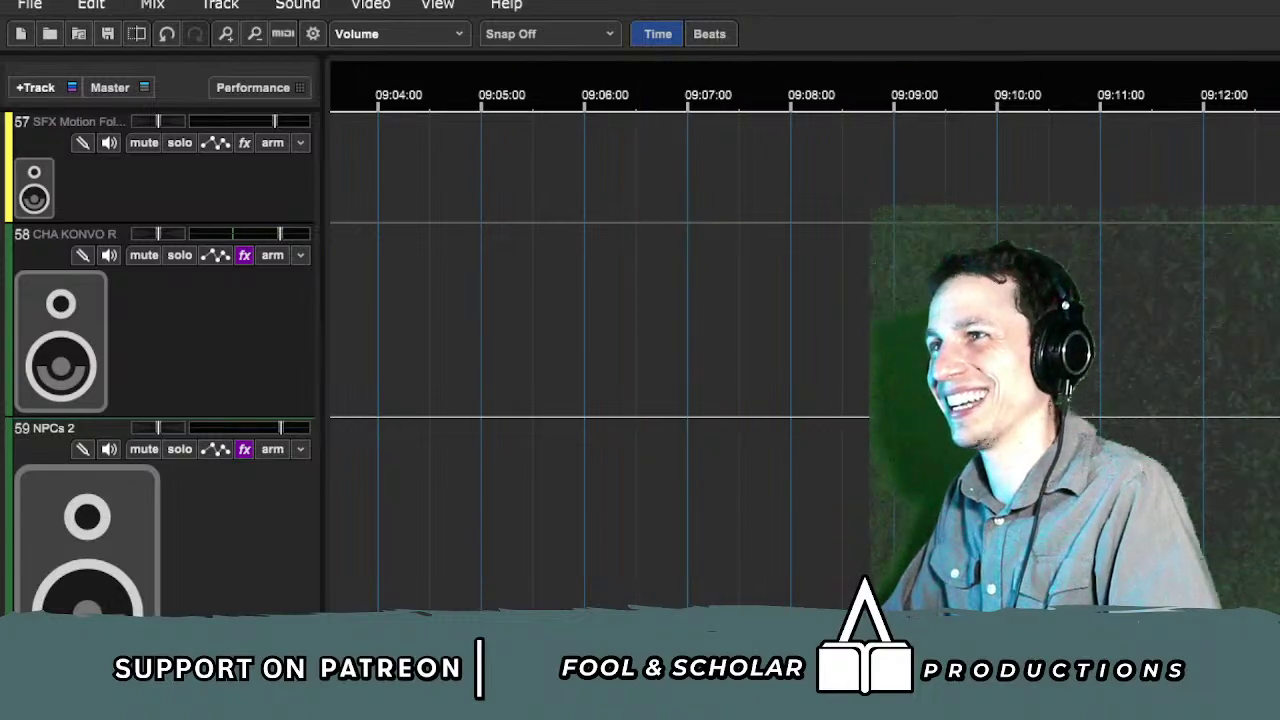
scroll(805, 360, "left", 20)
scroll(805, 340, "left", 16)
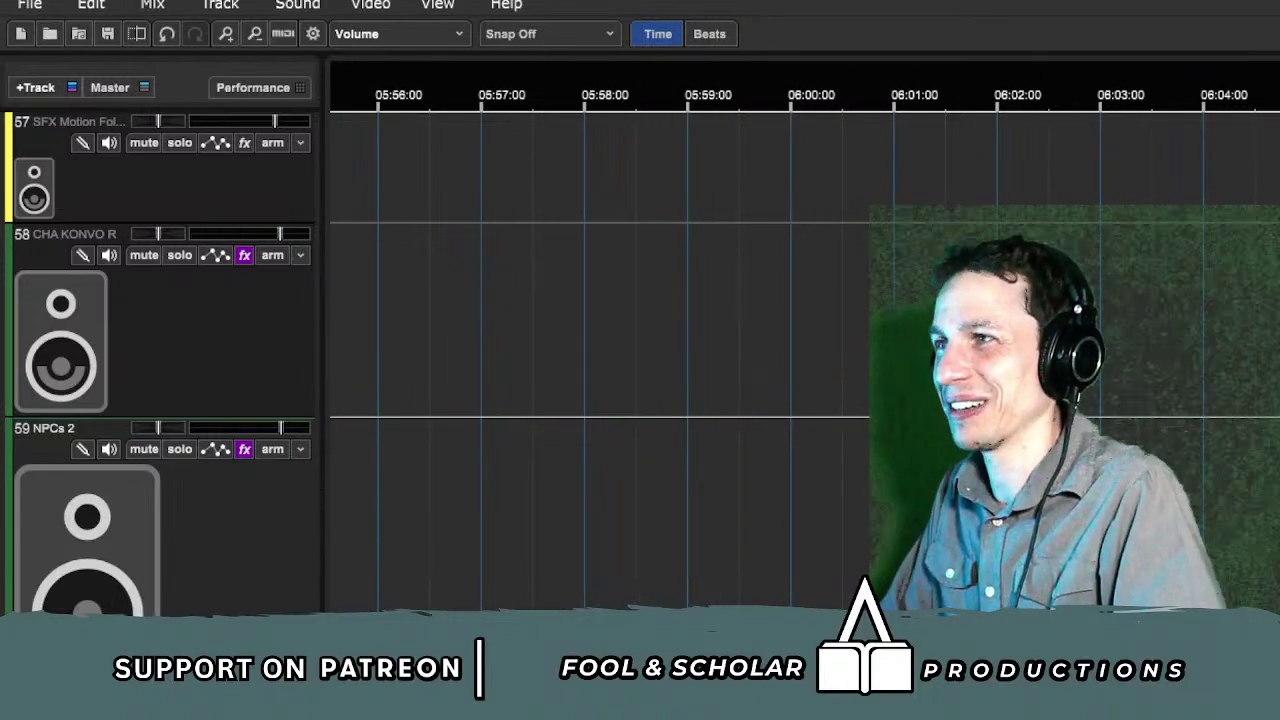
scroll(805, 340, "right", 9)
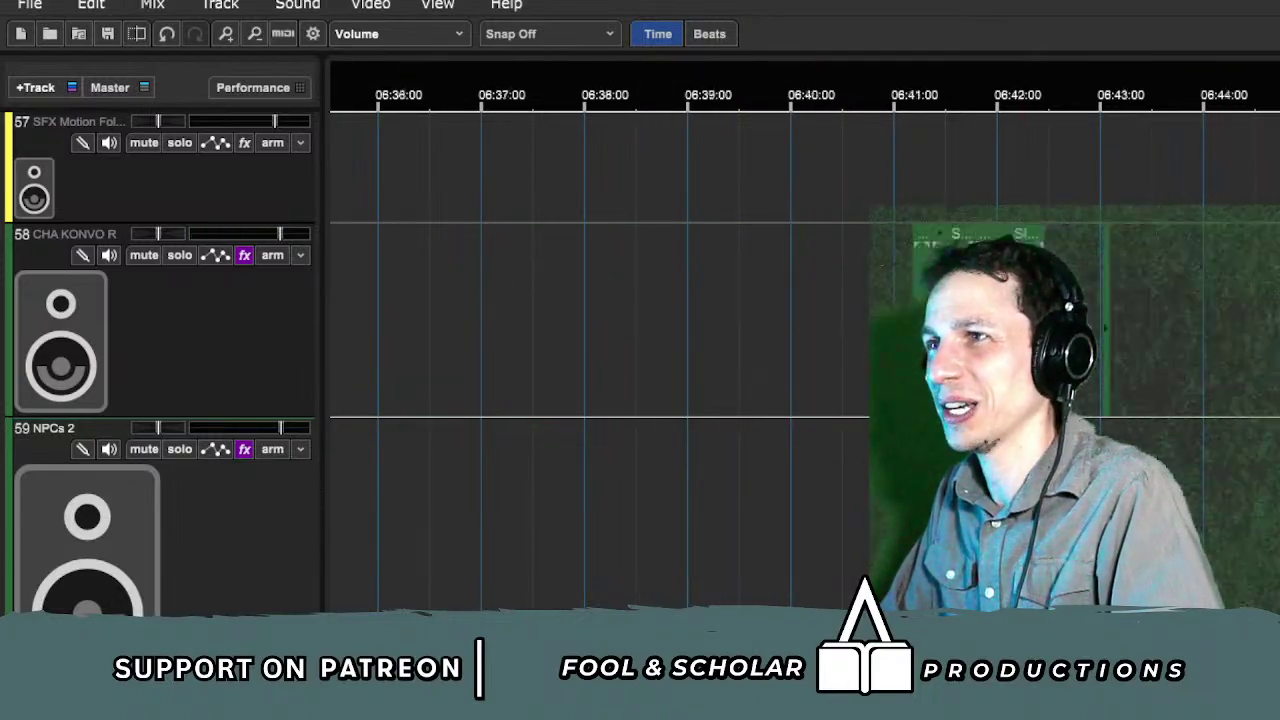
scroll(805, 340, "left", 2)
scroll(805, 340, "right", 5)
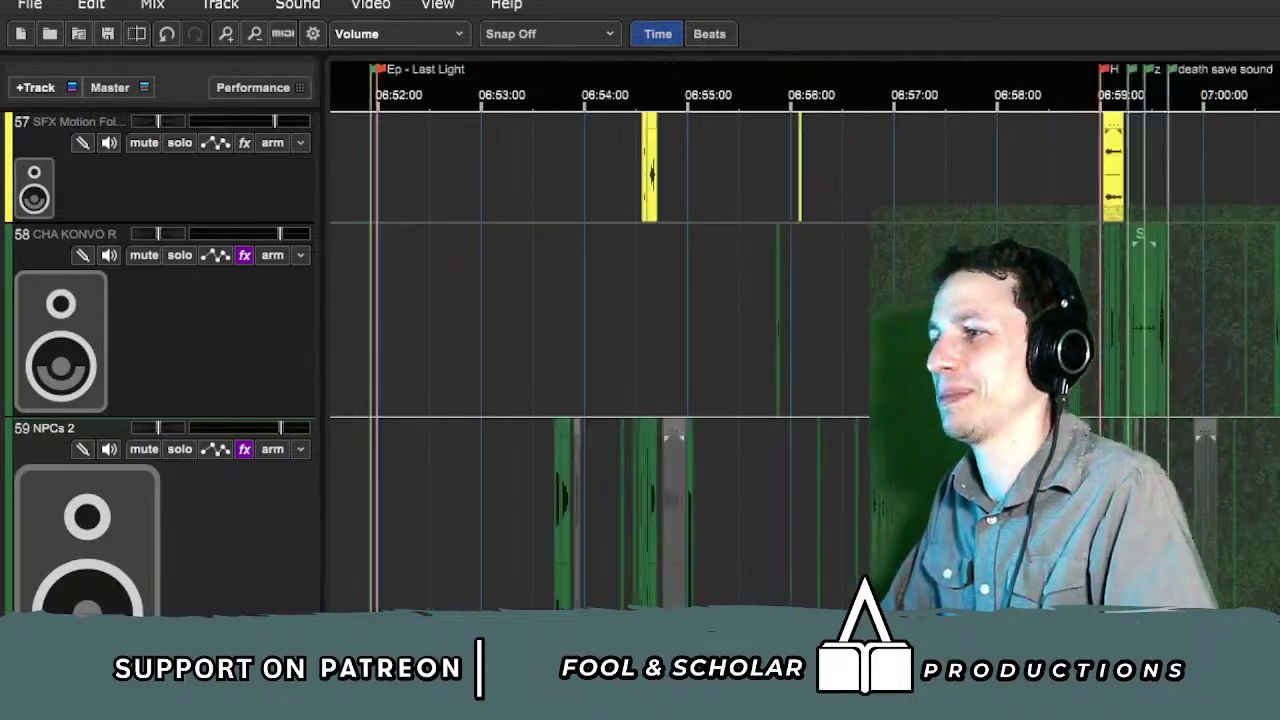
Step: Place the edit cursor at about 07:00:50, past the death save sound marker, and check the effects tracks around the nearby markers
left_click(995, 180)
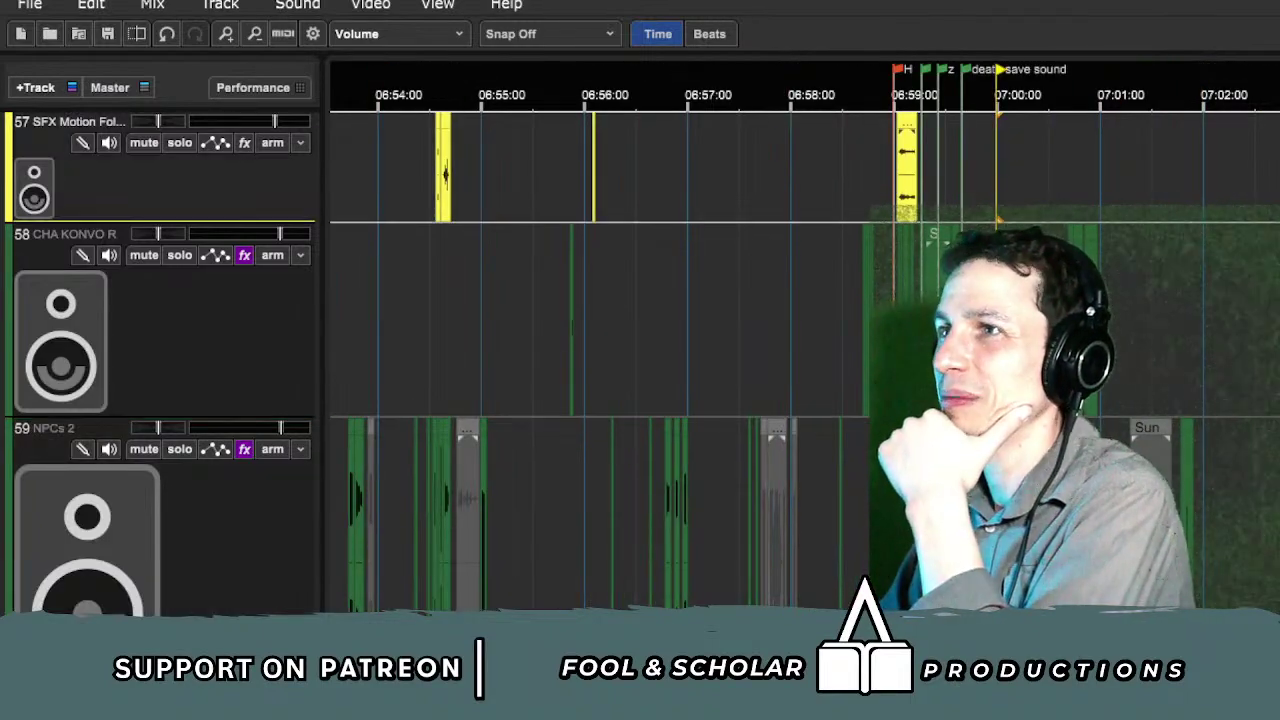
scroll(1117, 281, "up", 4)
scroll(1118, 282, "down", 3)
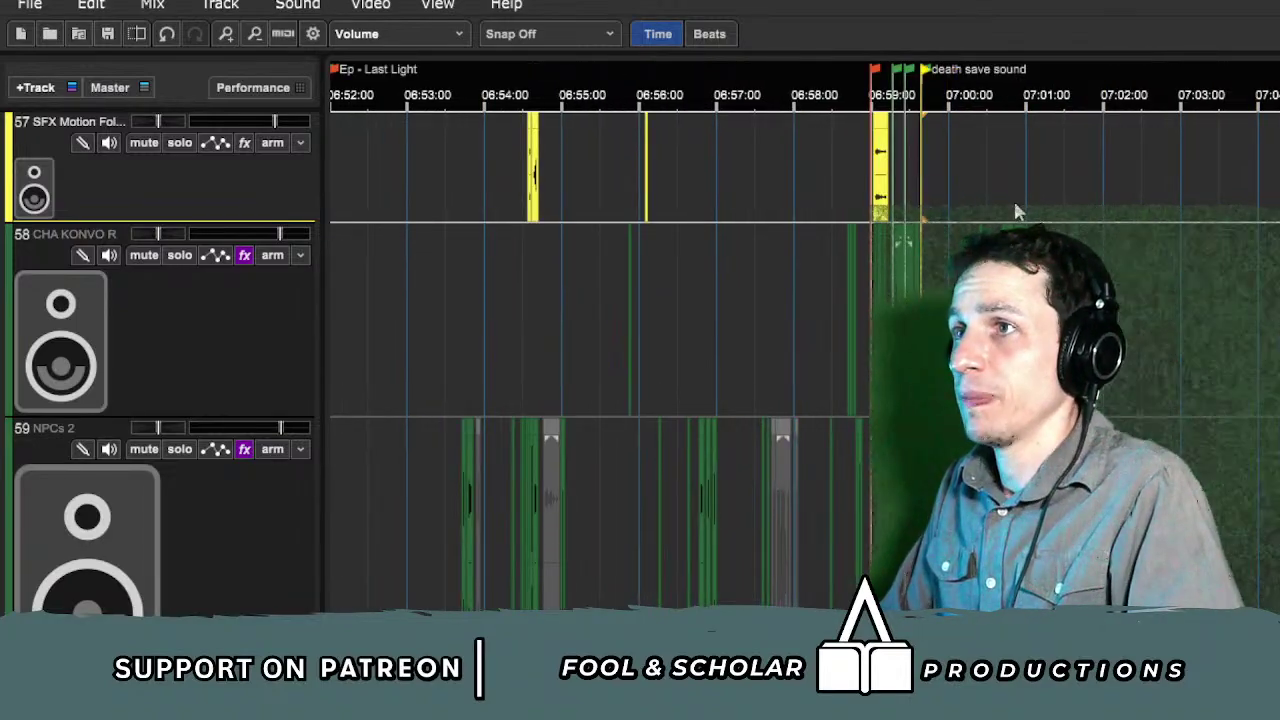
scroll(1013, 200, "up", 3)
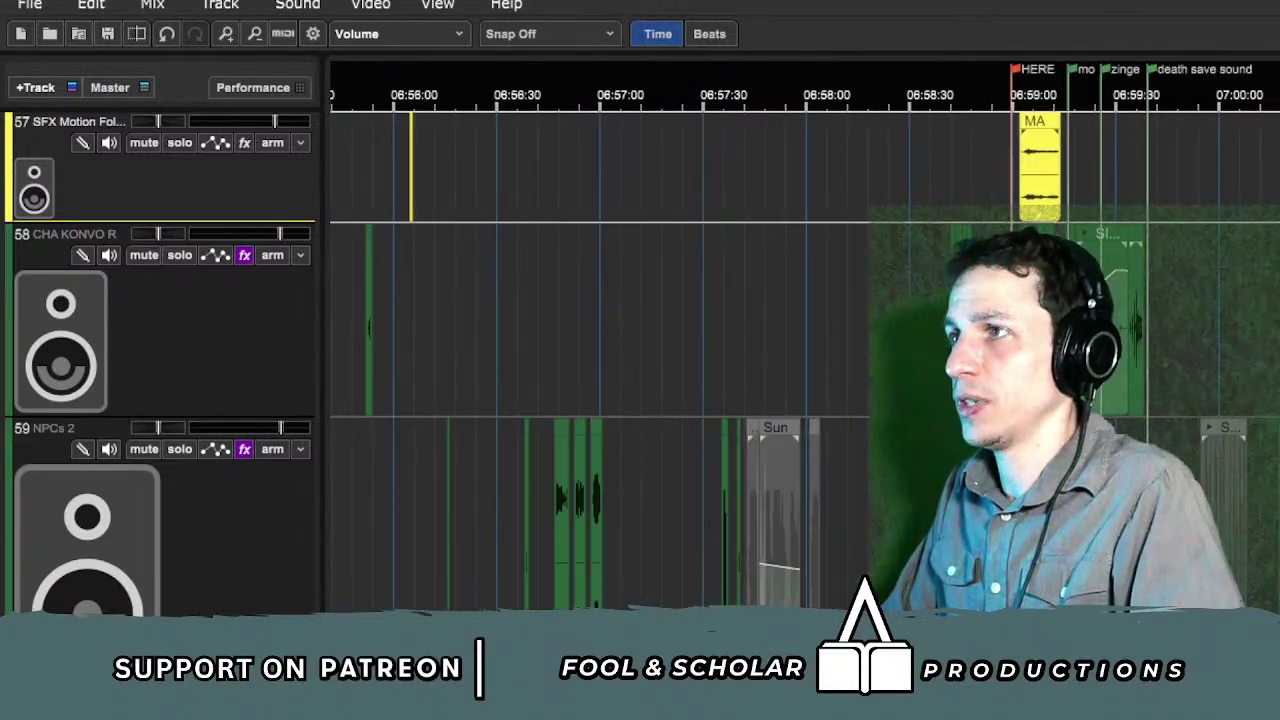
key("Down")
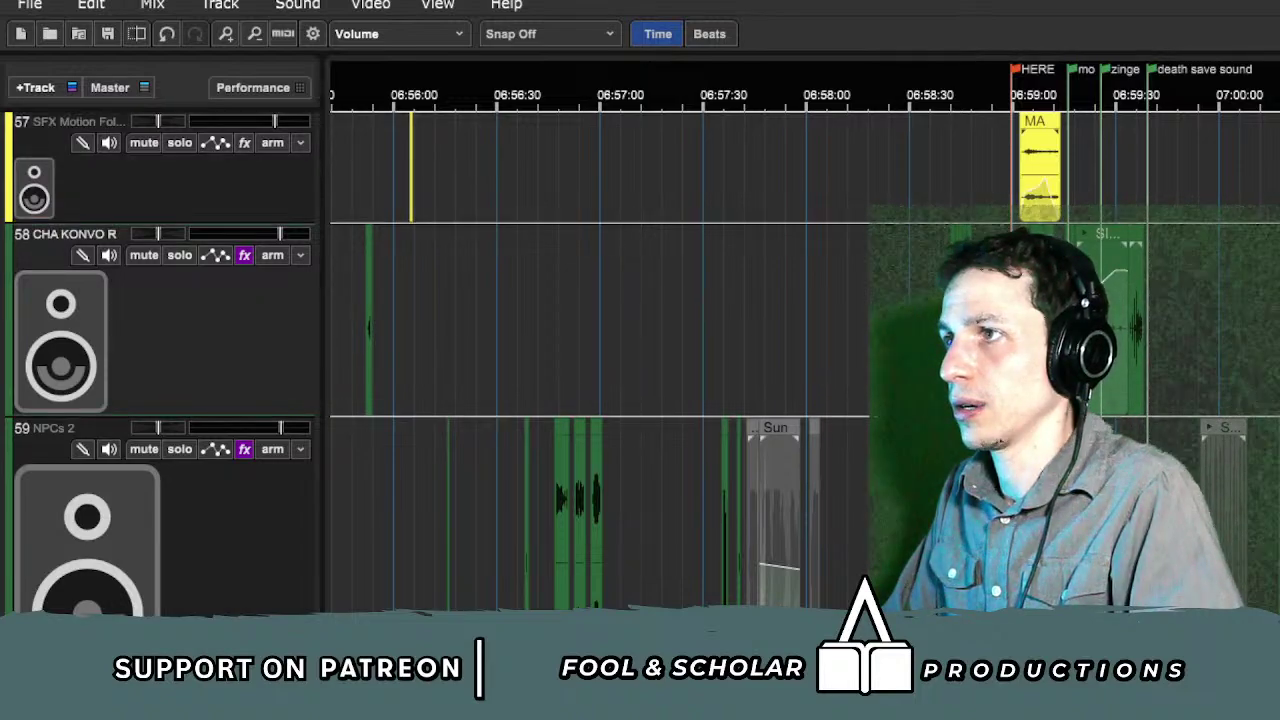
key("Up")
scroll(1274, 246, "up", 1)
scroll(1214, 391, "up", 3)
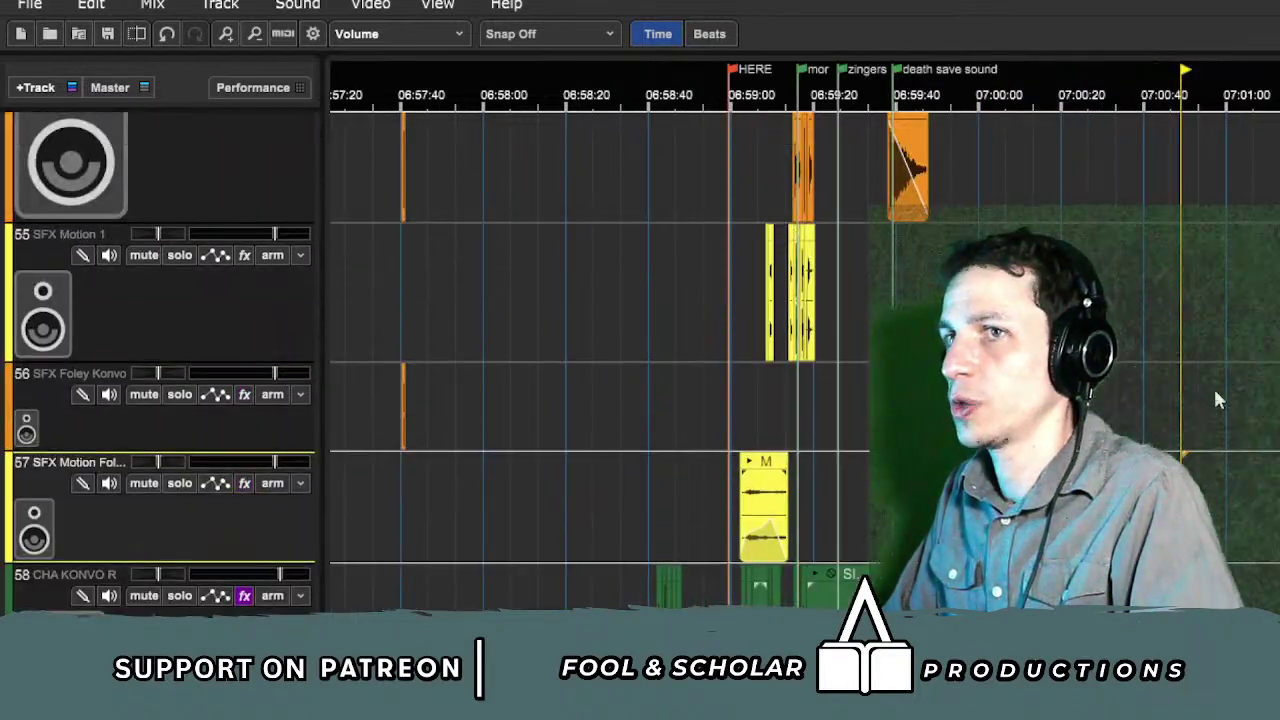
Step: Review the effects, music and character tracks above track 55 from the Last Light episode start to past the death save sound marker
scroll(1213, 386, "up", 3)
scroll(1190, 383, "down", 3)
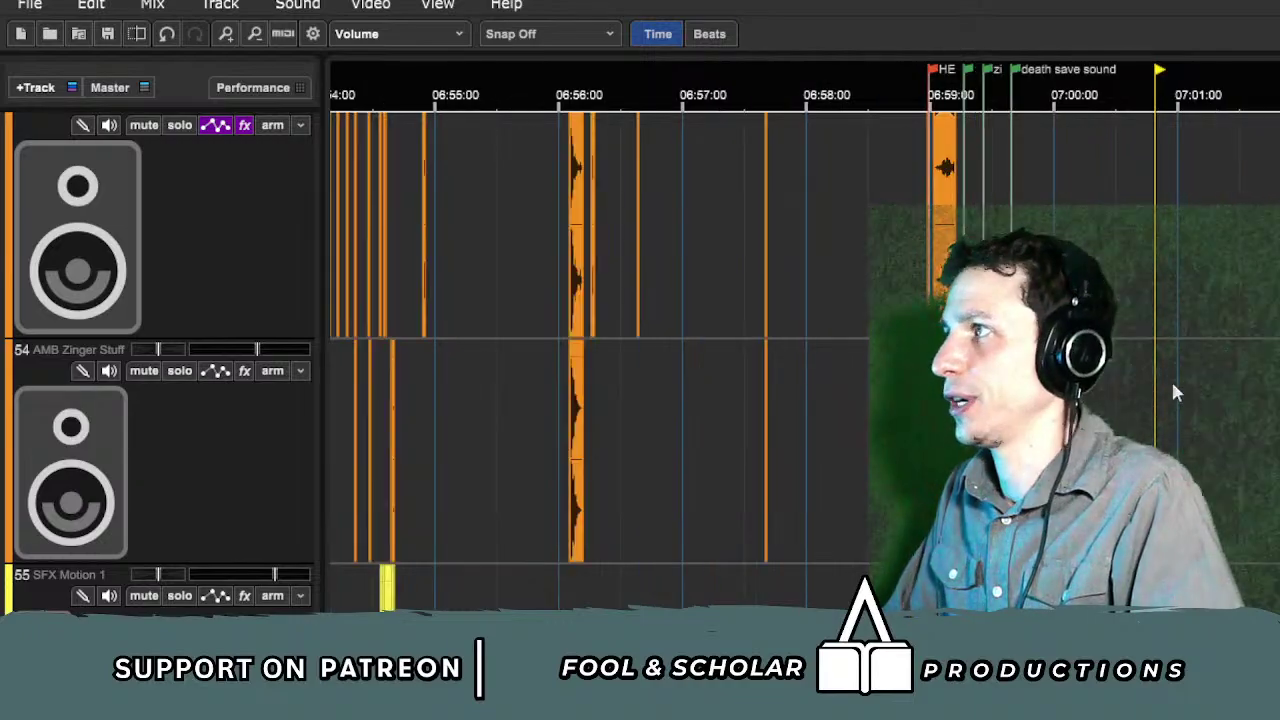
scroll(1171, 394, "down", 1)
scroll(1171, 394, "up", 8)
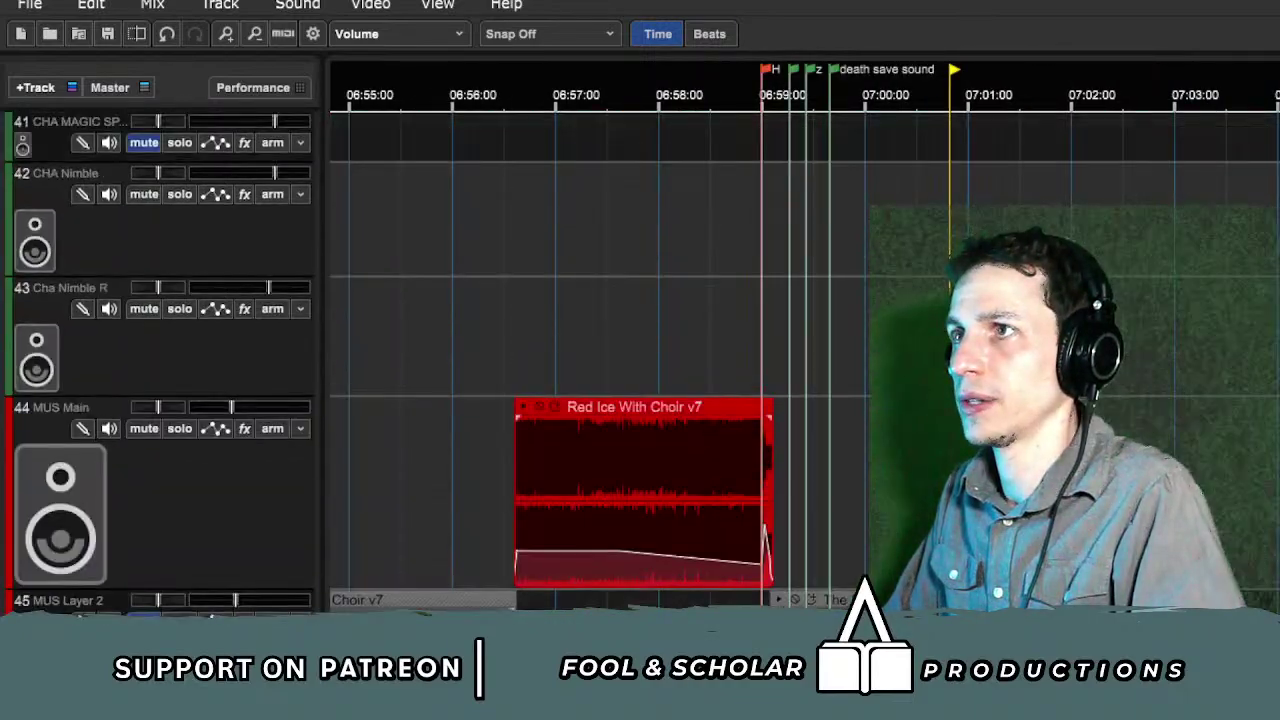
scroll(991, 151, "down", 5)
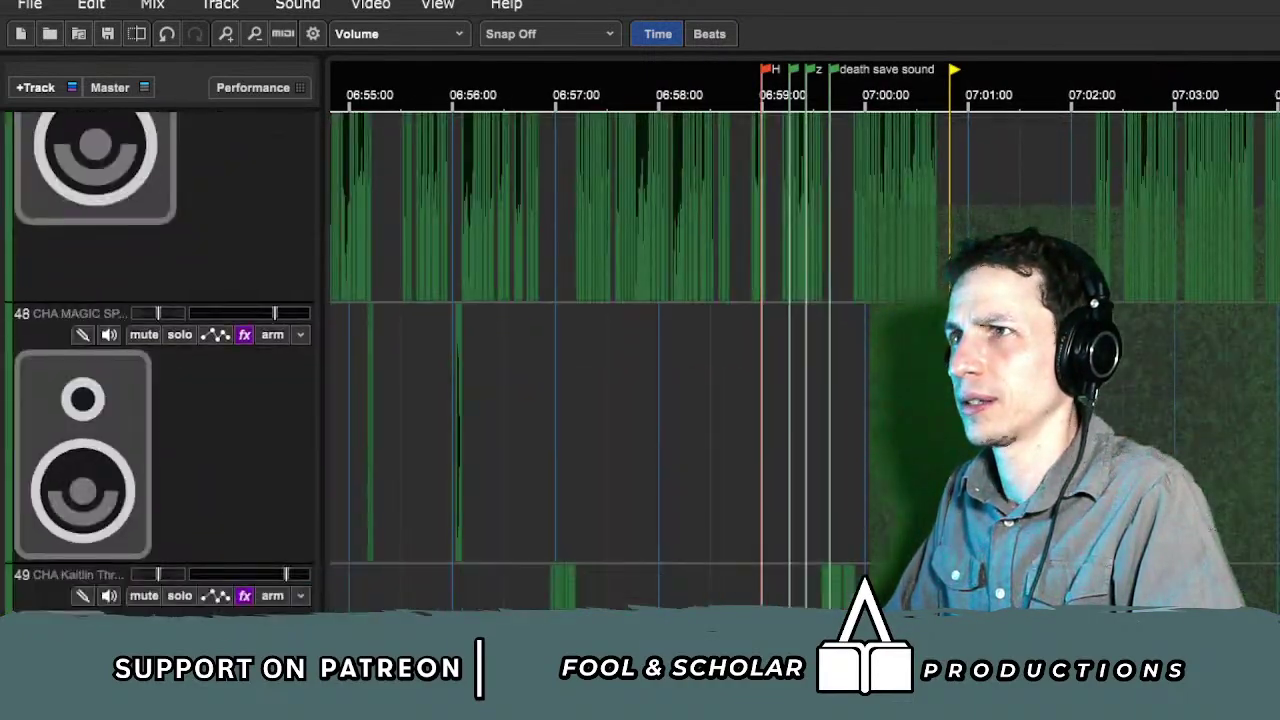
scroll(805, 340, "left", 6)
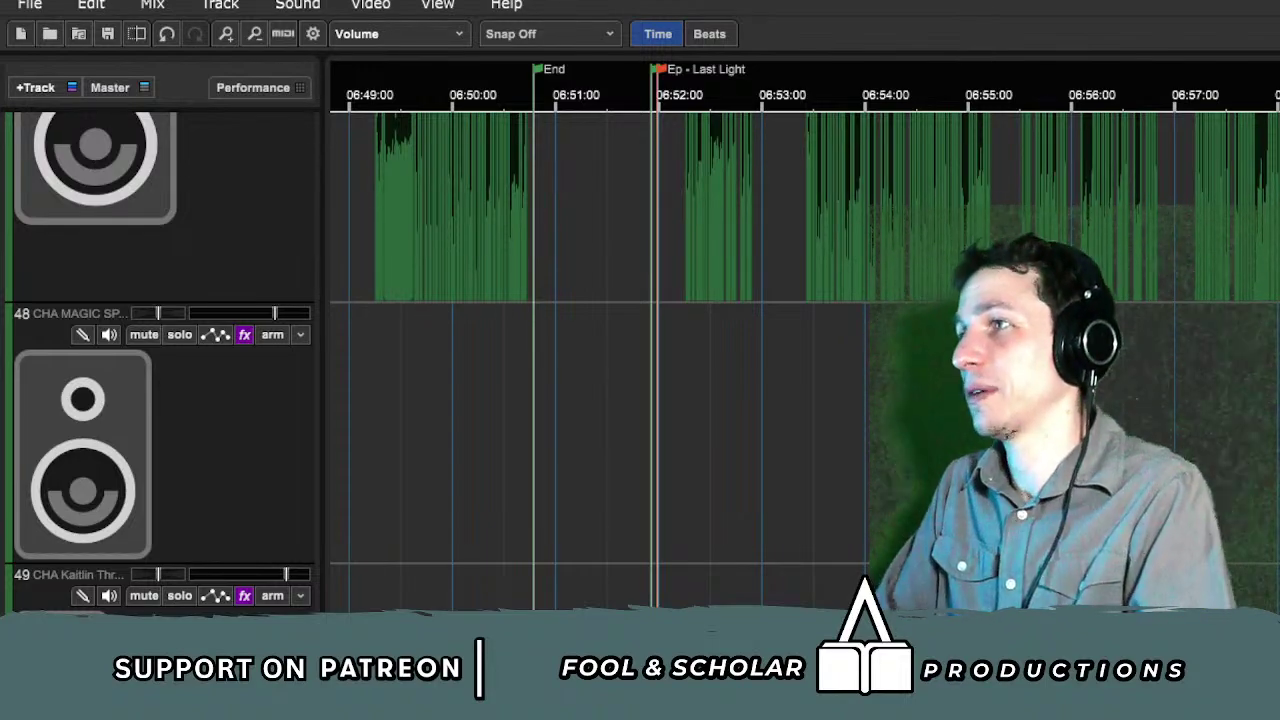
scroll(845, 140, "right", 5)
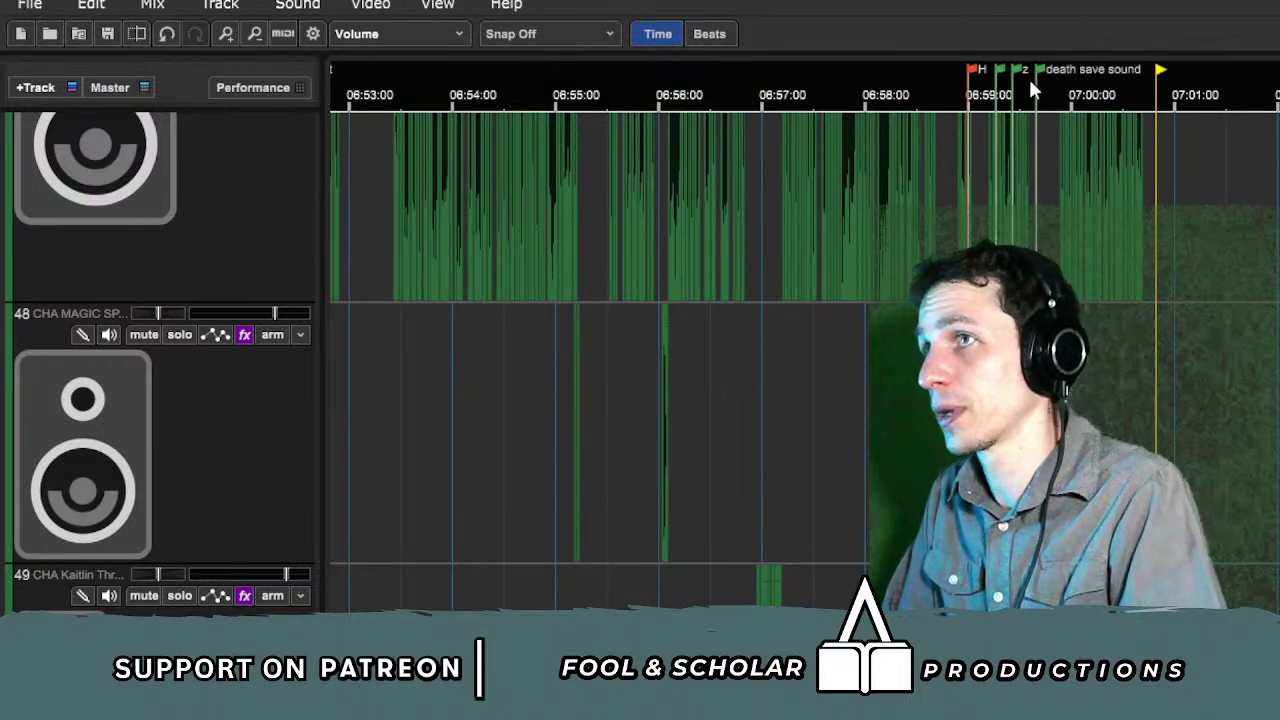
scroll(1236, 268, "right", 3)
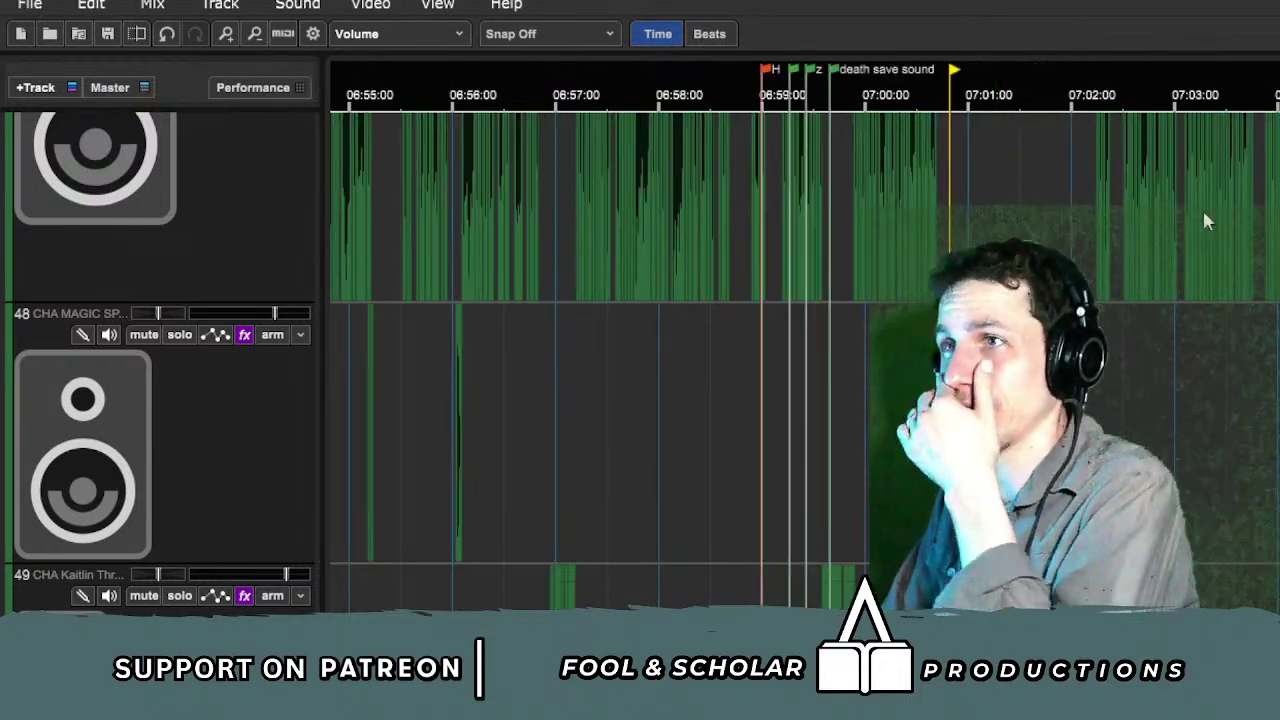
Step: Examine the clips on tracks 47 to 49 on both sides of the gap at about 07:01:00
scroll(1172, 373, "up", 3)
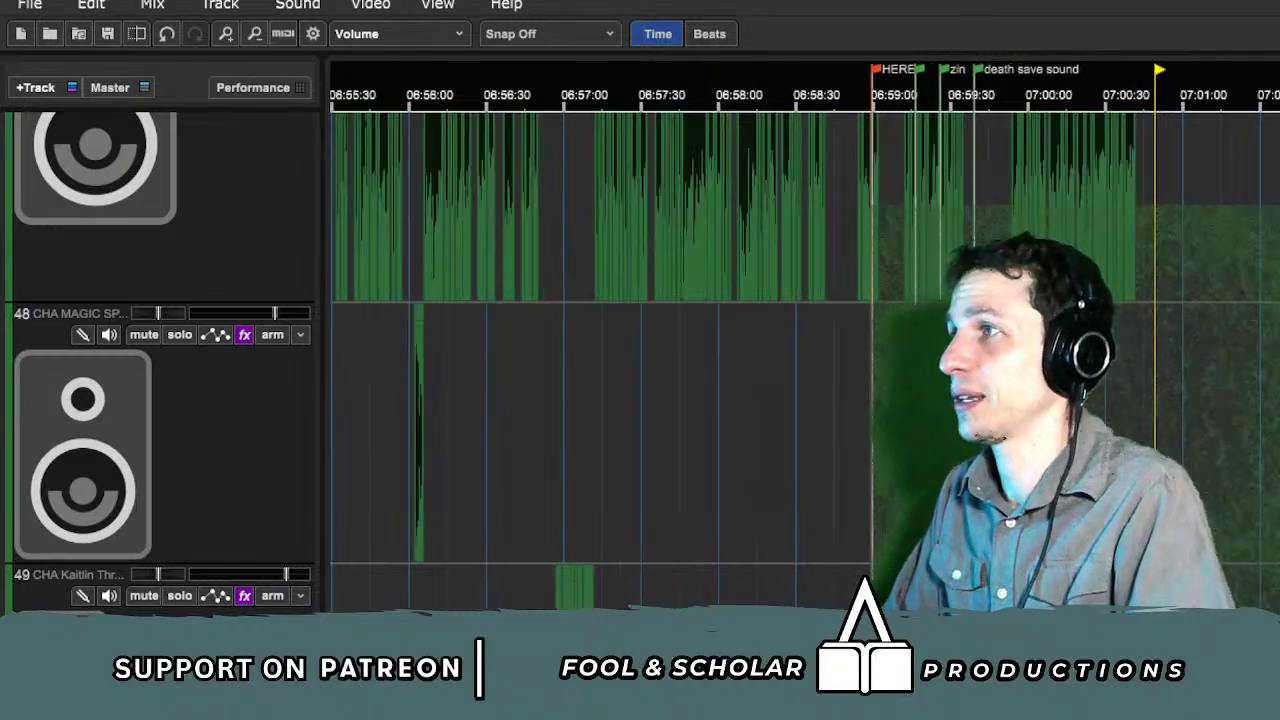
scroll(1172, 373, "up", 3)
scroll(1180, 374, "right", 3)
scroll(1193, 375, "right", 2)
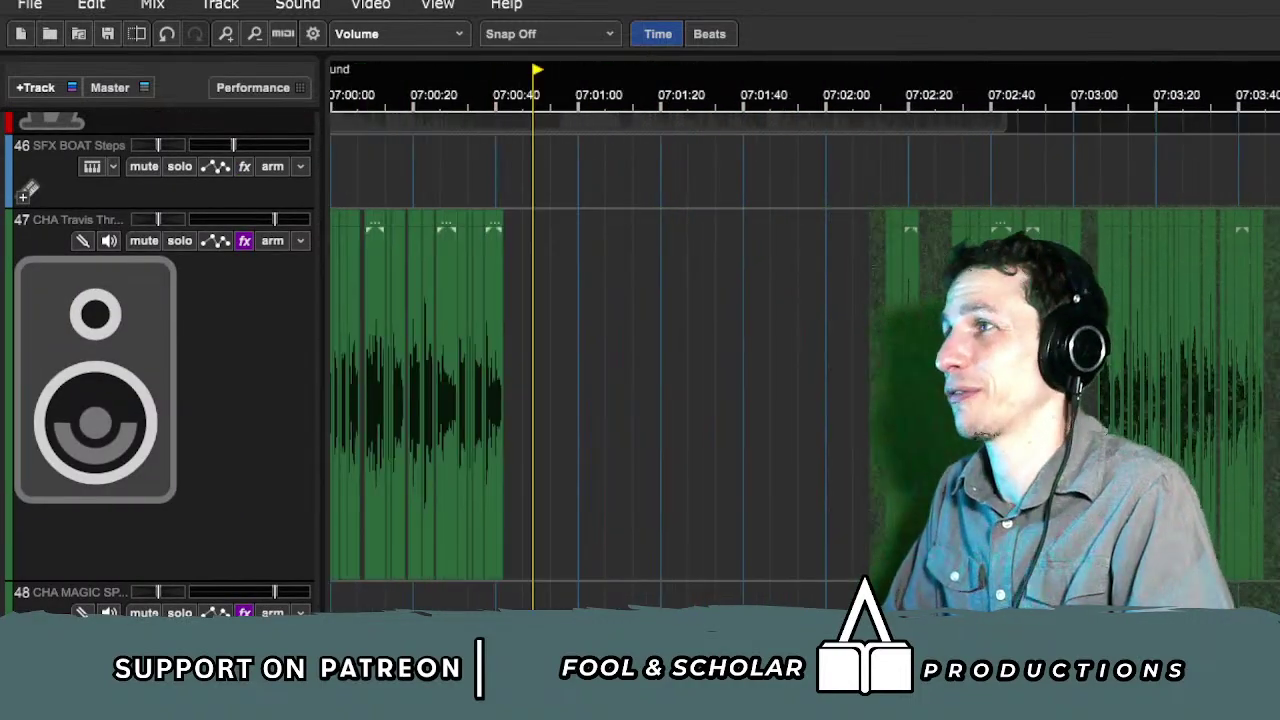
scroll(1193, 375, "down", 5)
scroll(1193, 375, "up", 5)
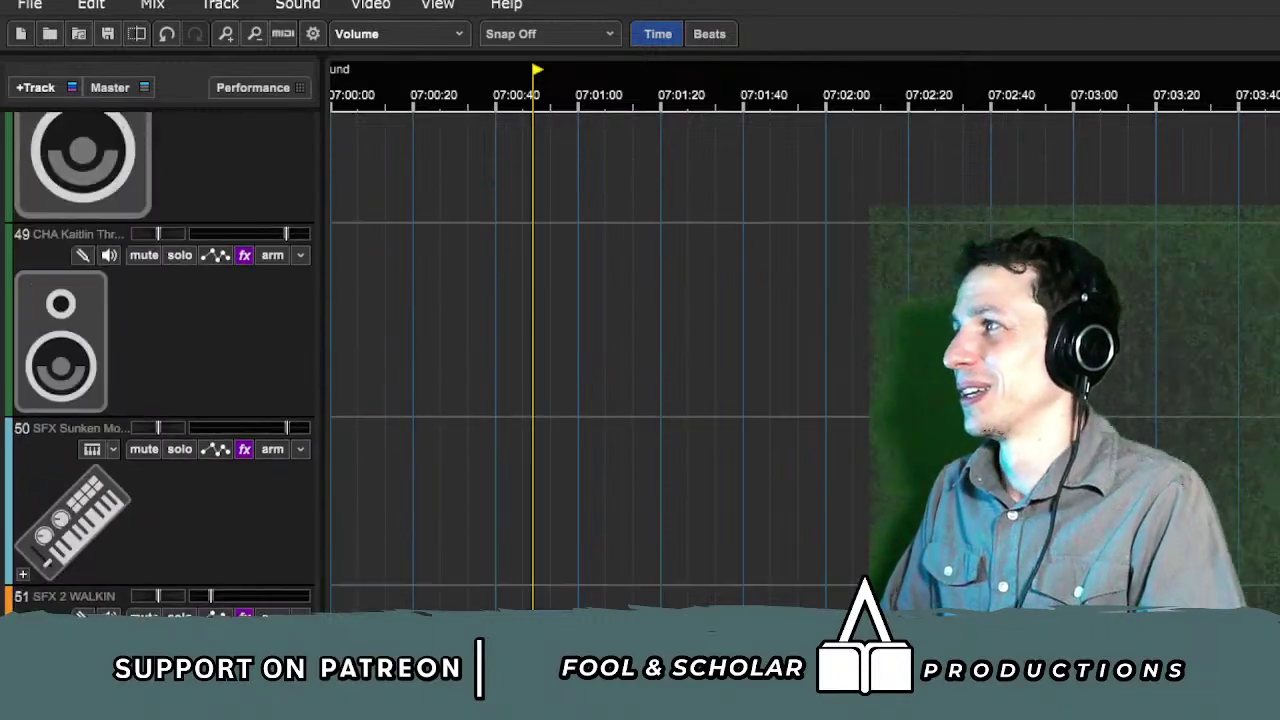
scroll(1193, 375, "left", 10)
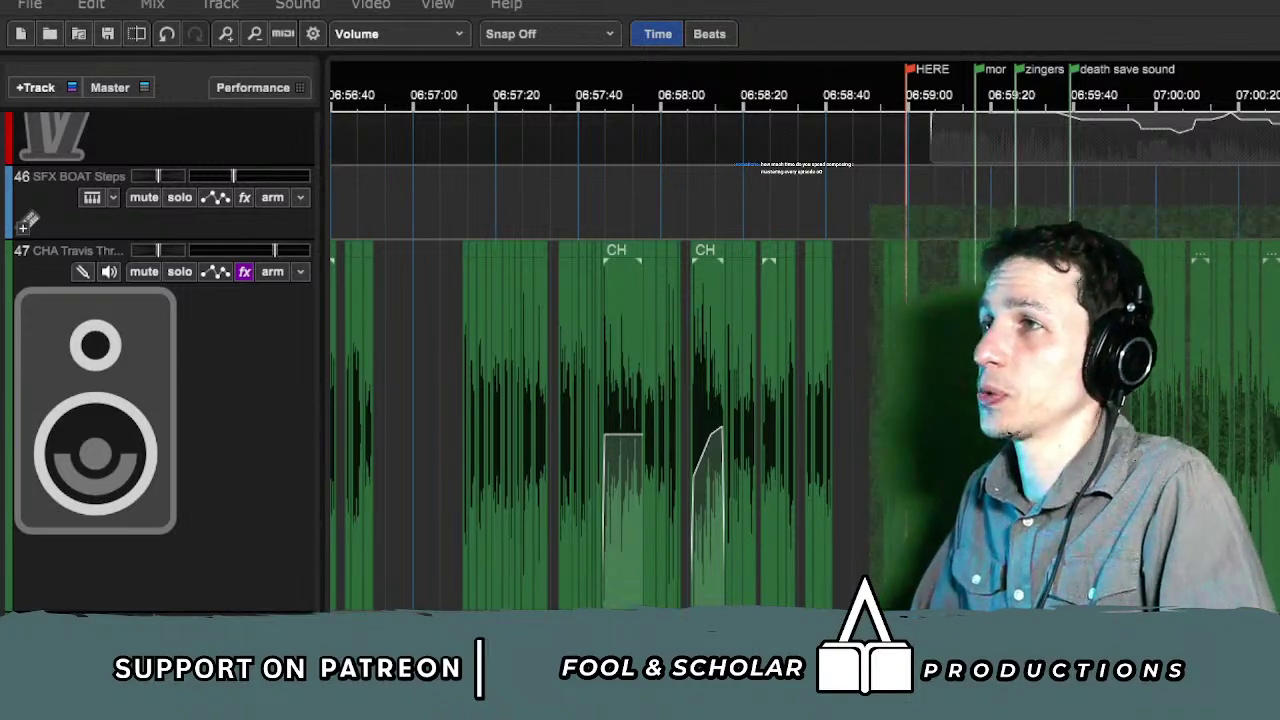
Step: Examine The Sufferers' Cant music clip on MUS Layer 2 and the SFX BOAT Steps track around the HERE marker
scroll(725, 420, "down", 2)
scroll(750, 420, "right", 3)
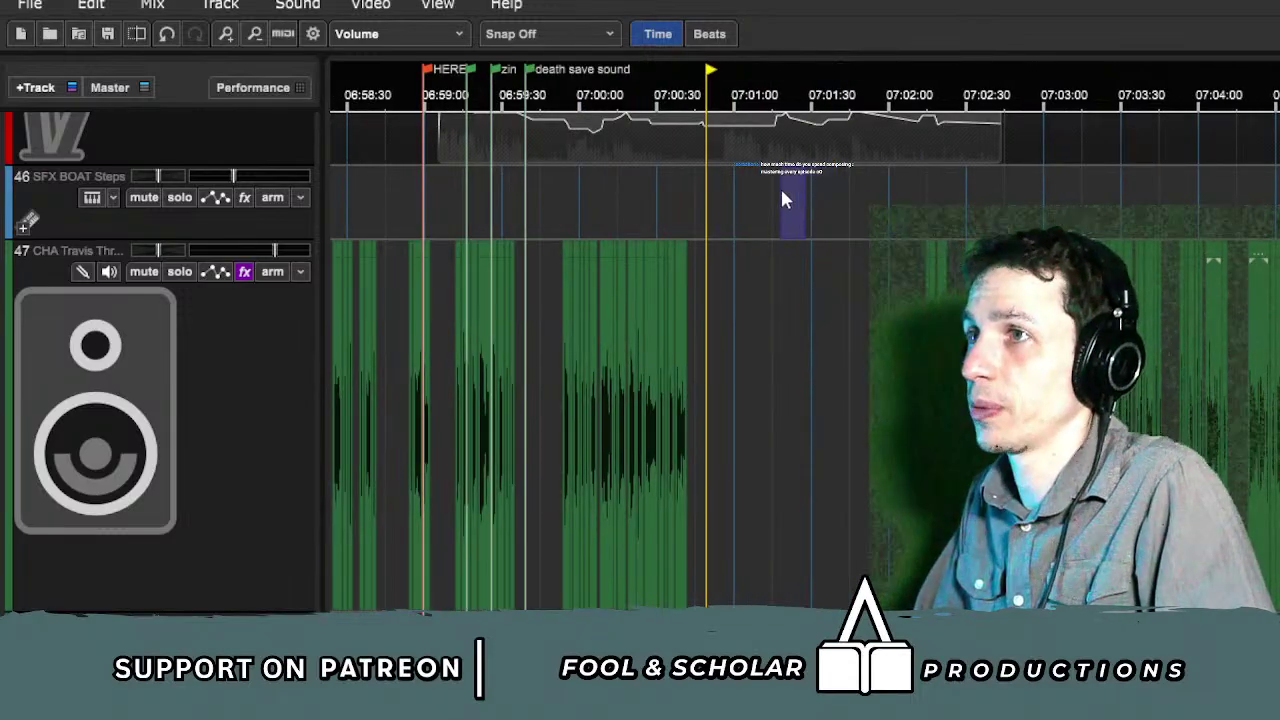
scroll(796, 195, "right", 5)
scroll(809, 206, "up", 3)
scroll(809, 206, "left", 5)
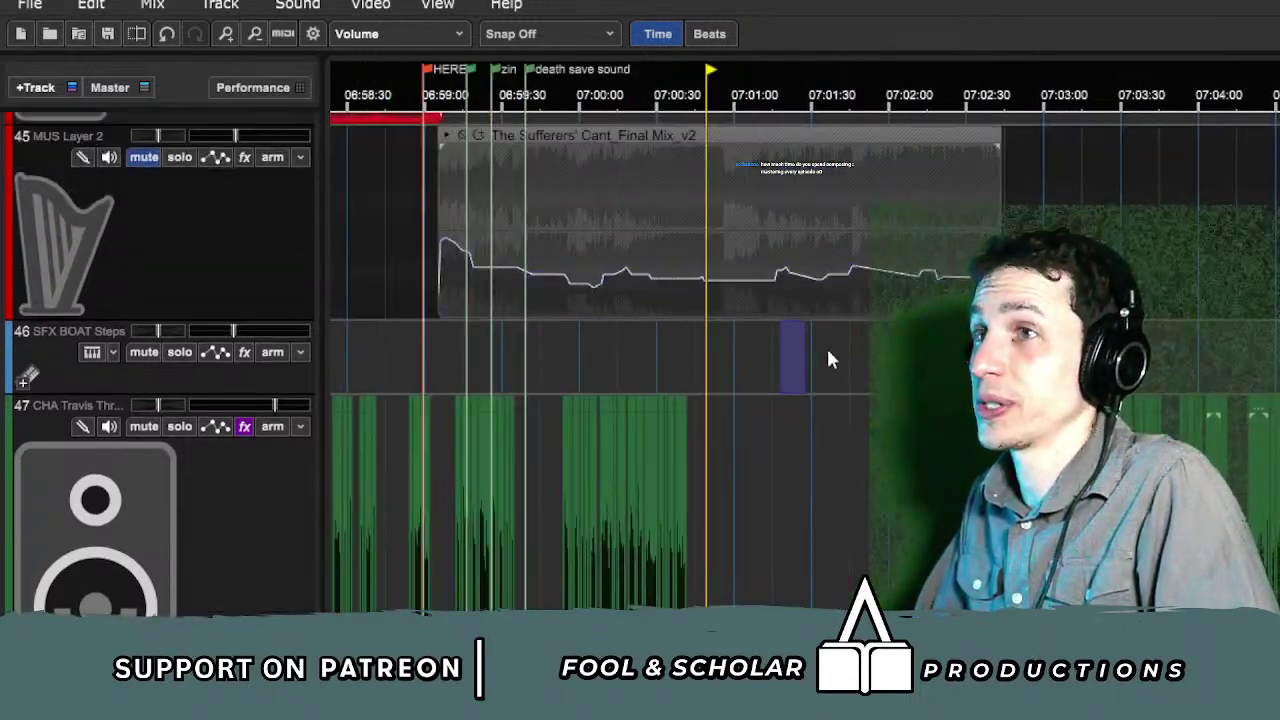
scroll(826, 350, "right", 3)
scroll(828, 350, "left", 8)
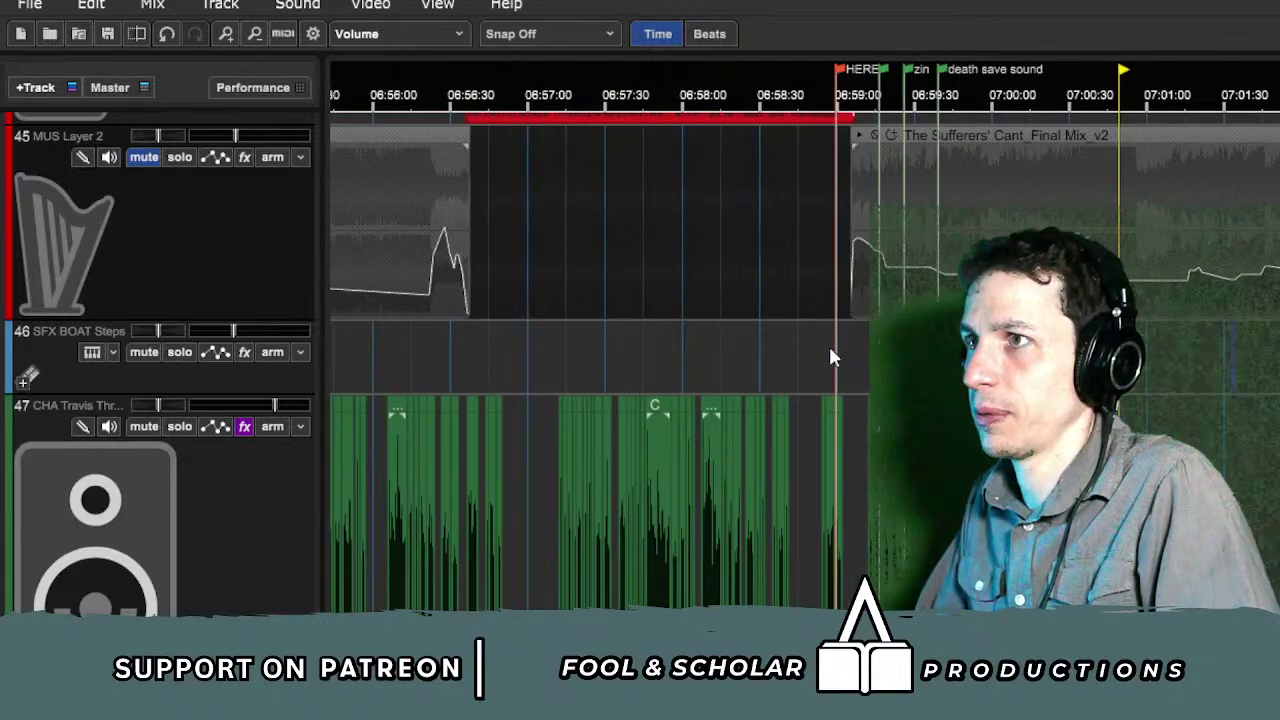
scroll(830, 355, "right", 5)
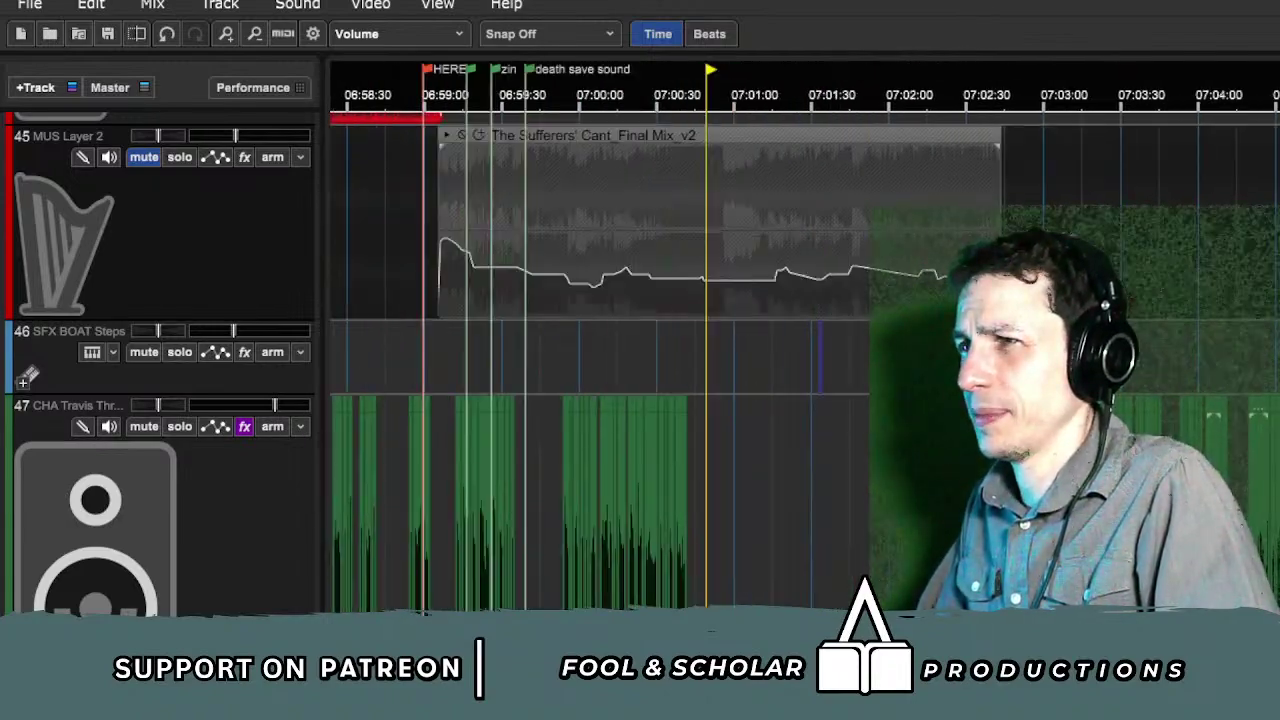
Step: Inspect the track 47 voice clips from the HERE marker through about 07:05:30, comparing them with the music layer above
scroll(838, 313, "down", 5)
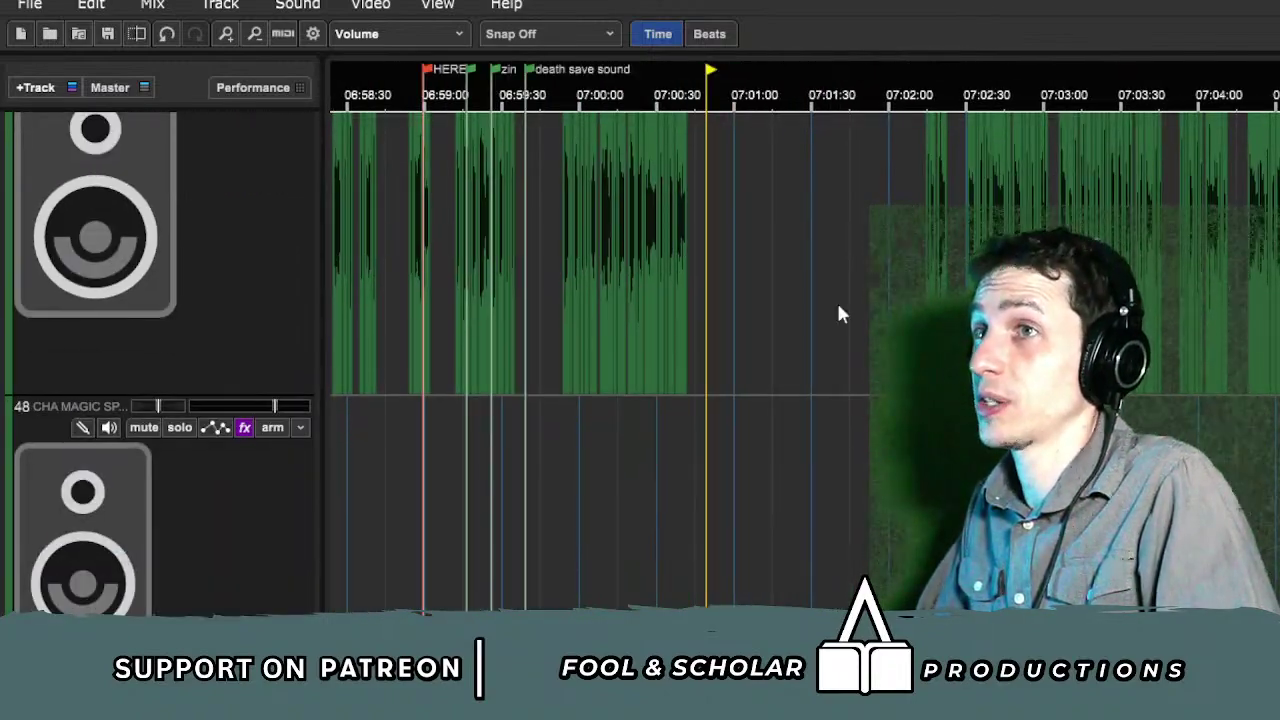
scroll(815, 415, "left", 5)
scroll(1178, 380, "right", 5)
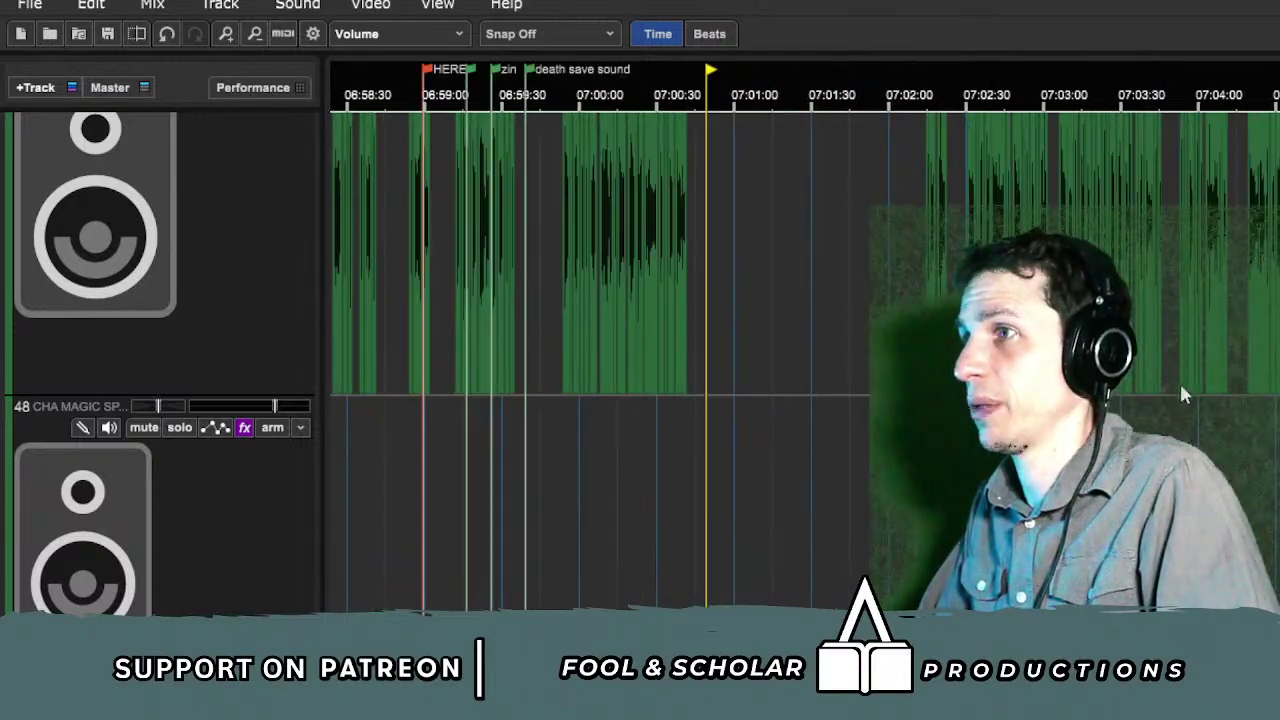
scroll(1181, 395, "right", 5)
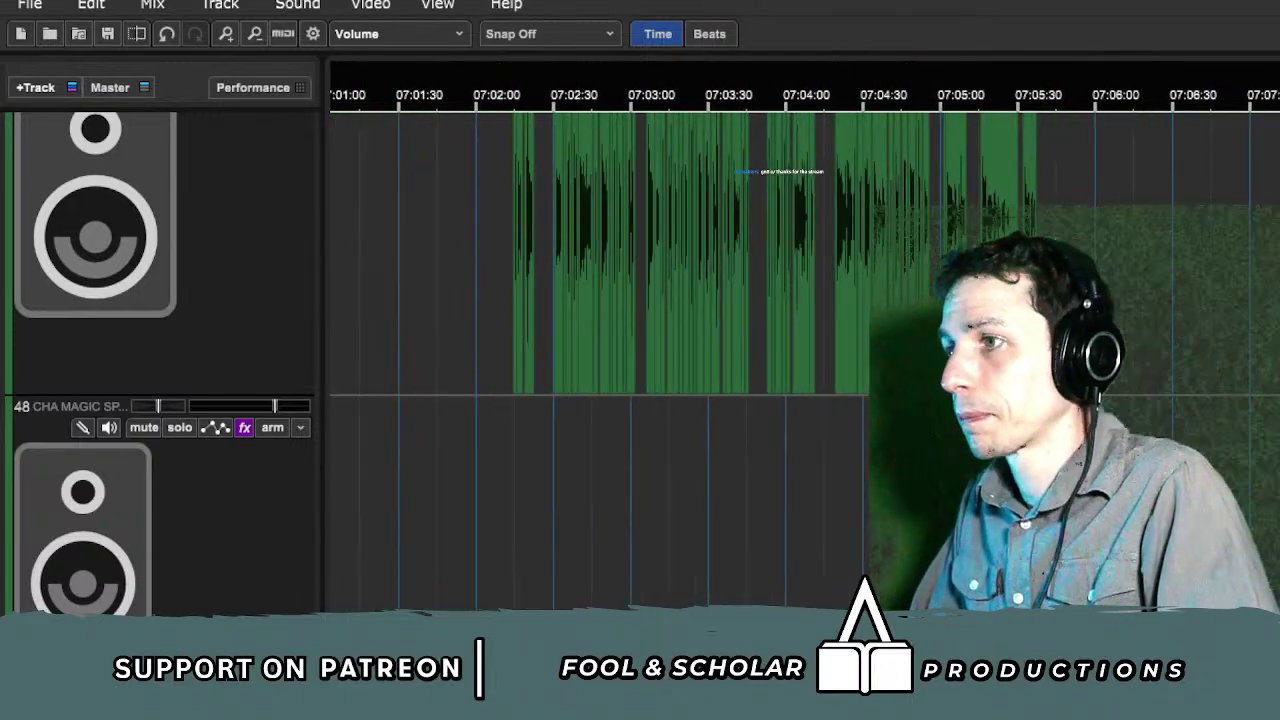
scroll(28, 438, "down", 3)
scroll(28, 438, "up", 5)
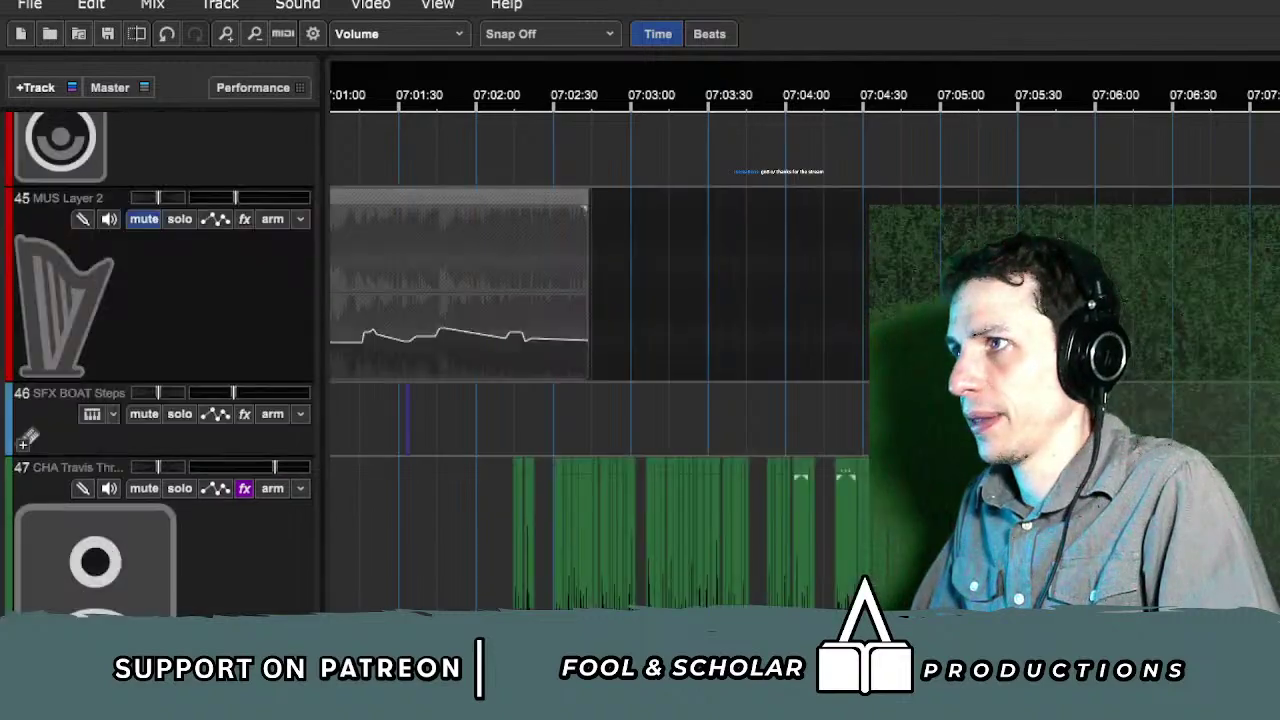
scroll(25, 438, "down", 5)
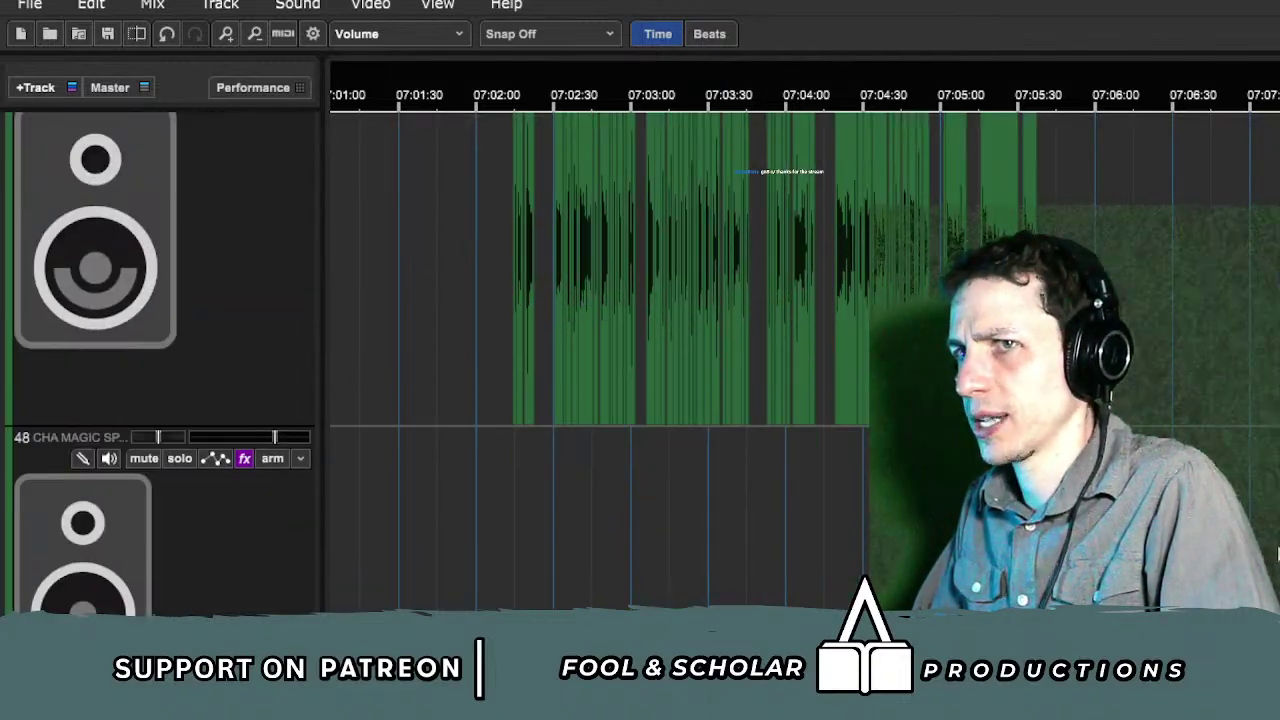
scroll(25, 438, "down", 2)
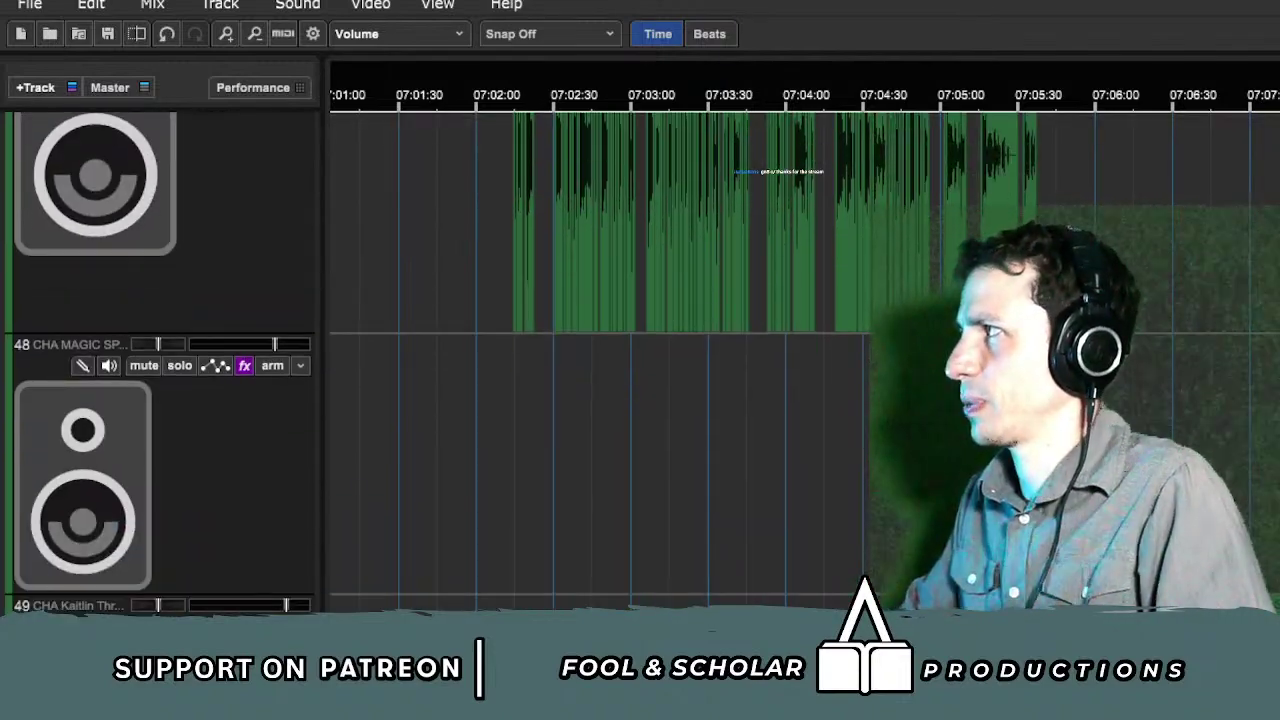
Step: Check tracks 48 and 49 up to about 07:09:30, then survey the wider timeline back to about 06:25:00
scroll(600, 330, "left", 3)
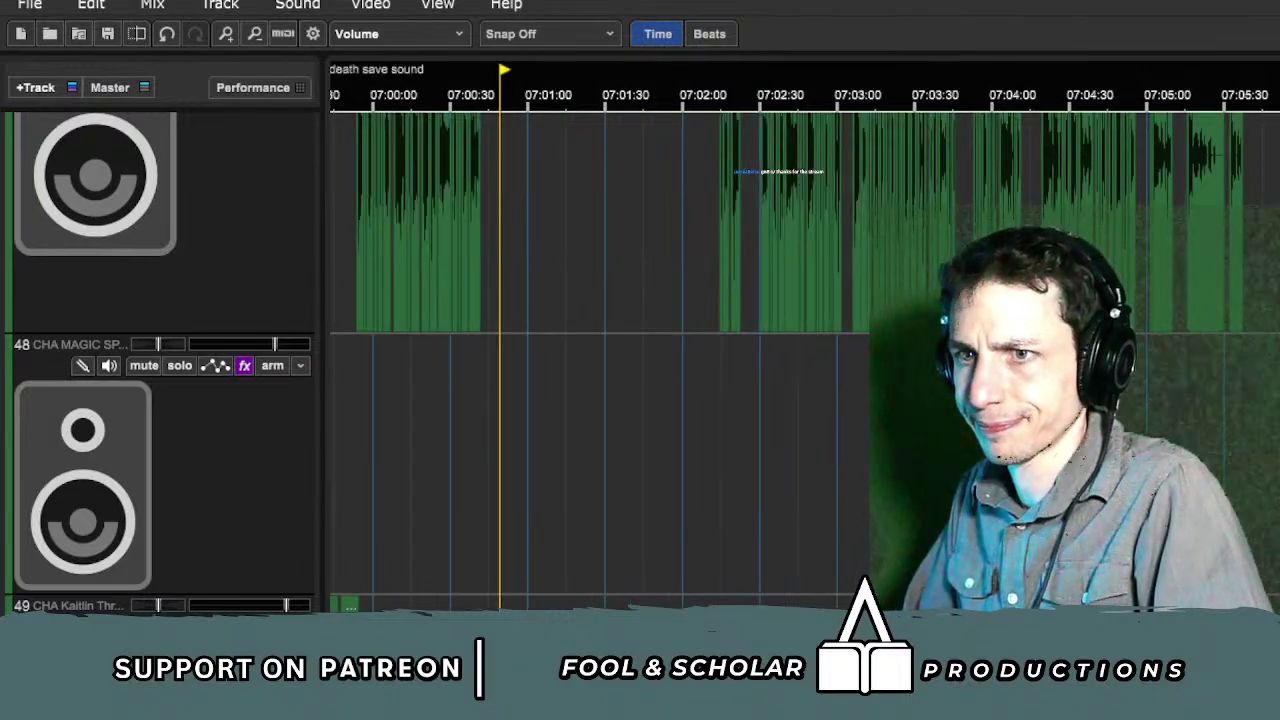
scroll(600, 360, "down", 3)
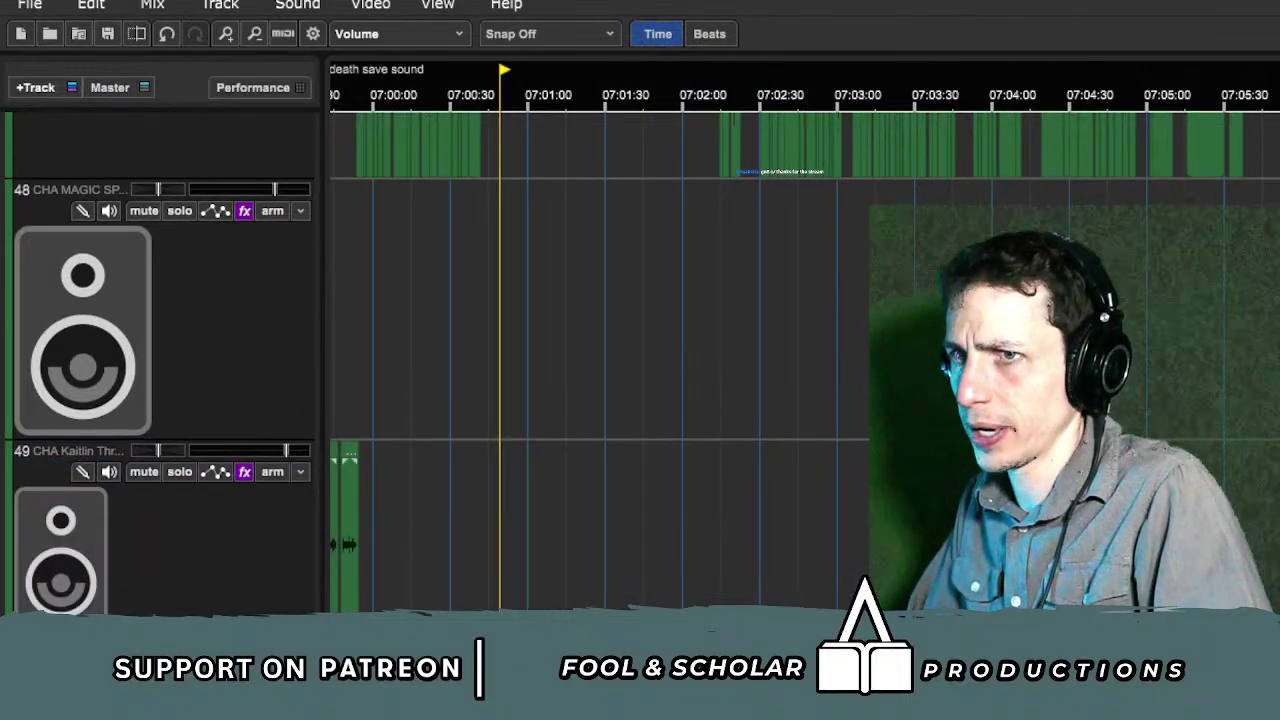
scroll(600, 360, "right", 8)
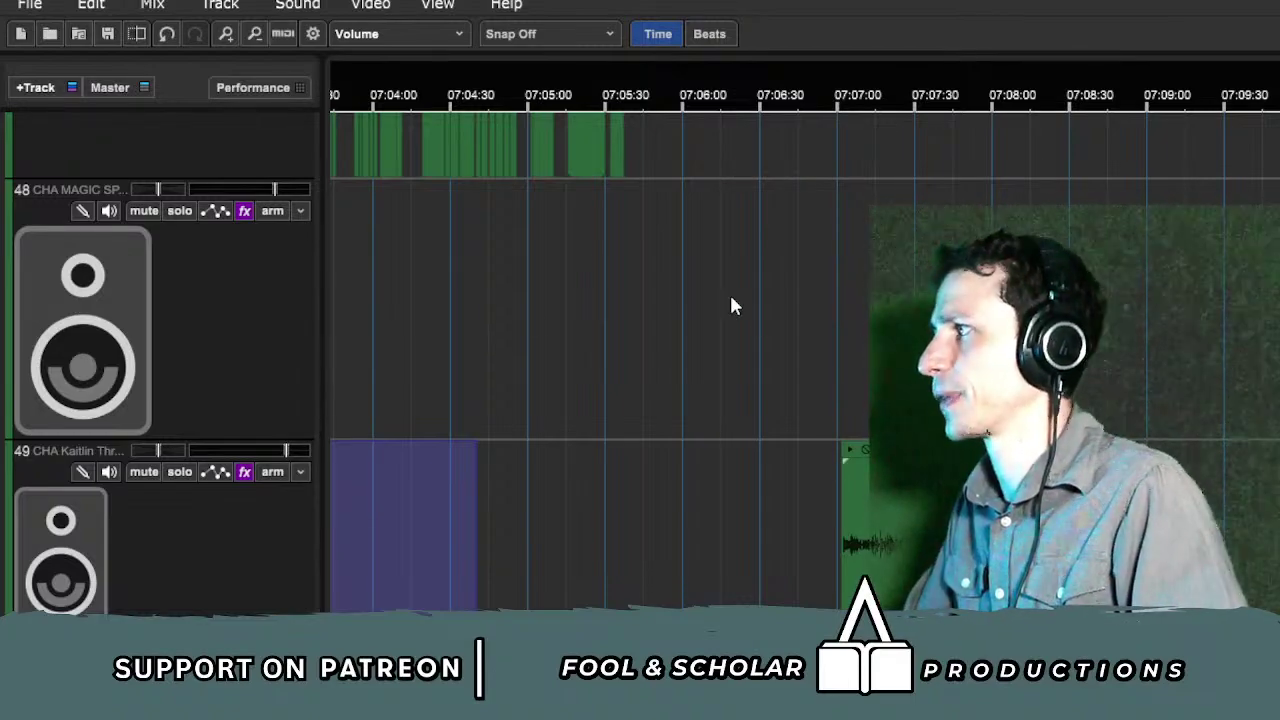
scroll(662, 466, "down", 2)
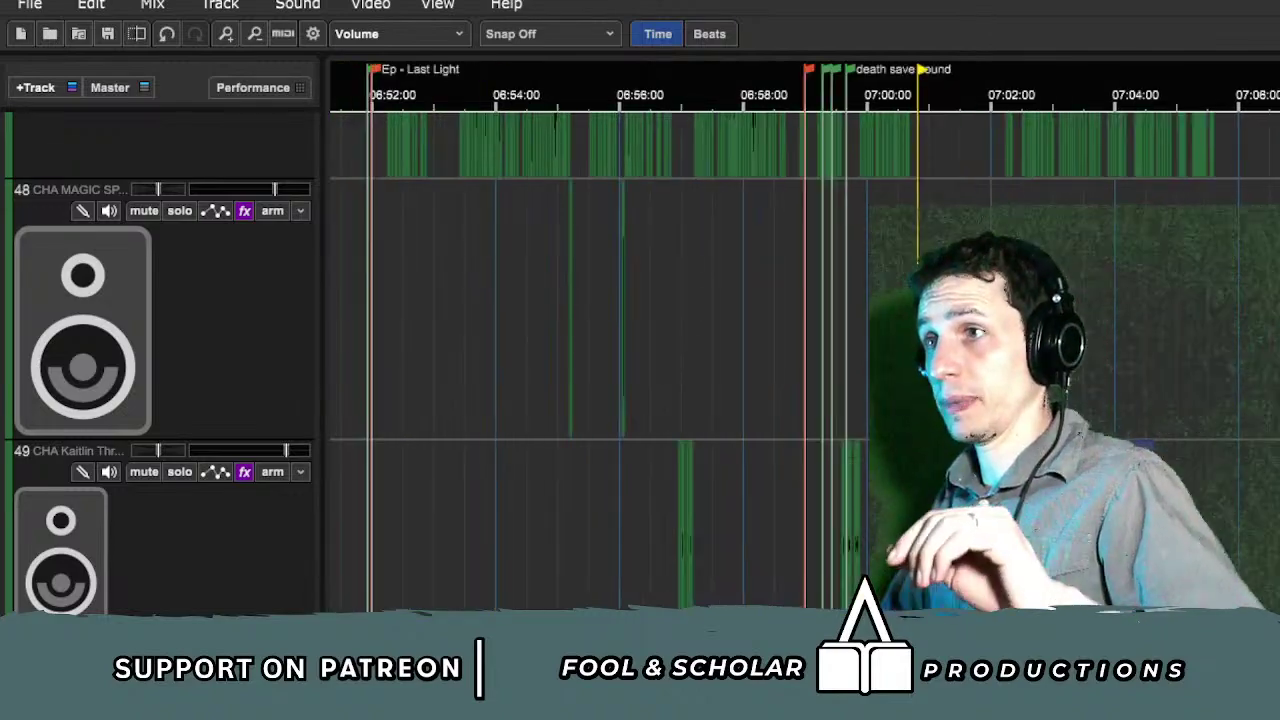
scroll(662, 463, "down", 4)
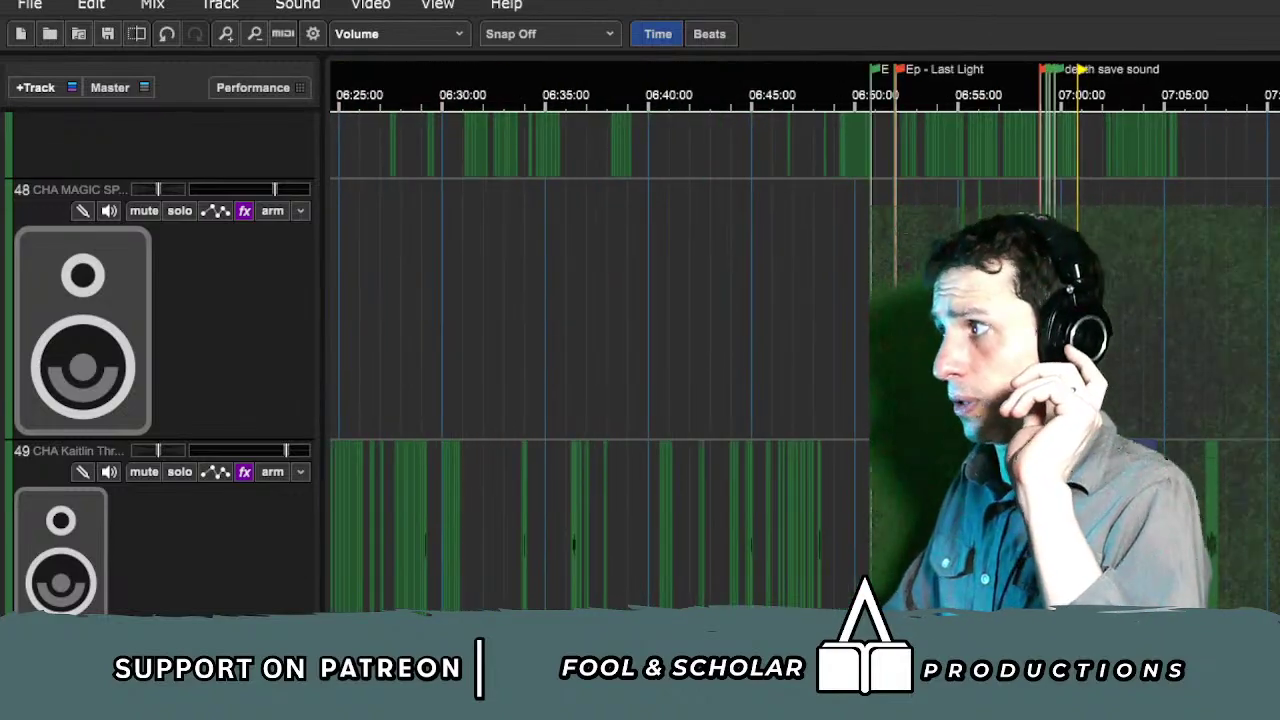